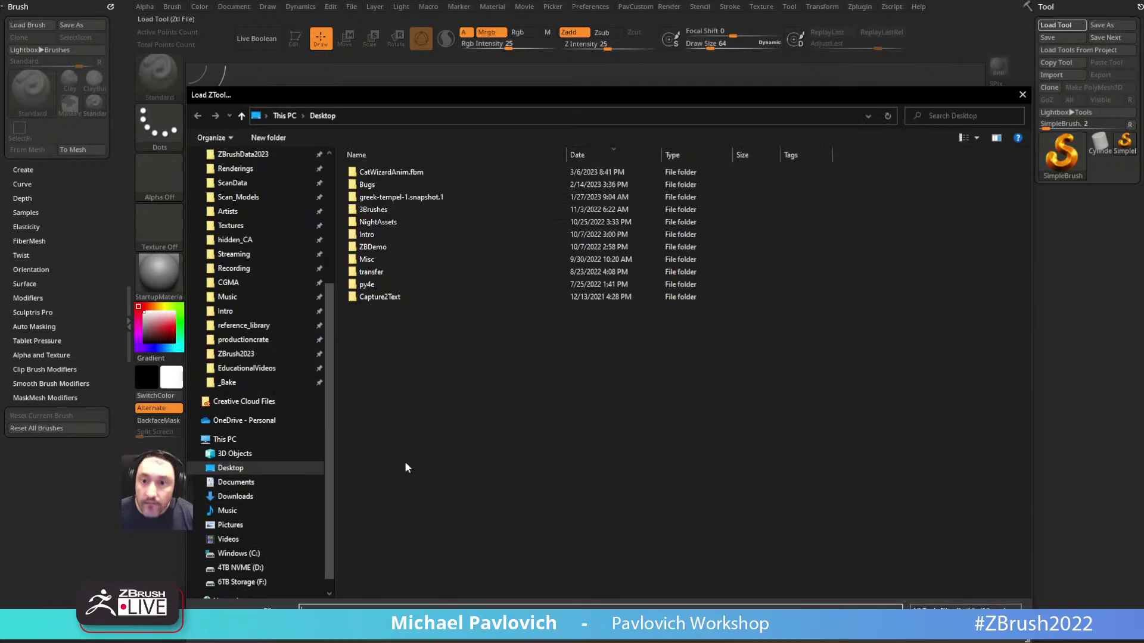
# Step: Draw the RancorDynamesh model onto the canvas and put it into Edit mode
pyautogui.press('Escape')
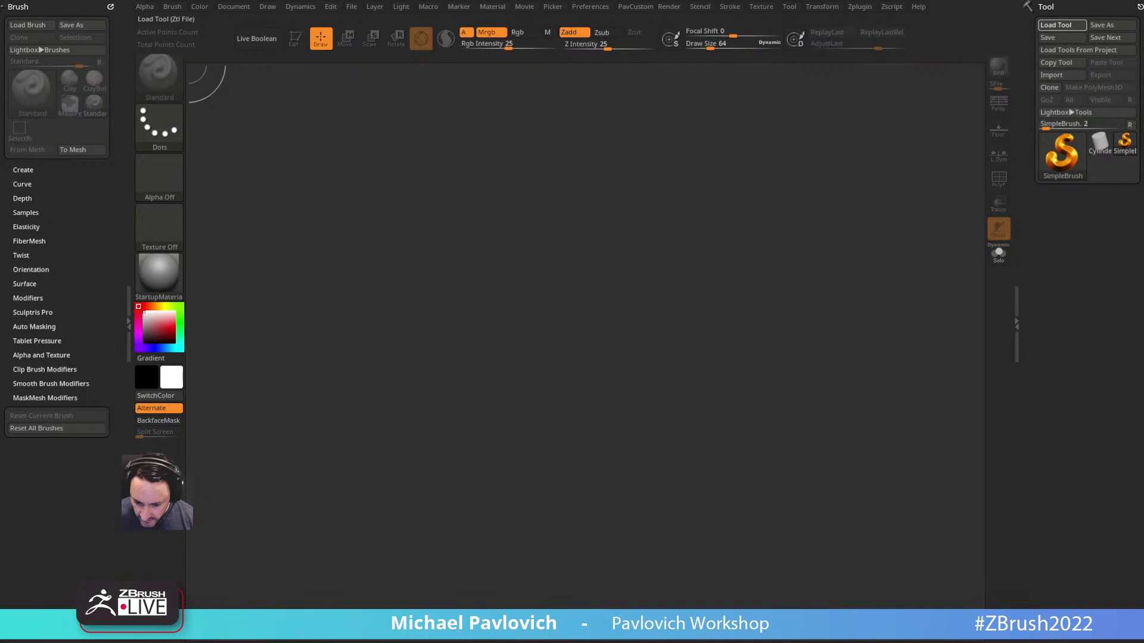
pyautogui.moveTo(511, 203); pyautogui.dragTo(511, 298)
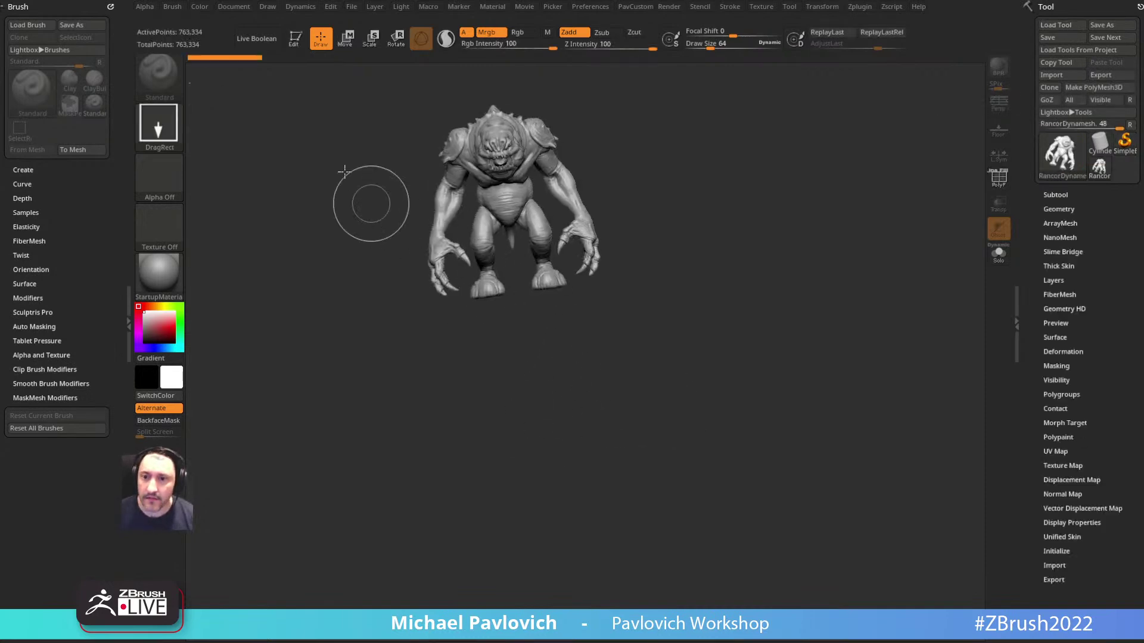
pyautogui.click(286, 48)
pyautogui.press('f')
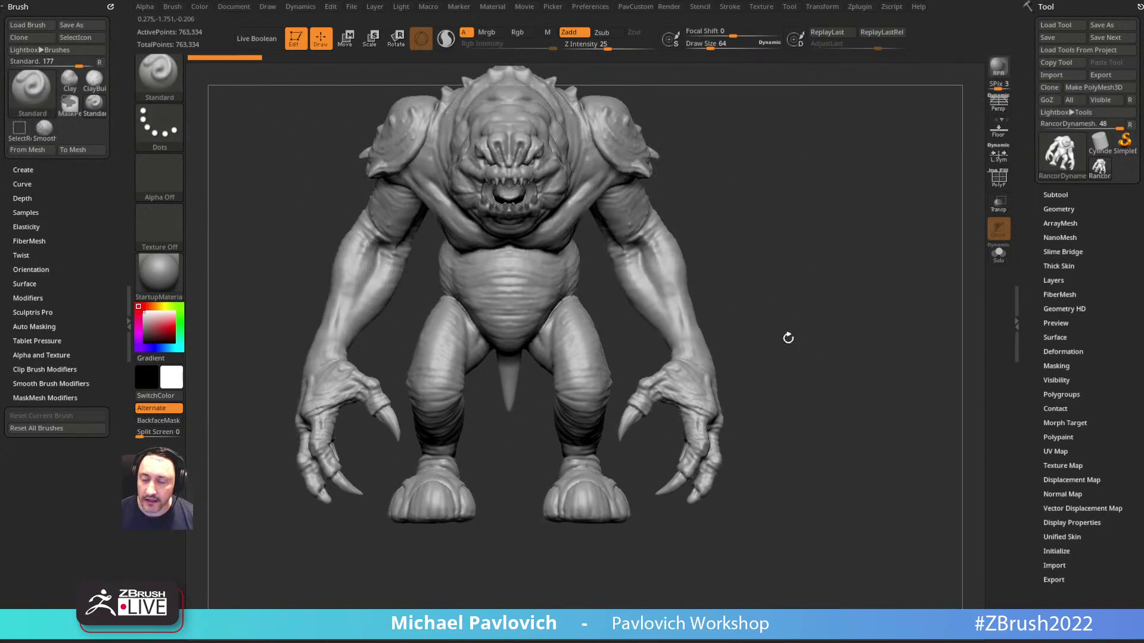
pyautogui.press('s')
pyautogui.moveTo(774, 281)
pyautogui.keyDown('alt'); pyautogui.mouseDown()
pyautogui.moveTo(791, 273)
pyautogui.moveTo(757, 282)
pyautogui.moveTo(771, 272)
pyautogui.mouseUp(); pyautogui.keyUp('alt')
pyautogui.press('s')
pyautogui.press('s')
pyautogui.moveTo(767, 271); pyautogui.dragTo(759, 270)
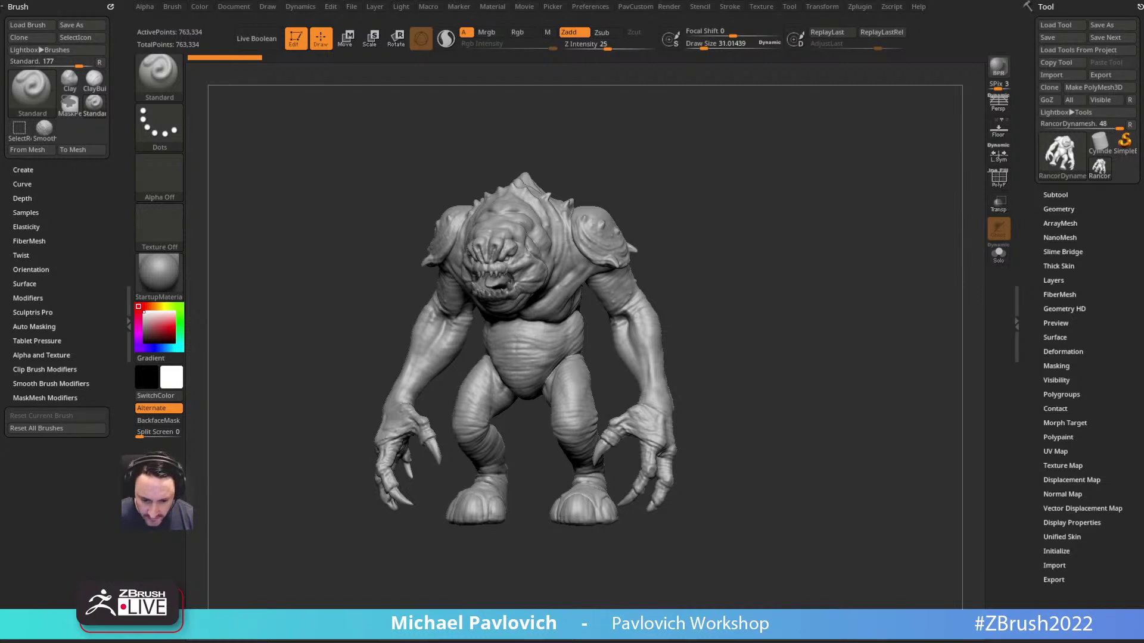
# Step: Switch to the browser to view the miniature height comparison picture, and return to ZBrush with the model seen from the front
pyautogui.moveTo(651, 642); pyautogui.dragTo(613, 118)
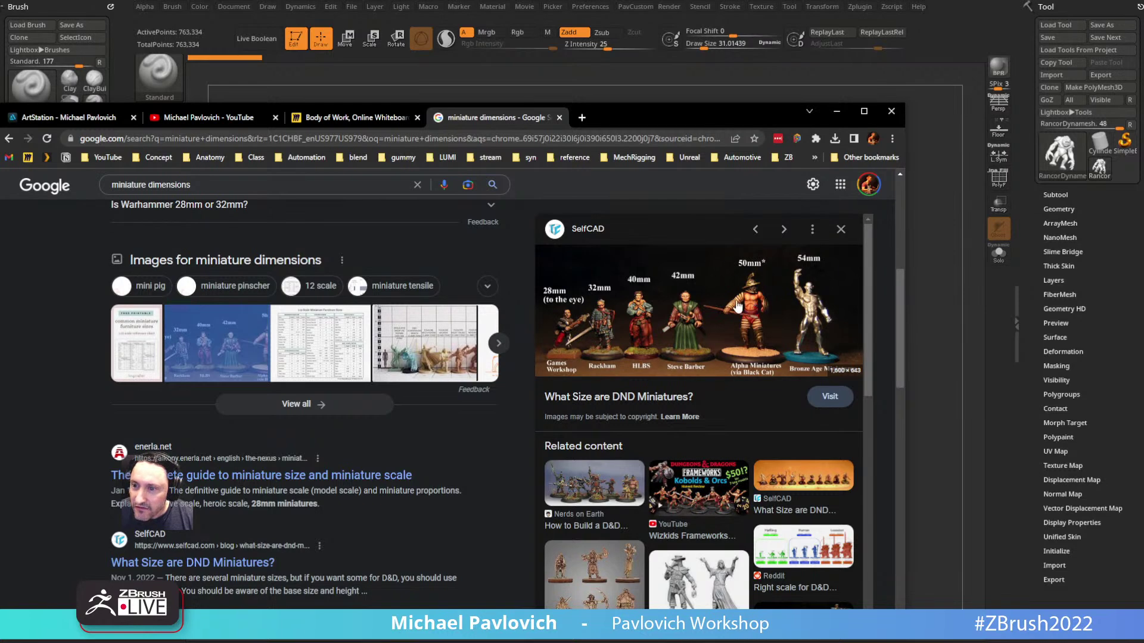
pyautogui.hotkey('alt', 'Tab')
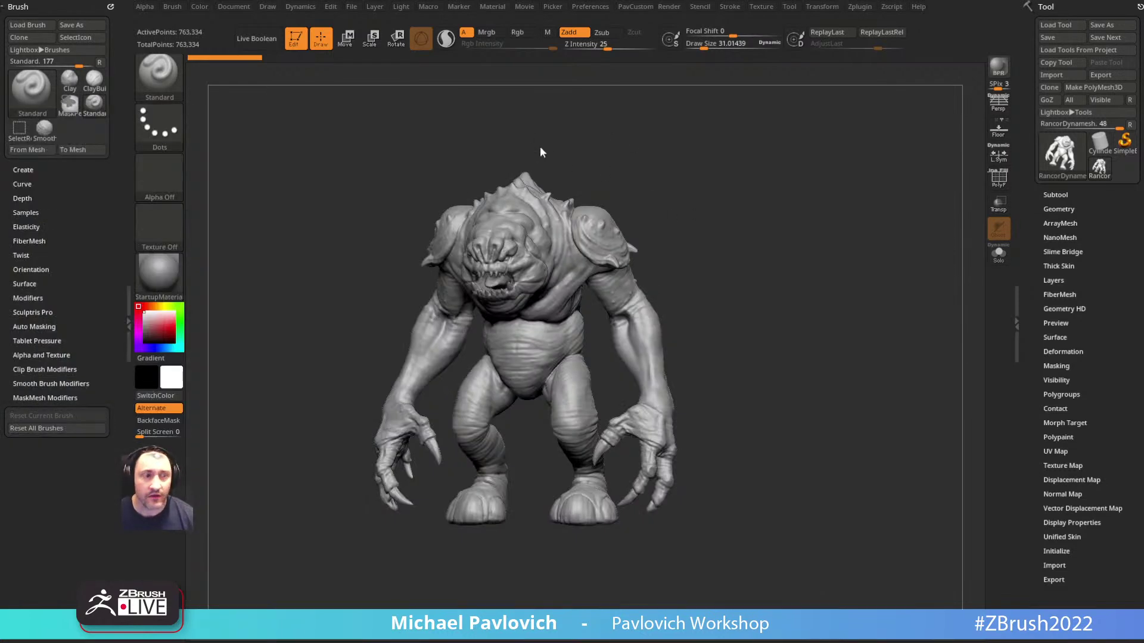
pyautogui.moveTo(703, 216)
pyautogui.keyDown('shift'); pyautogui.mouseDown()
pyautogui.moveTo(730, 220)
pyautogui.moveTo(733, 256)
pyautogui.mouseUp(); pyautogui.keyUp('shift')
pyautogui.press('s')
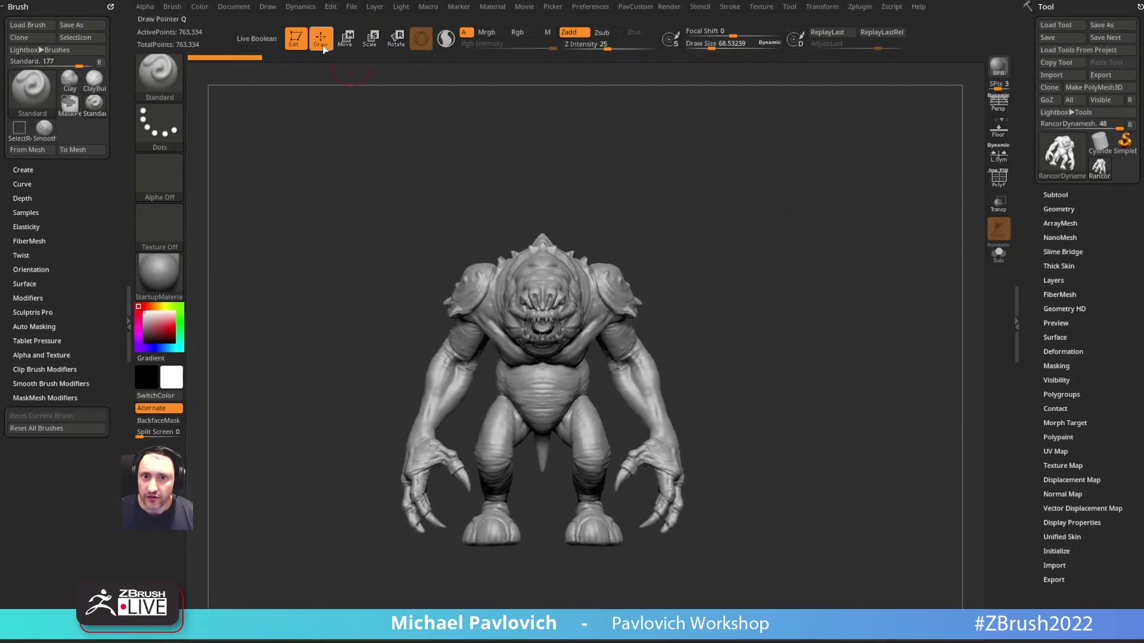
# Step: Examine the size options in Scale Master's Set Scene Scale for the RancorDynamesh subtool, cancel them, and inspect the Transpose Units preferences
pyautogui.click(860, 8)
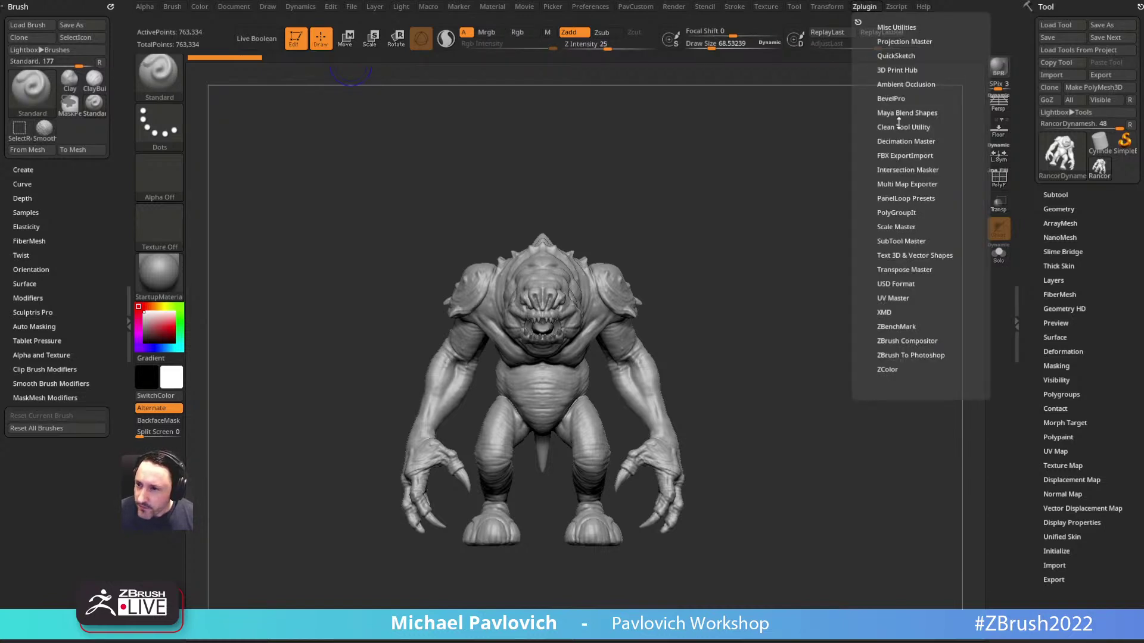
pyautogui.press('shift')
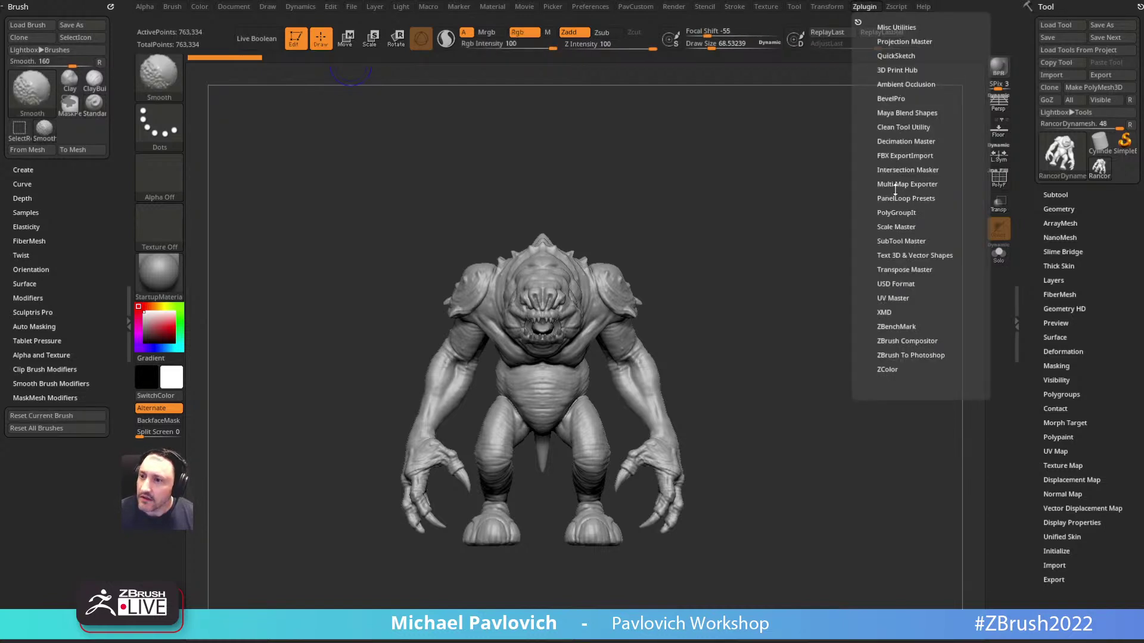
pyautogui.click(895, 227)
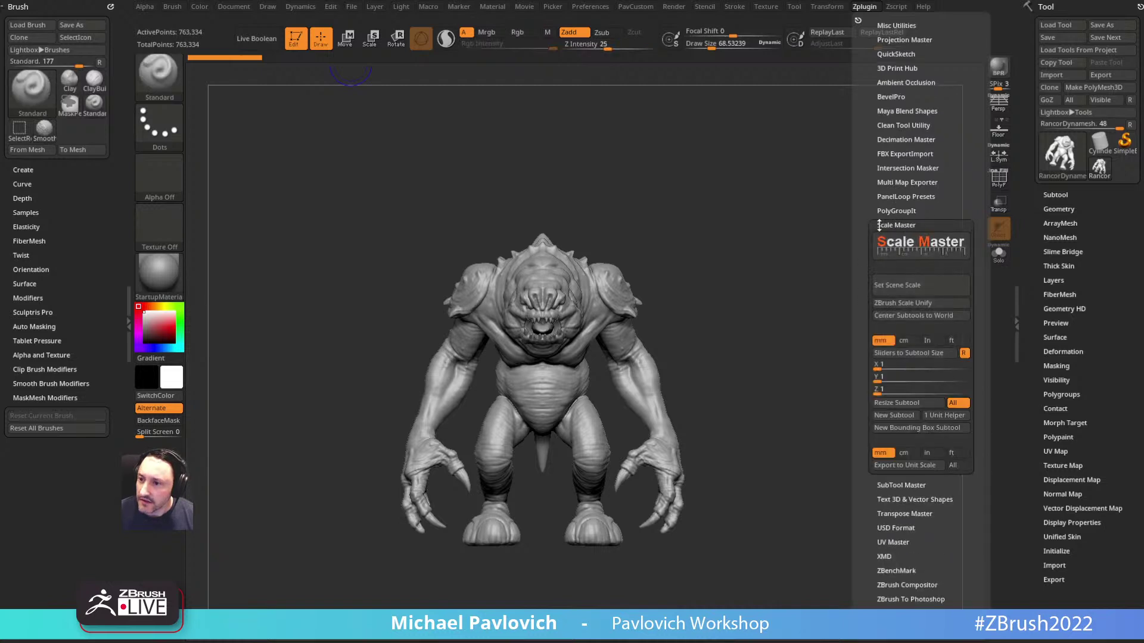
pyautogui.scroll(-2, 899, 250)
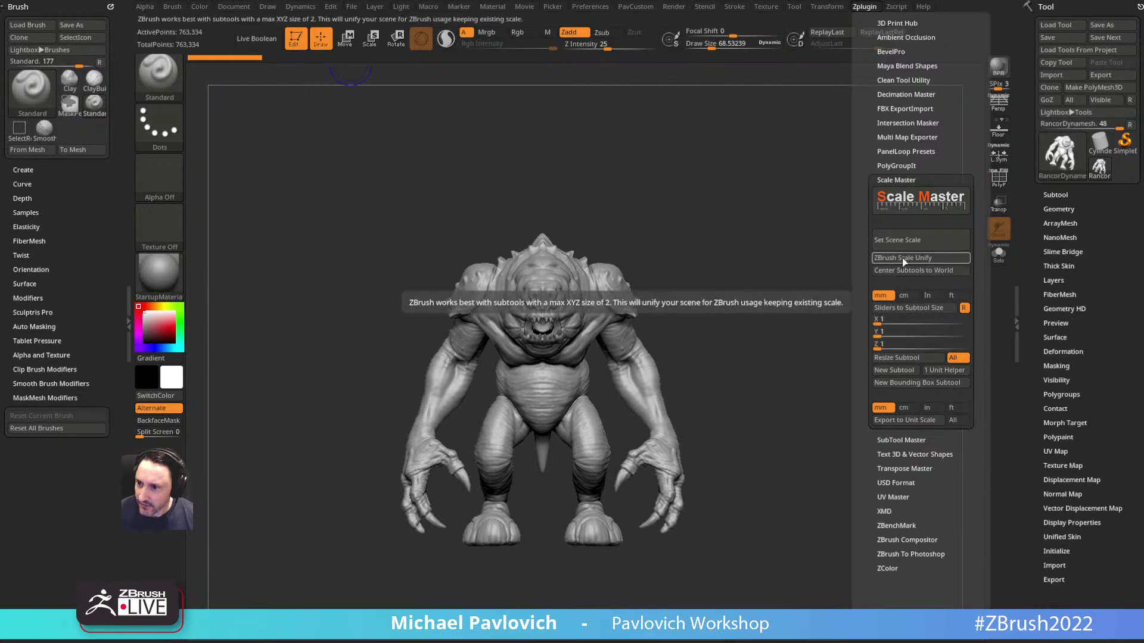
pyautogui.click(903, 241)
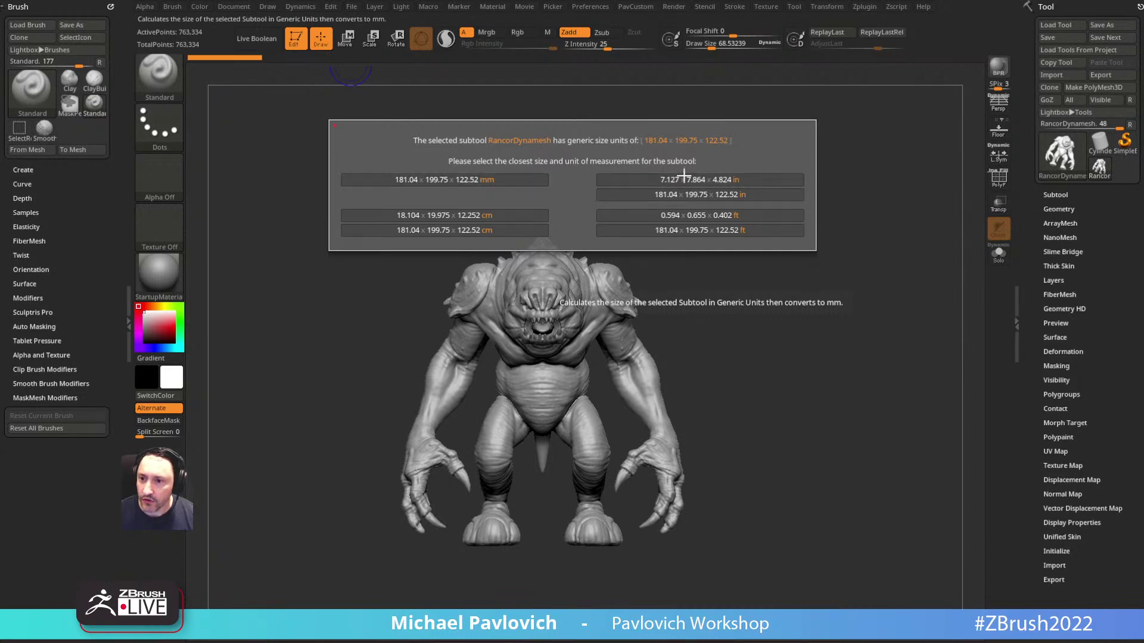
pyautogui.click(364, 357)
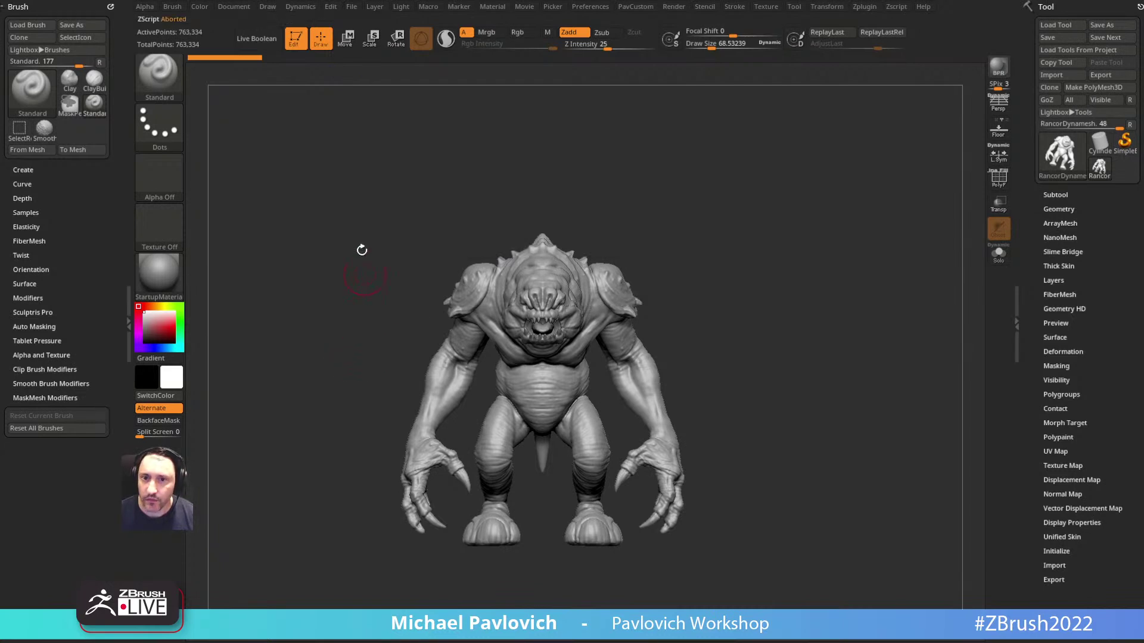
pyautogui.click(590, 6)
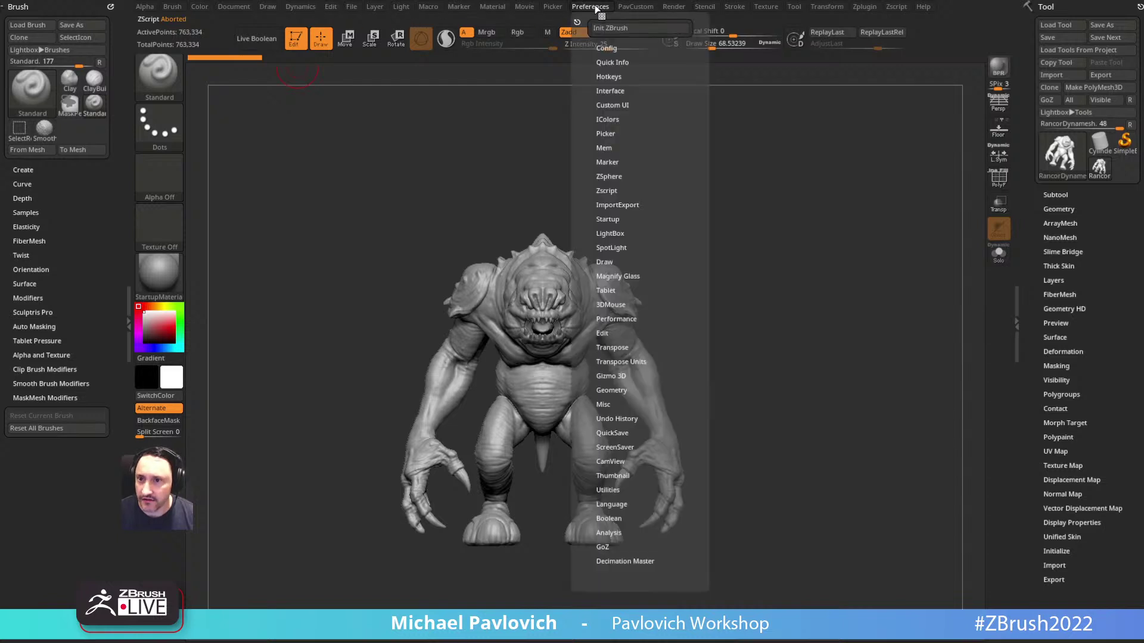
pyautogui.click(619, 361)
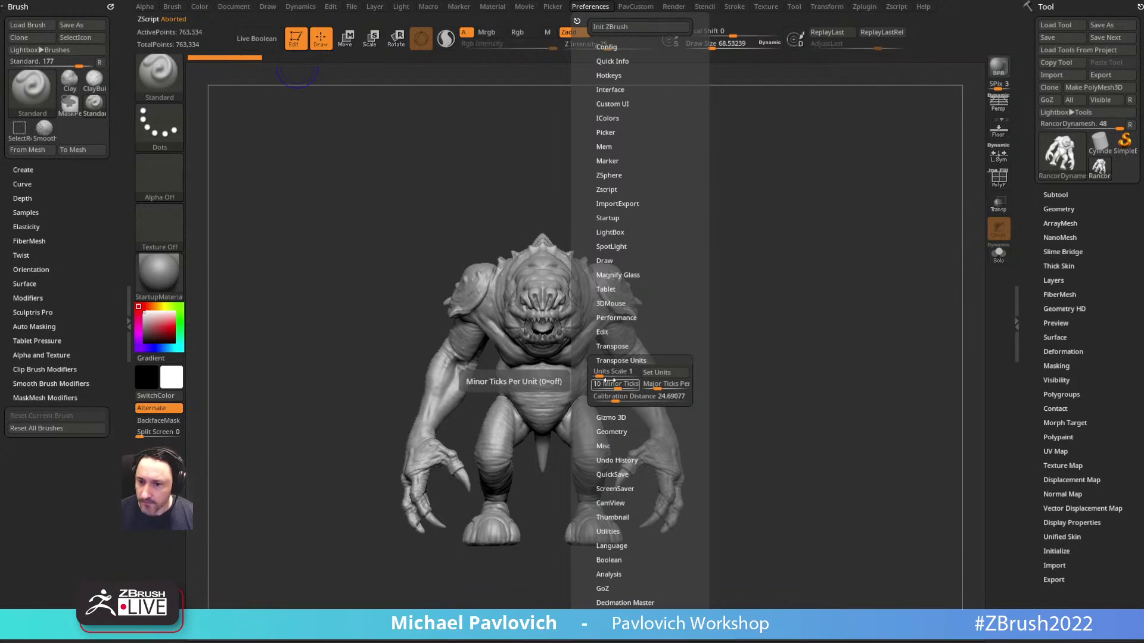
# Step: Dock the Zplugin palette in the tray and run ZBrush Scale Unify from Scale Master on the RancorDynamesh subtool
pyautogui.click(863, 6)
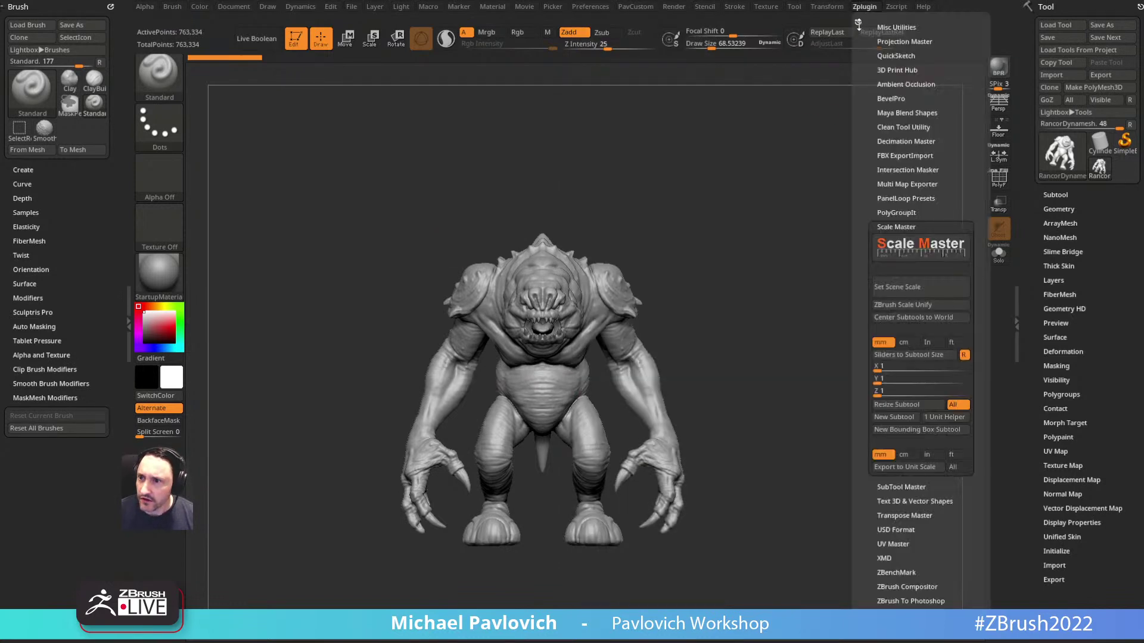
pyautogui.moveTo(401, 155); pyautogui.dragTo(87, 82)
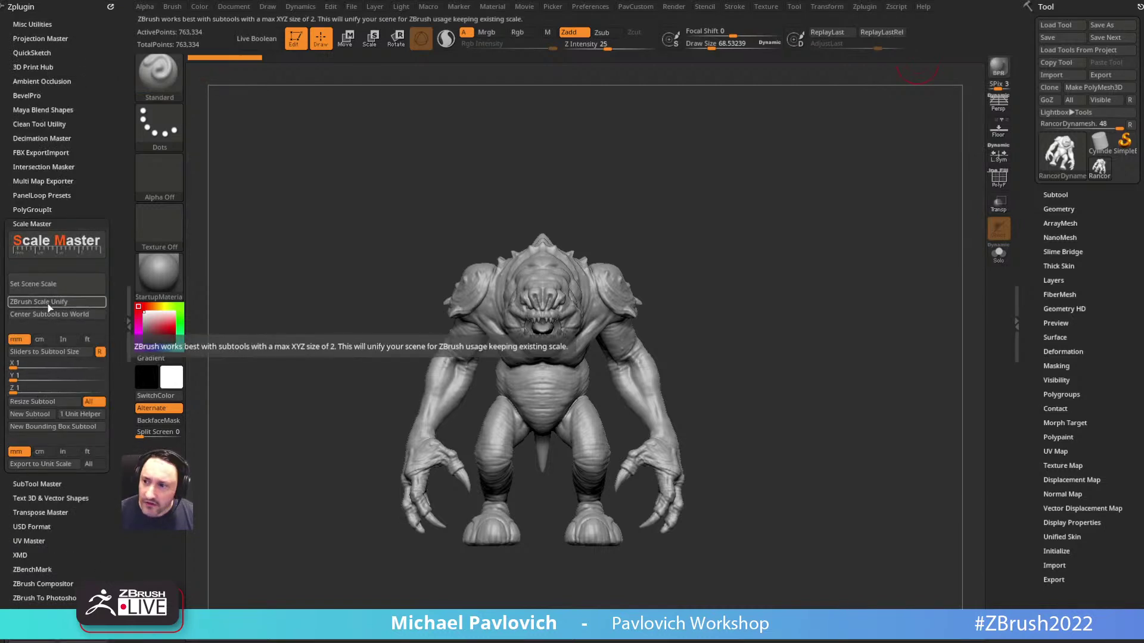
pyautogui.click(1055, 195)
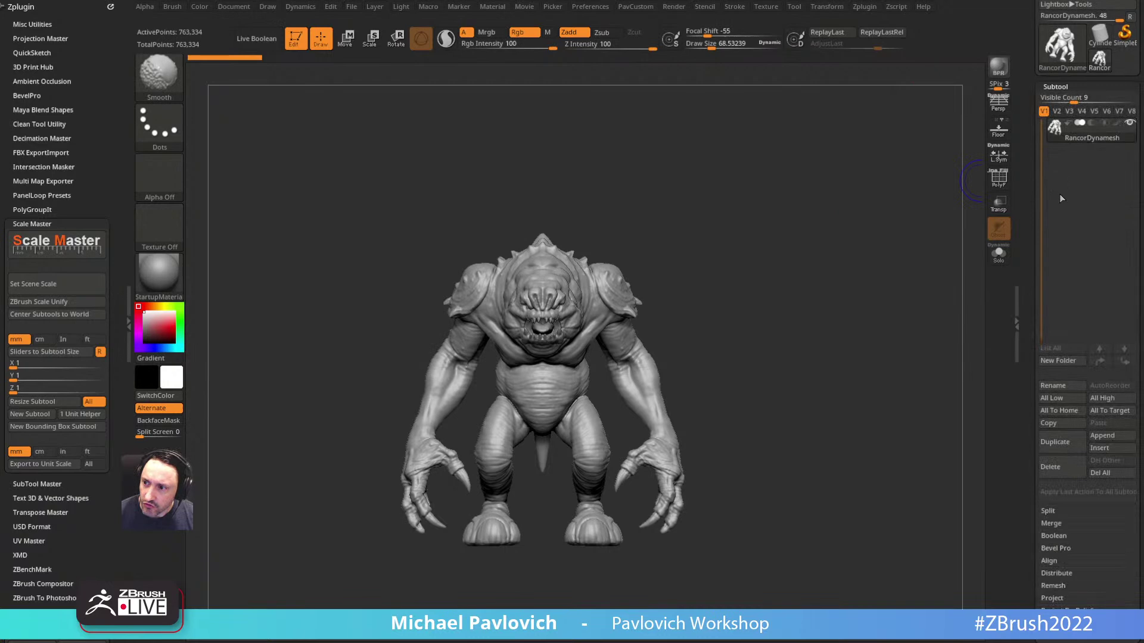
pyautogui.click(51, 302)
pyautogui.keyDown('alt'); pyautogui.moveTo(831, 225); pyautogui.dragTo(776, 215); pyautogui.keyUp('alt')
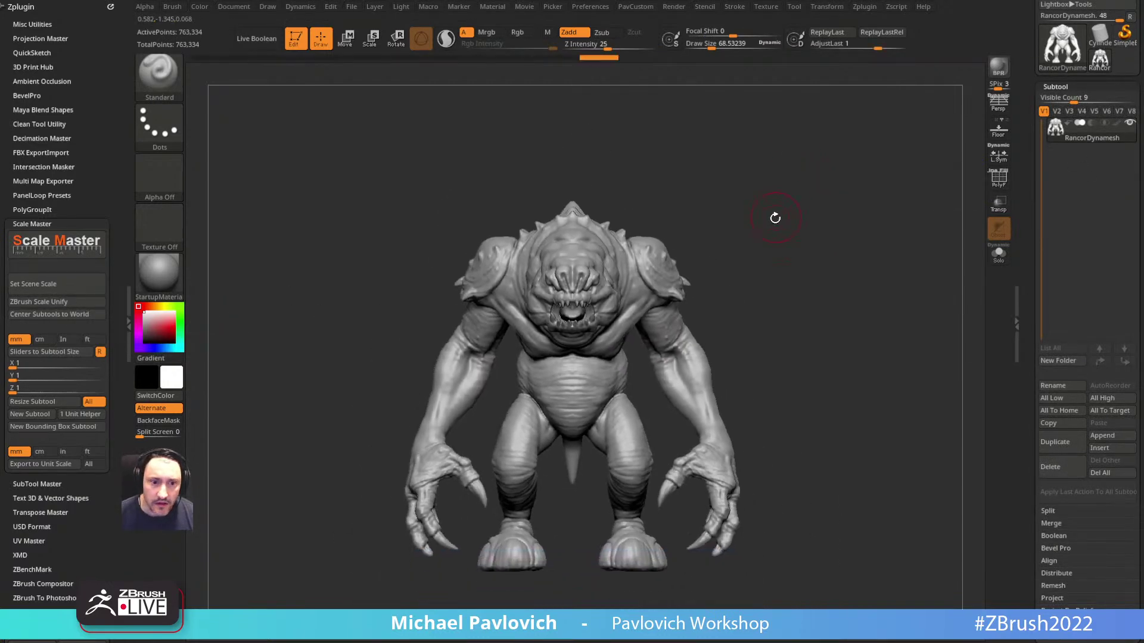
# Step: Recheck the scene scale size options without choosing one, and set the minor ticks per transpose unit to 0
pyautogui.click(60, 284)
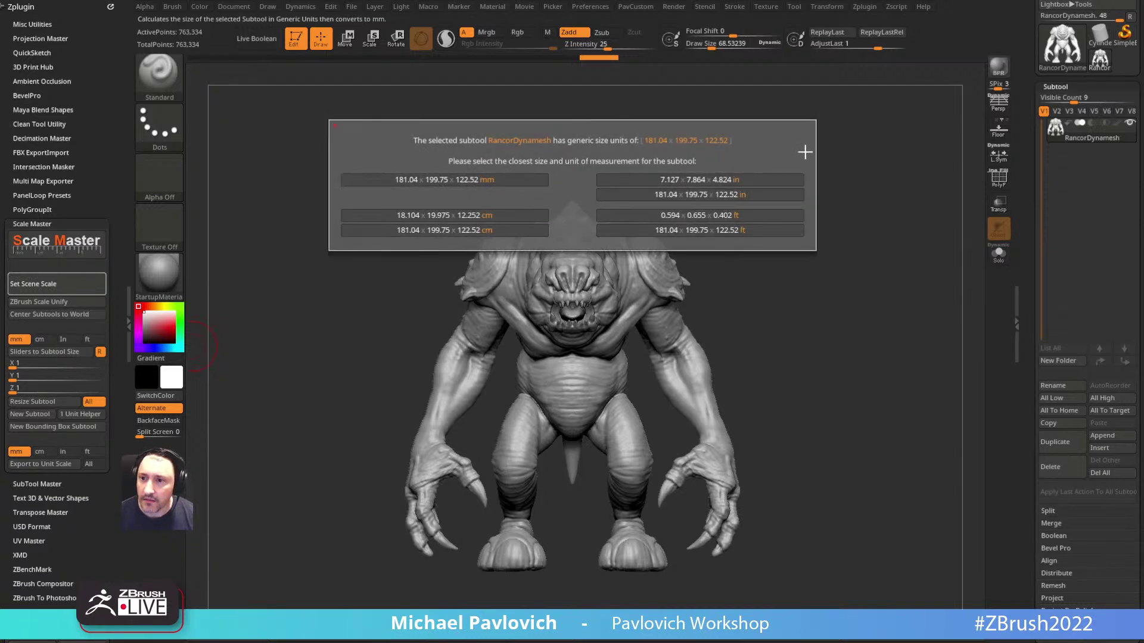
pyautogui.click(860, 144)
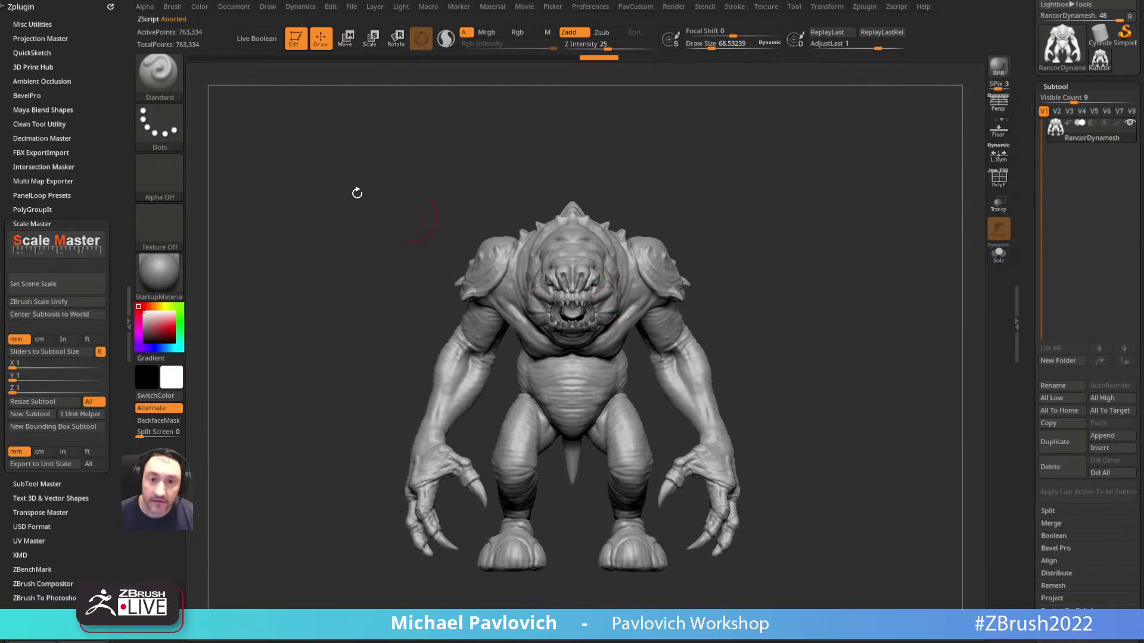
pyautogui.click(589, 7)
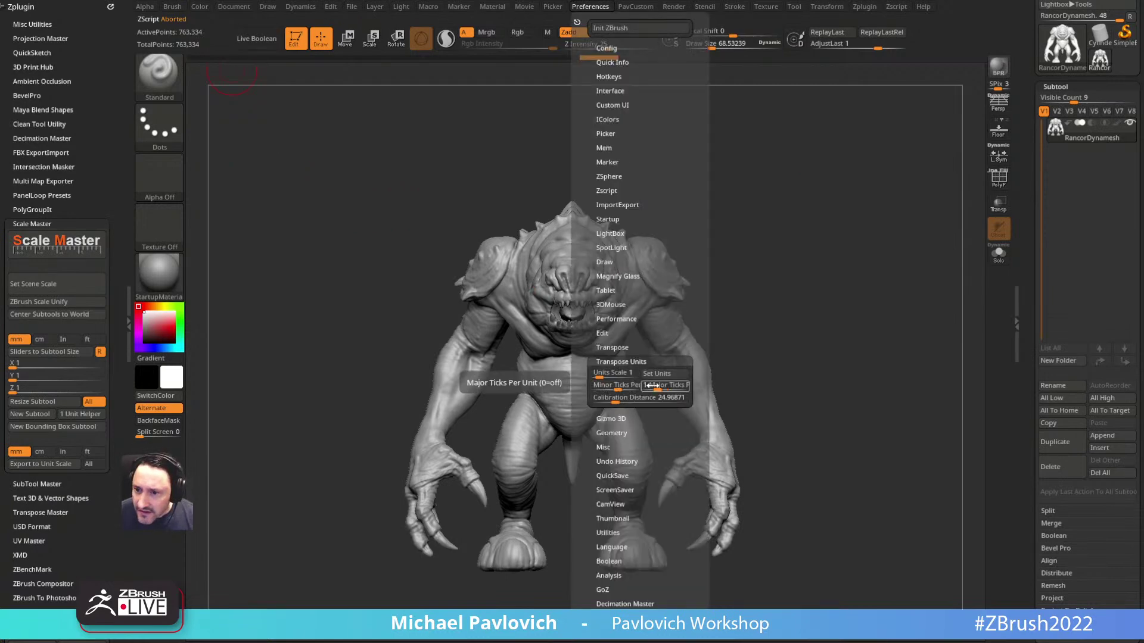
pyautogui.moveTo(617, 387); pyautogui.dragTo(594, 388)
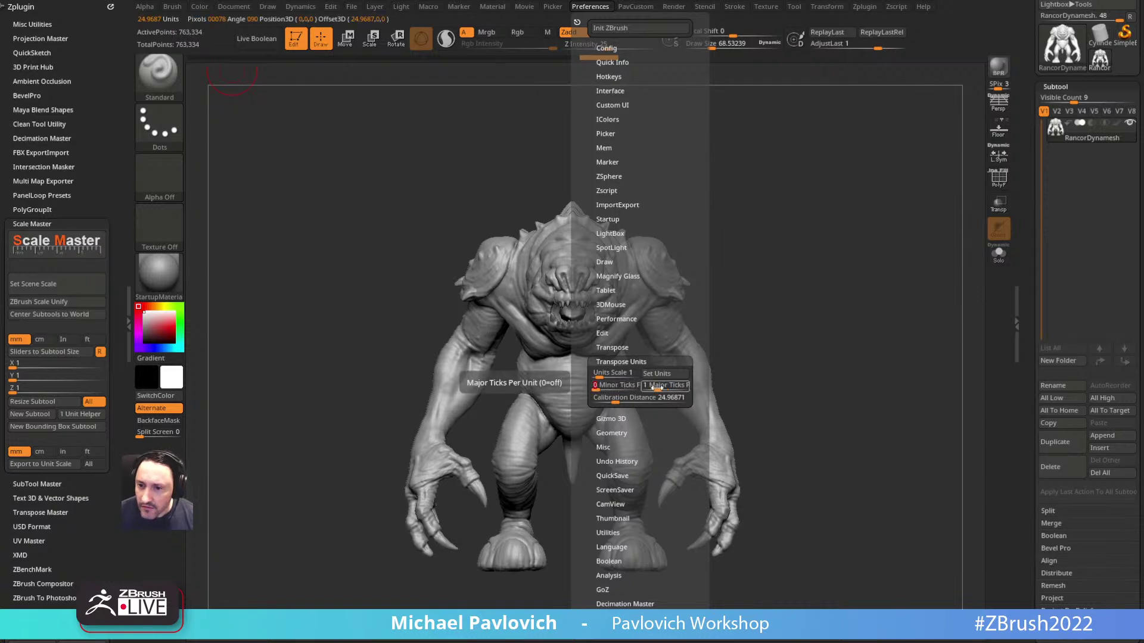
# Step: Draw a vertical transpose line about 131 units long up the Rancor's torso and head, and check the Transpose Units preferences
pyautogui.press('w')
pyautogui.press('y')
pyautogui.moveTo(583, 409); pyautogui.dragTo(585, 178)
pyautogui.keyDown('ctrl'); pyautogui.moveTo(752, 170); pyautogui.dragTo(787, 173, button='right'); pyautogui.keyUp('ctrl')
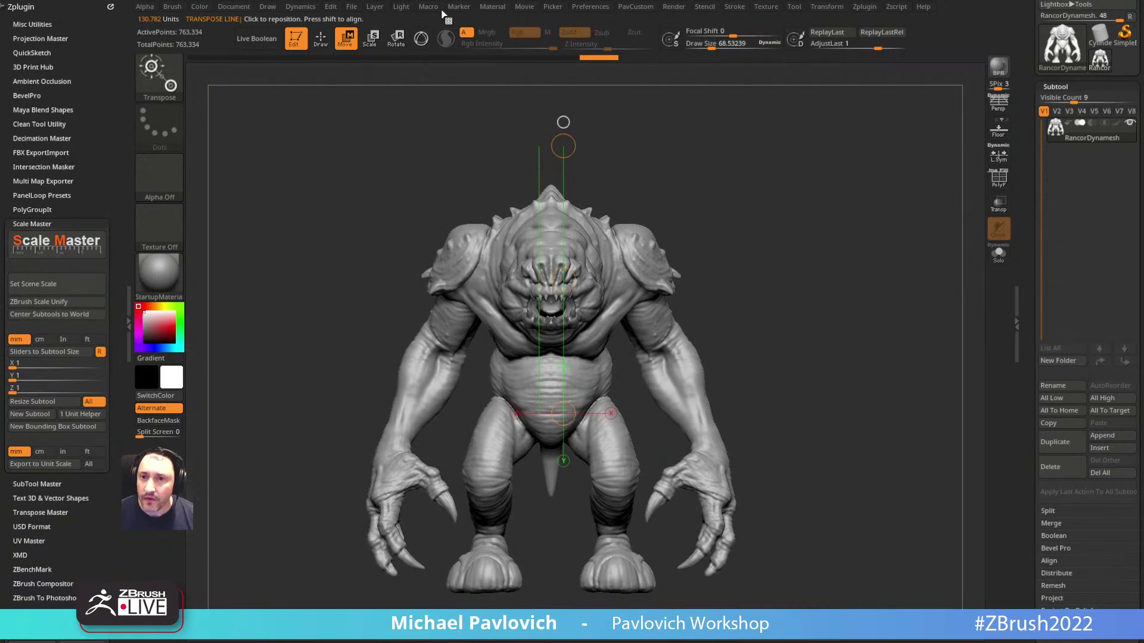
pyautogui.click(591, 7)
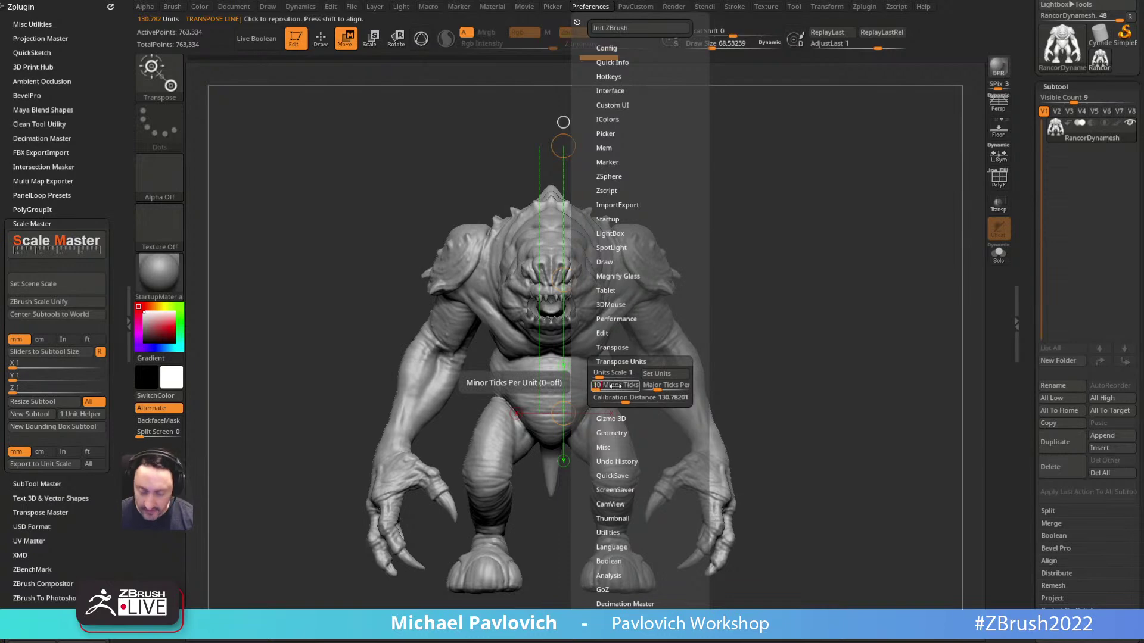
# Step: Draw further transpose lines over the Rancor, ending with a vertical one about 392 units long, and return to Draw mode
pyautogui.moveTo(598, 344)
pyautogui.mouseDown()
pyautogui.moveTo(658, 145)
pyautogui.moveTo(830, 84)
pyautogui.moveTo(860, 142)
pyautogui.mouseUp()
pyautogui.moveTo(859, 141)
pyautogui.keyDown('ctrl'); pyautogui.mouseDown(button='right')
pyautogui.moveTo(874, 225)
pyautogui.moveTo(766, 302)
pyautogui.mouseUp(button='right'); pyautogui.keyUp('ctrl')
pyautogui.moveTo(452, 381); pyautogui.dragTo(906, 79)
pyautogui.moveTo(827, 298)
pyautogui.keyDown('ctrl'); pyautogui.mouseDown(button='right')
pyautogui.moveTo(808, 305)
pyautogui.moveTo(771, 405)
pyautogui.mouseUp(button='right'); pyautogui.keyUp('ctrl')
pyautogui.moveTo(445, 511)
pyautogui.mouseDown()
pyautogui.moveTo(745, 230)
pyautogui.moveTo(595, 383)
pyautogui.moveTo(531, 348)
pyautogui.moveTo(435, 337)
pyautogui.moveTo(447, 327)
pyautogui.mouseUp()
pyautogui.moveTo(662, 417)
pyautogui.keyDown('ctrl'); pyautogui.mouseDown(button='right')
pyautogui.moveTo(679, 370)
pyautogui.moveTo(778, 310)
pyautogui.mouseUp(button='right'); pyautogui.keyUp('ctrl')
pyautogui.press('q')
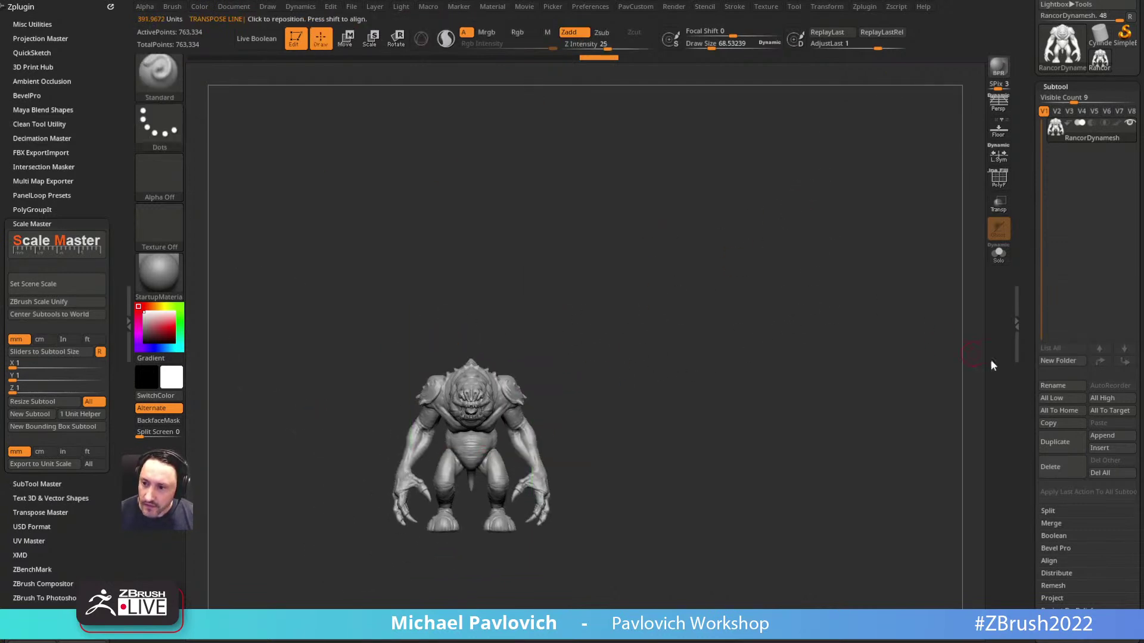
# Step: Append a cube subtool and measure its side with a vertical transpose line about 201 units long
pyautogui.click(1108, 437)
pyautogui.click(895, 407)
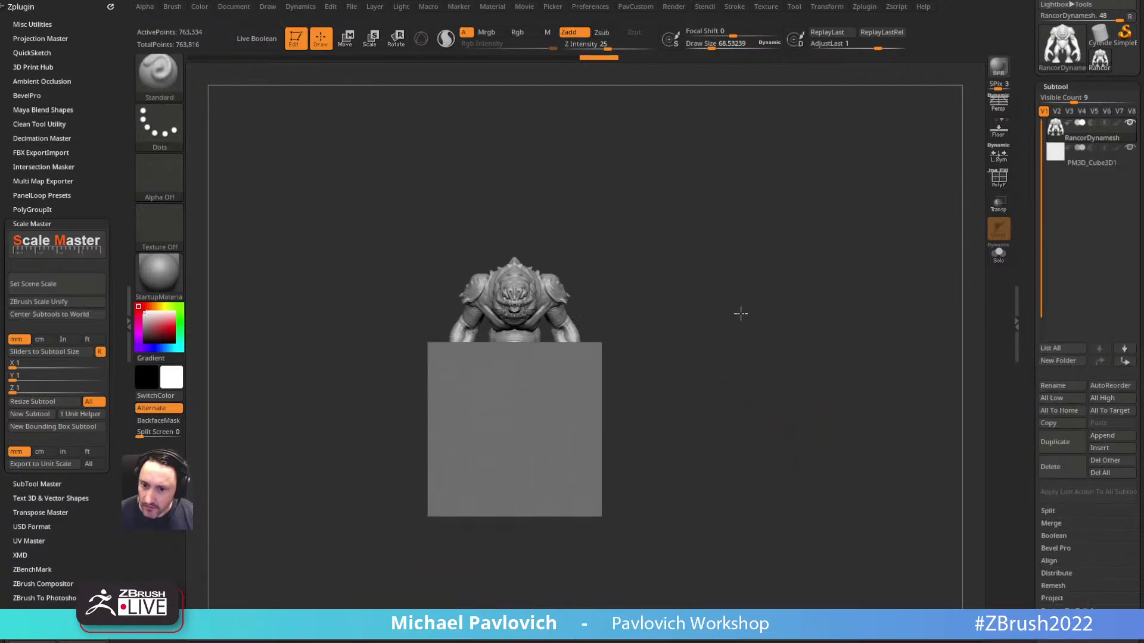
pyautogui.press('w')
pyautogui.moveTo(598, 508); pyautogui.dragTo(602, 334)
pyautogui.moveTo(699, 288)
pyautogui.keyDown('alt'); pyautogui.mouseDown()
pyautogui.moveTo(691, 303)
pyautogui.moveTo(748, 339)
pyautogui.mouseUp(); pyautogui.keyUp('alt')
pyautogui.press('q')
pyautogui.press('w')
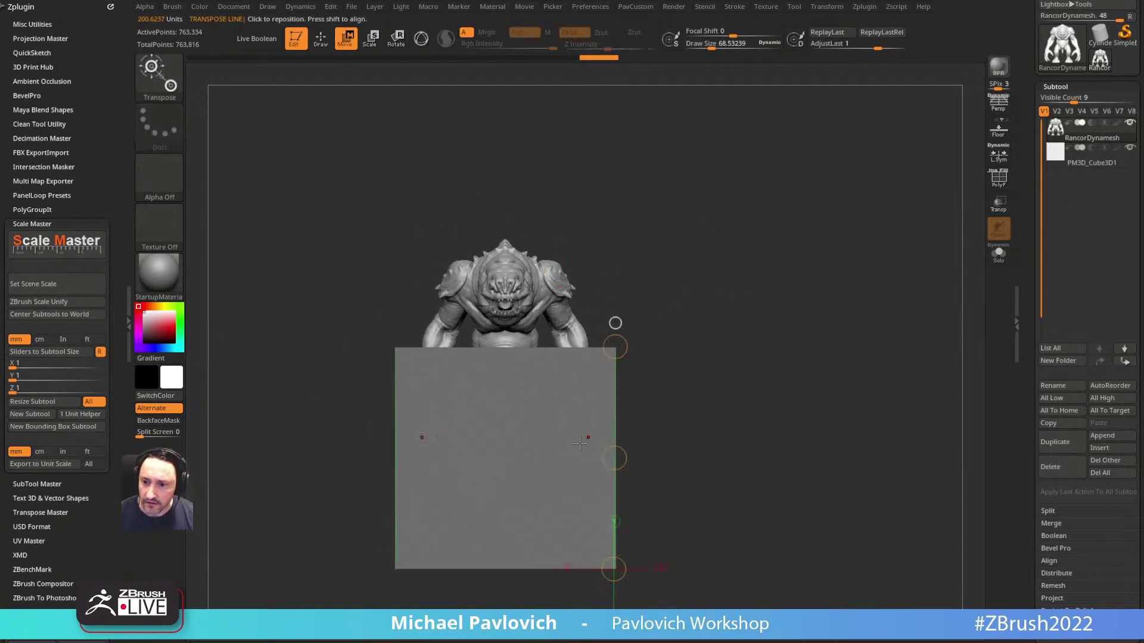
pyautogui.press('q')
# Step: Select the appended cube subtool and delete it
pyautogui.keyDown('alt'); pyautogui.click(575, 450); pyautogui.keyUp('alt')
pyautogui.click(1051, 467)
pyautogui.click(952, 493)
pyautogui.keyDown('alt'); pyautogui.moveTo(863, 255); pyautogui.dragTo(862, 334); pyautogui.keyUp('alt')
pyautogui.moveTo(1026, 140); pyautogui.dragTo(1023, 273)
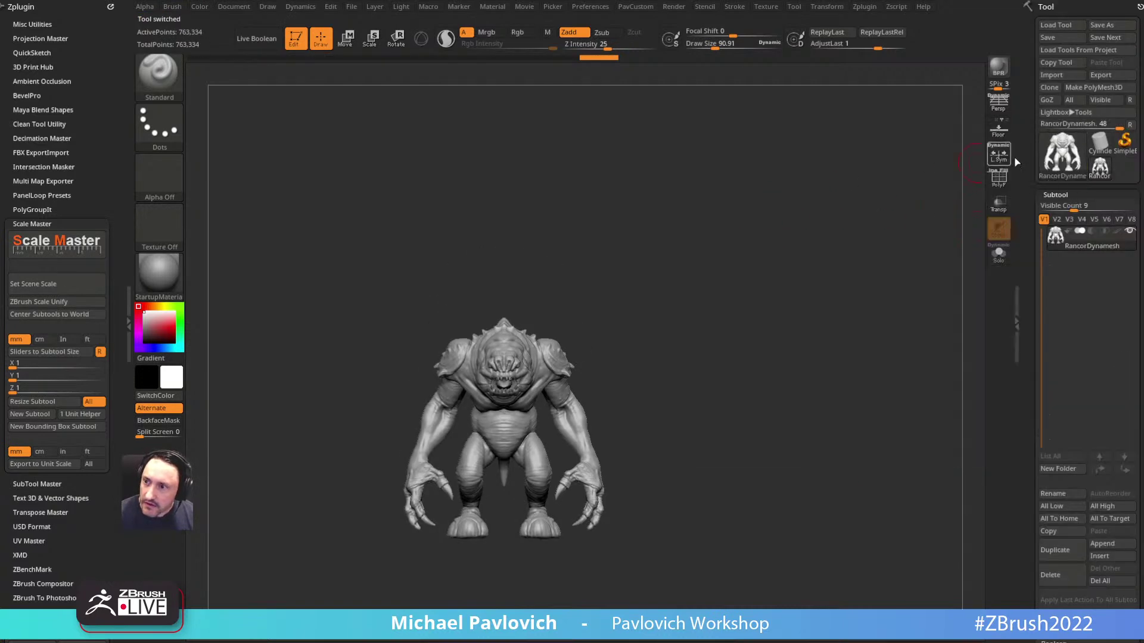
# Step: Make the Cube3D primitive the active tool, frame it, and convert it to a PolyMesh3D
pyautogui.click(1063, 154)
pyautogui.click(744, 220)
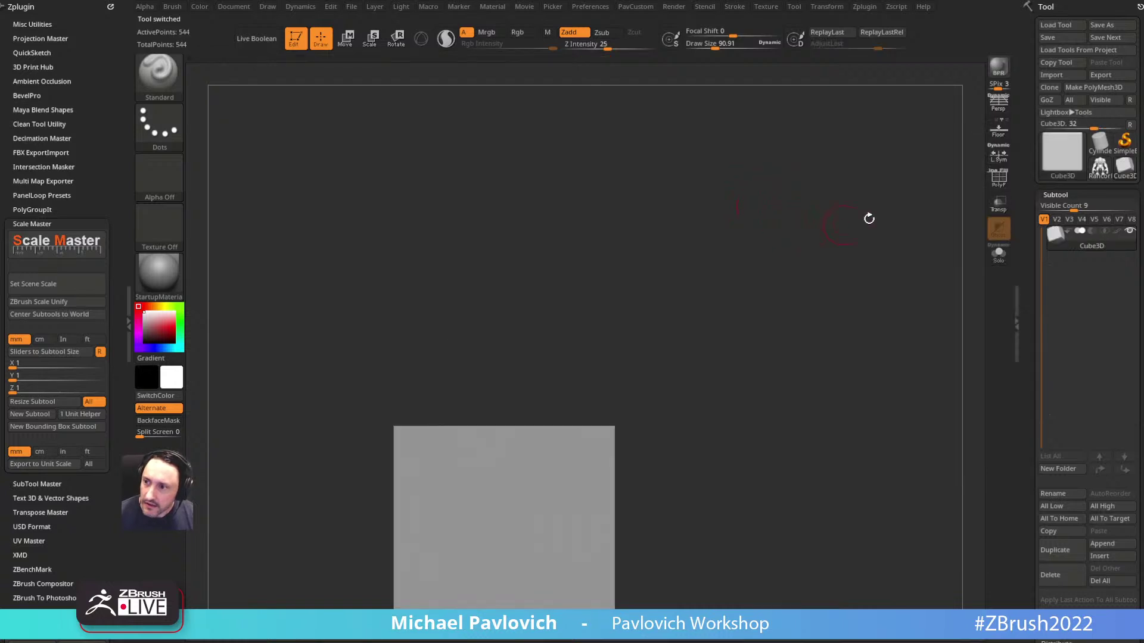
pyautogui.press('f')
pyautogui.press('w')
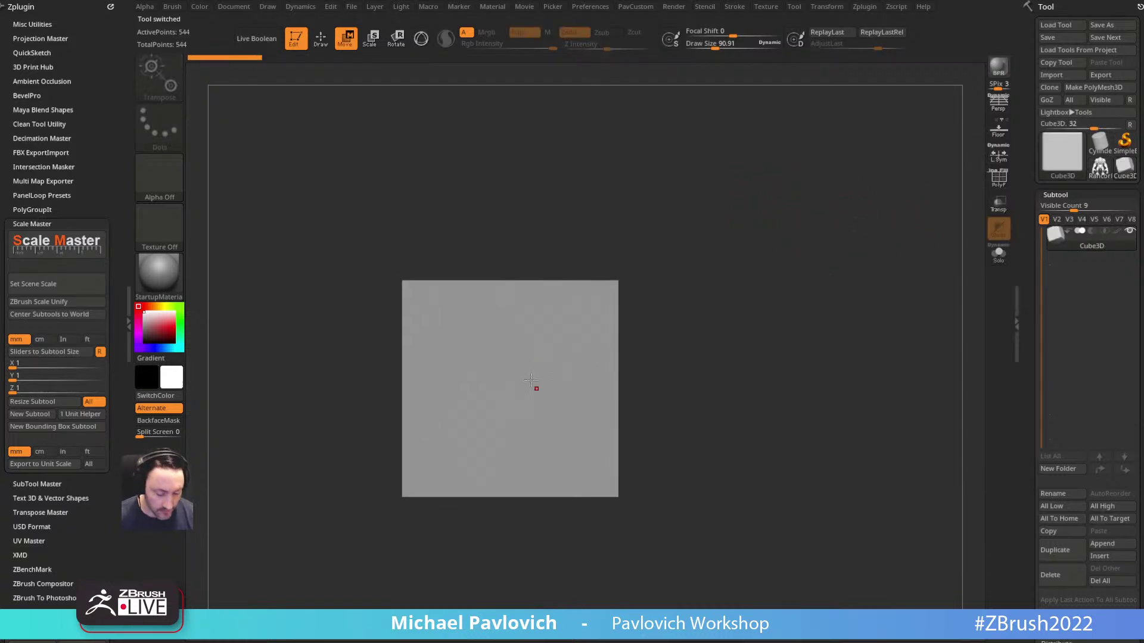
pyautogui.press('y')
pyautogui.press('y')
pyautogui.moveTo(591, 470); pyautogui.dragTo(609, 221)
pyautogui.hotkey('ctrl', 'z')
pyautogui.click(1091, 88)
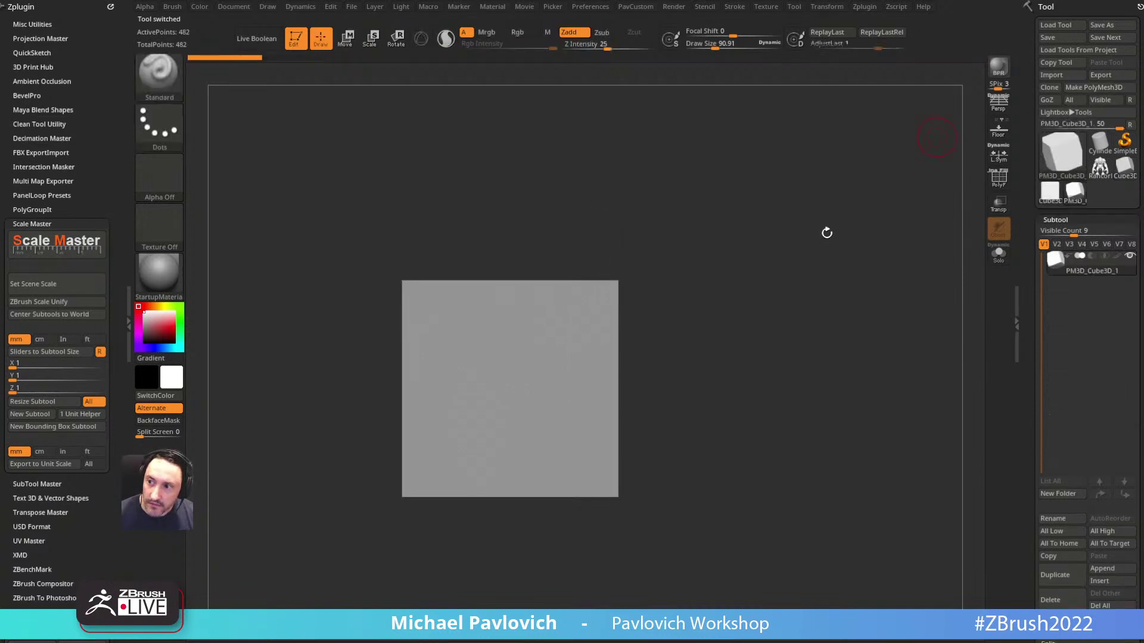
# Step: Draw a vertical transpose line about 2.62 units long over the cube and set its minor ticks per unit to 0
pyautogui.press('w')
pyautogui.moveTo(461, 530)
pyautogui.mouseDown()
pyautogui.moveTo(449, 279)
pyautogui.moveTo(463, 247)
pyautogui.mouseUp()
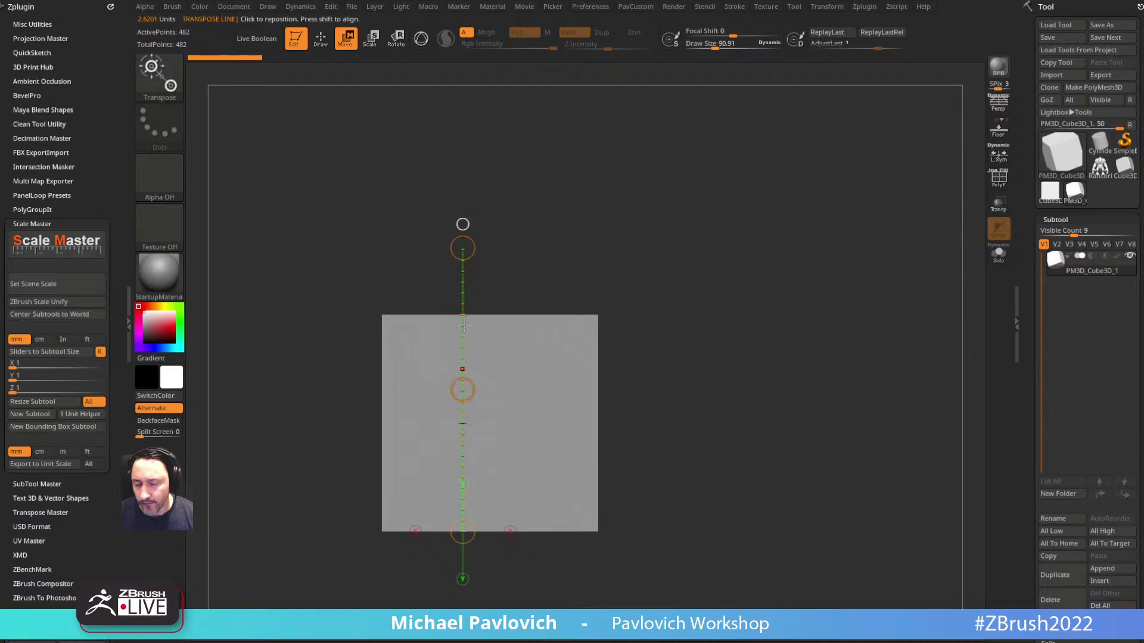
pyautogui.click(590, 7)
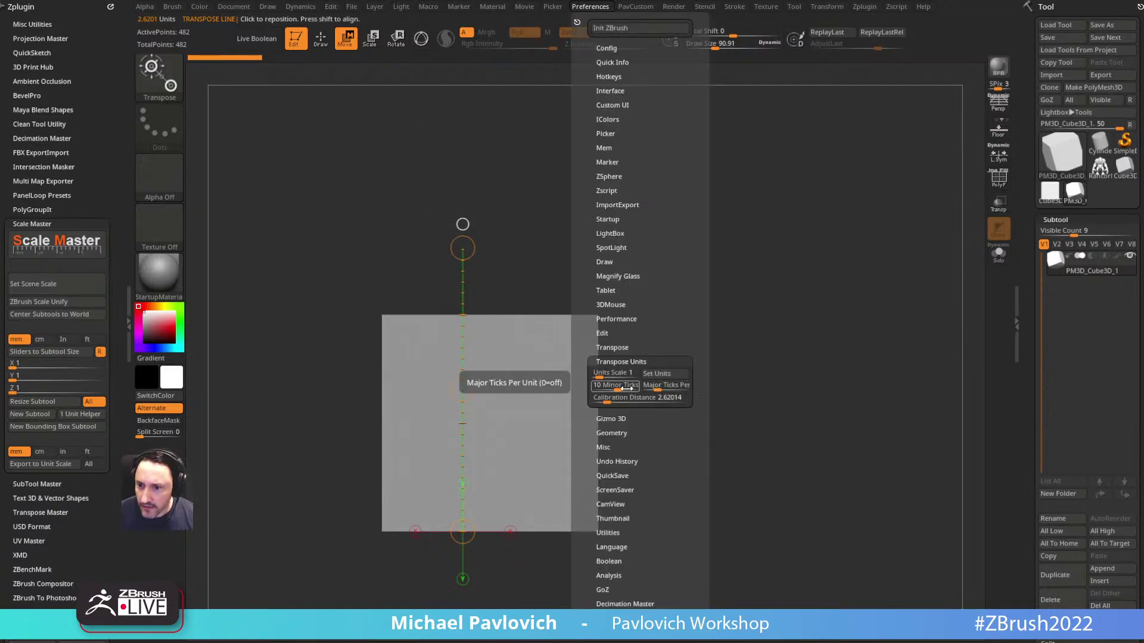
pyautogui.moveTo(617, 387); pyautogui.dragTo(596, 387)
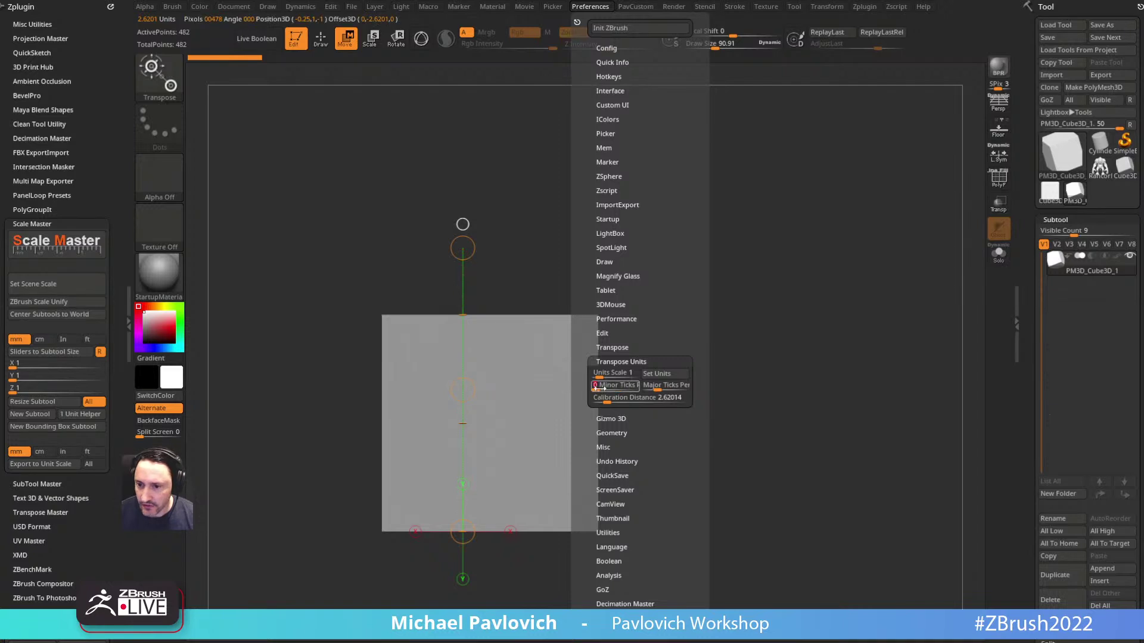
# Step: Measure the cube's side with a vertical transpose line about 2 units long and append the Rancor model as a subtool
pyautogui.moveTo(554, 525); pyautogui.dragTo(553, 296)
pyautogui.moveTo(589, 530)
pyautogui.mouseDown()
pyautogui.moveTo(582, 332)
pyautogui.moveTo(599, 315)
pyautogui.mouseUp()
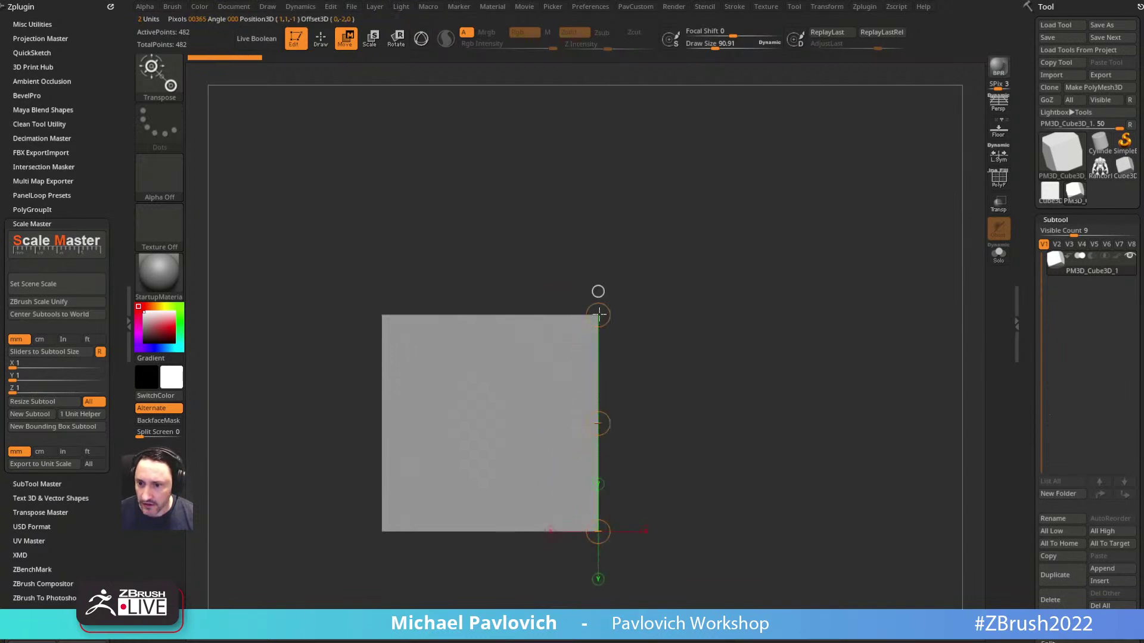
pyautogui.click(1102, 569)
pyautogui.click(801, 403)
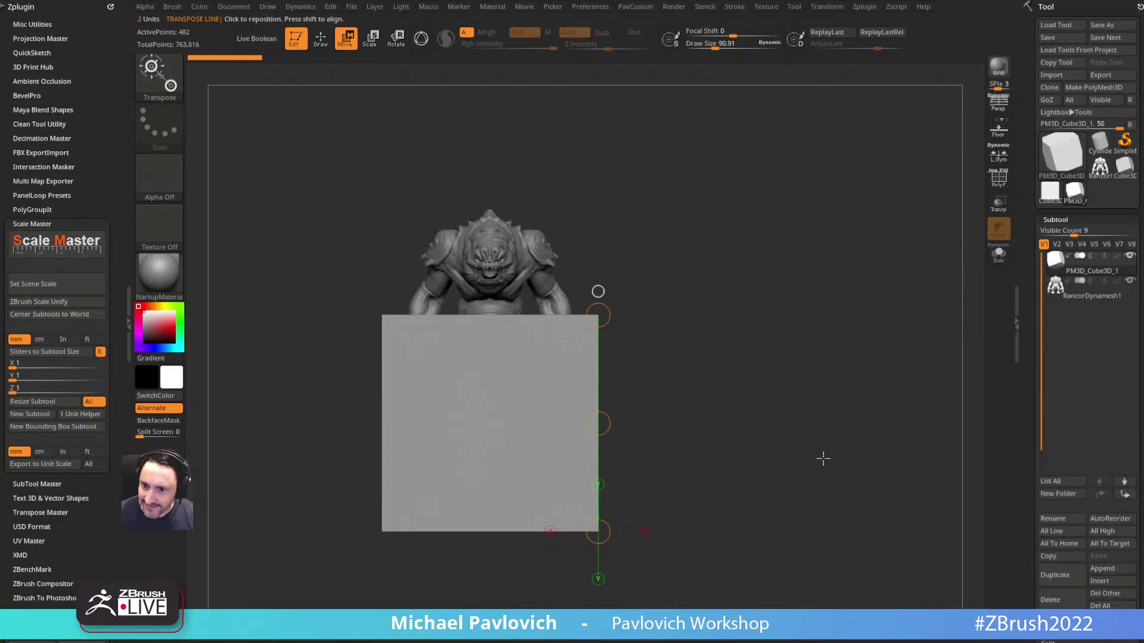
# Step: Select the Rancor subtool and draw vertical transpose lines about 328 units long, and about 234 units long with the Rancor isolated
pyautogui.moveTo(493, 301)
pyautogui.mouseDown()
pyautogui.moveTo(502, 137)
pyautogui.moveTo(794, 84)
pyautogui.mouseUp()
pyautogui.click(1086, 296)
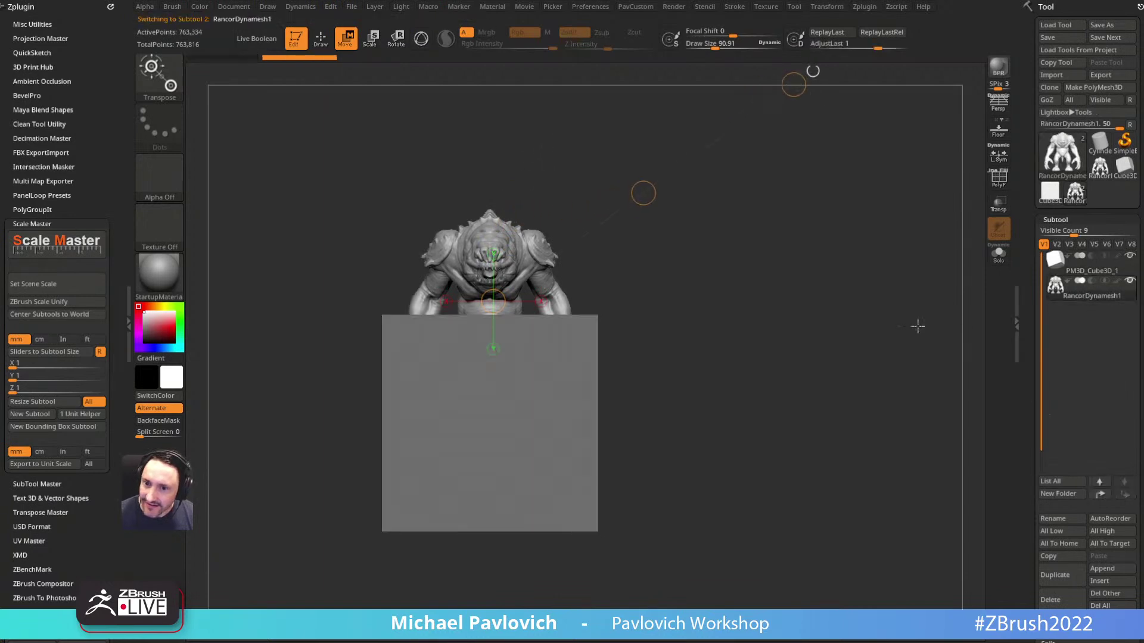
pyautogui.moveTo(489, 218); pyautogui.dragTo(490, 577)
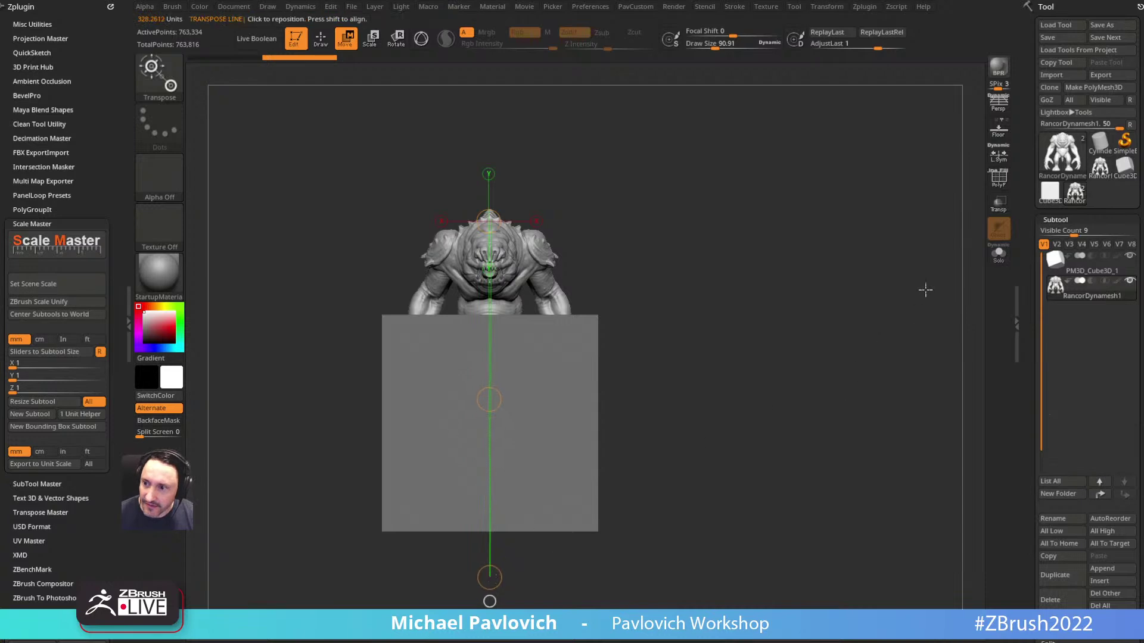
pyautogui.click(999, 260)
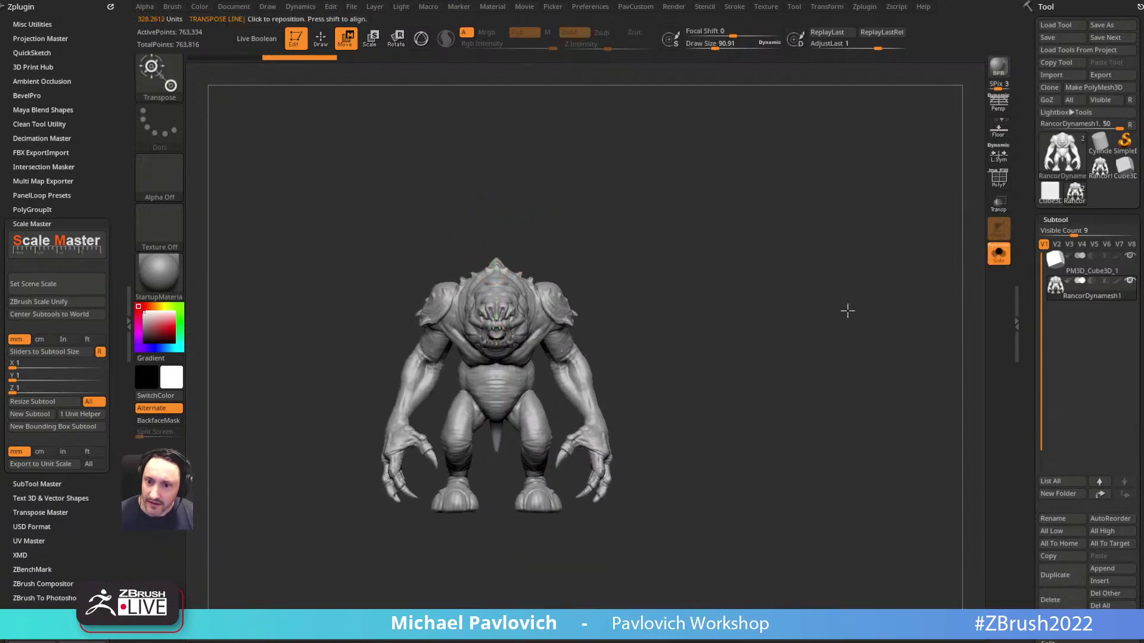
pyautogui.moveTo(548, 535); pyautogui.dragTo(548, 209)
pyautogui.click(998, 255)
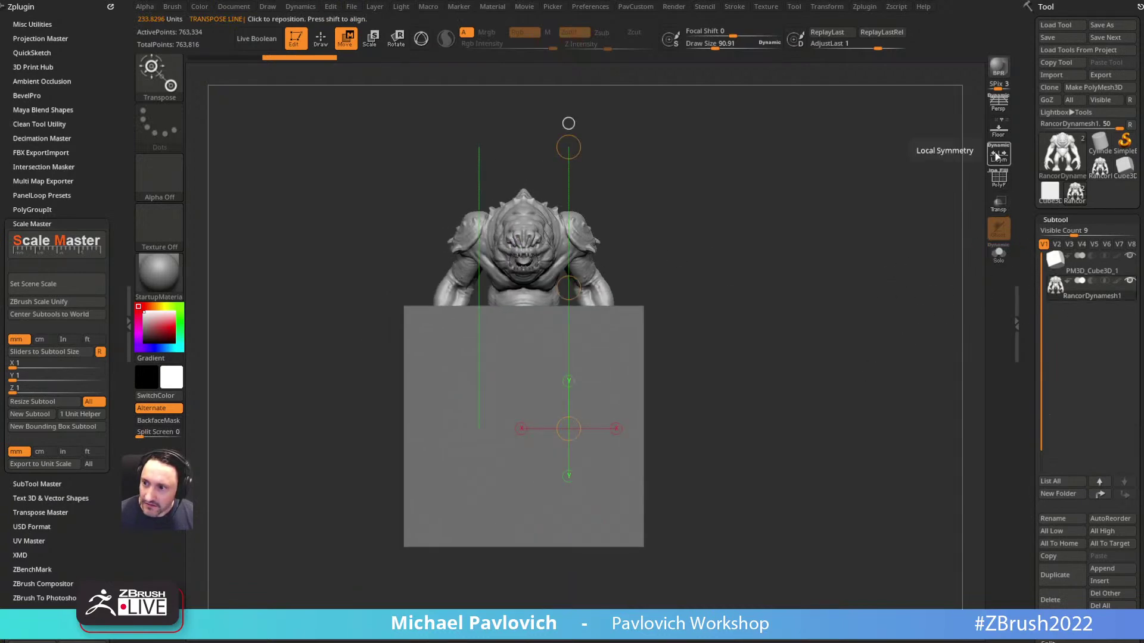
# Step: Show the floor grid, select the cube subtool, and draw a transpose line about 374 units long from its lower corner
pyautogui.click(998, 128)
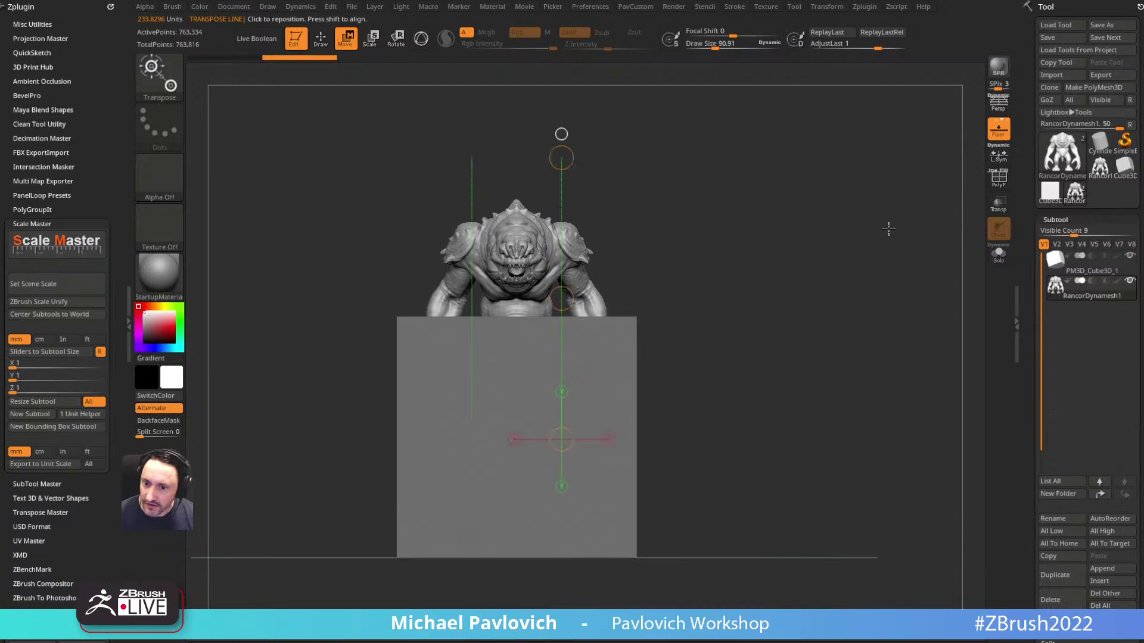
pyautogui.click(1072, 262)
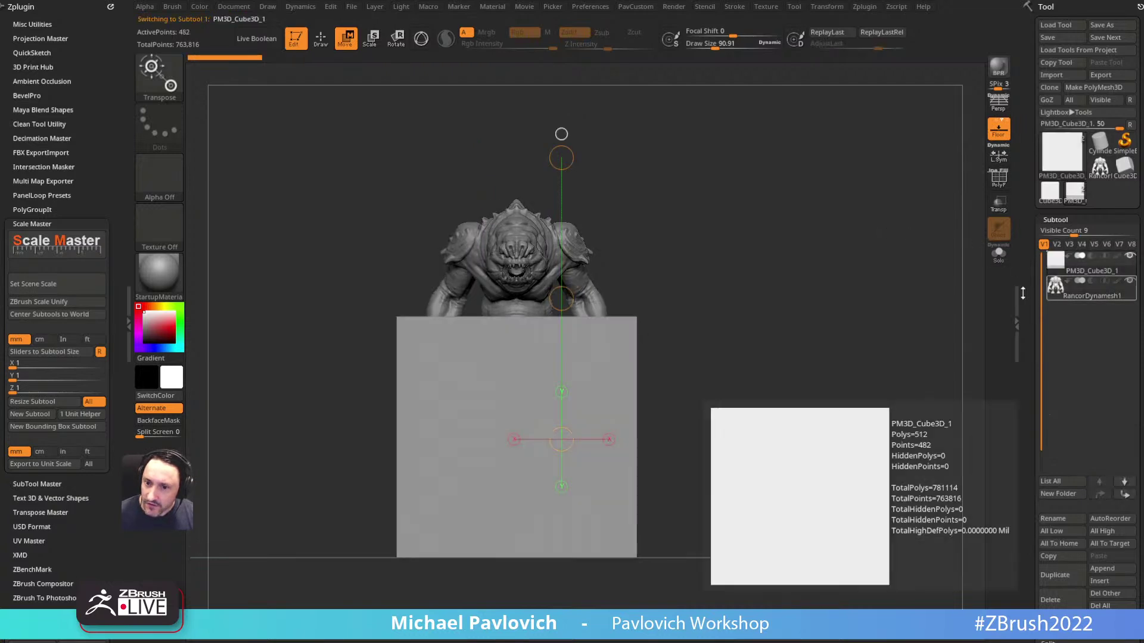
pyautogui.click(637, 555)
pyautogui.moveTo(630, 518); pyautogui.dragTo(825, 147)
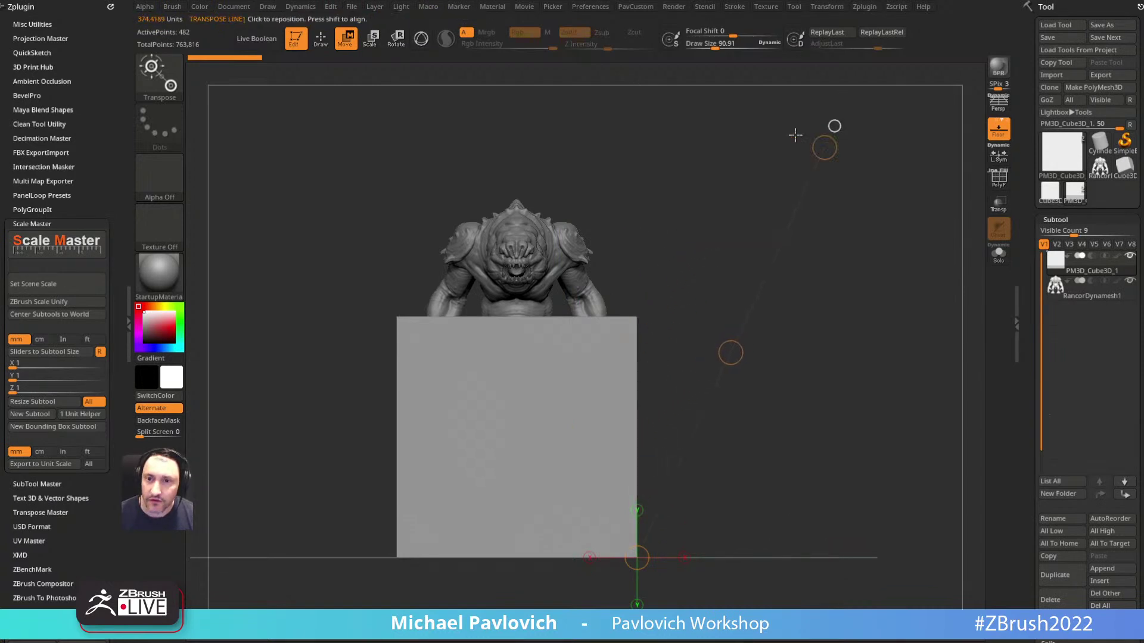
# Step: Set the transpose minor ticks per unit to 2 and draw a diagonal transpose line about 368 units long from the cube
pyautogui.click(580, 7)
pyautogui.click(612, 386)
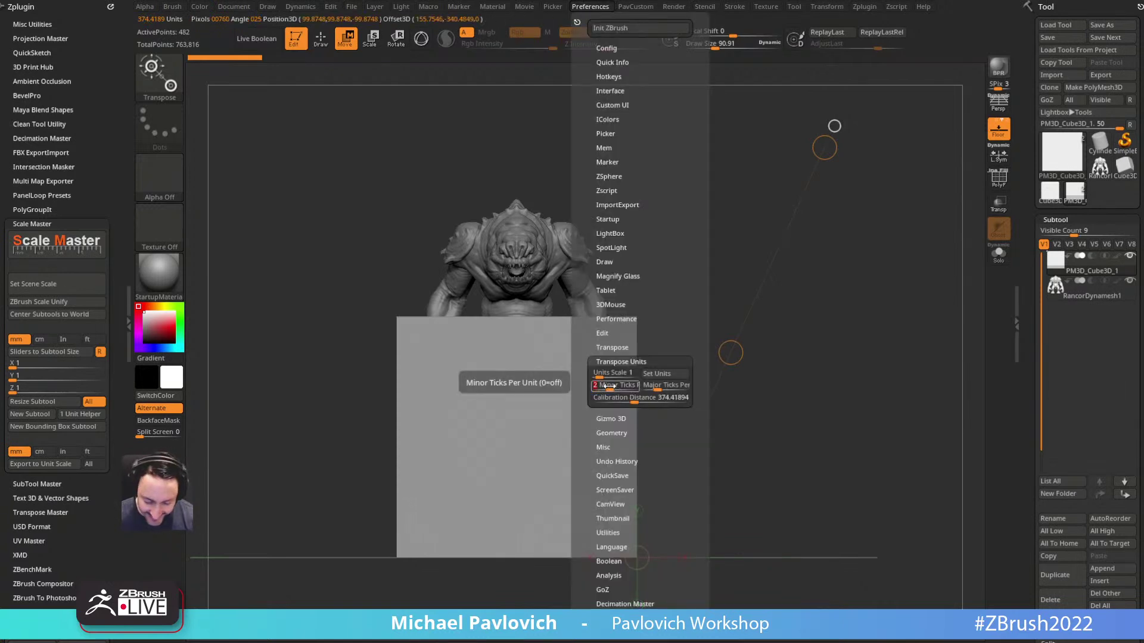
pyautogui.moveTo(593, 439)
pyautogui.mouseDown()
pyautogui.moveTo(774, 192)
pyautogui.moveTo(891, 147)
pyautogui.moveTo(908, 125)
pyautogui.mouseUp()
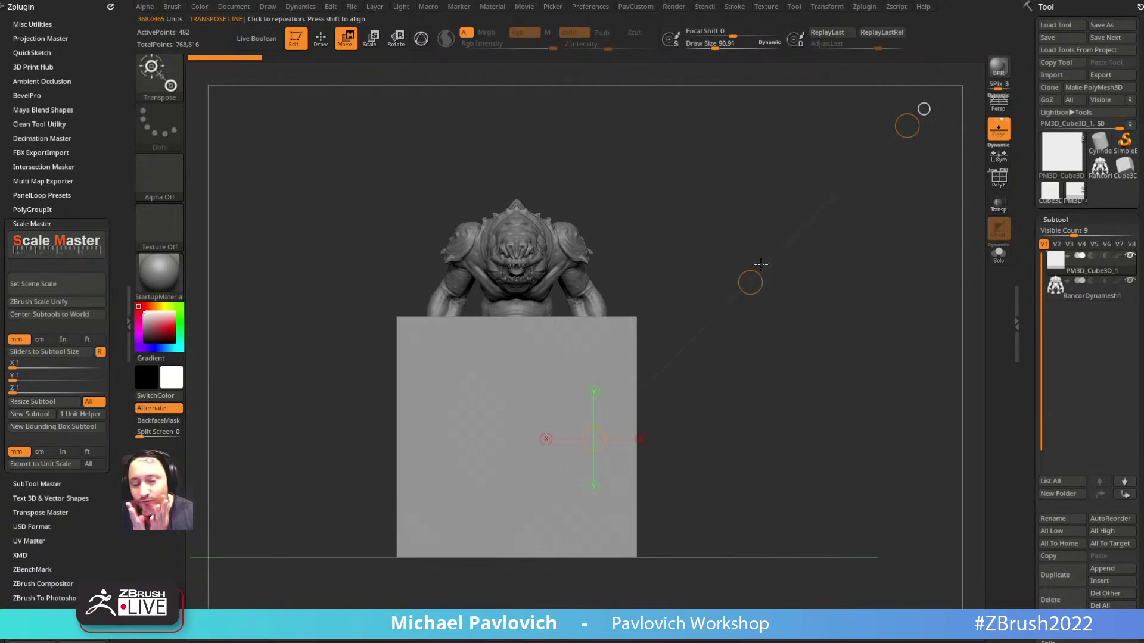
# Step: Quit and restart ZBrush, and place the Rancor model on the empty canvas in edit mode
pyautogui.hotkey('alt', 'F4')
pyautogui.click(684, 349)
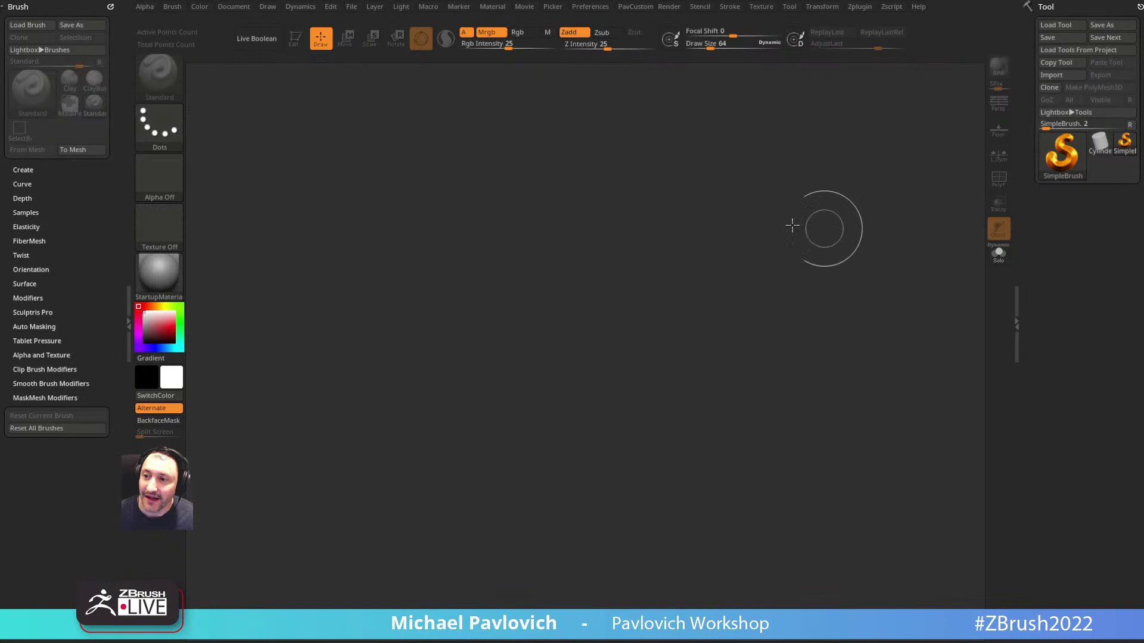
pyautogui.press('s')
pyautogui.moveTo(668, 262); pyautogui.dragTo(660, 261)
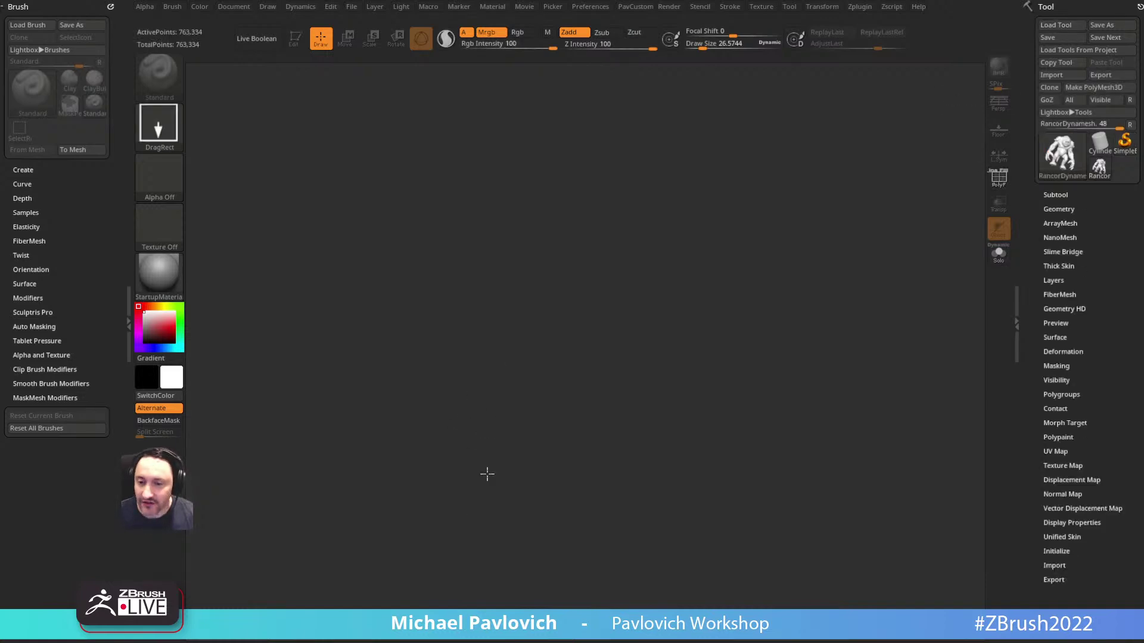
pyautogui.moveTo(488, 263); pyautogui.dragTo(492, 519)
pyautogui.click(296, 42)
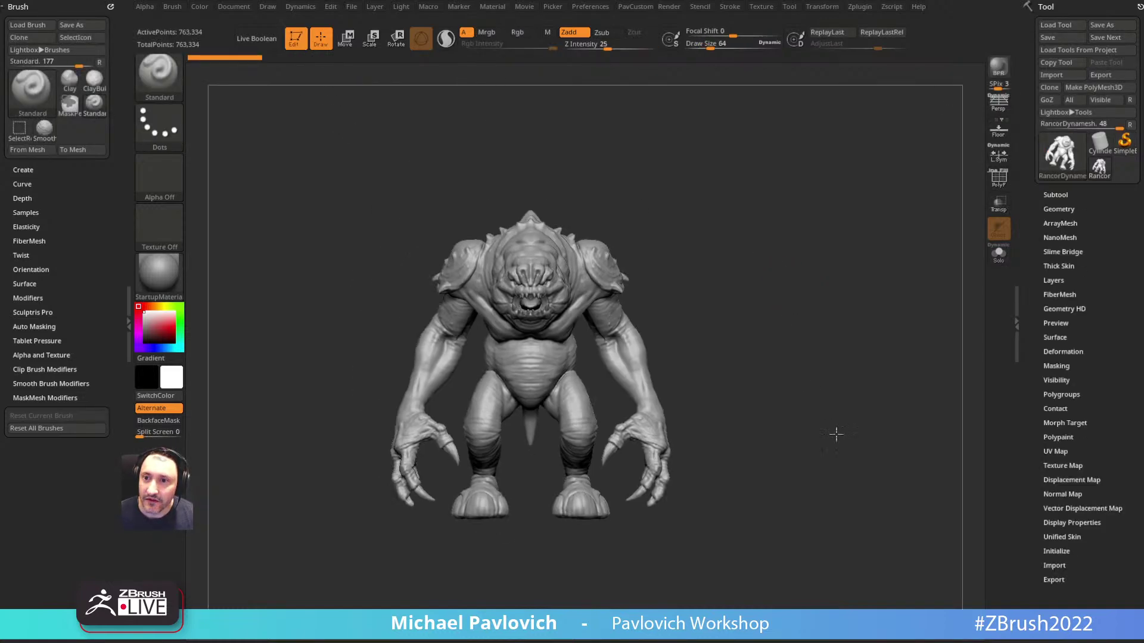
# Step: Draw diagonal transpose lines outward from the Rancor at different view scales to test measuring, including one about 423 units long
pyautogui.press('w')
pyautogui.press('y')
pyautogui.keyDown('alt'); pyautogui.moveTo(746, 336); pyautogui.dragTo(714, 361); pyautogui.keyUp('alt')
pyautogui.moveTo(520, 392); pyautogui.dragTo(910, 80)
pyautogui.keyDown('ctrl'); pyautogui.moveTo(864, 179); pyautogui.dragTo(725, 337, button='right'); pyautogui.keyUp('ctrl')
pyautogui.moveTo(410, 415)
pyautogui.mouseDown()
pyautogui.moveTo(580, 268)
pyautogui.moveTo(919, 117)
pyautogui.moveTo(552, 328)
pyautogui.moveTo(608, 217)
pyautogui.mouseUp()
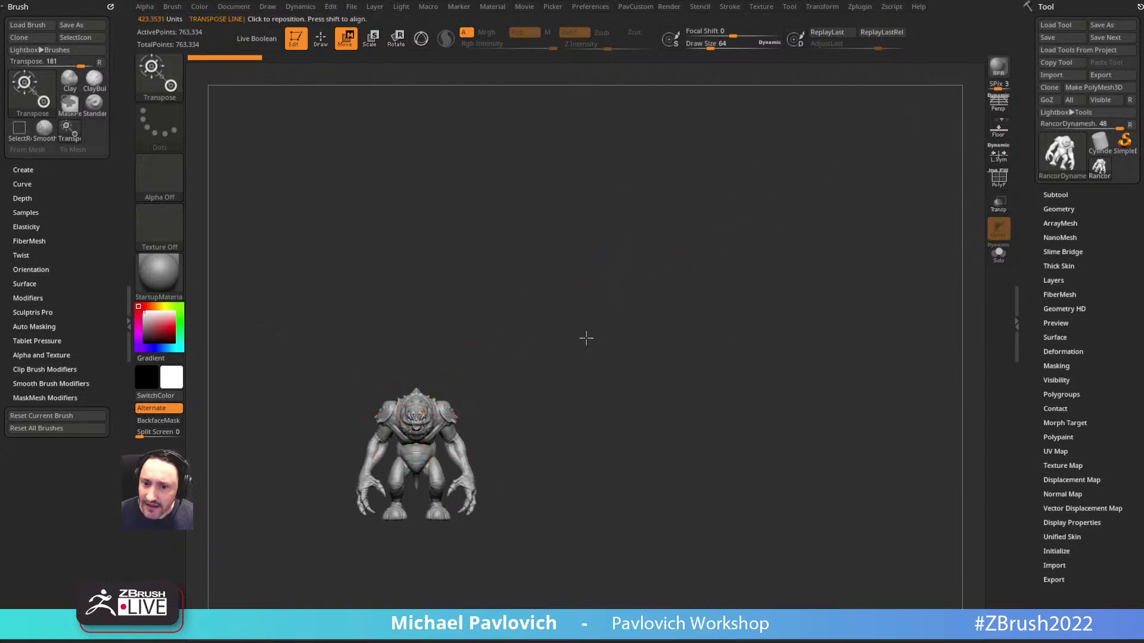
pyautogui.keyDown('alt'); pyautogui.moveTo(584, 320); pyautogui.dragTo(566, 462); pyautogui.keyUp('alt')
pyautogui.moveTo(530, 517); pyautogui.dragTo(868, 119)
pyautogui.keyDown('ctrl'); pyautogui.moveTo(843, 149); pyautogui.dragTo(825, 337, button='right'); pyautogui.keyUp('ctrl')
# Step: Return to Draw mode and set the brush draw size to about 83
pyautogui.press('q')
pyautogui.press('s')
pyautogui.press('s')
pyautogui.moveTo(746, 370)
pyautogui.mouseDown()
pyautogui.moveTo(765, 371)
pyautogui.moveTo(737, 371)
pyautogui.mouseUp()
pyautogui.moveTo(770, 363); pyautogui.dragTo(772, 328)
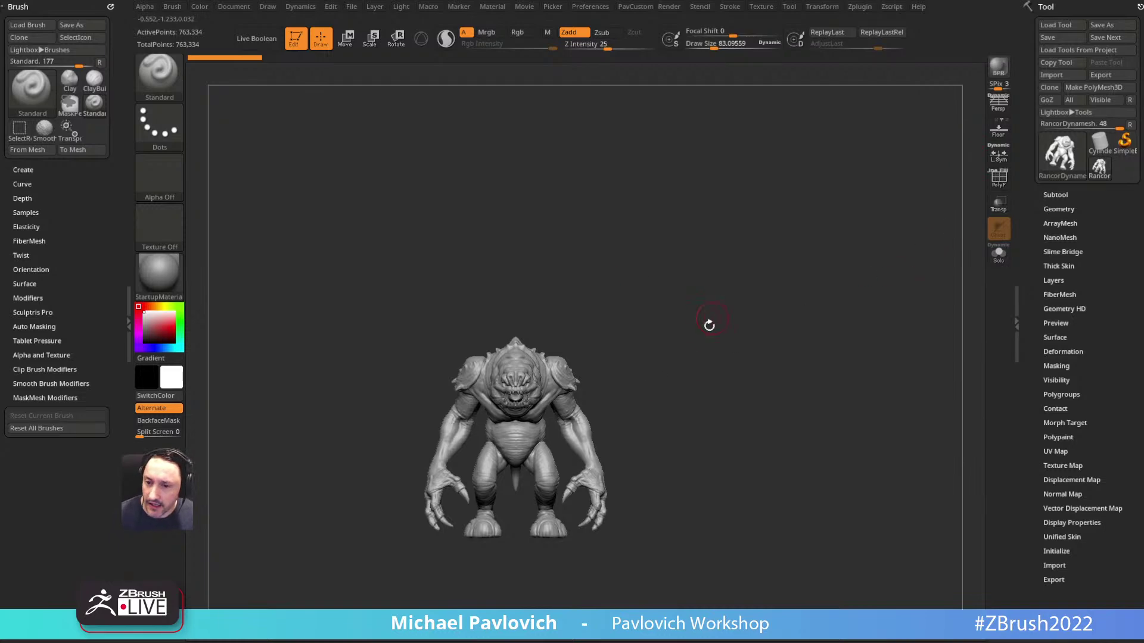
pyautogui.keyDown('alt'); pyautogui.moveTo(712, 317); pyautogui.dragTo(710, 289); pyautogui.keyUp('alt')
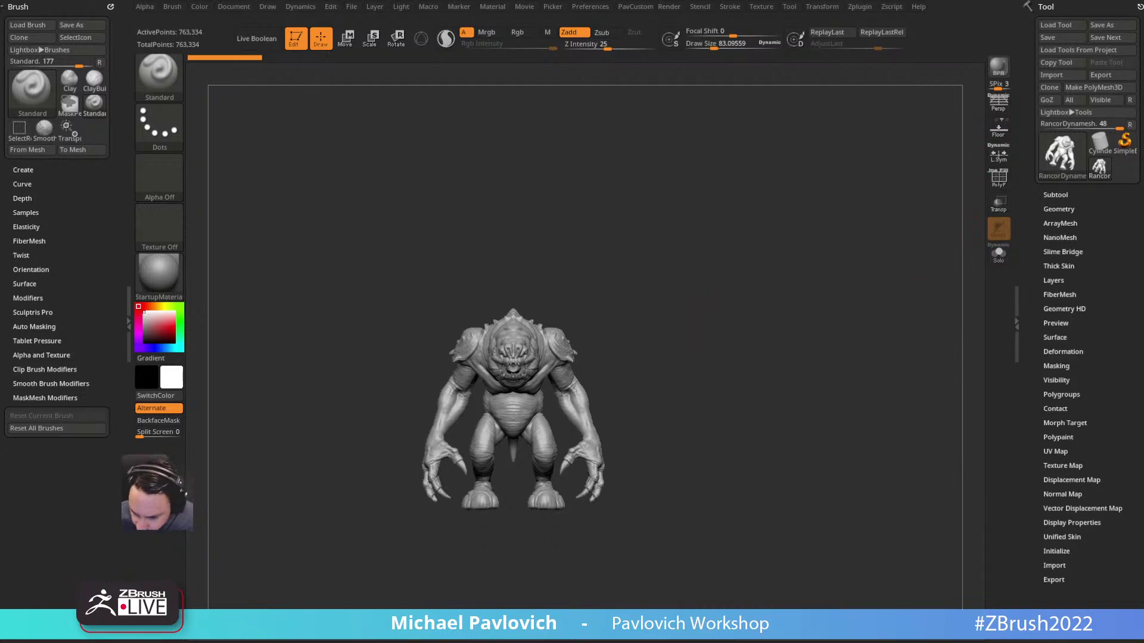
# Step: Check the size comparison image in the browser's "miniature dimensions" results, and return to ZBrush to inspect the undersides of the Rancor's feet
pyautogui.moveTo(781, 640); pyautogui.dragTo(768, 136)
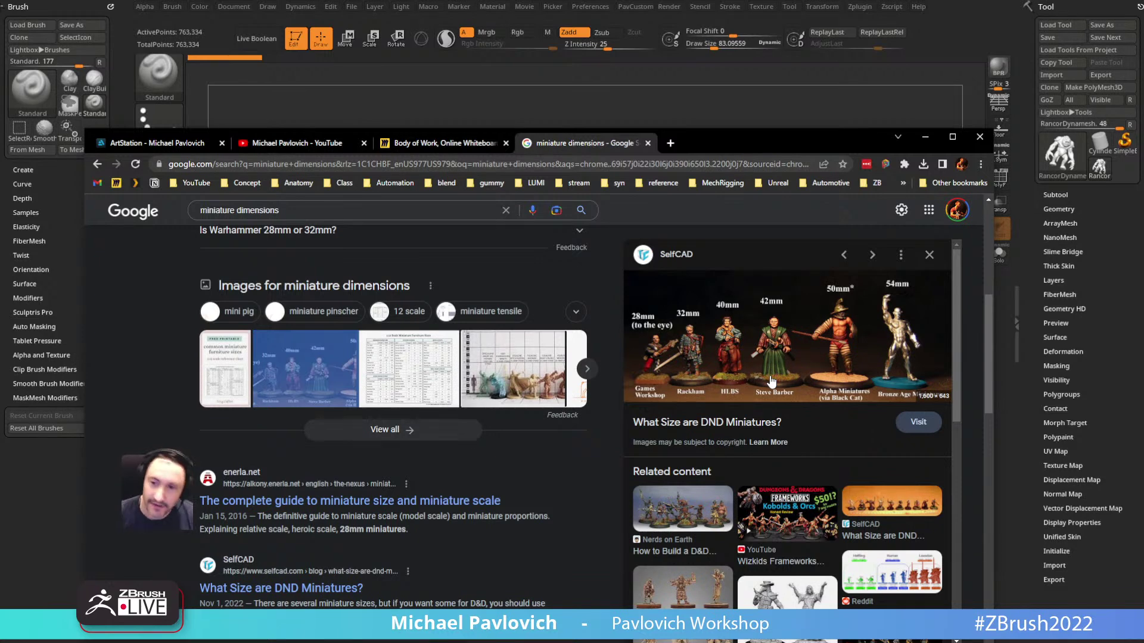
pyautogui.click(724, 127)
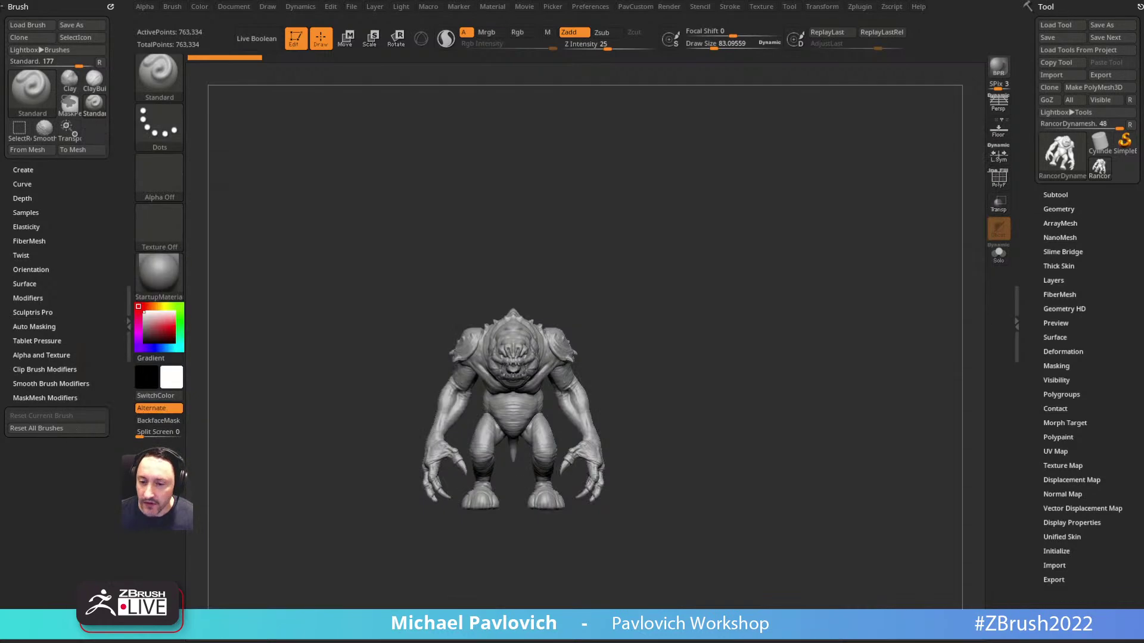
pyautogui.moveTo(677, 334); pyautogui.dragTo(593, 319)
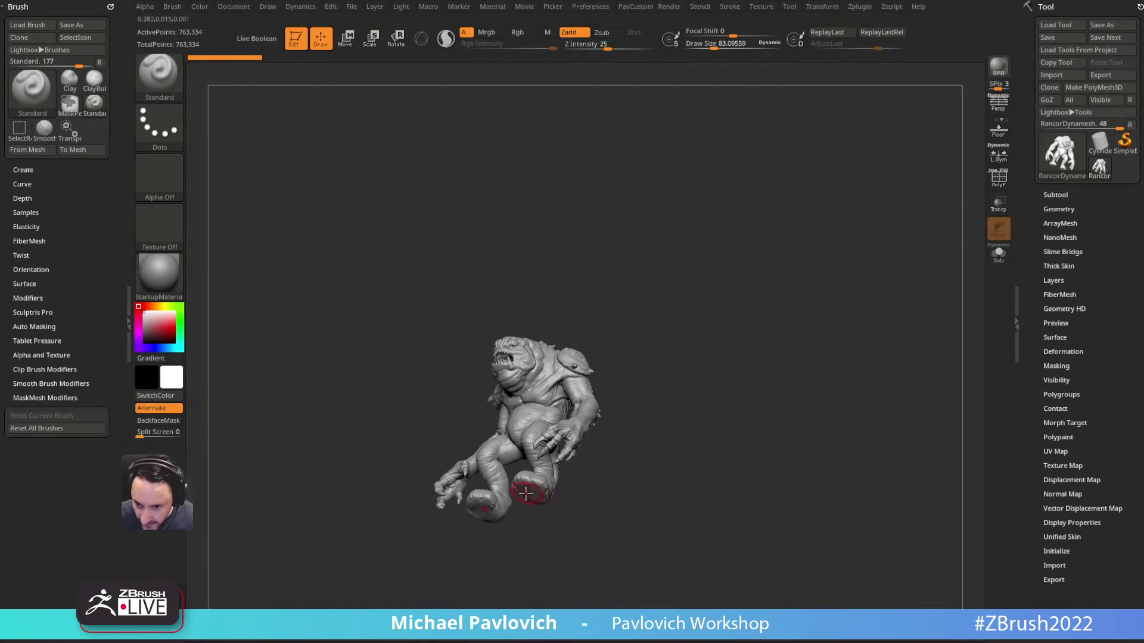
pyautogui.moveTo(688, 329)
pyautogui.mouseDown()
pyautogui.moveTo(727, 380)
pyautogui.moveTo(742, 365)
pyautogui.mouseUp()
# Step: Append a Cylinder3D primitive to the Rancor tool and make it the active subtool
pyautogui.keyDown('shift'); pyautogui.click(1051, 198); pyautogui.keyUp('shift')
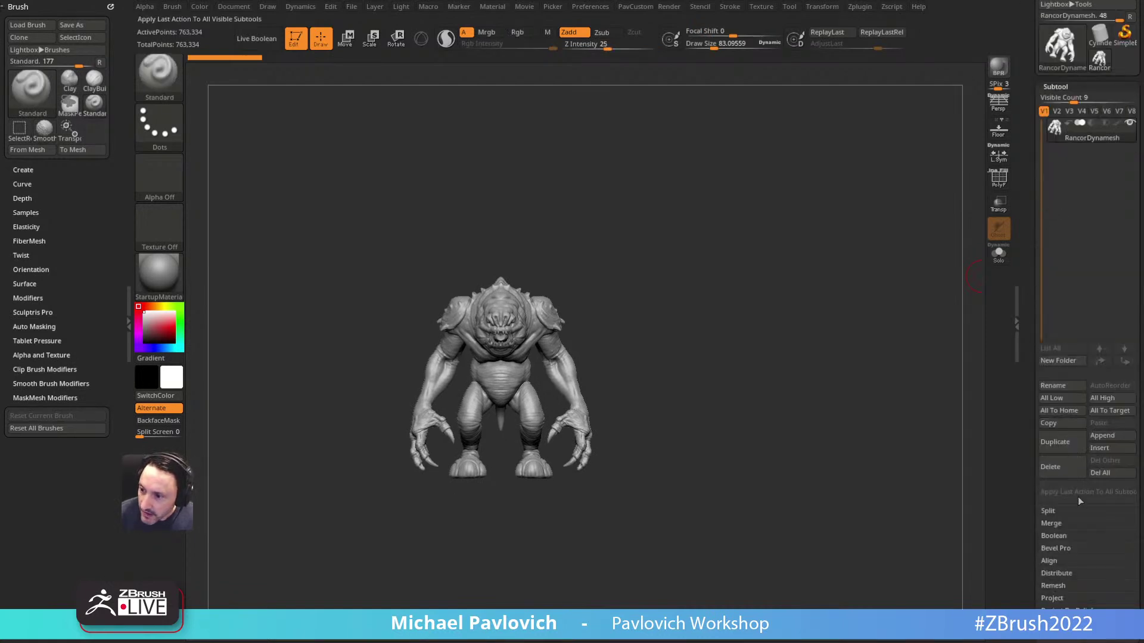
pyautogui.click(1102, 436)
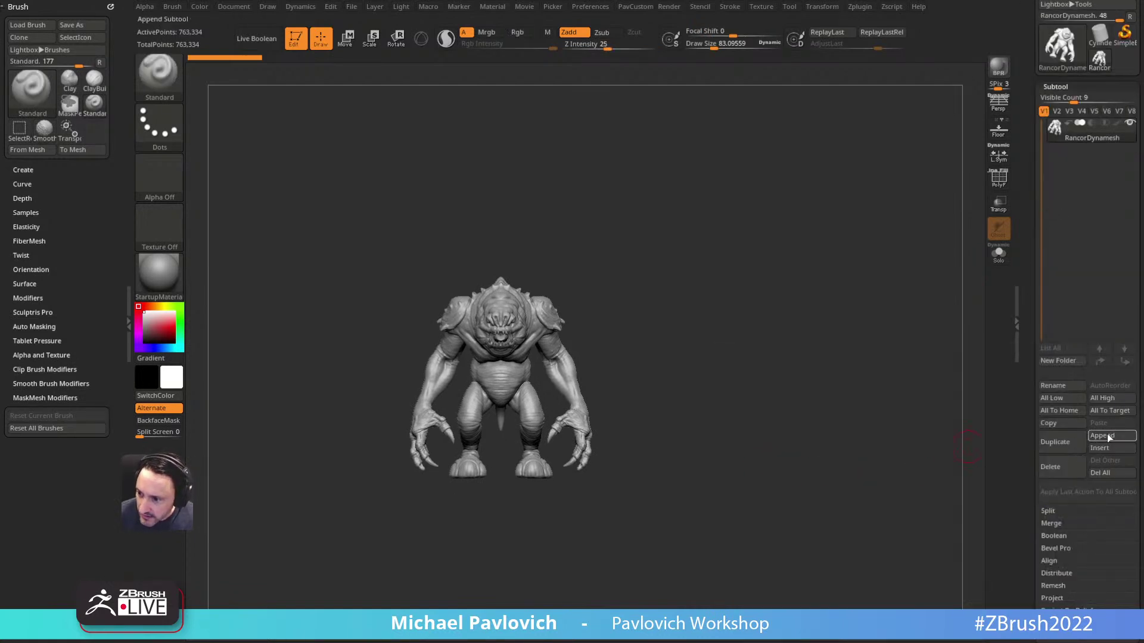
pyautogui.click(1107, 434)
pyautogui.click(895, 406)
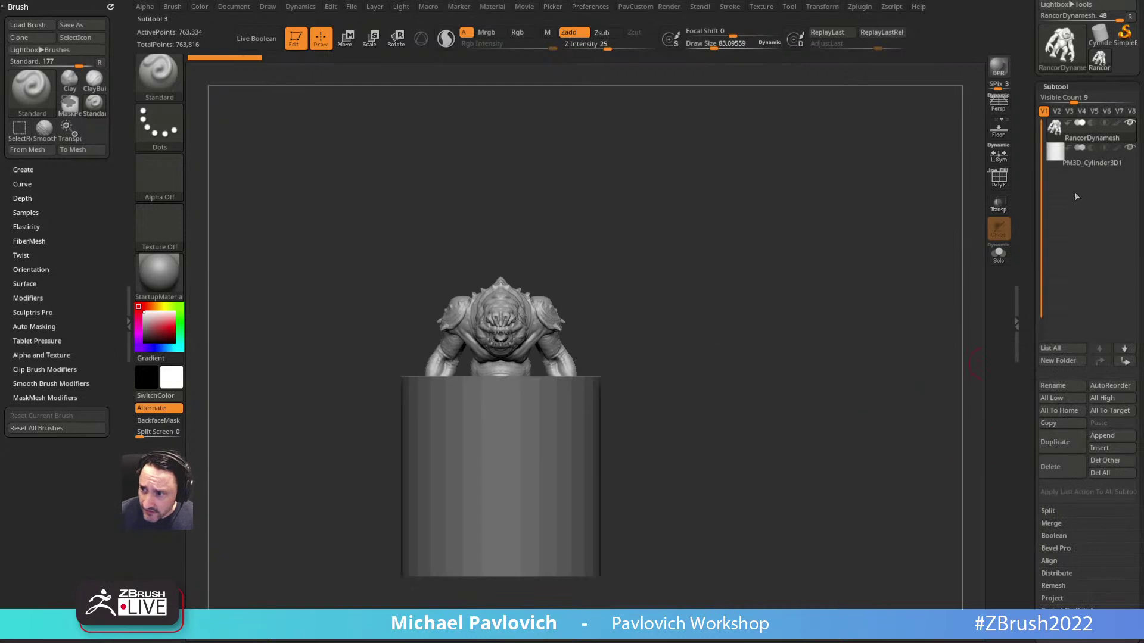
pyautogui.click(1081, 164)
# Step: Squash the cylinder vertically with the Gizmo into a low disc and lower it beneath the Rancor's feet
pyautogui.press('w')
pyautogui.moveTo(770, 319); pyautogui.dragTo(724, 350)
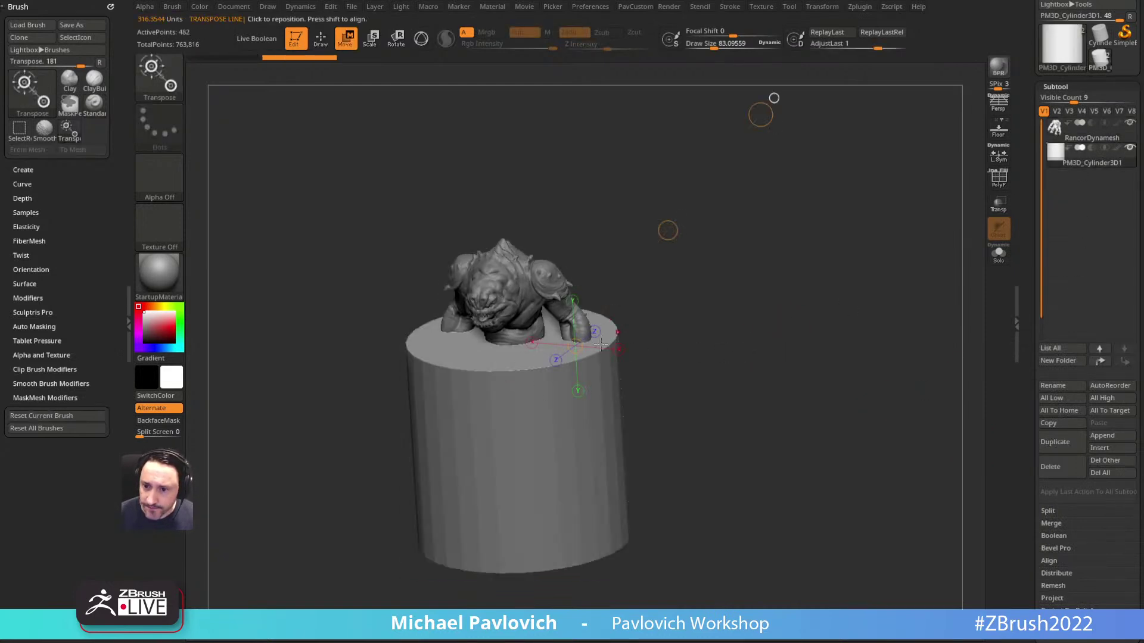
pyautogui.press('y')
pyautogui.keyDown('shift'); pyautogui.moveTo(677, 238); pyautogui.dragTo(707, 234); pyautogui.keyUp('shift')
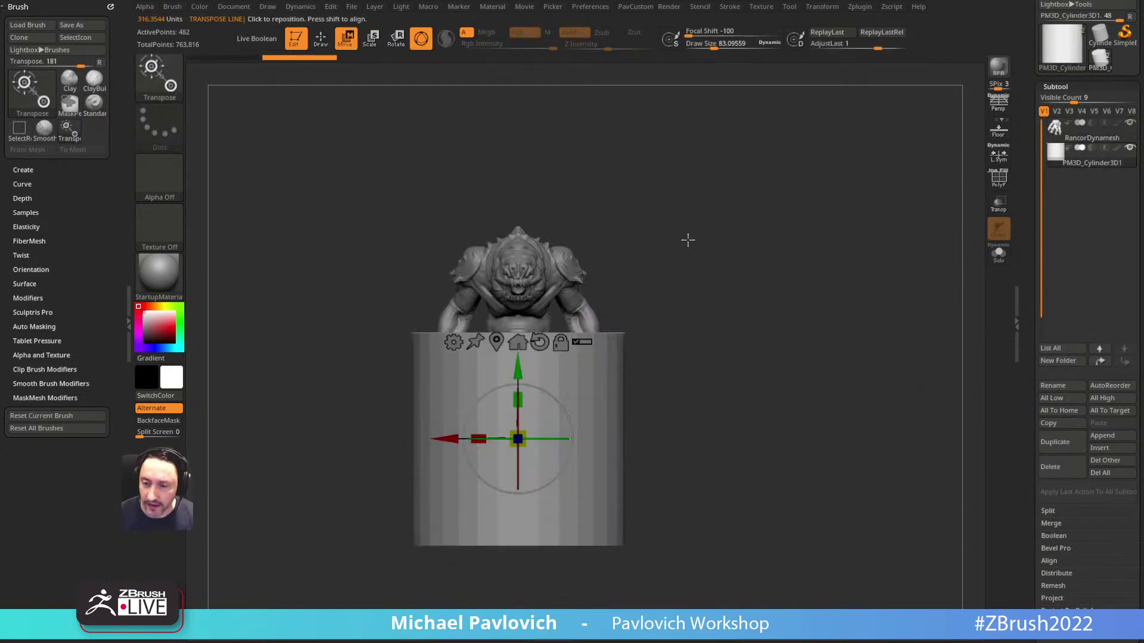
pyautogui.moveTo(518, 401); pyautogui.dragTo(526, 518)
pyautogui.moveTo(517, 373)
pyautogui.mouseDown()
pyautogui.moveTo(518, 392)
pyautogui.moveTo(518, 383)
pyautogui.mouseUp()
# Step: Thin the disc further along its height and fine-tune its vertical position under the Rancor's feet
pyautogui.keyDown('ctrl'); pyautogui.moveTo(683, 304); pyautogui.dragTo(749, 306, button='right'); pyautogui.keyUp('ctrl')
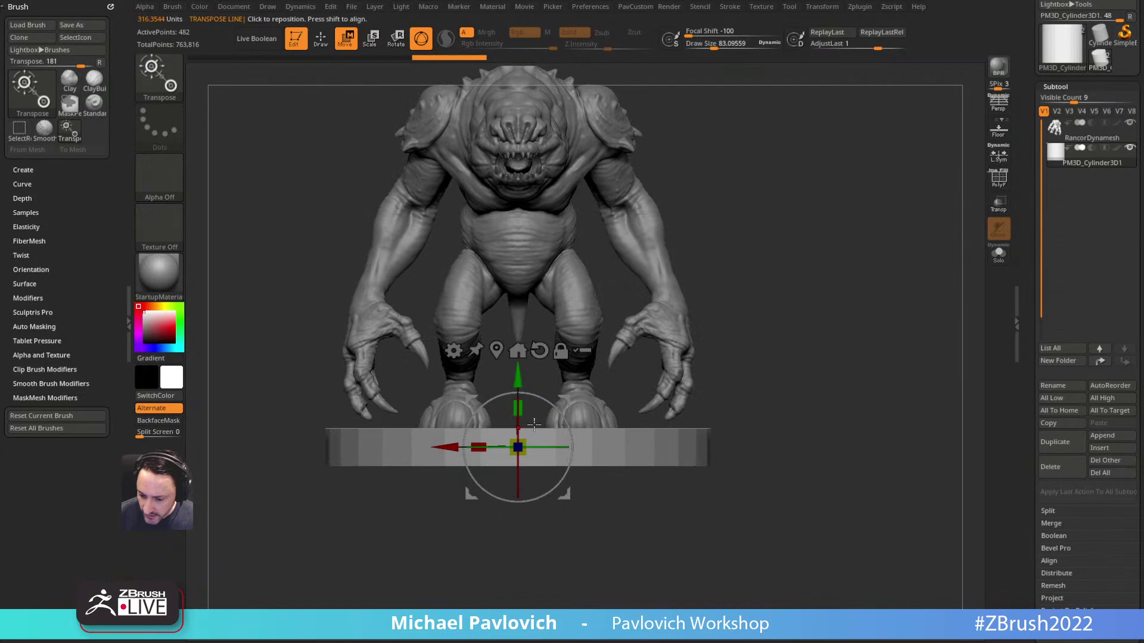
pyautogui.moveTo(518, 408); pyautogui.dragTo(519, 485)
pyautogui.moveTo(513, 387); pyautogui.dragTo(514, 391)
pyautogui.keyDown('alt'); pyautogui.moveTo(814, 329); pyautogui.dragTo(816, 317, button='right'); pyautogui.keyUp('alt')
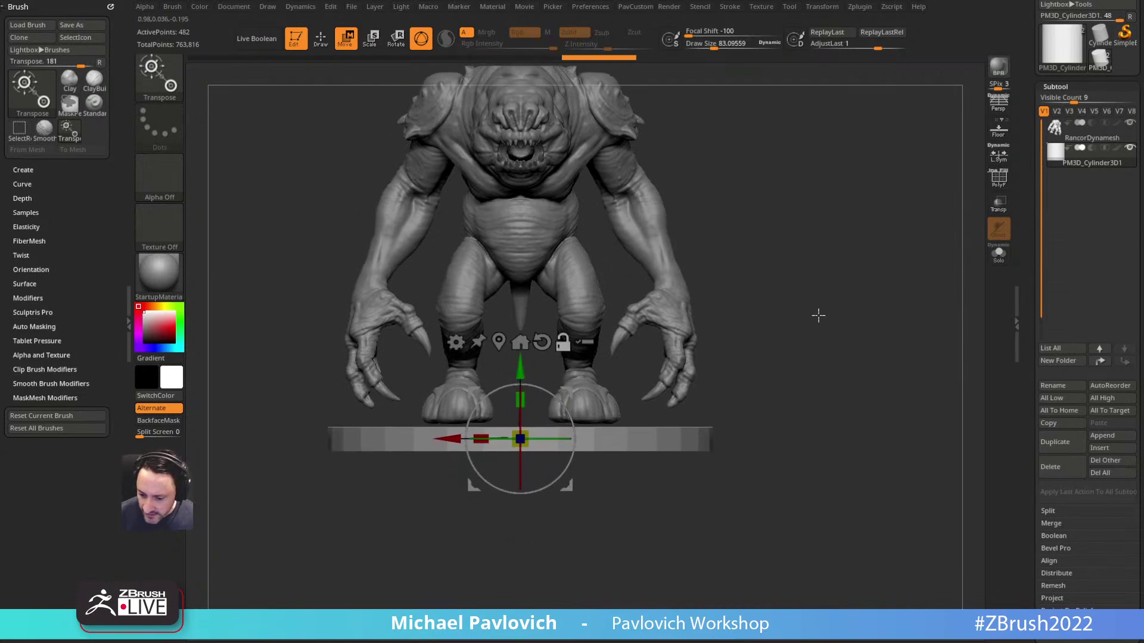
# Step: Turn on PolyFrame and delete the redundant edge loops from the disc's sides
pyautogui.moveTo(816, 315); pyautogui.dragTo(843, 313)
pyautogui.moveTo(827, 293); pyautogui.dragTo(777, 403, button='right')
pyautogui.click(1000, 184)
pyautogui.press('q')
pyautogui.press('2')
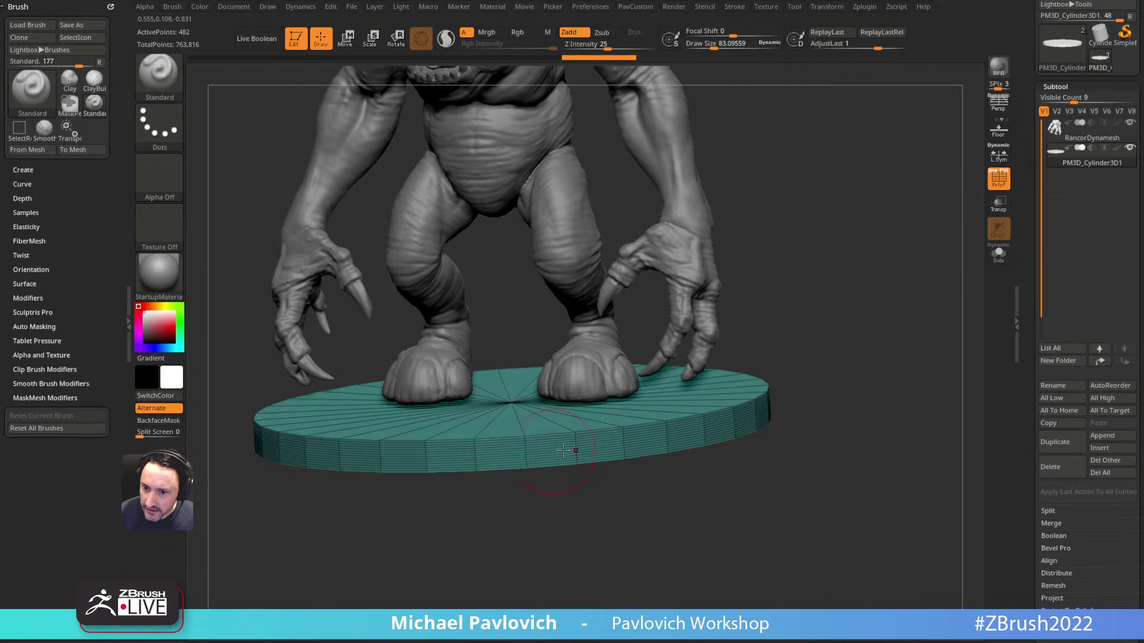
pyautogui.moveTo(1038, 398); pyautogui.dragTo(1031, 254)
pyautogui.keyDown('shift'); pyautogui.click(1055, 259); pyautogui.keyUp('shift')
pyautogui.click(1056, 303)
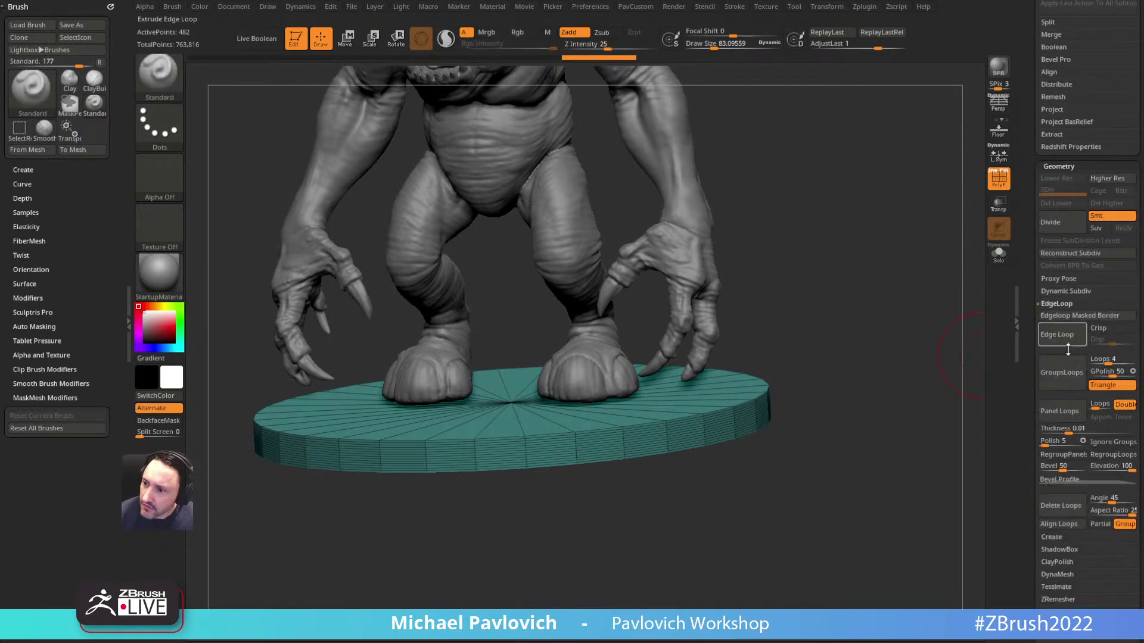
pyautogui.click(1061, 508)
# Step: Choose the ZModeler brush and set its edge action to Insert for a single edge loop
pyautogui.moveTo(917, 334); pyautogui.dragTo(846, 334)
pyautogui.press('b')
pyautogui.press('z')
pyautogui.press('m')
pyautogui.press('space')
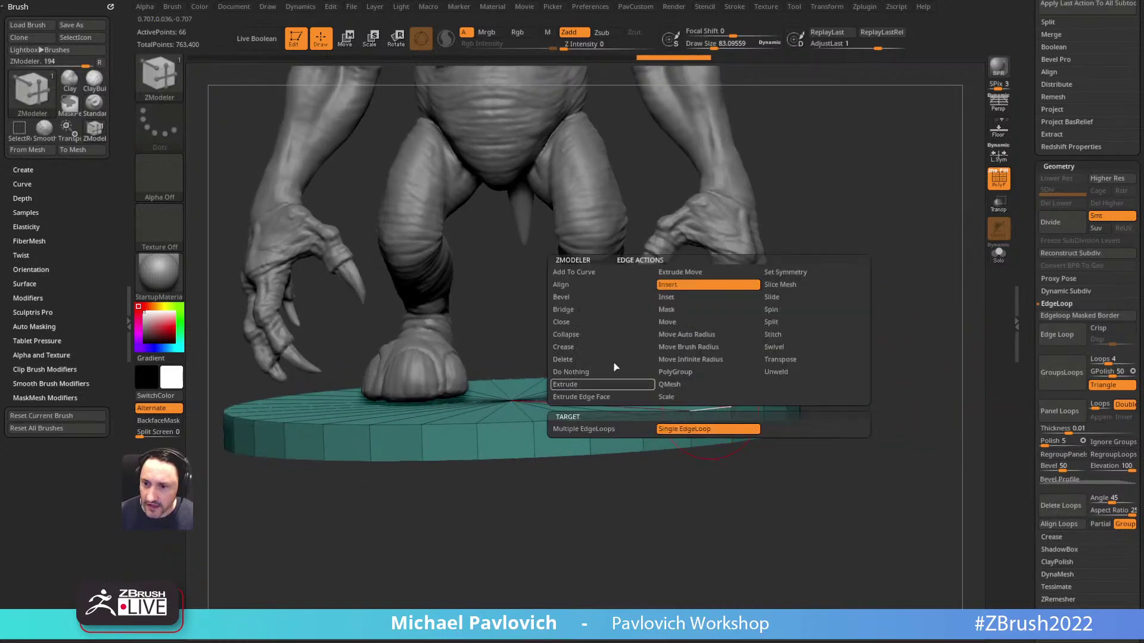
pyautogui.click(670, 284)
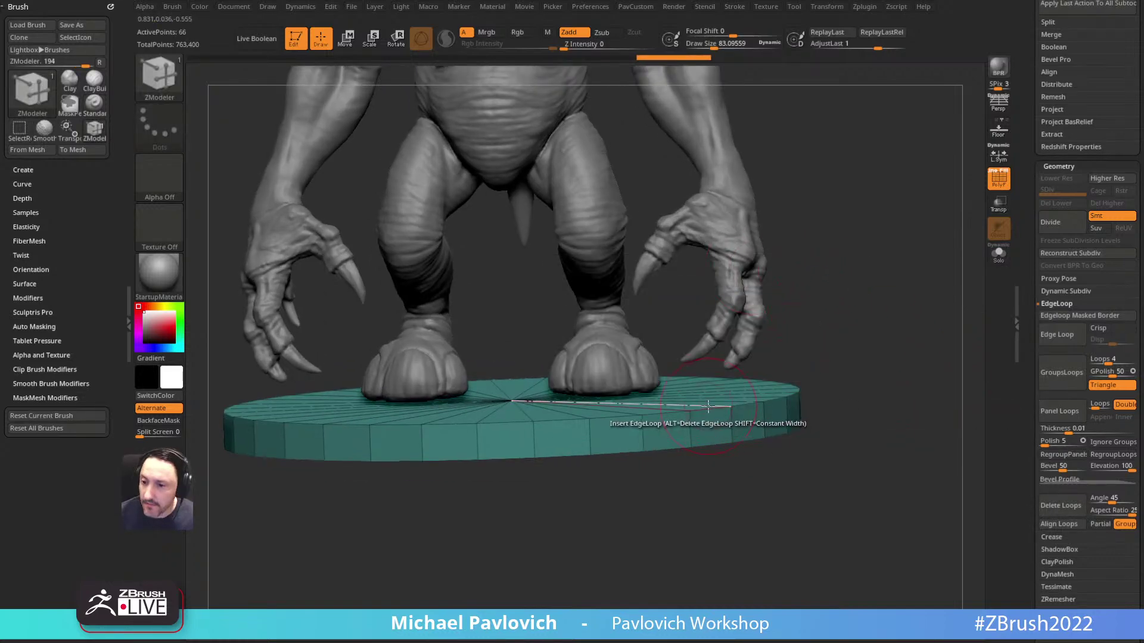
# Step: Scale the disc's complete top rim edge loop slightly inward with the ZModeler Scale edge action targeting EdgeLoop Complete
pyautogui.press('space')
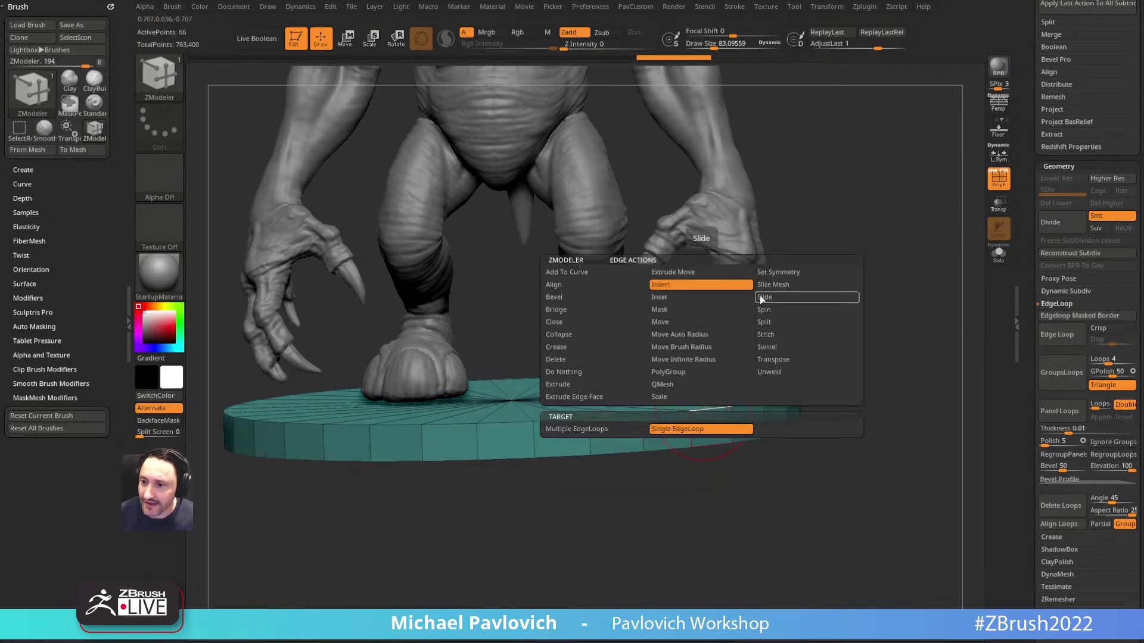
pyautogui.click(677, 397)
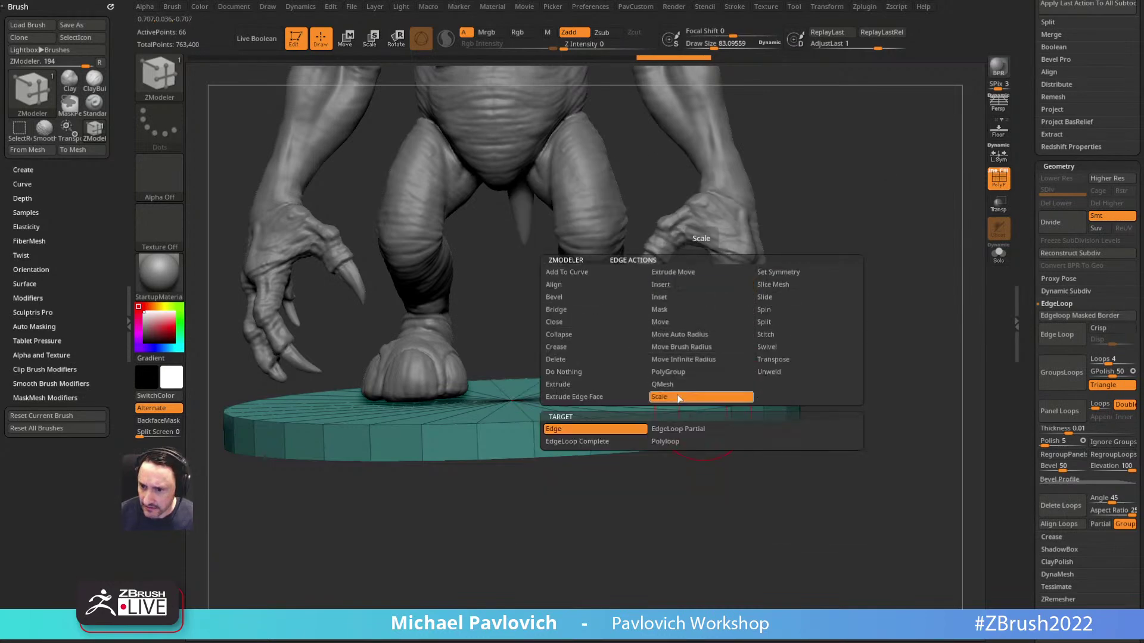
pyautogui.click(614, 442)
pyautogui.moveTo(843, 320); pyautogui.dragTo(842, 373)
pyautogui.moveTo(715, 459); pyautogui.dragTo(695, 446)
# Step: Insert three edge loops around the disc's side using Multiple EdgeLoops with Interactive Elevation, bulging the side slightly outward
pyautogui.press('space')
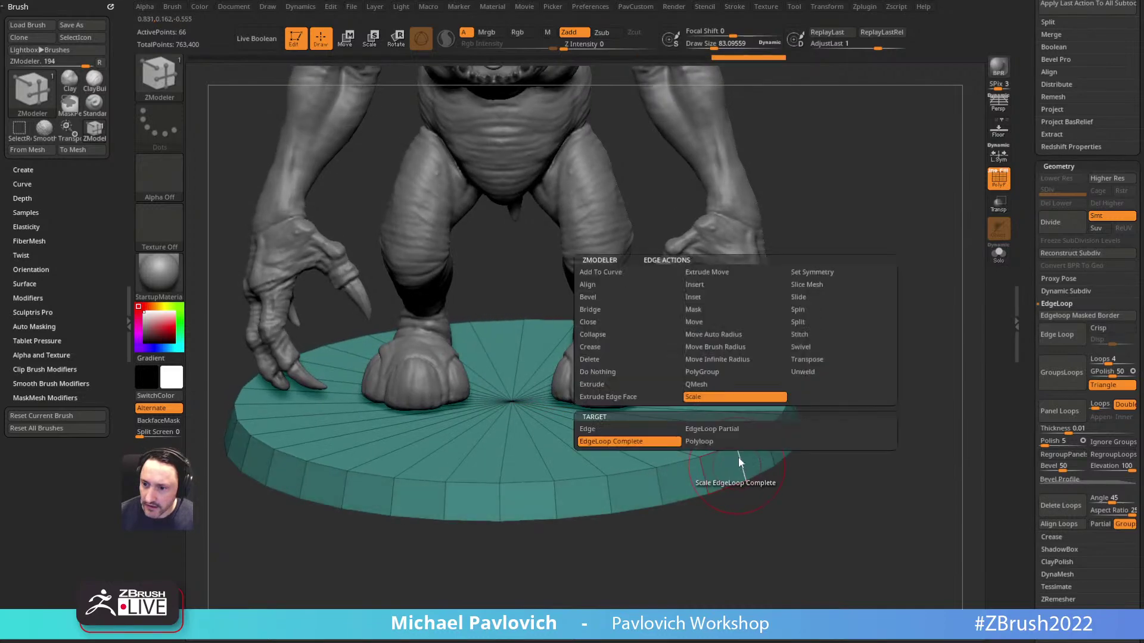
pyautogui.click(724, 284)
pyautogui.click(657, 430)
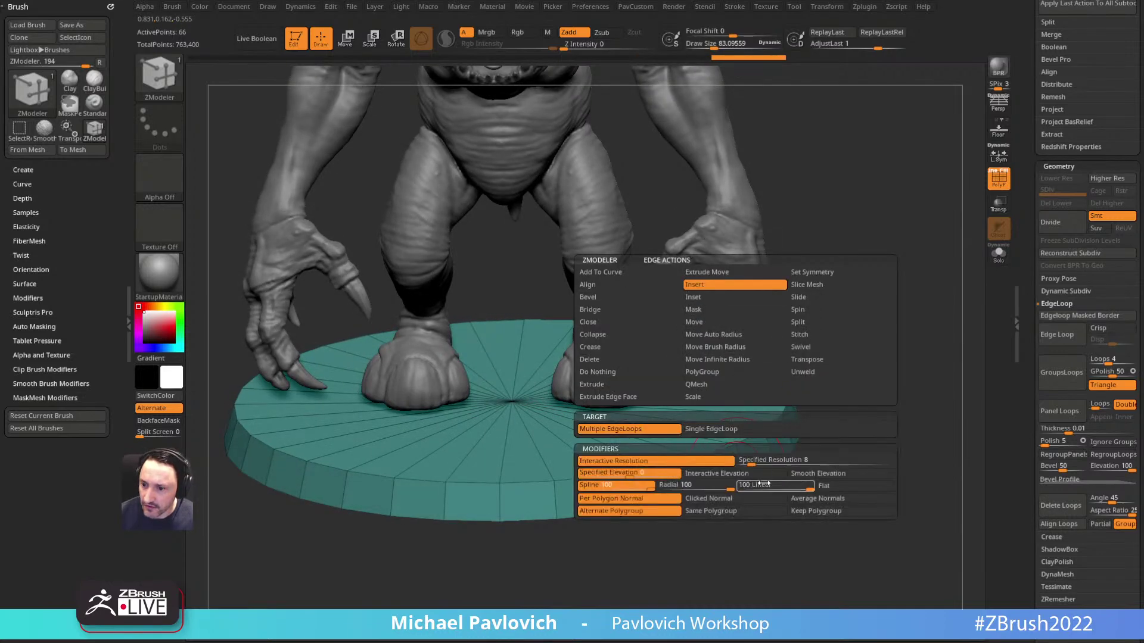
pyautogui.moveTo(873, 438); pyautogui.dragTo(862, 392)
pyautogui.click(756, 462)
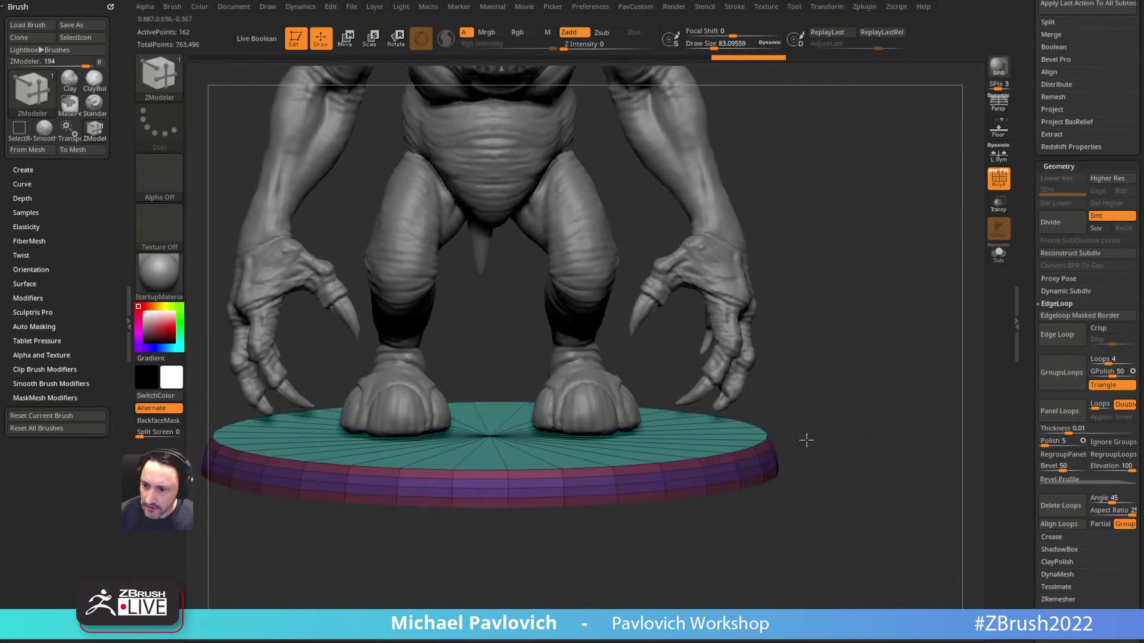
pyautogui.keyDown('ctrl'); pyautogui.moveTo(864, 417); pyautogui.dragTo(817, 434, button='right'); pyautogui.keyUp('ctrl')
pyautogui.keyDown('shift'); pyautogui.moveTo(816, 435); pyautogui.dragTo(771, 454, button='right'); pyautogui.keyUp('shift')
pyautogui.moveTo(889, 378); pyautogui.dragTo(891, 369, button='right')
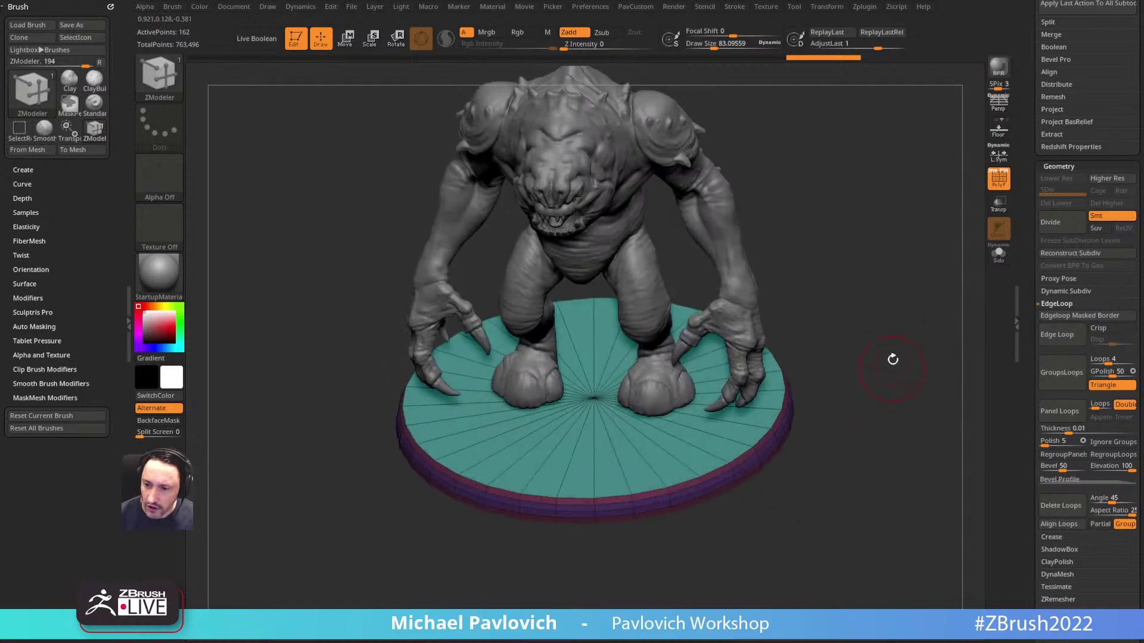
# Step: Regroup the disc with Groups By Normals so its top, side and underside form separate polygroups
pyautogui.press('2')
pyautogui.click(882, 378)
pyautogui.moveTo(839, 435); pyautogui.dragTo(872, 232, button='right')
pyautogui.moveTo(872, 232); pyautogui.dragTo(896, 404)
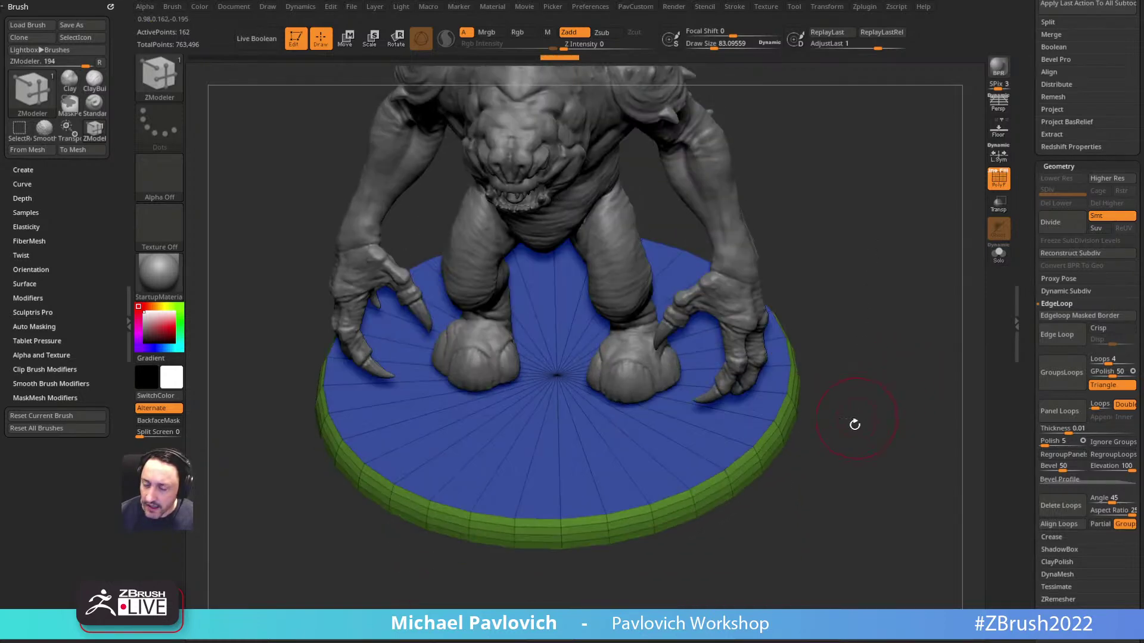
pyautogui.moveTo(888, 446); pyautogui.dragTo(670, 313)
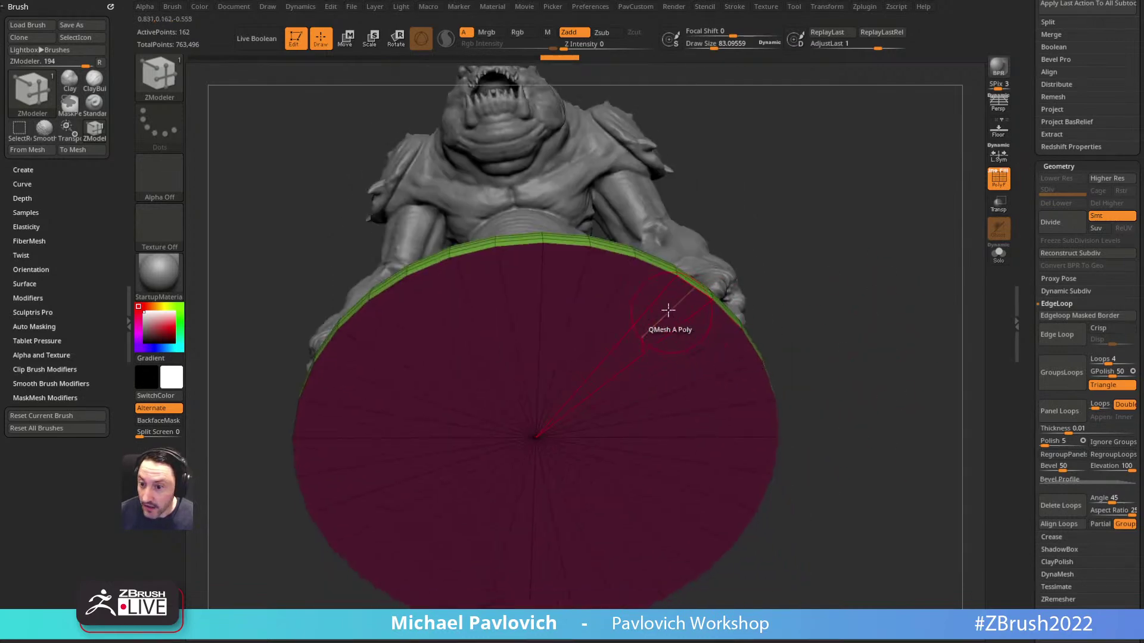
# Step: Set the polygon action to Inset and the edge action to Insert with Single EdgeLoop, and insert three loops on the disc's underside
pyautogui.press('space')
pyautogui.click(637, 210)
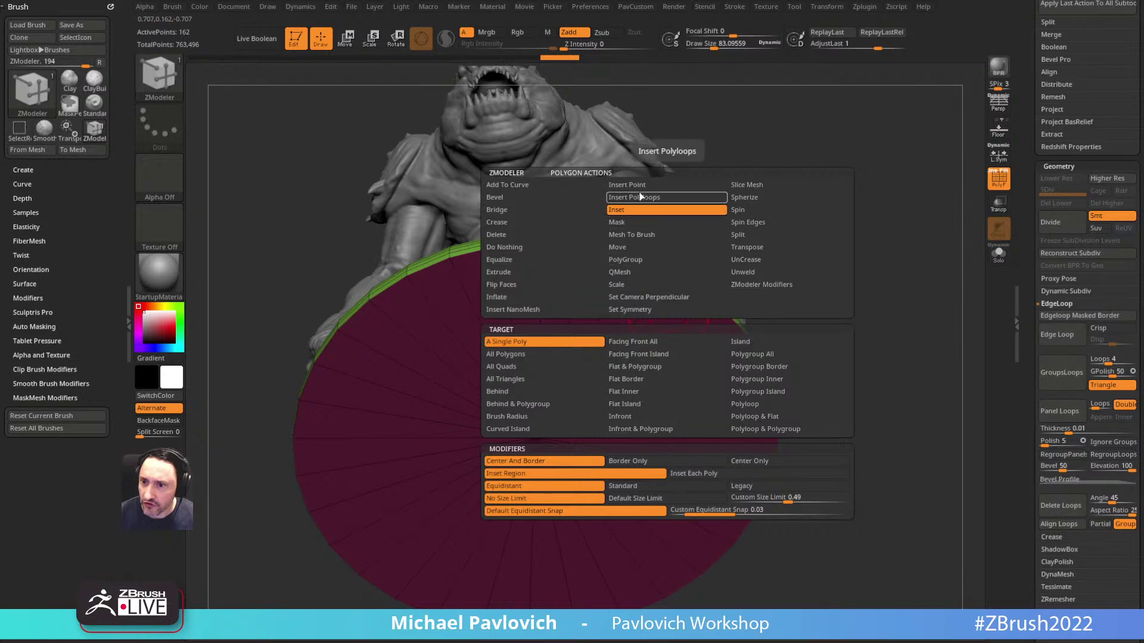
pyautogui.press('space')
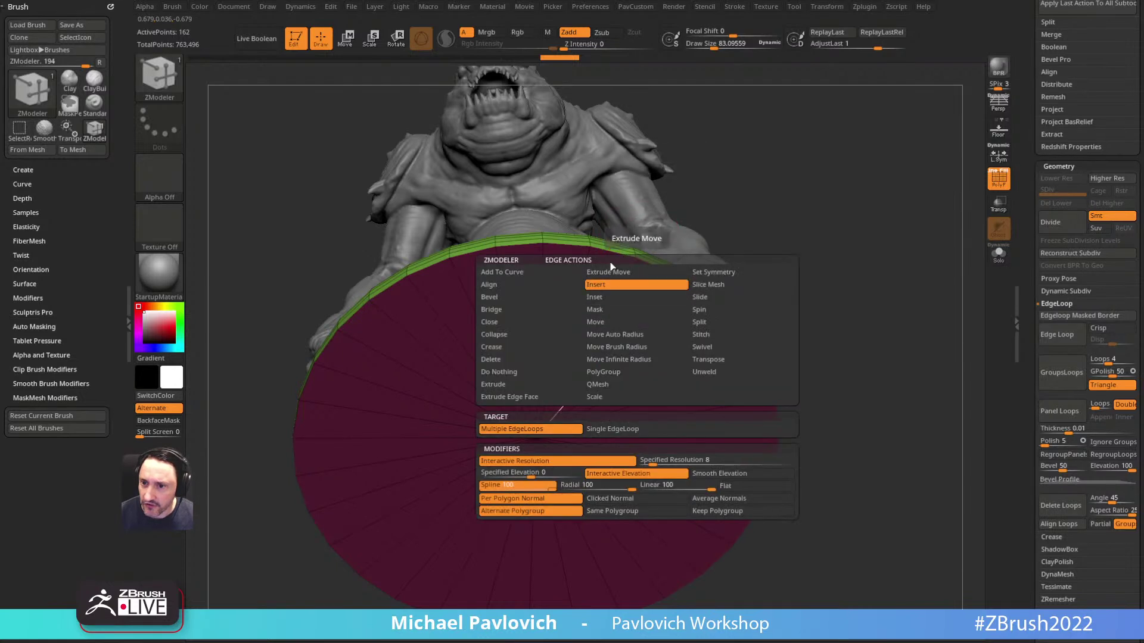
pyautogui.click(612, 429)
pyautogui.click(660, 295)
pyautogui.click(659, 294)
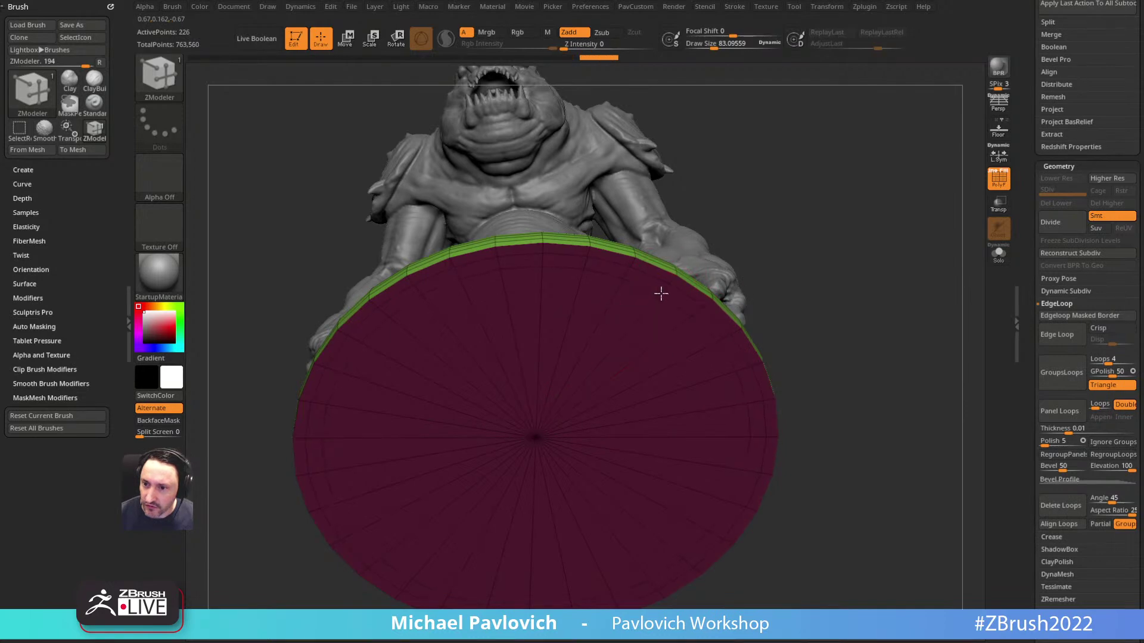
pyautogui.click(603, 361)
# Step: Inset the disc's top face with Inset targeting Polygroup All, redoing it with the Legacy modifier to leave a wider rim
pyautogui.moveTo(817, 314); pyautogui.dragTo(646, 391)
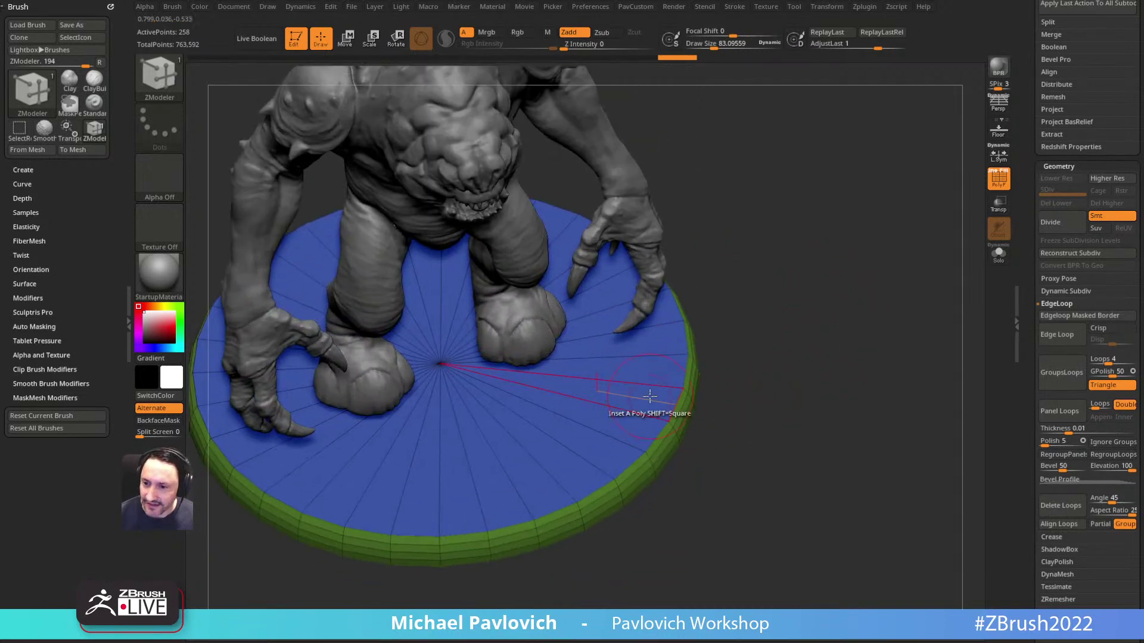
pyautogui.press('space')
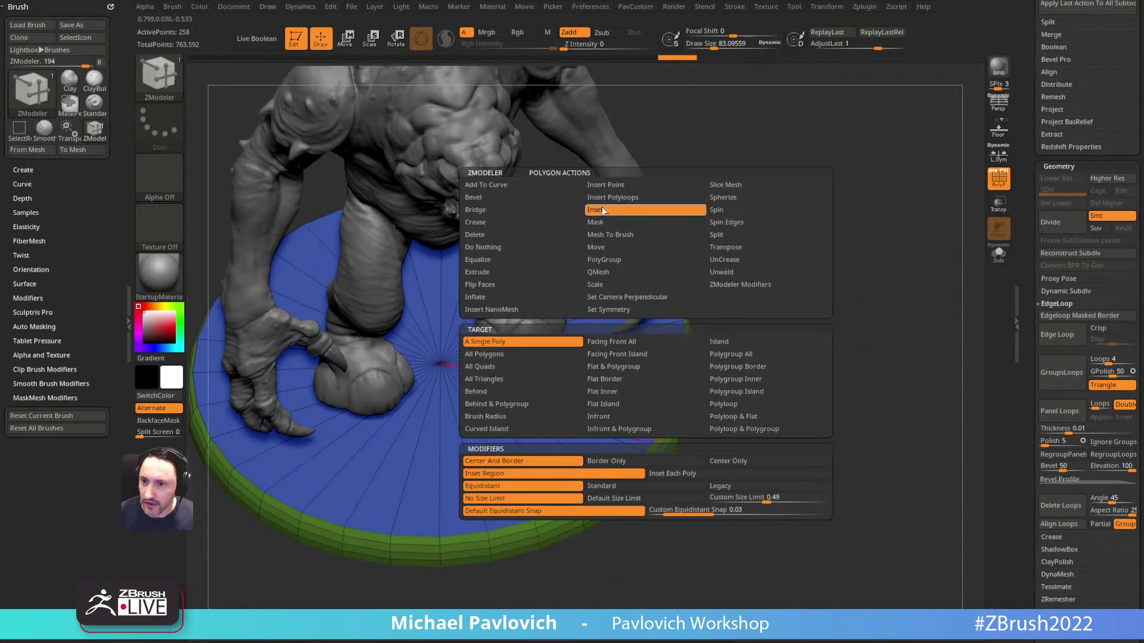
pyautogui.click(731, 354)
pyautogui.moveTo(441, 363); pyautogui.dragTo(629, 356)
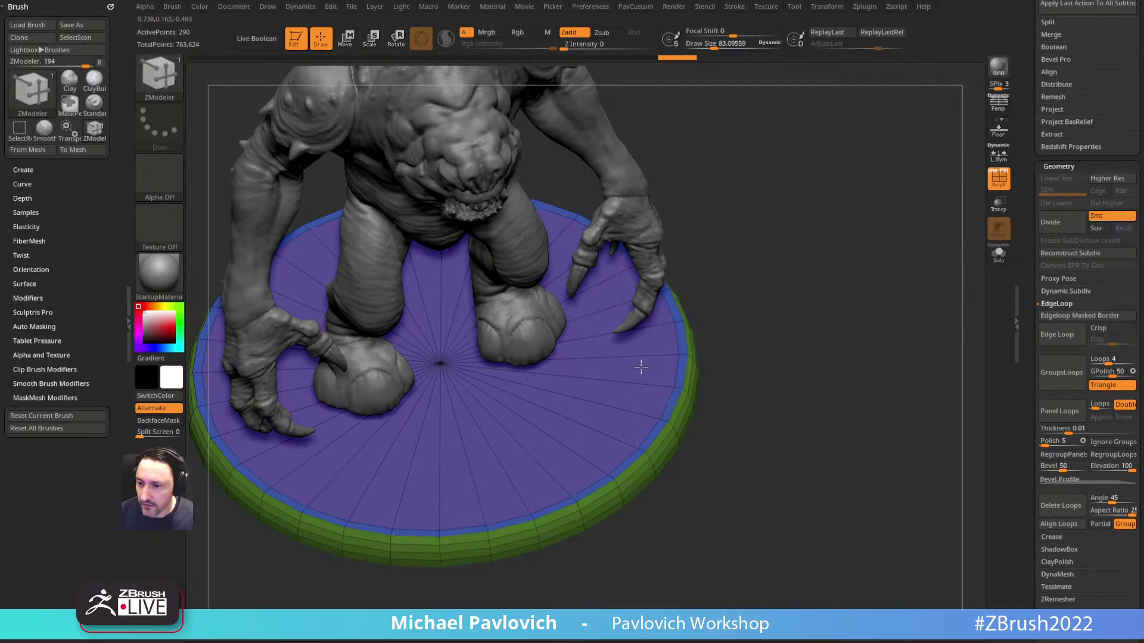
pyautogui.moveTo(774, 268); pyautogui.dragTo(854, 302)
pyautogui.hotkey('ctrl', 'z')
pyautogui.moveTo(689, 403); pyautogui.dragTo(658, 406)
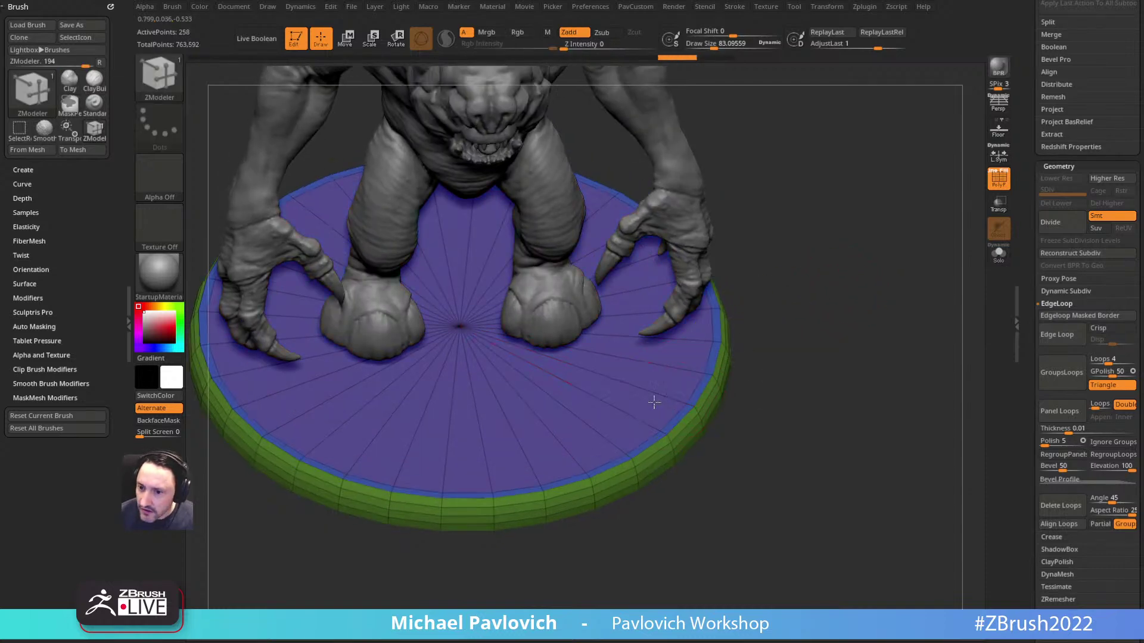
pyautogui.press('space')
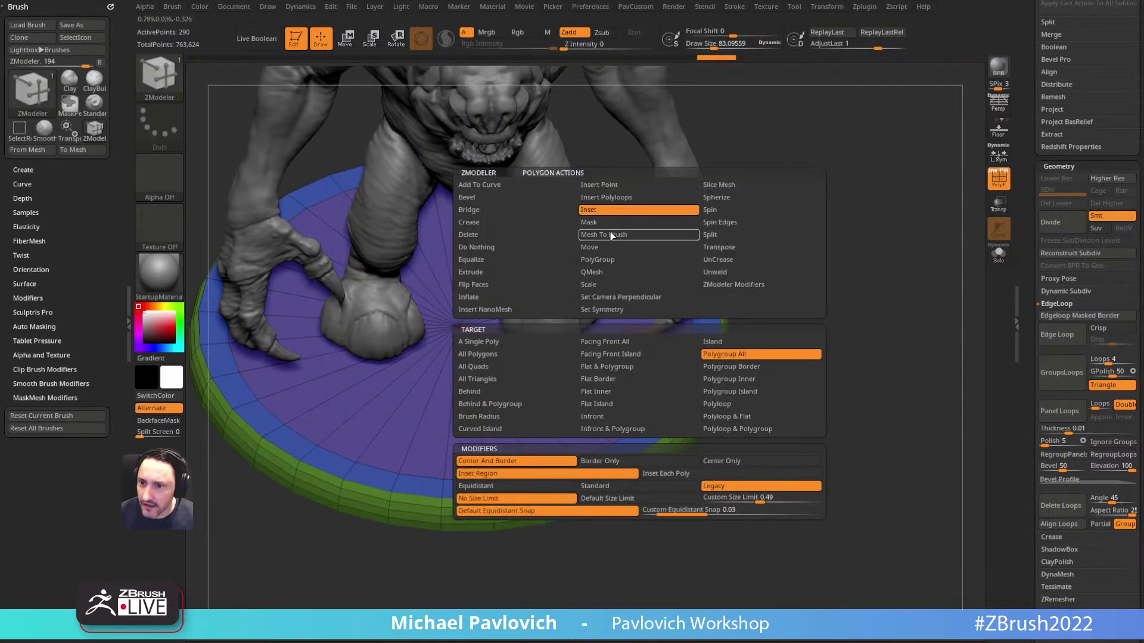
pyautogui.moveTo(628, 395); pyautogui.dragTo(623, 391)
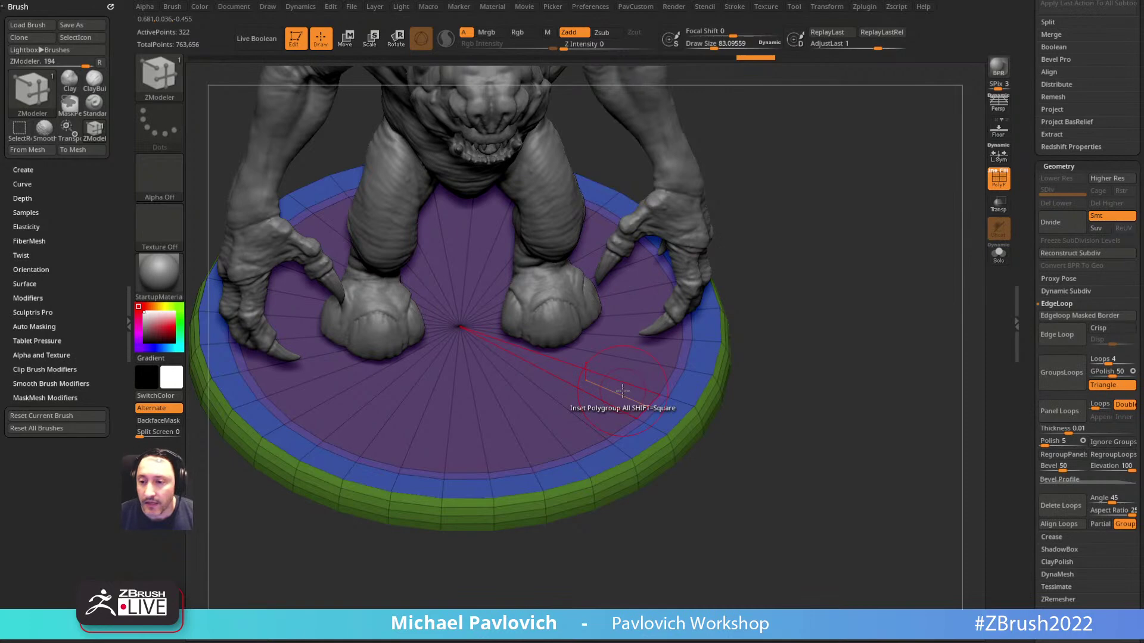
# Step: Switch the polygon action to QMesh targeting Polygroup All and push the disc's inner top area down inside the rim
pyautogui.moveTo(771, 311); pyautogui.dragTo(655, 371)
pyautogui.press('space')
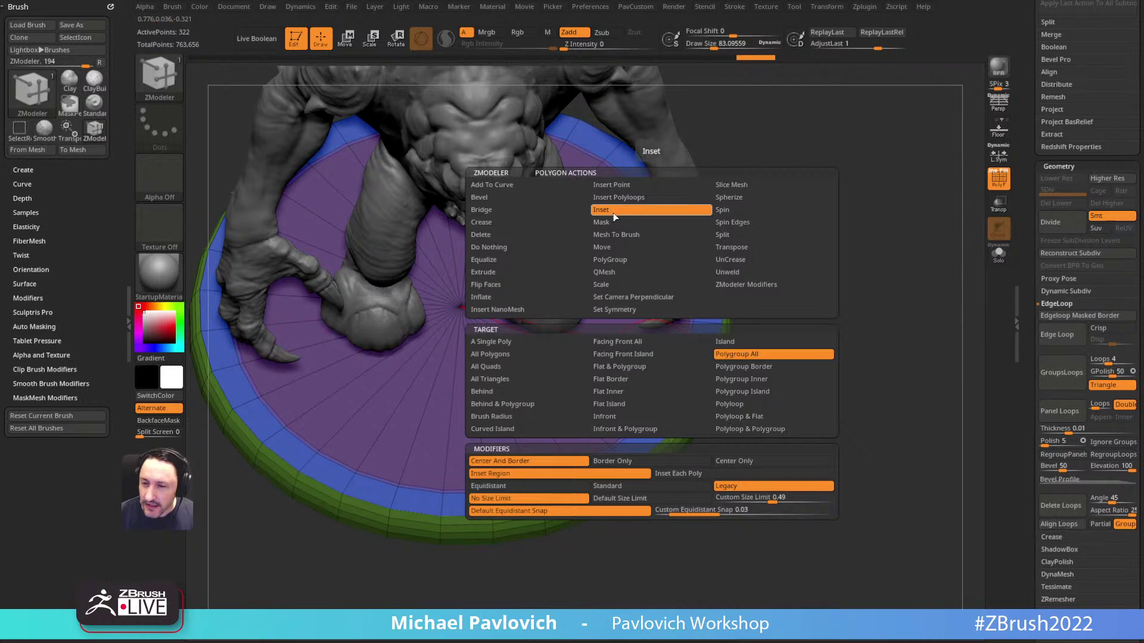
pyautogui.click(619, 272)
pyautogui.moveTo(863, 362); pyautogui.dragTo(860, 321)
pyautogui.moveTo(641, 381); pyautogui.dragTo(641, 391)
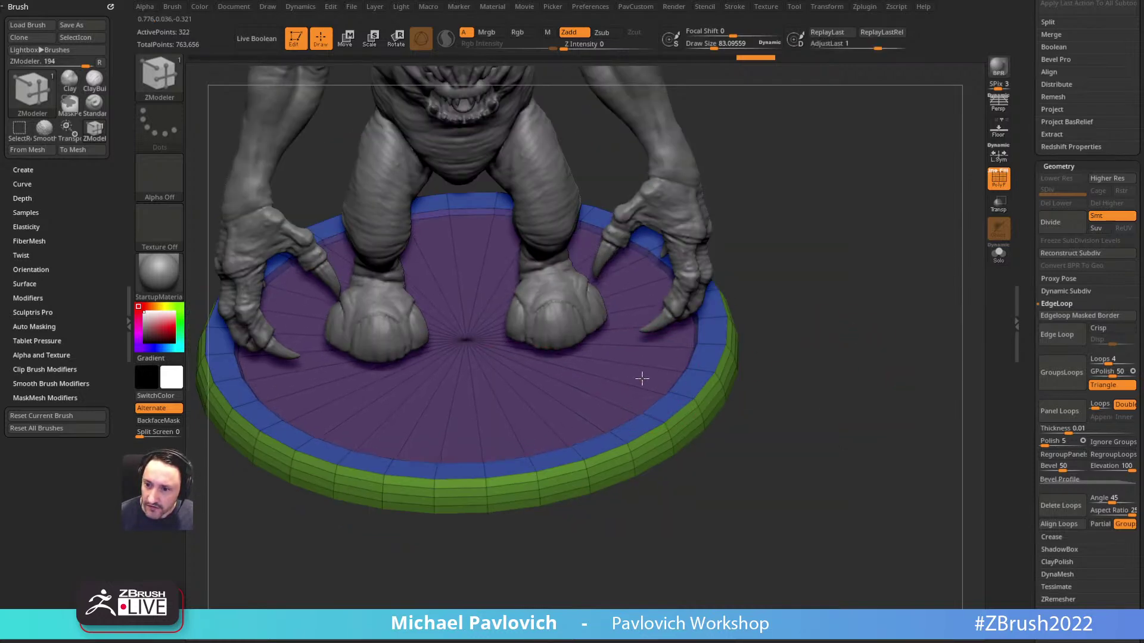
# Step: Isolate the disc with Solo and inspect the recess and rim from above and at an angle
pyautogui.moveTo(751, 322)
pyautogui.keyDown('shift'); pyautogui.mouseDown()
pyautogui.moveTo(735, 319)
pyautogui.moveTo(721, 336)
pyautogui.moveTo(794, 327)
pyautogui.mouseUp(); pyautogui.keyUp('shift')
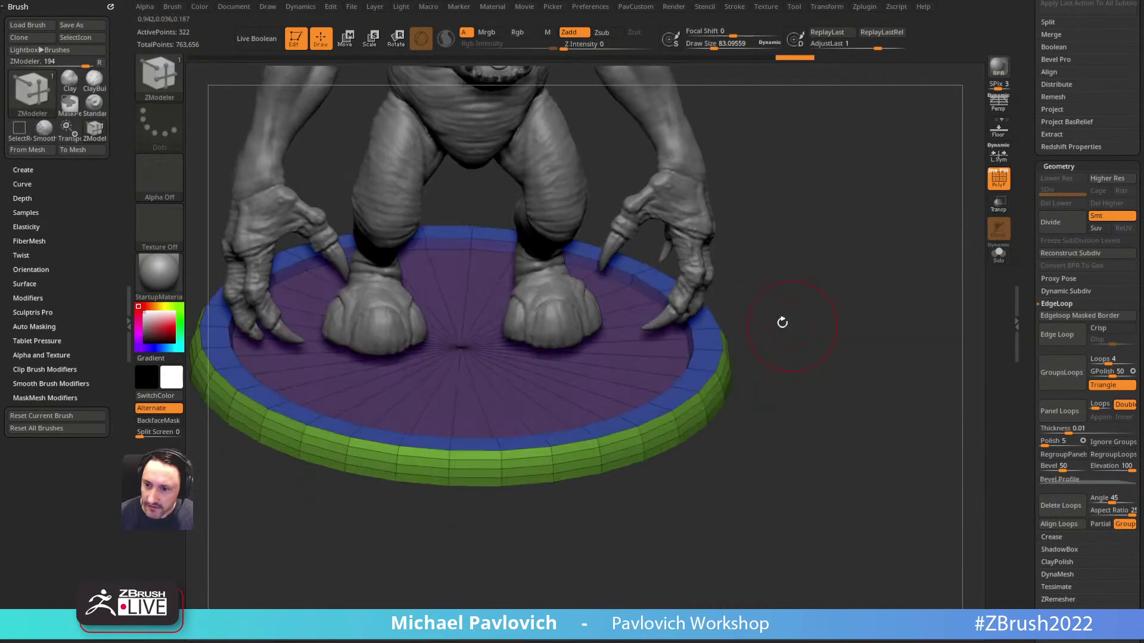
pyautogui.moveTo(792, 237)
pyautogui.keyDown('alt'); pyautogui.mouseDown()
pyautogui.moveTo(819, 257)
pyautogui.moveTo(641, 305)
pyautogui.mouseUp(); pyautogui.keyUp('alt')
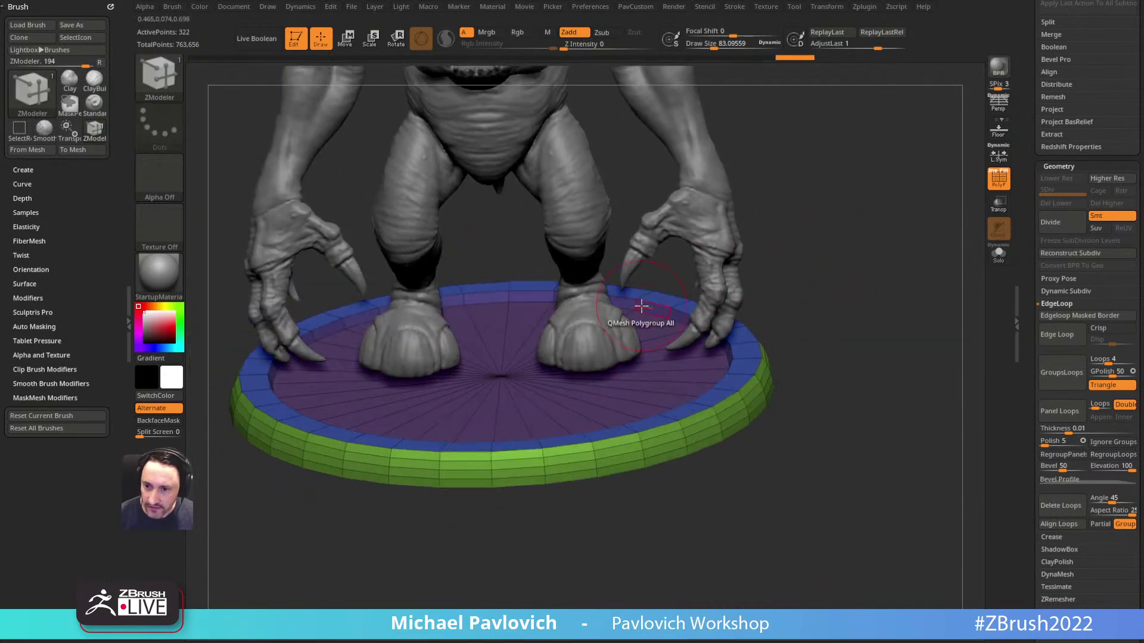
pyautogui.moveTo(881, 257)
pyautogui.mouseDown()
pyautogui.moveTo(965, 253)
pyautogui.moveTo(879, 270)
pyautogui.mouseUp()
pyautogui.click(999, 254)
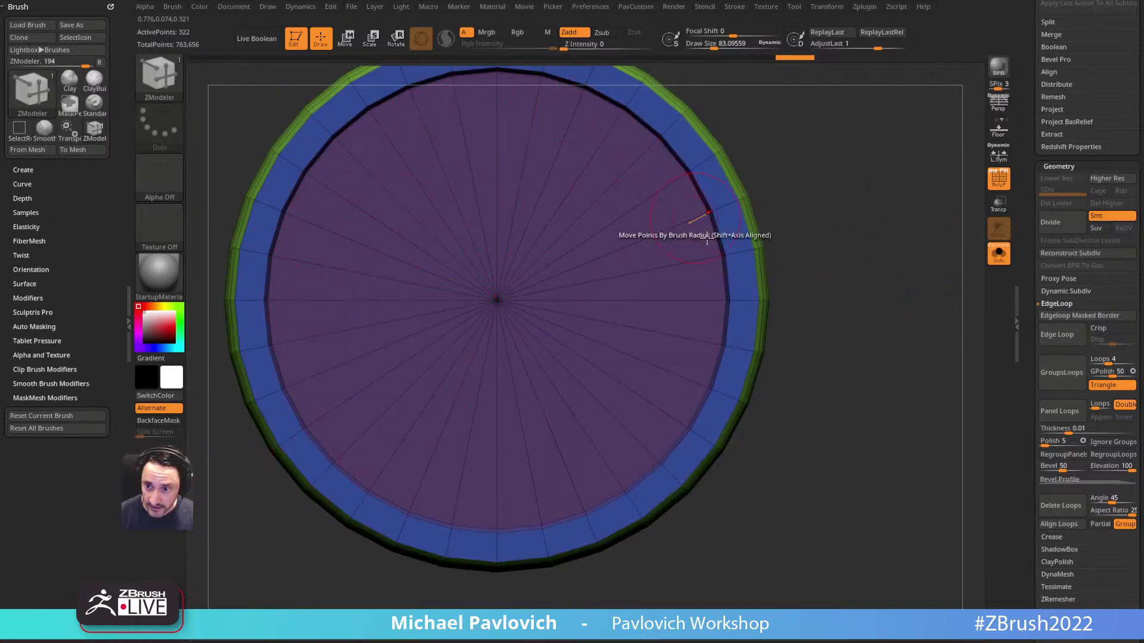
pyautogui.keyDown('alt'); pyautogui.moveTo(882, 198); pyautogui.dragTo(613, 360); pyautogui.keyUp('alt')
pyautogui.moveTo(892, 301); pyautogui.dragTo(837, 263)
# Step: Recess the inset center again with QMesh Polygroup All and reduce the draw size to about 68.5
pyautogui.press('space')
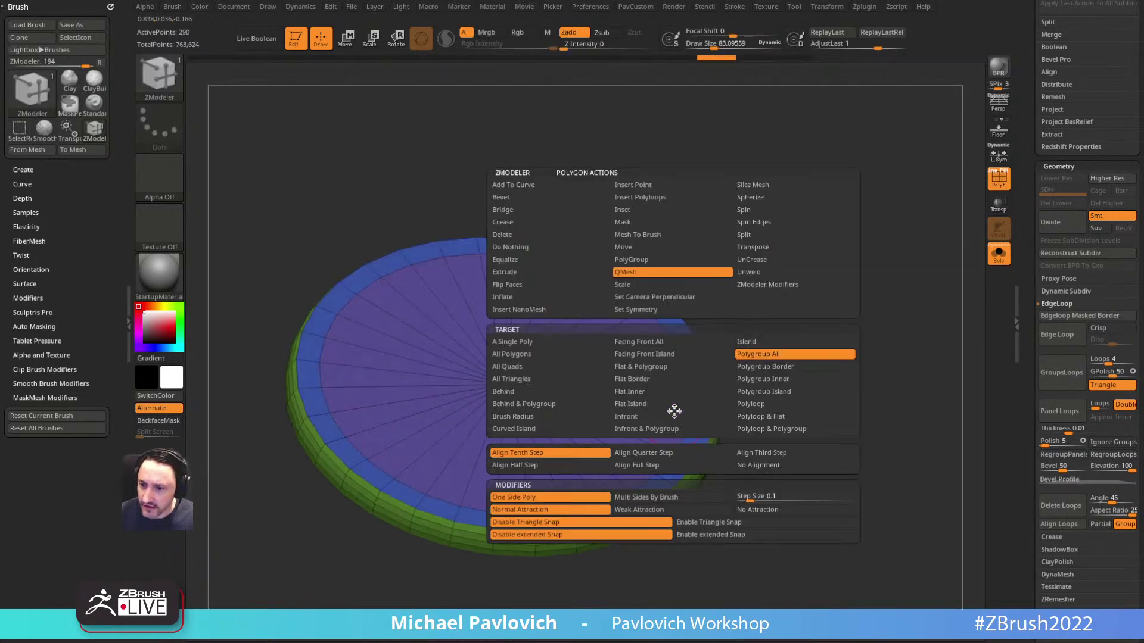
pyautogui.keyDown('ctrl'); pyautogui.moveTo(851, 313); pyautogui.dragTo(846, 346, button='right'); pyautogui.keyUp('ctrl')
pyautogui.moveTo(680, 391); pyautogui.dragTo(660, 398)
pyautogui.keyDown('alt'); pyautogui.moveTo(863, 332); pyautogui.dragTo(839, 329, button='right'); pyautogui.keyUp('alt')
pyautogui.press('s')
pyautogui.moveTo(834, 324)
pyautogui.mouseDown()
pyautogui.moveTo(841, 280)
pyautogui.moveTo(864, 332)
pyautogui.mouseUp()
pyautogui.keyDown('ctrl'); pyautogui.moveTo(863, 331); pyautogui.dragTo(860, 345, button='right'); pyautogui.keyUp('ctrl')
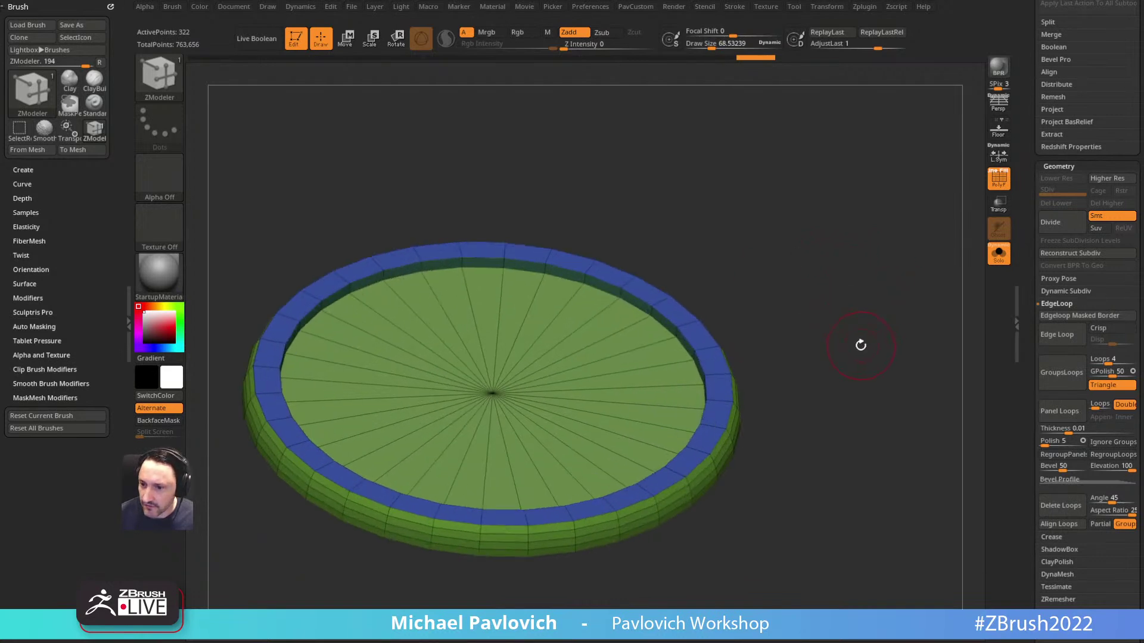
# Step: Turn on Dynamic Subdivision for the disc with crease level 2 and smooth subdivision level 3
pyautogui.press('2')
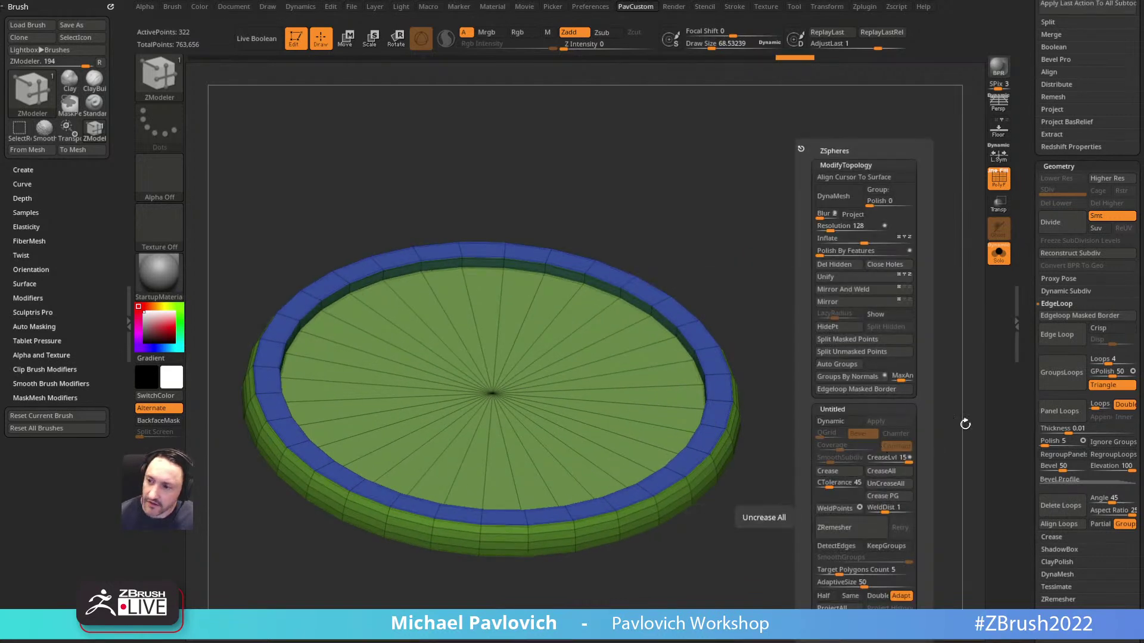
pyautogui.click(1056, 304)
pyautogui.click(1056, 317)
pyautogui.click(1048, 315)
pyautogui.press('space')
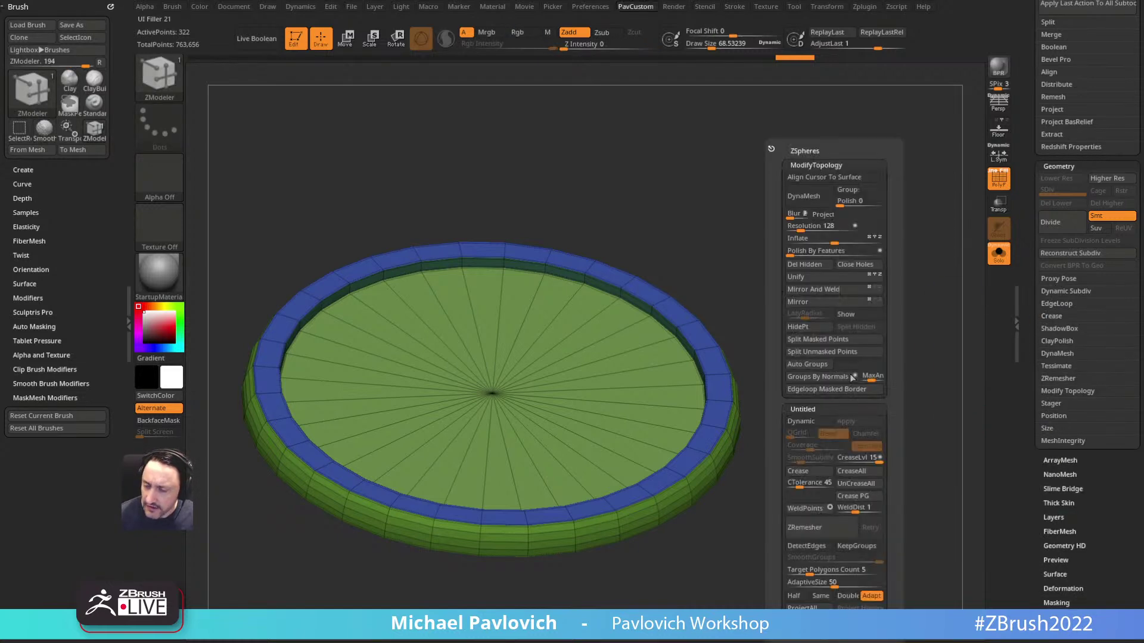
pyautogui.click(1053, 291)
pyautogui.press('d')
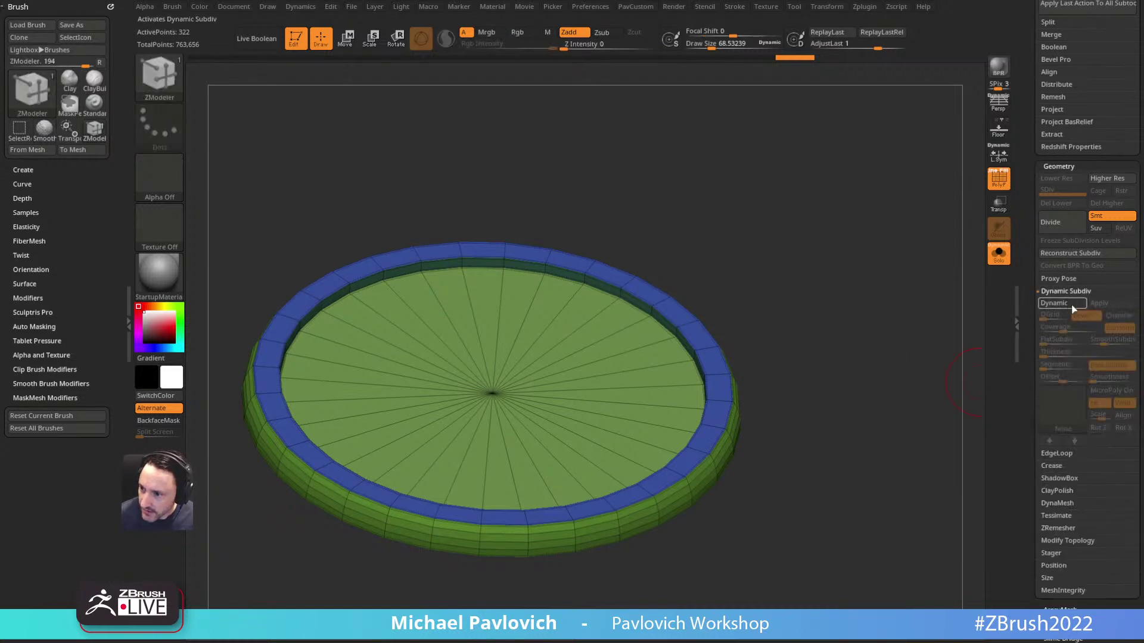
pyautogui.click(1072, 465)
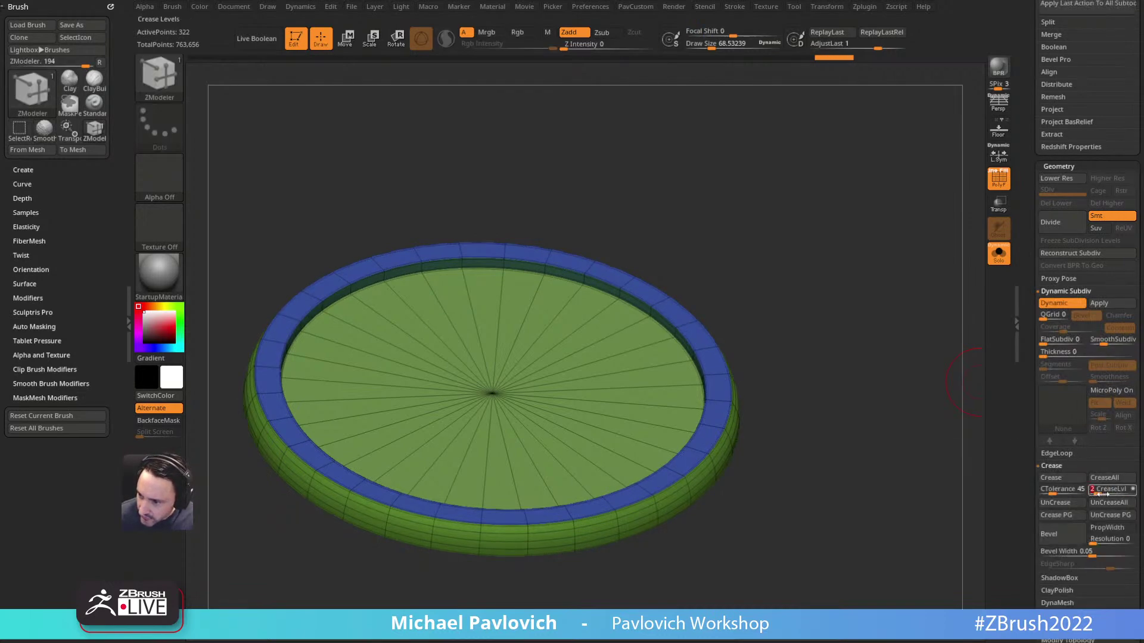
pyautogui.moveTo(1104, 341); pyautogui.dragTo(1110, 341)
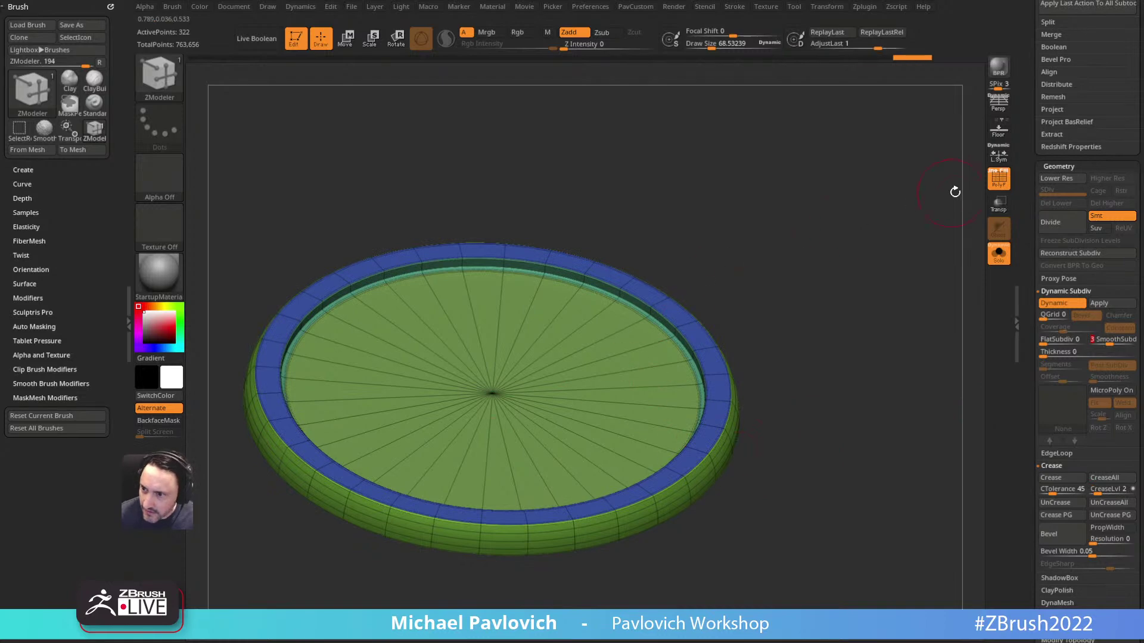
# Step: Examine the smoothed base's rim and recess from several angles with PolyFrame off, comparing it against the wireframe
pyautogui.click(998, 178)
pyautogui.moveTo(875, 316); pyautogui.dragTo(801, 330)
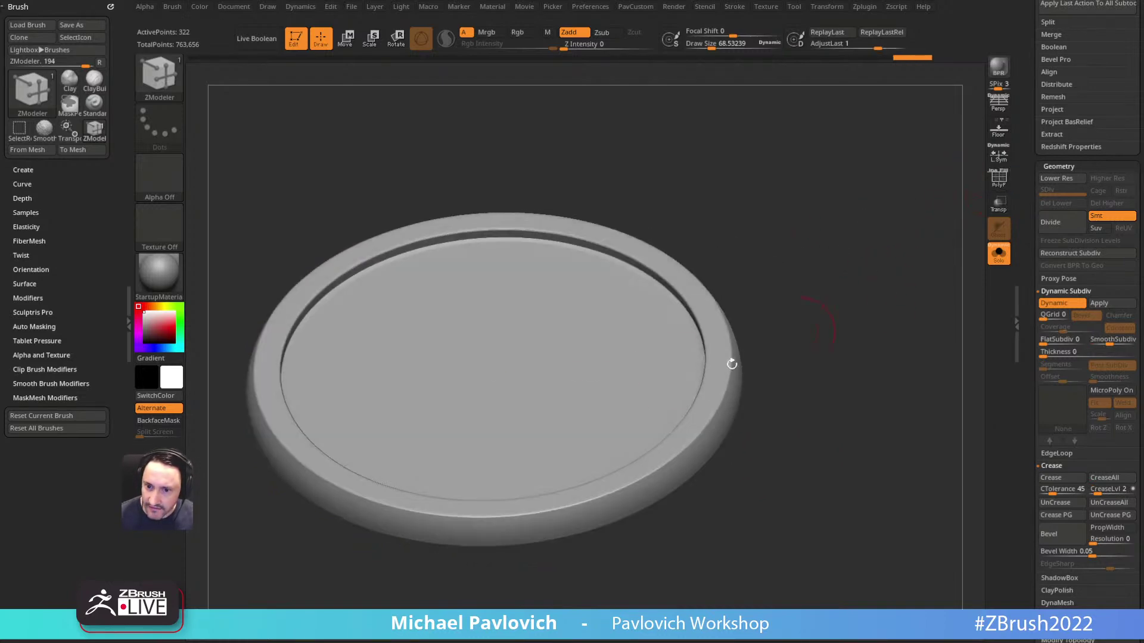
pyautogui.moveTo(852, 262); pyautogui.dragTo(985, 212)
pyautogui.click(996, 181)
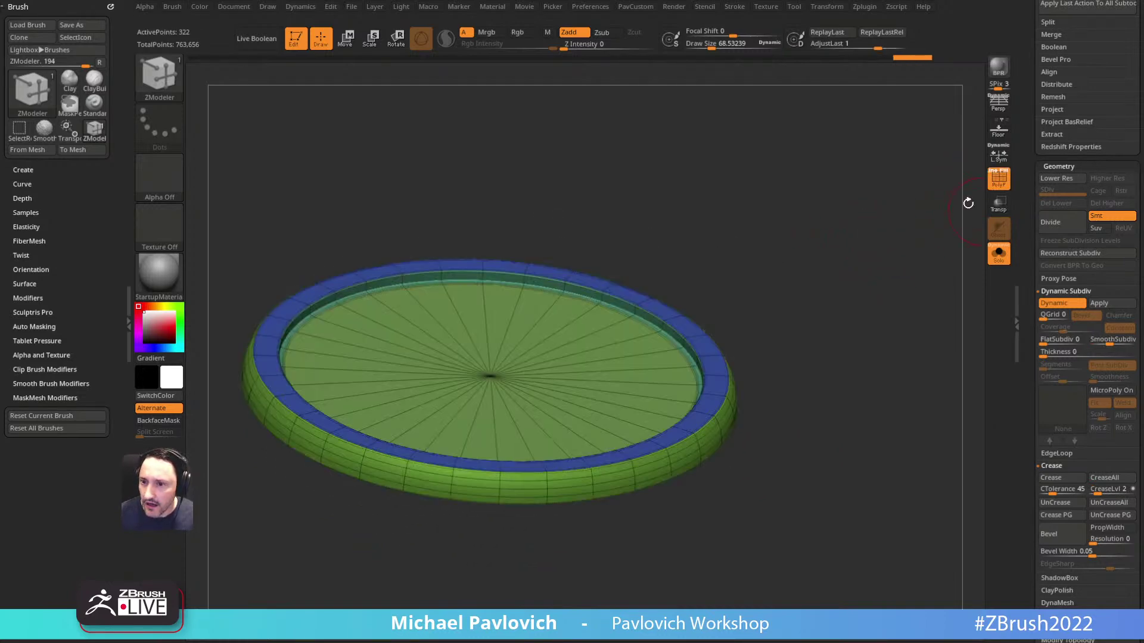
pyautogui.click(998, 178)
pyautogui.moveTo(883, 205); pyautogui.dragTo(834, 346)
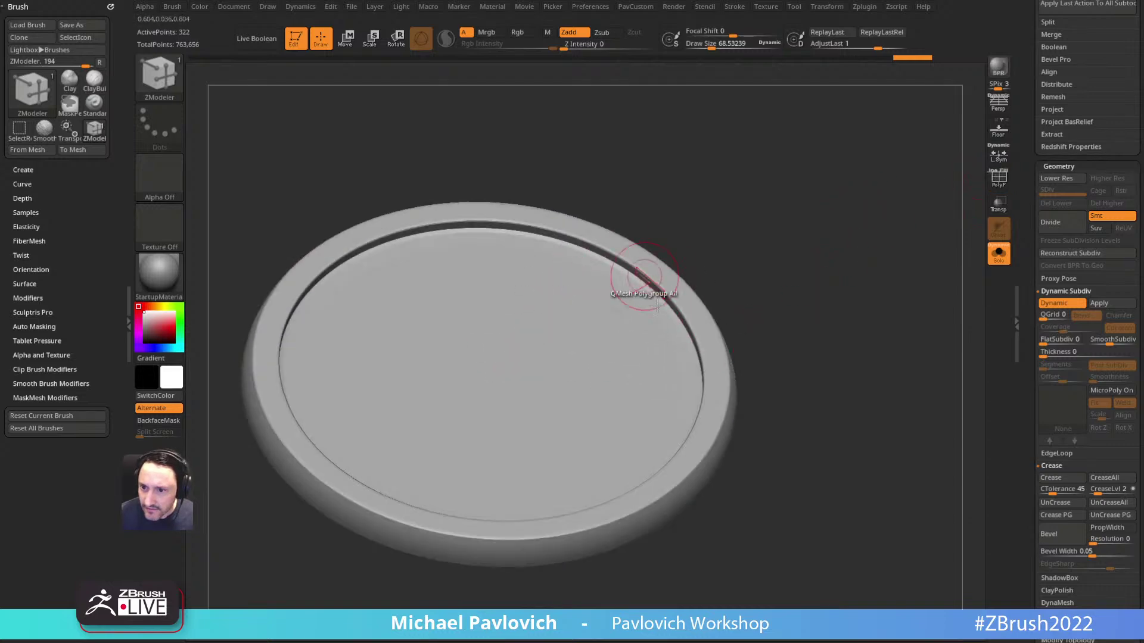
pyautogui.click(998, 178)
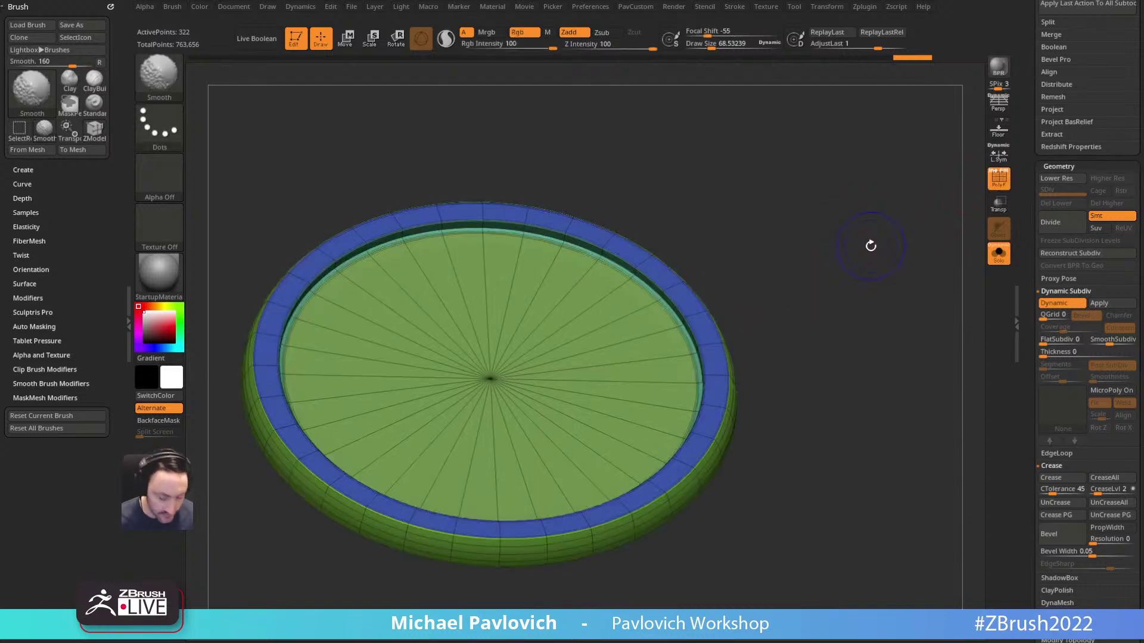
# Step: Try to inset the recessed center with the polygon Inset action targeting Polygroup All
pyautogui.press('space')
pyautogui.click(602, 212)
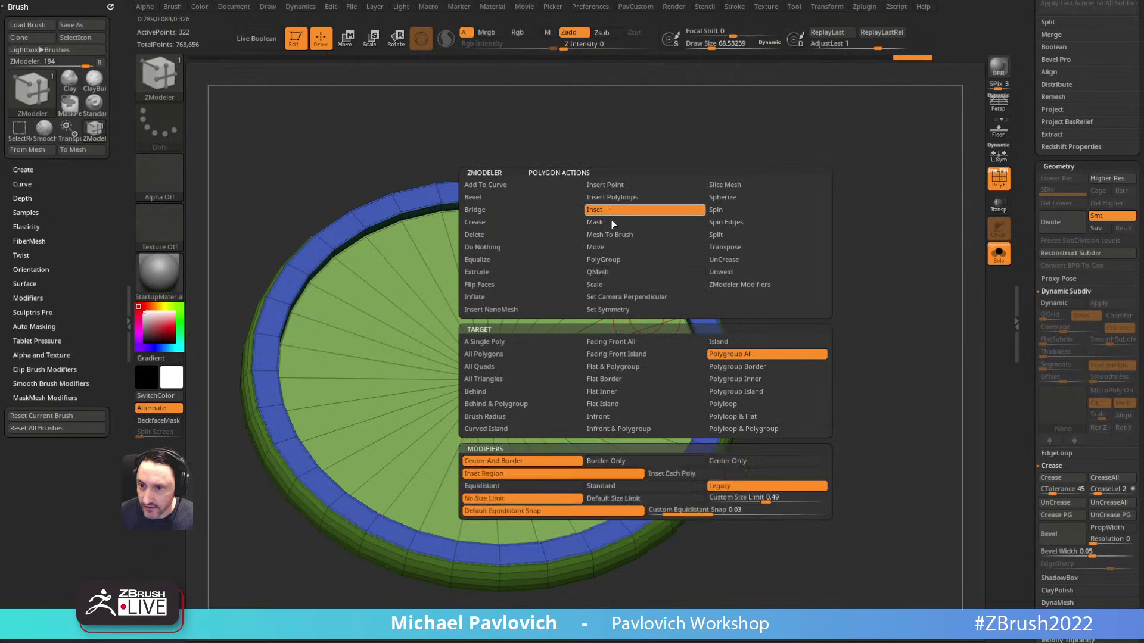
pyautogui.moveTo(655, 344)
pyautogui.mouseDown()
pyautogui.moveTo(641, 343)
pyautogui.moveTo(651, 342)
pyautogui.mouseUp()
pyautogui.press('d')
# Step: Insert single edge loops near the recessed floor's border and around the raised rim, with Dynamic Subdivision turned off
pyautogui.press('space')
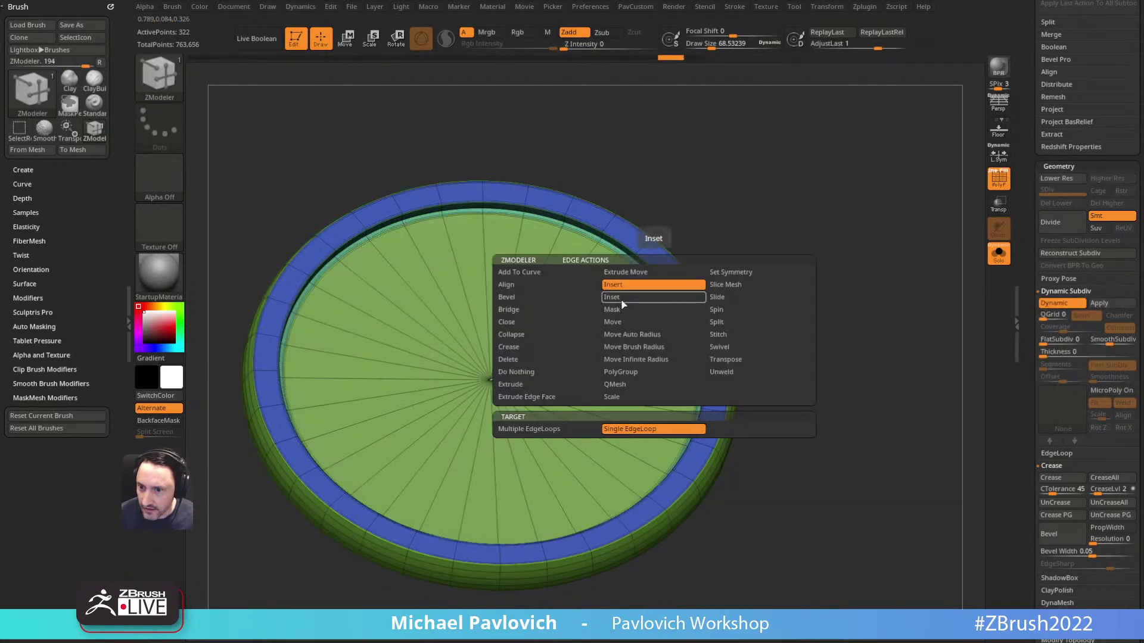
pyautogui.click(664, 320)
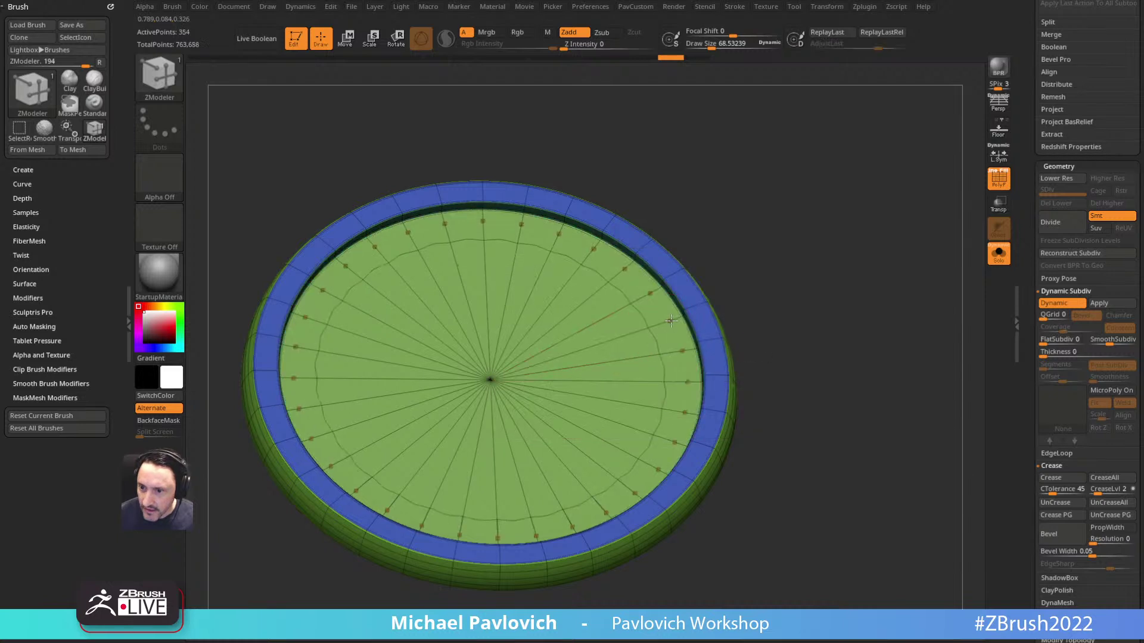
pyautogui.hotkey('shift', 'd')
pyautogui.click(673, 319)
pyautogui.moveTo(751, 286); pyautogui.dragTo(703, 315)
pyautogui.click(696, 306)
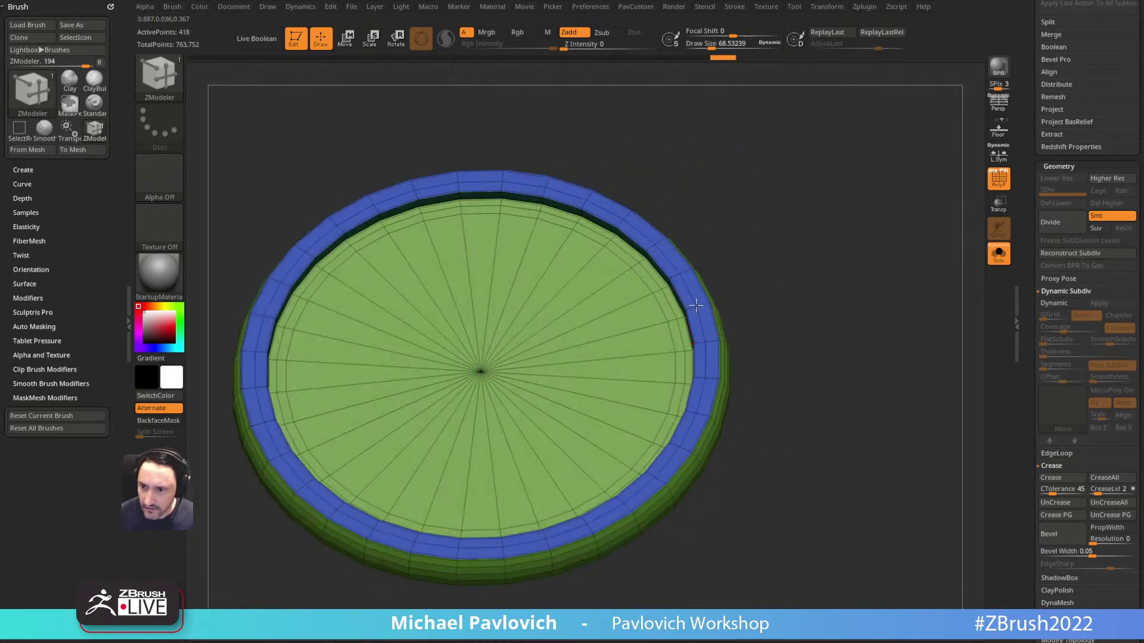
# Step: Examine the rimmed base's new edge loops from several angles, comparing Dynamic Subdivision on and off
pyautogui.moveTo(776, 268)
pyautogui.mouseDown()
pyautogui.moveTo(870, 271)
pyautogui.moveTo(822, 287)
pyautogui.moveTo(823, 317)
pyautogui.mouseUp()
pyautogui.press('d')
pyautogui.click(673, 204)
pyautogui.press('s')
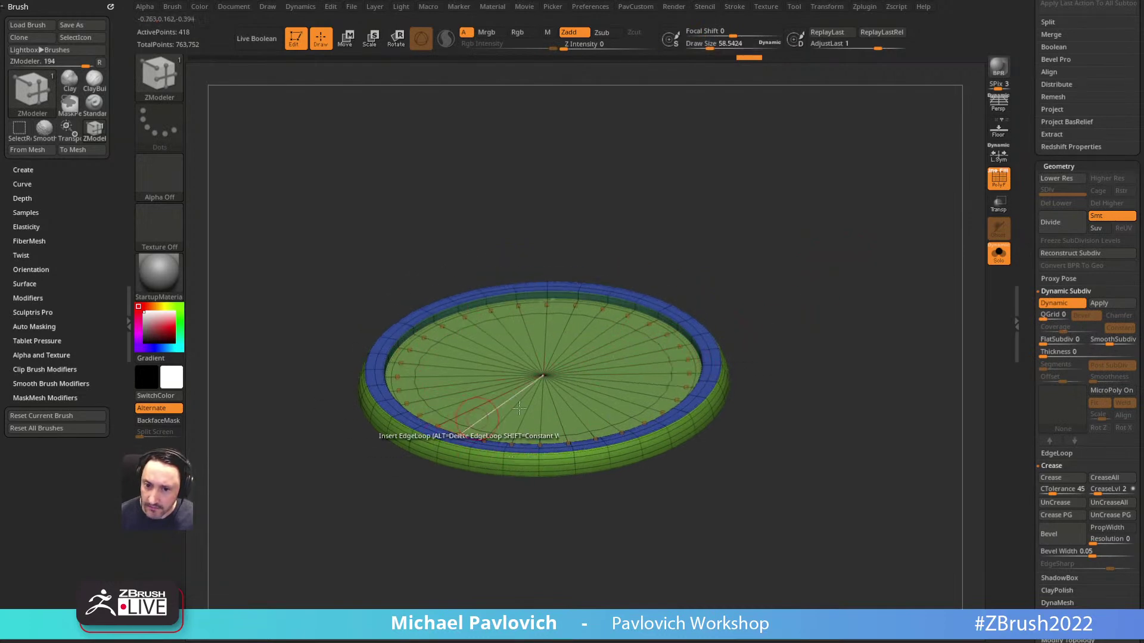
pyautogui.keyDown('shift'); pyautogui.moveTo(722, 257); pyautogui.dragTo(671, 316); pyautogui.keyUp('shift')
pyautogui.keyDown('shift'); pyautogui.moveTo(796, 239); pyautogui.dragTo(424, 405); pyautogui.keyUp('shift')
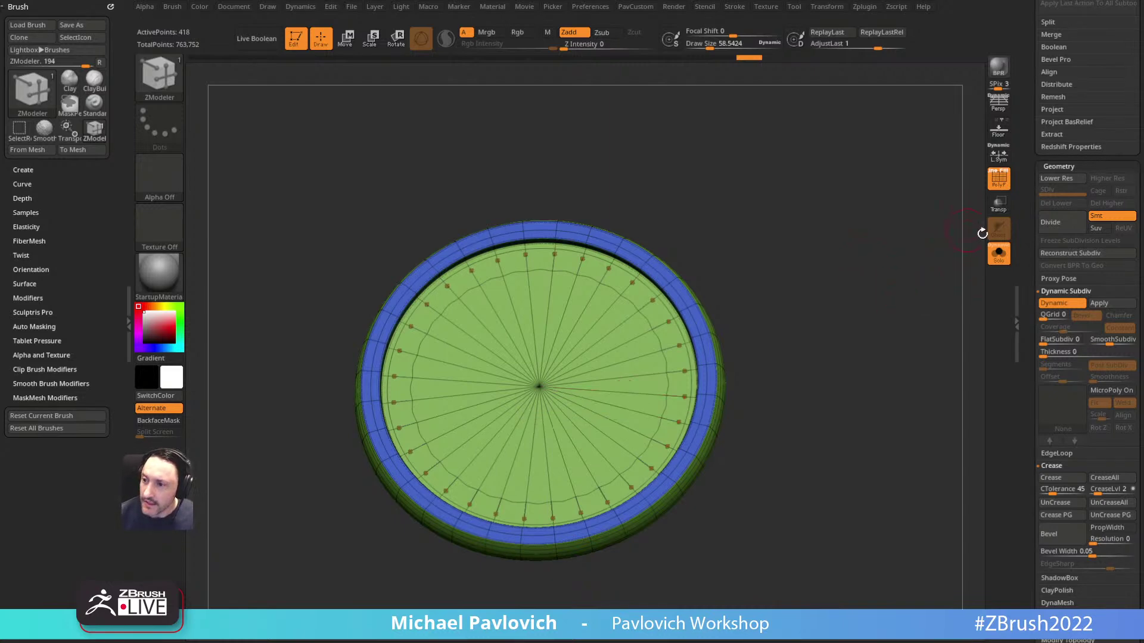
pyautogui.keyDown('alt'); pyautogui.moveTo(870, 290); pyautogui.dragTo(874, 260); pyautogui.keyUp('alt')
pyautogui.moveTo(1024, 286); pyautogui.dragTo(1020, 424)
pyautogui.keyDown('alt'); pyautogui.moveTo(798, 281); pyautogui.dragTo(840, 289); pyautogui.keyUp('alt')
pyautogui.hotkey('shift', 'd')
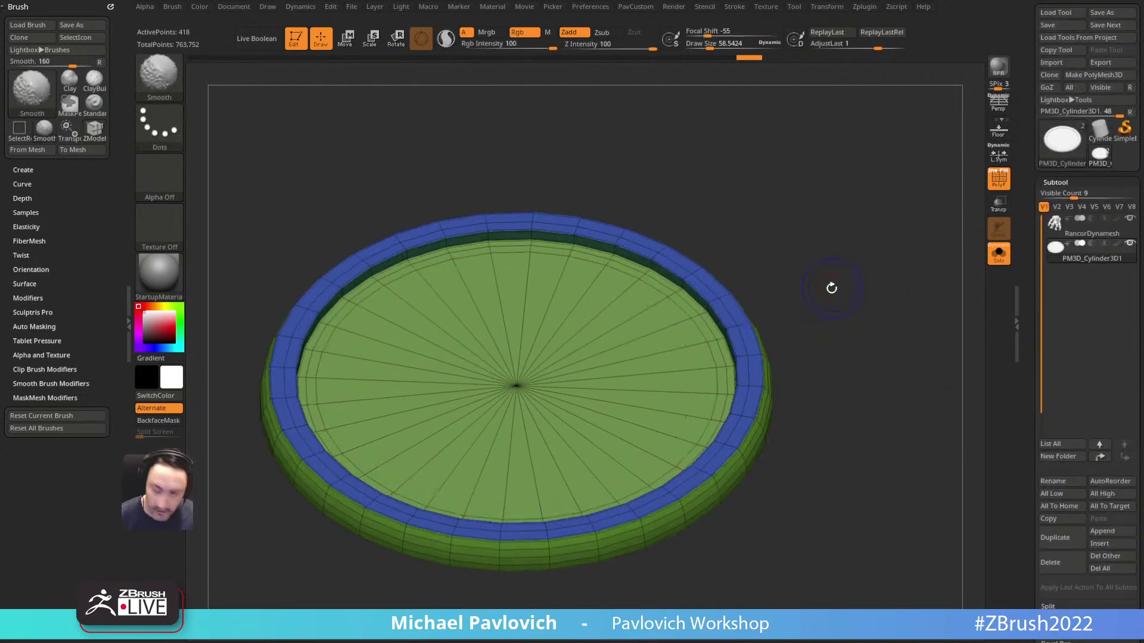
# Step: Try to QMesh the base's recessed floor upward with Polygroup All as the target
pyautogui.press('space')
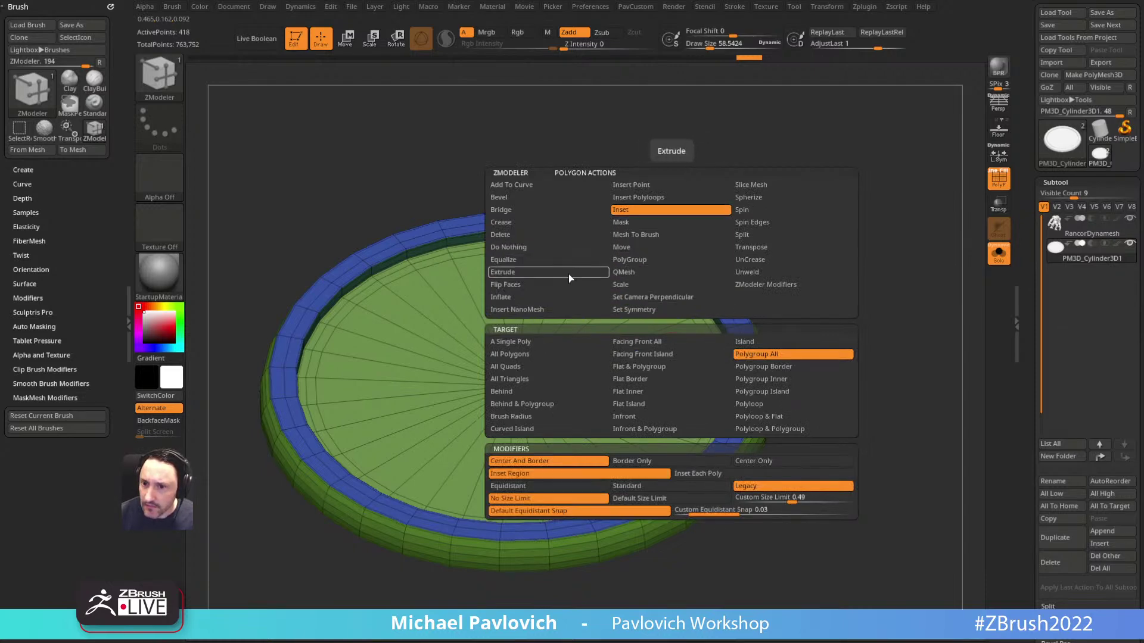
pyautogui.press('space')
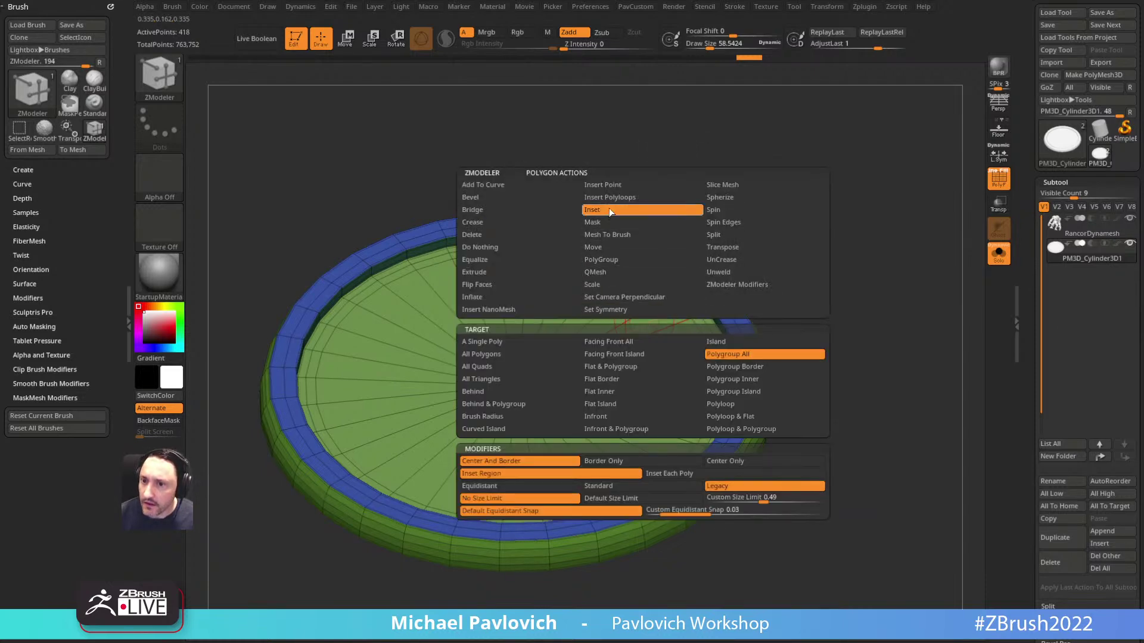
pyautogui.click(595, 272)
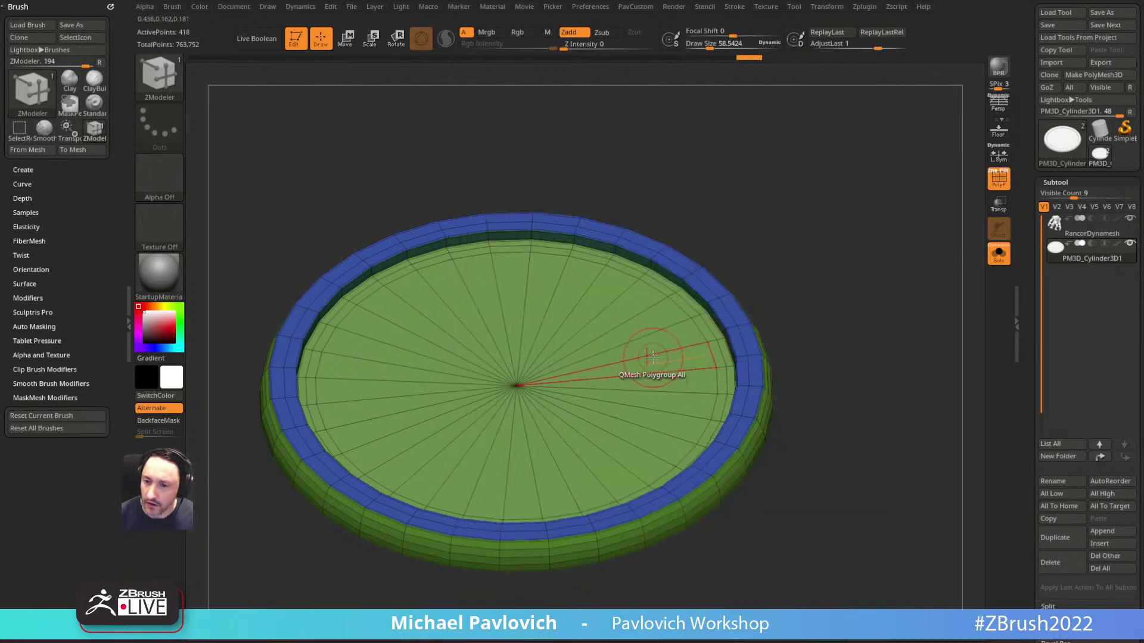
pyautogui.moveTo(650, 346)
pyautogui.mouseDown()
pyautogui.moveTo(659, 156)
pyautogui.moveTo(672, 204)
pyautogui.moveTo(663, 223)
pyautogui.moveTo(671, 203)
pyautogui.mouseUp()
pyautogui.hotkey('ctrl', 'z')
# Step: Try QMesh on the raised floor with the Polygroup Island target and undo the floor extrusions
pyautogui.press('space')
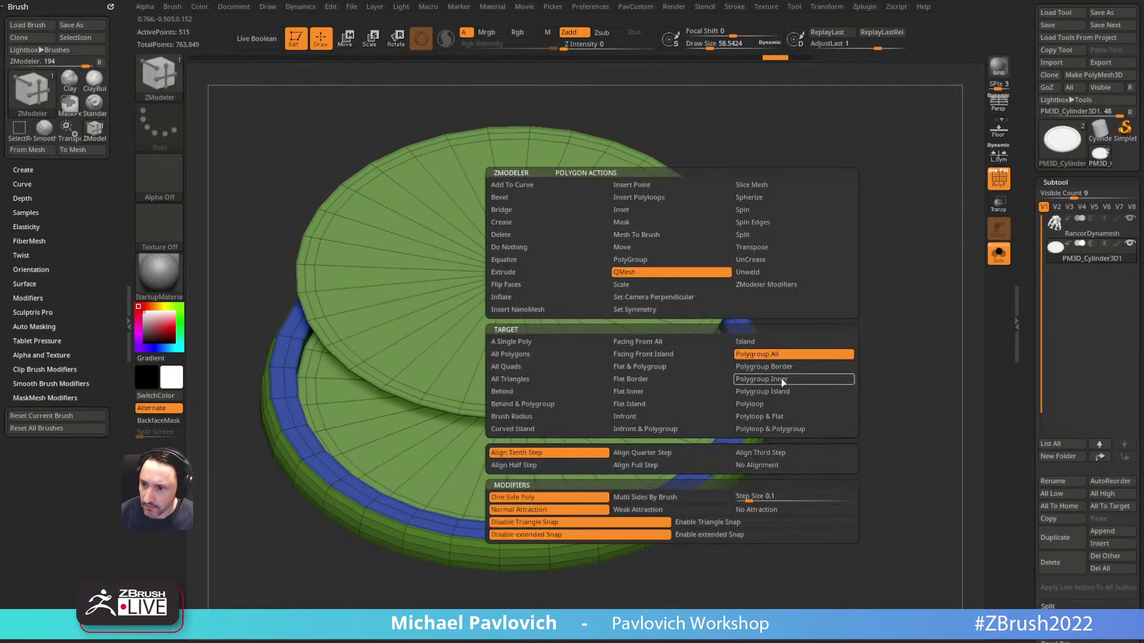
pyautogui.click(772, 391)
pyautogui.moveTo(651, 254); pyautogui.dragTo(649, 238)
pyautogui.moveTo(739, 221); pyautogui.dragTo(863, 253)
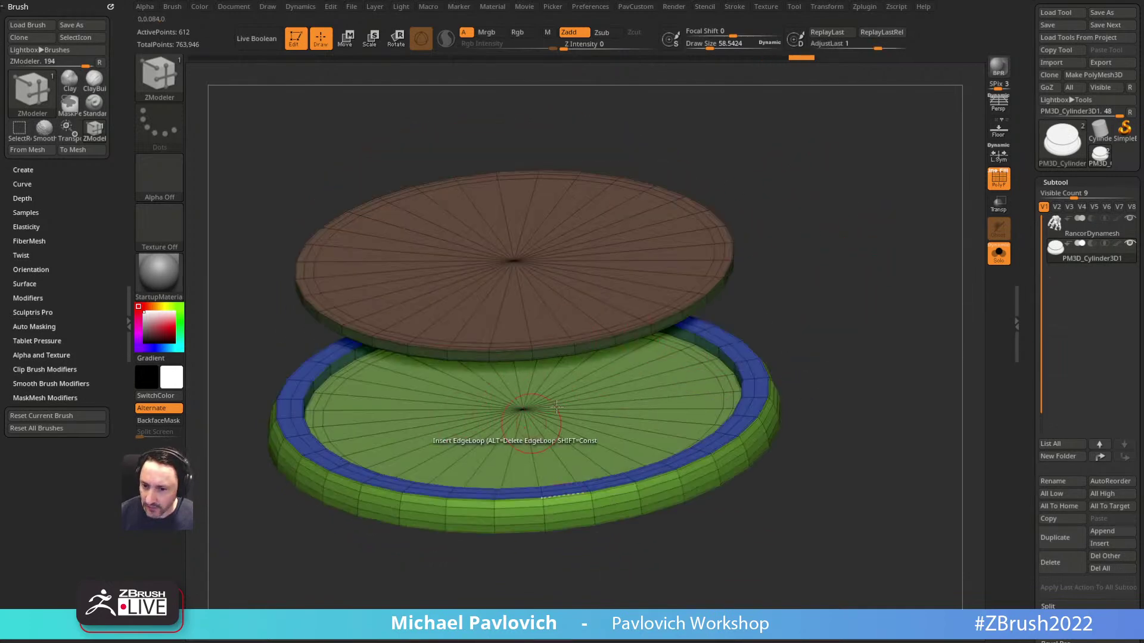
pyautogui.hotkey('ctrl', 'z')
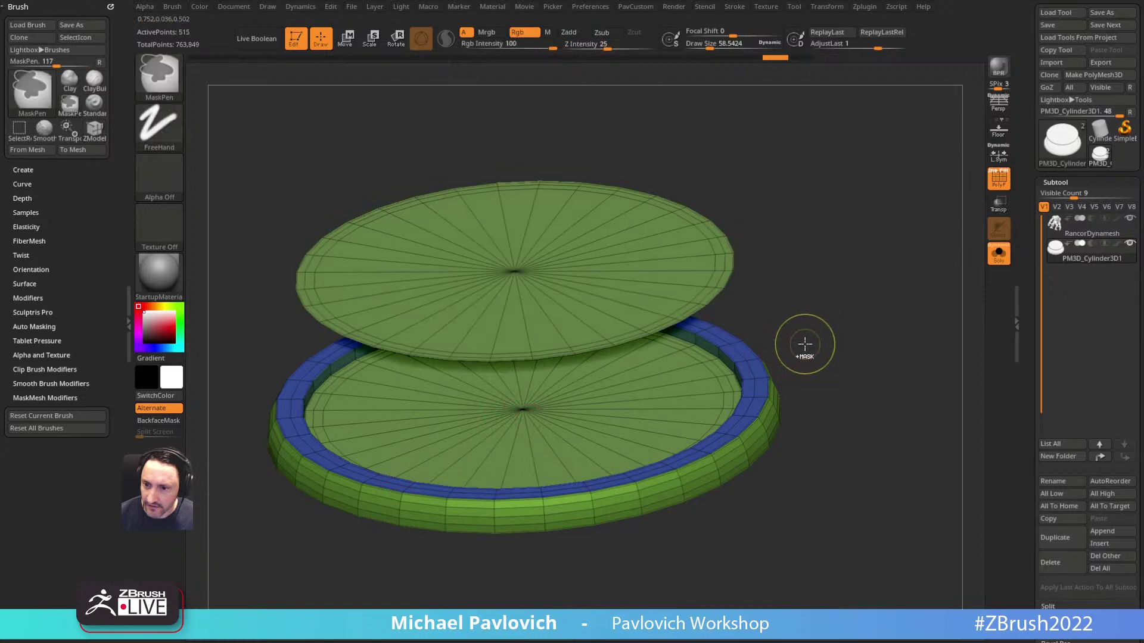
pyautogui.hotkey('ctrl', 'z')
# Step: Duplicate the base subtool and delete everything in the copy except the recessed floor disc
pyautogui.click(1053, 539)
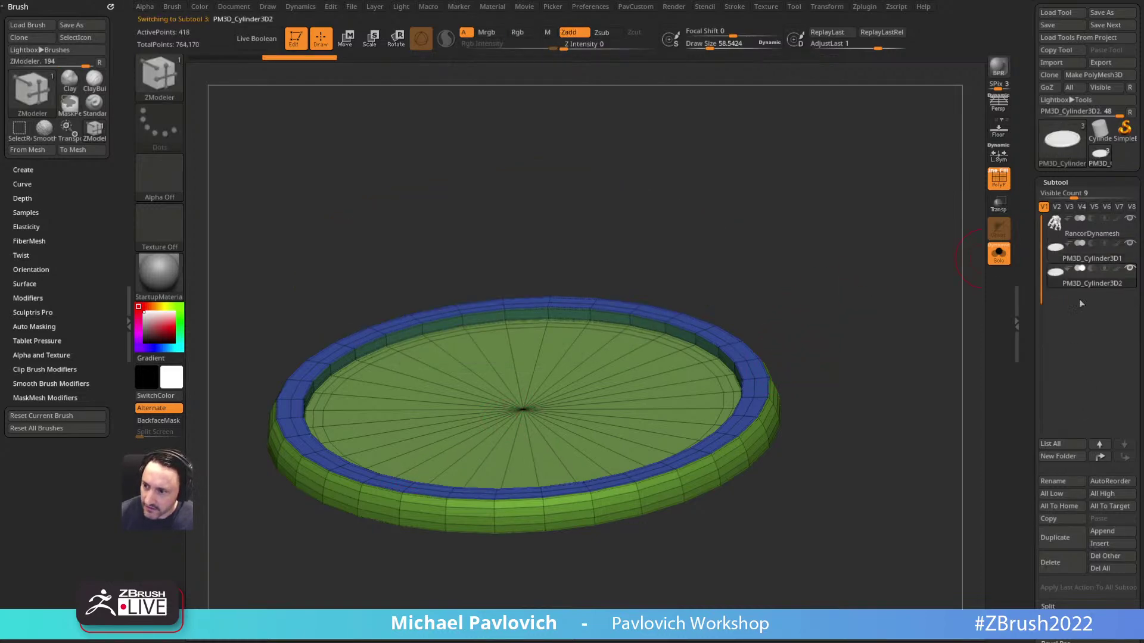
pyautogui.hotkey('ctrl', 'shift')
pyautogui.keyDown('ctrl'); pyautogui.keyDown('shift'); pyautogui.click(535, 391); pyautogui.keyUp('shift'); pyautogui.keyUp('ctrl')
pyautogui.press('space')
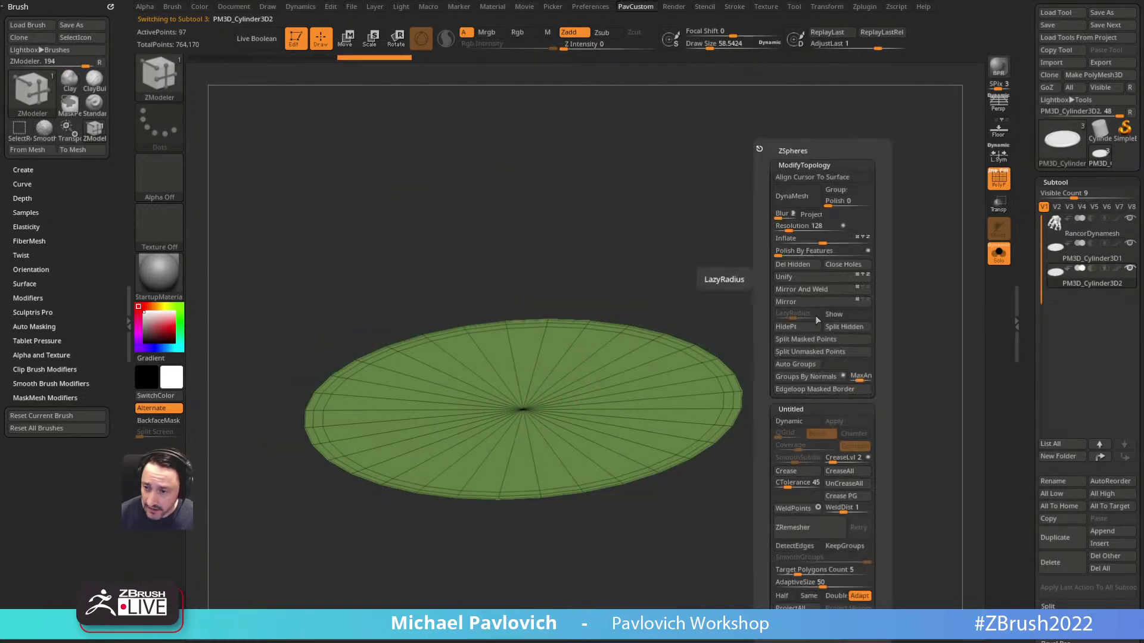
pyautogui.moveTo(606, 340); pyautogui.dragTo(819, 346)
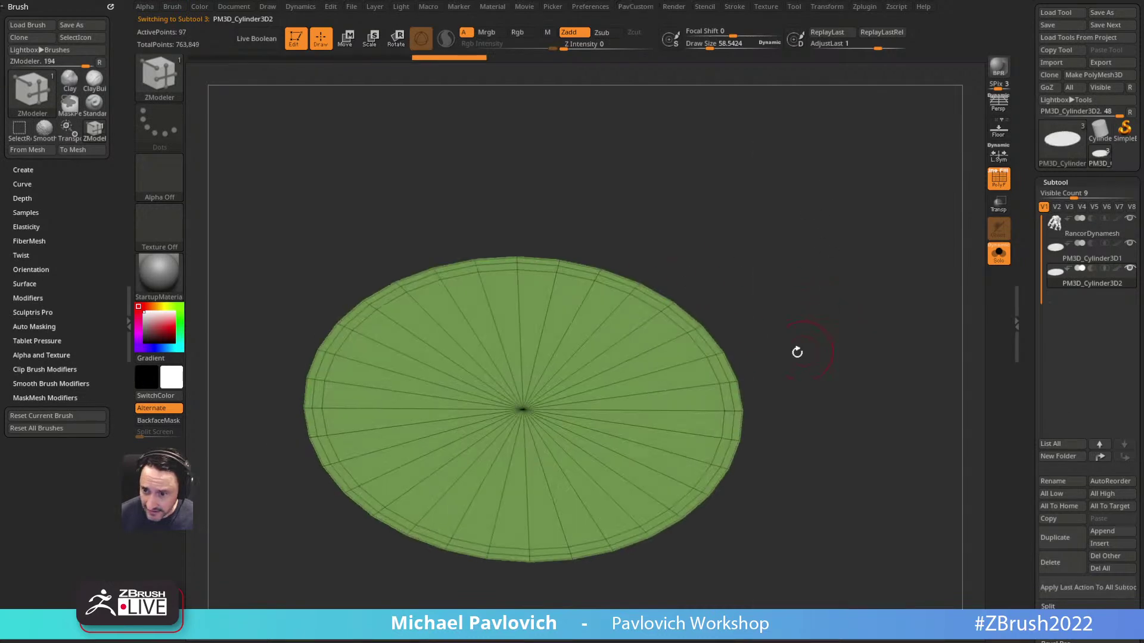
# Step: Delete the edge loops near the floor disc's border and thicken the disc with QMesh targeting Polygroup Island
pyautogui.press('space')
pyautogui.keyDown('alt'); pyautogui.click(712, 366); pyautogui.keyUp('alt')
pyautogui.press('space')
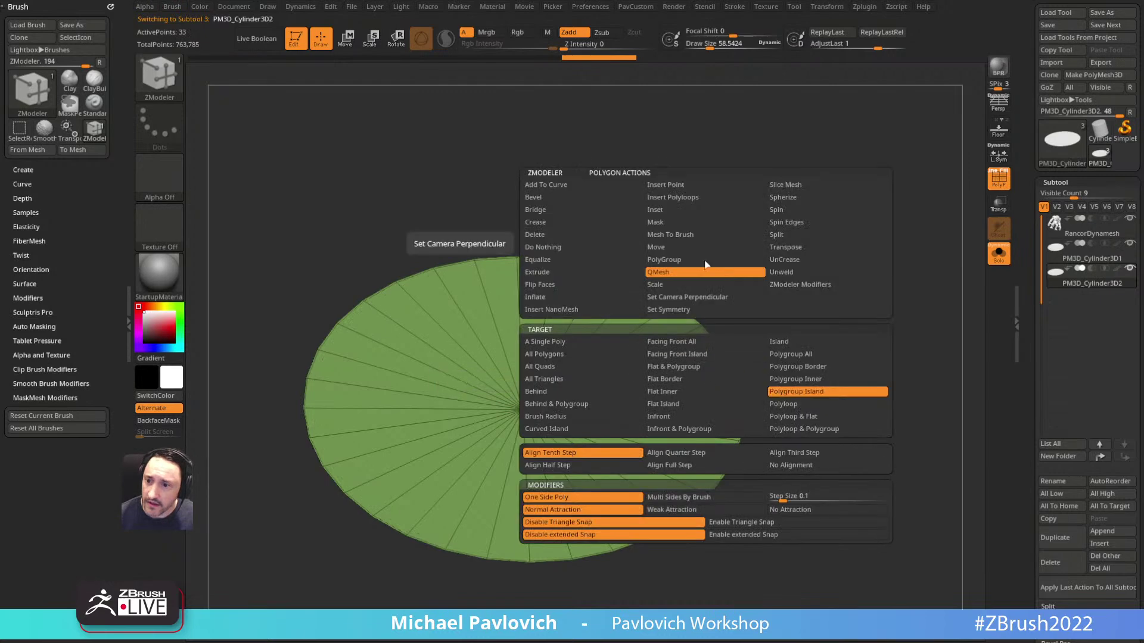
pyautogui.moveTo(689, 374); pyautogui.dragTo(689, 344)
pyautogui.click(999, 253)
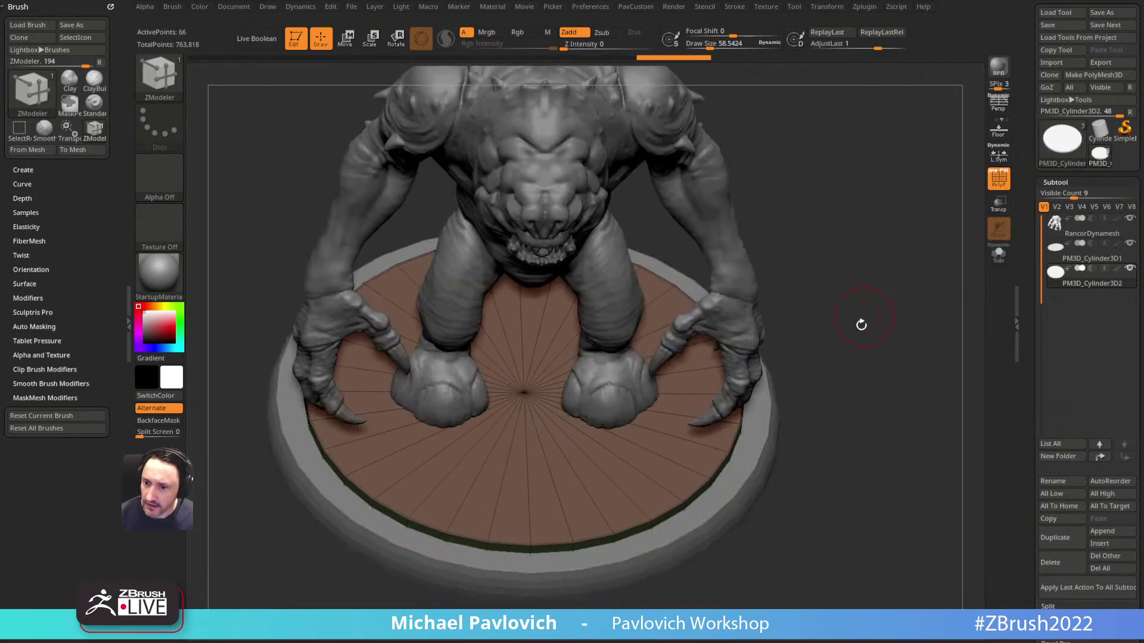
pyautogui.keyDown('shift'); pyautogui.moveTo(868, 314); pyautogui.dragTo(850, 264); pyautogui.keyUp('shift')
pyautogui.keyDown('ctrl'); pyautogui.moveTo(850, 297); pyautogui.dragTo(866, 292, button='right'); pyautogui.keyUp('ctrl')
pyautogui.moveTo(866, 291)
pyautogui.mouseDown()
pyautogui.moveTo(883, 339)
pyautogui.moveTo(876, 301)
pyautogui.mouseUp()
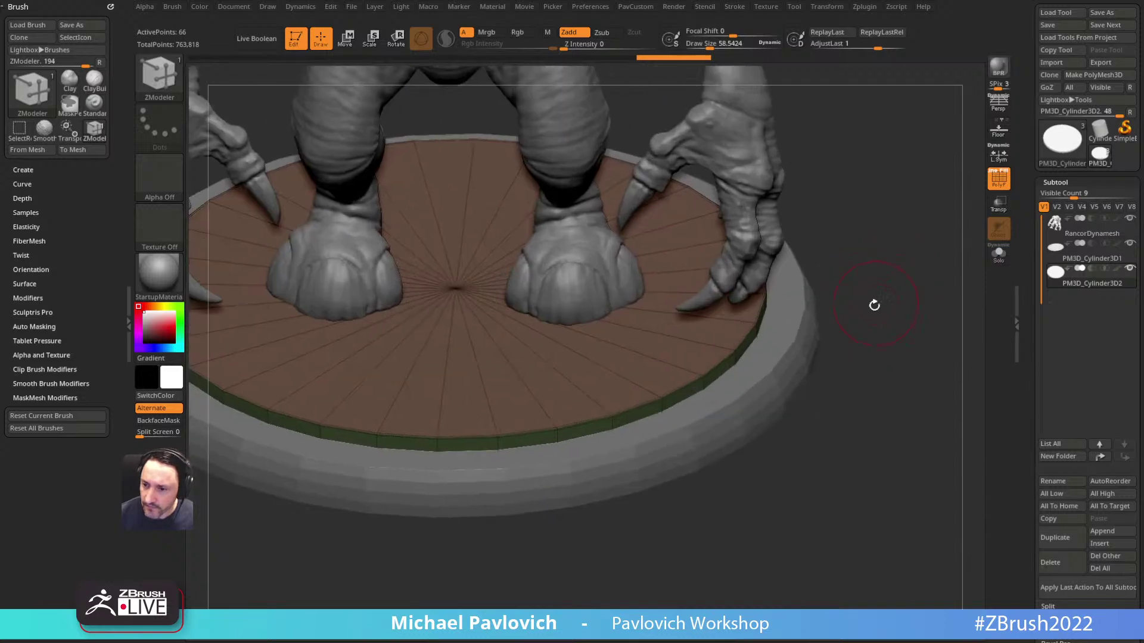
# Step: Turn on Dynamic Subdivision for the rimmed base, reselect the thickened disc and preview the smoothing on it
pyautogui.keyDown('alt'); pyautogui.click(825, 343); pyautogui.keyUp('alt')
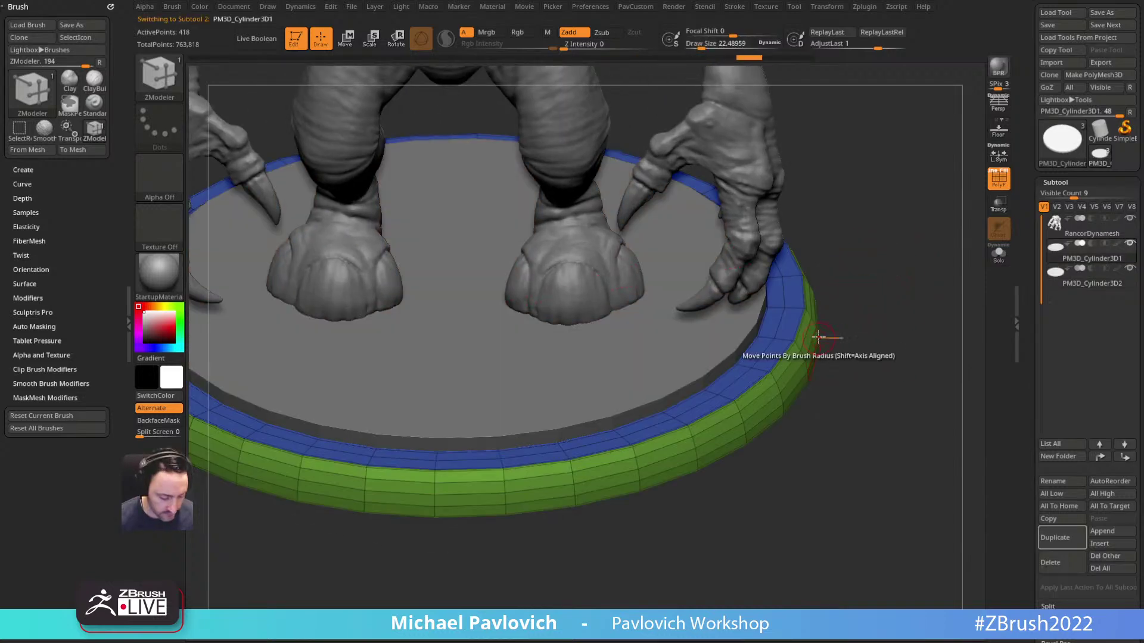
pyautogui.keyDown('alt'); pyautogui.click(697, 338); pyautogui.keyUp('alt')
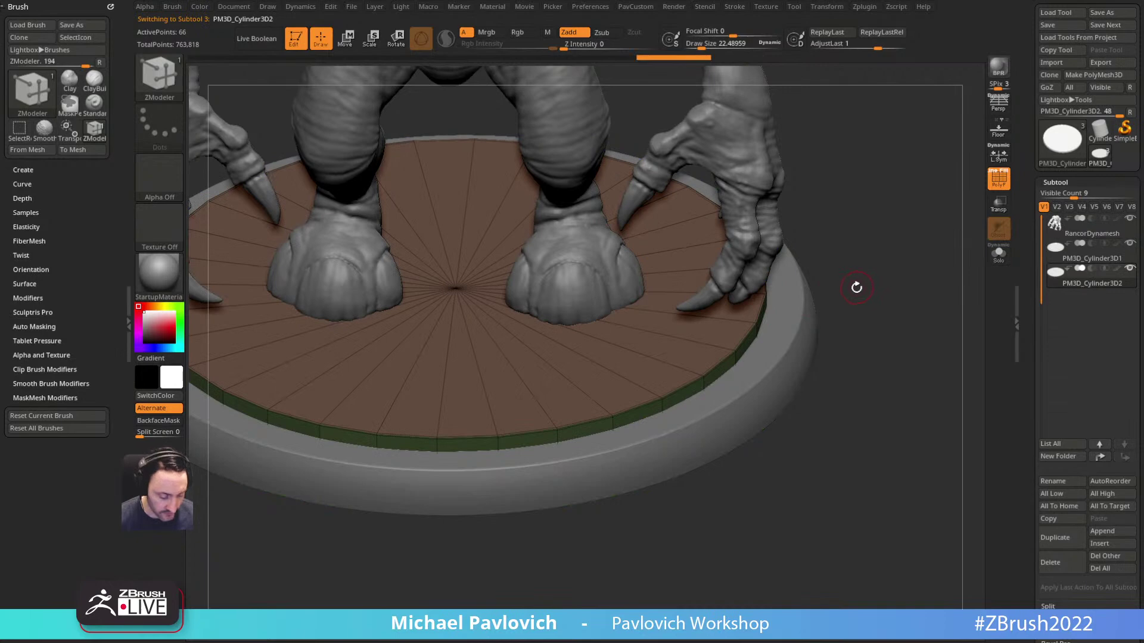
pyautogui.press('5')
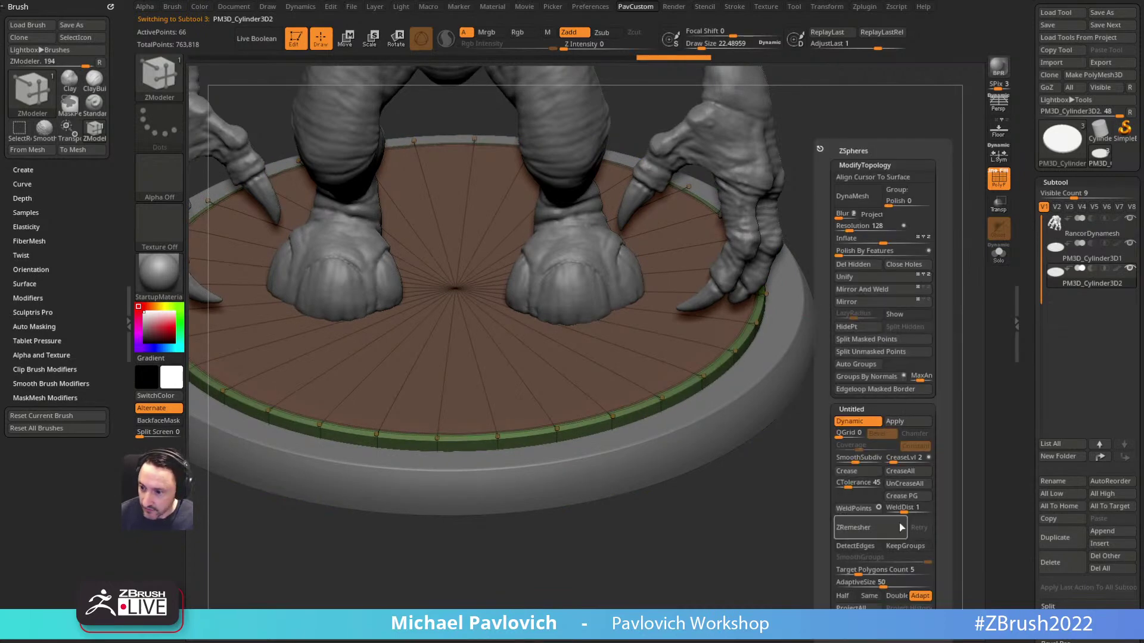
pyautogui.moveTo(827, 434); pyautogui.dragTo(872, 353)
pyautogui.moveTo(881, 313); pyautogui.dragTo(834, 328)
# Step: Isolate the thickened disc and insert two single edge loops on its underside near the border
pyautogui.press('space')
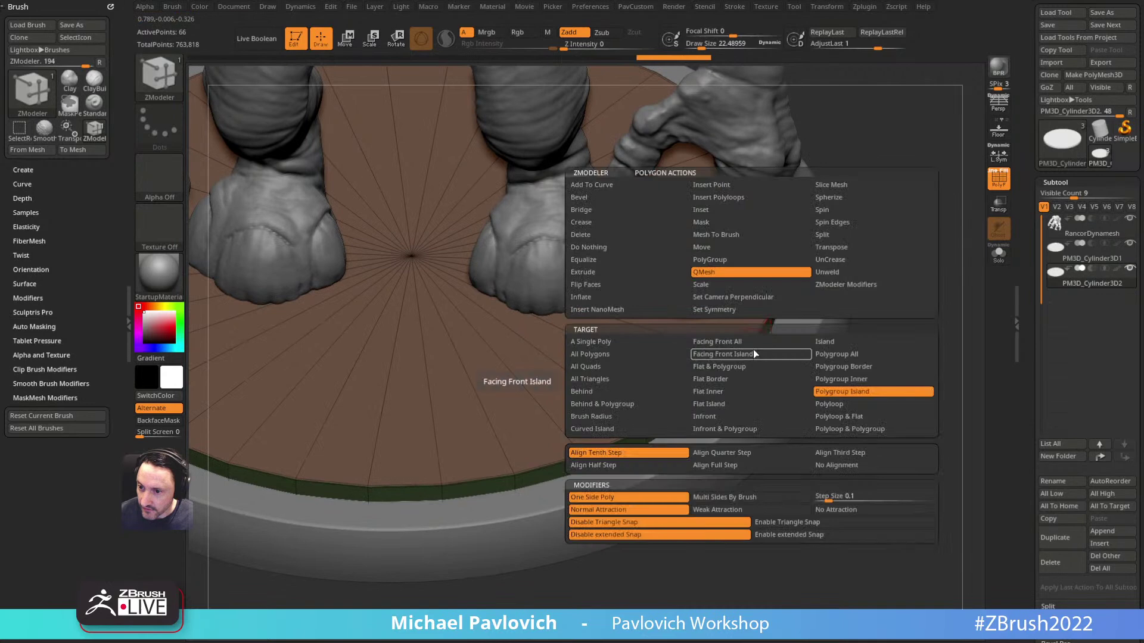
pyautogui.keyDown('alt'); pyautogui.moveTo(906, 315); pyautogui.dragTo(703, 387); pyautogui.keyUp('alt')
pyautogui.click(999, 253)
pyautogui.press('space')
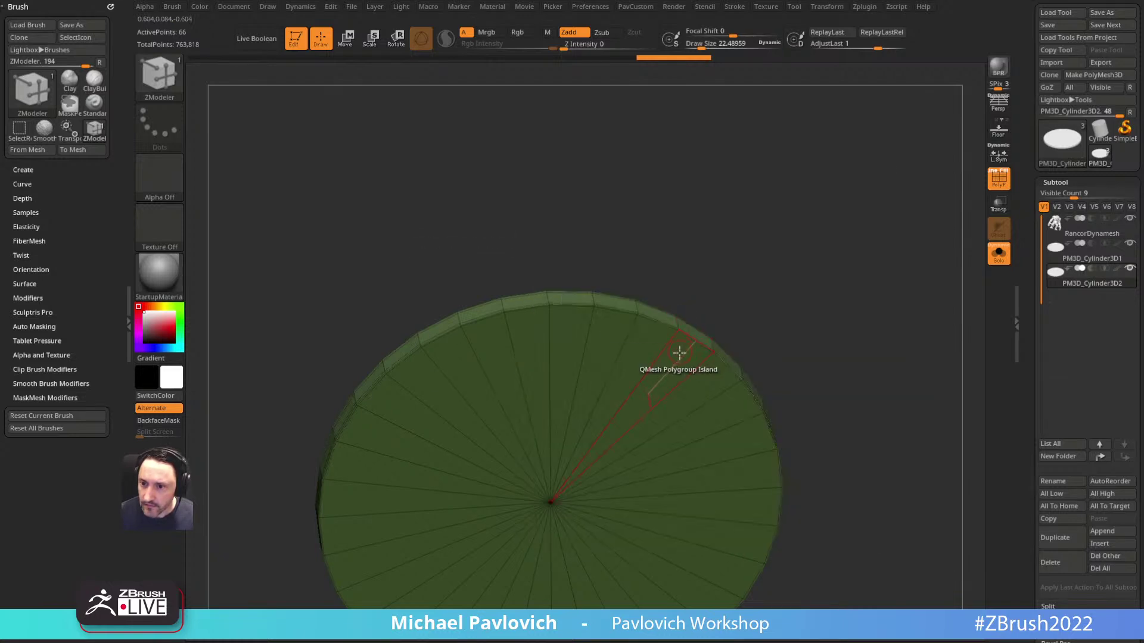
pyautogui.press('space')
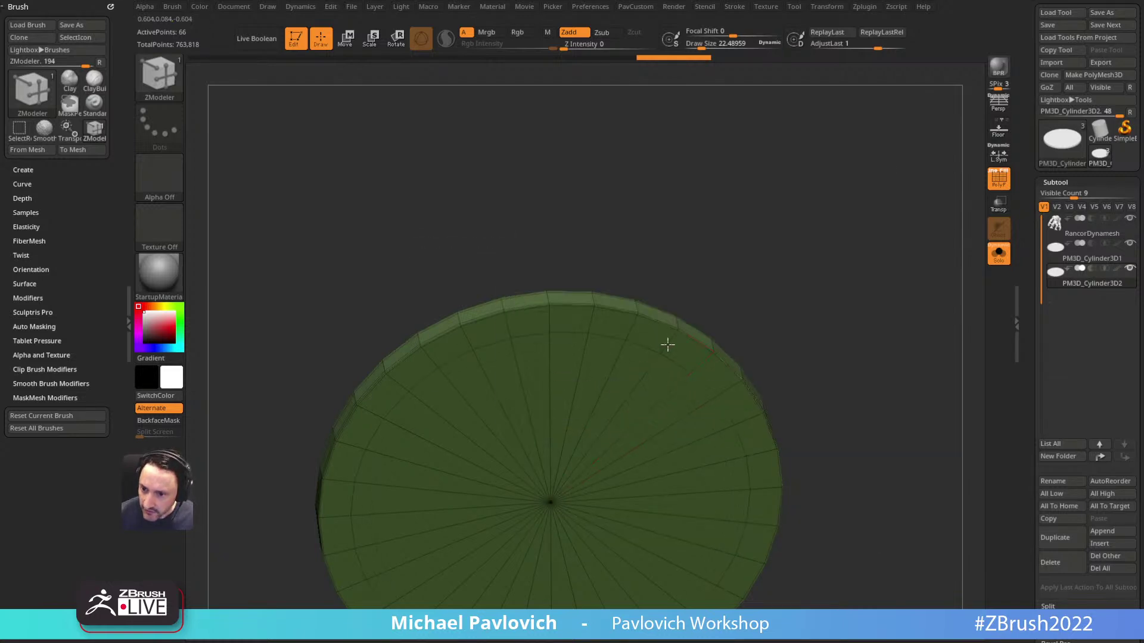
pyautogui.click(663, 350)
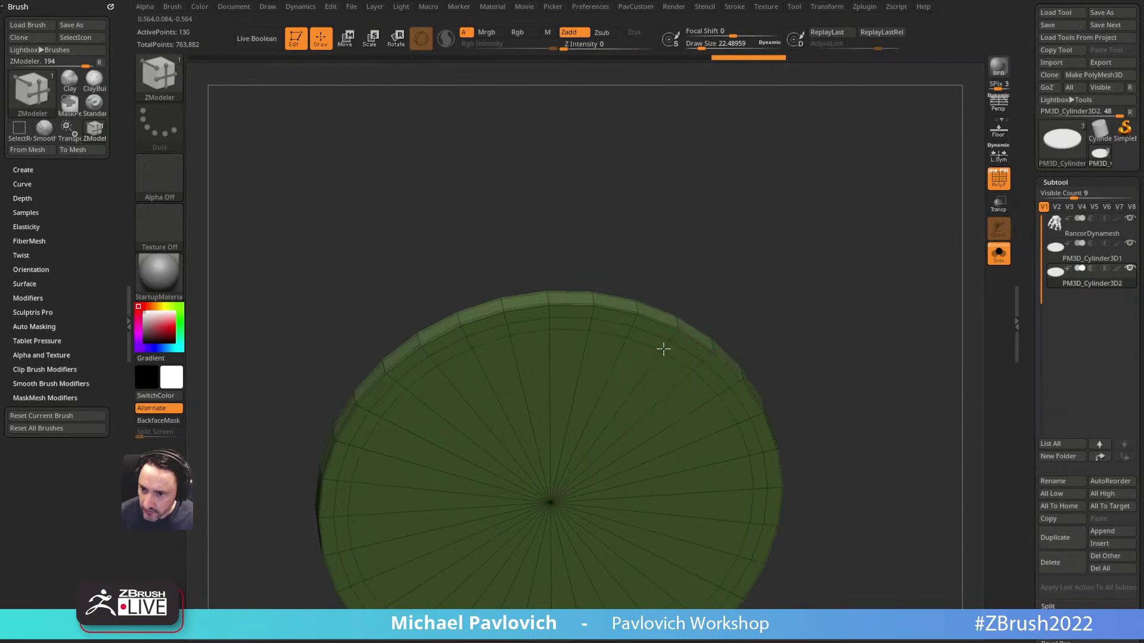
pyautogui.moveTo(721, 304); pyautogui.dragTo(704, 347)
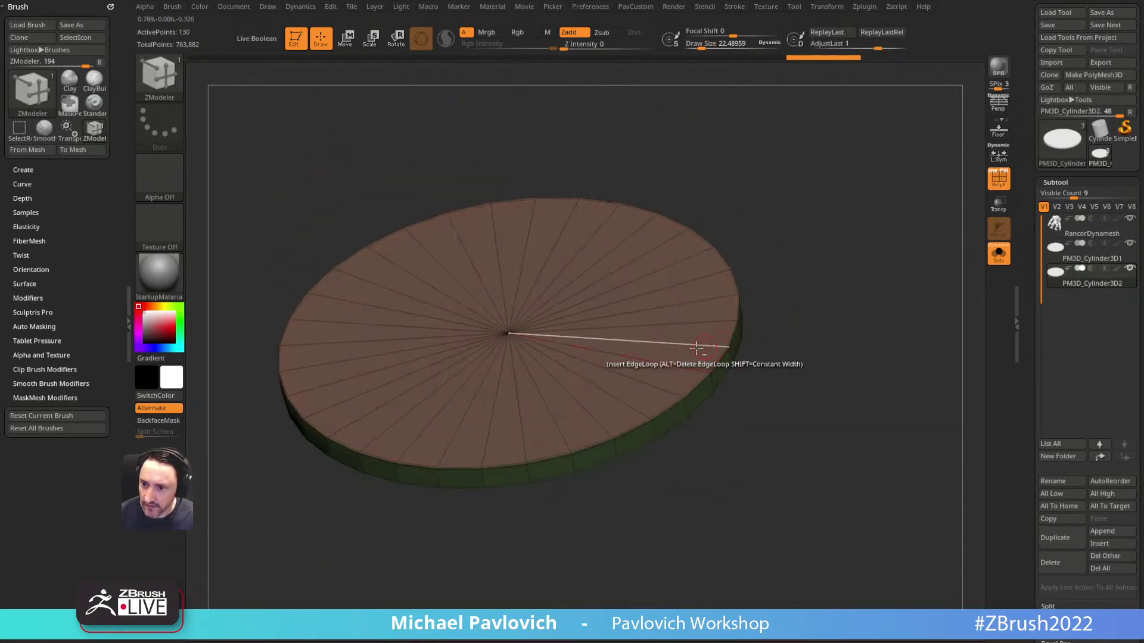
# Step: Hide the disc's top cap by its polygroup and delete the hidden geometry
pyautogui.keyDown('ctrl'); pyautogui.keyDown('shift'); pyautogui.click(510, 331); pyautogui.keyUp('shift'); pyautogui.keyUp('ctrl')
pyautogui.keyDown('ctrl'); pyautogui.keyDown('shift'); pyautogui.moveTo(862, 223); pyautogui.dragTo(896, 303); pyautogui.keyUp('shift'); pyautogui.keyUp('ctrl')
pyautogui.keyDown('ctrl'); pyautogui.keyDown('shift'); pyautogui.click(875, 256); pyautogui.keyUp('shift'); pyautogui.keyUp('ctrl')
pyautogui.keyDown('ctrl'); pyautogui.keyDown('shift'); pyautogui.click(520, 338); pyautogui.keyUp('shift'); pyautogui.keyUp('ctrl')
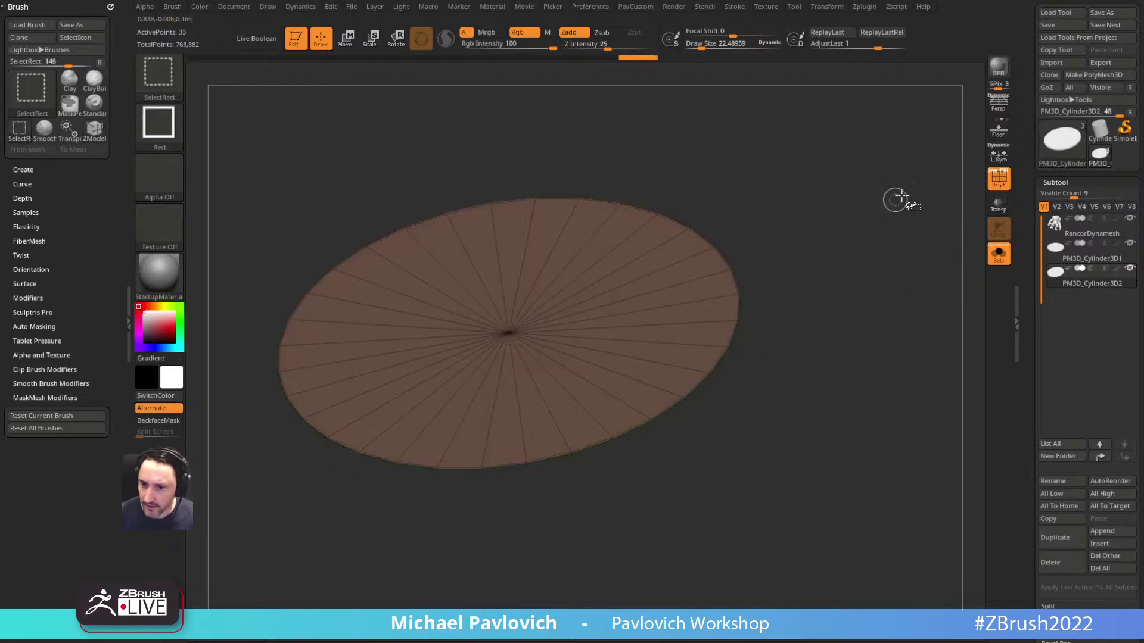
pyautogui.keyDown('ctrl'); pyautogui.keyDown('shift'); pyautogui.moveTo(893, 206); pyautogui.dragTo(886, 300); pyautogui.keyUp('shift'); pyautogui.keyUp('ctrl')
pyautogui.press('2')
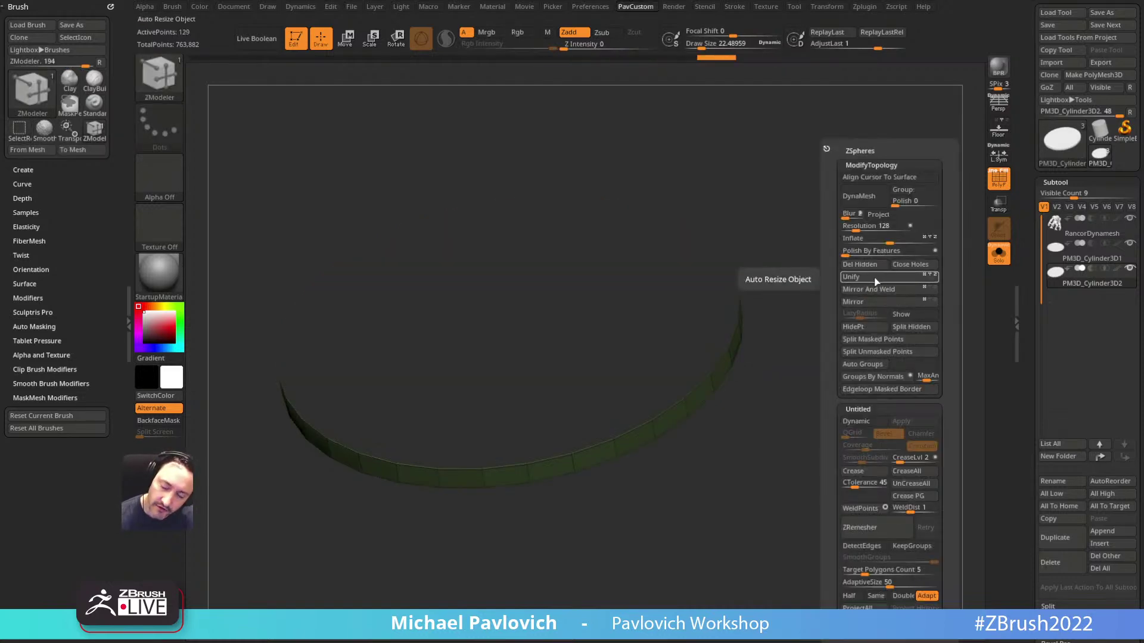
pyautogui.click(872, 265)
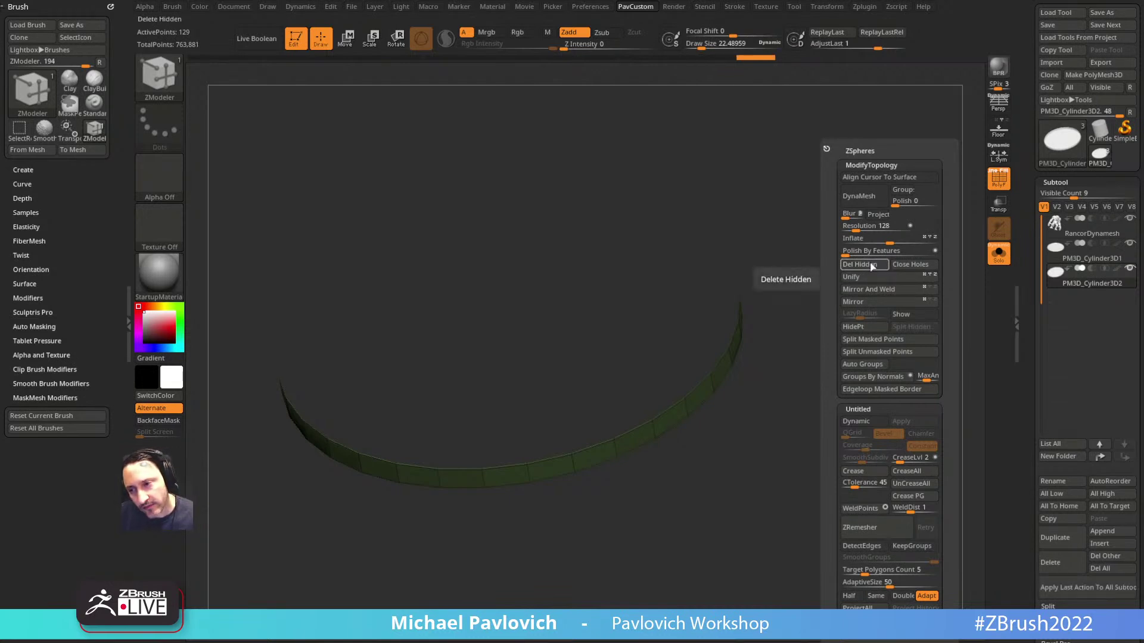
# Step: Close the disc's open top with the edge Close action targeting Convex Hole, shaping it into a dome
pyautogui.press('space')
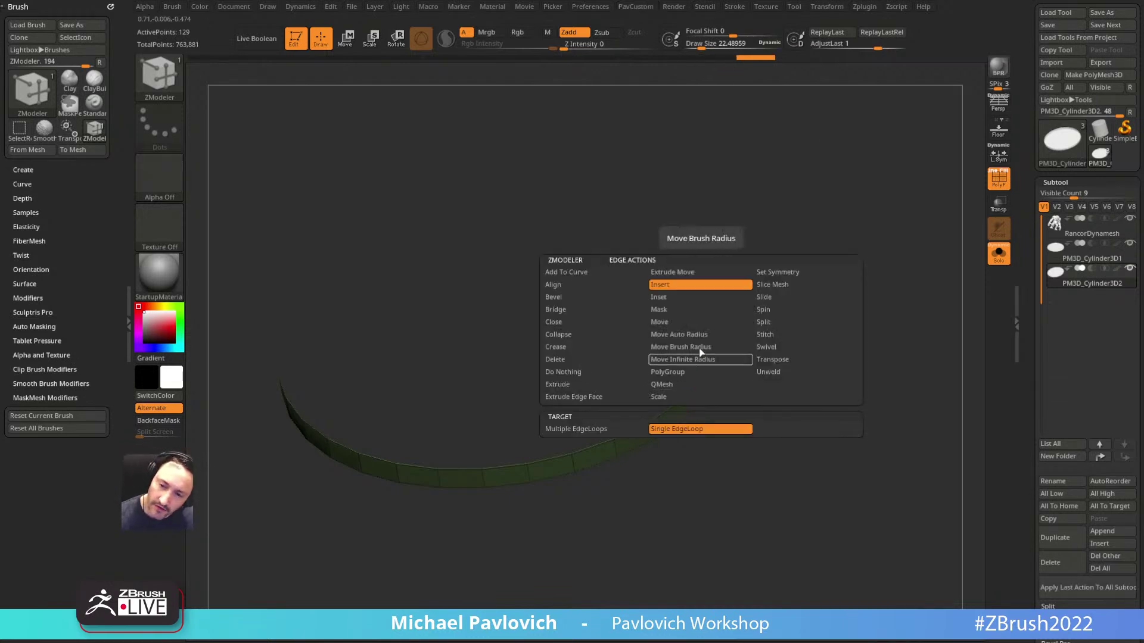
pyautogui.click(606, 323)
pyautogui.click(686, 413)
pyautogui.moveTo(686, 414); pyautogui.dragTo(715, 368)
pyautogui.moveTo(841, 334)
pyautogui.mouseDown()
pyautogui.moveTo(844, 272)
pyautogui.moveTo(839, 280)
pyautogui.mouseUp()
# Step: Group the new domed cap into a single polygroup and show the whole disc from the side
pyautogui.moveTo(606, 352); pyautogui.dragTo(508, 294)
pyautogui.hotkey('ctrl', 'w')
pyautogui.keyDown('ctrl'); pyautogui.keyDown('shift'); pyautogui.click(779, 245); pyautogui.keyUp('shift'); pyautogui.keyUp('ctrl')
pyautogui.keyDown('shift'); pyautogui.moveTo(782, 245); pyautogui.dragTo(798, 242); pyautogui.keyUp('shift')
# Step: Flatten the disc's domed cap by scaling it vertically to about 0.46 with the gizmo
pyautogui.press('w')
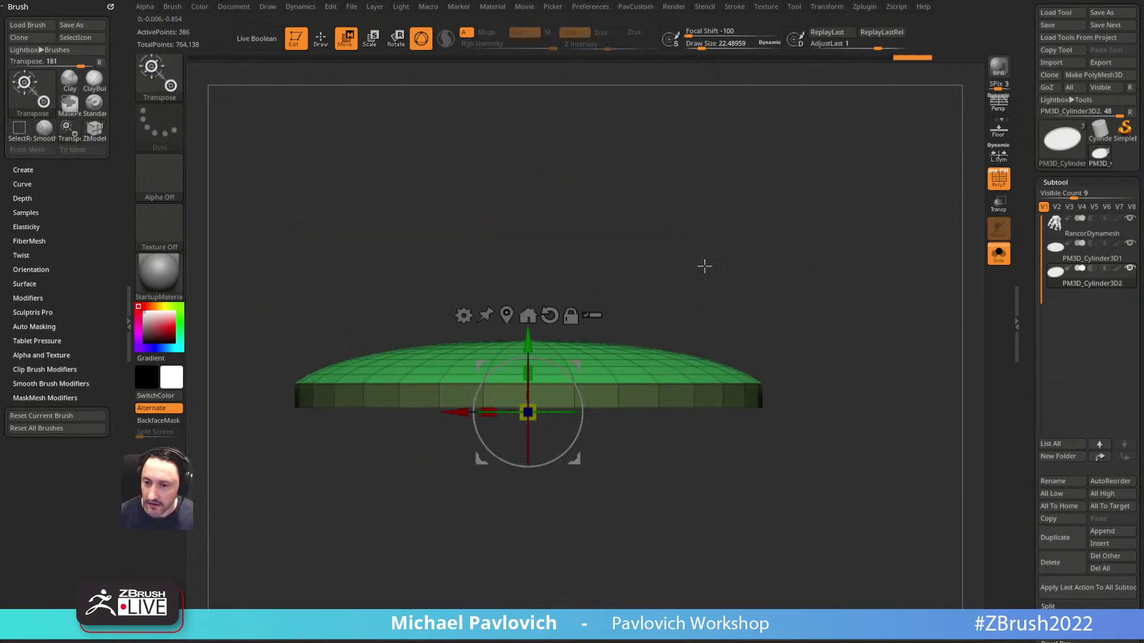
pyautogui.moveTo(672, 250); pyautogui.dragTo(430, 448)
pyautogui.keyDown('alt'); pyautogui.click(528, 362); pyautogui.keyUp('alt')
pyautogui.keyDown('shift'); pyautogui.moveTo(789, 262); pyautogui.dragTo(802, 220); pyautogui.keyUp('shift')
pyautogui.keyDown('alt'); pyautogui.moveTo(535, 423); pyautogui.dragTo(524, 366); pyautogui.keyUp('alt')
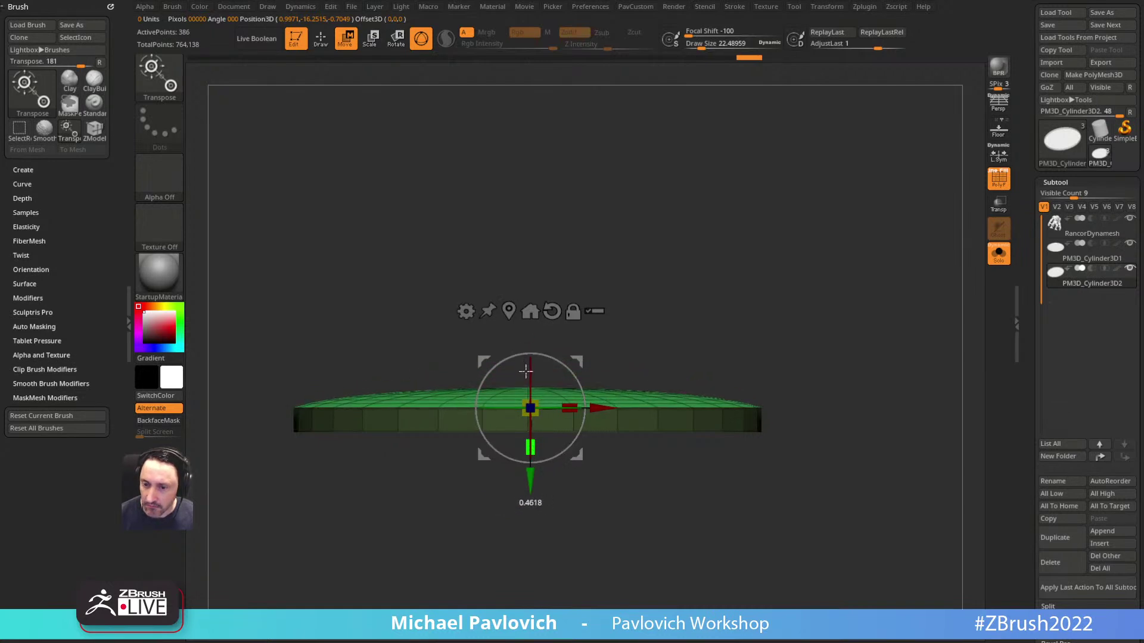
# Step: Show the Rancor and base with PolyFrame off and crease the domed disc's polygroup borders
pyautogui.click(998, 253)
pyautogui.click(998, 179)
pyautogui.press('q')
pyautogui.moveTo(899, 220); pyautogui.dragTo(901, 381)
pyautogui.press('2')
pyautogui.click(920, 493)
pyautogui.keyDown('shift'); pyautogui.moveTo(784, 464); pyautogui.dragTo(834, 431); pyautogui.keyUp('shift')
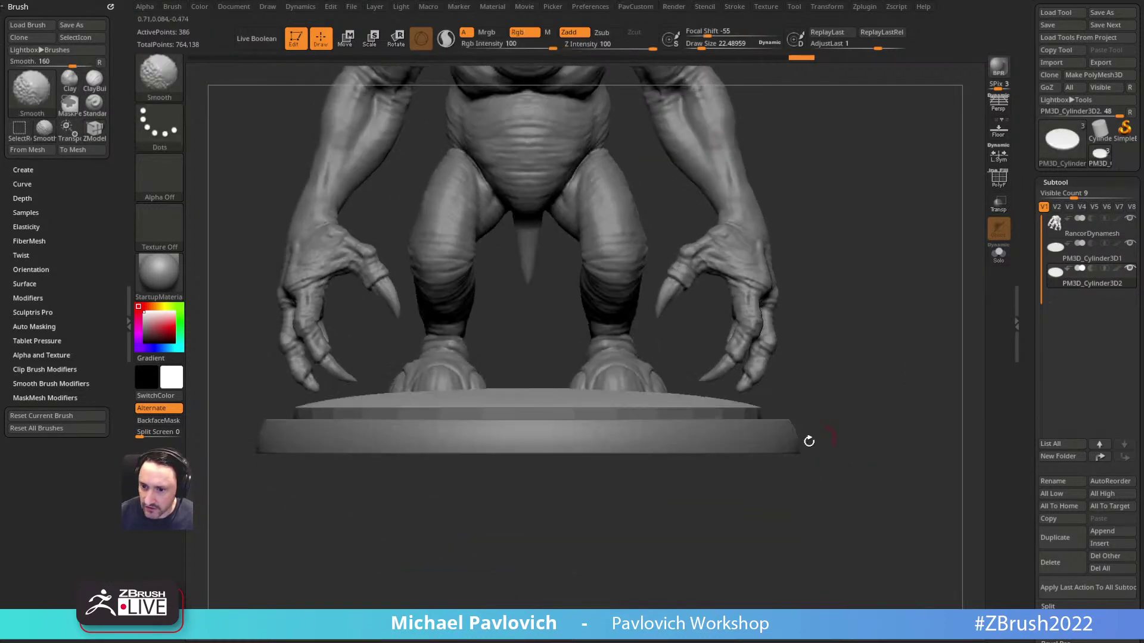
# Step: Lower the domed disc vertically with the gizmo so it sits inside the base's rim
pyautogui.moveTo(879, 296); pyautogui.dragTo(229, 415)
pyautogui.press('w')
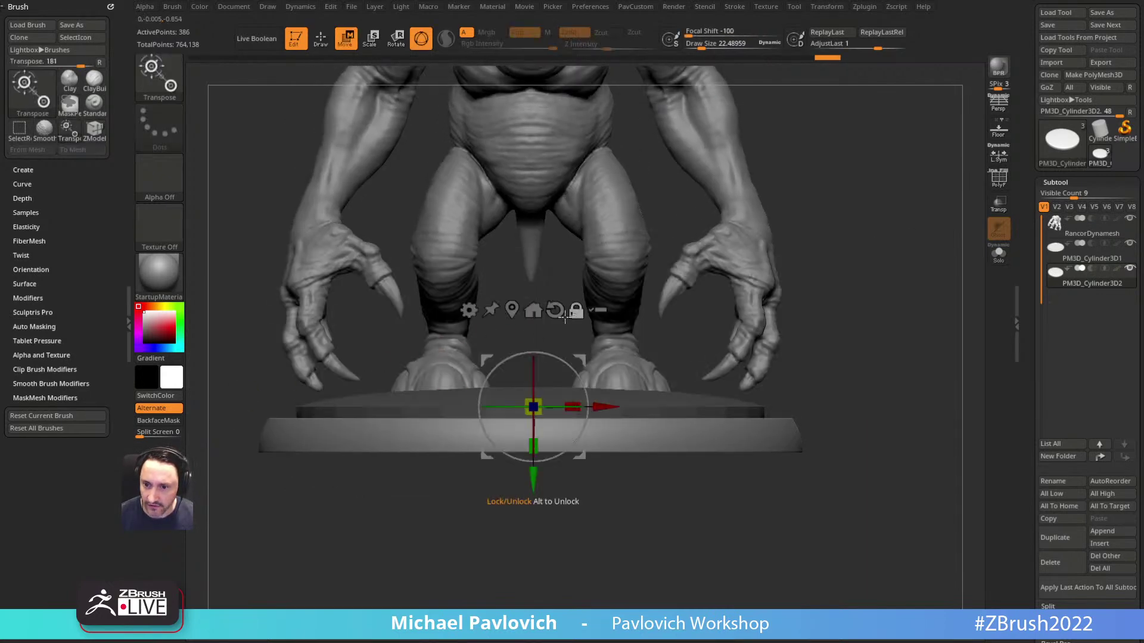
pyautogui.keyDown('ctrl'); pyautogui.keyDown('alt'); pyautogui.moveTo(860, 255); pyautogui.dragTo(263, 416); pyautogui.keyUp('alt'); pyautogui.keyUp('ctrl')
pyautogui.moveTo(533, 479); pyautogui.dragTo(533, 487)
pyautogui.press('q')
# Step: Crease the lowered disc's polygroup borders again and turn on Dynamic Subdivision for it
pyautogui.moveTo(868, 323); pyautogui.dragTo(871, 350)
pyautogui.press('2')
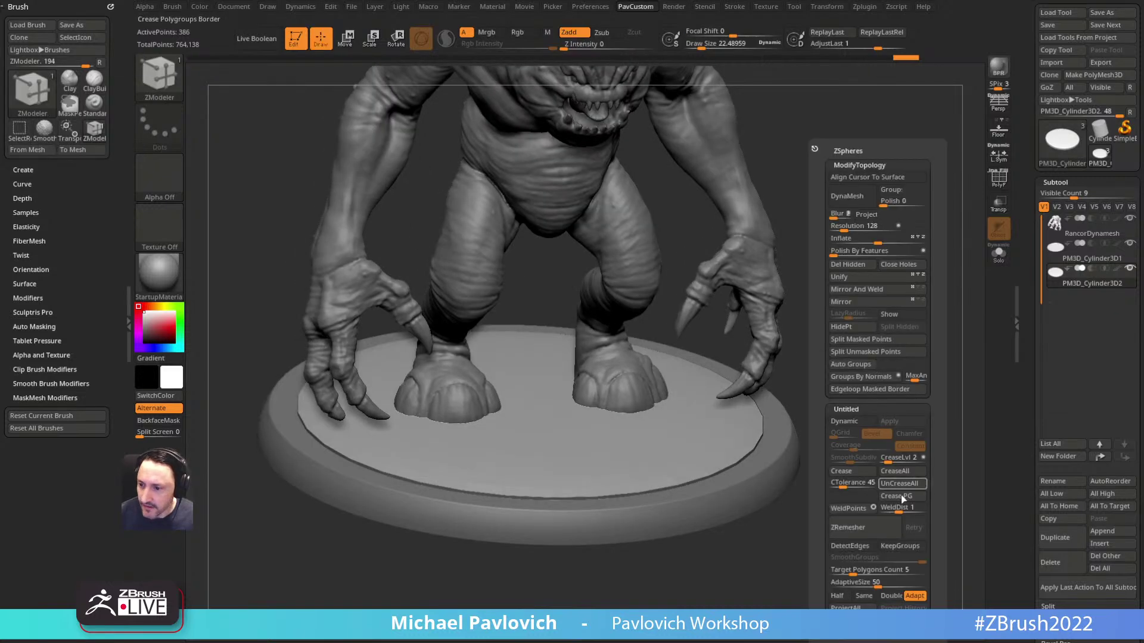
pyautogui.click(898, 500)
pyautogui.press('d')
pyautogui.keyDown('alt'); pyautogui.moveTo(880, 410); pyautogui.dragTo(689, 452); pyautogui.keyUp('alt')
# Step: Examine the disc's border with PolyFrame on, both isolated and seated in the base under the Rancor
pyautogui.click(998, 181)
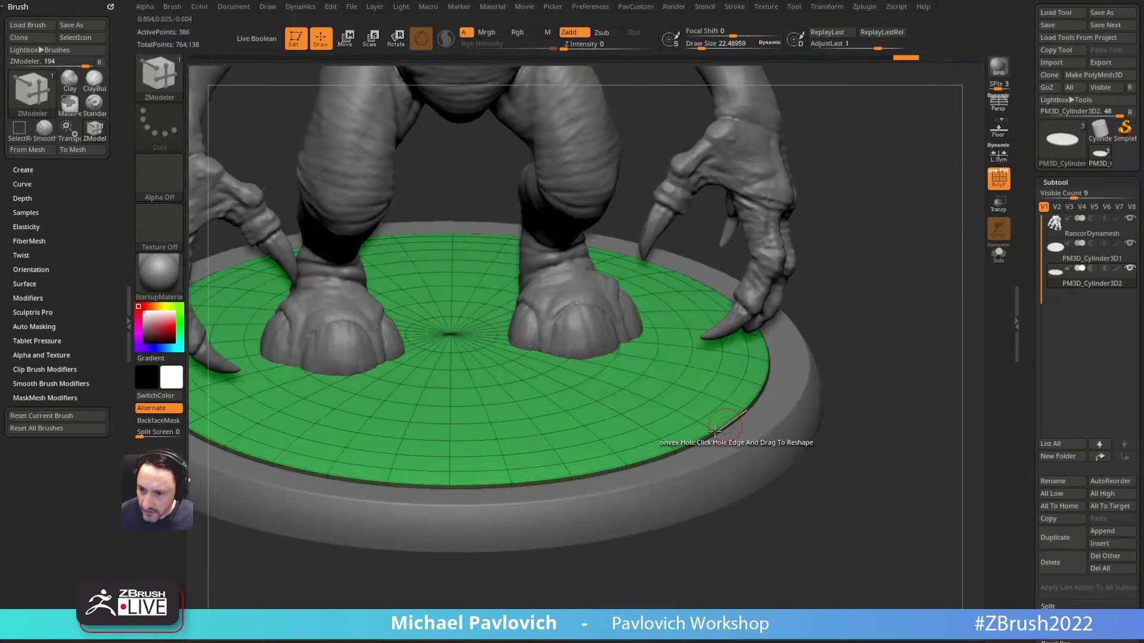
pyautogui.press('space')
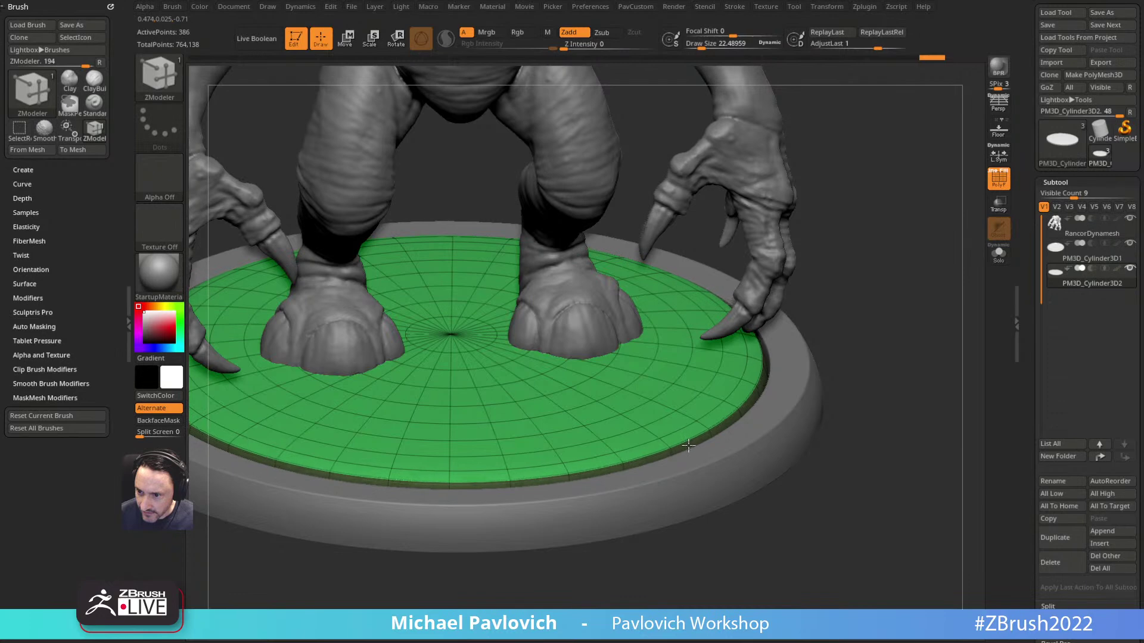
pyautogui.moveTo(694, 451); pyautogui.dragTo(672, 435)
pyautogui.click(998, 255)
pyautogui.moveTo(881, 347); pyautogui.dragTo(929, 405)
pyautogui.click(999, 255)
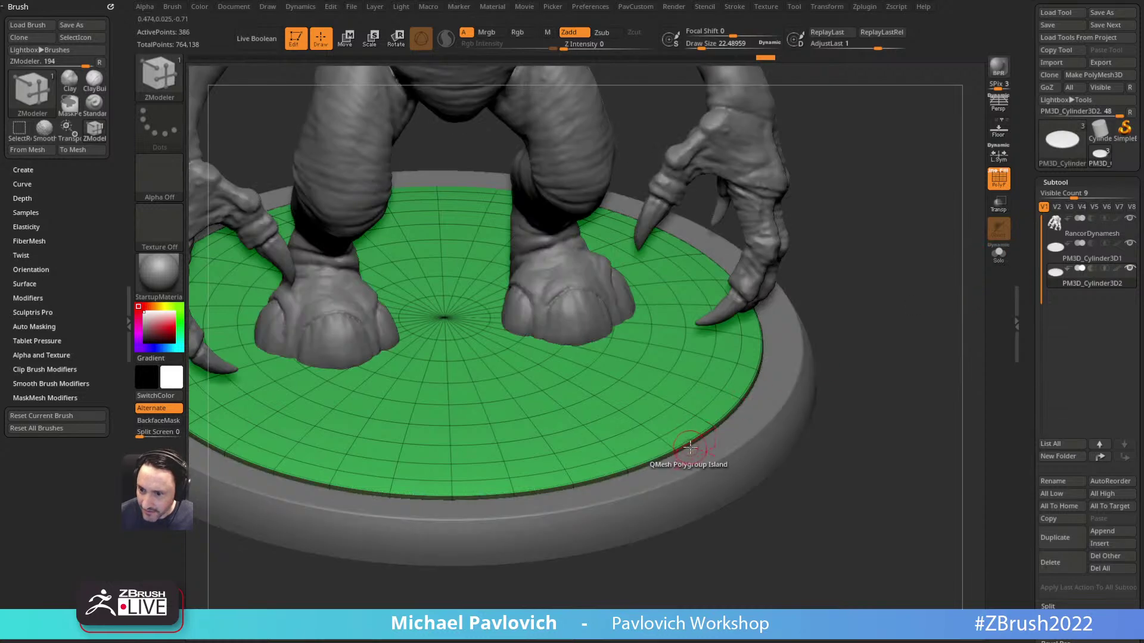
# Step: Examine the seam between the domed disc and the base's rim, both from the front and close up
pyautogui.moveTo(690, 446); pyautogui.dragTo(690, 450)
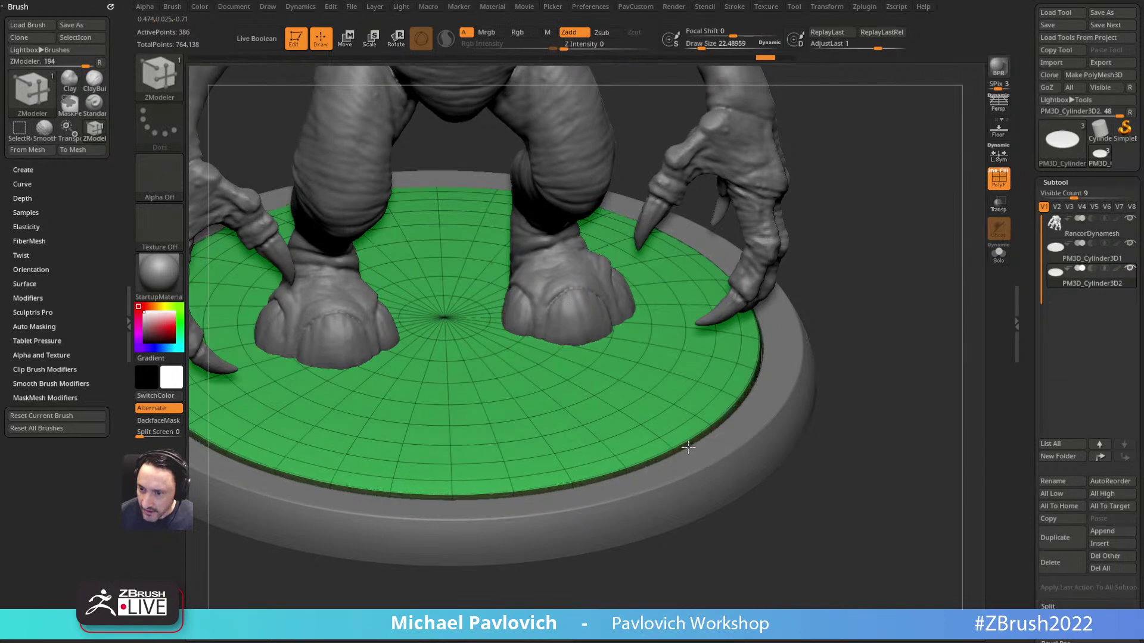
pyautogui.keyDown('shift'); pyautogui.moveTo(911, 355); pyautogui.dragTo(899, 296); pyautogui.keyUp('shift')
pyautogui.keyDown('alt'); pyautogui.moveTo(857, 332); pyautogui.dragTo(763, 421); pyautogui.keyUp('alt')
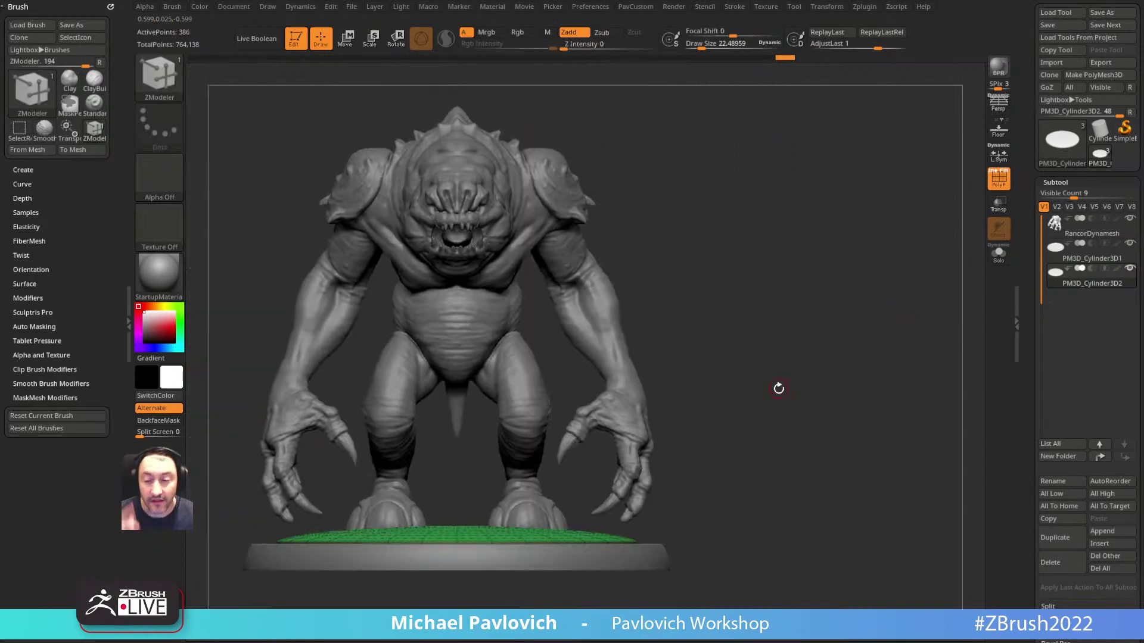
pyautogui.moveTo(813, 371); pyautogui.dragTo(792, 439)
pyautogui.moveTo(538, 375)
pyautogui.mouseDown(button='right')
pyautogui.moveTo(498, 409)
pyautogui.moveTo(534, 378)
pyautogui.mouseUp(button='right')
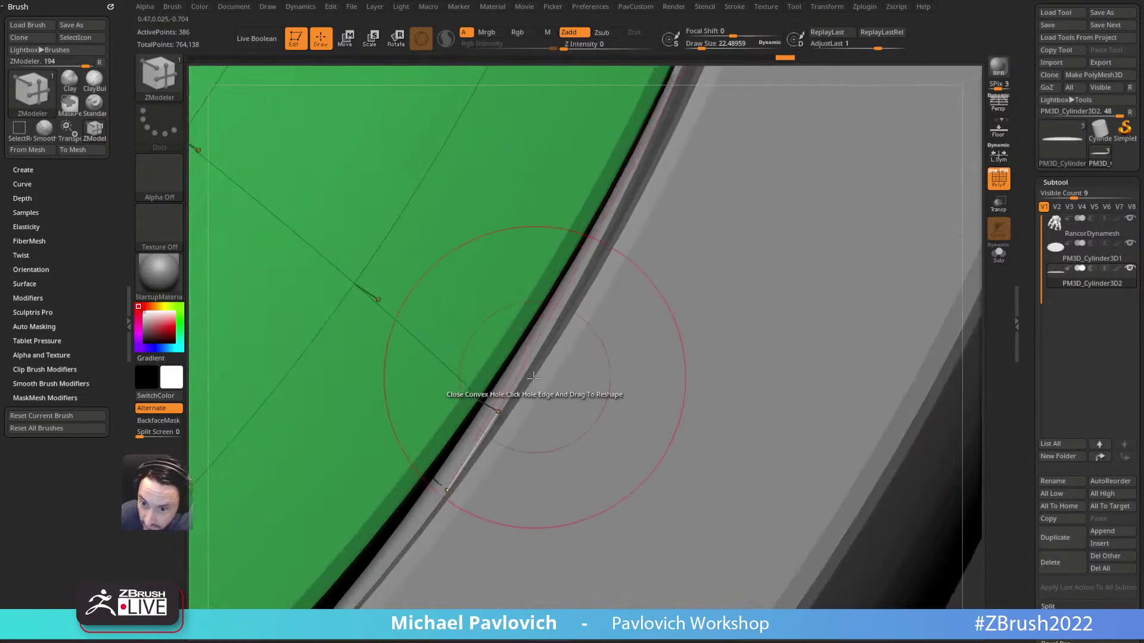
pyautogui.keyDown('ctrl'); pyautogui.moveTo(823, 393); pyautogui.dragTo(626, 256, button='right'); pyautogui.keyUp('ctrl')
pyautogui.moveTo(626, 256); pyautogui.dragTo(864, 318)
# Step: Activate the Standard brush, then make the Rancor the active subtool with PolyFrame off
pyautogui.press('s')
pyautogui.press('b')
pyautogui.press('s')
pyautogui.press('t')
pyautogui.keyDown('ctrl'); pyautogui.moveTo(832, 339); pyautogui.dragTo(811, 336, button='right'); pyautogui.keyUp('ctrl')
pyautogui.keyDown('alt'); pyautogui.click(664, 325); pyautogui.keyUp('alt')
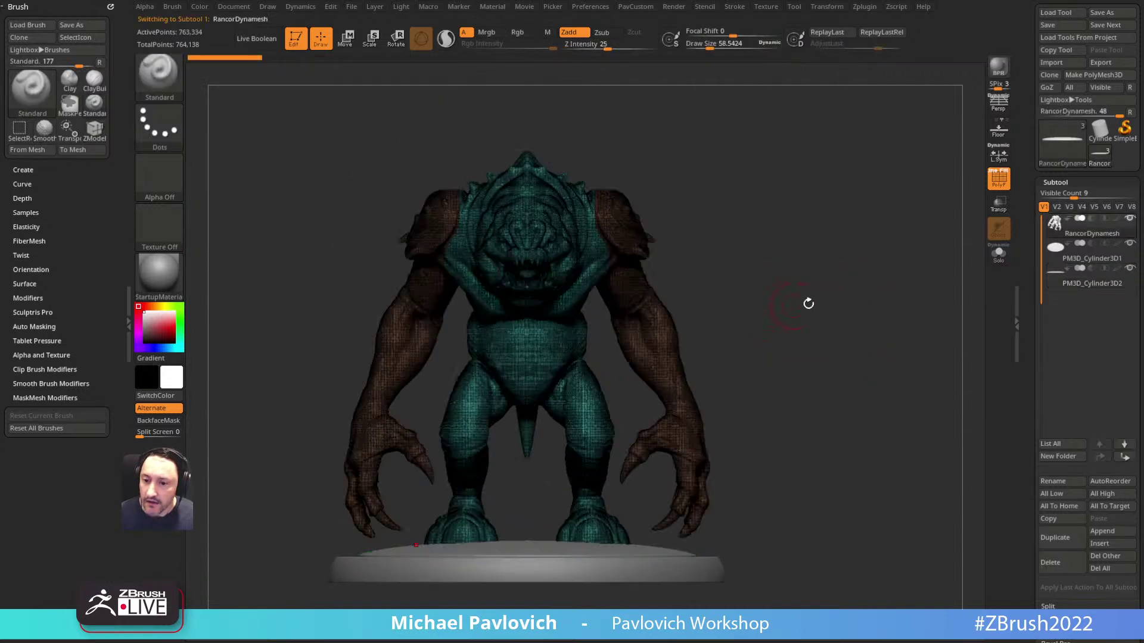
pyautogui.moveTo(794, 305); pyautogui.dragTo(809, 289)
pyautogui.click(995, 182)
# Step: Center and straighten the gizmo on the Rancor and raise the figure slightly so its feet stand on the domed insert
pyautogui.press('w')
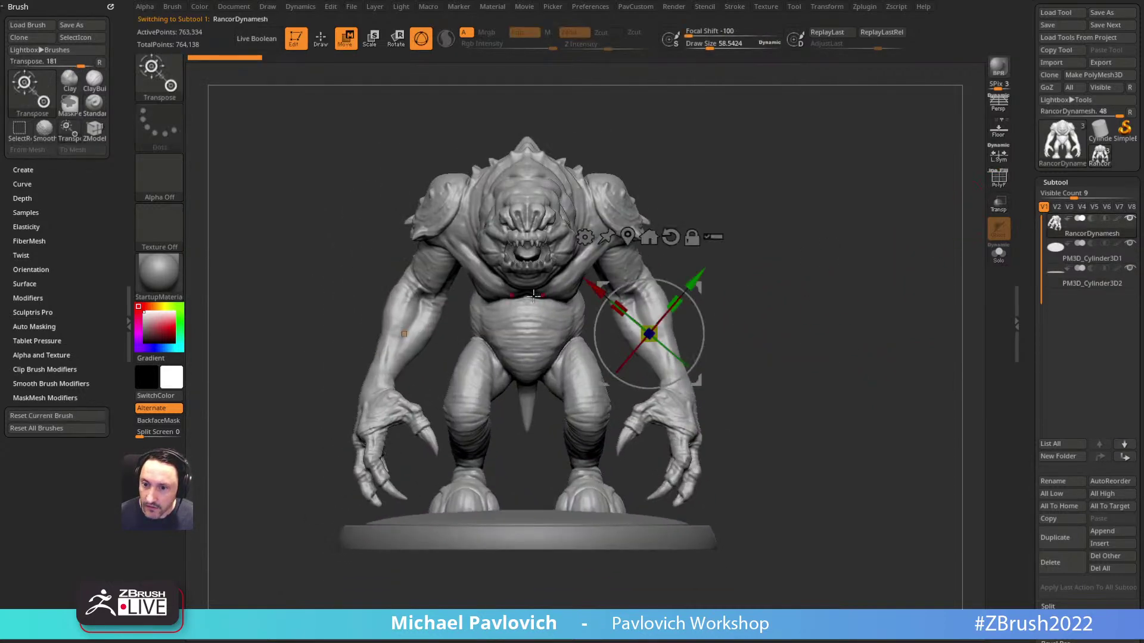
pyautogui.click(664, 234)
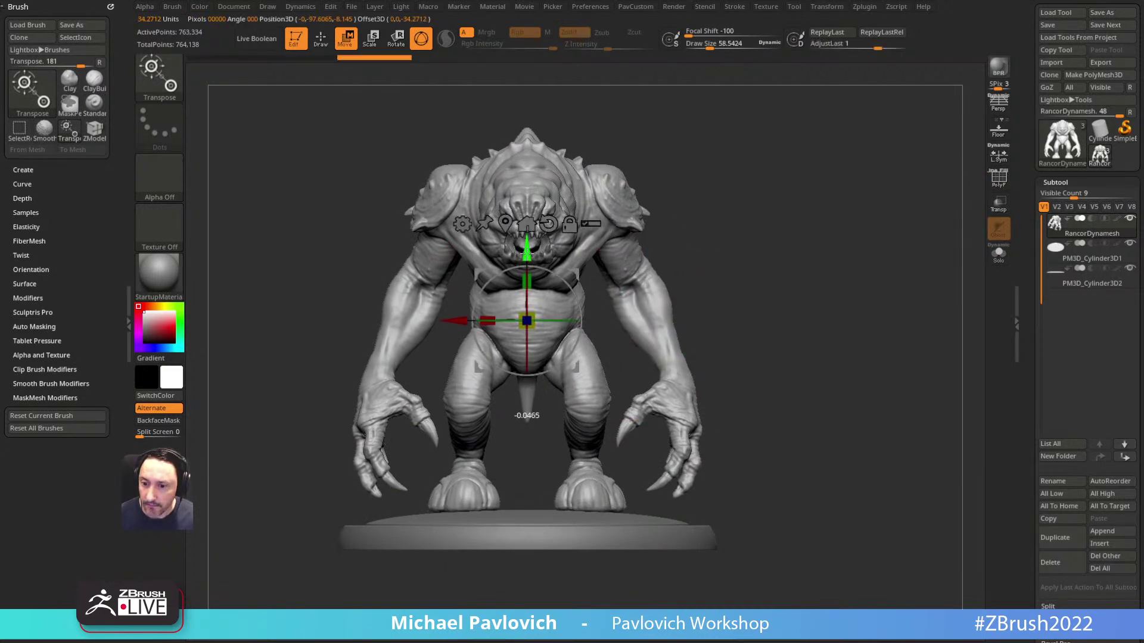
pyautogui.press('q')
pyautogui.moveTo(820, 255); pyautogui.dragTo(797, 238)
pyautogui.press('w')
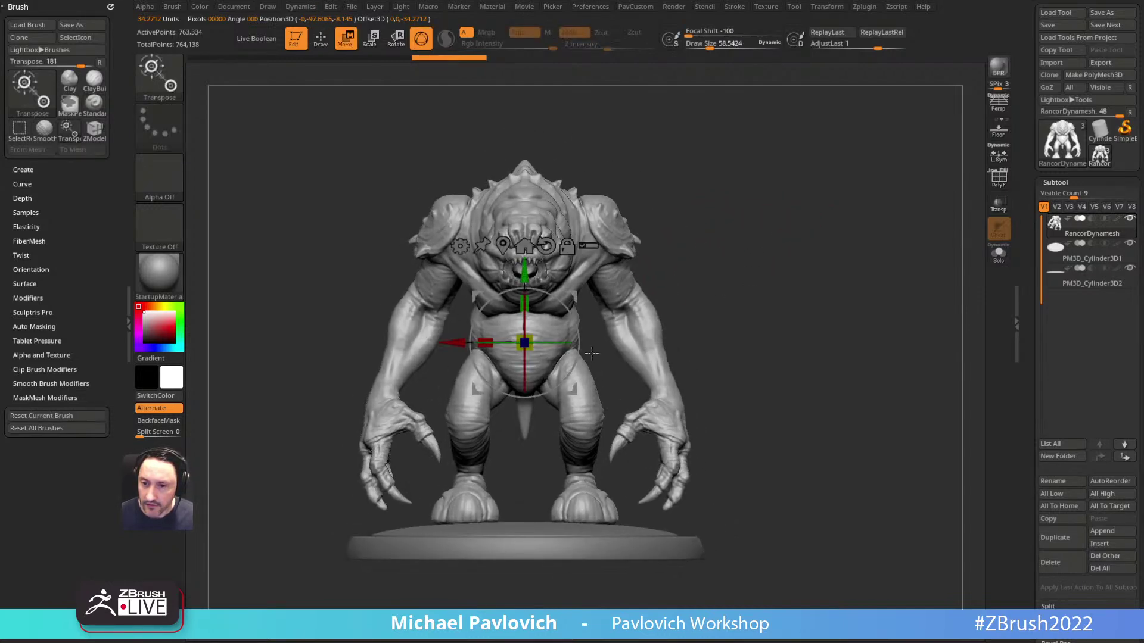
pyautogui.press('q')
pyautogui.moveTo(791, 263)
pyautogui.mouseDown()
pyautogui.moveTo(778, 260)
pyautogui.moveTo(790, 257)
pyautogui.mouseUp()
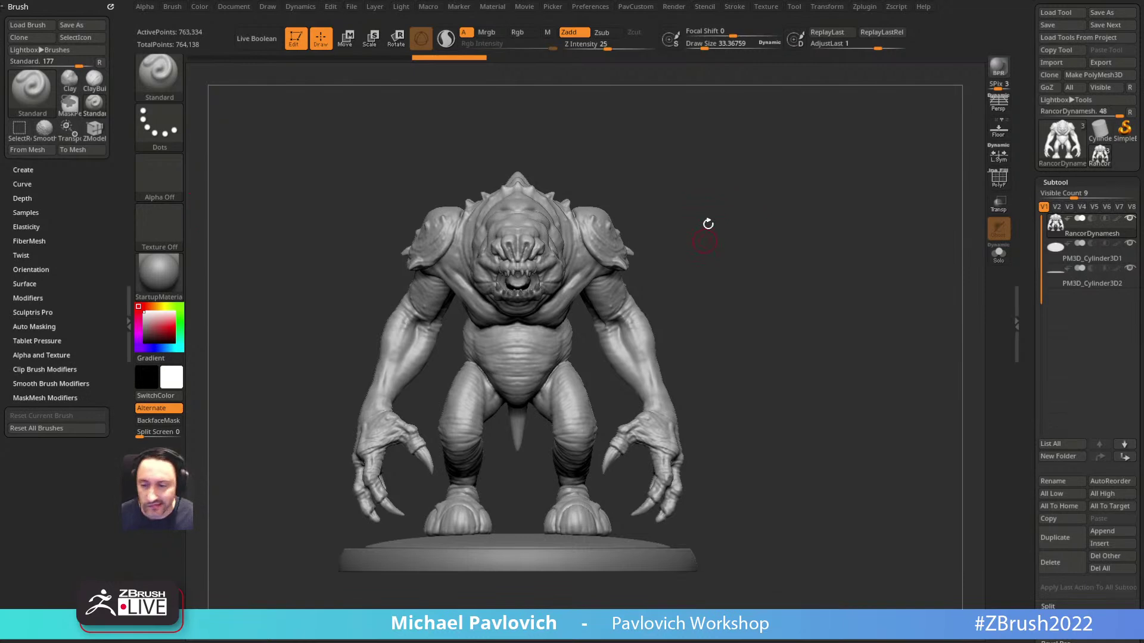
# Step: Check the Rancor subtool's X, Y and Z position values in its geometry settings
pyautogui.keyDown('ctrl'); pyautogui.moveTo(758, 297); pyautogui.dragTo(759, 276, button='right'); pyautogui.keyUp('ctrl')
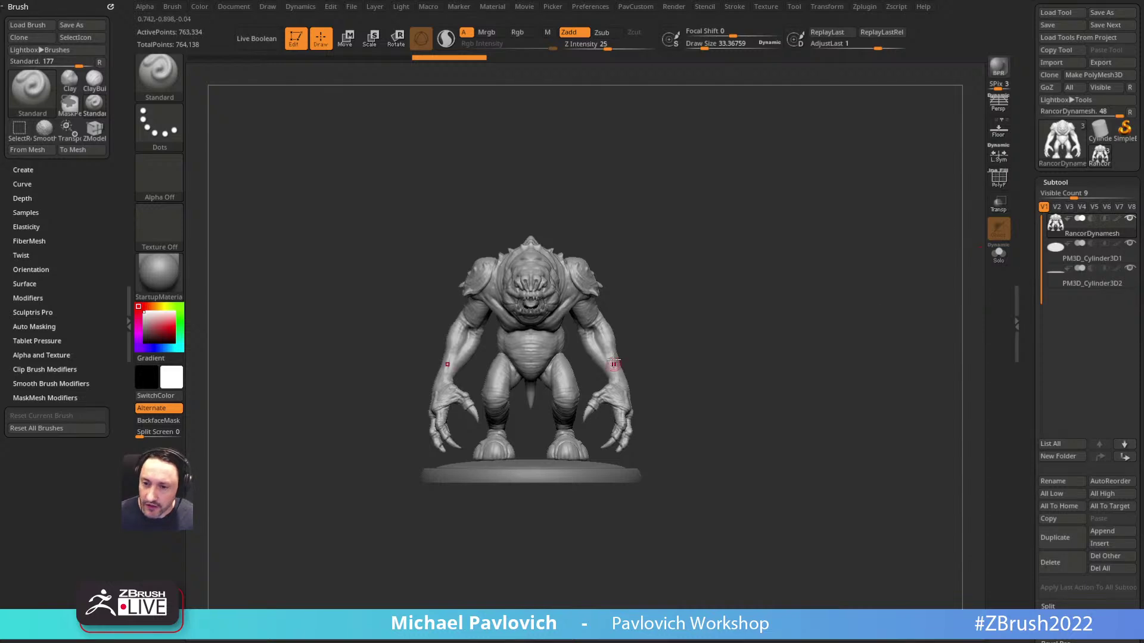
pyautogui.press('s')
pyautogui.moveTo(671, 299)
pyautogui.keyDown('alt'); pyautogui.mouseDown()
pyautogui.moveTo(678, 336)
pyautogui.moveTo(660, 331)
pyautogui.mouseUp(); pyautogui.keyUp('alt')
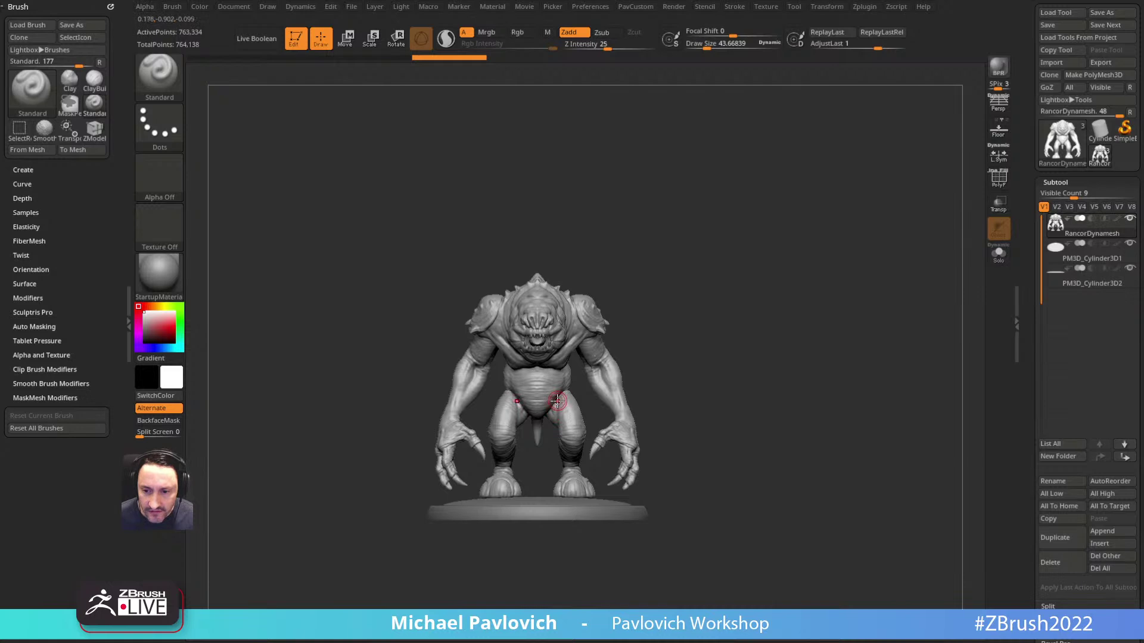
pyautogui.moveTo(1026, 329); pyautogui.dragTo(1033, 49)
pyautogui.click(1054, 272)
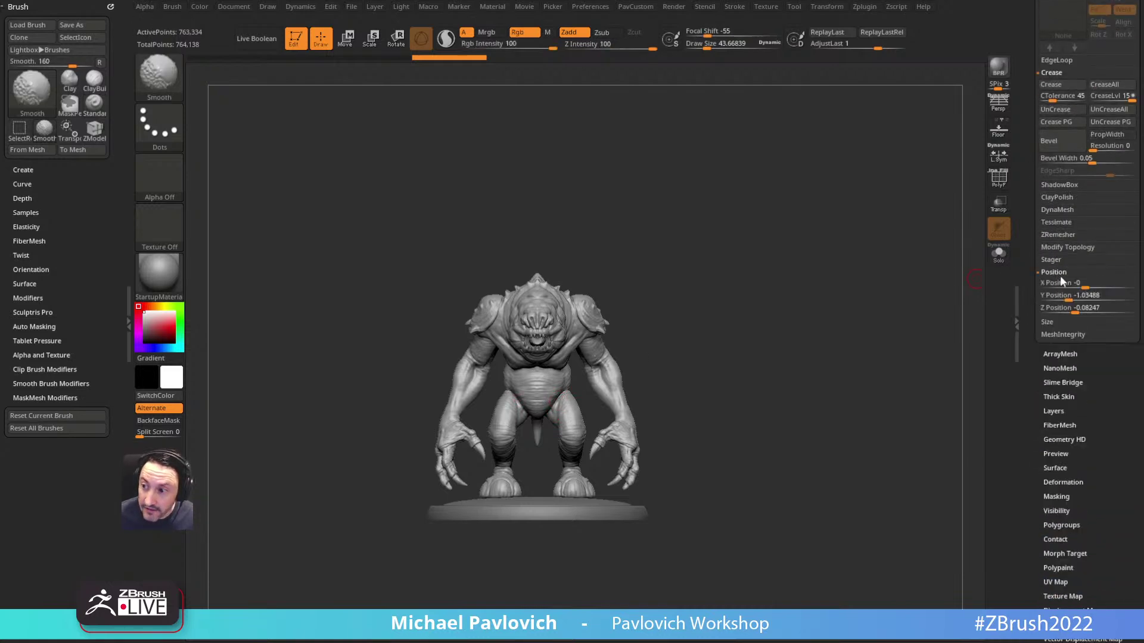
pyautogui.click(1058, 272)
pyautogui.moveTo(1030, 287); pyautogui.dragTo(1008, 427)
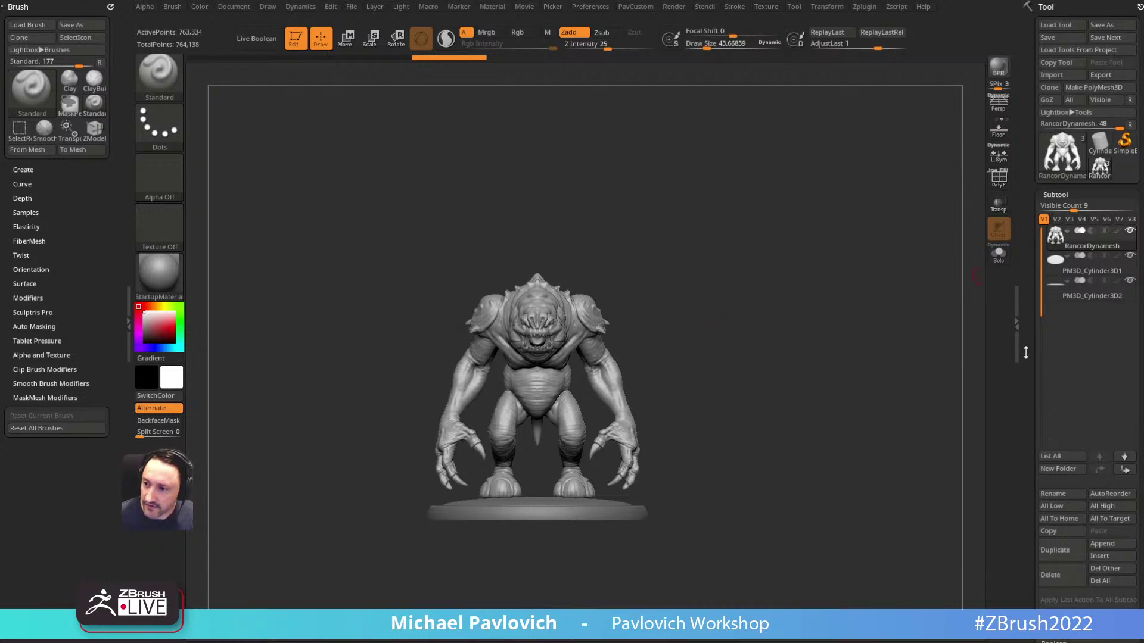
# Step: Append a Cube3D as a new subtool and make it the active subtool
pyautogui.moveTo(1026, 352); pyautogui.dragTo(1016, 273)
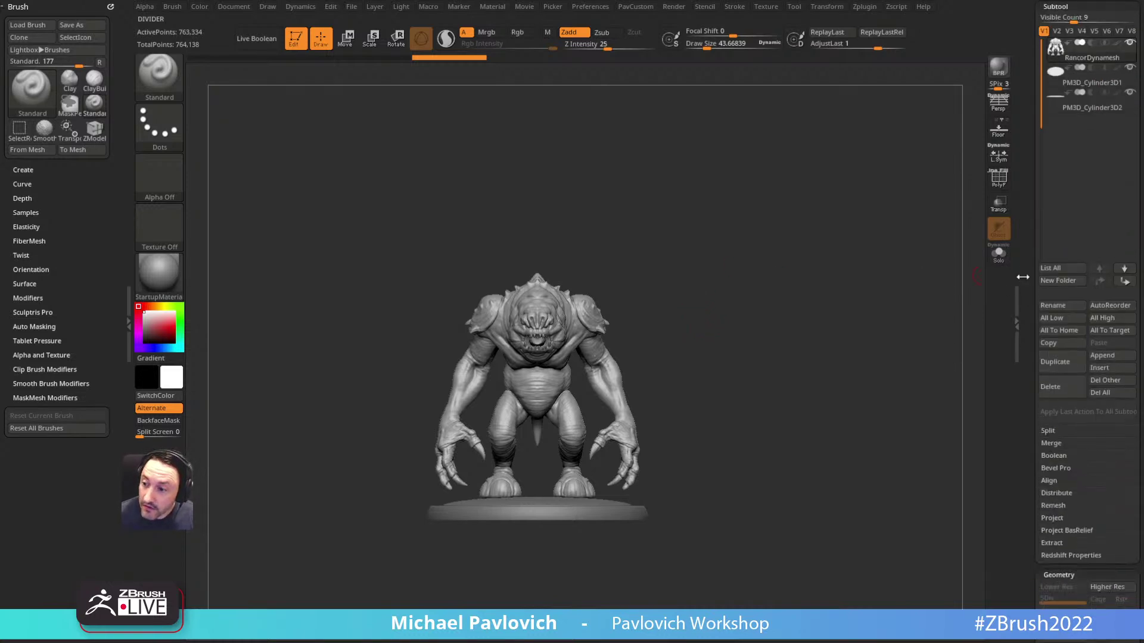
pyautogui.click(1109, 368)
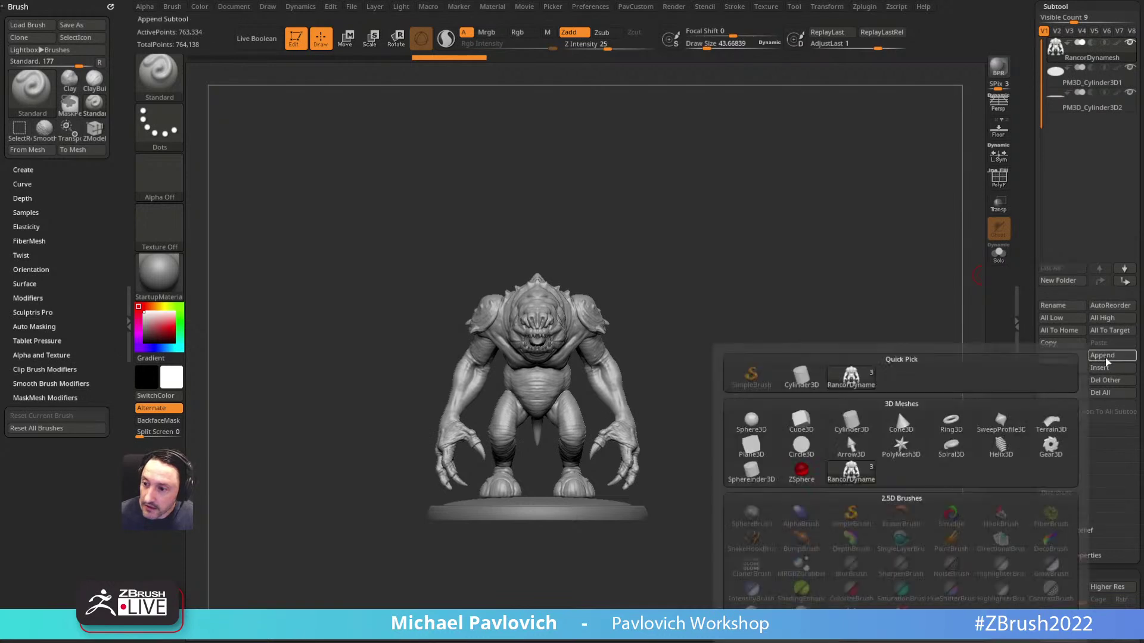
pyautogui.click(802, 420)
pyautogui.click(1084, 136)
# Step: Raise and enlarge the cube until it encloses the Rancor and base, and move it to the head of the subtool list
pyautogui.press('w')
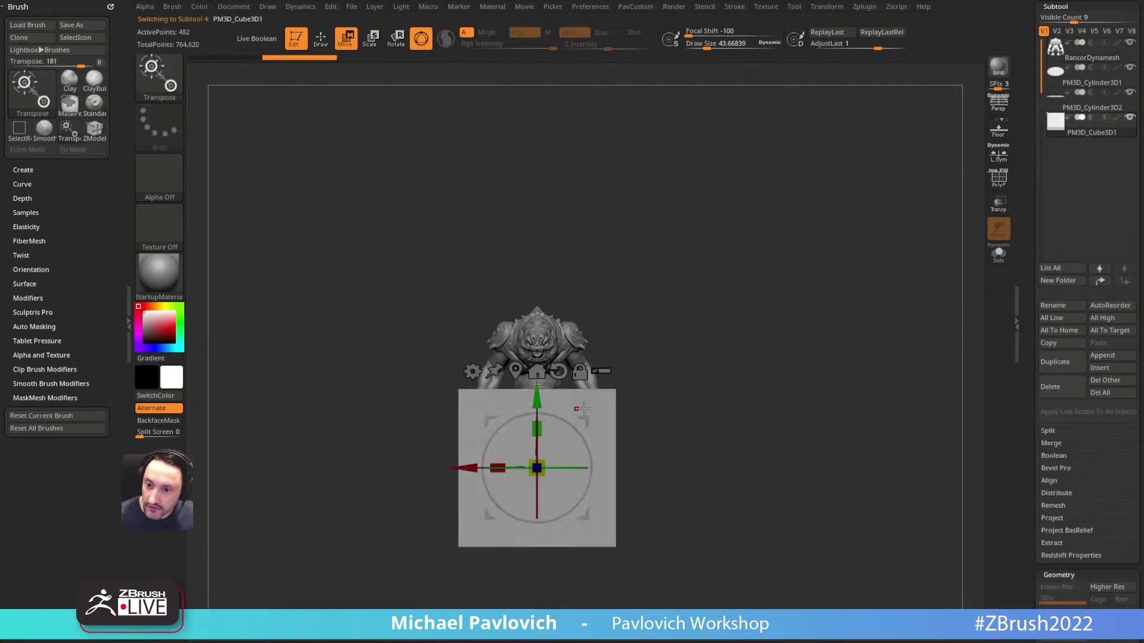
pyautogui.moveTo(538, 397); pyautogui.dragTo(538, 313)
pyautogui.moveTo(549, 375); pyautogui.dragTo(605, 368, button='right')
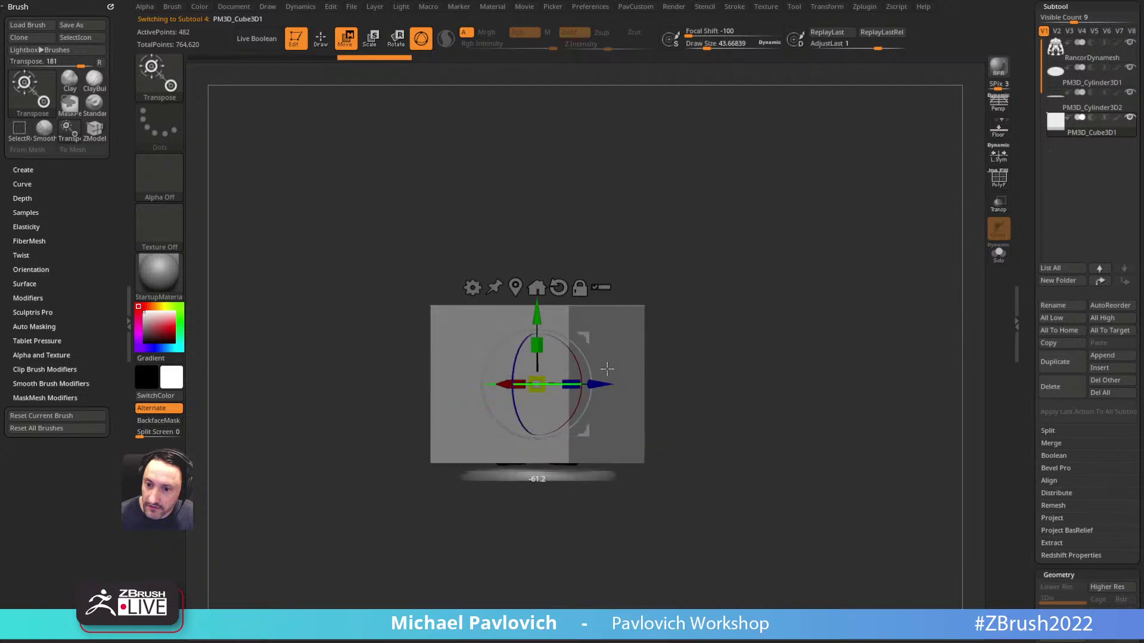
pyautogui.keyDown('shift'); pyautogui.moveTo(663, 324); pyautogui.dragTo(694, 321, button='right'); pyautogui.keyUp('shift')
pyautogui.moveTo(540, 381); pyautogui.dragTo(590, 352)
pyautogui.click(1100, 281)
pyautogui.scroll(3, 1028, 326)
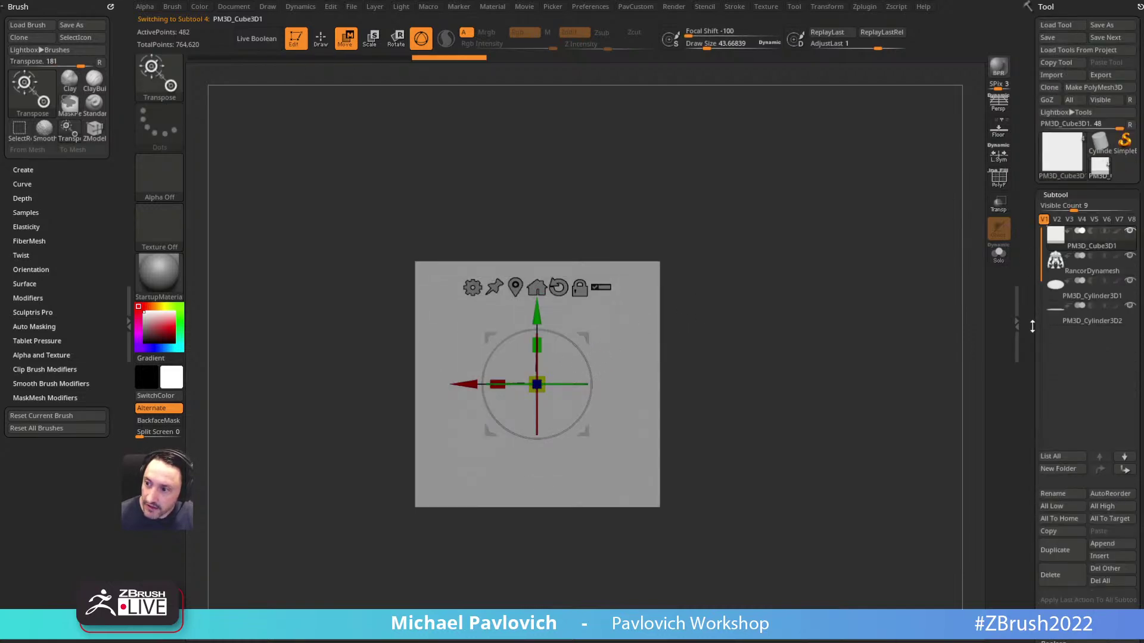
# Step: Show the Rancor inside the cube with Transparency and Ghost, and display the cube's PolyFrame in Draw mode
pyautogui.click(999, 206)
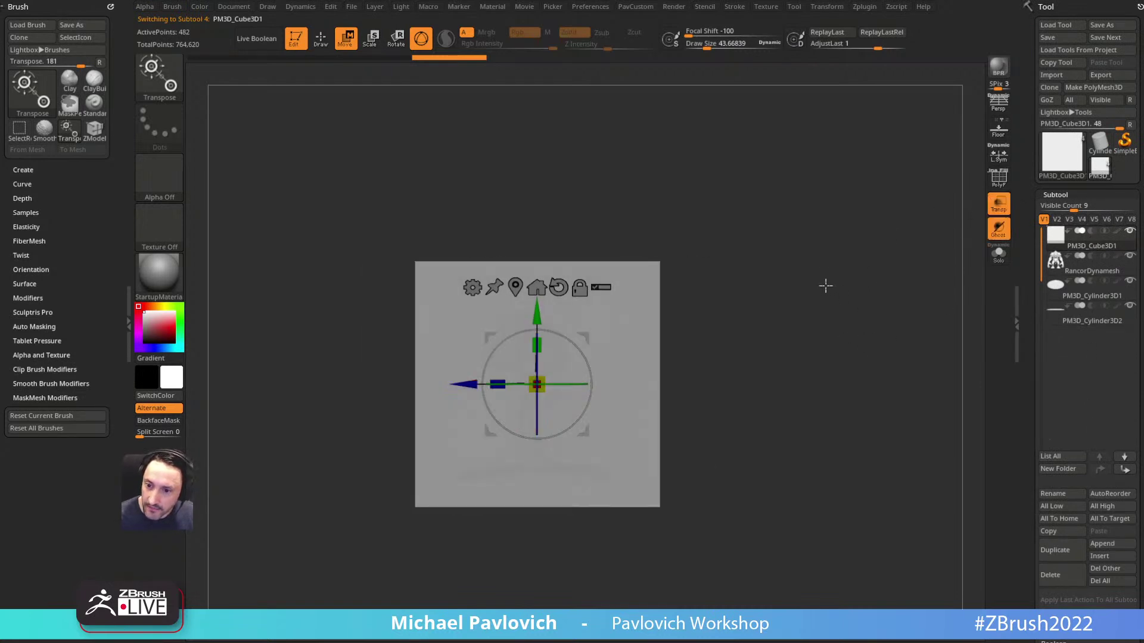
pyautogui.moveTo(588, 335)
pyautogui.mouseDown()
pyautogui.moveTo(598, 305)
pyautogui.moveTo(590, 343)
pyautogui.mouseUp()
pyautogui.keyDown('shift'); pyautogui.moveTo(760, 276); pyautogui.dragTo(827, 275); pyautogui.keyUp('shift')
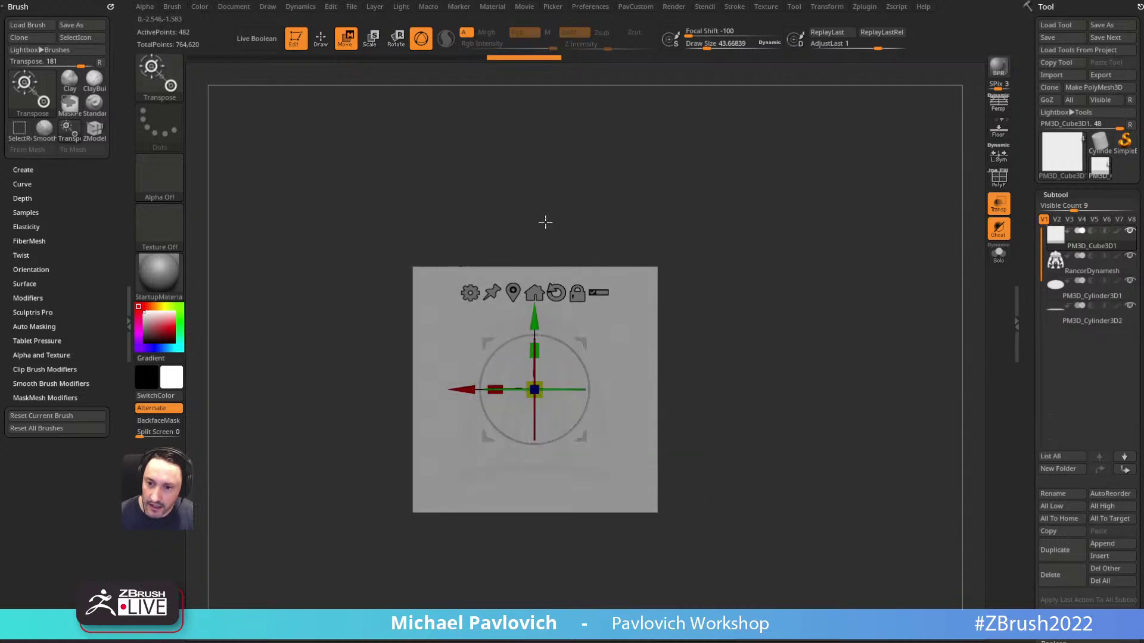
pyautogui.click(1003, 181)
pyautogui.press('q')
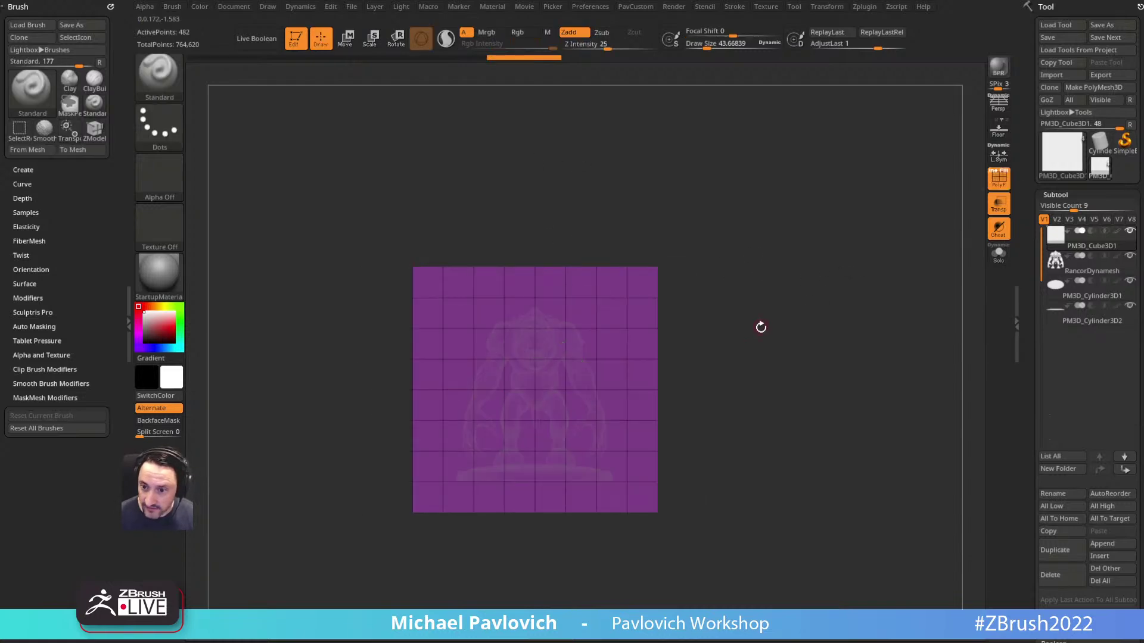
# Step: Apply Mirror And Weld to the cube and increase the brush's Draw Size to about 172
pyautogui.press('2')
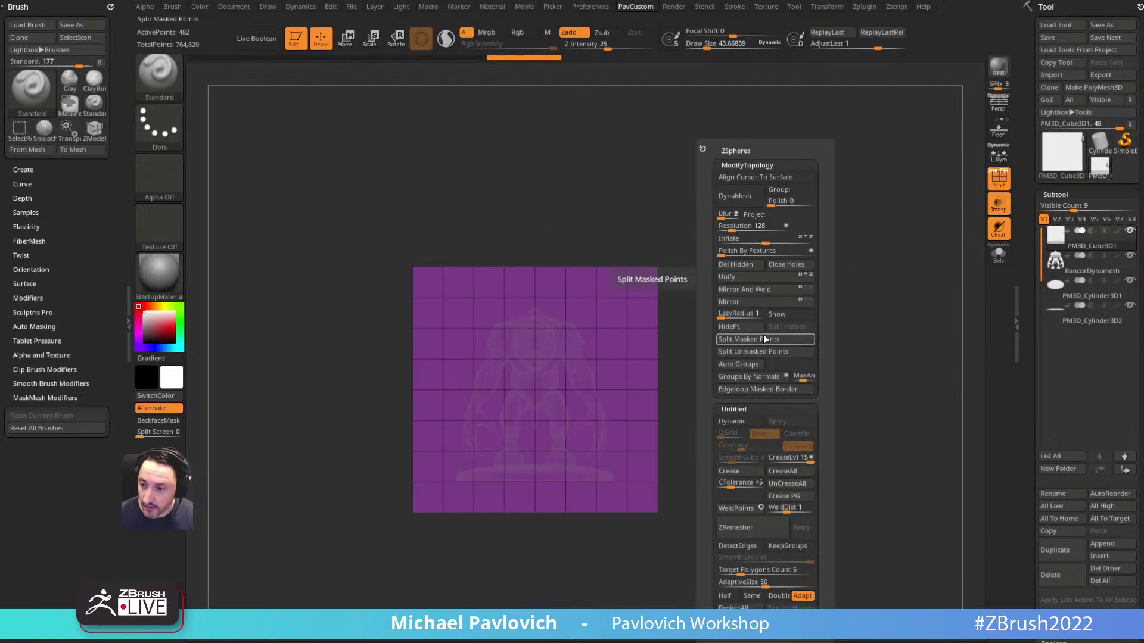
pyautogui.click(761, 292)
pyautogui.moveTo(856, 238); pyautogui.dragTo(688, 247)
pyautogui.keyDown('shift'); pyautogui.moveTo(794, 248); pyautogui.dragTo(761, 245); pyautogui.keyUp('shift')
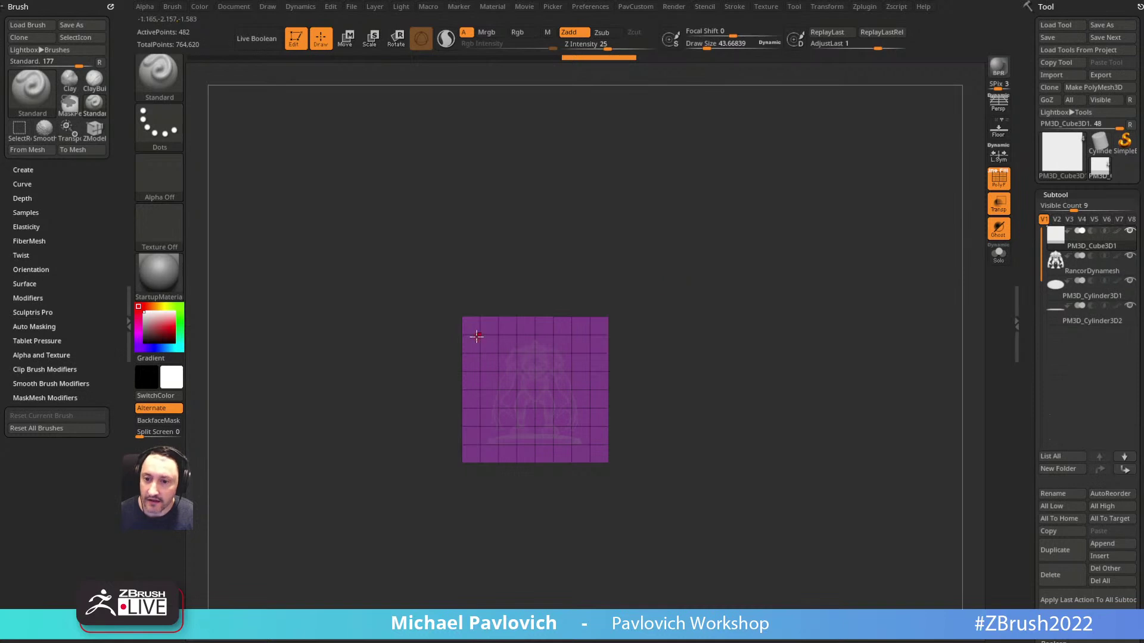
pyautogui.moveTo(518, 274)
pyautogui.mouseDown()
pyautogui.moveTo(707, 283)
pyautogui.moveTo(636, 266)
pyautogui.moveTo(691, 235)
pyautogui.mouseUp()
pyautogui.press('s')
pyautogui.moveTo(660, 324); pyautogui.dragTo(667, 324)
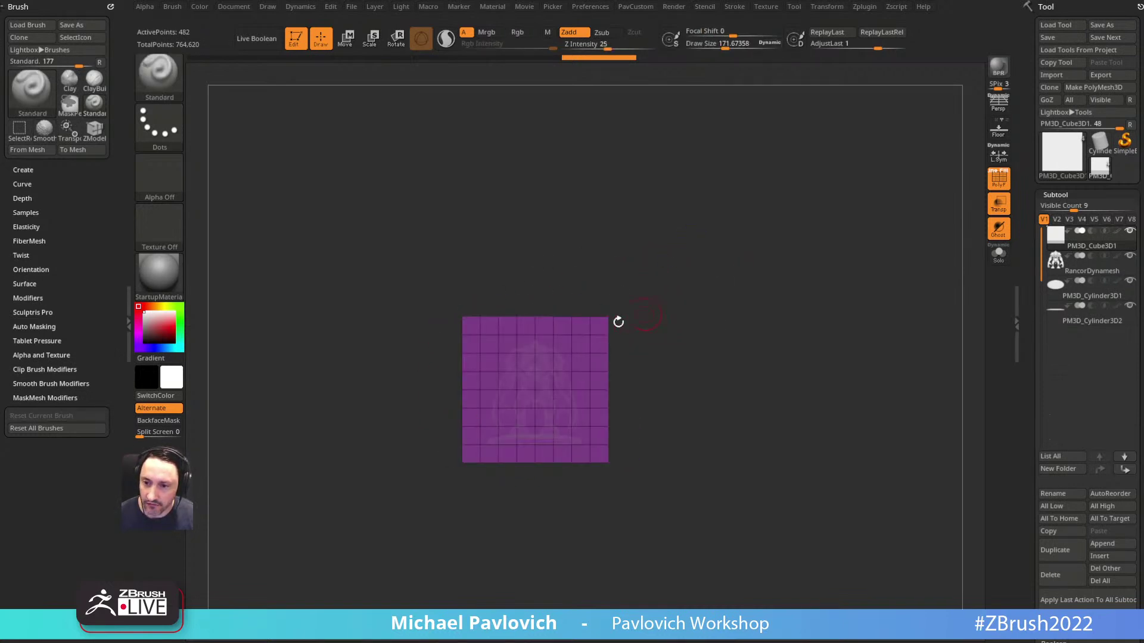
pyautogui.moveTo(450, 435); pyautogui.dragTo(521, 327)
pyautogui.press('f')
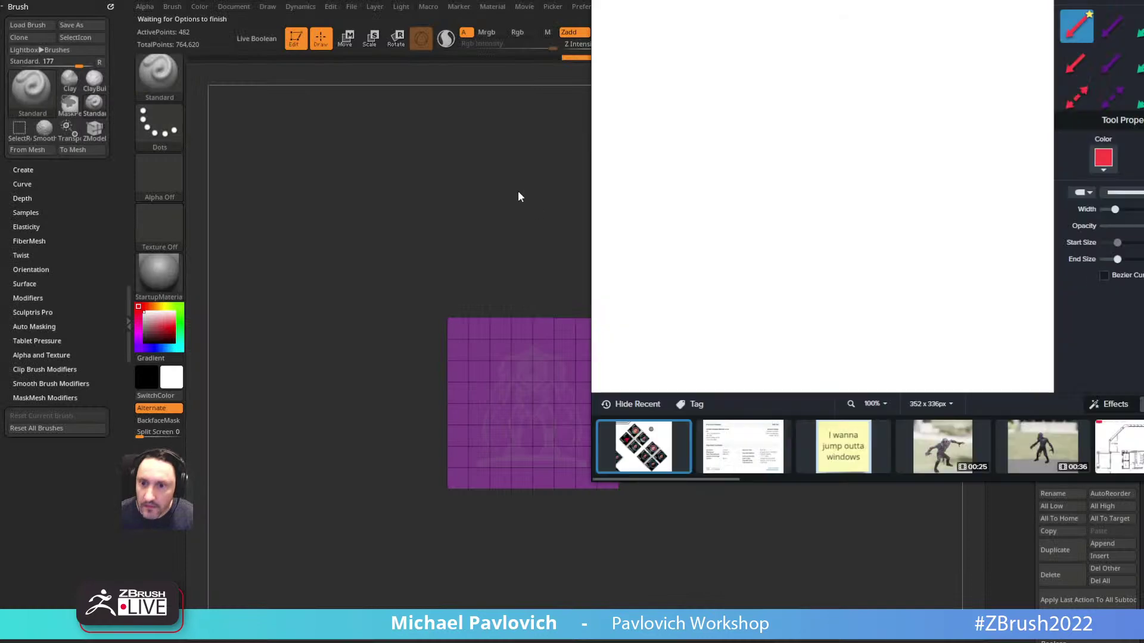
# Step: Review the FBX Export Options for the visible subtools in the Snagit Editor capture
pyautogui.moveTo(800, 0); pyautogui.dragTo(1143, 69)
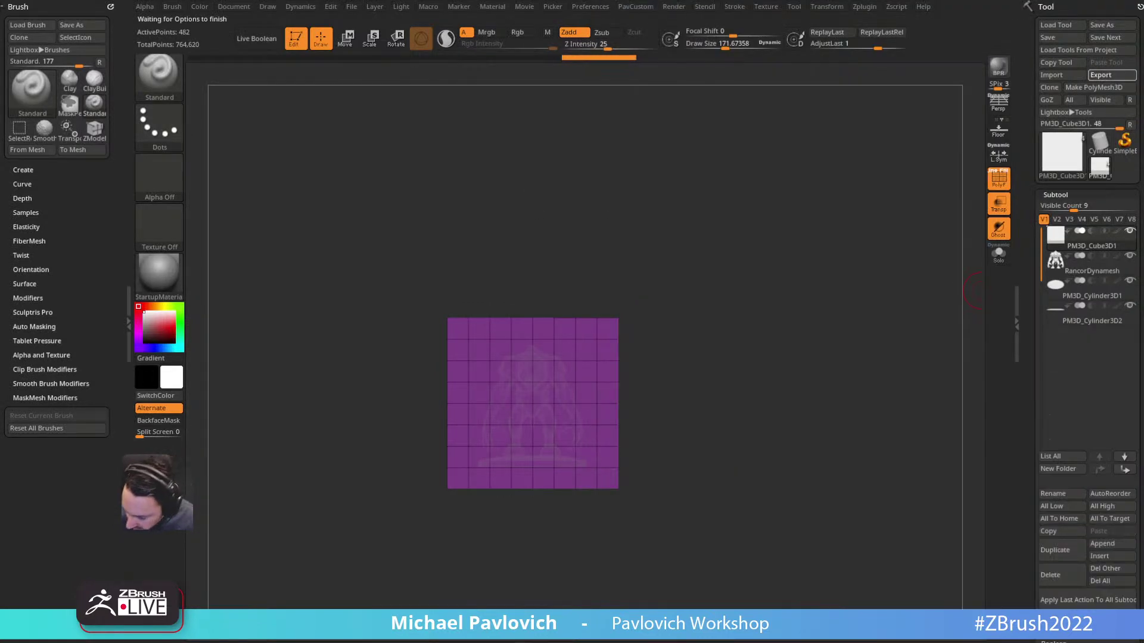
pyautogui.moveTo(1143, 587); pyautogui.dragTo(709, 184)
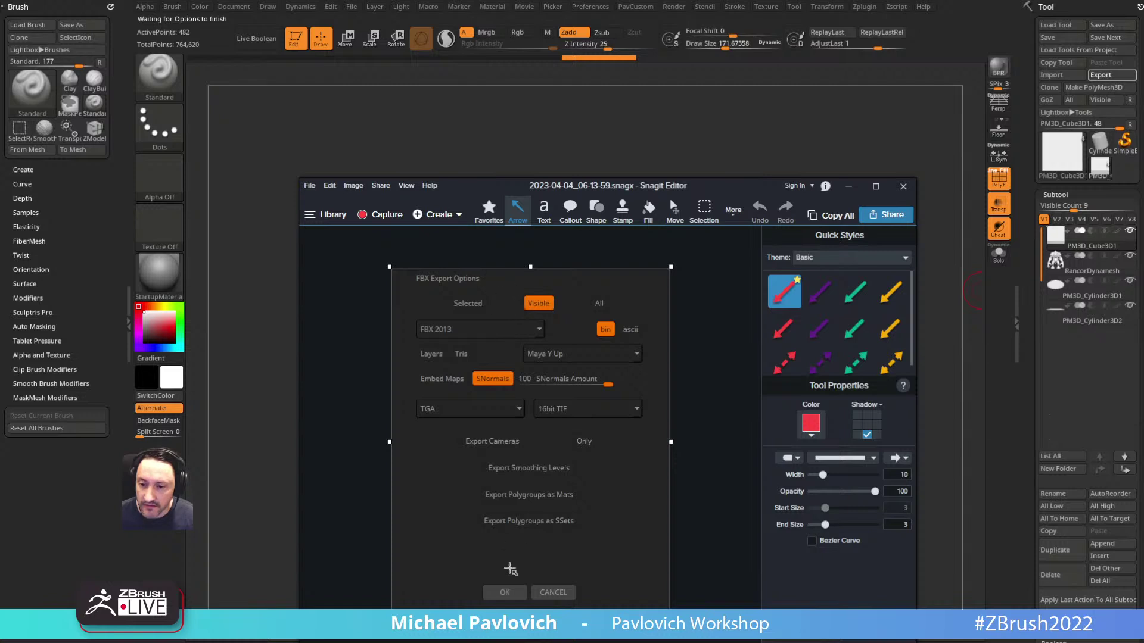
pyautogui.moveTo(654, 185); pyautogui.dragTo(654, 0)
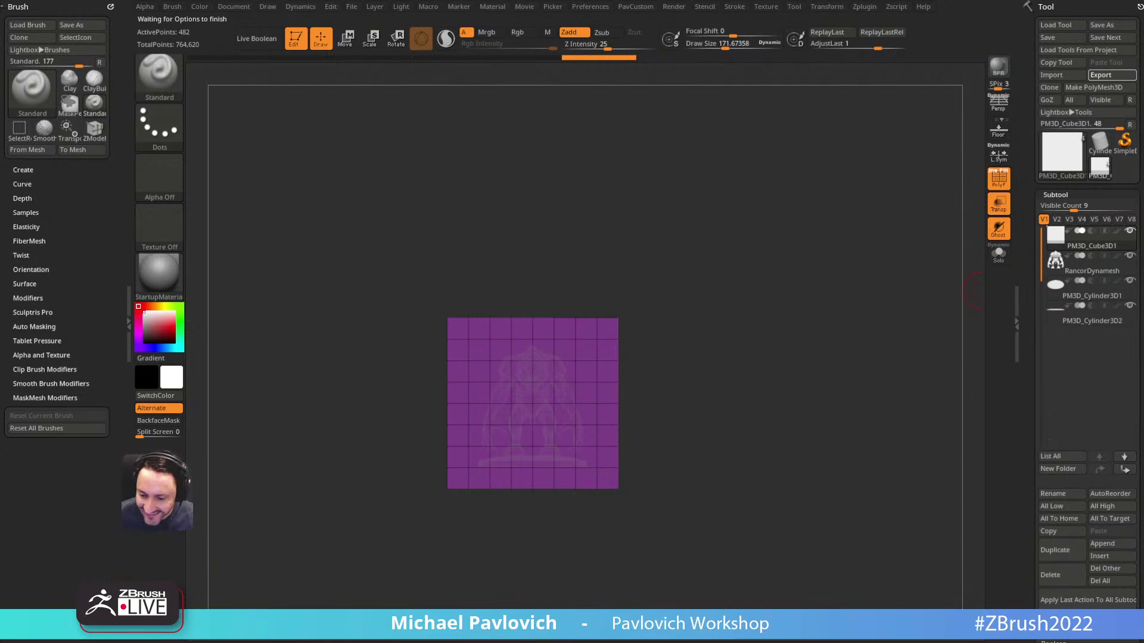
# Step: Switch to the browser and look through Google Images results for "miniature dimensions", including the Reddit D&D mini scale chart
pyautogui.moveTo(1143, 103); pyautogui.dragTo(666, 116)
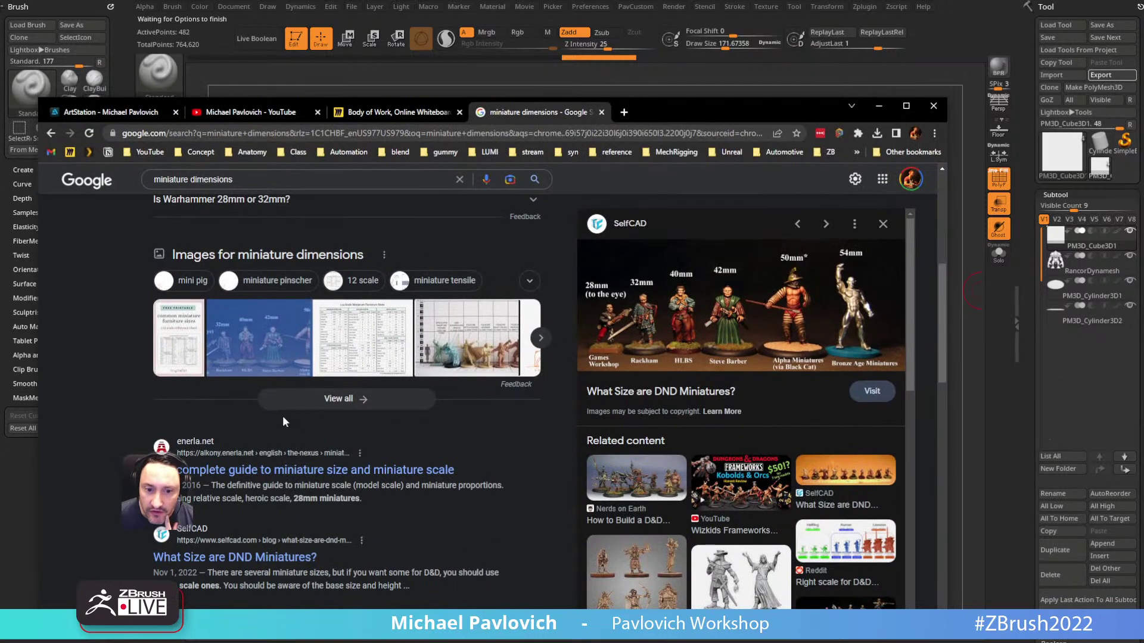
pyautogui.scroll(5, 179, 238)
pyautogui.scroll(1, 180, 243)
pyautogui.click(171, 225)
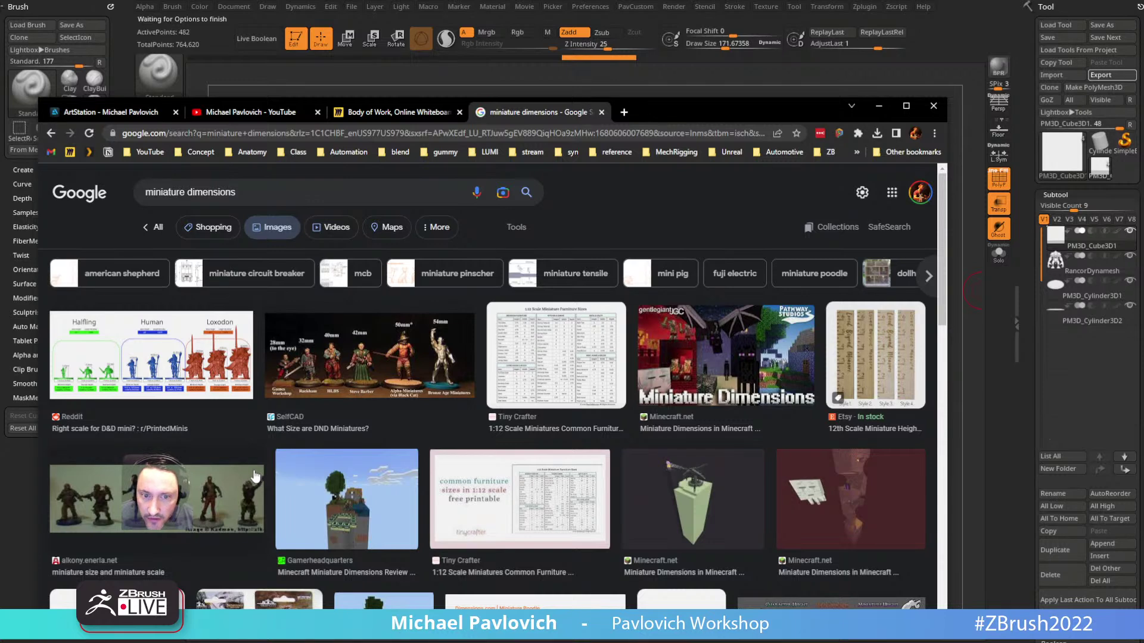
pyautogui.click(197, 359)
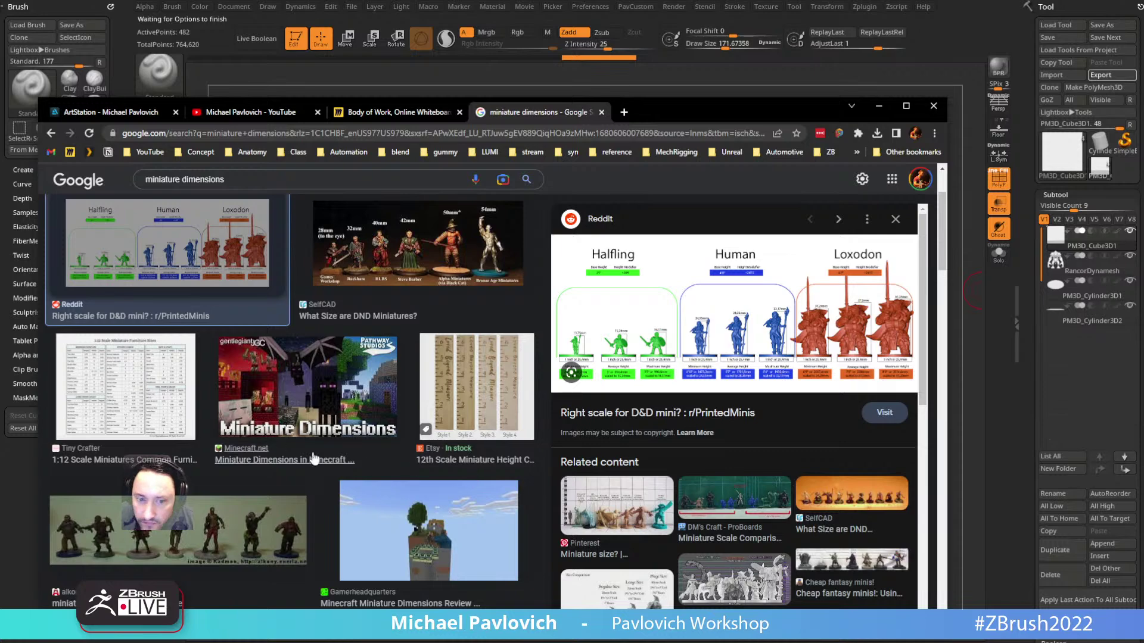
pyautogui.scroll(-6, 280, 452)
pyautogui.scroll(-3, 278, 452)
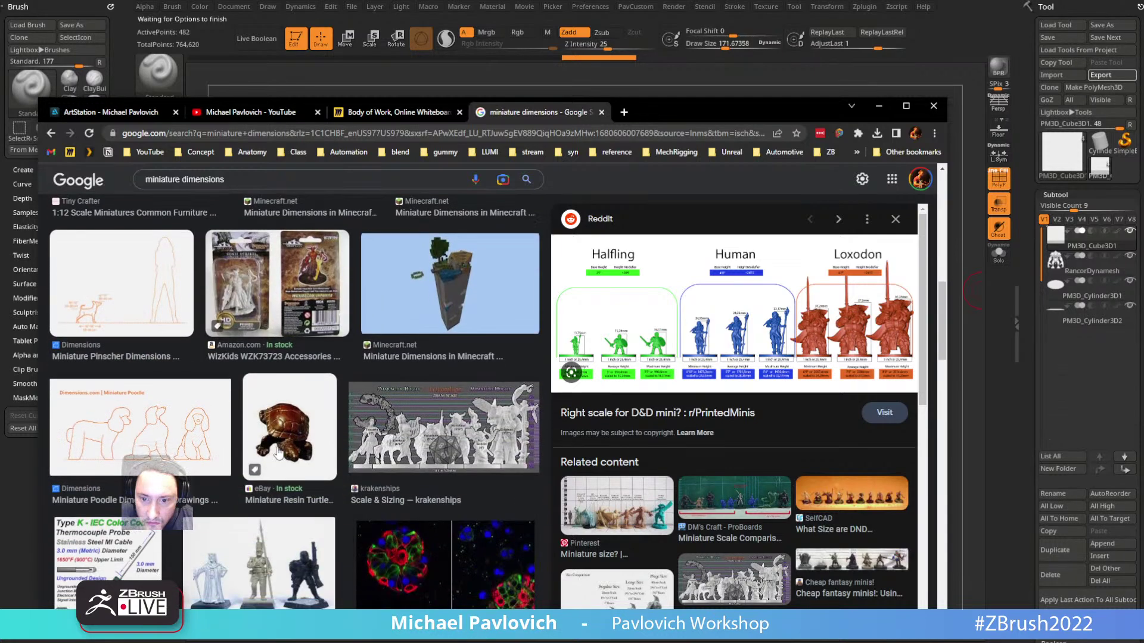
pyautogui.scroll(-3, 277, 453)
pyautogui.scroll(-2, 276, 446)
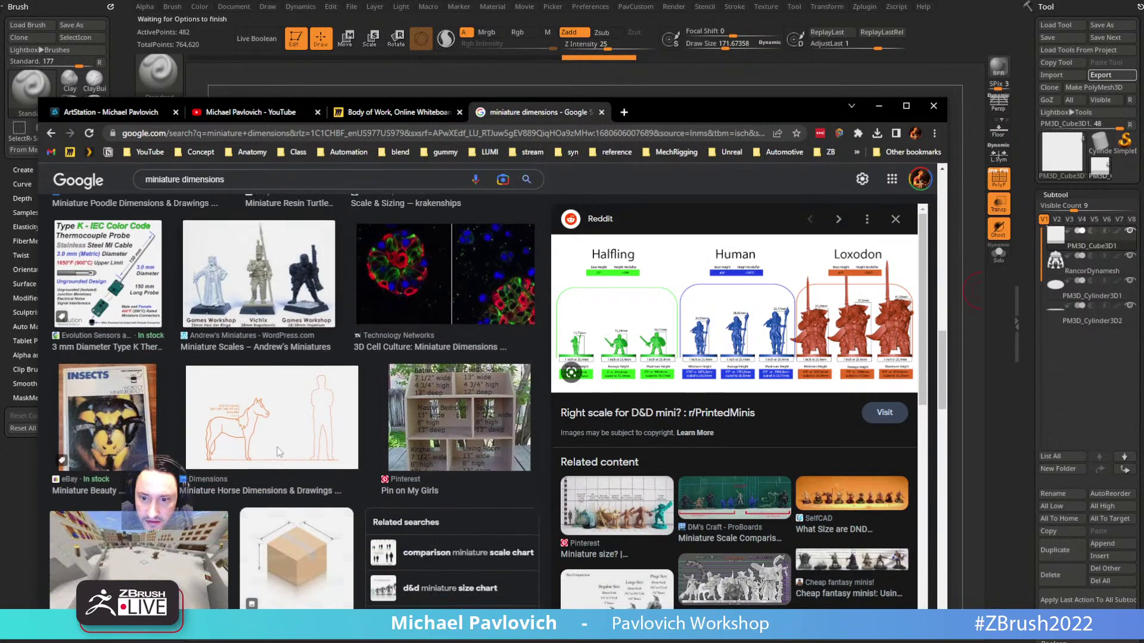
pyautogui.scroll(6, 295, 451)
pyautogui.click(878, 106)
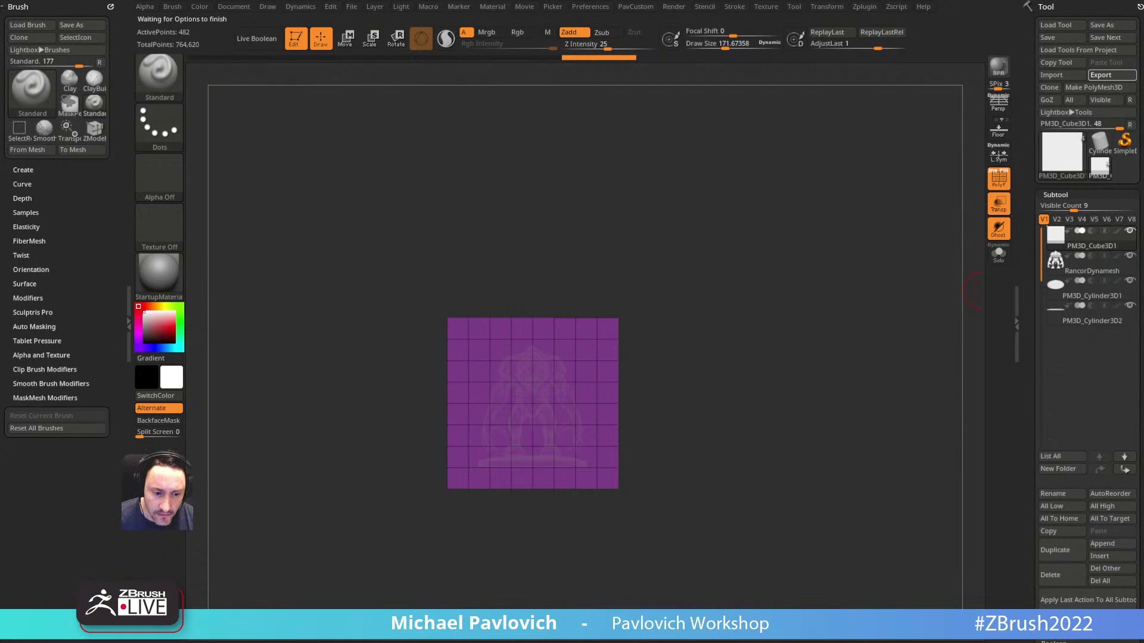
# Step: Cancel the pending FBX export
pyautogui.press('Escape')
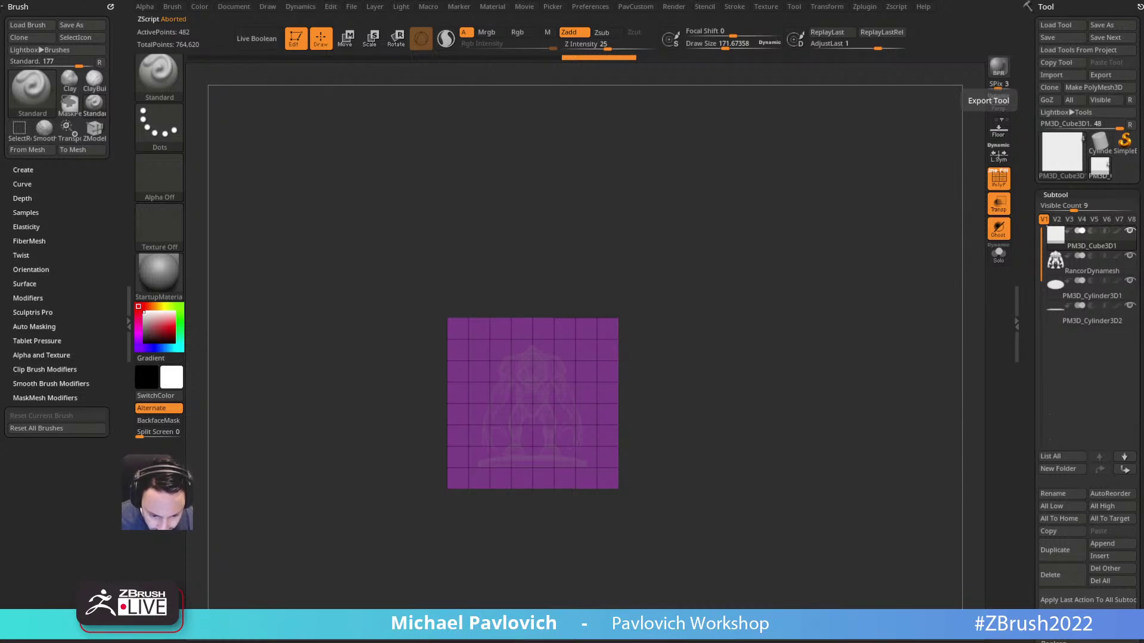
pyautogui.moveTo(439, 247); pyautogui.dragTo(473, 388)
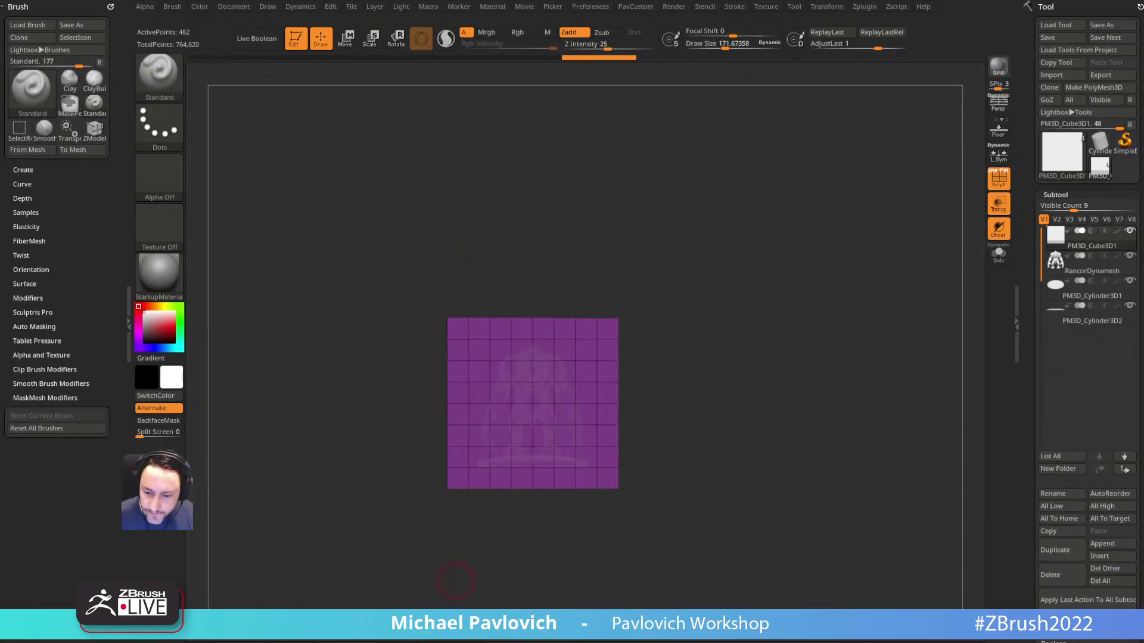
# Step: Delete the reference cube subtool, confirm the deletion, and turn off the polyframe display
pyautogui.keyDown('alt'); pyautogui.moveTo(811, 259); pyautogui.dragTo(825, 283); pyautogui.keyUp('alt')
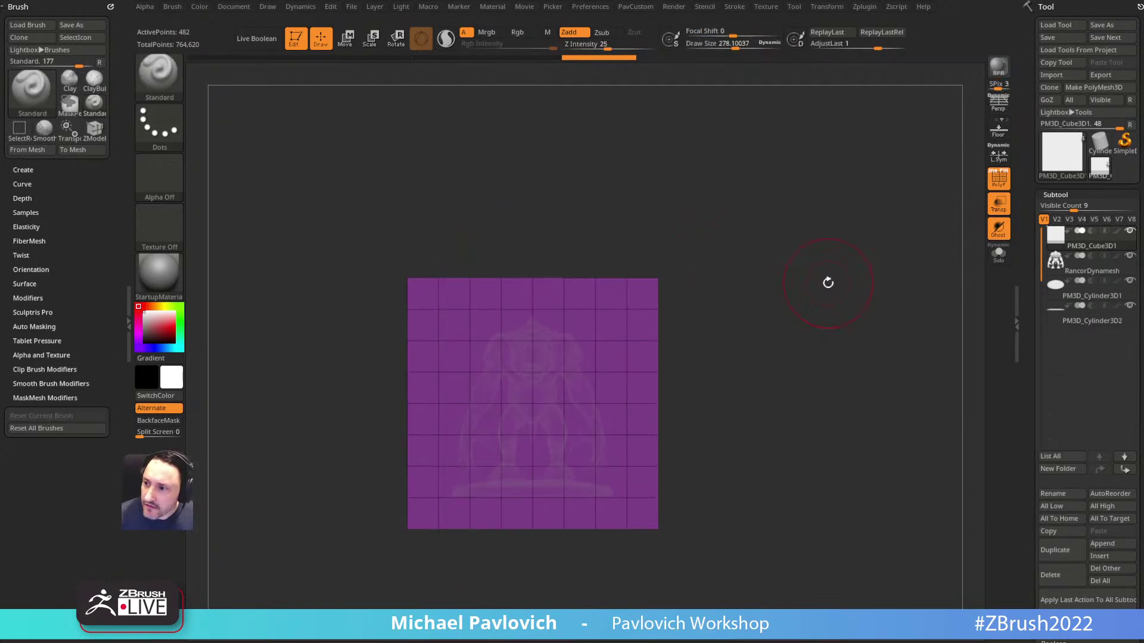
pyautogui.click(1054, 575)
pyautogui.click(984, 595)
pyautogui.moveTo(761, 301)
pyautogui.keyDown('alt'); pyautogui.mouseDown()
pyautogui.moveTo(806, 367)
pyautogui.moveTo(713, 259)
pyautogui.moveTo(697, 286)
pyautogui.moveTo(761, 271)
pyautogui.moveTo(723, 270)
pyautogui.moveTo(722, 220)
pyautogui.moveTo(707, 251)
pyautogui.moveTo(853, 204)
pyautogui.moveTo(823, 211)
pyautogui.moveTo(844, 203)
pyautogui.moveTo(804, 242)
pyautogui.moveTo(814, 185)
pyautogui.moveTo(824, 224)
pyautogui.moveTo(860, 235)
pyautogui.mouseUp(); pyautogui.keyUp('alt')
pyautogui.click(999, 180)
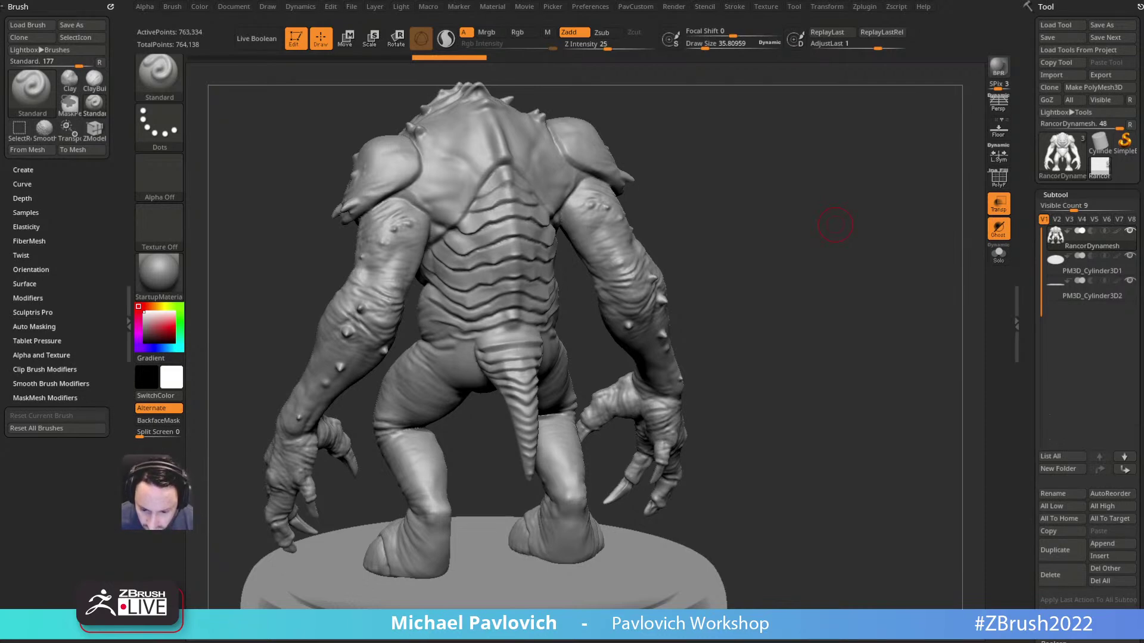
# Step: Switch to the XnView MP windows, look over the Rancor head and back reference photos, and move them out of the way
pyautogui.hotkey('alt', 'Tab')
pyautogui.moveTo(260, 246); pyautogui.dragTo(777, 308)
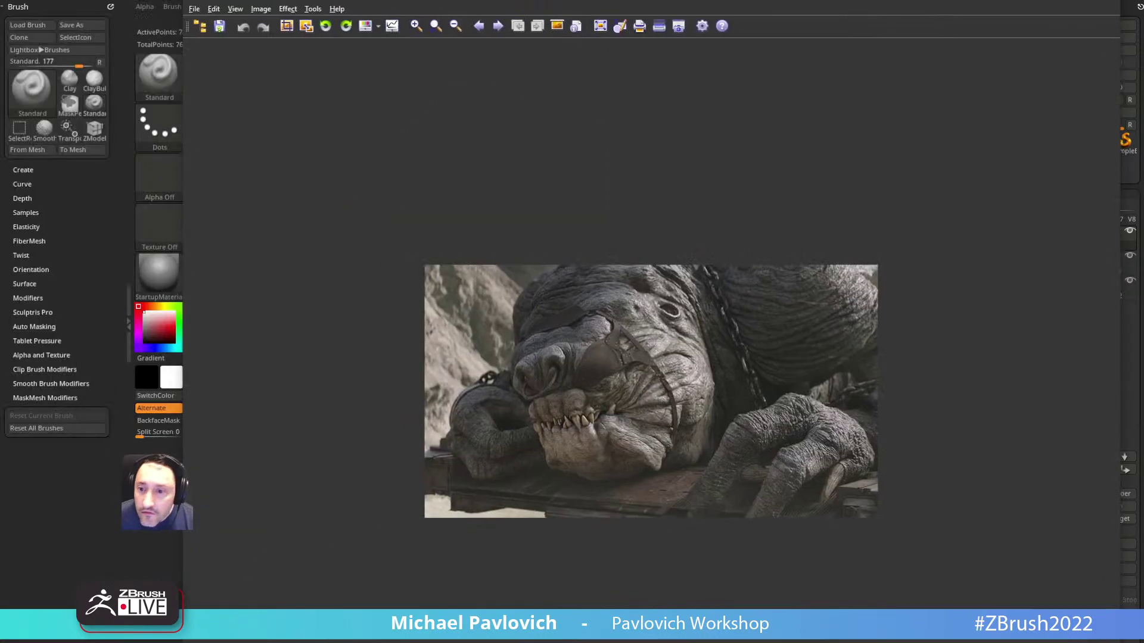
pyautogui.moveTo(183, 2); pyautogui.dragTo(648, 414)
pyautogui.moveTo(775, 421); pyautogui.dragTo(1143, 42)
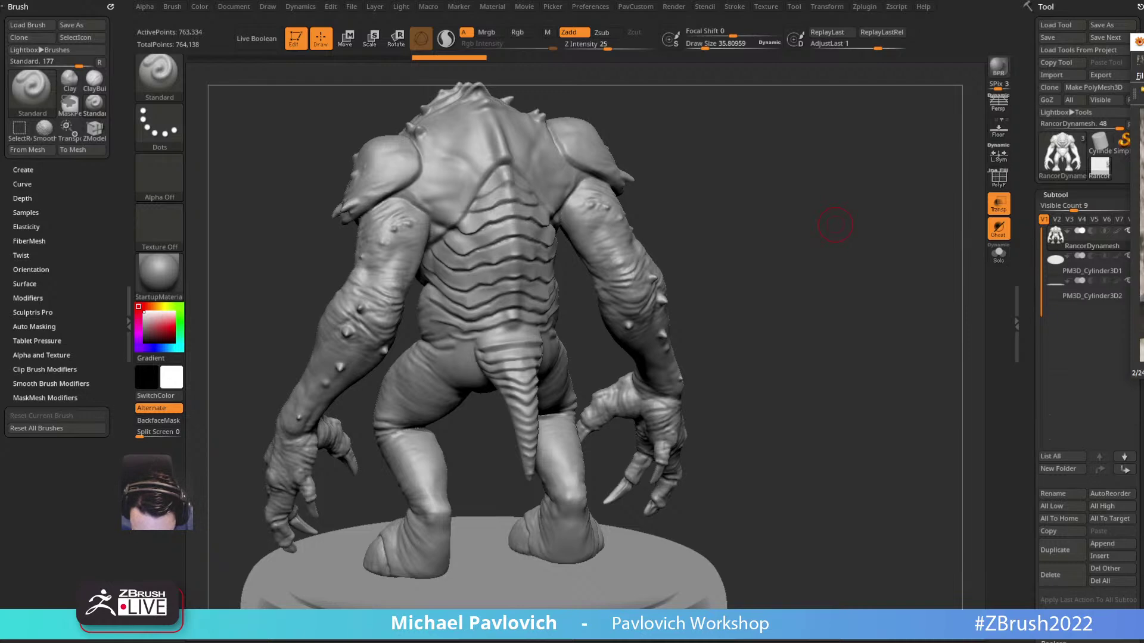
pyautogui.hotkey('alt', 'Tab')
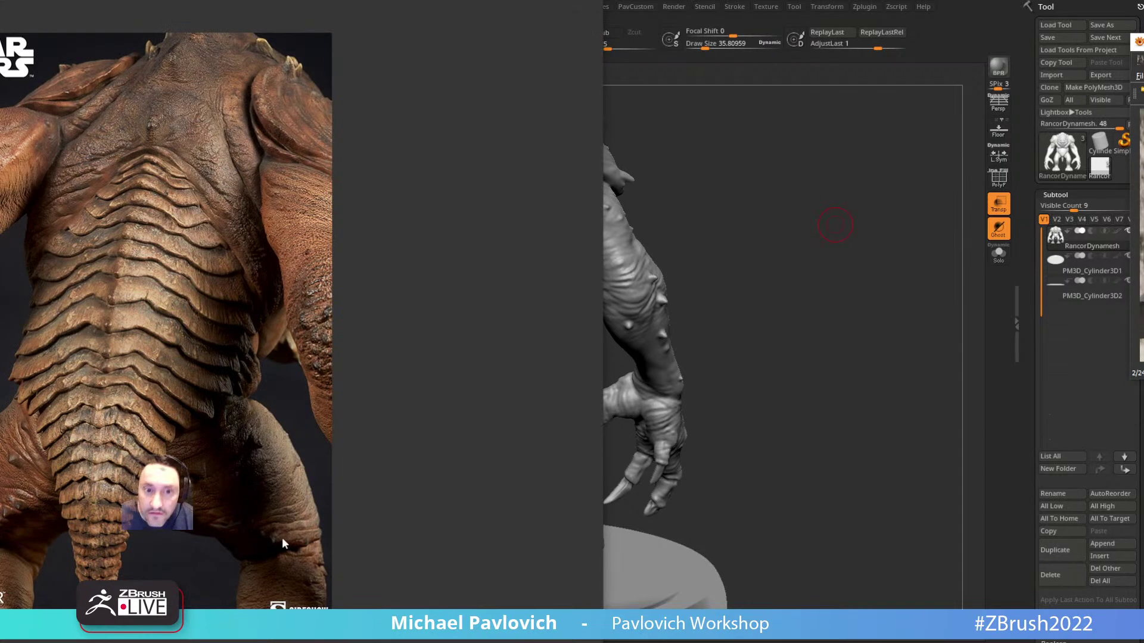
pyautogui.moveTo(3, 3)
pyautogui.mouseDown()
pyautogui.moveTo(5, 48)
pyautogui.moveTo(160, 134)
pyautogui.moveTo(270, 154)
pyautogui.moveTo(718, 189)
pyautogui.moveTo(1141, 188)
pyautogui.mouseUp()
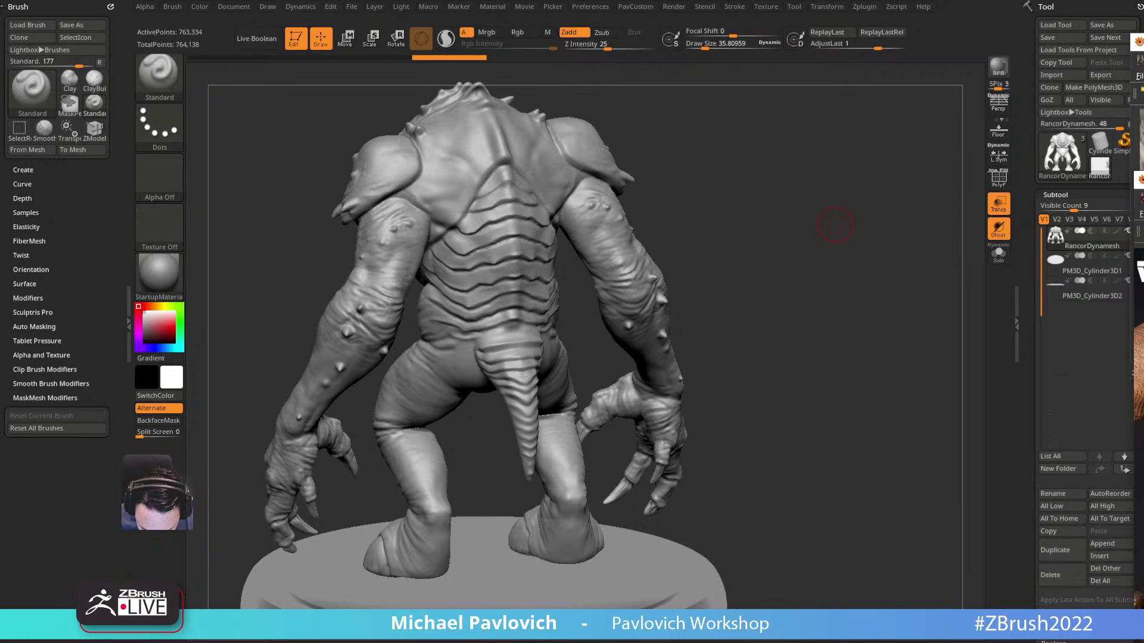
pyautogui.hotkey('alt', 'Tab')
pyautogui.moveTo(43, 67); pyautogui.dragTo(441, 103)
pyautogui.moveTo(64, 0)
pyautogui.mouseDown()
pyautogui.moveTo(318, 1)
pyautogui.moveTo(422, 167)
pyautogui.moveTo(413, 256)
pyautogui.moveTo(621, 277)
pyautogui.moveTo(418, 109)
pyautogui.moveTo(0, 122)
pyautogui.mouseUp()
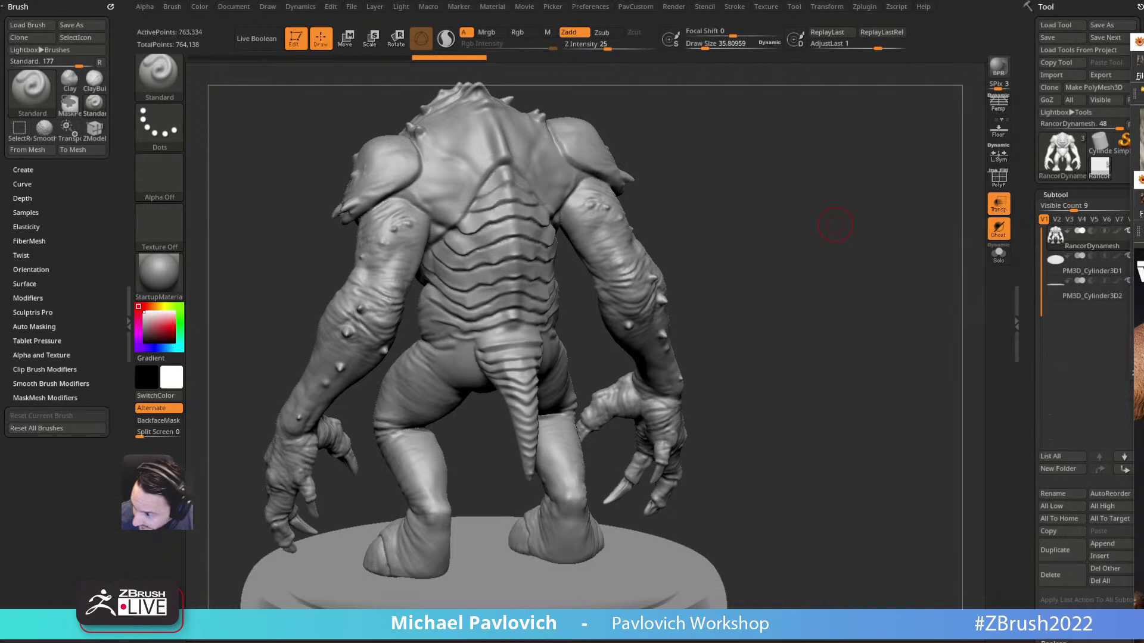
pyautogui.press('super')
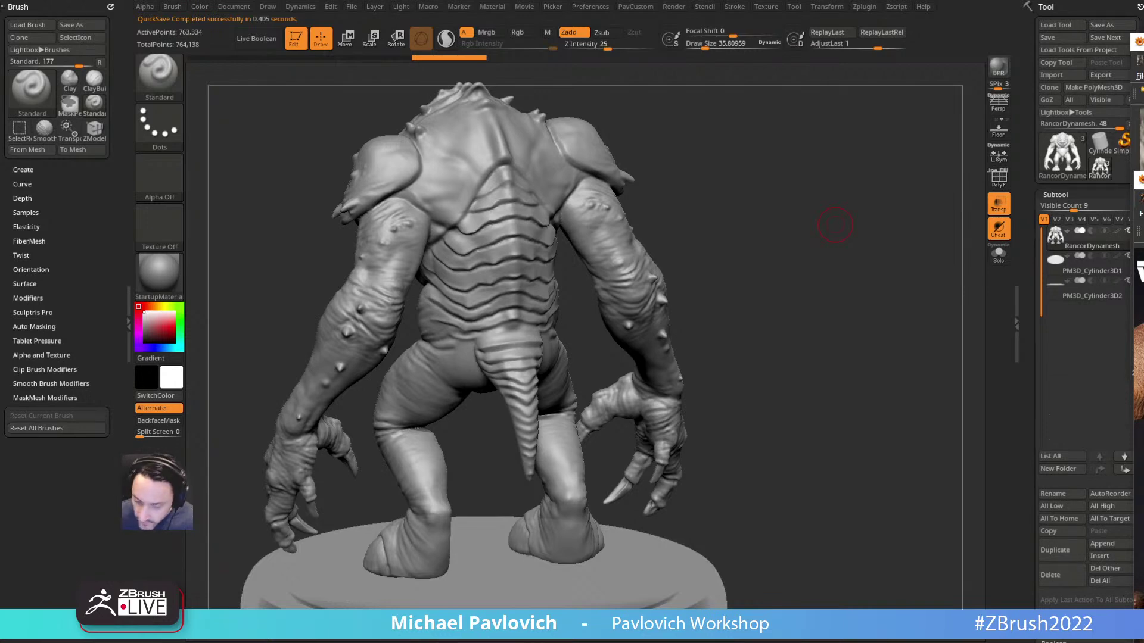
# Step: Carve creases into the Rancor's upper back and shoulders with the Dam_Standard brush, reducing its Draw Size to about 103
pyautogui.moveTo(753, 249)
pyautogui.mouseDown()
pyautogui.moveTo(773, 204)
pyautogui.moveTo(809, 222)
pyautogui.mouseUp()
pyautogui.moveTo(737, 181)
pyautogui.mouseDown()
pyautogui.moveTo(779, 255)
pyautogui.moveTo(804, 230)
pyautogui.moveTo(786, 258)
pyautogui.moveTo(750, 217)
pyautogui.moveTo(785, 219)
pyautogui.mouseUp()
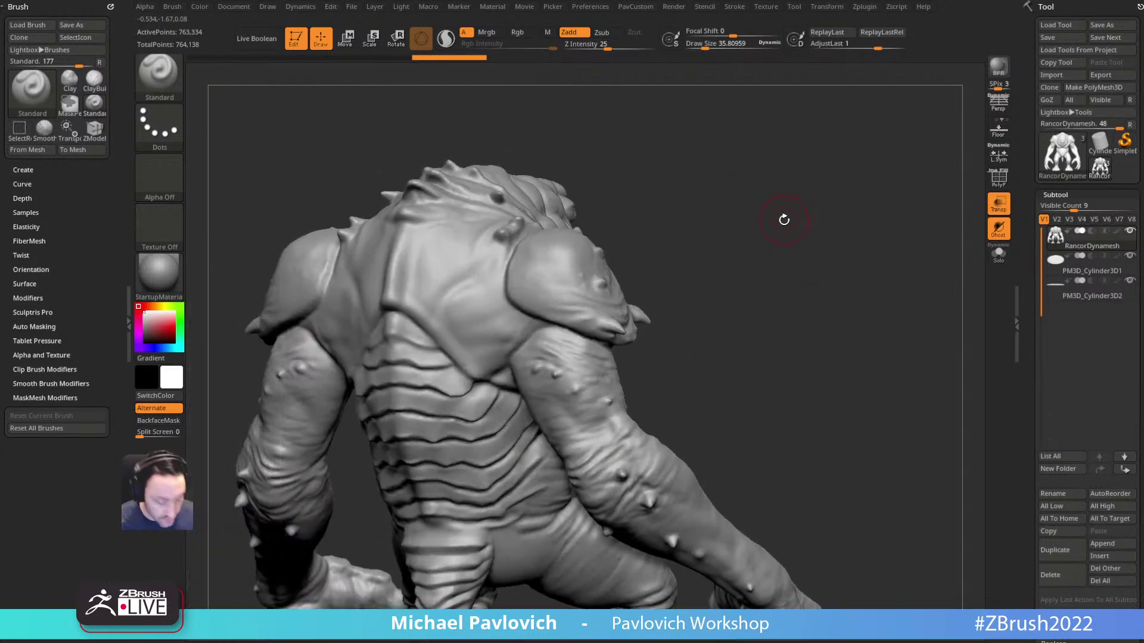
pyautogui.press('3')
pyautogui.moveTo(690, 198); pyautogui.dragTo(715, 224)
pyautogui.moveTo(604, 282)
pyautogui.mouseDown()
pyautogui.moveTo(571, 251)
pyautogui.moveTo(602, 256)
pyautogui.mouseUp()
pyautogui.moveTo(683, 242)
pyautogui.keyDown('alt'); pyautogui.mouseDown()
pyautogui.moveTo(636, 278)
pyautogui.moveTo(613, 316)
pyautogui.mouseUp(); pyautogui.keyUp('alt')
pyautogui.press(']')
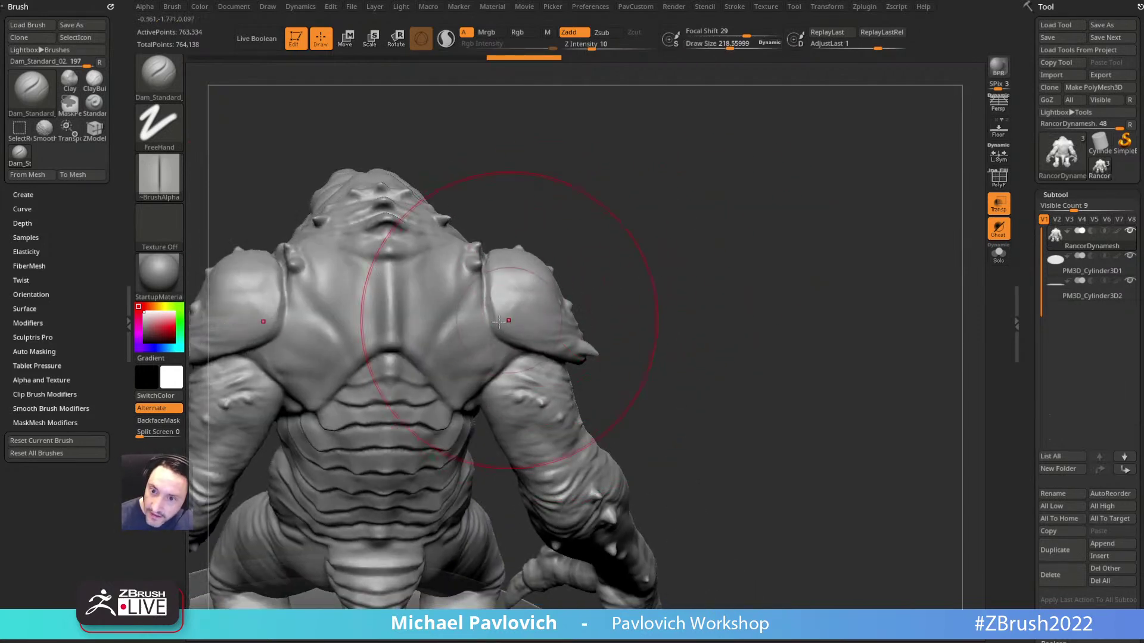
pyautogui.moveTo(650, 280); pyautogui.dragTo(685, 256)
pyautogui.press('s')
pyautogui.moveTo(572, 318); pyautogui.dragTo(560, 318)
pyautogui.moveTo(694, 286)
pyautogui.mouseDown()
pyautogui.moveTo(487, 277)
pyautogui.moveTo(739, 224)
pyautogui.moveTo(728, 158)
pyautogui.moveTo(709, 196)
pyautogui.moveTo(510, 222)
pyautogui.mouseUp()
pyautogui.moveTo(685, 227)
pyautogui.mouseDown()
pyautogui.moveTo(814, 222)
pyautogui.moveTo(738, 245)
pyautogui.moveTo(733, 223)
pyautogui.mouseUp()
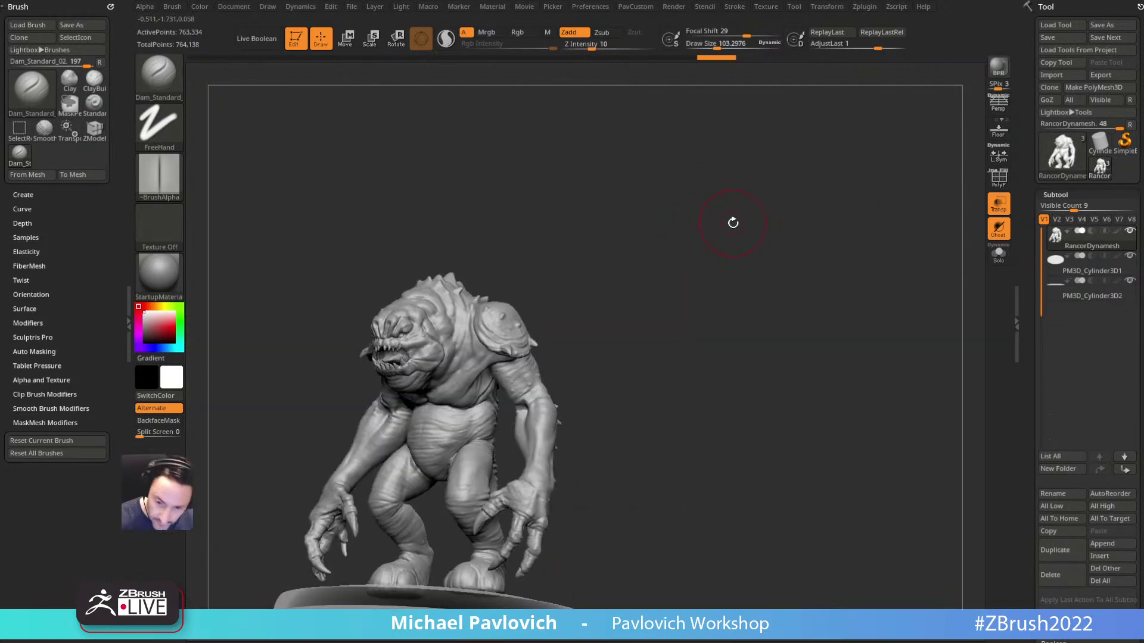
# Step: Carve skin folds across the backs of the Rancor's thighs and hips with the Dam_Standard brush
pyautogui.moveTo(545, 352)
pyautogui.mouseDown()
pyautogui.moveTo(656, 223)
pyautogui.moveTo(748, 222)
pyautogui.moveTo(750, 169)
pyautogui.mouseUp()
pyautogui.moveTo(728, 226)
pyautogui.mouseDown()
pyautogui.moveTo(833, 185)
pyautogui.moveTo(792, 197)
pyautogui.mouseUp()
pyautogui.moveTo(524, 421)
pyautogui.mouseDown()
pyautogui.moveTo(514, 435)
pyautogui.moveTo(475, 394)
pyautogui.mouseUp()
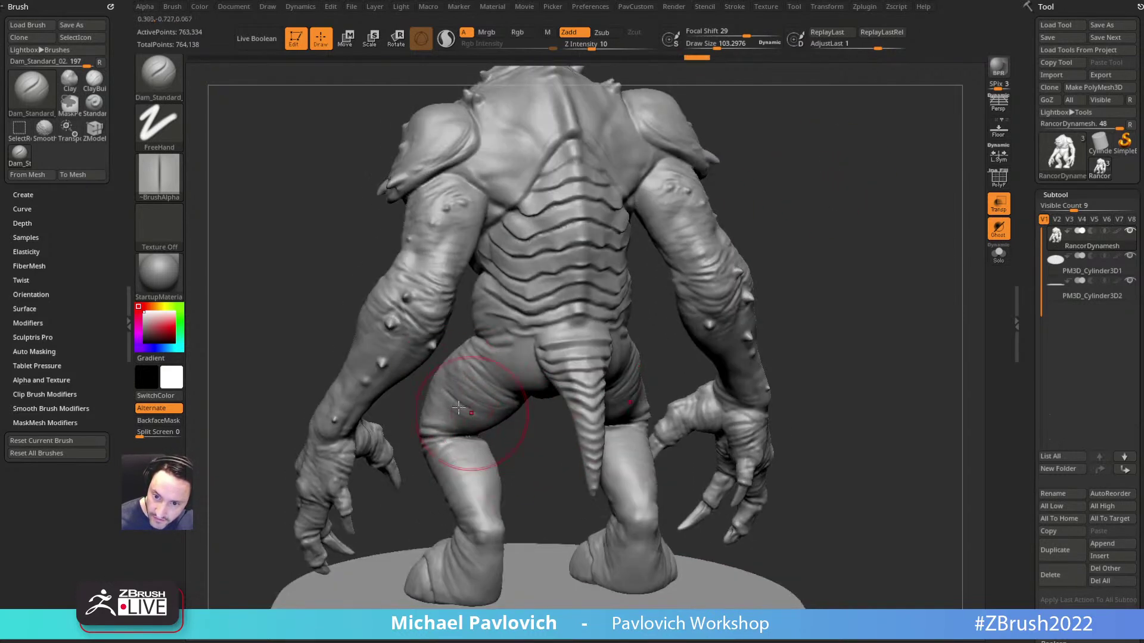
pyautogui.moveTo(512, 434); pyautogui.dragTo(489, 340)
pyautogui.moveTo(530, 402); pyautogui.dragTo(687, 317)
pyautogui.moveTo(869, 196)
pyautogui.keyDown('alt'); pyautogui.mouseDown()
pyautogui.moveTo(822, 232)
pyautogui.moveTo(834, 243)
pyautogui.moveTo(752, 178)
pyautogui.mouseUp(); pyautogui.keyUp('alt')
pyautogui.moveTo(523, 339); pyautogui.dragTo(551, 310)
pyautogui.moveTo(775, 217); pyautogui.dragTo(809, 243)
pyautogui.moveTo(788, 246); pyautogui.dragTo(788, 207)
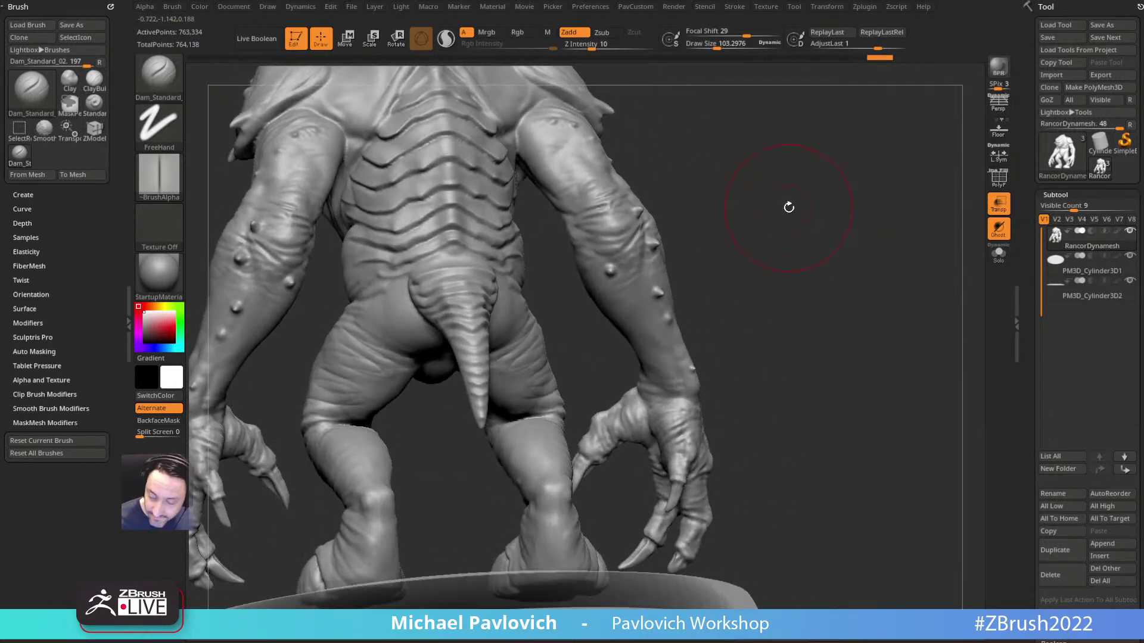
# Step: Look at the rancor.jpg reference image in XnView MP, return to ZBrush, and examine the sculpt from the back and front
pyautogui.moveTo(1143, 113); pyautogui.dragTo(487, 111)
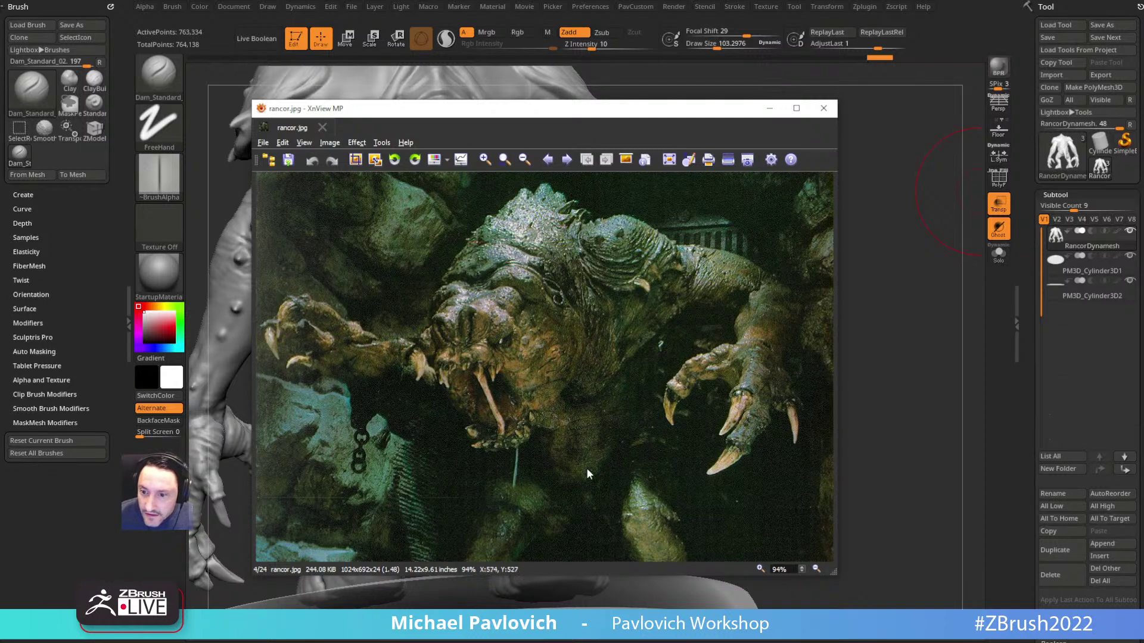
pyautogui.hotkey('alt', 'Tab')
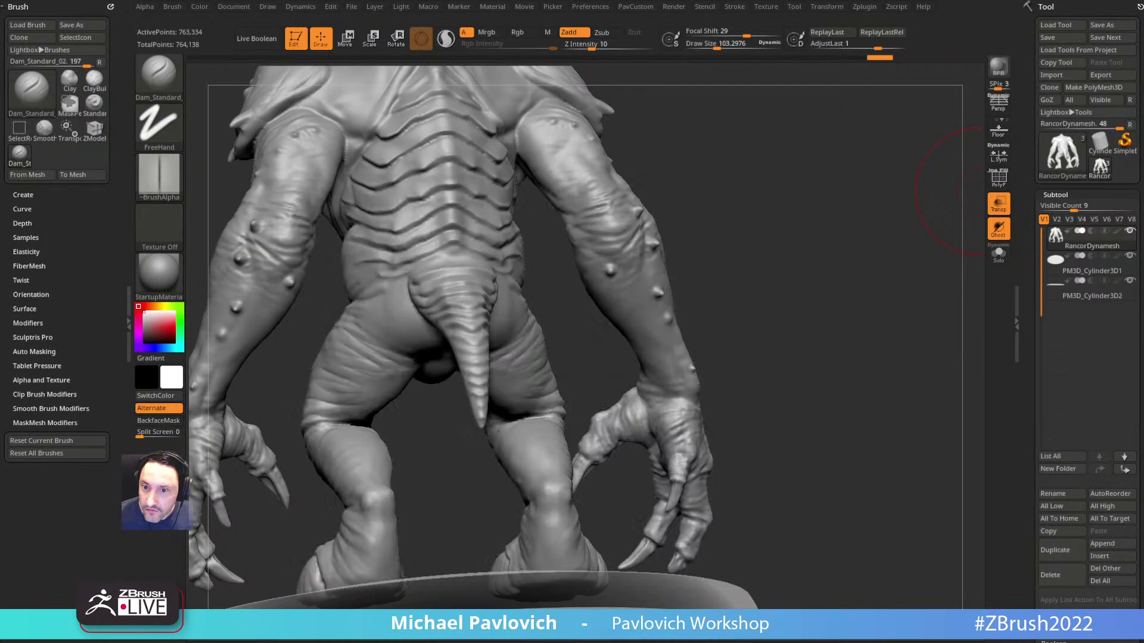
pyautogui.moveTo(738, 251); pyautogui.dragTo(561, 337)
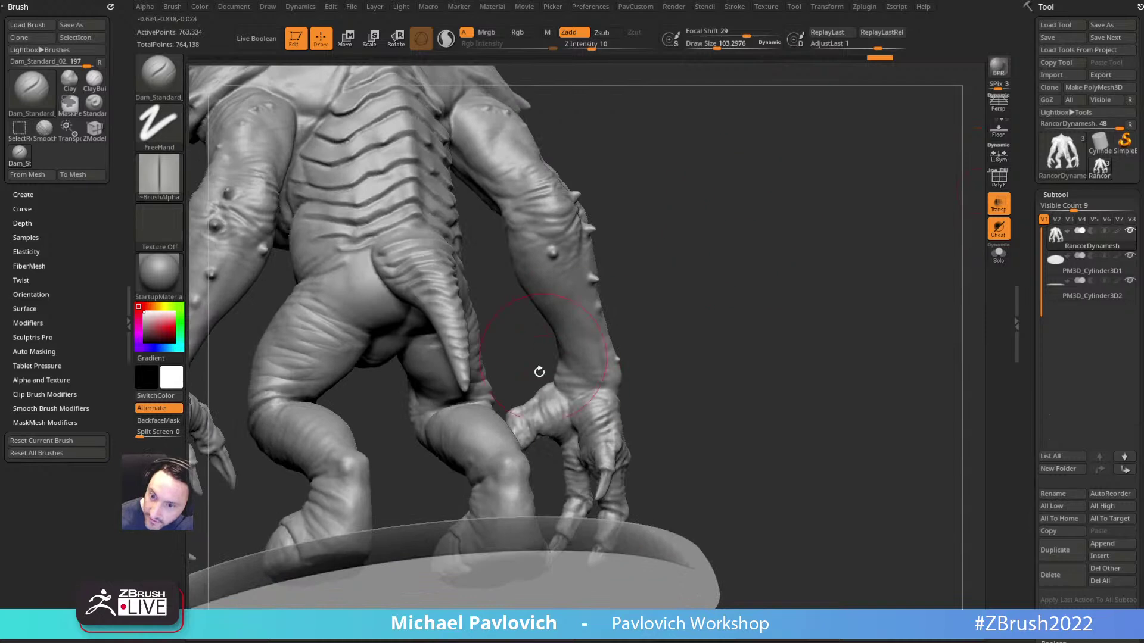
pyautogui.moveTo(707, 317); pyautogui.dragTo(834, 238)
pyautogui.keyDown('alt'); pyautogui.moveTo(828, 170); pyautogui.dragTo(682, 212, button='right'); pyautogui.keyUp('alt')
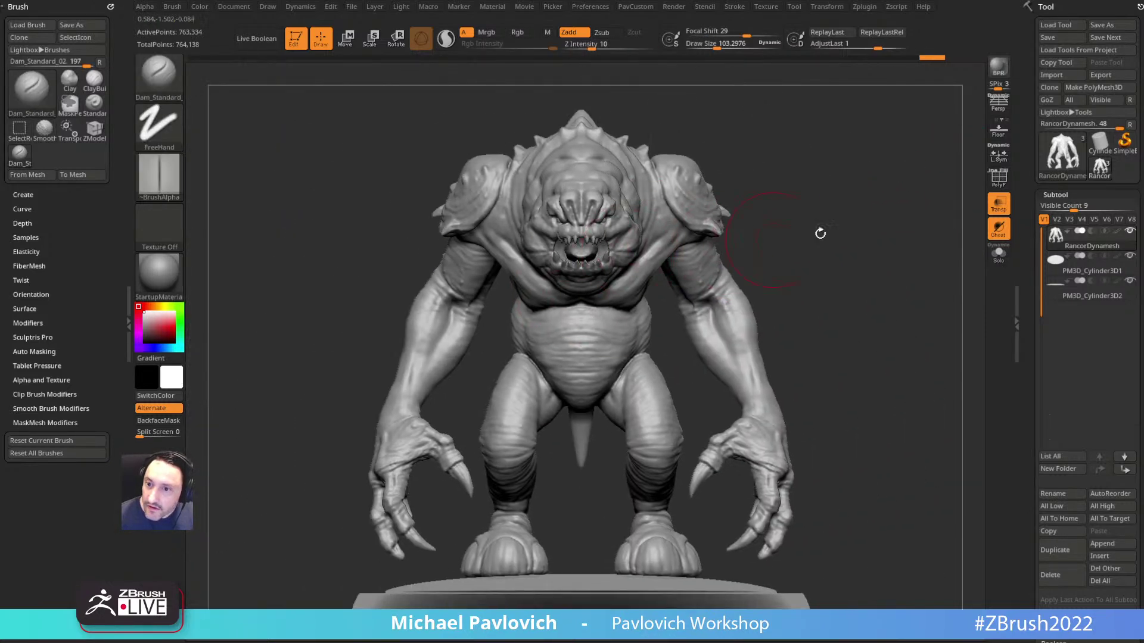
pyautogui.moveTo(829, 222)
pyautogui.keyDown('alt'); pyautogui.mouseDown(button='right')
pyautogui.moveTo(842, 215)
pyautogui.moveTo(834, 245)
pyautogui.moveTo(942, 204)
pyautogui.mouseUp(button='right'); pyautogui.keyUp('alt')
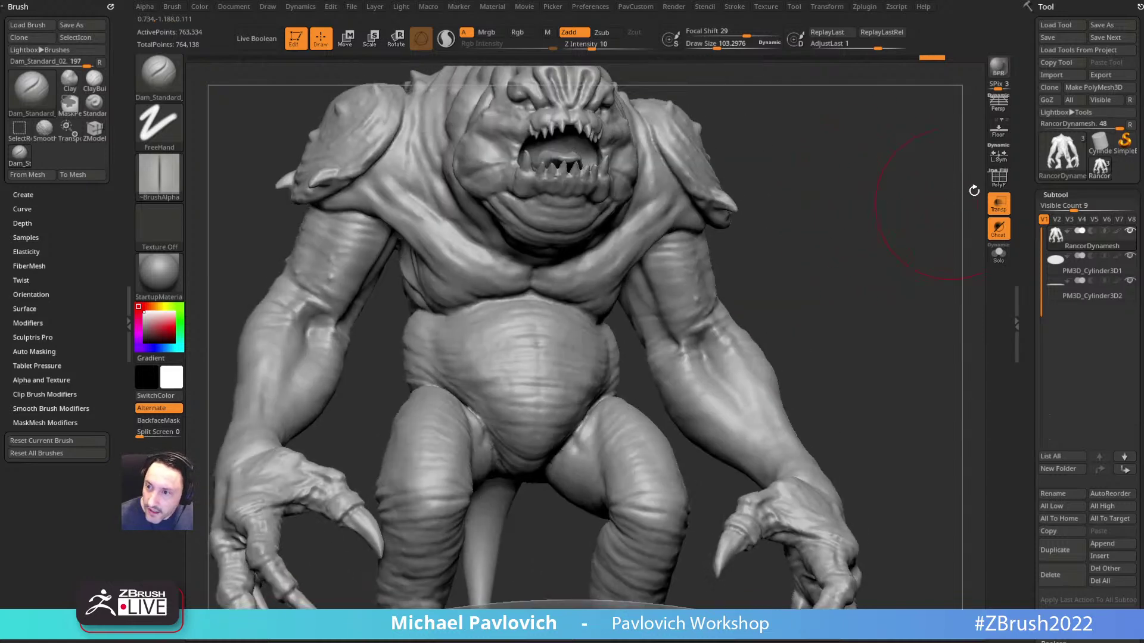
pyautogui.moveTo(1027, 249); pyautogui.dragTo(1036, 185)
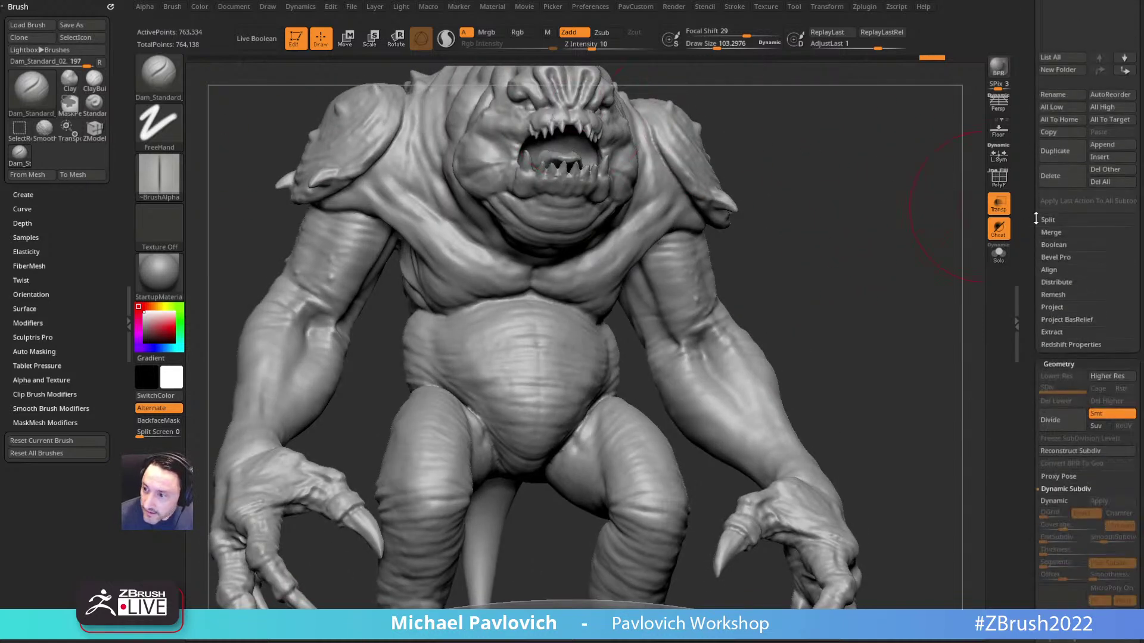
pyautogui.moveTo(1030, 370); pyautogui.dragTo(932, 483)
pyautogui.moveTo(824, 224); pyautogui.dragTo(945, 226, button='right')
pyautogui.moveTo(944, 227)
pyautogui.mouseDown()
pyautogui.moveTo(870, 288)
pyautogui.moveTo(524, 280)
pyautogui.moveTo(863, 238)
pyautogui.moveTo(846, 187)
pyautogui.moveTo(686, 289)
pyautogui.mouseUp()
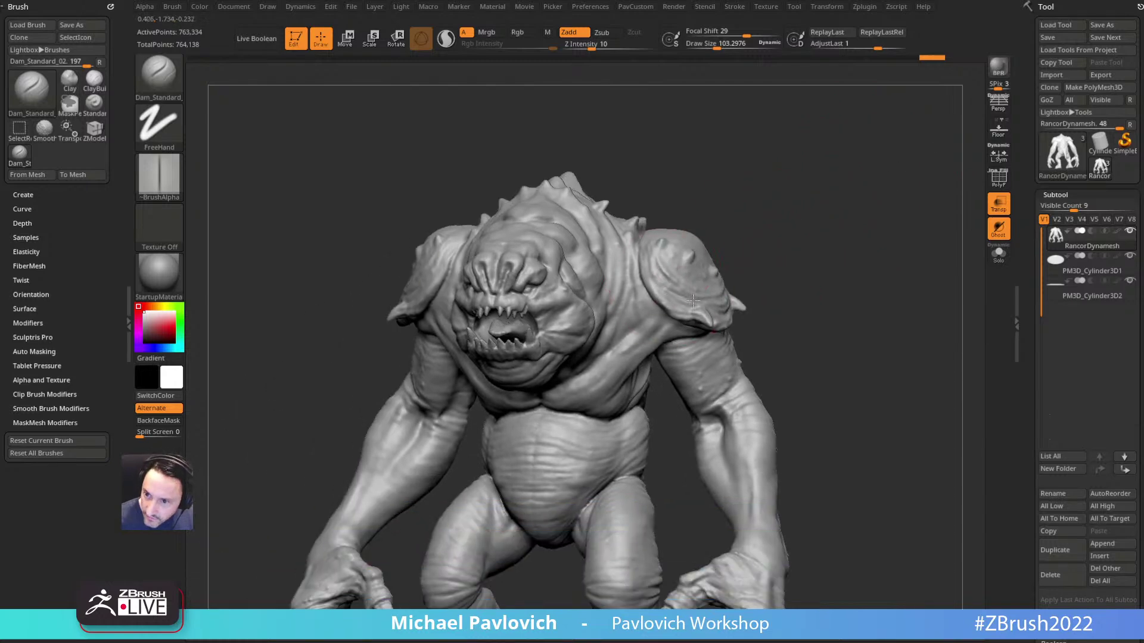
# Step: Carve folds between the Rancor's chest and shoulder with the Dam_Standard brush at a Draw Size of about 172
pyautogui.moveTo(798, 234); pyautogui.dragTo(640, 325)
pyautogui.moveTo(848, 201); pyautogui.dragTo(802, 268)
pyautogui.moveTo(846, 209); pyautogui.dragTo(878, 253)
pyautogui.moveTo(642, 356); pyautogui.dragTo(717, 304)
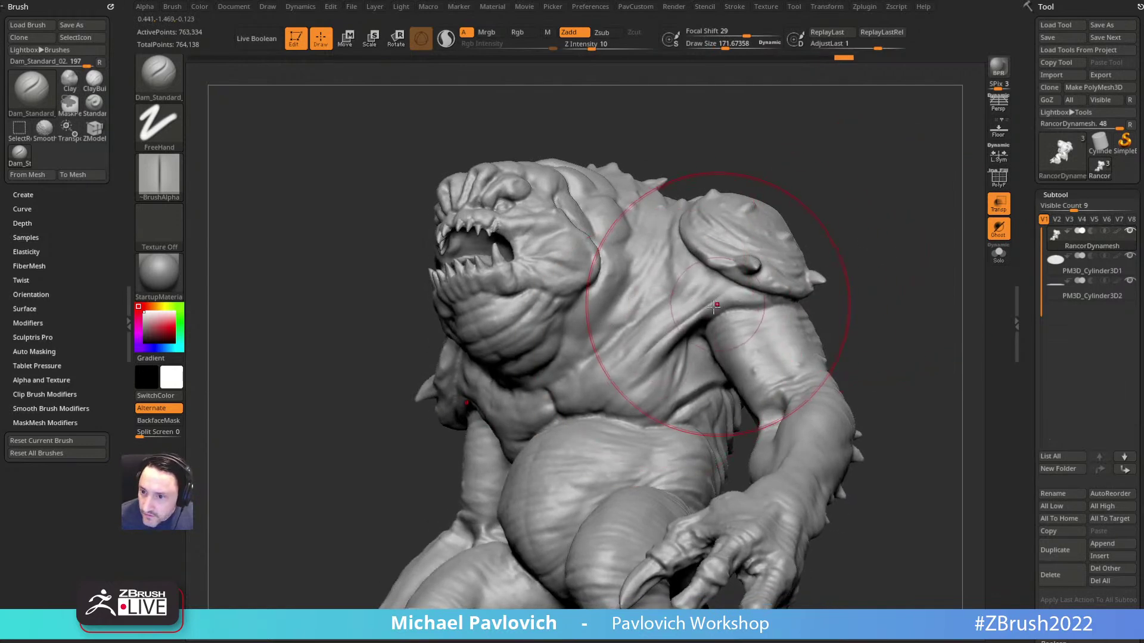
pyautogui.moveTo(850, 265)
pyautogui.mouseDown()
pyautogui.moveTo(704, 321)
pyautogui.moveTo(679, 344)
pyautogui.moveTo(698, 329)
pyautogui.mouseUp()
pyautogui.moveTo(700, 328); pyautogui.dragTo(695, 371, button='right')
pyautogui.moveTo(695, 370); pyautogui.dragTo(670, 384)
pyautogui.moveTo(888, 284); pyautogui.dragTo(858, 301)
pyautogui.moveTo(659, 351); pyautogui.dragTo(639, 388)
pyautogui.moveTo(862, 288); pyautogui.dragTo(798, 298)
# Step: Adjust the folds between the Rancor's chest and arm with the Move brush at a Draw Size of about 62
pyautogui.press('s')
pyautogui.press('b')
pyautogui.press('m')
pyautogui.press('v')
pyautogui.moveTo(650, 361)
pyautogui.mouseDown()
pyautogui.moveTo(631, 365)
pyautogui.moveTo(643, 353)
pyautogui.mouseUp()
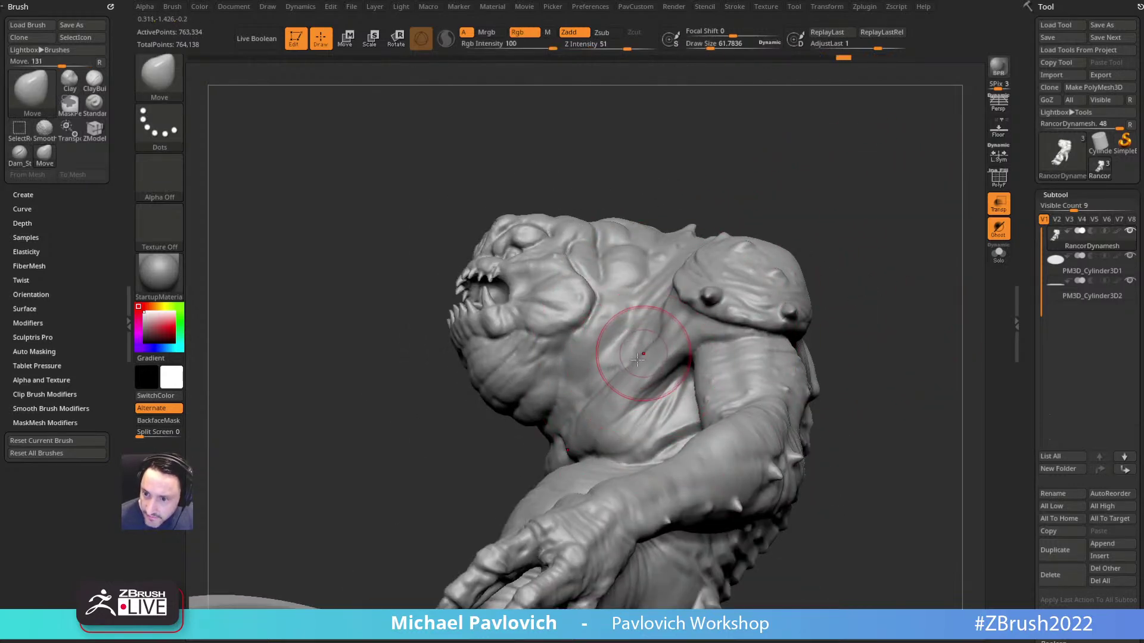
pyautogui.moveTo(822, 174)
pyautogui.mouseDown()
pyautogui.moveTo(853, 214)
pyautogui.moveTo(862, 186)
pyautogui.mouseUp()
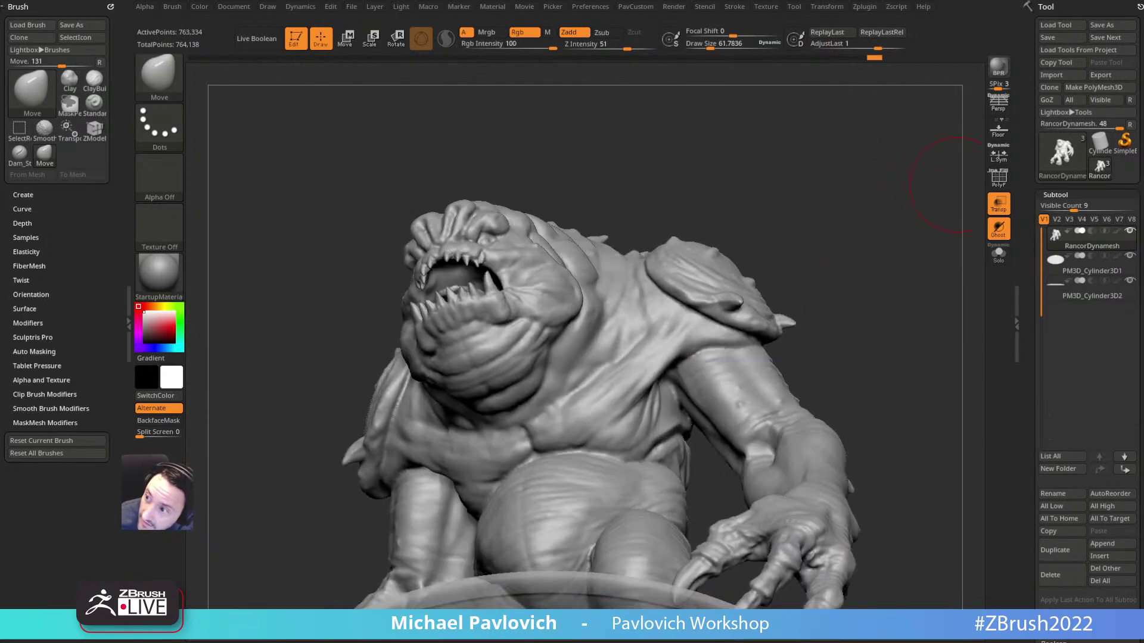
pyautogui.moveTo(784, 234)
pyautogui.mouseDown()
pyautogui.moveTo(847, 180)
pyautogui.moveTo(779, 173)
pyautogui.moveTo(883, 213)
pyautogui.moveTo(887, 178)
pyautogui.moveTo(830, 161)
pyautogui.moveTo(834, 181)
pyautogui.moveTo(870, 206)
pyautogui.mouseUp()
# Step: Build up wrinkles on the back of the Rancor's thigh with the Standard brush at a Draw Size of about 24
pyautogui.press('1')
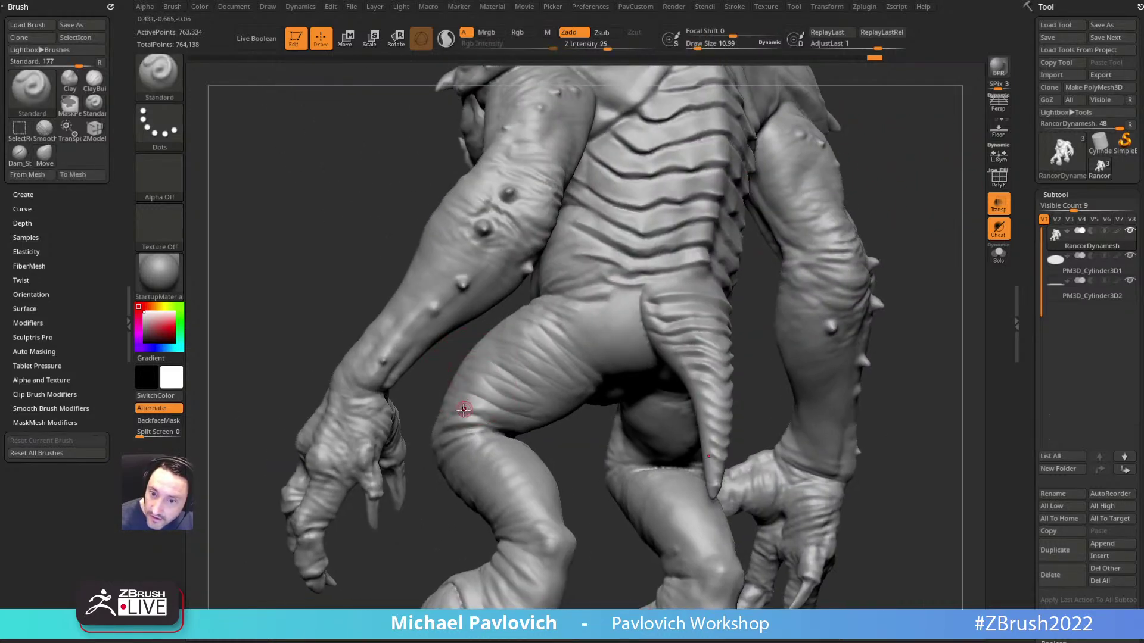
pyautogui.press(']')
pyautogui.moveTo(548, 351); pyautogui.dragTo(524, 334)
pyautogui.moveTo(444, 360); pyautogui.dragTo(439, 395)
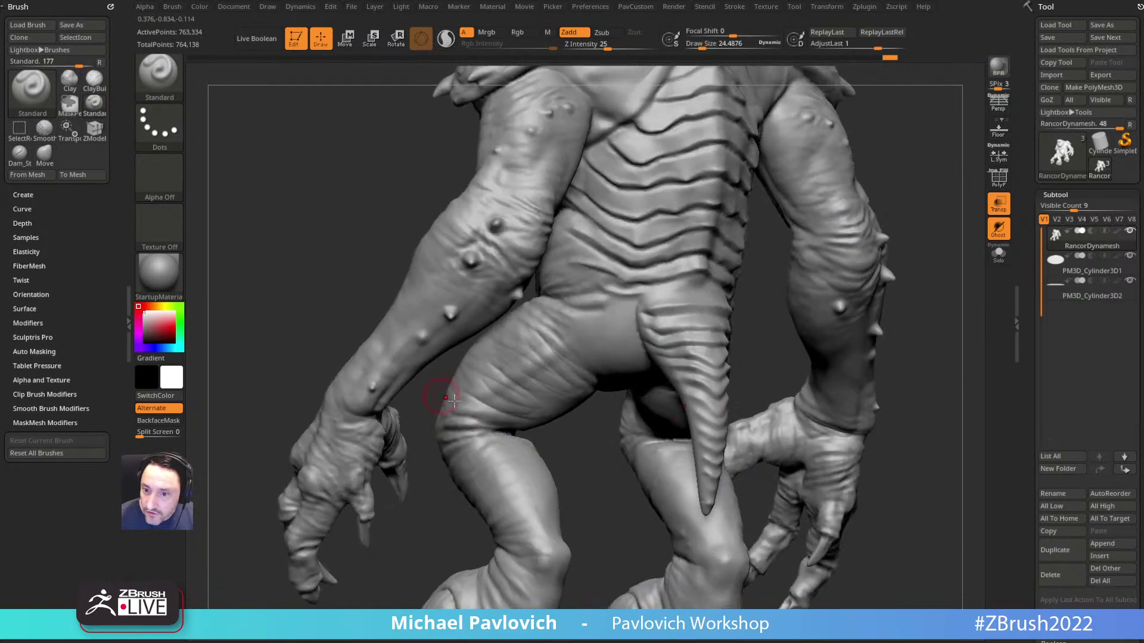
pyautogui.moveTo(502, 379)
pyautogui.mouseDown()
pyautogui.moveTo(572, 325)
pyautogui.moveTo(575, 334)
pyautogui.mouseUp()
pyautogui.moveTo(470, 410); pyautogui.dragTo(586, 354)
pyautogui.moveTo(609, 328); pyautogui.dragTo(538, 374, button='right')
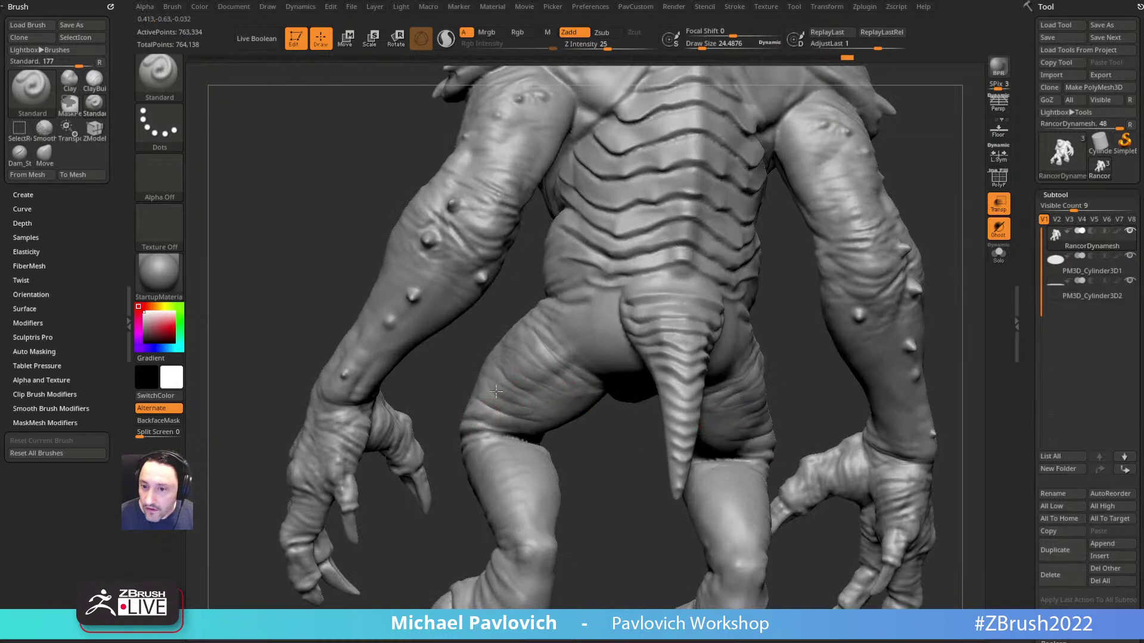
pyautogui.moveTo(458, 356); pyautogui.dragTo(537, 375, button='right')
# Step: Switch to the Move brush for the upper thigh and hip, and frame the whole model from the front
pyautogui.press('b')
pyautogui.press('m')
pyautogui.press('v')
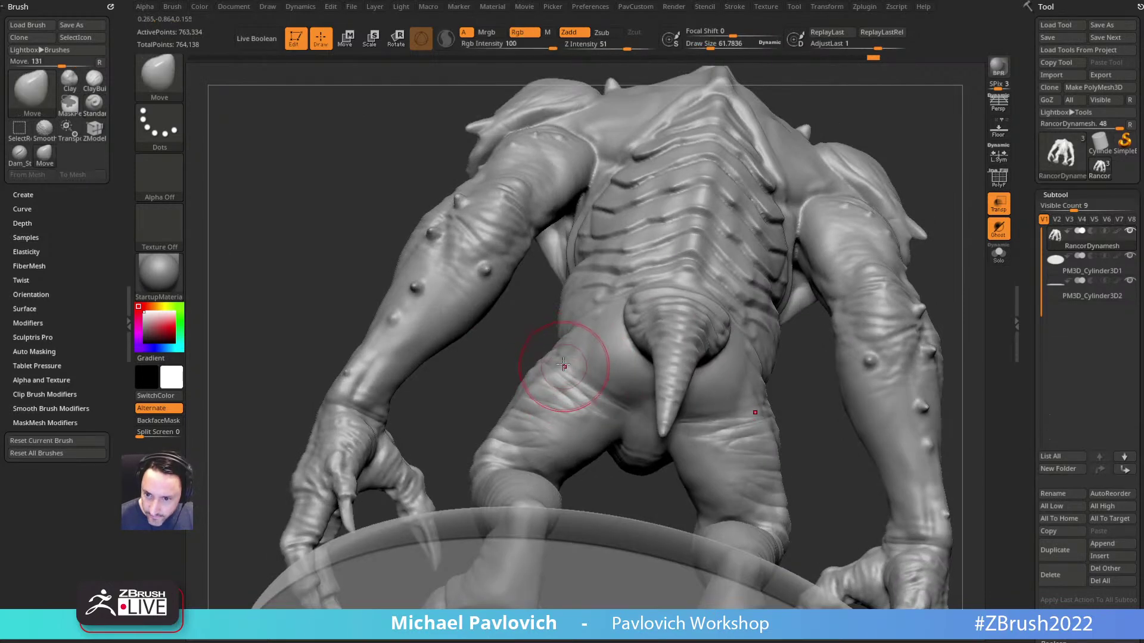
pyautogui.press('f')
pyautogui.moveTo(447, 302)
pyautogui.mouseDown(button='right')
pyautogui.moveTo(787, 248)
pyautogui.moveTo(753, 209)
pyautogui.moveTo(811, 225)
pyautogui.moveTo(546, 216)
pyautogui.mouseUp(button='right')
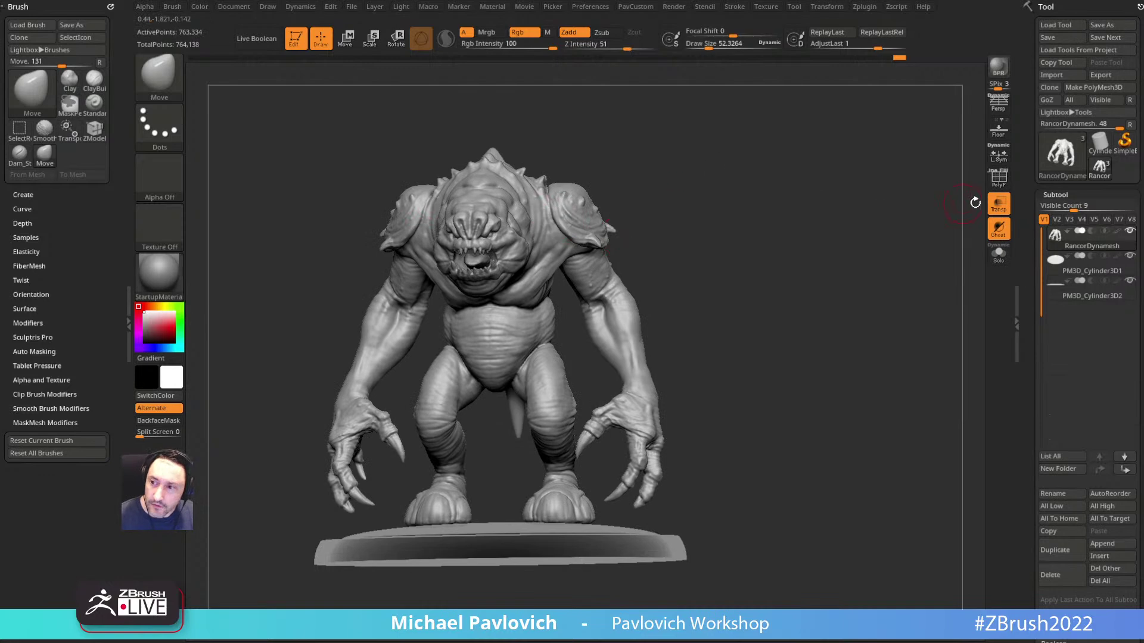
# Step: Turn off the transparency display and set the Move brush's Draw Size to about 31
pyautogui.click(998, 204)
pyautogui.moveTo(734, 222)
pyautogui.keyDown('alt'); pyautogui.mouseDown(button='right')
pyautogui.moveTo(784, 214)
pyautogui.moveTo(801, 236)
pyautogui.mouseUp(button='right'); pyautogui.keyUp('alt')
pyautogui.keyDown('alt'); pyautogui.moveTo(762, 269); pyautogui.dragTo(715, 309, button='right'); pyautogui.keyUp('alt')
pyautogui.press('s')
pyautogui.moveTo(708, 309); pyautogui.dragTo(704, 309)
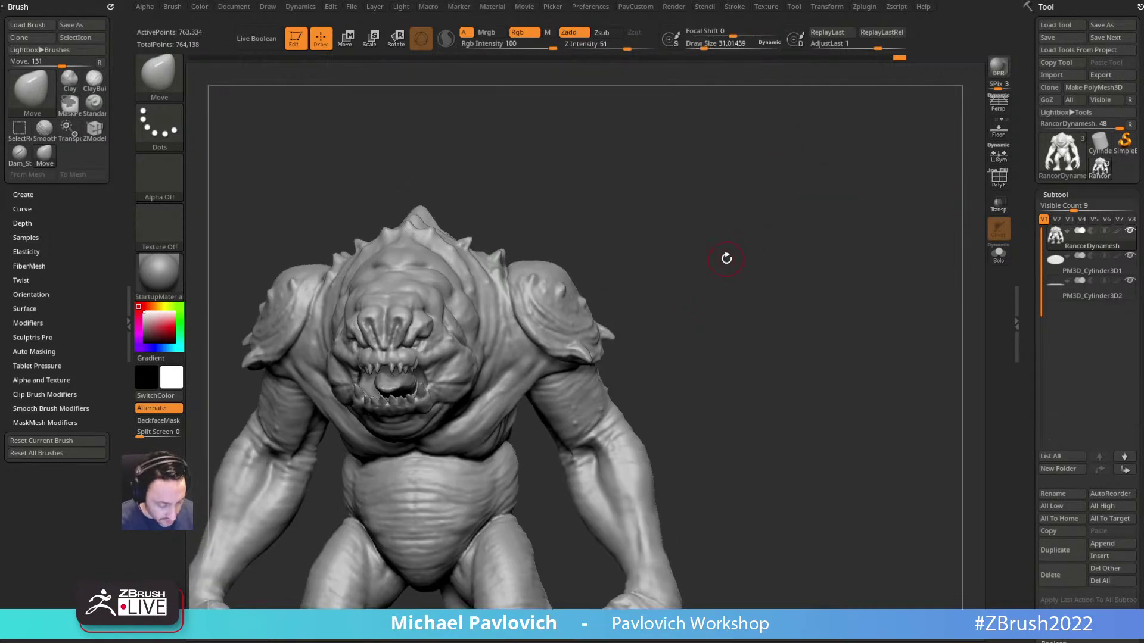
# Step: Try pulling spikes out of the Rancor's shoulders with the SnakeHook brush, skipping the Sculptris Pro note until the next restart
pyautogui.press('b')
pyautogui.press('s')
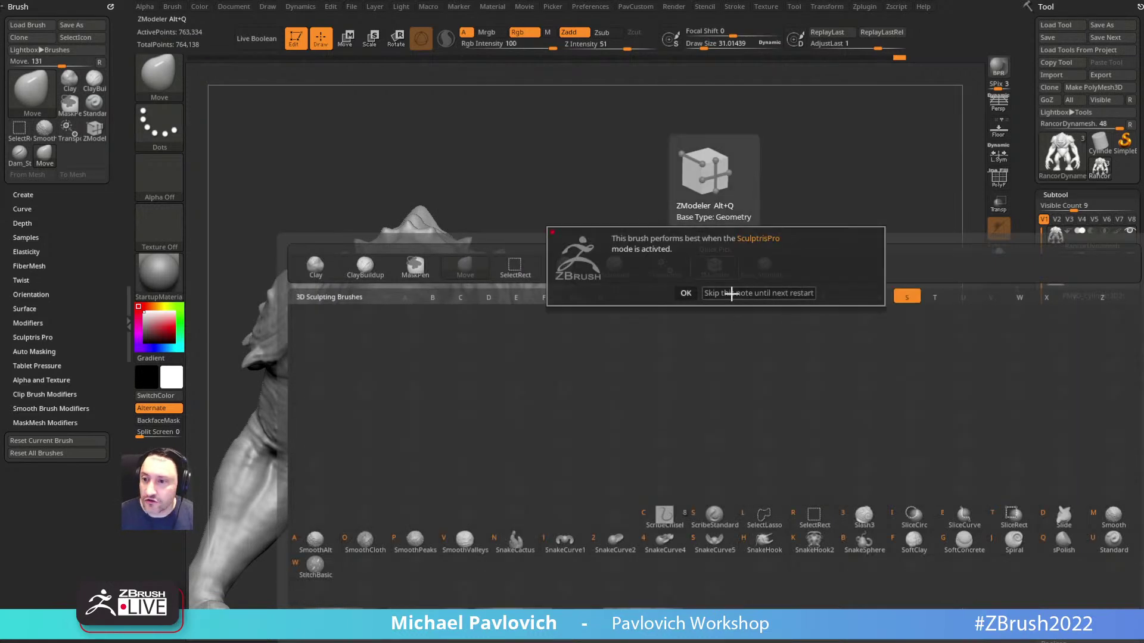
pyautogui.click(732, 293)
pyautogui.moveTo(558, 278)
pyautogui.mouseDown()
pyautogui.moveTo(613, 268)
pyautogui.moveTo(613, 172)
pyautogui.mouseUp()
pyautogui.moveTo(748, 194); pyautogui.dragTo(827, 247)
pyautogui.hotkey('ctrl', 'z')
pyautogui.moveTo(653, 270)
pyautogui.mouseDown()
pyautogui.moveTo(772, 233)
pyautogui.moveTo(789, 257)
pyautogui.moveTo(739, 243)
pyautogui.mouseUp()
pyautogui.hotkey('ctrl', 'z')
# Step: Toggle Sculptris Pro, check the stretched shoulder spikes with polyframe shown and the Move brush active, and undo the spikes
pyautogui.click(446, 39)
pyautogui.moveTo(674, 188)
pyautogui.keyDown('alt'); pyautogui.mouseDown()
pyautogui.moveTo(756, 258)
pyautogui.moveTo(706, 283)
pyautogui.moveTo(883, 103)
pyautogui.mouseUp(); pyautogui.keyUp('alt')
pyautogui.click(994, 179)
pyautogui.press('s')
pyautogui.press('b')
pyautogui.press('m')
pyautogui.press('v')
pyautogui.keyDown('alt'); pyautogui.moveTo(837, 268); pyautogui.dragTo(635, 267); pyautogui.keyUp('alt')
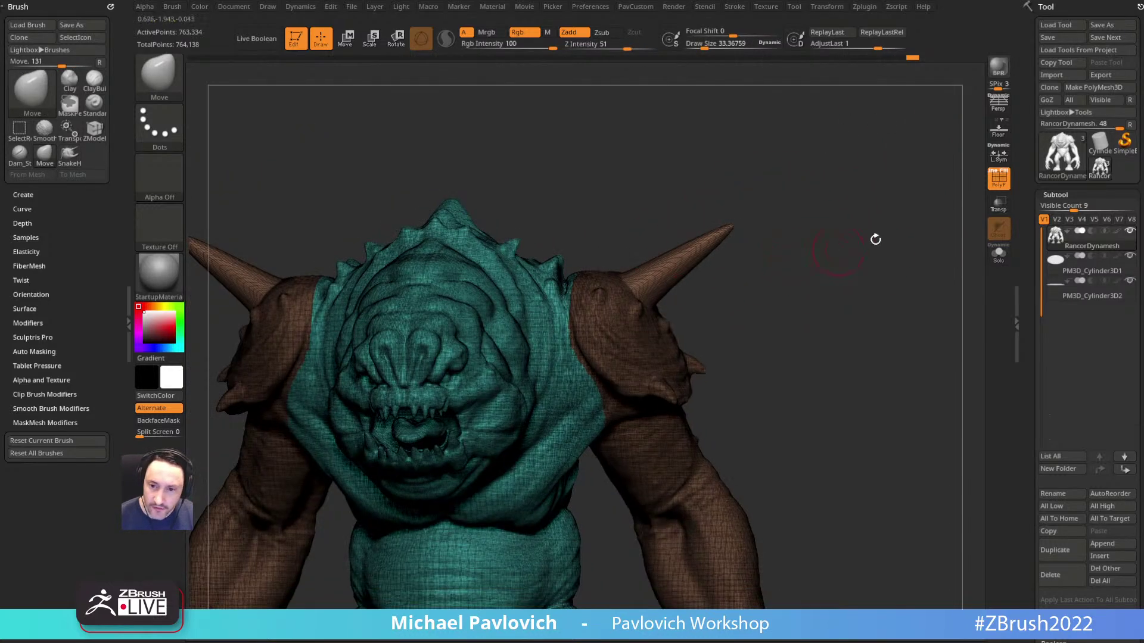
pyautogui.hotkey('ctrl', 'z')
pyautogui.click(996, 182)
pyautogui.keyDown('alt'); pyautogui.moveTo(809, 243); pyautogui.dragTo(699, 260); pyautogui.keyUp('alt')
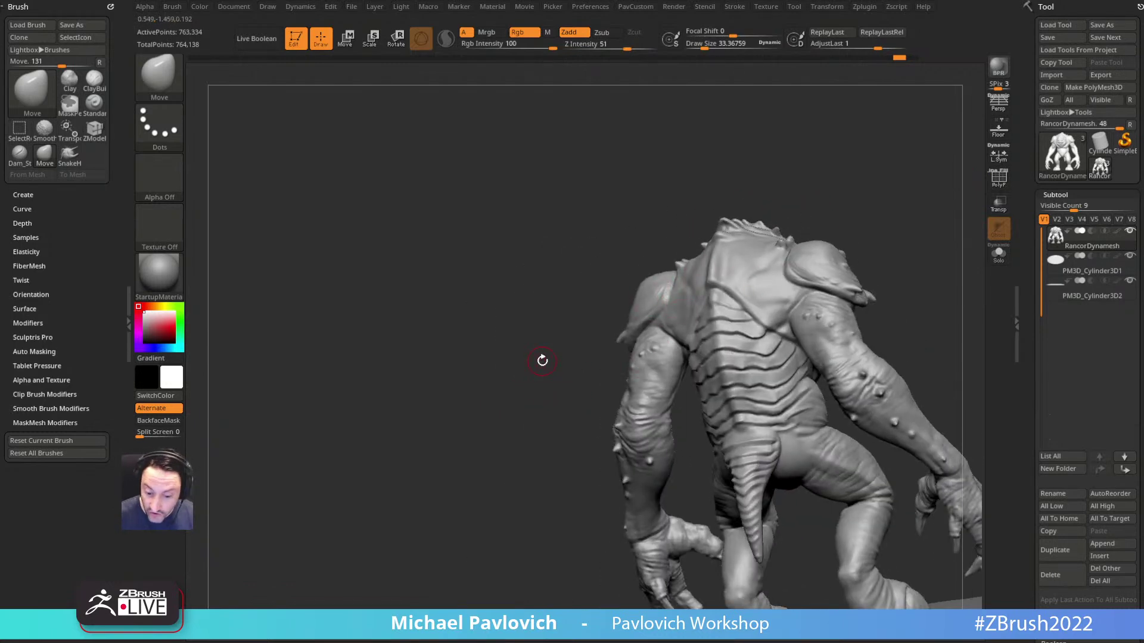
pyautogui.moveTo(506, 388); pyautogui.dragTo(787, 264)
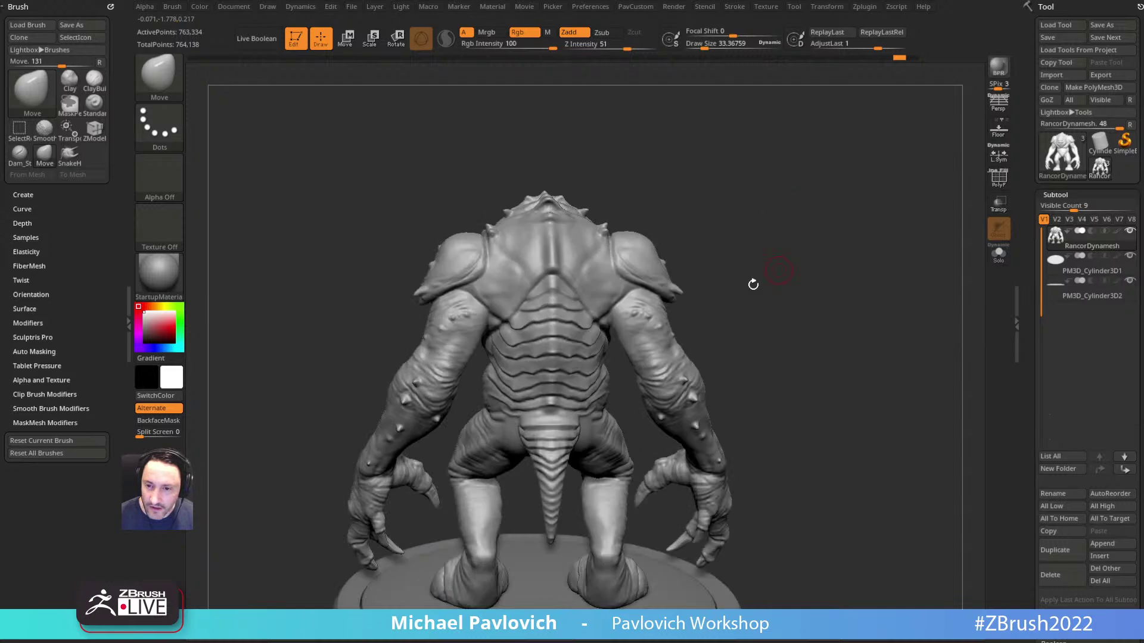
pyautogui.moveTo(502, 306); pyautogui.dragTo(820, 201)
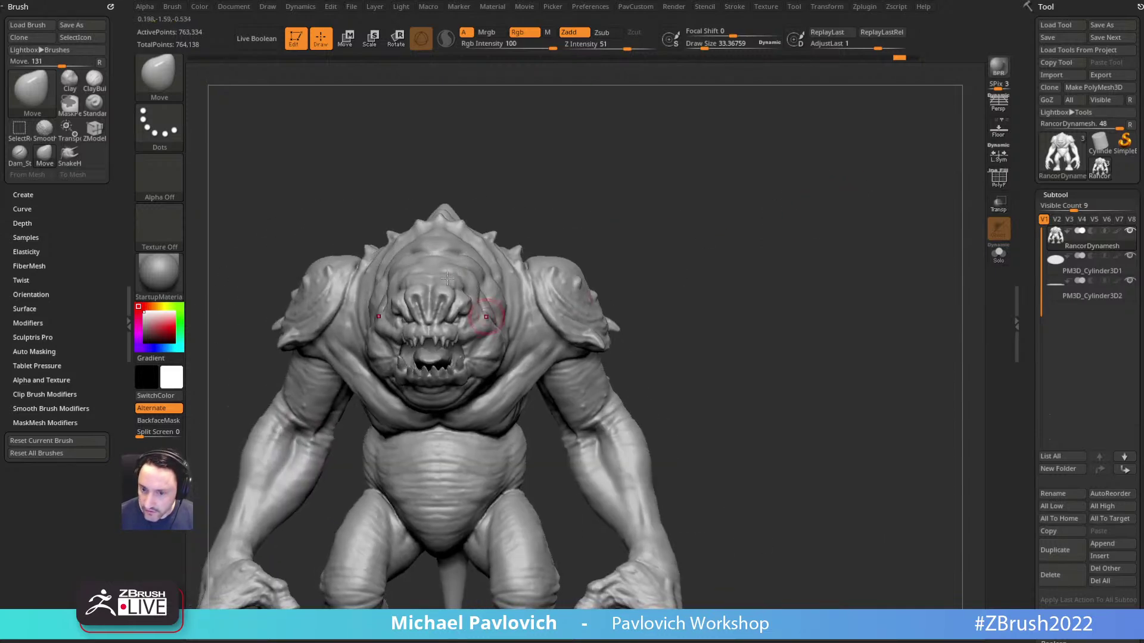
pyautogui.moveTo(436, 332); pyautogui.dragTo(534, 287)
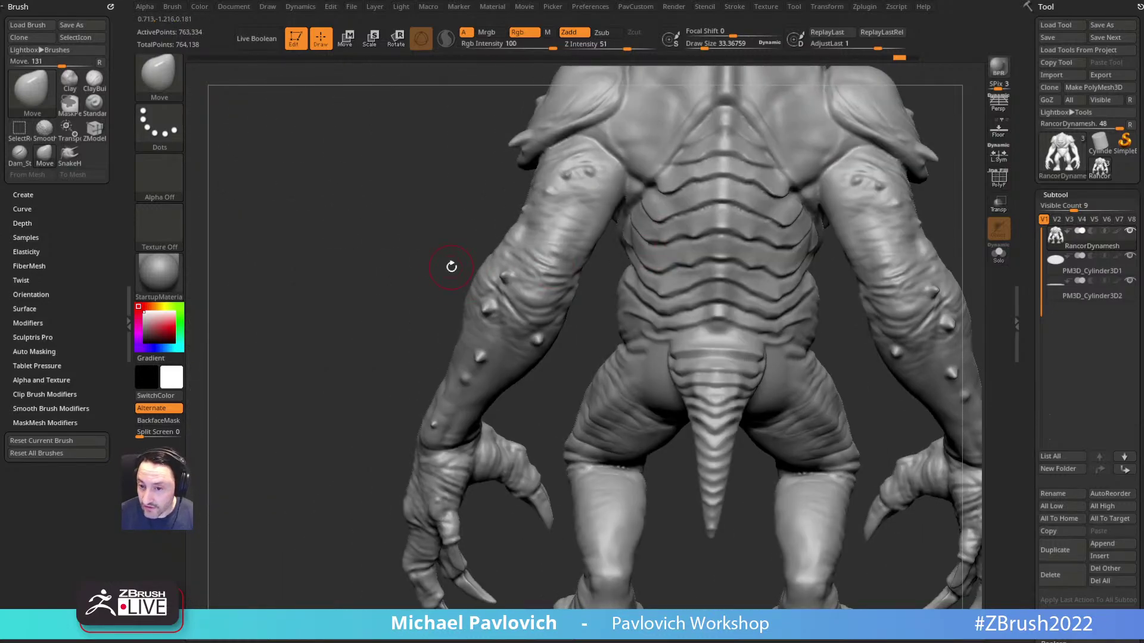
# Step: Switch to the Standard brush with a Draw Size of about 11 for detailing the back of the Rancor's thigh
pyautogui.moveTo(320, 347); pyautogui.dragTo(911, 237)
pyautogui.moveTo(911, 237)
pyautogui.keyDown('alt'); pyautogui.mouseDown(button='right')
pyautogui.moveTo(919, 227)
pyautogui.moveTo(919, 256)
pyautogui.mouseUp(button='right'); pyautogui.keyUp('alt')
pyautogui.moveTo(532, 532); pyautogui.dragTo(470, 454, button='right')
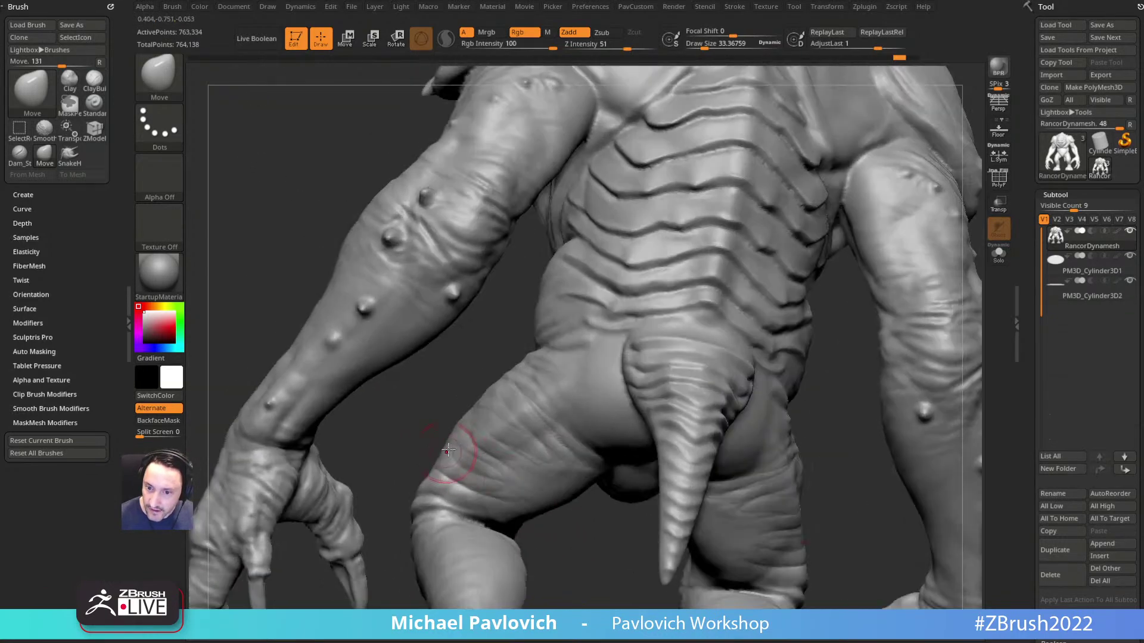
pyautogui.press('b')
pyautogui.press('s')
pyautogui.press('t')
pyautogui.press('[')
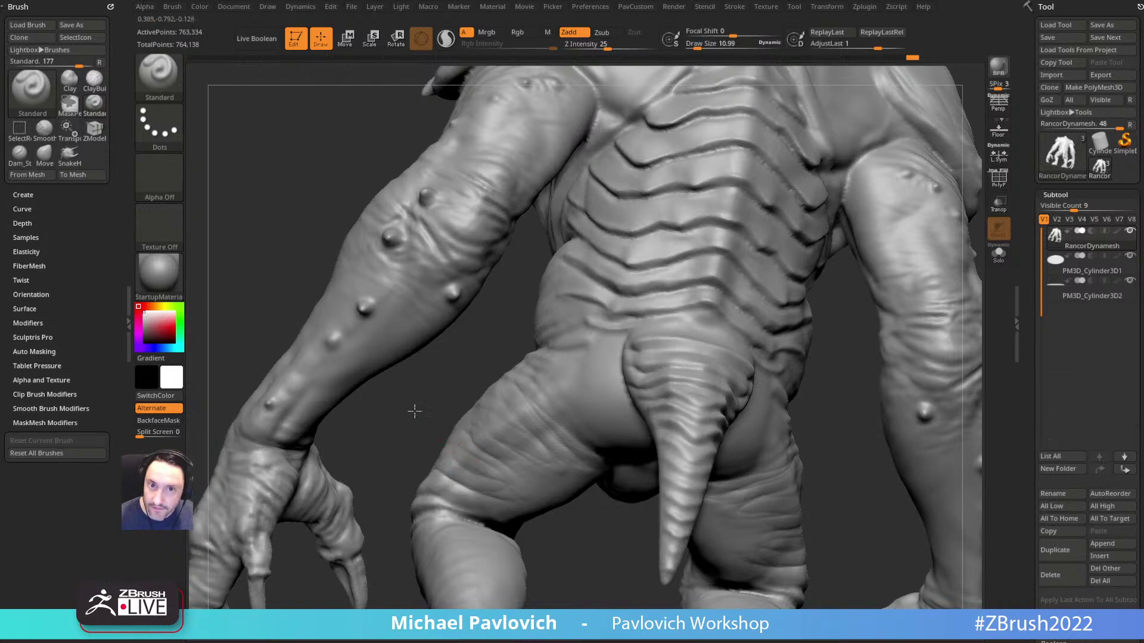
pyautogui.moveTo(423, 422); pyautogui.dragTo(446, 376, button='right')
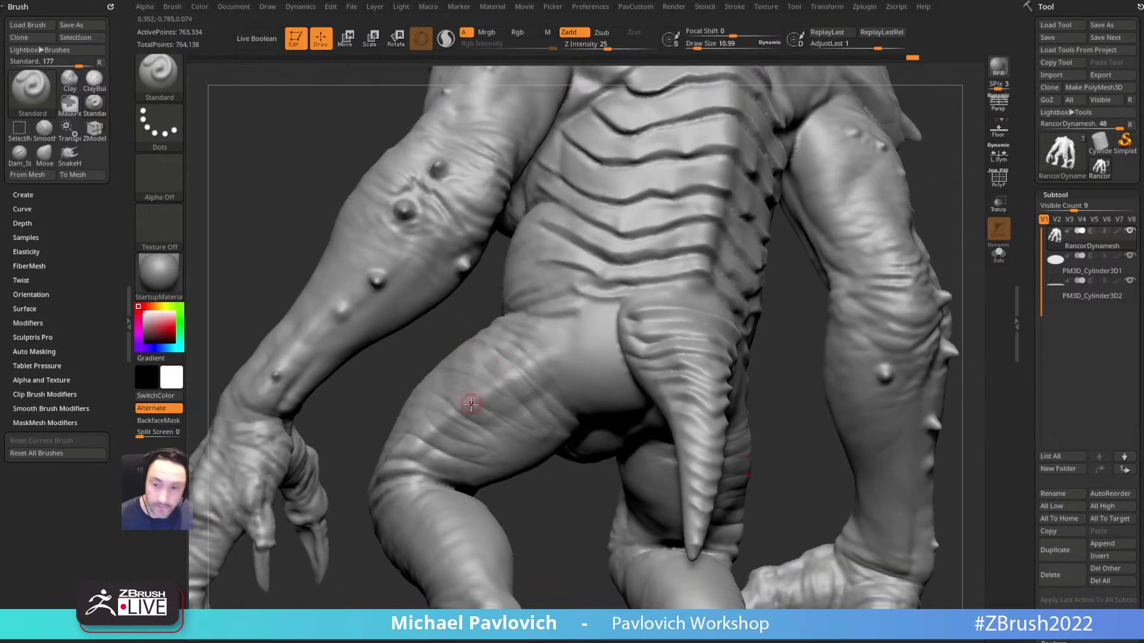
pyautogui.press('2')
pyautogui.click(600, 314)
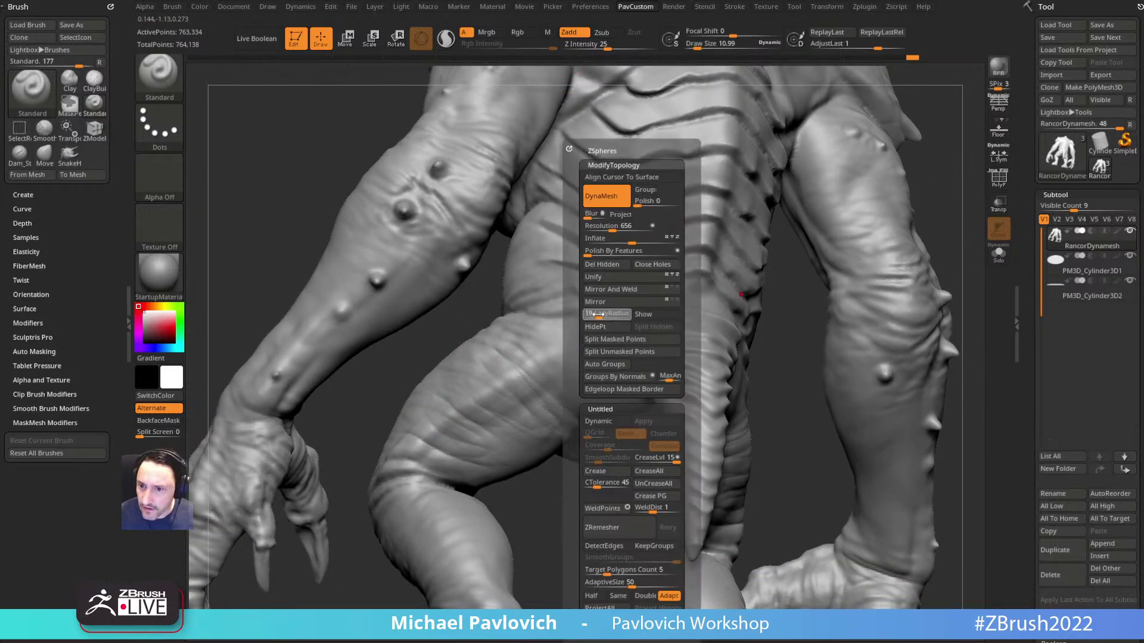
# Step: Turn on LazyMouse for the Standard brush and adjust its LazyRadius, trying a value of 1
pyautogui.click(735, 8)
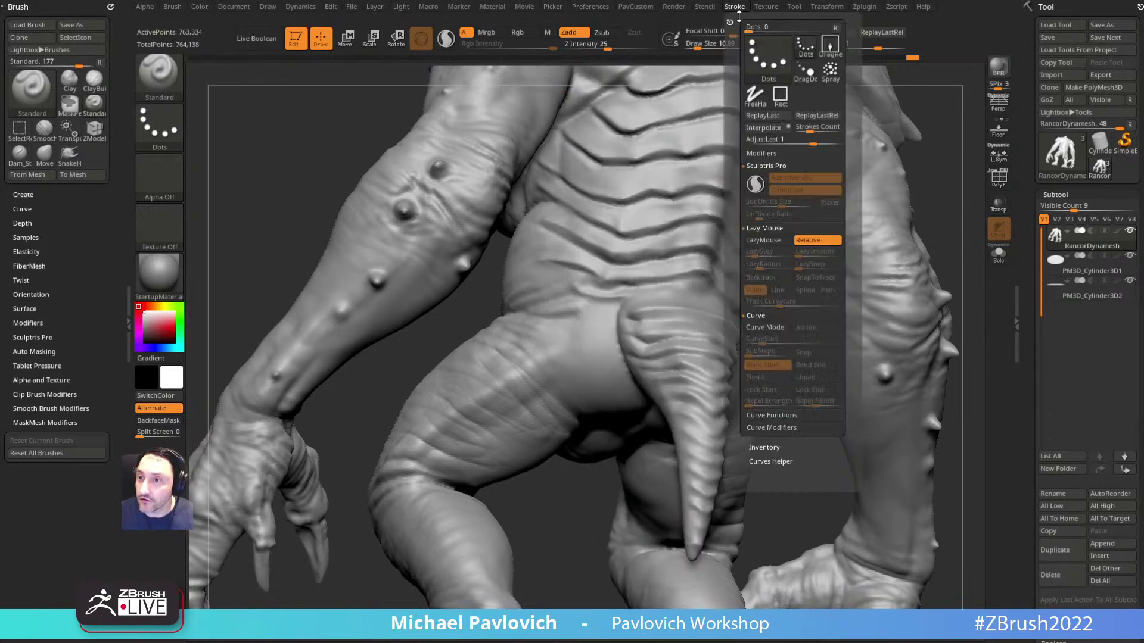
pyautogui.click(760, 240)
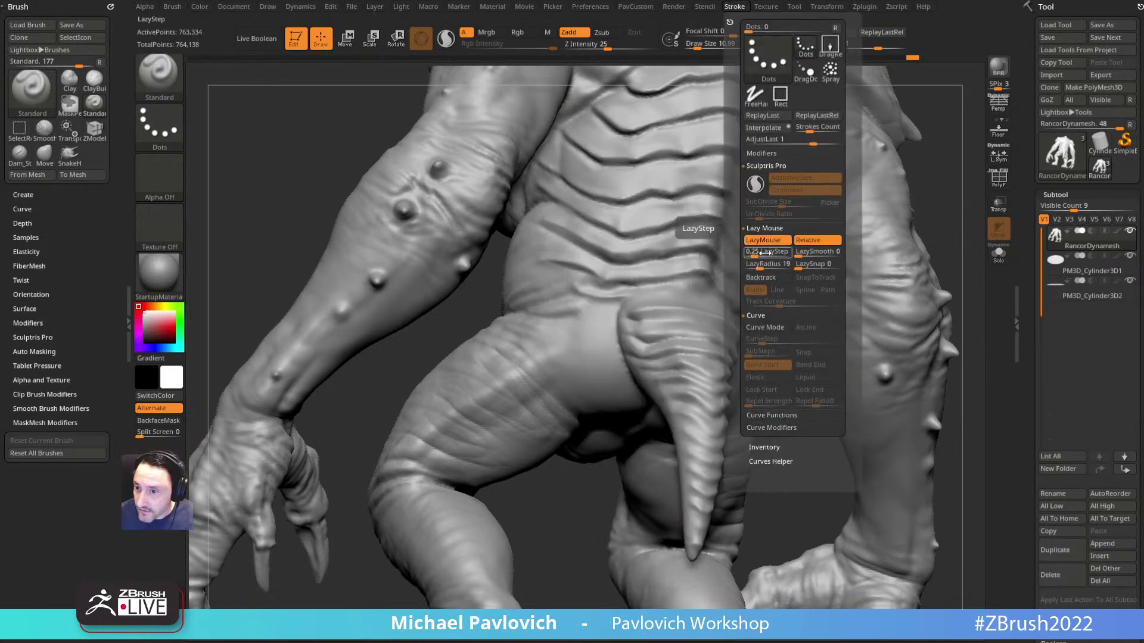
pyautogui.moveTo(758, 268); pyautogui.dragTo(748, 264)
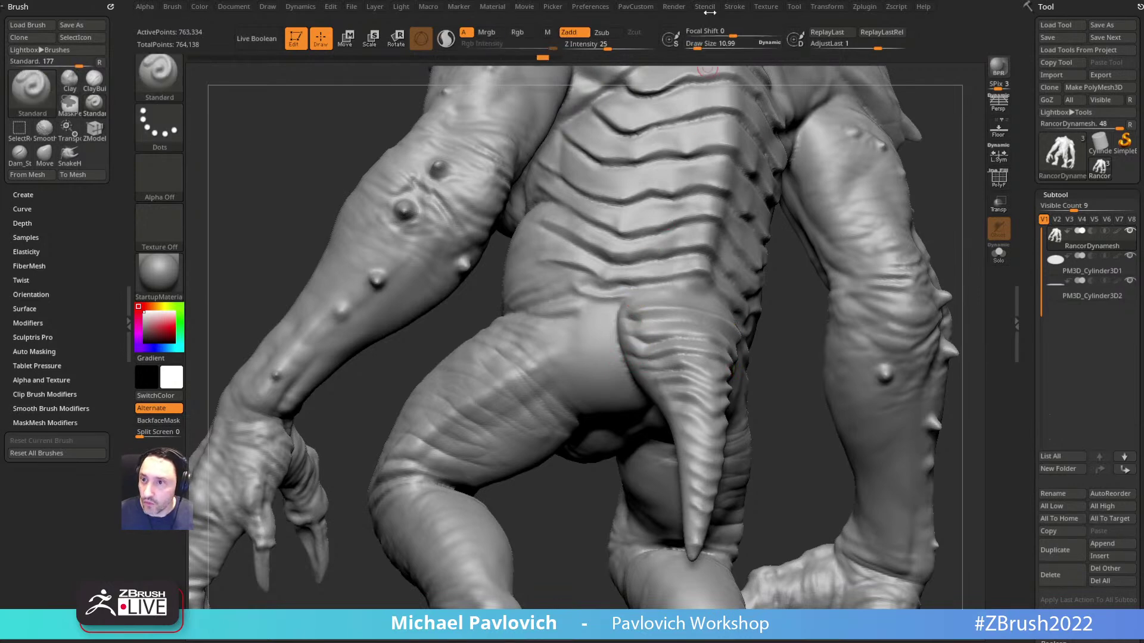
pyautogui.click(734, 8)
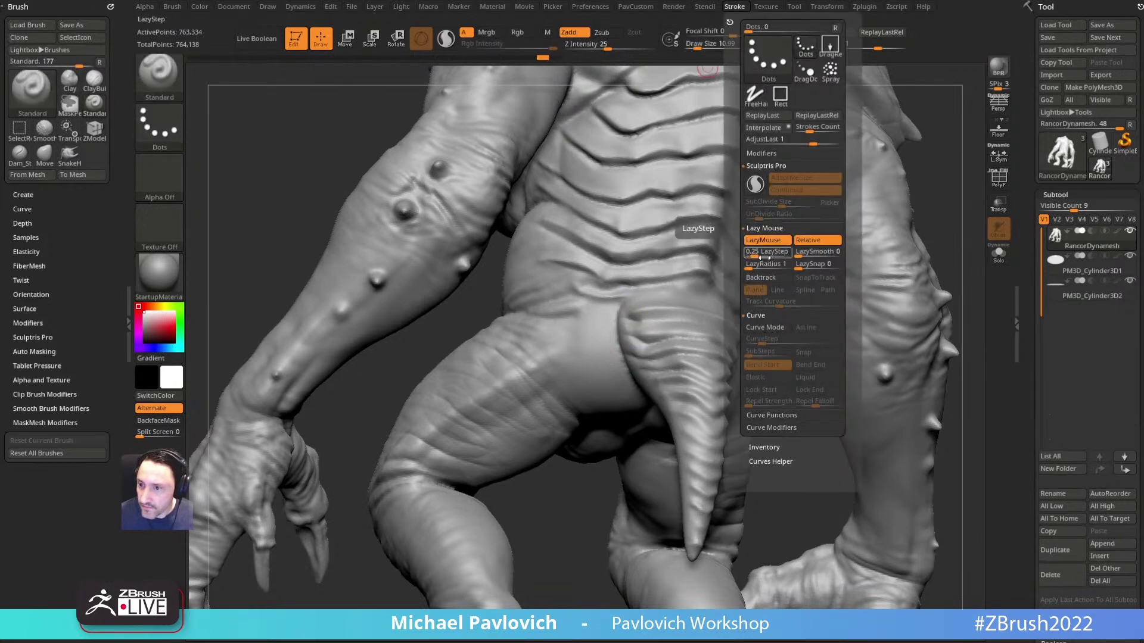
pyautogui.moveTo(756, 265); pyautogui.dragTo(761, 267)
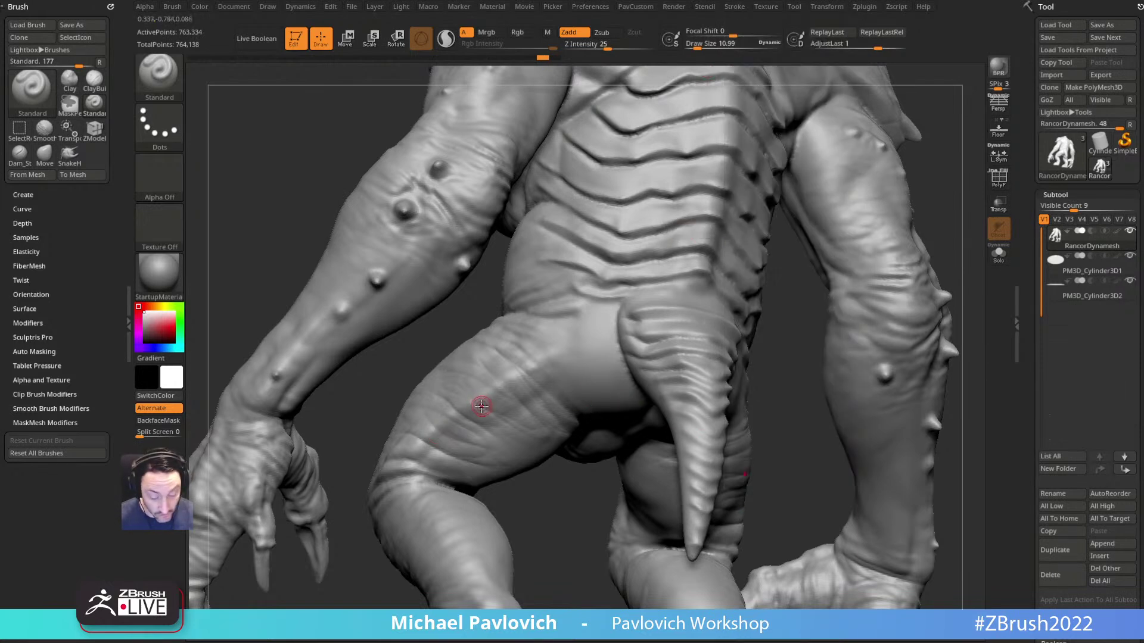
# Step: Add a row of small raised bumps along the rear outer side of the thigh with the Standard brush
pyautogui.moveTo(560, 361)
pyautogui.keyDown('shift'); pyautogui.mouseDown()
pyautogui.moveTo(479, 387)
pyautogui.moveTo(512, 438)
pyautogui.moveTo(417, 463)
pyautogui.mouseUp(); pyautogui.keyUp('shift')
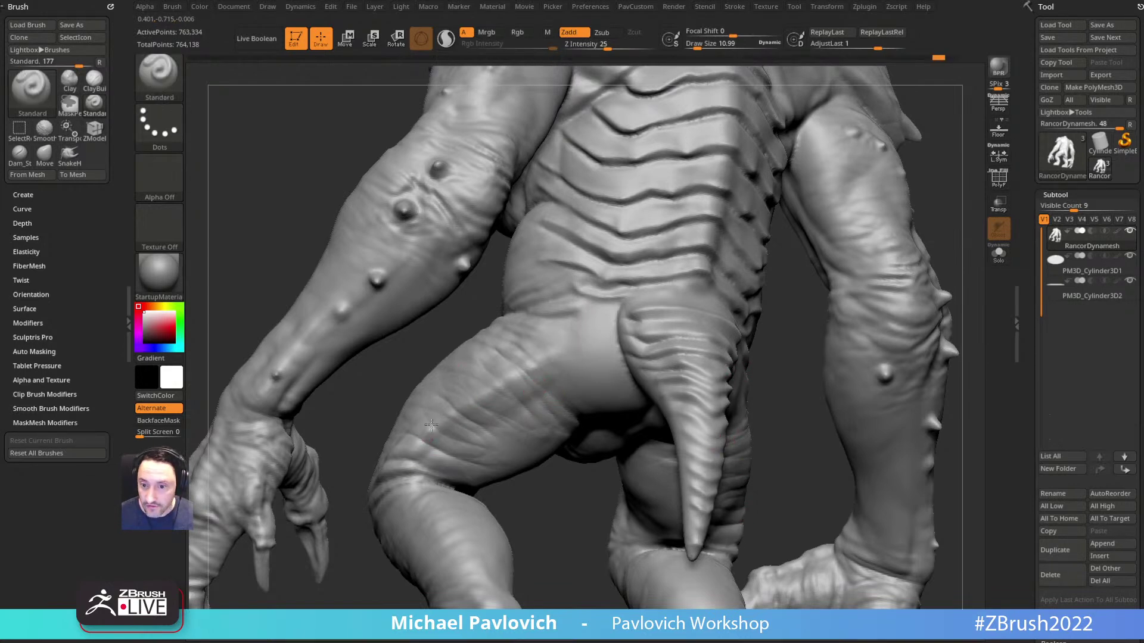
pyautogui.moveTo(431, 428); pyautogui.dragTo(444, 390)
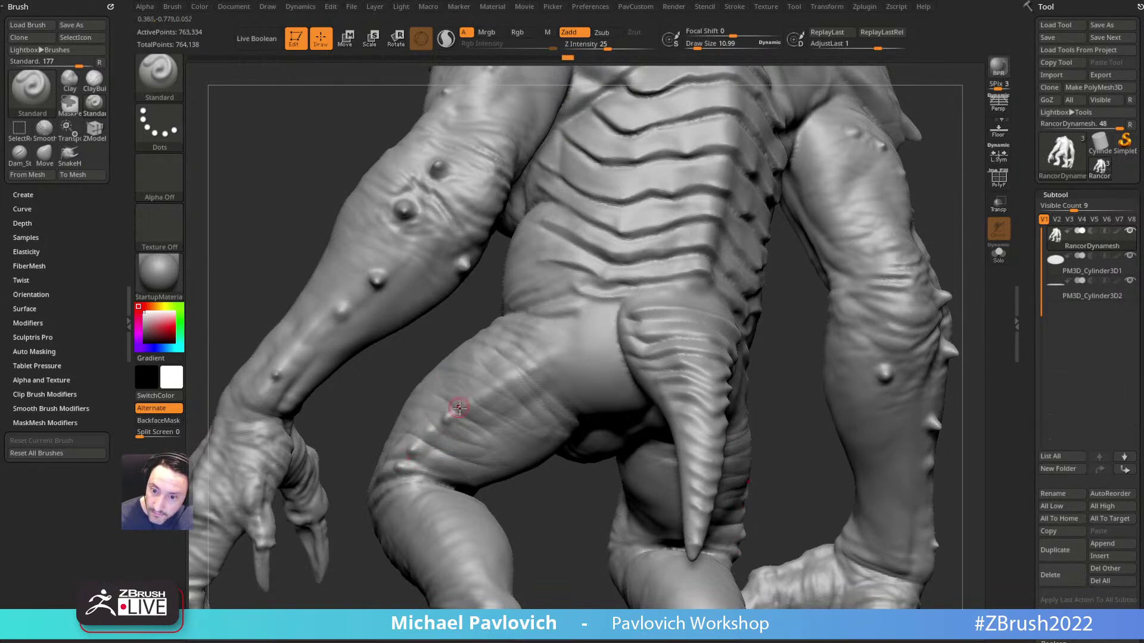
pyautogui.moveTo(564, 506); pyautogui.dragTo(554, 350)
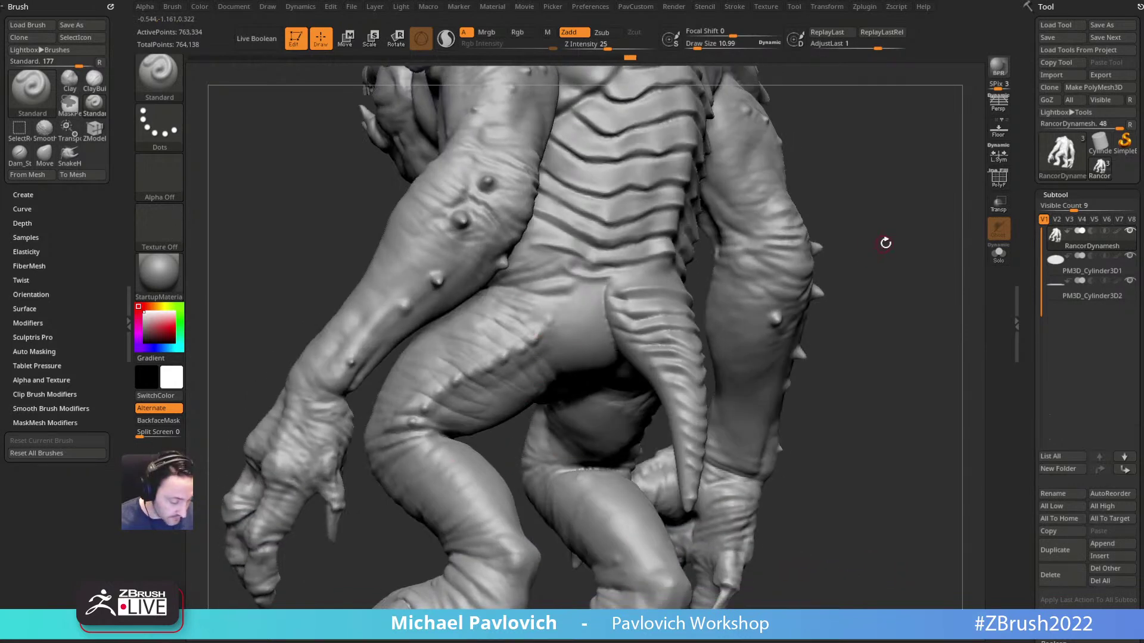
# Step: Carve curved skin wrinkles into the buttock beside the tail with the Dam_Standard_02 brush at a Draw Size of about 135
pyautogui.press('3')
pyautogui.moveTo(890, 244); pyautogui.dragTo(847, 225)
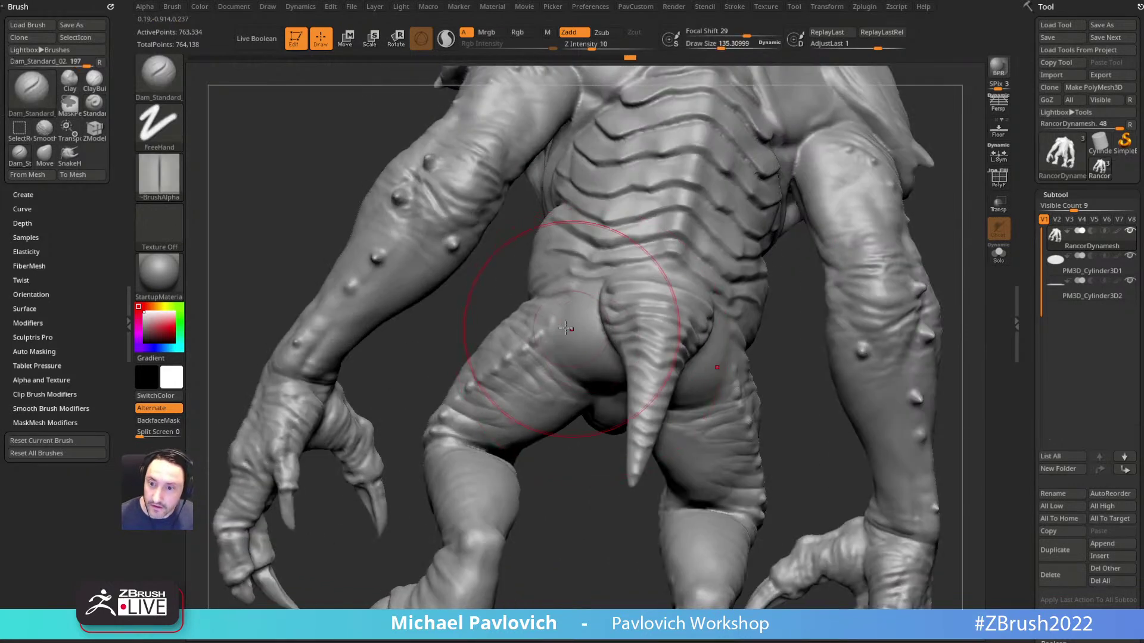
pyautogui.moveTo(552, 316)
pyautogui.mouseDown()
pyautogui.moveTo(586, 373)
pyautogui.moveTo(605, 378)
pyautogui.moveTo(596, 364)
pyautogui.mouseUp()
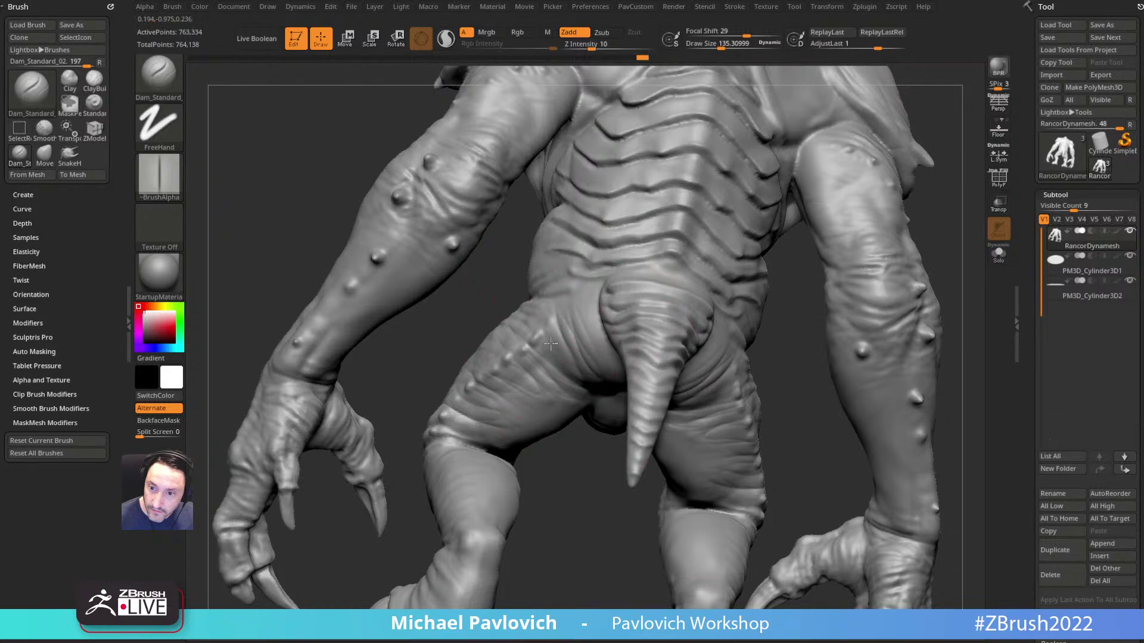
pyautogui.moveTo(573, 480); pyautogui.dragTo(582, 407)
pyautogui.moveTo(546, 371)
pyautogui.mouseDown()
pyautogui.moveTo(591, 407)
pyautogui.moveTo(598, 395)
pyautogui.mouseUp()
pyautogui.moveTo(582, 309); pyautogui.dragTo(602, 345)
pyautogui.moveTo(922, 131)
pyautogui.mouseDown()
pyautogui.moveTo(899, 238)
pyautogui.moveTo(892, 217)
pyautogui.moveTo(871, 222)
pyautogui.moveTo(647, 307)
pyautogui.mouseUp()
pyautogui.press('2')
pyautogui.press('[')
pyautogui.moveTo(566, 358); pyautogui.dragTo(555, 373)
# Step: Reshape the lower back and tail base with the MoveAccu brush, reducing its Draw Size to about 29
pyautogui.moveTo(741, 343); pyautogui.dragTo(830, 267)
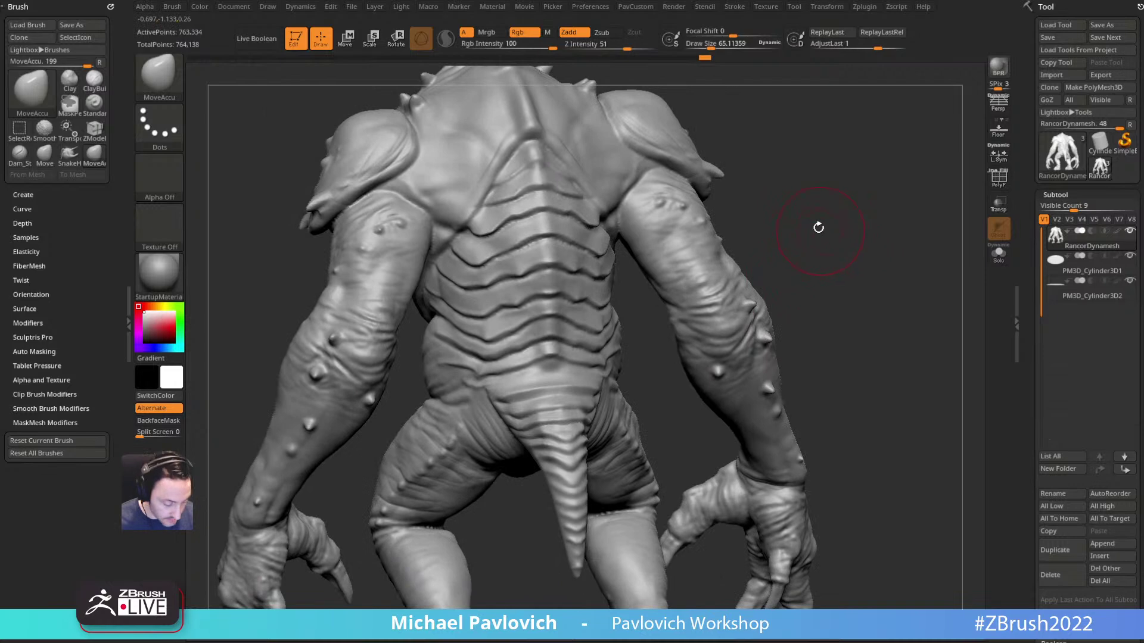
pyautogui.moveTo(817, 217); pyautogui.dragTo(808, 285)
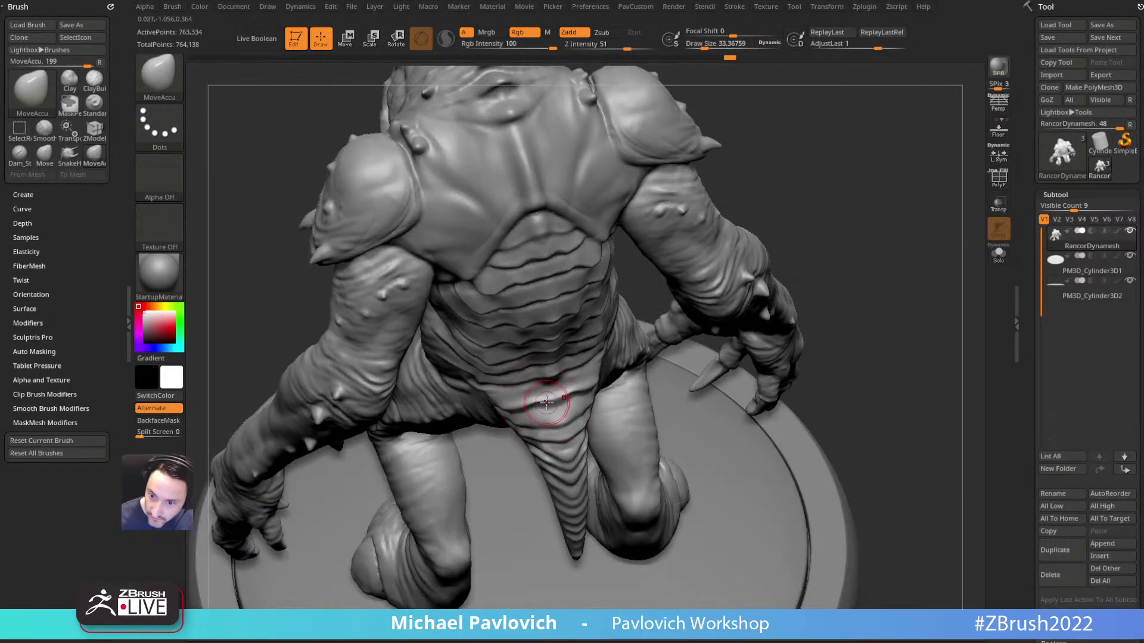
pyautogui.moveTo(784, 316); pyautogui.dragTo(759, 326)
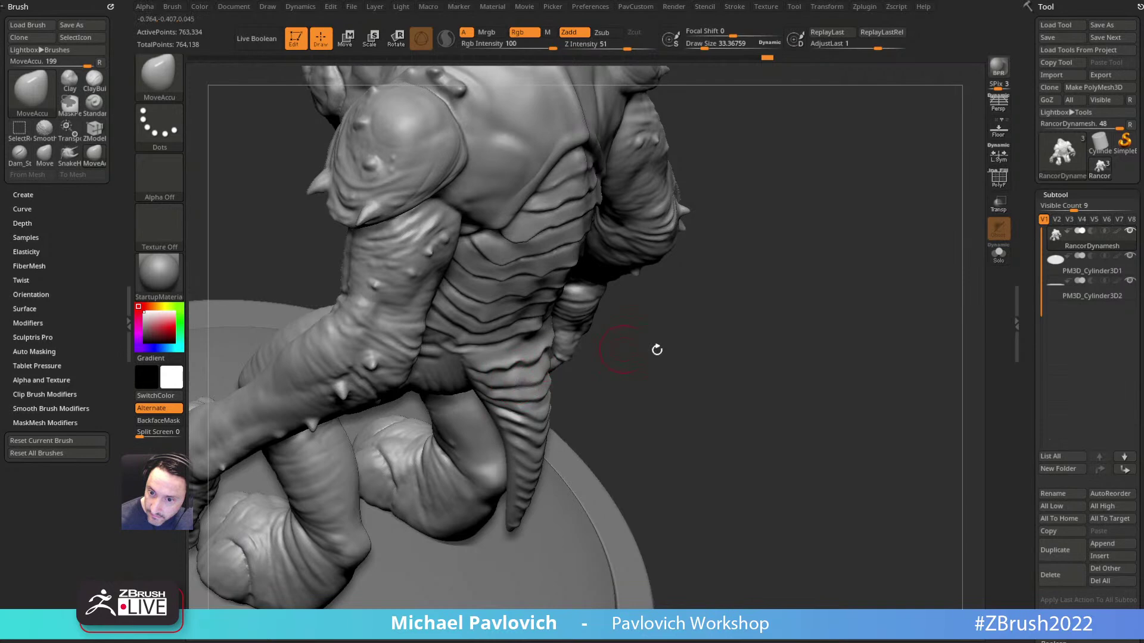
pyautogui.moveTo(624, 349); pyautogui.dragTo(523, 382)
pyautogui.moveTo(534, 382)
pyautogui.mouseDown(button='right')
pyautogui.moveTo(530, 393)
pyautogui.moveTo(584, 383)
pyautogui.mouseUp(button='right')
pyautogui.moveTo(702, 352)
pyautogui.mouseDown()
pyautogui.moveTo(837, 214)
pyautogui.moveTo(799, 240)
pyautogui.moveTo(806, 281)
pyautogui.moveTo(844, 251)
pyautogui.mouseUp()
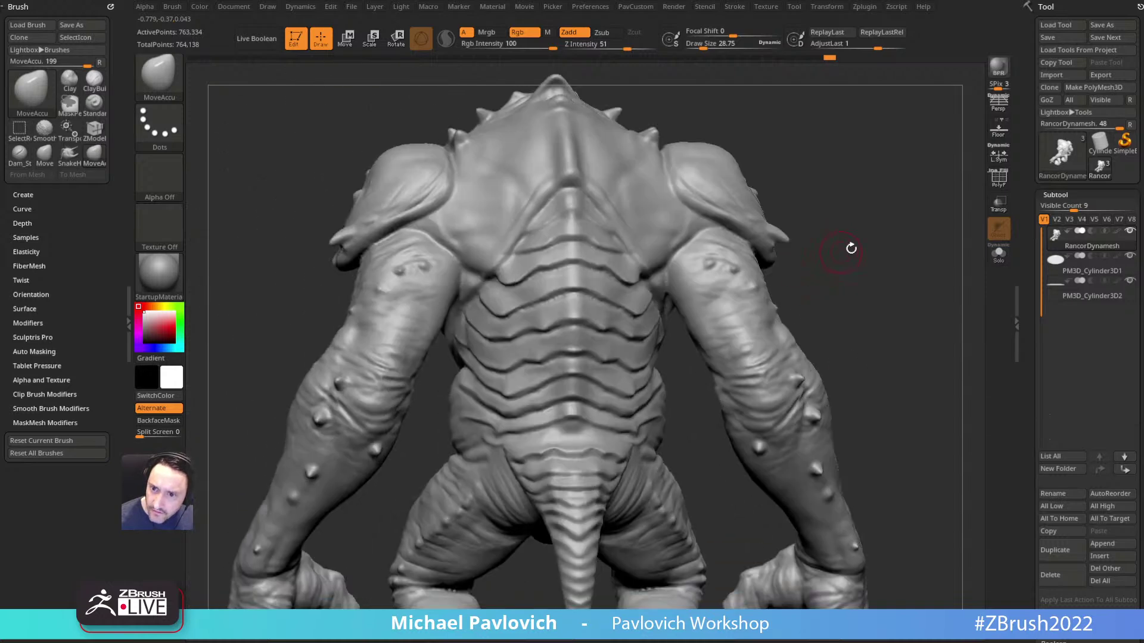
pyautogui.press('f')
pyautogui.moveTo(741, 232); pyautogui.dragTo(408, 335)
pyautogui.moveTo(519, 402); pyautogui.dragTo(644, 319)
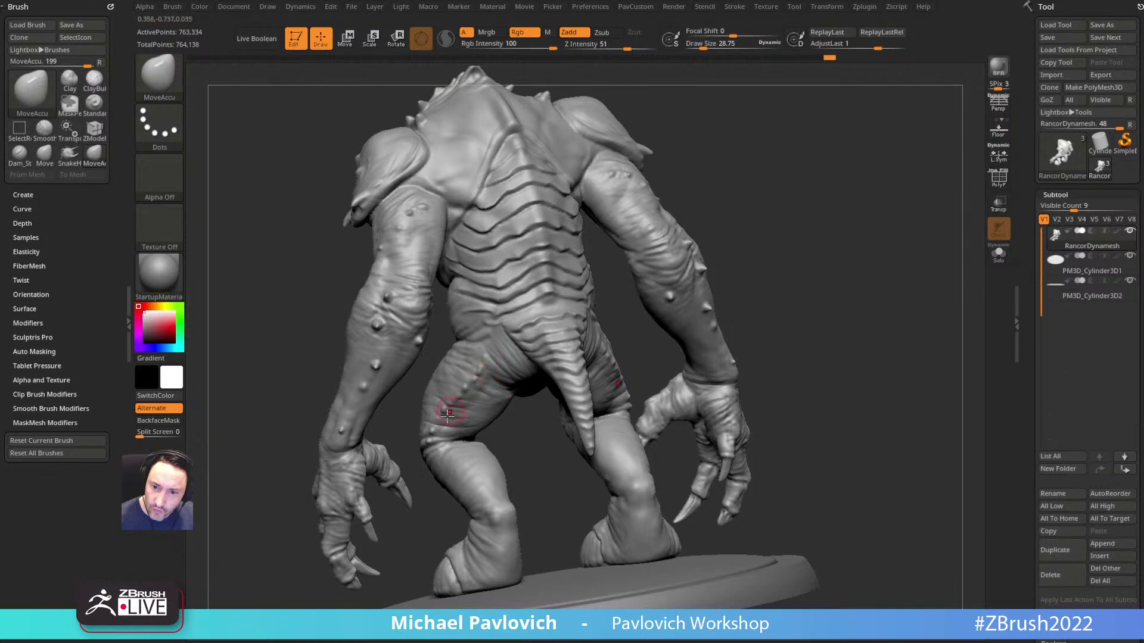
pyautogui.moveTo(629, 269); pyautogui.dragTo(732, 288)
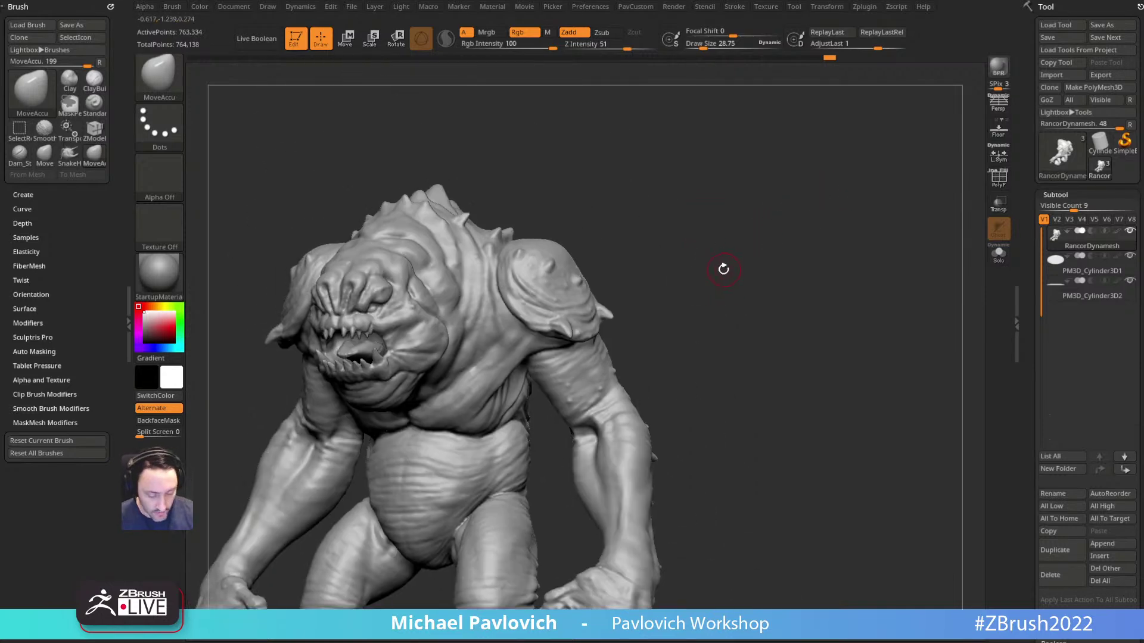
# Step: Switch to the Inflat brush, set its Draw Size to about 21, and frame the whole model from the front
pyautogui.press('b')
pyautogui.press('i')
pyautogui.press('n')
pyautogui.moveTo(649, 309)
pyautogui.mouseDown()
pyautogui.moveTo(562, 375)
pyautogui.moveTo(585, 361)
pyautogui.mouseUp()
pyautogui.press('s')
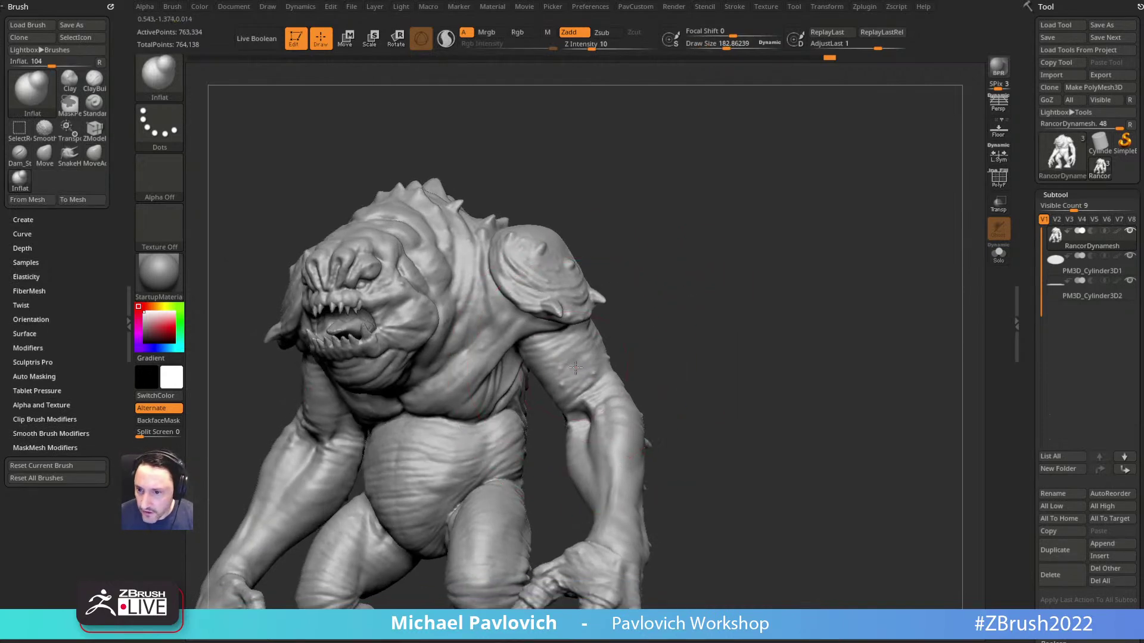
pyautogui.moveTo(661, 352)
pyautogui.mouseDown()
pyautogui.moveTo(685, 324)
pyautogui.moveTo(518, 398)
pyautogui.moveTo(458, 389)
pyautogui.mouseUp()
pyautogui.press('s')
pyautogui.moveTo(458, 388); pyautogui.dragTo(687, 281)
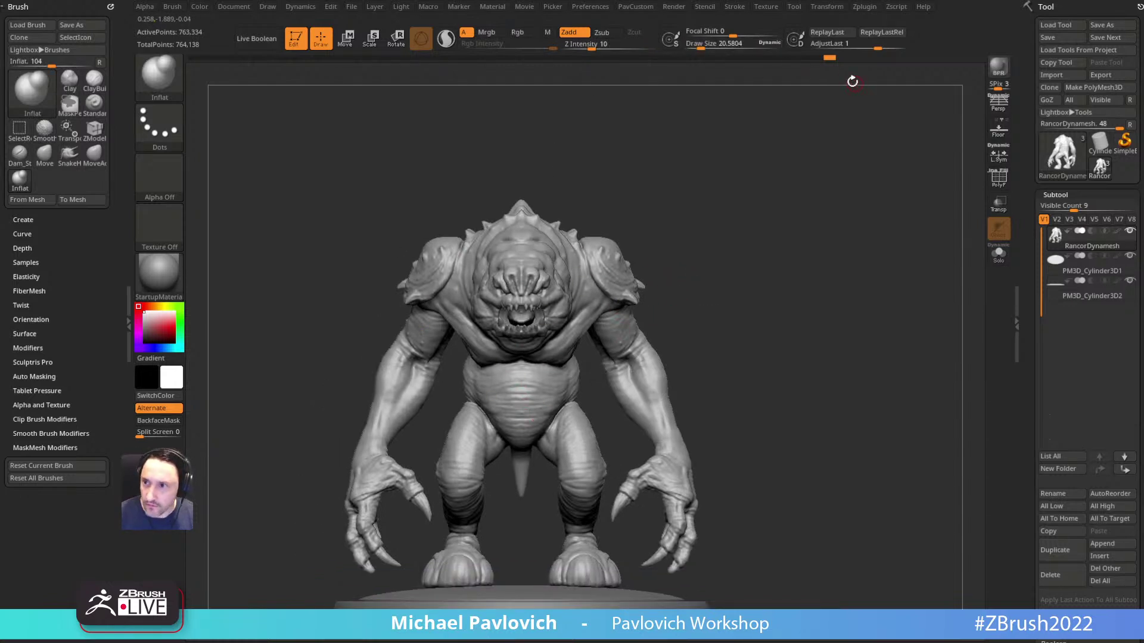
pyautogui.press('ctrl')
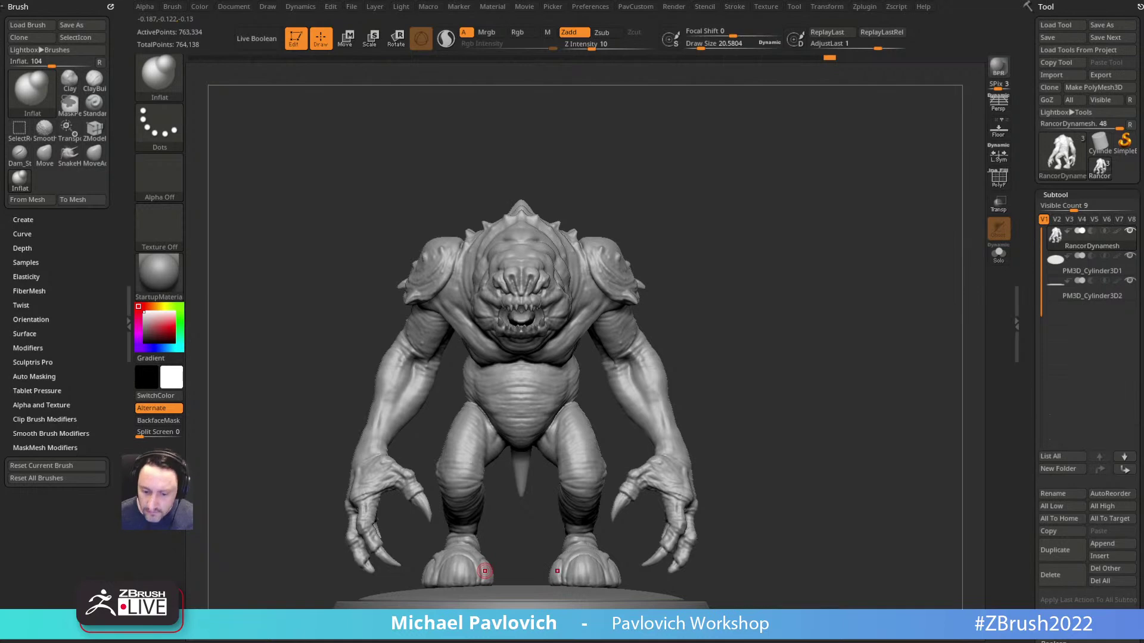
# Step: Switch to the YouTube channel in the browser, copy the link address of the "ZRemesh and Project History Refresher" video, and return to ZBrush
pyautogui.moveTo(1143, 79); pyautogui.dragTo(760, 75)
pyautogui.click(446, 99)
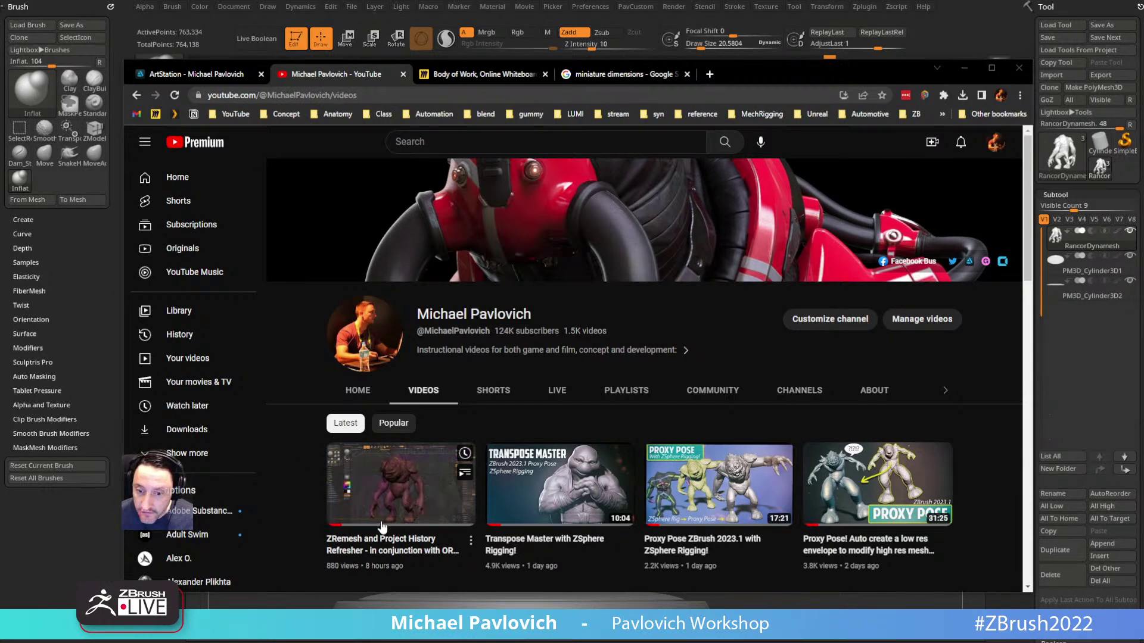
pyautogui.scroll(-2, 394, 470)
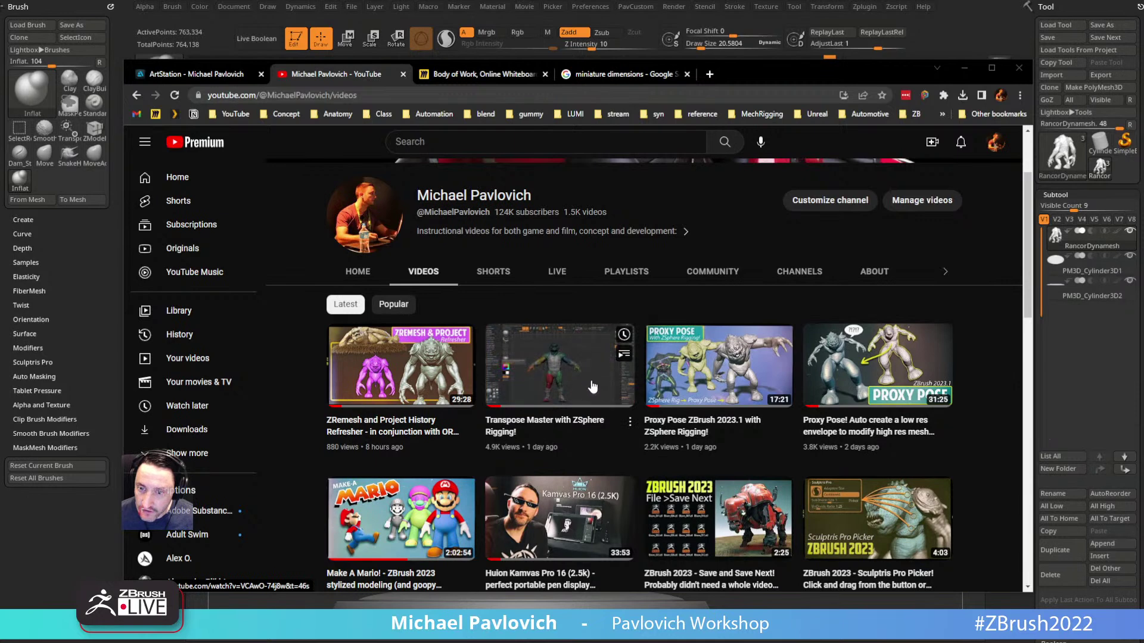
pyautogui.rightClick(396, 425)
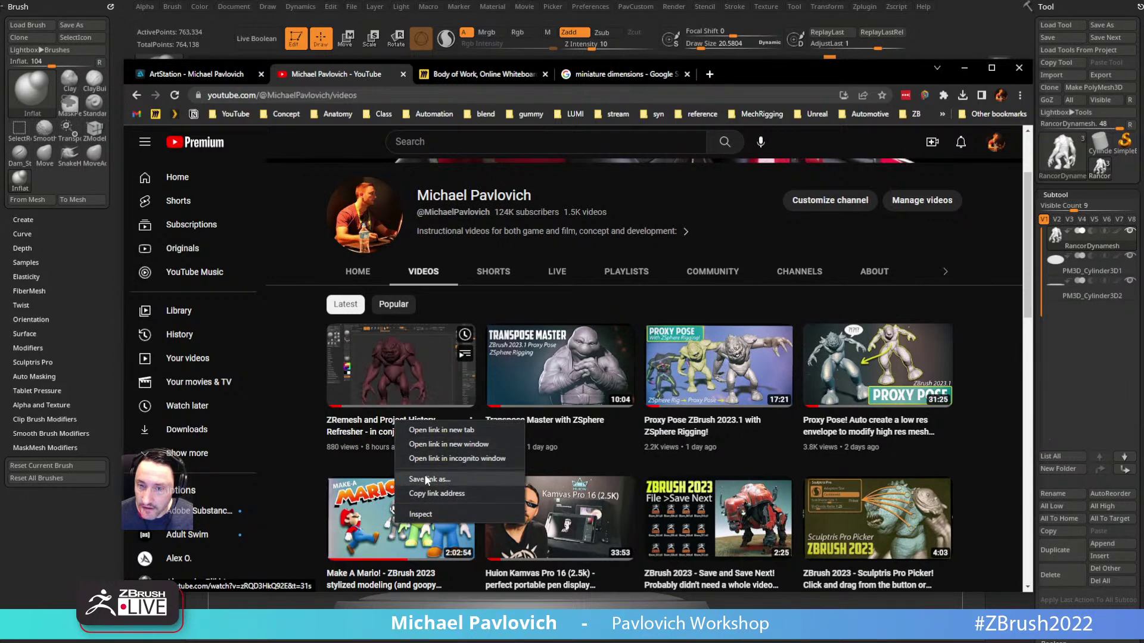
pyautogui.click(436, 493)
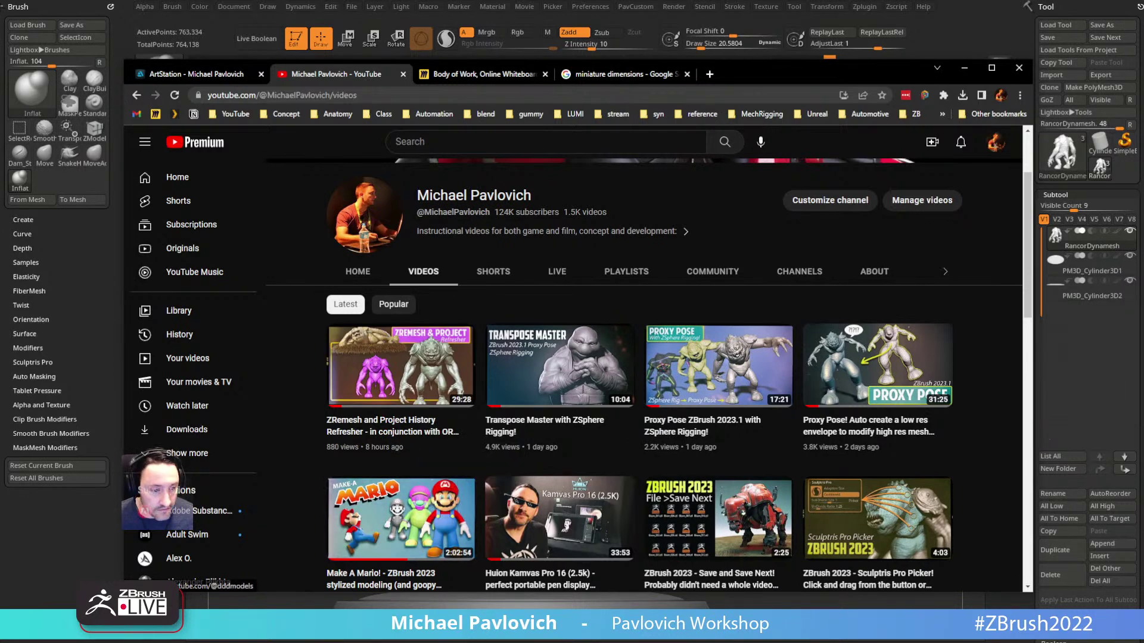
pyautogui.moveTo(742, 77); pyautogui.dragTo(775, 642)
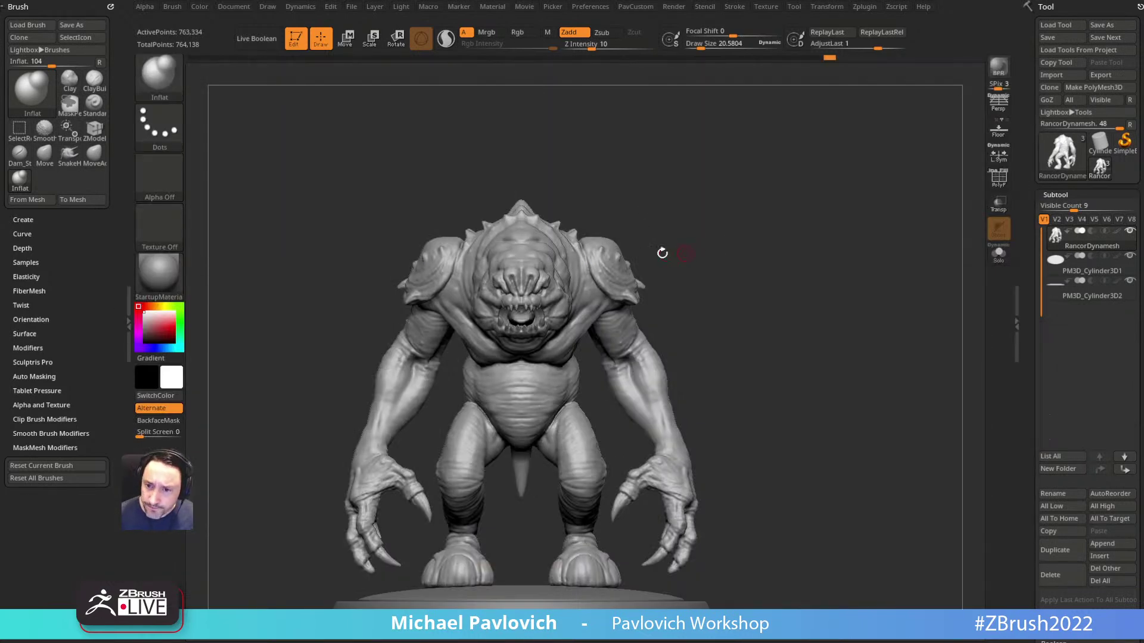
# Step: Switch back to the Standard brush and set its Draw Size to about 41
pyautogui.moveTo(683, 241); pyautogui.dragTo(620, 277)
pyautogui.press('s')
pyautogui.moveTo(675, 279); pyautogui.dragTo(690, 280)
pyautogui.press('b')
pyautogui.press('s')
pyautogui.press('t')
pyautogui.press('s')
pyautogui.moveTo(548, 379); pyautogui.dragTo(543, 379)
pyautogui.moveTo(760, 298)
pyautogui.keyDown('alt'); pyautogui.mouseDown()
pyautogui.moveTo(729, 272)
pyautogui.moveTo(706, 283)
pyautogui.moveTo(725, 261)
pyautogui.mouseUp(); pyautogui.keyUp('alt')
pyautogui.press('s')
# Step: Create a low-resolution Proxy Pose of RancorDynamesh with a Reduction Amount of 0.5 and show its polyframe
pyautogui.scroll(-10, 1039, 268)
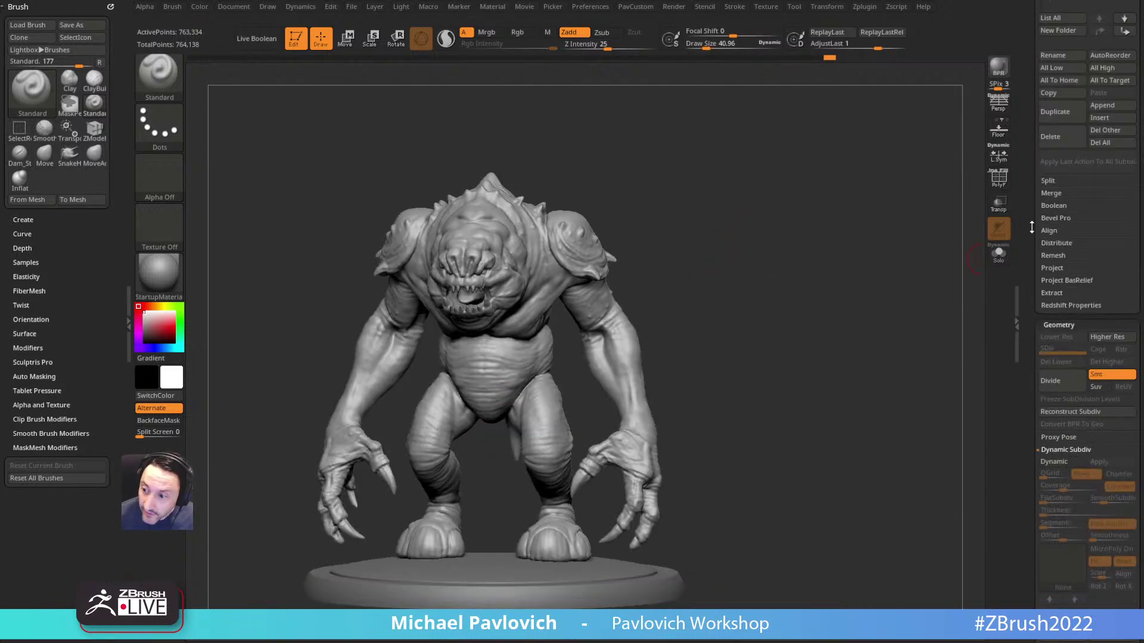
pyautogui.scroll(-4, 1041, 411)
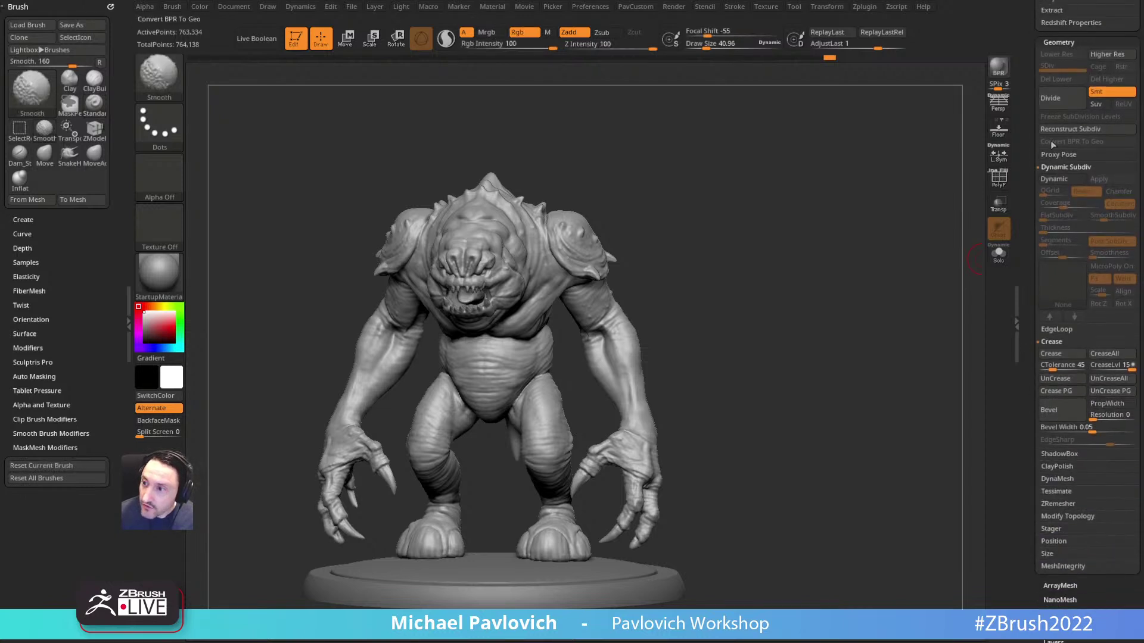
pyautogui.click(1054, 155)
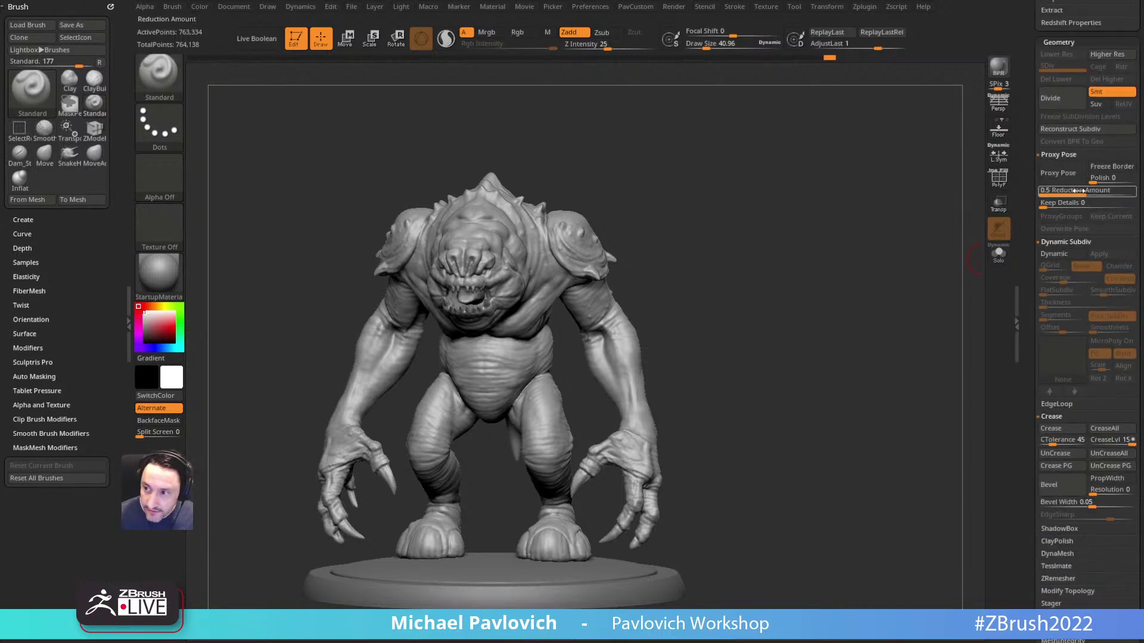
pyautogui.click(1058, 172)
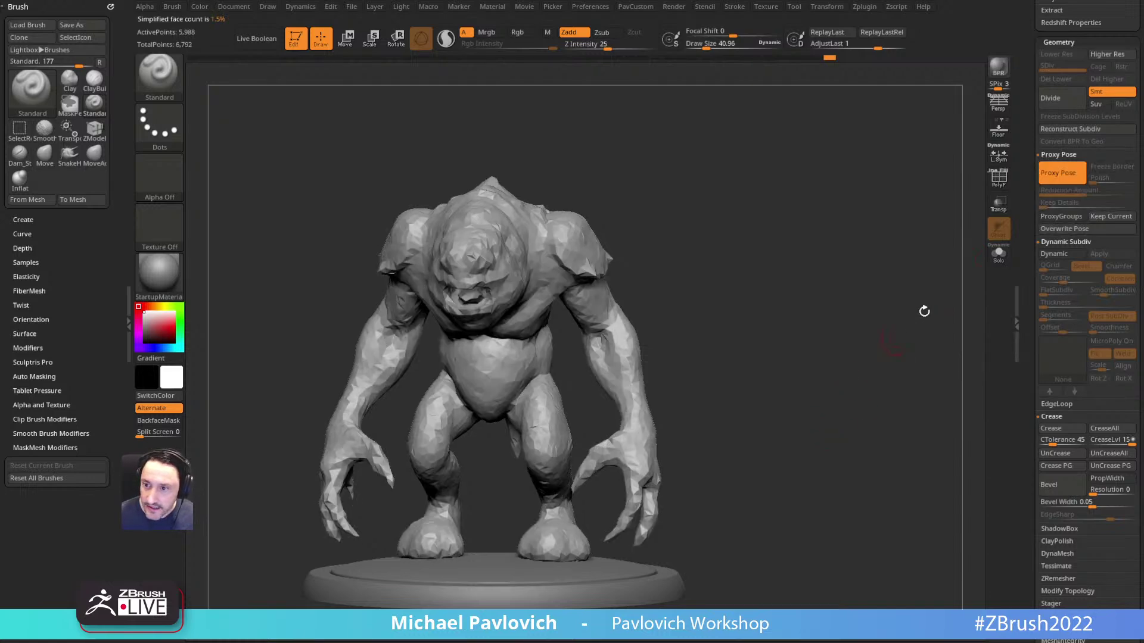
pyautogui.click(999, 181)
pyautogui.moveTo(786, 242); pyautogui.dragTo(685, 273)
pyautogui.keyDown('alt'); pyautogui.moveTo(728, 201); pyautogui.dragTo(781, 199); pyautogui.keyUp('alt')
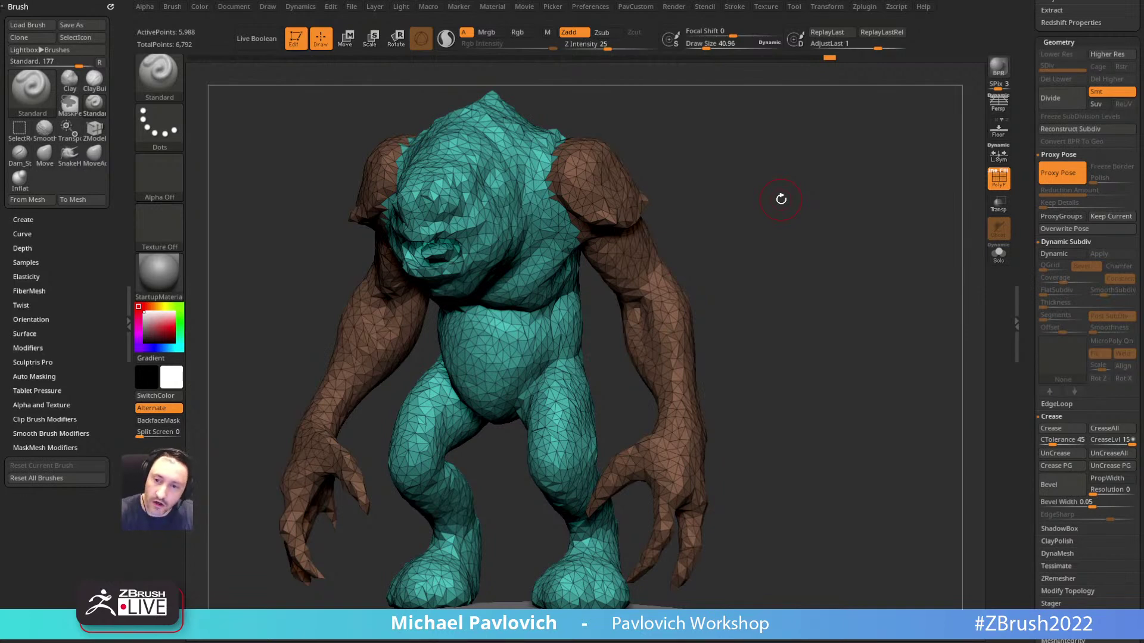
# Step: Inflate the proxy mesh's shoulder and upper arm with the Inflat brush at a Draw Size of about 121
pyautogui.moveTo(756, 273)
pyautogui.mouseDown()
pyautogui.moveTo(691, 262)
pyautogui.moveTo(753, 226)
pyautogui.moveTo(701, 218)
pyautogui.moveTo(716, 220)
pyautogui.moveTo(721, 262)
pyautogui.mouseUp()
pyautogui.press('b')
pyautogui.press('i')
pyautogui.press('n')
pyautogui.press('s')
pyautogui.moveTo(585, 324); pyautogui.dragTo(598, 324)
pyautogui.moveTo(648, 282)
pyautogui.mouseDown()
pyautogui.moveTo(649, 253)
pyautogui.moveTo(685, 270)
pyautogui.mouseUp()
pyautogui.moveTo(560, 310)
pyautogui.mouseDown()
pyautogui.moveTo(569, 298)
pyautogui.moveTo(610, 315)
pyautogui.mouseUp()
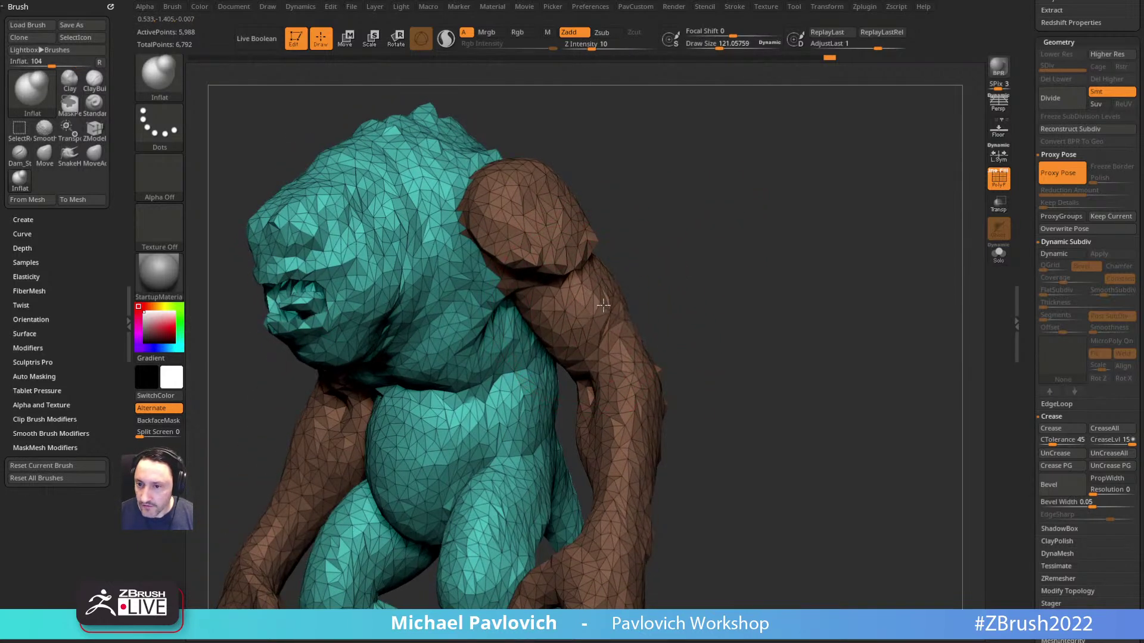
pyautogui.moveTo(727, 273)
pyautogui.mouseDown()
pyautogui.moveTo(610, 314)
pyautogui.moveTo(551, 381)
pyautogui.mouseUp()
pyautogui.moveTo(464, 378); pyautogui.dragTo(610, 381)
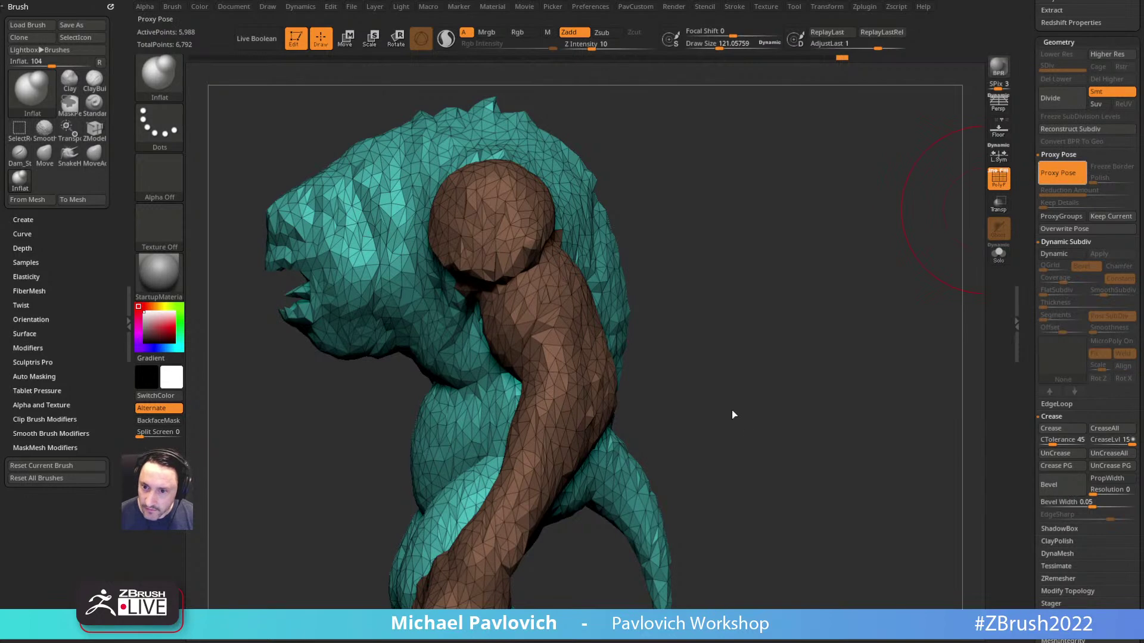
# Step: Undo the last inflation on the proxy mesh and turn off Proxy Pose
pyautogui.hotkey('shift', 'f')
pyautogui.moveTo(838, 234)
pyautogui.keyDown('shift'); pyautogui.mouseDown()
pyautogui.moveTo(732, 266)
pyautogui.moveTo(697, 264)
pyautogui.moveTo(861, 286)
pyautogui.moveTo(807, 242)
pyautogui.moveTo(835, 237)
pyautogui.mouseUp(); pyautogui.keyUp('shift')
pyautogui.hotkey('ctrl', 'z')
pyautogui.press('s')
pyautogui.moveTo(836, 237)
pyautogui.mouseDown()
pyautogui.moveTo(820, 237)
pyautogui.moveTo(812, 209)
pyautogui.moveTo(830, 230)
pyautogui.moveTo(792, 230)
pyautogui.moveTo(805, 253)
pyautogui.mouseUp()
pyautogui.click(1055, 176)
# Step: Switch to the Standard brush and set its Draw Size to about 17
pyautogui.press('b')
pyautogui.press('s')
pyautogui.press('t')
pyautogui.press('s')
pyautogui.moveTo(863, 232)
pyautogui.mouseDown()
pyautogui.moveTo(850, 232)
pyautogui.moveTo(859, 205)
pyautogui.mouseUp()
# Step: Create a new Proxy Pose of RancorDynamesh with a Reduction Amount of about 0.58 while showing the polyframe
pyautogui.moveTo(1089, 191)
pyautogui.mouseDown()
pyautogui.moveTo(1117, 190)
pyautogui.moveTo(1052, 191)
pyautogui.mouseUp()
pyautogui.hotkey('shift', 'f')
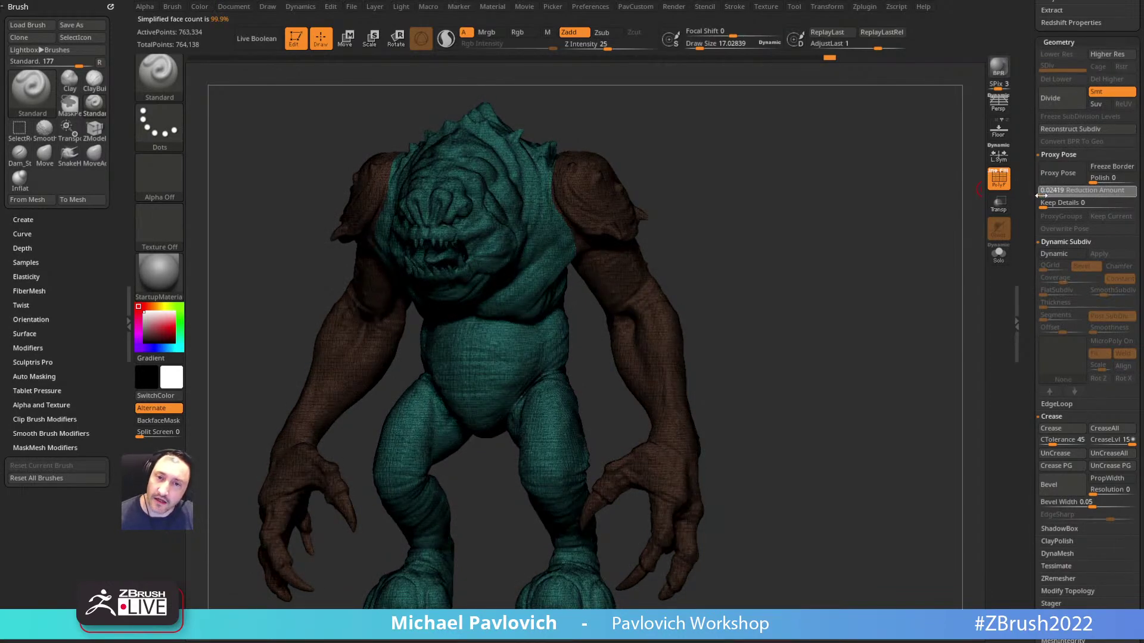
pyautogui.moveTo(1047, 195); pyautogui.dragTo(1086, 195)
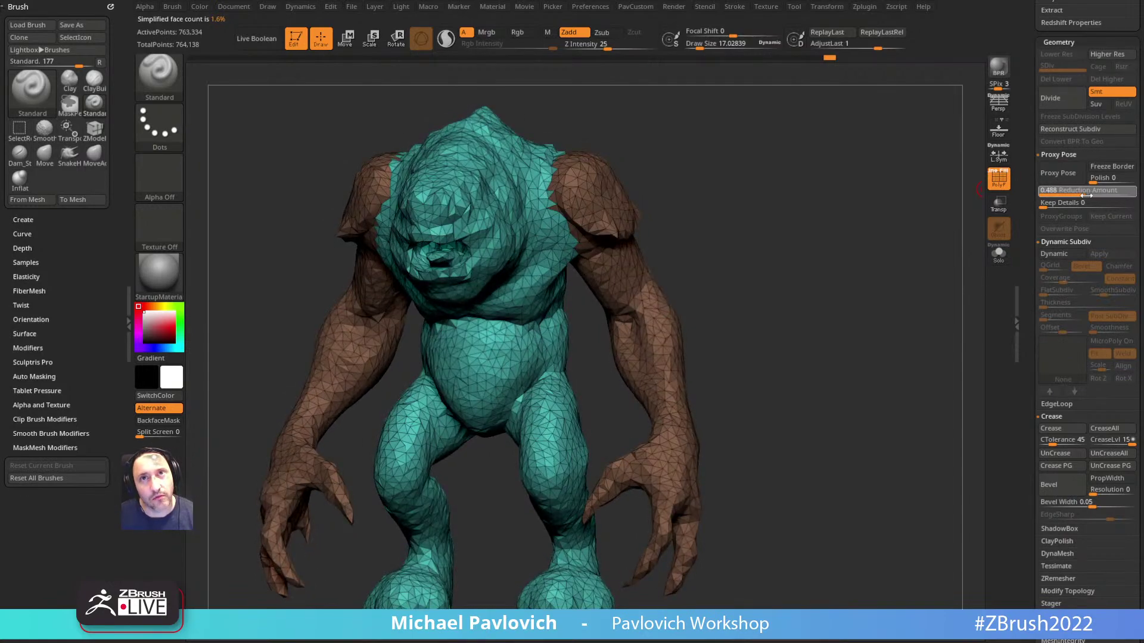
pyautogui.moveTo(1086, 195); pyautogui.dragTo(1095, 195)
pyautogui.click(1058, 173)
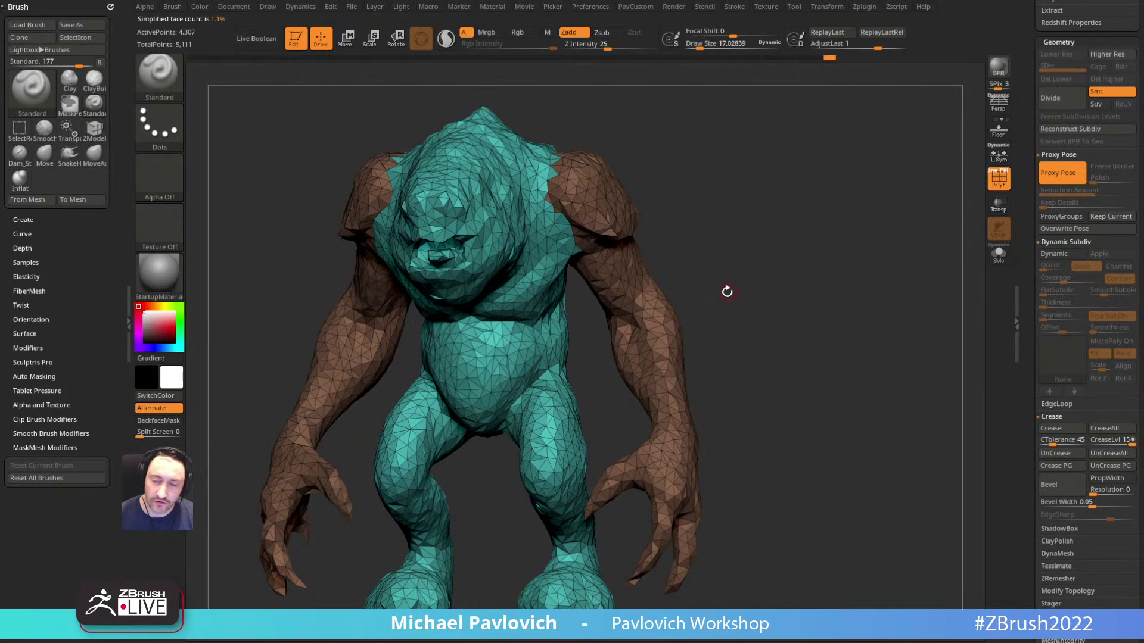
# Step: Set the Draw Size to about 31, review the proxy mesh from several angles and turn off Proxy Pose
pyautogui.press('s')
pyautogui.moveTo(651, 176); pyautogui.dragTo(656, 176)
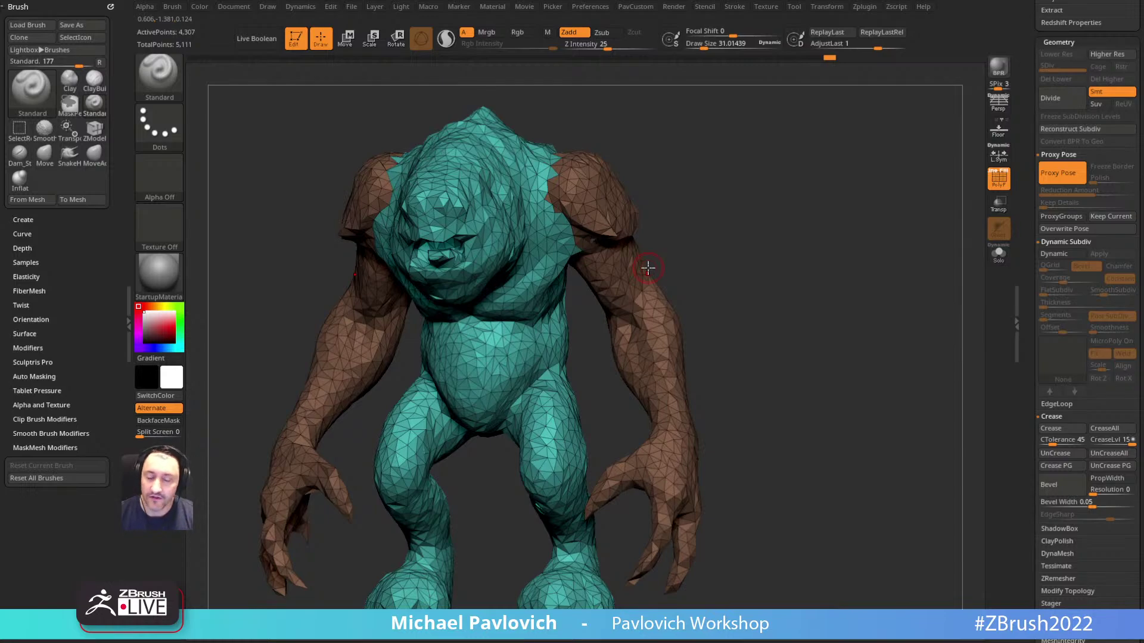
pyautogui.moveTo(746, 209)
pyautogui.mouseDown()
pyautogui.moveTo(674, 211)
pyautogui.moveTo(537, 250)
pyautogui.moveTo(295, 365)
pyautogui.moveTo(434, 327)
pyautogui.moveTo(733, 204)
pyautogui.moveTo(797, 204)
pyautogui.moveTo(786, 220)
pyautogui.moveTo(768, 205)
pyautogui.mouseUp()
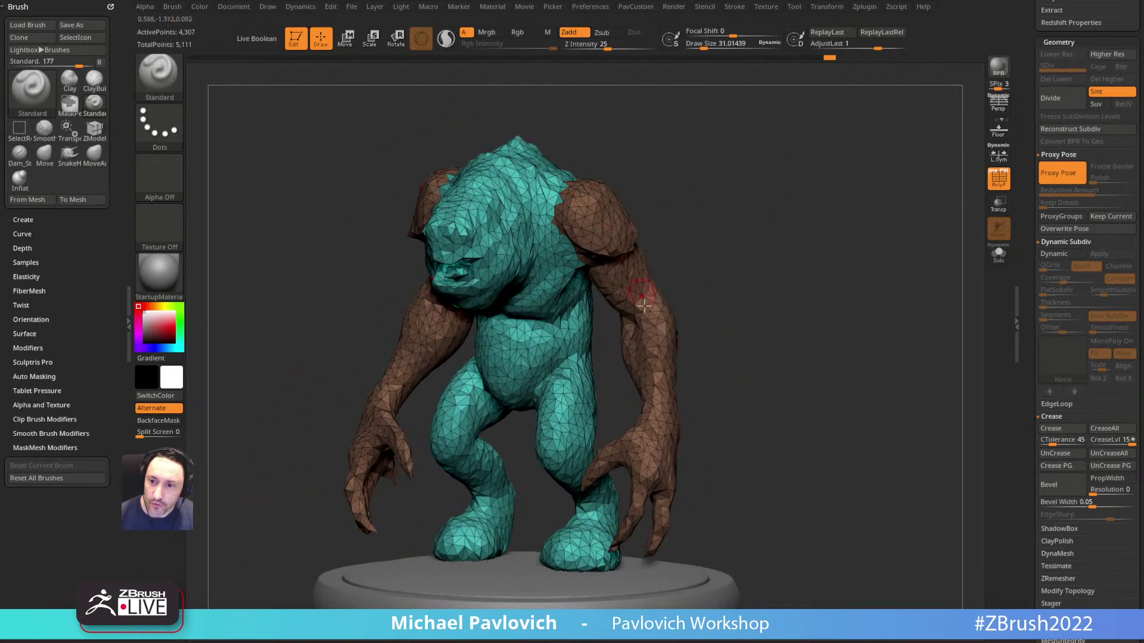
pyautogui.moveTo(738, 294); pyautogui.dragTo(790, 291)
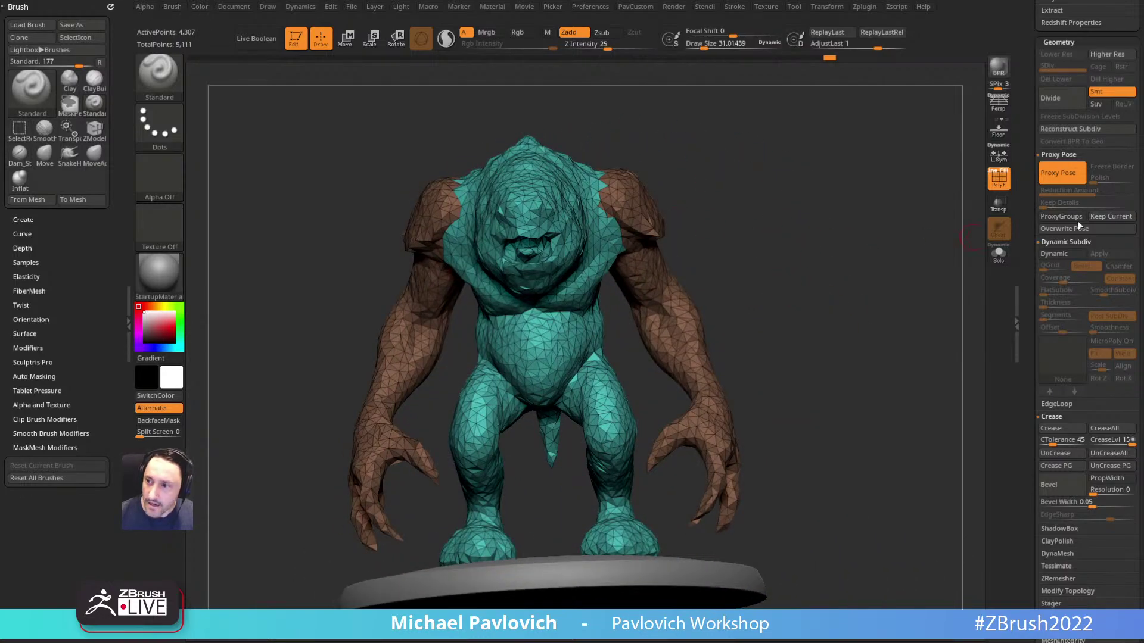
pyautogui.click(1062, 173)
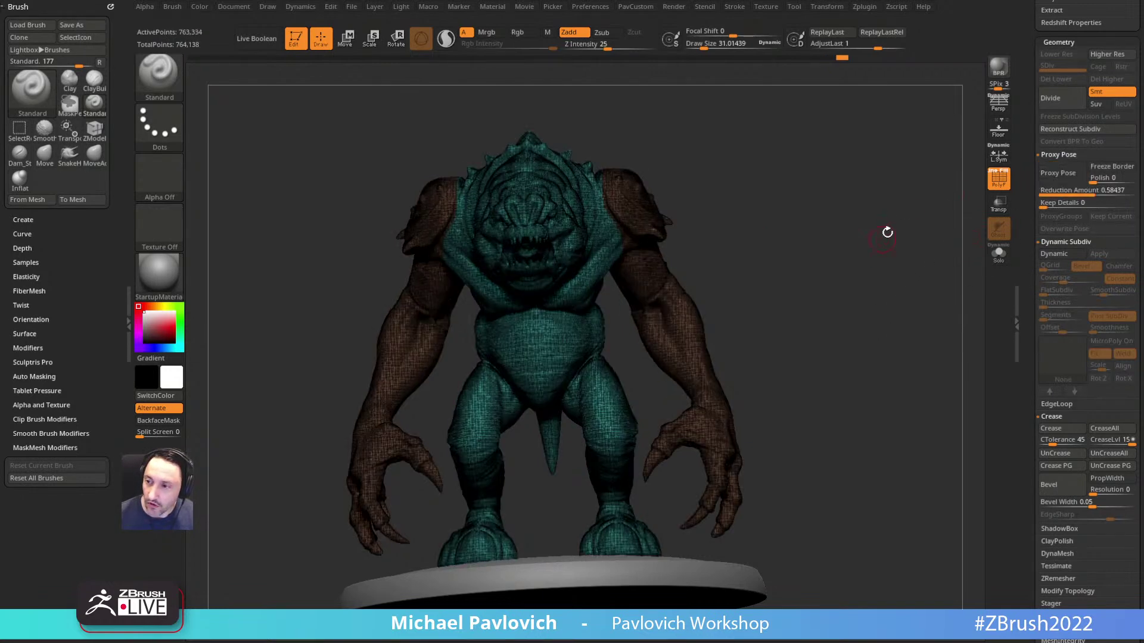
pyautogui.moveTo(881, 238); pyautogui.dragTo(852, 248)
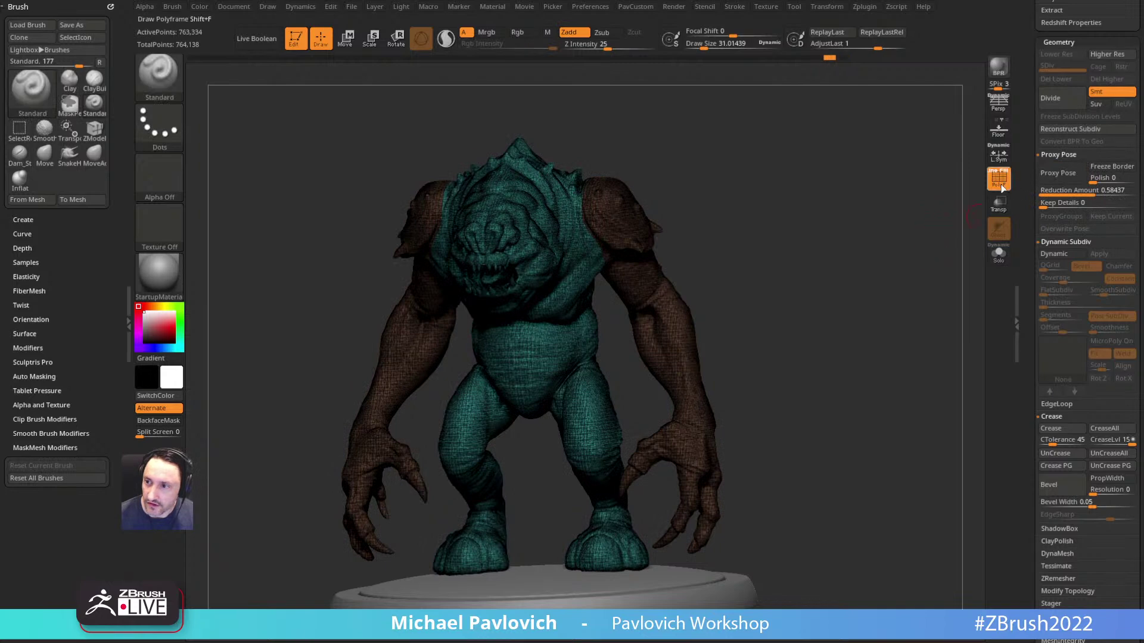
# Step: Hide the polyframe and set the Standard brush's Draw Size to about 36
pyautogui.hotkey('shift', 'f')
pyautogui.press('s')
pyautogui.moveTo(852, 276); pyautogui.dragTo(854, 276)
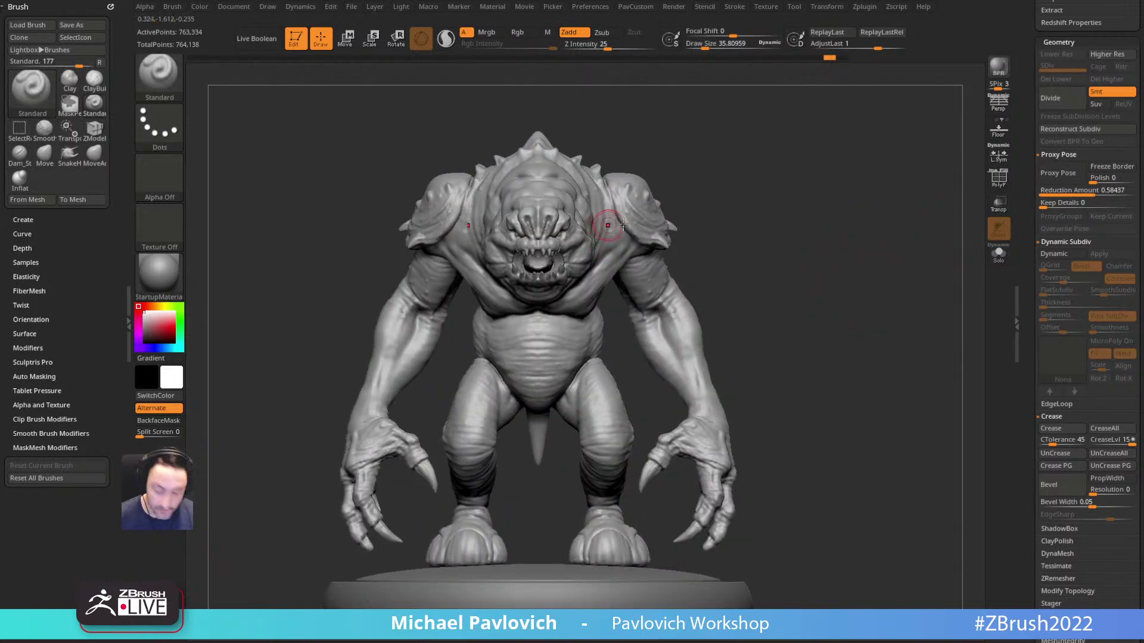
pyautogui.moveTo(1023, 298); pyautogui.dragTo(1026, 439)
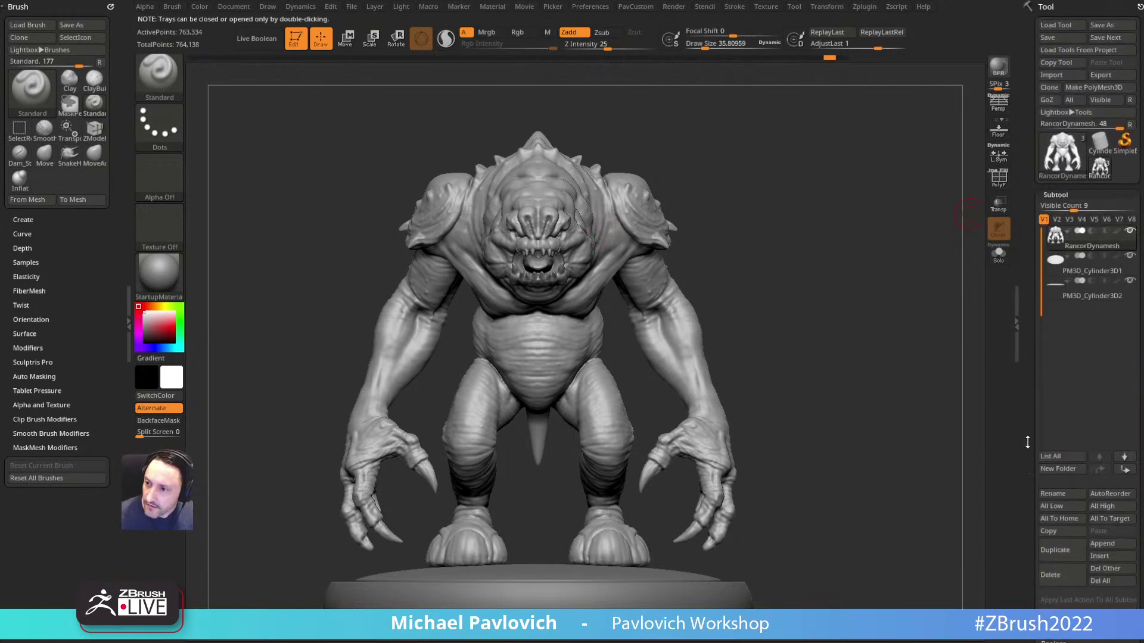
pyautogui.keyDown('alt'); pyautogui.moveTo(912, 317); pyautogui.dragTo(884, 318); pyautogui.keyUp('alt')
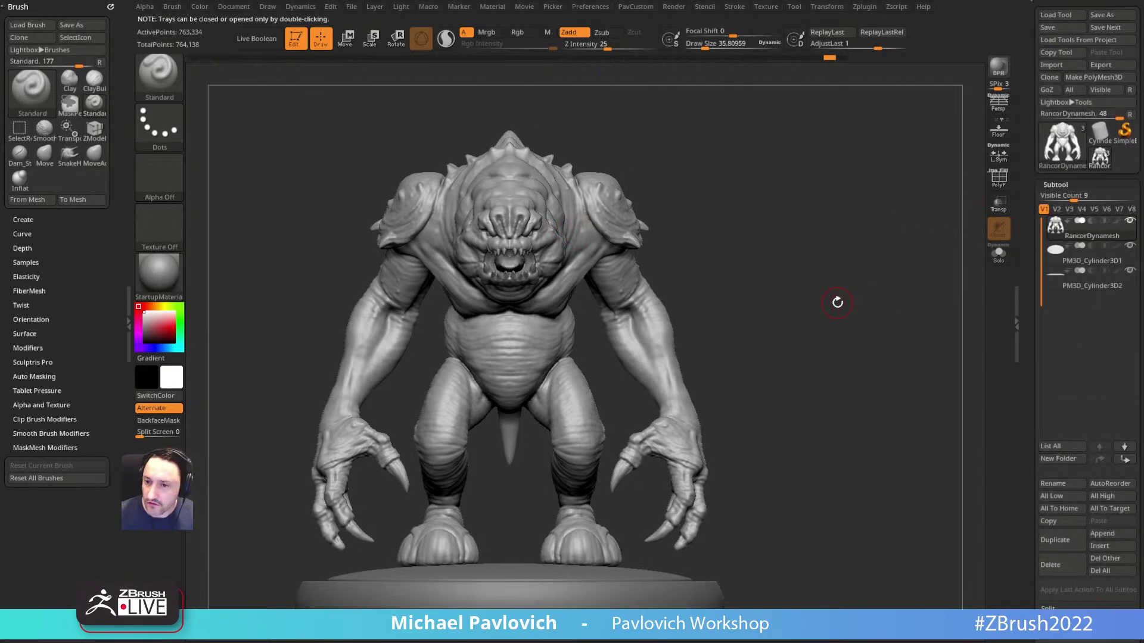
pyautogui.moveTo(771, 243); pyautogui.dragTo(724, 202)
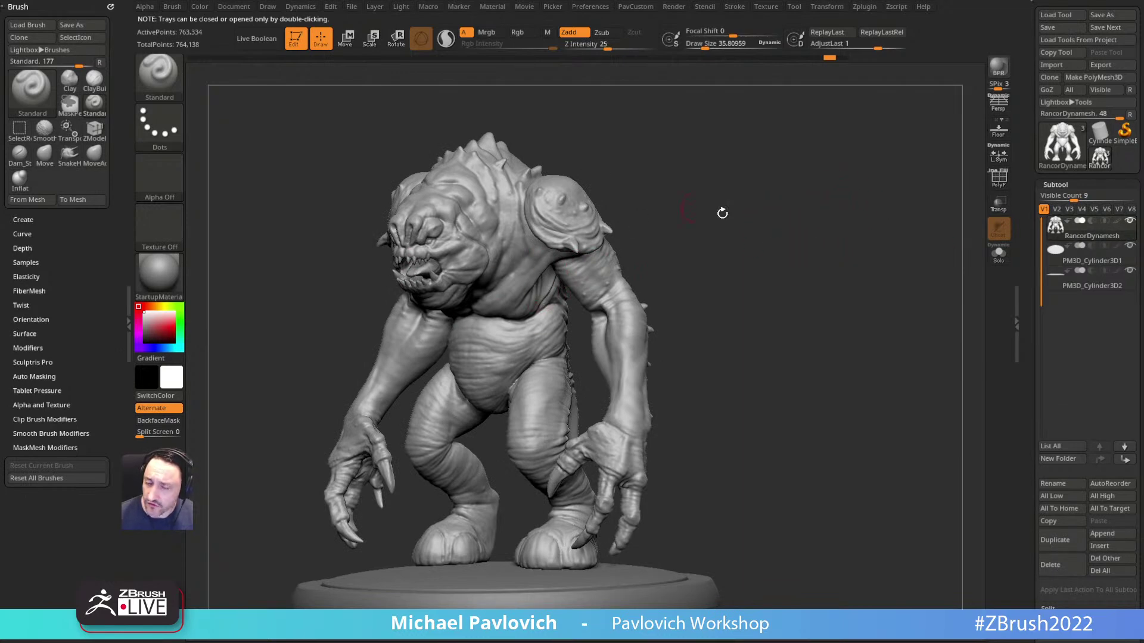
pyautogui.moveTo(687, 206); pyautogui.dragTo(772, 237)
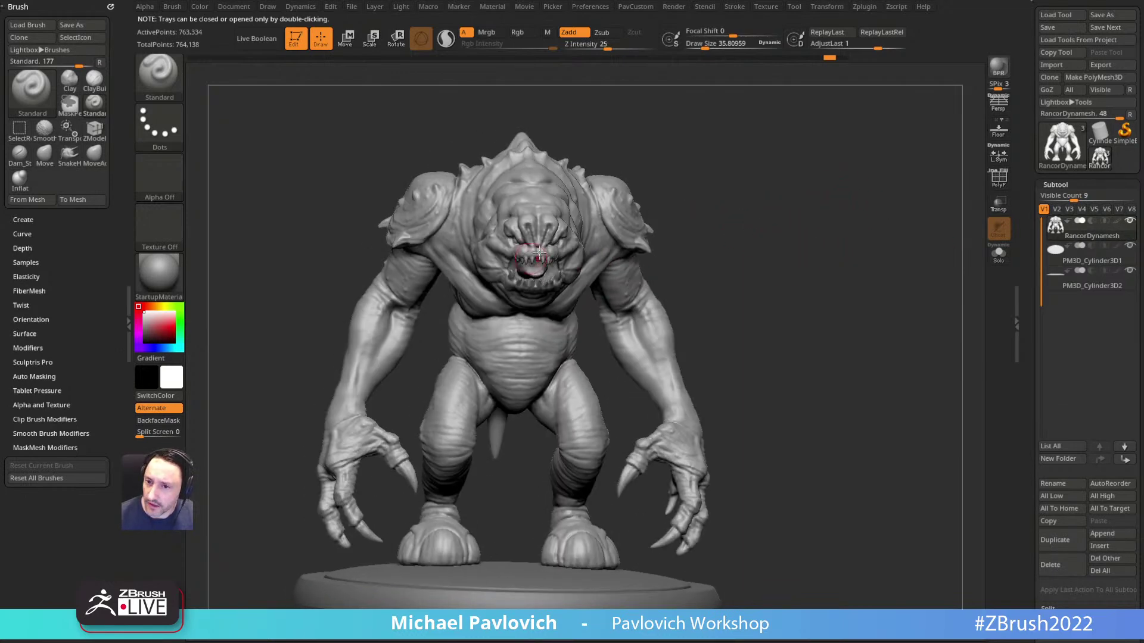
# Step: ZRemesh the Rancor with a Target Polygons Count of about 20 and an AdaptiveSize of 23
pyautogui.press('2')
pyautogui.click(775, 582)
pyautogui.click(798, 570)
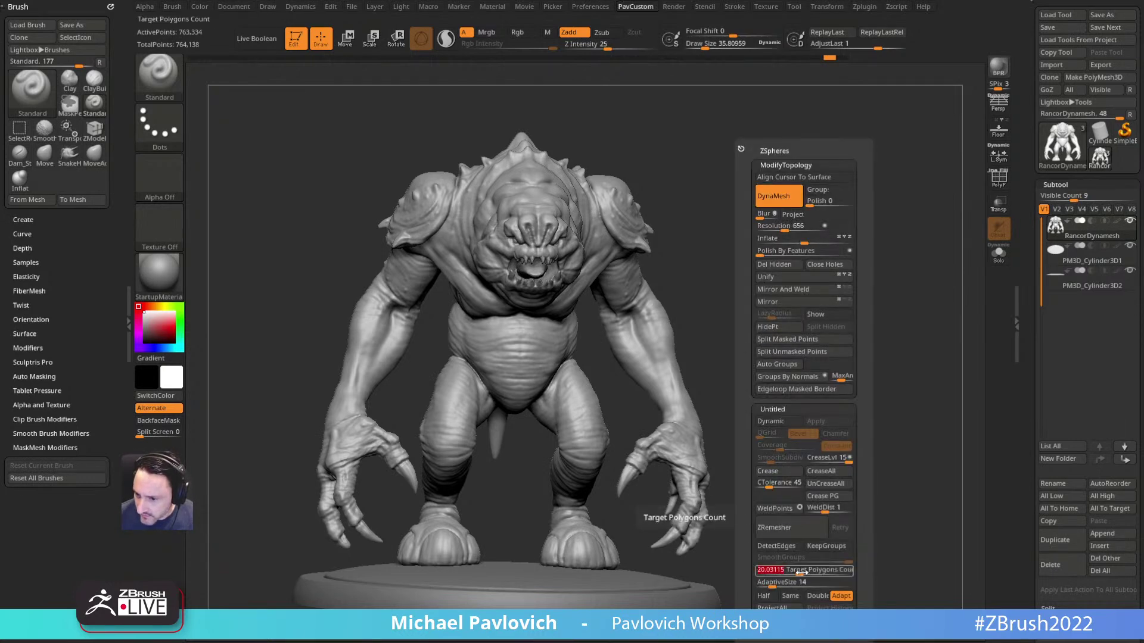
pyautogui.click(772, 583)
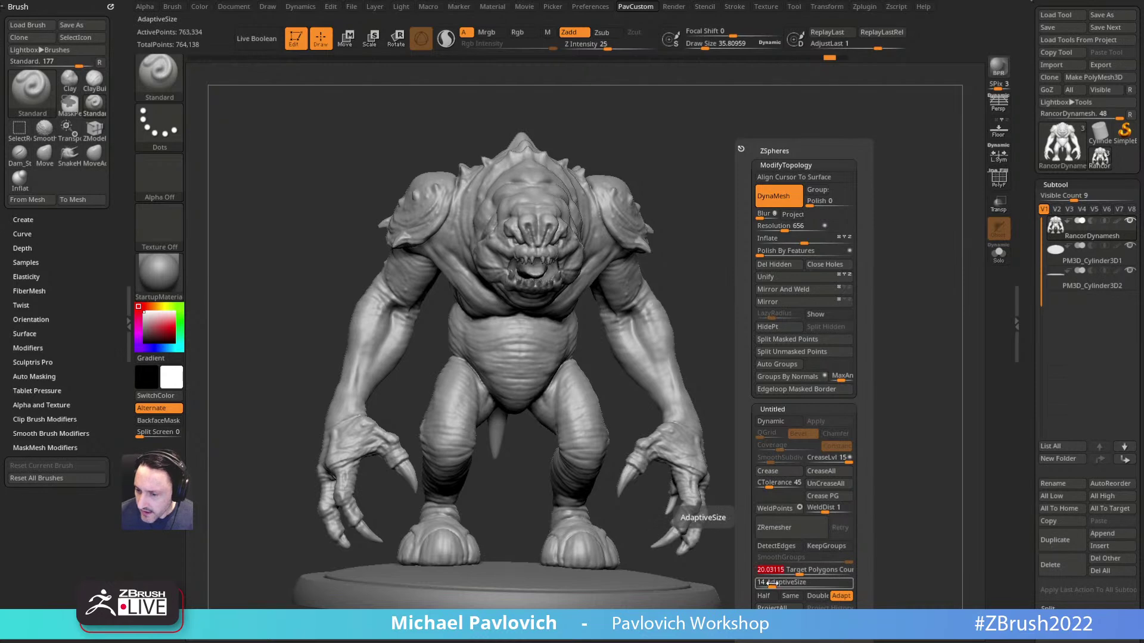
pyautogui.keyDown('ctrl'); pyautogui.moveTo(741, 188); pyautogui.dragTo(812, 218, button='right'); pyautogui.keyUp('ctrl')
pyautogui.moveTo(812, 218)
pyautogui.mouseDown(button='right')
pyautogui.moveTo(684, 214)
pyautogui.moveTo(769, 239)
pyautogui.moveTo(516, 245)
pyautogui.mouseUp(button='right')
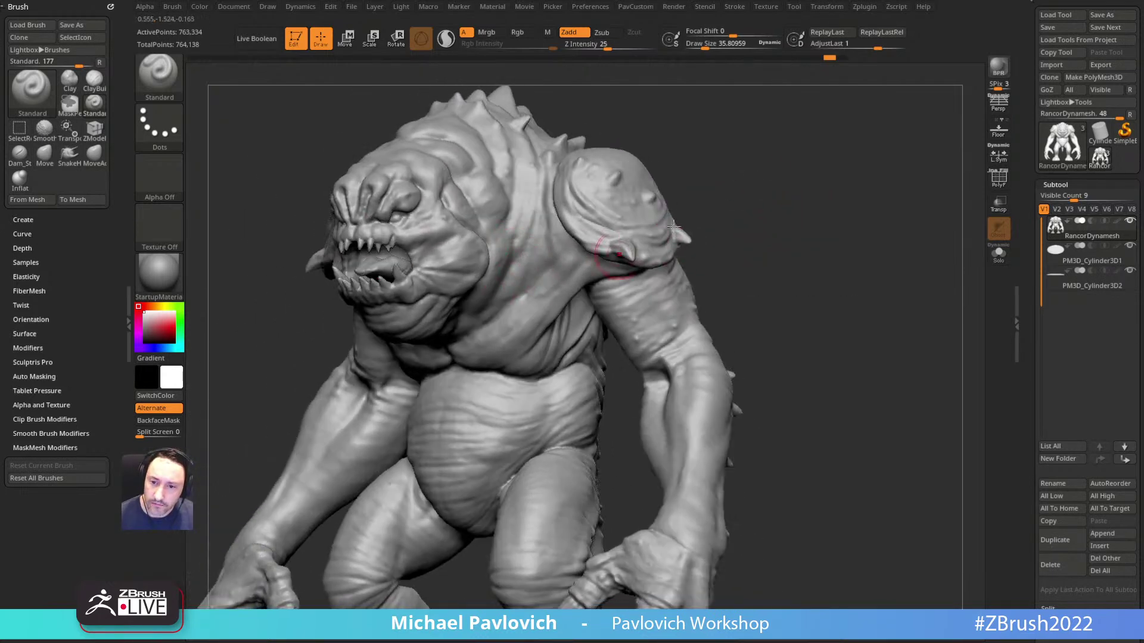
pyautogui.moveTo(733, 250); pyautogui.dragTo(611, 248, button='right')
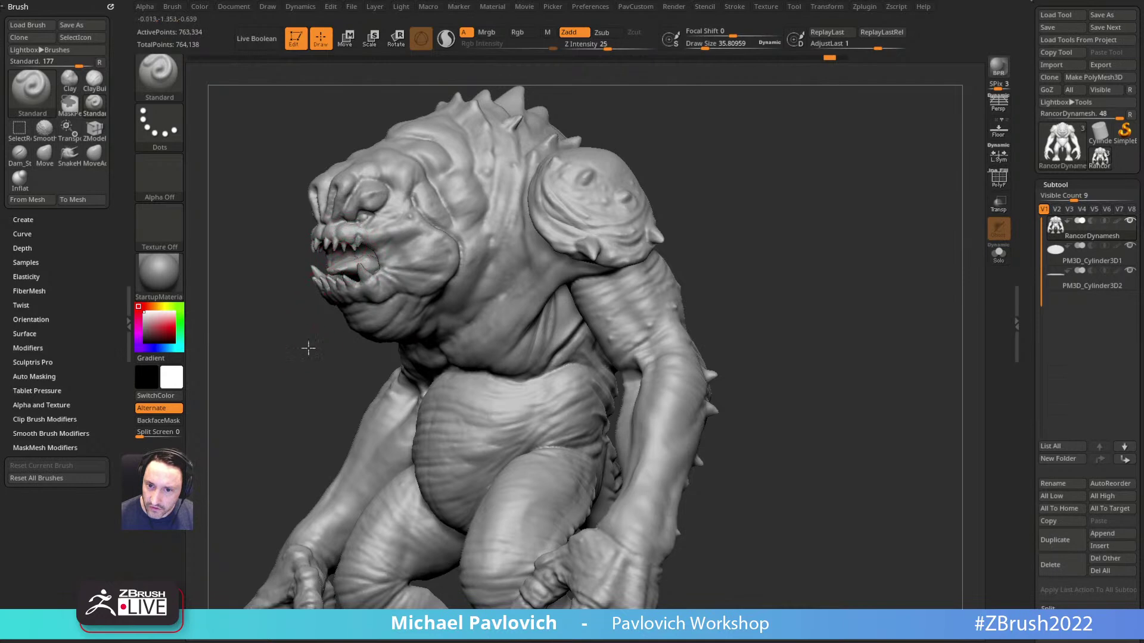
pyautogui.moveTo(302, 350); pyautogui.dragTo(510, 333)
pyautogui.moveTo(862, 188); pyautogui.dragTo(838, 238)
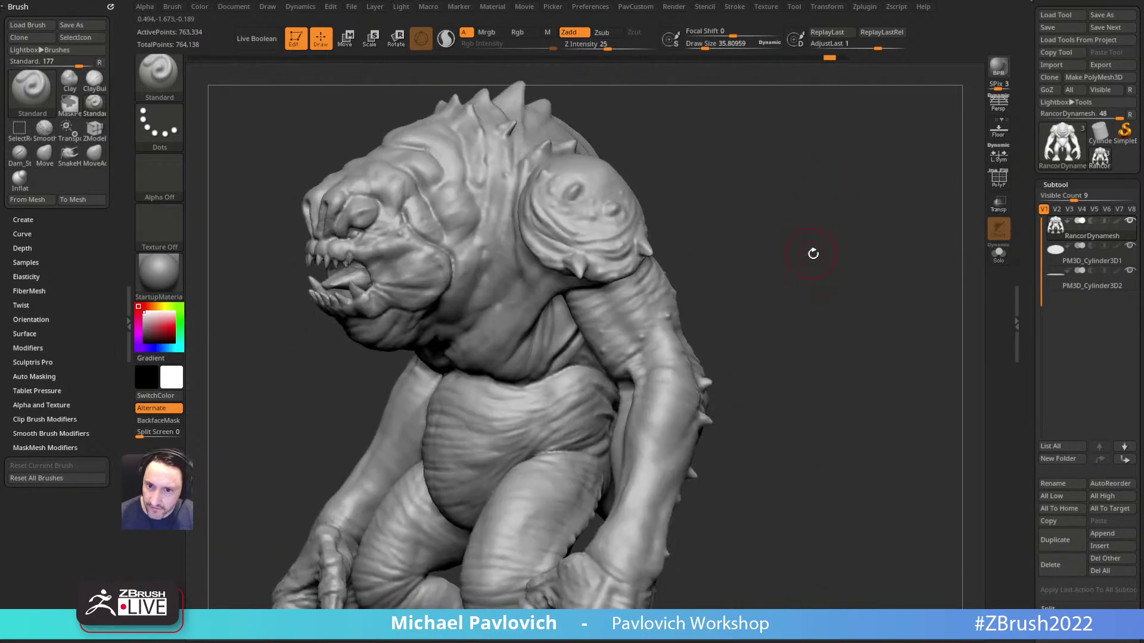
pyautogui.press('space')
pyautogui.click(788, 584)
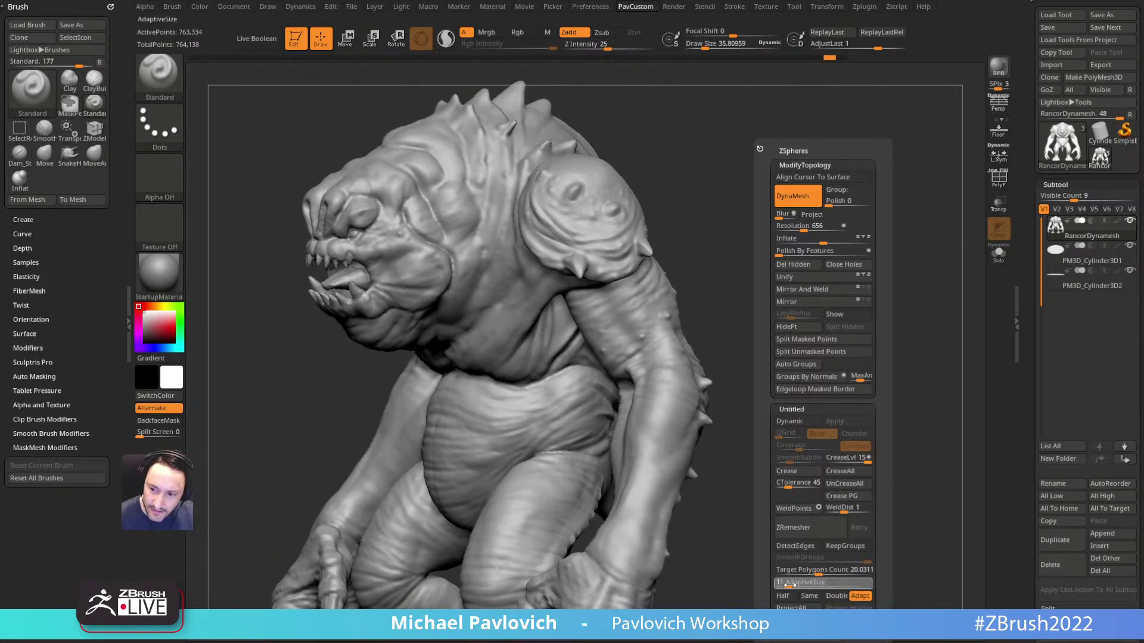
pyautogui.moveTo(798, 587); pyautogui.dragTo(812, 585)
pyautogui.click(801, 534)
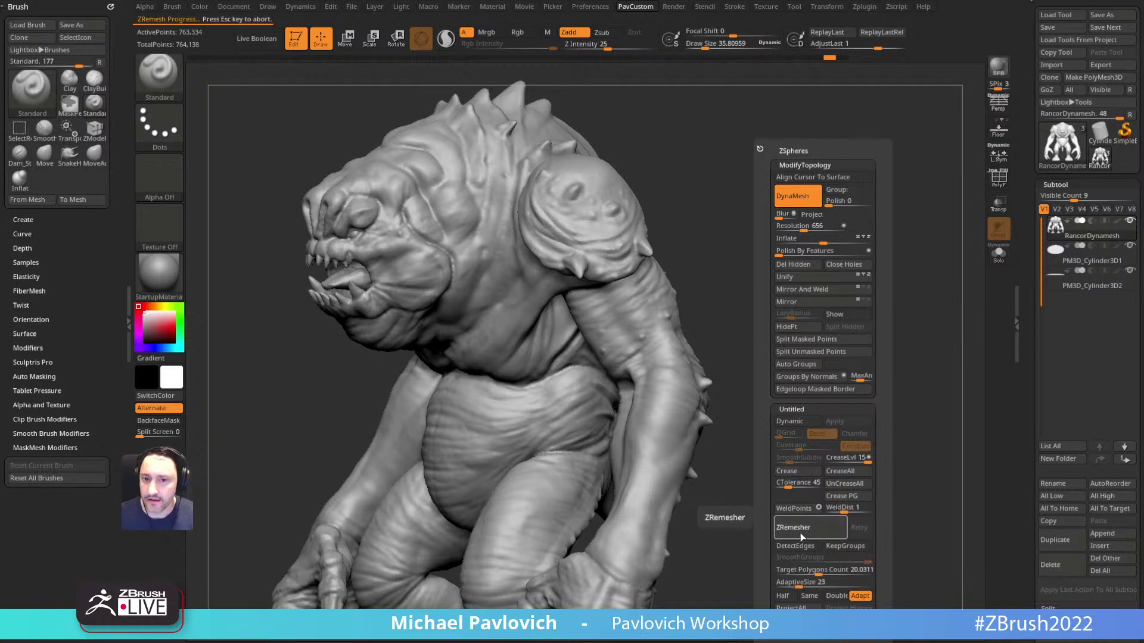
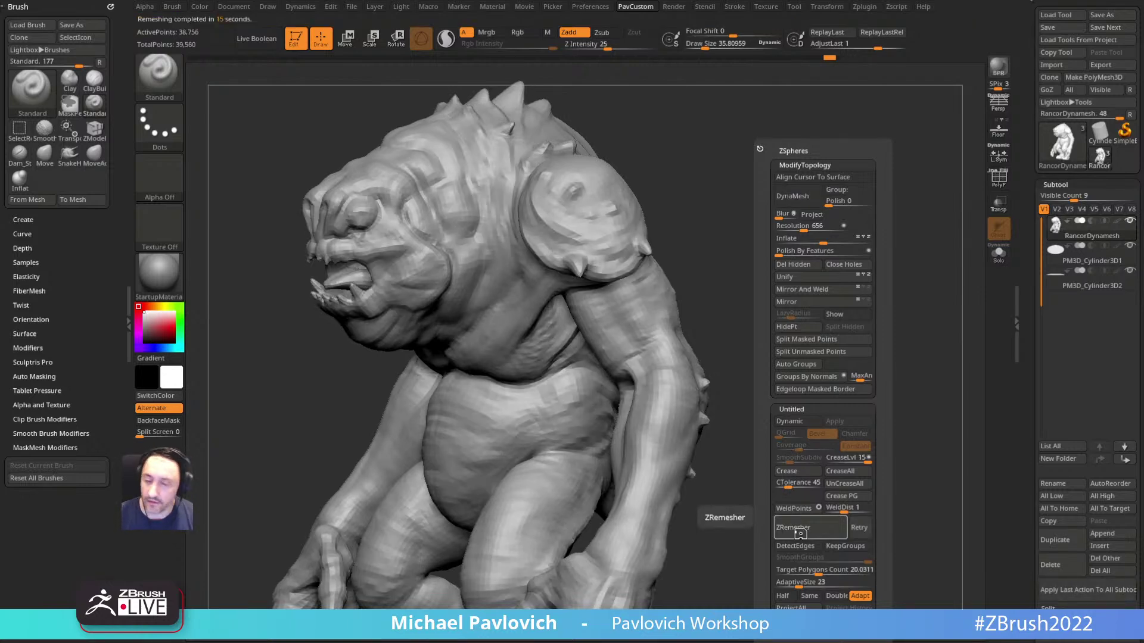
# Step: Show the polyframe and examine the remeshed topology on the Rancor's head, torso and arms
pyautogui.moveTo(791, 208)
pyautogui.mouseDown()
pyautogui.moveTo(815, 169)
pyautogui.moveTo(881, 186)
pyautogui.moveTo(786, 193)
pyautogui.moveTo(846, 180)
pyautogui.mouseUp()
pyautogui.press('f')
pyautogui.click(998, 178)
pyautogui.moveTo(953, 203)
pyautogui.keyDown('alt'); pyautogui.mouseDown()
pyautogui.moveTo(927, 318)
pyautogui.moveTo(891, 286)
pyautogui.mouseUp(); pyautogui.keyUp('alt')
pyautogui.press('space')
pyautogui.click(891, 309)
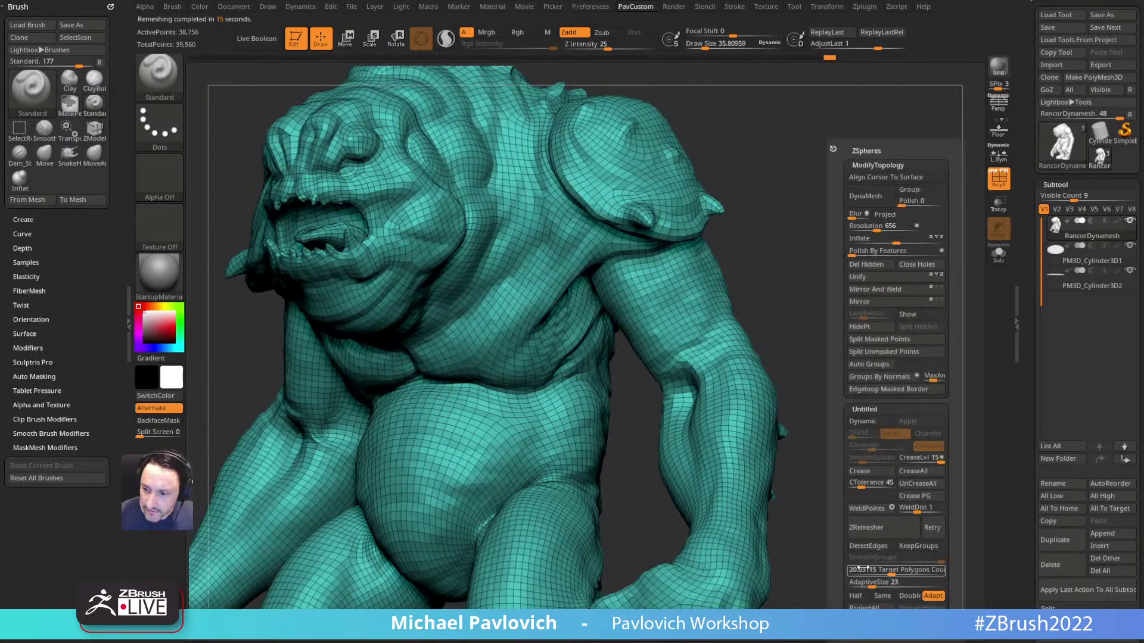
# Step: Collapse the Proxy Pose, Dynamic Subdiv and Crease settings, expand the ZRemesher settings, and hide the polyframe on the Rancor
pyautogui.moveTo(1032, 459); pyautogui.dragTo(1038, 319)
pyautogui.keyDown('shift'); pyautogui.click(1059, 282); pyautogui.keyUp('shift')
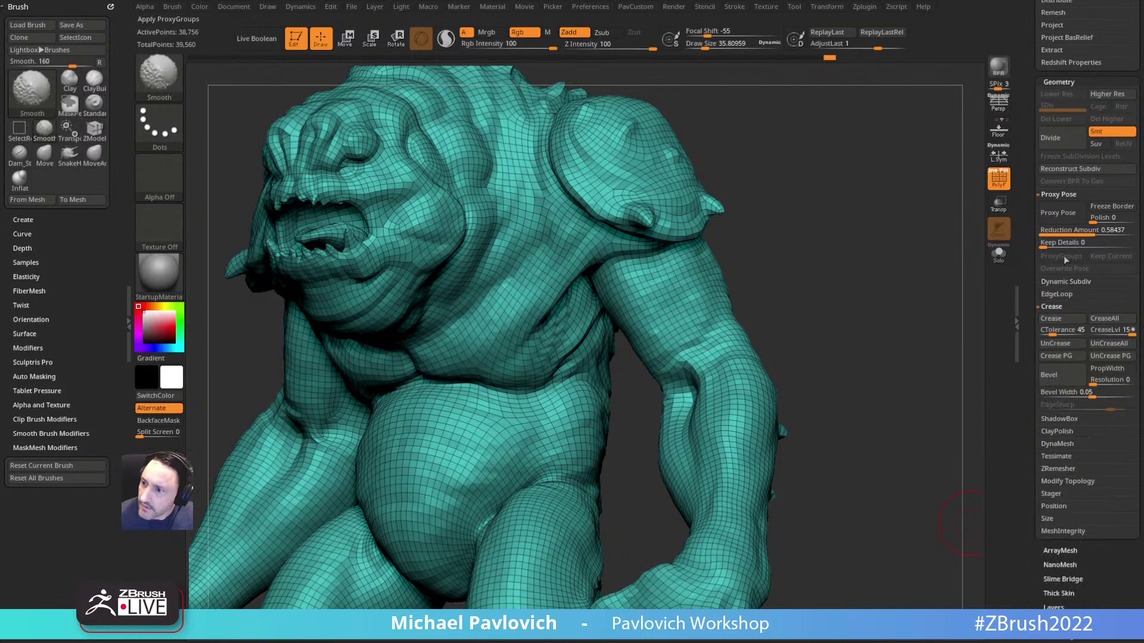
pyautogui.keyDown('shift'); pyautogui.click(1052, 195); pyautogui.keyUp('shift')
pyautogui.keyDown('shift'); pyautogui.click(1053, 231); pyautogui.keyUp('shift')
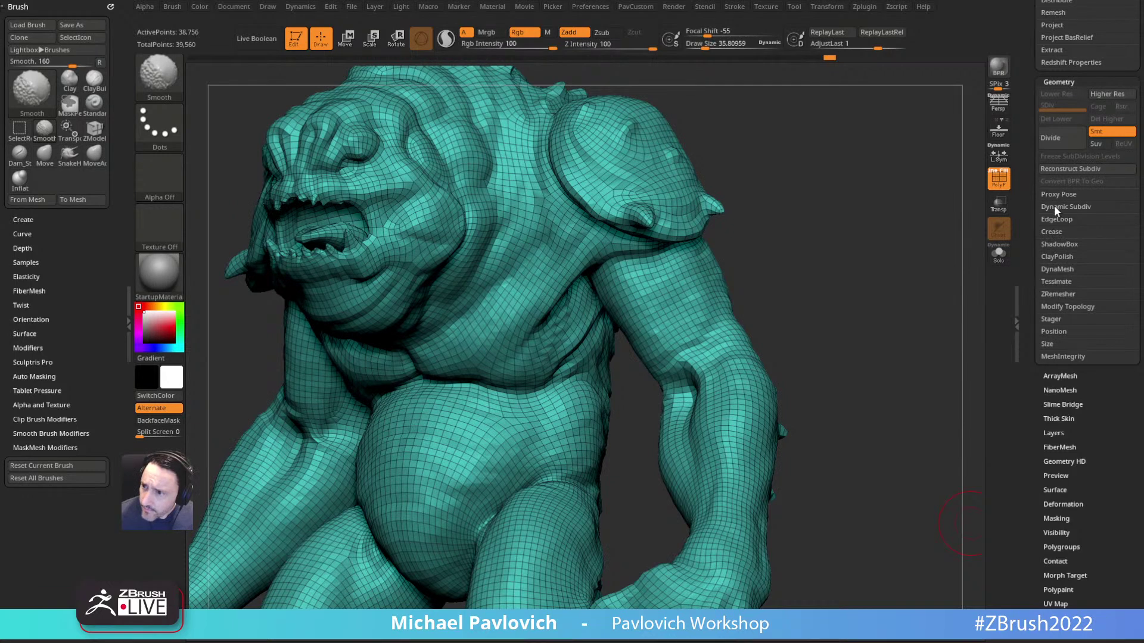
pyautogui.click(1052, 295)
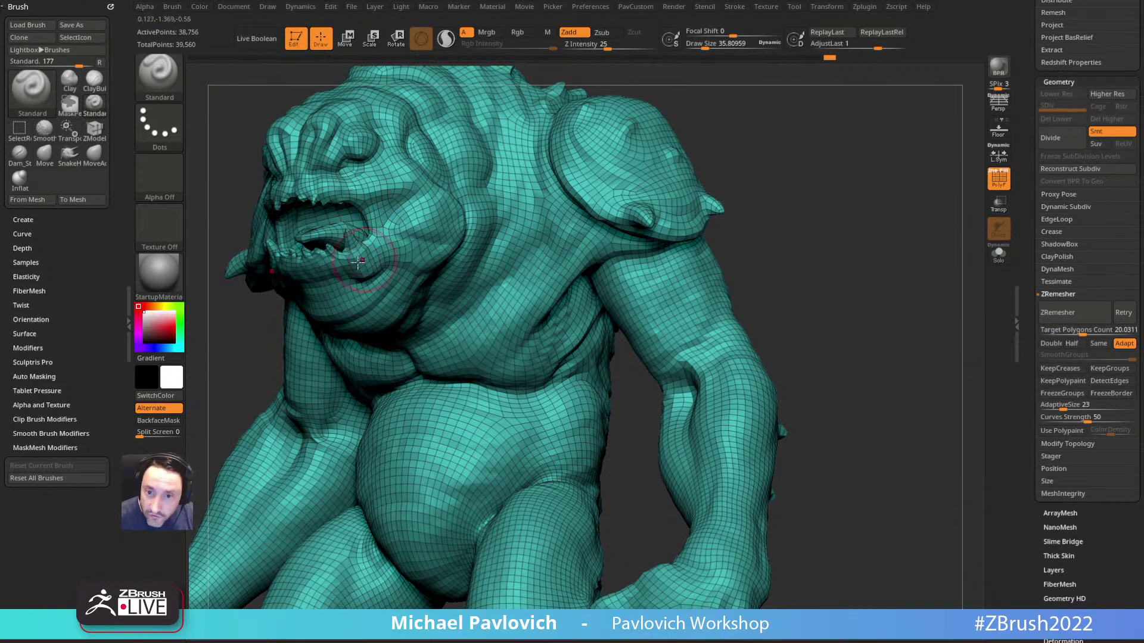
pyautogui.keyDown('shift'); pyautogui.moveTo(777, 179); pyautogui.dragTo(774, 237); pyautogui.keyUp('shift')
pyautogui.click(1011, 185)
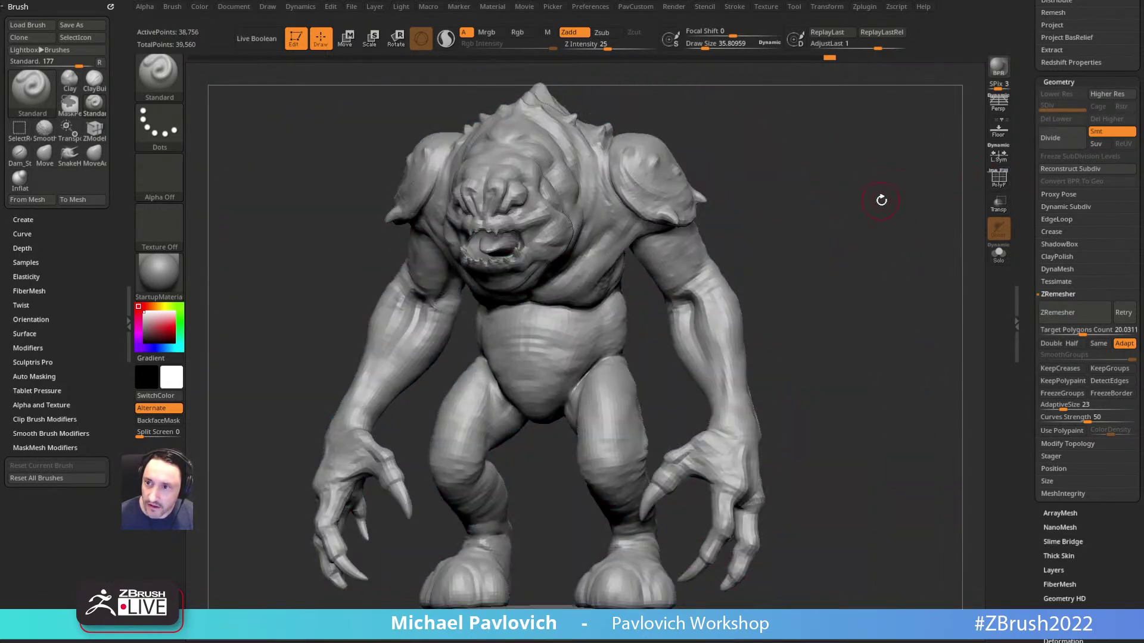
# Step: Step back in the undo history to the detailed mesh before ZRemesher and delete the older history
pyautogui.hotkey('ctrl', 'z')
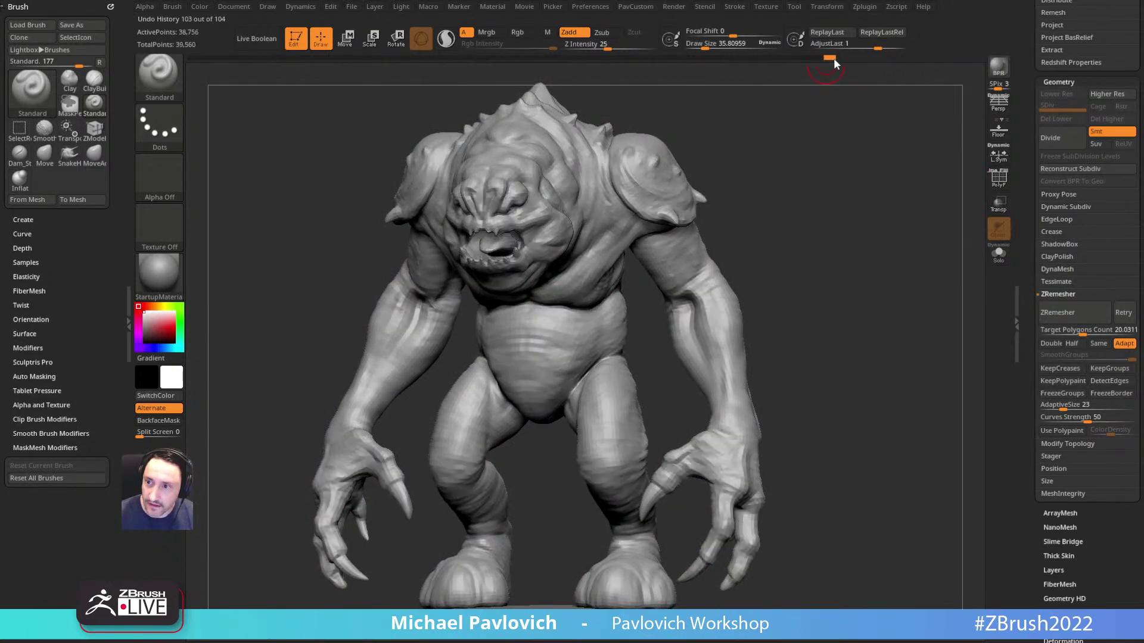
pyautogui.click(805, 59)
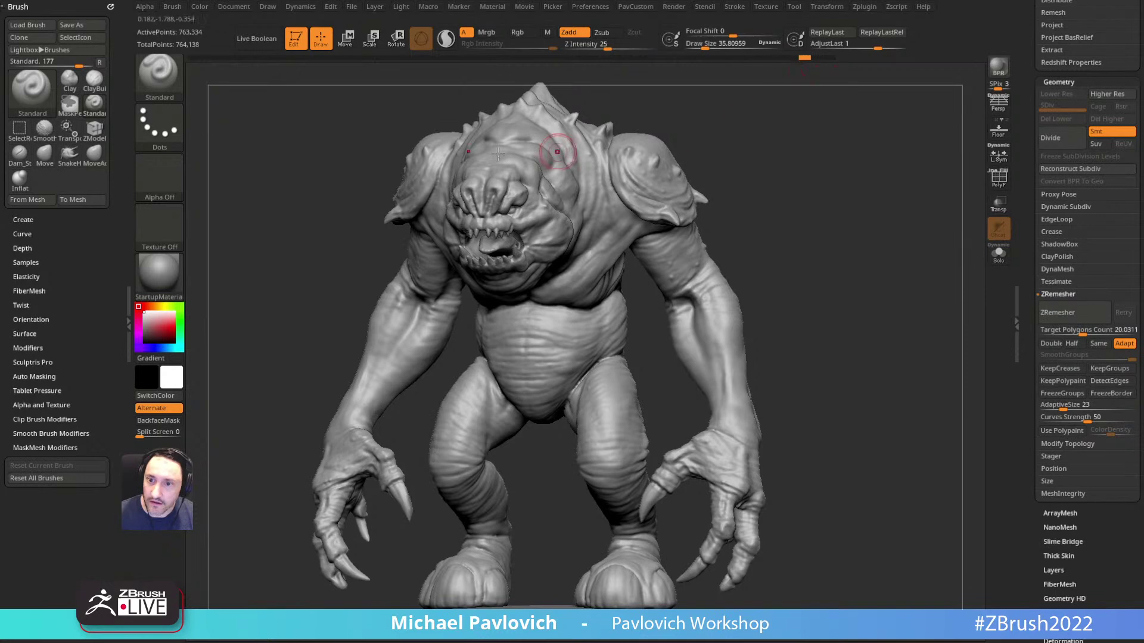
pyautogui.click(331, 6)
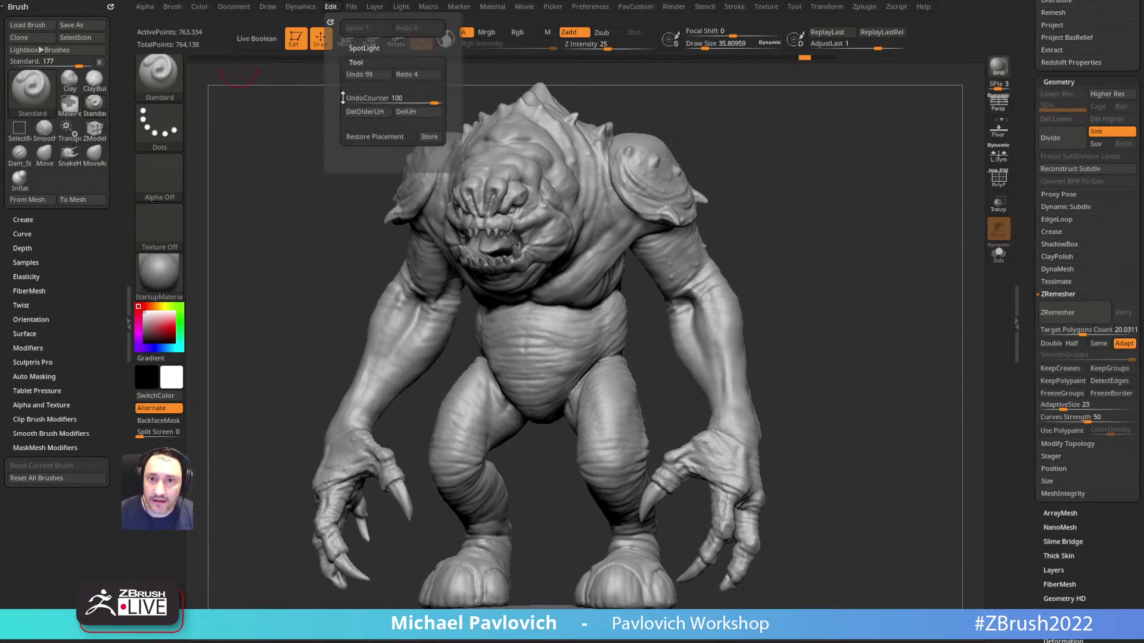
pyautogui.click(376, 115)
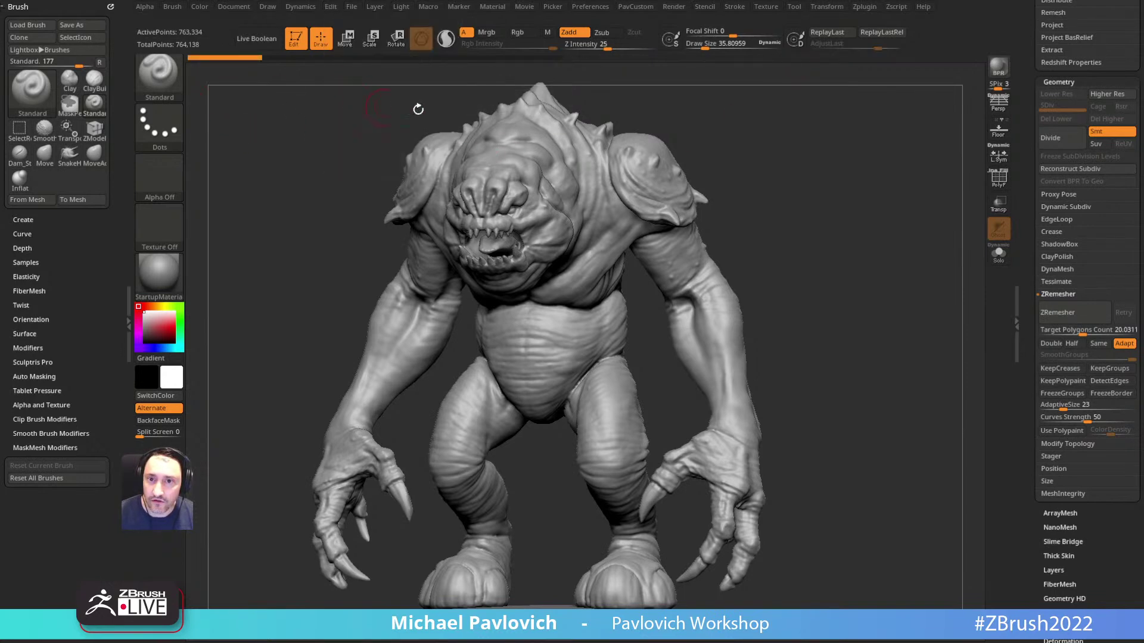
# Step: Mark the detailed mesh's undo history state as the projection source and return to the remeshed Rancor
pyautogui.moveTo(331, 53); pyautogui.dragTo(523, 56)
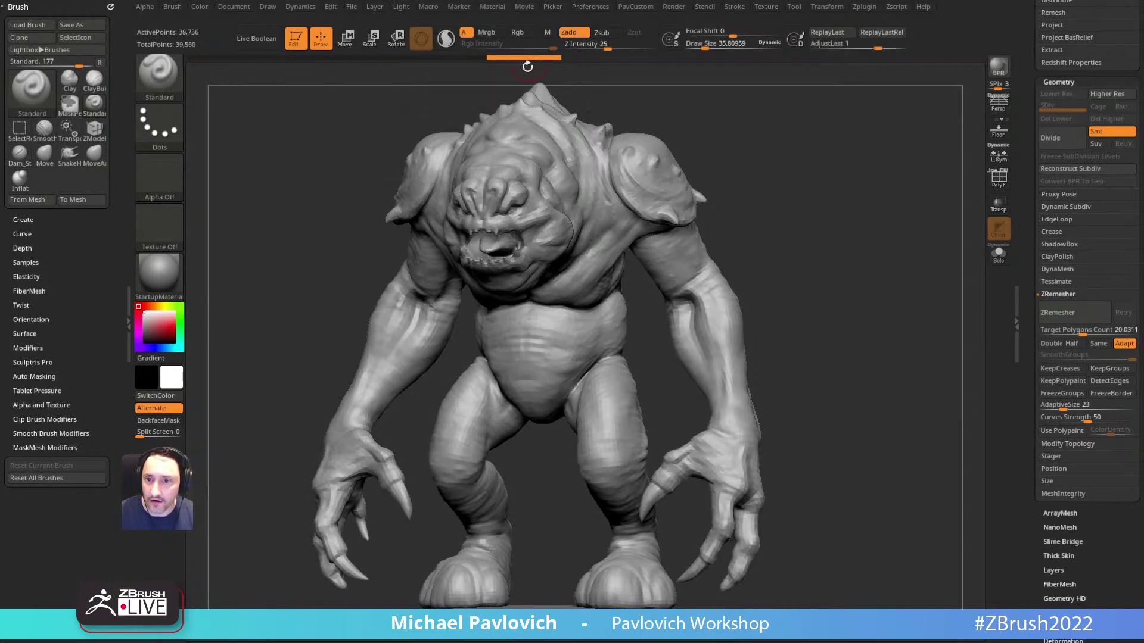
pyautogui.click(456, 56)
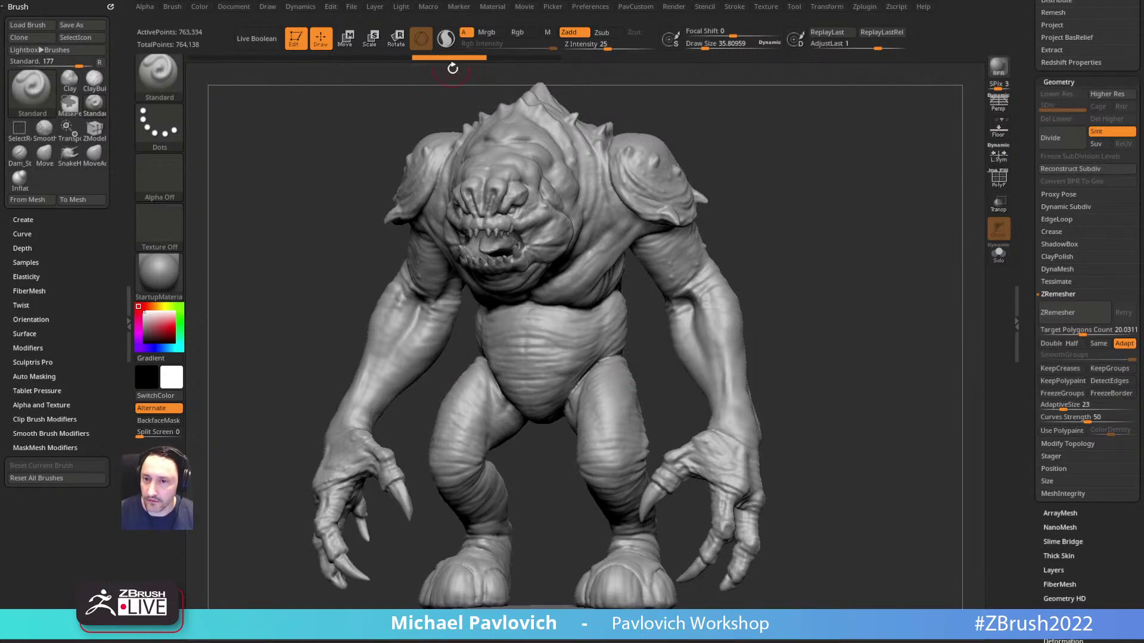
pyautogui.click(514, 58)
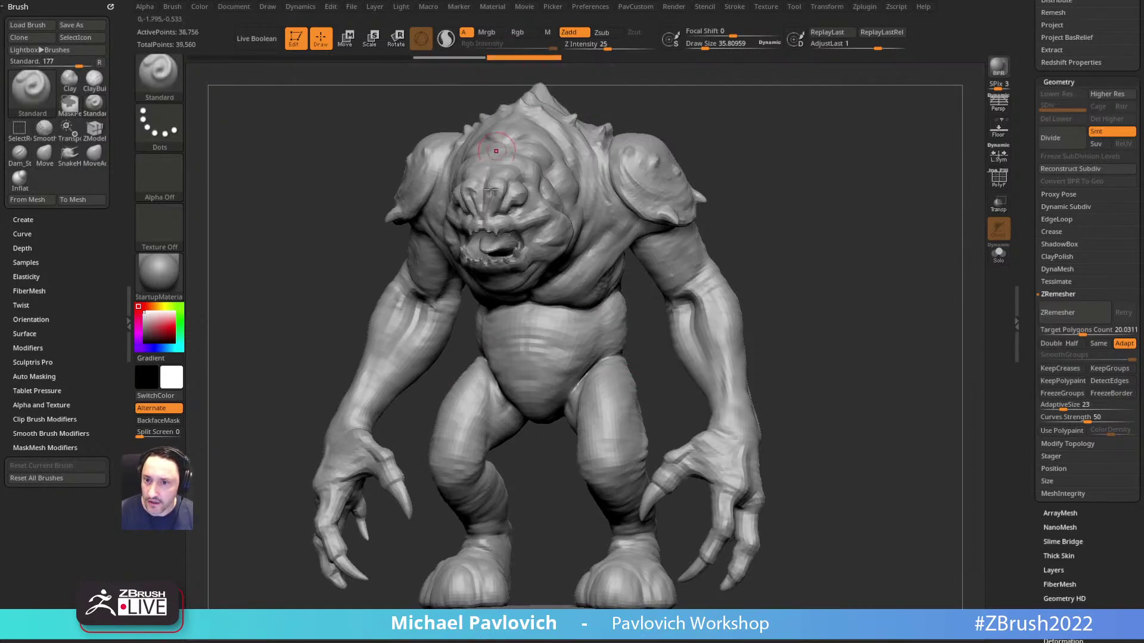
pyautogui.press('5')
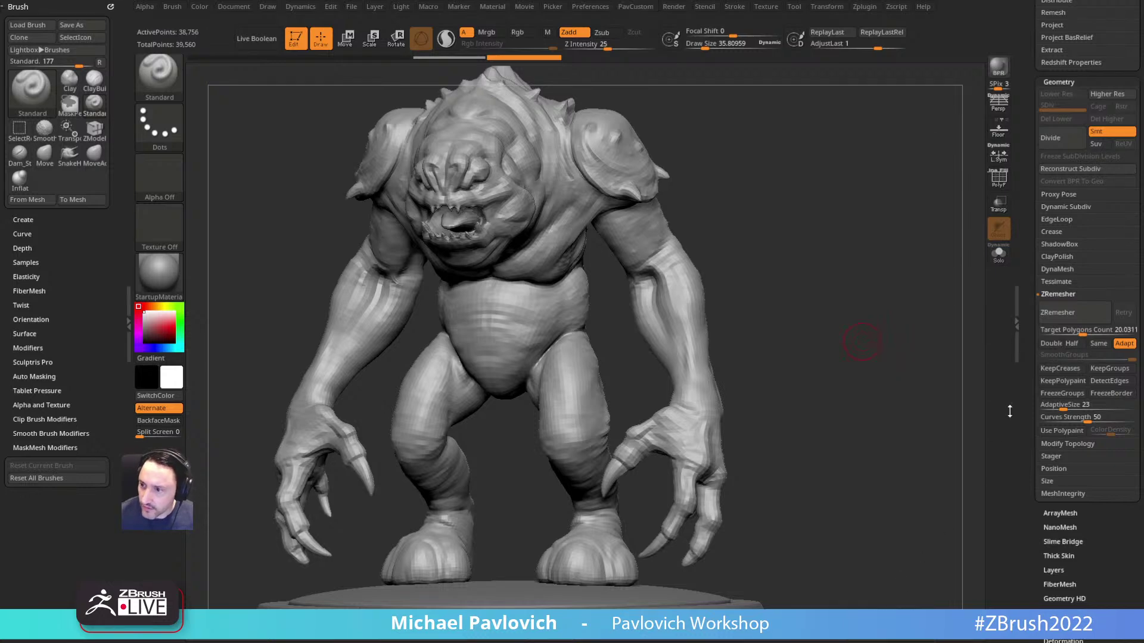
pyautogui.scroll(5, 1051, 290)
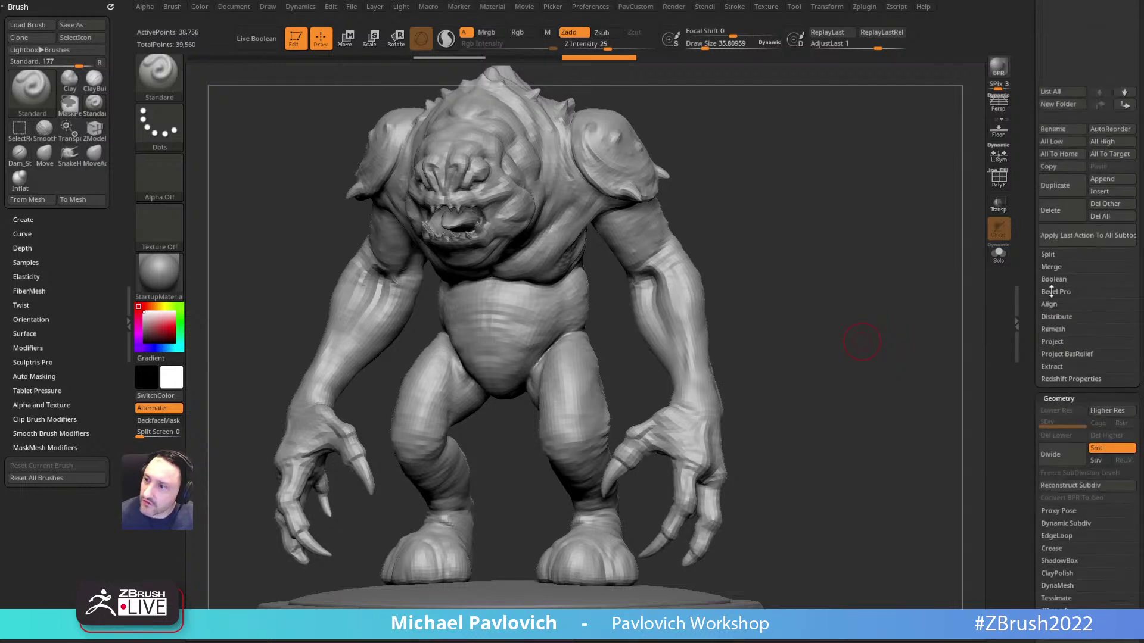
# Step: Divide the Rancor up to subdivision level 3 and project the sculpted detail onto it from the marked undo history
pyautogui.click(1053, 344)
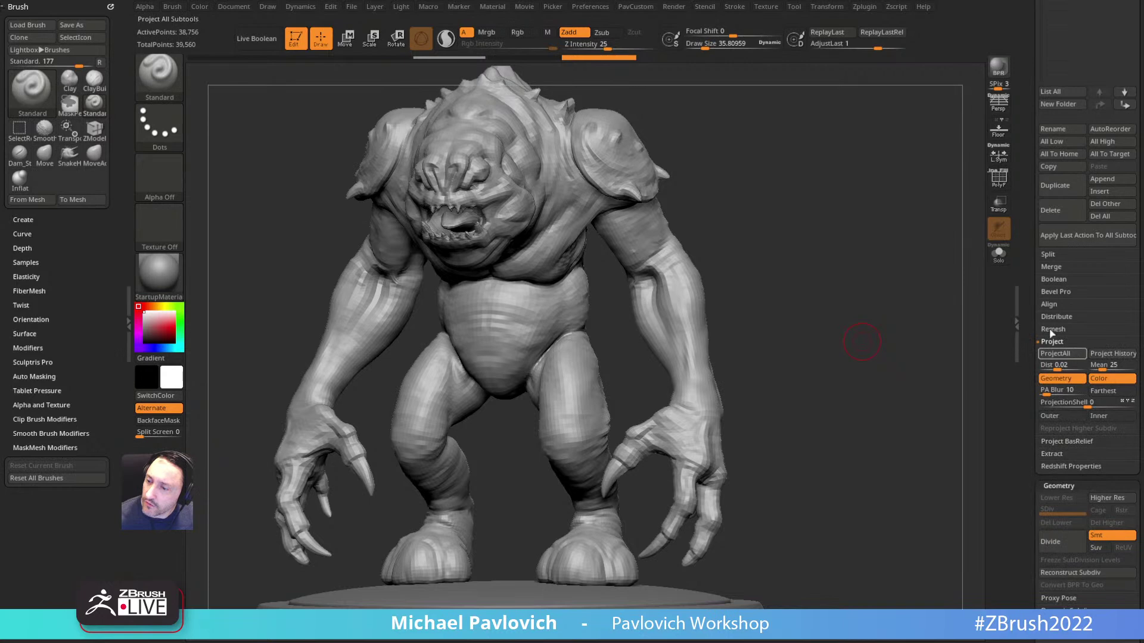
pyautogui.scroll(5, 1096, 334)
pyautogui.scroll(-5, 1007, 300)
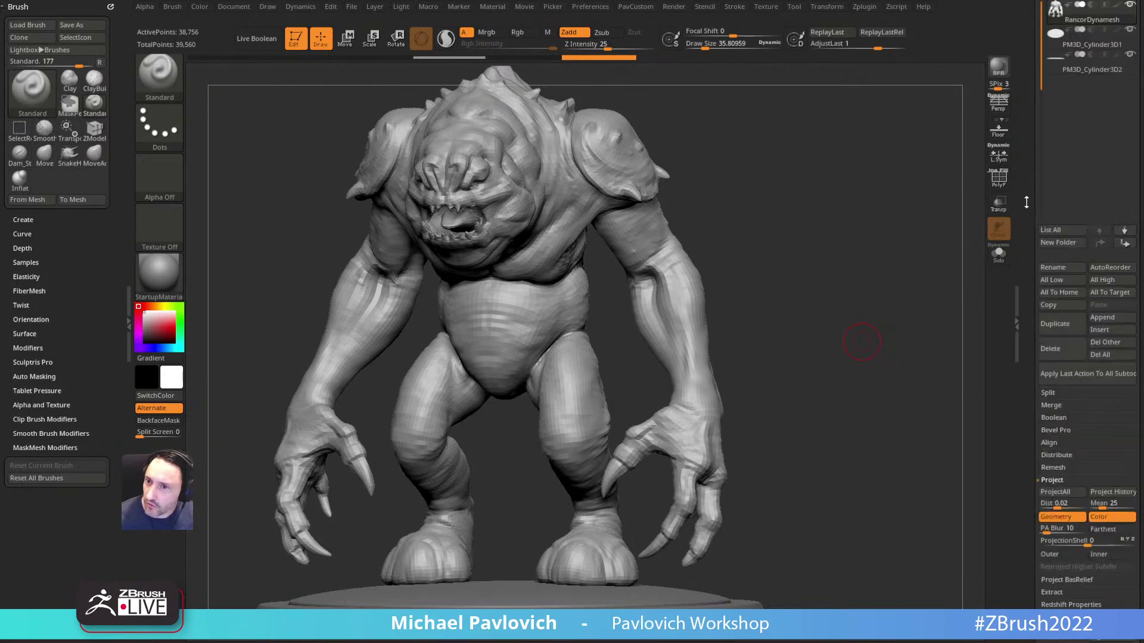
pyautogui.moveTo(804, 257); pyautogui.dragTo(787, 220)
pyautogui.press('space')
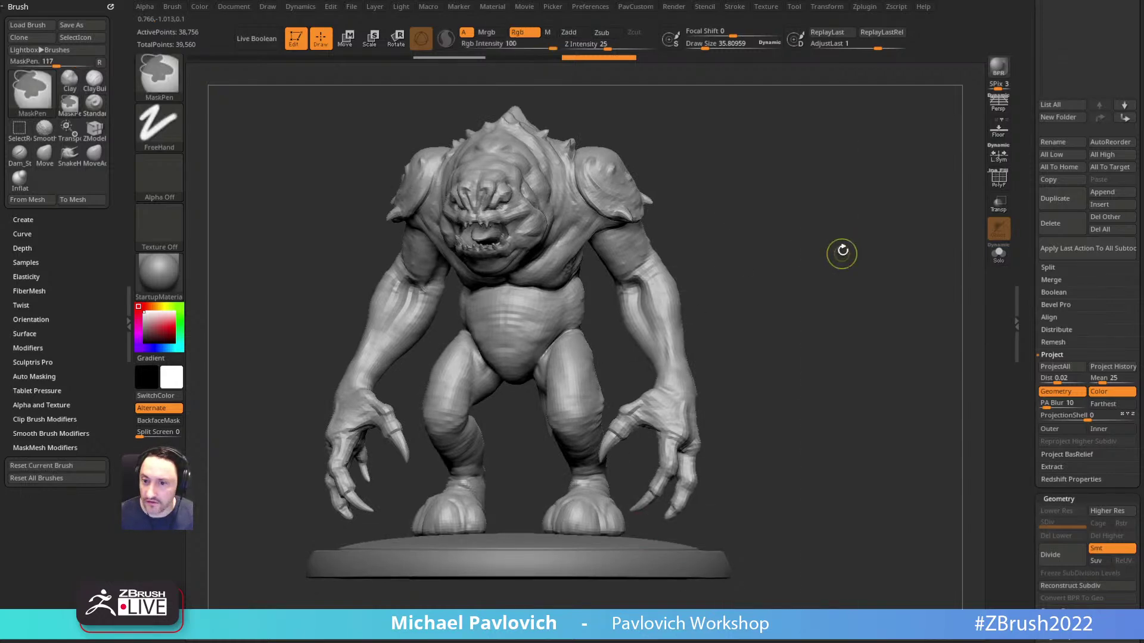
pyautogui.hotkey('ctrl', 'd')
pyautogui.press('2')
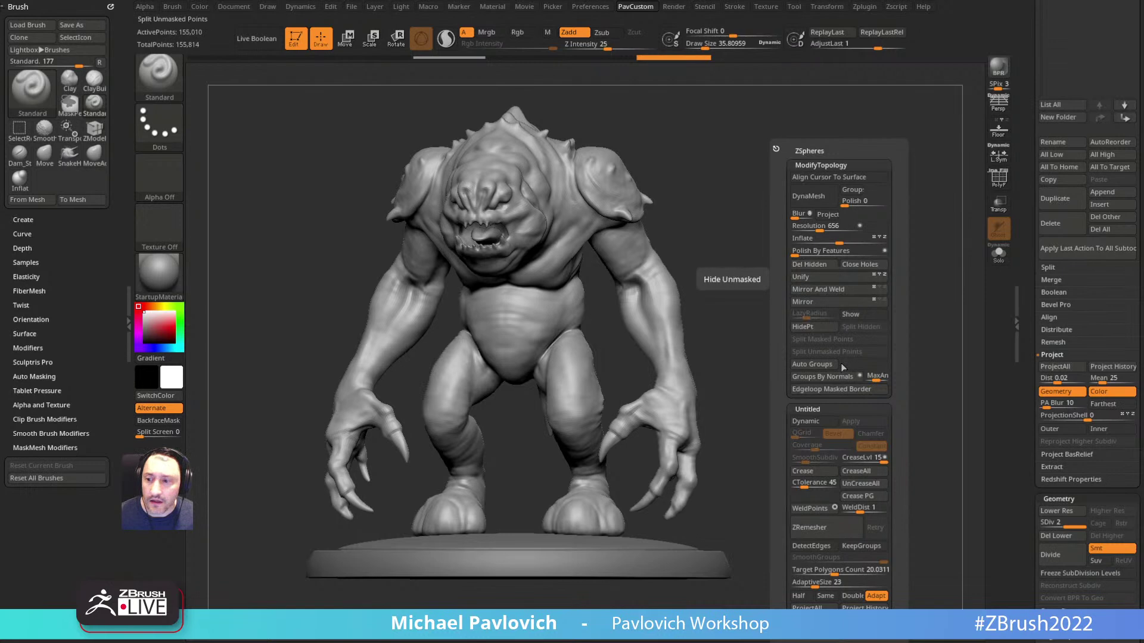
pyautogui.click(864, 606)
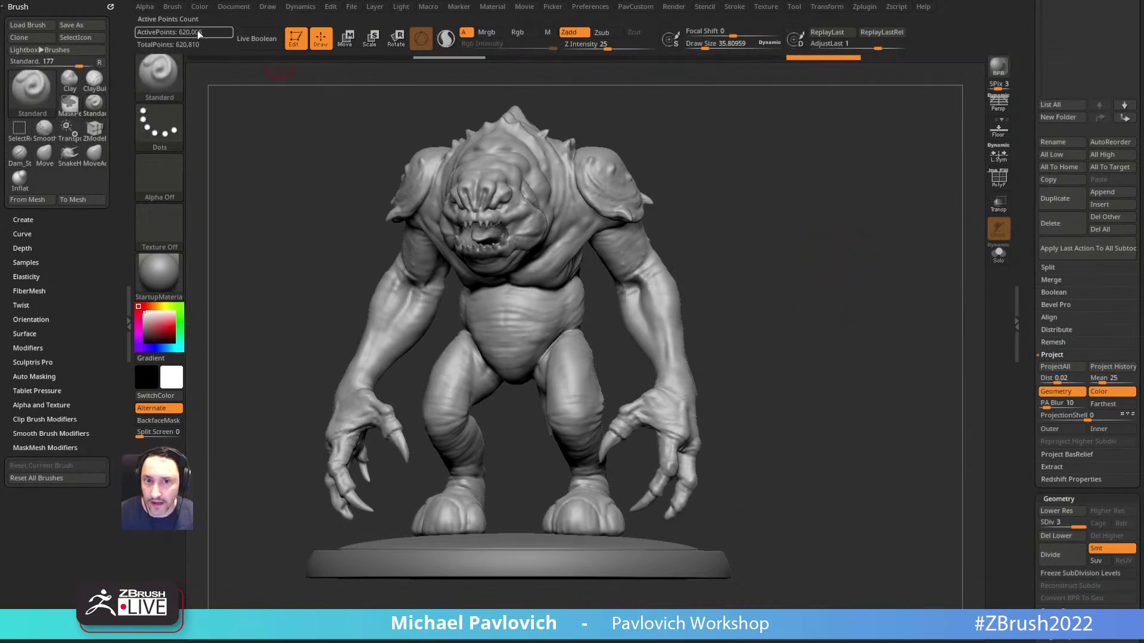
pyautogui.press('3')
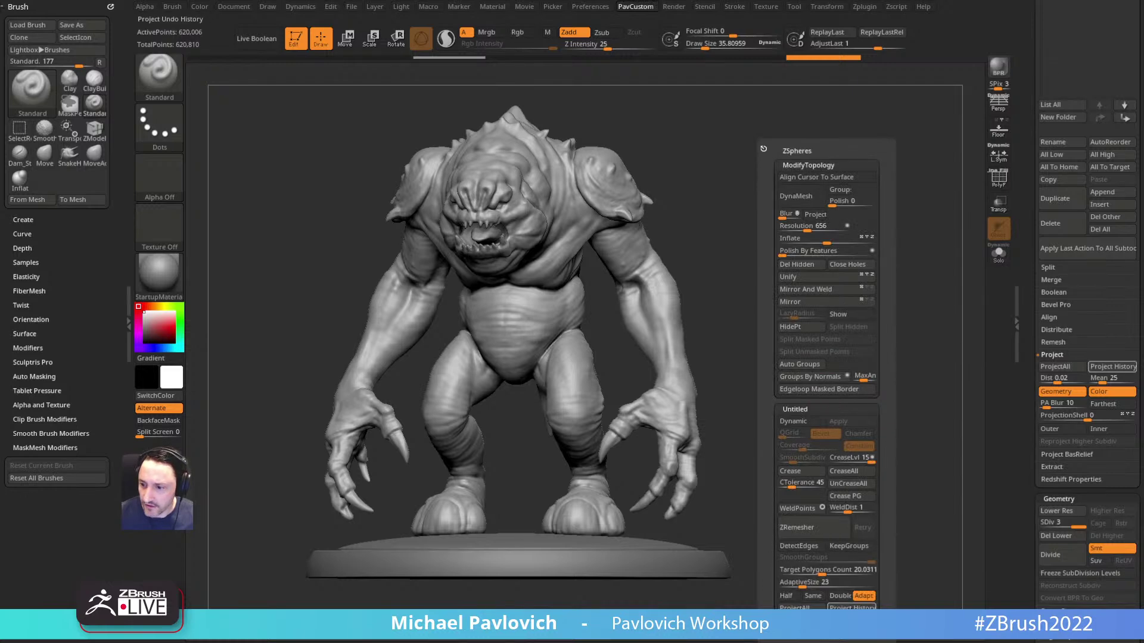
pyautogui.click(852, 607)
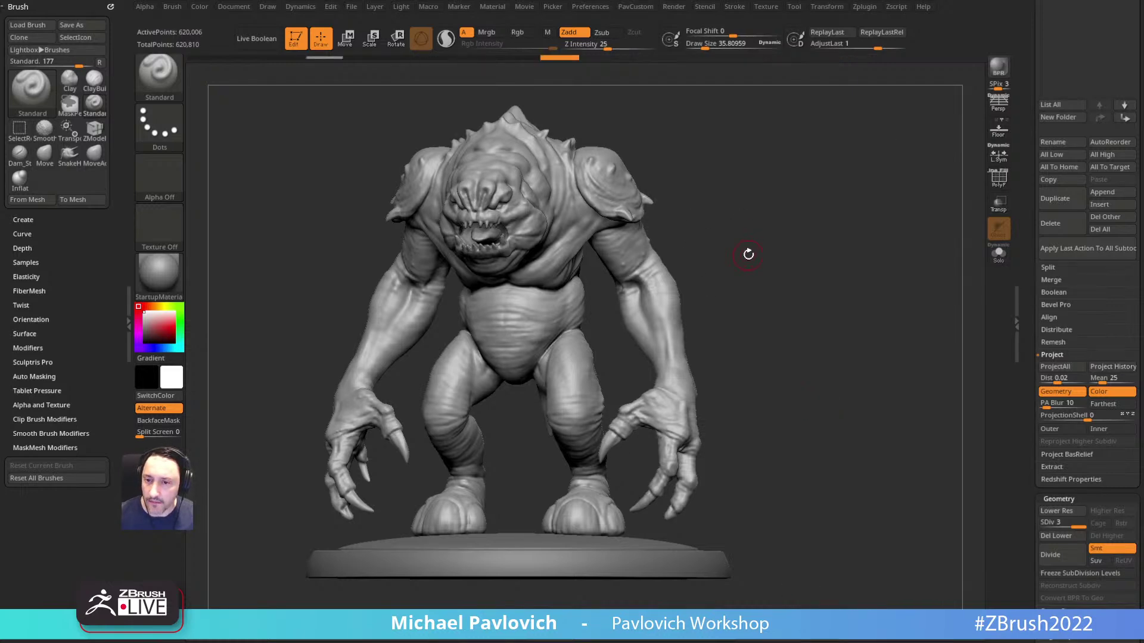
pyautogui.moveTo(808, 229); pyautogui.dragTo(846, 261)
# Step: Lower the Rancor to subdivision level 1, choose the Inflat brush and adjust its draw size for the forearm
pyautogui.moveTo(1024, 293); pyautogui.dragTo(1042, 252)
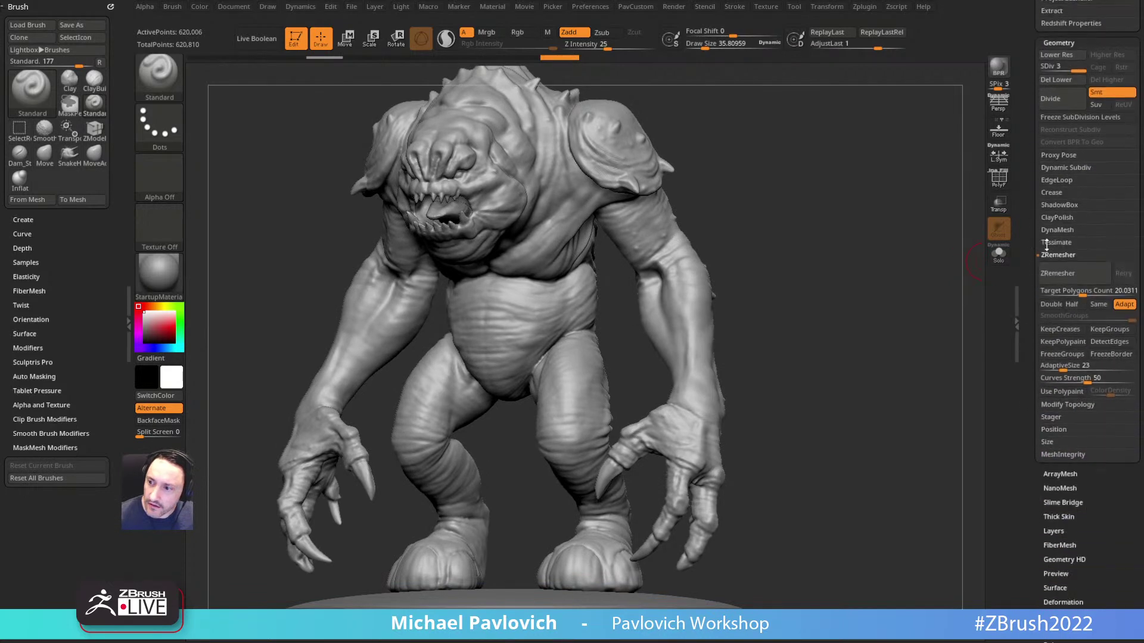
pyautogui.click(1045, 68)
pyautogui.moveTo(809, 224)
pyautogui.keyDown('shift'); pyautogui.mouseDown()
pyautogui.moveTo(830, 249)
pyautogui.moveTo(766, 235)
pyautogui.moveTo(806, 225)
pyautogui.moveTo(801, 270)
pyautogui.moveTo(765, 298)
pyautogui.mouseUp(); pyautogui.keyUp('shift')
pyautogui.press('b')
pyautogui.press('i')
pyautogui.press('n')
pyautogui.press('s')
pyautogui.moveTo(674, 355)
pyautogui.mouseDown()
pyautogui.moveTo(693, 355)
pyautogui.moveTo(666, 358)
pyautogui.moveTo(685, 364)
pyautogui.mouseUp()
pyautogui.press('s')
# Step: Bulk out the Rancor's forearms at the lowest subdivision level with the Move brush at a draw size of about 145
pyautogui.press('b')
pyautogui.press('m')
pyautogui.press('v')
pyautogui.moveTo(766, 326); pyautogui.dragTo(715, 325)
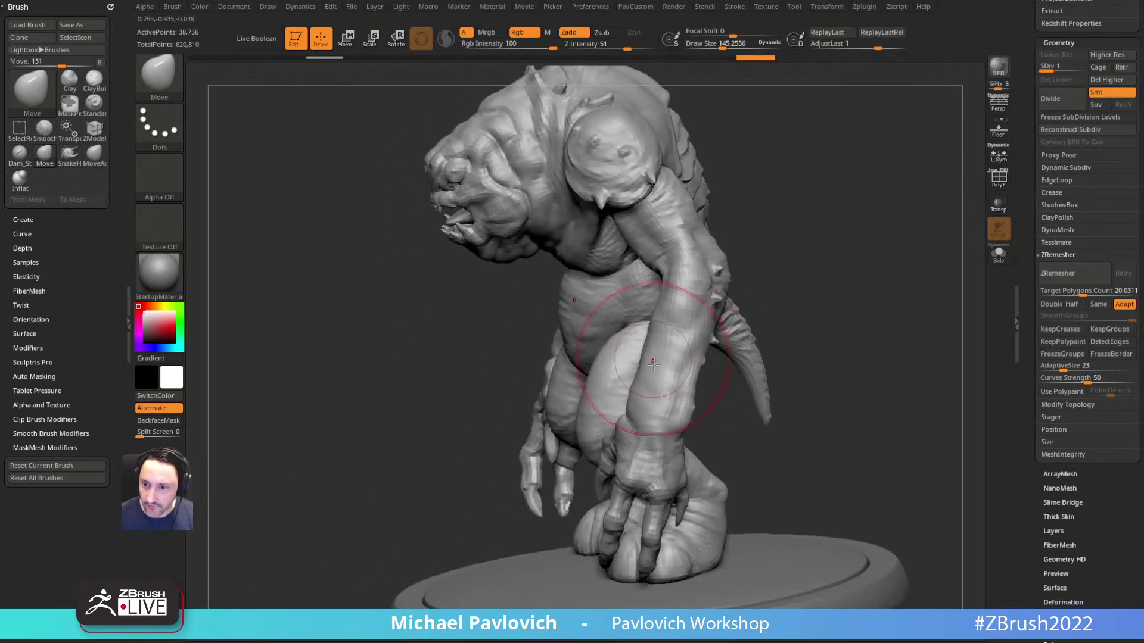
pyautogui.moveTo(691, 382); pyautogui.dragTo(707, 370)
pyautogui.moveTo(739, 280); pyautogui.dragTo(821, 254)
pyautogui.moveTo(696, 338)
pyautogui.mouseDown()
pyautogui.moveTo(615, 378)
pyautogui.moveTo(699, 365)
pyautogui.moveTo(628, 379)
pyautogui.mouseUp()
pyautogui.moveTo(664, 357); pyautogui.dragTo(678, 346)
# Step: Switch between the highest and lowest subdivision levels and compare the bulked-out forearms
pyautogui.press('d')
pyautogui.press('d')
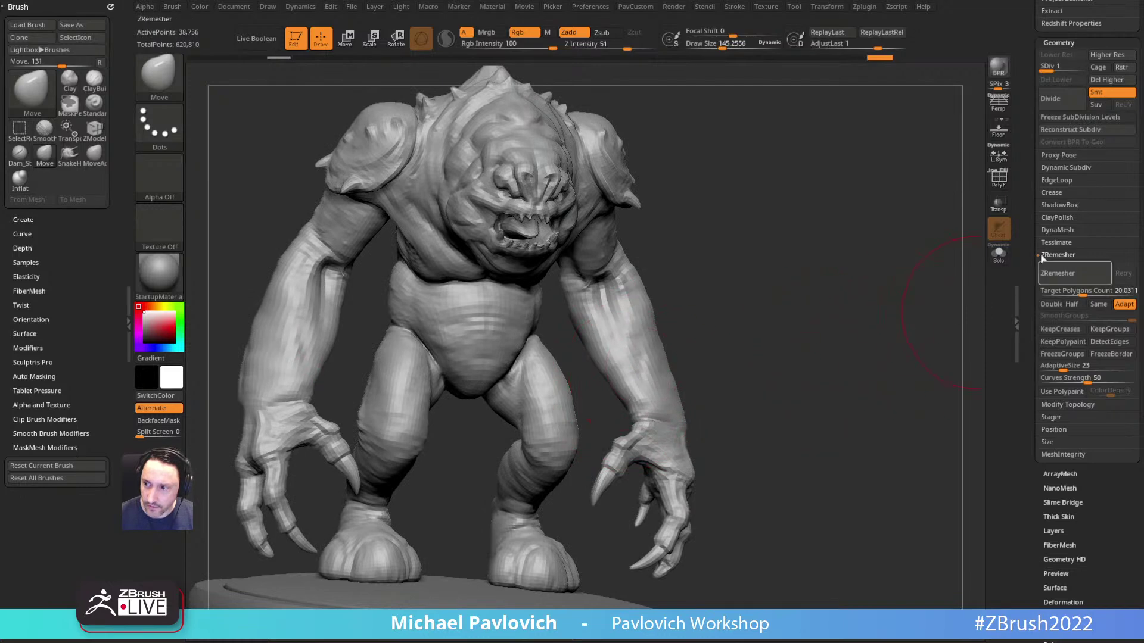
pyautogui.moveTo(842, 348)
pyautogui.mouseDown()
pyautogui.moveTo(774, 248)
pyautogui.moveTo(924, 324)
pyautogui.moveTo(955, 306)
pyautogui.mouseUp()
pyautogui.press('ctrl')
pyautogui.hotkey('shift', 'd')
pyautogui.hotkey('shift', 'd')
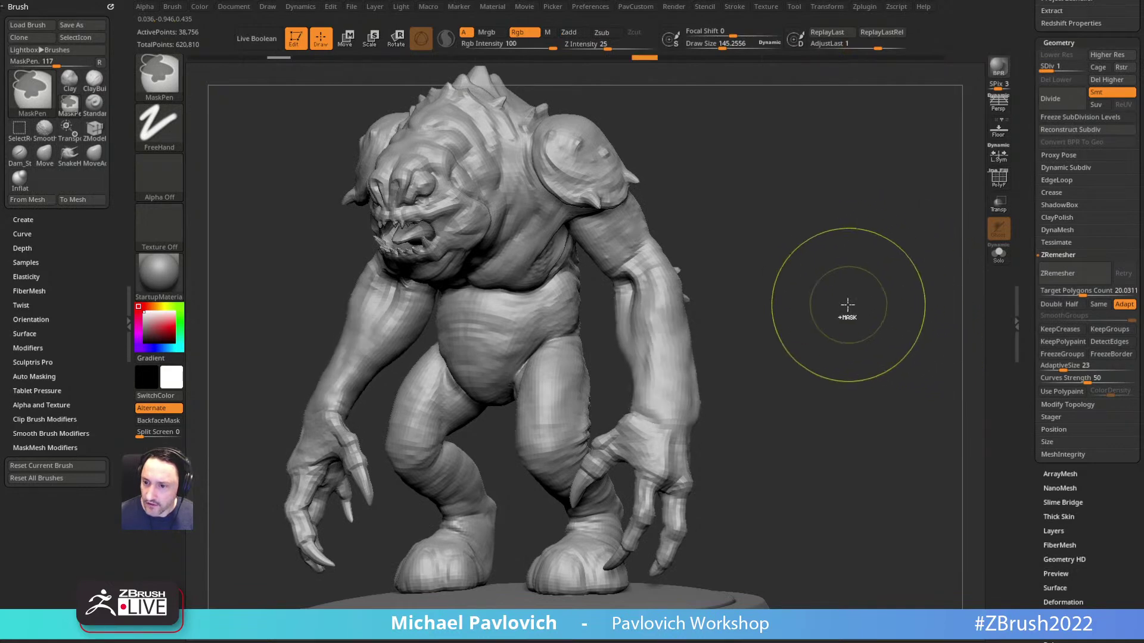
# Step: Reduce the draw size to about 65, undo the forearm changes and return to subdivision level 3
pyautogui.press('s')
pyautogui.moveTo(828, 320); pyautogui.dragTo(817, 319)
pyautogui.hotkey('ctrl', 'z')
pyautogui.press('d')
pyautogui.press('d')
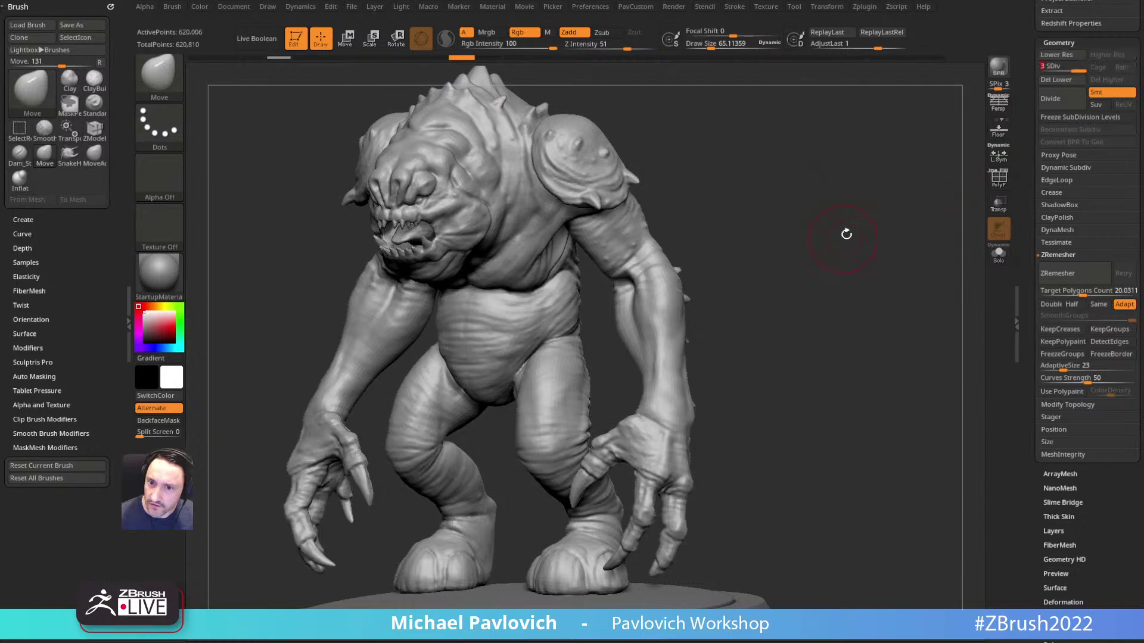
# Step: Turn on Proxy Pose for the Rancor and set its Reduction Amount to 0.50607
pyautogui.keyDown('shift'); pyautogui.moveTo(844, 240); pyautogui.dragTo(865, 232); pyautogui.keyUp('shift')
pyautogui.click(1059, 154)
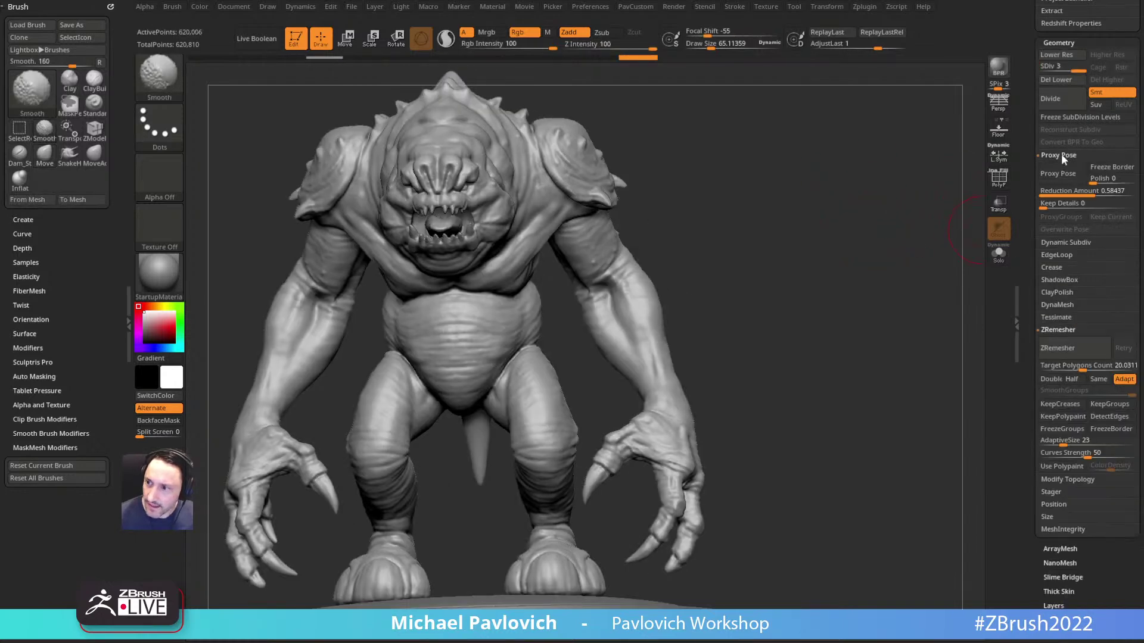
pyautogui.click(1058, 173)
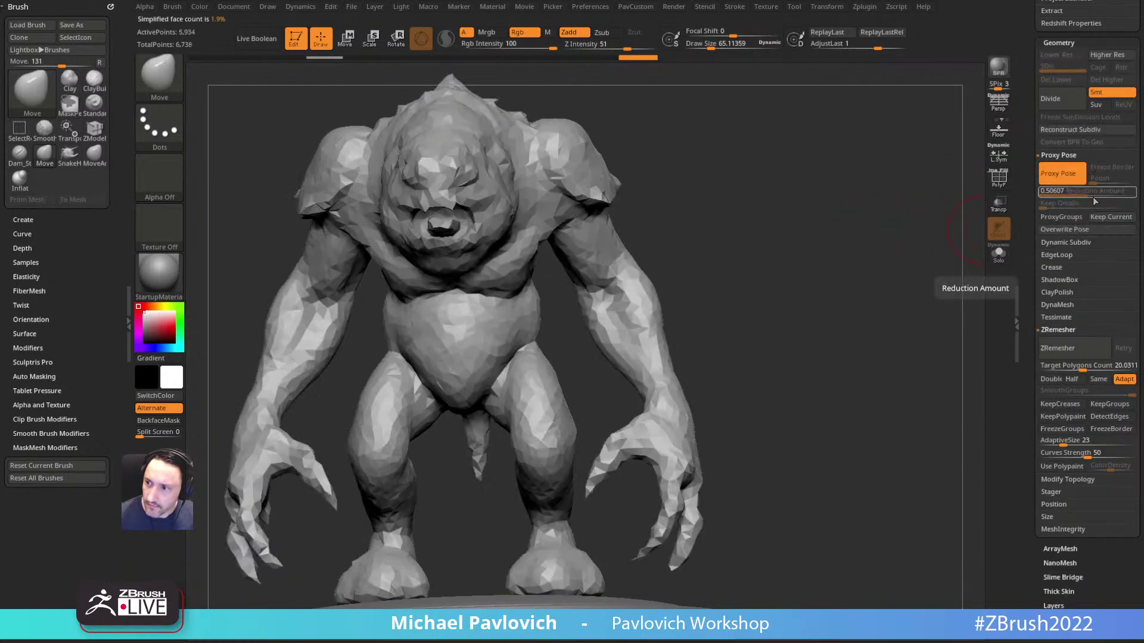
pyautogui.moveTo(848, 256); pyautogui.dragTo(893, 238)
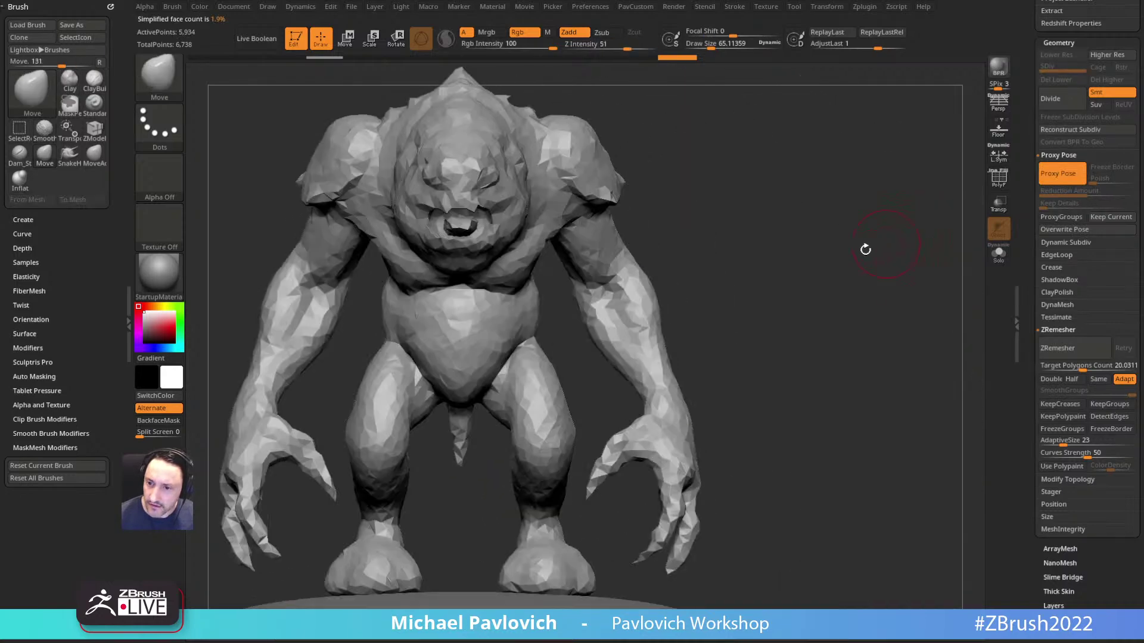
pyautogui.moveTo(733, 301); pyautogui.dragTo(740, 291)
# Step: Swell the proxy's forearms using the Inflat brush at a draw size of about 257, and exit Proxy Pose
pyautogui.press('b')
pyautogui.press('i')
pyautogui.press('n')
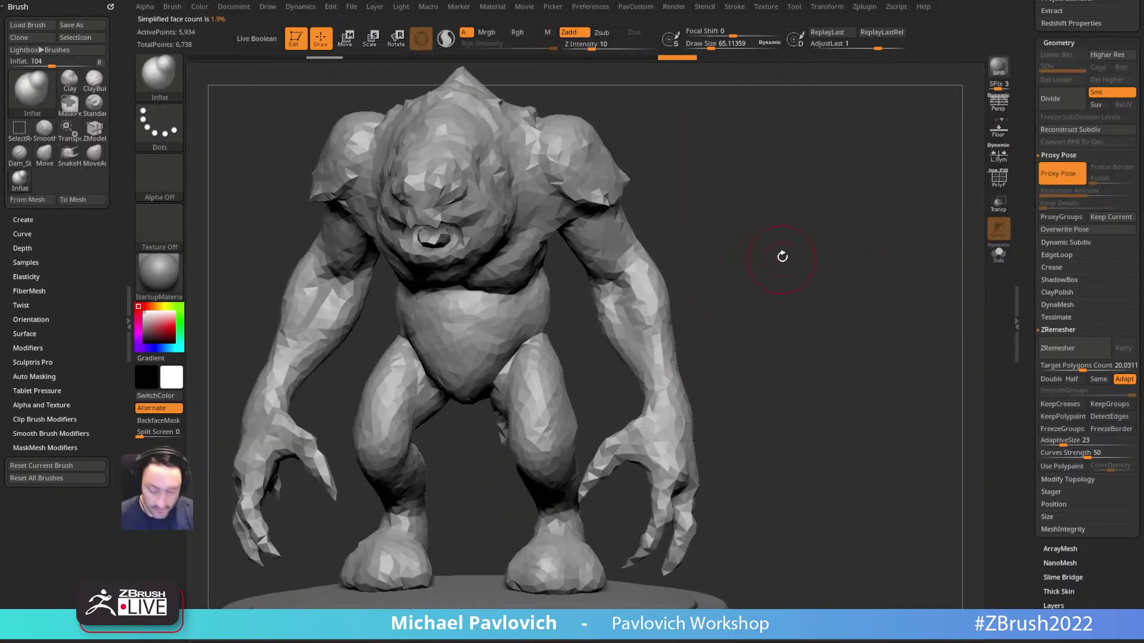
pyautogui.moveTo(781, 258); pyautogui.dragTo(715, 291)
pyautogui.press('s')
pyautogui.moveTo(659, 342); pyautogui.dragTo(682, 342)
pyautogui.moveTo(668, 333); pyautogui.dragTo(670, 307)
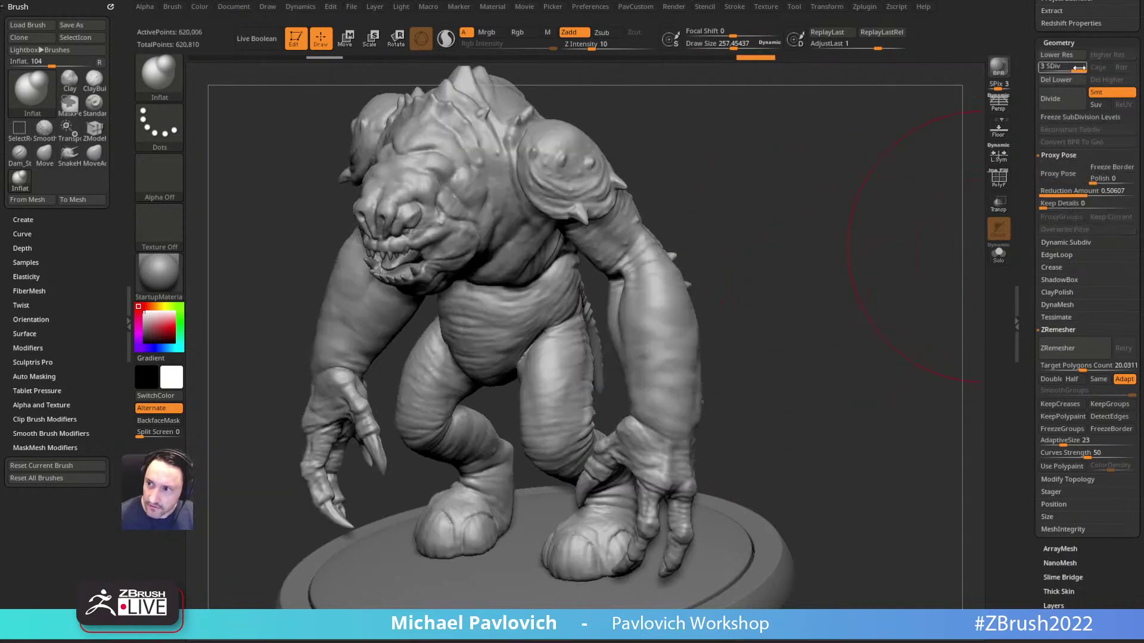
# Step: Check the inflated forearms from behind and undo the Proxy Pose inflation
pyautogui.moveTo(858, 225)
pyautogui.keyDown('shift'); pyautogui.mouseDown()
pyautogui.moveTo(879, 209)
pyautogui.moveTo(587, 319)
pyautogui.mouseUp(); pyautogui.keyUp('shift')
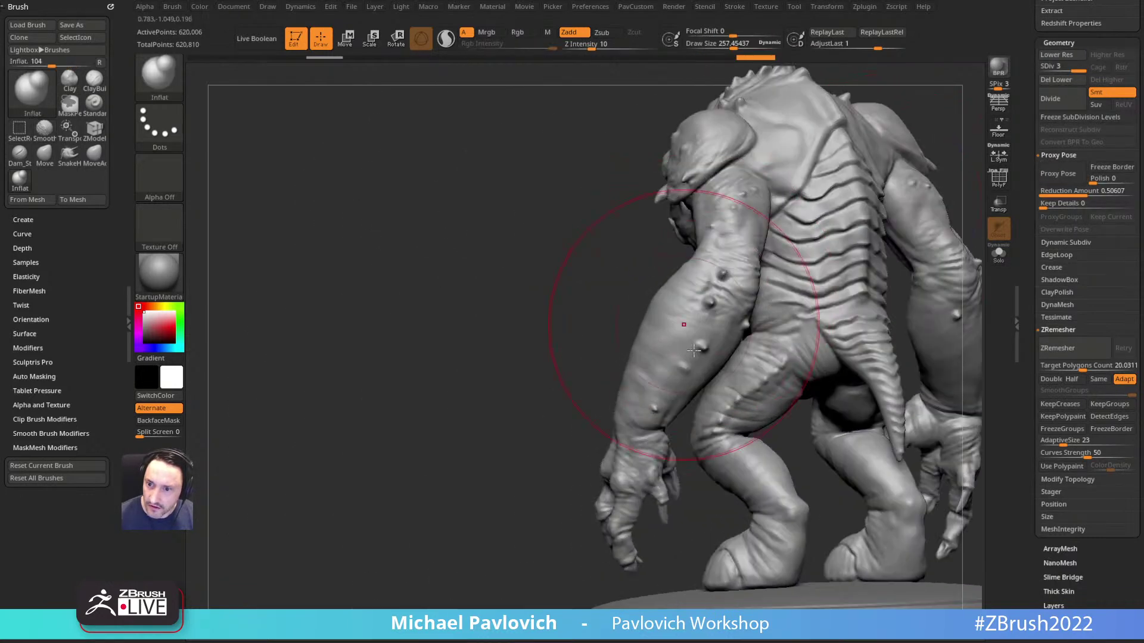
pyautogui.press('s')
pyautogui.moveTo(524, 411)
pyautogui.mouseDown()
pyautogui.moveTo(495, 415)
pyautogui.moveTo(824, 230)
pyautogui.moveTo(899, 245)
pyautogui.mouseUp()
pyautogui.hotkey('ctrl', 'z')
pyautogui.hotkey('ctrl', 'z')
pyautogui.hotkey('ctrl', 'z')
# Step: Restore the Standard brush at a draw size of about 27, set subdivision level 1 and dock the Zplugin palette
pyautogui.moveTo(831, 233)
pyautogui.keyDown('alt'); pyautogui.mouseDown()
pyautogui.moveTo(850, 227)
pyautogui.moveTo(849, 252)
pyautogui.moveTo(838, 250)
pyautogui.moveTo(927, 158)
pyautogui.mouseUp(); pyautogui.keyUp('alt')
pyautogui.press('s')
pyautogui.press('1')
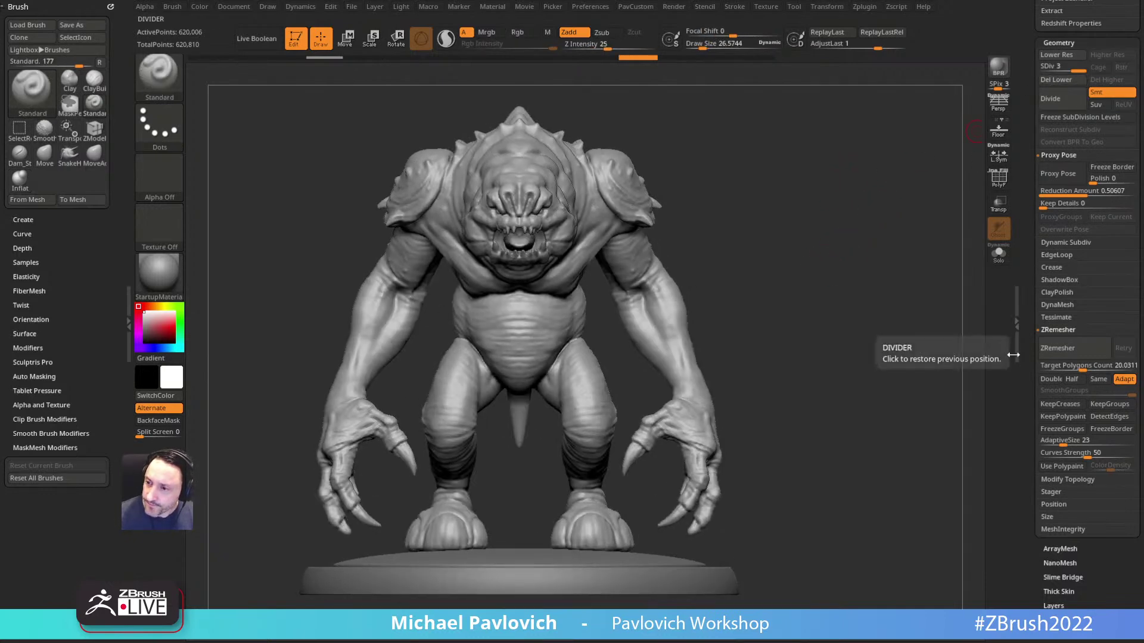
pyautogui.click(1046, 67)
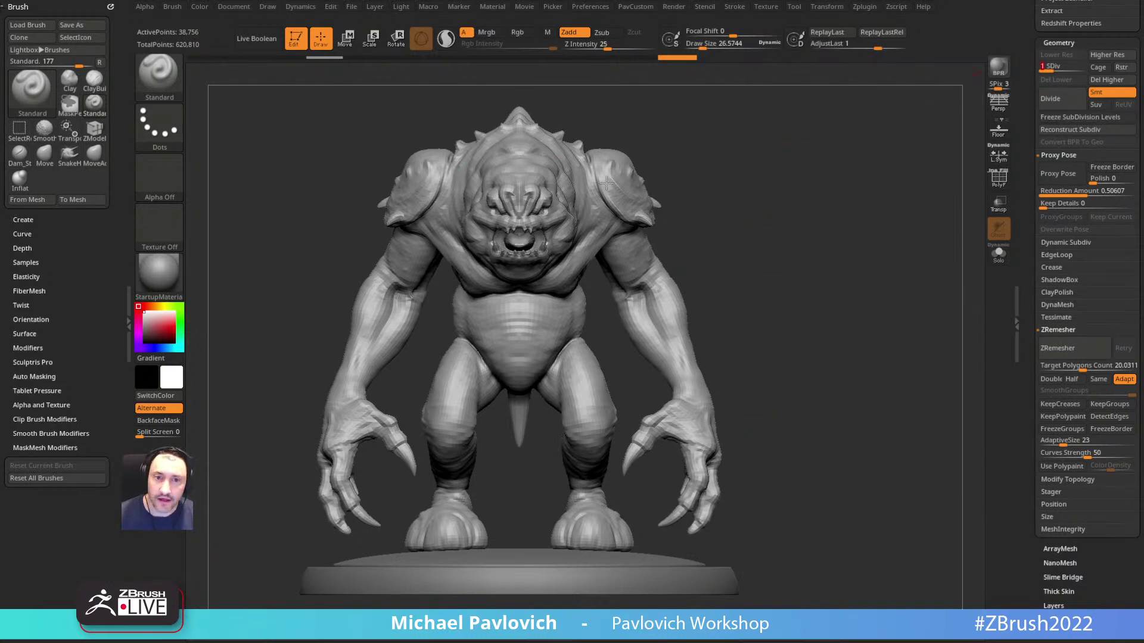
pyautogui.click(866, 9)
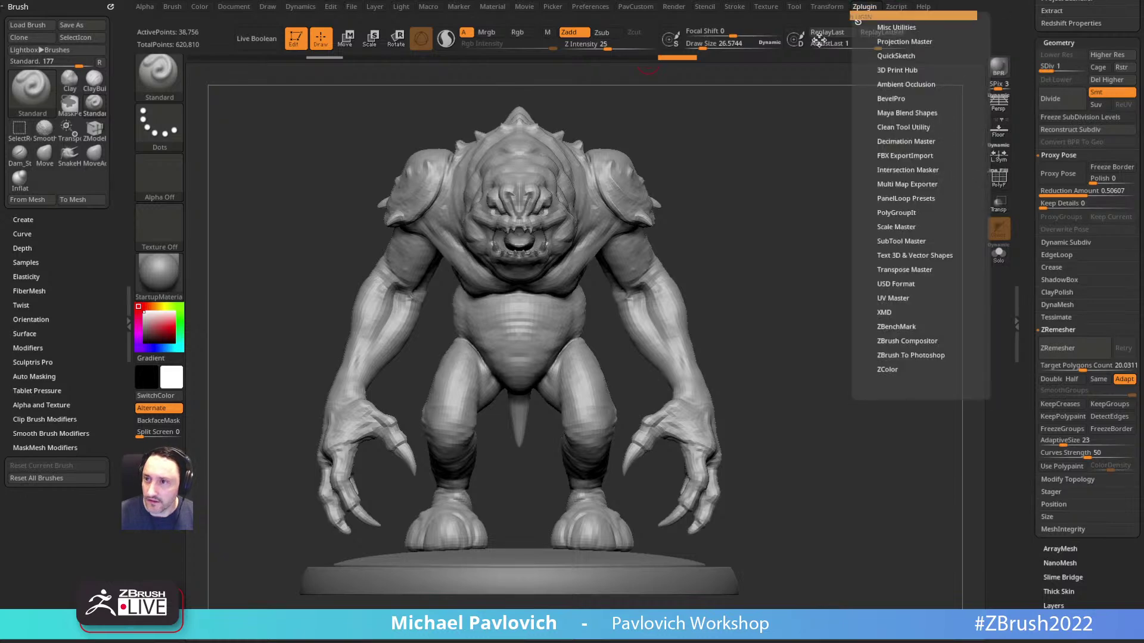
pyautogui.click(857, 17)
# Step: Compare the Rancor at subdivision level 3 with its base level, checking the point counts
pyautogui.press('shift')
pyautogui.press('d')
pyautogui.press('d')
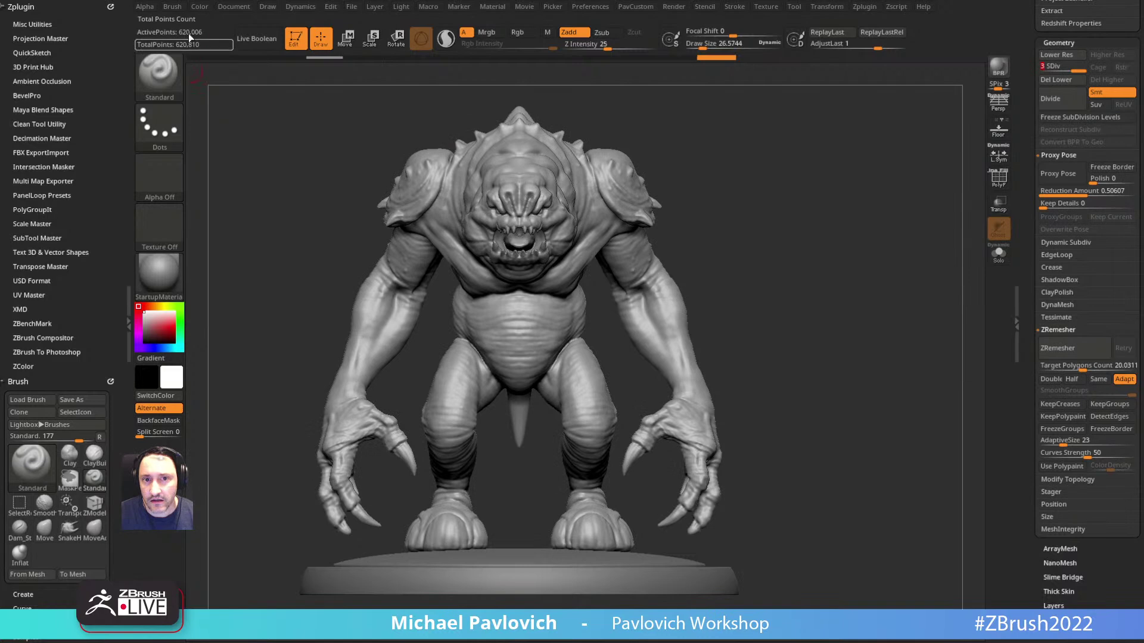
pyautogui.hotkey('shift', 'd')
pyautogui.hotkey('shift', 'd')
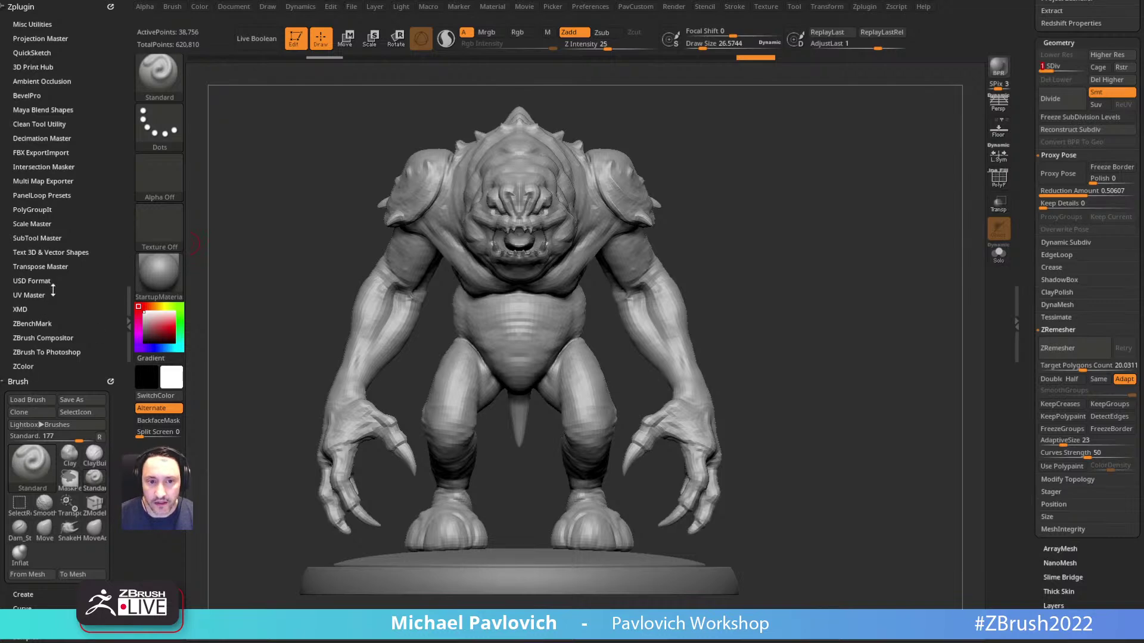
# Step: Unwrap the Rancor's UVs in UV Master with Symmetry enabled and try flattening them
pyautogui.press('shift')
pyautogui.click(31, 295)
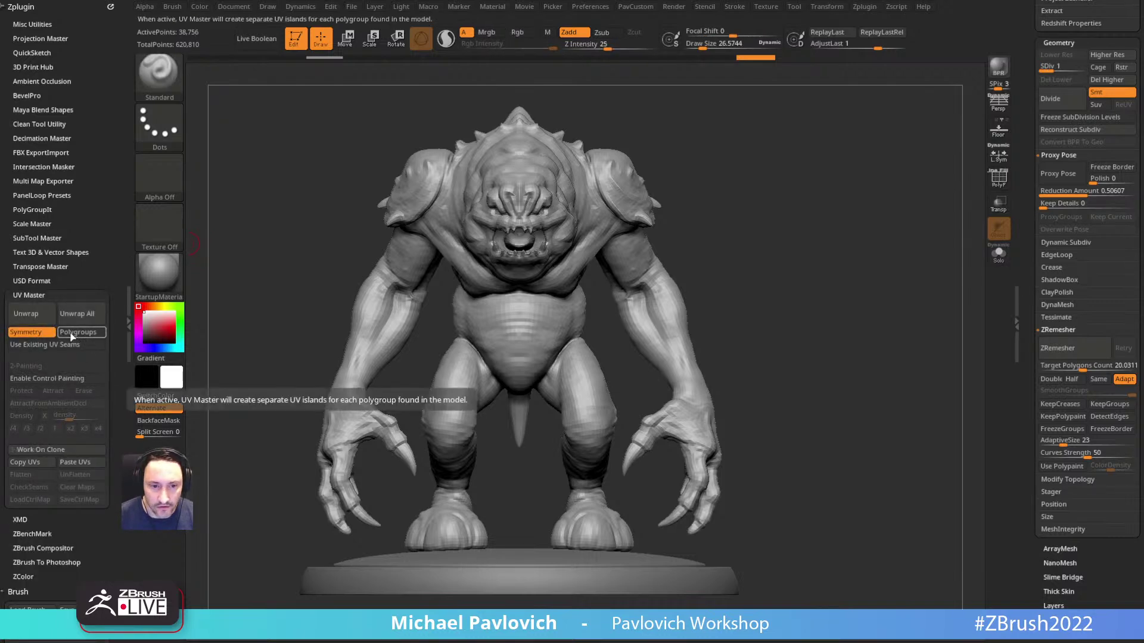
pyautogui.click(26, 314)
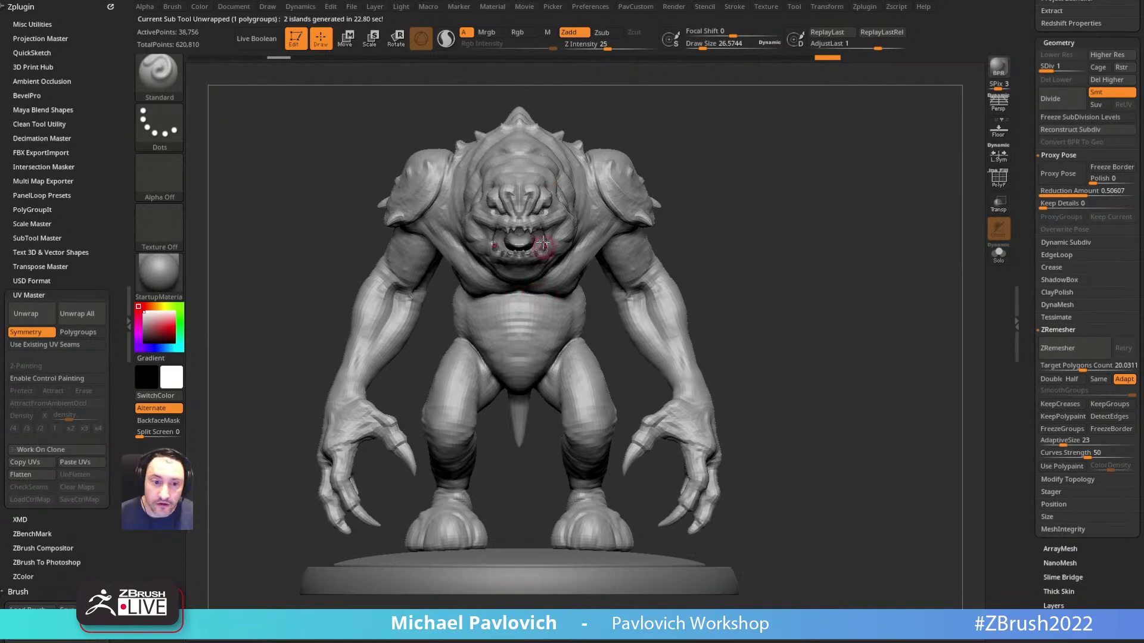
pyautogui.click(36, 475)
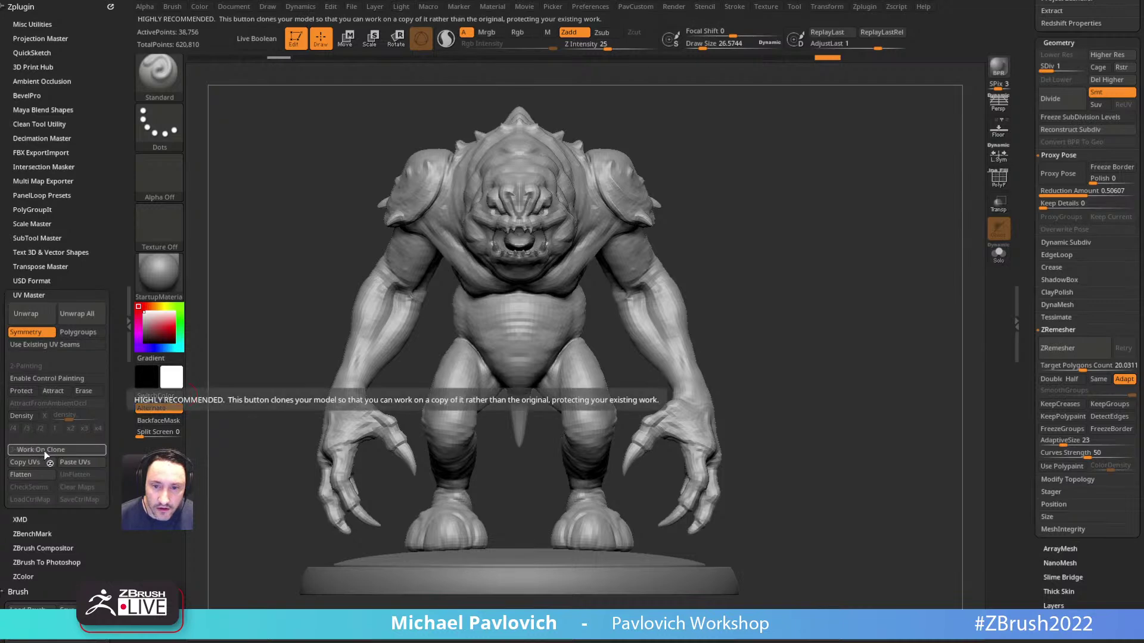
# Step: Unwrap the Rancor's UVs on a UV Master working clone, preview the flattened layout and unflatten it
pyautogui.click(45, 450)
pyautogui.click(26, 314)
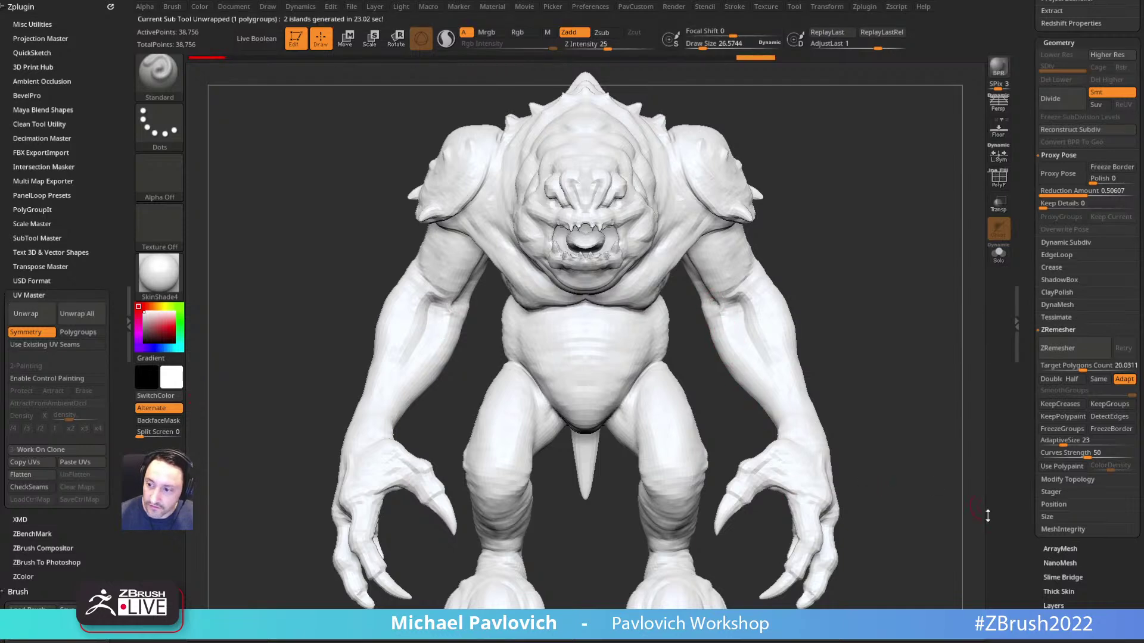
pyautogui.scroll(-7, 1061, 369)
pyautogui.press('shift')
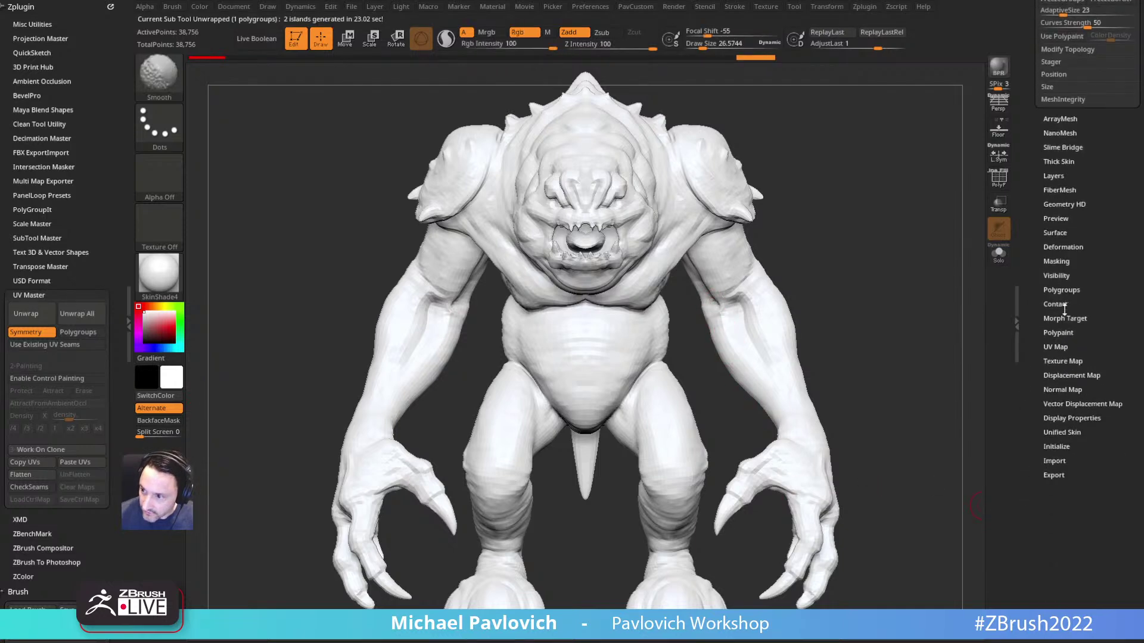
pyautogui.click(1056, 348)
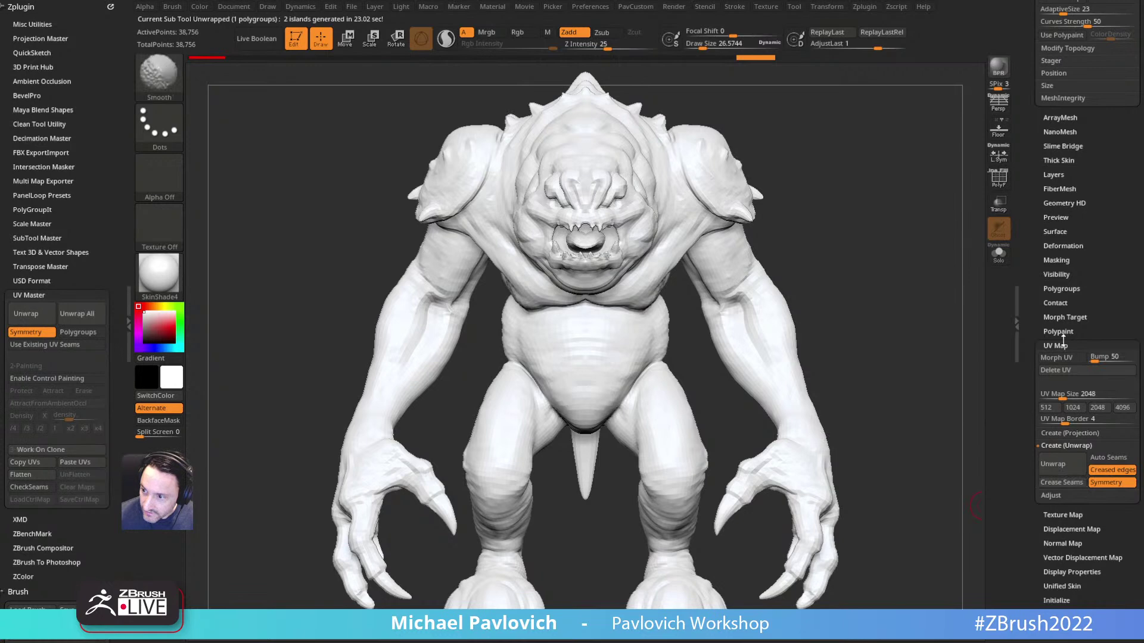
pyautogui.click(1062, 344)
pyautogui.click(29, 474)
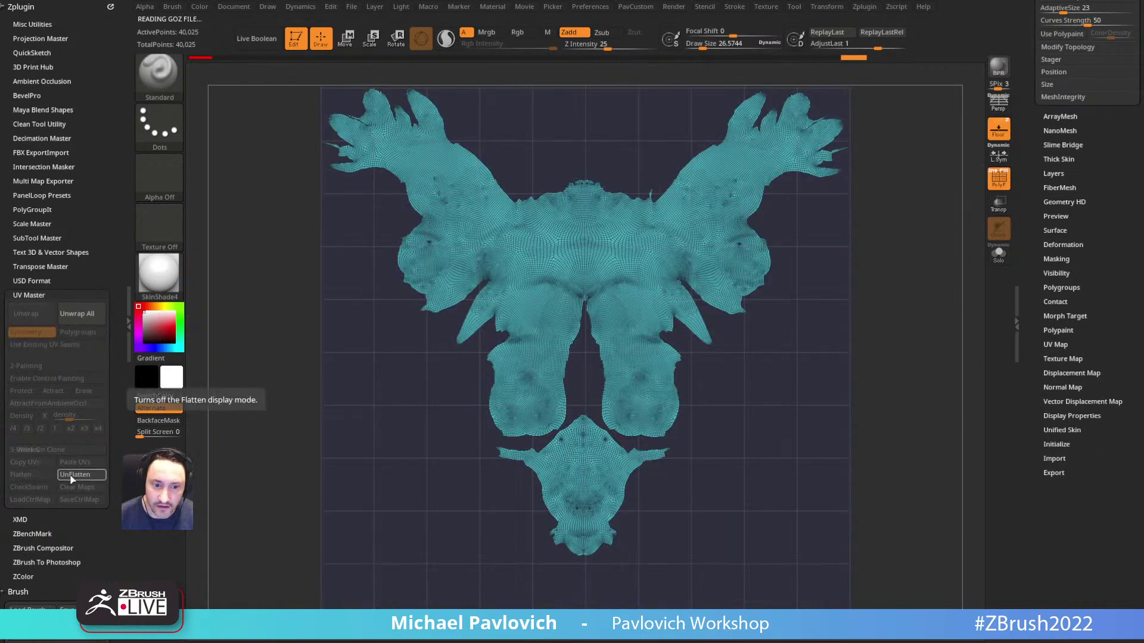
pyautogui.click(73, 475)
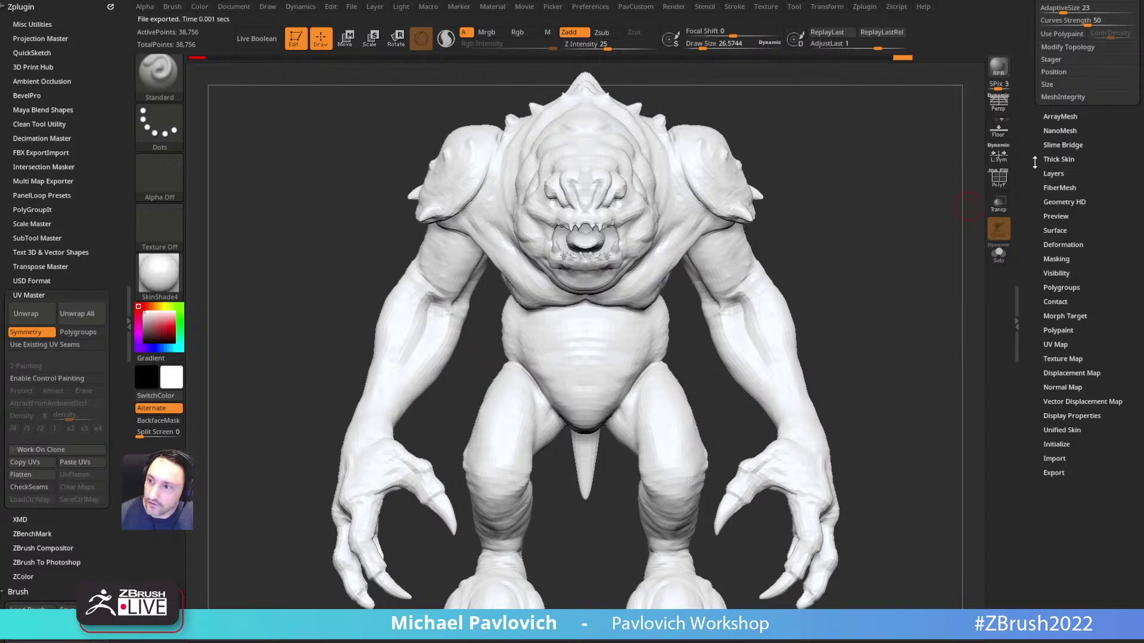
# Step: Switch from the clone to the original RancorDynamesh_1 tool and paste the unwrapped UVs onto it
pyautogui.moveTo(1026, 169); pyautogui.dragTo(1006, 397)
pyautogui.click(1100, 173)
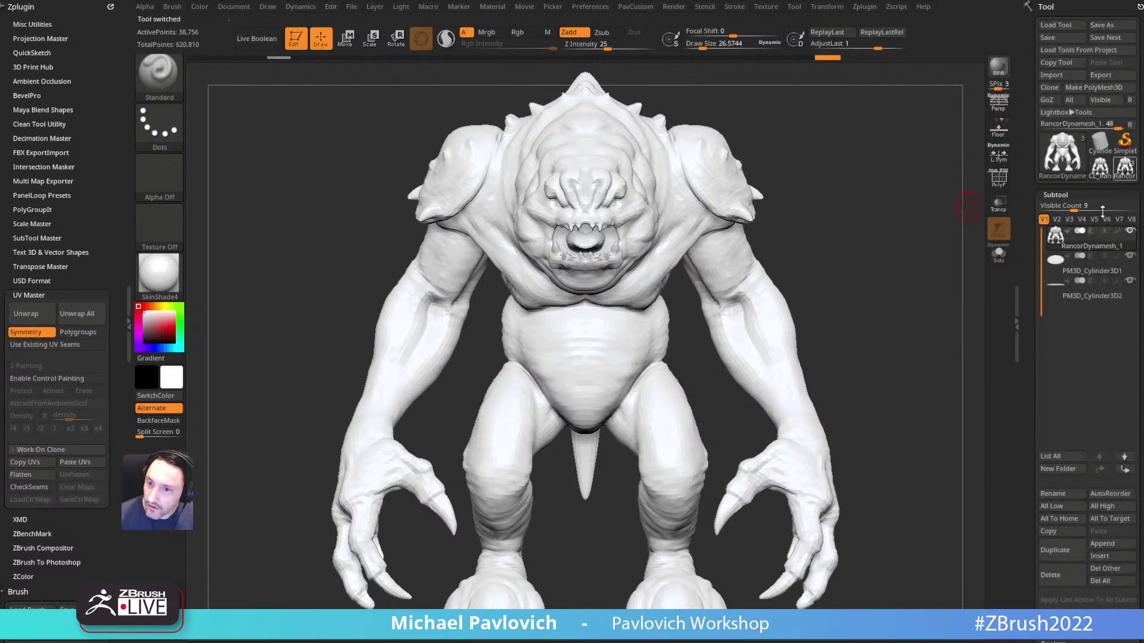
pyautogui.click(72, 461)
# Step: Raise the Rancor to subdivision level 3 and change the active material to StartupMaterial
pyautogui.moveTo(1028, 320)
pyautogui.mouseDown()
pyautogui.moveTo(1030, 280)
pyautogui.moveTo(1017, 307)
pyautogui.mouseUp()
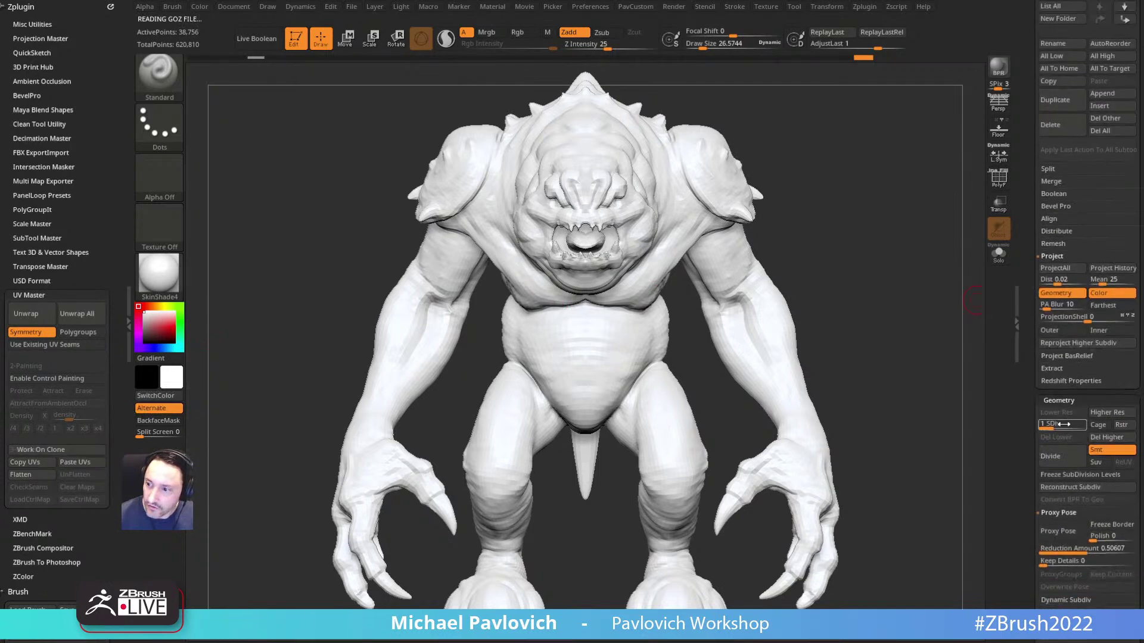
pyautogui.click(172, 280)
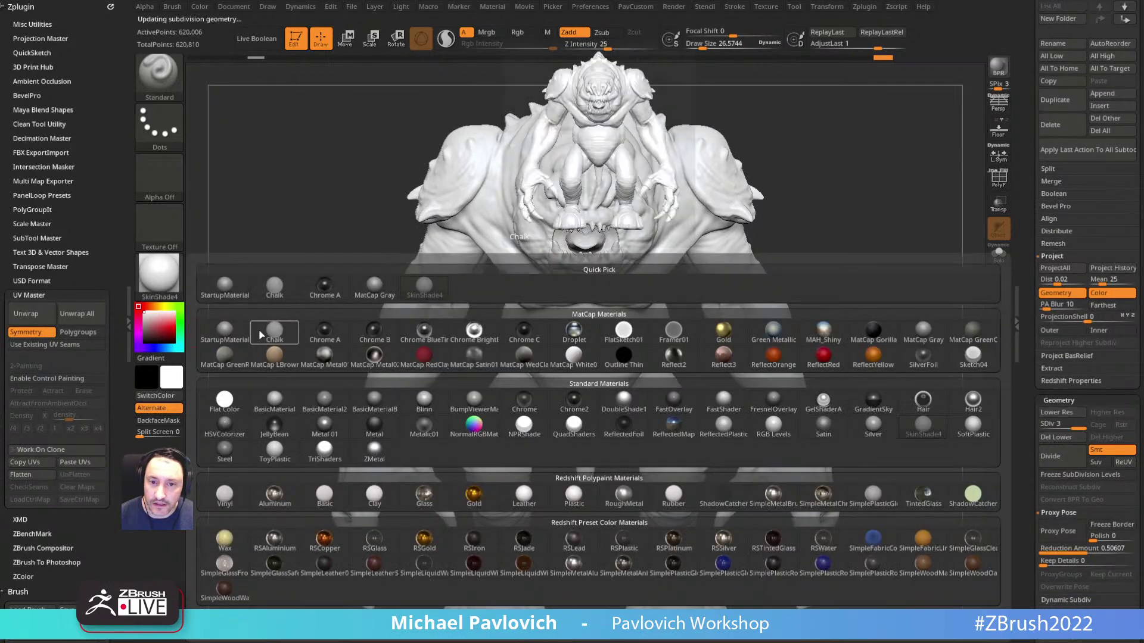
pyautogui.click(226, 289)
pyautogui.keyDown('alt'); pyautogui.moveTo(865, 220); pyautogui.dragTo(789, 193); pyautogui.keyUp('alt')
pyautogui.moveTo(1034, 189); pyautogui.dragTo(1026, 476)
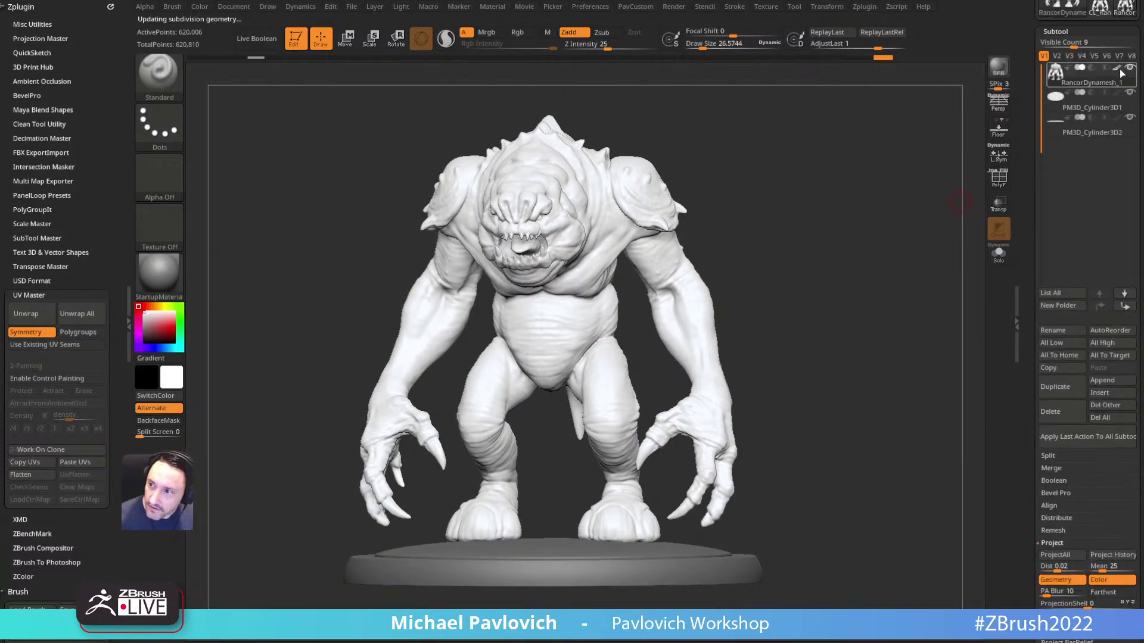
# Step: Examine the Rancor's sculpted form and proportions from several angles at subdivision level 3
pyautogui.scroll(-10, 1029, 274)
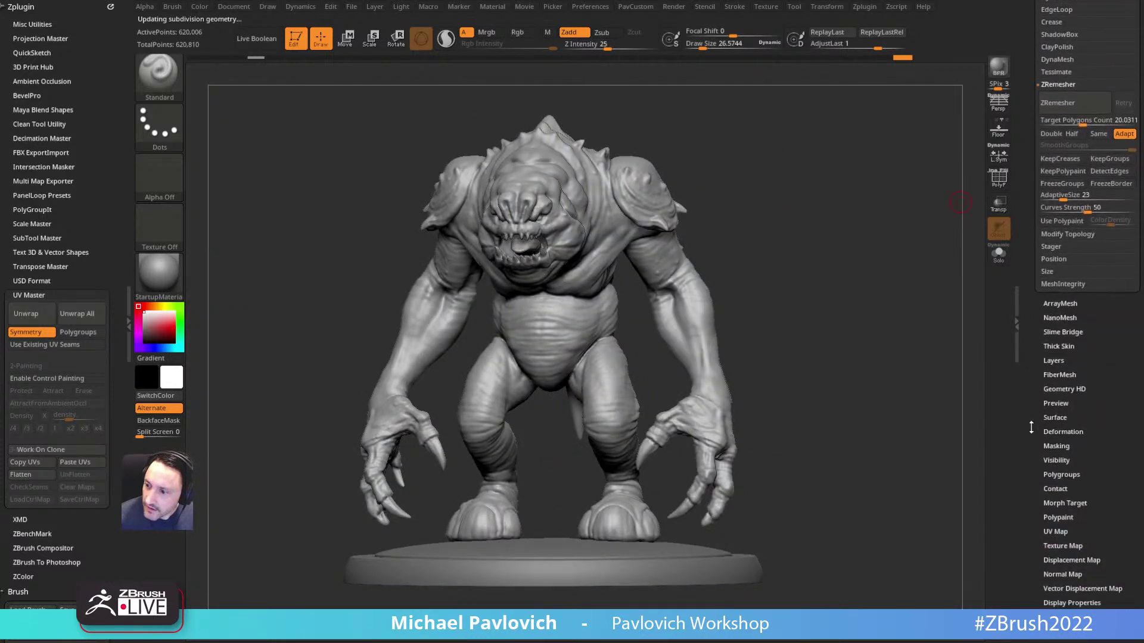
pyautogui.scroll(-2, 1029, 402)
pyautogui.click(1055, 485)
pyautogui.scroll(15, 1057, 490)
pyautogui.moveTo(811, 274)
pyautogui.mouseDown()
pyautogui.moveTo(806, 222)
pyautogui.moveTo(824, 204)
pyautogui.moveTo(800, 231)
pyautogui.moveTo(814, 240)
pyautogui.moveTo(766, 206)
pyautogui.mouseUp()
pyautogui.press('s')
pyautogui.press('s')
pyautogui.press('s')
pyautogui.moveTo(789, 255); pyautogui.dragTo(782, 263)
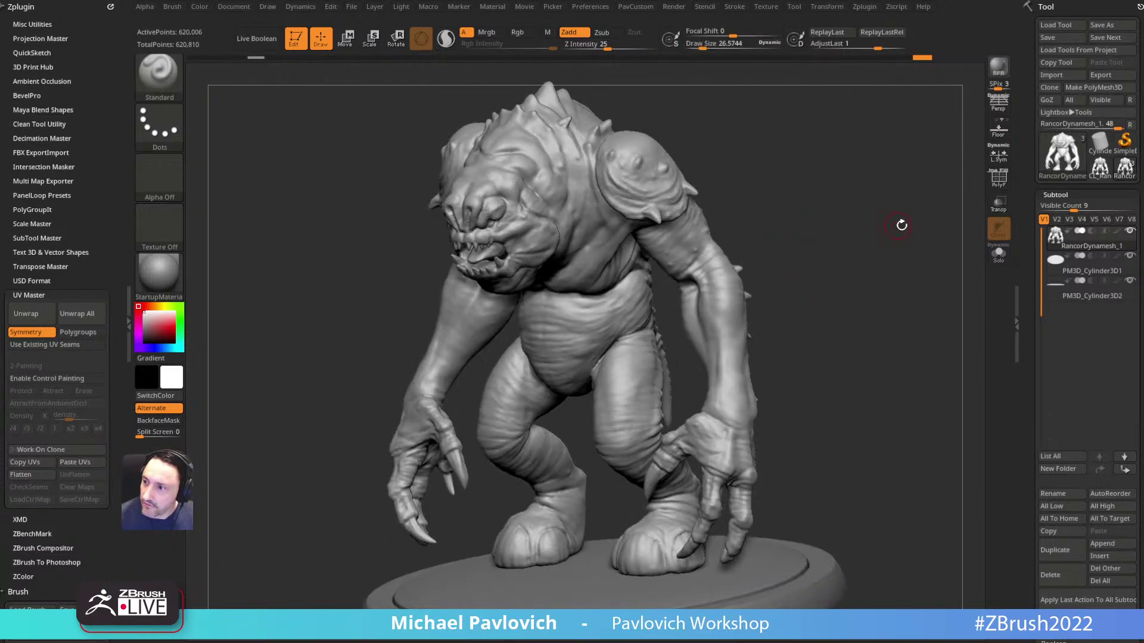
pyautogui.moveTo(873, 233); pyautogui.dragTo(811, 196)
pyautogui.moveTo(1030, 310); pyautogui.dragTo(1031, 173)
pyautogui.moveTo(917, 305)
pyautogui.mouseDown()
pyautogui.moveTo(903, 263)
pyautogui.moveTo(922, 390)
pyautogui.moveTo(846, 280)
pyautogui.moveTo(870, 299)
pyautogui.moveTo(861, 286)
pyautogui.moveTo(889, 268)
pyautogui.moveTo(781, 269)
pyautogui.moveTo(820, 262)
pyautogui.mouseUp()
pyautogui.press('s')
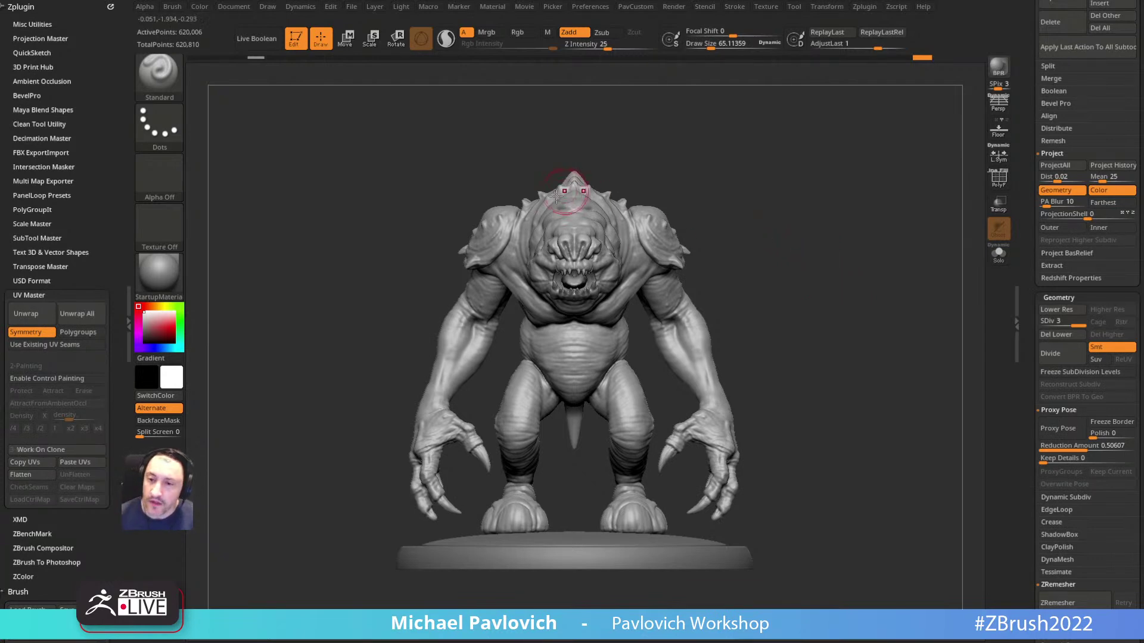
pyautogui.keyDown('alt'); pyautogui.moveTo(811, 274); pyautogui.dragTo(799, 283); pyautogui.keyUp('alt')
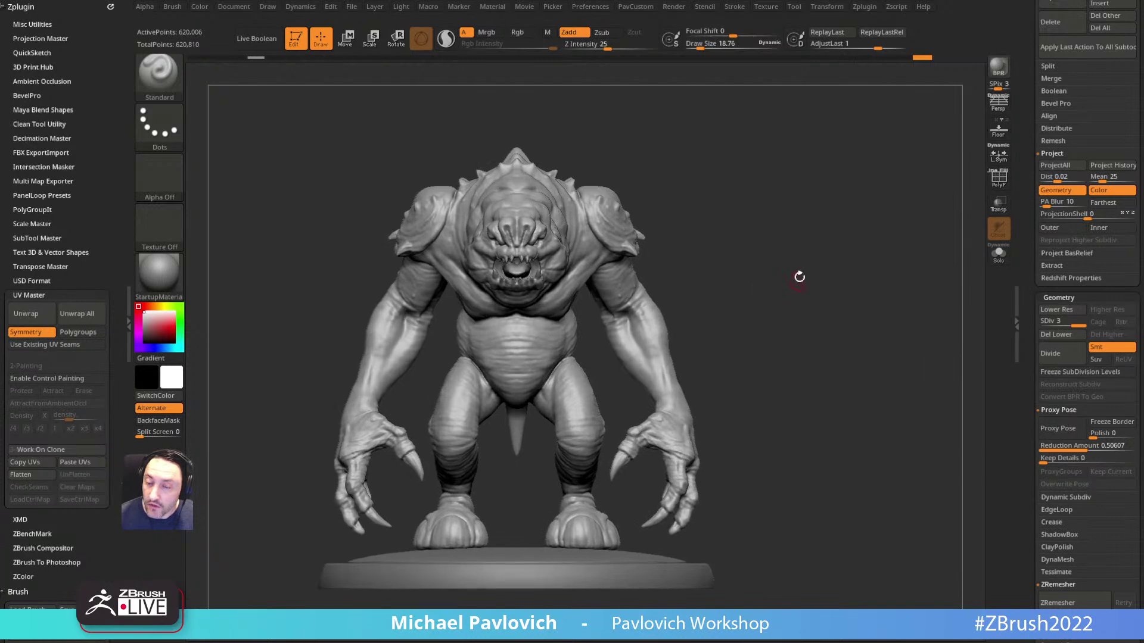
# Step: Lower the Rancor to subdivision level 1 to work on its base mesh
pyautogui.moveTo(1029, 268); pyautogui.dragTo(1025, 237)
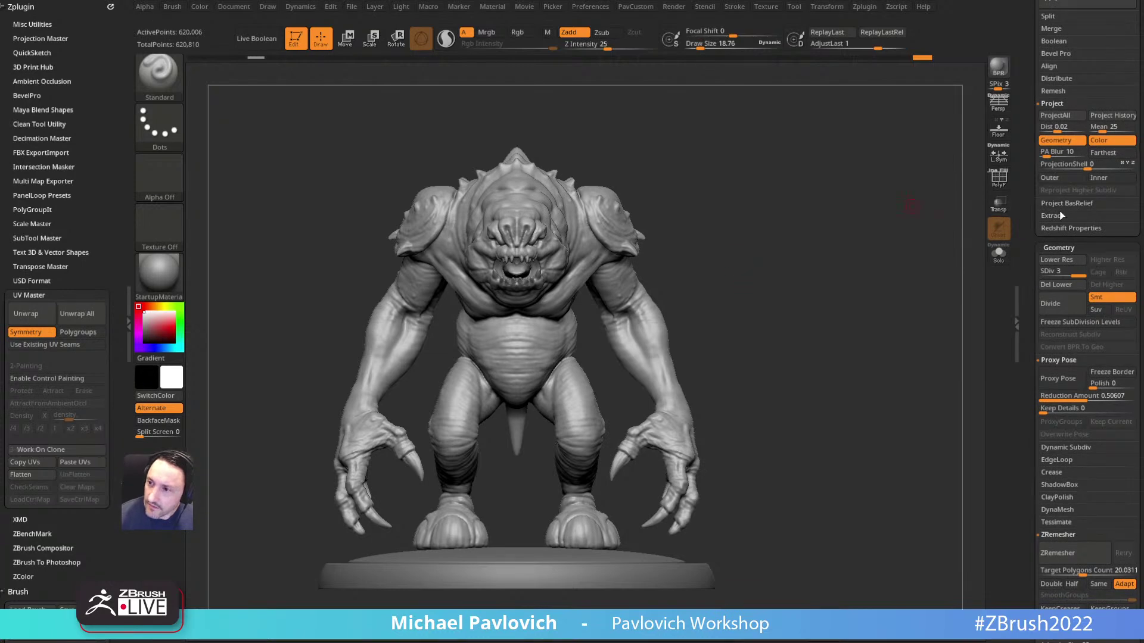
pyautogui.moveTo(1048, 272); pyautogui.dragTo(1034, 272)
pyautogui.moveTo(919, 316)
pyautogui.mouseDown()
pyautogui.moveTo(772, 255)
pyautogui.moveTo(762, 279)
pyautogui.moveTo(796, 285)
pyautogui.mouseUp()
pyautogui.hotkey('ctrl', 'b')
pyautogui.click(370, 141)
pyautogui.moveTo(649, 210)
pyautogui.mouseDown()
pyautogui.moveTo(713, 211)
pyautogui.moveTo(691, 314)
pyautogui.mouseUp()
pyautogui.moveTo(643, 281); pyautogui.dragTo(794, 358)
pyautogui.keyDown('ctrl'); pyautogui.moveTo(739, 398); pyautogui.dragTo(685, 346); pyautogui.keyUp('ctrl')
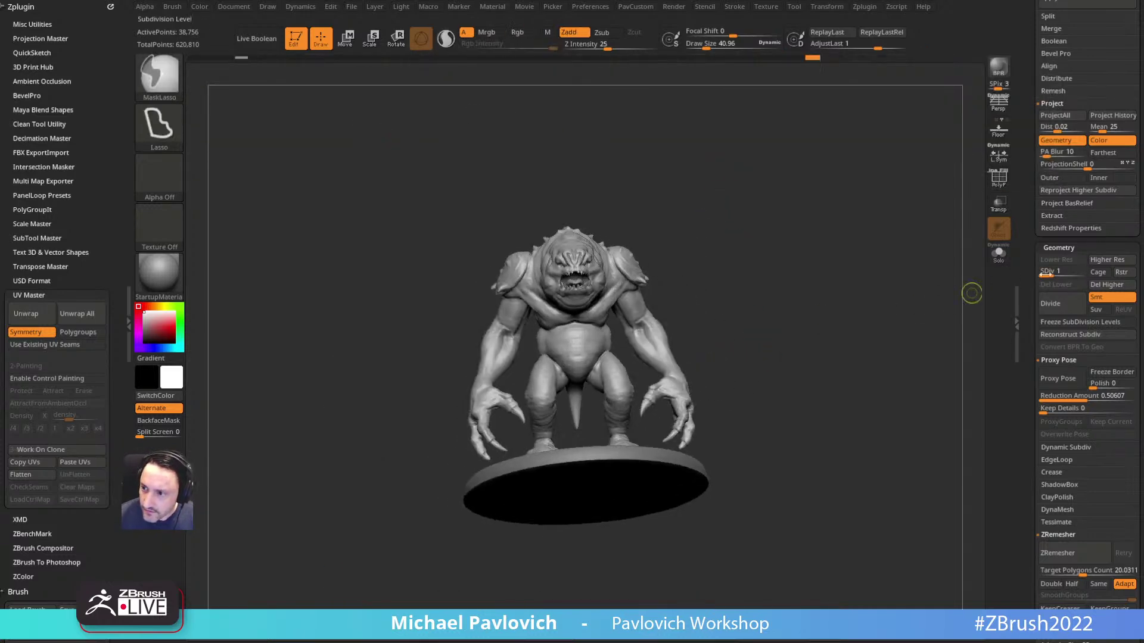
# Step: Hide the two base cylinder subtools so only RancorDynamesh_1 is visible, and frame it
pyautogui.moveTo(1021, 236); pyautogui.dragTo(1139, 304)
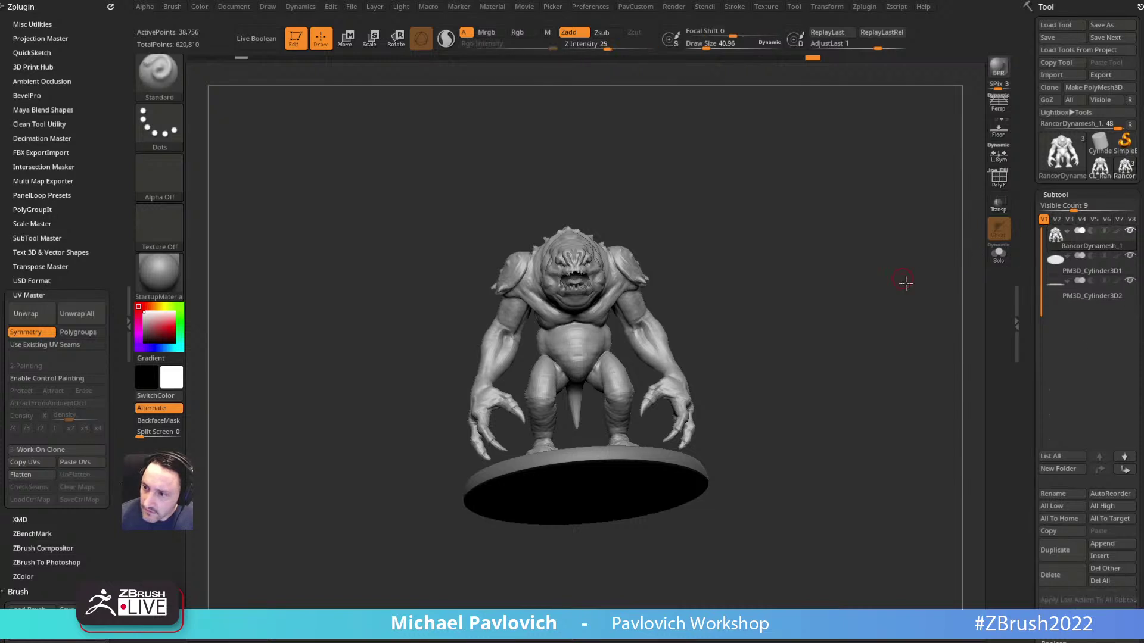
pyautogui.press('f')
pyautogui.keyDown('shift'); pyautogui.click(1128, 231); pyautogui.keyUp('shift')
pyautogui.press('f')
pyautogui.keyDown('alt'); pyautogui.moveTo(855, 347); pyautogui.dragTo(863, 273); pyautogui.keyUp('alt')
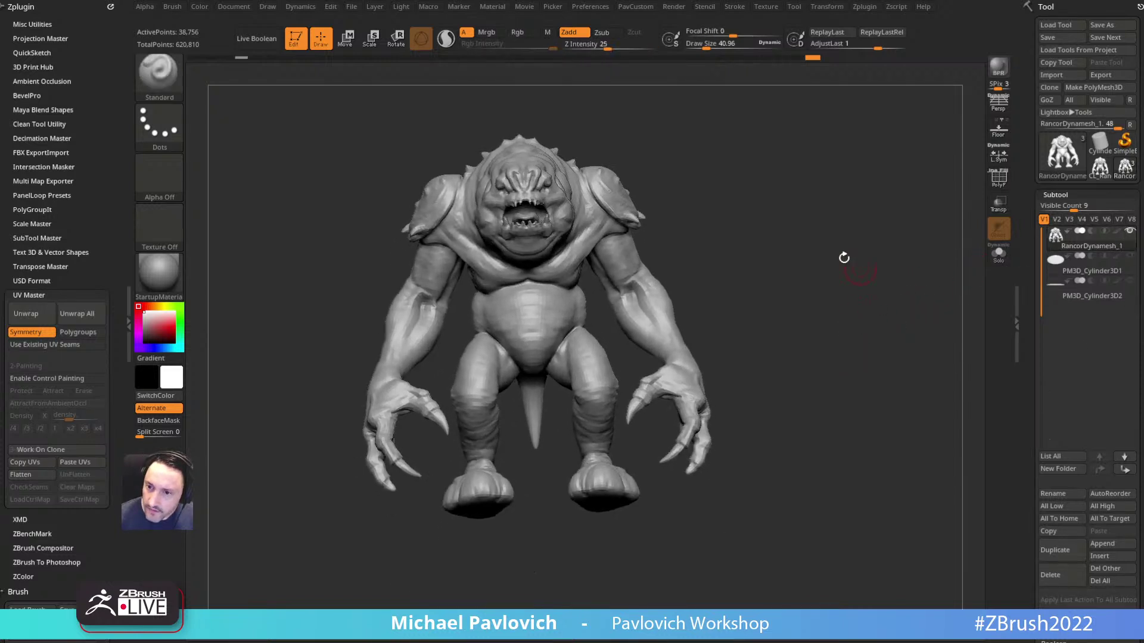
# Step: Mask both arms with the lasso, blur the mask edge and invert the mask
pyautogui.moveTo(691, 262)
pyautogui.keyDown('ctrl'); pyautogui.mouseDown()
pyautogui.moveTo(616, 212)
pyautogui.moveTo(589, 285)
pyautogui.moveTo(628, 377)
pyautogui.moveTo(735, 498)
pyautogui.mouseUp(); pyautogui.keyUp('ctrl')
pyautogui.moveTo(834, 304); pyautogui.dragTo(750, 293)
pyautogui.keyDown('ctrl'); pyautogui.click(666, 319); pyautogui.keyUp('ctrl')
pyautogui.keyDown('ctrl'); pyautogui.click(665, 319); pyautogui.keyUp('ctrl')
pyautogui.moveTo(819, 260); pyautogui.dragTo(704, 266)
pyautogui.moveTo(620, 301); pyautogui.dragTo(679, 301)
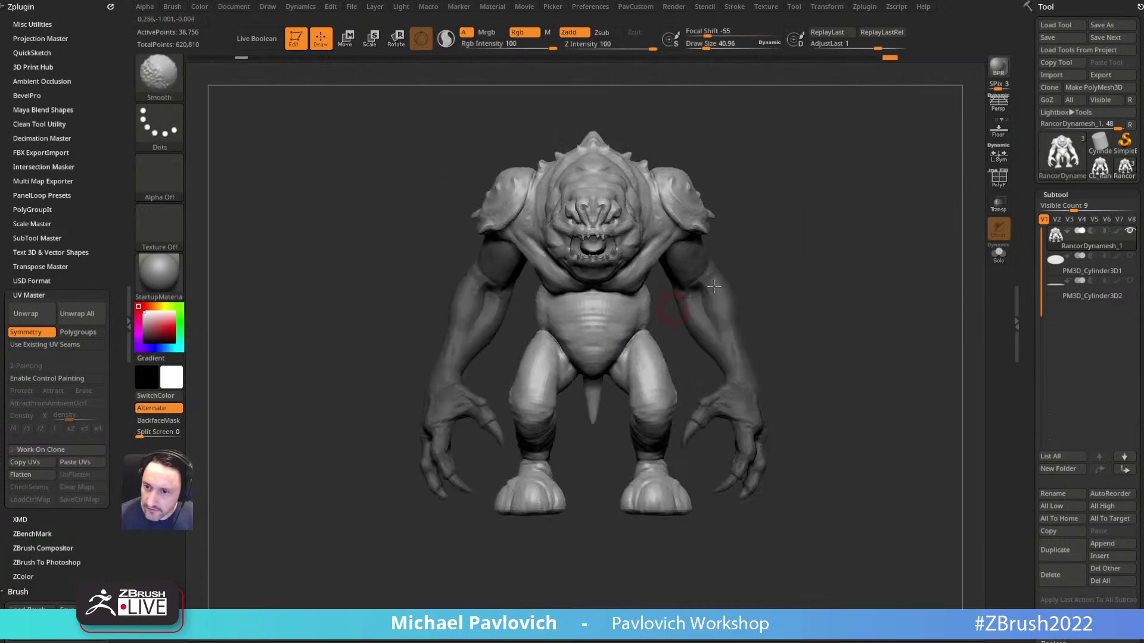
pyautogui.keyDown('ctrl'); pyautogui.click(807, 222); pyautogui.keyUp('ctrl')
# Step: Place the transform gizmo at the Rancor's shoulder and enable Local Symmetry
pyautogui.press('w')
pyautogui.keyDown('alt'); pyautogui.click(682, 232); pyautogui.keyUp('alt')
pyautogui.moveTo(846, 222); pyautogui.dragTo(856, 185)
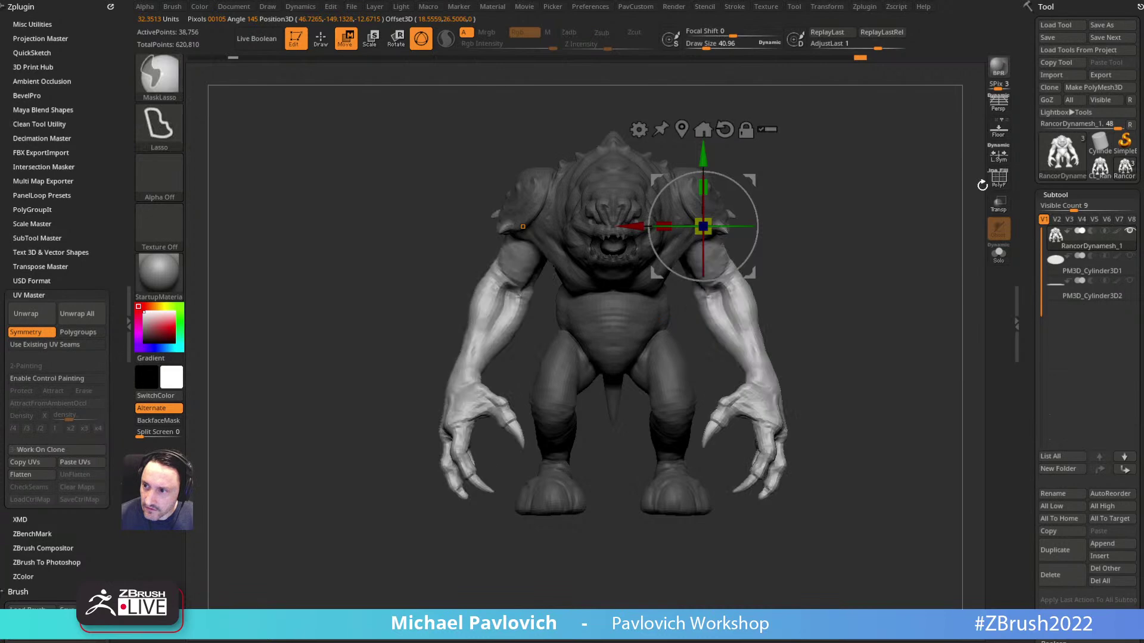
pyautogui.click(1000, 156)
# Step: Scale the unmasked arms down symmetrically from the shoulders
pyautogui.moveTo(703, 227); pyautogui.dragTo(641, 261)
pyautogui.moveTo(846, 182); pyautogui.dragTo(878, 195)
pyautogui.moveTo(852, 239)
pyautogui.mouseDown()
pyautogui.moveTo(818, 290)
pyautogui.moveTo(811, 256)
pyautogui.moveTo(861, 248)
pyautogui.moveTo(849, 256)
pyautogui.mouseUp()
# Step: Mask both legs with the lasso and invert the mask so only the legs can be edited
pyautogui.press('ctrl')
pyautogui.moveTo(646, 316)
pyautogui.keyDown('ctrl'); pyautogui.mouseDown()
pyautogui.moveTo(616, 362)
pyautogui.moveTo(653, 582)
pyautogui.moveTo(759, 429)
pyautogui.mouseUp(); pyautogui.keyUp('ctrl')
pyautogui.moveTo(774, 400); pyautogui.dragTo(694, 387)
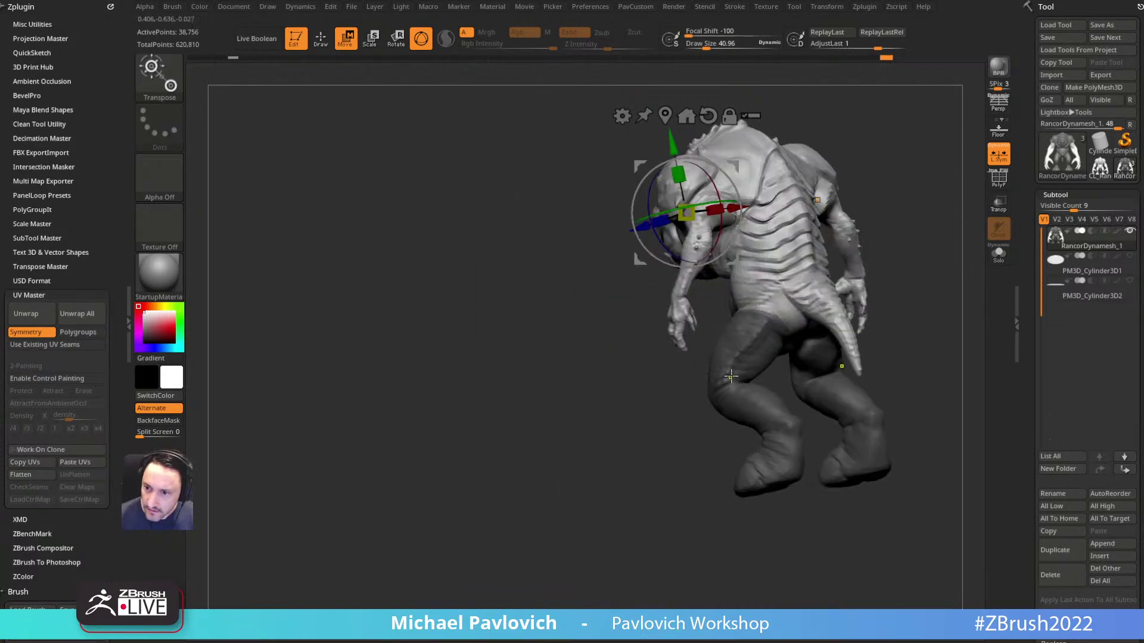
pyautogui.keyDown('ctrl'); pyautogui.click(582, 434); pyautogui.keyUp('ctrl')
pyautogui.moveTo(582, 434); pyautogui.dragTo(710, 375)
# Step: Position the gizmo at the hip, scale both legs up symmetrically and clear the mask
pyautogui.click(650, 333)
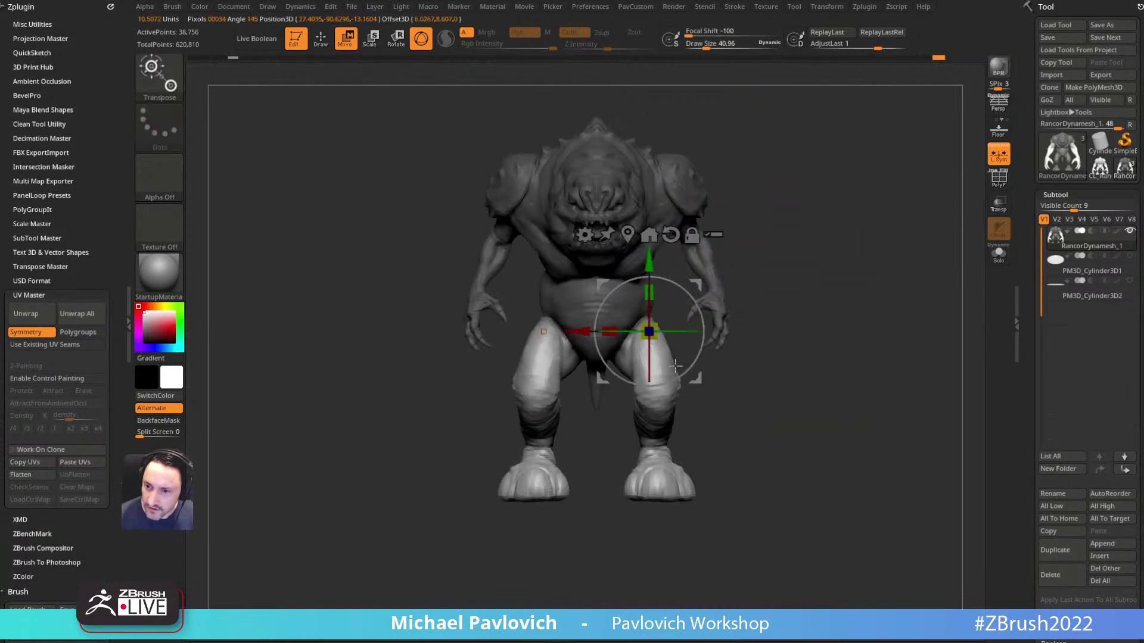
pyautogui.keyDown('alt'); pyautogui.moveTo(696, 286); pyautogui.dragTo(687, 289); pyautogui.keyUp('alt')
pyautogui.moveTo(763, 261)
pyautogui.keyDown('shift'); pyautogui.mouseDown()
pyautogui.moveTo(697, 266)
pyautogui.moveTo(713, 299)
pyautogui.moveTo(758, 270)
pyautogui.mouseUp(); pyautogui.keyUp('shift')
pyautogui.moveTo(670, 335); pyautogui.dragTo(718, 312)
pyautogui.keyDown('ctrl'); pyautogui.moveTo(811, 236); pyautogui.dragTo(862, 270, button='right'); pyautogui.keyUp('ctrl')
pyautogui.keyDown('ctrl'); pyautogui.moveTo(872, 225); pyautogui.dragTo(881, 279); pyautogui.keyUp('ctrl')
pyautogui.press('q')
pyautogui.keyDown('ctrl'); pyautogui.moveTo(882, 280); pyautogui.dragTo(852, 270, button='right'); pyautogui.keyUp('ctrl')
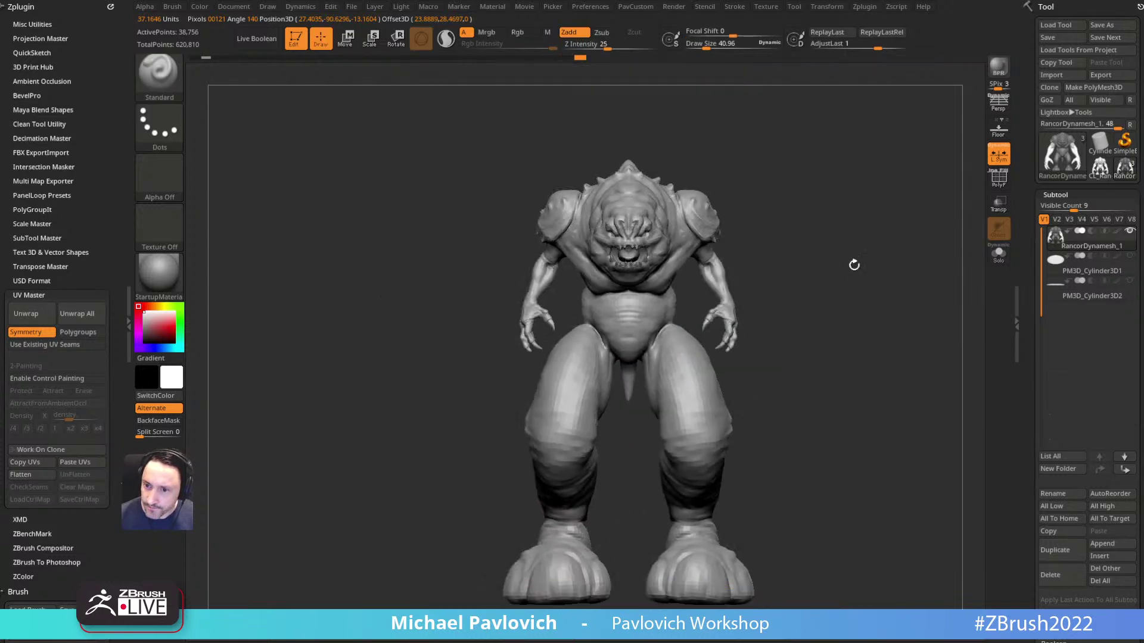
# Step: Frame the reproportioned Rancor and raise it to subdivision level 3
pyautogui.press('f')
pyautogui.moveTo(671, 298); pyautogui.dragTo(623, 252)
pyautogui.keyDown('shift'); pyautogui.moveTo(697, 336); pyautogui.dragTo(855, 273); pyautogui.keyUp('shift')
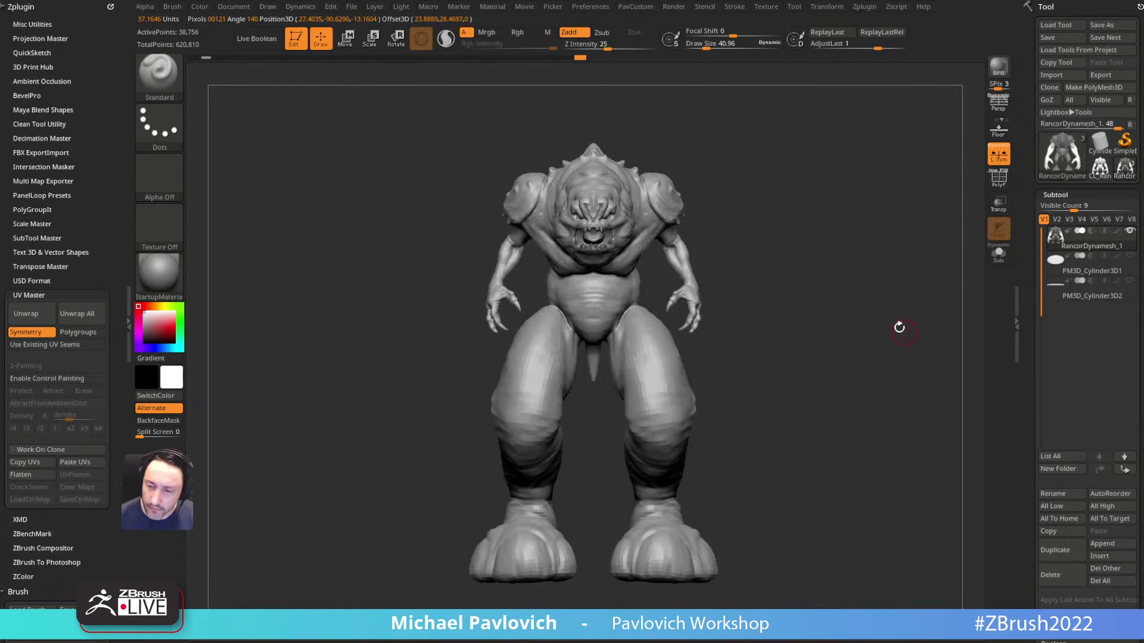
pyautogui.moveTo(1027, 301); pyautogui.dragTo(1026, 200)
pyautogui.scroll(-4, 1066, 253)
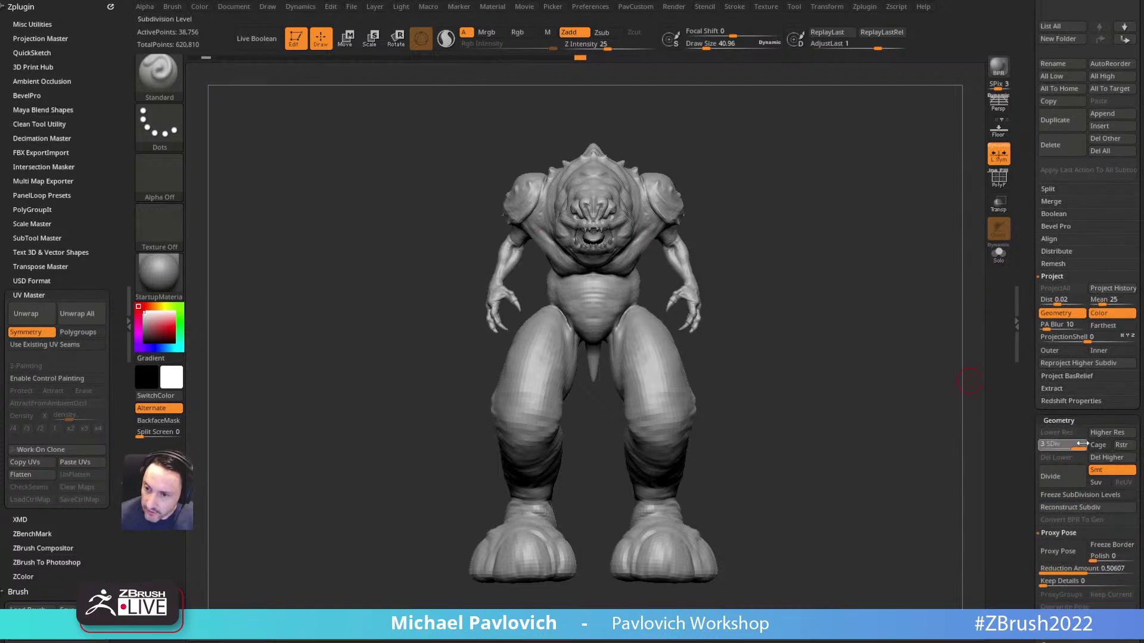
pyautogui.moveTo(1082, 444); pyautogui.dragTo(1093, 444)
# Step: Examine how the high-resolution detail follows the rescaled arms, back and legs
pyautogui.keyDown('ctrl'); pyautogui.moveTo(846, 193); pyautogui.dragTo(881, 241, button='right'); pyautogui.keyUp('ctrl')
pyautogui.keyDown('alt'); pyautogui.moveTo(883, 241); pyautogui.dragTo(870, 290); pyautogui.keyUp('alt')
pyautogui.moveTo(870, 291); pyautogui.dragTo(809, 290, button='right')
pyautogui.press('s')
pyautogui.moveTo(808, 290); pyautogui.dragTo(802, 290)
pyautogui.moveTo(849, 291); pyautogui.dragTo(806, 281, button='right')
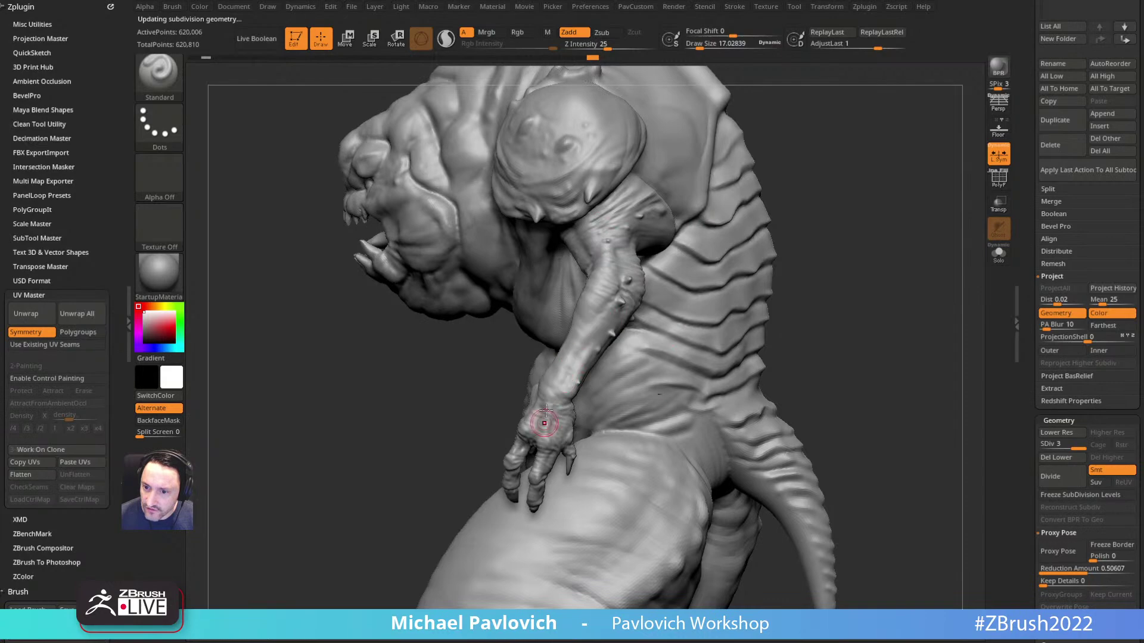
pyautogui.moveTo(632, 203); pyautogui.dragTo(774, 204, button='right')
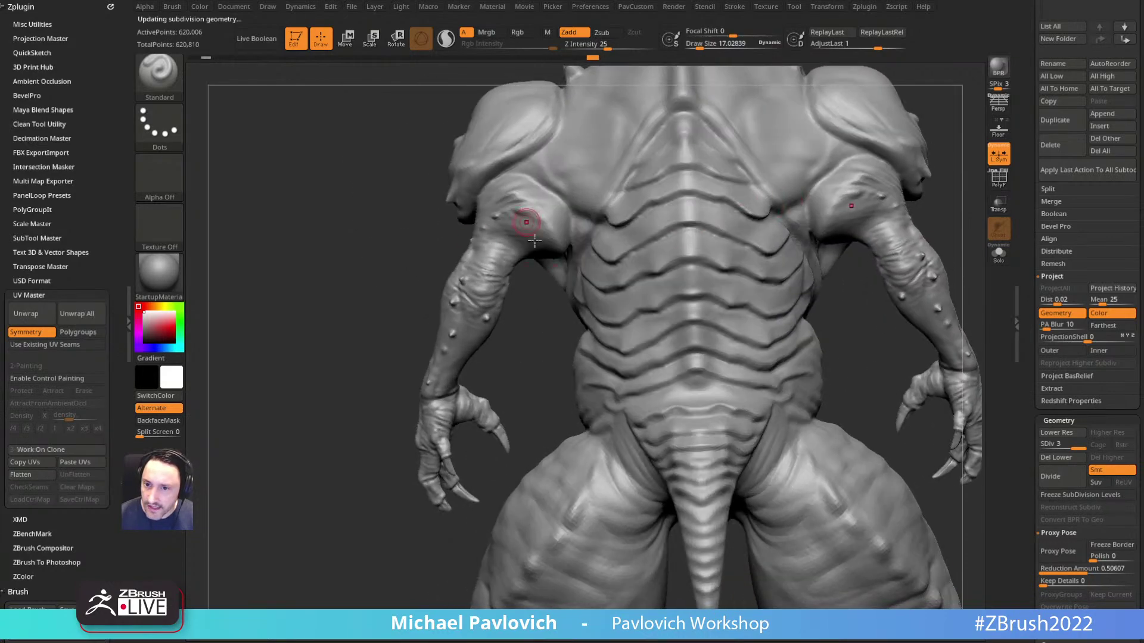
pyautogui.moveTo(365, 417); pyautogui.dragTo(594, 354, button='right')
pyautogui.keyDown('ctrl'); pyautogui.moveTo(735, 324); pyautogui.dragTo(753, 345, button='right'); pyautogui.keyUp('ctrl')
pyautogui.moveTo(752, 346); pyautogui.dragTo(766, 370, button='right')
pyautogui.press('s')
pyautogui.moveTo(752, 374)
pyautogui.mouseDown()
pyautogui.moveTo(784, 393)
pyautogui.moveTo(760, 396)
pyautogui.mouseUp()
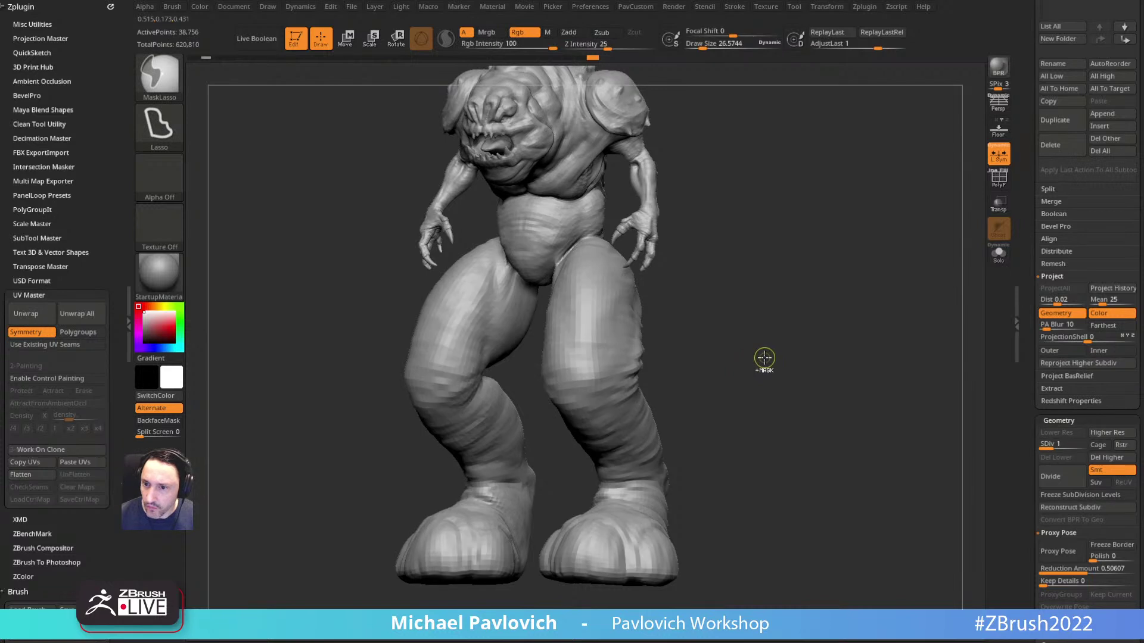
# Step: Return to subdivision level 1 and undo the leg and arm scaling along with their masks
pyautogui.hotkey('shift', 'd')
pyautogui.hotkey('shift', 'd')
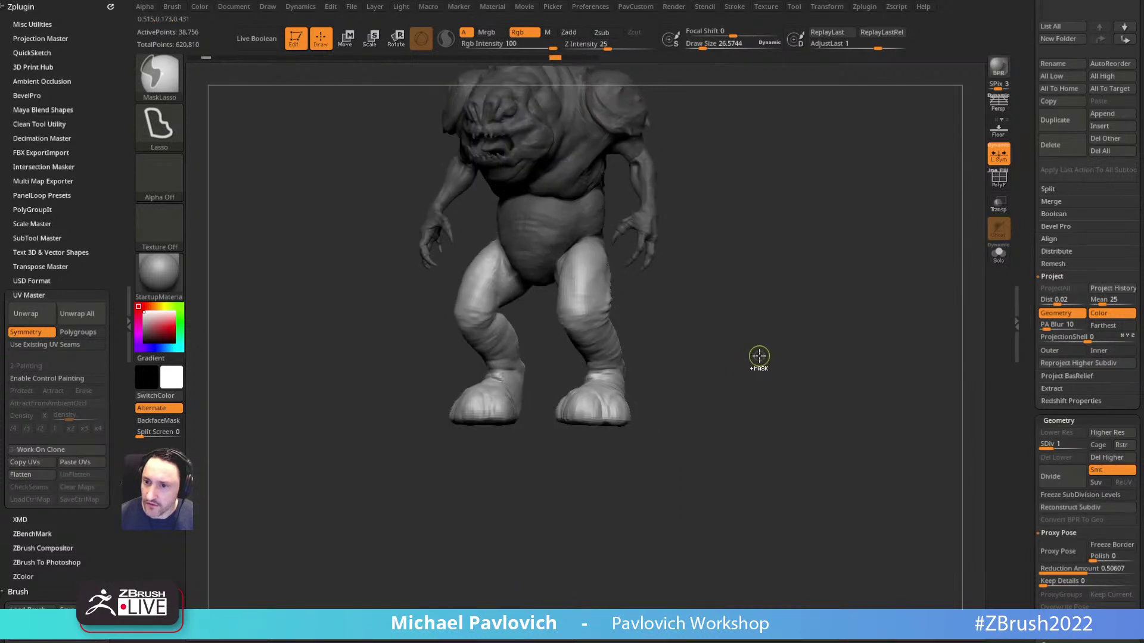
pyautogui.keyDown('ctrl'); pyautogui.click(759, 356); pyautogui.keyUp('ctrl')
pyautogui.hotkey('ctrl', 'z')
pyautogui.hotkey('ctrl', 'z')
pyautogui.hotkey('ctrl', 'z')
pyautogui.hotkey('ctrl', 'z')
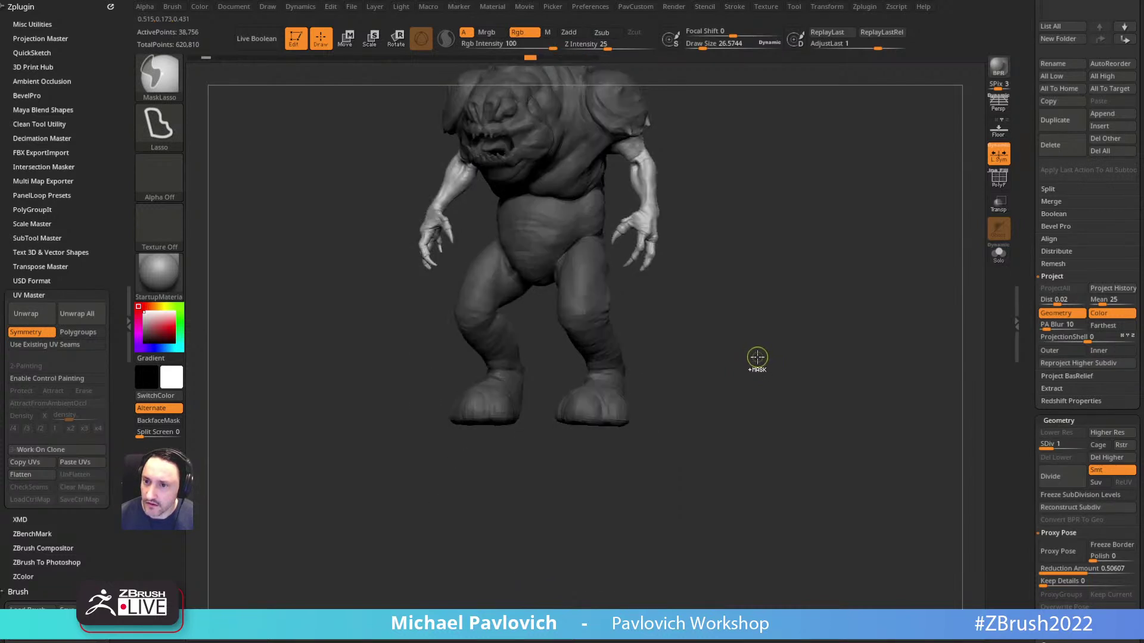
pyautogui.keyDown('ctrl'); pyautogui.moveTo(815, 239); pyautogui.dragTo(839, 280); pyautogui.keyUp('ctrl')
# Step: Turn on Proxy Pose for the Rancor at subdivision level 3 to work on a simplified mesh
pyautogui.moveTo(1034, 305); pyautogui.dragTo(1026, 211)
pyautogui.click(1065, 291)
pyautogui.moveTo(1023, 364); pyautogui.dragTo(1022, 232)
pyautogui.moveTo(1028, 292); pyautogui.dragTo(1024, 307)
pyautogui.moveTo(1027, 139); pyautogui.dragTo(1027, 298)
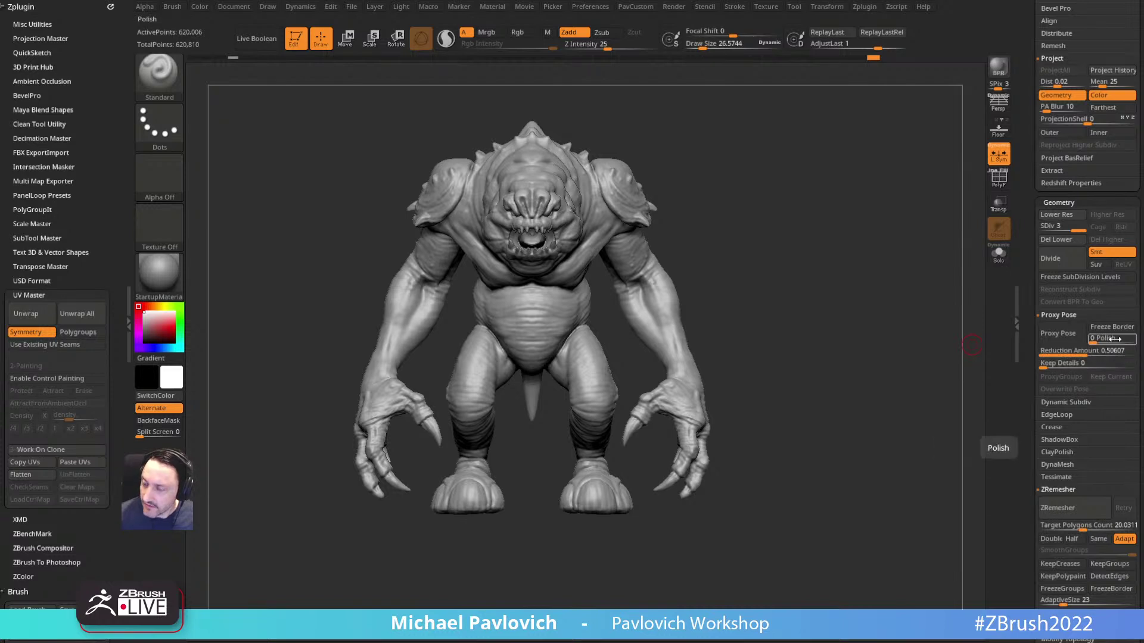
pyautogui.click(1058, 333)
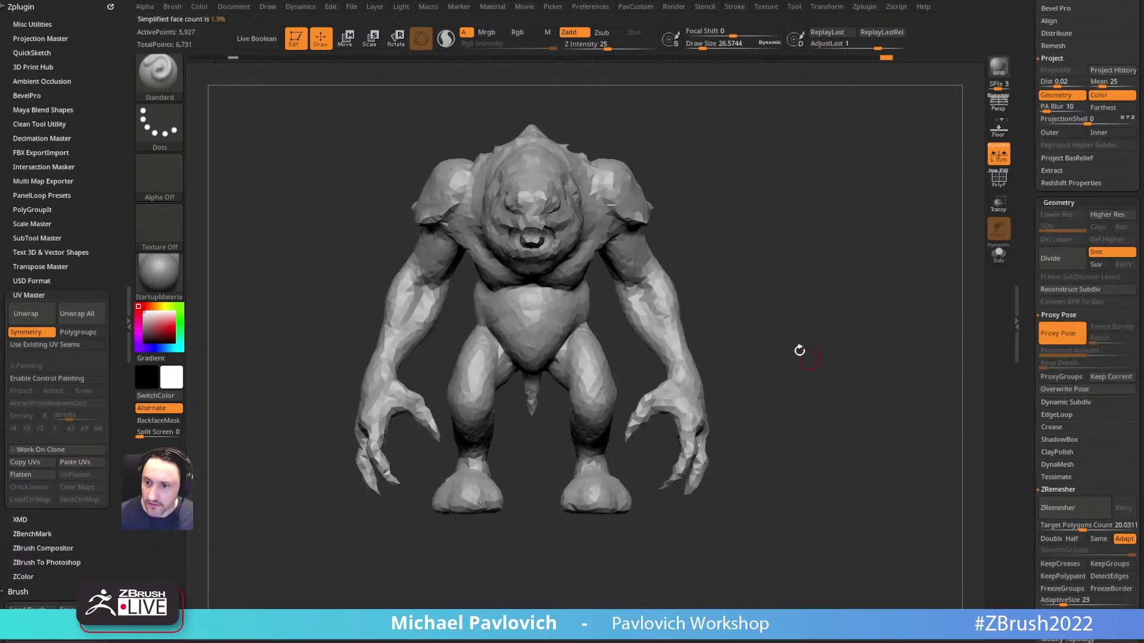
# Step: Mask the proxy's arms, invert the mask and scale the arms down from the shoulders
pyautogui.press('ctrl')
pyautogui.moveTo(747, 243)
pyautogui.mouseDown()
pyautogui.moveTo(724, 273)
pyautogui.moveTo(651, 239)
pyautogui.moveTo(643, 321)
pyautogui.moveTo(654, 398)
pyautogui.moveTo(728, 421)
pyautogui.mouseUp()
pyautogui.moveTo(791, 338); pyautogui.dragTo(781, 380)
pyautogui.moveTo(773, 398)
pyautogui.keyDown('ctrl'); pyautogui.mouseDown()
pyautogui.moveTo(685, 332)
pyautogui.moveTo(636, 460)
pyautogui.moveTo(676, 345)
pyautogui.mouseUp(); pyautogui.keyUp('ctrl')
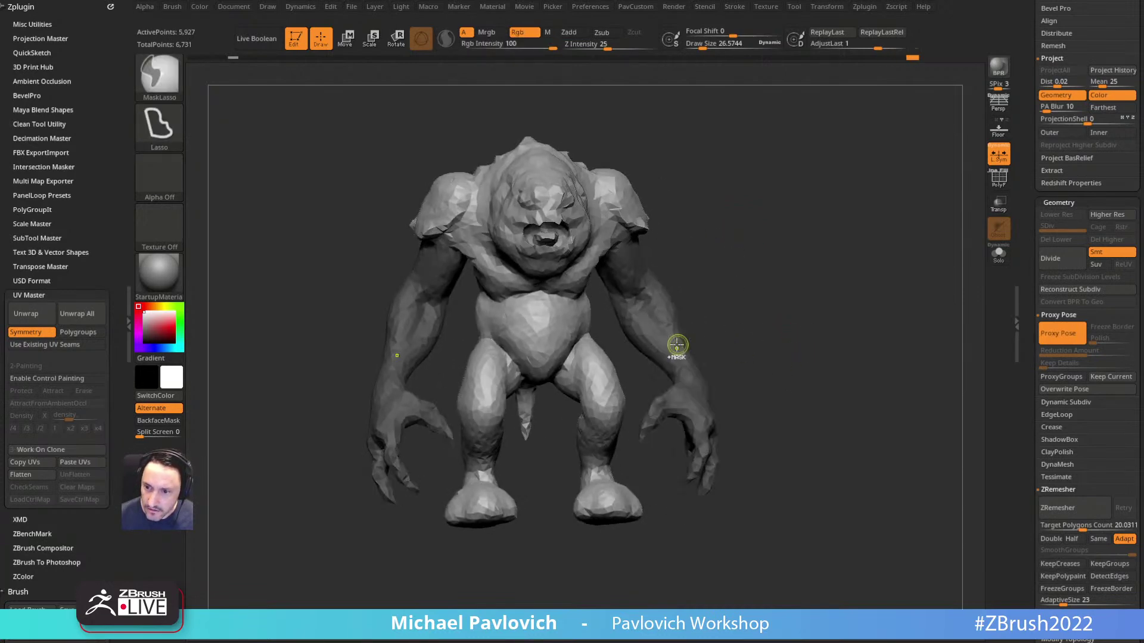
pyautogui.keyDown('ctrl'); pyautogui.click(744, 301); pyautogui.keyUp('ctrl')
pyautogui.press('w')
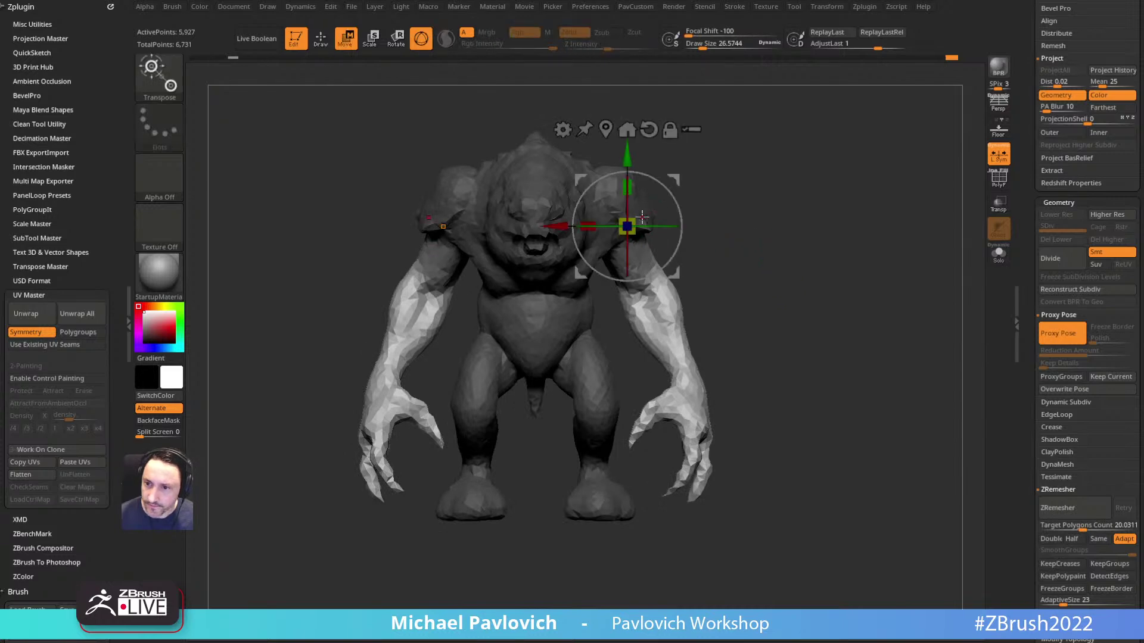
pyautogui.moveTo(664, 218); pyautogui.dragTo(763, 363)
# Step: Isolate the proxy's legs with an inverted mask and scale them up from the hips
pyautogui.moveTo(640, 402)
pyautogui.keyDown('alt'); pyautogui.mouseDown()
pyautogui.moveTo(651, 354)
pyautogui.moveTo(617, 280)
pyautogui.moveTo(576, 279)
pyautogui.moveTo(557, 343)
pyautogui.moveTo(784, 357)
pyautogui.moveTo(748, 350)
pyautogui.mouseUp(); pyautogui.keyUp('alt')
pyautogui.keyDown('alt'); pyautogui.click(625, 326); pyautogui.keyUp('alt')
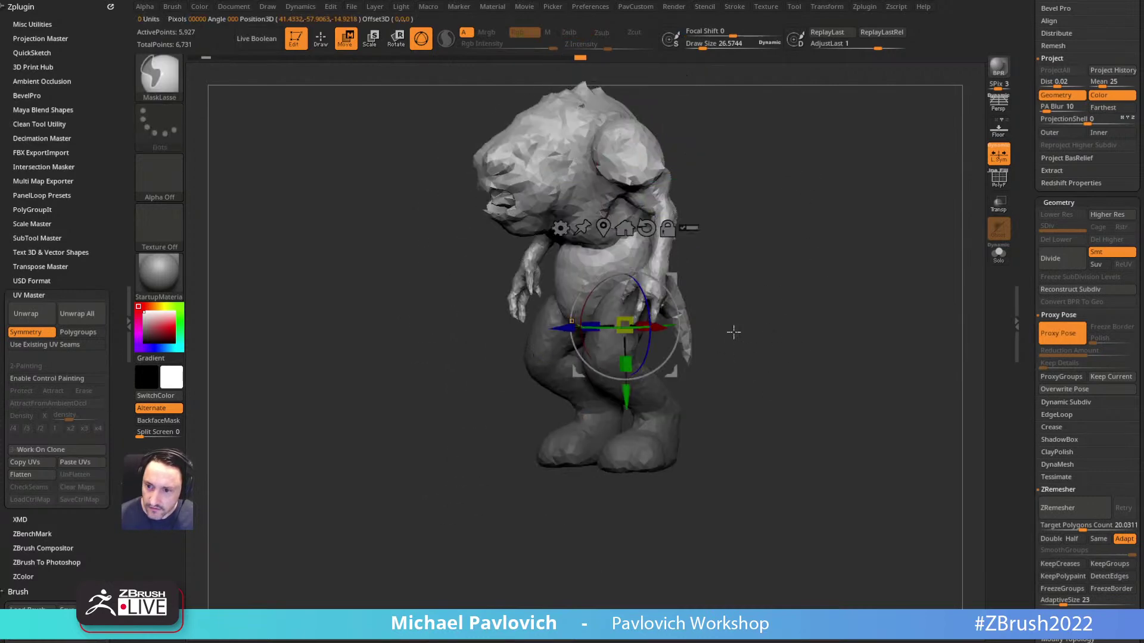
pyautogui.keyDown('ctrl'); pyautogui.click(748, 318); pyautogui.keyUp('ctrl')
pyautogui.keyDown('shift'); pyautogui.moveTo(799, 284); pyautogui.dragTo(768, 265); pyautogui.keyUp('shift')
pyautogui.keyDown('alt'); pyautogui.moveTo(674, 278); pyautogui.dragTo(660, 255); pyautogui.keyUp('alt')
pyautogui.moveTo(756, 260)
pyautogui.keyDown('shift'); pyautogui.mouseDown()
pyautogui.moveTo(680, 261)
pyautogui.moveTo(829, 255)
pyautogui.moveTo(686, 257)
pyautogui.mouseUp(); pyautogui.keyUp('shift')
# Step: Clear the mask and turn off Proxy Pose to transfer the new proportions to the detailed mesh
pyautogui.keyDown('ctrl'); pyautogui.moveTo(865, 294); pyautogui.dragTo(878, 305); pyautogui.keyUp('ctrl')
pyautogui.press('q')
pyautogui.keyDown('alt'); pyautogui.moveTo(862, 256); pyautogui.dragTo(834, 261); pyautogui.keyUp('alt')
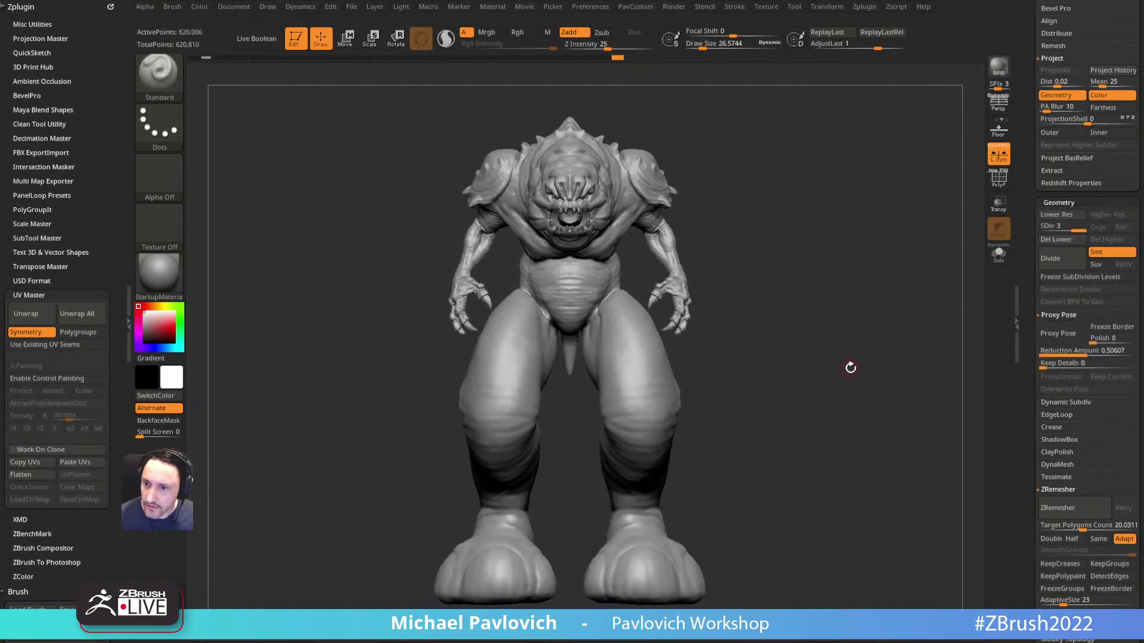
# Step: Examine the transferred proportions and surface detail on the Rancor's arms, back, tail and legs
pyautogui.moveTo(860, 356)
pyautogui.mouseDown()
pyautogui.moveTo(848, 327)
pyautogui.moveTo(939, 450)
pyautogui.mouseUp()
pyautogui.moveTo(908, 384)
pyautogui.keyDown('alt'); pyautogui.mouseDown()
pyautogui.moveTo(858, 319)
pyautogui.moveTo(822, 365)
pyautogui.mouseUp(); pyautogui.keyUp('alt')
pyautogui.press('s')
pyautogui.moveTo(823, 365); pyautogui.dragTo(794, 336)
pyautogui.moveTo(710, 249)
pyautogui.keyDown('alt'); pyautogui.mouseDown()
pyautogui.moveTo(727, 255)
pyautogui.moveTo(557, 223)
pyautogui.mouseUp(); pyautogui.keyUp('alt')
pyautogui.press('s')
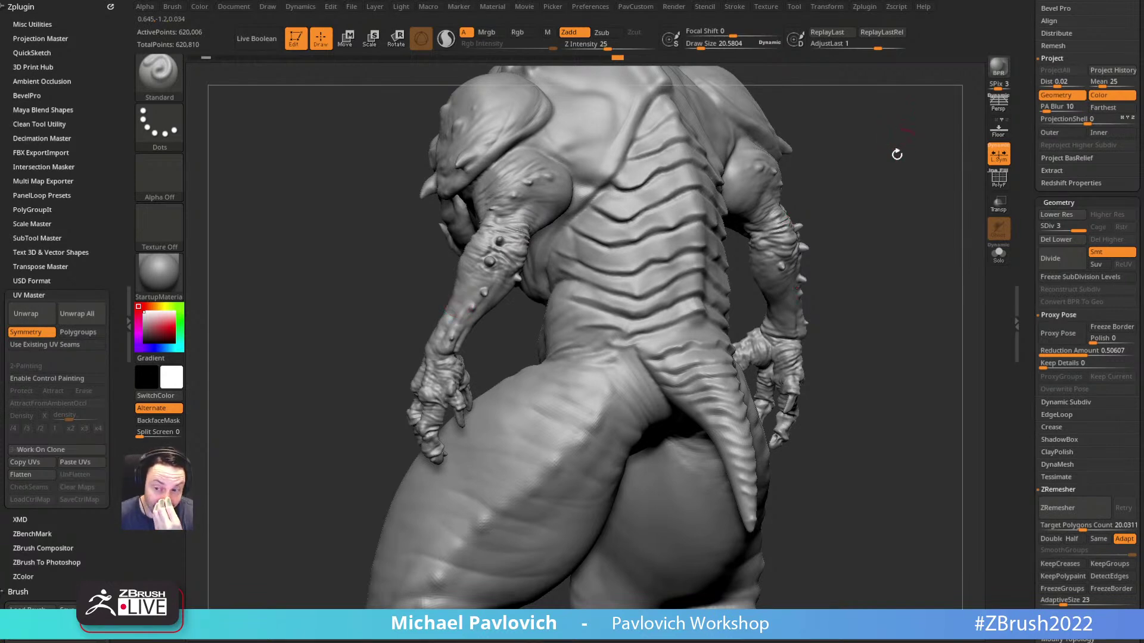
pyautogui.moveTo(891, 179); pyautogui.dragTo(652, 292)
pyautogui.keyDown('shift'); pyautogui.moveTo(787, 254); pyautogui.dragTo(669, 218); pyautogui.keyUp('shift')
pyautogui.keyDown('alt'); pyautogui.moveTo(839, 332); pyautogui.dragTo(795, 298); pyautogui.keyUp('alt')
pyautogui.moveTo(795, 298)
pyautogui.keyDown('alt'); pyautogui.mouseDown()
pyautogui.moveTo(798, 257)
pyautogui.moveTo(557, 250)
pyautogui.mouseUp(); pyautogui.keyUp('alt')
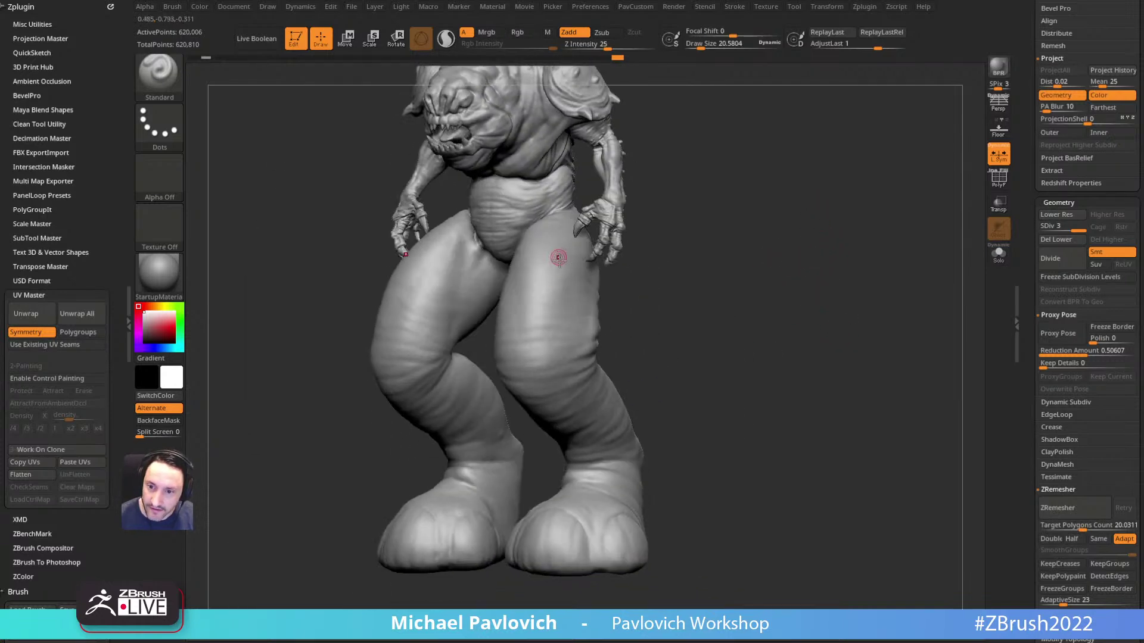
pyautogui.press('s')
pyautogui.moveTo(592, 476); pyautogui.dragTo(597, 475)
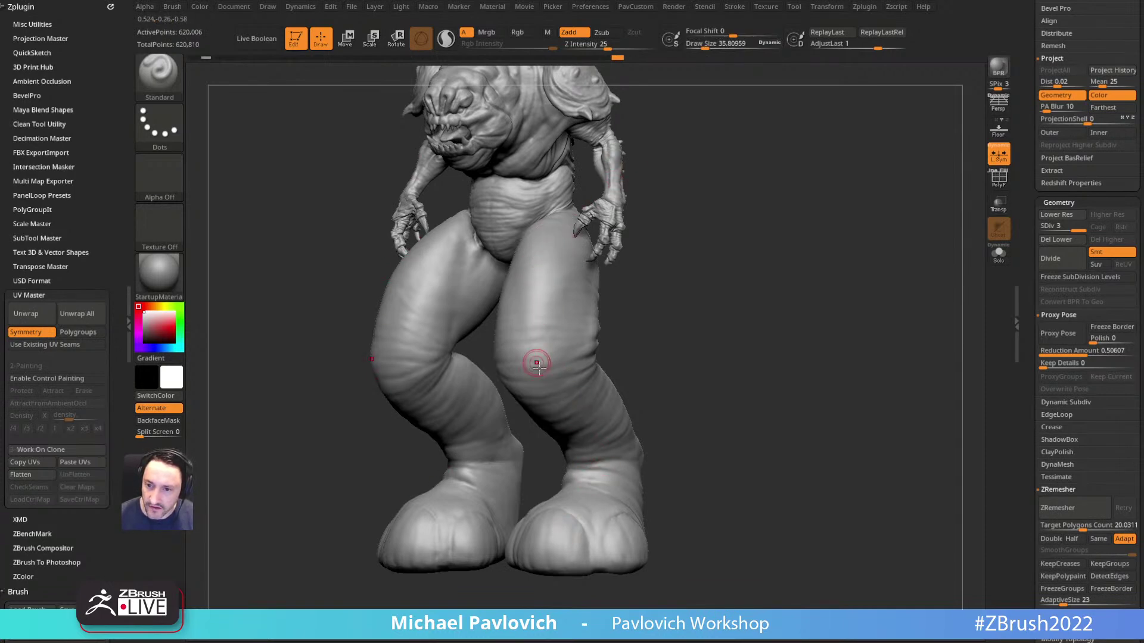
pyautogui.moveTo(651, 238); pyautogui.dragTo(819, 210)
# Step: Undo the Proxy Pose session, including its limb scaling and masks, back to the original detailed Rancor
pyautogui.hotkey('ctrl', 'z')
pyautogui.hotkey('ctrl', 'z')
pyautogui.hotkey('ctrl', 'z')
pyautogui.hotkey('ctrl', 'z')
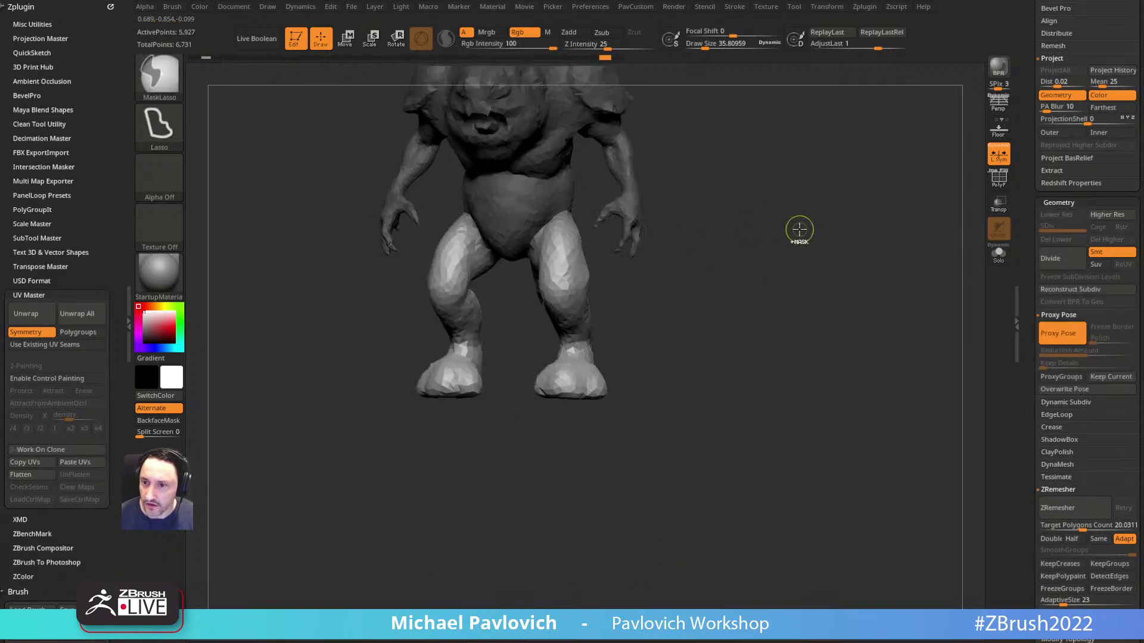
pyautogui.hotkey('ctrl', 'z')
pyautogui.hotkey('ctrl', 'z')
pyautogui.hotkey('ctrl', 'z')
pyautogui.hotkey('ctrl', 'z')
pyautogui.hotkey('ctrl', 'z')
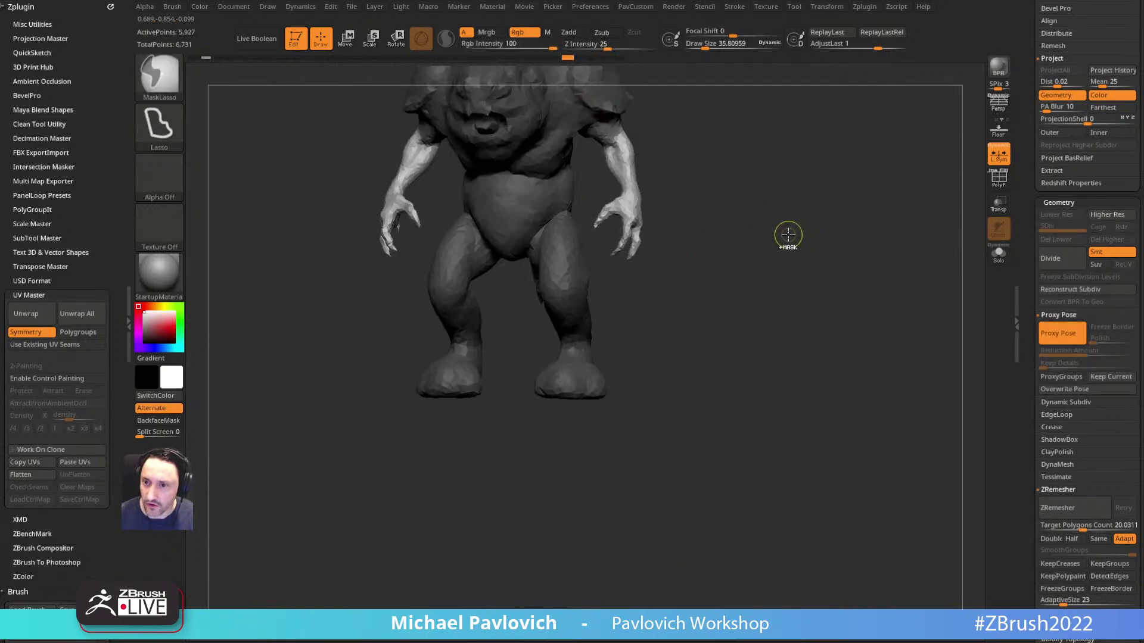
pyautogui.hotkey('ctrl', 'z')
pyautogui.hotkey('ctrl', 'z')
pyautogui.hotkey('ctrl', 'z')
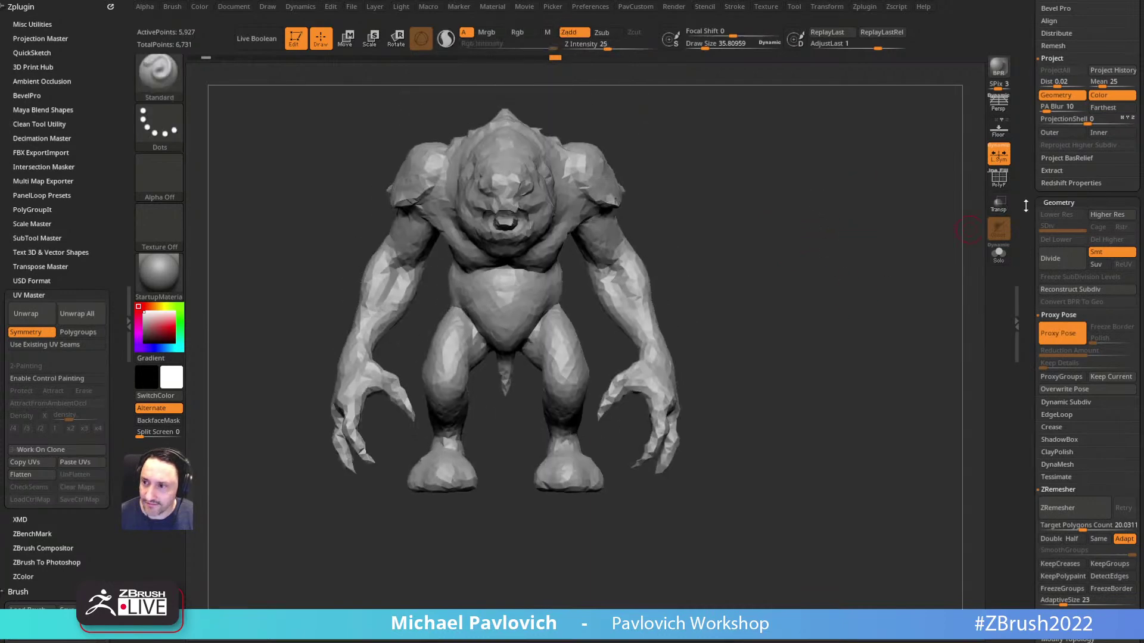
pyautogui.hotkey('ctrl', 'z')
pyautogui.hotkey('ctrl', 'z')
pyautogui.hotkey('ctrl', 'z')
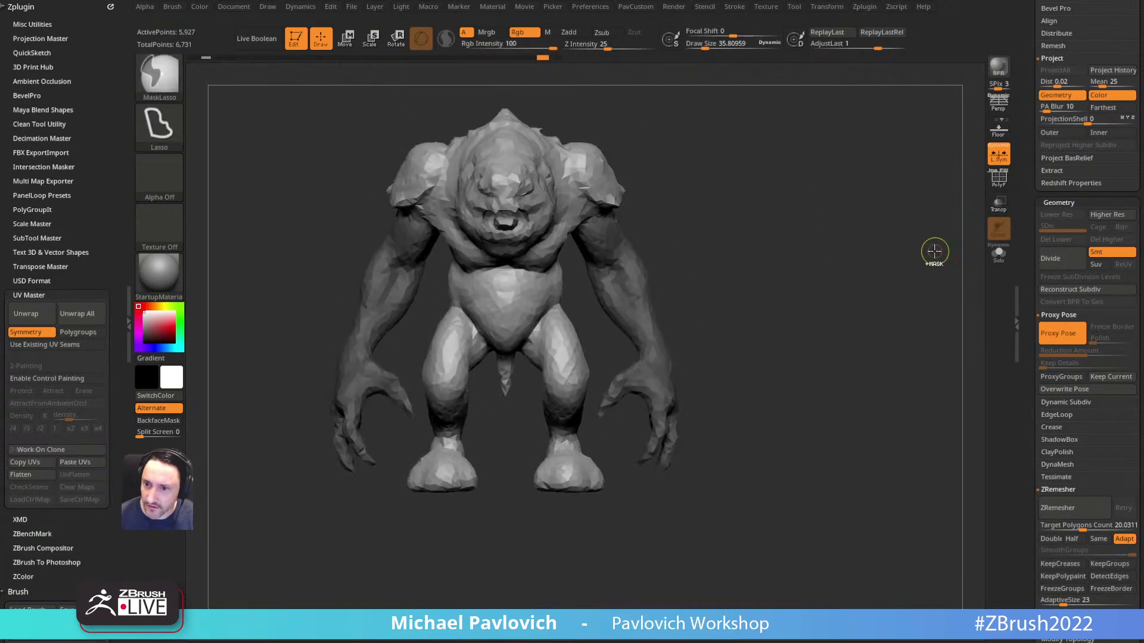
pyautogui.hotkey('ctrl', 'z')
pyautogui.hotkey('ctrl', 'z')
pyautogui.hotkey('ctrl', 'z')
pyautogui.hotkey('ctrl', 'z')
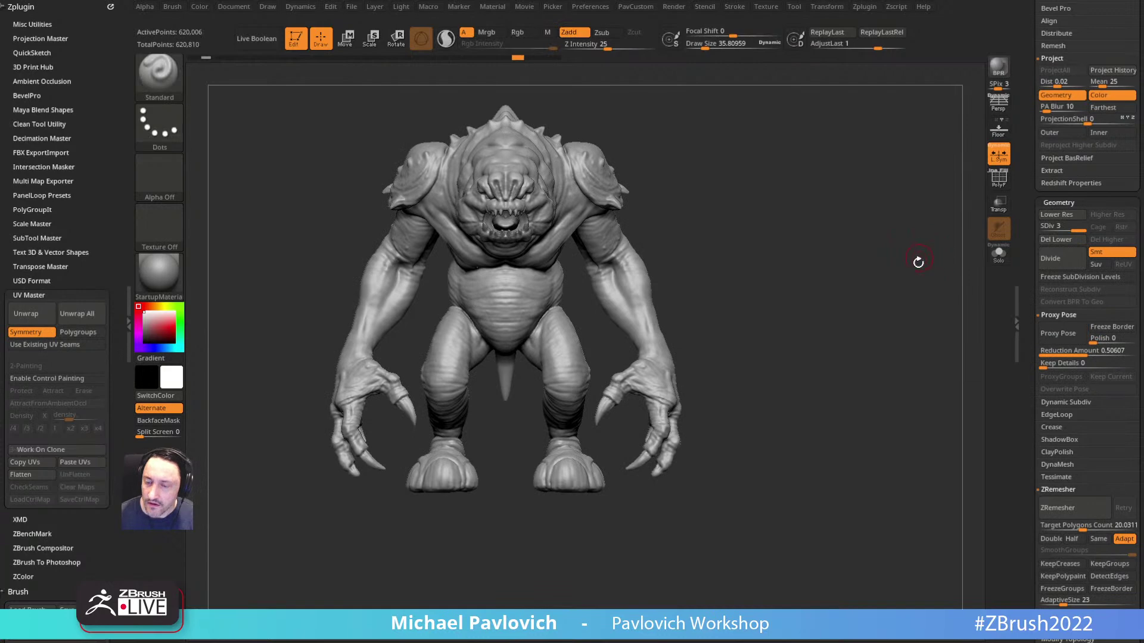
pyautogui.keyDown('ctrl'); pyautogui.moveTo(896, 281); pyautogui.dragTo(765, 202, button='right'); pyautogui.keyUp('ctrl')
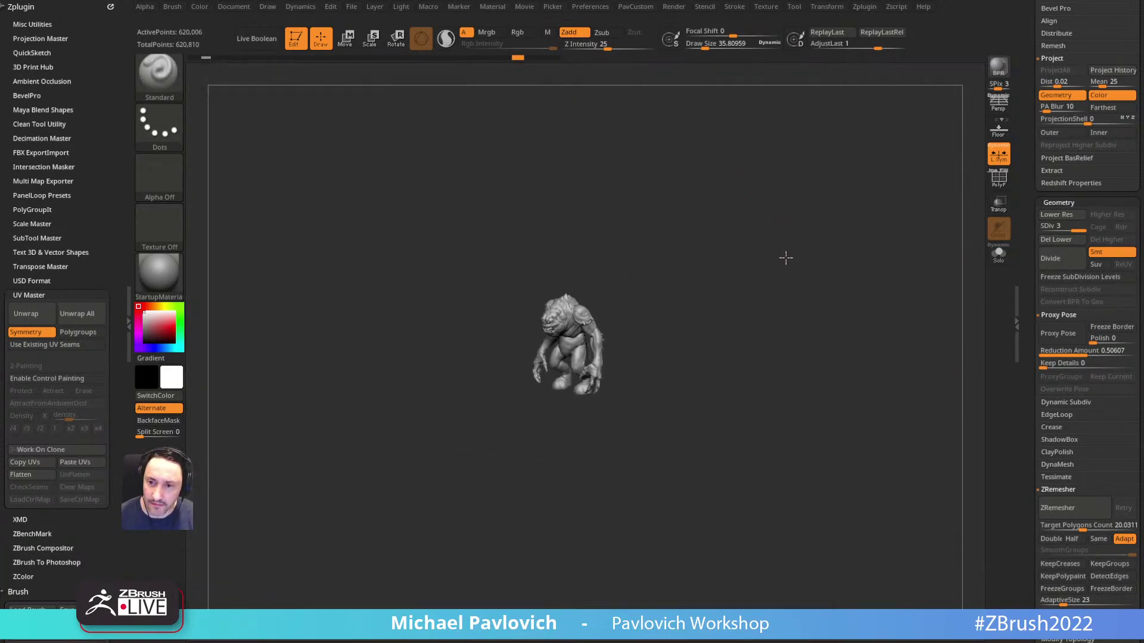
# Step: Examine the restored Rancor's front silhouette and proportions at miniature size and enlarged
pyautogui.moveTo(817, 270); pyautogui.dragTo(823, 259)
pyautogui.moveTo(845, 203); pyautogui.dragTo(801, 238)
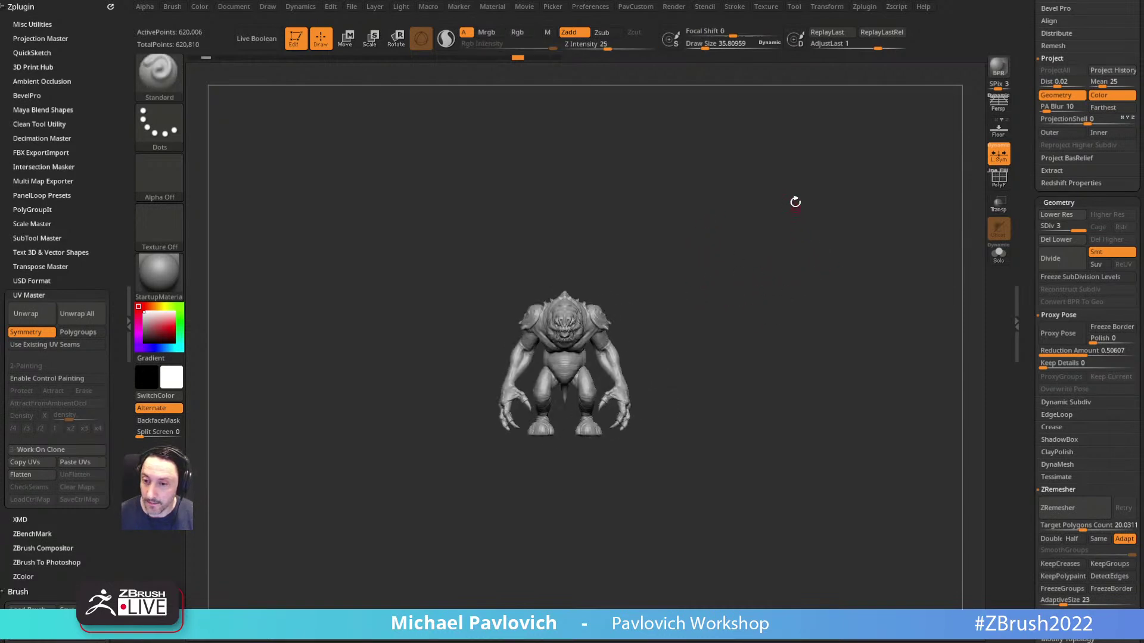
pyautogui.keyDown('ctrl'); pyautogui.moveTo(794, 182); pyautogui.dragTo(822, 387, button='right'); pyautogui.keyUp('ctrl')
pyautogui.keyDown('alt'); pyautogui.moveTo(807, 163); pyautogui.dragTo(882, 417, button='right'); pyautogui.keyUp('alt')
pyautogui.moveTo(725, 309)
pyautogui.keyDown('ctrl'); pyautogui.mouseDown(button='right')
pyautogui.moveTo(762, 450)
pyautogui.moveTo(758, 256)
pyautogui.moveTo(682, 289)
pyautogui.moveTo(718, 299)
pyautogui.mouseUp(button='right'); pyautogui.keyUp('ctrl')
pyautogui.press('[')
pyautogui.keyDown('ctrl'); pyautogui.moveTo(753, 442); pyautogui.dragTo(793, 266, button='right'); pyautogui.keyUp('ctrl')
pyautogui.moveTo(792, 265)
pyautogui.keyDown('shift'); pyautogui.mouseDown(button='right')
pyautogui.moveTo(823, 263)
pyautogui.moveTo(784, 215)
pyautogui.moveTo(803, 286)
pyautogui.mouseUp(button='right'); pyautogui.keyUp('shift')
pyautogui.press('s')
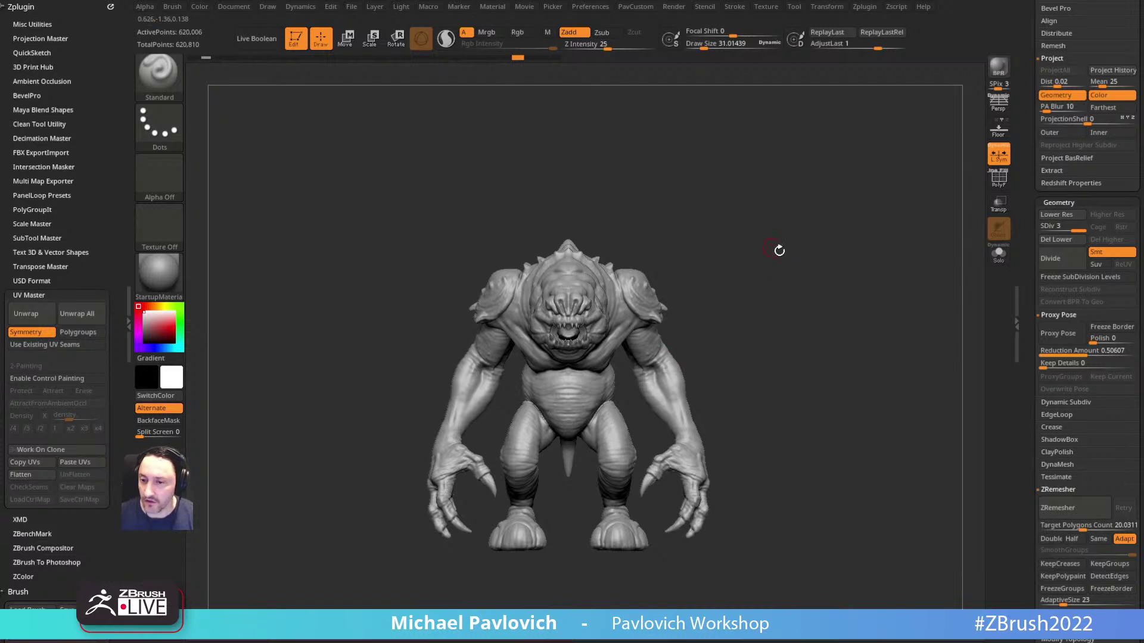
# Step: Inspect the Rancor's surface detail from the side, back and front, and compare it at miniature scale
pyautogui.moveTo(741, 215)
pyautogui.mouseDown(button='right')
pyautogui.moveTo(792, 268)
pyautogui.moveTo(758, 266)
pyautogui.moveTo(794, 278)
pyautogui.moveTo(759, 237)
pyautogui.mouseUp(button='right')
pyautogui.moveTo(745, 276)
pyautogui.mouseDown(button='right')
pyautogui.moveTo(735, 266)
pyautogui.moveTo(556, 340)
pyautogui.mouseUp(button='right')
pyautogui.moveTo(745, 241); pyautogui.dragTo(548, 249, button='right')
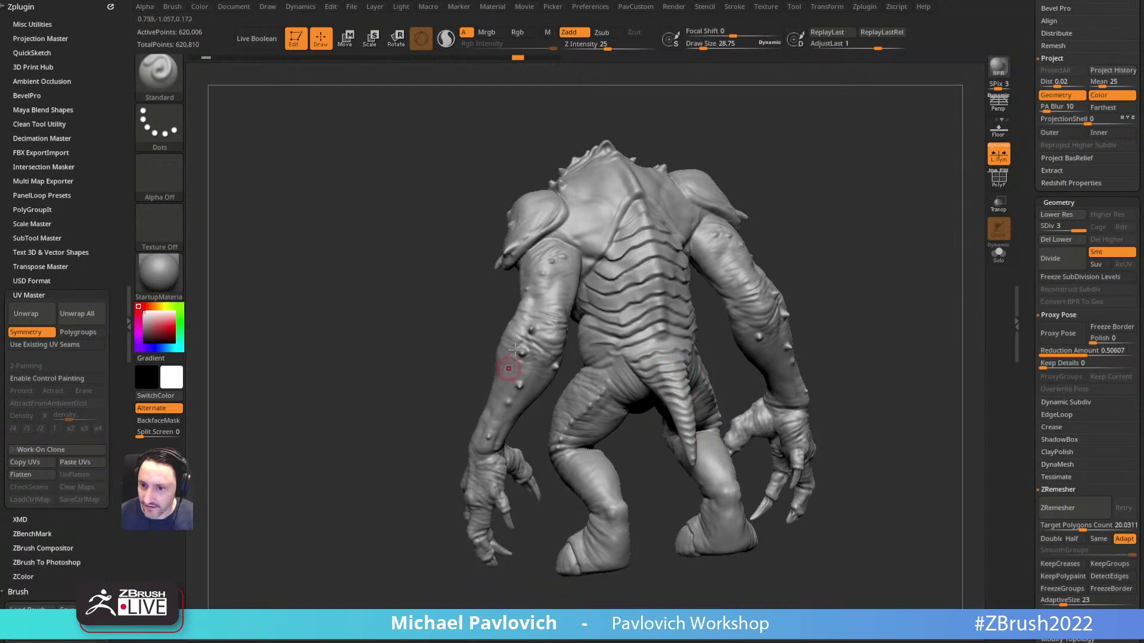
pyautogui.moveTo(414, 371); pyautogui.dragTo(660, 347, button='right')
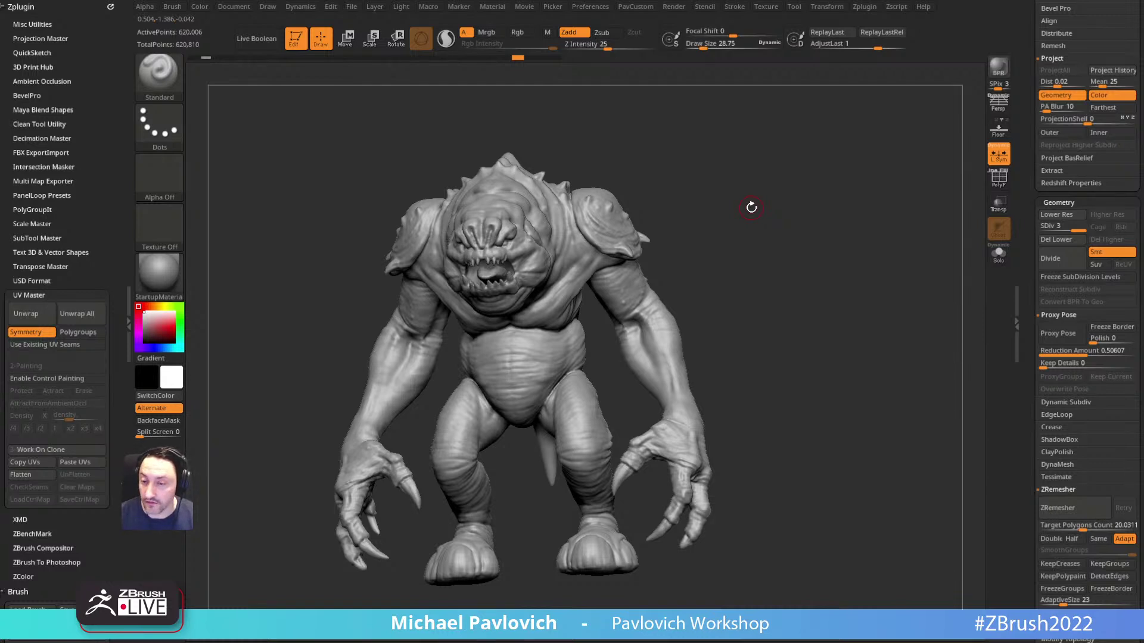
pyautogui.keyDown('ctrl'); pyautogui.moveTo(776, 243); pyautogui.dragTo(496, 48, button='right'); pyautogui.keyUp('ctrl')
pyautogui.moveTo(732, 232); pyautogui.dragTo(687, 269, button='right')
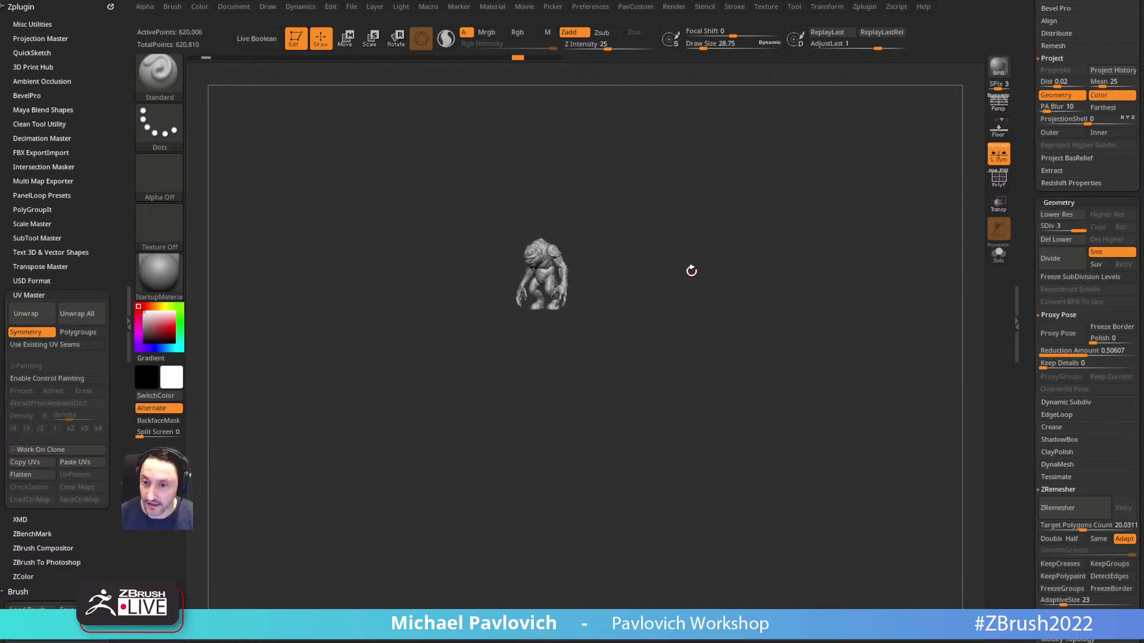
pyautogui.press('f')
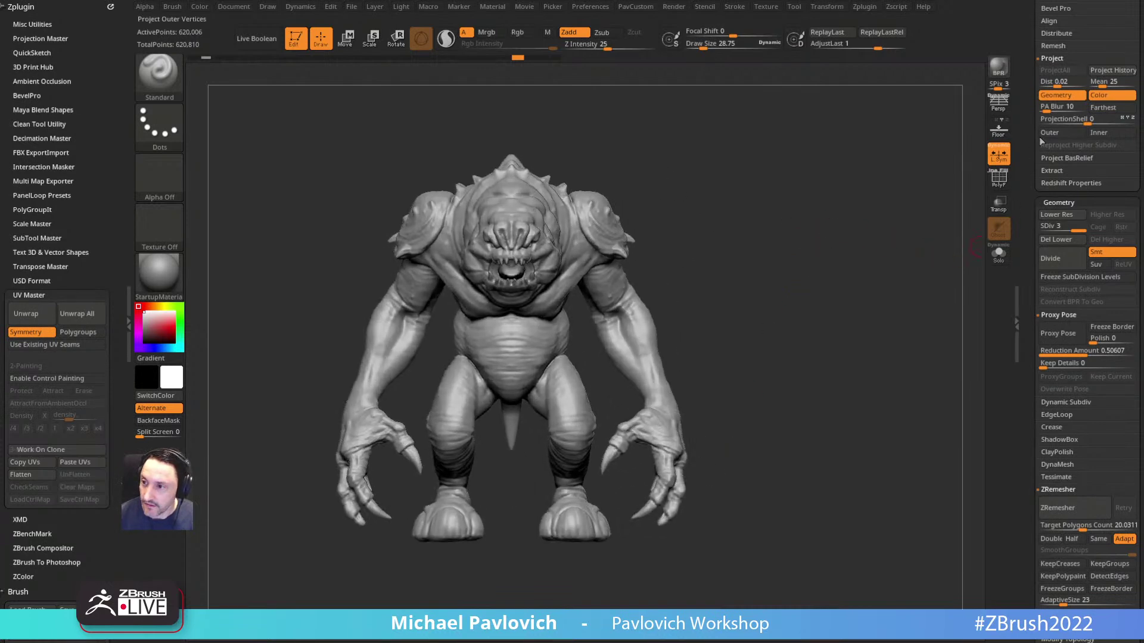
# Step: Show the hidden pedestal subtools beneath the Rancor again
pyautogui.moveTo(1026, 155); pyautogui.dragTo(1028, 434)
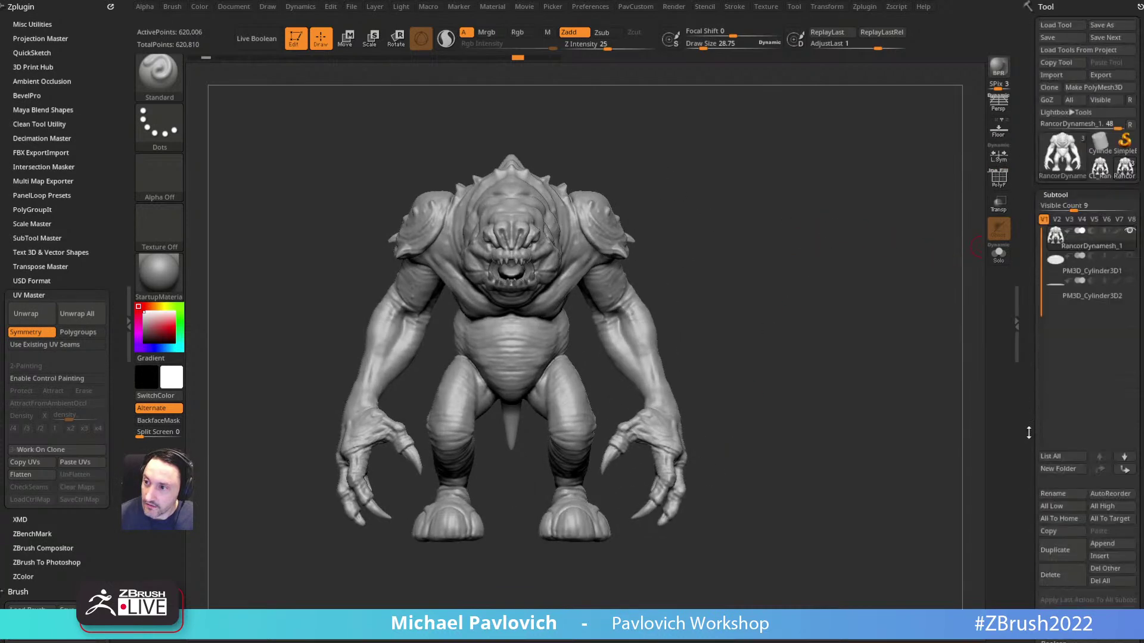
pyautogui.keyDown('shift'); pyautogui.click(1130, 231); pyautogui.keyUp('shift')
pyautogui.moveTo(858, 241); pyautogui.dragTo(711, 247, button='right')
pyautogui.moveTo(711, 247); pyautogui.dragTo(611, 286)
pyautogui.scroll(-10, 1036, 342)
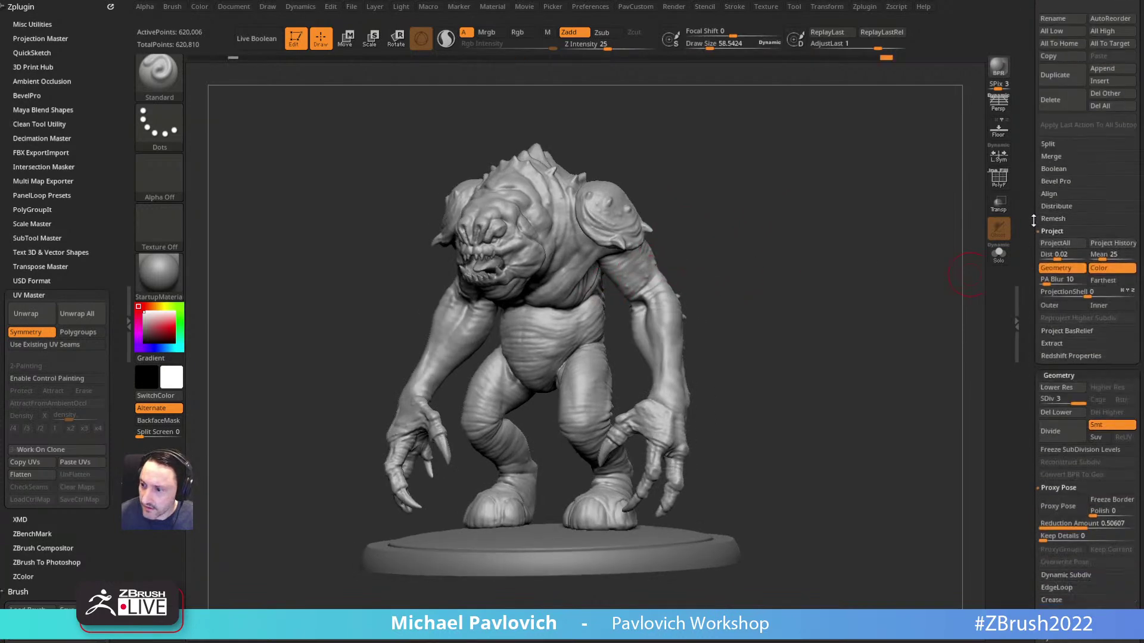
# Step: Turn on Proxy Pose for the Rancor with the pedestal visible and face it from the front
pyautogui.scroll(5, 1025, 158)
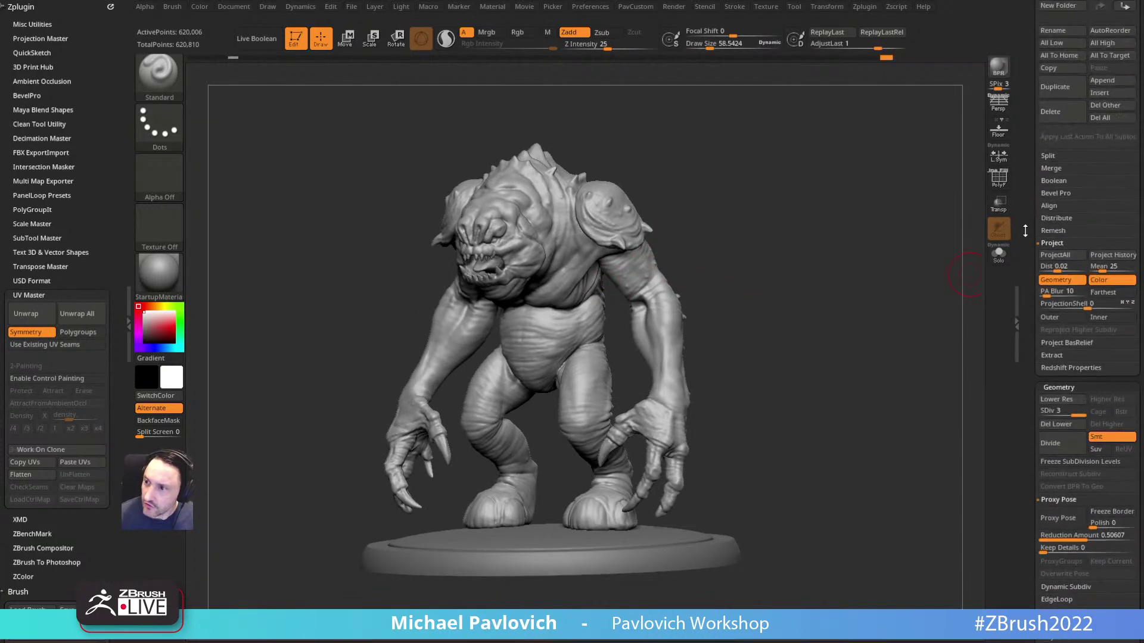
pyautogui.moveTo(1030, 253); pyautogui.dragTo(1030, 106)
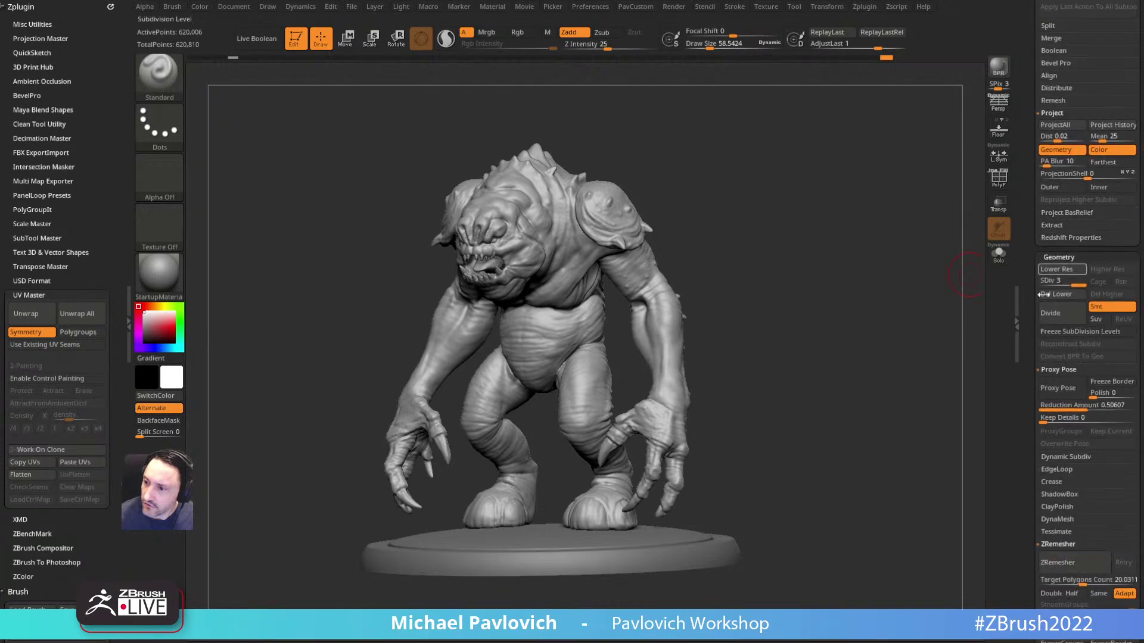
pyautogui.click(1057, 394)
pyautogui.keyDown('shift'); pyautogui.moveTo(847, 301); pyautogui.dragTo(799, 275); pyautogui.keyUp('shift')
# Step: Centre the gizmo on the unmasked proxy and scale the Rancor down uniformly to about 75%
pyautogui.press('w')
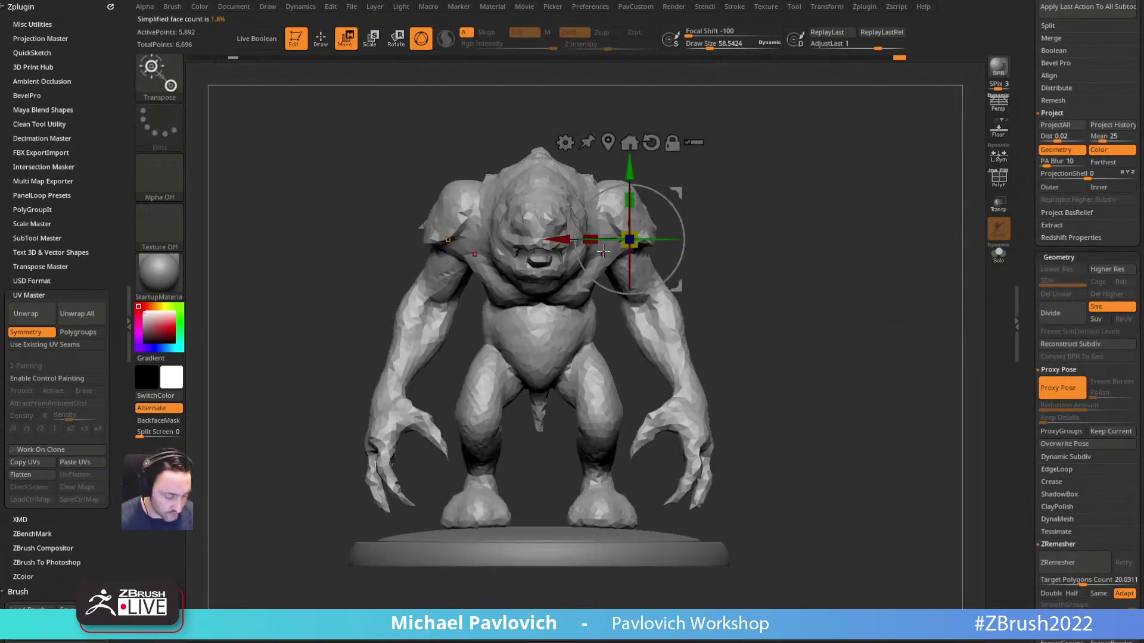
pyautogui.click(608, 142)
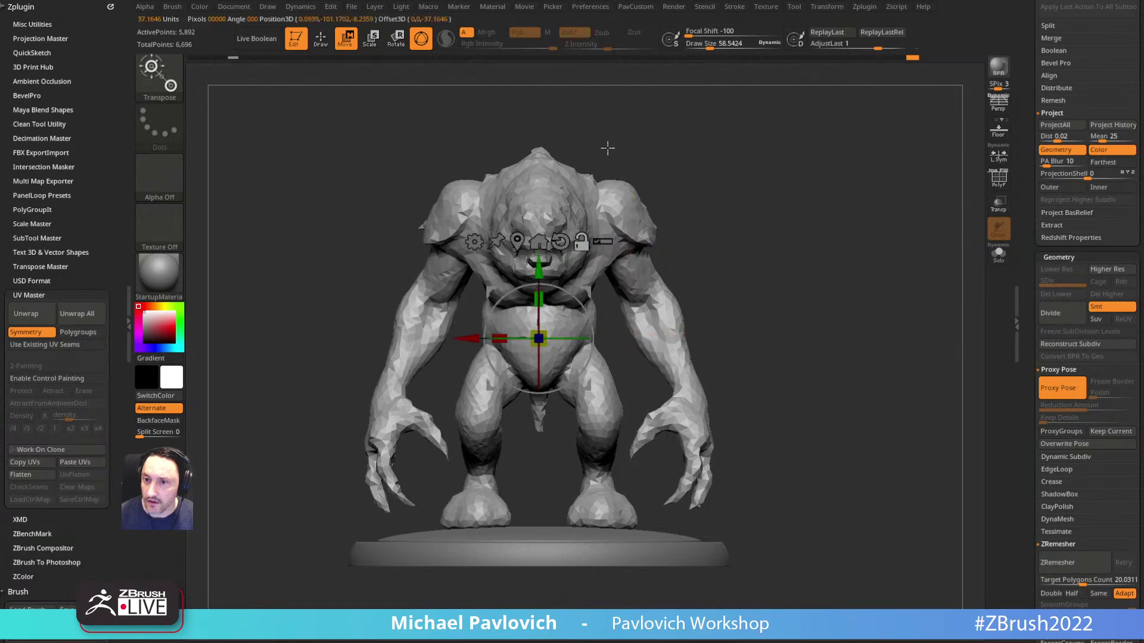
pyautogui.moveTo(538, 338); pyautogui.dragTo(517, 352)
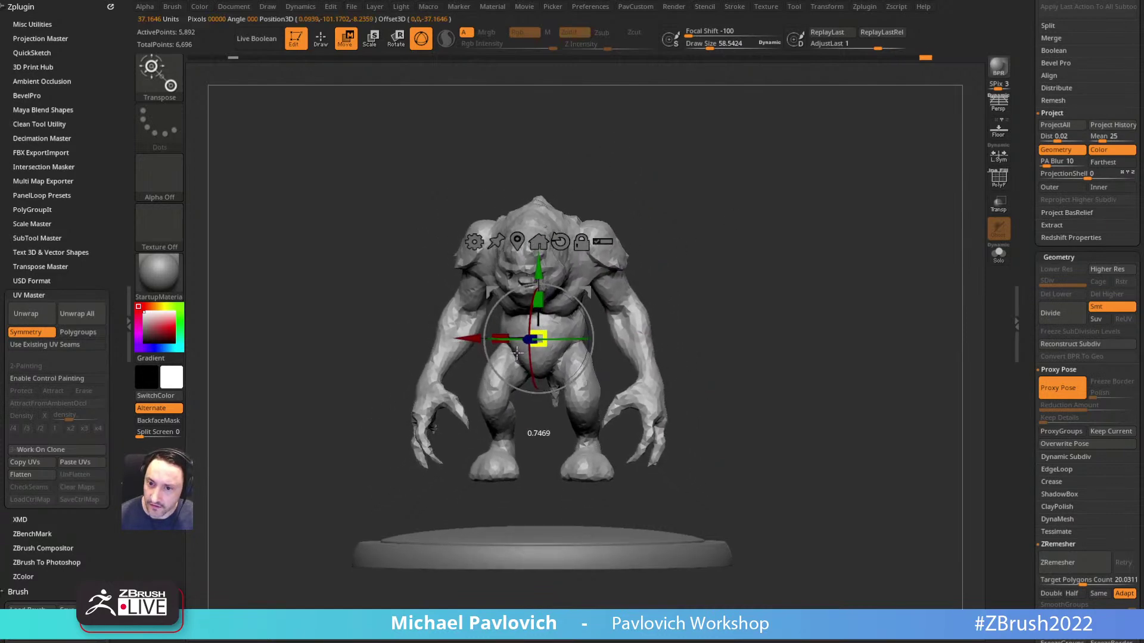
pyautogui.keyDown('shift'); pyautogui.moveTo(825, 283); pyautogui.dragTo(833, 283); pyautogui.keyUp('shift')
pyautogui.press('q')
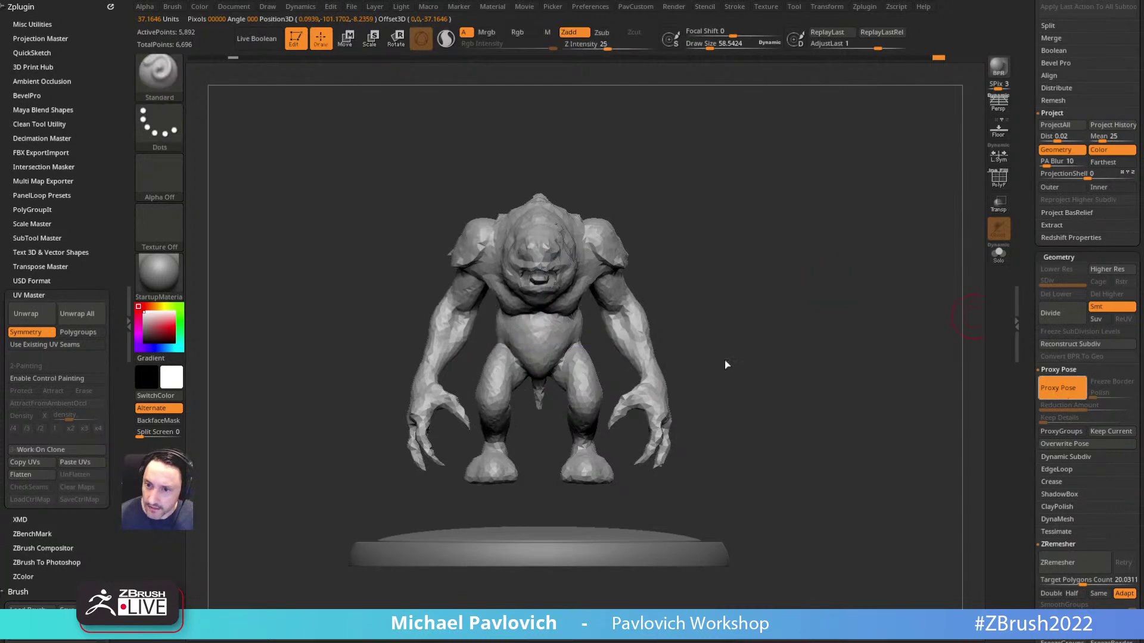
# Step: Turn off Proxy Pose to transfer the smaller size to the detailed mesh and check it from back and front
pyautogui.press('d')
pyautogui.moveTo(856, 273); pyautogui.dragTo(819, 267)
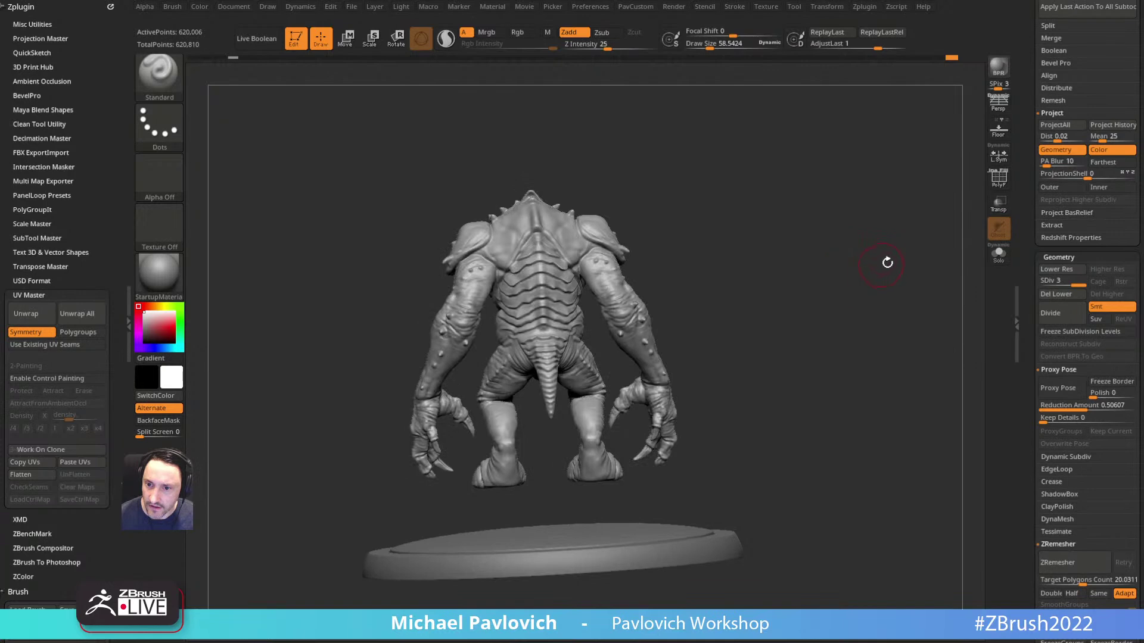
pyautogui.moveTo(915, 241)
pyautogui.mouseDown()
pyautogui.moveTo(796, 242)
pyautogui.moveTo(839, 241)
pyautogui.mouseUp()
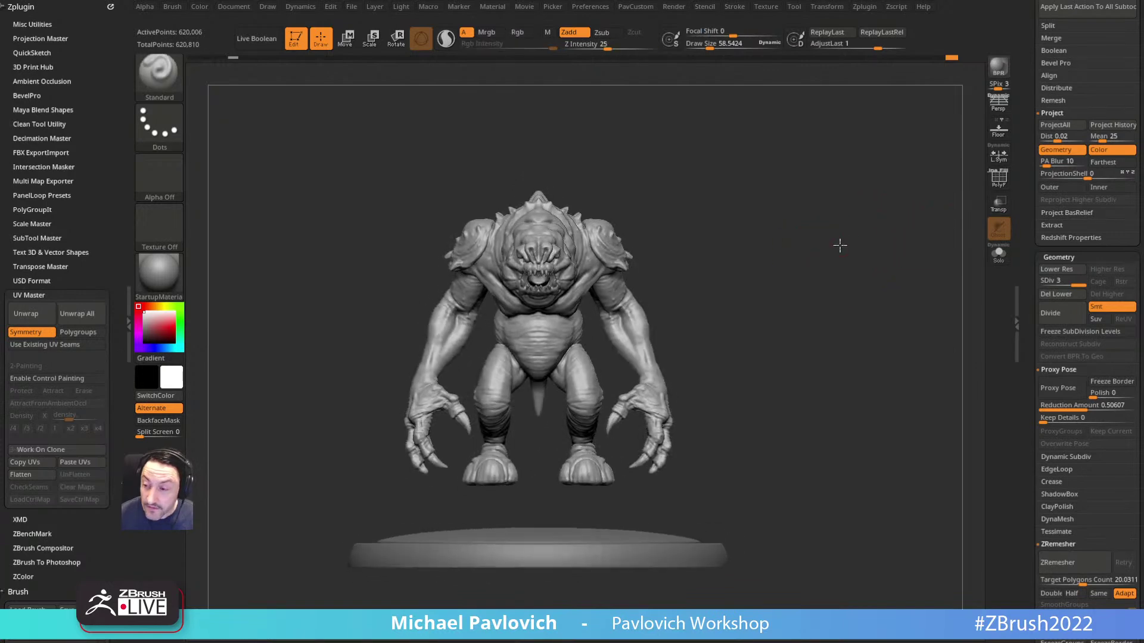
pyautogui.press('f')
pyautogui.moveTo(887, 303); pyautogui.dragTo(869, 308)
# Step: Apply a Contrast deformation of about 75 to the detailed Rancor mesh
pyautogui.moveTo(1027, 375); pyautogui.dragTo(1035, 187)
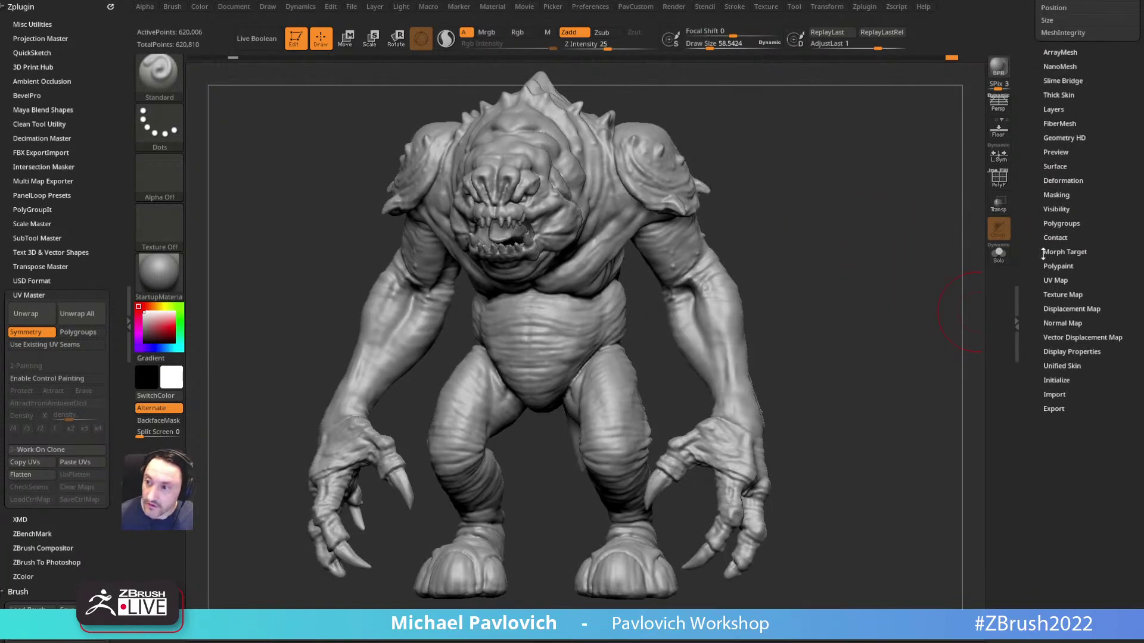
pyautogui.click(1062, 181)
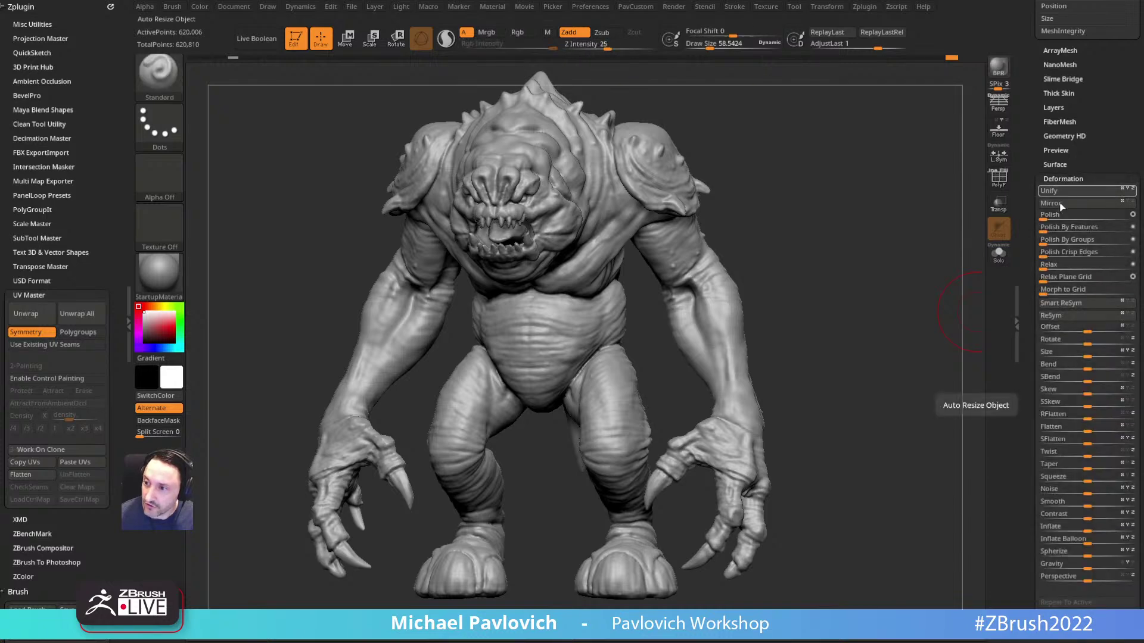
pyautogui.scroll(-5, 1025, 289)
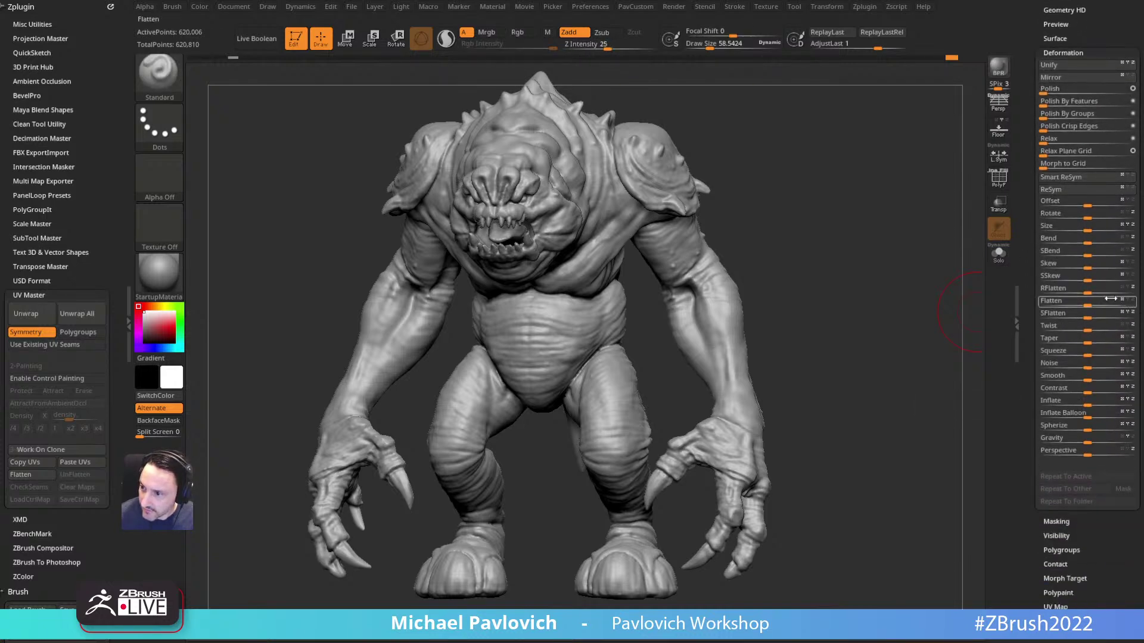
pyautogui.moveTo(1092, 391); pyautogui.dragTo(1108, 399)
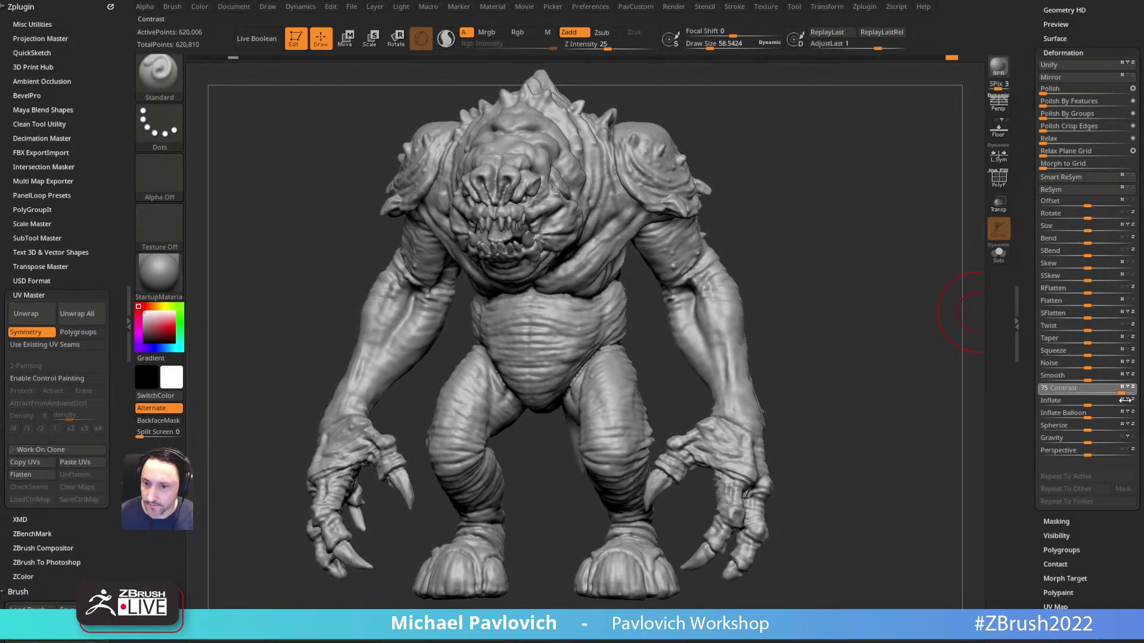
# Step: Select the ContrastTarget brush and accentuate the sculpted detail on the Rancor's face and upper body
pyautogui.press('b')
pyautogui.press('c')
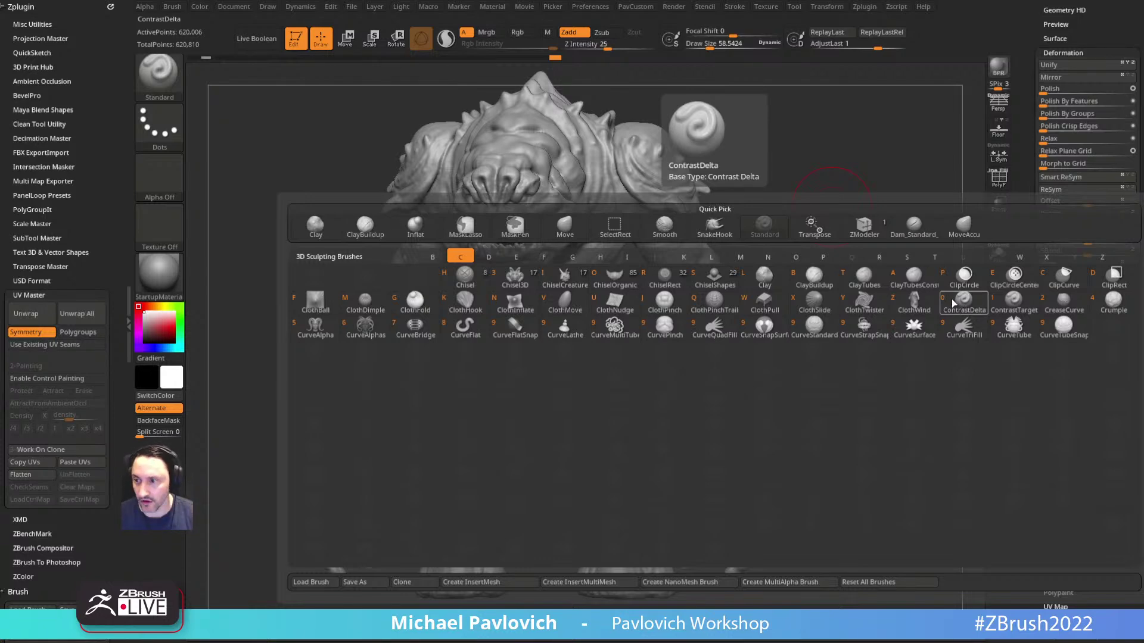
pyautogui.click(1012, 301)
pyautogui.moveTo(835, 266)
pyautogui.mouseDown()
pyautogui.moveTo(826, 243)
pyautogui.moveTo(687, 121)
pyautogui.moveTo(776, 158)
pyautogui.moveTo(745, 190)
pyautogui.mouseUp()
pyautogui.moveTo(721, 145)
pyautogui.mouseDown()
pyautogui.moveTo(777, 153)
pyautogui.moveTo(596, 173)
pyautogui.mouseUp()
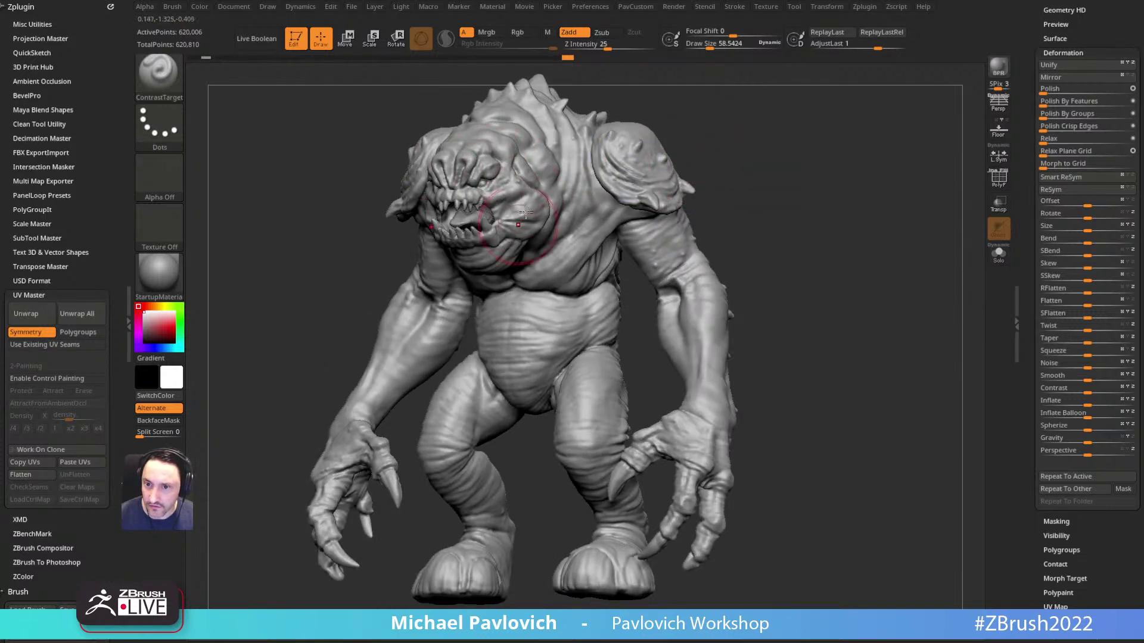
pyautogui.keyDown('alt'); pyautogui.moveTo(798, 265); pyautogui.dragTo(772, 194); pyautogui.keyUp('alt')
pyautogui.moveTo(625, 157); pyautogui.dragTo(545, 245)
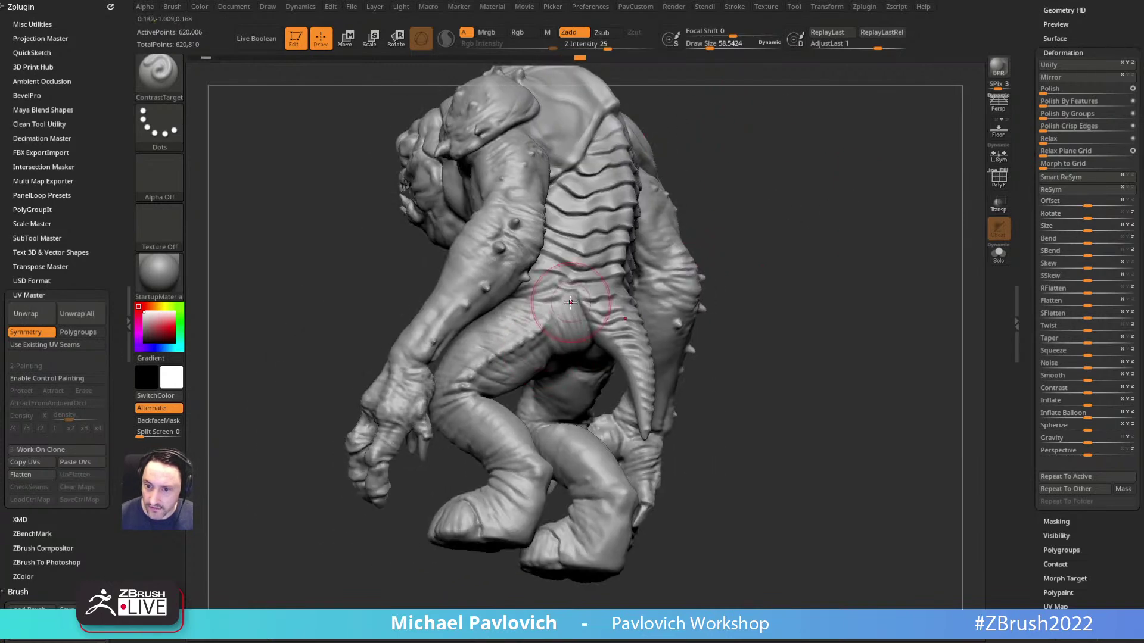
# Step: Strengthen the surface detail on the Rancor's back, arms and legs with ContrastTarget strokes
pyautogui.moveTo(838, 218); pyautogui.dragTo(575, 320)
pyautogui.moveTo(838, 176); pyautogui.dragTo(887, 187)
pyautogui.moveTo(467, 270); pyautogui.dragTo(529, 247)
pyautogui.moveTo(840, 119)
pyautogui.keyDown('alt'); pyautogui.mouseDown()
pyautogui.moveTo(849, 160)
pyautogui.moveTo(655, 222)
pyautogui.mouseUp(); pyautogui.keyUp('alt')
pyautogui.moveTo(489, 260); pyautogui.dragTo(518, 274)
pyautogui.moveTo(739, 215)
pyautogui.mouseDown()
pyautogui.moveTo(779, 245)
pyautogui.moveTo(474, 352)
pyautogui.mouseUp()
pyautogui.moveTo(632, 316)
pyautogui.mouseDown()
pyautogui.moveTo(654, 312)
pyautogui.moveTo(512, 357)
pyautogui.mouseUp()
pyautogui.moveTo(804, 245)
pyautogui.mouseDown()
pyautogui.moveTo(758, 235)
pyautogui.moveTo(528, 390)
pyautogui.moveTo(769, 286)
pyautogui.moveTo(822, 289)
pyautogui.moveTo(781, 225)
pyautogui.mouseUp()
# Step: Move the scaled Rancor vertically so its feet stand on the pedestal and check the placement from behind
pyautogui.press('f')
pyautogui.press('w')
pyautogui.moveTo(536, 305)
pyautogui.mouseDown()
pyautogui.moveTo(533, 250)
pyautogui.moveTo(535, 266)
pyautogui.mouseUp()
pyautogui.press('q')
pyautogui.moveTo(853, 208); pyautogui.dragTo(747, 207)
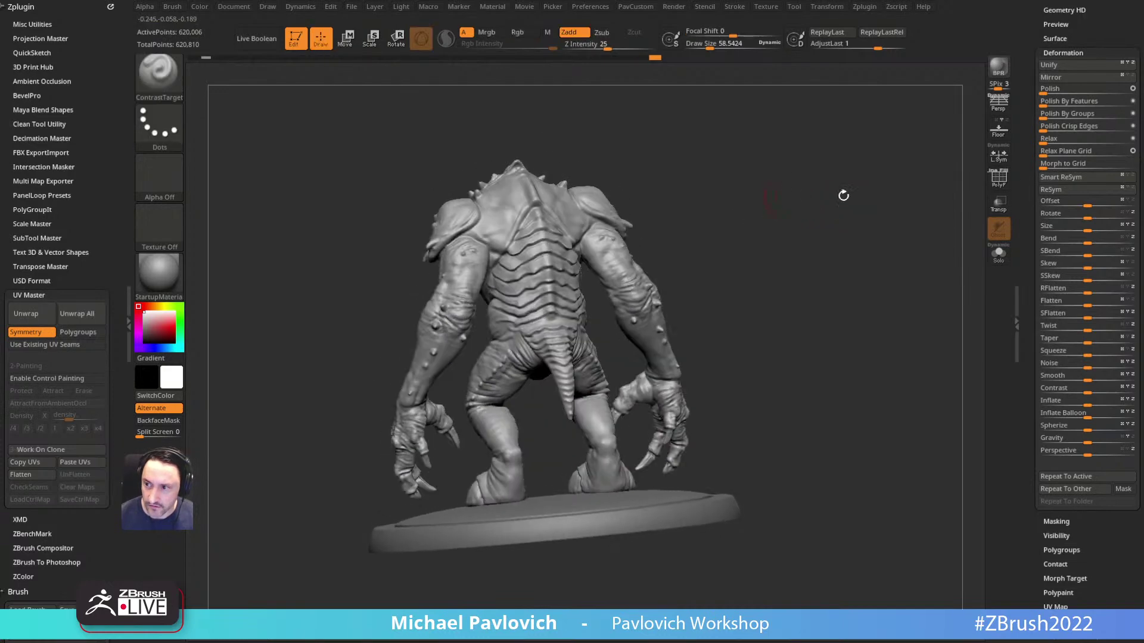
# Step: Switch the creature to subdivision level 1 and back to level 3
pyautogui.moveTo(1030, 167); pyautogui.dragTo(1030, 355)
pyautogui.moveTo(932, 355); pyautogui.dragTo(826, 209)
pyautogui.moveTo(1027, 293); pyautogui.dragTo(1023, 181)
pyautogui.click(1042, 348)
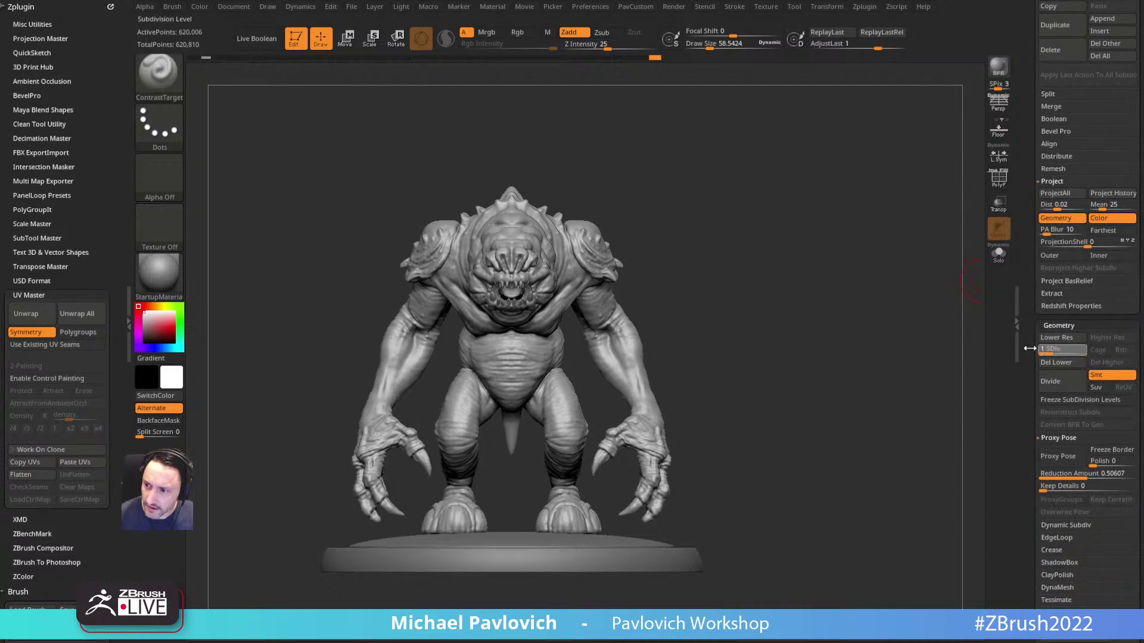
pyautogui.click(1077, 349)
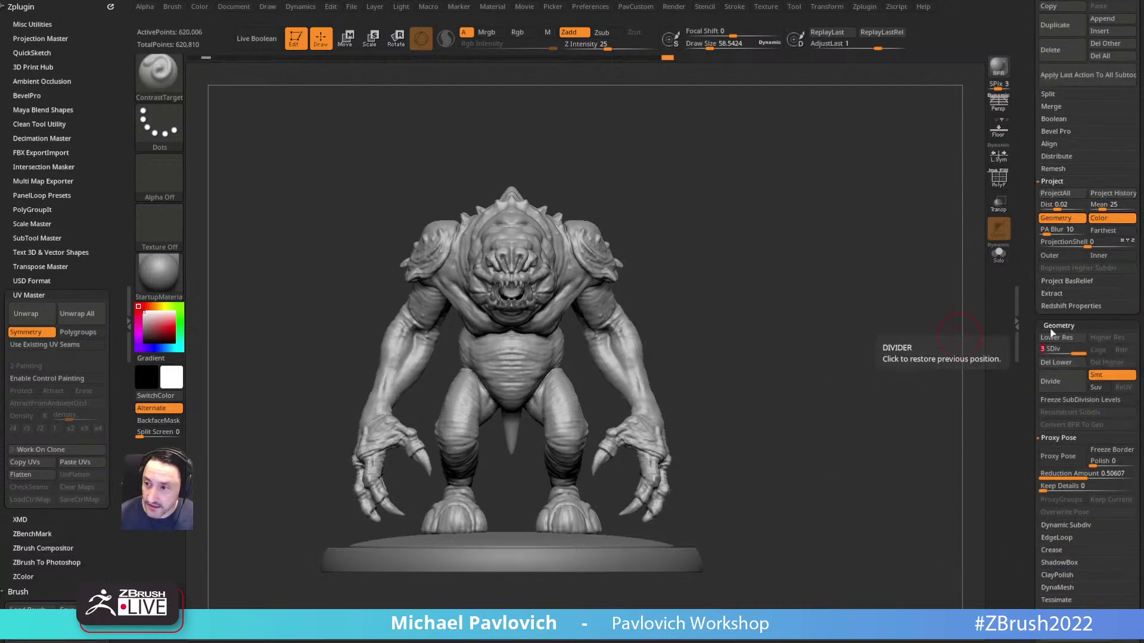
pyautogui.moveTo(1029, 299)
pyautogui.mouseDown()
pyautogui.moveTo(1032, 395)
pyautogui.moveTo(1029, 281)
pyautogui.moveTo(1028, 357)
pyautogui.moveTo(1038, 298)
pyautogui.mouseUp()
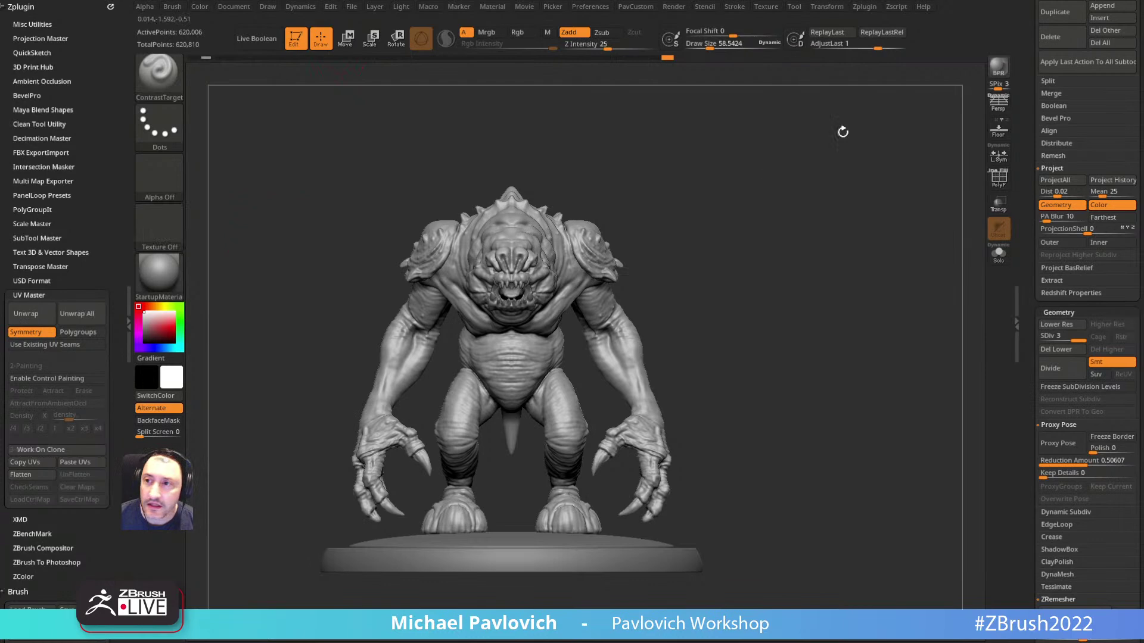
# Step: Open Scale Master, view the scene scale choices for the Rancor subtool, and dismiss them without choosing a size
pyautogui.click(865, 7)
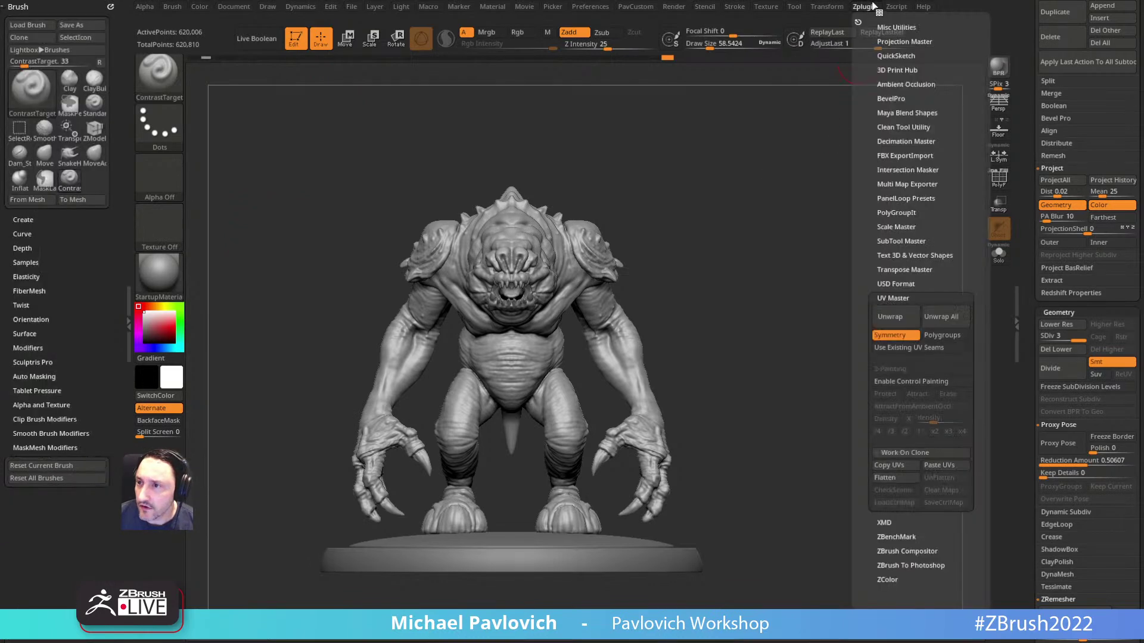
pyautogui.click(892, 298)
pyautogui.click(896, 227)
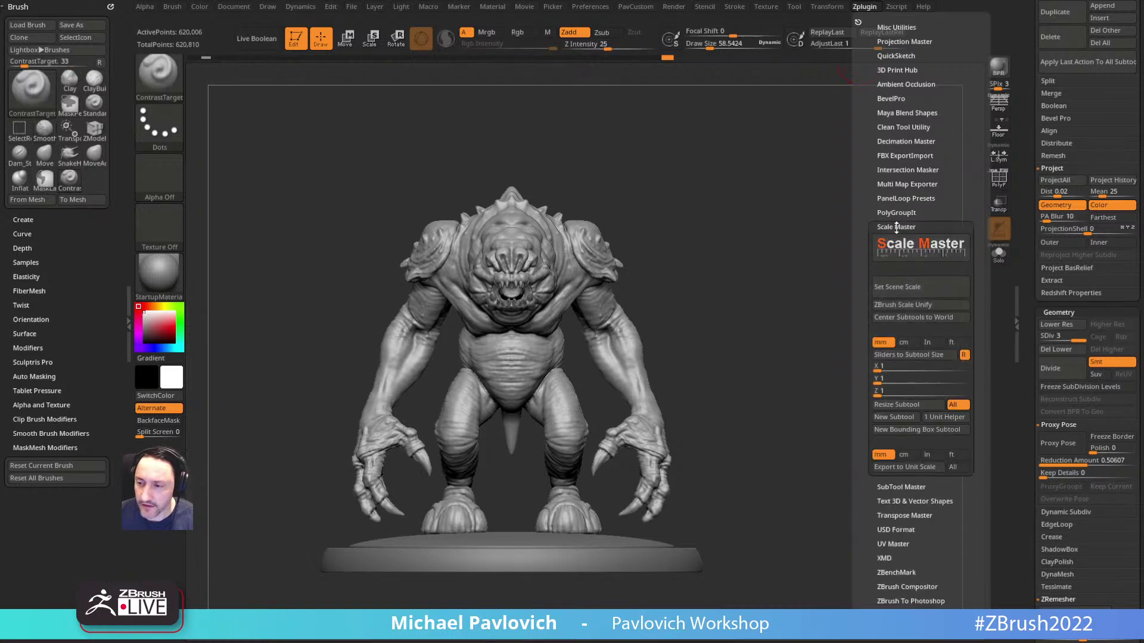
pyautogui.click(890, 296)
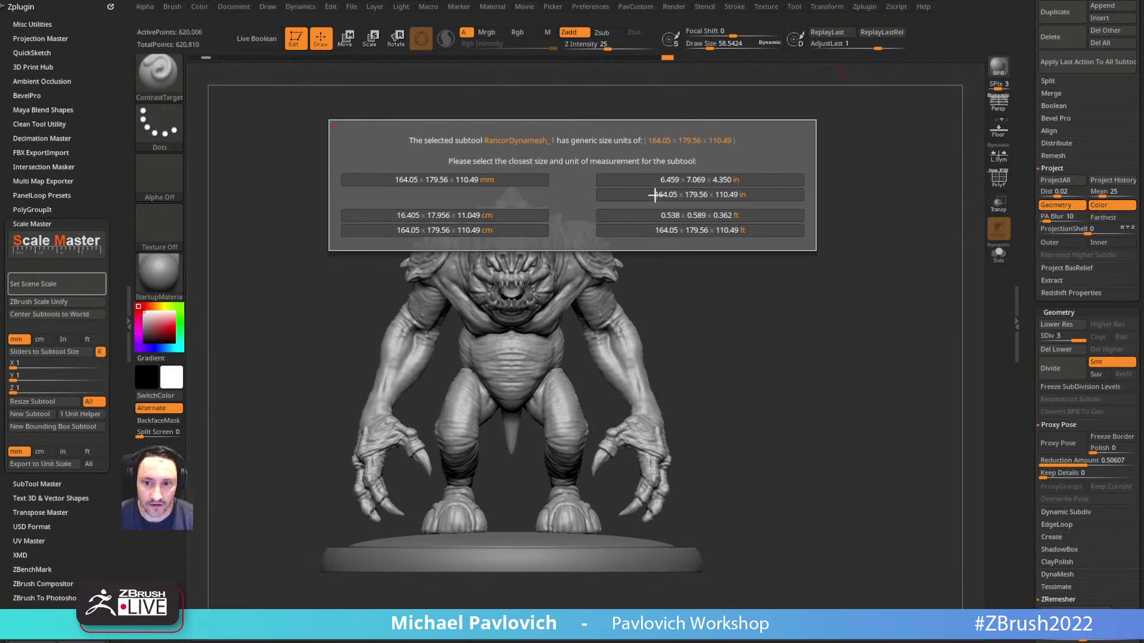
pyautogui.click(882, 255)
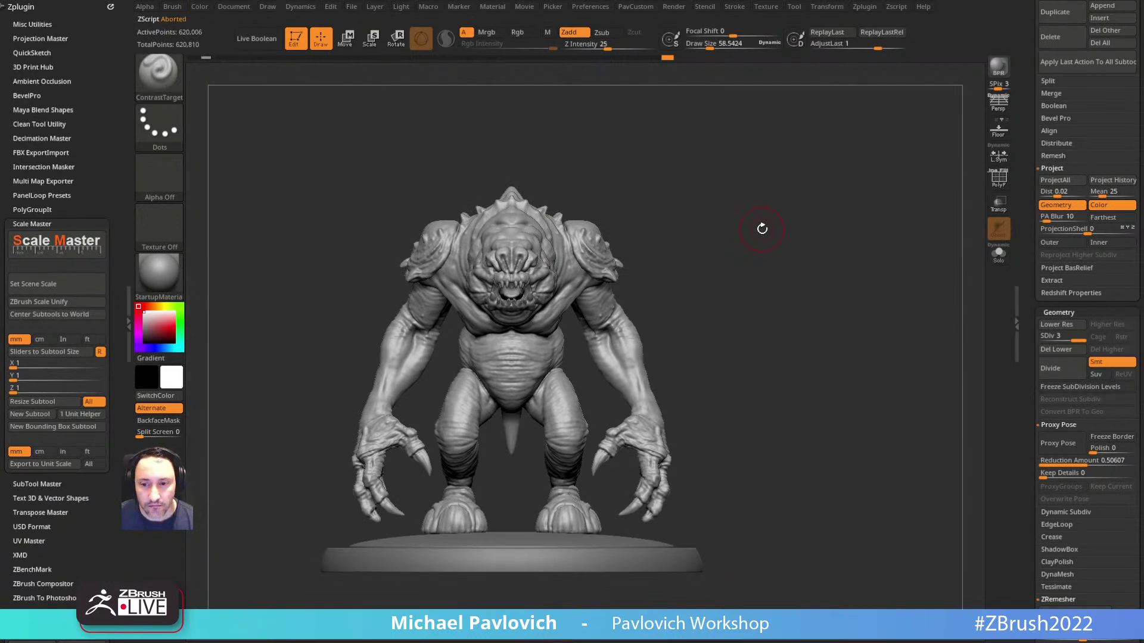
# Step: Inspect the export scale factor and offsets of the Rancor subtool
pyautogui.moveTo(1026, 327); pyautogui.dragTo(987, 72)
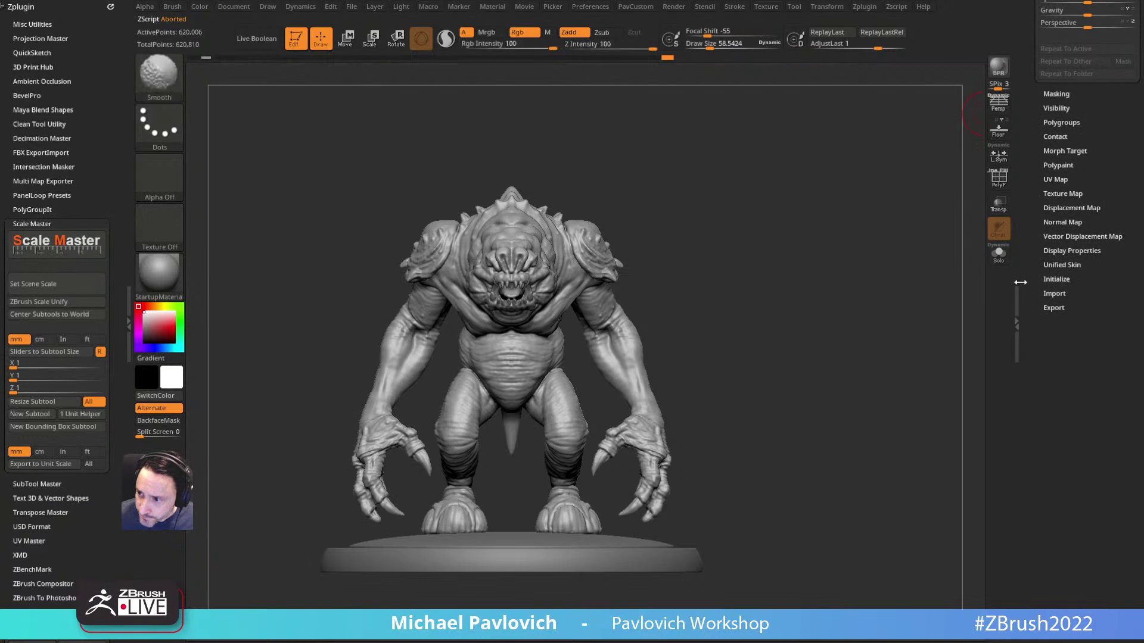
pyautogui.click(1053, 307)
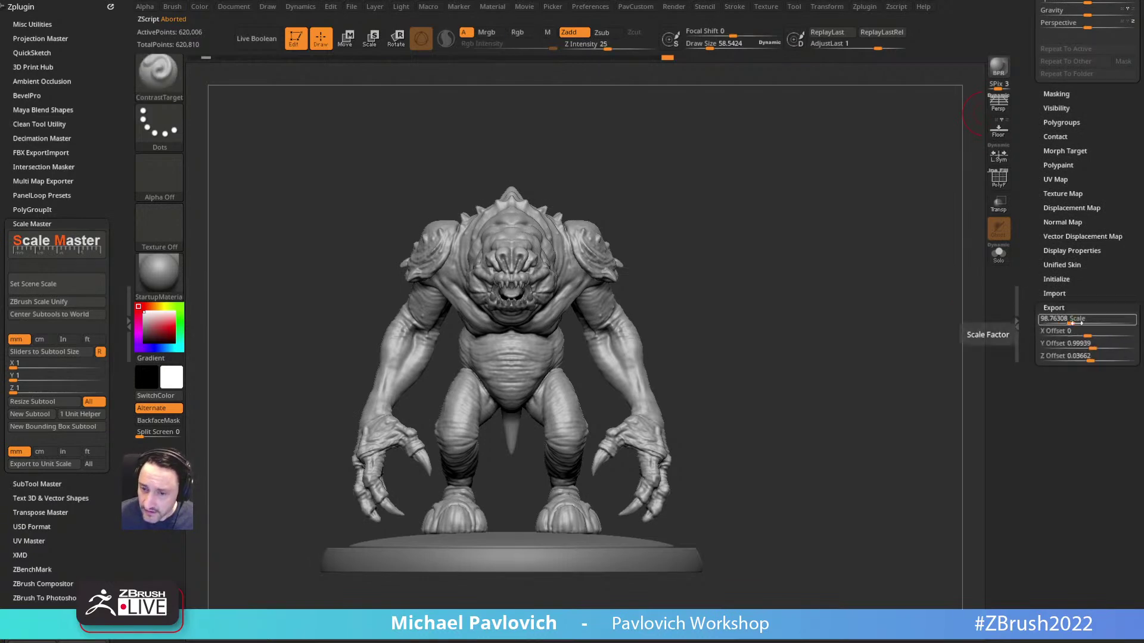
pyautogui.press('s')
pyautogui.moveTo(694, 298)
pyautogui.mouseDown()
pyautogui.moveTo(729, 296)
pyautogui.moveTo(722, 280)
pyautogui.moveTo(693, 280)
pyautogui.mouseUp()
pyautogui.press('s')
pyautogui.click(1060, 319)
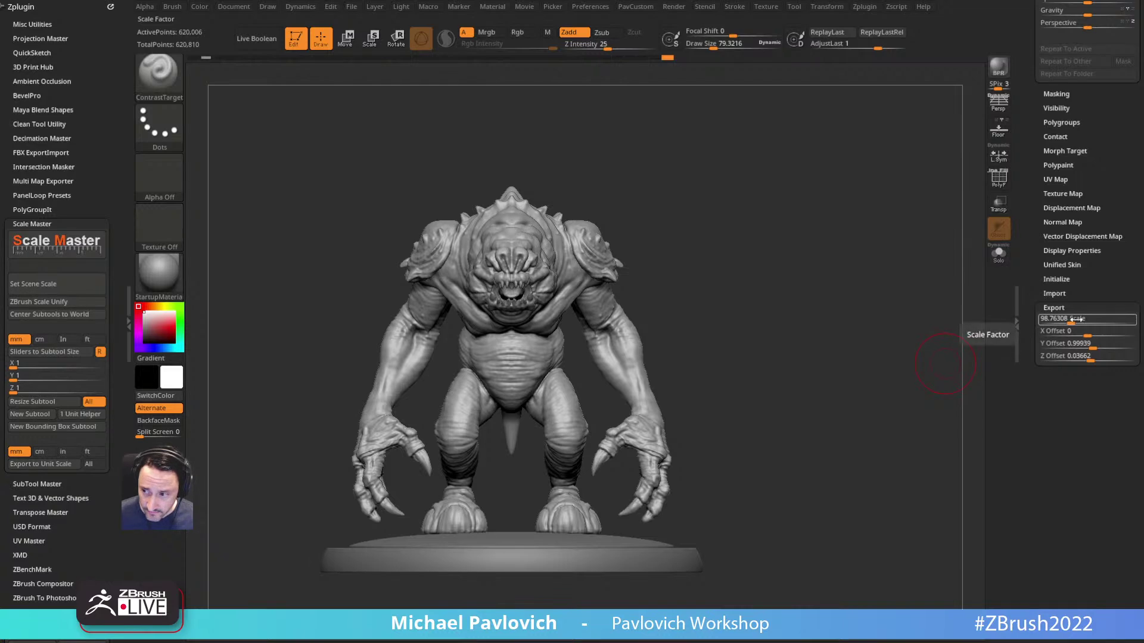
pyautogui.moveTo(1027, 199); pyautogui.dragTo(1044, 481)
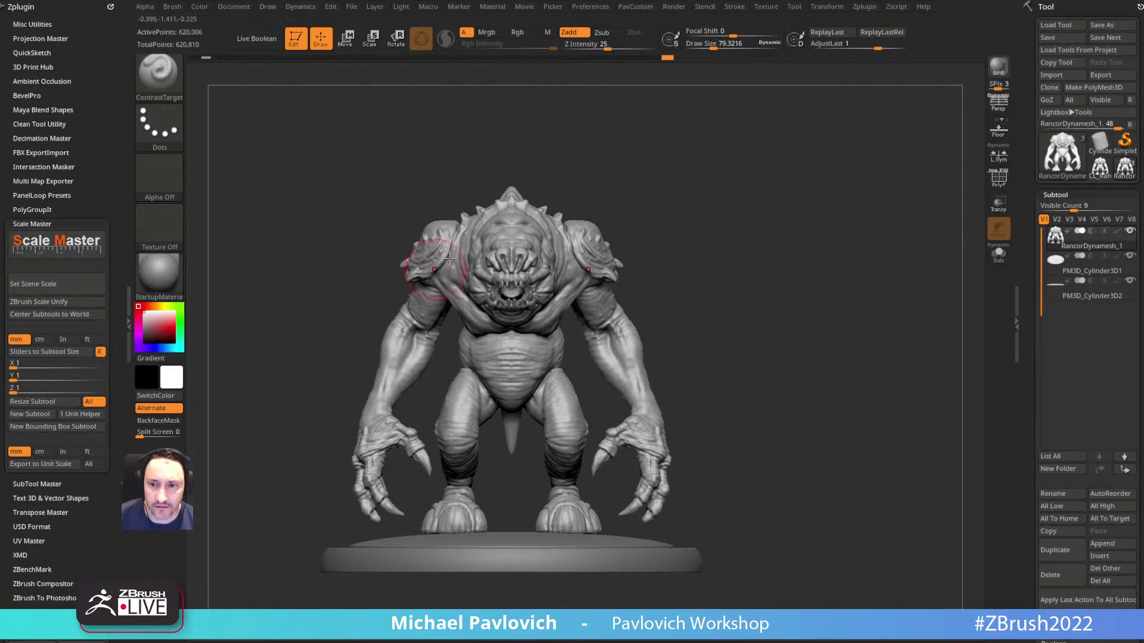
# Step: Collapse Scale Master, leave edit mode and clear the Rancor from the canvas
pyautogui.click(33, 223)
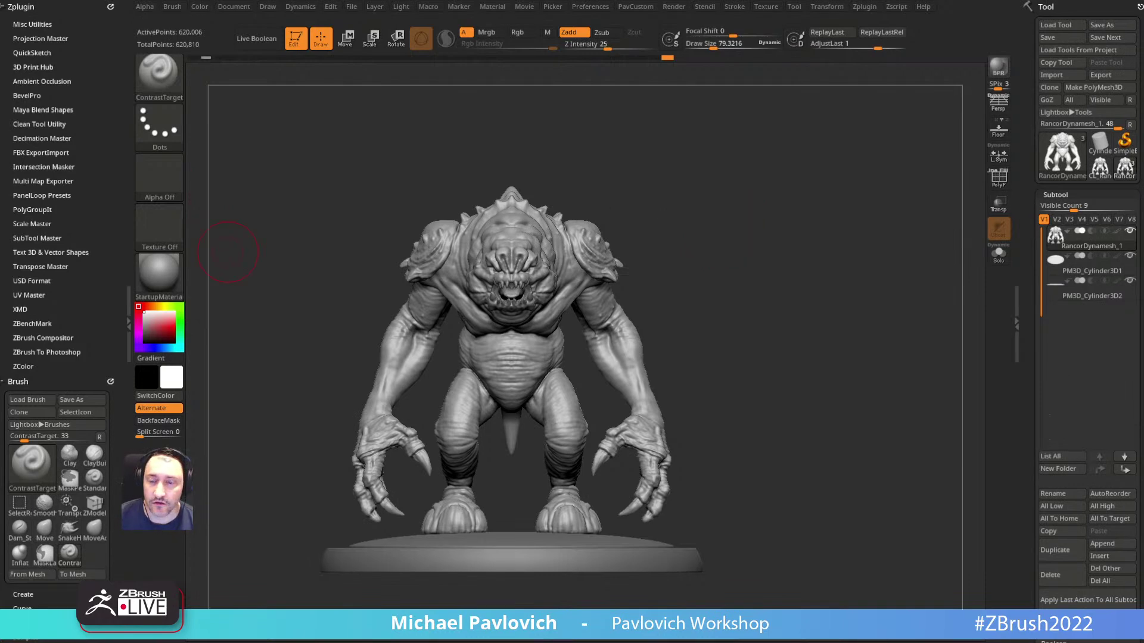
pyautogui.click(294, 38)
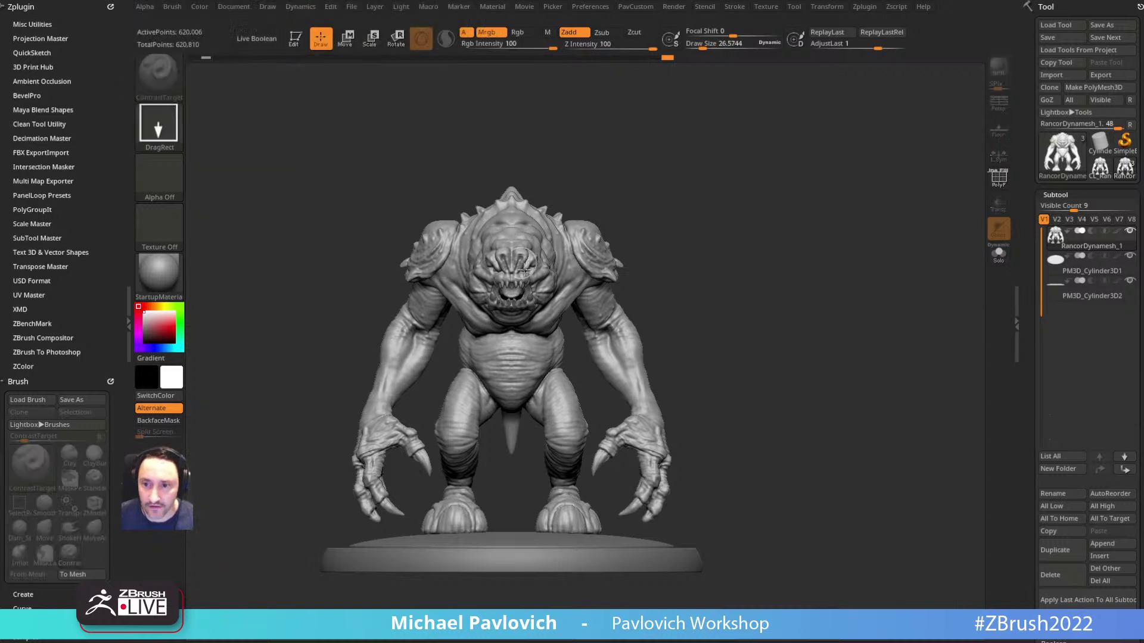
pyautogui.hotkey('ctrl', 'n')
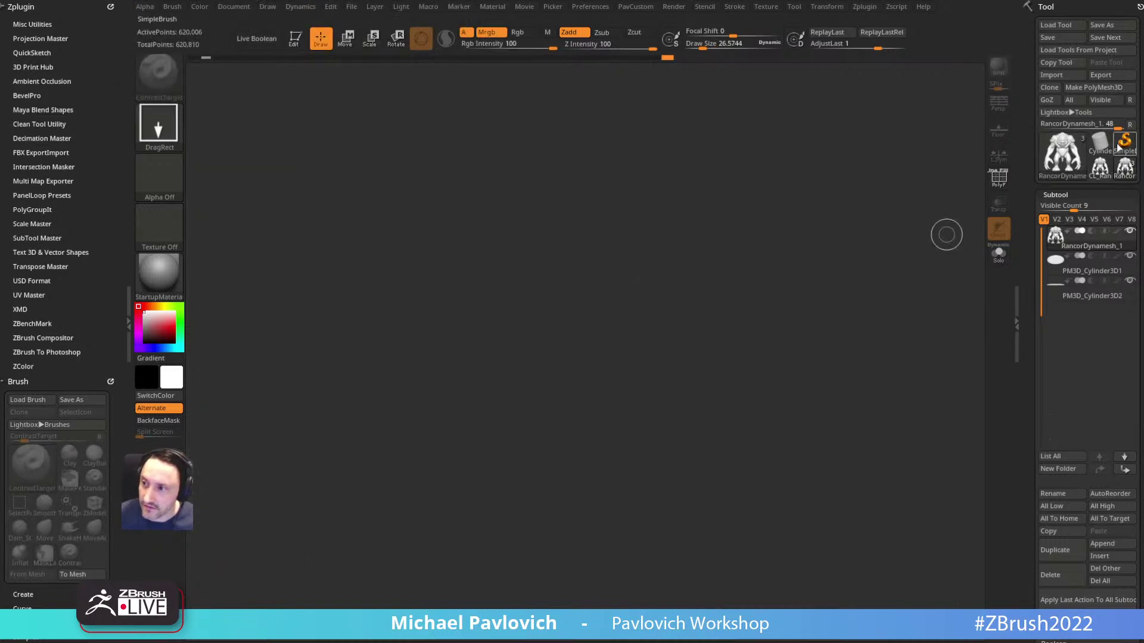
# Step: Import the MarvelousV2MaleAvatar mesh into a PolyMesh3D tool and place it on the canvas in edit mode, framed in view
pyautogui.click(1124, 141)
pyautogui.click(1093, 87)
pyautogui.click(1062, 76)
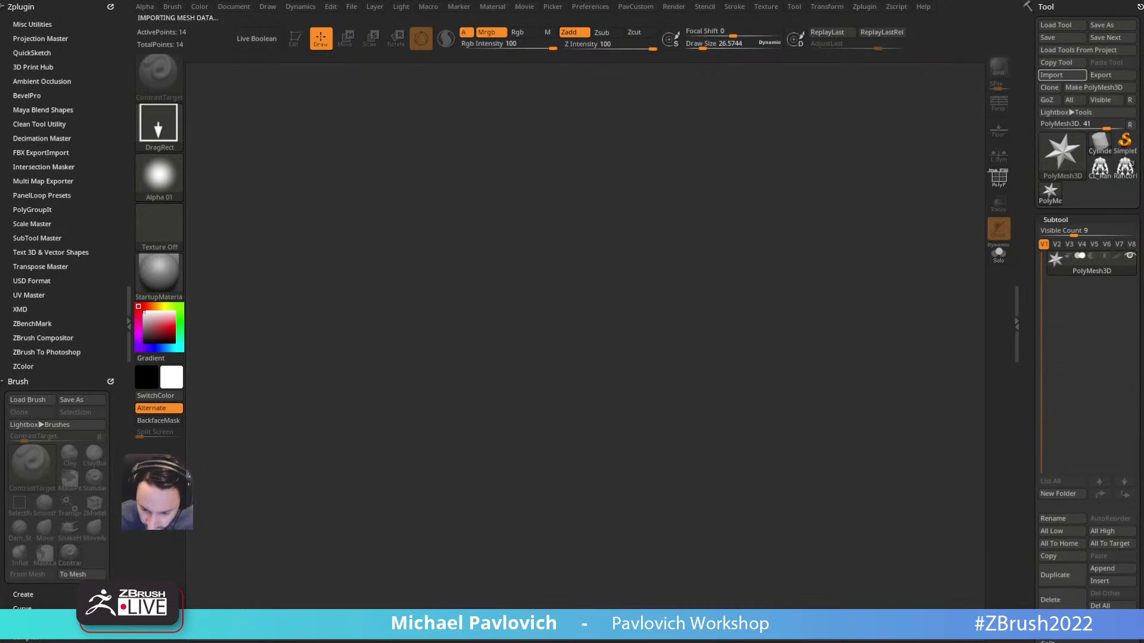
pyautogui.moveTo(530, 319); pyautogui.dragTo(550, 470)
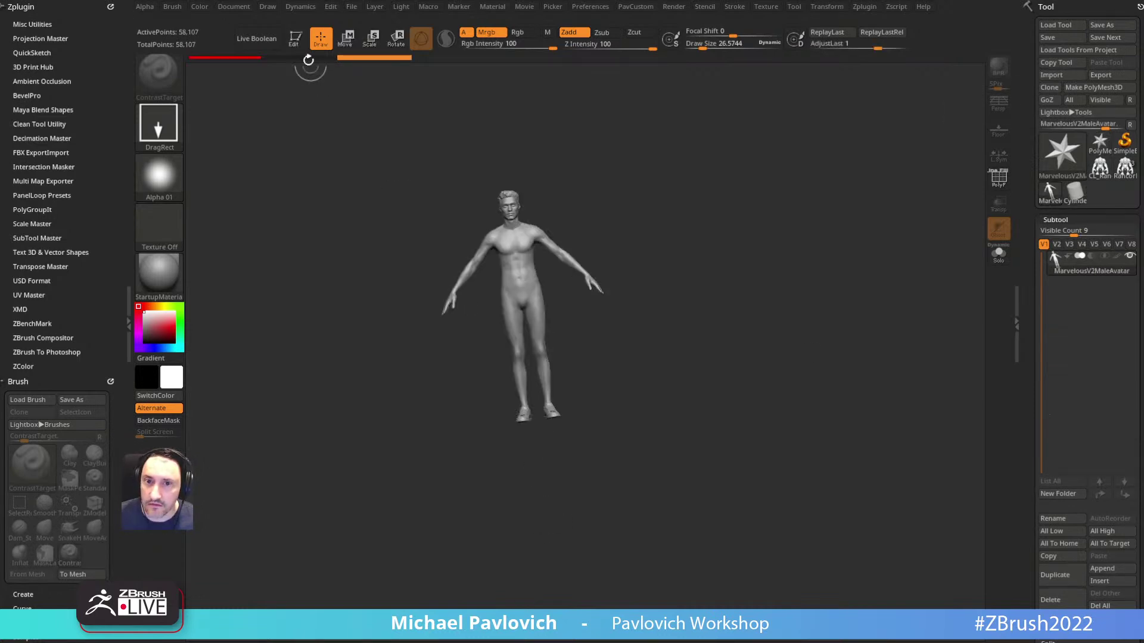
pyautogui.click(294, 38)
pyautogui.press('f')
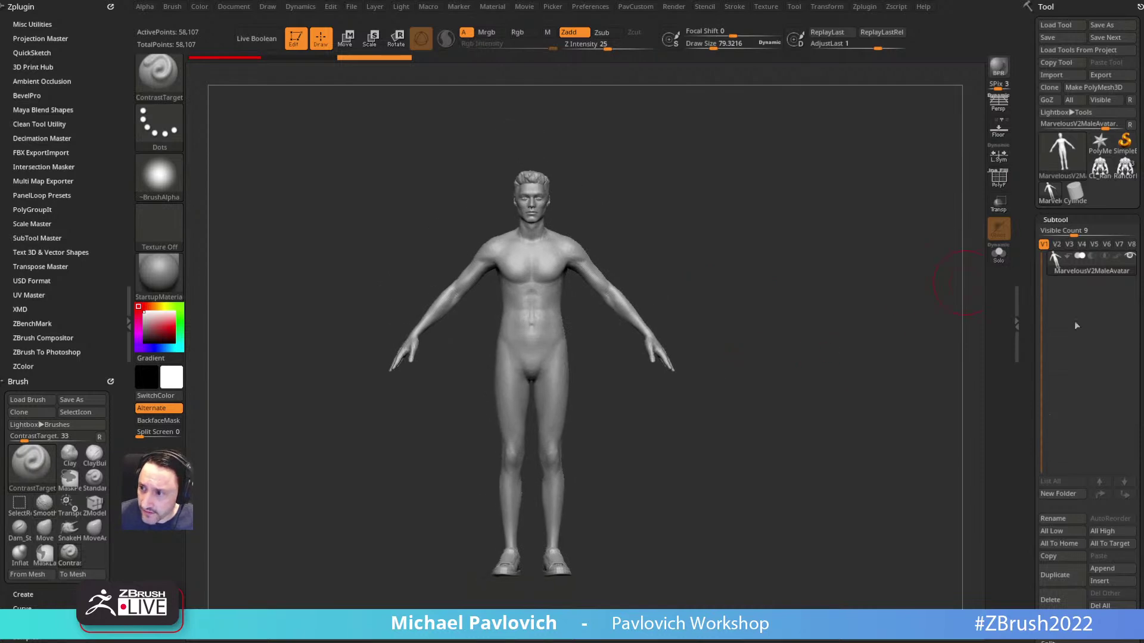
# Step: Append the RancorDynamesh tool to the male avatar as a subtool and make it active
pyautogui.click(1113, 570)
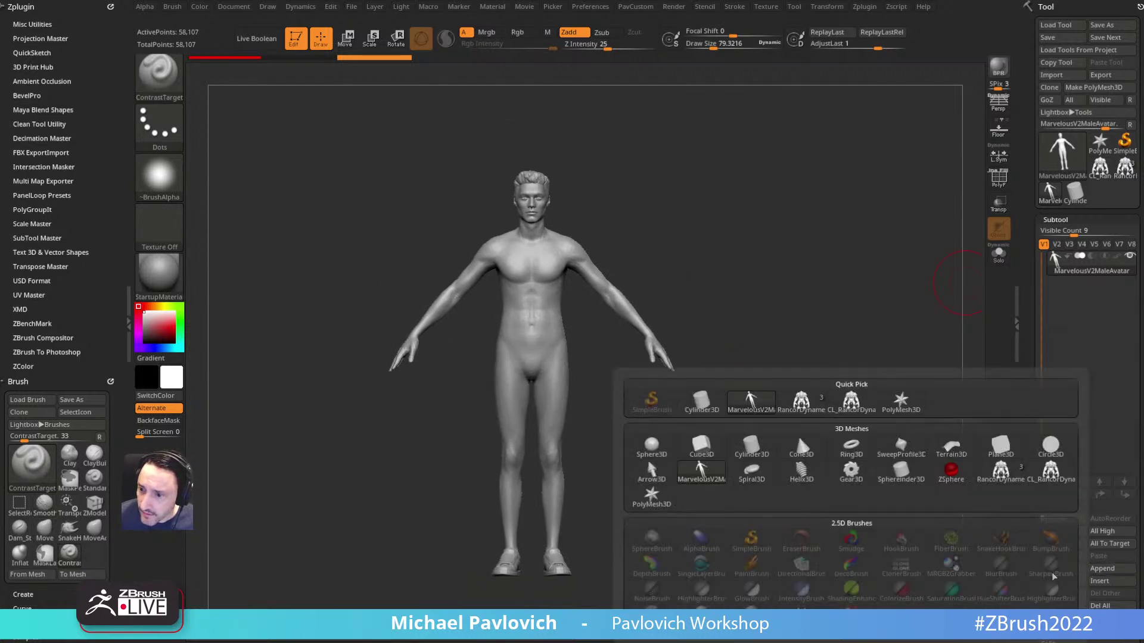
pyautogui.click(1003, 471)
pyautogui.keyDown('alt'); pyautogui.click(531, 529); pyautogui.keyUp('alt')
# Step: Unify the appended Rancor subtool to scale it up against the male avatar, and compare both from the front
pyautogui.press('`')
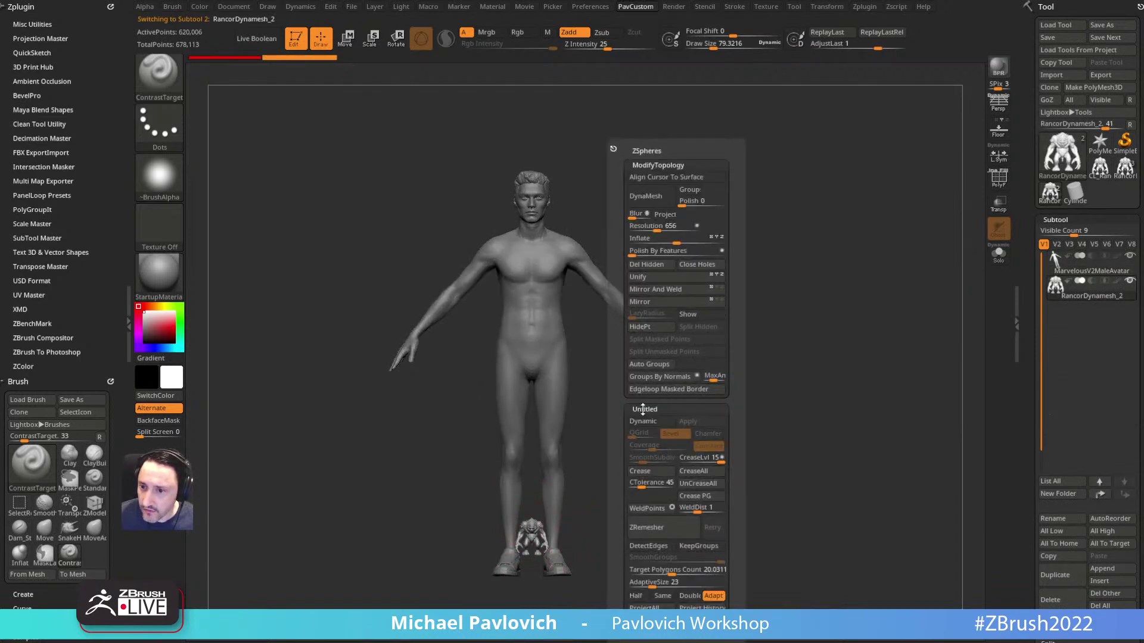
pyautogui.click(637, 276)
pyautogui.moveTo(742, 398); pyautogui.dragTo(608, 365)
pyautogui.press('w')
pyautogui.keyDown('alt'); pyautogui.moveTo(477, 109); pyautogui.dragTo(478, 319); pyautogui.keyUp('alt')
pyautogui.keyDown('shift'); pyautogui.moveTo(687, 290); pyautogui.dragTo(728, 292); pyautogui.keyUp('shift')
pyautogui.press('q')
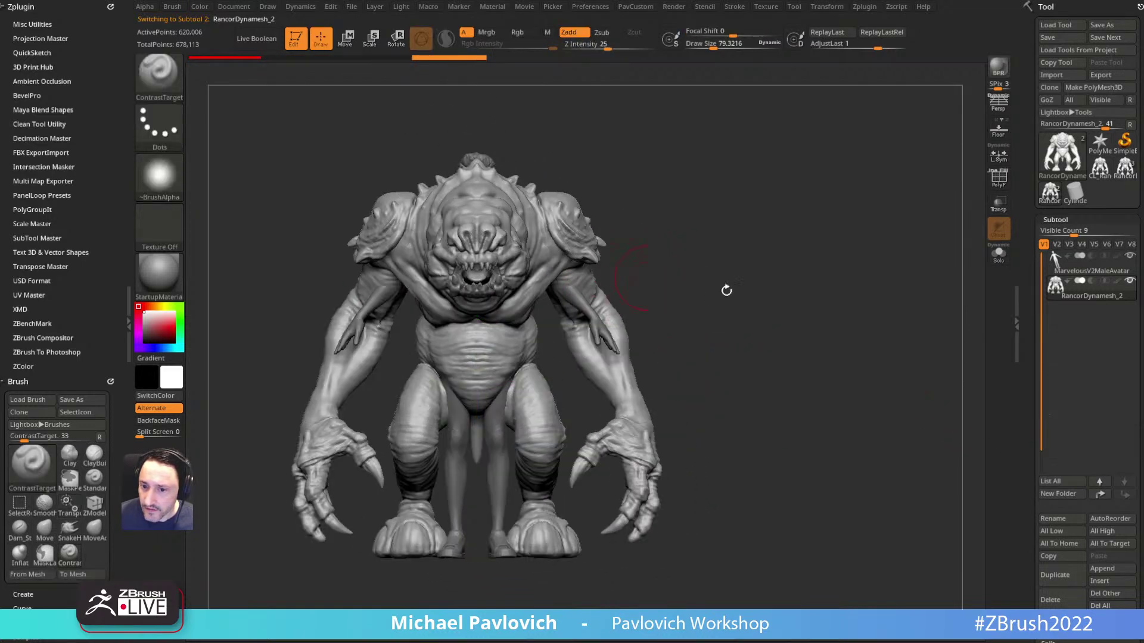
# Step: Check the export scale factor of the unified Rancor subtool
pyautogui.moveTo(887, 329); pyautogui.dragTo(554, 319)
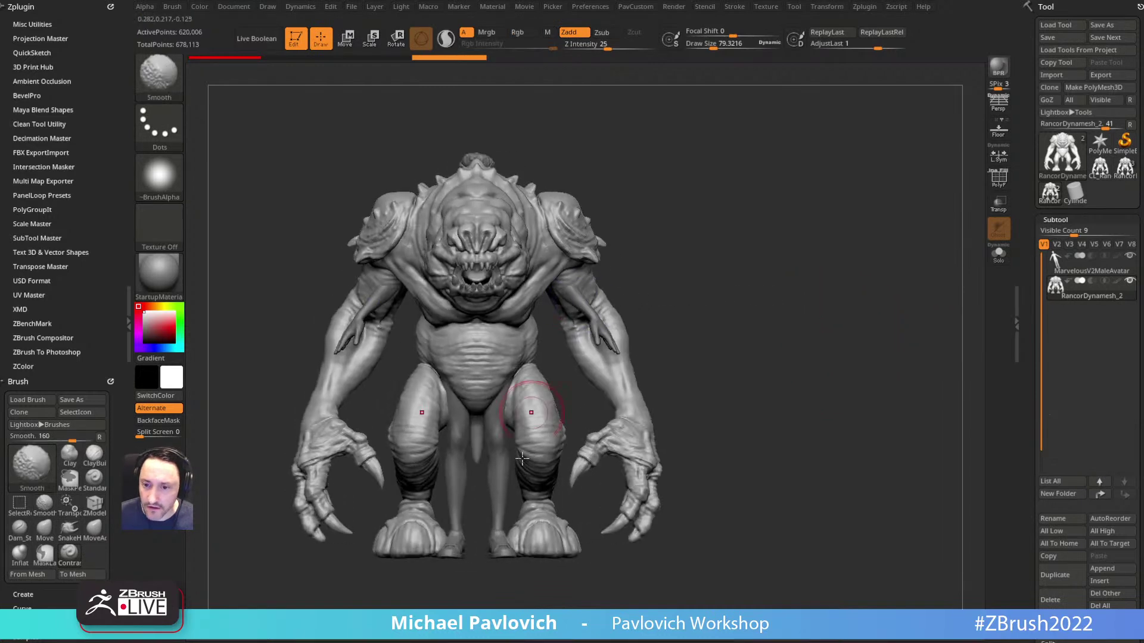
pyautogui.moveTo(1032, 492); pyautogui.dragTo(1015, 226)
pyautogui.click(1058, 450)
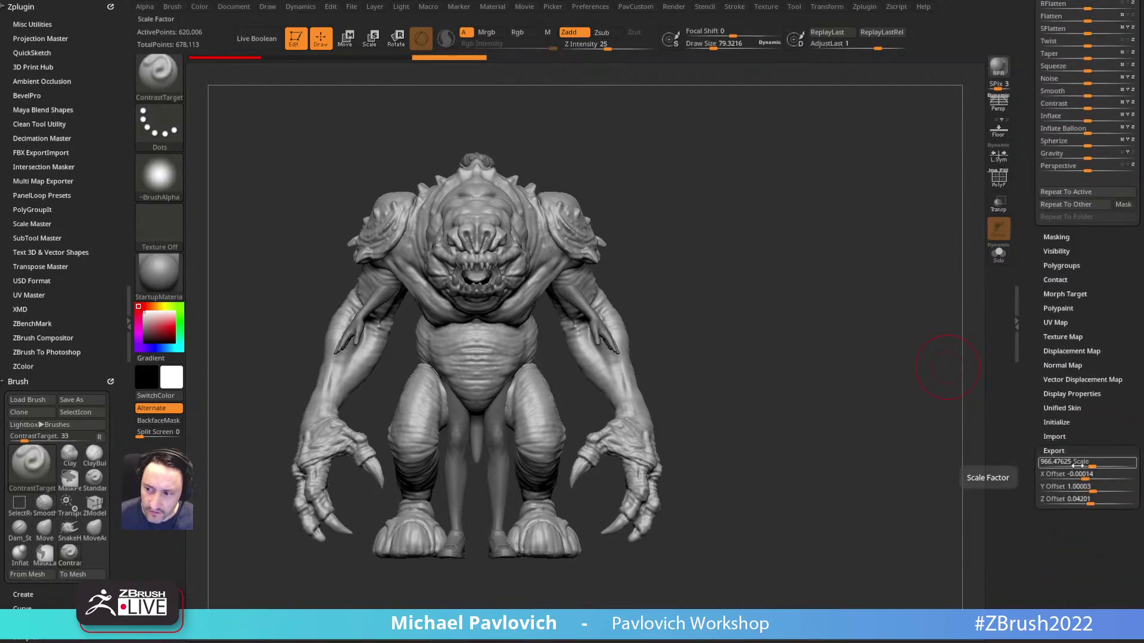
pyautogui.moveTo(1032, 352); pyautogui.dragTo(1032, 525)
# Step: Reduce the brush draw size to about 21
pyautogui.moveTo(840, 343); pyautogui.dragTo(752, 307)
pyautogui.press('s')
pyautogui.moveTo(729, 308); pyautogui.dragTo(795, 310)
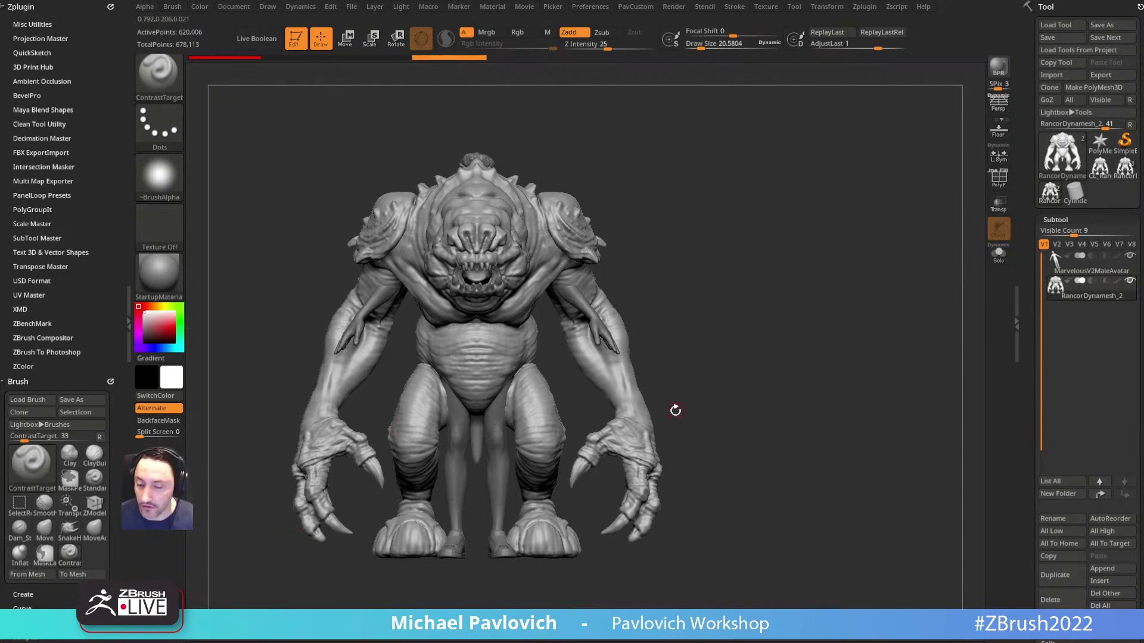
pyautogui.keyDown('alt'); pyautogui.moveTo(750, 318); pyautogui.dragTo(763, 325); pyautogui.keyUp('alt')
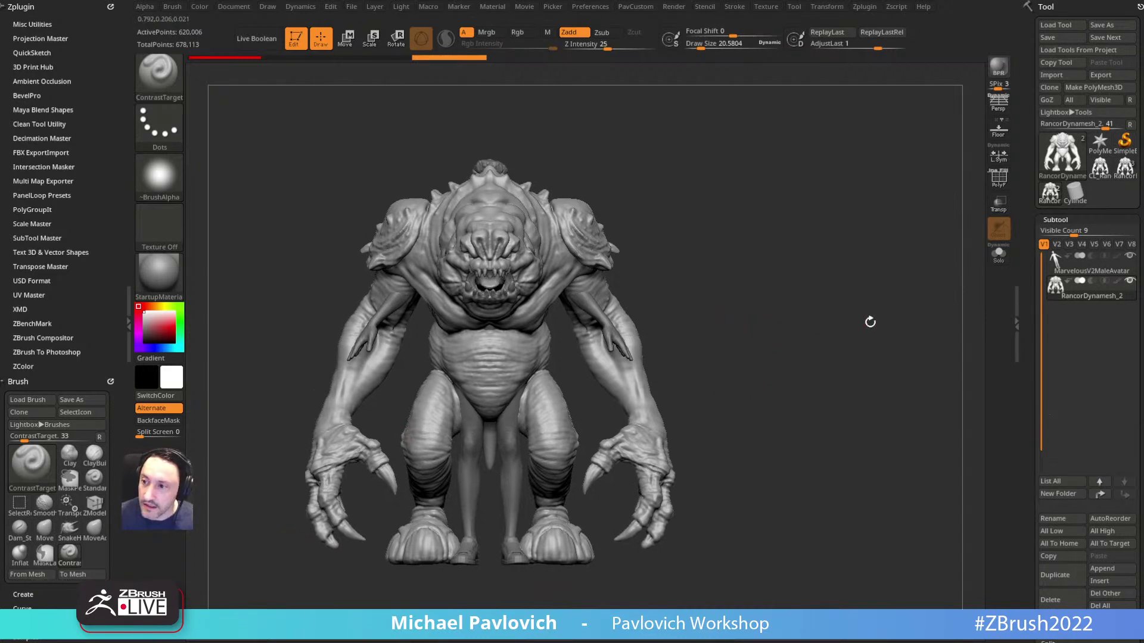
# Step: Delete all subtools of the avatar comparison tool and switch back to the original Rancor tool with its round base
pyautogui.click(1099, 605)
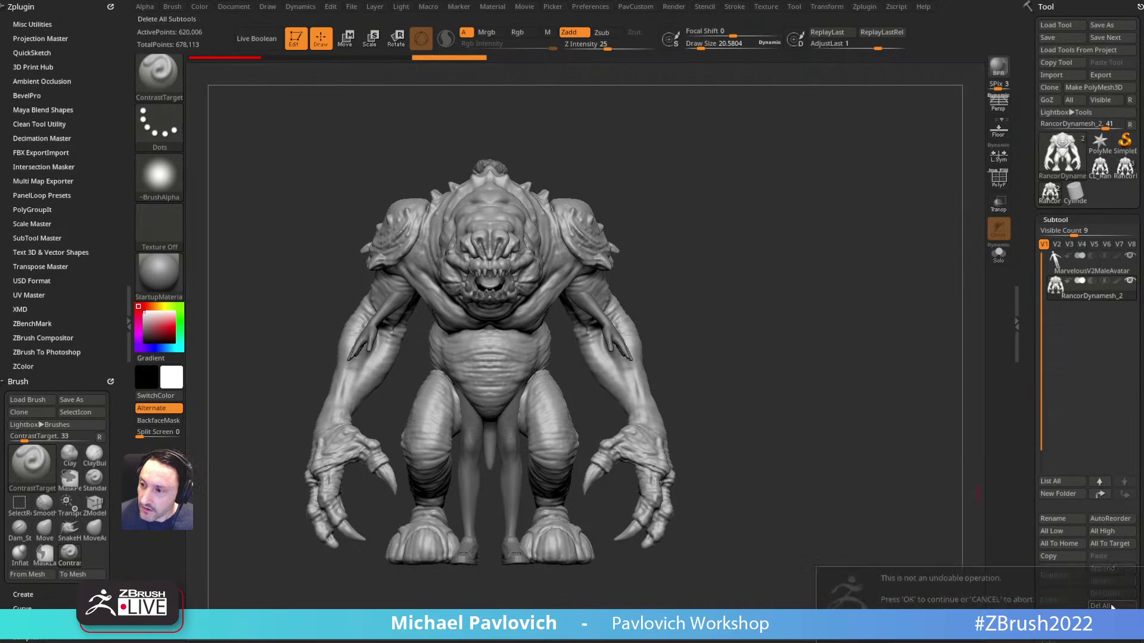
pyautogui.click(912, 625)
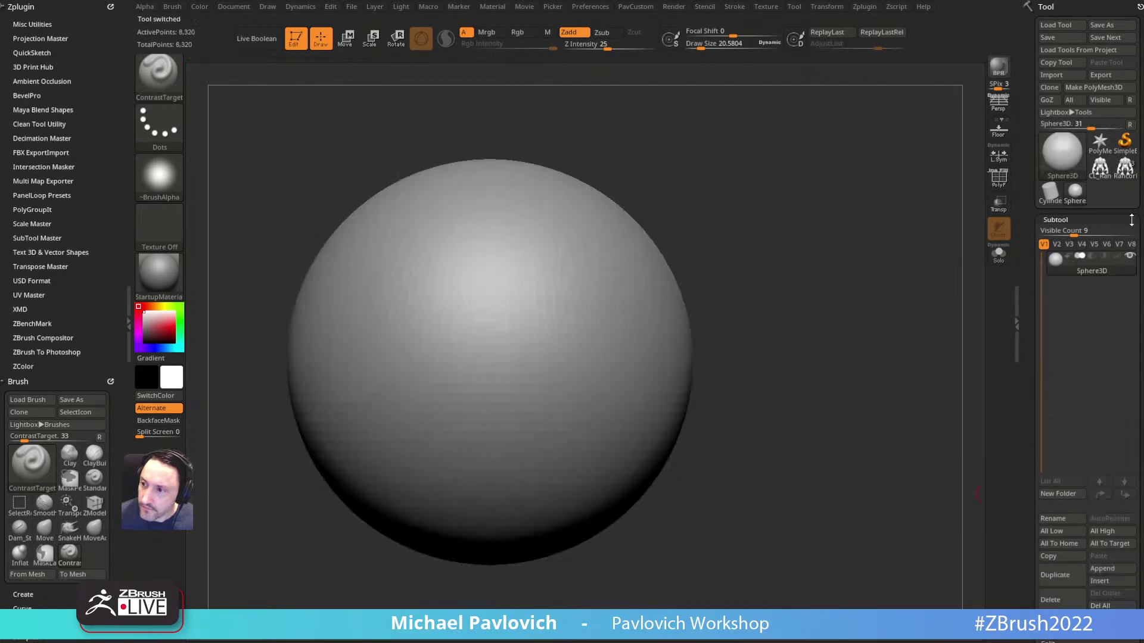
pyautogui.click(1124, 169)
pyautogui.moveTo(717, 256)
pyautogui.keyDown('alt'); pyautogui.mouseDown()
pyautogui.moveTo(739, 373)
pyautogui.moveTo(758, 415)
pyautogui.mouseUp(); pyautogui.keyUp('alt')
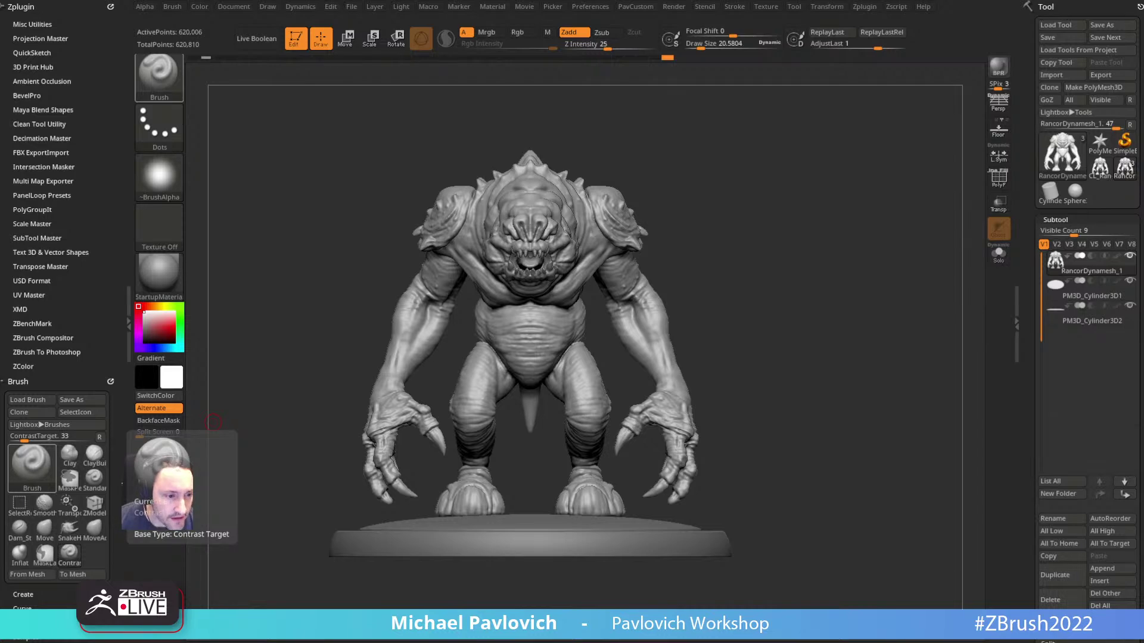
pyautogui.moveTo(758, 189); pyautogui.dragTo(849, 203)
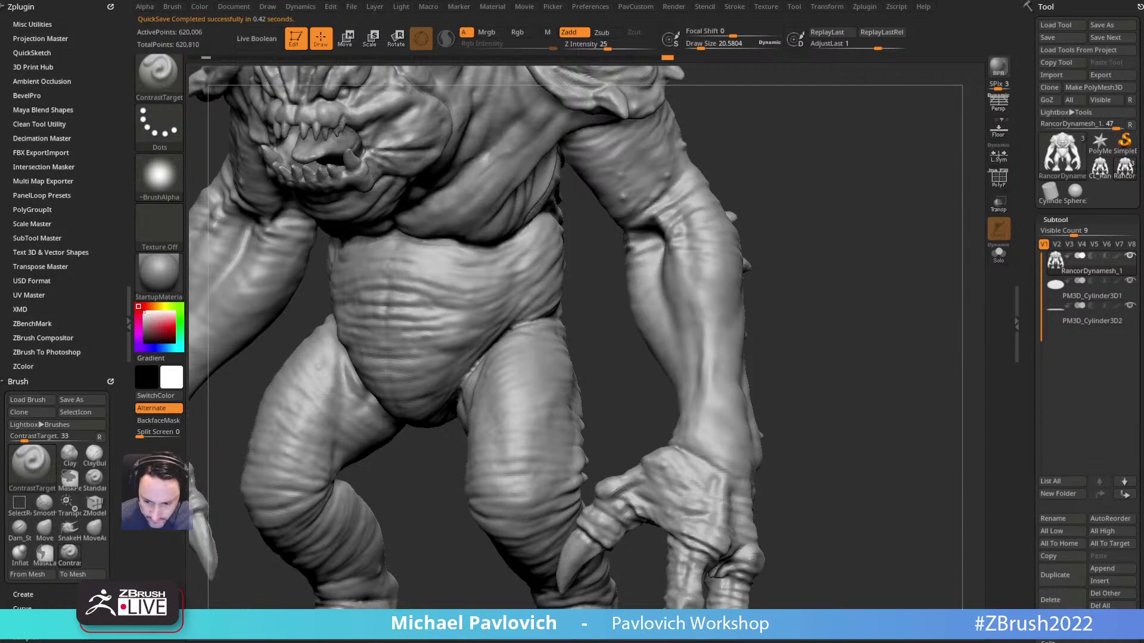
# Step: Switch to the YouTube channel's playlists in the browser and open the full "ZBrush 2023 - What's New?" playlist
pyautogui.hotkey('alt', 'Tab')
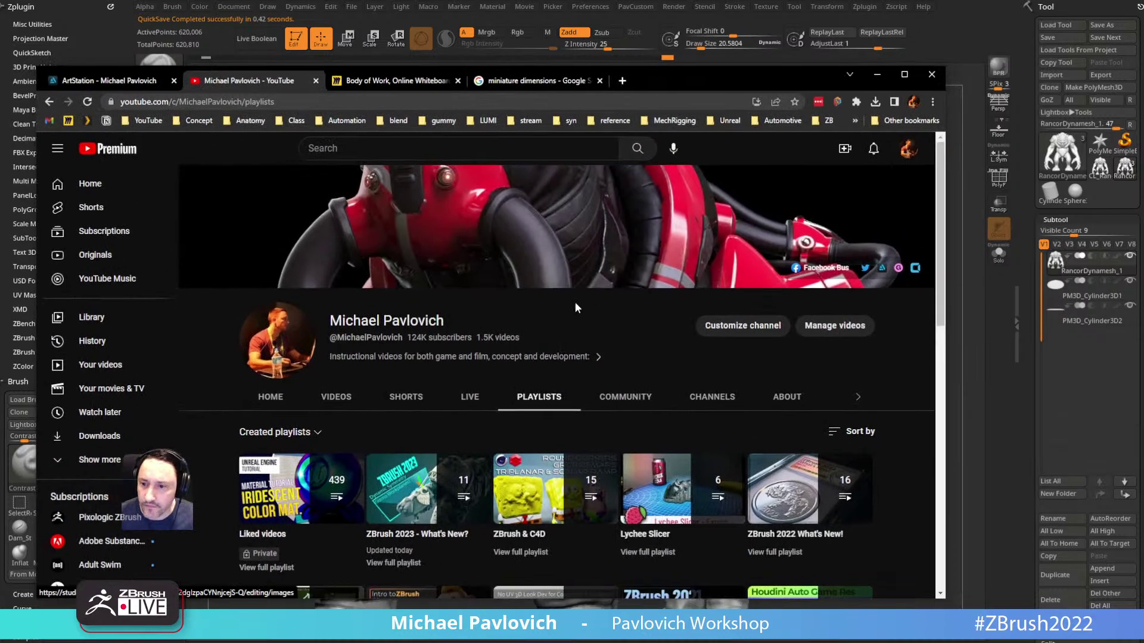
pyautogui.scroll(-3, 571, 310)
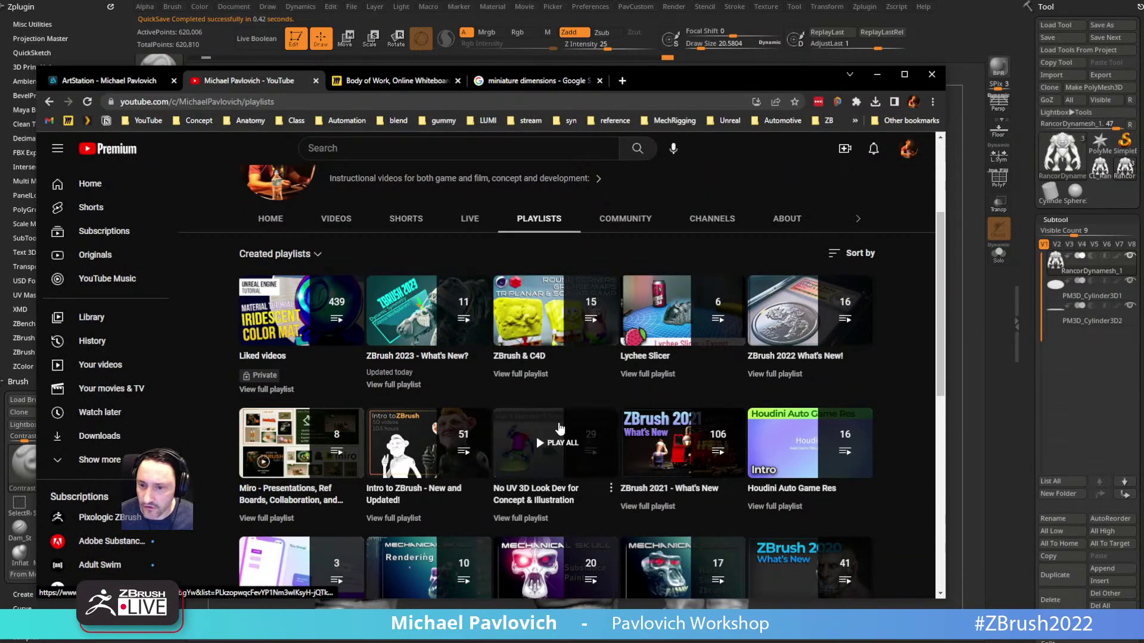
pyautogui.scroll(-5, 635, 411)
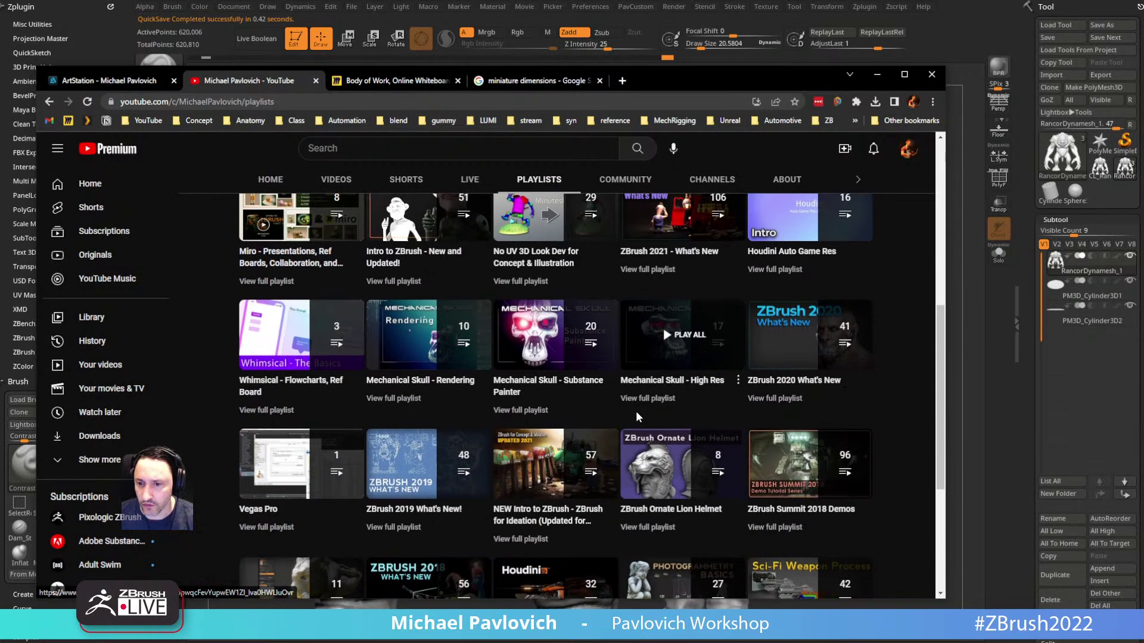
pyautogui.scroll(6, 635, 411)
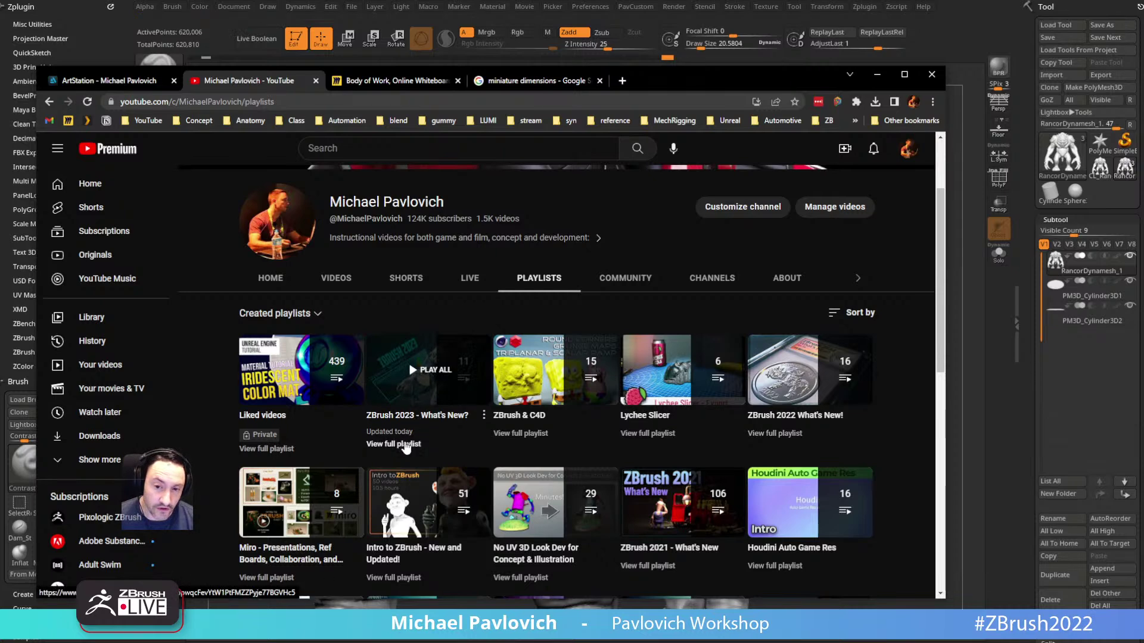
pyautogui.click(403, 443)
# Step: Look through the videos in the "ZBrush 2023 - What's New?" playlist
pyautogui.scroll(-2, 599, 324)
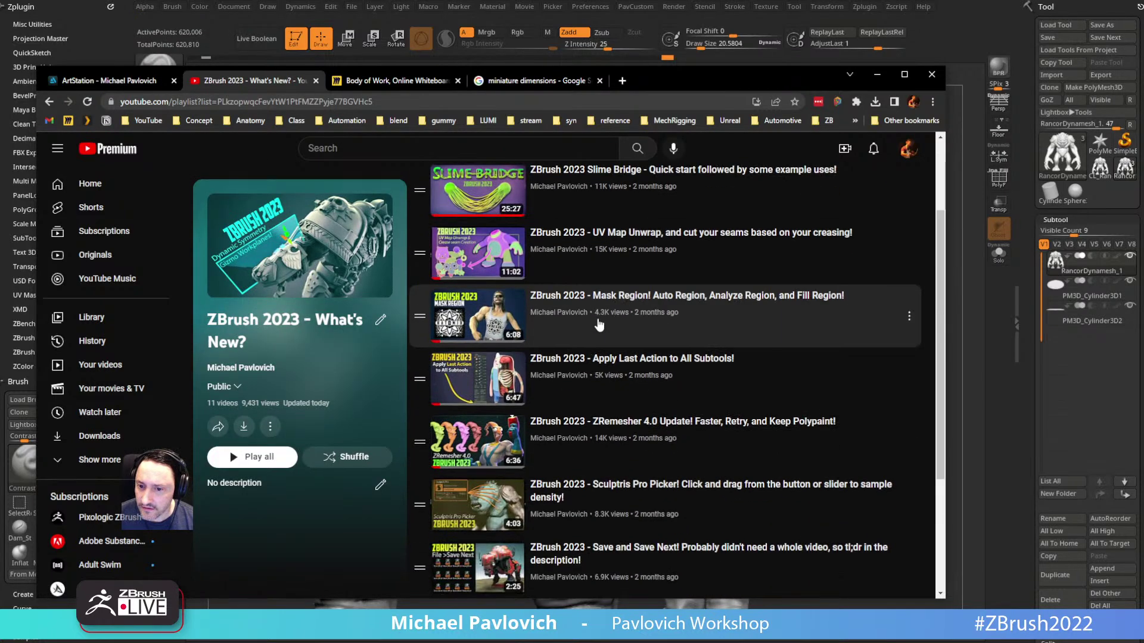
pyautogui.scroll(-2, 599, 325)
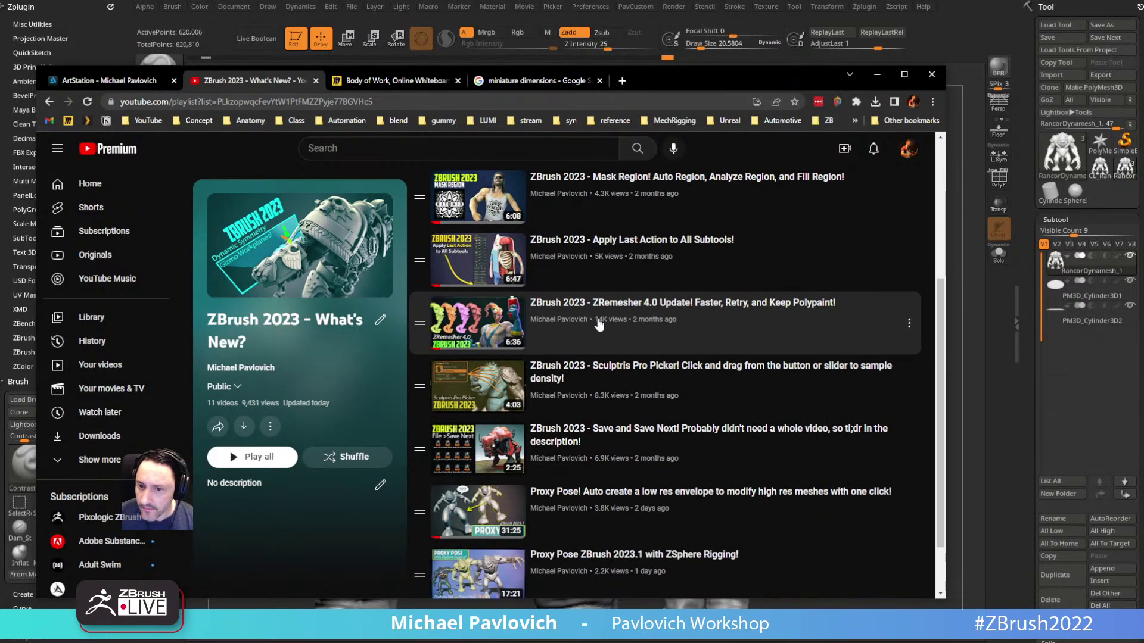
pyautogui.scroll(-1, 599, 325)
pyautogui.scroll(3, 598, 325)
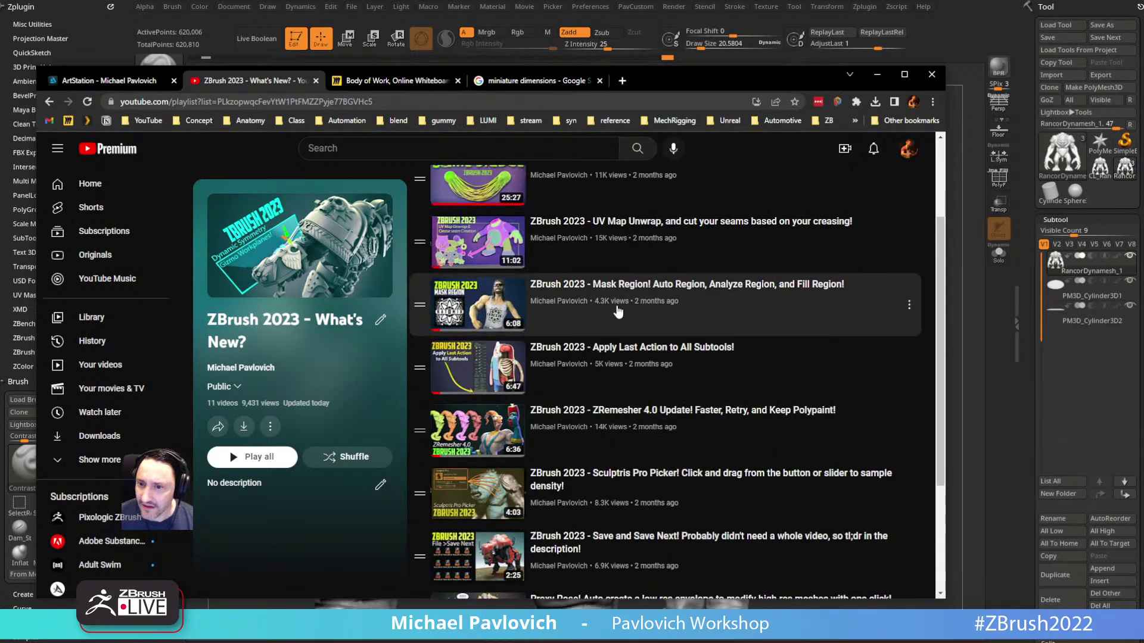
# Step: Select the playlist's web address in the browser and switch back to the Rancor sculpt in ZBrush
pyautogui.click(494, 103)
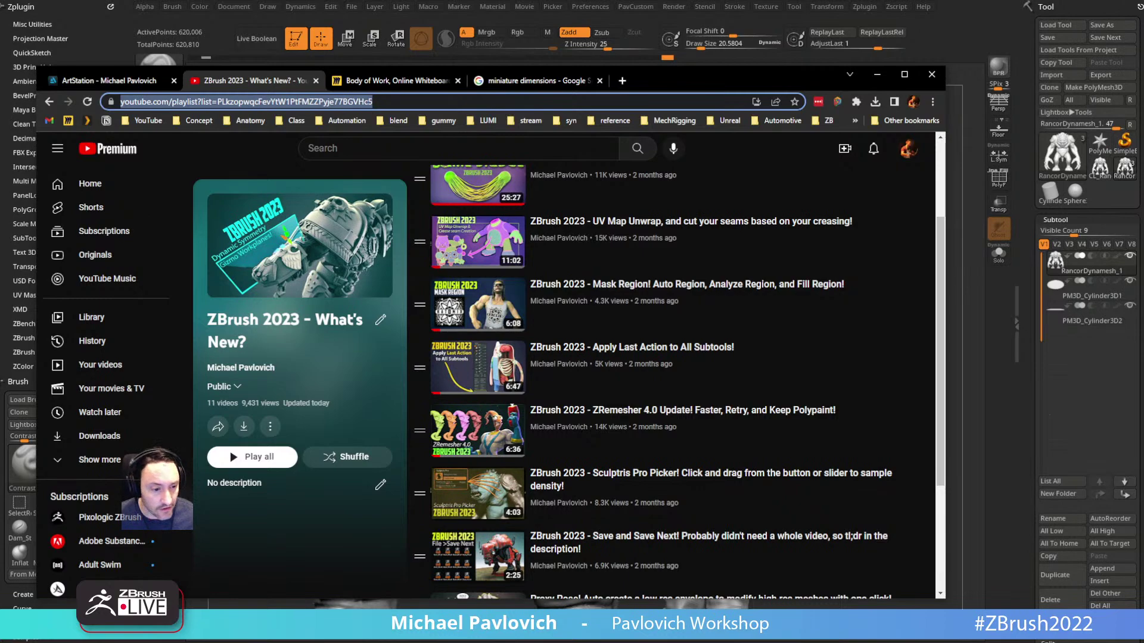
pyautogui.hotkey('alt', 'Tab')
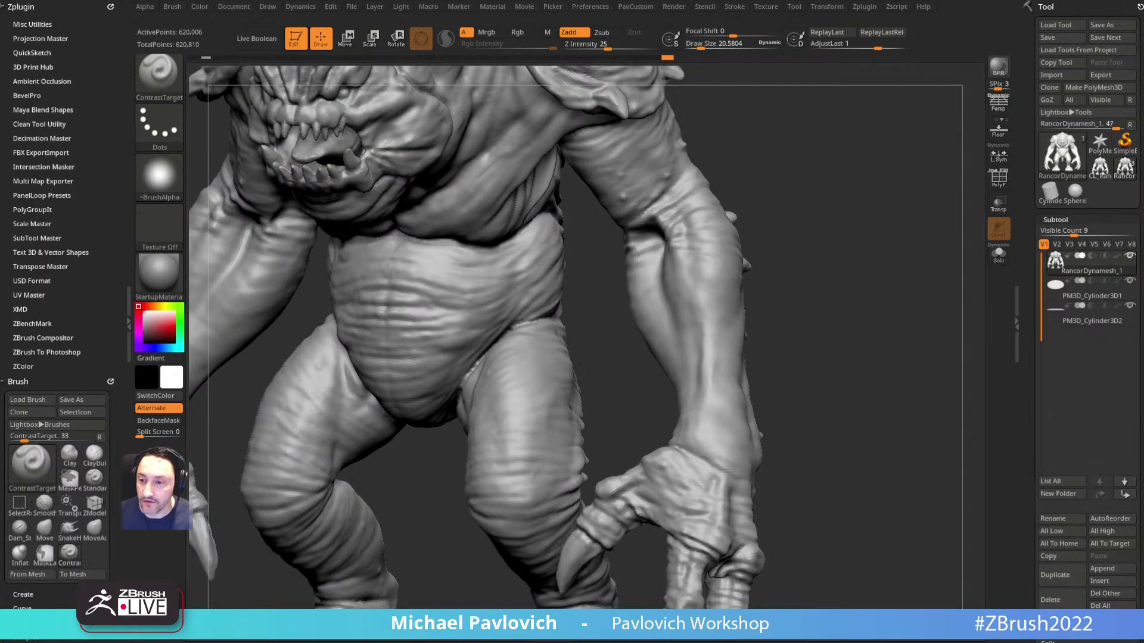
# Step: Choose the Standard brush, reduce its draw size to about 8.5 and bring the Rancor's arm into view
pyautogui.moveTo(778, 181)
pyautogui.mouseDown()
pyautogui.moveTo(856, 224)
pyautogui.moveTo(697, 286)
pyautogui.mouseUp()
pyautogui.press('b')
pyautogui.press('s')
pyautogui.press('t')
pyautogui.press('s')
pyautogui.press('s')
pyautogui.moveTo(660, 227); pyautogui.dragTo(663, 228)
pyautogui.moveTo(747, 230)
pyautogui.keyDown('alt'); pyautogui.mouseDown()
pyautogui.moveTo(748, 202)
pyautogui.moveTo(769, 204)
pyautogui.mouseUp(); pyautogui.keyUp('alt')
# Step: Switch the masking brush from MaskLasso to MaskPen with the FreeHand stroke
pyautogui.keyDown('ctrl'); pyautogui.moveTo(638, 239); pyautogui.dragTo(609, 316); pyautogui.keyUp('ctrl')
pyautogui.keyDown('ctrl'); pyautogui.moveTo(672, 250); pyautogui.dragTo(666, 234); pyautogui.keyUp('ctrl')
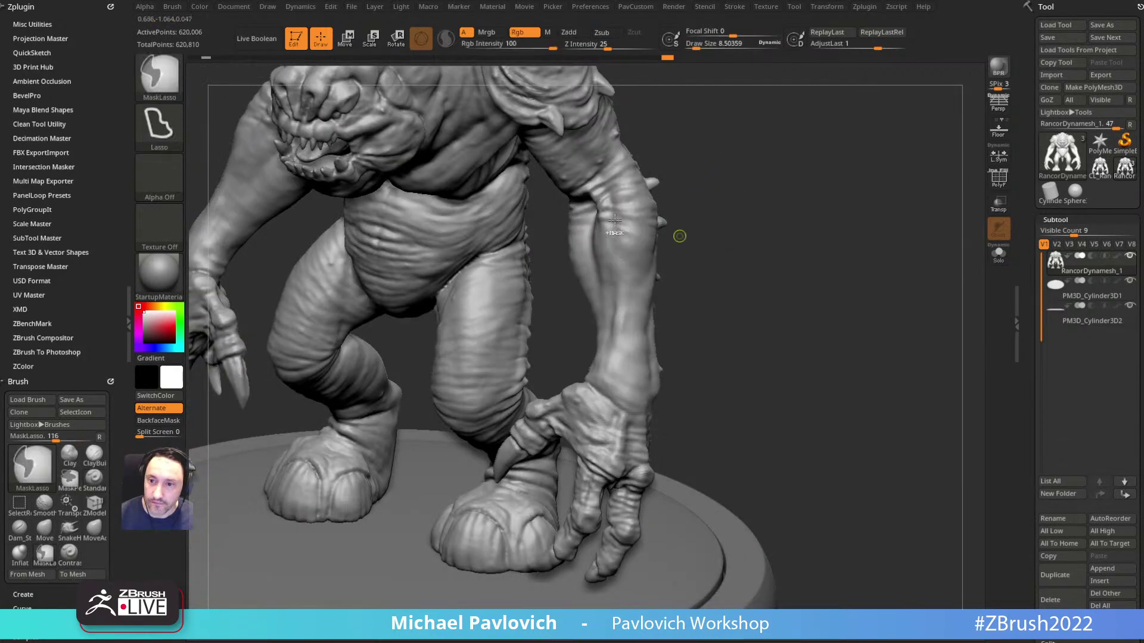
pyautogui.keyDown('ctrl'); pyautogui.click(173, 89); pyautogui.keyUp('ctrl')
pyautogui.keyDown('ctrl'); pyautogui.click(274, 90); pyautogui.keyUp('ctrl')
# Step: Paint a closed mask outline around the Rancor's forearm
pyautogui.moveTo(771, 227); pyautogui.dragTo(749, 218)
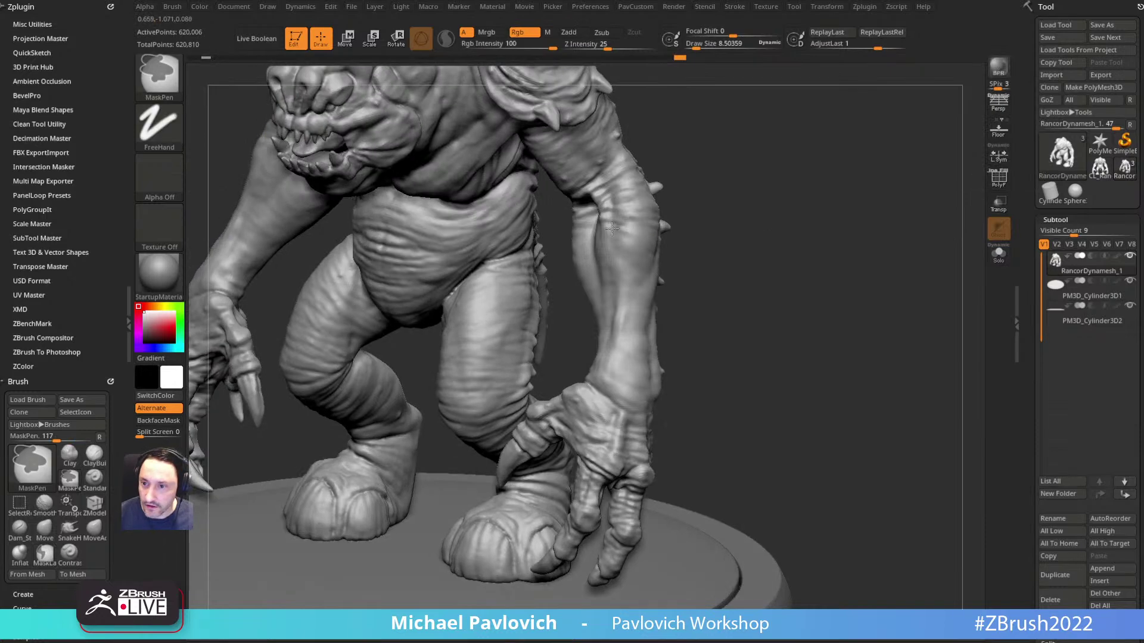
pyautogui.keyDown('ctrl'); pyautogui.moveTo(612, 239); pyautogui.dragTo(613, 304); pyautogui.keyUp('ctrl')
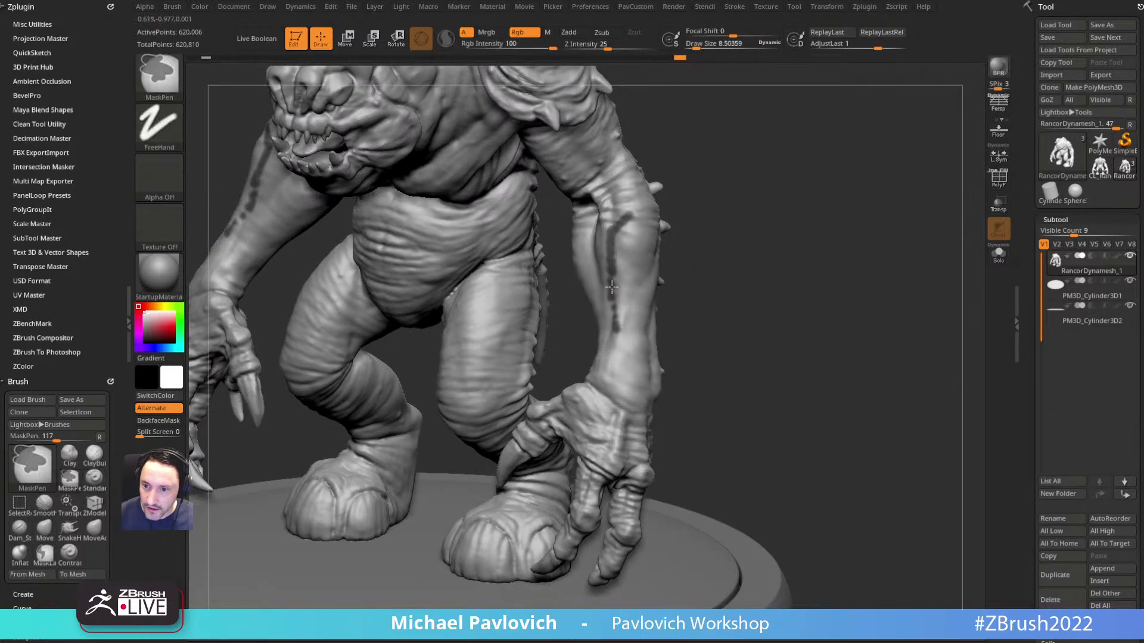
pyautogui.moveTo(721, 328); pyautogui.dragTo(629, 341)
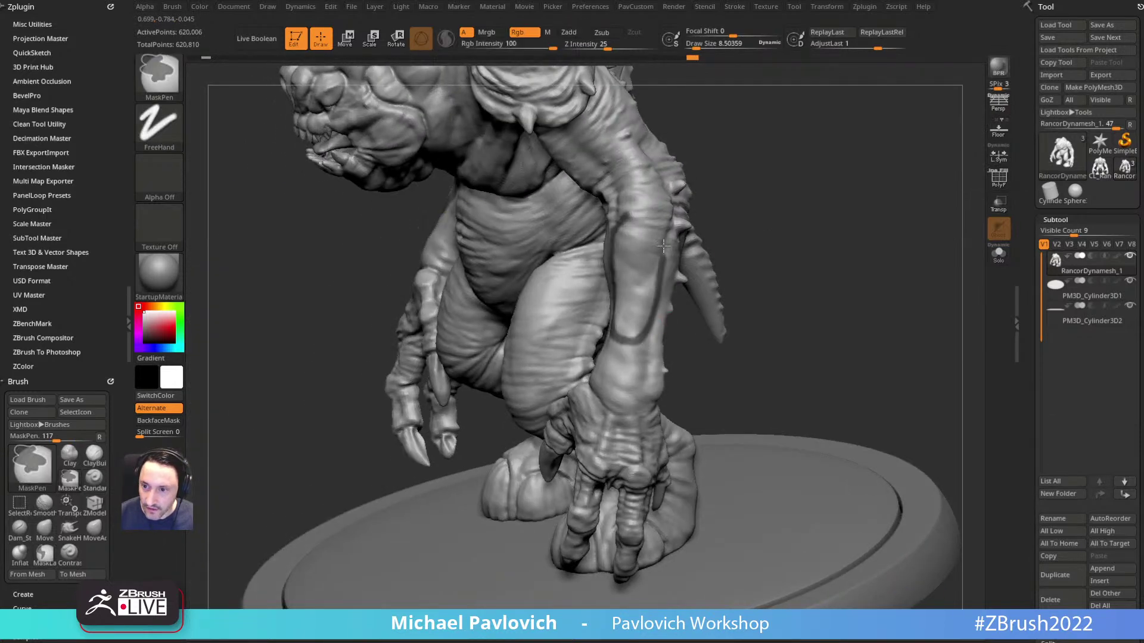
pyautogui.moveTo(703, 217); pyautogui.dragTo(673, 229)
# Step: Open the Mask Region options in the tool's masking settings
pyautogui.moveTo(1036, 368); pyautogui.dragTo(1031, 258)
pyautogui.scroll(-15, 1031, 257)
pyautogui.press('shift')
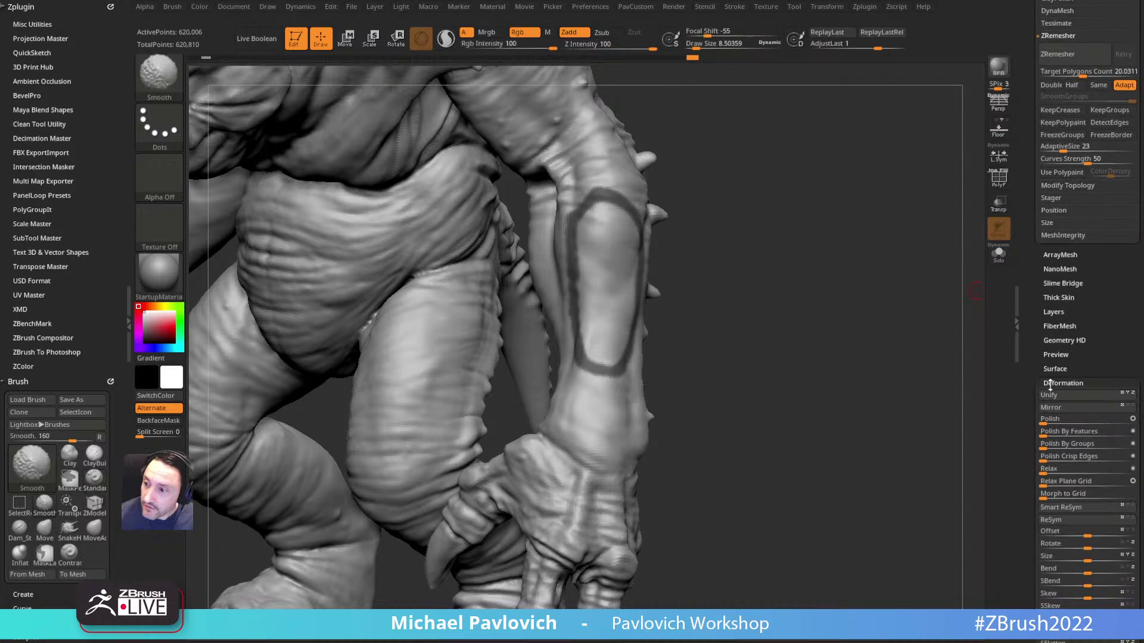
pyautogui.click(1051, 383)
pyautogui.click(1056, 284)
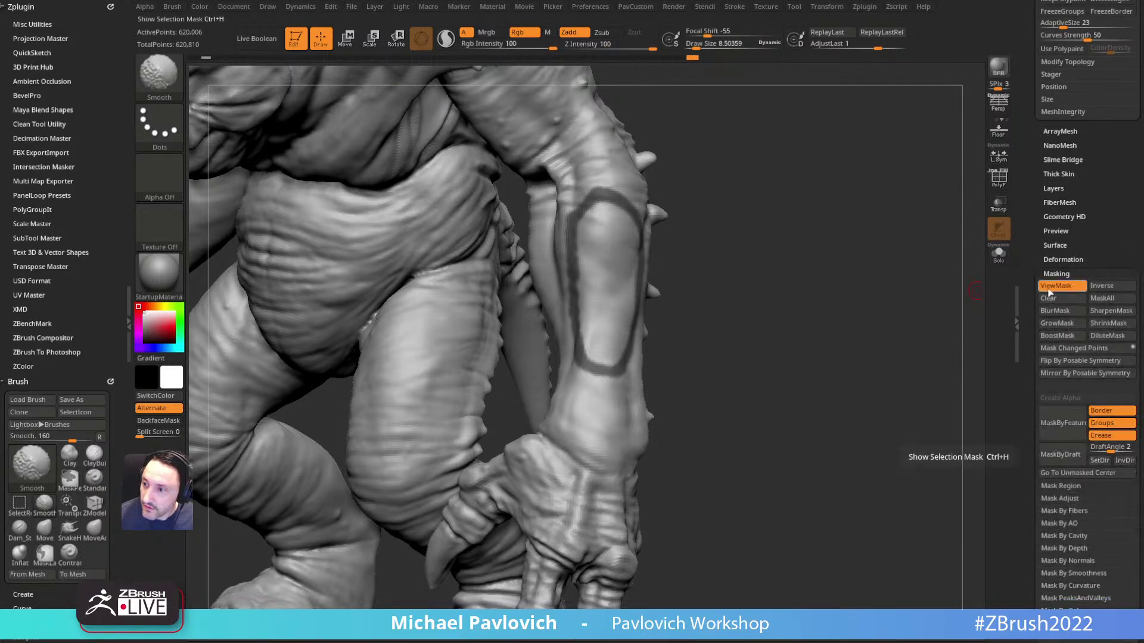
pyautogui.scroll(-3, 1026, 423)
pyautogui.scroll(-1, 1026, 423)
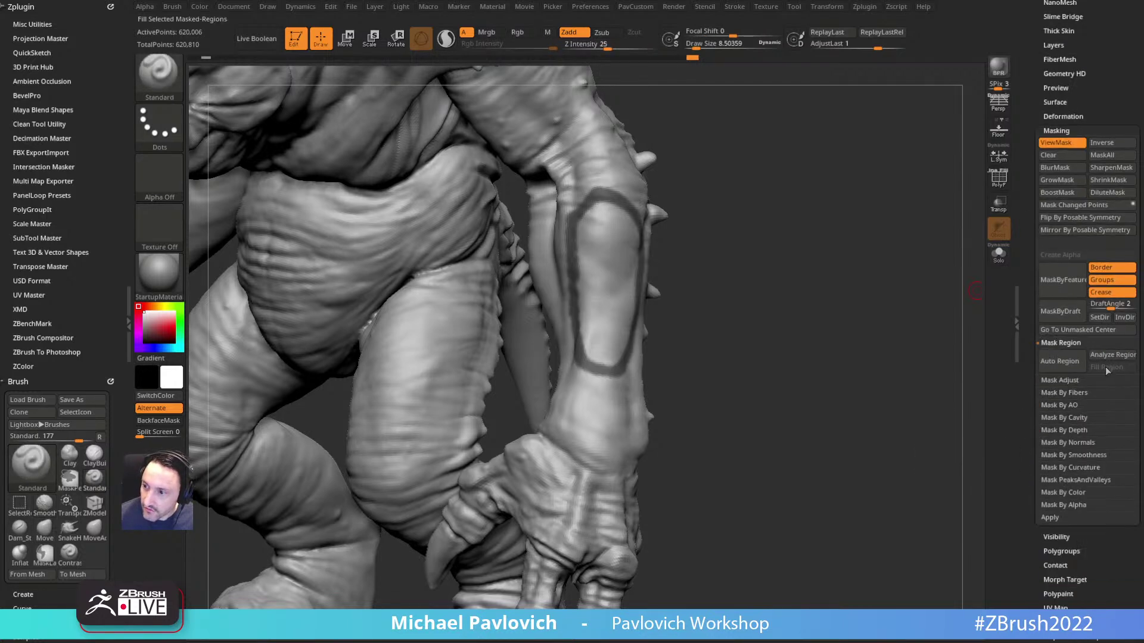
# Step: Paint two more closed mask outlines, one near the wrist and one on the upper arm
pyautogui.moveTo(738, 345); pyautogui.dragTo(754, 318)
pyautogui.moveTo(590, 372)
pyautogui.keyDown('ctrl'); pyautogui.mouseDown()
pyautogui.moveTo(564, 385)
pyautogui.moveTo(609, 386)
pyautogui.moveTo(573, 375)
pyautogui.mouseUp(); pyautogui.keyUp('ctrl')
pyautogui.keyDown('alt'); pyautogui.moveTo(760, 162); pyautogui.dragTo(755, 292); pyautogui.keyUp('alt')
pyautogui.moveTo(569, 190)
pyautogui.keyDown('ctrl'); pyautogui.mouseDown()
pyautogui.moveTo(597, 241)
pyautogui.moveTo(560, 189)
pyautogui.moveTo(565, 238)
pyautogui.mouseUp(); pyautogui.keyUp('ctrl')
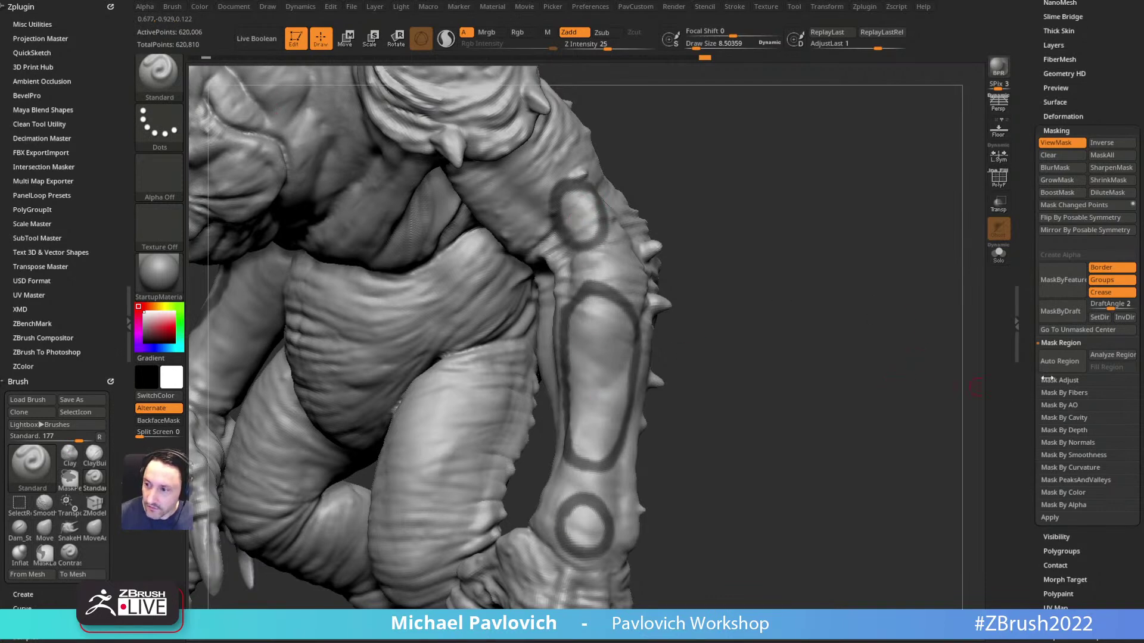
# Step: Fill all outlined arm loops with Auto Region, then undo the fill
pyautogui.click(1059, 361)
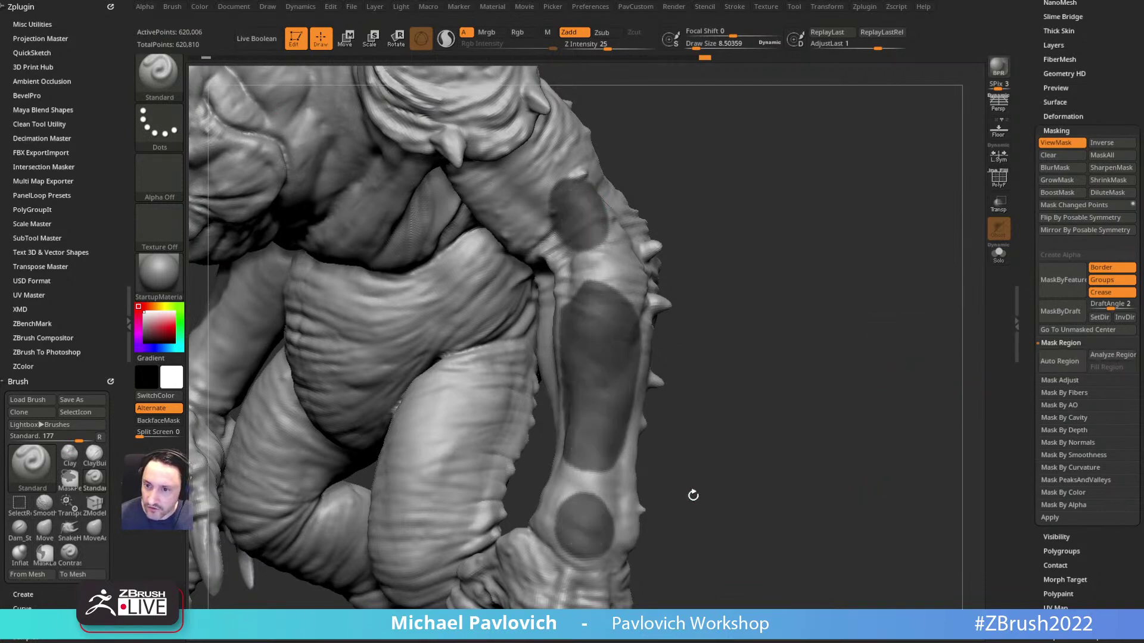
pyautogui.hotkey('ctrl', 'z')
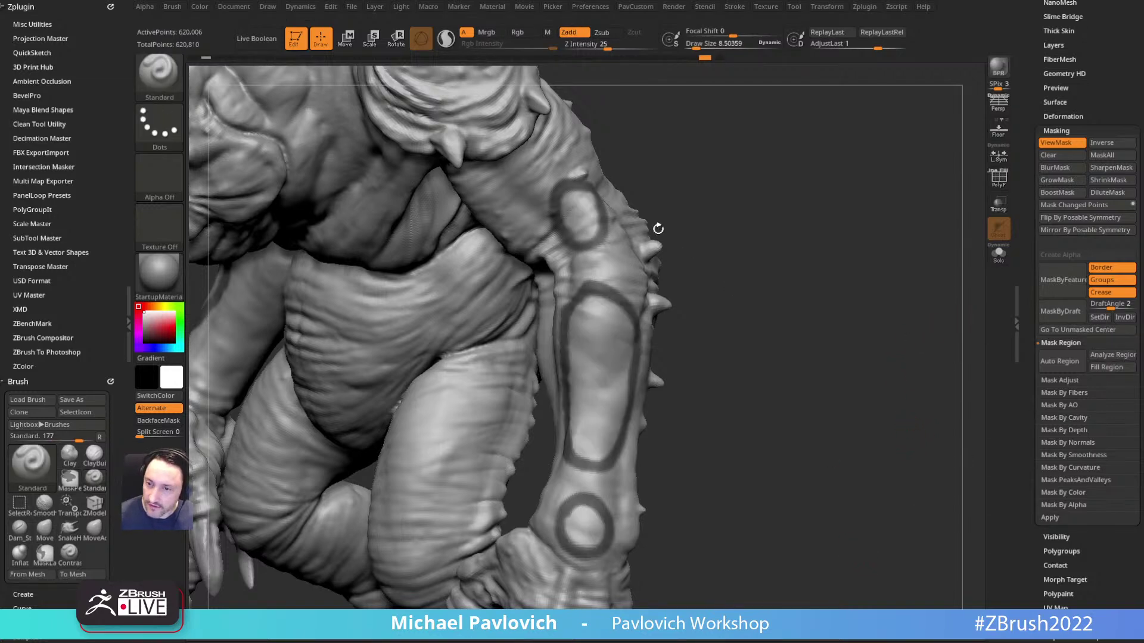
# Step: Mark the insides of the upper-arm and wrist loops with mask dots and fill only those with Fill Region
pyautogui.press('ctrl')
pyautogui.keyDown('ctrl'); pyautogui.click(581, 211); pyautogui.keyUp('ctrl')
pyautogui.keyDown('ctrl'); pyautogui.click(583, 526); pyautogui.keyUp('ctrl')
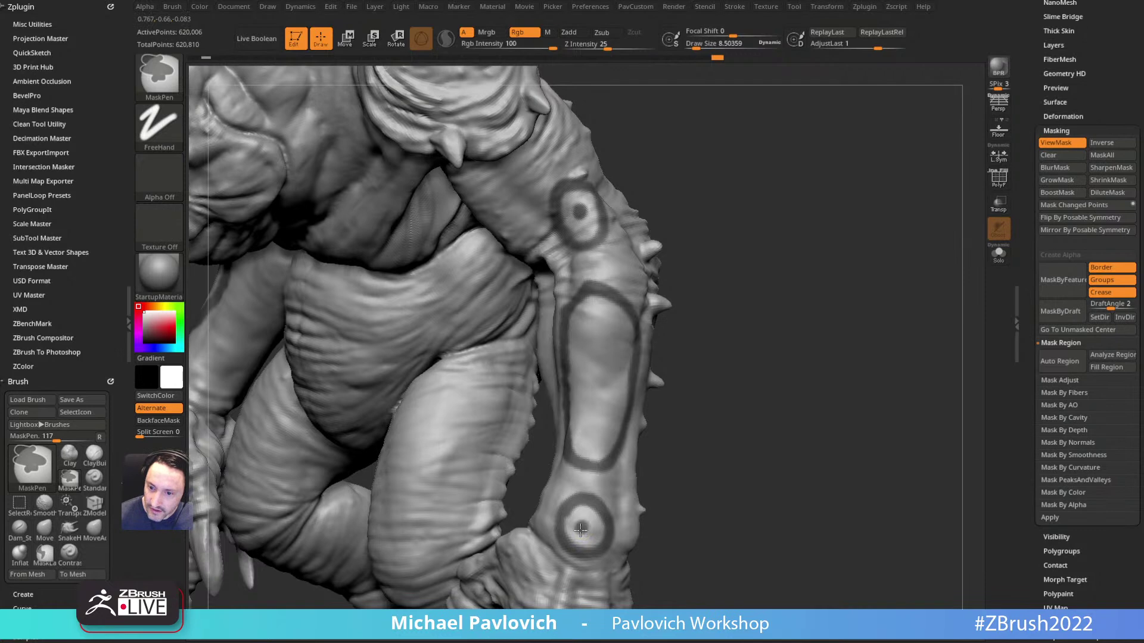
pyautogui.click(1091, 370)
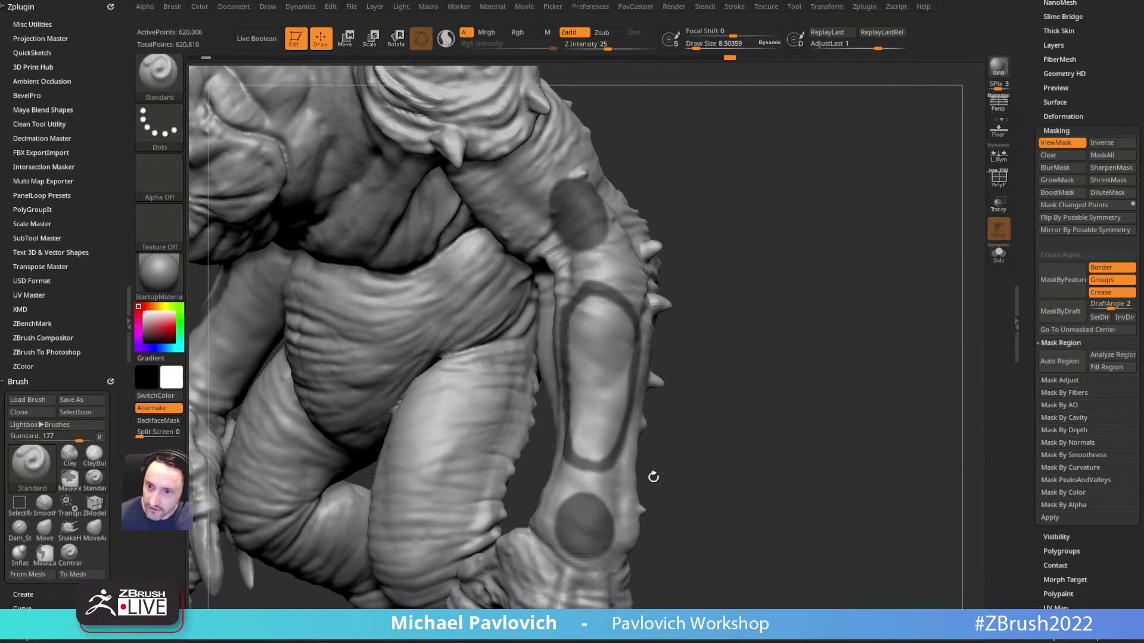
# Step: Turn off the mask display and increase the Standard brush's draw size to about 41
pyautogui.press('f')
pyautogui.moveTo(822, 253)
pyautogui.mouseDown()
pyautogui.moveTo(871, 243)
pyautogui.moveTo(787, 243)
pyautogui.moveTo(802, 253)
pyautogui.mouseUp()
pyautogui.hotkey('ctrl', 'h')
pyautogui.keyDown('alt'); pyautogui.moveTo(827, 373); pyautogui.dragTo(857, 343); pyautogui.keyUp('alt')
pyautogui.press('b')
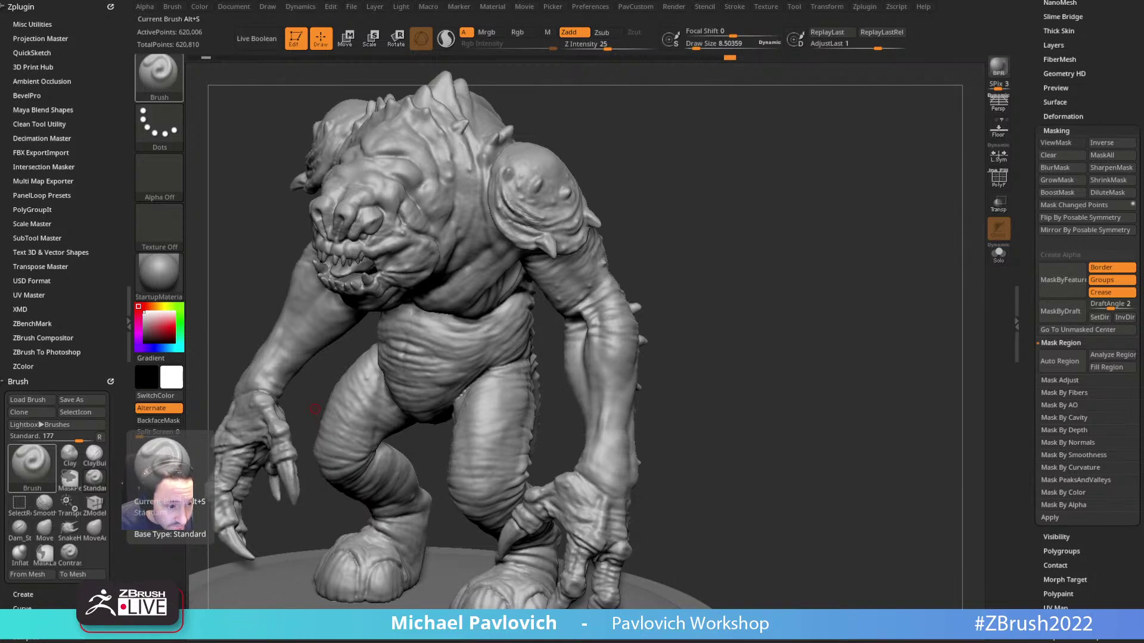
pyautogui.press('f')
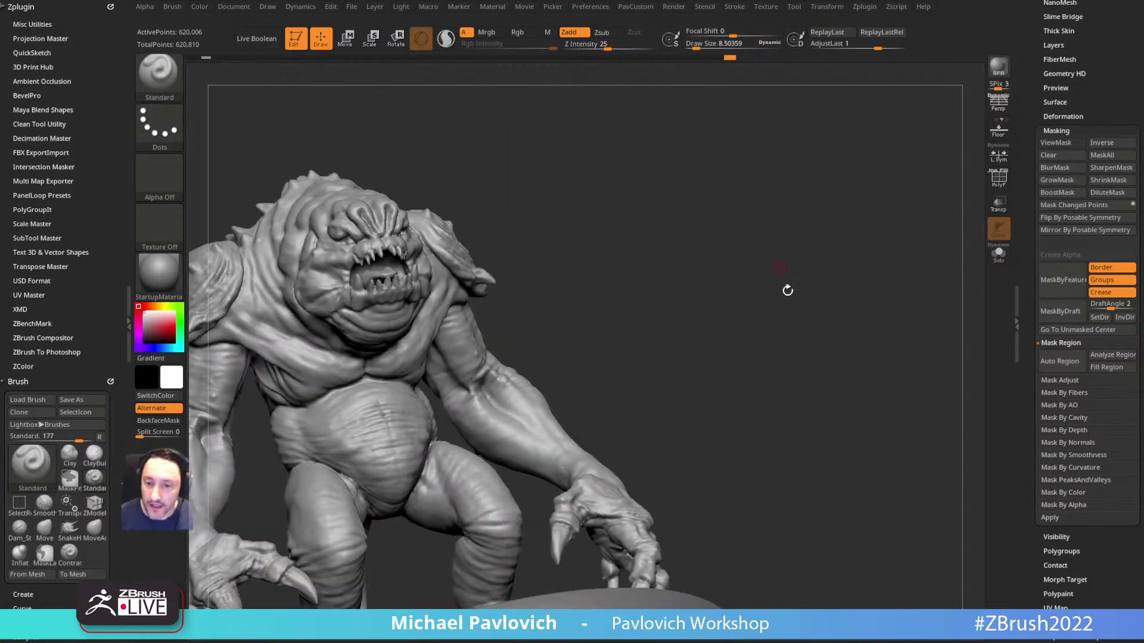
pyautogui.press('s')
pyautogui.moveTo(763, 296); pyautogui.dragTo(757, 297)
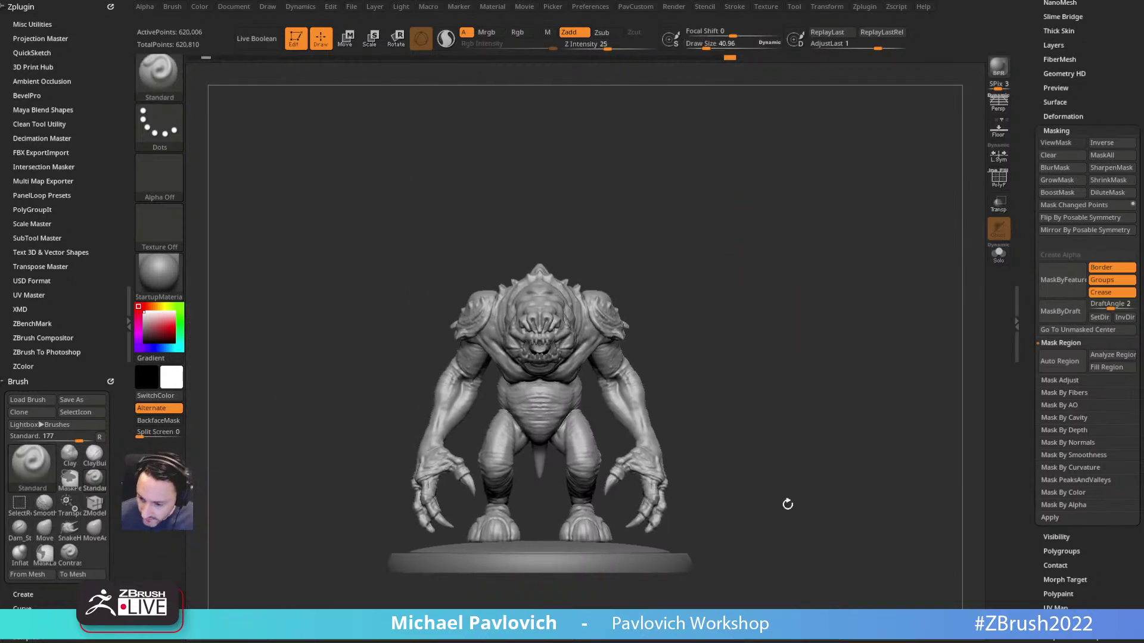
# Step: Look at the rancor.jpg reference image in XnView MP and return to ZBrush
pyautogui.moveTo(803, 629); pyautogui.dragTo(618, 176)
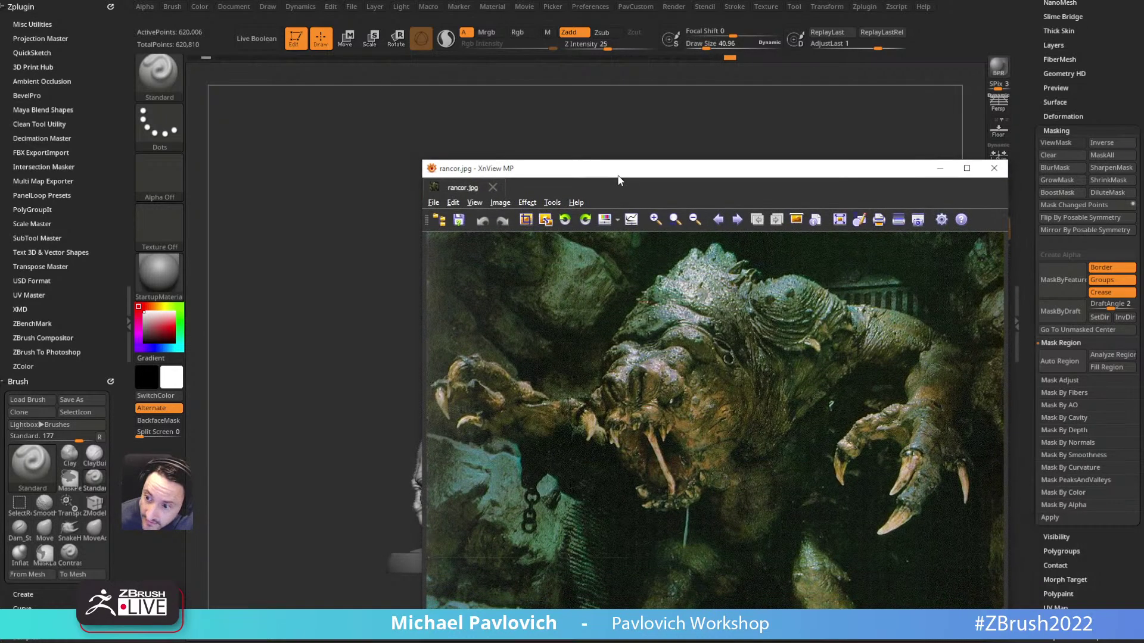
pyautogui.hotkey('alt', 'Tab')
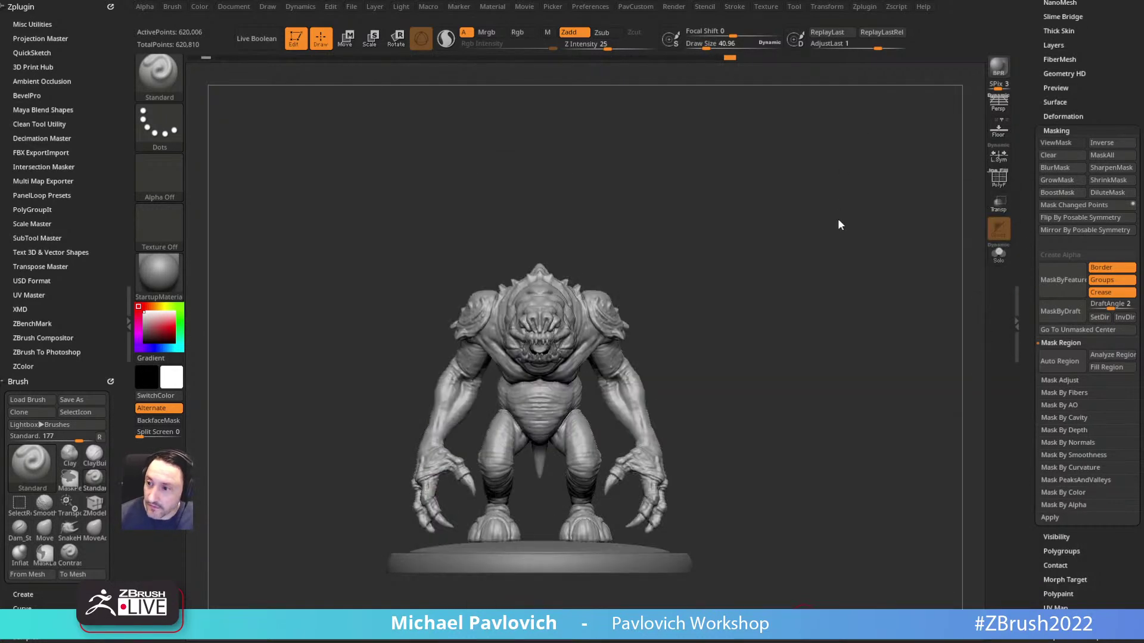
# Step: Lower the Rancor to subdivision level 1 and display its polyframe to inspect the base topology
pyautogui.moveTo(1023, 217); pyautogui.dragTo(1016, 349)
pyautogui.moveTo(910, 303); pyautogui.dragTo(879, 315)
pyautogui.moveTo(1064, 137); pyautogui.dragTo(998, 102)
pyautogui.scroll(-2, 1037, 226)
pyautogui.keyDown('alt'); pyautogui.moveTo(816, 223); pyautogui.dragTo(737, 308); pyautogui.keyUp('alt')
pyautogui.click(998, 179)
pyautogui.press('f')
pyautogui.moveTo(716, 184); pyautogui.dragTo(613, 200)
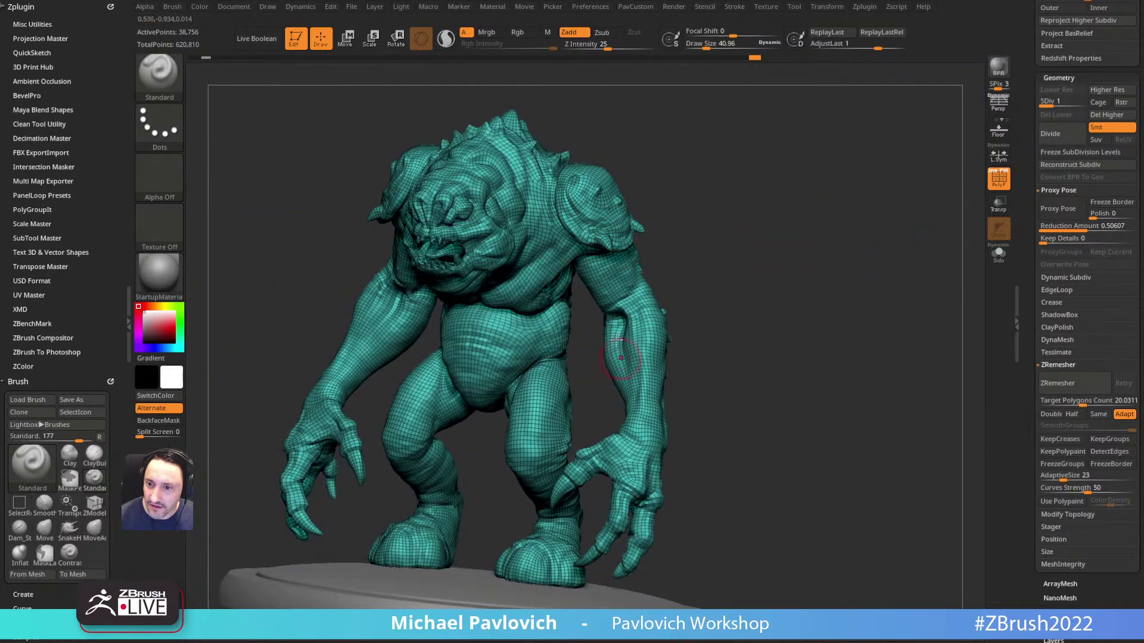
pyautogui.moveTo(635, 406); pyautogui.dragTo(689, 276)
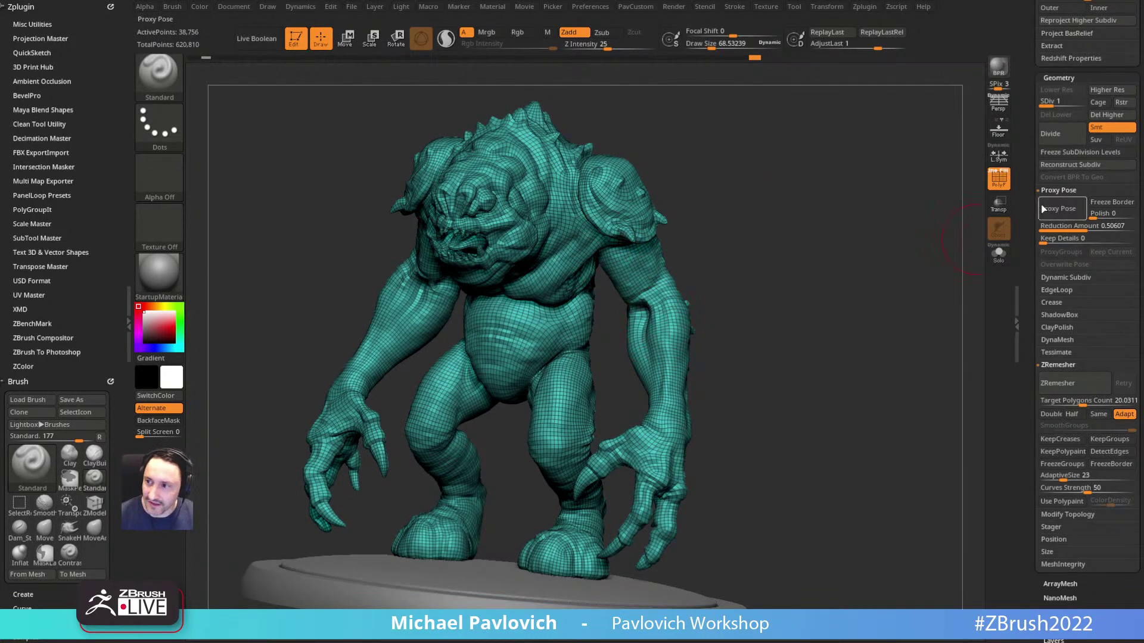
# Step: Raise the Rancor's subdivision level, step it back down to 1, and hide the polyframe to examine the low-resolution surface
pyautogui.moveTo(1049, 101); pyautogui.dragTo(1079, 103)
pyautogui.moveTo(816, 238)
pyautogui.mouseDown()
pyautogui.moveTo(832, 196)
pyautogui.moveTo(820, 189)
pyautogui.moveTo(951, 322)
pyautogui.mouseUp()
pyautogui.hotkey('shift', 'd')
pyautogui.hotkey('shift', 'd')
pyautogui.press('s')
pyautogui.click(998, 179)
pyautogui.press('[')
pyautogui.moveTo(894, 245)
pyautogui.mouseDown()
pyautogui.moveTo(892, 212)
pyautogui.moveTo(804, 205)
pyautogui.moveTo(475, 219)
pyautogui.mouseUp()
pyautogui.moveTo(445, 290); pyautogui.dragTo(449, 260)
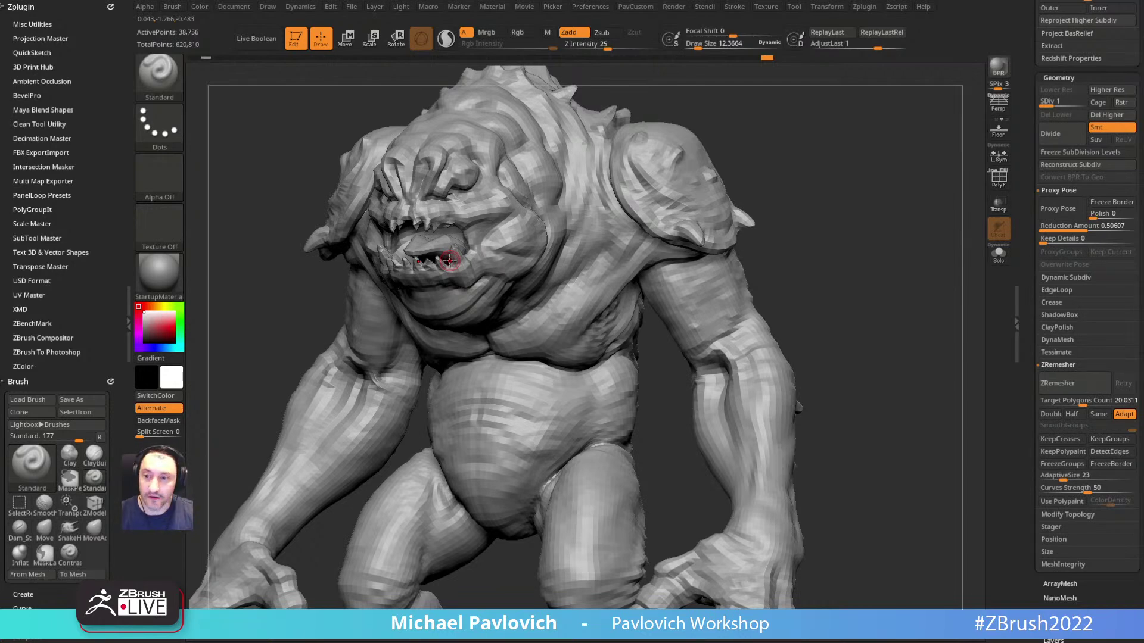
pyautogui.moveTo(774, 222)
pyautogui.mouseDown()
pyautogui.moveTo(879, 230)
pyautogui.moveTo(840, 204)
pyautogui.moveTo(784, 250)
pyautogui.moveTo(774, 227)
pyautogui.mouseUp()
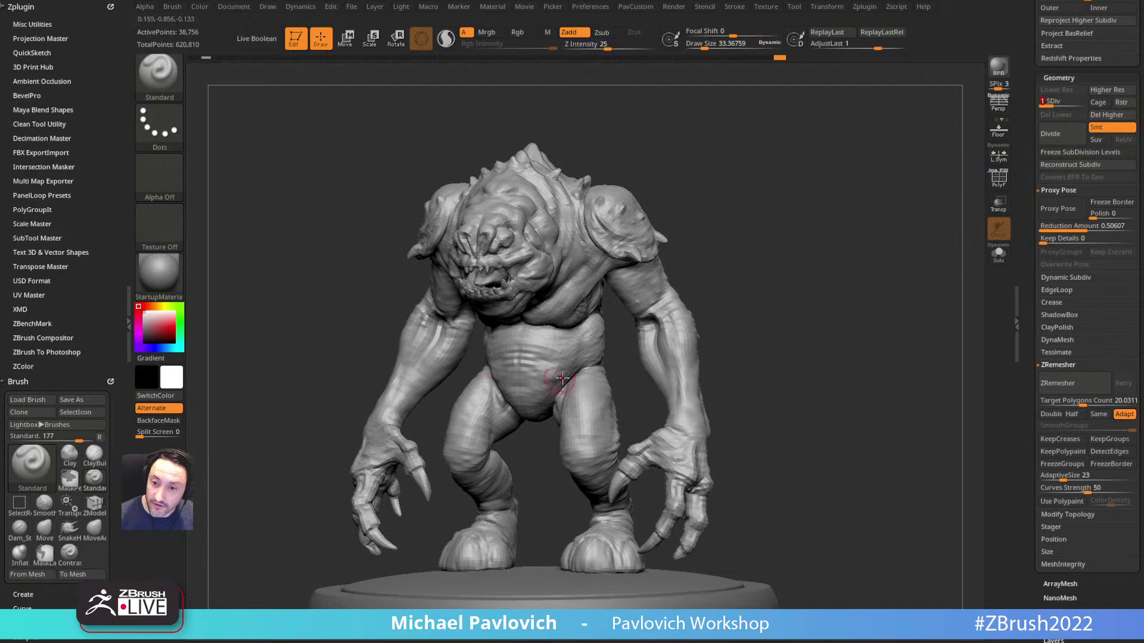
# Step: Set the Rancor to subdivision level 3 and generate a low-resolution Proxy Pose mesh from it
pyautogui.click(1078, 104)
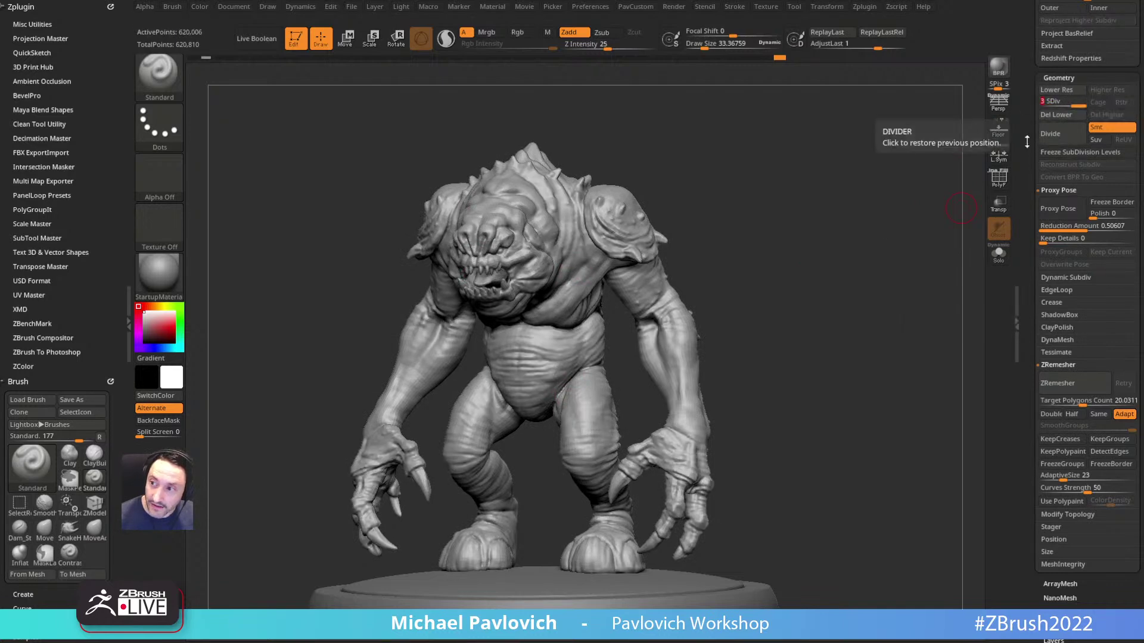
pyautogui.click(1059, 207)
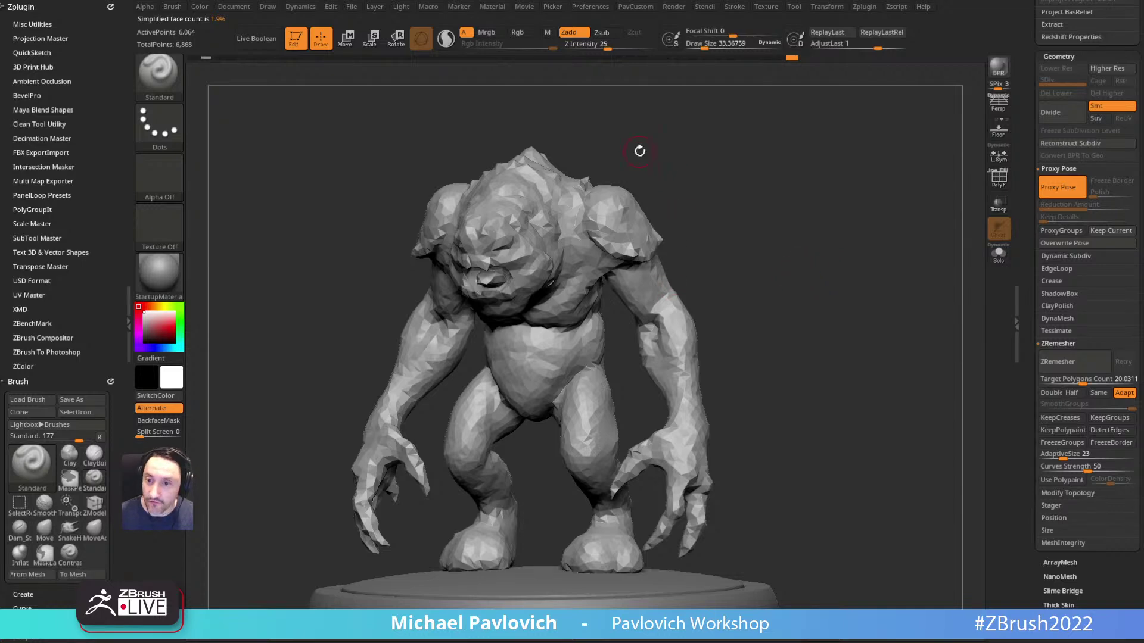
pyautogui.keyDown('shift'); pyautogui.moveTo(834, 159); pyautogui.dragTo(794, 155); pyautogui.keyUp('shift')
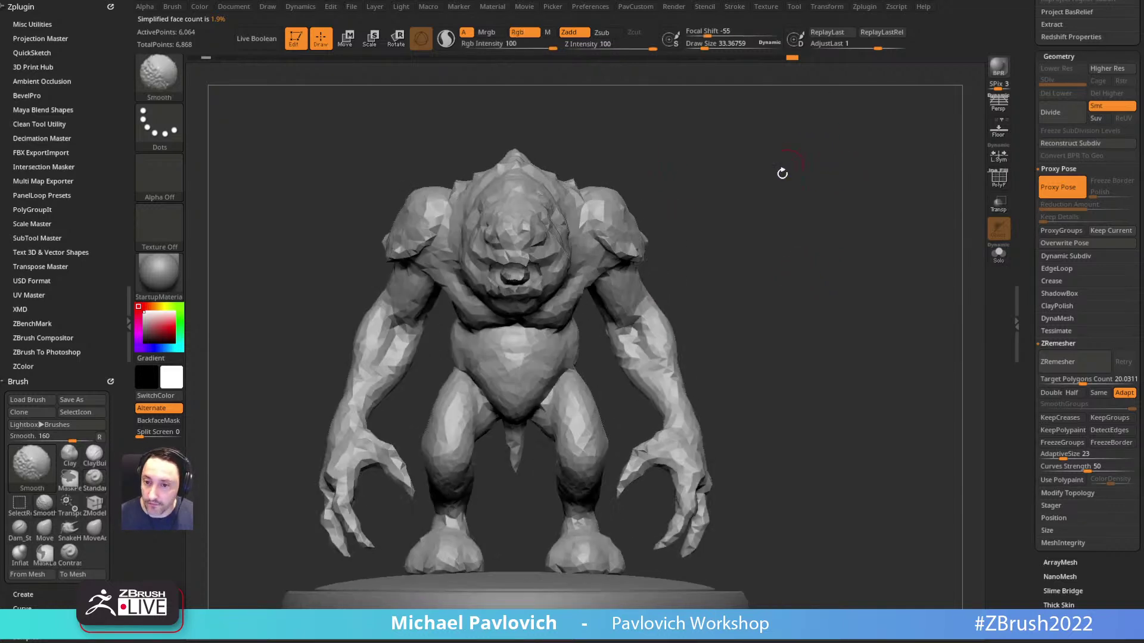
pyautogui.moveTo(774, 227)
pyautogui.keyDown('alt'); pyautogui.mouseDown()
pyautogui.moveTo(697, 227)
pyautogui.moveTo(817, 209)
pyautogui.moveTo(804, 210)
pyautogui.mouseUp(); pyautogui.keyUp('alt')
# Step: Set the brush draw size to about 31 on the full-resolution Rancor
pyautogui.press('s')
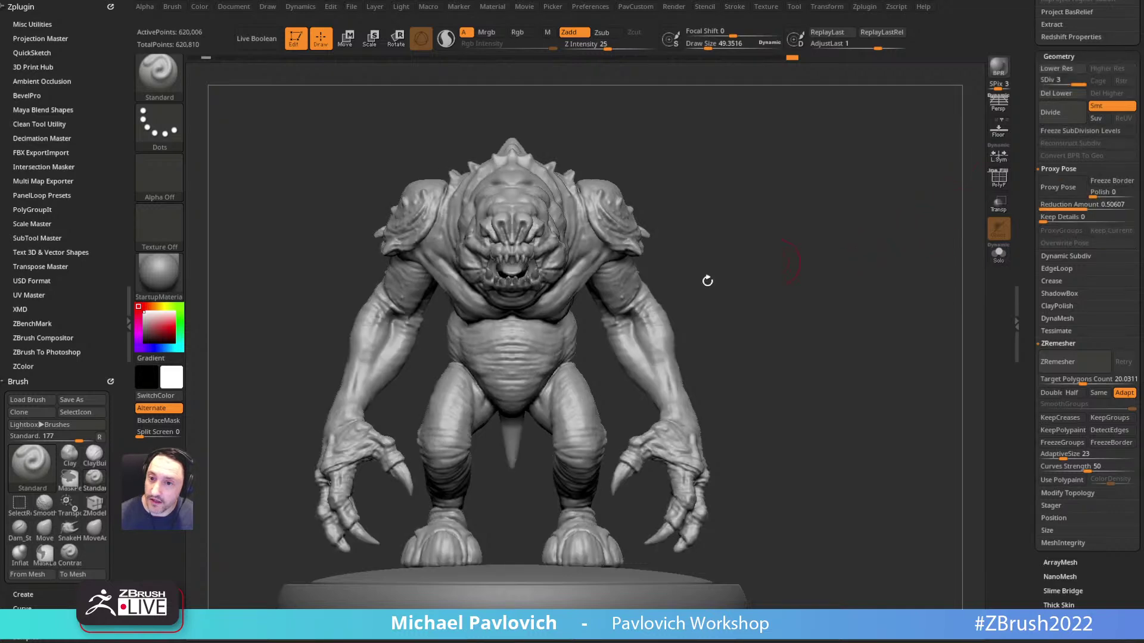
pyautogui.press('[')
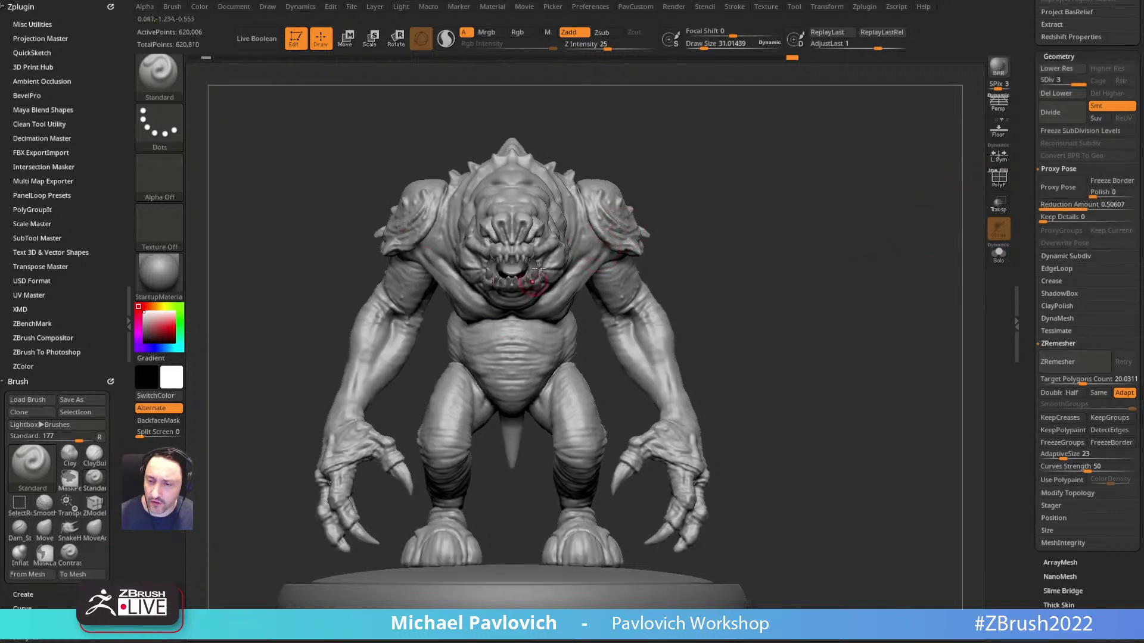
pyautogui.moveTo(847, 270)
pyautogui.mouseDown()
pyautogui.moveTo(804, 261)
pyautogui.moveTo(812, 327)
pyautogui.moveTo(607, 342)
pyautogui.mouseUp()
pyautogui.keyDown('shift'); pyautogui.moveTo(512, 353); pyautogui.dragTo(529, 337); pyautogui.keyUp('shift')
# Step: Insert a ZSphere as a new subtool, scale it down and turn on ghost transparency
pyautogui.moveTo(1030, 253); pyautogui.dragTo(1023, 420)
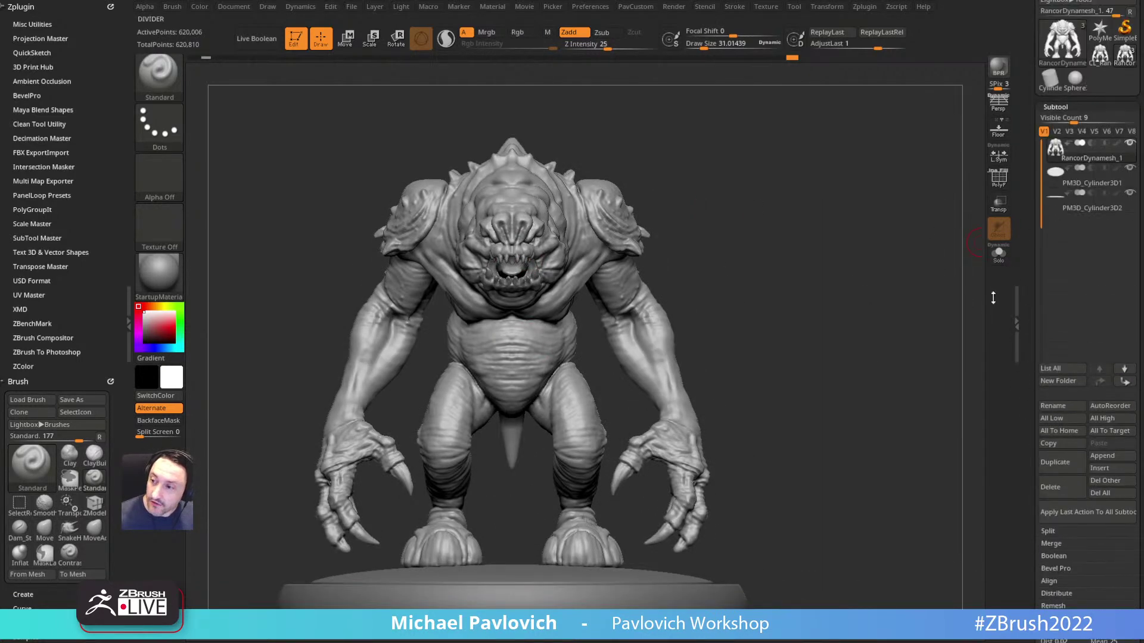
pyautogui.click(1104, 468)
pyautogui.click(900, 497)
pyautogui.moveTo(859, 363)
pyautogui.keyDown('alt'); pyautogui.mouseDown()
pyautogui.moveTo(605, 422)
pyautogui.moveTo(536, 370)
pyautogui.moveTo(531, 302)
pyautogui.mouseUp(); pyautogui.keyUp('alt')
pyautogui.press('e')
pyautogui.click(998, 203)
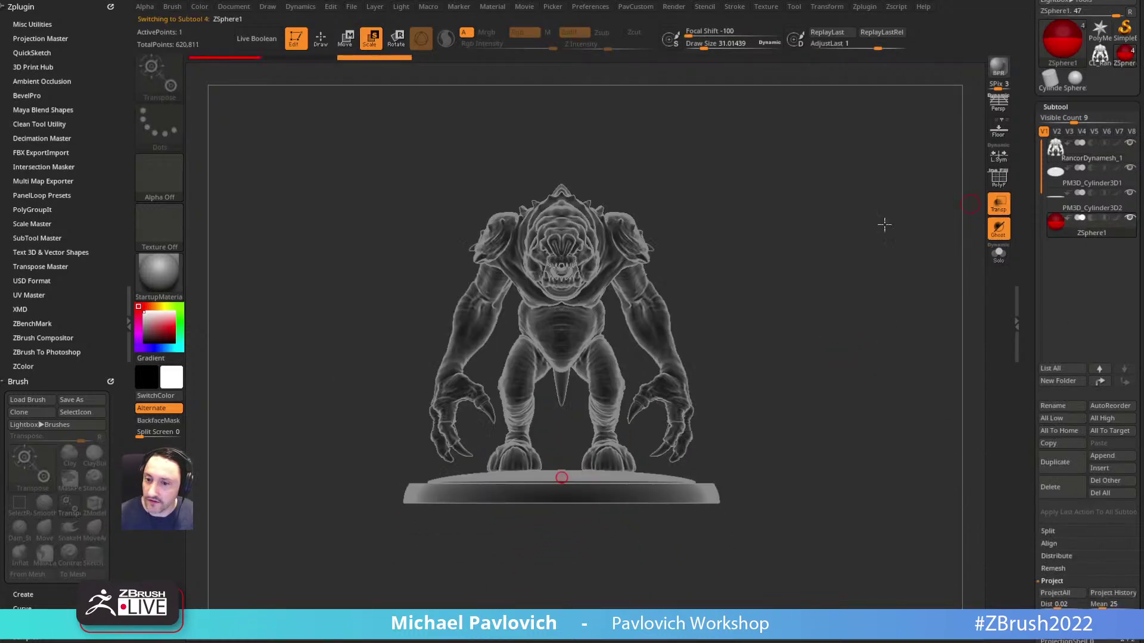
# Step: Move the root ZSphere up into the Rancor's lower belly and add a mirrored pair of child ZSpheres
pyautogui.press('w')
pyautogui.moveTo(563, 481); pyautogui.dragTo(563, 461)
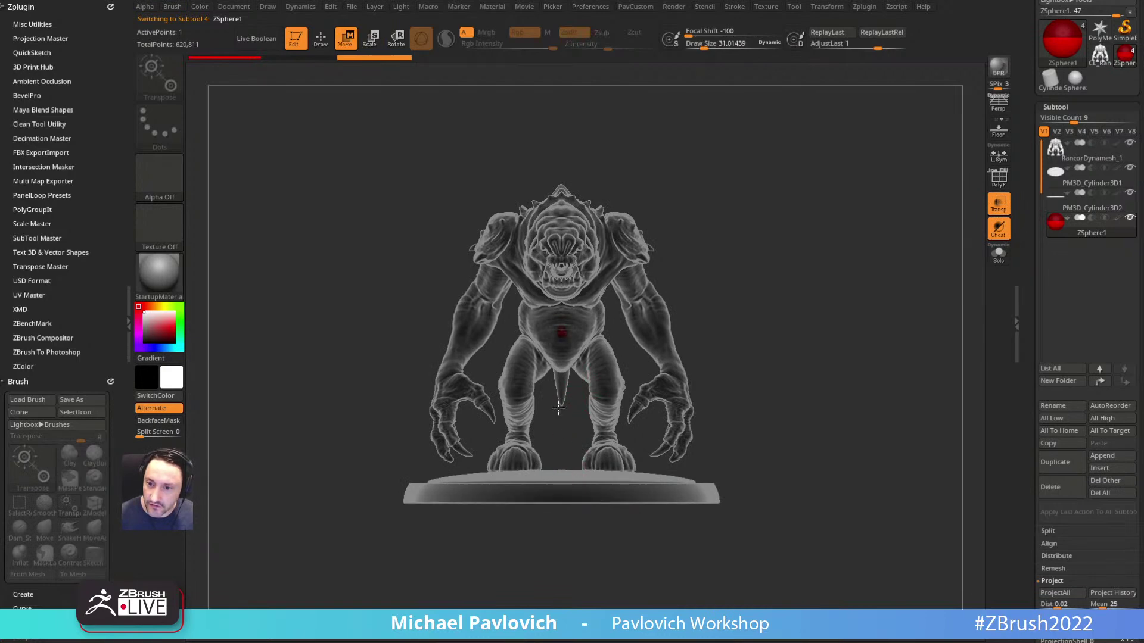
pyautogui.moveTo(843, 285); pyautogui.dragTo(792, 291)
pyautogui.keyDown('alt'); pyautogui.moveTo(830, 255); pyautogui.dragTo(845, 296); pyautogui.keyUp('alt')
pyautogui.moveTo(831, 233)
pyautogui.keyDown('alt'); pyautogui.mouseDown()
pyautogui.moveTo(833, 317)
pyautogui.moveTo(861, 318)
pyautogui.mouseUp(); pyautogui.keyUp('alt')
pyautogui.press('q')
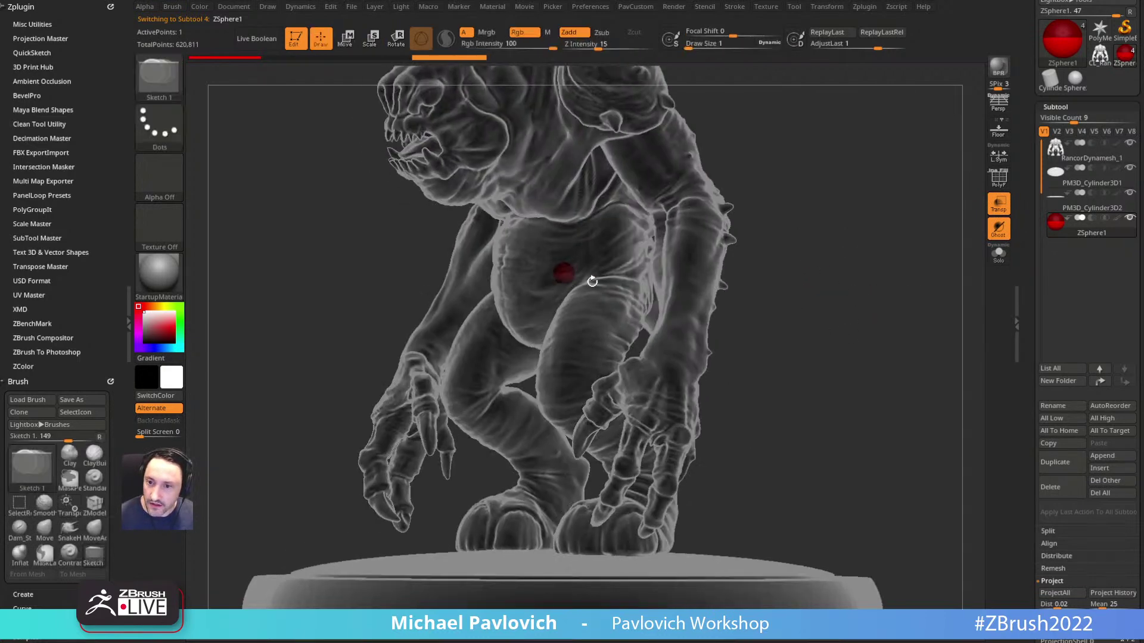
pyautogui.moveTo(571, 276); pyautogui.dragTo(577, 278)
pyautogui.keyDown('shift'); pyautogui.moveTo(686, 219); pyautogui.dragTo(739, 224); pyautogui.keyUp('shift')
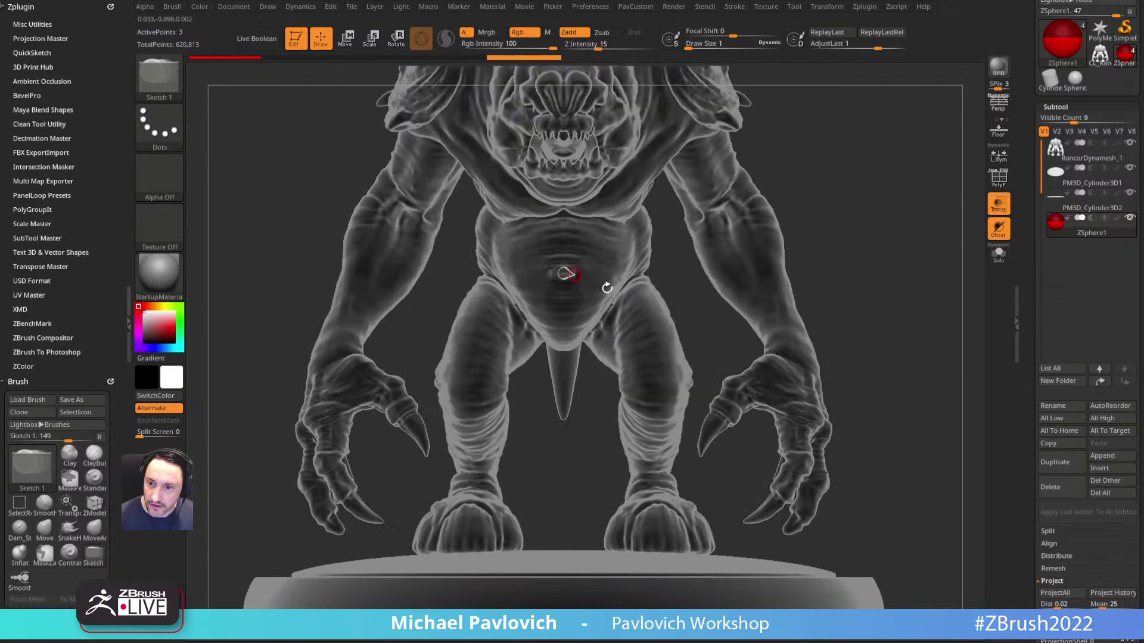
# Step: Move the mirrored child ZSpheres into place at the hips and hide the two base cylinder subtools
pyautogui.press('w')
pyautogui.press('a')
pyautogui.moveTo(878, 233); pyautogui.dragTo(815, 243)
pyautogui.click(1128, 169)
pyautogui.click(1129, 193)
# Step: Add a mirrored pair of child ZSpheres at the hips and move them down the legs into the front of the feet
pyautogui.moveTo(918, 257); pyautogui.dragTo(860, 258)
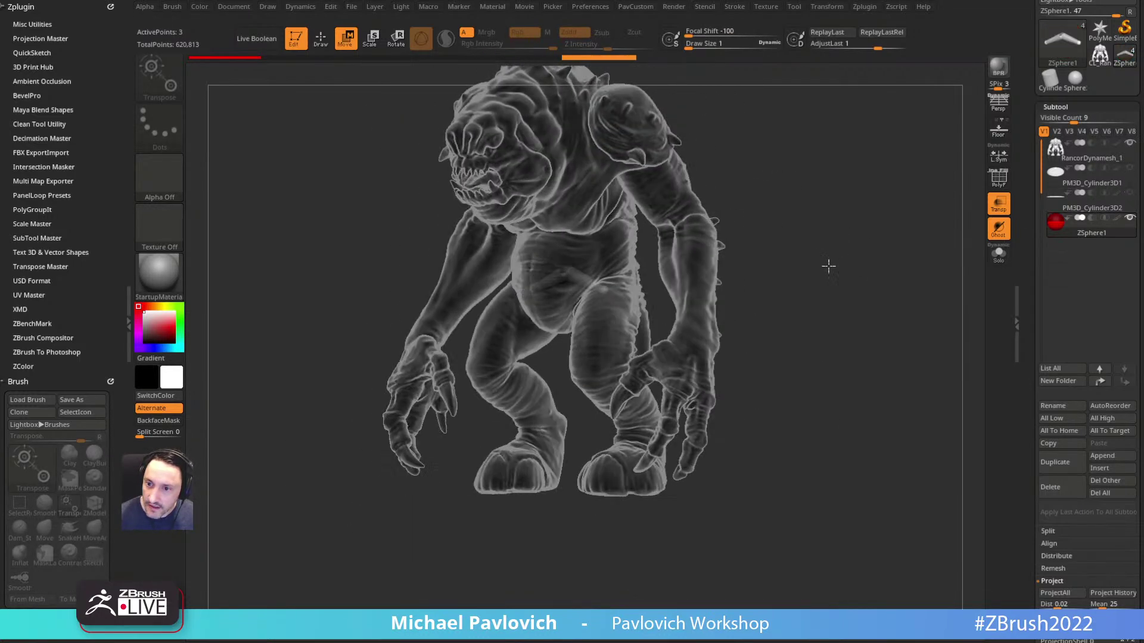
pyautogui.press('q')
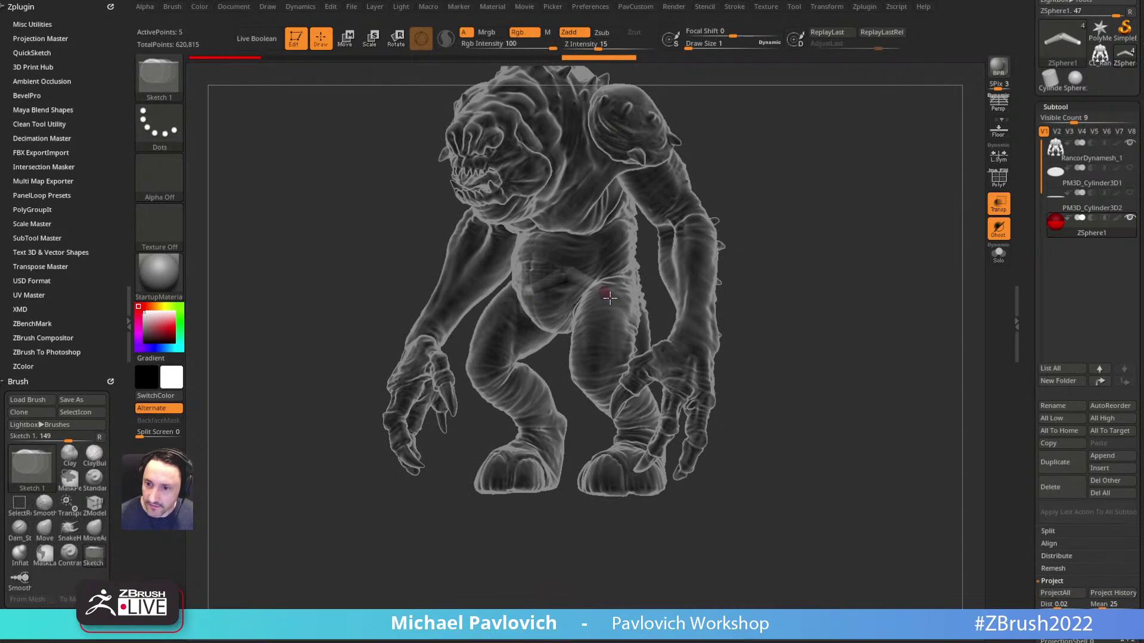
pyautogui.keyDown('shift'); pyautogui.moveTo(751, 237); pyautogui.dragTo(789, 232); pyautogui.keyUp('shift')
pyautogui.press('w')
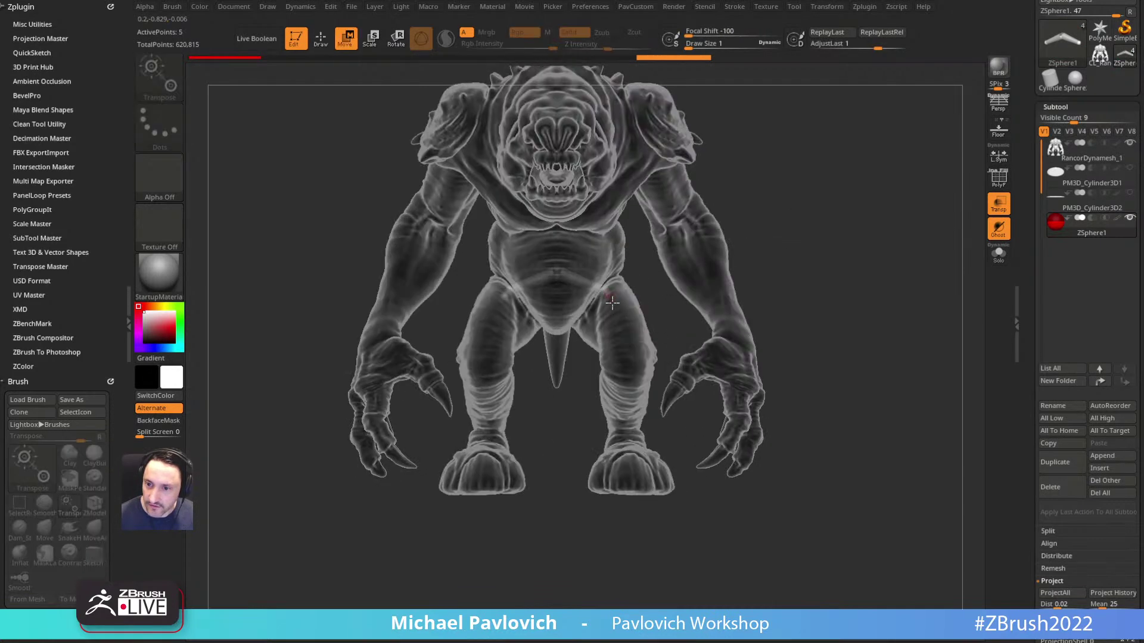
pyautogui.press('s')
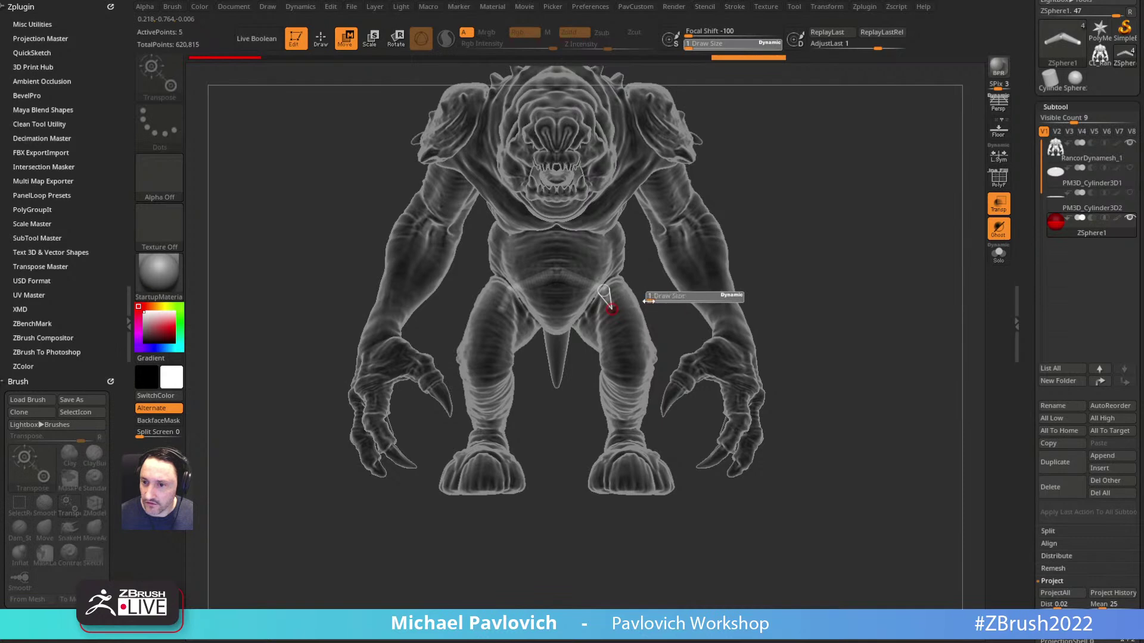
pyautogui.moveTo(684, 301); pyautogui.dragTo(682, 300)
pyautogui.moveTo(611, 307)
pyautogui.mouseDown()
pyautogui.moveTo(618, 293)
pyautogui.moveTo(626, 307)
pyautogui.mouseUp()
pyautogui.press('s')
pyautogui.keyDown('alt'); pyautogui.moveTo(630, 323); pyautogui.dragTo(603, 298, button='right'); pyautogui.keyUp('alt')
pyautogui.moveTo(585, 287); pyautogui.dragTo(597, 459)
pyautogui.keyDown('shift'); pyautogui.moveTo(667, 434); pyautogui.dragTo(615, 427, button='right'); pyautogui.keyUp('shift')
pyautogui.moveTo(584, 456); pyautogui.dragTo(542, 464)
# Step: Insert two mirrored joints in each leg chain and place them at the heel and the back of the ankle
pyautogui.press('q')
pyautogui.click(561, 411)
pyautogui.press('w')
pyautogui.moveTo(561, 412); pyautogui.dragTo(622, 457)
pyautogui.press('q')
pyautogui.click(603, 359)
pyautogui.press('w')
pyautogui.moveTo(604, 359); pyautogui.dragTo(629, 405)
# Step: Insert a mirrored knee joint in each leg chain, delete the extra joint beside it and move it to the knee
pyautogui.press('q')
pyautogui.click(611, 346)
pyautogui.press('w')
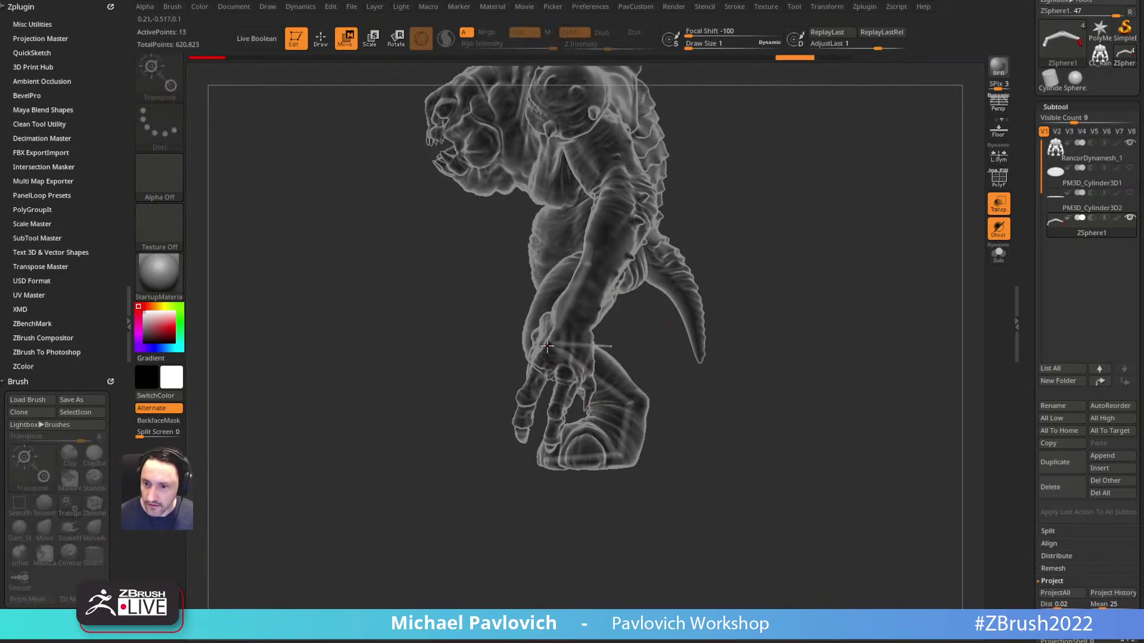
pyautogui.moveTo(548, 345); pyautogui.dragTo(539, 346)
pyautogui.hotkey('ctrl', 'z')
pyautogui.moveTo(706, 417); pyautogui.dragTo(732, 420)
pyautogui.press('q')
pyautogui.keyDown('alt'); pyautogui.click(612, 346); pyautogui.keyUp('alt')
pyautogui.press('w')
pyautogui.moveTo(786, 382); pyautogui.dragTo(616, 359)
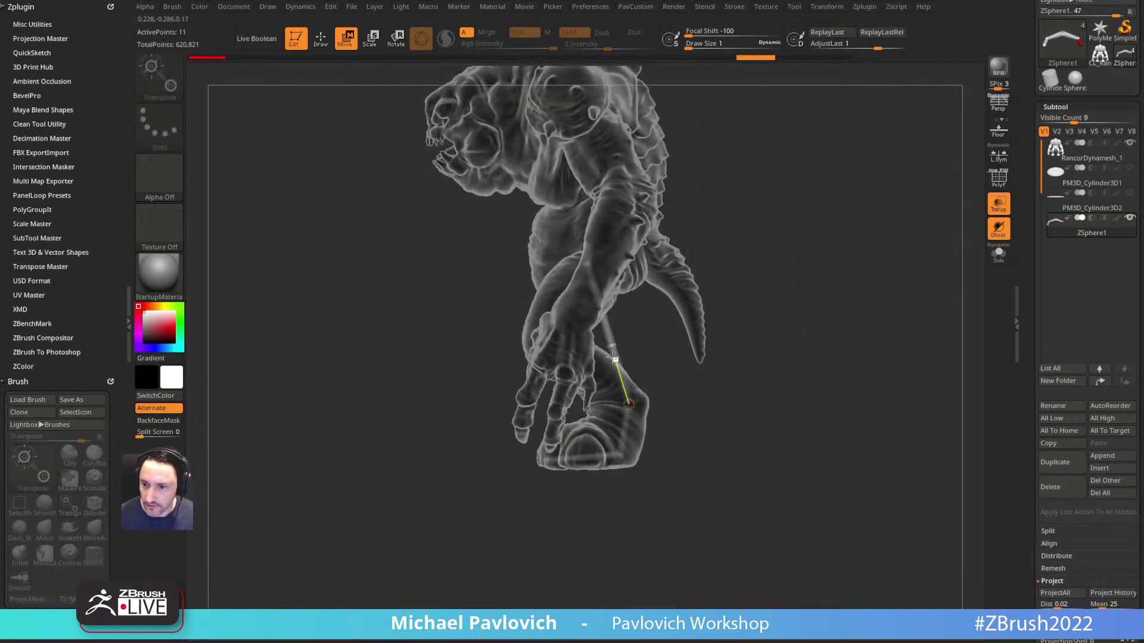
pyautogui.moveTo(541, 347); pyautogui.dragTo(543, 348)
# Step: Align the mirrored hip, knee and foot ZSpheres with the centre of the Rancor's legs
pyautogui.keyDown('alt'); pyautogui.moveTo(712, 390); pyautogui.dragTo(822, 444); pyautogui.keyUp('alt')
pyautogui.moveTo(603, 450); pyautogui.dragTo(579, 553)
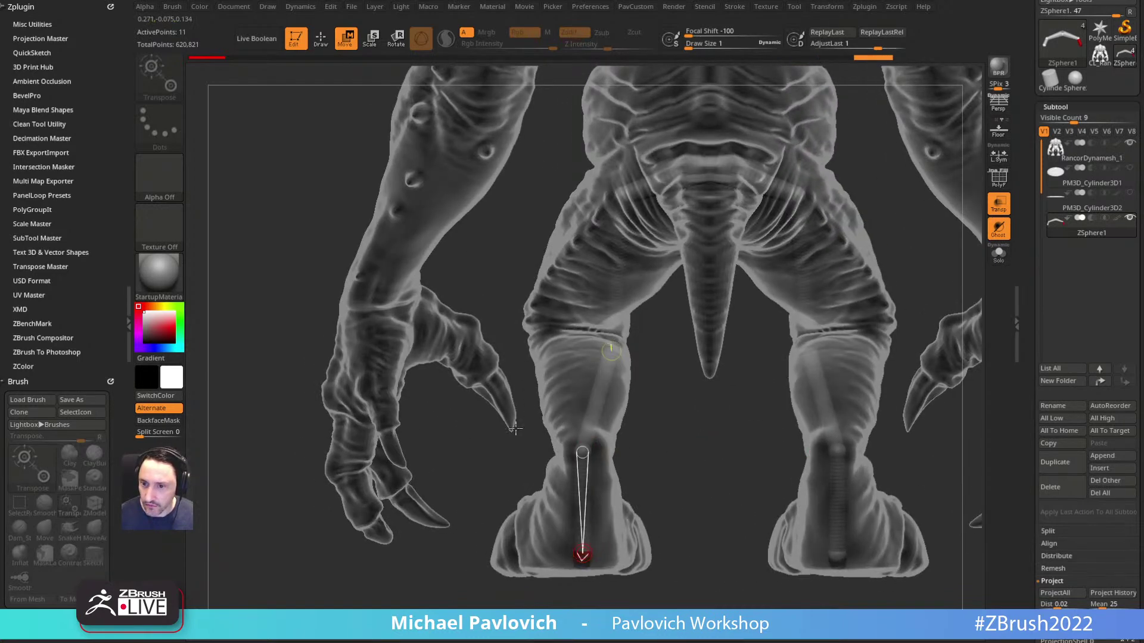
pyautogui.moveTo(525, 408); pyautogui.dragTo(572, 468)
pyautogui.moveTo(576, 344); pyautogui.dragTo(608, 343)
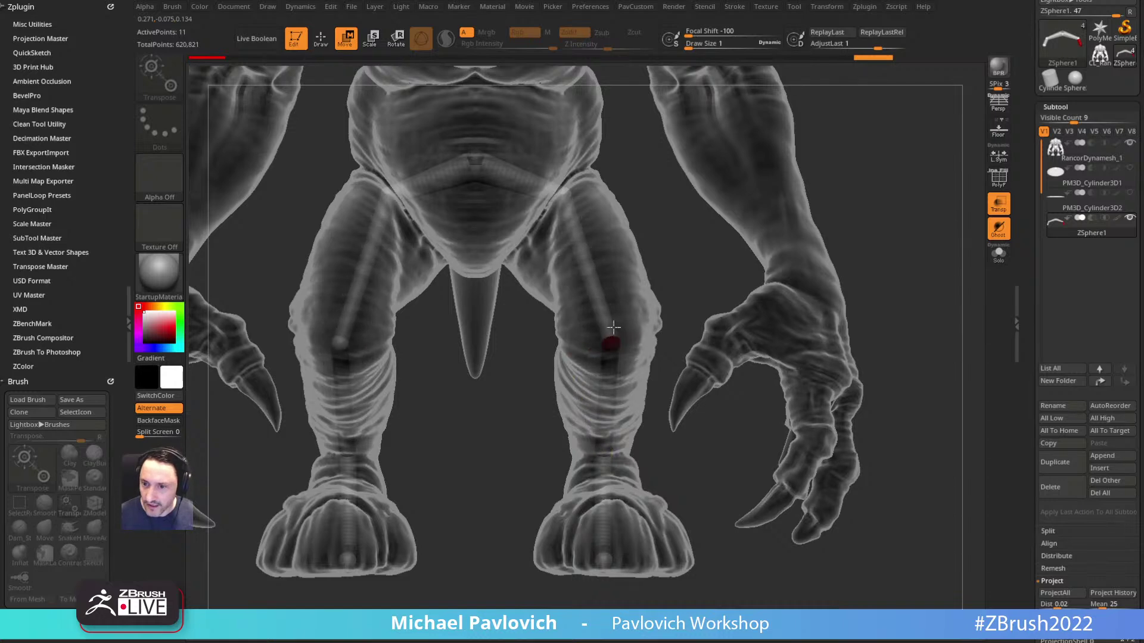
pyautogui.keyDown('alt'); pyautogui.moveTo(586, 178); pyautogui.dragTo(598, 222, button='right'); pyautogui.keyUp('alt')
pyautogui.moveTo(576, 237)
pyautogui.mouseDown()
pyautogui.moveTo(581, 246)
pyautogui.moveTo(569, 229)
pyautogui.moveTo(576, 247)
pyautogui.mouseUp()
pyautogui.keyDown('alt'); pyautogui.moveTo(679, 383); pyautogui.dragTo(676, 370, button='right'); pyautogui.keyUp('alt')
pyautogui.moveTo(676, 369); pyautogui.dragTo(569, 542)
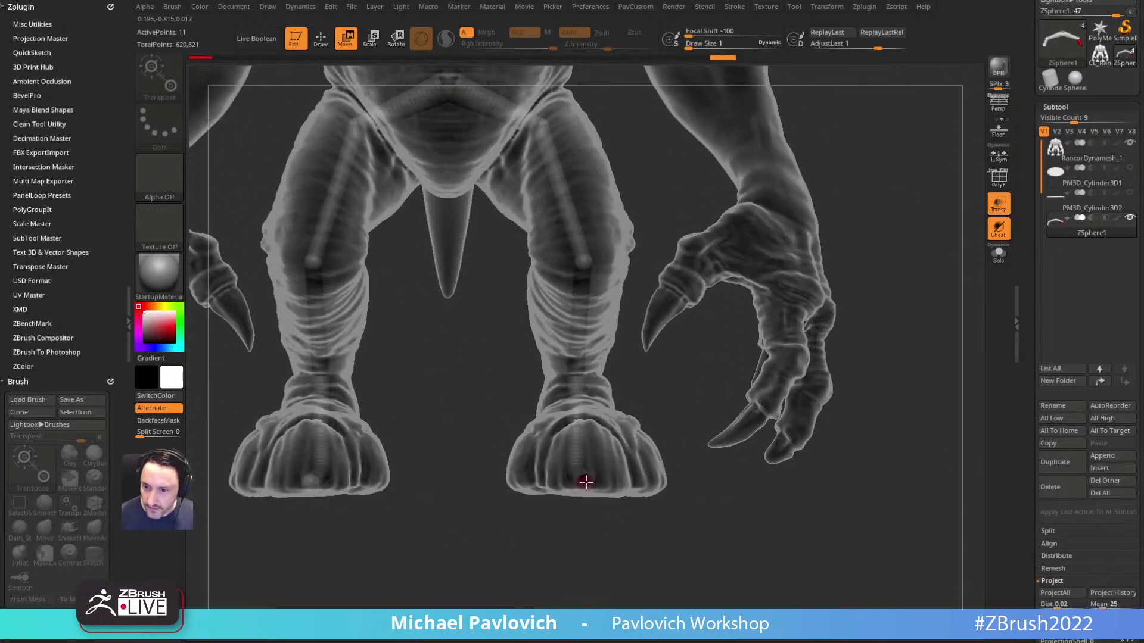
pyautogui.moveTo(580, 488); pyautogui.dragTo(637, 198)
pyautogui.moveTo(574, 456); pyautogui.dragTo(577, 465)
pyautogui.moveTo(739, 77); pyautogui.dragTo(834, 211)
# Step: Switch the material to SkinShade4
pyautogui.click(175, 276)
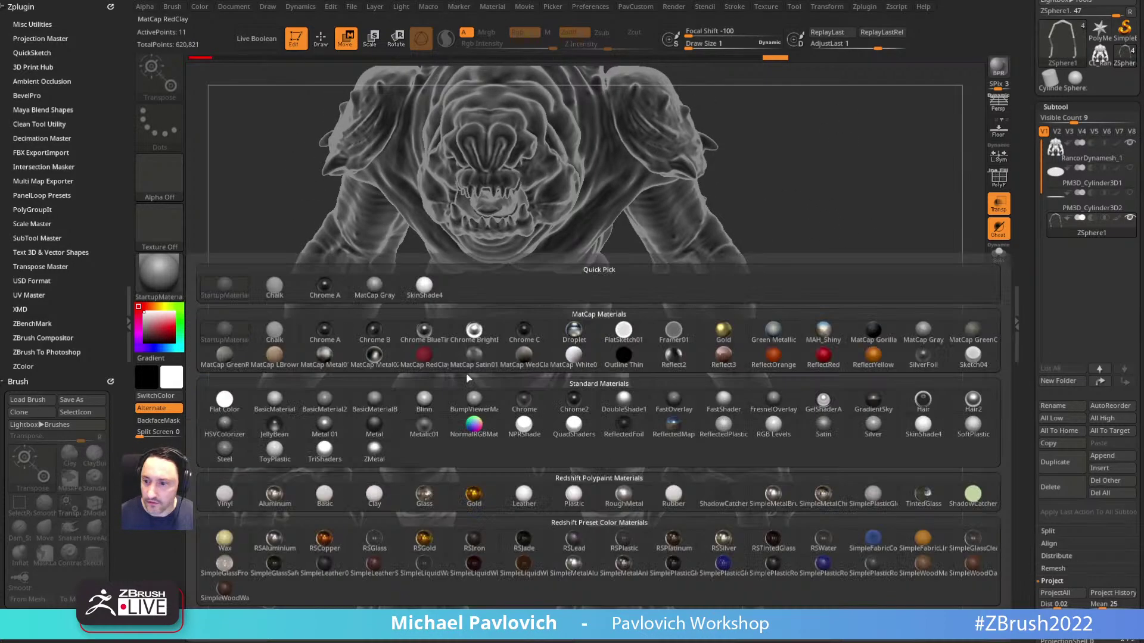
pyautogui.click(924, 430)
pyautogui.keyDown('alt'); pyautogui.moveTo(790, 166); pyautogui.dragTo(828, 244); pyautogui.keyUp('alt')
# Step: Add a centred child ZSphere on the root and move it up through the torso to the base of the head
pyautogui.press('q')
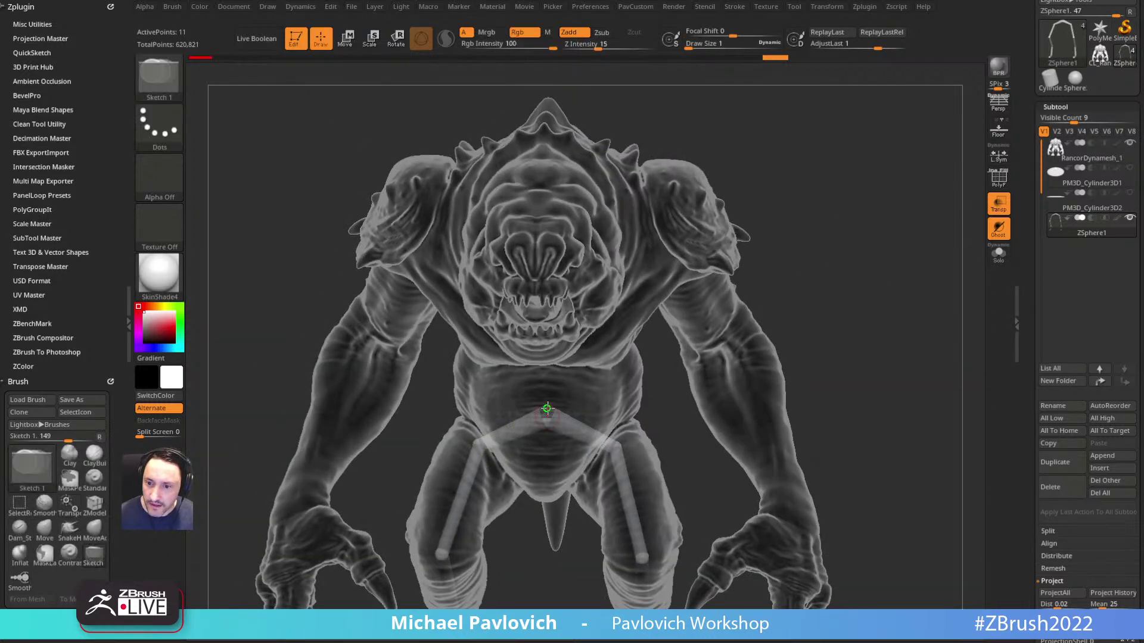
pyautogui.click(555, 409)
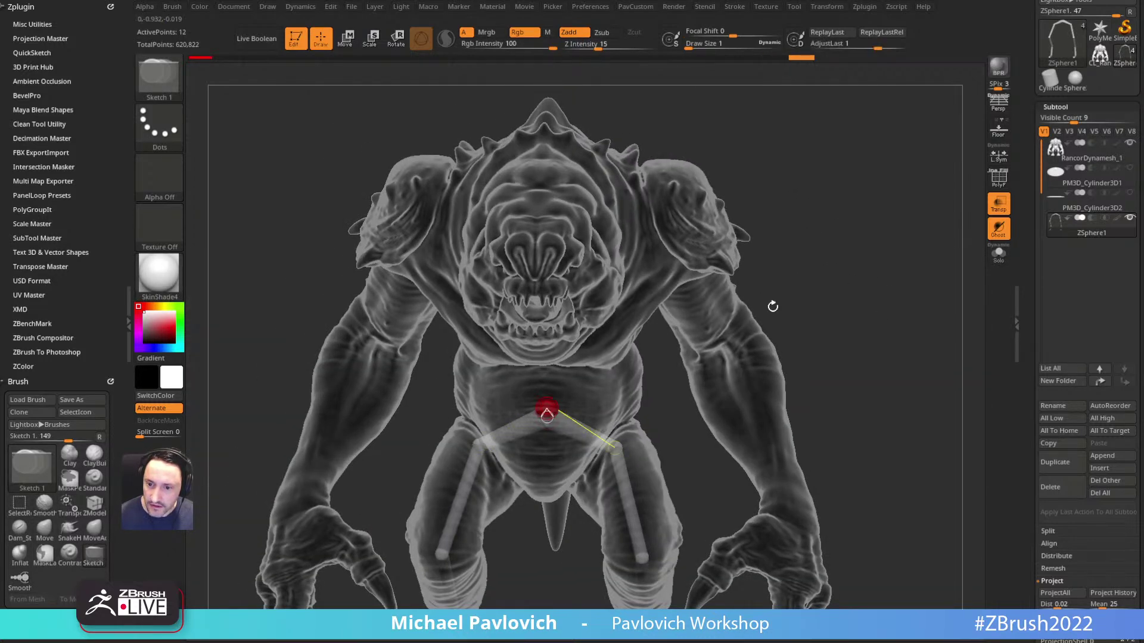
pyautogui.keyDown('shift'); pyautogui.moveTo(733, 306); pyautogui.dragTo(653, 314); pyautogui.keyUp('shift')
pyautogui.press('w')
pyautogui.moveTo(537, 359); pyautogui.dragTo(510, 265)
# Step: Insert two joints in the upper spine chain and shift them back to follow the Rancor's hunched back
pyautogui.press('q')
pyautogui.click(485, 289)
pyautogui.press('w')
pyautogui.moveTo(702, 170)
pyautogui.mouseDown()
pyautogui.moveTo(735, 202)
pyautogui.moveTo(700, 196)
pyautogui.mouseUp()
pyautogui.press('q')
pyautogui.click(530, 308)
pyautogui.press('w')
pyautogui.moveTo(531, 308); pyautogui.dragTo(558, 306)
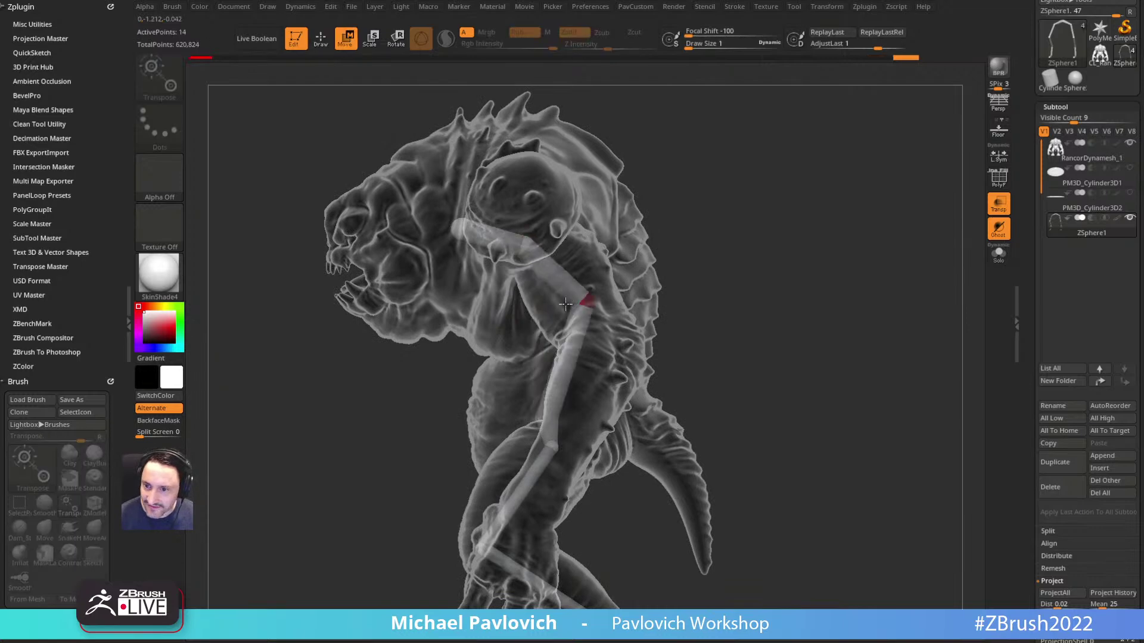
# Step: Insert a lower spine joint above the root and move it back to follow the curve of the lower back
pyautogui.press('q')
pyautogui.click(564, 372)
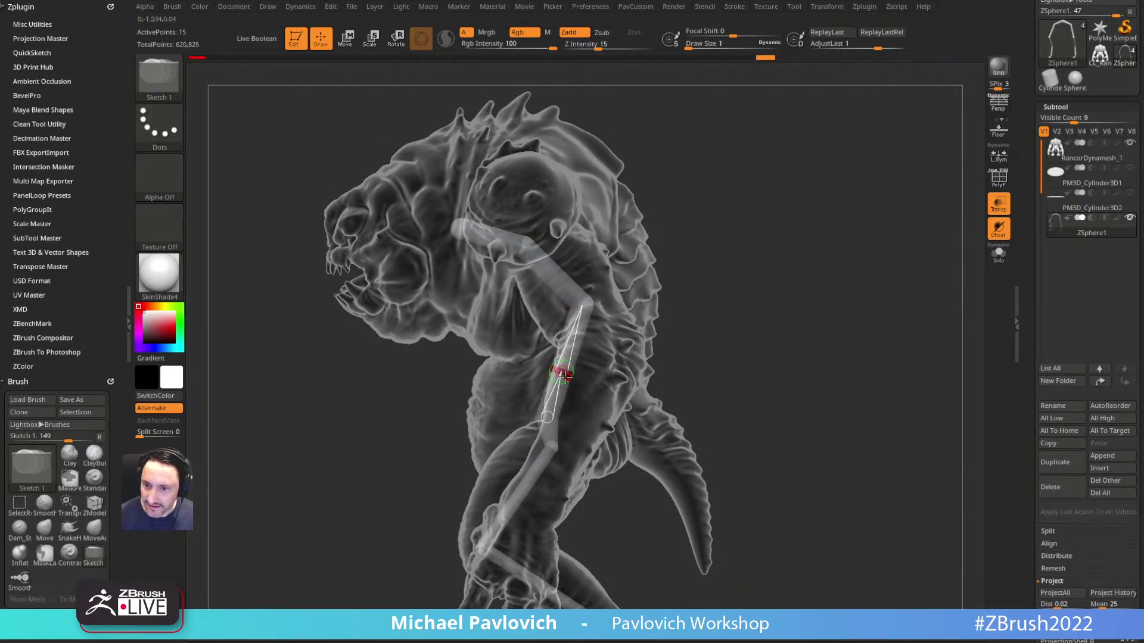
pyautogui.press('w')
pyautogui.moveTo(563, 373); pyautogui.dragTo(579, 382)
pyautogui.moveTo(664, 308)
pyautogui.mouseDown()
pyautogui.moveTo(751, 310)
pyautogui.moveTo(626, 316)
pyautogui.moveTo(684, 308)
pyautogui.mouseUp()
pyautogui.moveTo(700, 214)
pyautogui.keyDown('alt'); pyautogui.mouseDown()
pyautogui.moveTo(723, 278)
pyautogui.moveTo(766, 260)
pyautogui.mouseUp(); pyautogui.keyUp('alt')
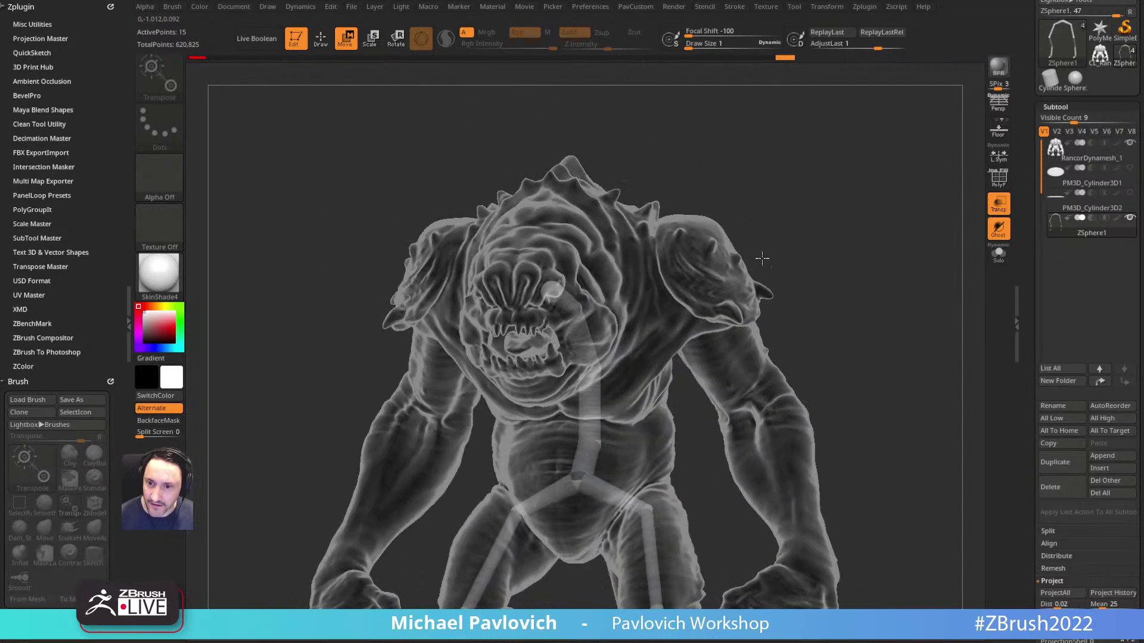
# Step: Extend a new ZSphere from the end of the neck chain forward to the snout
pyautogui.press('q')
pyautogui.click(549, 295)
pyautogui.keyDown('shift'); pyautogui.moveTo(582, 253); pyautogui.dragTo(467, 305); pyautogui.keyUp('shift')
pyautogui.press('w')
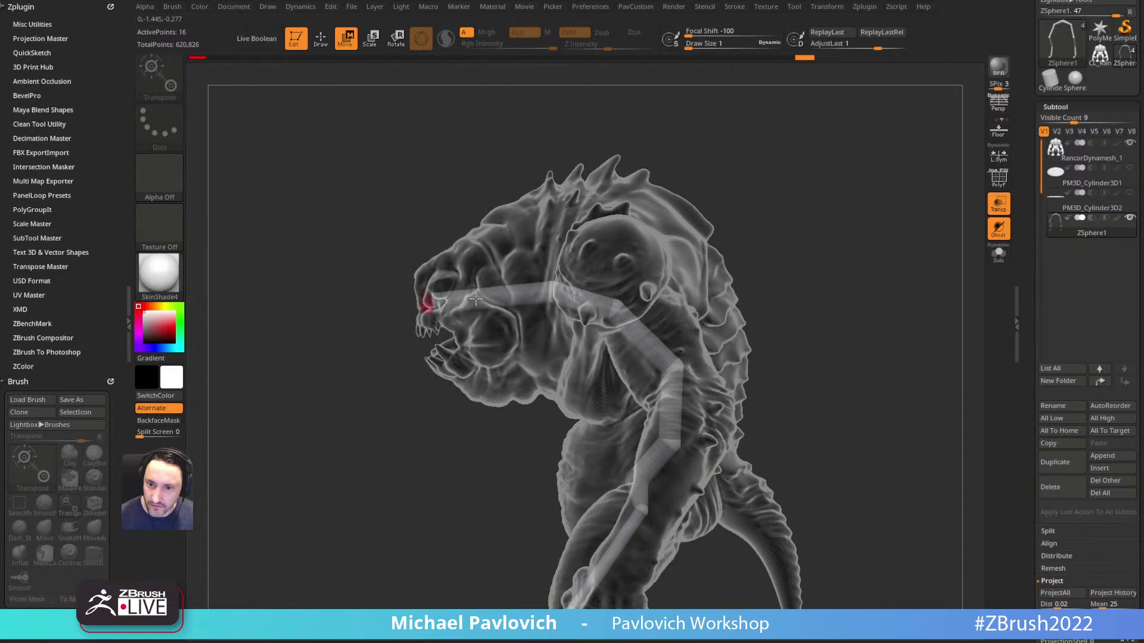
pyautogui.moveTo(360, 420); pyautogui.dragTo(385, 416)
# Step: Add a centred jaw ZSphere branching from the joint at the base of the head and move it down into the chin
pyautogui.keyDown('alt'); pyautogui.moveTo(845, 300); pyautogui.dragTo(840, 252); pyautogui.keyUp('alt')
pyautogui.keyDown('alt'); pyautogui.moveTo(728, 273); pyautogui.dragTo(590, 359); pyautogui.keyUp('alt')
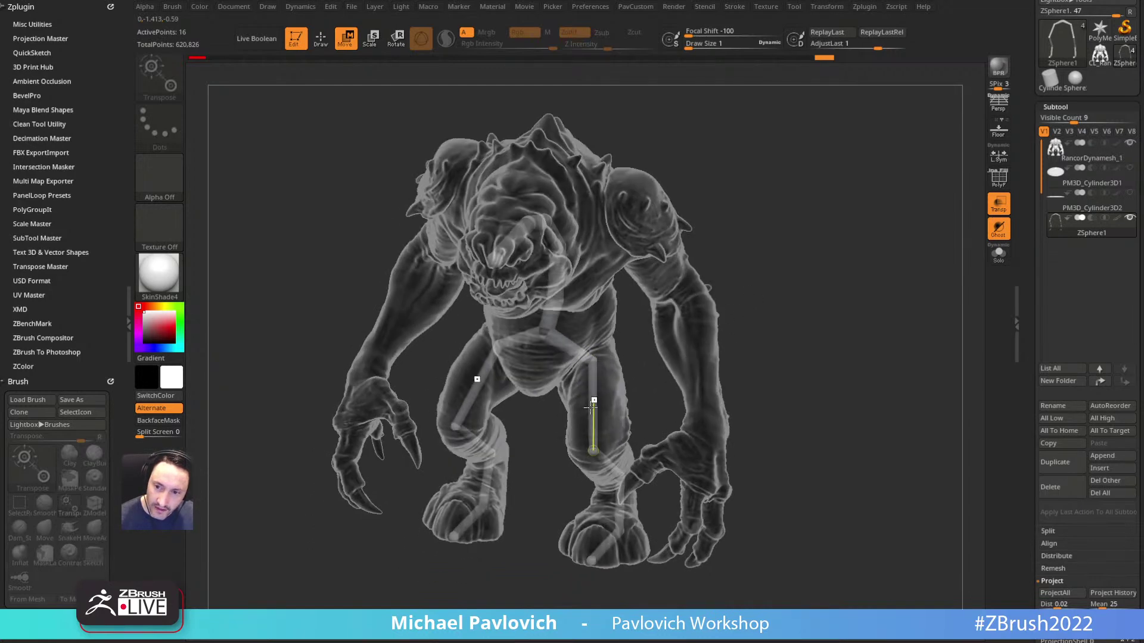
pyautogui.moveTo(771, 339); pyautogui.dragTo(642, 395)
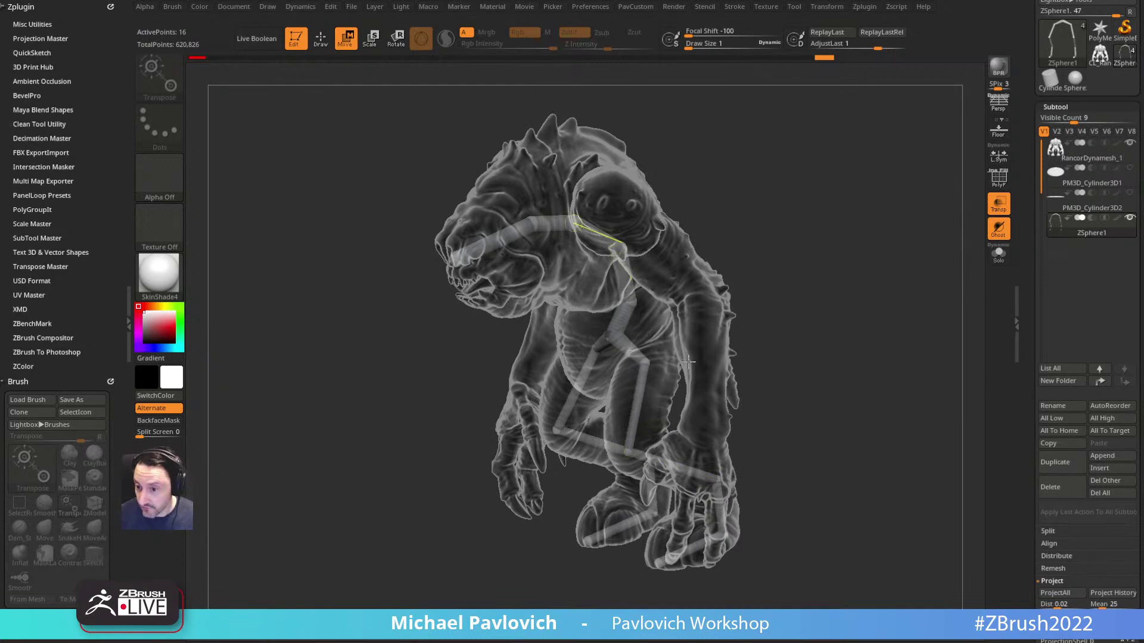
pyautogui.moveTo(685, 444); pyautogui.dragTo(877, 227)
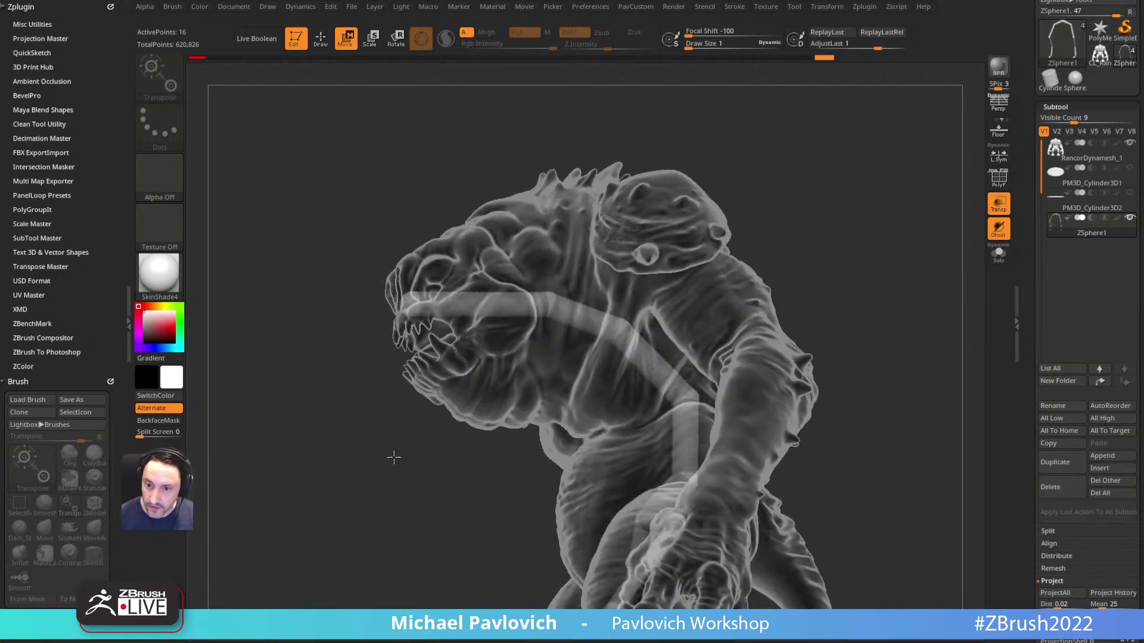
pyautogui.moveTo(392, 458); pyautogui.dragTo(551, 322)
pyautogui.press('q')
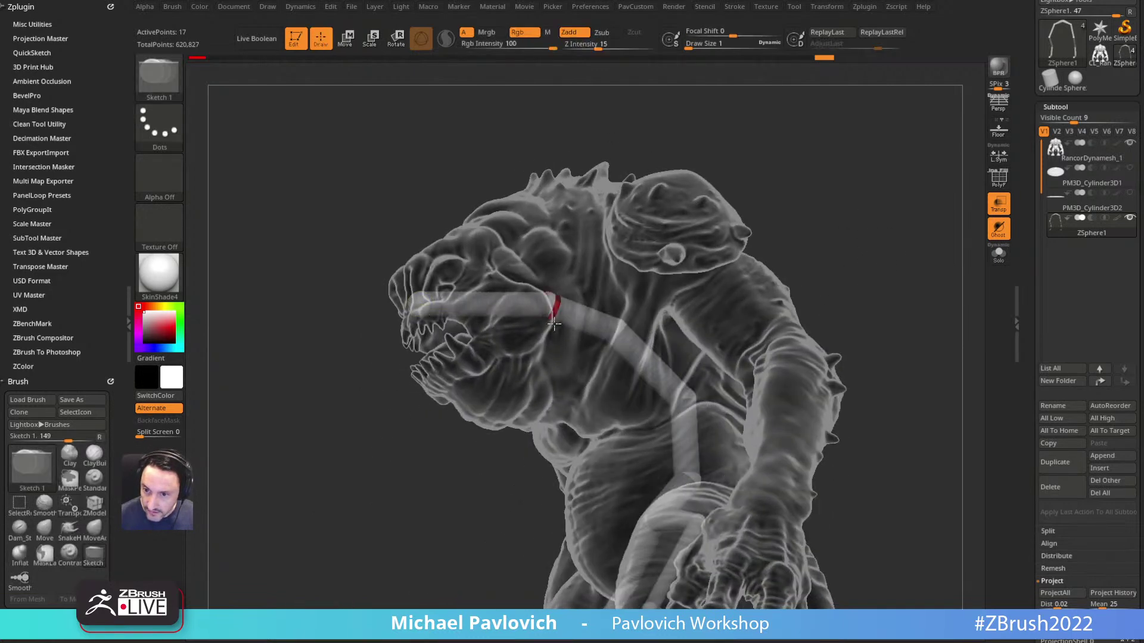
pyautogui.keyDown('alt'); pyautogui.click(554, 324); pyautogui.keyUp('alt')
pyautogui.moveTo(441, 453); pyautogui.dragTo(452, 400)
pyautogui.click(547, 309)
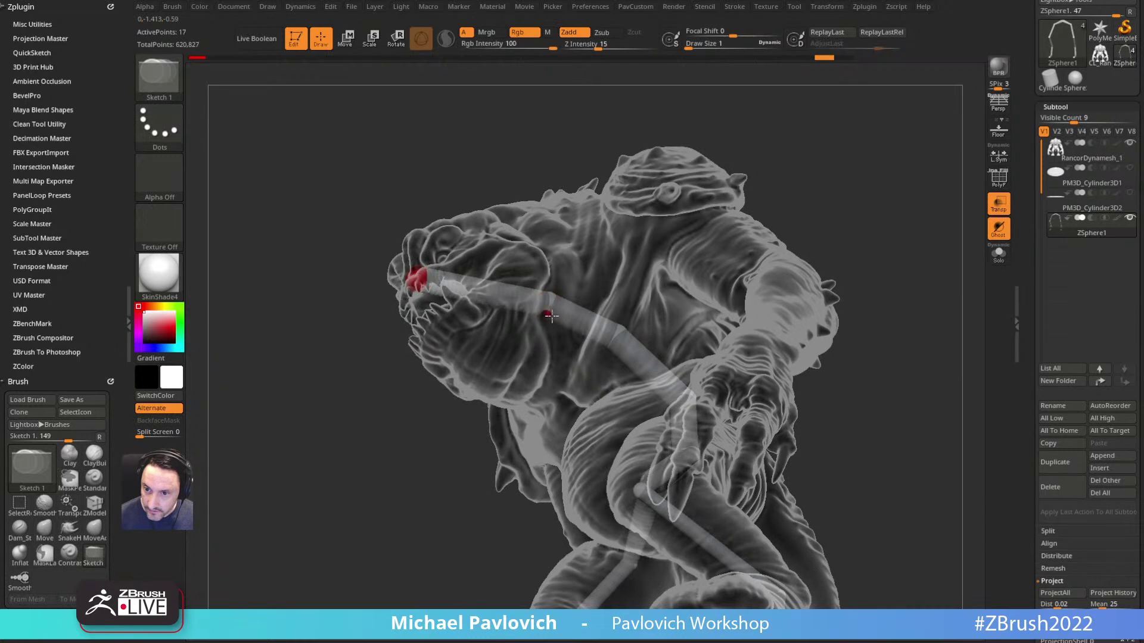
pyautogui.moveTo(447, 442)
pyautogui.mouseDown()
pyautogui.moveTo(421, 473)
pyautogui.moveTo(548, 331)
pyautogui.moveTo(519, 403)
pyautogui.moveTo(494, 416)
pyautogui.moveTo(493, 402)
pyautogui.mouseUp()
pyautogui.press('w')
pyautogui.moveTo(446, 461); pyautogui.dragTo(418, 480)
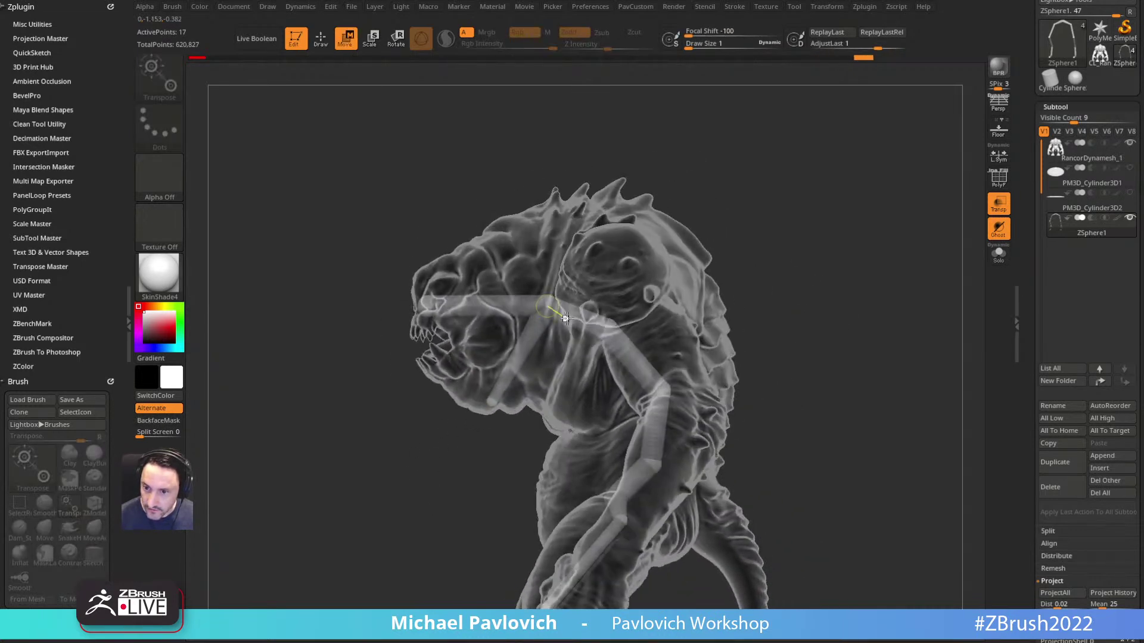
pyautogui.moveTo(803, 391); pyautogui.dragTo(563, 413)
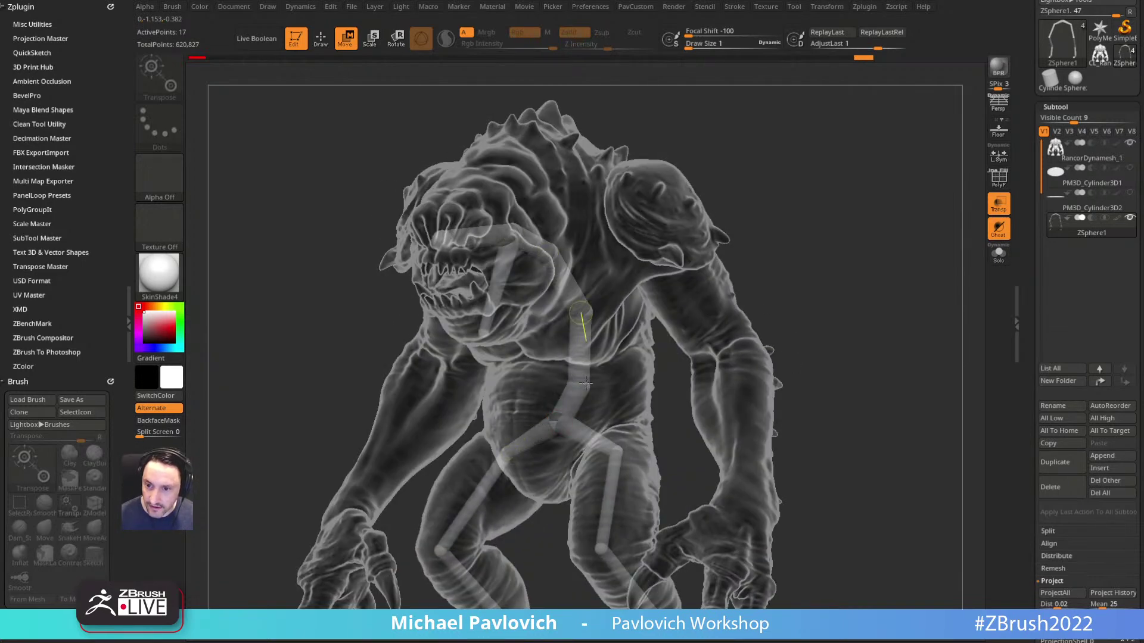
pyautogui.moveTo(697, 199); pyautogui.dragTo(833, 289)
pyautogui.keyDown('alt'); pyautogui.moveTo(833, 289); pyautogui.dragTo(824, 234); pyautogui.keyUp('alt')
pyautogui.press('r')
pyautogui.moveTo(579, 351); pyautogui.dragTo(596, 376)
pyautogui.hotkey('ctrl', 'z')
# Step: Nudge the jaw ZSphere further forward inside the Rancor's chin
pyautogui.keyDown('alt'); pyautogui.moveTo(773, 147); pyautogui.dragTo(817, 215); pyautogui.keyUp('alt')
pyautogui.press('w')
pyautogui.moveTo(467, 386); pyautogui.dragTo(439, 379)
pyautogui.moveTo(725, 130); pyautogui.dragTo(823, 113)
pyautogui.keyDown('shift'); pyautogui.moveTo(705, 248); pyautogui.dragTo(673, 253); pyautogui.keyUp('shift')
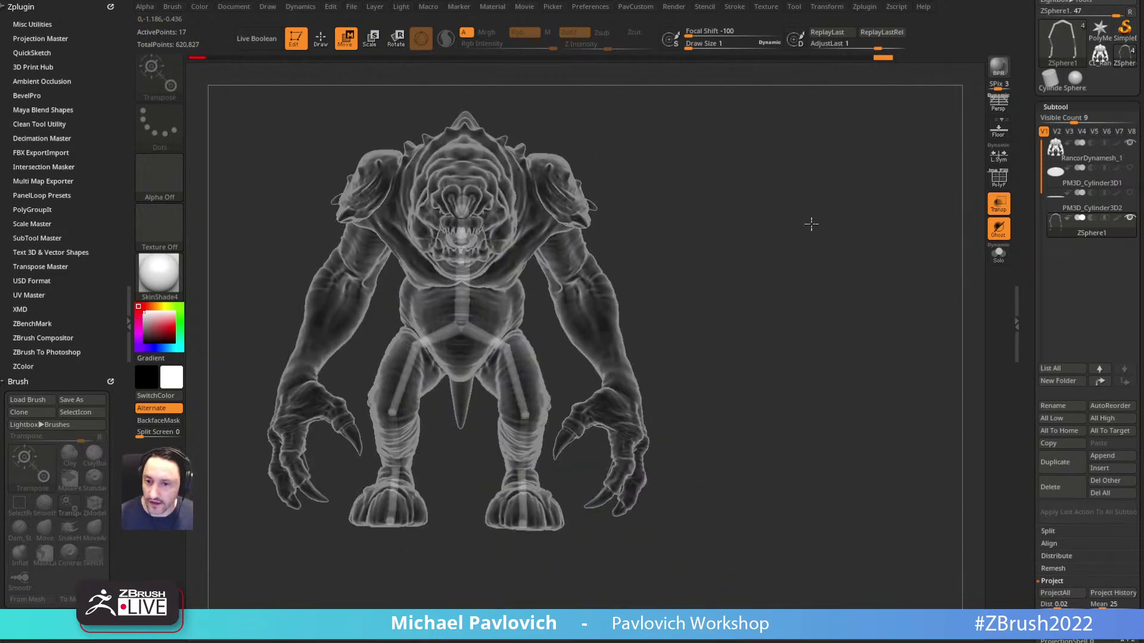
# Step: Add a mirrored pair of ZSpheres on the upper chest joint and move them outward into the collarbone area
pyautogui.moveTo(574, 338)
pyautogui.mouseDown()
pyautogui.moveTo(733, 176)
pyautogui.moveTo(804, 260)
pyautogui.moveTo(807, 191)
pyautogui.moveTo(802, 207)
pyautogui.moveTo(733, 189)
pyautogui.moveTo(624, 220)
pyautogui.moveTo(714, 189)
pyautogui.moveTo(801, 186)
pyautogui.mouseUp()
pyautogui.press('q')
pyautogui.click(488, 283)
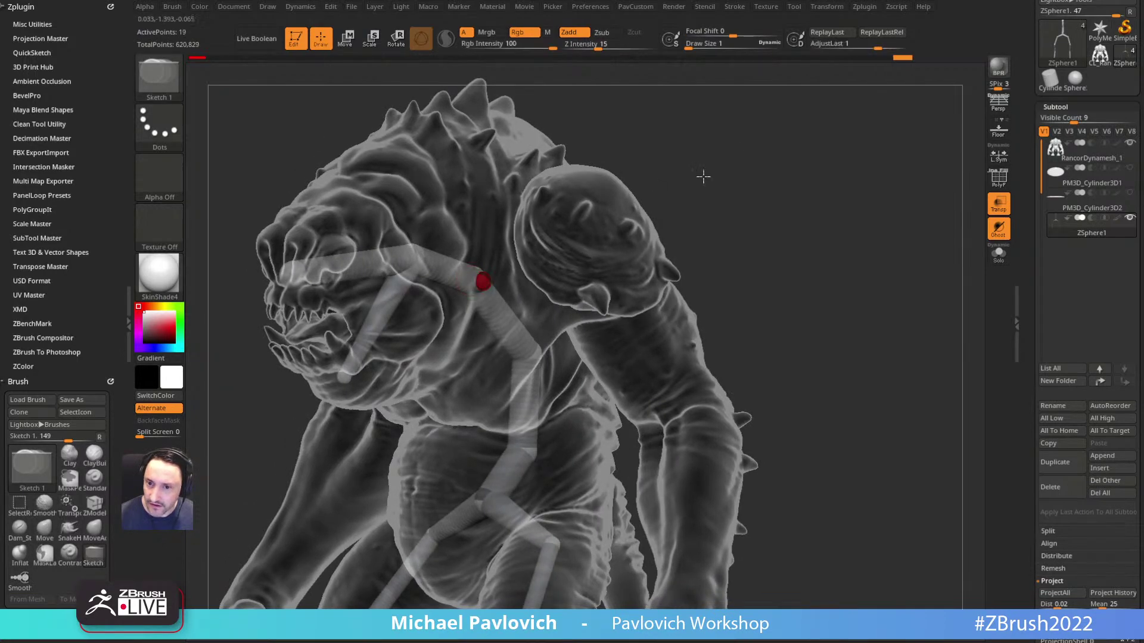
pyautogui.moveTo(699, 178); pyautogui.dragTo(768, 182)
pyautogui.press('w')
pyautogui.moveTo(738, 250); pyautogui.dragTo(512, 295)
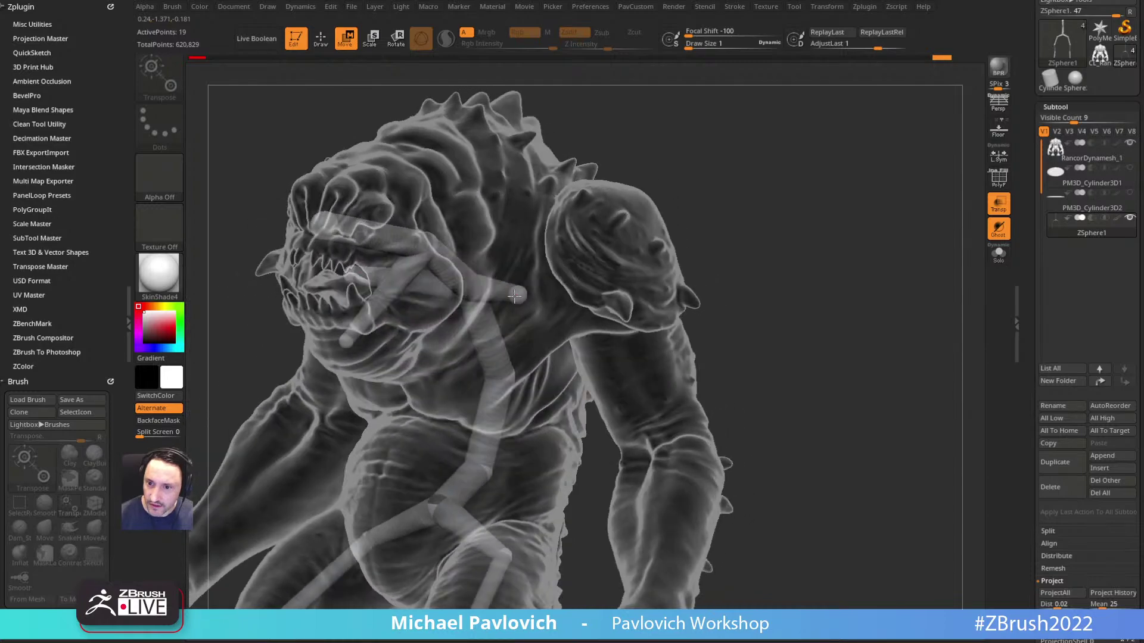
pyautogui.moveTo(619, 301); pyautogui.dragTo(711, 95)
pyautogui.moveTo(498, 294); pyautogui.dragTo(488, 304)
pyautogui.moveTo(707, 110); pyautogui.dragTo(578, 246)
# Step: Extend another mirrored pair of ZSpheres from the collarbones and place them inside the shoulders
pyautogui.press('q')
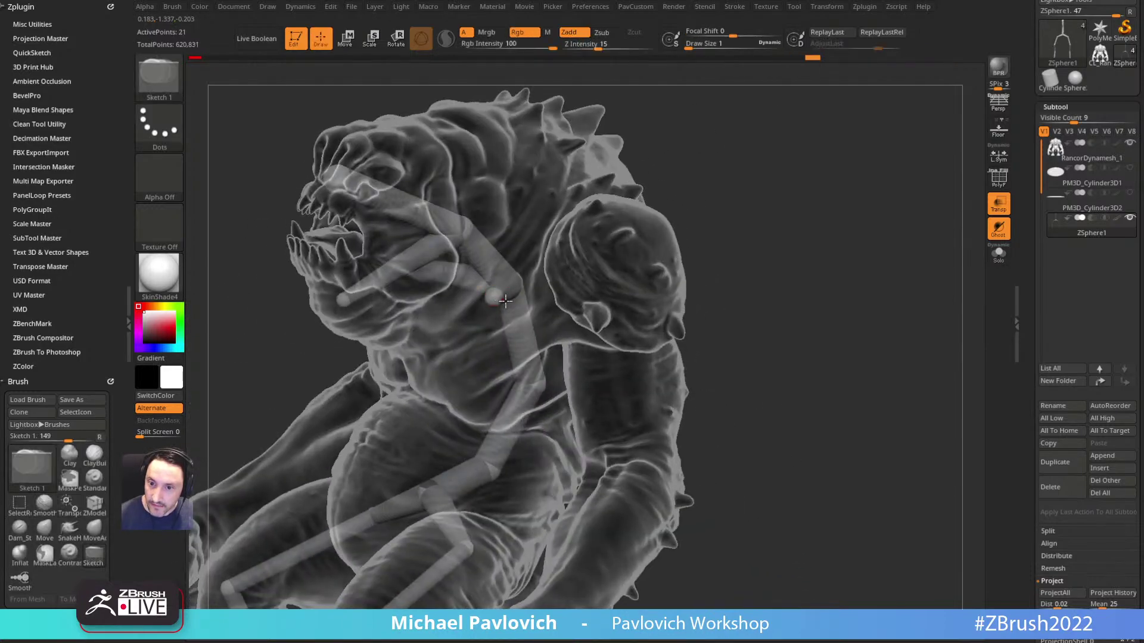
pyautogui.moveTo(714, 188); pyautogui.dragTo(692, 184)
pyautogui.press('w')
pyautogui.moveTo(554, 290); pyautogui.dragTo(566, 287)
pyautogui.moveTo(768, 128); pyautogui.dragTo(667, 134)
pyautogui.moveTo(516, 286); pyautogui.dragTo(549, 286)
pyautogui.moveTo(774, 116)
pyautogui.mouseDown()
pyautogui.moveTo(833, 111)
pyautogui.moveTo(753, 204)
pyautogui.moveTo(715, 217)
pyautogui.moveTo(756, 197)
pyautogui.moveTo(759, 205)
pyautogui.moveTo(620, 184)
pyautogui.moveTo(582, 220)
pyautogui.mouseUp()
# Step: Extend mirrored ZSpheres from the shoulders down the arms and position them inside the wrists
pyautogui.press('q')
pyautogui.click(497, 241)
pyautogui.press('w')
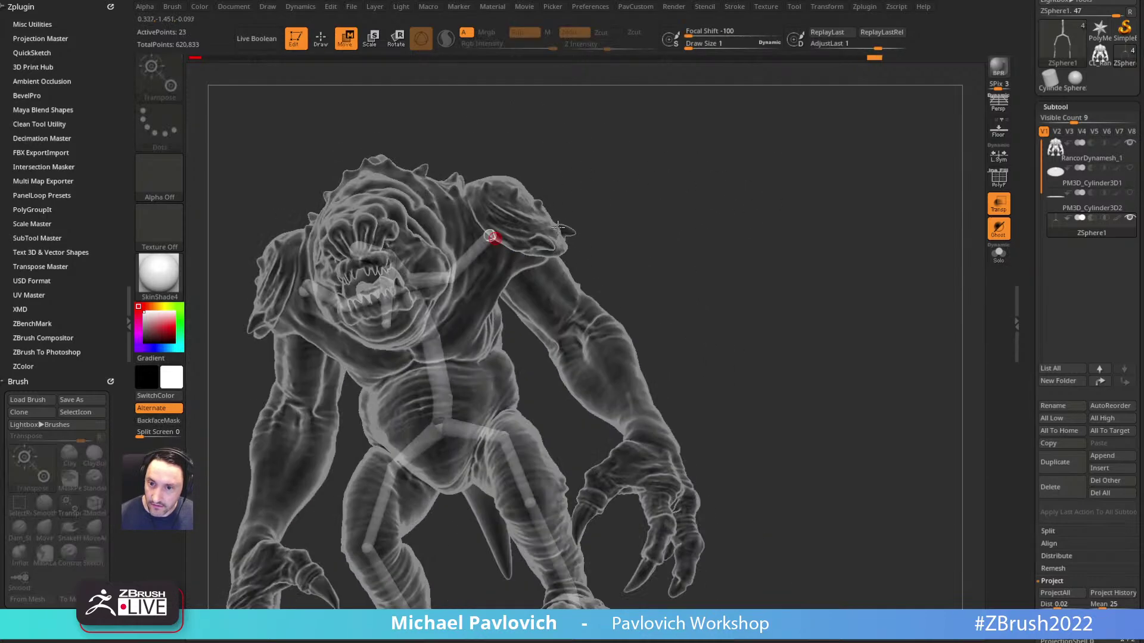
pyautogui.moveTo(492, 236); pyautogui.dragTo(656, 441)
pyautogui.moveTo(792, 325); pyautogui.dragTo(697, 405)
pyautogui.moveTo(617, 462); pyautogui.dragTo(554, 506)
pyautogui.moveTo(717, 294); pyautogui.dragTo(780, 284)
pyautogui.moveTo(625, 490); pyautogui.dragTo(637, 483)
pyautogui.moveTo(685, 417)
pyautogui.mouseDown()
pyautogui.moveTo(727, 378)
pyautogui.moveTo(679, 393)
pyautogui.moveTo(753, 306)
pyautogui.mouseUp()
# Step: Insert a mirrored elbow joint in each arm chain and align it with the Rancor's elbow
pyautogui.press('q')
pyautogui.click(565, 363)
pyautogui.press('w')
pyautogui.moveTo(564, 363); pyautogui.dragTo(632, 349)
pyautogui.moveTo(868, 354); pyautogui.dragTo(627, 334)
pyautogui.moveTo(539, 351); pyautogui.dragTo(561, 351)
# Step: Extend a mirrored pair of ZSpheres from the wrists into the palms and adjust the wrist joints' depth
pyautogui.moveTo(433, 344); pyautogui.dragTo(787, 217)
pyautogui.keyDown('alt'); pyautogui.moveTo(805, 254); pyautogui.dragTo(745, 270); pyautogui.keyUp('alt')
pyautogui.press('q')
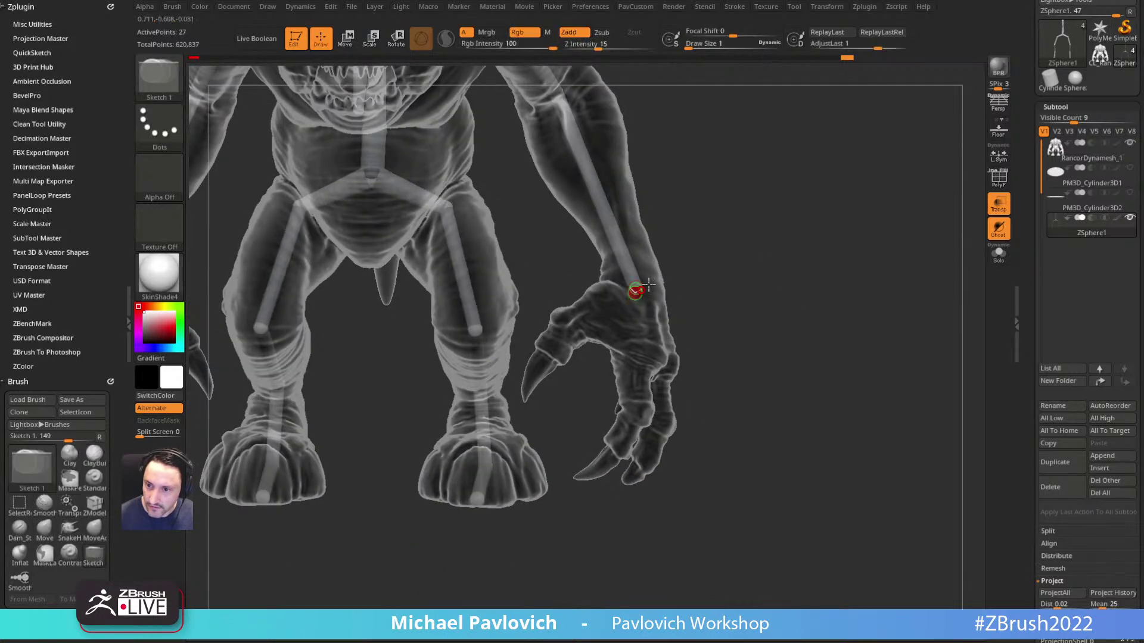
pyautogui.press('w')
pyautogui.moveTo(638, 291); pyautogui.dragTo(630, 310)
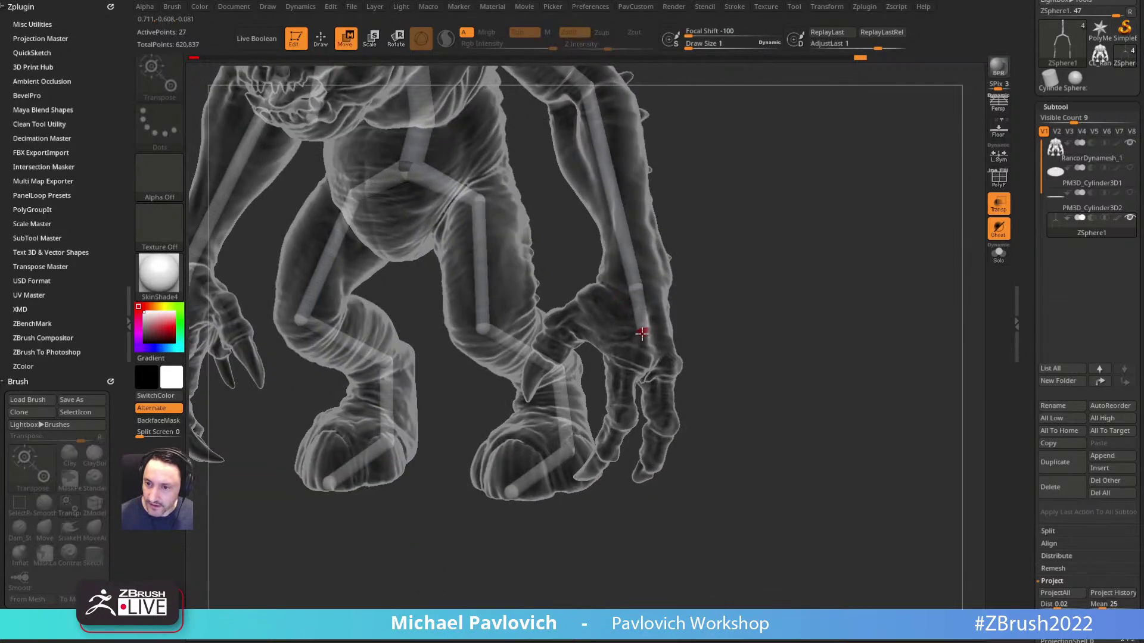
pyautogui.moveTo(732, 280); pyautogui.dragTo(641, 285)
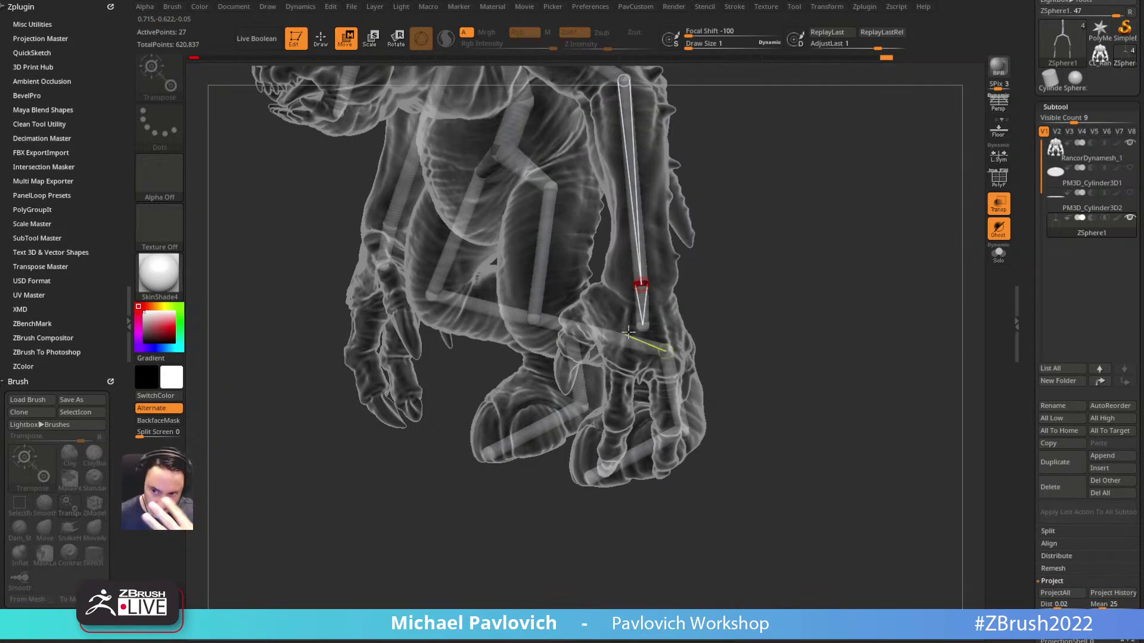
pyautogui.moveTo(778, 299); pyautogui.dragTo(633, 312, button='right')
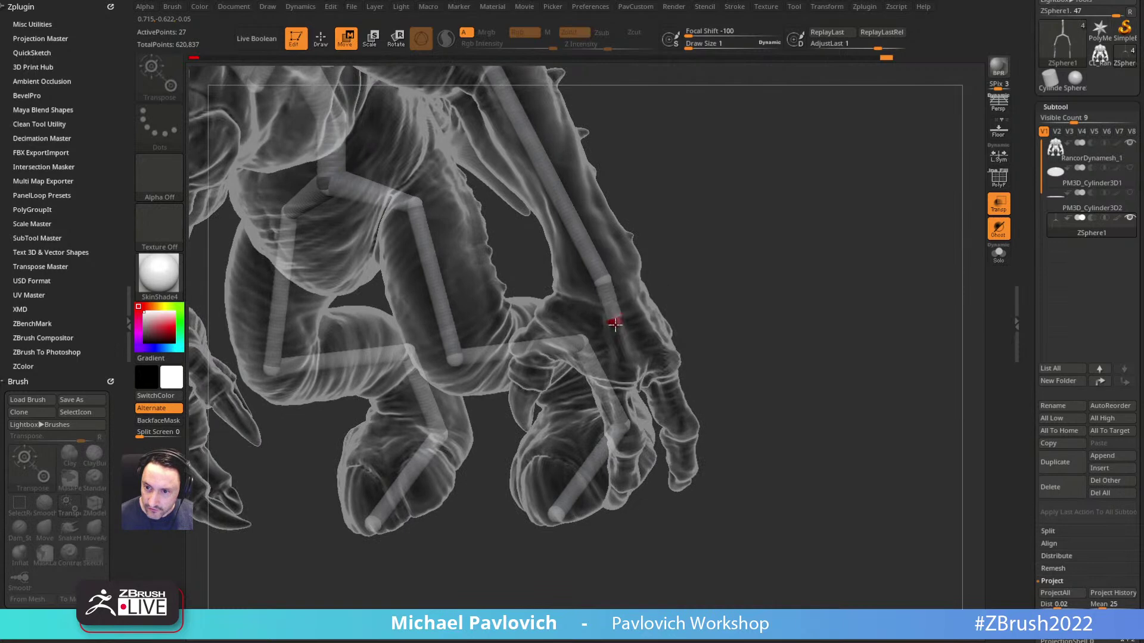
pyautogui.moveTo(627, 257)
pyautogui.mouseDown(button='right')
pyautogui.moveTo(733, 238)
pyautogui.moveTo(624, 322)
pyautogui.mouseUp(button='right')
# Step: Add mirrored child ZSpheres on the palm joints and move them to the base of a finger
pyautogui.press('q')
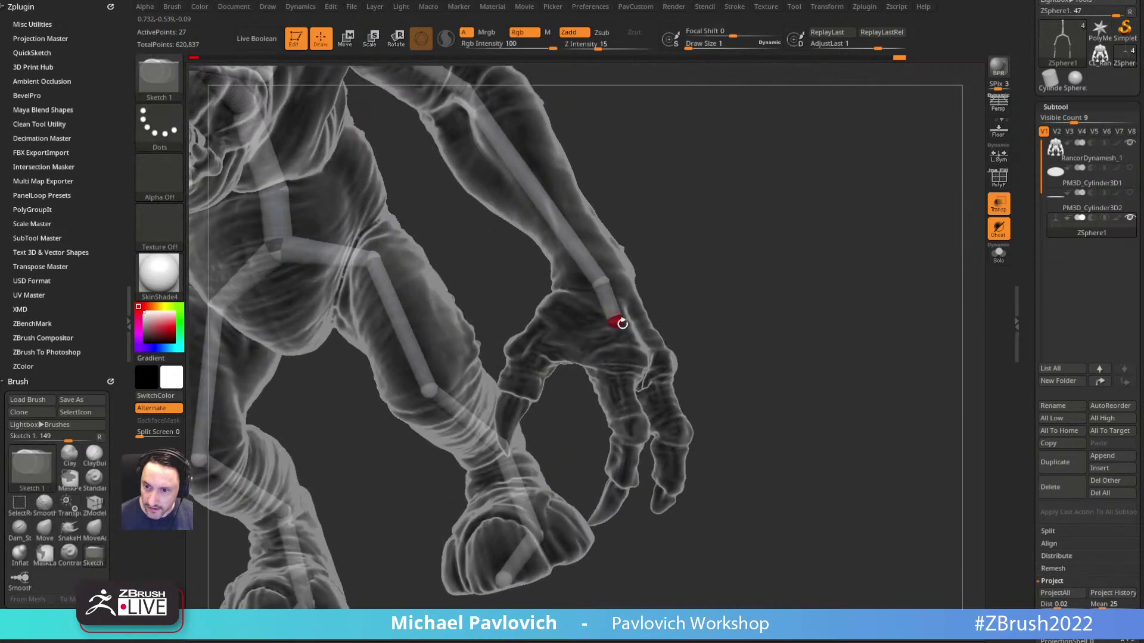
pyautogui.click(618, 328)
pyautogui.press('w')
pyautogui.moveTo(615, 329); pyautogui.dragTo(618, 376)
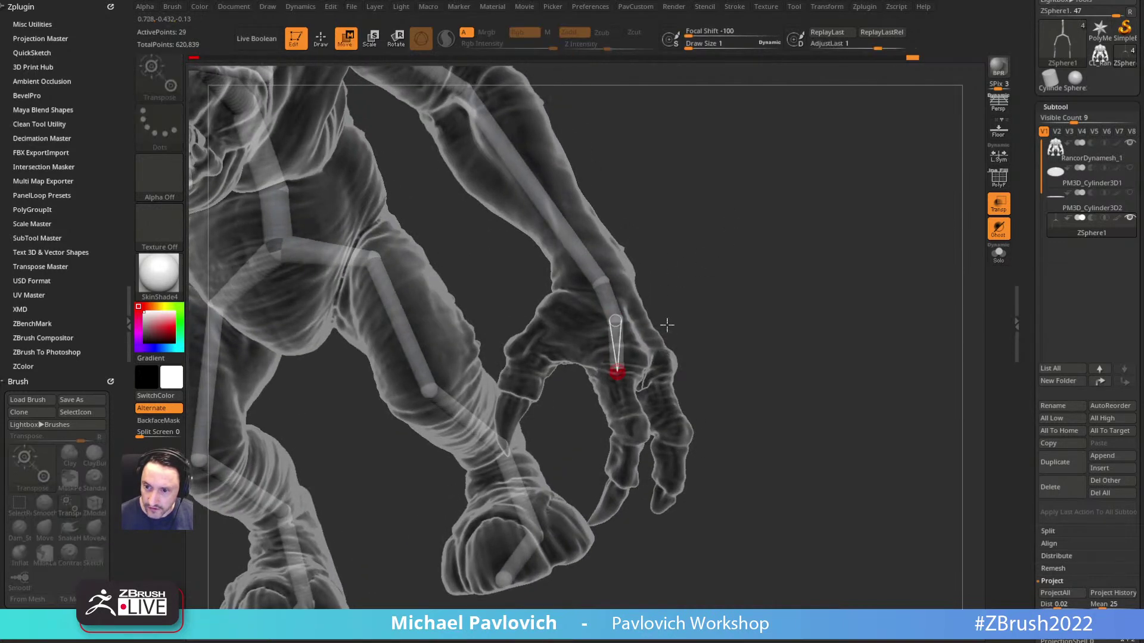
pyautogui.moveTo(724, 369); pyautogui.dragTo(618, 373, button='right')
pyautogui.moveTo(618, 373); pyautogui.dragTo(595, 380)
pyautogui.moveTo(526, 404)
pyautogui.mouseDown(button='right')
pyautogui.moveTo(725, 304)
pyautogui.moveTo(584, 305)
pyautogui.moveTo(500, 370)
pyautogui.moveTo(587, 305)
pyautogui.mouseUp(button='right')
# Step: Add a second mirrored pair of child ZSpheres on the palm joints and position them at the base of the next finger
pyautogui.press('q')
pyautogui.keyDown('alt'); pyautogui.click(593, 311); pyautogui.keyUp('alt')
pyautogui.press('w')
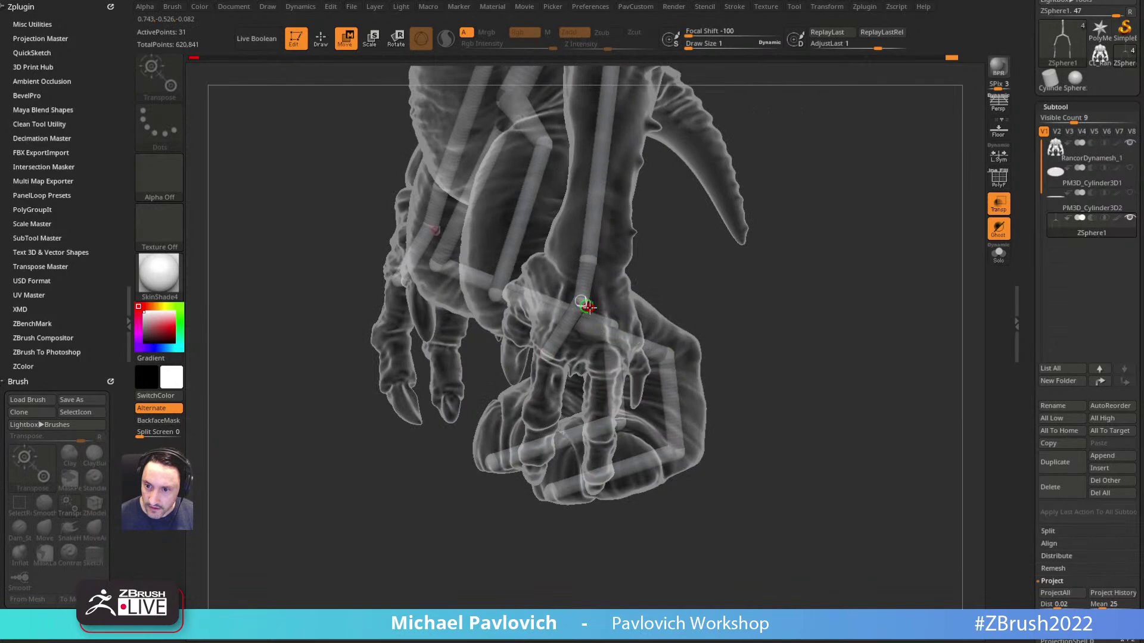
pyautogui.hotkey('ctrl', 'z')
pyautogui.moveTo(692, 296); pyautogui.dragTo(582, 350, button='right')
pyautogui.moveTo(510, 402); pyautogui.dragTo(519, 347, button='right')
pyautogui.moveTo(692, 321)
pyautogui.mouseDown(button='right')
pyautogui.moveTo(697, 274)
pyautogui.moveTo(584, 322)
pyautogui.mouseUp(button='right')
pyautogui.press('q')
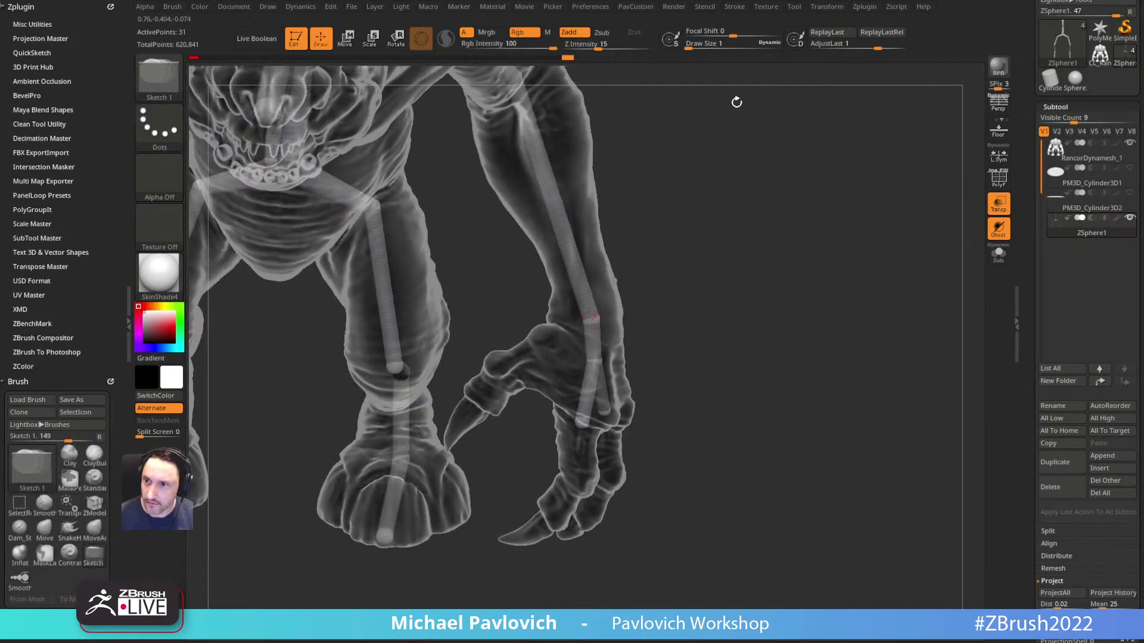
# Step: Set the draw size to about 7.39 and scale all ZSpheres of the rig to that size
pyautogui.click(738, 7)
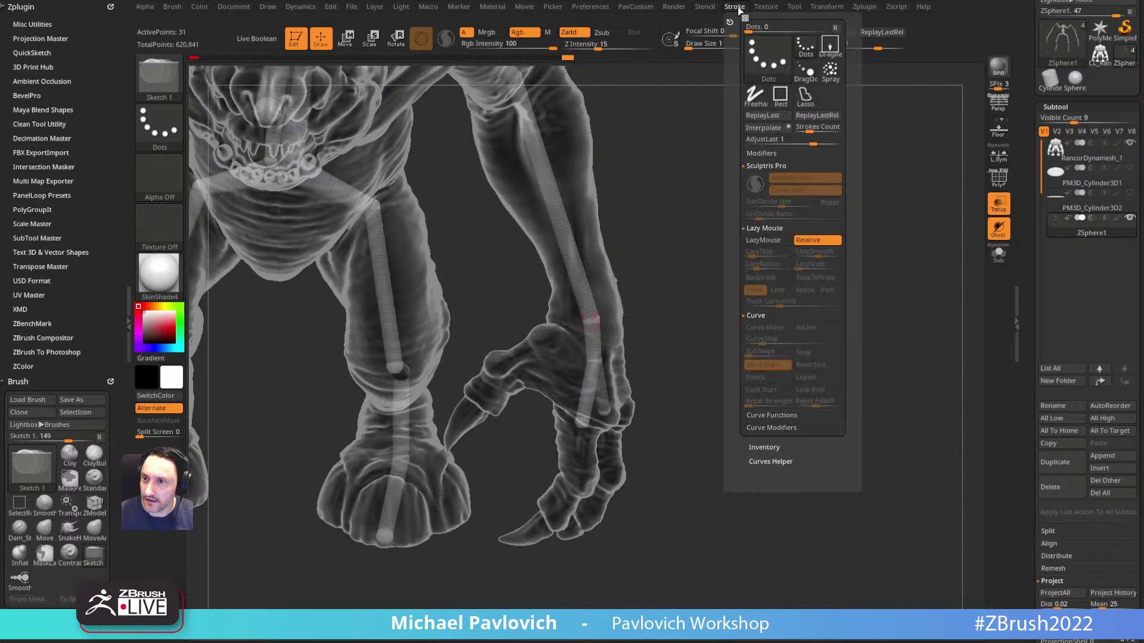
pyautogui.click(769, 462)
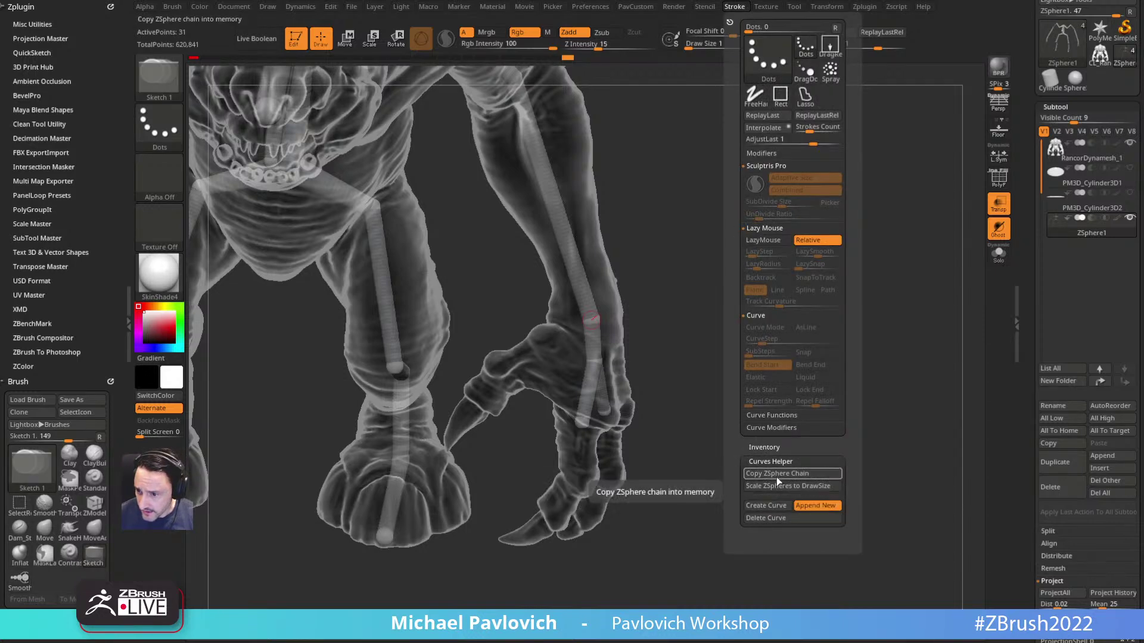
pyautogui.click(774, 487)
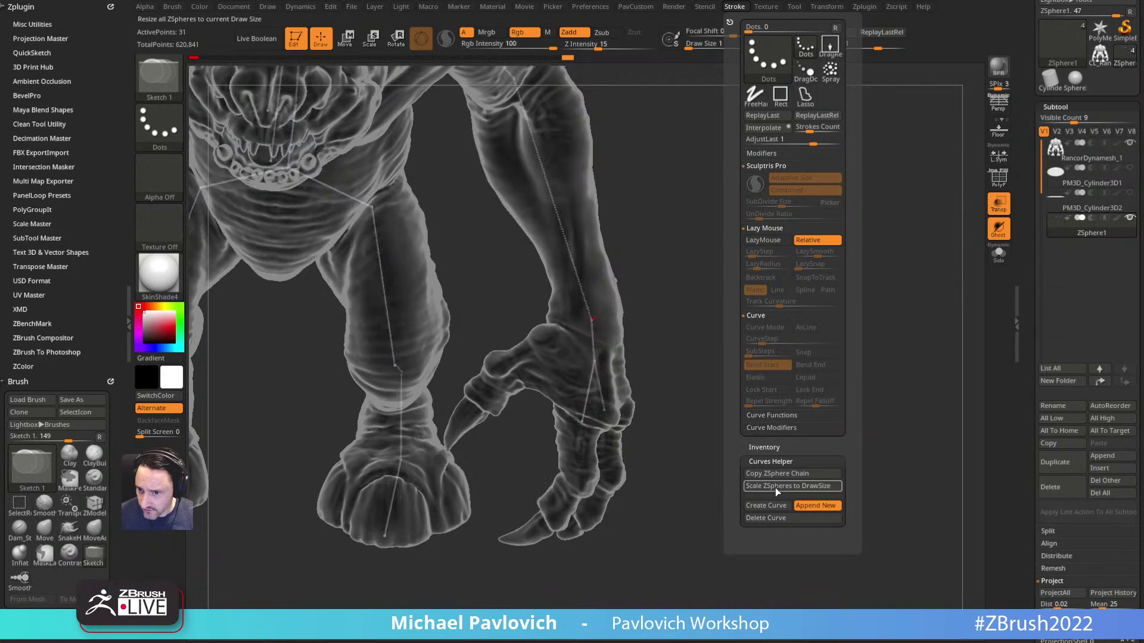
pyautogui.press('s')
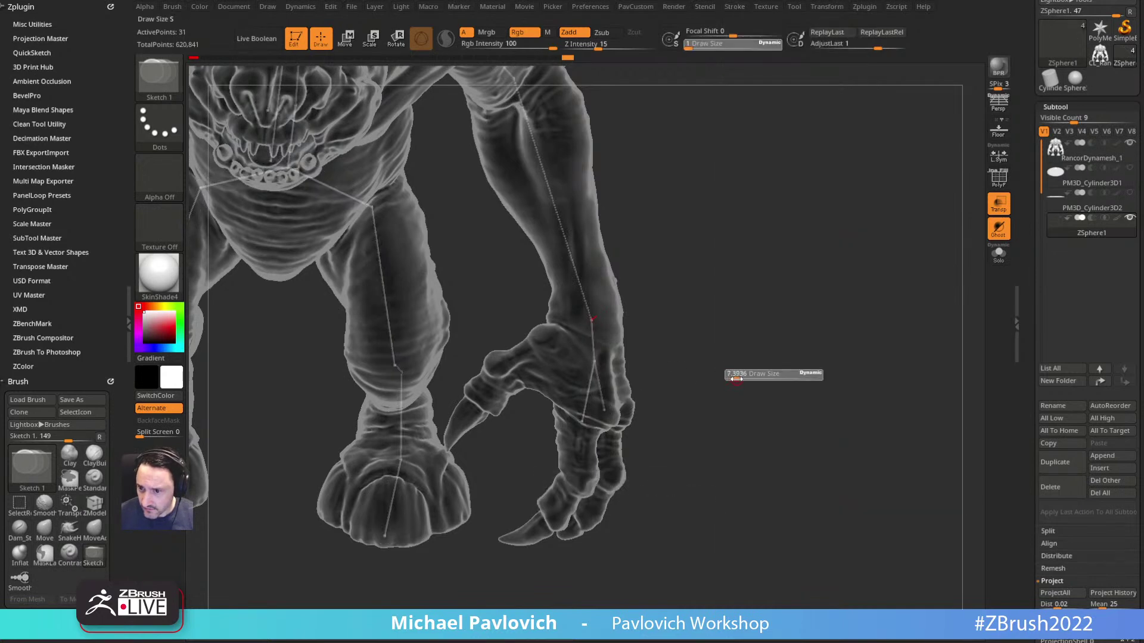
pyautogui.click(738, 7)
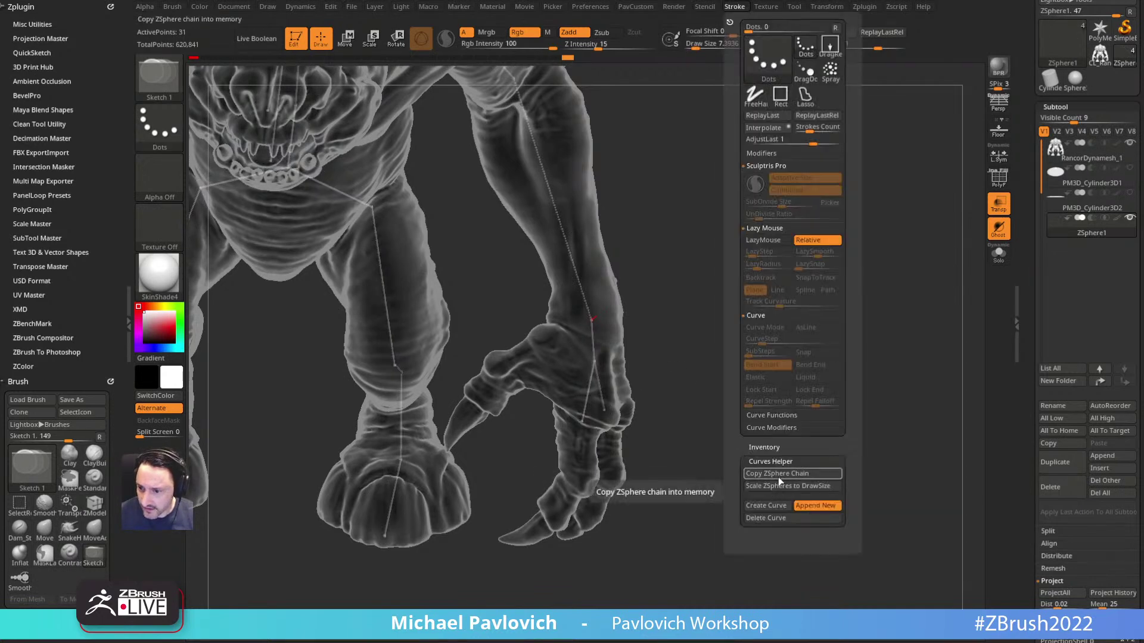
pyautogui.click(779, 484)
pyautogui.moveTo(751, 337)
pyautogui.mouseDown()
pyautogui.moveTo(743, 357)
pyautogui.moveTo(747, 333)
pyautogui.moveTo(736, 332)
pyautogui.mouseUp()
# Step: Extend mirrored ZSphere joints down the first finger and align them with its knuckles and claw base
pyautogui.moveTo(646, 301); pyautogui.dragTo(674, 317)
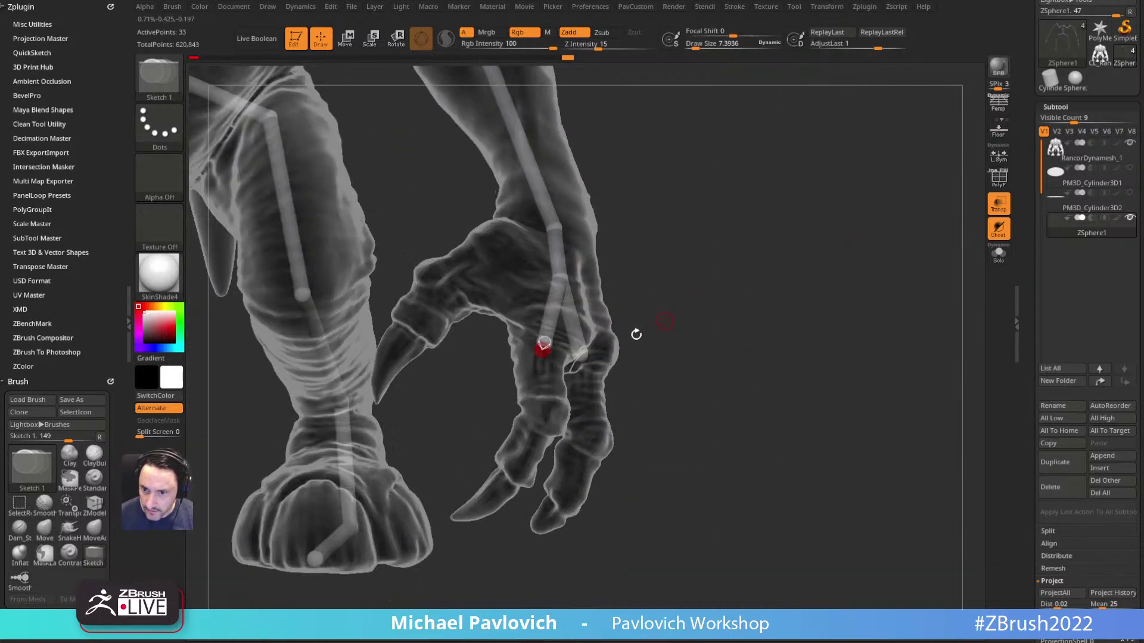
pyautogui.press('w')
pyautogui.moveTo(540, 352); pyautogui.dragTo(547, 417)
pyautogui.moveTo(548, 417); pyautogui.dragTo(542, 406, button='right')
pyautogui.moveTo(542, 406); pyautogui.dragTo(533, 401)
pyautogui.moveTo(533, 401)
pyautogui.mouseDown(button='right')
pyautogui.moveTo(700, 309)
pyautogui.moveTo(506, 354)
pyautogui.mouseUp(button='right')
pyautogui.press('q')
pyautogui.press('w')
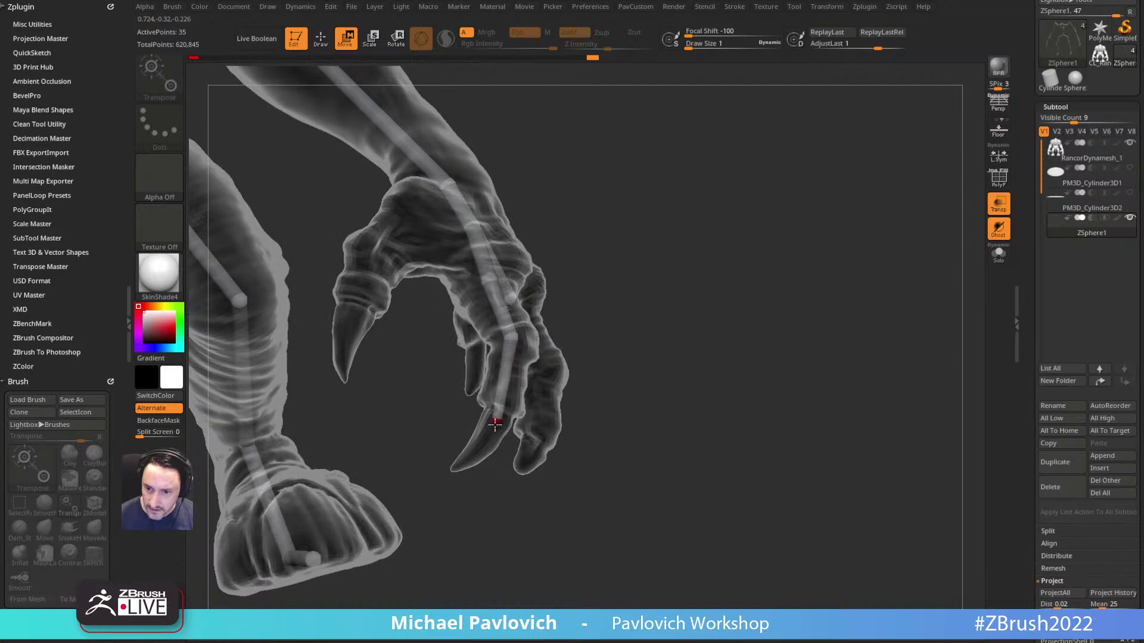
pyautogui.moveTo(624, 344); pyautogui.dragTo(527, 407, button='right')
pyautogui.moveTo(646, 332); pyautogui.dragTo(516, 344, button='right')
# Step: Extend mirrored ZSphere joints down the second finger and align them with its knuckles and claw base
pyautogui.press('q')
pyautogui.moveTo(778, 268)
pyautogui.mouseDown(button='right')
pyautogui.moveTo(548, 335)
pyautogui.moveTo(581, 347)
pyautogui.mouseUp(button='right')
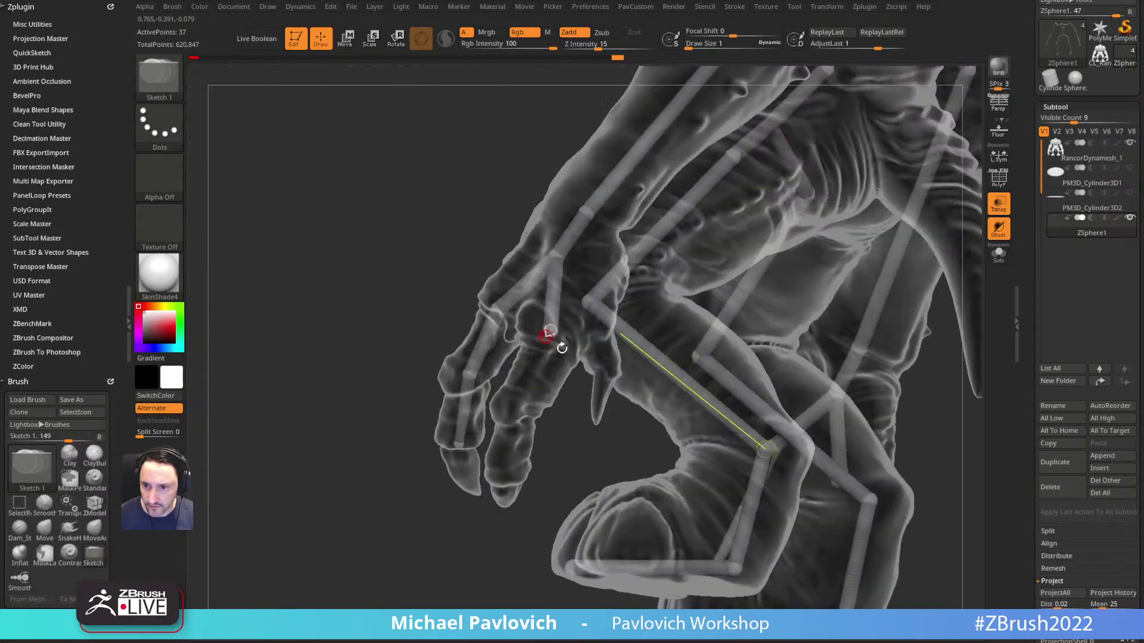
pyautogui.press('w')
pyautogui.moveTo(547, 333); pyautogui.dragTo(503, 485)
pyautogui.moveTo(503, 485); pyautogui.dragTo(491, 473, button='right')
pyautogui.moveTo(491, 472); pyautogui.dragTo(495, 461)
pyautogui.moveTo(495, 461); pyautogui.dragTo(485, 455, button='right')
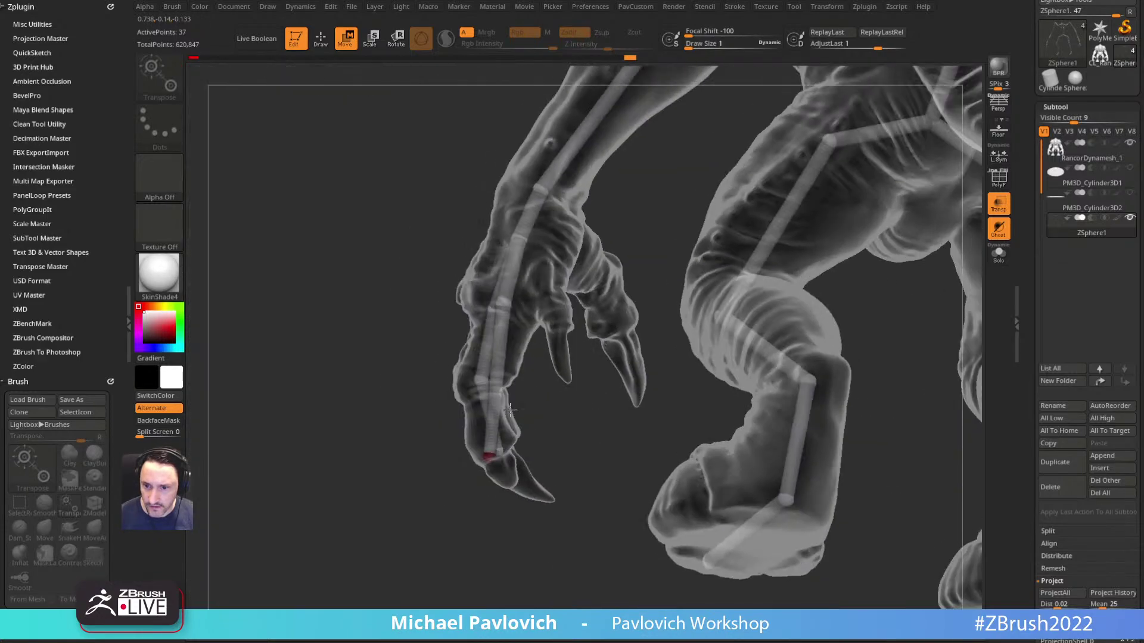
pyautogui.moveTo(405, 444); pyautogui.dragTo(605, 345, button='right')
pyautogui.moveTo(835, 230); pyautogui.dragTo(942, 252, button='right')
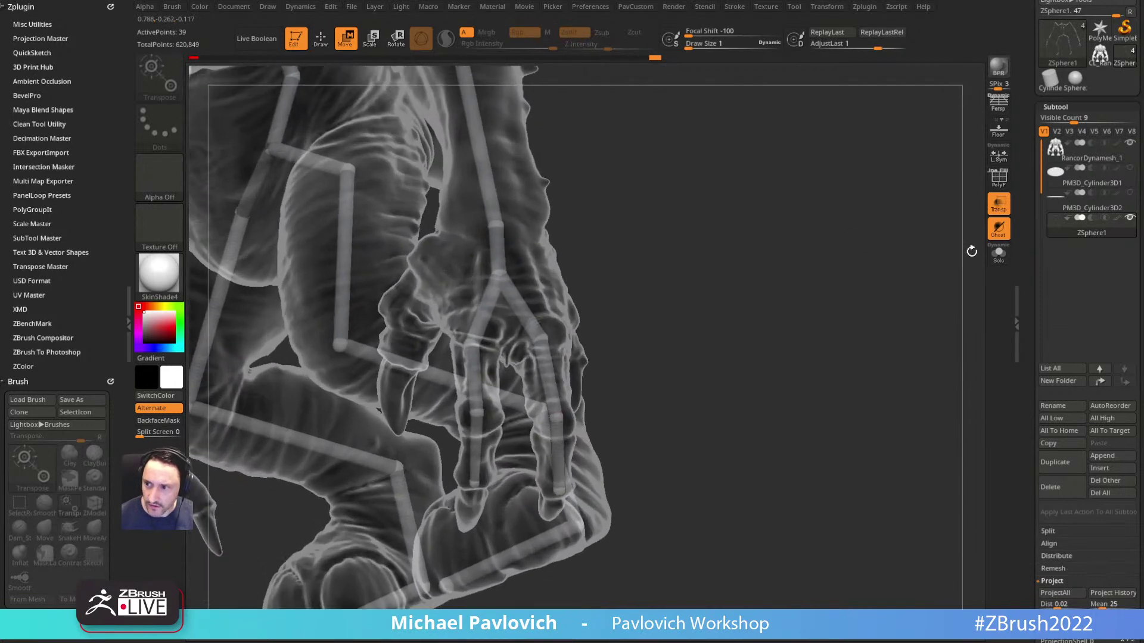
# Step: Turn off Ghost transparency and extend a mirrored ZSphere from the palm joints out towards the thumb
pyautogui.click(999, 228)
pyautogui.moveTo(771, 278)
pyautogui.mouseDown(button='right')
pyautogui.moveTo(787, 268)
pyautogui.moveTo(681, 230)
pyautogui.moveTo(645, 238)
pyautogui.moveTo(595, 286)
pyautogui.moveTo(602, 245)
pyautogui.moveTo(691, 241)
pyautogui.moveTo(673, 231)
pyautogui.moveTo(454, 271)
pyautogui.mouseUp(button='right')
pyautogui.press('q')
pyautogui.click(579, 281)
pyautogui.press('w')
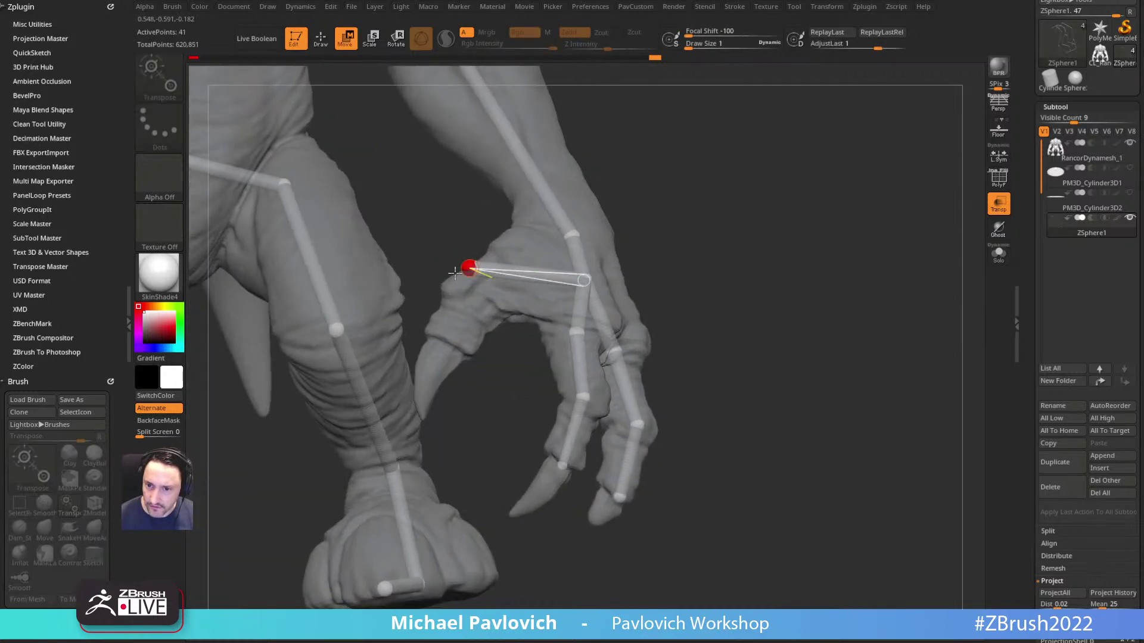
# Step: Insert mirrored joints in the thumb chain and align them with the thumb's knuckles
pyautogui.moveTo(673, 237); pyautogui.dragTo(680, 208, button='right')
pyautogui.press('q')
pyautogui.click(500, 304)
pyautogui.press('w')
pyautogui.moveTo(501, 303)
pyautogui.mouseDown()
pyautogui.moveTo(474, 284)
pyautogui.moveTo(518, 284)
pyautogui.moveTo(511, 256)
pyautogui.mouseUp()
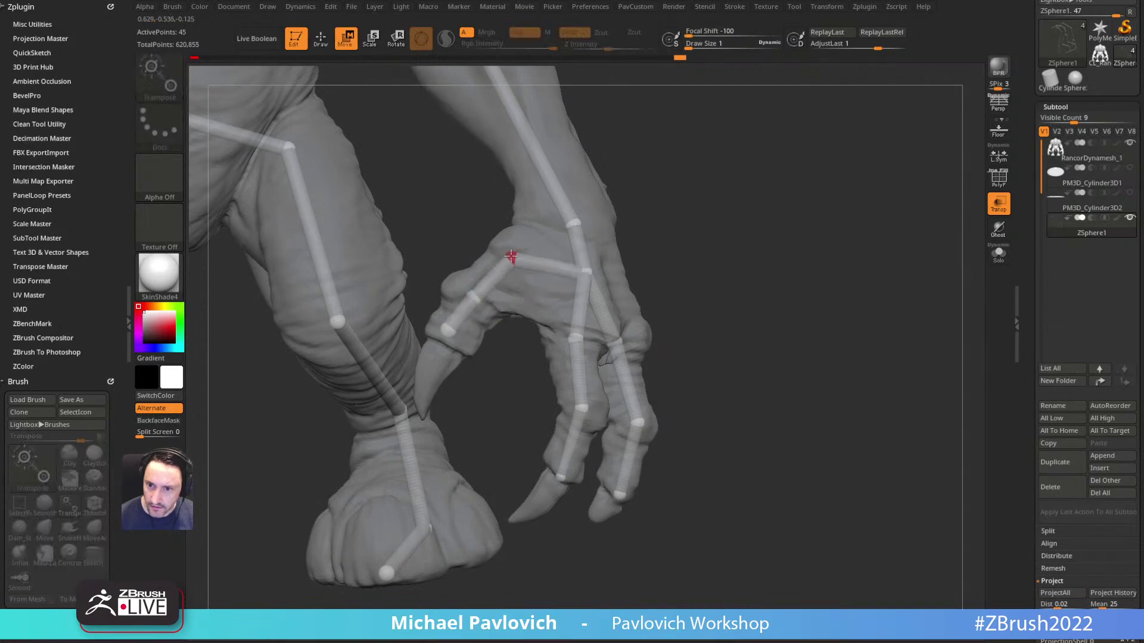
pyautogui.moveTo(510, 256); pyautogui.dragTo(633, 194, button='right')
pyautogui.moveTo(517, 260); pyautogui.dragTo(659, 203, button='right')
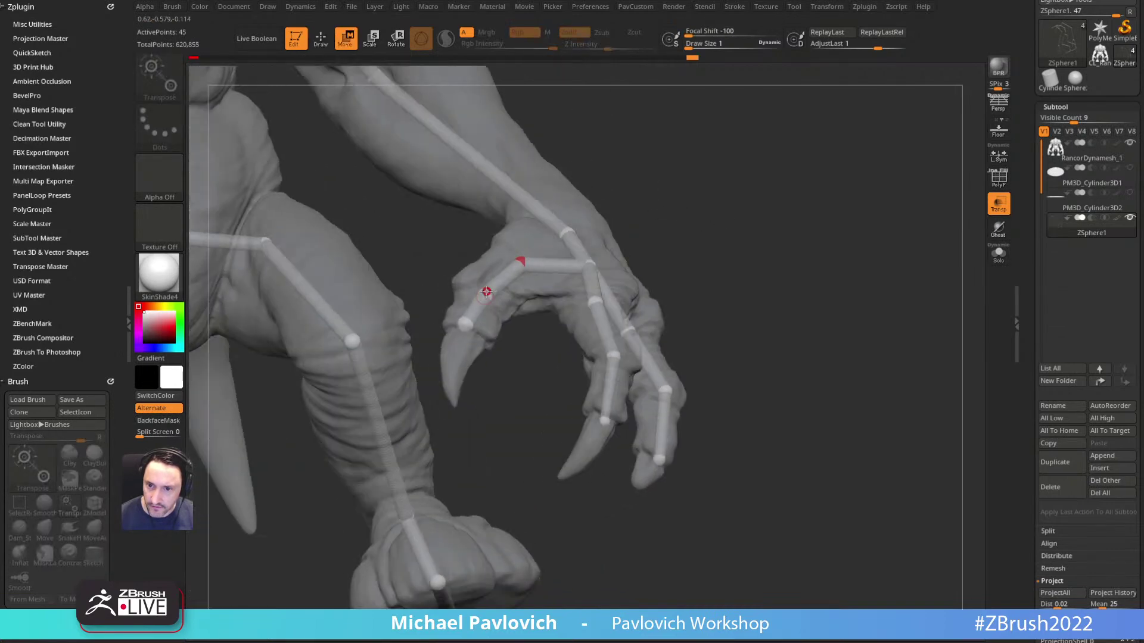
# Step: Add a child ZSphere on the pelvis root and move it to the tip of the Rancor's tail
pyautogui.moveTo(726, 220); pyautogui.dragTo(538, 283, button='right')
pyautogui.moveTo(368, 539); pyautogui.dragTo(705, 341, button='right')
pyautogui.press('q')
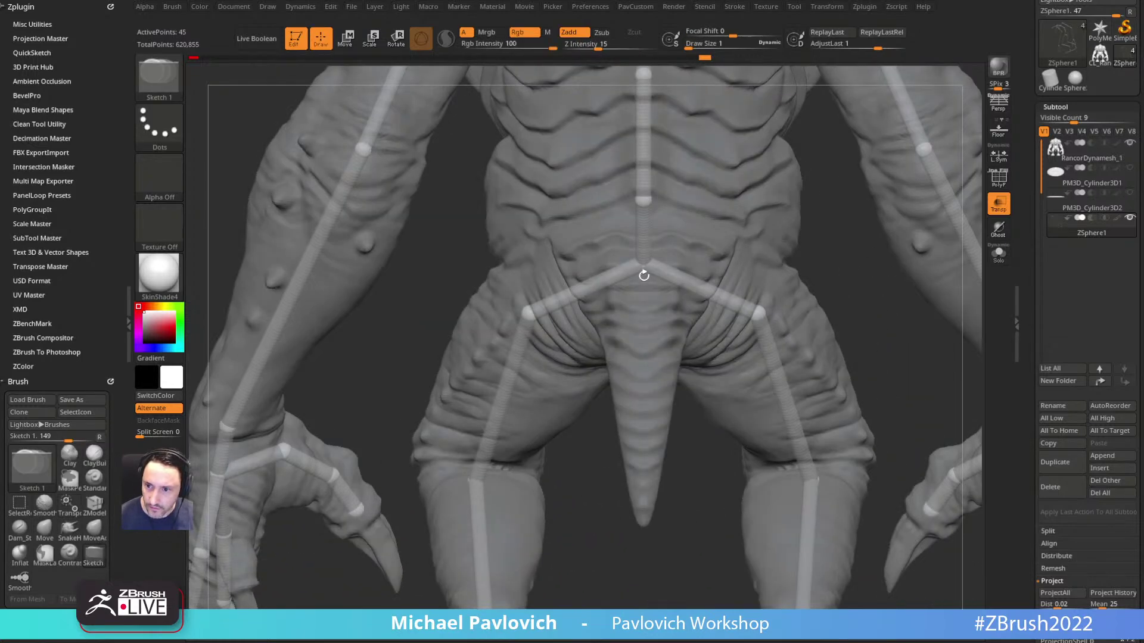
pyautogui.press('f')
pyautogui.moveTo(661, 255); pyautogui.dragTo(798, 231, button='right')
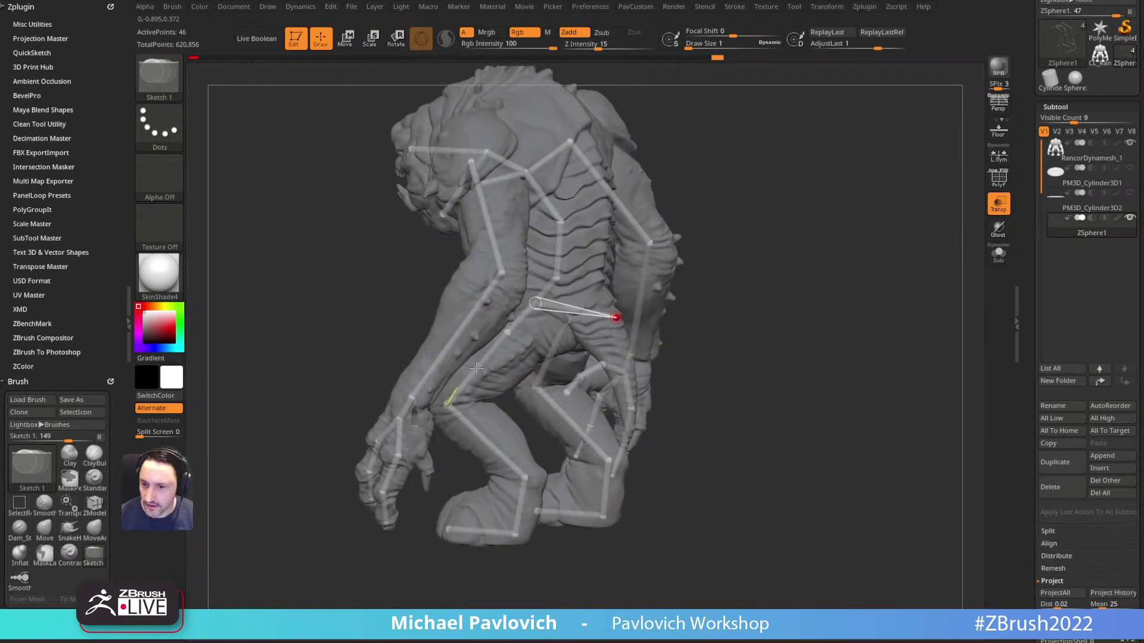
pyautogui.moveTo(434, 301); pyautogui.dragTo(731, 286, button='right')
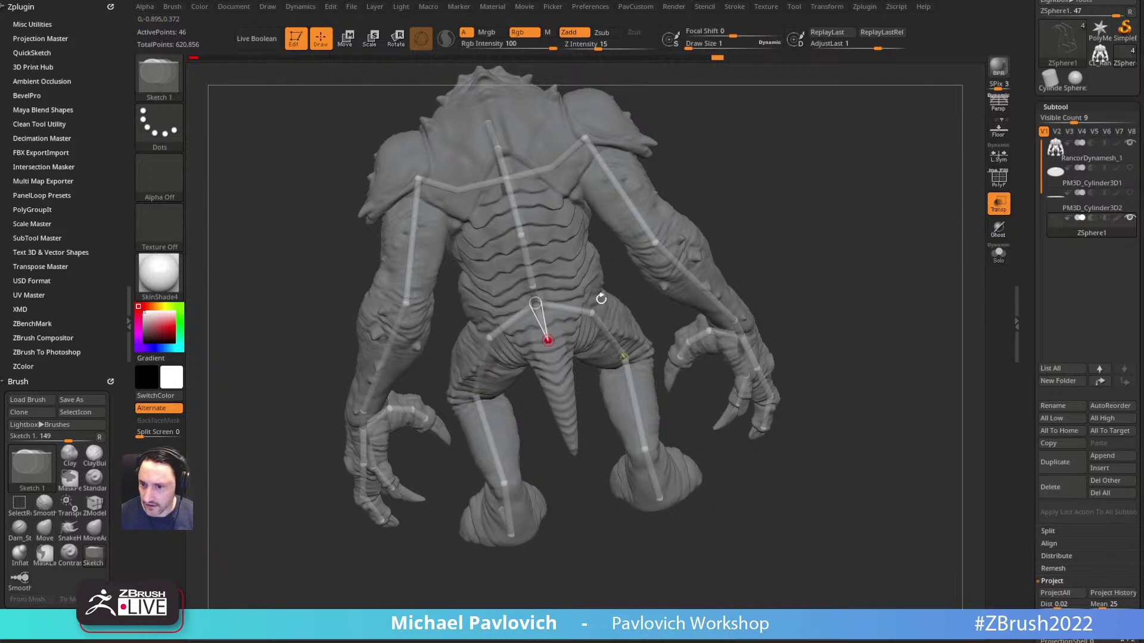
pyautogui.moveTo(799, 272); pyautogui.dragTo(797, 217, button='right')
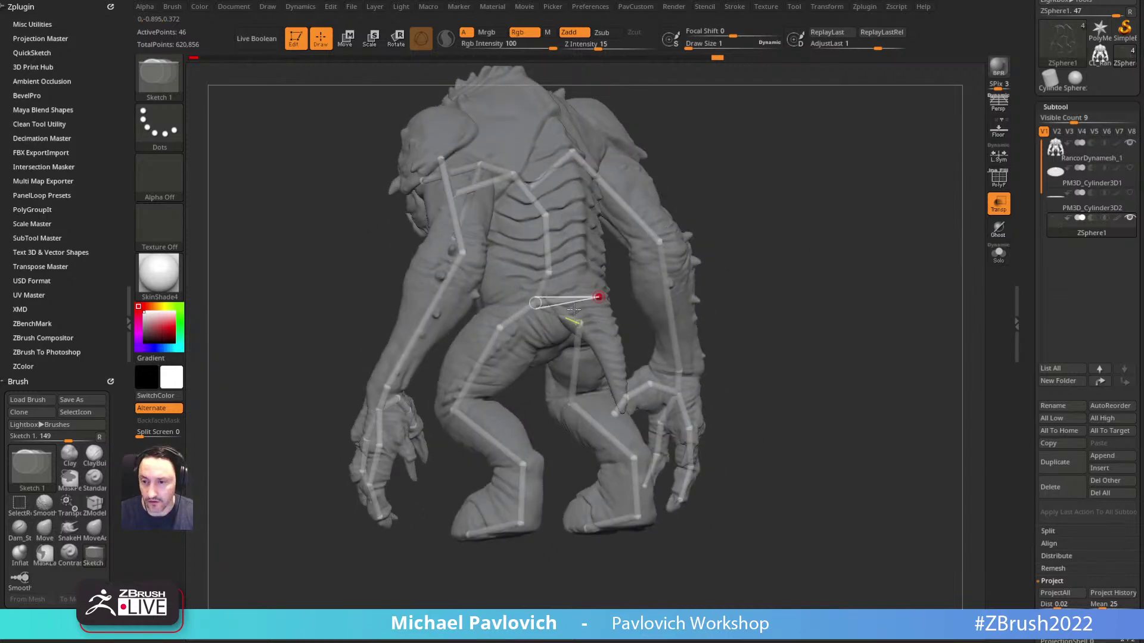
pyautogui.moveTo(745, 286); pyautogui.dragTo(680, 238)
pyautogui.press('w')
pyautogui.moveTo(592, 281); pyautogui.dragTo(621, 425)
pyautogui.keyDown('alt'); pyautogui.moveTo(715, 337); pyautogui.dragTo(674, 358); pyautogui.keyUp('alt')
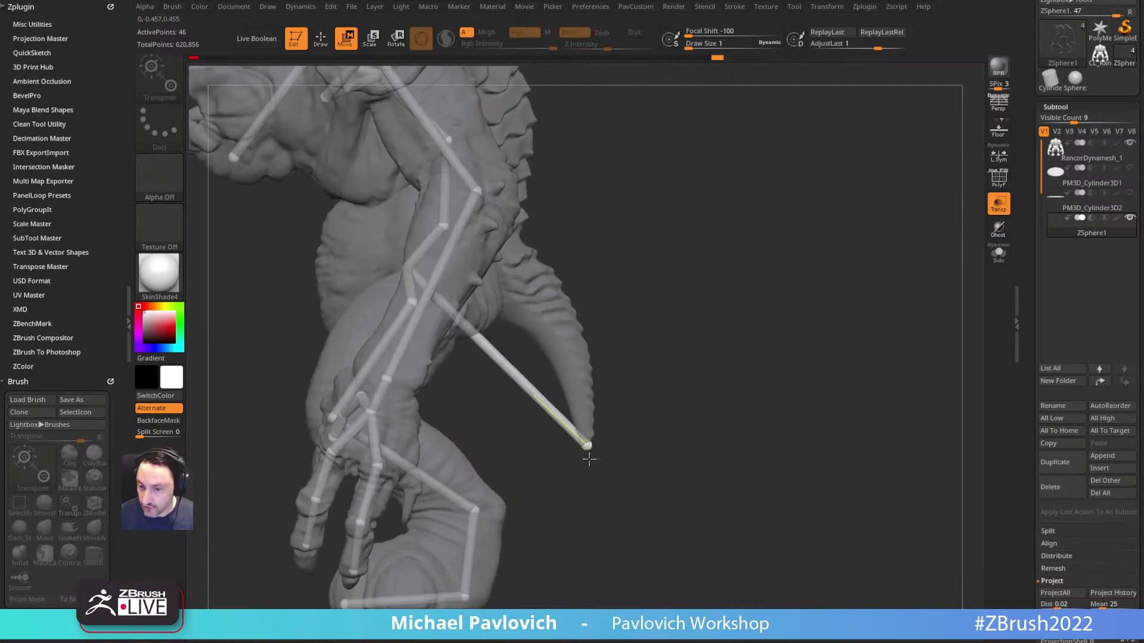
pyautogui.keyDown('alt'); pyautogui.moveTo(652, 272); pyautogui.dragTo(651, 293); pyautogui.keyUp('alt')
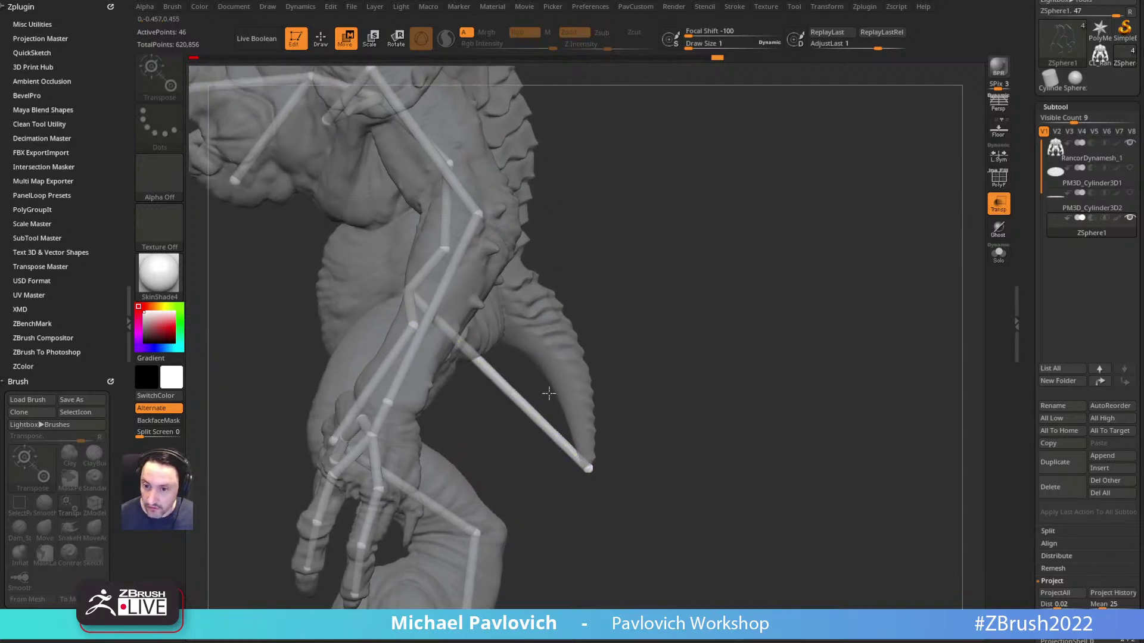
# Step: Insert three joints in the tail chain and position them along the tail's curve
pyautogui.press('q')
pyautogui.press('w')
pyautogui.moveTo(541, 423)
pyautogui.mouseDown()
pyautogui.moveTo(554, 371)
pyautogui.moveTo(512, 363)
pyautogui.moveTo(564, 366)
pyautogui.moveTo(582, 414)
pyautogui.mouseUp()
pyautogui.press('q')
pyautogui.click(532, 362)
pyautogui.press('w')
pyautogui.press('q')
pyautogui.click(569, 386)
pyautogui.press('w')
# Step: Select the RancorDynamesh_1 subtool, switch its material to StartupMaterial and turn off transparency
pyautogui.moveTo(682, 335); pyautogui.dragTo(544, 296)
pyautogui.moveTo(546, 511); pyautogui.dragTo(590, 288)
pyautogui.moveTo(625, 470); pyautogui.dragTo(736, 447)
pyautogui.moveTo(533, 471); pyautogui.dragTo(771, 238)
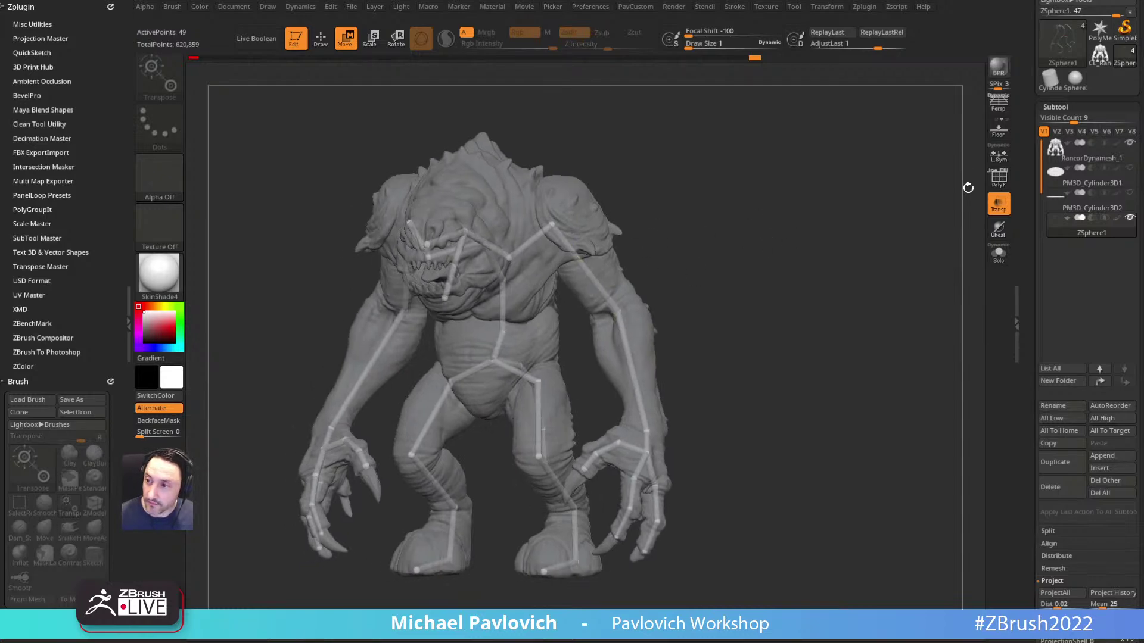
pyautogui.click(1085, 157)
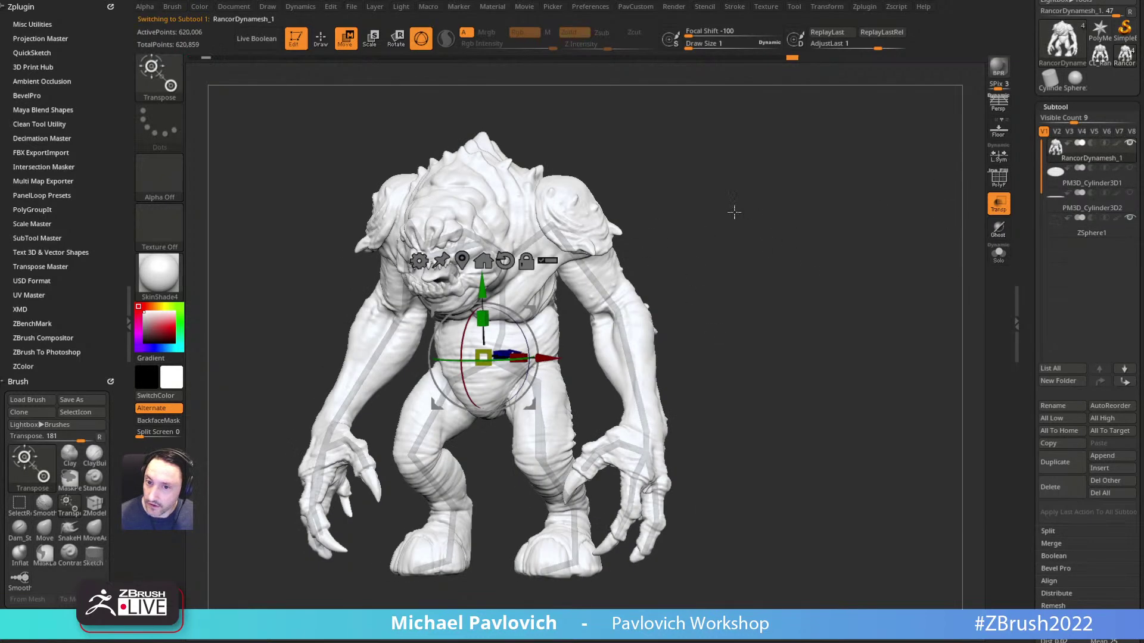
pyautogui.click(171, 286)
pyautogui.click(226, 287)
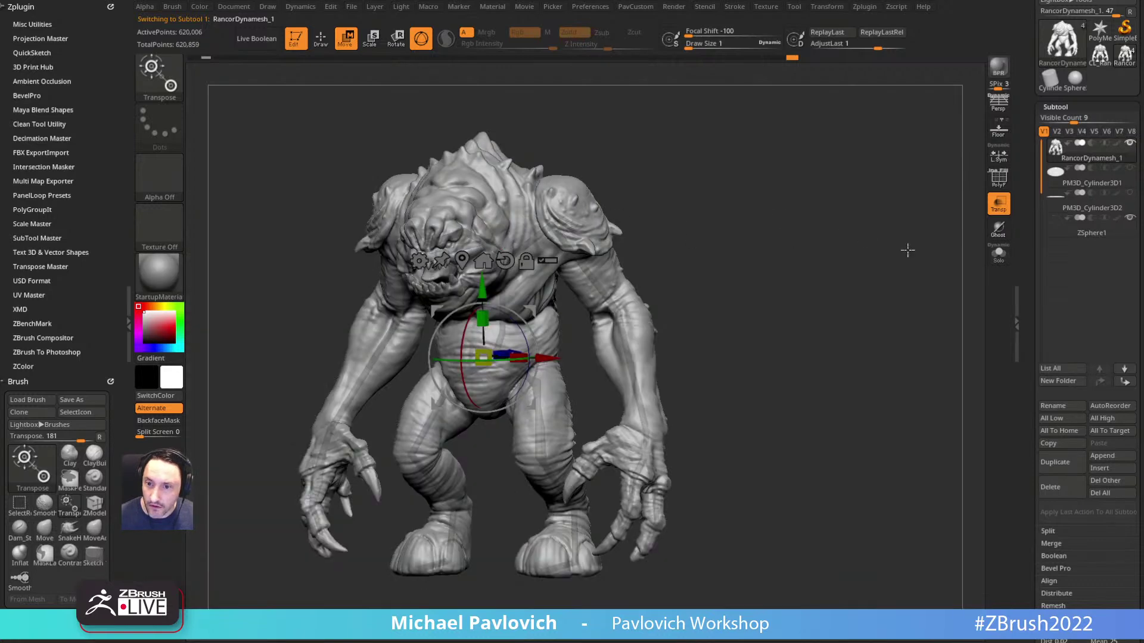
pyautogui.press('q')
pyautogui.click(996, 205)
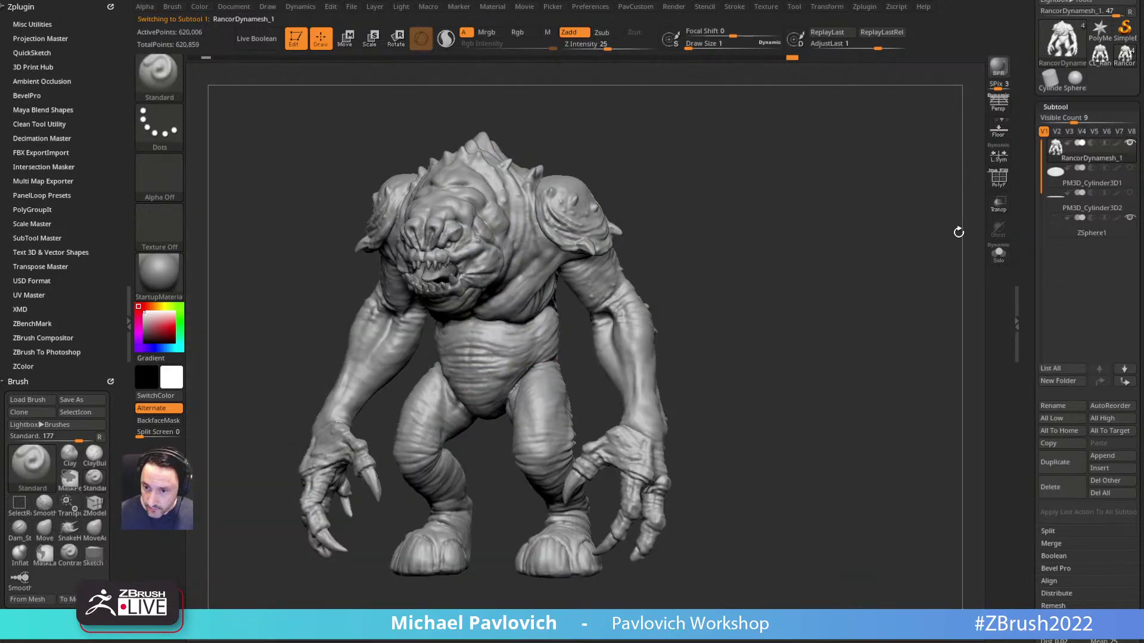
# Step: Activate Proxy Pose on the Rancor mesh and turn on the PolyFrame display
pyautogui.scroll(-5, 1035, 313)
pyautogui.scroll(-4, 1029, 422)
pyautogui.click(1058, 405)
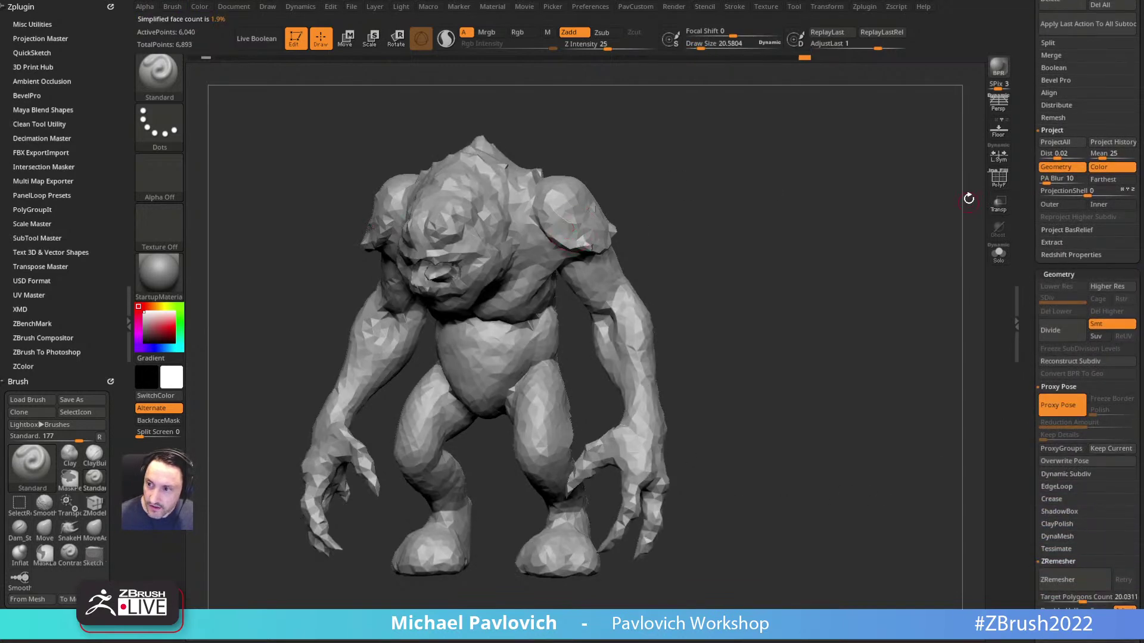
pyautogui.click(998, 177)
pyautogui.moveTo(867, 198); pyautogui.dragTo(828, 235)
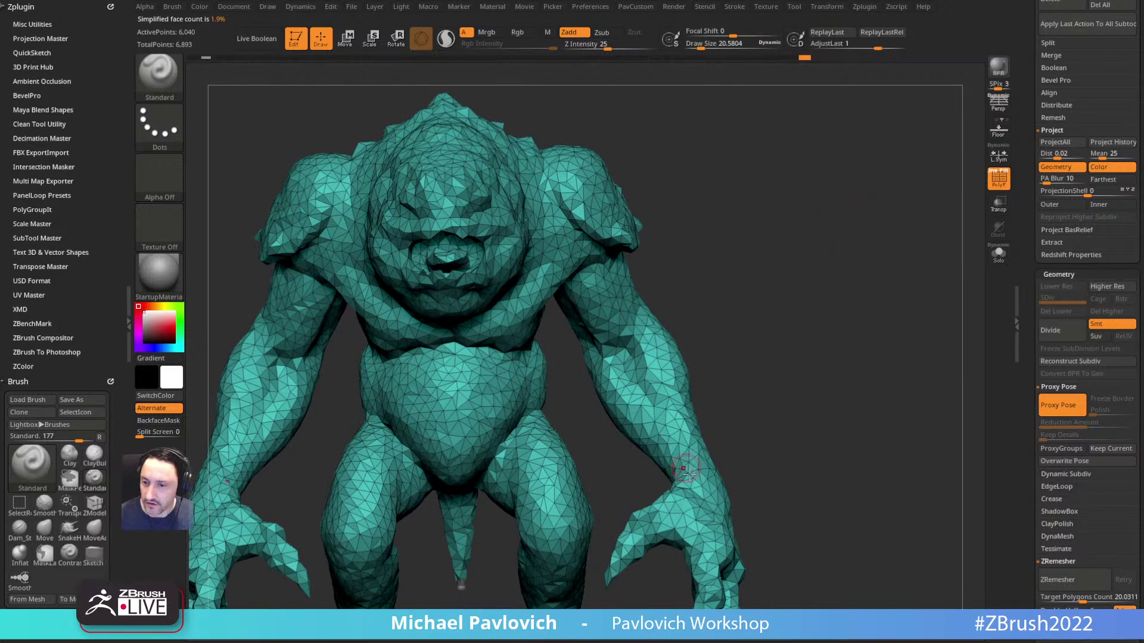
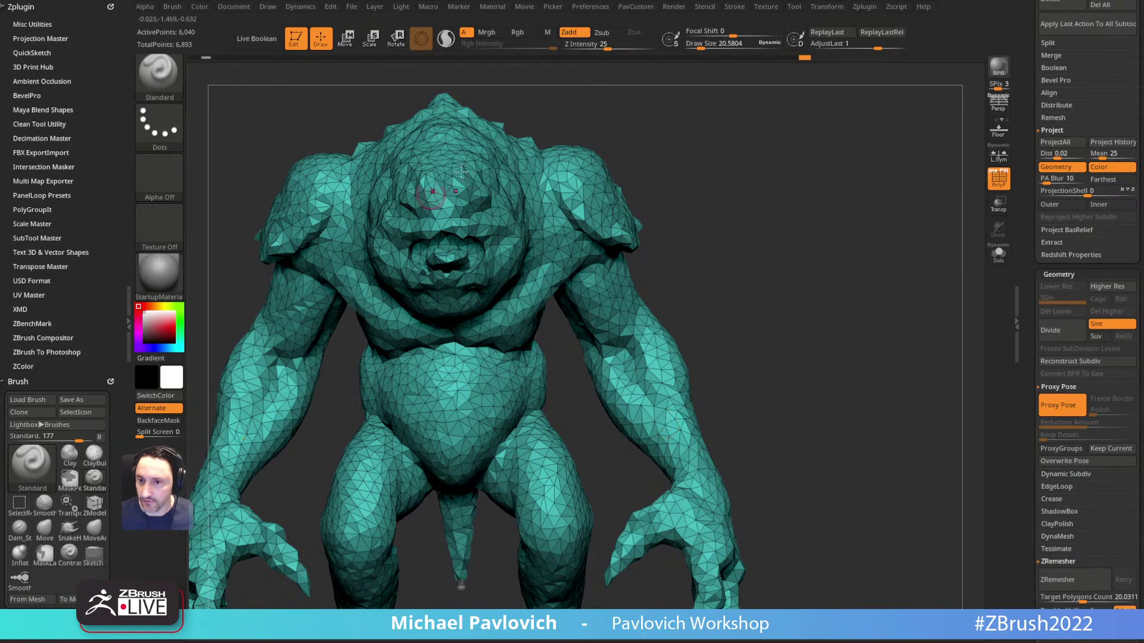
# Step: Try to slice the proxy mesh with the SliceCurve brush
pyautogui.hotkey('ctrl', 'shift', 'b')
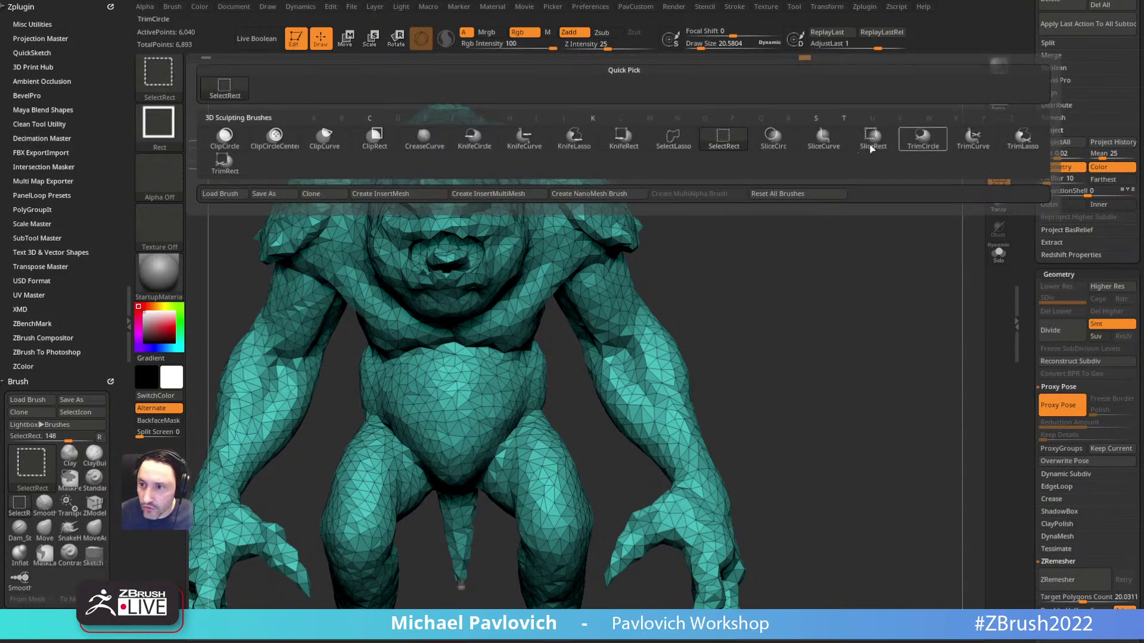
pyautogui.click(823, 138)
pyautogui.keyDown('ctrl'); pyautogui.keyDown('shift'); pyautogui.moveTo(883, 203); pyautogui.dragTo(576, 378); pyautogui.keyUp('shift'); pyautogui.keyUp('ctrl')
pyautogui.moveTo(901, 403)
pyautogui.mouseDown()
pyautogui.moveTo(866, 375)
pyautogui.moveTo(930, 310)
pyautogui.mouseUp()
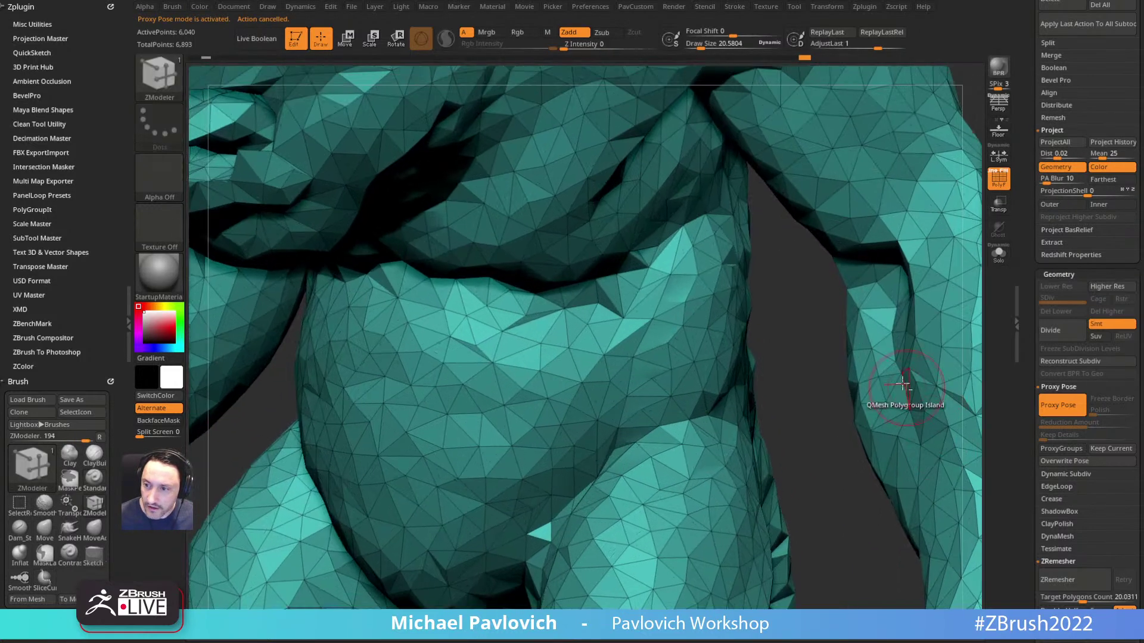
# Step: Choose the ZModeler edge action Insert with the Single EdgeLoop target on the proxy mesh
pyautogui.press('space')
pyautogui.click(891, 290)
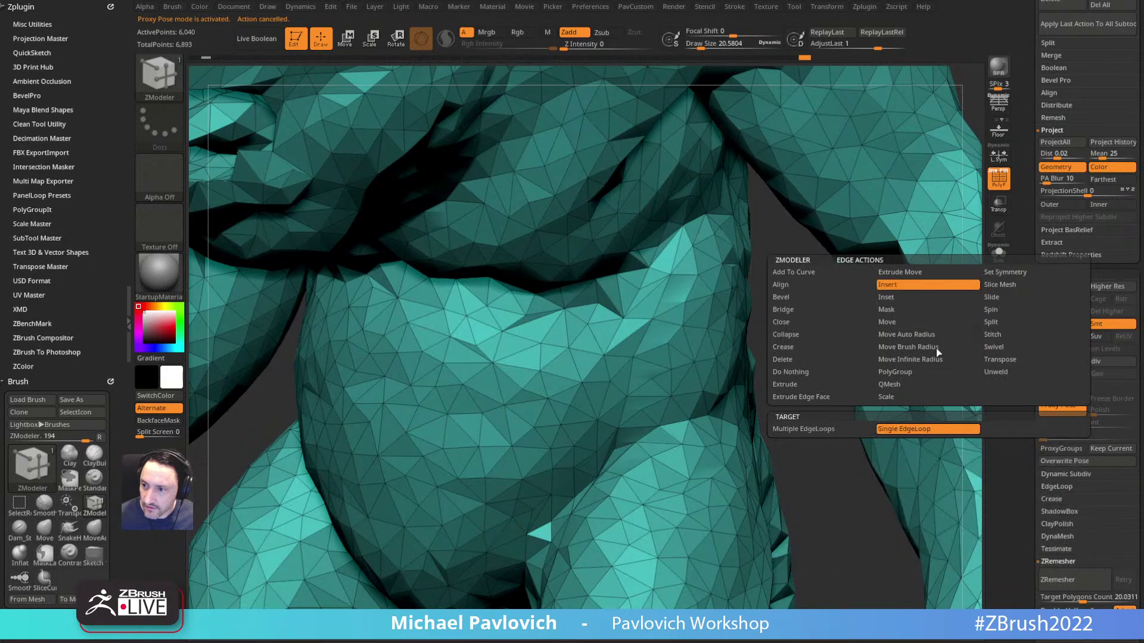
pyautogui.keyDown('alt'); pyautogui.moveTo(812, 385); pyautogui.dragTo(642, 531); pyautogui.keyUp('alt')
pyautogui.keyDown('alt'); pyautogui.moveTo(957, 128); pyautogui.dragTo(812, 168); pyautogui.keyUp('alt')
pyautogui.keyDown('alt'); pyautogui.moveTo(813, 224); pyautogui.dragTo(776, 216); pyautogui.keyUp('alt')
pyautogui.moveTo(775, 217); pyautogui.dragTo(685, 236)
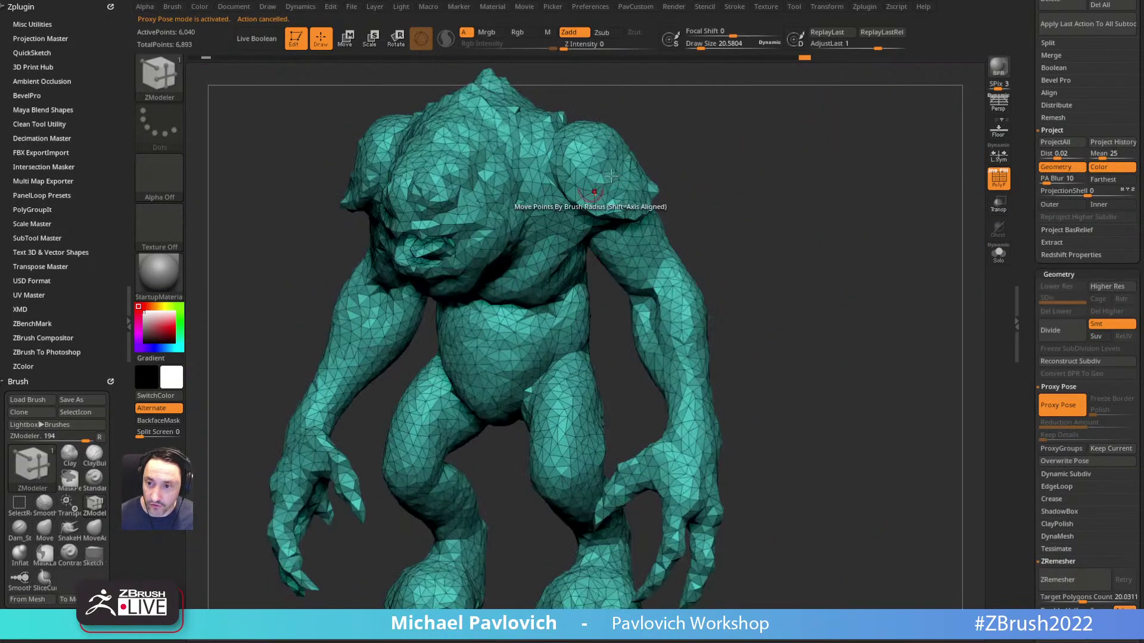
# Step: Switch back to the Standard brush on the proxy mesh
pyautogui.moveTo(864, 350); pyautogui.dragTo(866, 354)
pyautogui.moveTo(1020, 329); pyautogui.dragTo(1007, 467)
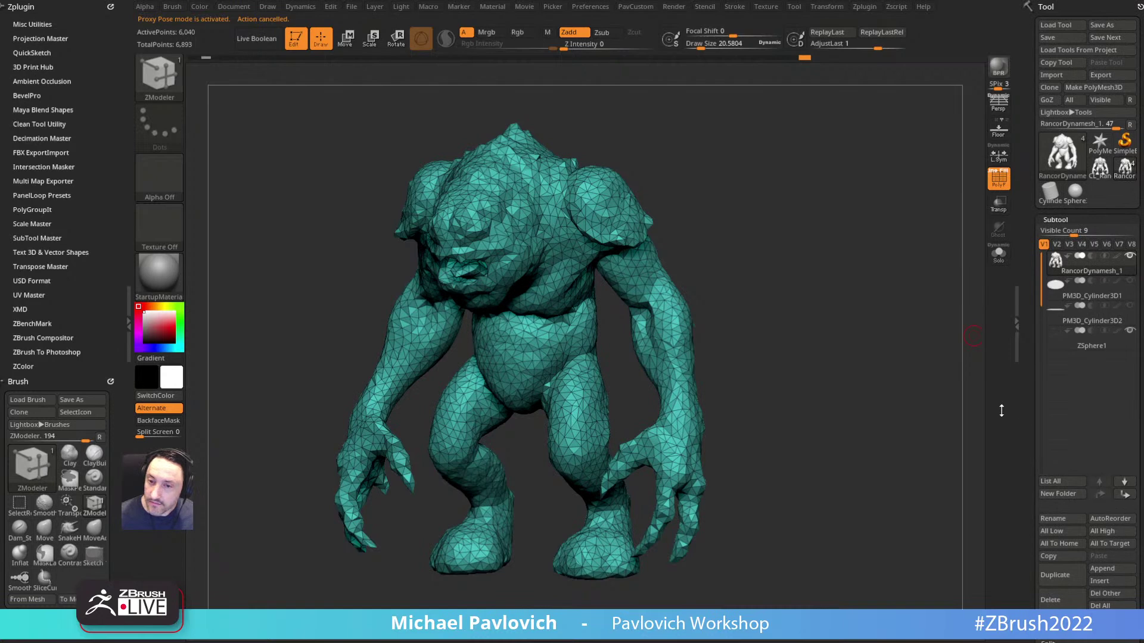
pyautogui.press('b')
pyautogui.press('s')
pyautogui.press('t')
pyautogui.moveTo(860, 360); pyautogui.dragTo(857, 361)
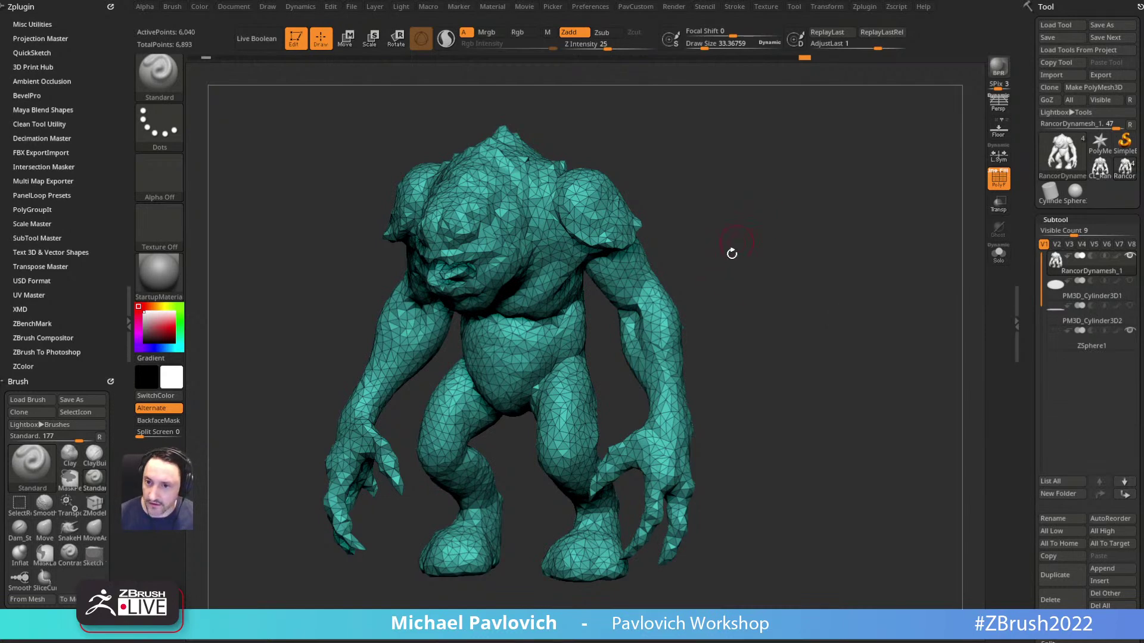
pyautogui.moveTo(688, 261)
pyautogui.mouseDown()
pyautogui.moveTo(722, 263)
pyautogui.moveTo(702, 248)
pyautogui.mouseUp()
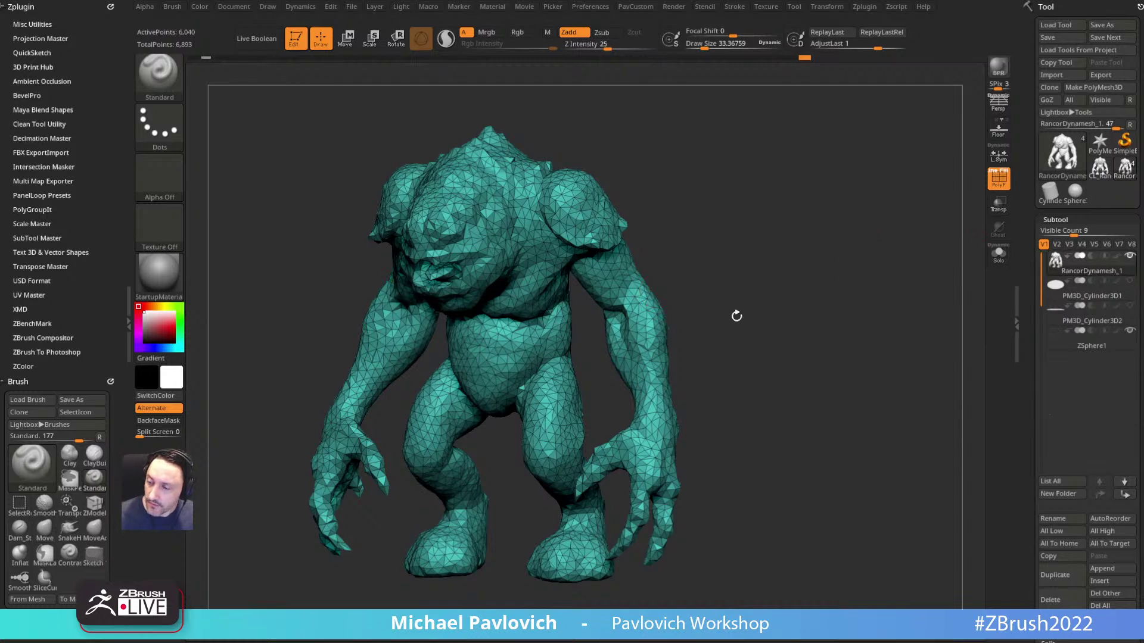
pyautogui.moveTo(1083, 275)
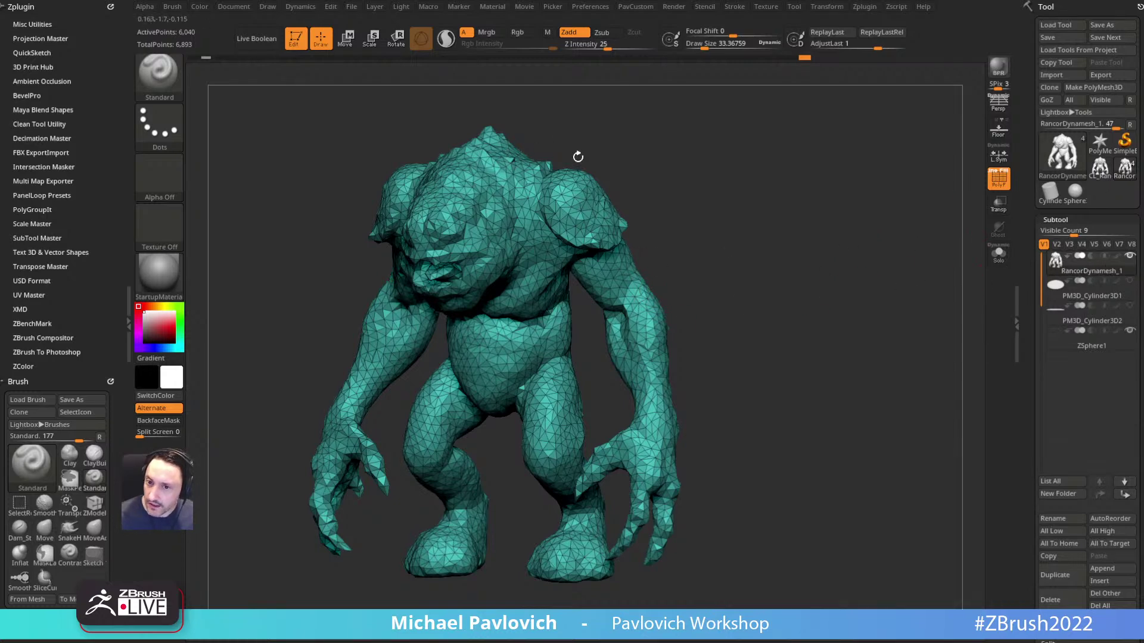
pyautogui.scroll(-3, 1030, 281)
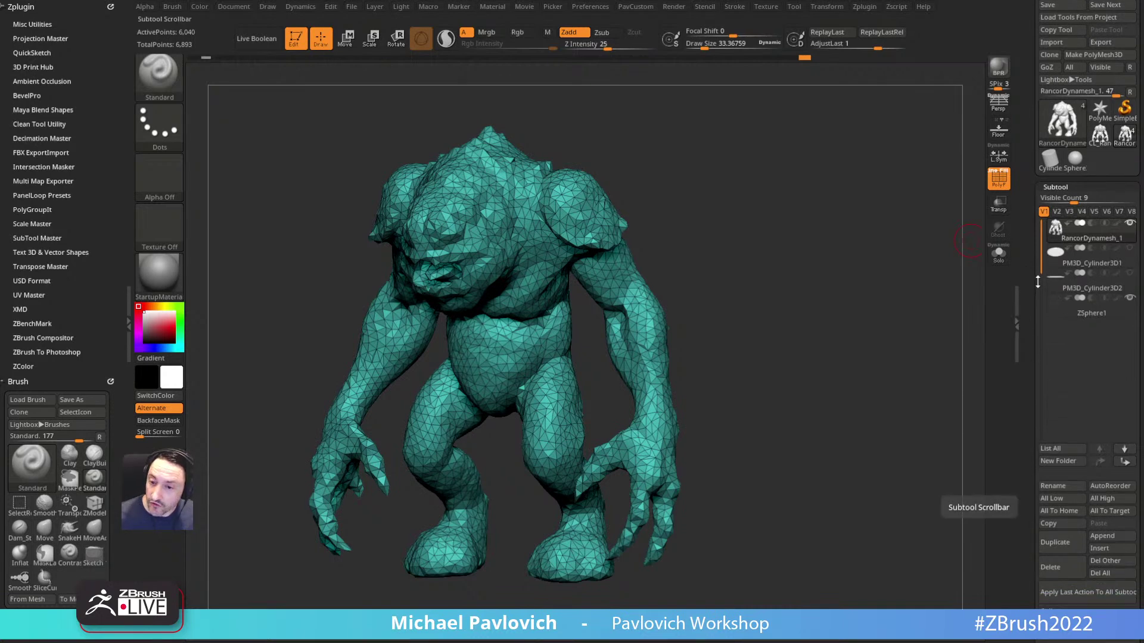
pyautogui.click(1073, 312)
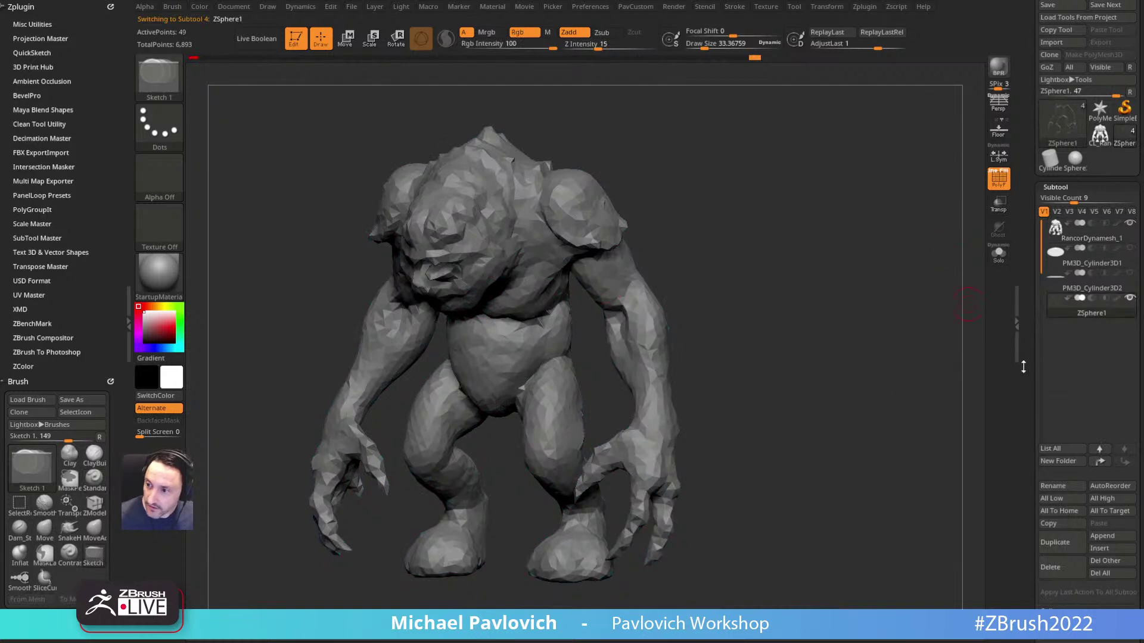
pyautogui.scroll(-15, 1036, 369)
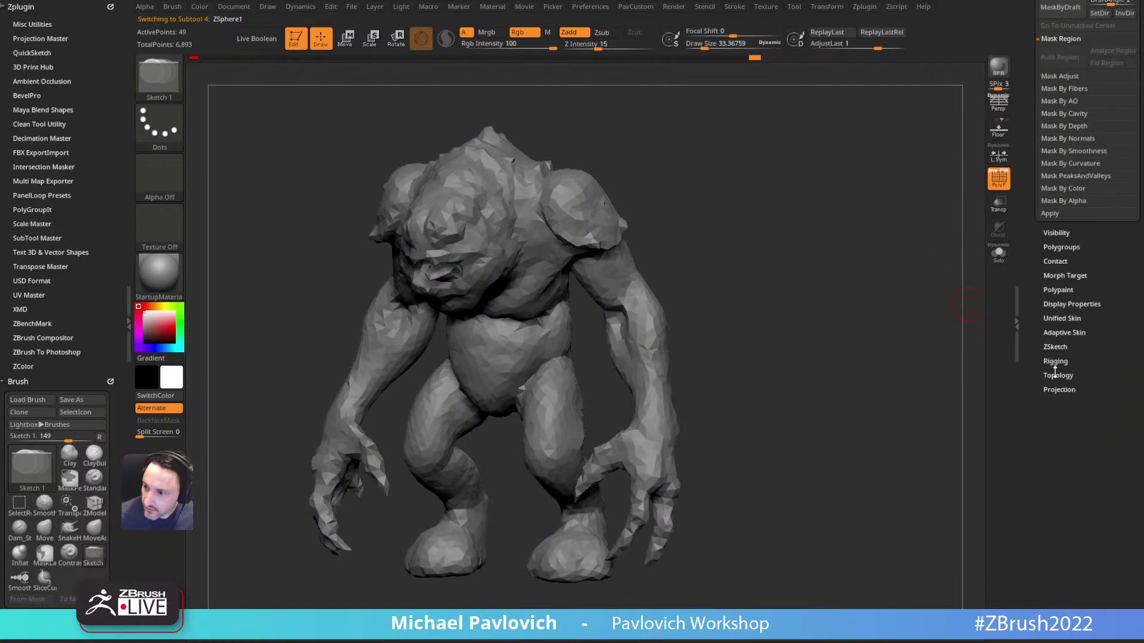
pyautogui.click(1055, 361)
pyautogui.click(1059, 384)
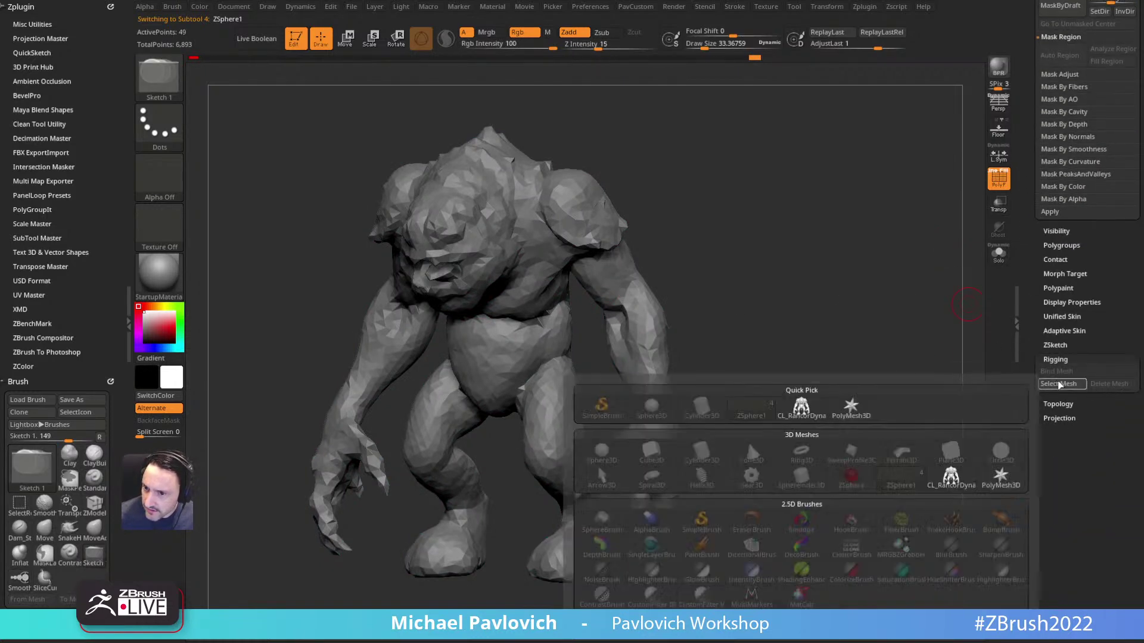
pyautogui.moveTo(809, 407)
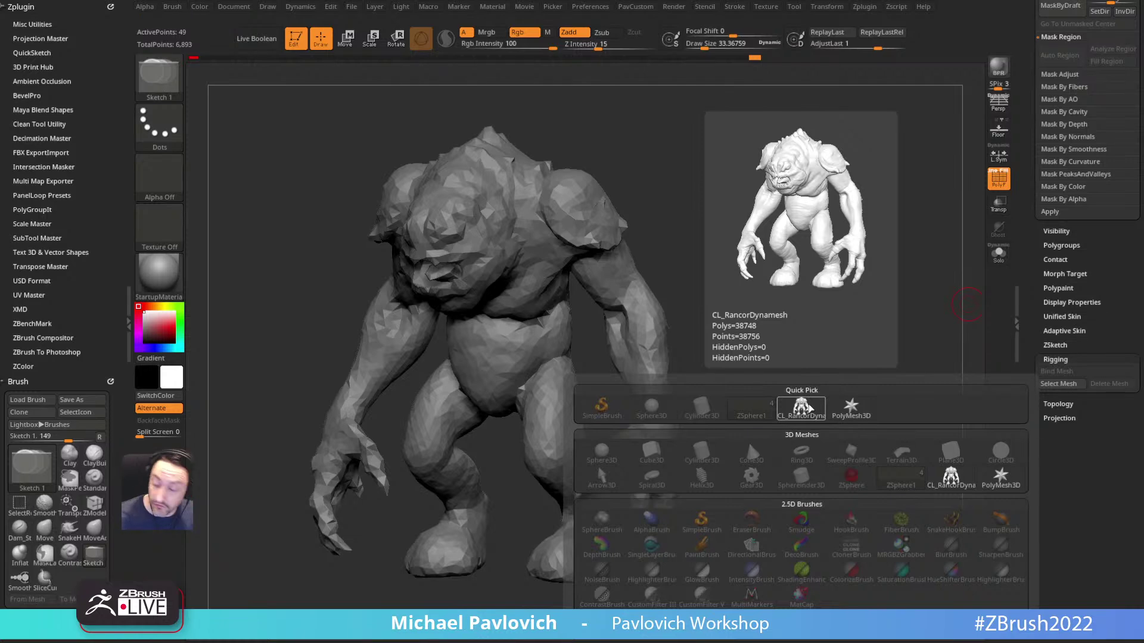
# Step: Make a PolyMesh3D copy of the low-resolution RancorDynamesh_1 proxy mesh
pyautogui.scroll(10, 1032, 291)
pyautogui.click(1054, 277)
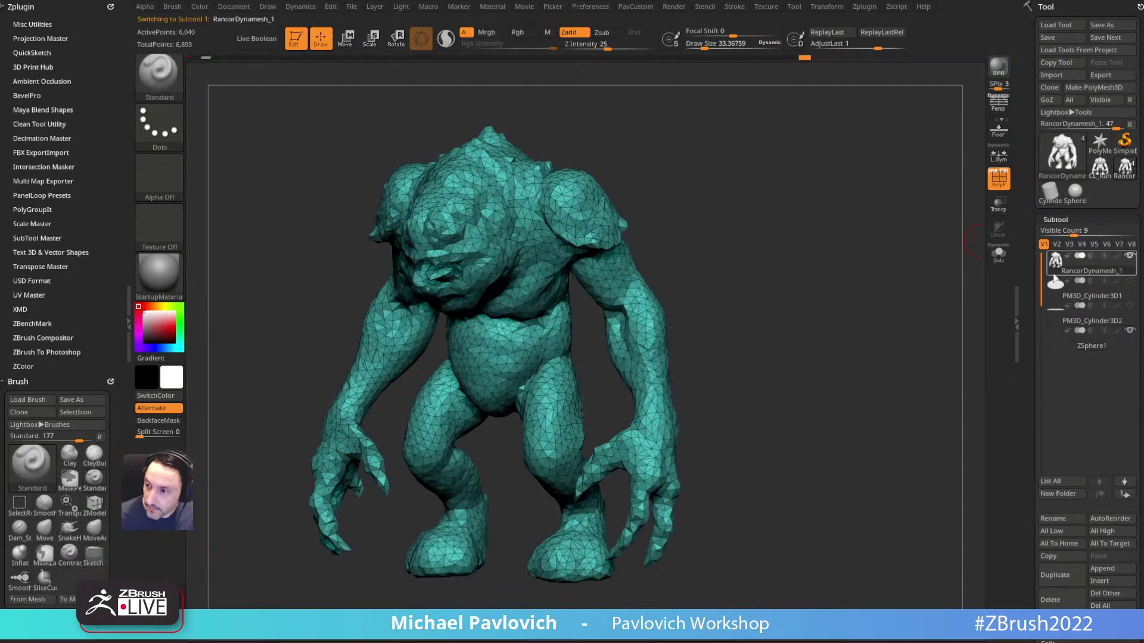
pyautogui.click(1076, 89)
pyautogui.moveTo(1102, 197)
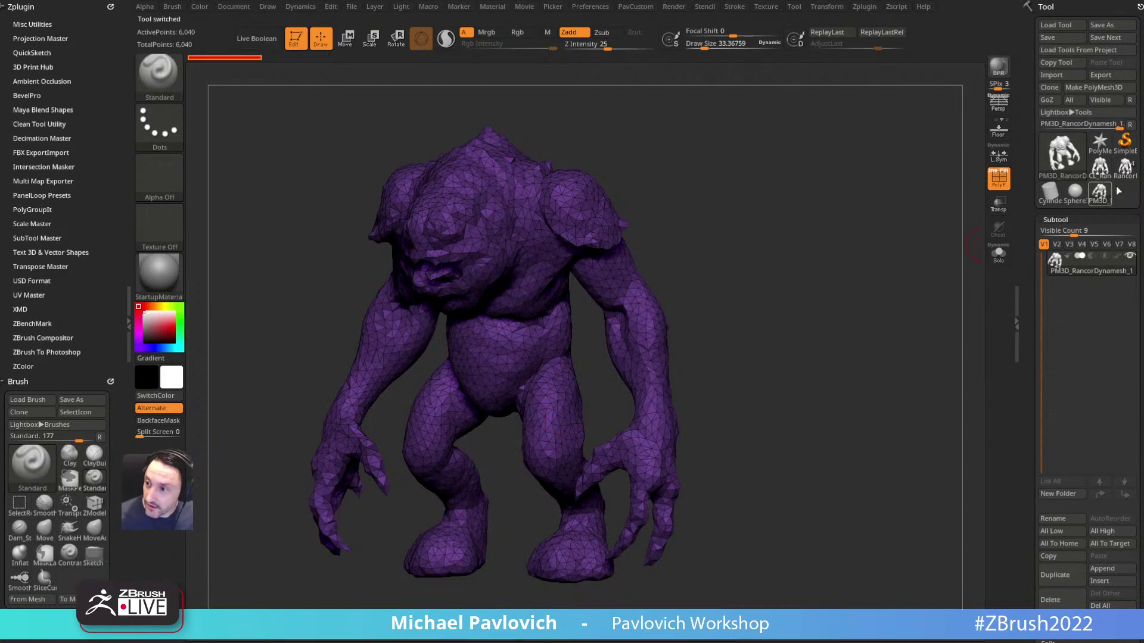
# Step: Return to the original Rancor tool and assign the PM3D_RancorDynamesh_1 copy as the rigging mesh of the ZSphere1 subtool
pyautogui.click(1124, 168)
pyautogui.moveTo(1024, 299); pyautogui.dragTo(1024, 246)
pyautogui.click(1089, 291)
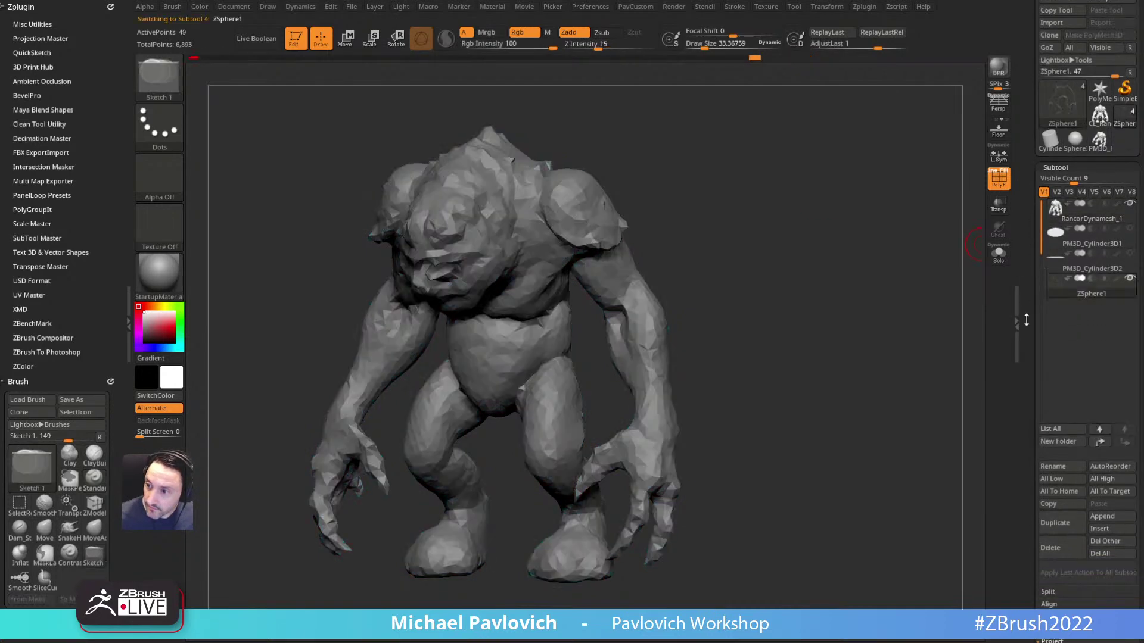
pyautogui.scroll(-10, 1027, 318)
pyautogui.scroll(-1, 1025, 267)
pyautogui.click(1055, 343)
pyautogui.click(1054, 367)
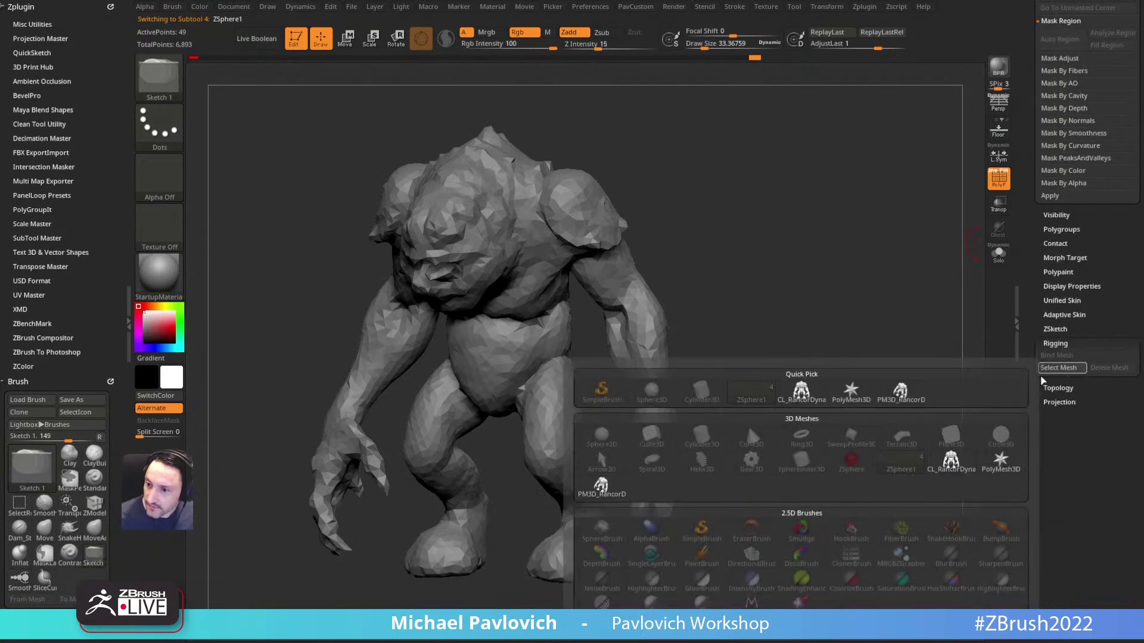
pyautogui.click(750, 393)
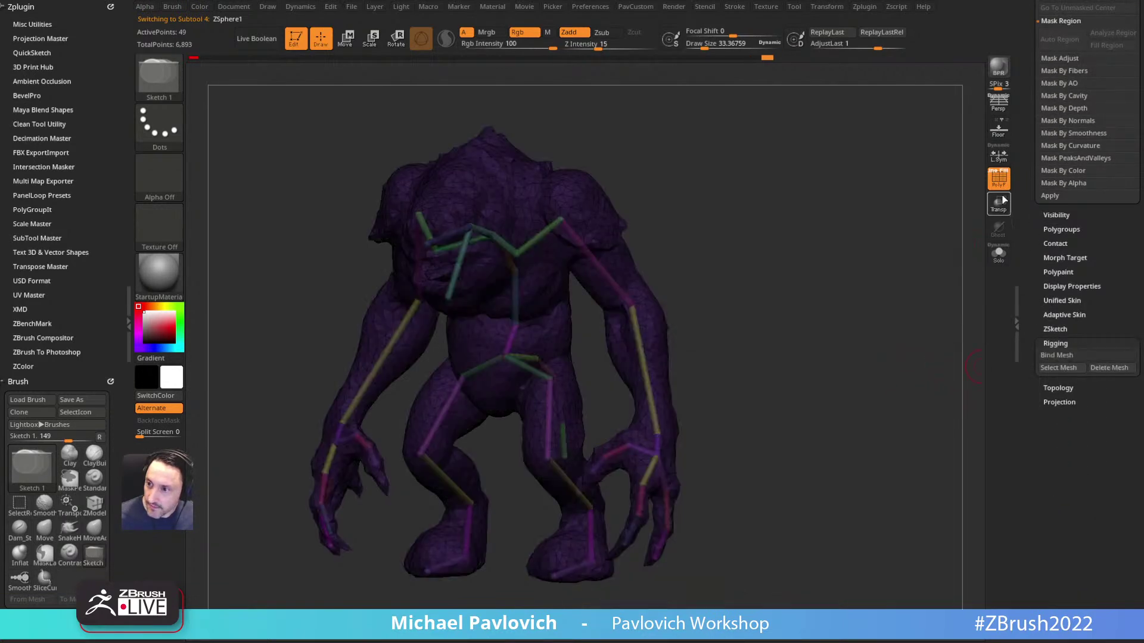
# Step: Turn off the PolyFrame display and bind the mesh to the ZSphere rig
pyautogui.hotkey('shift', 'f')
pyautogui.scroll(10, 1102, 268)
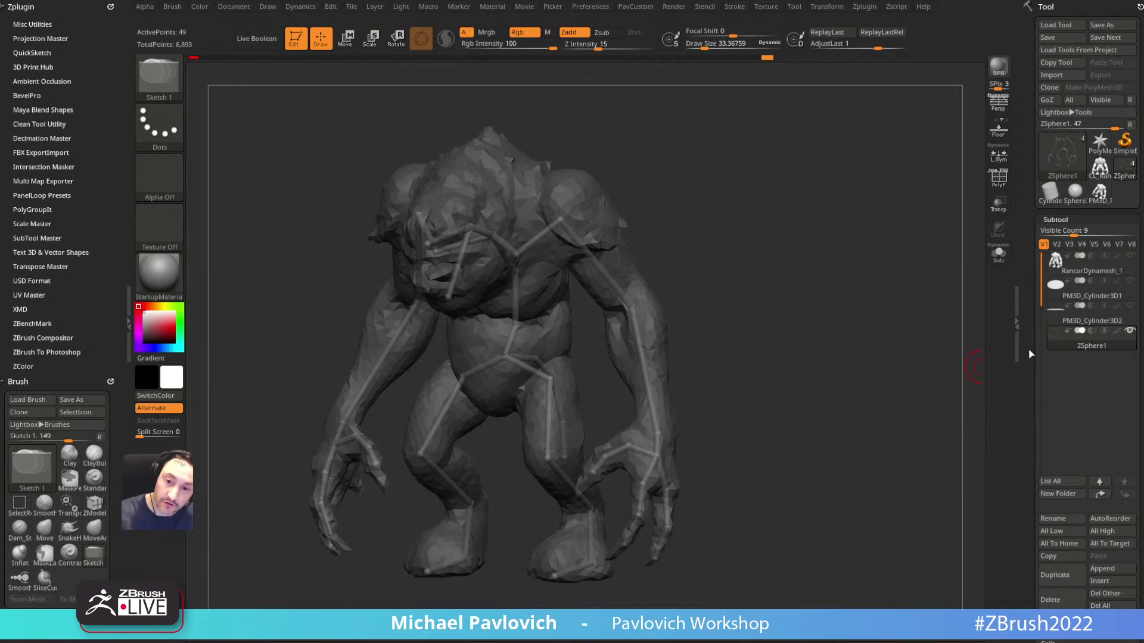
pyautogui.moveTo(819, 229); pyautogui.dragTo(882, 286)
pyautogui.moveTo(1027, 371); pyautogui.dragTo(1031, 54)
pyautogui.click(1057, 342)
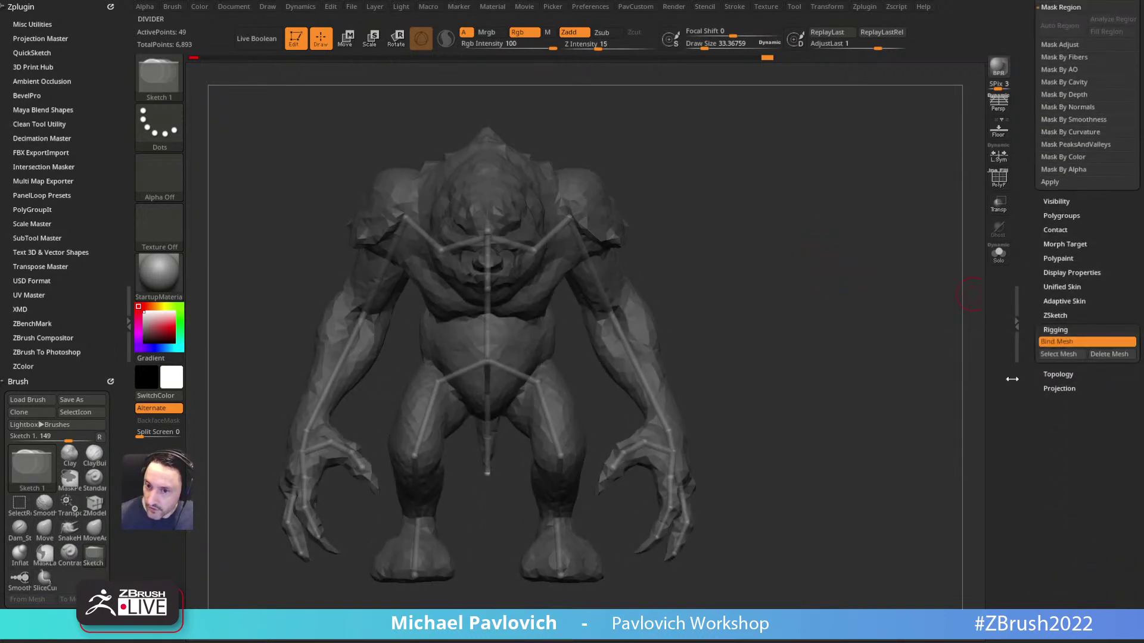
# Step: Try rotating the upper-arm bones of the bound rig and undo the rotations
pyautogui.moveTo(782, 269); pyautogui.dragTo(831, 226)
pyautogui.press('r')
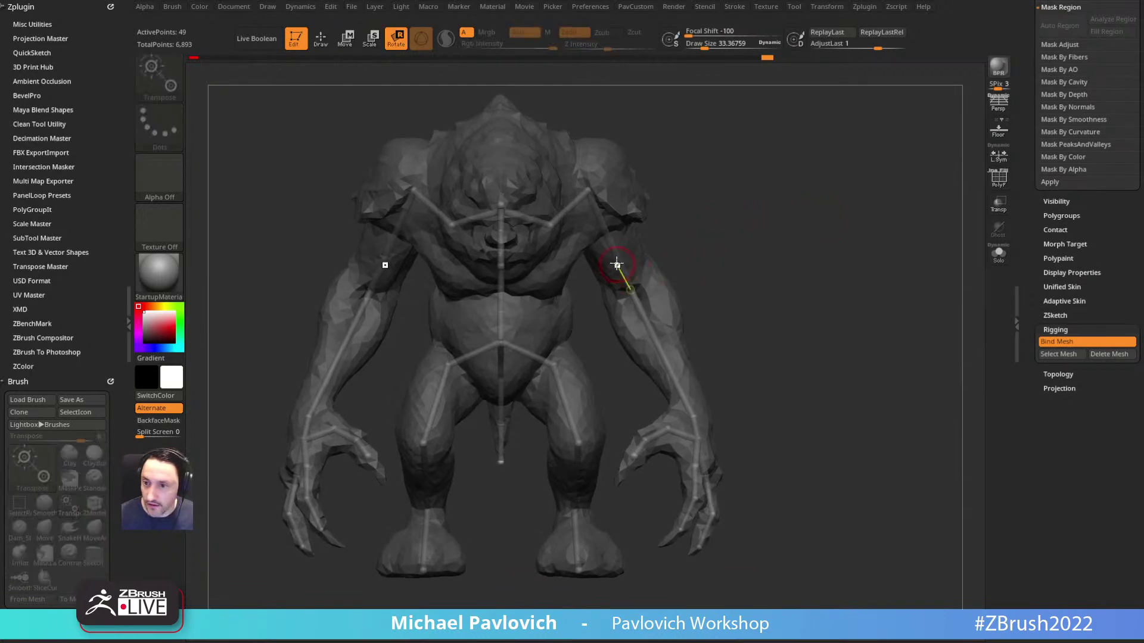
pyautogui.moveTo(623, 260); pyautogui.dragTo(700, 209)
pyautogui.hotkey('ctrl', 'z')
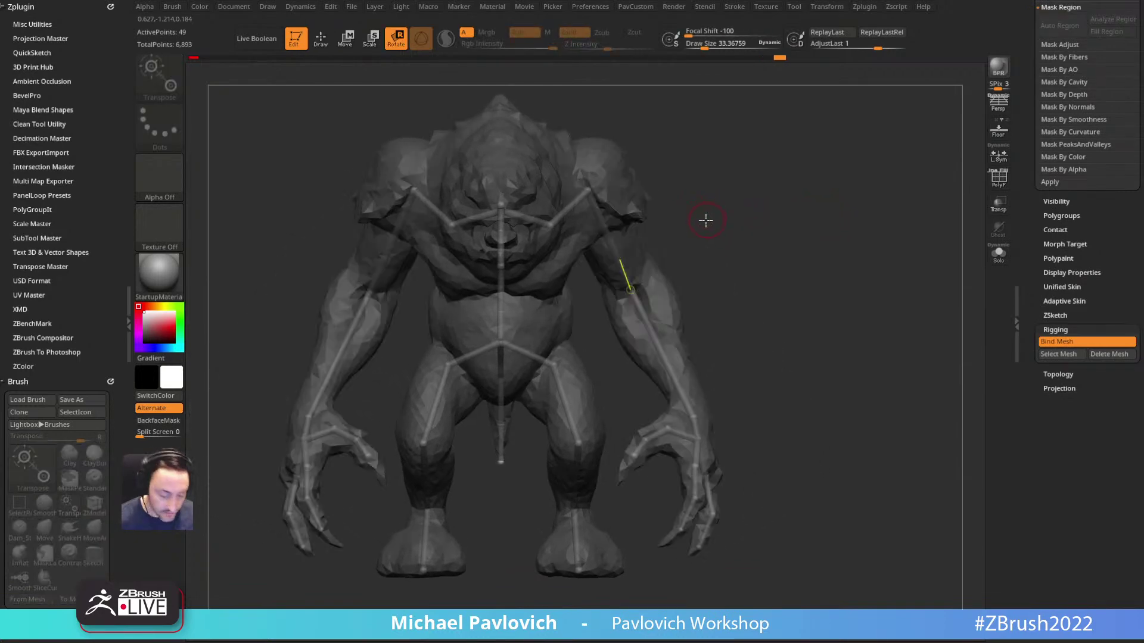
pyautogui.moveTo(781, 211); pyautogui.dragTo(510, 260)
pyautogui.hotkey('ctrl', 'z')
pyautogui.moveTo(800, 202); pyautogui.dragTo(846, 204)
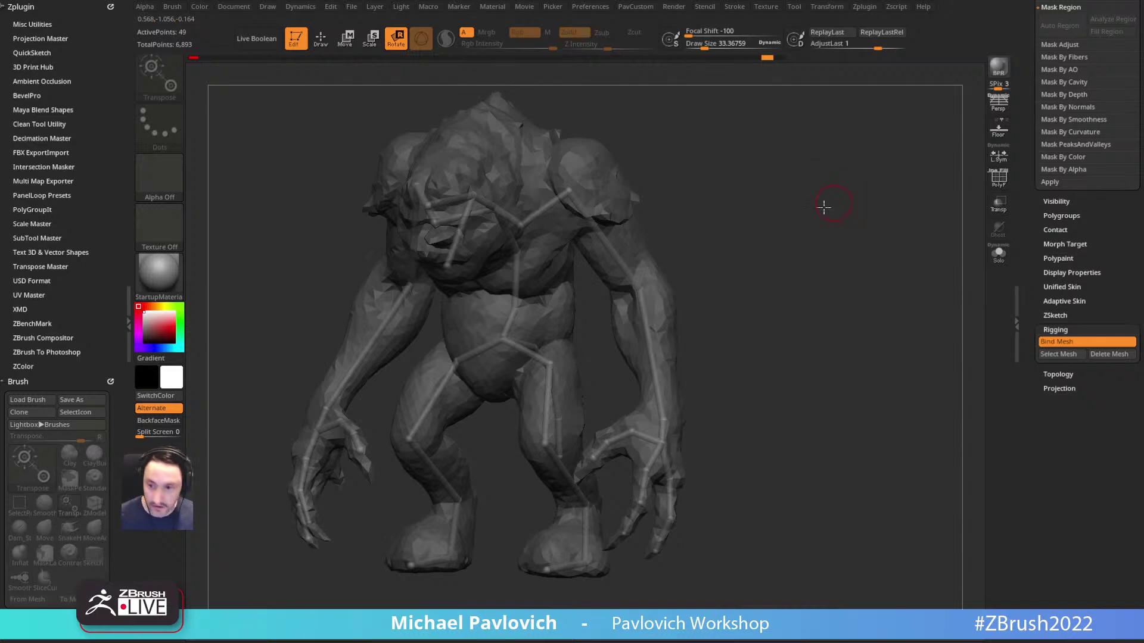
# Step: Try moving the elbow joints and upper-arm bones of the bound rig, undoing each move
pyautogui.press('w')
pyautogui.click(638, 293)
pyautogui.moveTo(641, 288); pyautogui.dragTo(823, 351)
pyautogui.hotkey('ctrl', 'z')
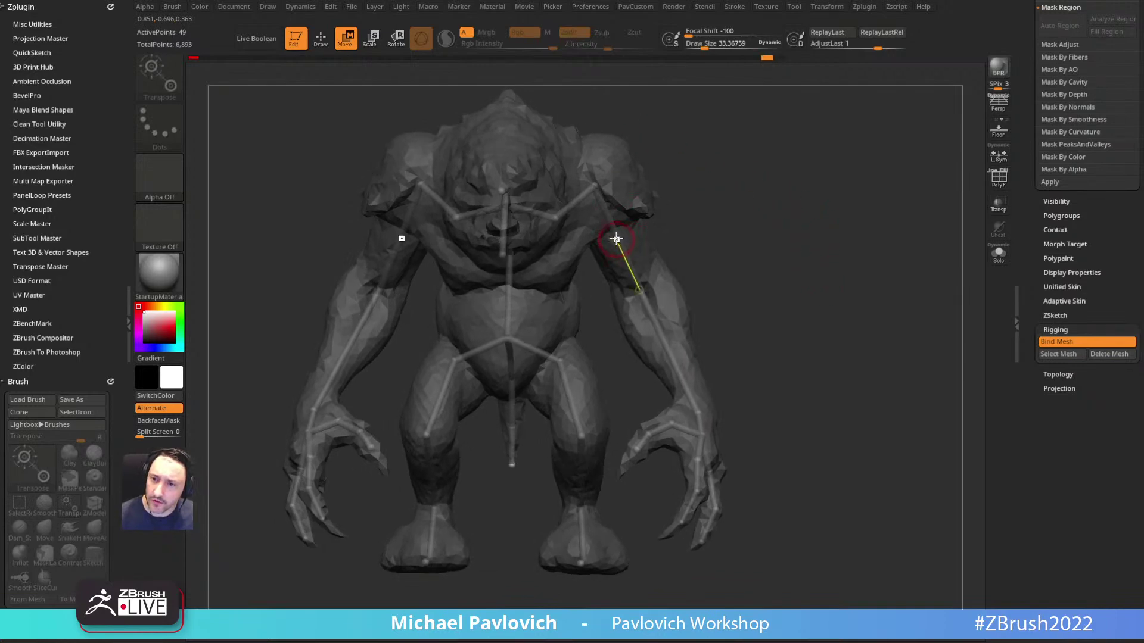
pyautogui.moveTo(616, 236)
pyautogui.mouseDown()
pyautogui.moveTo(675, 201)
pyautogui.moveTo(726, 214)
pyautogui.moveTo(680, 226)
pyautogui.moveTo(628, 117)
pyautogui.moveTo(657, 185)
pyautogui.moveTo(660, 272)
pyautogui.moveTo(637, 278)
pyautogui.moveTo(671, 227)
pyautogui.moveTo(641, 258)
pyautogui.moveTo(693, 346)
pyautogui.moveTo(587, 95)
pyautogui.moveTo(712, 384)
pyautogui.moveTo(595, 82)
pyautogui.moveTo(698, 355)
pyautogui.moveTo(838, 286)
pyautogui.moveTo(842, 245)
pyautogui.mouseUp()
pyautogui.hotkey('ctrl', 'z')
# Step: Rotate the upper-body bones of the bound rig to test how the mesh deforms
pyautogui.press('e')
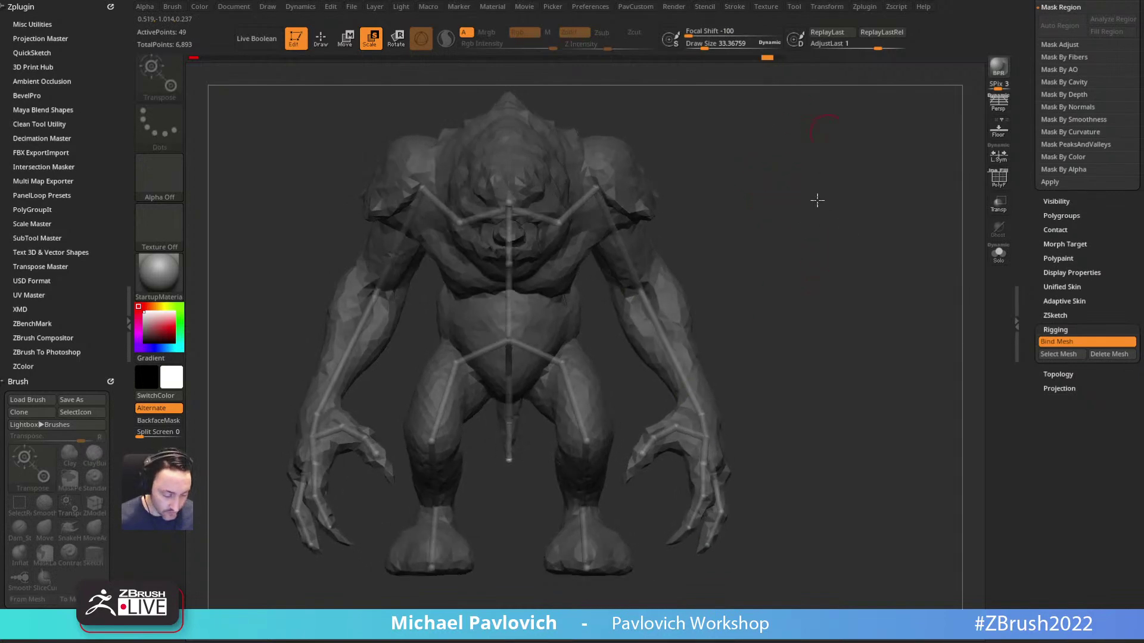
pyautogui.press('r')
pyautogui.moveTo(629, 261); pyautogui.dragTo(674, 257)
pyautogui.moveTo(772, 182); pyautogui.dragTo(703, 197)
pyautogui.moveTo(556, 255); pyautogui.dragTo(568, 223)
pyautogui.moveTo(749, 241)
pyautogui.mouseDown()
pyautogui.moveTo(684, 237)
pyautogui.moveTo(750, 238)
pyautogui.moveTo(748, 199)
pyautogui.moveTo(796, 189)
pyautogui.moveTo(794, 204)
pyautogui.moveTo(508, 377)
pyautogui.moveTo(470, 368)
pyautogui.moveTo(442, 326)
pyautogui.moveTo(838, 324)
pyautogui.moveTo(761, 217)
pyautogui.moveTo(786, 203)
pyautogui.moveTo(799, 258)
pyautogui.moveTo(521, 340)
pyautogui.moveTo(752, 249)
pyautogui.moveTo(739, 230)
pyautogui.moveTo(806, 199)
pyautogui.mouseUp()
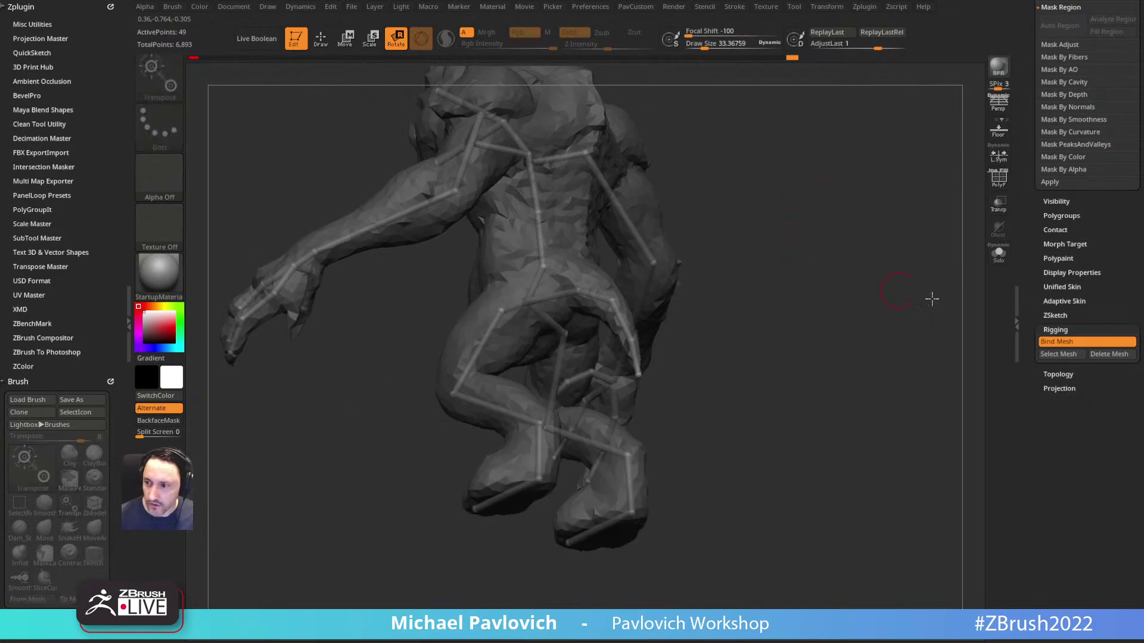
# Step: Turn off Bind Mesh, return to Draw mode and set the Draw Size to 2.11 for adding ZSpheres
pyautogui.click(1052, 340)
pyautogui.moveTo(742, 173)
pyautogui.mouseDown()
pyautogui.moveTo(776, 226)
pyautogui.moveTo(799, 202)
pyautogui.moveTo(830, 265)
pyautogui.moveTo(792, 250)
pyautogui.moveTo(825, 224)
pyautogui.moveTo(811, 212)
pyautogui.mouseUp()
pyautogui.press('s')
pyautogui.press('s')
pyautogui.press('s')
pyautogui.press('q')
pyautogui.press('s')
pyautogui.keyDown('alt'); pyautogui.moveTo(825, 170); pyautogui.dragTo(823, 202); pyautogui.keyUp('alt')
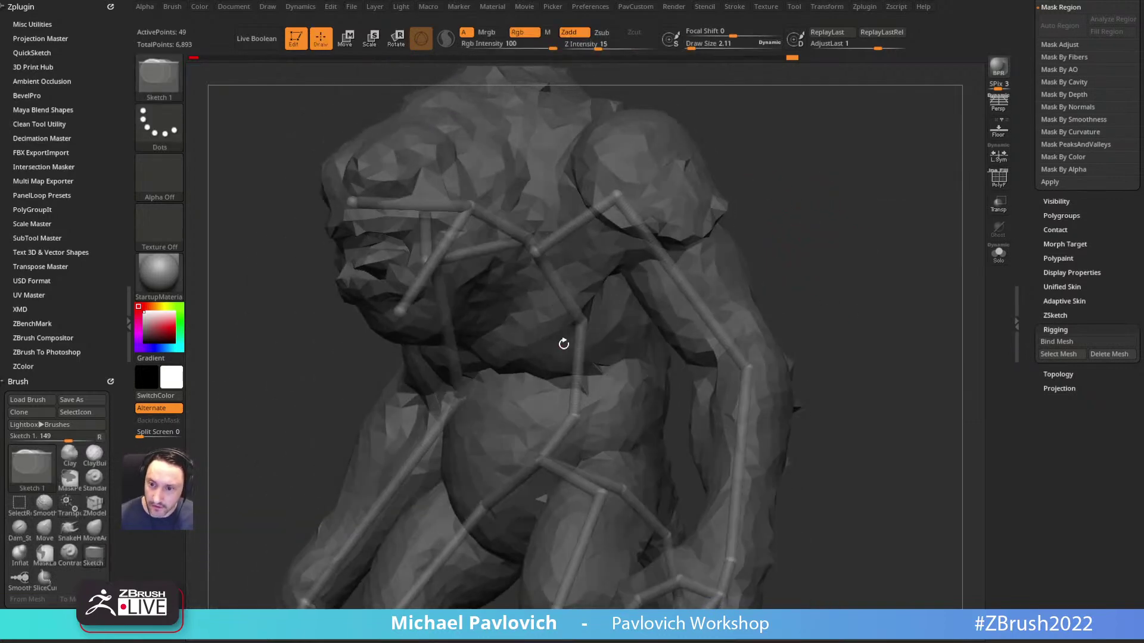
# Step: Add a mirrored pair of ZSpheres at the chest joint of the spine
pyautogui.moveTo(746, 242); pyautogui.dragTo(693, 310)
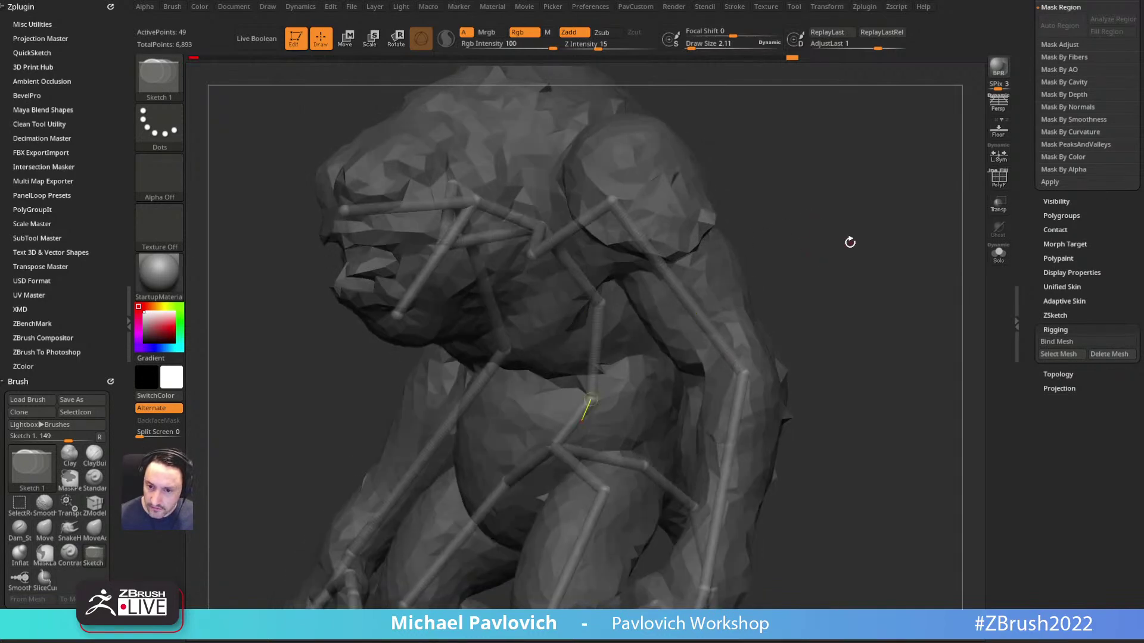
pyautogui.moveTo(857, 230); pyautogui.dragTo(859, 188)
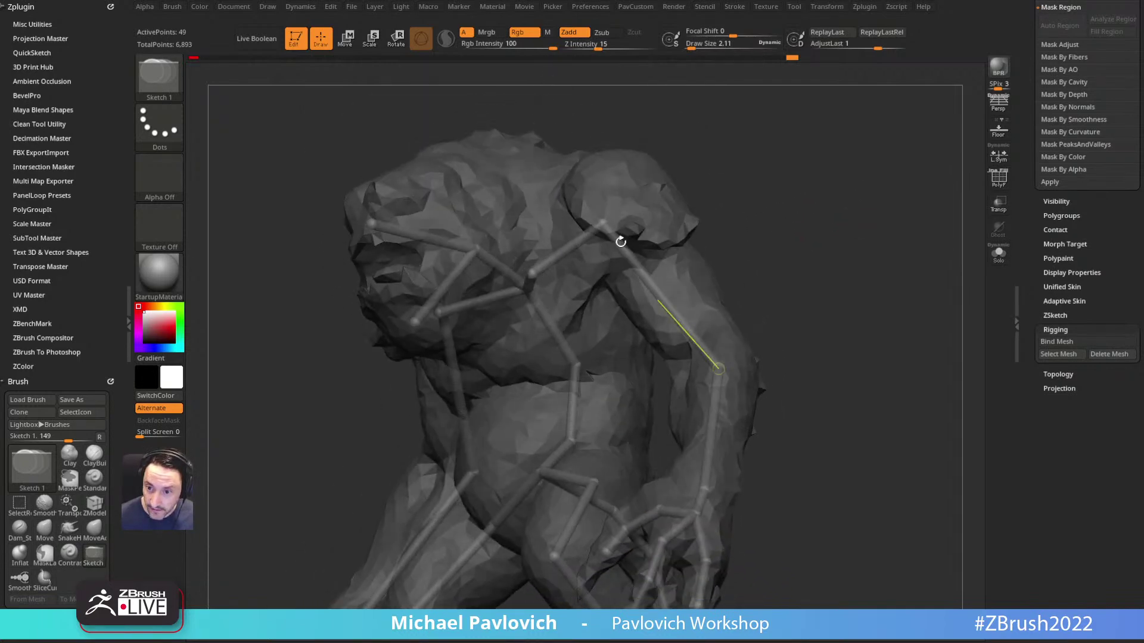
pyautogui.moveTo(568, 262); pyautogui.dragTo(609, 278)
pyautogui.moveTo(905, 177); pyautogui.dragTo(941, 191)
pyautogui.moveTo(852, 254); pyautogui.dragTo(780, 256)
pyautogui.moveTo(880, 107)
pyautogui.mouseDown()
pyautogui.moveTo(909, 125)
pyautogui.moveTo(715, 218)
pyautogui.mouseUp()
pyautogui.moveTo(825, 162); pyautogui.dragTo(808, 204)
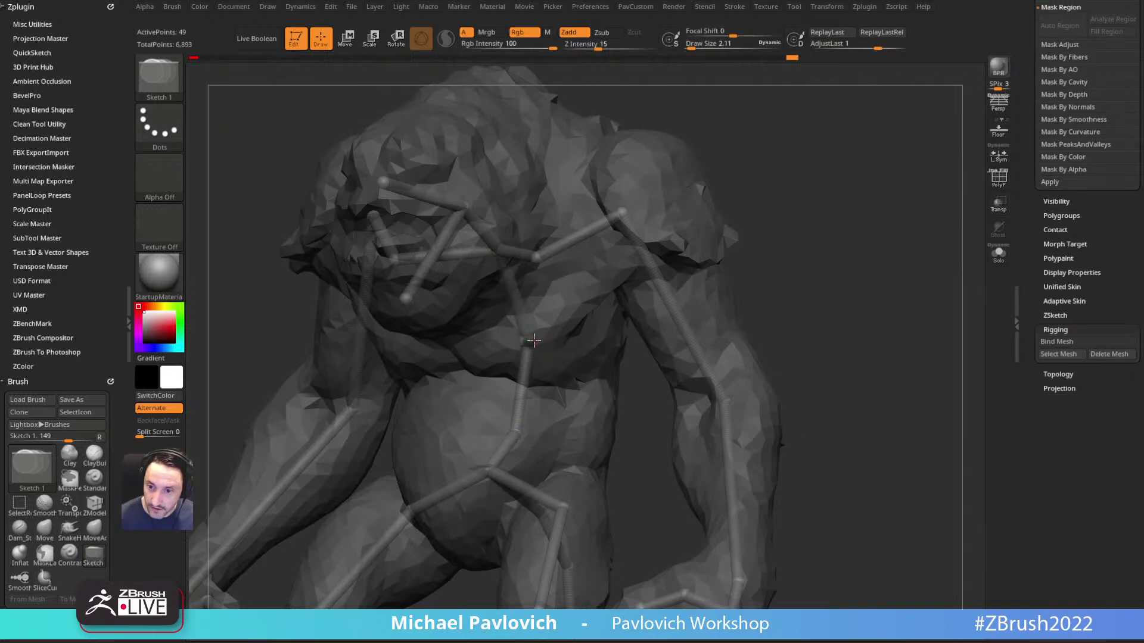
pyautogui.moveTo(533, 341); pyautogui.dragTo(544, 344)
pyautogui.moveTo(688, 248); pyautogui.dragTo(528, 341)
# Step: Move the new chest ZSpheres outward to the two sides of the rib cage
pyautogui.press('w')
pyautogui.moveTo(711, 245); pyautogui.dragTo(718, 152)
pyautogui.moveTo(467, 243); pyautogui.dragTo(560, 298)
pyautogui.moveTo(744, 196); pyautogui.dragTo(798, 197)
pyautogui.moveTo(525, 247); pyautogui.dragTo(500, 212)
pyautogui.moveTo(766, 151); pyautogui.dragTo(712, 111)
pyautogui.moveTo(512, 217); pyautogui.dragTo(525, 224)
pyautogui.moveTo(697, 166); pyautogui.dragTo(590, 161)
pyautogui.moveTo(512, 218); pyautogui.dragTo(539, 196)
pyautogui.moveTo(790, 117); pyautogui.dragTo(763, 99)
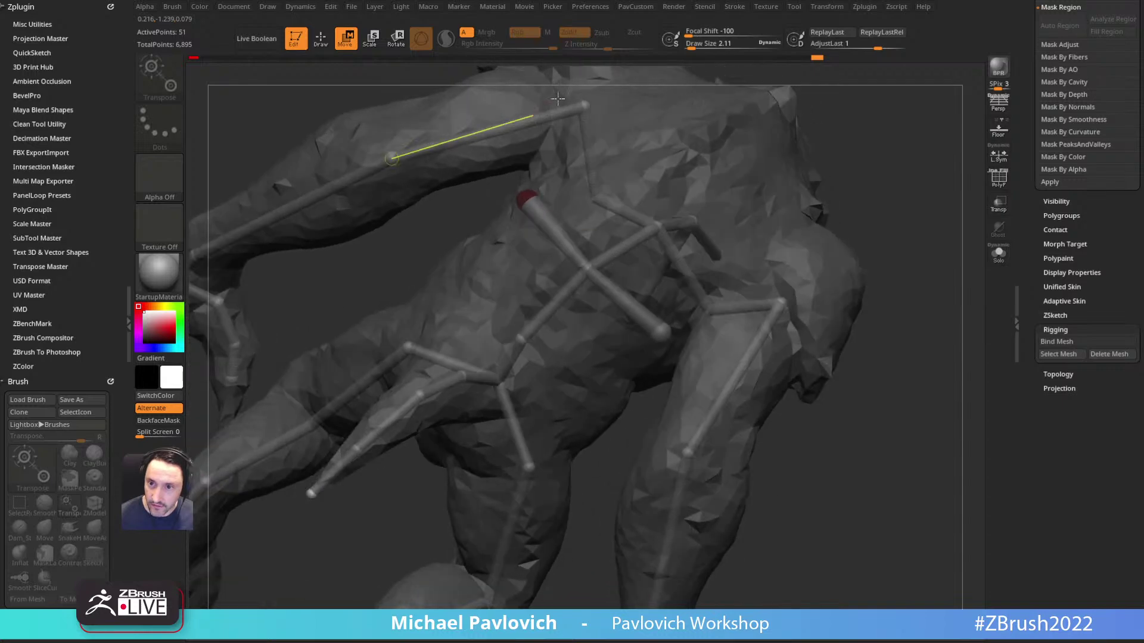
pyautogui.keyDown('alt'); pyautogui.moveTo(380, 239); pyautogui.dragTo(431, 311); pyautogui.keyUp('alt')
pyautogui.moveTo(437, 222); pyautogui.dragTo(422, 228)
pyautogui.moveTo(456, 300); pyautogui.dragTo(568, 262)
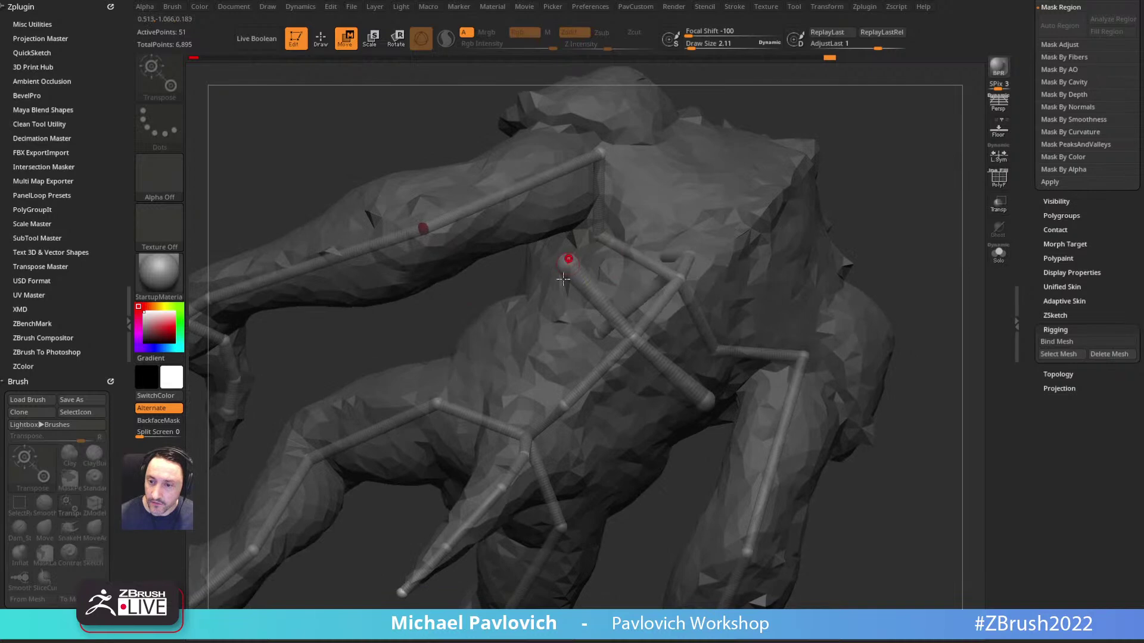
pyautogui.moveTo(820, 141); pyautogui.dragTo(822, 122)
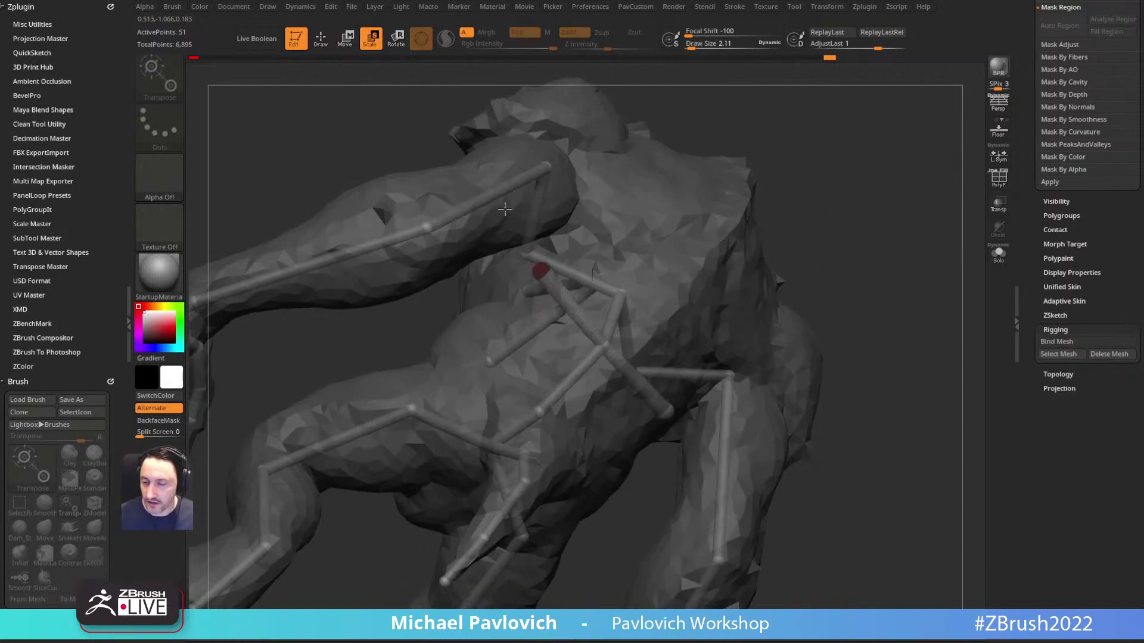
# Step: Extend the rib-side ZSpheres with a second mirrored pair and move it toward the front of the rib cage
pyautogui.moveTo(598, 259)
pyautogui.mouseDown()
pyautogui.moveTo(842, 153)
pyautogui.moveTo(770, 166)
pyautogui.moveTo(822, 199)
pyautogui.moveTo(792, 190)
pyautogui.moveTo(793, 117)
pyautogui.mouseUp()
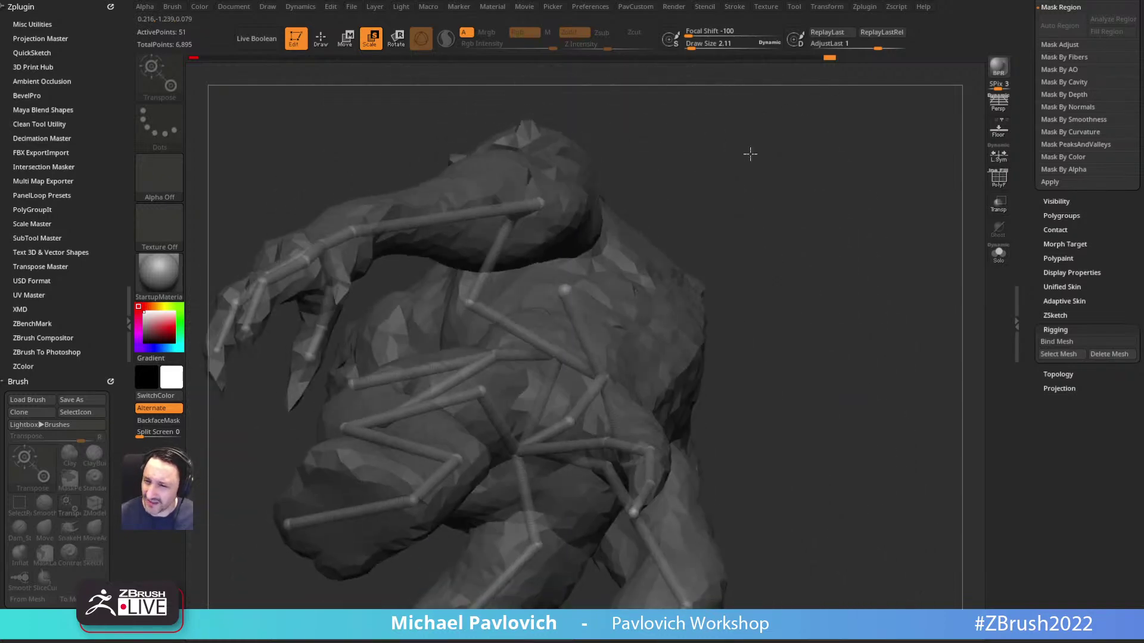
pyautogui.moveTo(594, 282); pyautogui.dragTo(587, 288)
pyautogui.moveTo(813, 294); pyautogui.dragTo(597, 299)
pyautogui.moveTo(824, 131)
pyautogui.mouseDown()
pyautogui.moveTo(846, 179)
pyautogui.moveTo(828, 190)
pyautogui.mouseUp()
pyautogui.press('q')
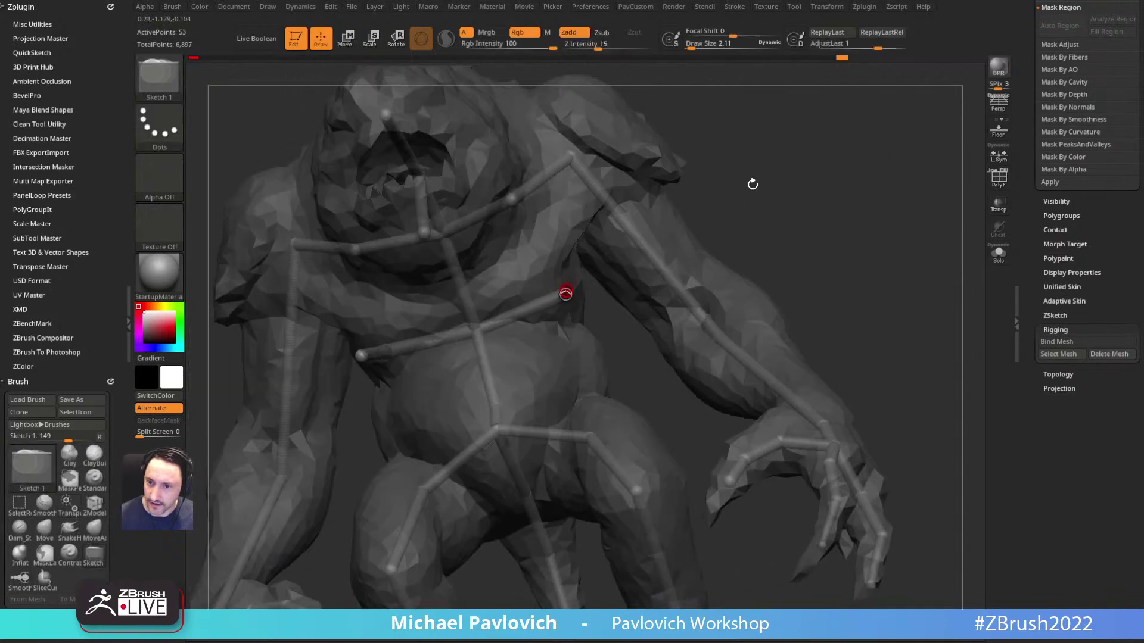
pyautogui.moveTo(750, 182); pyautogui.dragTo(656, 191)
pyautogui.press('w')
pyautogui.moveTo(453, 309); pyautogui.dragTo(437, 316)
pyautogui.moveTo(640, 199); pyautogui.dragTo(667, 193)
pyautogui.moveTo(756, 207)
pyautogui.mouseDown()
pyautogui.moveTo(526, 294)
pyautogui.moveTo(649, 228)
pyautogui.mouseUp()
pyautogui.moveTo(434, 296)
pyautogui.mouseDown()
pyautogui.moveTo(717, 181)
pyautogui.moveTo(812, 174)
pyautogui.moveTo(761, 177)
pyautogui.moveTo(789, 179)
pyautogui.mouseUp()
# Step: Add mirrored ZSpheres branching from the waist of the spine and position them along the sides of the belly
pyautogui.press('q')
pyautogui.moveTo(761, 215)
pyautogui.mouseDown()
pyautogui.moveTo(697, 221)
pyautogui.moveTo(439, 324)
pyautogui.mouseUp()
pyautogui.press('w')
pyautogui.moveTo(504, 288)
pyautogui.mouseDown()
pyautogui.moveTo(679, 191)
pyautogui.moveTo(728, 202)
pyautogui.moveTo(694, 234)
pyautogui.moveTo(654, 239)
pyautogui.moveTo(786, 238)
pyautogui.moveTo(829, 166)
pyautogui.moveTo(805, 167)
pyautogui.mouseUp()
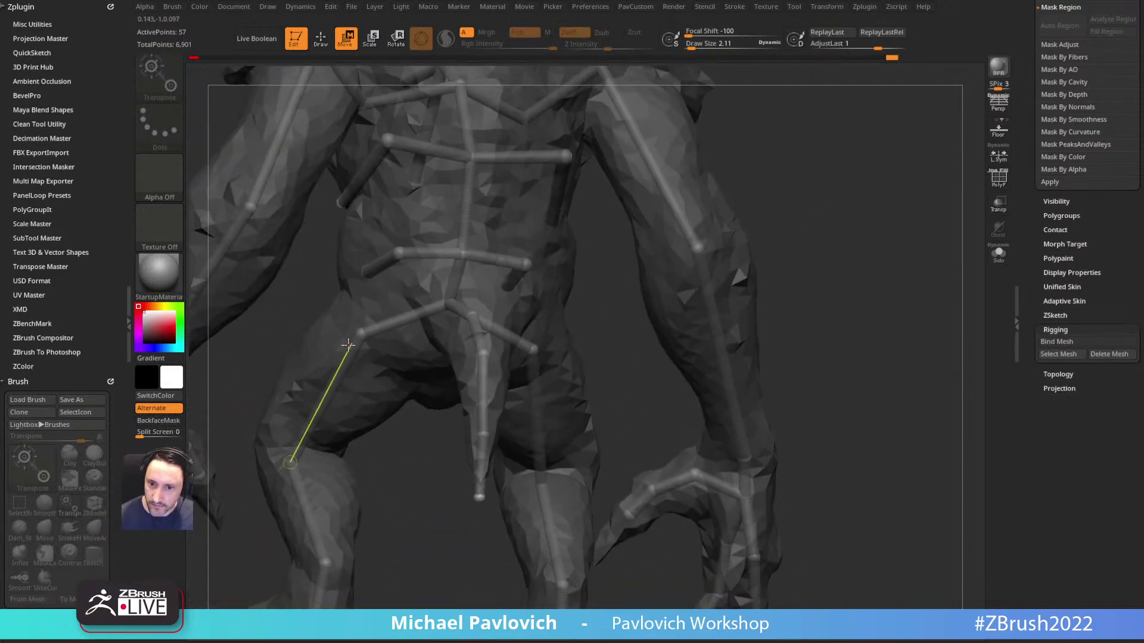
# Step: Add a mirrored pair of ZSpheres at the hip joints and move it back into the buttocks
pyautogui.press('q')
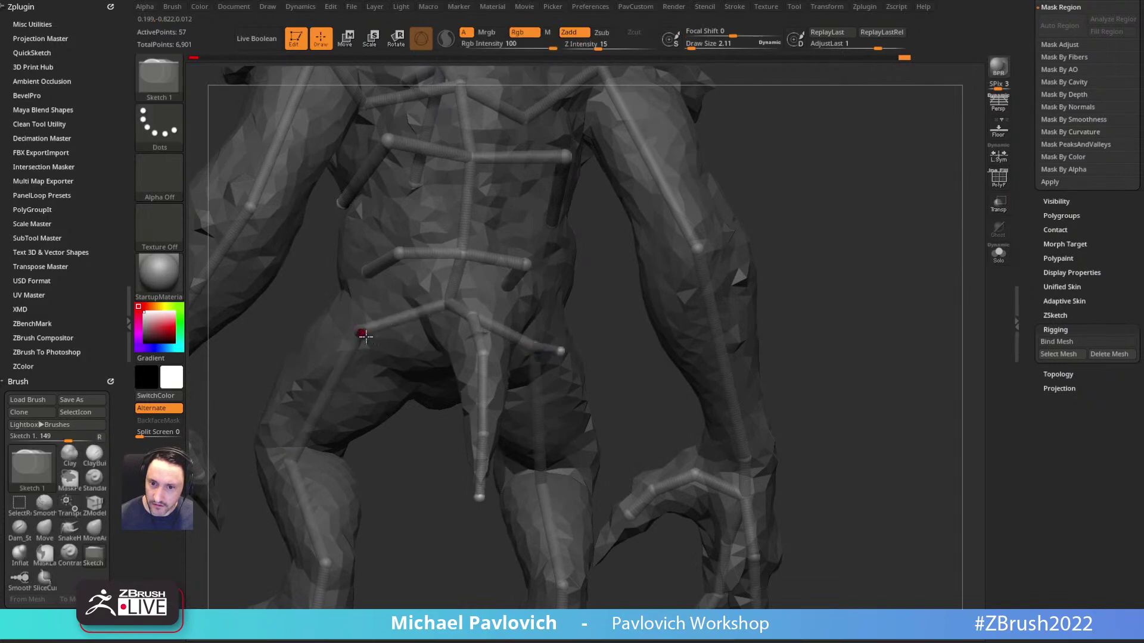
pyautogui.moveTo(402, 433); pyautogui.dragTo(398, 311)
pyautogui.press('w')
pyautogui.moveTo(646, 238); pyautogui.dragTo(434, 311)
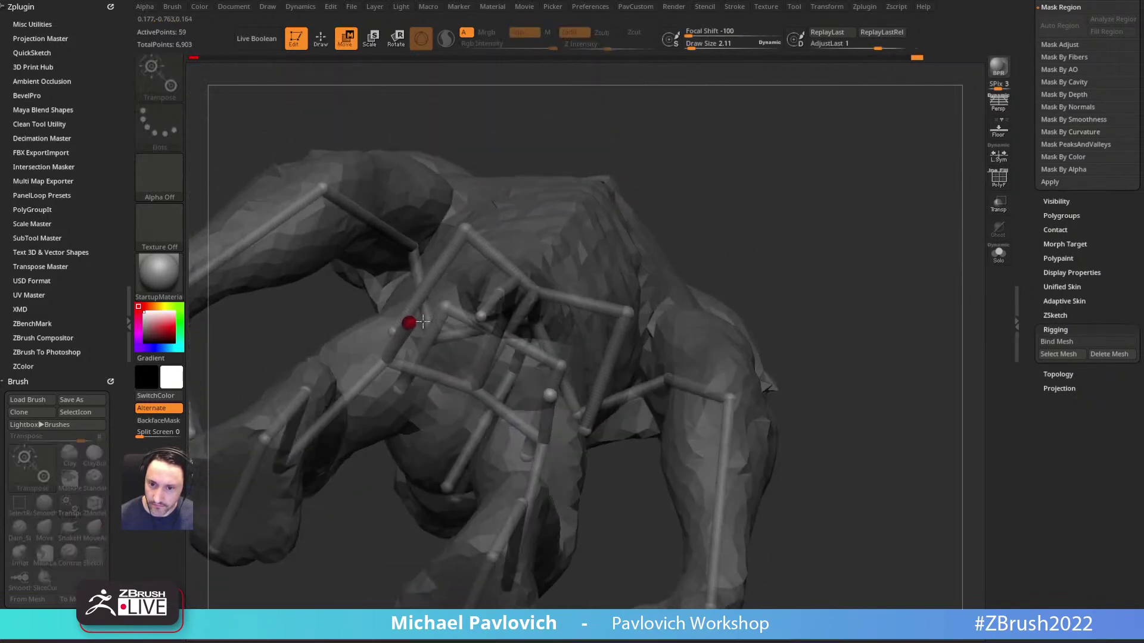
pyautogui.moveTo(660, 110)
pyautogui.mouseDown()
pyautogui.moveTo(677, 189)
pyautogui.moveTo(601, 222)
pyautogui.mouseUp()
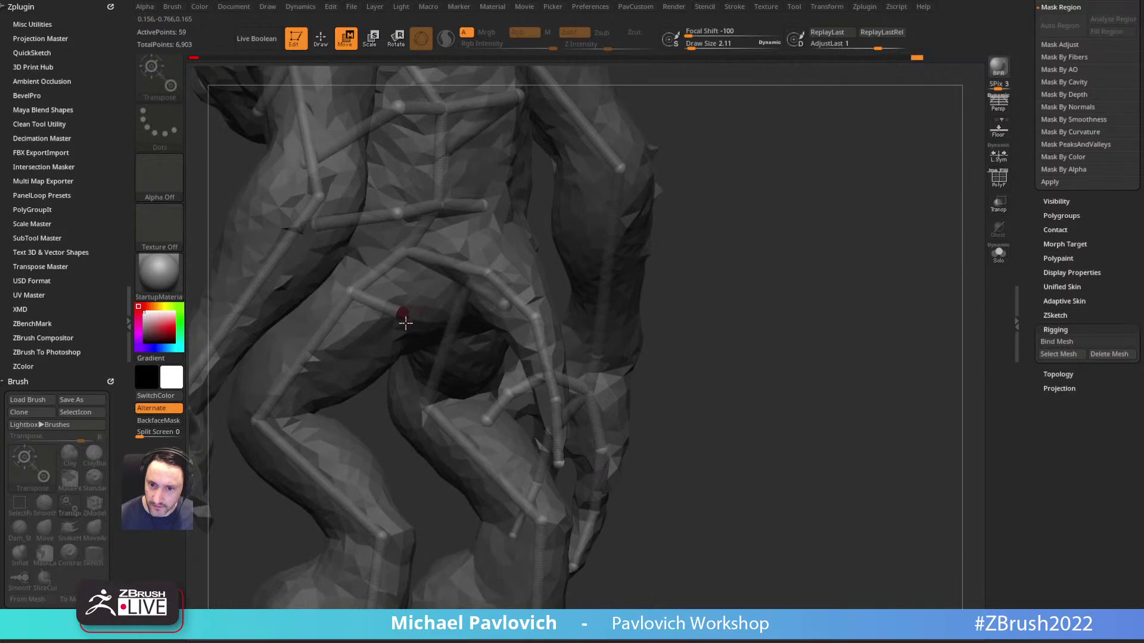
pyautogui.moveTo(420, 316); pyautogui.dragTo(401, 316)
pyautogui.keyDown('alt'); pyautogui.moveTo(667, 280); pyautogui.dragTo(697, 235); pyautogui.keyUp('alt')
# Step: Try rotating the hip bone of the unbound rig, and turn Bind Mesh back on with the whole Rancor framed
pyautogui.press('r')
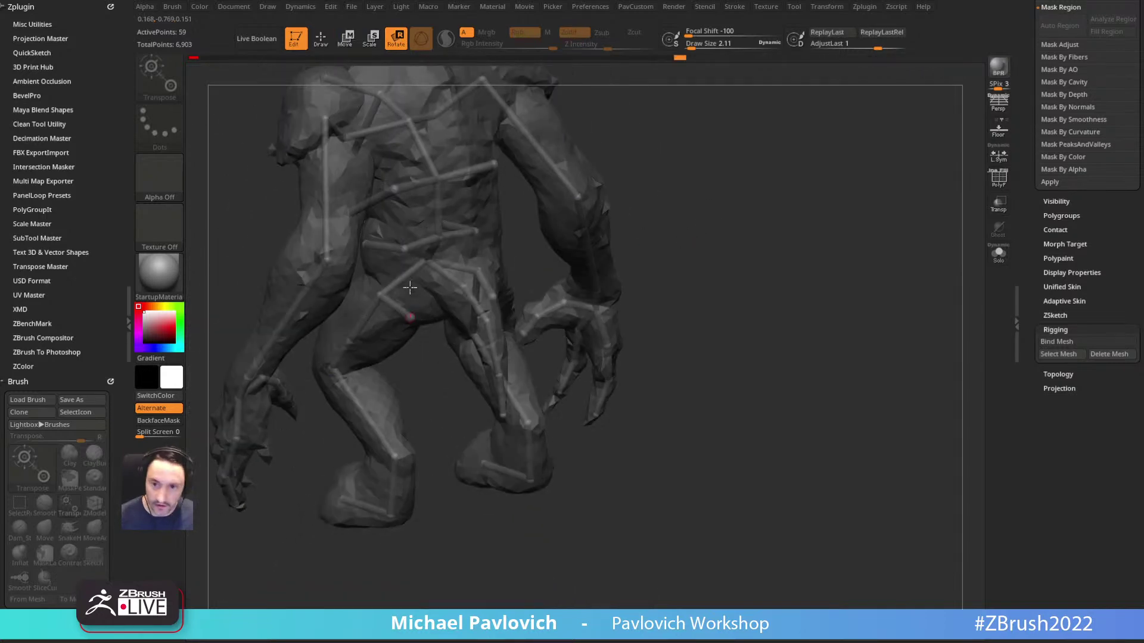
pyautogui.moveTo(397, 281); pyautogui.dragTo(425, 259)
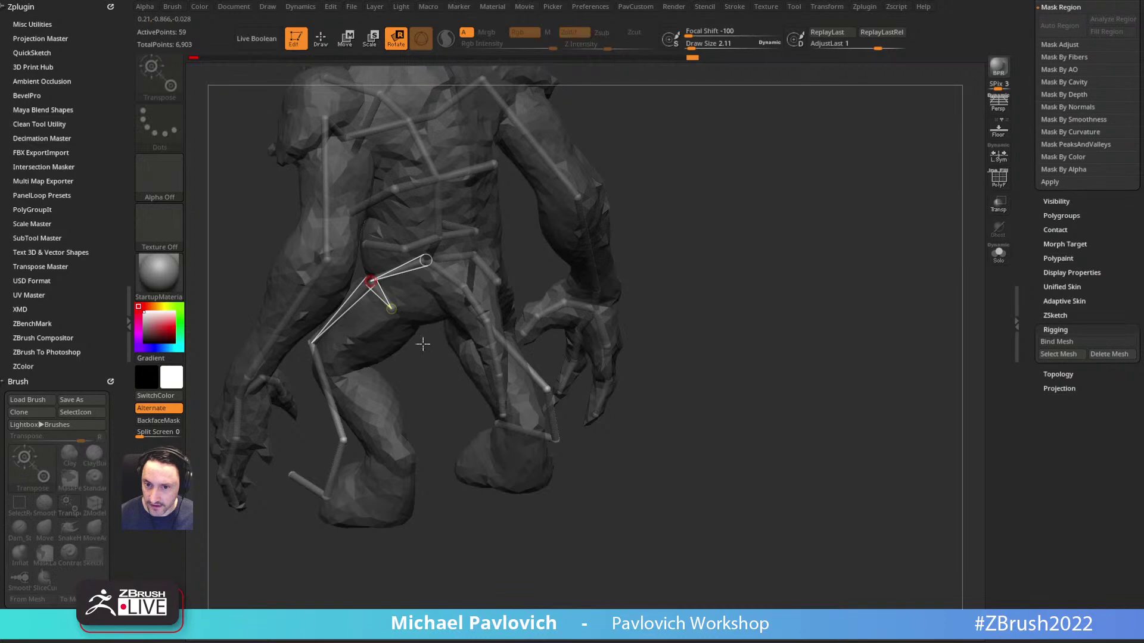
pyautogui.moveTo(620, 204); pyautogui.dragTo(739, 256)
pyautogui.press('f')
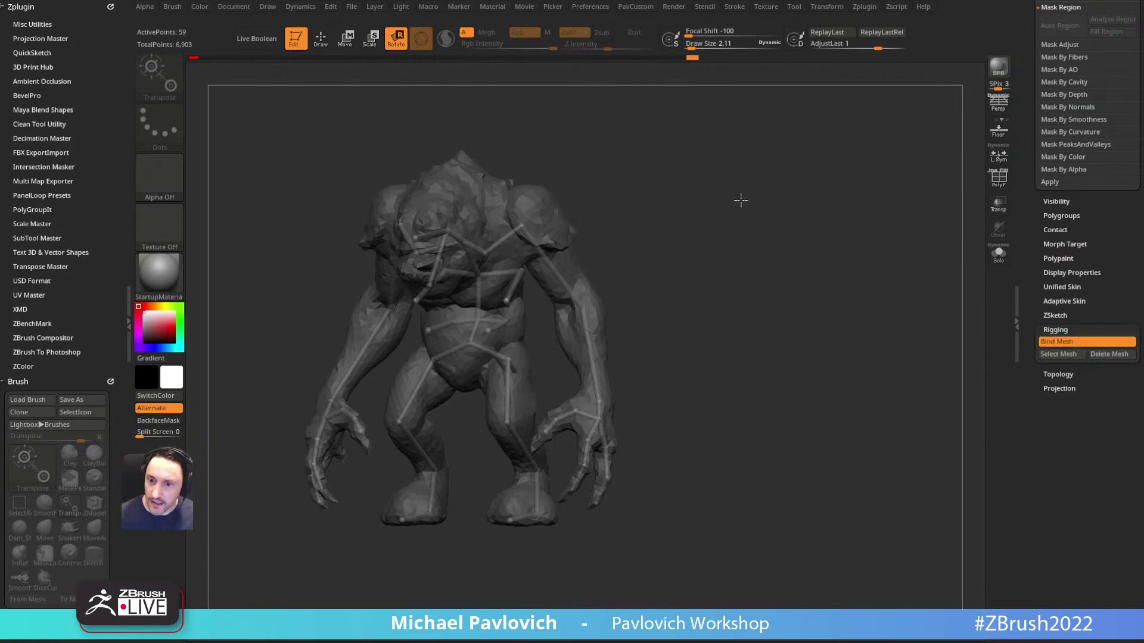
# Step: Try bending the bound Rancor at the waist by rotating the lower spine bone
pyautogui.press('w')
pyautogui.press('r')
pyautogui.moveTo(594, 241); pyautogui.dragTo(638, 230)
pyautogui.keyDown('alt'); pyautogui.moveTo(564, 304); pyautogui.dragTo(610, 261); pyautogui.keyUp('alt')
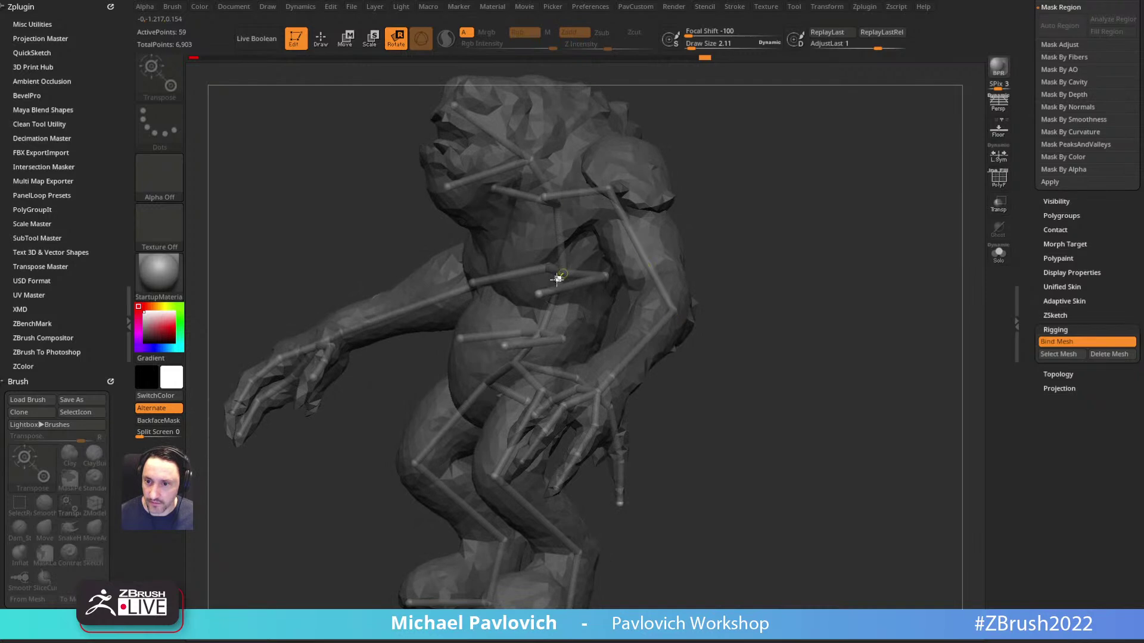
pyautogui.moveTo(550, 309)
pyautogui.mouseDown()
pyautogui.moveTo(567, 310)
pyautogui.moveTo(554, 319)
pyautogui.mouseUp()
pyautogui.moveTo(746, 180); pyautogui.dragTo(688, 204)
pyautogui.moveTo(424, 345); pyautogui.dragTo(691, 265)
# Step: Try rotating the thigh bones of the bound Rancor, and undo the leg and waist tests
pyautogui.moveTo(446, 409); pyautogui.dragTo(431, 436)
pyautogui.hotkey('ctrl', 'z')
pyautogui.moveTo(440, 349)
pyautogui.mouseDown()
pyautogui.moveTo(500, 324)
pyautogui.moveTo(477, 325)
pyautogui.moveTo(467, 360)
pyautogui.moveTo(472, 340)
pyautogui.moveTo(425, 335)
pyautogui.moveTo(430, 347)
pyautogui.moveTo(400, 300)
pyautogui.mouseUp()
pyautogui.hotkey('ctrl', 'z')
pyautogui.hotkey('ctrl', 'z')
pyautogui.moveTo(442, 399); pyautogui.dragTo(602, 398)
pyautogui.hotkey('ctrl', 'z')
# Step: Adjust the mirrored ZSpheres inside the buttocks, and turn Bind Mesh off and back on to rebind the proxy
pyautogui.moveTo(665, 296); pyautogui.dragTo(390, 314)
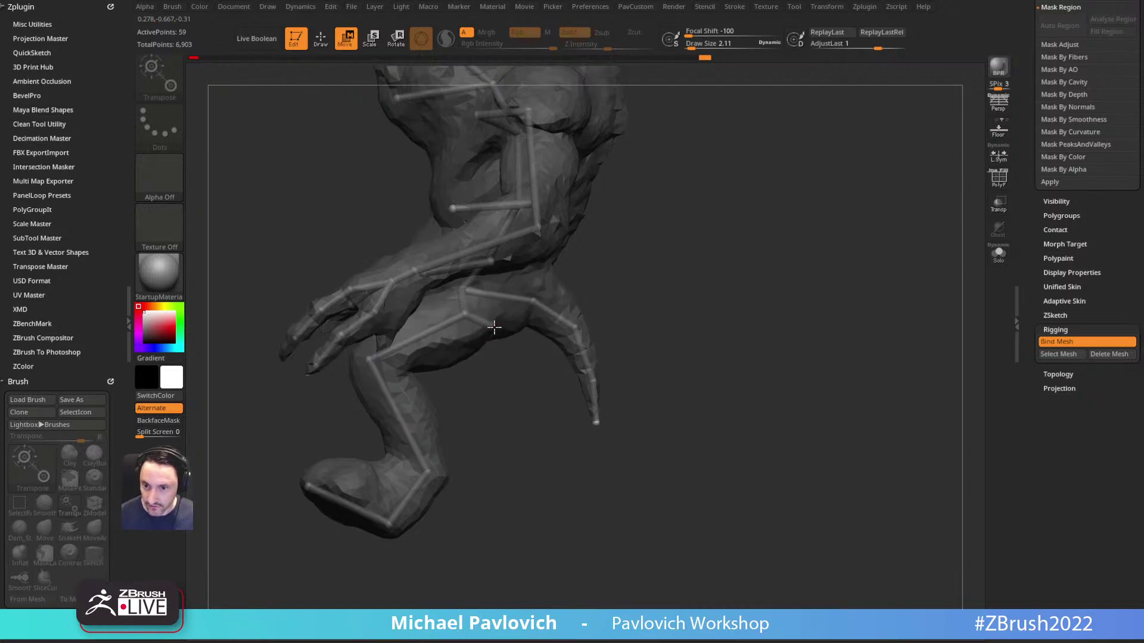
pyautogui.click(495, 334)
pyautogui.moveTo(495, 334)
pyautogui.mouseDown(button='right')
pyautogui.moveTo(465, 368)
pyautogui.moveTo(457, 352)
pyautogui.moveTo(496, 334)
pyautogui.mouseUp(button='right')
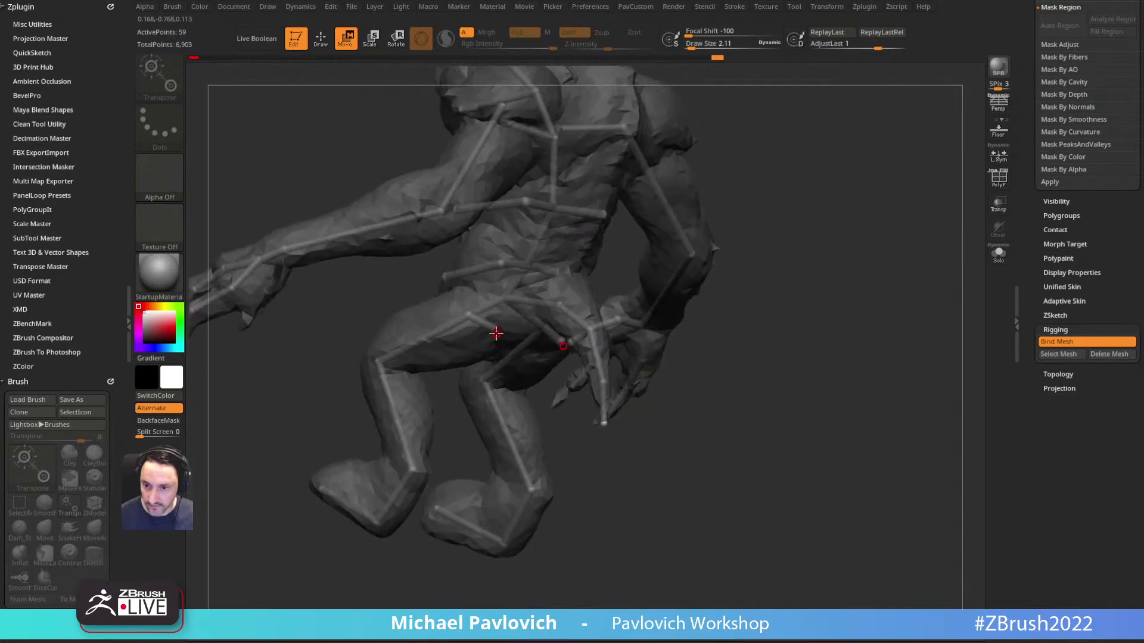
pyautogui.moveTo(459, 330)
pyautogui.mouseDown()
pyautogui.moveTo(262, 378)
pyautogui.moveTo(470, 323)
pyautogui.mouseUp()
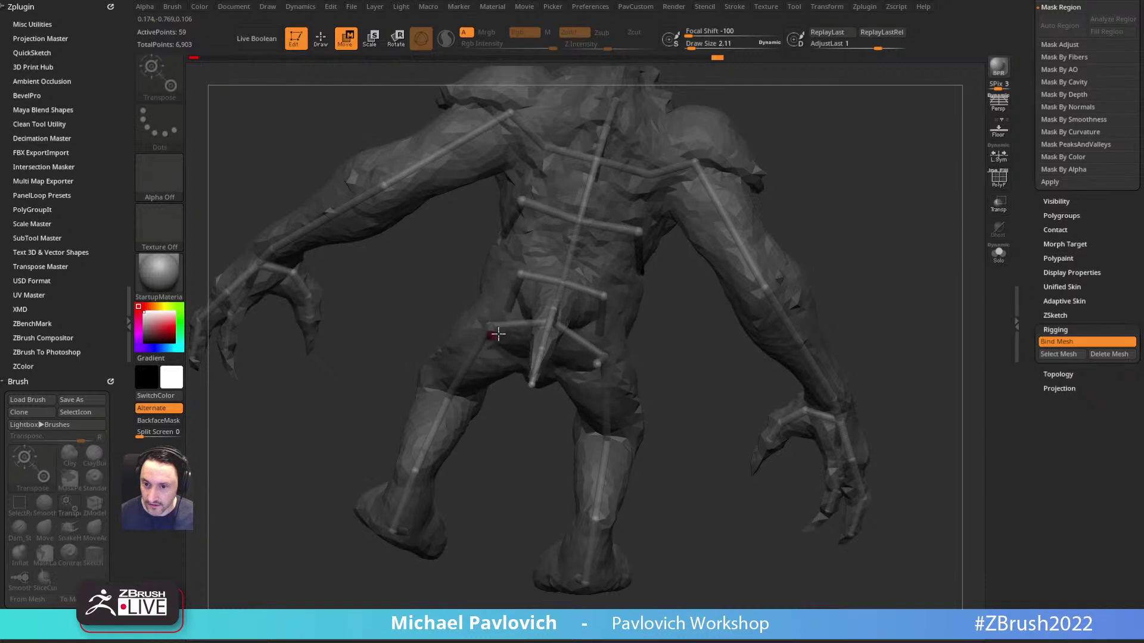
pyautogui.moveTo(398, 329); pyautogui.dragTo(994, 340)
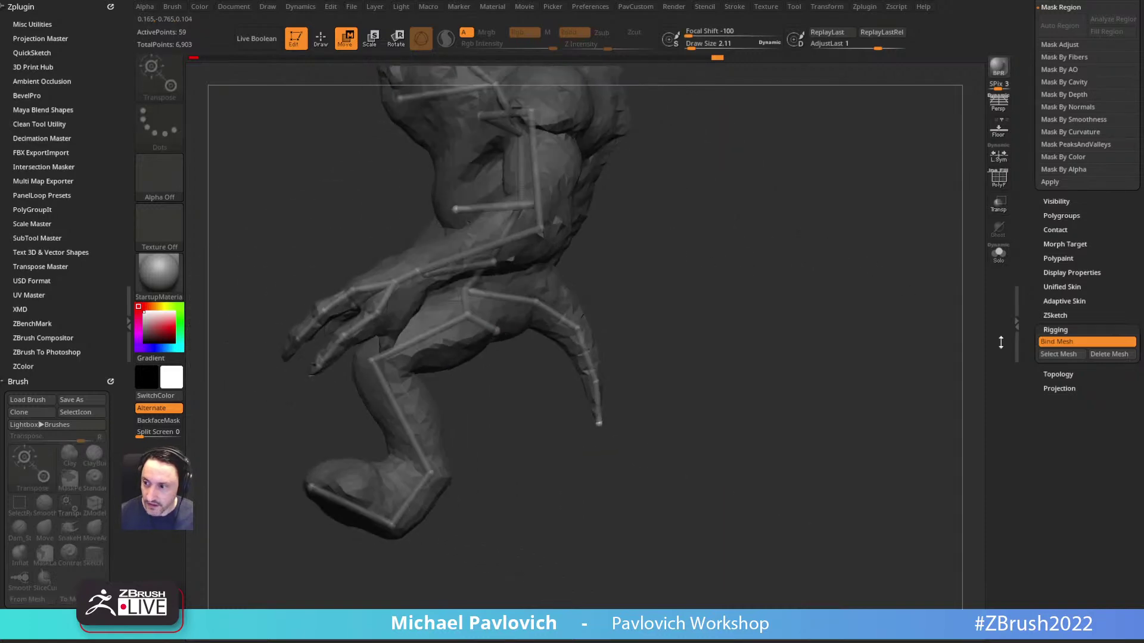
pyautogui.click(1038, 342)
pyautogui.moveTo(827, 298); pyautogui.dragTo(940, 284)
pyautogui.click(1043, 341)
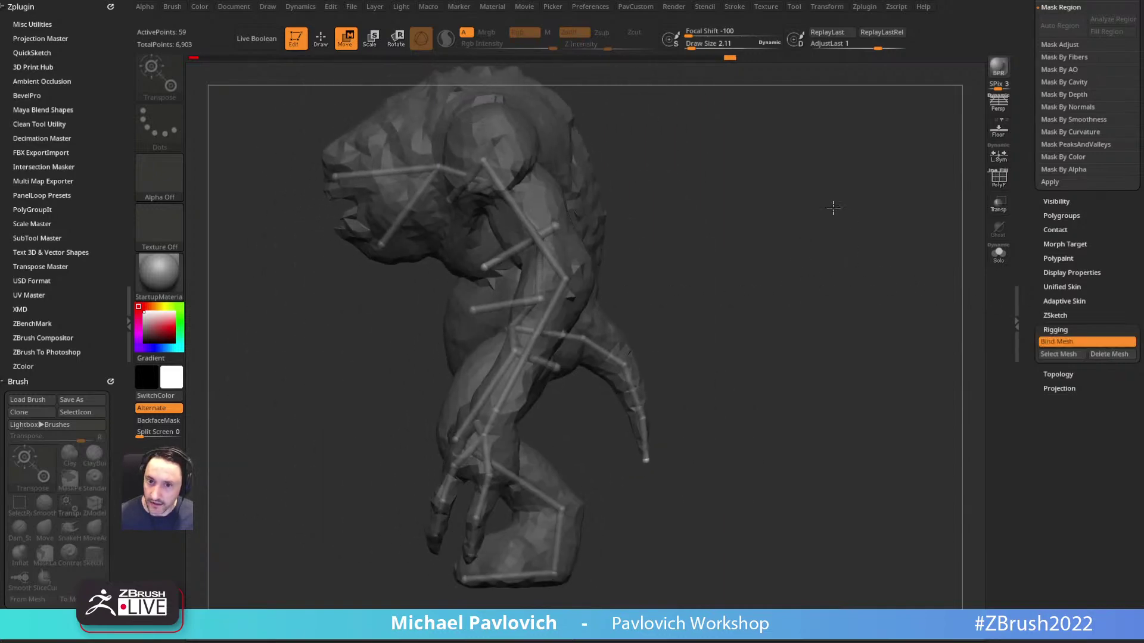
# Step: Test the head and jaw of the bound mesh by rotating their bones from the side
pyautogui.moveTo(833, 271); pyautogui.dragTo(648, 198)
pyautogui.keyDown('alt'); pyautogui.moveTo(718, 182); pyautogui.dragTo(763, 199); pyautogui.keyUp('alt')
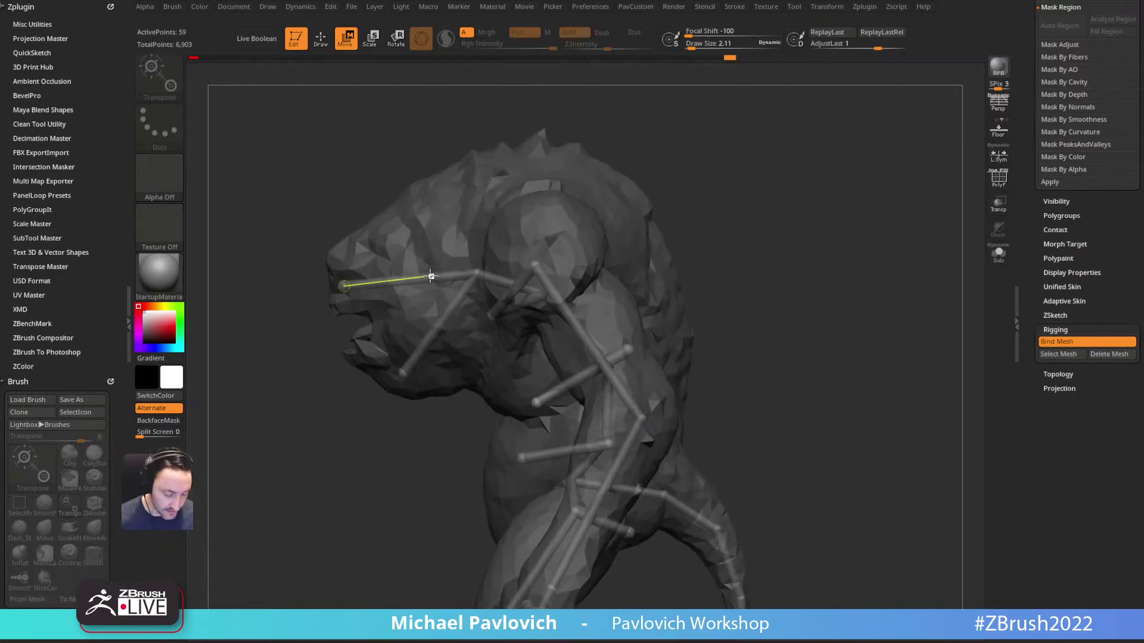
pyautogui.press('r')
pyautogui.moveTo(421, 278)
pyautogui.mouseDown()
pyautogui.moveTo(416, 298)
pyautogui.moveTo(418, 270)
pyautogui.mouseUp()
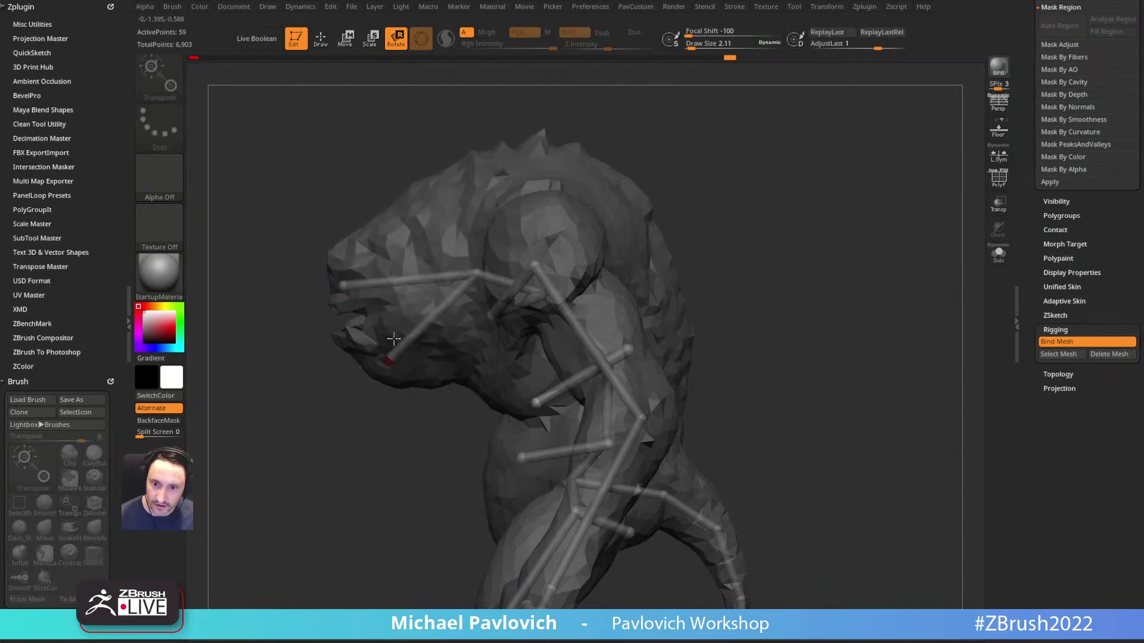
pyautogui.moveTo(399, 417); pyautogui.dragTo(370, 457)
# Step: Unbind the mesh, insert a ZSphere in the neck, move the jaw joint forward into the head, and turn Bind Mesh on
pyautogui.press('q')
pyautogui.moveTo(717, 206)
pyautogui.mouseDown()
pyautogui.moveTo(760, 207)
pyautogui.moveTo(734, 212)
pyautogui.mouseUp()
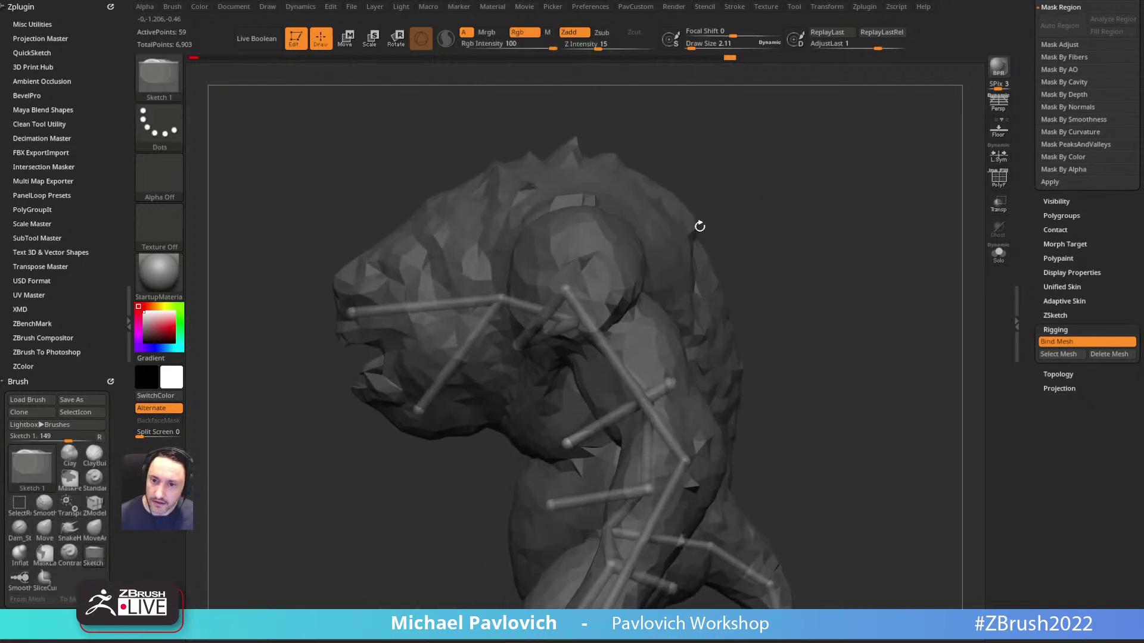
pyautogui.press('w')
pyautogui.click(1044, 344)
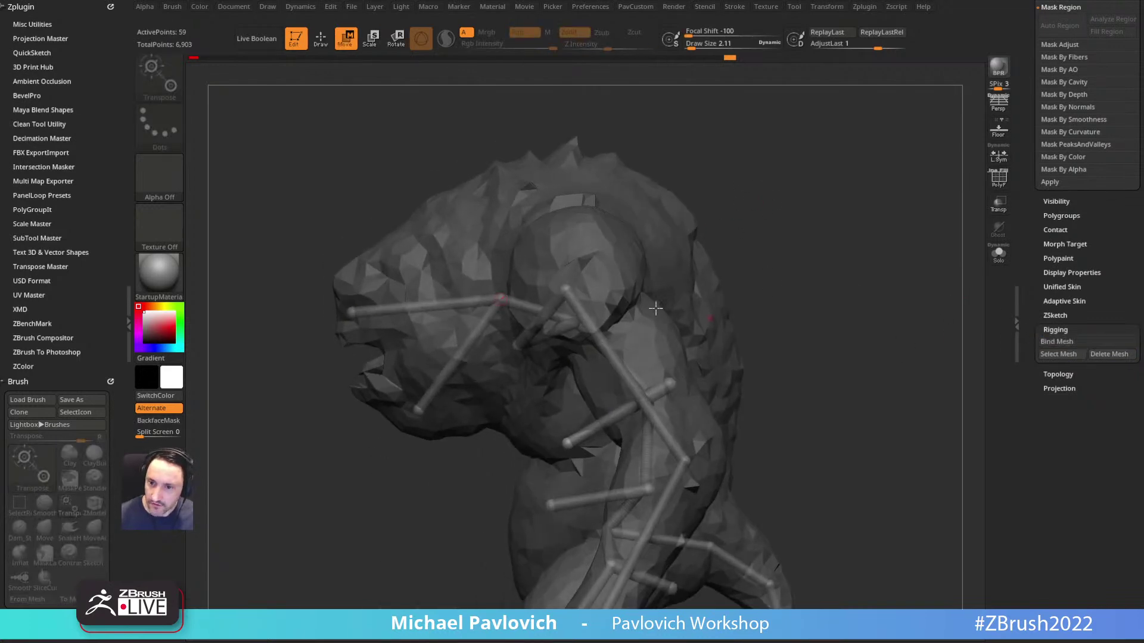
pyautogui.moveTo(471, 315); pyautogui.dragTo(507, 317)
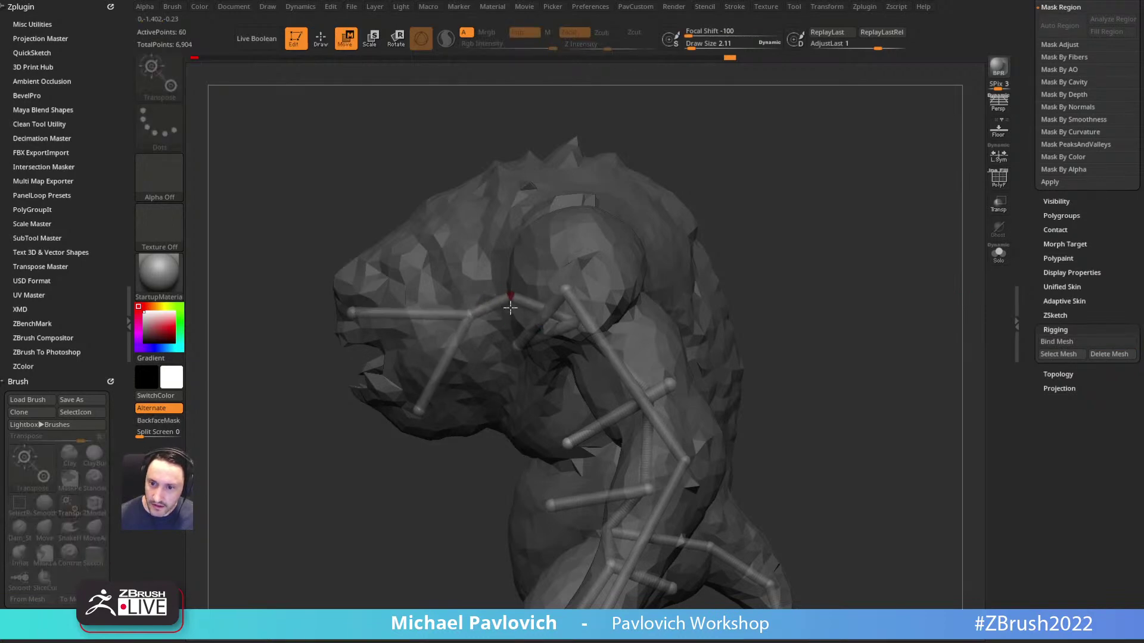
pyautogui.moveTo(709, 161)
pyautogui.mouseDown()
pyautogui.moveTo(733, 181)
pyautogui.moveTo(704, 189)
pyautogui.moveTo(732, 166)
pyautogui.moveTo(707, 158)
pyautogui.moveTo(724, 160)
pyautogui.mouseUp()
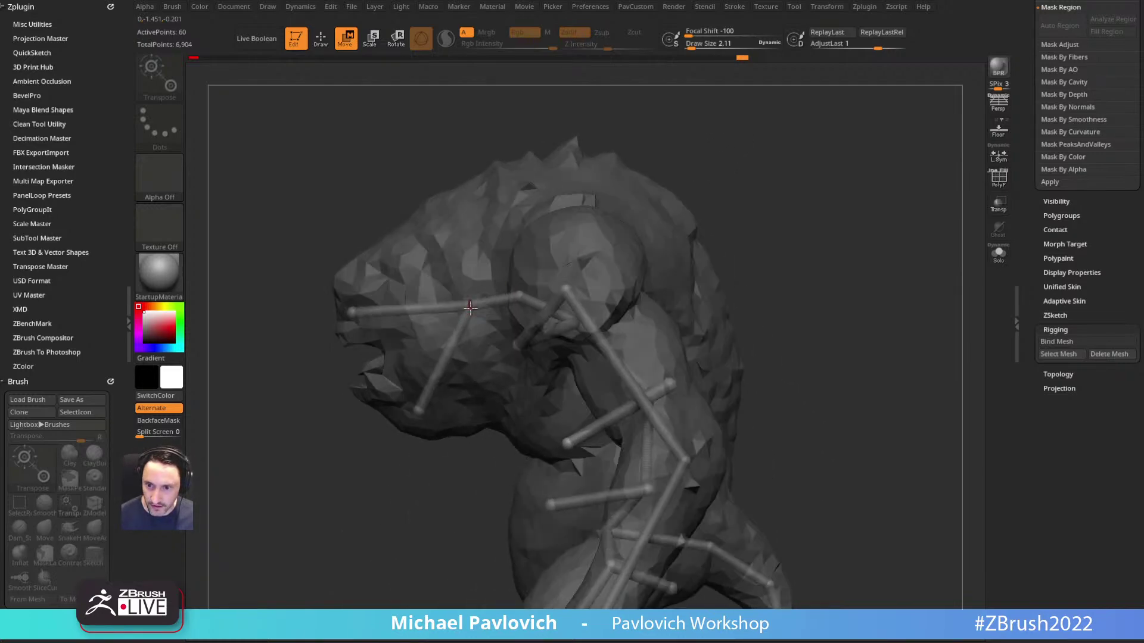
pyautogui.moveTo(799, 212); pyautogui.dragTo(832, 216)
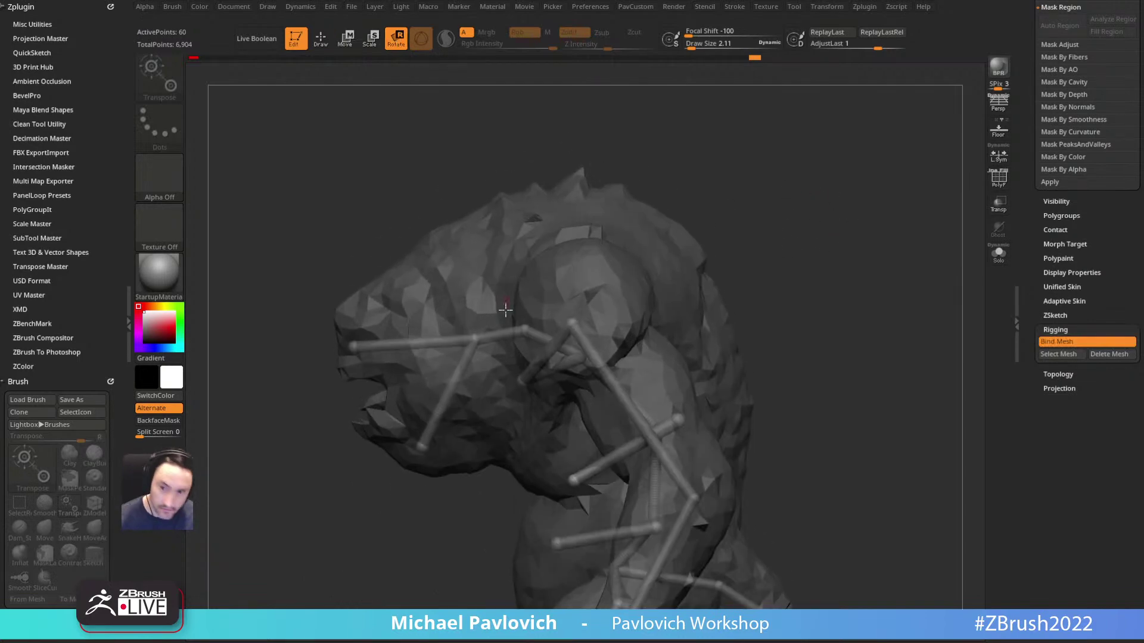
# Step: Rotate the new neck bone and the jaw bone to test the rebound head
pyautogui.moveTo(502, 333); pyautogui.dragTo(491, 315)
pyautogui.moveTo(390, 407); pyautogui.dragTo(392, 351)
pyautogui.moveTo(817, 196)
pyautogui.mouseDown()
pyautogui.moveTo(799, 199)
pyautogui.moveTo(850, 195)
pyautogui.moveTo(813, 212)
pyautogui.moveTo(825, 225)
pyautogui.moveTo(802, 212)
pyautogui.moveTo(812, 191)
pyautogui.mouseUp()
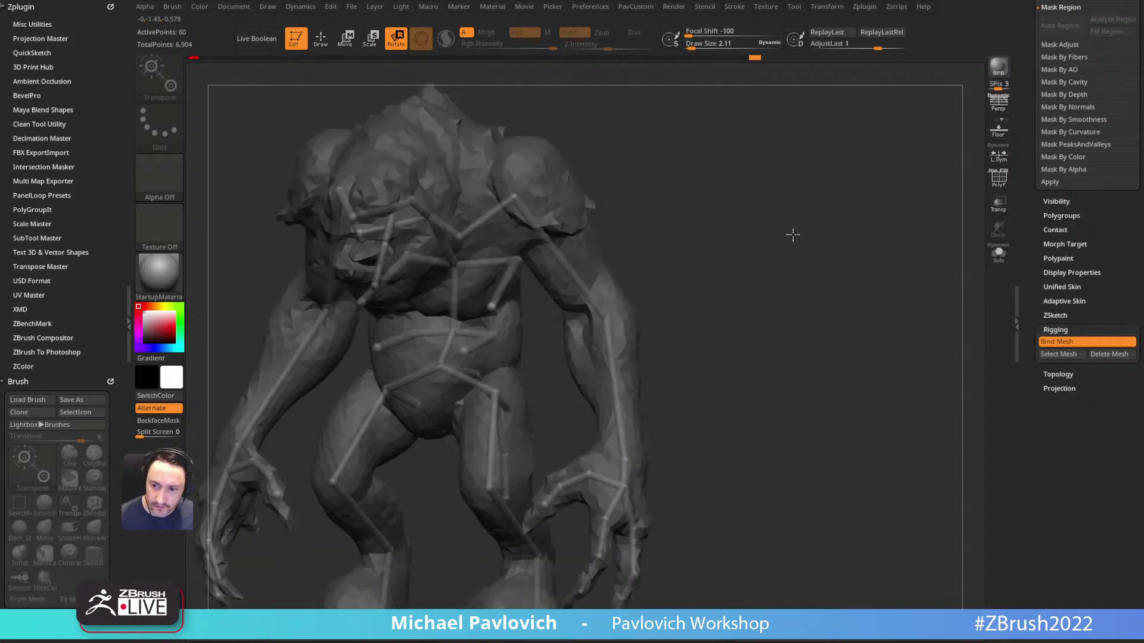
# Step: Try rotating and twisting the hand at the wrist of the bound arm, undoing the test poses
pyautogui.moveTo(792, 251); pyautogui.dragTo(789, 233)
pyautogui.keyDown('alt'); pyautogui.moveTo(835, 339); pyautogui.dragTo(873, 317); pyautogui.keyUp('alt')
pyautogui.moveTo(777, 354); pyautogui.dragTo(725, 301)
pyautogui.moveTo(627, 388)
pyautogui.mouseDown()
pyautogui.moveTo(639, 372)
pyautogui.moveTo(626, 374)
pyautogui.mouseUp()
pyautogui.moveTo(745, 358); pyautogui.dragTo(691, 332)
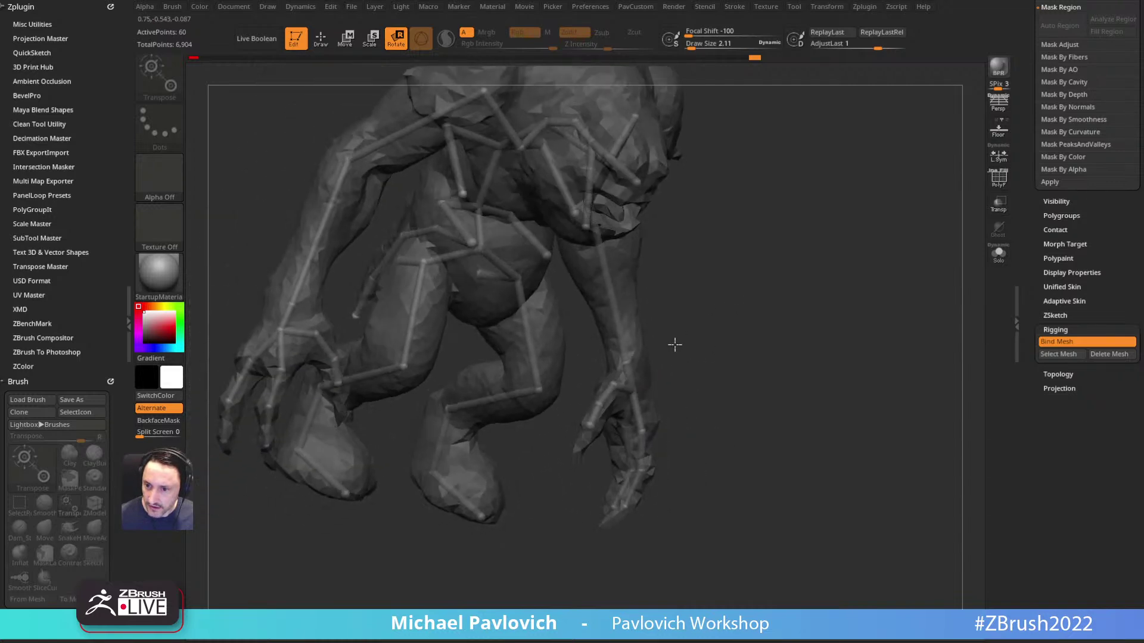
pyautogui.hotkey('ctrl', 'z')
pyautogui.moveTo(628, 374); pyautogui.dragTo(601, 353)
pyautogui.hotkey('ctrl', 'z')
pyautogui.moveTo(710, 324); pyautogui.dragTo(760, 334)
pyautogui.moveTo(526, 365); pyautogui.dragTo(4, 487)
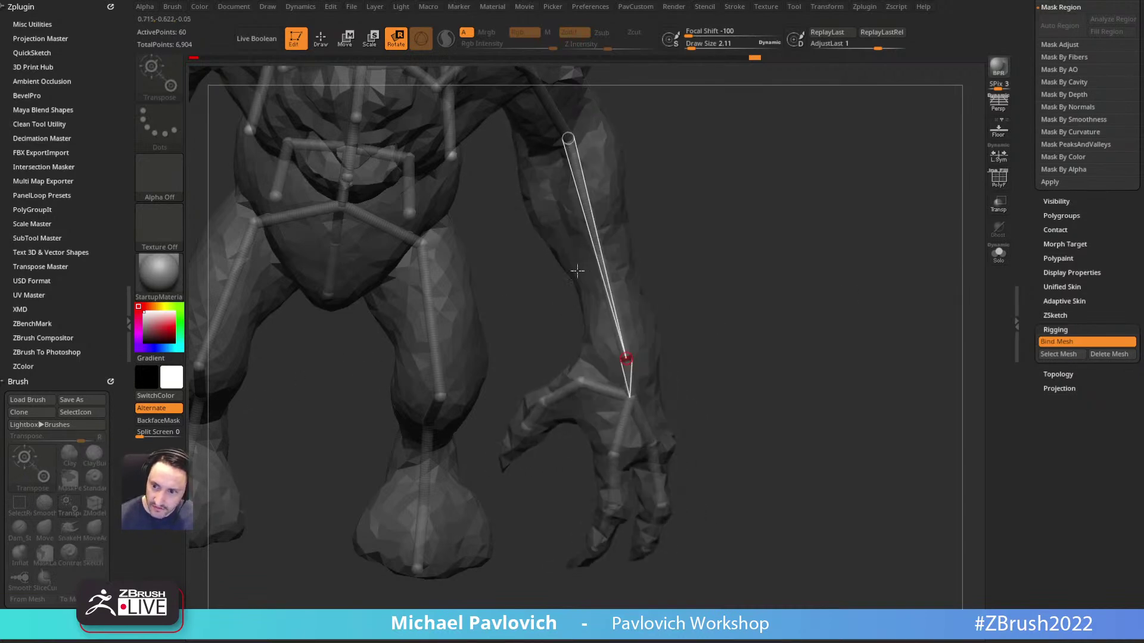
pyautogui.keyDown('ctrl'); pyautogui.moveTo(801, 276); pyautogui.dragTo(795, 272, button='right'); pyautogui.keyUp('ctrl')
pyautogui.moveTo(767, 272)
pyautogui.mouseDown()
pyautogui.moveTo(733, 256)
pyautogui.moveTo(715, 268)
pyautogui.mouseUp()
pyautogui.press('q')
pyautogui.moveTo(601, 299); pyautogui.dragTo(580, 209)
pyautogui.moveTo(682, 262)
pyautogui.mouseDown()
pyautogui.moveTo(695, 270)
pyautogui.moveTo(680, 246)
pyautogui.moveTo(709, 322)
pyautogui.mouseUp()
pyautogui.press('r')
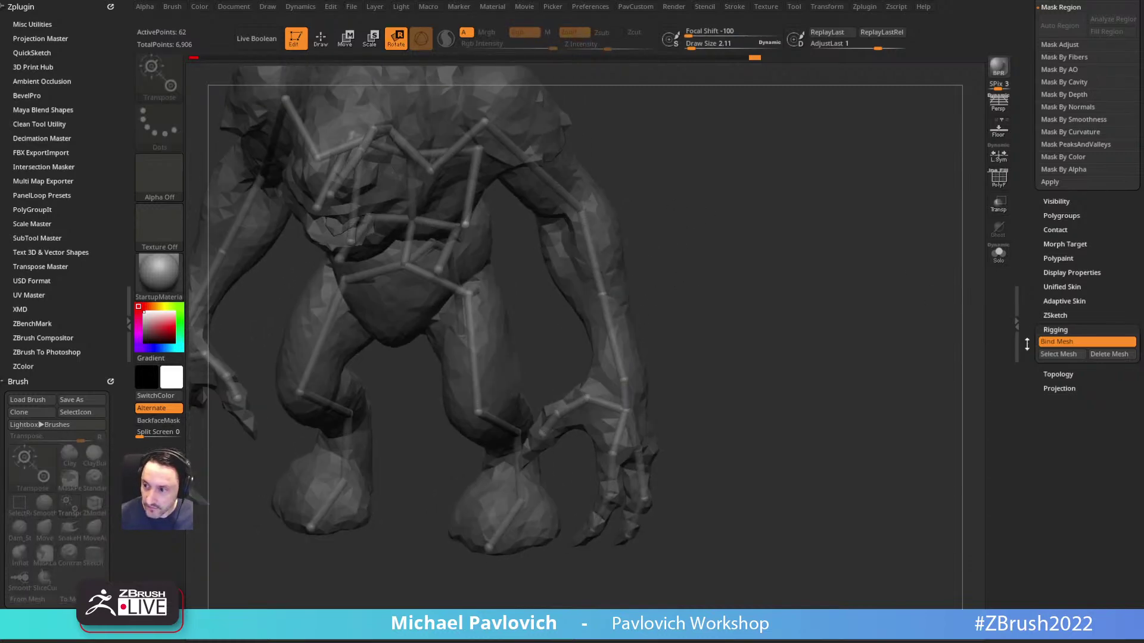
# Step: Turn off Bind Mesh, insert a mirrored pair of ZSpheres halfway along the forearms, and bind the mesh again
pyautogui.click(1058, 342)
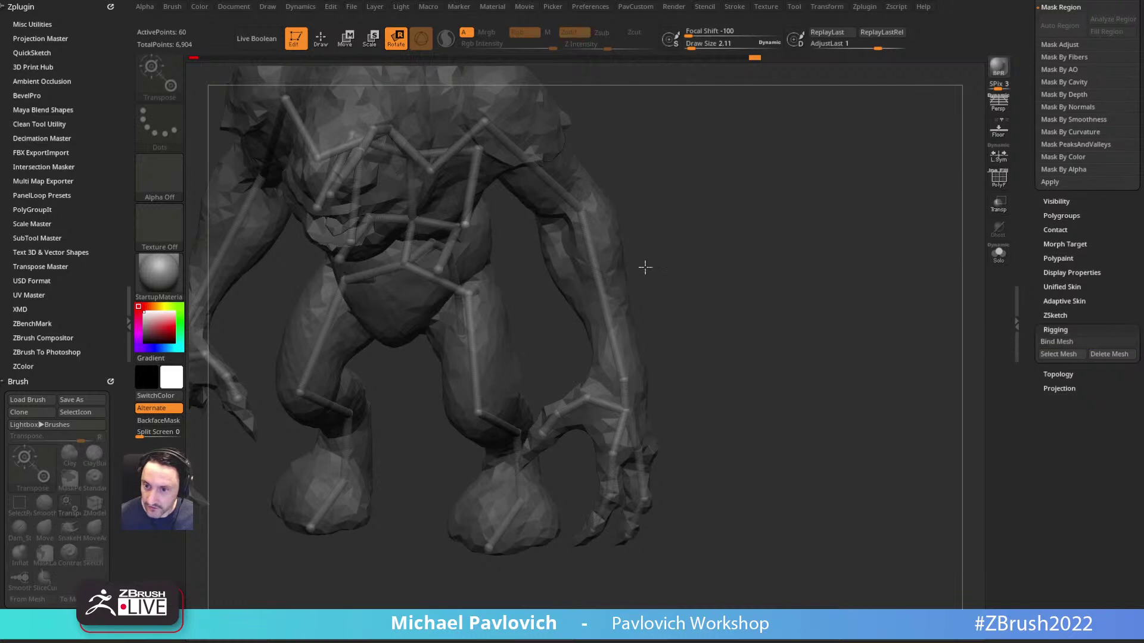
pyautogui.press('q')
pyautogui.click(602, 296)
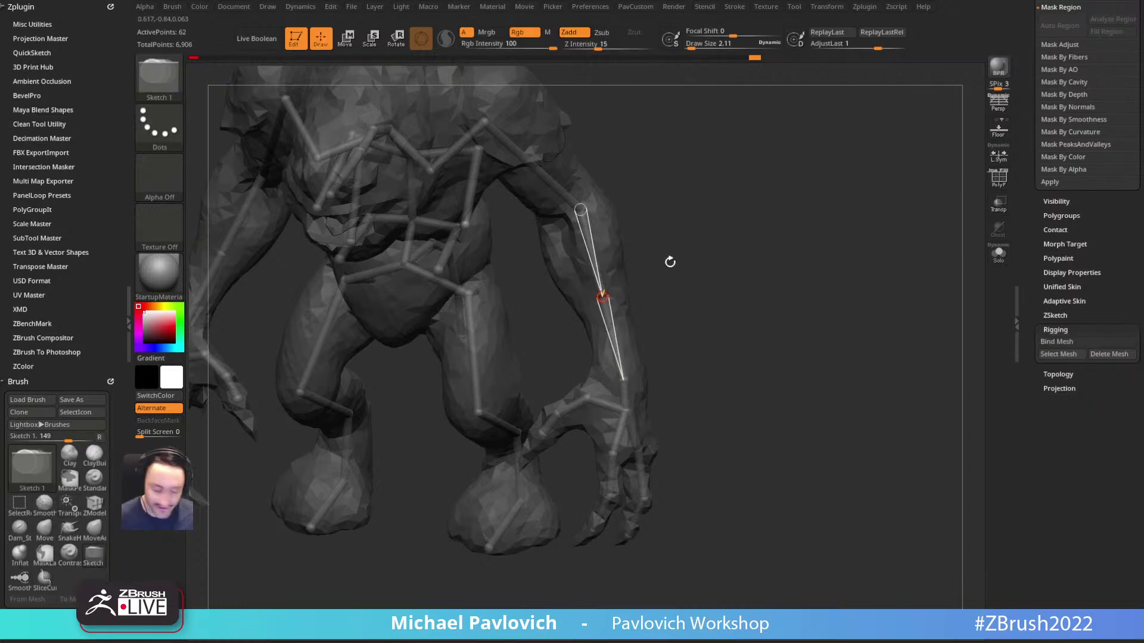
pyautogui.click(1069, 342)
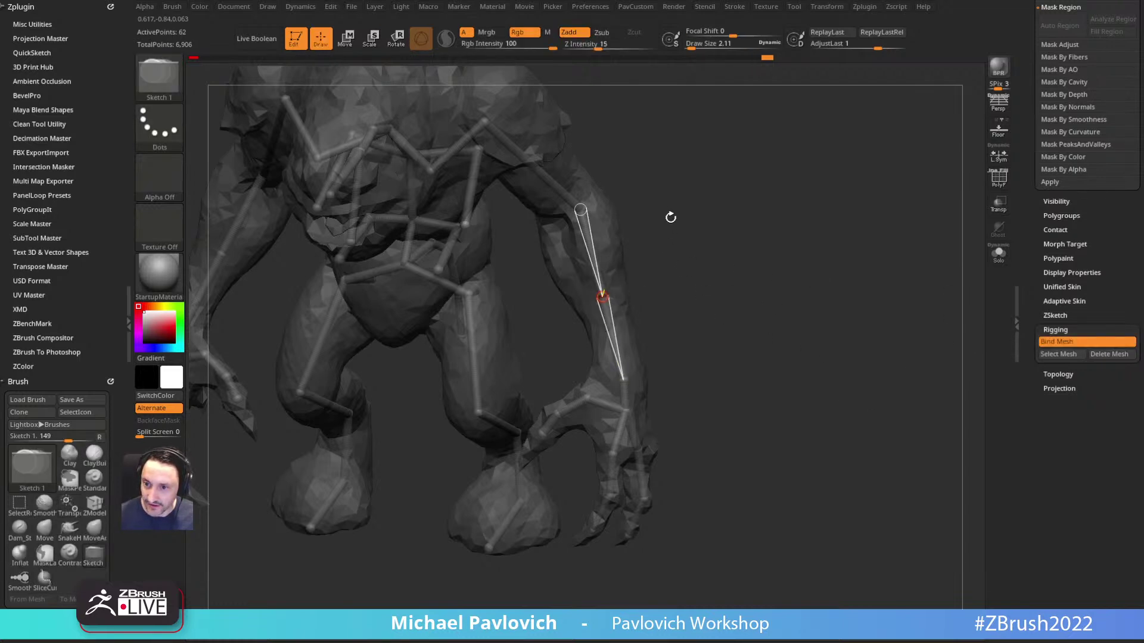
# Step: Try rotating the forearm bones around the new mid-forearm ZSphere, and undo the rotation
pyautogui.press('r')
pyautogui.moveTo(681, 238); pyautogui.dragTo(650, 277)
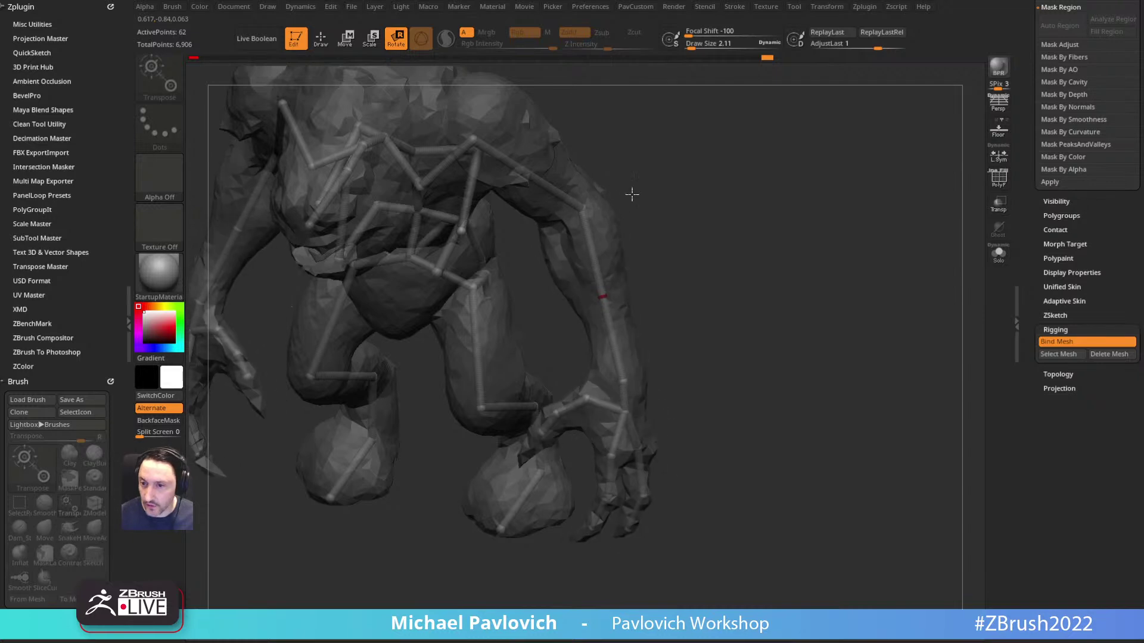
pyautogui.click(600, 199)
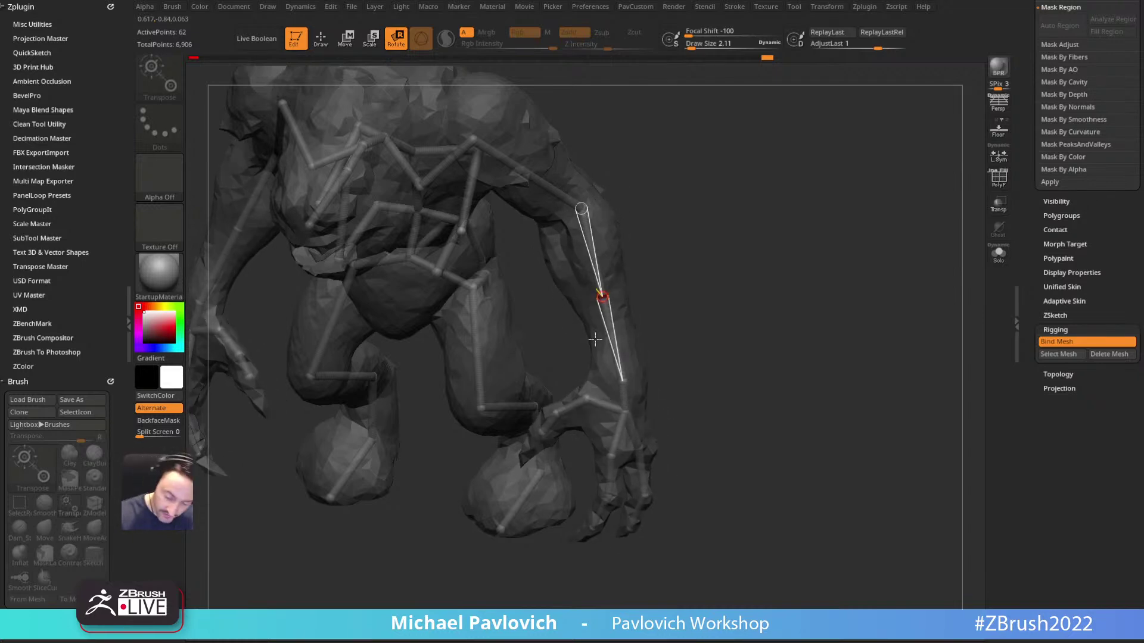
pyautogui.moveTo(688, 262); pyautogui.dragTo(577, 290)
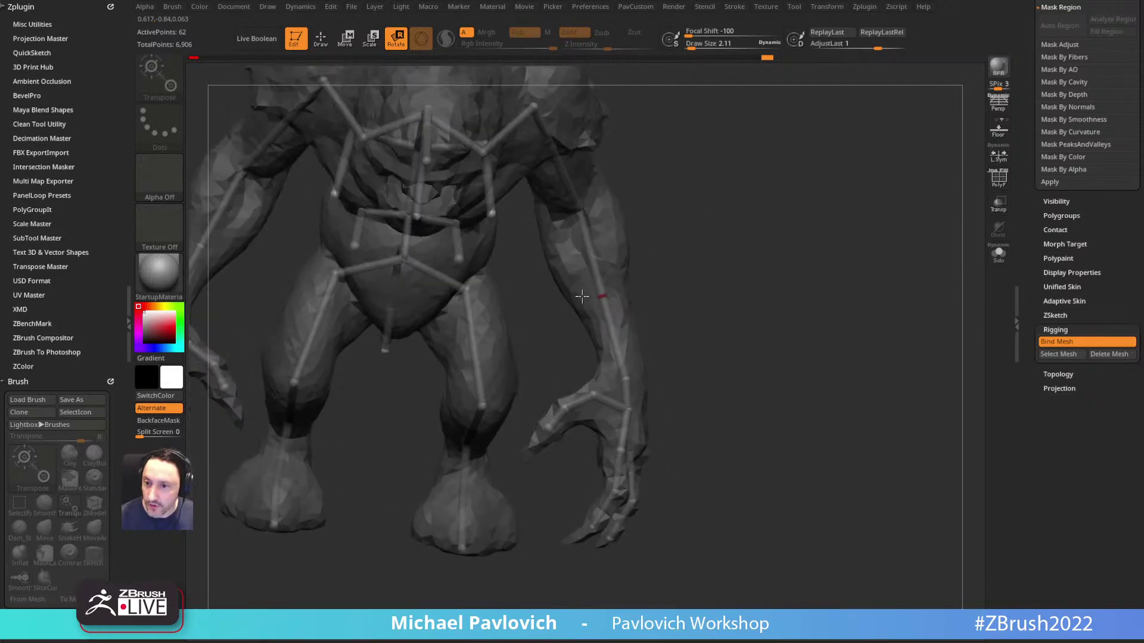
pyautogui.moveTo(752, 249); pyautogui.dragTo(638, 280)
pyautogui.moveTo(585, 223); pyautogui.dragTo(422, 333)
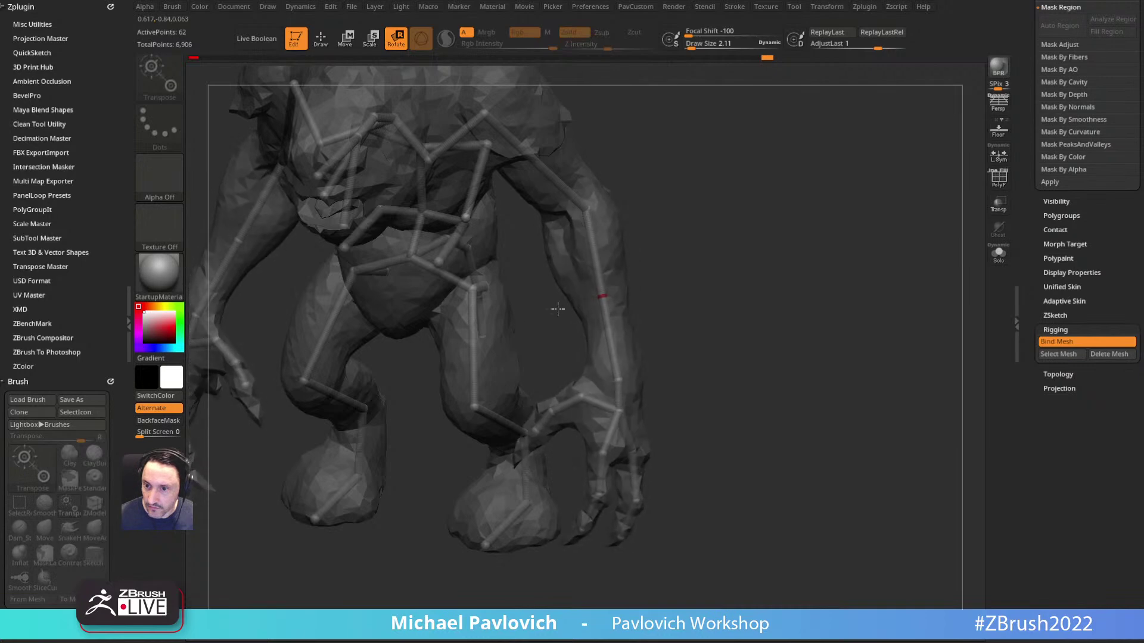
pyautogui.moveTo(325, 393); pyautogui.dragTo(651, 255)
pyautogui.hotkey('ctrl', 'z')
# Step: Raise both arms of the bound Rancor into a T-pose from the front by rotating the upper arm bones
pyautogui.keyDown('shift'); pyautogui.moveTo(736, 265); pyautogui.dragTo(763, 233); pyautogui.keyUp('shift')
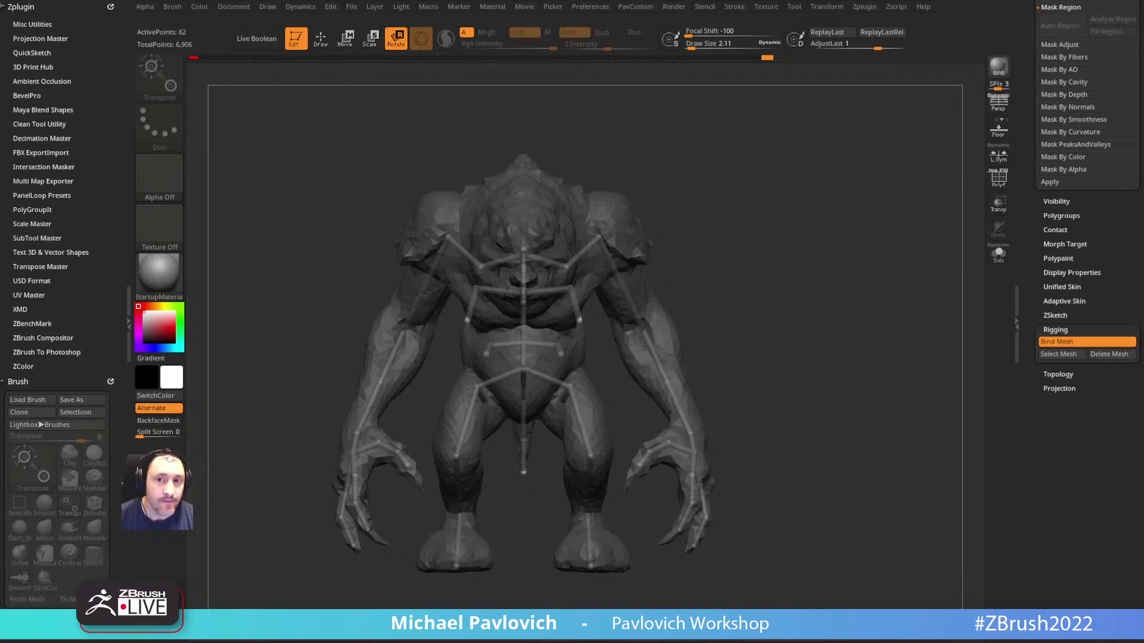
pyautogui.moveTo(758, 245); pyautogui.dragTo(779, 209)
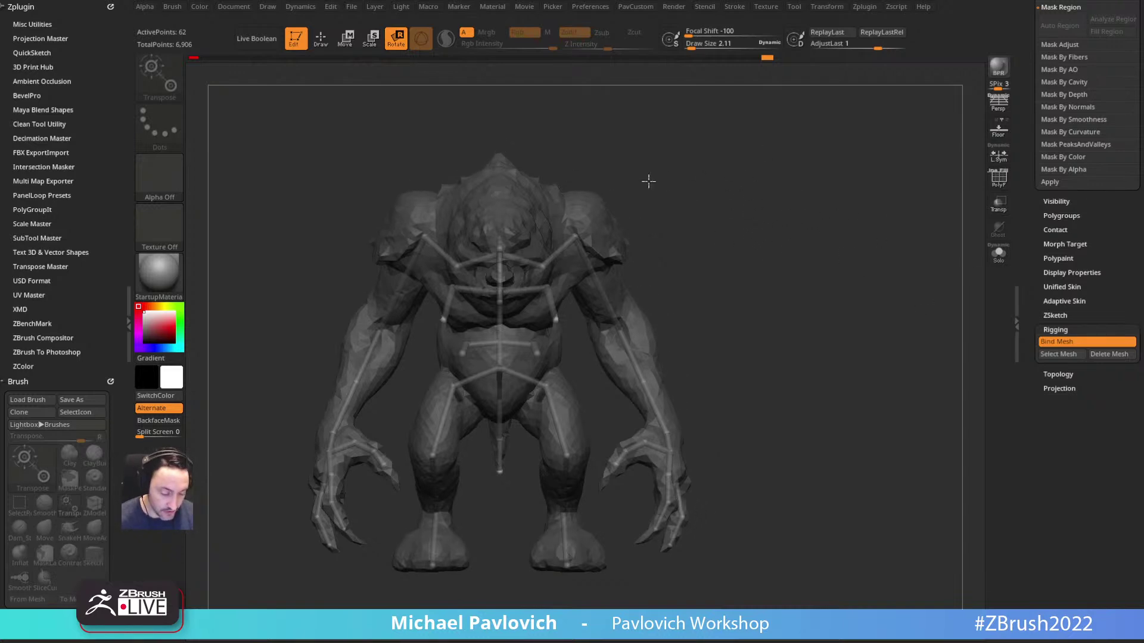
pyautogui.moveTo(607, 300); pyautogui.dragTo(734, 225)
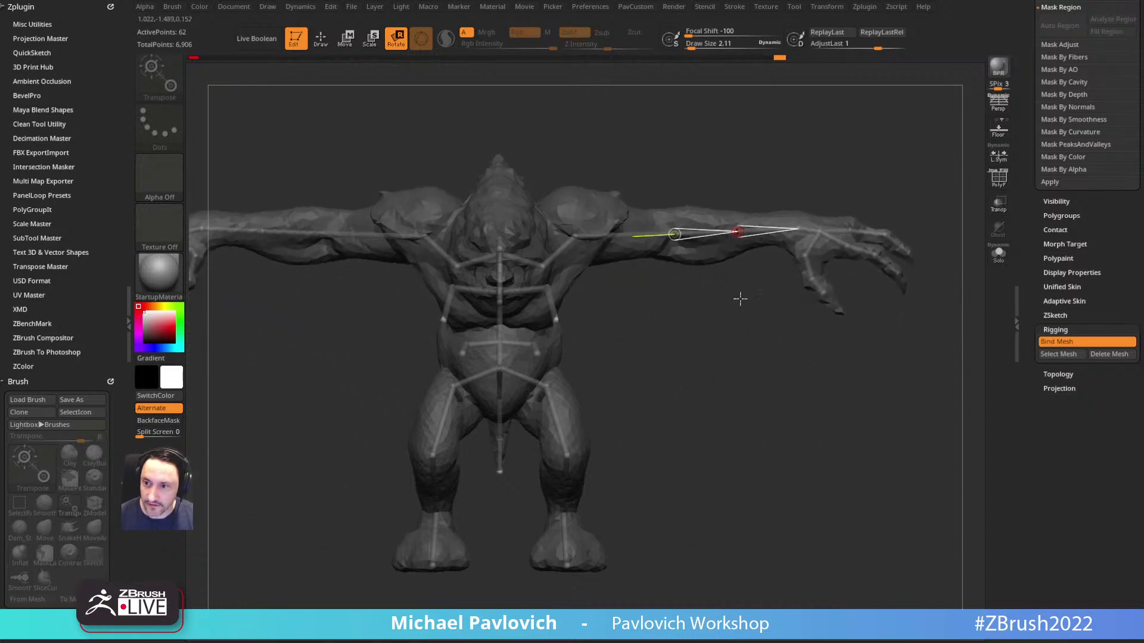
pyautogui.keyDown('ctrl'); pyautogui.moveTo(735, 340); pyautogui.dragTo(713, 318, button='right'); pyautogui.keyUp('ctrl')
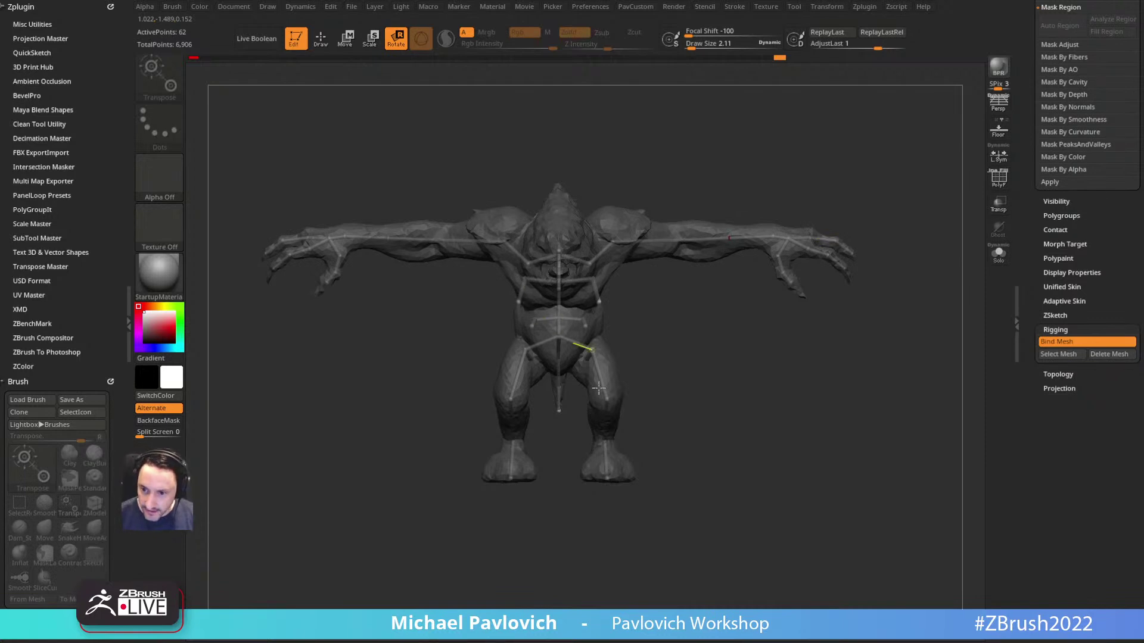
# Step: Try rotating the thigh bones of the T-posed Rancor, and undo the leg rotation
pyautogui.moveTo(603, 387); pyautogui.dragTo(594, 388)
pyautogui.hotkey('ctrl', 'z')
pyautogui.keyDown('alt'); pyautogui.moveTo(748, 340); pyautogui.dragTo(719, 367); pyautogui.keyUp('alt')
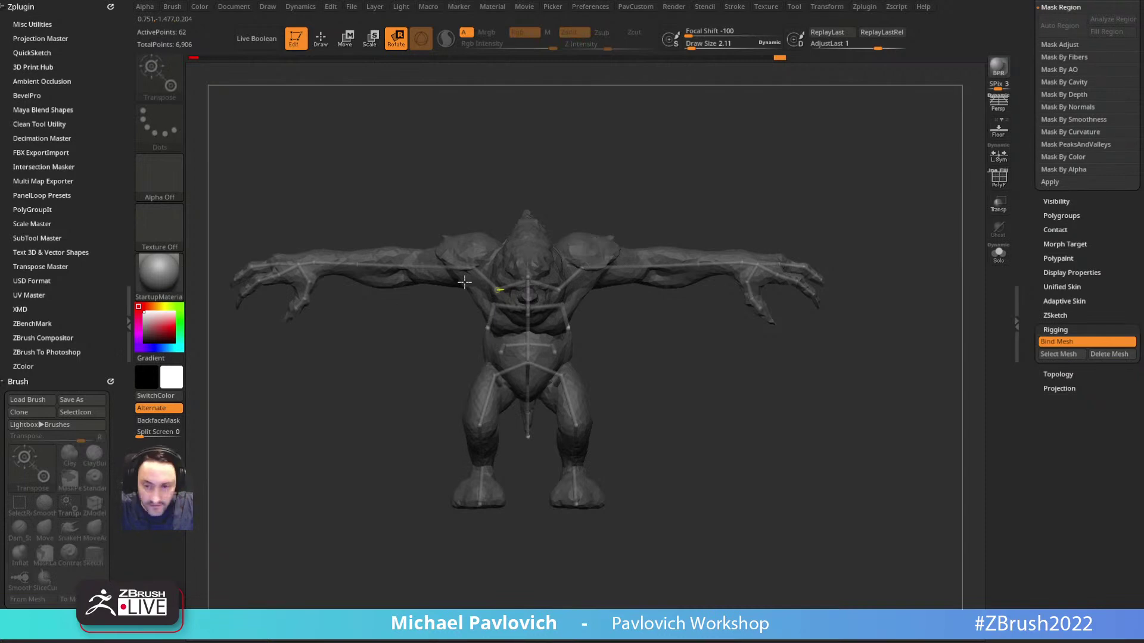
# Step: Rotate the upper arm bones from above to align the T-posed arms, and check the pose from the front
pyautogui.keyDown('alt'); pyautogui.moveTo(752, 161); pyautogui.dragTo(657, 363); pyautogui.keyUp('alt')
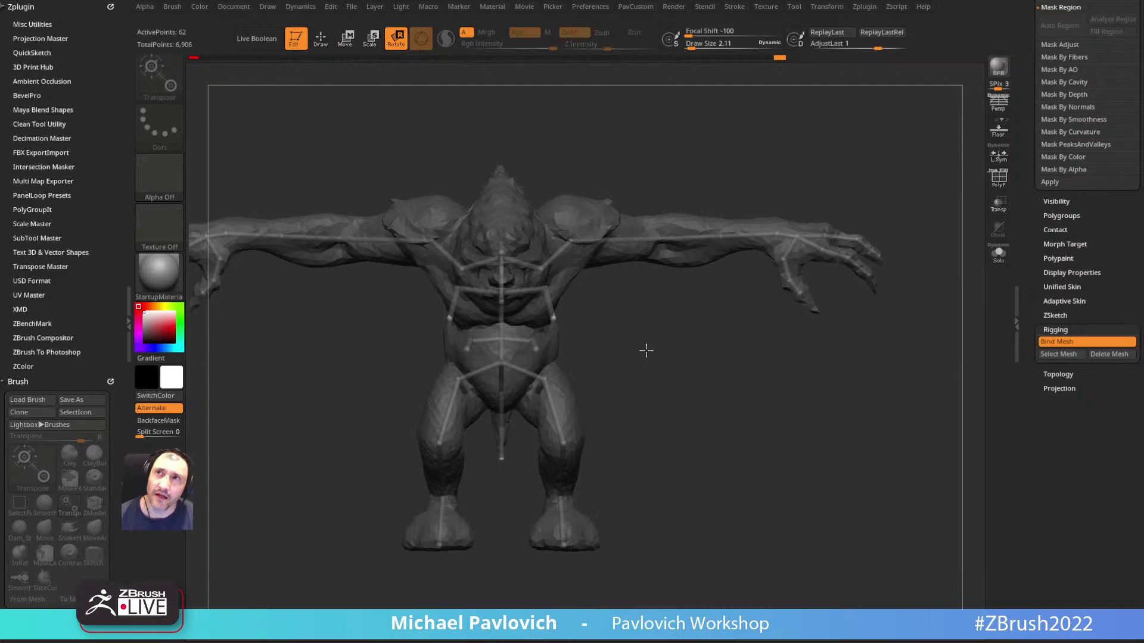
pyautogui.moveTo(688, 353); pyautogui.dragTo(651, 363)
pyautogui.moveTo(770, 213); pyautogui.dragTo(810, 161)
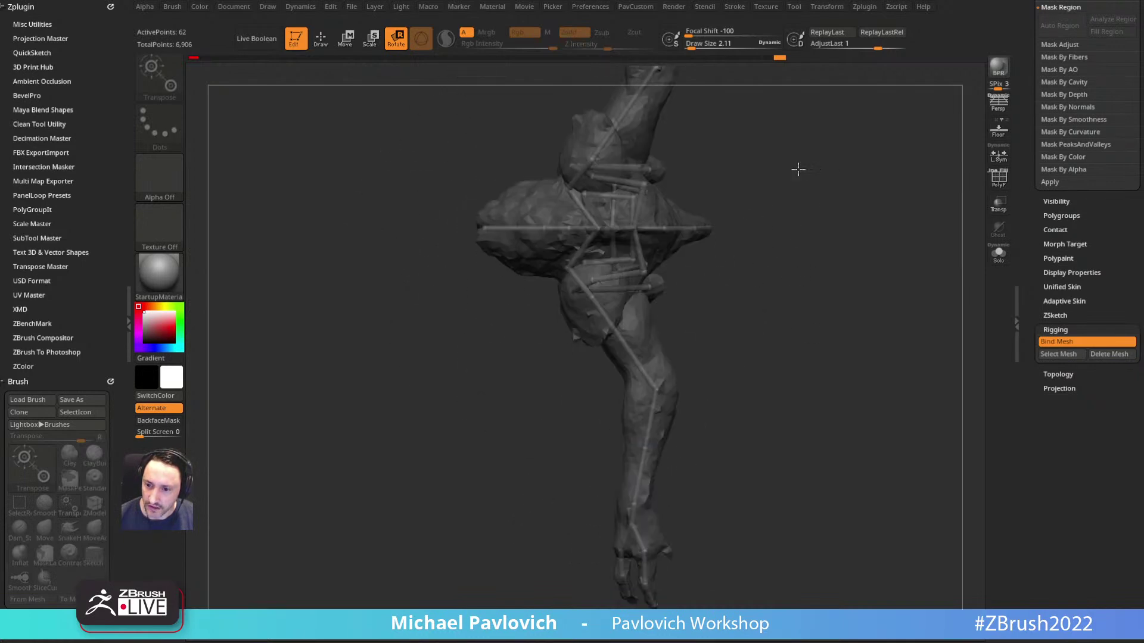
pyautogui.moveTo(618, 350); pyautogui.dragTo(601, 442)
pyautogui.moveTo(819, 355); pyautogui.dragTo(891, 233)
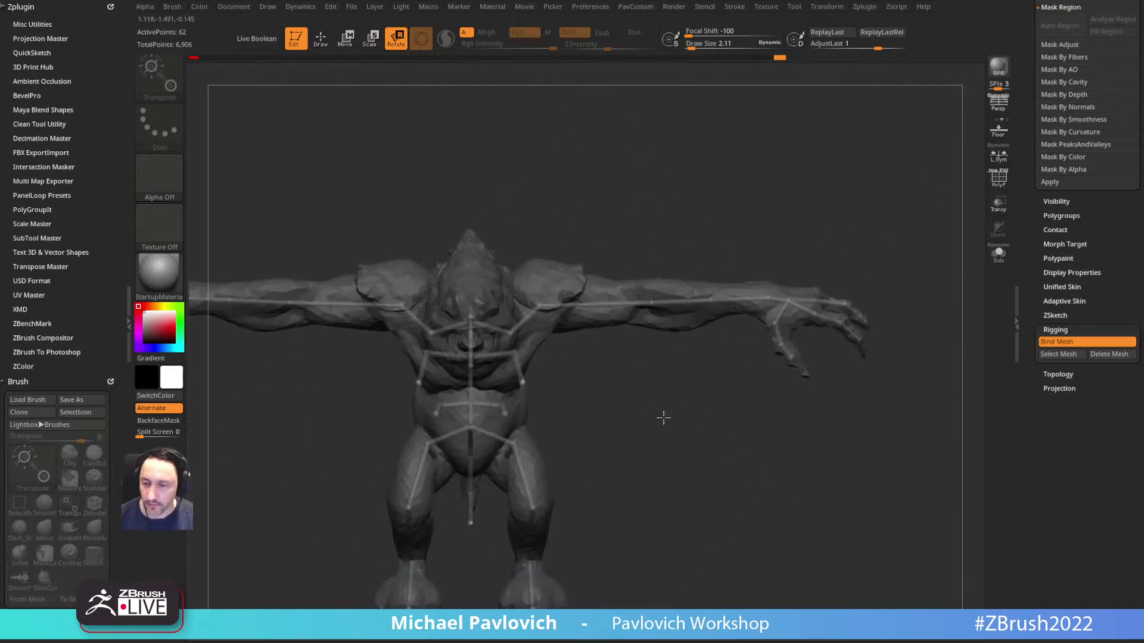
pyautogui.keyDown('alt'); pyautogui.moveTo(648, 417); pyautogui.dragTo(694, 399); pyautogui.keyUp('alt')
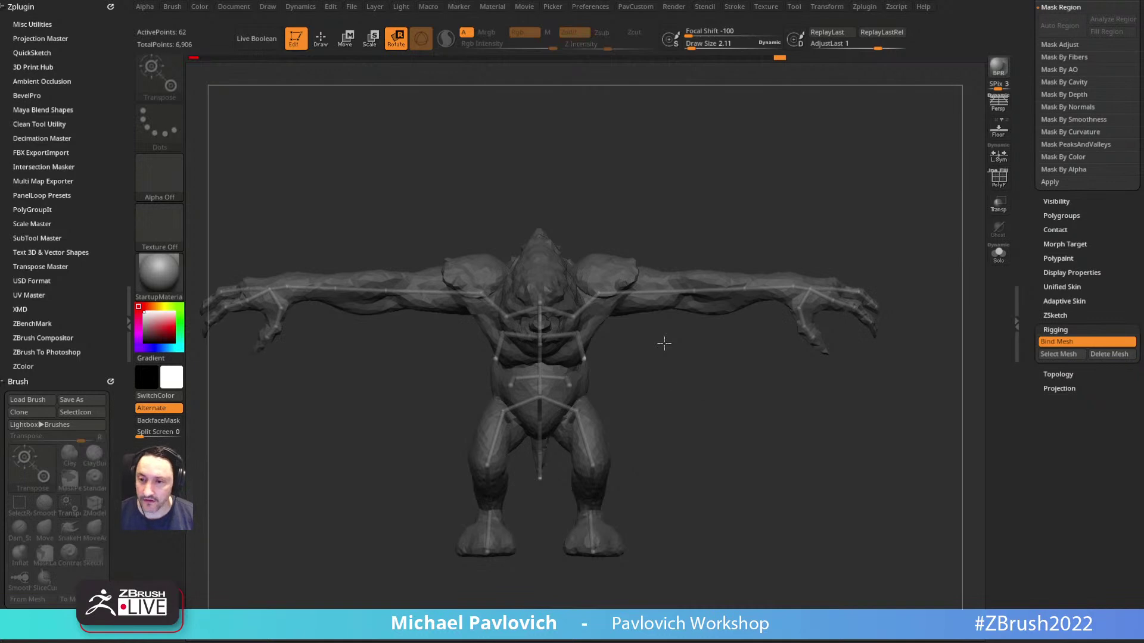
# Step: Try rotating the raised upper arms further, and undo the arm posing back to the lowered stance
pyautogui.moveTo(769, 169); pyautogui.dragTo(715, 153)
pyautogui.keyDown('shift'); pyautogui.moveTo(757, 218); pyautogui.dragTo(762, 178); pyautogui.keyUp('shift')
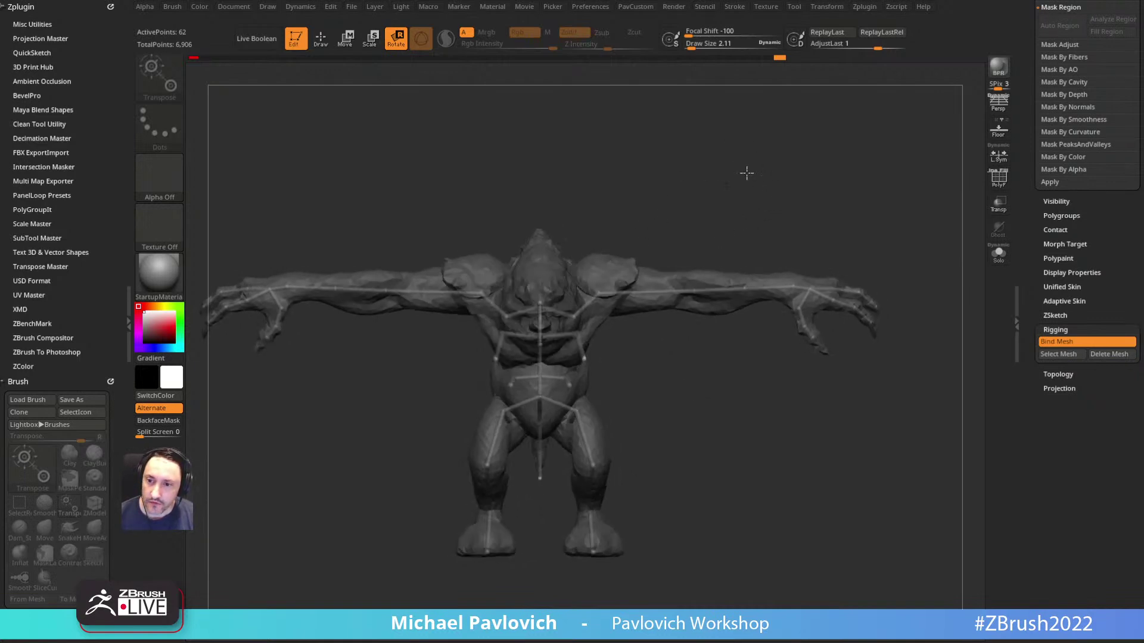
pyautogui.moveTo(635, 292); pyautogui.dragTo(689, 204)
pyautogui.hotkey('ctrl', 'z')
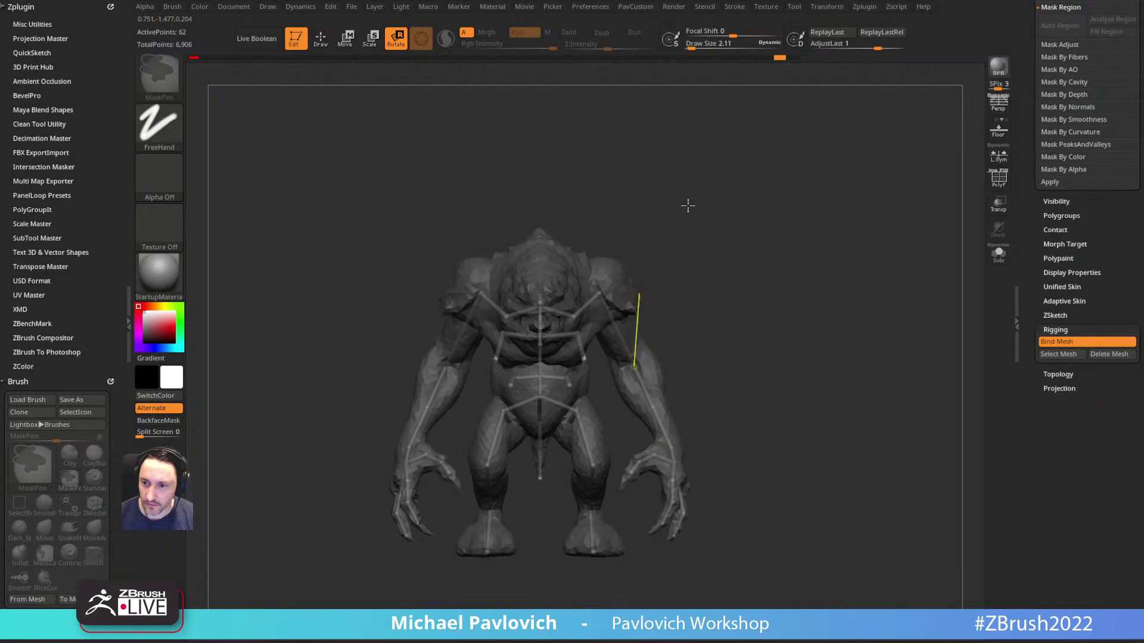
# Step: Try rotating the Rancor's lowered upper arm bones from the front, and undo the arm rotation
pyautogui.moveTo(753, 230)
pyautogui.mouseDown()
pyautogui.moveTo(691, 238)
pyautogui.moveTo(816, 253)
pyautogui.moveTo(764, 231)
pyautogui.mouseUp()
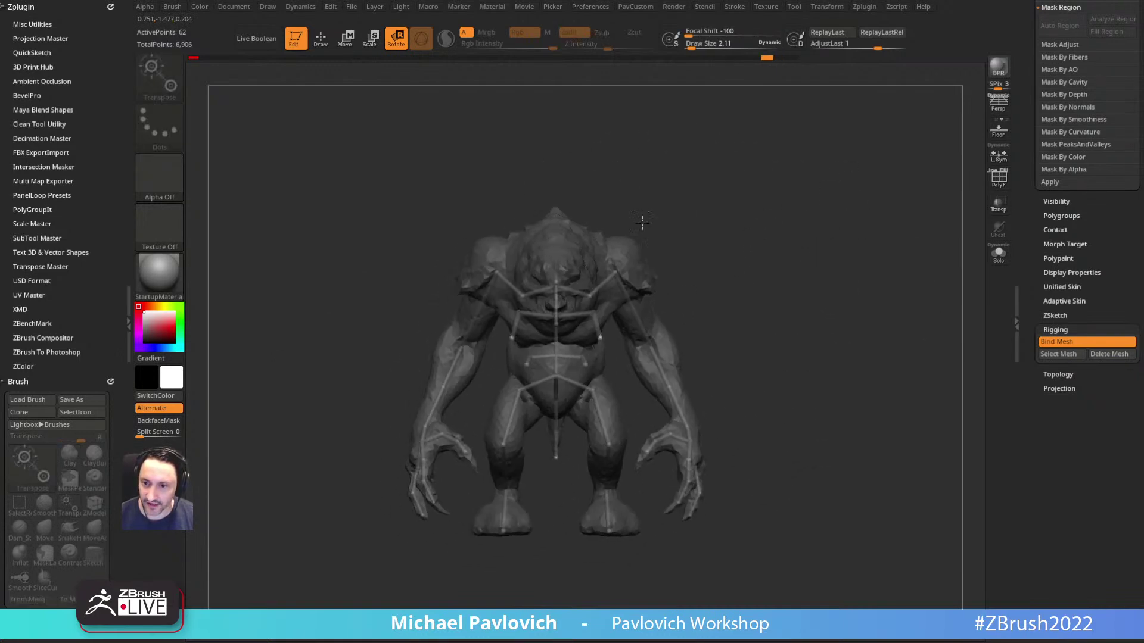
pyautogui.keyDown('alt'); pyautogui.moveTo(750, 284); pyautogui.dragTo(780, 287); pyautogui.keyUp('alt')
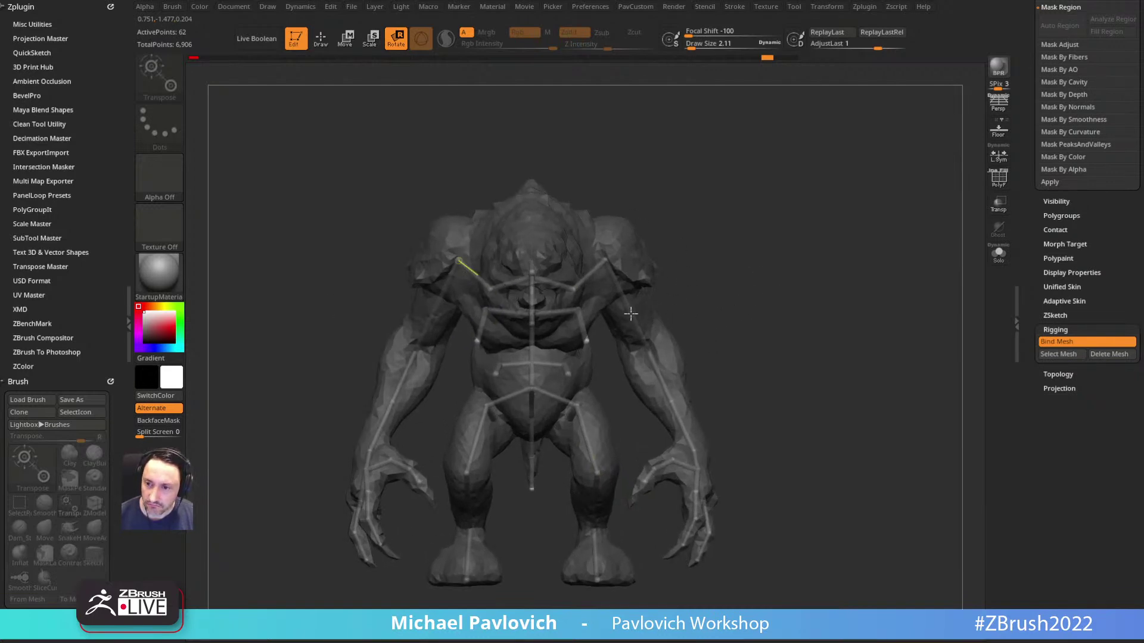
pyautogui.moveTo(640, 319)
pyautogui.mouseDown()
pyautogui.moveTo(651, 316)
pyautogui.moveTo(632, 328)
pyautogui.mouseUp()
pyautogui.moveTo(631, 328)
pyautogui.mouseDown(button='right')
pyautogui.moveTo(600, 315)
pyautogui.moveTo(621, 311)
pyautogui.mouseUp(button='right')
pyautogui.moveTo(621, 312)
pyautogui.mouseDown()
pyautogui.moveTo(656, 304)
pyautogui.moveTo(620, 312)
pyautogui.mouseUp()
pyautogui.hotkey('ctrl', 'z')
pyautogui.hotkey('ctrl', 'z')
# Step: Rotate both upper arm bones outward from the front view so the Rancor's arms spread away from the body
pyautogui.keyDown('shift'); pyautogui.moveTo(745, 256); pyautogui.dragTo(759, 245); pyautogui.keyUp('shift')
pyautogui.moveTo(480, 317); pyautogui.dragTo(568, 268, button='right')
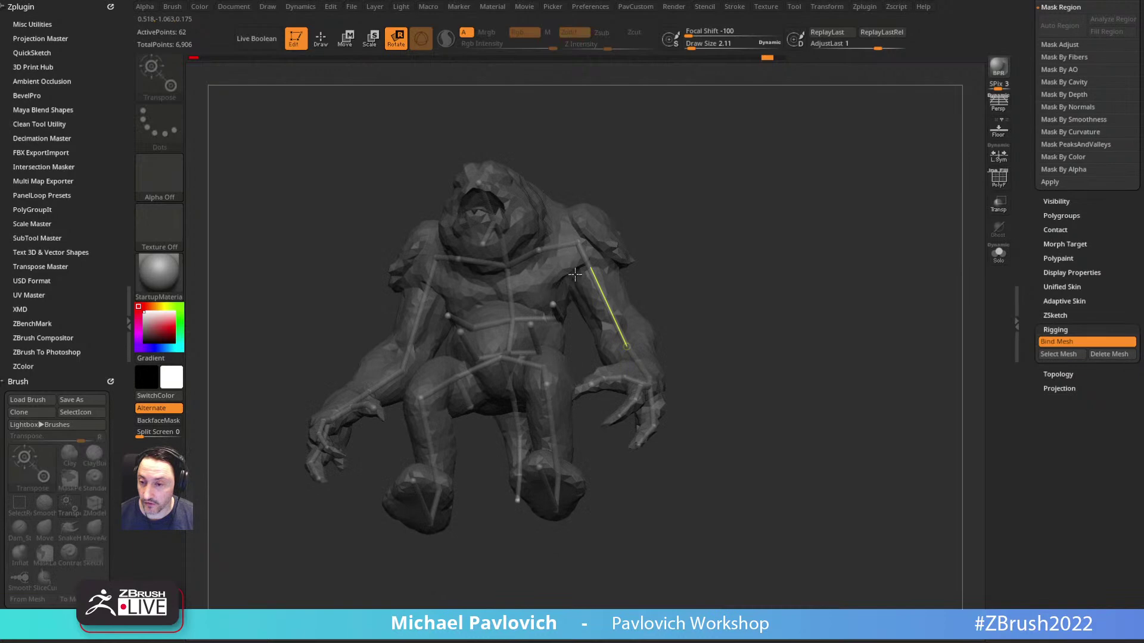
pyautogui.moveTo(653, 216); pyautogui.dragTo(599, 269, button='right')
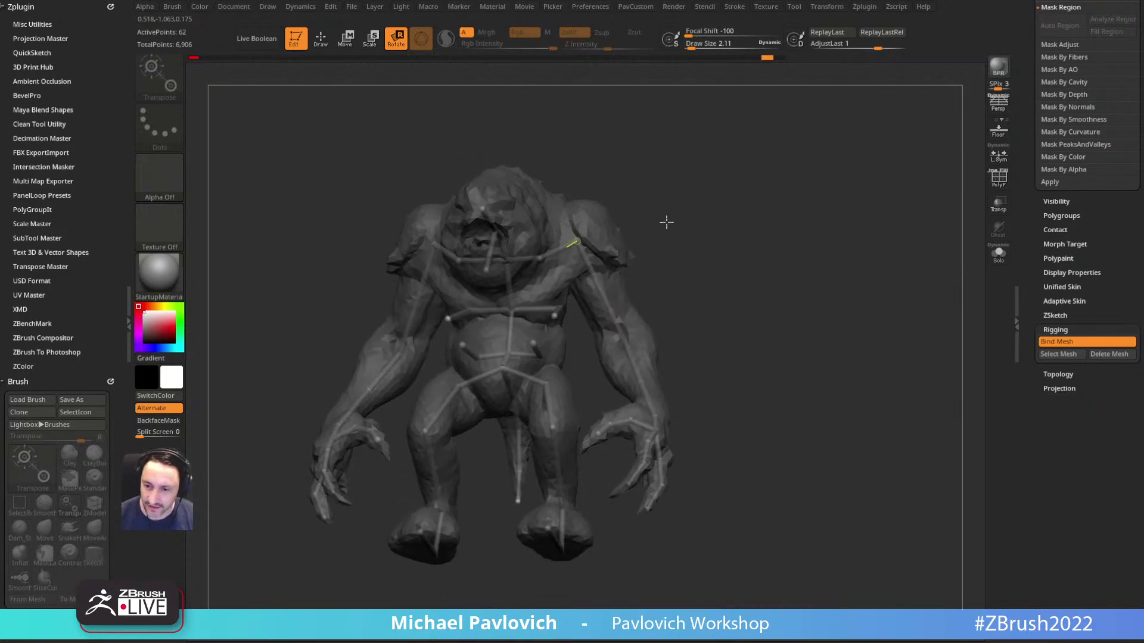
pyautogui.moveTo(666, 223); pyautogui.dragTo(687, 192, button='right')
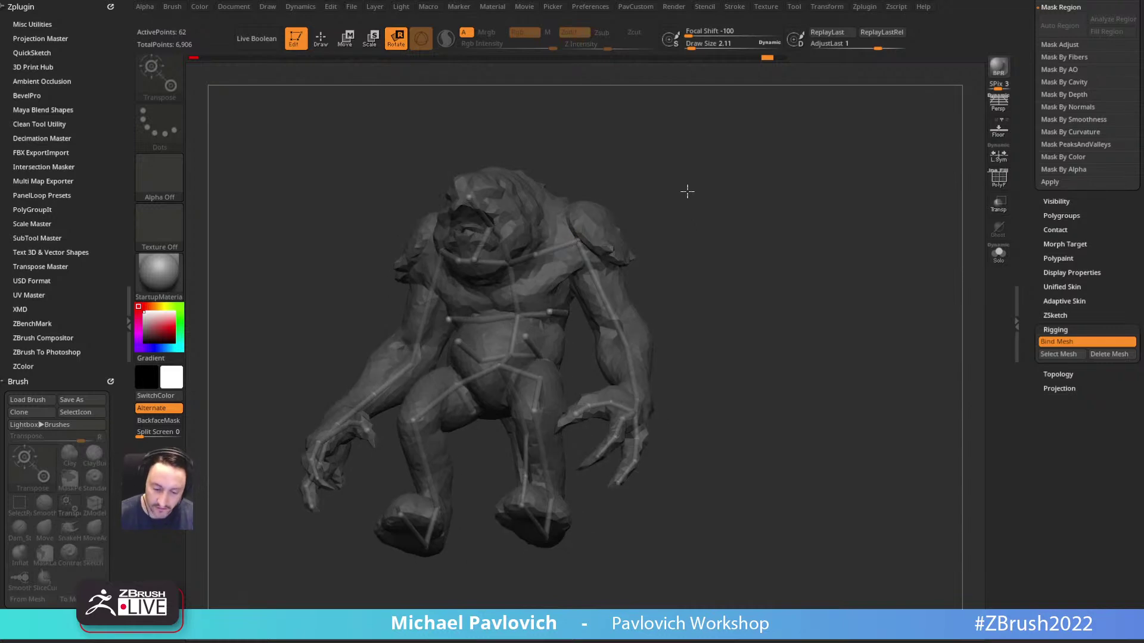
pyautogui.moveTo(788, 187); pyautogui.dragTo(628, 228, button='right')
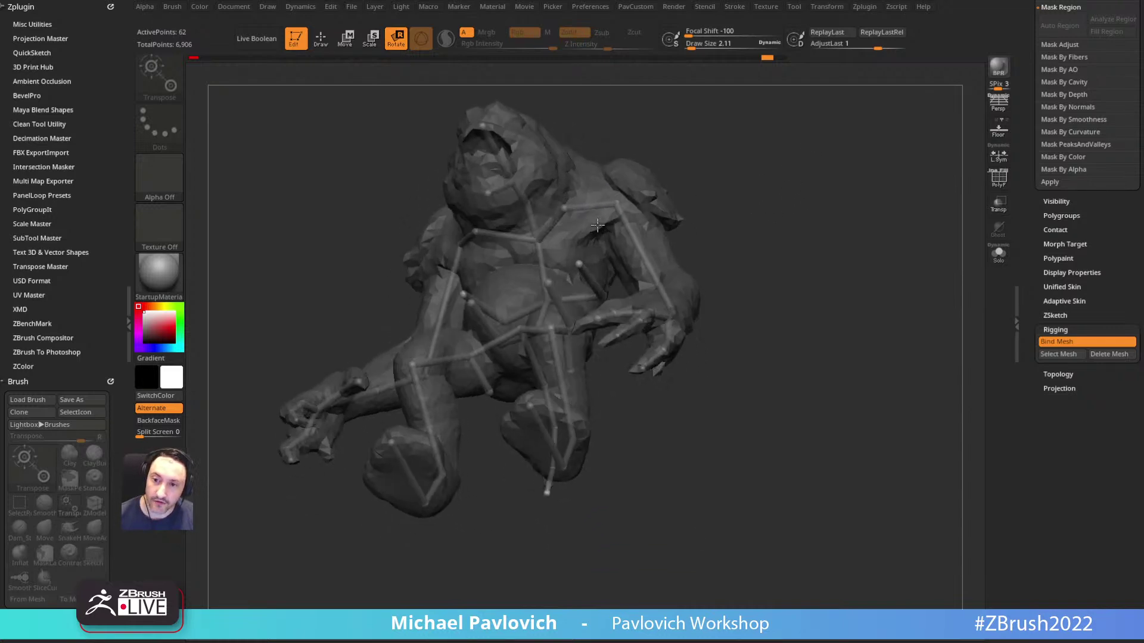
pyautogui.keyDown('shift'); pyautogui.moveTo(753, 192); pyautogui.dragTo(749, 228, button='right'); pyautogui.keyUp('shift')
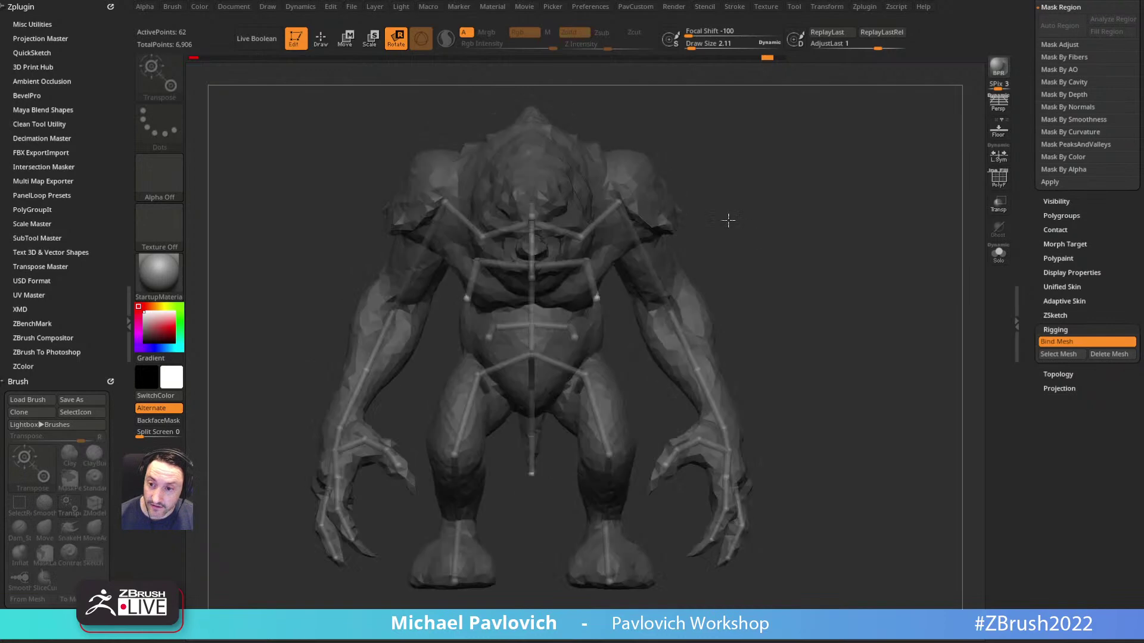
pyautogui.moveTo(644, 249); pyautogui.dragTo(714, 303)
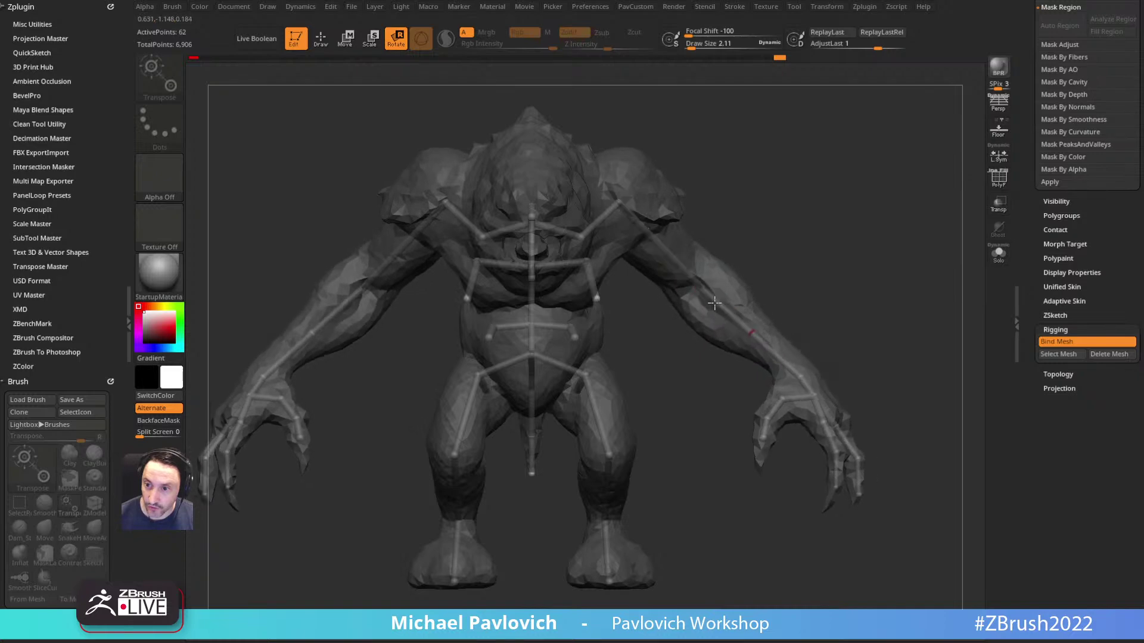
# Step: Try opening the Rancor's mouth by rotating the head and jaw bones, checking the pose from the side
pyautogui.moveTo(903, 234); pyautogui.dragTo(798, 234)
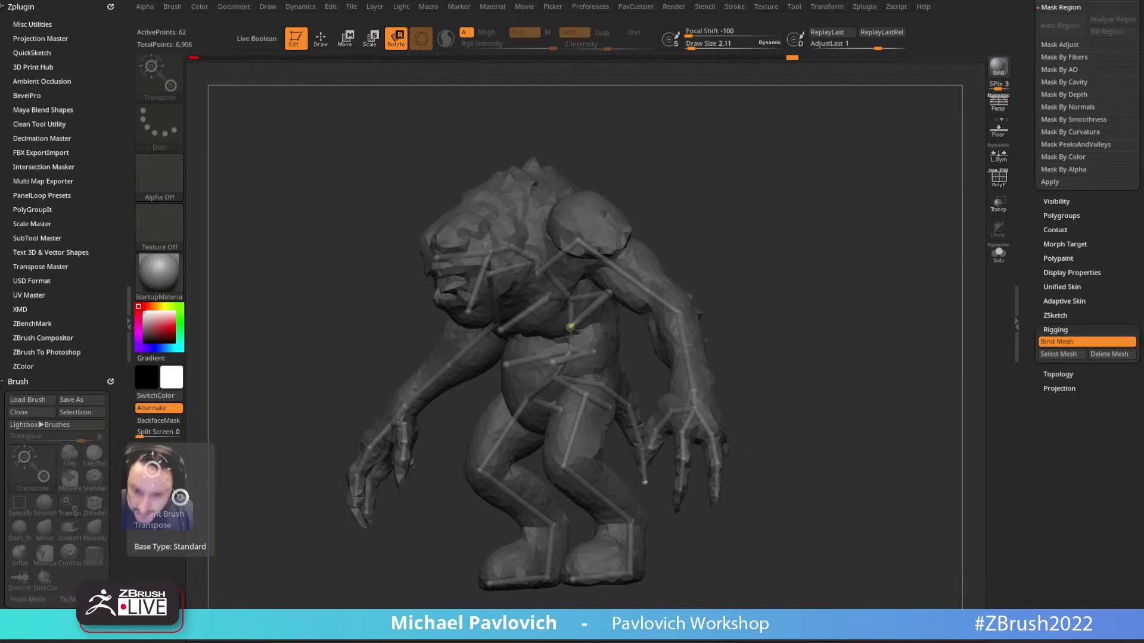
pyautogui.moveTo(741, 237); pyautogui.dragTo(774, 227)
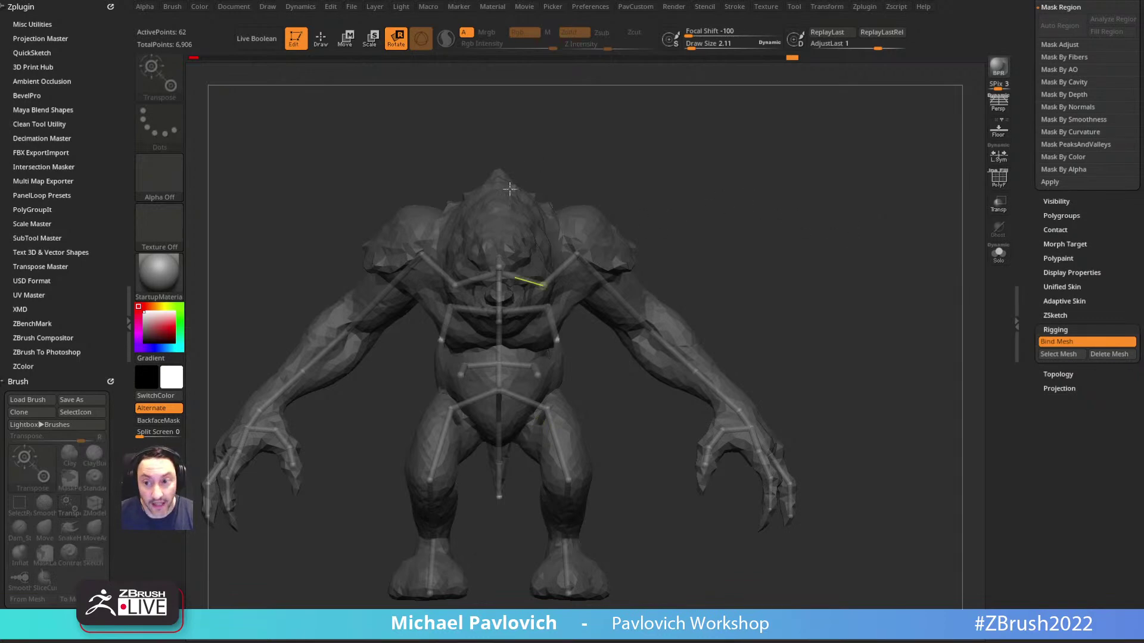
pyautogui.moveTo(575, 272); pyautogui.dragTo(633, 233, button='right')
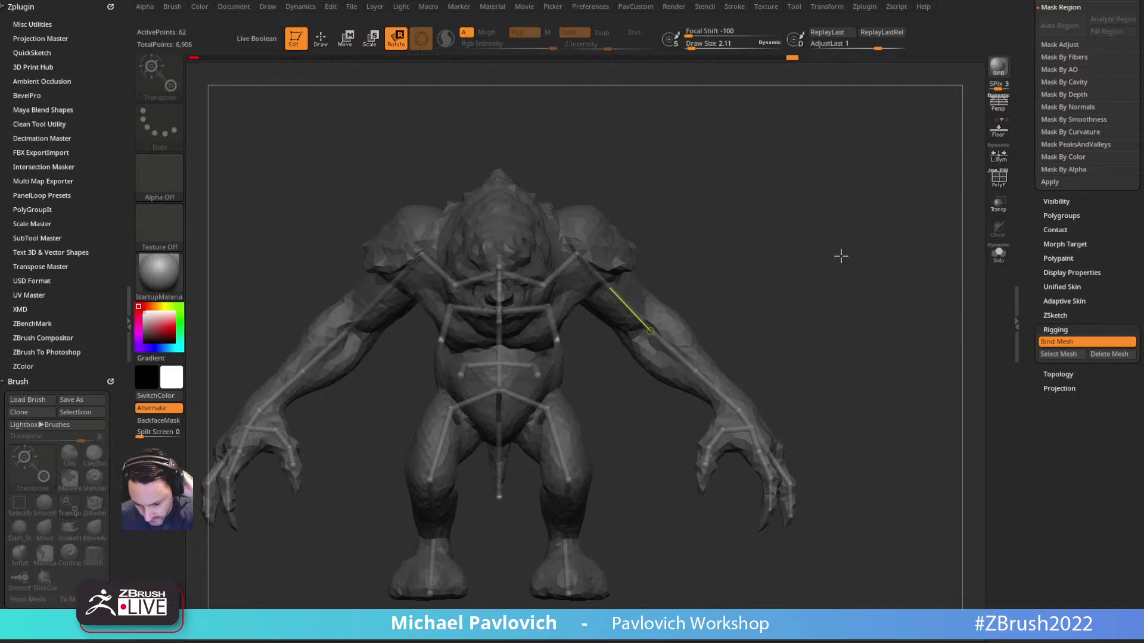
pyautogui.moveTo(654, 248); pyautogui.dragTo(679, 182)
pyautogui.keyDown('alt'); pyautogui.moveTo(738, 115); pyautogui.dragTo(667, 174); pyautogui.keyUp('alt')
pyautogui.moveTo(434, 306); pyautogui.dragTo(469, 337)
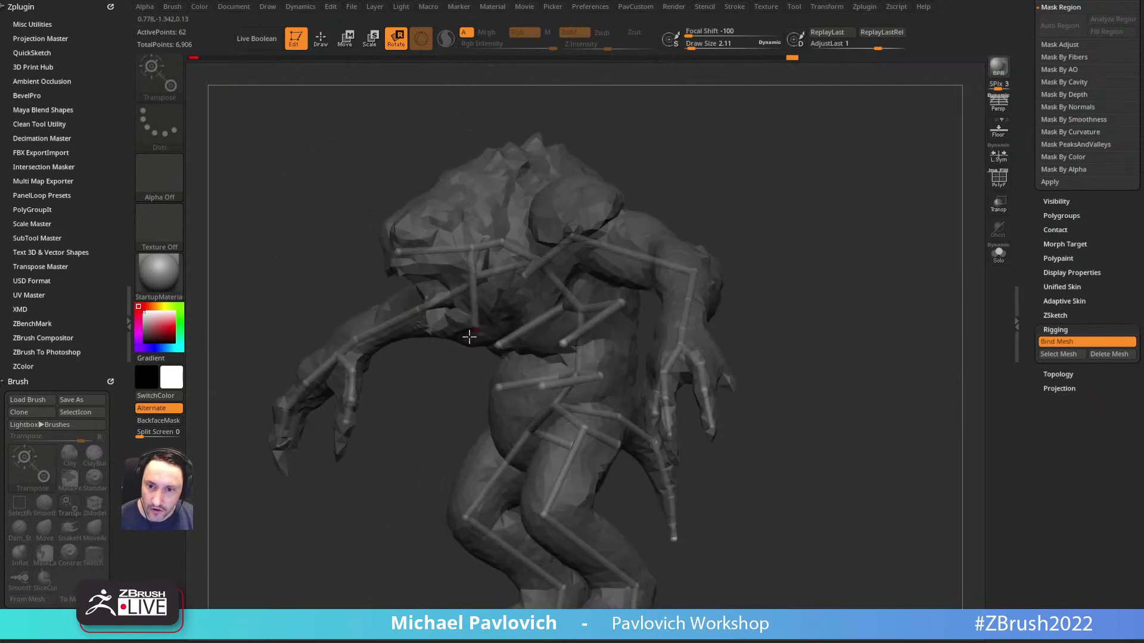
pyautogui.moveTo(428, 390); pyautogui.dragTo(515, 175)
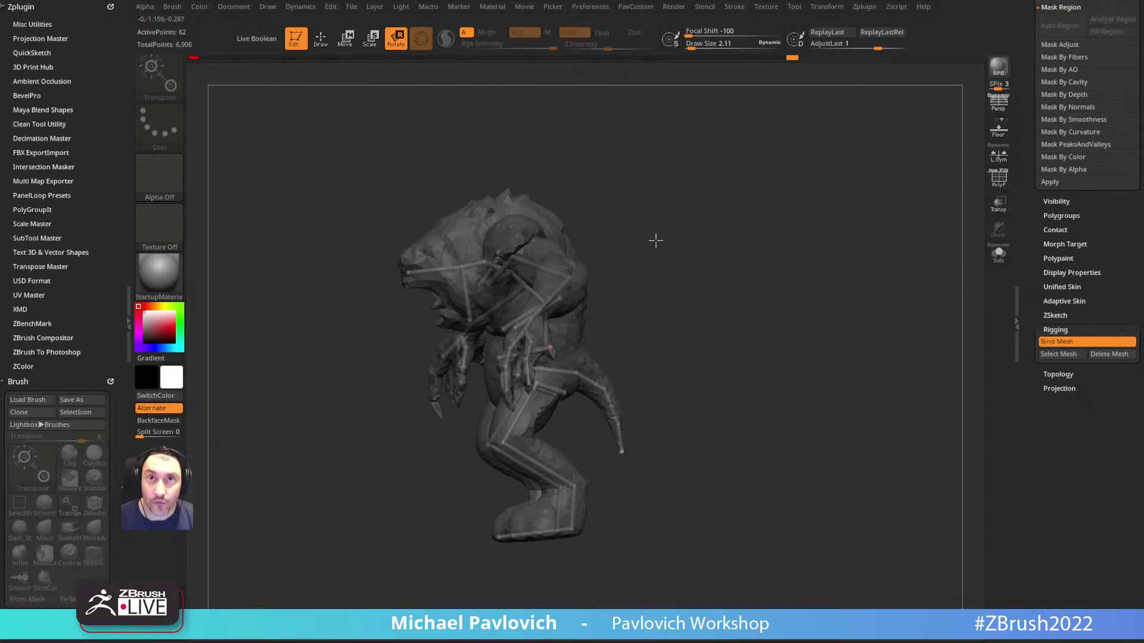
pyautogui.moveTo(655, 240); pyautogui.dragTo(553, 293)
pyautogui.moveTo(747, 295); pyautogui.dragTo(780, 236)
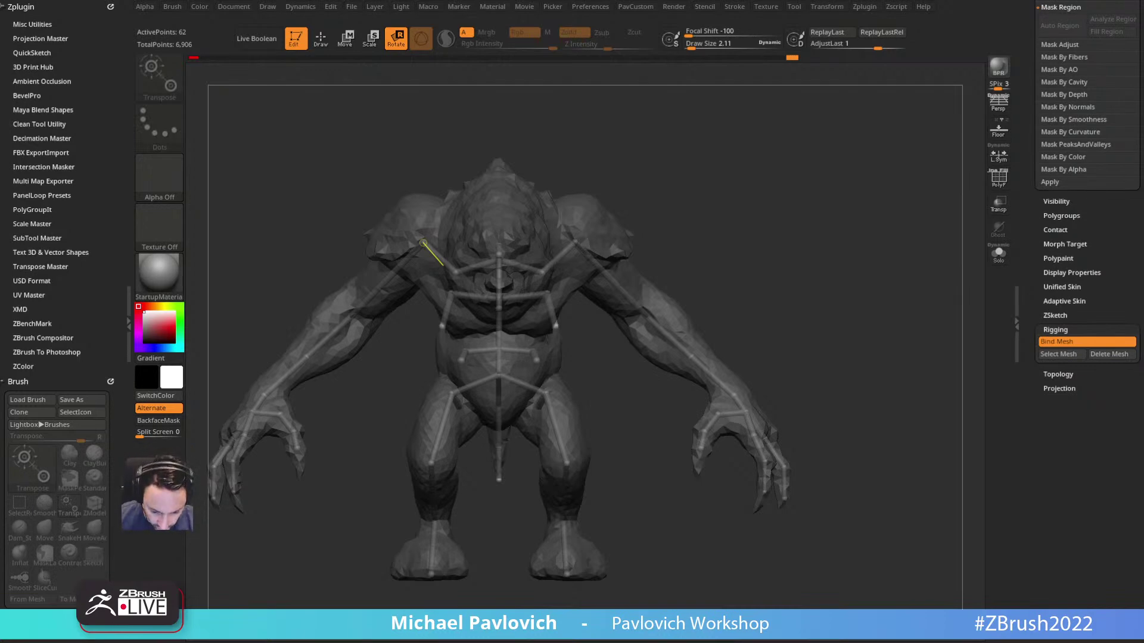
# Step: Switch to the browser and look through the videos in the "ZBrush 2023 - What's New?" playlist on YouTube
pyautogui.hotkey('alt', 'Tab')
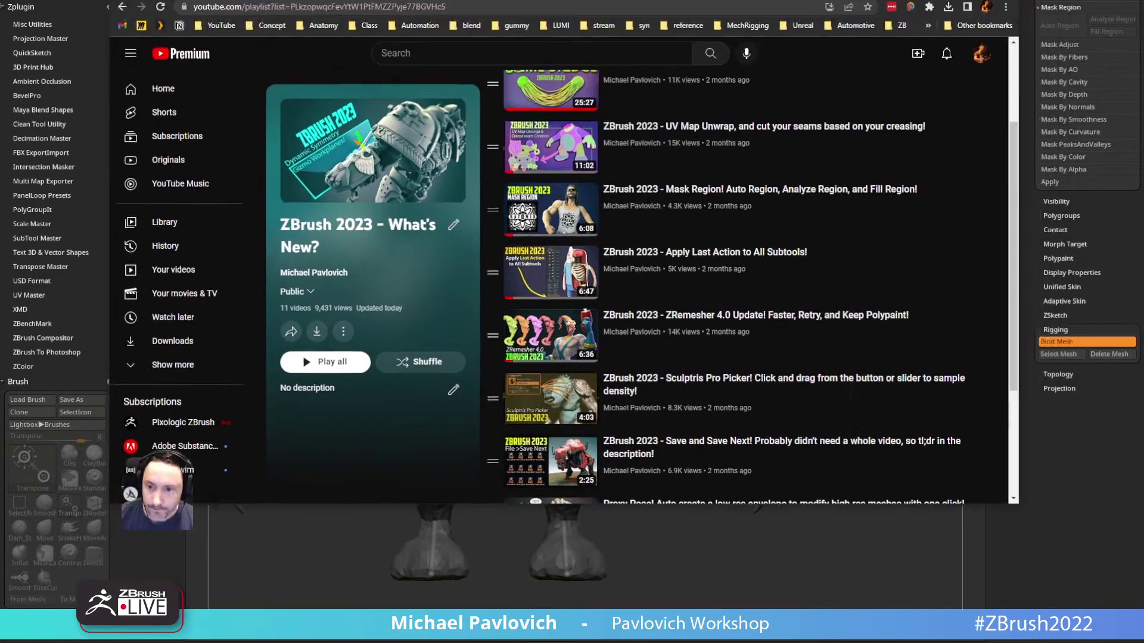
pyautogui.scroll(-3, 667, 273)
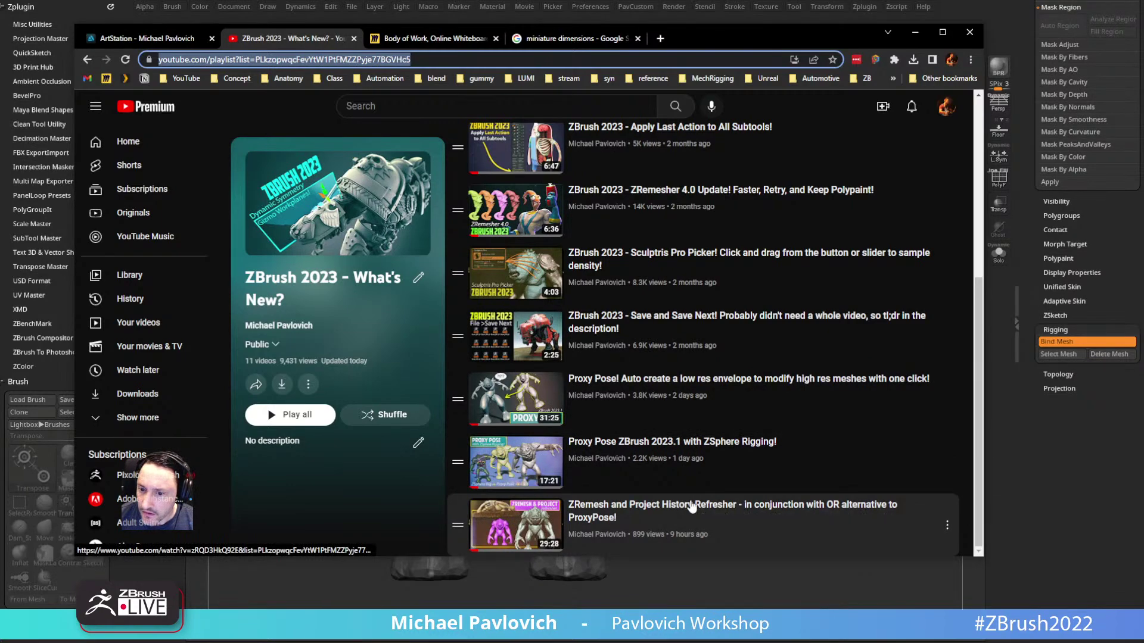
pyautogui.scroll(4, 691, 506)
pyautogui.scroll(-4, 691, 506)
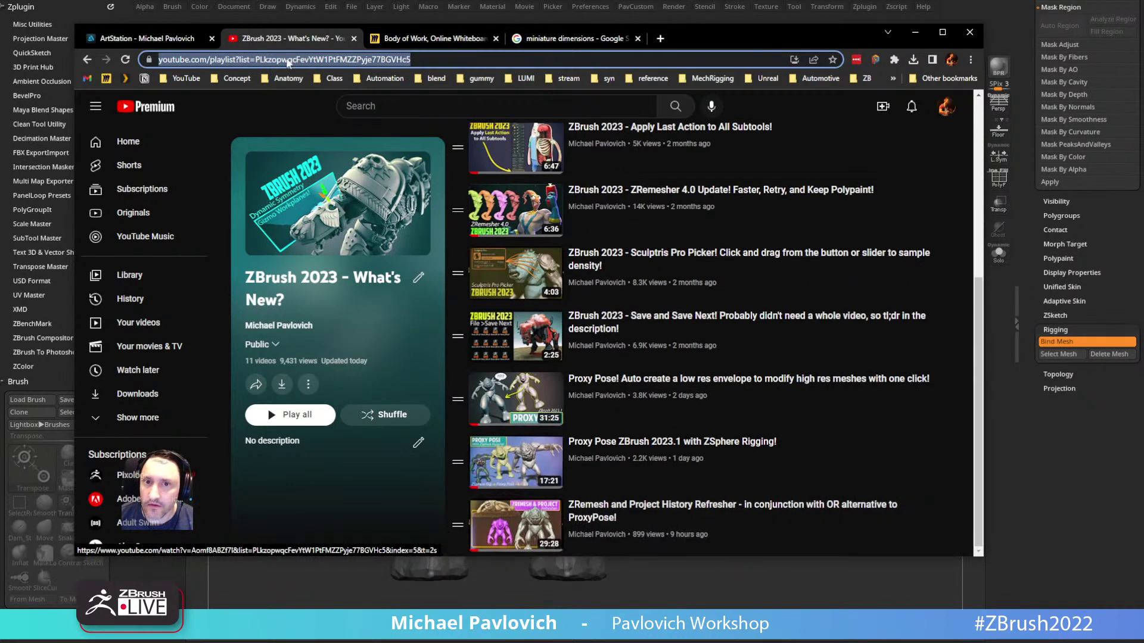
# Step: Open the YouTube channel's videos in a new tab and open "Transpose Master with ZSphere Rigging!"
pyautogui.click(659, 38)
pyautogui.click(181, 78)
pyautogui.click(184, 93)
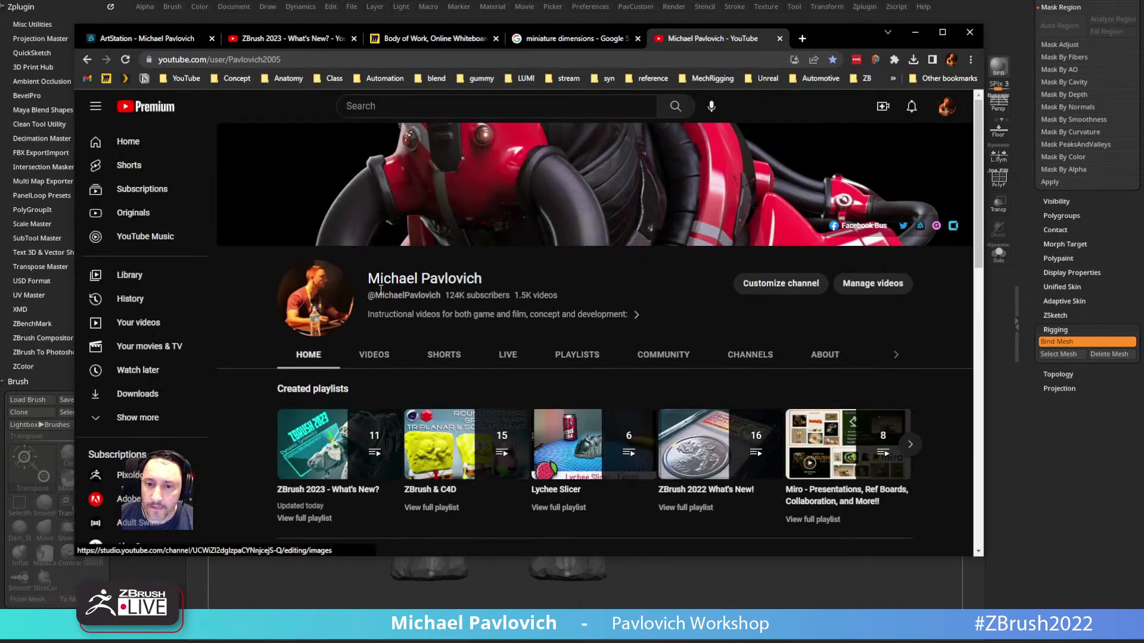
pyautogui.click(376, 356)
pyautogui.scroll(-4, 282, 334)
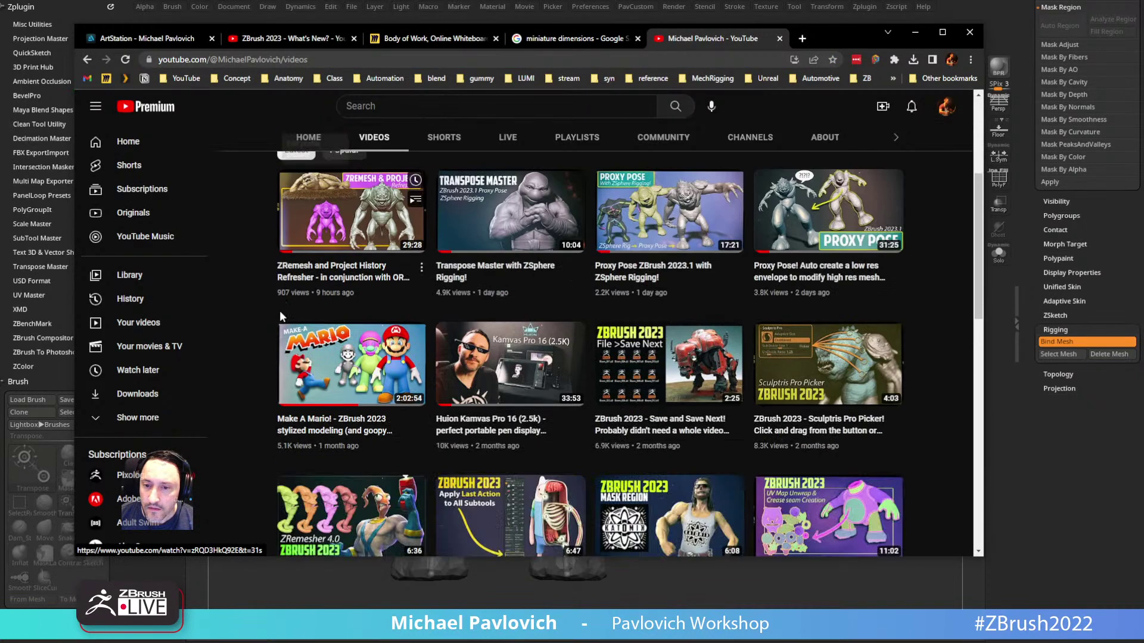
pyautogui.click(485, 268)
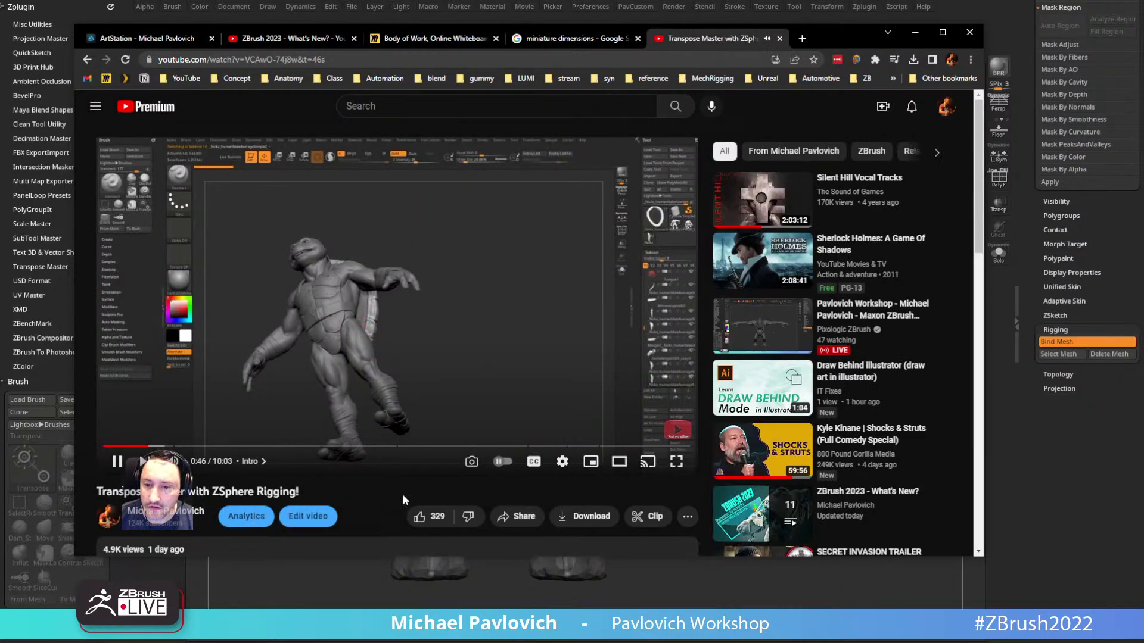
# Step: Edit the video's details to add it to the "ZBrush 2023 - What's New?" playlist, and save the changes
pyautogui.click(306, 516)
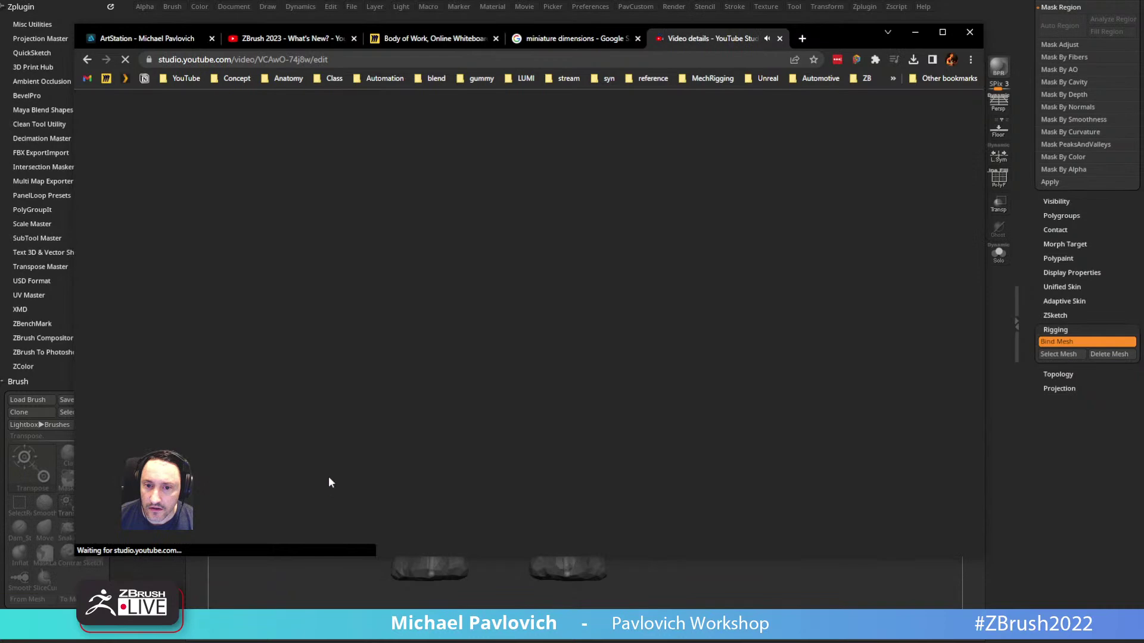
pyautogui.scroll(-2, 701, 456)
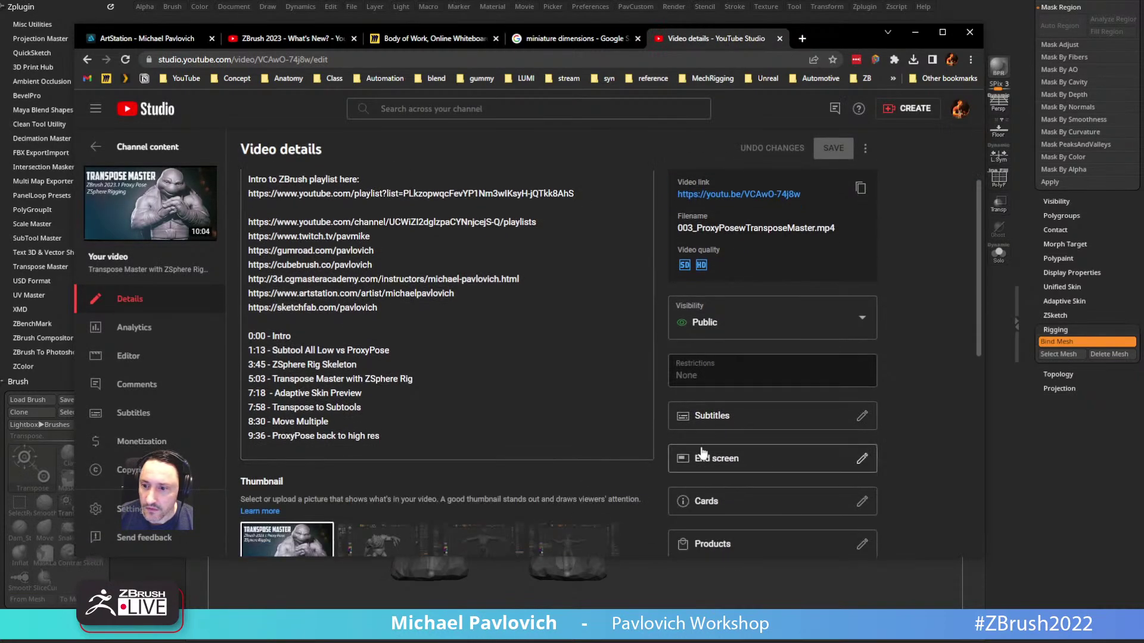
pyautogui.scroll(-1, 579, 295)
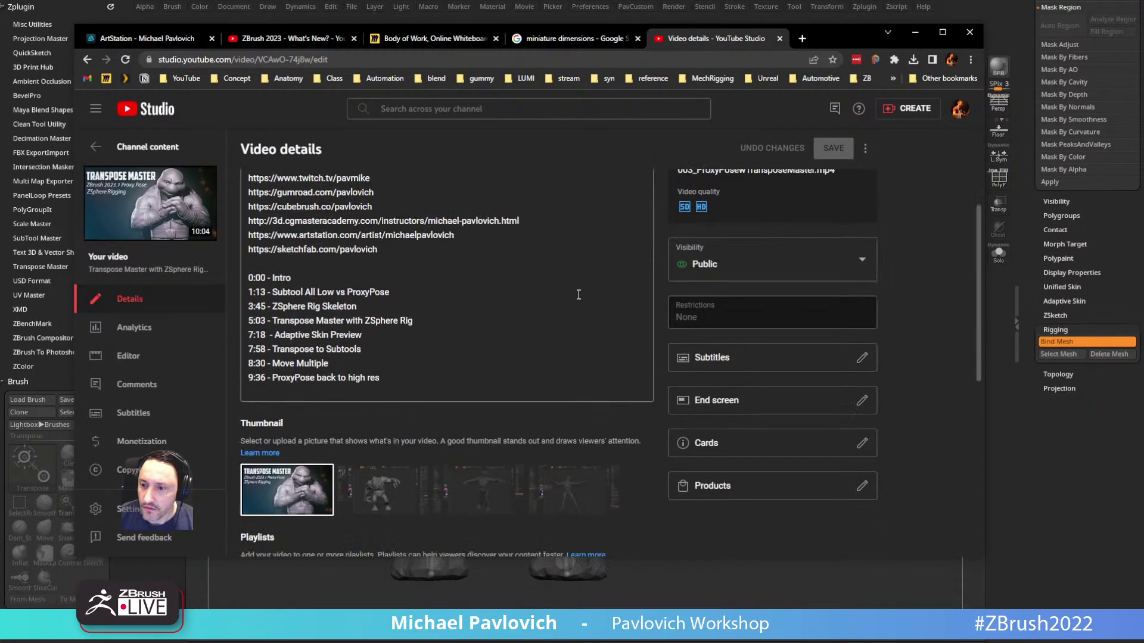
pyautogui.scroll(-3, 579, 294)
pyautogui.click(352, 524)
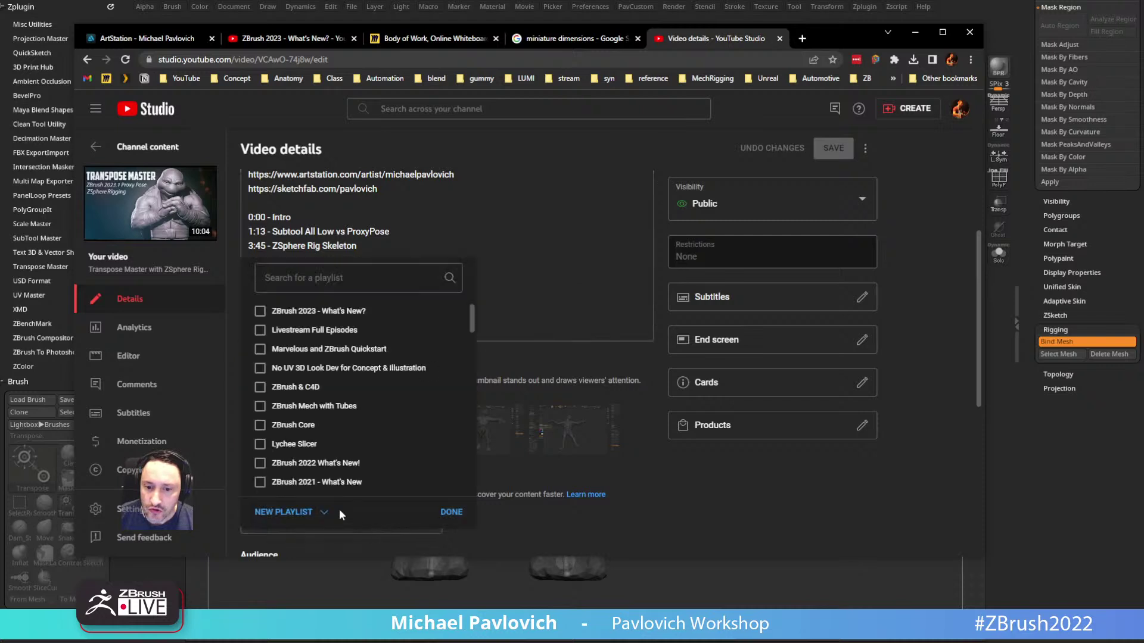
pyautogui.scroll(-2, 263, 482)
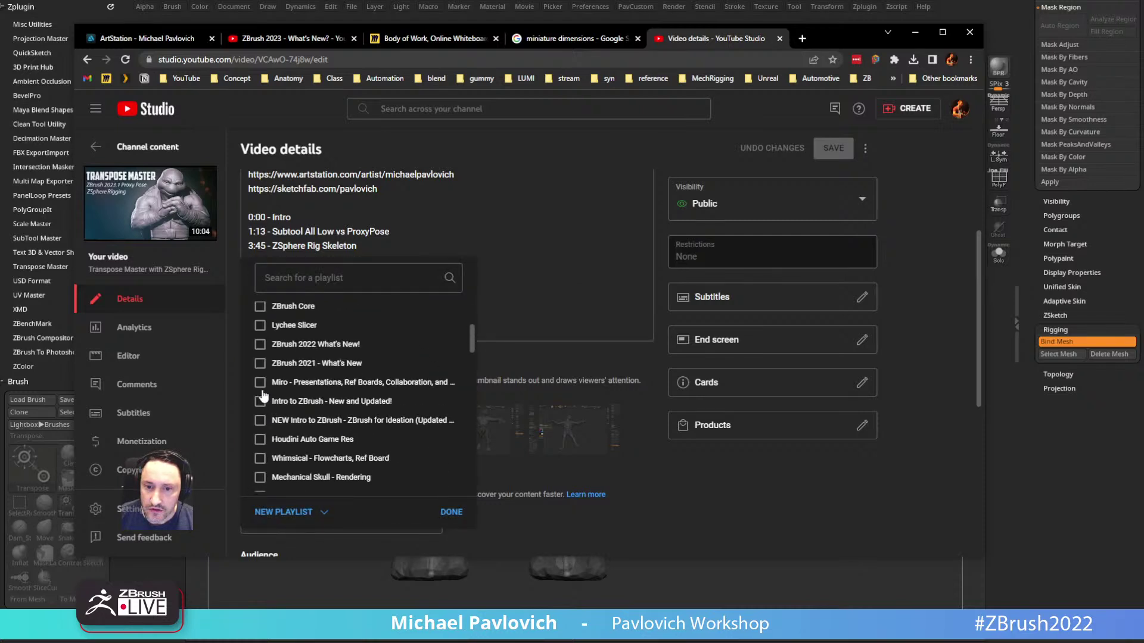
pyautogui.scroll(2, 264, 372)
pyautogui.click(260, 311)
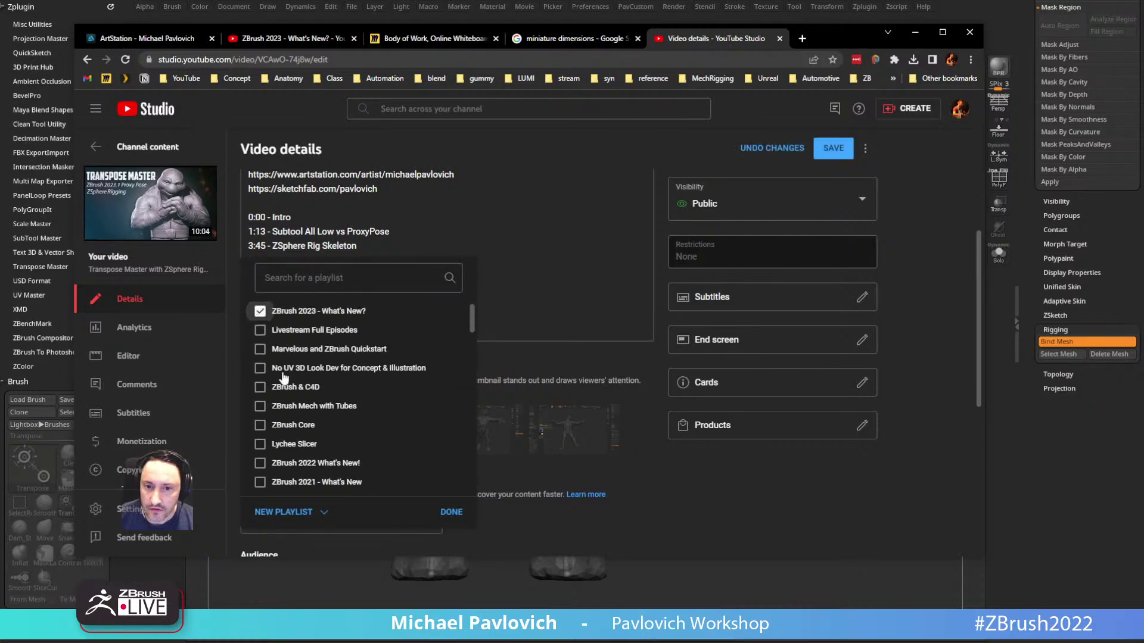
pyautogui.click(451, 513)
pyautogui.click(832, 149)
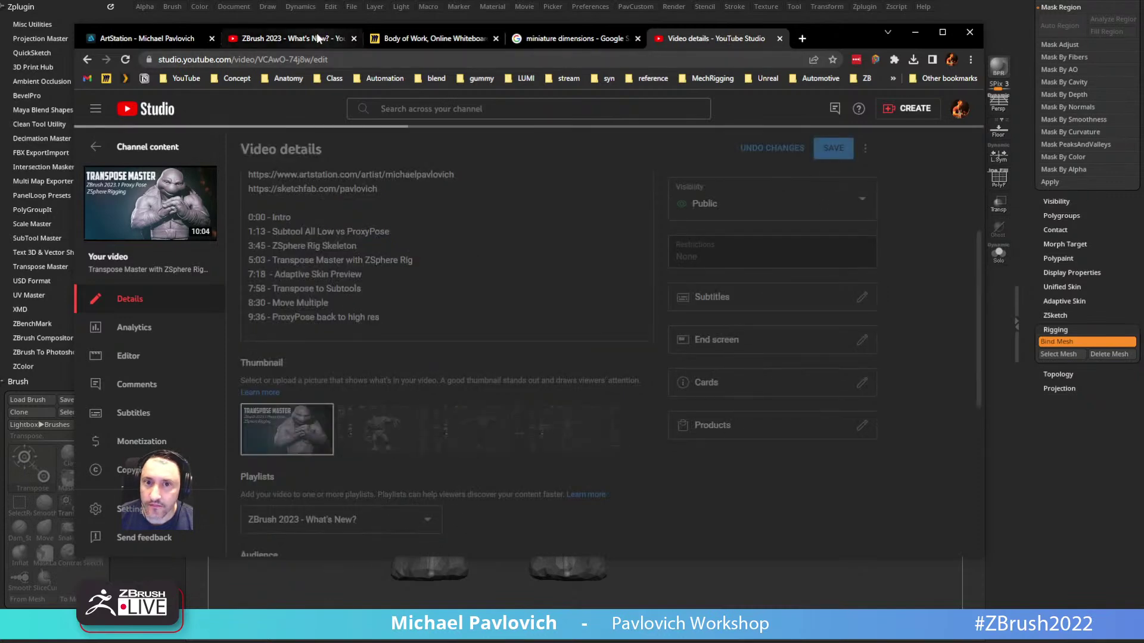
# Step: Reload the playlist, move the Transpose Master video above the ZRemesh and Project History Refresher, and return to ZBrush
pyautogui.click(317, 39)
pyautogui.click(126, 60)
pyautogui.scroll(-6, 700, 346)
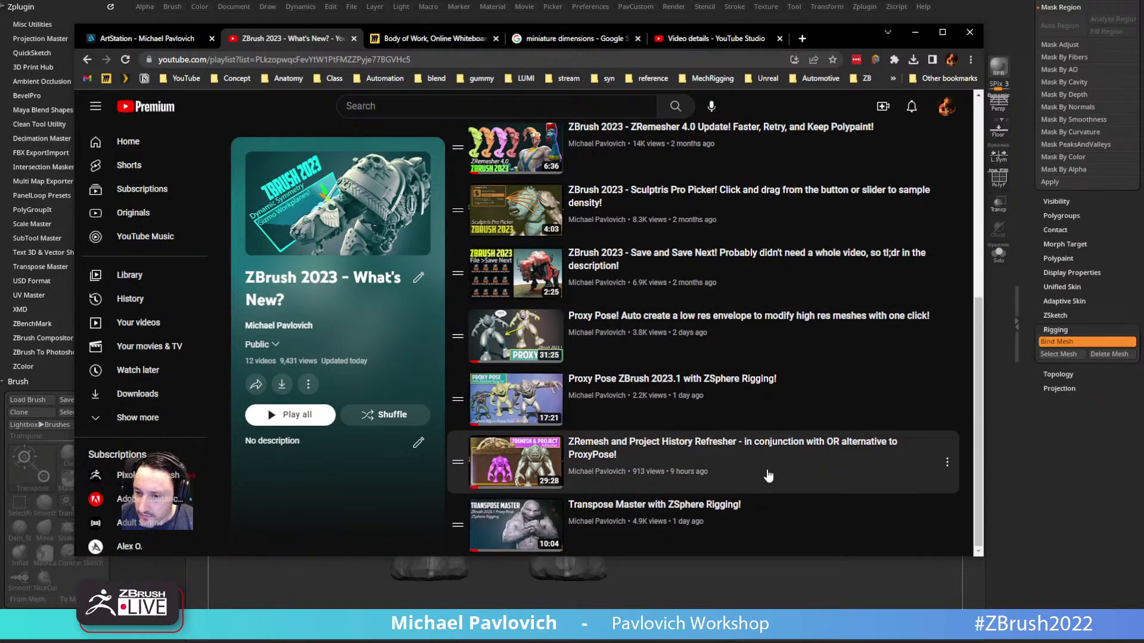
pyautogui.moveTo(458, 525); pyautogui.dragTo(464, 462)
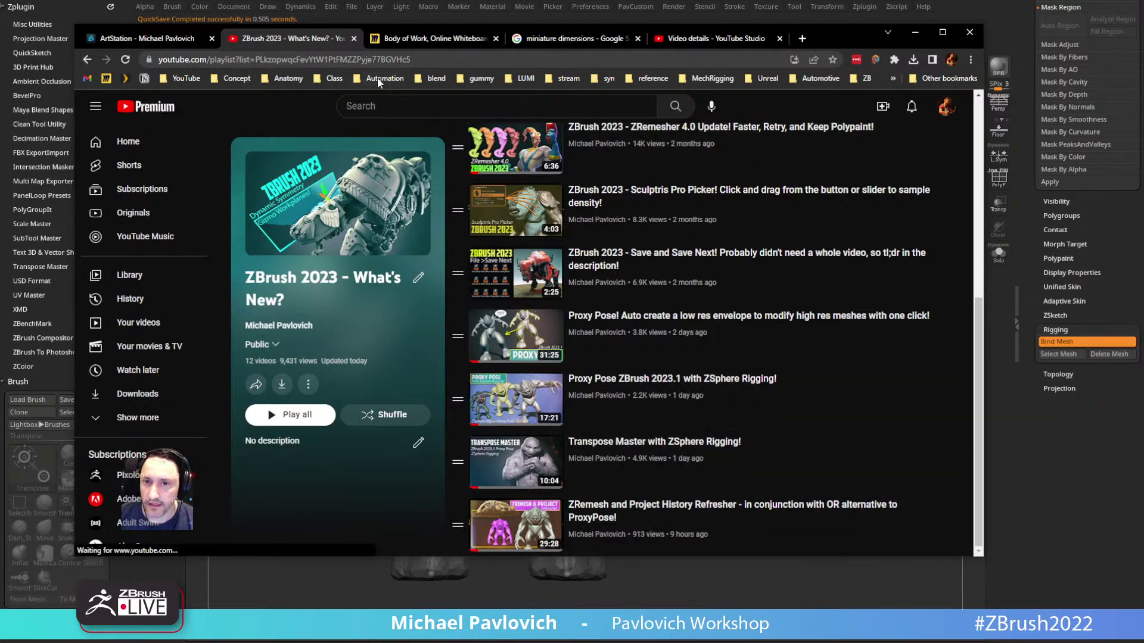
pyautogui.click(914, 32)
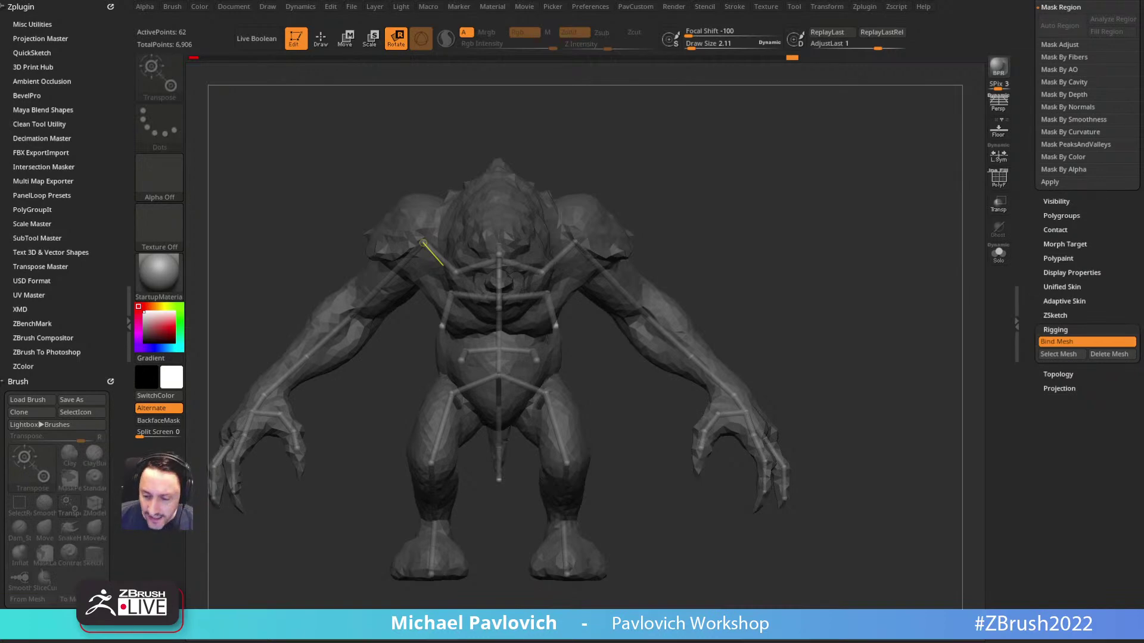
# Step: Look through the sample projects in LightBox and the Light palette's Background options
pyautogui.moveTo(781, 188); pyautogui.dragTo(741, 190)
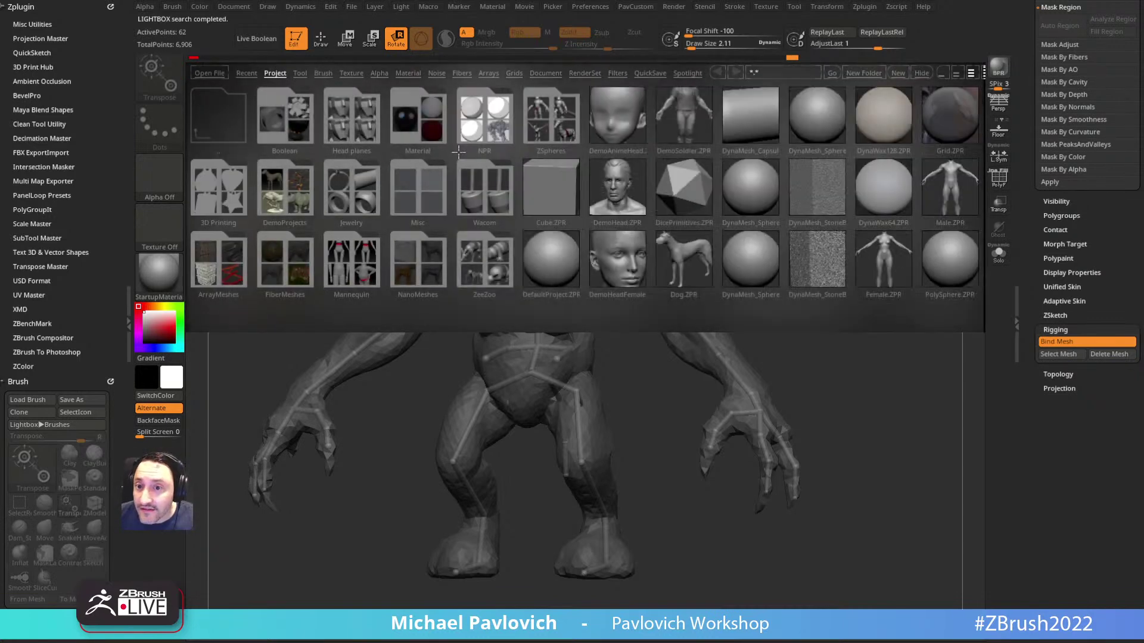
pyautogui.scroll(-3, 476, 224)
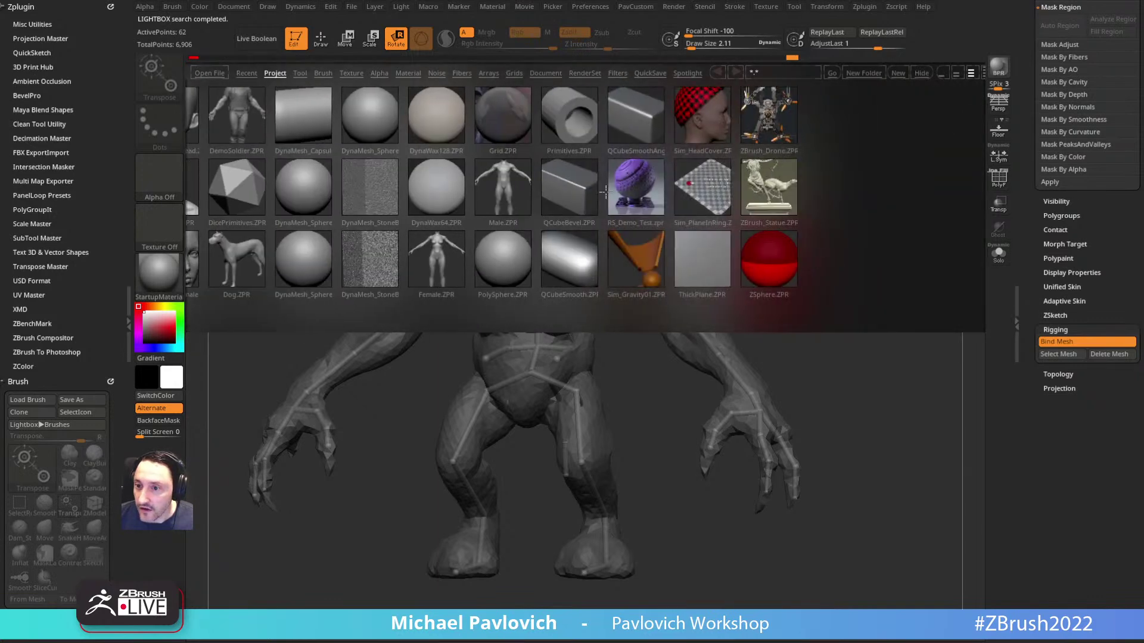
pyautogui.press(',')
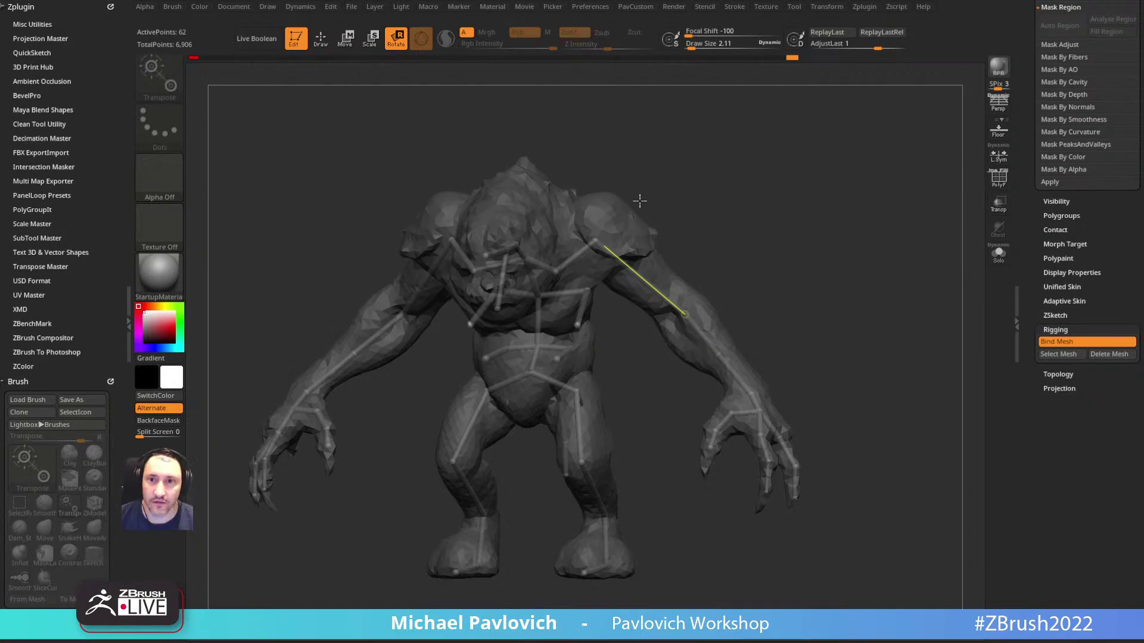
pyautogui.click(401, 8)
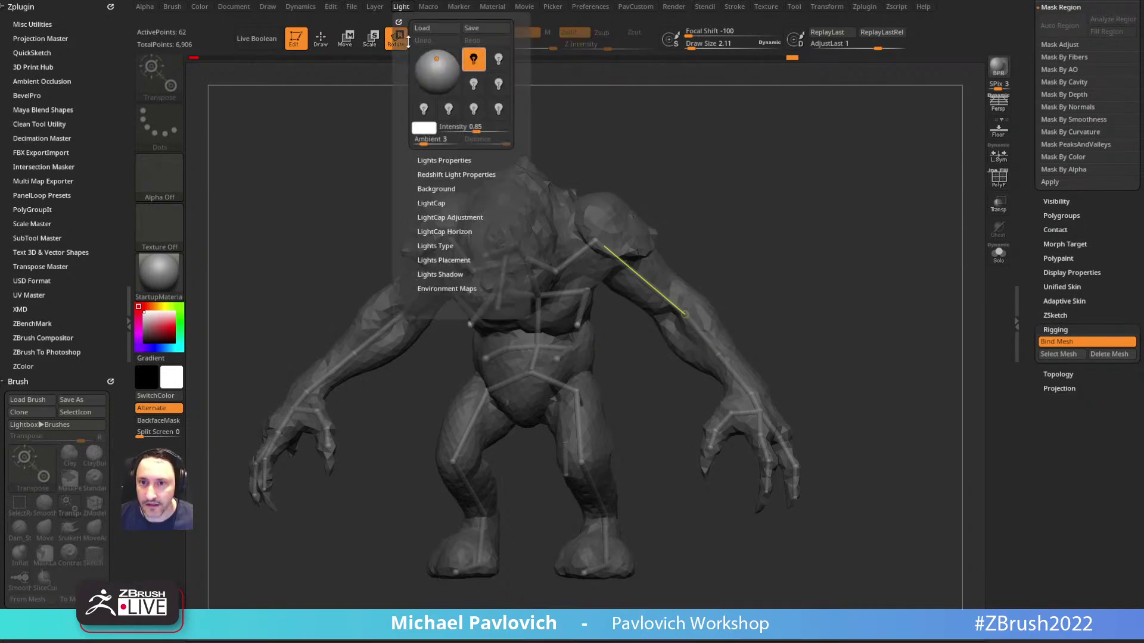
pyautogui.click(444, 189)
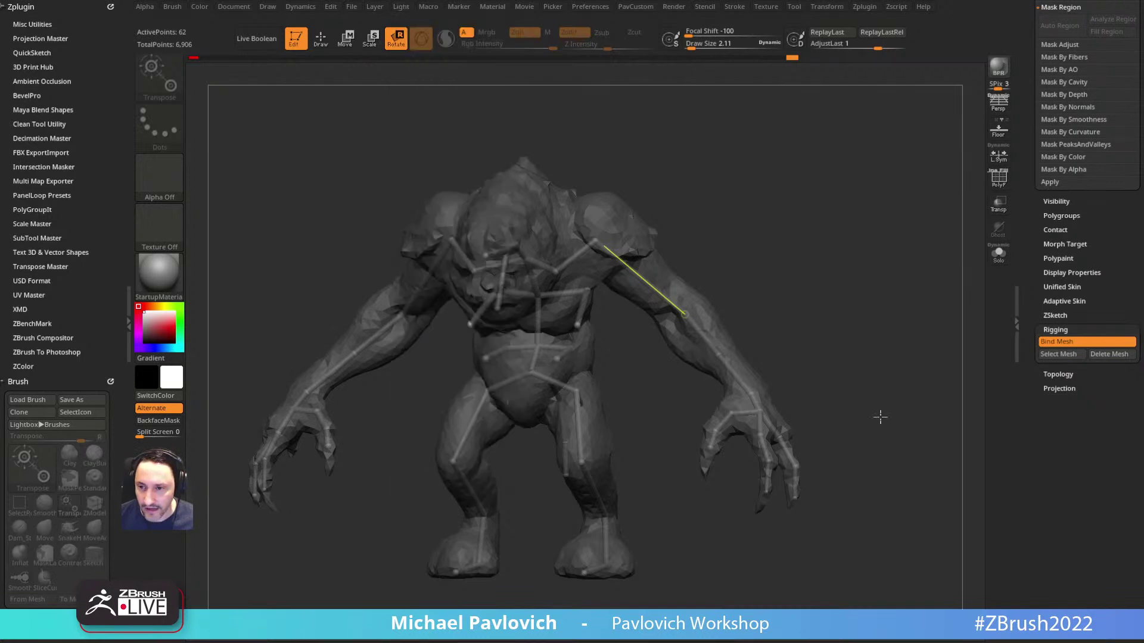
pyautogui.moveTo(884, 179); pyautogui.dragTo(889, 178)
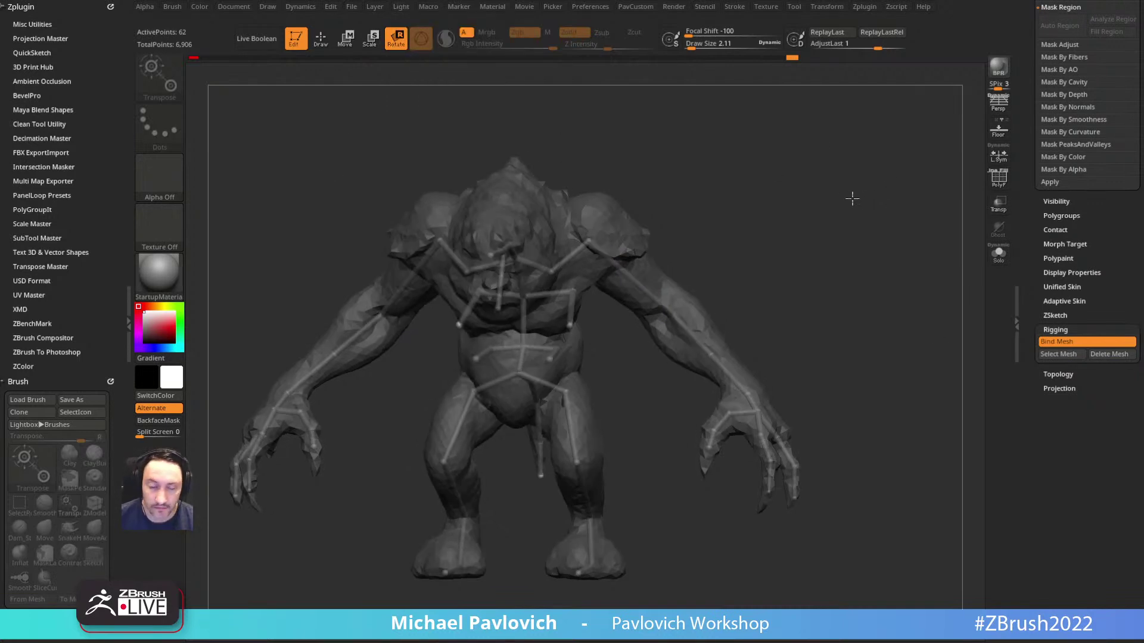
pyautogui.press('shift')
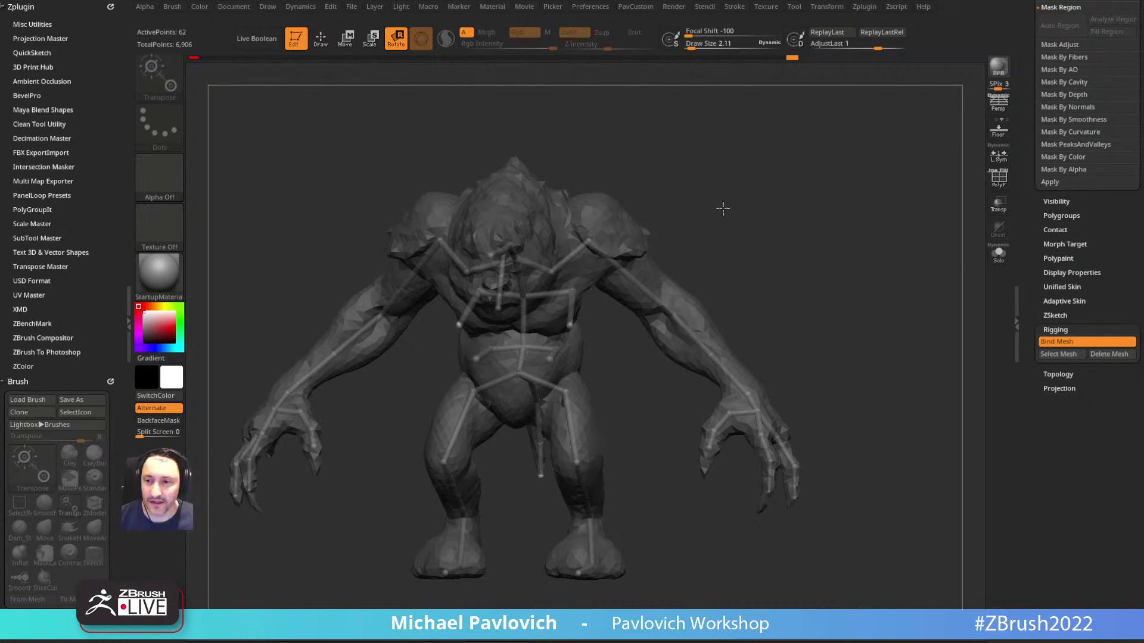
pyautogui.moveTo(723, 209); pyautogui.dragTo(769, 232)
pyautogui.press('space')
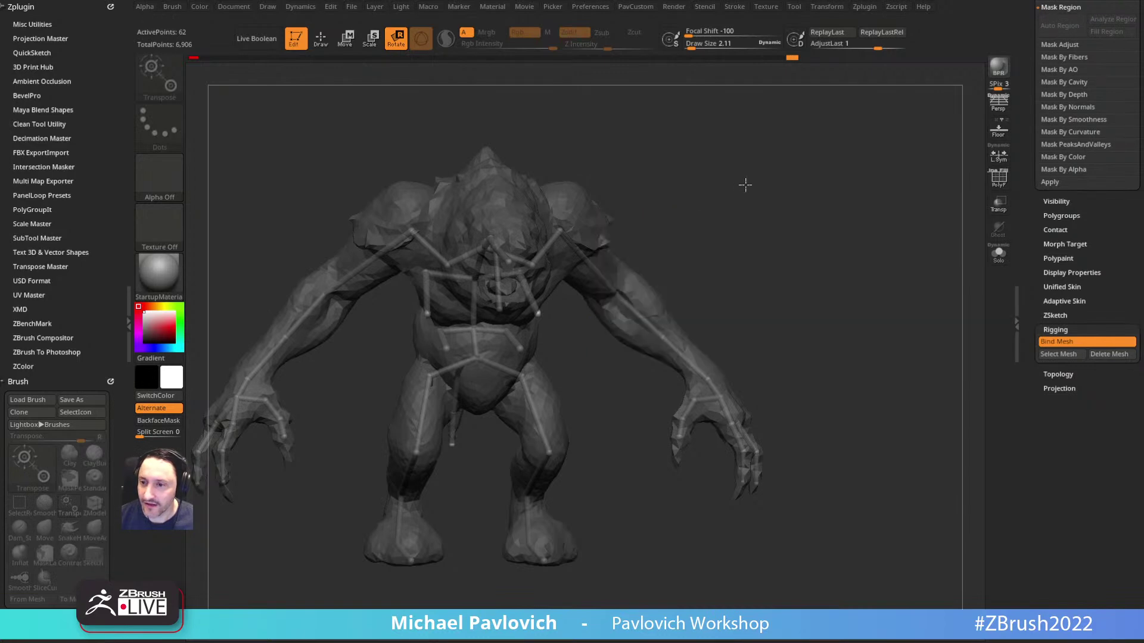
pyautogui.moveTo(738, 179); pyautogui.dragTo(732, 189)
pyautogui.press('space')
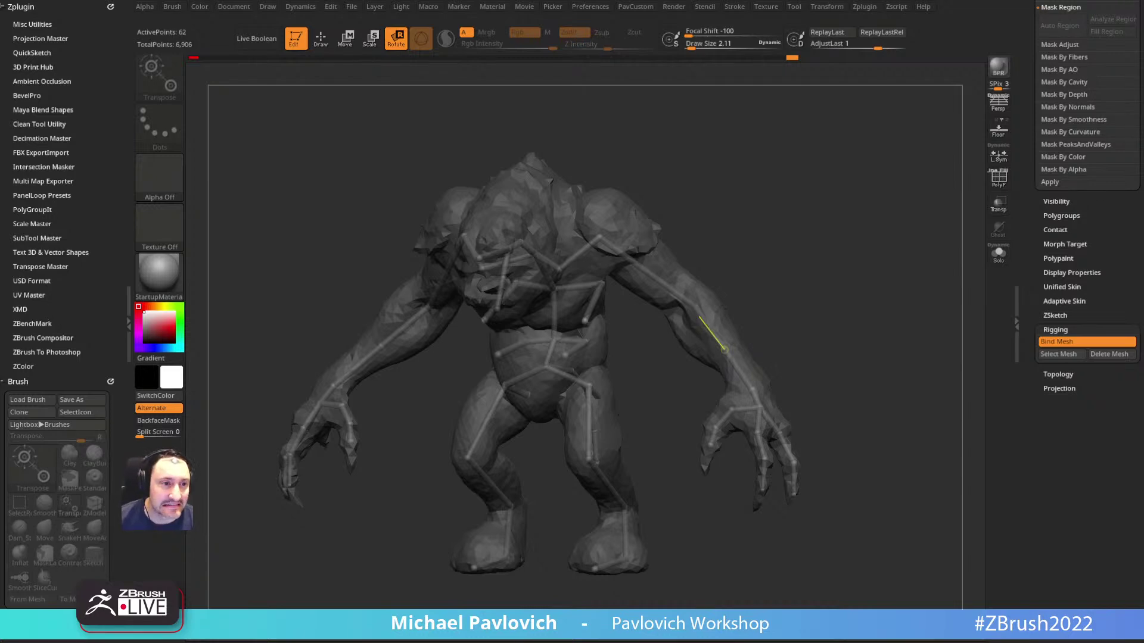
pyautogui.moveTo(754, 194); pyautogui.dragTo(753, 210)
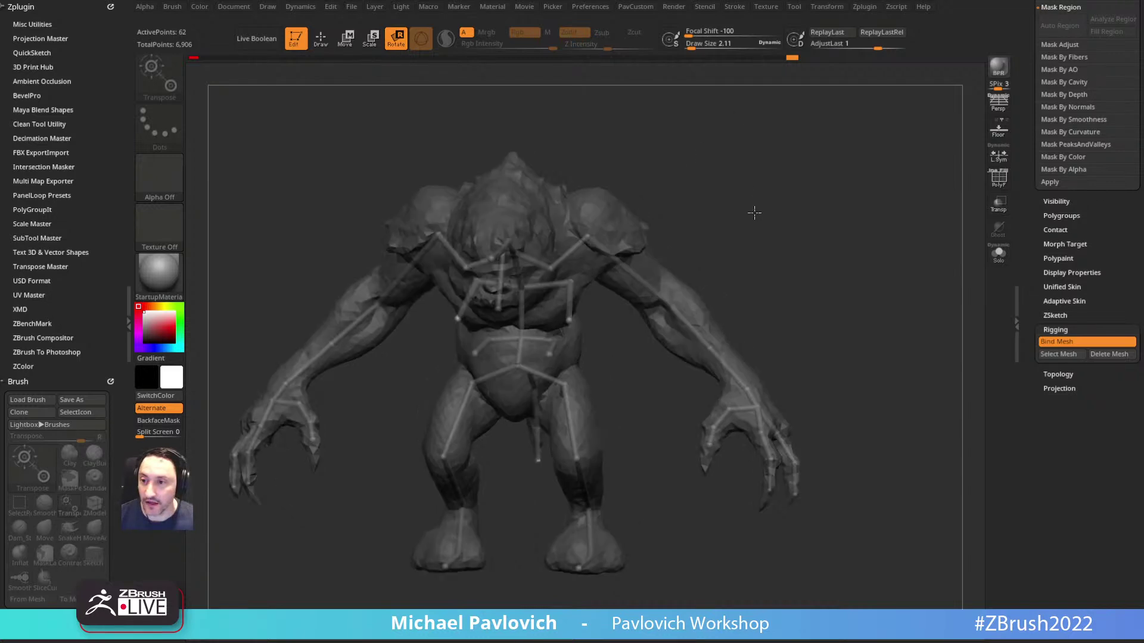
pyautogui.press('2')
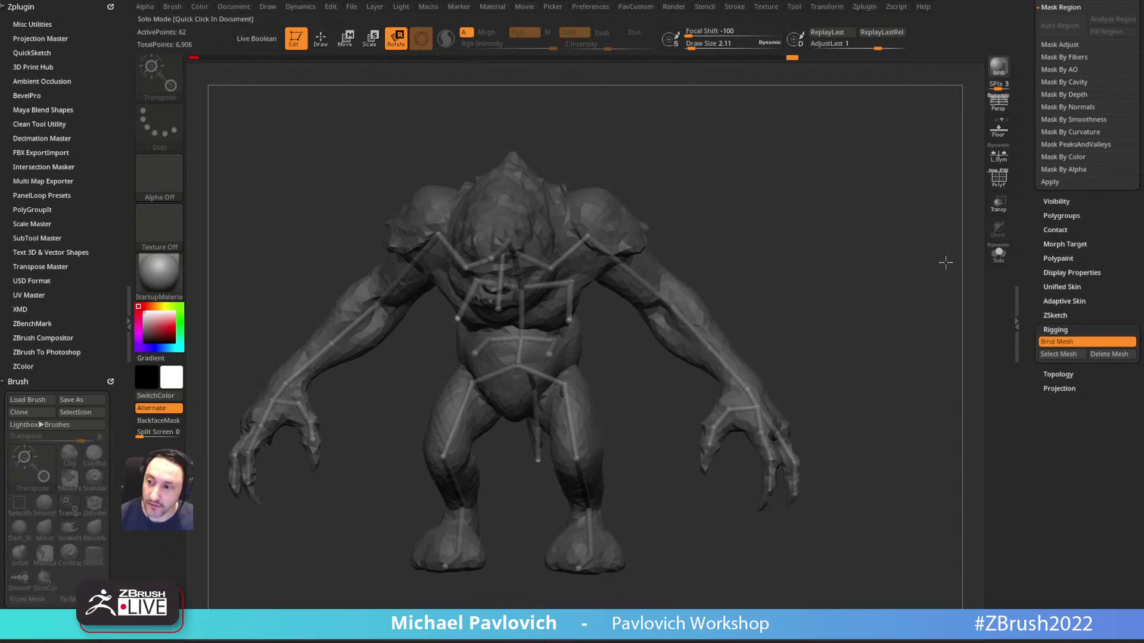
# Step: Look at the ZSpheres section of the PavCustom popup, and close the popup
pyautogui.press('space')
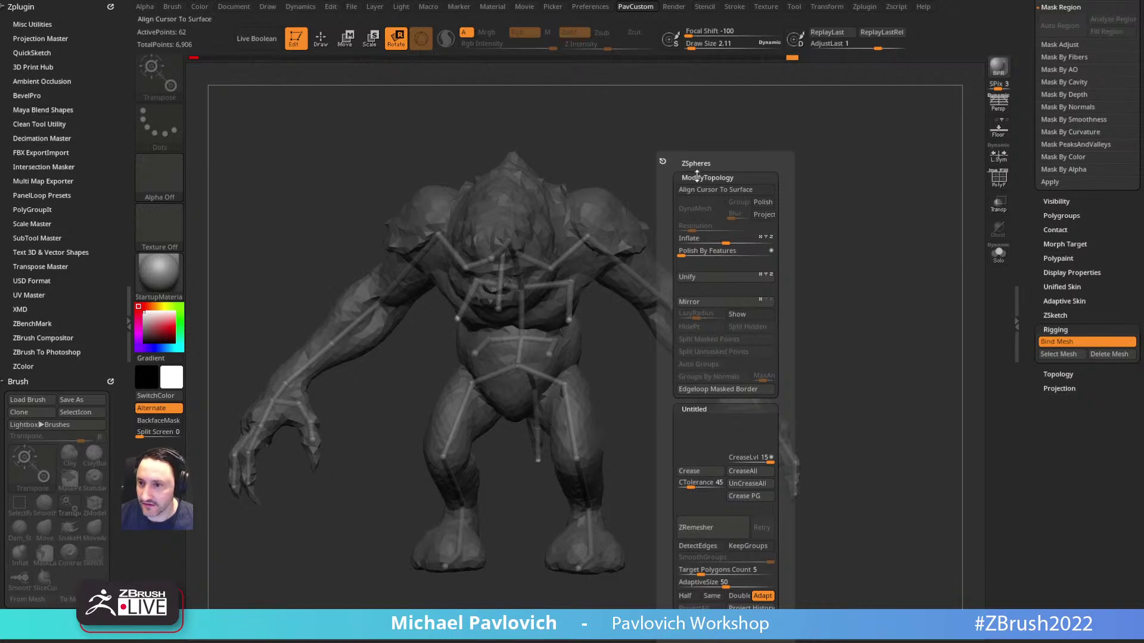
pyautogui.click(694, 164)
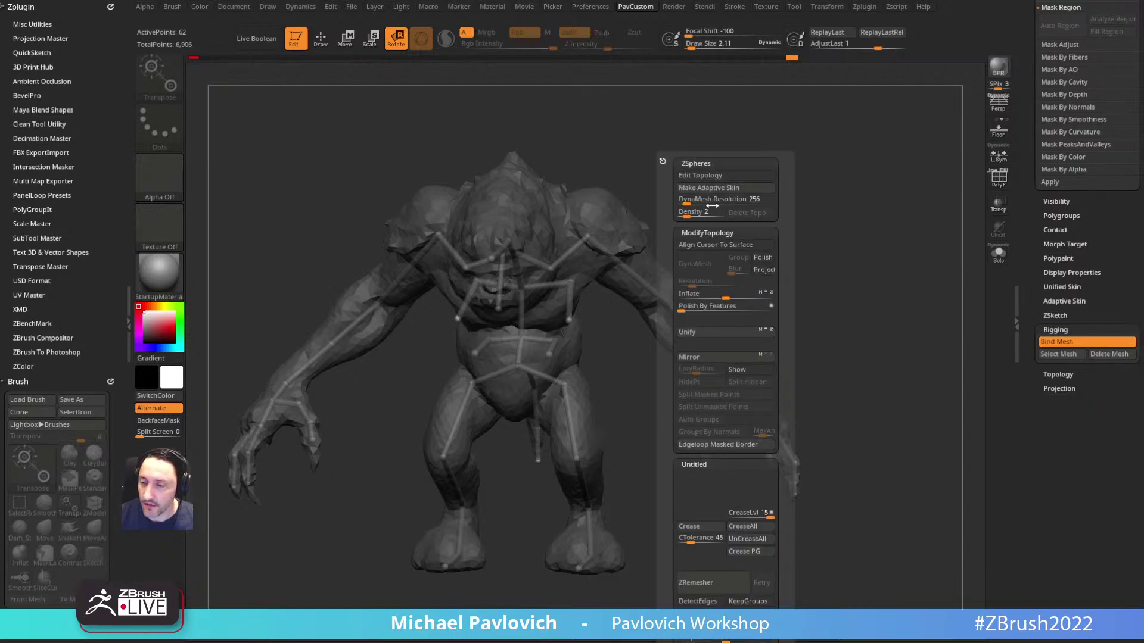
pyautogui.click(694, 164)
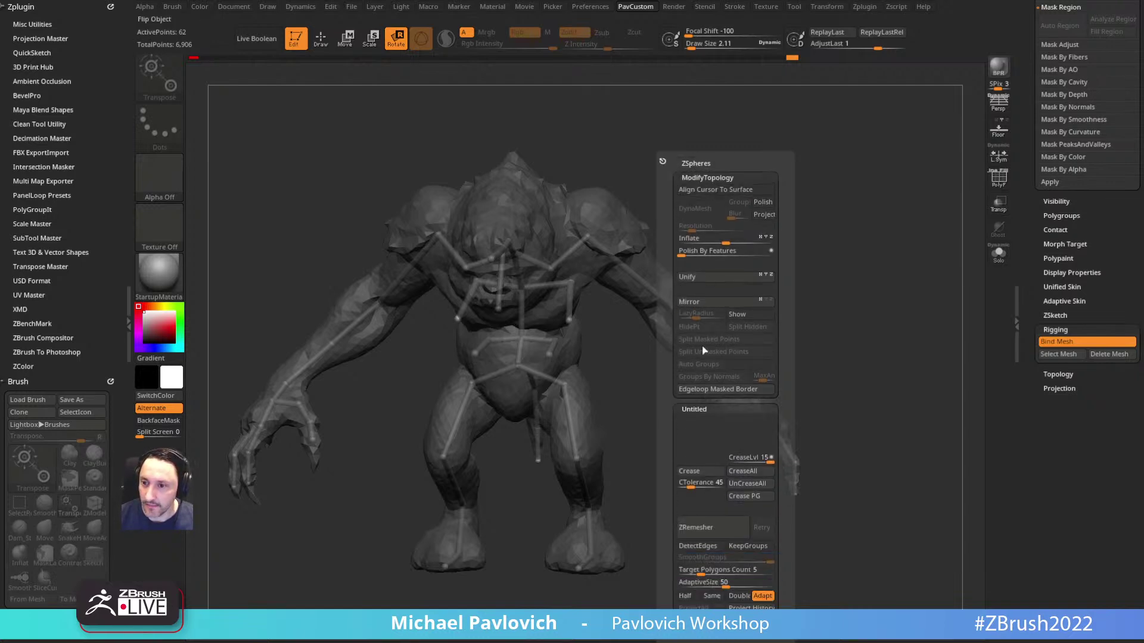
pyautogui.press('space')
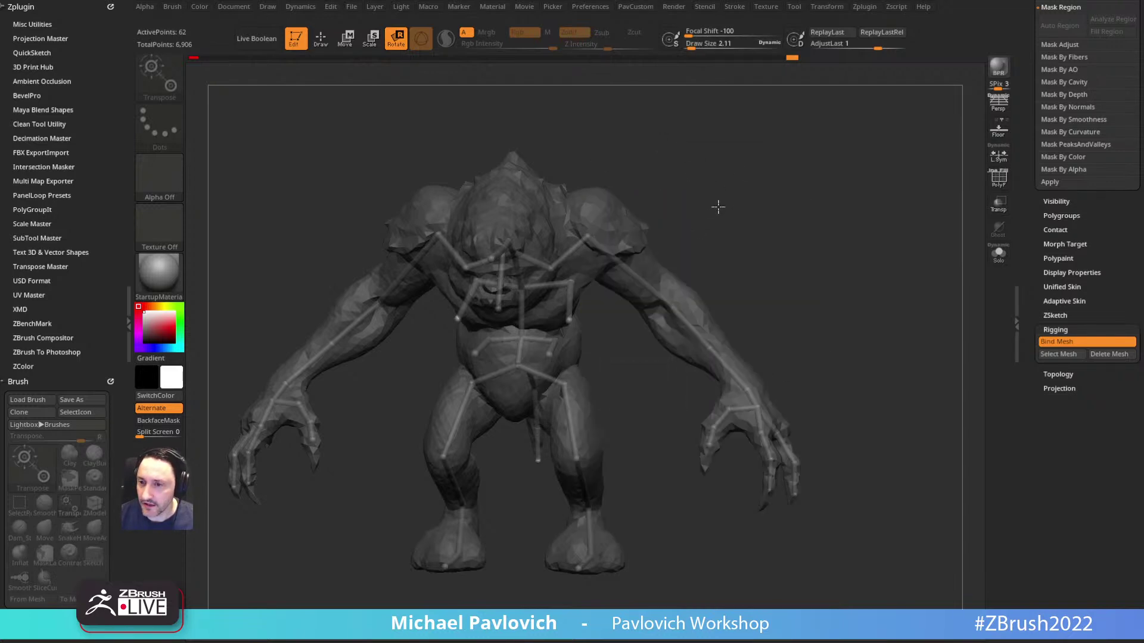
pyautogui.press('`')
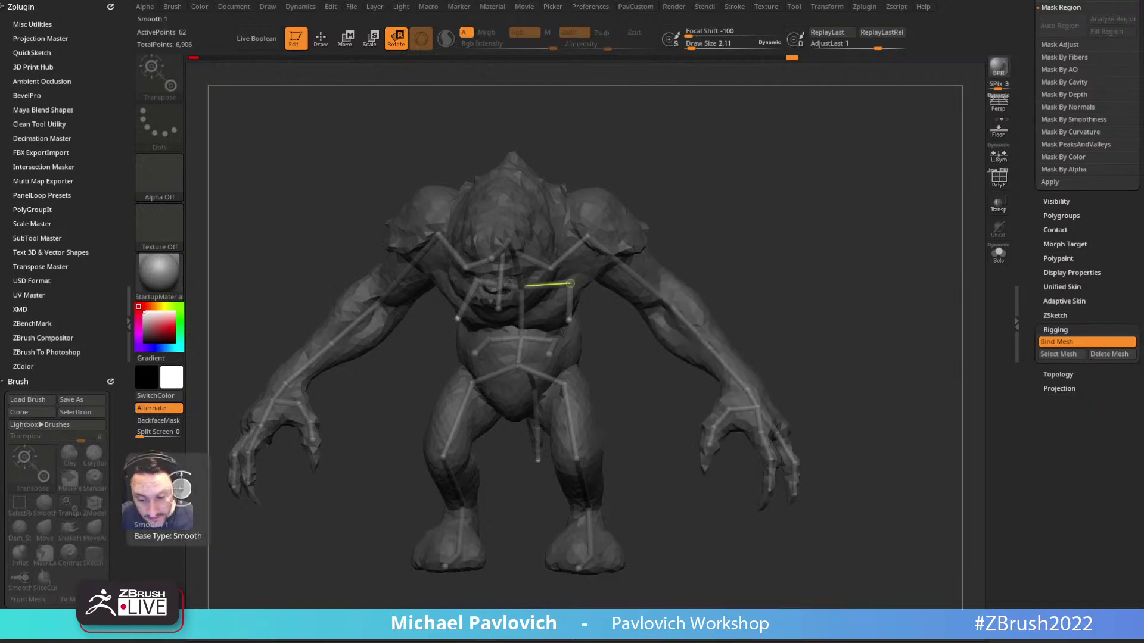
# Step: Switch to the web browser, open the full "Intro to ZBrush - New and Updated!" playlist, and look through its videos
pyautogui.hotkey('alt', 'Tab')
pyautogui.scroll(-3, 573, 327)
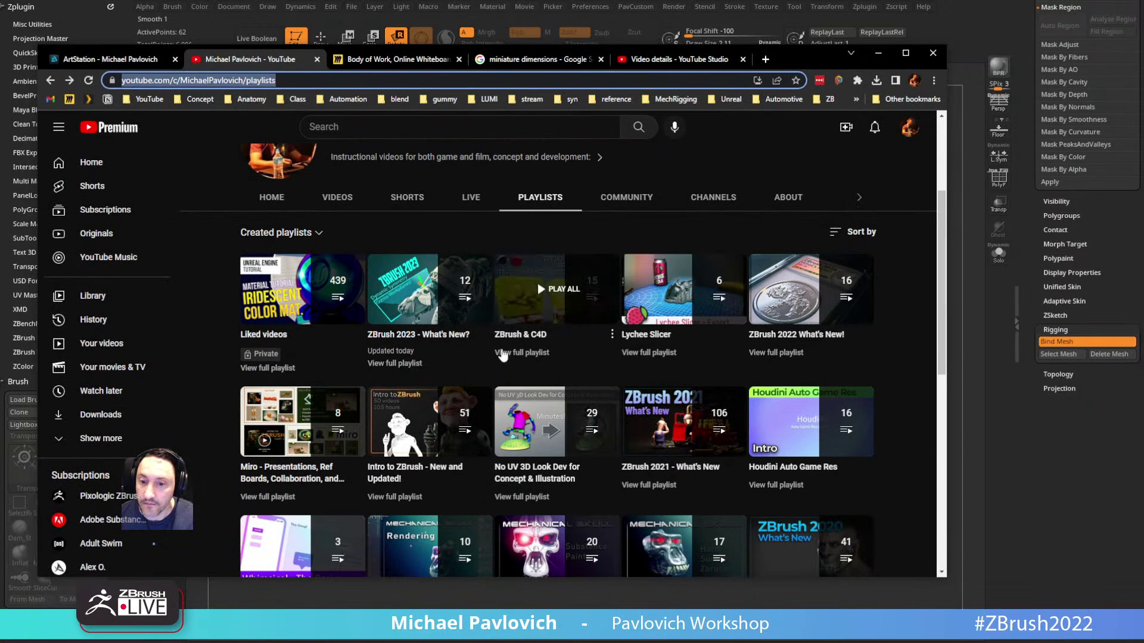
pyautogui.click(395, 497)
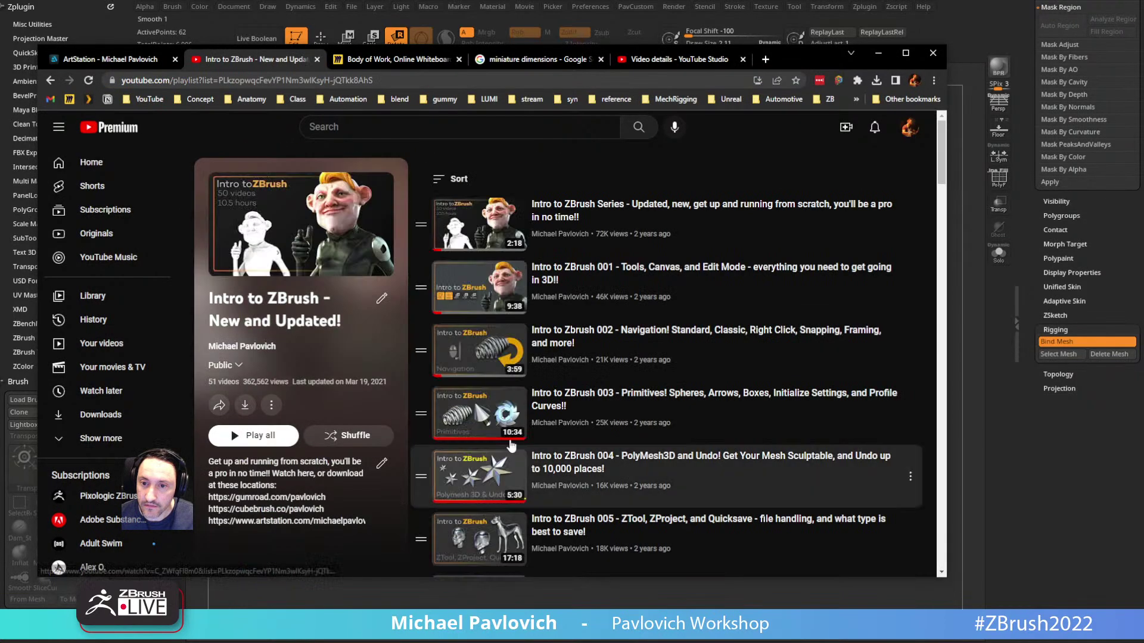
pyautogui.scroll(-3, 571, 313)
pyautogui.scroll(-5, 570, 313)
pyautogui.click(428, 80)
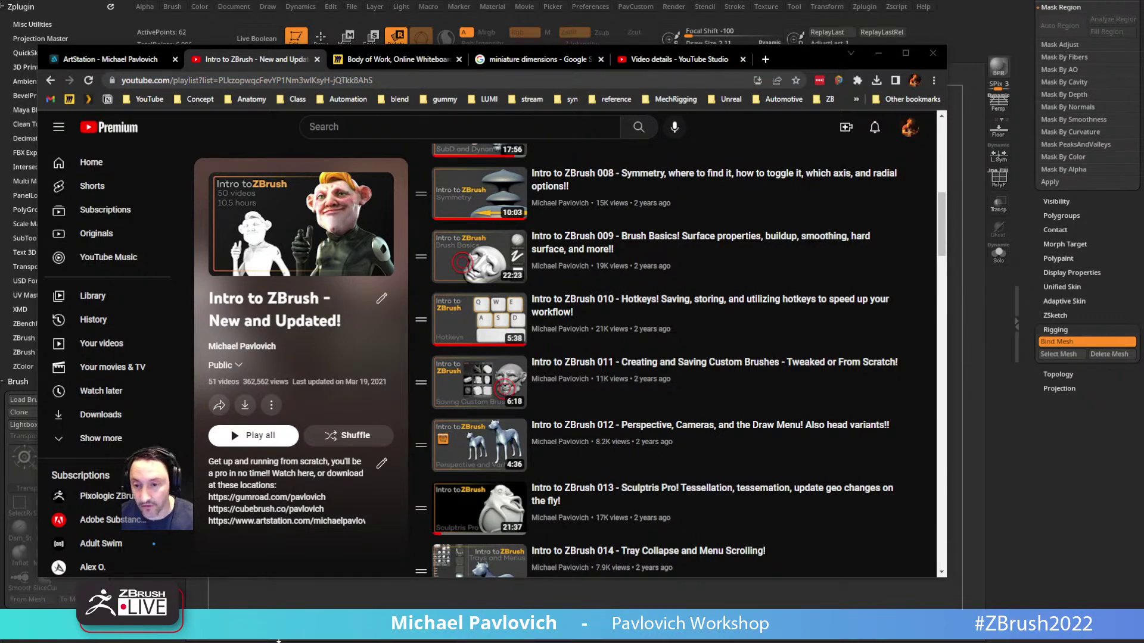
pyautogui.scroll(-10, 665, 358)
pyautogui.scroll(18, 666, 358)
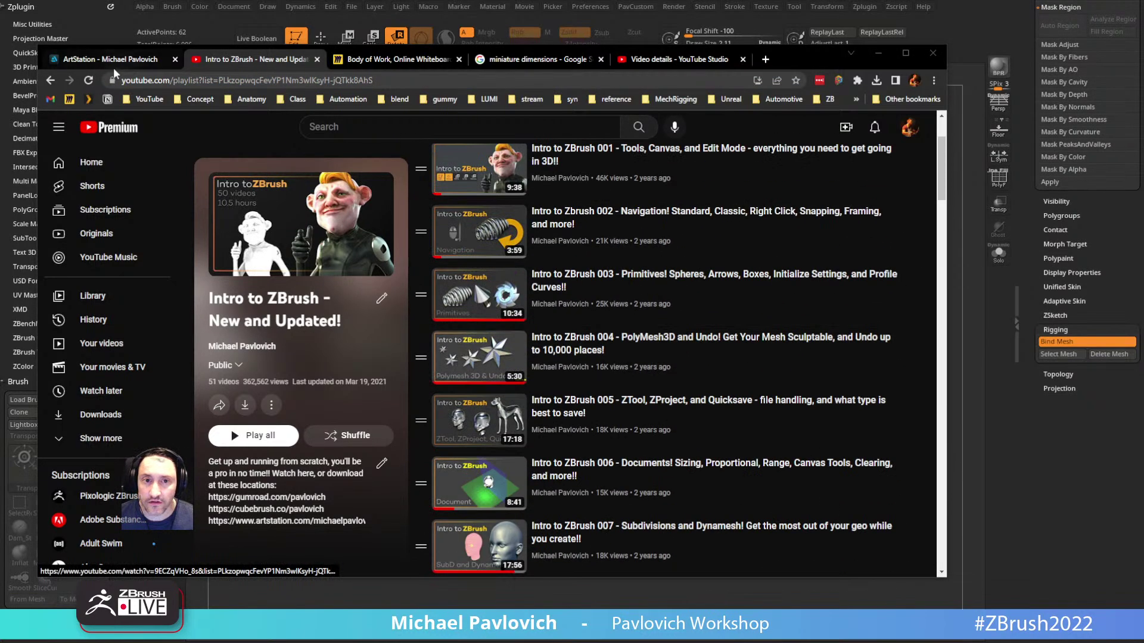
# Step: Look through the artist's ArtStation portfolio for the ZBrush "What's New" entries
pyautogui.click(109, 58)
pyautogui.scroll(-10, 253, 298)
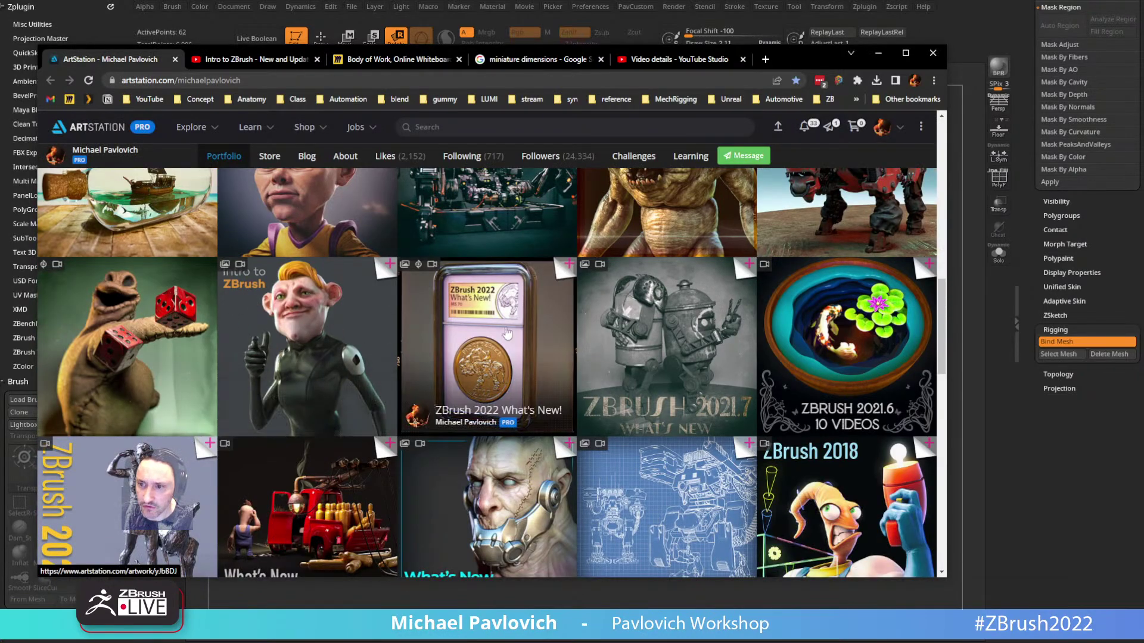
pyautogui.scroll(-2, 489, 333)
pyautogui.scroll(-3, 516, 438)
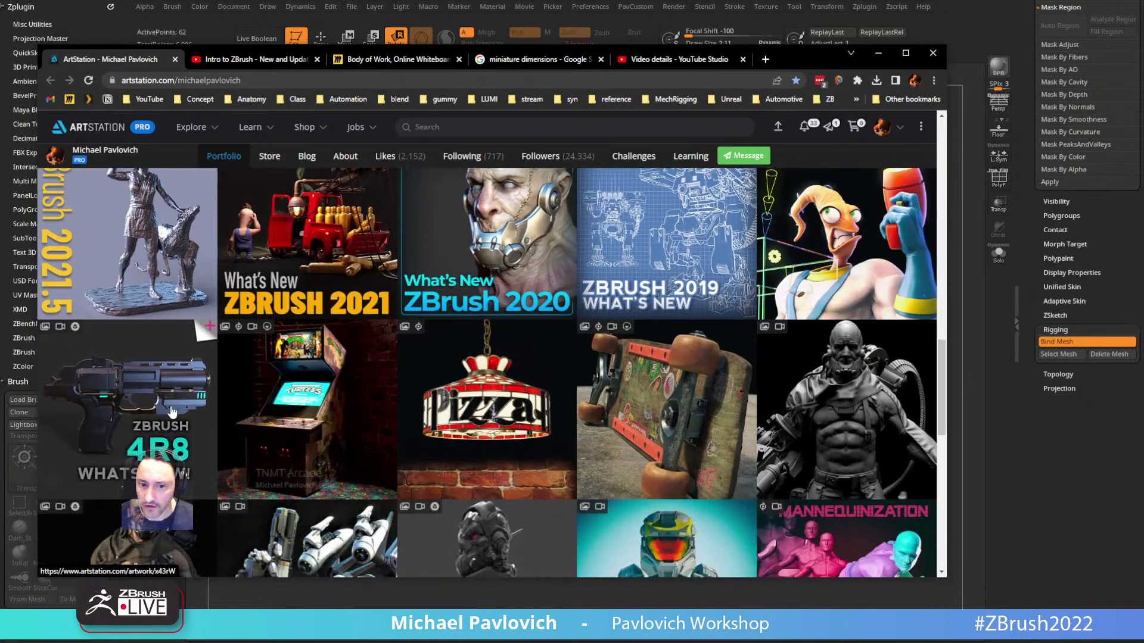
pyautogui.click(282, 82)
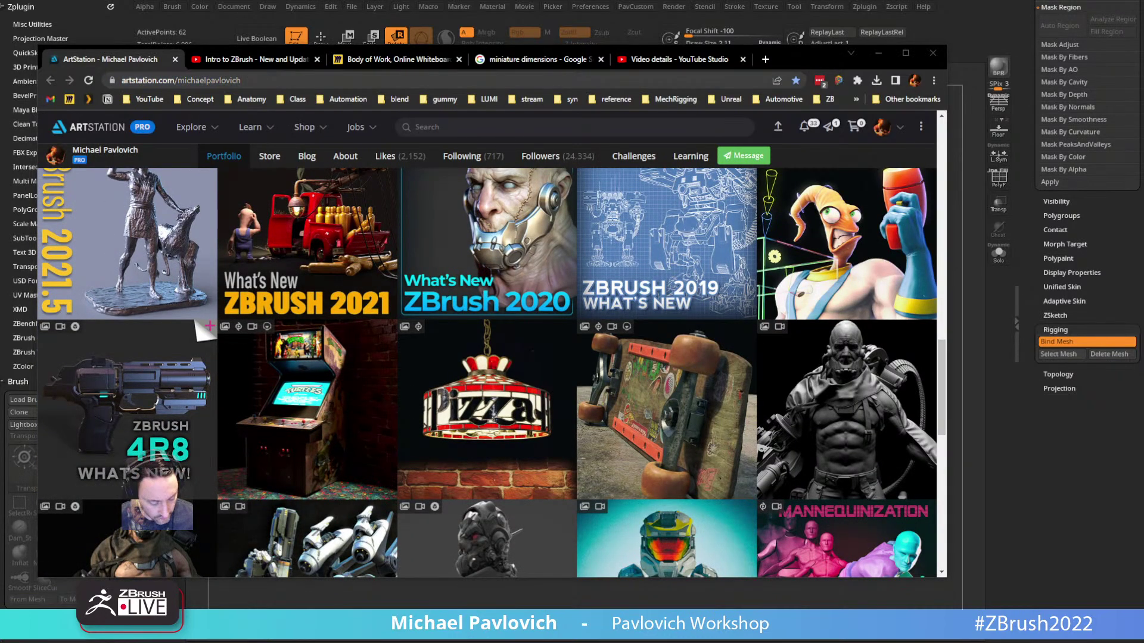
pyautogui.scroll(5, 511, 322)
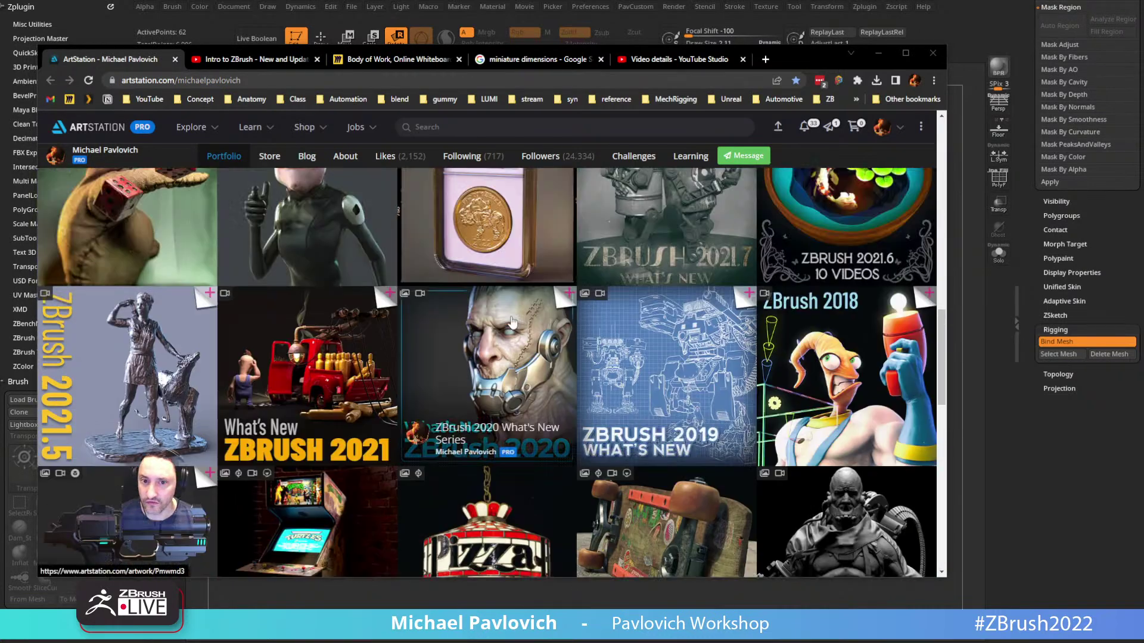
pyautogui.scroll(-2, 512, 322)
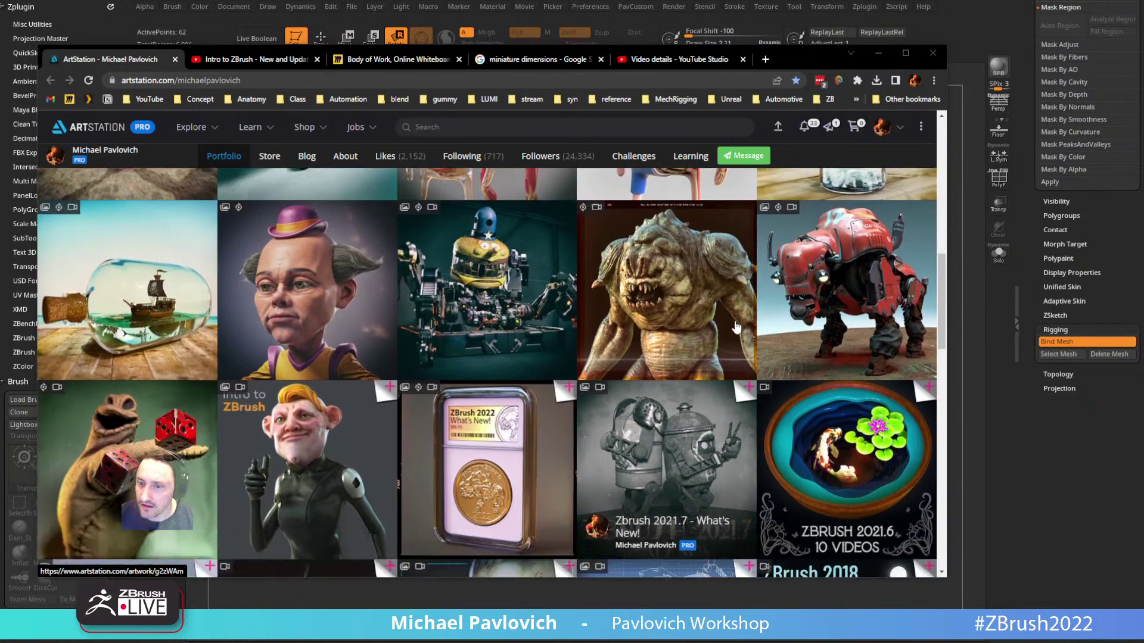
pyautogui.scroll(-1, 548, 320)
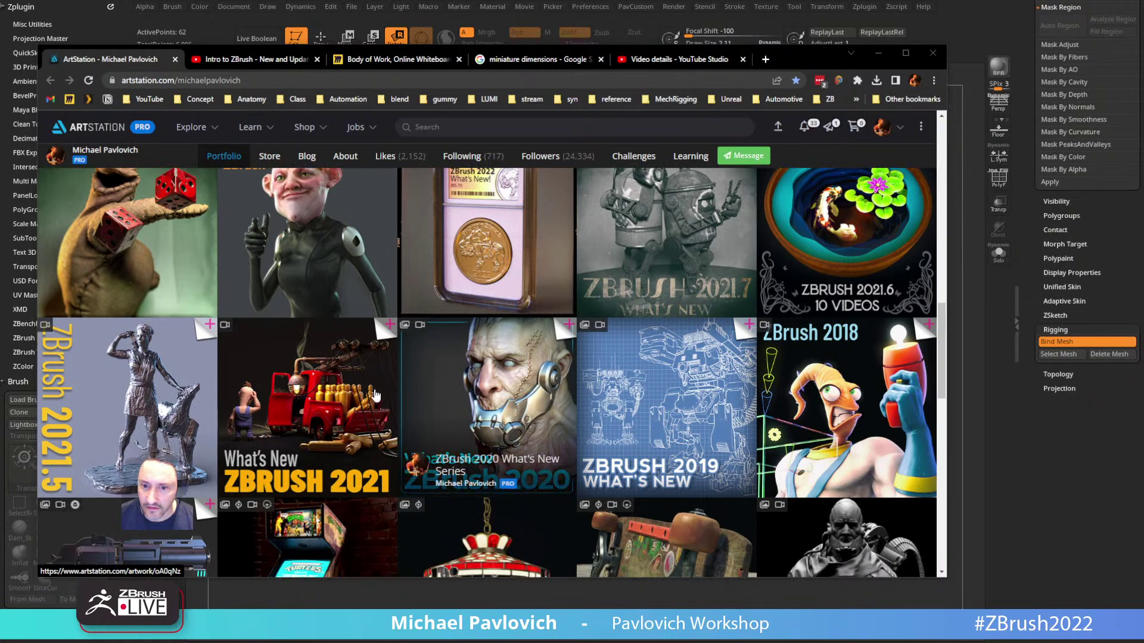
# Step: Open the "ZBrush 2021 - What's New!" artwork and look through the video list of its embedded playlist
pyautogui.click(345, 394)
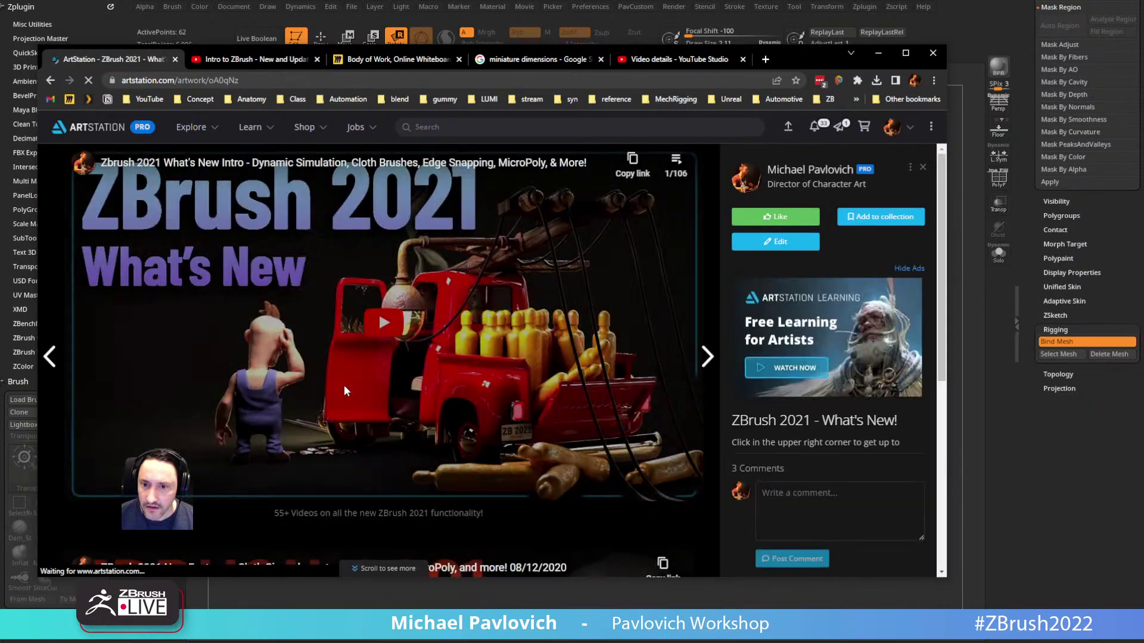
pyautogui.scroll(-4, 357, 381)
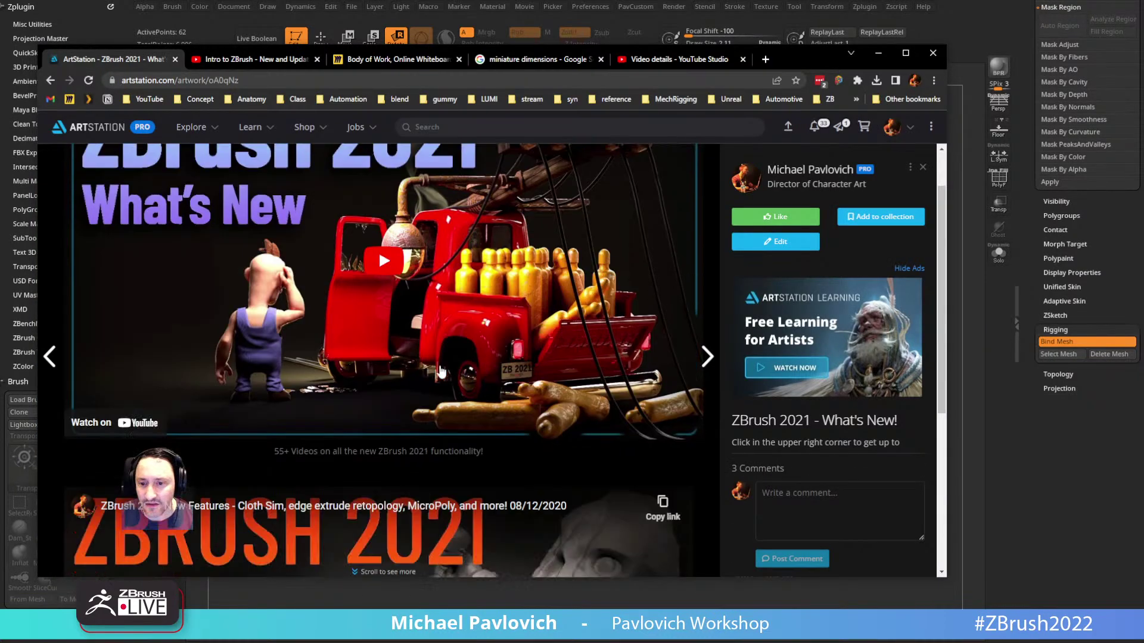
pyautogui.scroll(-2, 441, 371)
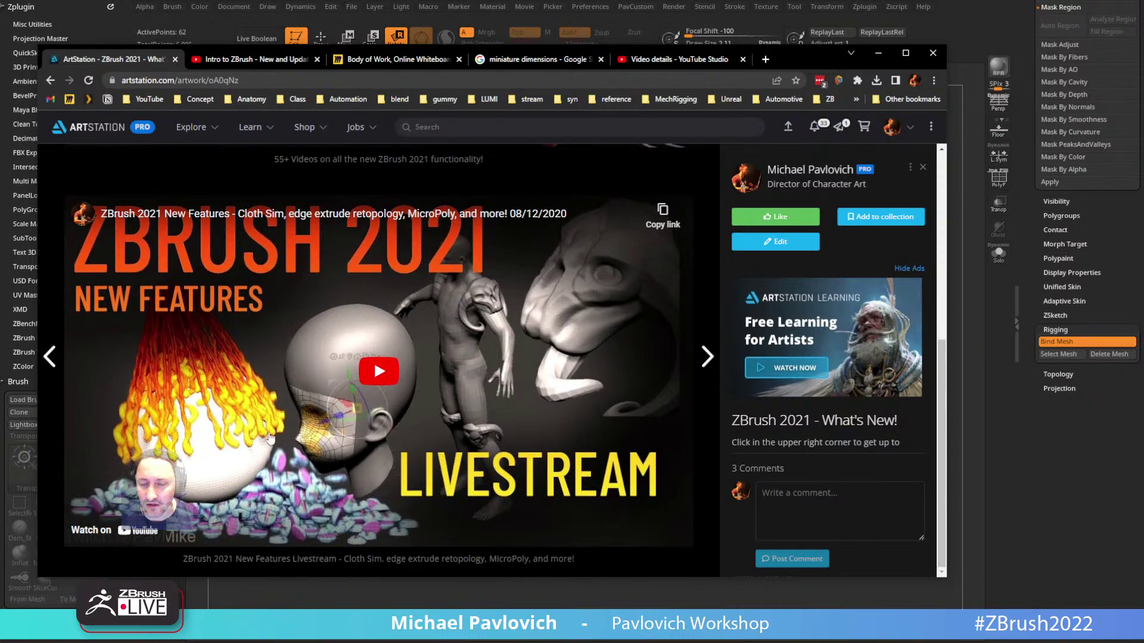
pyautogui.scroll(6, 378, 313)
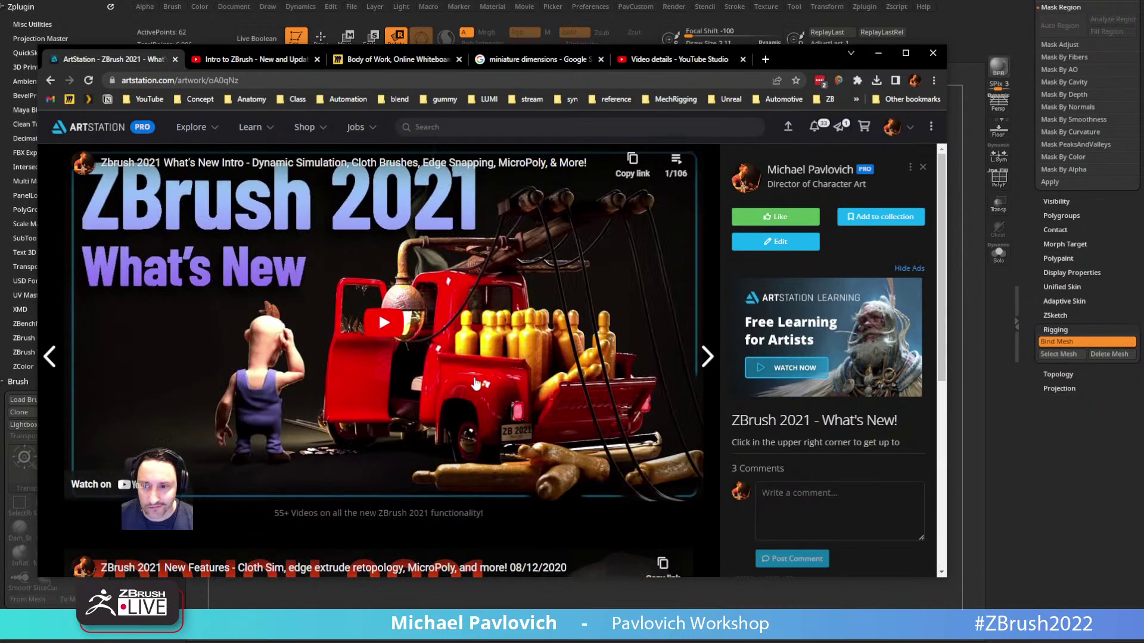
pyautogui.click(676, 163)
pyautogui.scroll(-20, 590, 250)
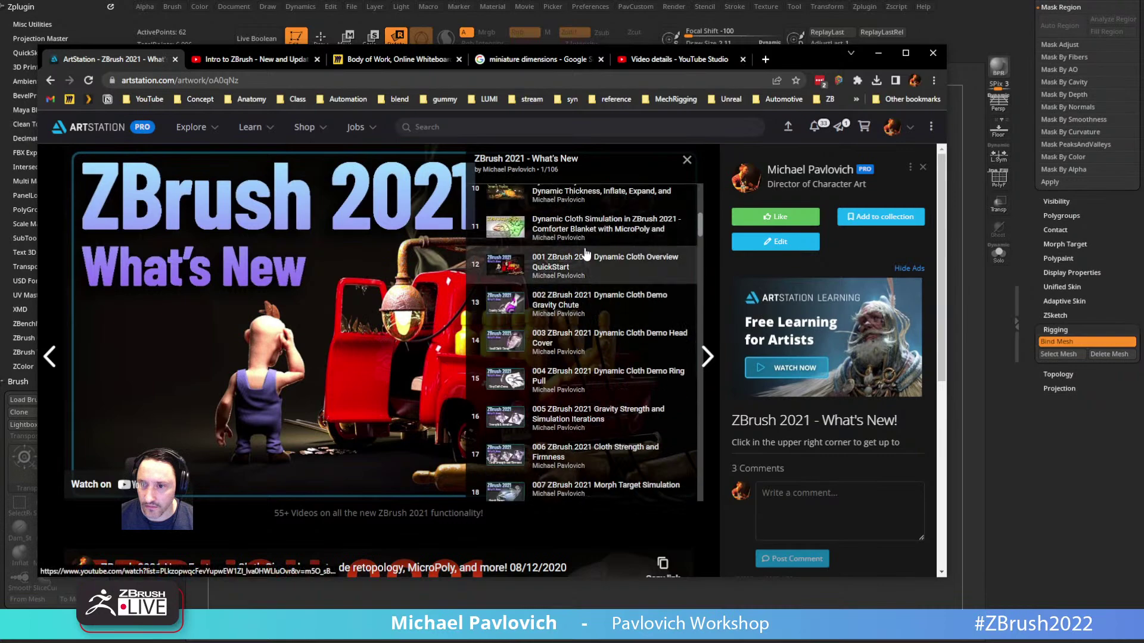
pyautogui.scroll(-15, 589, 287)
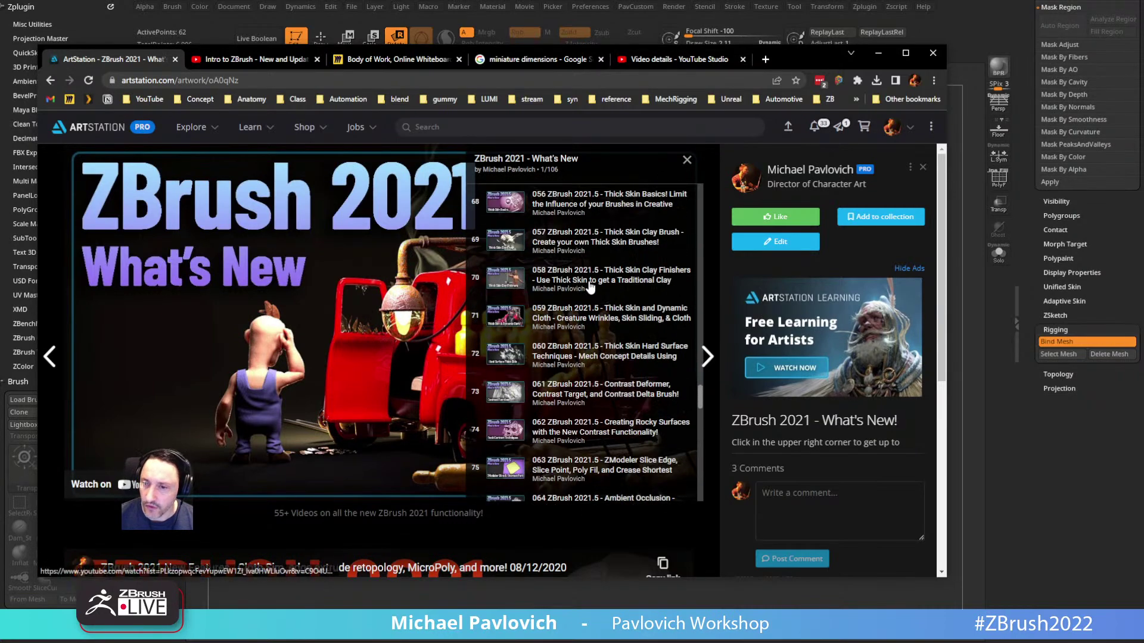
pyautogui.scroll(17, 590, 287)
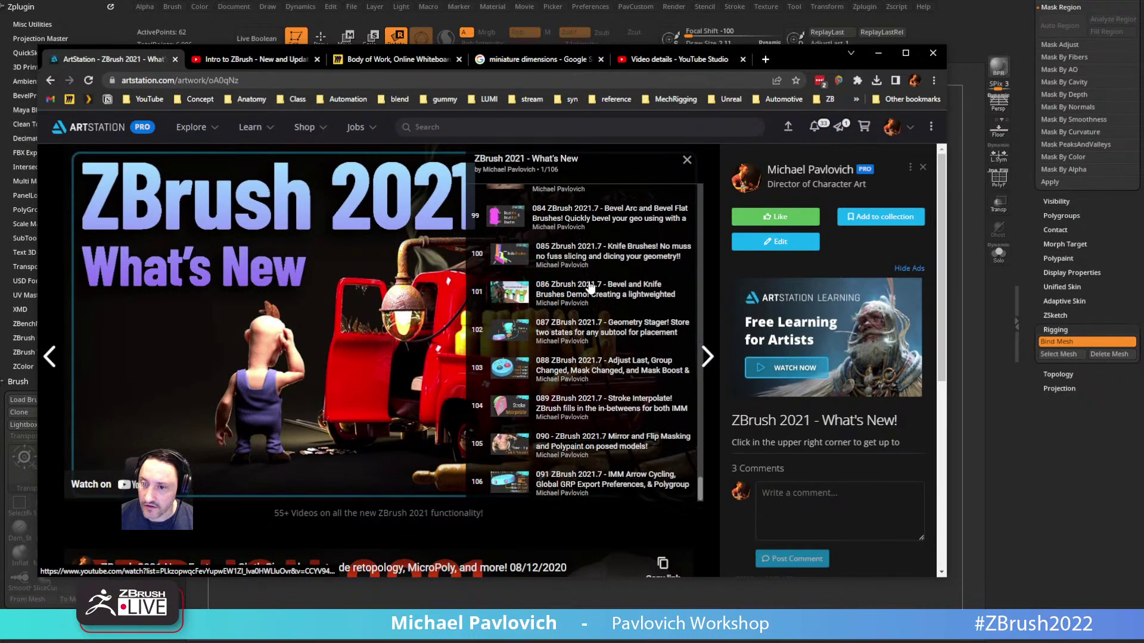
pyautogui.scroll(20, 590, 292)
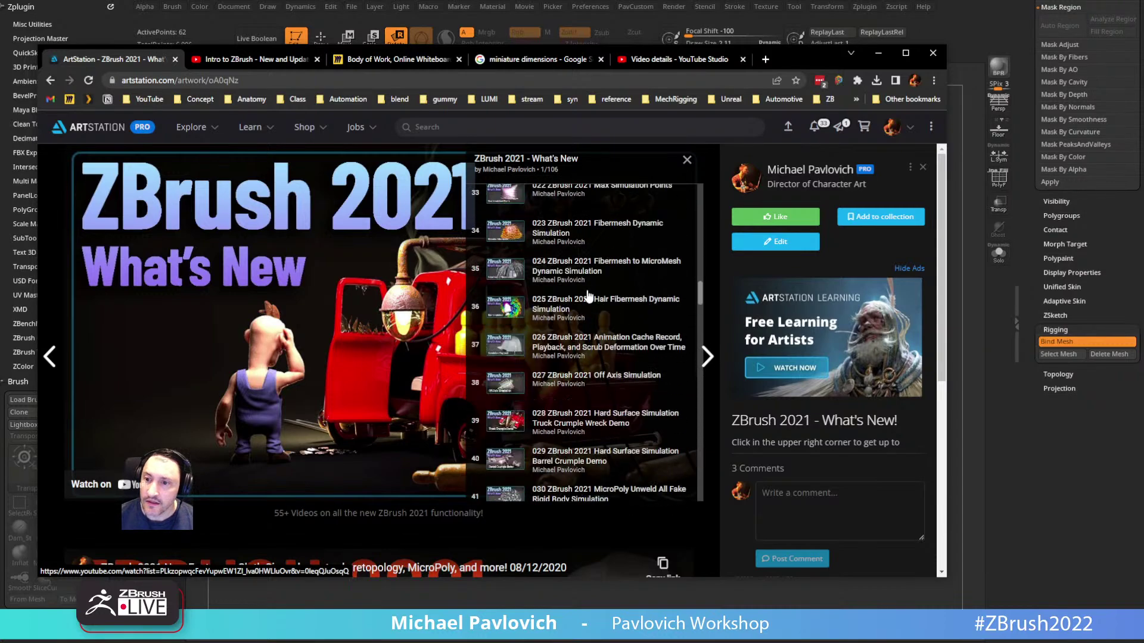
# Step: Return to ZBrush, activate Move for the ZSphere rig, and examine the bound Rancor's arm joints from the front and side
pyautogui.moveTo(789, 59); pyautogui.dragTo(814, 642)
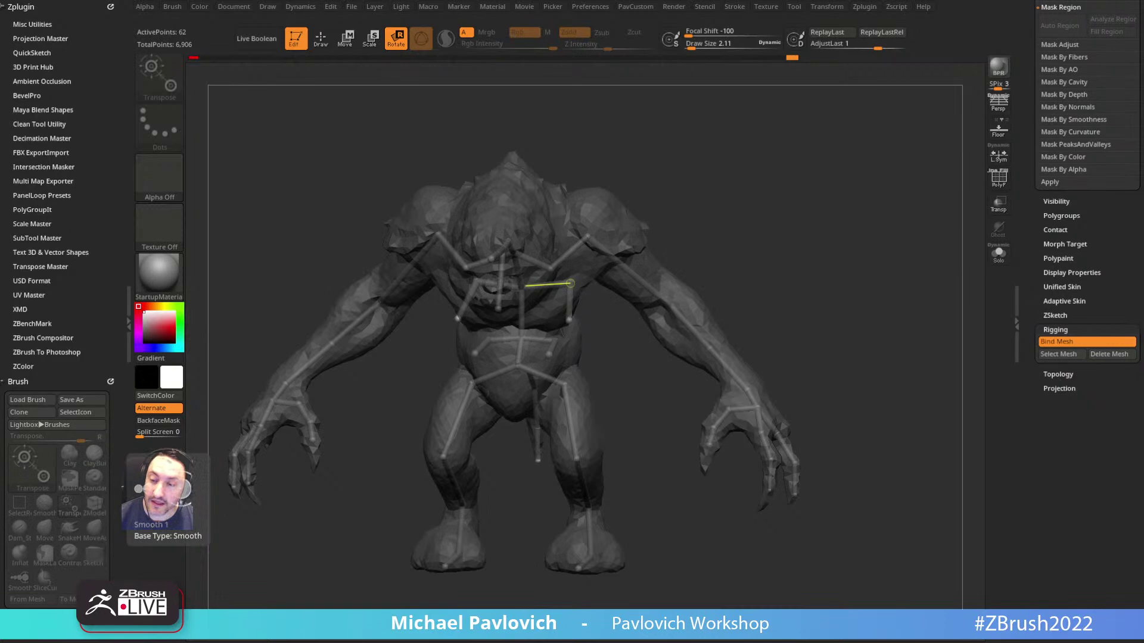
pyautogui.moveTo(739, 218); pyautogui.dragTo(697, 217)
pyautogui.press('w')
pyautogui.moveTo(617, 278)
pyautogui.mouseDown()
pyautogui.moveTo(629, 256)
pyautogui.moveTo(620, 274)
pyautogui.mouseUp()
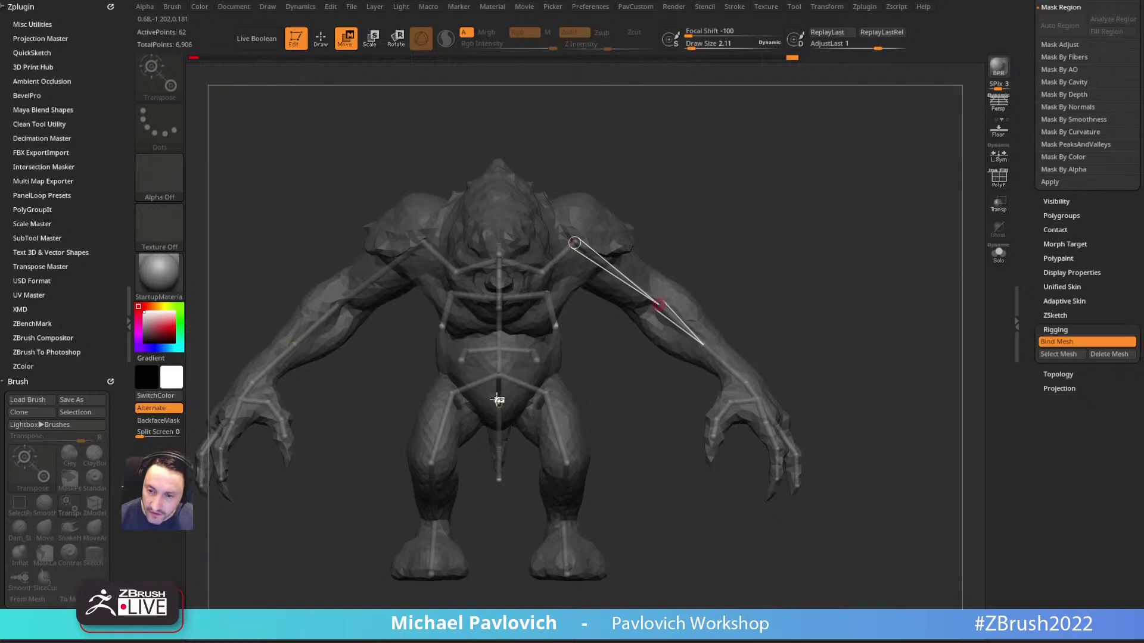
pyautogui.moveTo(807, 232); pyautogui.dragTo(713, 249)
pyautogui.moveTo(741, 173); pyautogui.dragTo(749, 230)
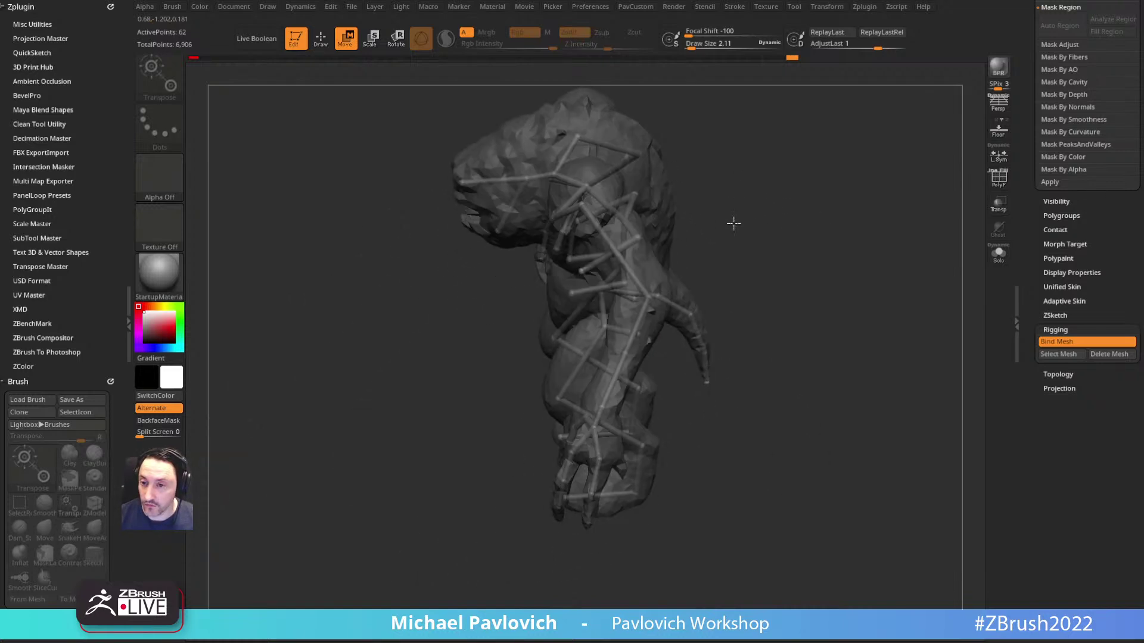
pyautogui.moveTo(615, 268); pyautogui.dragTo(836, 186)
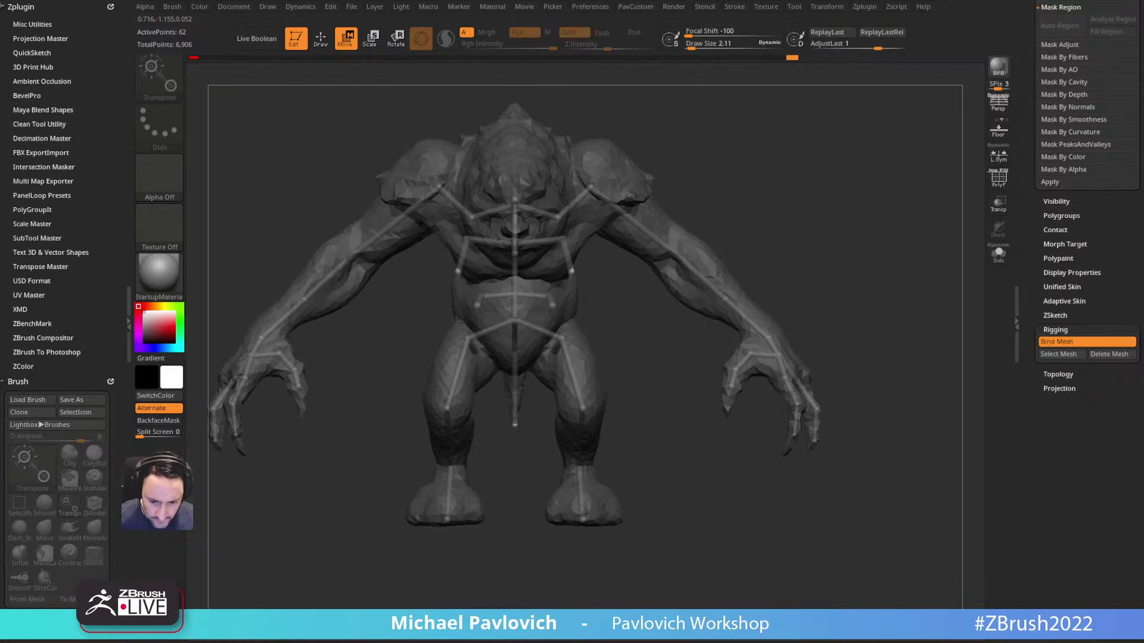
pyautogui.moveTo(440, 641); pyautogui.dragTo(201, 66)
pyautogui.hotkey('alt', 'Tab')
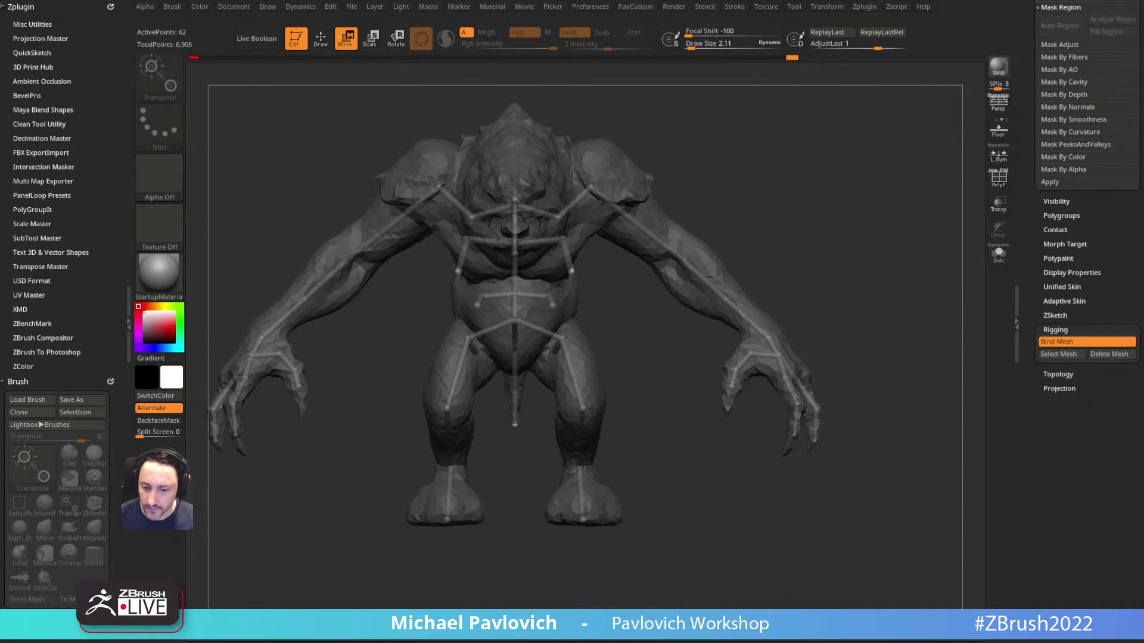
pyautogui.moveTo(719, 208); pyautogui.dragTo(780, 210)
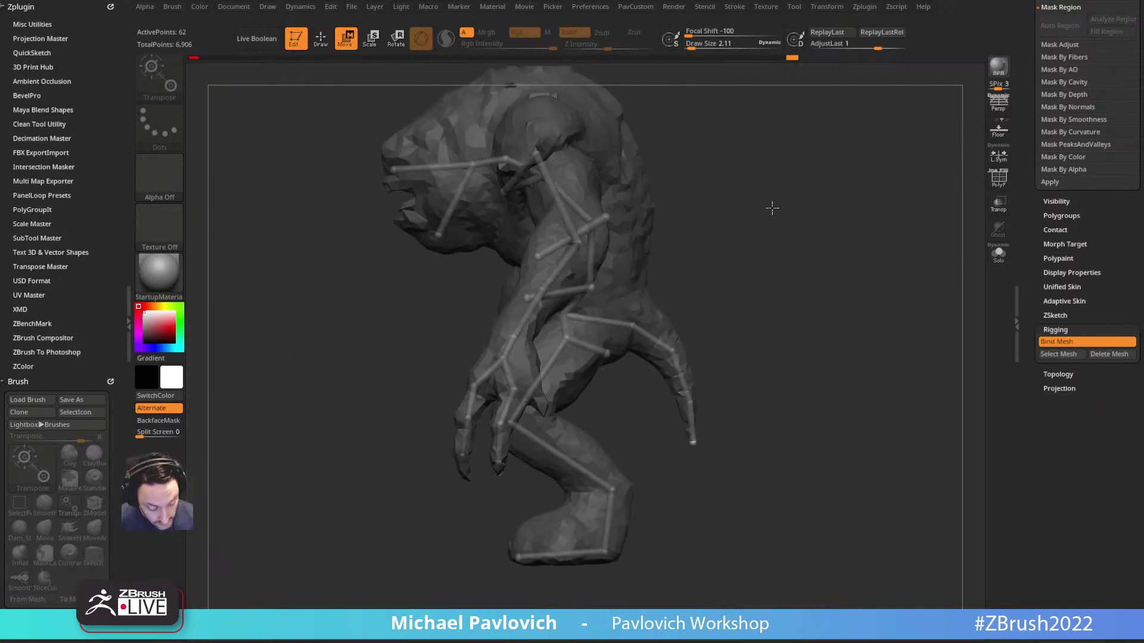
# Step: Activate Rotate for the ZSphere rig and try rotating a torso joint of the bound Rancor
pyautogui.press('r')
pyautogui.moveTo(726, 250); pyautogui.dragTo(768, 258)
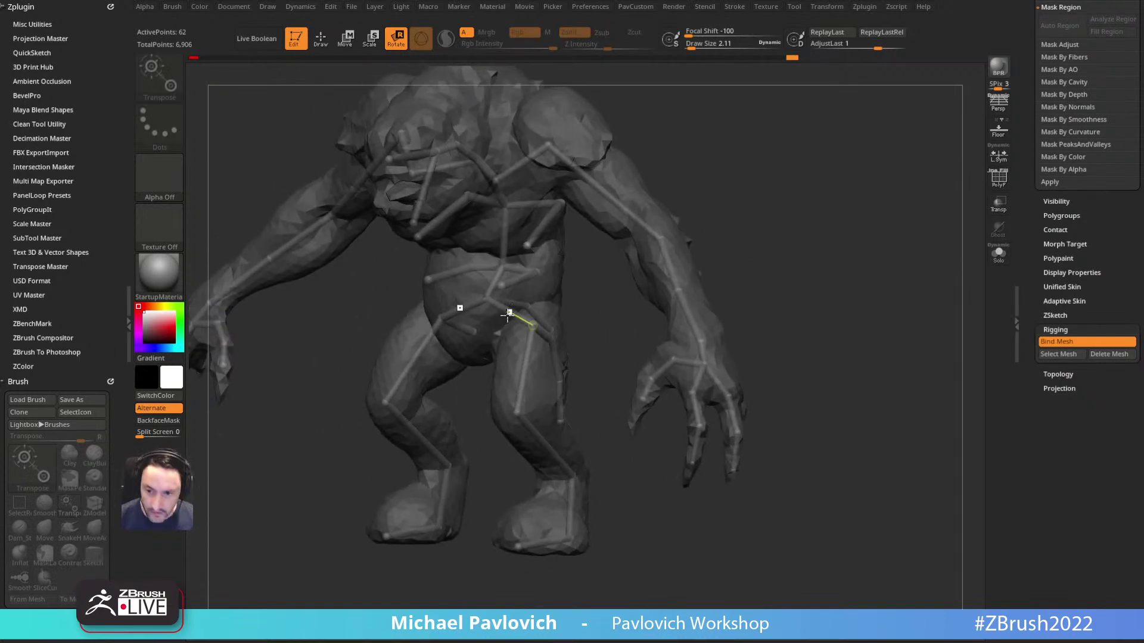
pyautogui.moveTo(626, 221); pyautogui.dragTo(573, 292, button='right')
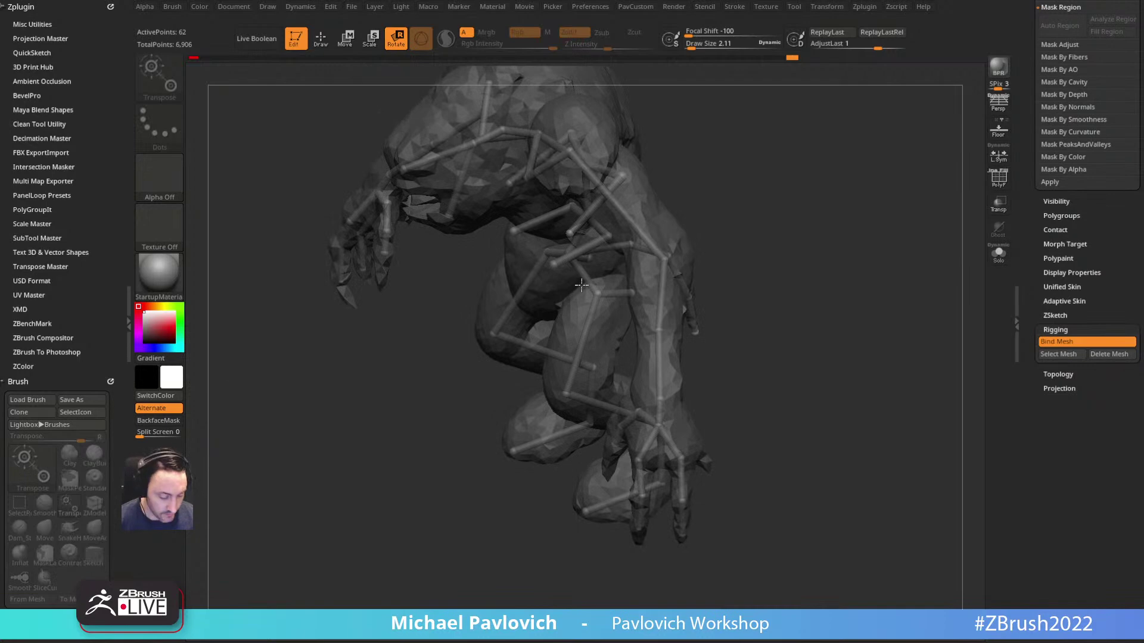
pyautogui.moveTo(587, 284); pyautogui.dragTo(554, 289)
pyautogui.keyDown('shift'); pyautogui.moveTo(417, 396); pyautogui.dragTo(536, 381, button='right'); pyautogui.keyUp('shift')
pyautogui.moveTo(583, 284); pyautogui.dragTo(560, 241)
pyautogui.hotkey('ctrl', 'z')
pyautogui.moveTo(825, 174); pyautogui.dragTo(545, 237)
pyautogui.keyDown('alt'); pyautogui.moveTo(649, 245); pyautogui.dragTo(645, 274); pyautogui.keyUp('alt')
pyautogui.moveTo(618, 153); pyautogui.dragTo(616, 150)
pyautogui.hotkey('ctrl', 'z')
pyautogui.moveTo(543, 276); pyautogui.dragTo(545, 272)
pyautogui.hotkey('ctrl', 'z')
# Step: Rotate the Rancor's spine joints to tilt the chest and shoulders slightly to one side
pyautogui.moveTo(660, 260); pyautogui.dragTo(587, 268)
pyautogui.moveTo(553, 242); pyautogui.dragTo(548, 241)
pyautogui.keyDown('shift'); pyautogui.moveTo(664, 253); pyautogui.dragTo(706, 253); pyautogui.keyUp('shift')
pyautogui.moveTo(555, 236); pyautogui.dragTo(549, 233)
pyautogui.keyDown('alt'); pyautogui.moveTo(817, 252); pyautogui.dragTo(817, 199); pyautogui.keyUp('alt')
pyautogui.keyDown('alt'); pyautogui.moveTo(807, 139); pyautogui.dragTo(810, 155); pyautogui.keyUp('alt')
pyautogui.moveTo(923, 157); pyautogui.dragTo(815, 160)
pyautogui.moveTo(554, 255); pyautogui.dragTo(552, 250)
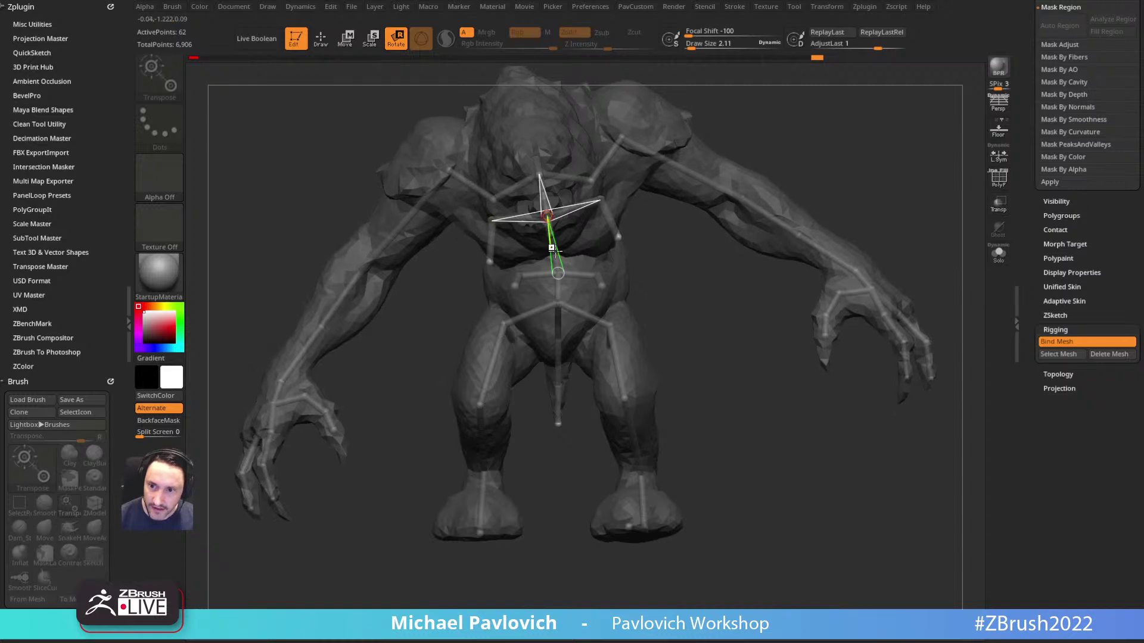
pyautogui.keyDown('alt'); pyautogui.moveTo(728, 373); pyautogui.dragTo(724, 394); pyautogui.keyUp('alt')
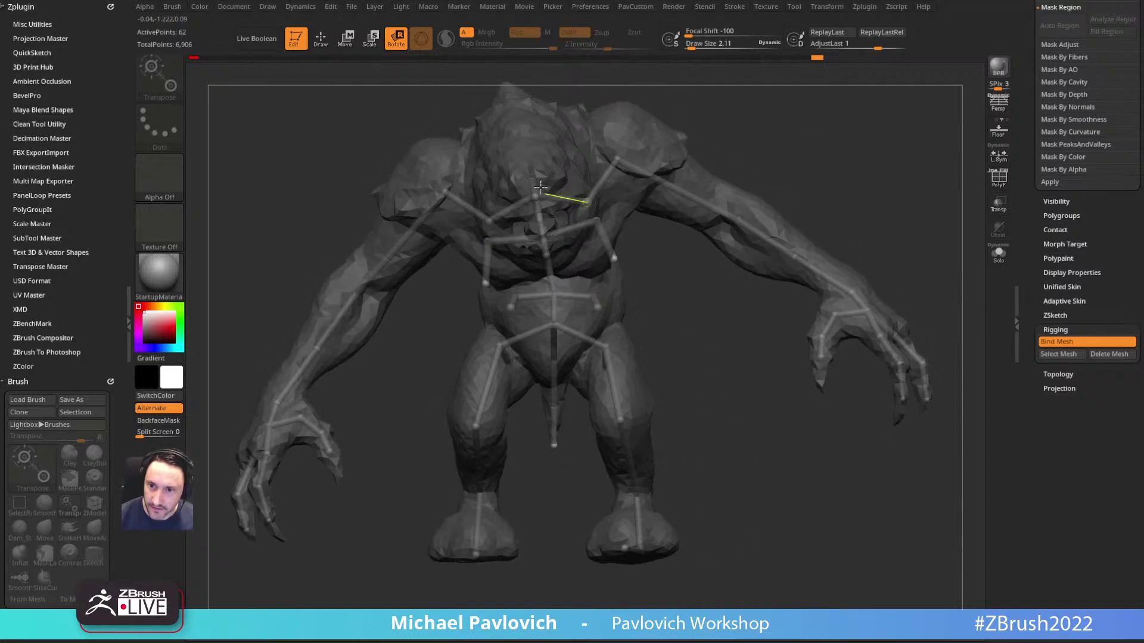
# Step: Rotate the Rancor's neck and head joints to angle the head, checking from the front and side
pyautogui.moveTo(533, 183); pyautogui.dragTo(542, 180)
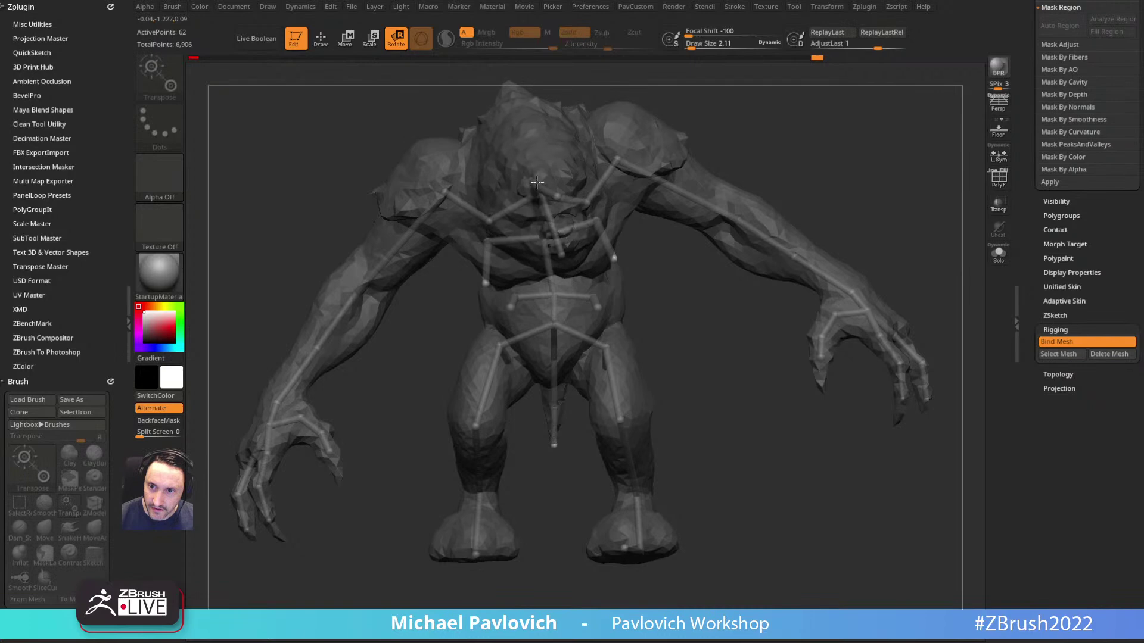
pyautogui.moveTo(722, 119); pyautogui.dragTo(554, 177)
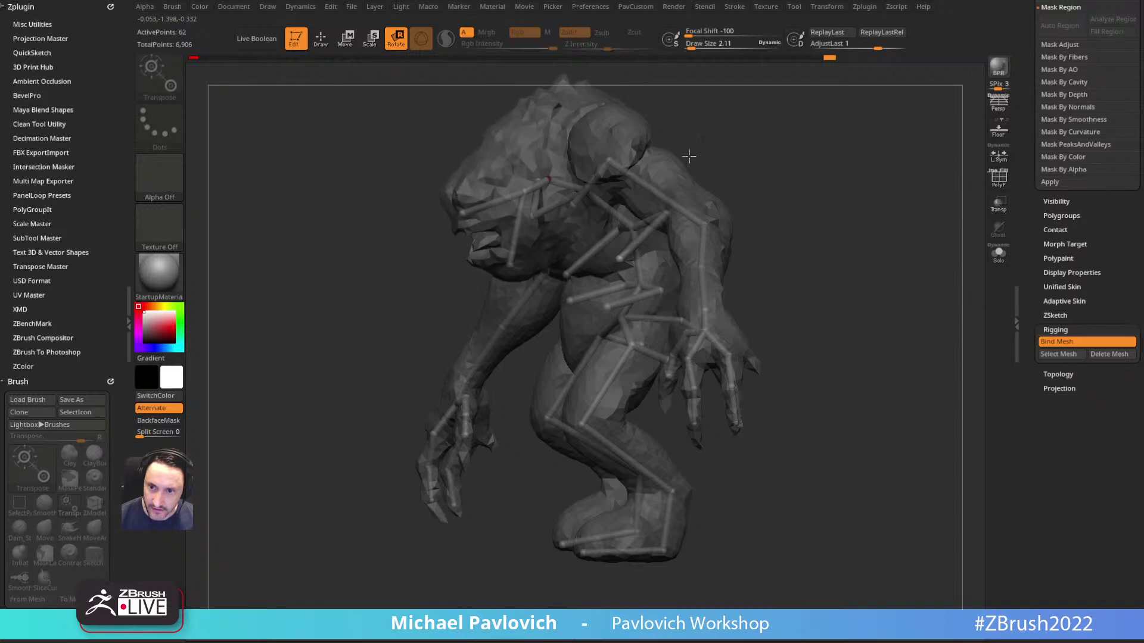
pyautogui.moveTo(733, 152); pyautogui.dragTo(792, 124)
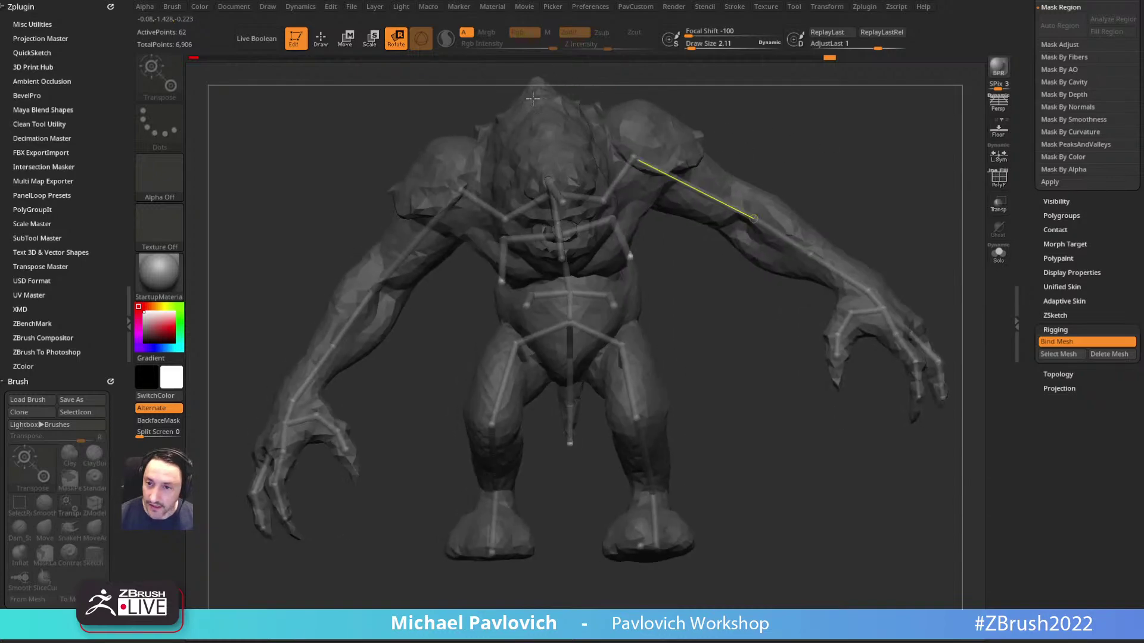
pyautogui.moveTo(633, 142); pyautogui.dragTo(506, 251)
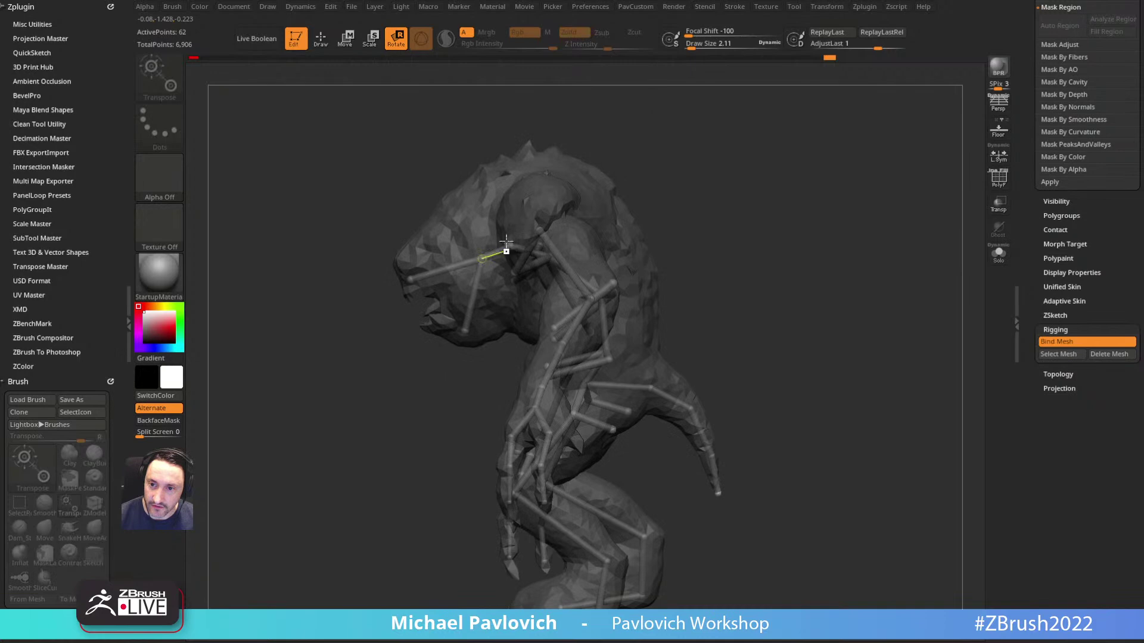
pyautogui.moveTo(625, 188); pyautogui.dragTo(522, 232)
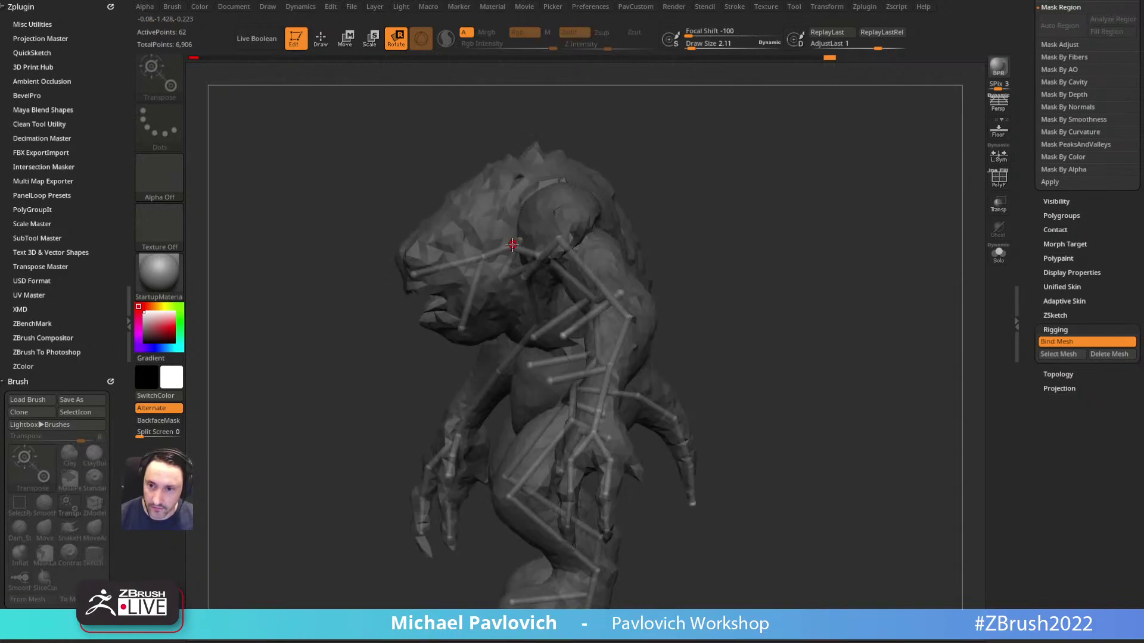
pyautogui.moveTo(592, 205); pyautogui.dragTo(732, 161)
pyautogui.moveTo(507, 173); pyautogui.dragTo(469, 235)
pyautogui.moveTo(513, 160); pyautogui.dragTo(636, 89)
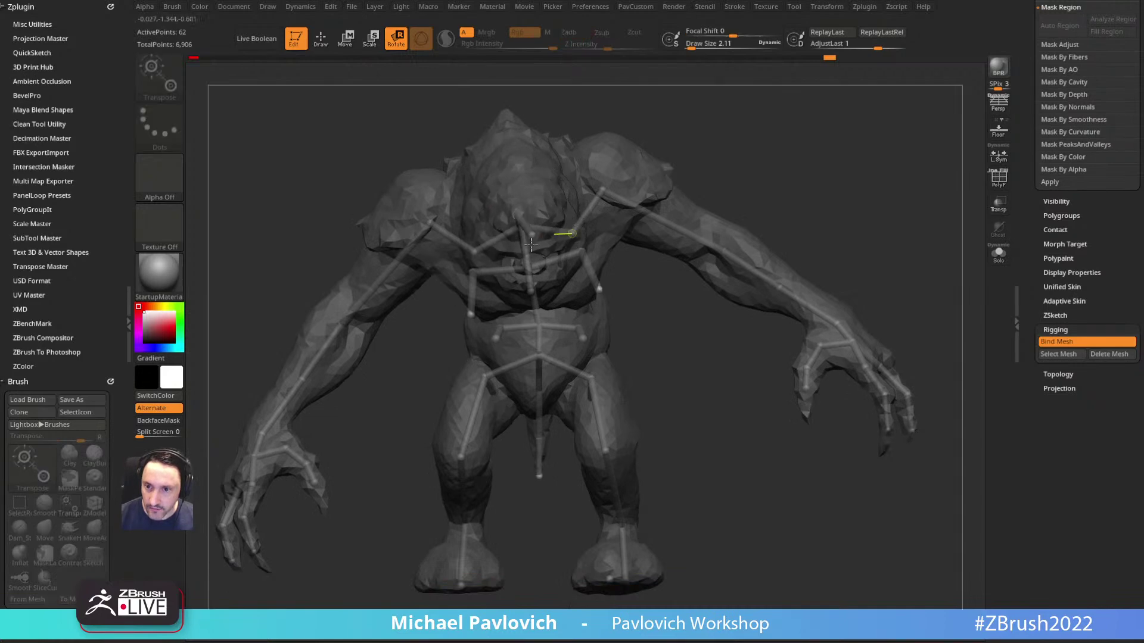
pyautogui.press('w')
pyautogui.press('r')
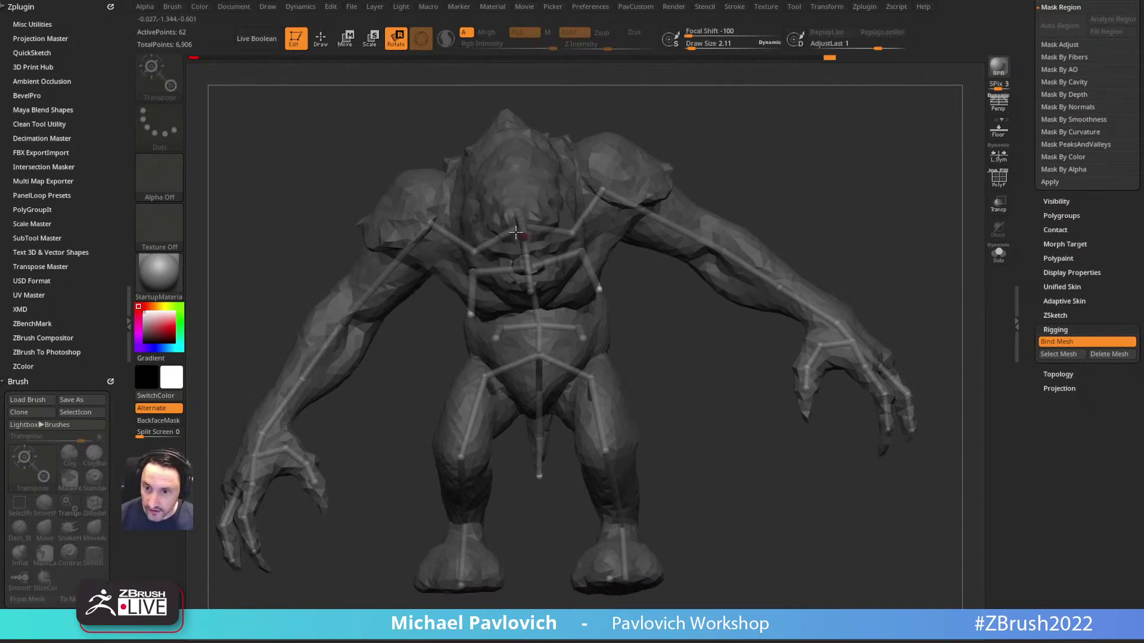
pyautogui.moveTo(527, 249); pyautogui.dragTo(523, 234)
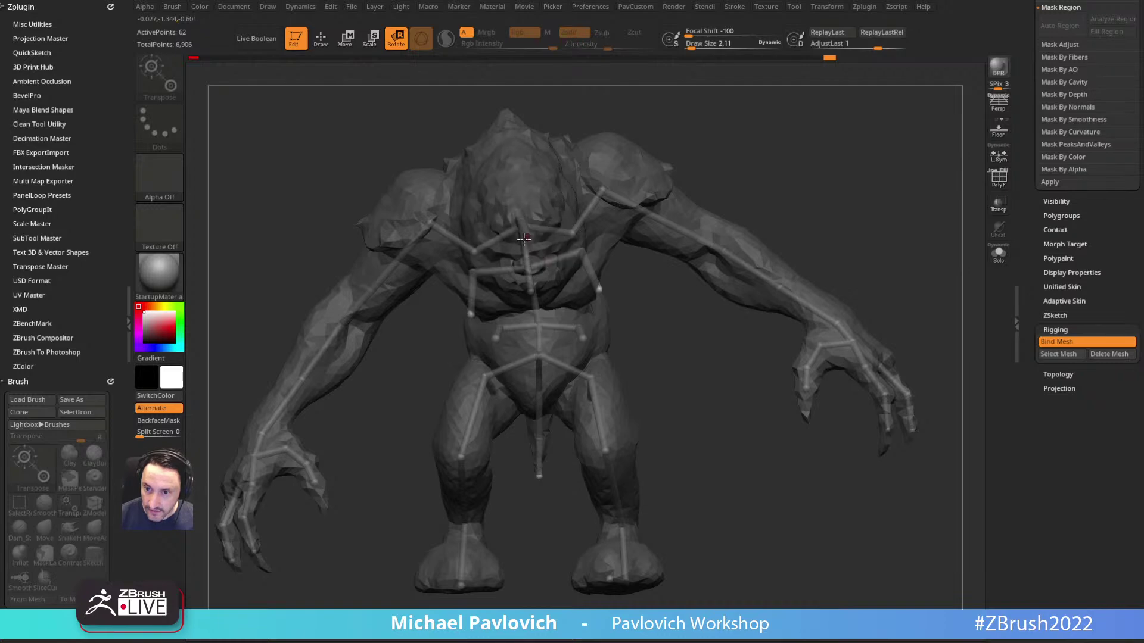
# Step: Rotate the jaw joint to adjust the opening of the Rancor's mouth
pyautogui.moveTo(642, 294); pyautogui.dragTo(576, 302)
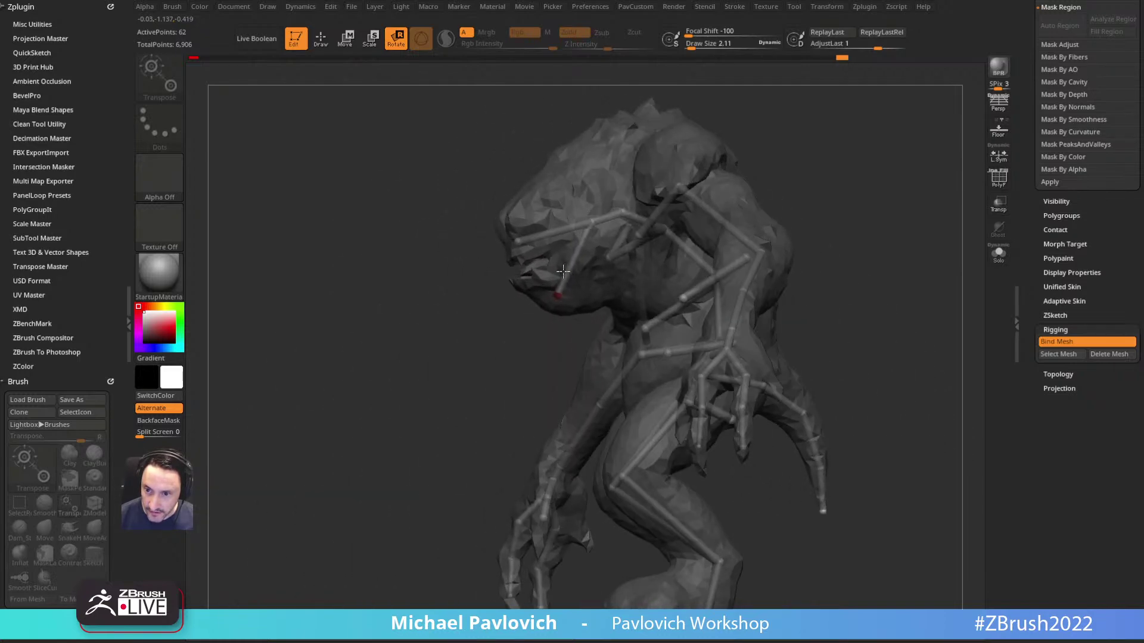
pyautogui.moveTo(554, 260); pyautogui.dragTo(500, 354)
pyautogui.moveTo(570, 264); pyautogui.dragTo(591, 372)
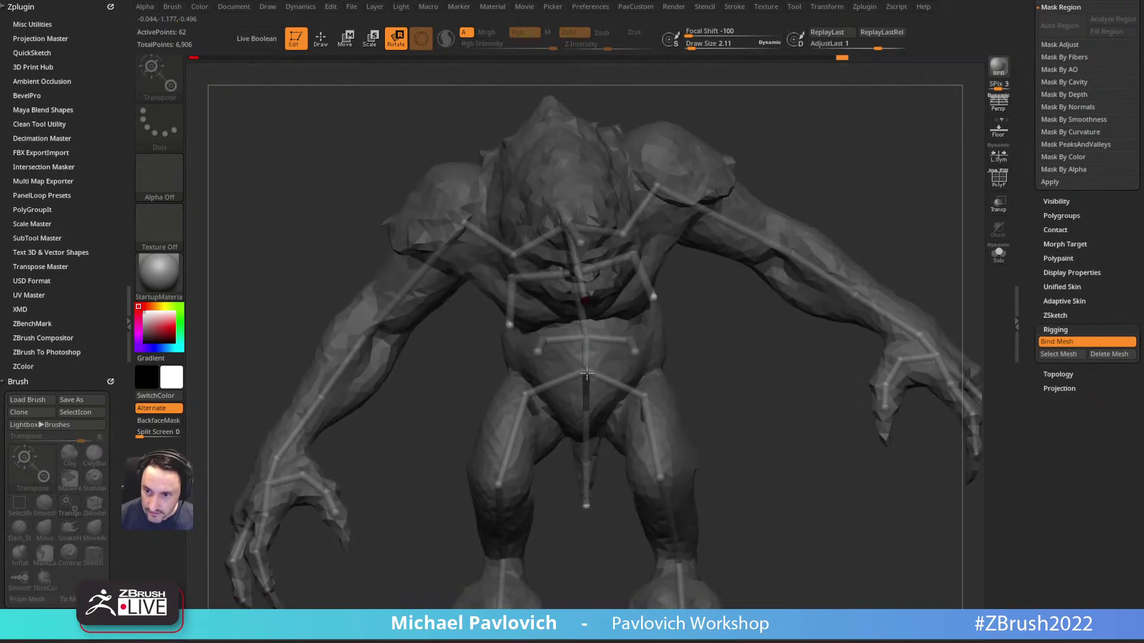
pyautogui.moveTo(767, 301); pyautogui.dragTo(551, 325)
pyautogui.moveTo(587, 291); pyautogui.dragTo(595, 296)
pyautogui.keyDown('shift'); pyautogui.moveTo(485, 345); pyautogui.dragTo(533, 351); pyautogui.keyUp('shift')
pyautogui.keyDown('alt'); pyautogui.moveTo(740, 353); pyautogui.dragTo(678, 341); pyautogui.keyUp('alt')
pyautogui.keyDown('alt'); pyautogui.moveTo(650, 424); pyautogui.dragTo(660, 392); pyautogui.keyUp('alt')
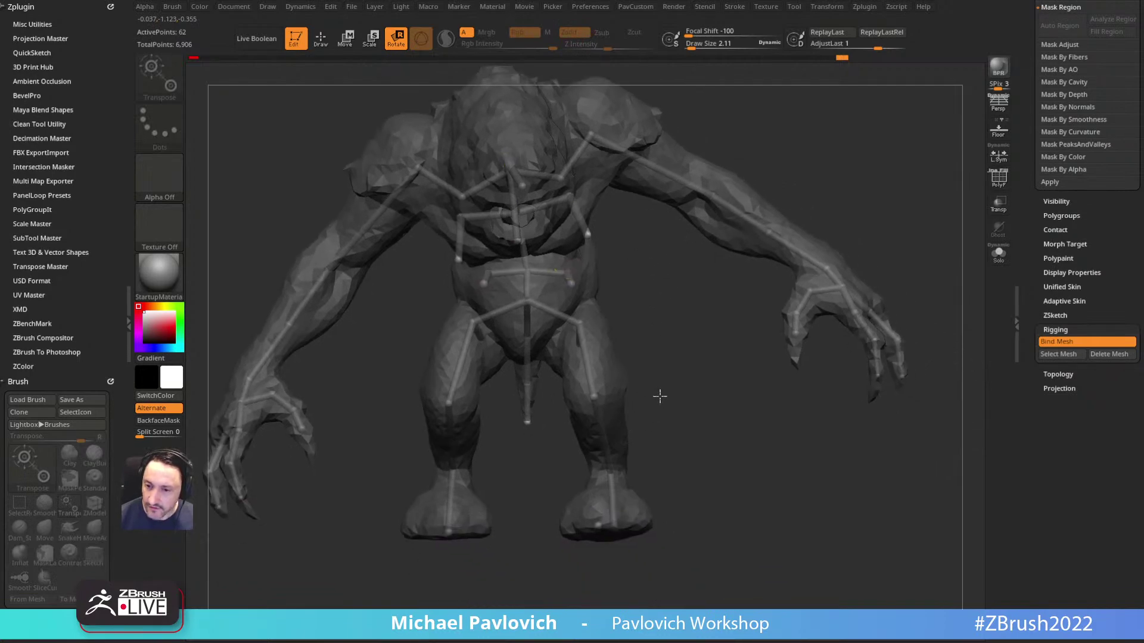
# Step: Rotate the Rancor's right leg slightly inward and realign its foot
pyautogui.moveTo(454, 380); pyautogui.dragTo(464, 382)
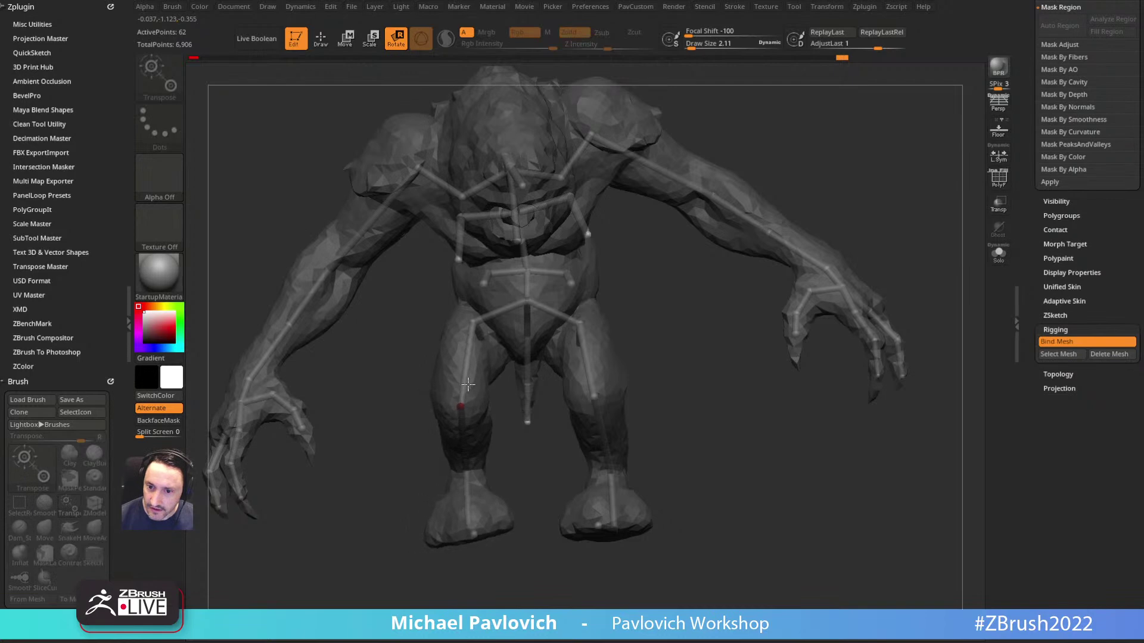
pyautogui.moveTo(468, 484); pyautogui.dragTo(457, 494)
pyautogui.click(454, 493)
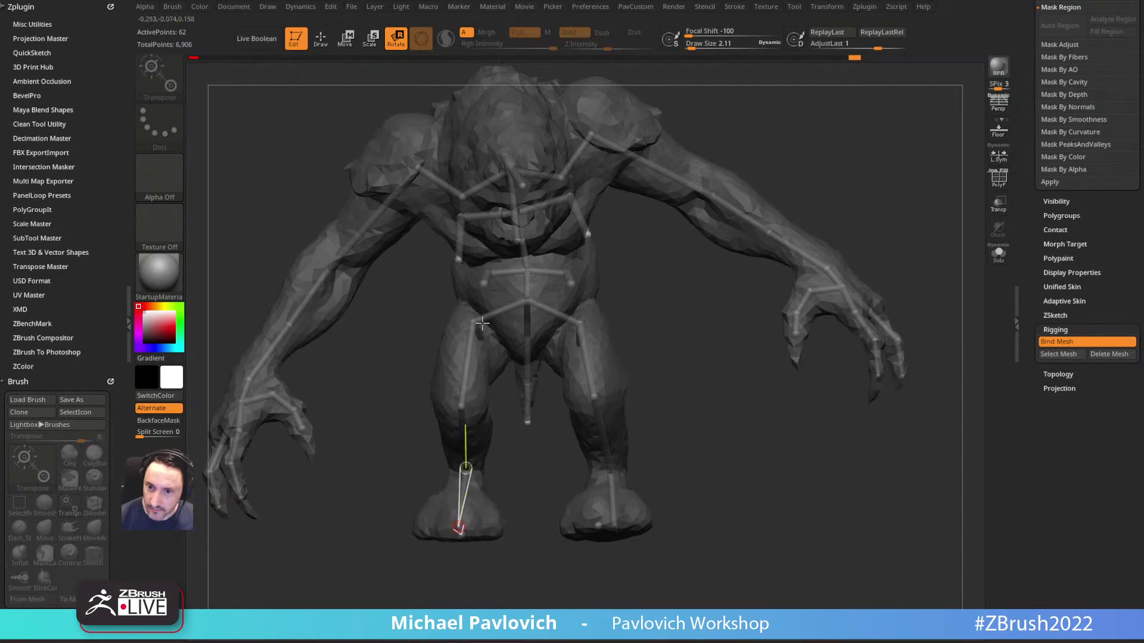
# Step: Swing the Rancor's left thigh forward and rotate its lower leg and foot into a raised stride
pyautogui.keyDown('alt'); pyautogui.moveTo(651, 364); pyautogui.dragTo(662, 312); pyautogui.keyUp('alt')
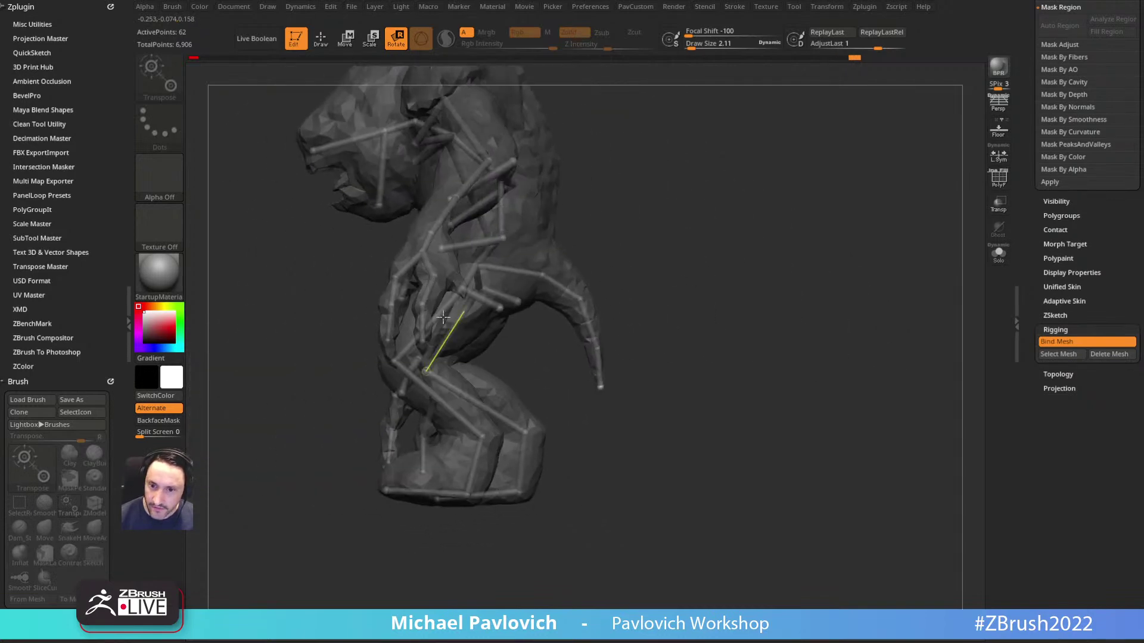
pyautogui.moveTo(436, 316); pyautogui.dragTo(404, 308)
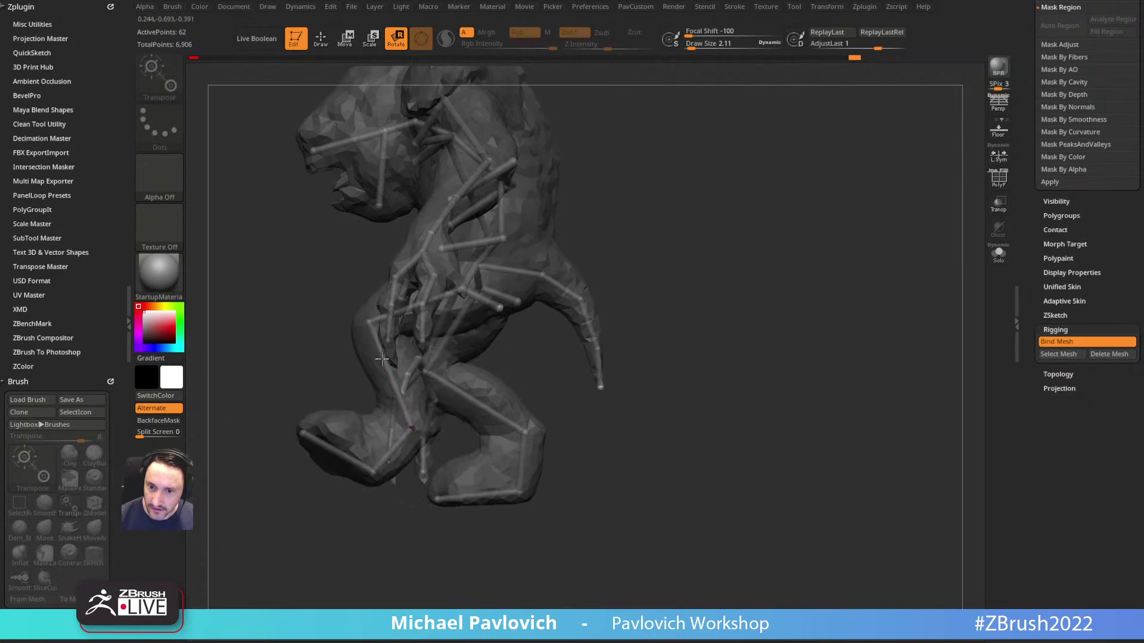
pyautogui.moveTo(384, 361); pyautogui.dragTo(368, 352)
pyautogui.moveTo(375, 447)
pyautogui.mouseDown()
pyautogui.moveTo(361, 436)
pyautogui.moveTo(309, 444)
pyautogui.moveTo(381, 524)
pyautogui.moveTo(472, 381)
pyautogui.moveTo(560, 468)
pyautogui.mouseUp()
pyautogui.moveTo(613, 421); pyautogui.dragTo(562, 436)
pyautogui.moveTo(662, 405); pyautogui.dragTo(556, 441)
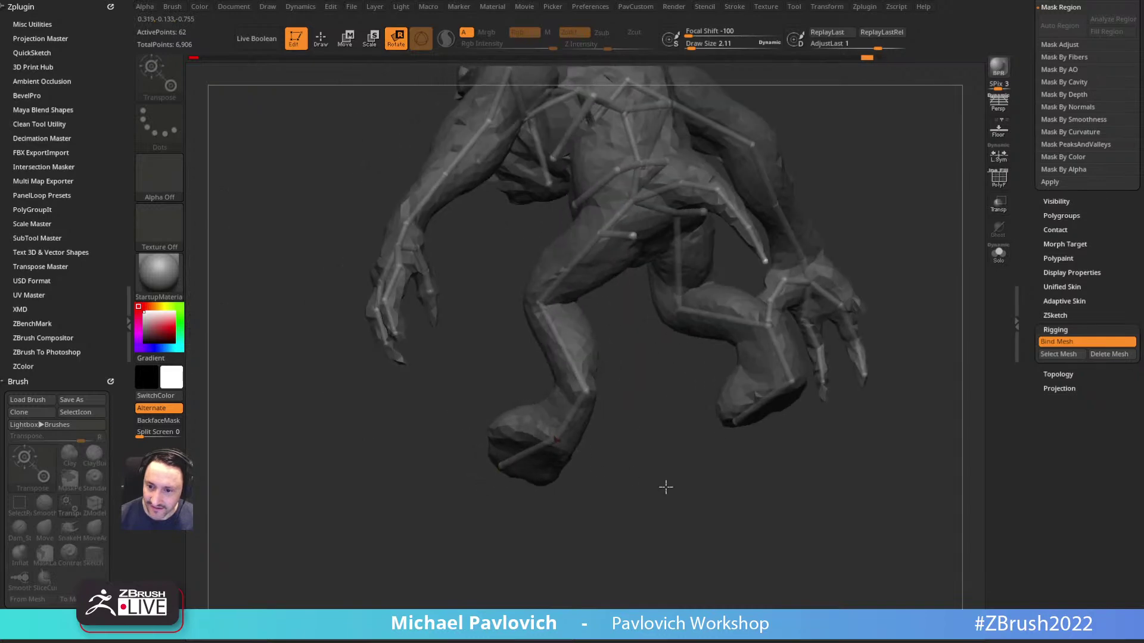
pyautogui.moveTo(396, 388); pyautogui.dragTo(590, 413)
pyautogui.moveTo(540, 475); pyautogui.dragTo(561, 430)
pyautogui.moveTo(480, 427); pyautogui.dragTo(587, 296)
pyautogui.moveTo(433, 322); pyautogui.dragTo(561, 316)
pyautogui.keyDown('alt'); pyautogui.moveTo(690, 284); pyautogui.dragTo(693, 295); pyautogui.keyUp('alt')
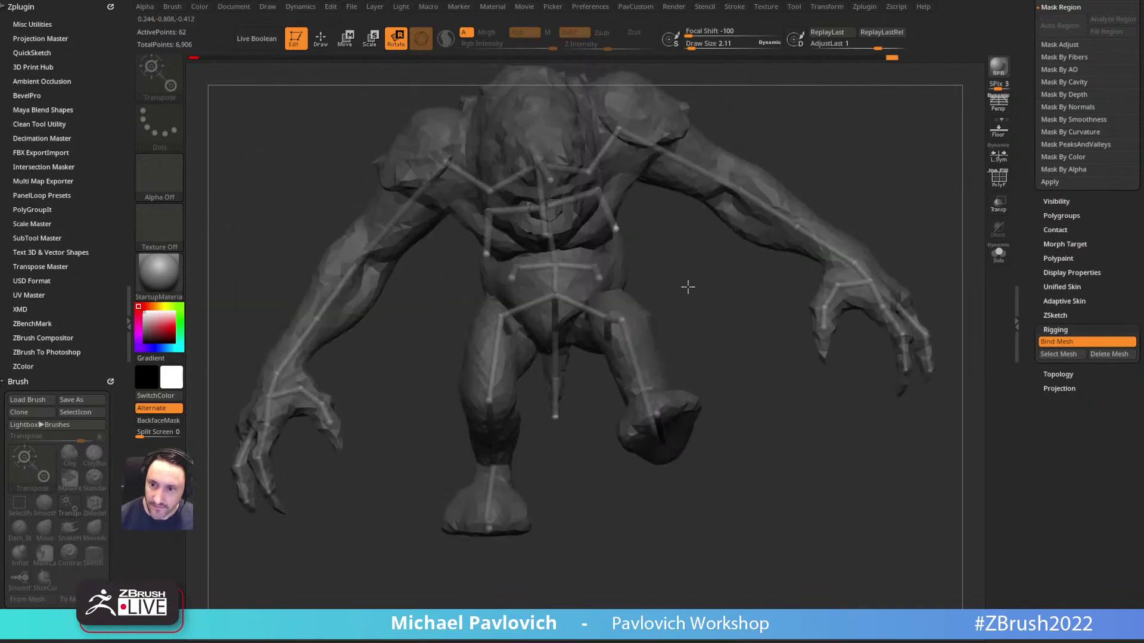
# Step: Correct the angle of the raised left leg's shin and foot from the front and from underneath
pyautogui.moveTo(638, 378); pyautogui.dragTo(635, 387)
pyautogui.moveTo(655, 428); pyautogui.dragTo(722, 322)
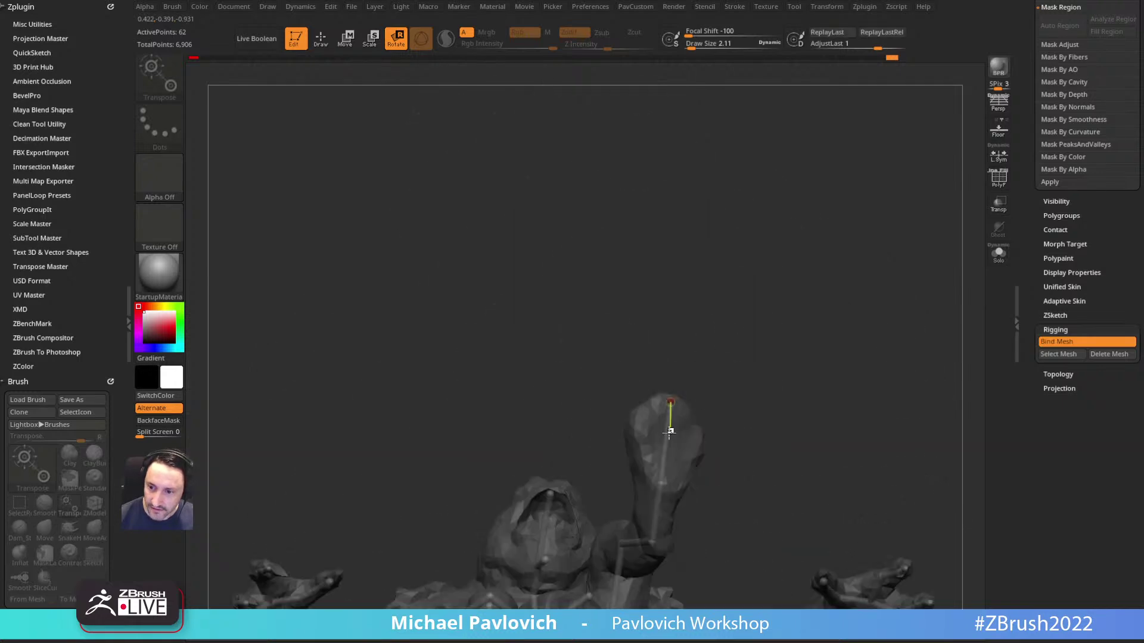
pyautogui.moveTo(700, 488); pyautogui.dragTo(685, 462)
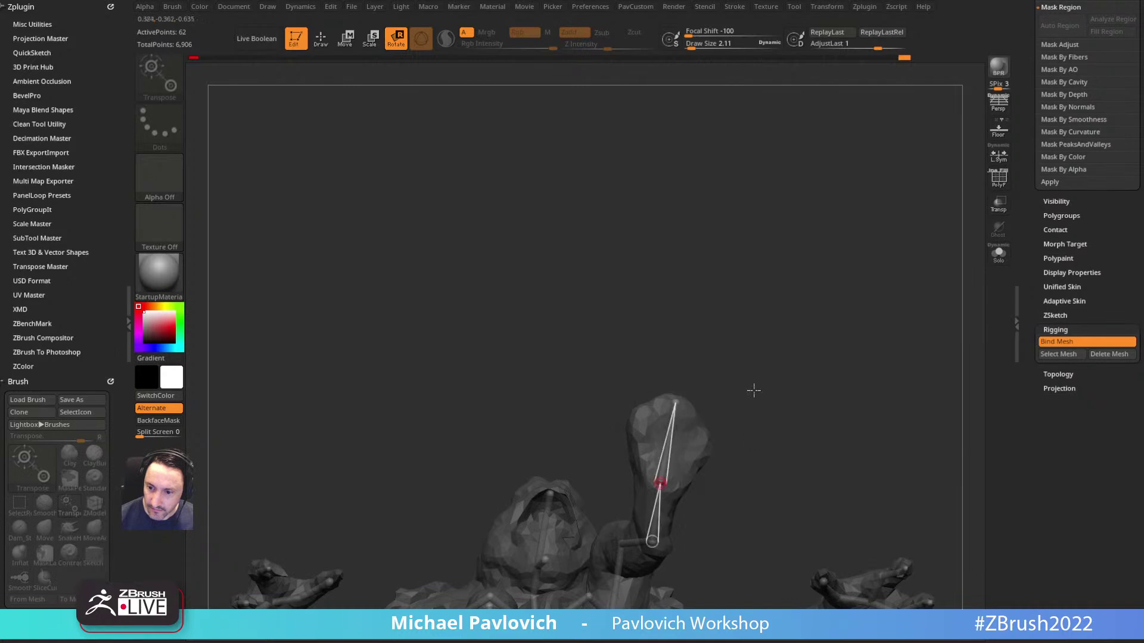
pyautogui.moveTo(750, 419); pyautogui.dragTo(755, 471)
pyautogui.moveTo(674, 476); pyautogui.dragTo(772, 174)
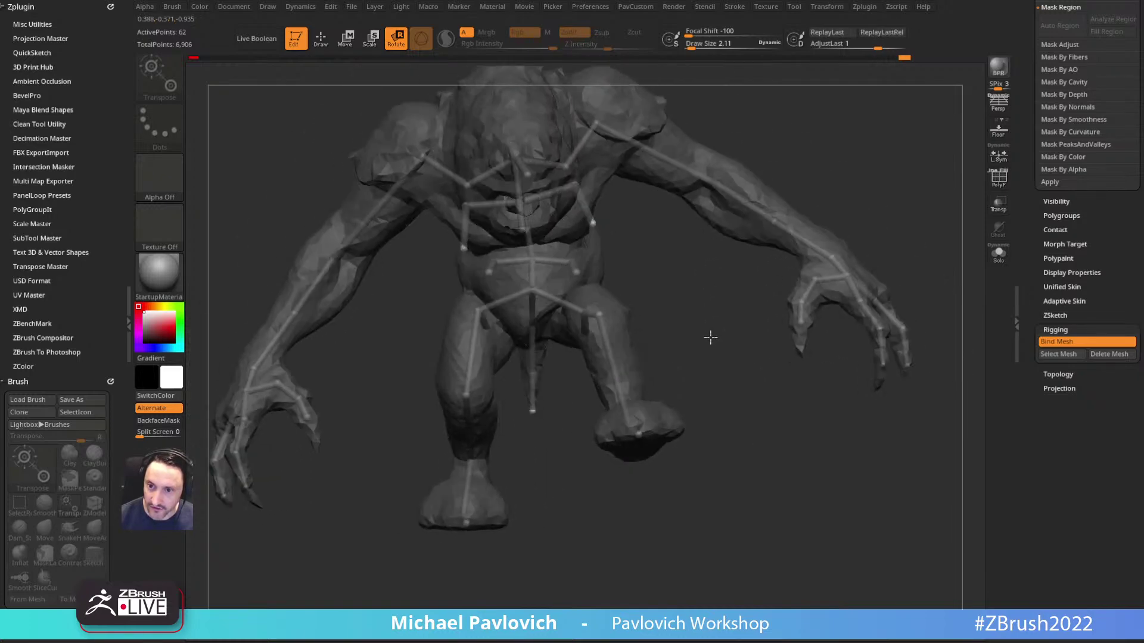
# Step: Lower the left leg into a forward step by rotating its thigh, shin and foot joints
pyautogui.moveTo(688, 304); pyautogui.dragTo(648, 309)
pyautogui.moveTo(470, 374); pyautogui.dragTo(470, 521)
pyautogui.moveTo(670, 356); pyautogui.dragTo(638, 271)
pyautogui.moveTo(413, 318); pyautogui.dragTo(408, 342)
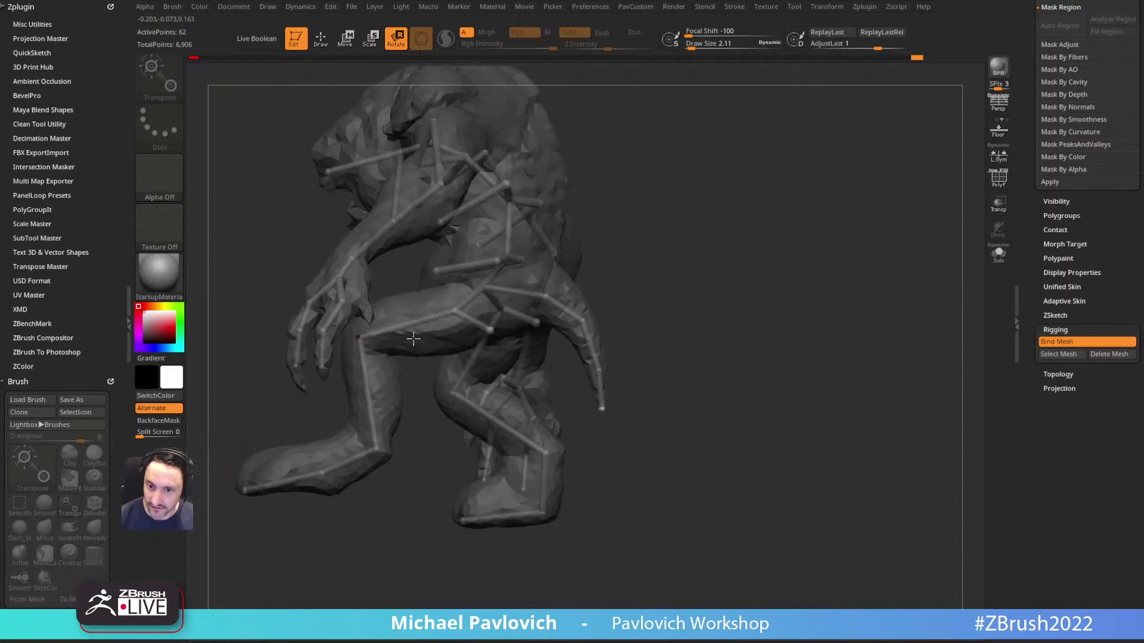
pyautogui.moveTo(376, 427); pyautogui.dragTo(652, 381)
pyautogui.moveTo(563, 256); pyautogui.dragTo(660, 312)
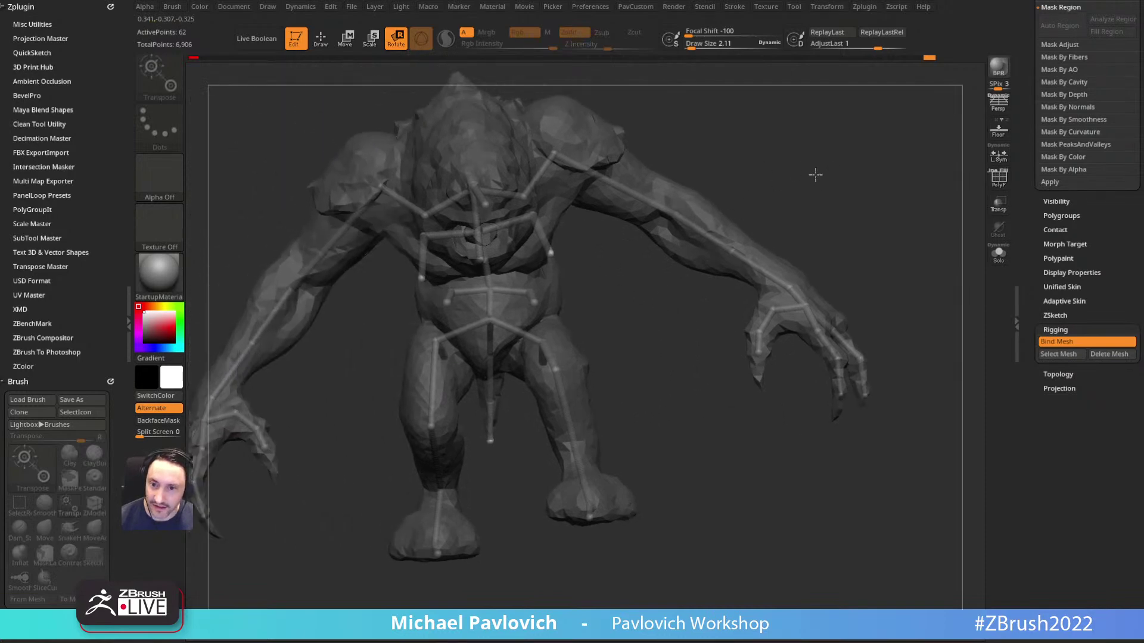
pyautogui.moveTo(822, 180); pyautogui.dragTo(804, 149)
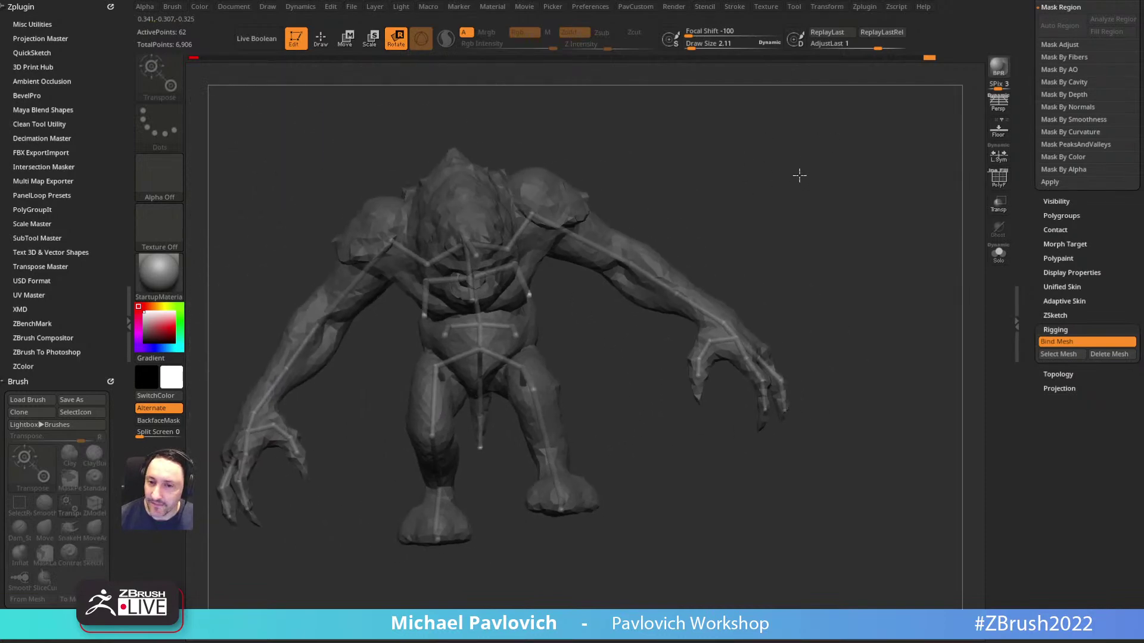
pyautogui.moveTo(773, 178)
pyautogui.mouseDown()
pyautogui.moveTo(815, 178)
pyautogui.moveTo(784, 189)
pyautogui.mouseUp()
# Step: Rotate the Rancor's right arm at the shoulder to bring it into a new pose
pyautogui.moveTo(426, 288)
pyautogui.mouseDown()
pyautogui.moveTo(388, 276)
pyautogui.moveTo(432, 268)
pyautogui.mouseUp()
pyautogui.moveTo(607, 195); pyautogui.dragTo(465, 278)
pyautogui.moveTo(405, 346); pyautogui.dragTo(450, 344)
pyautogui.moveTo(450, 343); pyautogui.dragTo(434, 268, button='right')
pyautogui.moveTo(438, 263); pyautogui.dragTo(403, 279)
pyautogui.moveTo(384, 371); pyautogui.dragTo(501, 215)
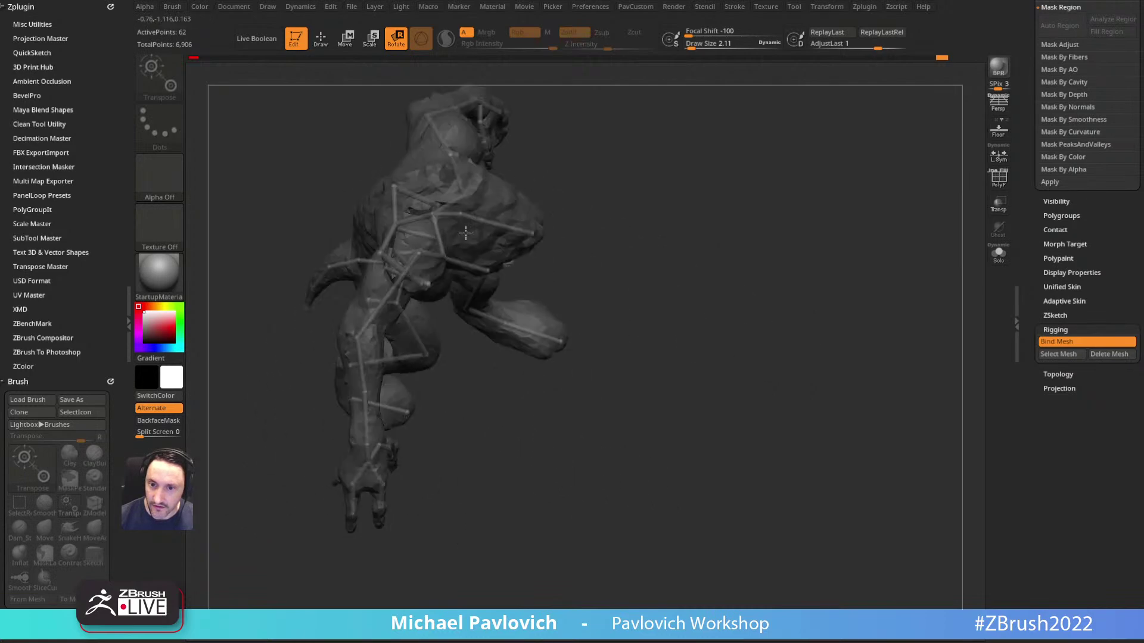
pyautogui.moveTo(373, 307); pyautogui.dragTo(374, 314)
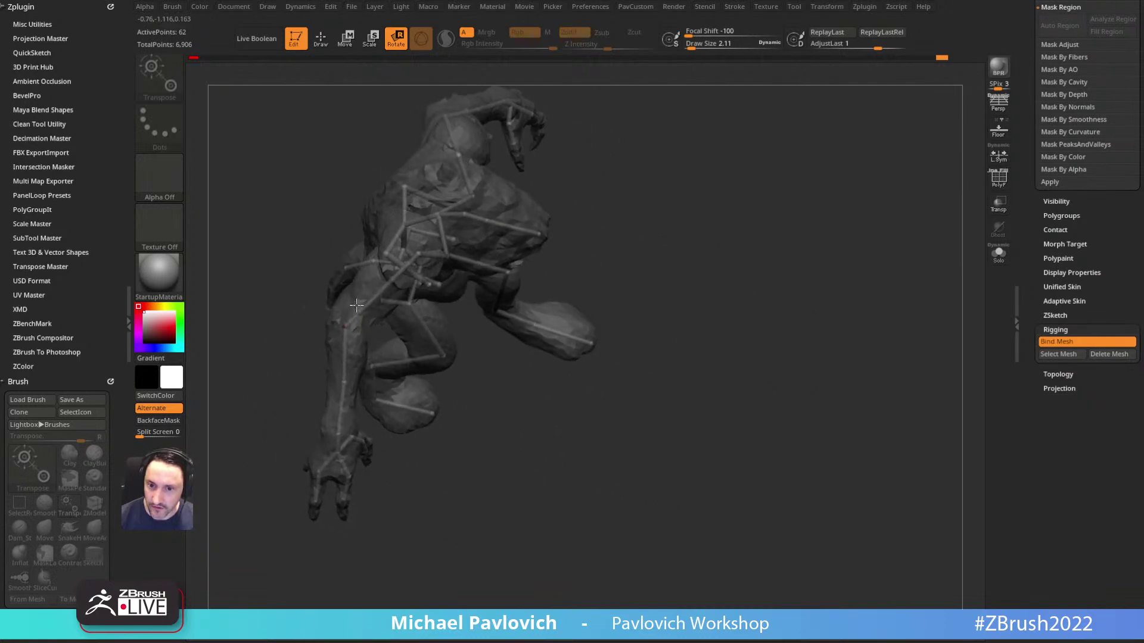
# Step: Rotate the right forearm at the elbow to bend the arm, checking from the side
pyautogui.moveTo(507, 206); pyautogui.dragTo(394, 279, button='right')
pyautogui.moveTo(416, 381); pyautogui.dragTo(456, 407, button='right')
pyautogui.moveTo(400, 354); pyautogui.dragTo(376, 354, button='right')
pyautogui.moveTo(401, 355); pyautogui.dragTo(398, 291)
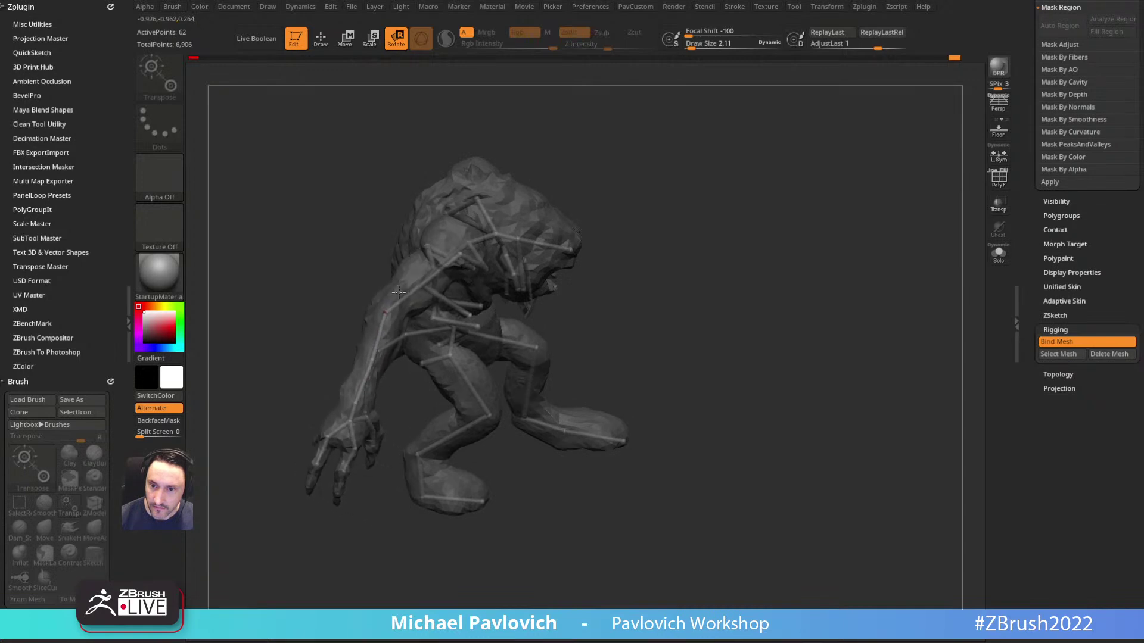
pyautogui.moveTo(625, 202); pyautogui.dragTo(442, 270, button='right')
pyautogui.moveTo(422, 294); pyautogui.dragTo(393, 291)
pyautogui.moveTo(510, 333); pyautogui.dragTo(508, 348)
# Step: Refine the right arm's rotation so the forearm and hand turn in toward the body
pyautogui.moveTo(541, 274); pyautogui.dragTo(477, 289, button='right')
pyautogui.moveTo(444, 302)
pyautogui.mouseDown()
pyautogui.moveTo(420, 296)
pyautogui.moveTo(439, 301)
pyautogui.mouseUp()
pyautogui.moveTo(485, 298); pyautogui.dragTo(453, 300, button='right')
pyautogui.moveTo(418, 386); pyautogui.dragTo(390, 381, button='right')
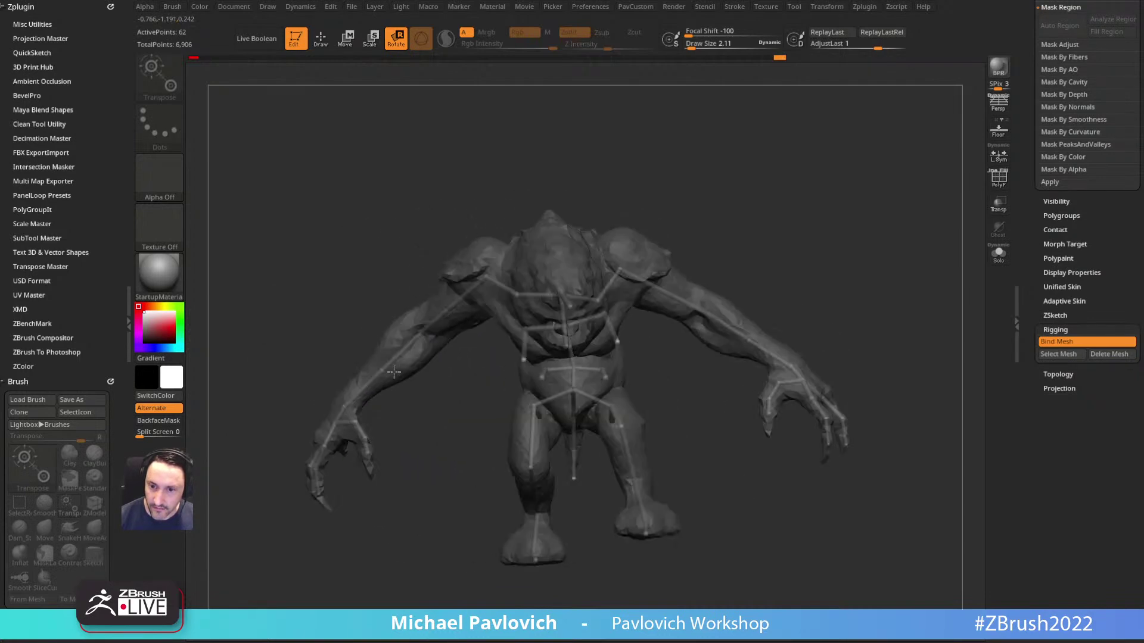
pyautogui.moveTo(394, 357); pyautogui.dragTo(400, 362)
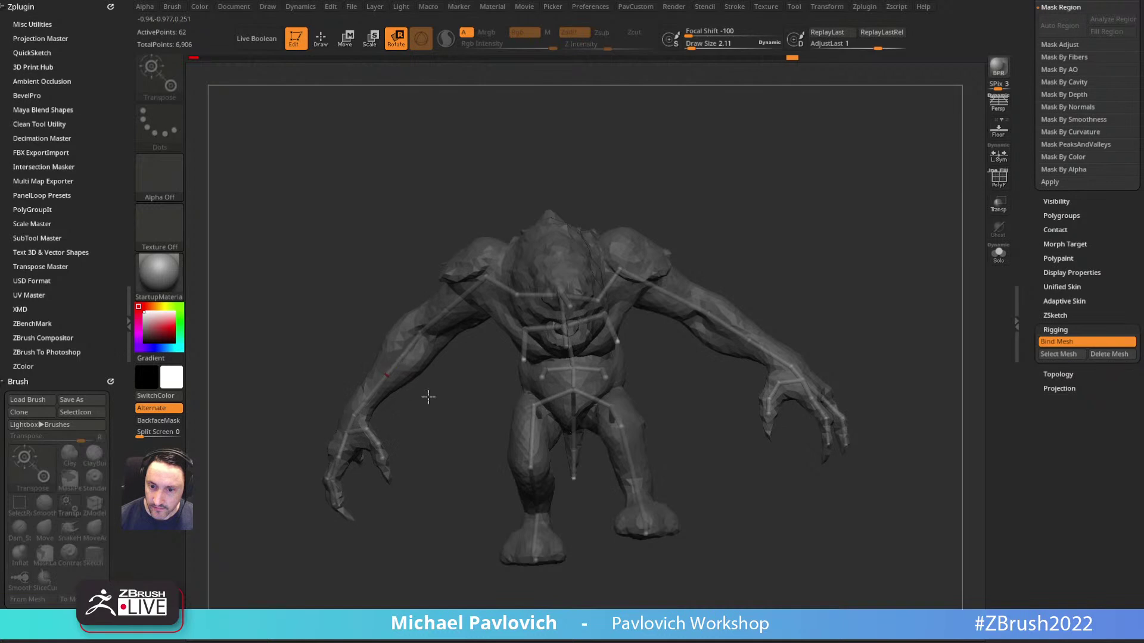
# Step: Rotate the right hand's wrist and finger joints to spread the claws and thumb
pyautogui.keyDown('alt'); pyautogui.moveTo(360, 425); pyautogui.dragTo(349, 393, button='right'); pyautogui.keyUp('alt')
pyautogui.moveTo(340, 391); pyautogui.dragTo(351, 411)
pyautogui.moveTo(352, 450); pyautogui.dragTo(329, 445)
pyautogui.keyDown('ctrl'); pyautogui.moveTo(347, 515); pyautogui.dragTo(375, 490, button='right'); pyautogui.keyUp('ctrl')
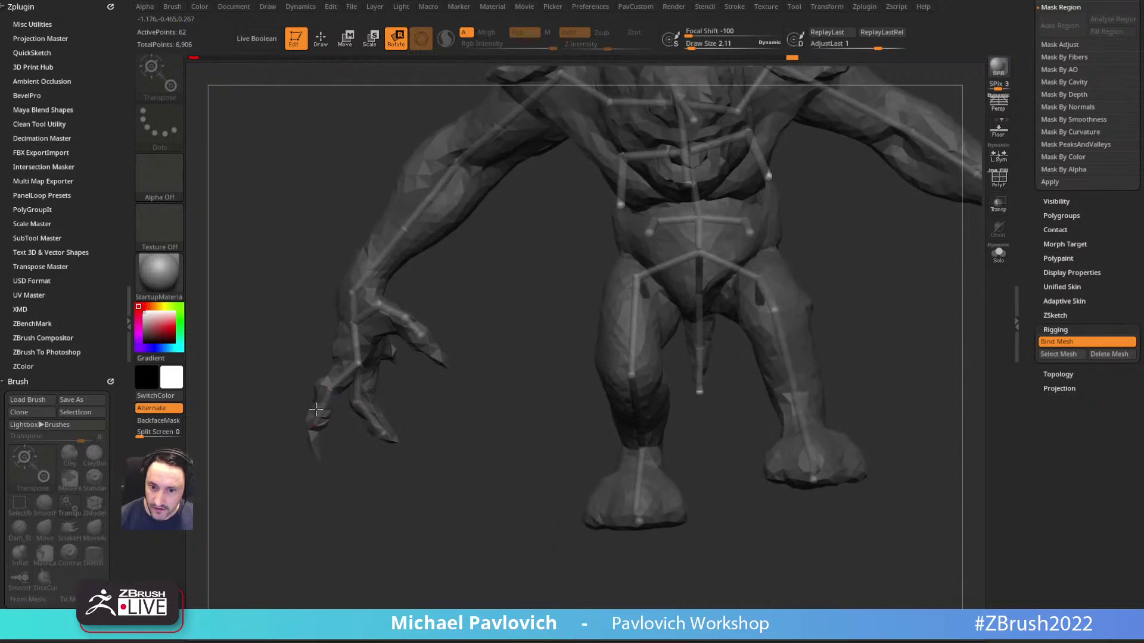
pyautogui.moveTo(363, 409); pyautogui.dragTo(352, 389)
pyautogui.moveTo(405, 317); pyautogui.dragTo(423, 310)
pyautogui.keyDown('ctrl'); pyautogui.moveTo(448, 361); pyautogui.dragTo(465, 299, button='right'); pyautogui.keyUp('ctrl')
# Step: Turn on the viewport thumbnail with silhouette display and check the Rancor's pose against it
pyautogui.moveTo(733, 175); pyautogui.dragTo(686, 17, button='right')
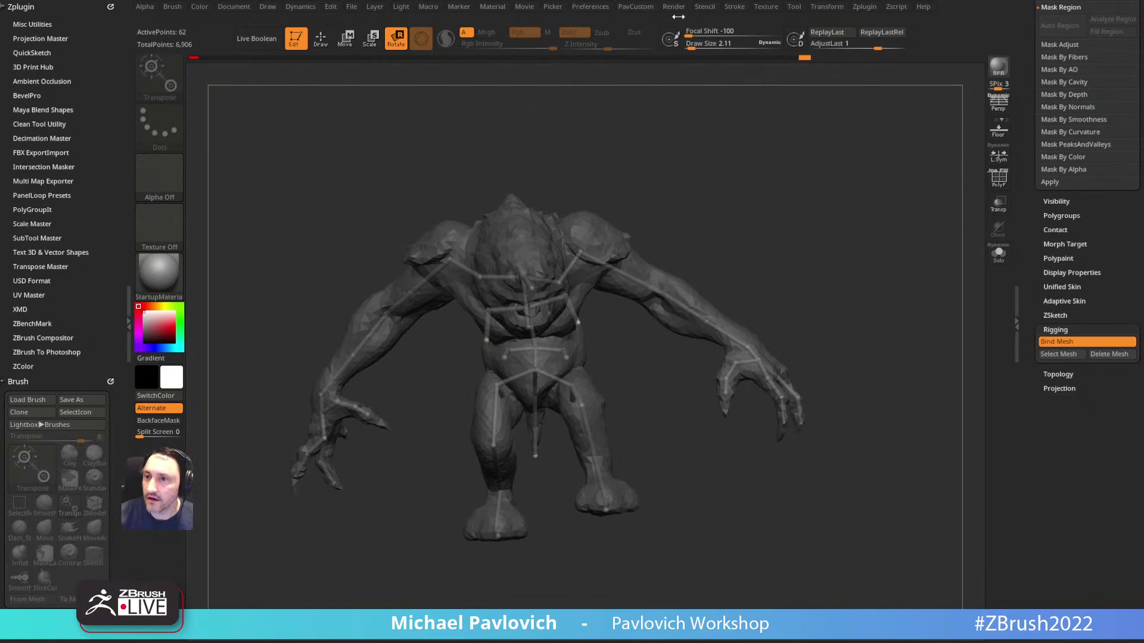
pyautogui.click(591, 7)
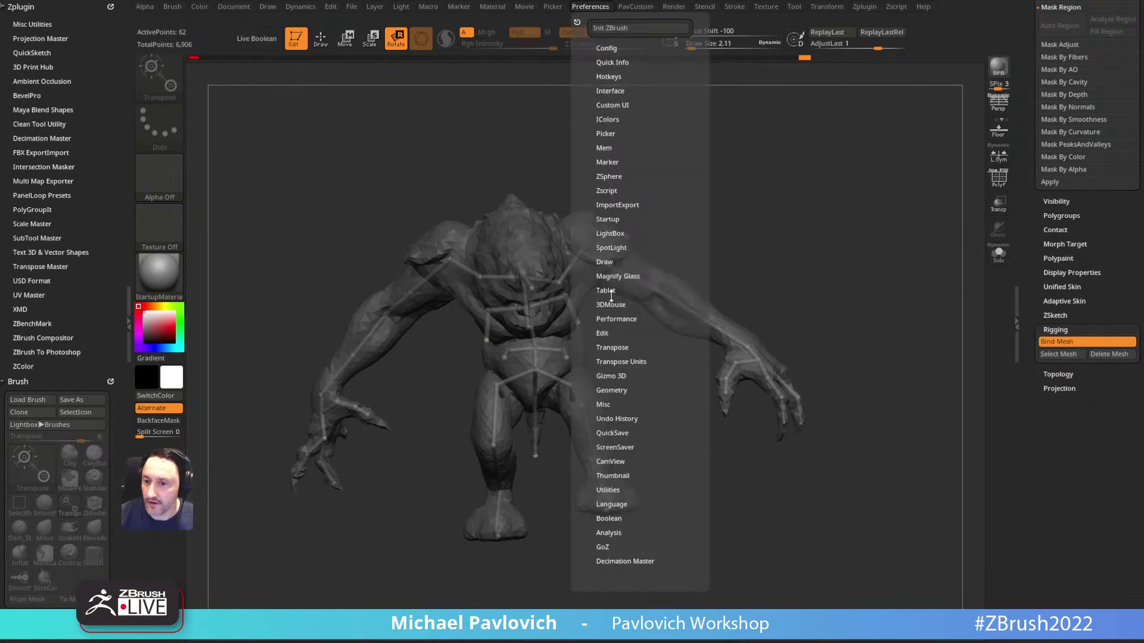
pyautogui.click(617, 476)
pyautogui.click(620, 488)
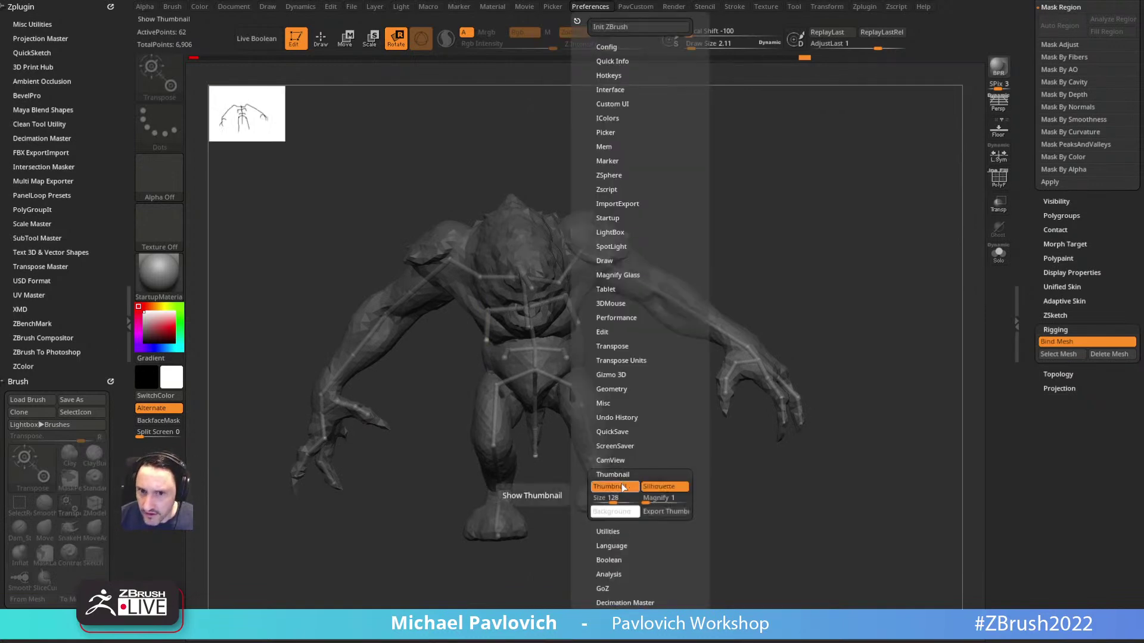
pyautogui.keyDown('alt'); pyautogui.moveTo(784, 212); pyautogui.dragTo(828, 217); pyautogui.keyUp('alt')
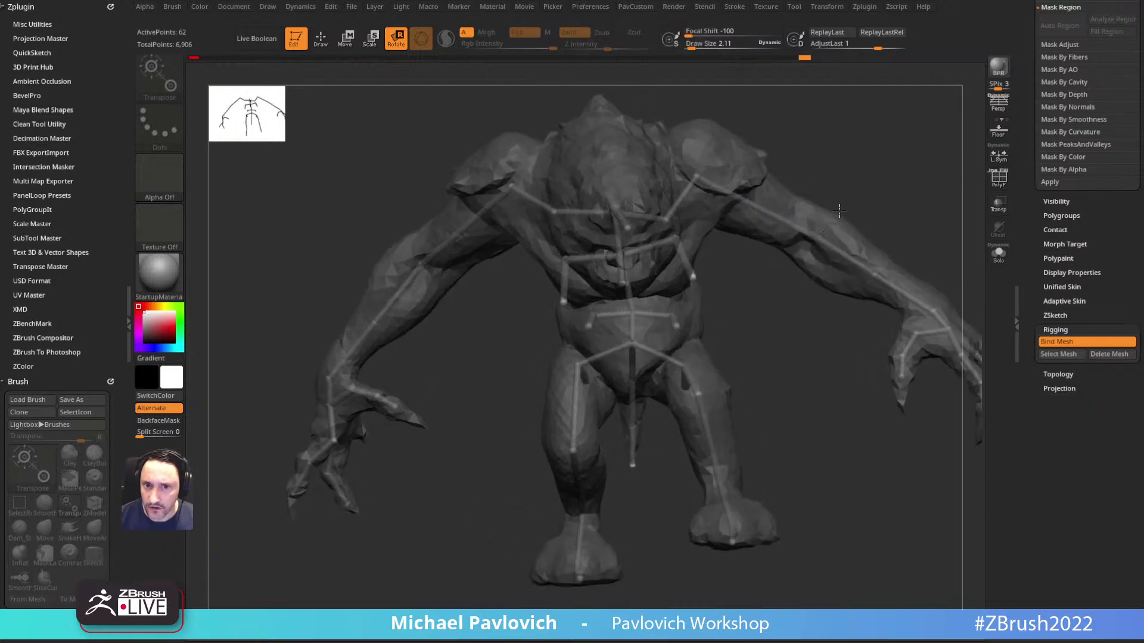
pyautogui.moveTo(418, 129); pyautogui.dragTo(745, 279)
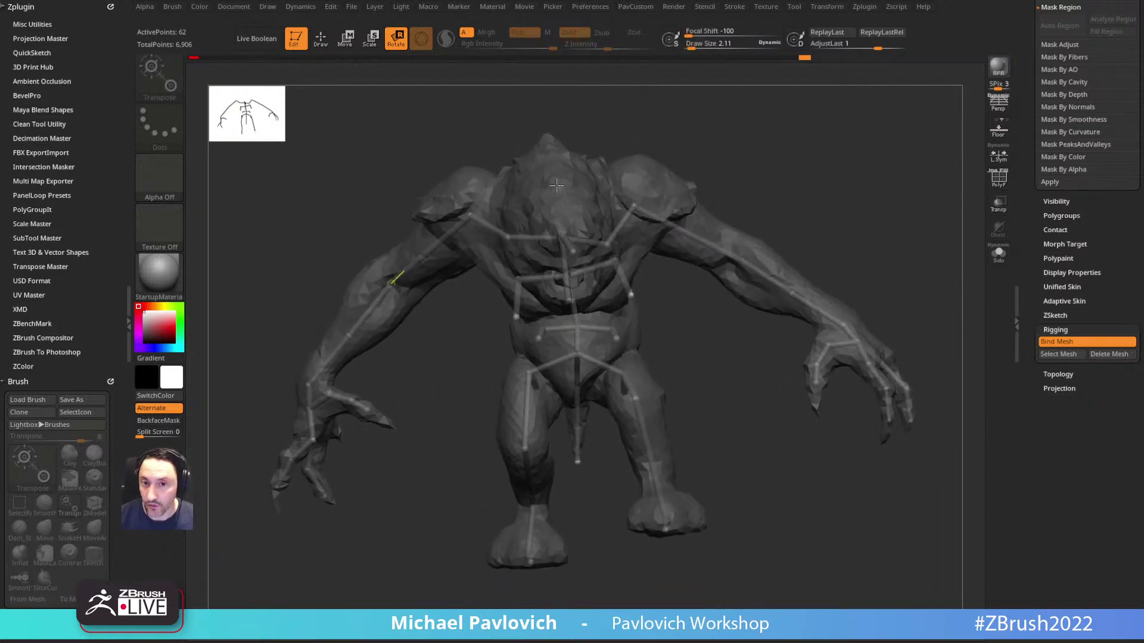
pyautogui.moveTo(488, 217); pyautogui.dragTo(281, 128)
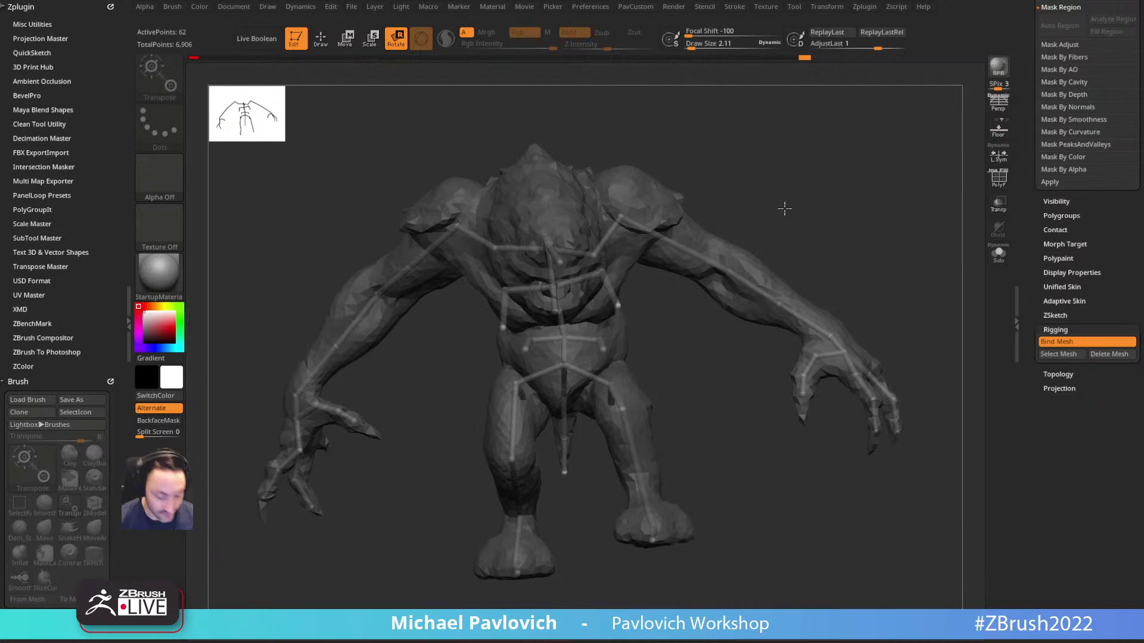
# Step: Open the Adaptive Skin settings and preview the bound mesh as a skin before returning to the ZSphere rig
pyautogui.click(1059, 301)
pyautogui.moveTo(1094, 316); pyautogui.dragTo(1024, 334)
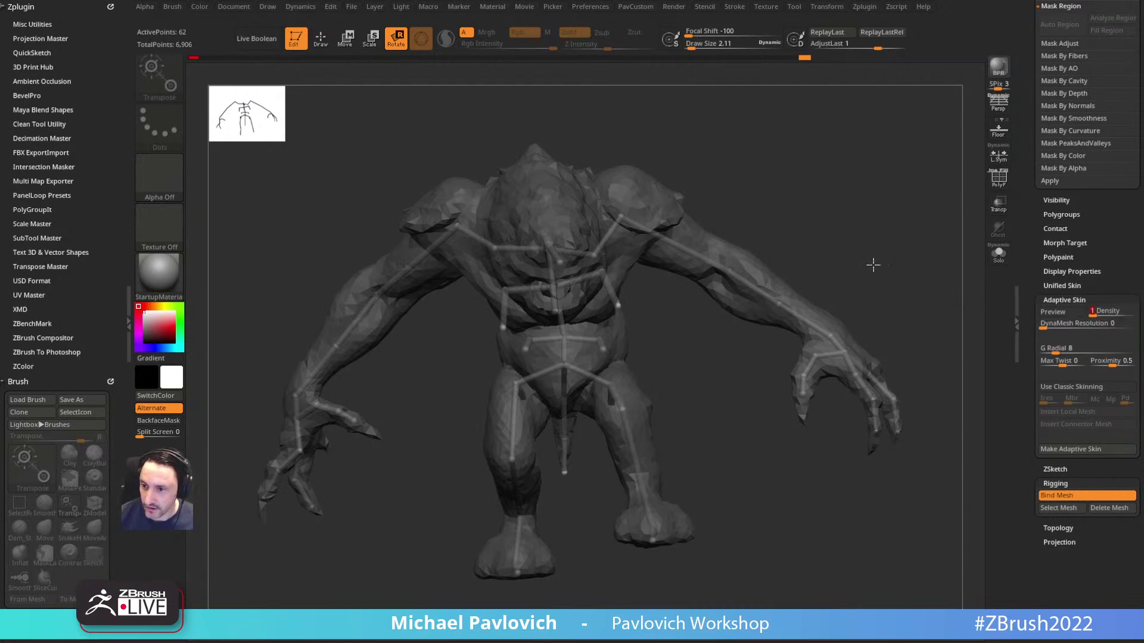
pyautogui.moveTo(887, 280); pyautogui.dragTo(805, 250)
pyautogui.keyDown('alt'); pyautogui.moveTo(823, 185); pyautogui.dragTo(803, 173); pyautogui.keyUp('alt')
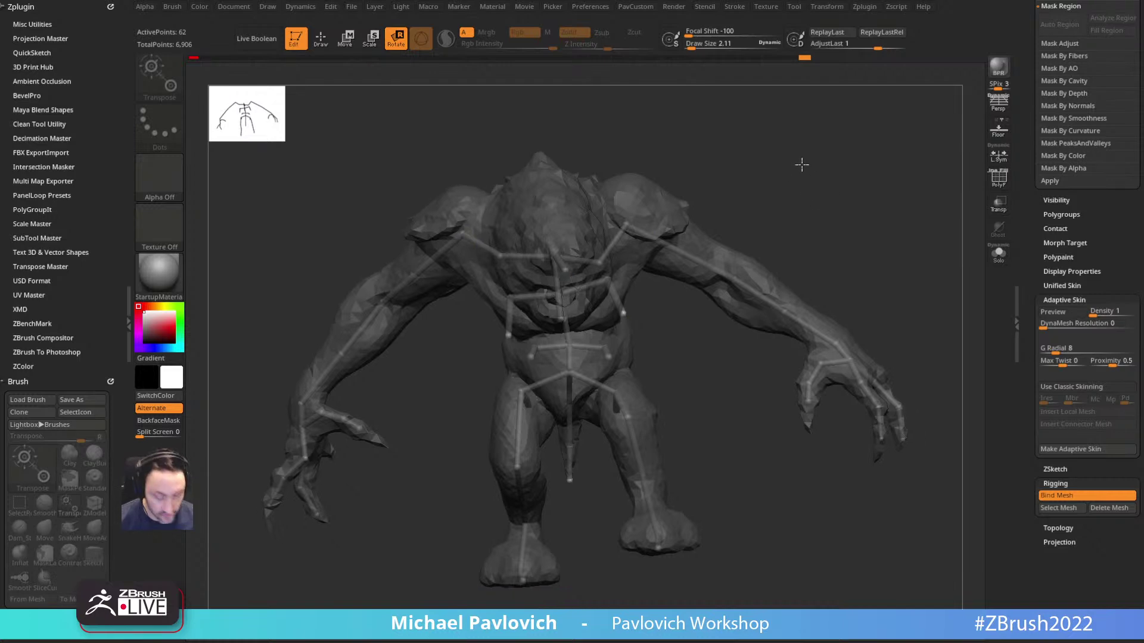
pyautogui.press('a')
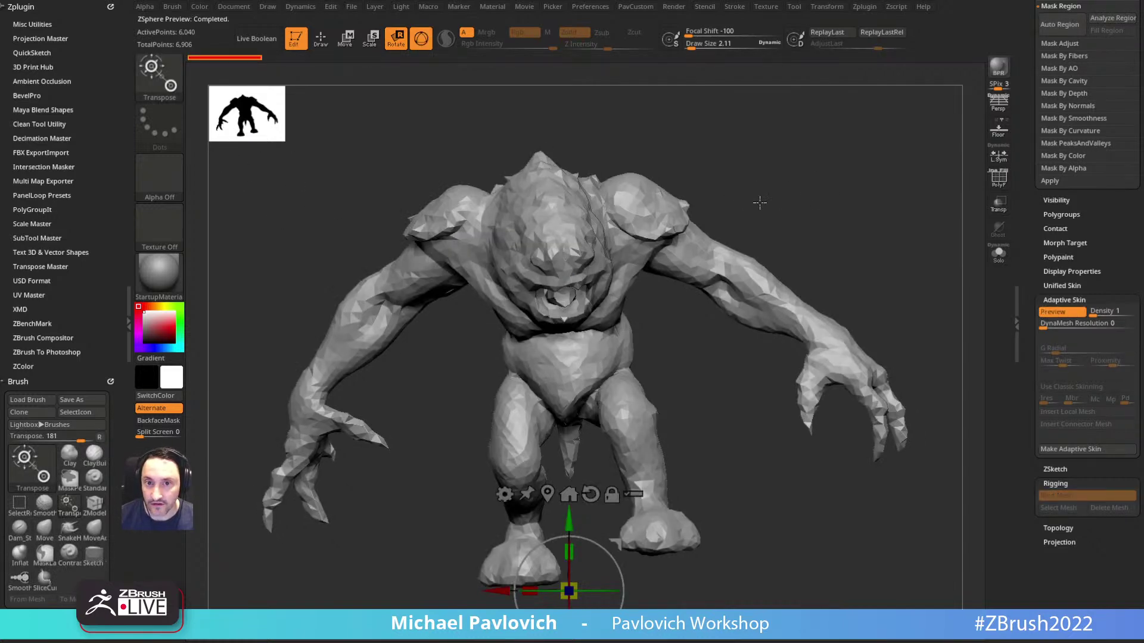
pyautogui.press('a')
# Step: Rotate the Rancor's left arm upward at the shoulder until it reaches out sideways
pyautogui.moveTo(799, 188)
pyautogui.mouseDown()
pyautogui.moveTo(766, 186)
pyautogui.moveTo(797, 180)
pyautogui.mouseUp()
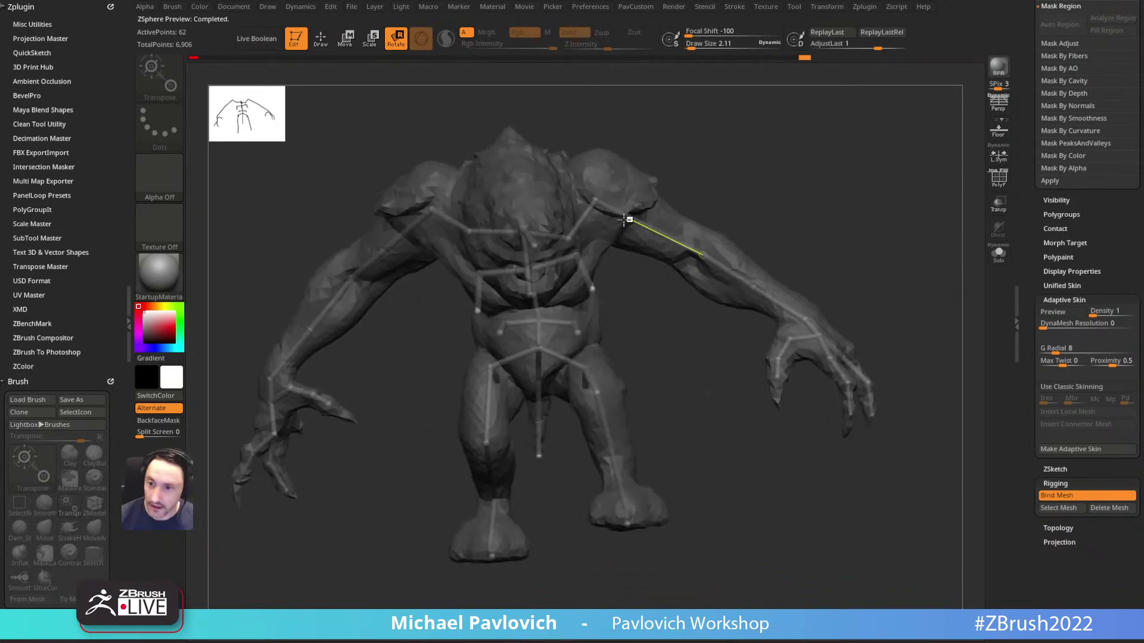
pyautogui.moveTo(583, 219); pyautogui.dragTo(590, 191)
pyautogui.moveTo(768, 148); pyautogui.dragTo(647, 238)
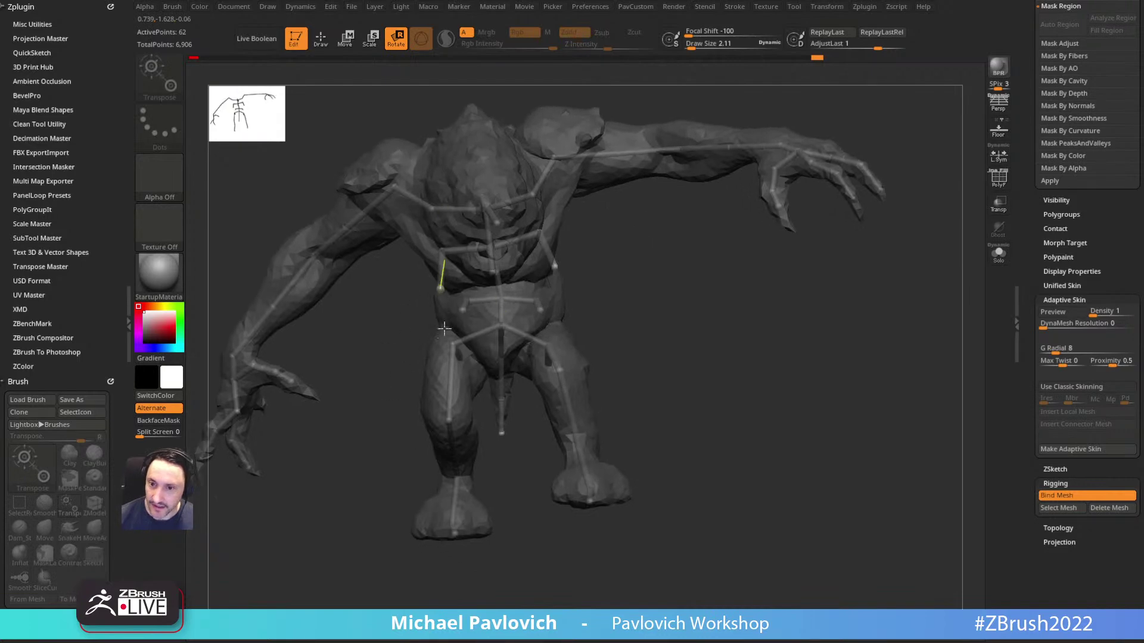
# Step: Bend the left forearm at the elbow so the hand folds up and back toward the head
pyautogui.keyDown('alt'); pyautogui.moveTo(649, 170); pyautogui.dragTo(630, 192); pyautogui.keyUp('alt')
pyautogui.moveTo(715, 220); pyautogui.dragTo(607, 219)
pyautogui.moveTo(756, 211); pyautogui.dragTo(776, 109)
pyautogui.moveTo(775, 173); pyautogui.dragTo(659, 160)
pyautogui.moveTo(795, 149); pyautogui.dragTo(701, 176)
pyautogui.moveTo(755, 182); pyautogui.dragTo(809, 187)
pyautogui.moveTo(600, 219)
pyautogui.mouseDown()
pyautogui.moveTo(603, 231)
pyautogui.moveTo(597, 224)
pyautogui.mouseUp()
pyautogui.keyDown('alt'); pyautogui.moveTo(707, 346); pyautogui.dragTo(653, 329); pyautogui.keyUp('alt')
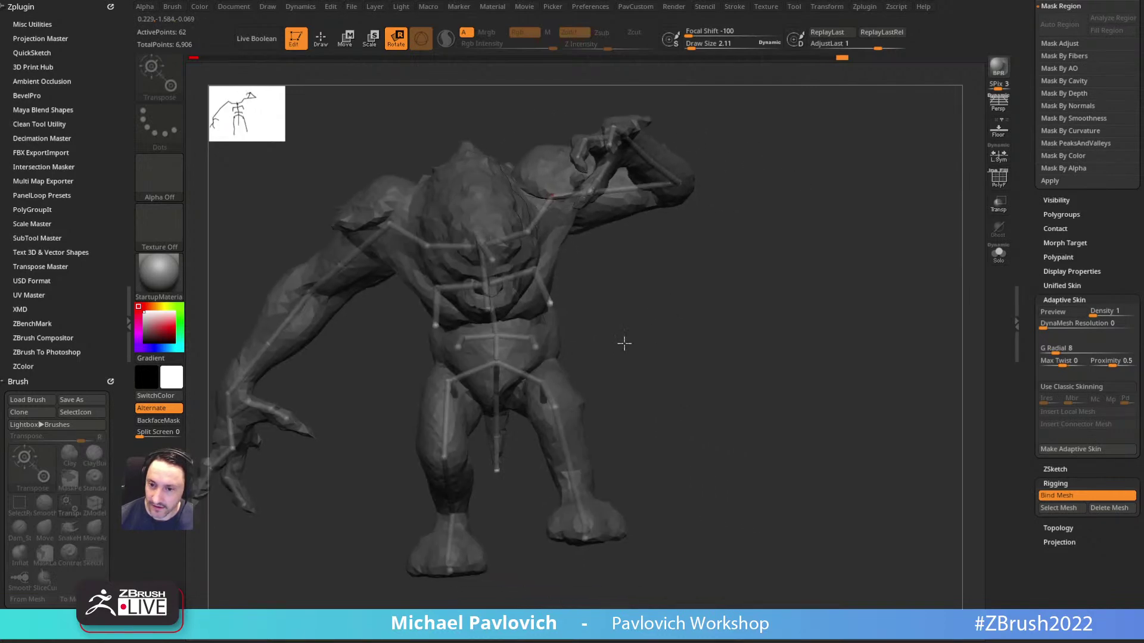
# Step: Rotate the left leg outward at the thigh and adjust its foot to widen the stance
pyautogui.moveTo(568, 434); pyautogui.dragTo(570, 399)
pyautogui.moveTo(640, 531); pyautogui.dragTo(594, 514)
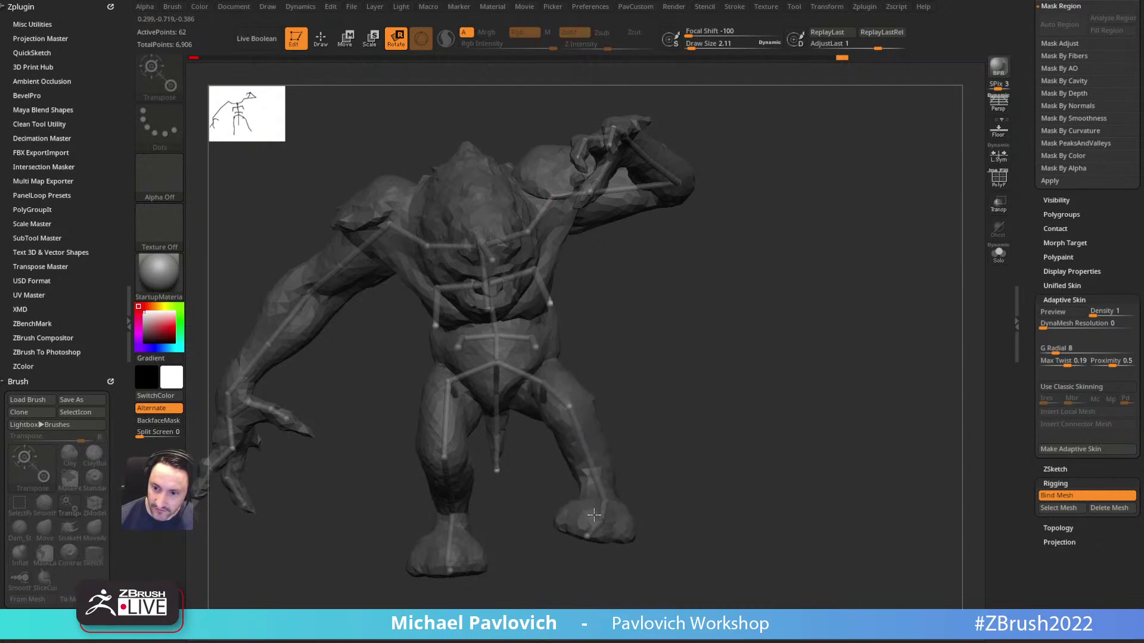
pyautogui.moveTo(709, 513); pyautogui.dragTo(736, 454)
# Step: Swing the left forearm upward from the elbow and preview the skinned pose in the silhouette thumbnail
pyautogui.keyDown('alt'); pyautogui.moveTo(741, 208); pyautogui.dragTo(761, 228); pyautogui.keyUp('alt')
pyautogui.moveTo(663, 175); pyautogui.dragTo(697, 166)
pyautogui.hotkey('ctrl', 'z')
pyautogui.keyDown('alt'); pyautogui.moveTo(852, 281); pyautogui.dragTo(891, 291); pyautogui.keyUp('alt')
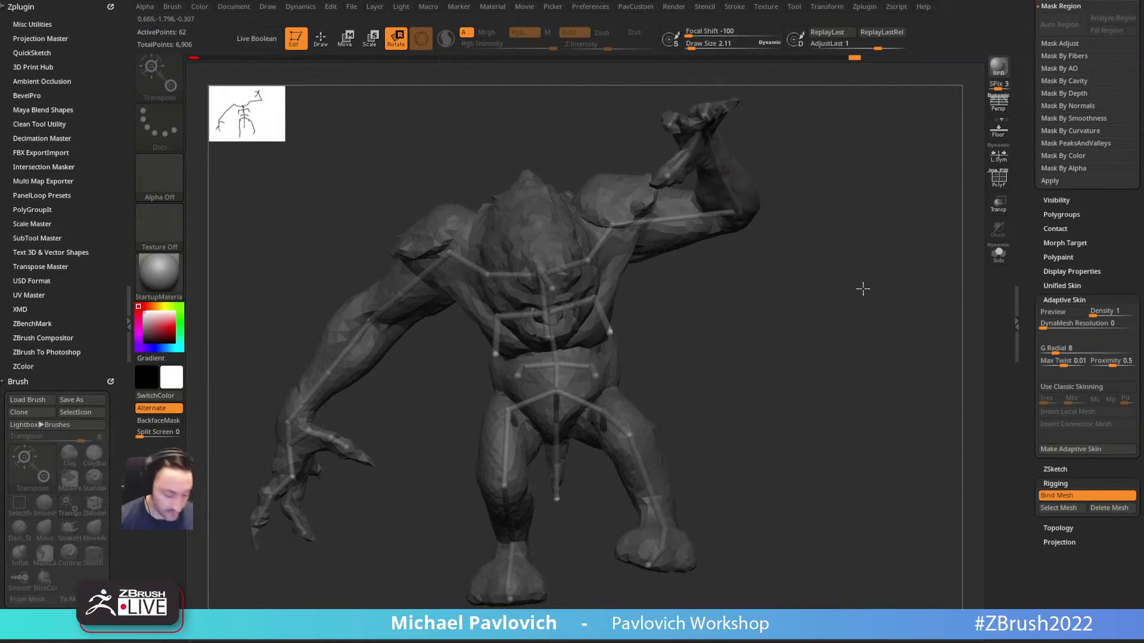
pyautogui.press('a')
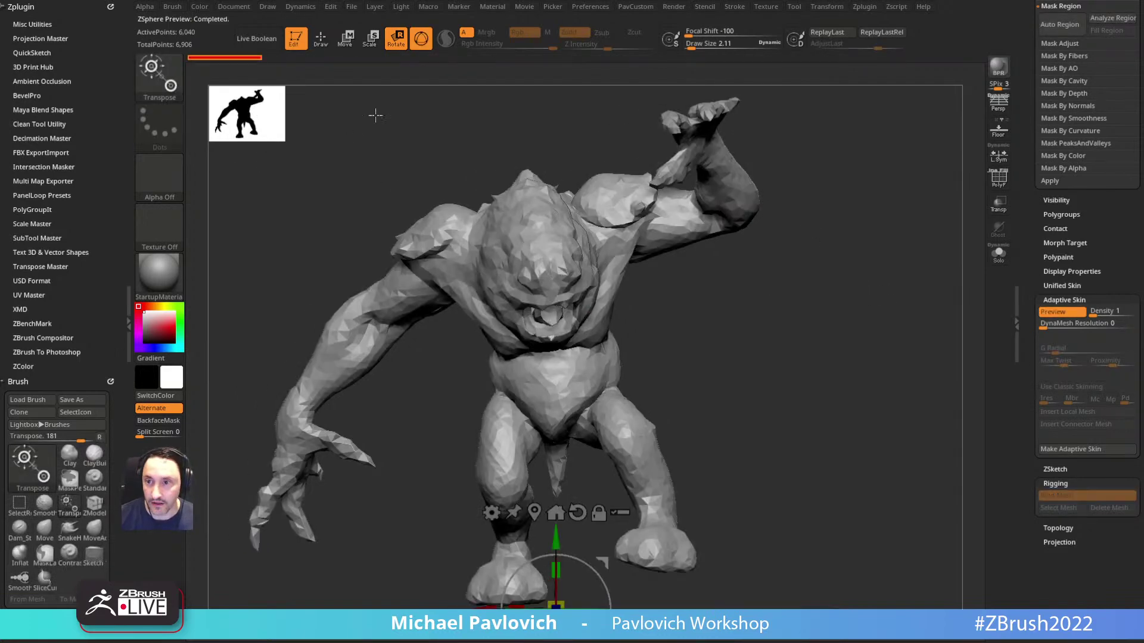
pyautogui.press('a')
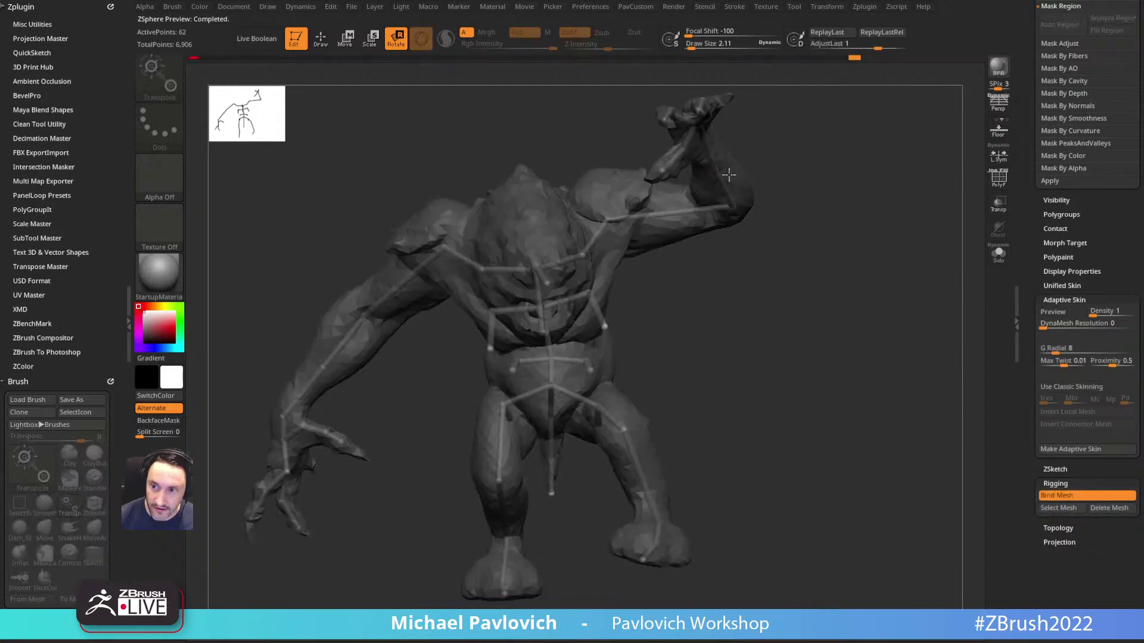
# Step: Refine the raised left arm by rotating its forearm and hand joints to open the claws, and preview the skin
pyautogui.moveTo(723, 182); pyautogui.dragTo(729, 177)
pyautogui.moveTo(764, 119); pyautogui.dragTo(778, 146)
pyautogui.moveTo(664, 135); pyautogui.dragTo(637, 142)
pyautogui.moveTo(643, 199); pyautogui.dragTo(705, 173)
pyautogui.moveTo(597, 211); pyautogui.dragTo(605, 204)
pyautogui.moveTo(730, 137); pyautogui.dragTo(668, 153)
pyautogui.moveTo(571, 175)
pyautogui.mouseDown()
pyautogui.moveTo(577, 193)
pyautogui.moveTo(531, 194)
pyautogui.moveTo(551, 200)
pyautogui.mouseUp()
pyautogui.moveTo(713, 170); pyautogui.dragTo(512, 180)
pyautogui.moveTo(560, 143); pyautogui.dragTo(815, 235)
pyautogui.press('a')
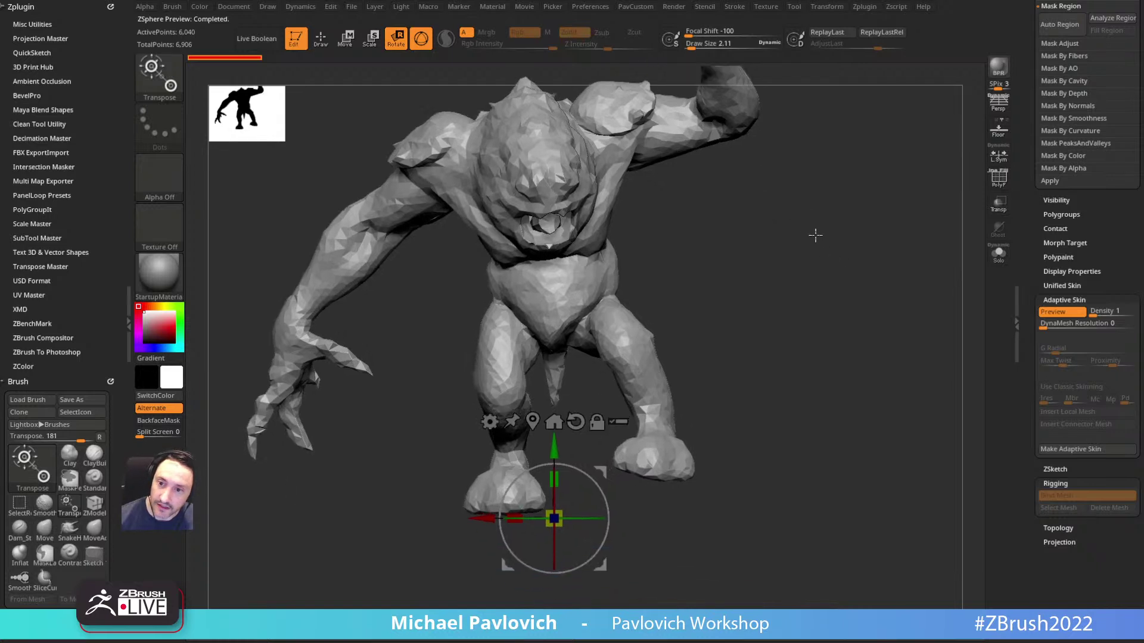
pyautogui.press('a')
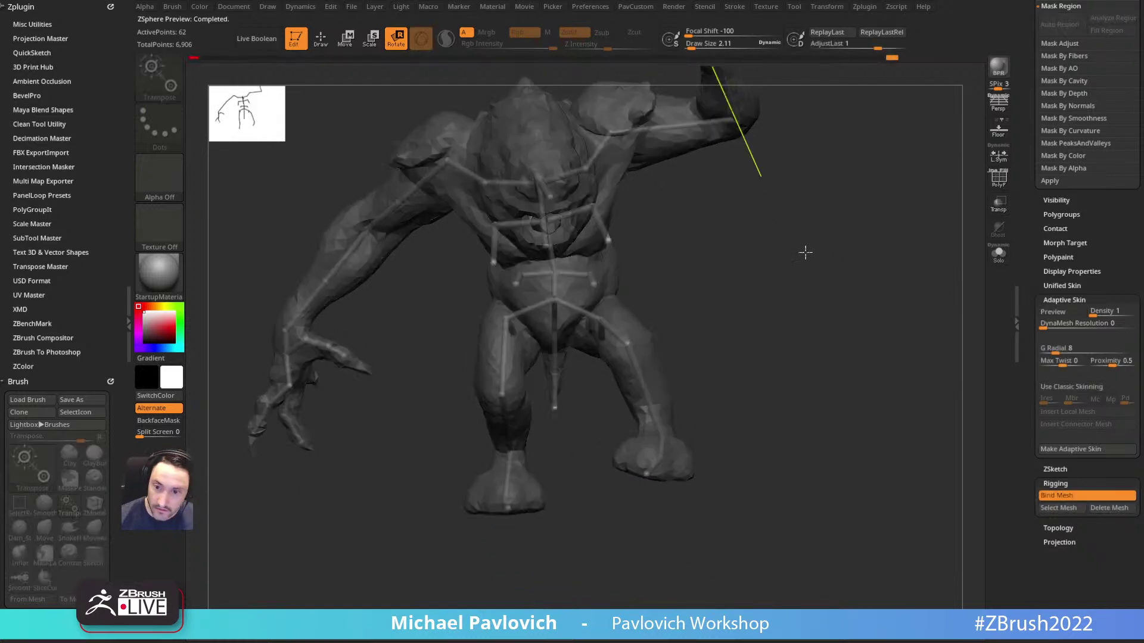
# Step: Rotate the right leg's joints to adjust its stance and preview the posed skin in Draw mode
pyautogui.moveTo(507, 351); pyautogui.dragTo(505, 467)
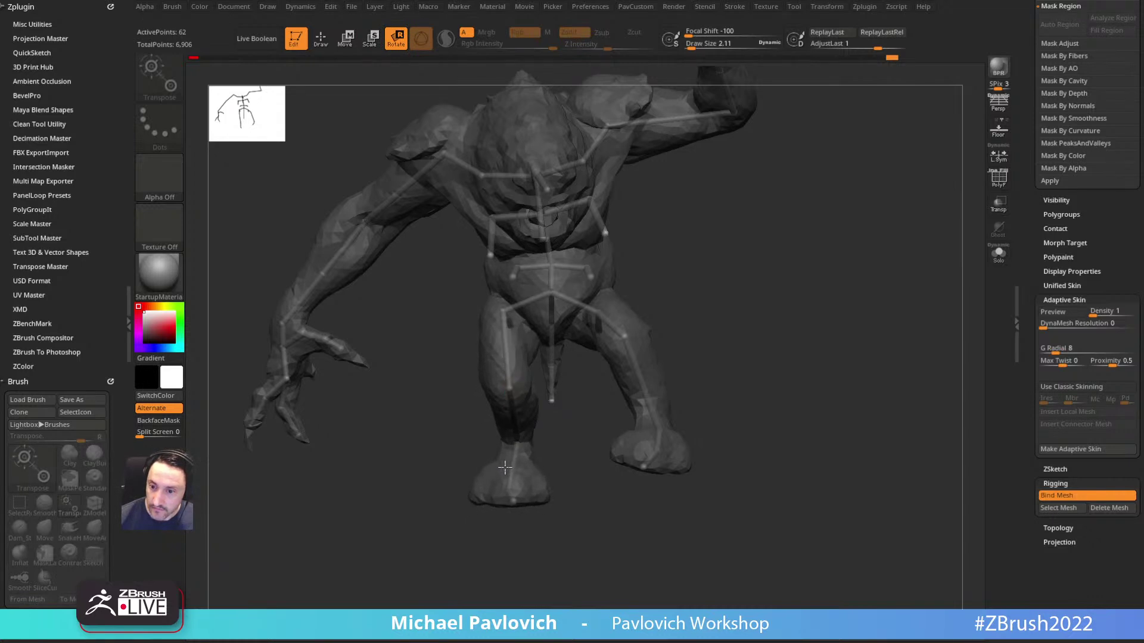
pyautogui.moveTo(807, 256); pyautogui.dragTo(801, 310)
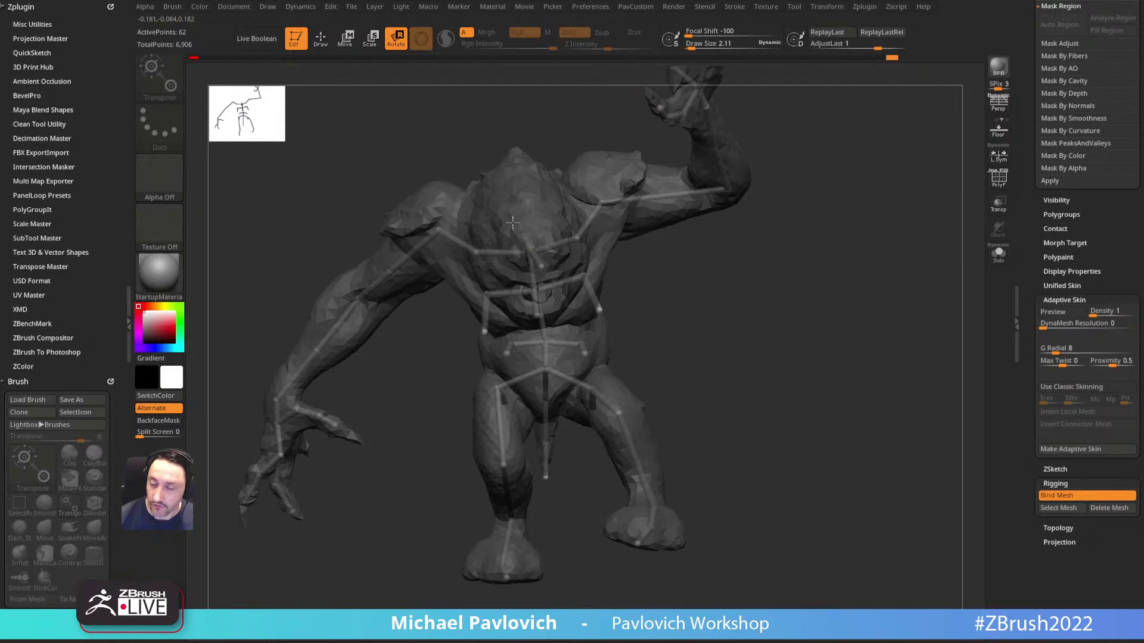
pyautogui.press('q')
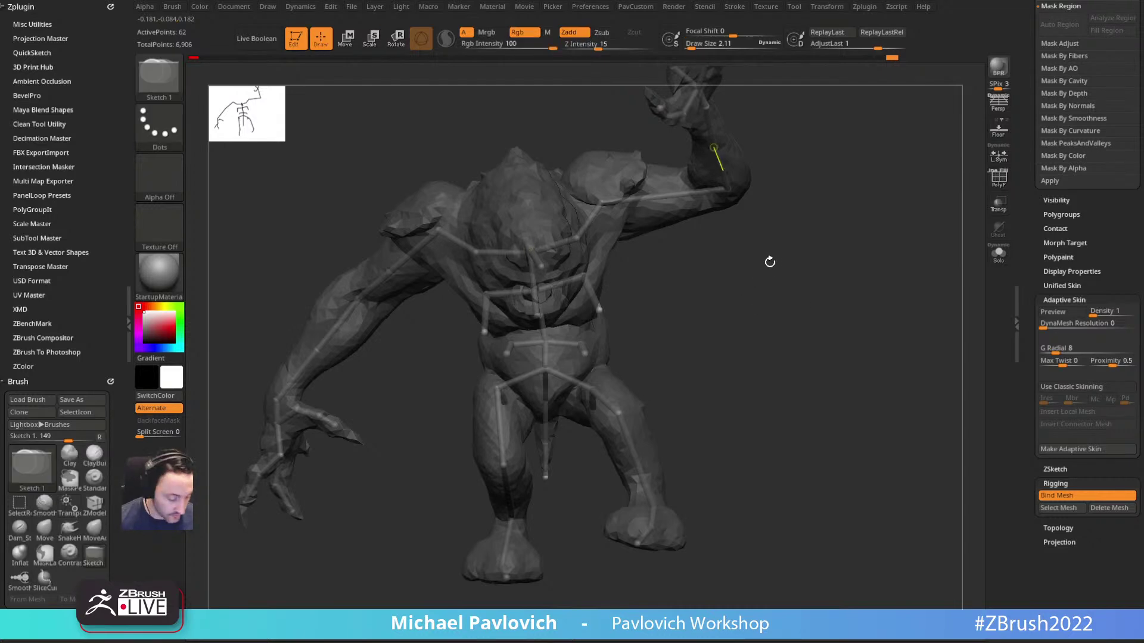
pyautogui.press('a')
pyautogui.moveTo(750, 293); pyautogui.dragTo(799, 282)
# Step: Select the RancorDynamesh_1 subtool and duplicate it at its lowest resolution
pyautogui.moveTo(1031, 268); pyautogui.dragTo(1026, 465)
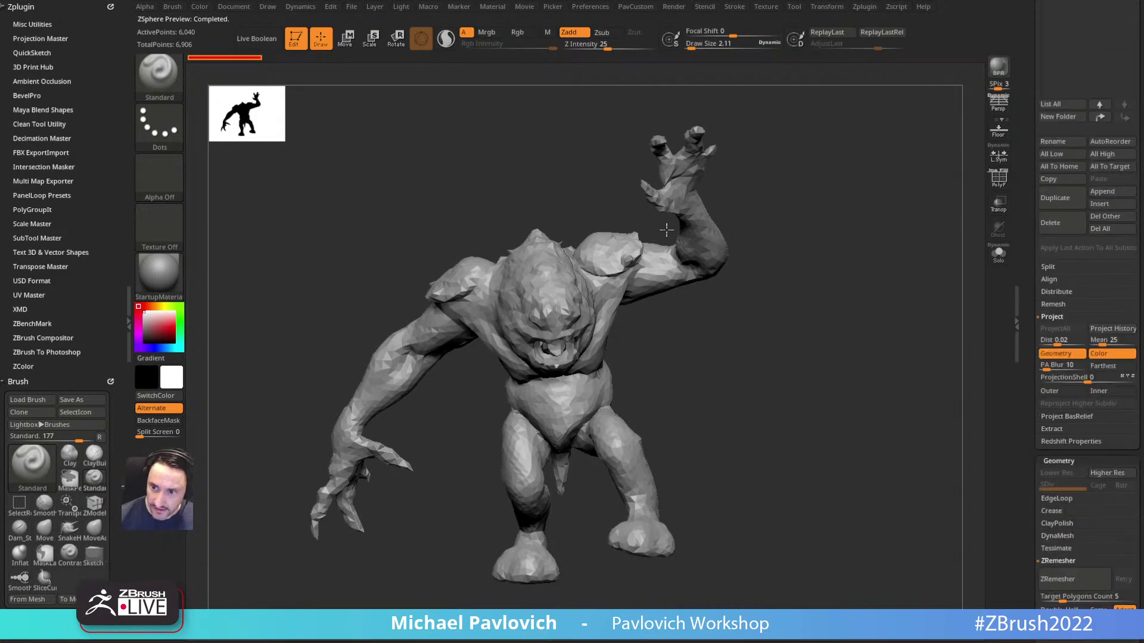
pyautogui.moveTo(1022, 200); pyautogui.dragTo(1021, 368)
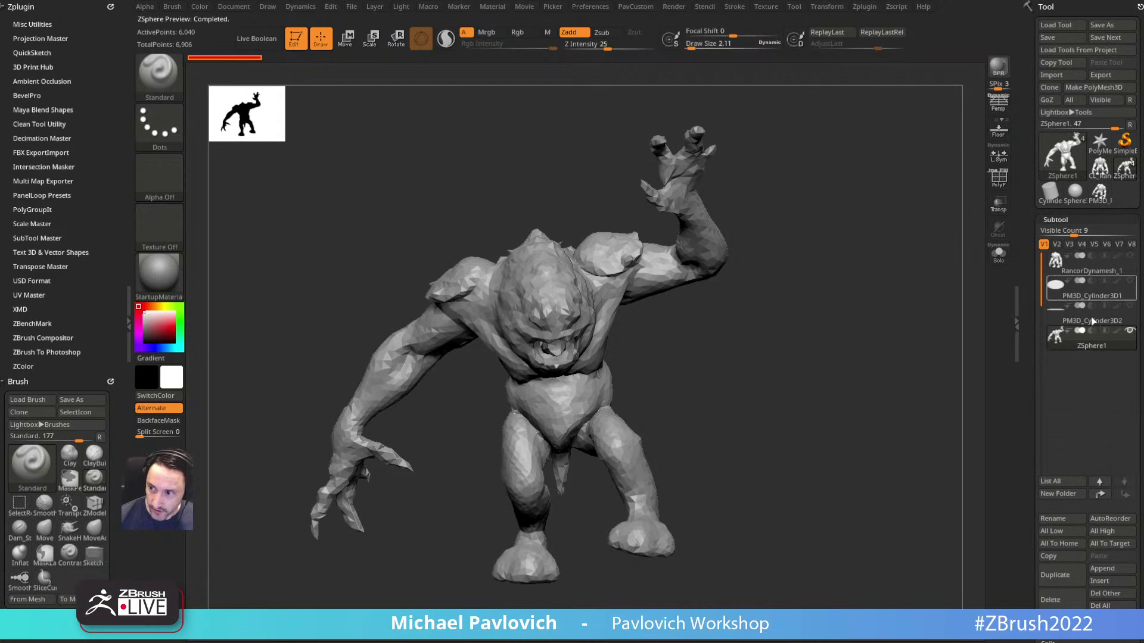
pyautogui.click(1072, 265)
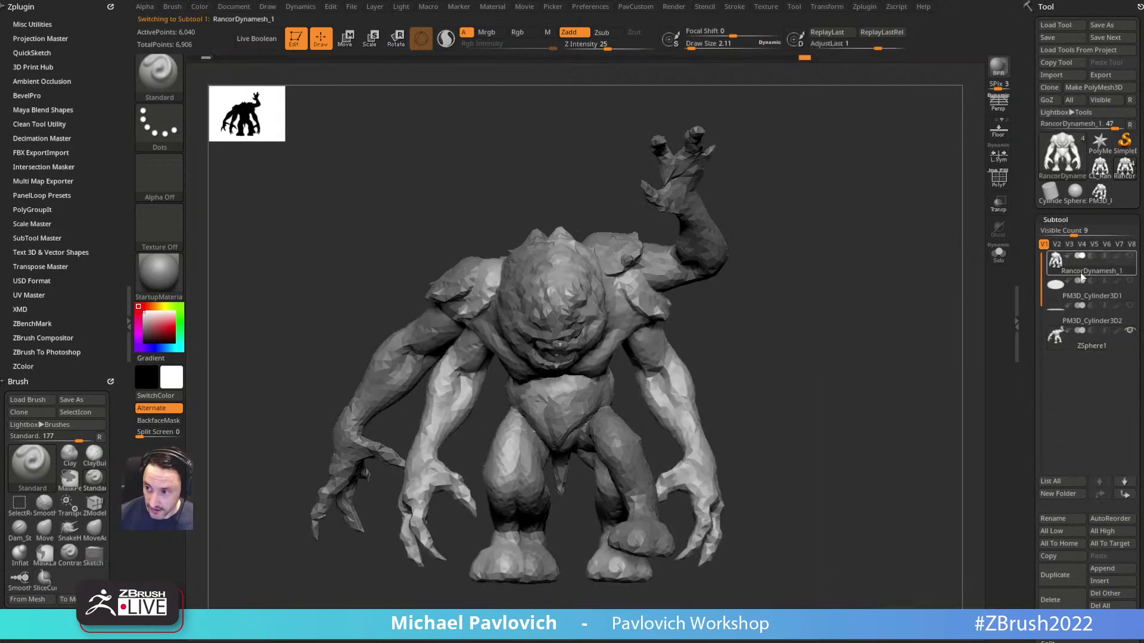
pyautogui.moveTo(1025, 331); pyautogui.dragTo(1025, 401)
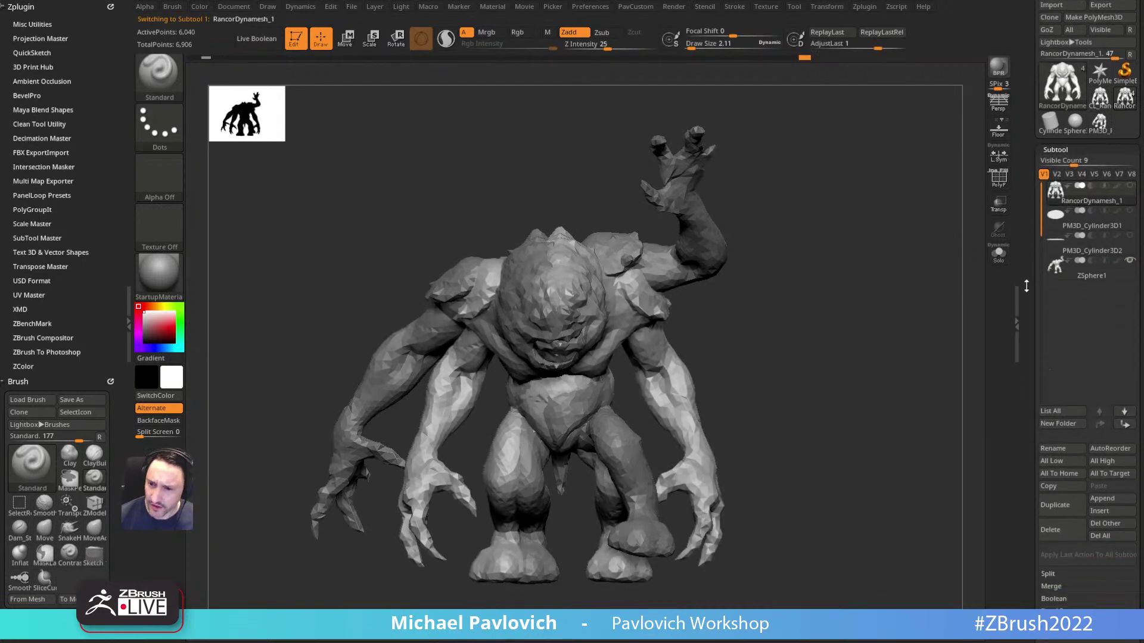
pyautogui.moveTo(1026, 326); pyautogui.dragTo(1024, 239)
pyautogui.click(1050, 291)
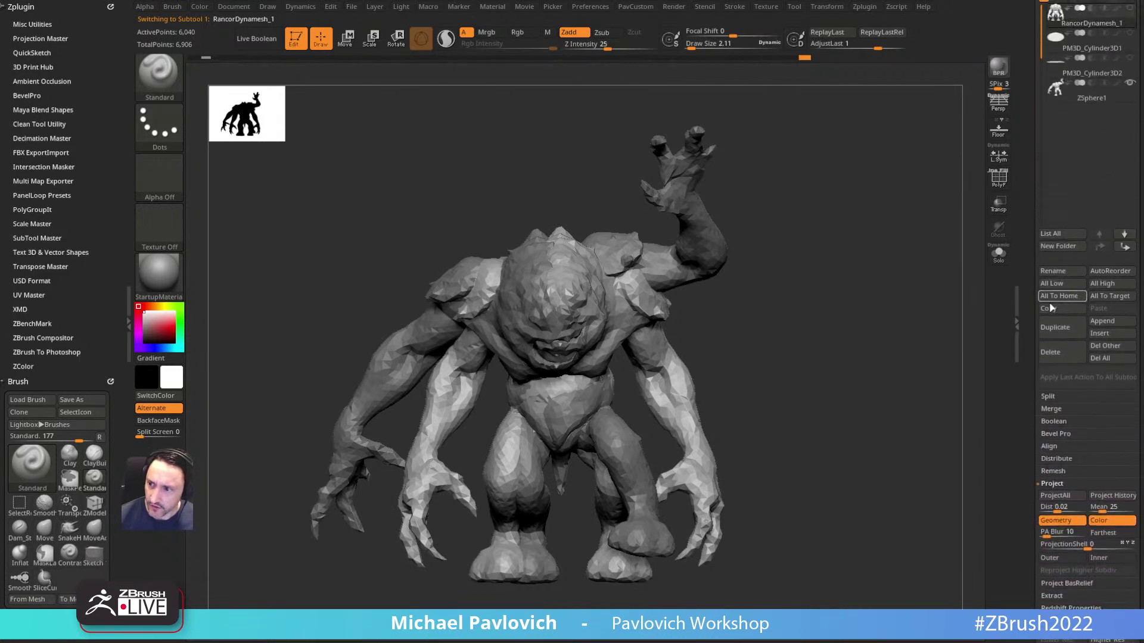
pyautogui.moveTo(1022, 363); pyautogui.dragTo(1024, 303)
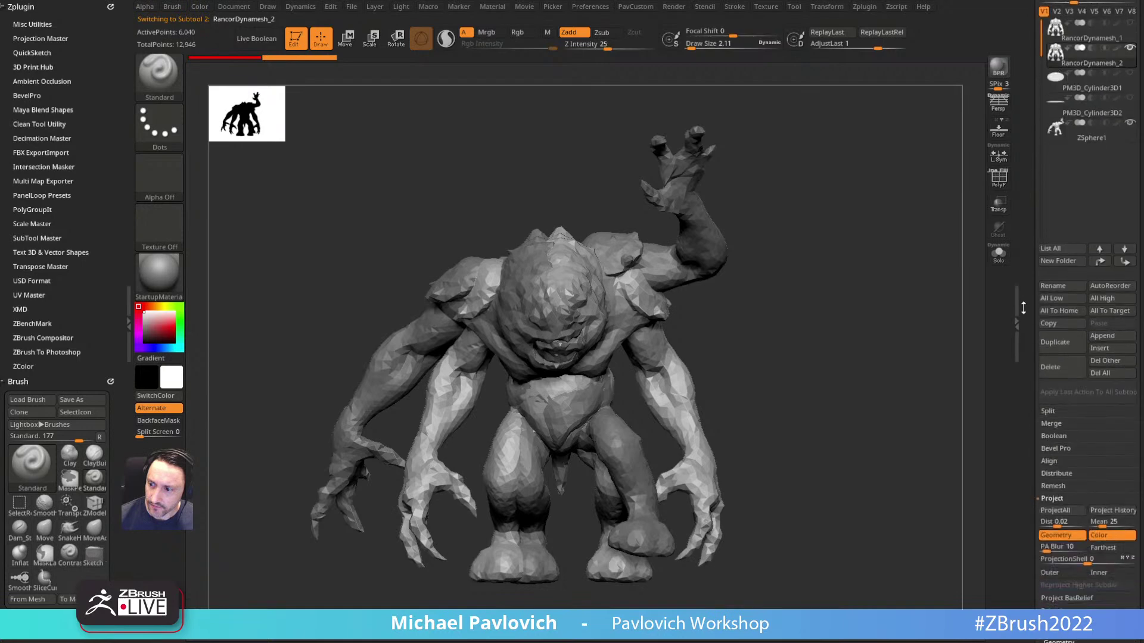
pyautogui.moveTo(1030, 505); pyautogui.dragTo(1023, 560)
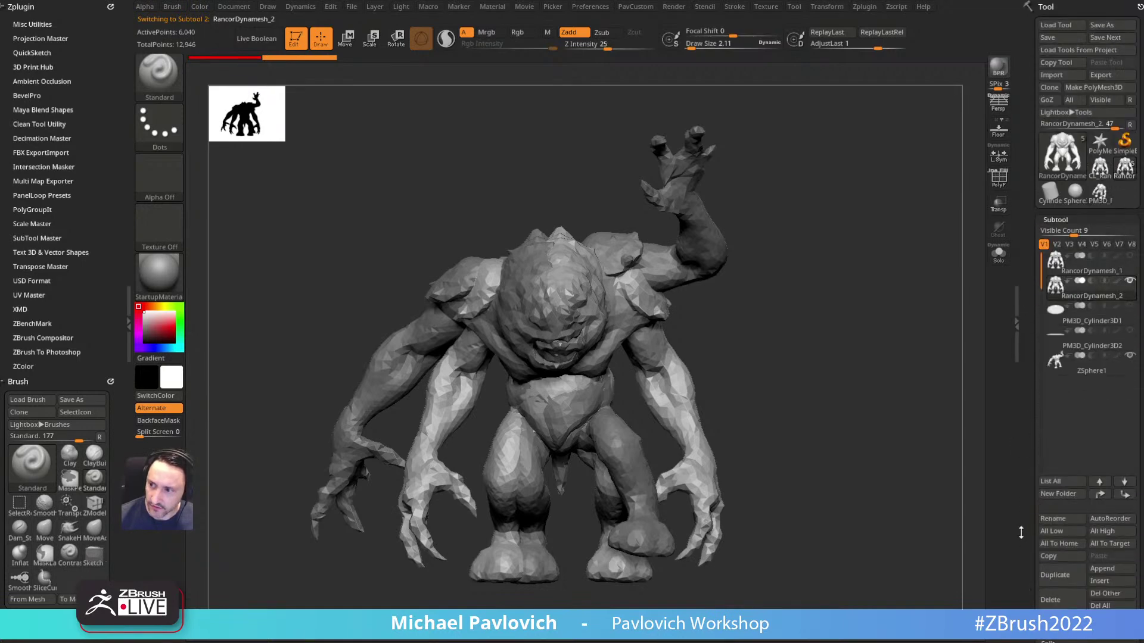
# Step: Isolate the original RancorDynamesh_1 subtool in Solo mode and undo its proxy state to restore the high-resolution mesh
pyautogui.click(1079, 265)
pyautogui.moveTo(1025, 292); pyautogui.dragTo(997, 229)
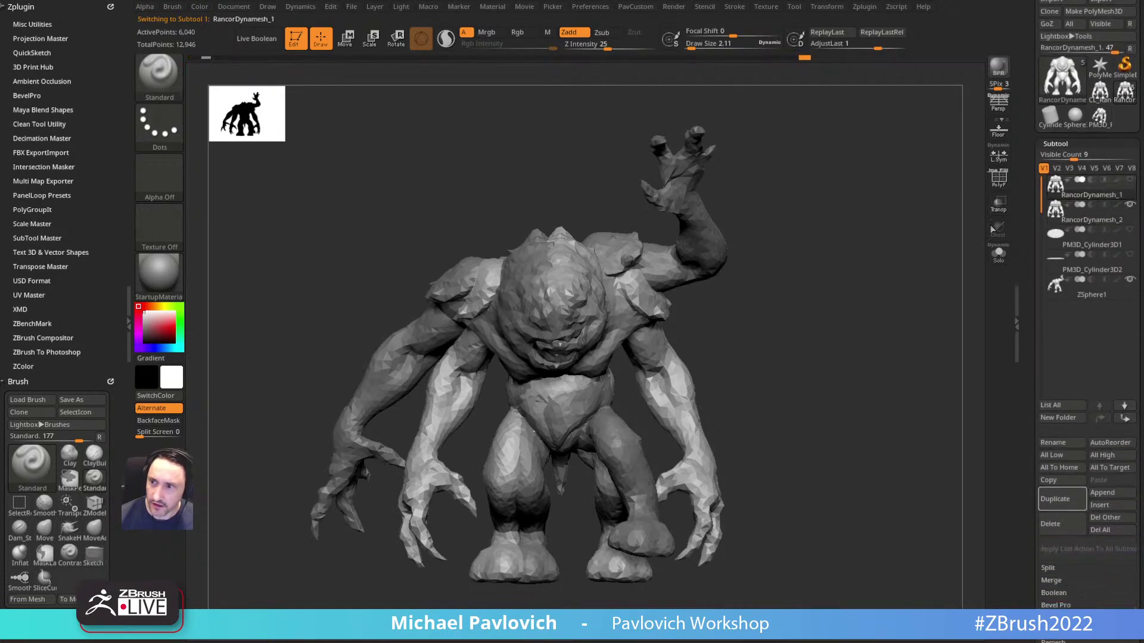
pyautogui.click(998, 256)
pyautogui.press('ctrl')
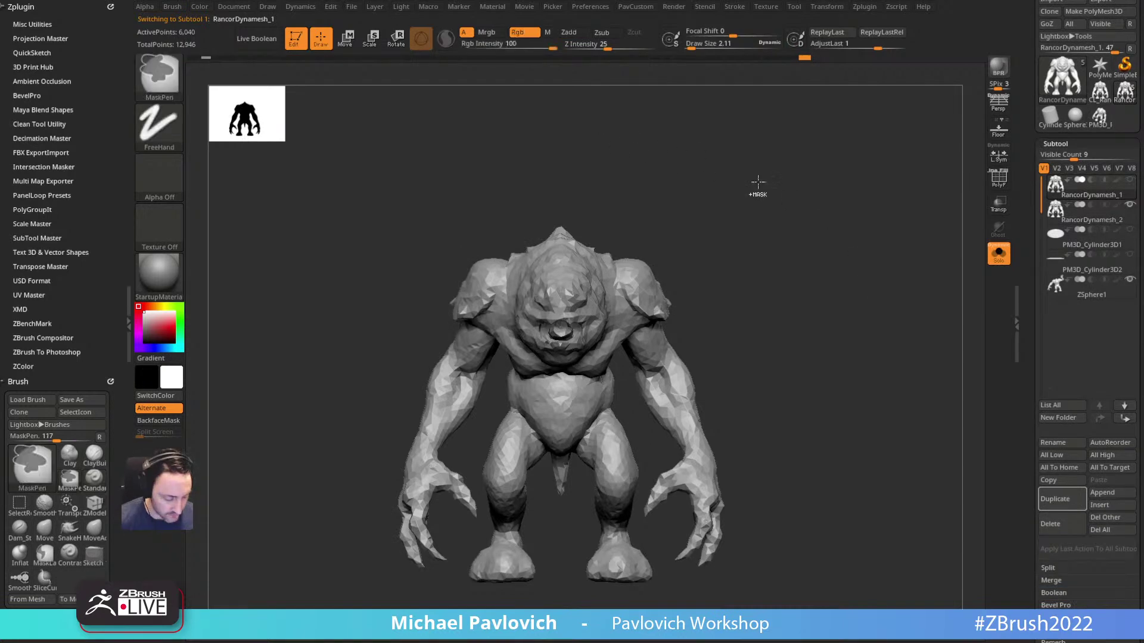
pyautogui.hotkey('ctrl', 'z')
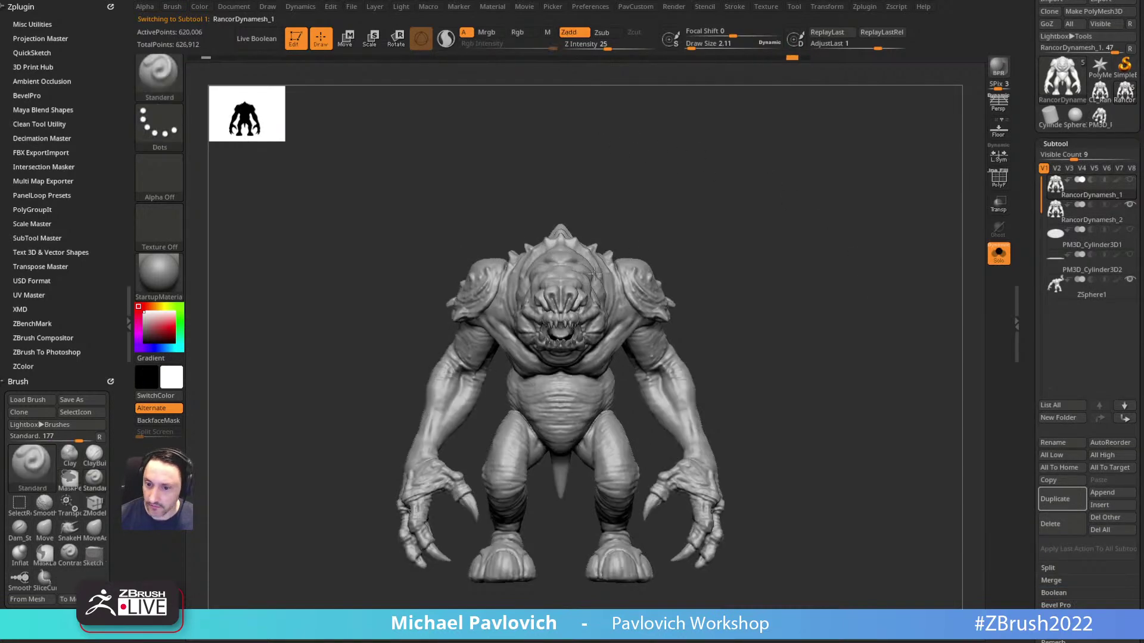
# Step: Compare the unposed low-resolution RancorDynamesh_2 with the posed ZSphere1 by switching between the two subtools
pyautogui.click(1089, 217)
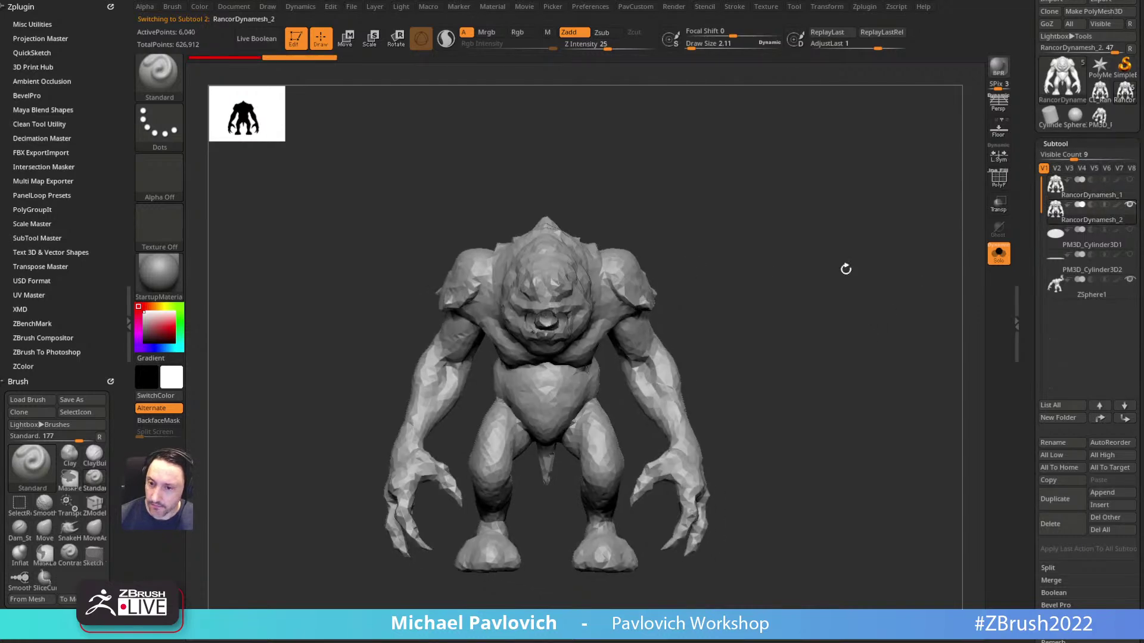
pyautogui.click(1091, 295)
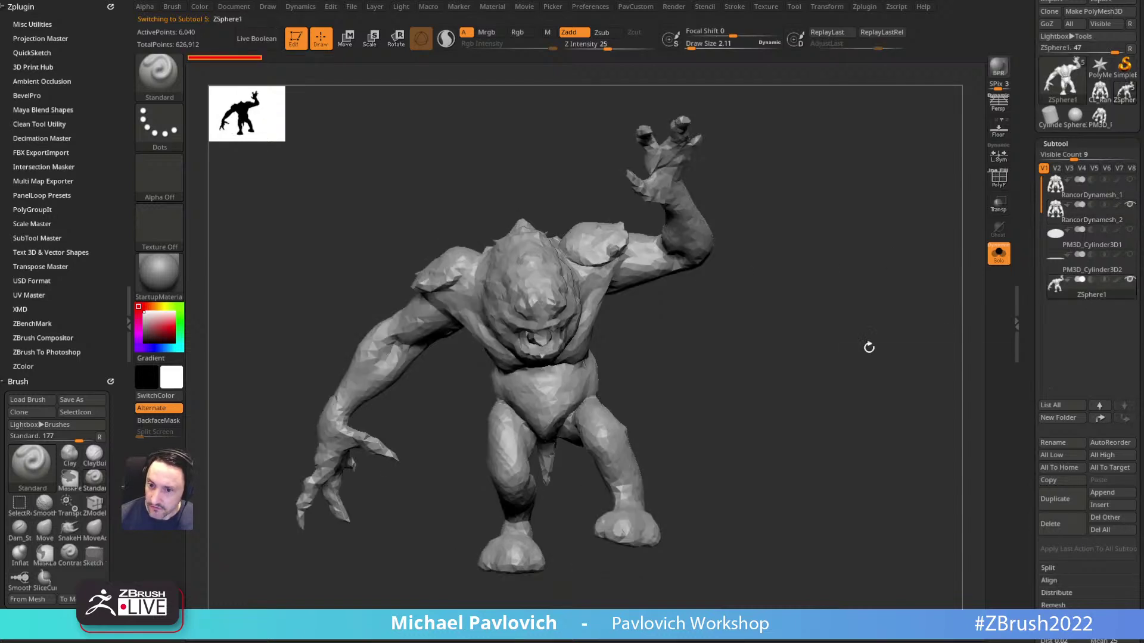
pyautogui.click(1080, 220)
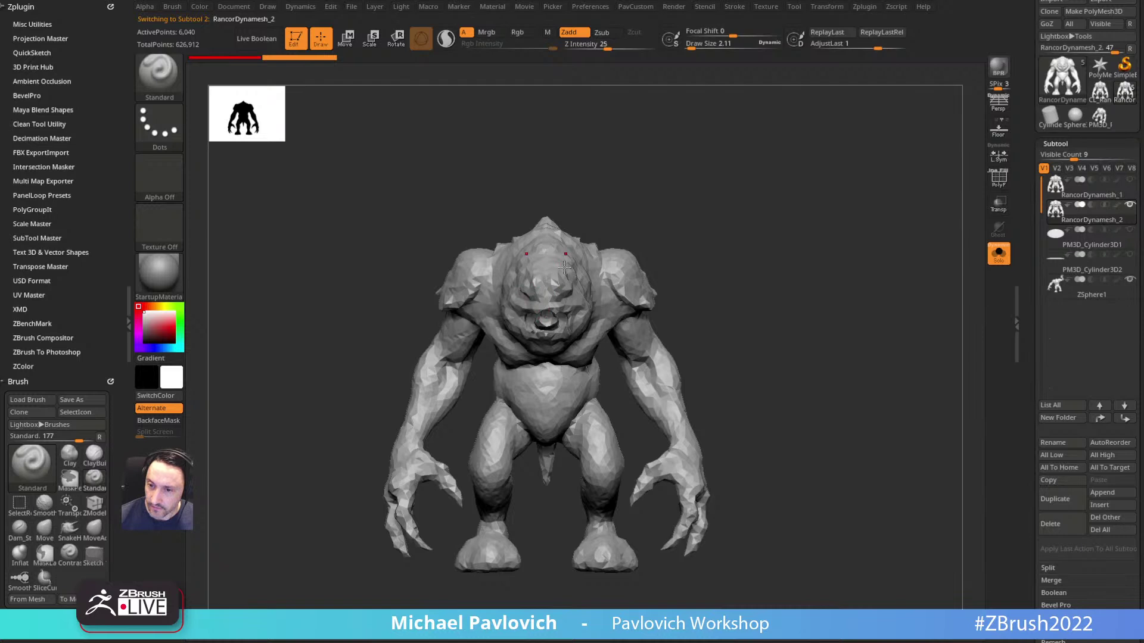
pyautogui.click(1119, 295)
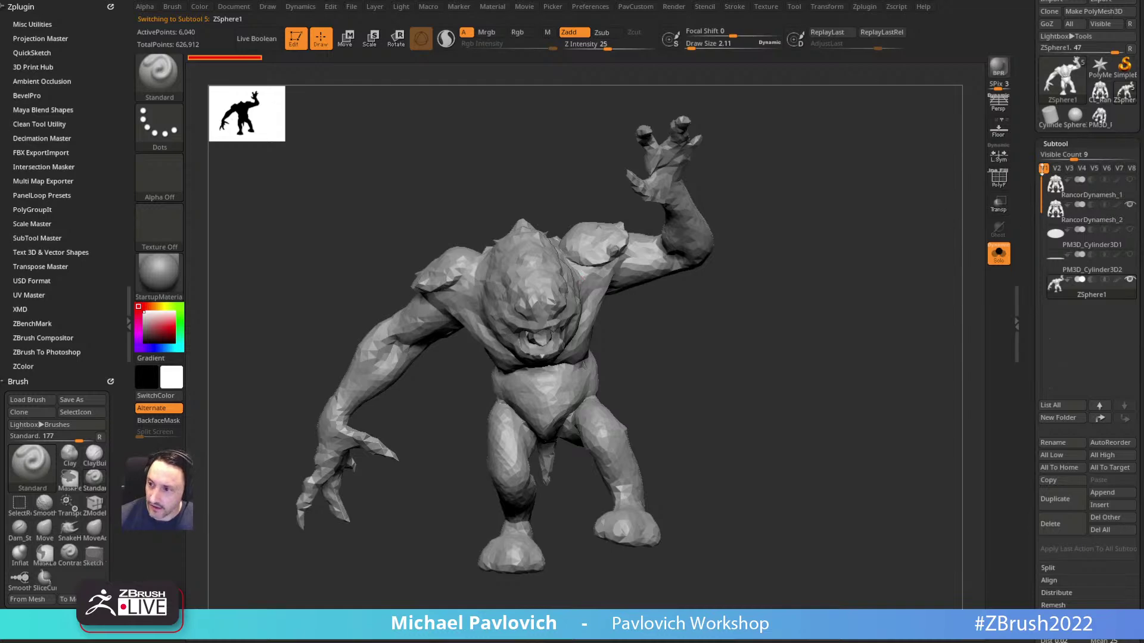
# Step: Overwrite the proxy pose of RancorDynamesh_2 with the posed ZSphere1 and restore its high-resolution detail
pyautogui.click(1079, 216)
pyautogui.scroll(-6, 1029, 154)
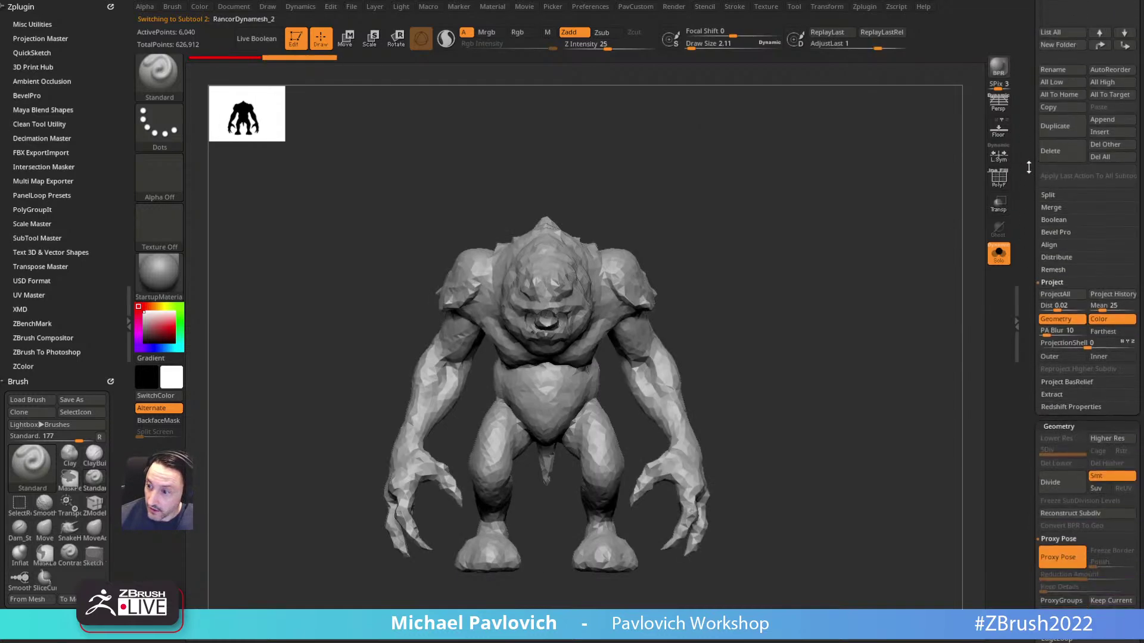
pyautogui.scroll(-5, 1027, 533)
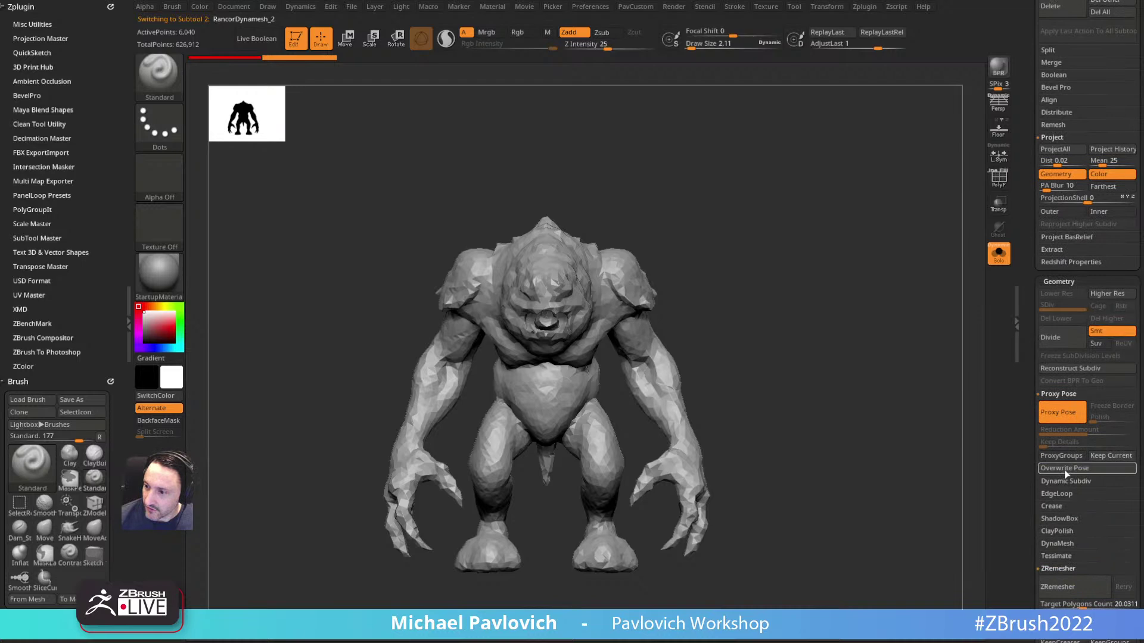
pyautogui.press('n')
pyautogui.click(800, 506)
pyautogui.press('n')
pyautogui.press('n')
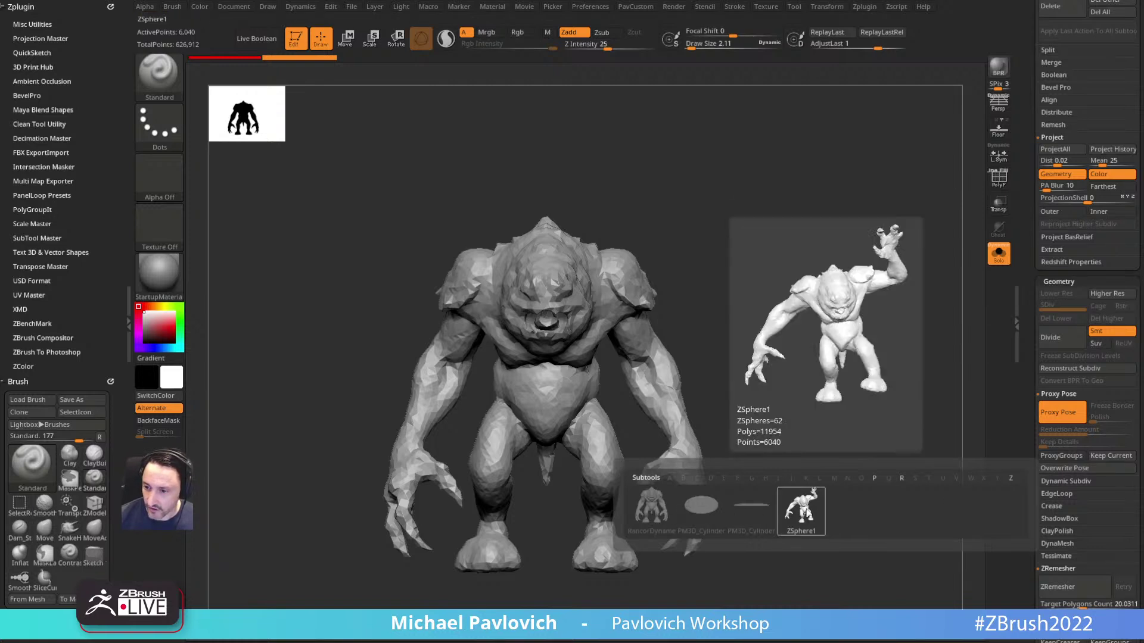
pyautogui.click(809, 510)
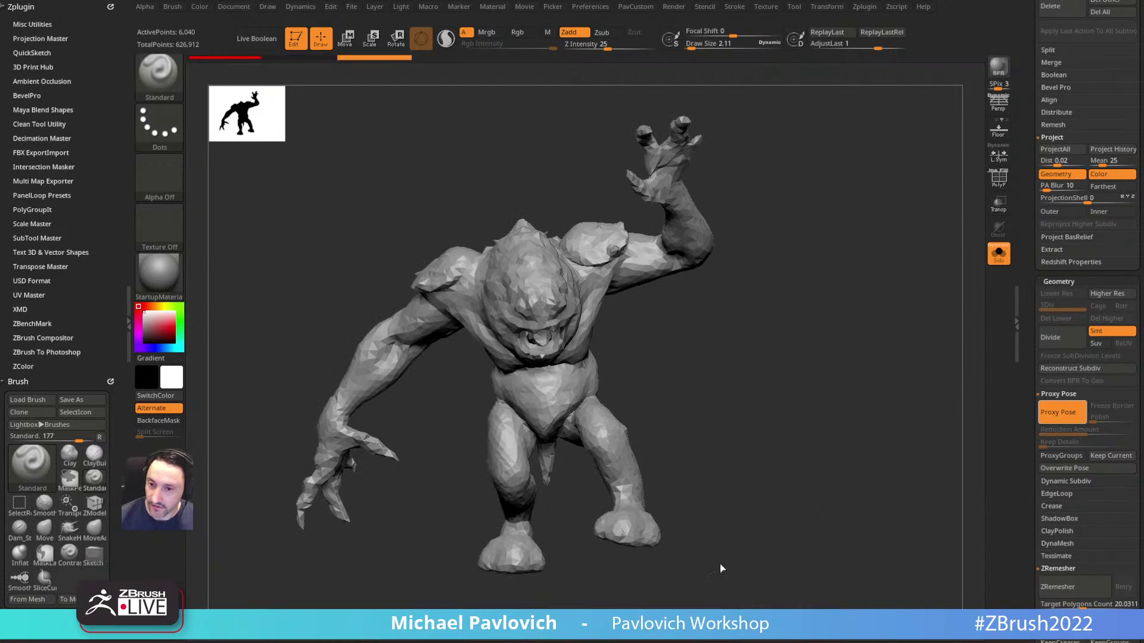
pyautogui.moveTo(825, 289)
pyautogui.mouseDown()
pyautogui.moveTo(753, 298)
pyautogui.moveTo(600, 276)
pyautogui.moveTo(727, 271)
pyautogui.moveTo(500, 280)
pyautogui.mouseUp()
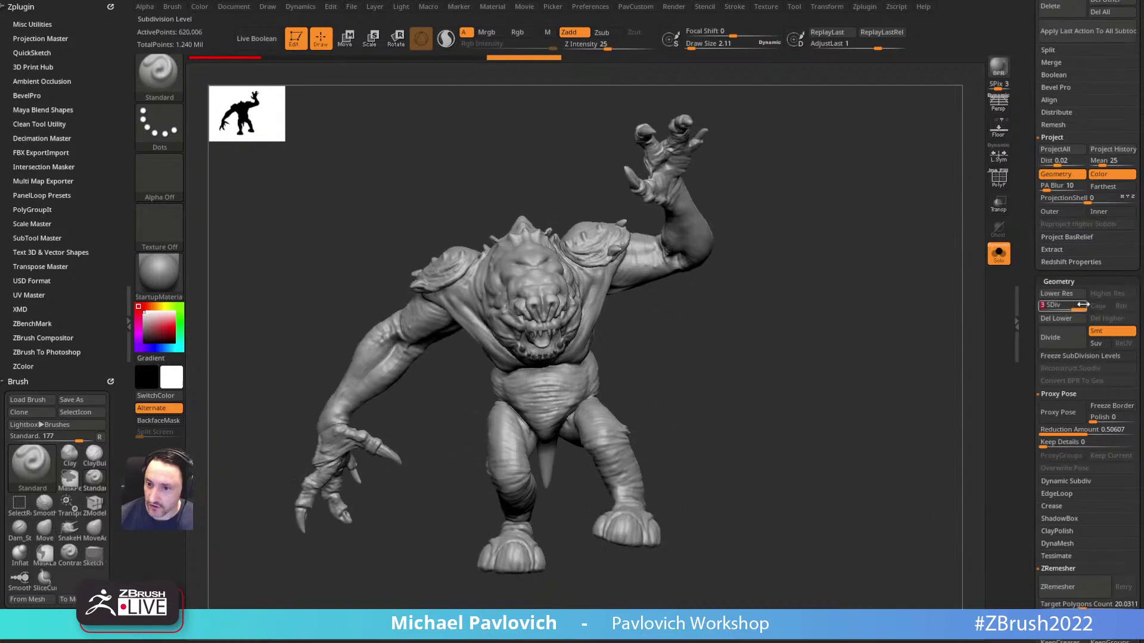
# Step: Review the posed Rancor at high resolution and lower its mesh to subdivision level 1
pyautogui.press('s')
pyautogui.moveTo(779, 303)
pyautogui.mouseDown()
pyautogui.moveTo(794, 301)
pyautogui.moveTo(728, 305)
pyautogui.moveTo(740, 288)
pyautogui.moveTo(789, 284)
pyautogui.moveTo(796, 303)
pyautogui.mouseUp()
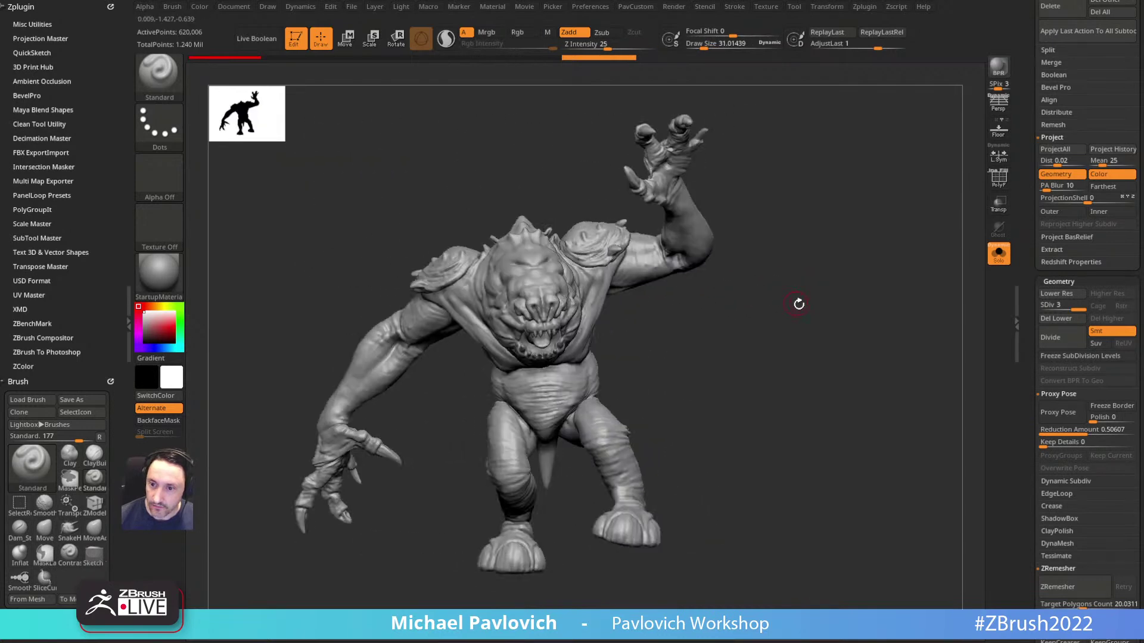
pyautogui.moveTo(1068, 306); pyautogui.dragTo(1057, 305)
pyautogui.moveTo(743, 319)
pyautogui.keyDown('alt'); pyautogui.mouseDown()
pyautogui.moveTo(796, 313)
pyautogui.moveTo(740, 316)
pyautogui.mouseUp(); pyautogui.keyUp('alt')
pyautogui.press('s')
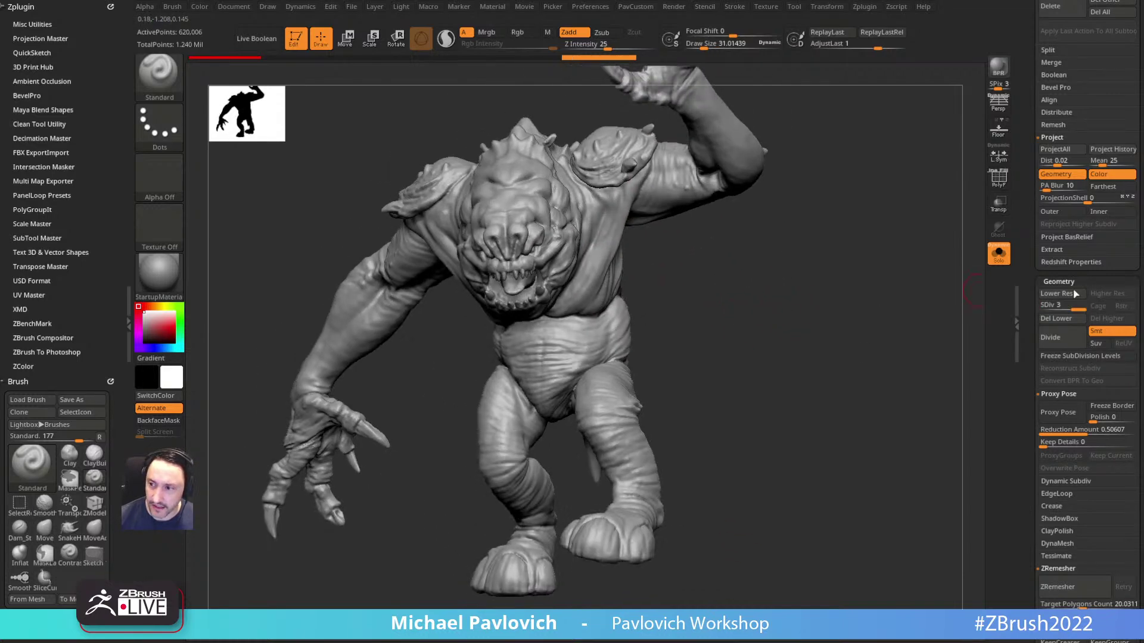
pyautogui.click(1044, 307)
pyautogui.keyDown('shift'); pyautogui.moveTo(830, 365); pyautogui.dragTo(816, 429); pyautogui.keyUp('shift')
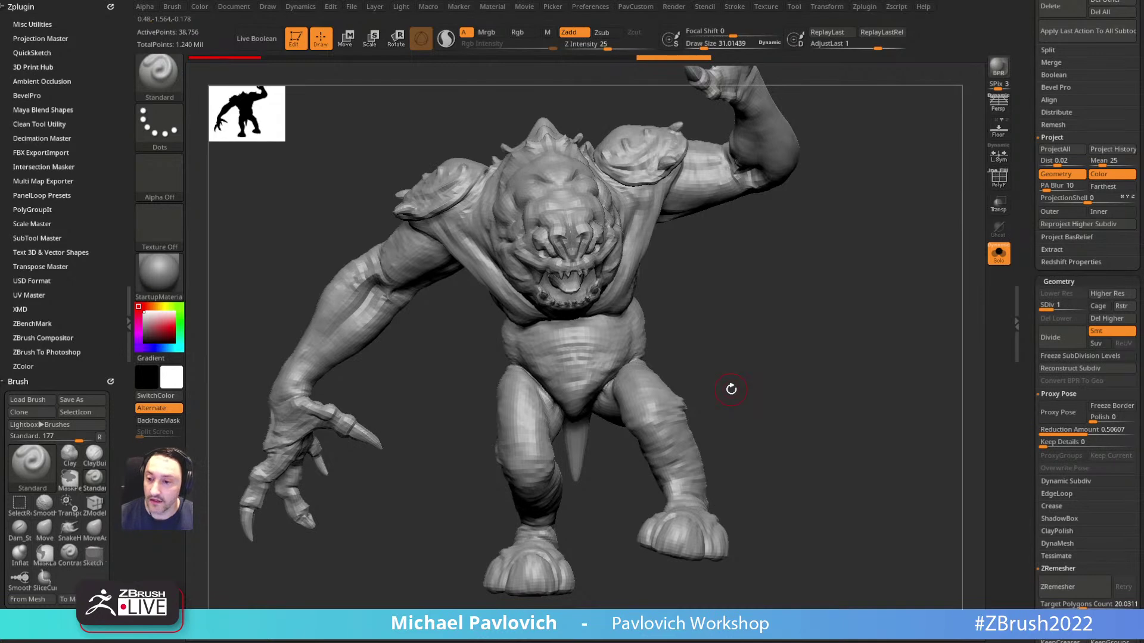
# Step: Select the Move brush and reshape the posed body's contours with short strokes at adjusted brush sizes
pyautogui.moveTo(781, 278); pyautogui.dragTo(556, 310)
pyautogui.press('s')
pyautogui.moveTo(495, 349); pyautogui.dragTo(503, 352)
pyautogui.press('b')
pyautogui.press('m')
pyautogui.press('v')
pyautogui.press('s')
pyautogui.click(441, 357)
pyautogui.moveTo(408, 358); pyautogui.dragTo(436, 365, button='right')
pyautogui.press('s')
pyautogui.moveTo(445, 366)
pyautogui.mouseDown()
pyautogui.moveTo(488, 333)
pyautogui.moveTo(499, 360)
pyautogui.mouseUp()
pyautogui.press('s')
pyautogui.press('s')
pyautogui.moveTo(451, 436); pyautogui.dragTo(438, 393)
pyautogui.keyDown('alt'); pyautogui.moveTo(690, 155); pyautogui.dragTo(696, 259, button='right'); pyautogui.keyUp('alt')
pyautogui.moveTo(696, 258)
pyautogui.mouseDown()
pyautogui.moveTo(458, 290)
pyautogui.moveTo(433, 275)
pyautogui.mouseUp()
pyautogui.moveTo(430, 280); pyautogui.dragTo(418, 383, button='right')
pyautogui.press('b')
pyautogui.press('s')
pyautogui.press('t')
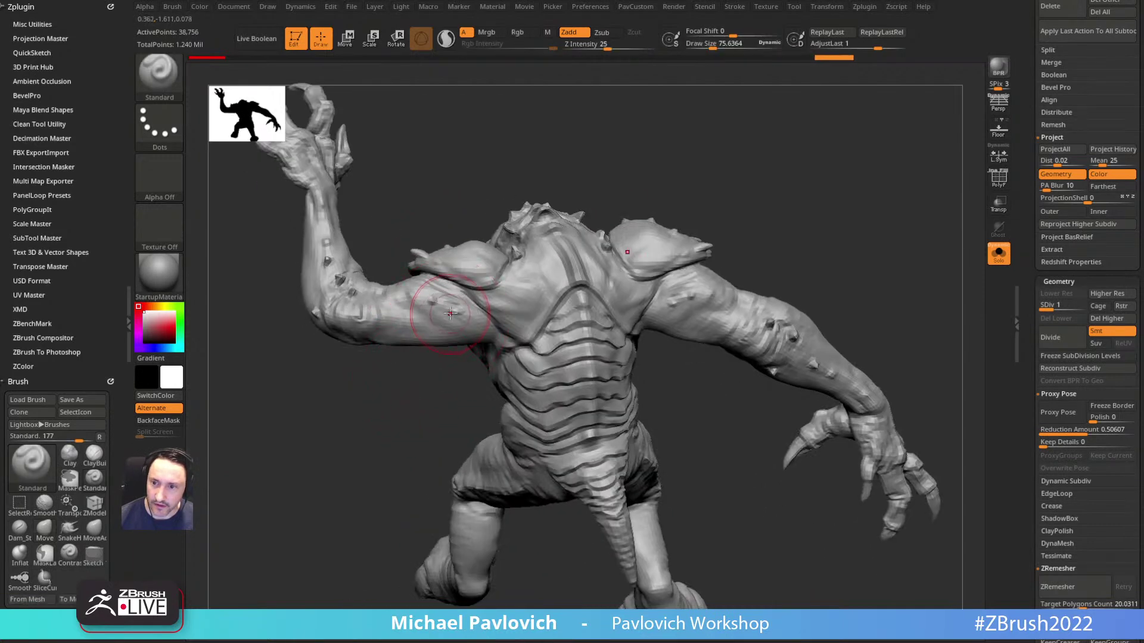
pyautogui.hotkey('ctrl', 'z')
pyautogui.moveTo(401, 370); pyautogui.dragTo(409, 361, button='right')
pyautogui.press('[')
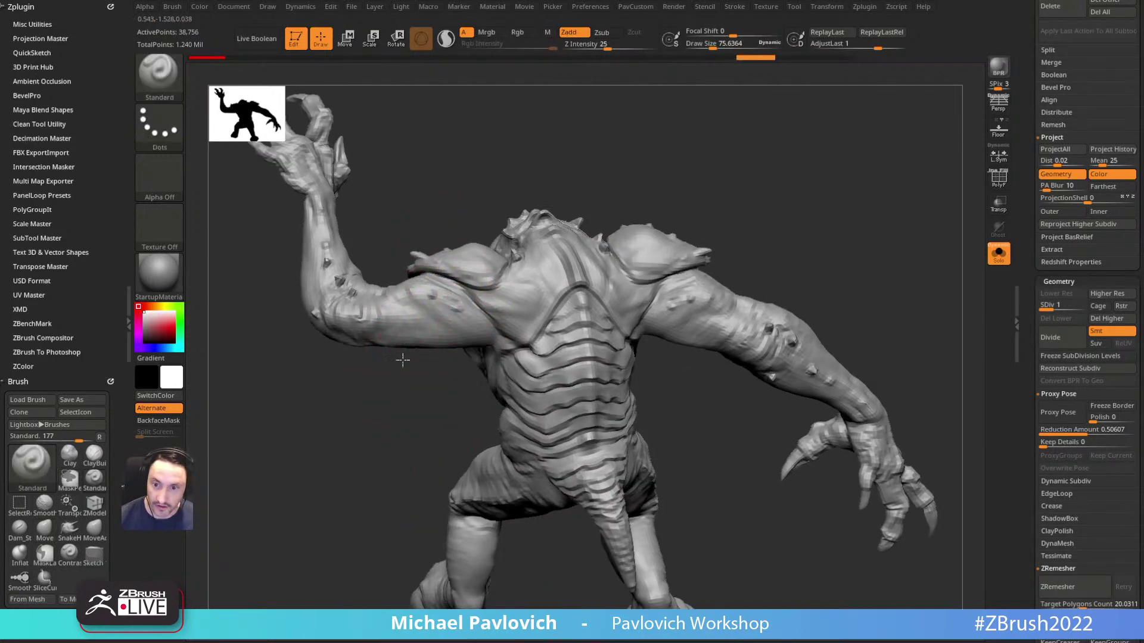
pyautogui.moveTo(430, 300)
pyautogui.keyDown('shift'); pyautogui.mouseDown()
pyautogui.moveTo(454, 305)
pyautogui.moveTo(436, 301)
pyautogui.mouseUp(); pyautogui.keyUp('shift')
pyautogui.moveTo(436, 302); pyautogui.dragTo(415, 325, button='right')
pyautogui.hotkey('ctrl', 'z')
pyautogui.moveTo(379, 378)
pyautogui.keyDown('alt'); pyautogui.mouseDown(button='right')
pyautogui.moveTo(395, 401)
pyautogui.moveTo(431, 331)
pyautogui.mouseUp(button='right'); pyautogui.keyUp('alt')
# Step: Reshape the raised upper arm and armpit from behind using a larger Move brush
pyautogui.press('b')
pyautogui.press('m')
pyautogui.press('v')
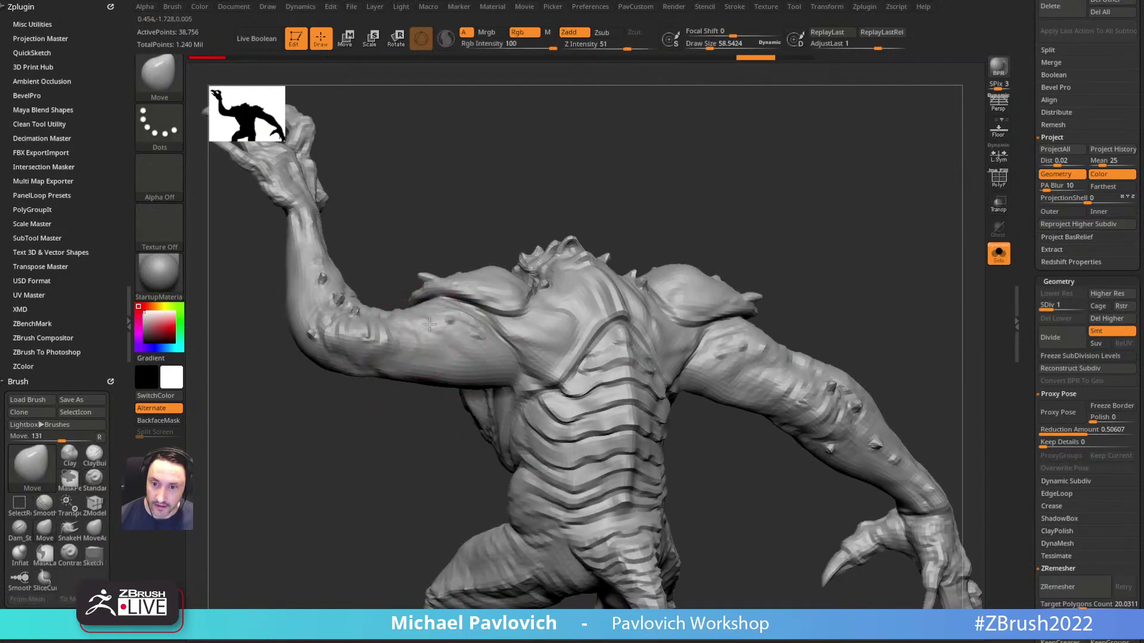
pyautogui.moveTo(460, 384); pyautogui.dragTo(523, 370, button='right')
pyautogui.press(']')
pyautogui.moveTo(523, 371)
pyautogui.mouseDown()
pyautogui.moveTo(477, 363)
pyautogui.moveTo(500, 358)
pyautogui.mouseUp()
pyautogui.moveTo(500, 357); pyautogui.dragTo(514, 385, button='right')
pyautogui.moveTo(514, 385); pyautogui.dragTo(536, 411)
pyautogui.moveTo(545, 417); pyautogui.dragTo(557, 400)
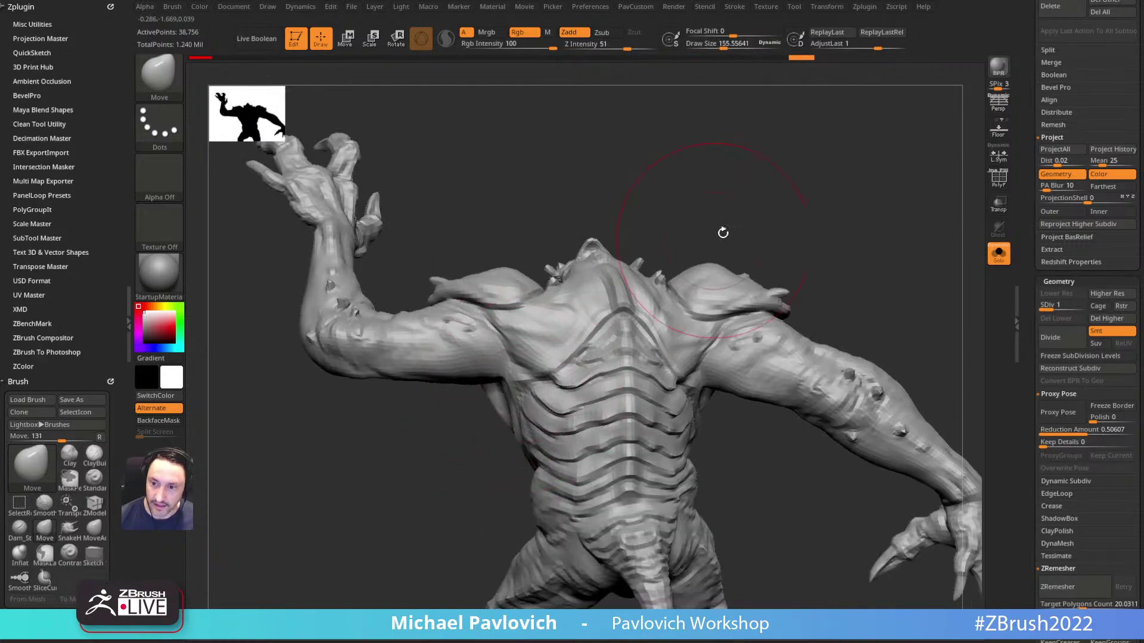
# Step: Refine the shoulder and upper arm contours with Move strokes at adjusted brush sizes
pyautogui.moveTo(717, 238); pyautogui.dragTo(698, 260, button='right')
pyautogui.press('s')
pyautogui.moveTo(698, 260); pyautogui.dragTo(694, 260)
pyautogui.moveTo(693, 260); pyautogui.dragTo(685, 228, button='right')
pyautogui.moveTo(686, 228); pyautogui.dragTo(795, 238)
pyautogui.moveTo(454, 312)
pyautogui.mouseDown()
pyautogui.moveTo(485, 327)
pyautogui.moveTo(512, 298)
pyautogui.mouseUp()
pyautogui.press('s')
pyautogui.moveTo(517, 260)
pyautogui.mouseDown()
pyautogui.moveTo(510, 242)
pyautogui.moveTo(510, 254)
pyautogui.mouseUp()
# Step: Adjust the fingers of the lowered hand with a smaller Move brush
pyautogui.moveTo(744, 251)
pyautogui.mouseDown()
pyautogui.moveTo(669, 248)
pyautogui.moveTo(781, 258)
pyautogui.moveTo(814, 313)
pyautogui.mouseUp()
pyautogui.press('[')
pyautogui.press('1')
pyautogui.press('s')
pyautogui.moveTo(439, 424); pyautogui.dragTo(430, 423)
pyautogui.moveTo(405, 447)
pyautogui.mouseDown()
pyautogui.moveTo(431, 454)
pyautogui.moveTo(433, 473)
pyautogui.mouseUp()
pyautogui.moveTo(393, 506)
pyautogui.mouseDown()
pyautogui.moveTo(407, 478)
pyautogui.moveTo(373, 495)
pyautogui.moveTo(386, 498)
pyautogui.mouseUp()
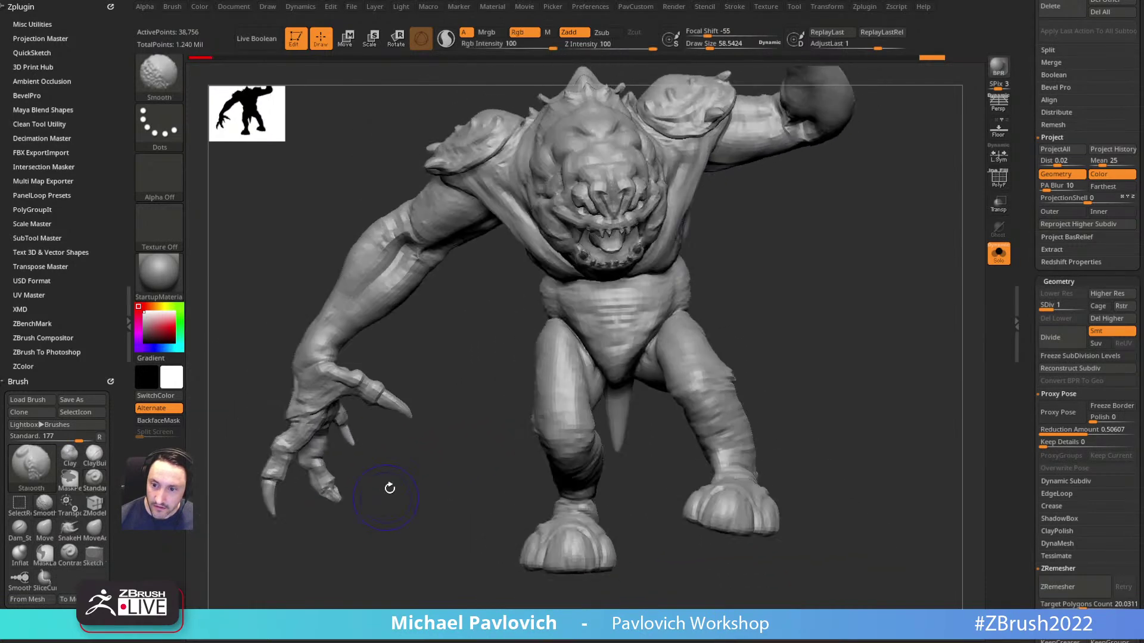
# Step: Adjust the contours of the lower leg and foot with short Move strokes
pyautogui.moveTo(769, 323); pyautogui.dragTo(685, 338)
pyautogui.press('2')
pyautogui.moveTo(538, 455); pyautogui.dragTo(527, 462)
pyautogui.press('s')
pyautogui.moveTo(523, 573); pyautogui.dragTo(530, 573)
pyautogui.moveTo(520, 569); pyautogui.dragTo(530, 561)
# Step: Mask everything except the tail with a topological Transpose mask and place the gizmo at the tail's base
pyautogui.moveTo(501, 510)
pyautogui.mouseDown()
pyautogui.moveTo(582, 503)
pyautogui.moveTo(582, 450)
pyautogui.moveTo(794, 352)
pyautogui.moveTo(837, 206)
pyautogui.moveTo(732, 258)
pyautogui.mouseUp()
pyautogui.press('w')
pyautogui.keyDown('ctrl'); pyautogui.moveTo(567, 291); pyautogui.dragTo(597, 358); pyautogui.keyUp('ctrl')
pyautogui.moveTo(793, 310); pyautogui.dragTo(666, 291)
pyautogui.keyDown('alt'); pyautogui.moveTo(545, 300); pyautogui.dragTo(591, 313); pyautogui.keyUp('alt')
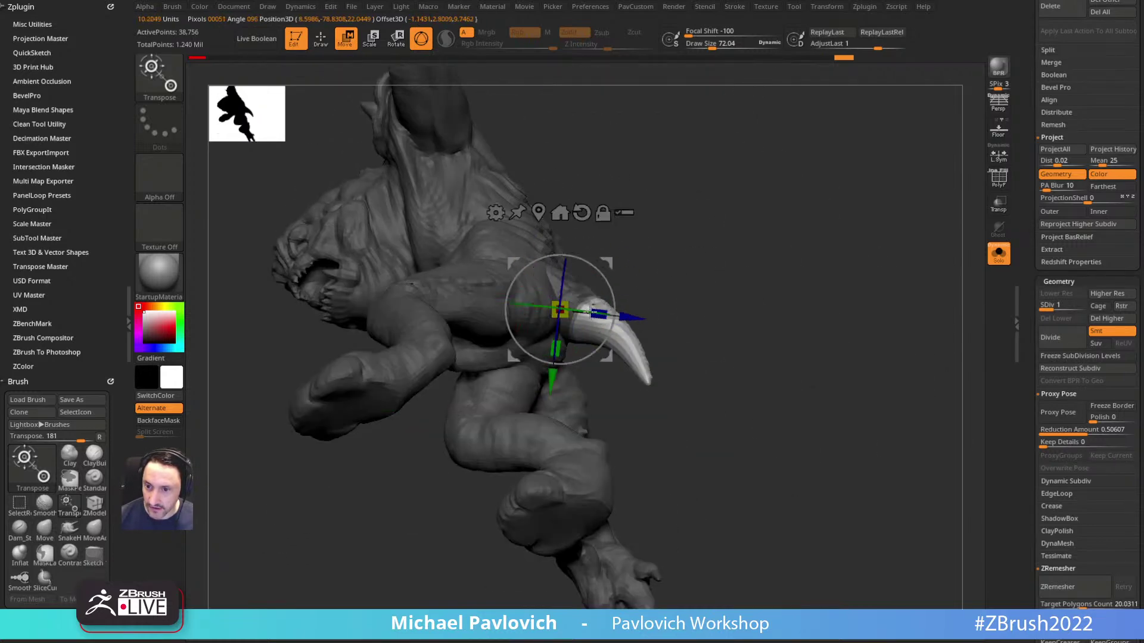
pyautogui.moveTo(709, 256); pyautogui.dragTo(692, 294)
# Step: Switch the masking brush to MaskLasso, mask the tail with it and return to Draw mode
pyautogui.hotkey('ctrl', 'b')
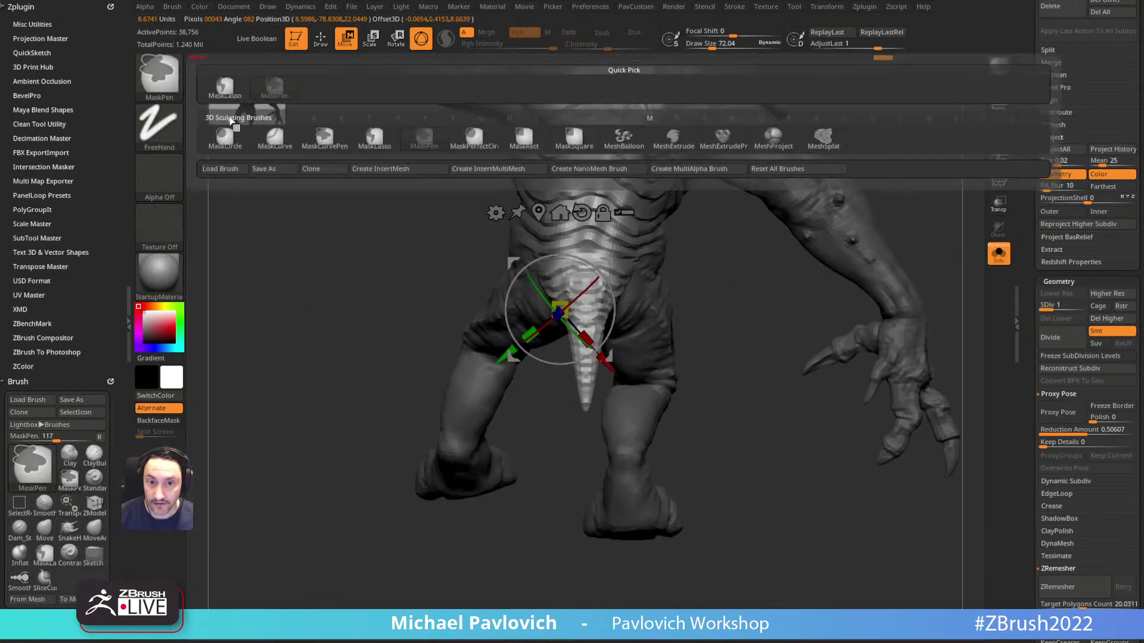
pyautogui.click(375, 145)
pyautogui.moveTo(310, 293); pyautogui.dragTo(377, 306)
pyautogui.keyDown('ctrl'); pyautogui.moveTo(689, 288); pyautogui.dragTo(709, 310); pyautogui.keyUp('ctrl')
pyautogui.moveTo(709, 310)
pyautogui.mouseDown()
pyautogui.moveTo(569, 235)
pyautogui.moveTo(560, 298)
pyautogui.moveTo(694, 440)
pyautogui.moveTo(697, 430)
pyautogui.mouseUp()
pyautogui.press('q')
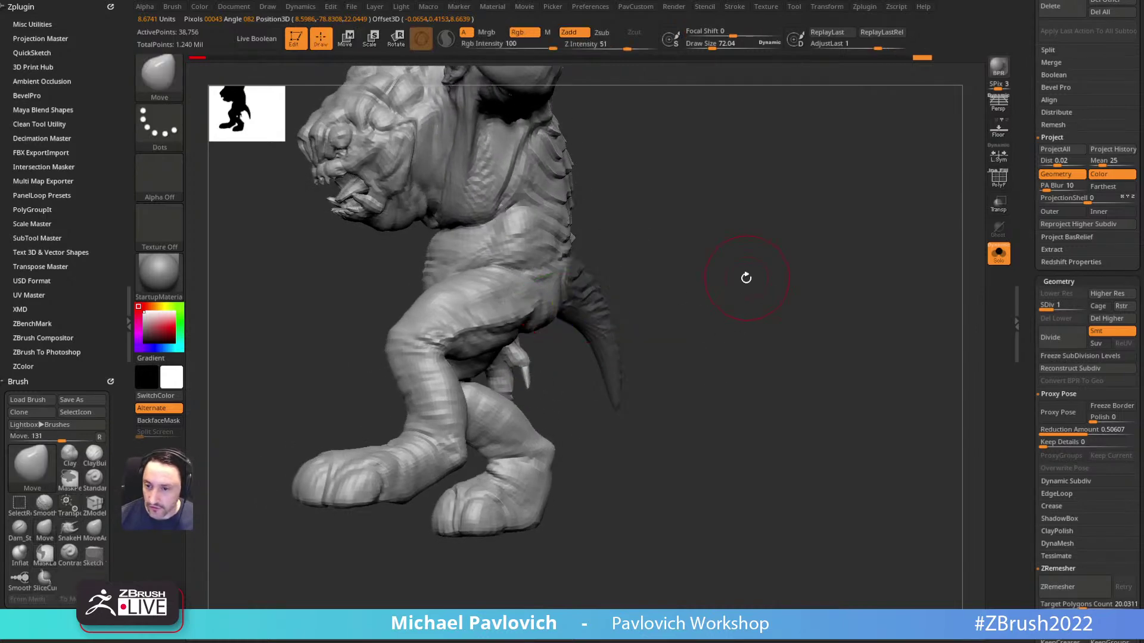
# Step: Mask the tail with the lasso at subdivision level 3 and blur the mask
pyautogui.moveTo(747, 277); pyautogui.dragTo(718, 292)
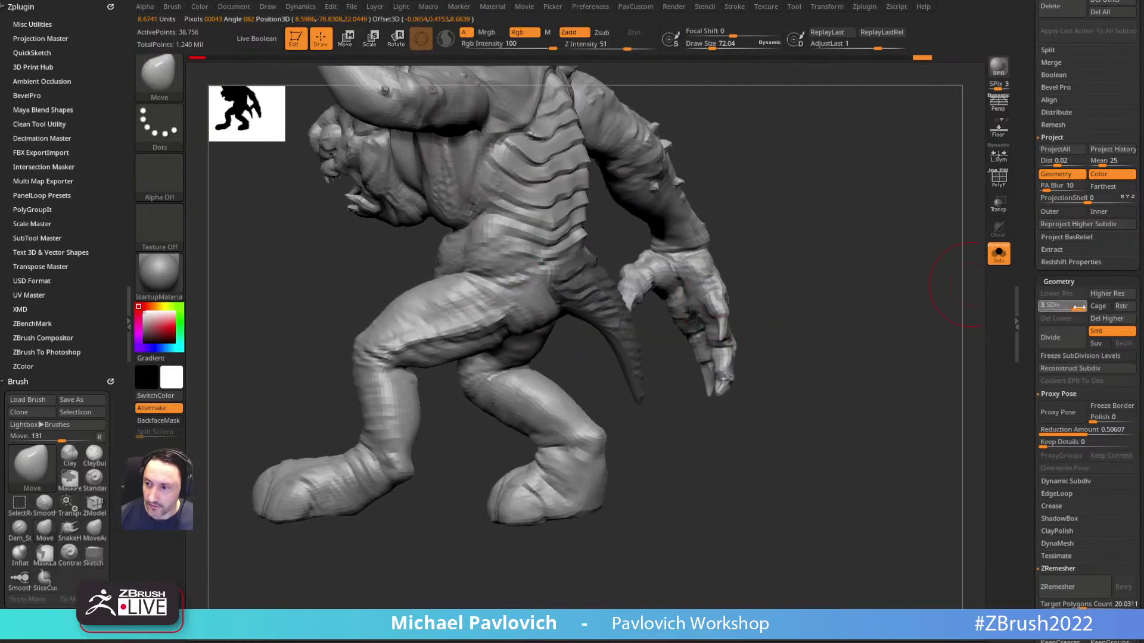
pyautogui.keyDown('ctrl'); pyautogui.moveTo(872, 230); pyautogui.dragTo(852, 253); pyautogui.keyUp('ctrl')
pyautogui.moveTo(852, 253); pyautogui.dragTo(918, 277)
pyautogui.keyDown('ctrl'); pyautogui.moveTo(680, 358); pyautogui.dragTo(719, 433); pyautogui.keyUp('ctrl')
pyautogui.moveTo(769, 381); pyautogui.dragTo(718, 361)
pyautogui.keyDown('ctrl'); pyautogui.click(621, 339); pyautogui.keyUp('ctrl')
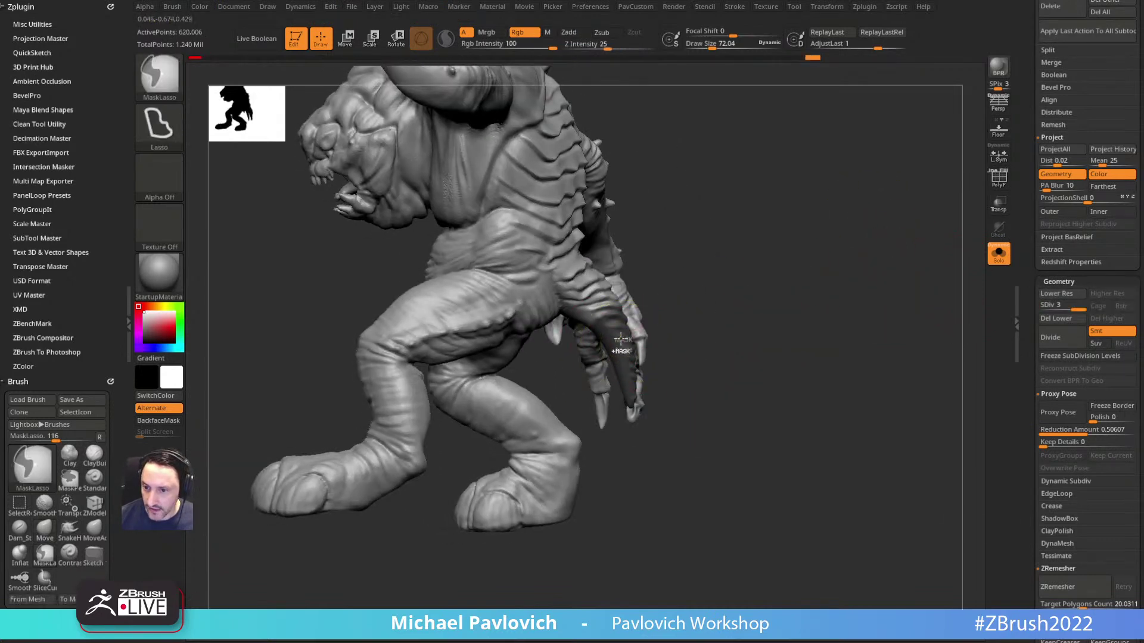
pyautogui.scroll(-10, 1031, 215)
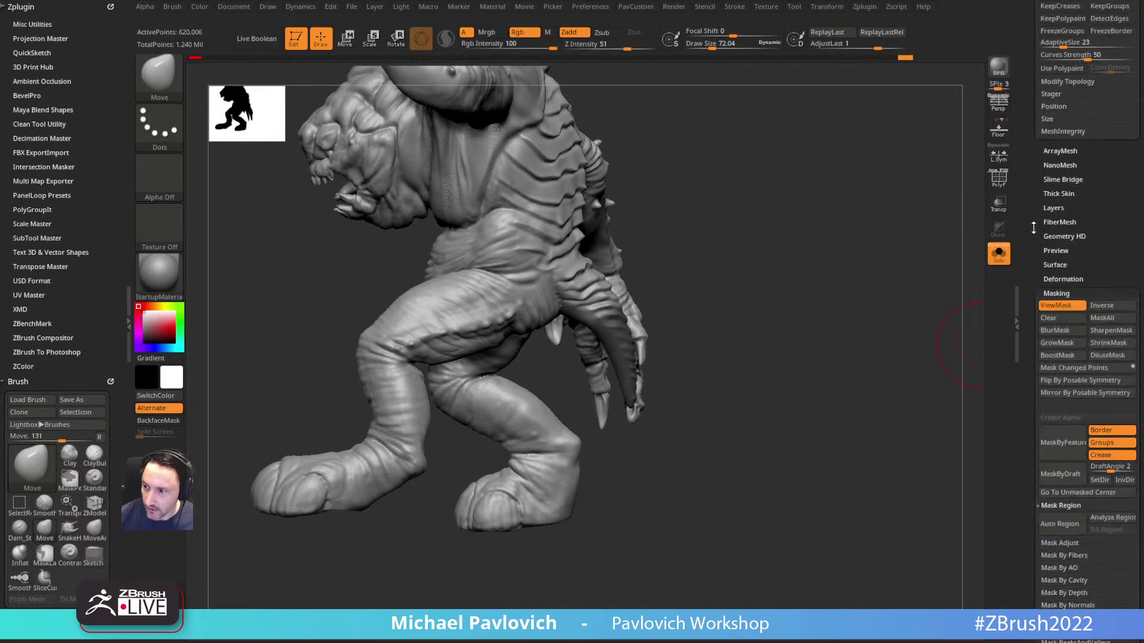
pyautogui.moveTo(1032, 215); pyautogui.dragTo(1032, 210)
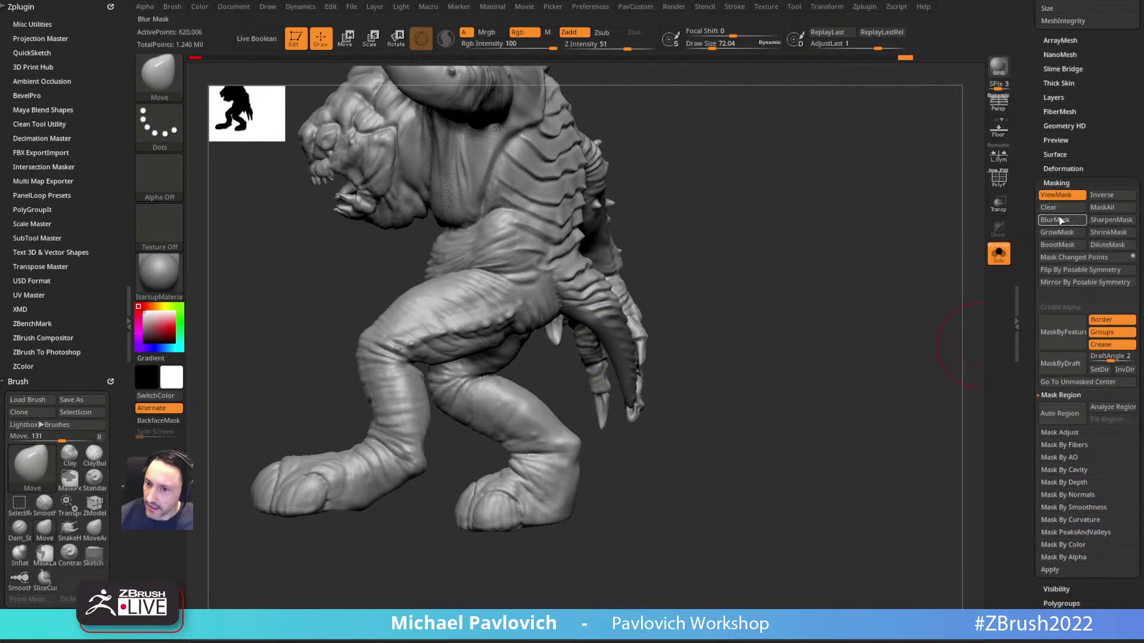
pyautogui.moveTo(785, 317); pyautogui.dragTo(666, 269)
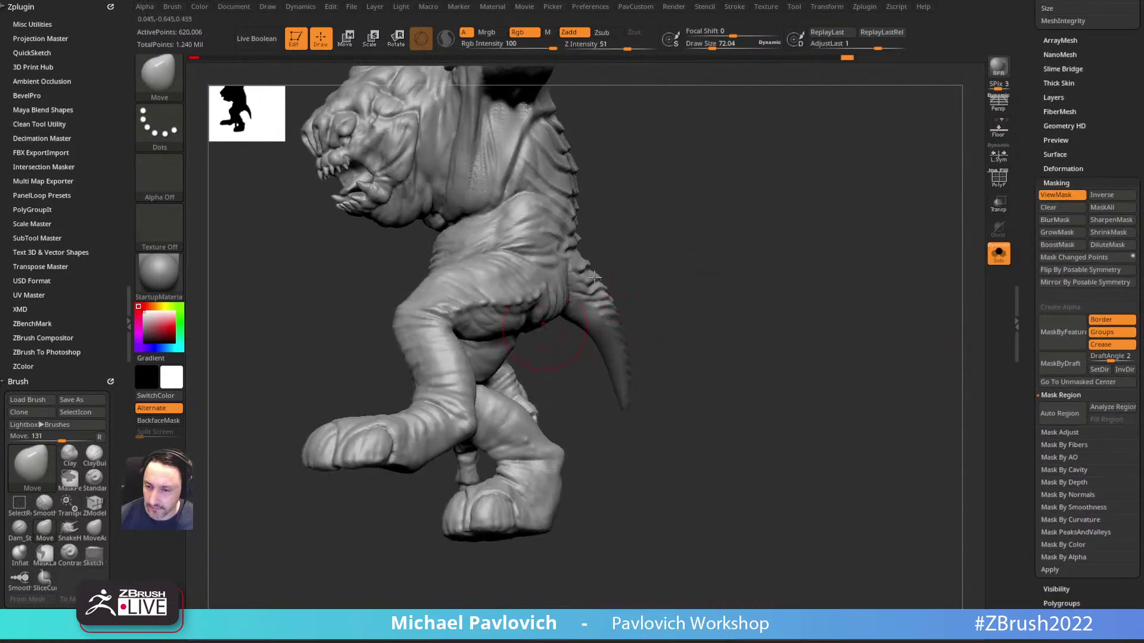
pyautogui.moveTo(742, 312); pyautogui.dragTo(760, 255)
# Step: Return the mesh to subdivision level 1, lasso-mask the tail and inspect the mask's edge up close
pyautogui.moveTo(1031, 174); pyautogui.dragTo(1026, 323)
pyautogui.scroll(-5, 1026, 314)
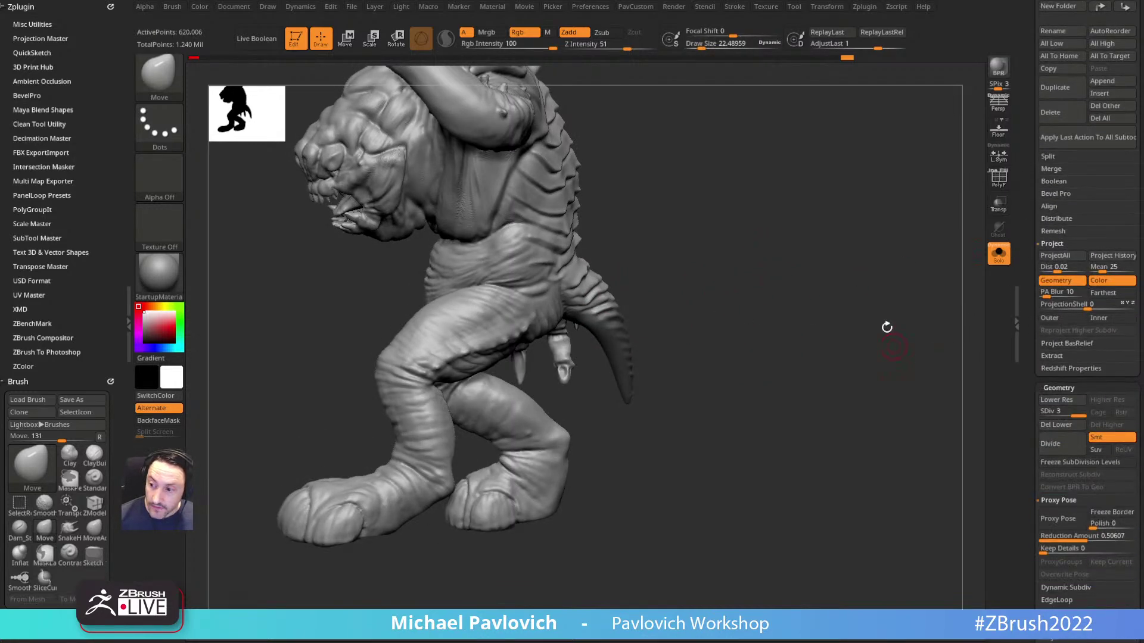
pyautogui.click(1041, 411)
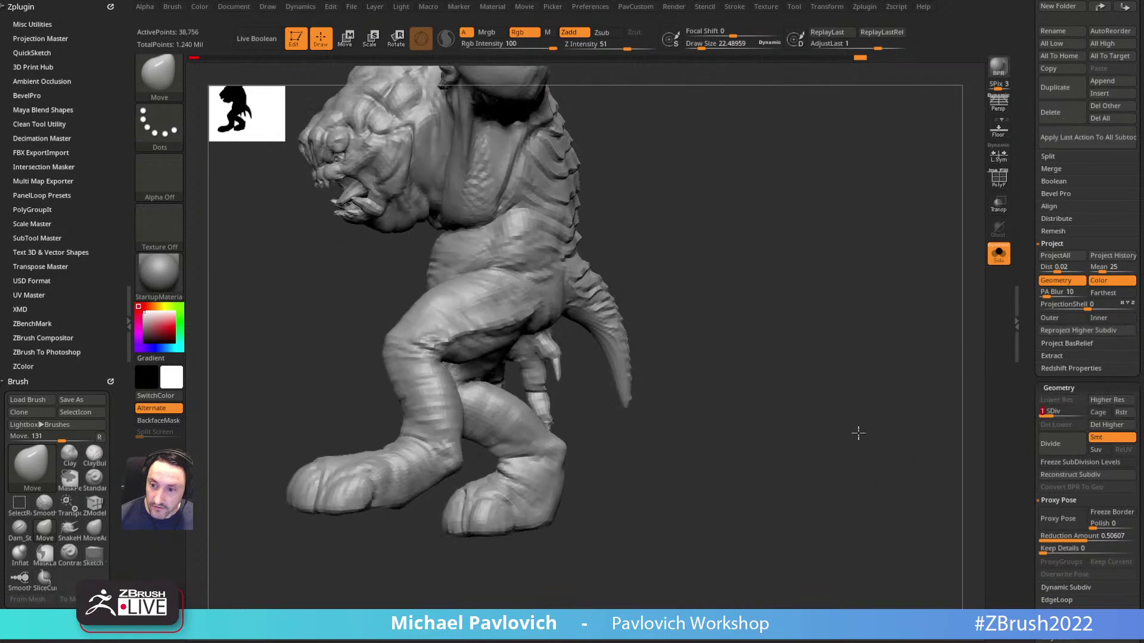
pyautogui.moveTo(679, 322)
pyautogui.keyDown('ctrl'); pyautogui.mouseDown()
pyautogui.moveTo(712, 448)
pyautogui.moveTo(646, 261)
pyautogui.mouseUp(); pyautogui.keyUp('ctrl')
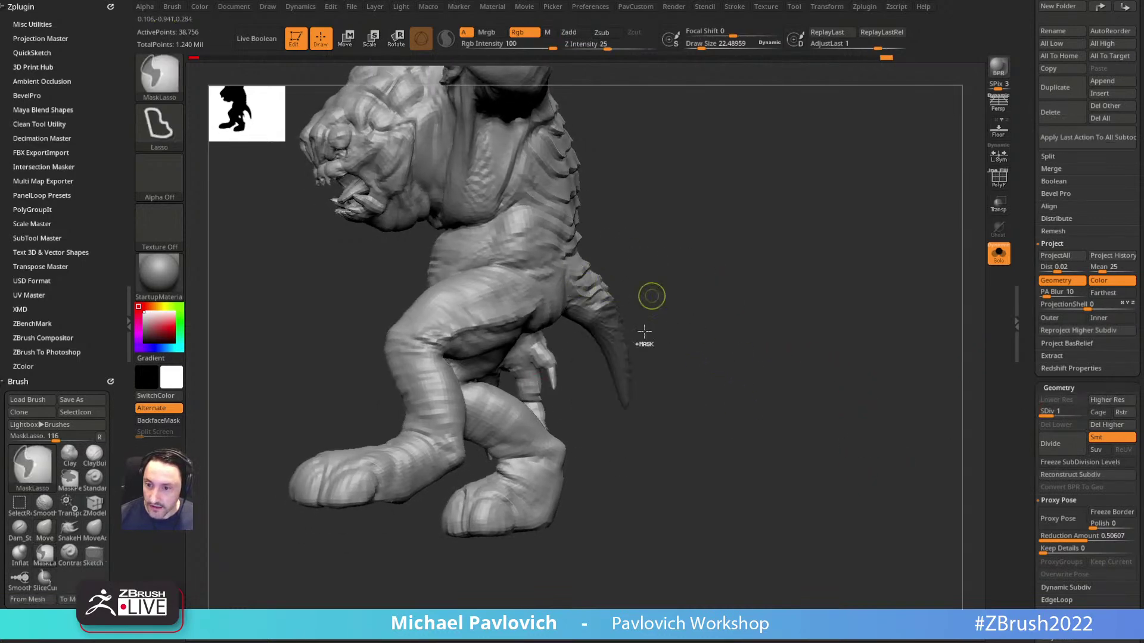
pyautogui.keyDown('alt'); pyautogui.moveTo(706, 280); pyautogui.dragTo(558, 299); pyautogui.keyUp('alt')
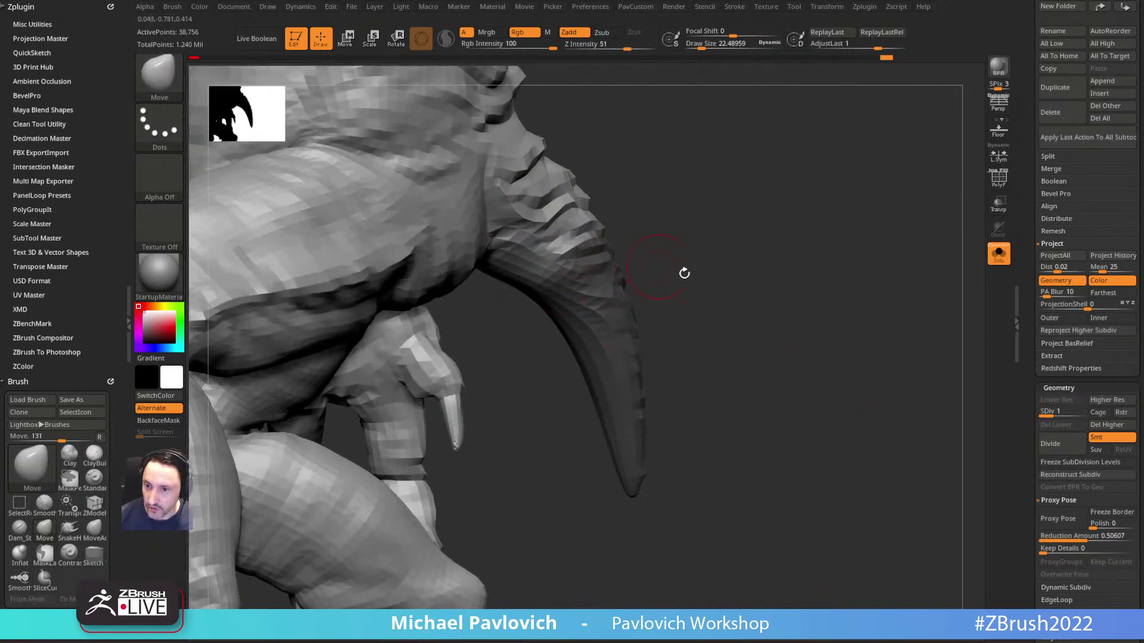
pyautogui.keyDown('alt'); pyautogui.moveTo(659, 265); pyautogui.dragTo(655, 240); pyautogui.keyUp('alt')
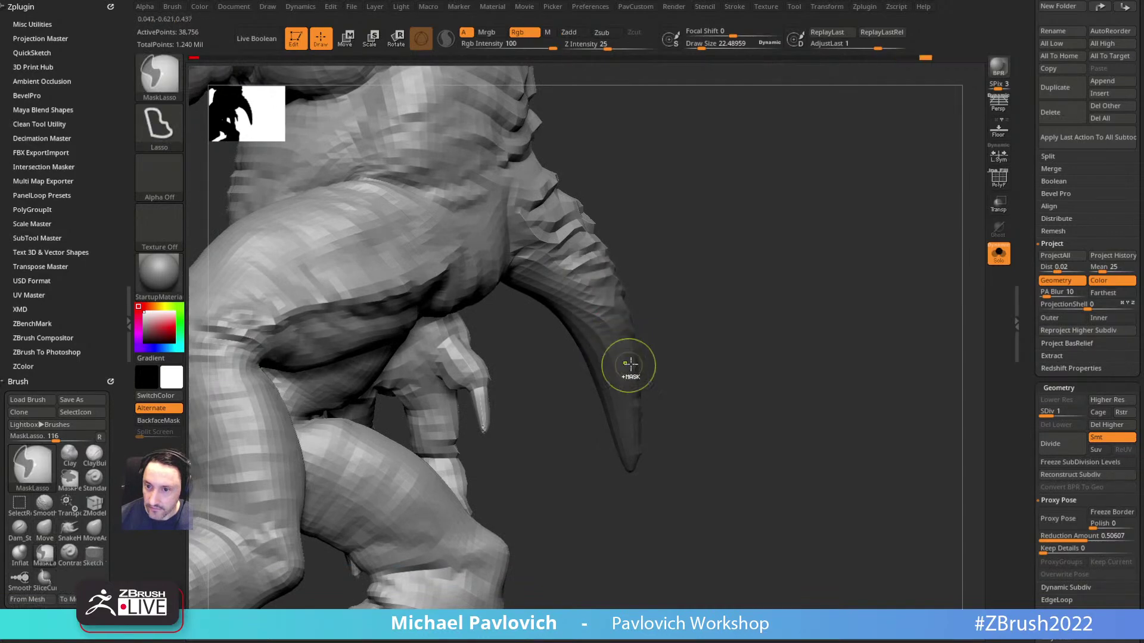
pyautogui.moveTo(687, 326); pyautogui.dragTo(703, 265)
pyautogui.moveTo(715, 324); pyautogui.dragTo(814, 314)
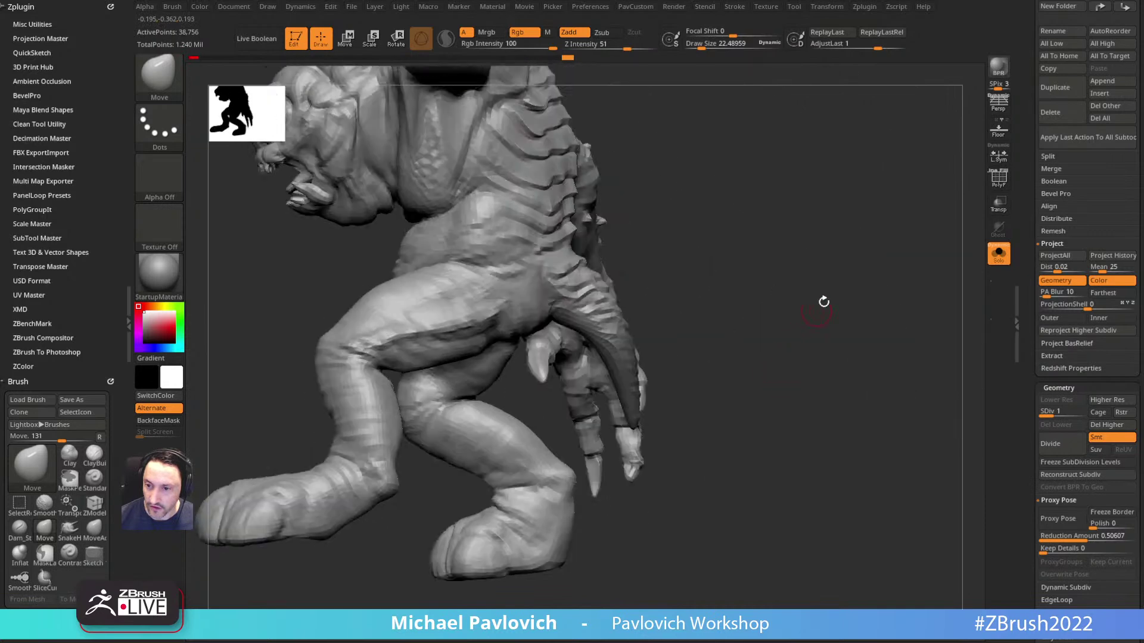
# Step: Set the creature's body to subdivision level 3 and mask everything except the tail
pyautogui.moveTo(1048, 412); pyautogui.dragTo(1076, 412)
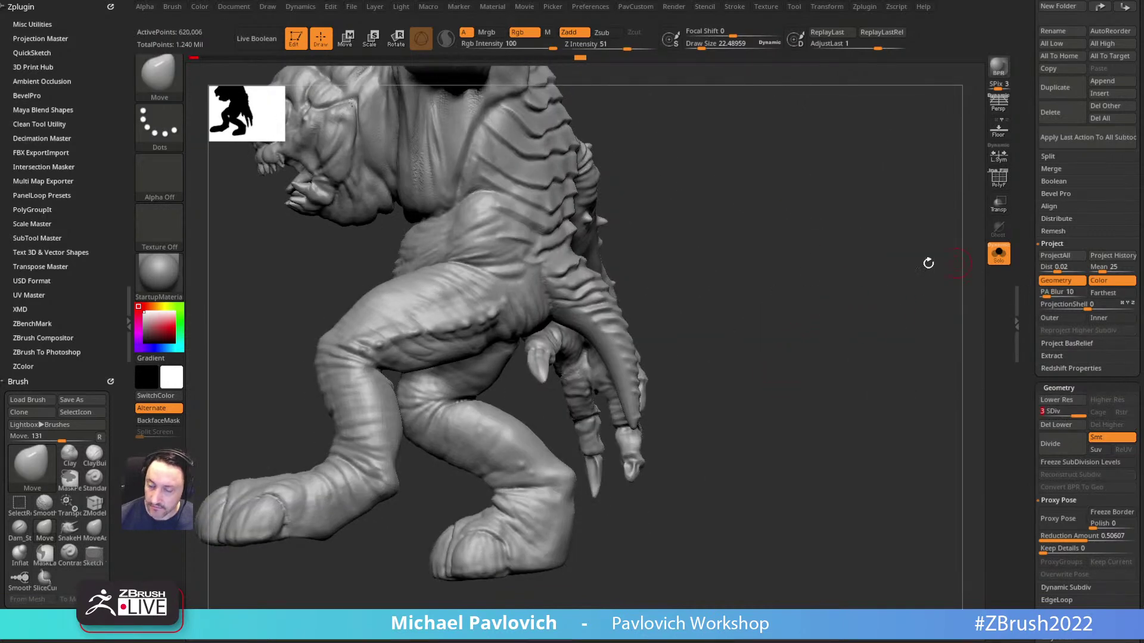
pyautogui.press('s')
pyautogui.press('b')
pyautogui.press('s')
pyautogui.press('t')
pyautogui.moveTo(777, 314)
pyautogui.keyDown('alt'); pyautogui.mouseDown()
pyautogui.moveTo(784, 324)
pyautogui.moveTo(718, 290)
pyautogui.moveTo(685, 253)
pyautogui.mouseUp(); pyautogui.keyUp('alt')
pyautogui.moveTo(649, 358)
pyautogui.mouseDown()
pyautogui.moveTo(650, 386)
pyautogui.moveTo(625, 375)
pyautogui.mouseUp()
pyautogui.press('ctrl')
pyautogui.keyDown('alt'); pyautogui.moveTo(737, 220); pyautogui.dragTo(664, 322); pyautogui.keyUp('alt')
pyautogui.press('ctrl')
pyautogui.moveTo(688, 387)
pyautogui.keyDown('ctrl'); pyautogui.mouseDown()
pyautogui.moveTo(715, 439)
pyautogui.moveTo(685, 396)
pyautogui.mouseUp(); pyautogui.keyUp('ctrl')
pyautogui.hotkey('ctrl', 'z')
pyautogui.keyDown('ctrl'); pyautogui.click(715, 415); pyautogui.keyUp('ctrl')
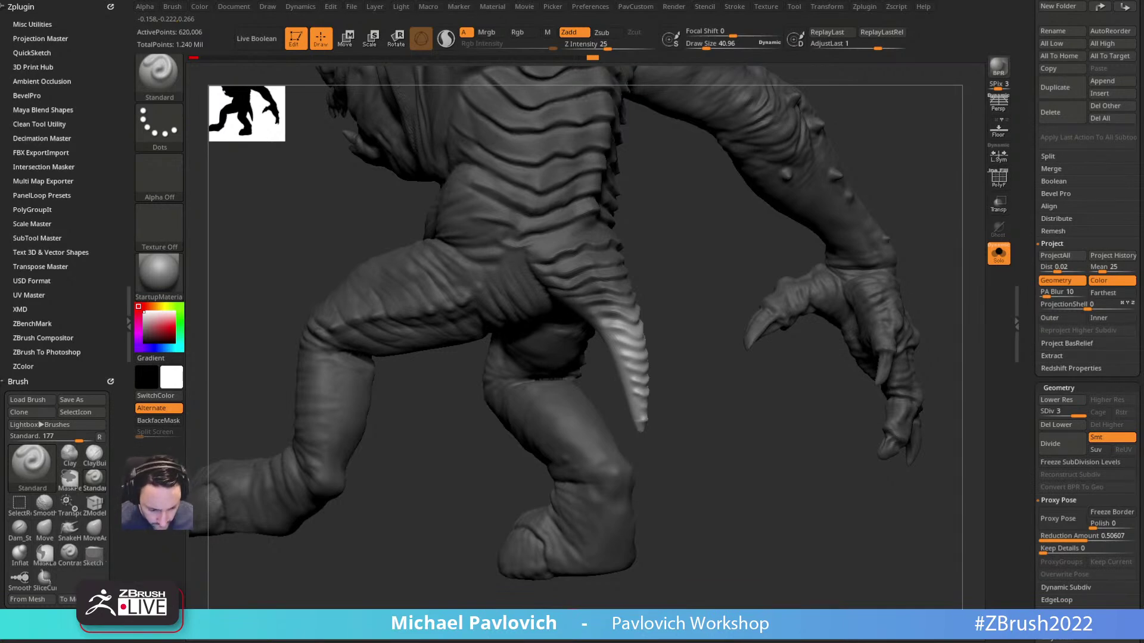
# Step: Clear the mask around the tail and return the body to subdivision level 1
pyautogui.moveTo(924, 213)
pyautogui.mouseDown()
pyautogui.moveTo(940, 212)
pyautogui.moveTo(882, 230)
pyautogui.mouseUp()
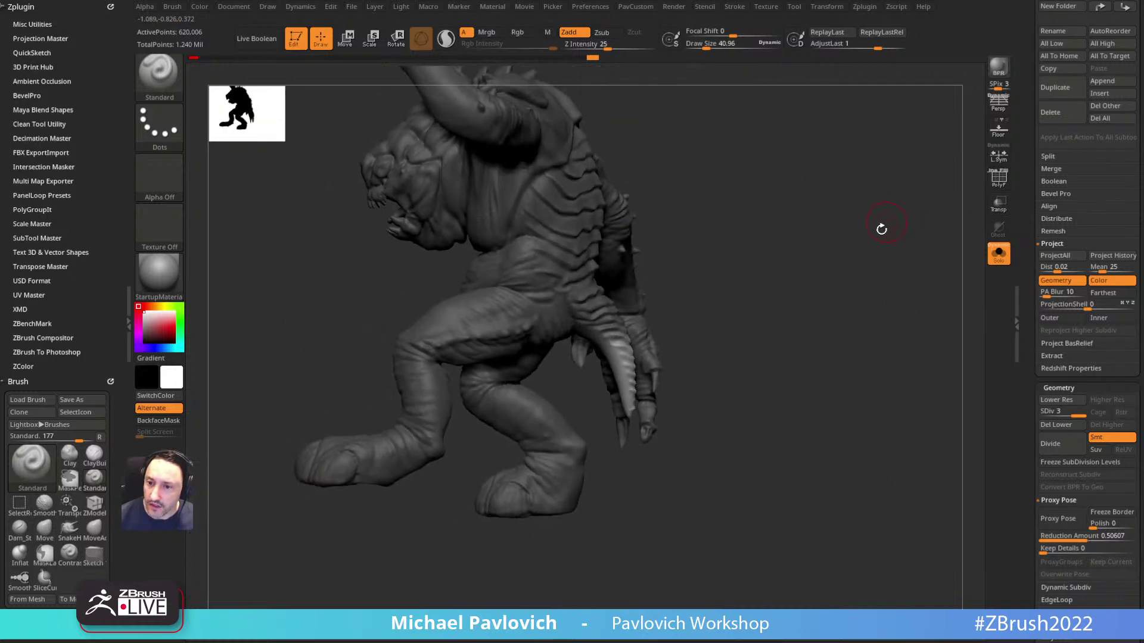
pyautogui.click(996, 262)
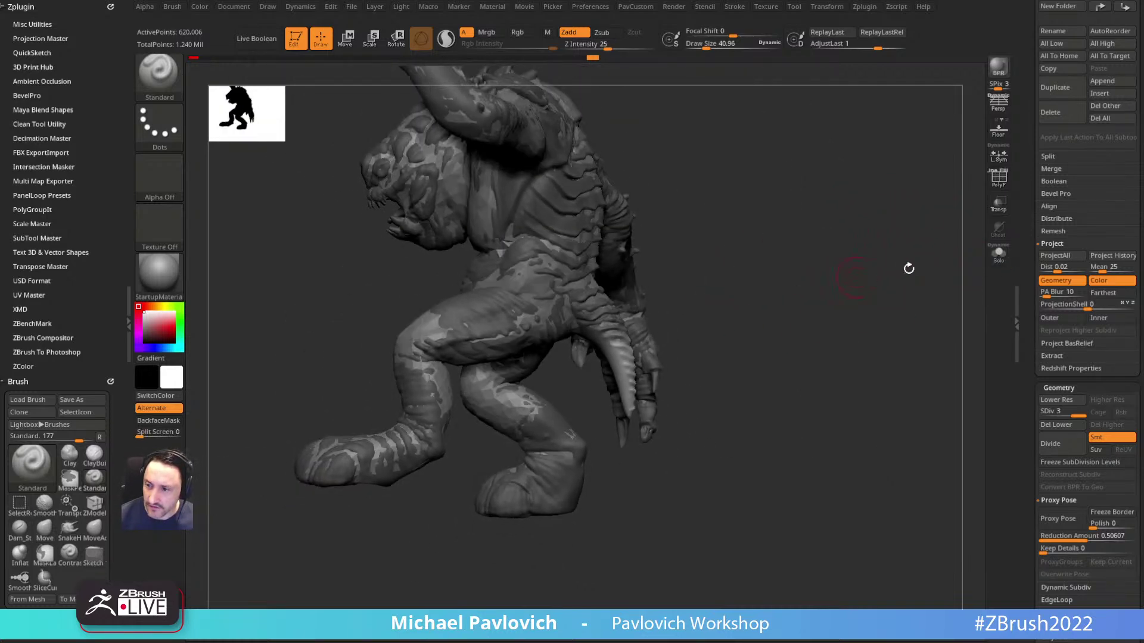
pyautogui.click(1000, 257)
pyautogui.keyDown('ctrl'); pyautogui.click(845, 213); pyautogui.keyUp('ctrl')
pyautogui.moveTo(1032, 269)
pyautogui.mouseDown()
pyautogui.moveTo(1030, 298)
pyautogui.moveTo(1029, 263)
pyautogui.mouseUp()
pyautogui.click(1034, 418)
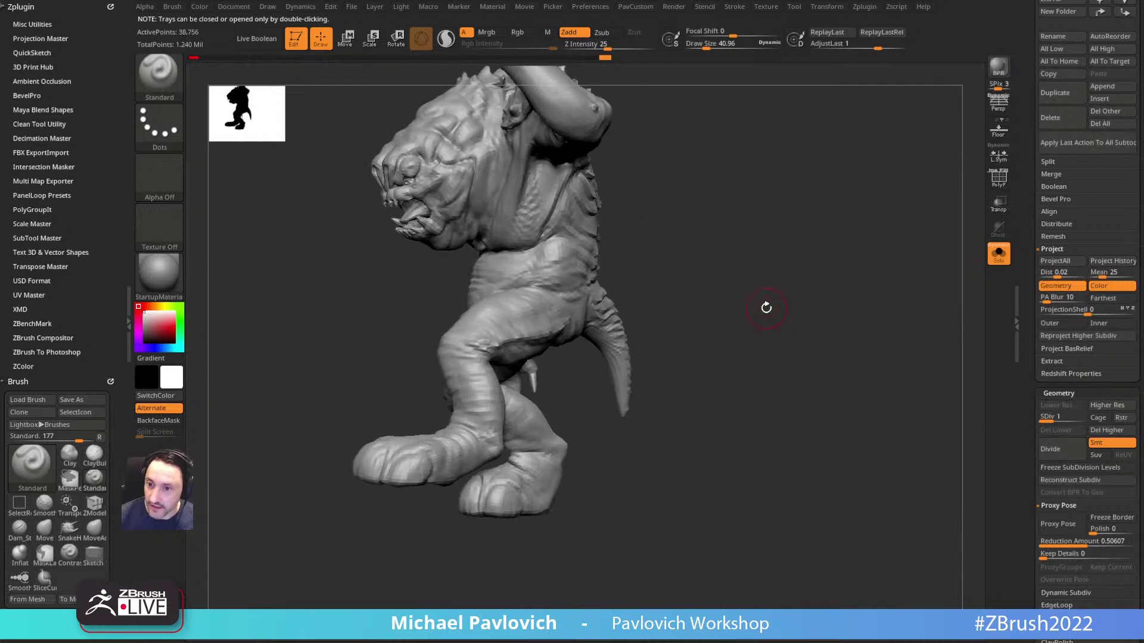
# Step: Lasso-mask the creature's legs and soften the edge of the mask
pyautogui.press('ctrl')
pyautogui.moveTo(709, 369)
pyautogui.keyDown('ctrl'); pyautogui.mouseDown()
pyautogui.moveTo(613, 266)
pyautogui.moveTo(587, 269)
pyautogui.moveTo(584, 443)
pyautogui.moveTo(595, 441)
pyautogui.mouseUp(); pyautogui.keyUp('ctrl')
pyautogui.moveTo(799, 301); pyautogui.dragTo(856, 320)
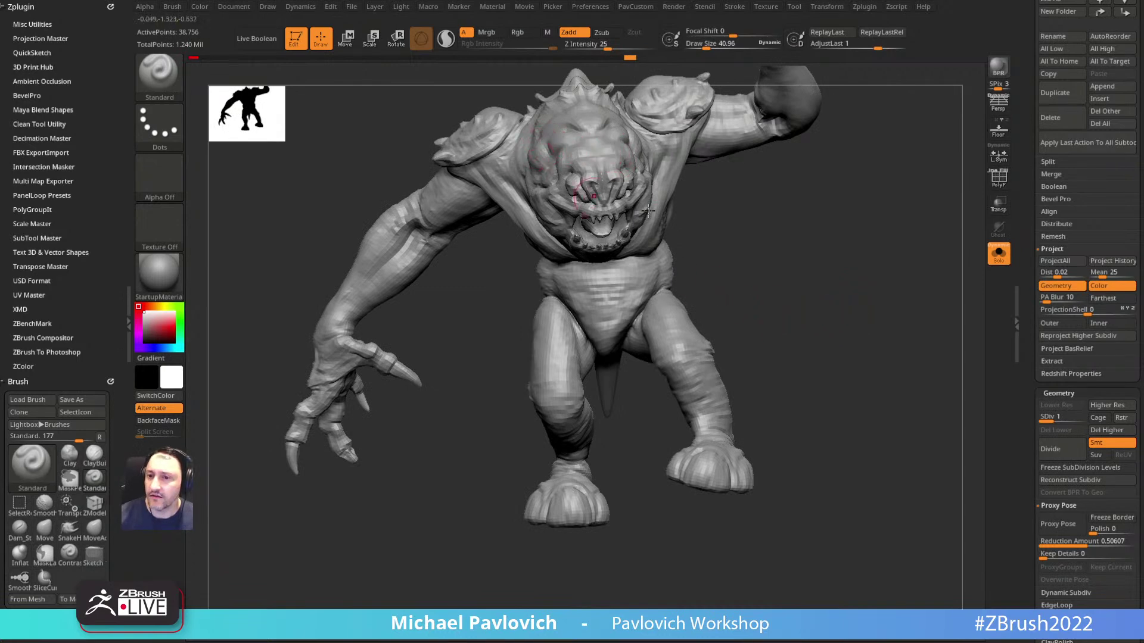
pyautogui.keyDown('alt'); pyautogui.moveTo(740, 264); pyautogui.dragTo(708, 297); pyautogui.keyUp('alt')
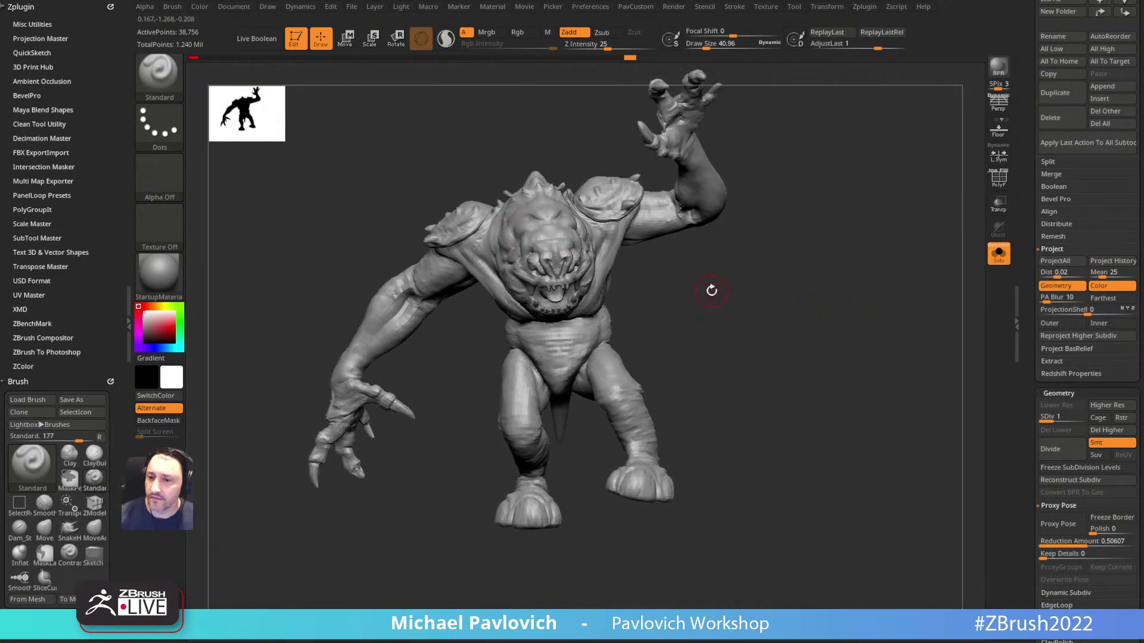
pyautogui.keyDown('ctrl'); pyautogui.moveTo(810, 209); pyautogui.dragTo(802, 209, button='right'); pyautogui.keyUp('ctrl')
pyautogui.moveTo(799, 206)
pyautogui.keyDown('ctrl'); pyautogui.mouseDown()
pyautogui.moveTo(306, 274)
pyautogui.moveTo(497, 467)
pyautogui.mouseUp(); pyautogui.keyUp('ctrl')
pyautogui.moveTo(515, 400); pyautogui.dragTo(593, 345)
pyautogui.keyDown('ctrl'); pyautogui.click(678, 364); pyautogui.keyUp('ctrl')
pyautogui.press('w')
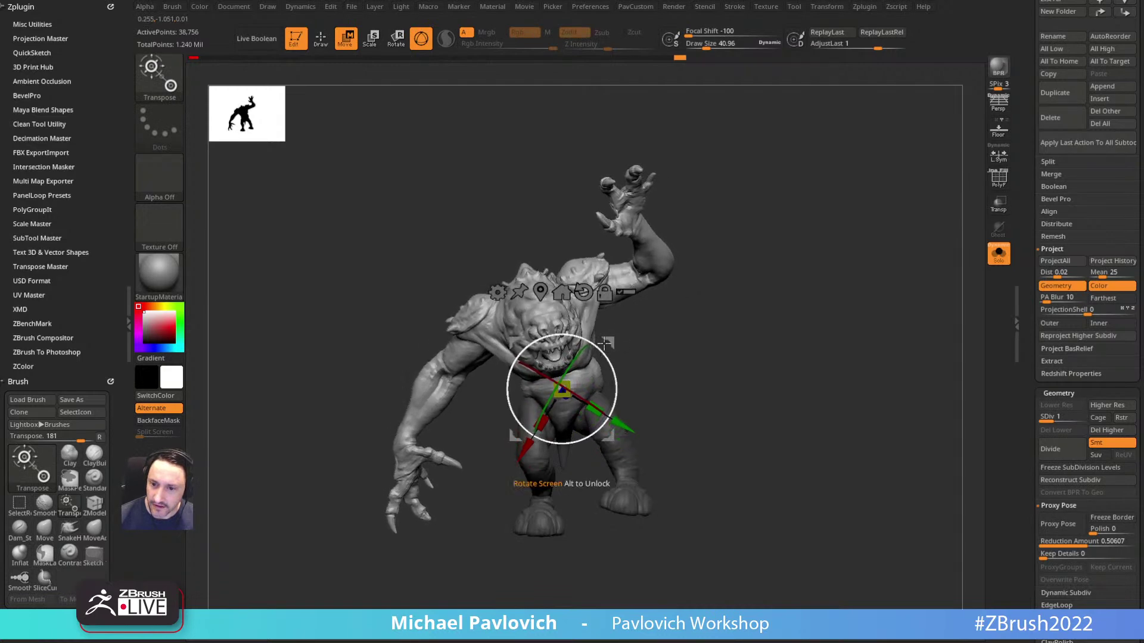
pyautogui.press('q')
# Step: Clear the leg mask and lasso-mask only the tail in a side view
pyautogui.moveTo(756, 314)
pyautogui.mouseDown()
pyautogui.moveTo(764, 332)
pyautogui.moveTo(634, 362)
pyautogui.moveTo(651, 361)
pyautogui.mouseUp()
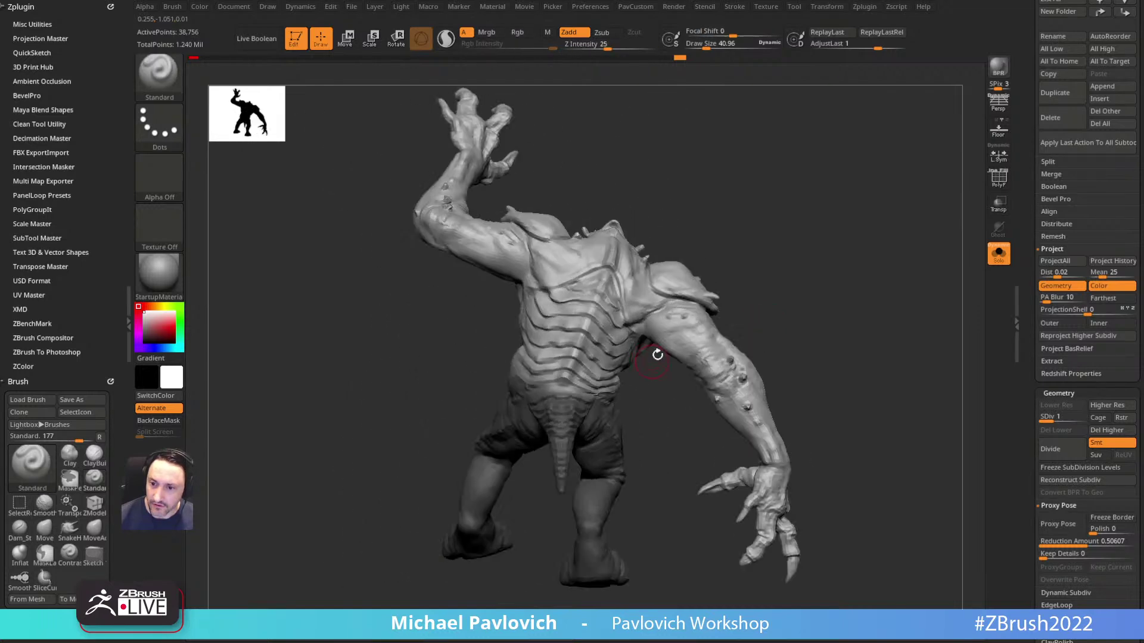
pyautogui.moveTo(753, 251)
pyautogui.mouseDown()
pyautogui.moveTo(863, 244)
pyautogui.moveTo(708, 325)
pyautogui.mouseUp()
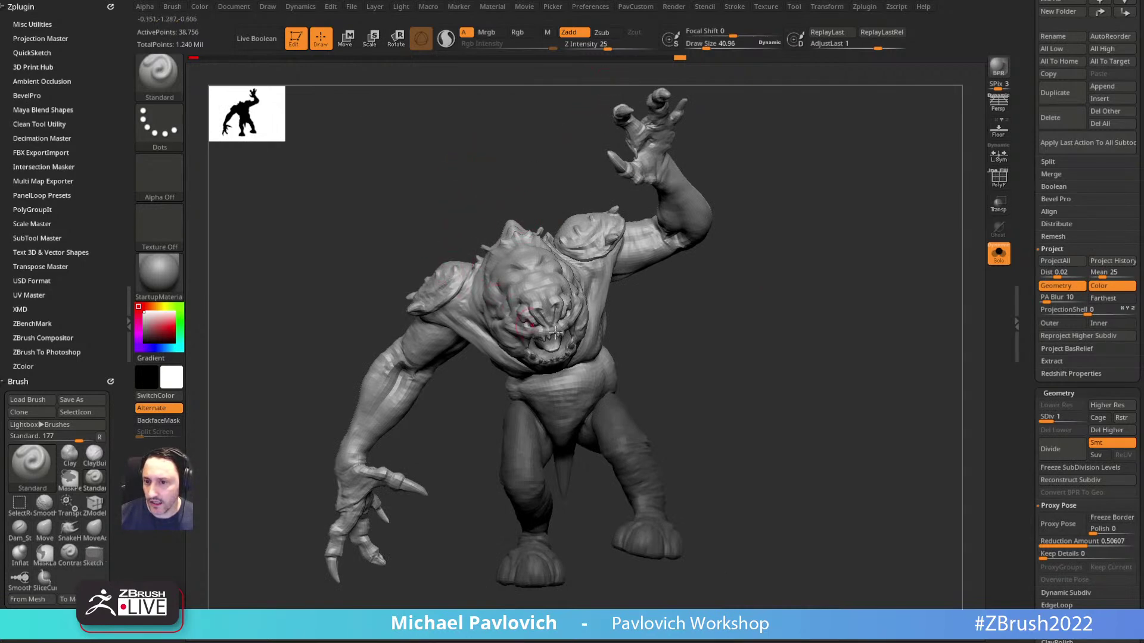
pyautogui.moveTo(699, 372); pyautogui.dragTo(709, 314)
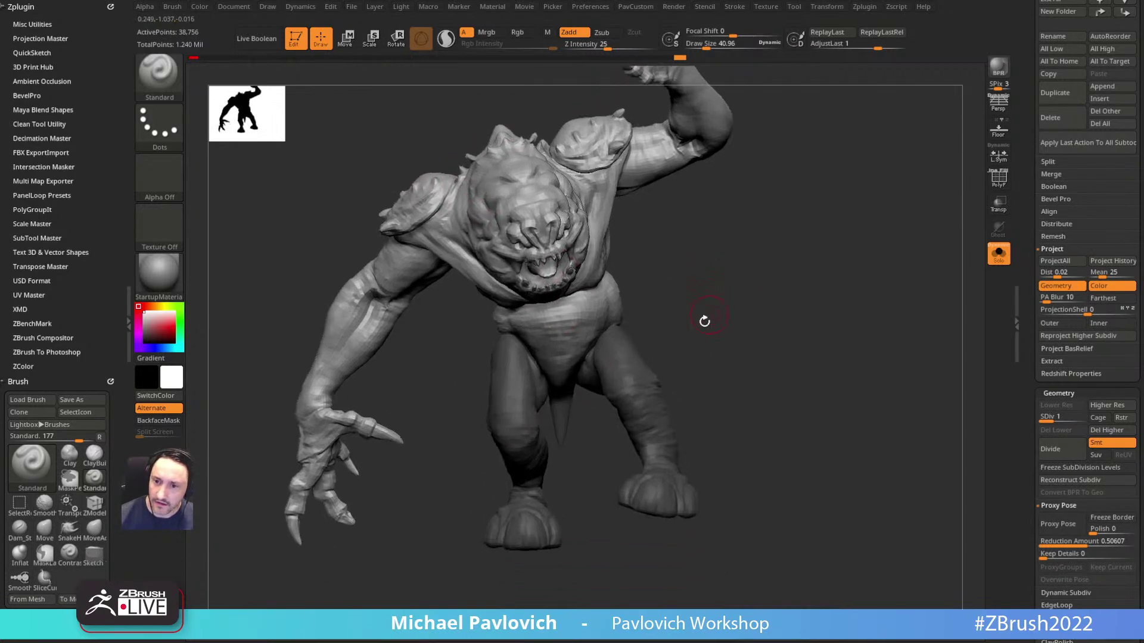
pyautogui.moveTo(582, 436)
pyautogui.mouseDown()
pyautogui.moveTo(720, 327)
pyautogui.moveTo(717, 312)
pyautogui.moveTo(630, 330)
pyautogui.moveTo(674, 243)
pyautogui.moveTo(692, 307)
pyautogui.mouseUp()
pyautogui.keyDown('ctrl'); pyautogui.moveTo(642, 398); pyautogui.dragTo(601, 311); pyautogui.keyUp('ctrl')
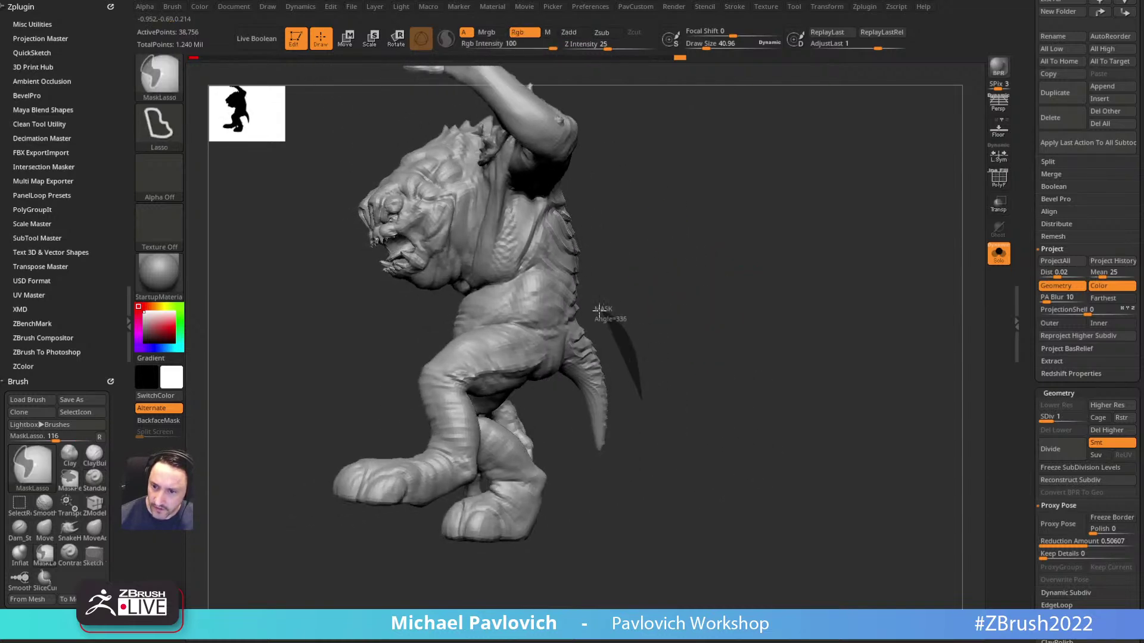
pyautogui.moveTo(564, 367)
pyautogui.keyDown('ctrl'); pyautogui.mouseDown()
pyautogui.moveTo(663, 500)
pyautogui.moveTo(642, 417)
pyautogui.mouseUp(); pyautogui.keyUp('ctrl')
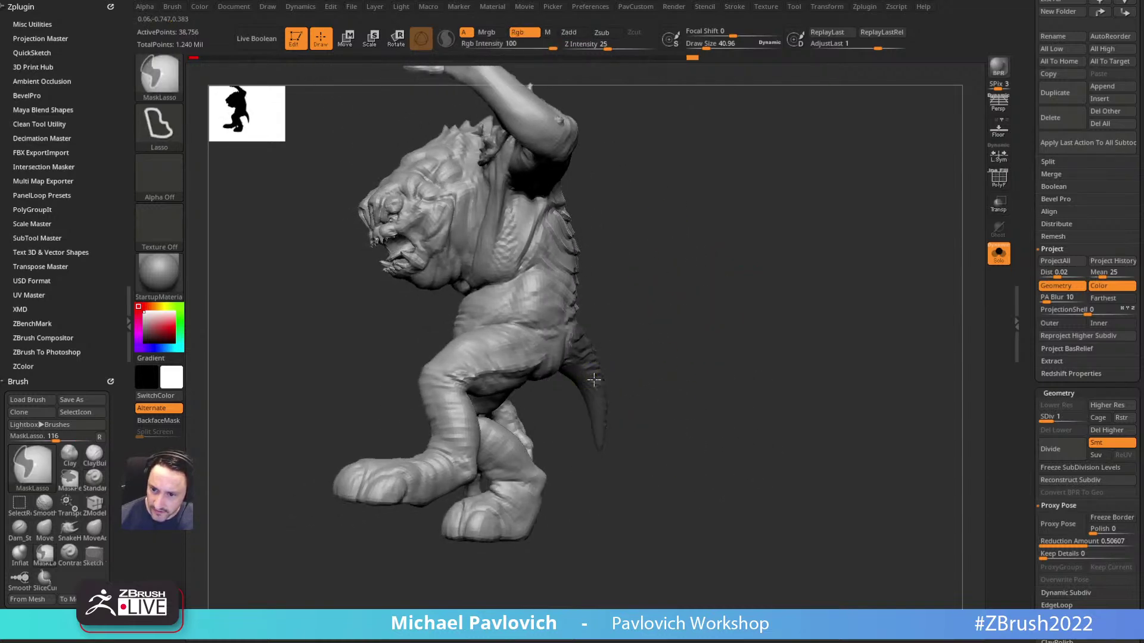
pyautogui.moveTo(723, 324); pyautogui.dragTo(655, 333)
pyautogui.moveTo(730, 320); pyautogui.dragTo(713, 350)
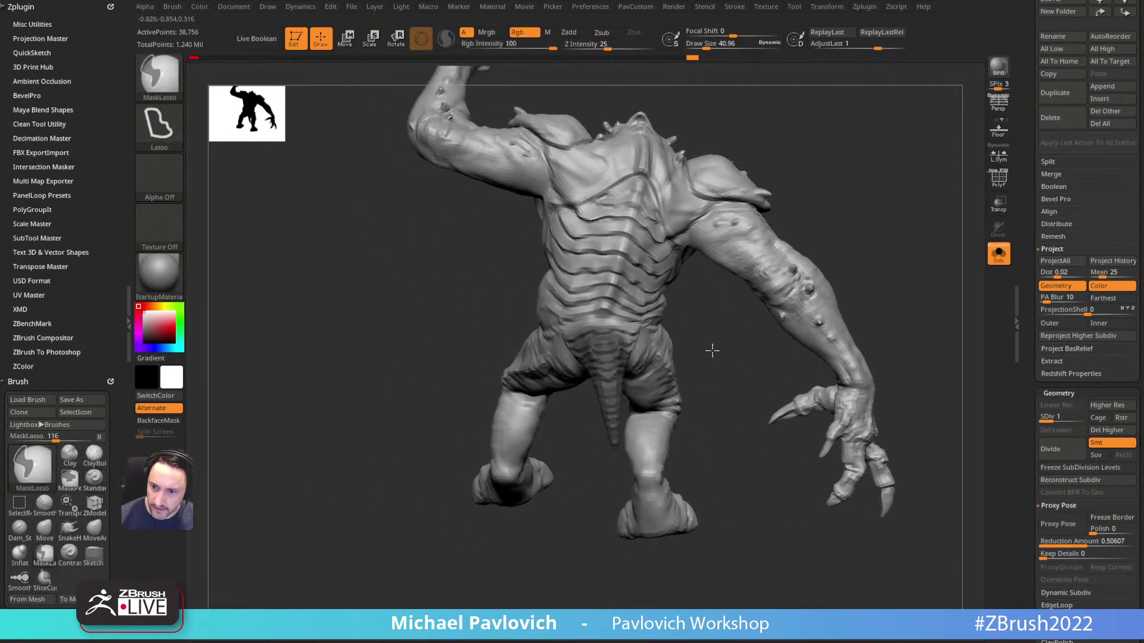
# Step: Soften the tail mask's edge and invert the mask so that only the tail is editable
pyautogui.keyDown('ctrl'); pyautogui.click(712, 350); pyautogui.keyUp('ctrl')
pyautogui.press('w')
pyautogui.press('q')
pyautogui.moveTo(402, 429); pyautogui.dragTo(835, 267)
pyautogui.moveTo(835, 267); pyautogui.dragTo(858, 252)
pyautogui.moveTo(691, 354)
pyautogui.keyDown('ctrl'); pyautogui.mouseDown()
pyautogui.moveTo(676, 328)
pyautogui.moveTo(623, 295)
pyautogui.moveTo(612, 334)
pyautogui.moveTo(759, 348)
pyautogui.mouseUp(); pyautogui.keyUp('ctrl')
pyautogui.keyDown('ctrl'); pyautogui.click(760, 340); pyautogui.keyUp('ctrl')
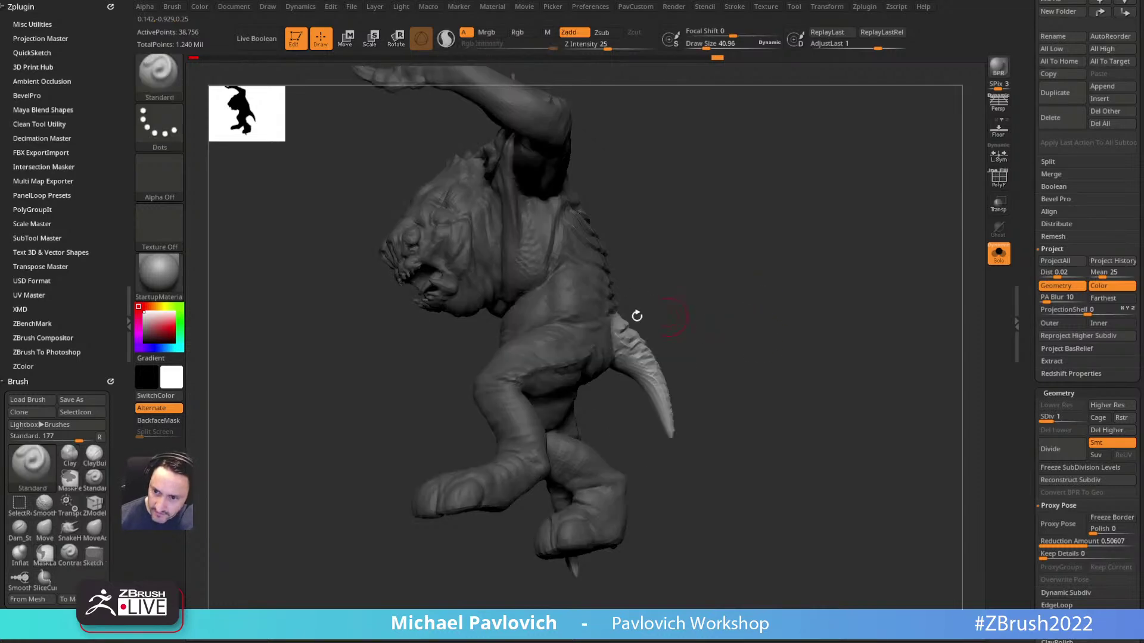
# Step: Unlock the transform gizmo and reposition its pivot at the base of the tail
pyautogui.press('w')
pyautogui.moveTo(712, 254); pyautogui.dragTo(536, 262)
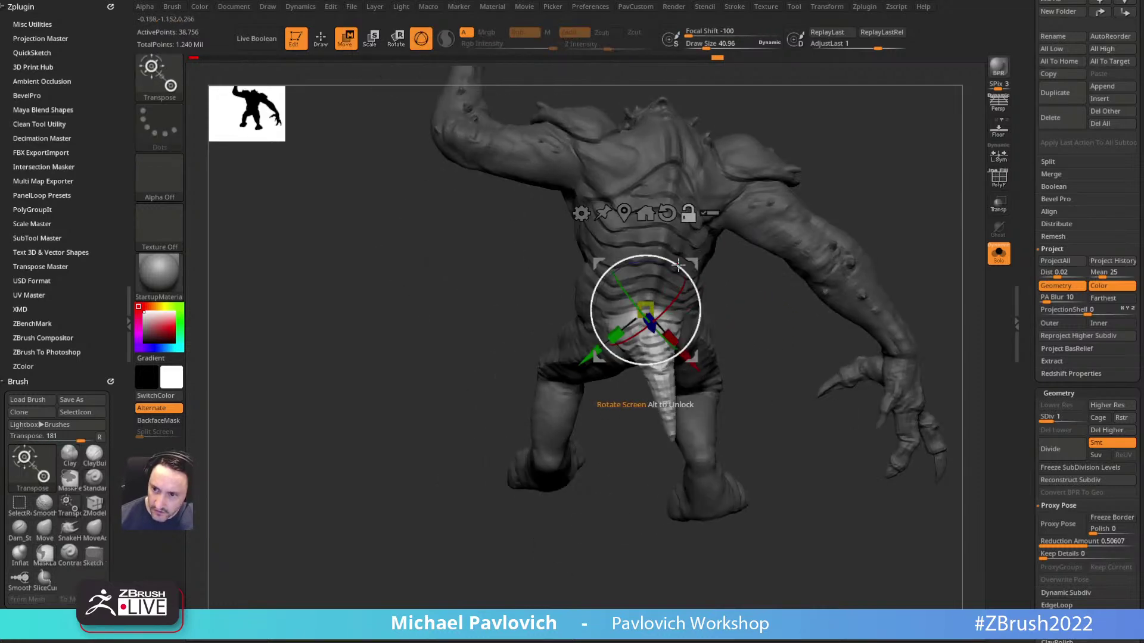
pyautogui.keyDown('alt'); pyautogui.moveTo(696, 263); pyautogui.dragTo(544, 401); pyautogui.keyUp('alt')
pyautogui.click(475, 352)
pyautogui.moveTo(612, 472); pyautogui.dragTo(747, 354)
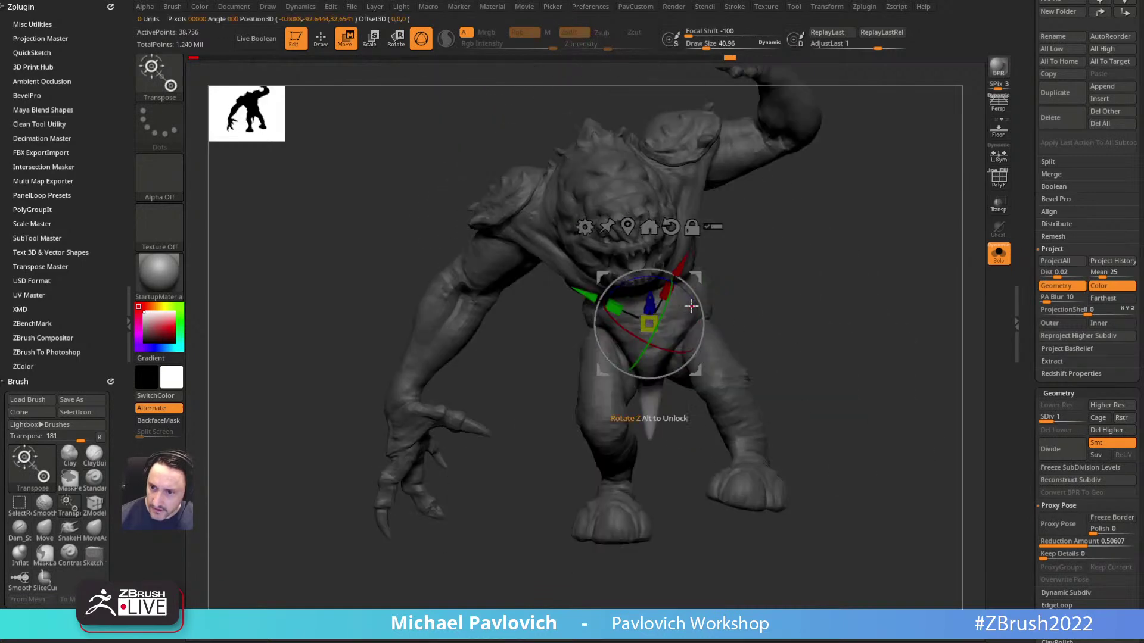
pyautogui.moveTo(665, 304); pyautogui.dragTo(695, 288)
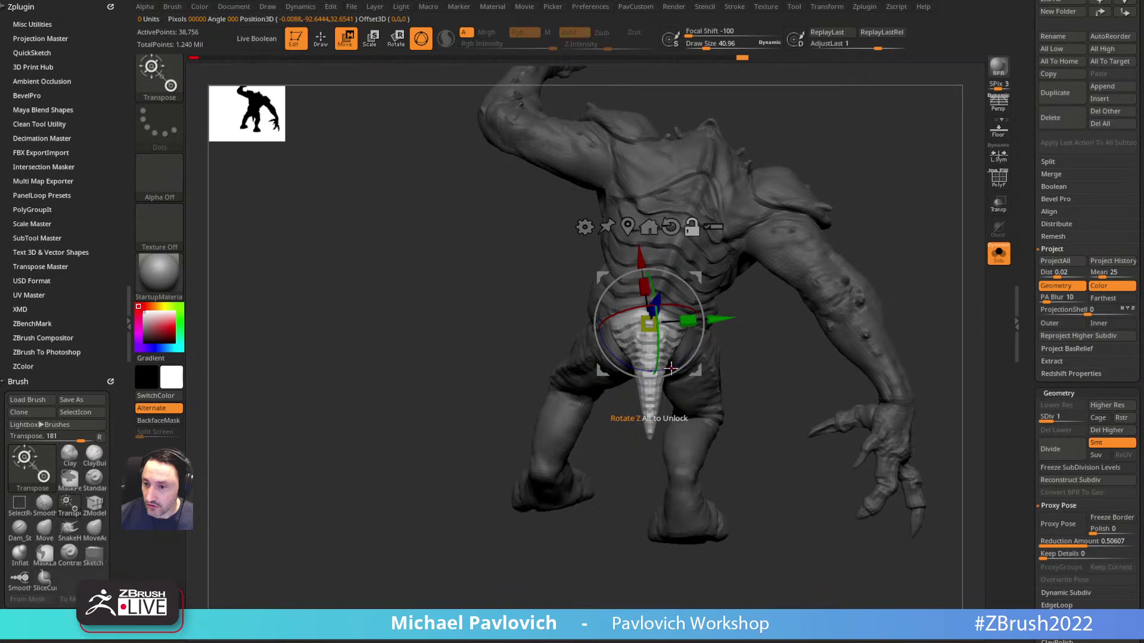
pyautogui.moveTo(508, 334); pyautogui.dragTo(661, 241)
pyautogui.click(648, 233)
pyautogui.click(608, 232)
pyautogui.keyDown('alt'); pyautogui.click(606, 326); pyautogui.keyUp('alt')
pyautogui.moveTo(715, 367); pyautogui.dragTo(610, 337)
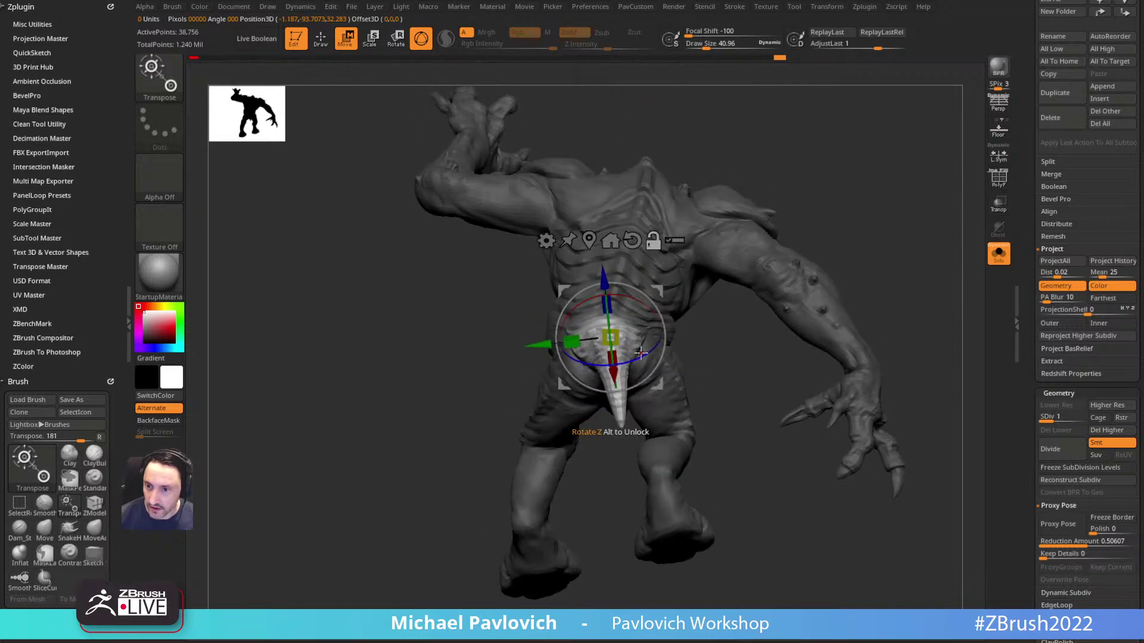
# Step: Rotate the tail about its base so it swings sideways toward the creature's raised-arm side
pyautogui.moveTo(693, 333); pyautogui.dragTo(840, 289)
pyautogui.keyDown('alt'); pyautogui.moveTo(657, 293); pyautogui.dragTo(657, 302); pyautogui.keyUp('alt')
pyautogui.moveTo(739, 307); pyautogui.dragTo(651, 370)
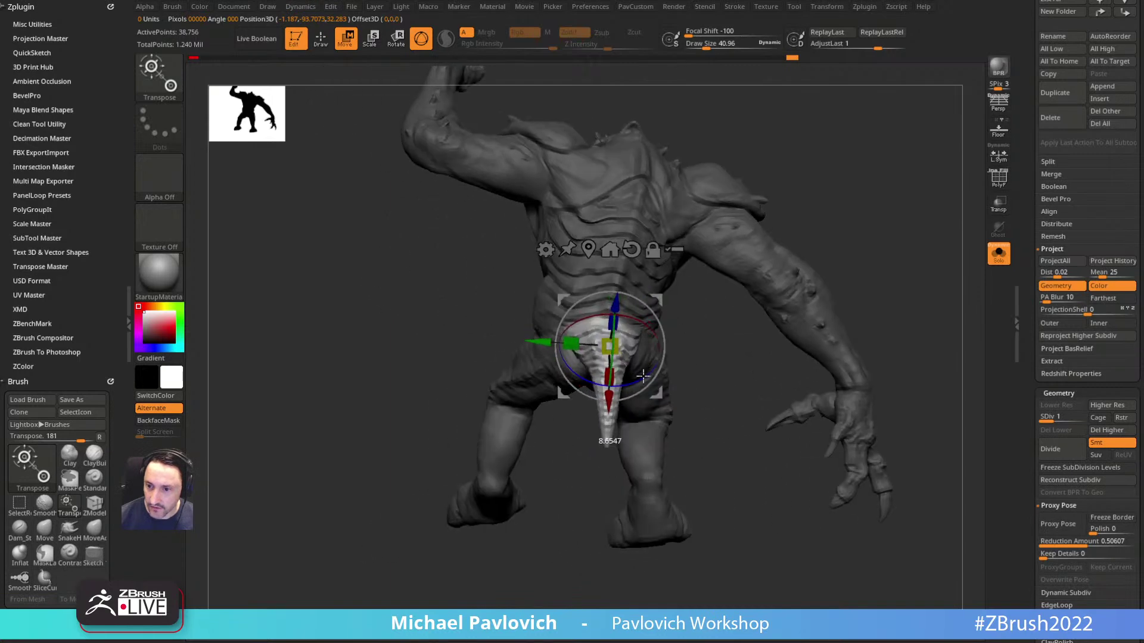
pyautogui.moveTo(672, 322)
pyautogui.mouseDown()
pyautogui.moveTo(677, 337)
pyautogui.moveTo(697, 332)
pyautogui.moveTo(608, 258)
pyautogui.mouseUp()
pyautogui.moveTo(707, 377); pyautogui.dragTo(707, 360)
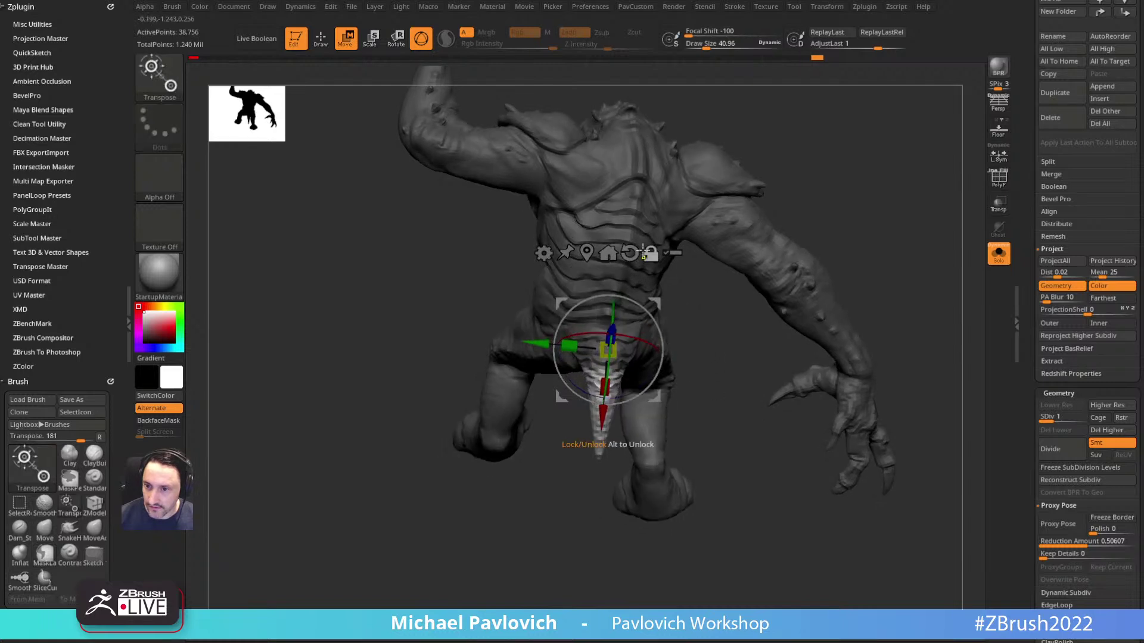
pyautogui.moveTo(657, 306); pyautogui.dragTo(654, 319)
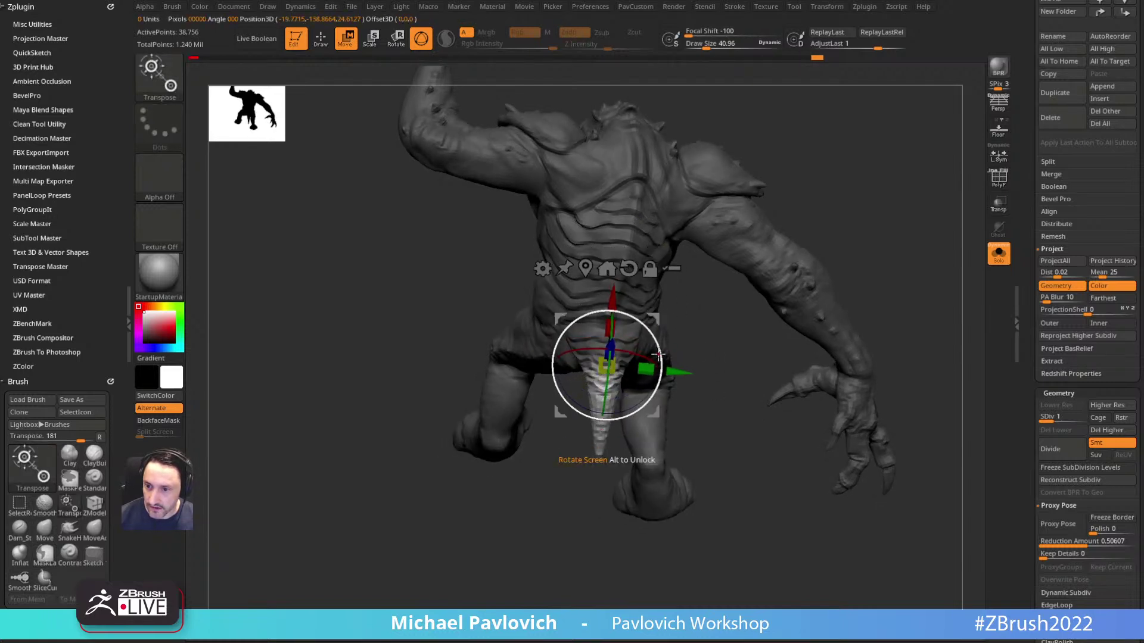
# Step: Mask the upper part of the tail, then move the gizmo down and rotate the lower part further sideways
pyautogui.press('ctrl')
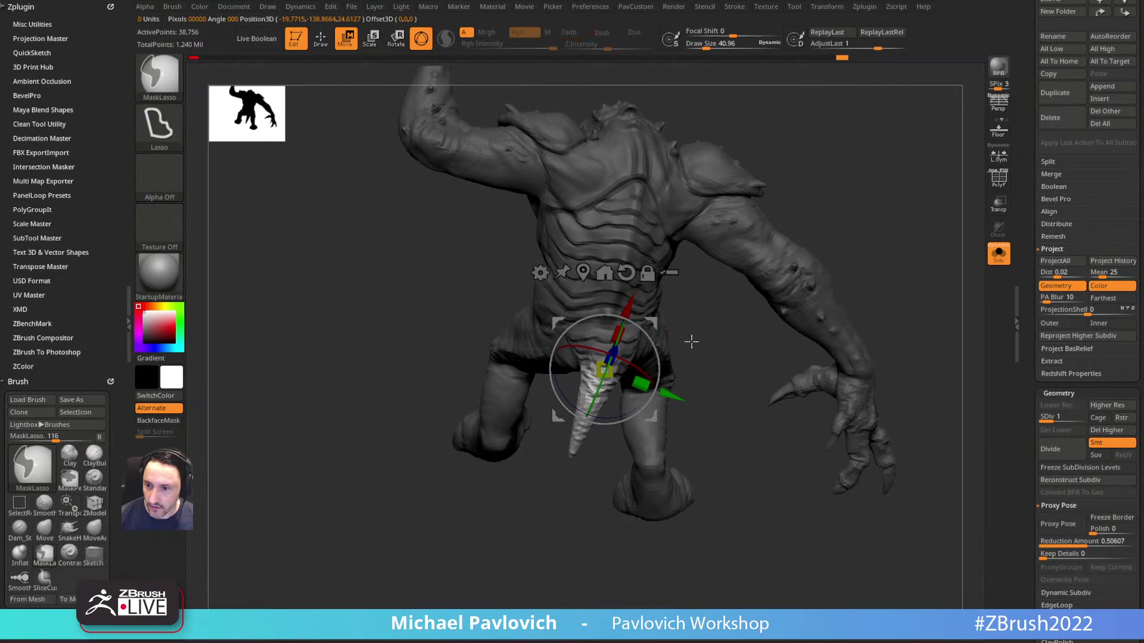
pyautogui.keyDown('ctrl'); pyautogui.moveTo(633, 416); pyautogui.dragTo(661, 401); pyautogui.keyUp('ctrl')
pyautogui.keyDown('alt'); pyautogui.click(670, 224); pyautogui.keyUp('alt')
pyautogui.keyDown('alt'); pyautogui.moveTo(707, 331); pyautogui.dragTo(723, 299); pyautogui.keyUp('alt')
pyautogui.keyDown('alt'); pyautogui.click(618, 315); pyautogui.keyUp('alt')
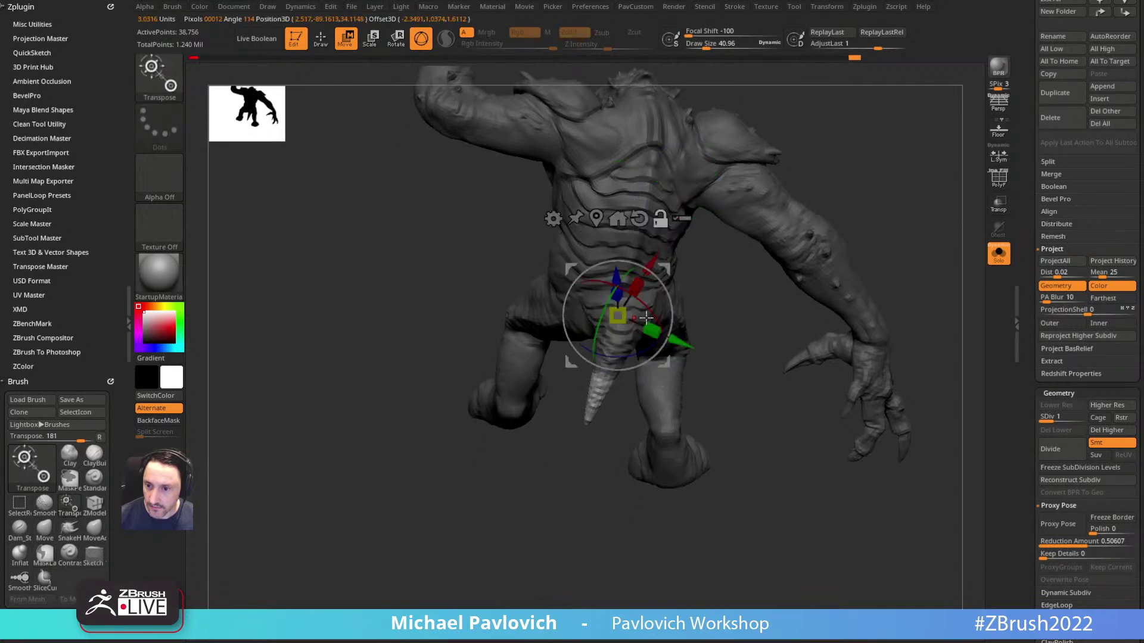
pyautogui.keyDown('alt'); pyautogui.moveTo(663, 269); pyautogui.dragTo(534, 408); pyautogui.keyUp('alt')
pyautogui.keyDown('alt'); pyautogui.click(603, 377); pyautogui.keyUp('alt')
pyautogui.moveTo(703, 337); pyautogui.dragTo(649, 353)
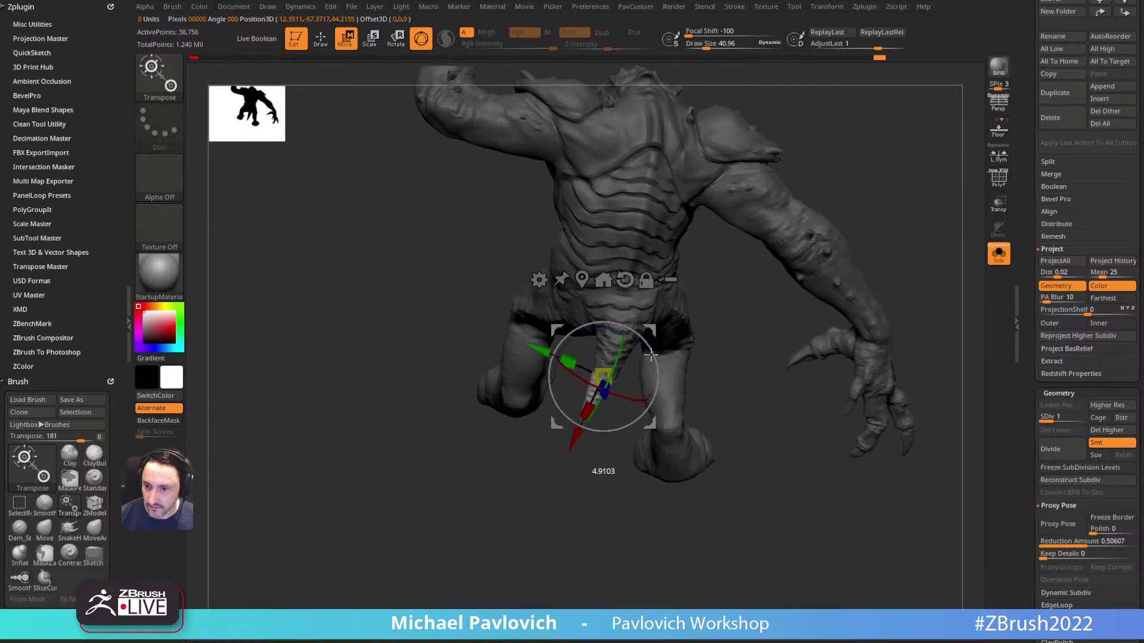
# Step: Extend the mask down the tail and reposition the gizmo near the tip to bend the last section
pyautogui.press('ctrl')
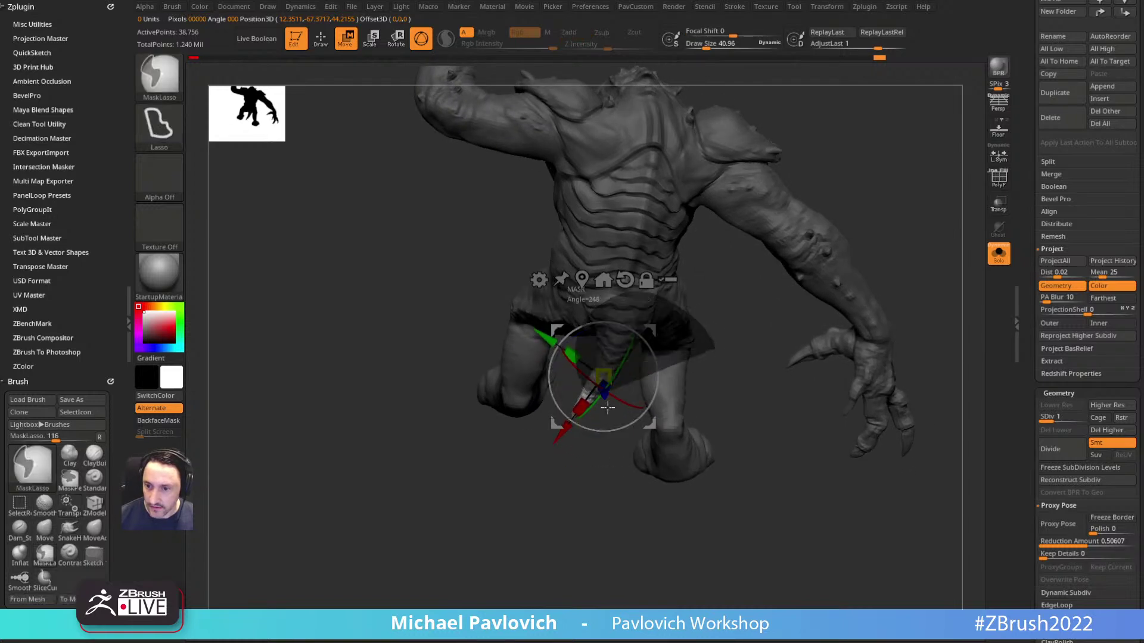
pyautogui.keyDown('ctrl'); pyautogui.moveTo(596, 399); pyautogui.dragTo(588, 402); pyautogui.keyUp('ctrl')
pyautogui.keyDown('alt'); pyautogui.moveTo(733, 319); pyautogui.dragTo(750, 273); pyautogui.keyUp('alt')
pyautogui.keyDown('alt'); pyautogui.moveTo(669, 281); pyautogui.dragTo(656, 298); pyautogui.keyUp('alt')
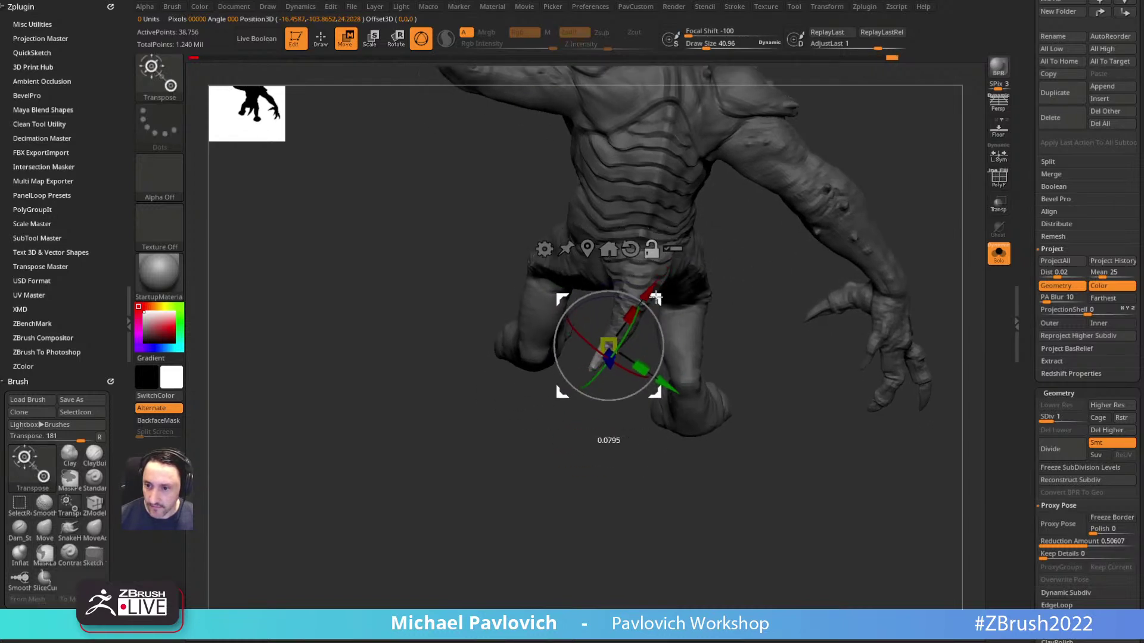
# Step: Clear the mask and switch from the transform gizmo to the Move brush
pyautogui.keyDown('ctrl'); pyautogui.moveTo(765, 328); pyautogui.dragTo(760, 322); pyautogui.keyUp('ctrl')
pyautogui.press('q')
pyautogui.moveTo(760, 321)
pyautogui.mouseDown()
pyautogui.moveTo(753, 288)
pyautogui.moveTo(870, 284)
pyautogui.mouseUp()
pyautogui.moveTo(789, 288)
pyautogui.mouseDown()
pyautogui.moveTo(715, 298)
pyautogui.moveTo(771, 286)
pyautogui.moveTo(607, 351)
pyautogui.moveTo(620, 394)
pyautogui.mouseUp()
pyautogui.press('b')
pyautogui.press('m')
pyautogui.press('v')
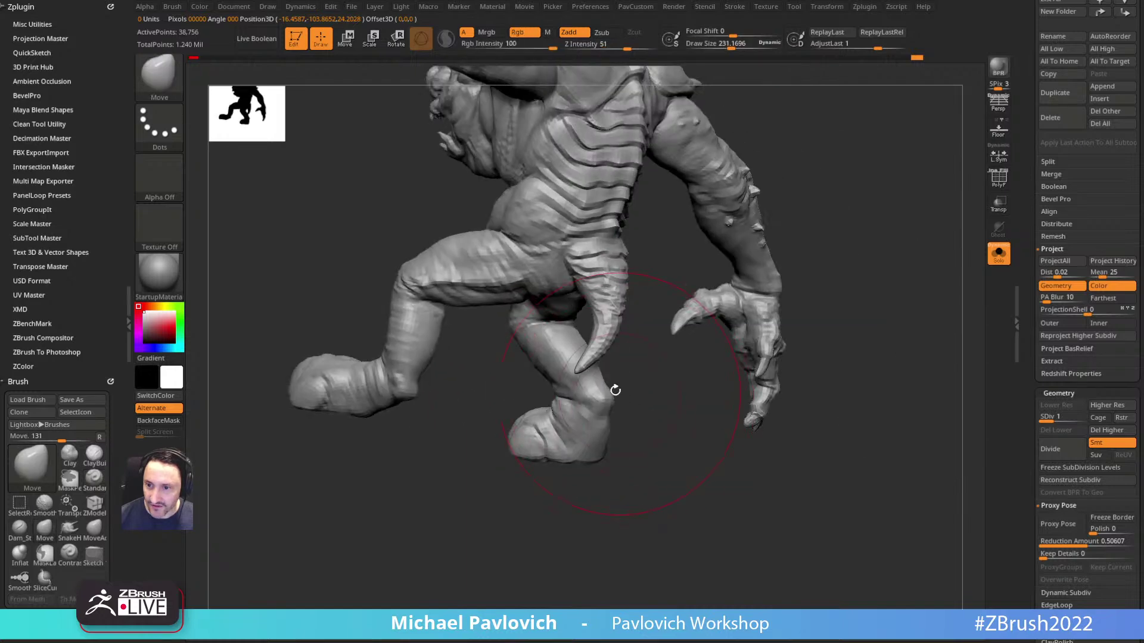
pyautogui.moveTo(667, 257)
pyautogui.mouseDown()
pyautogui.moveTo(677, 306)
pyautogui.moveTo(689, 298)
pyautogui.moveTo(690, 382)
pyautogui.mouseUp()
# Step: Mask the body around the tail to isolate the tail for reshaping
pyautogui.press('w')
pyautogui.press('ctrl')
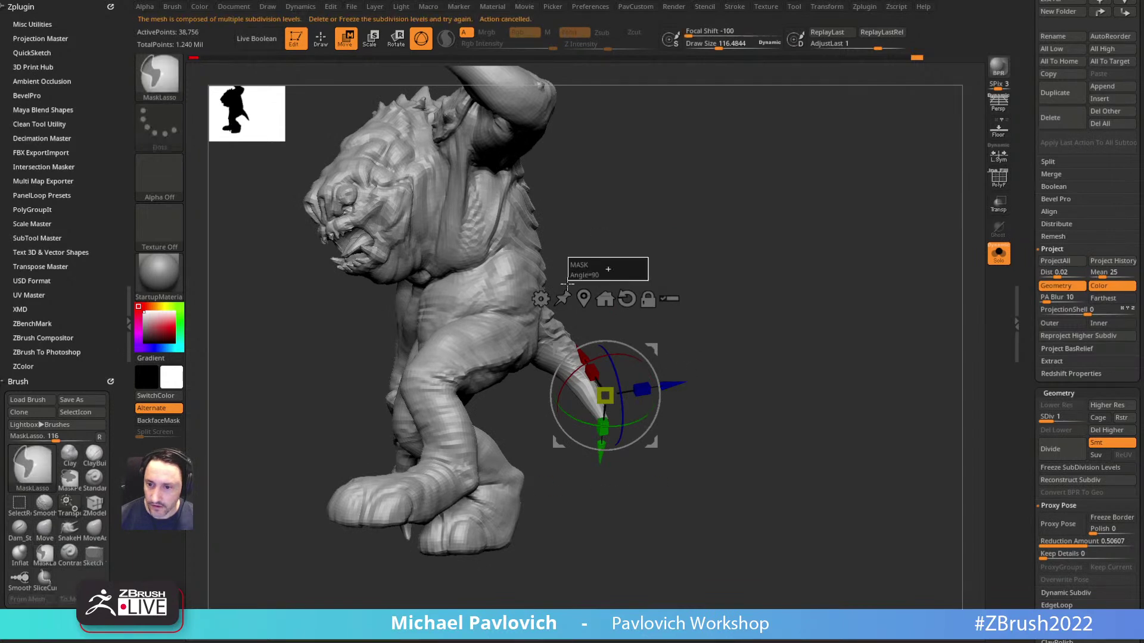
pyautogui.keyDown('ctrl'); pyautogui.click(613, 253); pyautogui.keyUp('ctrl')
pyautogui.moveTo(656, 236)
pyautogui.keyDown('ctrl'); pyautogui.mouseDown()
pyautogui.moveTo(564, 271)
pyautogui.moveTo(541, 311)
pyautogui.moveTo(536, 360)
pyautogui.moveTo(816, 249)
pyautogui.moveTo(685, 249)
pyautogui.mouseUp(); pyautogui.keyUp('ctrl')
pyautogui.keyDown('ctrl'); pyautogui.click(855, 179); pyautogui.keyUp('ctrl')
pyautogui.press('q')
# Step: Reshape the bent tail with the Move brush at adjusted draw sizes, and clear the mask
pyautogui.moveTo(856, 179); pyautogui.dragTo(831, 197)
pyautogui.press('s')
pyautogui.moveTo(606, 398)
pyautogui.mouseDown()
pyautogui.moveTo(562, 415)
pyautogui.moveTo(590, 396)
pyautogui.mouseUp()
pyautogui.press('s')
pyautogui.moveTo(590, 396)
pyautogui.mouseDown()
pyautogui.moveTo(610, 364)
pyautogui.moveTo(630, 390)
pyautogui.mouseUp()
pyautogui.moveTo(501, 357)
pyautogui.keyDown('ctrl'); pyautogui.mouseDown()
pyautogui.moveTo(480, 366)
pyautogui.moveTo(832, 263)
pyautogui.mouseUp(); pyautogui.keyUp('ctrl')
# Step: Select the Standard brush and set its draw size to about 46
pyautogui.press('b')
pyautogui.press('s')
pyautogui.press('t')
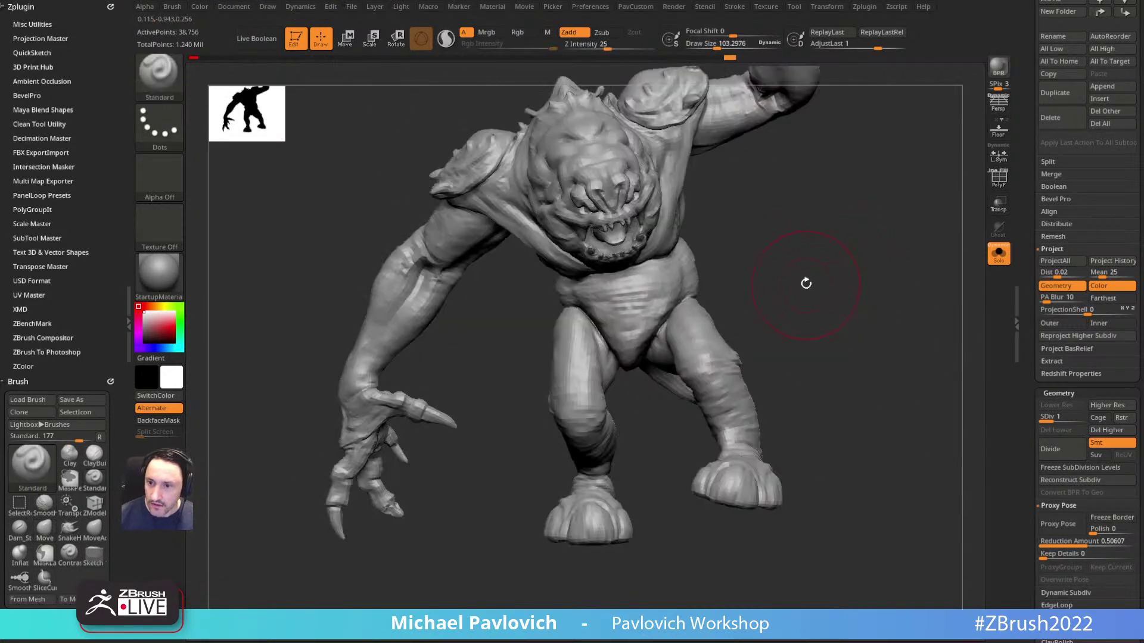
pyautogui.moveTo(737, 314)
pyautogui.keyDown('alt'); pyautogui.mouseDown()
pyautogui.moveTo(726, 319)
pyautogui.moveTo(750, 299)
pyautogui.moveTo(512, 396)
pyautogui.mouseUp(); pyautogui.keyUp('alt')
pyautogui.press('s')
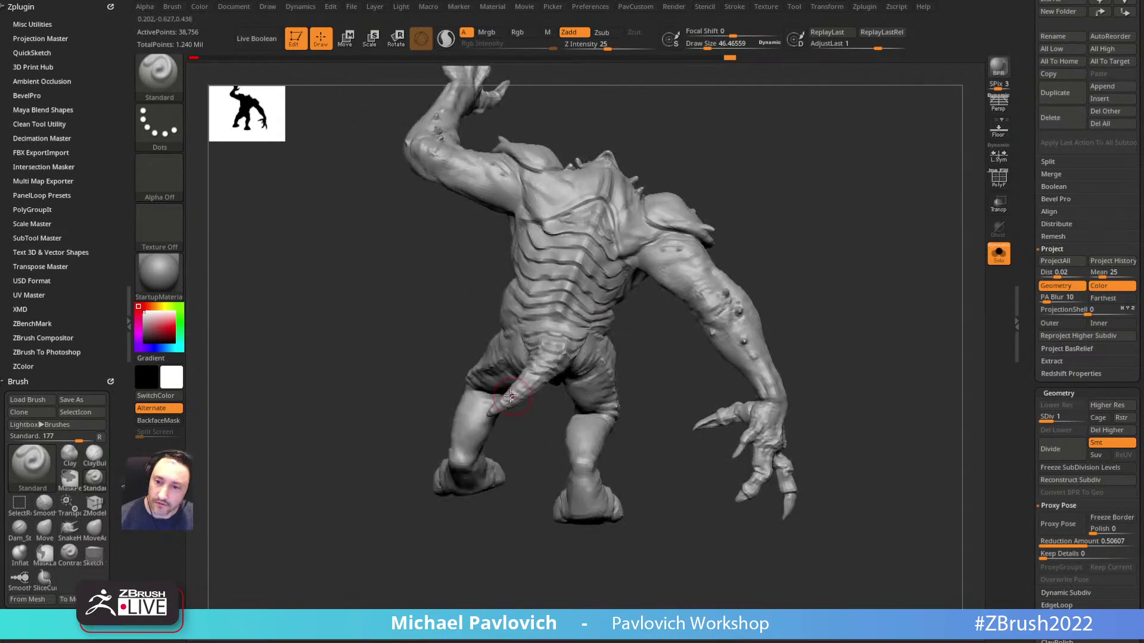
# Step: Push the tail's tip upward beside the thigh with the Move brush, reducing the draw size to about 76
pyautogui.press('b')
pyautogui.press('m')
pyautogui.press('v')
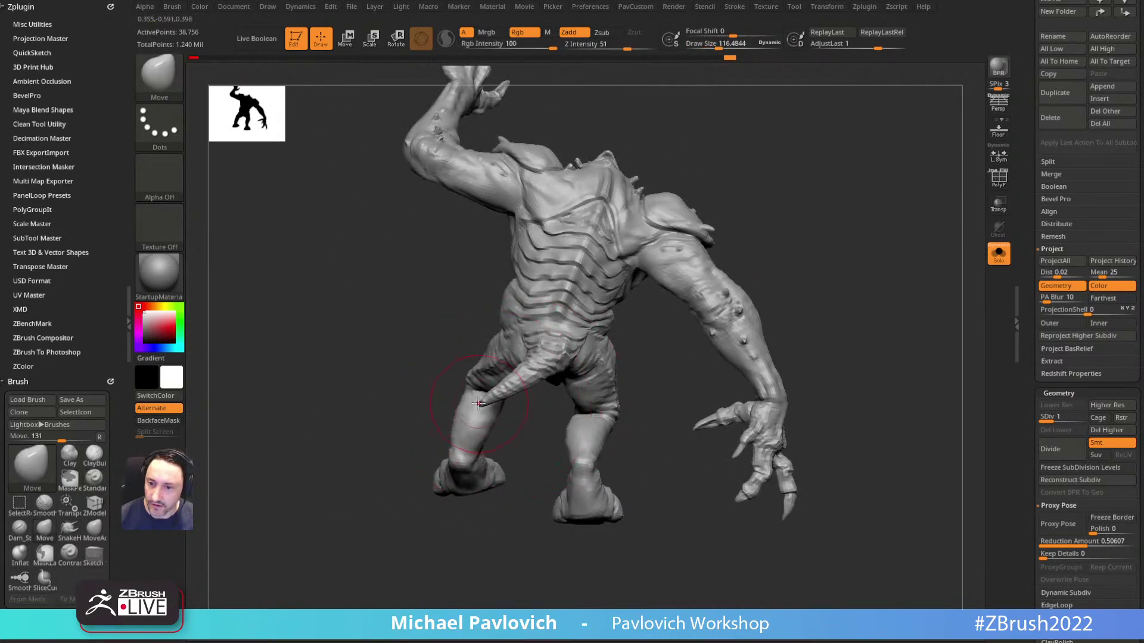
pyautogui.moveTo(484, 404); pyautogui.dragTo(477, 393)
pyautogui.press('s')
pyautogui.moveTo(483, 393); pyautogui.dragTo(541, 367)
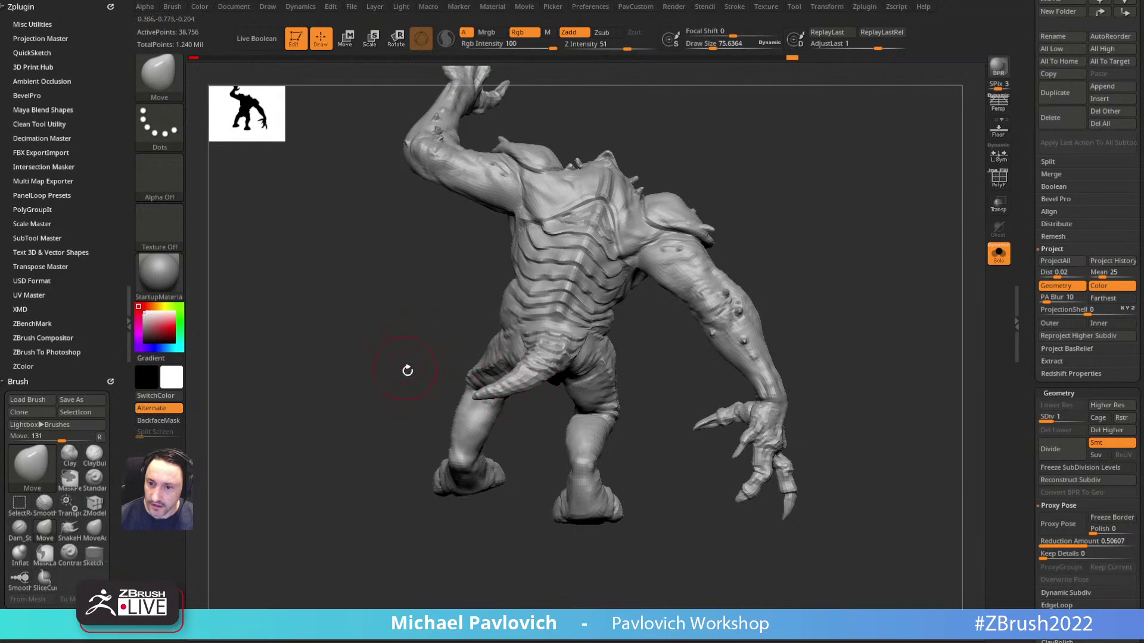
# Step: Check the posed tail from the back and front, and switch back to the Standard brush
pyautogui.moveTo(406, 366); pyautogui.dragTo(580, 354)
pyautogui.keyDown('alt'); pyautogui.moveTo(645, 297); pyautogui.dragTo(676, 337); pyautogui.keyUp('alt')
pyautogui.keyDown('alt'); pyautogui.moveTo(299, 169); pyautogui.dragTo(315, 260); pyautogui.keyUp('alt')
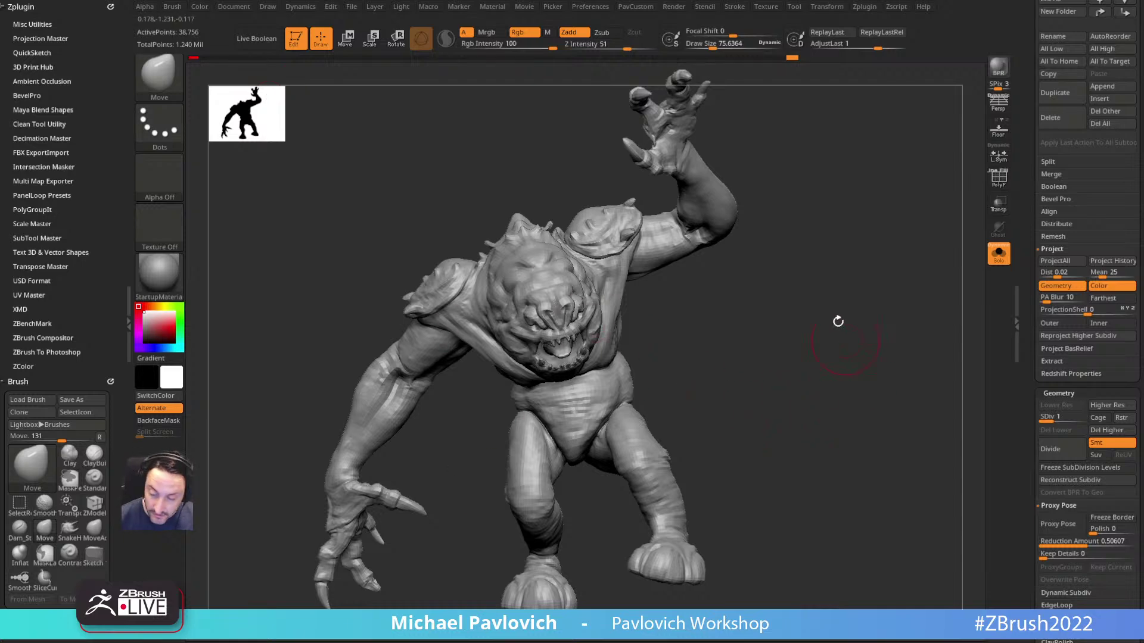
pyautogui.moveTo(766, 319); pyautogui.dragTo(823, 290)
pyautogui.press('b')
pyautogui.press('s')
pyautogui.press('t')
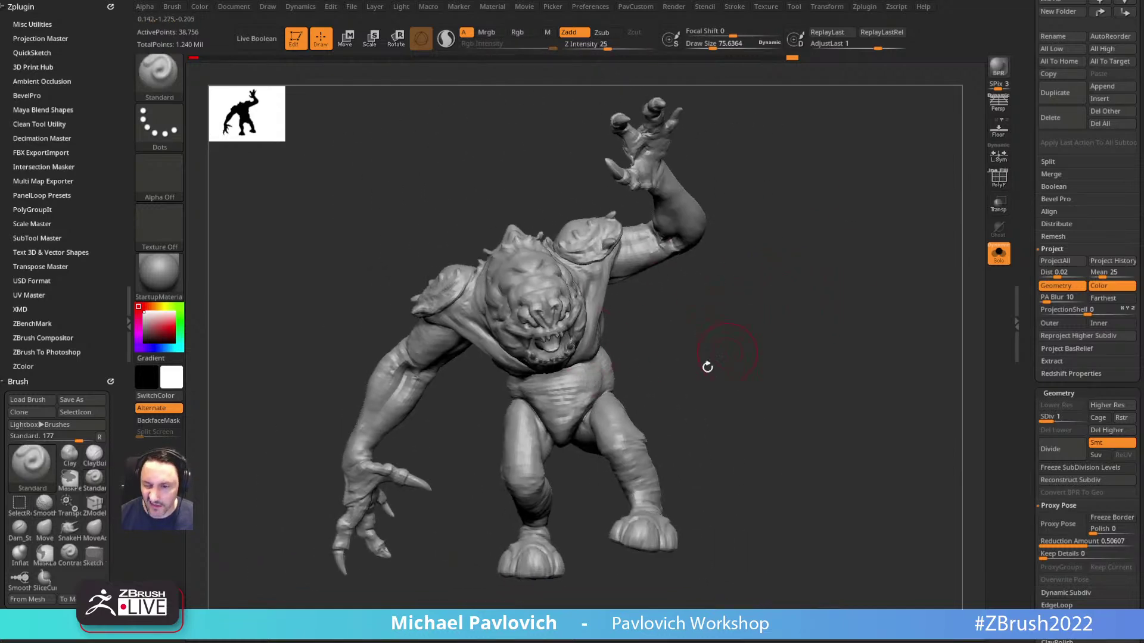
# Step: Select the Move brush, set its draw size to about 95 and view the posed creature from a lower angle
pyautogui.moveTo(765, 320)
pyautogui.mouseDown()
pyautogui.moveTo(778, 288)
pyautogui.moveTo(769, 262)
pyautogui.mouseUp()
pyautogui.press('b')
pyautogui.press('m')
pyautogui.press('v')
pyautogui.press('s')
pyautogui.moveTo(527, 288); pyautogui.dragTo(532, 287)
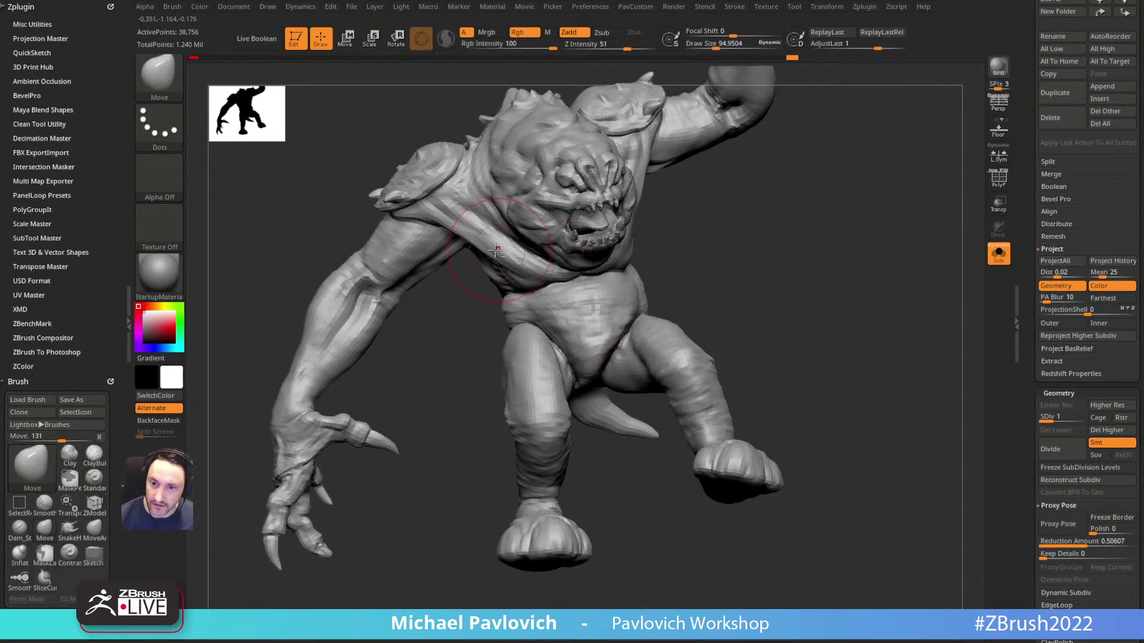
pyautogui.moveTo(728, 268)
pyautogui.mouseDown()
pyautogui.moveTo(741, 256)
pyautogui.moveTo(723, 260)
pyautogui.moveTo(744, 290)
pyautogui.moveTo(631, 184)
pyautogui.mouseUp()
# Step: Switch to the Standard brush and set its draw size to about 46
pyautogui.press('b')
pyautogui.press('s')
pyautogui.press('t')
pyautogui.press('s')
pyautogui.press('s')
pyautogui.click(663, 324)
pyautogui.press('s')
pyautogui.moveTo(662, 322)
pyautogui.mouseDown()
pyautogui.moveTo(636, 322)
pyautogui.moveTo(663, 344)
pyautogui.mouseUp()
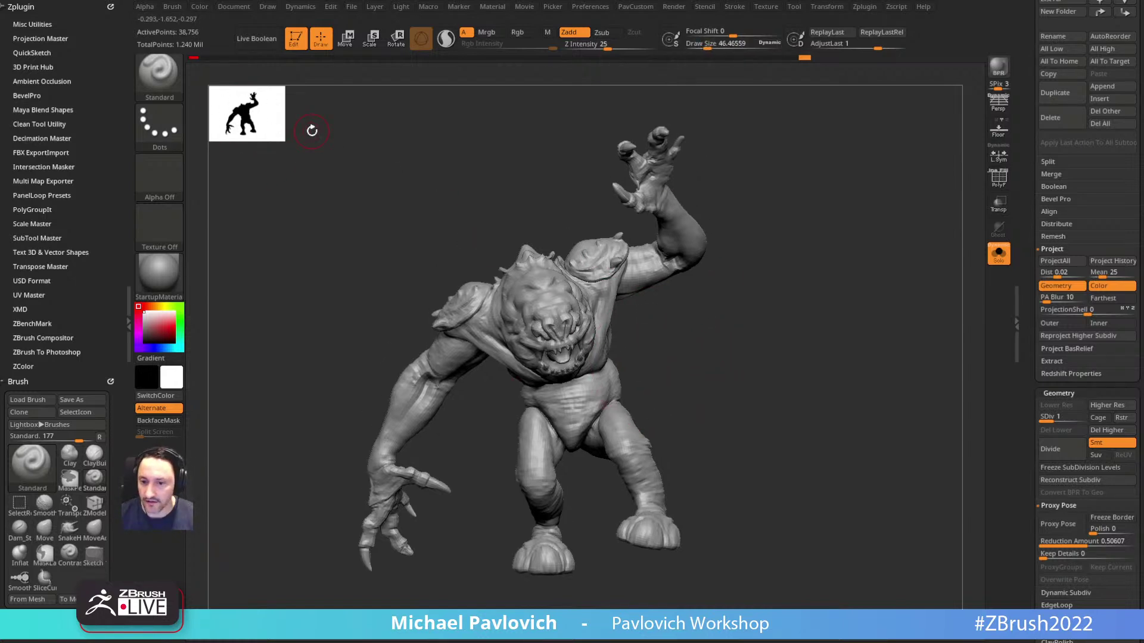
# Step: Select the Move brush at a draw size of about 103 for the lowered forearm
pyautogui.keyDown('alt'); pyautogui.moveTo(750, 319); pyautogui.dragTo(920, 227); pyautogui.keyUp('alt')
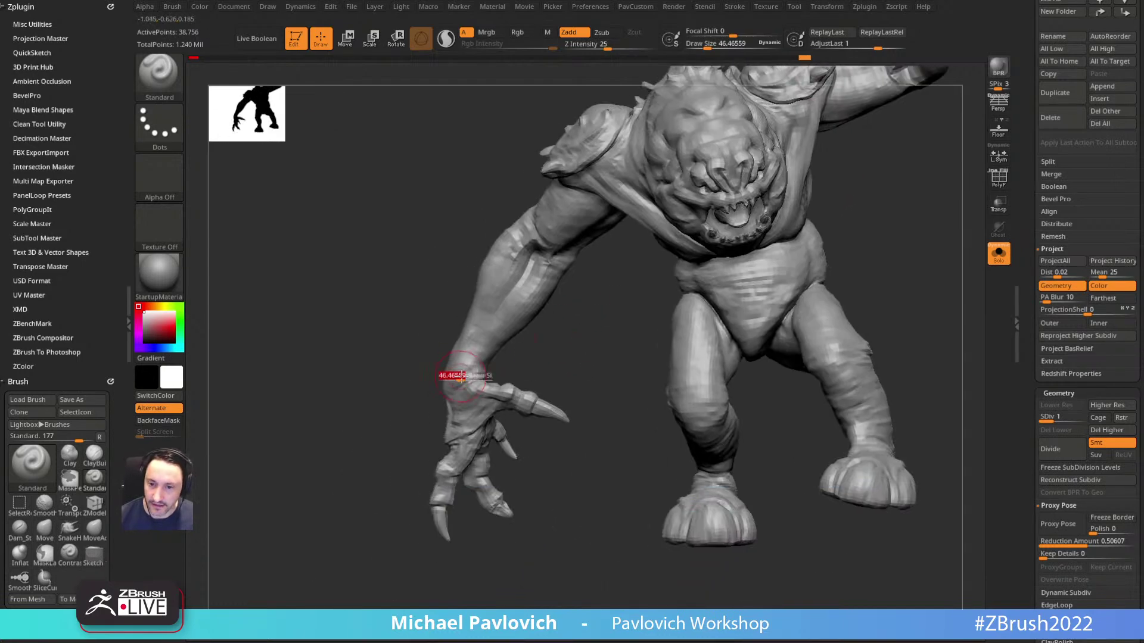
pyautogui.press('b')
pyautogui.press('m')
pyautogui.press('v')
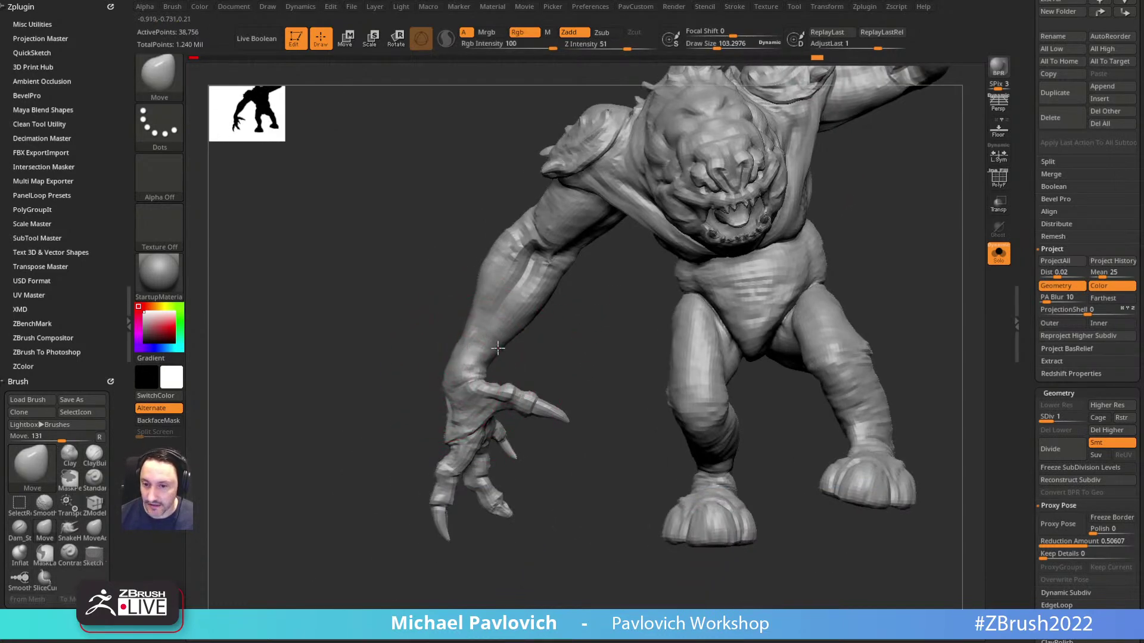
pyautogui.moveTo(554, 356)
pyautogui.mouseDown()
pyautogui.moveTo(848, 276)
pyautogui.moveTo(807, 297)
pyautogui.moveTo(722, 291)
pyautogui.moveTo(838, 263)
pyautogui.moveTo(741, 276)
pyautogui.moveTo(786, 263)
pyautogui.moveTo(738, 299)
pyautogui.moveTo(757, 290)
pyautogui.moveTo(764, 216)
pyautogui.mouseUp()
# Step: Return to the Standard brush at a draw size of about 31 and view the creature from behind
pyautogui.press('b')
pyautogui.press('s')
pyautogui.press('t')
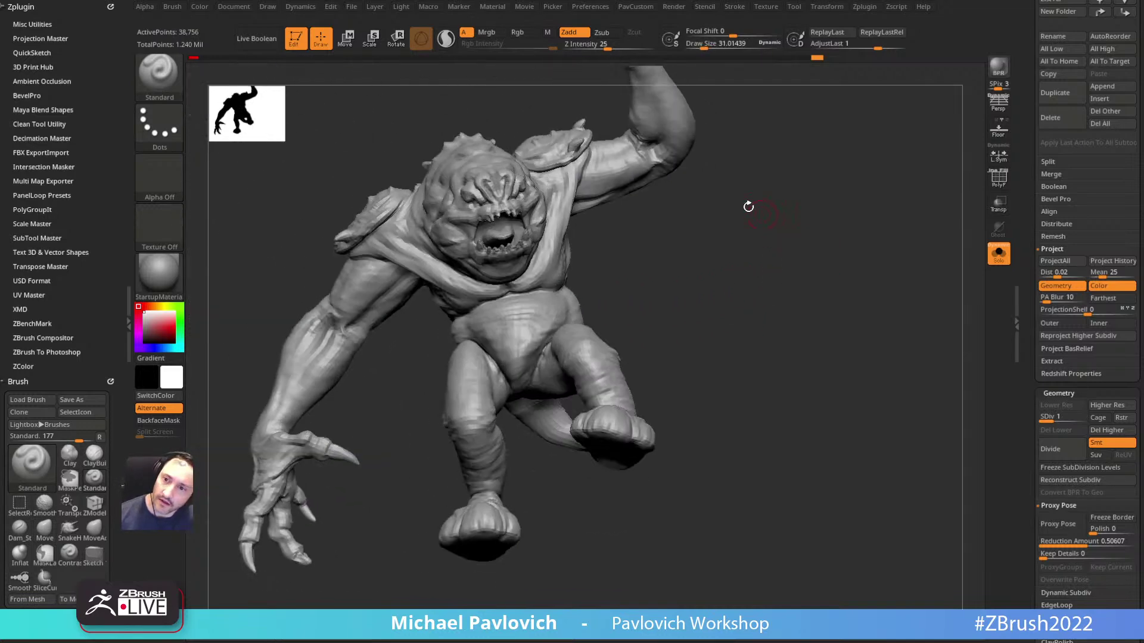
pyautogui.moveTo(697, 137)
pyautogui.mouseDown()
pyautogui.moveTo(769, 188)
pyautogui.moveTo(748, 94)
pyautogui.moveTo(784, 166)
pyautogui.moveTo(652, 216)
pyautogui.moveTo(663, 220)
pyautogui.moveTo(642, 203)
pyautogui.mouseUp()
# Step: Reshape the raised arm around the elbow with the Move brush, setting the draw size to about 130
pyautogui.press('s')
pyautogui.press('b')
pyautogui.press('m')
pyautogui.press('v')
pyautogui.moveTo(744, 196)
pyautogui.mouseDown()
pyautogui.moveTo(697, 188)
pyautogui.moveTo(751, 179)
pyautogui.mouseUp()
pyautogui.press('s')
pyautogui.moveTo(664, 172); pyautogui.dragTo(668, 172)
pyautogui.moveTo(644, 208)
pyautogui.mouseDown()
pyautogui.moveTo(644, 162)
pyautogui.moveTo(701, 194)
pyautogui.moveTo(685, 217)
pyautogui.mouseUp()
pyautogui.press('[')
pyautogui.press('s')
pyautogui.moveTo(635, 244); pyautogui.dragTo(649, 255)
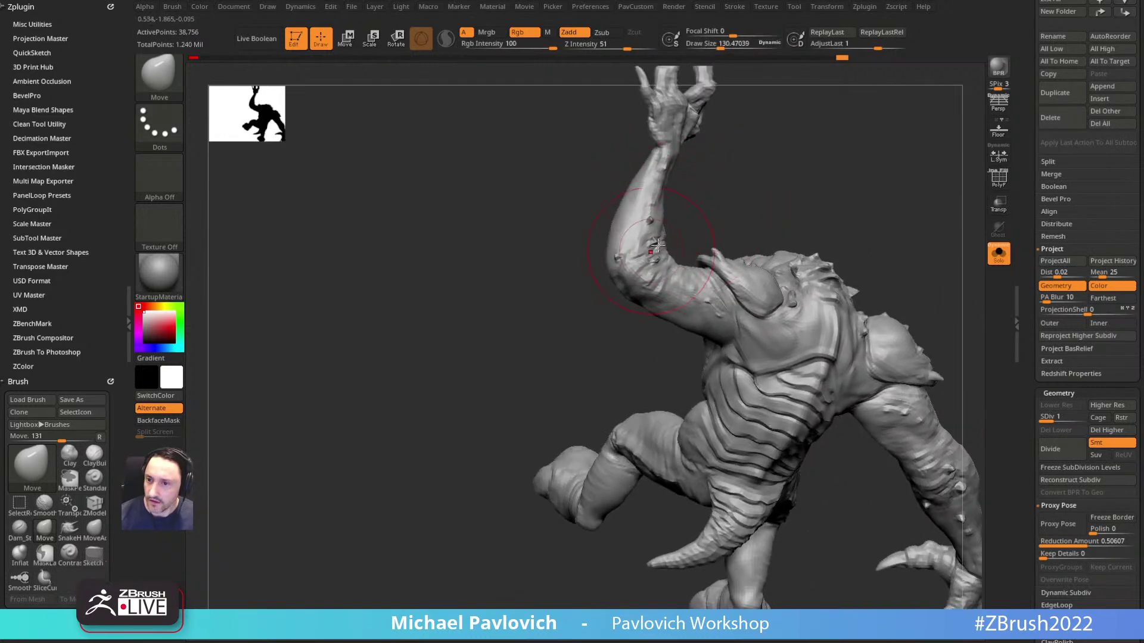
# Step: Push the raised arm's elbow inward with the Move brush at a draw size of about 99
pyautogui.moveTo(718, 205); pyautogui.dragTo(691, 218)
pyautogui.press('[')
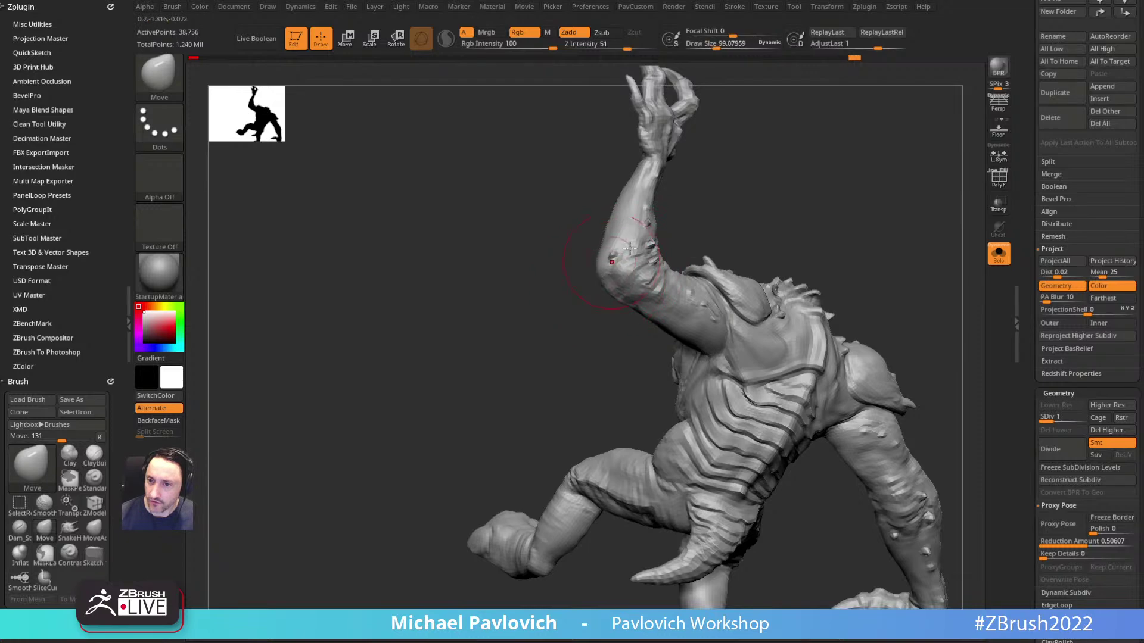
pyautogui.moveTo(594, 268); pyautogui.dragTo(609, 269)
pyautogui.press('s')
pyautogui.moveTo(697, 212)
pyautogui.mouseDown()
pyautogui.moveTo(685, 247)
pyautogui.moveTo(654, 254)
pyautogui.mouseUp()
pyautogui.moveTo(718, 208)
pyautogui.mouseDown()
pyautogui.moveTo(648, 245)
pyautogui.moveTo(774, 215)
pyautogui.moveTo(819, 153)
pyautogui.moveTo(891, 194)
pyautogui.mouseUp()
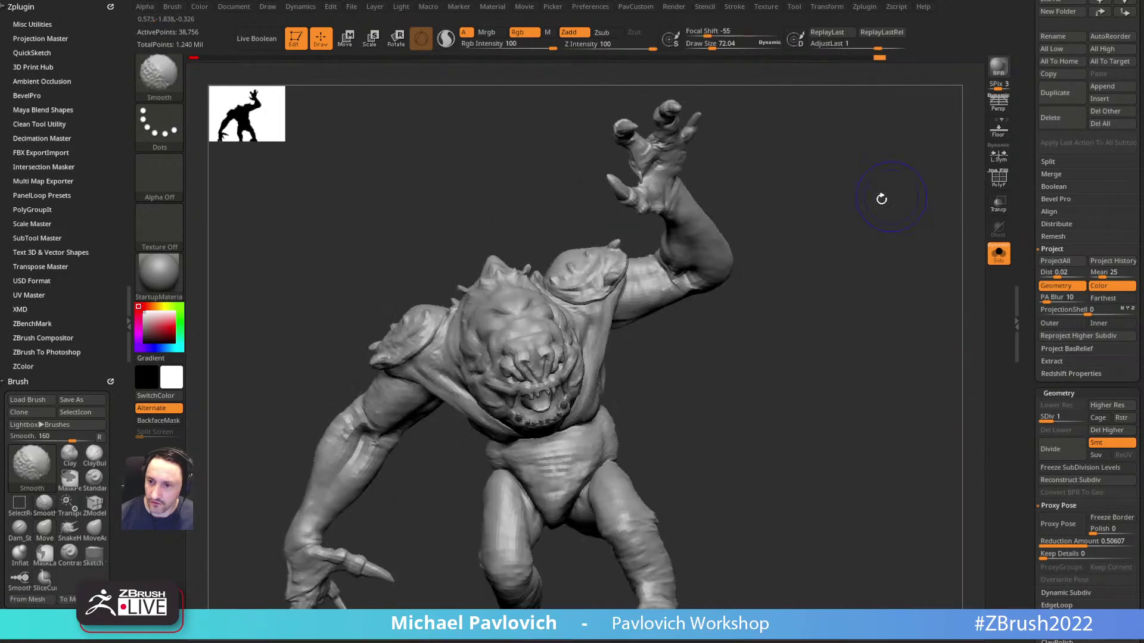
# Step: Refine the posed body with the Move brush from several angles, enlarging the draw size to about 135
pyautogui.moveTo(807, 277)
pyautogui.mouseDown()
pyautogui.moveTo(876, 268)
pyautogui.moveTo(885, 242)
pyautogui.moveTo(768, 268)
pyautogui.mouseUp()
pyautogui.moveTo(625, 331)
pyautogui.mouseDown()
pyautogui.moveTo(620, 321)
pyautogui.moveTo(596, 339)
pyautogui.moveTo(628, 320)
pyautogui.mouseUp()
pyautogui.press('[')
pyautogui.moveTo(753, 253); pyautogui.dragTo(730, 286)
pyautogui.moveTo(617, 373); pyautogui.dragTo(621, 339)
pyautogui.moveTo(796, 226); pyautogui.dragTo(789, 245)
pyautogui.press('s')
pyautogui.moveTo(628, 359); pyautogui.dragTo(625, 359)
pyautogui.moveTo(650, 400)
pyautogui.mouseDown()
pyautogui.moveTo(634, 320)
pyautogui.moveTo(819, 245)
pyautogui.moveTo(635, 331)
pyautogui.mouseUp()
pyautogui.moveTo(488, 410); pyautogui.dragTo(643, 404)
pyautogui.press(']')
pyautogui.moveTo(462, 365)
pyautogui.mouseDown()
pyautogui.moveTo(528, 463)
pyautogui.moveTo(589, 382)
pyautogui.mouseUp()
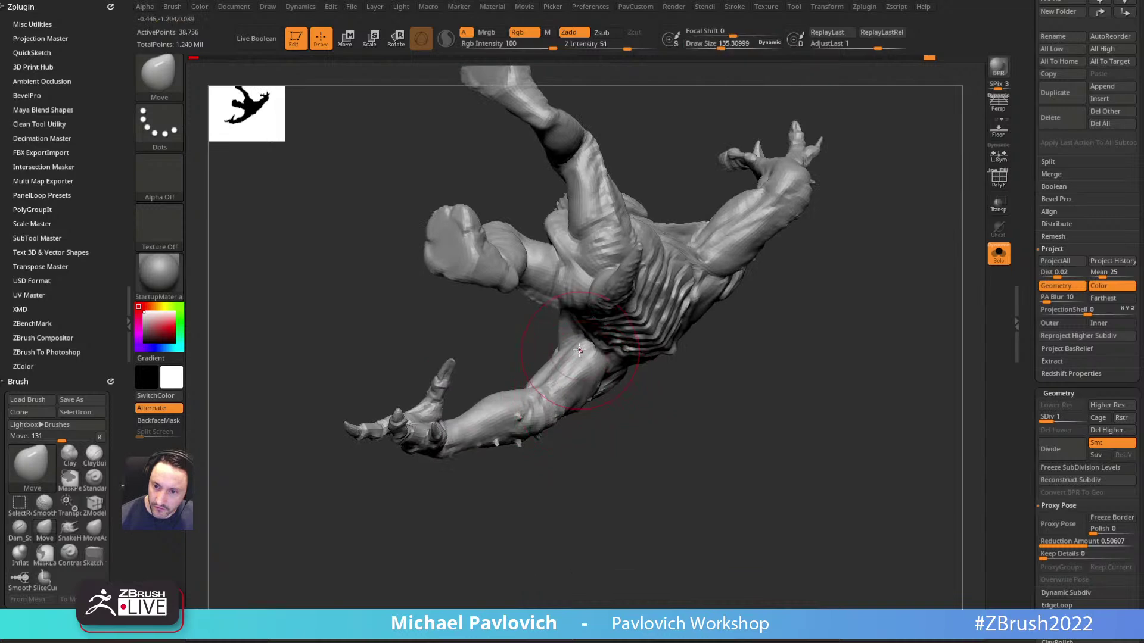
# Step: Return to the front view and switch to the Standard brush at a draw size of about 38
pyautogui.moveTo(750, 350)
pyautogui.mouseDown()
pyautogui.moveTo(833, 382)
pyautogui.moveTo(819, 360)
pyautogui.moveTo(803, 360)
pyautogui.mouseUp()
pyautogui.press('1')
pyautogui.press('s')
pyautogui.moveTo(792, 358)
pyautogui.mouseDown()
pyautogui.moveTo(741, 350)
pyautogui.moveTo(768, 360)
pyautogui.mouseUp()
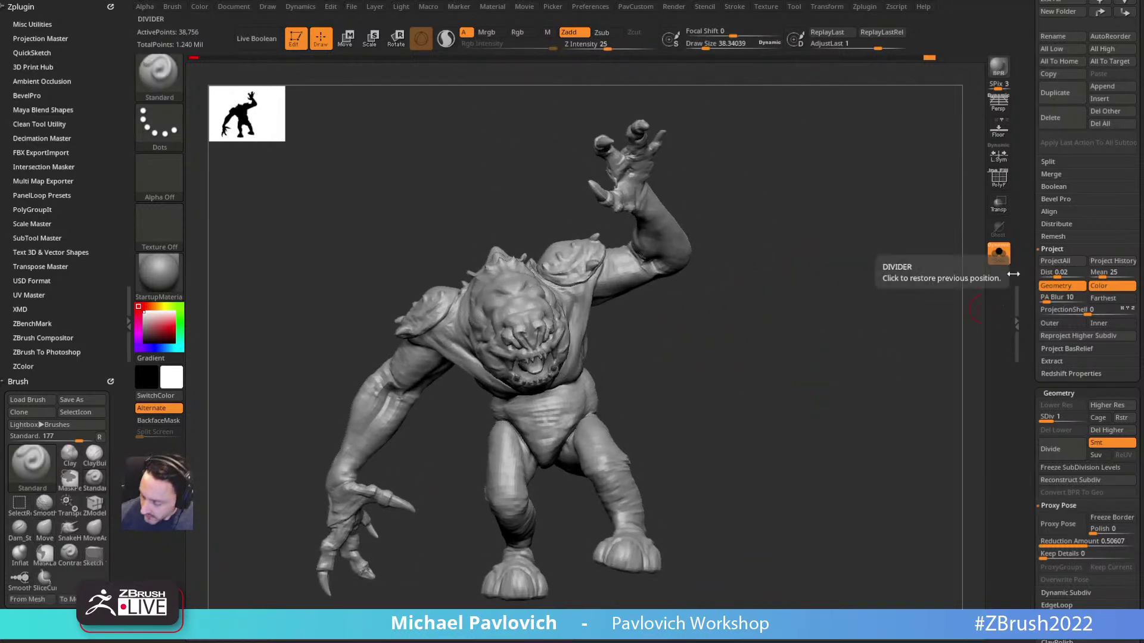
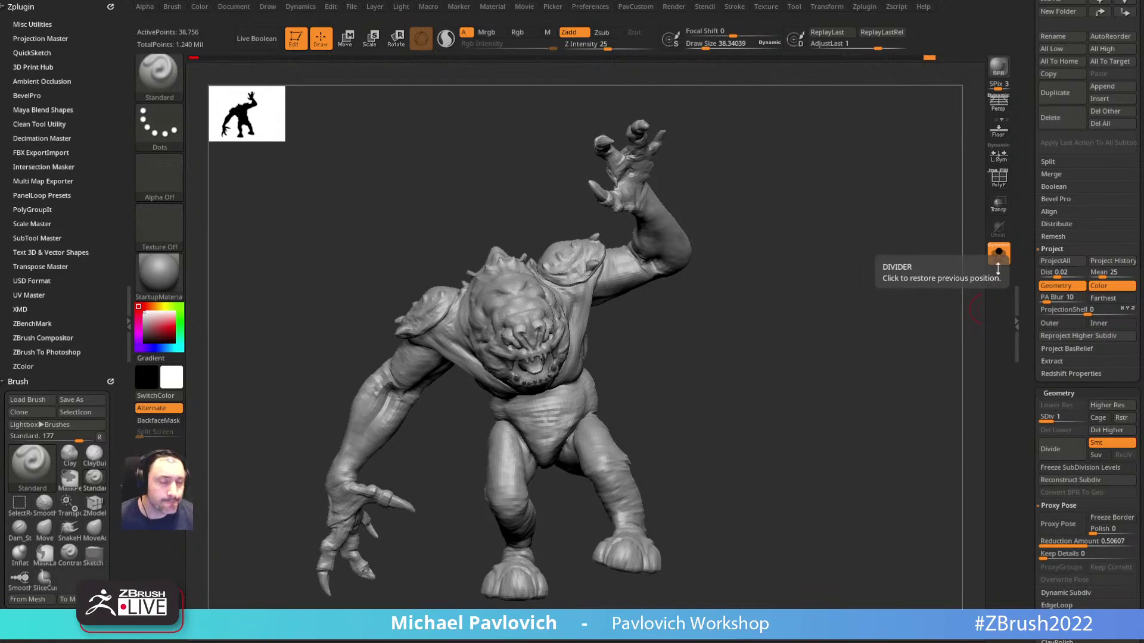
# Step: Switch to YouTube in the web browser, return to the channel's playlists page and close the mini player
pyautogui.hotkey('ctrl', 'shift', 't')
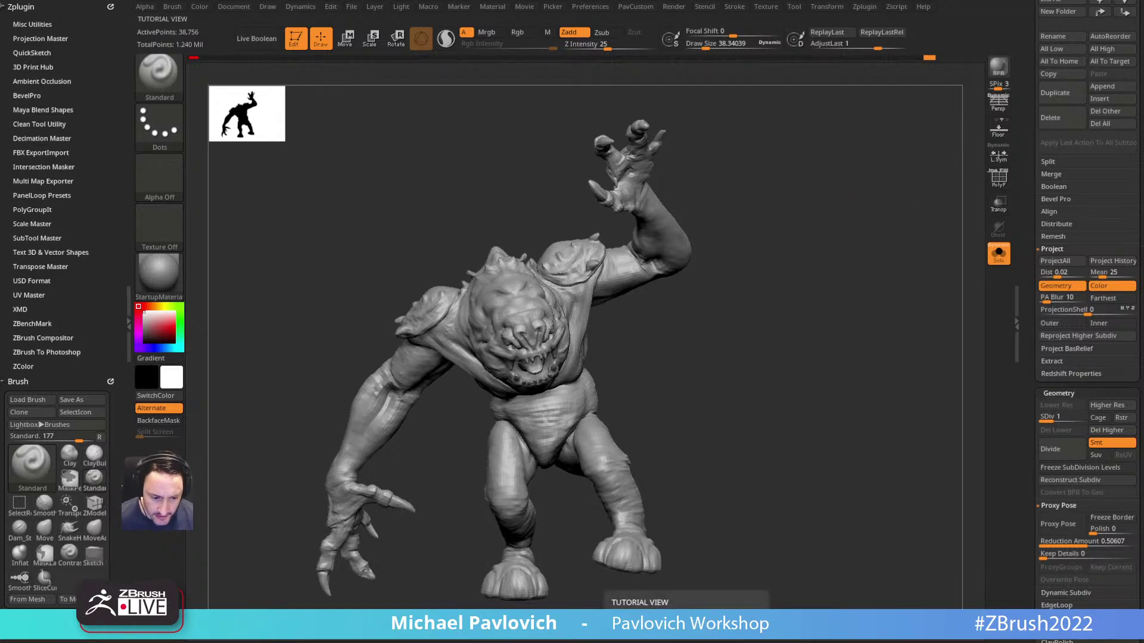
pyautogui.moveTo(773, 237); pyautogui.dragTo(848, 113)
pyautogui.click(471, 371)
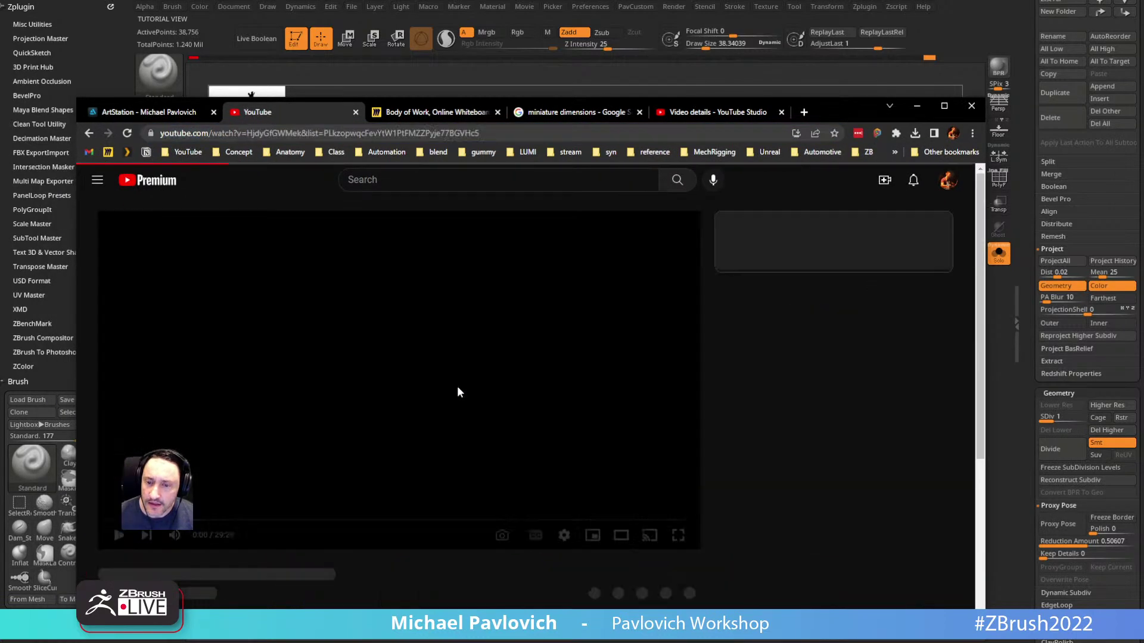
pyautogui.click(89, 133)
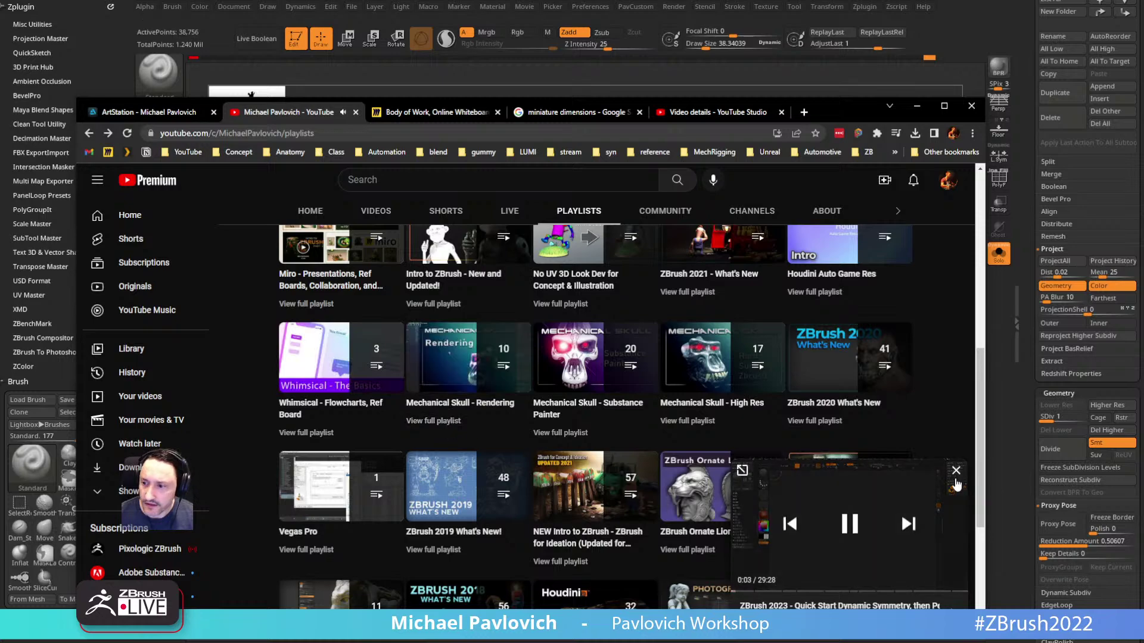
pyautogui.click(957, 467)
pyautogui.scroll(5, 459, 370)
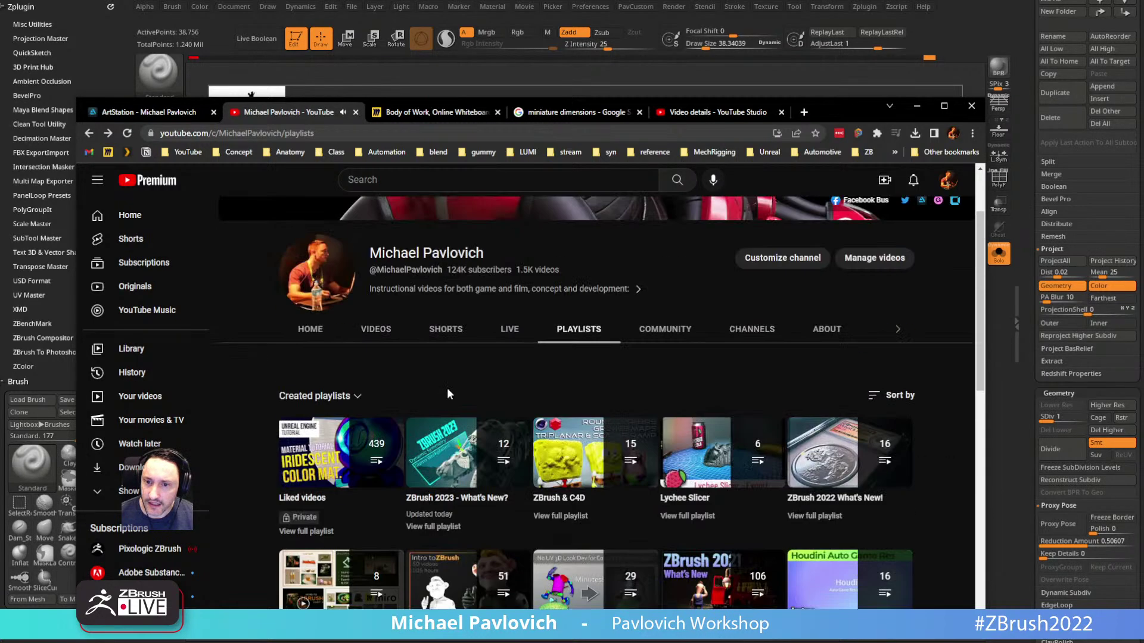
# Step: Open the Quick Start Dynamic Symmetry video from the "ZBrush 2023 - What's New?" playlist, pause it and expand its description
pyautogui.click(433, 527)
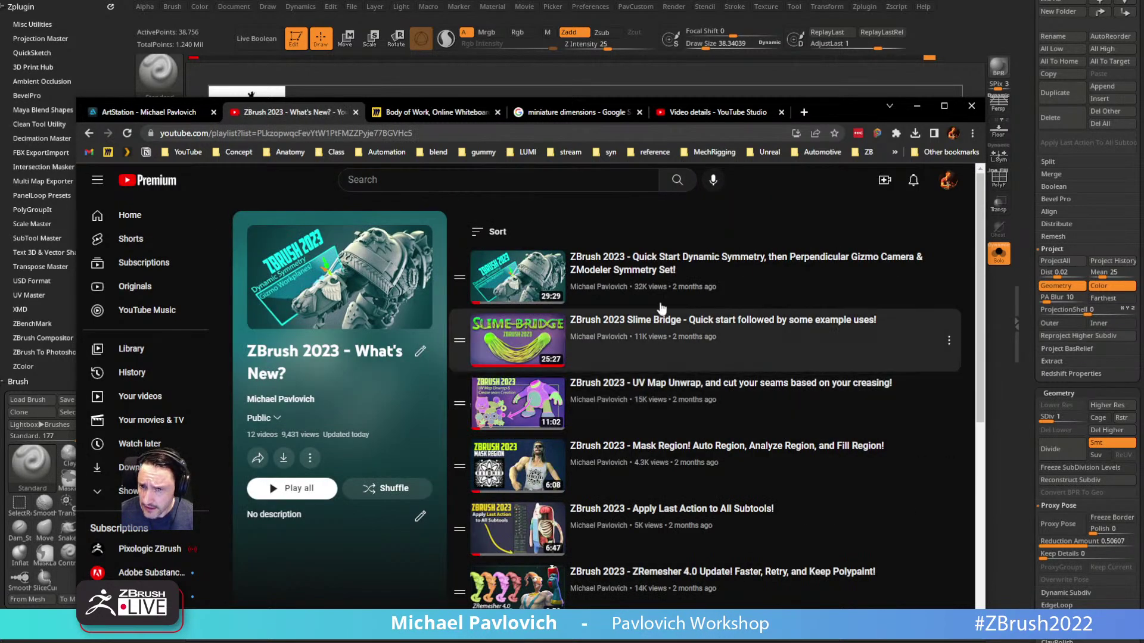
pyautogui.click(624, 262)
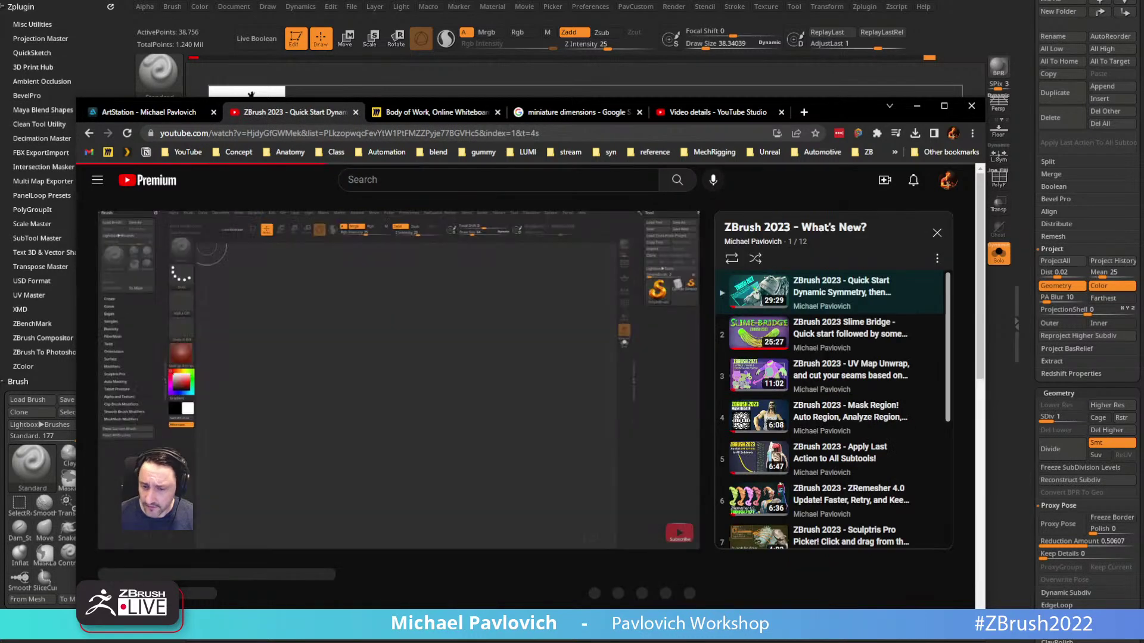
pyautogui.click(152, 537)
pyautogui.scroll(-5, 191, 429)
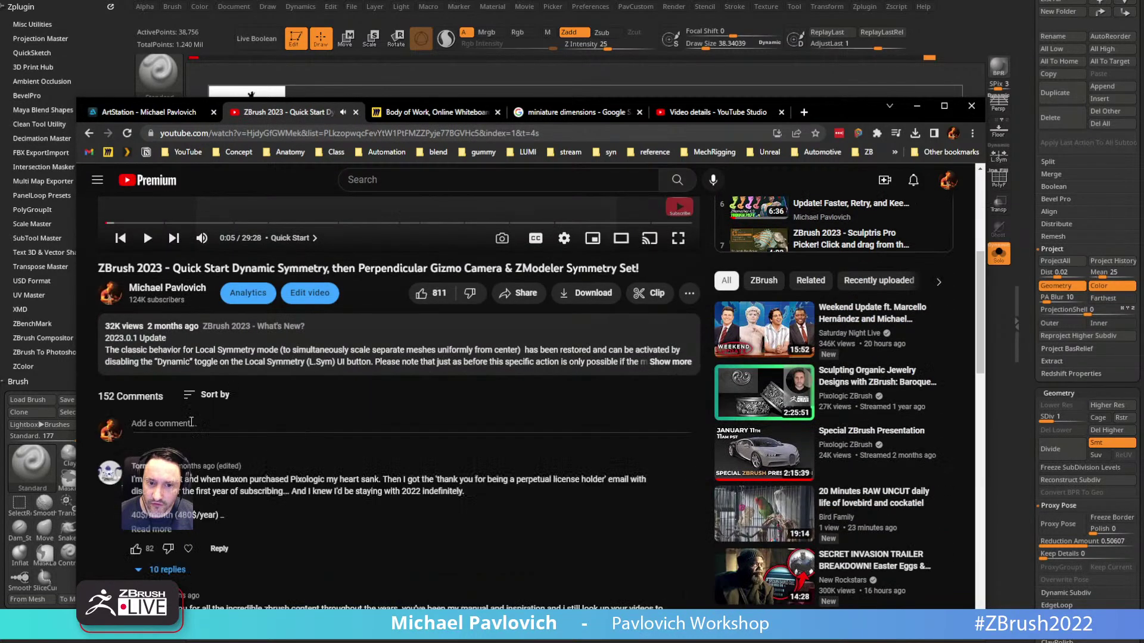
pyautogui.click(213, 373)
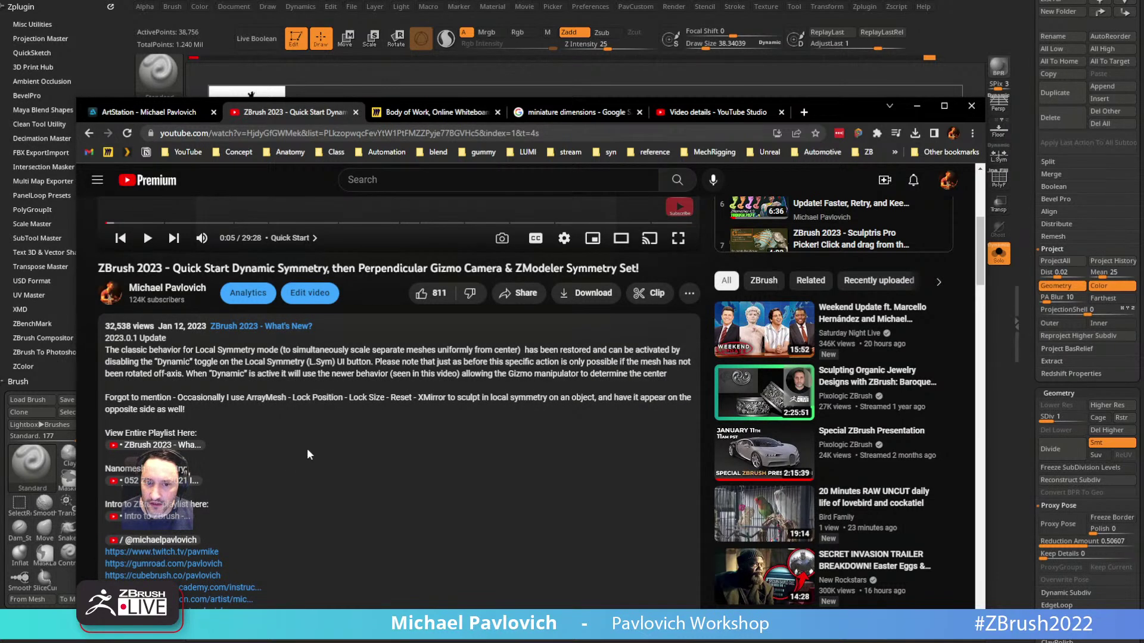
# Step: Return to ZBrush, make the unposed RancorDynamesh_1 subtool active and show its PolyFrame
pyautogui.click(1006, 166)
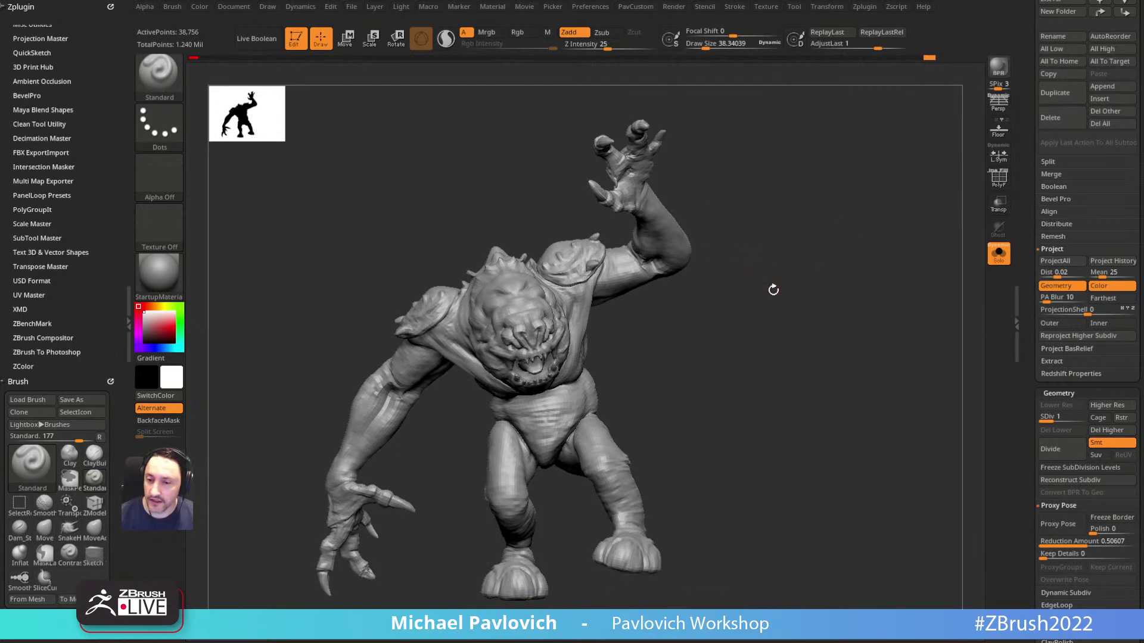
pyautogui.moveTo(1040, 193); pyautogui.dragTo(1040, 330)
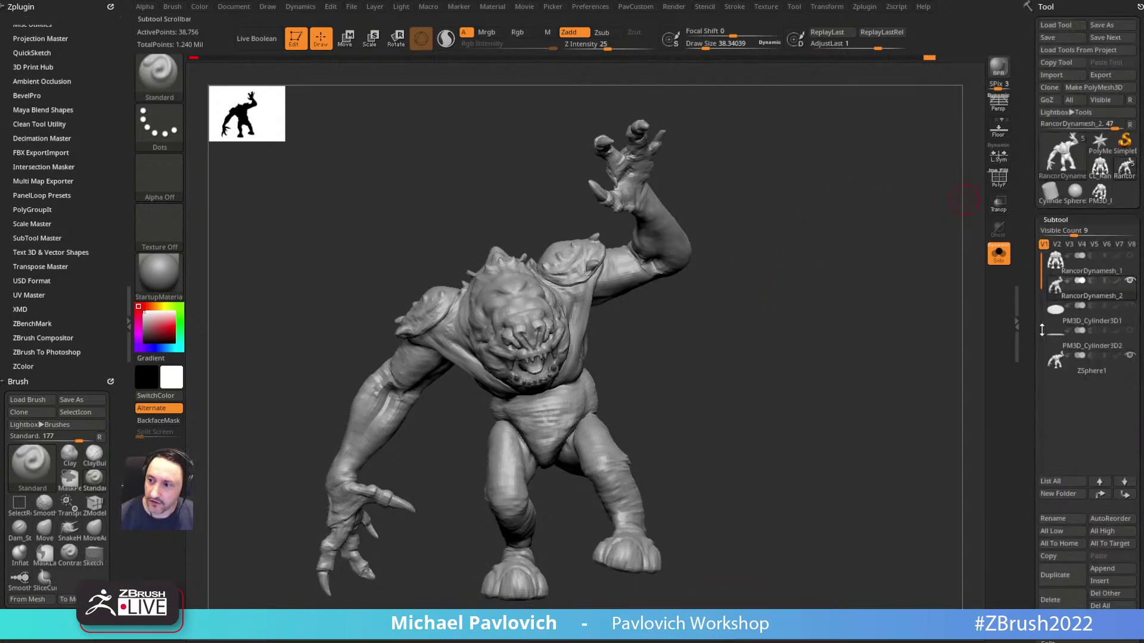
pyautogui.click(1080, 274)
pyautogui.keyDown('alt'); pyautogui.moveTo(827, 354); pyautogui.dragTo(801, 334); pyautogui.keyUp('alt')
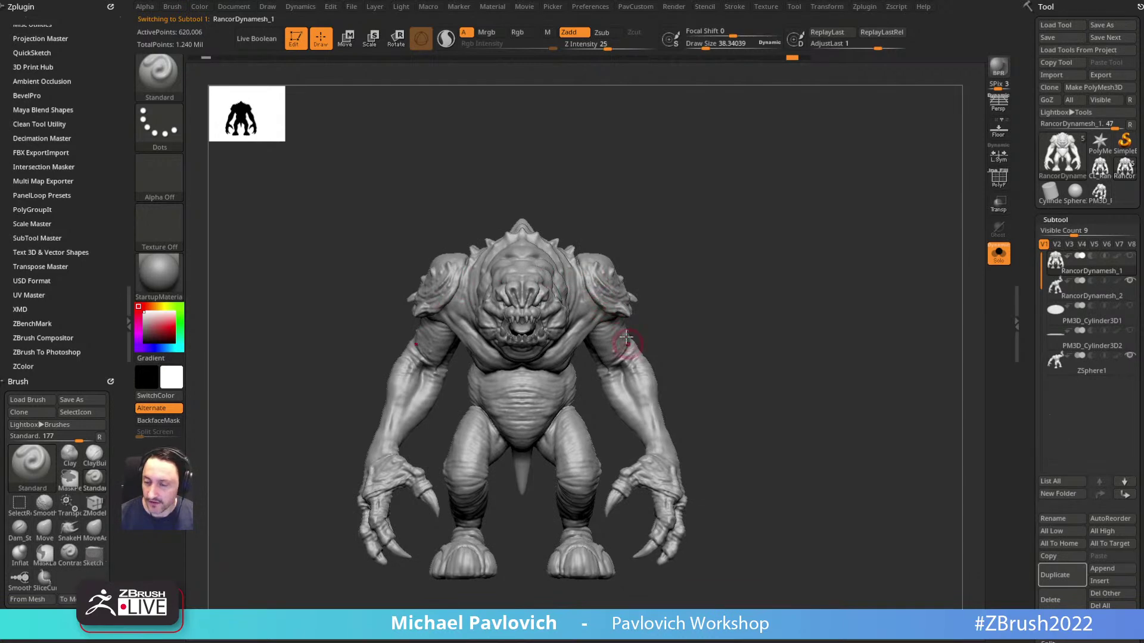
pyautogui.click(1001, 182)
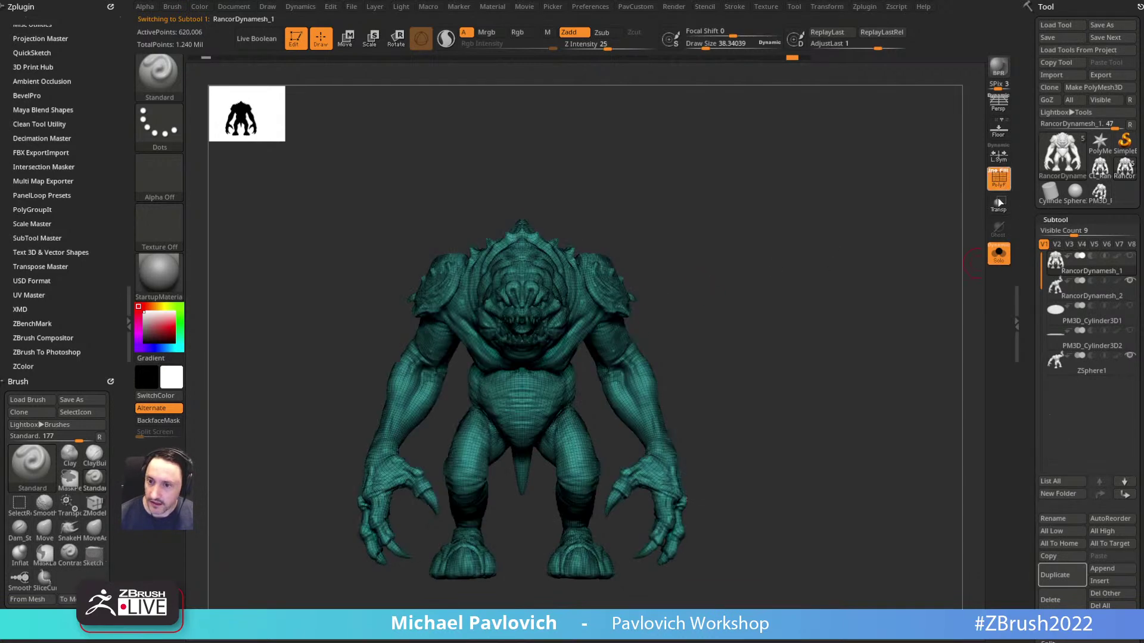
# Step: Lower the RancorDynamesh_1 subtool to subdivision level 1 and frame it
pyautogui.moveTo(1031, 250); pyautogui.dragTo(1031, 160)
pyautogui.moveTo(1034, 553); pyautogui.dragTo(1039, 536)
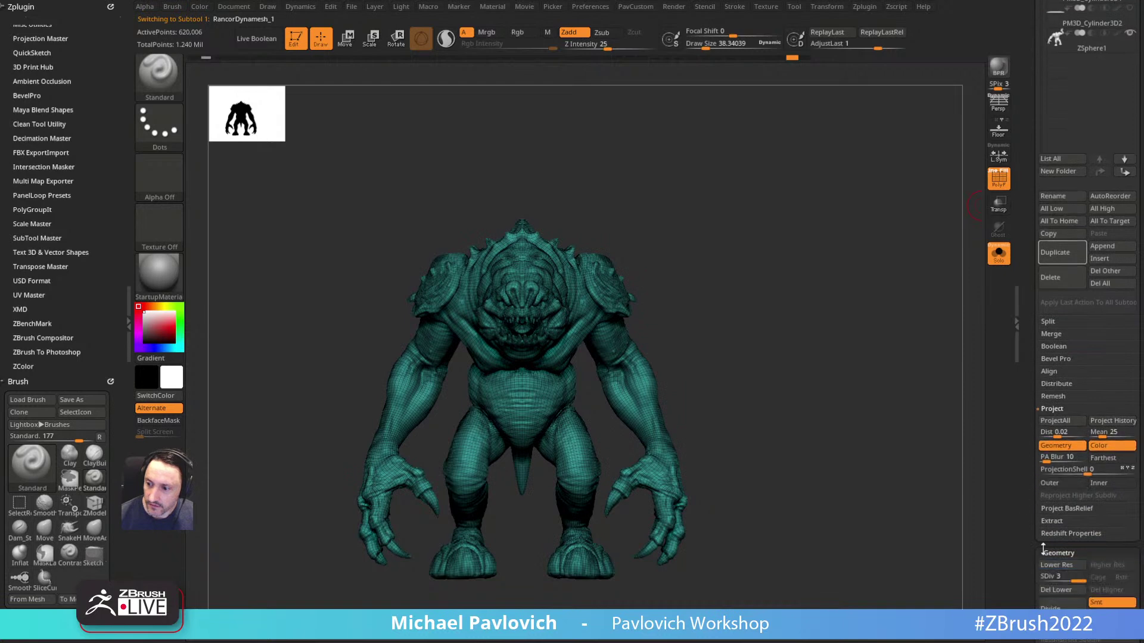
pyautogui.moveTo(1030, 575); pyautogui.dragTo(1026, 573)
pyautogui.press('f')
# Step: Mask everything except the creature's two arms and place the gizmo on the upper arm
pyautogui.press('w')
pyautogui.keyDown('ctrl'); pyautogui.moveTo(589, 262); pyautogui.dragTo(640, 342); pyautogui.keyUp('ctrl')
pyautogui.click(633, 166)
pyautogui.moveTo(637, 216); pyautogui.dragTo(660, 268)
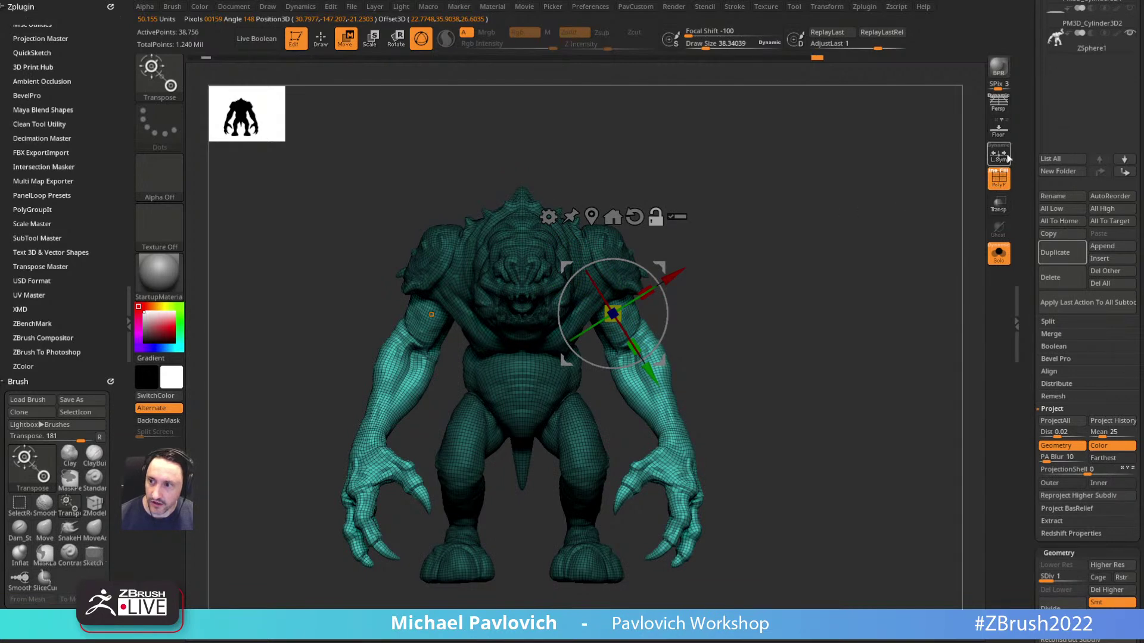
# Step: Undo a trial transform of the arms and turn on Local Symmetry with its Dynamic option
pyautogui.moveTo(613, 314); pyautogui.dragTo(899, 281)
pyautogui.hotkey('ctrl', 'z')
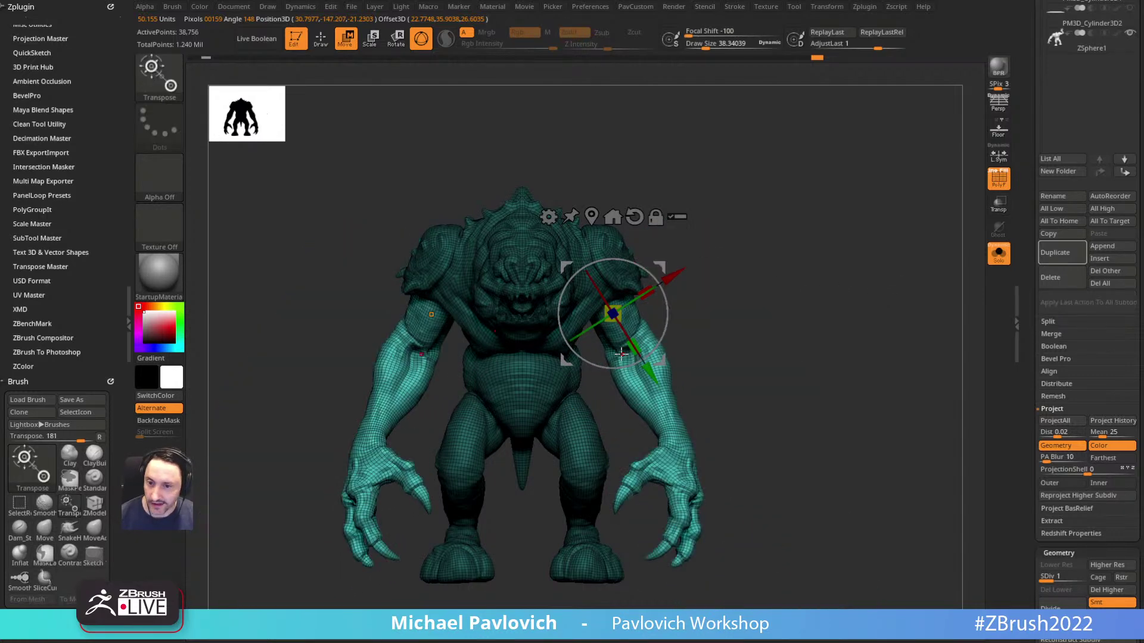
pyautogui.click(998, 155)
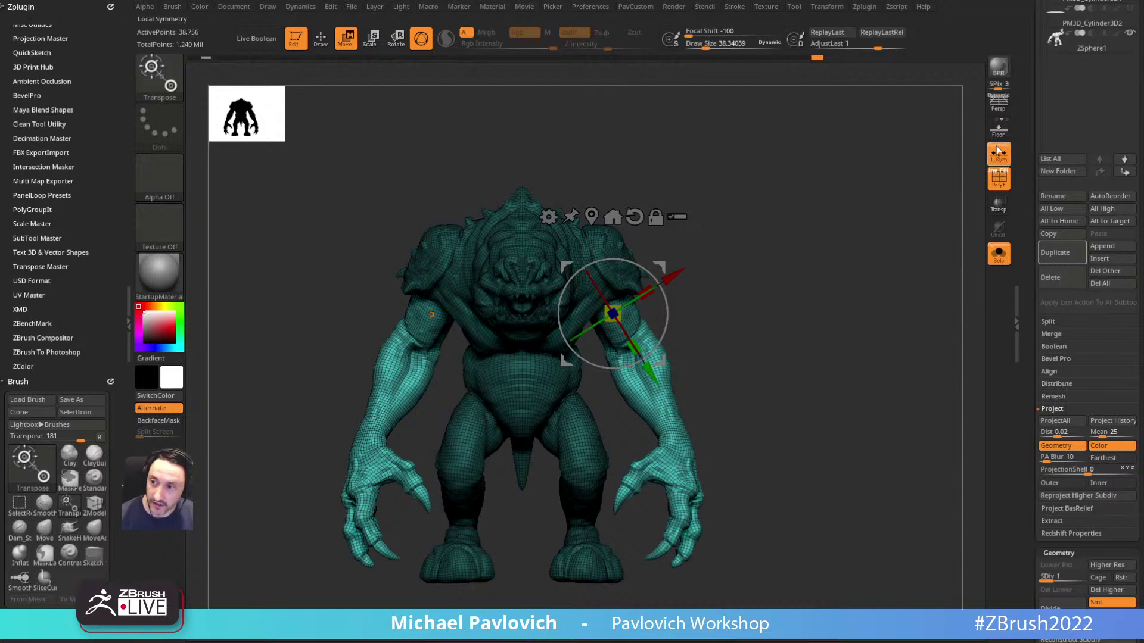
pyautogui.keyDown('ctrl'); pyautogui.moveTo(853, 299); pyautogui.dragTo(1006, 156, button='right'); pyautogui.keyUp('ctrl')
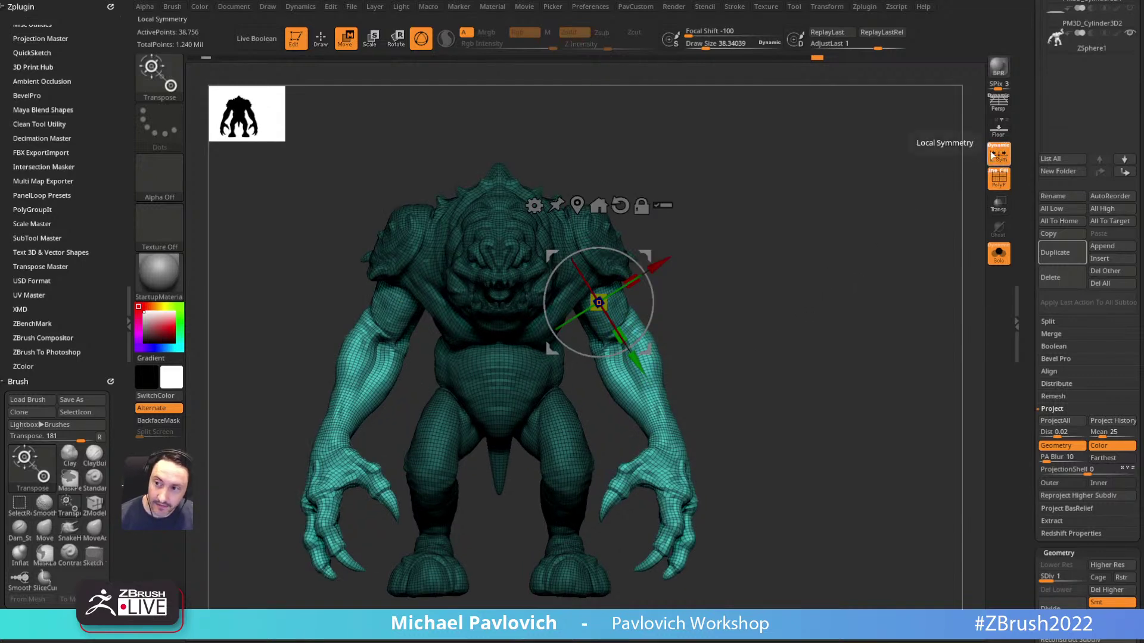
# Step: Realign the gizmo to the upper arm and check its orientation from the front and side
pyautogui.moveTo(864, 286); pyautogui.dragTo(657, 222)
pyautogui.keyDown('alt'); pyautogui.click(665, 265); pyautogui.keyUp('alt')
pyautogui.moveTo(762, 224); pyautogui.dragTo(825, 240)
pyautogui.keyDown('alt'); pyautogui.moveTo(740, 238); pyautogui.dragTo(724, 249); pyautogui.keyUp('alt')
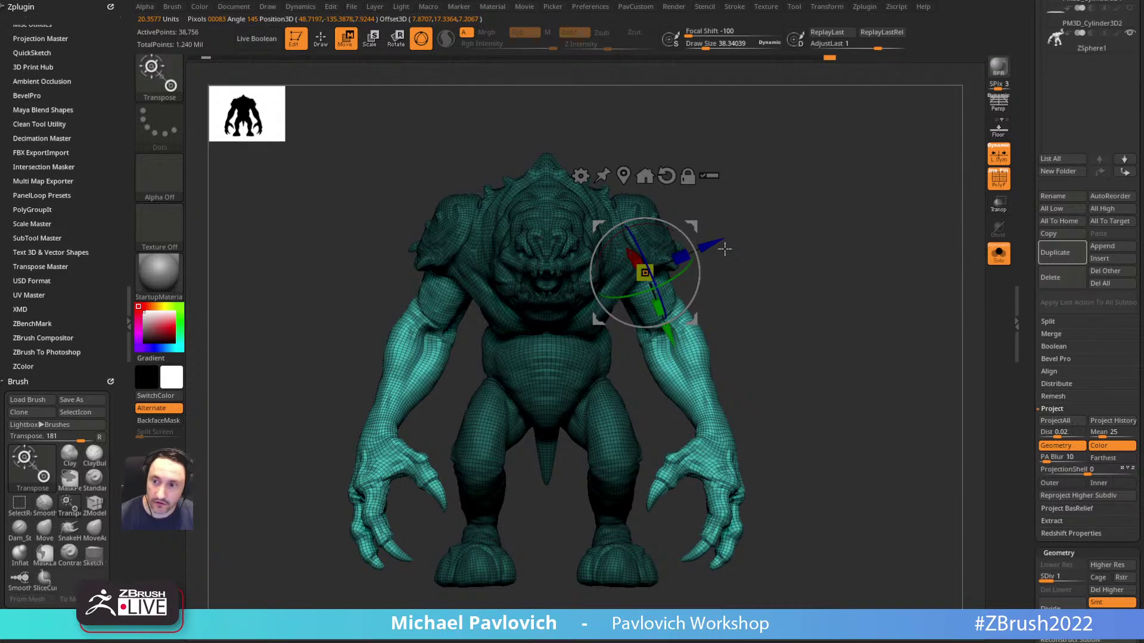
pyautogui.moveTo(777, 224); pyautogui.dragTo(727, 256)
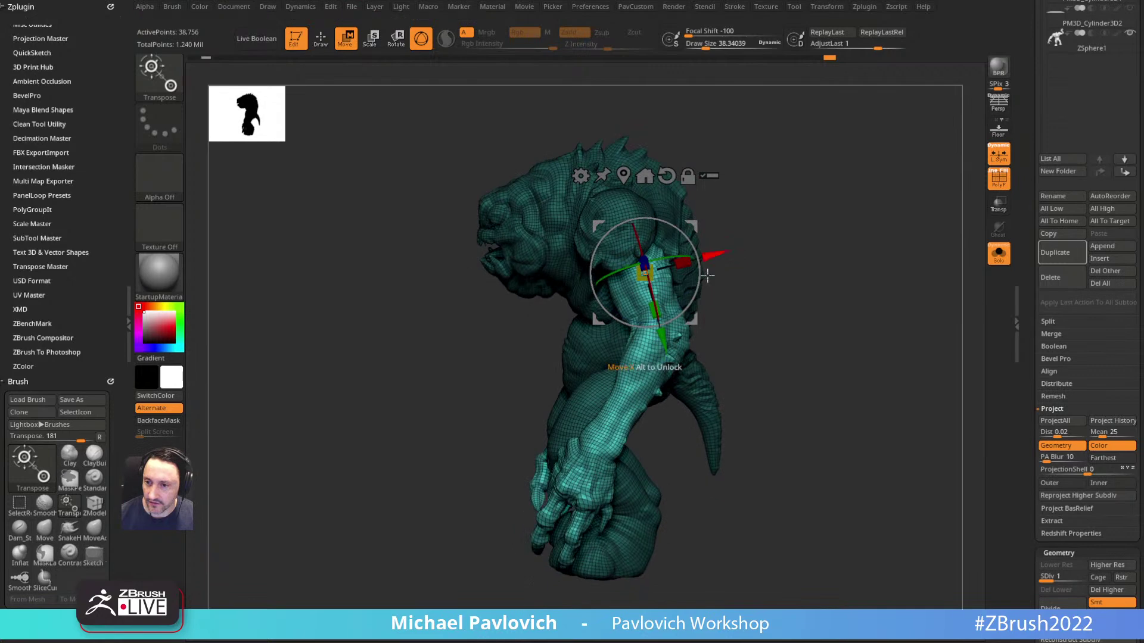
pyautogui.moveTo(768, 181); pyautogui.dragTo(696, 208)
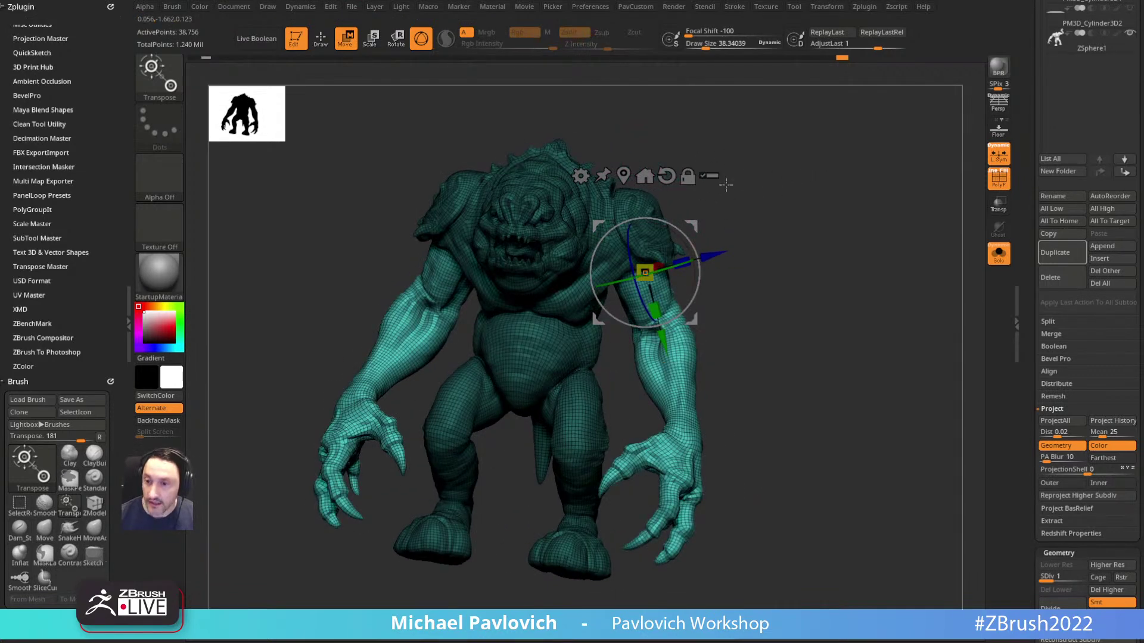
pyautogui.moveTo(737, 244); pyautogui.dragTo(756, 241)
# Step: Try to scale both unmasked arms uniformly with the gizmo, and undo the scaling
pyautogui.moveTo(646, 272); pyautogui.dragTo(649, 265)
pyautogui.keyDown('alt'); pyautogui.moveTo(762, 262); pyautogui.dragTo(703, 244); pyautogui.keyUp('alt')
pyautogui.moveTo(648, 273); pyautogui.dragTo(701, 254)
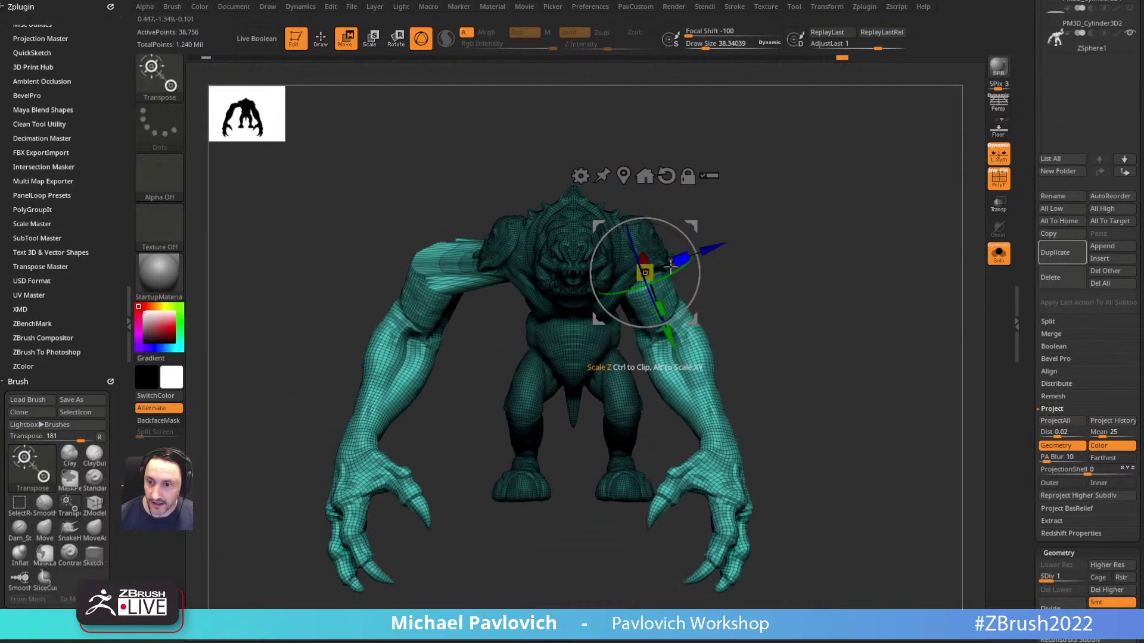
pyautogui.hotkey('ctrl', 'z')
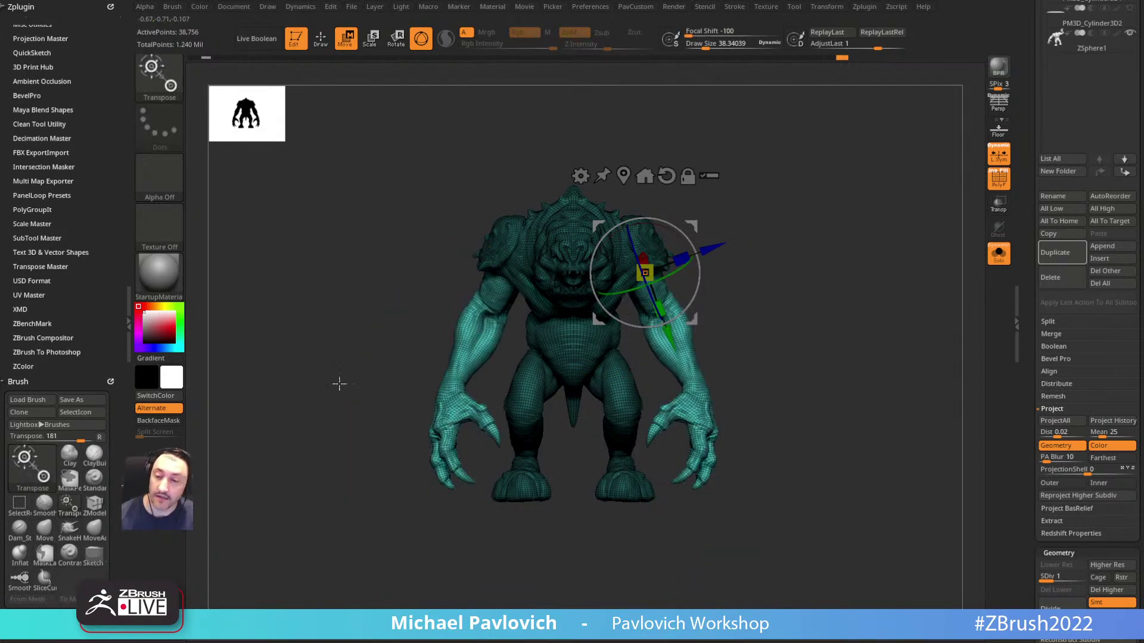
# Step: Clear the mask from the creature and return to Draw mode
pyautogui.keyDown('alt'); pyautogui.moveTo(800, 247); pyautogui.dragTo(763, 270); pyautogui.keyUp('alt')
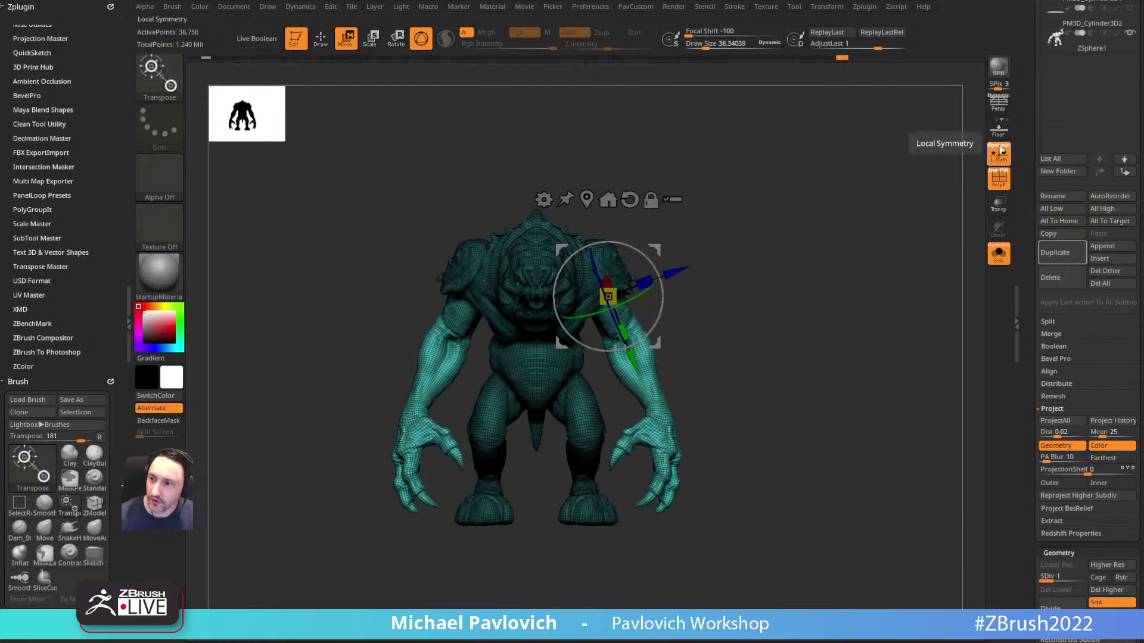
pyautogui.moveTo(628, 288); pyautogui.dragTo(888, 223)
pyautogui.keyDown('shift'); pyautogui.moveTo(967, 182); pyautogui.dragTo(853, 214); pyautogui.keyUp('shift')
pyautogui.press('q')
pyautogui.moveTo(782, 245)
pyautogui.keyDown('alt'); pyautogui.mouseDown()
pyautogui.moveTo(810, 232)
pyautogui.moveTo(819, 274)
pyautogui.mouseUp(); pyautogui.keyUp('alt')
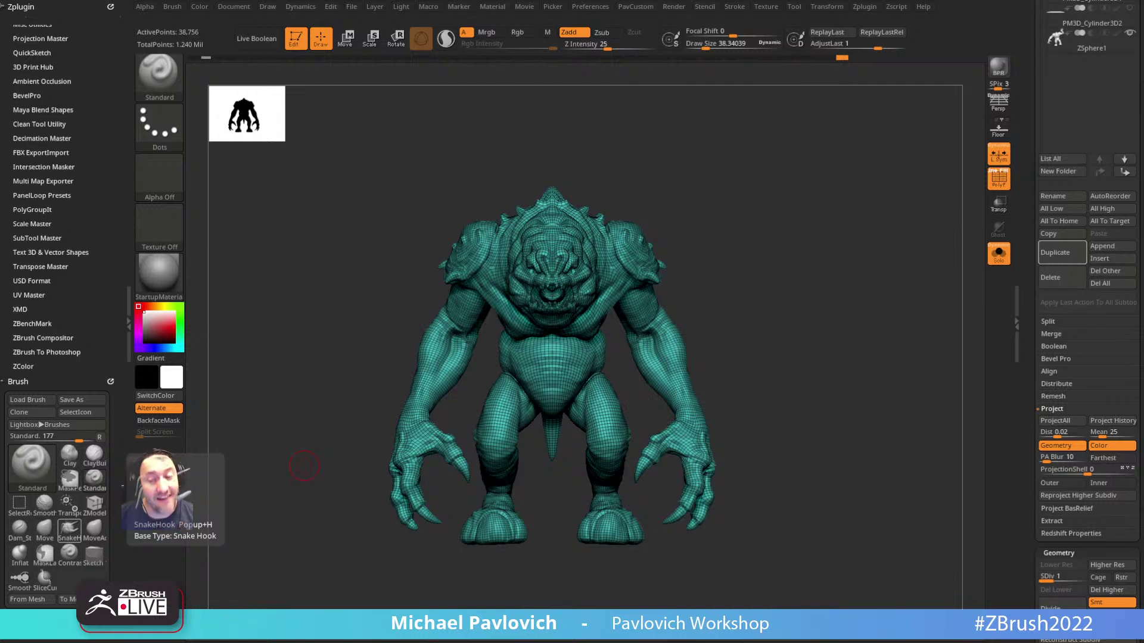
# Step: Assign a custom hotkey to the PavCustom menu
pyautogui.moveTo(780, 192)
pyautogui.mouseDown()
pyautogui.moveTo(720, 115)
pyautogui.moveTo(707, 116)
pyautogui.mouseUp()
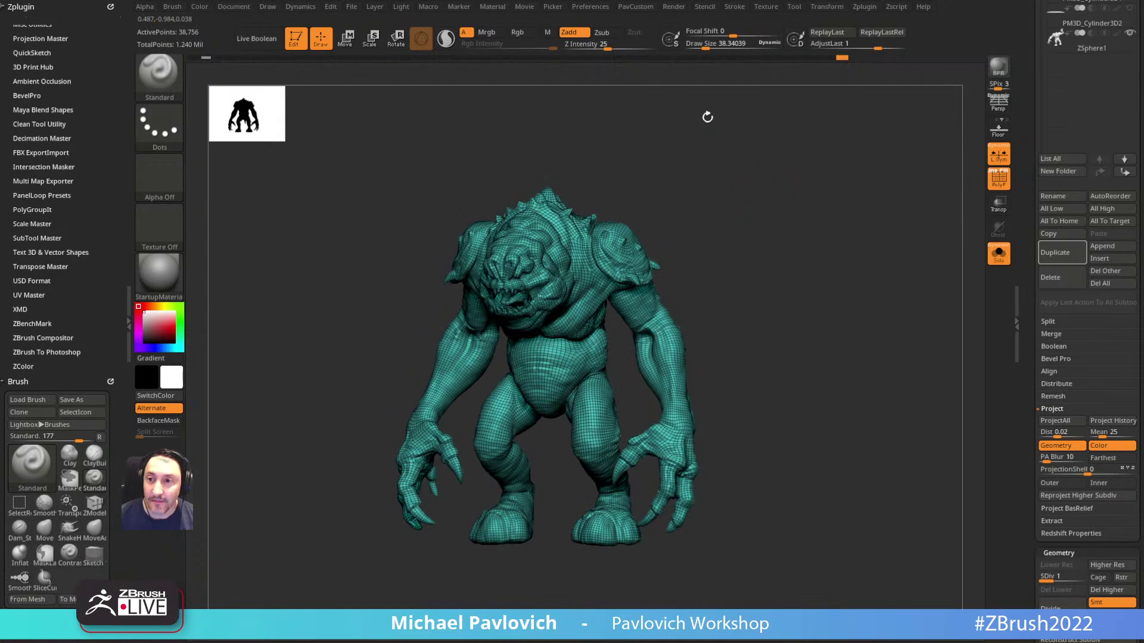
pyautogui.keyDown('ctrl'); pyautogui.keyDown('alt'); pyautogui.click(641, 11); pyautogui.keyUp('alt'); pyautogui.keyUp('ctrl')
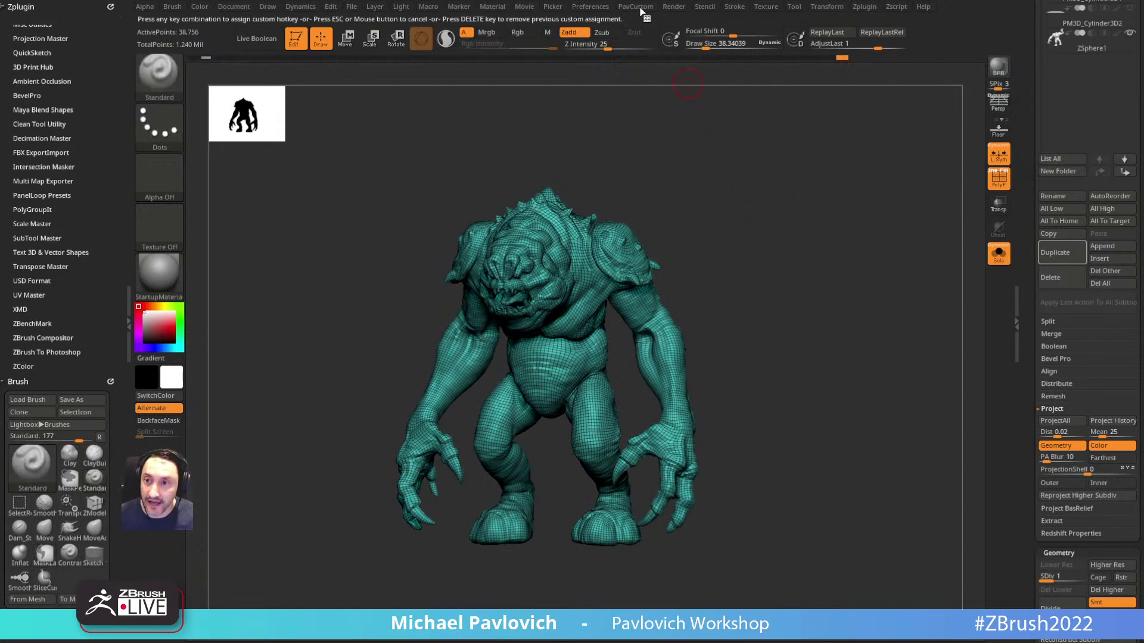
pyautogui.press('Escape')
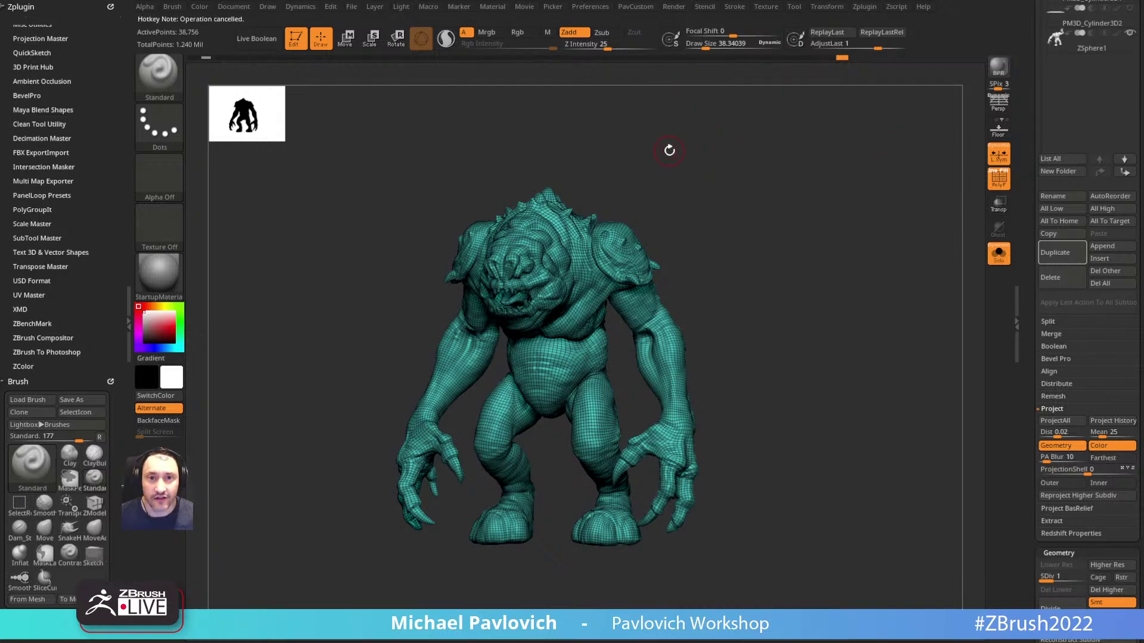
pyautogui.keyDown('ctrl'); pyautogui.keyDown('alt'); pyautogui.click(641, 11); pyautogui.keyUp('alt'); pyautogui.keyUp('ctrl')
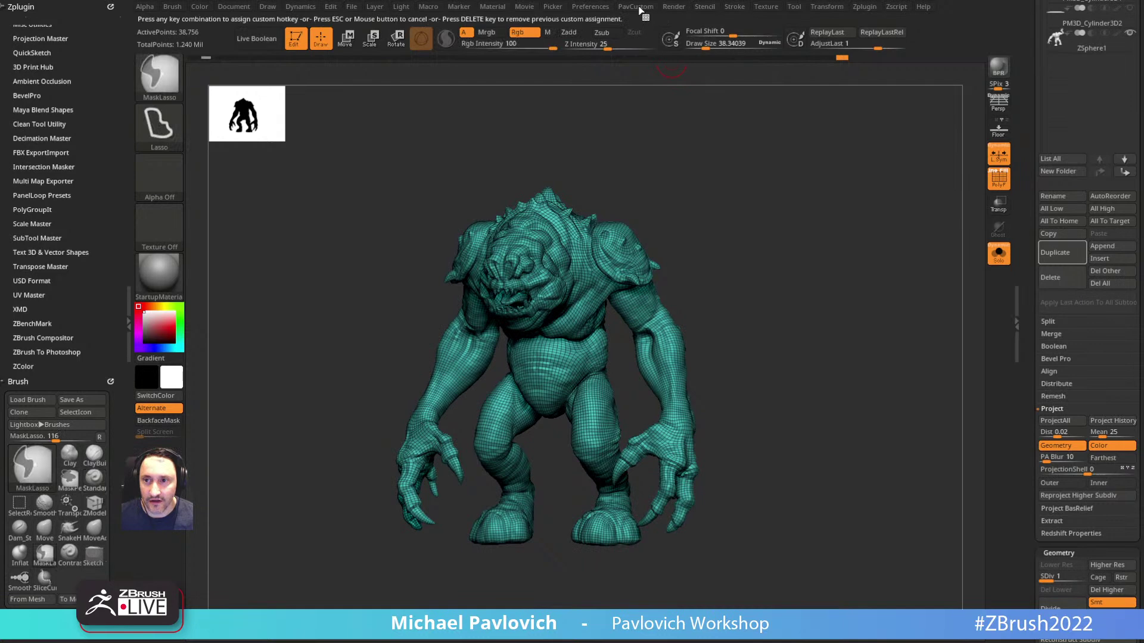
pyautogui.press('1')
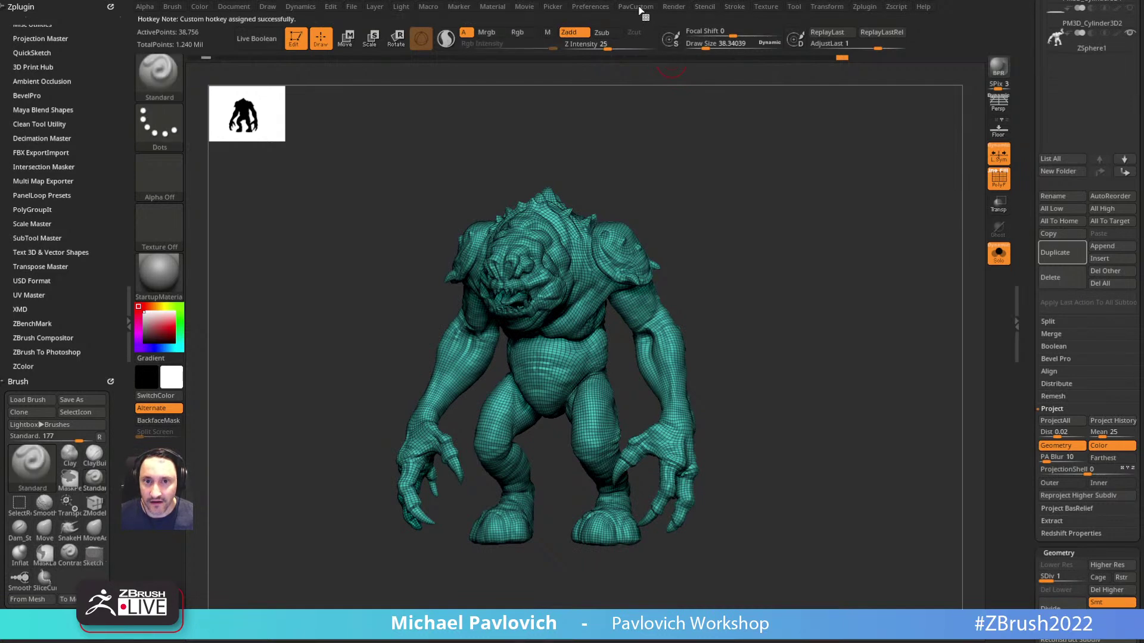
# Step: Bring up the PavCustom menu and the quick-access palette over the canvas to review their contents
pyautogui.hotkey('ctrl', 'shift', 'p')
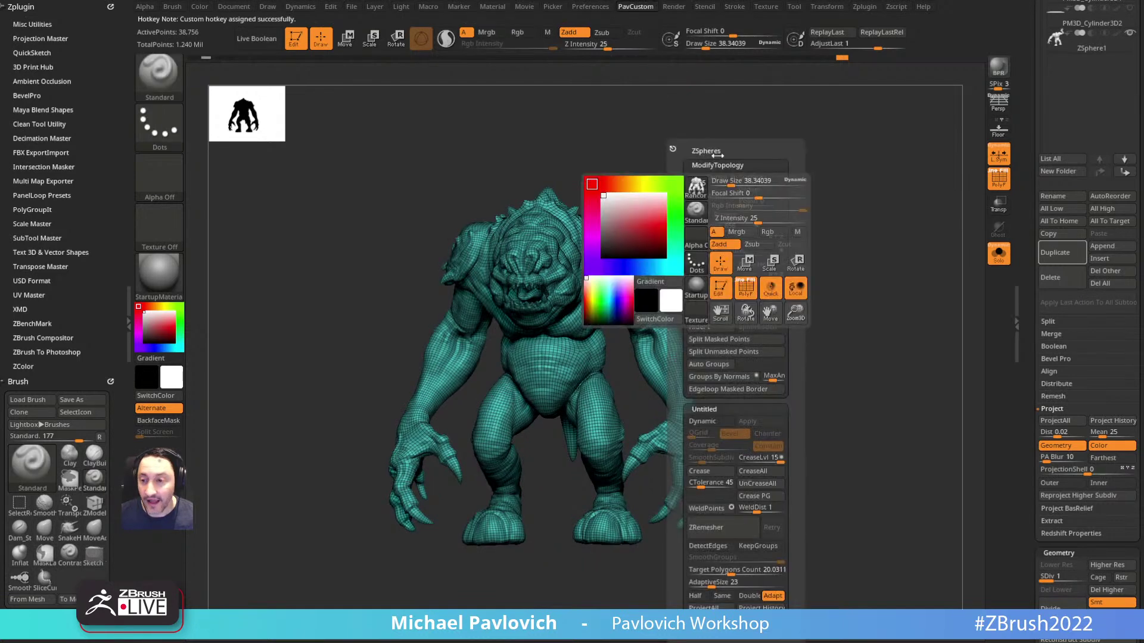
pyautogui.hotkey('ctrl', 'shift', 'p')
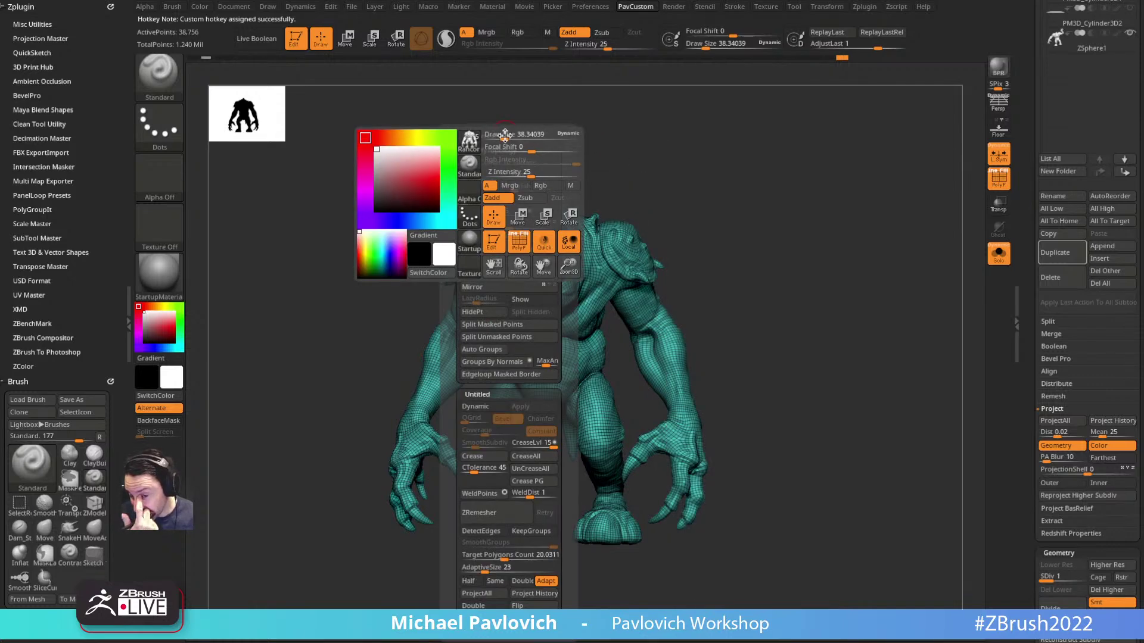
pyautogui.press('space')
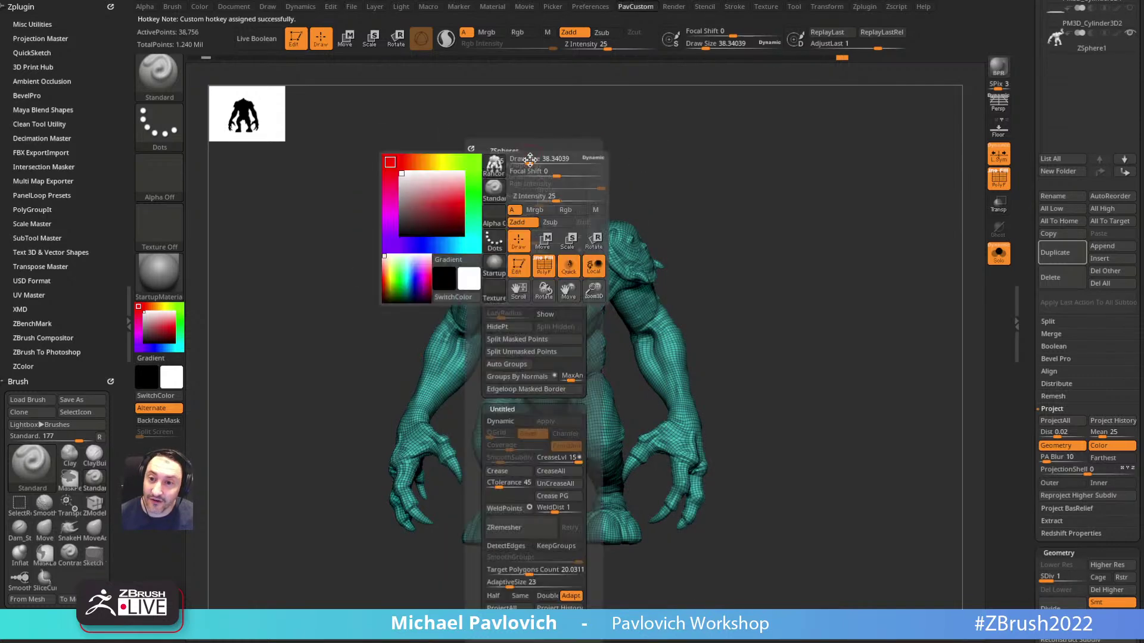
pyautogui.press('Return')
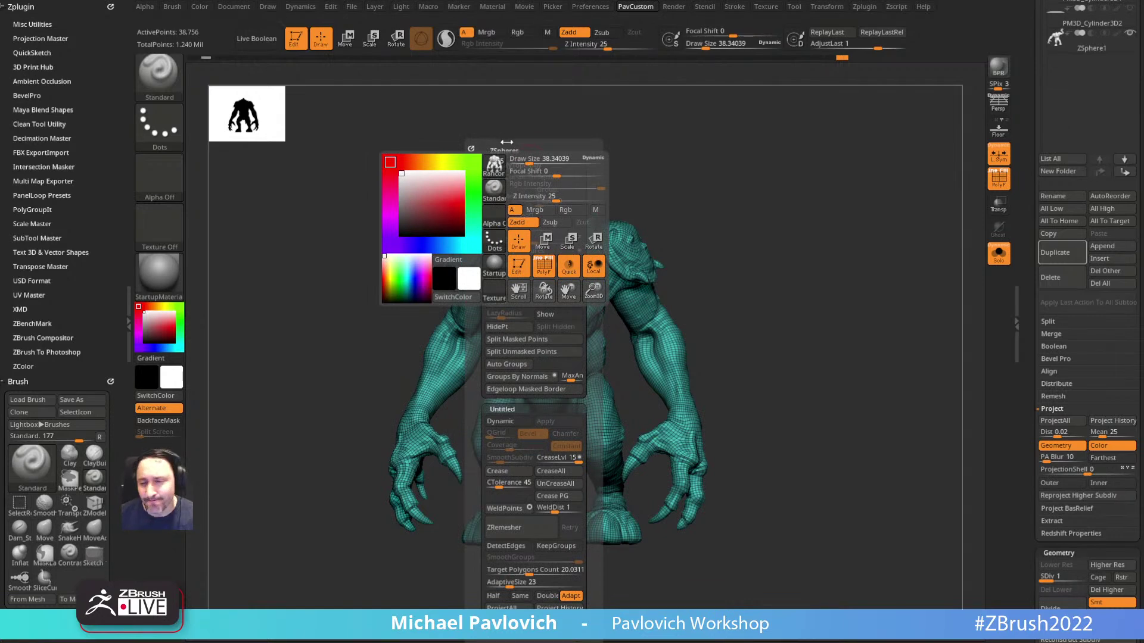
pyautogui.press('space')
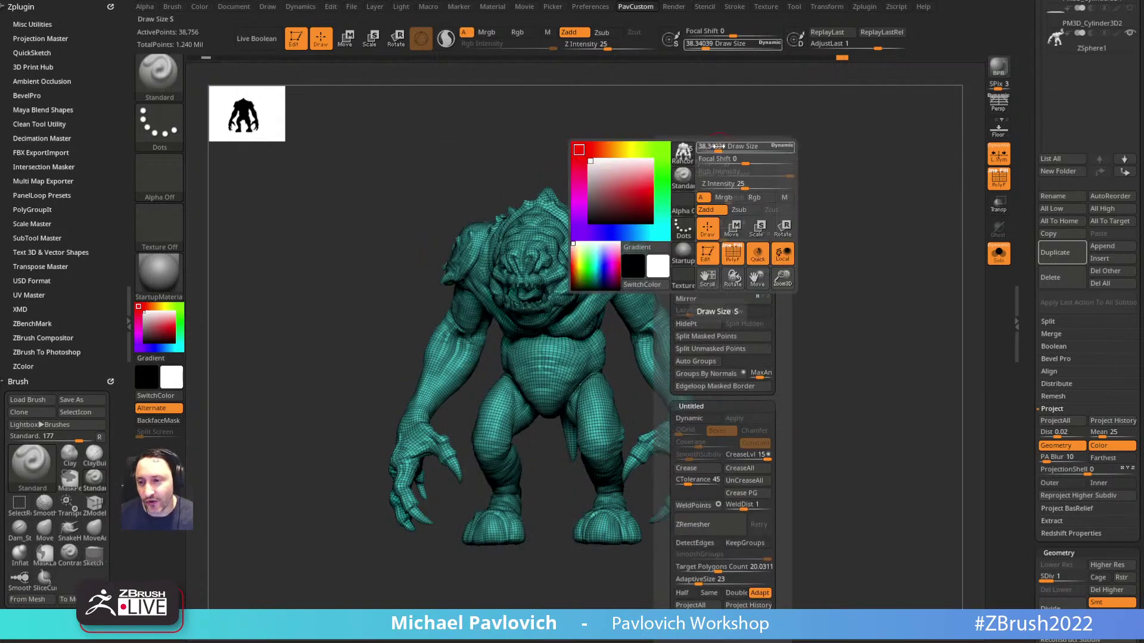
pyautogui.press('Return')
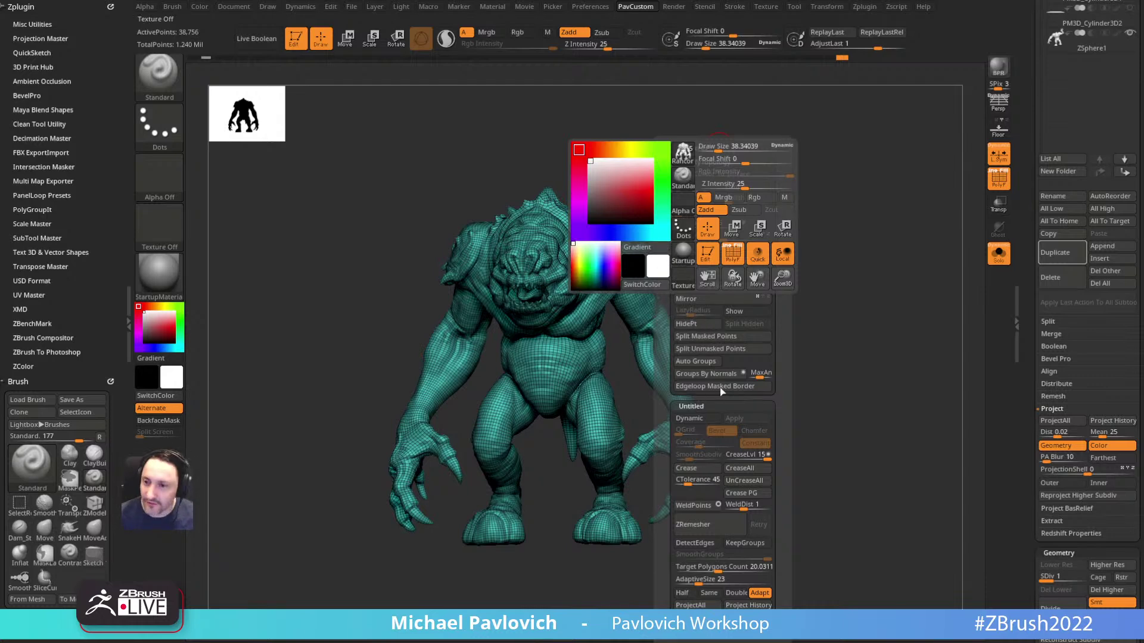
pyautogui.click(727, 177)
pyautogui.press('space')
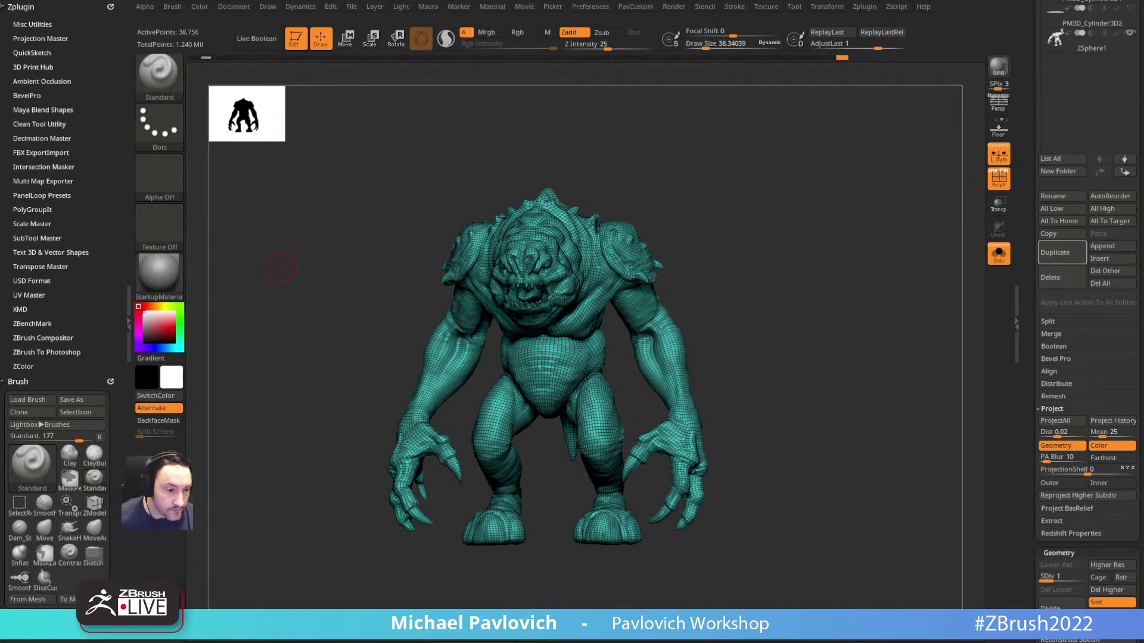
# Step: Turn off the polyframe display and make the posed RancorDynamesh_2 subtool active
pyautogui.click(999, 178)
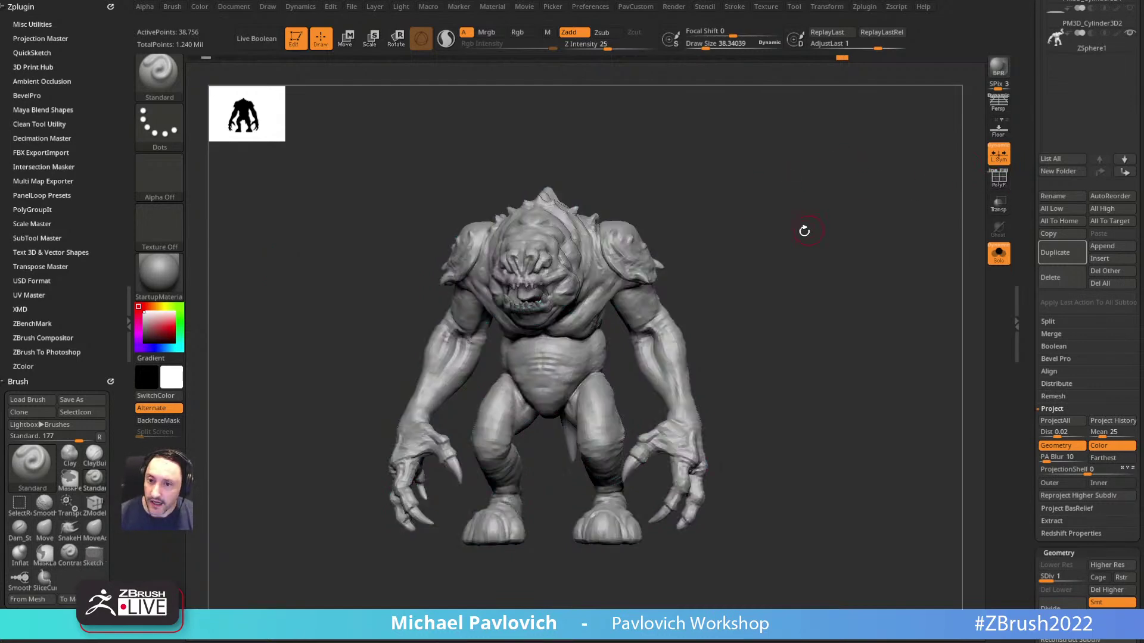
pyautogui.moveTo(1033, 181); pyautogui.dragTo(1034, 304)
pyautogui.click(1073, 361)
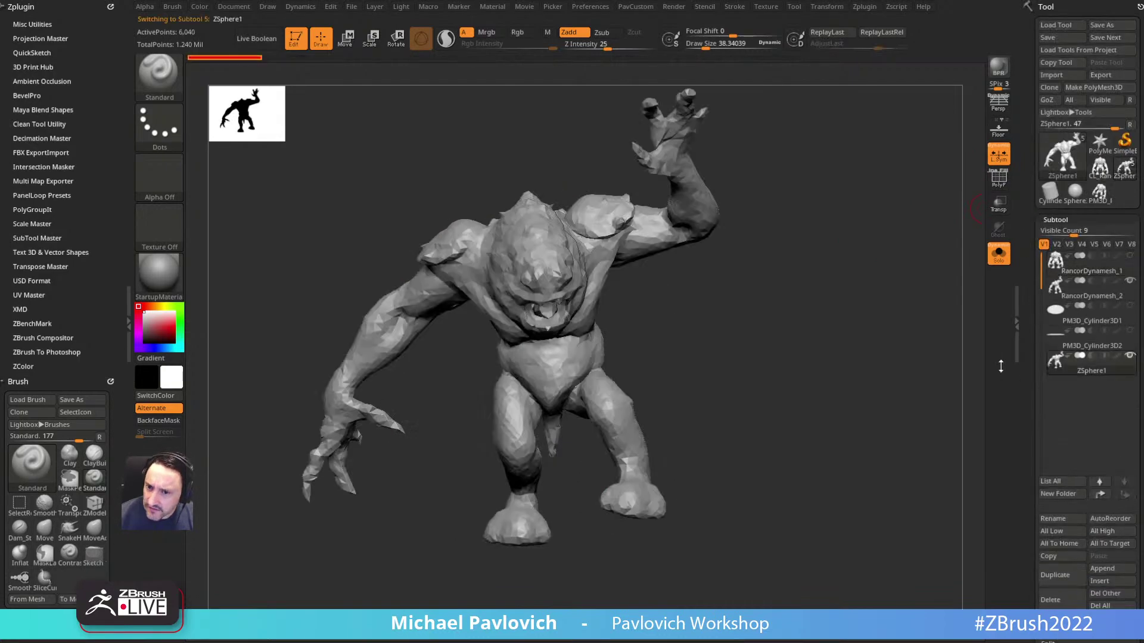
pyautogui.click(1080, 300)
pyautogui.moveTo(902, 328)
pyautogui.mouseDown()
pyautogui.moveTo(646, 363)
pyautogui.moveTo(645, 320)
pyautogui.mouseUp()
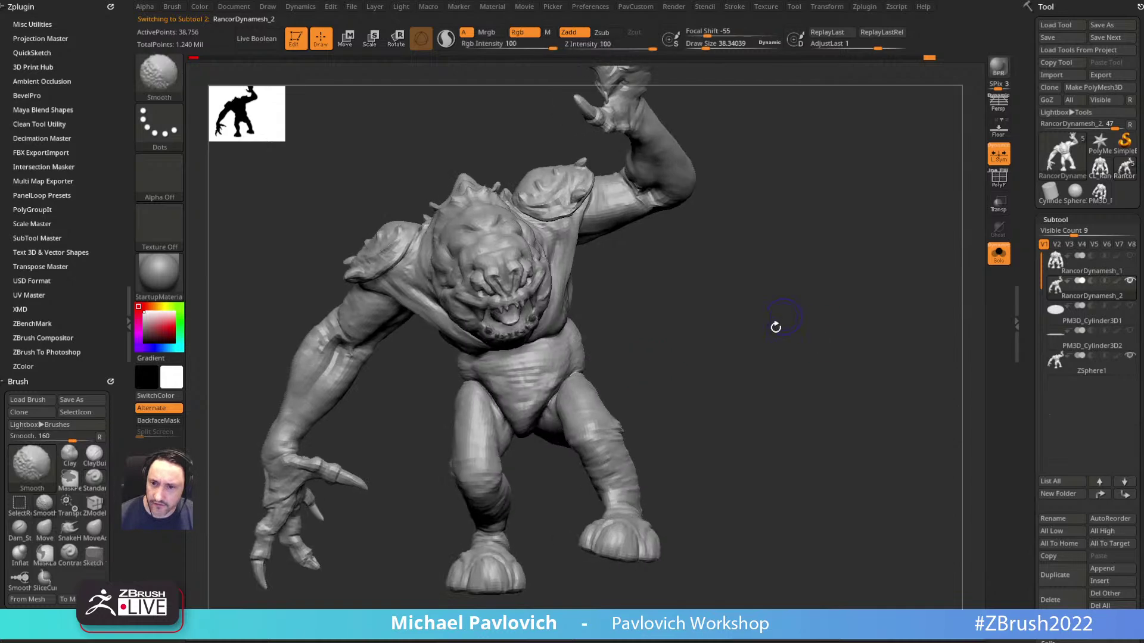
pyautogui.moveTo(745, 309); pyautogui.dragTo(950, 329)
# Step: Raise RancorDynamesh_2 from its lowest subdivision level to the detailed high-resolution level
pyautogui.moveTo(1034, 369); pyautogui.dragTo(1030, 226)
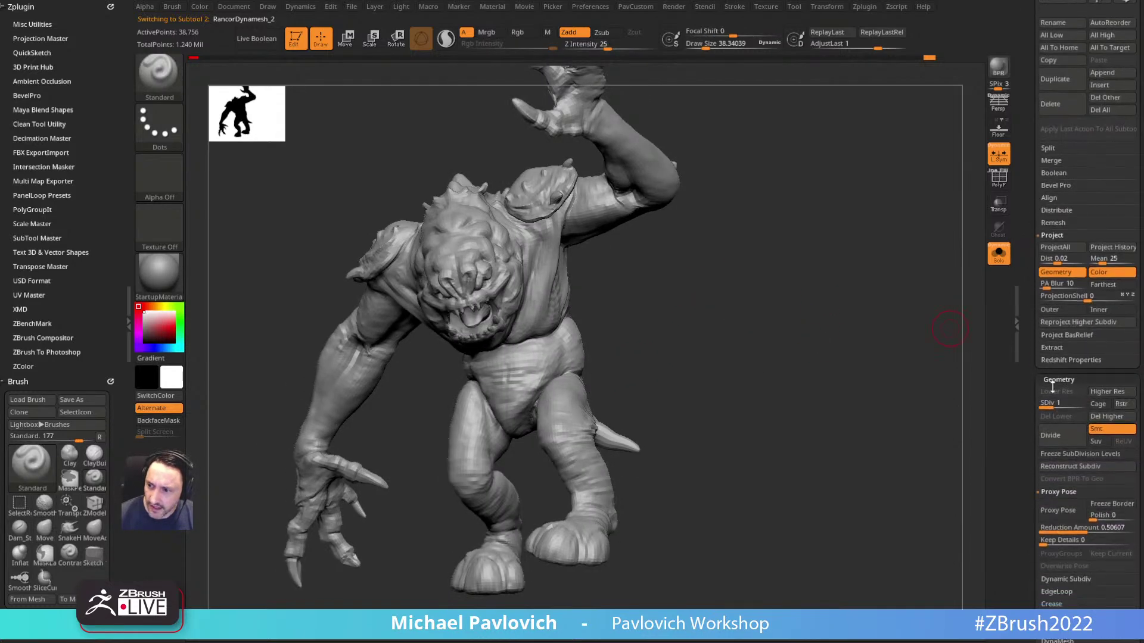
pyautogui.click(1086, 403)
pyautogui.keyDown('shift'); pyautogui.moveTo(745, 280); pyautogui.dragTo(726, 283); pyautogui.keyUp('shift')
pyautogui.moveTo(642, 305); pyautogui.dragTo(654, 287)
pyautogui.press('s')
pyautogui.press('s')
pyautogui.press('s')
pyautogui.scroll(10, 1072, 286)
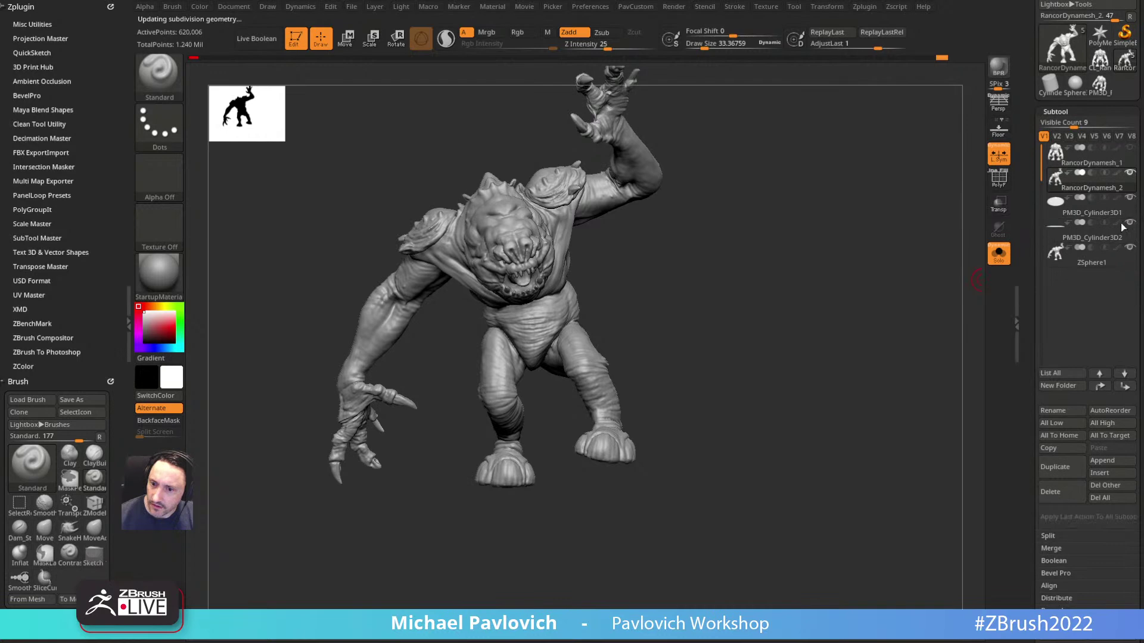
# Step: Turn off Solo to bring back the display base, and hide the ZSphere1 subtool
pyautogui.click(998, 254)
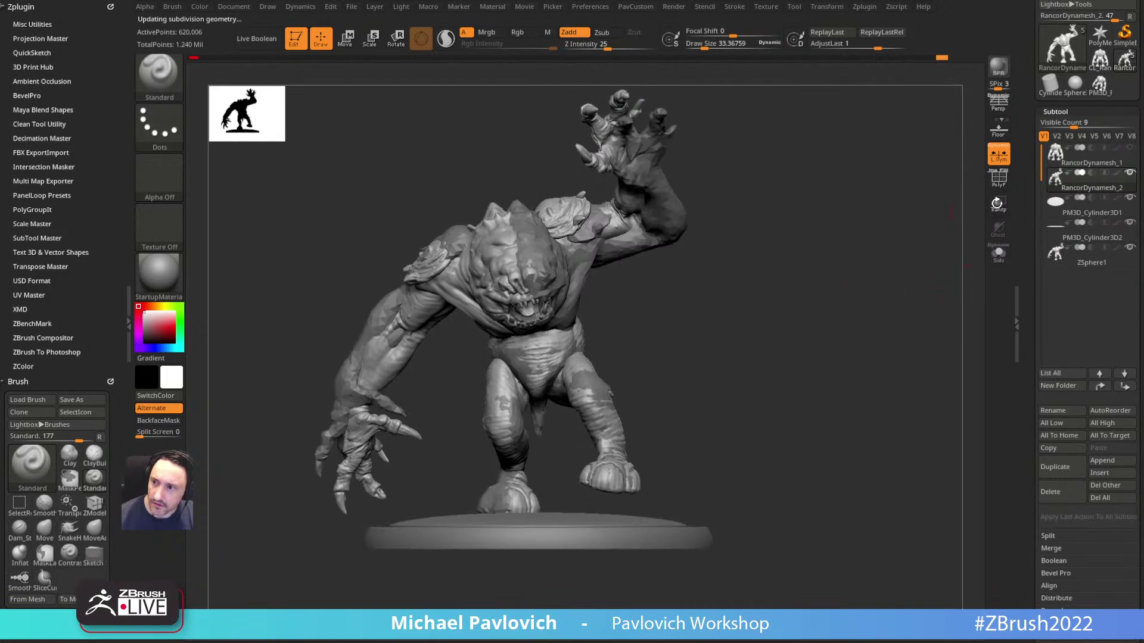
pyautogui.click(1129, 247)
pyautogui.keyDown('alt'); pyautogui.moveTo(687, 301); pyautogui.dragTo(703, 289); pyautogui.keyUp('alt')
pyautogui.press('s')
pyautogui.click(707, 304)
# Step: Select and isolate the ZSphere1 rig, and open its Rigging settings
pyautogui.click(1090, 263)
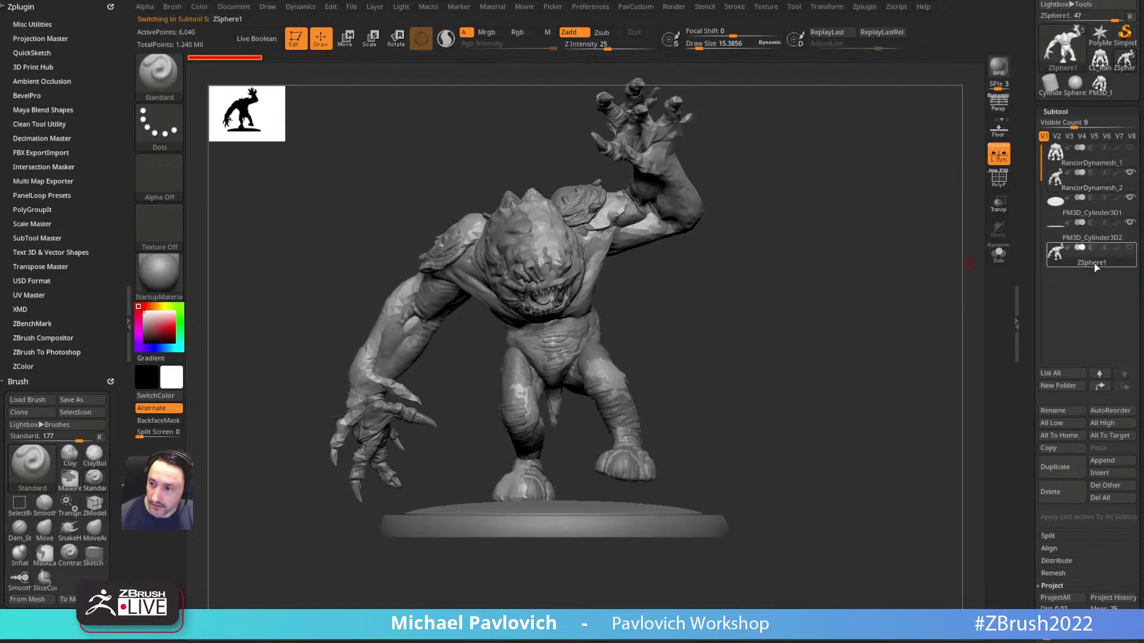
pyautogui.click(999, 255)
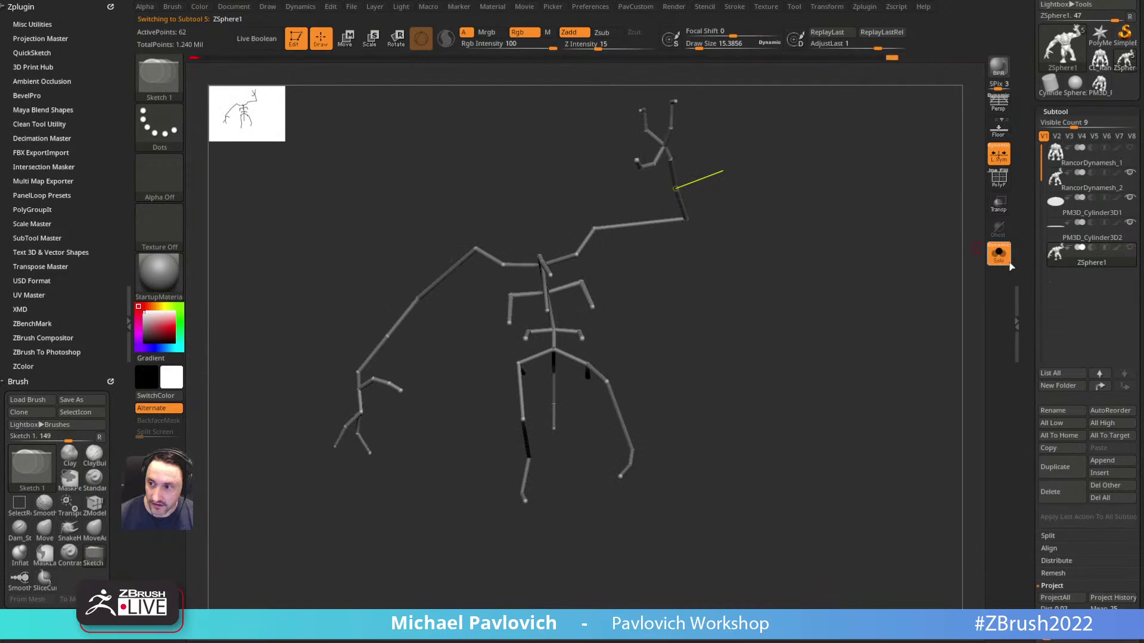
pyautogui.moveTo(1031, 268); pyautogui.dragTo(1022, 92)
pyautogui.press('shift')
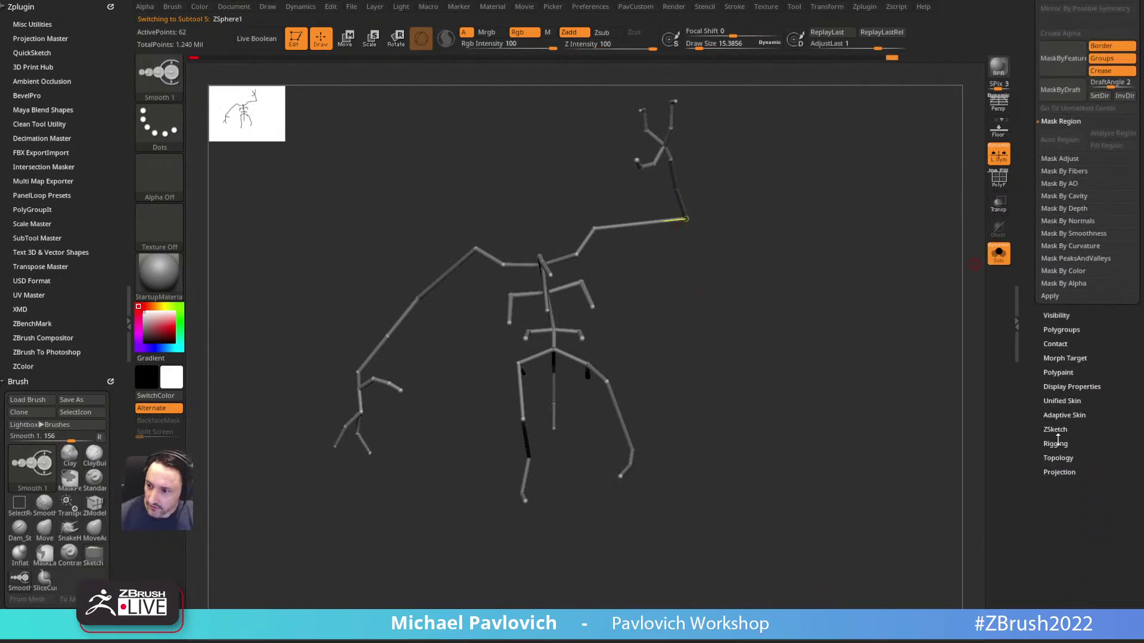
pyautogui.click(1055, 444)
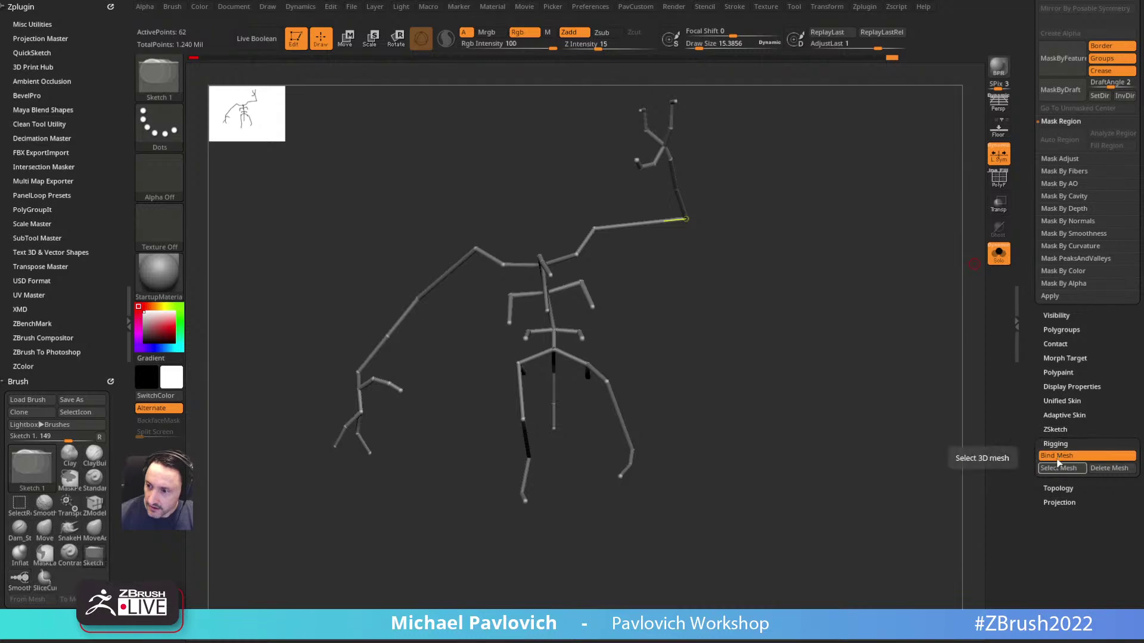
# Step: Preview the posed low-resolution mesh generated by the ZSphere rig, and return to the bone view
pyautogui.press('a')
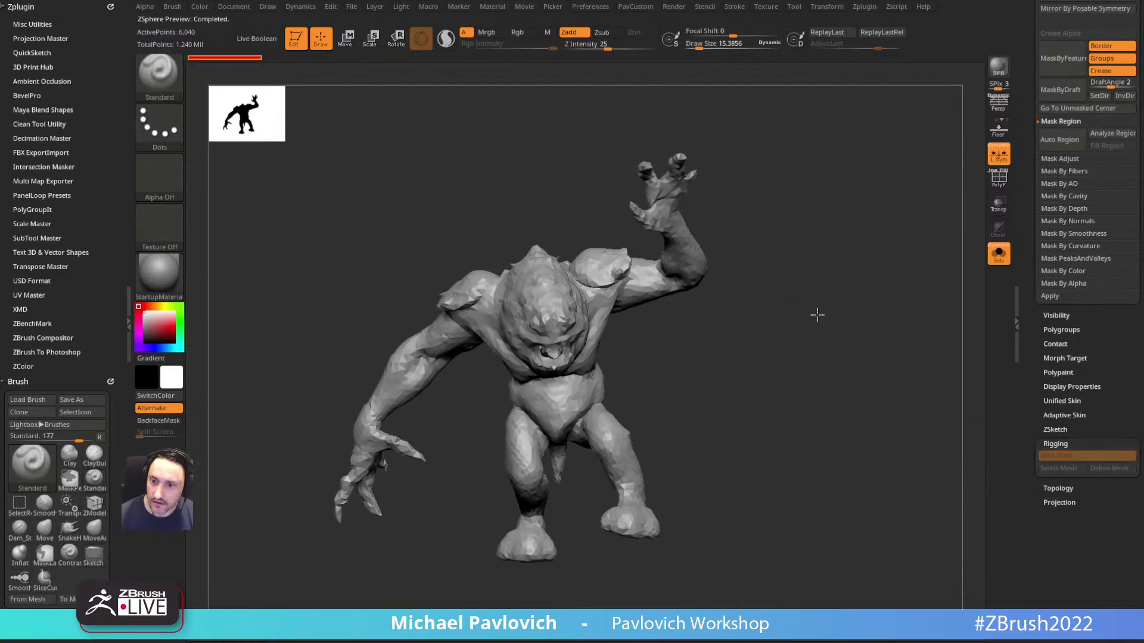
pyautogui.keyDown('alt'); pyautogui.moveTo(839, 325); pyautogui.dragTo(847, 307); pyautogui.keyUp('alt')
pyautogui.click(998, 205)
pyautogui.click(997, 204)
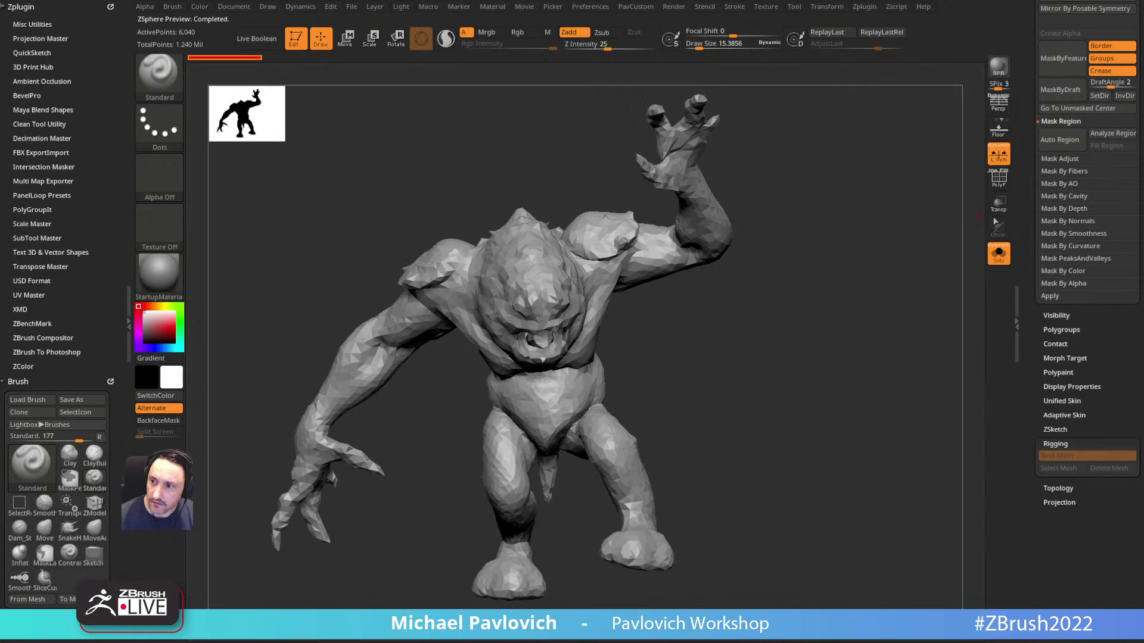
pyautogui.keyDown('alt'); pyautogui.moveTo(941, 258); pyautogui.dragTo(945, 249); pyautogui.keyUp('alt')
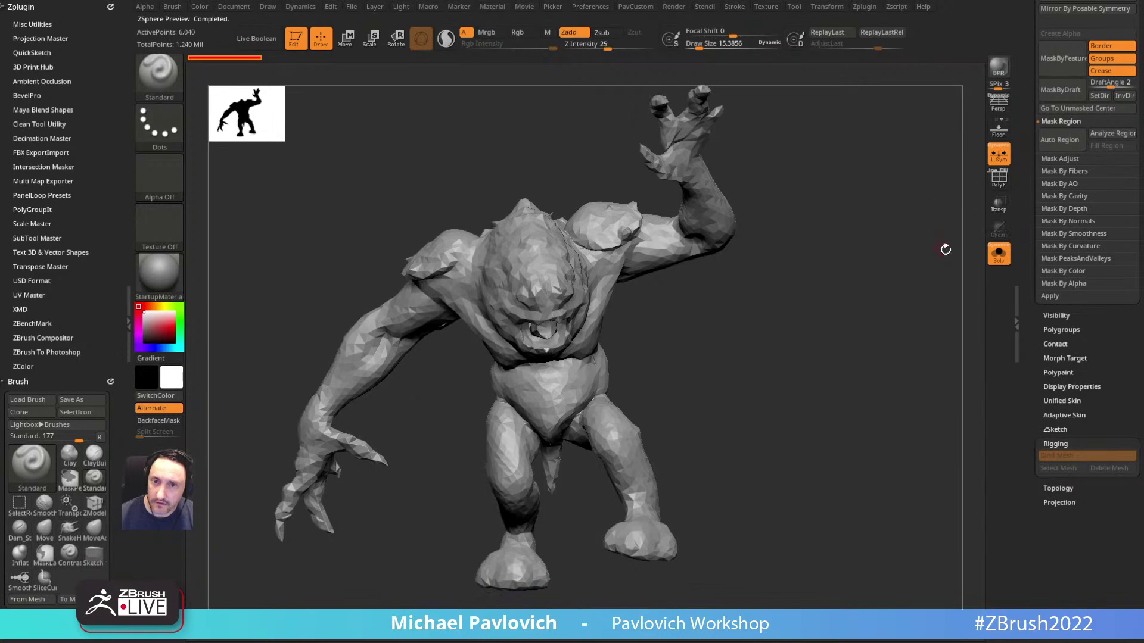
pyautogui.click(1060, 456)
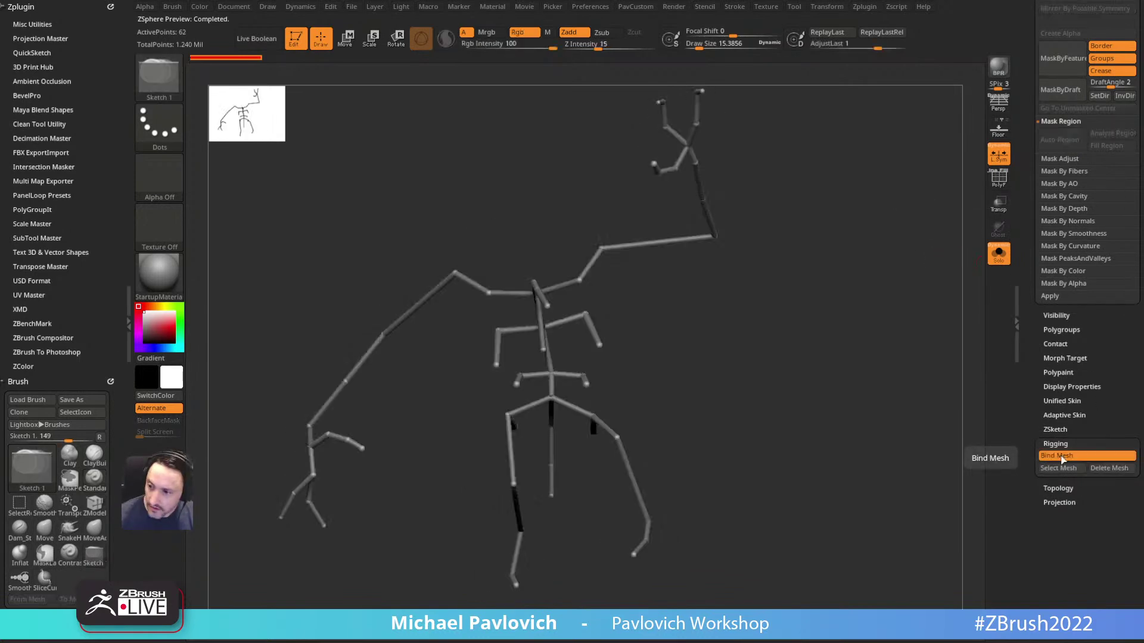
# Step: Unbind the mesh from the ZSphere rig, choose the PM3D_RancorD mesh, and bind it to the rig again
pyautogui.click(1060, 458)
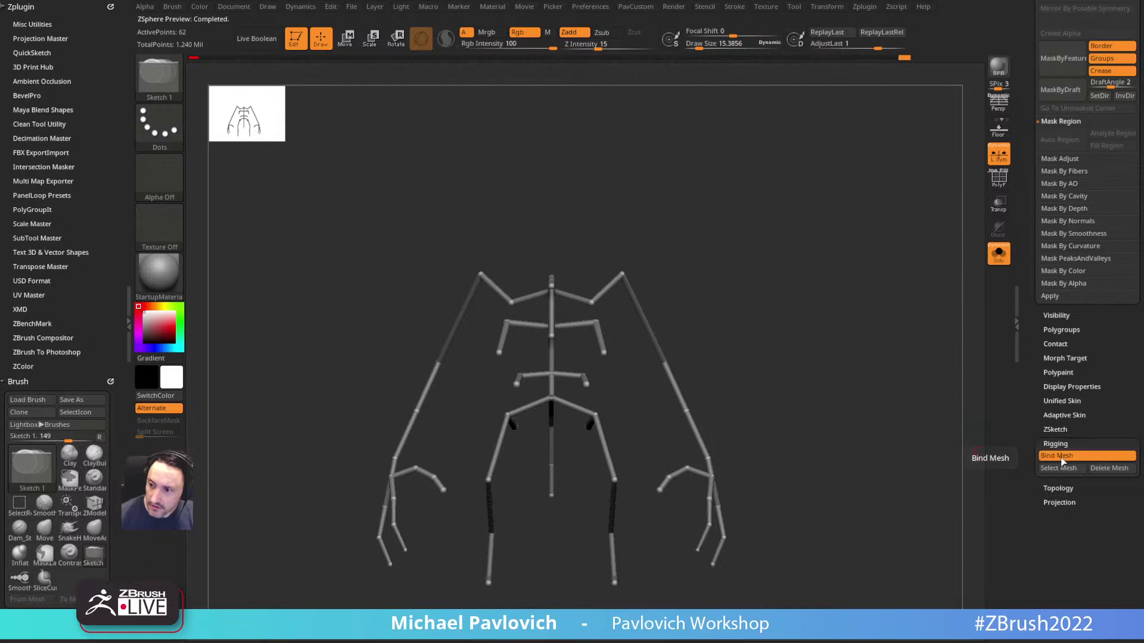
pyautogui.click(1060, 458)
pyautogui.click(1059, 468)
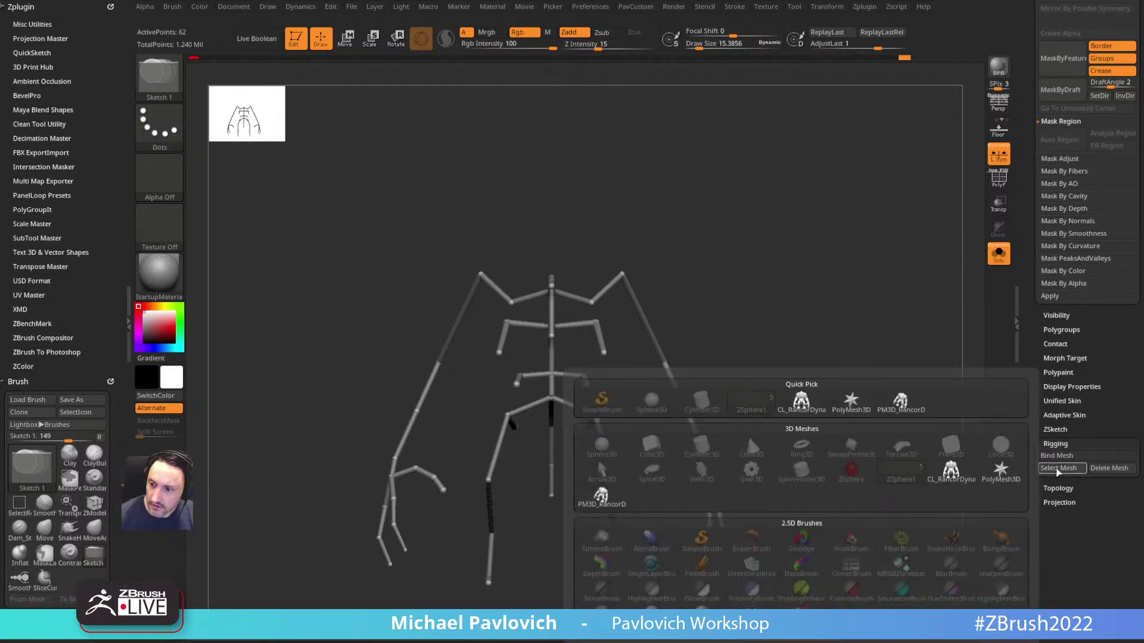
pyautogui.click(909, 407)
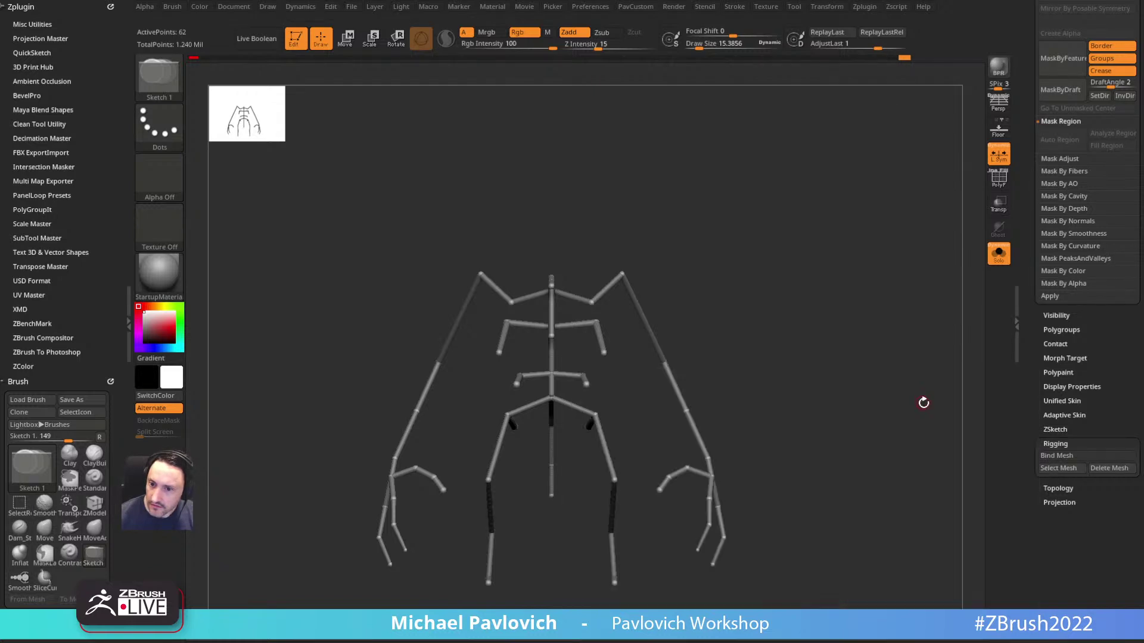
pyautogui.press('a')
pyautogui.click(1051, 459)
pyautogui.click(1052, 458)
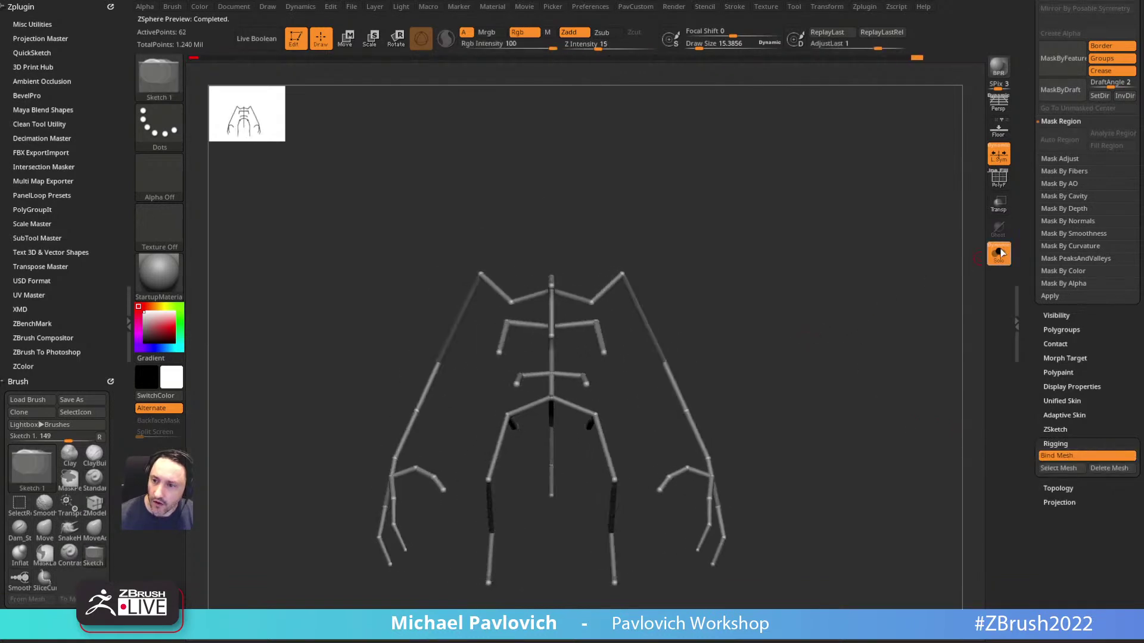
# Step: Turn off Solo and hide the other subtools, leaving the ZSphere rig and its bound mesh in front view
pyautogui.click(1004, 254)
pyautogui.keyDown('alt'); pyautogui.moveTo(866, 332); pyautogui.dragTo(819, 340); pyautogui.keyUp('alt')
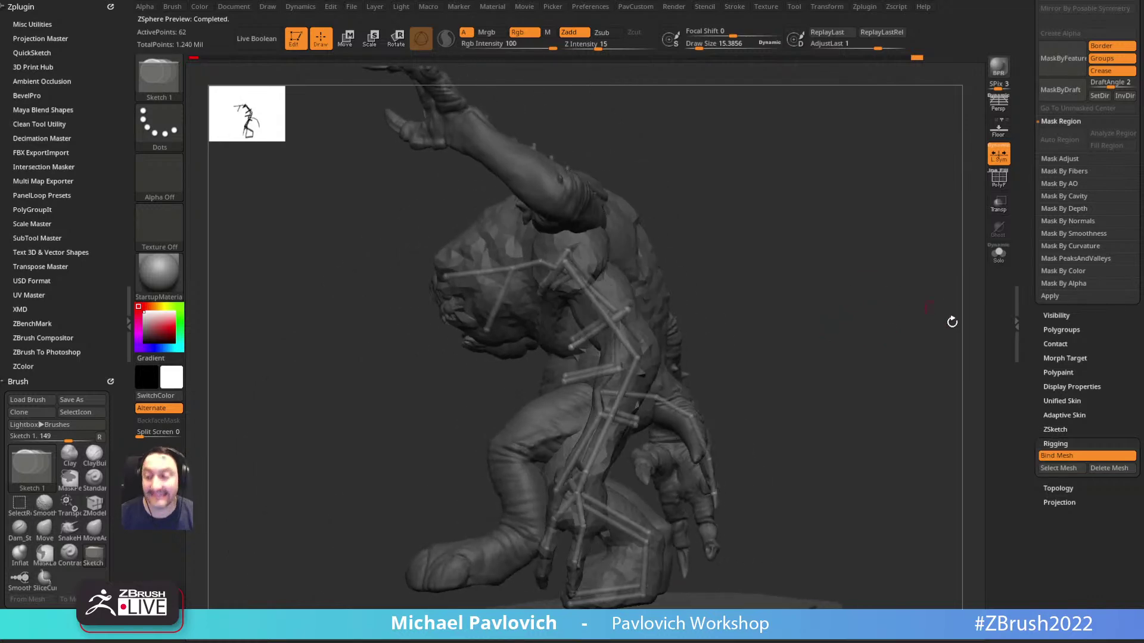
pyautogui.click(1003, 257)
pyautogui.click(998, 256)
pyautogui.moveTo(924, 299); pyautogui.dragTo(1029, 419)
pyautogui.click(1022, 199)
pyautogui.moveTo(1030, 246); pyautogui.dragTo(1030, 581)
pyautogui.moveTo(947, 300); pyautogui.dragTo(921, 283)
pyautogui.moveTo(1026, 352); pyautogui.dragTo(1026, 485)
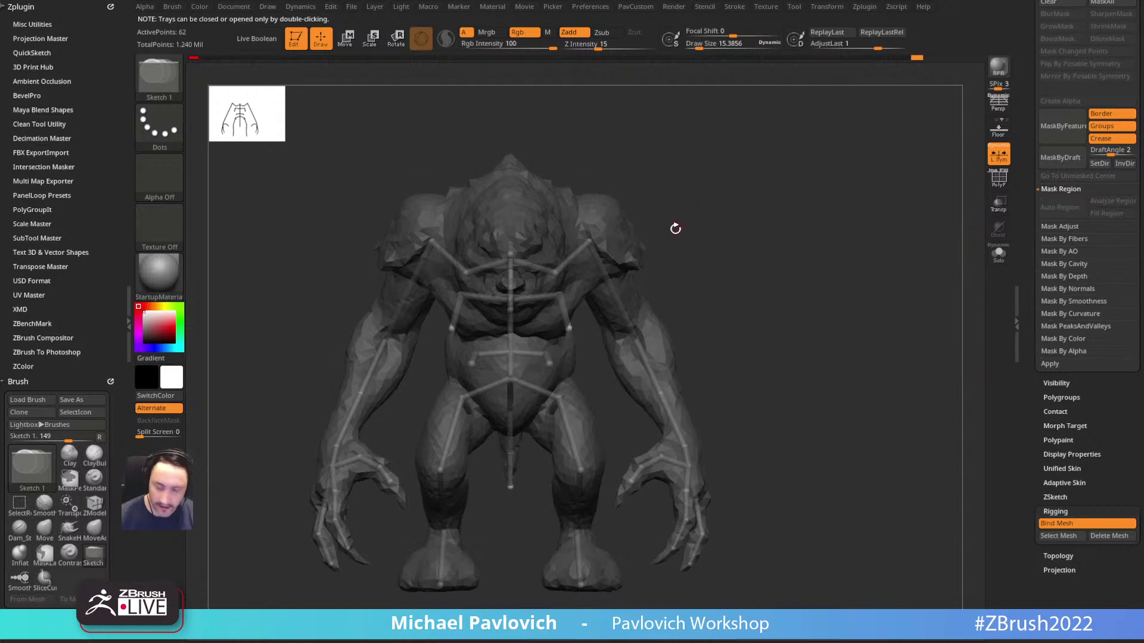
# Step: Rotate the bones of one rig arm to bend the creature's forearm inward in front of its body
pyautogui.press('r')
pyautogui.keyDown('alt'); pyautogui.moveTo(718, 272); pyautogui.dragTo(717, 252); pyautogui.keyUp('alt')
pyautogui.moveTo(610, 270)
pyautogui.mouseDown()
pyautogui.moveTo(652, 268)
pyautogui.moveTo(602, 291)
pyautogui.mouseUp()
pyautogui.moveTo(672, 167); pyautogui.dragTo(489, 231)
pyautogui.keyDown('shift'); pyautogui.moveTo(672, 171); pyautogui.dragTo(709, 197); pyautogui.keyUp('shift')
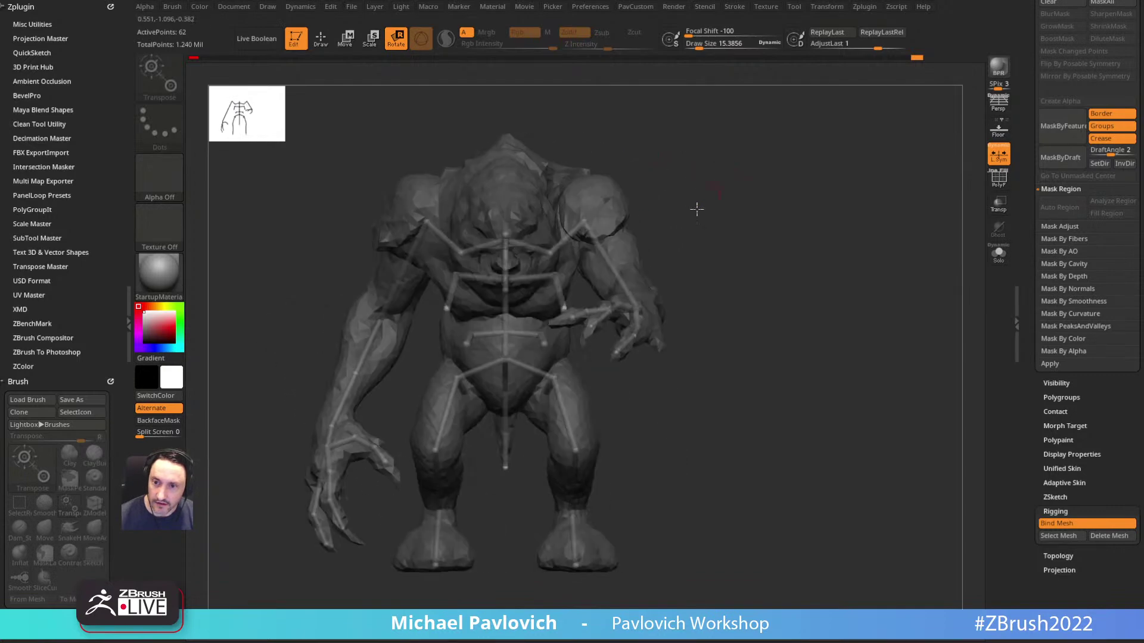
pyautogui.moveTo(363, 308); pyautogui.dragTo(441, 297, button='right')
pyautogui.moveTo(565, 278)
pyautogui.mouseDown()
pyautogui.moveTo(617, 241)
pyautogui.moveTo(551, 265)
pyautogui.mouseUp()
pyautogui.keyDown('shift'); pyautogui.moveTo(695, 383); pyautogui.dragTo(649, 378, button='right'); pyautogui.keyUp('shift')
pyautogui.moveTo(763, 415)
pyautogui.mouseDown()
pyautogui.moveTo(787, 412)
pyautogui.moveTo(759, 405)
pyautogui.moveTo(776, 400)
pyautogui.mouseUp()
pyautogui.keyDown('alt'); pyautogui.moveTo(777, 400); pyautogui.dragTo(589, 421, button='right'); pyautogui.keyUp('alt')
# Step: Switch back to the RancorDynamesh_2 subtool, and select the PM3D_Cylinder3D1 base subtool
pyautogui.moveTo(1029, 314); pyautogui.dragTo(1018, 522)
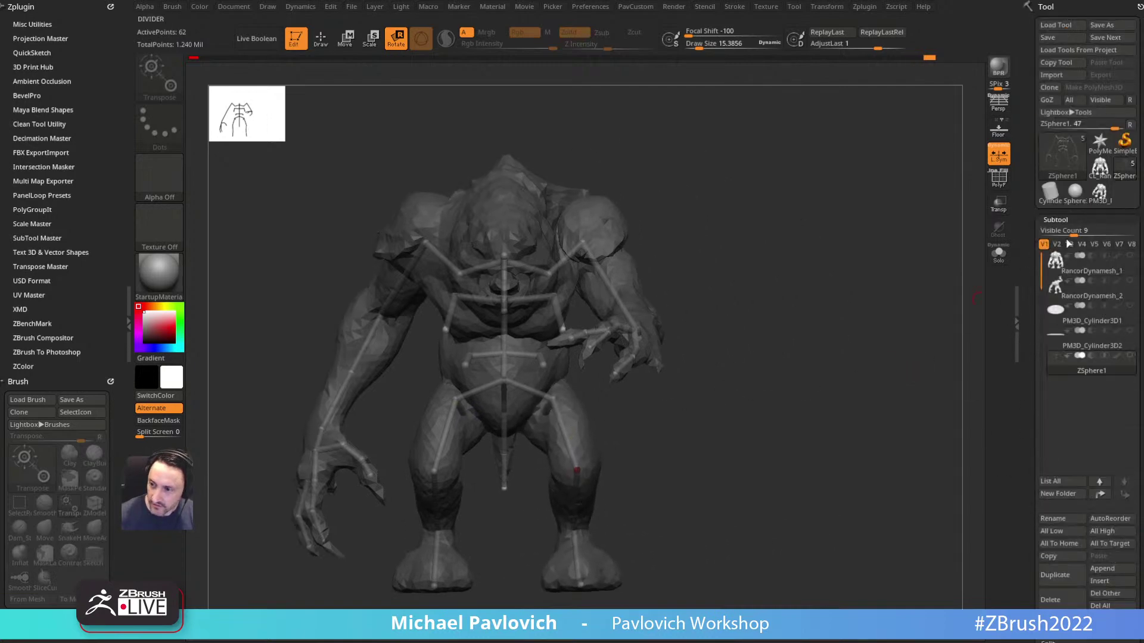
pyautogui.click(1085, 296)
pyautogui.moveTo(880, 339); pyautogui.dragTo(890, 366)
pyautogui.click(1091, 317)
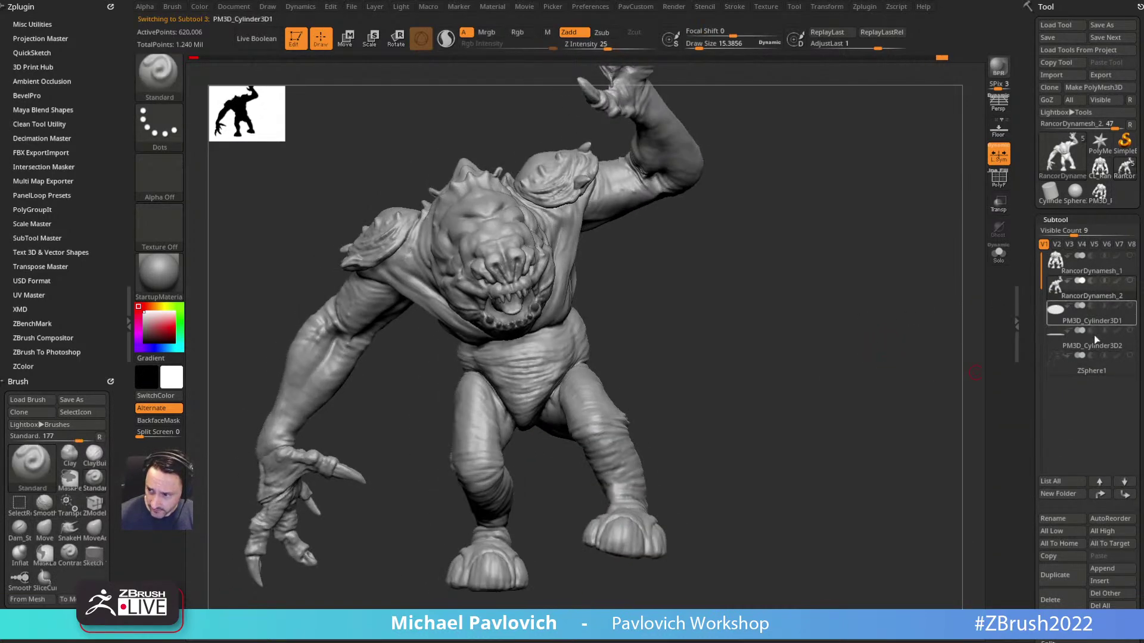
# Step: Show the display-base subtools under the creature and reselect the RancorDynamesh_2 subtool
pyautogui.click(1093, 345)
pyautogui.moveTo(851, 416); pyautogui.dragTo(477, 472)
pyautogui.moveTo(731, 394)
pyautogui.keyDown('shift'); pyautogui.mouseDown()
pyautogui.moveTo(721, 357)
pyautogui.moveTo(709, 353)
pyautogui.moveTo(691, 376)
pyautogui.mouseUp(); pyautogui.keyUp('shift')
pyautogui.press('s')
pyautogui.click(730, 363)
pyautogui.press('s')
pyautogui.click(711, 363)
pyautogui.press('s')
pyautogui.click(707, 357)
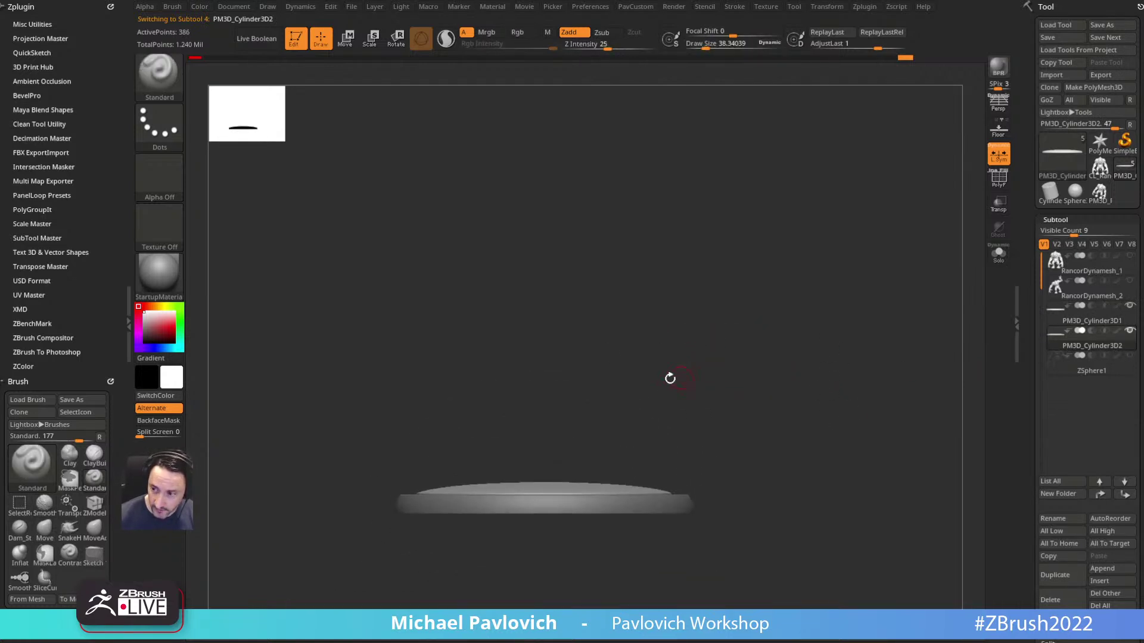
pyautogui.click(1079, 296)
pyautogui.moveTo(825, 375); pyautogui.dragTo(835, 362)
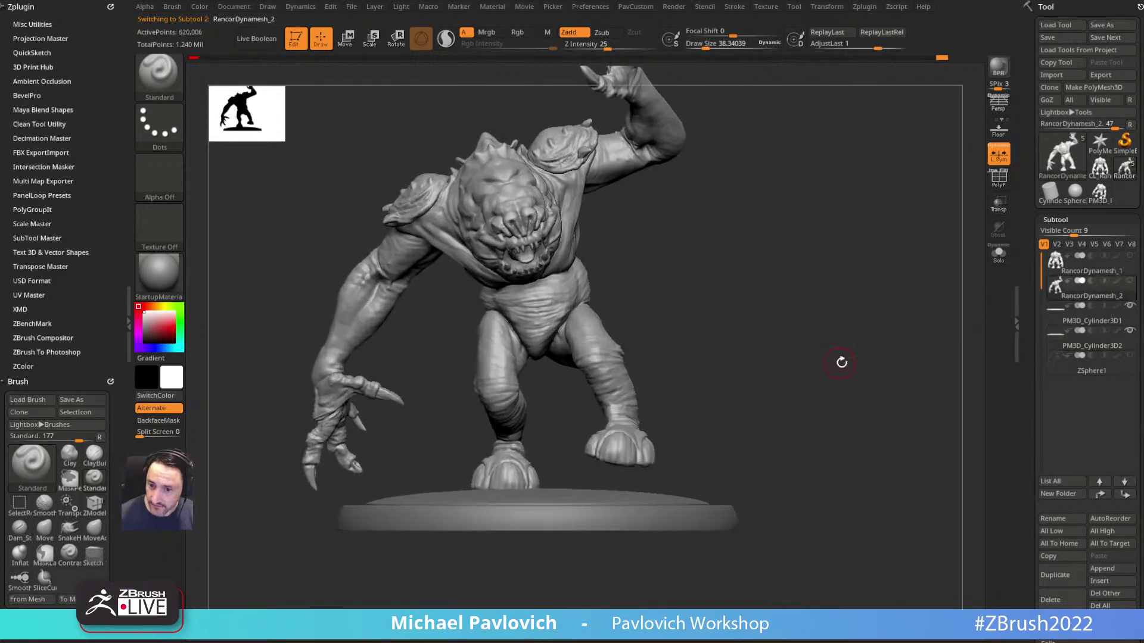
# Step: Set the creature to subdivision level 1, isolate its standing foot with an inverted lasso mask, and nudge the foot down toward the base
pyautogui.moveTo(544, 437)
pyautogui.keyDown('ctrl'); pyautogui.mouseDown()
pyautogui.moveTo(460, 439)
pyautogui.moveTo(506, 475)
pyautogui.mouseUp(); pyautogui.keyUp('ctrl')
pyautogui.moveTo(1031, 367); pyautogui.dragTo(1040, 241)
pyautogui.moveTo(1054, 402); pyautogui.dragTo(1041, 403)
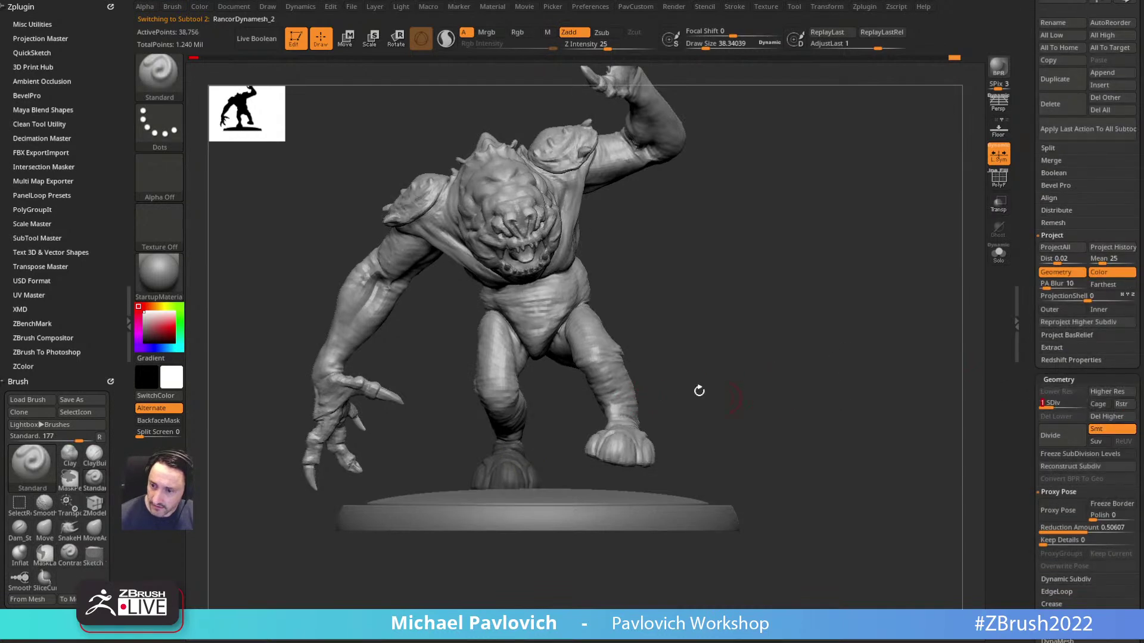
pyautogui.keyDown('ctrl'); pyautogui.click(550, 439); pyautogui.keyUp('ctrl')
pyautogui.press('w')
pyautogui.moveTo(552, 426); pyautogui.dragTo(550, 423)
pyautogui.press('q')
pyautogui.moveTo(776, 299)
pyautogui.mouseDown()
pyautogui.moveTo(695, 319)
pyautogui.moveTo(825, 292)
pyautogui.moveTo(786, 294)
pyautogui.moveTo(802, 258)
pyautogui.moveTo(801, 295)
pyautogui.mouseUp()
# Step: Mask the creature except for the forearm and hand of its lowered arm
pyautogui.moveTo(475, 313)
pyautogui.mouseDown()
pyautogui.moveTo(372, 226)
pyautogui.moveTo(319, 268)
pyautogui.moveTo(273, 360)
pyautogui.moveTo(350, 529)
pyautogui.moveTo(465, 307)
pyautogui.moveTo(833, 255)
pyautogui.moveTo(790, 242)
pyautogui.mouseUp()
pyautogui.moveTo(770, 289)
pyautogui.keyDown('ctrl'); pyautogui.mouseDown()
pyautogui.moveTo(735, 220)
pyautogui.moveTo(584, 307)
pyautogui.moveTo(593, 308)
pyautogui.mouseUp(); pyautogui.keyUp('ctrl')
pyautogui.keyDown('ctrl'); pyautogui.click(819, 280); pyautogui.keyUp('ctrl')
pyautogui.moveTo(855, 248); pyautogui.dragTo(796, 255)
pyautogui.keyDown('ctrl'); pyautogui.click(601, 253); pyautogui.keyUp('ctrl')
pyautogui.moveTo(882, 232); pyautogui.dragTo(795, 262)
pyautogui.hotkey('ctrl', 'shift', 'a')
pyautogui.moveTo(659, 327)
pyautogui.keyDown('ctrl'); pyautogui.mouseDown()
pyautogui.moveTo(625, 309)
pyautogui.moveTo(411, 446)
pyautogui.moveTo(546, 545)
pyautogui.moveTo(620, 477)
pyautogui.moveTo(543, 563)
pyautogui.mouseUp(); pyautogui.keyUp('ctrl')
pyautogui.moveTo(453, 390); pyautogui.dragTo(770, 305)
pyautogui.keyDown('ctrl'); pyautogui.click(611, 243); pyautogui.keyUp('ctrl')
# Step: Try to rotate the unmasked forearm about the elbow with the gizmo, and undo the attempts
pyautogui.press('w')
pyautogui.moveTo(610, 243); pyautogui.dragTo(685, 268, button='right')
pyautogui.keyDown('alt'); pyautogui.click(560, 271); pyautogui.keyUp('alt')
pyautogui.moveTo(566, 290); pyautogui.dragTo(727, 222, button='right')
pyautogui.keyDown('alt'); pyautogui.moveTo(606, 223); pyautogui.dragTo(572, 276); pyautogui.keyUp('alt')
pyautogui.moveTo(656, 258); pyautogui.dragTo(583, 299)
pyautogui.moveTo(583, 306); pyautogui.dragTo(641, 210)
pyautogui.hotkey('ctrl', 'z')
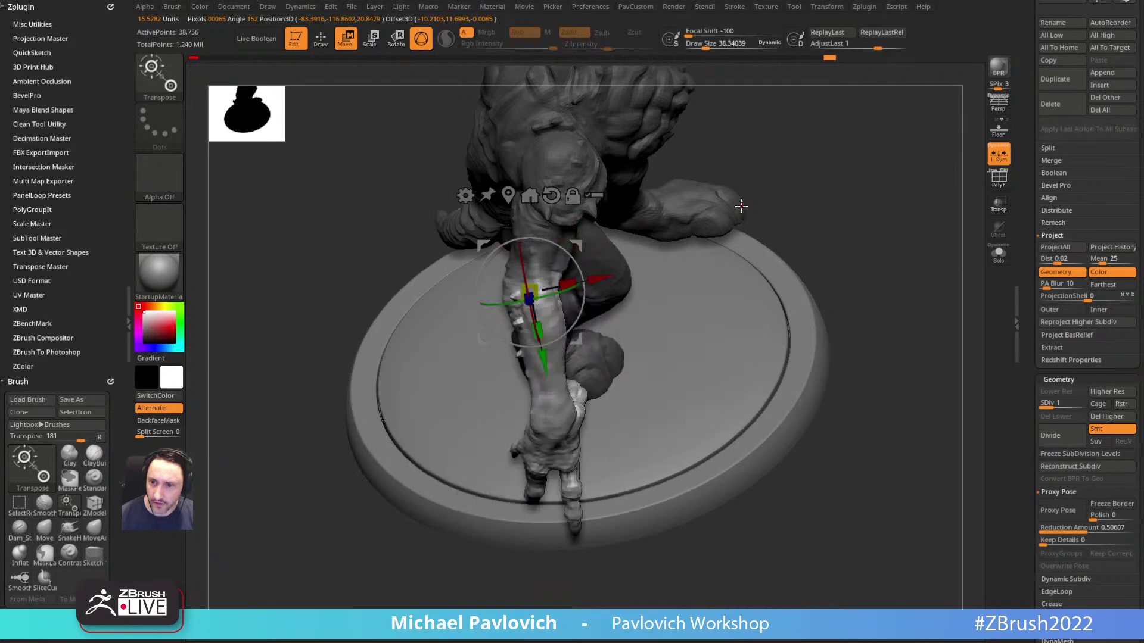
pyautogui.moveTo(775, 194); pyautogui.dragTo(752, 189)
pyautogui.moveTo(562, 291)
pyautogui.mouseDown()
pyautogui.moveTo(550, 257)
pyautogui.moveTo(589, 322)
pyautogui.mouseUp()
pyautogui.hotkey('ctrl', 'z')
pyautogui.hotkey('ctrl', 'z')
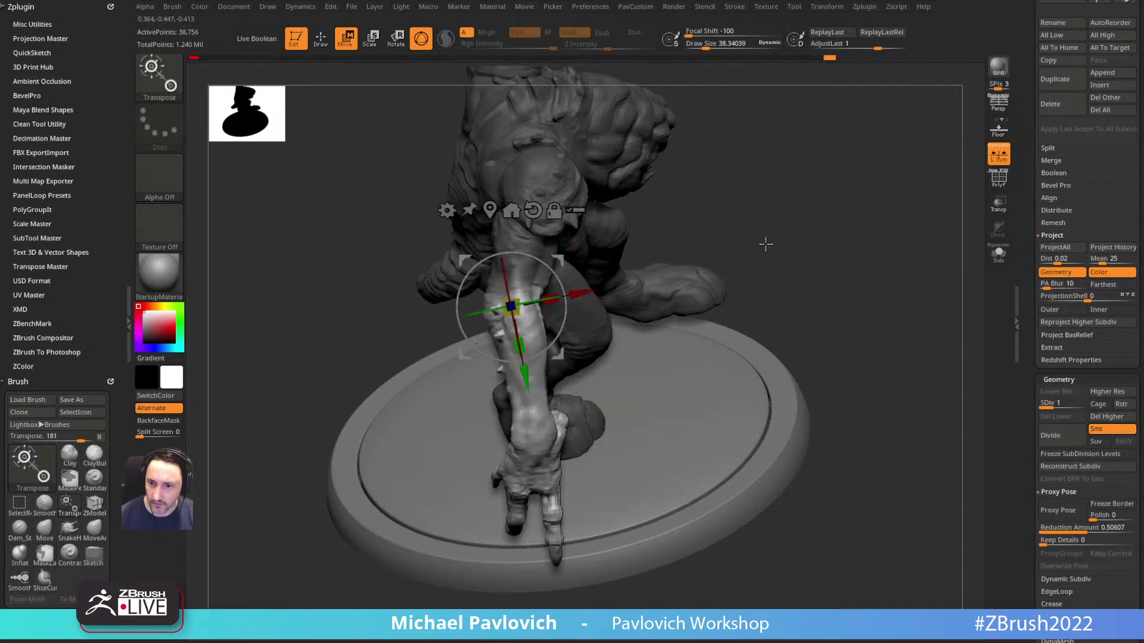
# Step: Remask the body so the whole lowered arm is free, and try to reposition the arm with the gizmo
pyautogui.press('q')
pyautogui.moveTo(756, 258); pyautogui.dragTo(796, 230)
pyautogui.keyDown('ctrl'); pyautogui.moveTo(738, 208); pyautogui.dragTo(766, 258); pyautogui.keyUp('ctrl')
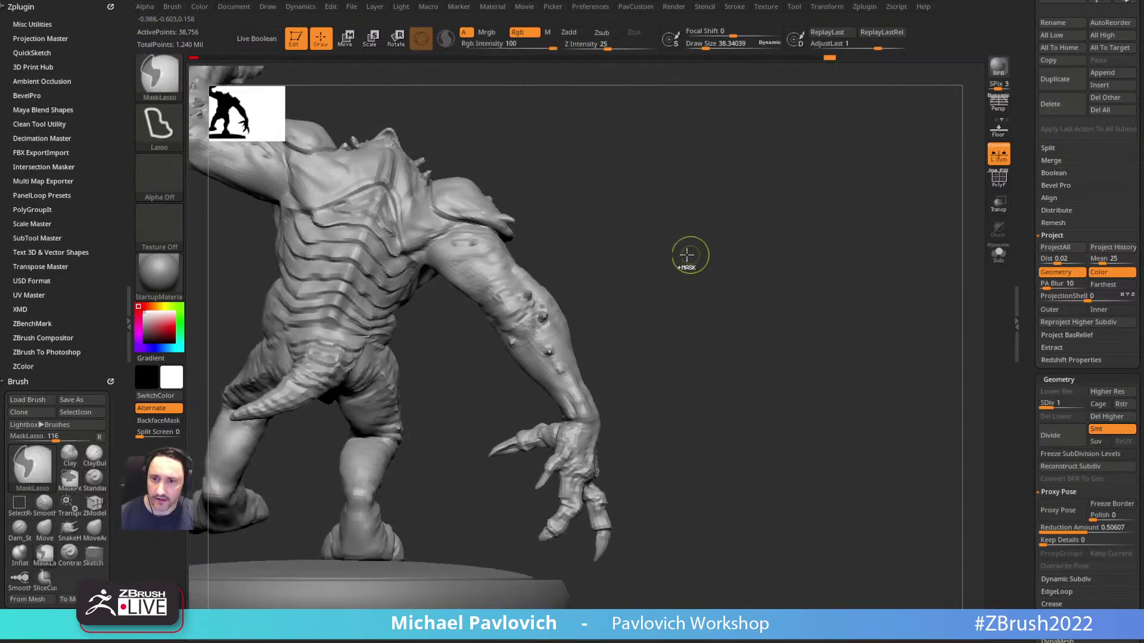
pyautogui.moveTo(616, 250)
pyautogui.mouseDown()
pyautogui.moveTo(641, 266)
pyautogui.moveTo(726, 212)
pyautogui.moveTo(737, 234)
pyautogui.moveTo(726, 275)
pyautogui.moveTo(462, 258)
pyautogui.mouseUp()
pyautogui.press('w')
pyautogui.moveTo(745, 280)
pyautogui.mouseDown()
pyautogui.moveTo(769, 237)
pyautogui.moveTo(426, 388)
pyautogui.moveTo(580, 387)
pyautogui.moveTo(733, 221)
pyautogui.mouseUp()
pyautogui.click(533, 210)
pyautogui.keyDown('alt'); pyautogui.moveTo(557, 261); pyautogui.dragTo(628, 321); pyautogui.keyUp('alt')
pyautogui.moveTo(674, 286)
pyautogui.mouseDown()
pyautogui.moveTo(774, 260)
pyautogui.moveTo(684, 292)
pyautogui.mouseUp()
pyautogui.keyDown('alt'); pyautogui.moveTo(632, 320); pyautogui.dragTo(707, 349); pyautogui.keyUp('alt')
pyautogui.hotkey('ctrl', 'z')
pyautogui.hotkey('ctrl', 'z')
pyautogui.moveTo(840, 202)
pyautogui.mouseDown()
pyautogui.moveTo(804, 245)
pyautogui.moveTo(884, 238)
pyautogui.mouseUp()
pyautogui.press('q')
# Step: Switch from the gizmo to a transpose line, try rotating the lowered arm with it, and undo the rotation
pyautogui.moveTo(843, 199)
pyautogui.mouseDown()
pyautogui.moveTo(817, 224)
pyautogui.moveTo(807, 181)
pyautogui.moveTo(637, 275)
pyautogui.moveTo(613, 209)
pyautogui.moveTo(512, 153)
pyautogui.moveTo(496, 219)
pyautogui.moveTo(502, 272)
pyautogui.moveTo(606, 541)
pyautogui.moveTo(650, 518)
pyautogui.mouseUp()
pyautogui.moveTo(817, 291)
pyautogui.mouseDown()
pyautogui.moveTo(796, 289)
pyautogui.moveTo(825, 294)
pyautogui.mouseUp()
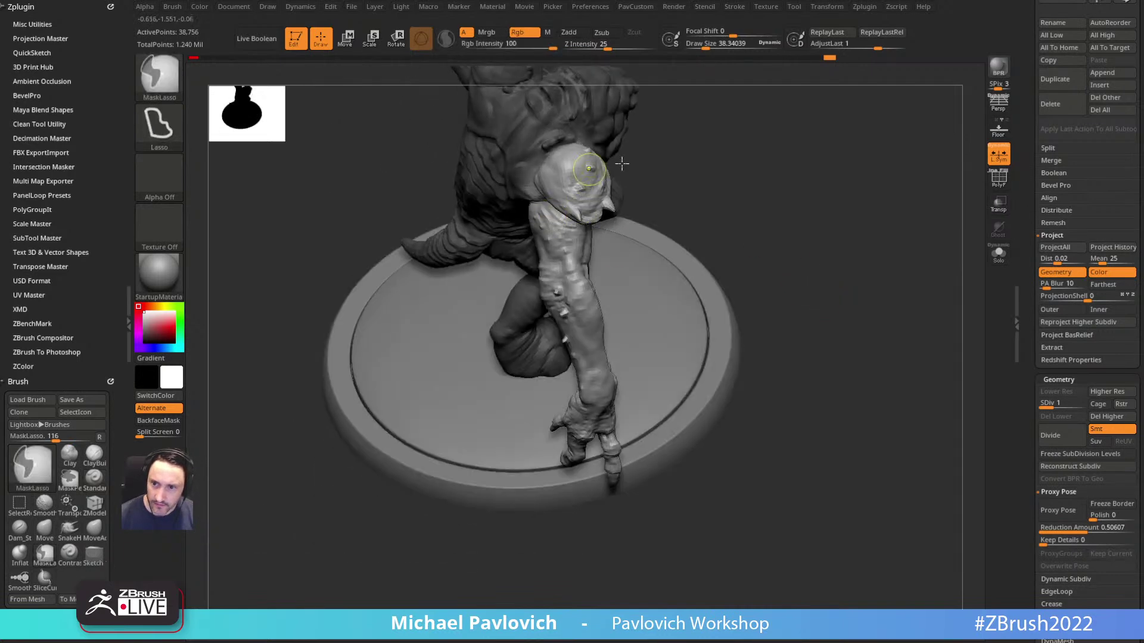
pyautogui.moveTo(562, 195); pyautogui.dragTo(588, 224, button='right')
pyautogui.moveTo(518, 247); pyautogui.dragTo(554, 190)
pyautogui.press('w')
pyautogui.press('y')
pyautogui.moveTo(600, 156); pyautogui.dragTo(565, 268)
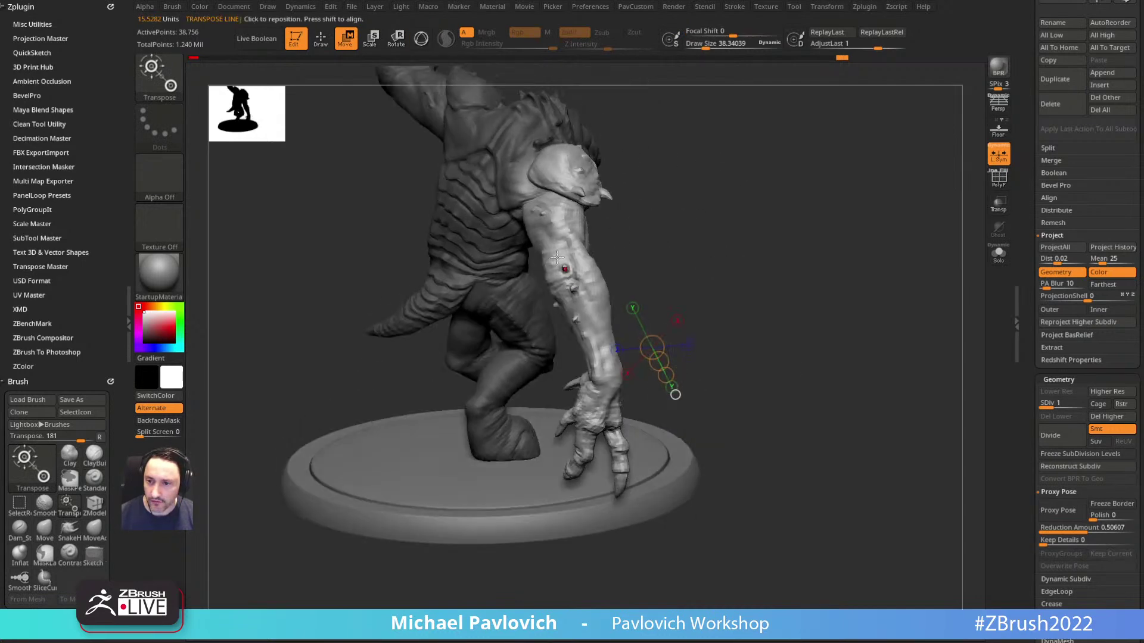
pyautogui.moveTo(629, 196)
pyautogui.mouseDown()
pyautogui.moveTo(623, 158)
pyautogui.moveTo(624, 360)
pyautogui.mouseUp()
pyautogui.moveTo(733, 268)
pyautogui.mouseDown()
pyautogui.moveTo(613, 313)
pyautogui.moveTo(629, 319)
pyautogui.moveTo(740, 230)
pyautogui.mouseUp()
pyautogui.press('r')
pyautogui.moveTo(548, 381); pyautogui.dragTo(604, 338)
pyautogui.hotkey('ctrl', 'z')
# Step: Try to swing the lowered arm using rotate transpose lines drawn from its shoulder
pyautogui.moveTo(514, 157)
pyautogui.mouseDown()
pyautogui.moveTo(521, 322)
pyautogui.moveTo(540, 393)
pyautogui.moveTo(545, 376)
pyautogui.mouseUp()
pyautogui.moveTo(679, 253); pyautogui.dragTo(636, 290)
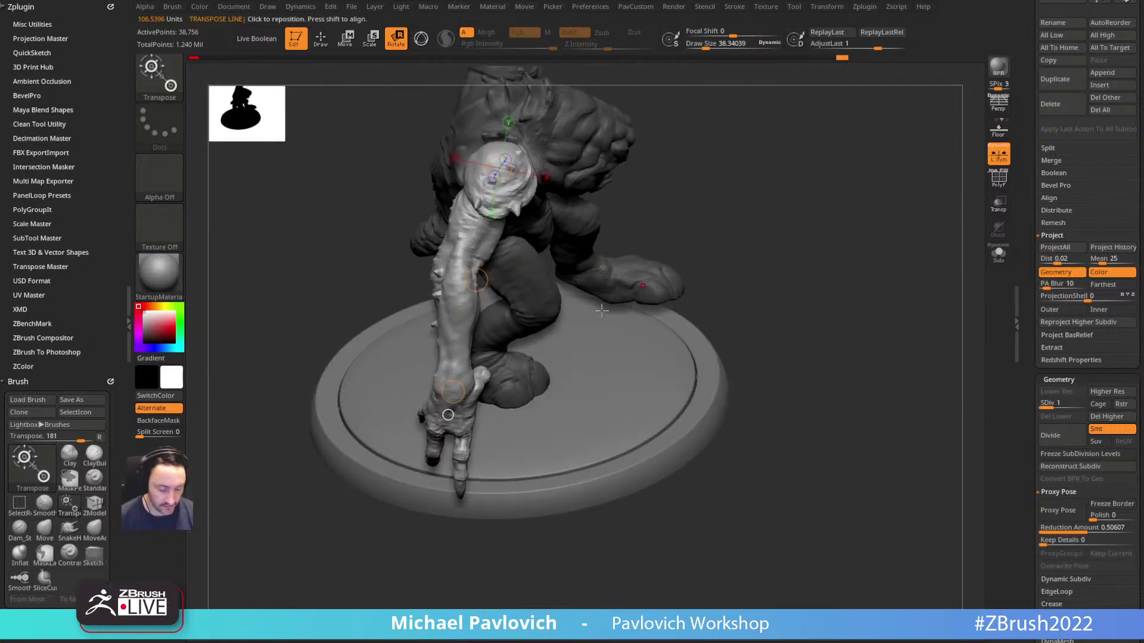
pyautogui.moveTo(458, 392); pyautogui.dragTo(494, 388)
pyautogui.moveTo(753, 262)
pyautogui.mouseDown()
pyautogui.moveTo(768, 242)
pyautogui.moveTo(731, 258)
pyautogui.mouseUp()
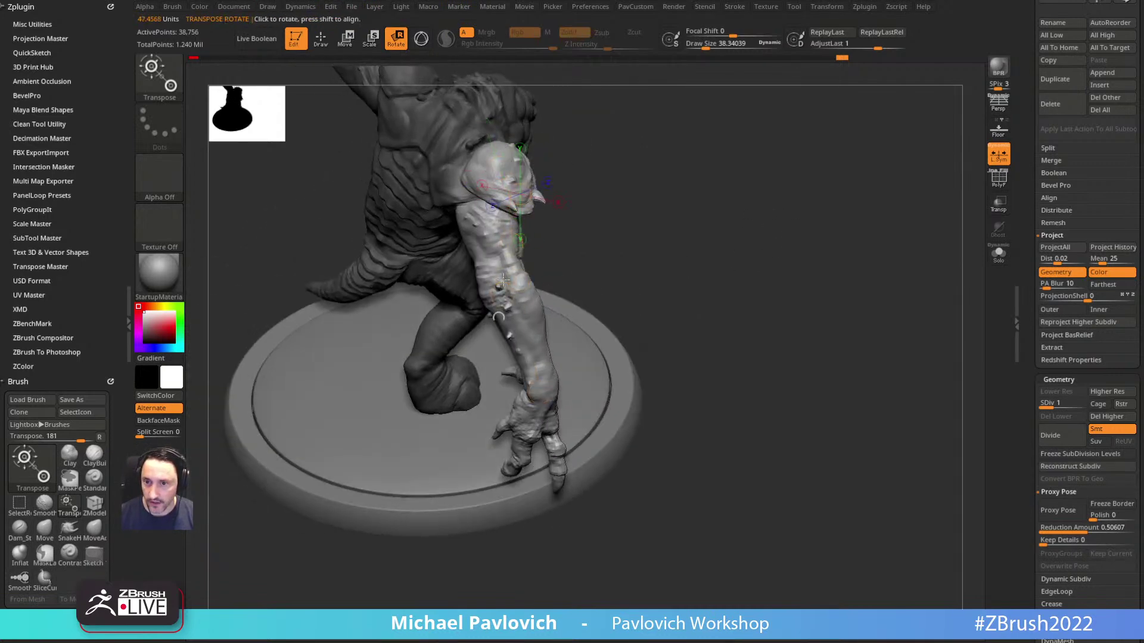
pyautogui.moveTo(492, 163); pyautogui.dragTo(510, 278)
pyautogui.moveTo(621, 231); pyautogui.dragTo(685, 193)
pyautogui.moveTo(524, 204); pyautogui.dragTo(505, 218)
pyautogui.moveTo(476, 174); pyautogui.dragTo(466, 185)
pyautogui.moveTo(517, 155); pyautogui.dragTo(781, 181)
pyautogui.moveTo(494, 271); pyautogui.dragTo(503, 267)
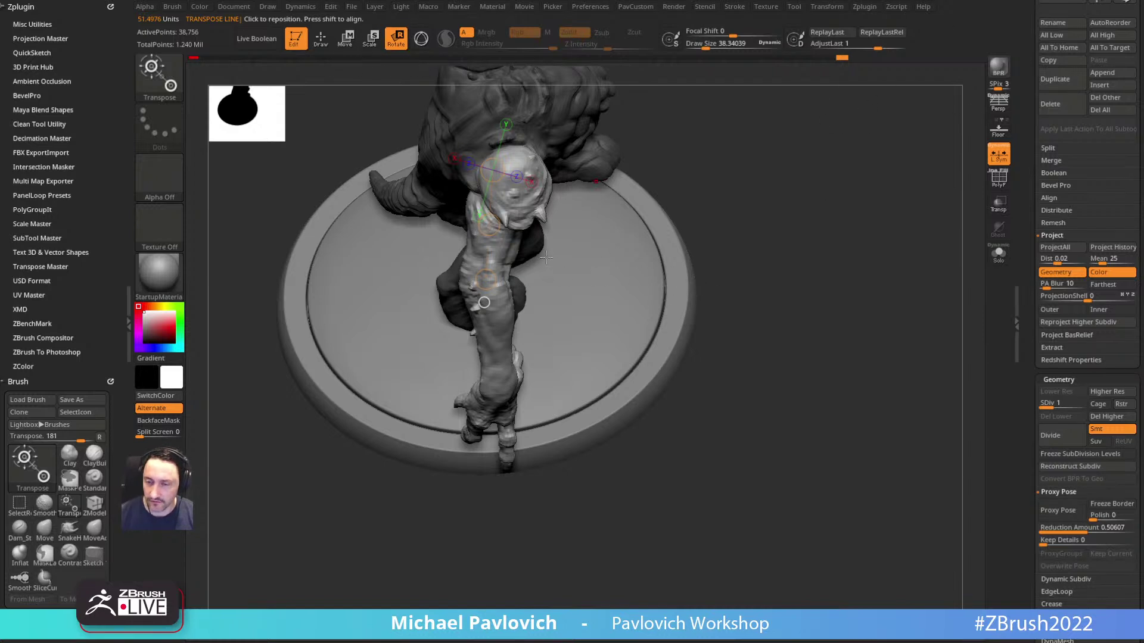
# Step: Try to bend the forearm inward at the elbow with the transpose line, then undo the arm pose and clear the mask
pyautogui.moveTo(777, 199); pyautogui.dragTo(754, 186)
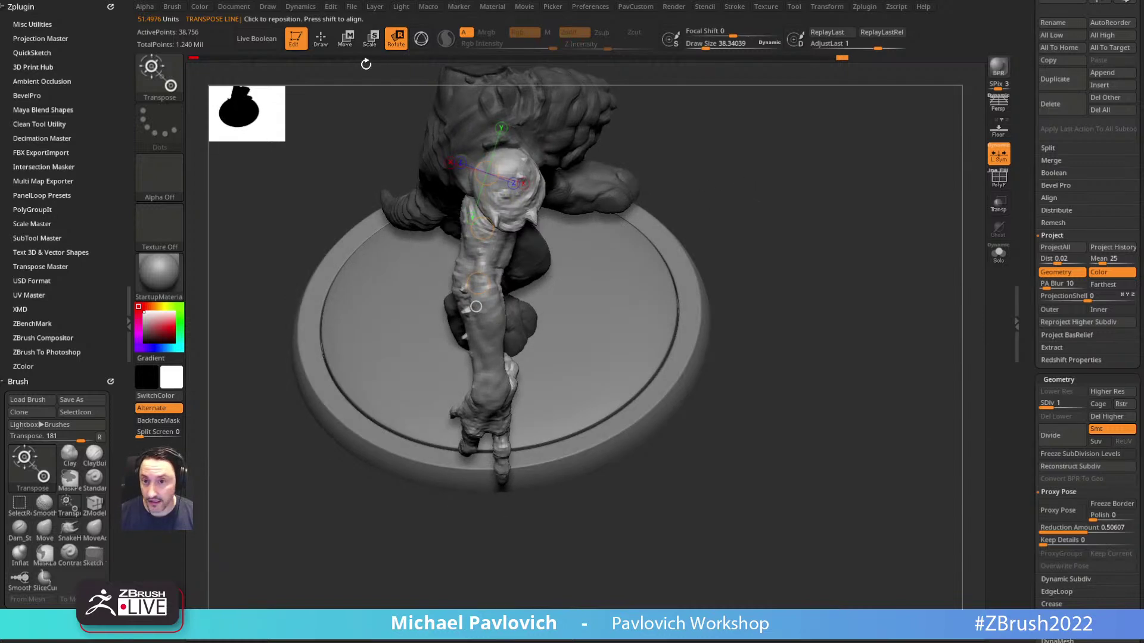
pyautogui.moveTo(479, 283); pyautogui.dragTo(560, 280)
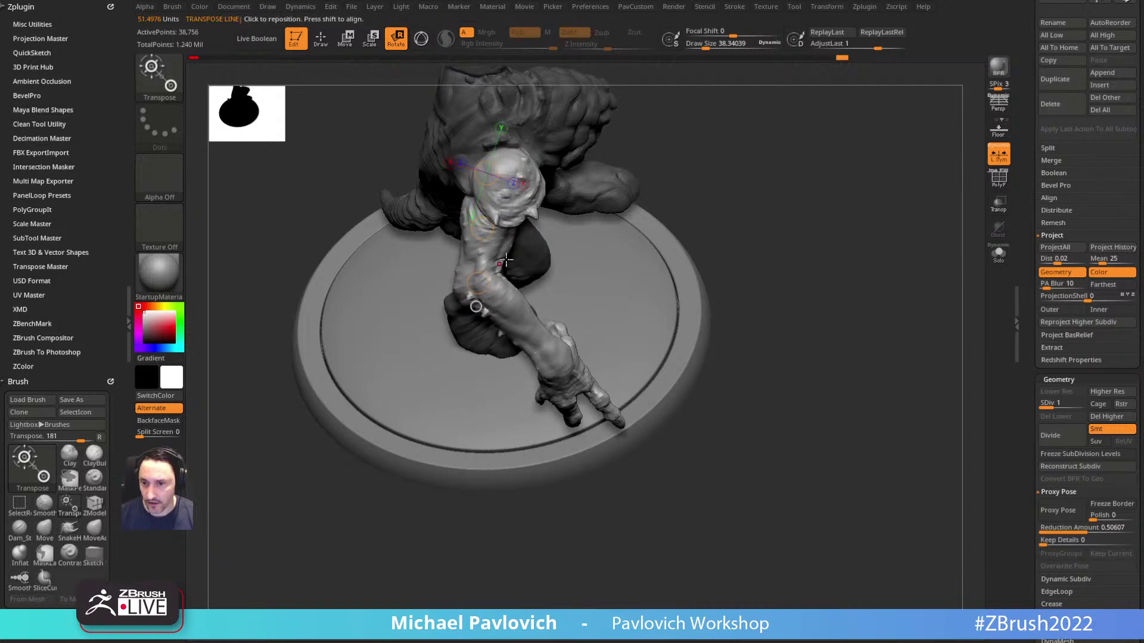
pyautogui.moveTo(477, 285); pyautogui.dragTo(527, 283)
pyautogui.moveTo(753, 212); pyautogui.dragTo(708, 188)
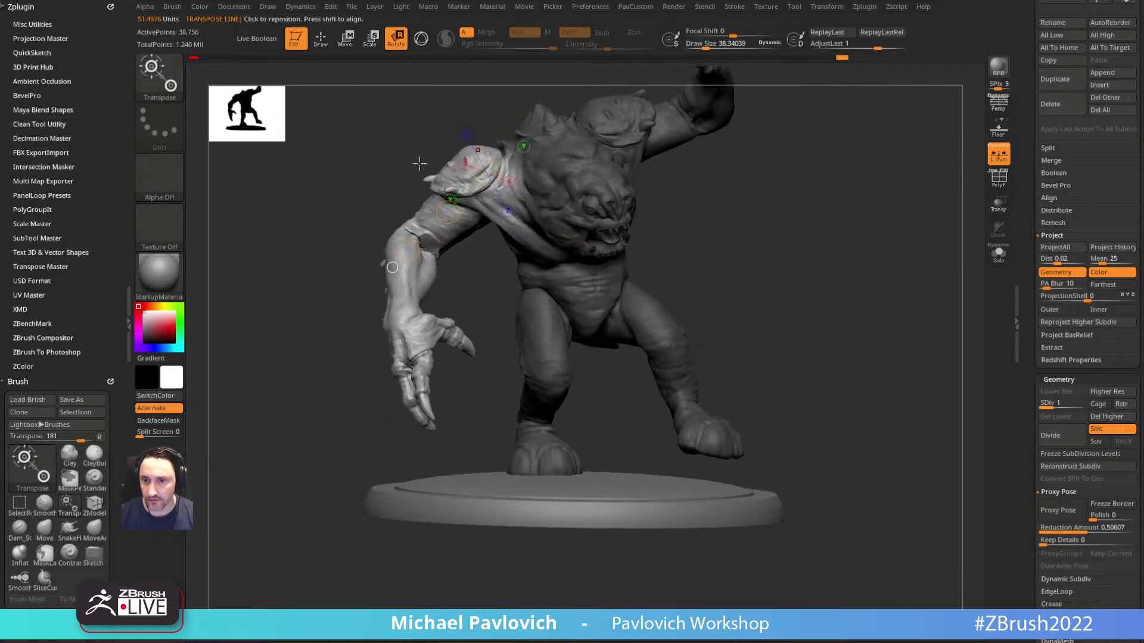
pyautogui.hotkey('ctrl', 'z')
pyautogui.press('q')
pyautogui.keyDown('ctrl'); pyautogui.moveTo(814, 217); pyautogui.dragTo(740, 242); pyautogui.keyUp('ctrl')
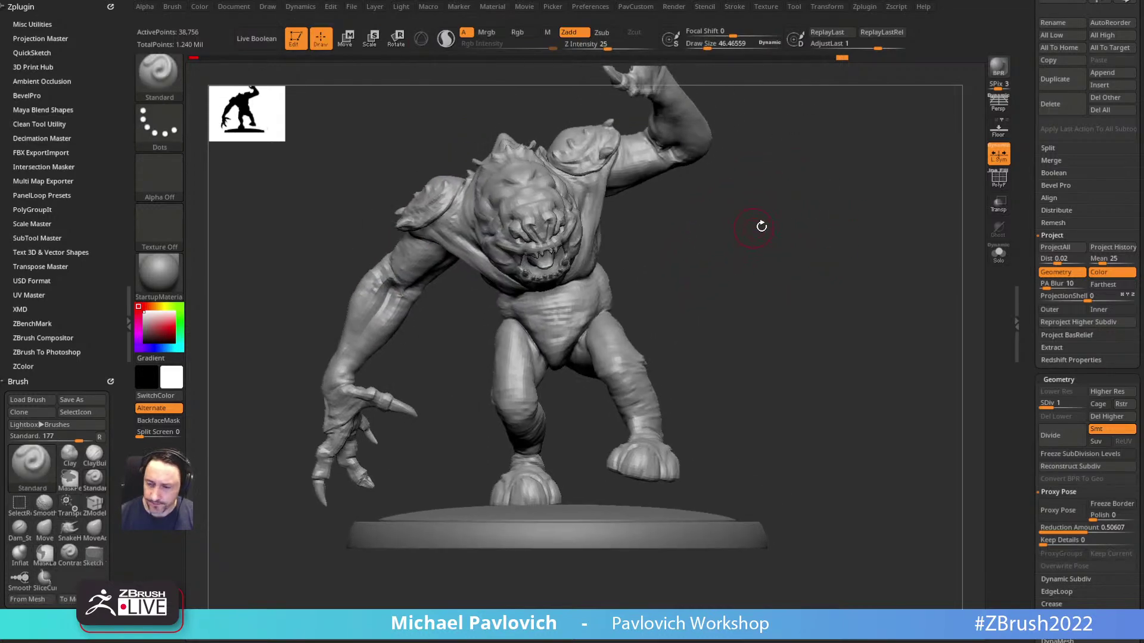
# Step: Return the creature to subdivision level 3 and select the PM3D_Cylinder3D2 base subtool
pyautogui.click(1083, 403)
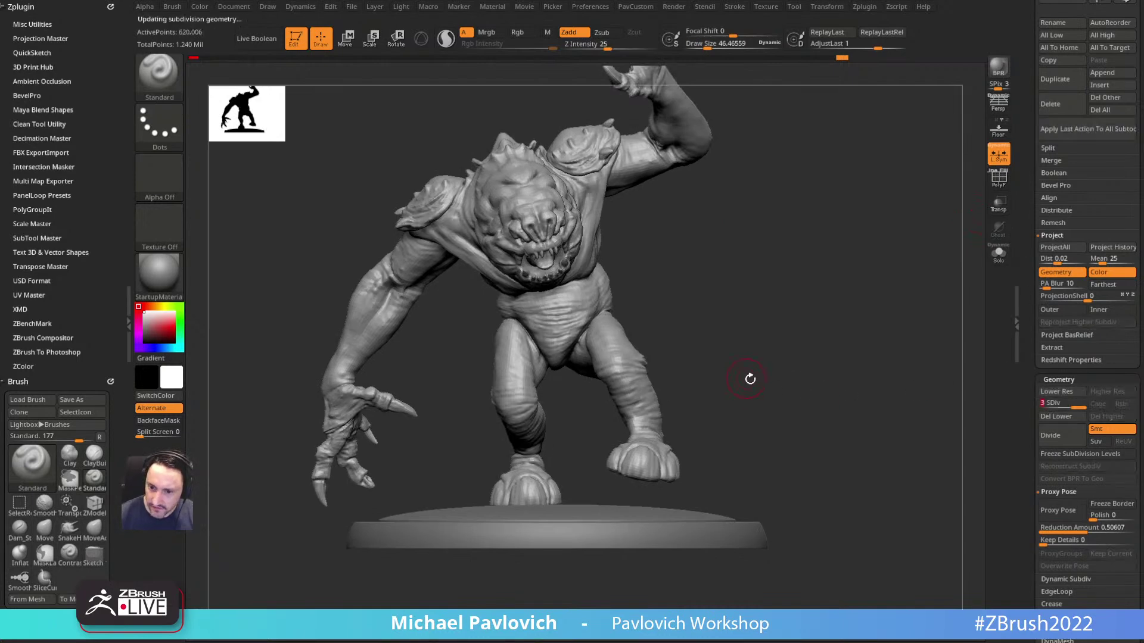
pyautogui.moveTo(761, 378)
pyautogui.mouseDown()
pyautogui.moveTo(774, 357)
pyautogui.moveTo(582, 394)
pyautogui.moveTo(735, 352)
pyautogui.moveTo(527, 488)
pyautogui.moveTo(808, 364)
pyautogui.moveTo(799, 383)
pyautogui.moveTo(738, 393)
pyautogui.mouseUp()
pyautogui.press('s')
pyautogui.press('s')
pyautogui.keyDown('alt'); pyautogui.click(593, 475); pyautogui.keyUp('alt')
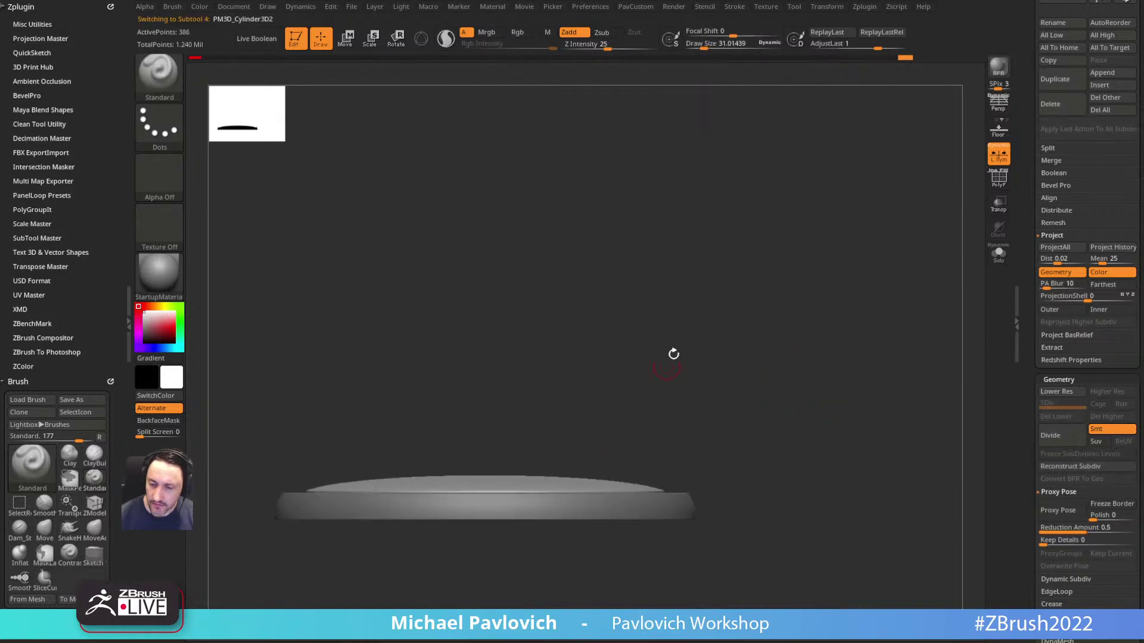
# Step: Duplicate PM3D_Cylinder3D2, then move PM3D_Cylinder3D1 and the copy to the end of the subtool list and hide both
pyautogui.moveTo(664, 370); pyautogui.dragTo(554, 436)
pyautogui.moveTo(761, 301); pyautogui.dragTo(586, 313)
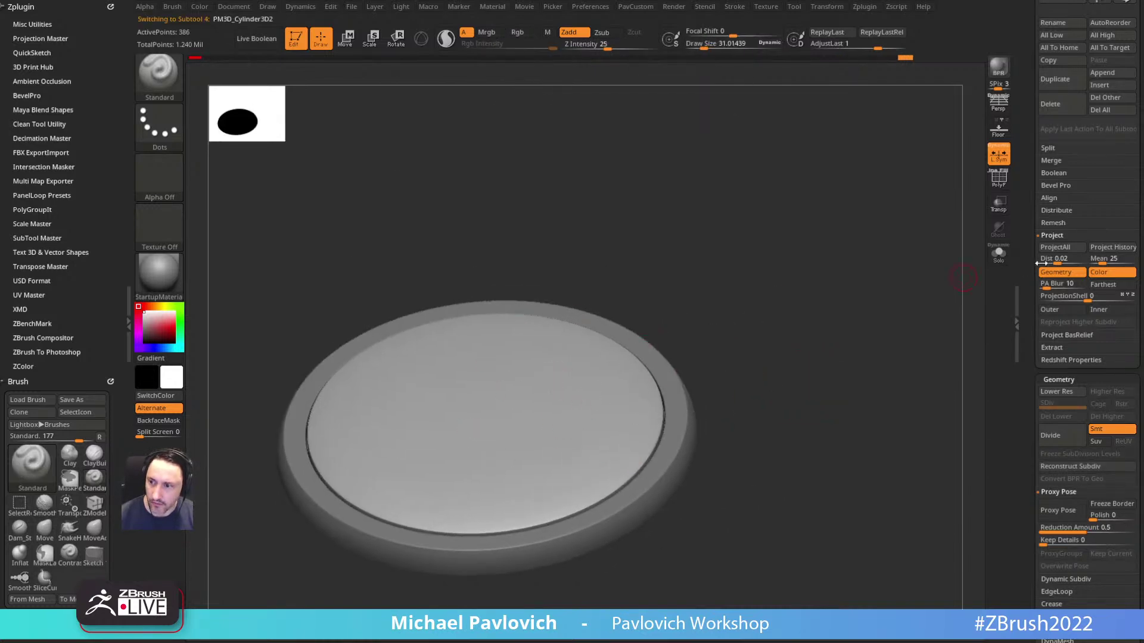
pyautogui.scroll(8, 1055, 379)
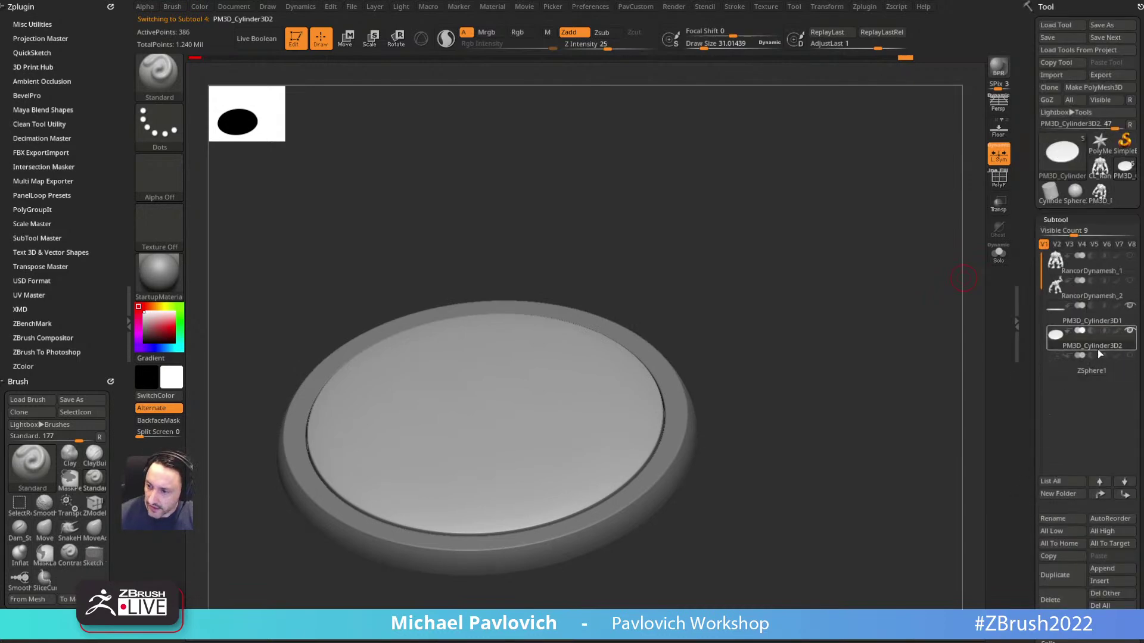
pyautogui.click(1055, 575)
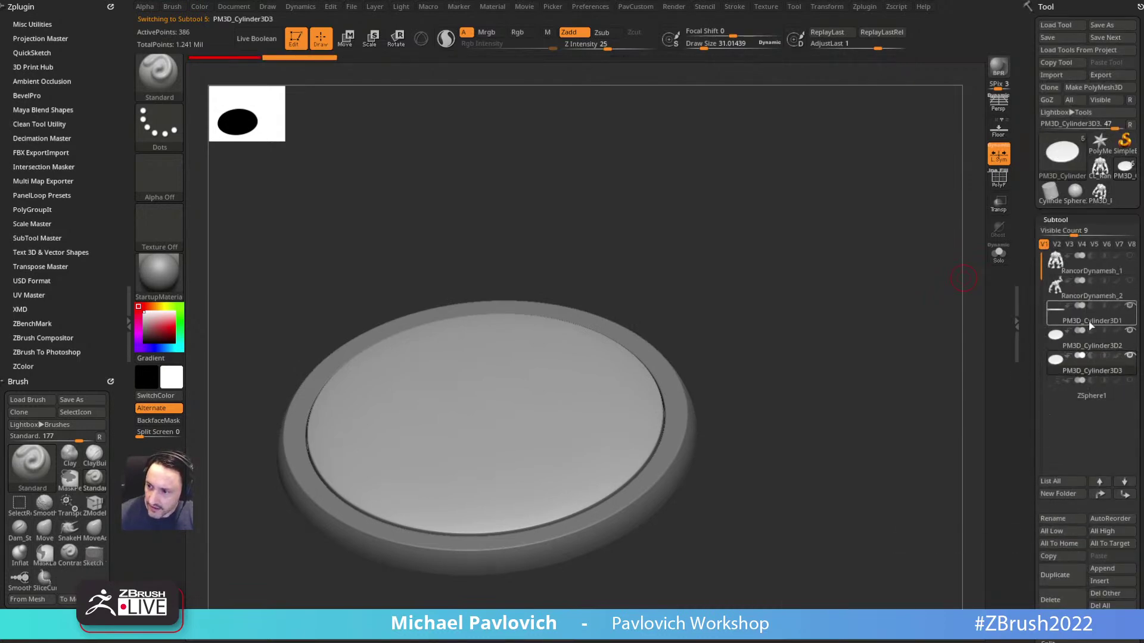
pyautogui.click(1091, 323)
pyautogui.keyDown('shift'); pyautogui.click(1119, 493); pyautogui.keyUp('shift')
pyautogui.click(1088, 342)
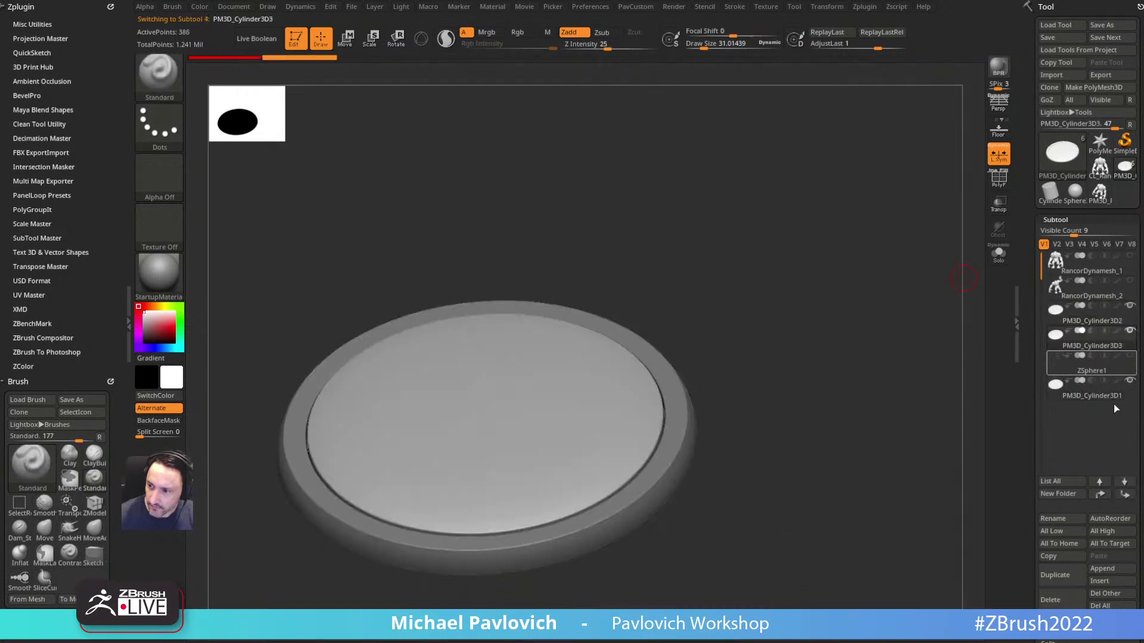
pyautogui.keyDown('shift'); pyautogui.click(1123, 494); pyautogui.keyUp('shift')
pyautogui.click(1100, 327)
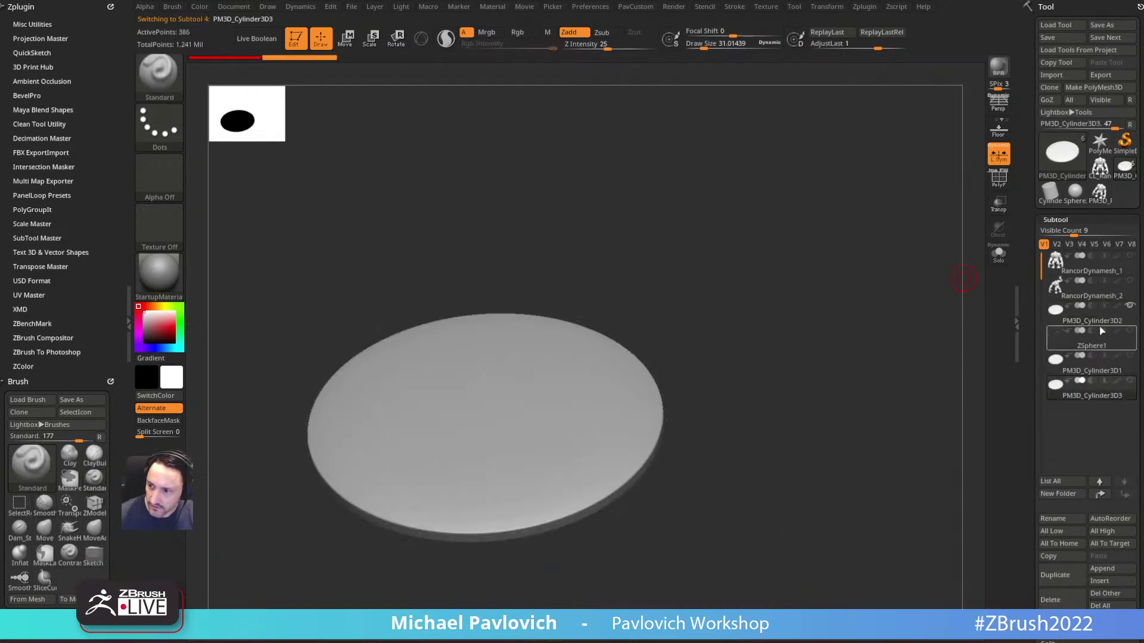
# Step: Select RancorDynamesh_2 and examine how the creature's feet stand on the plain base disc
pyautogui.moveTo(784, 345)
pyautogui.mouseDown()
pyautogui.moveTo(824, 324)
pyautogui.moveTo(775, 352)
pyautogui.mouseUp()
pyautogui.press('2')
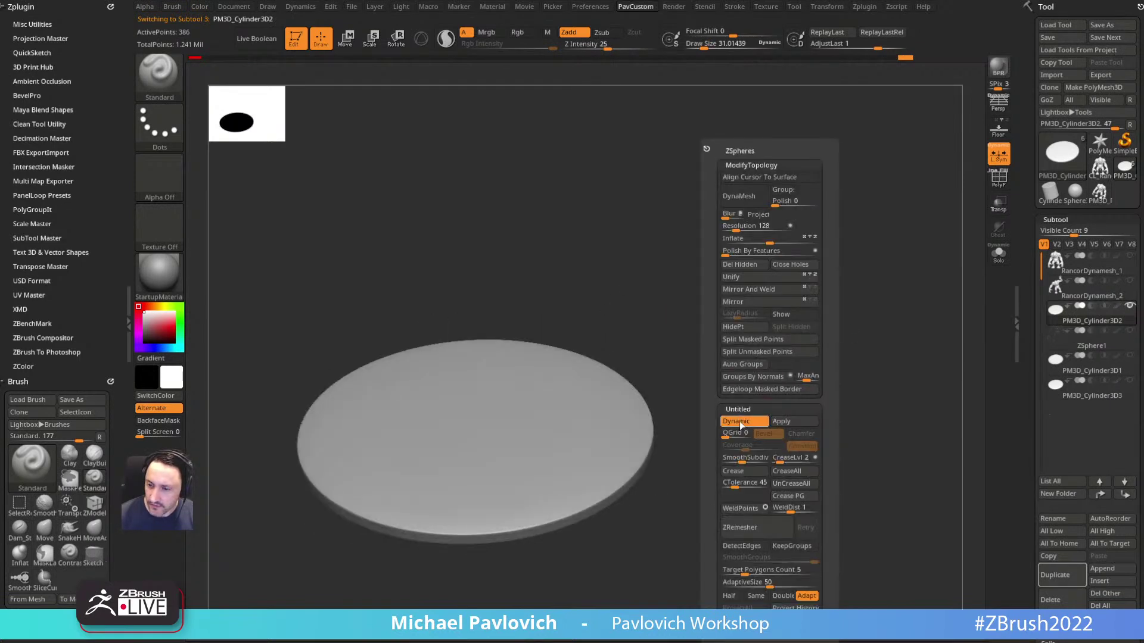
pyautogui.click(1085, 297)
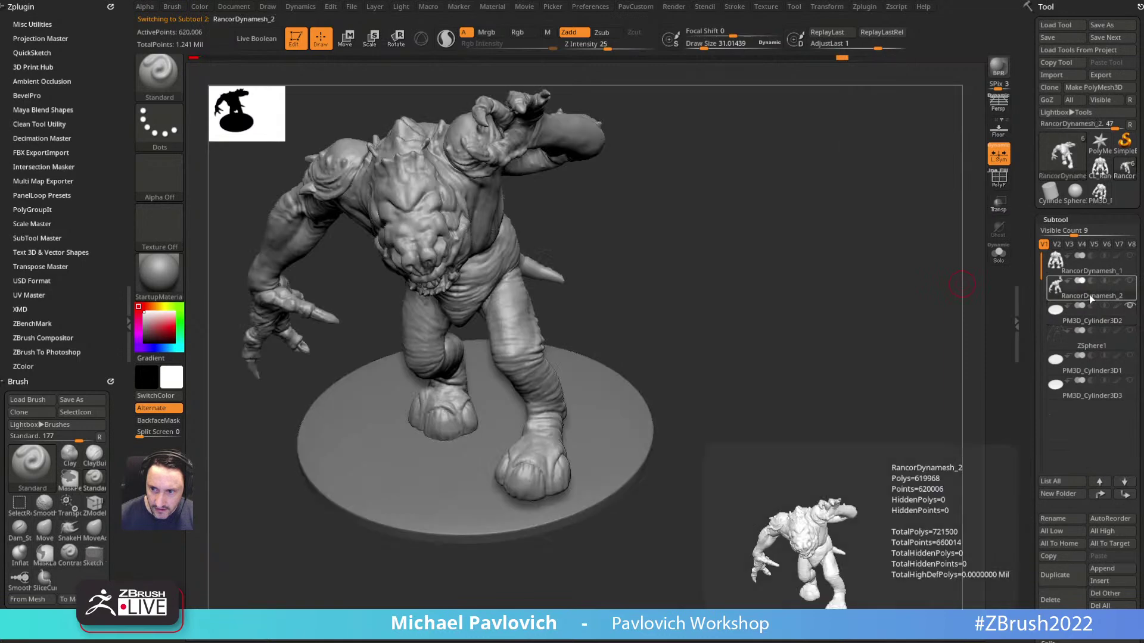
pyautogui.moveTo(792, 327); pyautogui.dragTo(760, 345)
pyautogui.press('s')
pyautogui.moveTo(752, 351)
pyautogui.mouseDown()
pyautogui.moveTo(764, 339)
pyautogui.moveTo(781, 347)
pyautogui.moveTo(790, 309)
pyautogui.mouseUp()
pyautogui.press('s')
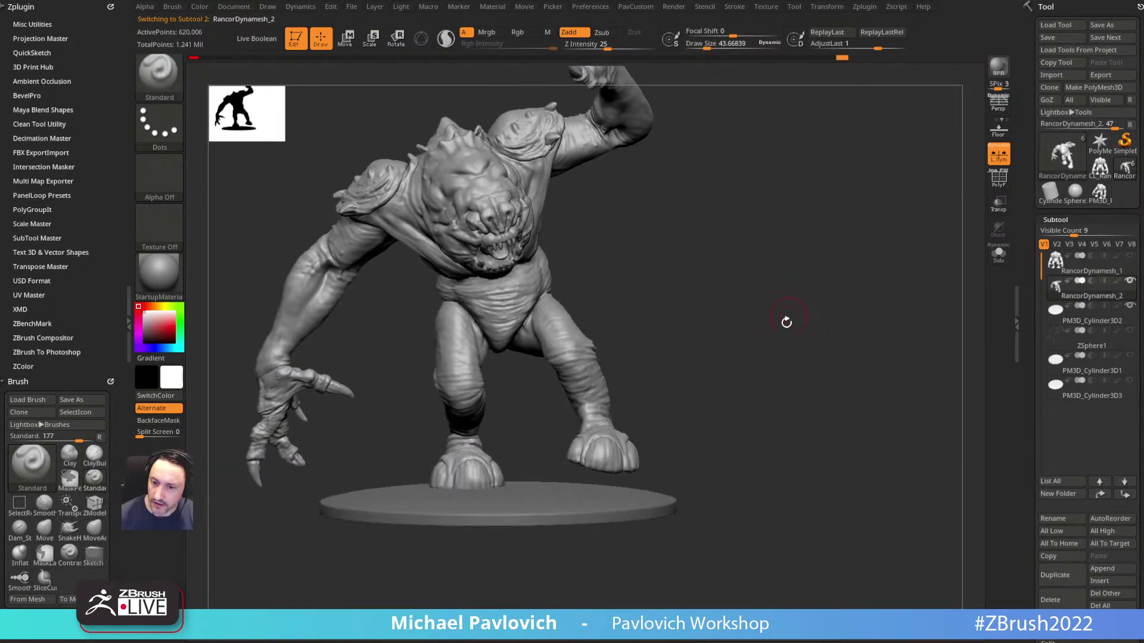
pyautogui.press('s')
pyautogui.moveTo(659, 476); pyautogui.dragTo(668, 473)
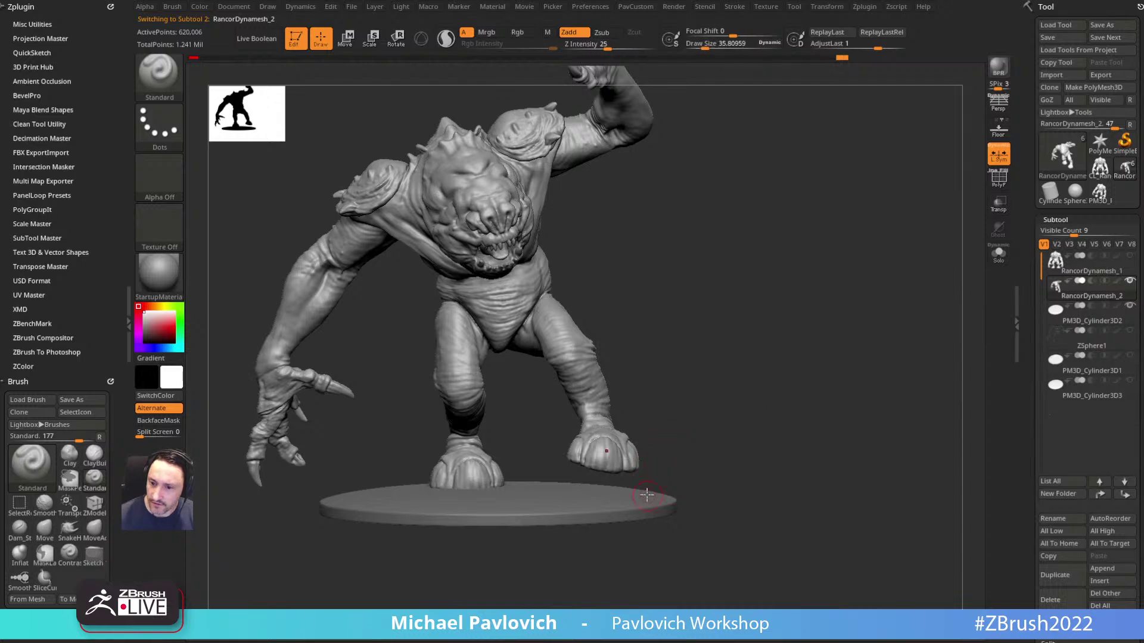
# Step: Select the PM3D_Cylinder3D2 base disc and choose the Cube insert from the IMM base primitives brush
pyautogui.keyDown('alt'); pyautogui.click(647, 497); pyautogui.keyUp('alt')
pyautogui.moveTo(786, 371); pyautogui.dragTo(785, 368)
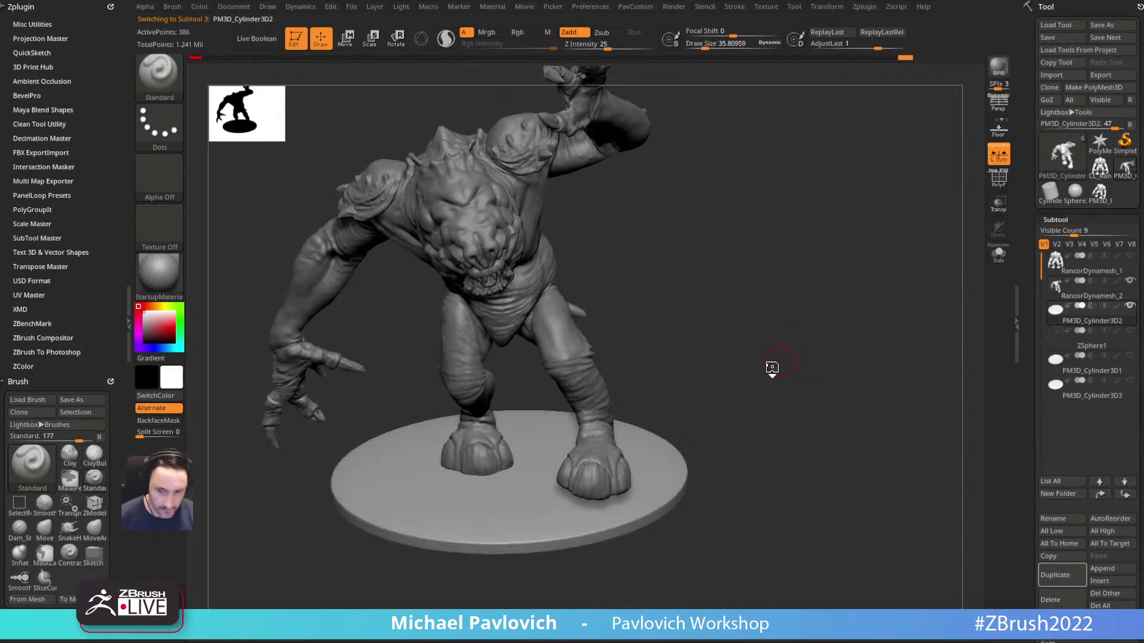
pyautogui.press('m')
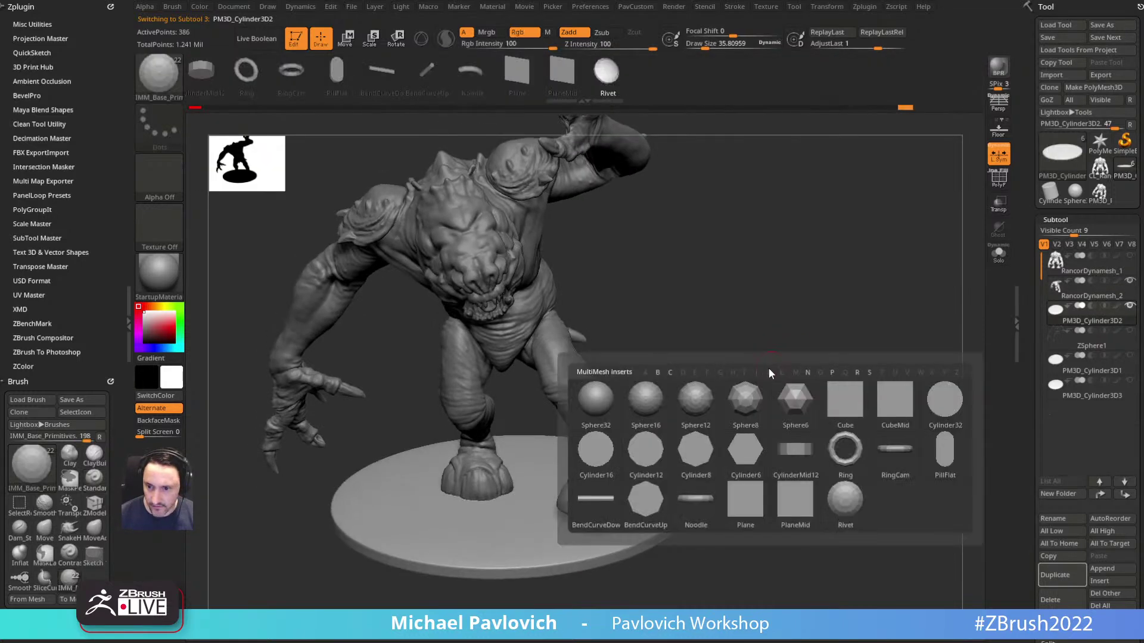
pyautogui.click(855, 416)
# Step: Turn on Transparency with Ghost and insert a small cube on the disc at the creature's standing foot
pyautogui.moveTo(824, 352); pyautogui.dragTo(940, 279)
pyautogui.click(999, 205)
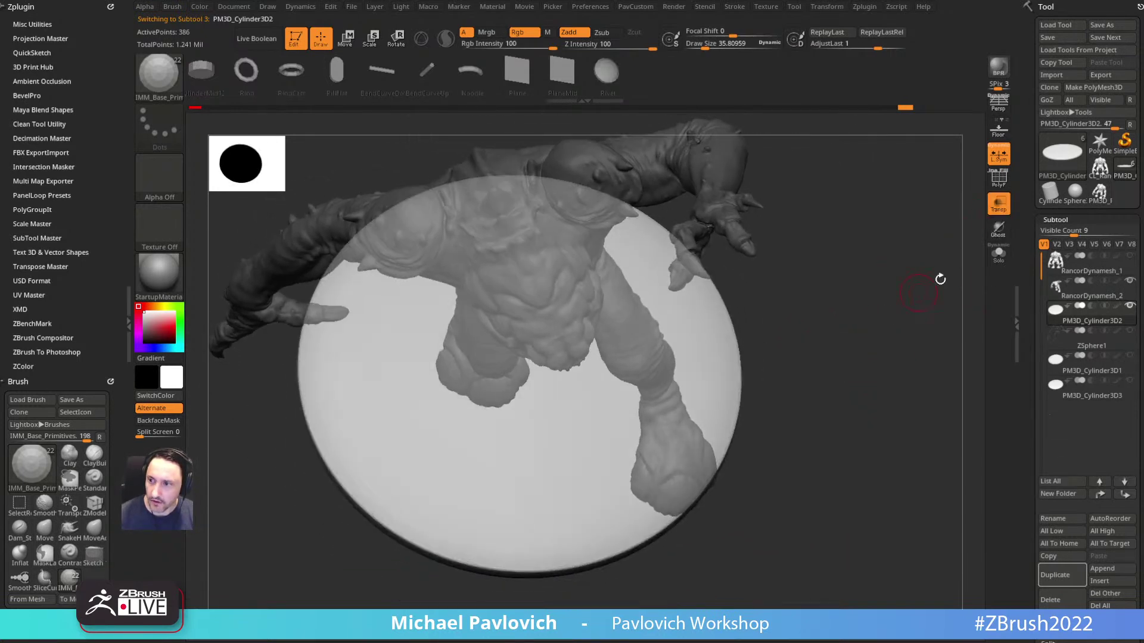
pyautogui.moveTo(846, 315)
pyautogui.mouseDown()
pyautogui.moveTo(848, 253)
pyautogui.moveTo(842, 298)
pyautogui.mouseUp()
pyautogui.click(998, 229)
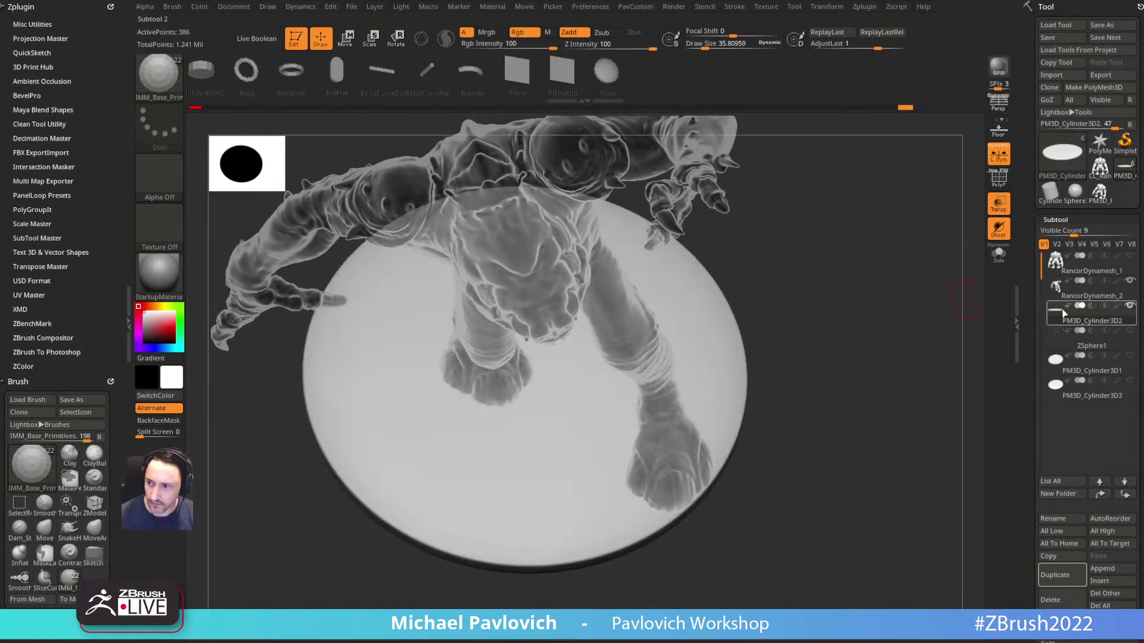
pyautogui.moveTo(492, 371); pyautogui.dragTo(495, 405)
pyautogui.moveTo(881, 347); pyautogui.dragTo(617, 435)
pyautogui.moveTo(821, 304); pyautogui.dragTo(855, 285)
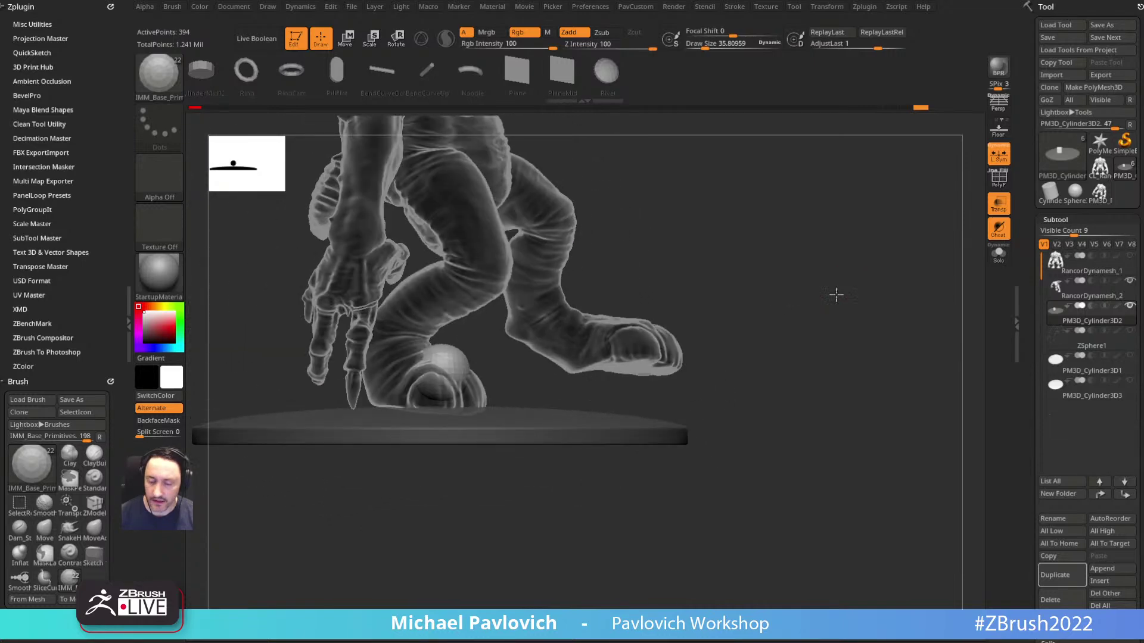
# Step: Split the inserted cube and base disc into separate subtools, and turn off the cube's dynamic subdivision smoothing
pyautogui.moveTo(844, 289); pyautogui.dragTo(350, 351)
pyautogui.press('5')
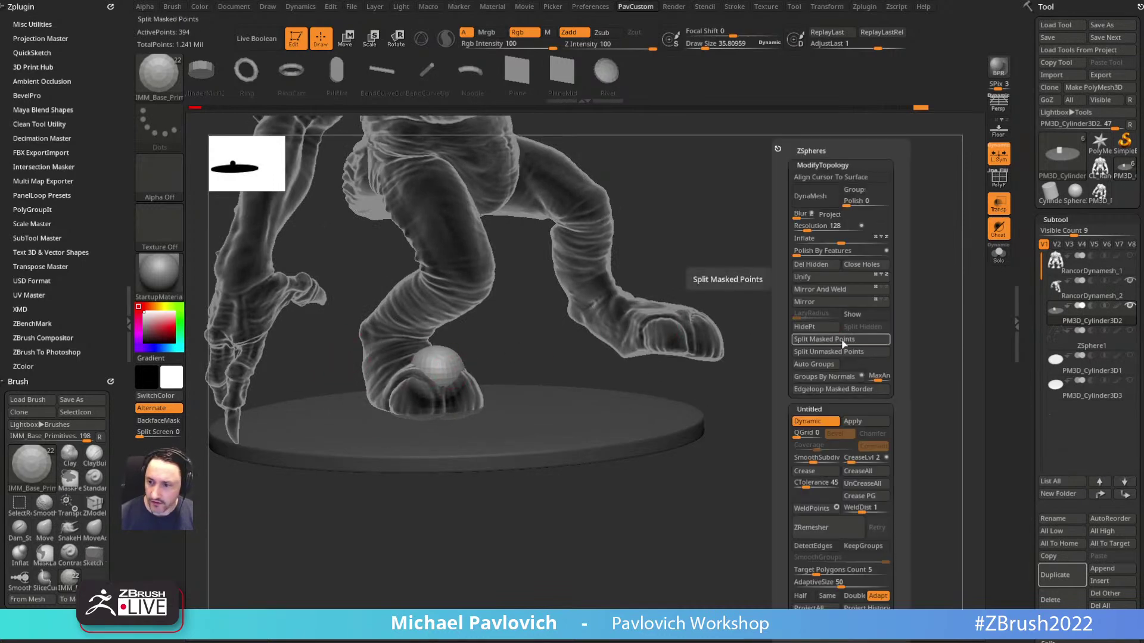
pyautogui.click(843, 353)
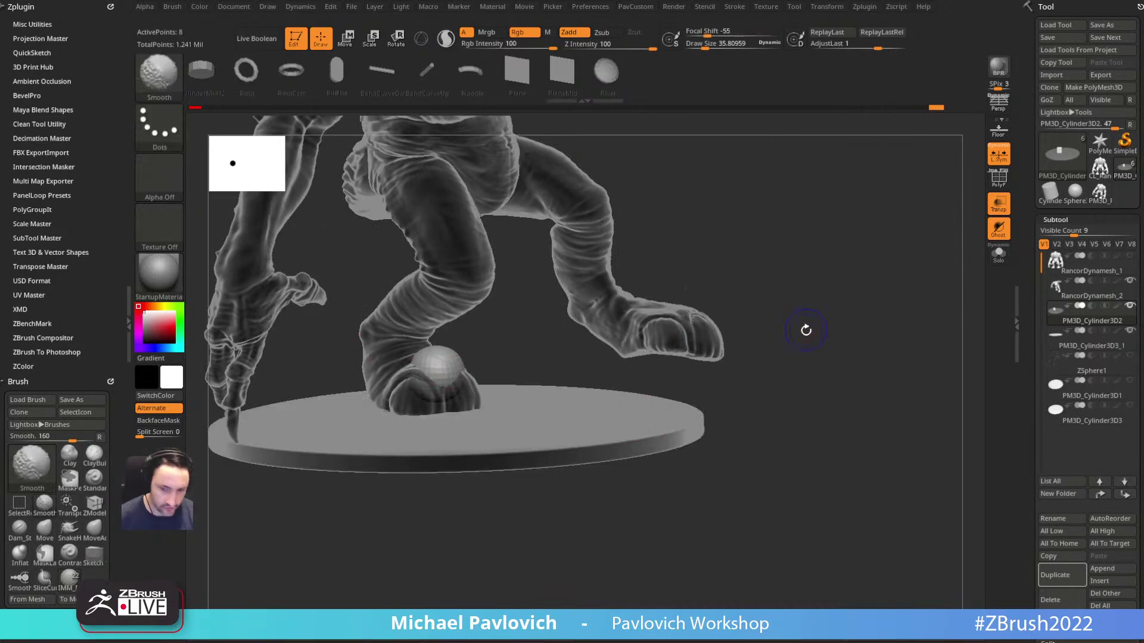
pyautogui.keyDown('alt'); pyautogui.moveTo(792, 309); pyautogui.dragTo(825, 319); pyautogui.keyUp('alt')
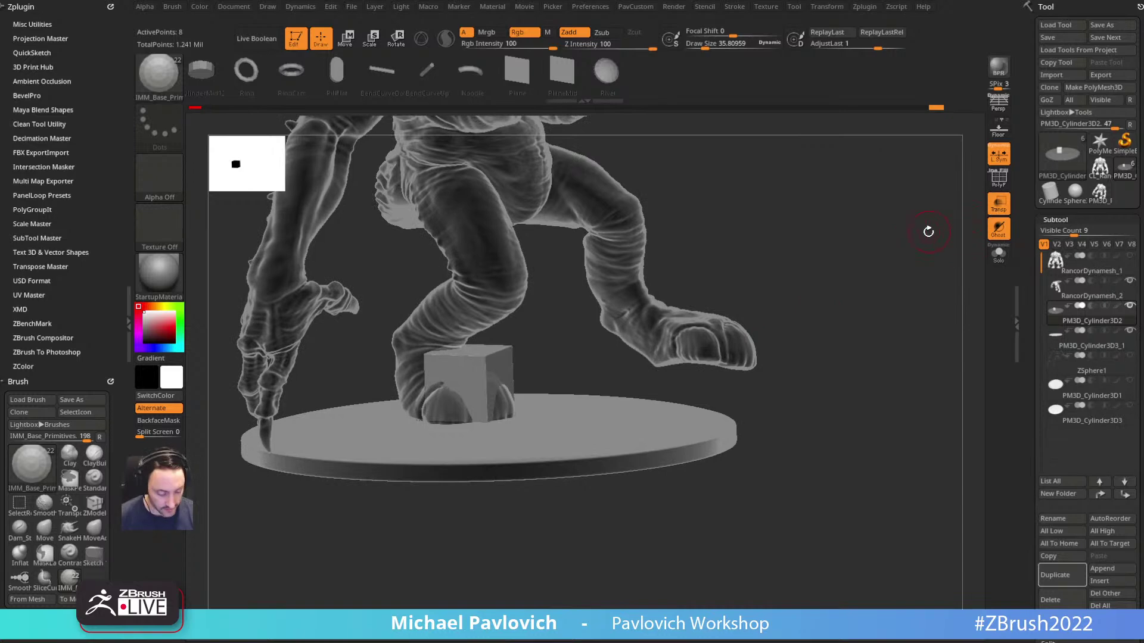
pyautogui.scroll(-10, 1026, 254)
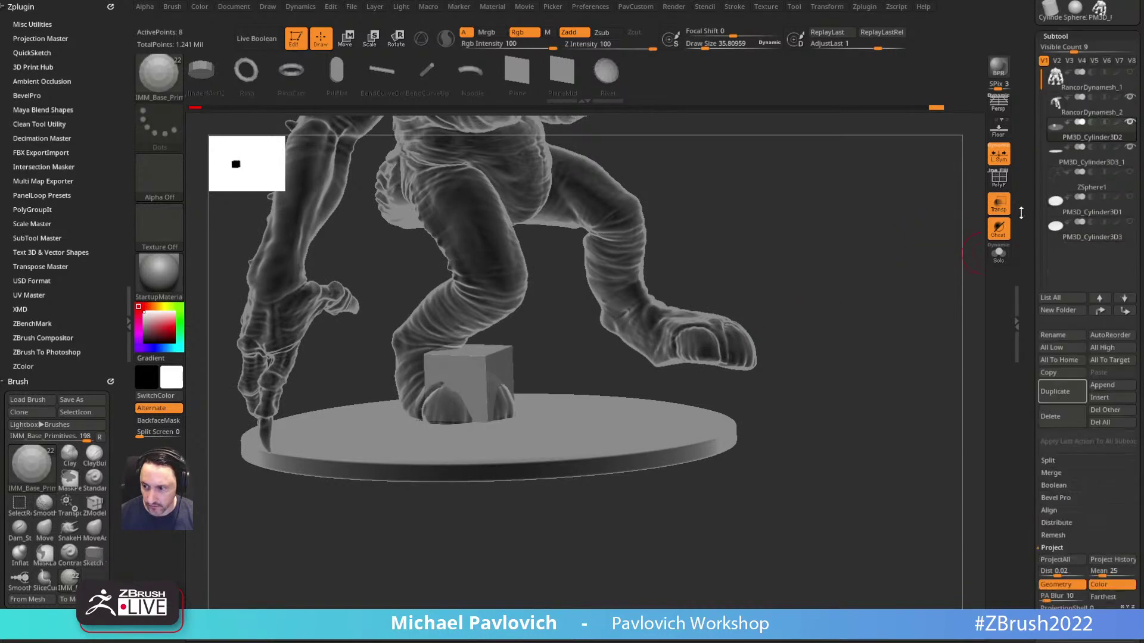
# Step: Try dynamic subdivision smoothing on the small cube and switch it back off
pyautogui.click(1065, 545)
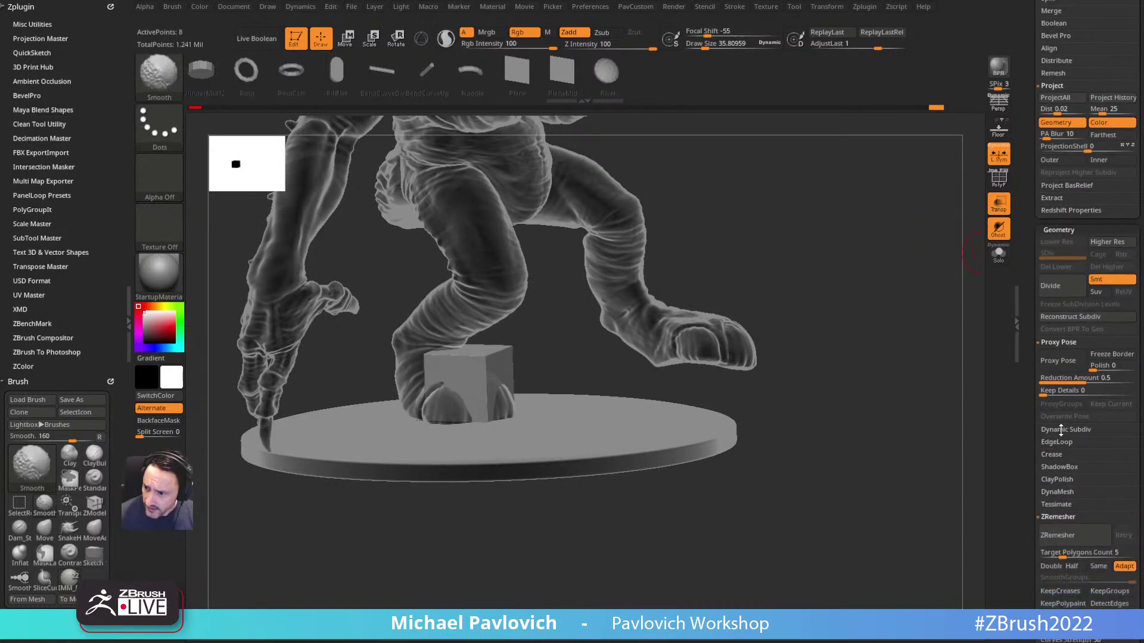
pyautogui.click(1057, 444)
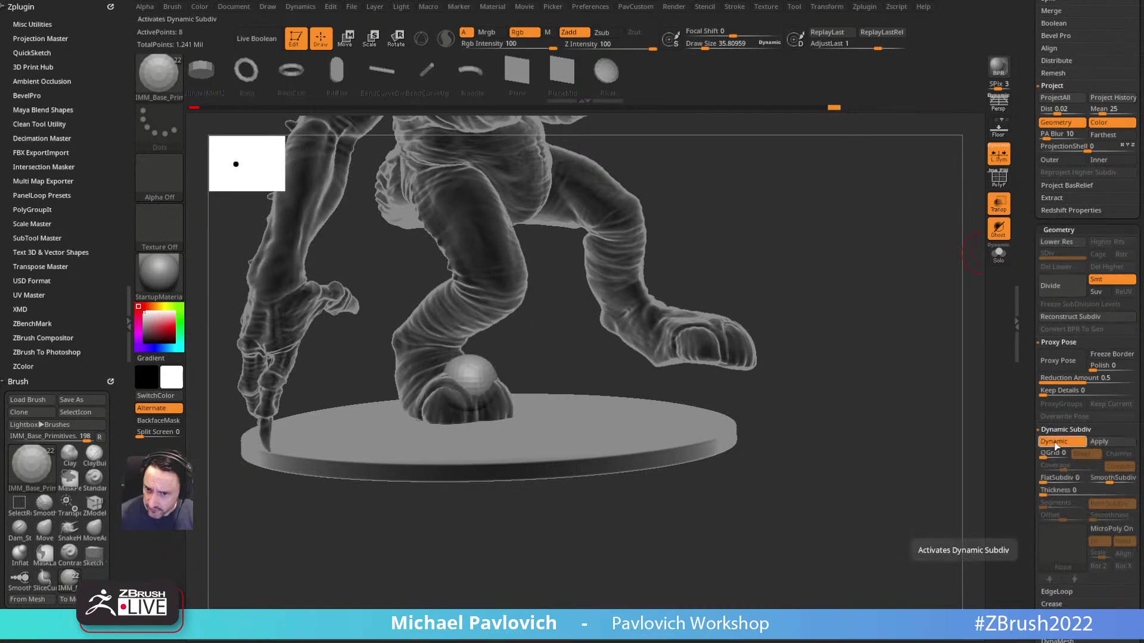
pyautogui.click(1054, 442)
# Step: Place the transform gizmo on the cube and lower the cube into the base disc beneath the creature's standing foot
pyautogui.moveTo(405, 398)
pyautogui.mouseDown()
pyautogui.moveTo(779, 199)
pyautogui.moveTo(830, 301)
pyautogui.moveTo(859, 245)
pyautogui.moveTo(834, 256)
pyautogui.mouseUp()
pyautogui.press('w')
pyautogui.moveTo(536, 350); pyautogui.dragTo(528, 366)
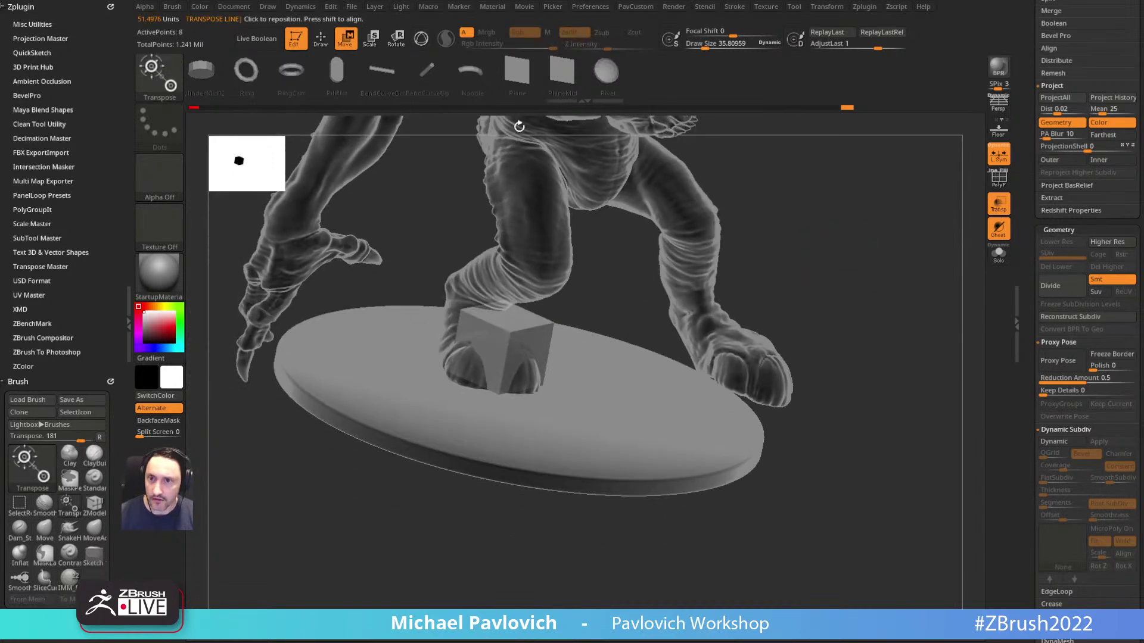
pyautogui.click(420, 38)
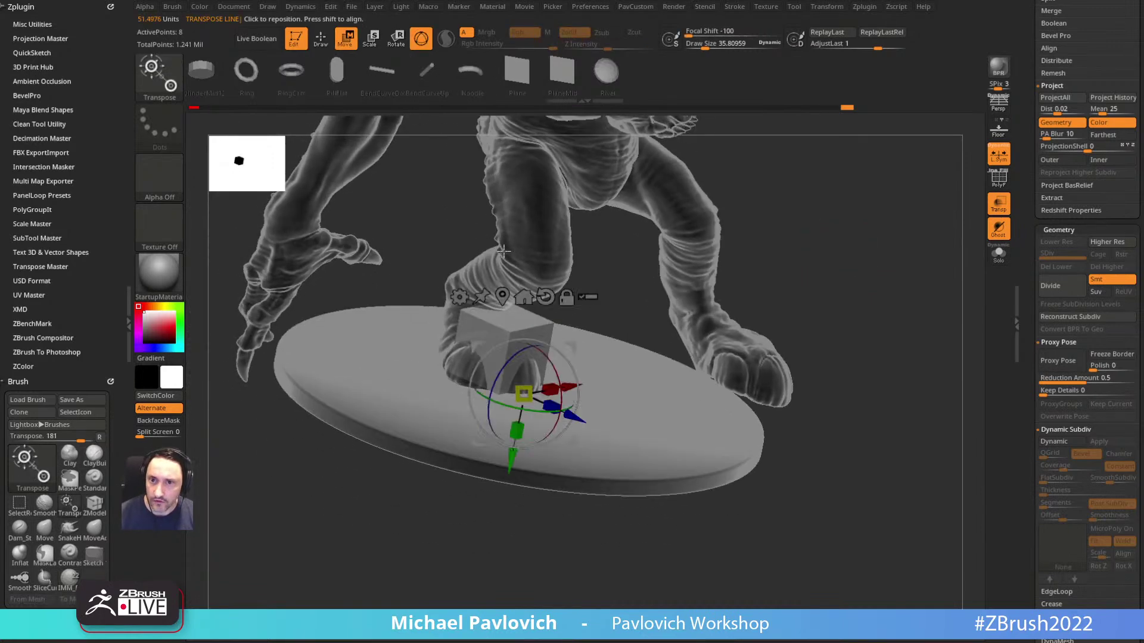
pyautogui.keyDown('alt'); pyautogui.click(516, 322); pyautogui.keyUp('alt')
pyautogui.keyDown('alt'); pyautogui.moveTo(613, 271); pyautogui.dragTo(602, 298); pyautogui.keyUp('alt')
pyautogui.moveTo(517, 299); pyautogui.dragTo(517, 365)
pyautogui.moveTo(595, 338); pyautogui.dragTo(543, 432)
pyautogui.moveTo(579, 393); pyautogui.dragTo(487, 394)
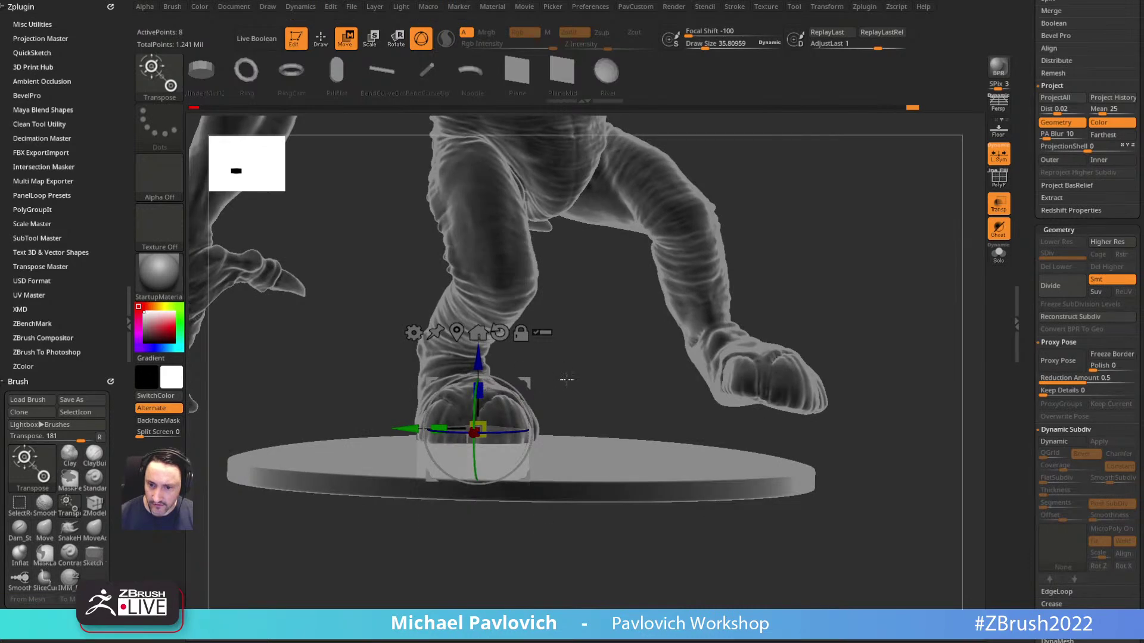
pyautogui.moveTo(564, 381); pyautogui.dragTo(568, 376)
pyautogui.moveTo(479, 398); pyautogui.dragTo(569, 367)
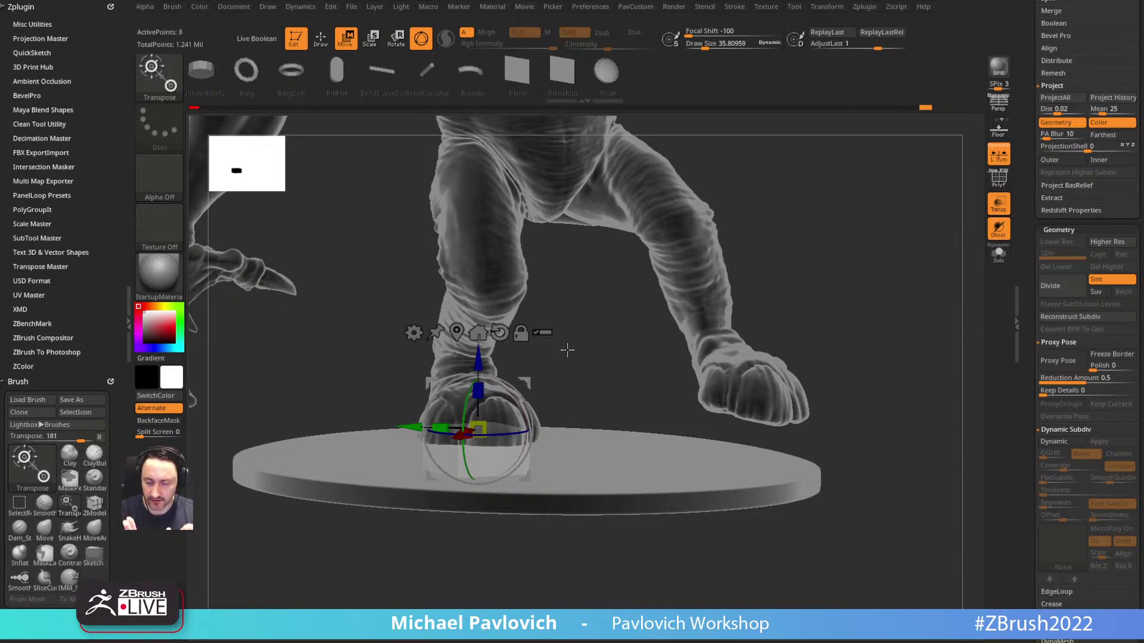
# Step: Isolate the cube and narrow its lower face to form a block that tapers downward
pyautogui.click(998, 253)
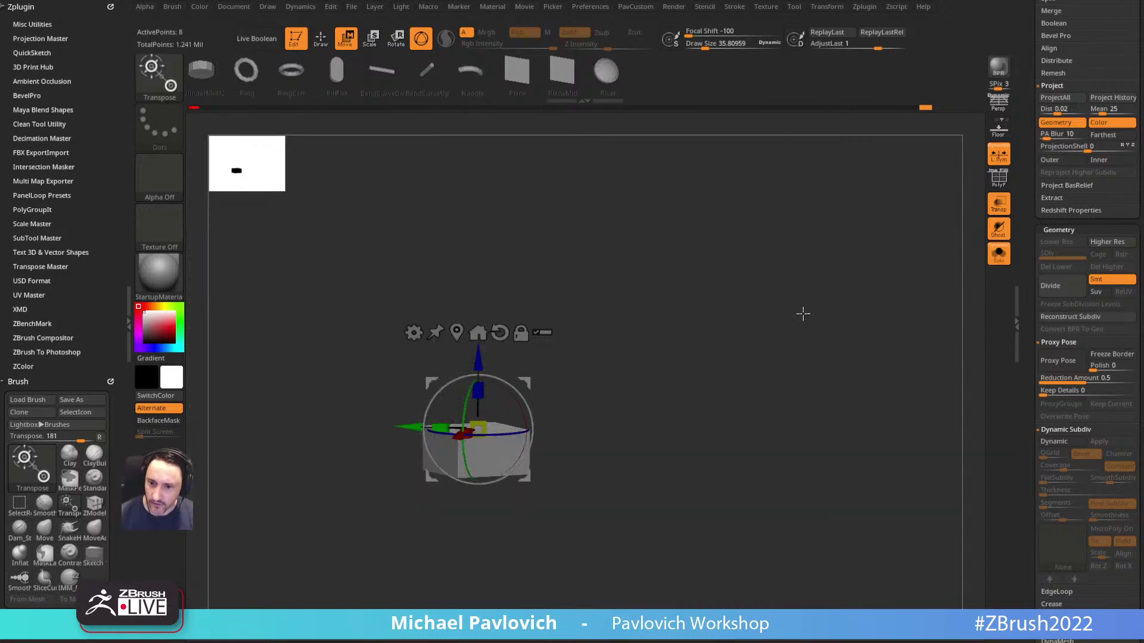
pyautogui.moveTo(630, 523); pyautogui.dragTo(520, 351)
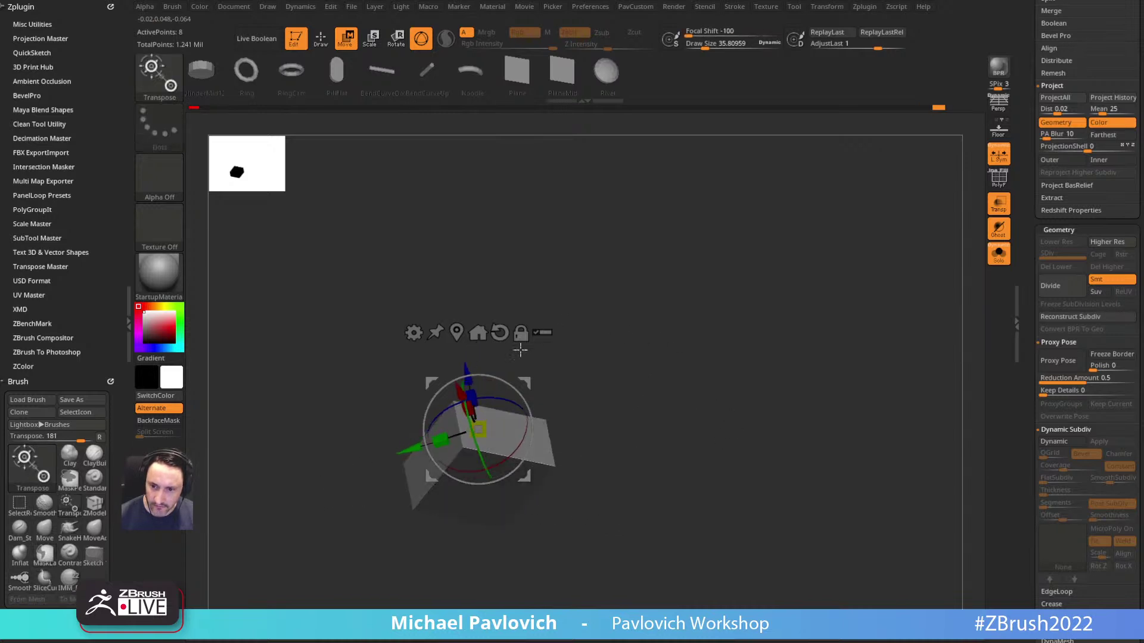
pyautogui.keyDown('alt'); pyautogui.click(459, 333); pyautogui.keyUp('alt')
pyautogui.moveTo(532, 284); pyautogui.dragTo(547, 349)
pyautogui.keyDown('alt'); pyautogui.moveTo(478, 451); pyautogui.dragTo(484, 472); pyautogui.keyUp('alt')
pyautogui.moveTo(661, 390)
pyautogui.mouseDown()
pyautogui.moveTo(715, 411)
pyautogui.moveTo(710, 457)
pyautogui.moveTo(758, 374)
pyautogui.mouseUp()
pyautogui.press('q')
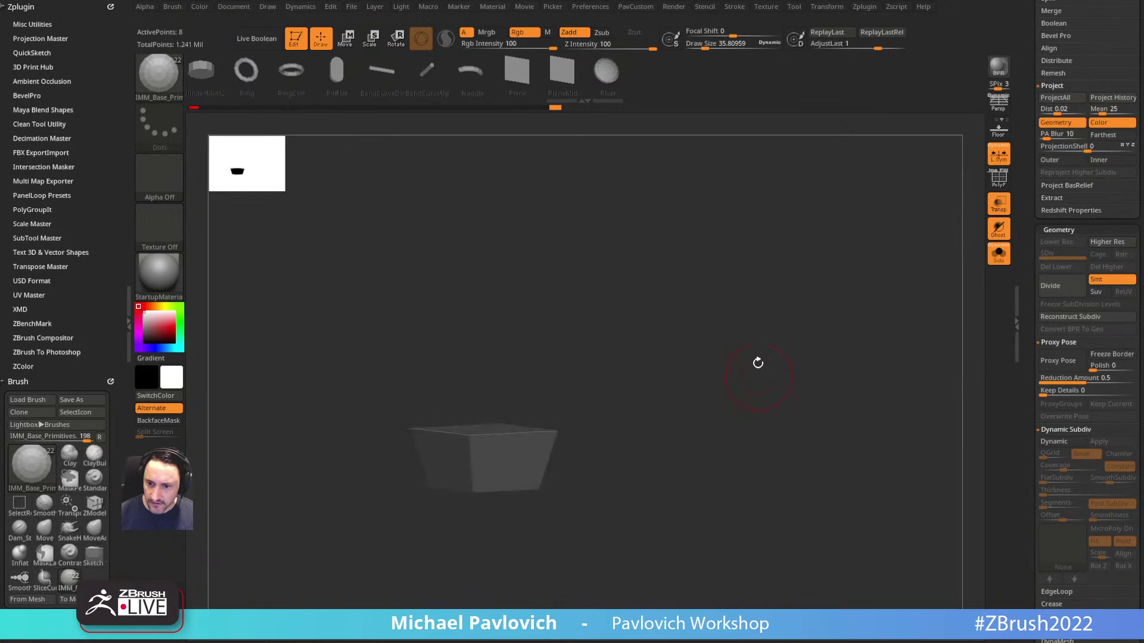
# Step: Bring back the full scene and choose the Standard brush
pyautogui.click(999, 253)
pyautogui.moveTo(590, 356); pyautogui.dragTo(563, 388)
pyautogui.moveTo(501, 430)
pyautogui.mouseDown()
pyautogui.moveTo(596, 385)
pyautogui.moveTo(588, 359)
pyautogui.moveTo(583, 433)
pyautogui.mouseUp()
pyautogui.press('b')
pyautogui.press('s')
pyautogui.press('t')
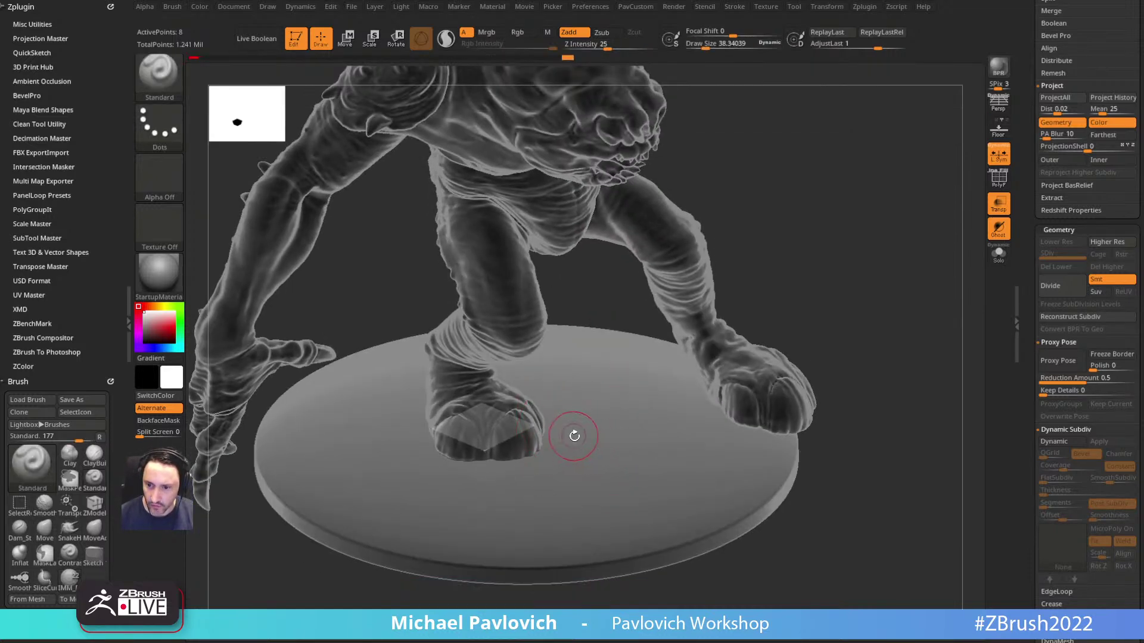
# Step: Select the PM3D_Cylinder3D3_1 base disc and inspect from below and above how the tapered block passes through it
pyautogui.keyDown('alt'); pyautogui.click(574, 435); pyautogui.keyUp('alt')
pyautogui.moveTo(822, 262); pyautogui.dragTo(713, 331)
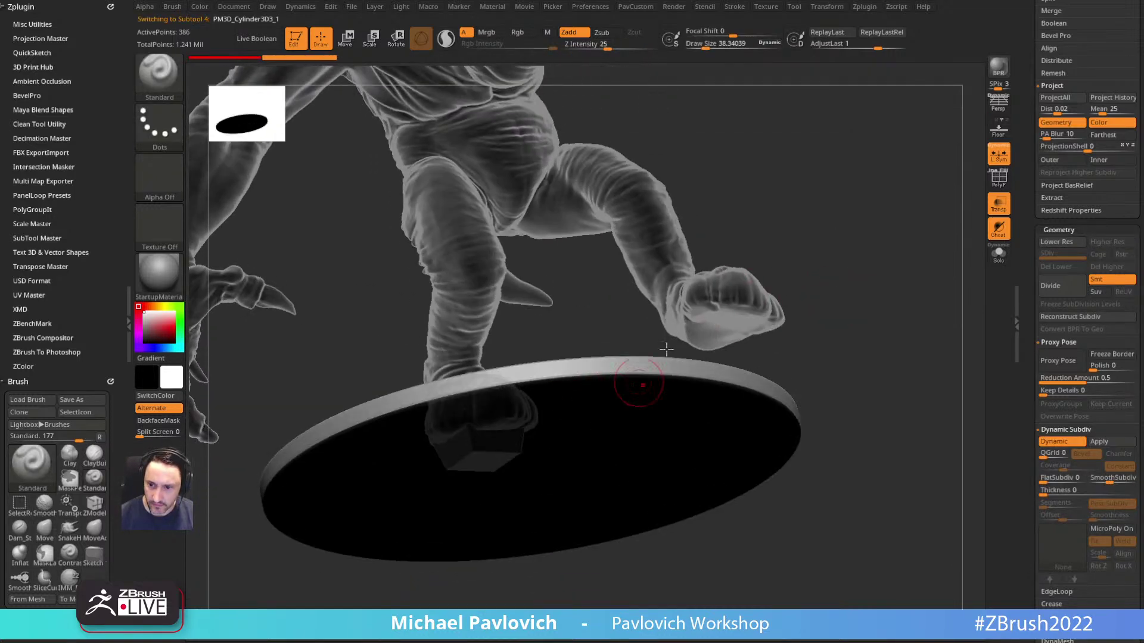
pyautogui.moveTo(632, 390); pyautogui.dragTo(681, 346)
pyautogui.moveTo(762, 250); pyautogui.dragTo(853, 290)
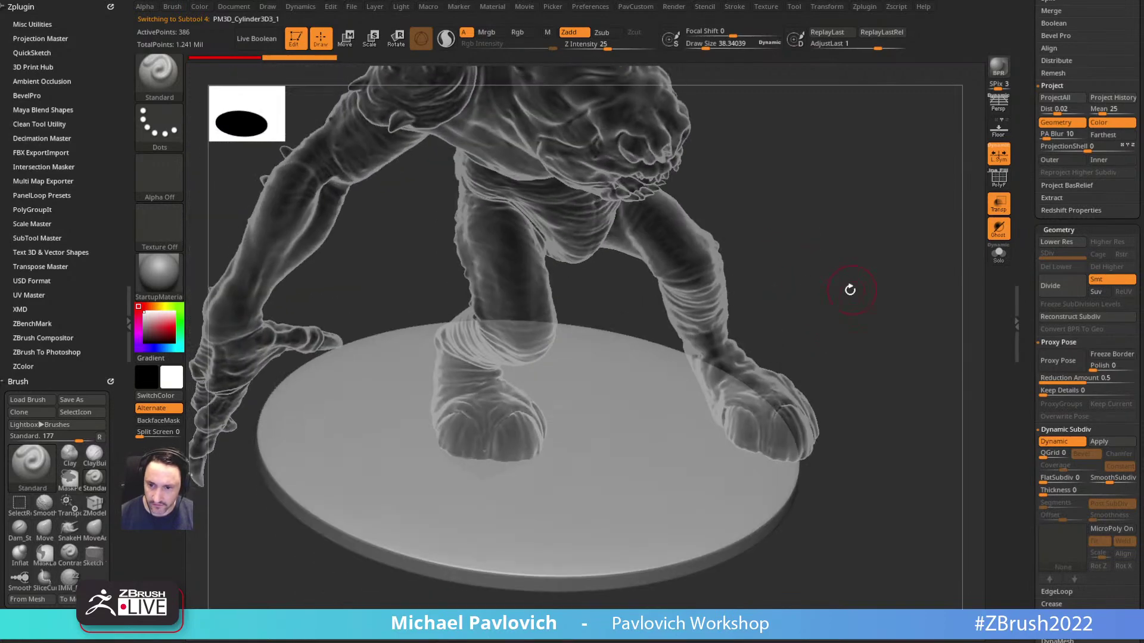
# Step: Select the PM3D_Cylinder3D2 block and duplicate it as a separate subtool
pyautogui.moveTo(818, 246)
pyautogui.mouseDown()
pyautogui.moveTo(840, 258)
pyautogui.moveTo(827, 268)
pyautogui.moveTo(804, 242)
pyautogui.moveTo(842, 227)
pyautogui.moveTo(743, 317)
pyautogui.mouseUp()
pyautogui.press('s')
pyautogui.moveTo(555, 382); pyautogui.dragTo(549, 381)
pyautogui.moveTo(1024, 230); pyautogui.dragTo(1004, 404)
pyautogui.moveTo(926, 370)
pyautogui.mouseDown()
pyautogui.moveTo(976, 344)
pyautogui.moveTo(868, 298)
pyautogui.moveTo(850, 345)
pyautogui.moveTo(866, 337)
pyautogui.mouseUp()
pyautogui.click(1089, 318)
pyautogui.press('s')
pyautogui.moveTo(864, 339)
pyautogui.mouseDown()
pyautogui.moveTo(852, 339)
pyautogui.moveTo(847, 304)
pyautogui.moveTo(932, 351)
pyautogui.mouseUp()
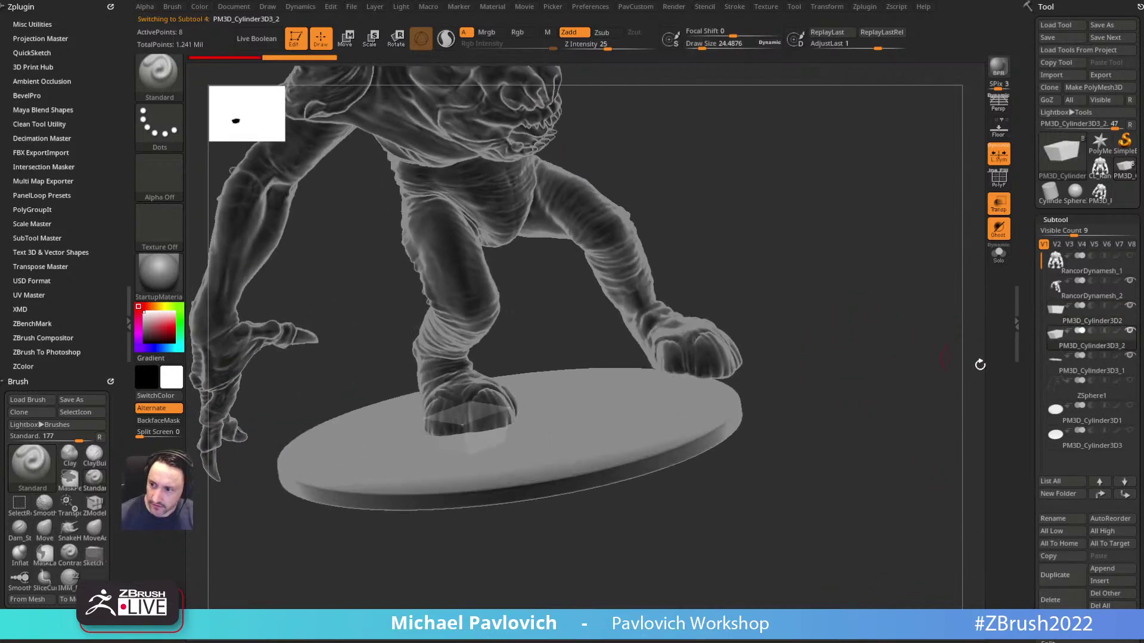
# Step: Reorder the duplicated block below the disc subtool as a subtractive piece, and leave only it and the disc visible
pyautogui.click(1124, 495)
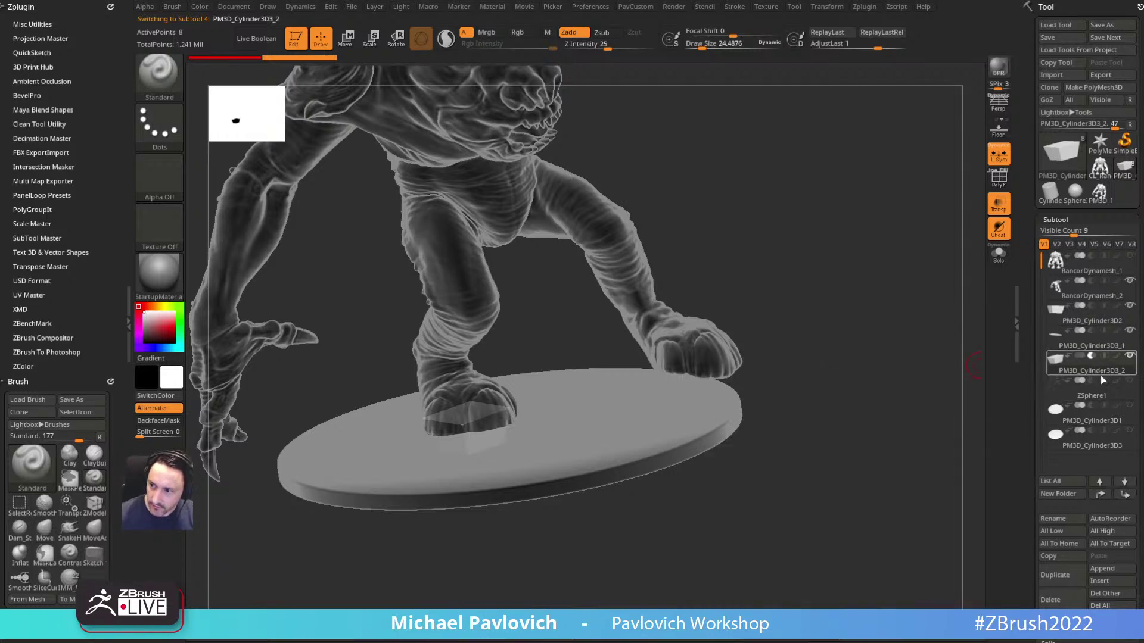
pyautogui.keyDown('shift'); pyautogui.click(1130, 356); pyautogui.keyUp('shift')
pyautogui.click(1129, 331)
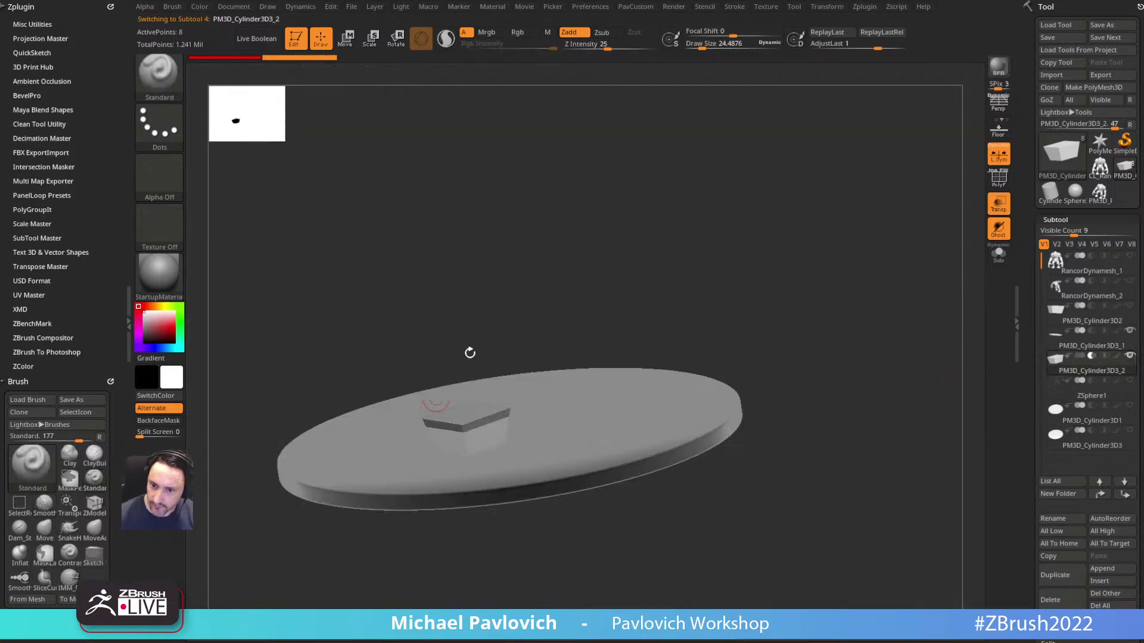
# Step: Turn on Live Boolean and turn off Transparency to preview the block cutting into the disc
pyautogui.click(258, 38)
pyautogui.moveTo(793, 245); pyautogui.dragTo(793, 334)
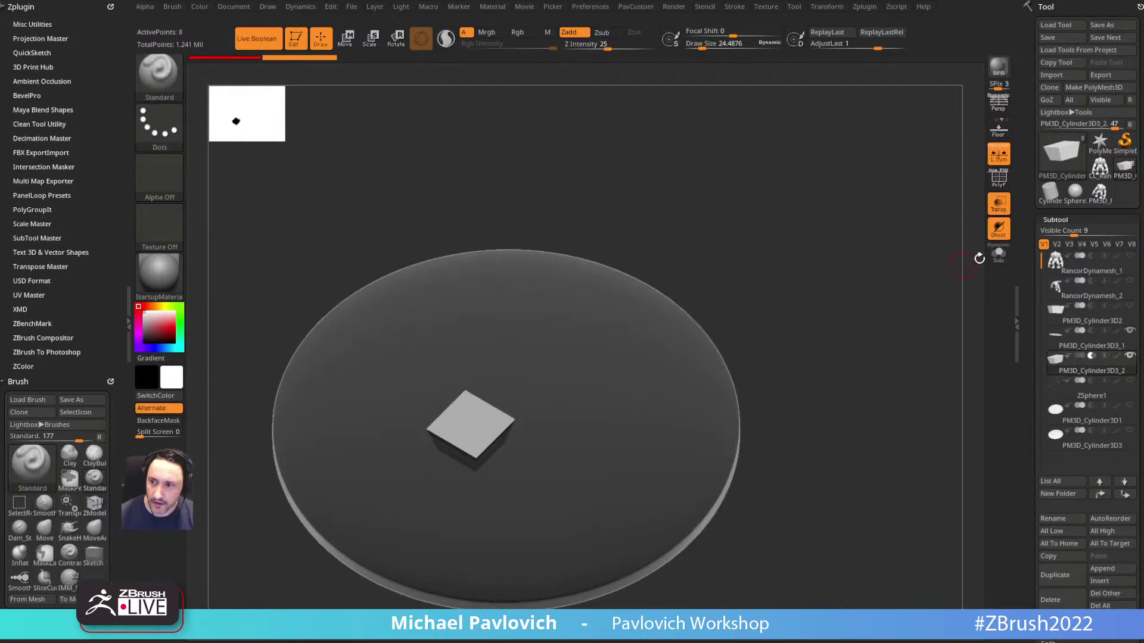
pyautogui.click(999, 204)
pyautogui.moveTo(820, 288); pyautogui.dragTo(858, 286)
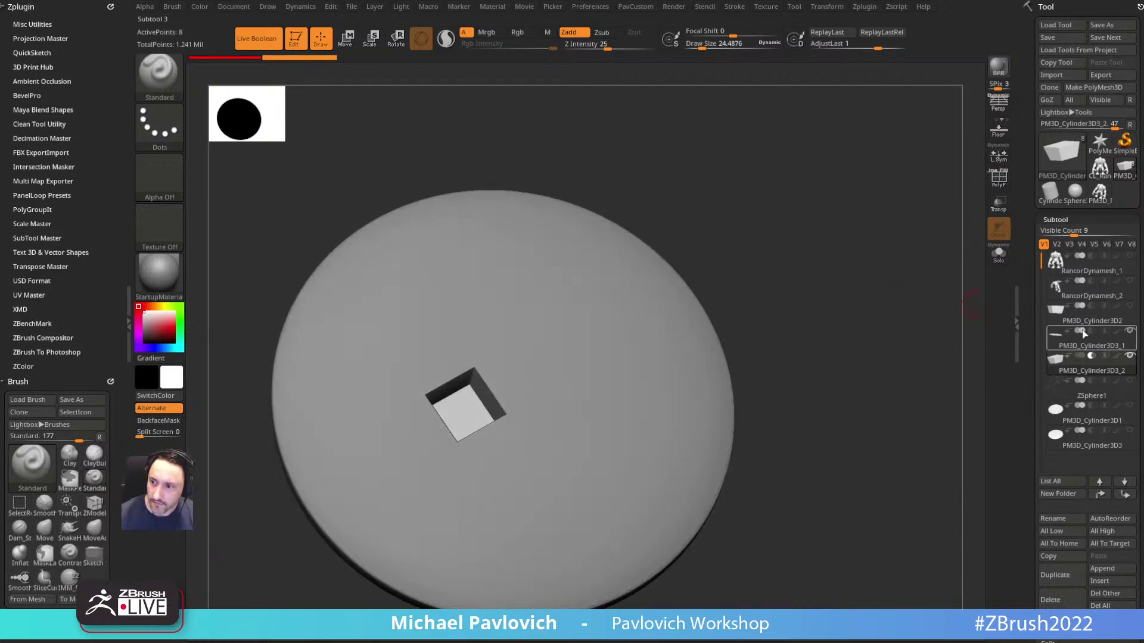
# Step: Examine the square socket cut into the base disc from several angles
pyautogui.moveTo(722, 312); pyautogui.dragTo(411, 385)
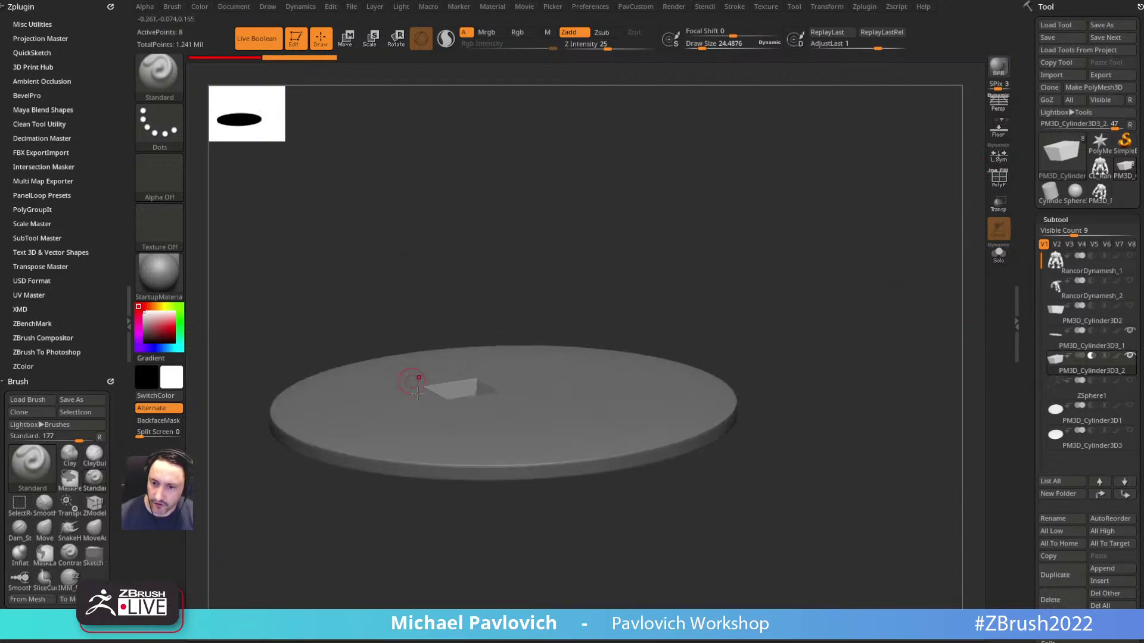
pyautogui.moveTo(537, 249); pyautogui.dragTo(751, 377)
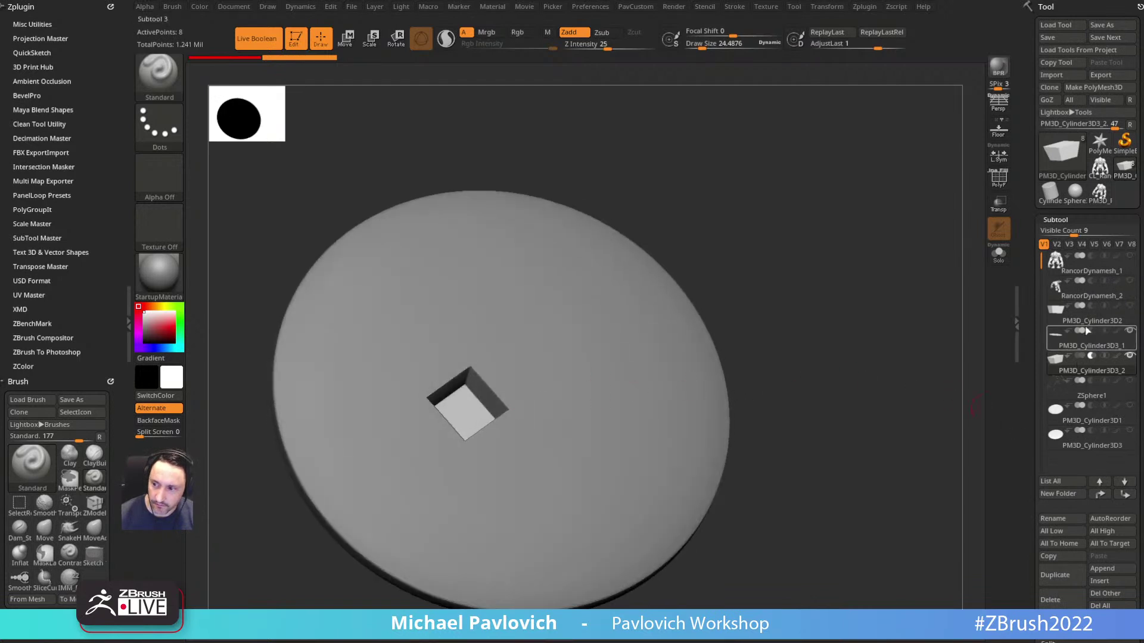
pyautogui.moveTo(792, 332); pyautogui.dragTo(861, 279)
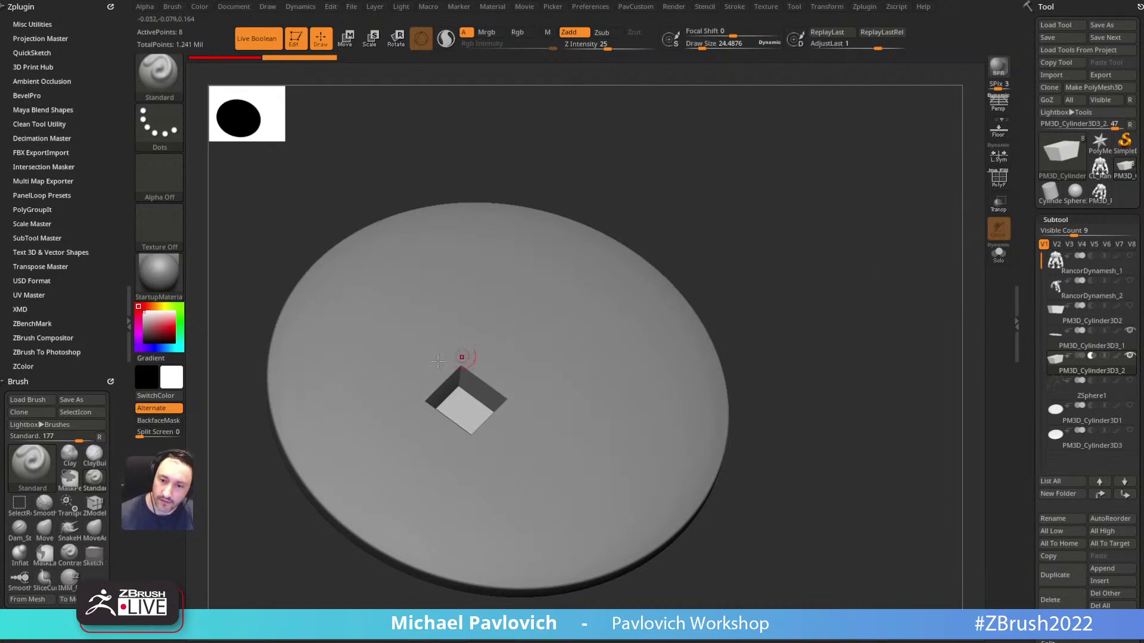
pyautogui.moveTo(469, 380); pyautogui.dragTo(821, 266)
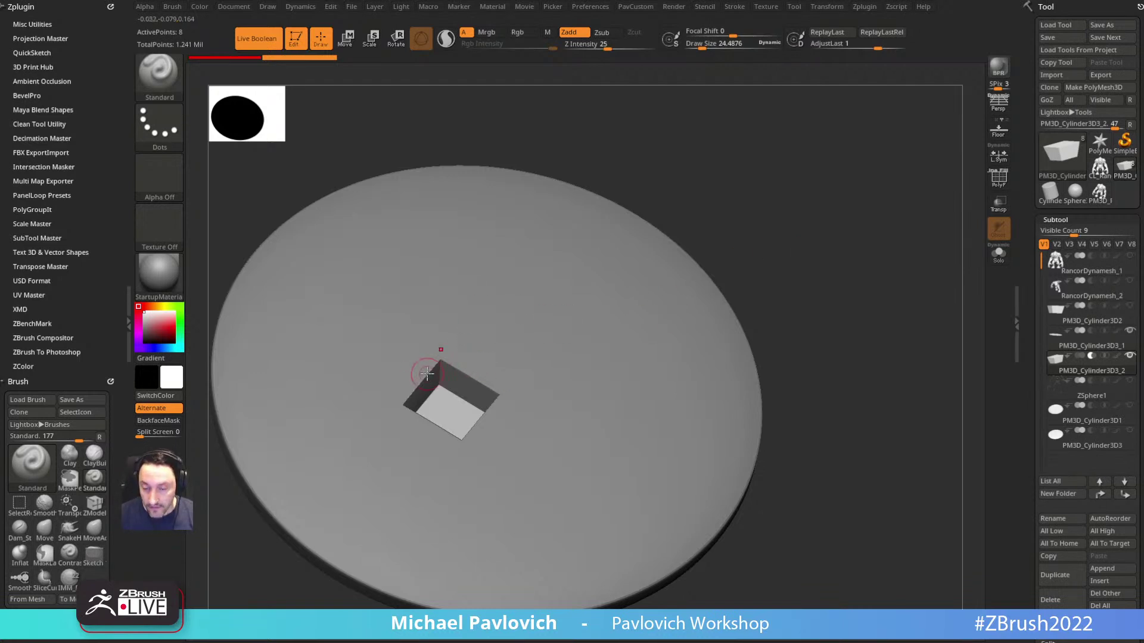
pyautogui.moveTo(731, 252); pyautogui.dragTo(667, 269)
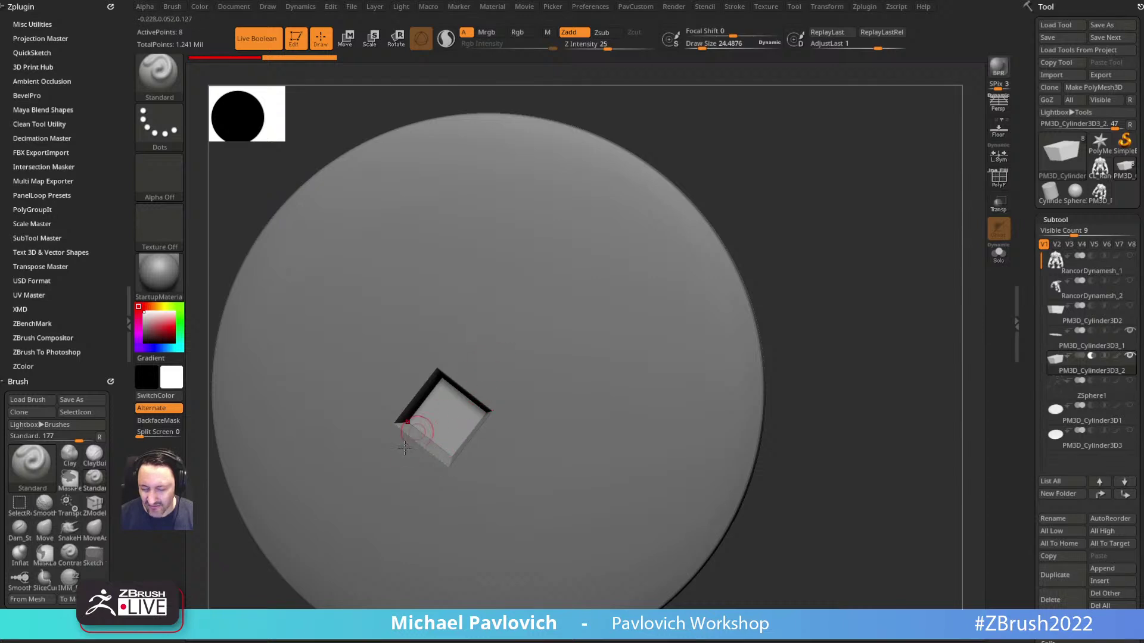
pyautogui.moveTo(803, 255)
pyautogui.mouseDown()
pyautogui.moveTo(753, 265)
pyautogui.moveTo(789, 245)
pyautogui.moveTo(799, 213)
pyautogui.moveTo(807, 258)
pyautogui.moveTo(687, 327)
pyautogui.mouseUp()
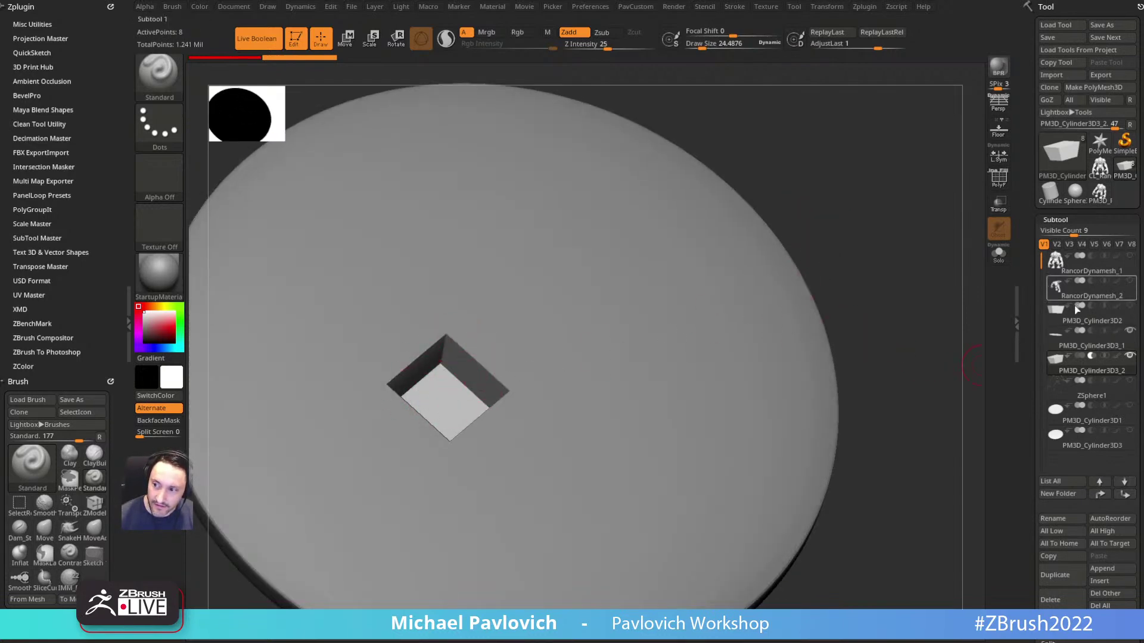
# Step: Isolate the original PM3D_Cylinder3D2 block and position the transform gizmo at its top face
pyautogui.click(1075, 325)
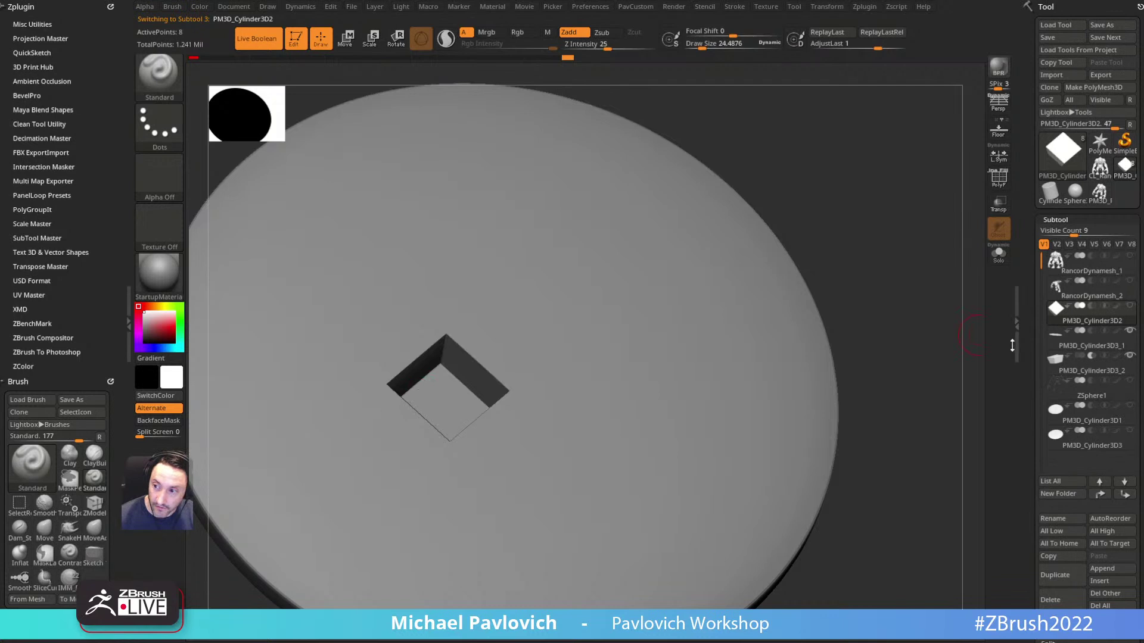
pyautogui.click(1000, 260)
pyautogui.press('w')
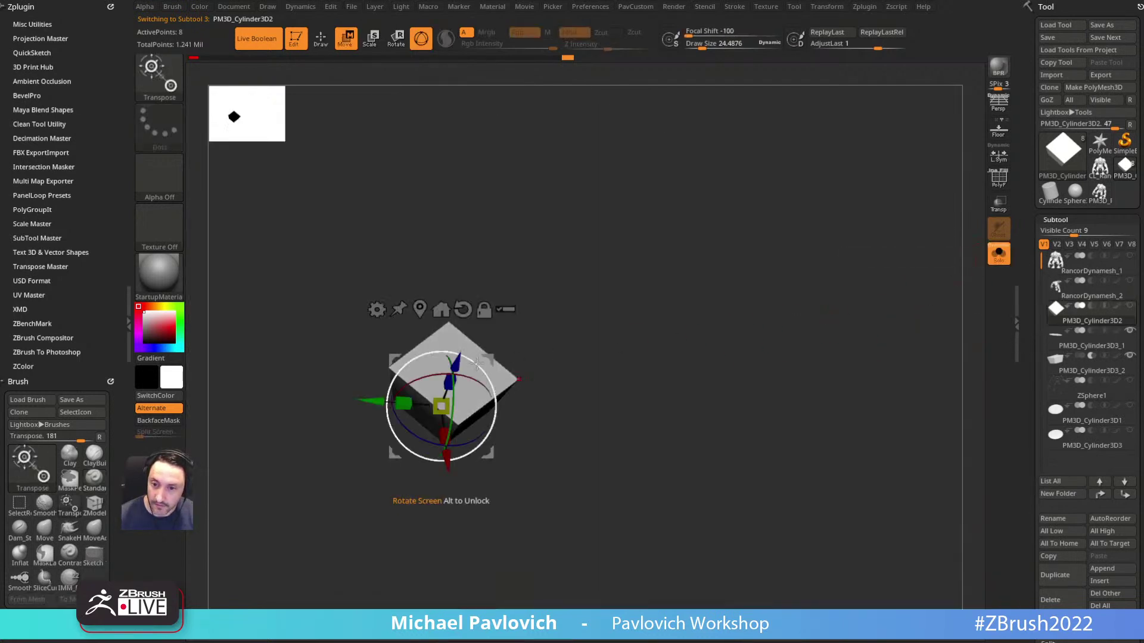
pyautogui.keyDown('alt'); pyautogui.moveTo(482, 360); pyautogui.dragTo(356, 460); pyautogui.keyUp('alt')
pyautogui.keyDown('alt'); pyautogui.click(451, 371); pyautogui.keyUp('alt')
pyautogui.moveTo(620, 292); pyautogui.dragTo(621, 261)
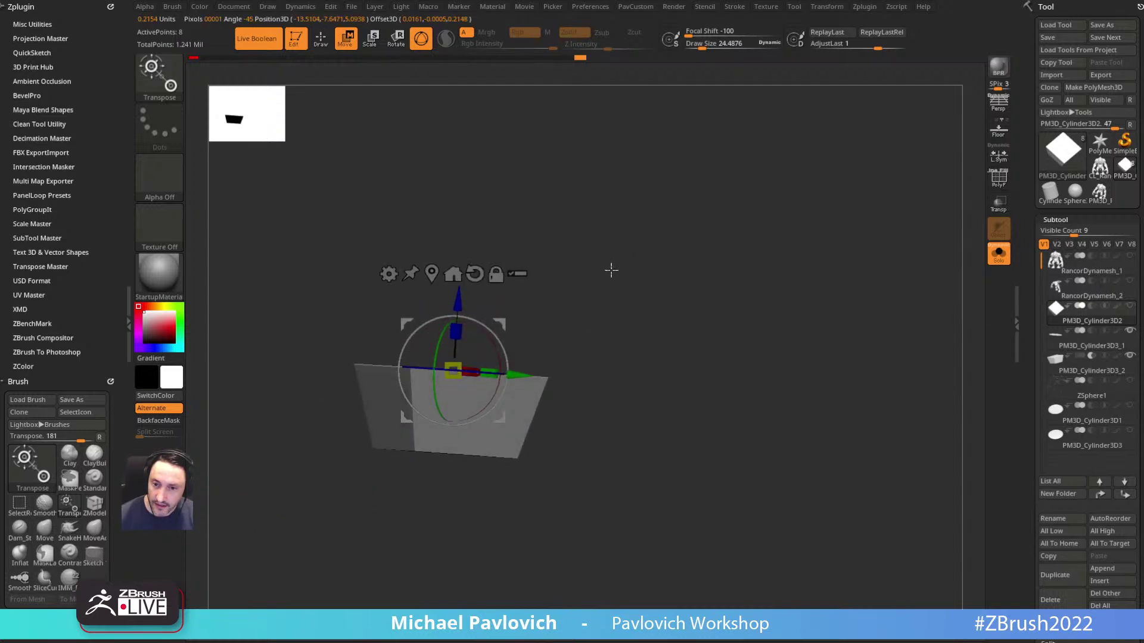
# Step: Scale the block's width down slightly, to about 0.97, for clearance inside the socket
pyautogui.moveTo(456, 338); pyautogui.dragTo(455, 339)
pyautogui.hotkey('ctrl', 'z')
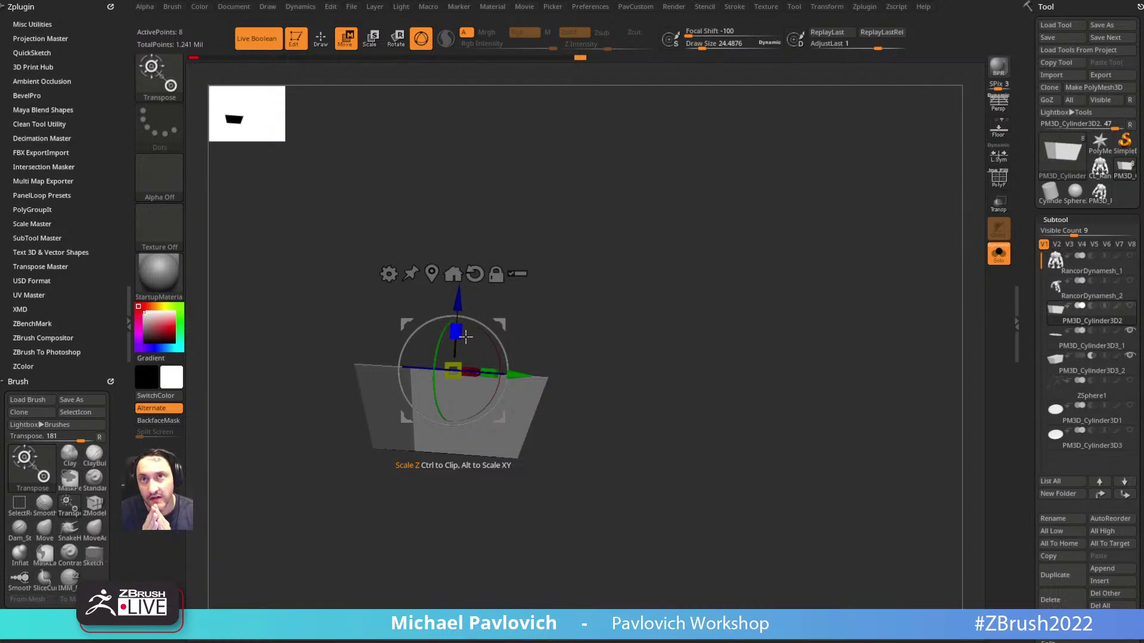
pyautogui.moveTo(634, 258); pyautogui.dragTo(577, 251)
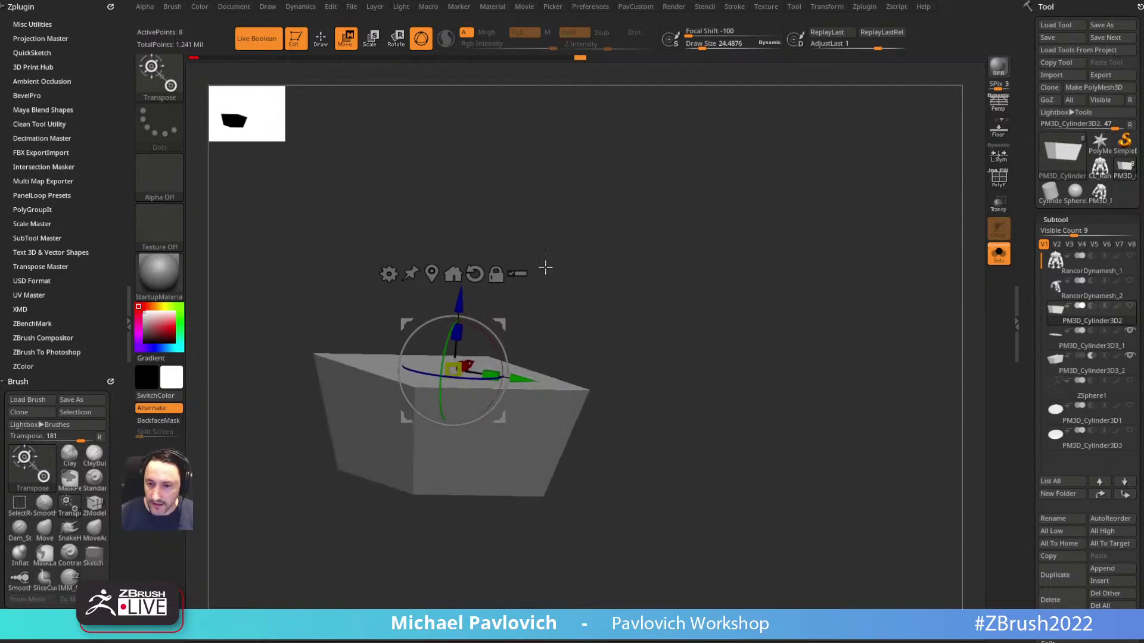
pyautogui.moveTo(457, 333); pyautogui.dragTo(457, 337)
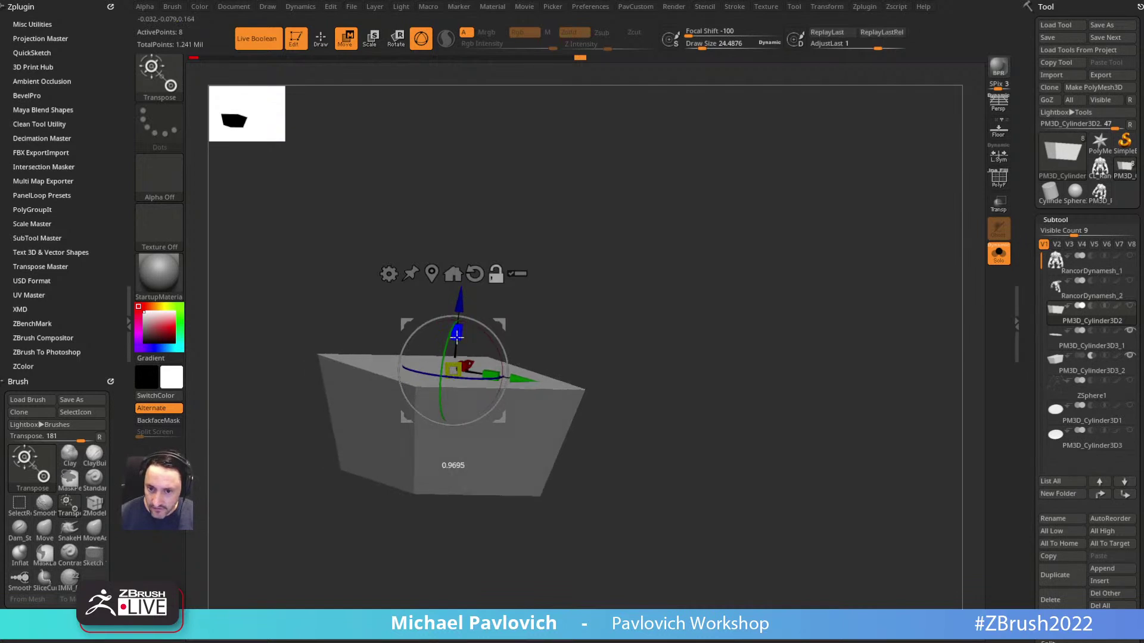
pyautogui.moveTo(539, 306); pyautogui.dragTo(521, 275)
pyautogui.moveTo(457, 333); pyautogui.dragTo(457, 335)
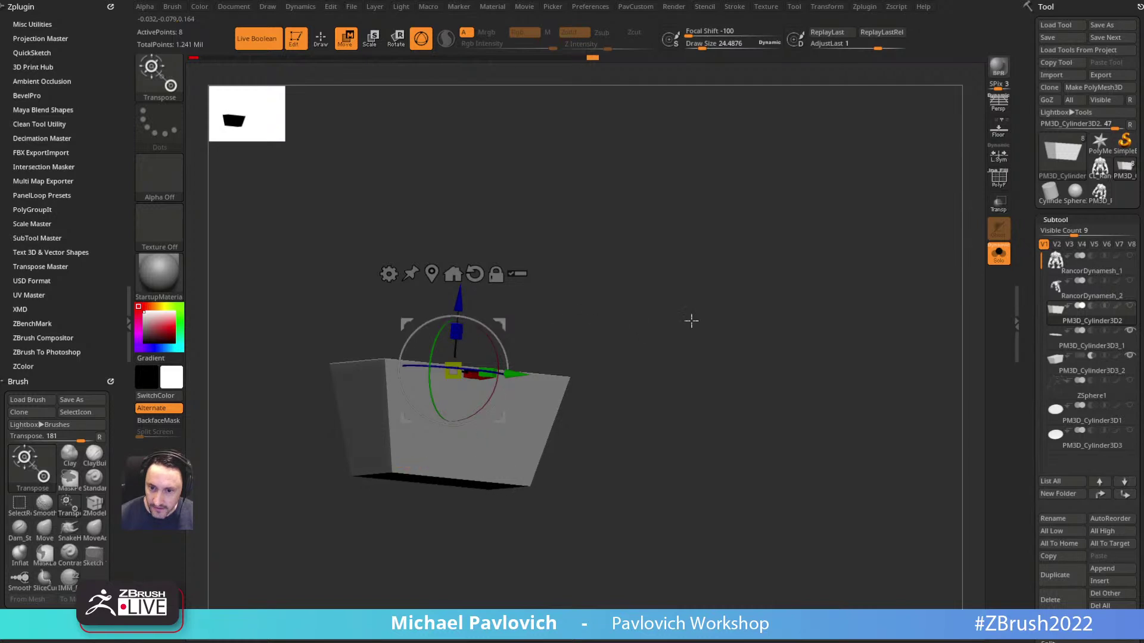
pyautogui.moveTo(638, 320); pyautogui.dragTo(691, 345)
# Step: Exit isolation and select the subtractive PM3D_Cylinder3D3_2 block in draw mode
pyautogui.click(1000, 254)
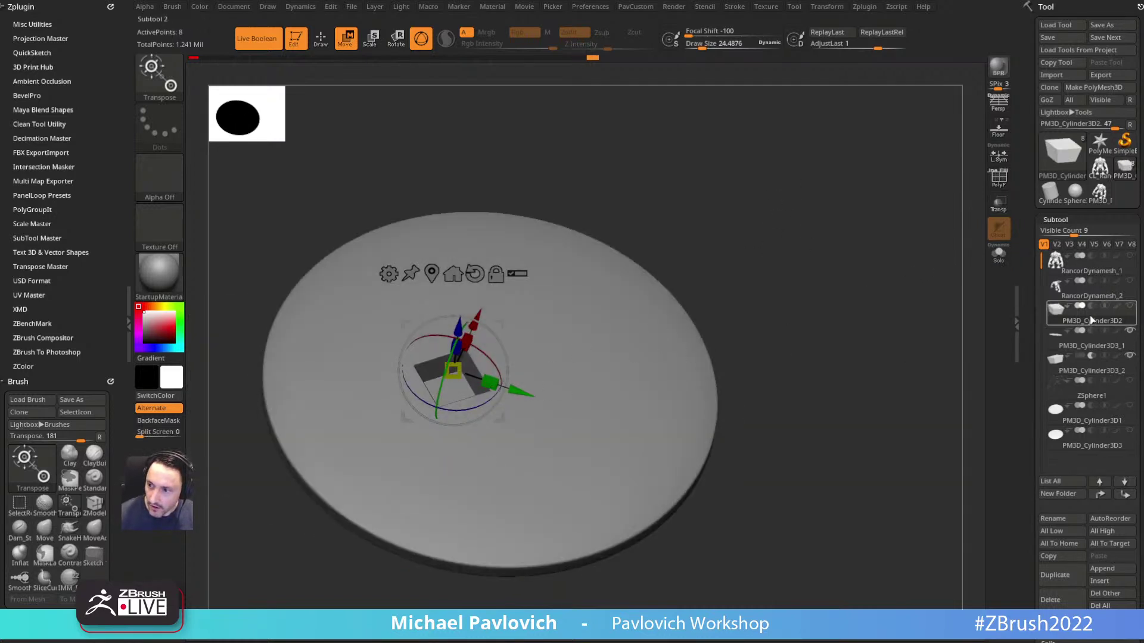
pyautogui.click(1089, 369)
pyautogui.press('q')
pyautogui.moveTo(854, 334)
pyautogui.mouseDown()
pyautogui.moveTo(838, 311)
pyautogui.moveTo(860, 301)
pyautogui.moveTo(839, 319)
pyautogui.mouseUp()
pyautogui.press('s')
pyautogui.click(827, 327)
pyautogui.keyDown('alt'); pyautogui.moveTo(799, 283); pyautogui.dragTo(863, 317); pyautogui.keyUp('alt')
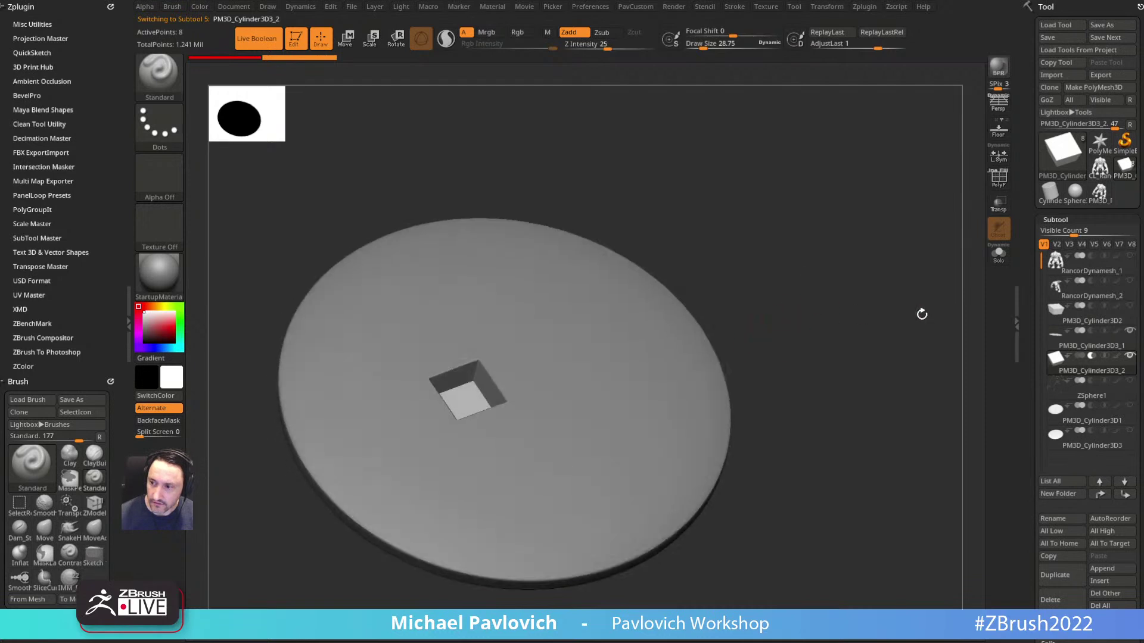
# Step: Try altering the subtractive block with the Move brush and the gizmo to test how the live cut responds
pyautogui.click(1002, 186)
pyautogui.moveTo(900, 256); pyautogui.dragTo(890, 293)
pyautogui.press('s')
pyautogui.moveTo(528, 422)
pyautogui.mouseDown()
pyautogui.moveTo(545, 422)
pyautogui.moveTo(616, 358)
pyautogui.mouseUp()
pyautogui.press('b')
pyautogui.press('m')
pyautogui.press('v')
pyautogui.hotkey('ctrl', 'z')
pyautogui.click(999, 179)
pyautogui.press('w')
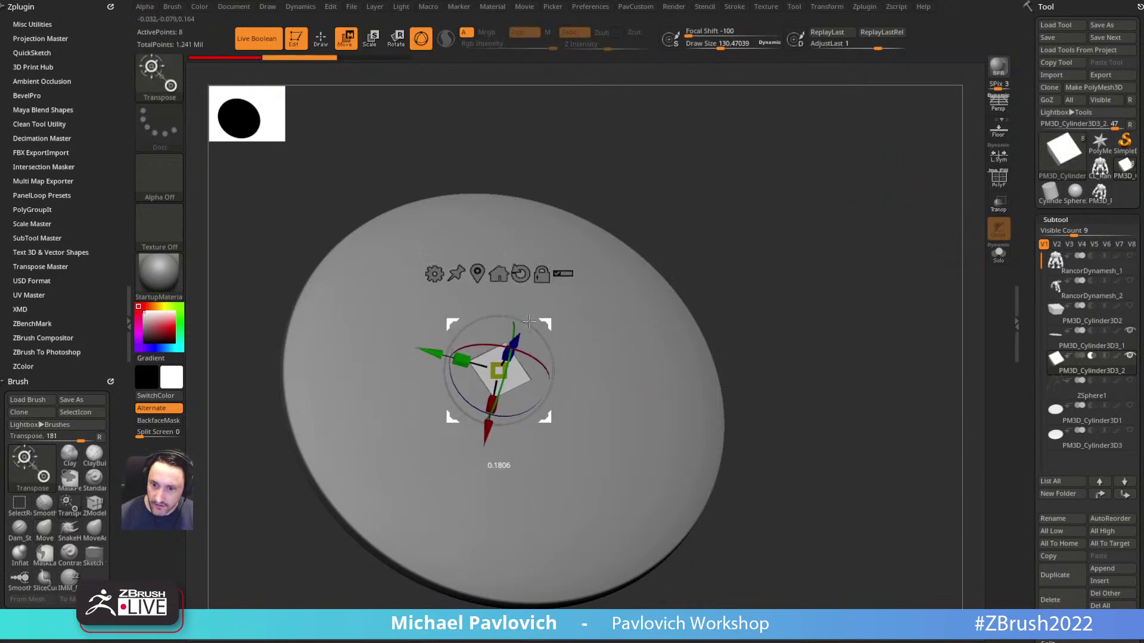
pyautogui.moveTo(505, 337); pyautogui.dragTo(509, 357)
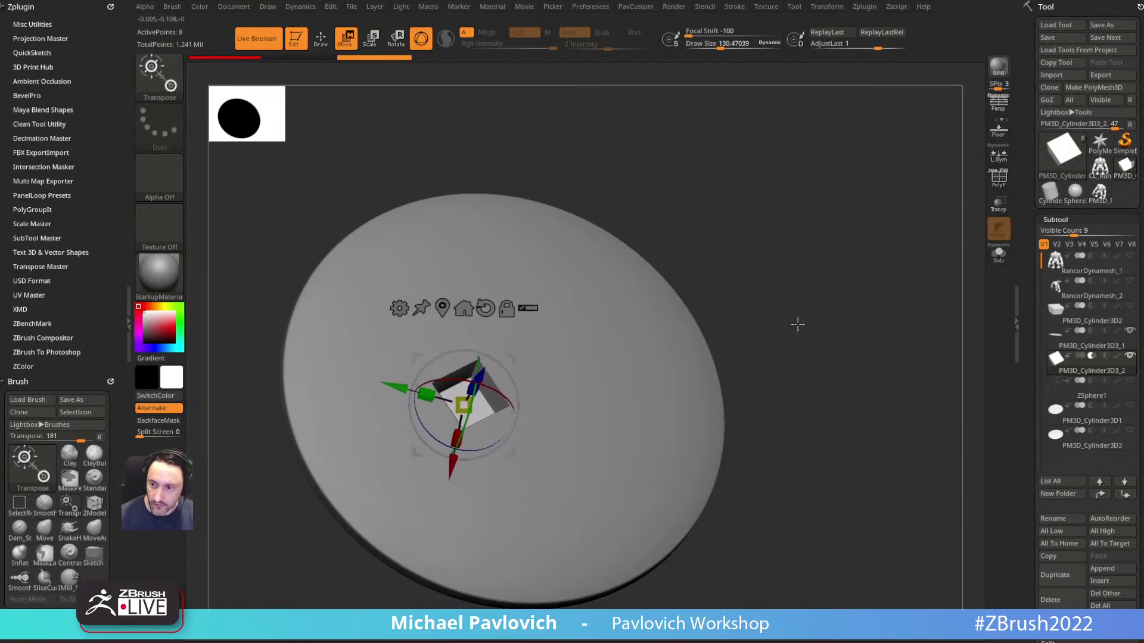
# Step: Return to the Standard brush with a draw size of about 33 and turn off Live Boolean
pyautogui.press('q')
pyautogui.moveTo(792, 325); pyautogui.dragTo(783, 306)
pyautogui.press('b')
pyautogui.press('s')
pyautogui.press('t')
pyautogui.press('s')
pyautogui.moveTo(783, 304)
pyautogui.mouseDown()
pyautogui.moveTo(797, 304)
pyautogui.moveTo(795, 322)
pyautogui.moveTo(746, 296)
pyautogui.mouseUp()
pyautogui.press('s')
pyautogui.click(751, 300)
pyautogui.press('s')
pyautogui.click(262, 42)
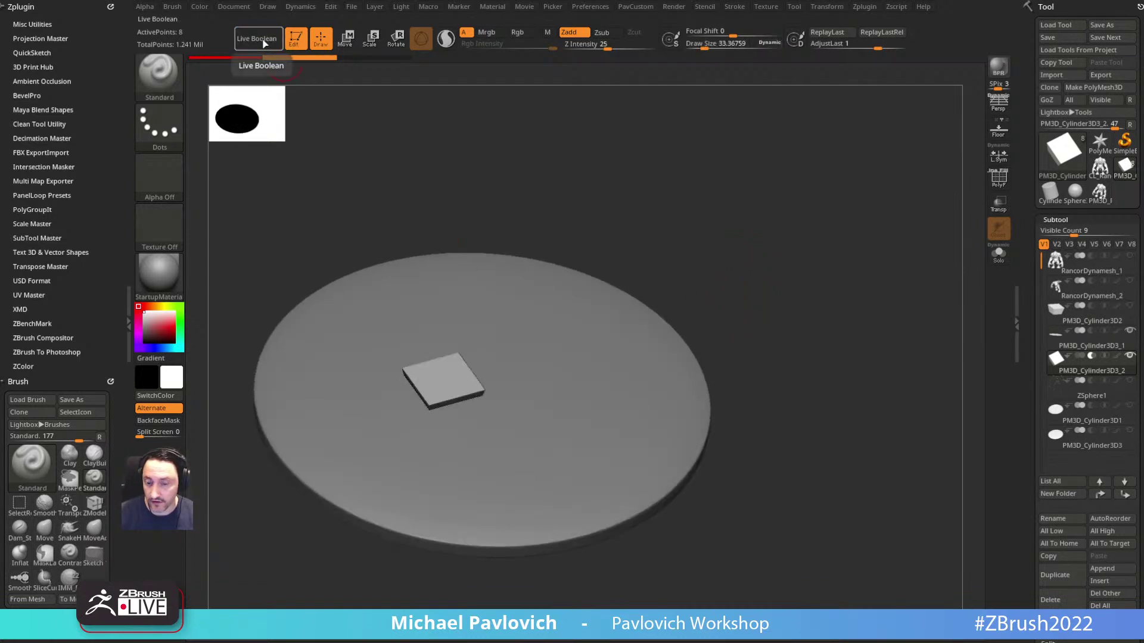
# Step: Turn on Live Boolean and select the disc PM3D_Cylinder3D3_1 with the polyframe displayed
pyautogui.click(263, 41)
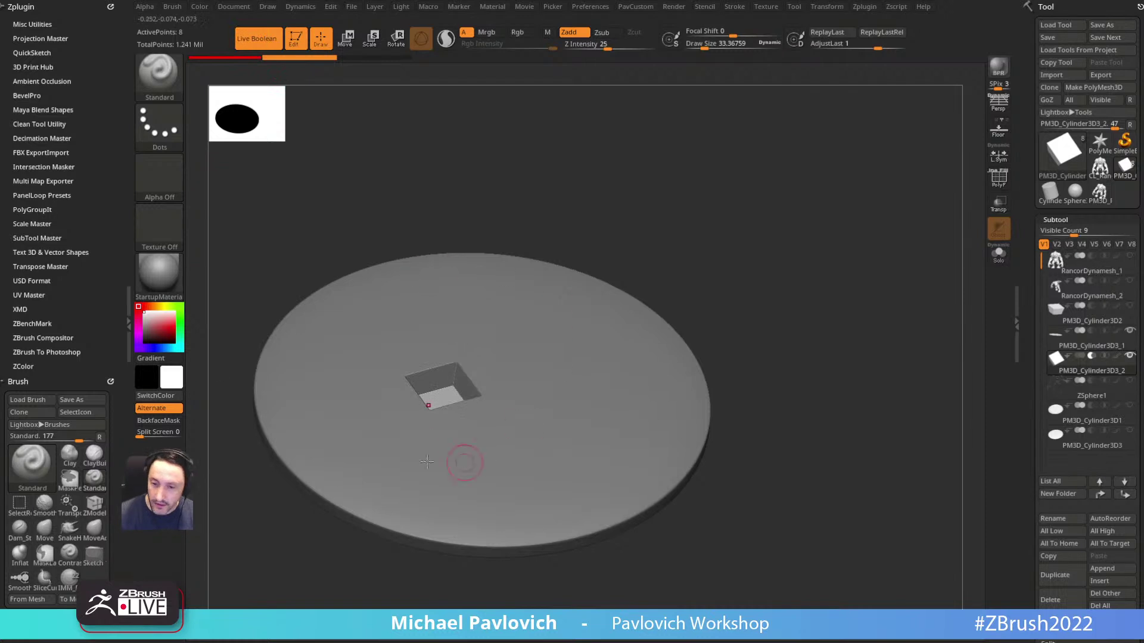
pyautogui.scroll(-5, 1022, 381)
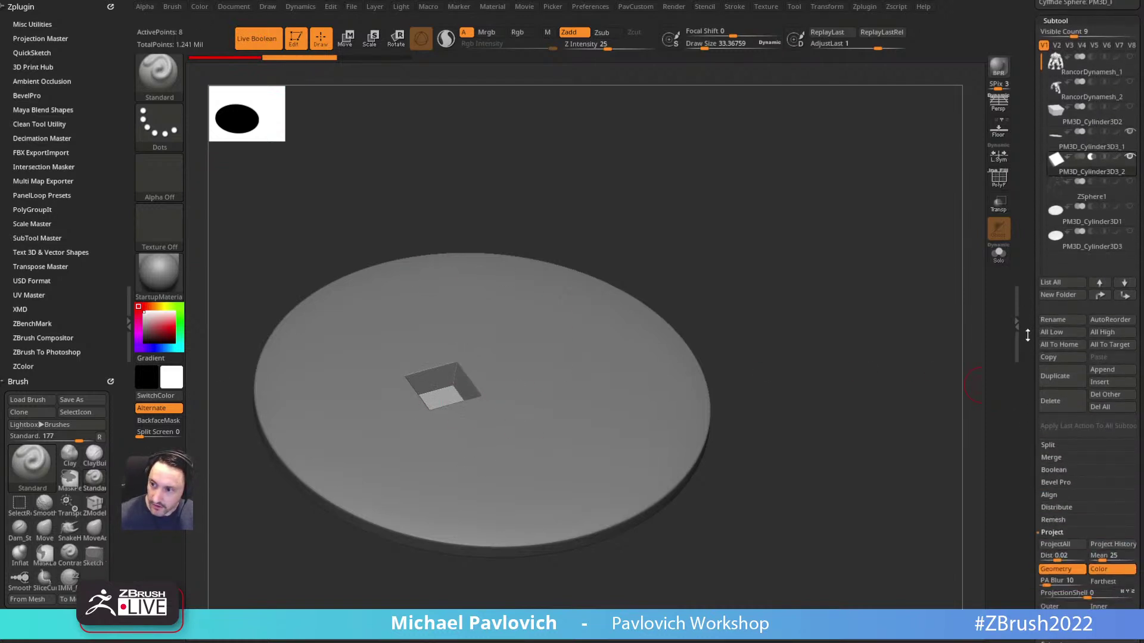
pyautogui.click(998, 177)
pyautogui.moveTo(871, 293)
pyautogui.mouseDown()
pyautogui.moveTo(886, 184)
pyautogui.moveTo(896, 296)
pyautogui.moveTo(899, 268)
pyautogui.mouseUp()
pyautogui.click(1003, 185)
pyautogui.click(999, 183)
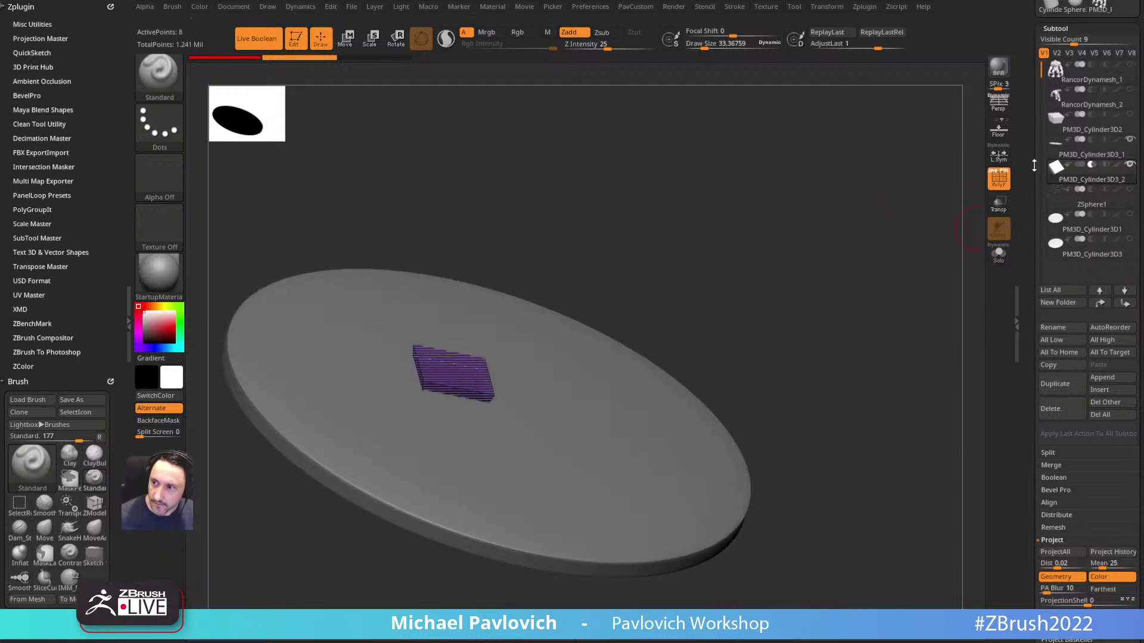
pyautogui.moveTo(1034, 163); pyautogui.dragTo(1035, 185)
pyautogui.click(1076, 174)
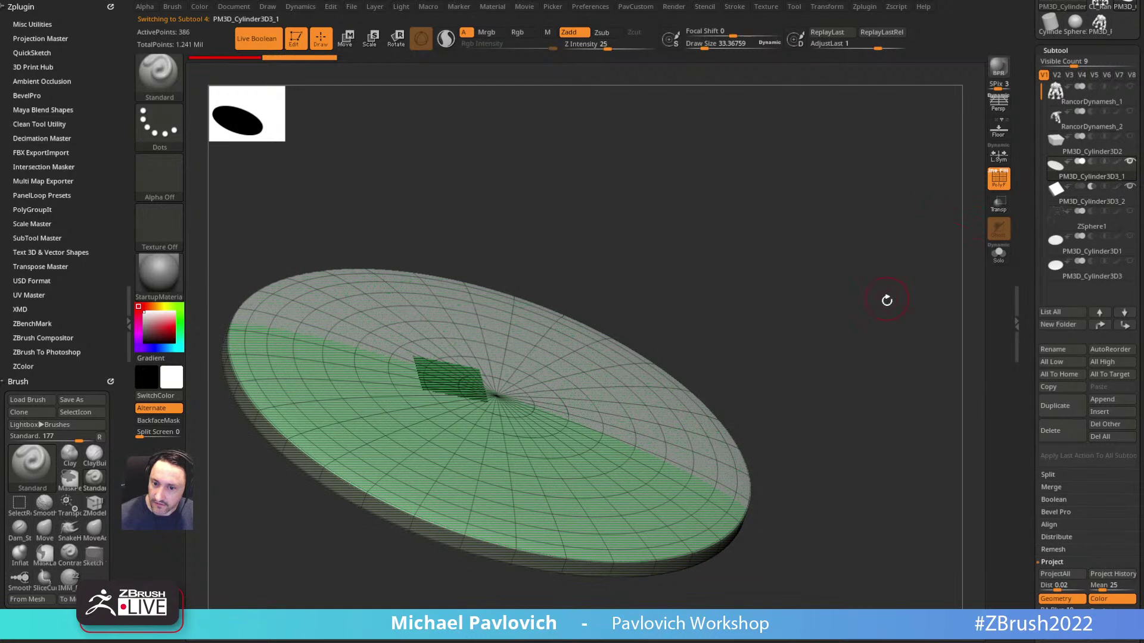
# Step: Set the disc's crease level to 15 and hide the polyframe
pyautogui.press('2')
pyautogui.moveTo(926, 461); pyautogui.dragTo(939, 461)
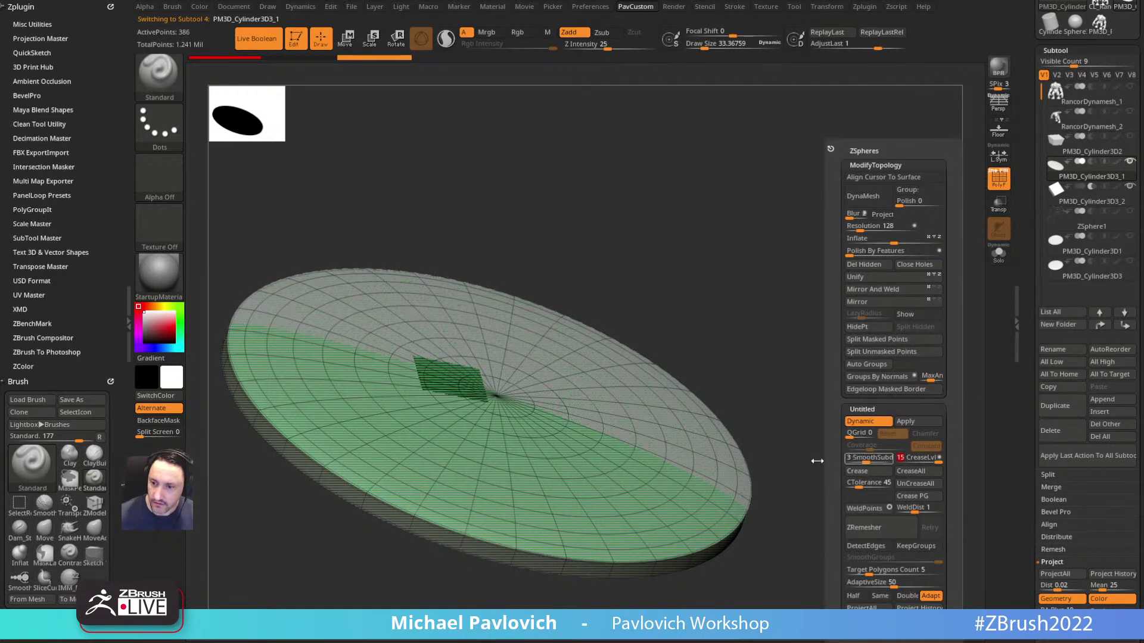
pyautogui.hotkey('shift', 'f')
pyautogui.moveTo(911, 234); pyautogui.dragTo(909, 258)
pyautogui.hotkey('shift', 'd')
pyautogui.keyDown('alt'); pyautogui.moveTo(875, 342); pyautogui.dragTo(871, 278); pyautogui.keyUp('alt')
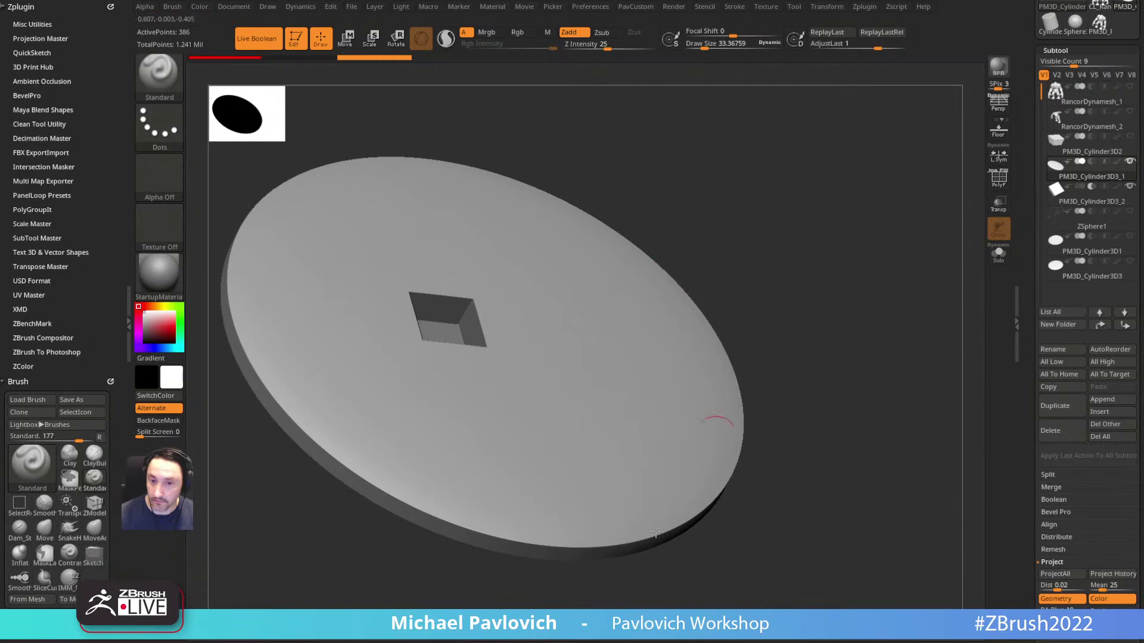
# Step: Examine the disc's underside and top, with the polyframe displayed and the disc isolated from the block
pyautogui.moveTo(790, 244); pyautogui.dragTo(511, 371)
pyautogui.moveTo(722, 249); pyautogui.dragTo(660, 398)
pyautogui.moveTo(781, 298)
pyautogui.mouseDown()
pyautogui.moveTo(820, 334)
pyautogui.moveTo(858, 342)
pyautogui.moveTo(828, 314)
pyautogui.moveTo(826, 334)
pyautogui.moveTo(791, 276)
pyautogui.moveTo(825, 289)
pyautogui.moveTo(876, 189)
pyautogui.mouseUp()
pyautogui.click(993, 185)
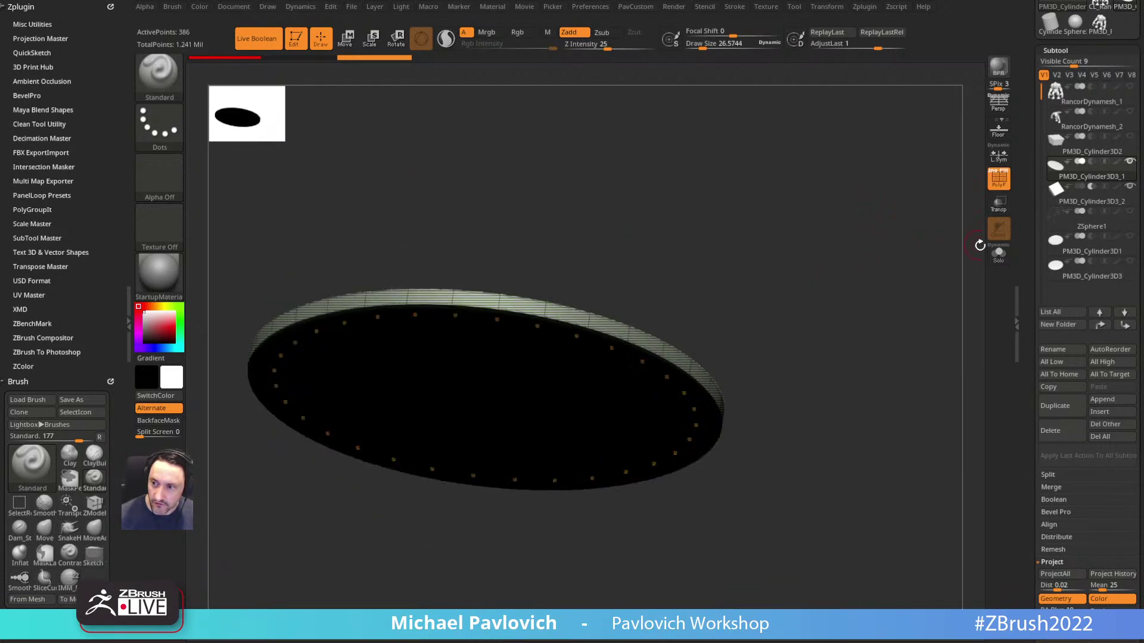
pyautogui.click(993, 252)
pyautogui.moveTo(914, 316); pyautogui.dragTo(730, 332)
pyautogui.moveTo(419, 388); pyautogui.dragTo(454, 336)
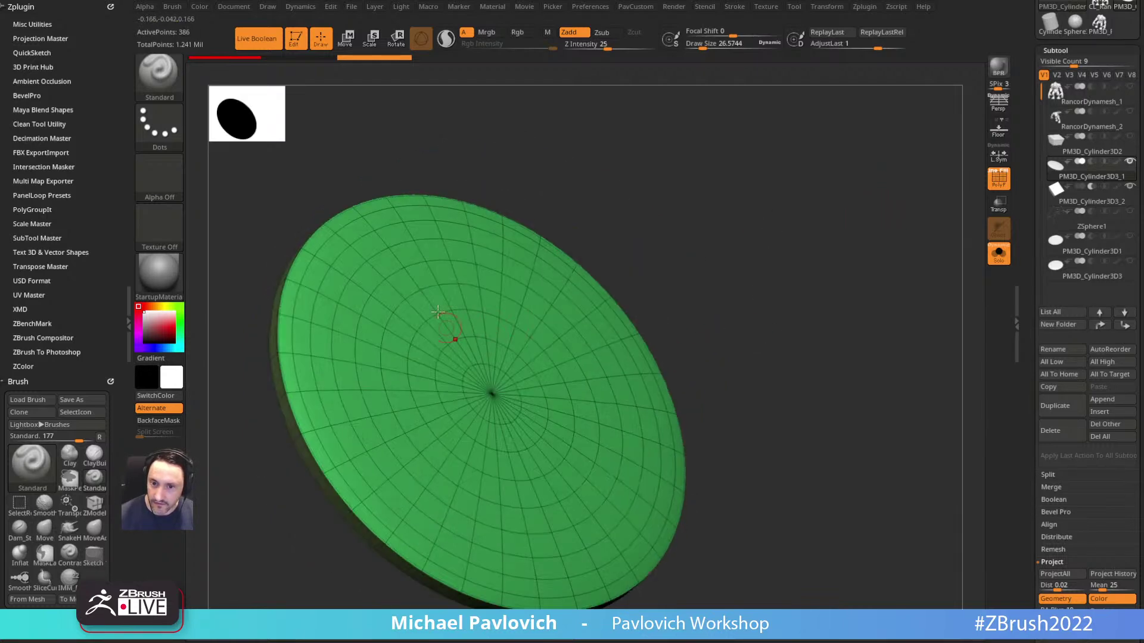
pyautogui.moveTo(738, 326); pyautogui.dragTo(922, 285)
pyautogui.click(999, 255)
# Step: Give the faces of the subtractive block PM3D_Cylinder3D3_2 new separate polygroups and check them in isolation
pyautogui.click(1064, 198)
pyautogui.press('2')
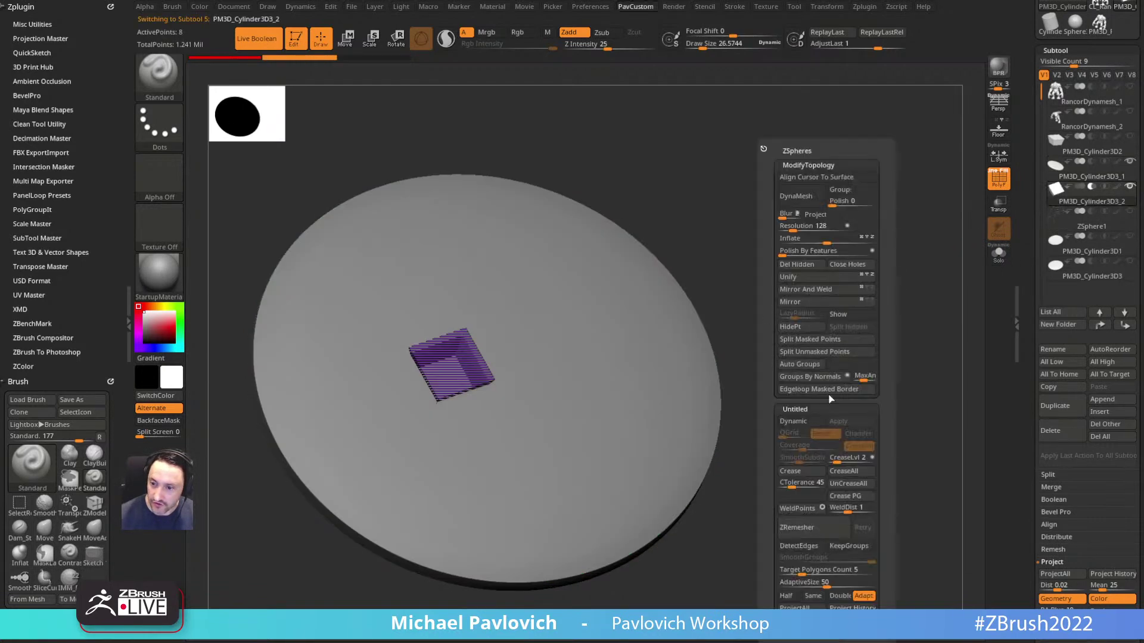
pyautogui.click(798, 365)
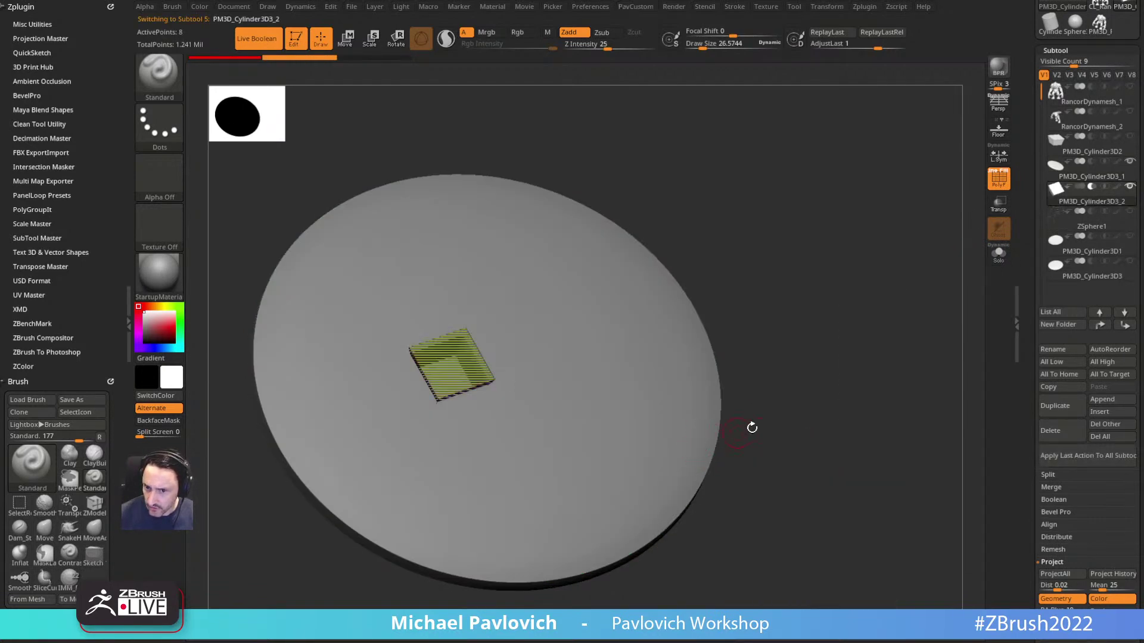
pyautogui.click(998, 254)
pyautogui.moveTo(877, 280); pyautogui.dragTo(819, 370)
pyautogui.click(999, 254)
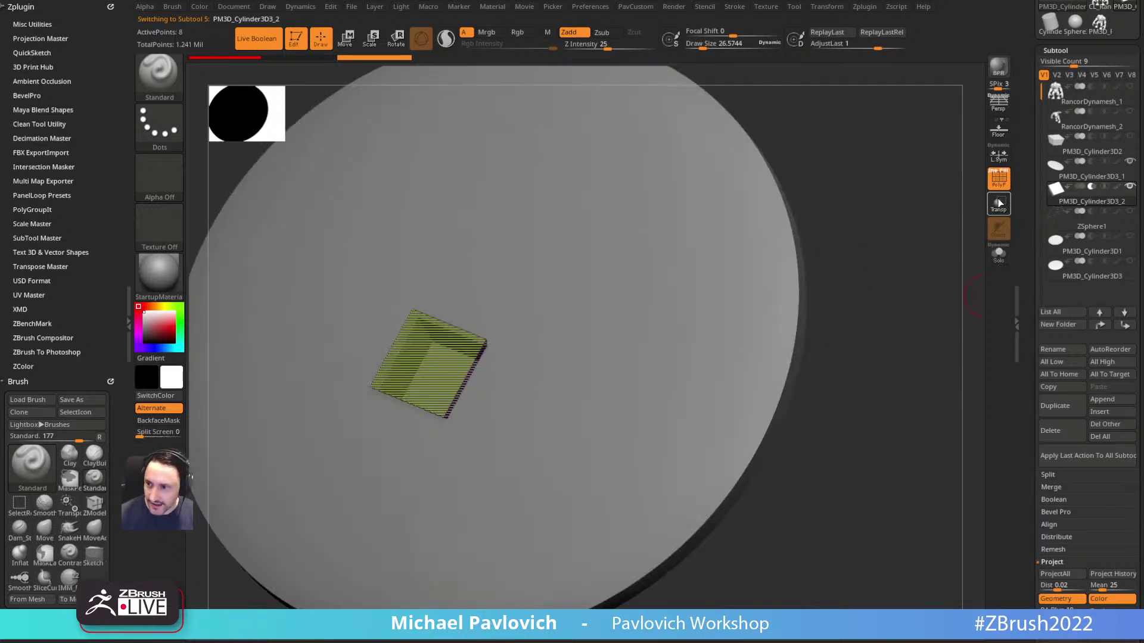
# Step: Hide the polyframe and set the draw size to about 38
pyautogui.click(999, 178)
pyautogui.moveTo(896, 306); pyautogui.dragTo(909, 268)
pyautogui.press('s')
pyautogui.moveTo(825, 300); pyautogui.dragTo(842, 303)
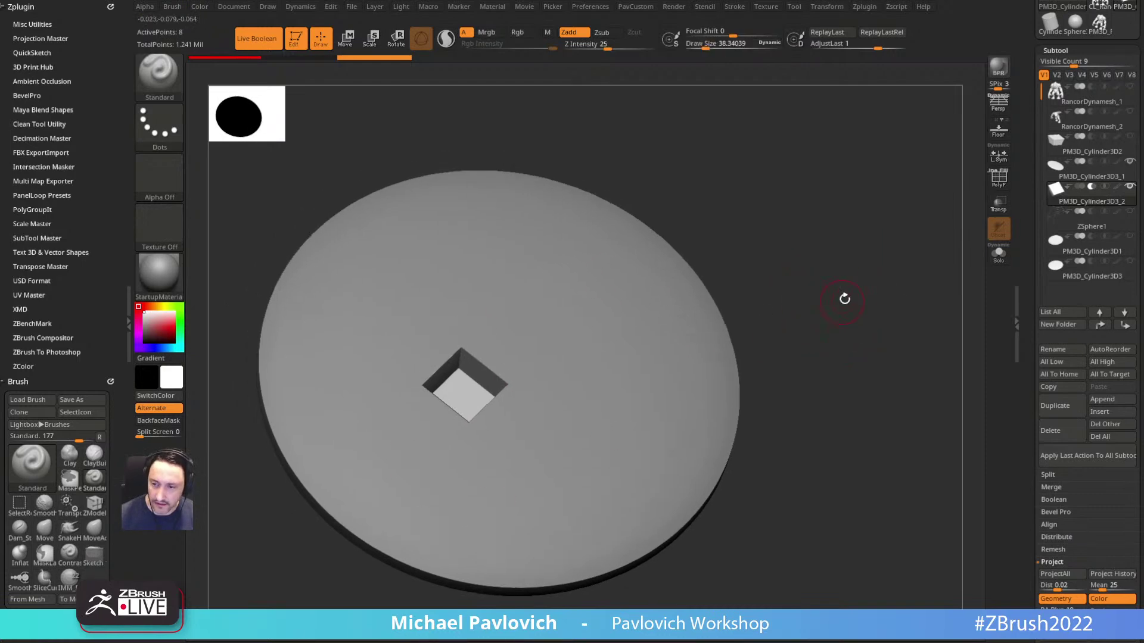
pyautogui.keyDown('alt'); pyautogui.moveTo(816, 342); pyautogui.dragTo(825, 332); pyautogui.keyUp('alt')
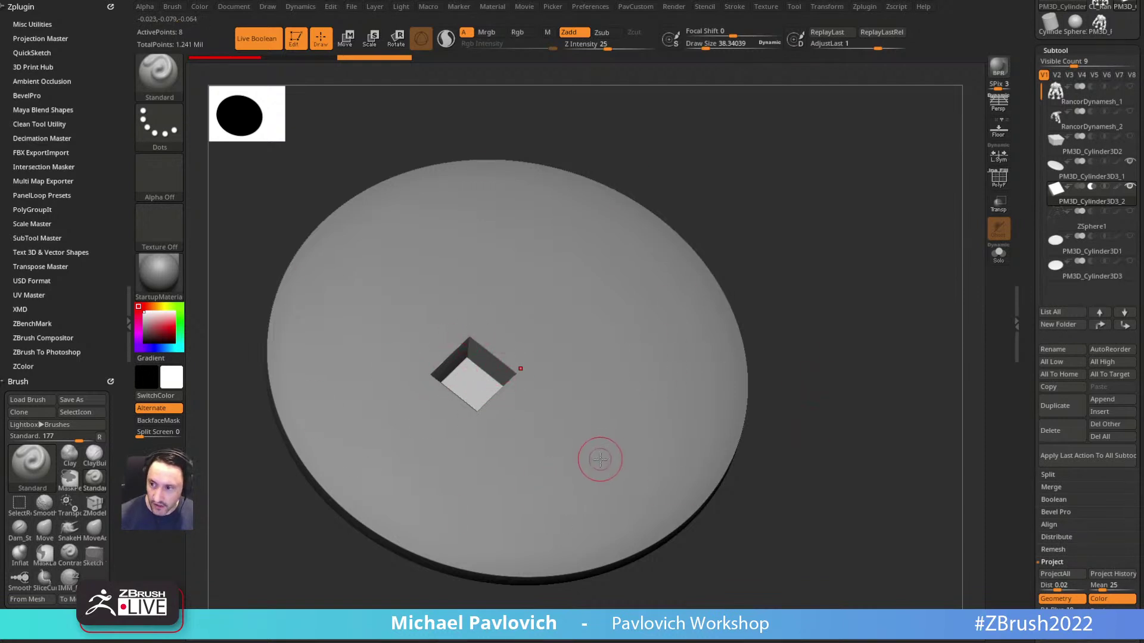
# Step: Make a boolean mesh from the disc and subtractive block, and load the resulting tool with its polyframe displayed
pyautogui.scroll(-3, 1042, 406)
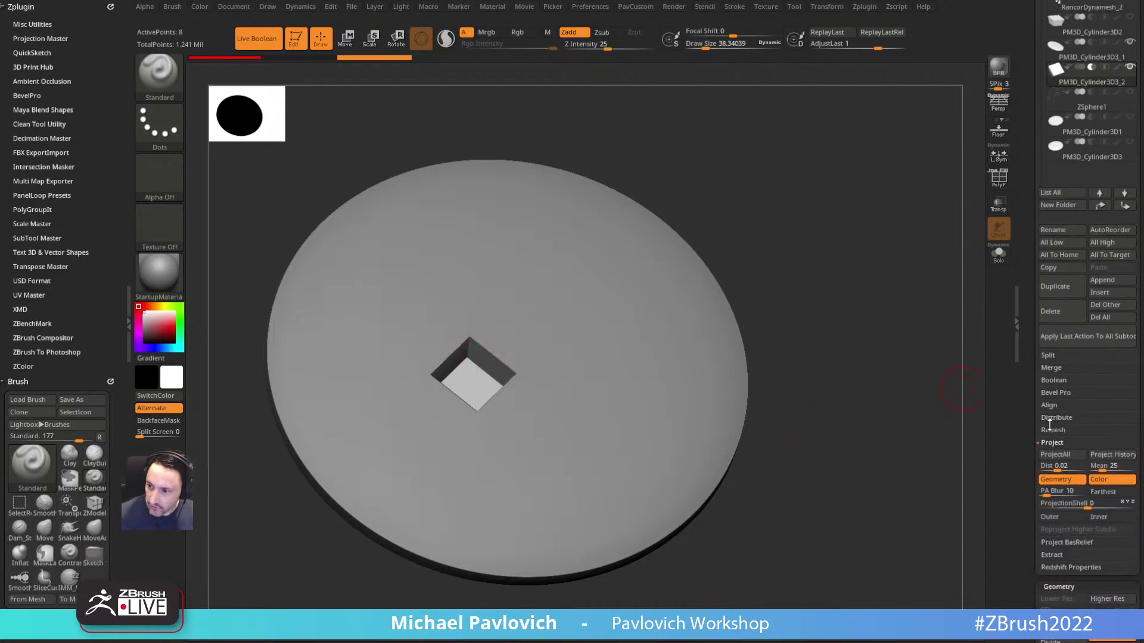
pyautogui.click(1056, 382)
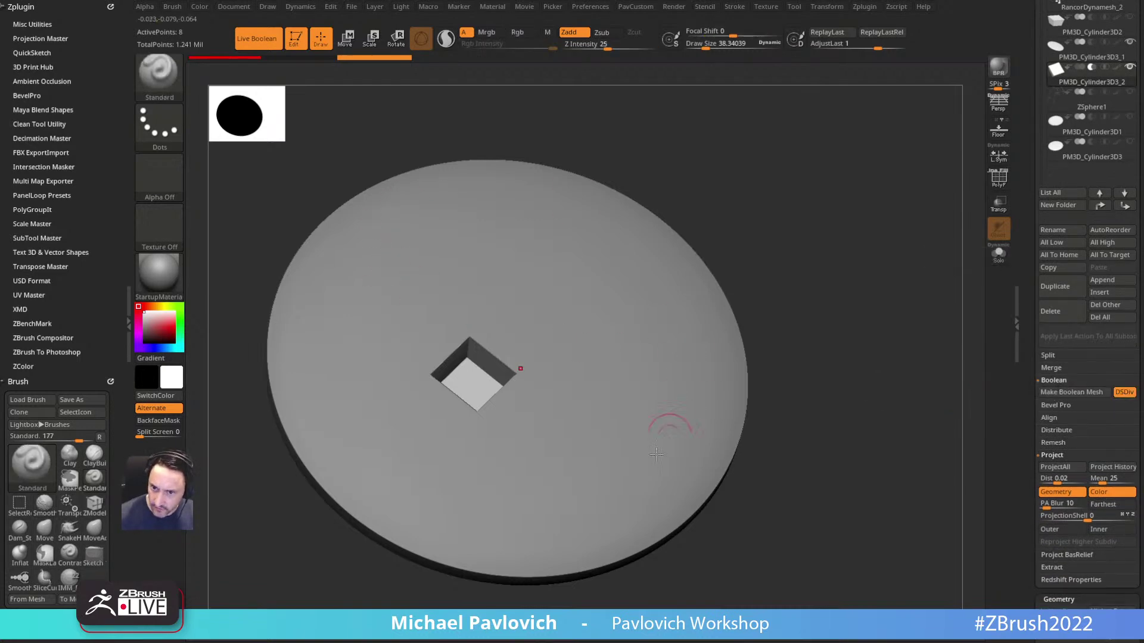
pyautogui.click(1077, 390)
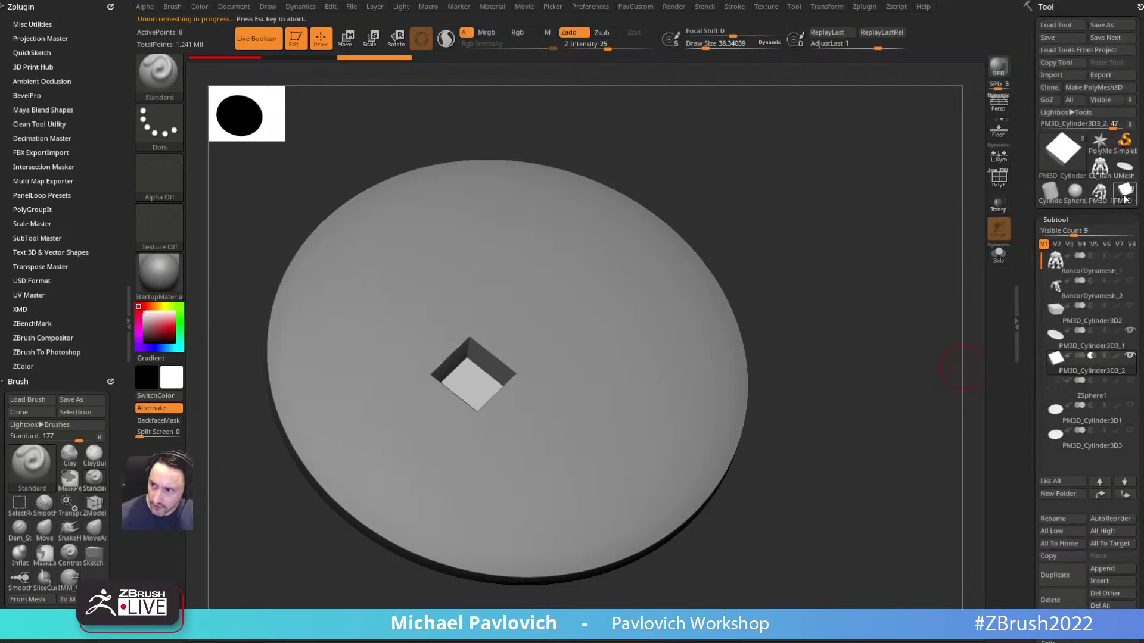
pyautogui.click(999, 179)
pyautogui.moveTo(883, 314)
pyautogui.mouseDown(button='right')
pyautogui.moveTo(867, 319)
pyautogui.moveTo(923, 370)
pyautogui.moveTo(889, 298)
pyautogui.mouseUp(button='right')
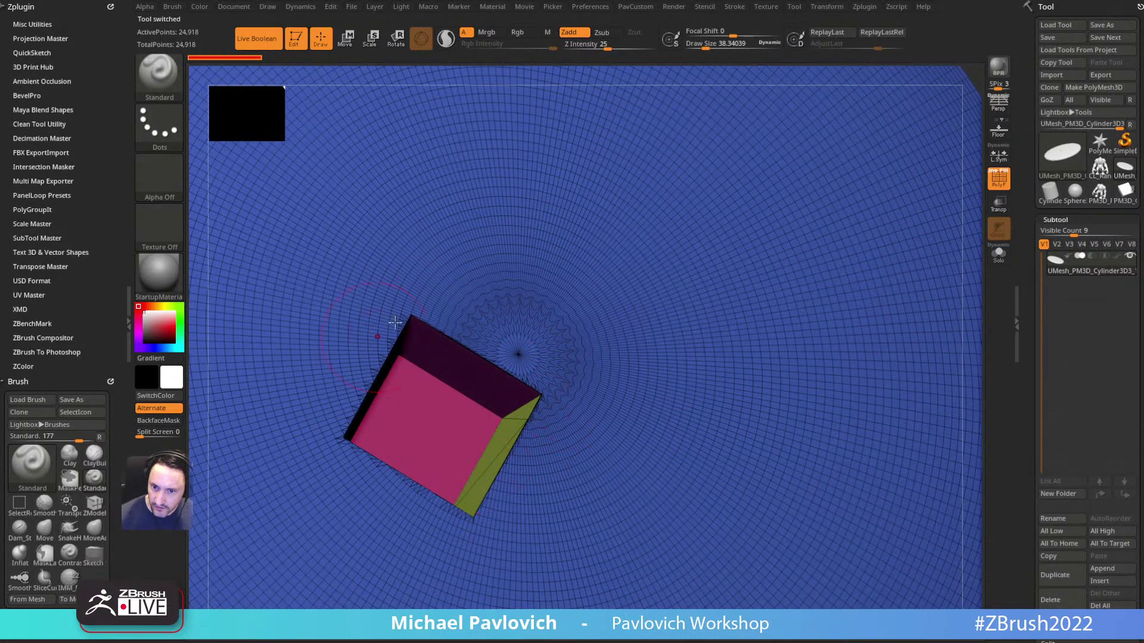
pyautogui.press('f')
pyautogui.moveTo(414, 340); pyautogui.dragTo(868, 327)
# Step: ZRemesh the boolean disc at Half with Keep Groups enabled and Adaptive Size set to 0
pyautogui.press('5')
pyautogui.click(832, 595)
pyautogui.click(848, 582)
pyautogui.write('0')
pyautogui.click(893, 547)
pyautogui.click(852, 527)
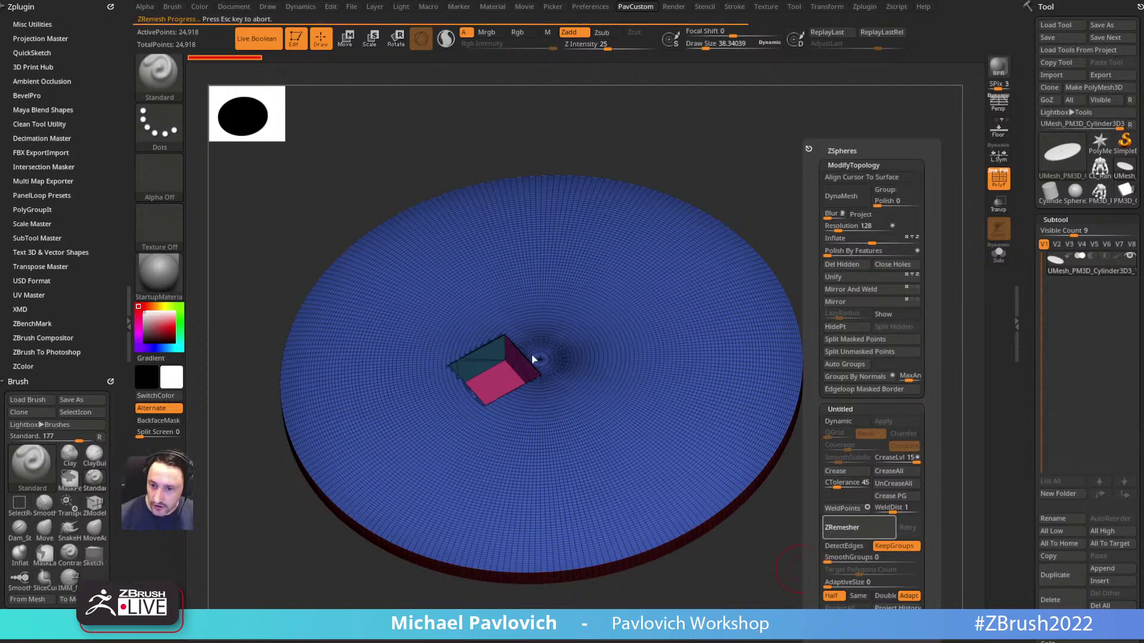
pyautogui.moveTo(805, 327); pyautogui.dragTo(916, 263)
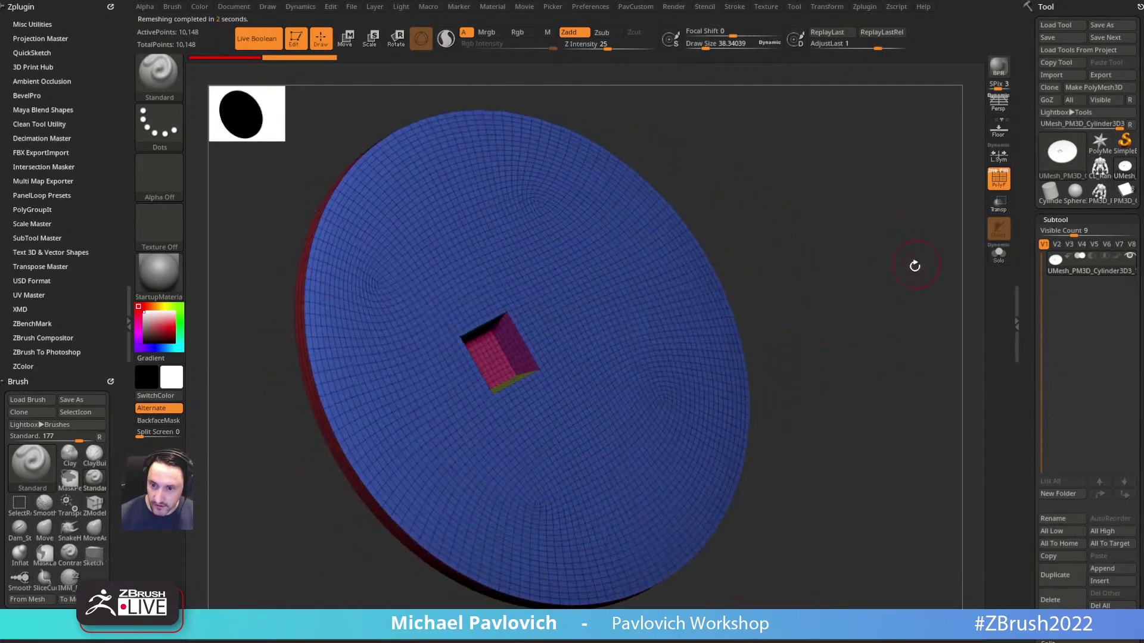
# Step: Inspect the remeshed disc and its square socket with the polyframe hidden and displayed
pyautogui.press('space')
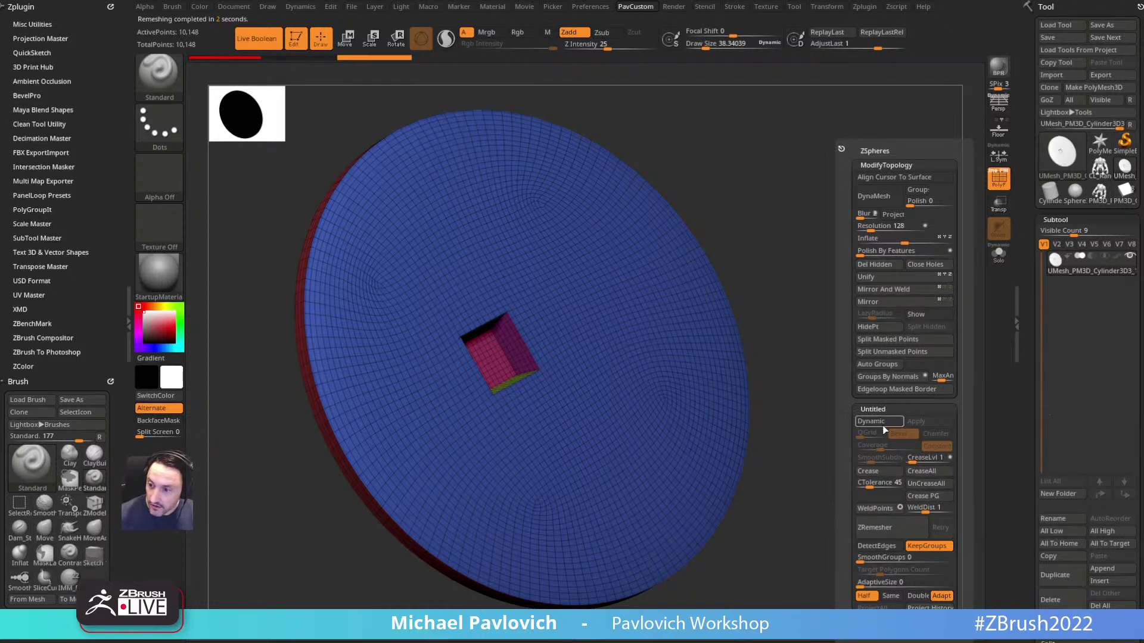
pyautogui.click(999, 178)
pyautogui.moveTo(891, 339); pyautogui.dragTo(877, 296)
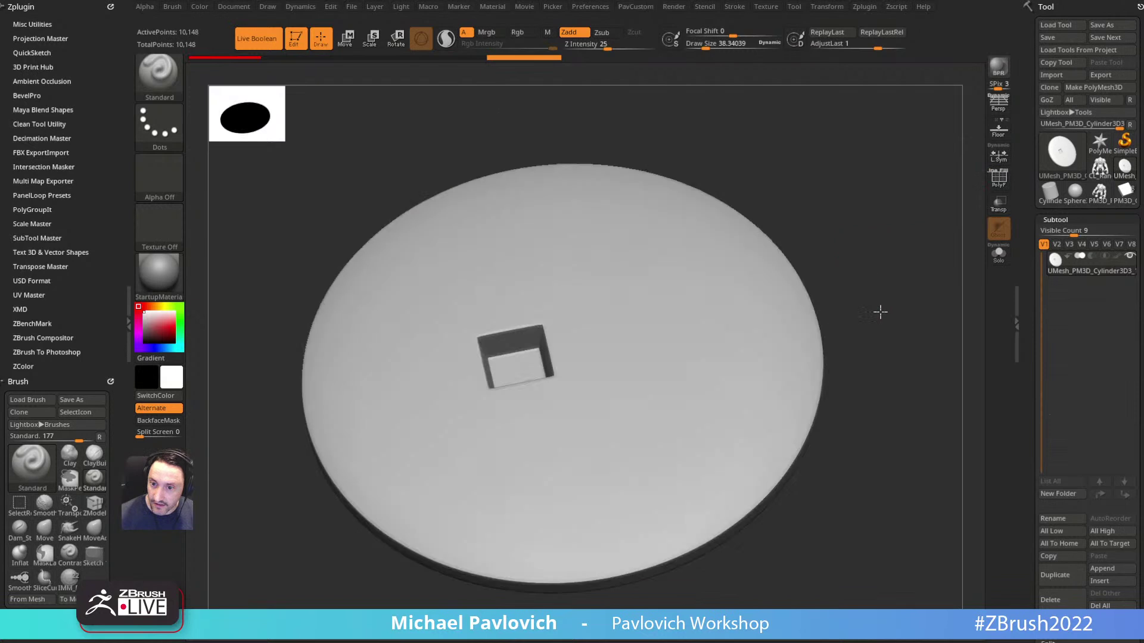
pyautogui.moveTo(837, 244); pyautogui.dragTo(887, 219)
pyautogui.moveTo(842, 255); pyautogui.dragTo(876, 249)
pyautogui.click(998, 178)
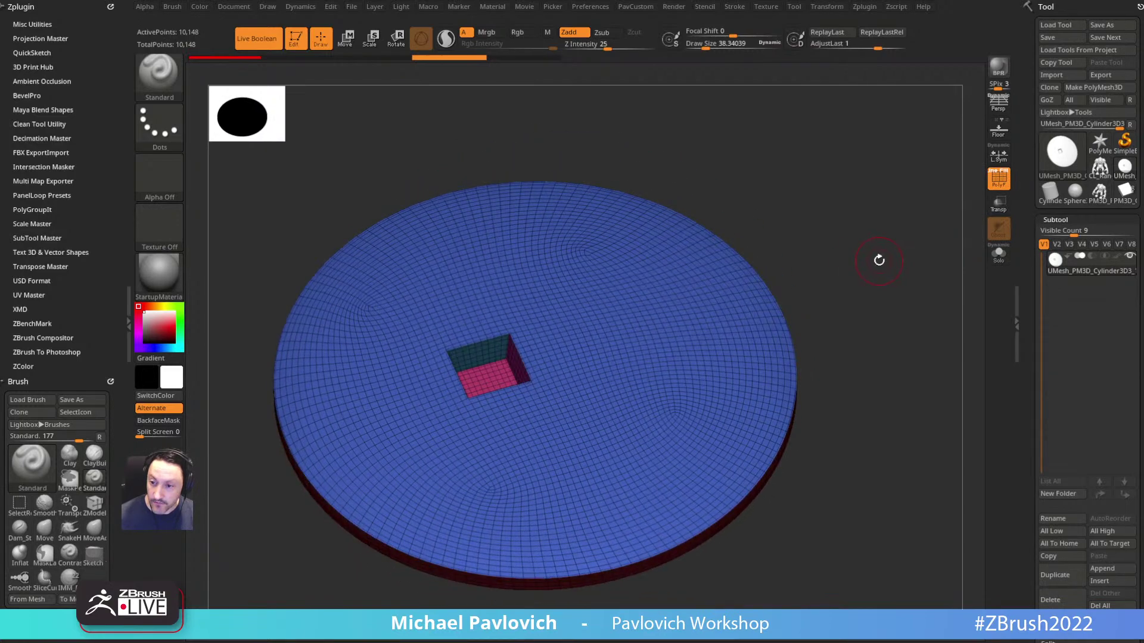
pyautogui.moveTo(878, 255); pyautogui.dragTo(912, 273)
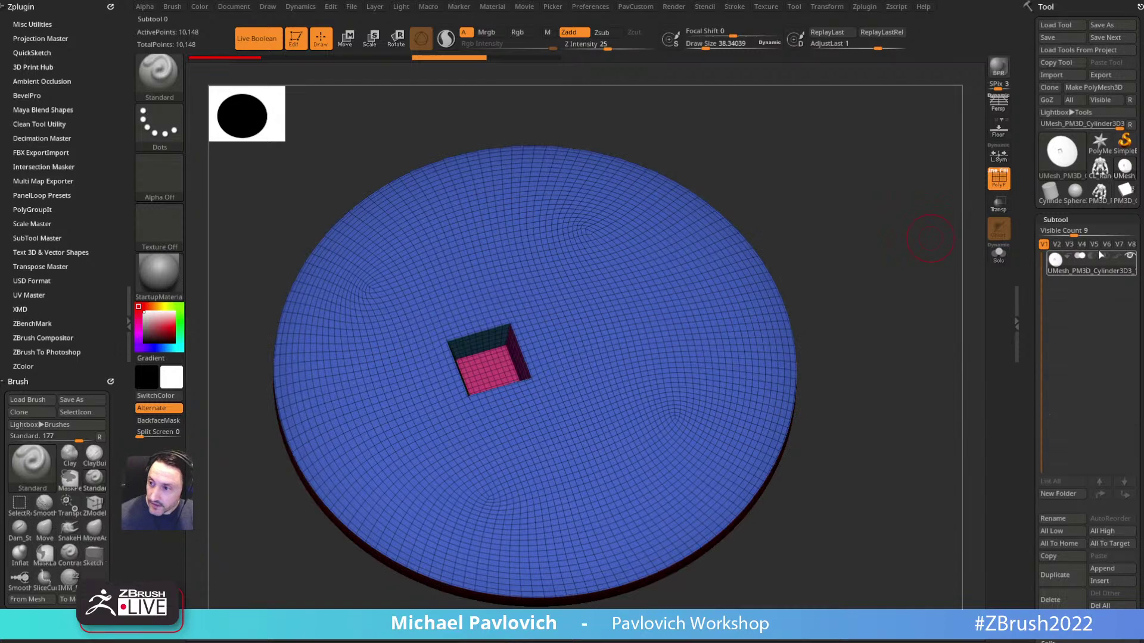
# Step: Return to the creature's multi-subtool model and delete the original disc PM3D_Cylinder3D3_1 and subtractive block PM3D_Cylinder3D3_2
pyautogui.click(1119, 203)
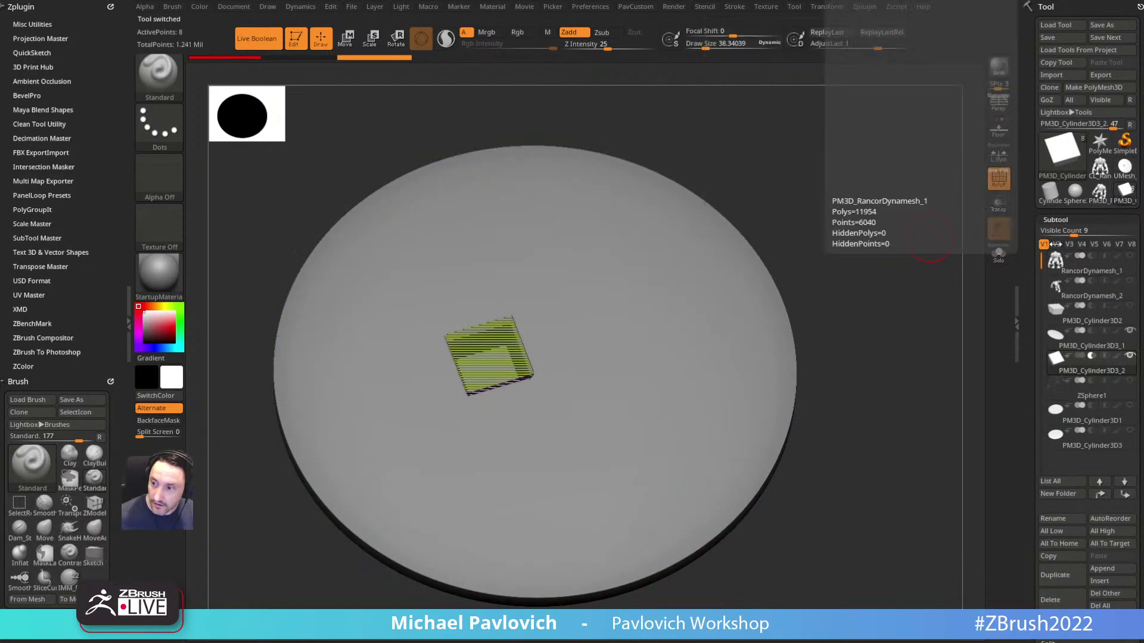
pyautogui.click(1088, 272)
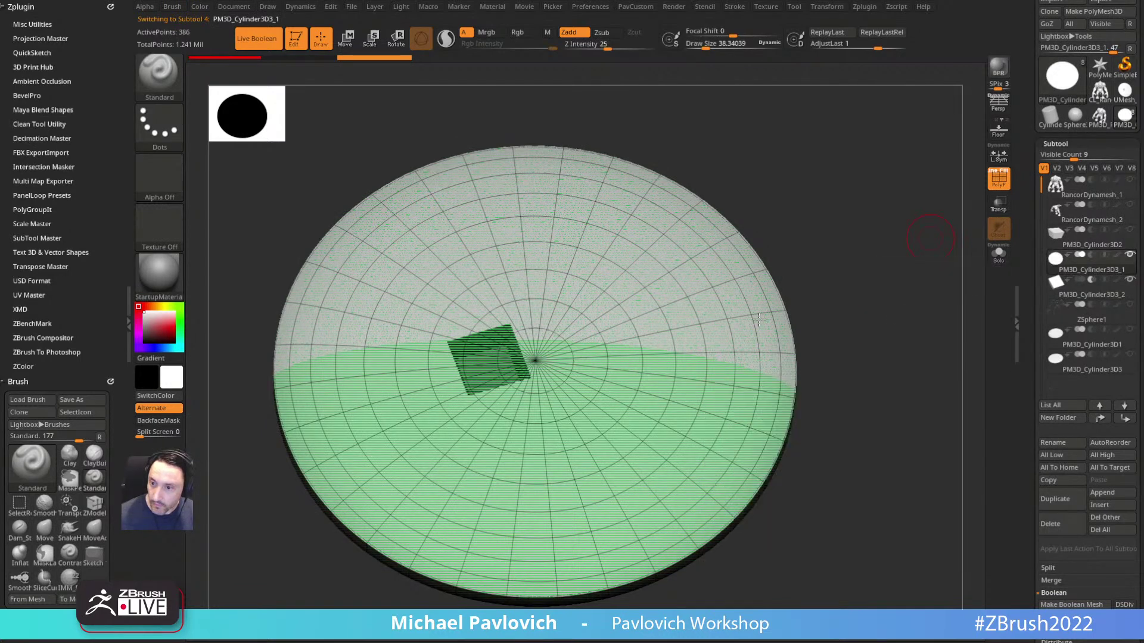
pyautogui.moveTo(1024, 377); pyautogui.dragTo(1024, 355)
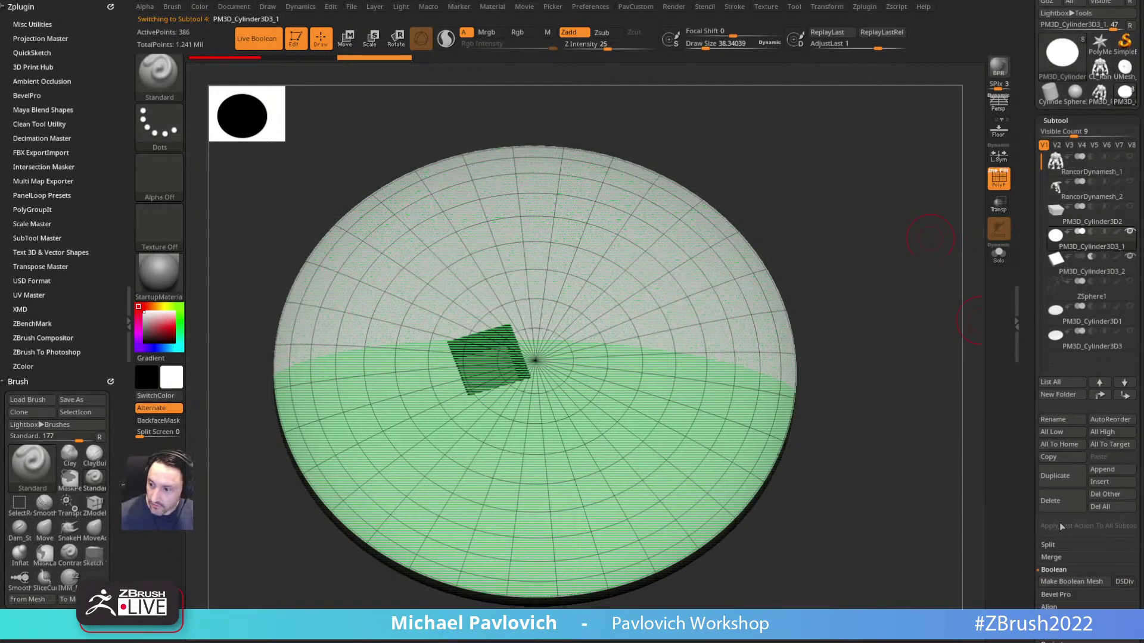
pyautogui.click(1050, 502)
pyautogui.click(1050, 502)
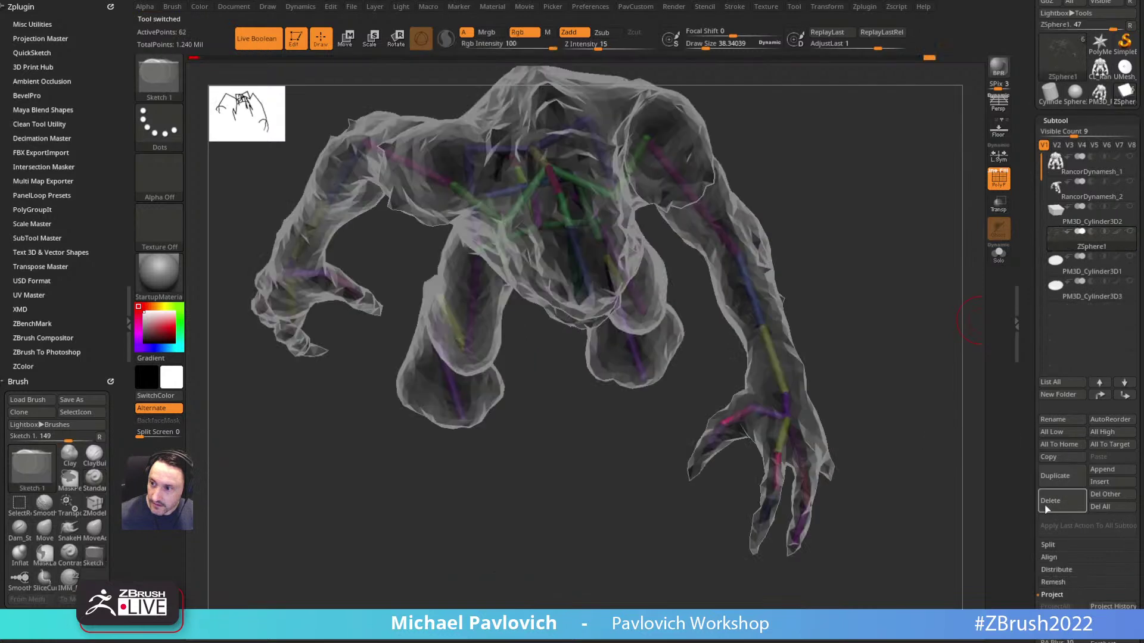
# Step: Select the PM3D_Cylinder3D2 block and append the remeshed UMesh disc as a subtool
pyautogui.click(1092, 221)
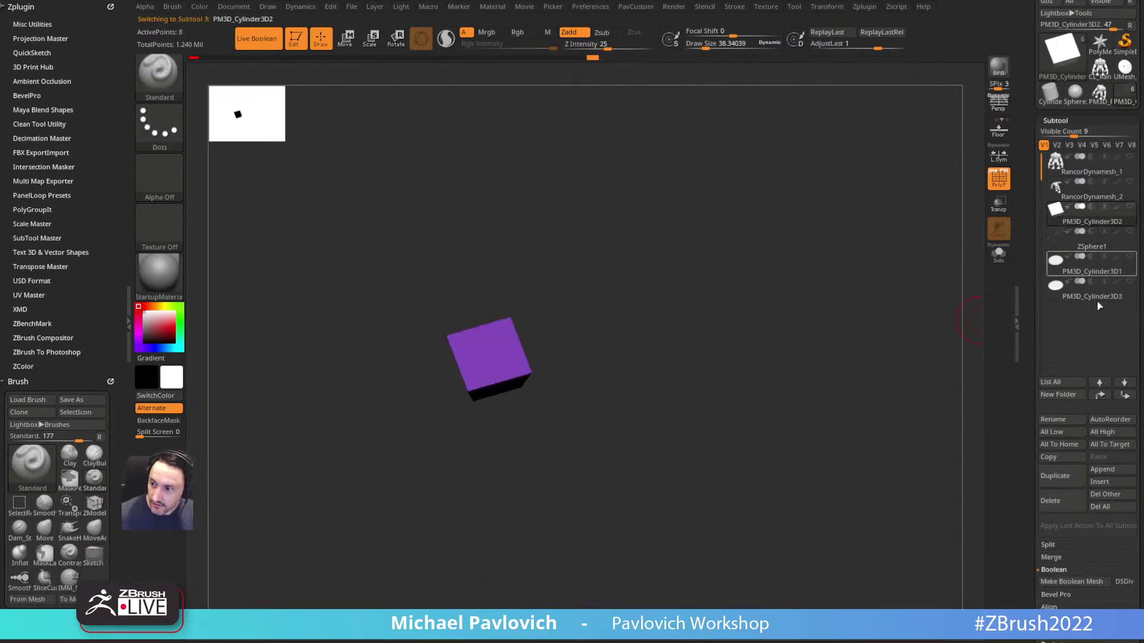
pyautogui.click(1108, 480)
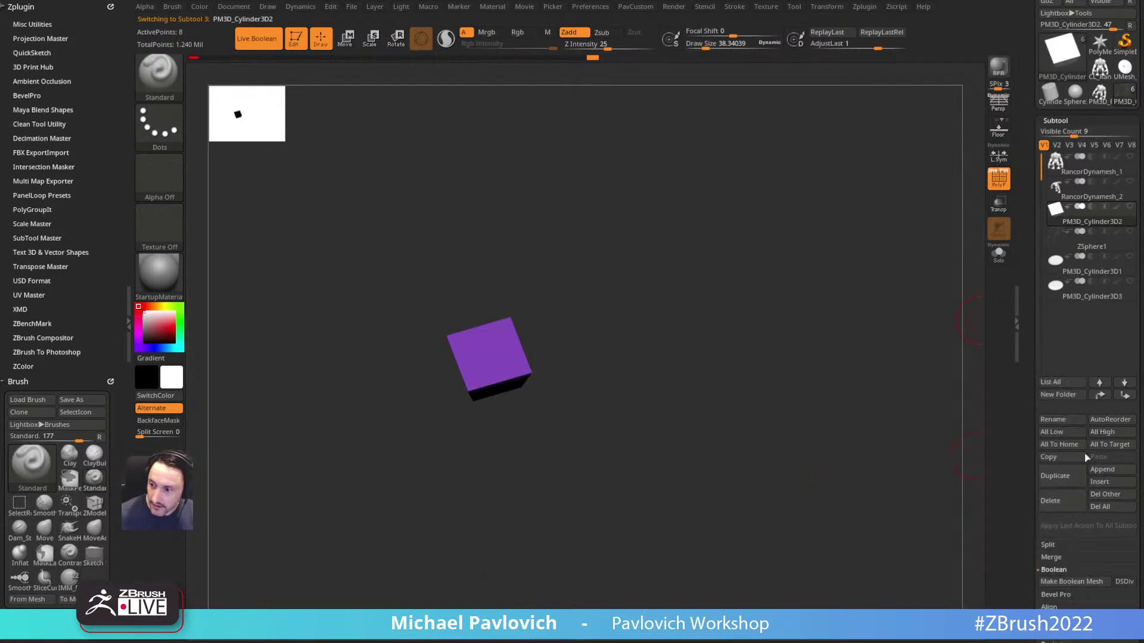
pyautogui.click(1108, 471)
pyautogui.click(703, 503)
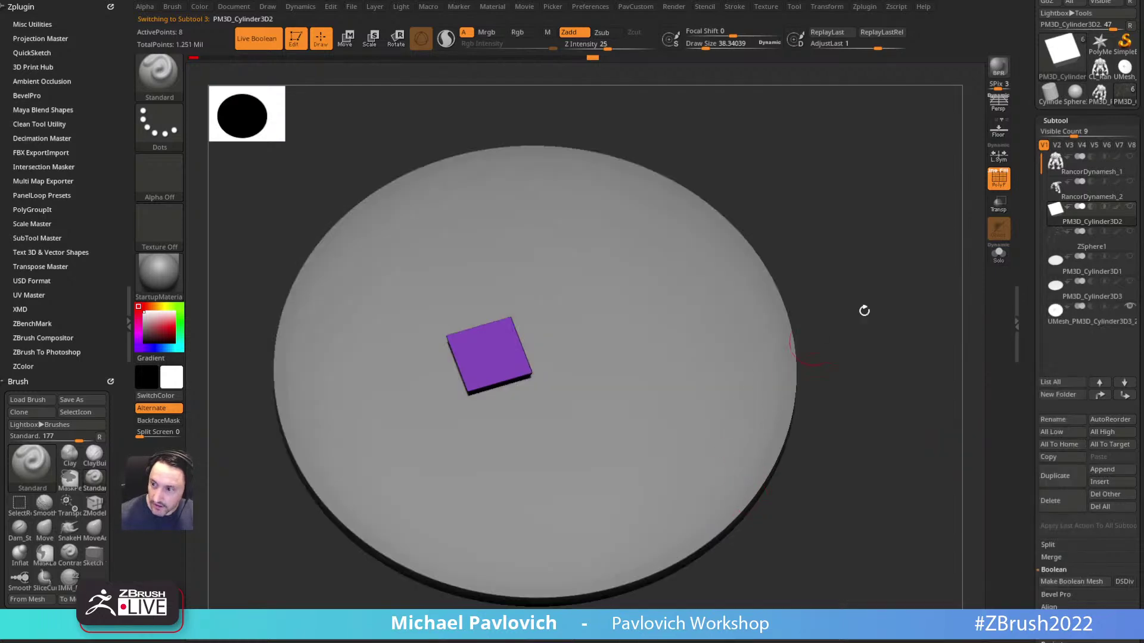
# Step: Nudge the block slightly down into the disc's socket and inspect the fit up close with a draw size of about 4.6
pyautogui.moveTo(917, 363)
pyautogui.mouseDown()
pyautogui.moveTo(878, 281)
pyautogui.moveTo(863, 281)
pyautogui.moveTo(846, 322)
pyautogui.mouseUp()
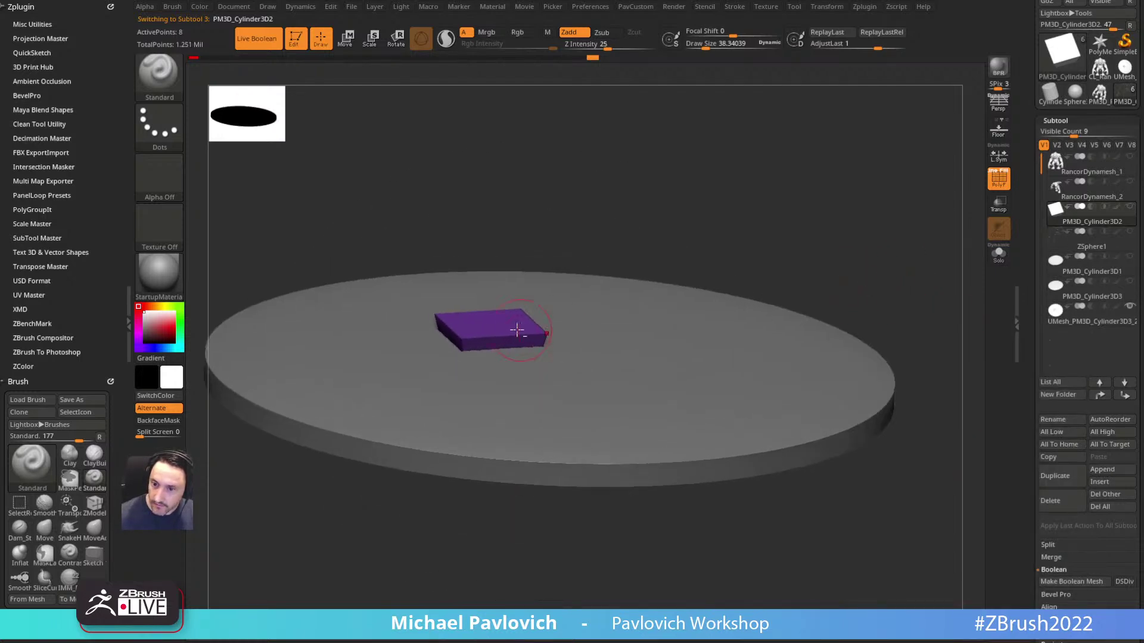
pyautogui.keyDown('alt'); pyautogui.moveTo(589, 190); pyautogui.dragTo(589, 280); pyautogui.keyUp('alt')
pyautogui.press('w')
pyautogui.moveTo(494, 347)
pyautogui.mouseDown()
pyautogui.moveTo(494, 319)
pyautogui.moveTo(495, 357)
pyautogui.mouseUp()
pyautogui.press('q')
pyautogui.moveTo(679, 264); pyautogui.dragTo(668, 301)
pyautogui.moveTo(893, 286); pyautogui.dragTo(690, 416)
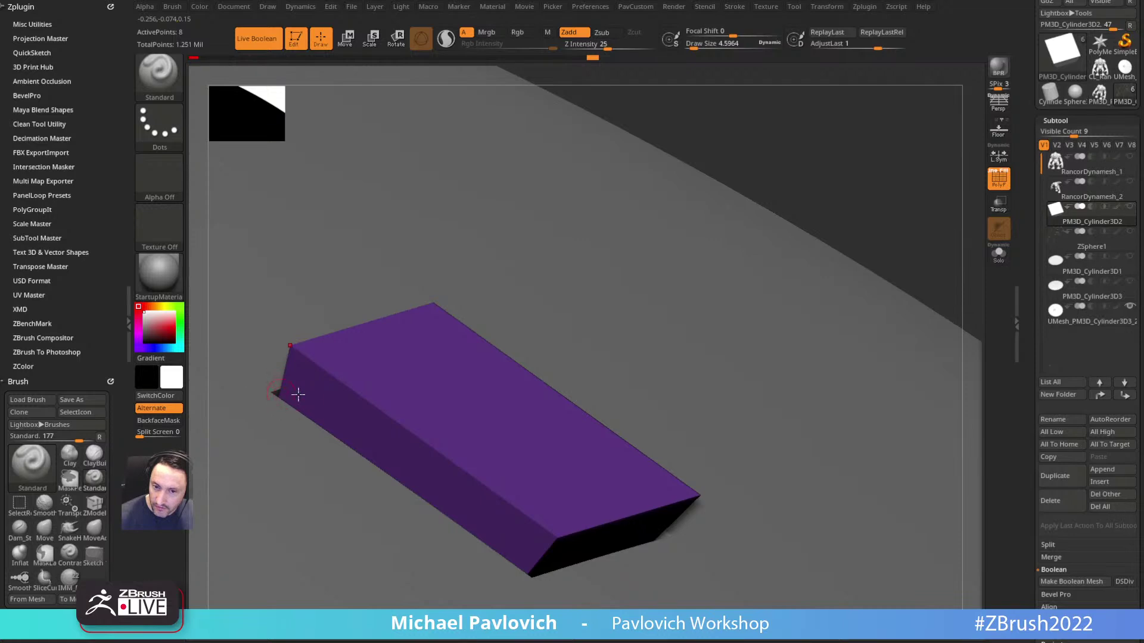
pyautogui.moveTo(851, 188); pyautogui.dragTo(814, 204)
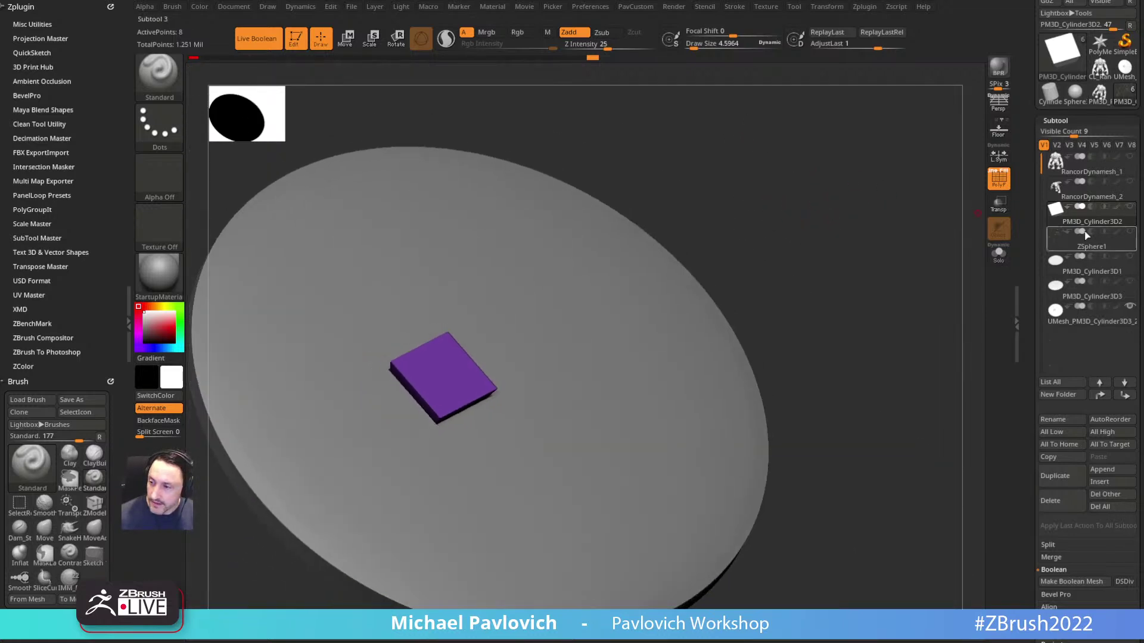
# Step: Show the posed creature RancorDynamesh_2 together with the block and disc, and keep the creature as the active subtool
pyautogui.moveTo(1101, 220)
pyautogui.click(1110, 195)
pyautogui.moveTo(941, 244); pyautogui.dragTo(900, 301)
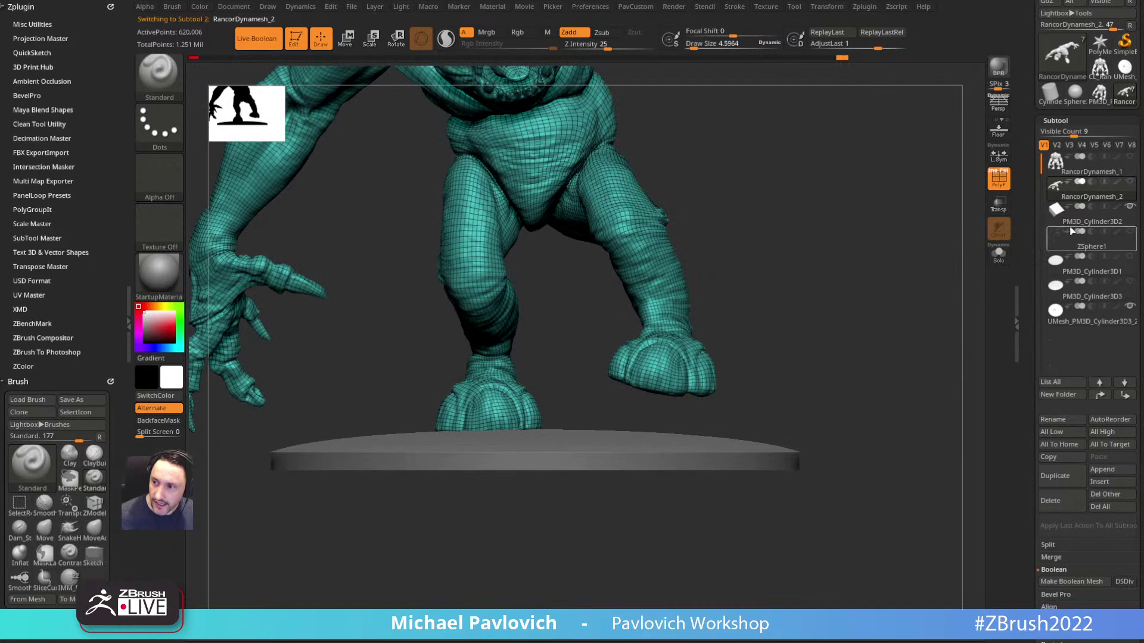
pyautogui.click(1090, 222)
pyautogui.click(1086, 195)
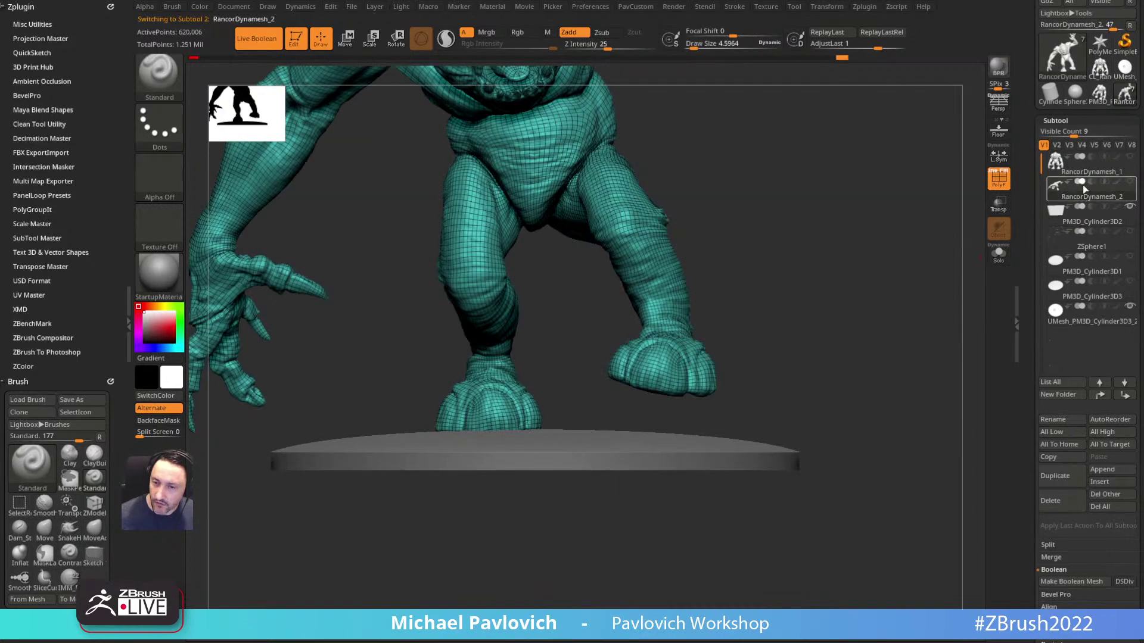
# Step: Frame the posed creature and disc without the wireframe display, using a draw size of about 20.6
pyautogui.moveTo(956, 207)
pyautogui.keyDown('alt'); pyautogui.mouseDown()
pyautogui.moveTo(891, 314)
pyautogui.moveTo(852, 315)
pyautogui.moveTo(869, 313)
pyautogui.mouseUp(); pyautogui.keyUp('alt')
pyautogui.press('s')
pyautogui.press('s')
pyautogui.moveTo(870, 313); pyautogui.dragTo(855, 309)
pyautogui.keyDown('alt'); pyautogui.moveTo(900, 274); pyautogui.dragTo(930, 266); pyautogui.keyUp('alt')
pyautogui.click(1000, 188)
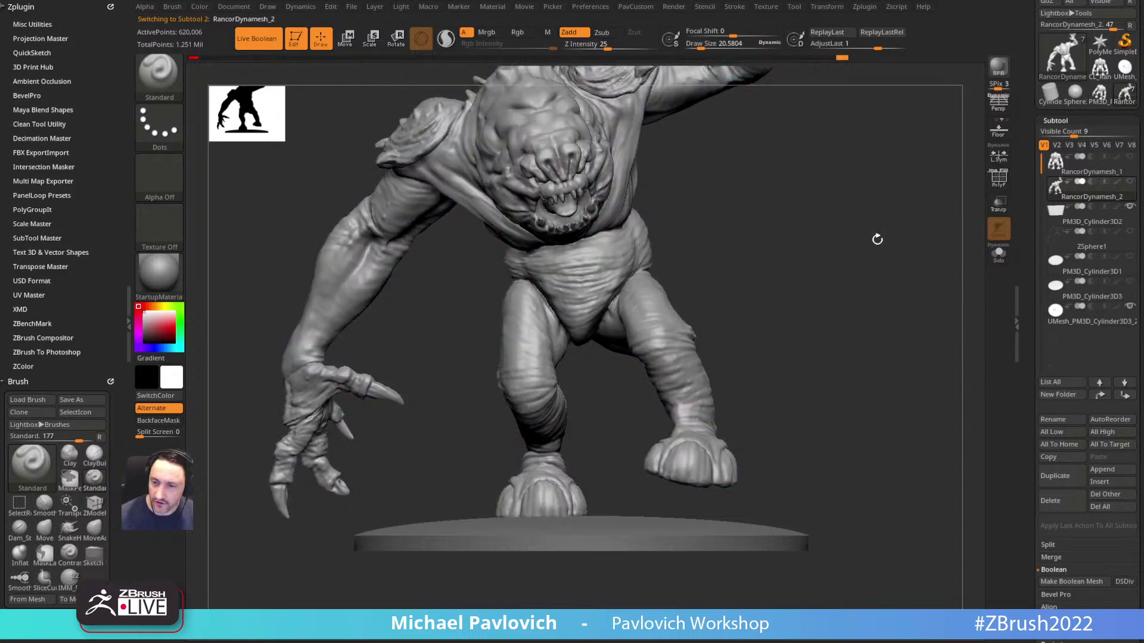
# Step: Switch to the Move brush for the creature and set its draw size to about 20.6
pyautogui.press('b')
pyautogui.press('m')
pyautogui.press('v')
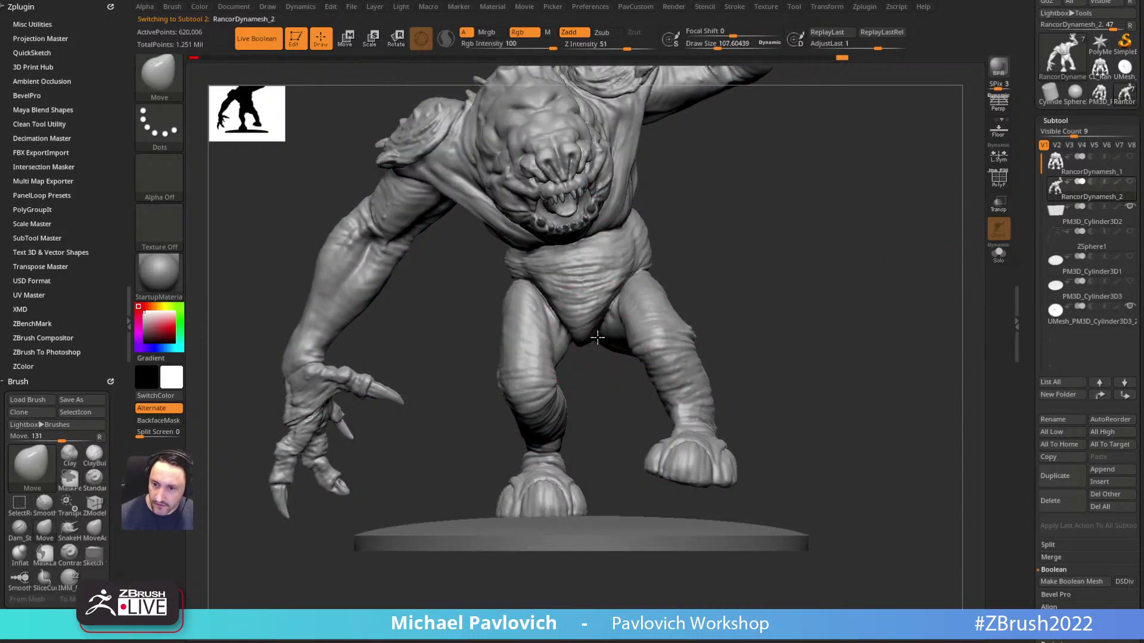
pyautogui.press('[')
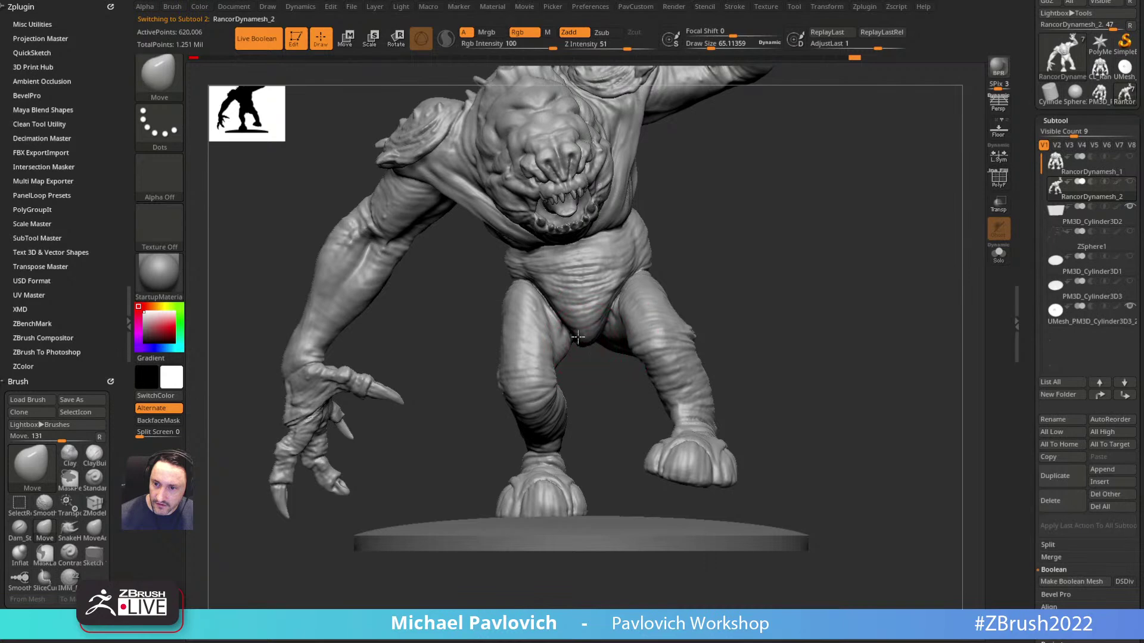
pyautogui.moveTo(571, 335); pyautogui.dragTo(563, 340)
pyautogui.moveTo(599, 300)
pyautogui.mouseDown(button='right')
pyautogui.moveTo(669, 310)
pyautogui.moveTo(627, 315)
pyautogui.mouseUp(button='right')
pyautogui.moveTo(736, 294)
pyautogui.mouseDown(button='right')
pyautogui.moveTo(834, 293)
pyautogui.moveTo(823, 317)
pyautogui.mouseUp(button='right')
pyautogui.press('s')
pyautogui.click(808, 293)
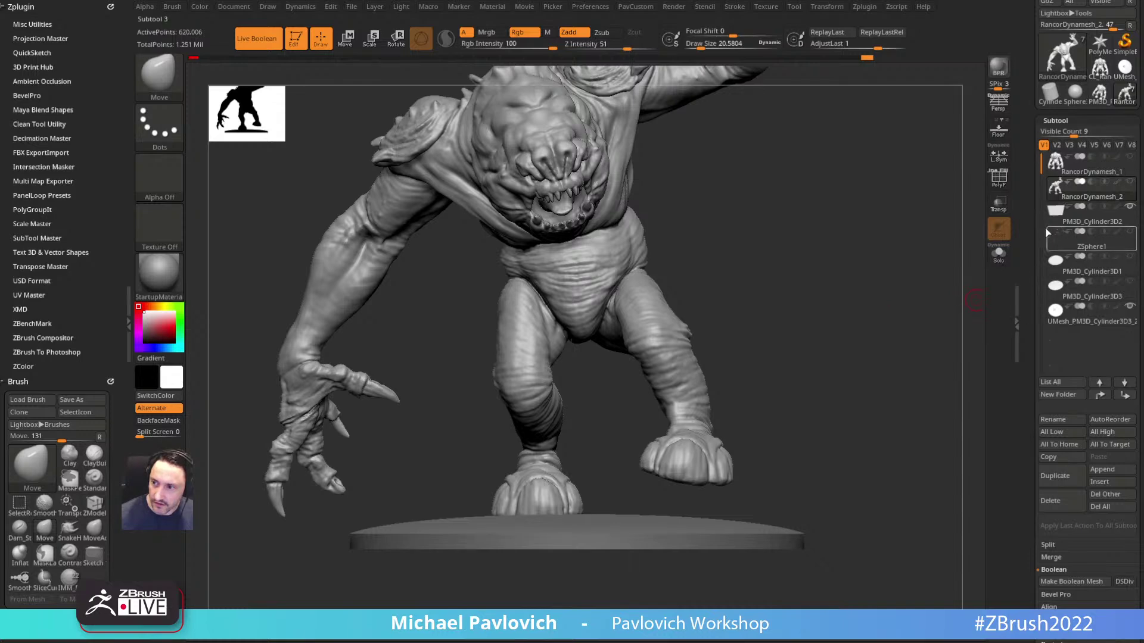
# Step: Show only the creature and its foot block, hiding the disc, and try the Remesh By Union deformer
pyautogui.moveTo(1131, 186)
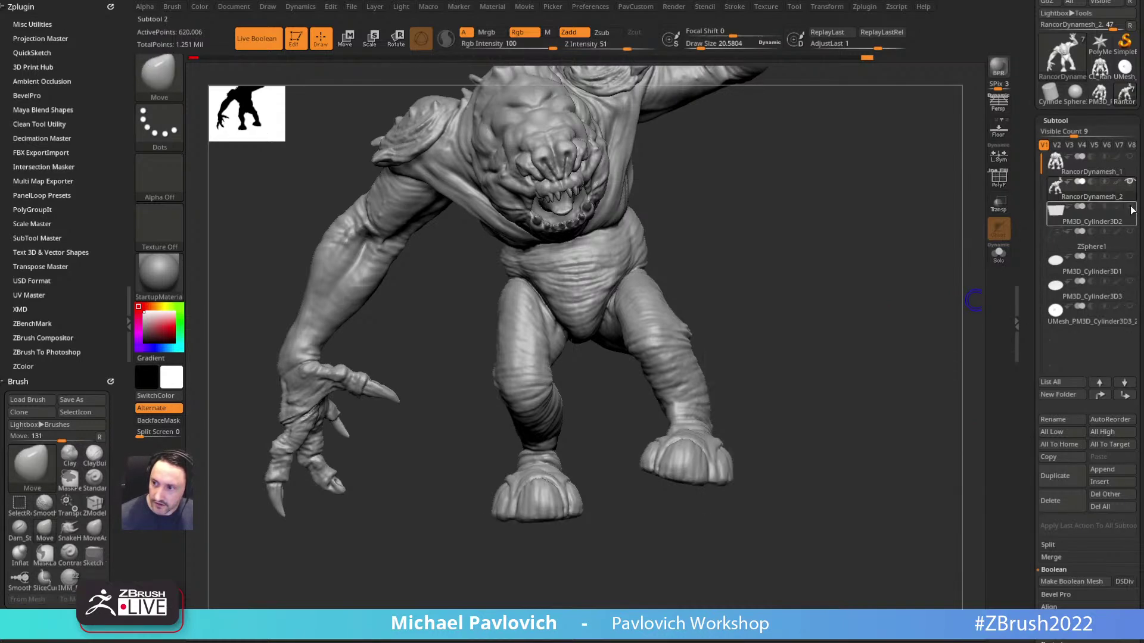
pyautogui.moveTo(867, 310); pyautogui.dragTo(868, 292)
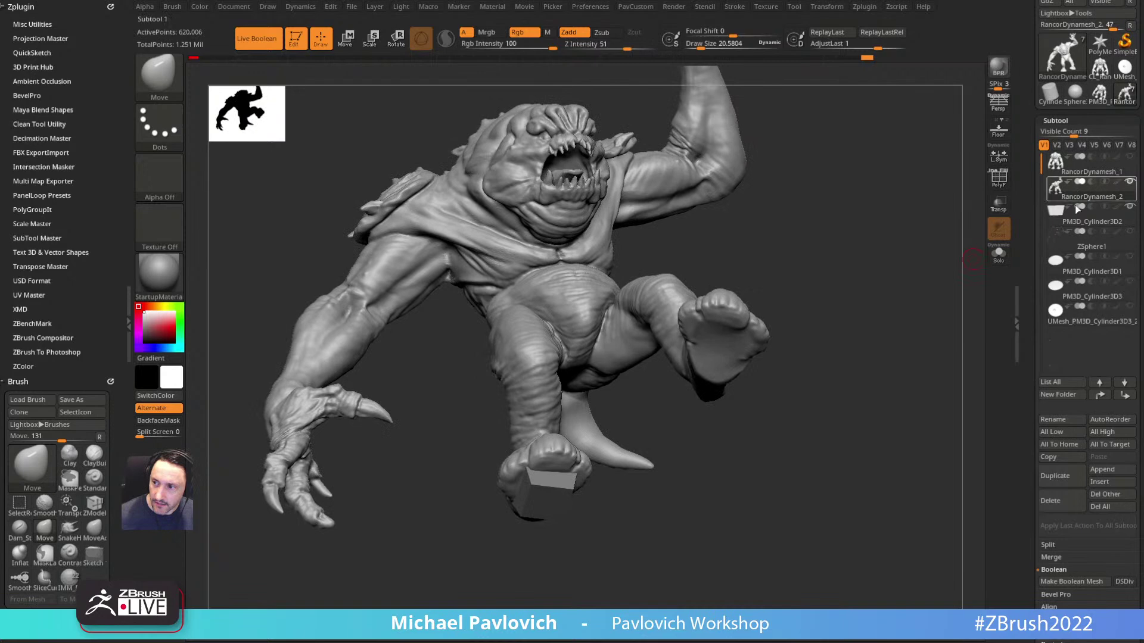
pyautogui.press('w')
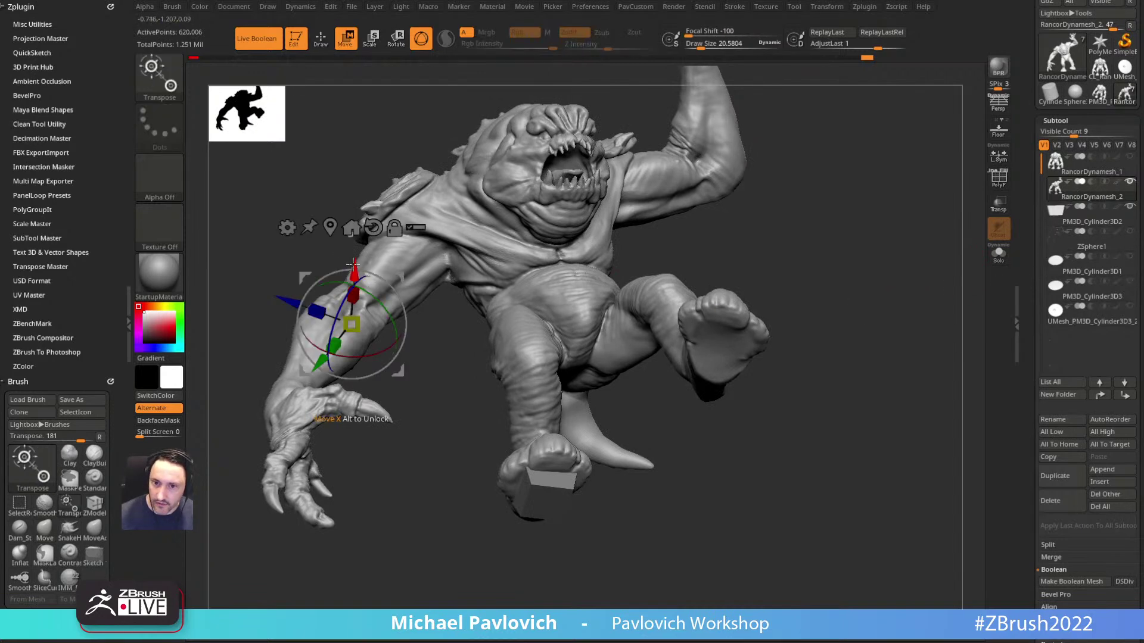
pyautogui.click(288, 227)
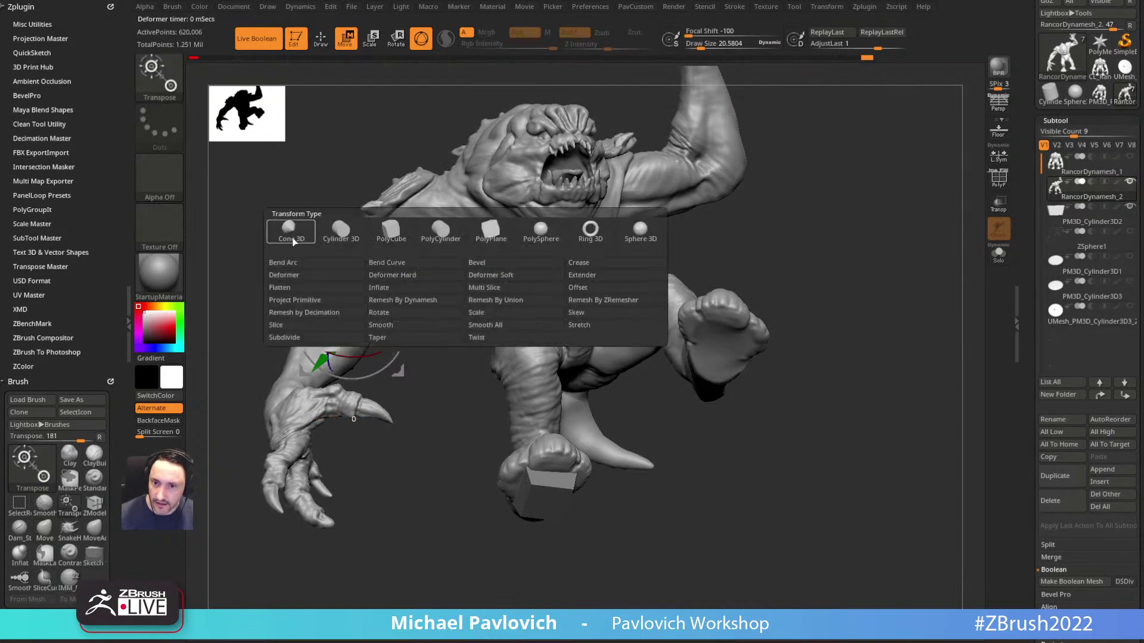
pyautogui.click(492, 300)
pyautogui.press('q')
pyautogui.moveTo(857, 248); pyautogui.dragTo(855, 331)
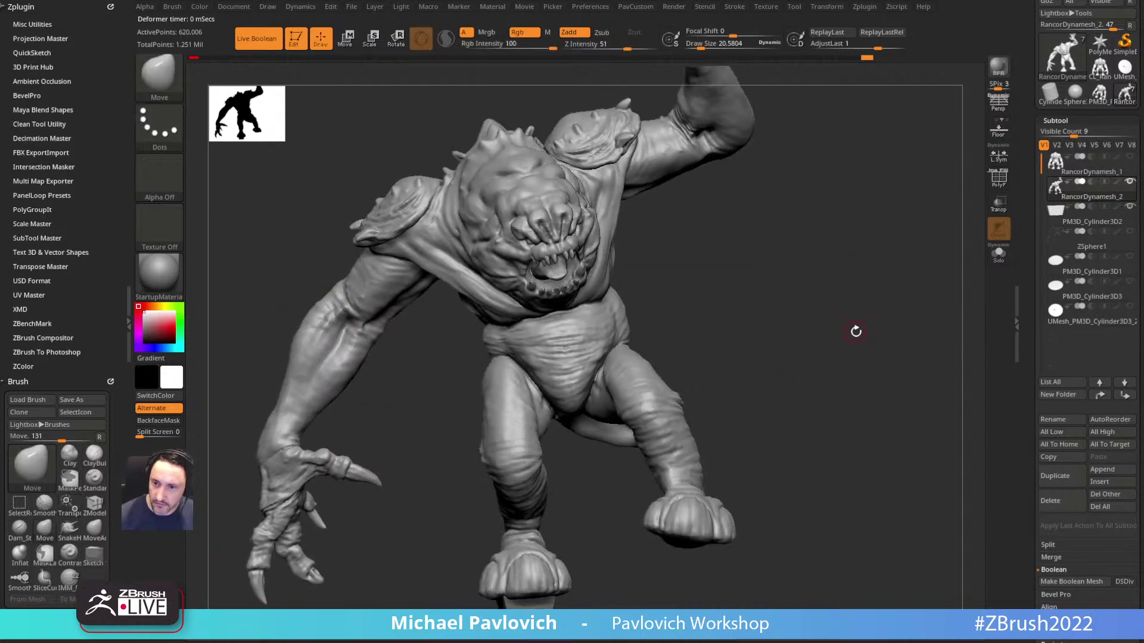
# Step: Switch to the Standard brush with a draw size of about 24.5 and inspect the creature and foot block from several sides
pyautogui.moveTo(986, 350); pyautogui.dragTo(679, 429)
pyautogui.press('b')
pyautogui.press('s')
pyautogui.press('t')
pyautogui.press('s')
pyautogui.moveTo(620, 465); pyautogui.dragTo(601, 465)
pyautogui.moveTo(769, 367)
pyautogui.mouseDown()
pyautogui.moveTo(712, 357)
pyautogui.moveTo(560, 262)
pyautogui.mouseUp()
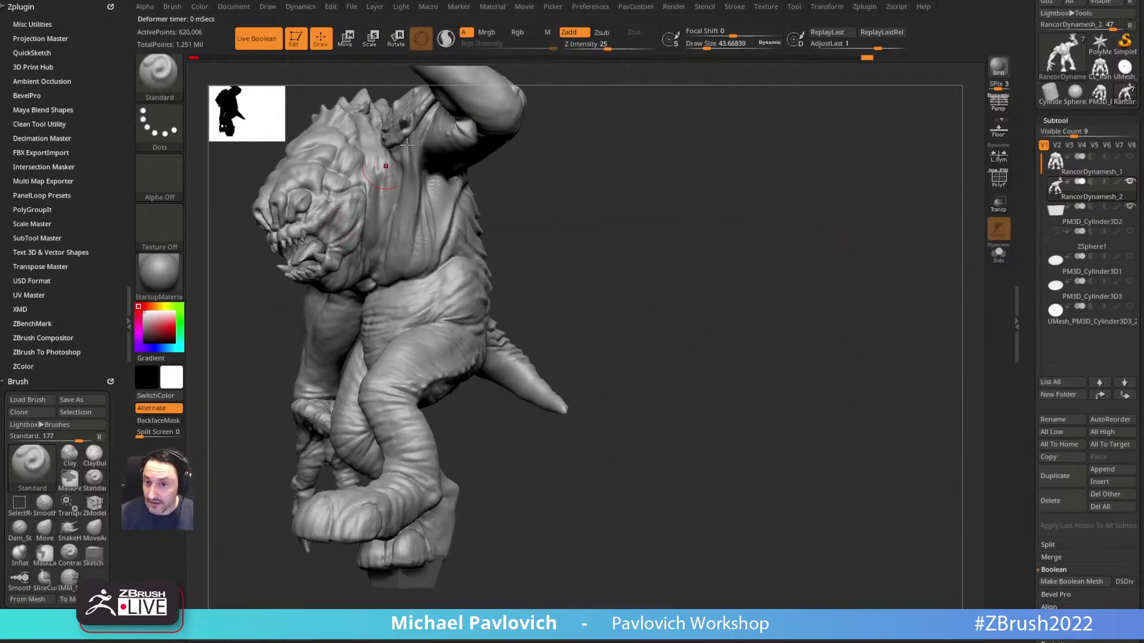
pyautogui.moveTo(503, 201); pyautogui.dragTo(420, 150)
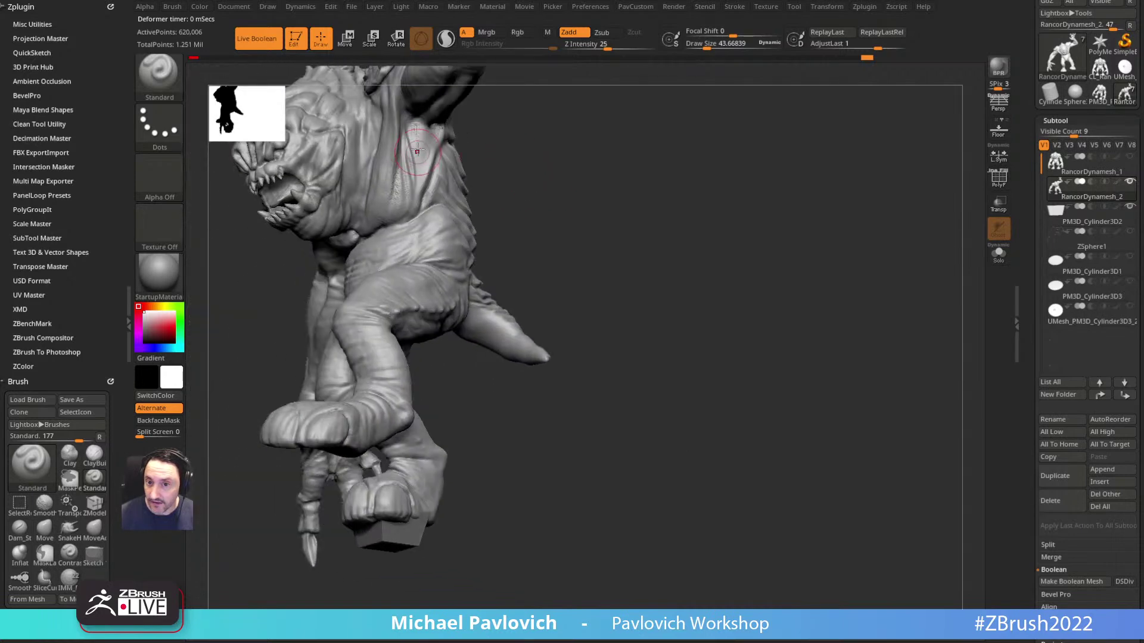
pyautogui.moveTo(555, 167); pyautogui.dragTo(738, 182)
pyautogui.moveTo(806, 233)
pyautogui.mouseDown()
pyautogui.moveTo(741, 250)
pyautogui.moveTo(748, 255)
pyautogui.mouseUp()
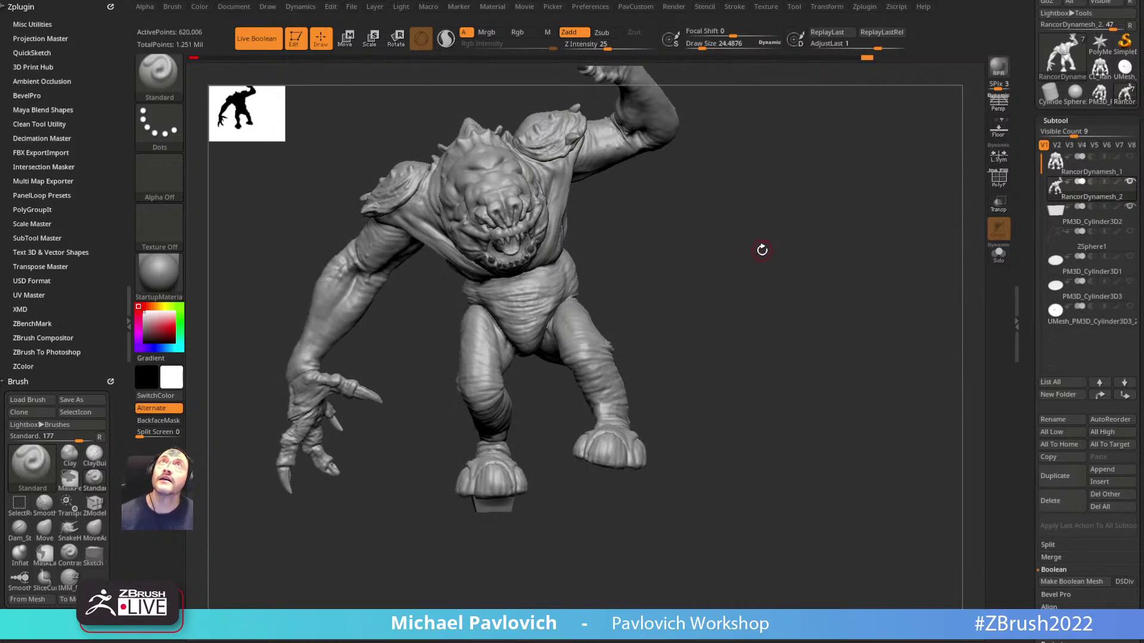
pyautogui.moveTo(768, 253); pyautogui.dragTo(966, 260)
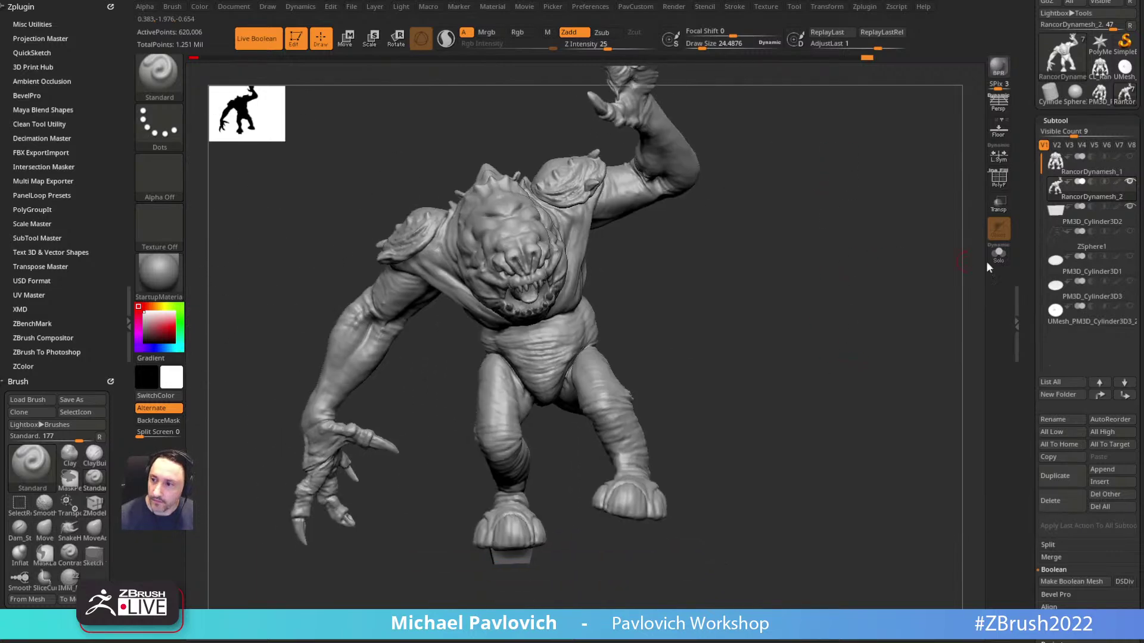
pyautogui.press('ctrl')
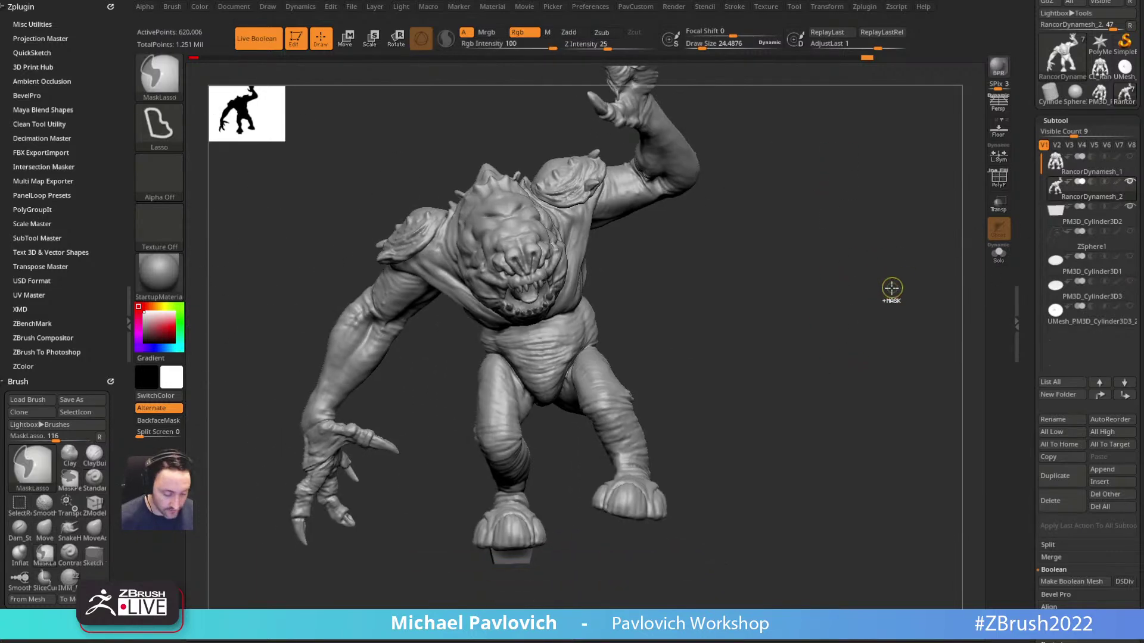
pyautogui.moveTo(829, 281); pyautogui.dragTo(867, 268)
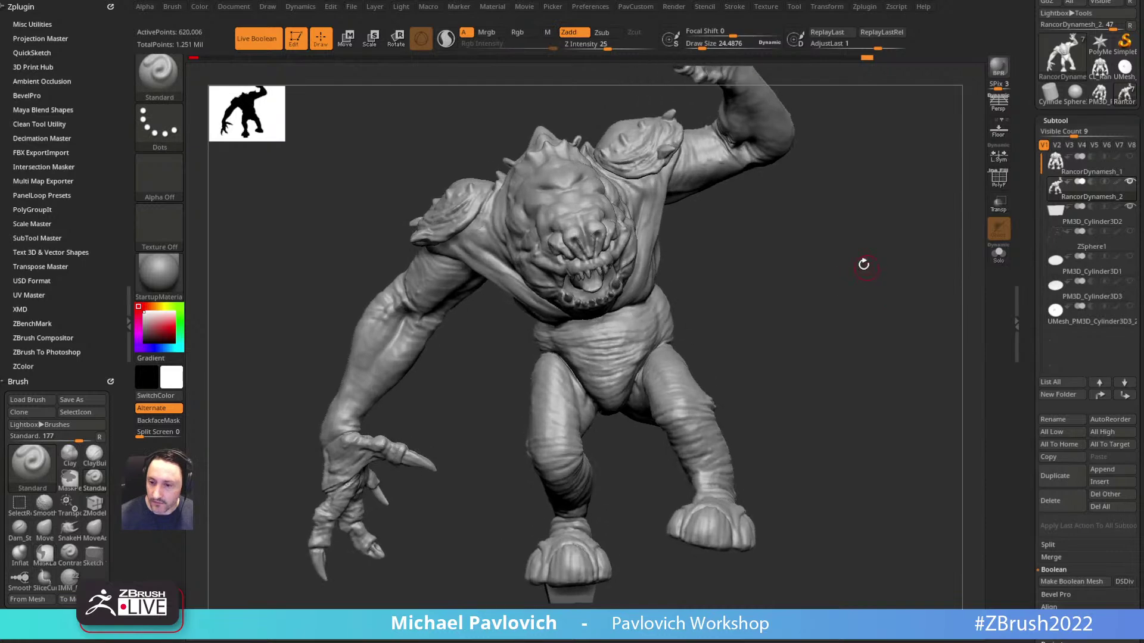
pyautogui.moveTo(788, 272); pyautogui.dragTo(754, 308)
pyautogui.press('w')
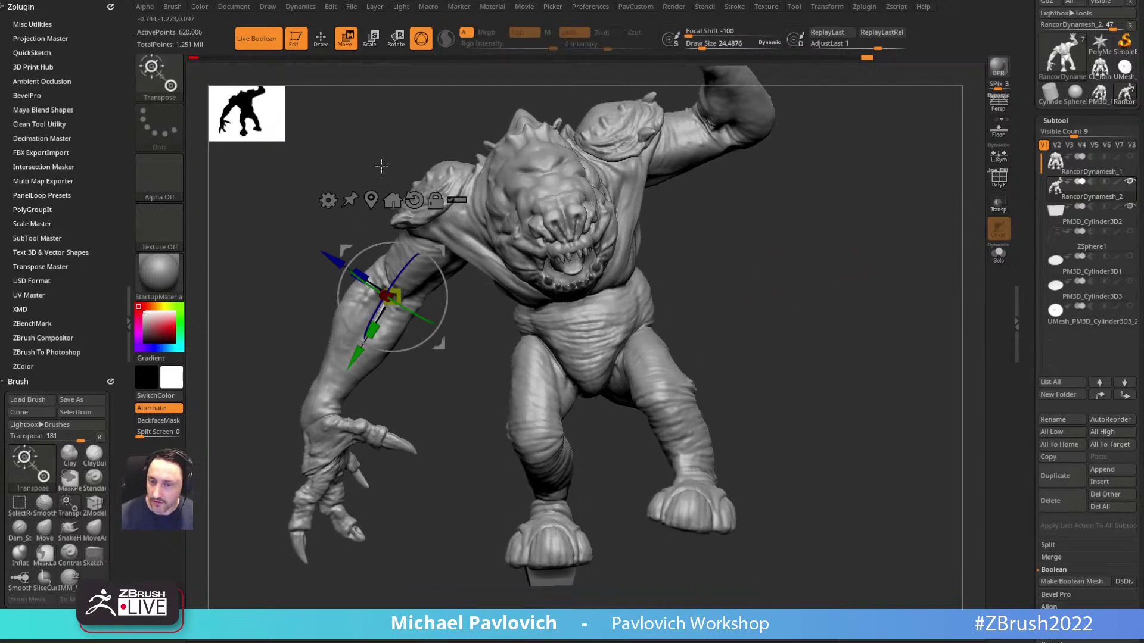
pyautogui.press('q')
# Step: Make a Boolean mesh from the creature and its foot block, and open the resulting UMesh with a draw size of about 22.5
pyautogui.scroll(-5, 1029, 191)
pyautogui.scroll(-1, 1029, 191)
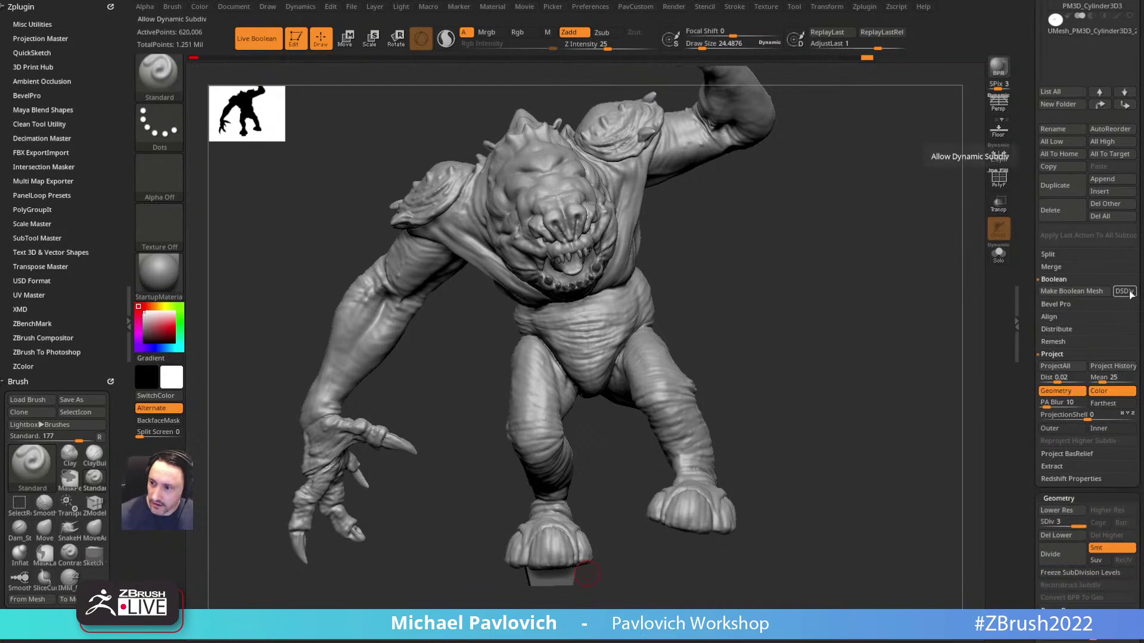
pyautogui.click(1106, 292)
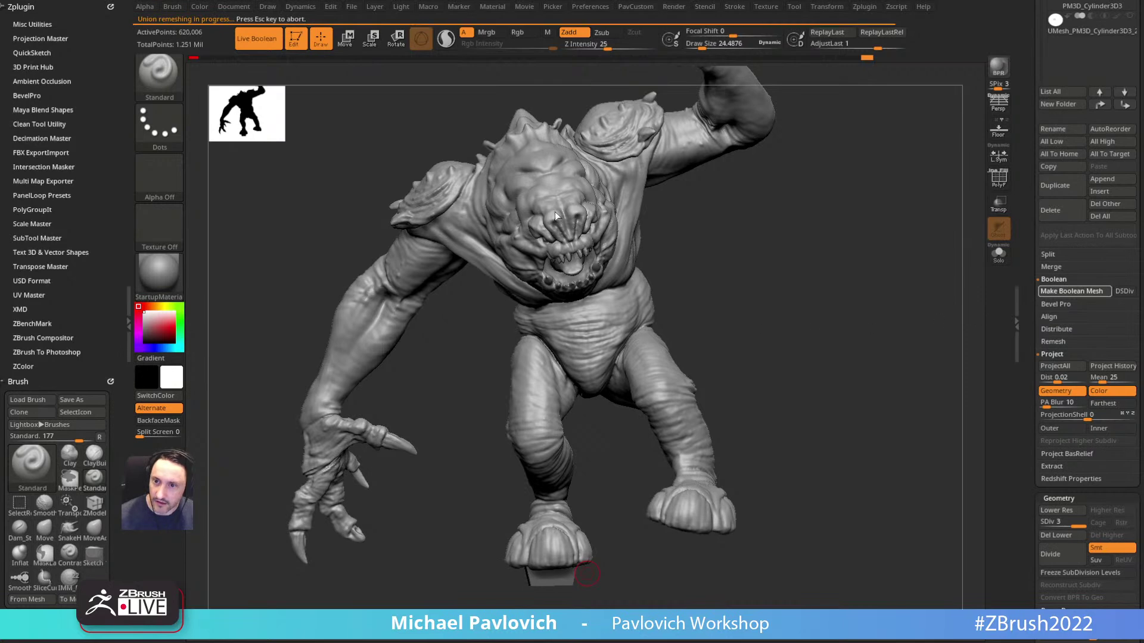
pyautogui.moveTo(1024, 241); pyautogui.dragTo(1022, 390)
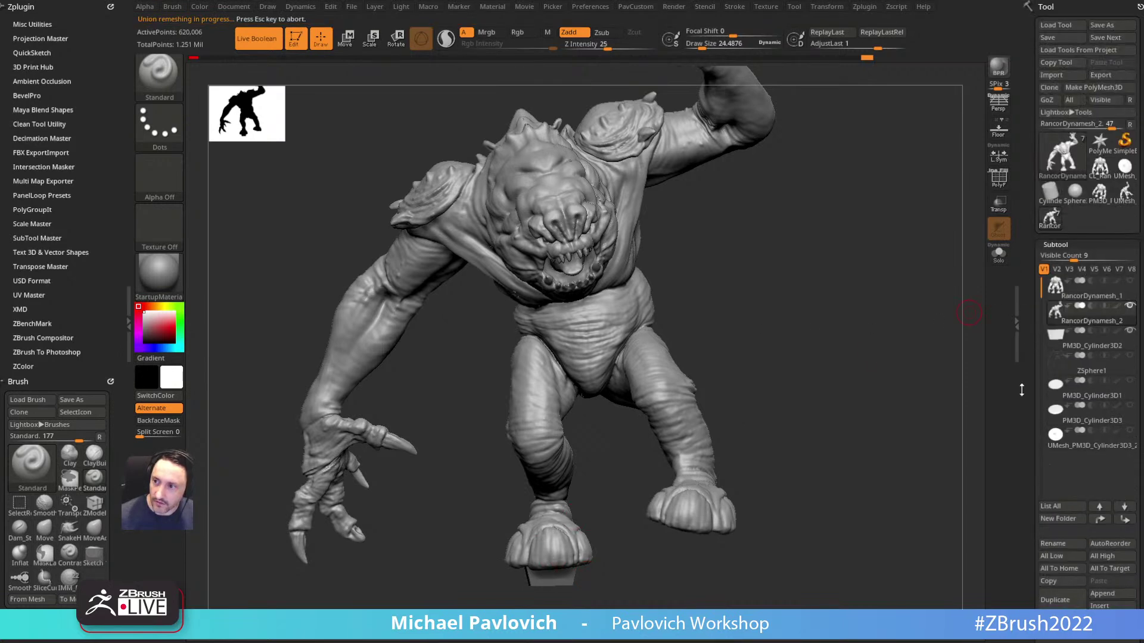
pyautogui.click(1123, 209)
pyautogui.moveTo(855, 340)
pyautogui.mouseDown()
pyautogui.moveTo(840, 253)
pyautogui.moveTo(832, 488)
pyautogui.moveTo(869, 433)
pyautogui.moveTo(659, 416)
pyautogui.moveTo(518, 516)
pyautogui.moveTo(498, 427)
pyautogui.moveTo(541, 360)
pyautogui.moveTo(659, 475)
pyautogui.moveTo(868, 345)
pyautogui.moveTo(899, 538)
pyautogui.moveTo(891, 328)
pyautogui.moveTo(855, 418)
pyautogui.moveTo(758, 337)
pyautogui.mouseUp()
pyautogui.press('s')
pyautogui.moveTo(608, 270)
pyautogui.mouseDown()
pyautogui.moveTo(631, 270)
pyautogui.moveTo(609, 270)
pyautogui.moveTo(521, 401)
pyautogui.moveTo(774, 250)
pyautogui.moveTo(809, 258)
pyautogui.moveTo(793, 246)
pyautogui.moveTo(645, 240)
pyautogui.moveTo(756, 263)
pyautogui.moveTo(768, 279)
pyautogui.moveTo(621, 250)
pyautogui.mouseUp()
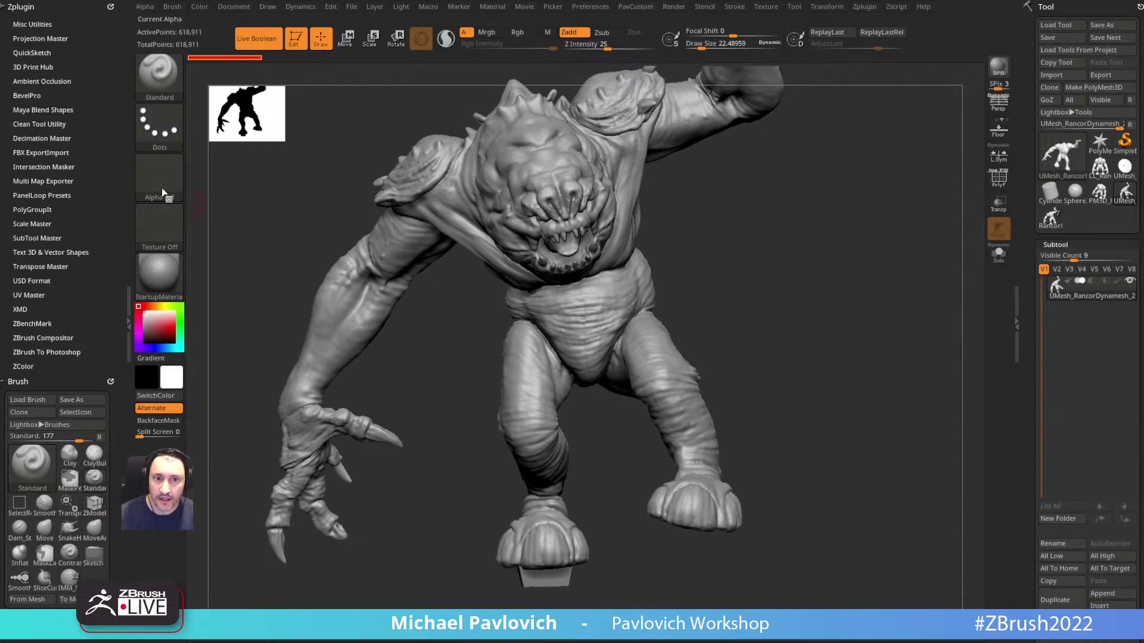
# Step: Pre-process the combined creature and block mesh in Decimation Master
pyautogui.click(41, 138)
pyautogui.click(95, 237)
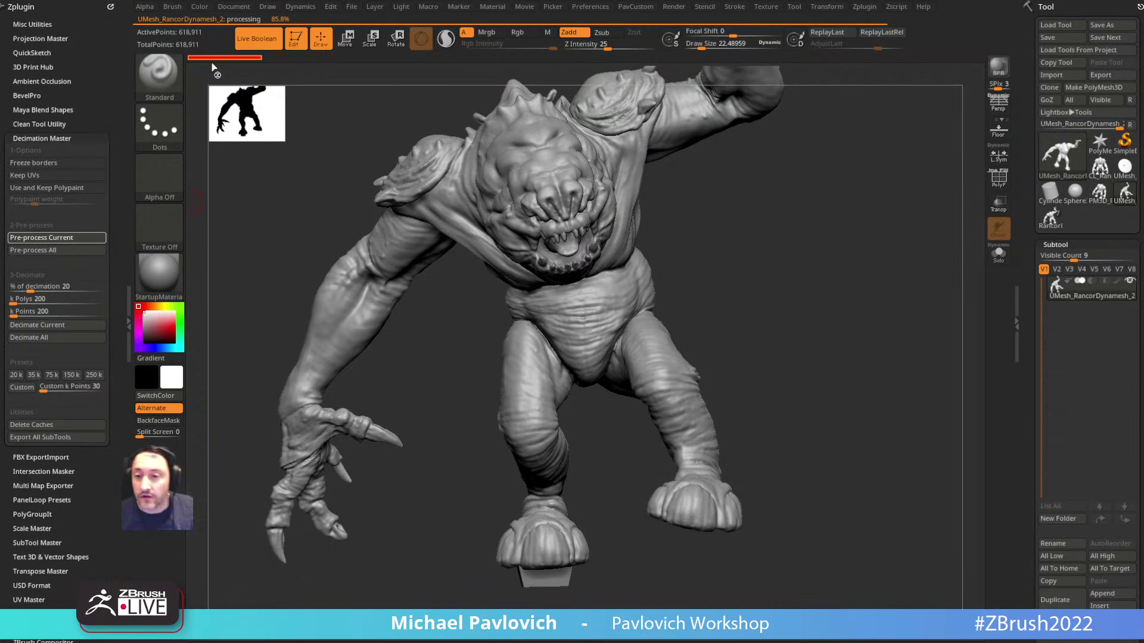
# Step: Decimate the combined mesh to 180 k polys and inspect it with and without the wireframe display
pyautogui.click(999, 178)
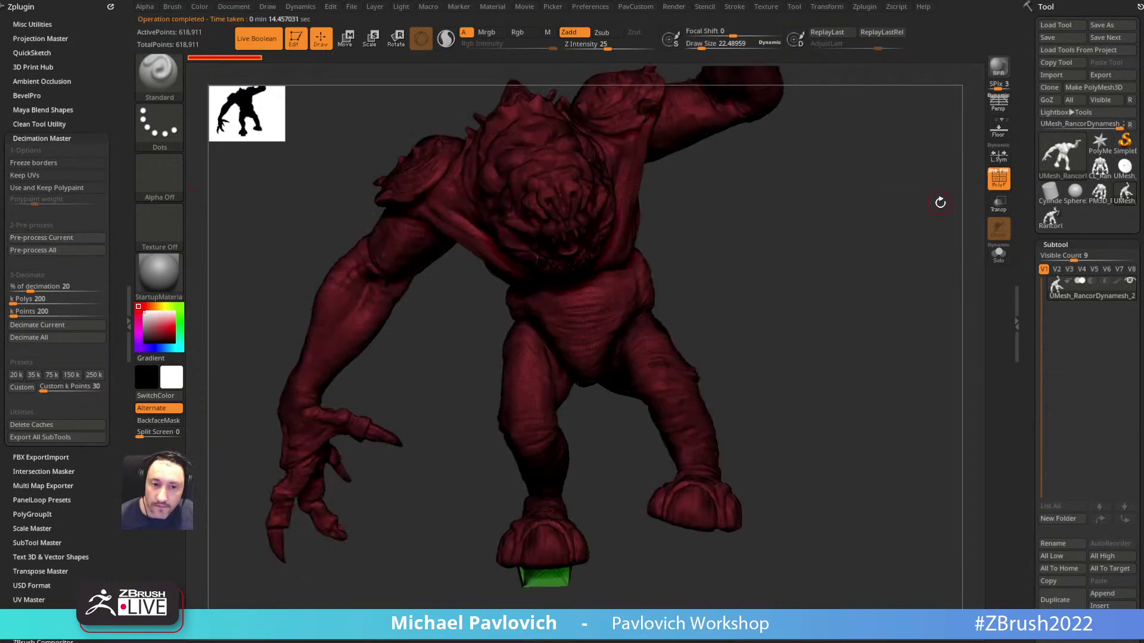
pyautogui.click(39, 300)
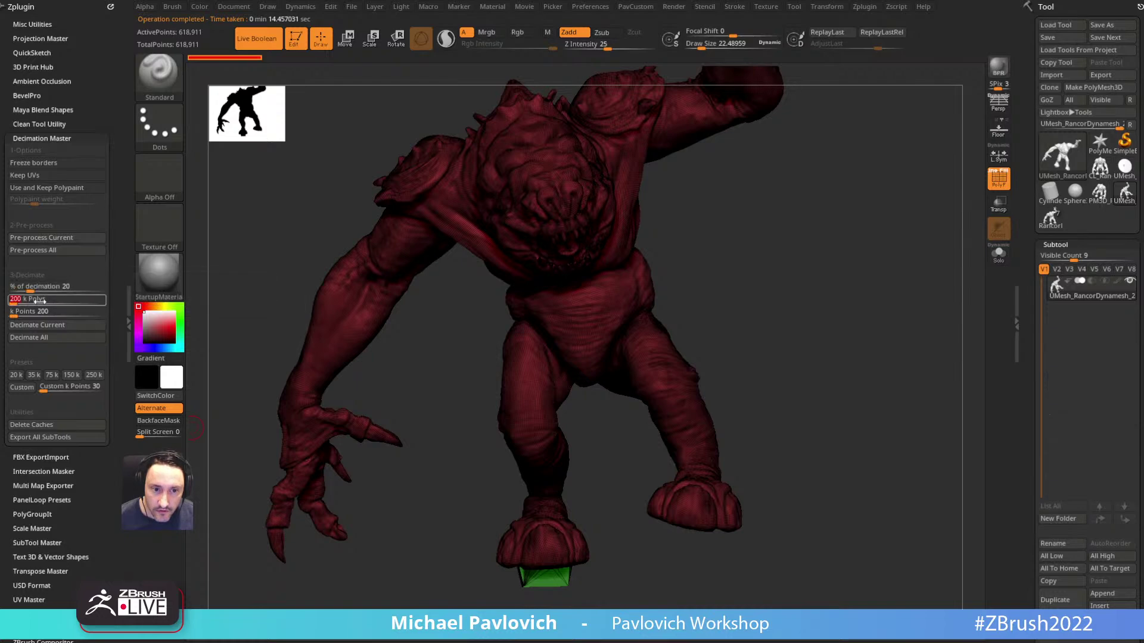
pyautogui.write('180')
pyautogui.press('Return')
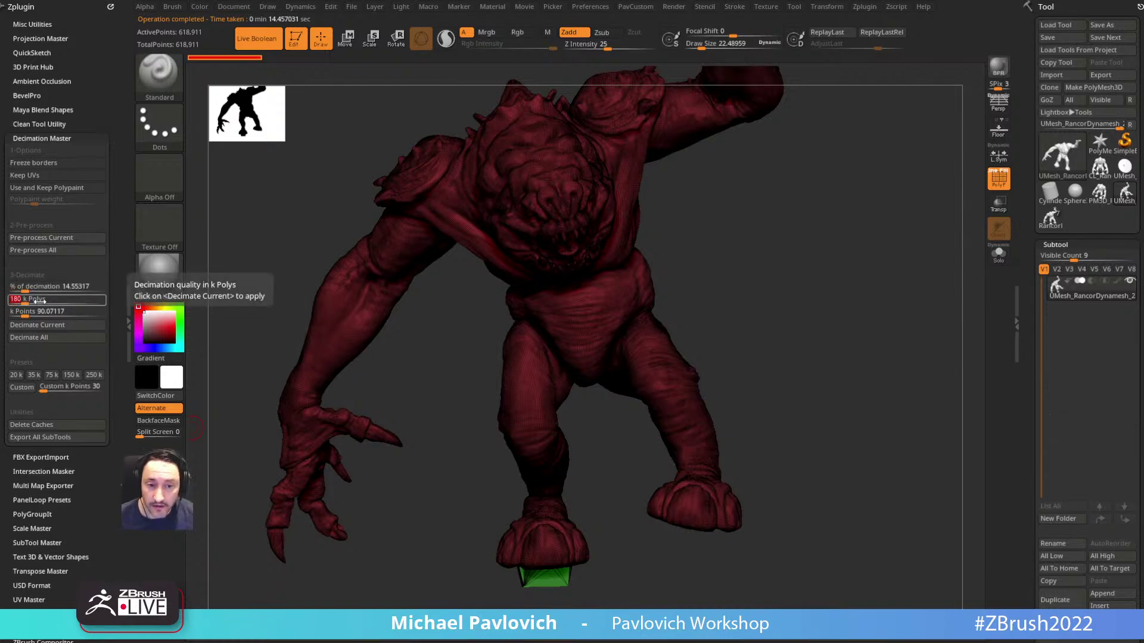
pyautogui.click(37, 325)
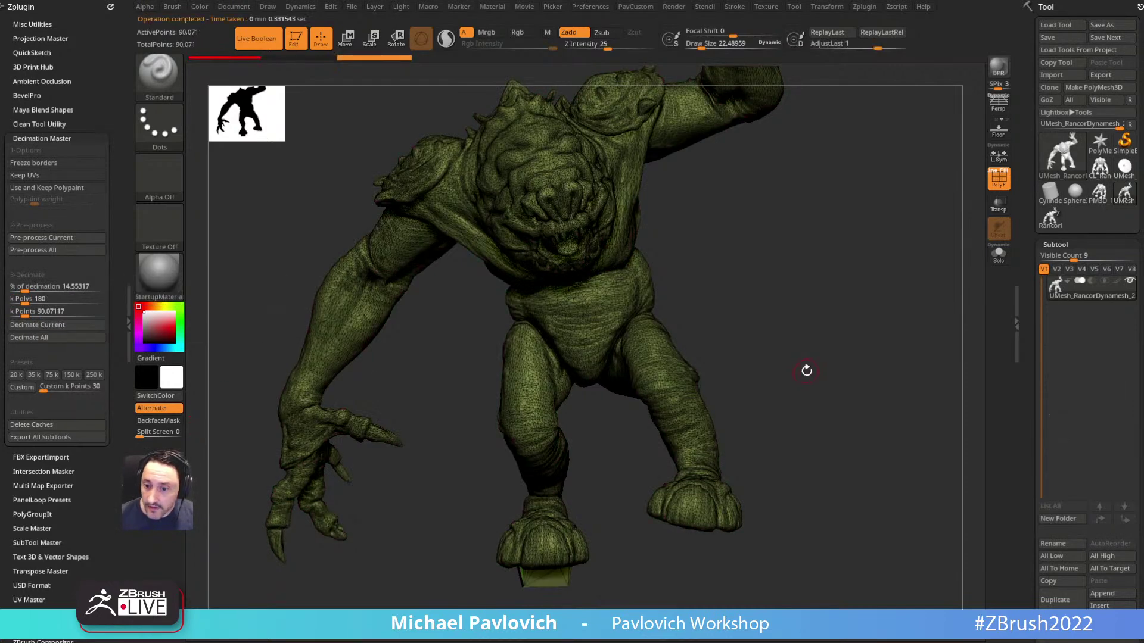
pyautogui.click(999, 179)
pyautogui.moveTo(941, 262); pyautogui.dragTo(757, 486)
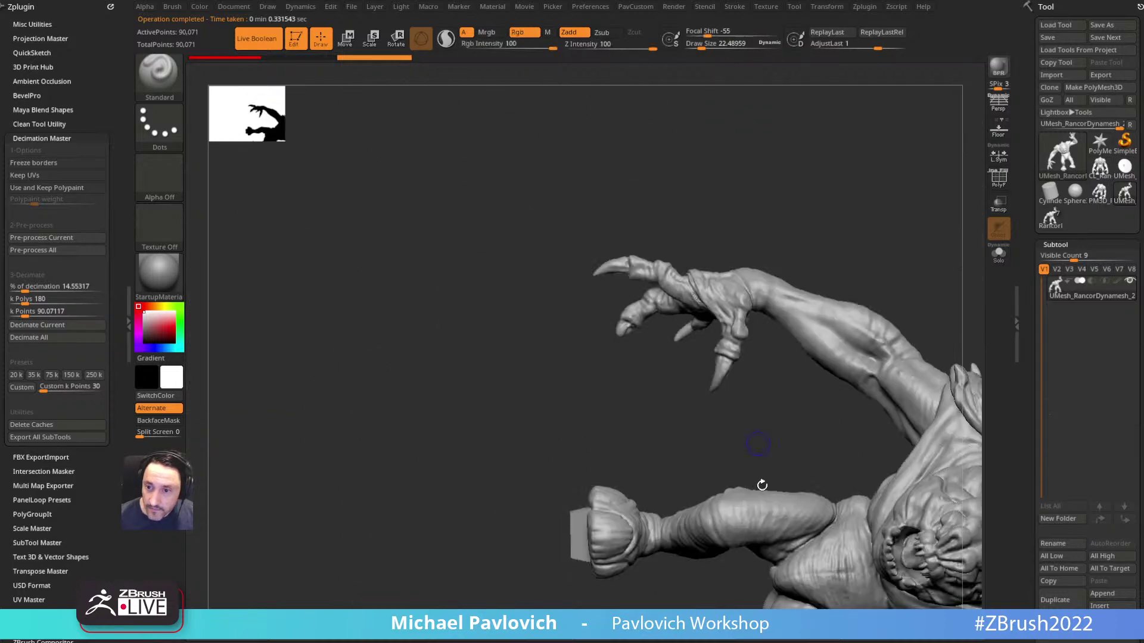
pyautogui.moveTo(816, 281); pyautogui.dragTo(761, 286)
# Step: Decimate the combined creature mesh to 220 k polys
pyautogui.click(55, 298)
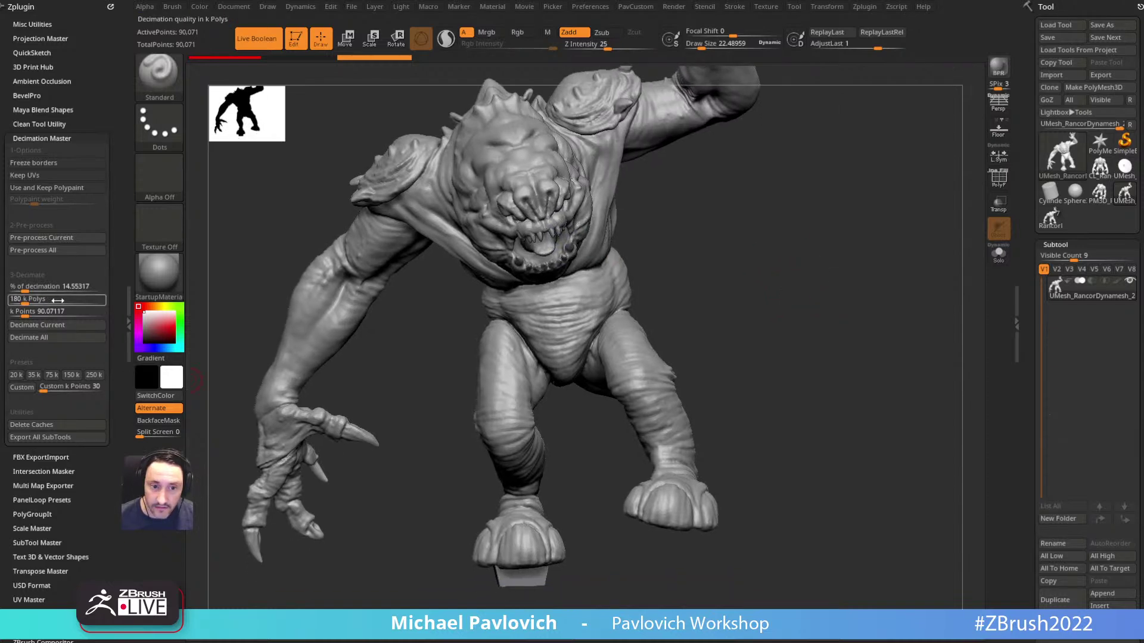
pyautogui.write('220')
pyautogui.press('Return')
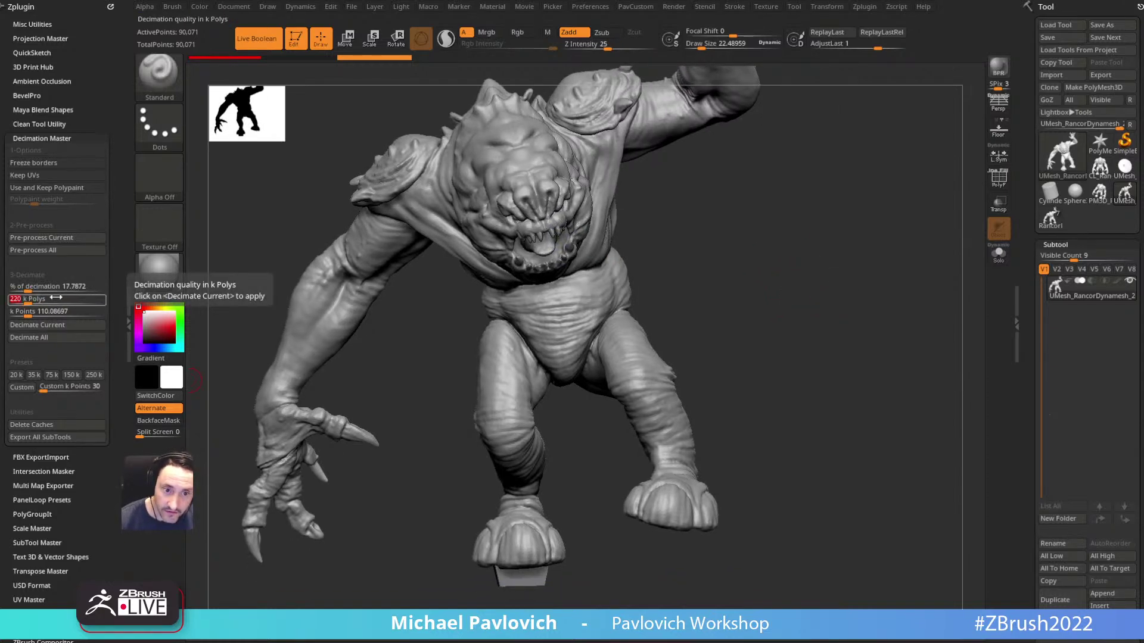
pyautogui.click(56, 326)
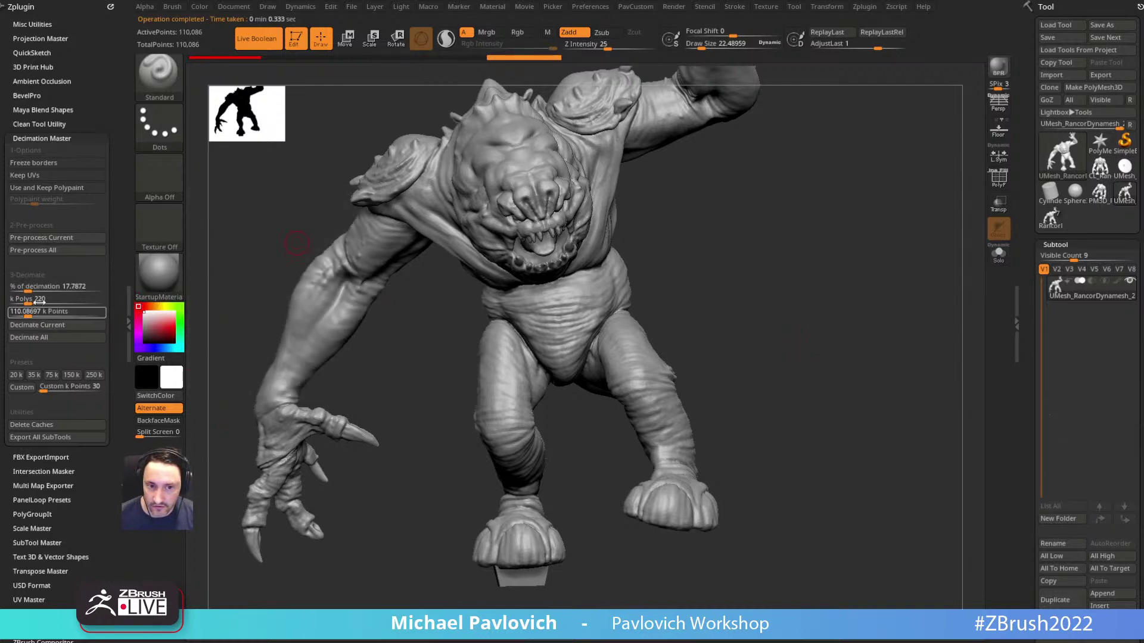
# Step: Try stronger decimations of the combined mesh at 10 k polys and at 50 k polys
pyautogui.click(39, 301)
pyautogui.write('10')
pyautogui.press('Return')
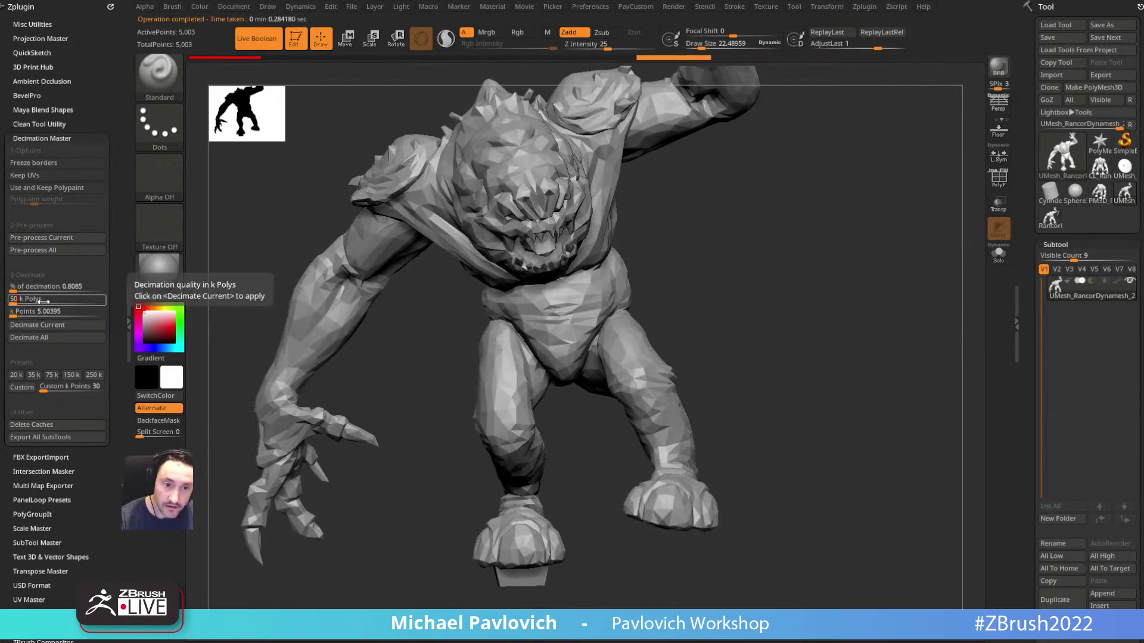
pyautogui.write('50')
pyautogui.press('Return')
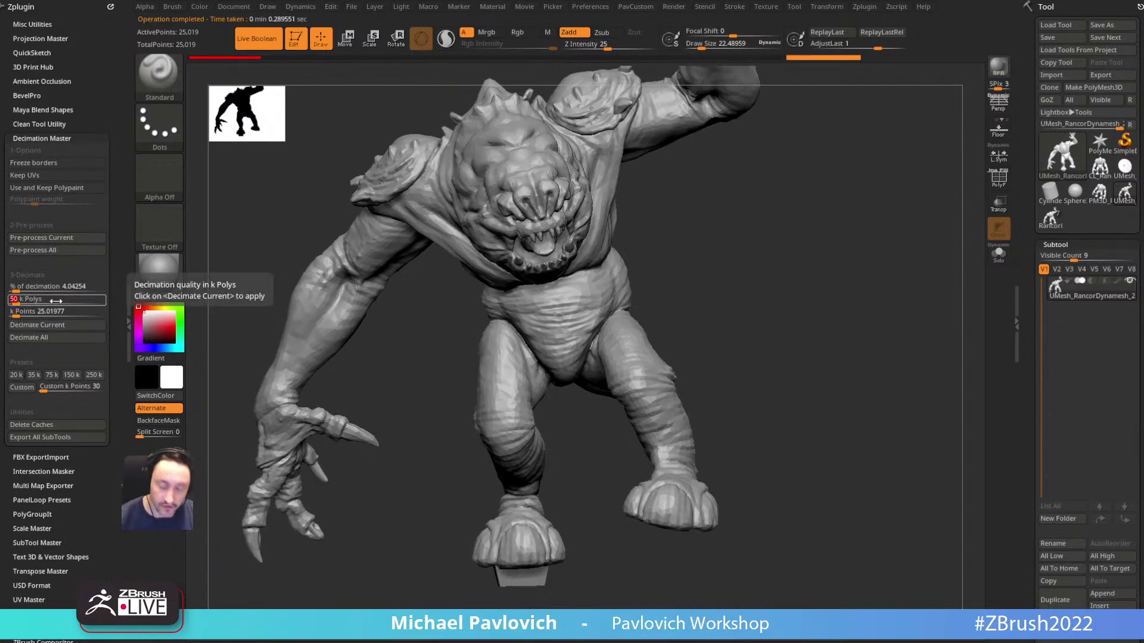
# Step: Decimate the combined mesh to 200 k polys and return to the creature's multi-subtool model
pyautogui.write('200')
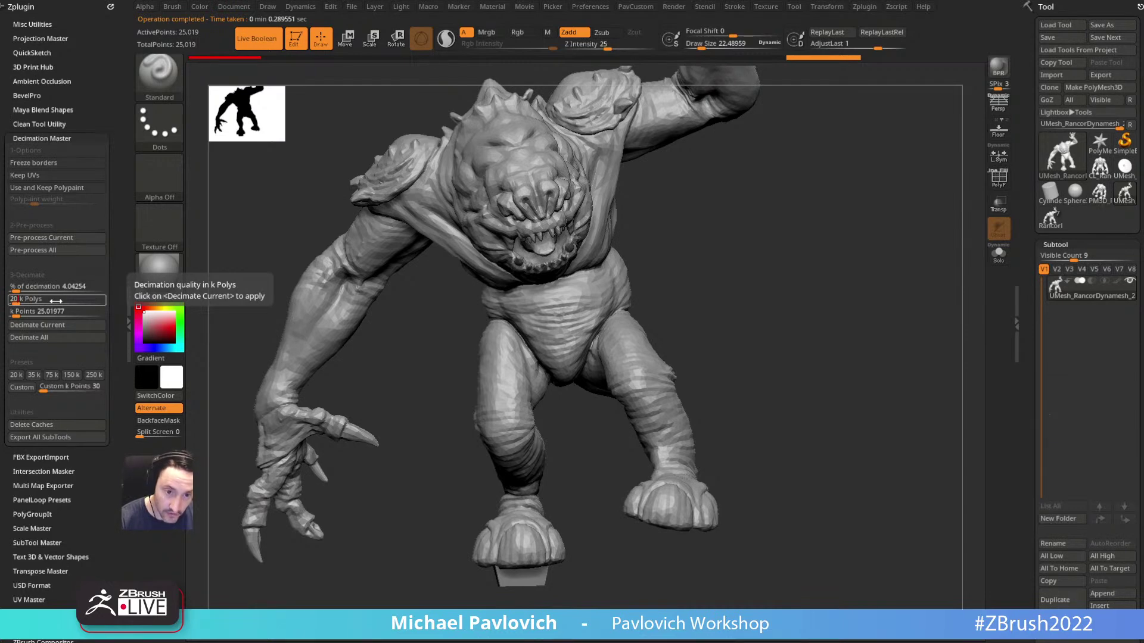
pyautogui.press('Return')
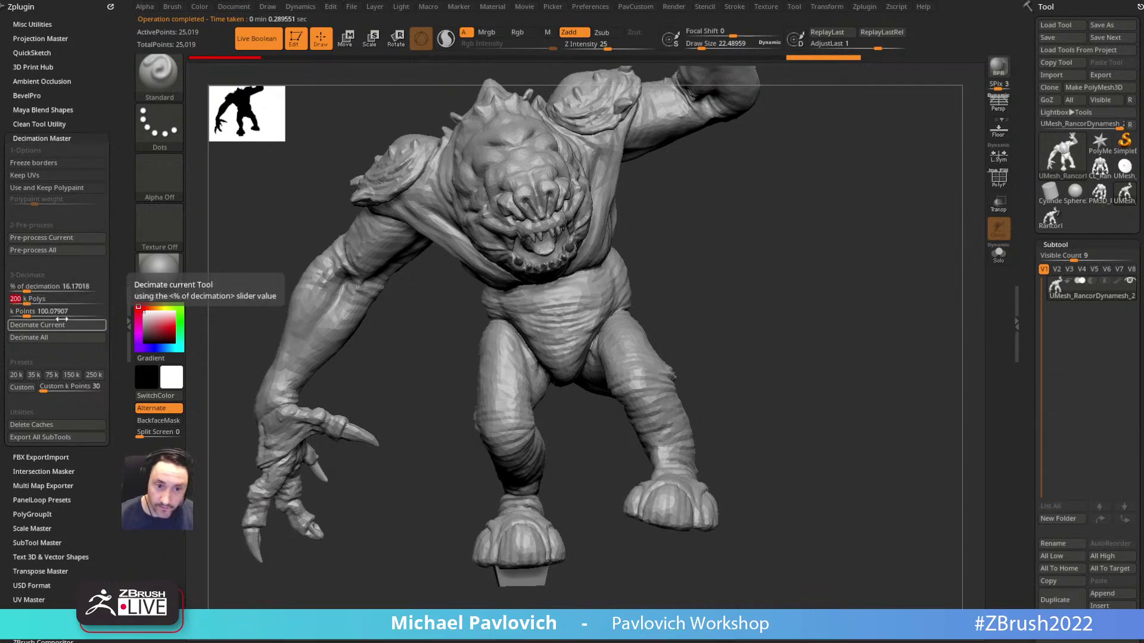
pyautogui.click(59, 325)
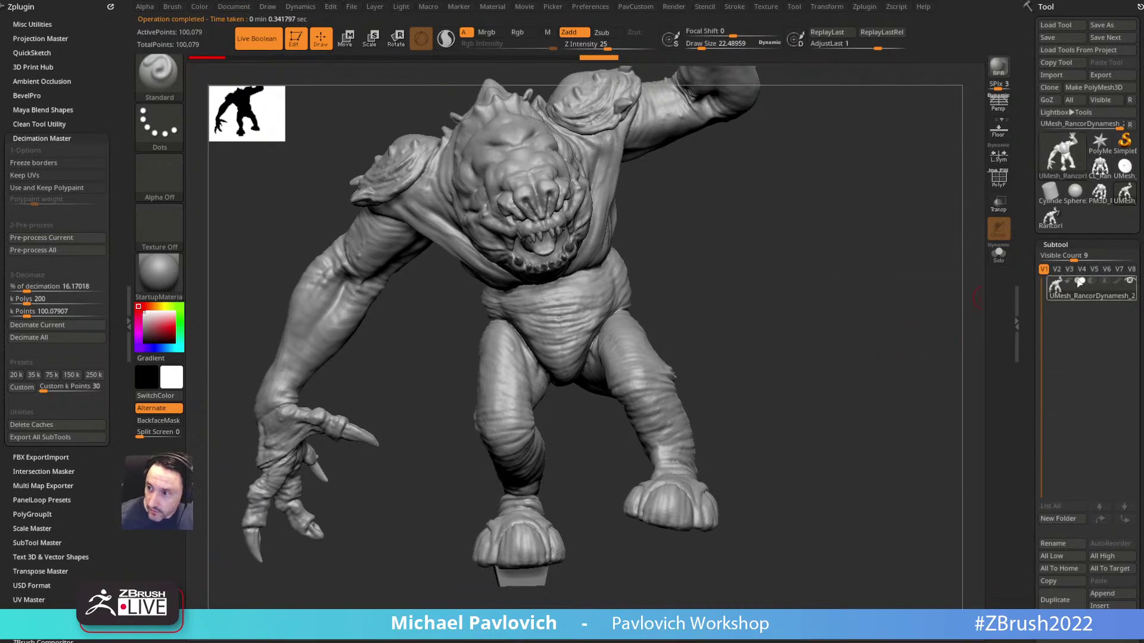
pyautogui.click(1050, 218)
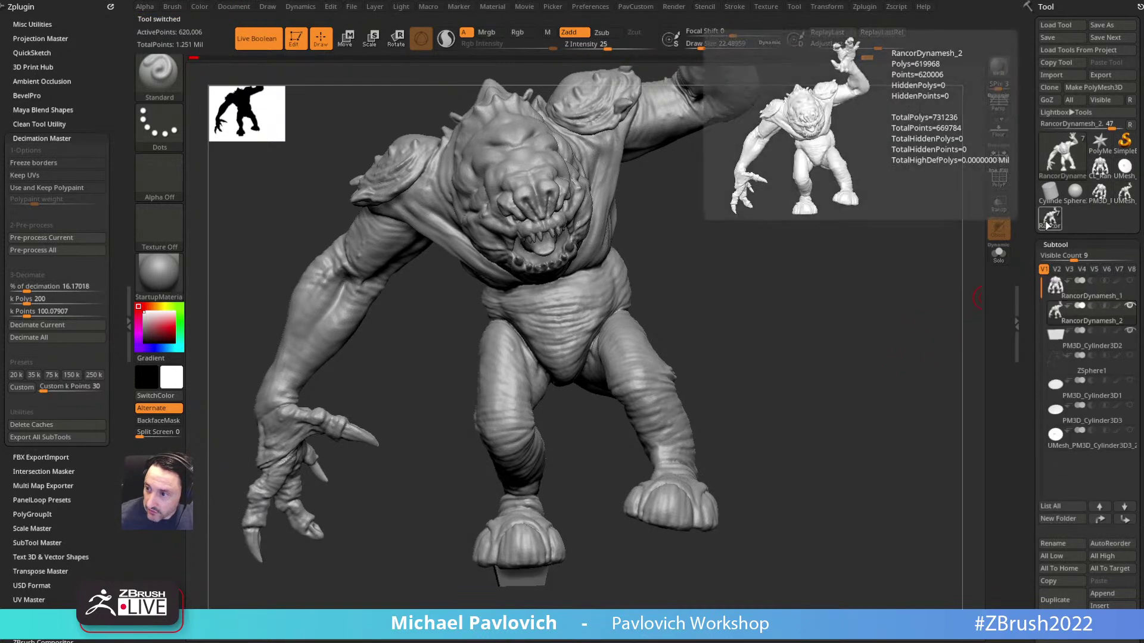
# Step: Insert the 200 k decimated combined mesh as a subtool and delete the original posed creature and foot block subtools
pyautogui.click(1112, 606)
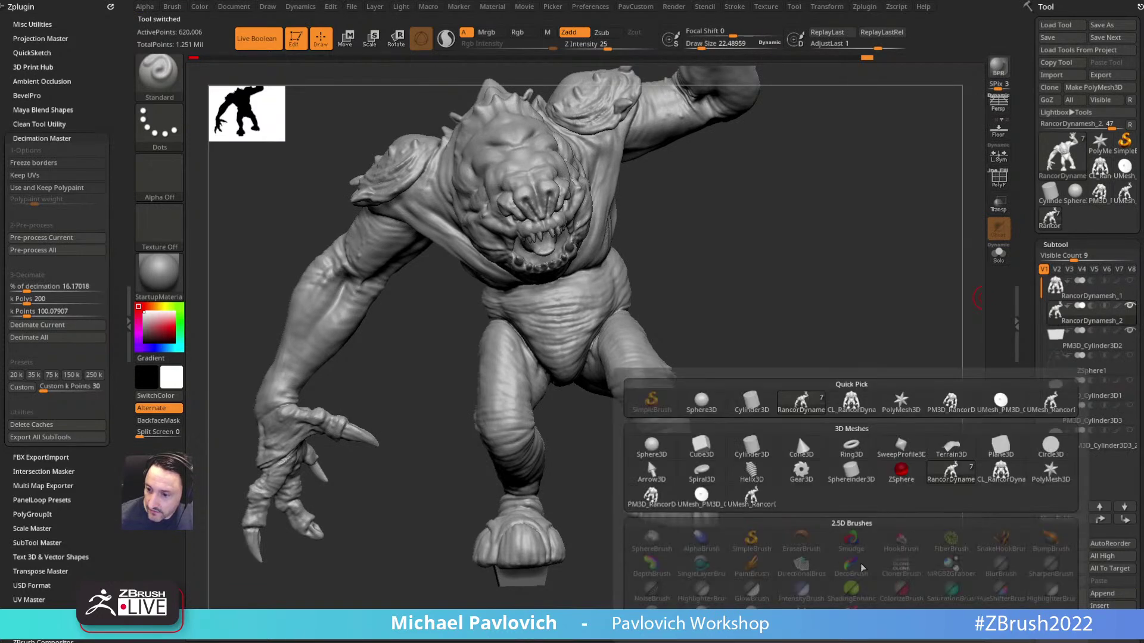
pyautogui.click(770, 507)
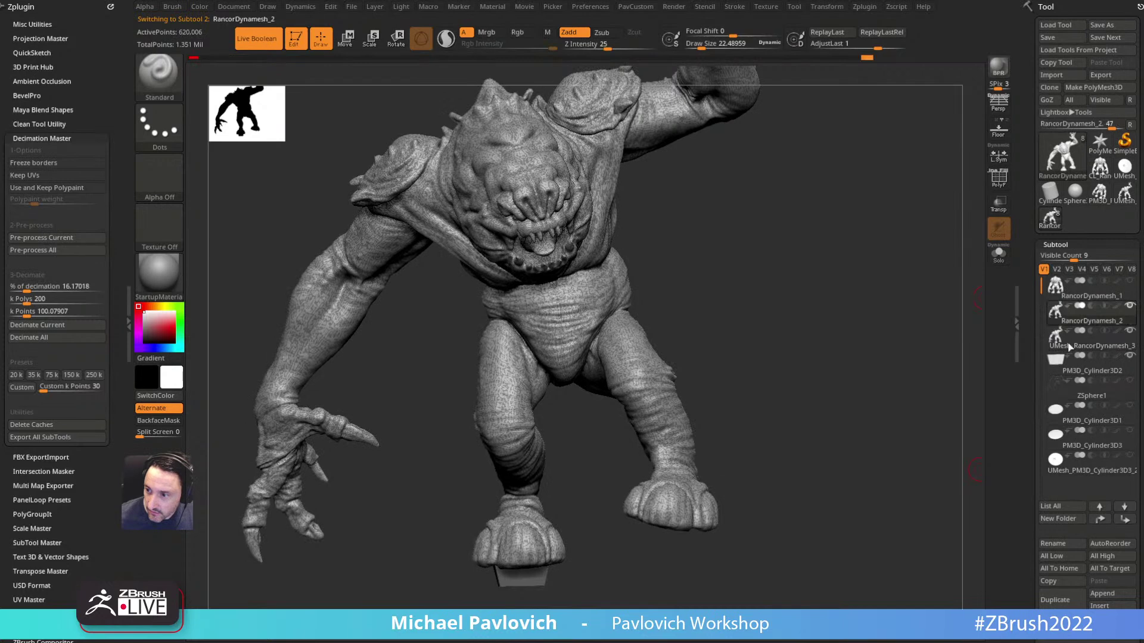
pyautogui.click(1060, 623)
pyautogui.click(1095, 349)
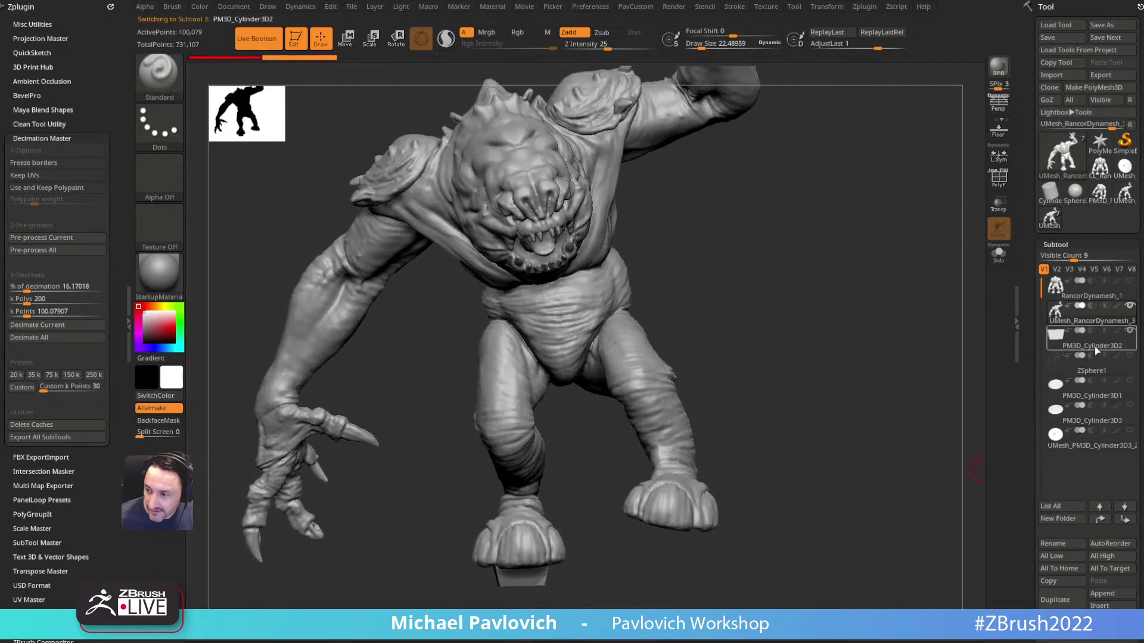
pyautogui.click(1061, 622)
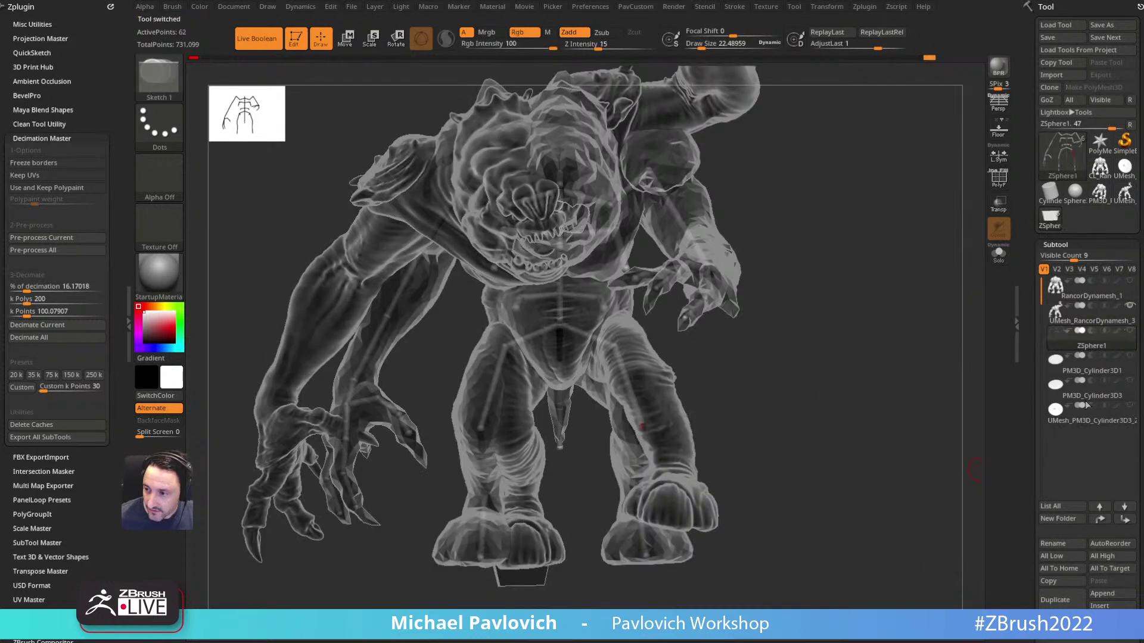
pyautogui.click(1081, 320)
# Step: Try the Remesh By Dynamesh deformer on an isolated duplicate of the combined creature mesh and undo the remesh
pyautogui.moveTo(871, 301)
pyautogui.keyDown('alt'); pyautogui.mouseDown()
pyautogui.moveTo(862, 319)
pyautogui.moveTo(850, 310)
pyautogui.moveTo(852, 331)
pyautogui.moveTo(832, 336)
pyautogui.moveTo(840, 350)
pyautogui.moveTo(890, 364)
pyautogui.mouseUp(); pyautogui.keyUp('alt')
pyautogui.click(1055, 600)
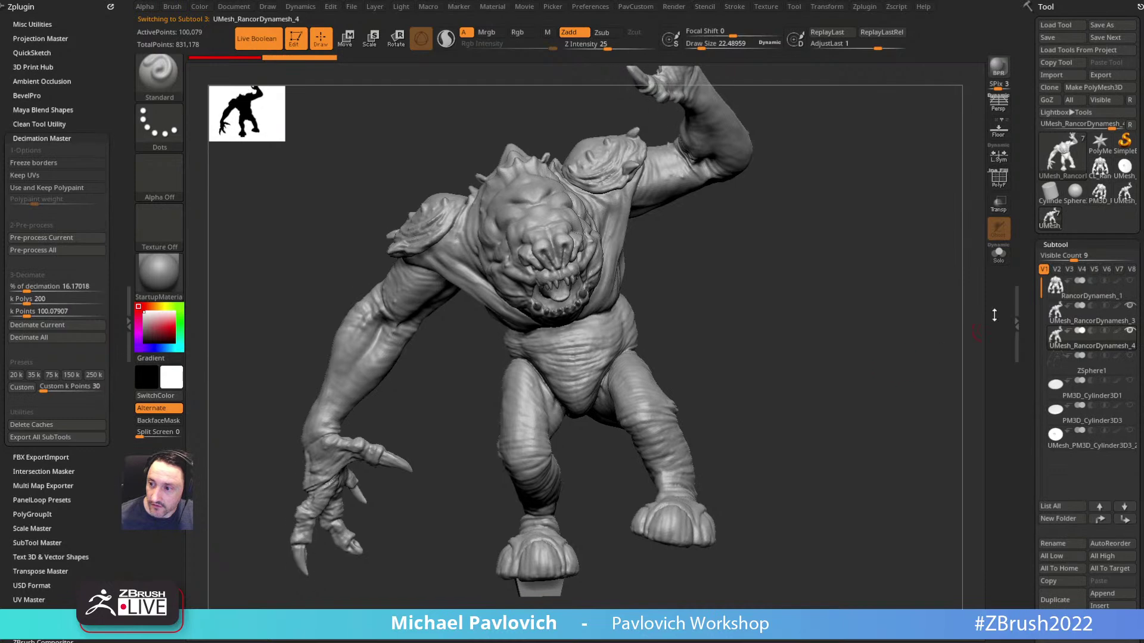
pyautogui.click(1001, 255)
pyautogui.press('w')
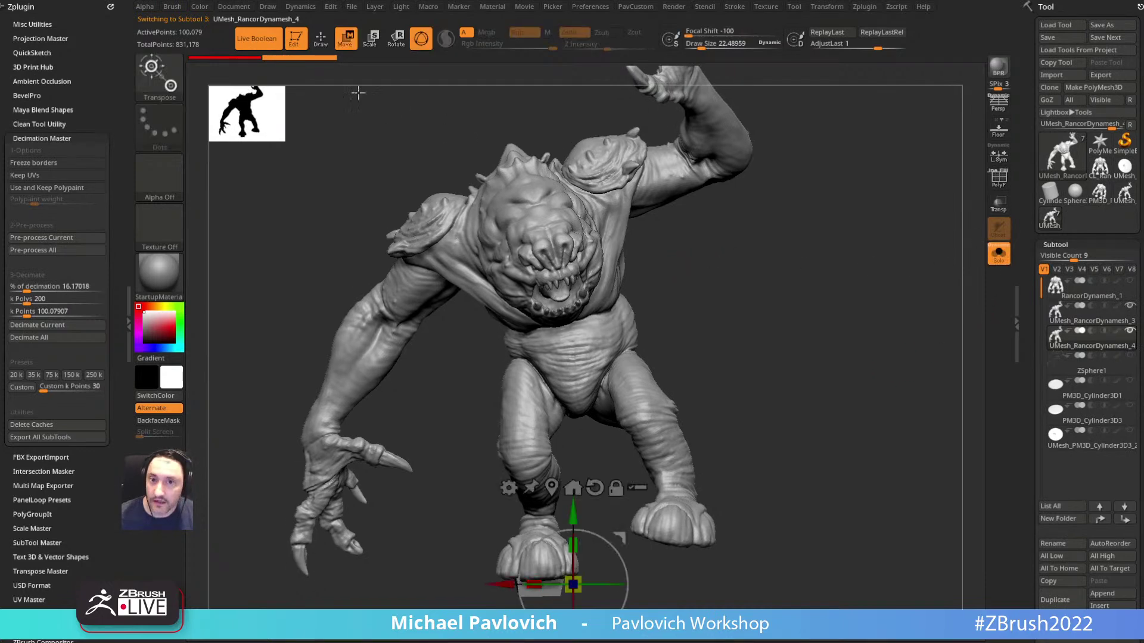
pyautogui.click(509, 488)
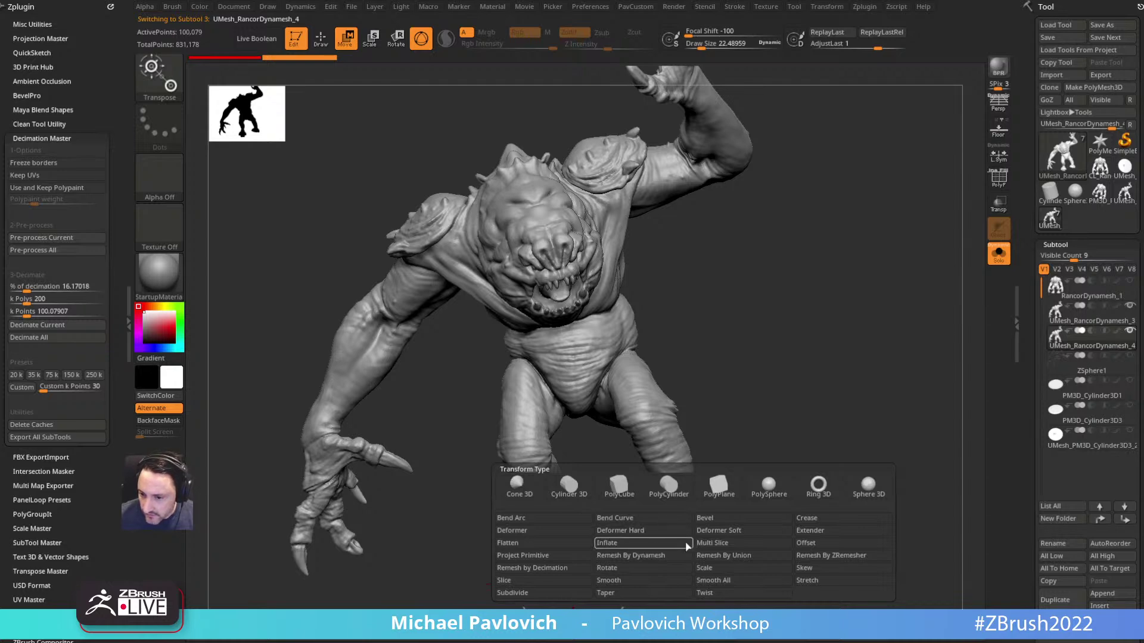
pyautogui.click(656, 557)
pyautogui.moveTo(830, 478)
pyautogui.mouseDown()
pyautogui.moveTo(823, 454)
pyautogui.moveTo(818, 496)
pyautogui.mouseUp()
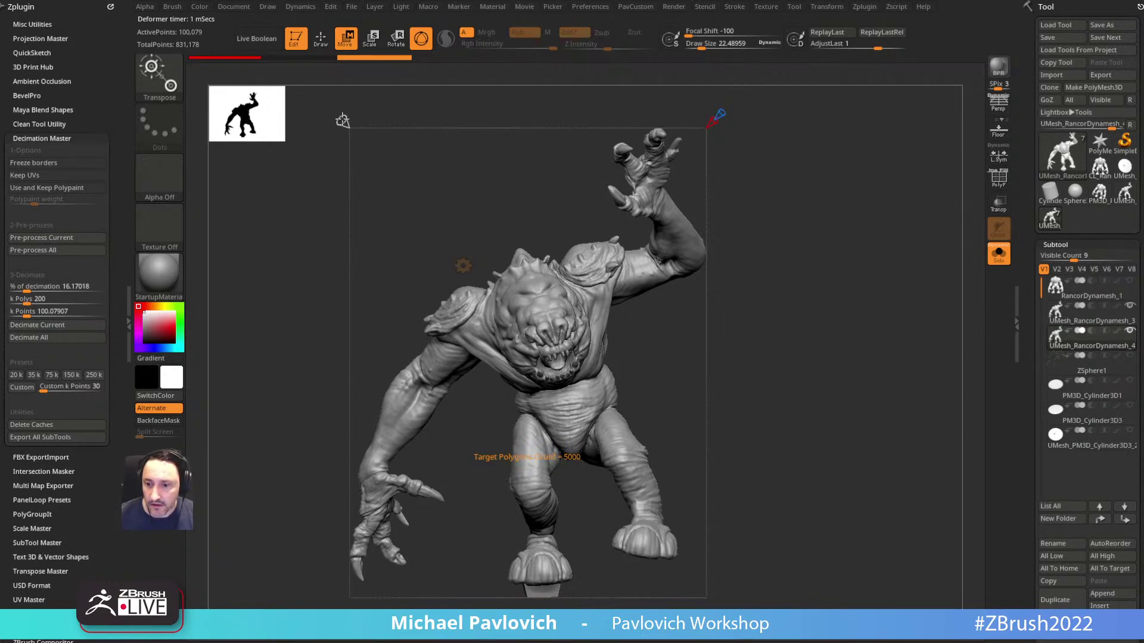
pyautogui.moveTo(343, 121); pyautogui.dragTo(327, 107)
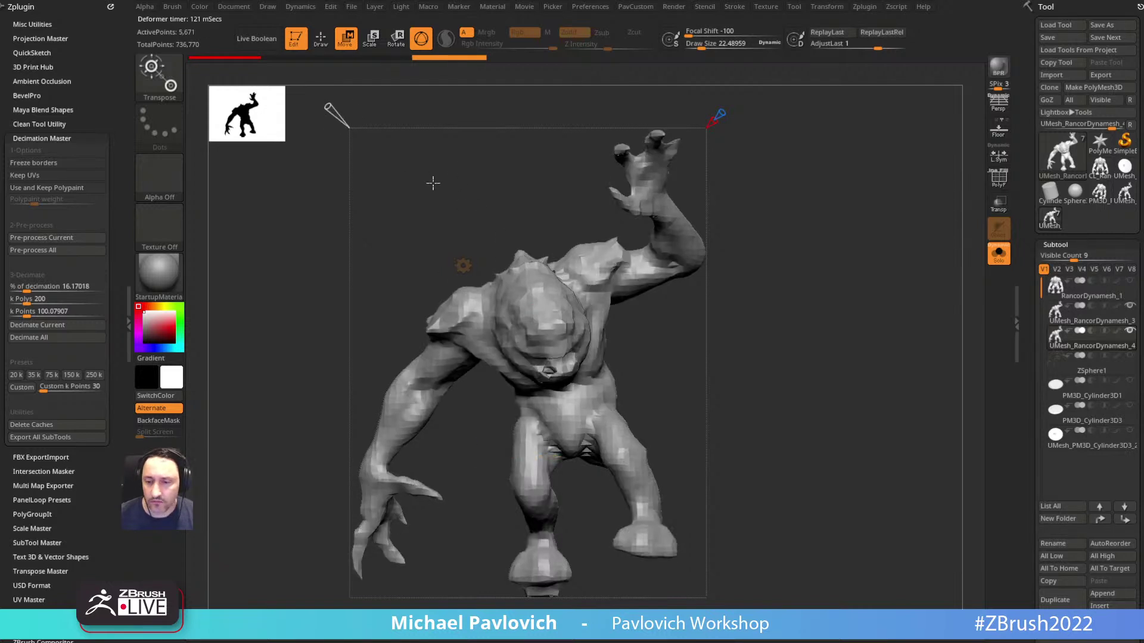
pyautogui.hotkey('ctrl', 'z')
# Step: Try Remesh By Decimation on the duplicate at different target polygon counts and delete the duplicate
pyautogui.click(463, 265)
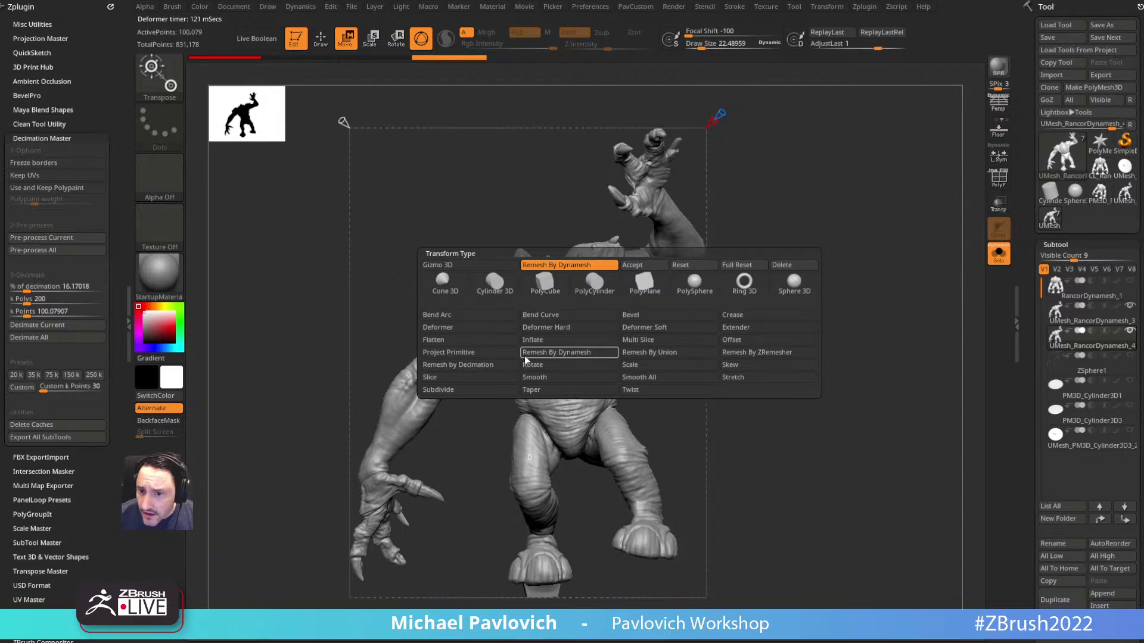
pyautogui.click(467, 365)
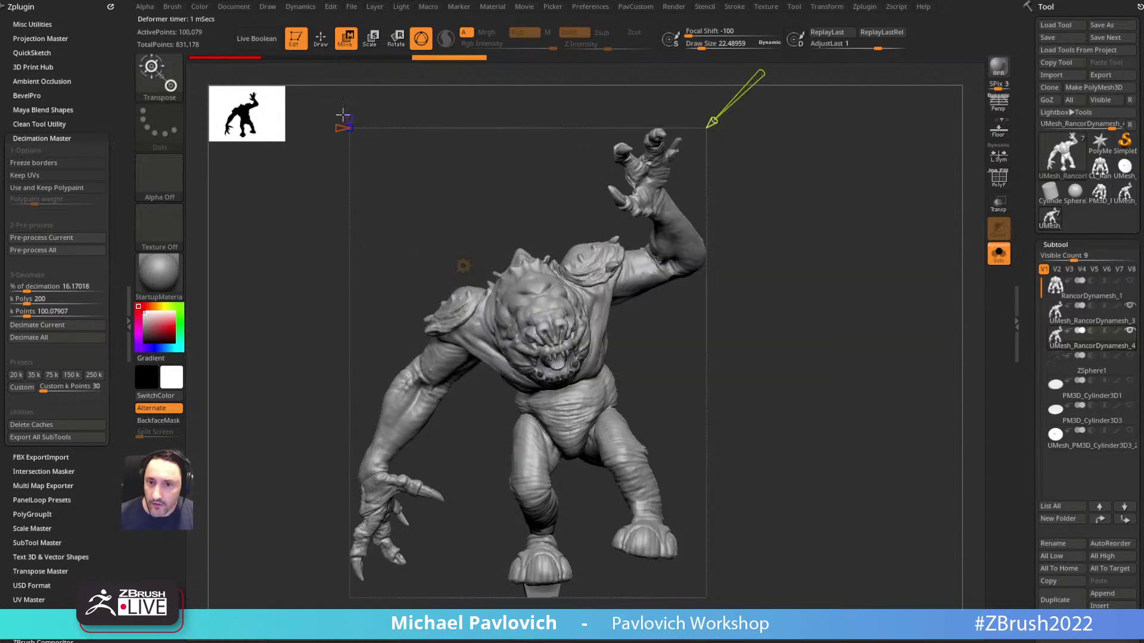
pyautogui.keyDown('alt'); pyautogui.moveTo(759, 117); pyautogui.dragTo(733, 219); pyautogui.keyUp('alt')
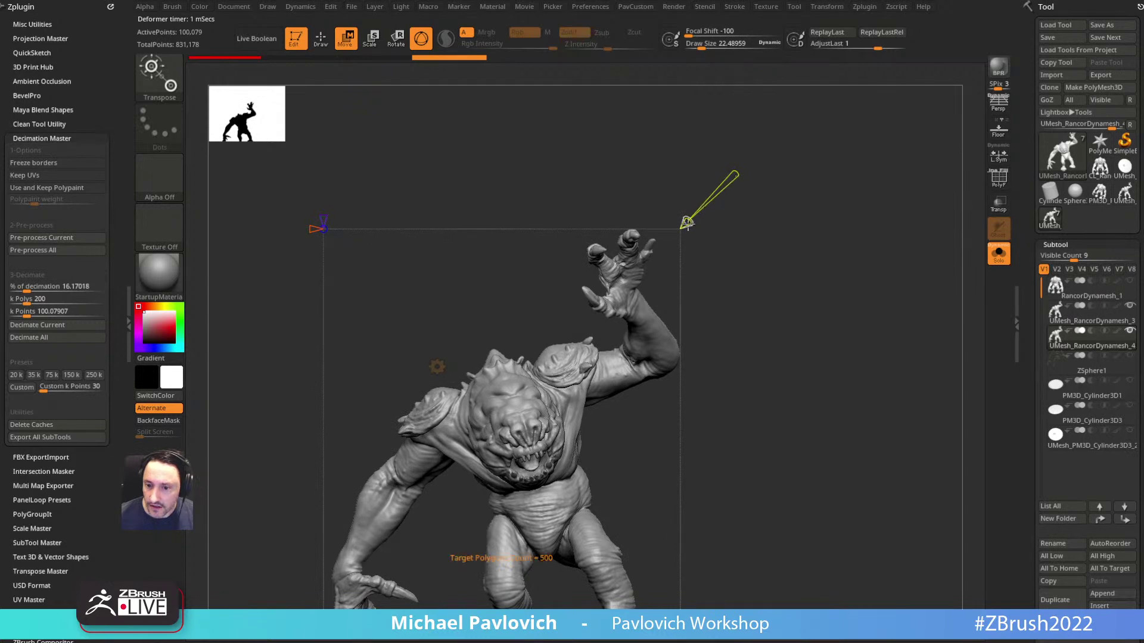
pyautogui.moveTo(687, 222); pyautogui.dragTo(715, 206)
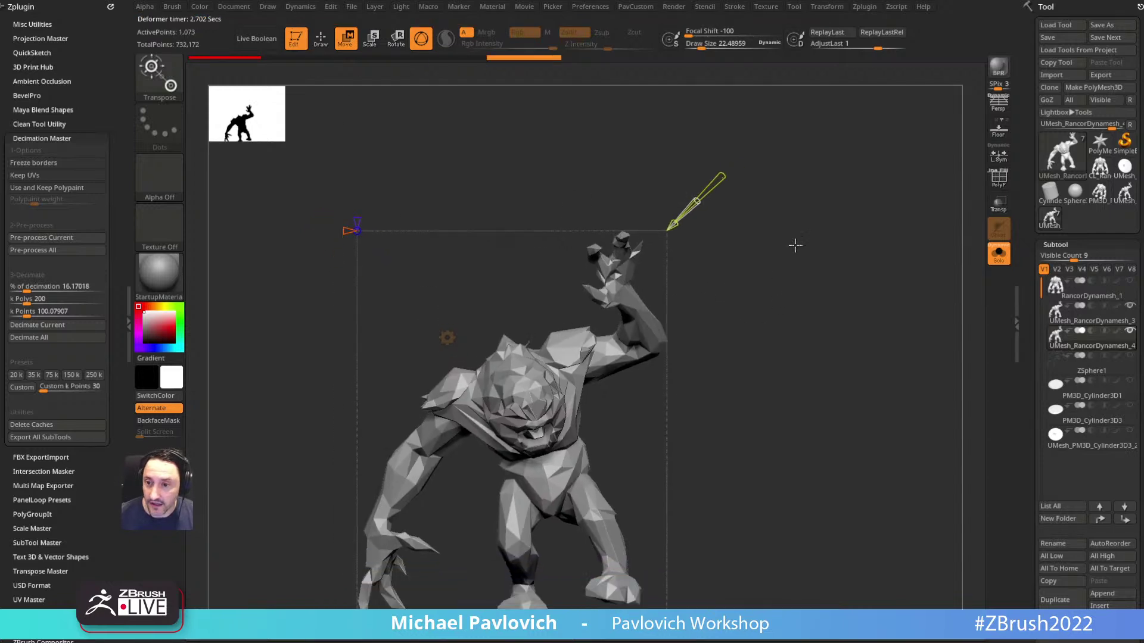
pyautogui.keyDown('ctrl'); pyautogui.moveTo(772, 192); pyautogui.dragTo(708, 222, button='right'); pyautogui.keyUp('ctrl')
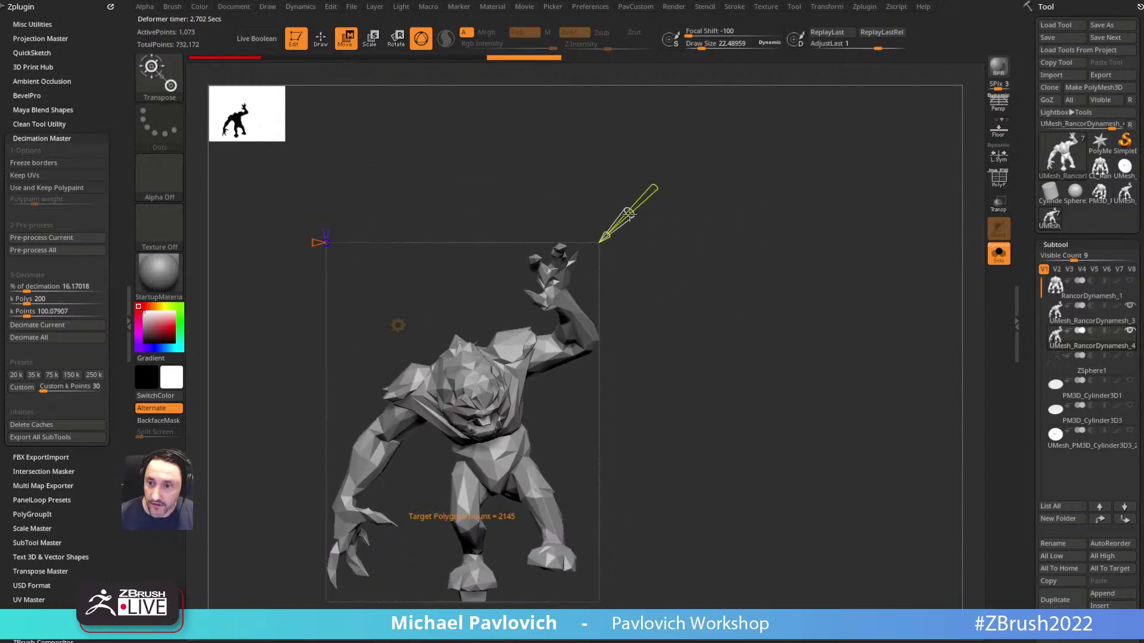
pyautogui.moveTo(630, 214)
pyautogui.mouseDown()
pyautogui.moveTo(660, 179)
pyautogui.moveTo(687, 185)
pyautogui.moveTo(649, 192)
pyautogui.moveTo(663, 180)
pyautogui.moveTo(643, 201)
pyautogui.mouseUp()
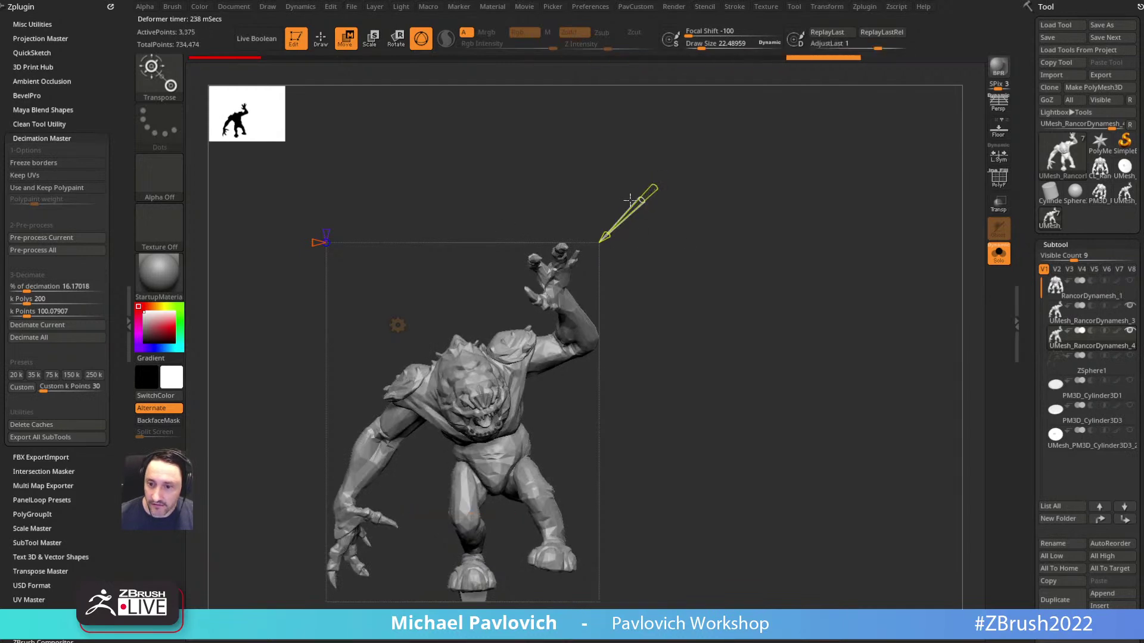
pyautogui.click(1055, 623)
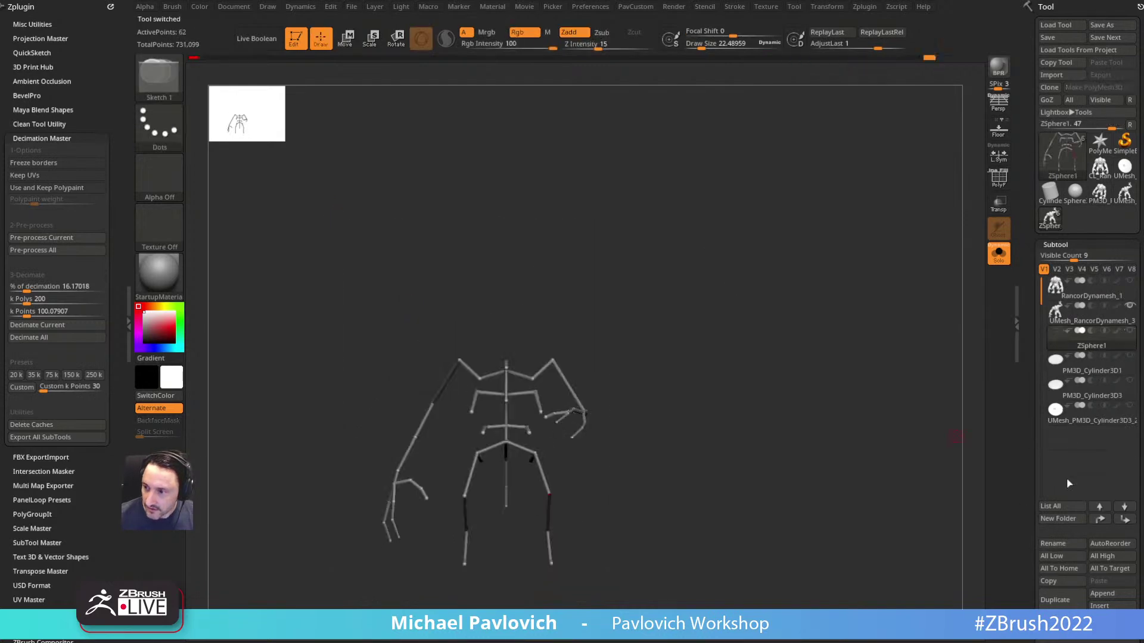
# Step: Lower the Proxy Pose reduction amount and turn on Proxy Pose for the combined creature mesh
pyautogui.click(1083, 316)
pyautogui.keyDown('ctrl'); pyautogui.moveTo(893, 372); pyautogui.dragTo(880, 370, button='right'); pyautogui.keyUp('ctrl')
pyautogui.moveTo(1025, 399); pyautogui.dragTo(1025, 248)
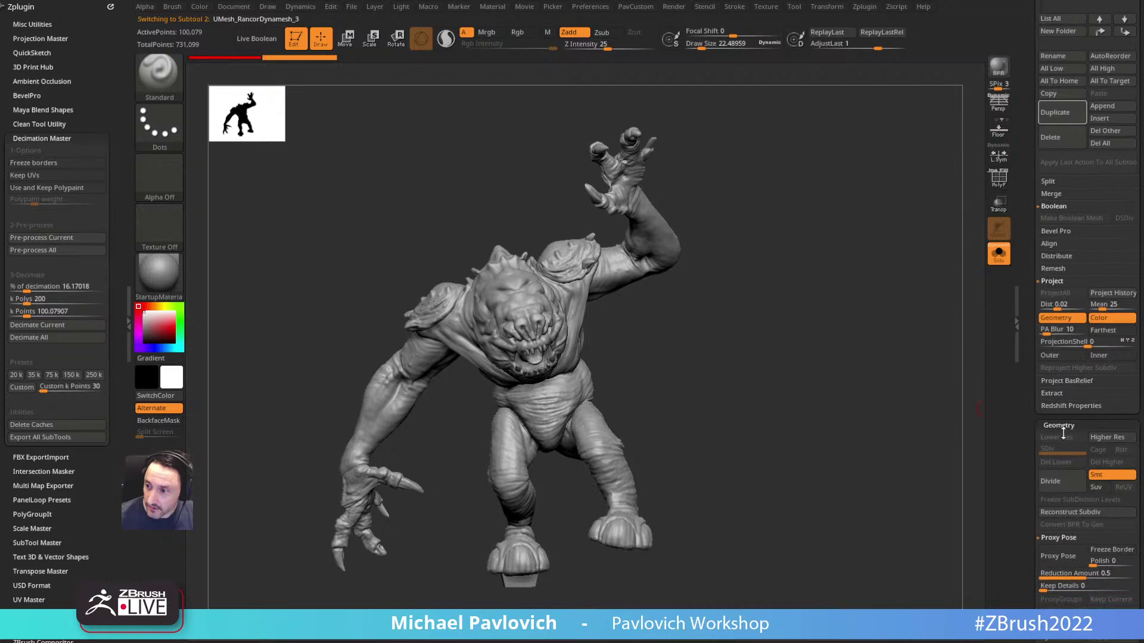
pyautogui.moveTo(1044, 462); pyautogui.dragTo(1017, 368)
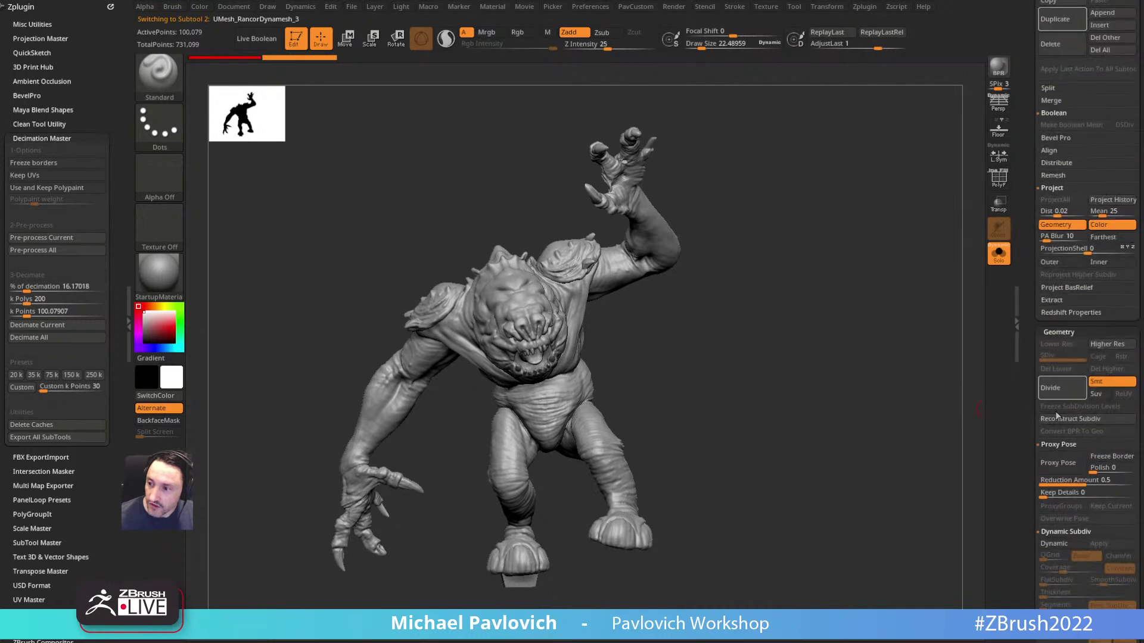
pyautogui.moveTo(1081, 484); pyautogui.dragTo(1042, 492)
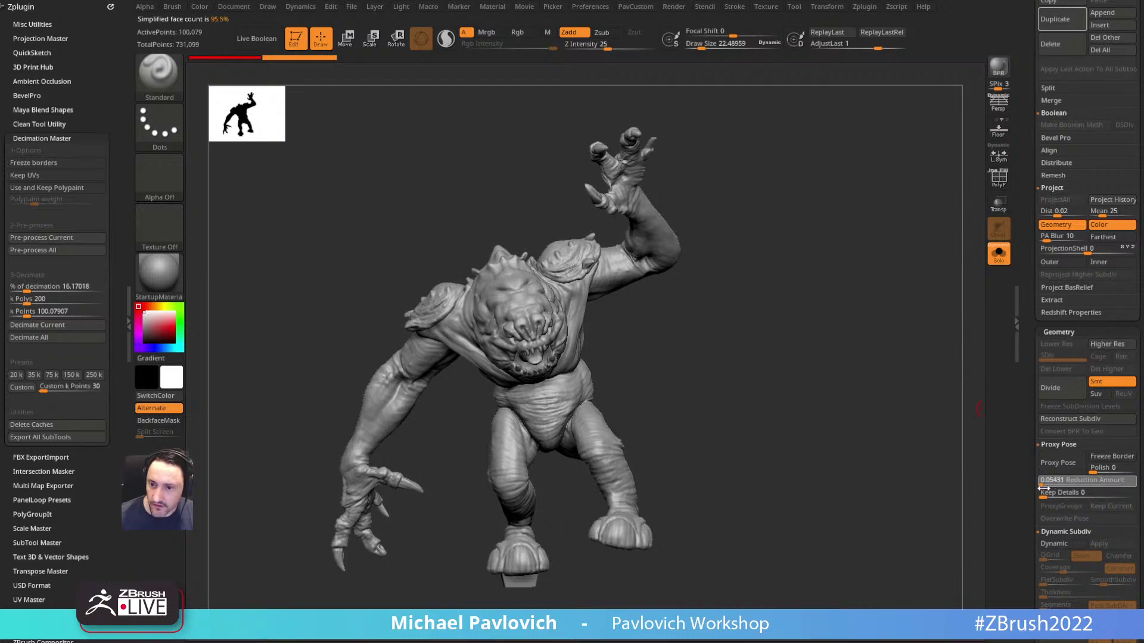
pyautogui.click(1058, 463)
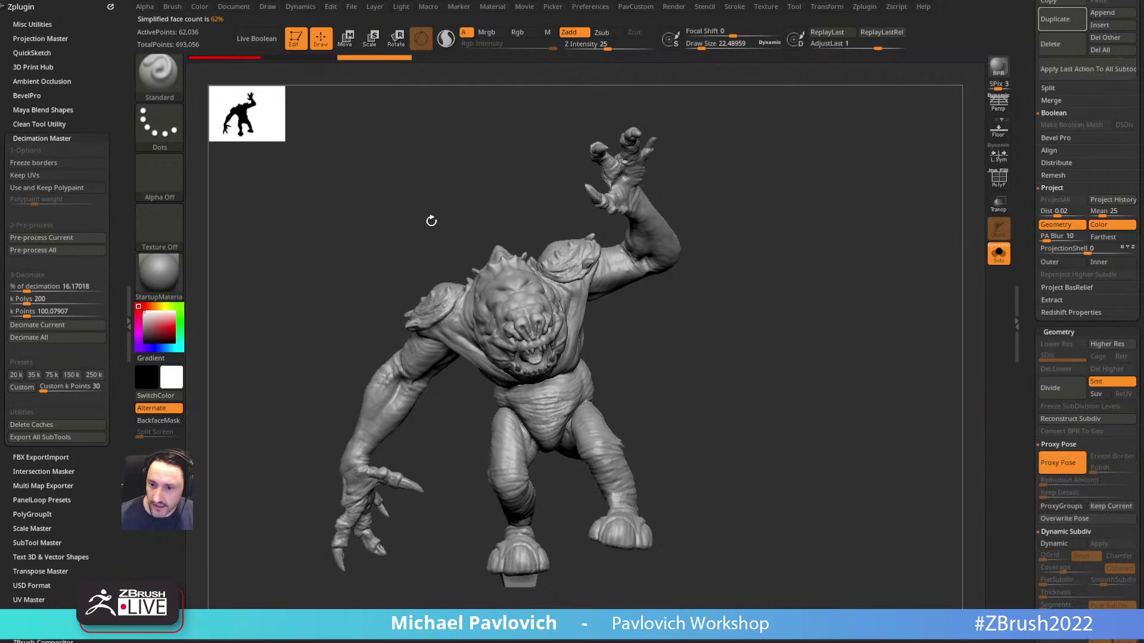
# Step: Convert the proxy-reduced creature into a separate PolyMesh3D, return to the multi-subtool model and undo the proxy reduction
pyautogui.scroll(10, 1026, 319)
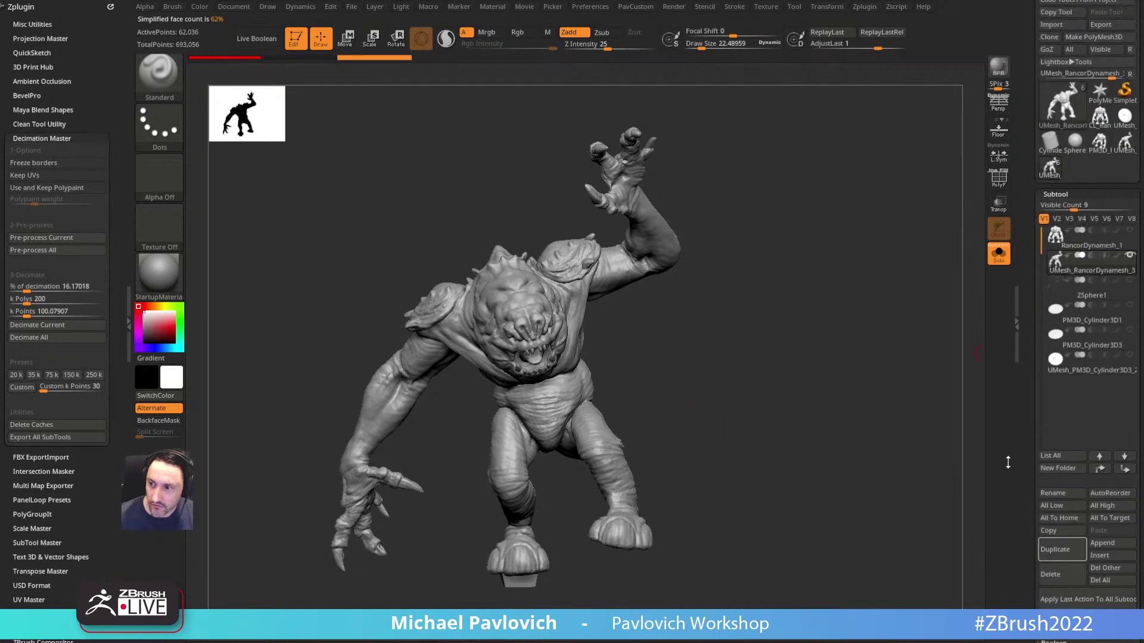
pyautogui.click(1078, 89)
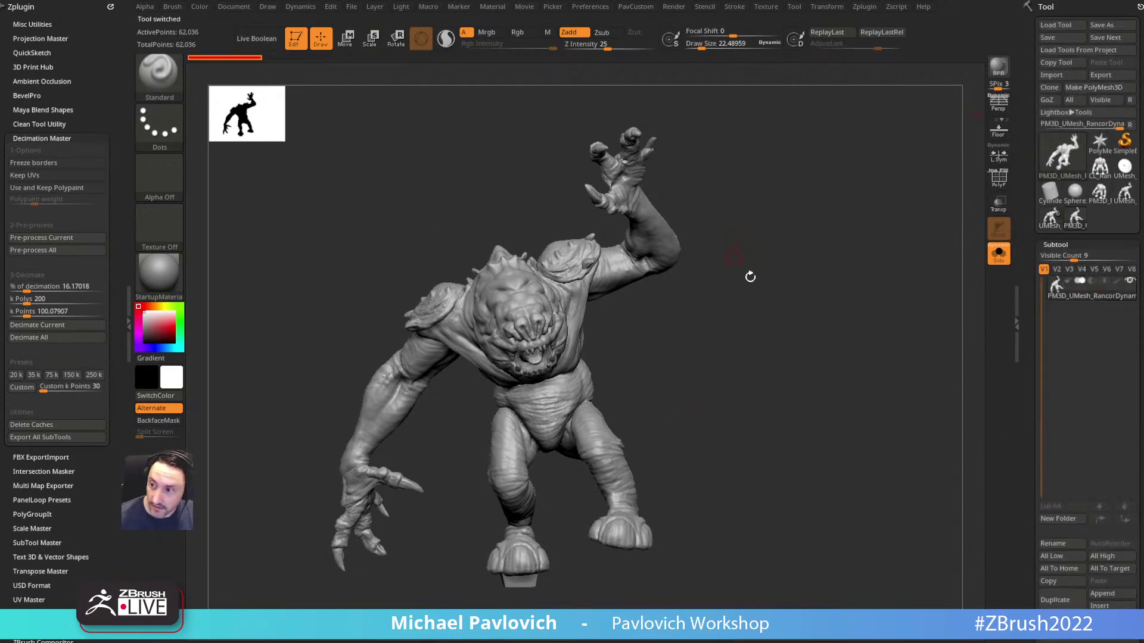
pyautogui.moveTo(1085, 286)
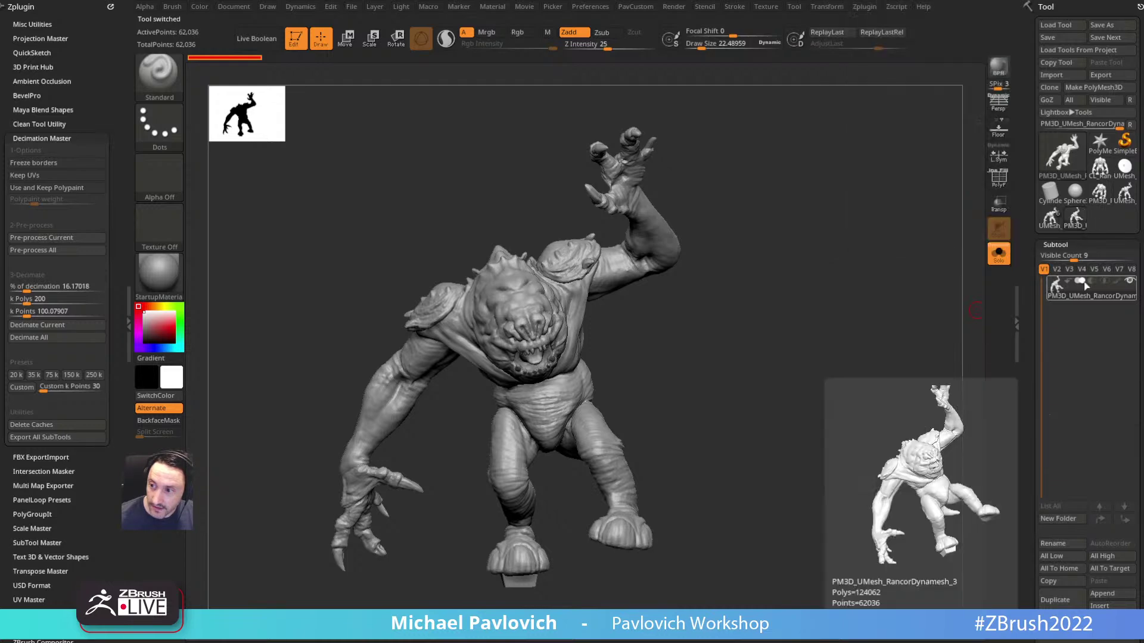
pyautogui.click(1051, 218)
pyautogui.moveTo(1017, 268); pyautogui.dragTo(1007, 127)
pyautogui.hotkey('ctrl', 'z')
pyautogui.moveTo(1019, 249); pyautogui.dragTo(1008, 357)
# Step: Move the disc subtool with the cut keyhole directly below the creature mesh and the ZSphere rig to the end of the subtool order
pyautogui.moveTo(893, 348)
pyautogui.mouseDown()
pyautogui.moveTo(813, 337)
pyautogui.moveTo(834, 324)
pyautogui.mouseUp()
pyautogui.click(1053, 132)
pyautogui.click(1074, 122)
pyautogui.click(1074, 122)
pyautogui.moveTo(852, 217); pyautogui.dragTo(839, 316)
pyautogui.click(1085, 148)
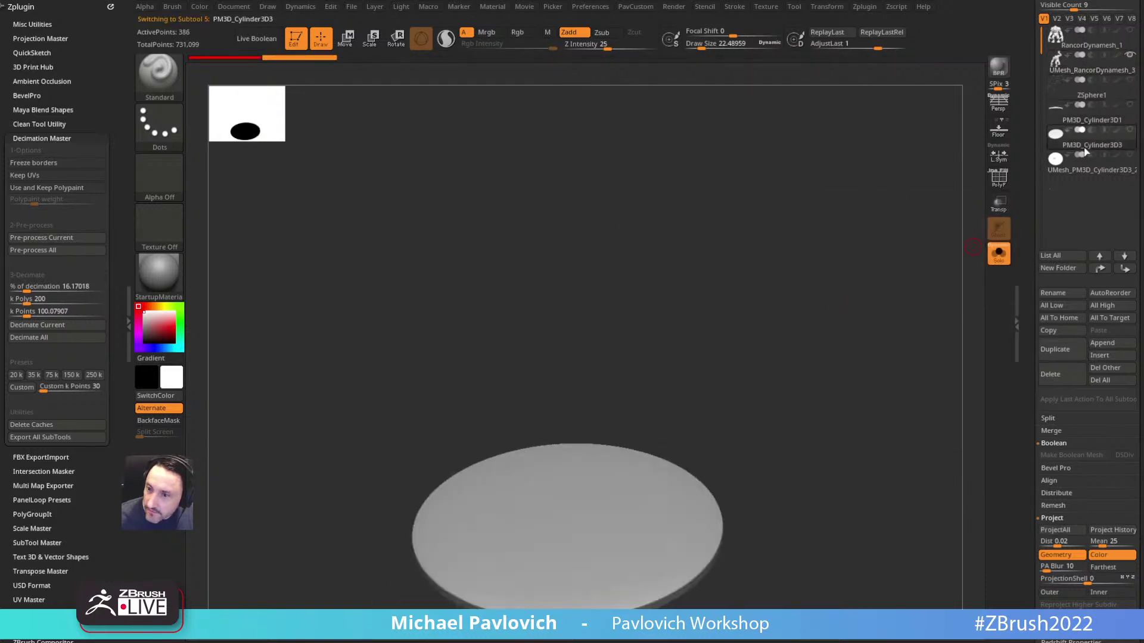
pyautogui.click(1085, 120)
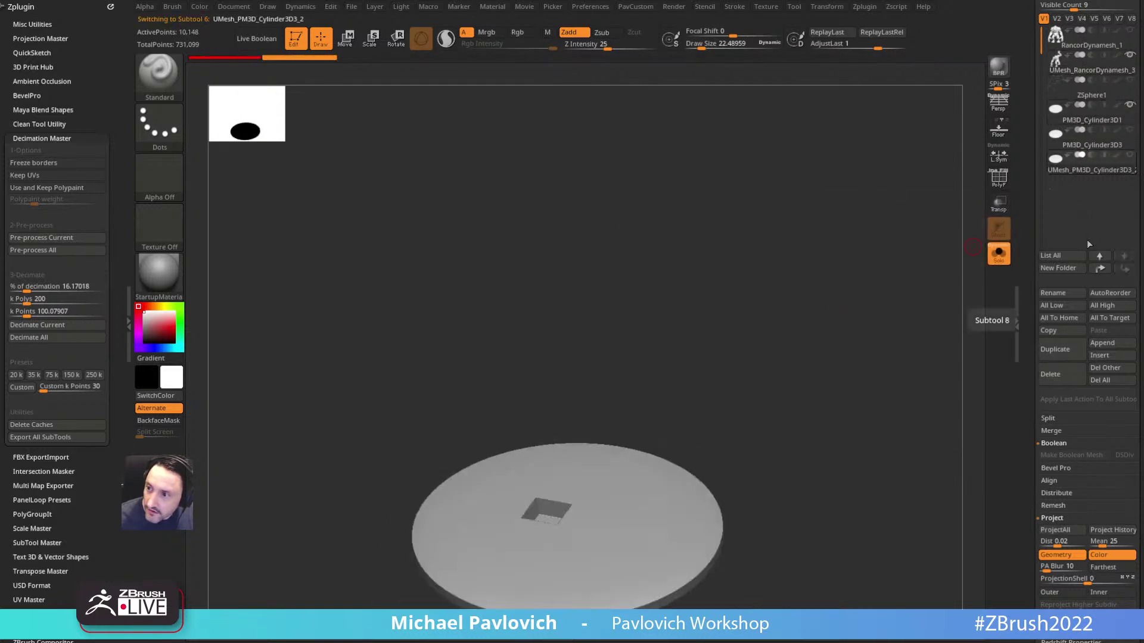
pyautogui.click(1099, 269)
pyautogui.click(1099, 268)
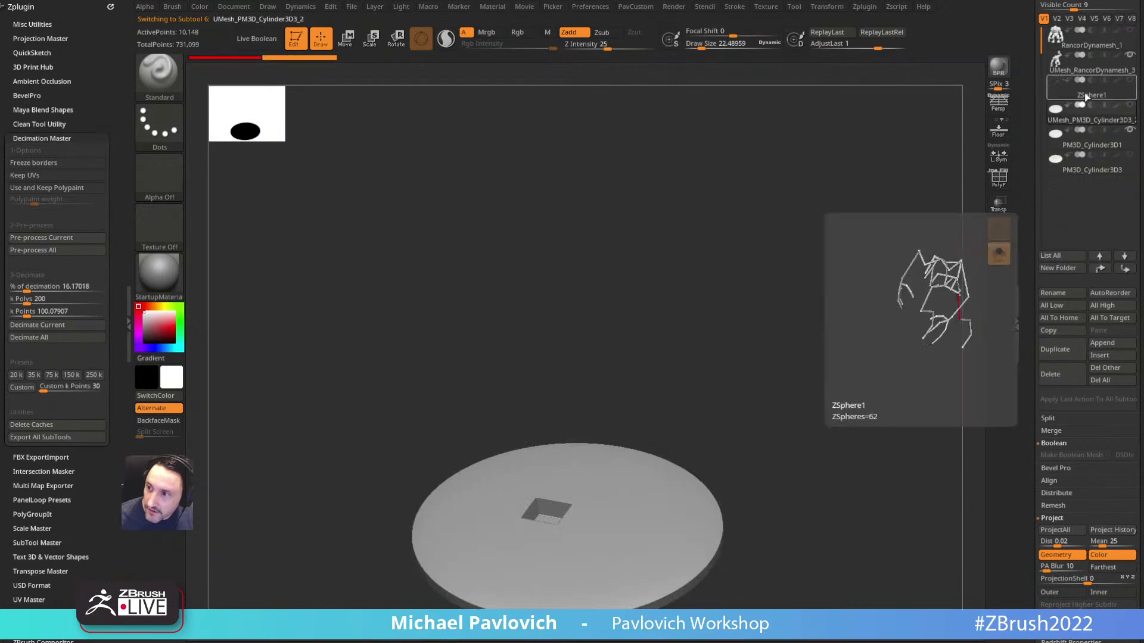
pyautogui.click(1082, 102)
pyautogui.keyDown('shift'); pyautogui.click(1123, 270); pyautogui.keyUp('shift')
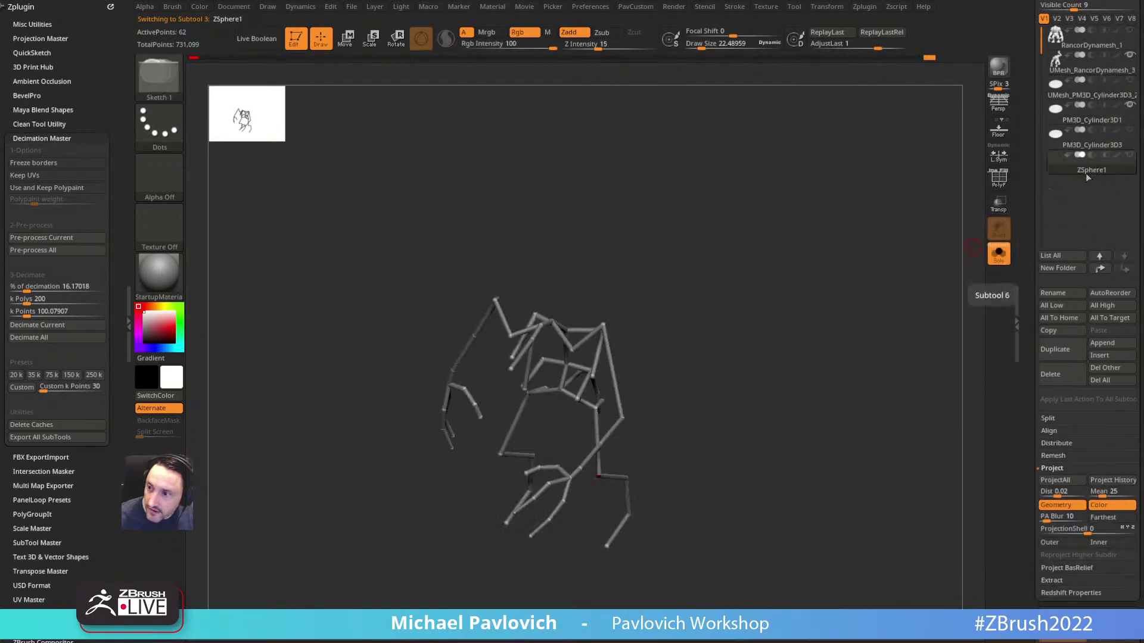
pyautogui.moveTo(1025, 141); pyautogui.dragTo(1039, 245)
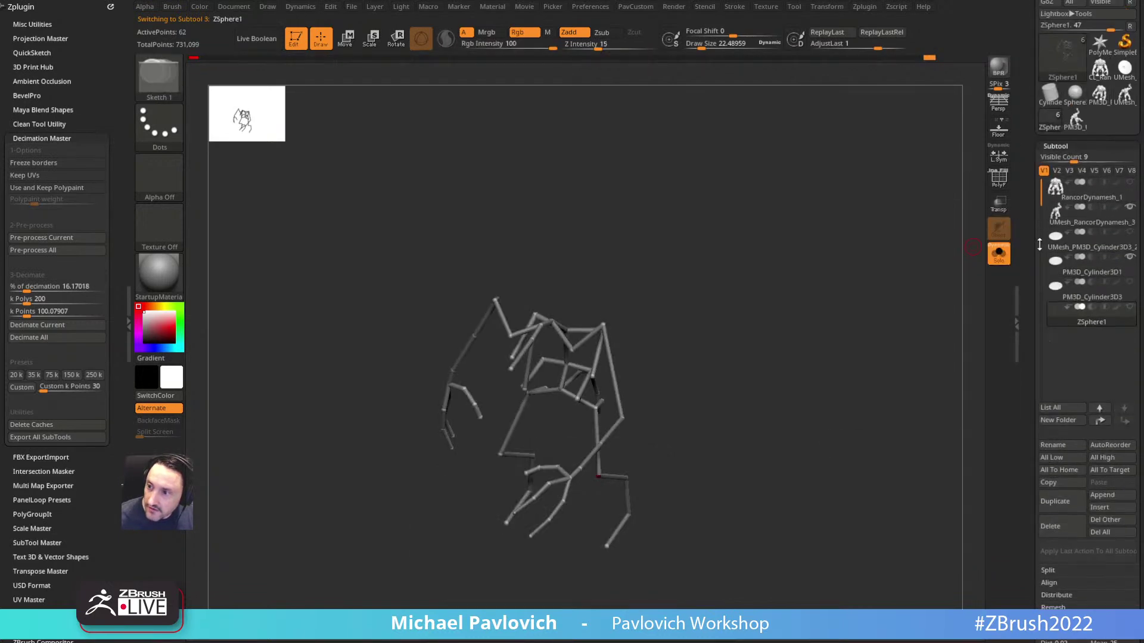
# Step: Select the keyed disc, show the creature standing on its complete base and save the tool as RancorMiniature
pyautogui.click(1120, 242)
pyautogui.moveTo(815, 287)
pyautogui.mouseDown()
pyautogui.moveTo(842, 309)
pyautogui.moveTo(852, 256)
pyautogui.moveTo(771, 293)
pyautogui.moveTo(713, 298)
pyautogui.moveTo(830, 258)
pyautogui.moveTo(845, 270)
pyautogui.moveTo(848, 256)
pyautogui.moveTo(845, 272)
pyautogui.moveTo(947, 242)
pyautogui.mouseUp()
pyautogui.press('s')
pyautogui.press('s')
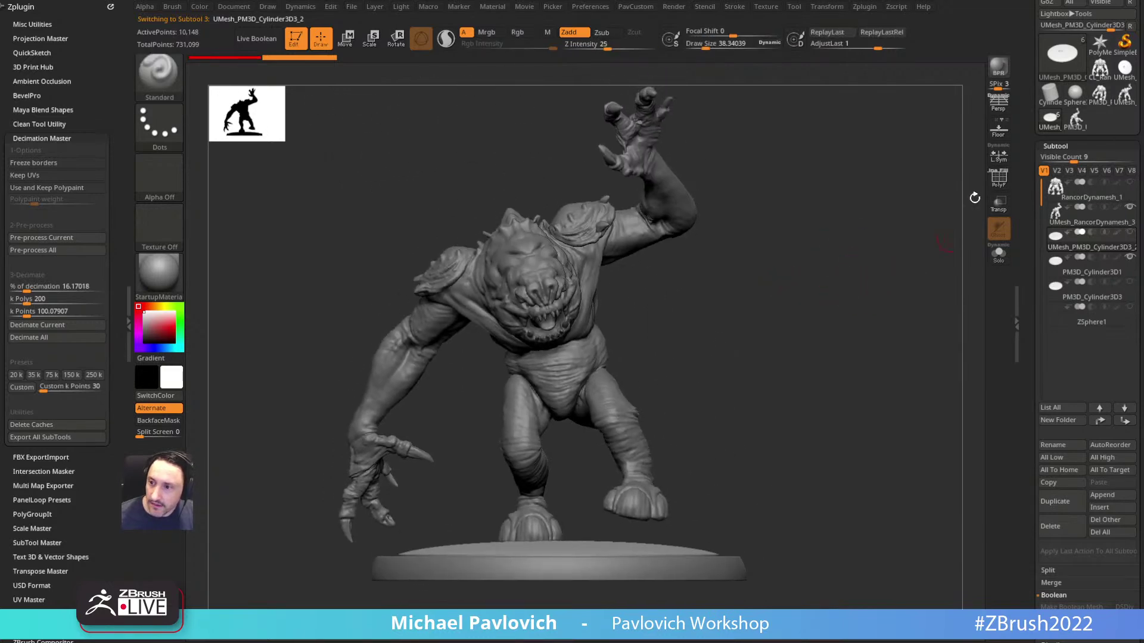
pyautogui.moveTo(1029, 127); pyautogui.dragTo(1029, 226)
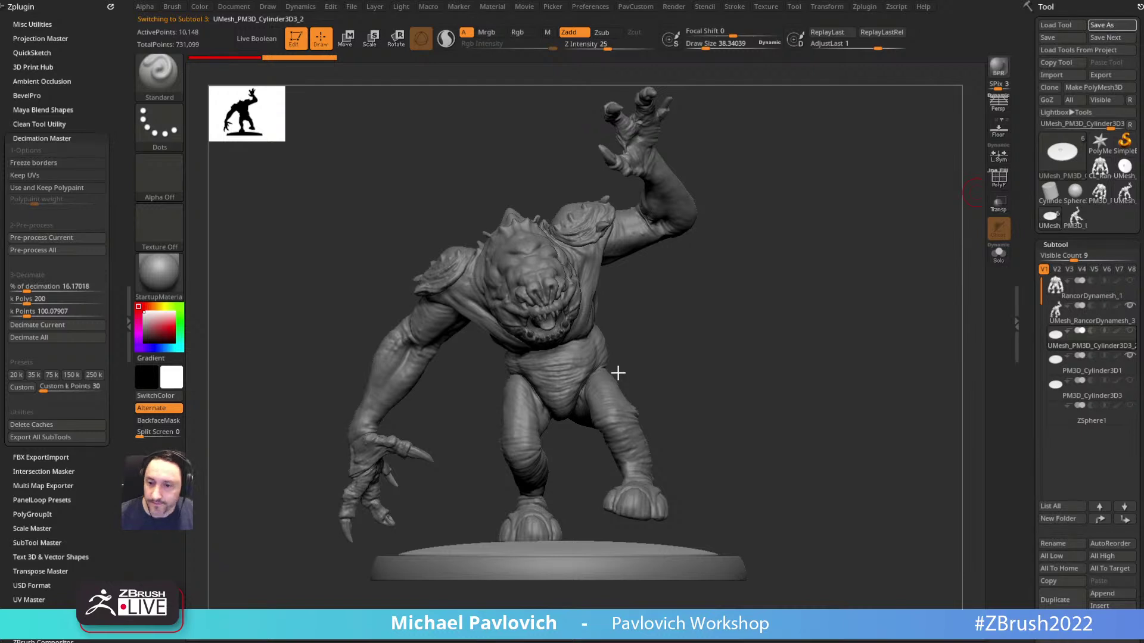
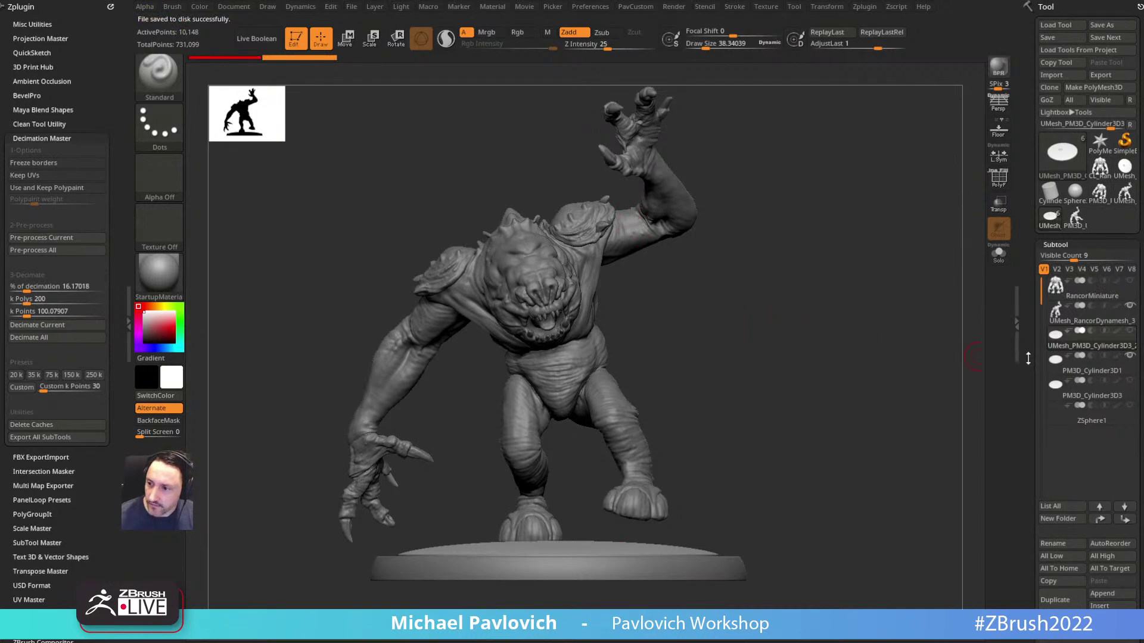
# Step: Delete the loaded creature tools one by one from the session, keeping the disc and primitive tools
pyautogui.moveTo(1028, 359); pyautogui.dragTo(1032, 342)
pyautogui.click(1075, 175)
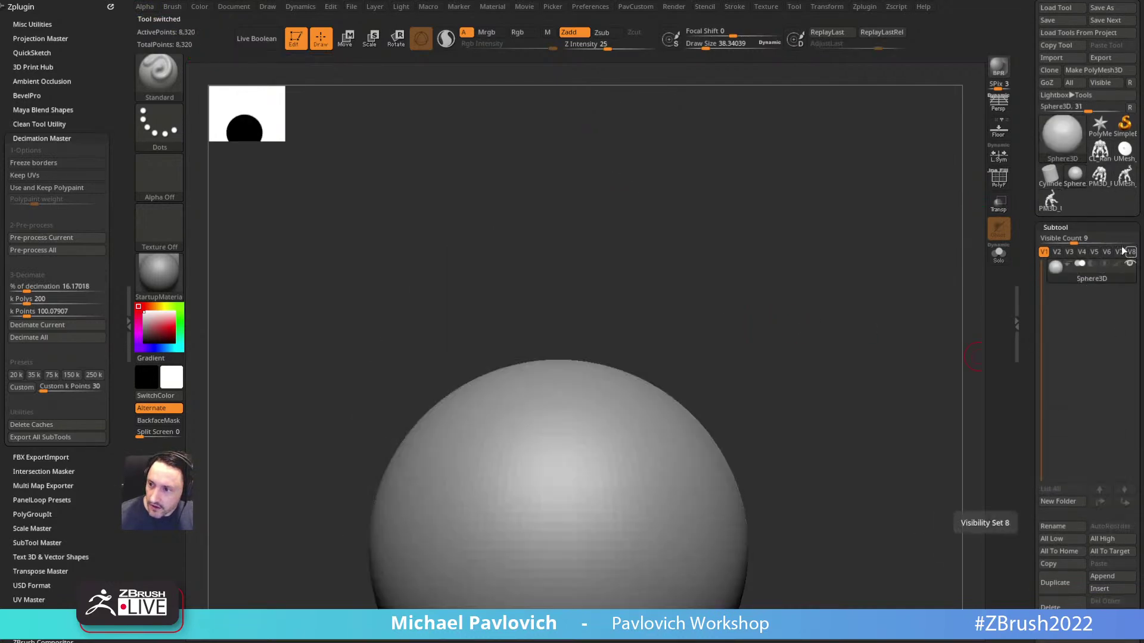
pyautogui.click(1100, 159)
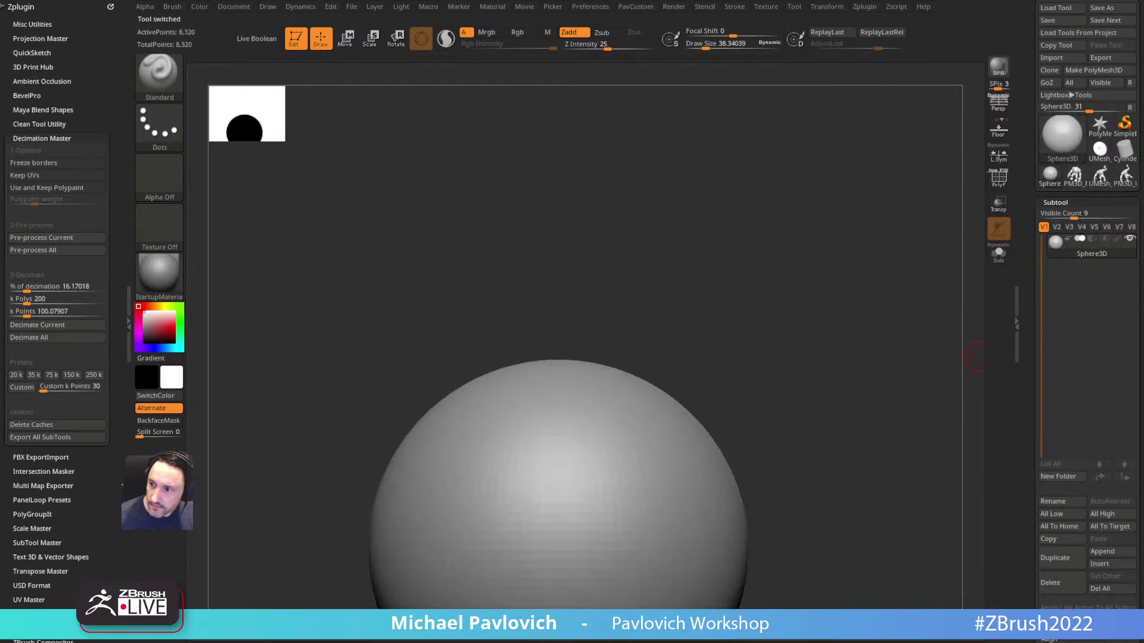
pyautogui.click(1115, 590)
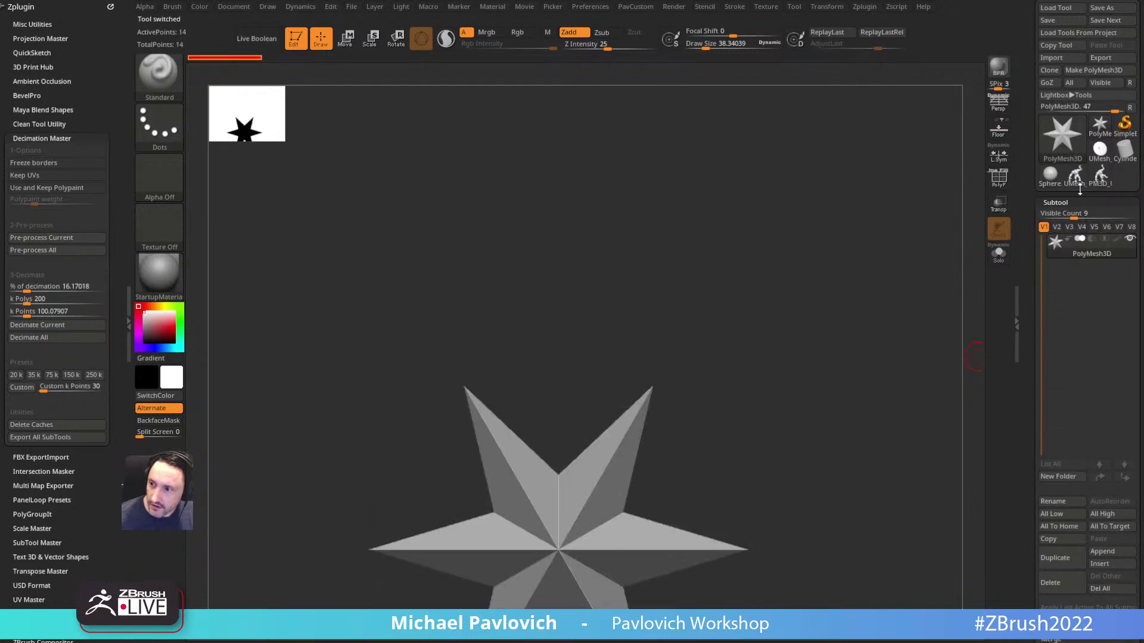
pyautogui.click(1076, 176)
pyautogui.click(1124, 590)
pyautogui.click(1075, 180)
pyautogui.click(1113, 590)
pyautogui.scroll(1, 1030, 346)
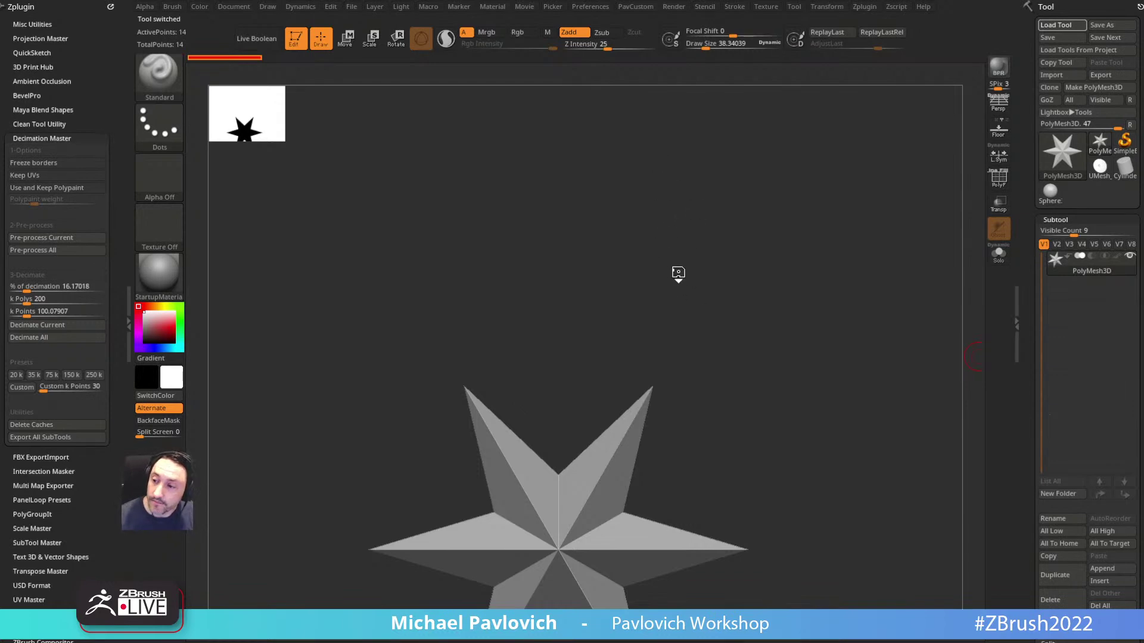
# Step: Load the reptile armor bust tool, select the ReptileArmorPrint005 subtool and show it in Solo mode
pyautogui.moveTo(832, 313)
pyautogui.mouseDown()
pyautogui.moveTo(904, 258)
pyautogui.moveTo(825, 268)
pyautogui.moveTo(845, 245)
pyautogui.moveTo(856, 262)
pyautogui.moveTo(778, 239)
pyautogui.mouseUp()
pyautogui.press('s')
pyautogui.moveTo(814, 197); pyautogui.dragTo(843, 206)
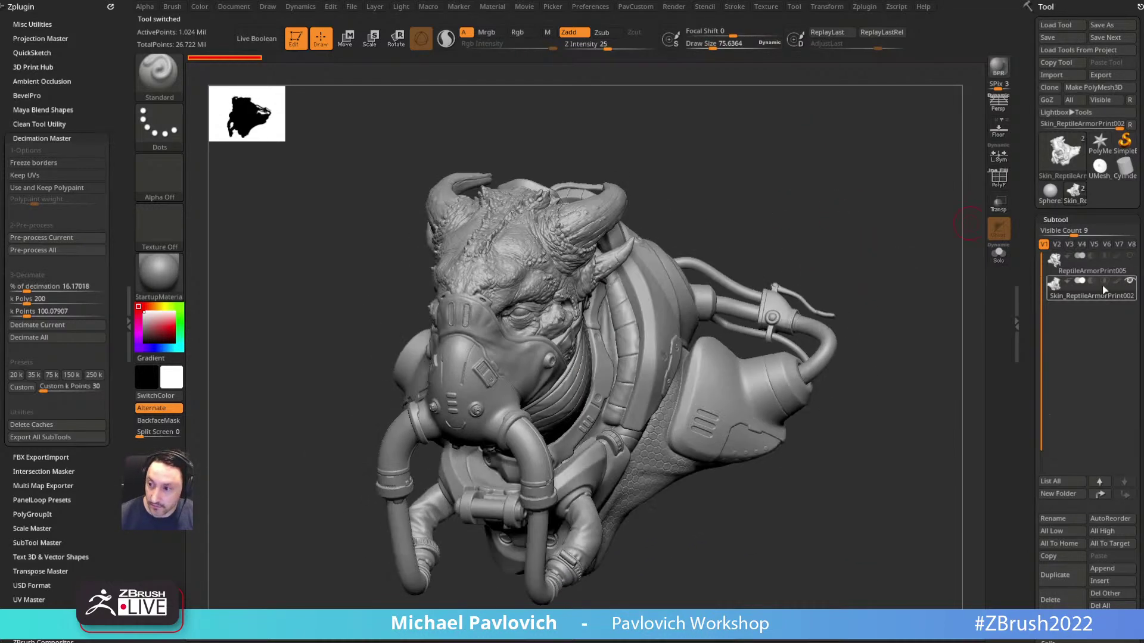
pyautogui.click(1111, 268)
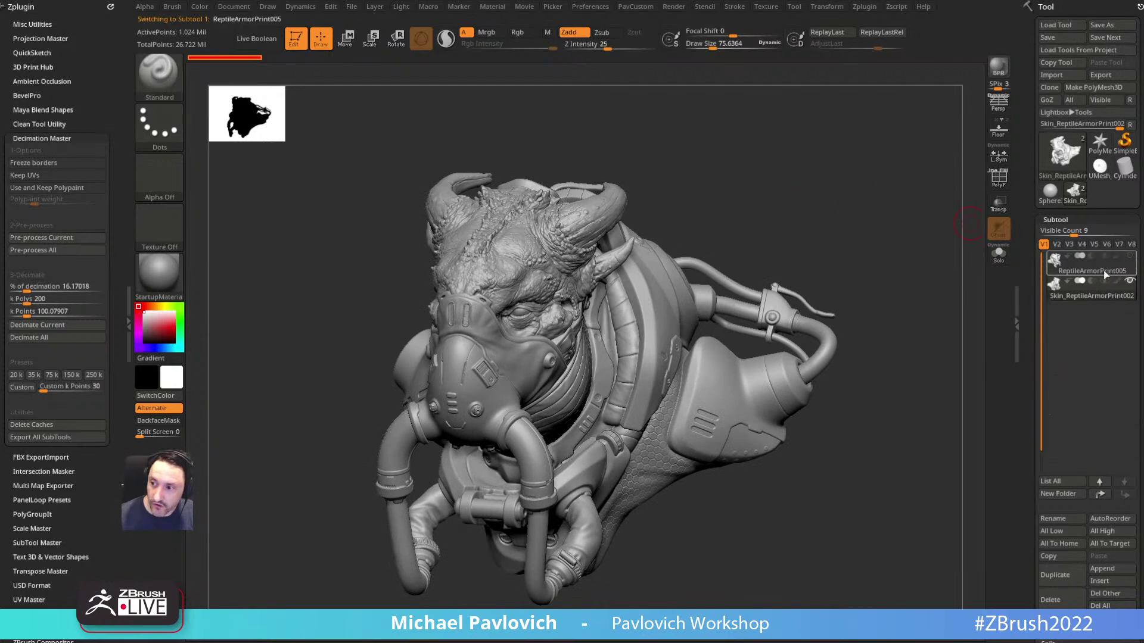
pyautogui.click(998, 253)
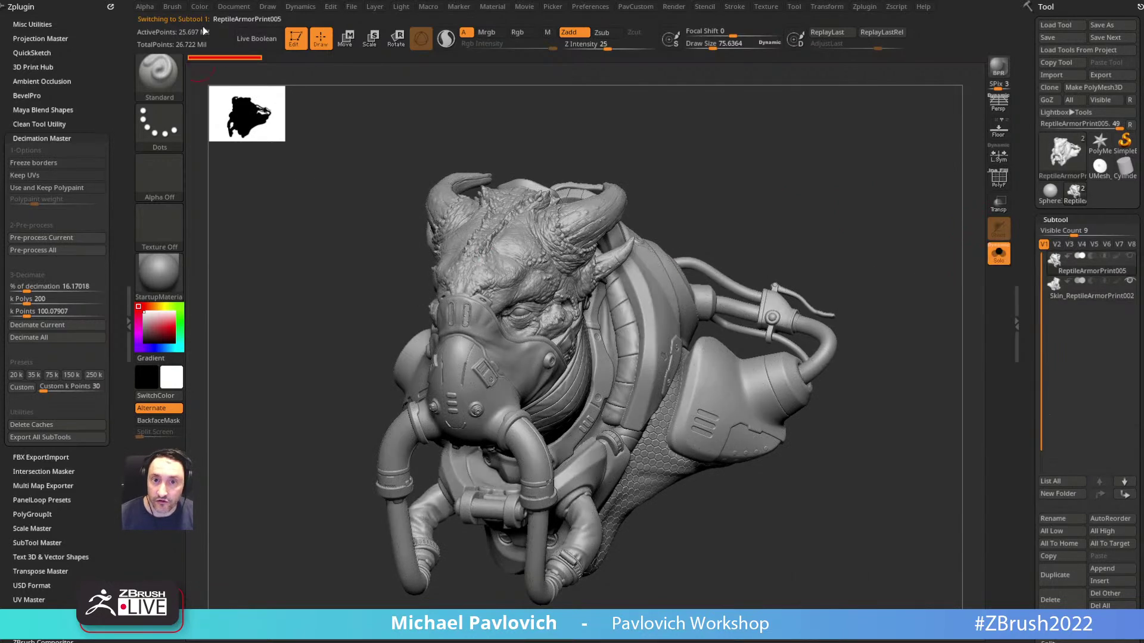
pyautogui.moveTo(771, 176); pyautogui.dragTo(825, 182)
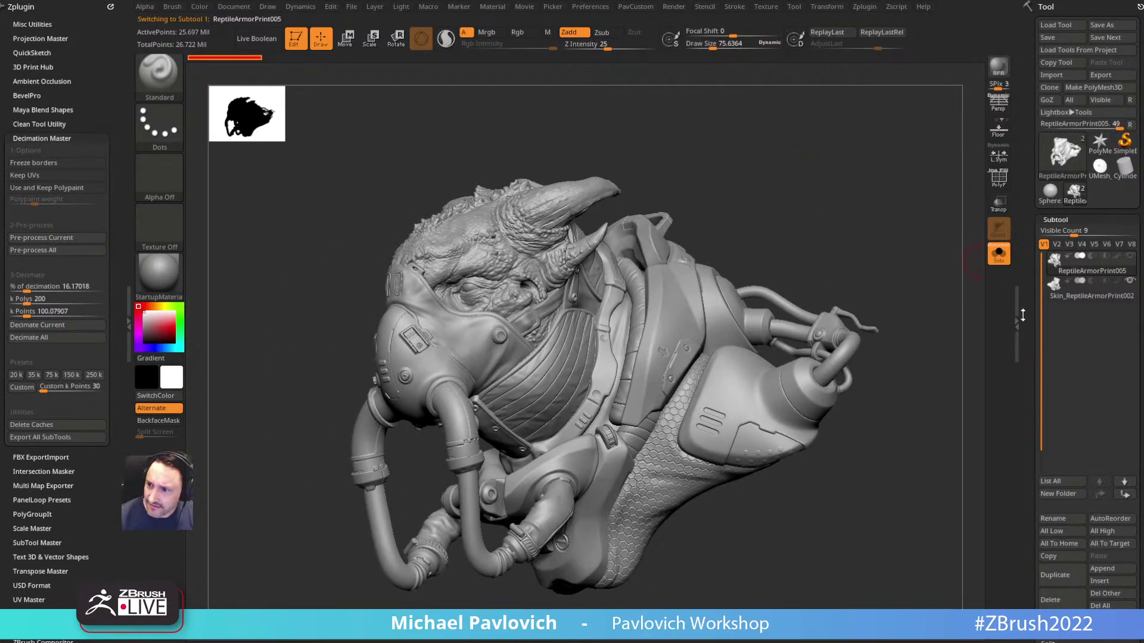
# Step: Turn off the silhouette thumbnail preview in the preferences
pyautogui.scroll(-10, 1054, 316)
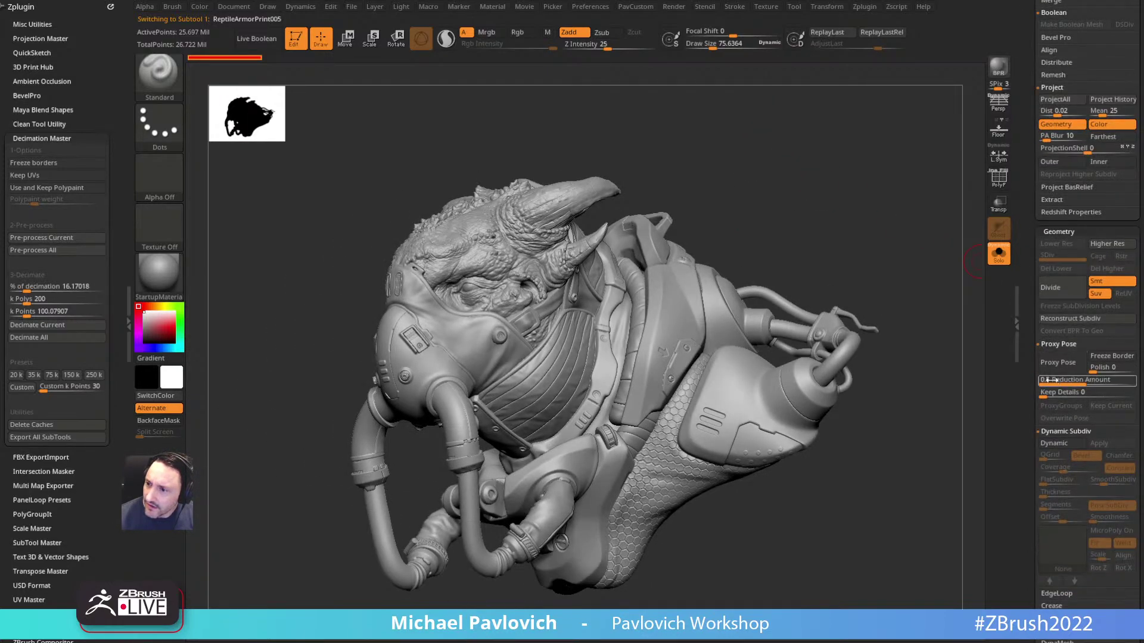
pyautogui.scroll(10, 1055, 238)
pyautogui.moveTo(897, 242); pyautogui.dragTo(869, 252)
pyautogui.press('s')
pyautogui.press('s')
pyautogui.moveTo(867, 259)
pyautogui.keyDown('alt'); pyautogui.mouseDown()
pyautogui.moveTo(884, 235)
pyautogui.moveTo(858, 220)
pyautogui.mouseUp(); pyautogui.keyUp('alt')
pyautogui.click(596, 8)
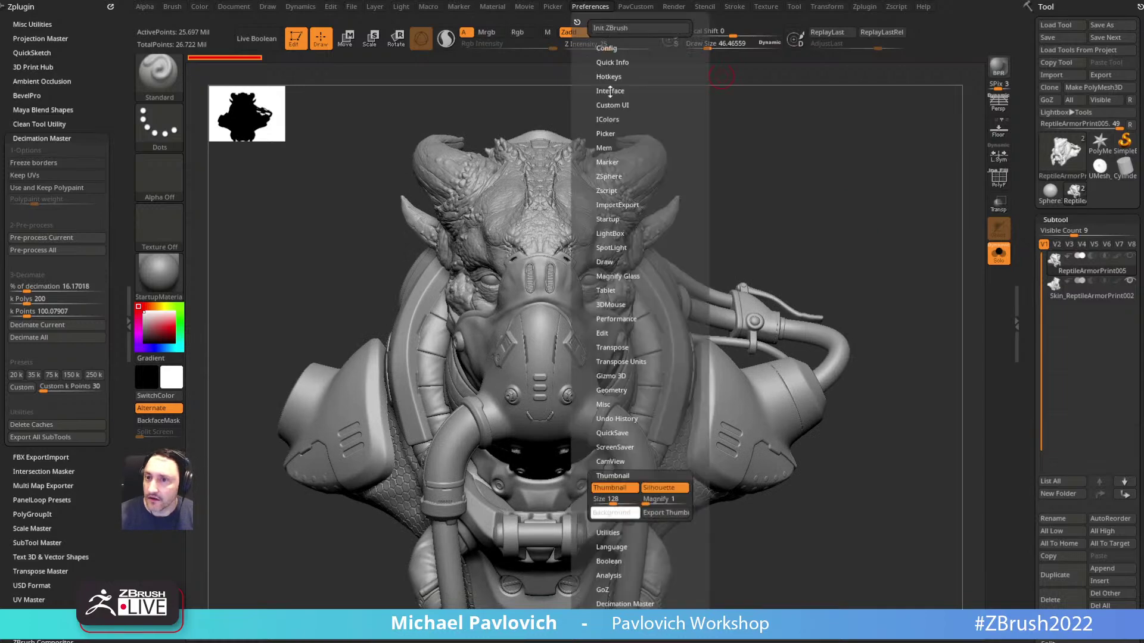
pyautogui.click(609, 487)
pyautogui.moveTo(903, 334)
pyautogui.mouseDown()
pyautogui.moveTo(940, 285)
pyautogui.moveTo(899, 296)
pyautogui.moveTo(927, 299)
pyautogui.moveTo(886, 382)
pyautogui.mouseUp()
pyautogui.press('s')
pyautogui.press('5')
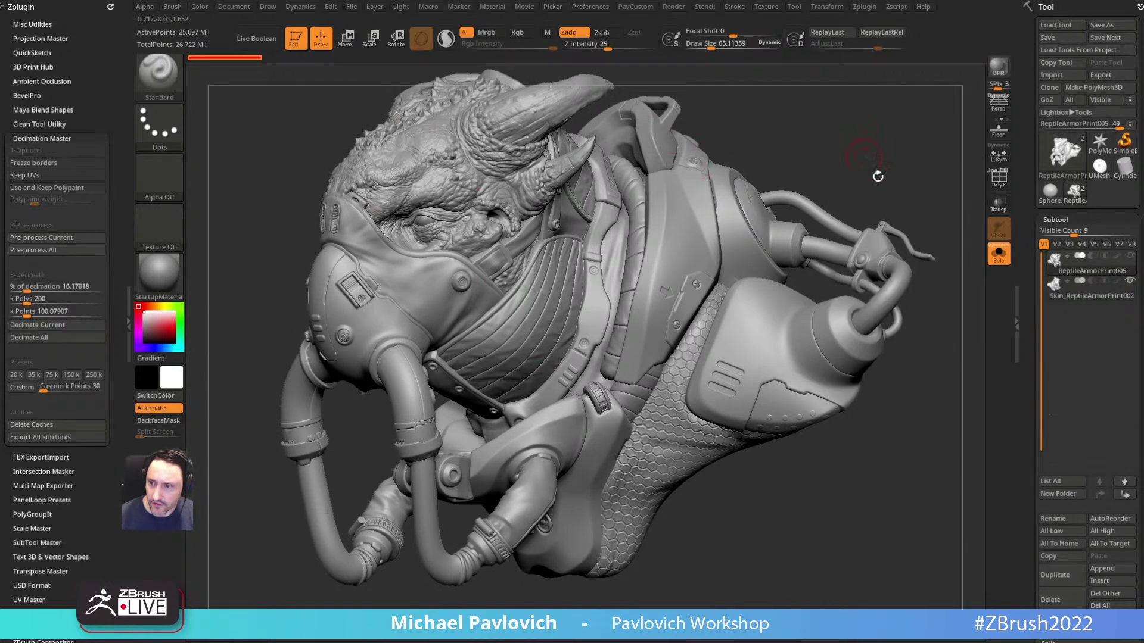
# Step: Select the decimated Skin_ReptileArmorPrint002 subtool, examine its polyframe wireframe, and return to the shaded view outside Solo mode
pyautogui.click(1066, 298)
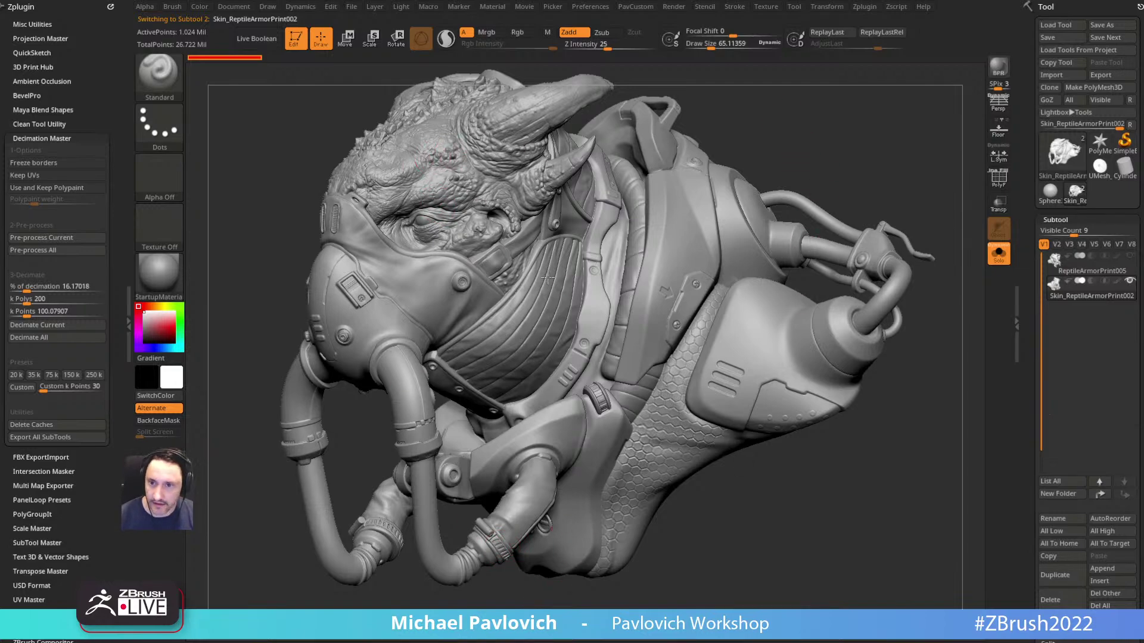
pyautogui.moveTo(800, 194); pyautogui.dragTo(706, 252)
pyautogui.hotkey('shift', 'f')
pyautogui.moveTo(875, 178); pyautogui.dragTo(804, 180)
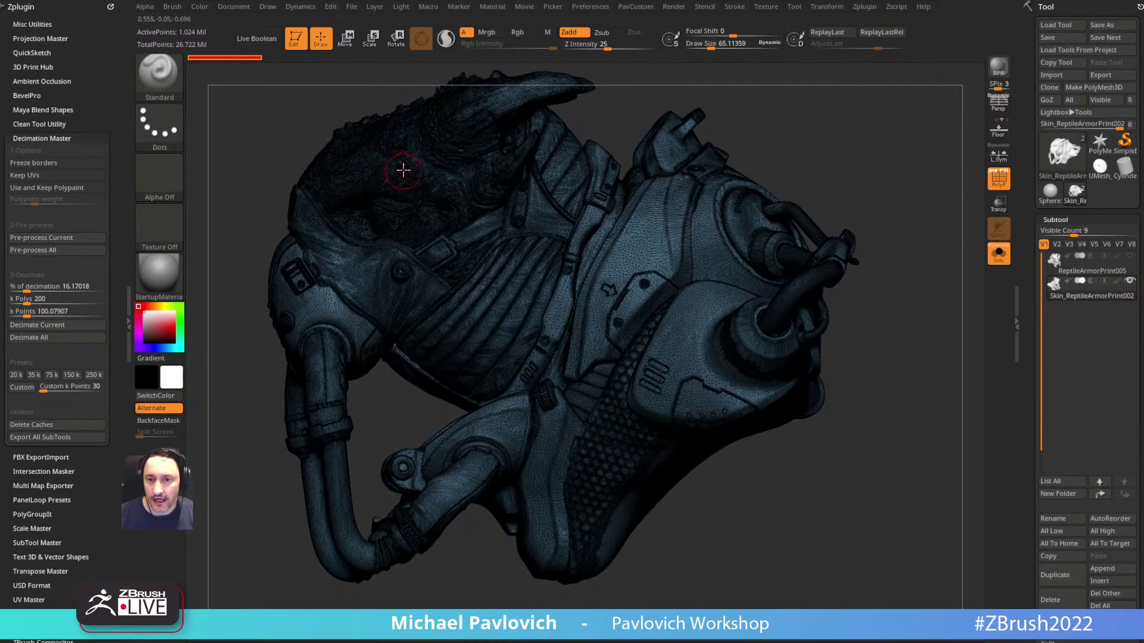
pyautogui.moveTo(801, 161); pyautogui.dragTo(914, 149)
pyautogui.click(998, 253)
pyautogui.click(999, 178)
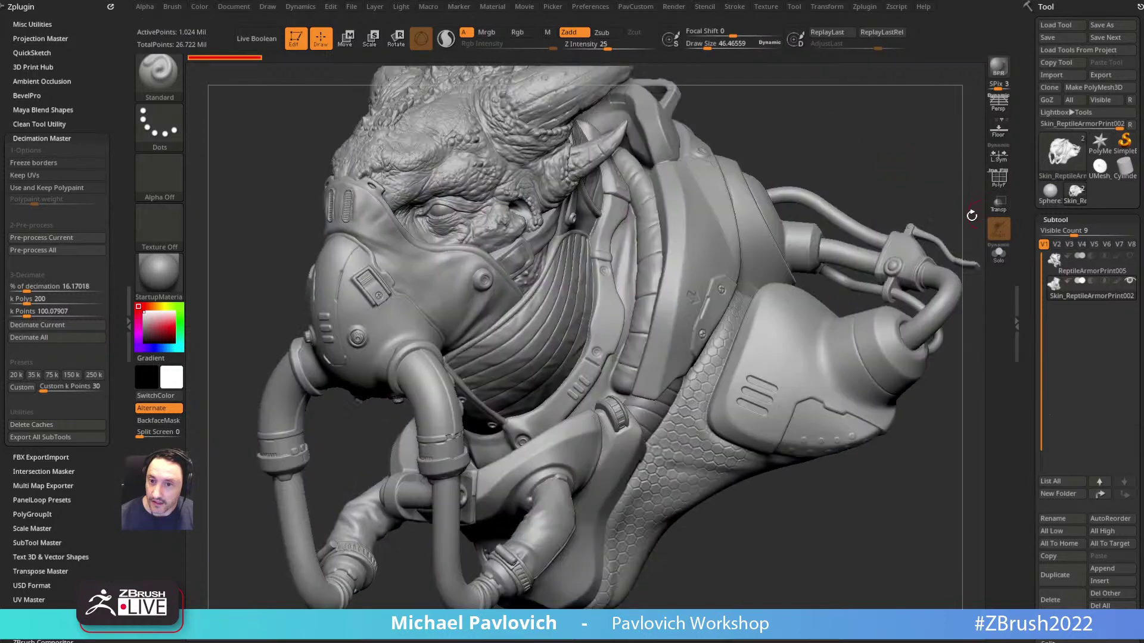
# Step: Mark the ReptileArmorPrint005 subtool's history state as the recall source, and reselect Skin_ReptileArmorPrint002 near the screwed shoulder plate
pyautogui.moveTo(836, 142)
pyautogui.mouseDown()
pyautogui.moveTo(839, 115)
pyautogui.moveTo(915, 163)
pyautogui.moveTo(851, 147)
pyautogui.moveTo(846, 186)
pyautogui.moveTo(864, 173)
pyautogui.moveTo(870, 219)
pyautogui.moveTo(798, 218)
pyautogui.moveTo(700, 288)
pyautogui.mouseUp()
pyautogui.moveTo(700, 288); pyautogui.dragTo(735, 303, button='right')
pyautogui.keyDown('ctrl'); pyautogui.moveTo(593, 418); pyautogui.dragTo(645, 387, button='right'); pyautogui.keyUp('ctrl')
pyautogui.moveTo(558, 392)
pyautogui.keyDown('ctrl'); pyautogui.mouseDown(button='right')
pyautogui.moveTo(653, 363)
pyautogui.moveTo(673, 374)
pyautogui.moveTo(689, 336)
pyautogui.mouseUp(button='right'); pyautogui.keyUp('ctrl')
pyautogui.press('[')
pyautogui.press('[')
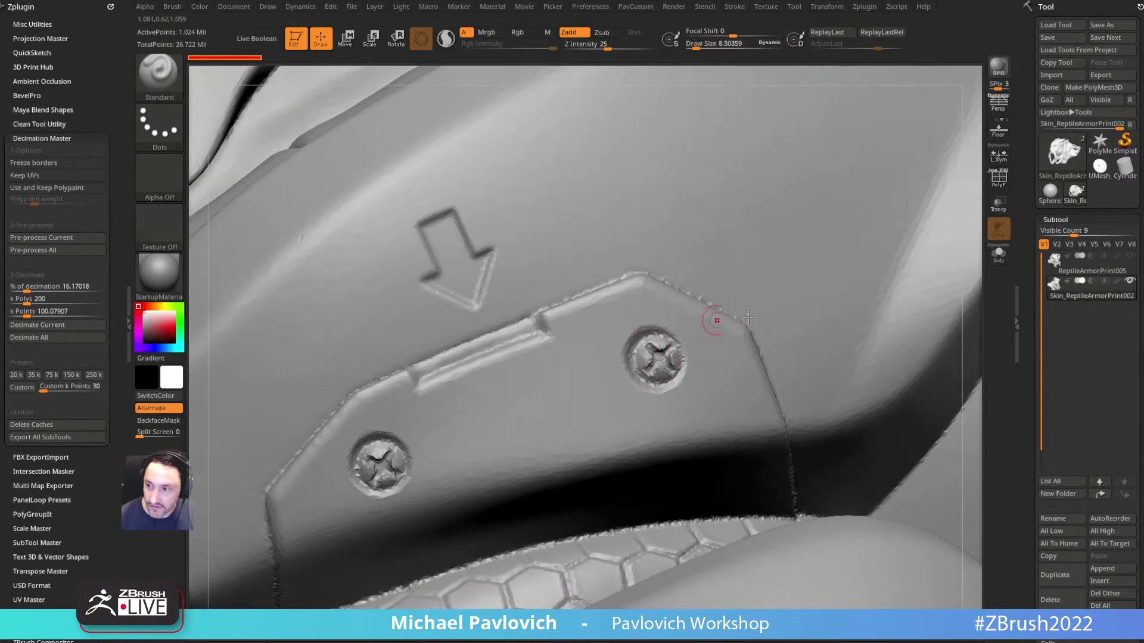
pyautogui.click(1099, 270)
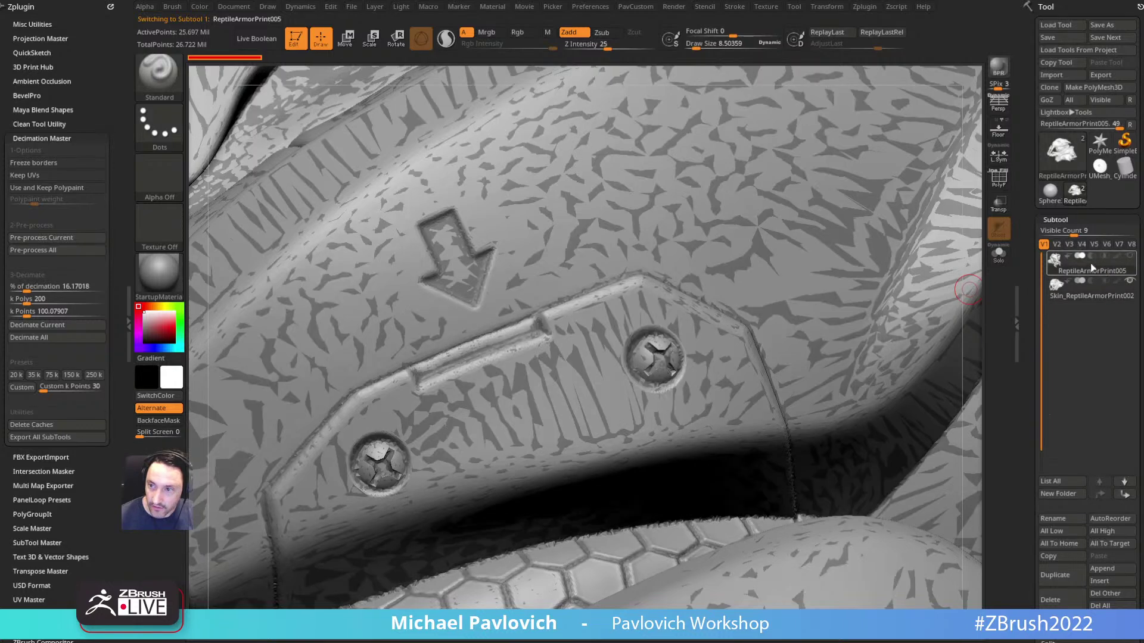
pyautogui.press('ctrl')
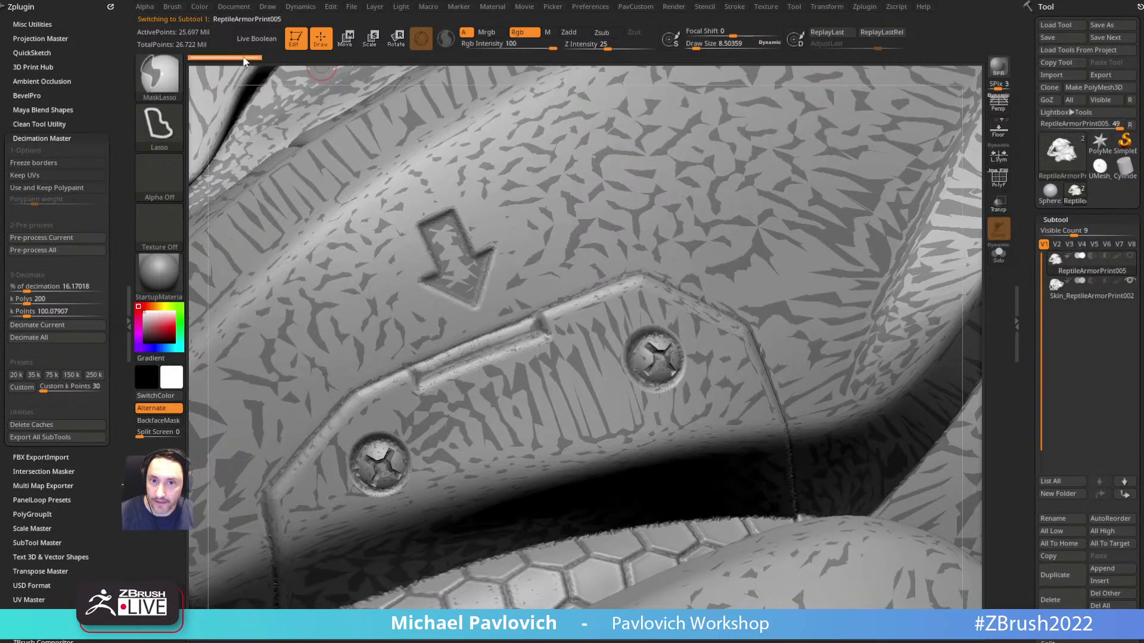
pyautogui.click(1106, 297)
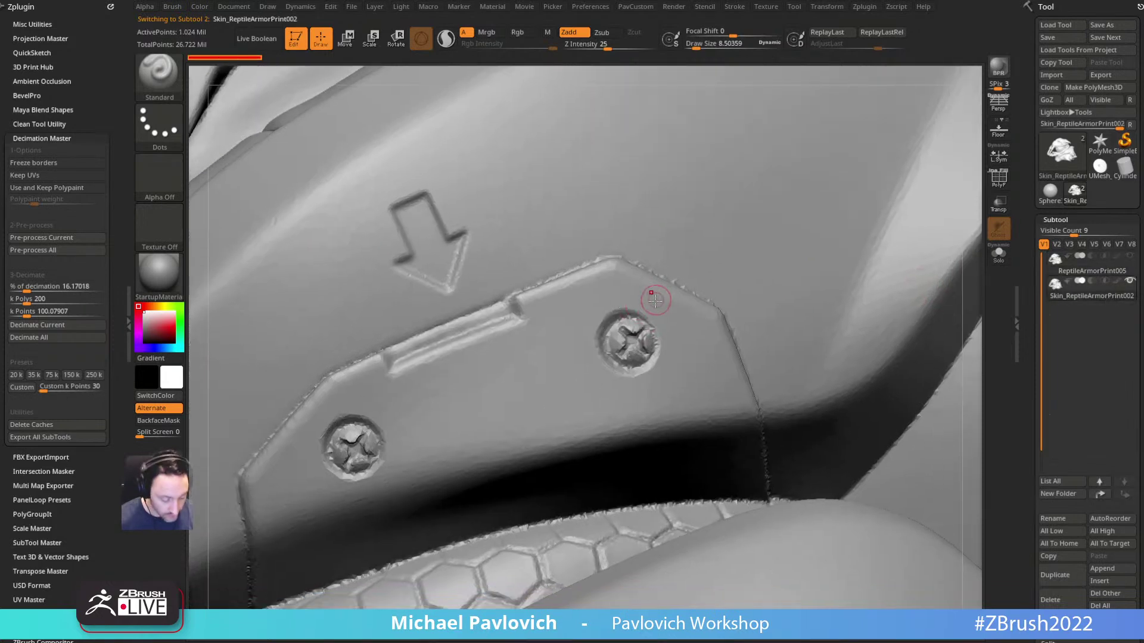
# Step: Recall the source detail onto one screw of the shoulder plate using the HistoryRecall brush with Sculptris Pro, and check its wireframe
pyautogui.press('b')
pyautogui.press('h')
pyautogui.press('r')
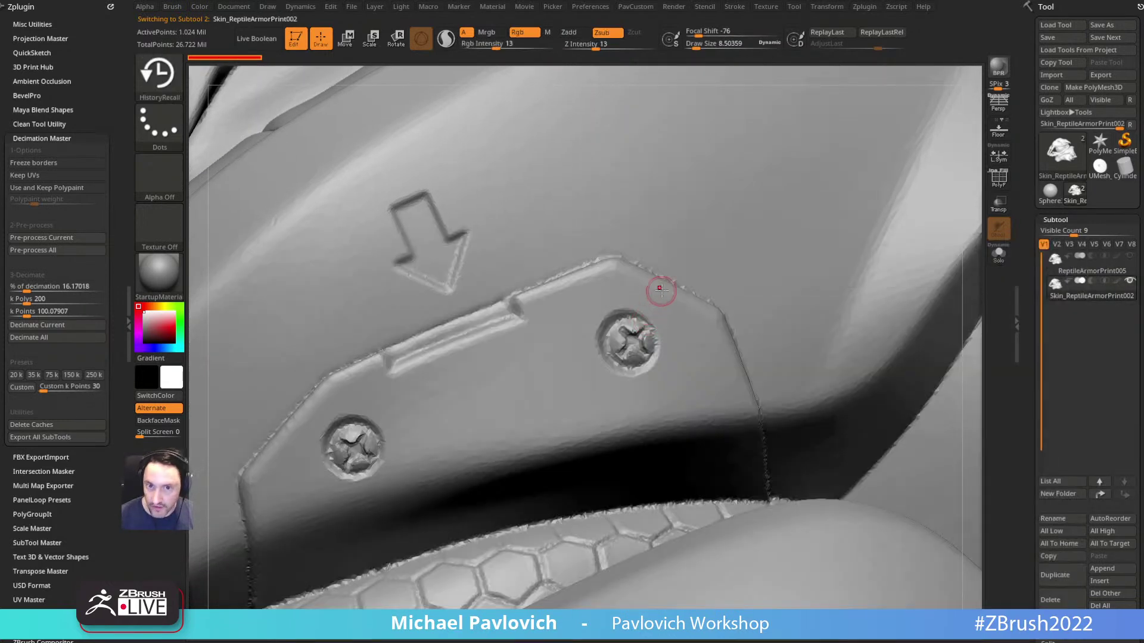
pyautogui.click(446, 39)
pyautogui.press('s')
pyautogui.moveTo(645, 365); pyautogui.dragTo(625, 329)
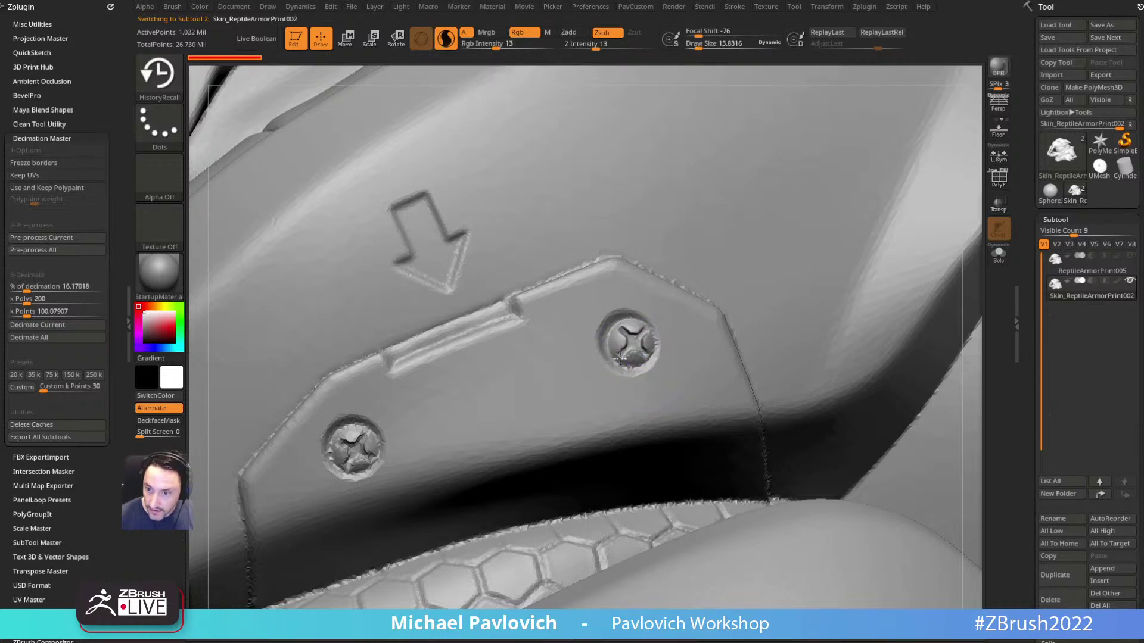
pyautogui.click(999, 177)
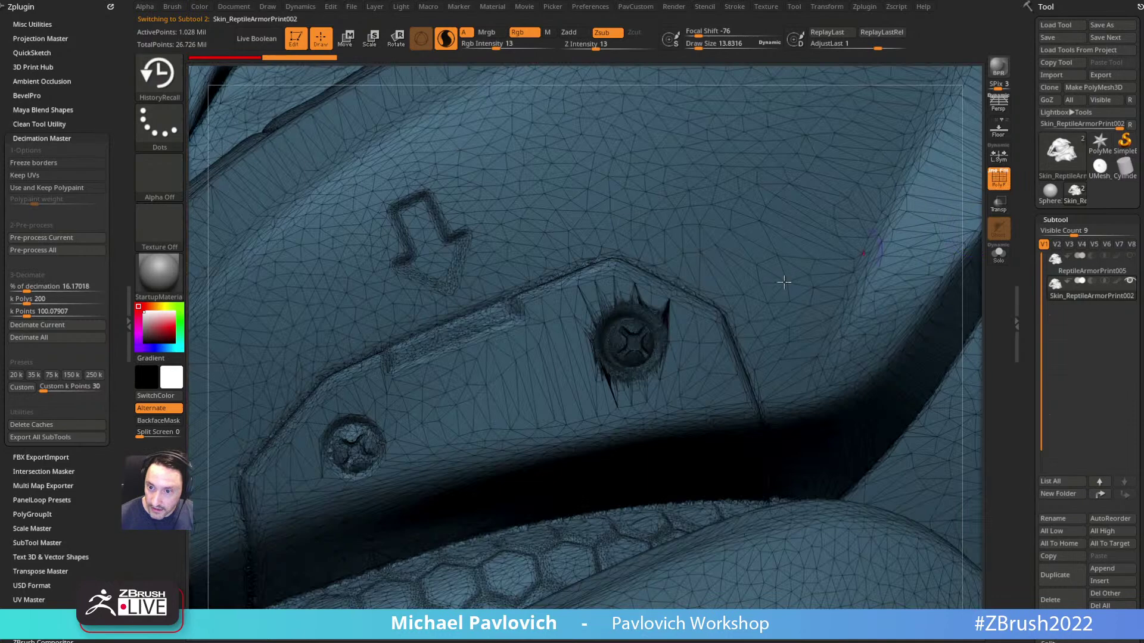
pyautogui.moveTo(541, 347)
pyautogui.keyDown('alt'); pyautogui.mouseDown(button='right')
pyautogui.moveTo(645, 318)
pyautogui.moveTo(620, 306)
pyautogui.mouseUp(button='right'); pyautogui.keyUp('alt')
pyautogui.click(1000, 178)
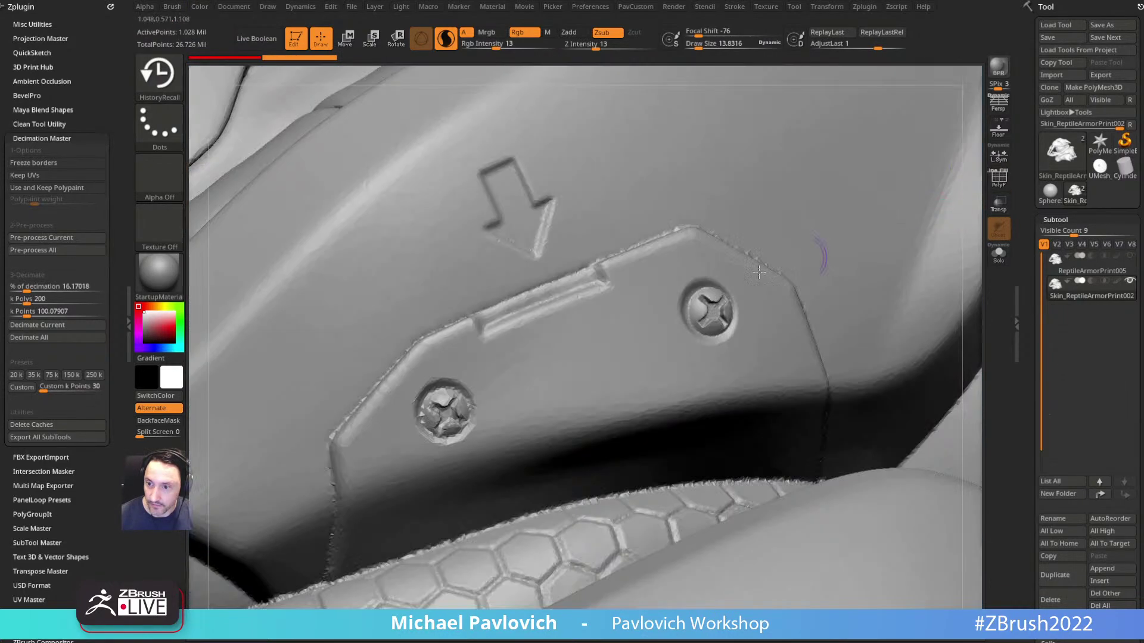
# Step: Recall the source detail onto the plate's second screw and the plate corner beside it
pyautogui.moveTo(422, 422)
pyautogui.mouseDown()
pyautogui.moveTo(447, 398)
pyautogui.moveTo(468, 407)
pyautogui.moveTo(480, 392)
pyautogui.mouseUp()
pyautogui.moveTo(584, 320)
pyautogui.mouseDown(button='right')
pyautogui.moveTo(548, 316)
pyautogui.moveTo(547, 299)
pyautogui.mouseUp(button='right')
pyautogui.moveTo(445, 357); pyautogui.dragTo(352, 430, button='right')
pyautogui.moveTo(350, 414); pyautogui.dragTo(321, 435)
pyautogui.moveTo(330, 492); pyautogui.dragTo(343, 405)
pyautogui.moveTo(676, 316)
pyautogui.mouseDown(button='right')
pyautogui.moveTo(560, 316)
pyautogui.moveTo(608, 274)
pyautogui.moveTo(710, 240)
pyautogui.mouseUp(button='right')
# Step: Isolate the area around the screwed plate and recall the source detail on the arrow and the hexagon pattern
pyautogui.keyDown('ctrl'); pyautogui.keyDown('shift'); pyautogui.moveTo(684, 253); pyautogui.dragTo(574, 426); pyautogui.keyUp('shift'); pyautogui.keyUp('ctrl')
pyautogui.moveTo(815, 237)
pyautogui.mouseDown(button='right')
pyautogui.moveTo(743, 202)
pyautogui.moveTo(738, 333)
pyautogui.moveTo(495, 281)
pyautogui.mouseUp(button='right')
pyautogui.moveTo(655, 263); pyautogui.dragTo(674, 293)
pyautogui.moveTo(667, 224); pyautogui.dragTo(655, 211)
pyautogui.moveTo(620, 298)
pyautogui.keyDown('alt'); pyautogui.mouseDown(button='right')
pyautogui.moveTo(554, 181)
pyautogui.moveTo(564, 350)
pyautogui.moveTo(559, 268)
pyautogui.mouseUp(button='right'); pyautogui.keyUp('alt')
pyautogui.moveTo(553, 417)
pyautogui.mouseDown()
pyautogui.moveTo(516, 464)
pyautogui.moveTo(468, 494)
pyautogui.mouseUp()
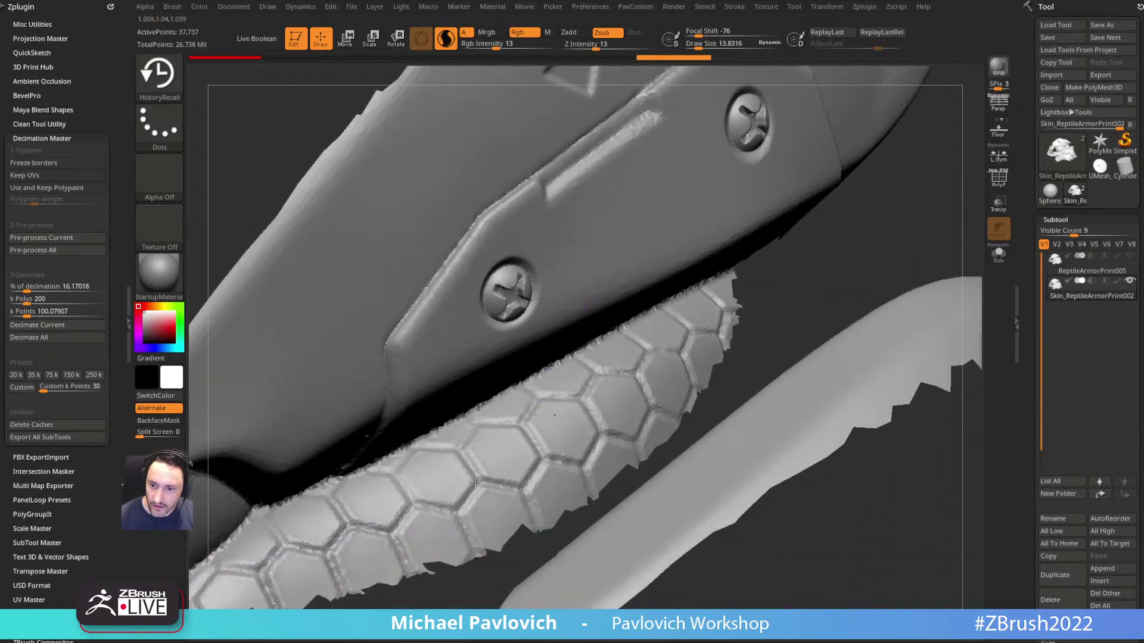
pyautogui.moveTo(531, 458); pyautogui.dragTo(536, 452)
pyautogui.moveTo(536, 453)
pyautogui.keyDown('ctrl'); pyautogui.mouseDown(button='right')
pyautogui.moveTo(462, 327)
pyautogui.moveTo(470, 289)
pyautogui.mouseUp(button='right'); pyautogui.keyUp('ctrl')
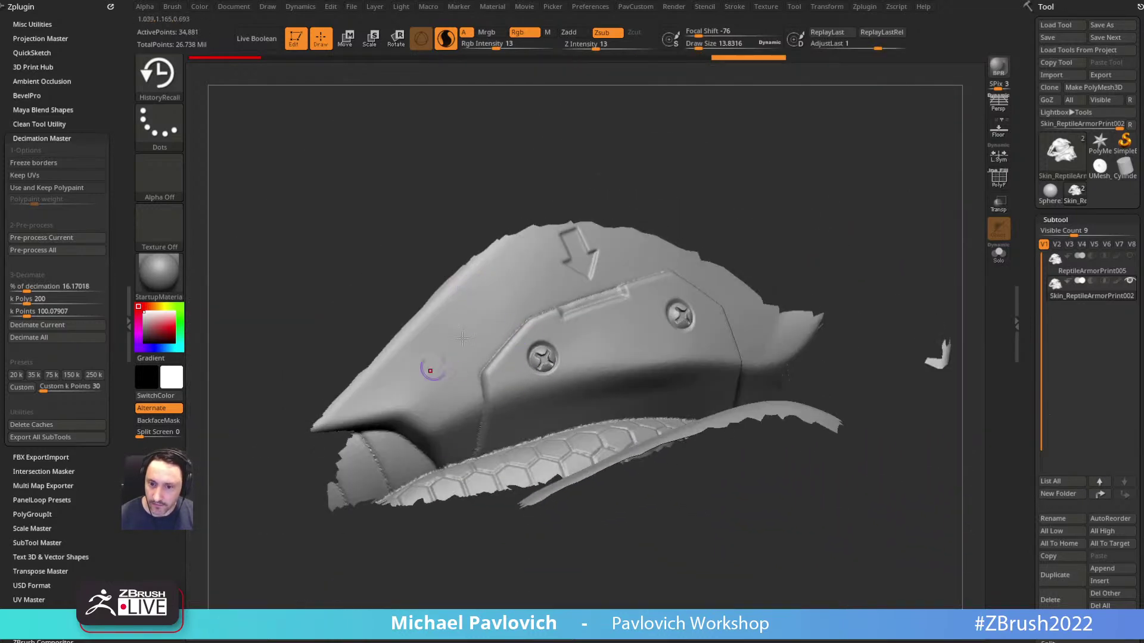
# Step: Unhide the rest of the bust and switch back to the Standard brush
pyautogui.moveTo(712, 182); pyautogui.dragTo(919, 243, button='right')
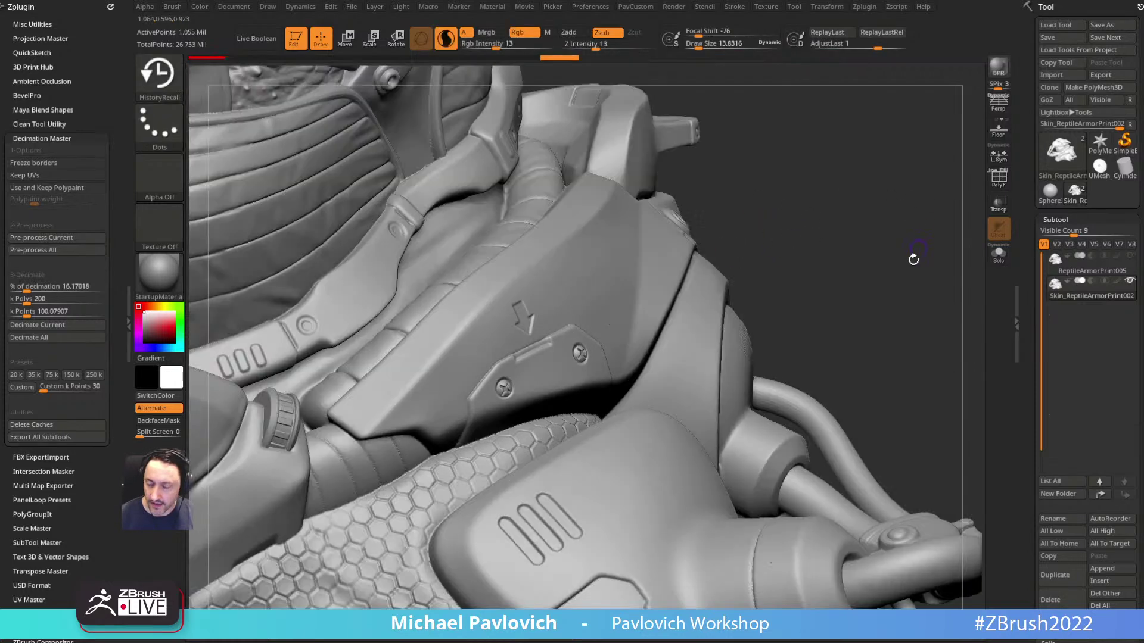
pyautogui.keyDown('ctrl'); pyautogui.moveTo(800, 263); pyautogui.dragTo(583, 258, button='right'); pyautogui.keyUp('ctrl')
pyautogui.keyDown('shift'); pyautogui.moveTo(753, 217); pyautogui.dragTo(598, 284, button='right'); pyautogui.keyUp('shift')
pyautogui.moveTo(793, 256); pyautogui.dragTo(764, 243, button='right')
pyautogui.press('s')
pyautogui.press('b')
pyautogui.press('s')
pyautogui.press('t')
pyautogui.moveTo(496, 117); pyautogui.dragTo(847, 273, button='right')
pyautogui.press('s')
pyautogui.moveTo(850, 268); pyautogui.dragTo(862, 258)
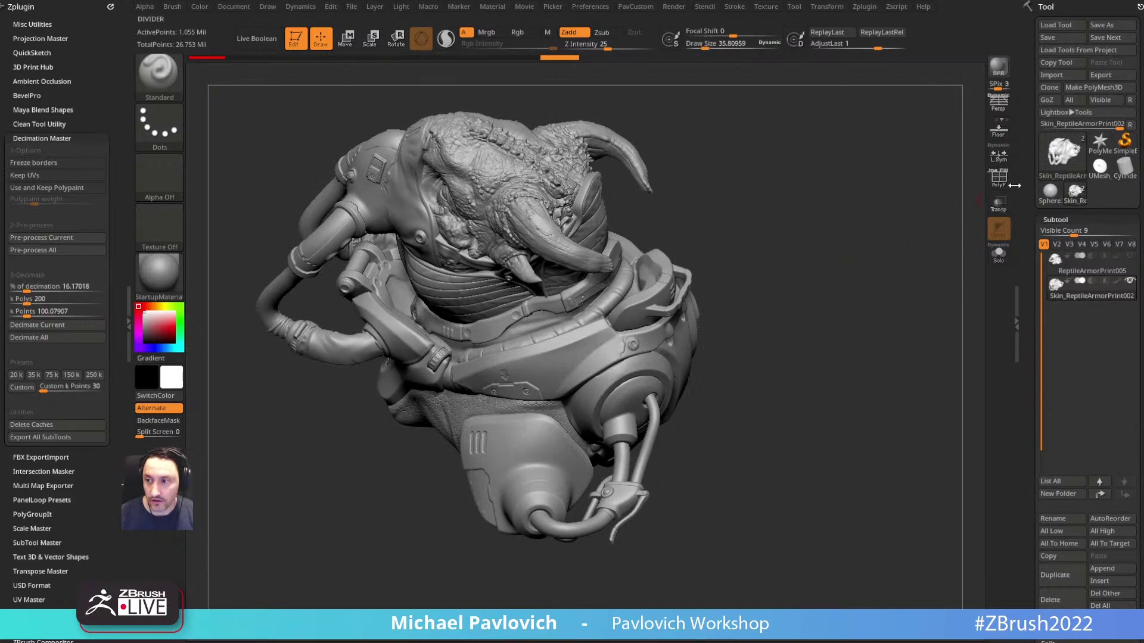
# Step: Examine the triangle density around the recalled screws, arrow and hexagons with the polyframe on and off
pyautogui.click(999, 181)
pyautogui.moveTo(941, 220)
pyautogui.keyDown('ctrl'); pyautogui.mouseDown(button='right')
pyautogui.moveTo(924, 252)
pyautogui.moveTo(926, 220)
pyautogui.mouseUp(button='right'); pyautogui.keyUp('ctrl')
pyautogui.press('s')
pyautogui.moveTo(926, 222); pyautogui.dragTo(921, 222)
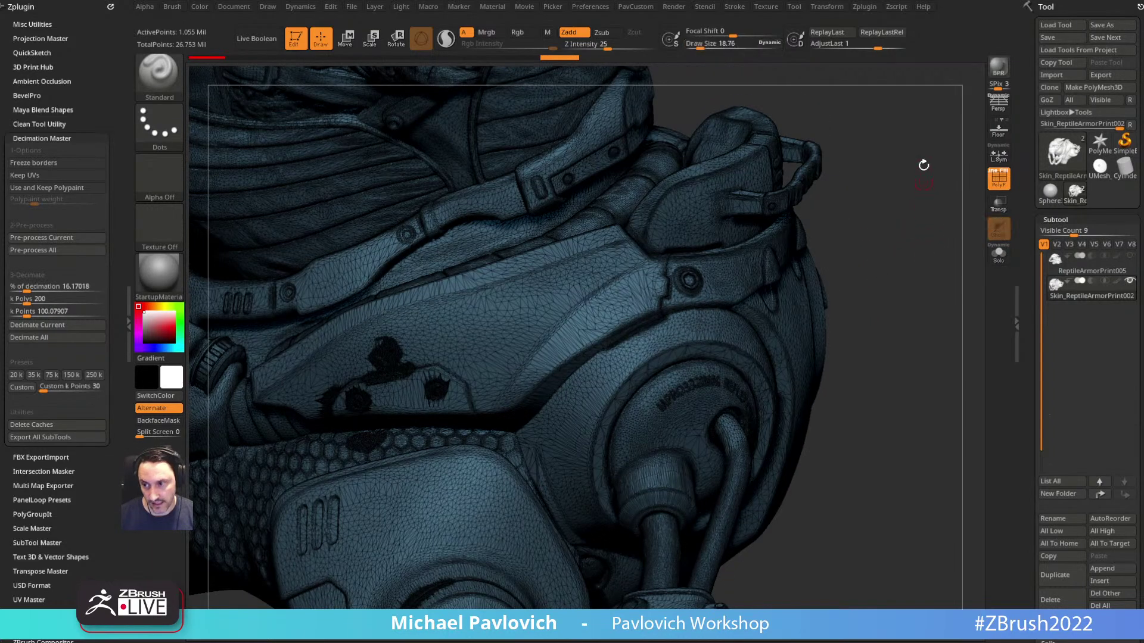
pyautogui.keyDown('alt'); pyautogui.moveTo(923, 181); pyautogui.dragTo(919, 228, button='right'); pyautogui.keyUp('alt')
pyautogui.press('s')
pyautogui.moveTo(908, 212); pyautogui.dragTo(899, 211)
pyautogui.keyDown('ctrl'); pyautogui.moveTo(900, 187); pyautogui.dragTo(893, 222, button='right'); pyautogui.keyUp('ctrl')
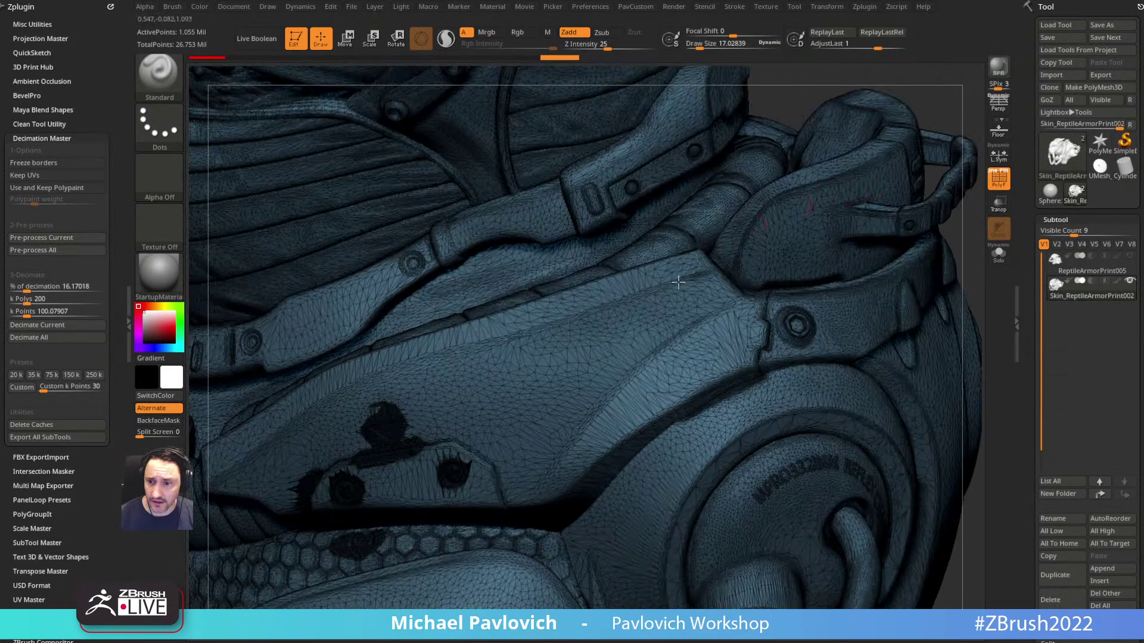
pyautogui.keyDown('alt'); pyautogui.moveTo(721, 249); pyautogui.dragTo(753, 223, button='right'); pyautogui.keyUp('alt')
pyautogui.moveTo(646, 331); pyautogui.dragTo(643, 326, button='right')
pyautogui.press('s')
pyautogui.press('s')
pyautogui.moveTo(655, 335); pyautogui.dragTo(664, 334)
pyautogui.keyDown('alt'); pyautogui.moveTo(663, 322); pyautogui.dragTo(635, 372, button='right'); pyautogui.keyUp('alt')
pyautogui.click(1002, 180)
pyautogui.moveTo(896, 137); pyautogui.dragTo(912, 143, button='right')
pyautogui.click(998, 179)
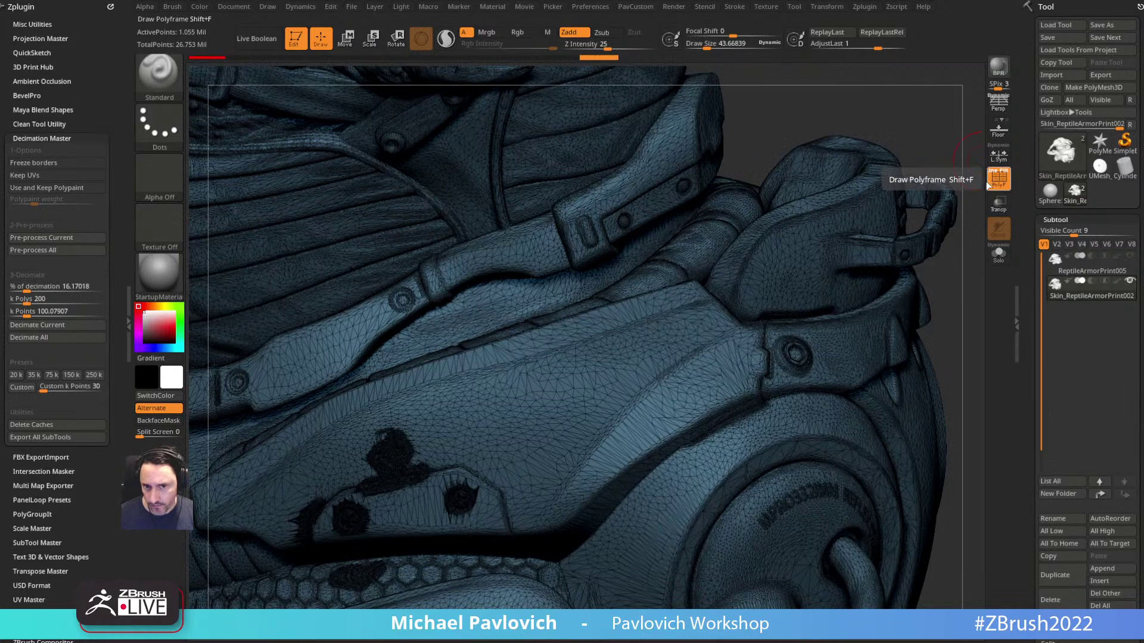
# Step: Dock the Document palette in the tray in place of Zplugin
pyautogui.click(109, 6)
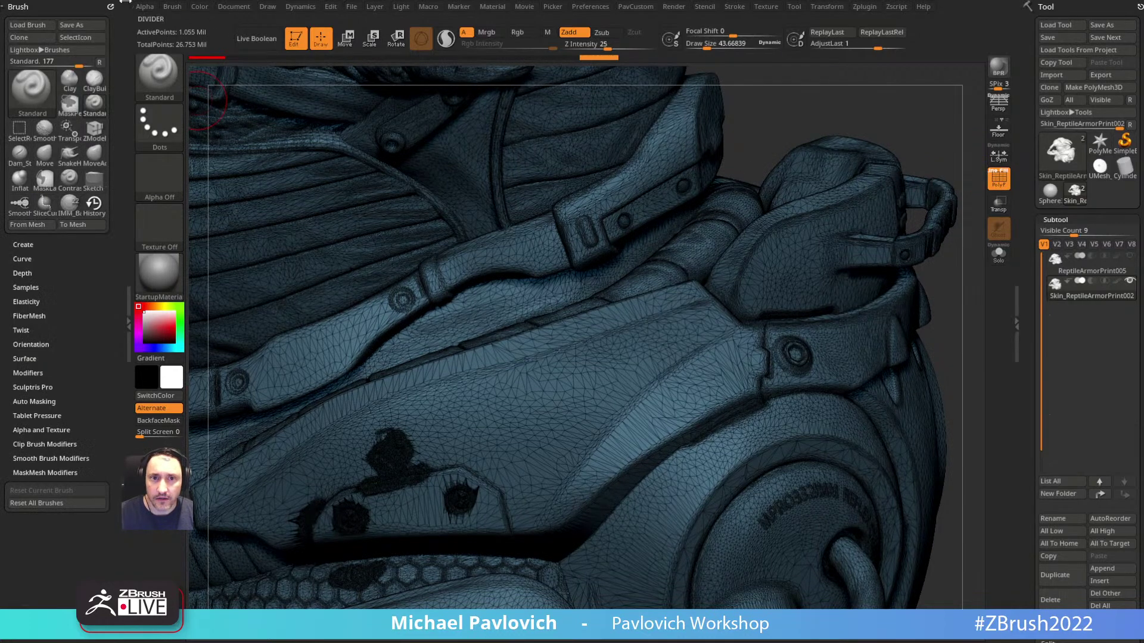
pyautogui.click(128, 2)
pyautogui.click(232, 8)
pyautogui.moveTo(221, 14); pyautogui.dragTo(54, 112)
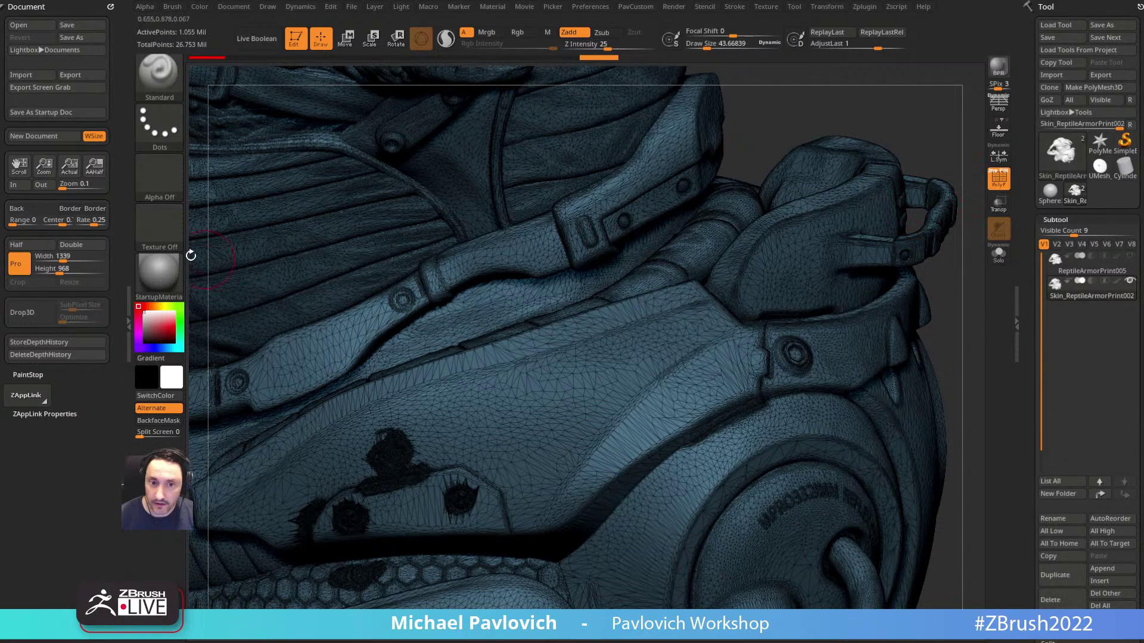
# Step: Apply the SkinShade4 material and drop the 3D bust onto the canvas for 2.5D work with the SimpleBrush
pyautogui.click(159, 274)
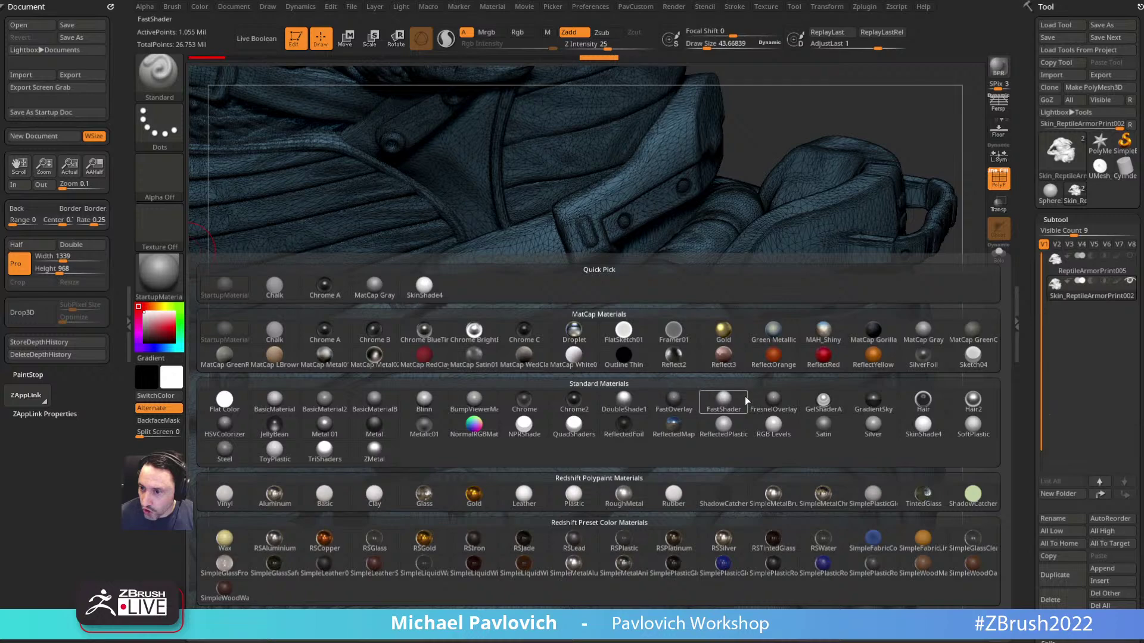
pyautogui.click(925, 427)
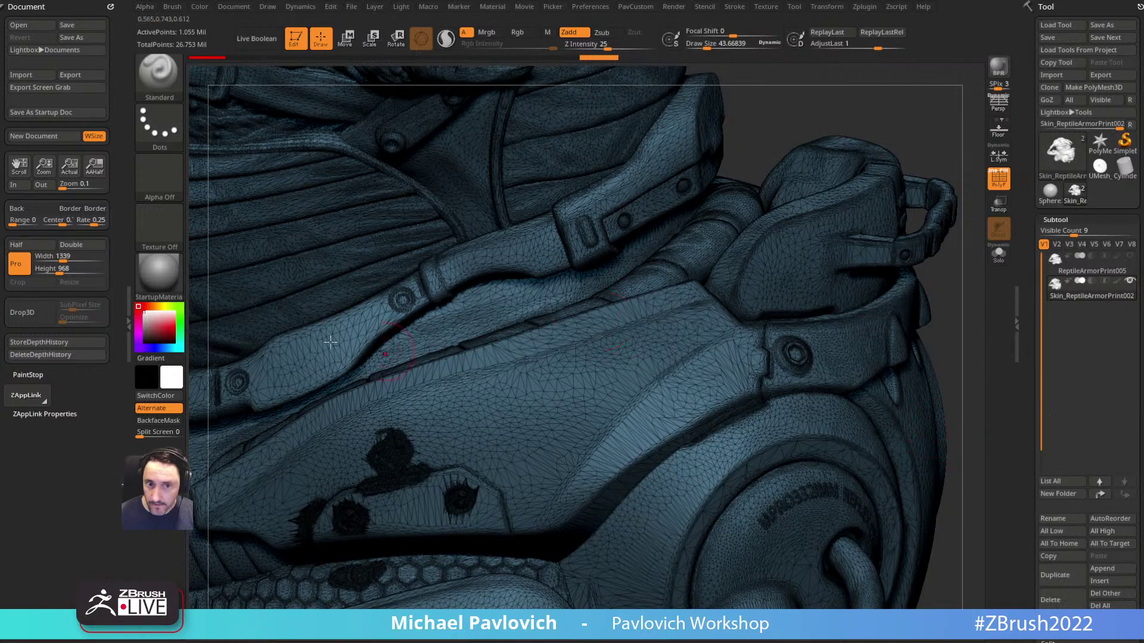
pyautogui.click(171, 285)
pyautogui.click(921, 432)
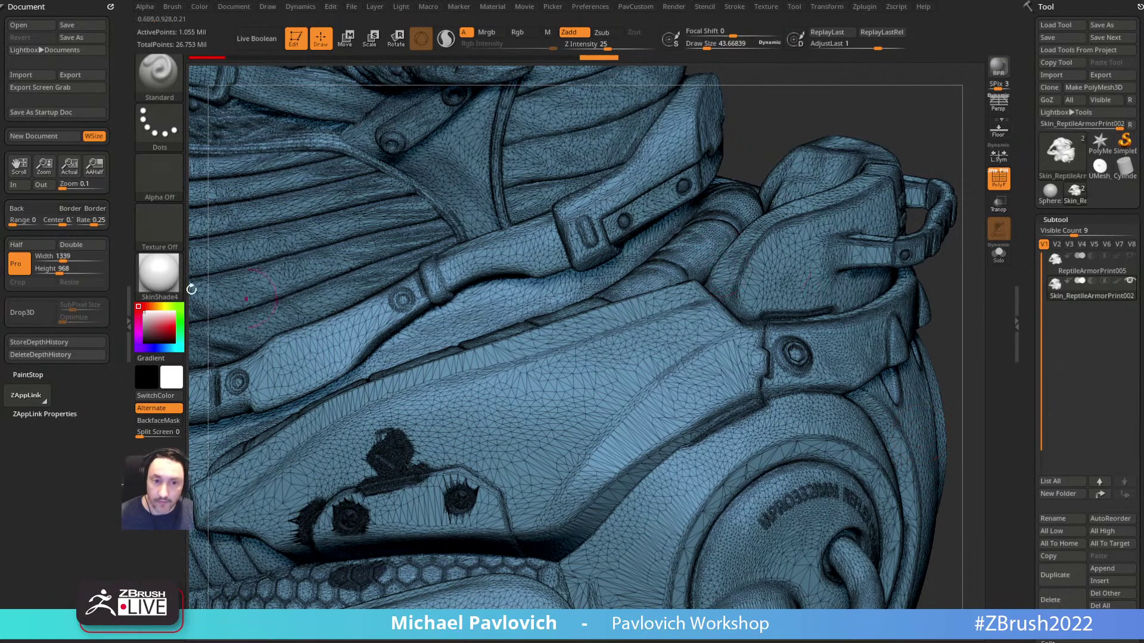
pyautogui.click(29, 313)
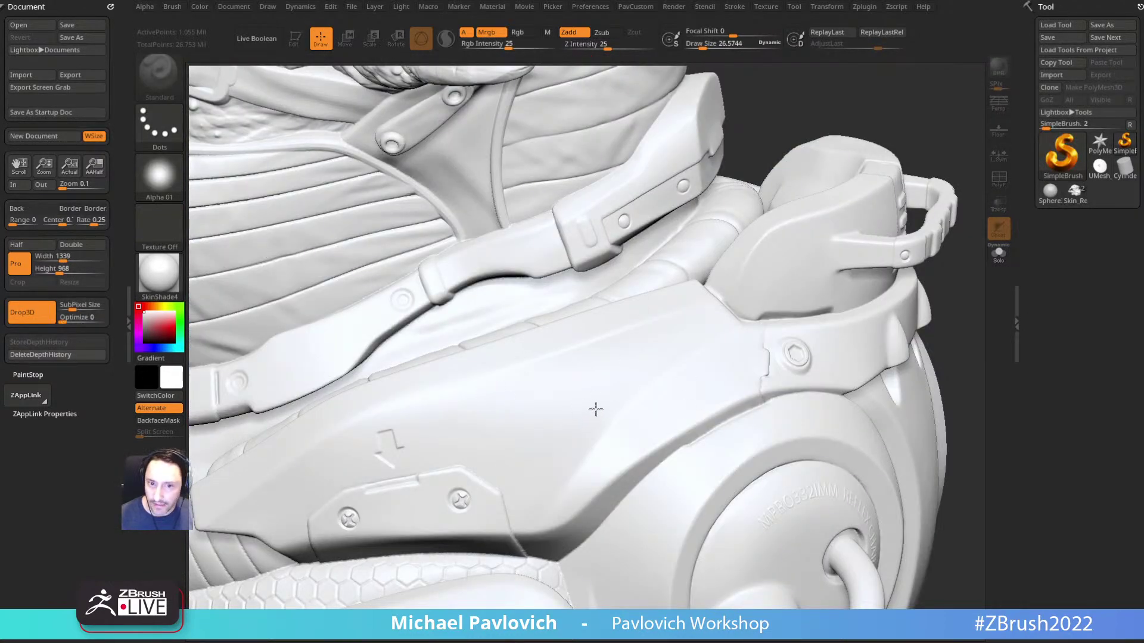
pyautogui.click(1066, 160)
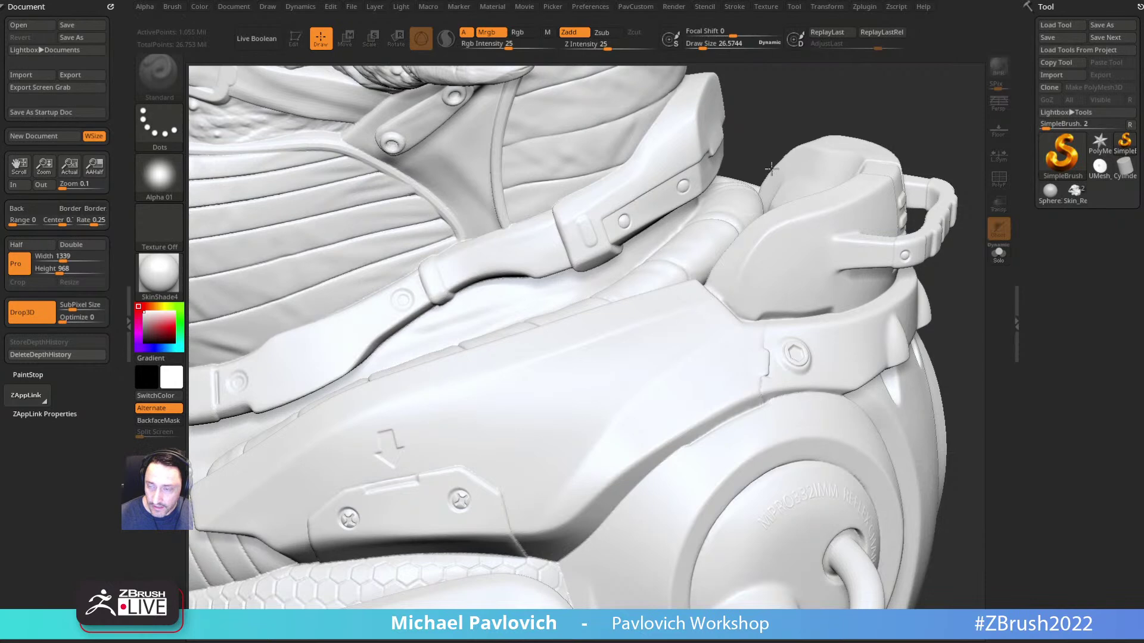
# Step: Try a SimpleBrush stroke on the dropped bust's armor plate and undo it
pyautogui.press('s')
pyautogui.moveTo(802, 105); pyautogui.dragTo(798, 105)
pyautogui.moveTo(611, 367)
pyautogui.mouseDown()
pyautogui.moveTo(527, 414)
pyautogui.moveTo(518, 450)
pyautogui.moveTo(587, 419)
pyautogui.mouseUp()
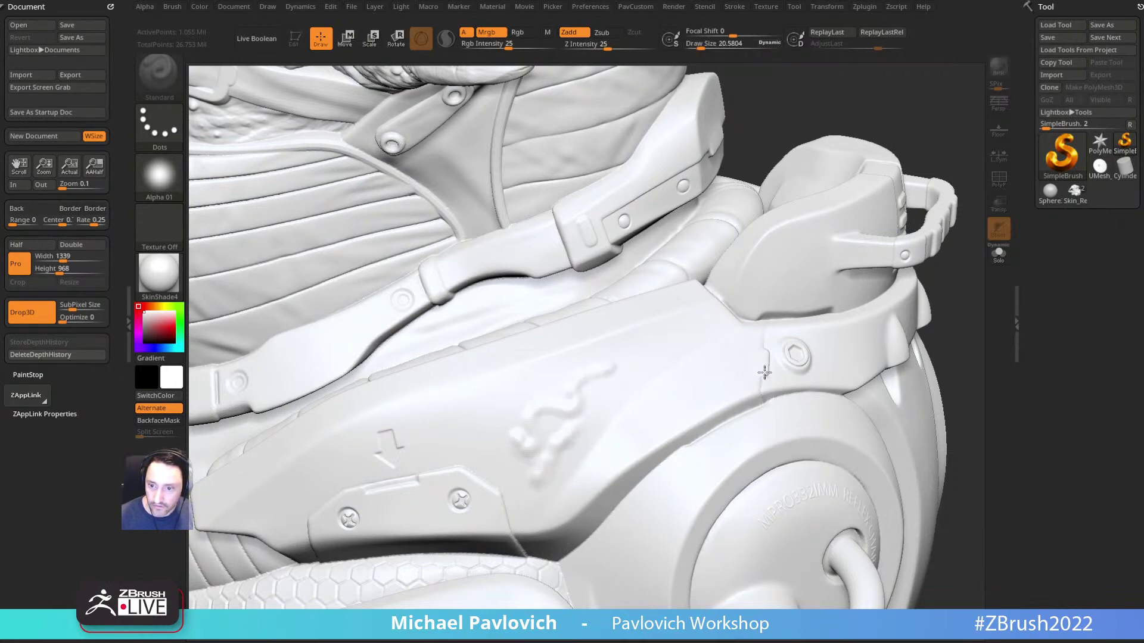
pyautogui.hotkey('ctrl', 'z')
# Step: Apply the MatCap Gray material and re-drop the bust onto the canvas with Drop3D
pyautogui.click(159, 273)
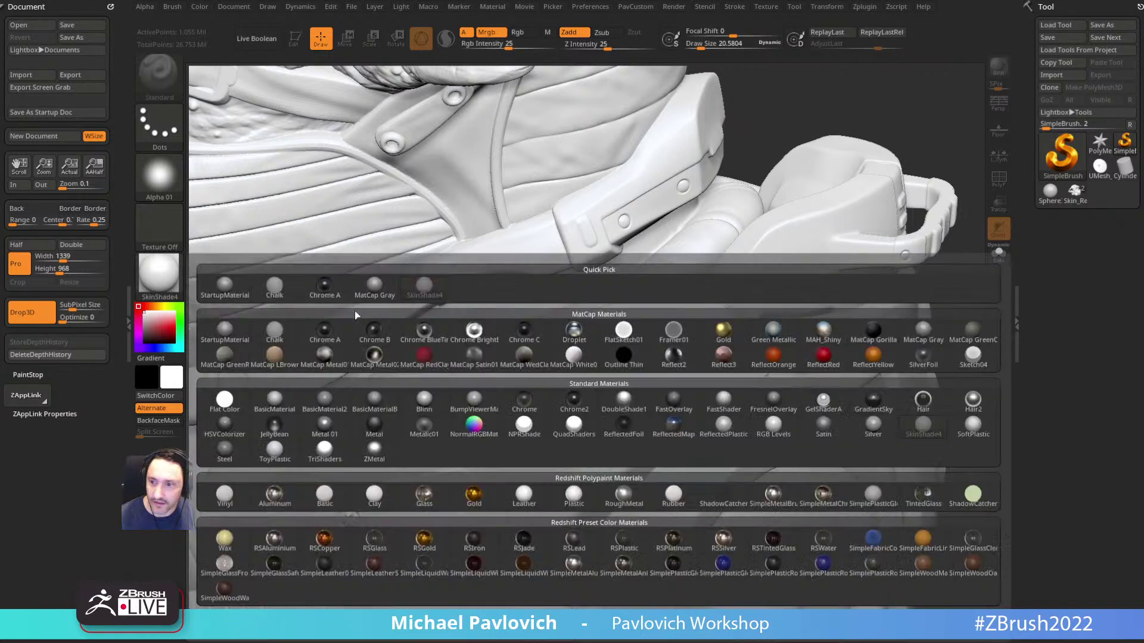
pyautogui.click(873, 333)
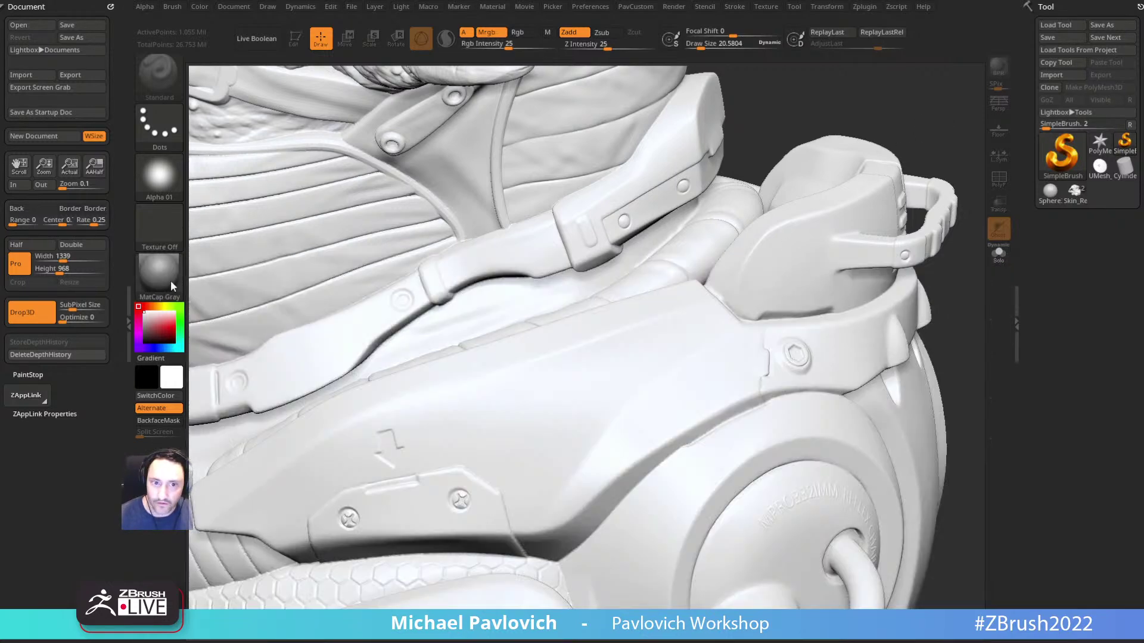
pyautogui.click(46, 322)
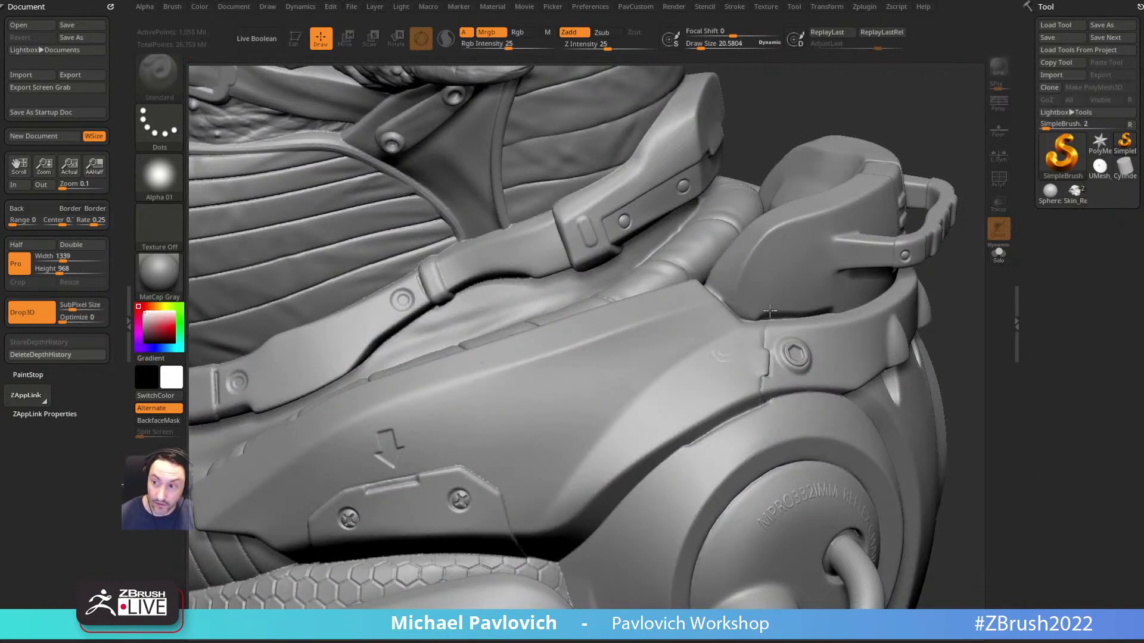
# Step: Switch to the 2.5D SingleLayerBrush and give it Alpha 06
pyautogui.click(1064, 156)
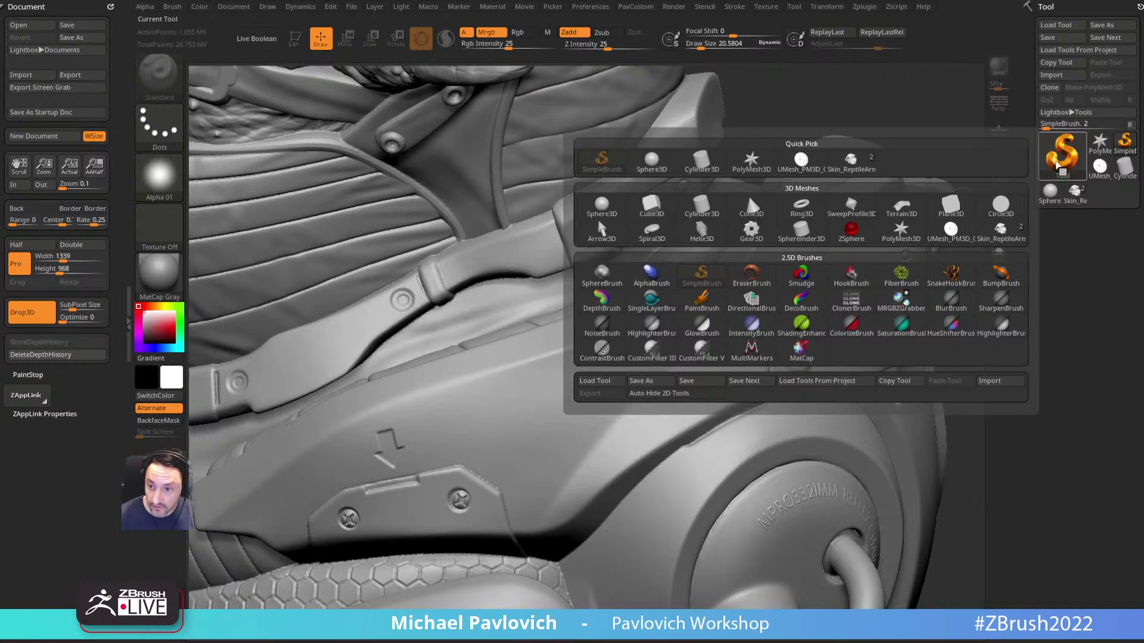
pyautogui.click(651, 299)
pyautogui.click(167, 179)
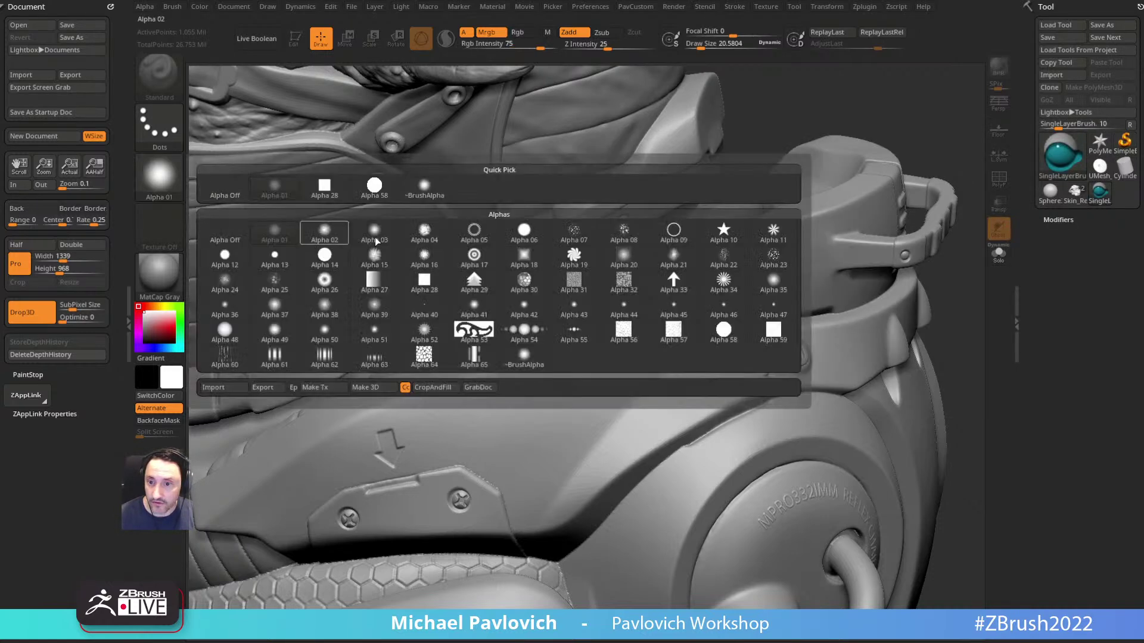
pyautogui.click(524, 232)
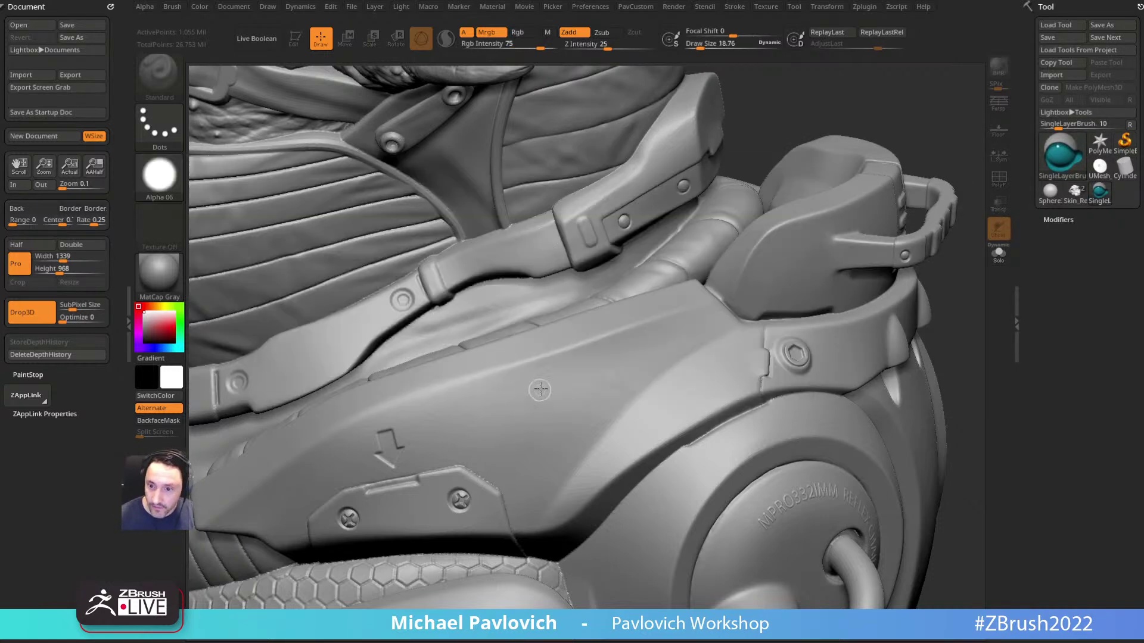
# Step: Paint a raised S shape on the armor plate beside the arrow and convert the canvas back to the 3D mesh
pyautogui.moveTo(517, 416); pyautogui.dragTo(548, 440)
pyautogui.moveTo(497, 444); pyautogui.dragTo(496, 447)
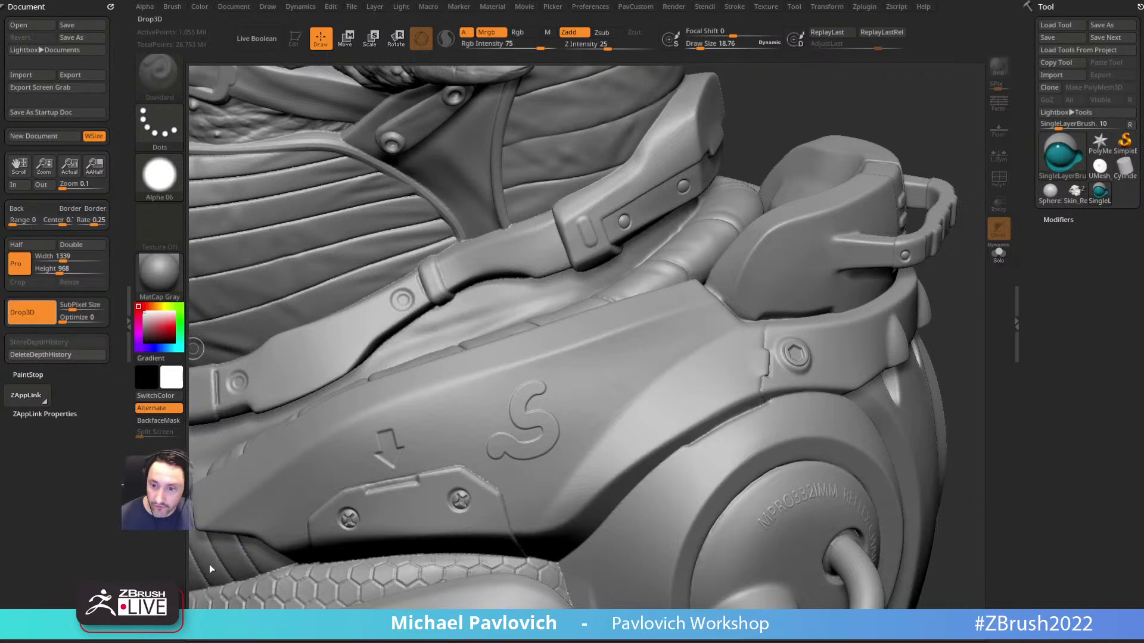
pyautogui.click(23, 320)
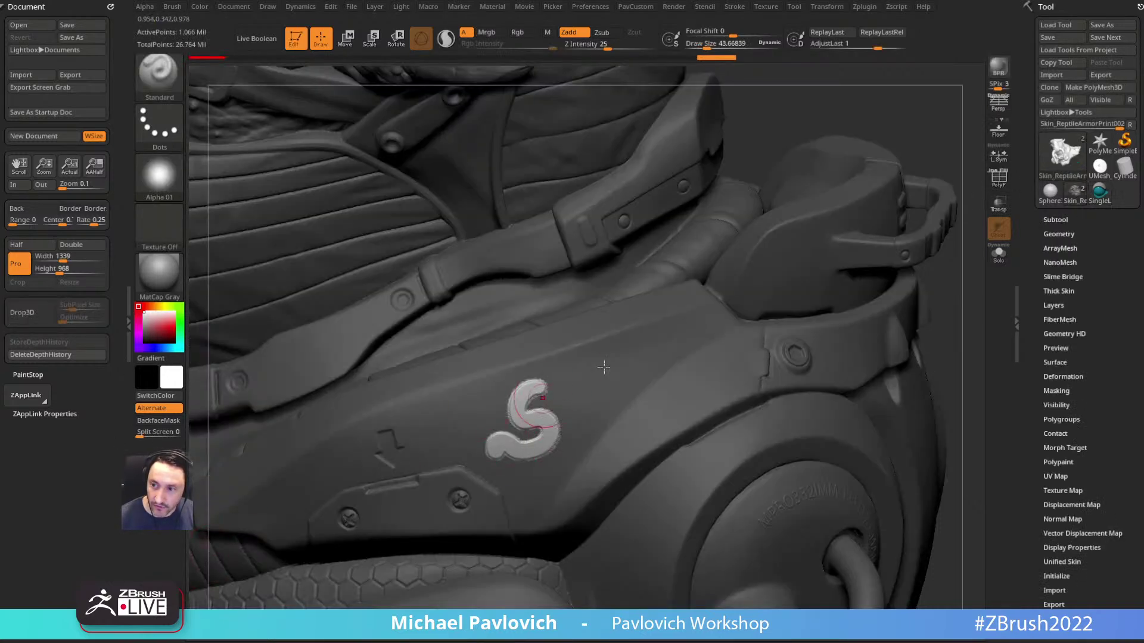
# Step: Examine the triangle density of the S shape and the surrounding plate with the polyframe on
pyautogui.click(1000, 184)
pyautogui.moveTo(549, 368)
pyautogui.keyDown('ctrl'); pyautogui.mouseDown(button='right')
pyautogui.moveTo(632, 480)
pyautogui.moveTo(592, 276)
pyautogui.moveTo(587, 299)
pyautogui.mouseUp(button='right'); pyautogui.keyUp('ctrl')
pyautogui.press('s')
pyautogui.moveTo(595, 300); pyautogui.dragTo(581, 300)
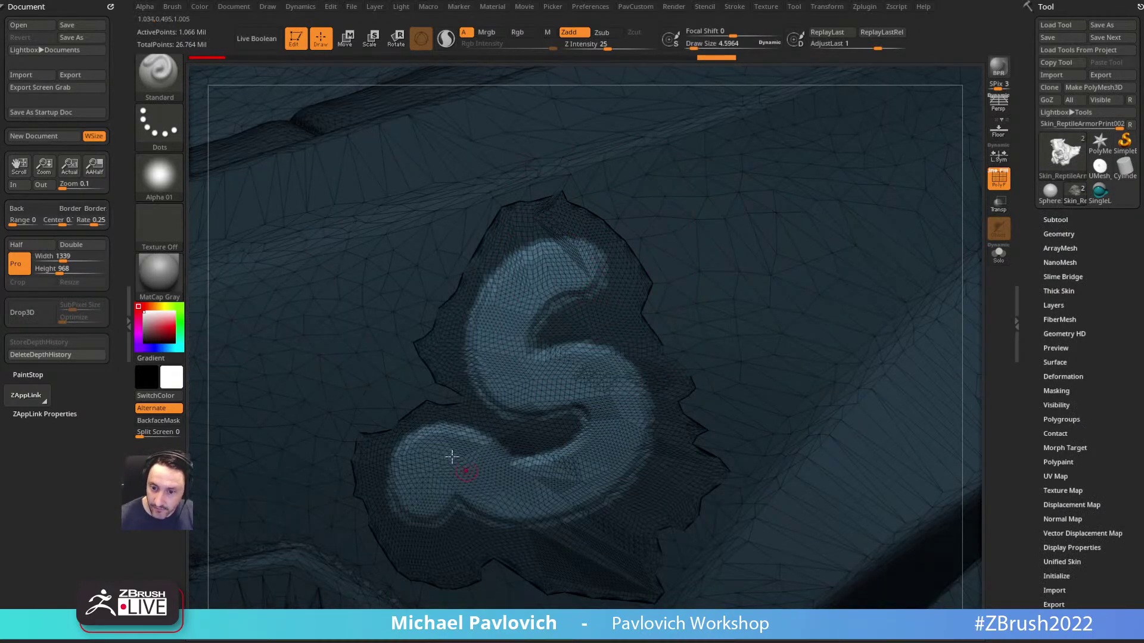
pyautogui.keyDown('ctrl'); pyautogui.moveTo(557, 466); pyautogui.dragTo(570, 288, button='right'); pyautogui.keyUp('ctrl')
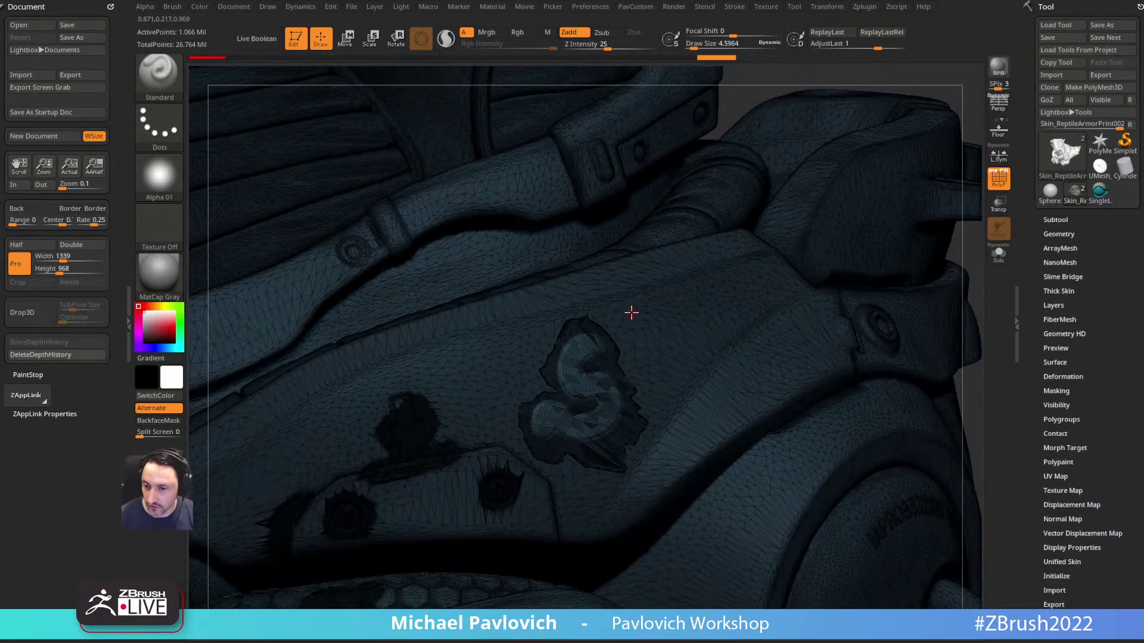
# Step: Undo the projected S, hide the polyframe, reframe the armor plate and drop the bust onto the canvas again
pyautogui.hotkey('ctrl', 'z')
pyautogui.hotkey('ctrl', 'z')
pyautogui.moveTo(632, 311); pyautogui.dragTo(566, 318, button='right')
pyautogui.click(999, 178)
pyautogui.moveTo(632, 363)
pyautogui.mouseDown(button='right')
pyautogui.moveTo(646, 363)
pyautogui.moveTo(630, 324)
pyautogui.mouseUp(button='right')
pyautogui.click(33, 312)
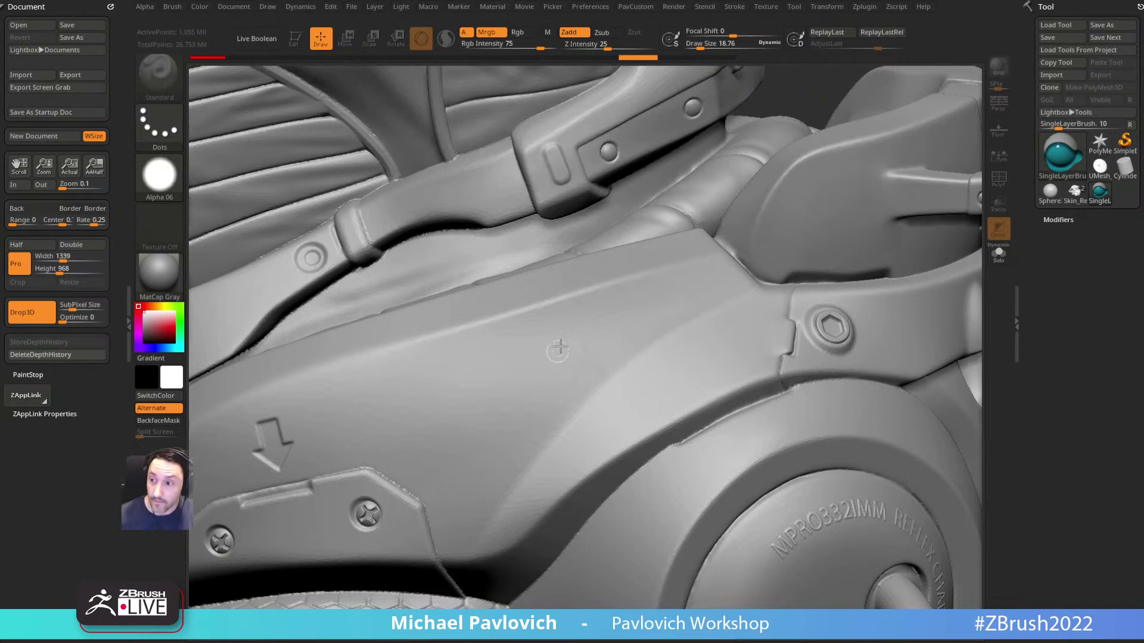
# Step: Set the SingleLayerBrush stroke to Line, test straight raised segments on the armor plate and undo them
pyautogui.click(159, 126)
pyautogui.click(472, 140)
pyautogui.moveTo(419, 381)
pyautogui.mouseDown()
pyautogui.moveTo(417, 426)
pyautogui.moveTo(438, 461)
pyautogui.moveTo(474, 381)
pyautogui.moveTo(416, 449)
pyautogui.moveTo(442, 450)
pyautogui.mouseUp()
pyautogui.hotkey('ctrl', 'z')
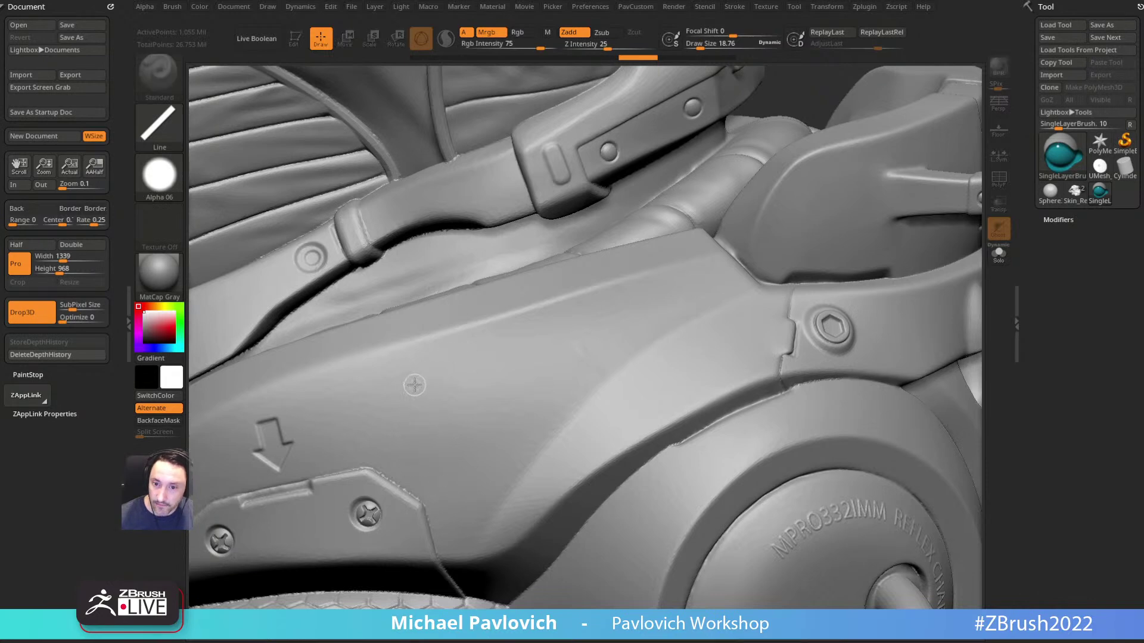
pyautogui.moveTo(414, 382)
pyautogui.mouseDown()
pyautogui.moveTo(444, 468)
pyautogui.moveTo(540, 417)
pyautogui.moveTo(515, 332)
pyautogui.mouseUp()
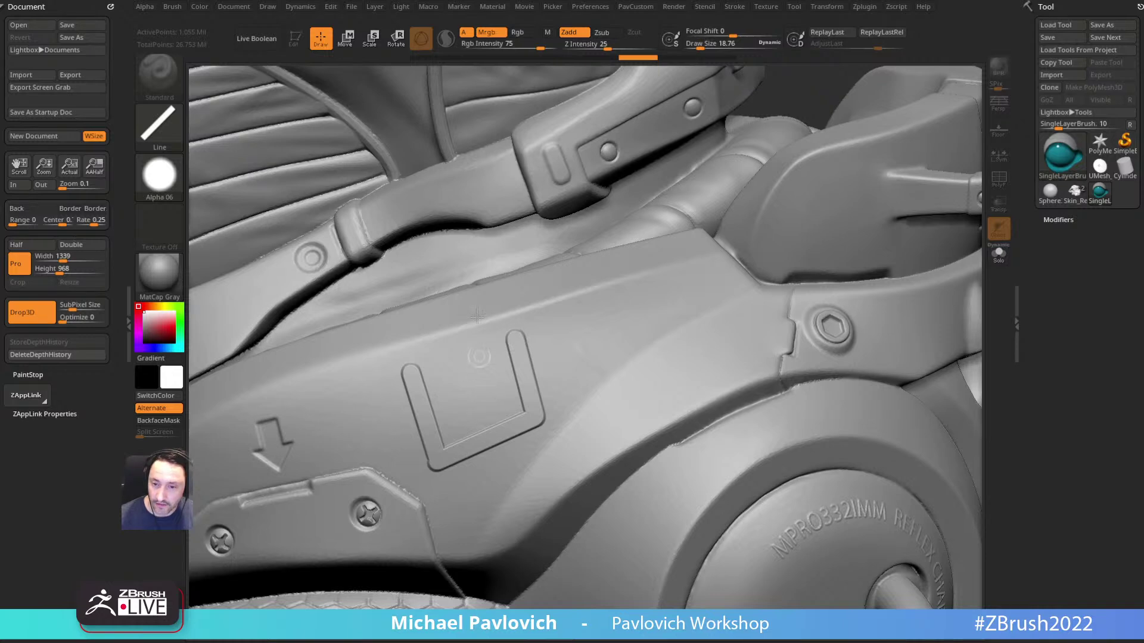
pyautogui.hotkey('ctrl', 'z')
pyautogui.hotkey('ctrl', 'z')
pyautogui.hotkey('ctrl', 'z')
# Step: Draw a slanted straight slot on the armor plate right of the arrow and scale it wider with the gyro
pyautogui.moveTo(405, 368); pyautogui.dragTo(437, 473)
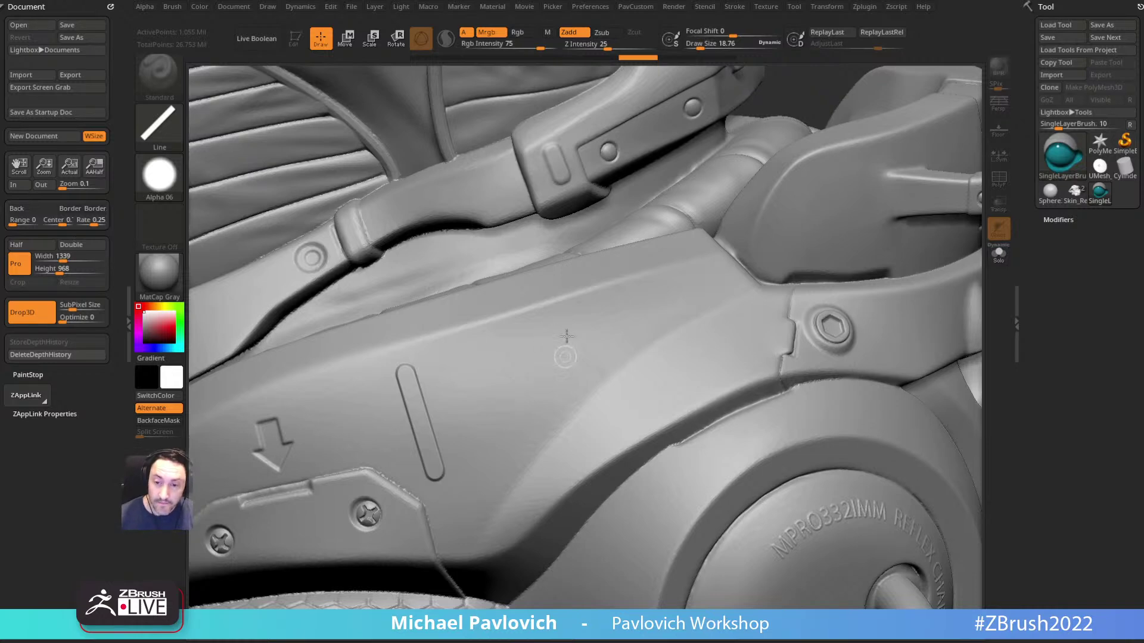
pyautogui.press('w')
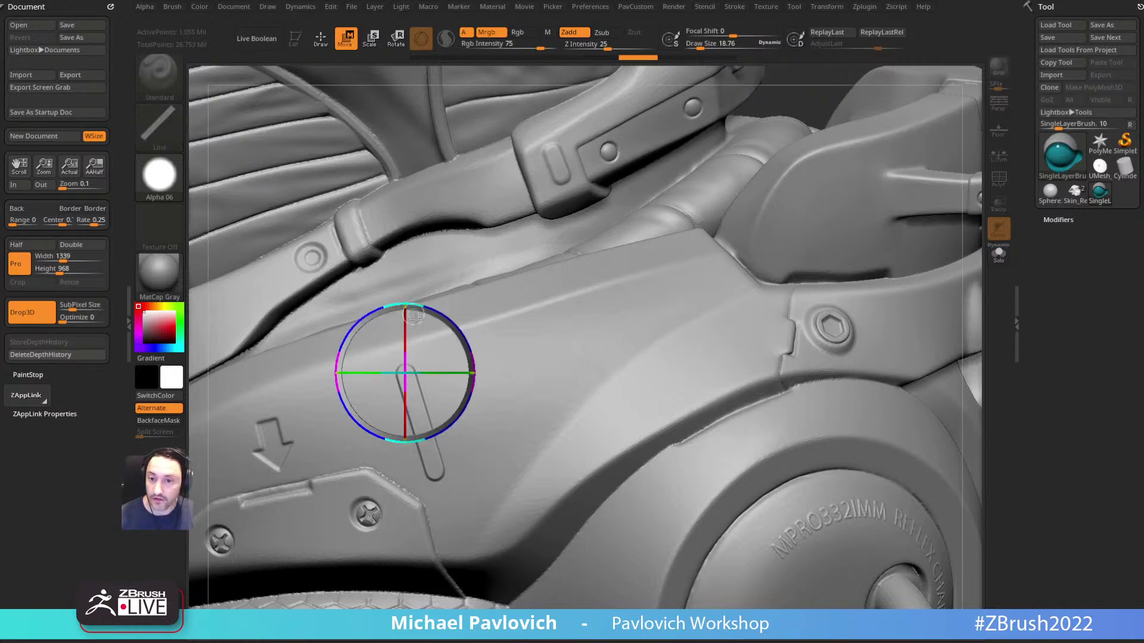
pyautogui.moveTo(450, 320); pyautogui.dragTo(475, 319)
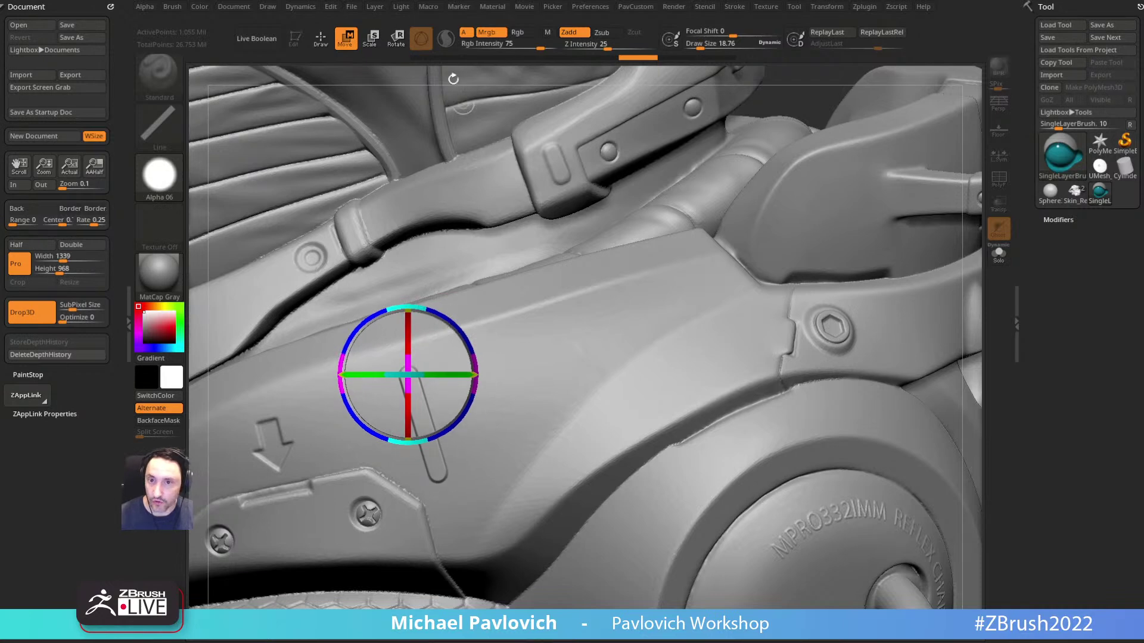
pyautogui.click(376, 39)
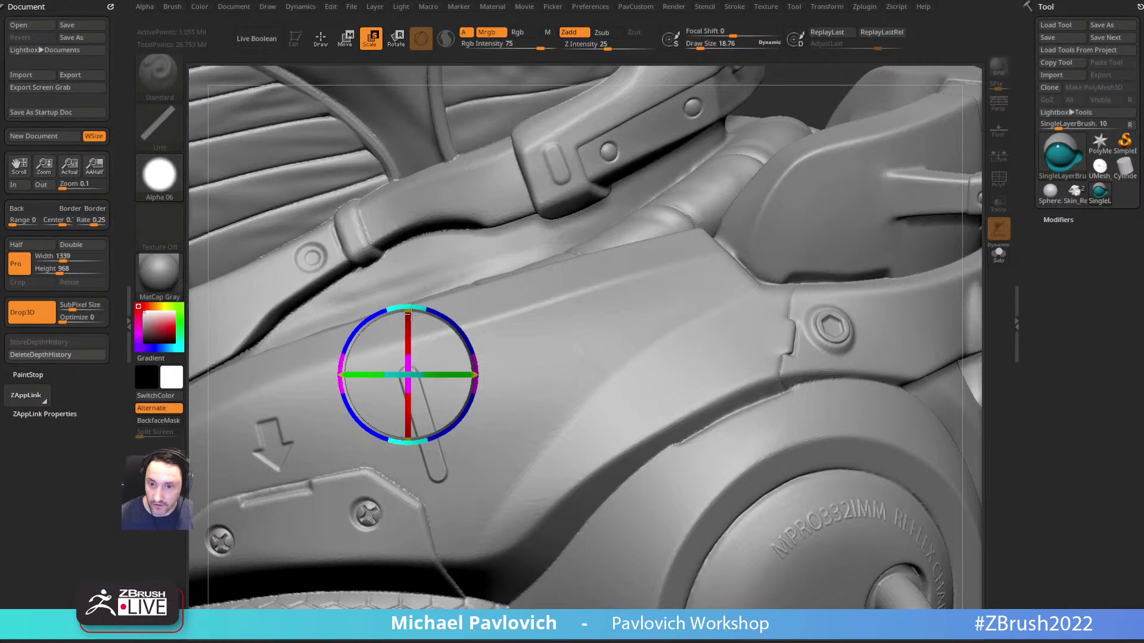
pyautogui.moveTo(410, 306); pyautogui.dragTo(444, 287)
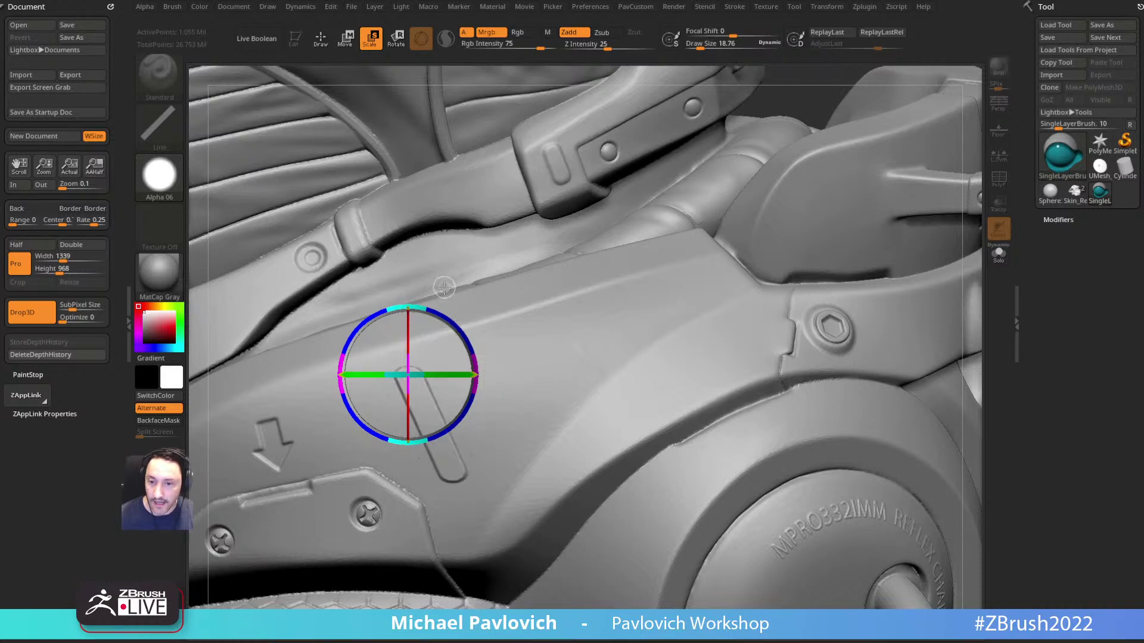
# Step: Snapshot and move the slot to form three parallel slots across the plate, switching the last one to Zsub
pyautogui.press('shift')
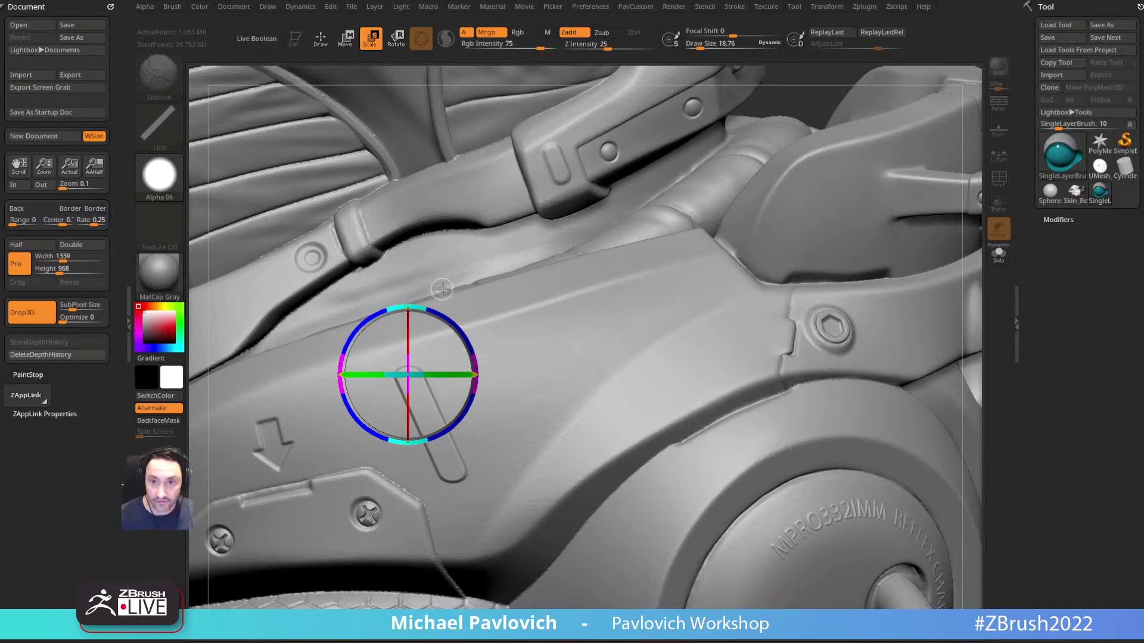
pyautogui.press('w')
pyautogui.moveTo(446, 321); pyautogui.dragTo(532, 295)
pyautogui.click(602, 32)
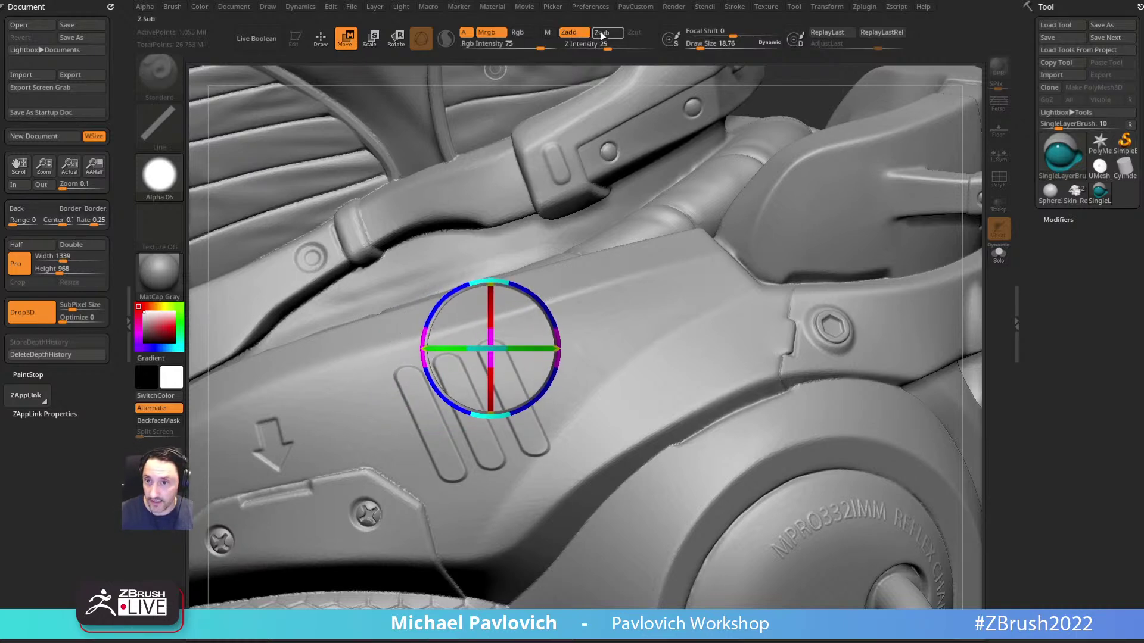
pyautogui.moveTo(536, 299); pyautogui.dragTo(539, 299)
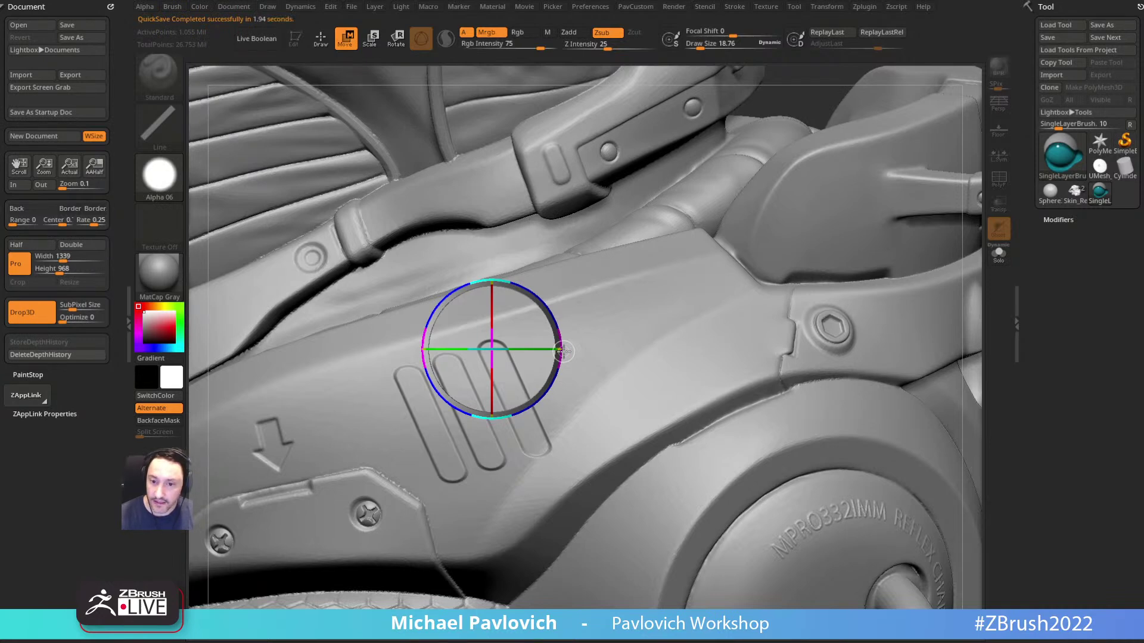
pyautogui.press('q')
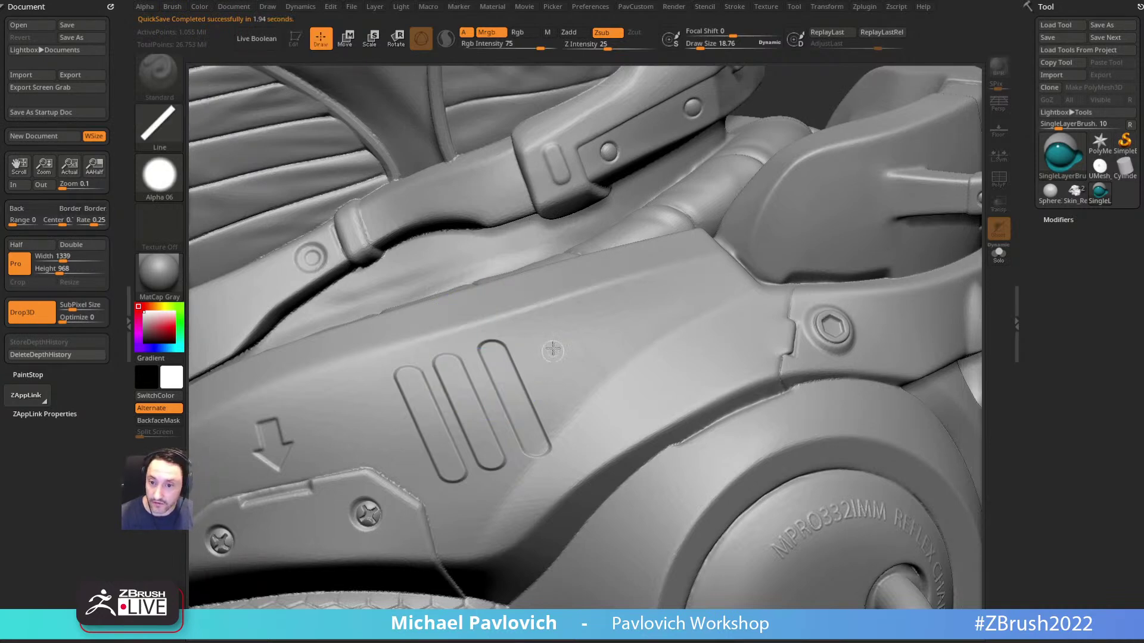
# Step: Try to convert the dropped slots back to the 3D mesh and recover the missing bust through its subtool list
pyautogui.click(368, 516)
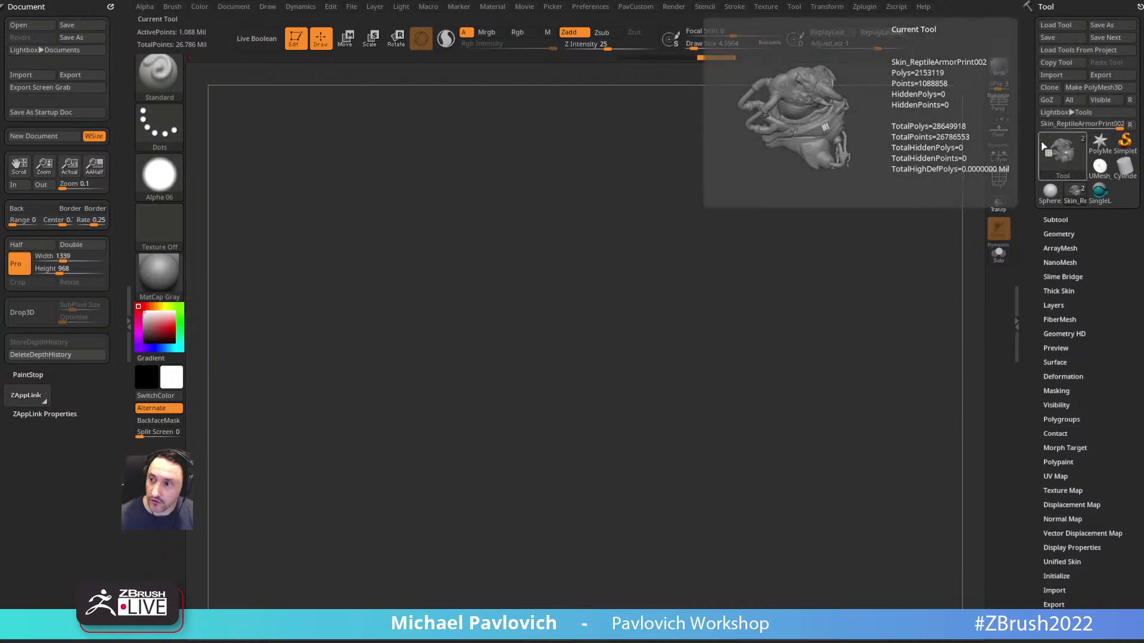
pyautogui.click(295, 40)
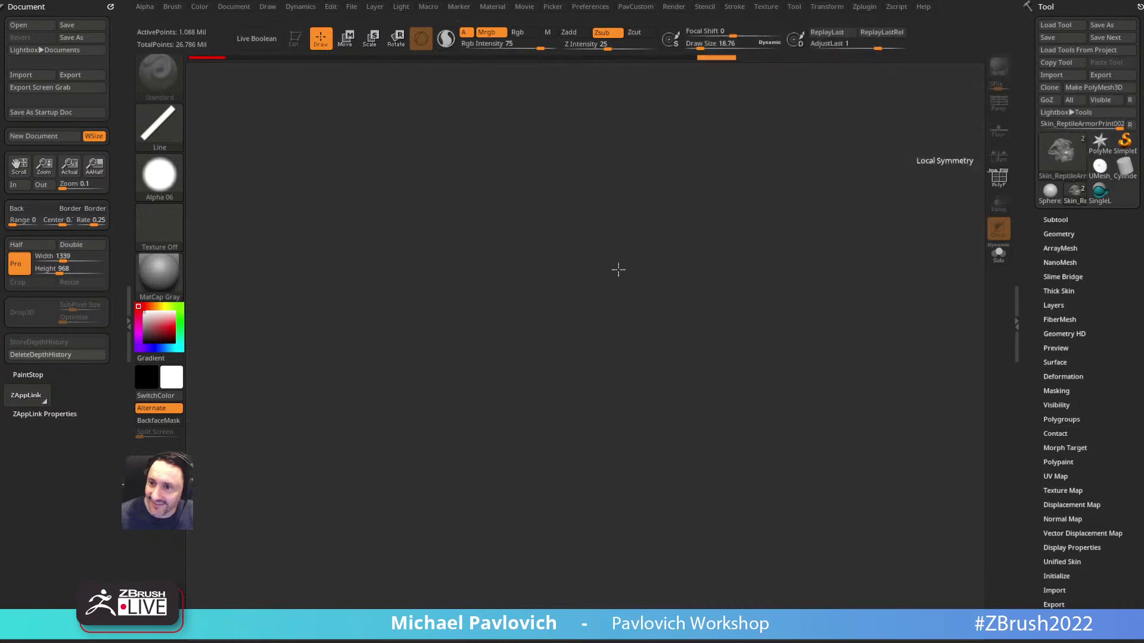
pyautogui.press('s')
pyautogui.moveTo(473, 353); pyautogui.dragTo(475, 353)
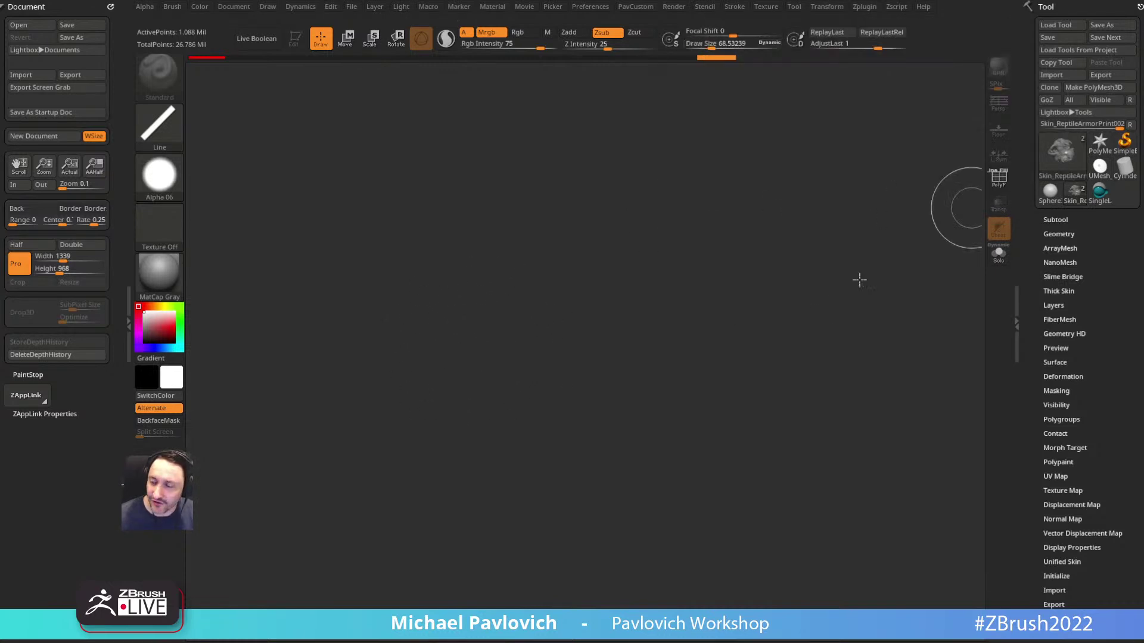
pyautogui.click(1057, 220)
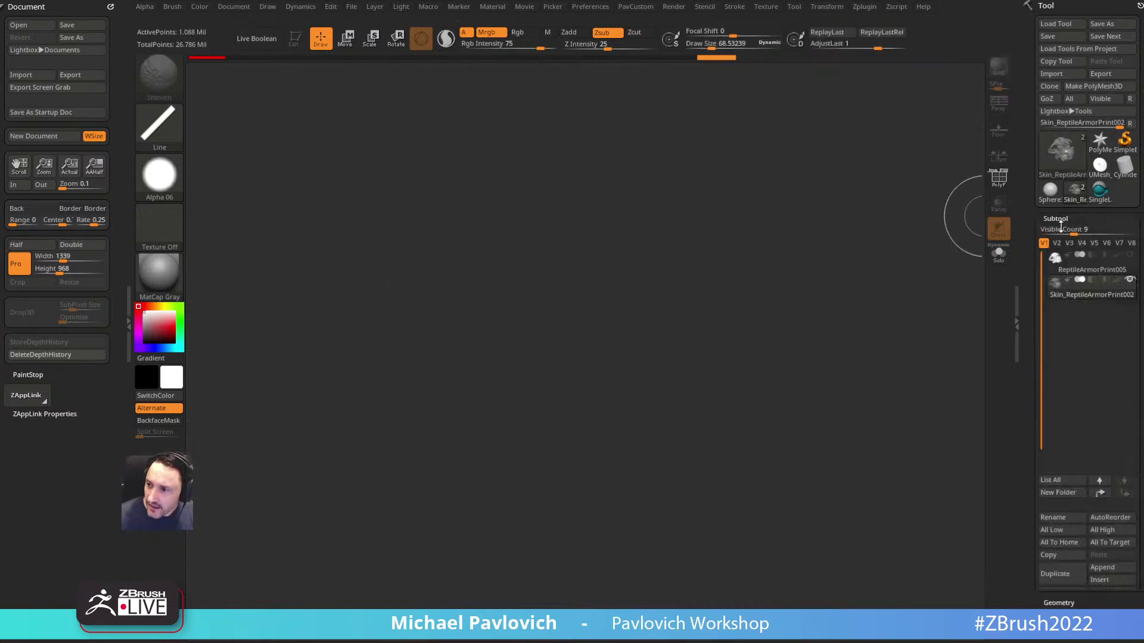
pyautogui.moveTo(1028, 255); pyautogui.dragTo(1028, 468)
# Step: Restart with a fresh session and load the saved reptile armor bust tool onto the canvas
pyautogui.click(1137, 2)
pyautogui.click(685, 349)
pyautogui.click(693, 349)
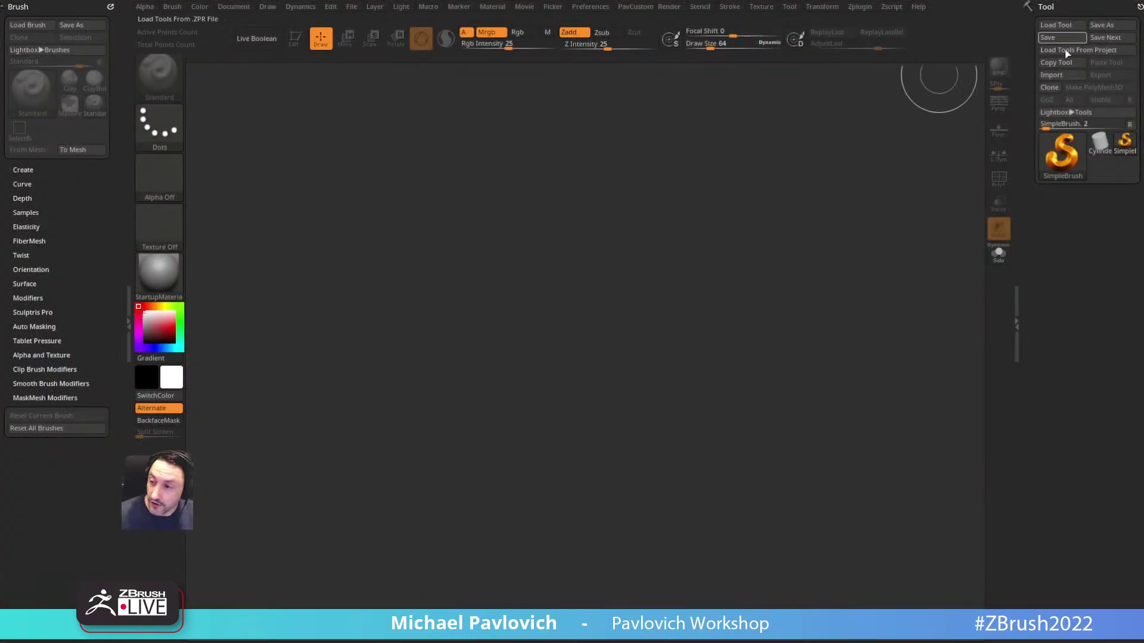
pyautogui.click(1059, 26)
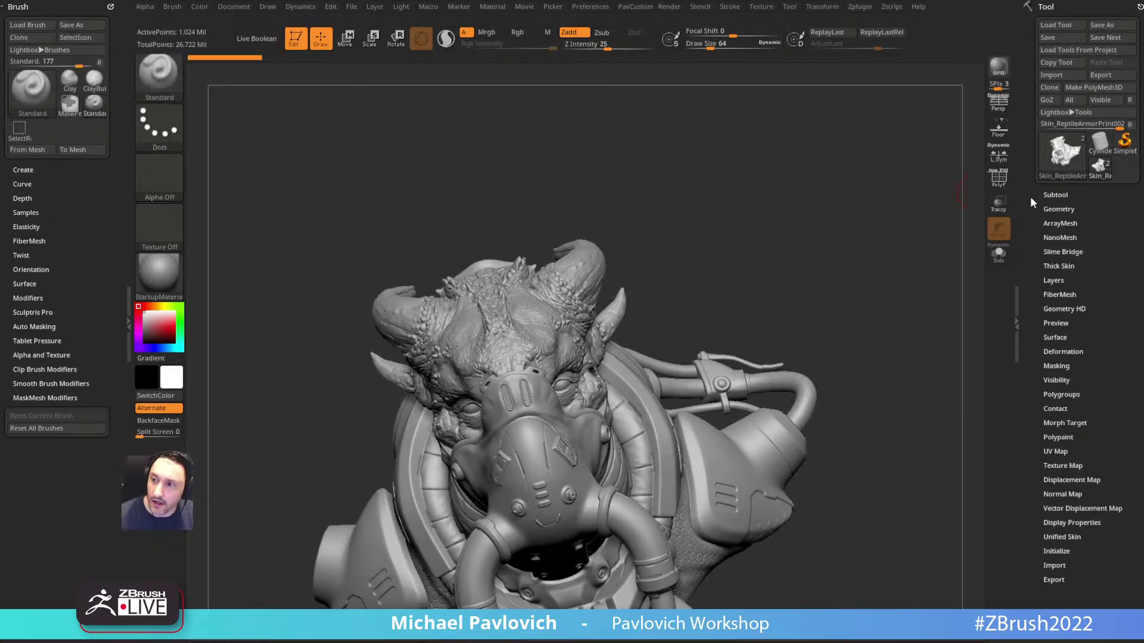
# Step: Delete the ReptileArmorPrint005 subtool, keeping Skin_ReptileArmorPrint002
pyautogui.click(1055, 195)
pyautogui.click(1067, 138)
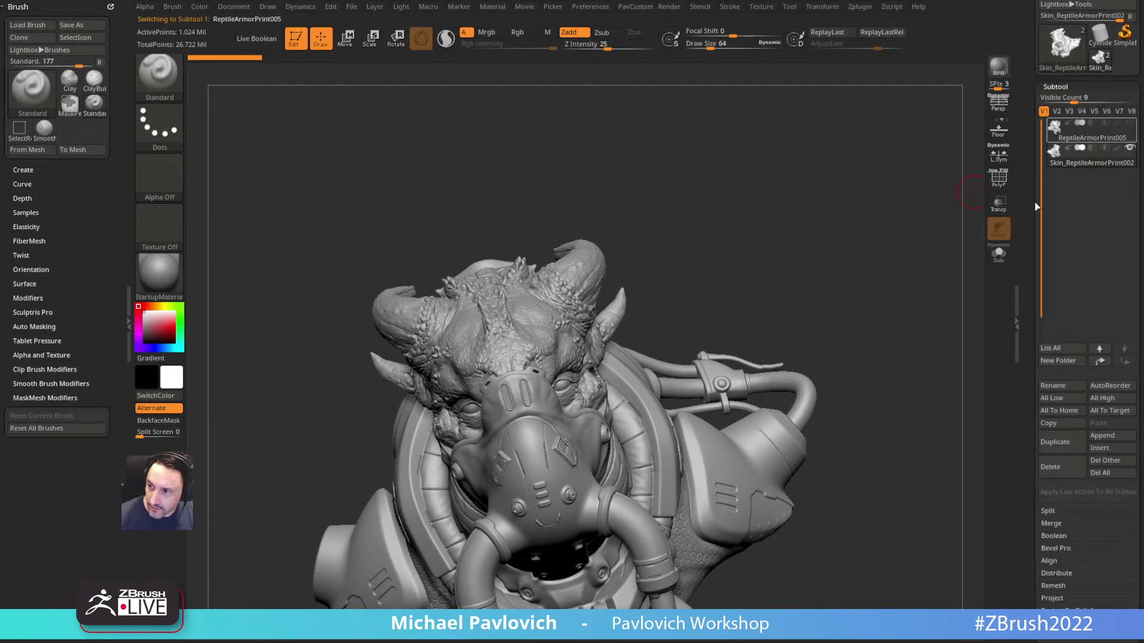
pyautogui.scroll(-4, 1036, 211)
pyautogui.click(1051, 351)
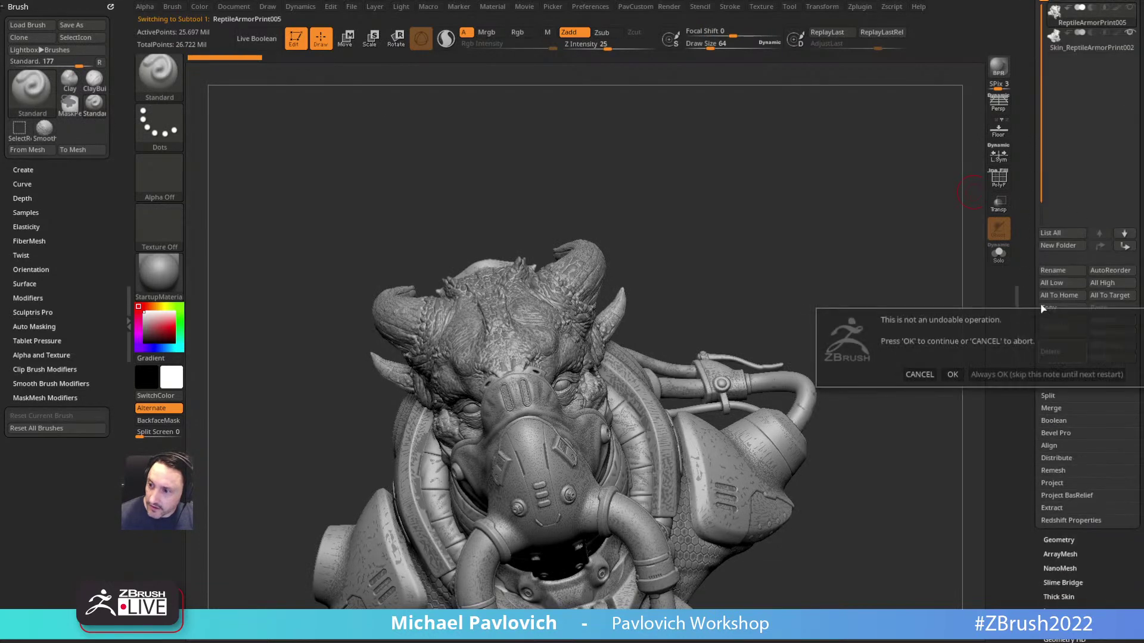
pyautogui.click(1012, 375)
# Step: Turn on the polyframe and frame the shoulder armor plate near the arrow, with the draw size set to 28.75
pyautogui.moveTo(944, 238); pyautogui.dragTo(876, 265, button='right')
pyautogui.moveTo(768, 347); pyautogui.dragTo(550, 313, button='right')
pyautogui.click(999, 178)
pyautogui.moveTo(750, 332); pyautogui.dragTo(658, 315, button='right')
pyautogui.press('s')
pyautogui.moveTo(658, 314); pyautogui.dragTo(651, 315)
pyautogui.keyDown('alt'); pyautogui.moveTo(664, 292); pyautogui.dragTo(695, 291, button='right'); pyautogui.keyUp('alt')
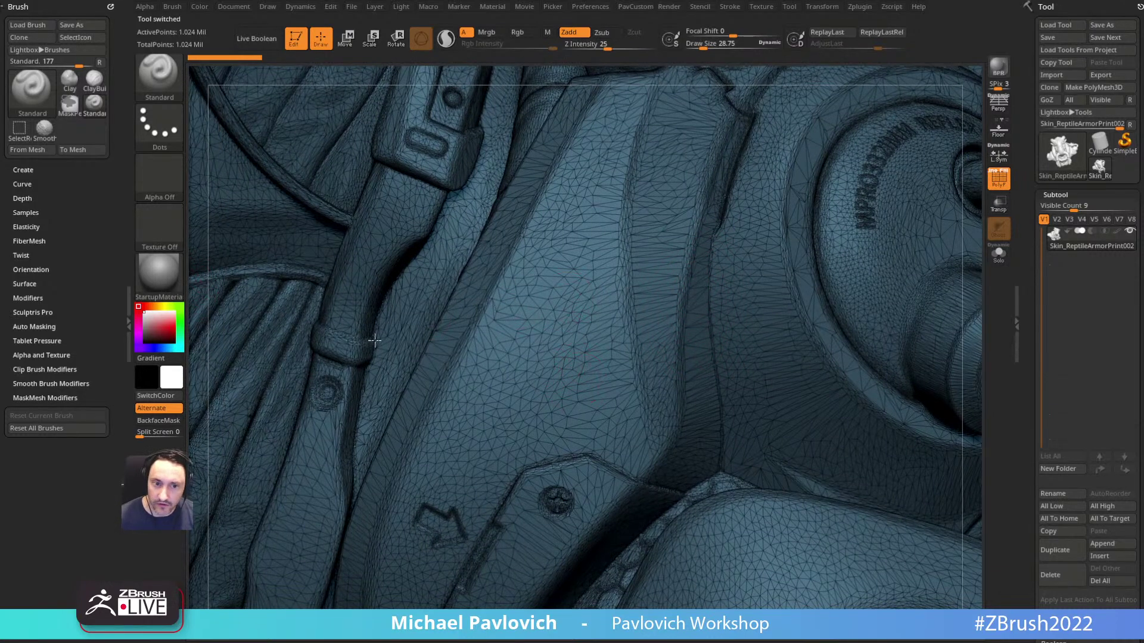
# Step: Dock the Document palette in the tray and drop the 3D bust onto the canvas
pyautogui.click(234, 7)
pyautogui.moveTo(221, 11); pyautogui.dragTo(59, 48)
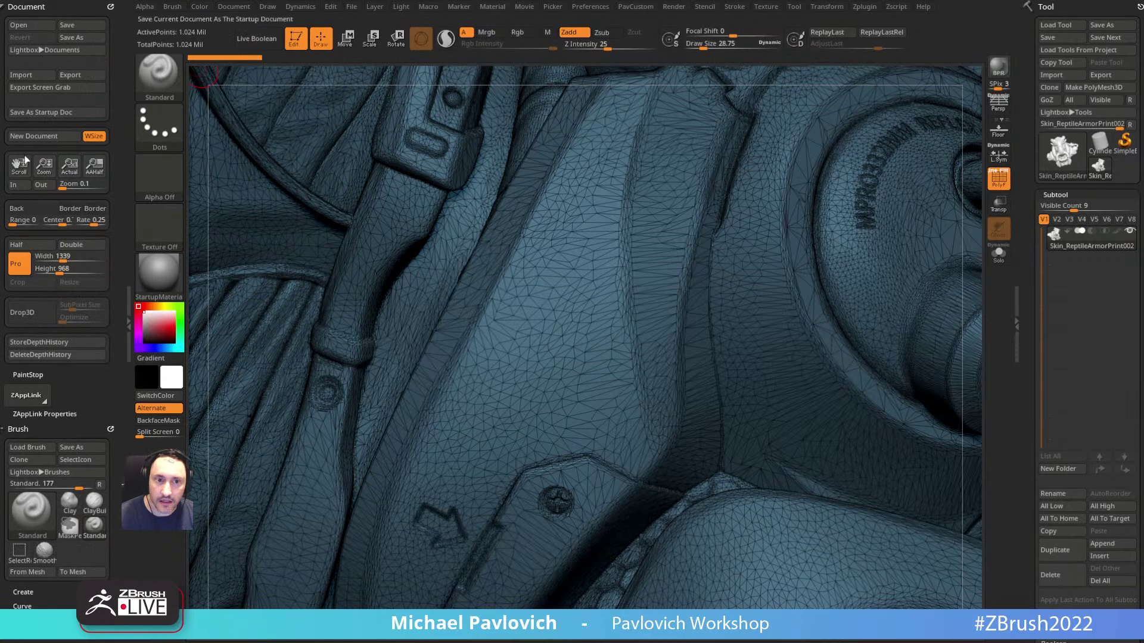
pyautogui.click(47, 339)
# Step: Select the SingleLayerBrush for 2.5D painting on the dropped bust and assign Alpha 06 to it
pyautogui.click(1072, 169)
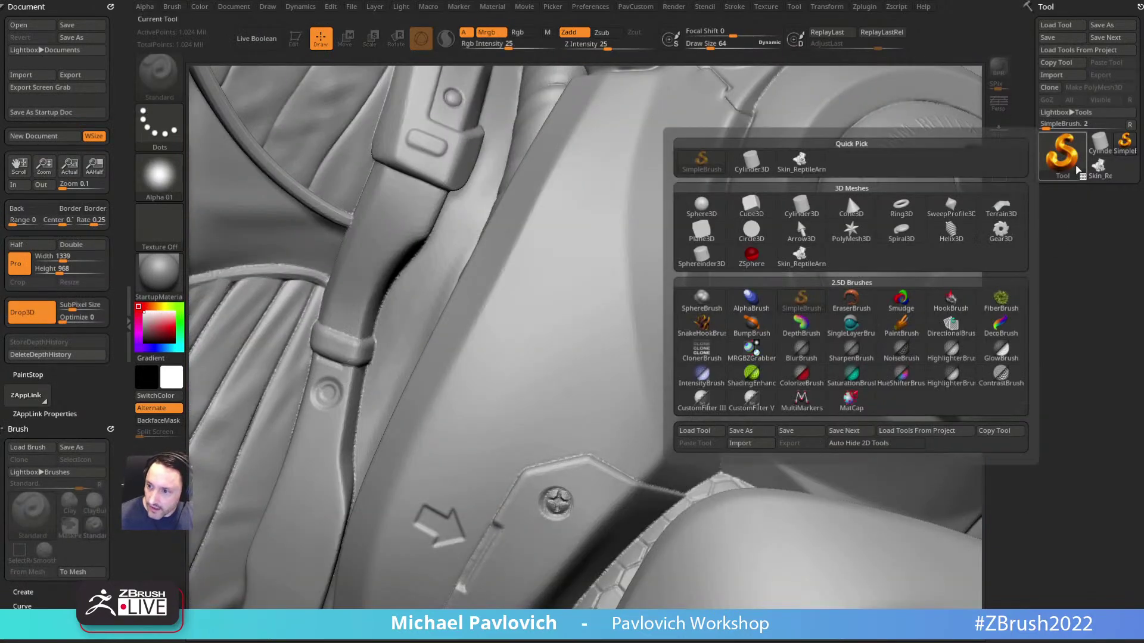
pyautogui.click(856, 325)
pyautogui.click(159, 176)
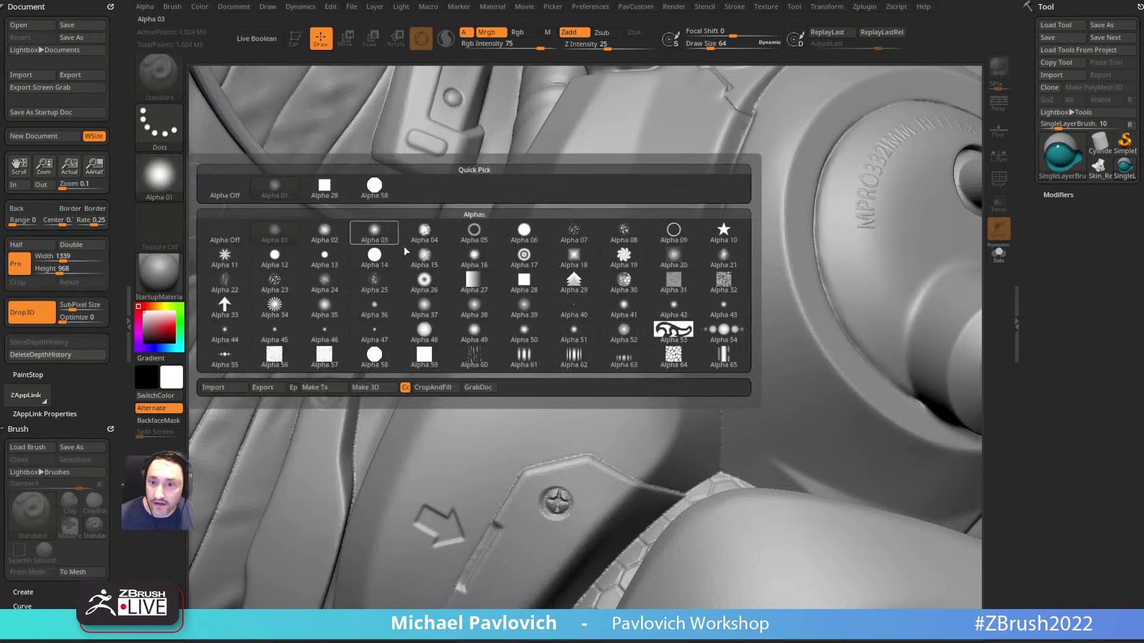
pyautogui.click(510, 225)
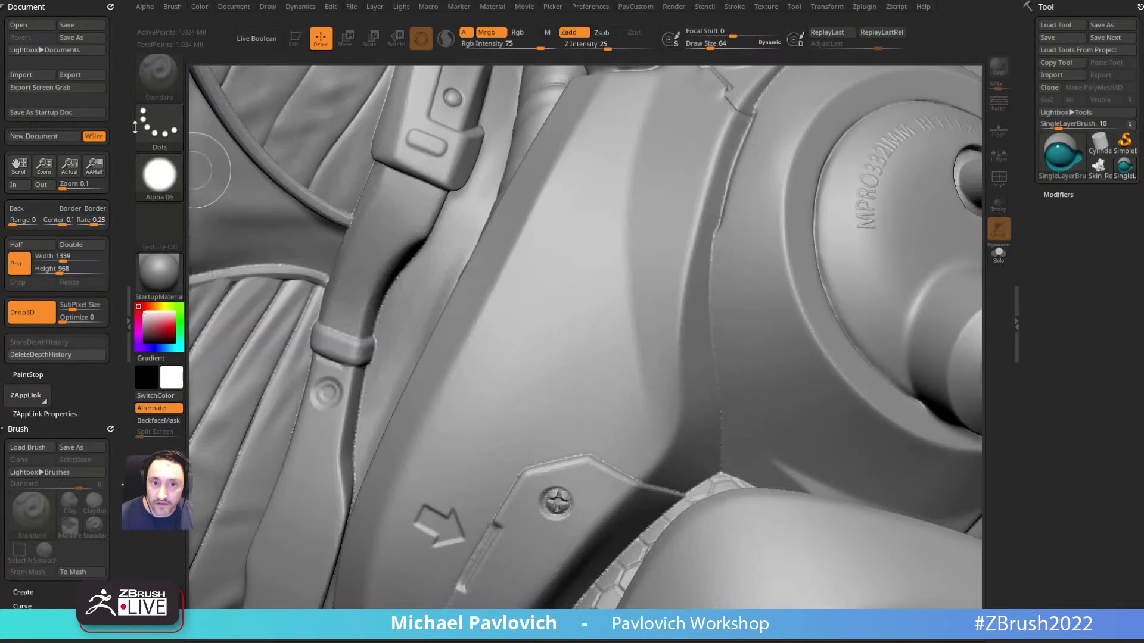
# Step: Set the SingleLayerBrush stroke to LineII with a draw size of about 24.49 and try a line down the armor plate
pyautogui.click(160, 126)
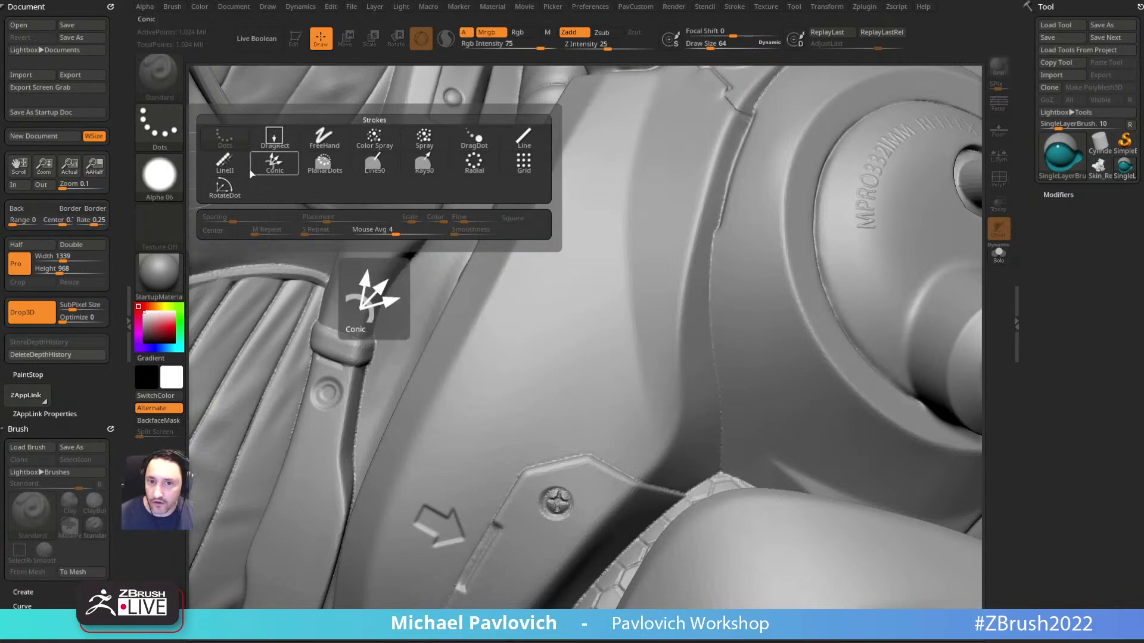
pyautogui.click(225, 161)
pyautogui.press('s')
pyautogui.moveTo(531, 317); pyautogui.dragTo(521, 316)
pyautogui.moveTo(577, 209); pyautogui.dragTo(468, 417)
pyautogui.hotkey('ctrl', 'z')
# Step: Widen the LineII stroke spacing and paint a diagonal row of separate rings down the armor plate
pyautogui.click(162, 123)
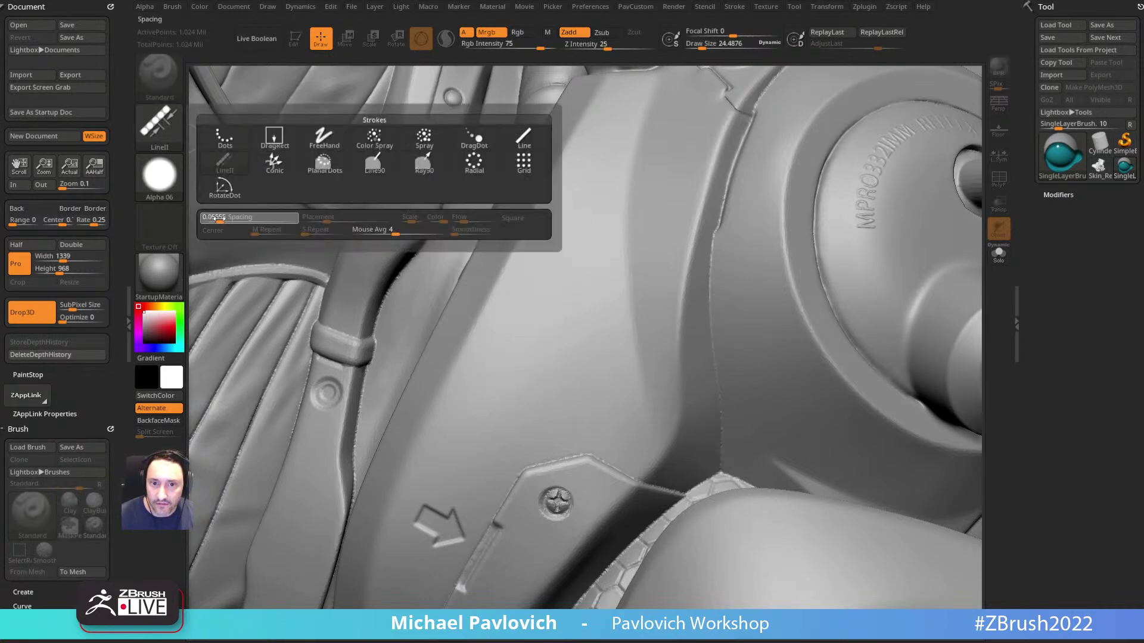
pyautogui.moveTo(574, 223); pyautogui.dragTo(508, 369)
pyautogui.hotkey('ctrl', 'z')
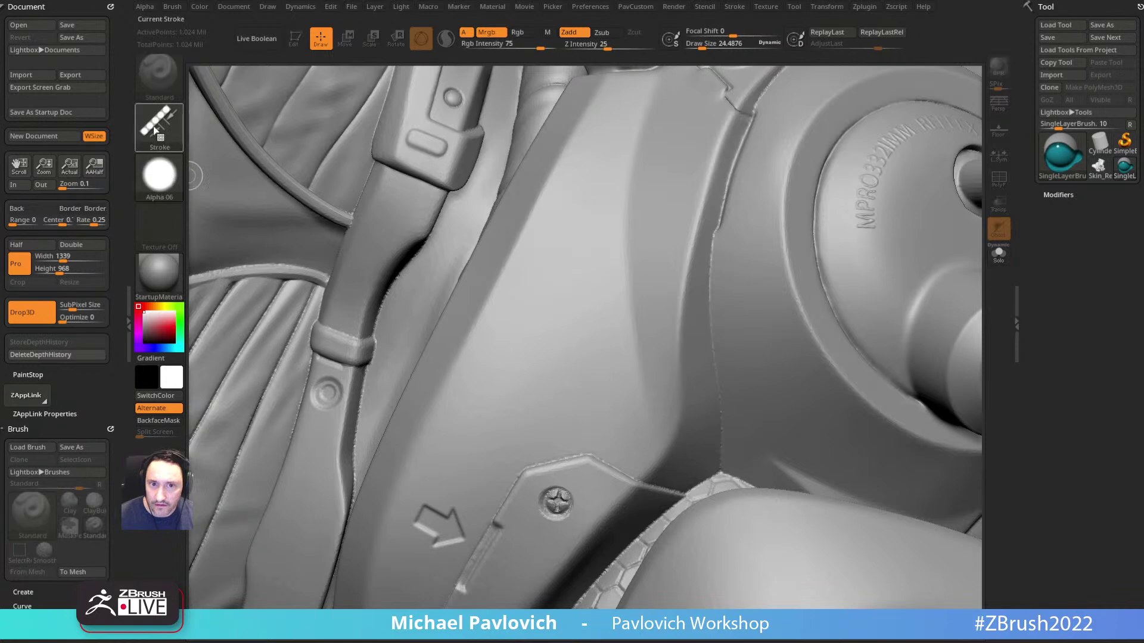
pyautogui.click(161, 128)
pyautogui.moveTo(237, 218); pyautogui.dragTo(259, 219)
pyautogui.moveTo(577, 212)
pyautogui.mouseDown()
pyautogui.moveTo(441, 457)
pyautogui.moveTo(469, 444)
pyautogui.mouseUp()
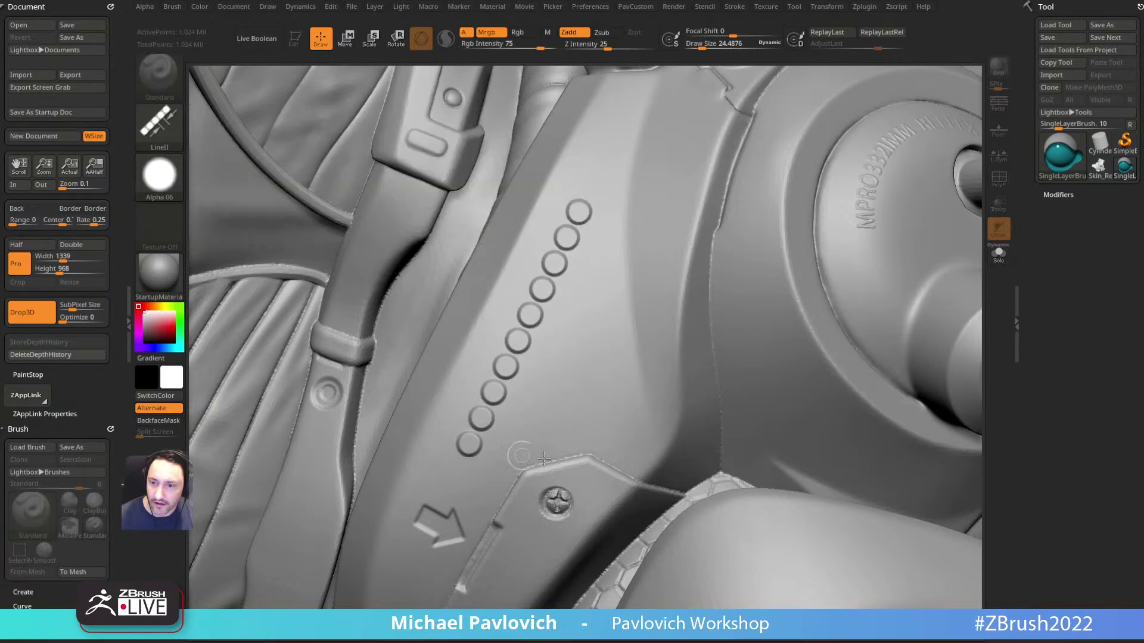
# Step: Stamp a second, offset copy of the ring row alongside the first and return to Draw mode
pyautogui.press('w')
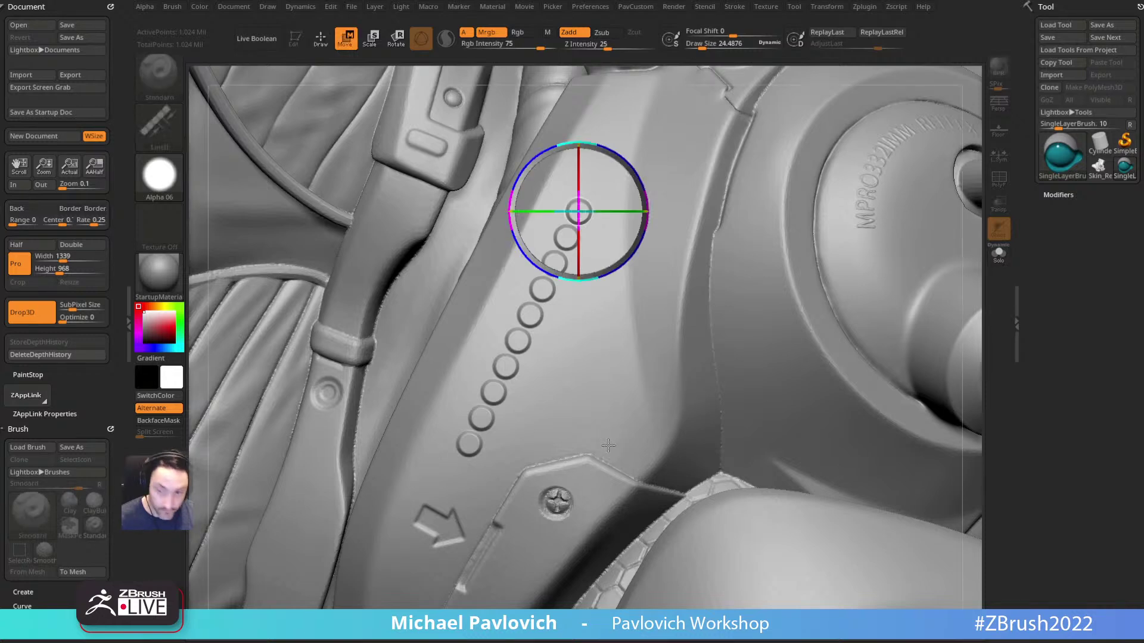
pyautogui.keyDown('ctrl'); pyautogui.moveTo(602, 146); pyautogui.dragTo(632, 161); pyautogui.keyUp('ctrl')
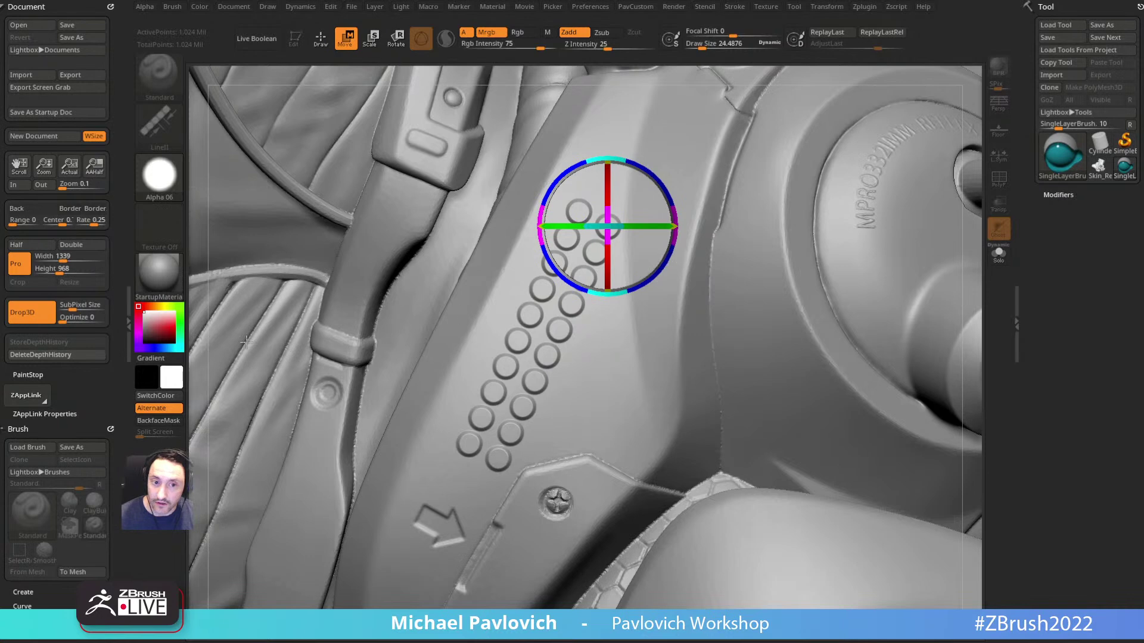
pyautogui.press('q')
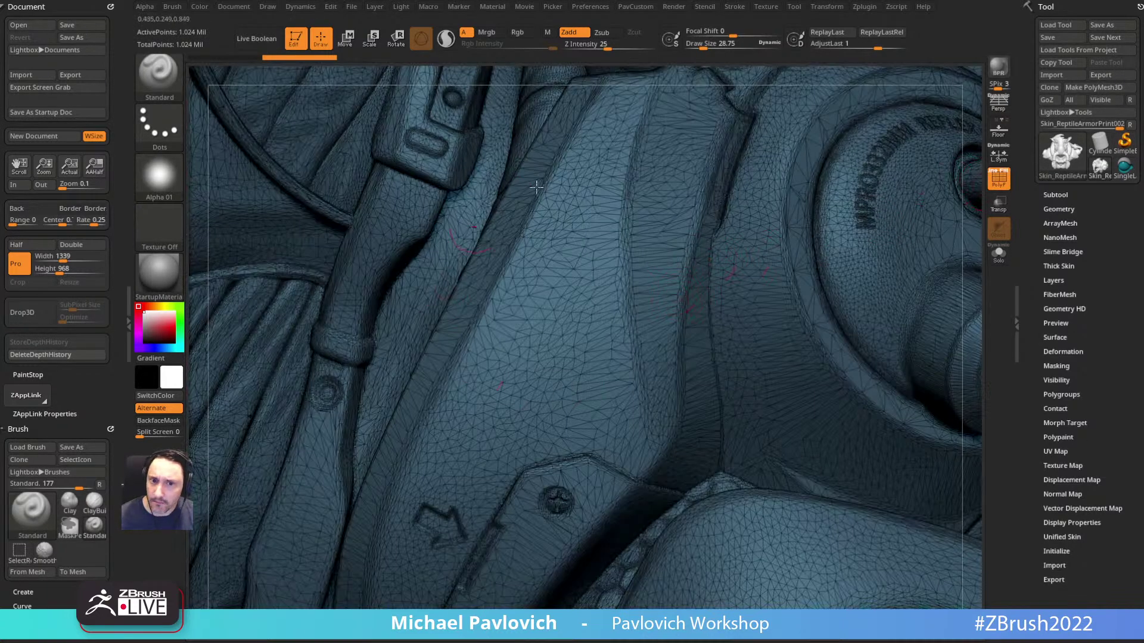
# Step: Check the integrity of the Skin_ReptileArmorPrint002 mesh and close its holes
pyautogui.click(1066, 195)
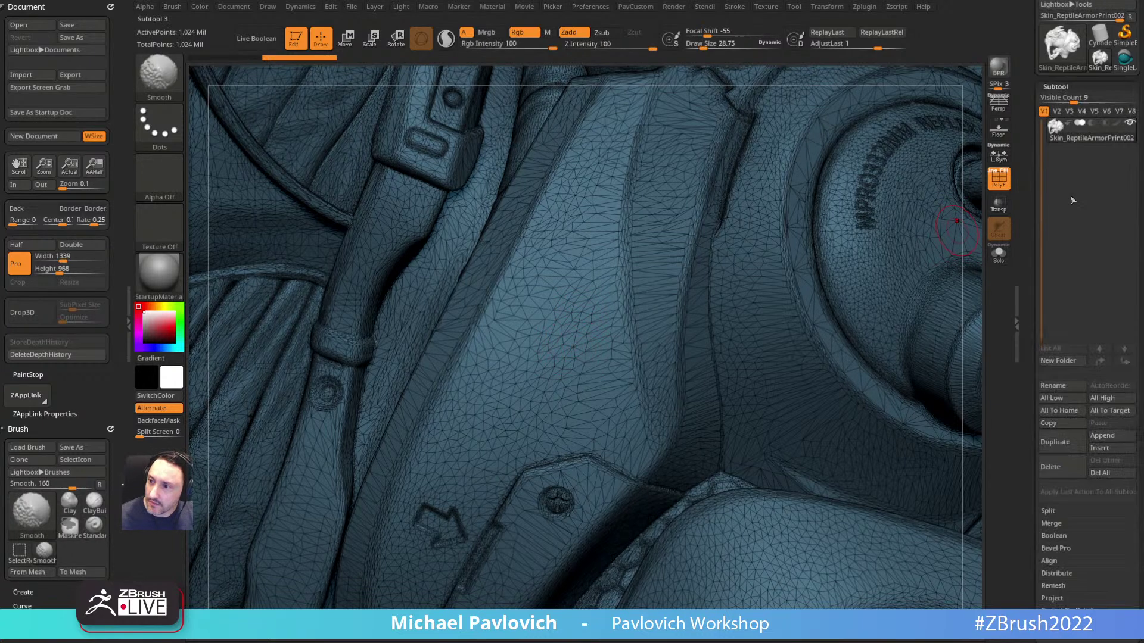
pyautogui.moveTo(1025, 183); pyautogui.dragTo(1027, 7)
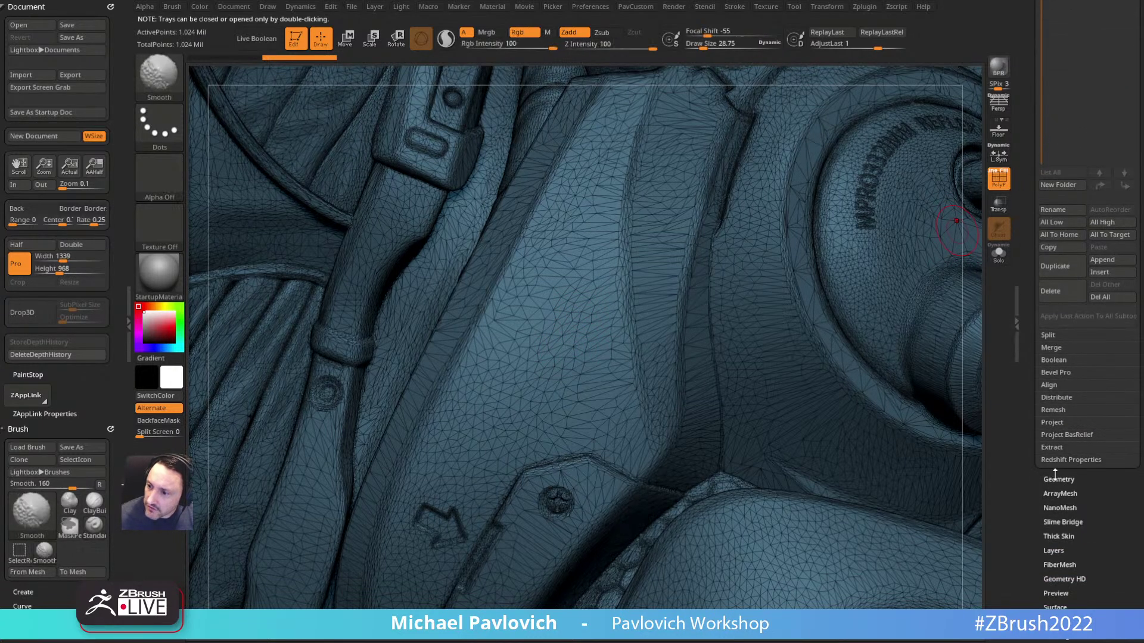
pyautogui.click(1055, 478)
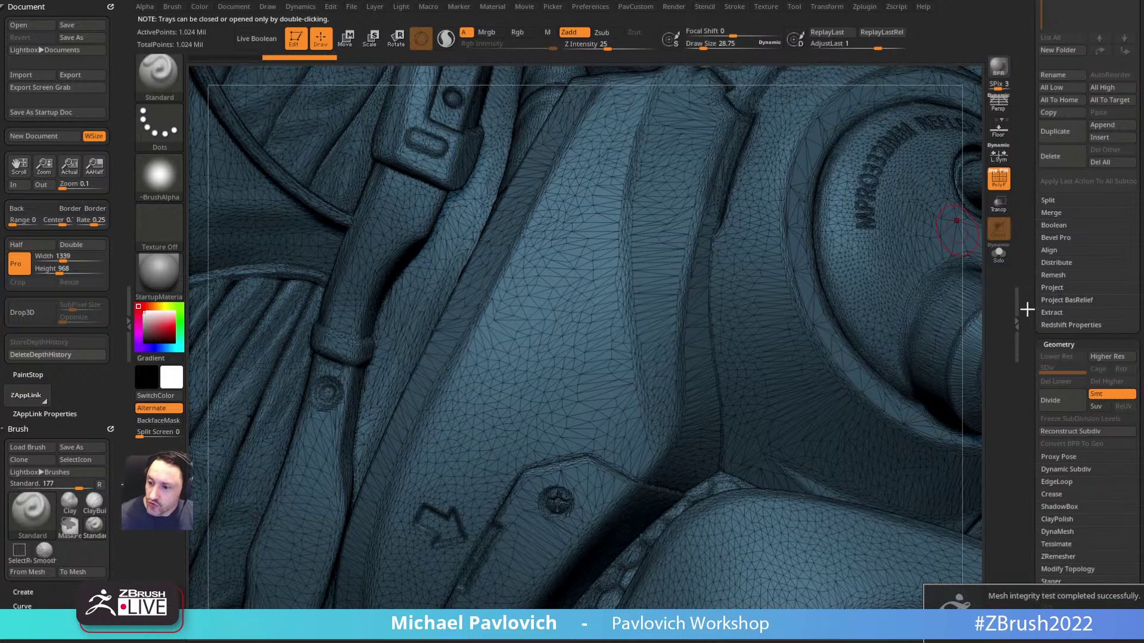
pyautogui.scroll(5, 1021, 421)
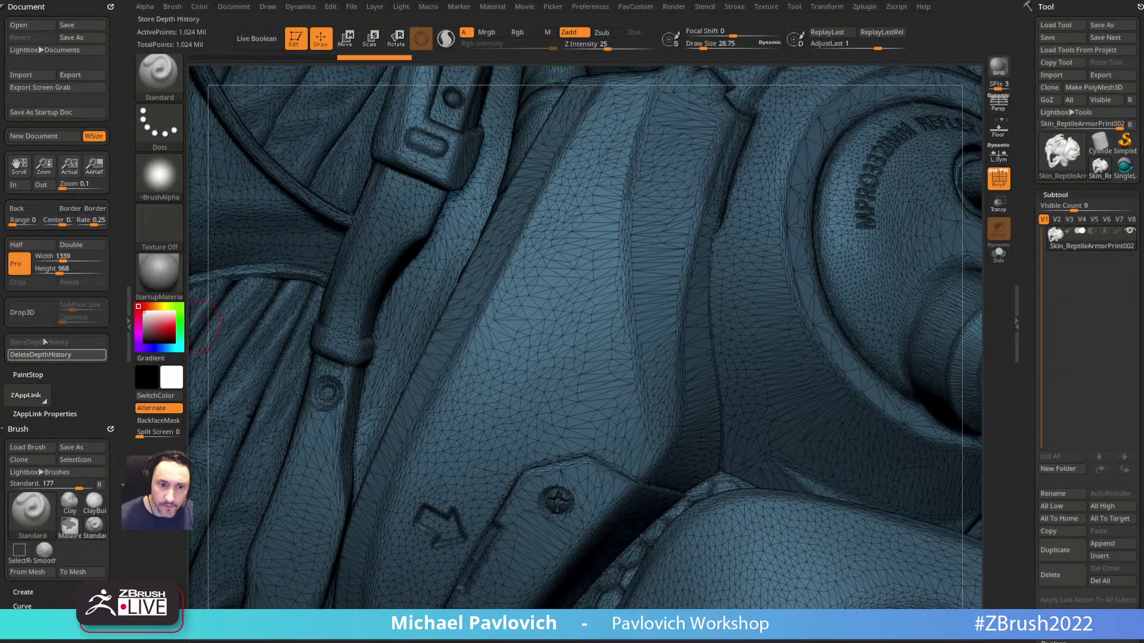
pyautogui.press('2')
pyautogui.click(694, 266)
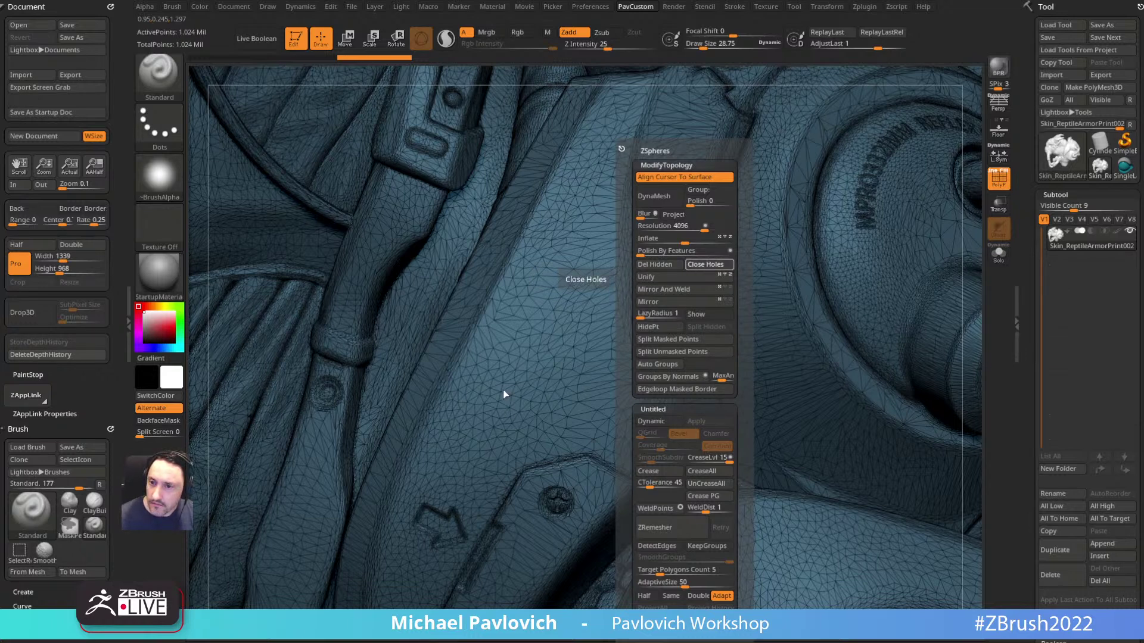
pyautogui.press('ctrl')
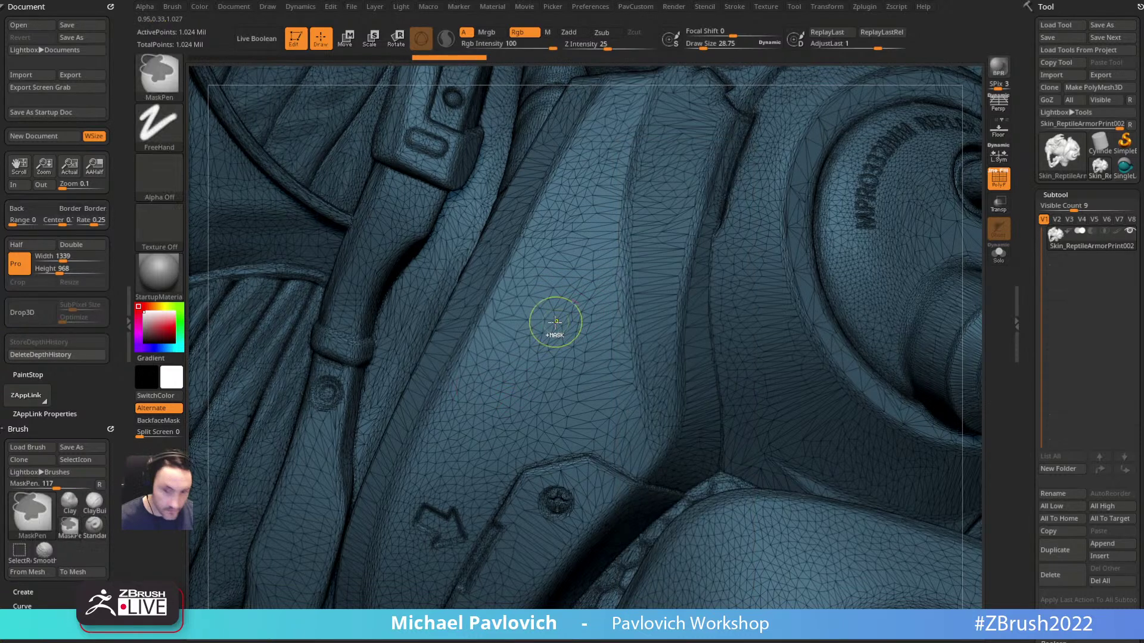
# Step: Drop the bust onto the canvas again to browse the 2.5D brushes, and turn off the polyframe
pyautogui.click(53, 315)
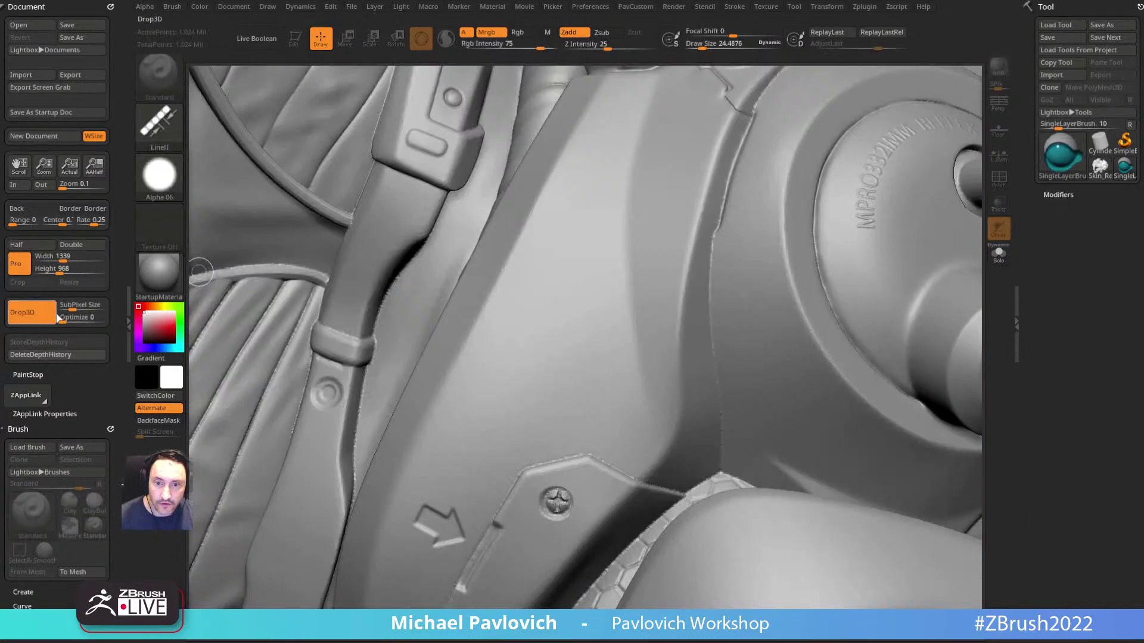
pyautogui.click(1057, 169)
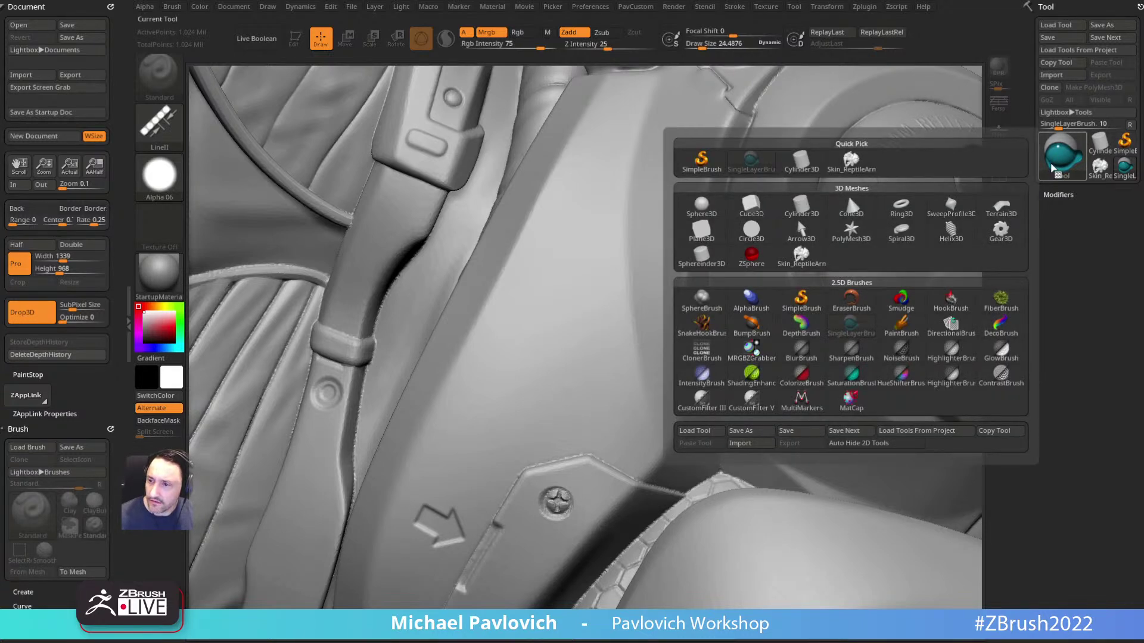
pyautogui.click(864, 6)
pyautogui.press('shift')
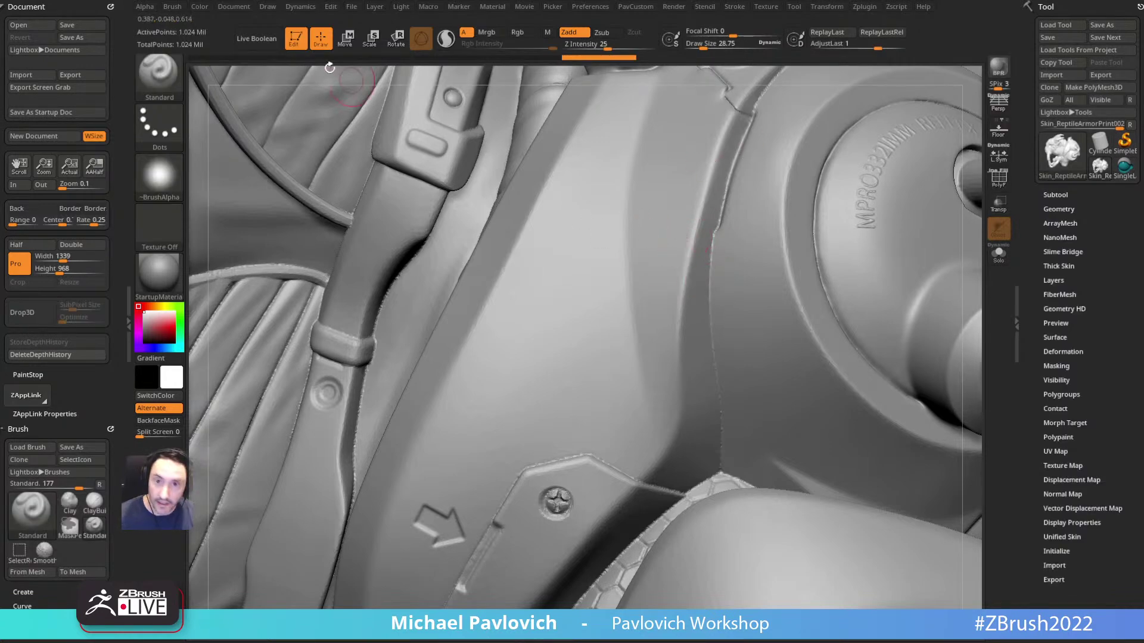
# Step: Exit Edit mode on the bust and clear the canvas
pyautogui.click(296, 38)
pyautogui.click(373, 67)
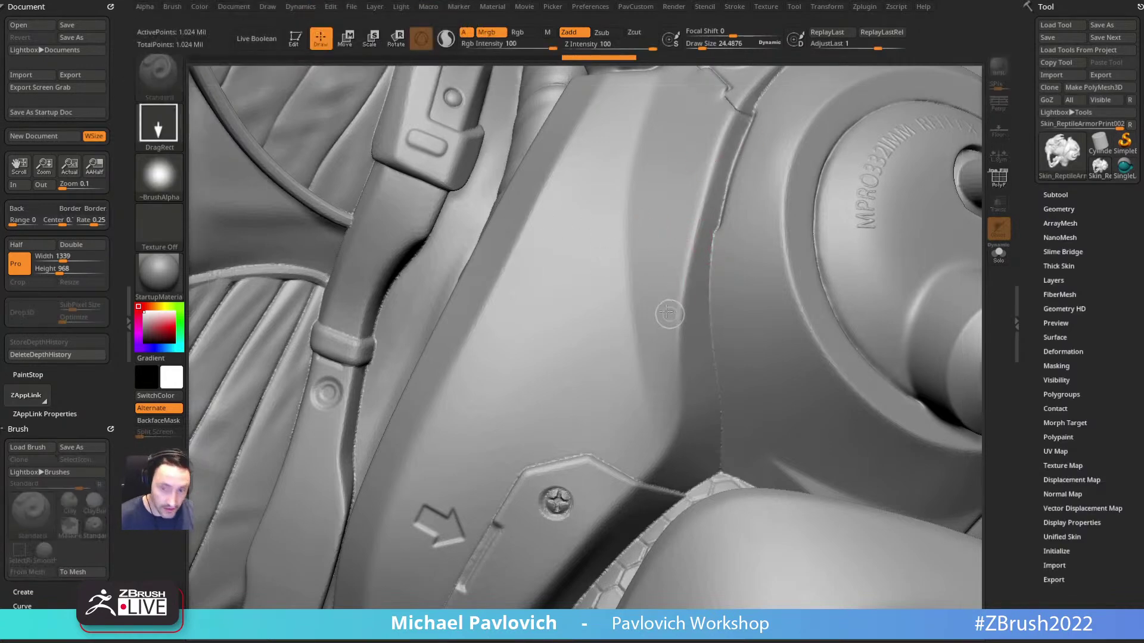
pyautogui.hotkey('ctrl', 'n')
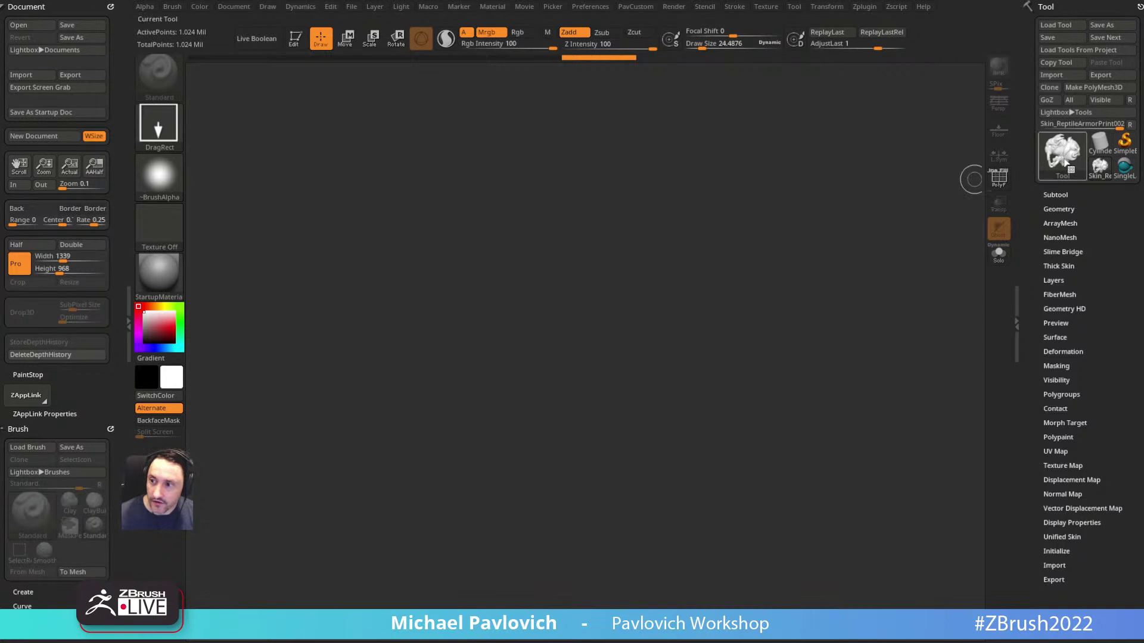
# Step: Draw a PolyMesh3D star on the empty canvas and put it in Edit mode, viewed straight on
pyautogui.click(1102, 144)
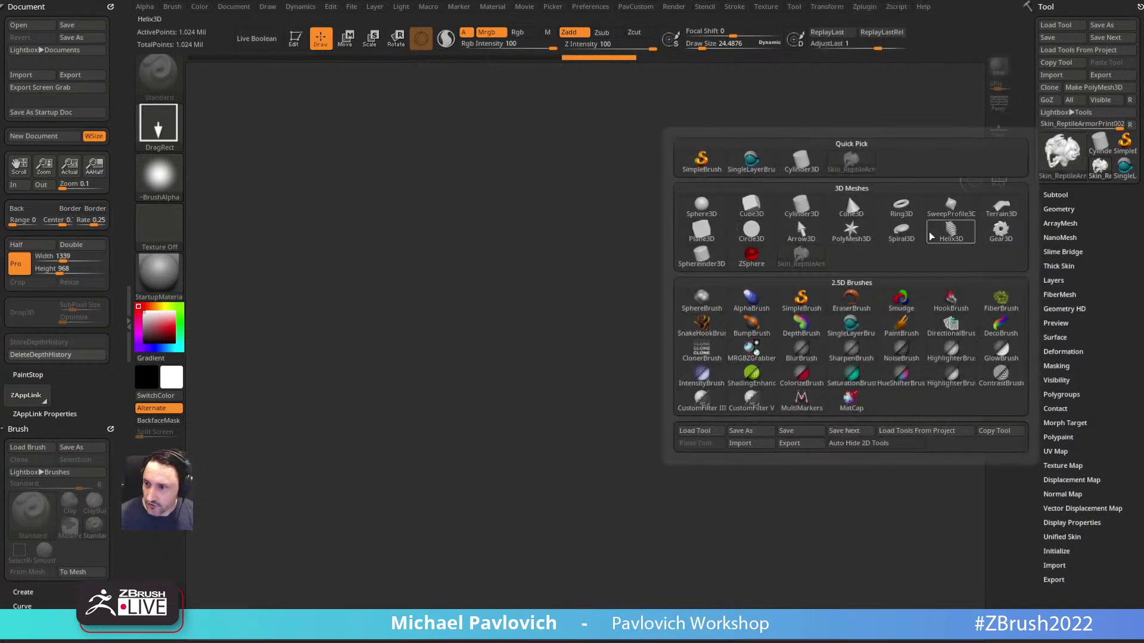
pyautogui.click(851, 231)
pyautogui.moveTo(582, 396); pyautogui.dragTo(395, 212)
pyautogui.press('t')
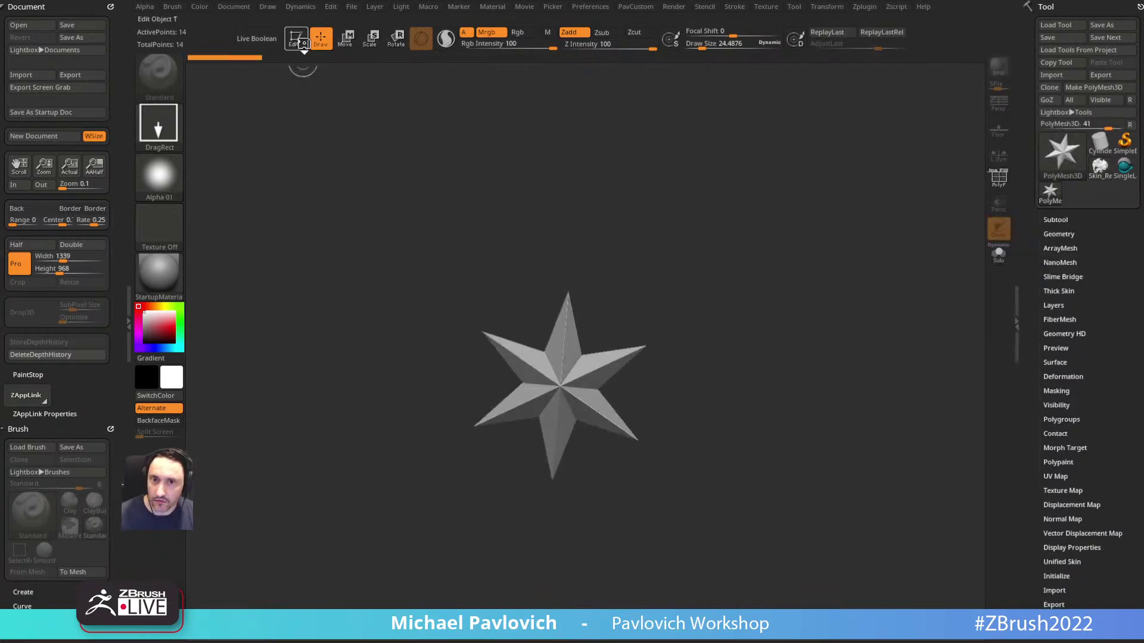
pyautogui.keyDown('alt'); pyautogui.moveTo(704, 246); pyautogui.dragTo(682, 275); pyautogui.keyUp('alt')
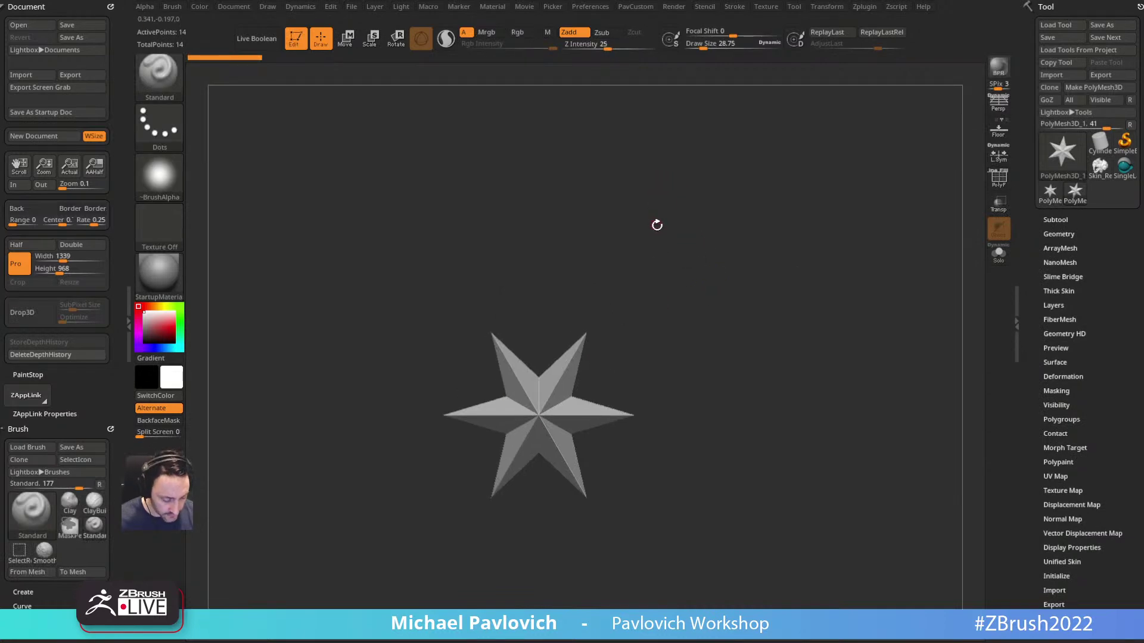
# Step: Choose the IMM ModelKit insert mesh brush for the star
pyautogui.press('b')
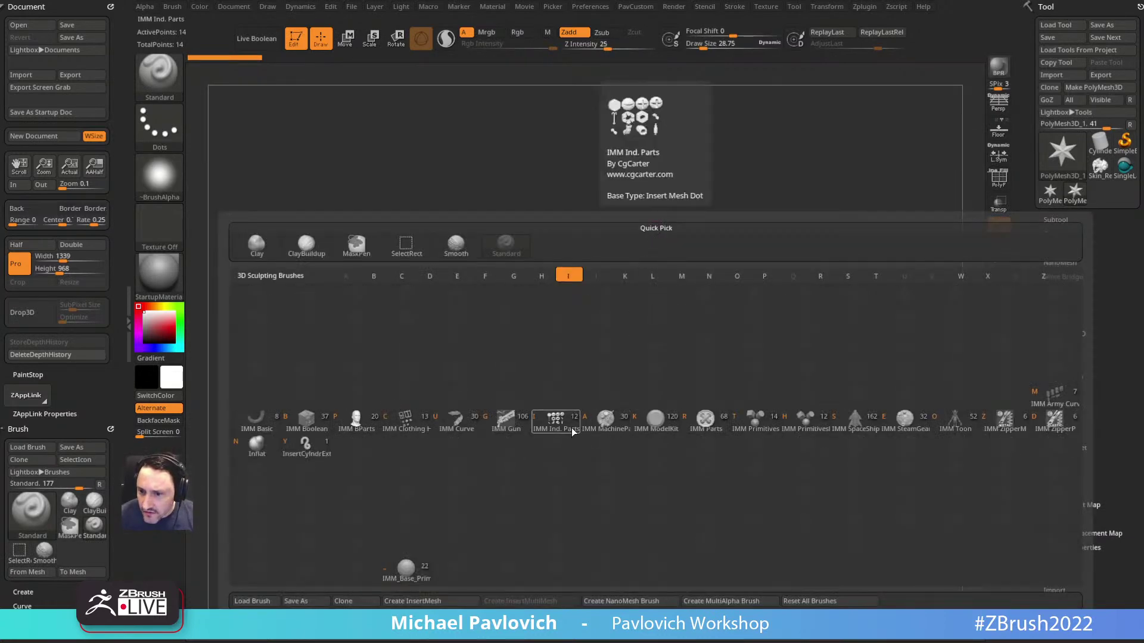
pyautogui.click(655, 420)
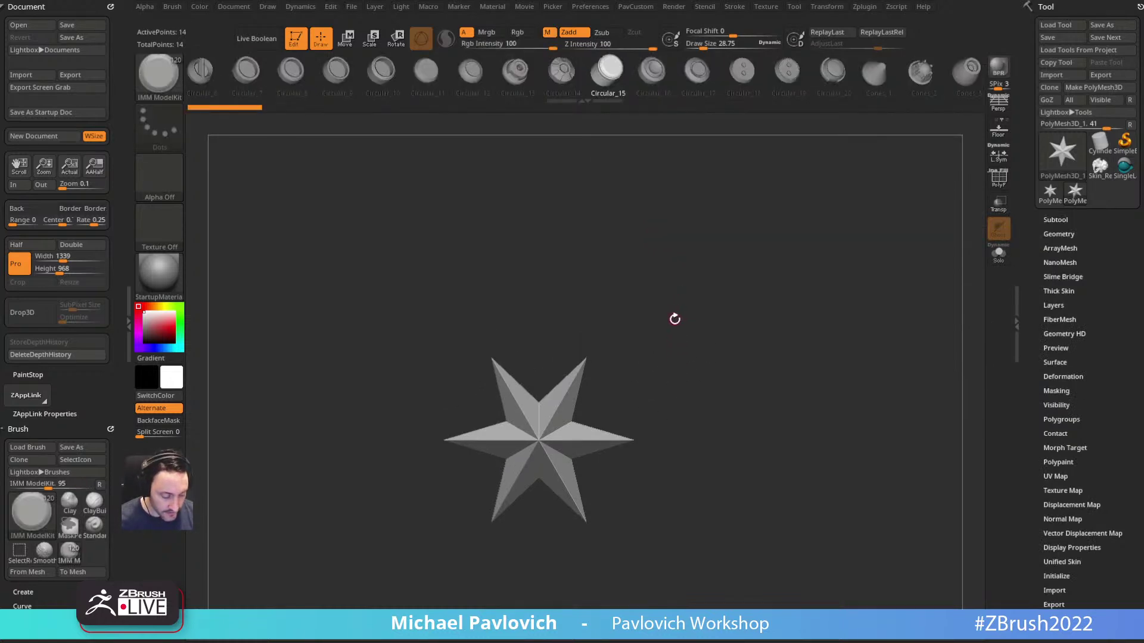
# Step: Replace the star mesh with the Cones_3 part from the IMM ModelKit brush
pyautogui.press('w')
pyautogui.click(861, 78)
pyautogui.click(772, 81)
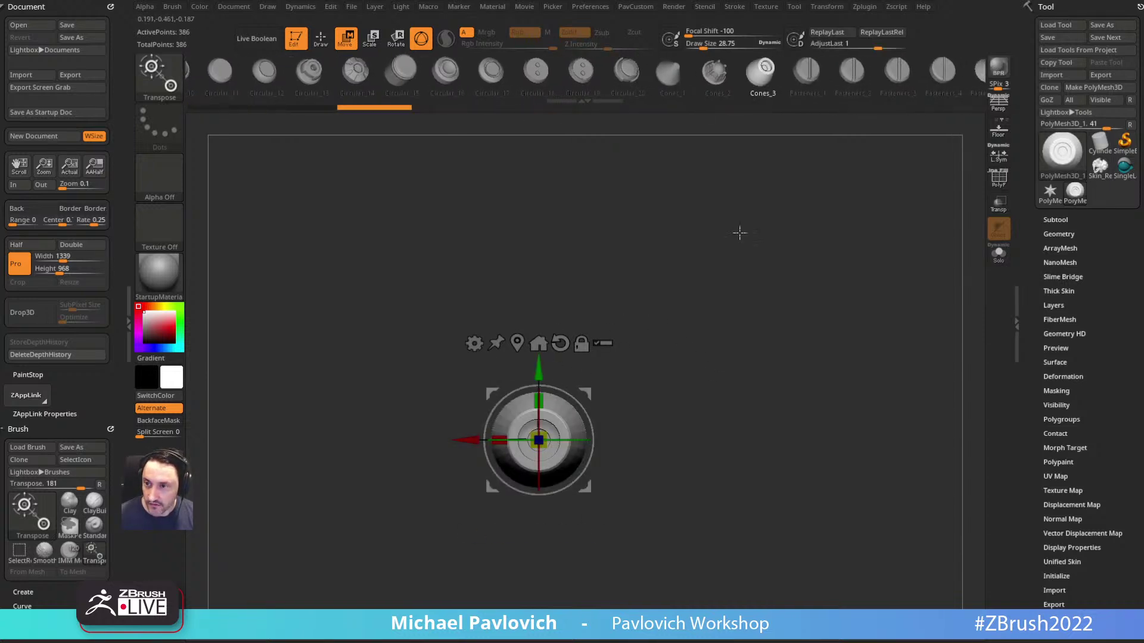
pyautogui.click(807, 73)
pyautogui.click(785, 77)
pyautogui.click(751, 75)
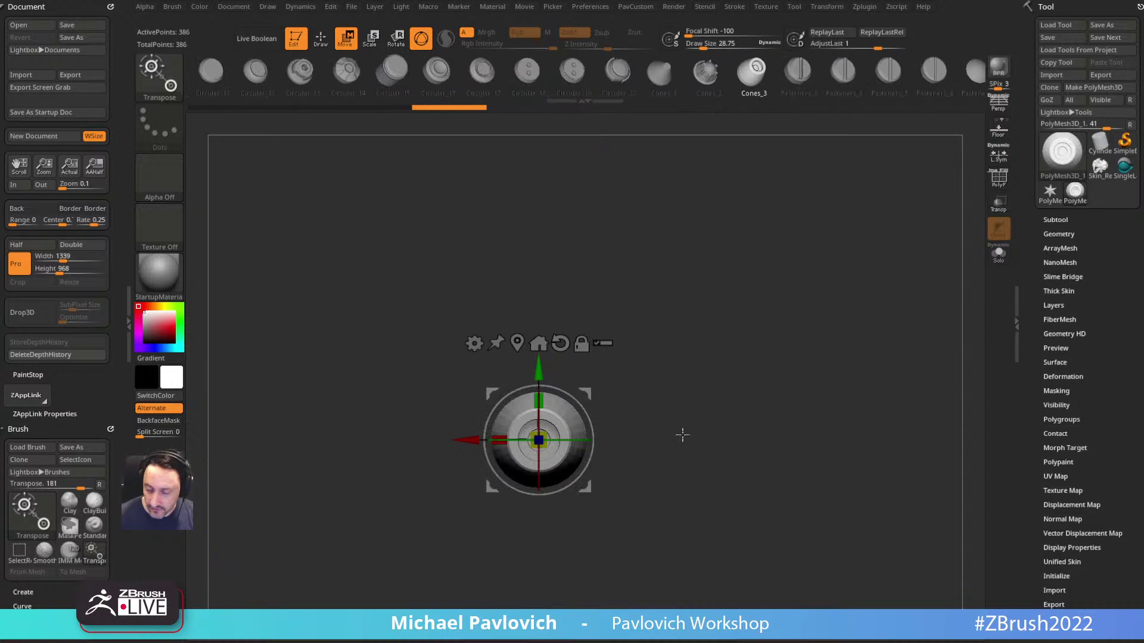
# Step: Return to Draw mode and subdivide the cone mesh twice
pyautogui.press('q')
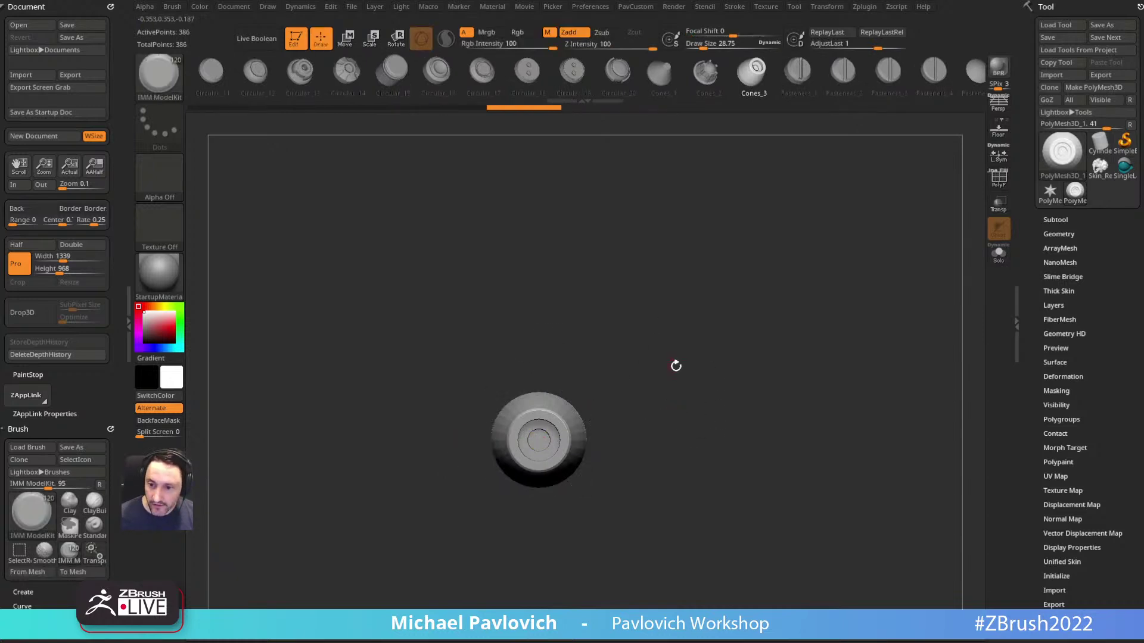
pyautogui.hotkey('ctrl', 'd')
pyautogui.hotkey('ctrl', 'd')
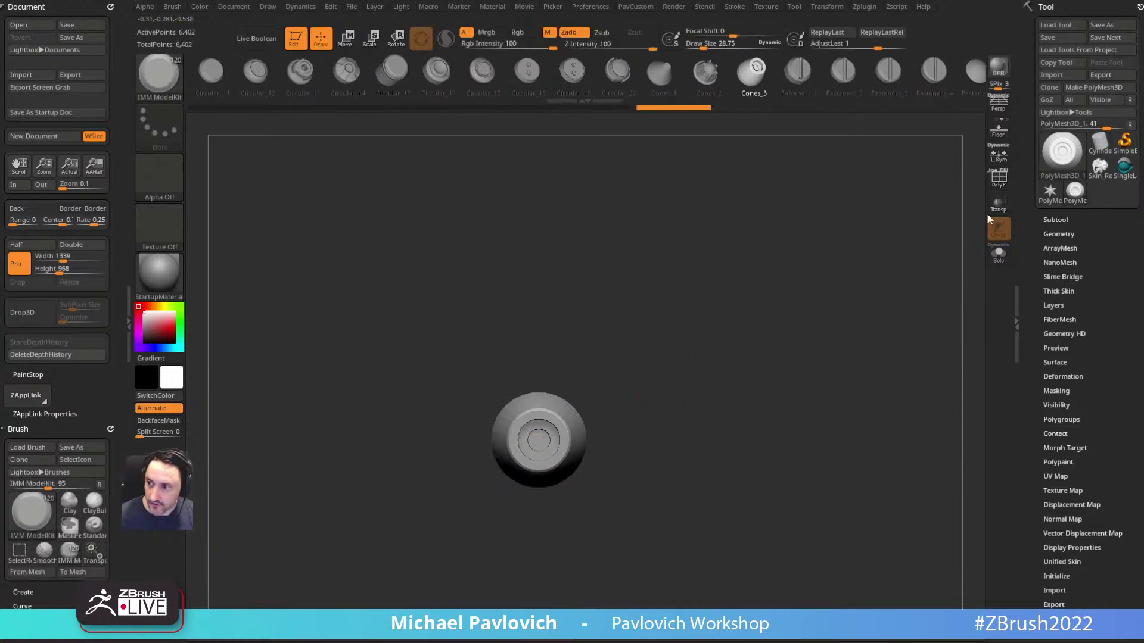
# Step: Switch to the Skin_ReptileArmorPrint002 model and show its polyframe on the chest armor
pyautogui.click(1102, 169)
pyautogui.moveTo(746, 370); pyautogui.dragTo(839, 324)
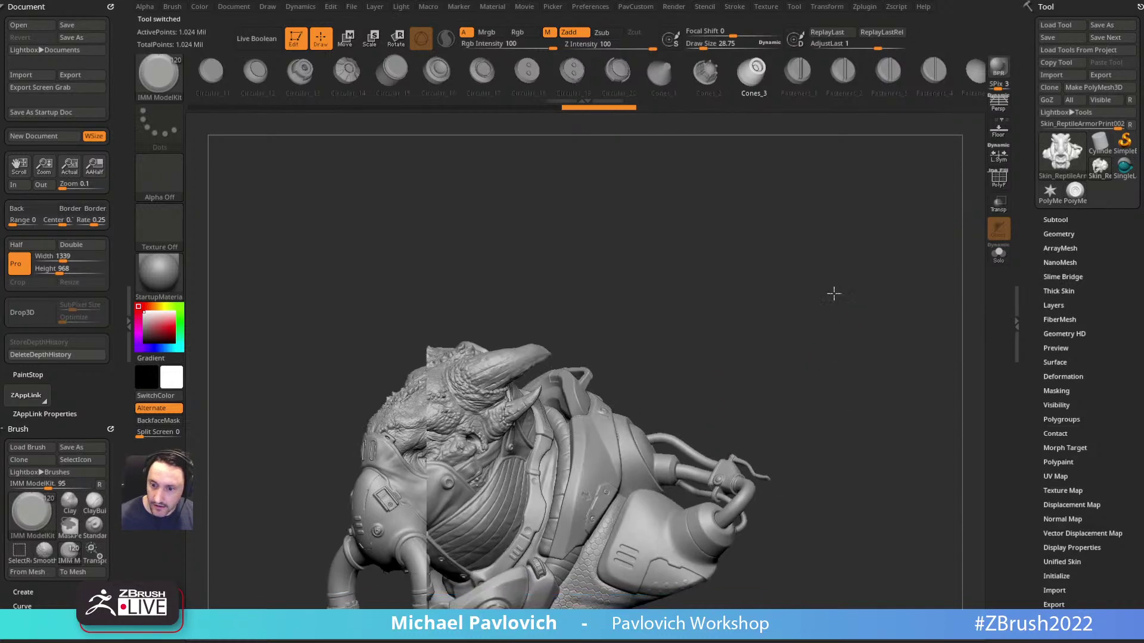
pyautogui.keyDown('alt'); pyautogui.moveTo(838, 323); pyautogui.dragTo(846, 247, button='right'); pyautogui.keyUp('alt')
pyautogui.keyDown('ctrl'); pyautogui.moveTo(845, 247); pyautogui.dragTo(831, 357, button='right'); pyautogui.keyUp('ctrl')
pyautogui.keyDown('alt'); pyautogui.moveTo(632, 358); pyautogui.dragTo(714, 314, button='right'); pyautogui.keyUp('alt')
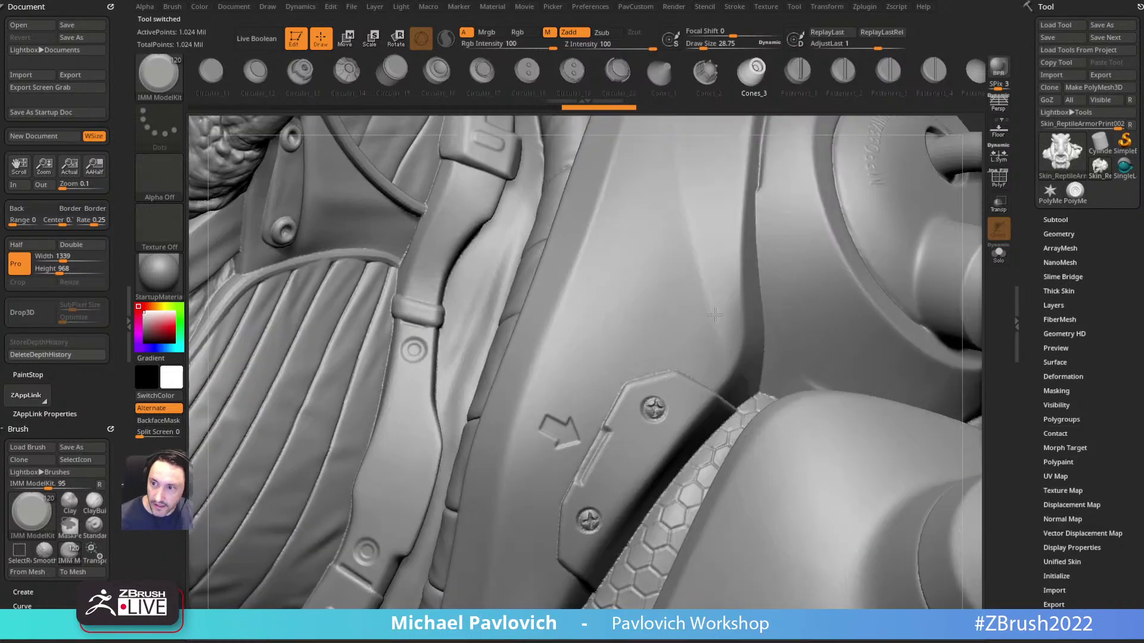
pyautogui.click(1004, 186)
pyautogui.moveTo(685, 381); pyautogui.dragTo(665, 318, button='right')
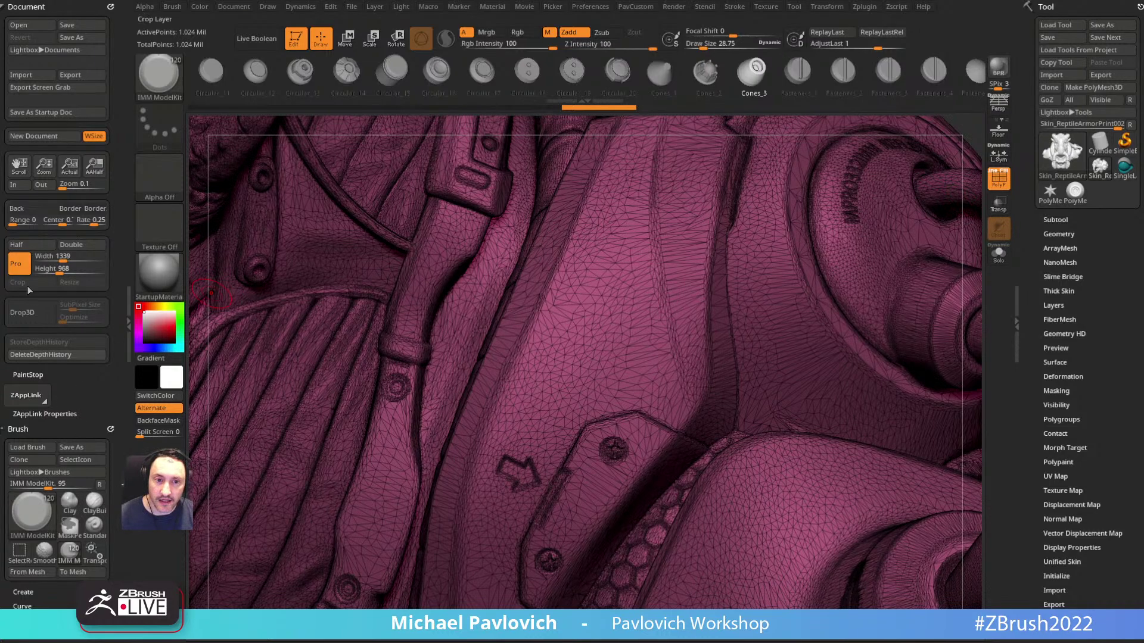
# Step: Drop the armor model onto the 2.5D canvas, try a LineII stroke across the smooth plate and undo it
pyautogui.click(31, 313)
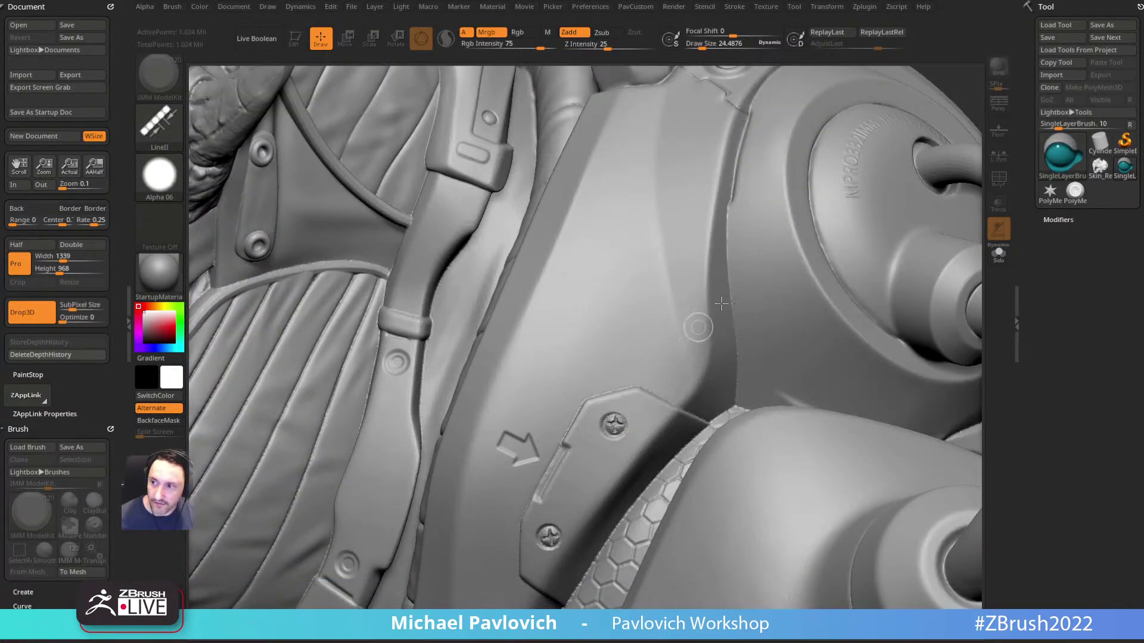
pyautogui.moveTo(597, 231); pyautogui.dragTo(520, 391)
pyautogui.hotkey('ctrl', 'z')
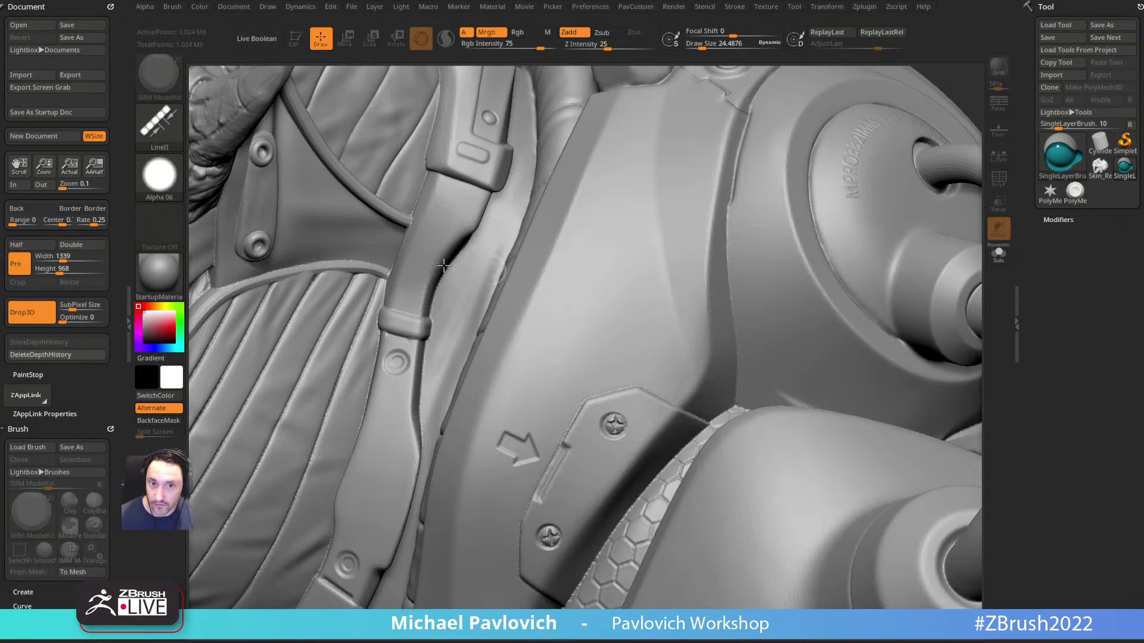
# Step: Try a Grid stroke on the smooth armor plate and undo it
pyautogui.click(160, 125)
pyautogui.click(523, 161)
pyautogui.moveTo(577, 290)
pyautogui.mouseDown()
pyautogui.moveTo(542, 374)
pyautogui.moveTo(546, 357)
pyautogui.mouseUp()
pyautogui.hotkey('ctrl', 'z')
# Step: Try a Radial stroke with Alpha 06 on the armor plate and undo it
pyautogui.click(160, 125)
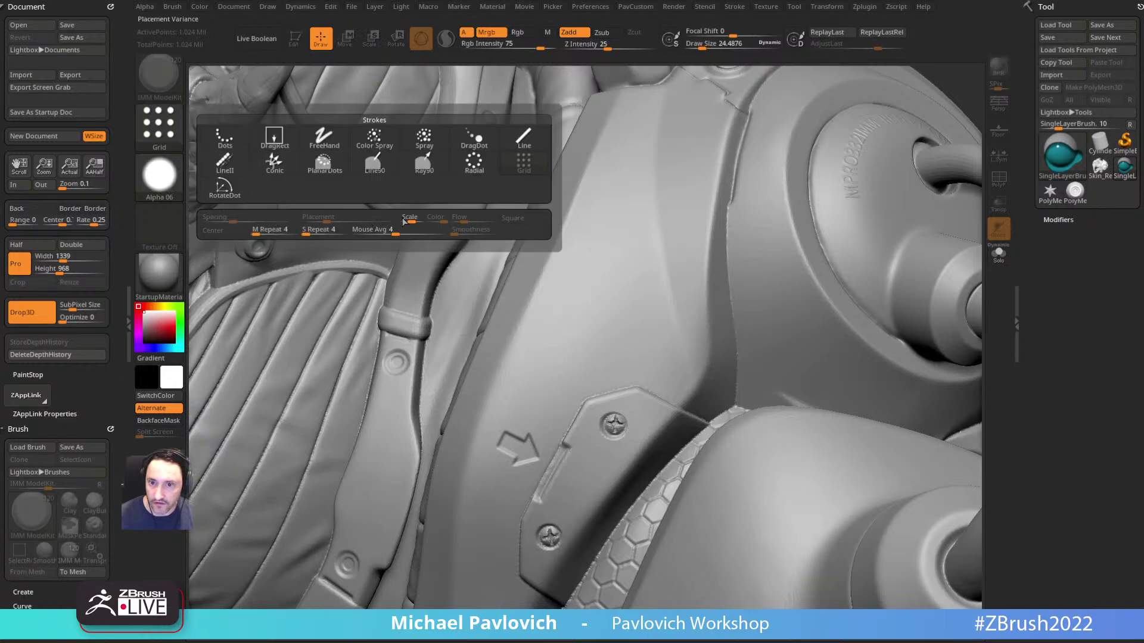
pyautogui.click(474, 162)
pyautogui.moveTo(598, 297)
pyautogui.mouseDown()
pyautogui.moveTo(590, 322)
pyautogui.moveTo(513, 316)
pyautogui.mouseUp()
pyautogui.hotkey('ctrl', 'z')
# Step: Try radial rings with Alpha 09 on the armor plate, undoing the first and drawing the ring again
pyautogui.click(159, 174)
pyautogui.click(674, 232)
pyautogui.moveTo(599, 315); pyautogui.dragTo(612, 379)
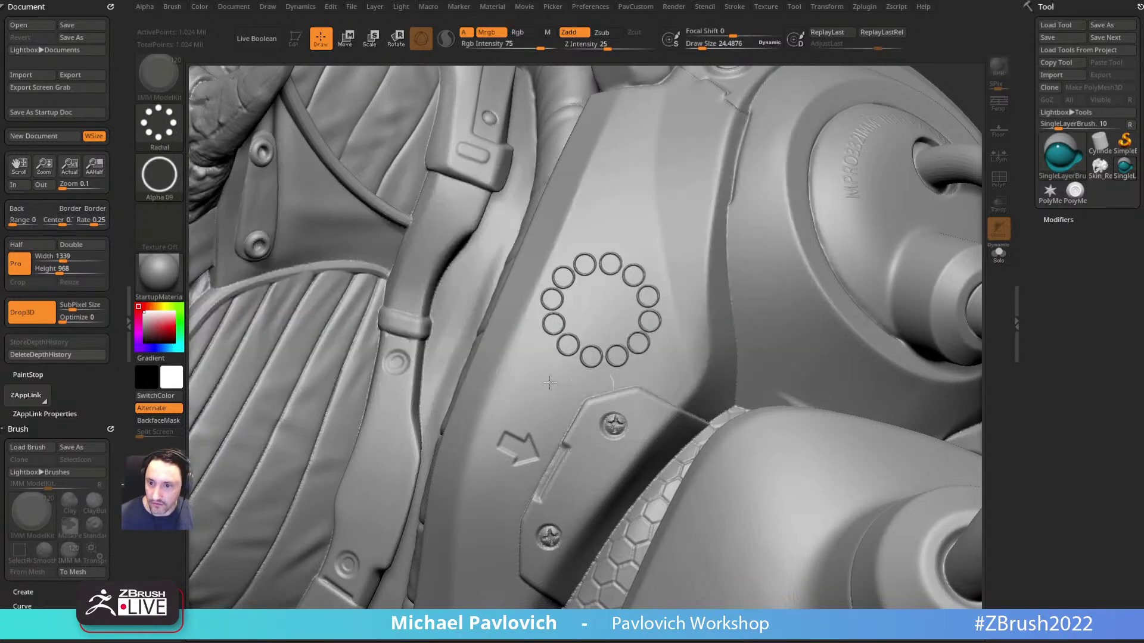
pyautogui.hotkey('ctrl', 'z')
pyautogui.moveTo(607, 297); pyautogui.dragTo(605, 362)
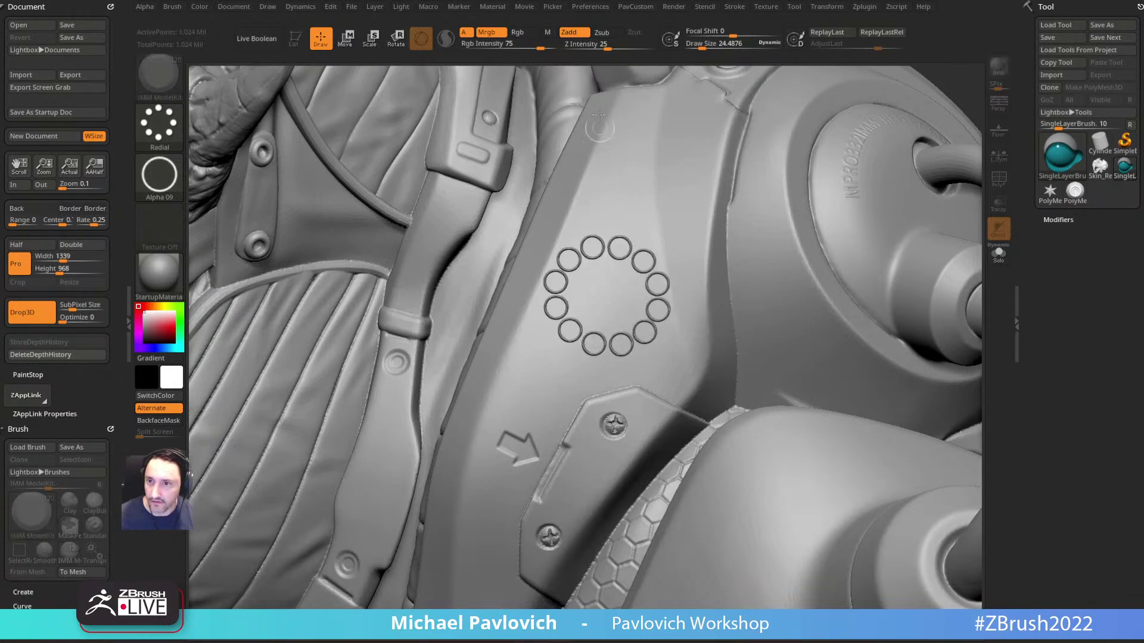
# Step: Try the Alpha 09 radial ring with Zsub on the armor plate and undo it
pyautogui.click(605, 33)
pyautogui.moveTo(599, 284); pyautogui.dragTo(604, 370)
pyautogui.hotkey('ctrl', 'z')
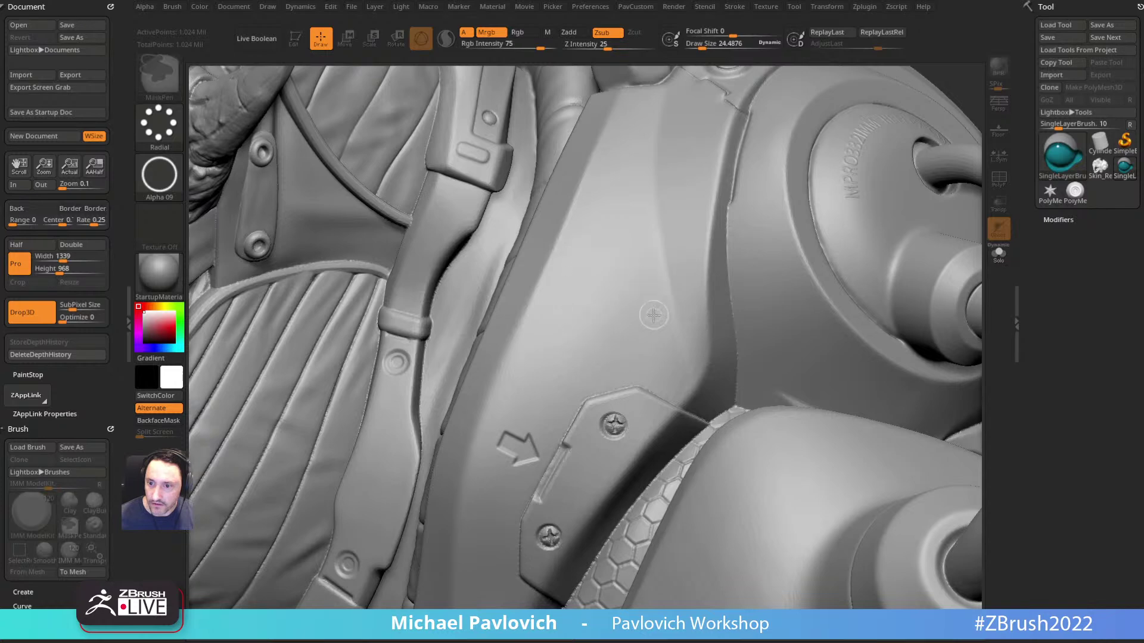
# Step: Set the stroke to DragRect and turn the alpha off
pyautogui.click(161, 130)
pyautogui.click(226, 138)
pyautogui.click(159, 175)
pyautogui.click(225, 186)
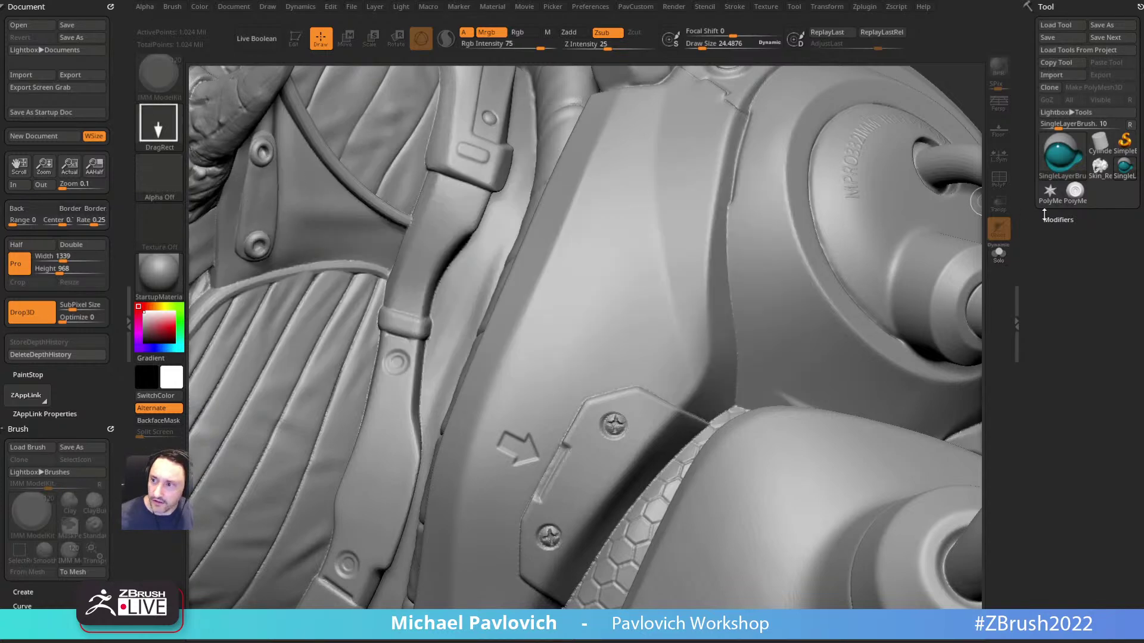
# Step: Place the subdivided cone mesh on the armor plate above the arrow and bring up its Move gyro
pyautogui.click(1075, 191)
pyautogui.moveTo(598, 310); pyautogui.dragTo(603, 380)
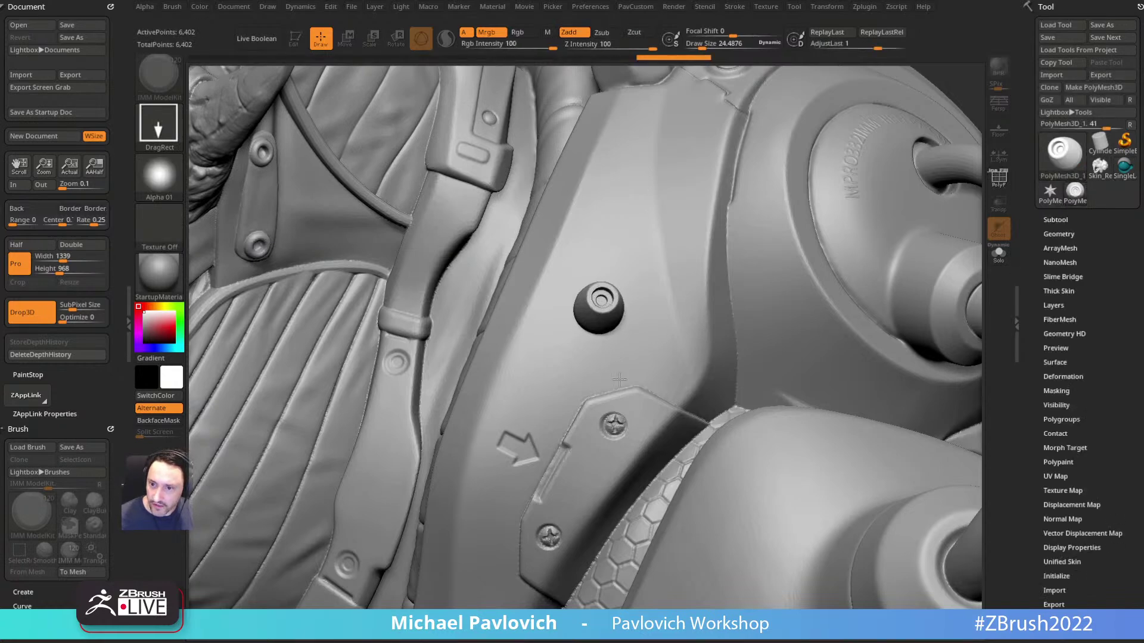
pyautogui.press('w')
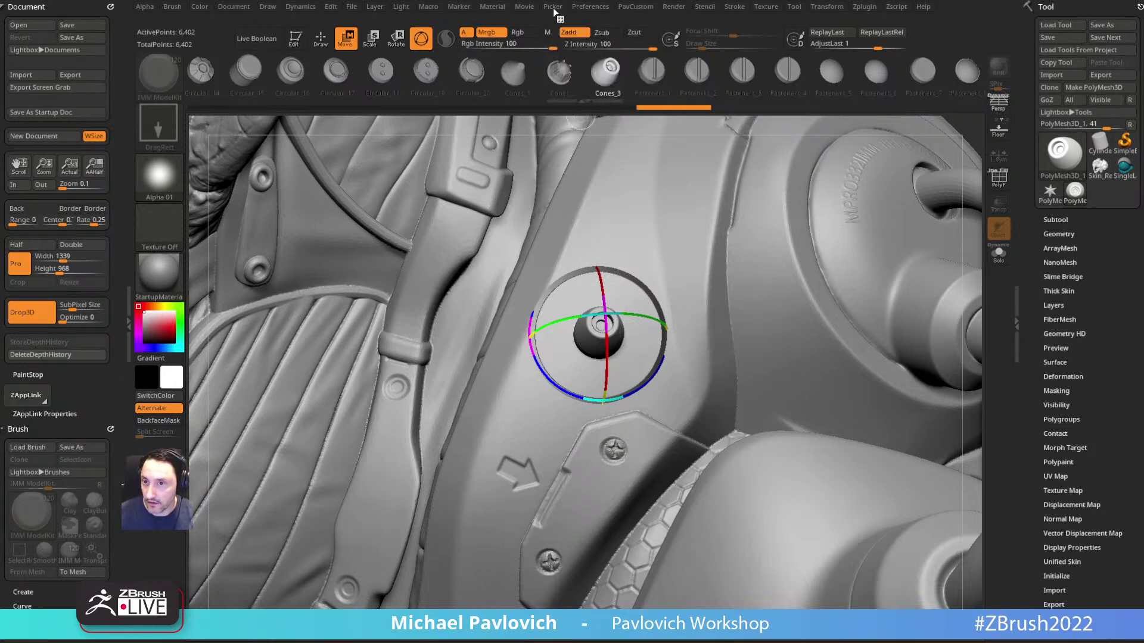
# Step: Examine the Picker's orientation options
pyautogui.click(558, 7)
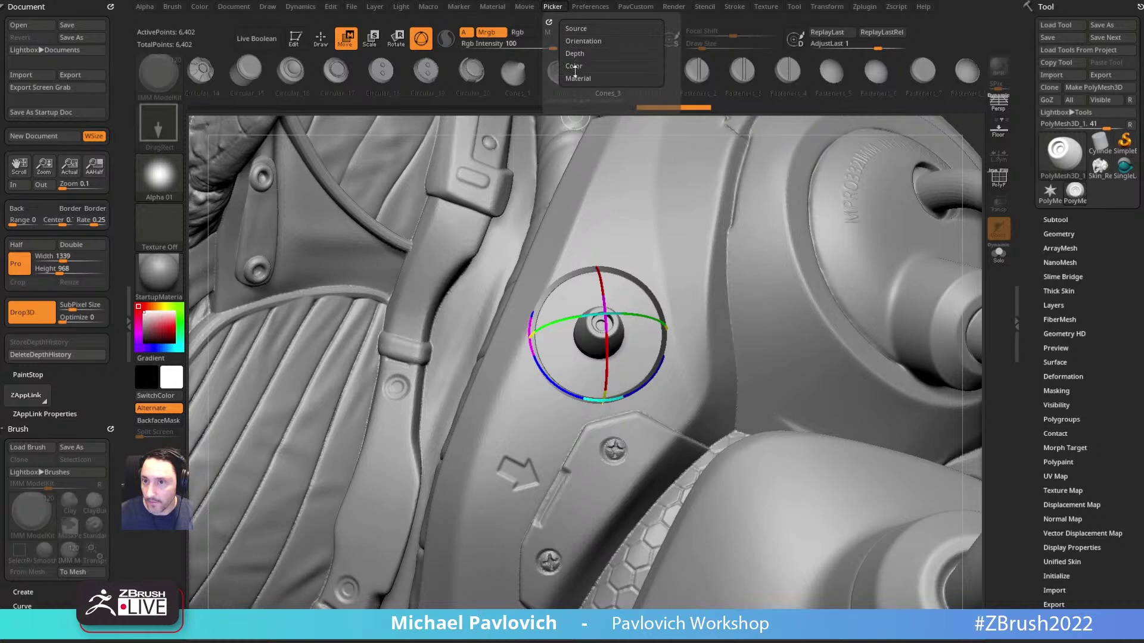
pyautogui.click(575, 41)
pyautogui.moveTo(581, 73)
pyautogui.mouseDown()
pyautogui.moveTo(567, 79)
pyautogui.moveTo(613, 60)
pyautogui.mouseUp()
pyautogui.click(621, 59)
pyautogui.click(586, 72)
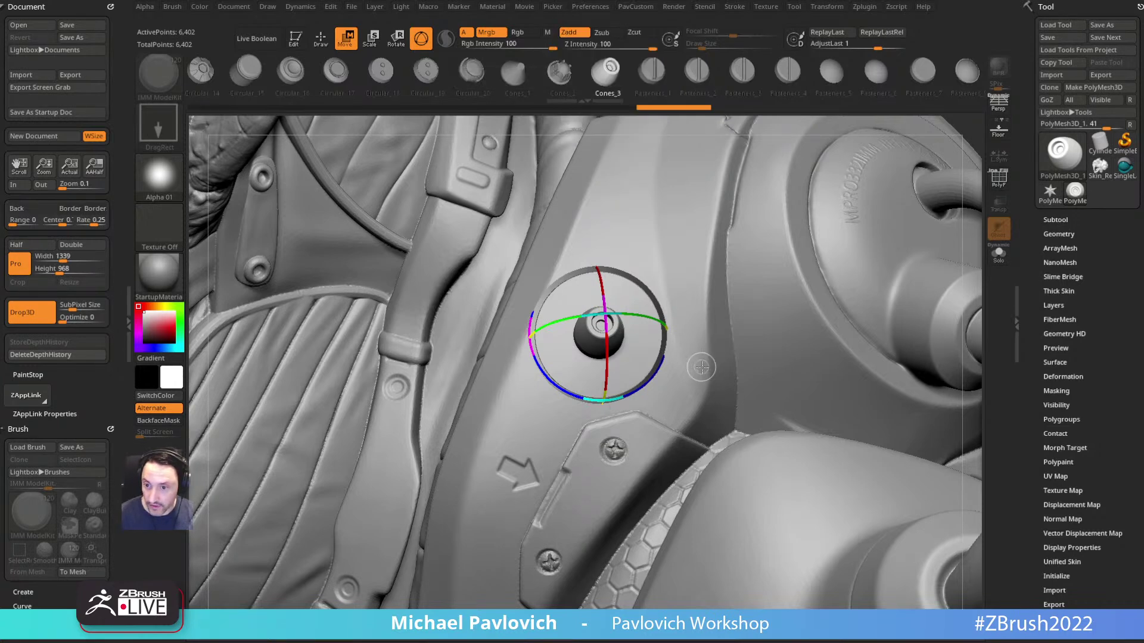
# Step: Place a second, smaller cone below the first on the armor plate and move it slightly upward
pyautogui.press('q')
pyautogui.moveTo(555, 394); pyautogui.dragTo(577, 428)
pyautogui.press('w')
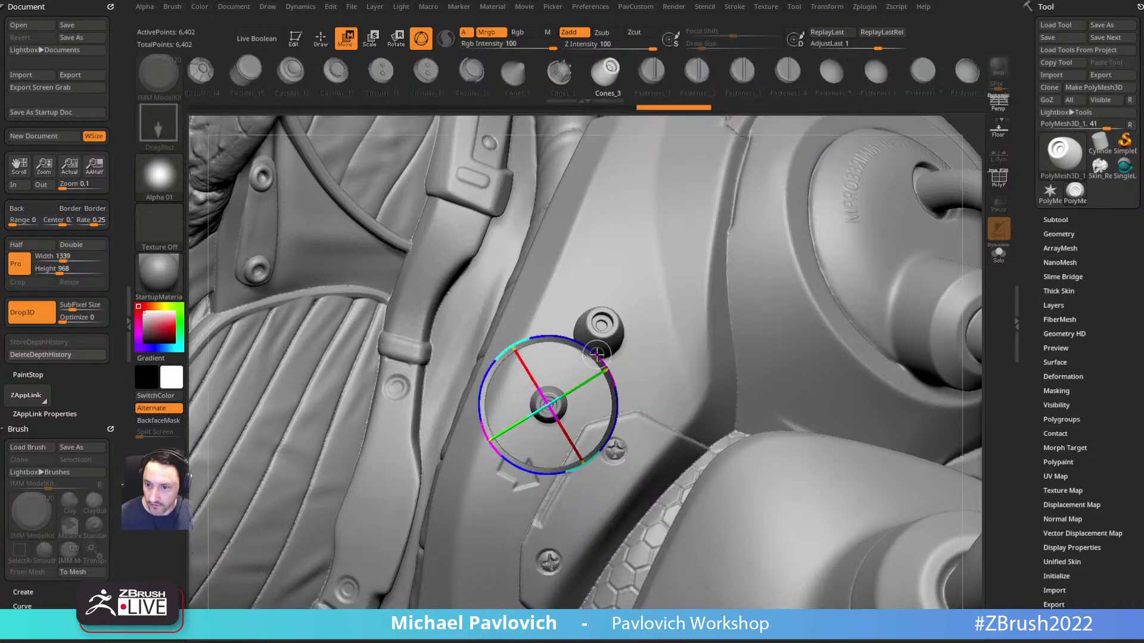
pyautogui.moveTo(594, 365)
pyautogui.mouseDown()
pyautogui.moveTo(583, 357)
pyautogui.moveTo(596, 359)
pyautogui.mouseUp()
pyautogui.press('e')
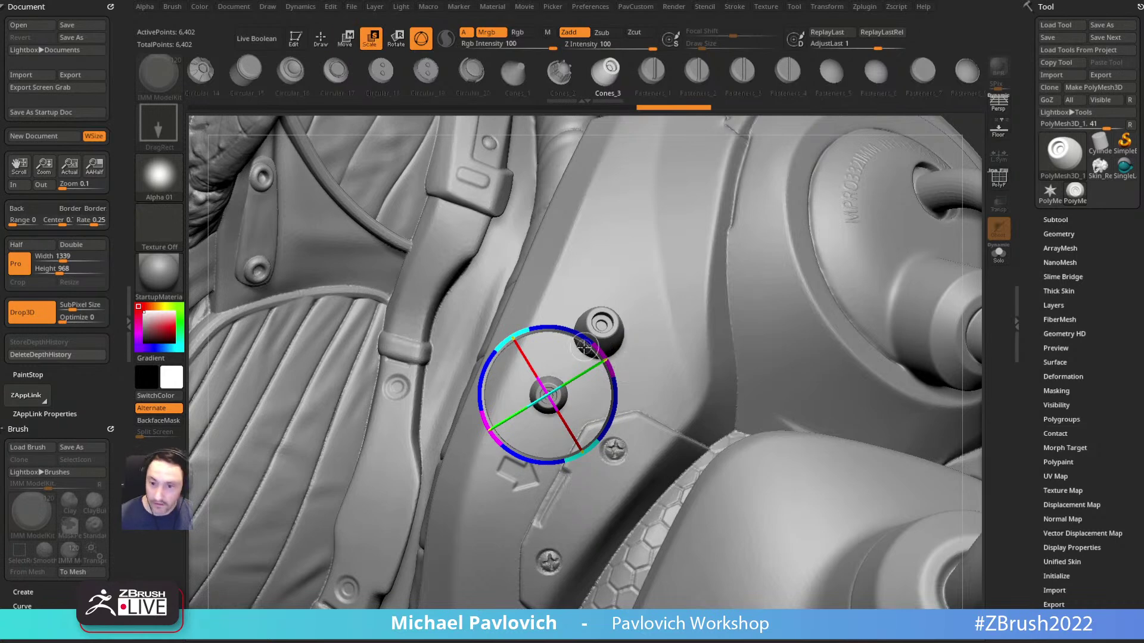
pyautogui.press('q')
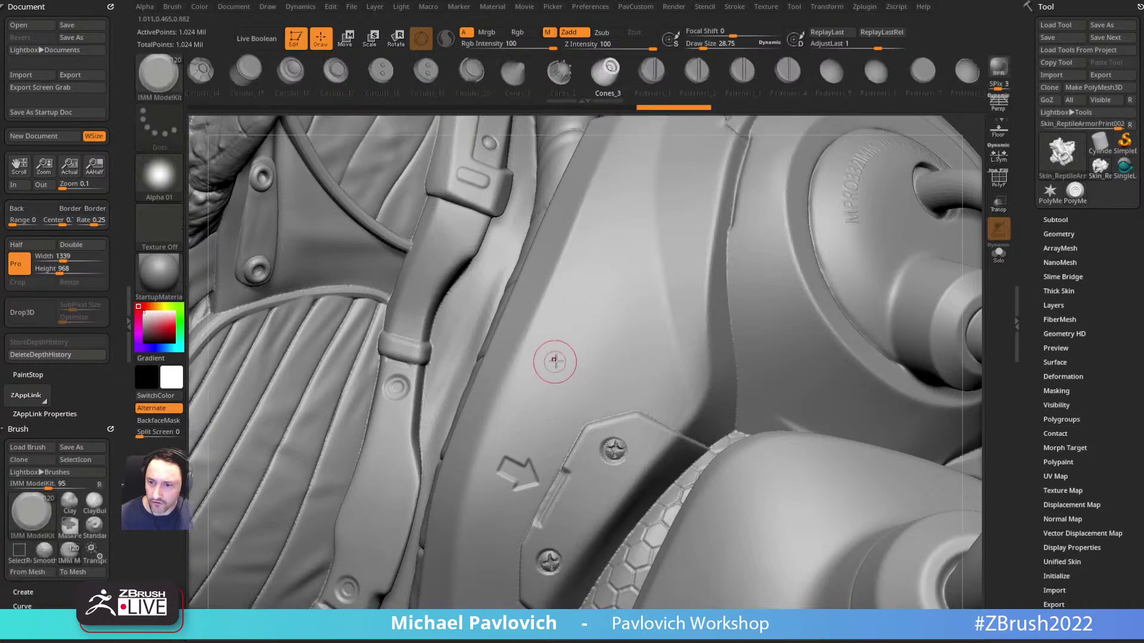
# Step: Delete all subtools of Skin_ReptileArmorPrint002 and skip the undo warning until the next restart
pyautogui.moveTo(711, 365)
pyautogui.keyDown('ctrl'); pyautogui.mouseDown(button='right')
pyautogui.moveTo(638, 207)
pyautogui.moveTo(764, 242)
pyautogui.moveTo(792, 238)
pyautogui.mouseUp(button='right'); pyautogui.keyUp('ctrl')
pyautogui.keyDown('shift'); pyautogui.click(1068, 220); pyautogui.keyUp('shift')
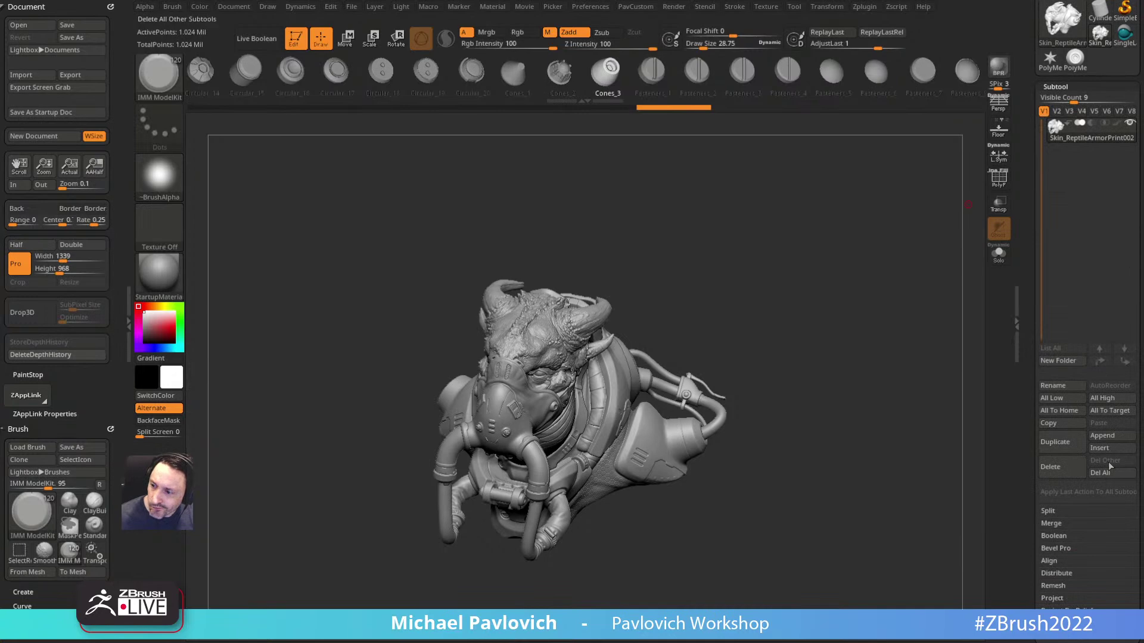
pyautogui.click(1112, 473)
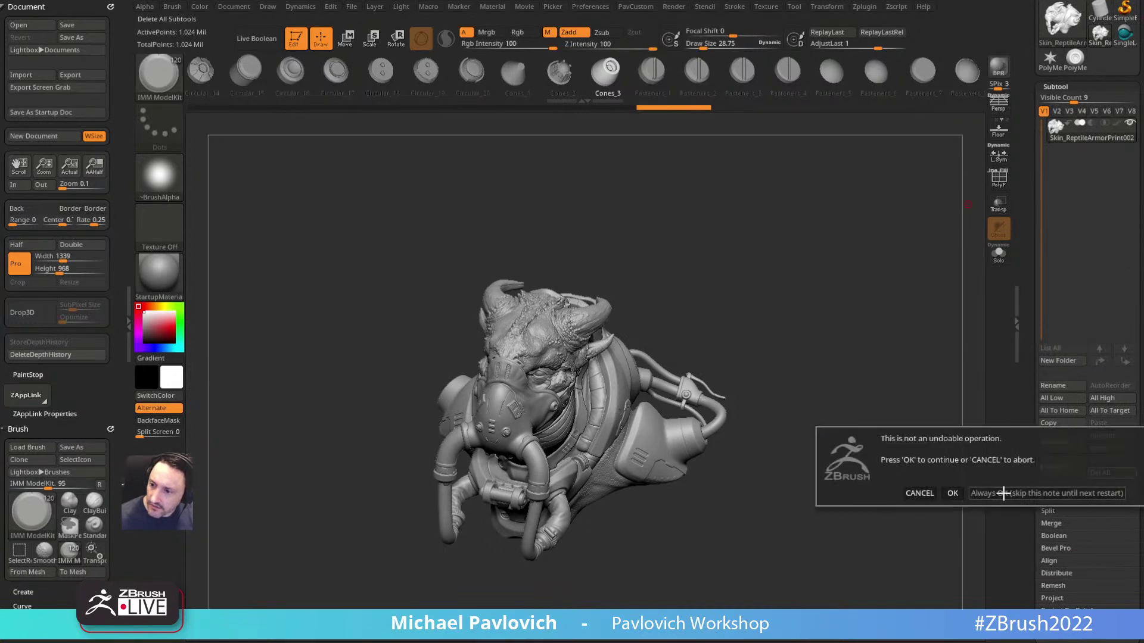
pyautogui.click(1046, 493)
# Step: Load the DemoTreeFrog project from the DemoProjects folder in Lightbox
pyautogui.press(',')
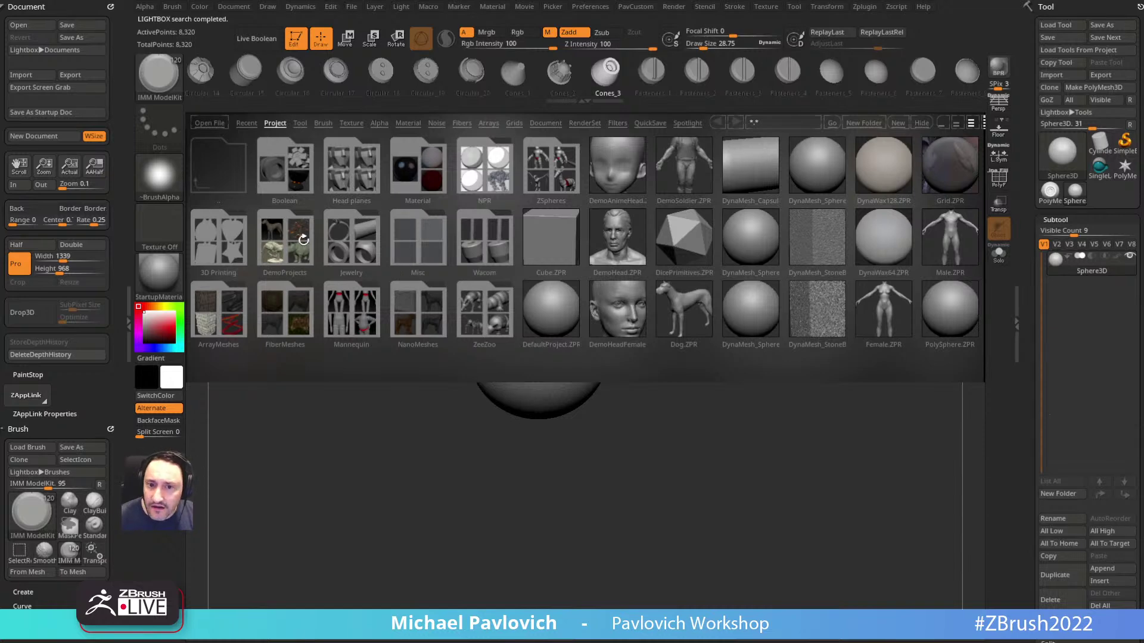
pyautogui.click(302, 239)
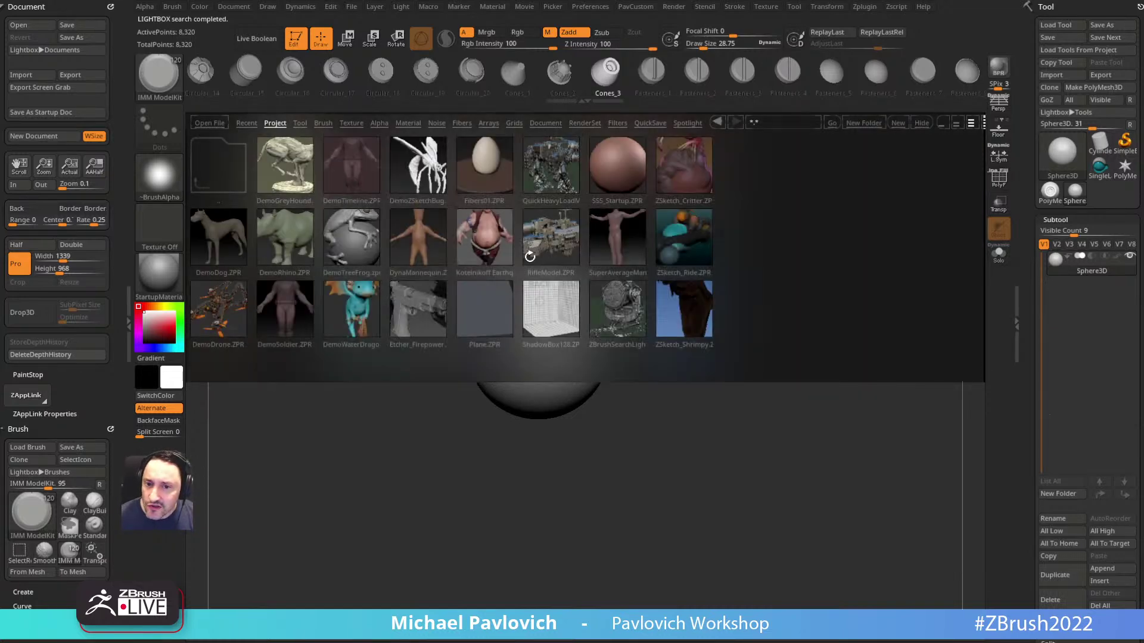
pyautogui.doubleClick(364, 228)
pyautogui.click(707, 349)
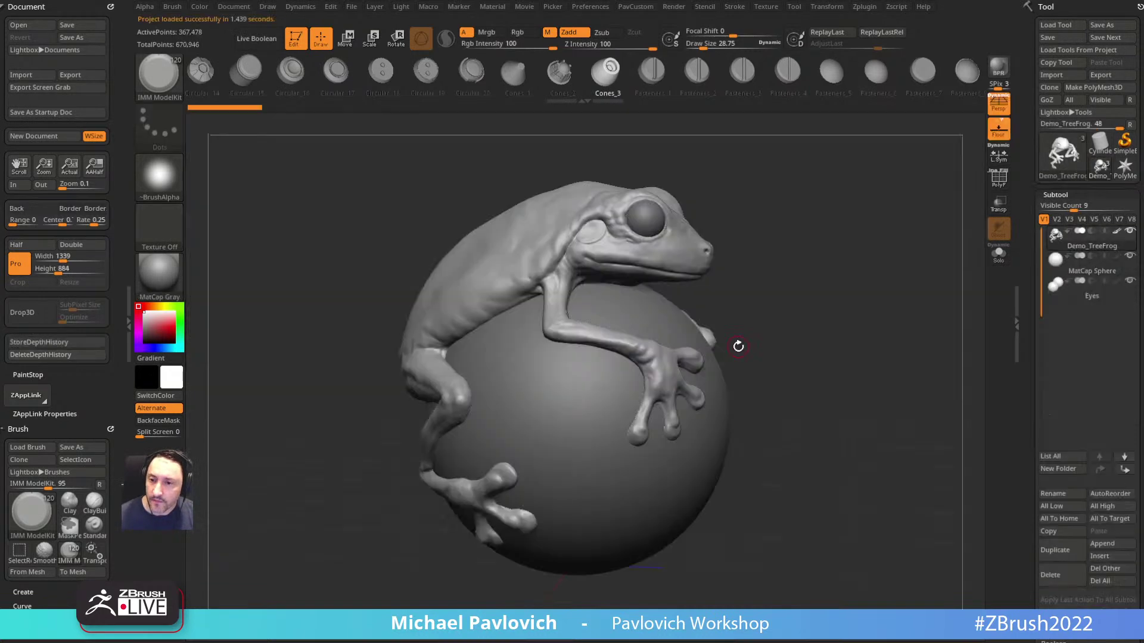
# Step: Frame the side of the frog's back and drop the model onto the 2.5D canvas
pyautogui.keyDown('ctrl'); pyautogui.moveTo(832, 256); pyautogui.dragTo(912, 295, button='right'); pyautogui.keyUp('ctrl')
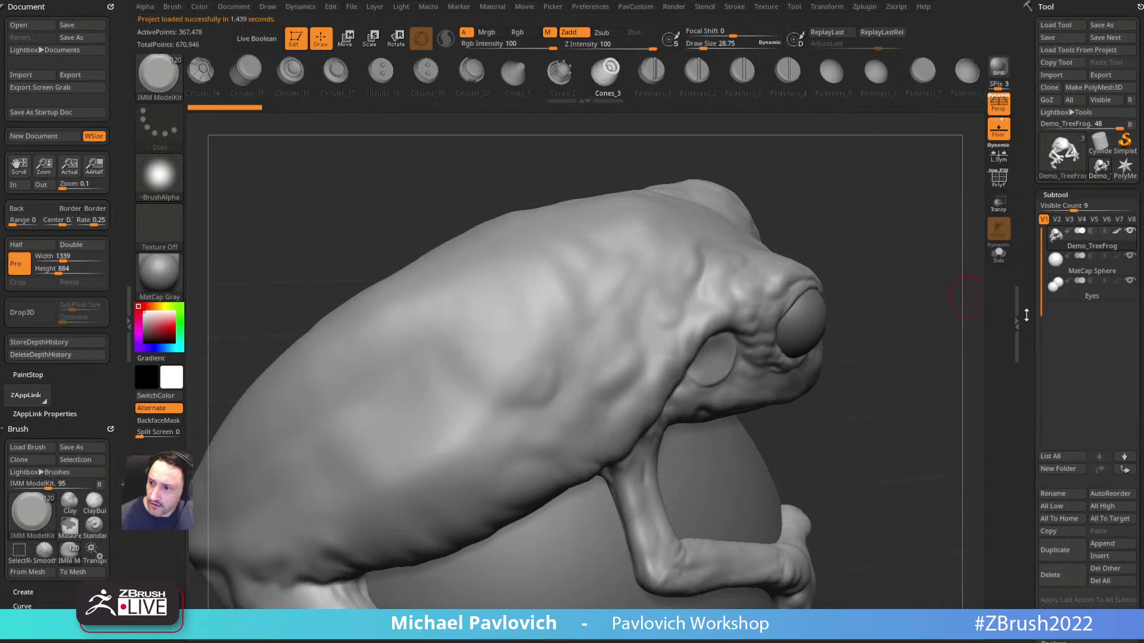
pyautogui.scroll(-10, 1026, 315)
pyautogui.click(1058, 270)
pyautogui.click(1057, 260)
pyautogui.moveTo(1031, 230); pyautogui.dragTo(967, 291)
pyautogui.moveTo(893, 201); pyautogui.dragTo(877, 220, button='right')
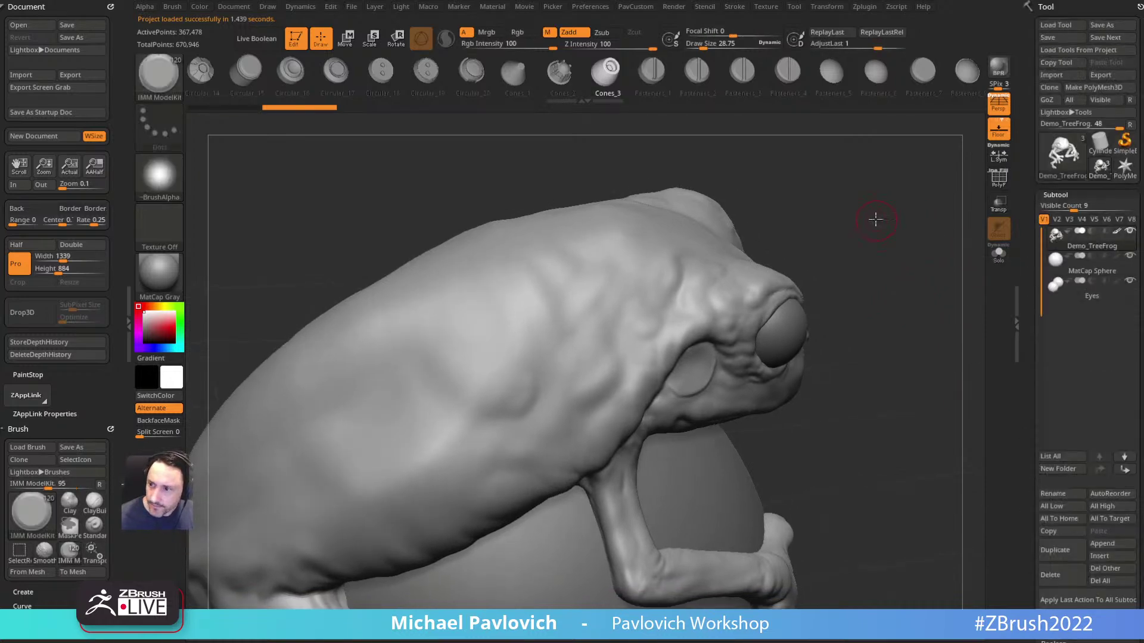
pyautogui.moveTo(877, 220); pyautogui.dragTo(875, 250)
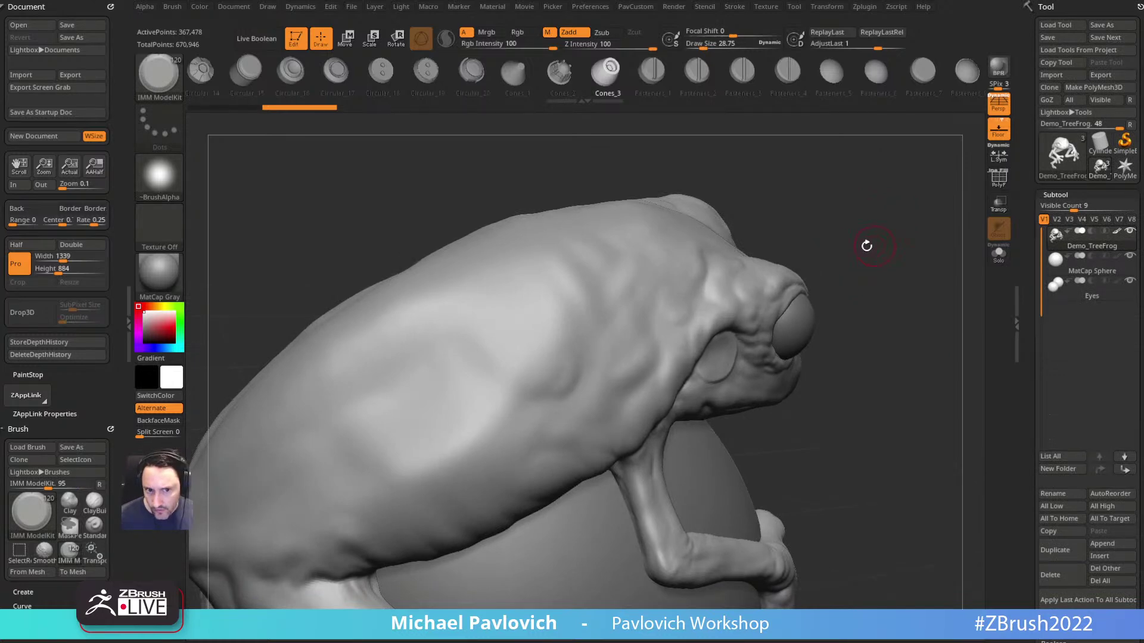
pyautogui.click(41, 316)
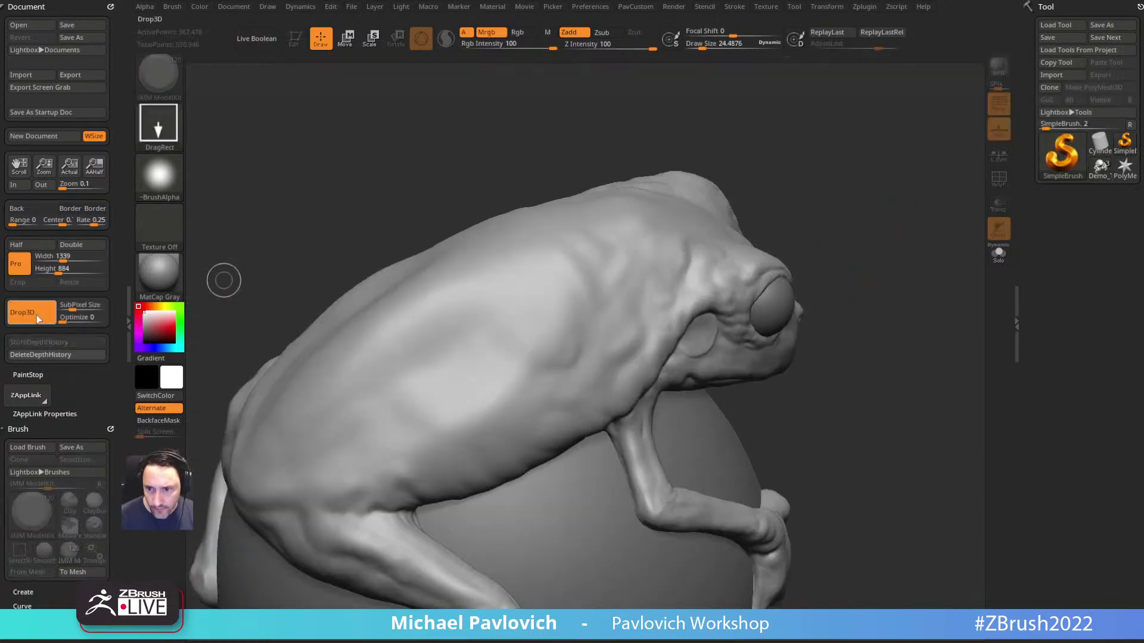
# Step: Undo the DragRect test, switch the stroke to Dots and paint a winding SimpleBrush line on the frog's back
pyautogui.moveTo(509, 274)
pyautogui.mouseDown()
pyautogui.moveTo(522, 316)
pyautogui.moveTo(492, 297)
pyautogui.moveTo(442, 340)
pyautogui.moveTo(421, 388)
pyautogui.moveTo(438, 385)
pyautogui.mouseUp()
pyautogui.hotkey('ctrl', 'z')
pyautogui.click(155, 130)
pyautogui.click(225, 137)
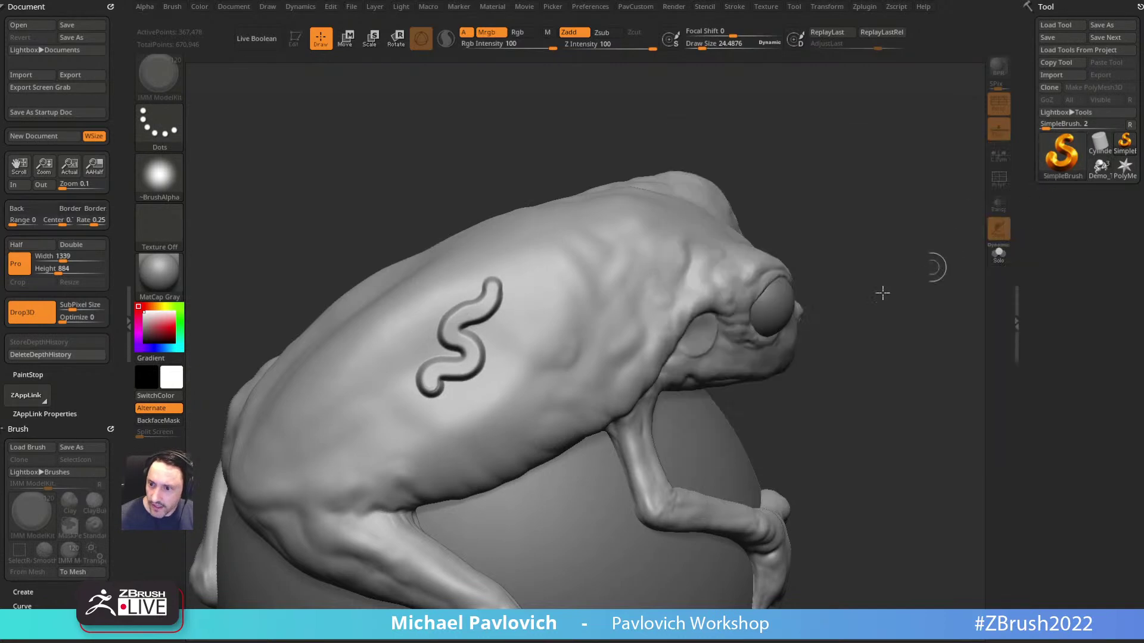
# Step: Paint a thinner winding SingleLayerBrush line beside the first at draw size 15.3856 and switch to Move mode
pyautogui.click(1062, 156)
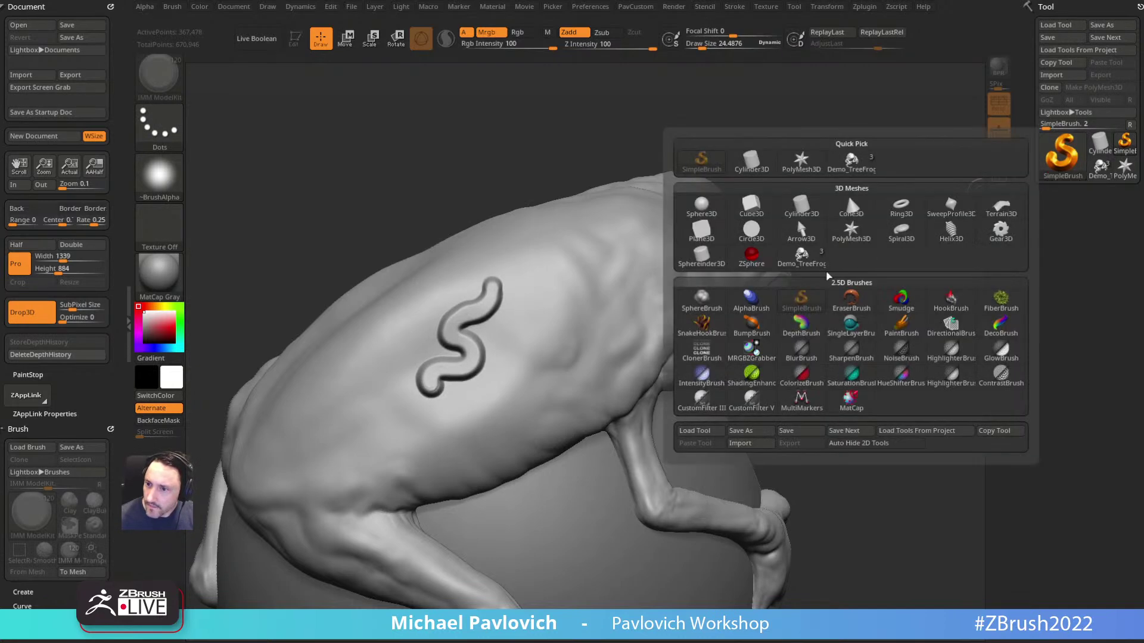
pyautogui.click(851, 324)
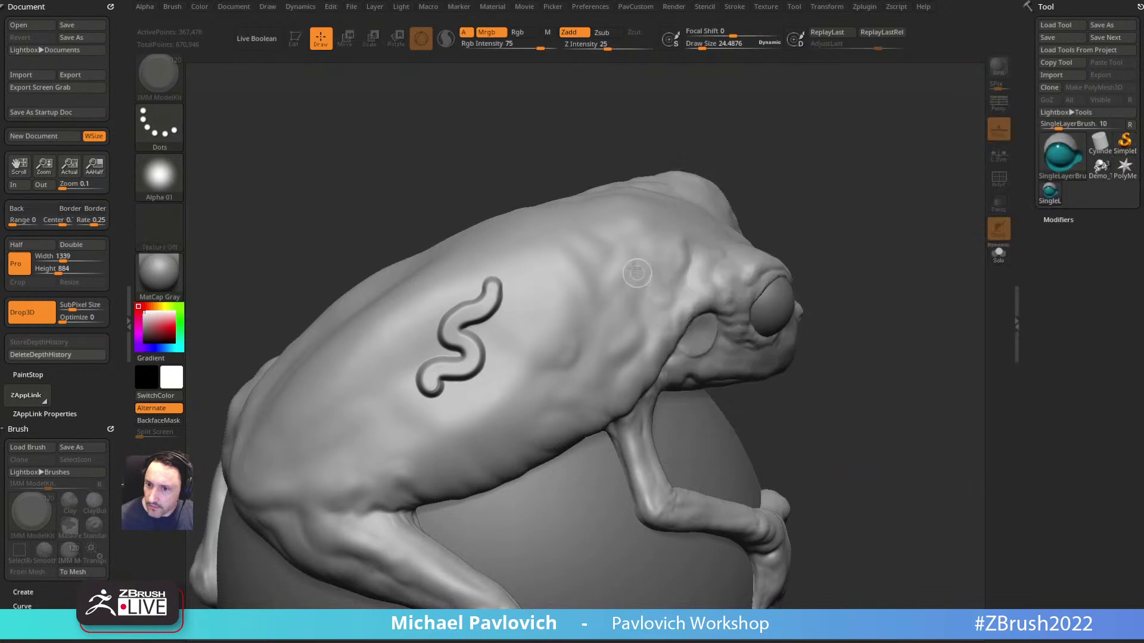
pyautogui.moveTo(557, 263)
pyautogui.mouseDown()
pyautogui.moveTo(520, 323)
pyautogui.moveTo(533, 367)
pyautogui.mouseUp()
pyautogui.moveTo(546, 255)
pyautogui.mouseDown()
pyautogui.moveTo(551, 284)
pyautogui.moveTo(528, 343)
pyautogui.moveTo(538, 369)
pyautogui.mouseUp()
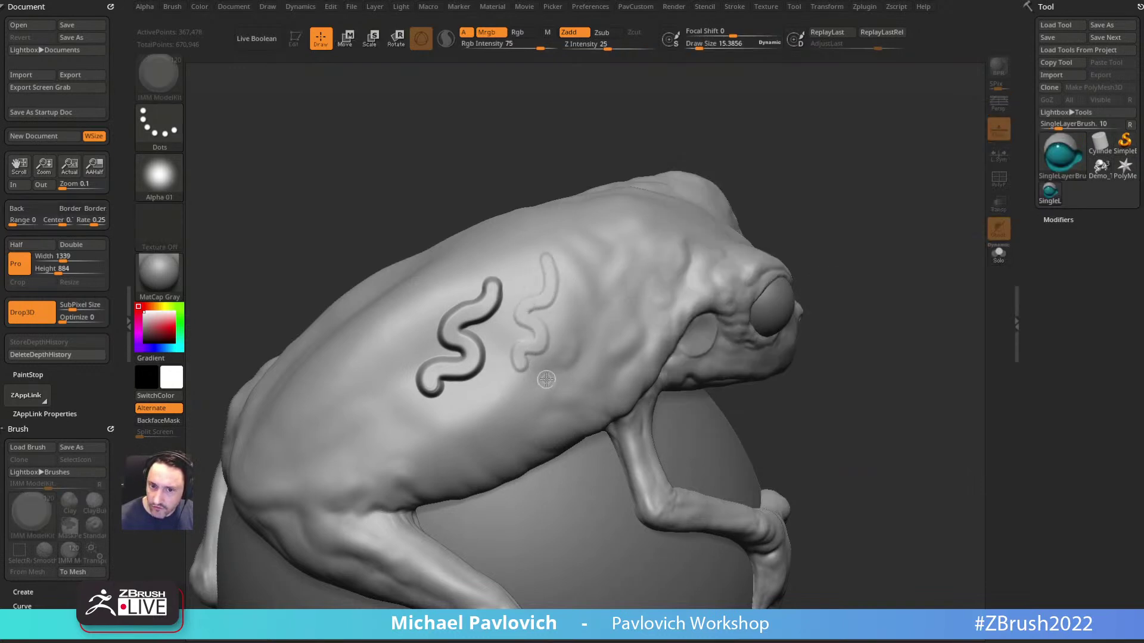
pyautogui.press('w')
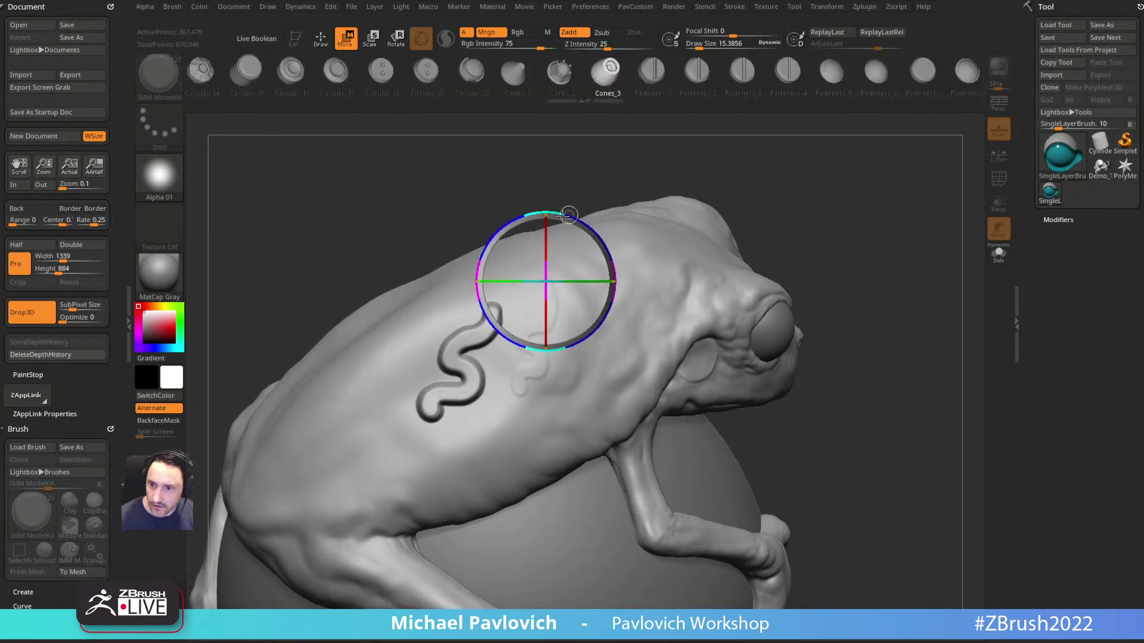
# Step: Nudge the thin stroke, return to Draw mode and add a Radial ring of Alpha 09 circles below it on the frog's side
pyautogui.moveTo(576, 220); pyautogui.dragTo(613, 239)
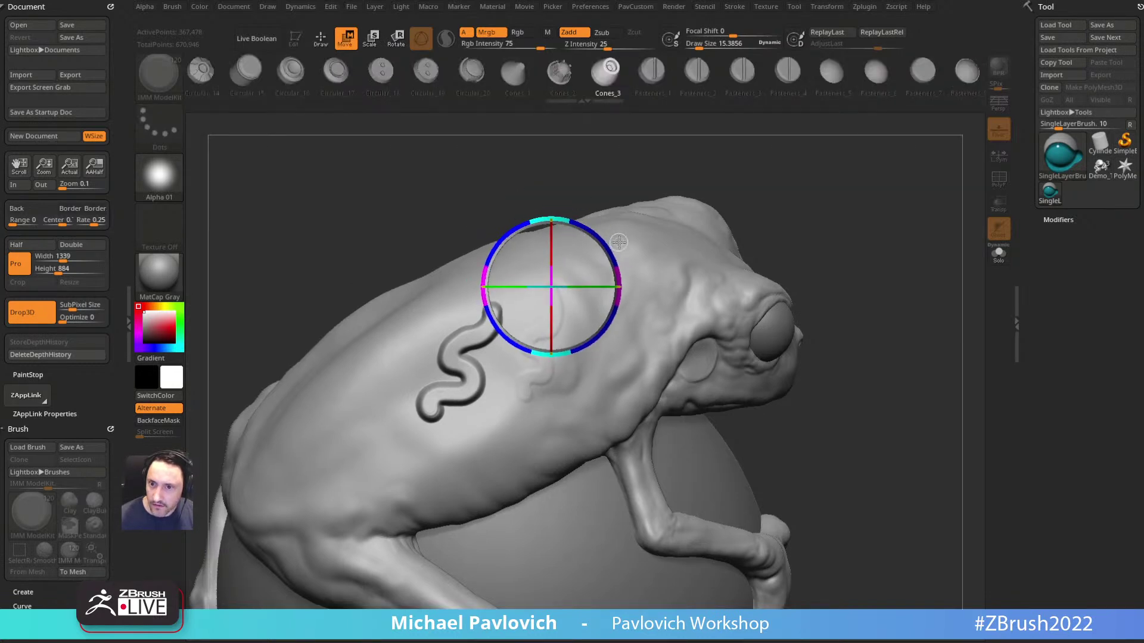
pyautogui.press('q')
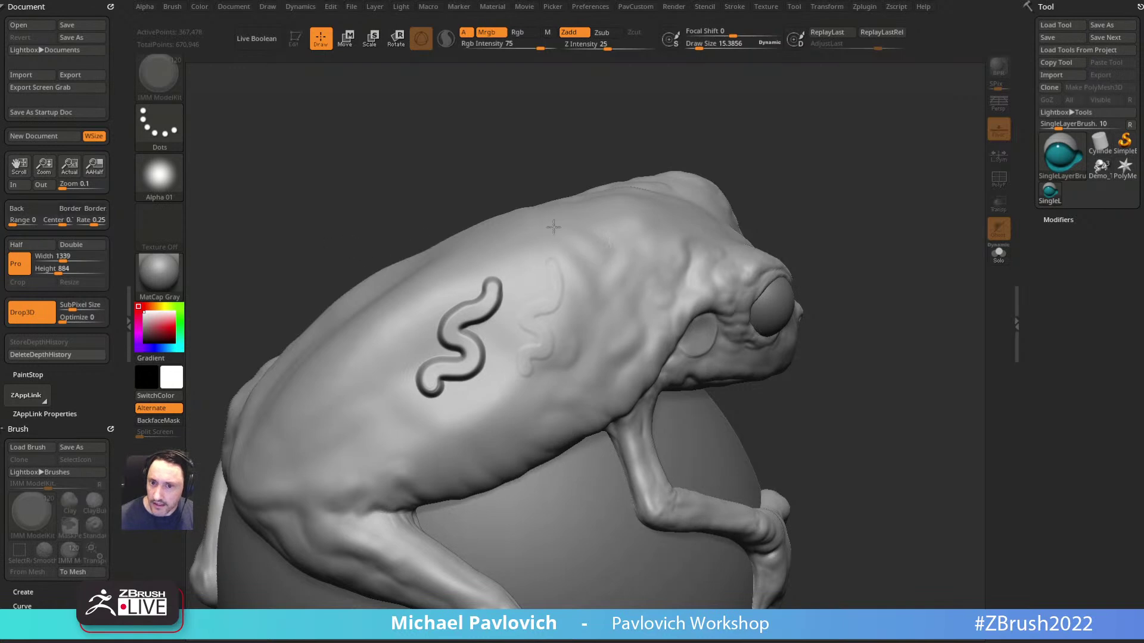
pyautogui.click(159, 176)
pyautogui.click(671, 236)
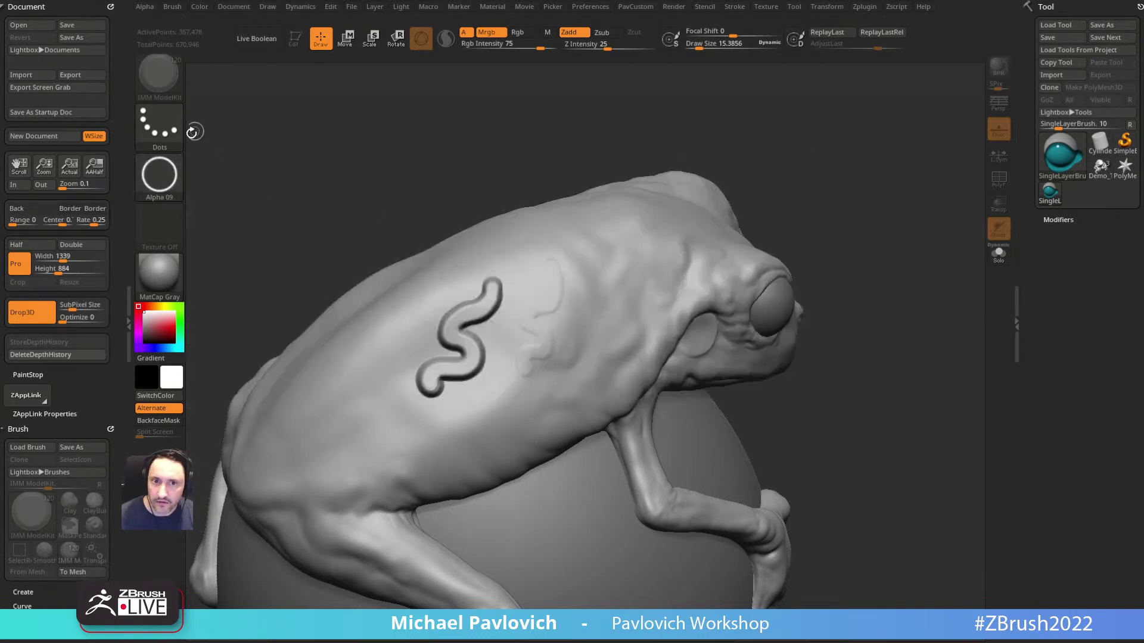
pyautogui.click(177, 133)
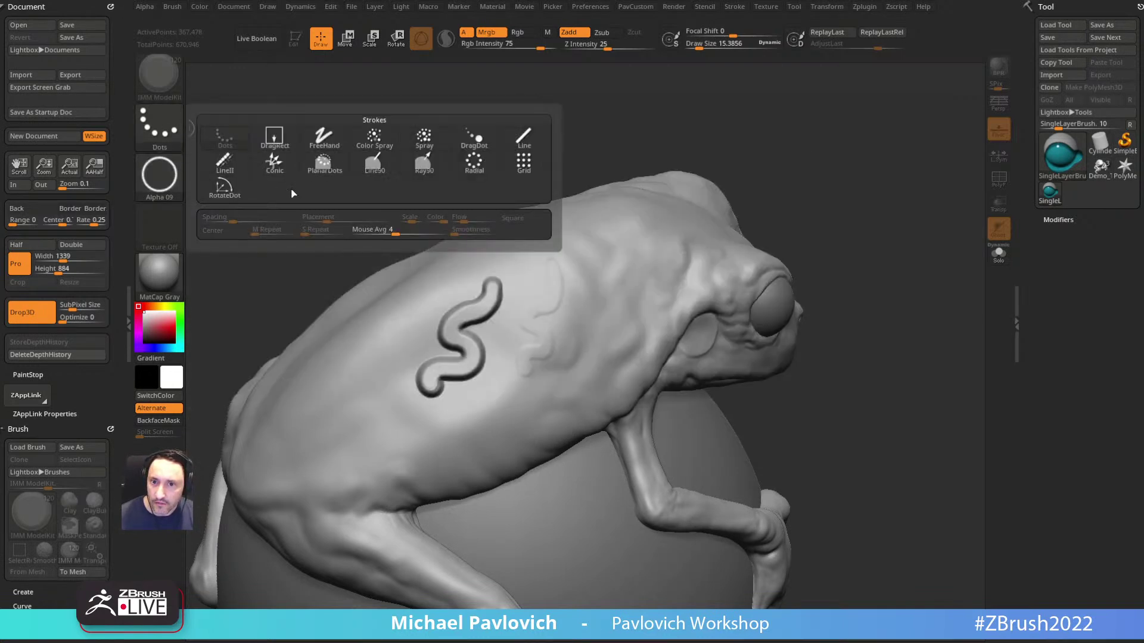
pyautogui.click(474, 164)
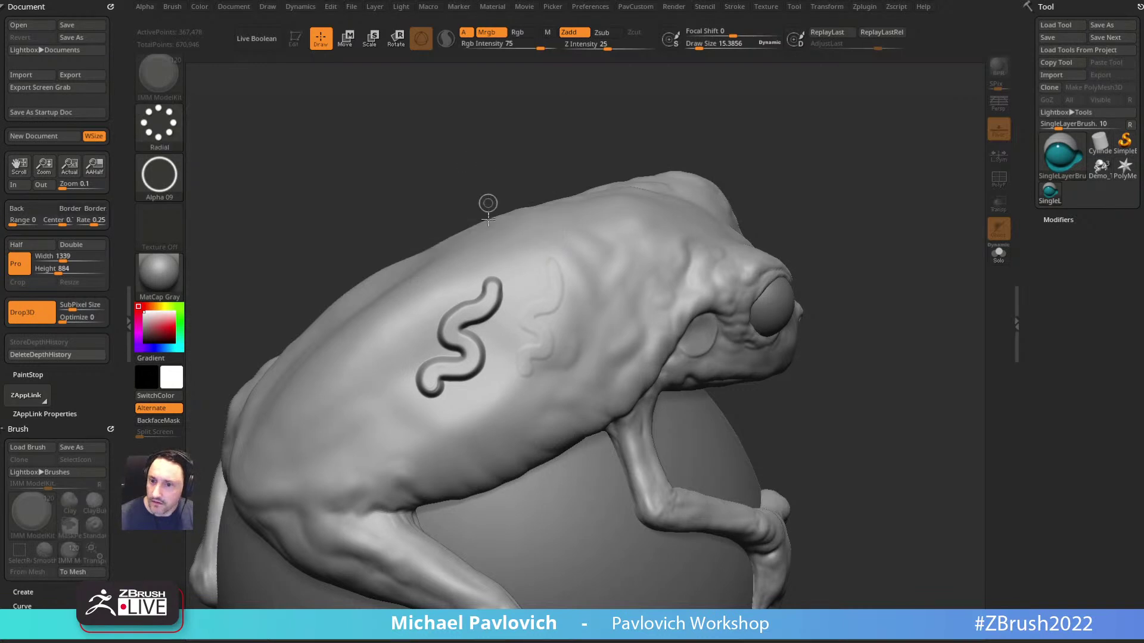
pyautogui.moveTo(502, 429); pyautogui.dragTo(542, 422)
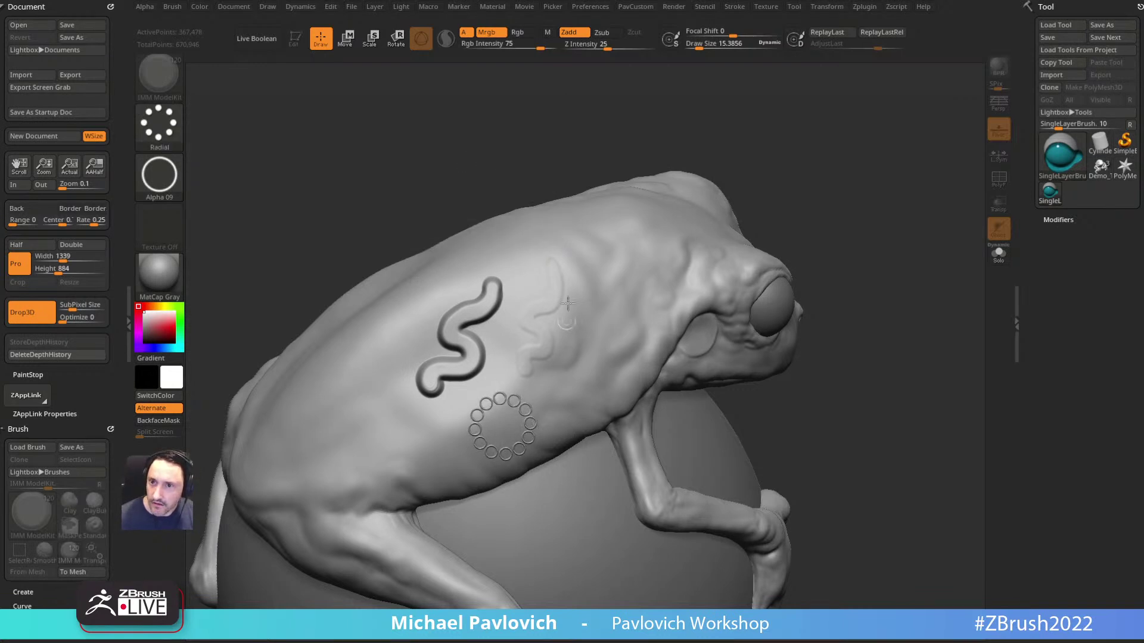
# Step: Enable Zsub, convert the canvas strokes to frog geometry with Drop3D and clear the mask to inspect the detail
pyautogui.click(602, 33)
pyautogui.press('space')
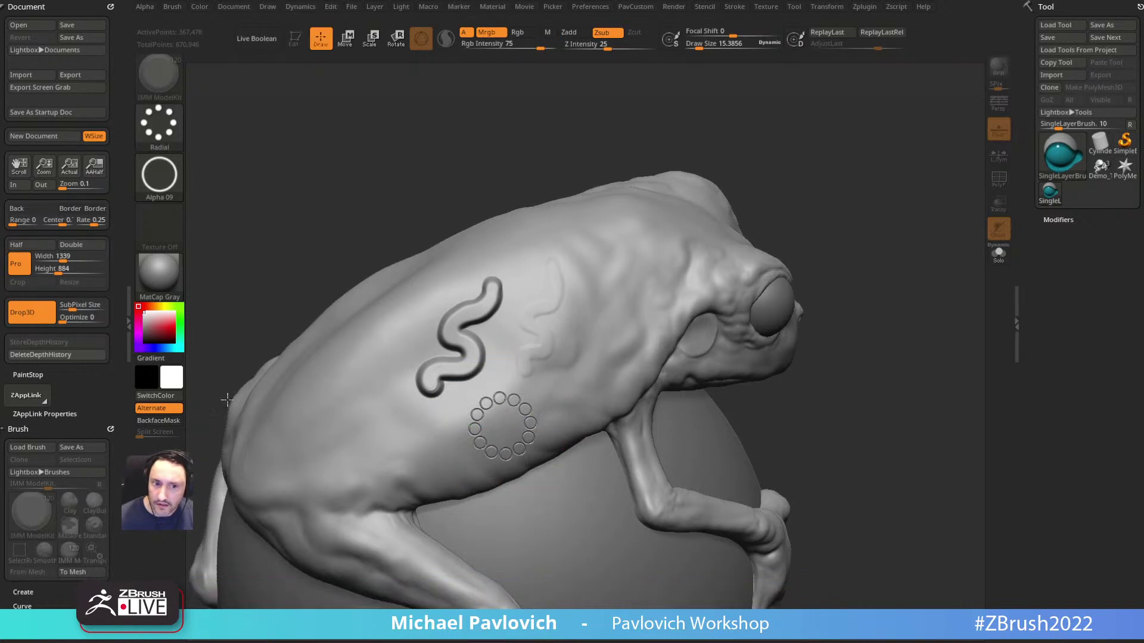
pyautogui.click(46, 322)
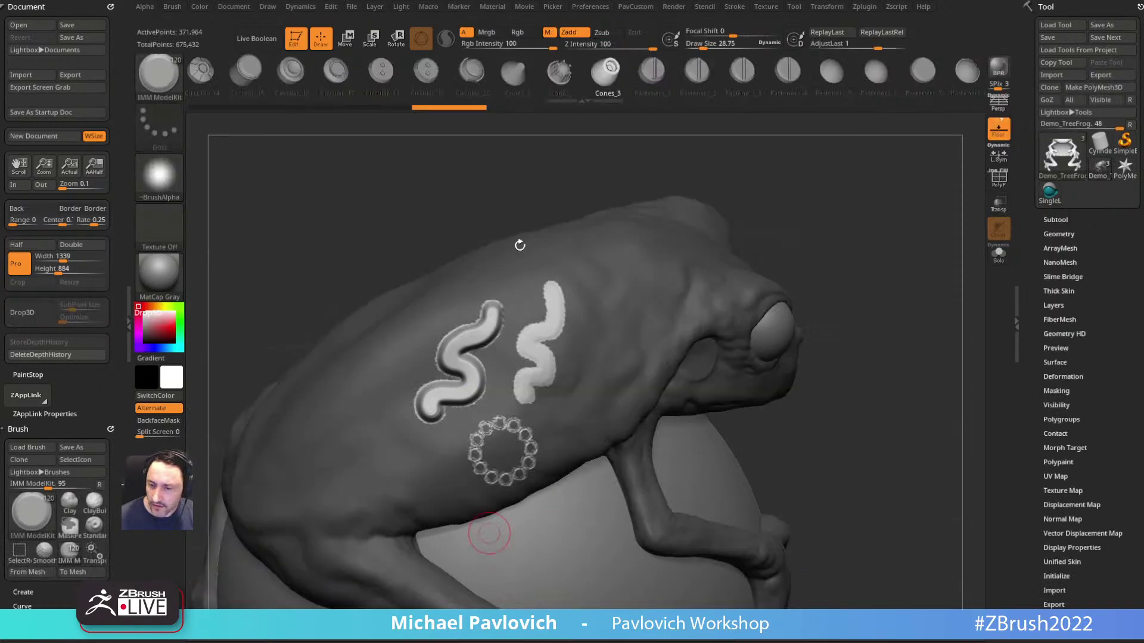
pyautogui.moveTo(844, 233); pyautogui.dragTo(861, 172)
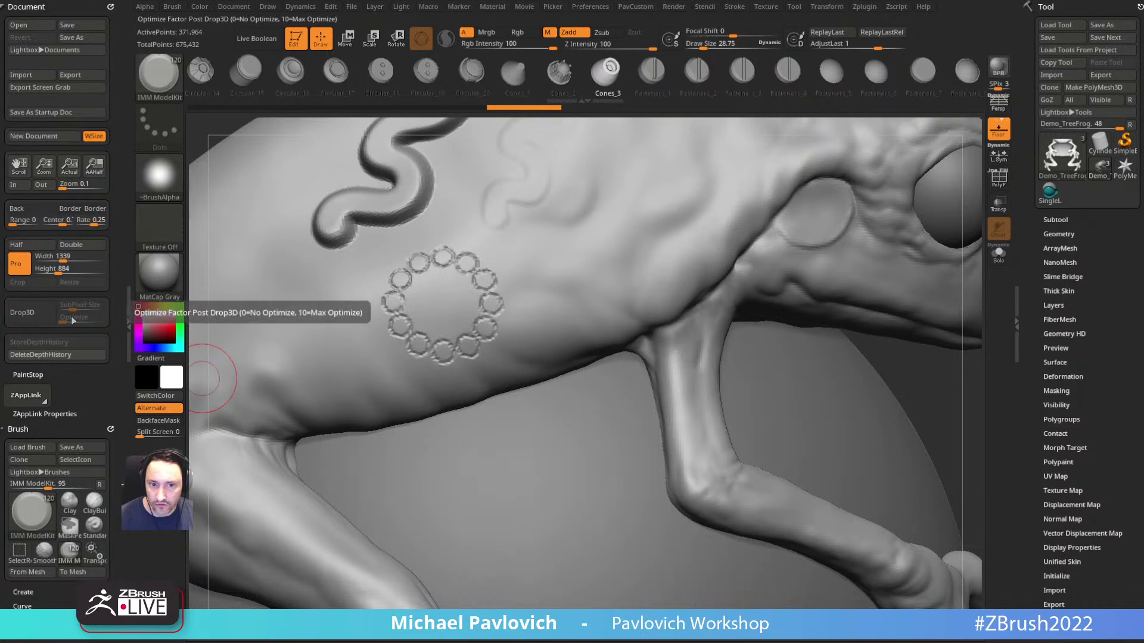
pyautogui.keyDown('alt'); pyautogui.moveTo(645, 354); pyautogui.dragTo(619, 337, button='right'); pyautogui.keyUp('alt')
pyautogui.press('f')
pyautogui.moveTo(828, 215)
pyautogui.mouseDown()
pyautogui.moveTo(837, 199)
pyautogui.moveTo(868, 263)
pyautogui.moveTo(845, 215)
pyautogui.mouseUp()
# Step: Leave Edit mode, clear the canvas, redraw the frog and make it editable again with its detailed side in view
pyautogui.click(295, 38)
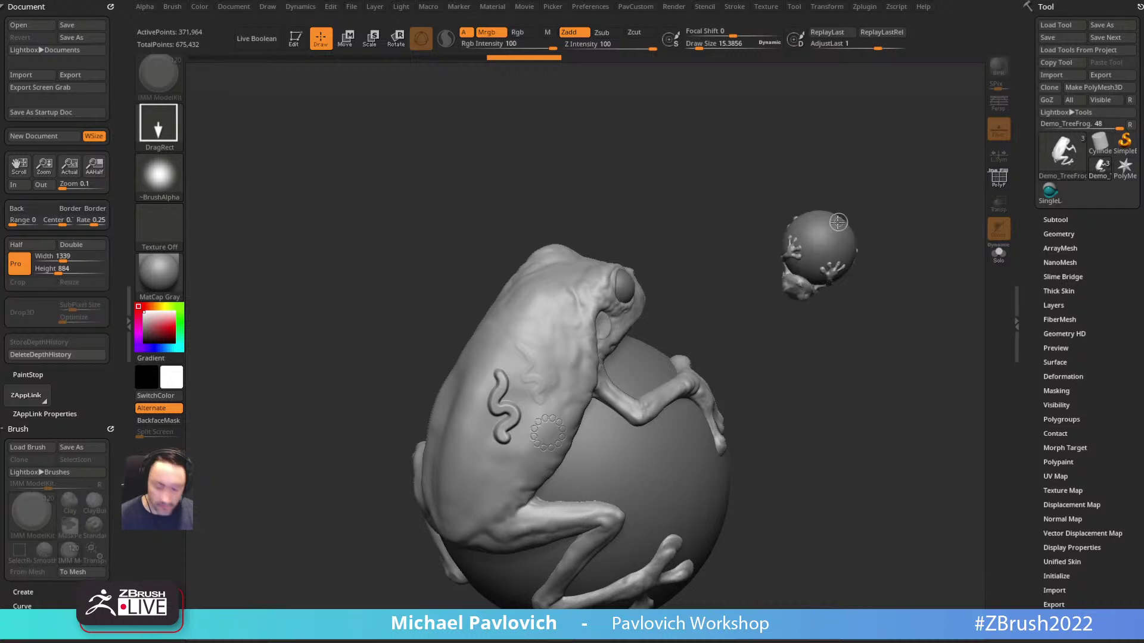
pyautogui.hotkey('ctrl', 'n')
pyautogui.moveTo(544, 449); pyautogui.dragTo(393, 189)
pyautogui.click(297, 39)
pyautogui.press('f')
pyautogui.moveTo(694, 320)
pyautogui.mouseDown()
pyautogui.moveTo(749, 158)
pyautogui.moveTo(745, 271)
pyautogui.moveTo(817, 340)
pyautogui.moveTo(819, 289)
pyautogui.mouseUp()
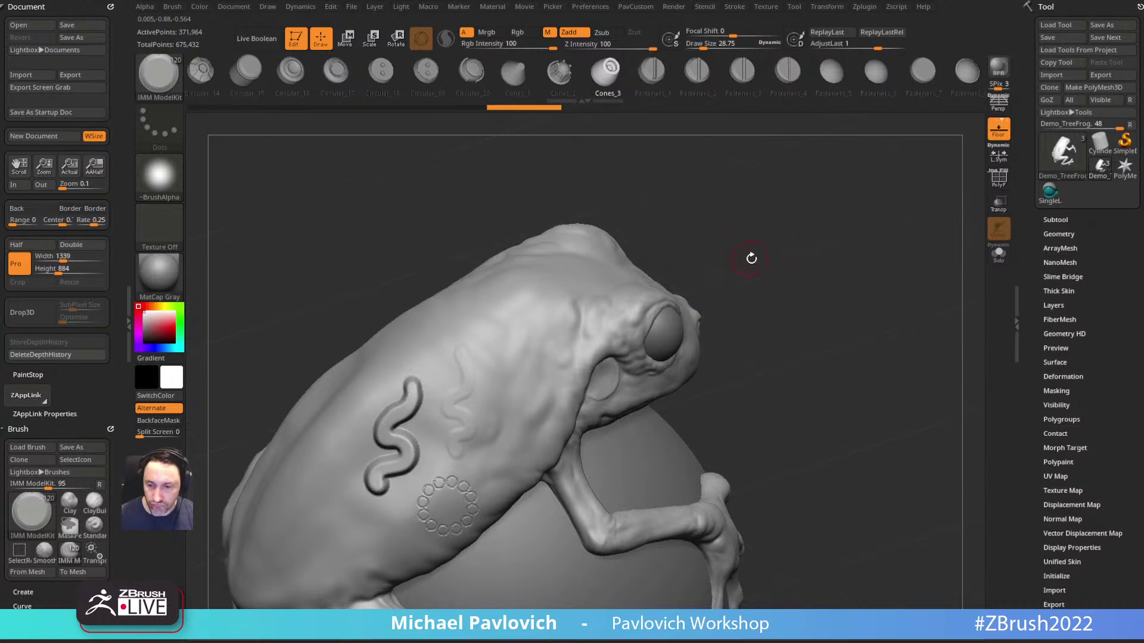
# Step: Undo the mask clearing and the Drop3D strokes on the frog's back
pyautogui.hotkey('ctrl', 'z')
pyautogui.hotkey('ctrl', 'z')
pyautogui.hotkey('ctrl', 'z')
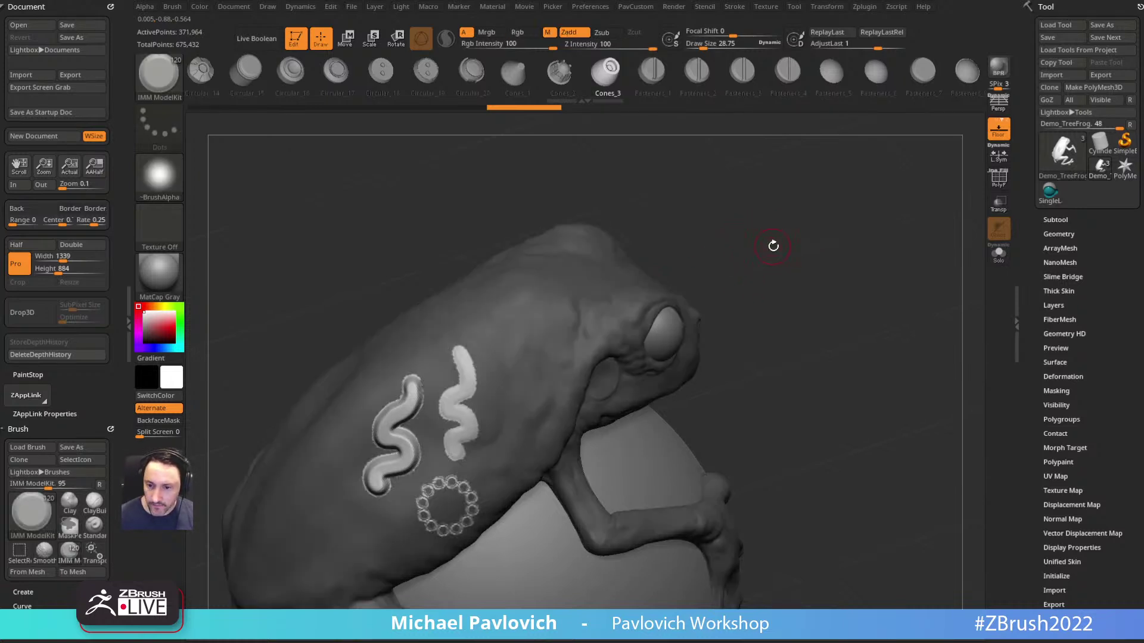
pyautogui.moveTo(772, 263); pyautogui.dragTo(827, 252)
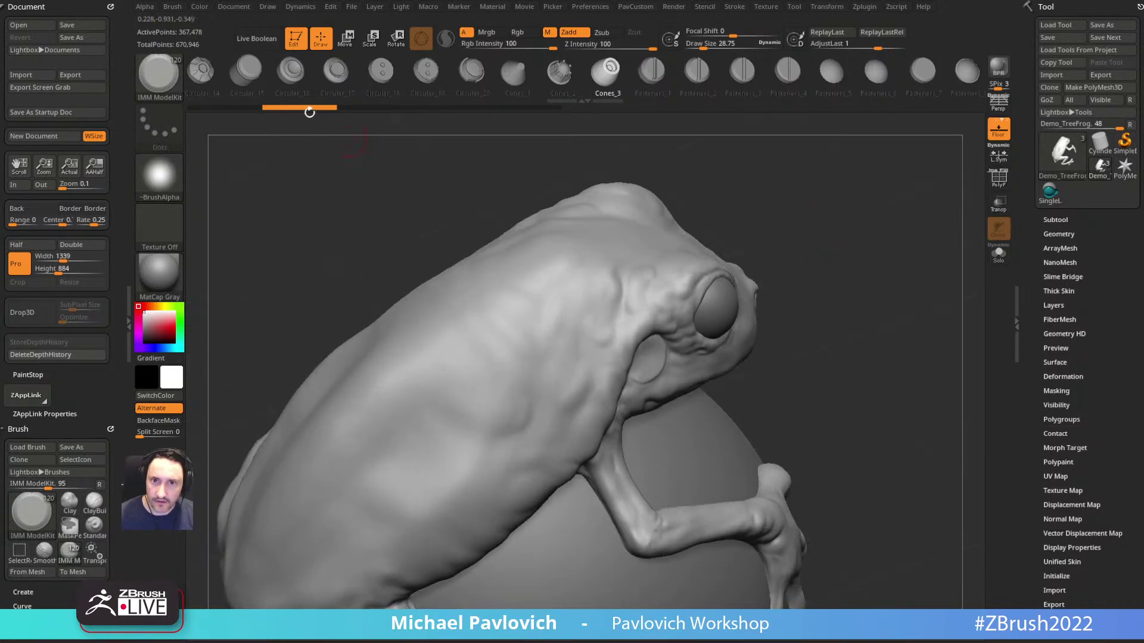
# Step: Leave Edit mode, clear the canvas and draw out a Sphere3D primitive on it
pyautogui.click(294, 38)
pyautogui.hotkey('ctrl', 'n')
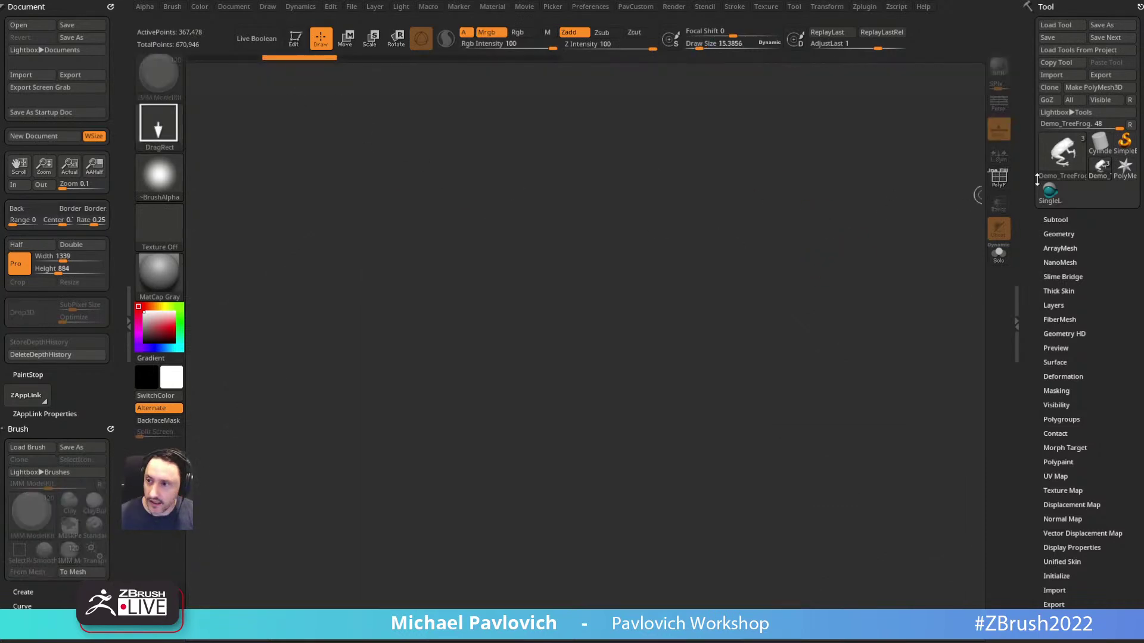
pyautogui.click(1062, 153)
pyautogui.click(702, 231)
pyautogui.moveTo(573, 394); pyautogui.dragTo(633, 474)
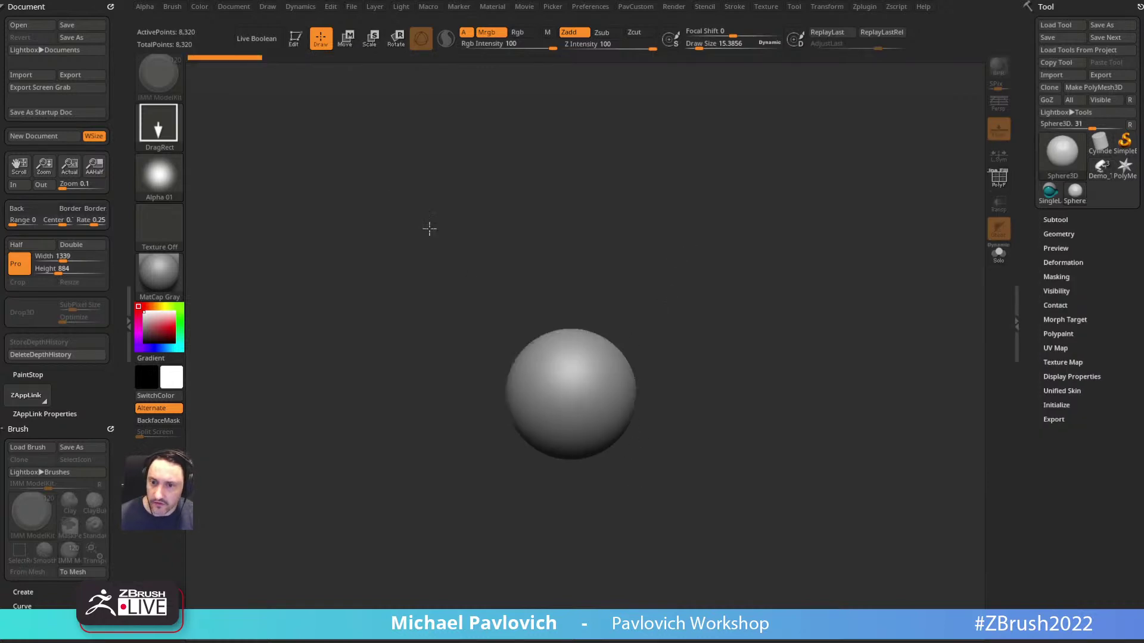
# Step: Make the sphere editable, hide the floor grid and reposition the sphere to free up canvas space
pyautogui.click(295, 38)
pyautogui.keyDown('shift'); pyautogui.moveTo(775, 259); pyautogui.dragTo(886, 209); pyautogui.keyUp('shift')
pyautogui.click(998, 129)
pyautogui.keyDown('alt'); pyautogui.moveTo(747, 314); pyautogui.dragTo(667, 293); pyautogui.keyUp('alt')
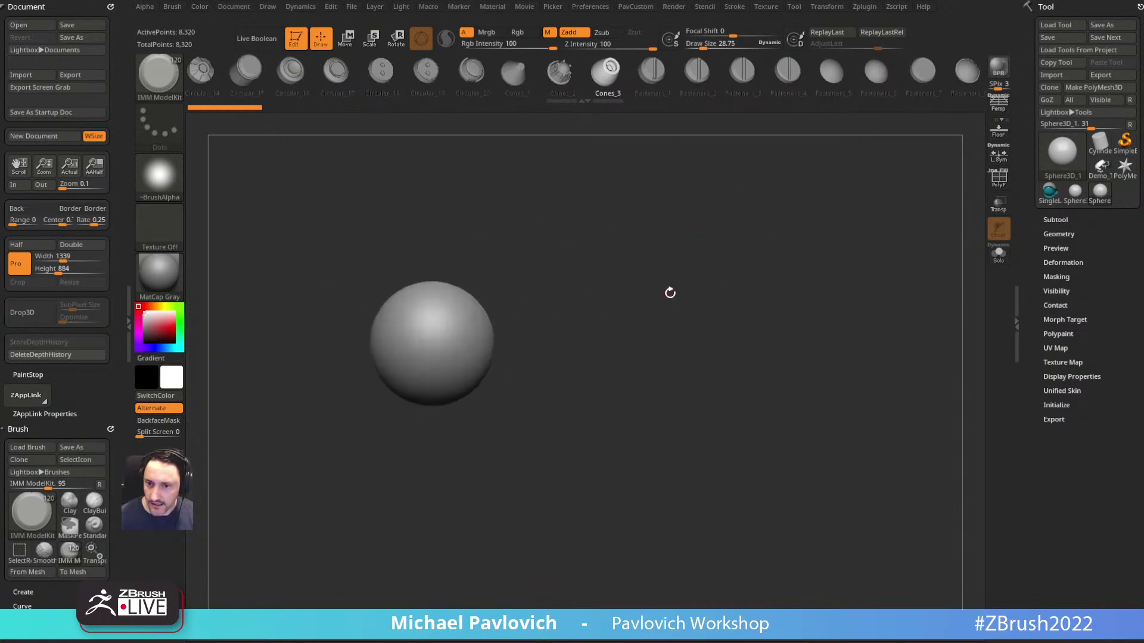
# Step: Drop the sphere to the canvas and draw eleven more spheres of varying sizes scattered around it
pyautogui.press('t')
pyautogui.moveTo(568, 275); pyautogui.dragTo(600, 358)
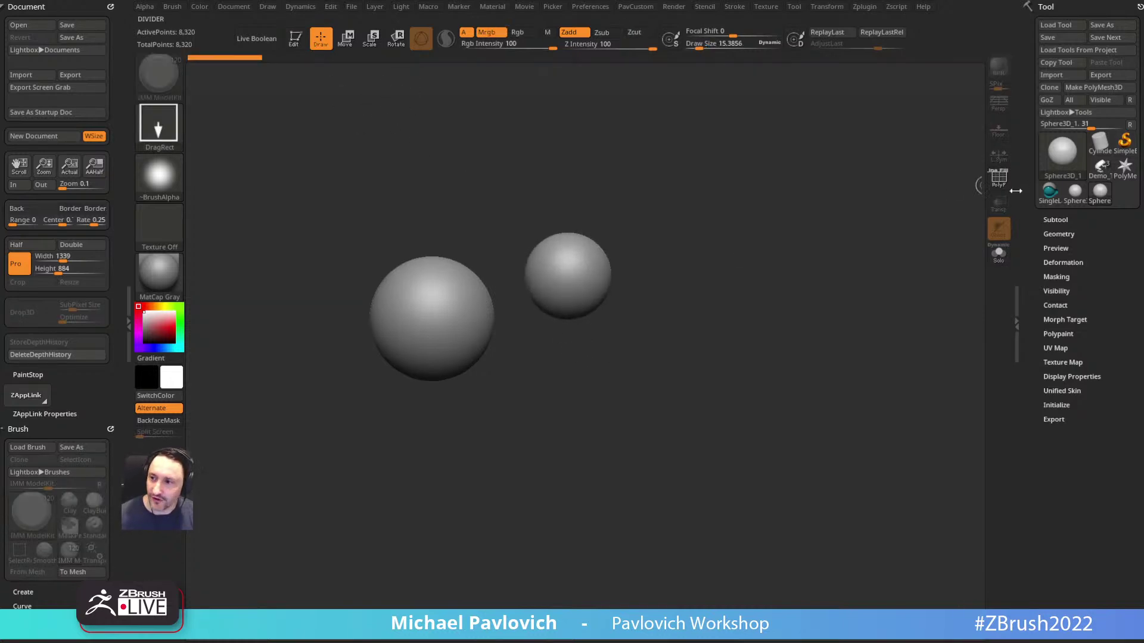
pyautogui.click(1055, 164)
pyautogui.moveTo(534, 381); pyautogui.dragTo(603, 386)
pyautogui.moveTo(648, 362); pyautogui.dragTo(715, 362)
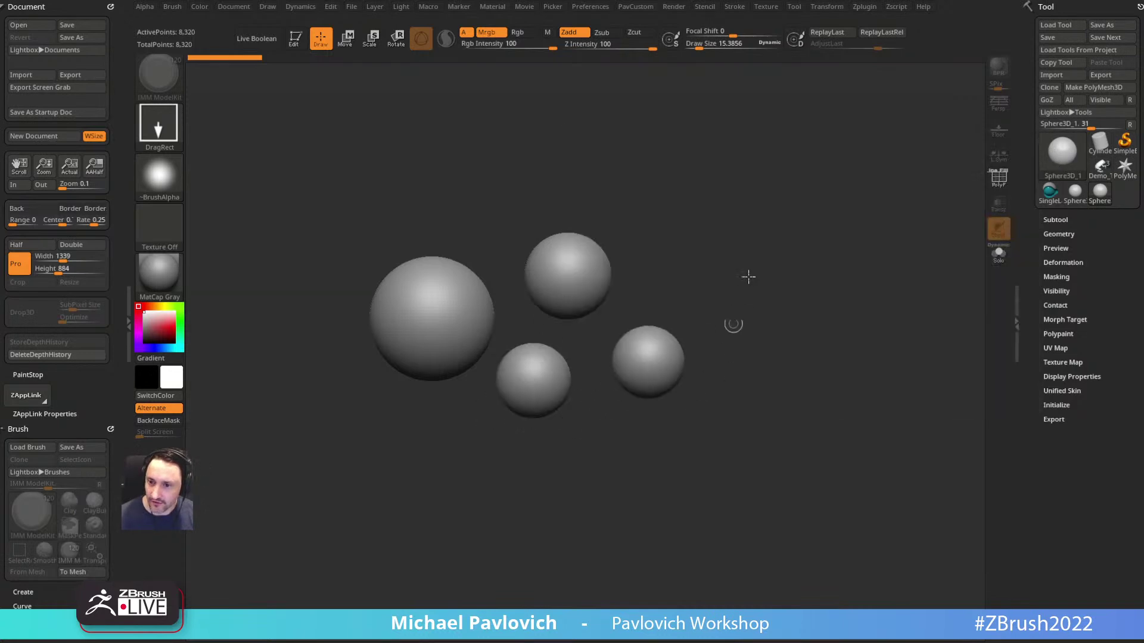
pyautogui.moveTo(758, 260); pyautogui.dragTo(758, 291)
pyautogui.moveTo(835, 225); pyautogui.dragTo(836, 258)
pyautogui.moveTo(748, 439); pyautogui.dragTo(747, 482)
pyautogui.moveTo(536, 537); pyautogui.dragTo(536, 560)
pyautogui.moveTo(373, 454); pyautogui.dragTo(373, 489)
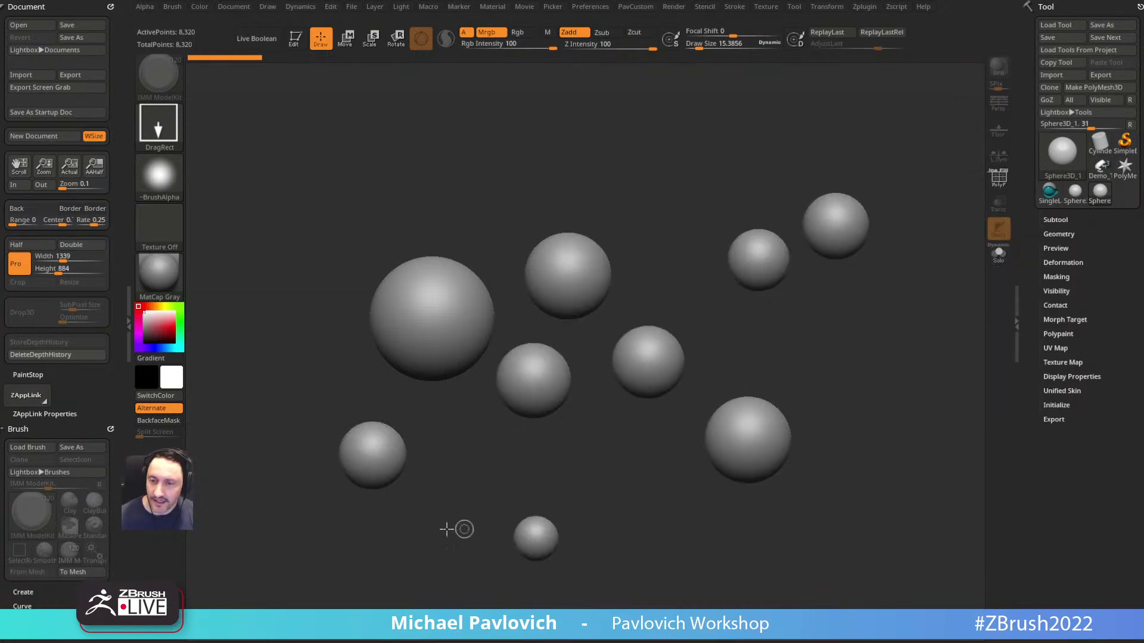
pyautogui.moveTo(378, 195); pyautogui.dragTo(377, 221)
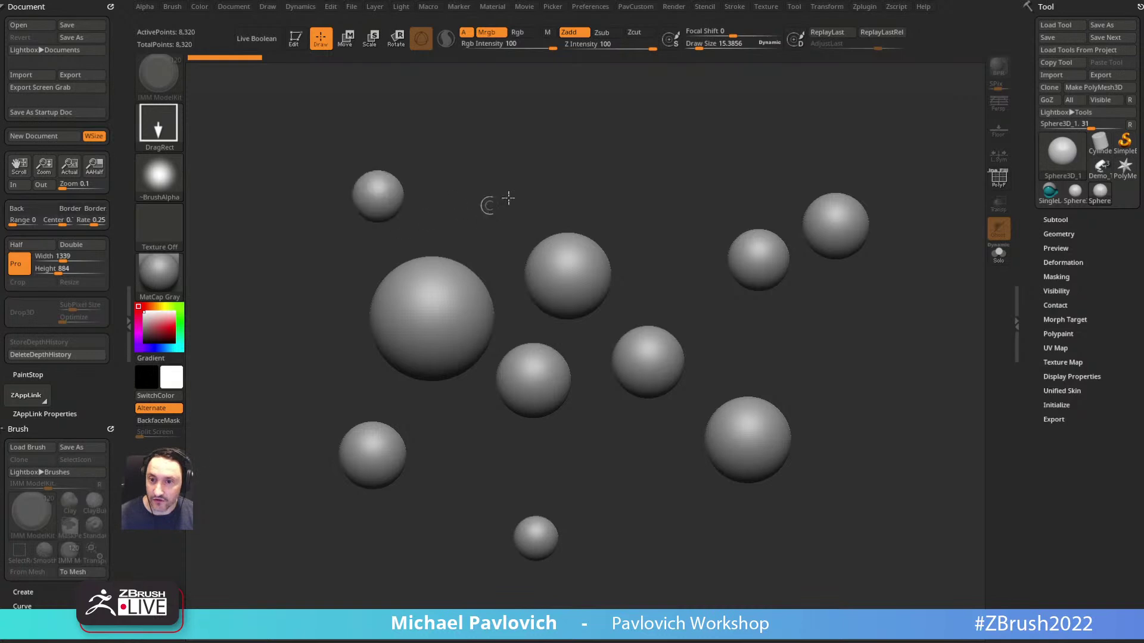
pyautogui.moveTo(507, 172); pyautogui.dragTo(507, 201)
pyautogui.moveTo(655, 185); pyautogui.dragTo(654, 217)
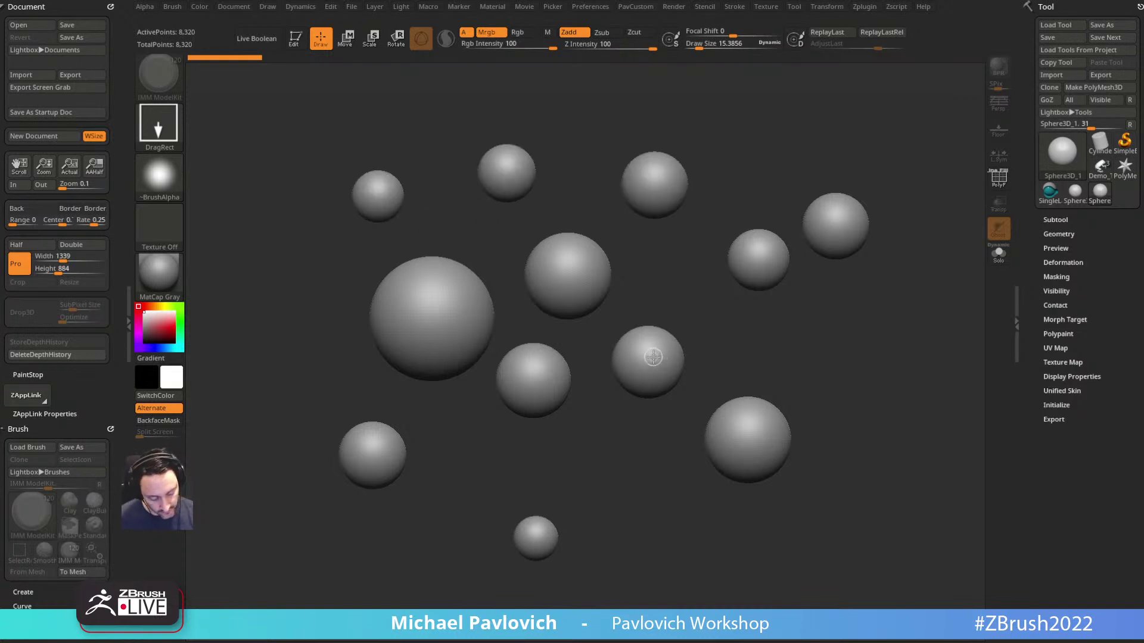
# Step: Offset the canvas with wraparound and fill the large empty area with more spheres of varying sizes
pyautogui.moveTo(468, 233); pyautogui.dragTo(820, 566)
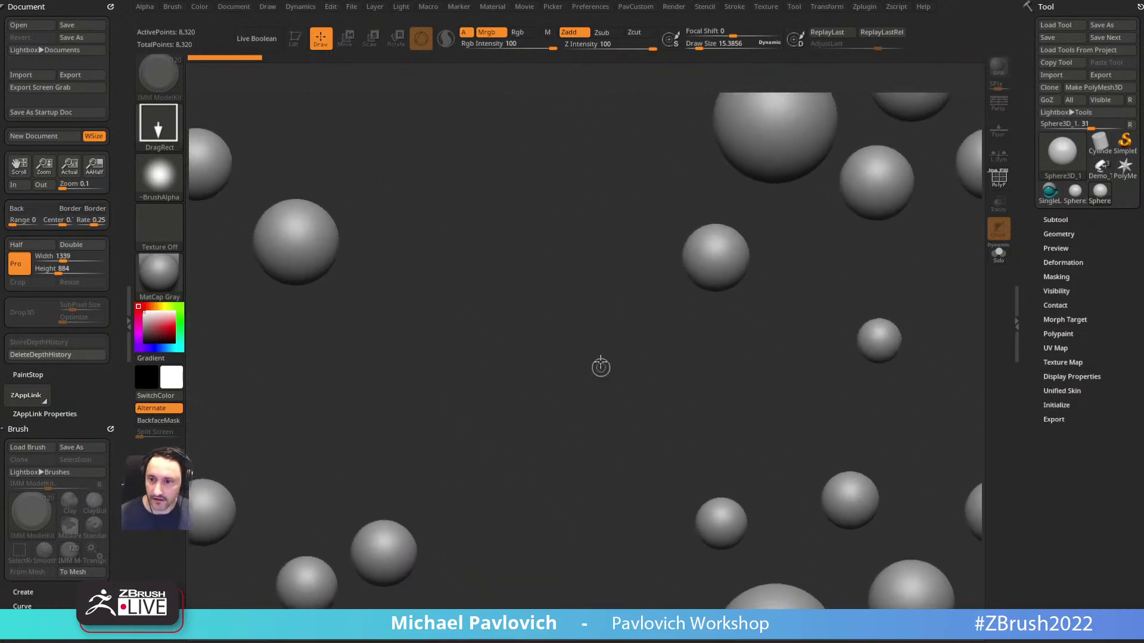
pyautogui.moveTo(606, 361); pyautogui.dragTo(606, 432)
pyautogui.moveTo(435, 358); pyautogui.dragTo(435, 416)
pyautogui.moveTo(515, 219); pyautogui.dragTo(514, 265)
pyautogui.moveTo(403, 178); pyautogui.dragTo(403, 209)
pyautogui.moveTo(623, 203); pyautogui.dragTo(624, 232)
pyautogui.moveTo(728, 361); pyautogui.dragTo(728, 404)
pyautogui.moveTo(541, 512)
pyautogui.mouseDown()
pyautogui.moveTo(582, 570)
pyautogui.moveTo(541, 564)
pyautogui.mouseUp()
pyautogui.moveTo(329, 439)
pyautogui.mouseDown()
pyautogui.moveTo(383, 470)
pyautogui.moveTo(330, 472)
pyautogui.mouseUp()
pyautogui.moveTo(802, 264); pyautogui.dragTo(802, 295)
pyautogui.moveTo(823, 441); pyautogui.dragTo(805, 442)
pyautogui.moveTo(643, 488); pyautogui.dragTo(681, 526)
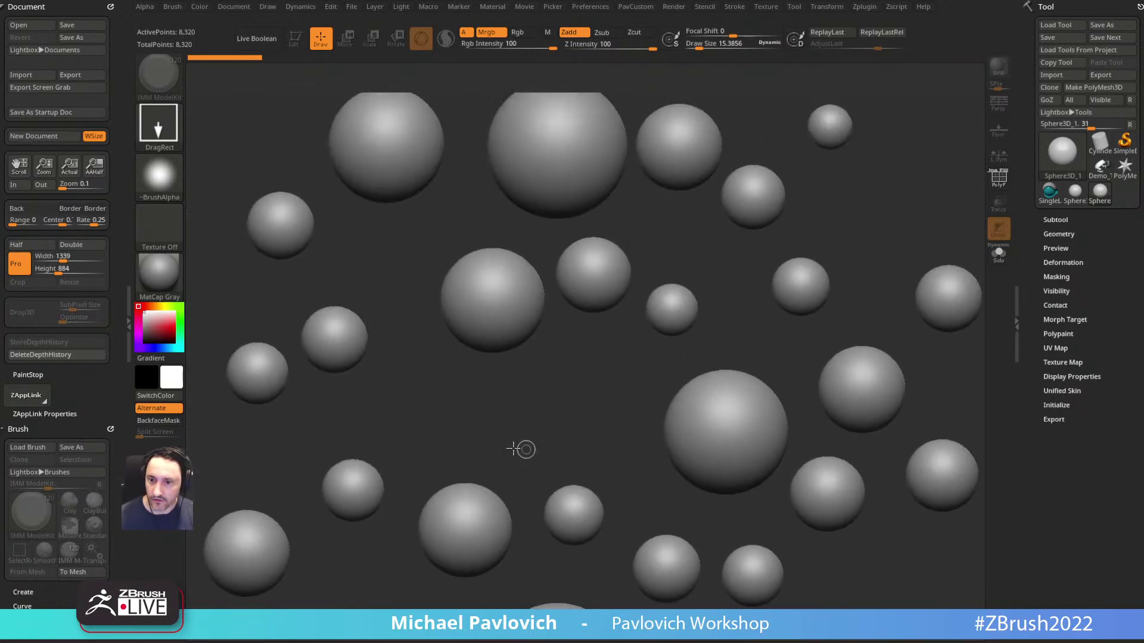
# Step: Shift the wrapped canvas again and fill the remaining gaps with small spheres
pyautogui.moveTo(442, 425); pyautogui.dragTo(471, 459)
pyautogui.moveTo(581, 396); pyautogui.dragTo(620, 432)
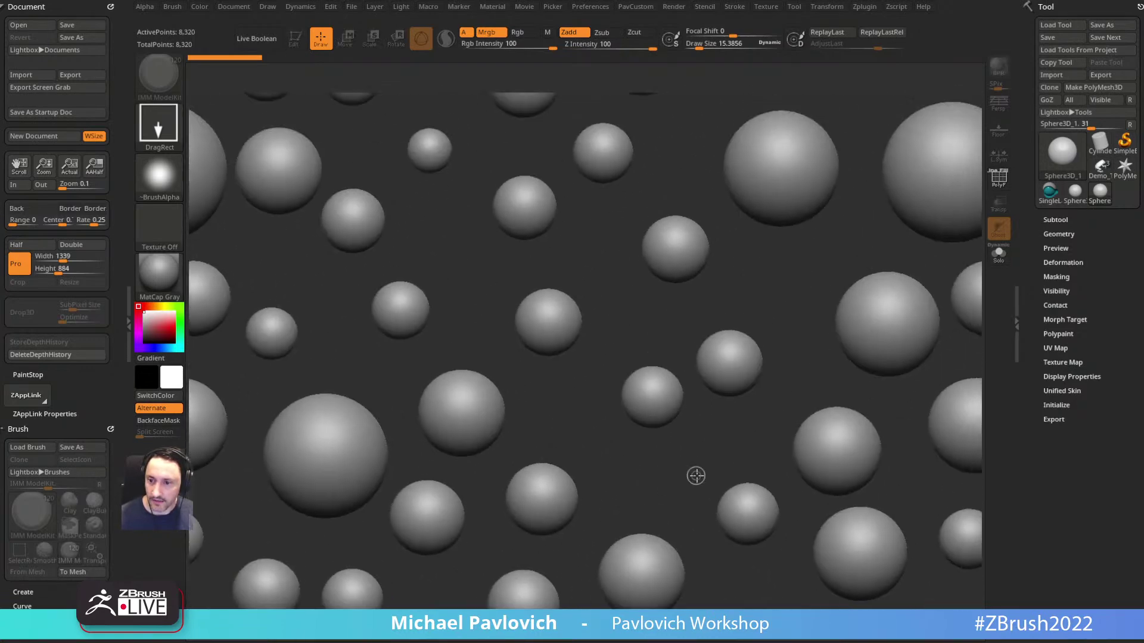
pyautogui.moveTo(635, 475); pyautogui.dragTo(673, 492)
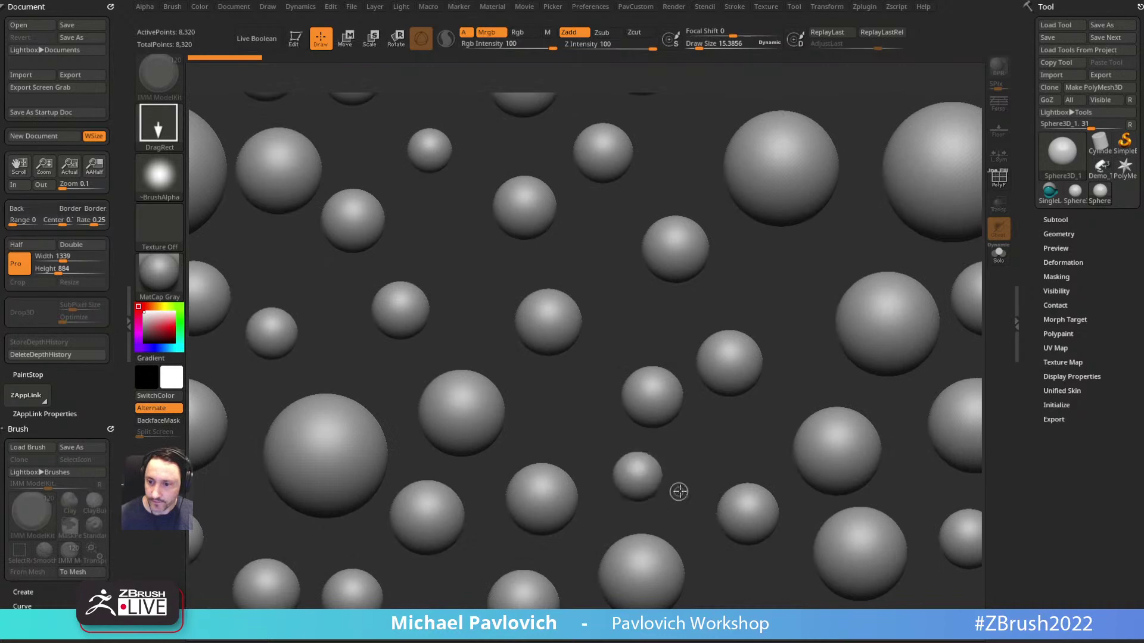
# Step: Select the Smudge 2.5D brush, set the draw size to 46.46559 and smear several of the spheres
pyautogui.click(1051, 193)
pyautogui.click(1055, 199)
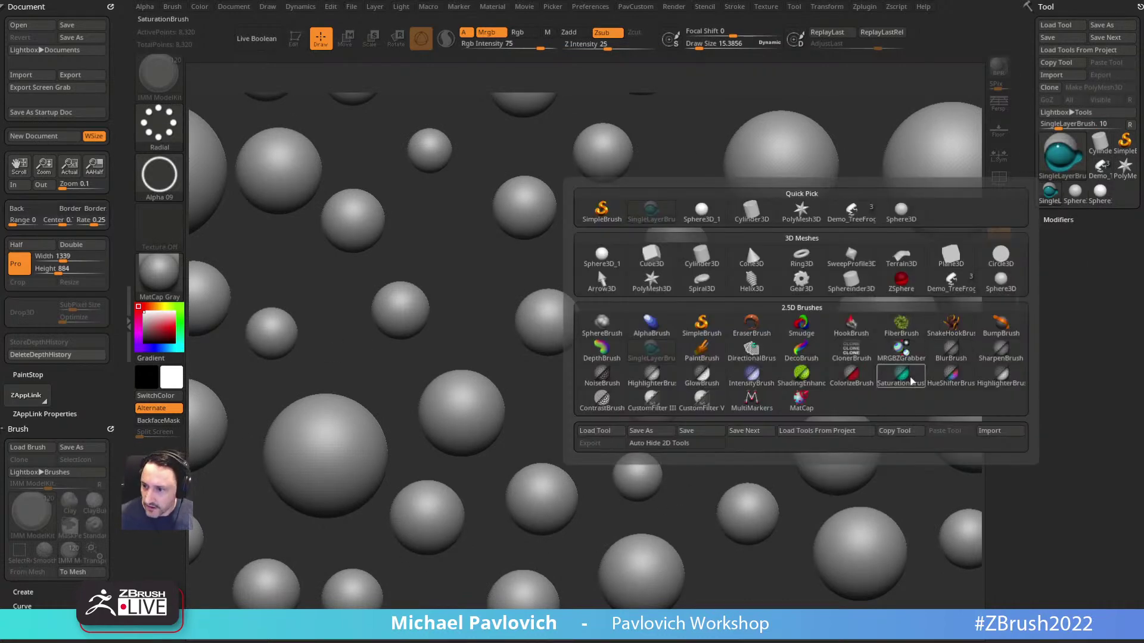
pyautogui.moveTo(910, 380)
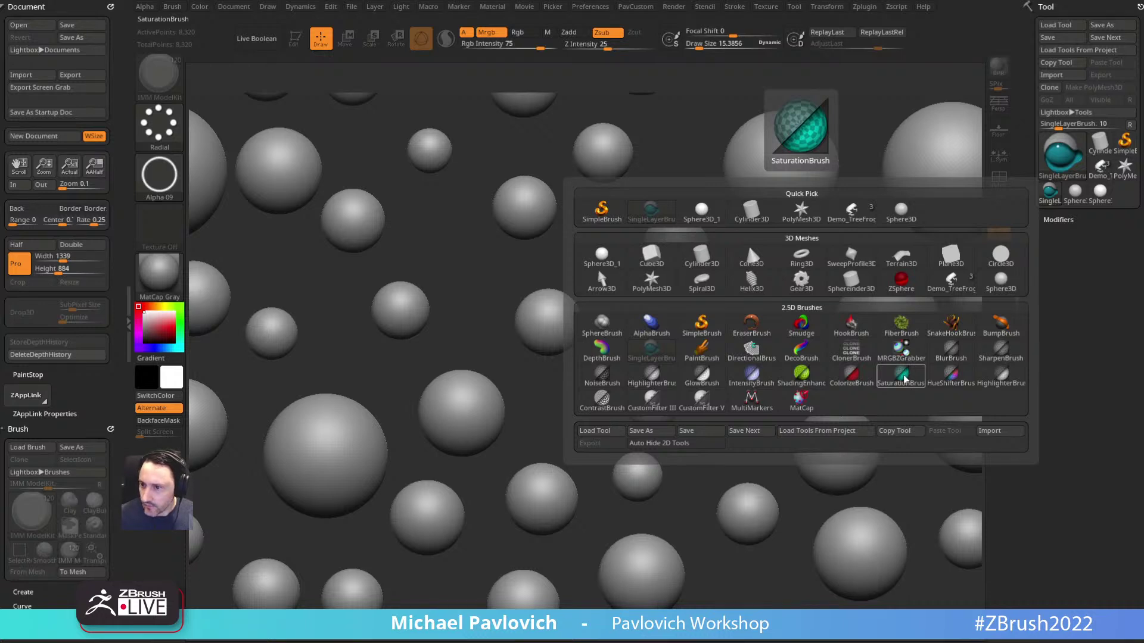
pyautogui.click(800, 326)
pyautogui.press('s')
pyautogui.moveTo(588, 369); pyautogui.dragTo(596, 365)
pyautogui.moveTo(566, 315)
pyautogui.mouseDown()
pyautogui.moveTo(588, 275)
pyautogui.moveTo(459, 363)
pyautogui.mouseUp()
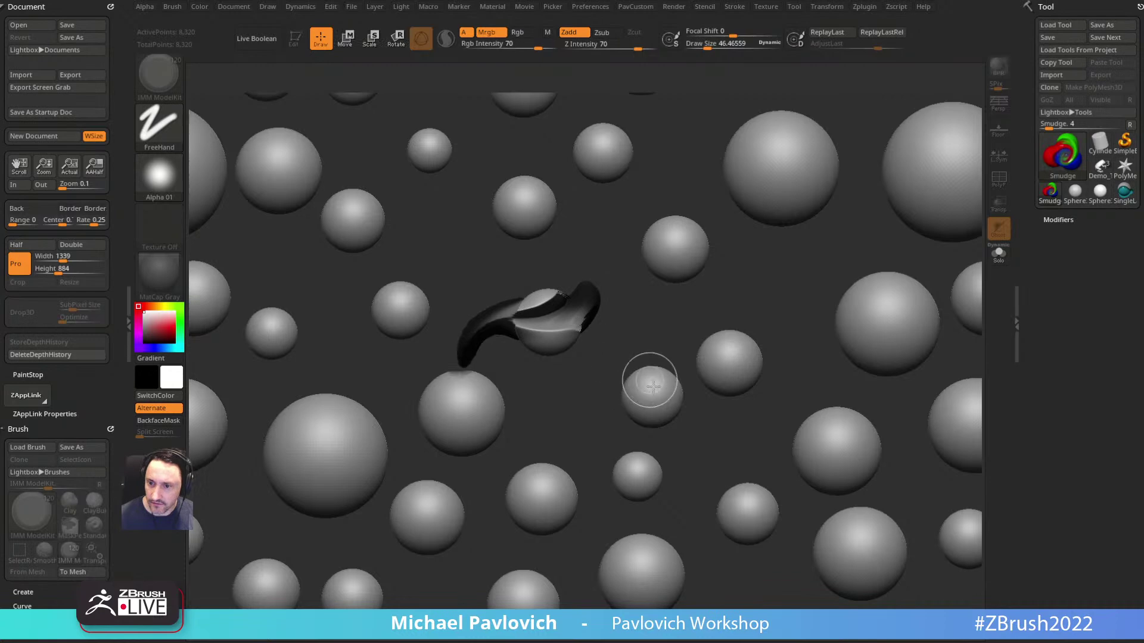
pyautogui.moveTo(650, 378); pyautogui.dragTo(539, 405)
pyautogui.moveTo(432, 428); pyautogui.dragTo(537, 378)
pyautogui.moveTo(677, 298); pyautogui.dragTo(747, 298)
pyautogui.moveTo(824, 274)
pyautogui.mouseDown()
pyautogui.moveTo(781, 191)
pyautogui.moveTo(812, 237)
pyautogui.moveTo(772, 202)
pyautogui.mouseUp()
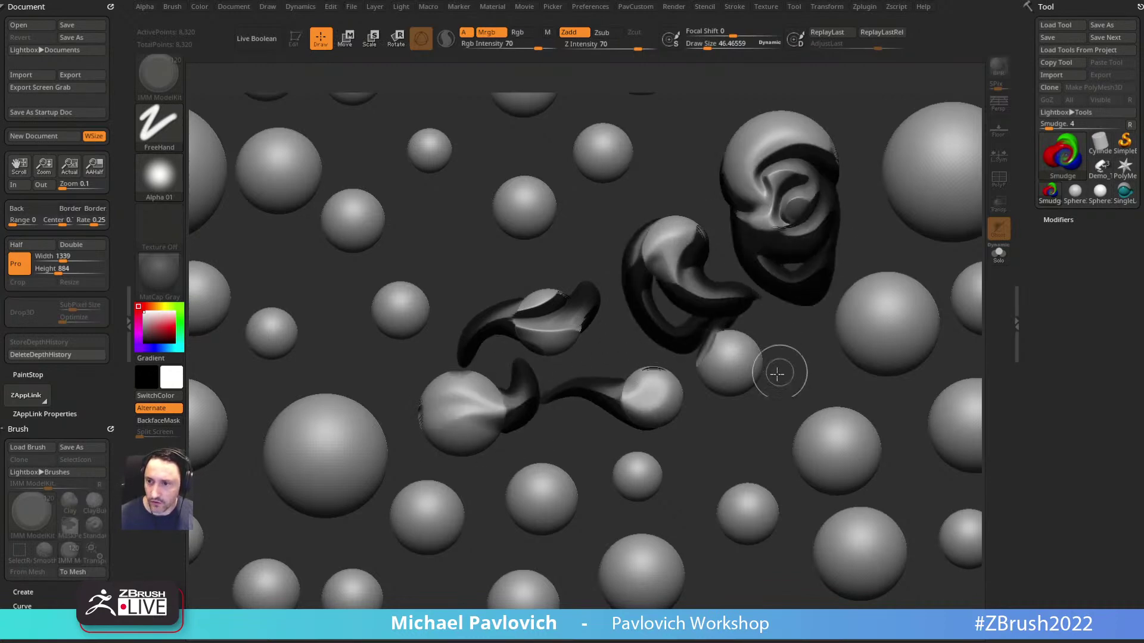
# Step: Undo all the smudge strokes on the spheres
pyautogui.hotkey('ctrl', 'z')
pyautogui.hotkey('ctrl', 'z')
pyautogui.hotkey('ctrl', 'z')
pyautogui.hotkey('ctrl', 'z')
pyautogui.hotkey('ctrl', 'z')
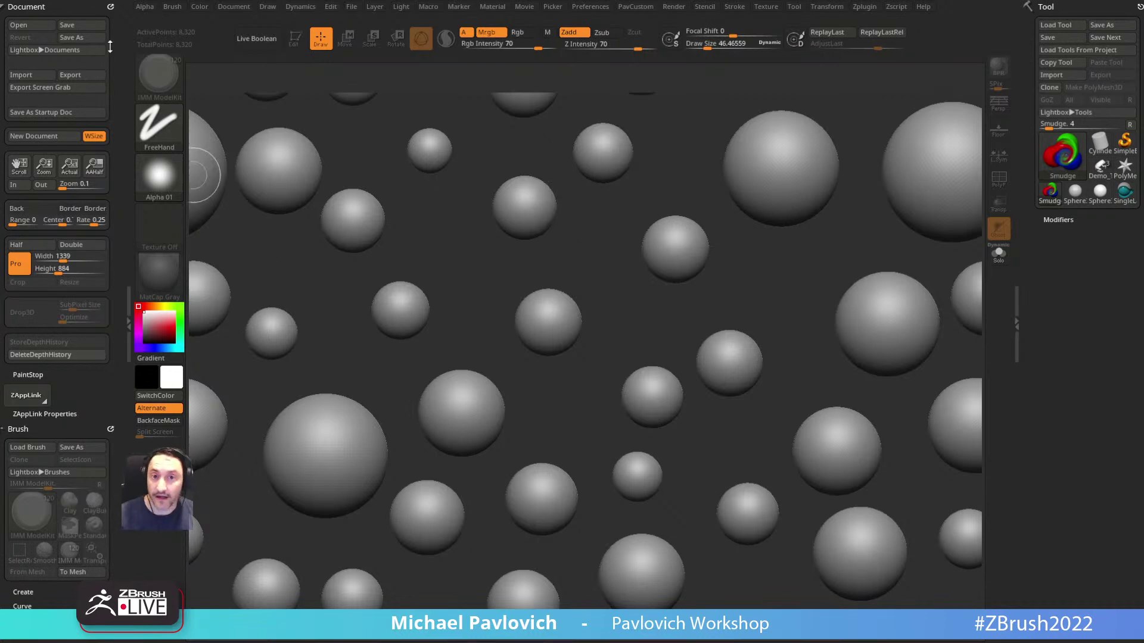
# Step: Dock the Alpha palette and capture the sphere pattern as a new alpha with GrabDoc
pyautogui.click(144, 7)
pyautogui.moveTo(141, 22); pyautogui.dragTo(8, 44)
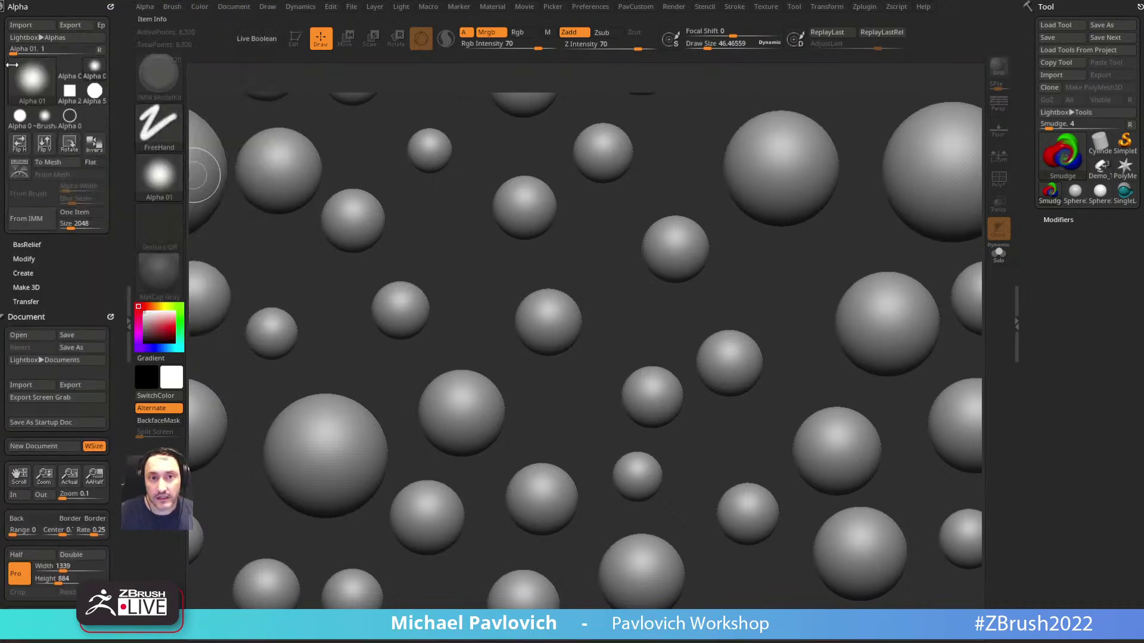
pyautogui.click(31, 301)
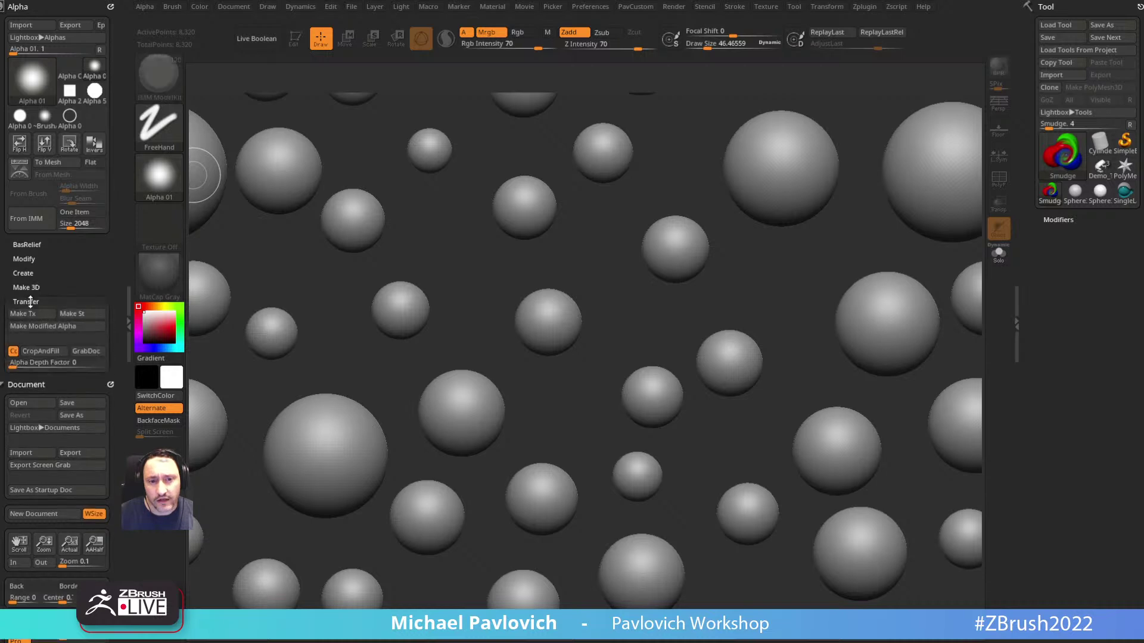
pyautogui.click(83, 353)
pyautogui.moveTo(166, 181)
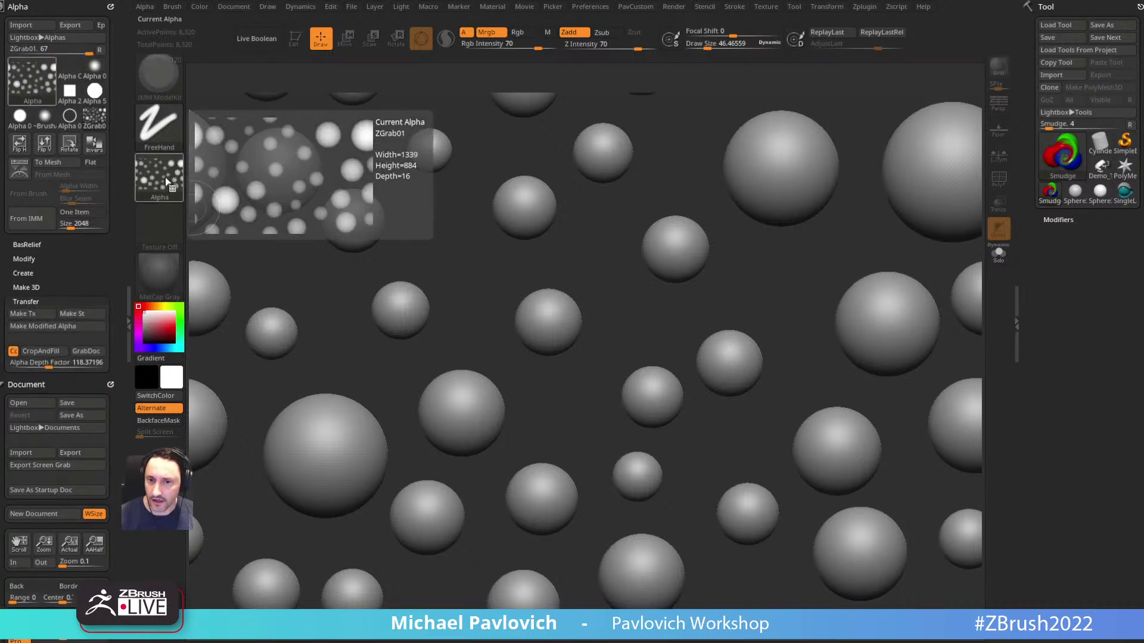
# Step: Reload the DemoTreeFrog tool on a cleared canvas, make it editable and frame the side of its back
pyautogui.click(1097, 167)
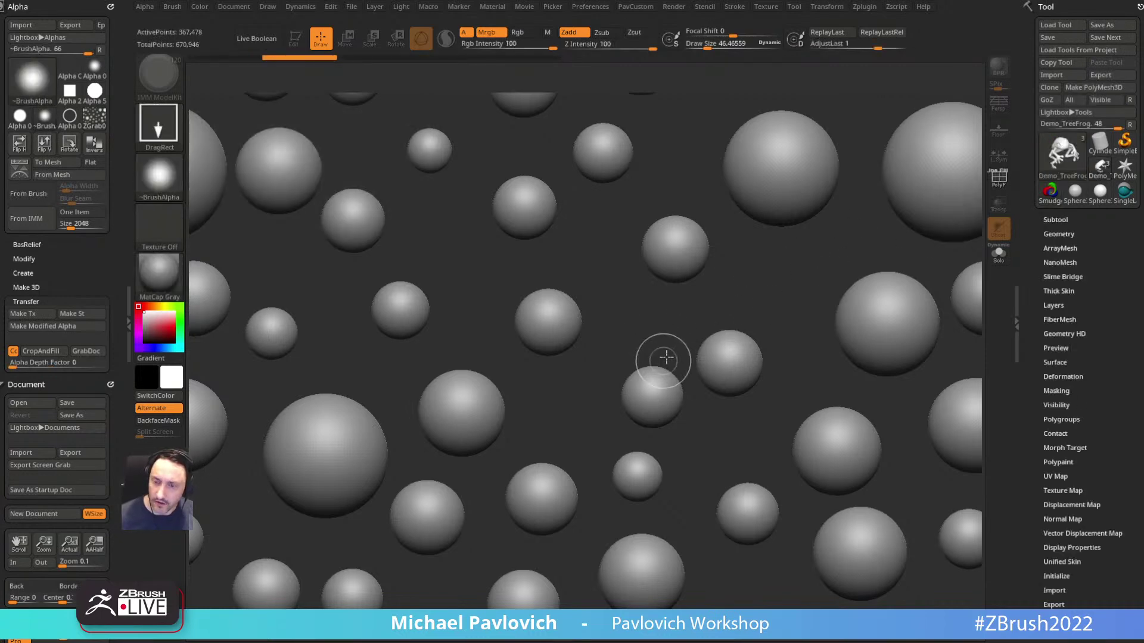
pyautogui.hotkey('ctrl', 'n')
pyautogui.moveTo(540, 411); pyautogui.dragTo(416, 286)
pyautogui.click(298, 47)
pyautogui.moveTo(631, 297); pyautogui.dragTo(727, 311)
pyautogui.keyDown('alt'); pyautogui.moveTo(726, 311); pyautogui.dragTo(855, 281); pyautogui.keyUp('alt')
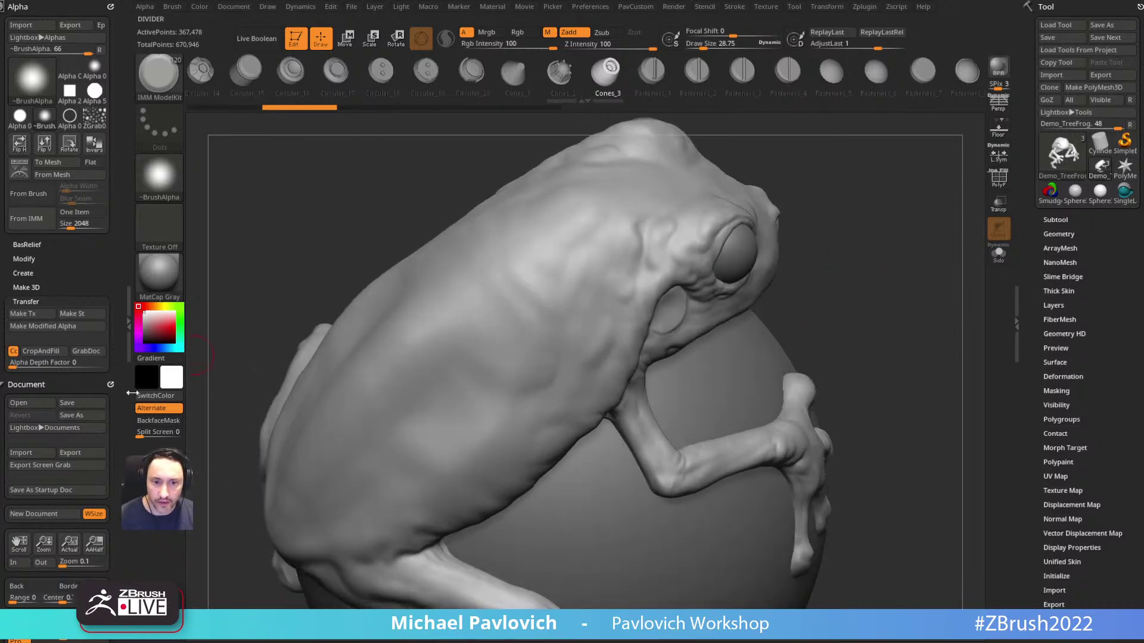
# Step: Drop the frog onto the 2.5D canvas with Drop3D and make a stencil from the ZGrab01 alpha
pyautogui.scroll(-6, 119, 417)
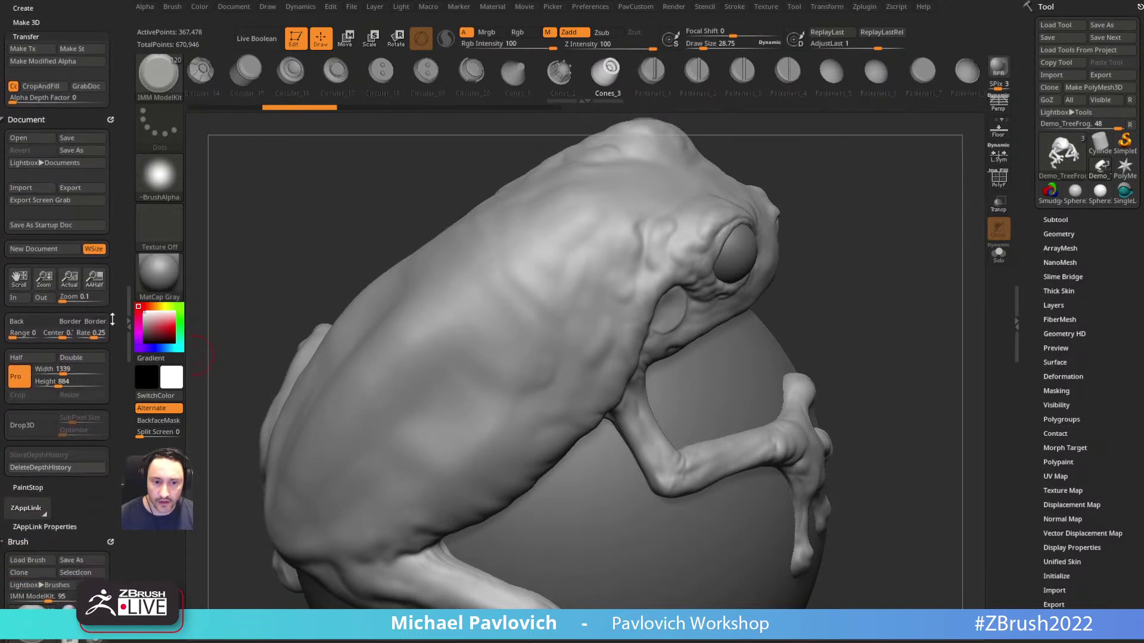
pyautogui.click(30, 426)
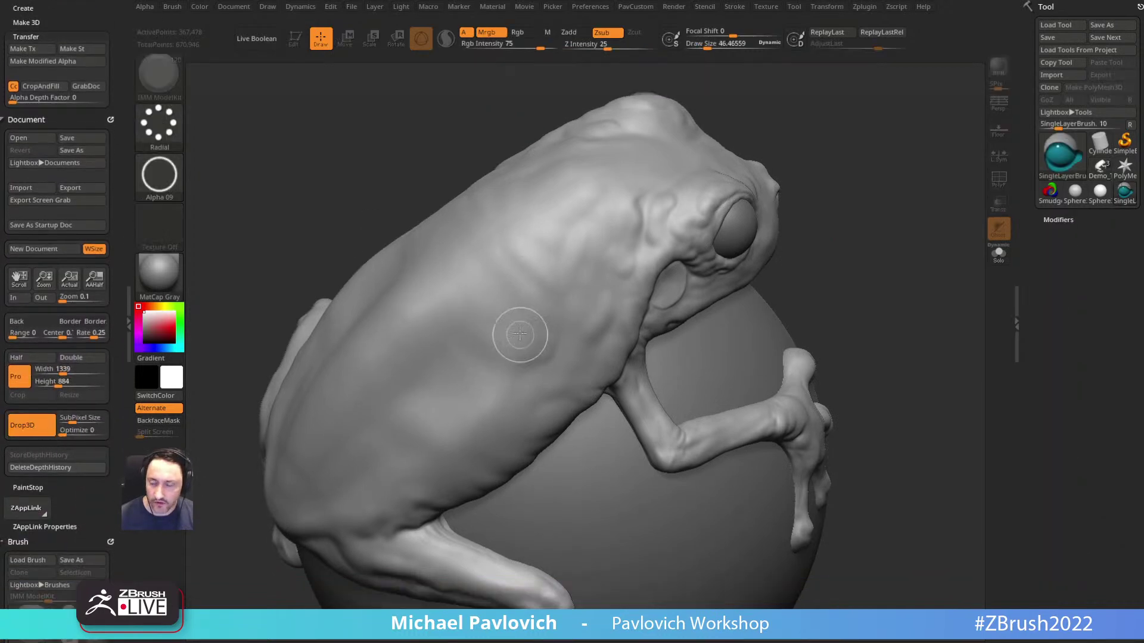
pyautogui.scroll(6, 107, 327)
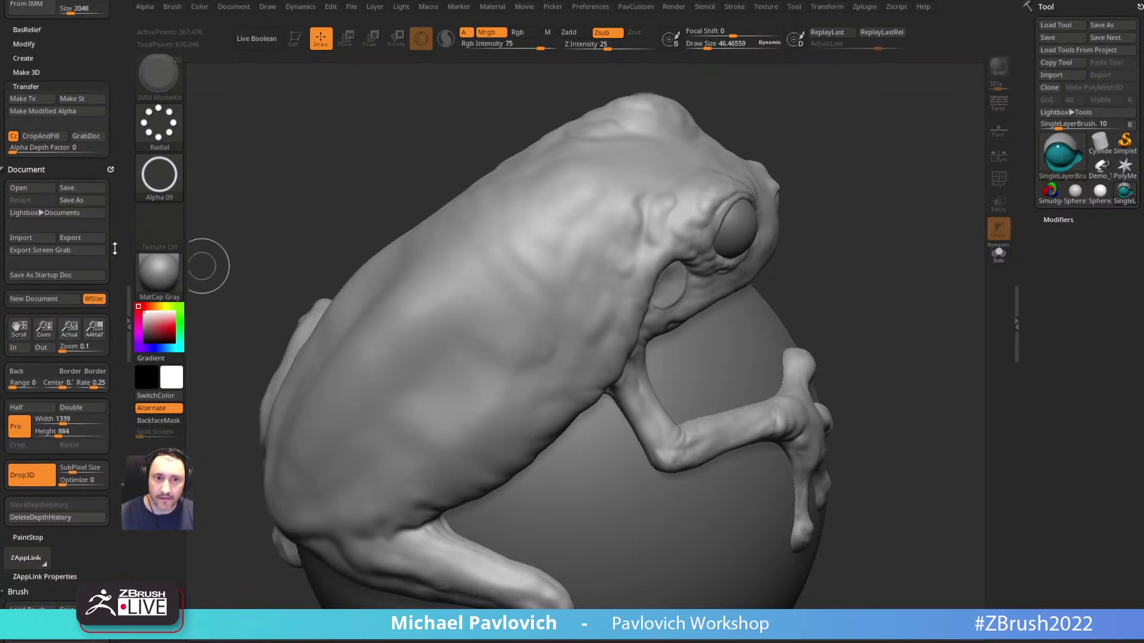
pyautogui.click(95, 120)
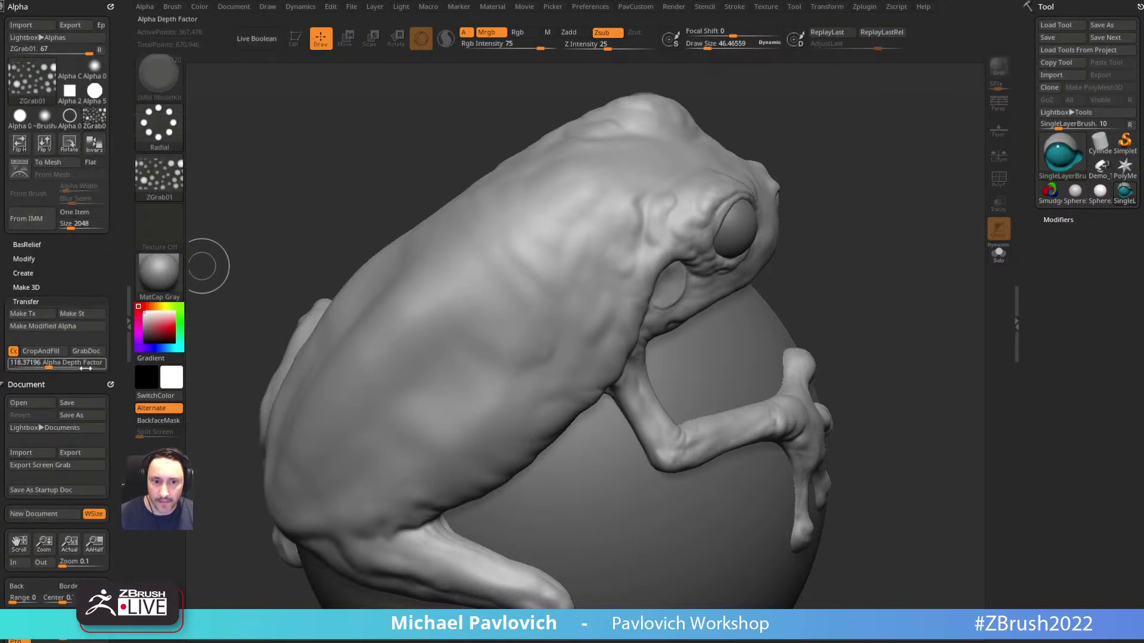
pyautogui.click(72, 327)
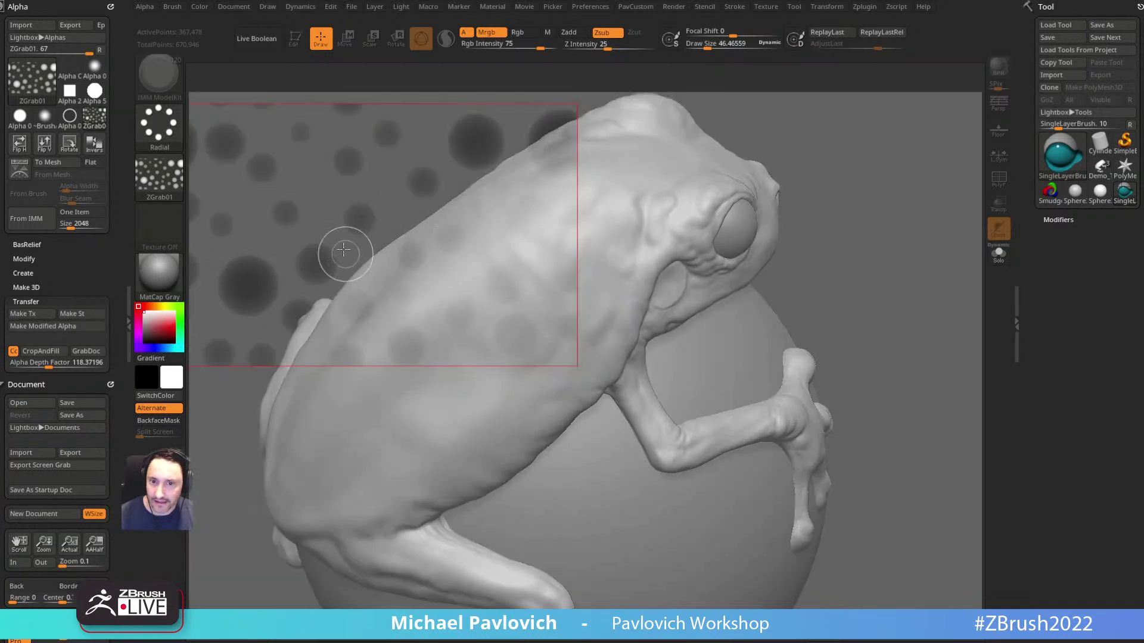
# Step: Place the stencil over the frog's back, with Alpha Repeat set to 5 and Wrap Mode turned on
pyautogui.moveTo(357, 240)
pyautogui.mouseDown()
pyautogui.moveTo(542, 304)
pyautogui.moveTo(460, 344)
pyautogui.mouseUp()
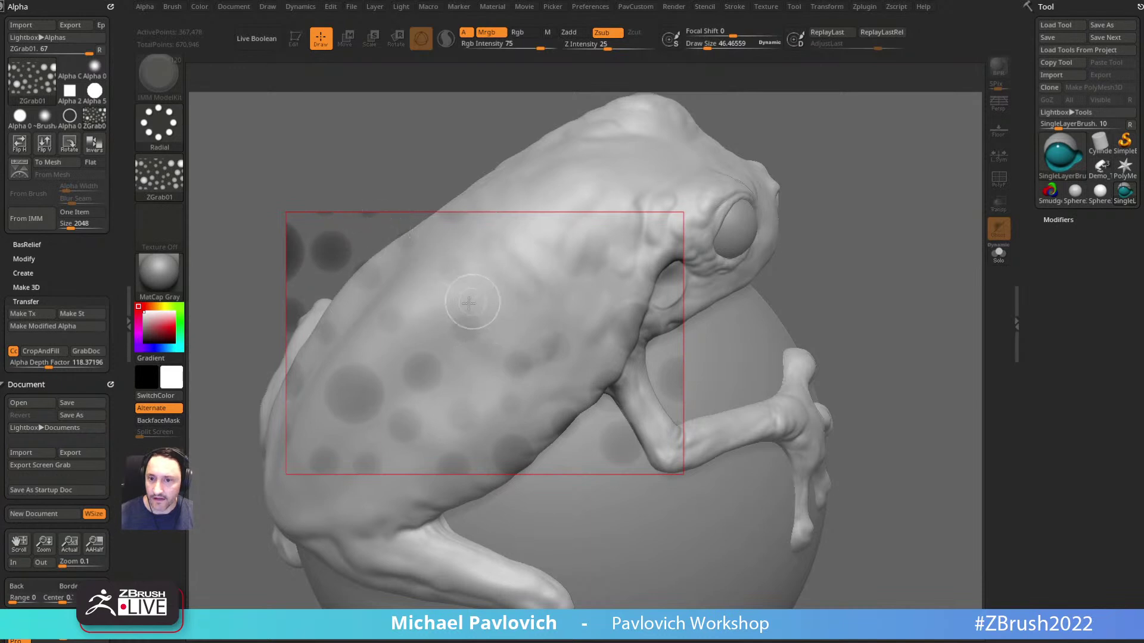
pyautogui.click(705, 6)
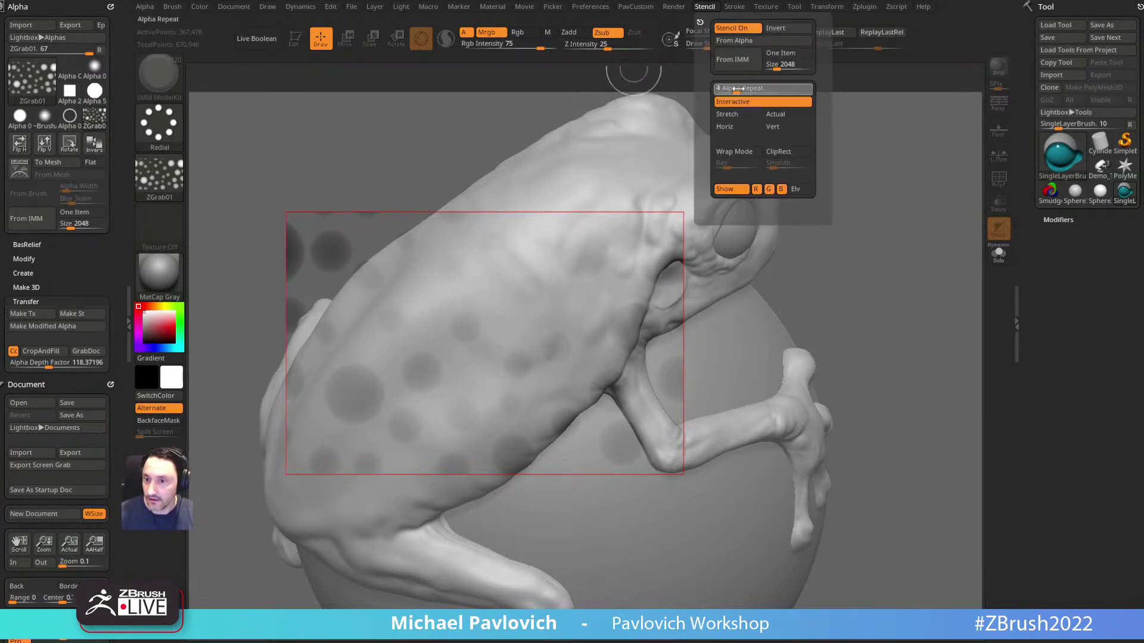
pyautogui.moveTo(740, 88); pyautogui.dragTo(769, 89)
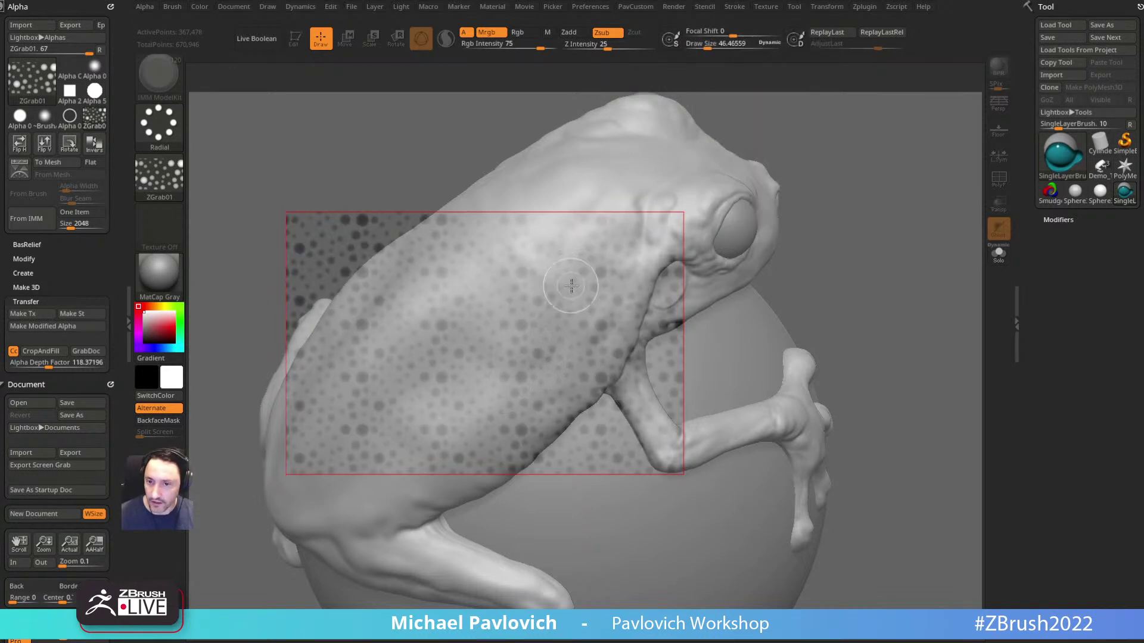
pyautogui.click(708, 6)
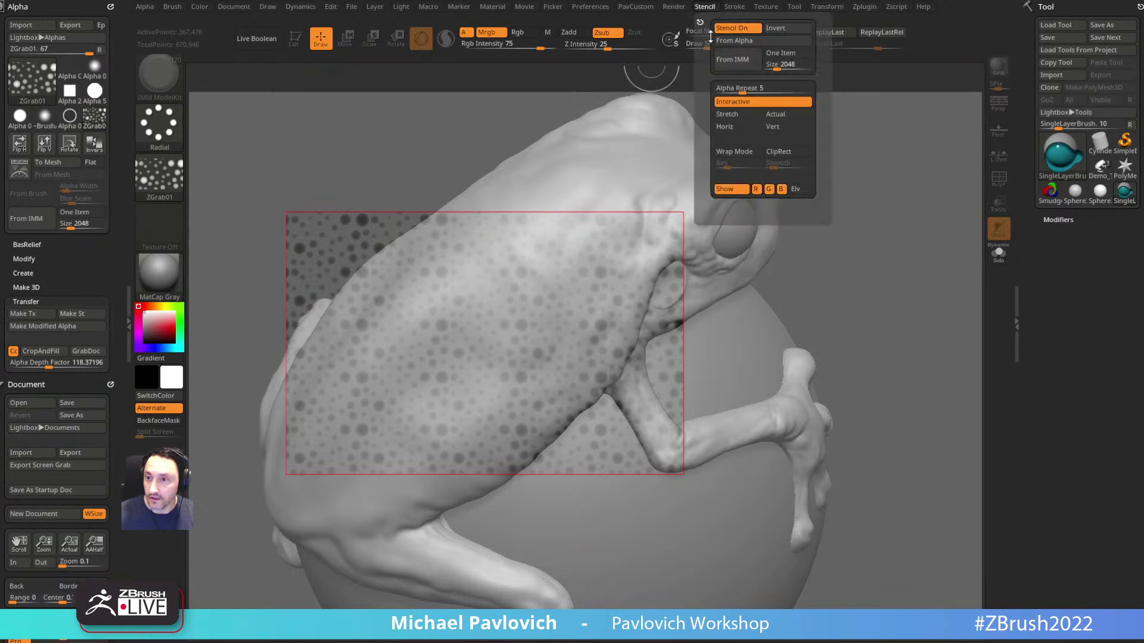
pyautogui.click(739, 151)
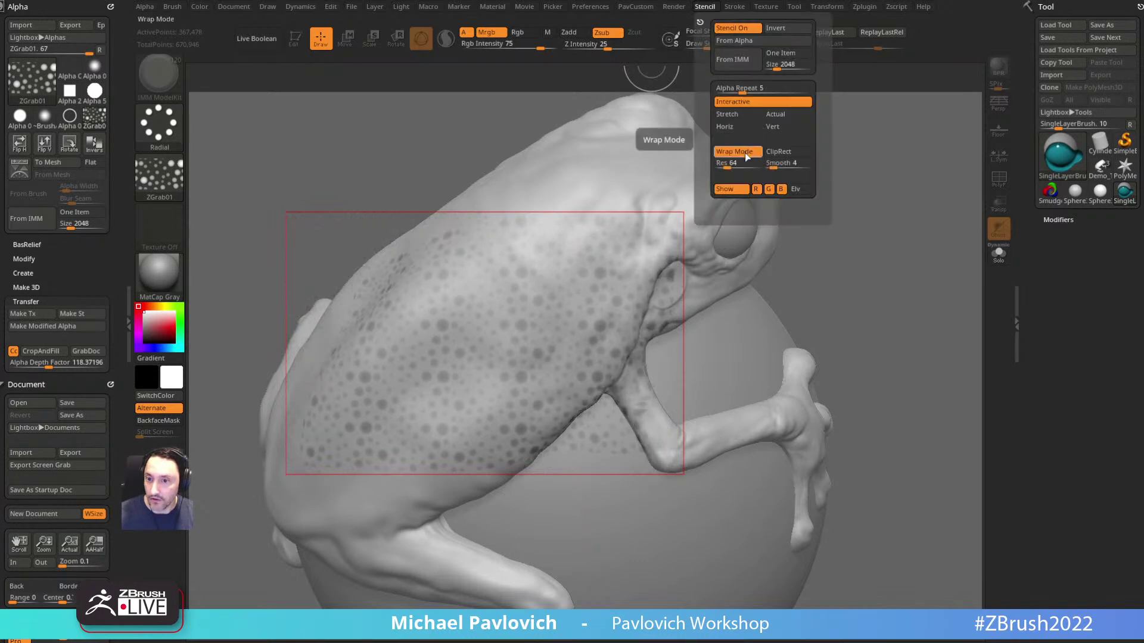
# Step: Move and rotate the wrapped stencil so it lies diagonally along the frog's back
pyautogui.press('space')
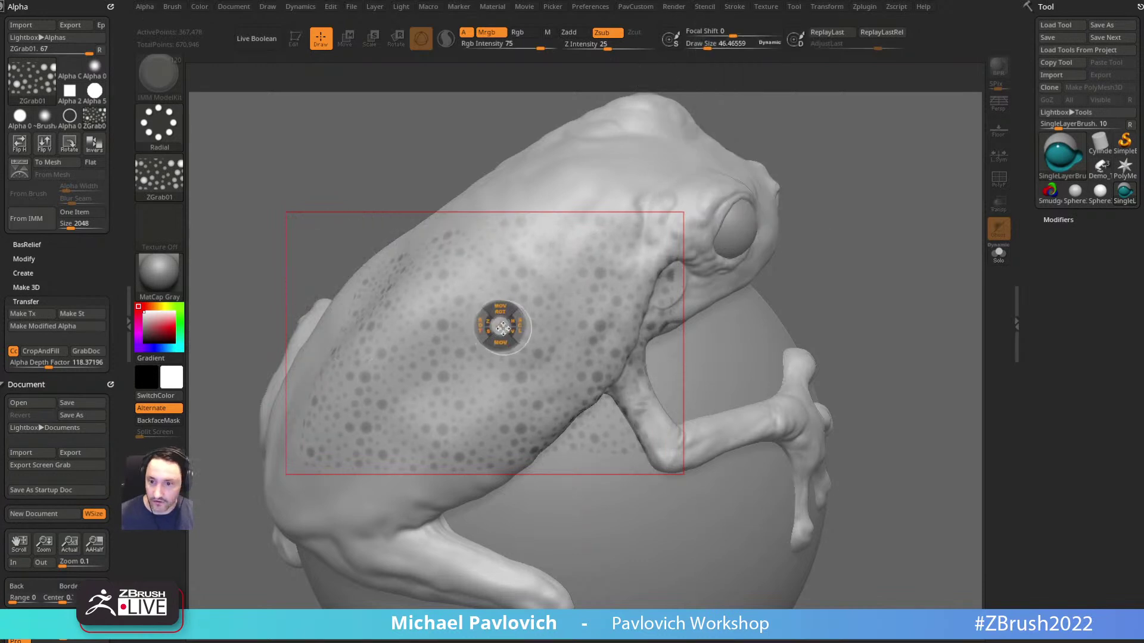
pyautogui.moveTo(500, 341); pyautogui.dragTo(458, 325)
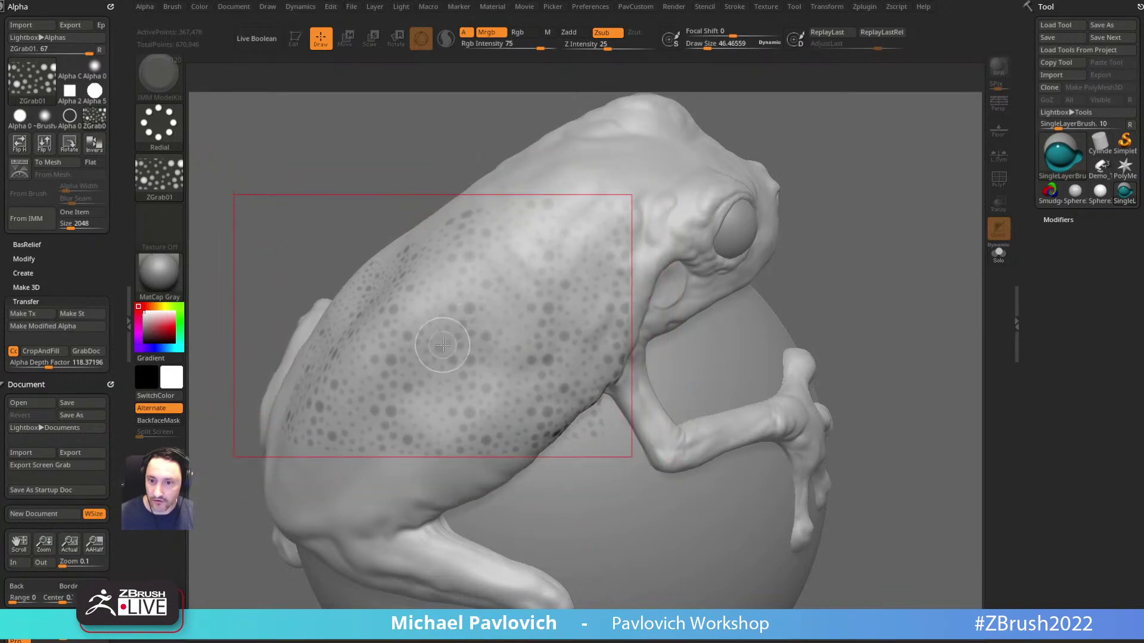
pyautogui.press('space')
pyautogui.moveTo(465, 341); pyautogui.dragTo(500, 417)
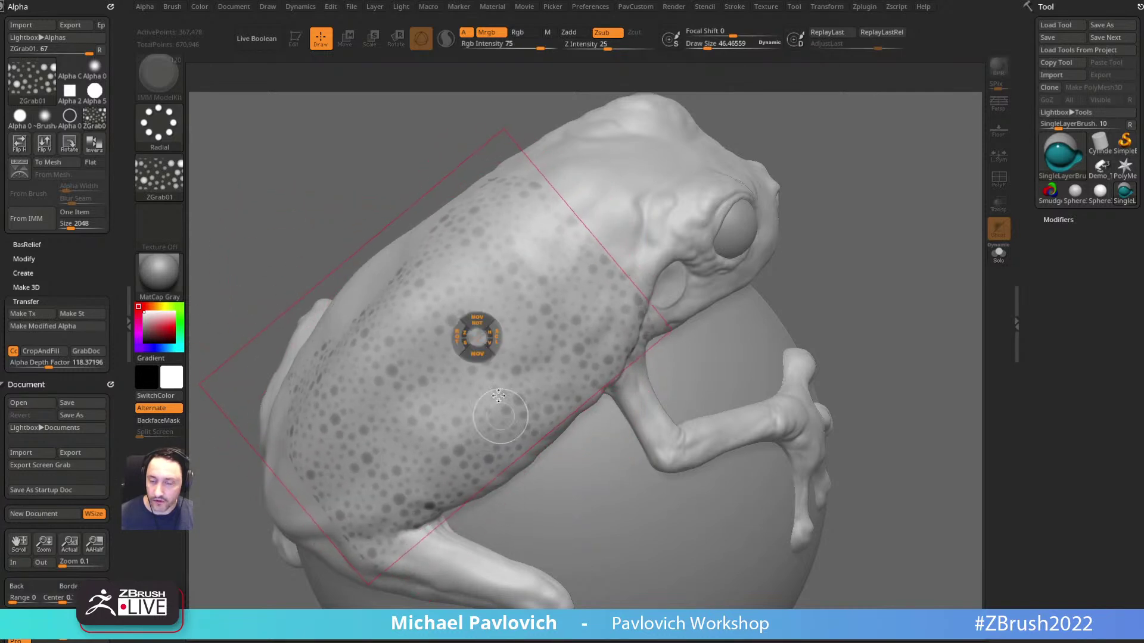
pyautogui.press('space')
pyautogui.moveTo(485, 355); pyautogui.dragTo(477, 331)
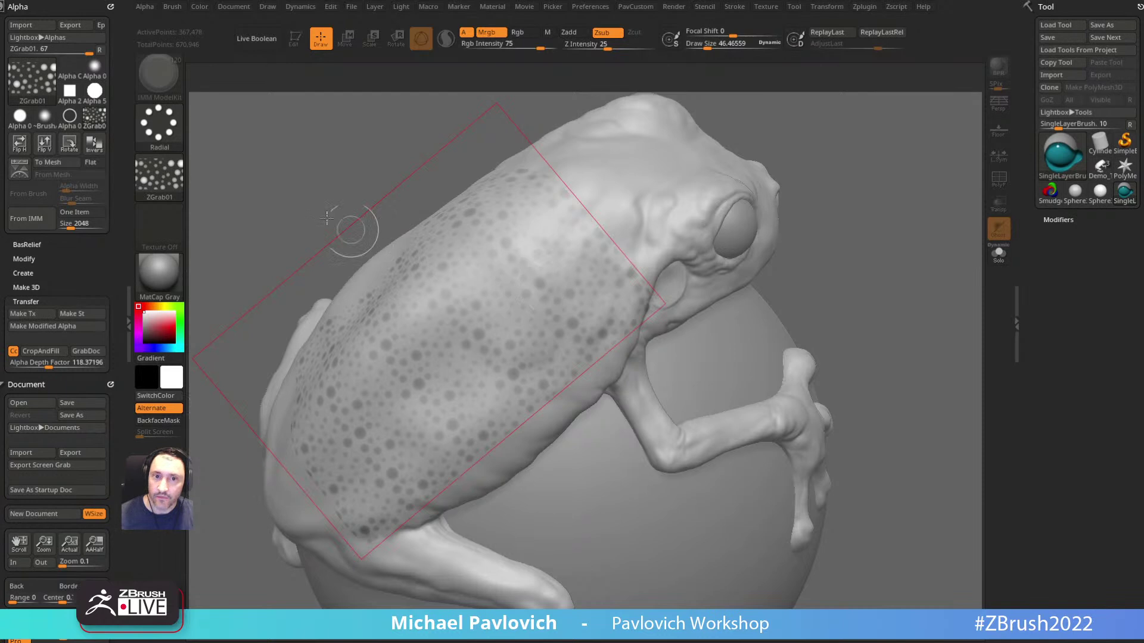
# Step: Set the SingleLayerBrush stroke to Dots and choose red as the main colour
pyautogui.click(158, 124)
pyautogui.click(225, 138)
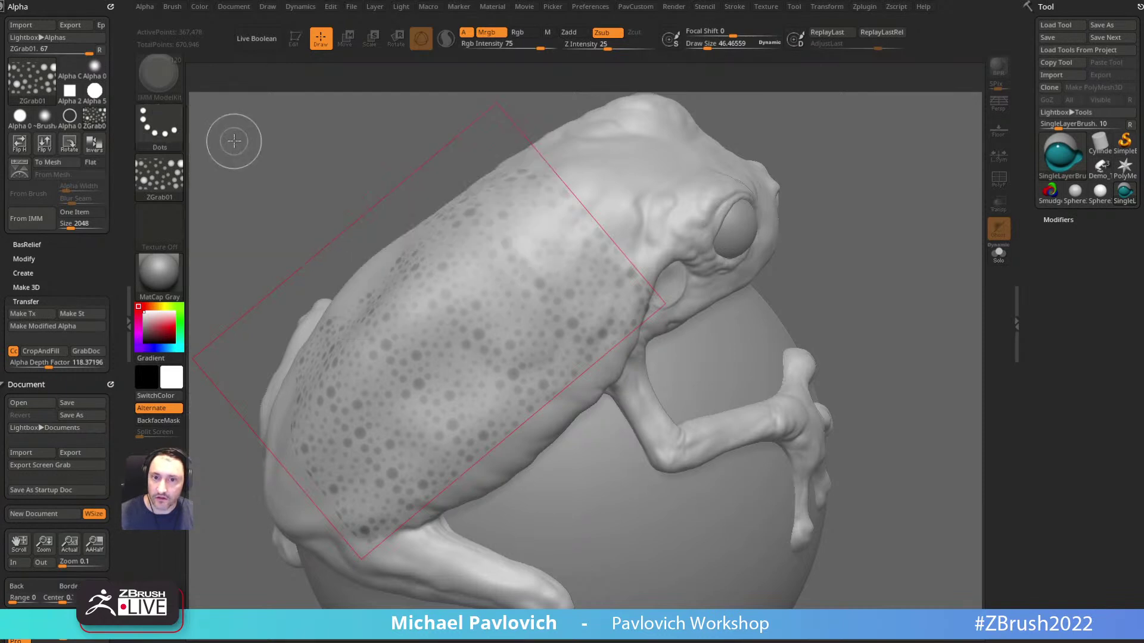
pyautogui.click(1057, 160)
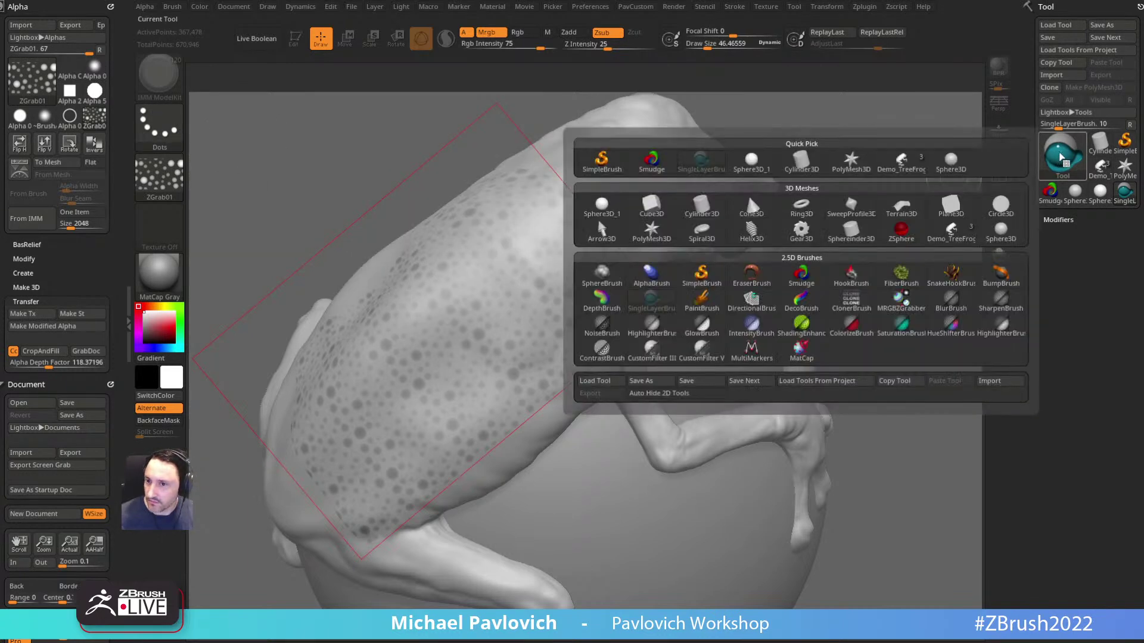
pyautogui.click(174, 327)
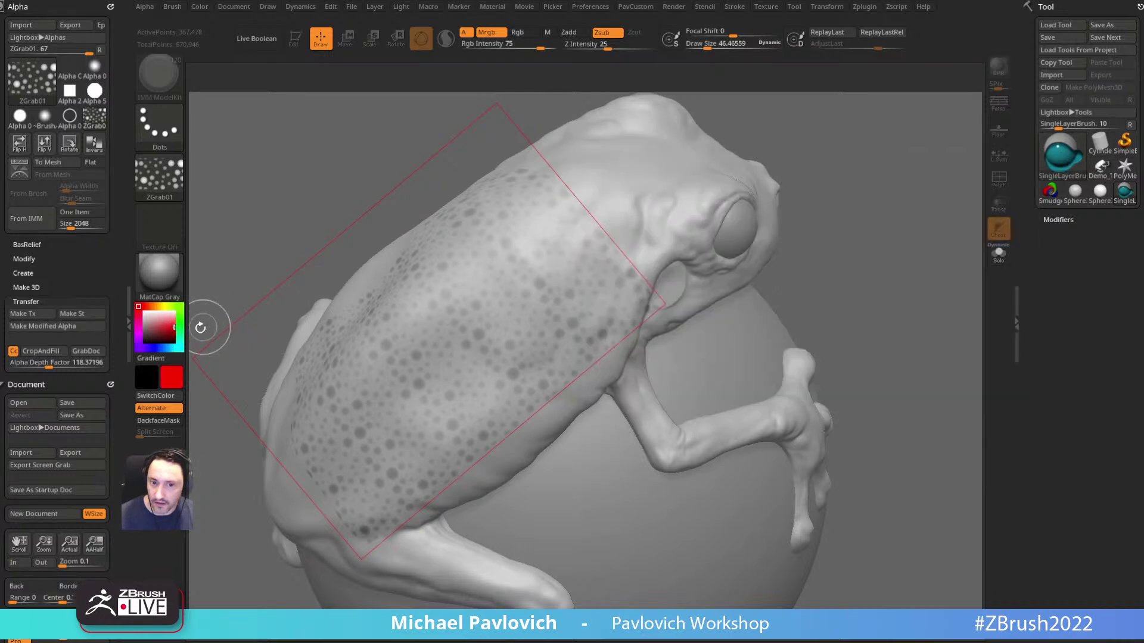
# Step: Undo the trial stroke, switch the brush to Zadd and paint red bumps through the stencil on the mid-back
pyautogui.moveTo(453, 356); pyautogui.dragTo(427, 345)
pyautogui.hotkey('ctrl', 'z')
pyautogui.click(569, 32)
pyautogui.moveTo(458, 339)
pyautogui.mouseDown()
pyautogui.moveTo(476, 319)
pyautogui.moveTo(495, 330)
pyautogui.moveTo(500, 319)
pyautogui.moveTo(446, 298)
pyautogui.mouseUp()
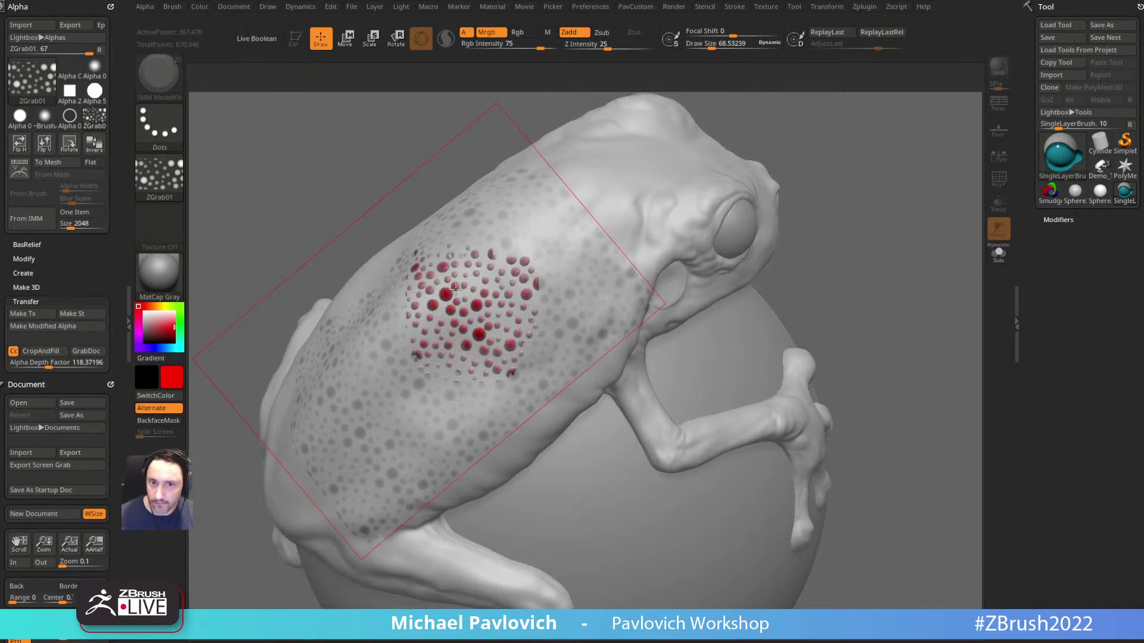
# Step: Turn the brush alpha off and extend the red bumps across the back with strokes at different draw sizes
pyautogui.click(159, 176)
pyautogui.click(224, 188)
pyautogui.moveTo(426, 347)
pyautogui.mouseDown()
pyautogui.moveTo(539, 256)
pyautogui.moveTo(501, 238)
pyautogui.moveTo(472, 241)
pyautogui.mouseUp()
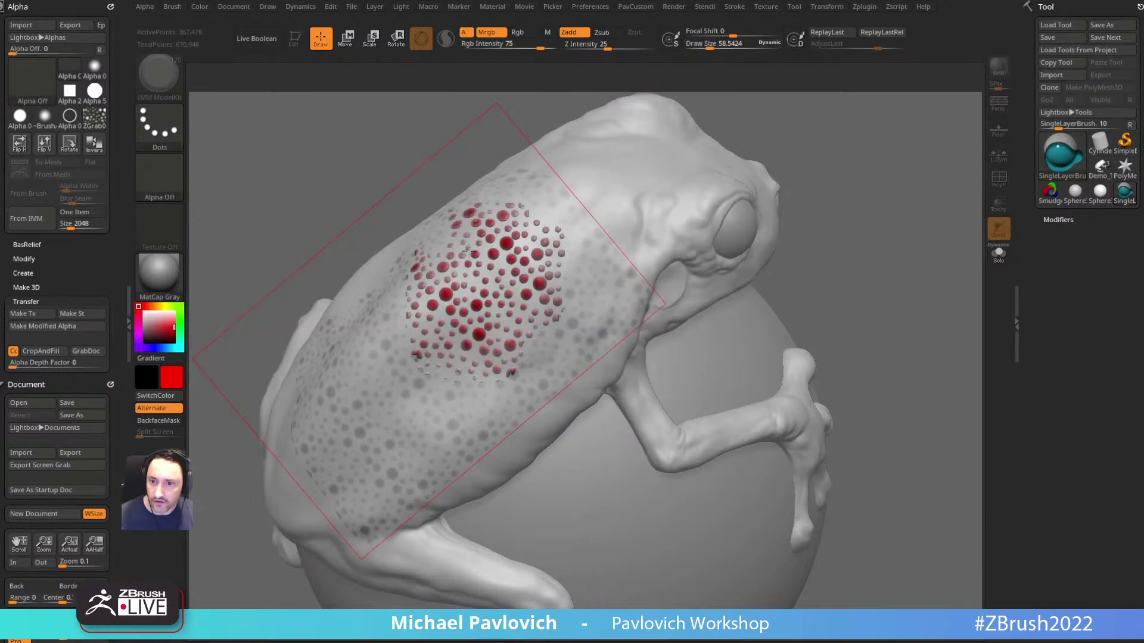
pyautogui.moveTo(428, 275)
pyautogui.mouseDown()
pyautogui.moveTo(465, 384)
pyautogui.moveTo(372, 351)
pyautogui.mouseUp()
pyautogui.press('s')
pyautogui.moveTo(366, 400); pyautogui.dragTo(359, 400)
pyautogui.moveTo(358, 405); pyautogui.dragTo(369, 423)
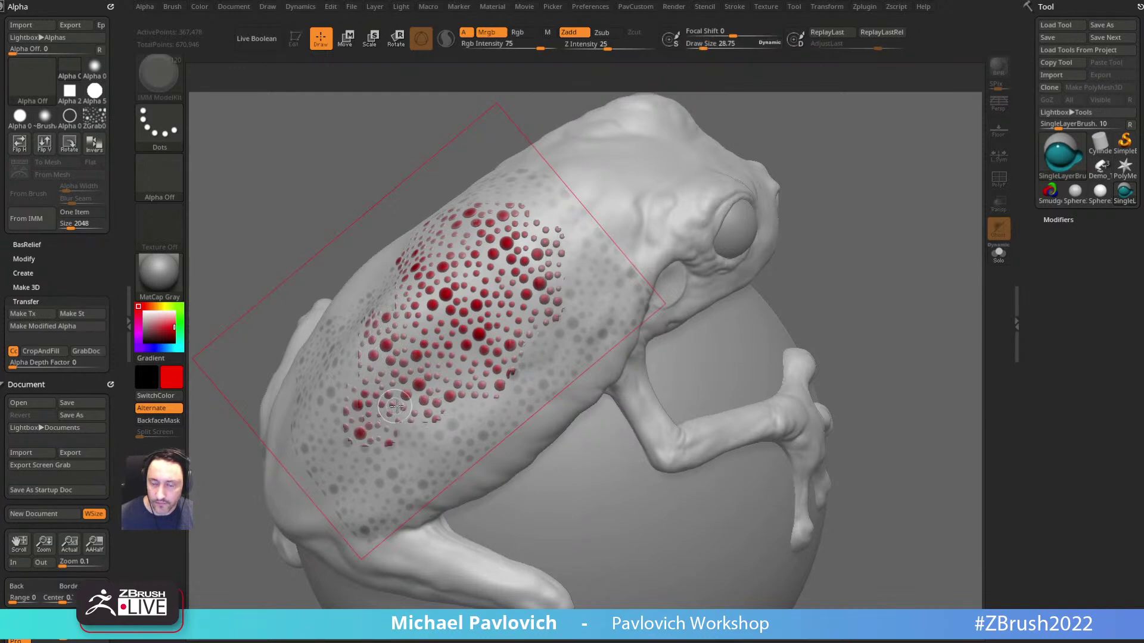
pyautogui.press('s')
pyautogui.moveTo(449, 373); pyautogui.dragTo(458, 371)
# Step: Choose Alpha 06 for the brush and fill out the red bumps across the rest of the back
pyautogui.click(178, 196)
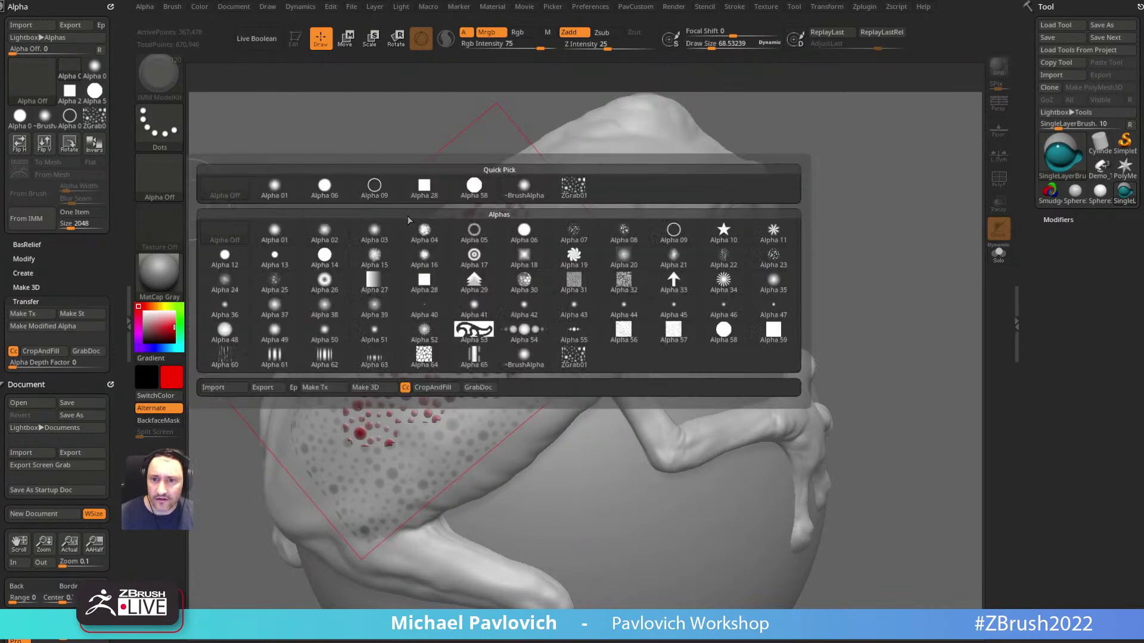
pyautogui.click(523, 233)
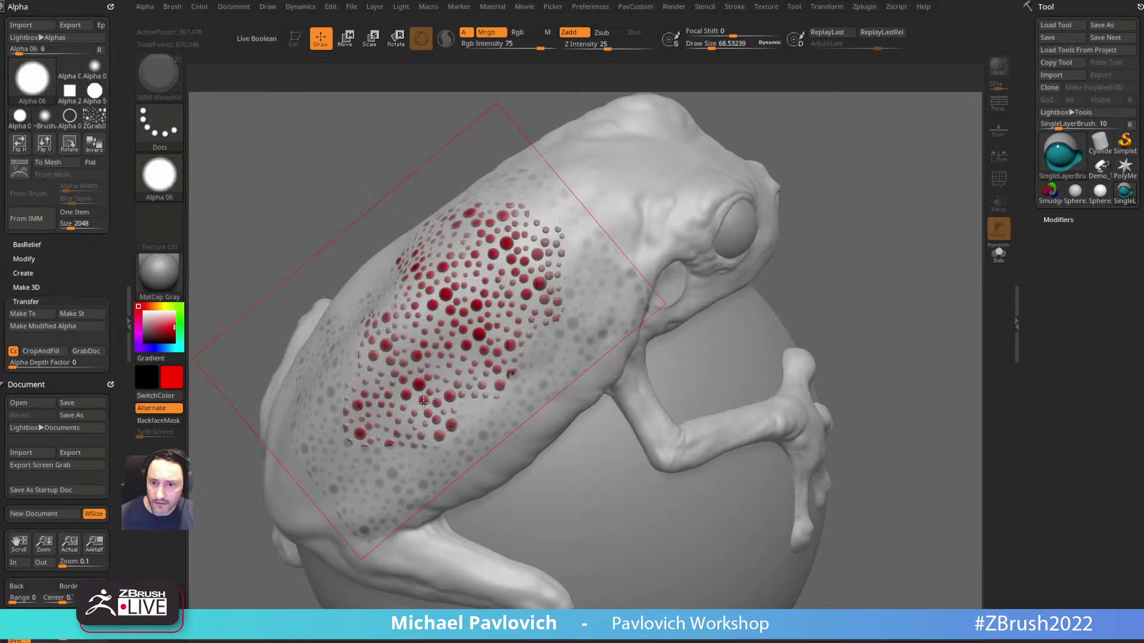
pyautogui.moveTo(398, 425)
pyautogui.mouseDown()
pyautogui.moveTo(380, 427)
pyautogui.moveTo(390, 431)
pyautogui.mouseUp()
pyautogui.moveTo(460, 403)
pyautogui.mouseDown()
pyautogui.moveTo(519, 361)
pyautogui.moveTo(564, 301)
pyautogui.mouseUp()
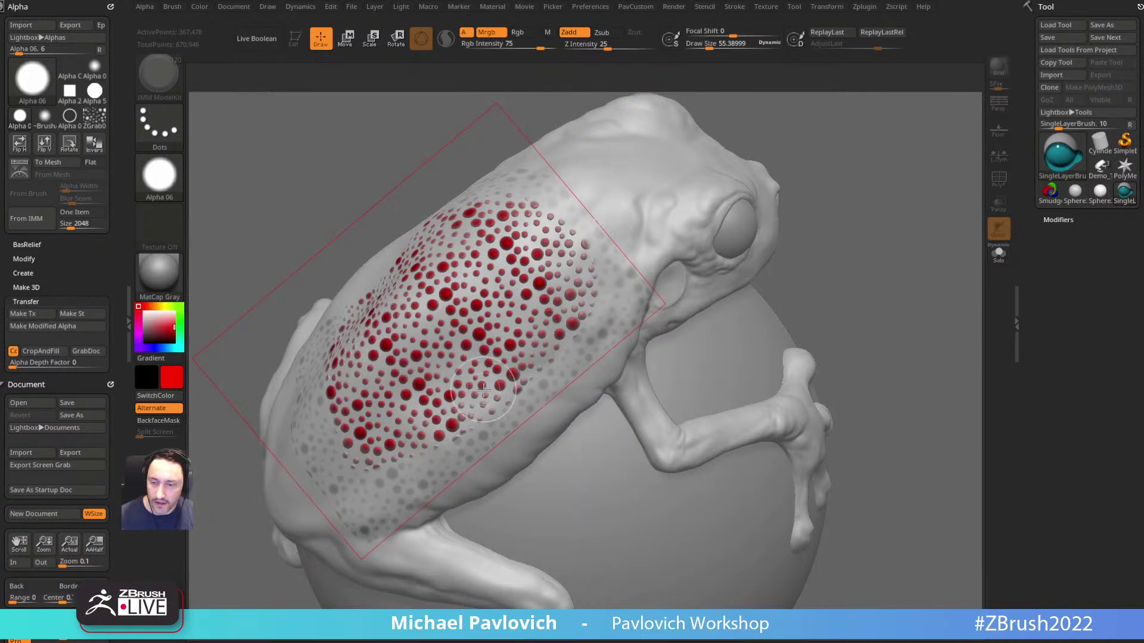
# Step: Convert the painted back bumps into frog geometry with Drop3D and turn the frog to face its head
pyautogui.scroll(-10, 25, 328)
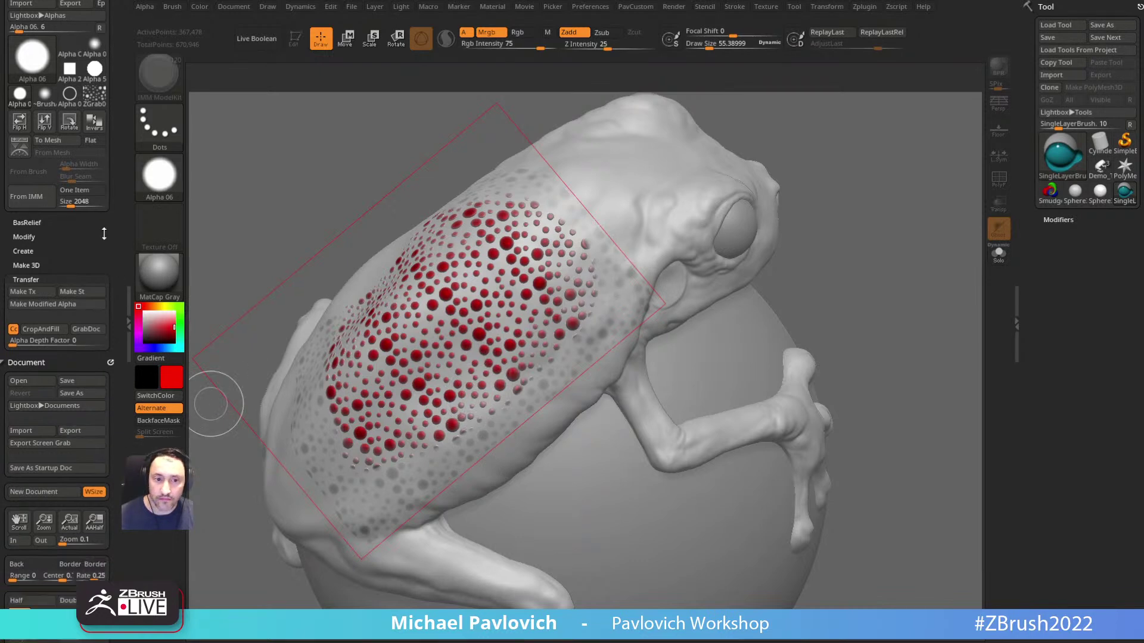
pyautogui.click(25, 327)
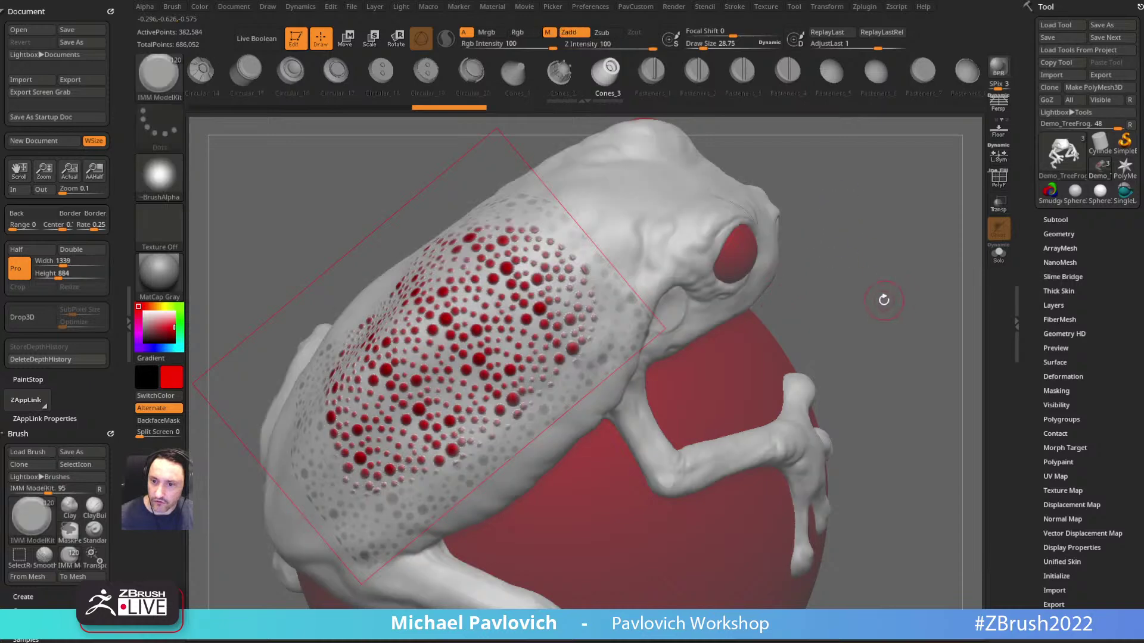
pyautogui.click(734, 8)
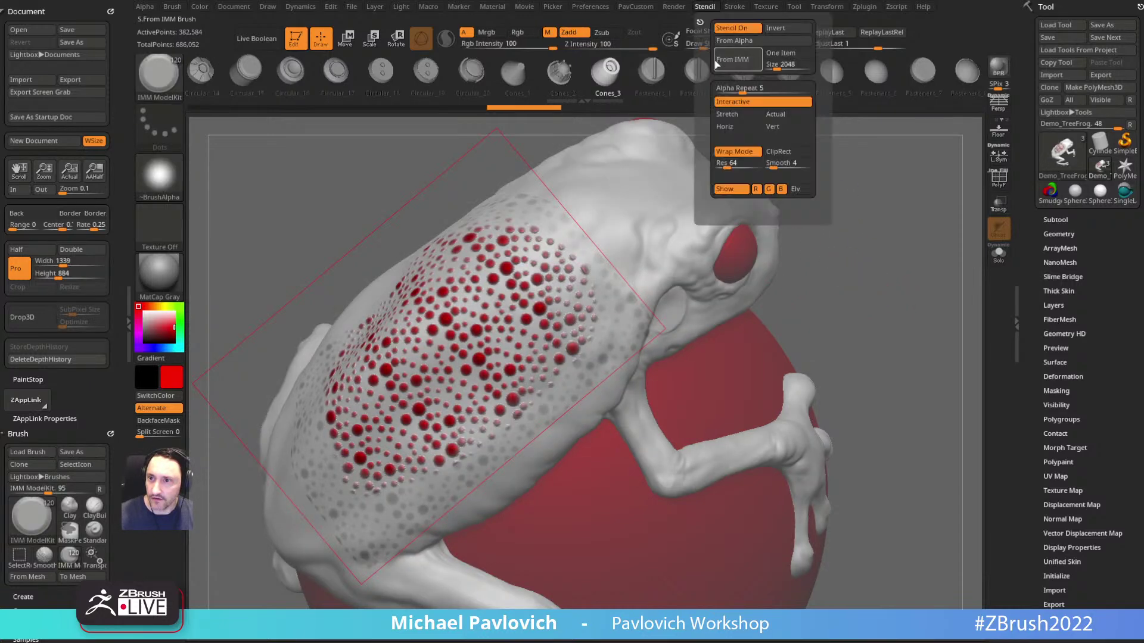
pyautogui.moveTo(828, 196); pyautogui.dragTo(742, 194)
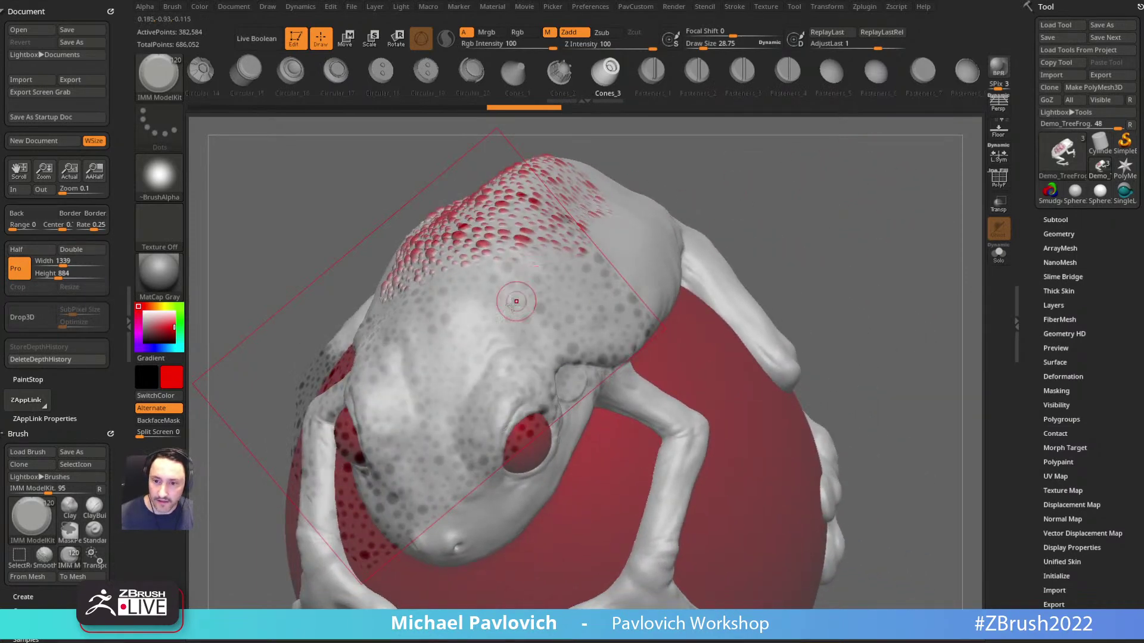
# Step: Reposition the stencil over the head, paint red bumps there in Drop3D mode and convert them to geometry
pyautogui.press('space')
pyautogui.moveTo(505, 313)
pyautogui.mouseDown()
pyautogui.moveTo(552, 331)
pyautogui.moveTo(503, 316)
pyautogui.moveTo(543, 318)
pyautogui.moveTo(455, 314)
pyautogui.moveTo(486, 263)
pyautogui.moveTo(423, 420)
pyautogui.moveTo(503, 378)
pyautogui.moveTo(530, 238)
pyautogui.moveTo(476, 291)
pyautogui.moveTo(445, 382)
pyautogui.mouseUp()
pyautogui.click(33, 317)
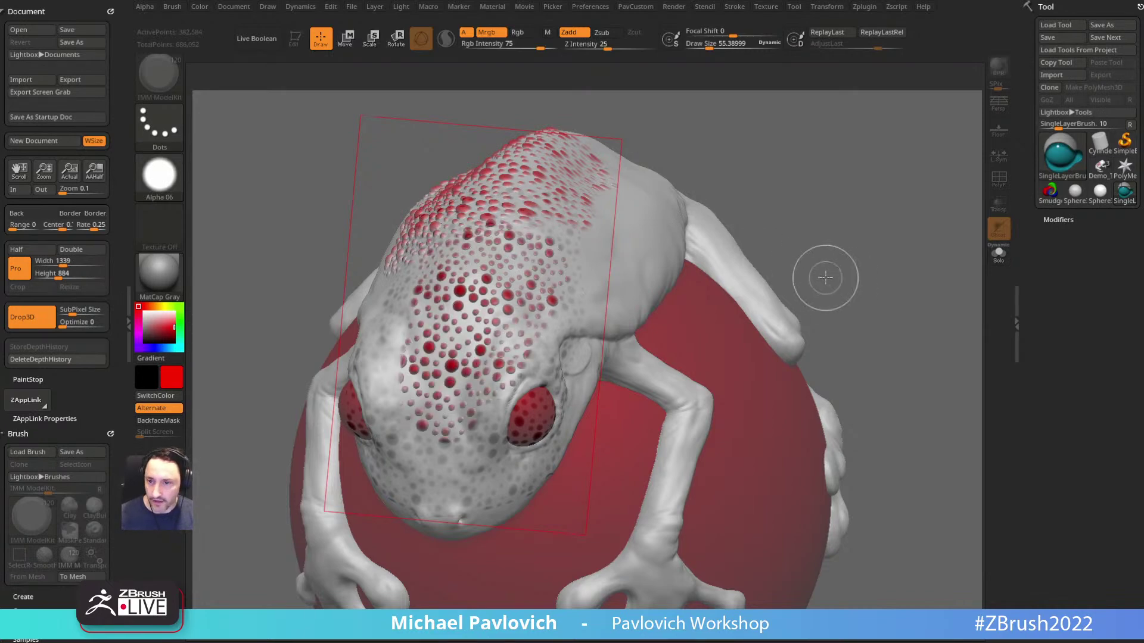
pyautogui.click(22, 317)
# Step: Turn the stencil off and frame the side of the frog's head
pyautogui.click(709, 7)
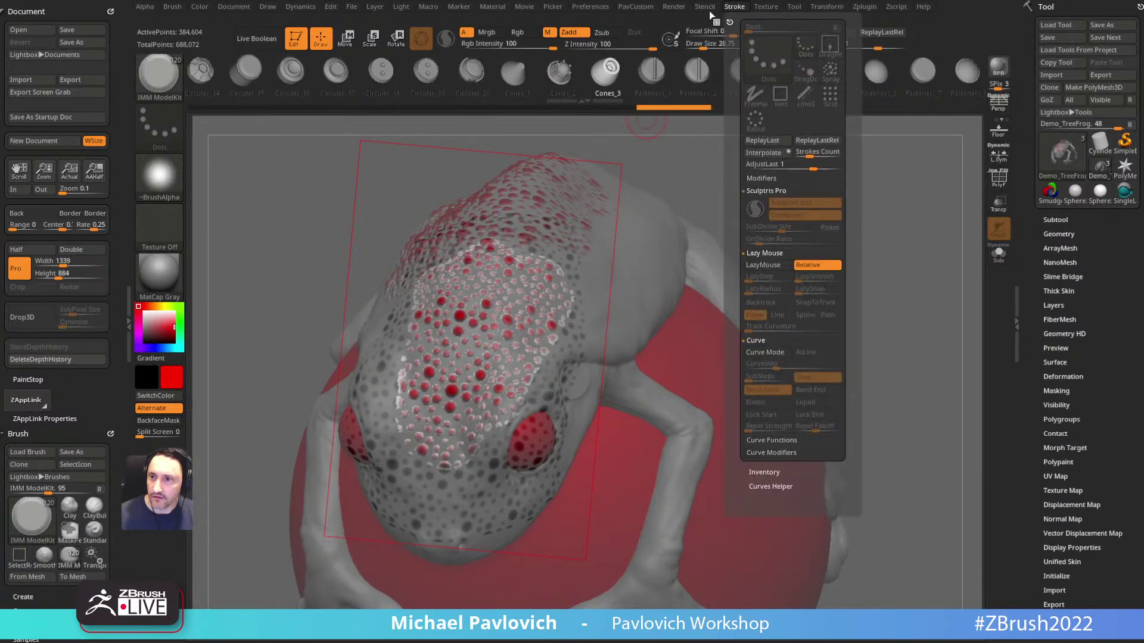
pyautogui.click(719, 28)
pyautogui.moveTo(837, 247)
pyautogui.mouseDown()
pyautogui.moveTo(917, 226)
pyautogui.moveTo(845, 230)
pyautogui.moveTo(898, 220)
pyautogui.moveTo(815, 178)
pyautogui.moveTo(822, 281)
pyautogui.moveTo(789, 197)
pyautogui.moveTo(837, 286)
pyautogui.moveTo(817, 186)
pyautogui.moveTo(810, 247)
pyautogui.moveTo(567, 327)
pyautogui.mouseUp()
# Step: Select the Standard brush and make the Eyes subtool active
pyautogui.press('b')
pyautogui.press('s')
pyautogui.press('t')
pyautogui.keyDown('alt'); pyautogui.click(576, 298); pyautogui.keyUp('alt')
# Step: Fill the Eyes subtool with grey (R, G and B 107) using the Rgb channel only
pyautogui.moveTo(857, 209); pyautogui.dragTo(144, 330)
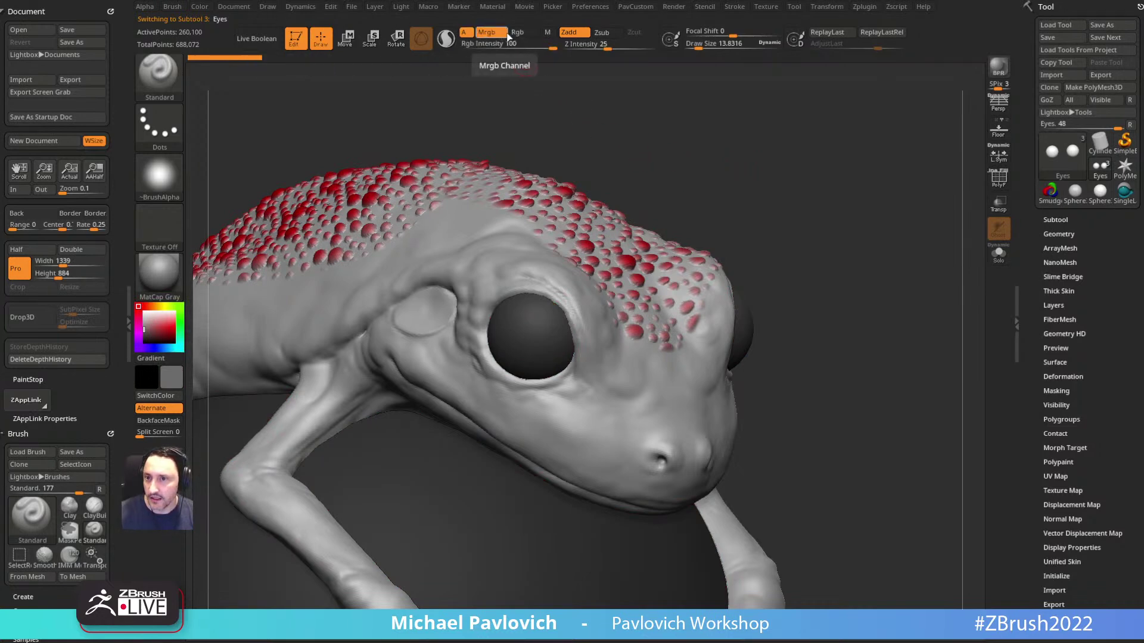
pyautogui.click(200, 7)
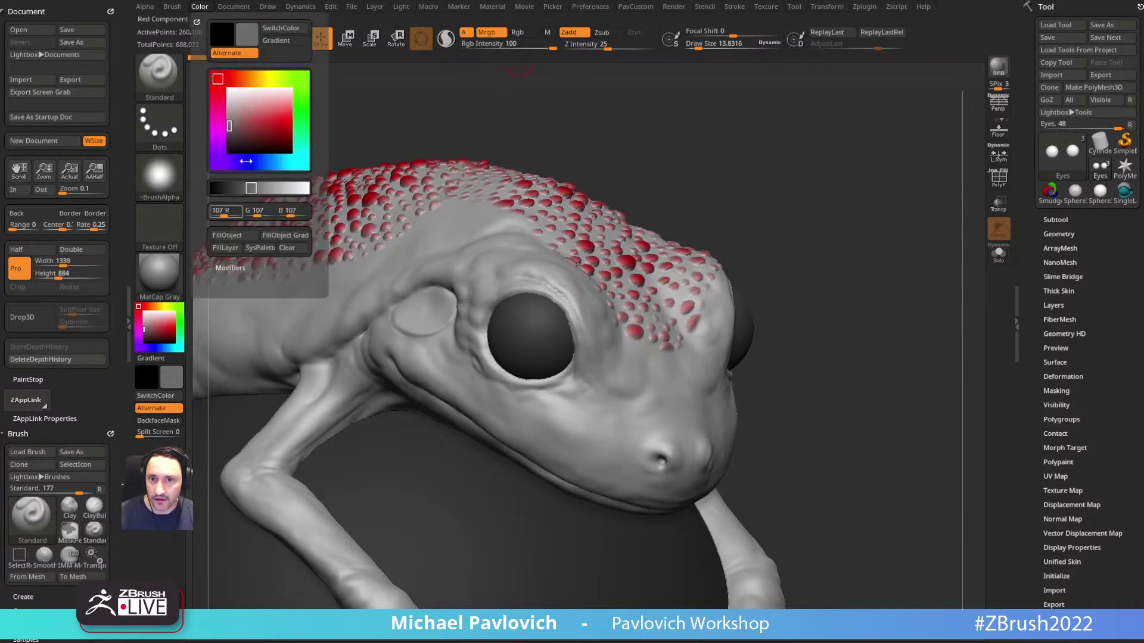
pyautogui.click(517, 33)
pyautogui.click(200, 6)
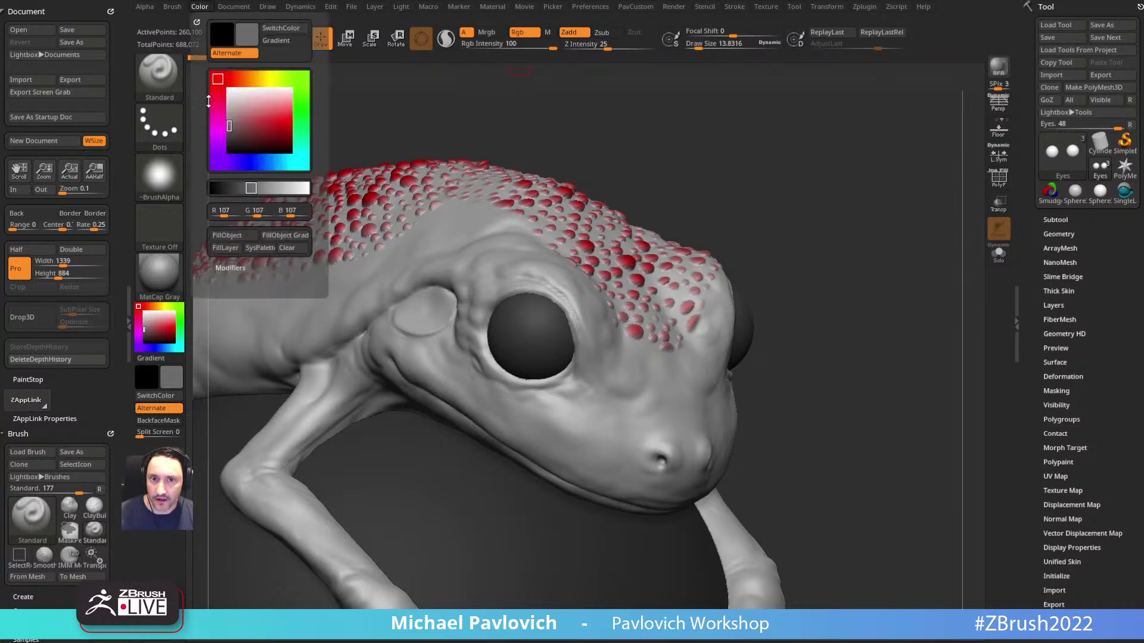
pyautogui.click(232, 236)
pyautogui.moveTo(754, 206); pyautogui.dragTo(785, 204)
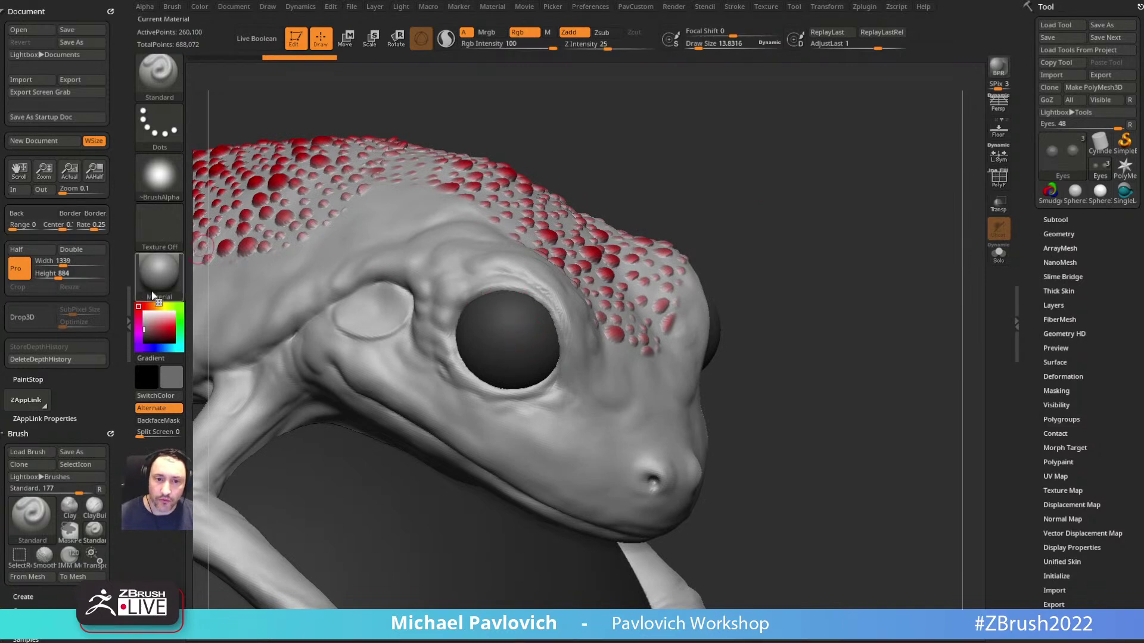
# Step: Enter Drop3D mode and set up the SimpleBrush with a DragRect stroke and Alpha 14
pyautogui.click(52, 326)
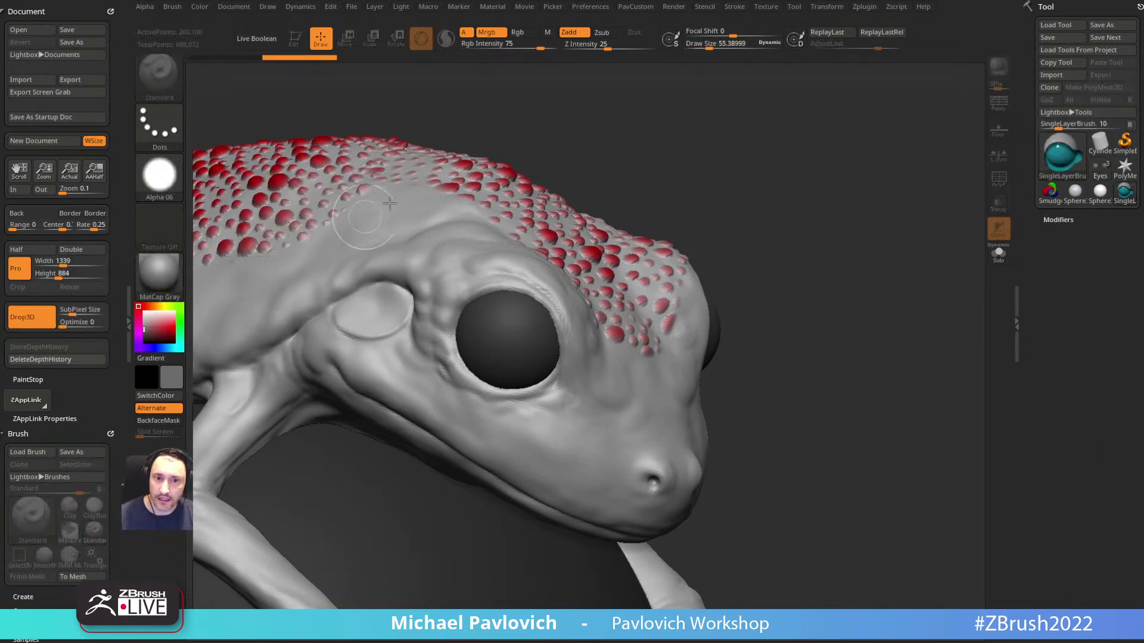
pyautogui.click(1062, 157)
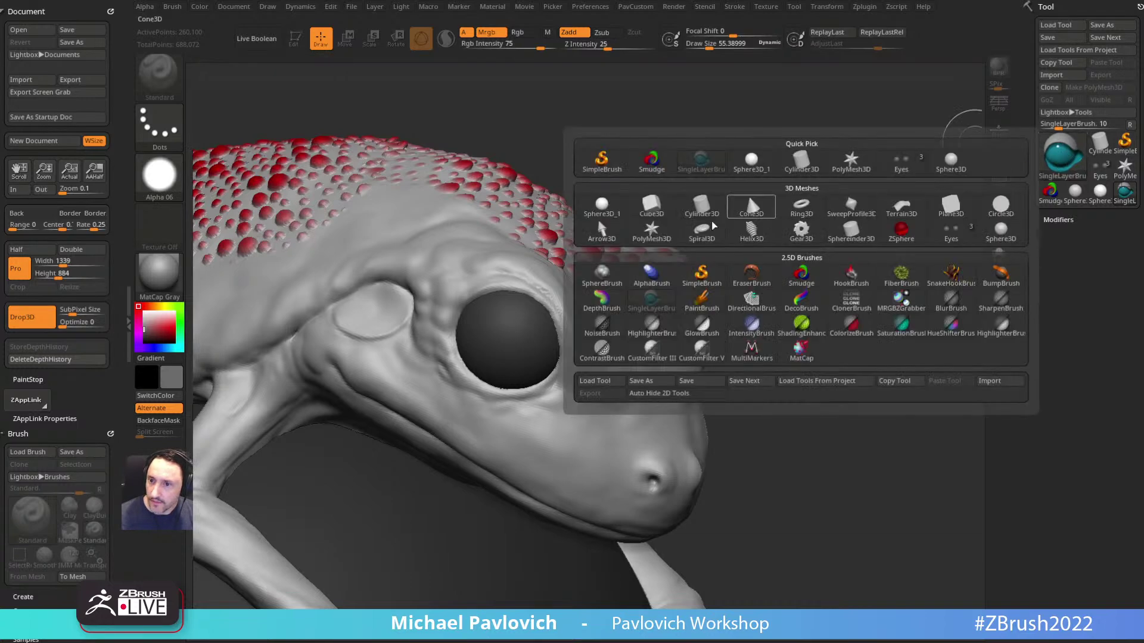
pyautogui.click(601, 158)
pyautogui.click(158, 124)
pyautogui.click(245, 138)
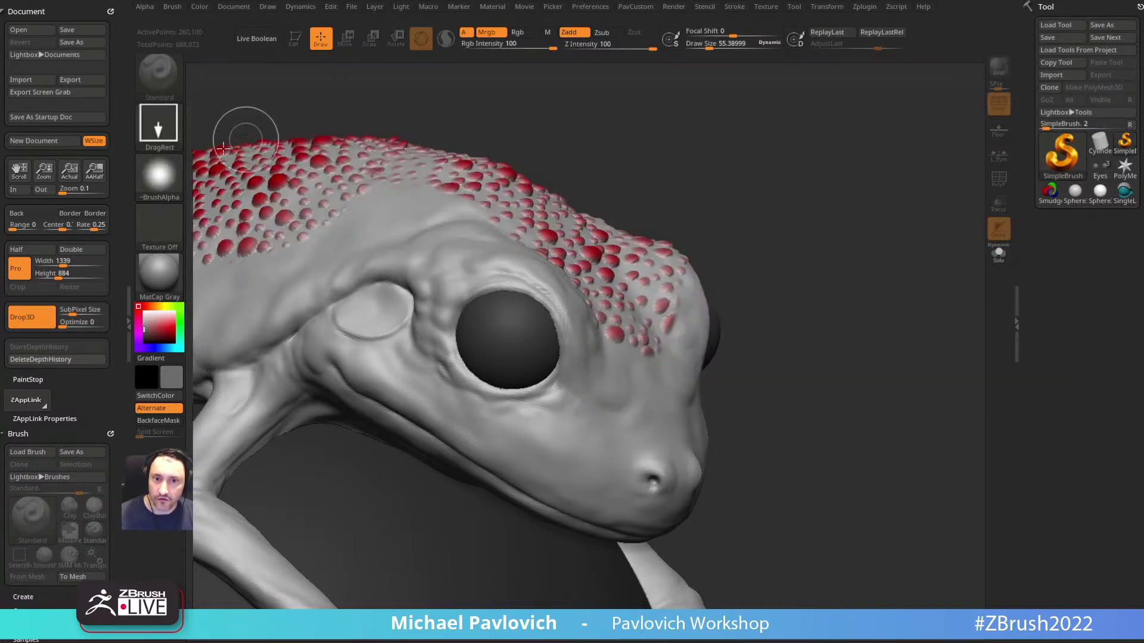
pyautogui.click(173, 178)
pyautogui.moveTo(342, 192)
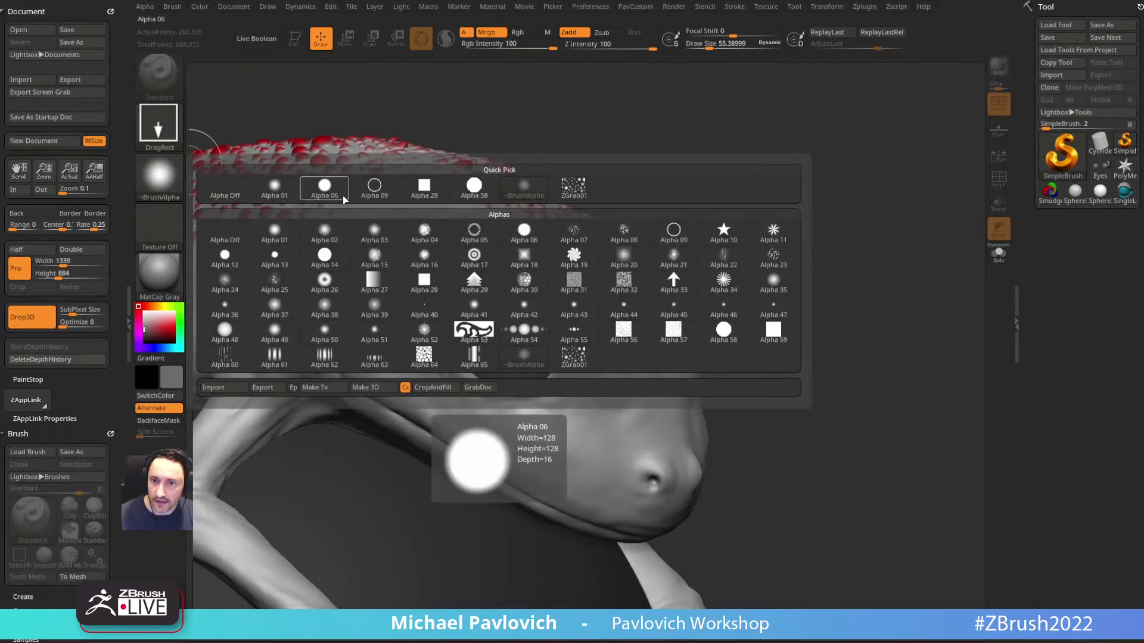
pyautogui.moveTo(334, 265)
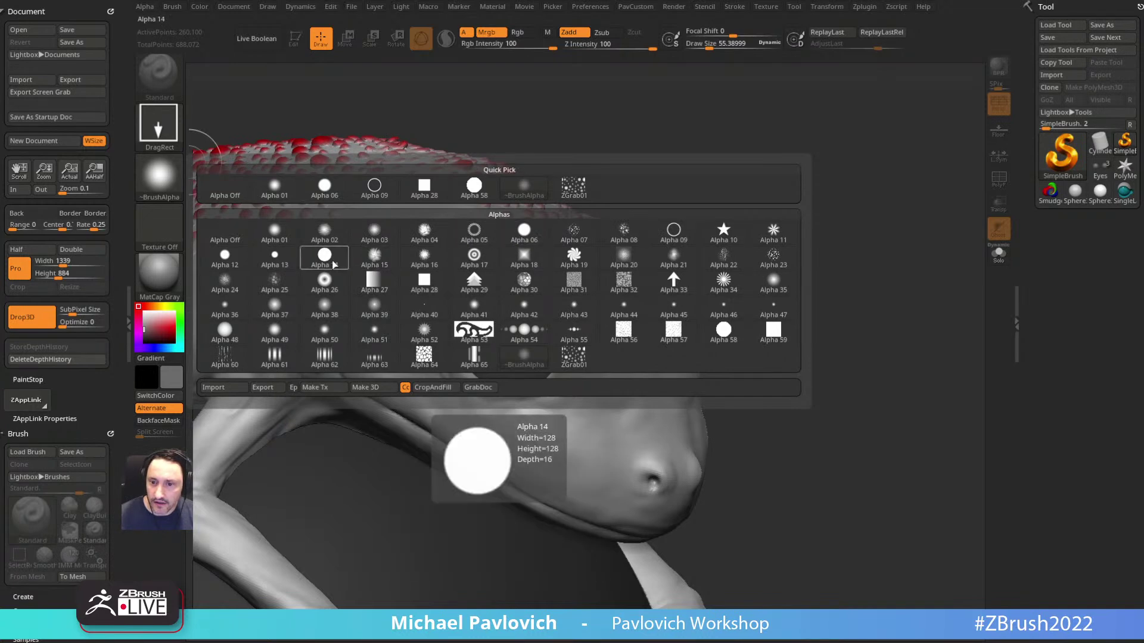
pyautogui.click(325, 257)
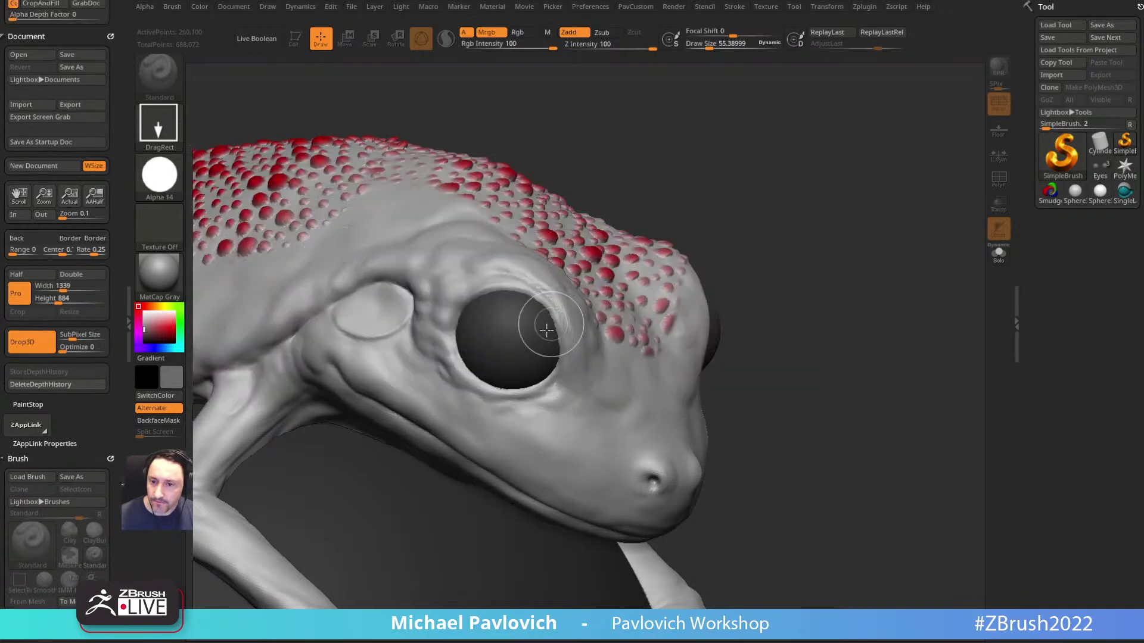
# Step: Paint a flat orange iris disc on the frog's eye with Zadd off, then centre it on the eyeball
pyautogui.click(179, 318)
pyautogui.click(162, 313)
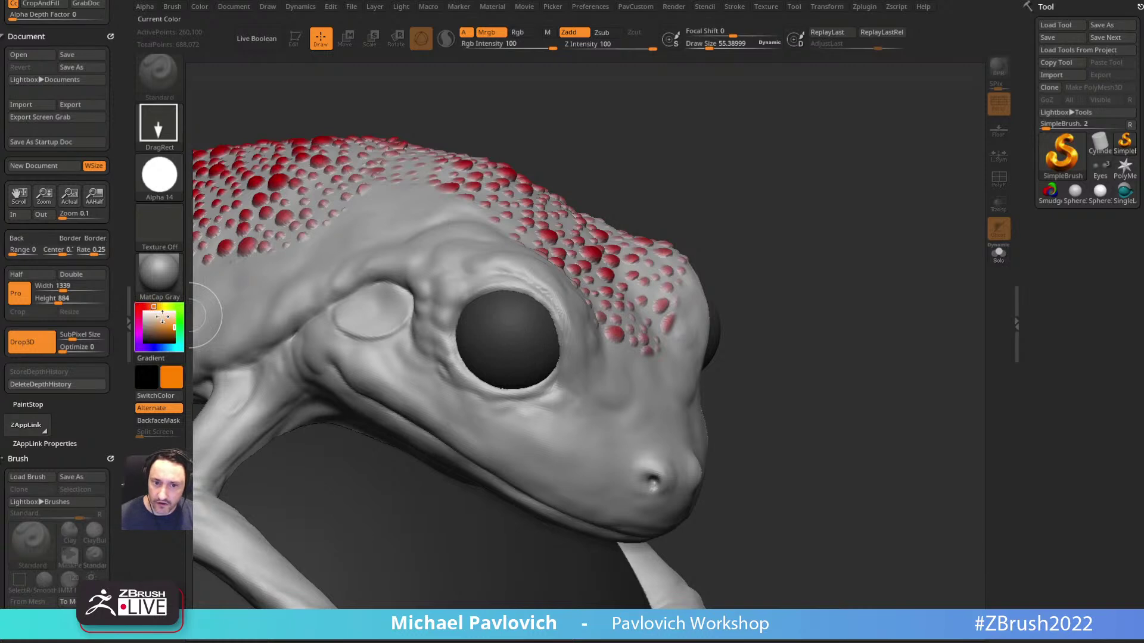
pyautogui.moveTo(507, 337); pyautogui.dragTo(534, 384)
pyautogui.hotkey('ctrl', 'z')
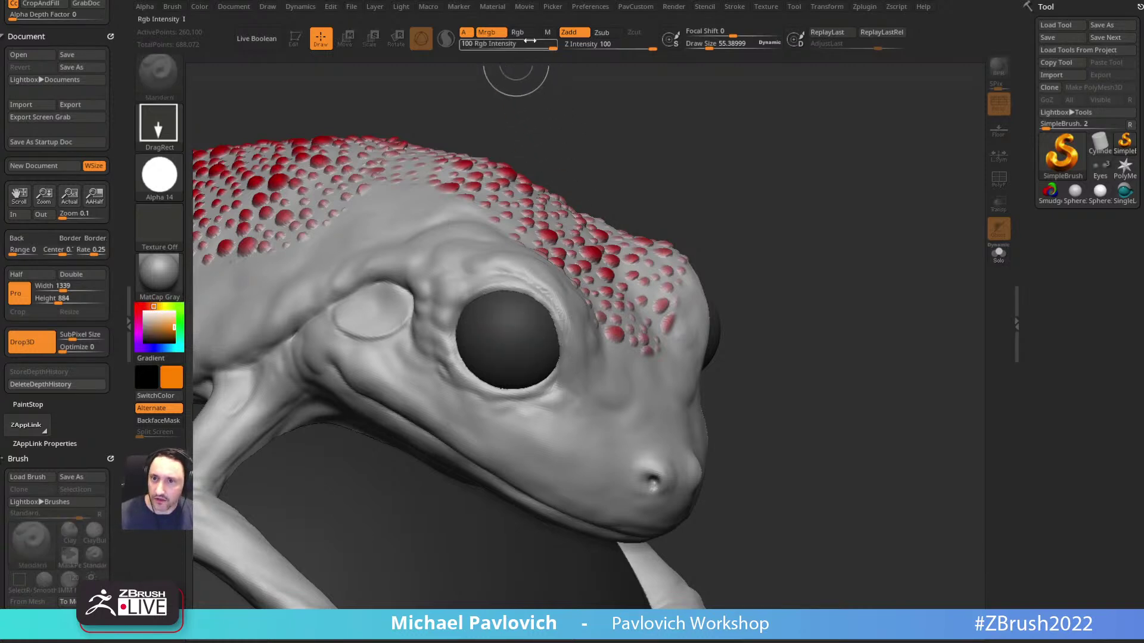
pyautogui.click(574, 35)
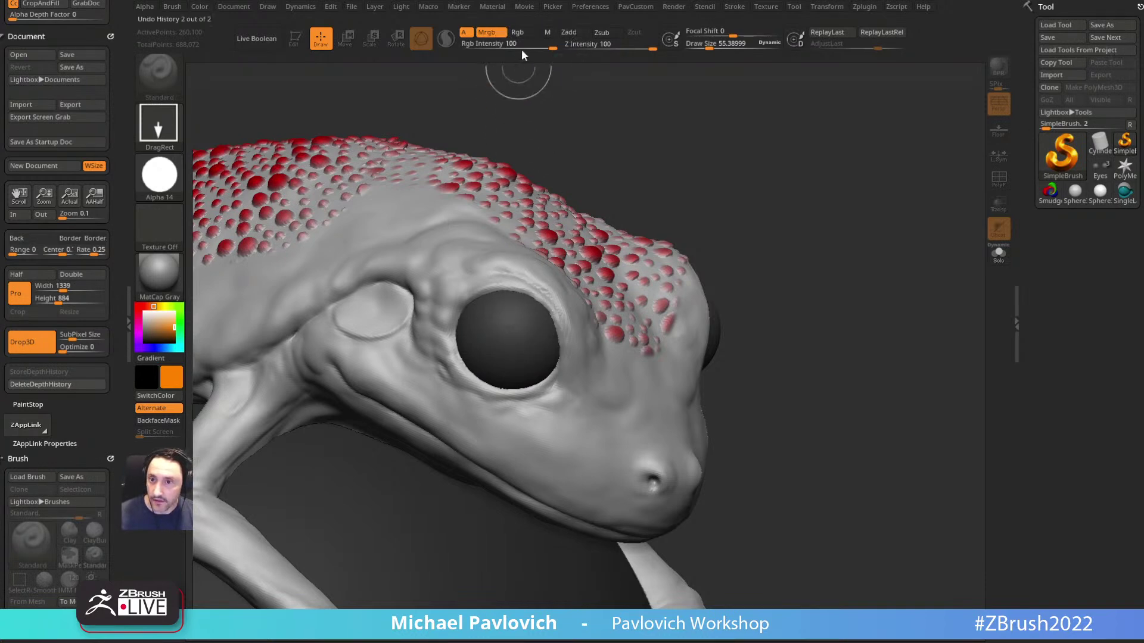
pyautogui.moveTo(503, 338); pyautogui.dragTo(571, 355)
pyautogui.press('w')
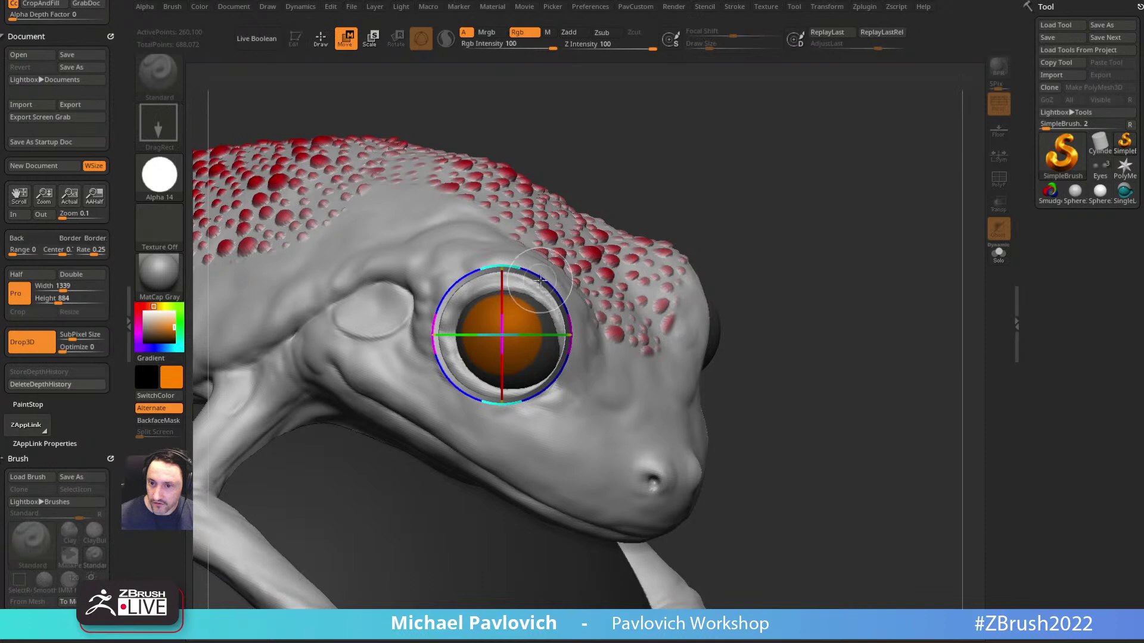
pyautogui.moveTo(549, 289); pyautogui.dragTo(550, 285)
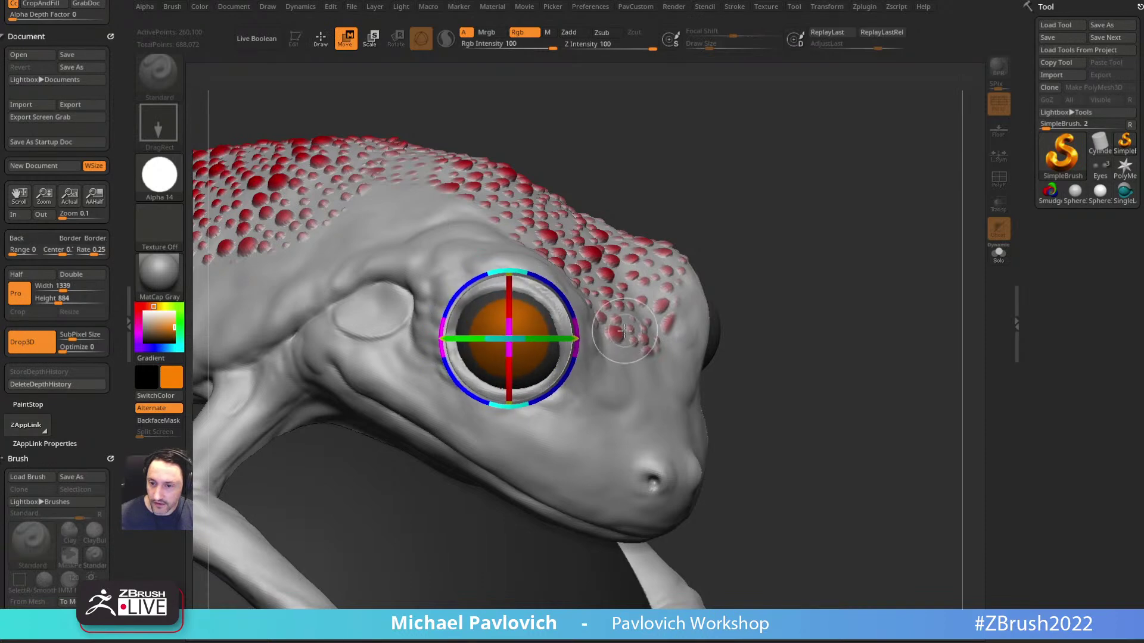
pyautogui.press('q')
# Step: Paint a smaller black pupil disc centred inside the orange iris, then leave Drop3D mode to apply the paint to the mesh
pyautogui.click(159, 337)
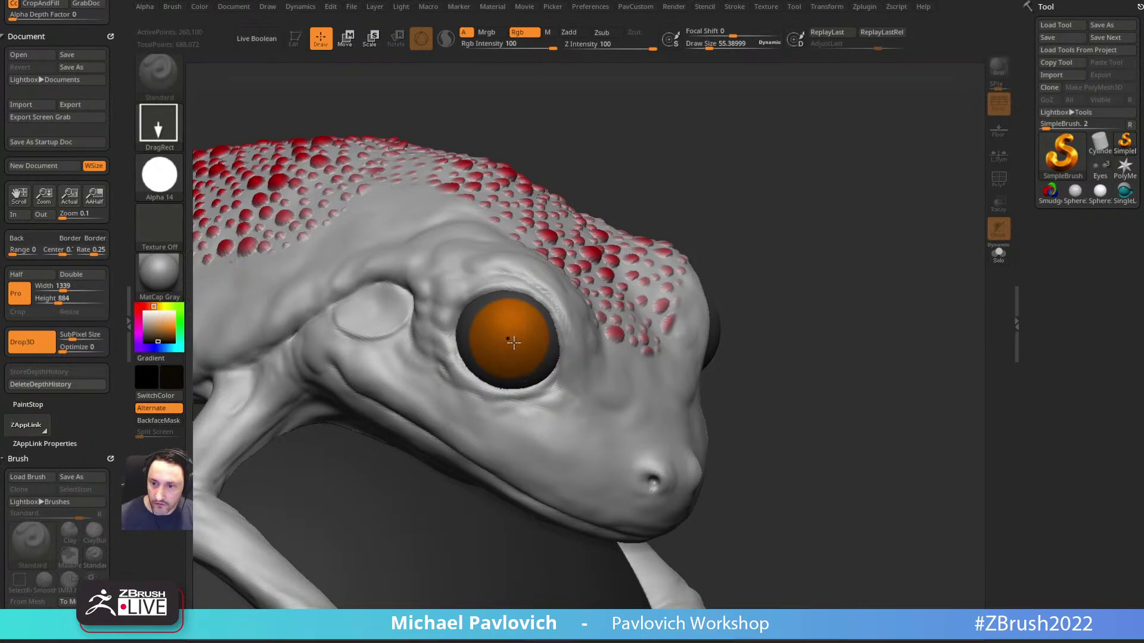
pyautogui.moveTo(527, 351); pyautogui.dragTo(551, 365)
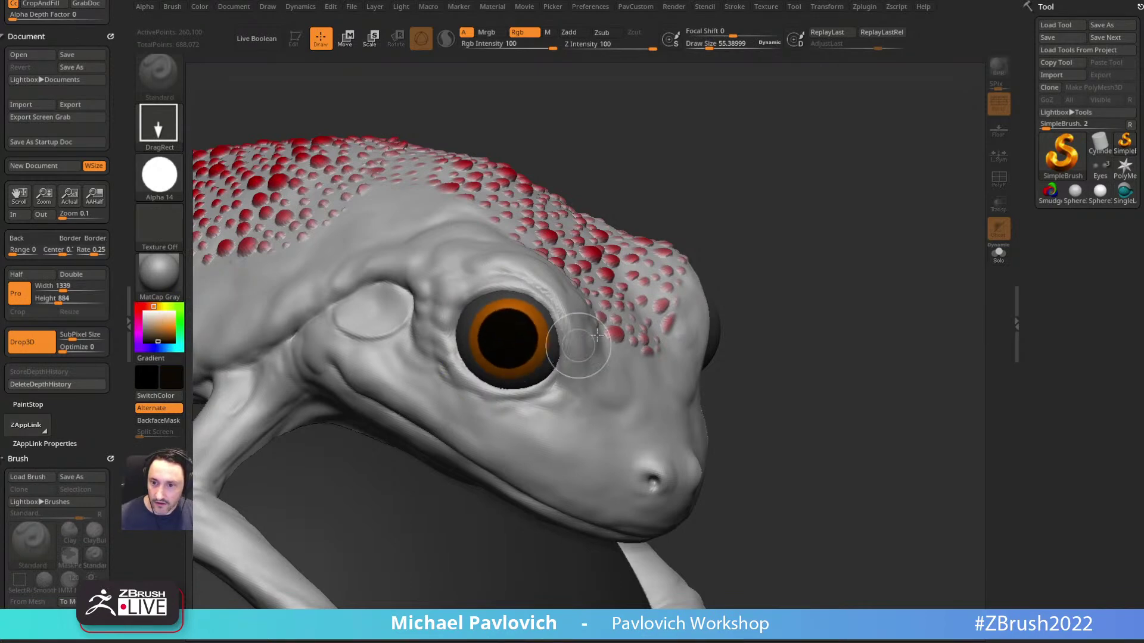
pyautogui.press('w')
pyautogui.moveTo(552, 286); pyautogui.dragTo(553, 287)
pyautogui.press('q')
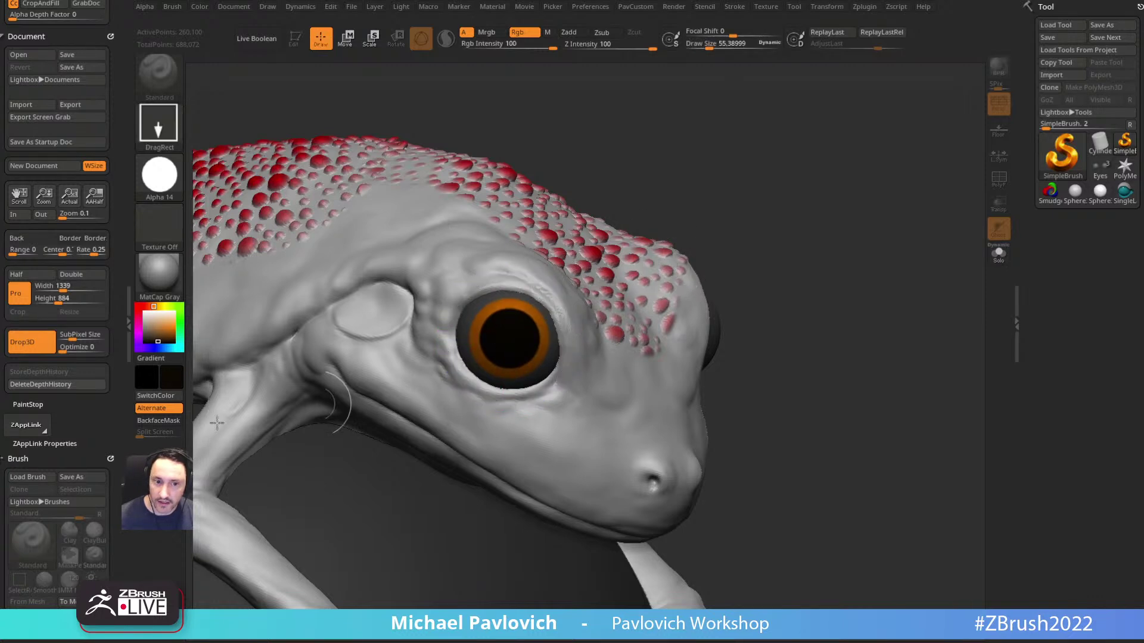
pyautogui.click(33, 342)
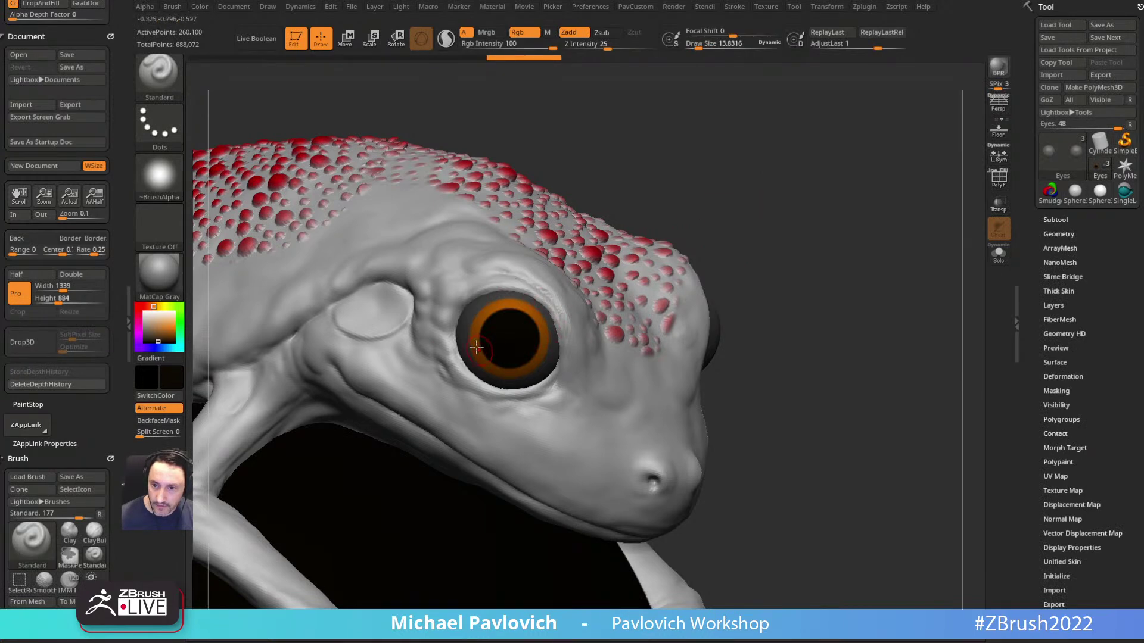
# Step: Examine the painted eye up close with the PolyF wireframe display, then turn the wireframe off
pyautogui.click(998, 179)
pyautogui.keyDown('ctrl'); pyautogui.moveTo(967, 162); pyautogui.dragTo(771, 230, button='right'); pyautogui.keyUp('ctrl')
pyautogui.click(998, 182)
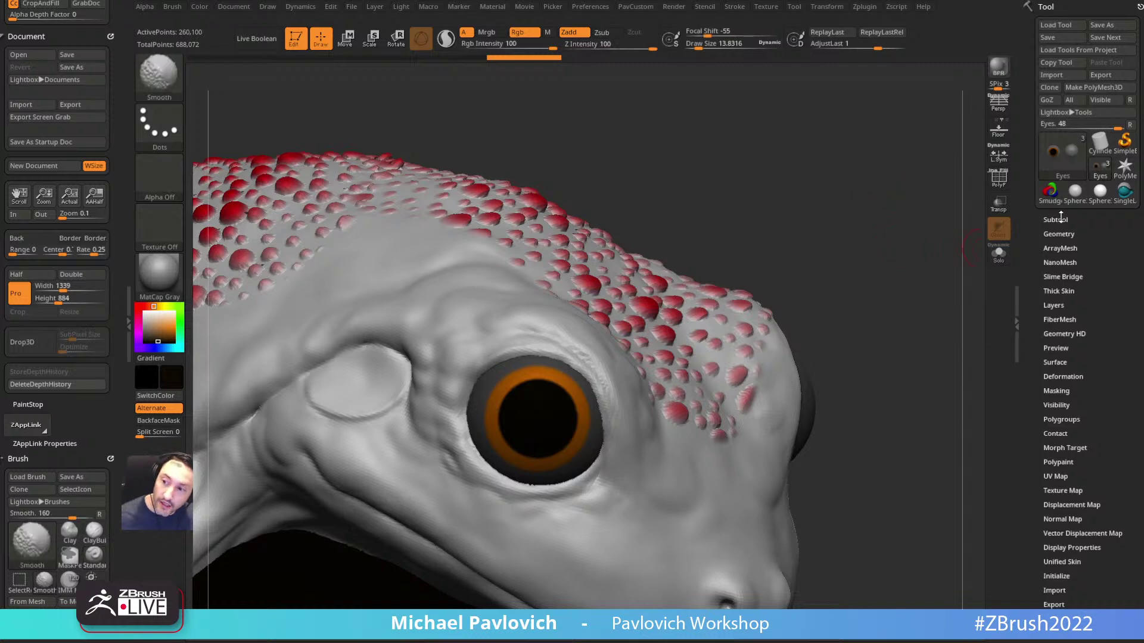
# Step: Hide the polypaint on all subtools and set the current colour to near-white
pyautogui.keyDown('shift'); pyautogui.click(1055, 220); pyautogui.keyUp('shift')
pyautogui.click(1118, 174)
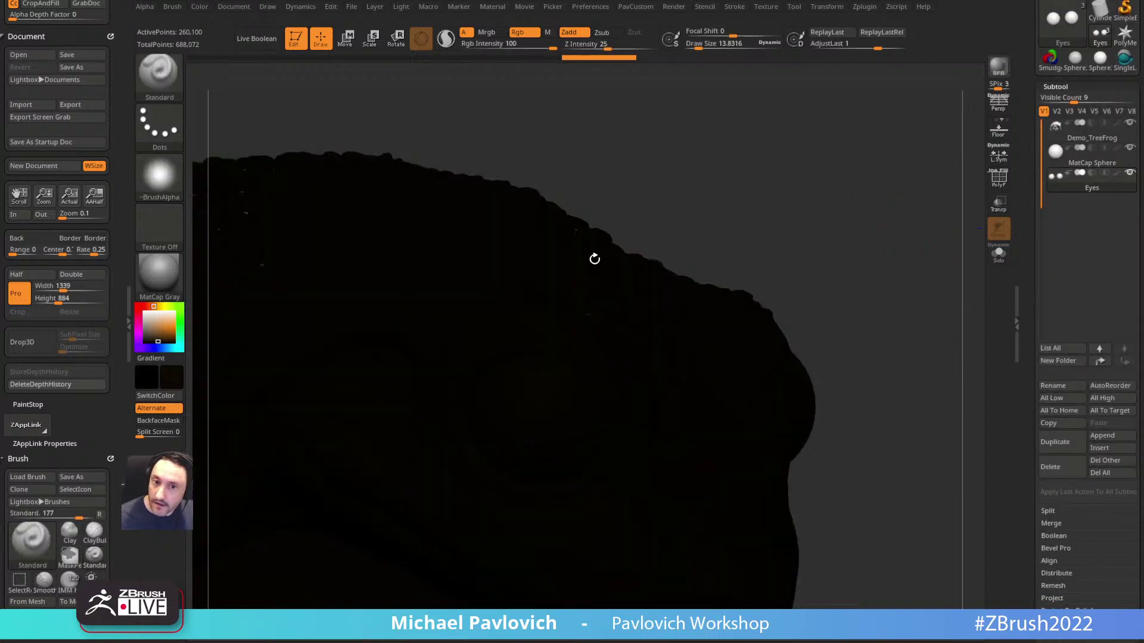
pyautogui.moveTo(138, 312); pyautogui.dragTo(143, 312)
pyautogui.moveTo(790, 194)
pyautogui.mouseDown(button='right')
pyautogui.moveTo(764, 171)
pyautogui.moveTo(781, 171)
pyautogui.moveTo(780, 182)
pyautogui.mouseUp(button='right')
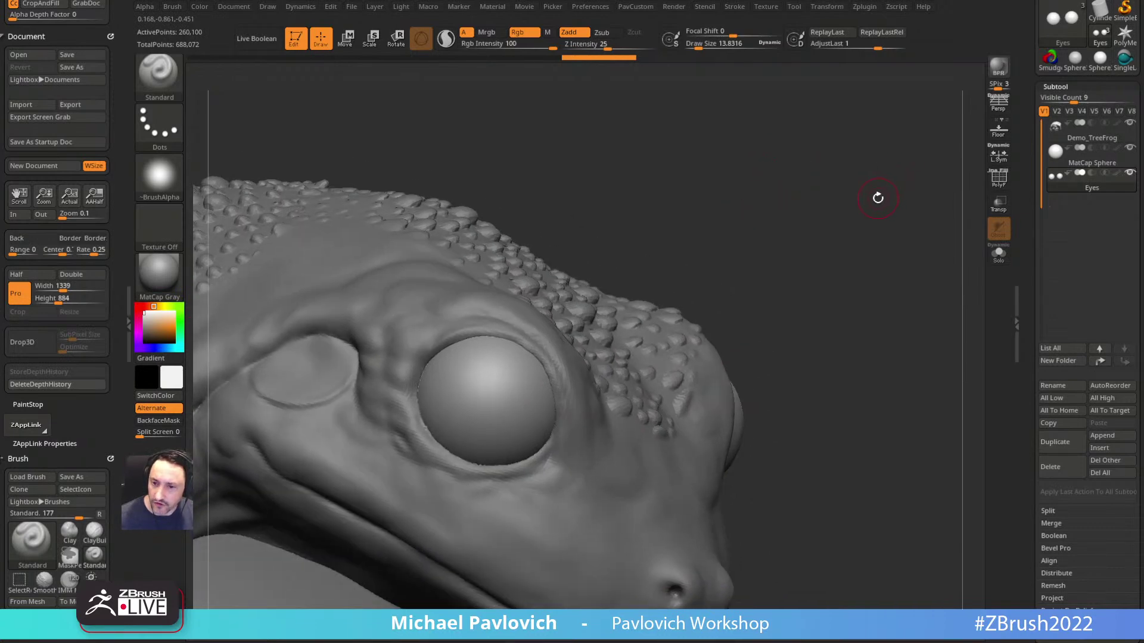
pyautogui.moveTo(1035, 204); pyautogui.dragTo(1031, 281)
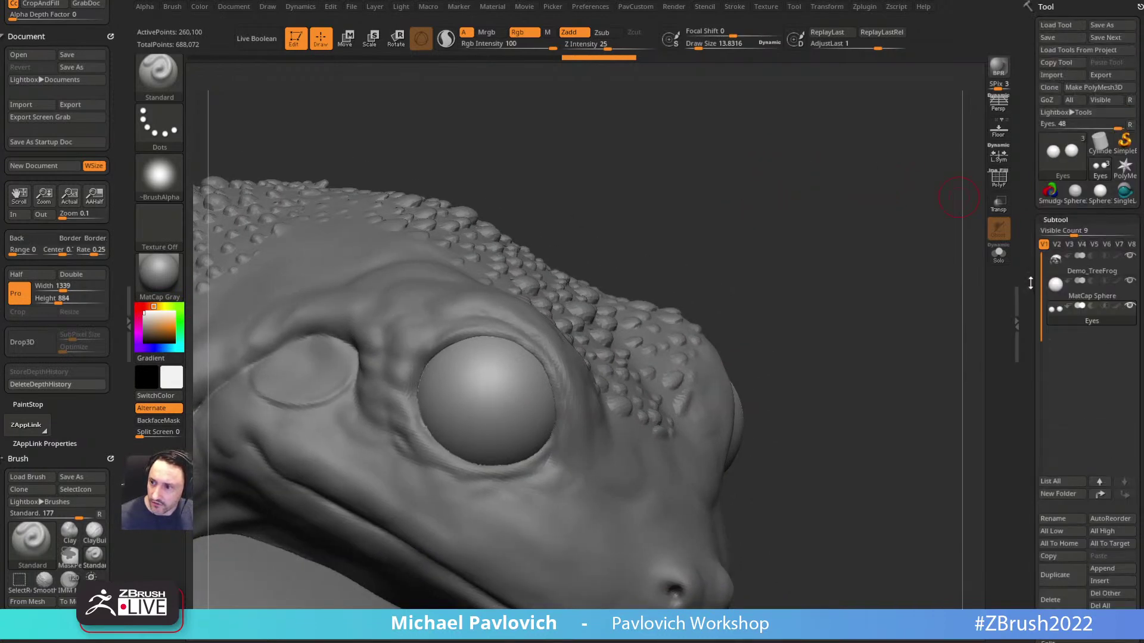
pyautogui.moveTo(854, 327); pyautogui.dragTo(849, 210)
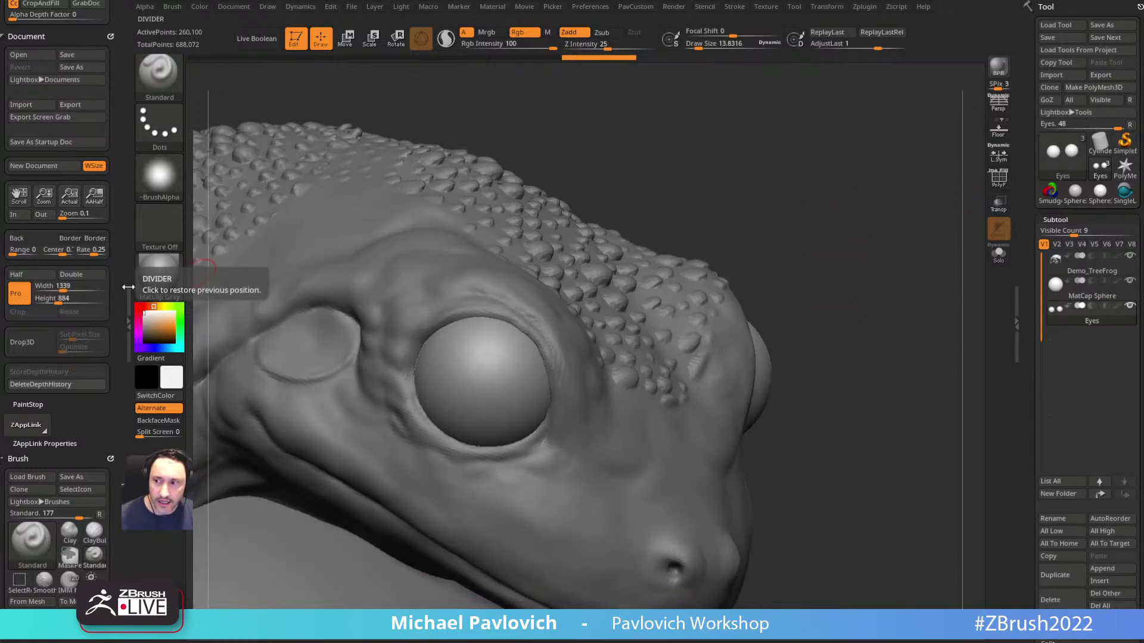
# Step: Enter Drop3D mode again for the Eyes subtool and turn the alpha off
pyautogui.click(1066, 162)
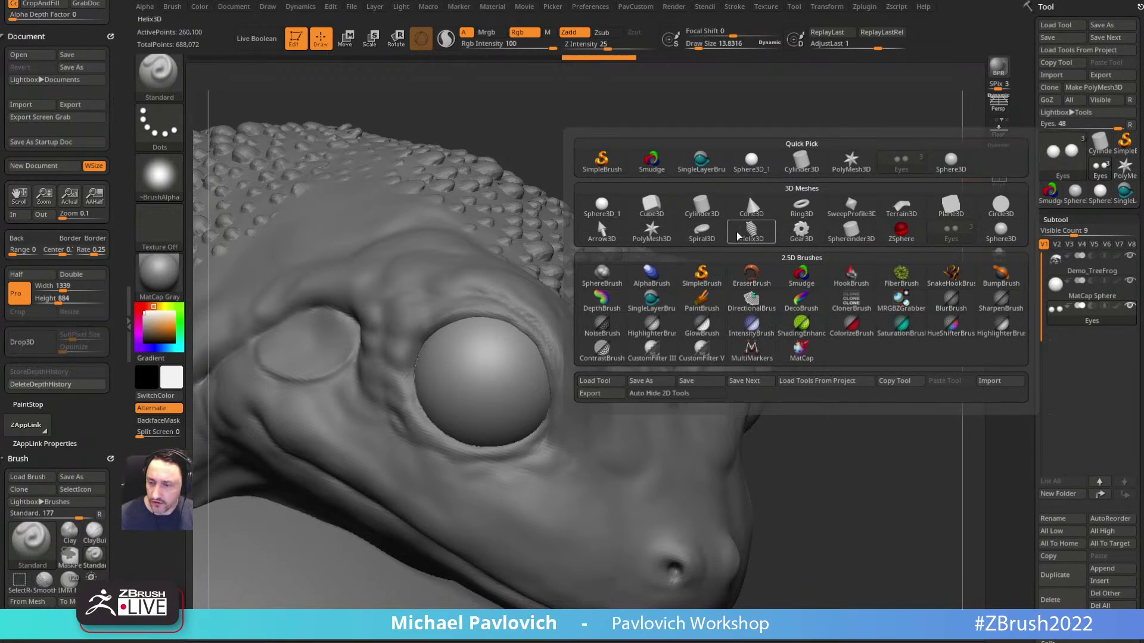
pyautogui.moveTo(743, 234)
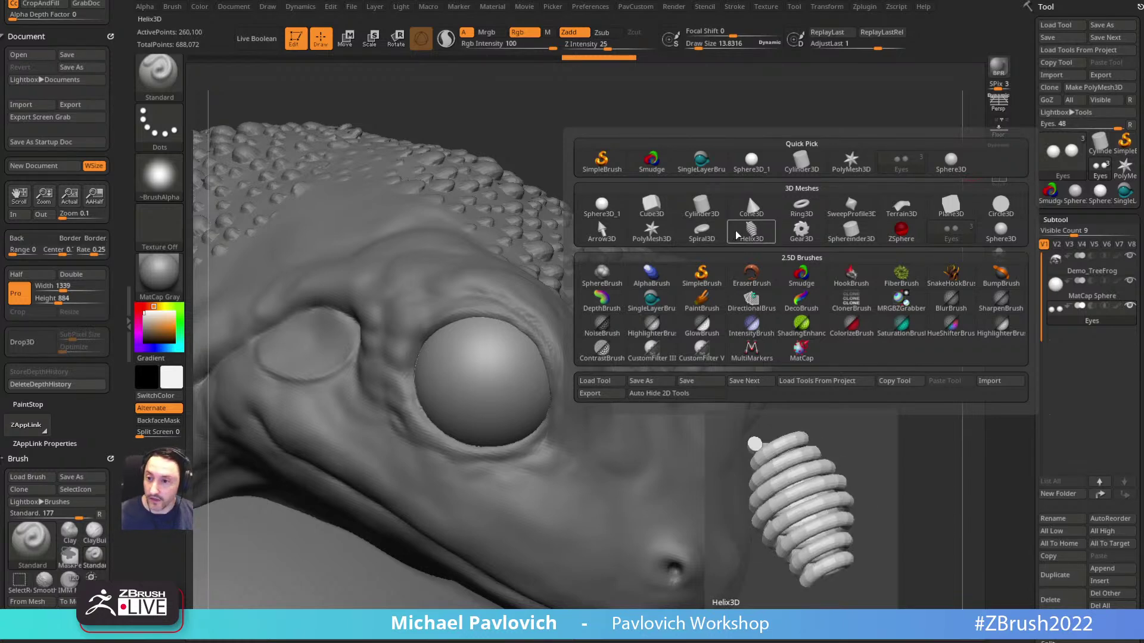
pyautogui.moveTo(81, 416)
pyautogui.mouseDown()
pyautogui.moveTo(69, 311)
pyautogui.moveTo(63, 476)
pyautogui.mouseUp()
pyautogui.click(26, 429)
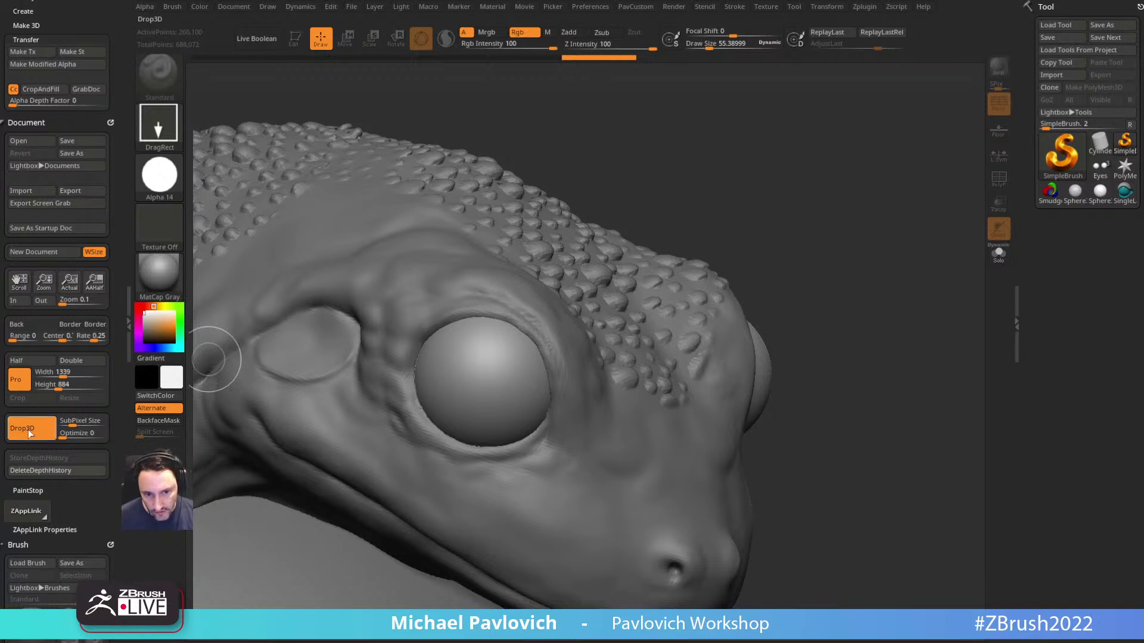
pyautogui.click(160, 179)
pyautogui.click(214, 191)
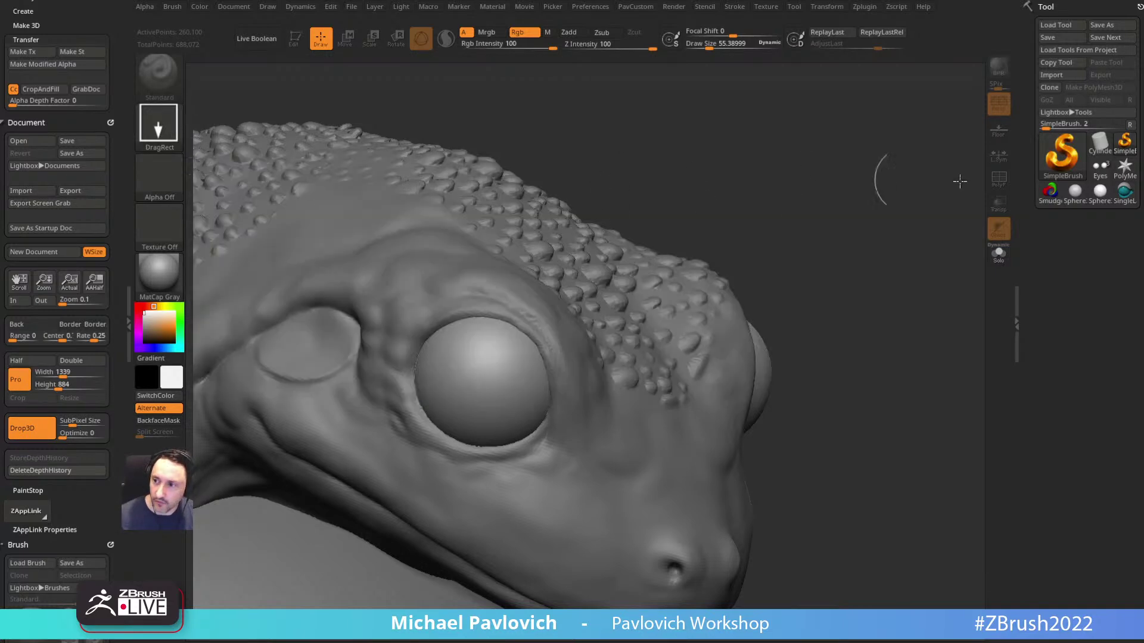
# Step: Place a Sphere3D_1 primitive on the eye in Zsub mode, then enlarge and centre it to carve a round hollow
pyautogui.click(1077, 196)
pyautogui.moveTo(471, 375); pyautogui.dragTo(525, 396)
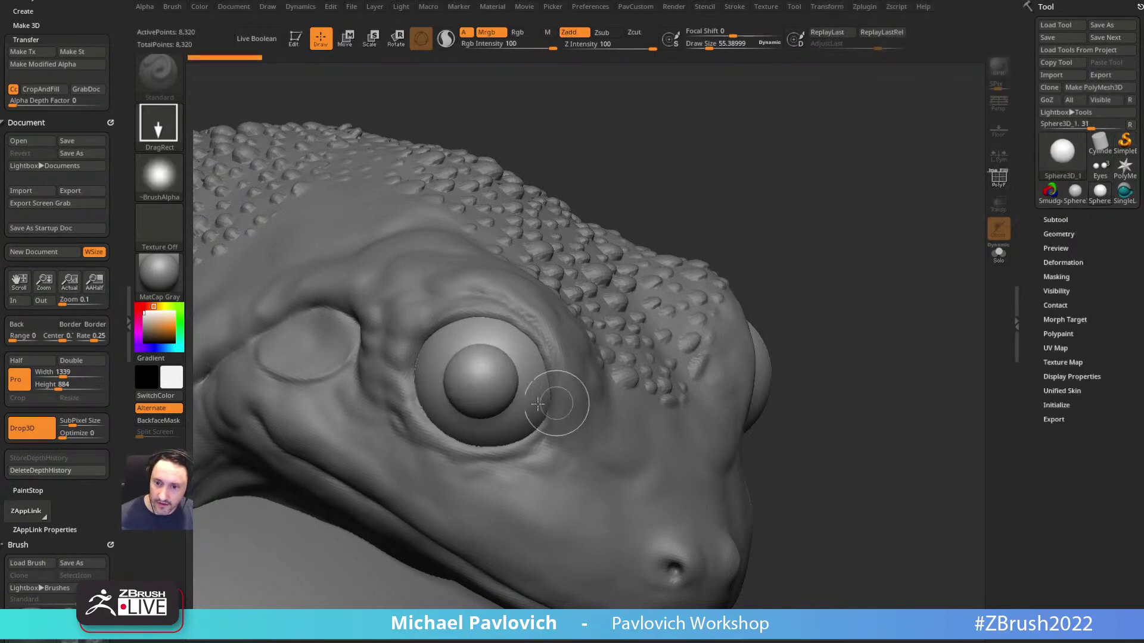
pyautogui.click(602, 32)
pyautogui.press('w')
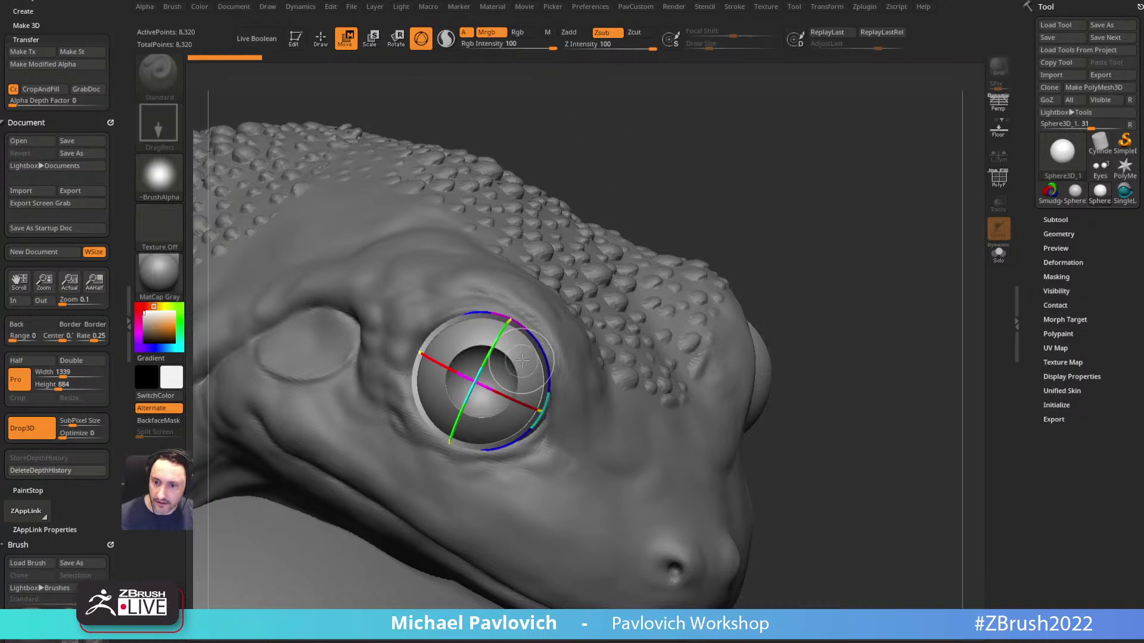
pyautogui.moveTo(520, 328)
pyautogui.mouseDown()
pyautogui.moveTo(513, 312)
pyautogui.moveTo(528, 320)
pyautogui.moveTo(520, 326)
pyautogui.mouseUp()
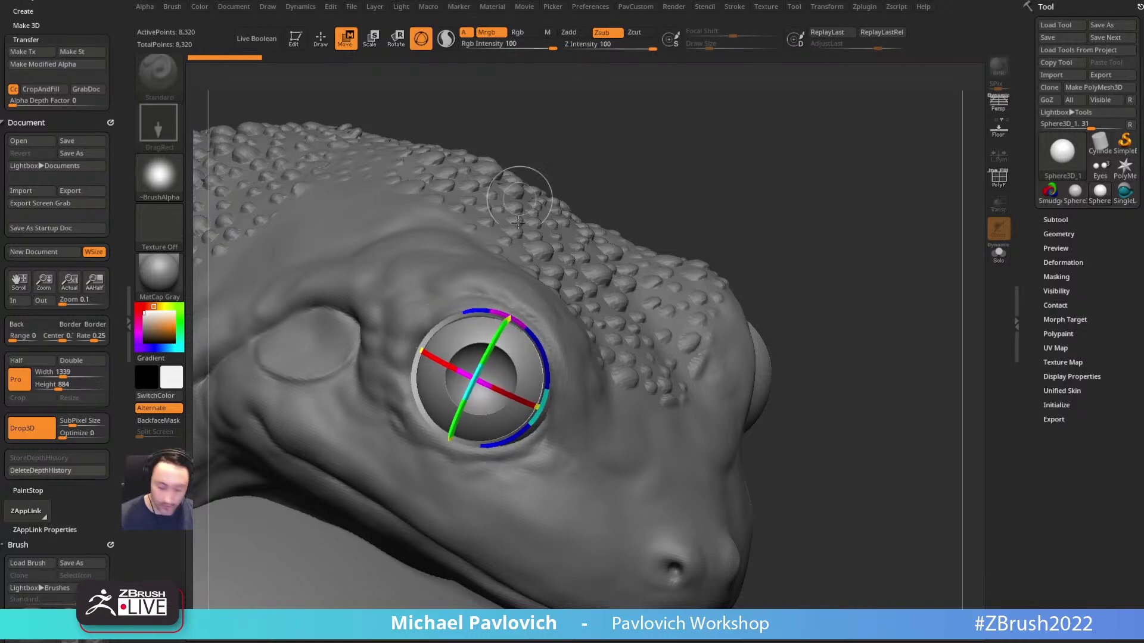
pyautogui.press('e')
pyautogui.moveTo(534, 339); pyautogui.dragTo(551, 326)
pyautogui.press('w')
pyautogui.moveTo(480, 378); pyautogui.dragTo(483, 378)
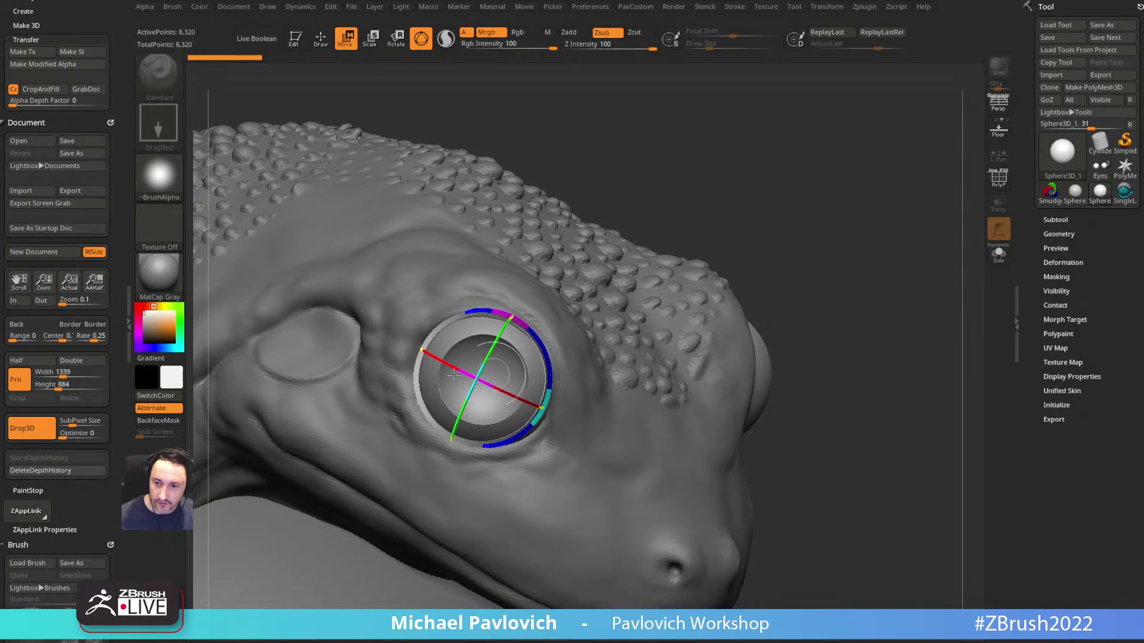
pyautogui.press('q')
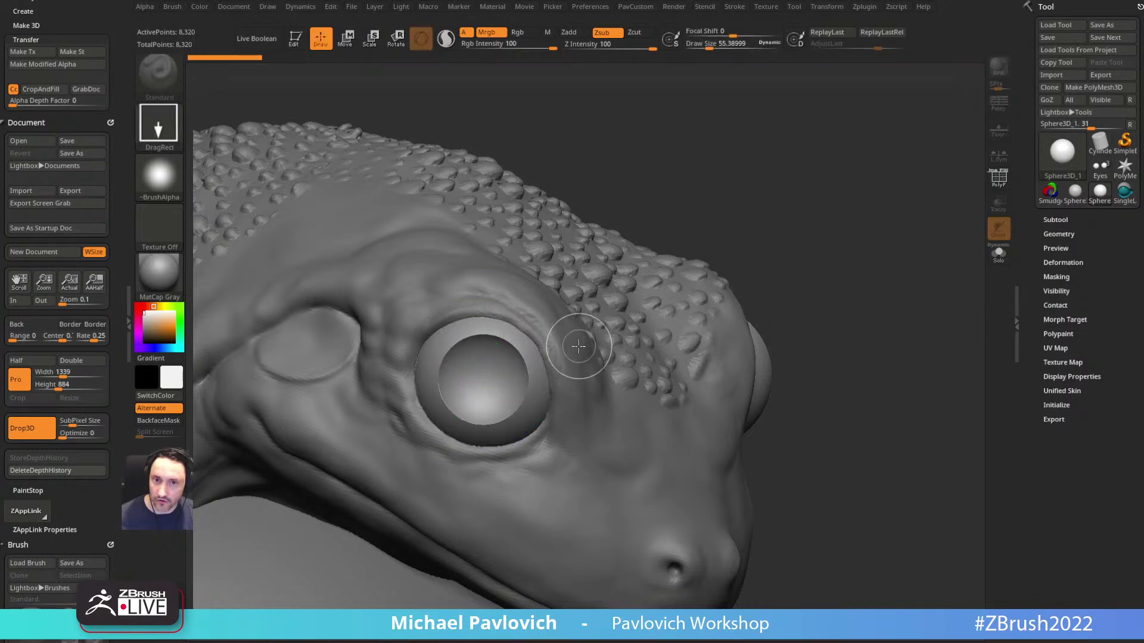
# Step: Add a smaller Zadd sphere centred inside the hollow and leave Drop3D mode to convert it to geometry
pyautogui.click(582, 32)
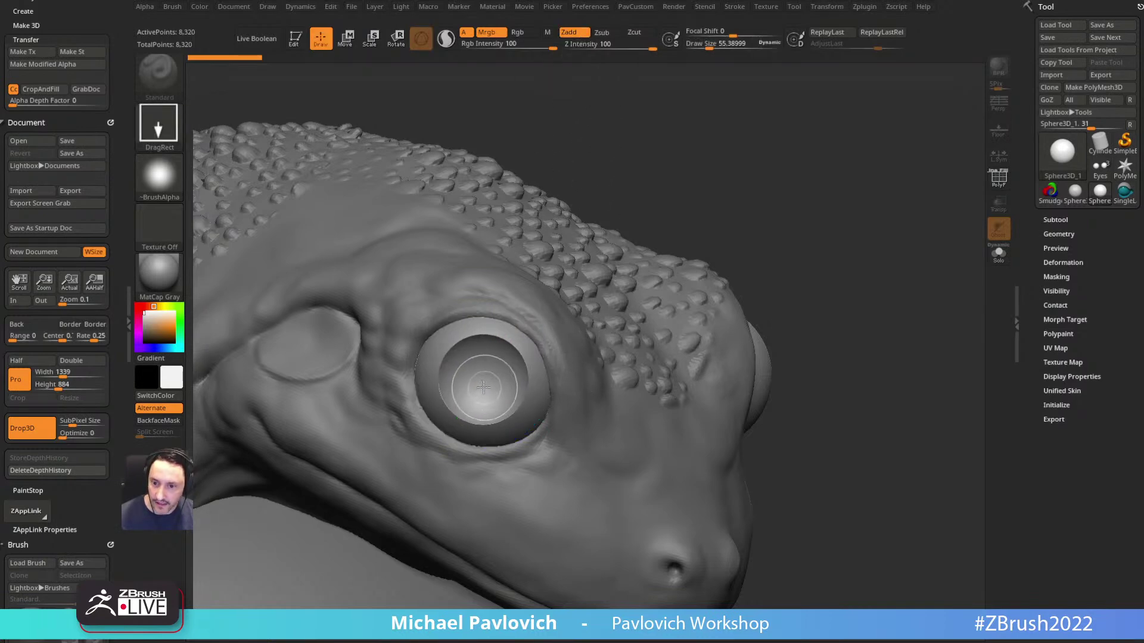
pyautogui.press('w')
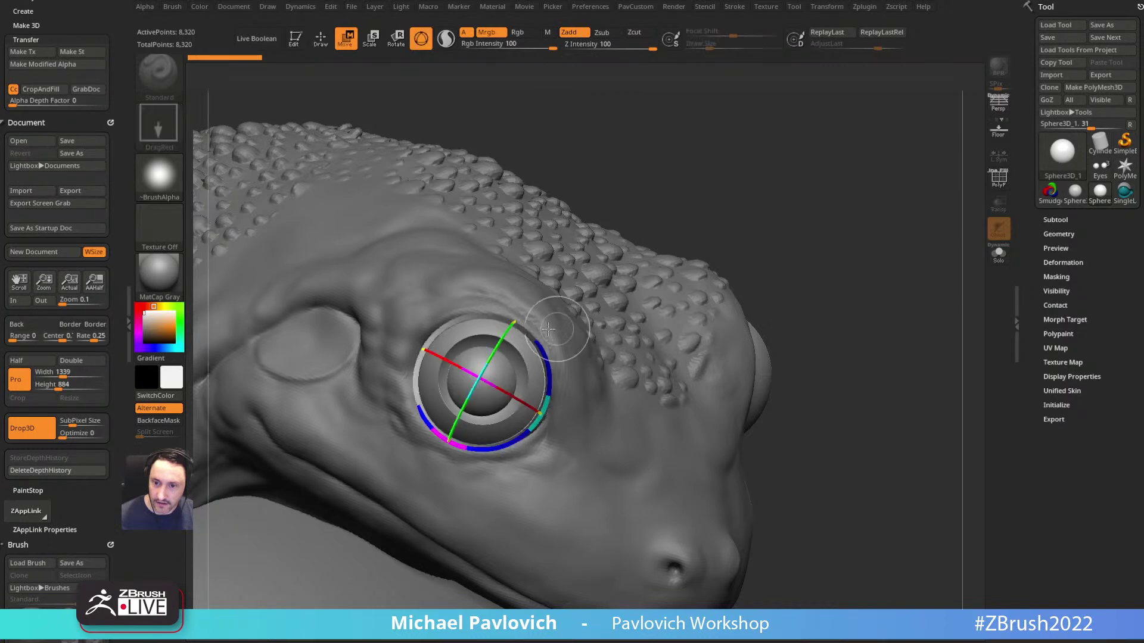
pyautogui.press('q')
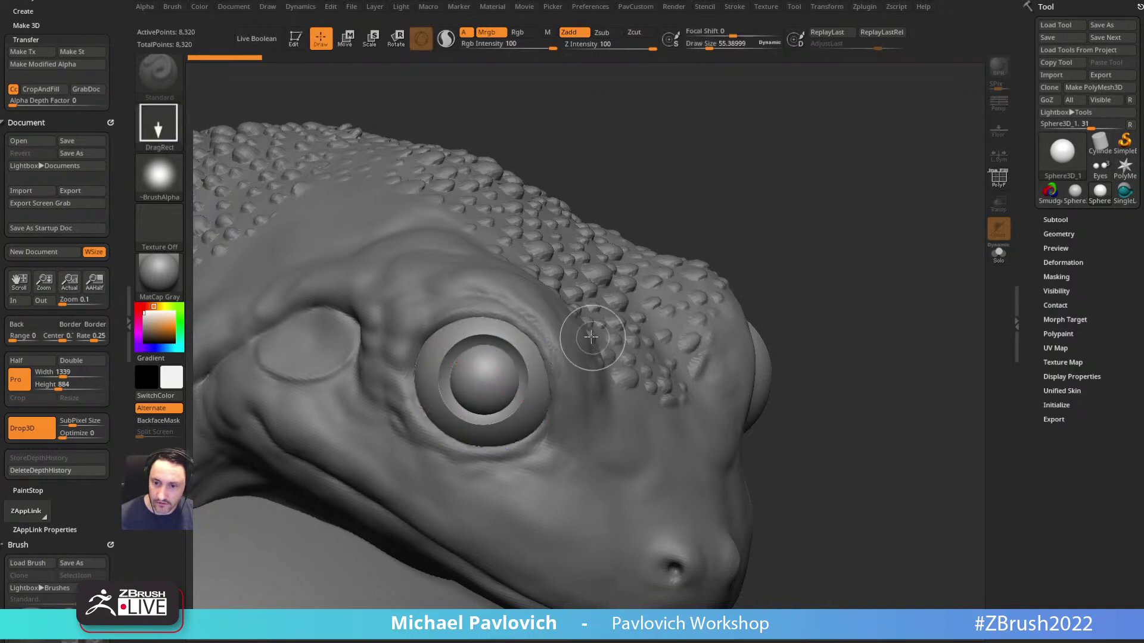
pyautogui.click(52, 423)
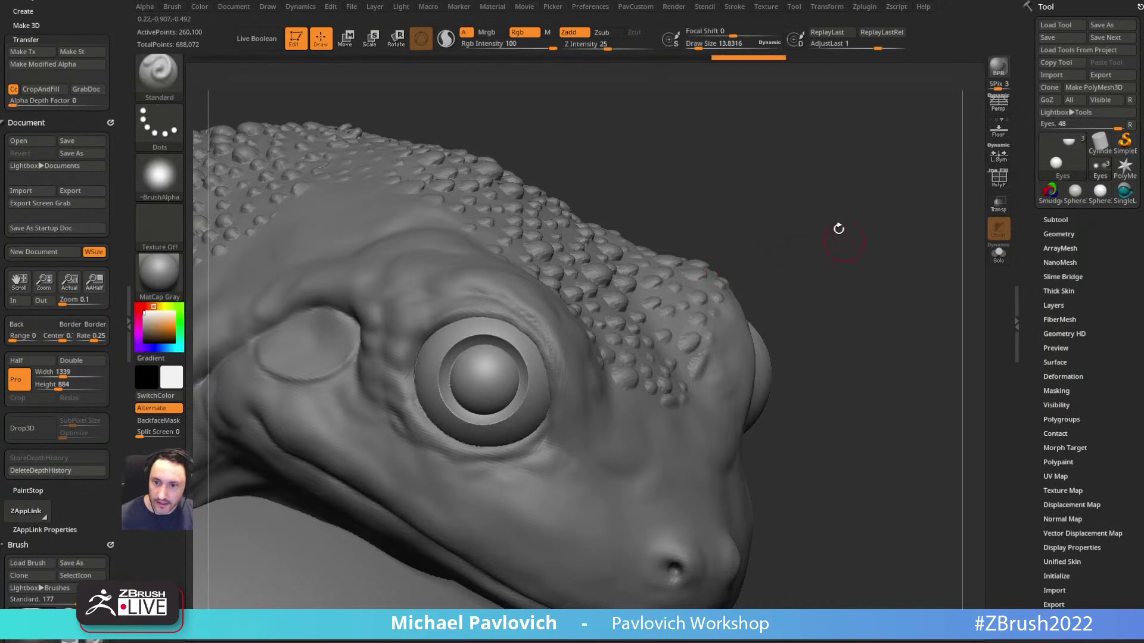
# Step: Try to mirror and weld the Eyes subtool to copy the carved eye to the other side
pyautogui.moveTo(816, 218)
pyautogui.mouseDown()
pyautogui.moveTo(799, 151)
pyautogui.moveTo(788, 219)
pyautogui.moveTo(748, 276)
pyautogui.moveTo(767, 138)
pyautogui.mouseUp()
pyautogui.hotkey('ctrl', 'shift', 'z')
pyautogui.press('2')
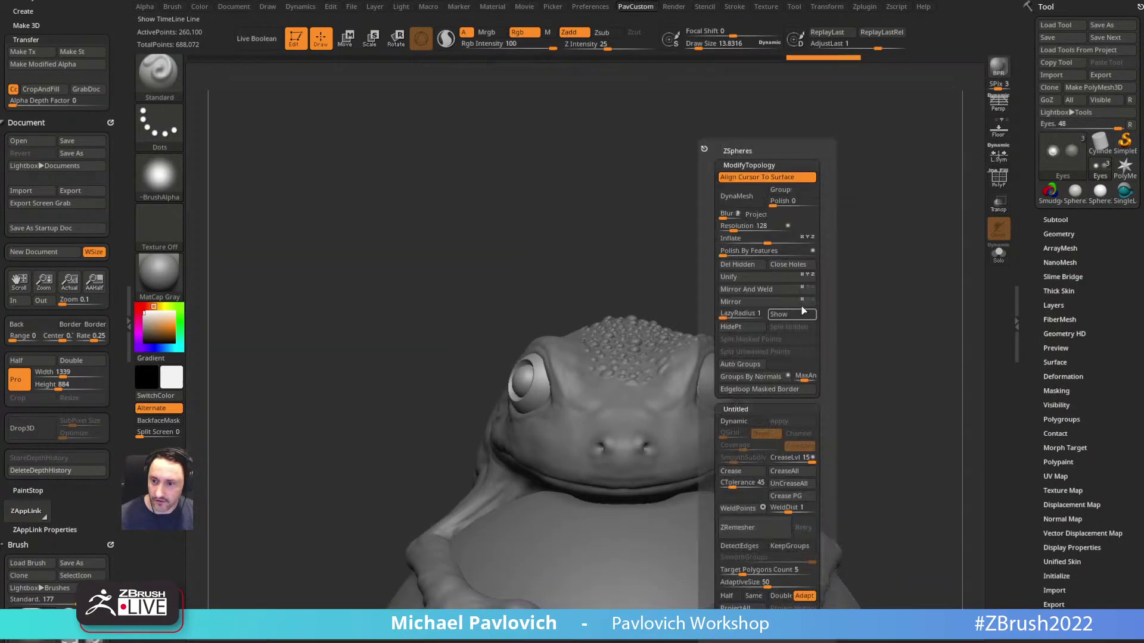
pyautogui.click(770, 288)
# Step: Delete the lower subdivision levels of the Eyes subtool
pyautogui.keyDown('shift'); pyautogui.click(1055, 220); pyautogui.keyUp('shift')
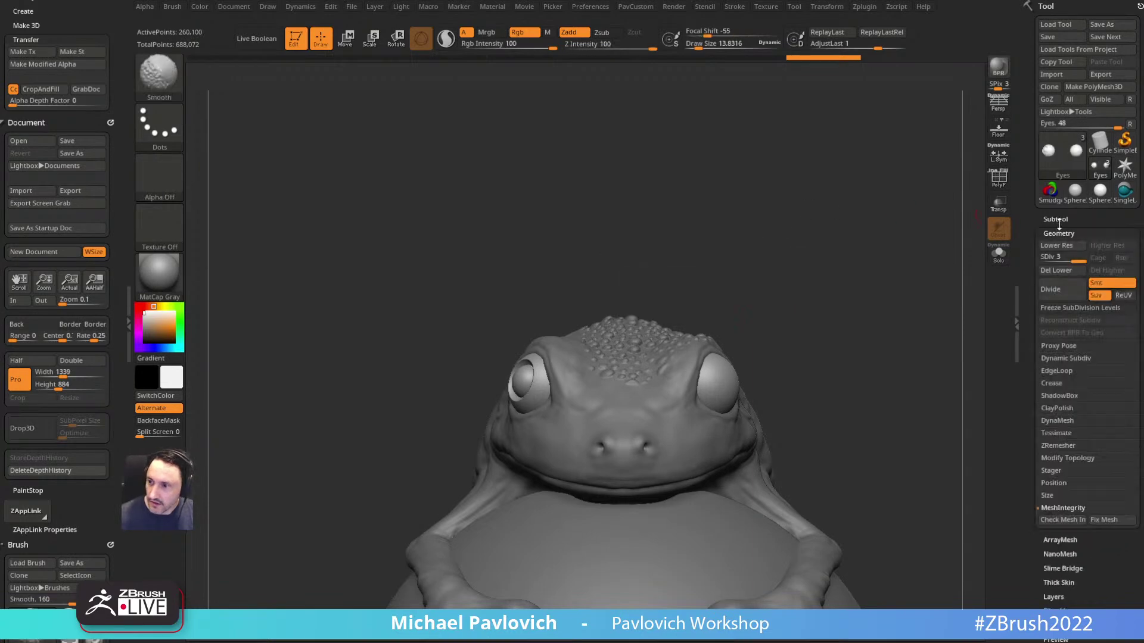
pyautogui.moveTo(1031, 262); pyautogui.dragTo(1032, 18)
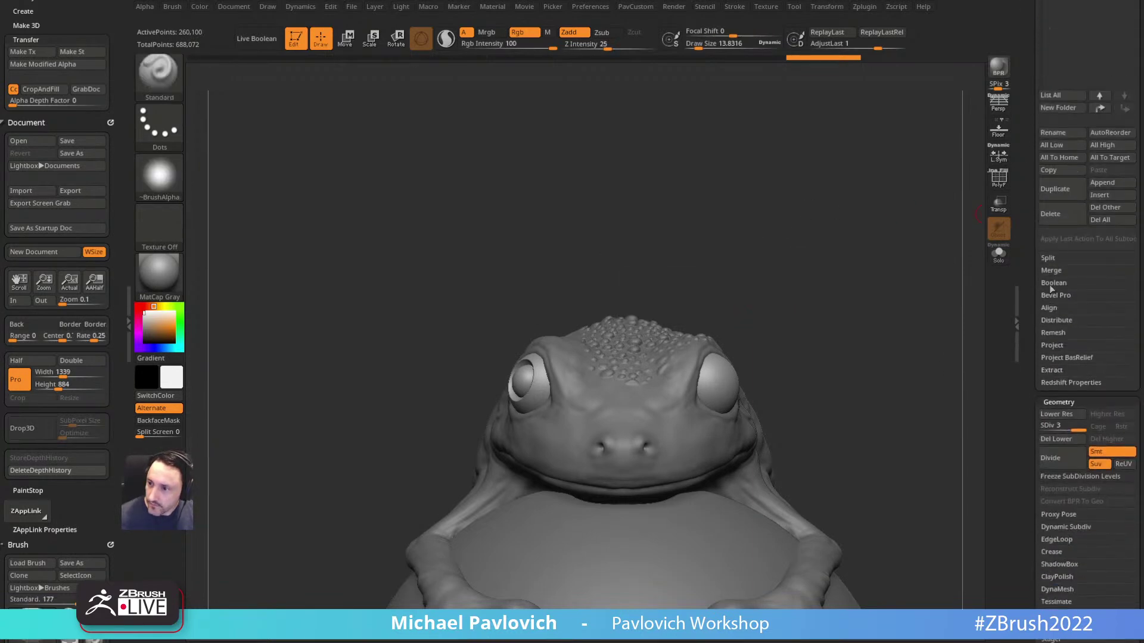
pyautogui.click(1055, 439)
pyautogui.press('2')
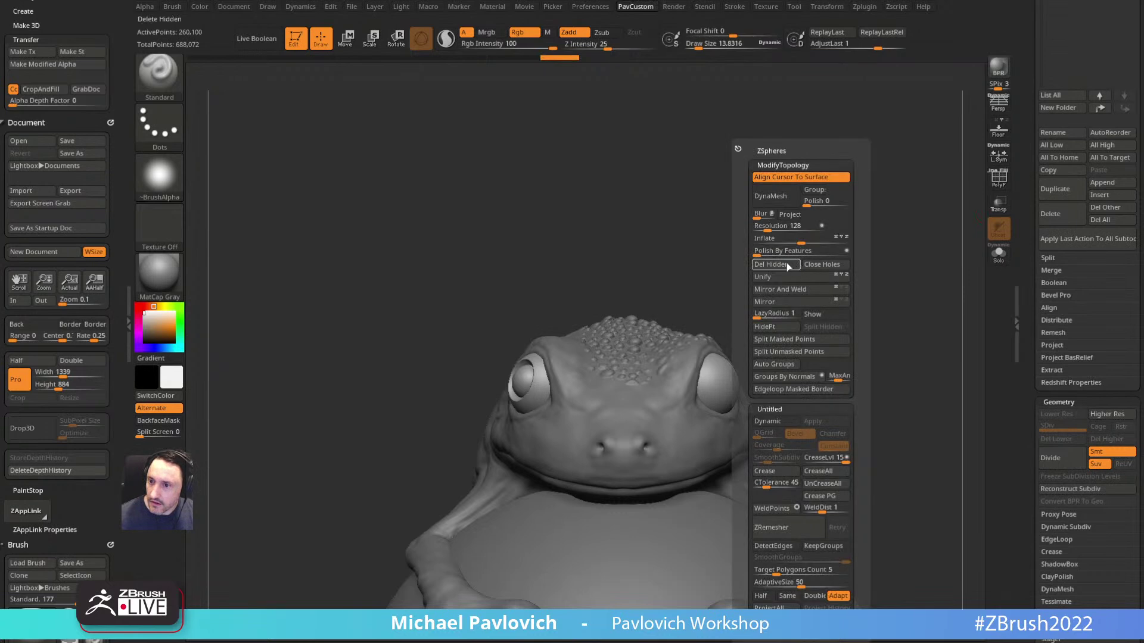
pyautogui.click(902, 387)
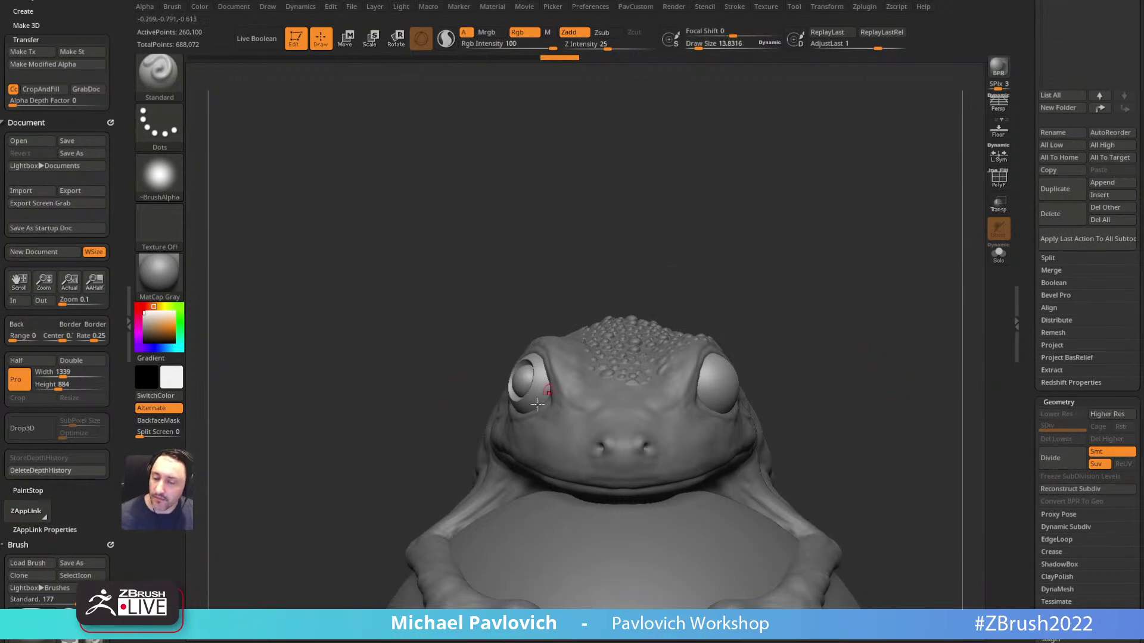
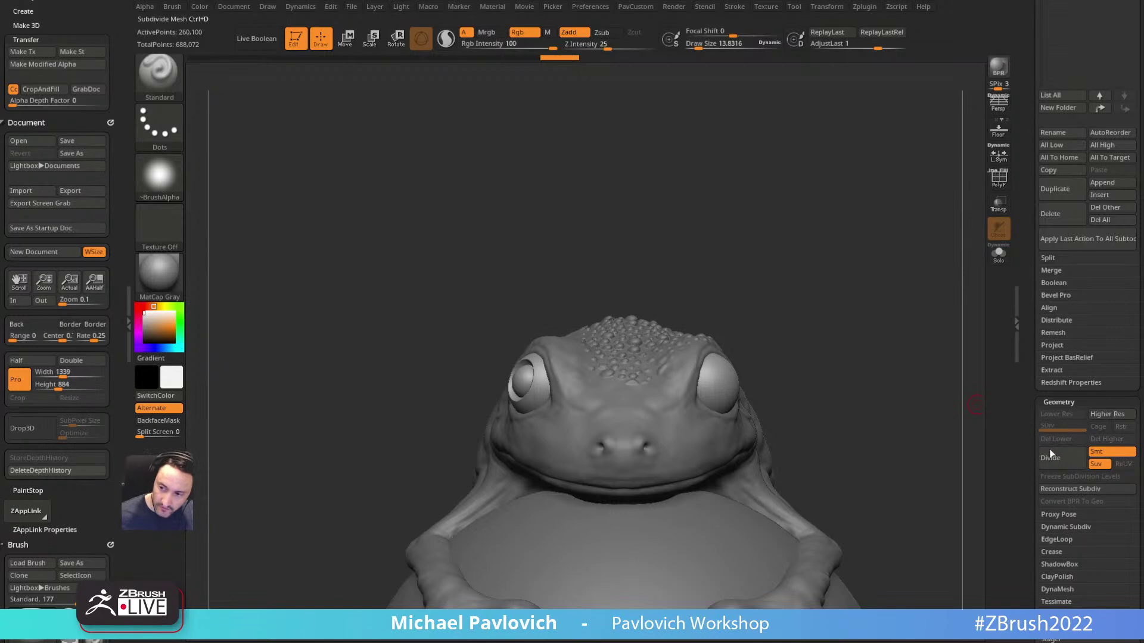
# Step: Examine the mesh density of the carved eye with its wireframe displayed
pyautogui.moveTo(513, 325); pyautogui.dragTo(726, 232)
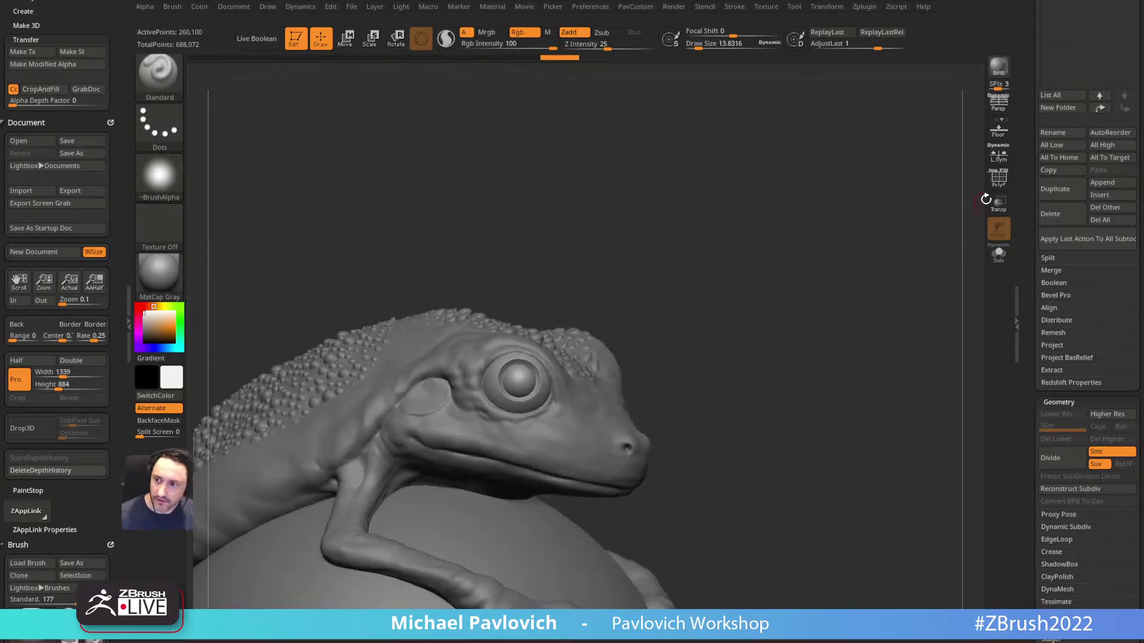
pyautogui.click(998, 180)
pyautogui.keyDown('alt'); pyautogui.moveTo(784, 200); pyautogui.dragTo(906, 578); pyautogui.keyUp('alt')
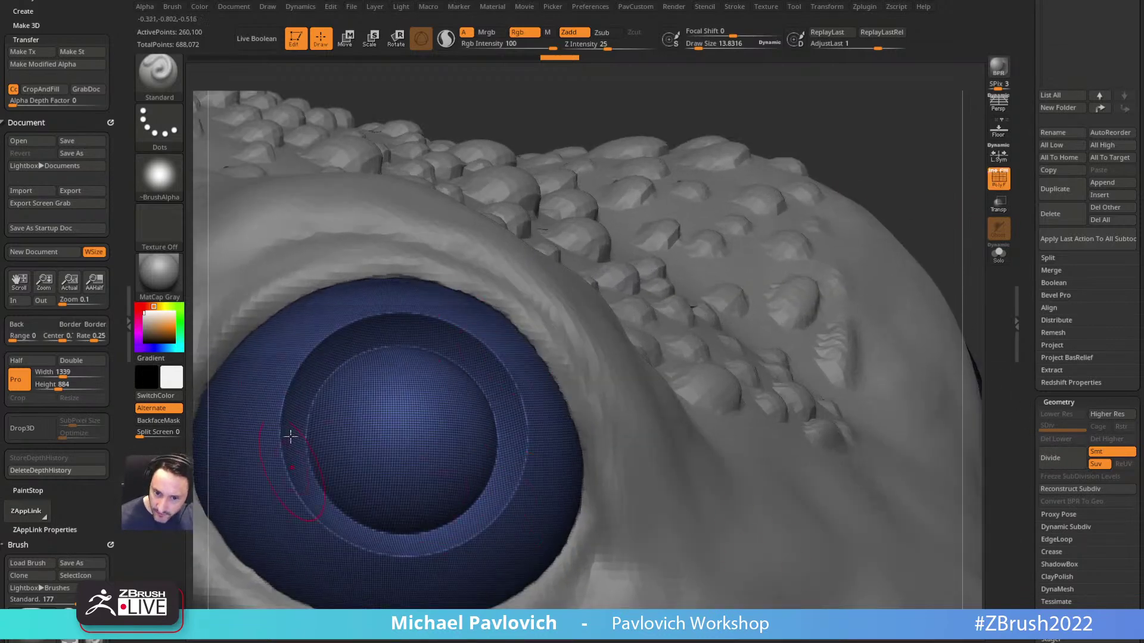
pyautogui.keyDown('ctrl'); pyautogui.moveTo(592, 344); pyautogui.dragTo(730, 206, button='right'); pyautogui.keyUp('ctrl')
pyautogui.click(998, 188)
pyautogui.moveTo(798, 241); pyautogui.dragTo(831, 245, button='right')
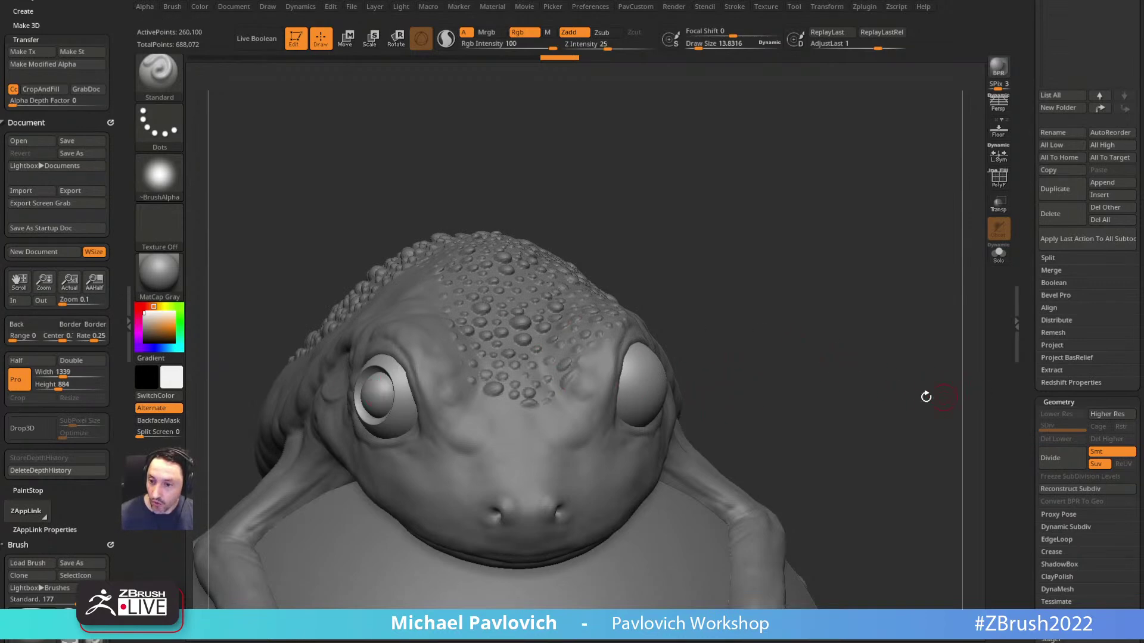
# Step: Mirror and weld the carved eye to the other side and reconstruct the Eyes subtool's lower subdivision levels
pyautogui.press('space')
pyautogui.click(835, 291)
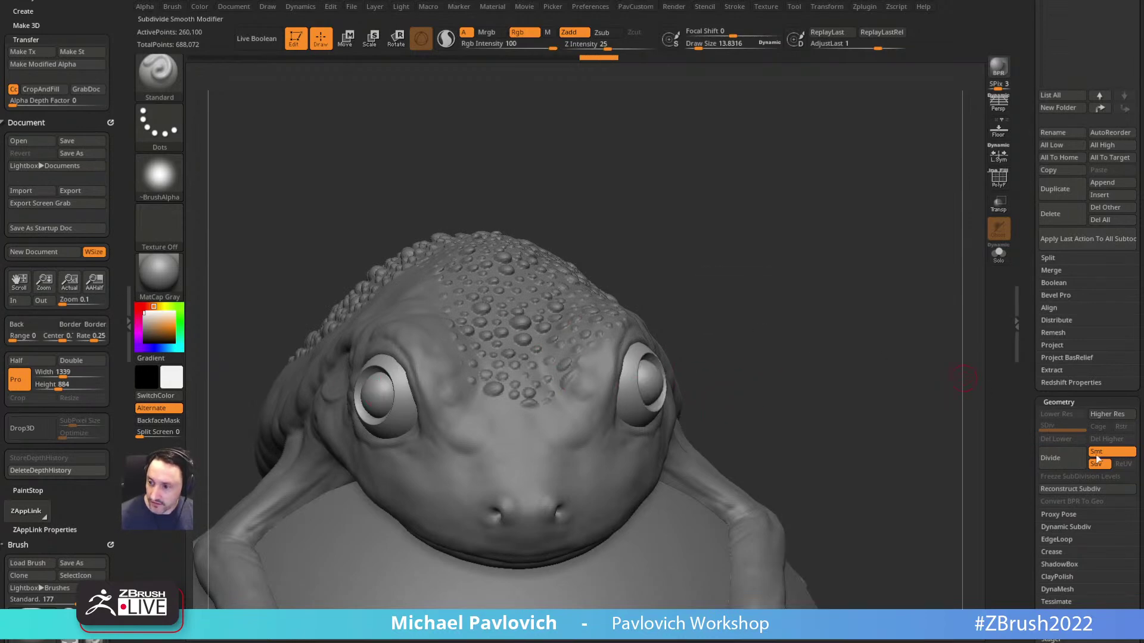
pyautogui.click(1069, 488)
pyautogui.click(1061, 457)
pyautogui.click(1062, 457)
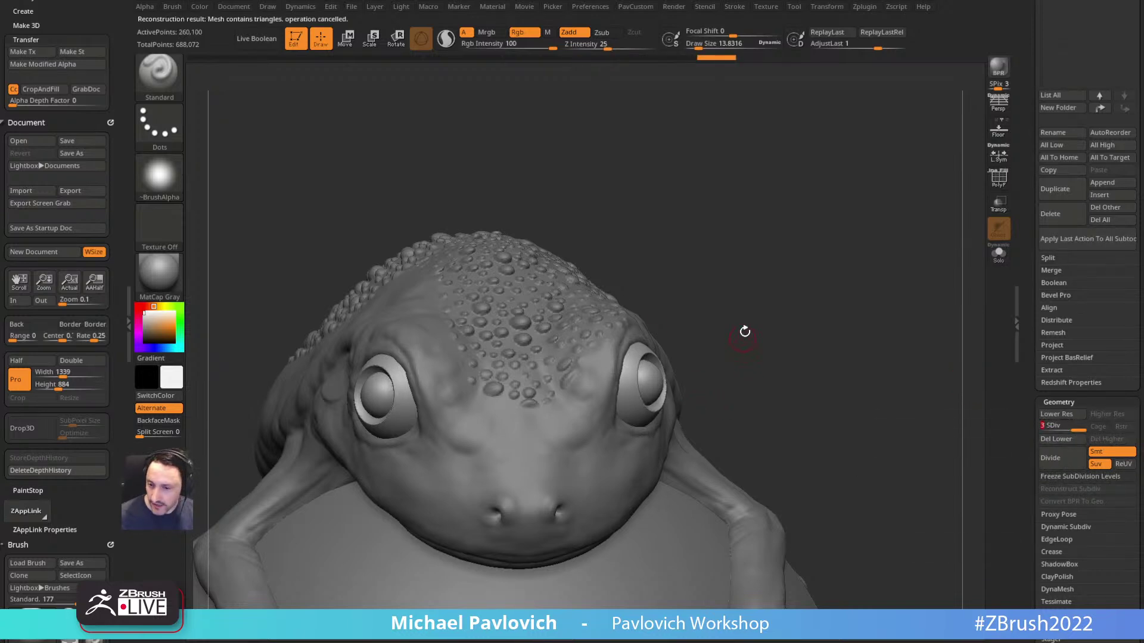
# Step: Open the DemoDrone.ZPR project from the Lightbox projects
pyautogui.moveTo(743, 340); pyautogui.dragTo(754, 307)
pyautogui.moveTo(679, 264); pyautogui.dragTo(751, 268)
pyautogui.moveTo(709, 302); pyautogui.dragTo(722, 290)
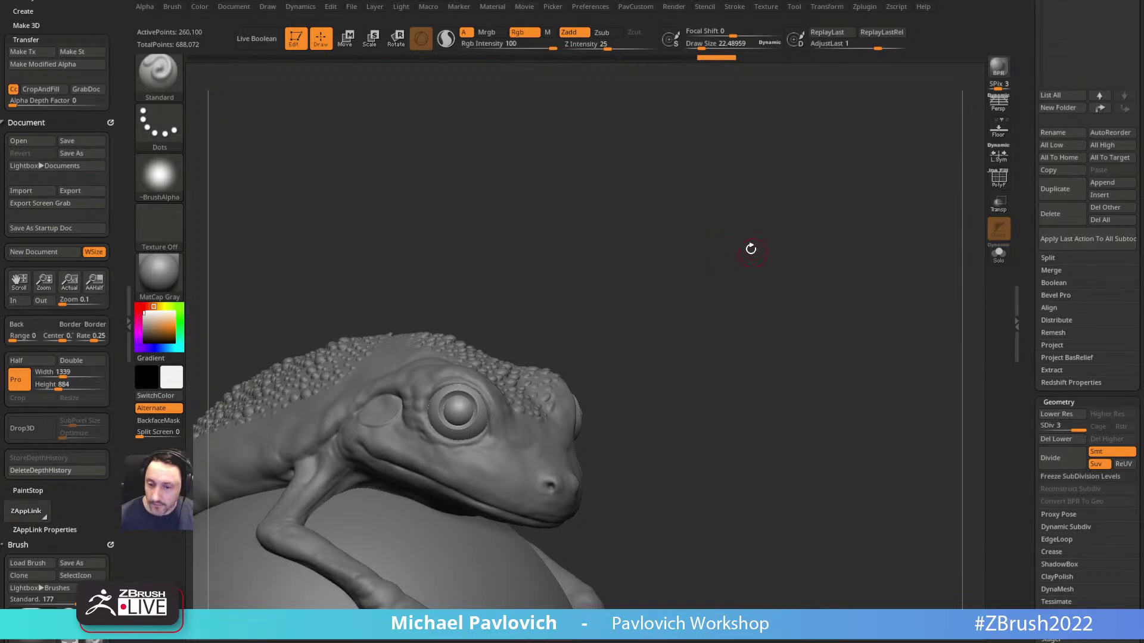
pyautogui.moveTo(743, 266); pyautogui.dragTo(891, 230)
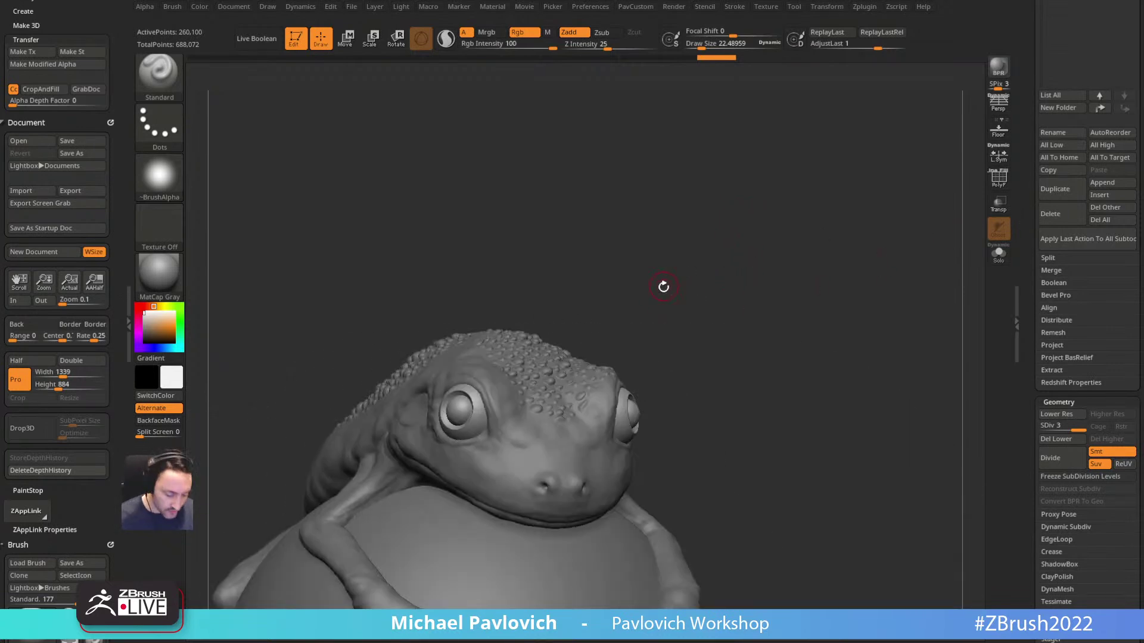
pyautogui.press(',')
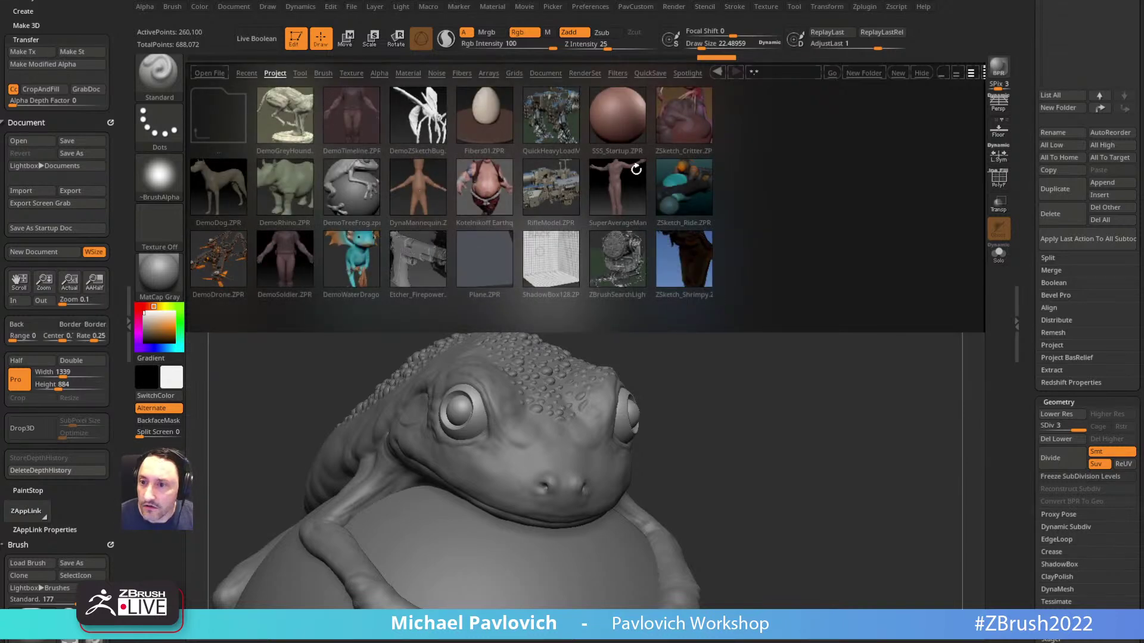
pyautogui.doubleClick(222, 261)
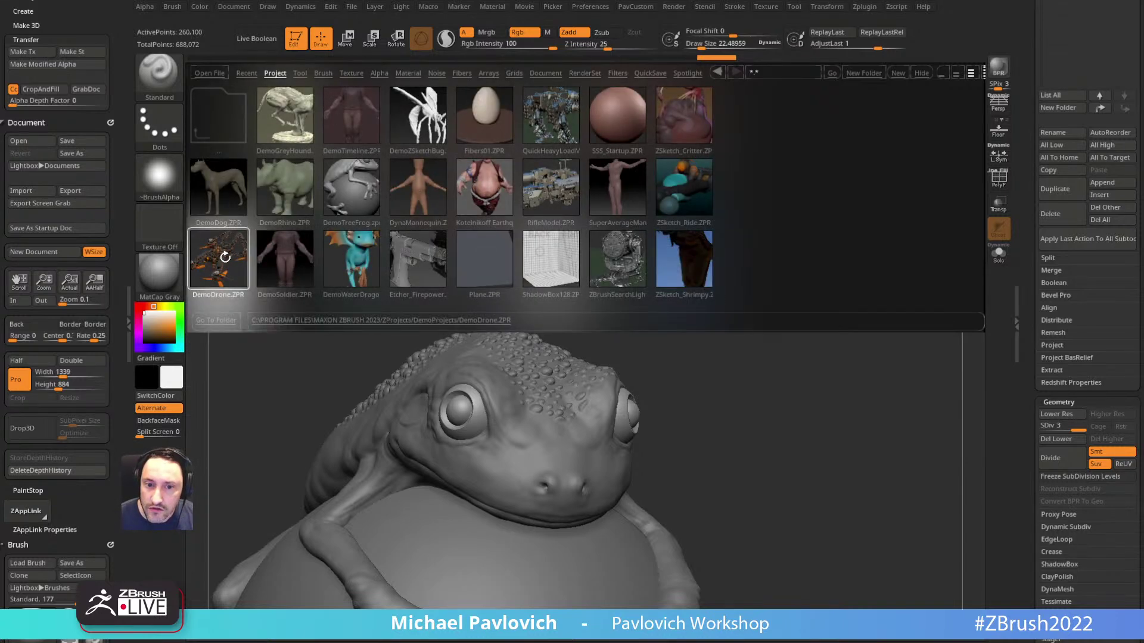
pyautogui.click(706, 349)
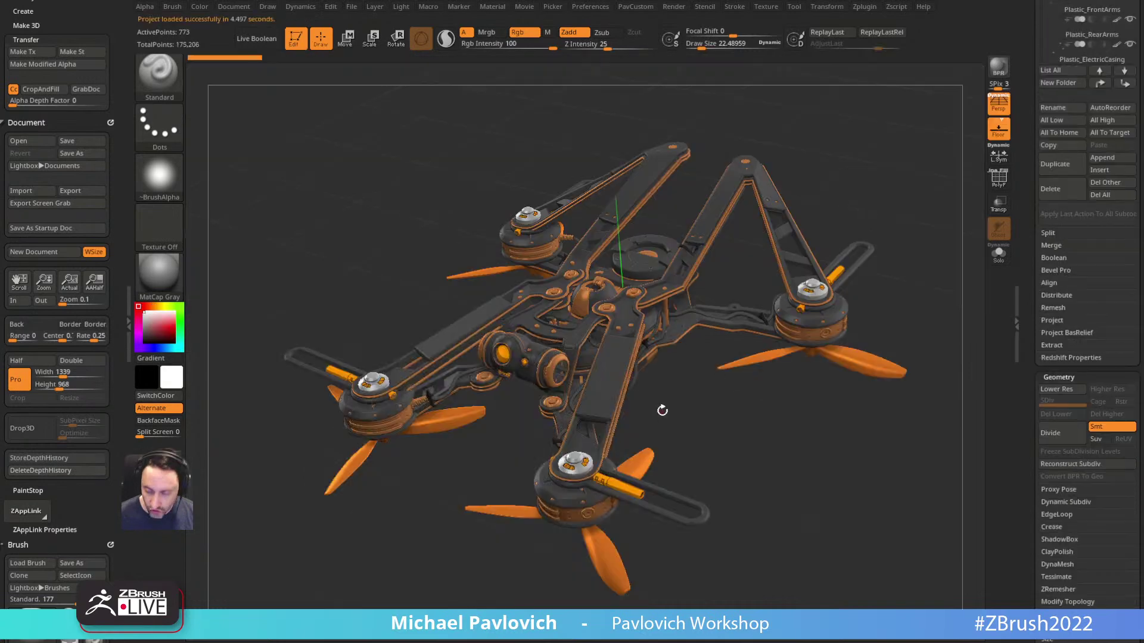
# Step: Turn off perspective and the floor grid for the drone
pyautogui.moveTo(751, 419); pyautogui.dragTo(765, 453)
pyautogui.click(998, 105)
pyautogui.click(998, 133)
pyautogui.keyDown('alt'); pyautogui.moveTo(937, 233); pyautogui.dragTo(844, 233); pyautogui.keyUp('alt')
# Step: Hide the polypaint on all of the drone's subtools
pyautogui.scroll(5, 1134, 261)
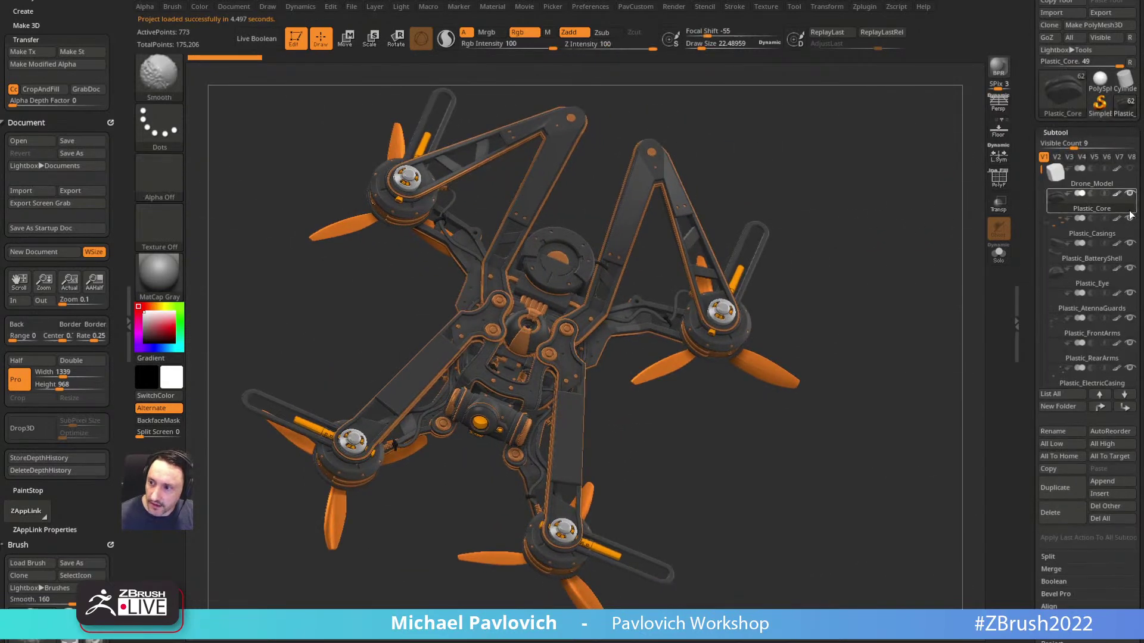
pyautogui.click(1130, 194)
pyautogui.moveTo(737, 266); pyautogui.dragTo(781, 260)
pyautogui.click(1130, 194)
# Step: Select the Dynamic_FrontFin1 subtool on the drone's front arm and display its wireframe
pyautogui.keyDown('alt'); pyautogui.moveTo(893, 272); pyautogui.dragTo(762, 355); pyautogui.keyUp('alt')
pyautogui.press('s')
pyautogui.click(558, 434)
pyautogui.keyDown('alt'); pyautogui.click(510, 456); pyautogui.keyUp('alt')
pyautogui.moveTo(705, 512)
pyautogui.keyDown('alt'); pyautogui.mouseDown()
pyautogui.moveTo(727, 401)
pyautogui.moveTo(764, 341)
pyautogui.mouseUp(); pyautogui.keyUp('alt')
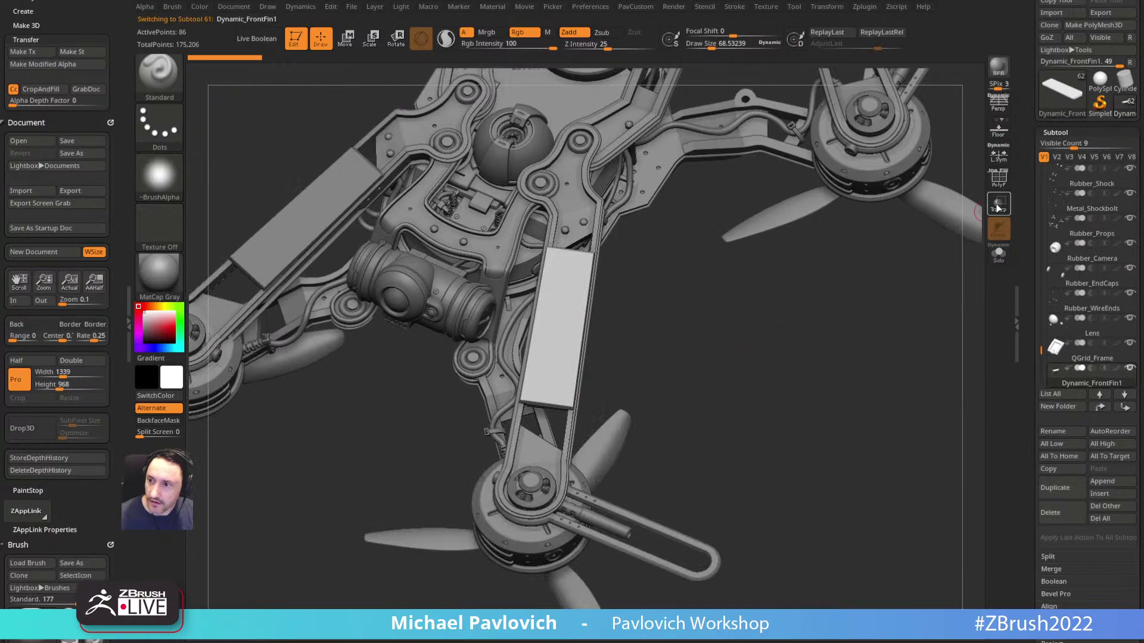
pyautogui.click(998, 180)
pyautogui.moveTo(842, 317)
pyautogui.mouseDown()
pyautogui.moveTo(866, 349)
pyautogui.moveTo(868, 330)
pyautogui.moveTo(883, 326)
pyautogui.moveTo(685, 306)
pyautogui.moveTo(856, 315)
pyautogui.mouseUp()
# Step: Turn off Dynamic Subdiv for the front fin
pyautogui.moveTo(1026, 324); pyautogui.dragTo(1067, 205)
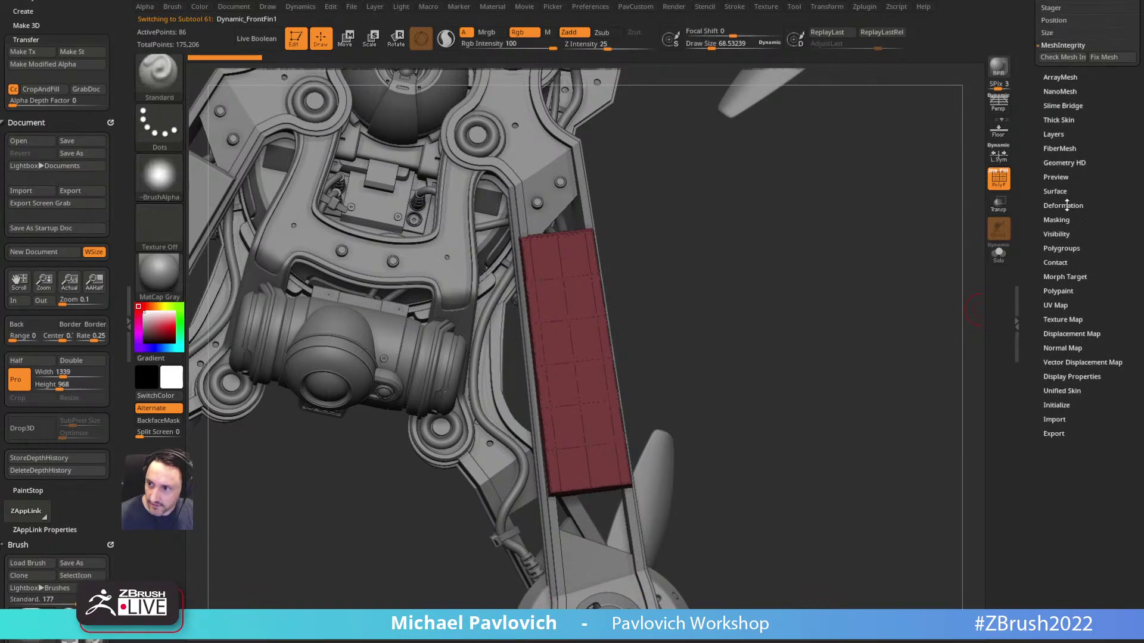
pyautogui.moveTo(1033, 89); pyautogui.dragTo(1040, 268)
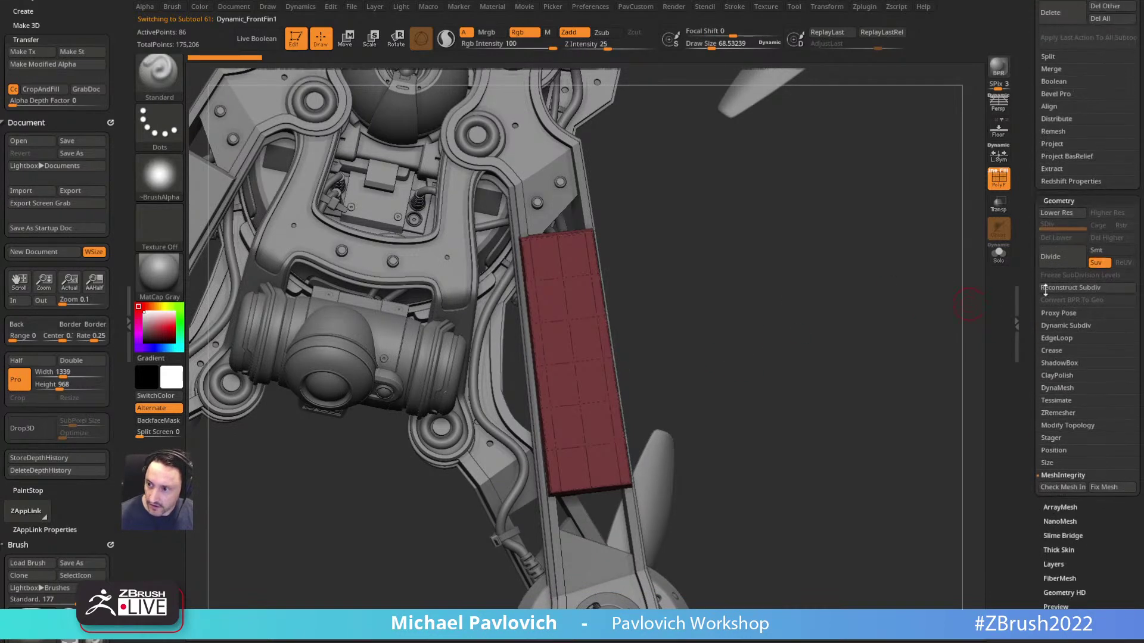
pyautogui.press('shift')
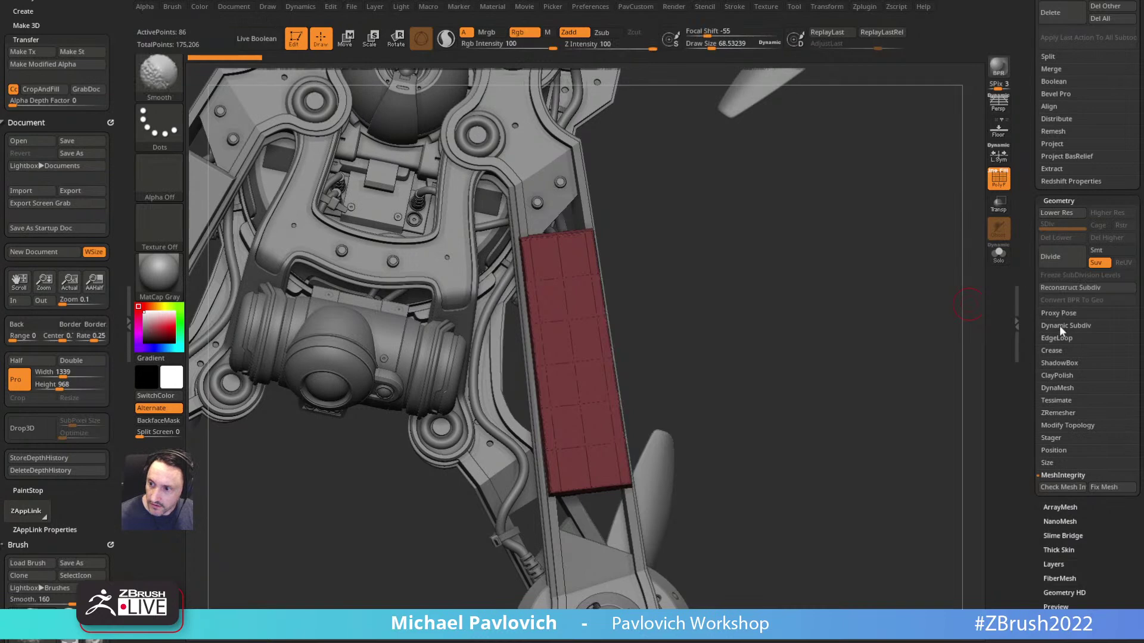
pyautogui.click(1044, 327)
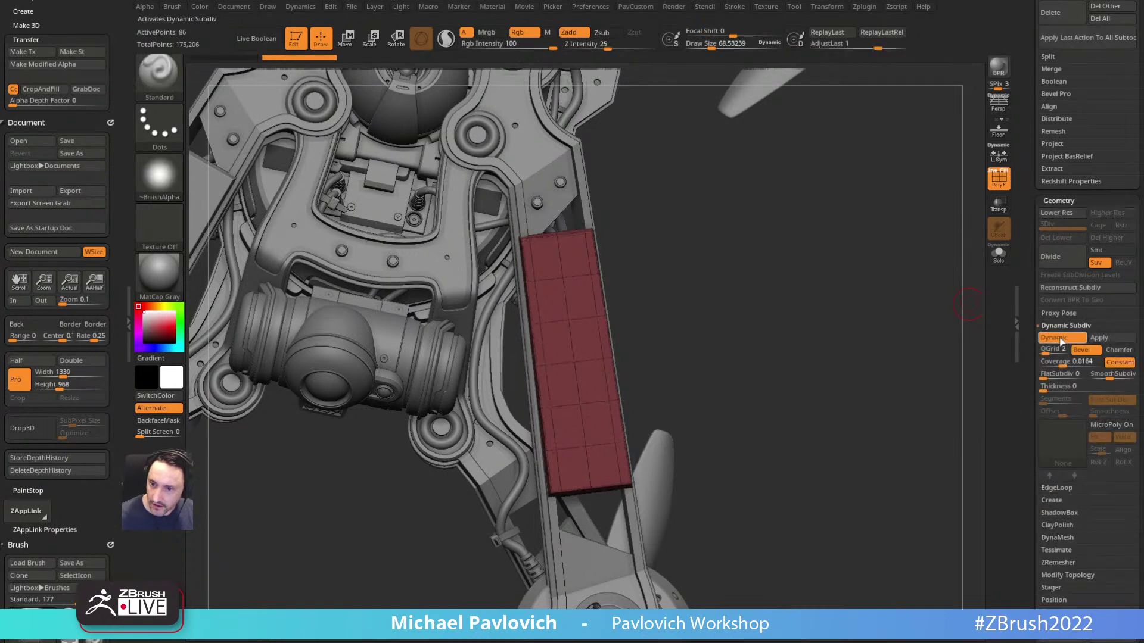
pyautogui.hotkey('shift', 'd')
pyautogui.moveTo(748, 274); pyautogui.dragTo(785, 239)
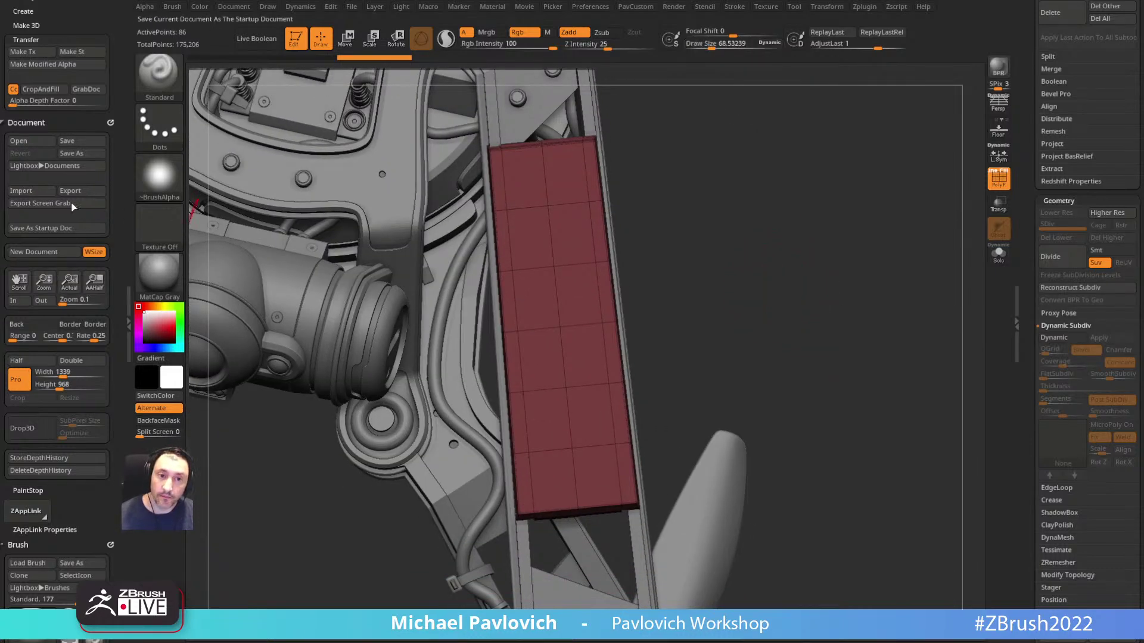
# Step: Place the gizmo on the fin's top face, orient the view squarely to that face and return to Draw mode
pyautogui.moveTo(124, 257)
pyautogui.mouseDown()
pyautogui.moveTo(113, 338)
pyautogui.moveTo(114, 196)
pyautogui.mouseUp()
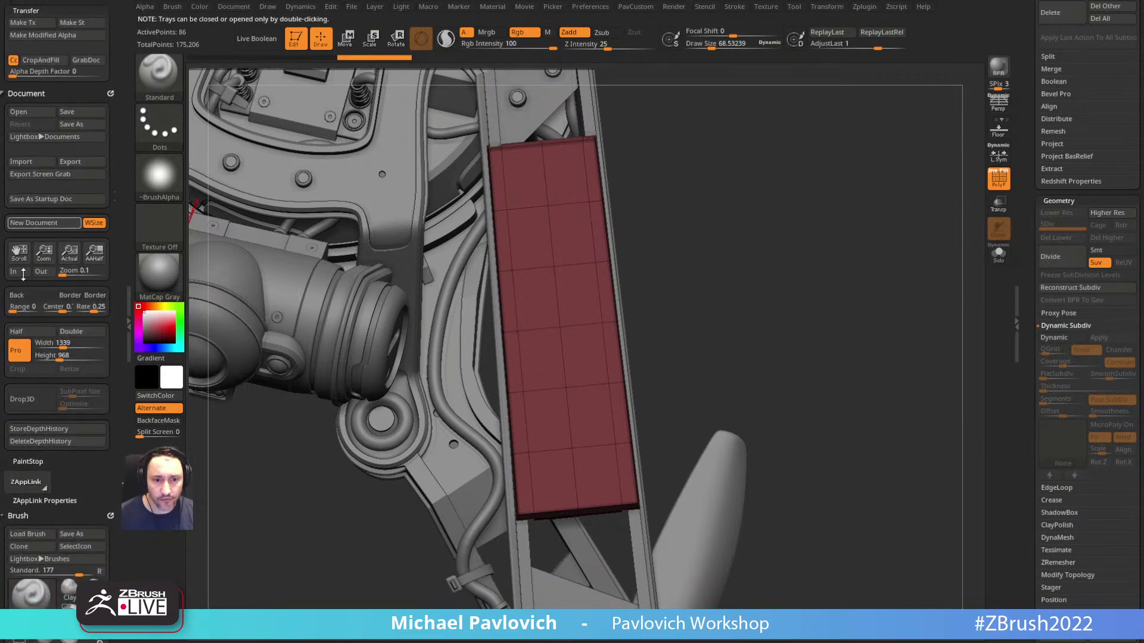
pyautogui.moveTo(766, 224)
pyautogui.mouseDown()
pyautogui.moveTo(753, 252)
pyautogui.moveTo(776, 227)
pyautogui.mouseUp()
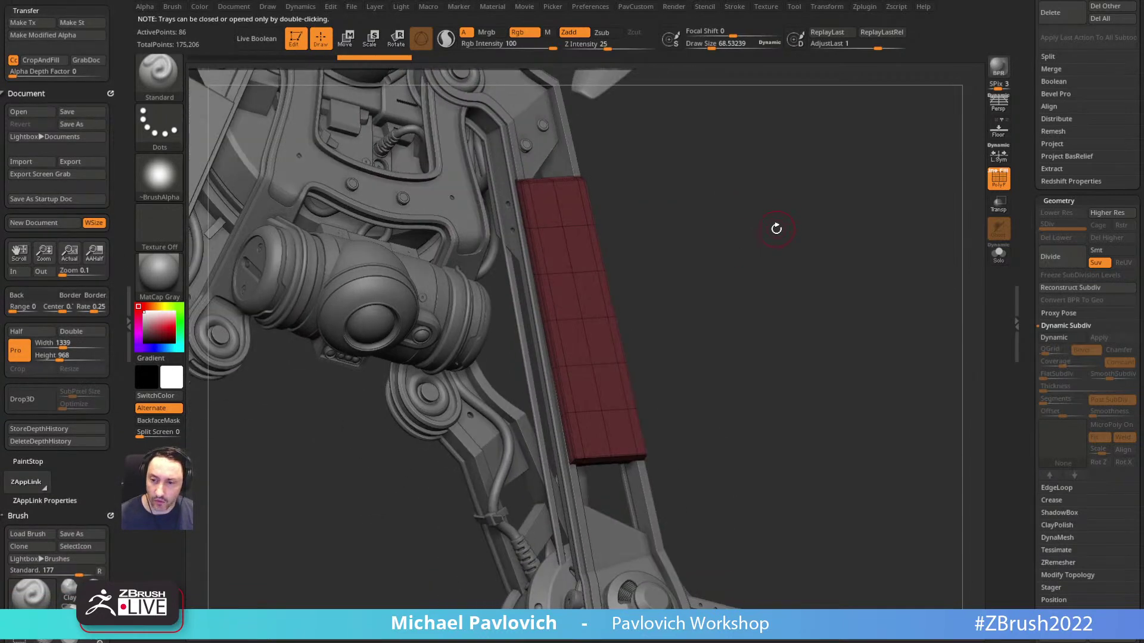
pyautogui.press('w')
pyautogui.keyDown('alt'); pyautogui.click(573, 270); pyautogui.keyUp('alt')
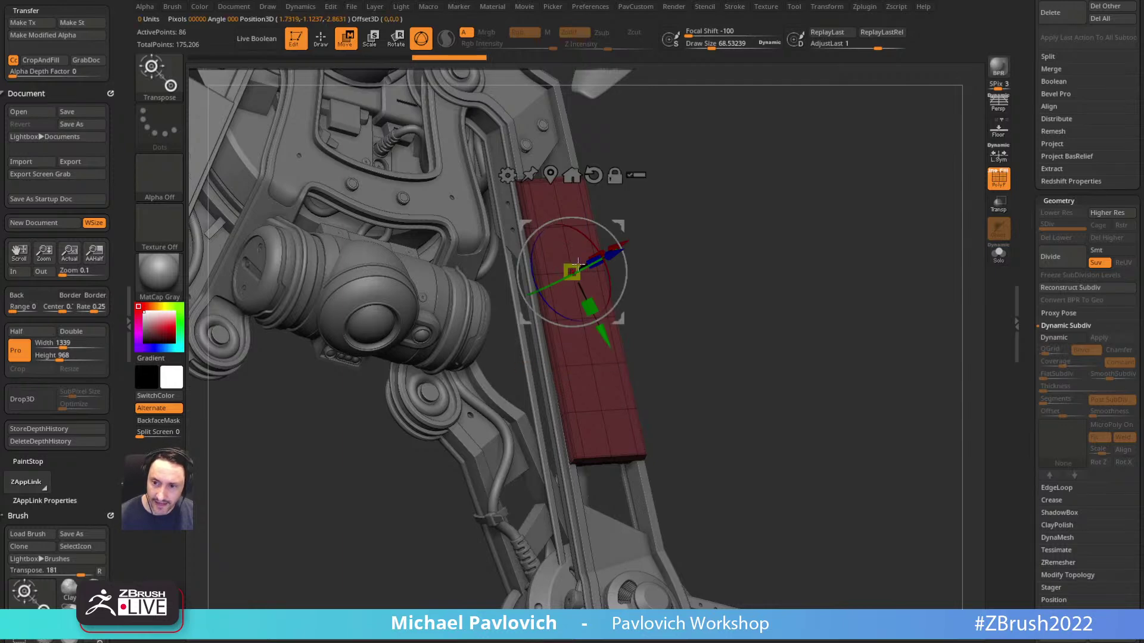
pyautogui.click(614, 254)
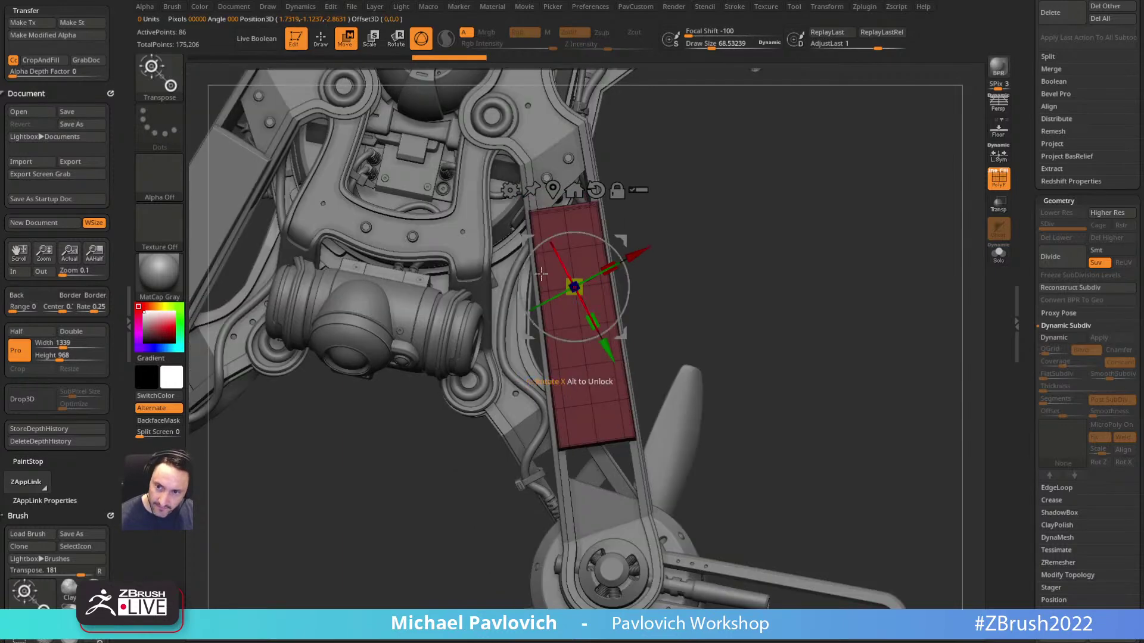
pyautogui.press('q')
pyautogui.keyDown('ctrl'); pyautogui.moveTo(744, 224); pyautogui.dragTo(754, 257, button='right'); pyautogui.keyUp('ctrl')
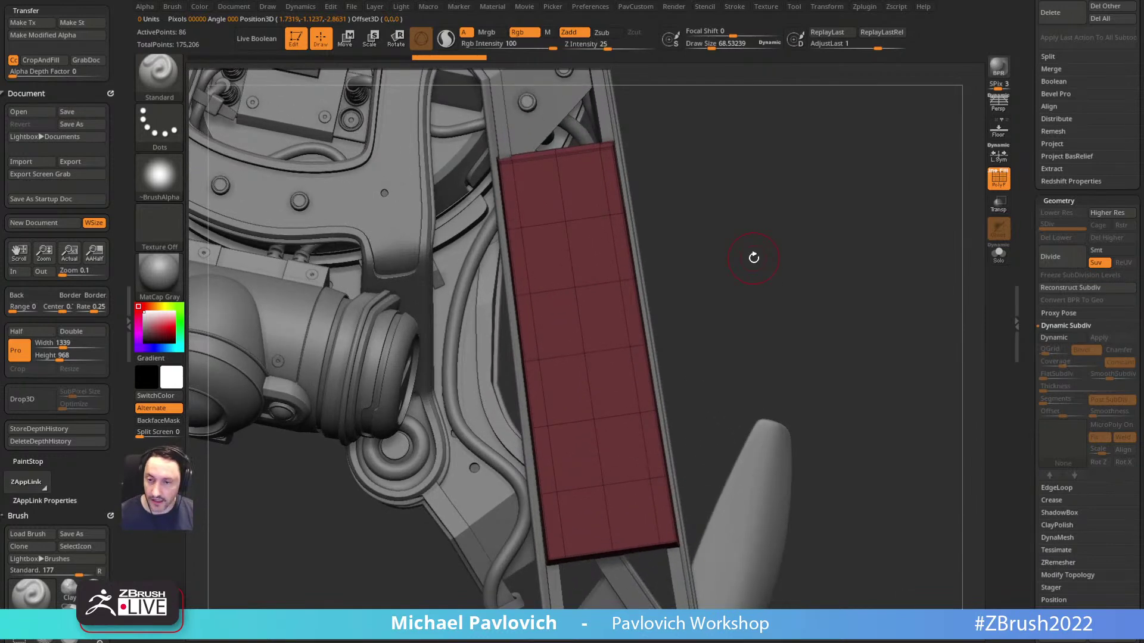
# Step: Hide the wireframe and enter Drop3D mode for the front fin
pyautogui.click(999, 178)
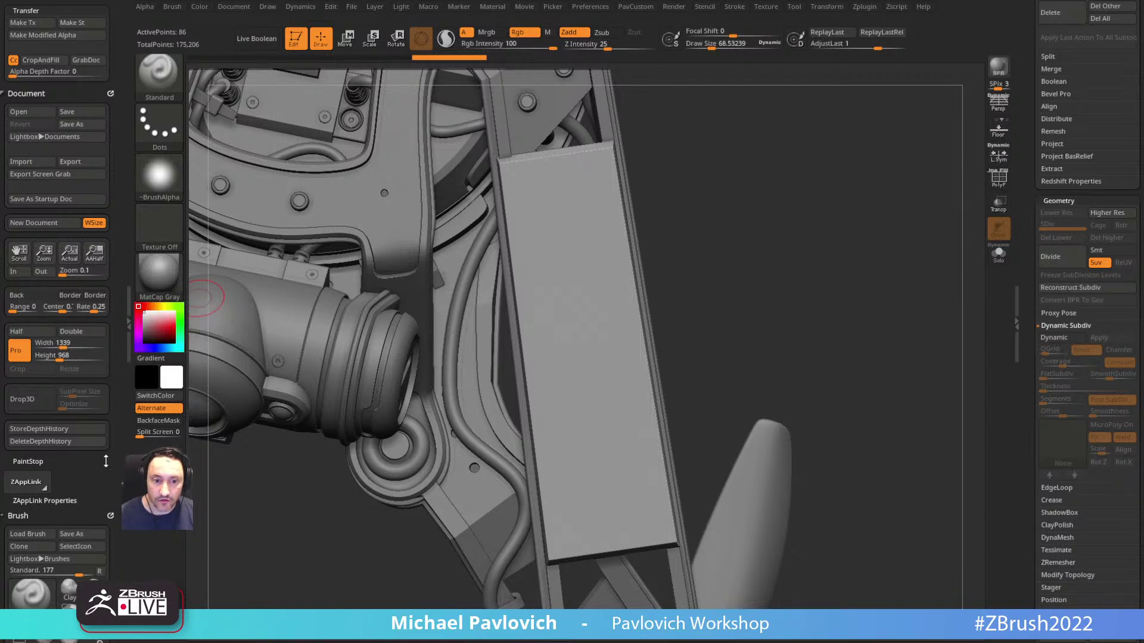
pyautogui.scroll(-5, 94, 366)
pyautogui.moveTo(94, 366)
pyautogui.mouseDown()
pyautogui.moveTo(94, 347)
pyautogui.moveTo(89, 367)
pyautogui.mouseUp()
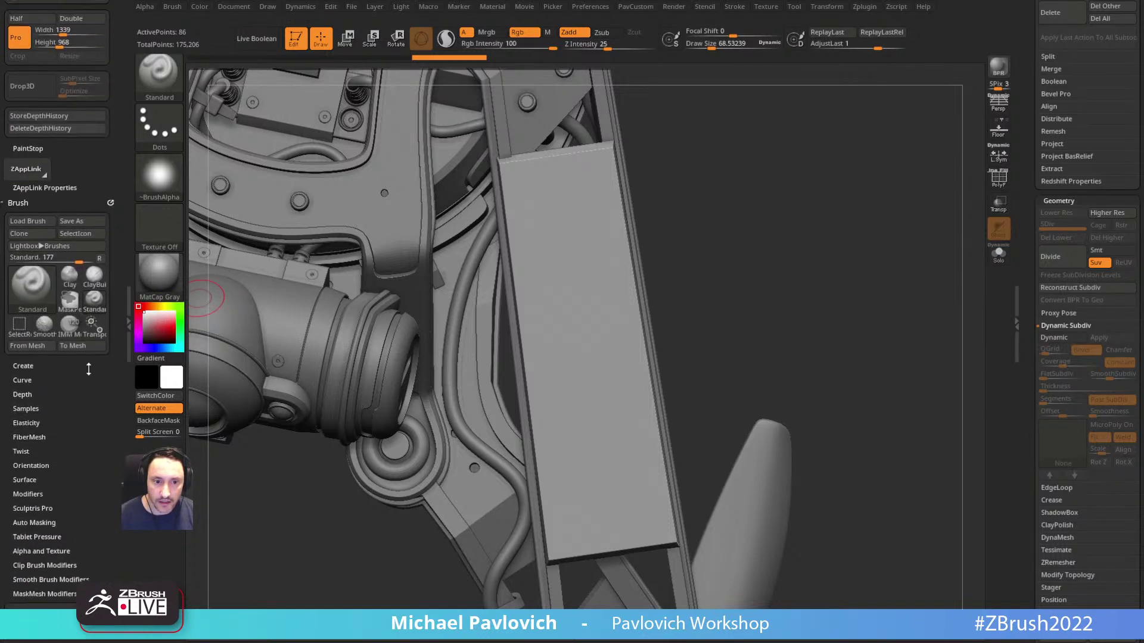
pyautogui.scroll(7, 84, 352)
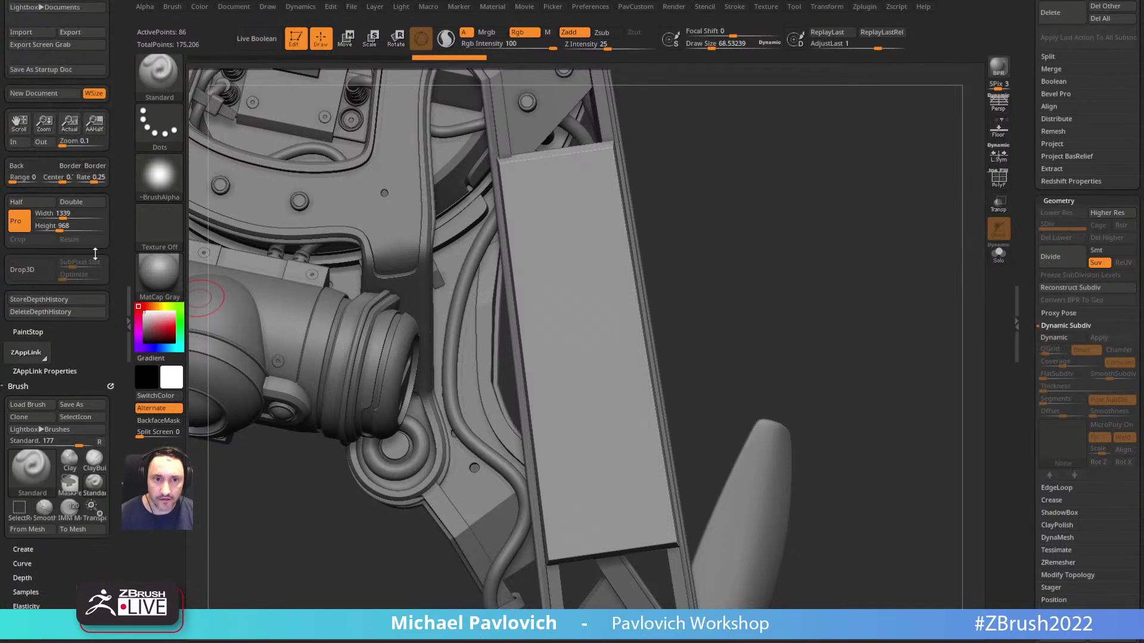
pyautogui.click(35, 462)
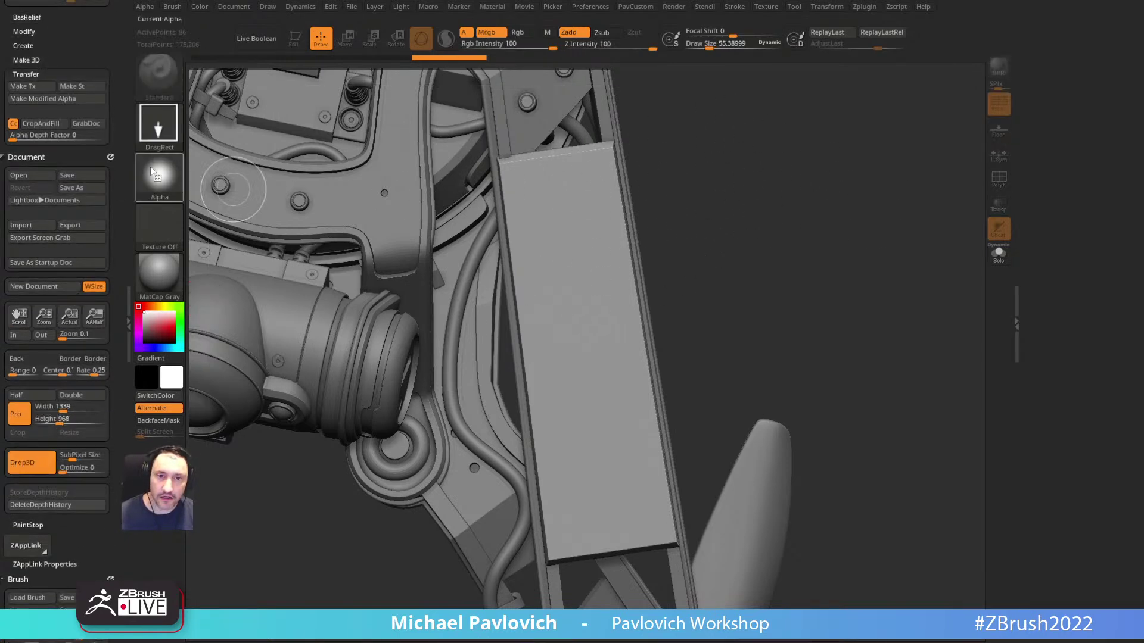
# Step: Set the 2.5D brush to the LineII stroke with Alpha 14
pyautogui.click(159, 125)
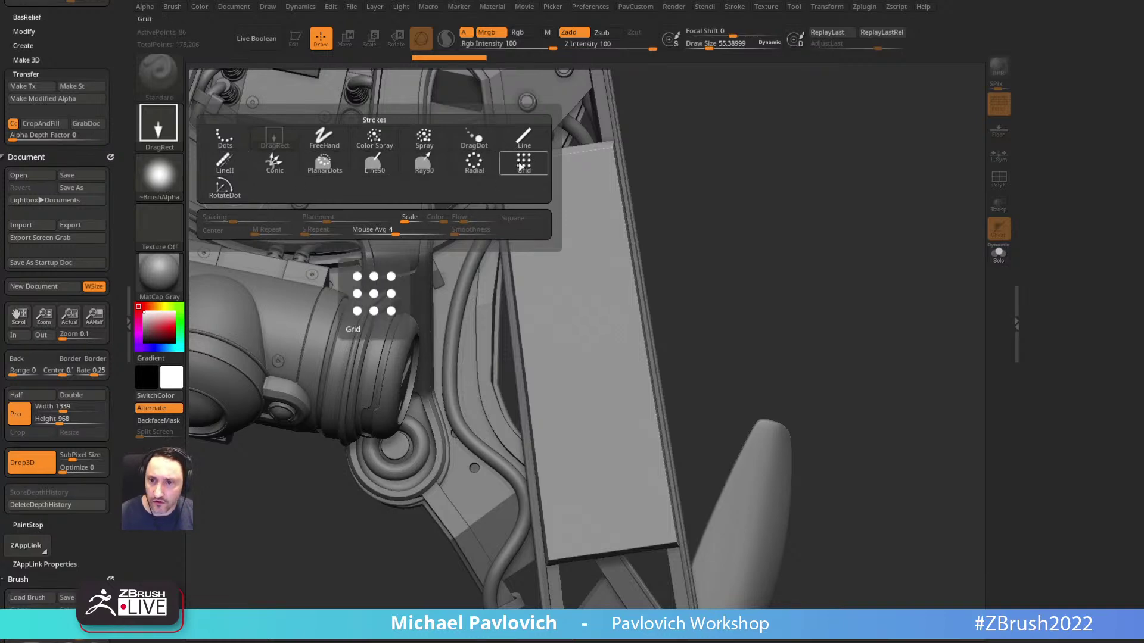
pyautogui.click(224, 161)
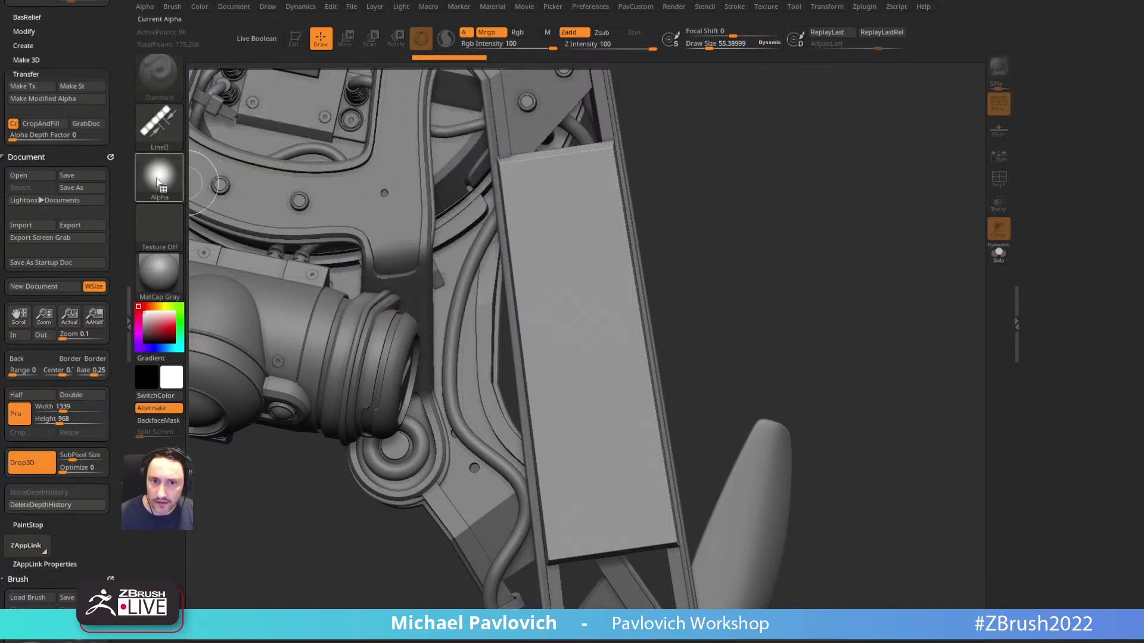
pyautogui.click(159, 177)
pyautogui.click(424, 187)
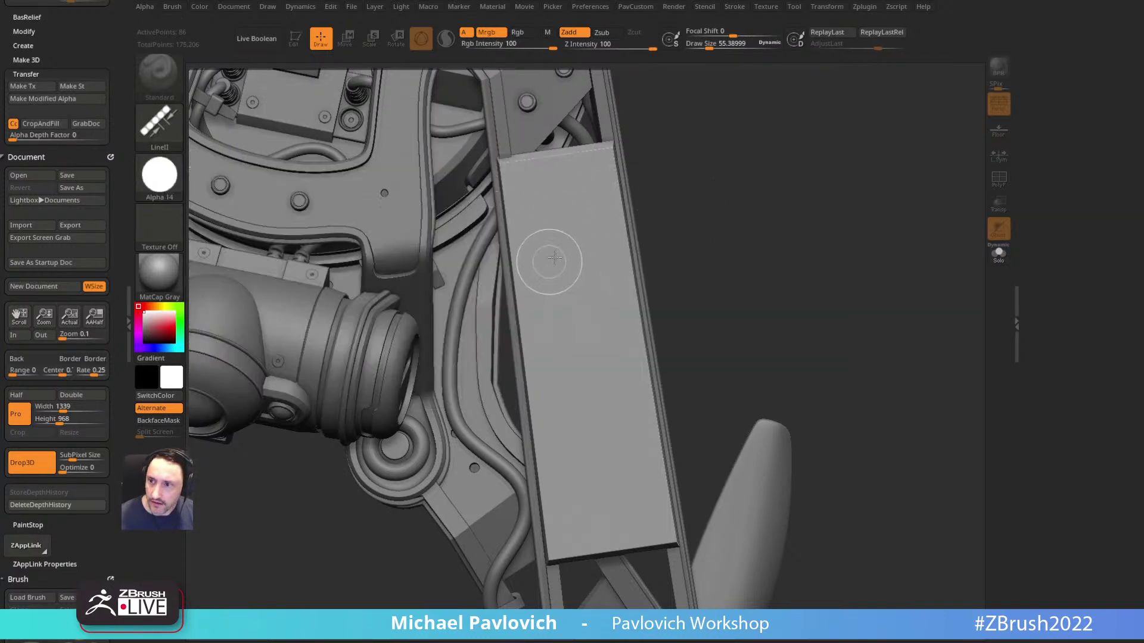
# Step: Switch the 2.5D brush from SimpleBrush to SingleLayerBrush
pyautogui.moveTo(1044, 234); pyautogui.dragTo(1046, 361)
pyautogui.click(1062, 178)
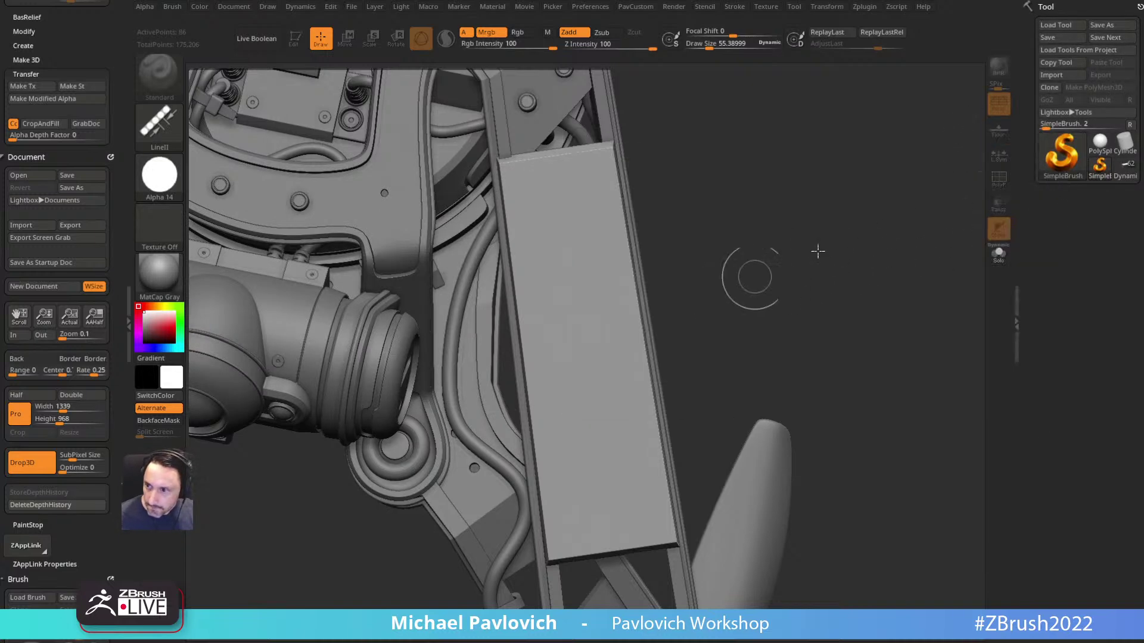
pyautogui.click(1071, 153)
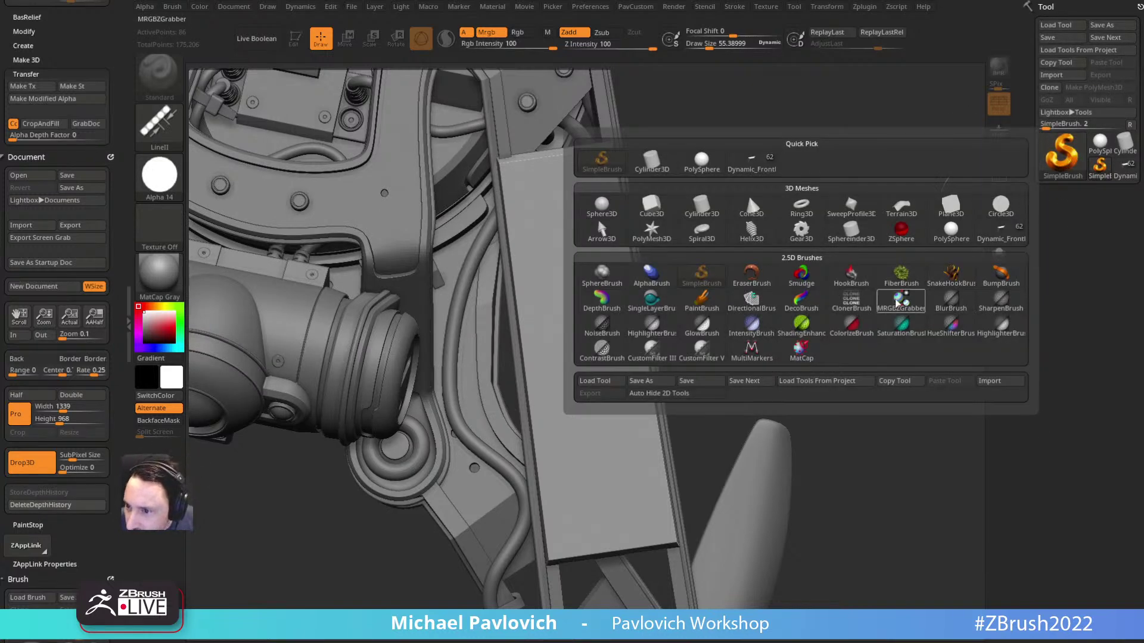
pyautogui.moveTo(757, 305)
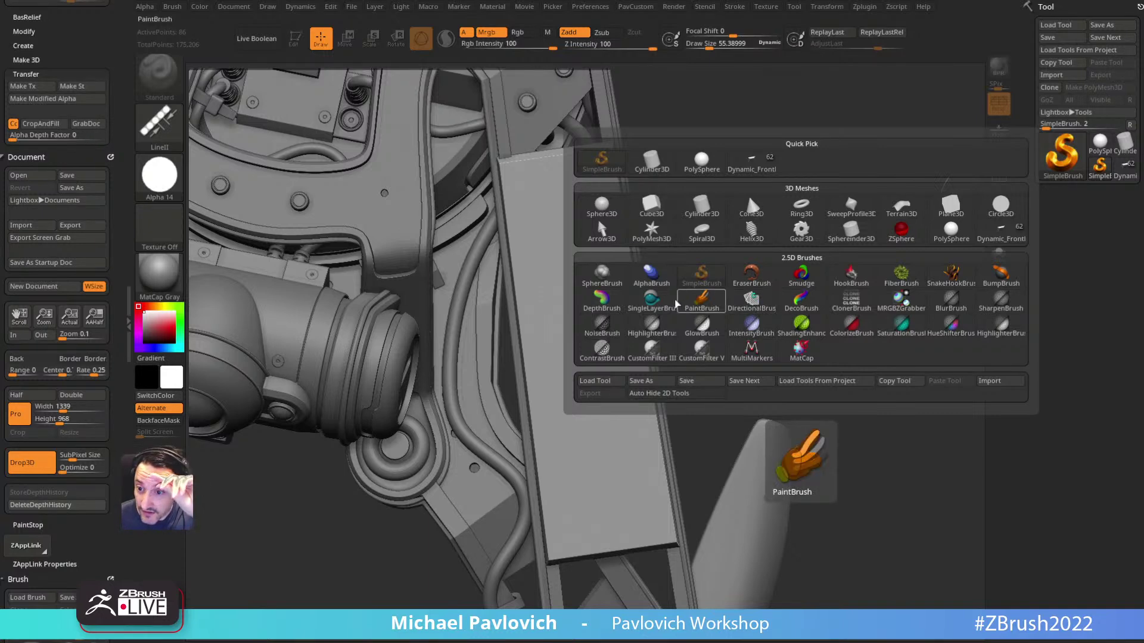
pyautogui.click(651, 301)
# Step: Try a long SingleLayerBrush stroke down the fin at a draw size of about 33 and undo it
pyautogui.press('s')
pyautogui.moveTo(546, 228); pyautogui.dragTo(540, 229)
pyautogui.moveTo(529, 189); pyautogui.dragTo(569, 443)
pyautogui.hotkey('ctrl', 'z')
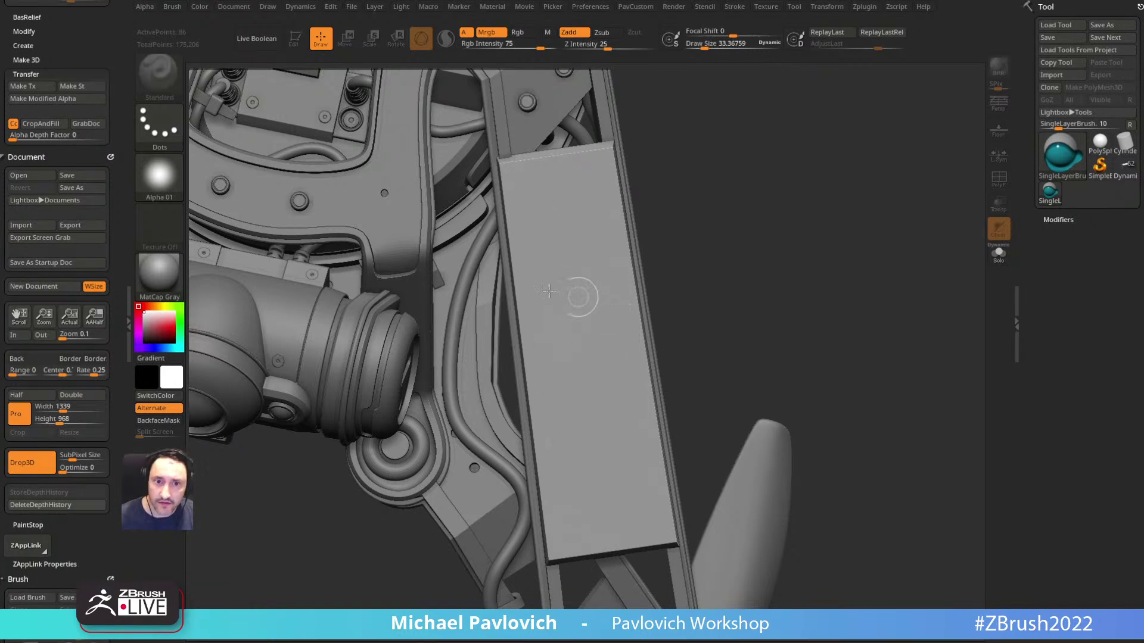
# Step: Set the brush to the Line stroke with a draw size of about 14, and undo a test line drawn on the fin
pyautogui.click(159, 176)
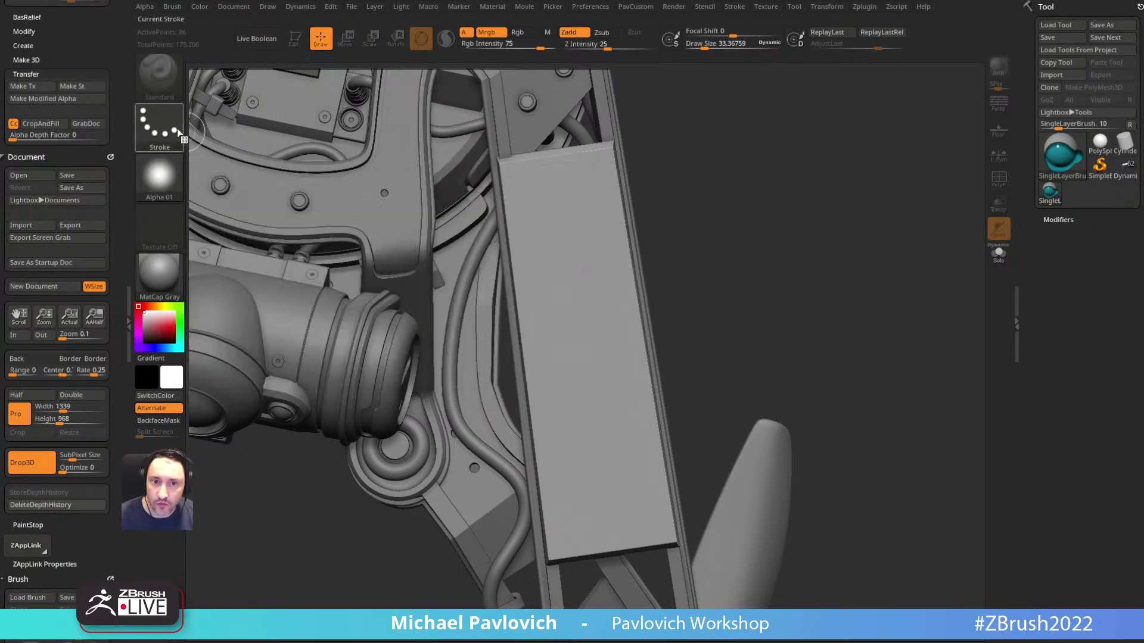
pyautogui.click(159, 125)
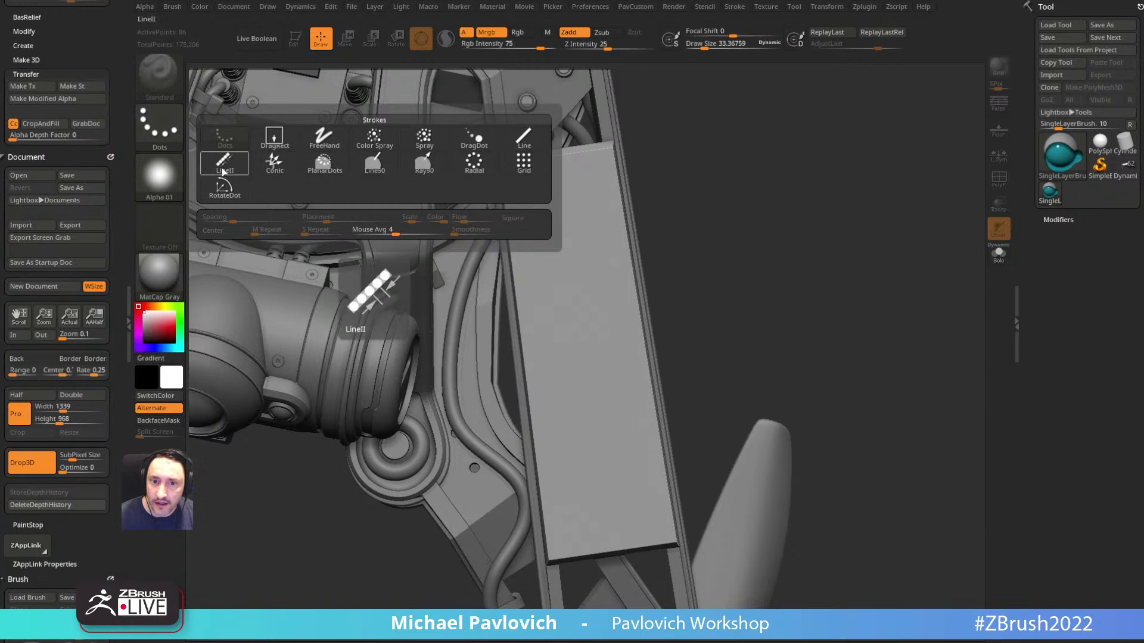
pyautogui.click(524, 140)
pyautogui.press('s')
pyautogui.moveTo(557, 258)
pyautogui.mouseDown()
pyautogui.moveTo(539, 256)
pyautogui.moveTo(539, 228)
pyautogui.mouseUp()
pyautogui.press('s')
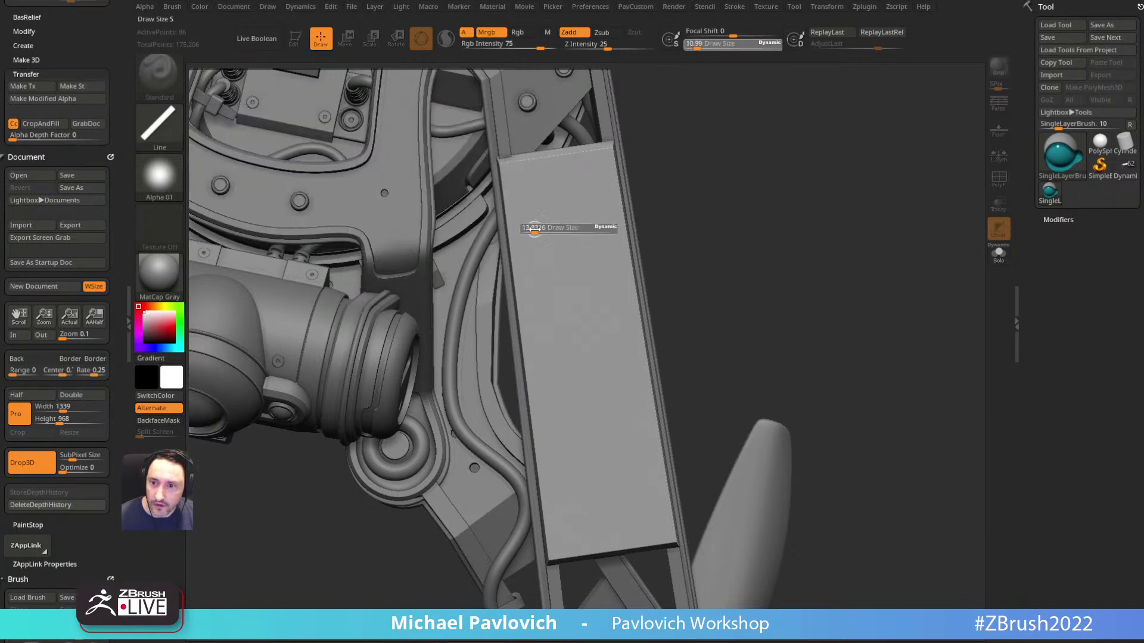
pyautogui.moveTo(521, 184); pyautogui.dragTo(536, 295)
pyautogui.hotkey('ctrl', 'z')
# Step: Switch the brush to Alpha 06 and draw a straight raised rib along the fin's left edge near its upper end
pyautogui.click(171, 181)
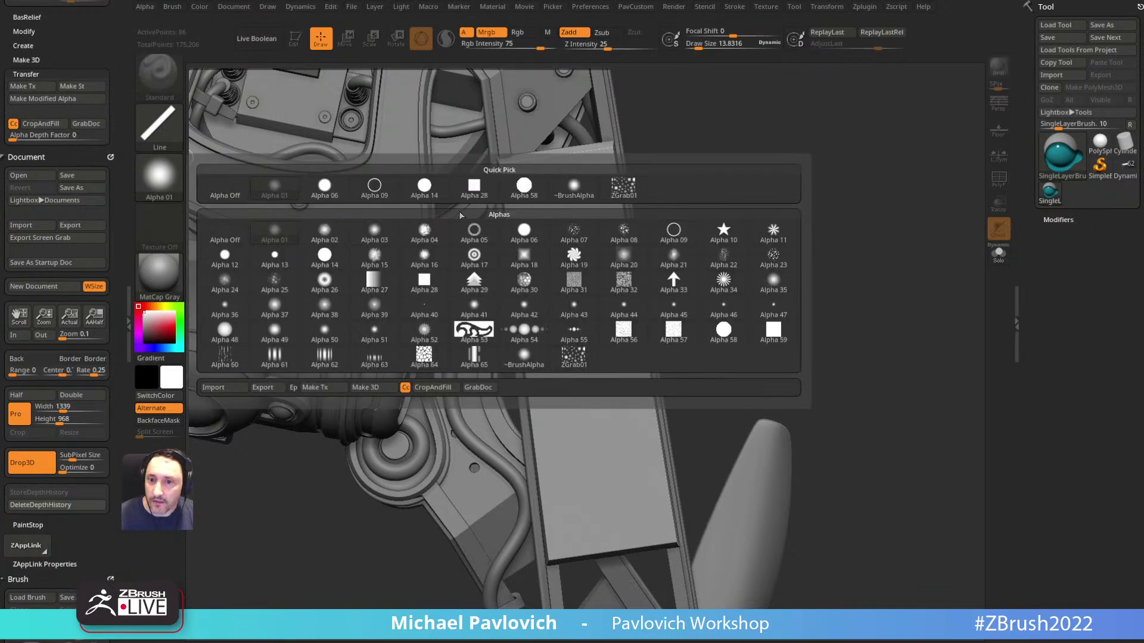
pyautogui.click(324, 184)
pyautogui.moveTo(523, 188); pyautogui.dragTo(534, 294)
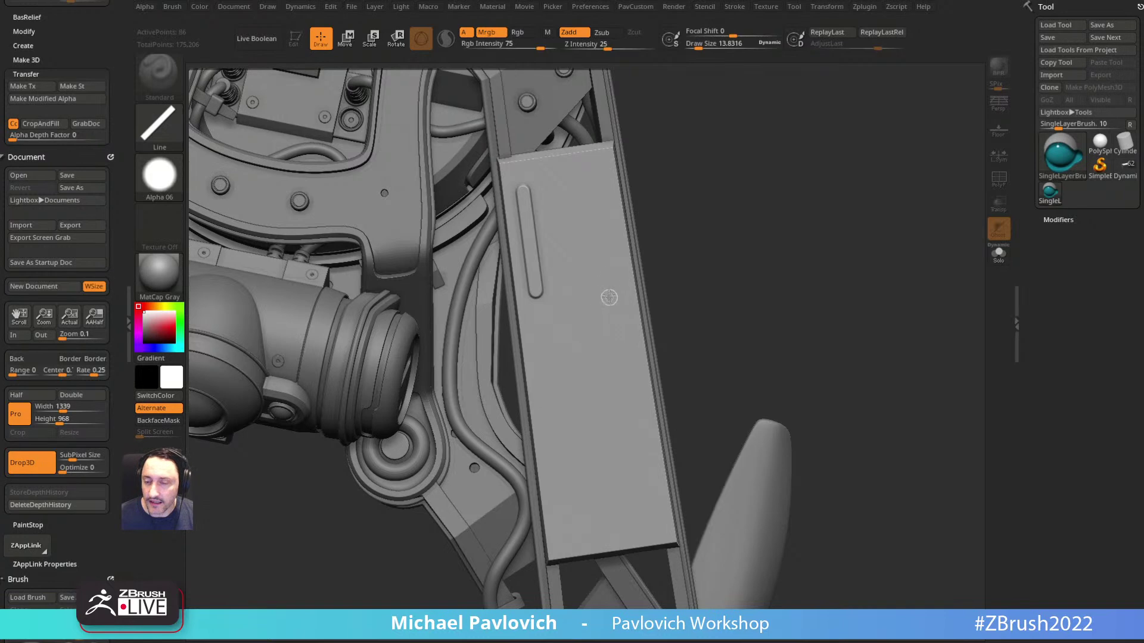
pyautogui.hotkey('ctrl', 'z')
pyautogui.moveTo(523, 190); pyautogui.dragTo(536, 287)
# Step: Snapshot the raised rib and move the copy beside it on the right, then return to Draw mode
pyautogui.press('w')
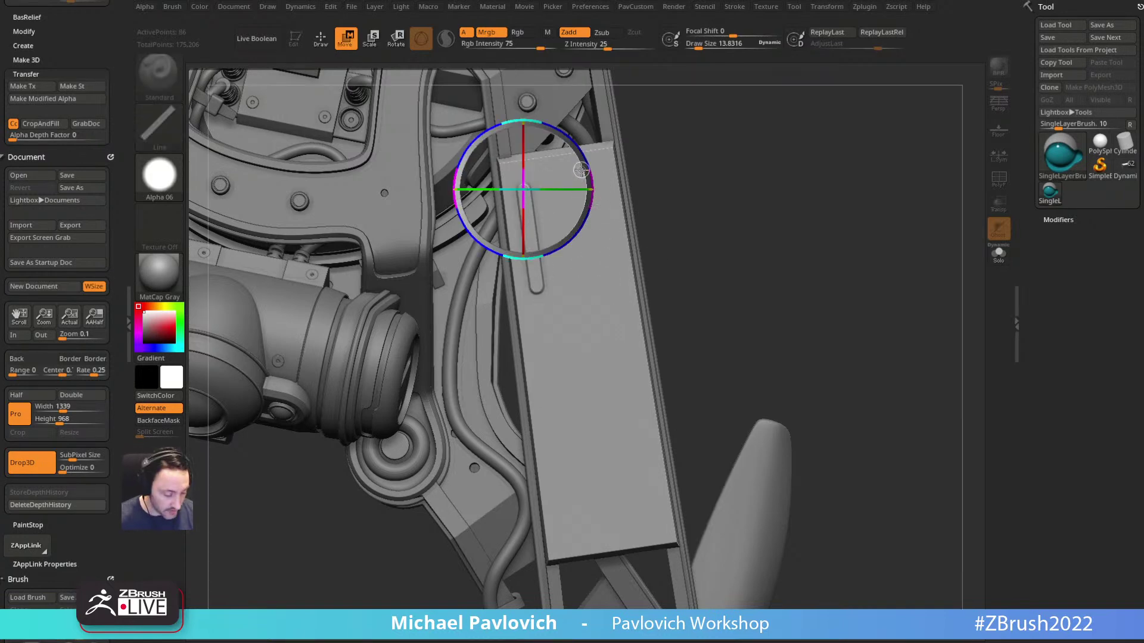
pyautogui.hotkey('shift', 's')
pyautogui.moveTo(565, 135); pyautogui.dragTo(608, 127)
pyautogui.press('q')
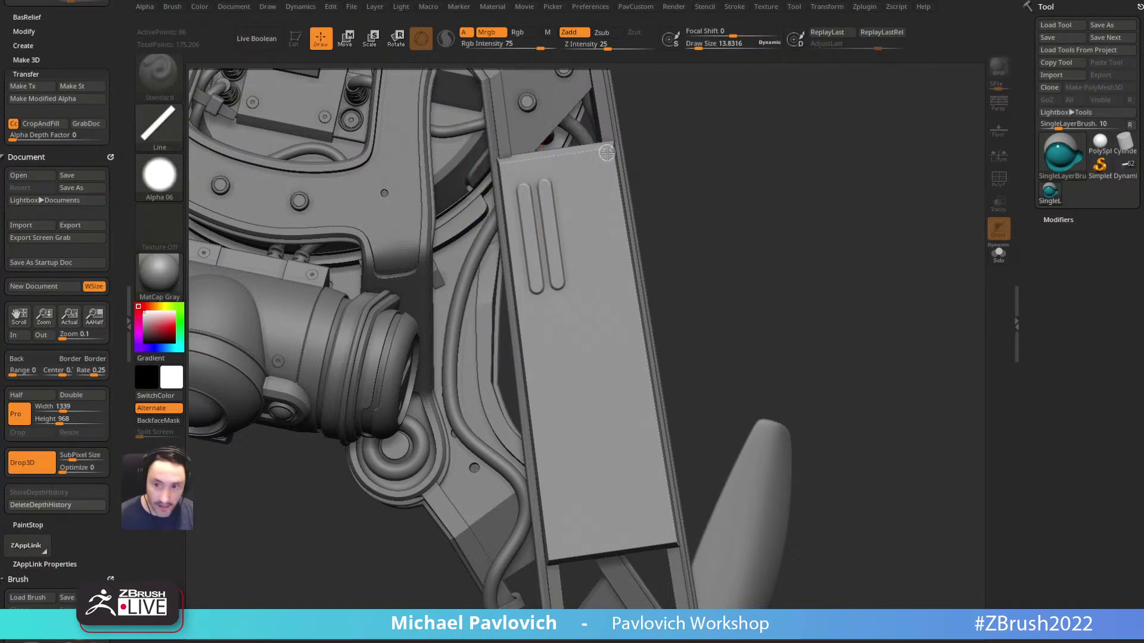
# Step: Draw three parallel raised ribs of decreasing length below the first pair on the fin
pyautogui.press('ctrl')
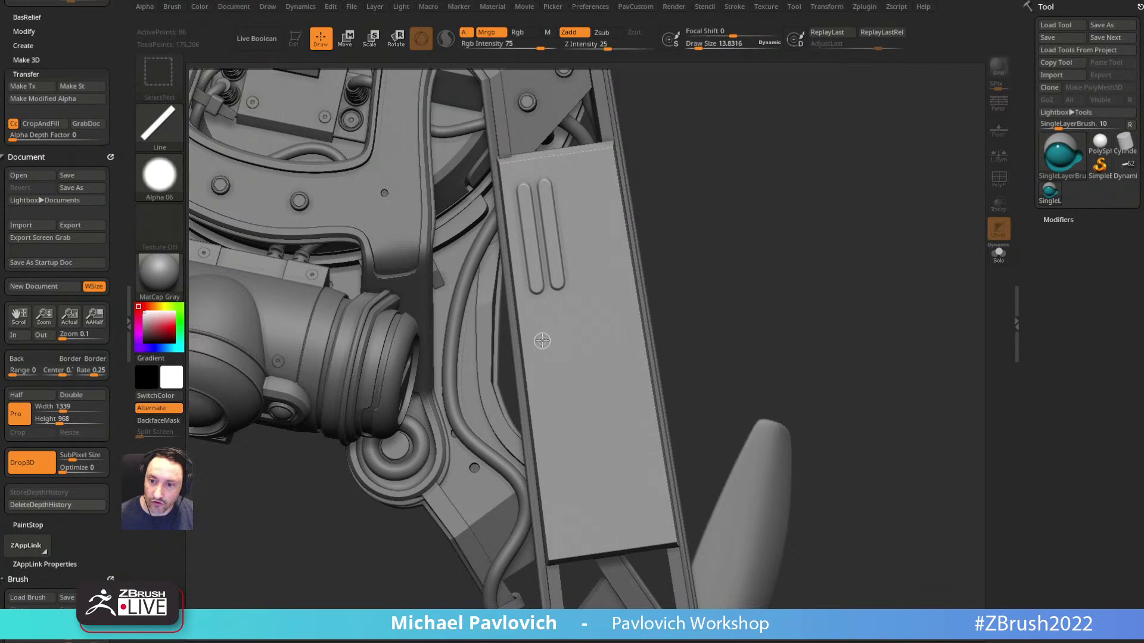
pyautogui.press('ctrl')
pyautogui.moveTo(544, 364); pyautogui.dragTo(550, 422)
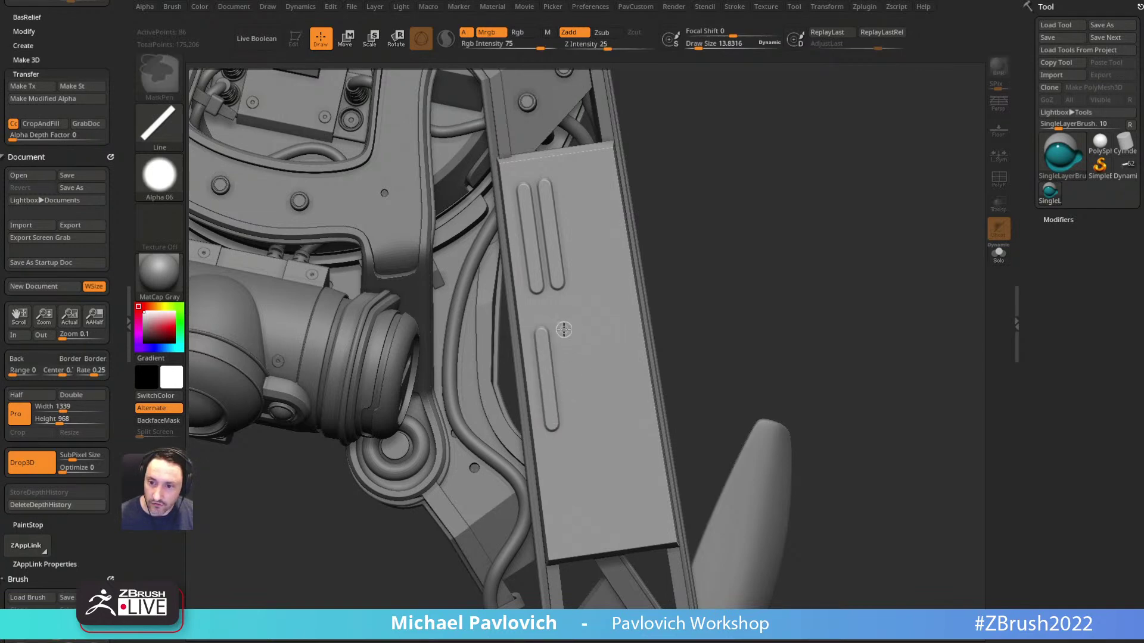
pyautogui.moveTo(569, 379); pyautogui.dragTo(569, 380)
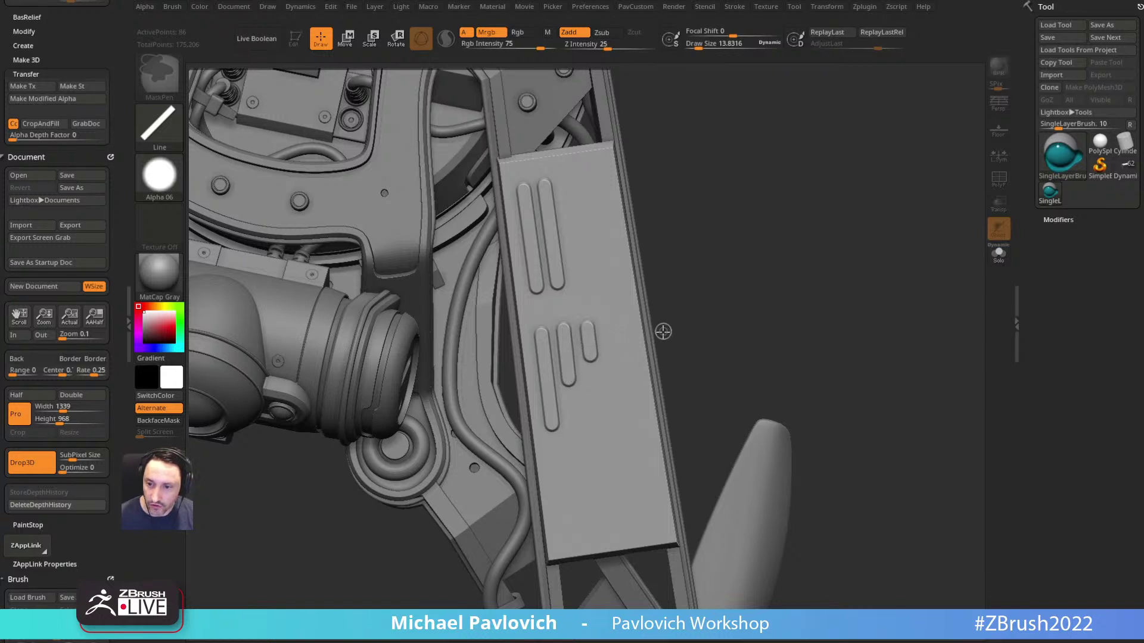
# Step: Duplicate the group of three shorter ribs diagonally below the originals and drop the 2.5D strokes onto the fin's 3D mesh
pyautogui.press('w')
pyautogui.moveTo(635, 279)
pyautogui.mouseDown()
pyautogui.moveTo(638, 266)
pyautogui.moveTo(627, 273)
pyautogui.moveTo(663, 352)
pyautogui.moveTo(660, 337)
pyautogui.mouseUp()
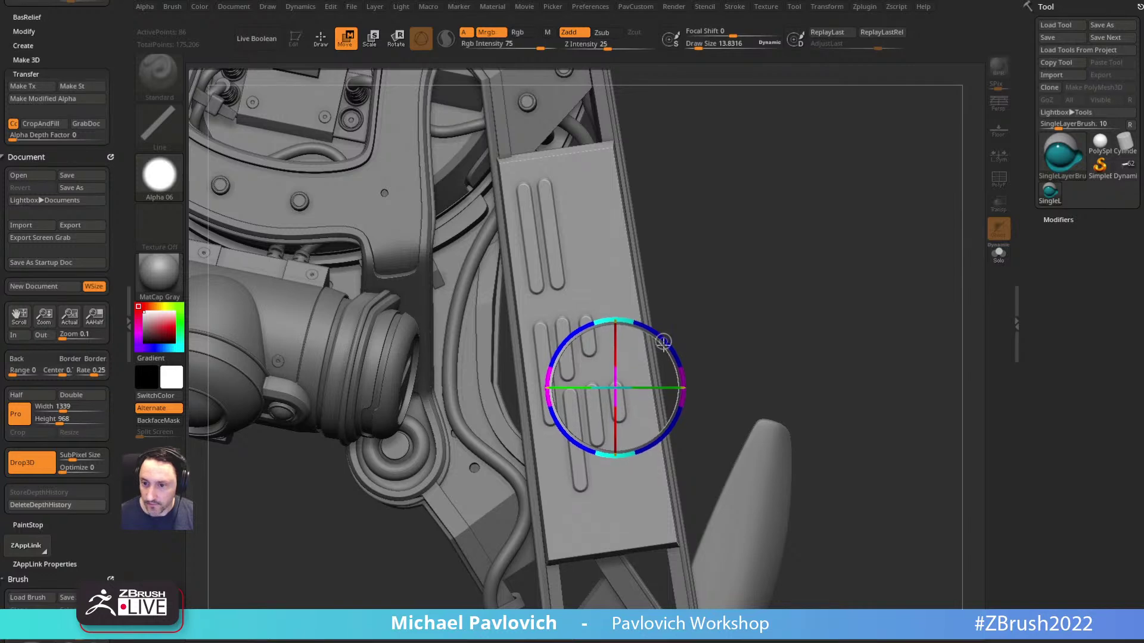
pyautogui.press('q')
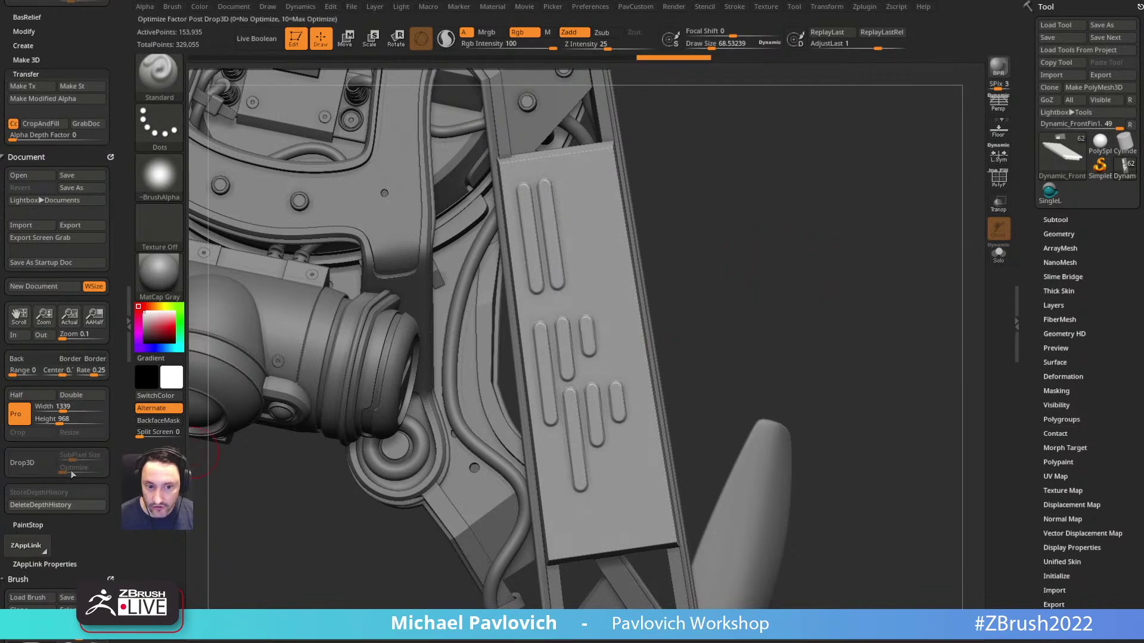
# Step: Check the dropped ribs' topology on the fin with the wireframe shown, hide it again and undo the drop
pyautogui.moveTo(822, 219); pyautogui.dragTo(627, 300)
pyautogui.click(996, 181)
pyautogui.moveTo(894, 206); pyautogui.dragTo(632, 274)
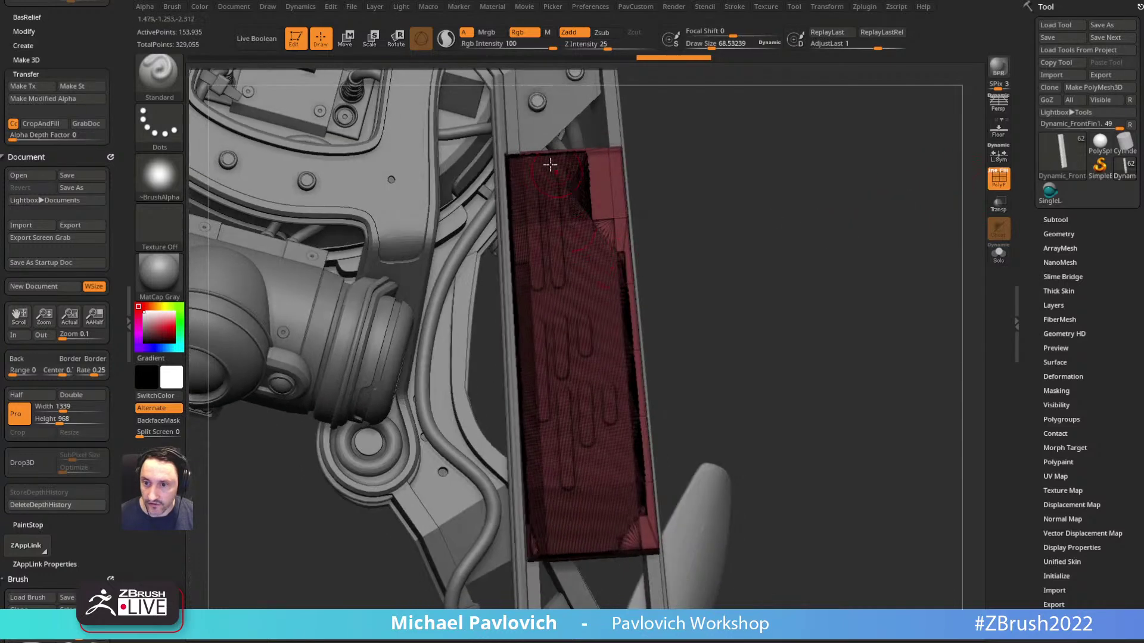
pyautogui.click(1004, 186)
pyautogui.moveTo(929, 200); pyautogui.dragTo(897, 203)
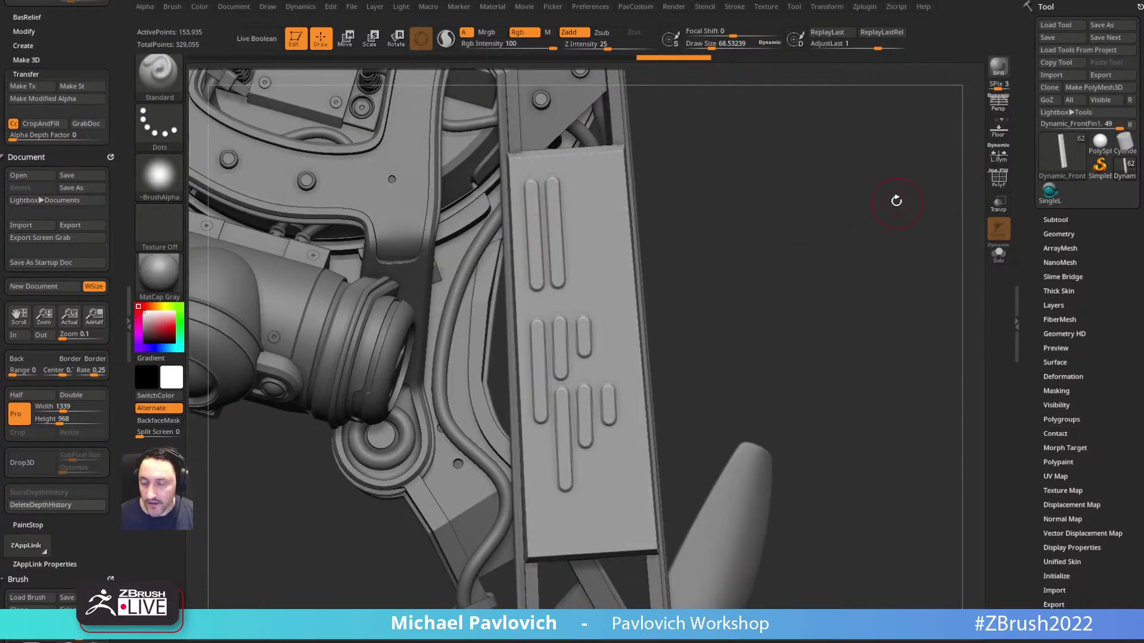
pyautogui.hotkey('ctrl', 'h')
pyautogui.hotkey('ctrl', 'z')
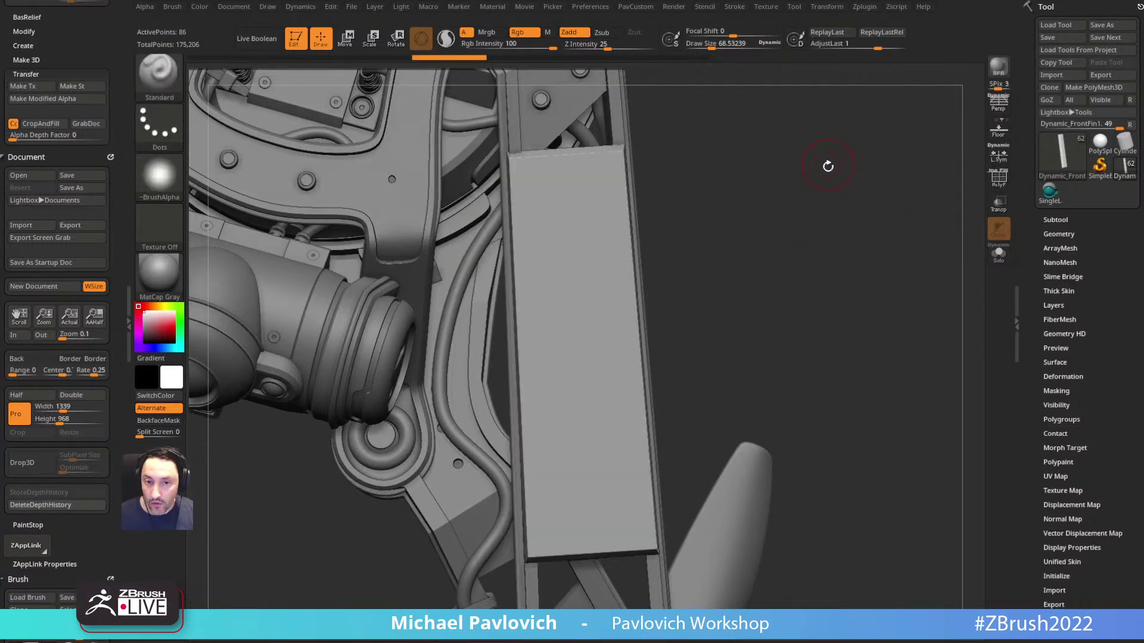
# Step: Set the sculpting draw size to about 58.5 and select the IMM Ind. Parts brush with its Flat Head mesh
pyautogui.press('s')
pyautogui.moveTo(815, 243); pyautogui.dragTo(807, 243)
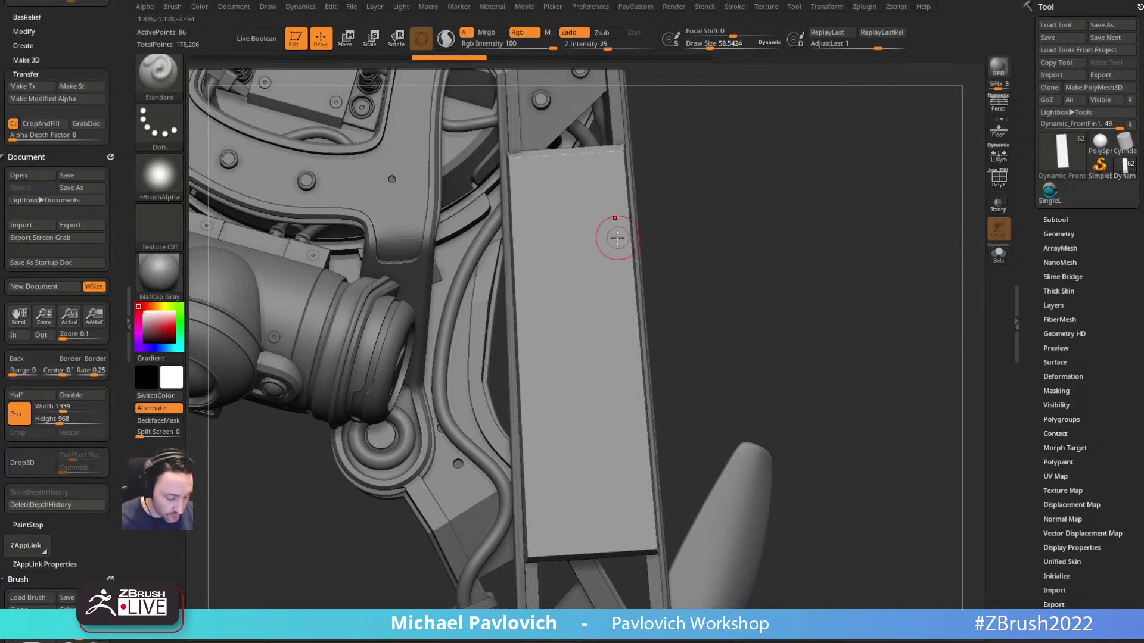
pyautogui.press('b')
pyautogui.press('i')
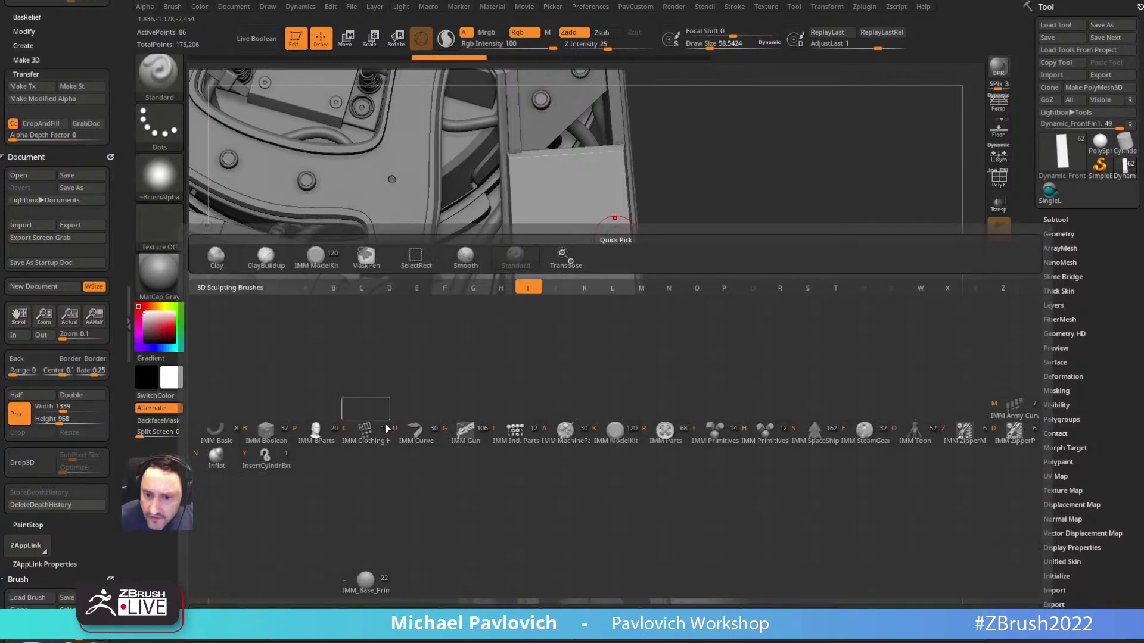
pyautogui.click(514, 430)
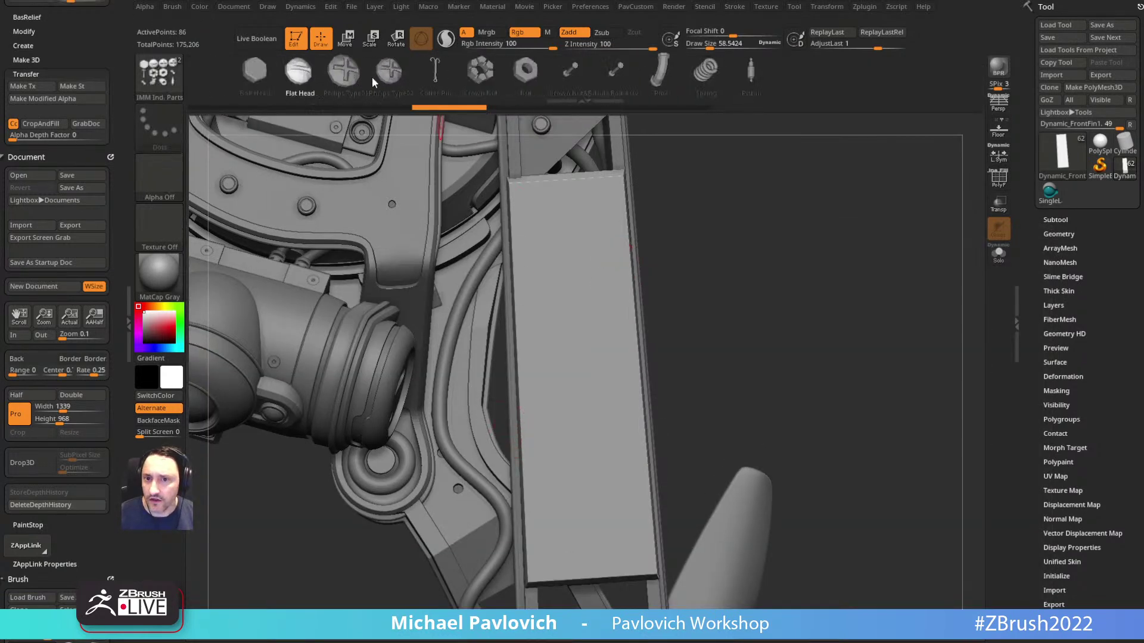
pyautogui.click(308, 72)
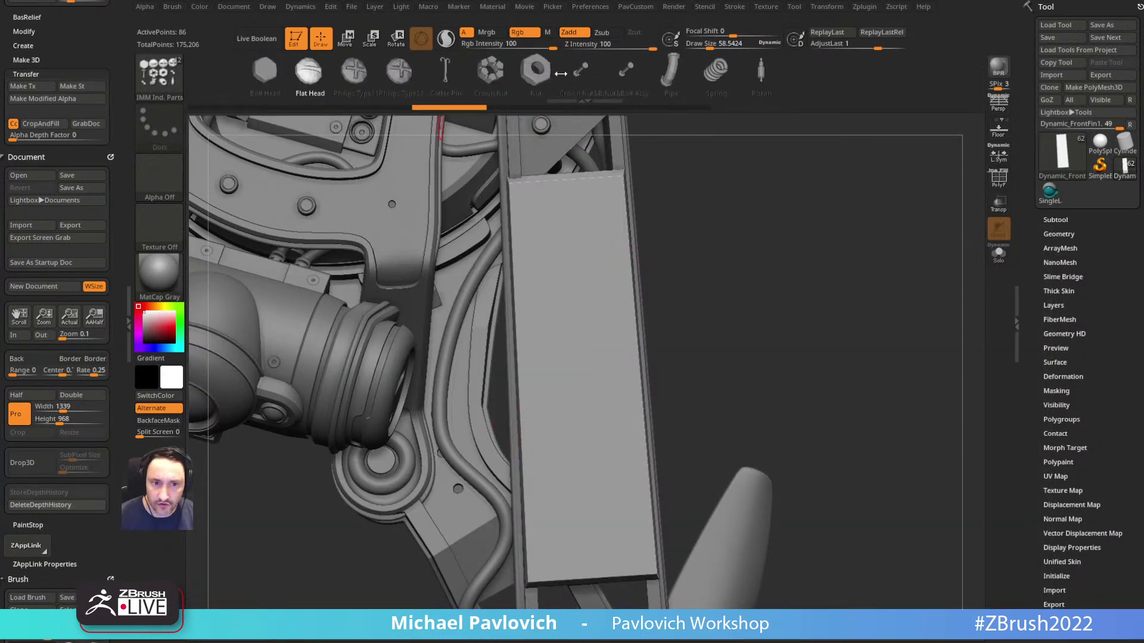
# Step: Generate a stencil alpha sheet from all the meshes of the IMM Ind. Parts brush and preview it
pyautogui.moveTo(85, 49); pyautogui.dragTo(79, 143)
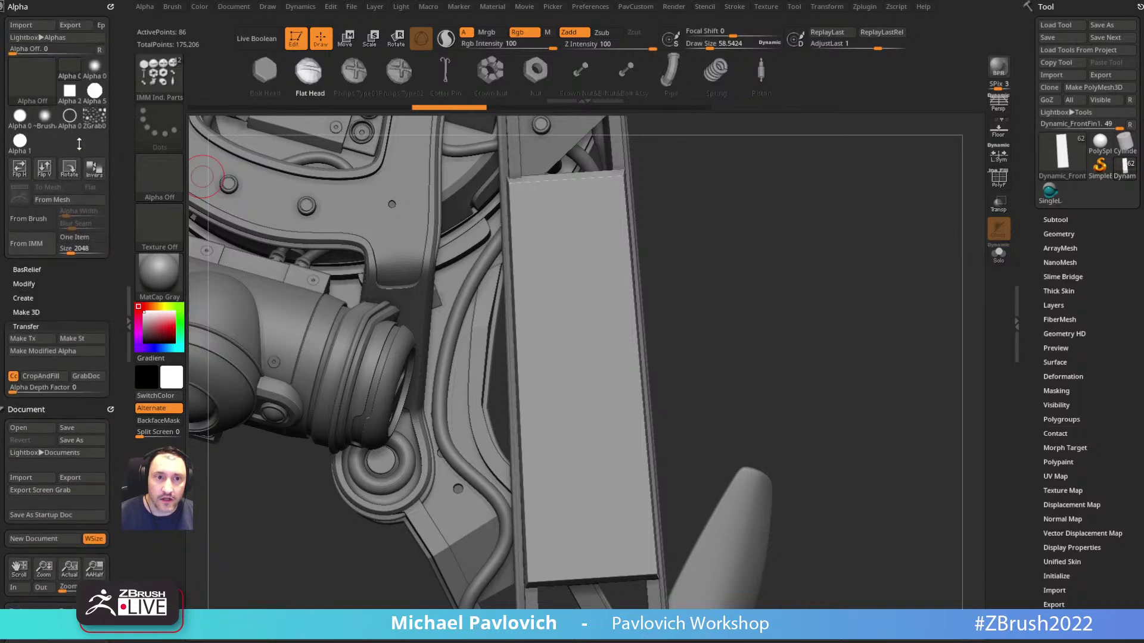
pyautogui.click(27, 244)
pyautogui.moveTo(46, 154)
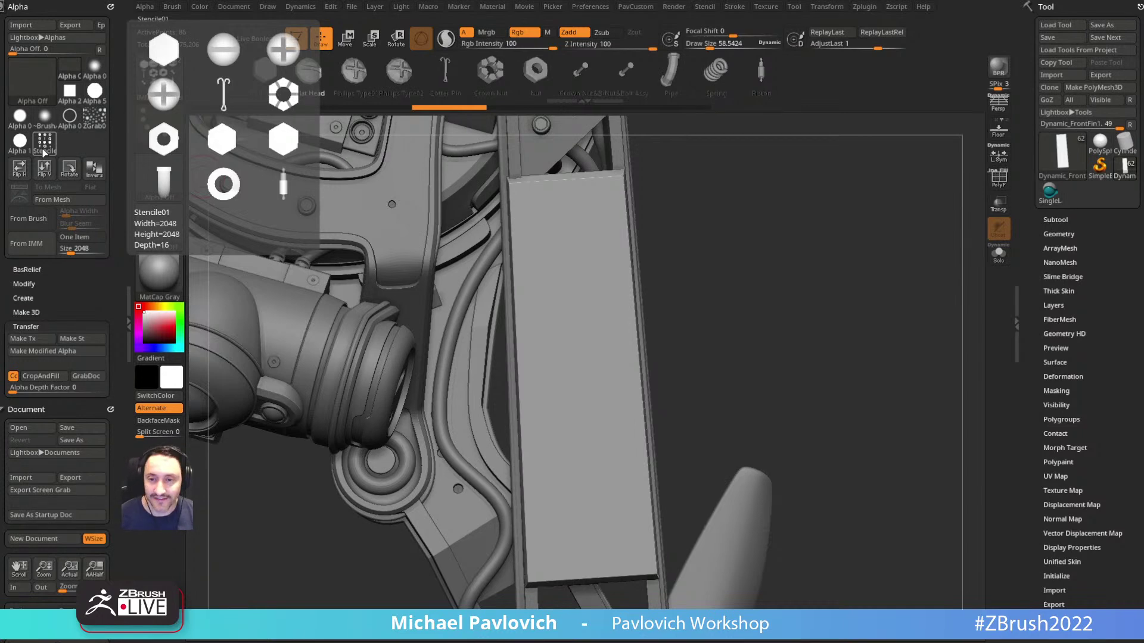
# Step: Reposition the gizmo on the fin's flat face, align the view squarely to it and return to Draw mode
pyautogui.moveTo(791, 286); pyautogui.dragTo(788, 215)
pyautogui.press('w')
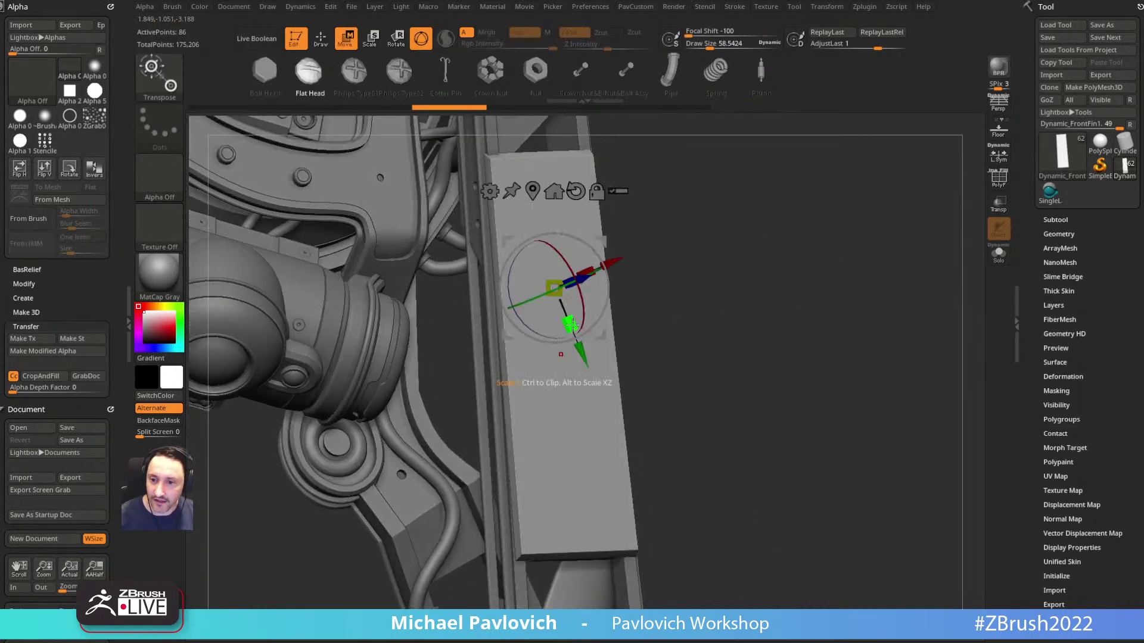
pyautogui.press('q')
pyautogui.press('w')
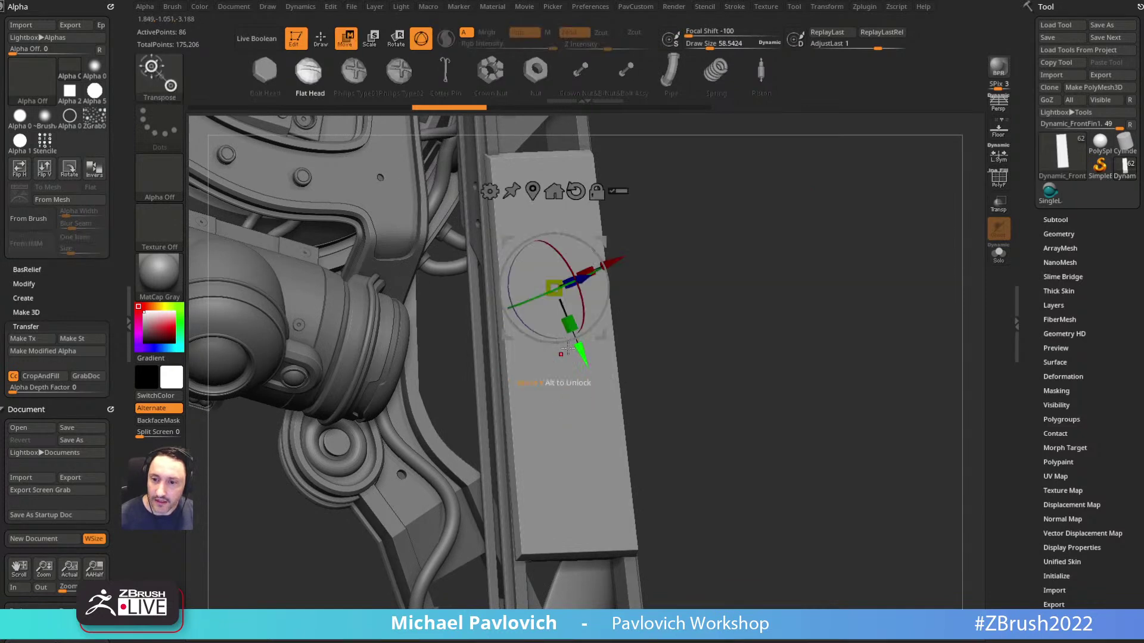
pyautogui.keyDown('alt'); pyautogui.click(561, 367); pyautogui.keyUp('alt')
pyautogui.keyDown('shift'); pyautogui.moveTo(633, 336); pyautogui.dragTo(649, 331); pyautogui.keyUp('shift')
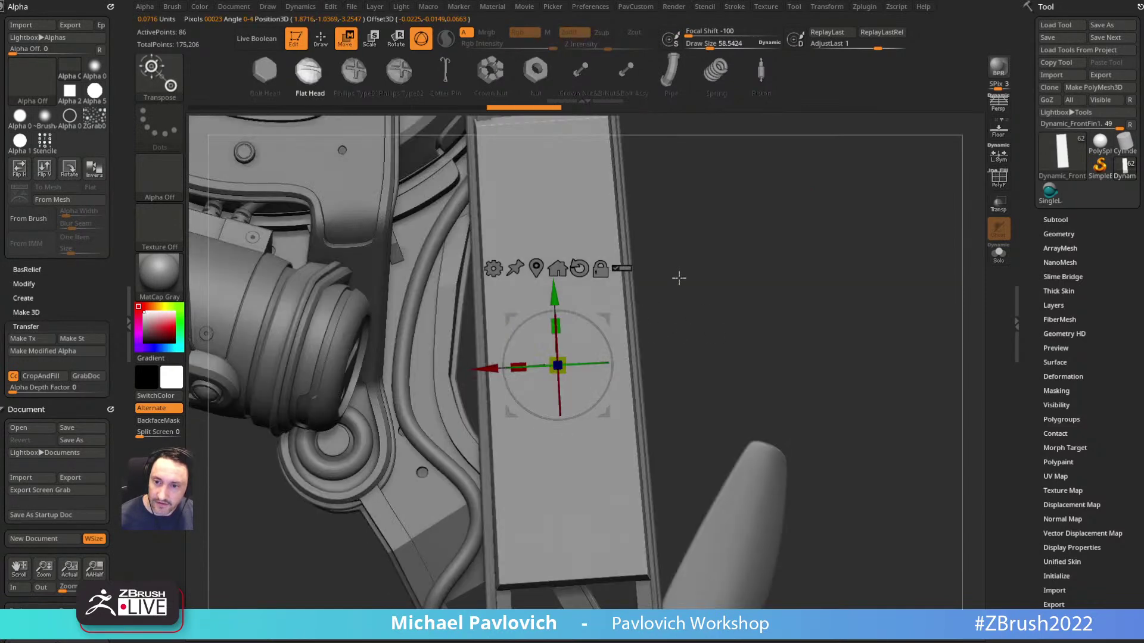
pyautogui.press('q')
pyautogui.moveTo(733, 262); pyautogui.dragTo(718, 298)
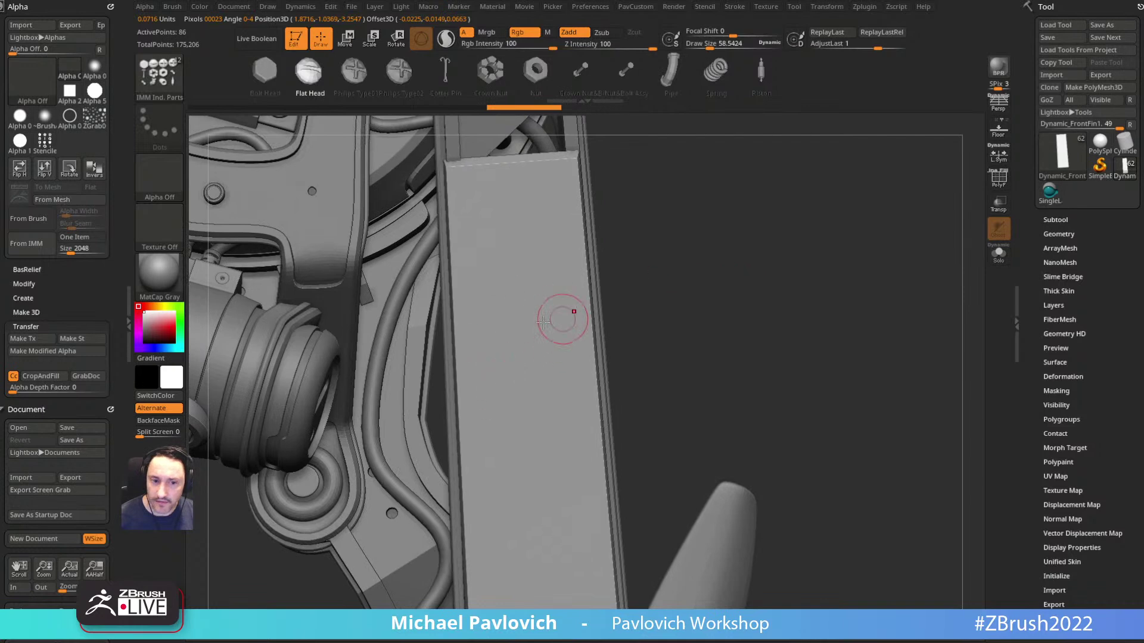
# Step: Re-enter Drop3D mode for the front fin
pyautogui.scroll(-5, 99, 184)
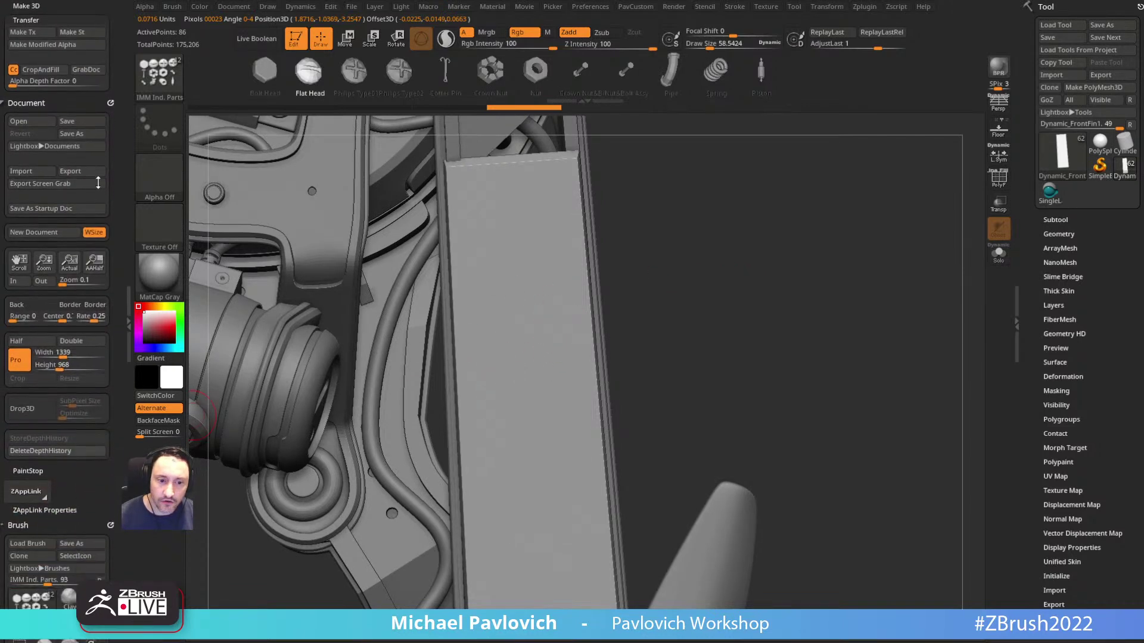
pyautogui.scroll(3, 98, 183)
pyautogui.click(34, 606)
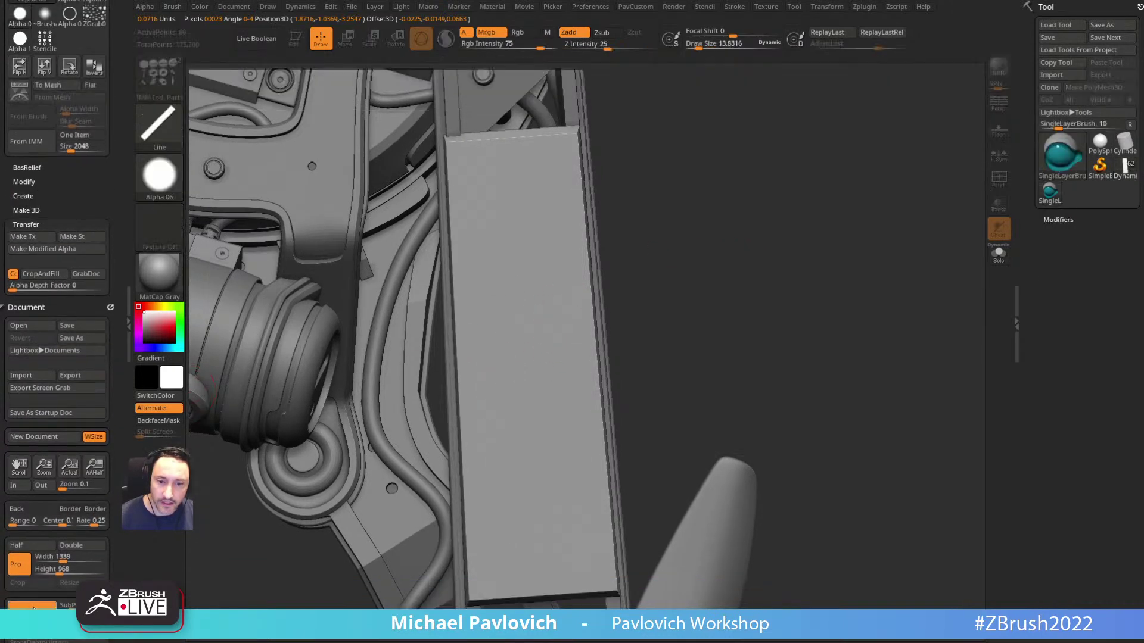
# Step: Set the SingleLayerBrush to the Stencile01 alpha with the Dots stroke
pyautogui.click(159, 176)
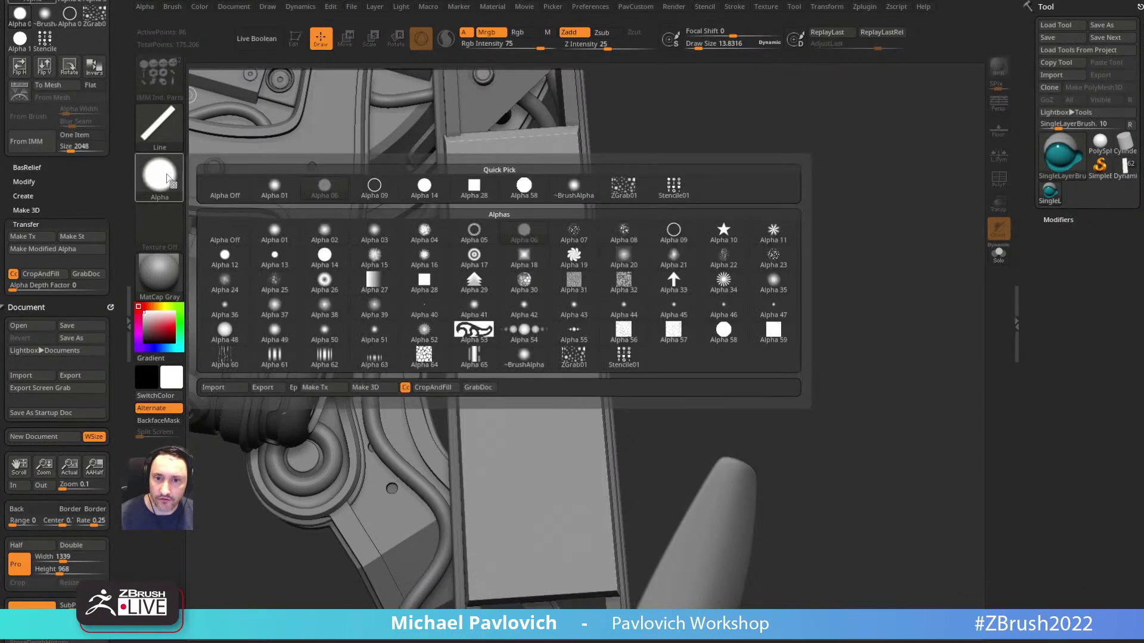
pyautogui.click(673, 190)
pyautogui.click(158, 125)
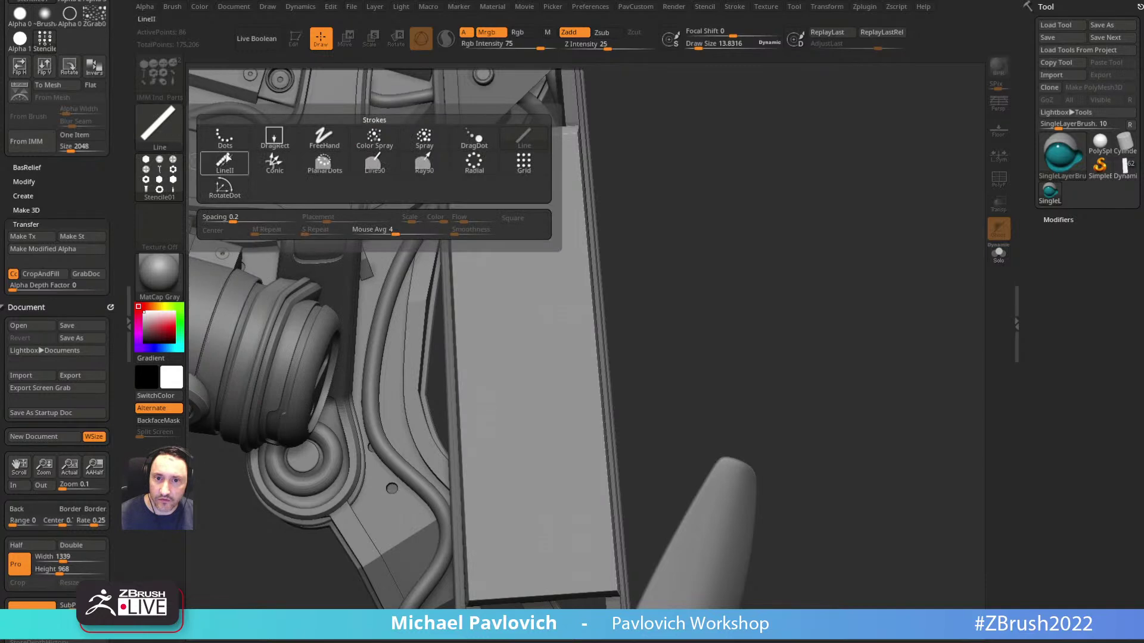
pyautogui.click(225, 137)
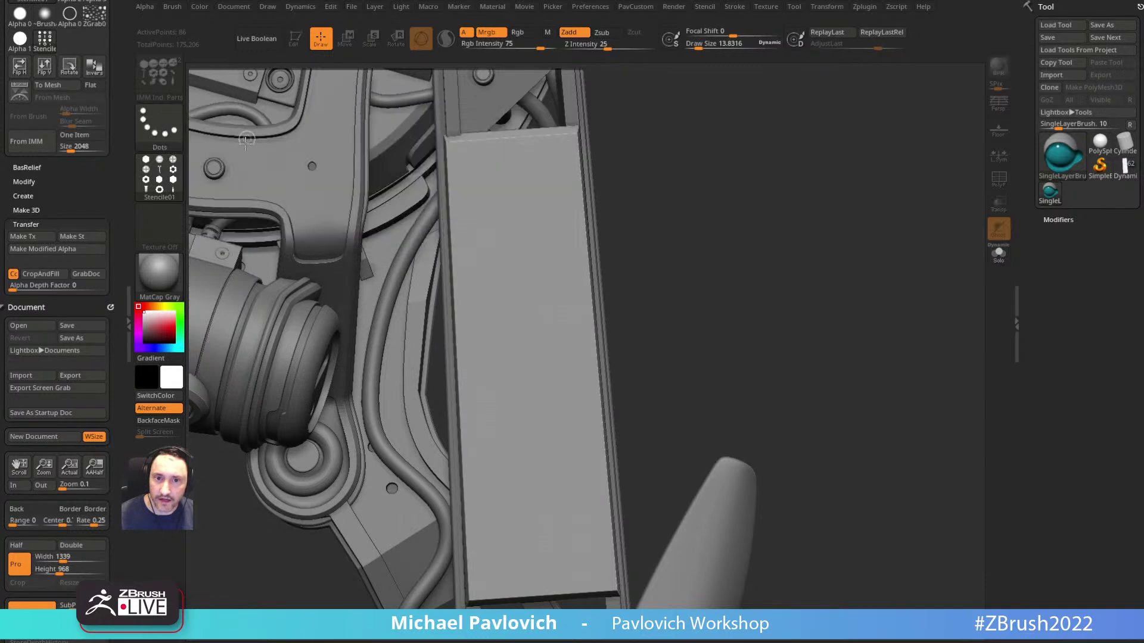
pyautogui.click(1066, 164)
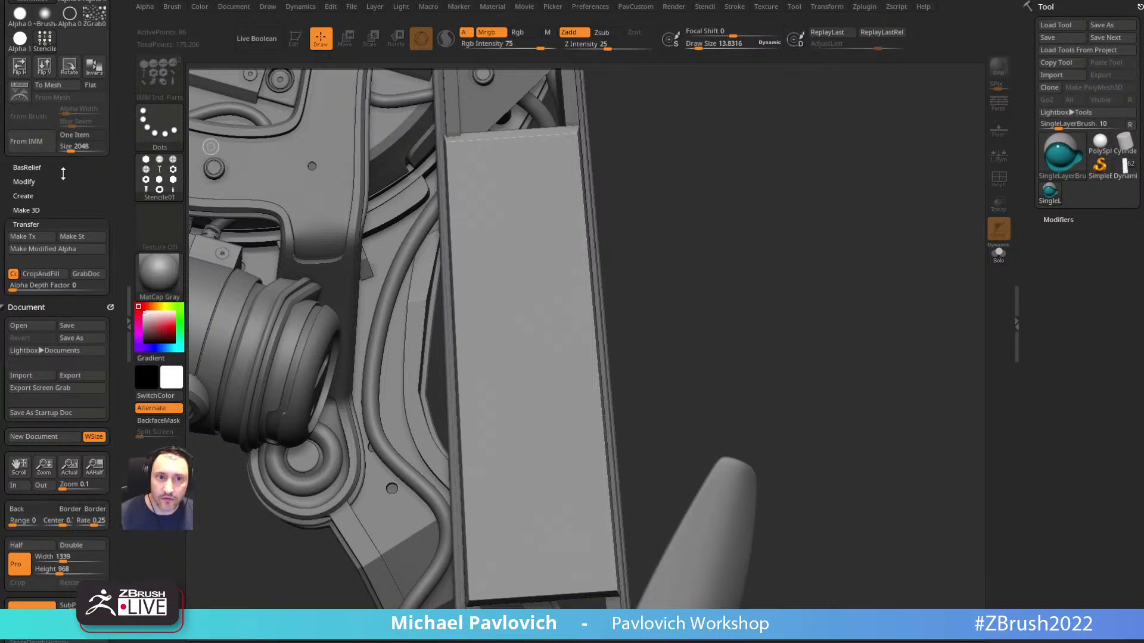
# Step: Make a stencil from the Stencile01 alpha and turn off its Wrap Mode
pyautogui.scroll(3, 80, 178)
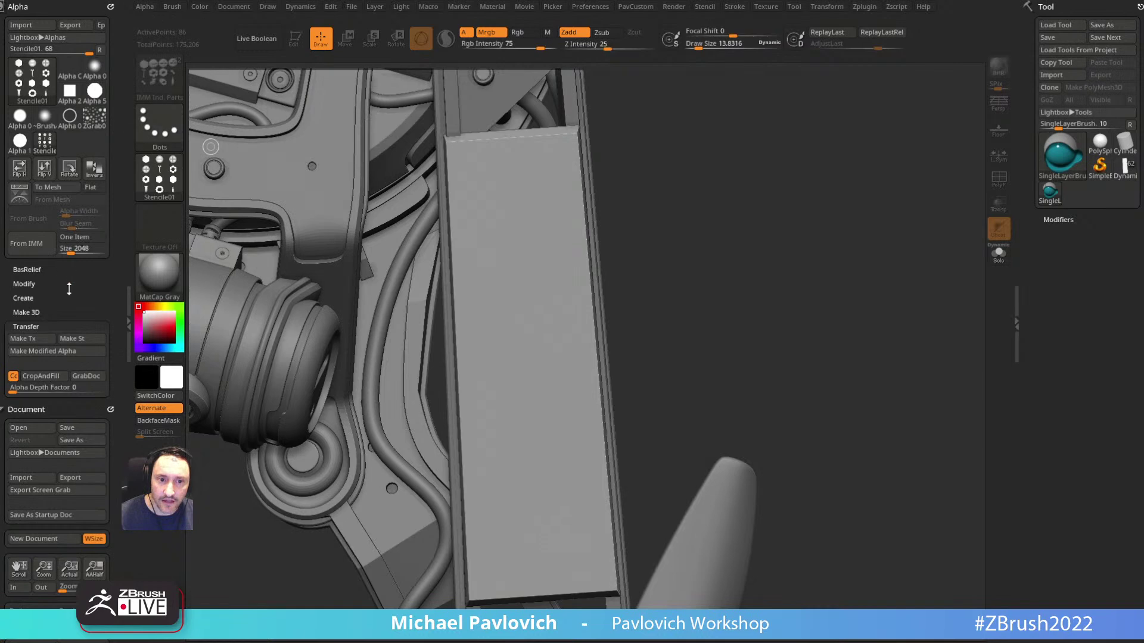
pyautogui.click(72, 338)
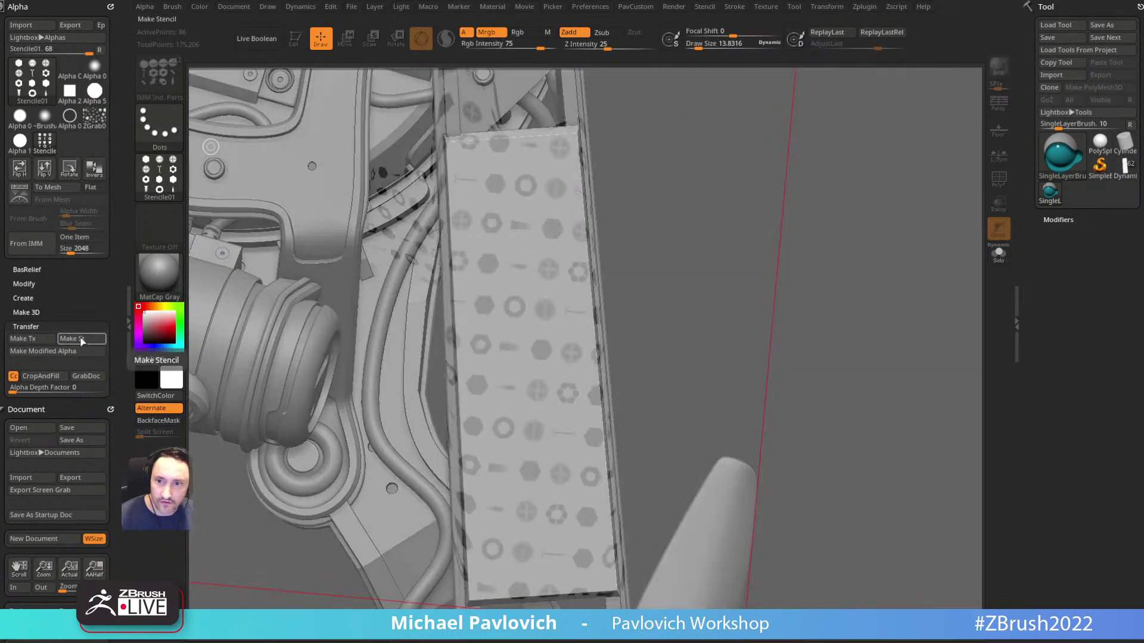
pyautogui.click(705, 7)
pyautogui.click(738, 152)
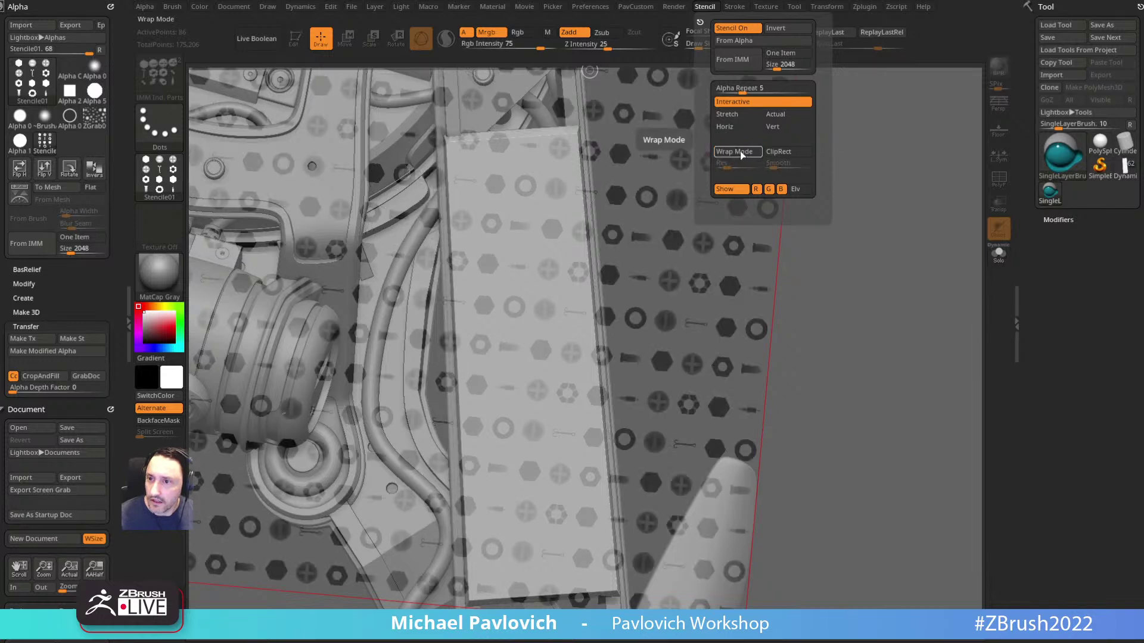
# Step: Enlarge the stencil and reposition it so the fastener shapes lie over the fin's flat face
pyautogui.press('space')
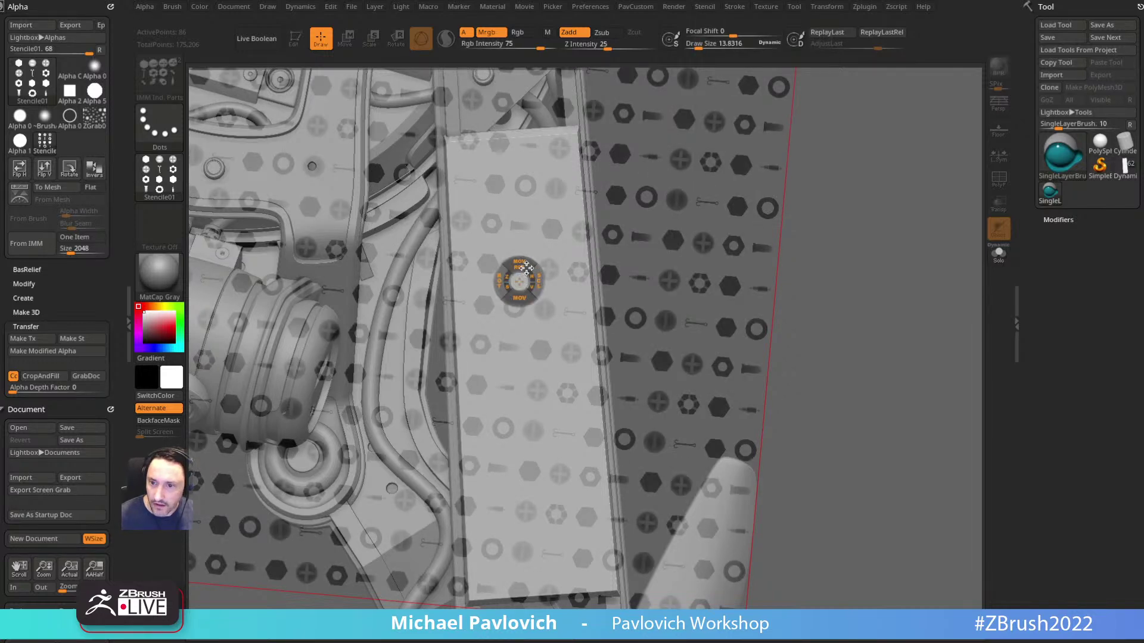
pyautogui.moveTo(537, 279); pyautogui.dragTo(615, 231)
pyautogui.press('space')
pyautogui.moveTo(507, 284)
pyautogui.mouseDown()
pyautogui.moveTo(514, 305)
pyautogui.moveTo(466, 310)
pyautogui.moveTo(468, 328)
pyautogui.mouseUp()
pyautogui.press('space')
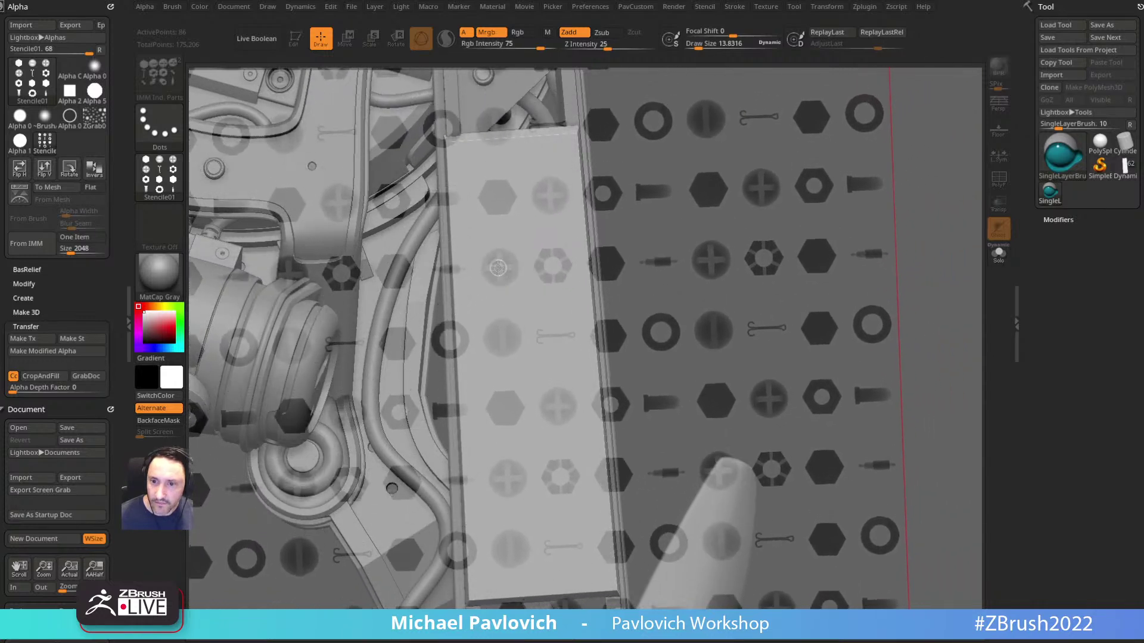
# Step: With a draw size of about 38 and the alpha off, stamp two Phillips heads, a slotted head and a hex head through the stencil
pyautogui.press('s')
pyautogui.moveTo(502, 270); pyautogui.dragTo(498, 270)
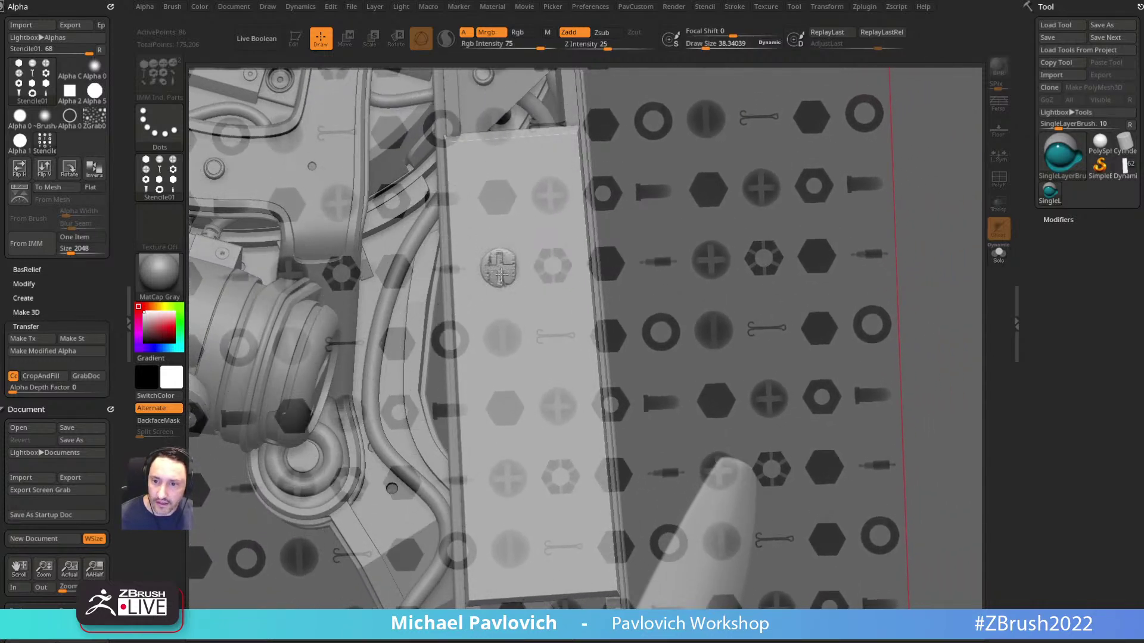
pyautogui.click(156, 179)
pyautogui.click(225, 186)
pyautogui.click(499, 262)
pyautogui.click(500, 343)
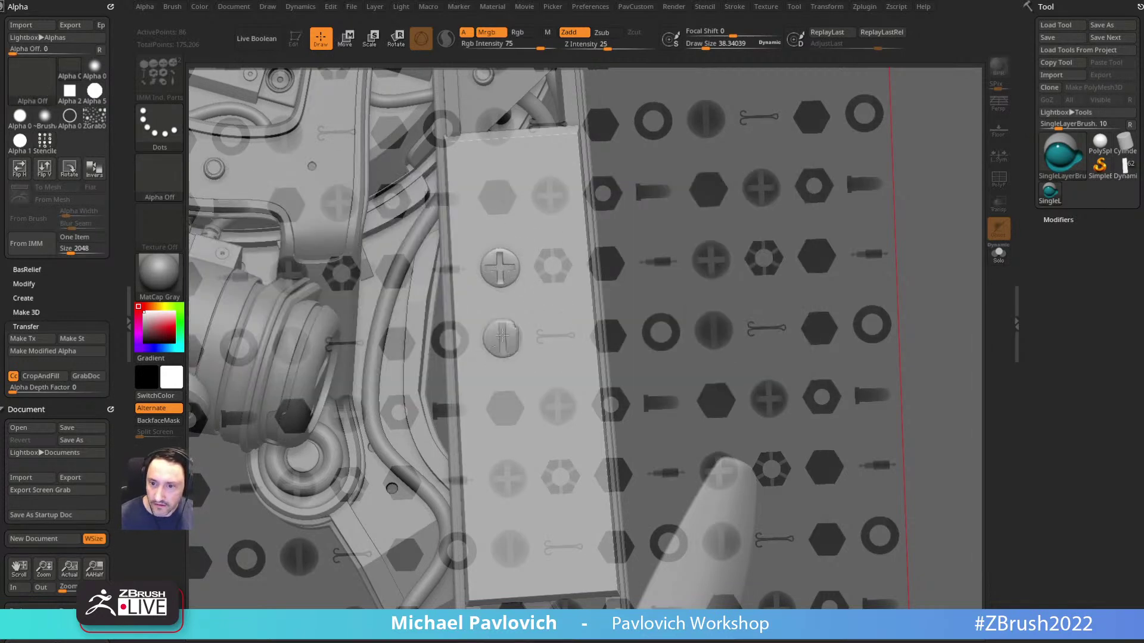
pyautogui.click(557, 406)
pyautogui.click(505, 408)
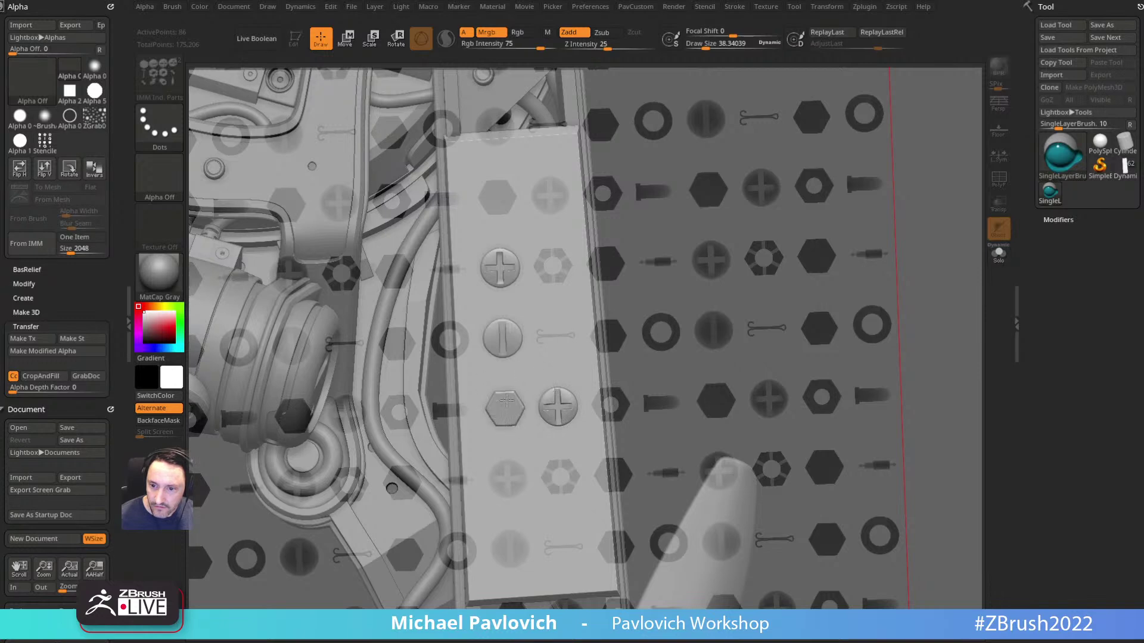
# Step: Turn the stencil off and use Drop3D to transfer the painted fasteners onto the front fin's mesh
pyautogui.click(708, 7)
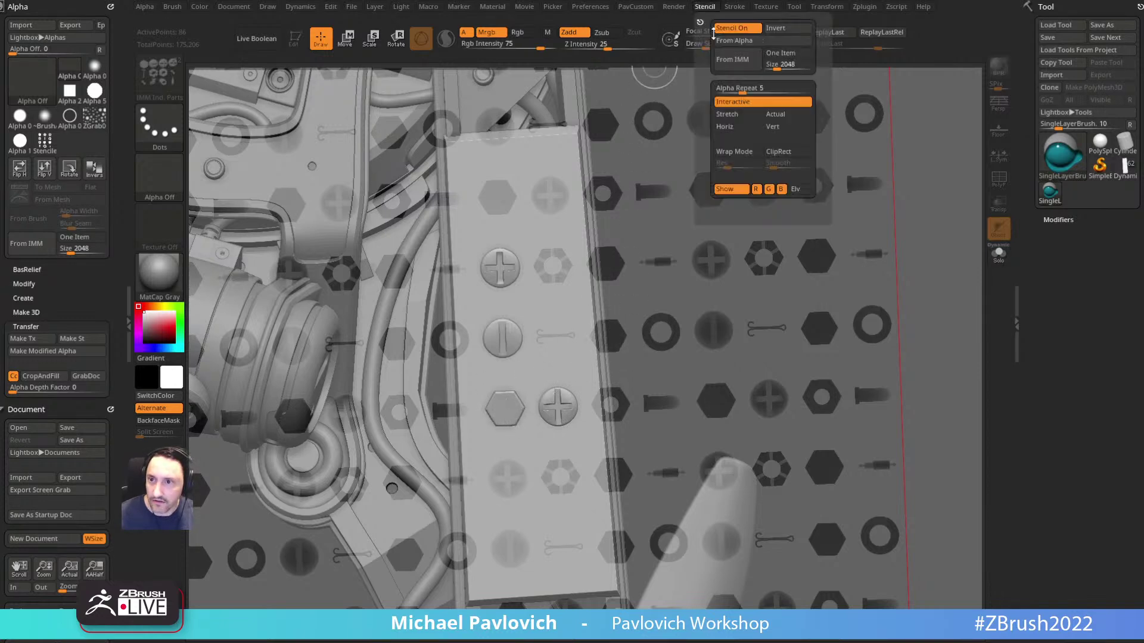
pyautogui.click(731, 28)
pyautogui.moveTo(64, 284); pyautogui.dragTo(70, 174)
pyautogui.click(30, 496)
pyautogui.moveTo(711, 271); pyautogui.dragTo(586, 335)
pyautogui.moveTo(738, 361); pyautogui.dragTo(847, 110)
pyautogui.moveTo(874, 46)
pyautogui.mouseDown()
pyautogui.moveTo(859, 45)
pyautogui.moveTo(903, 47)
pyautogui.moveTo(848, 49)
pyautogui.moveTo(888, 50)
pyautogui.moveTo(852, 49)
pyautogui.moveTo(879, 49)
pyautogui.mouseUp()
pyautogui.hotkey('ctrl', 'z')
pyautogui.moveTo(734, 262)
pyautogui.mouseDown()
pyautogui.moveTo(756, 284)
pyautogui.moveTo(728, 312)
pyautogui.moveTo(754, 309)
pyautogui.mouseUp()
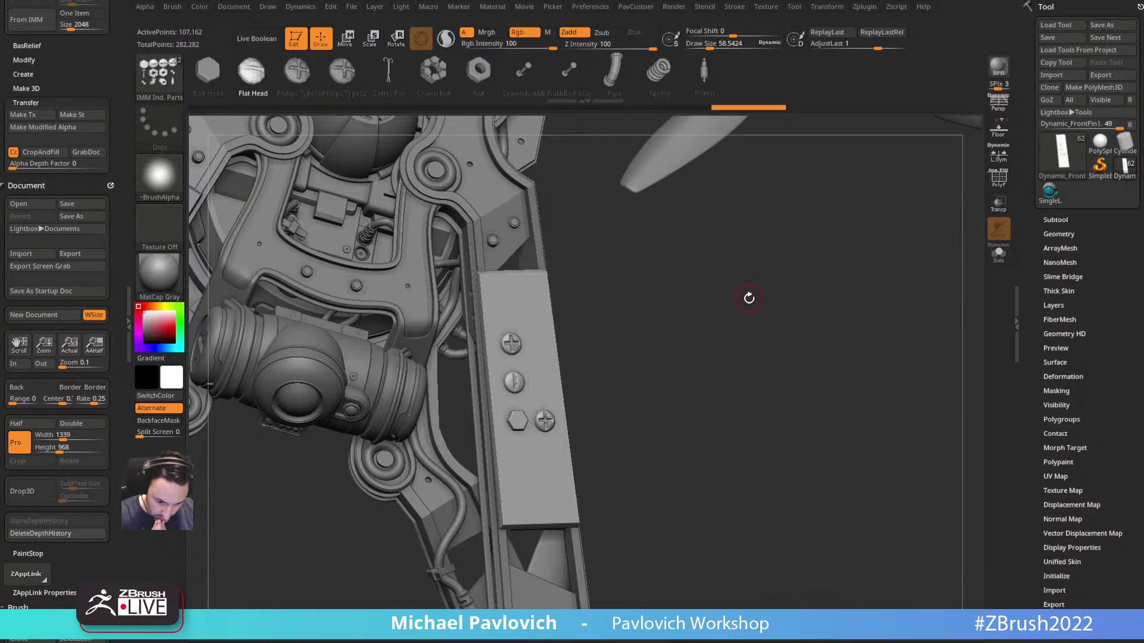
pyautogui.hotkey('ctrl', 'shift', 't')
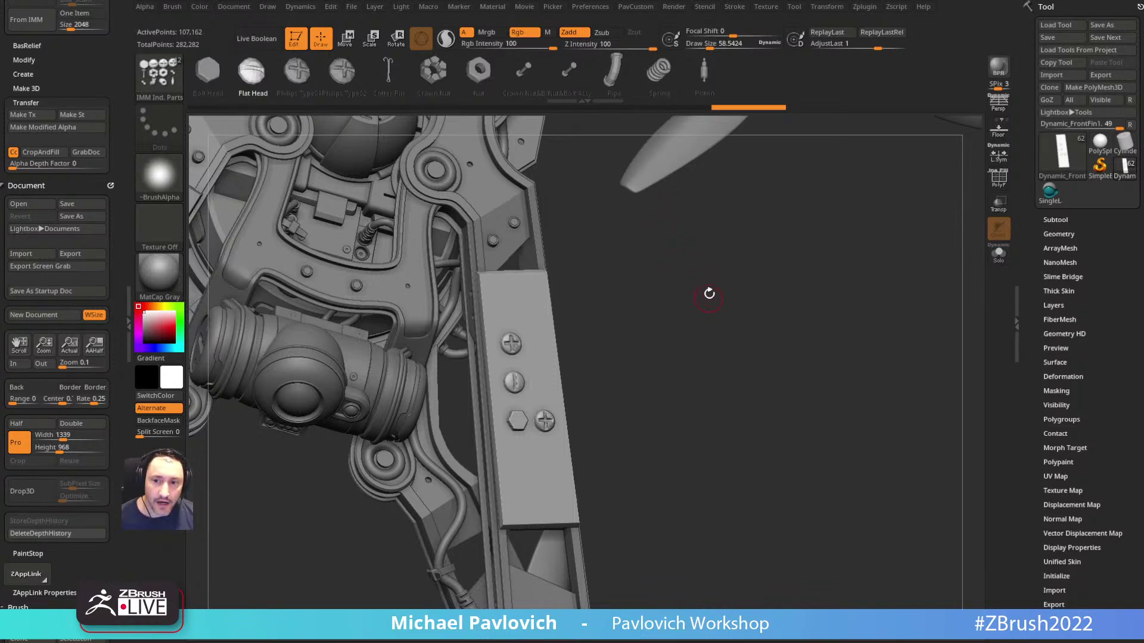
# Step: Select the opposite front fin, isolate it with its polyframe shown and choose the ZModeler brush
pyautogui.keyDown('alt'); pyautogui.moveTo(789, 269); pyautogui.dragTo(749, 326); pyautogui.keyUp('alt')
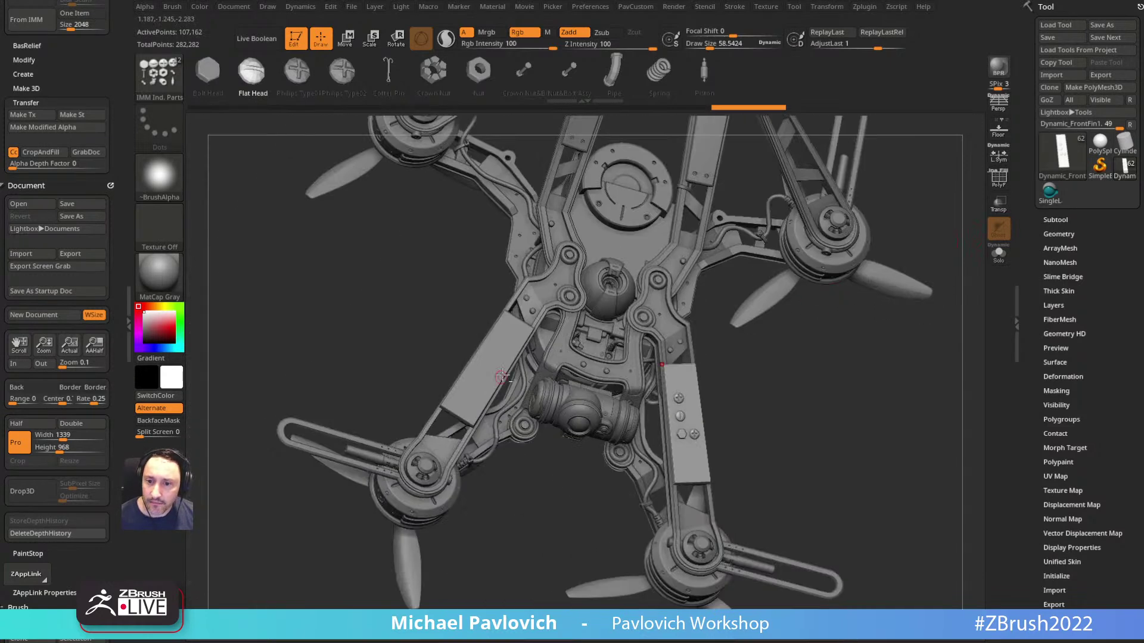
pyautogui.keyDown('alt'); pyautogui.click(494, 365); pyautogui.keyUp('alt')
pyautogui.click(999, 179)
pyautogui.click(999, 253)
pyautogui.keyDown('alt'); pyautogui.moveTo(838, 314); pyautogui.dragTo(737, 284); pyautogui.keyUp('alt')
pyautogui.moveTo(697, 230); pyautogui.dragTo(686, 209)
pyautogui.press('f')
pyautogui.moveTo(807, 265)
pyautogui.mouseDown()
pyautogui.moveTo(870, 256)
pyautogui.moveTo(839, 339)
pyautogui.moveTo(773, 314)
pyautogui.moveTo(659, 320)
pyautogui.mouseUp()
pyautogui.press('b')
pyautogui.press('z')
pyautogui.press('m')
# Step: Insert an edge loop across the fin near its end with the Multiple EdgeLoops target and Keep Polygroup
pyautogui.press('space')
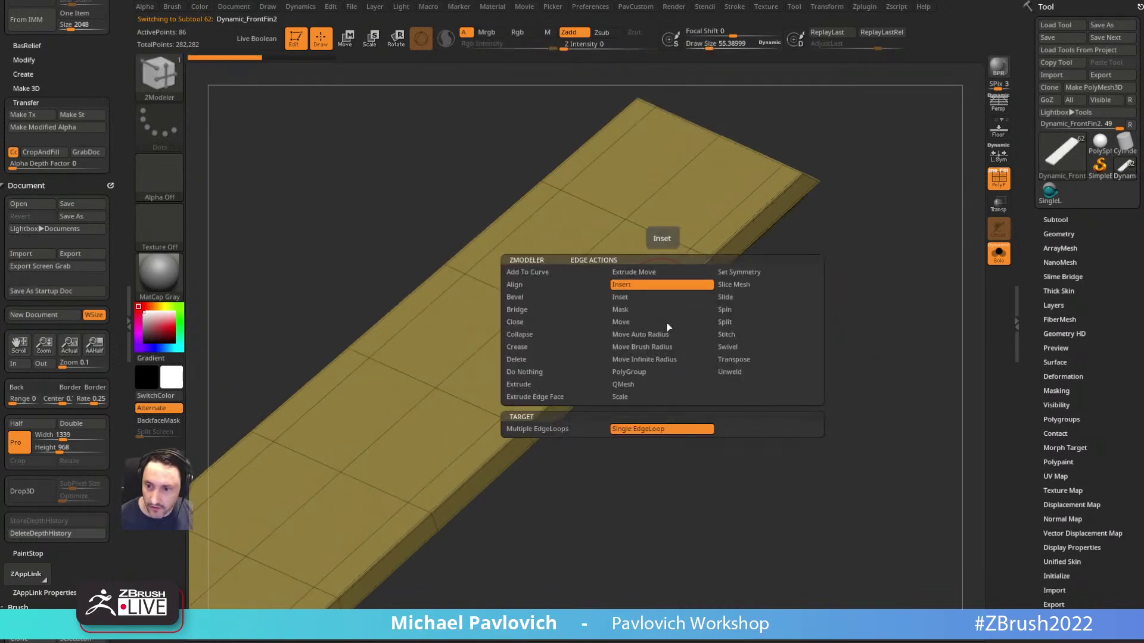
pyautogui.click(670, 299)
pyautogui.hotkey('ctrl', 'z')
pyautogui.press('space')
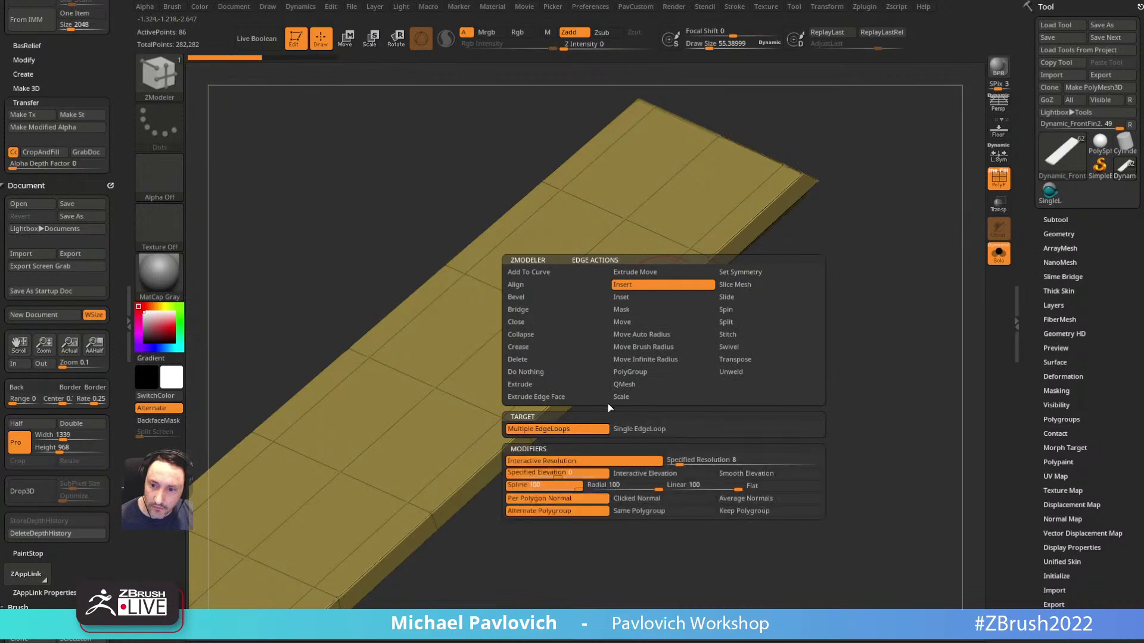
pyautogui.click(733, 509)
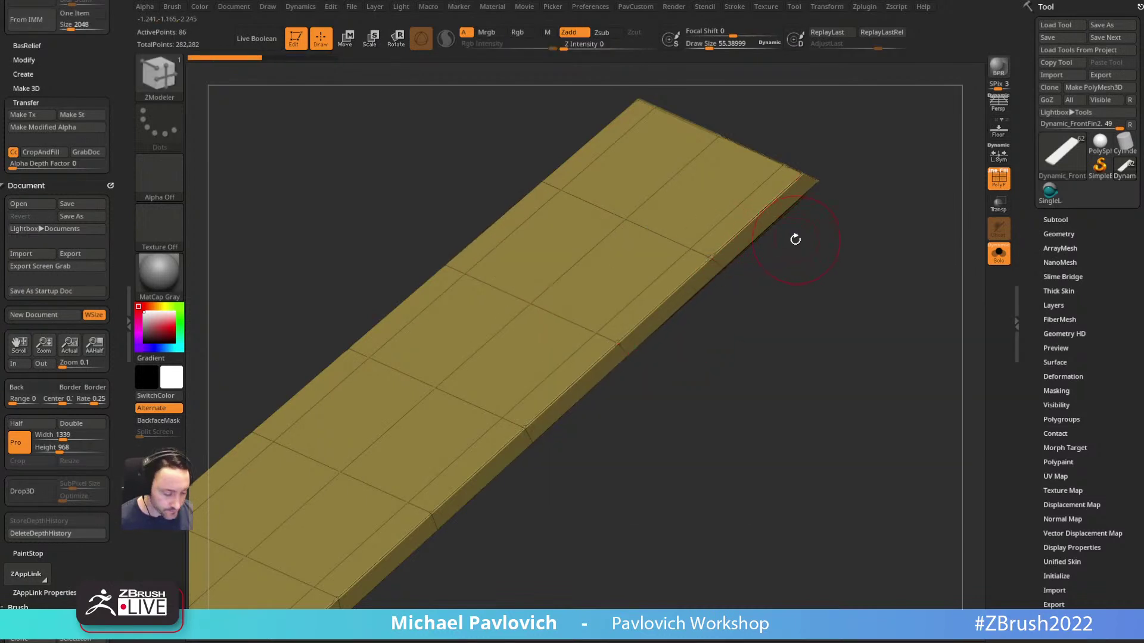
pyautogui.click(762, 211)
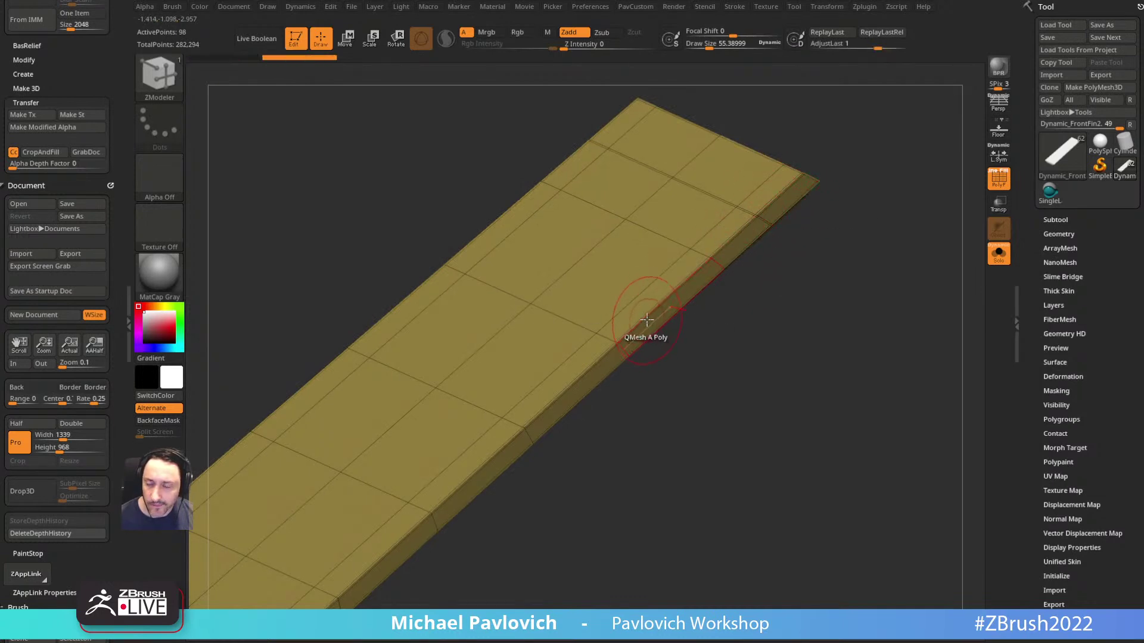
pyautogui.moveTo(846, 245); pyautogui.dragTo(699, 365)
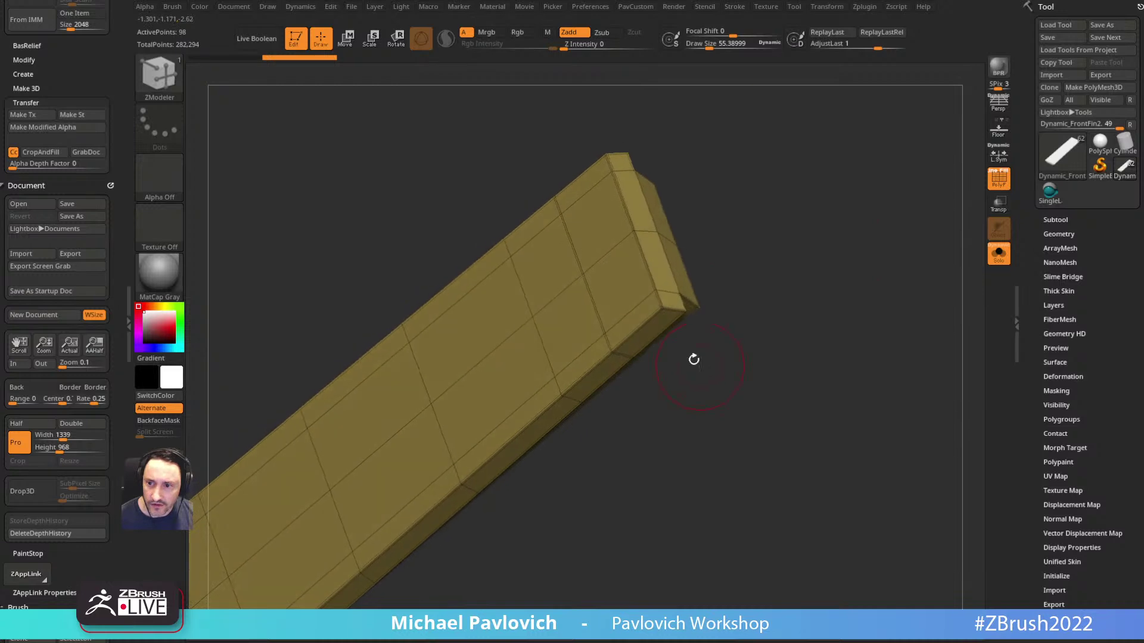
pyautogui.moveTo(699, 316); pyautogui.dragTo(663, 273)
pyautogui.press('space')
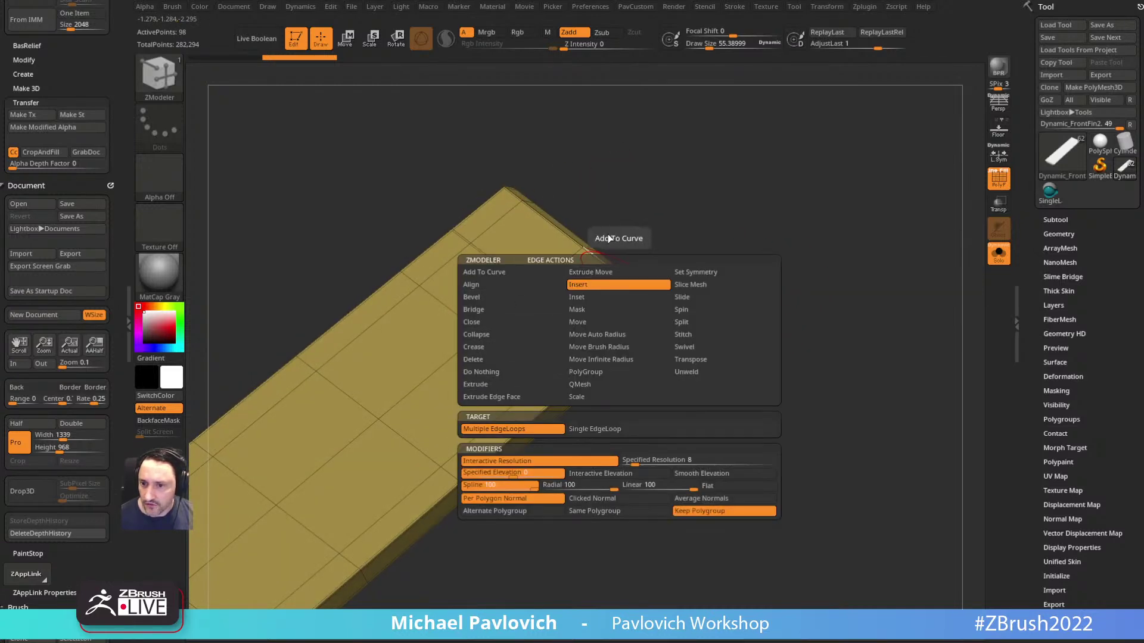
pyautogui.press('b')
pyautogui.press('z')
pyautogui.press('m')
# Step: Slice a partial strip along one long side of the fin with the SliceCurve brush
pyautogui.moveTo(773, 266)
pyautogui.keyDown('alt'); pyautogui.mouseDown()
pyautogui.moveTo(699, 182)
pyautogui.moveTo(745, 245)
pyautogui.moveTo(717, 233)
pyautogui.mouseUp(); pyautogui.keyUp('alt')
pyautogui.keyDown('ctrl'); pyautogui.keyDown('shift'); pyautogui.click(159, 77); pyautogui.keyUp('shift'); pyautogui.keyUp('ctrl')
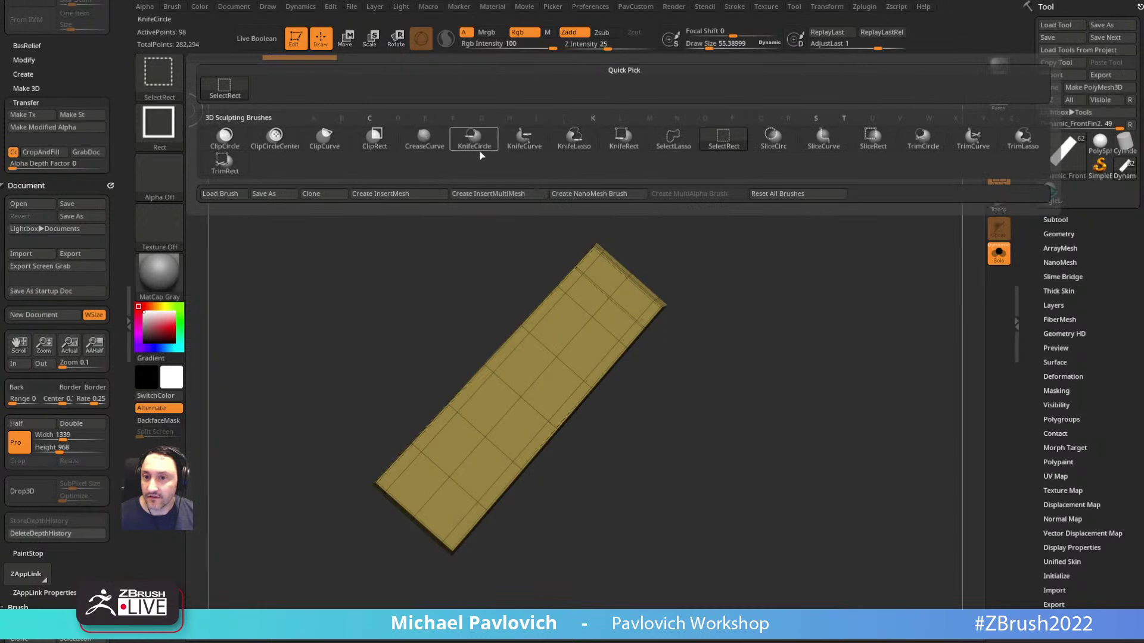
pyautogui.keyDown('ctrl'); pyautogui.keyDown('shift'); pyautogui.click(821, 140); pyautogui.keyUp('shift'); pyautogui.keyUp('ctrl')
pyautogui.moveTo(756, 286)
pyautogui.mouseDown()
pyautogui.moveTo(796, 297)
pyautogui.moveTo(809, 265)
pyautogui.moveTo(663, 222)
pyautogui.mouseUp()
pyautogui.moveTo(606, 111)
pyautogui.keyDown('ctrl'); pyautogui.keyDown('shift'); pyautogui.mouseDown()
pyautogui.moveTo(548, 352)
pyautogui.moveTo(542, 338)
pyautogui.moveTo(560, 353)
pyautogui.mouseUp(); pyautogui.keyUp('shift'); pyautogui.keyUp('ctrl')
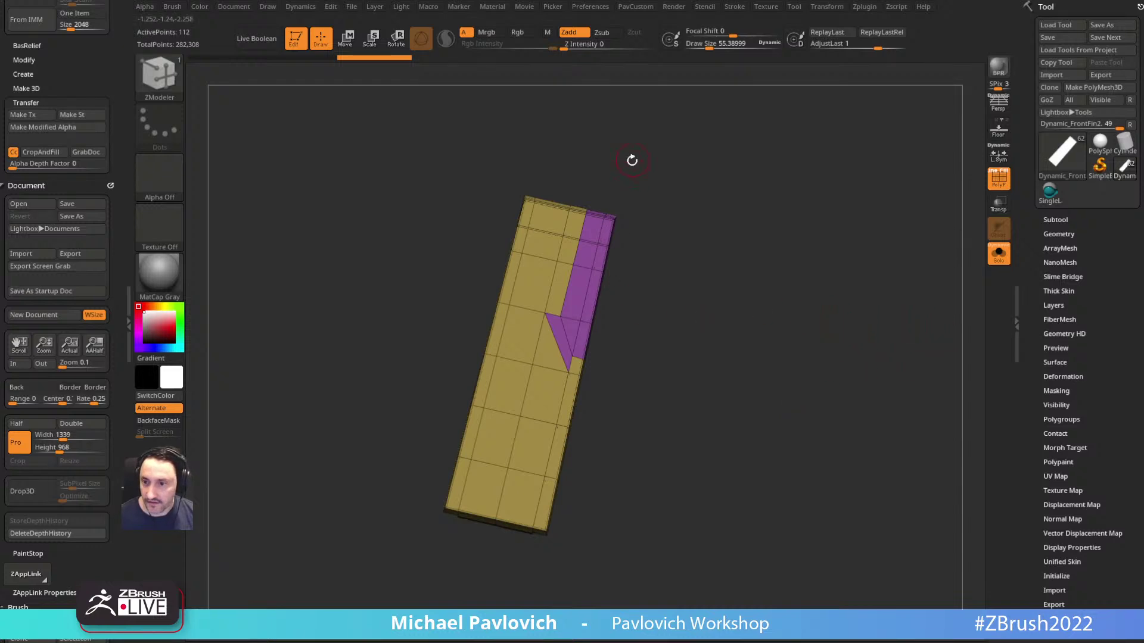
# Step: Group the whole fin into a single polygroup
pyautogui.keyDown('alt'); pyautogui.moveTo(757, 290); pyautogui.dragTo(775, 235); pyautogui.keyUp('alt')
pyautogui.moveTo(775, 234); pyautogui.dragTo(759, 239, button='right')
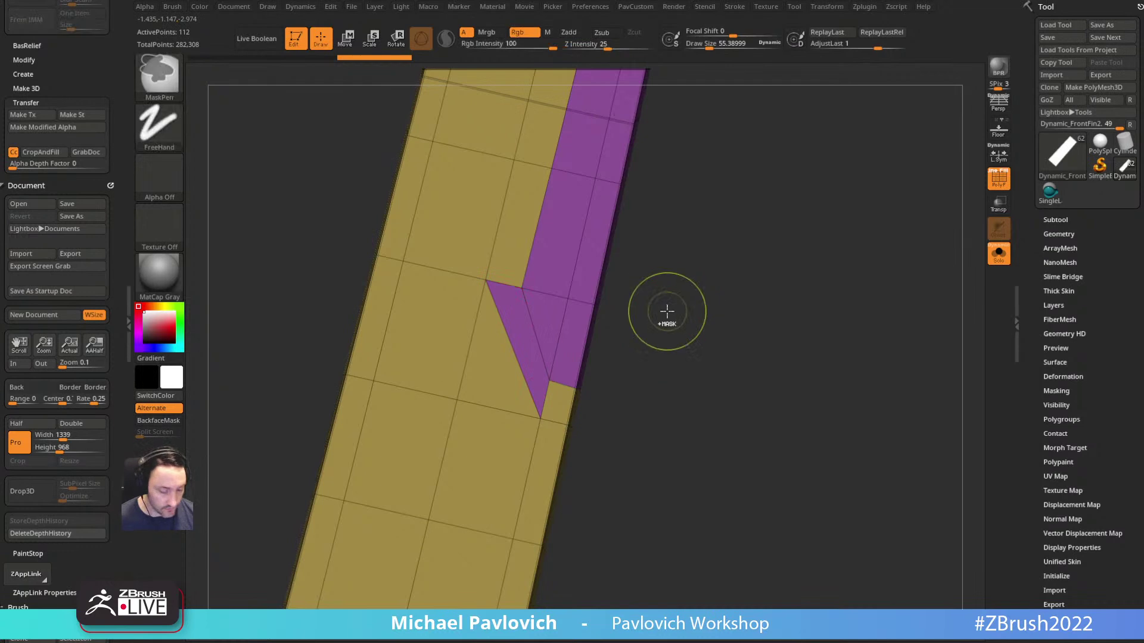
pyautogui.hotkey('ctrl', 'w')
# Step: Try to delete the diagonal edge at the end of the slice with the ZModeler Delete Edge action
pyautogui.press('space')
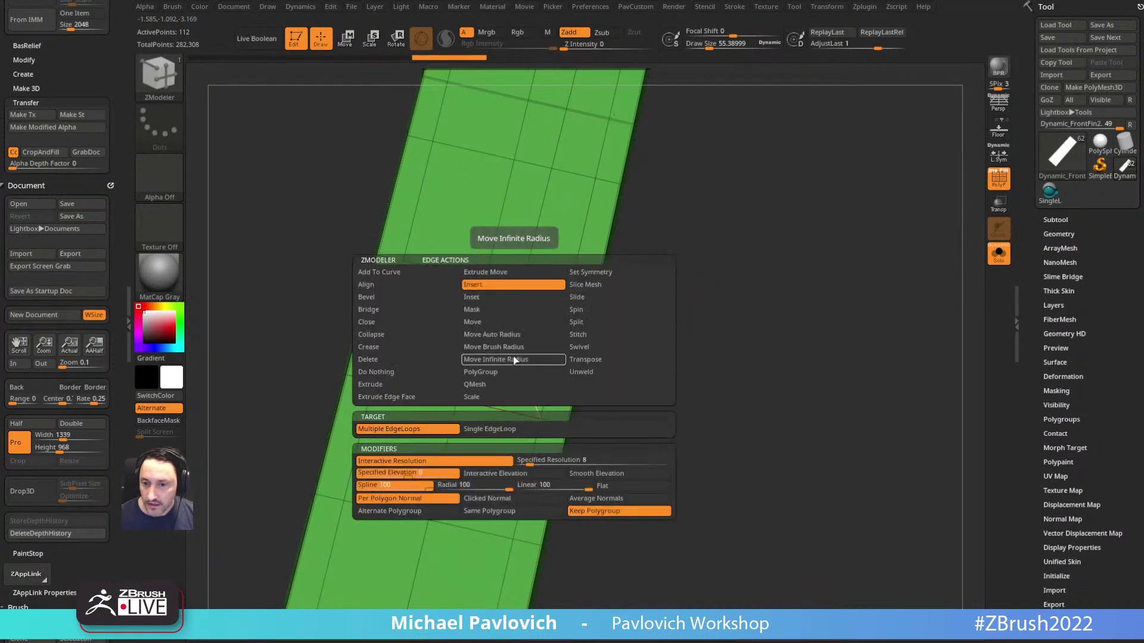
pyautogui.click(368, 359)
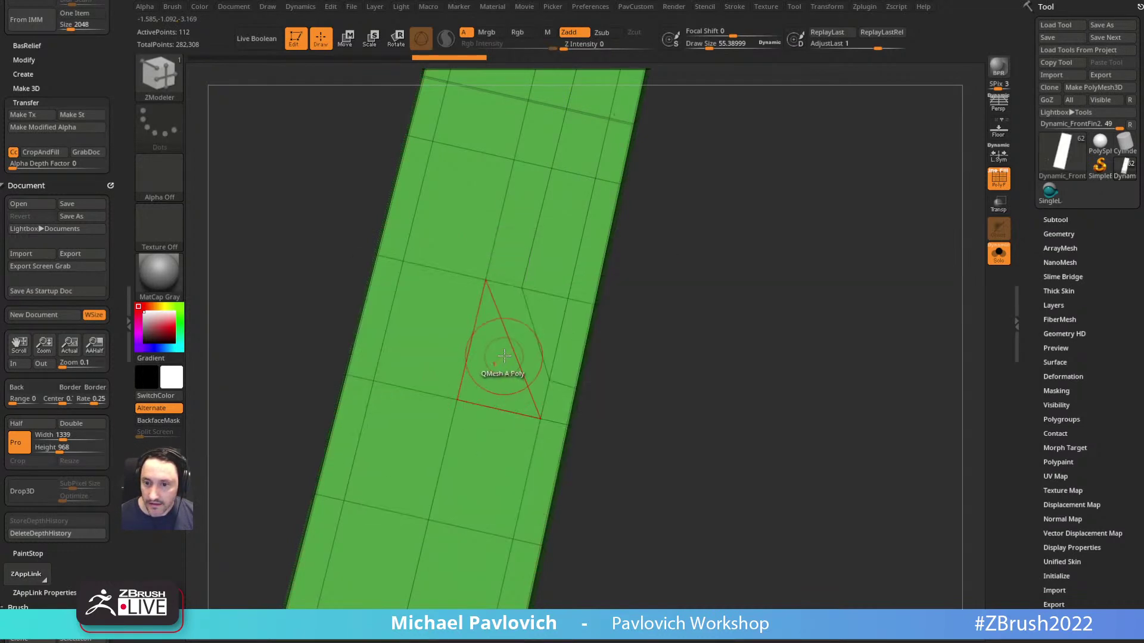
pyautogui.click(511, 351)
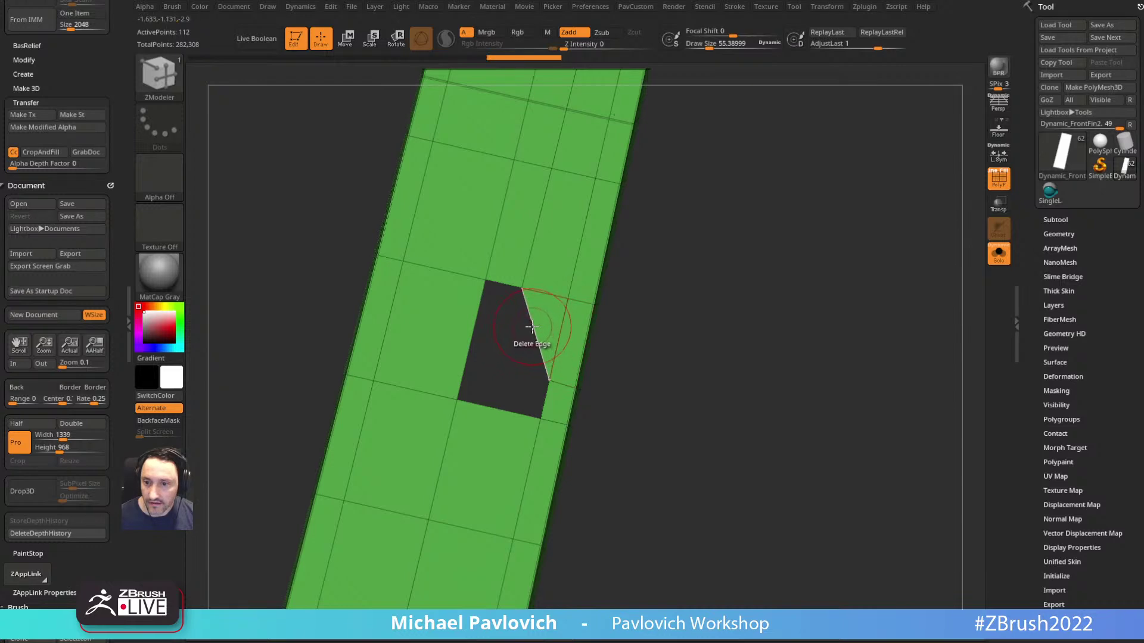
pyautogui.hotkey('ctrl', 'z')
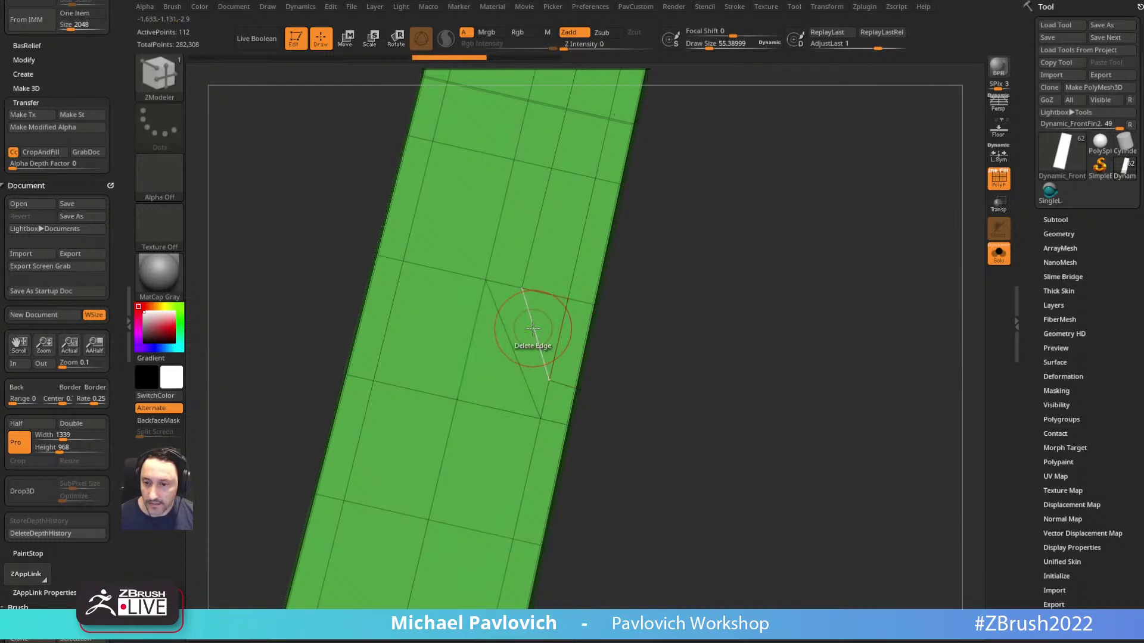
# Step: Spin the diagonal edge at the end of the slice with the ZModeler Spin action
pyautogui.press('space')
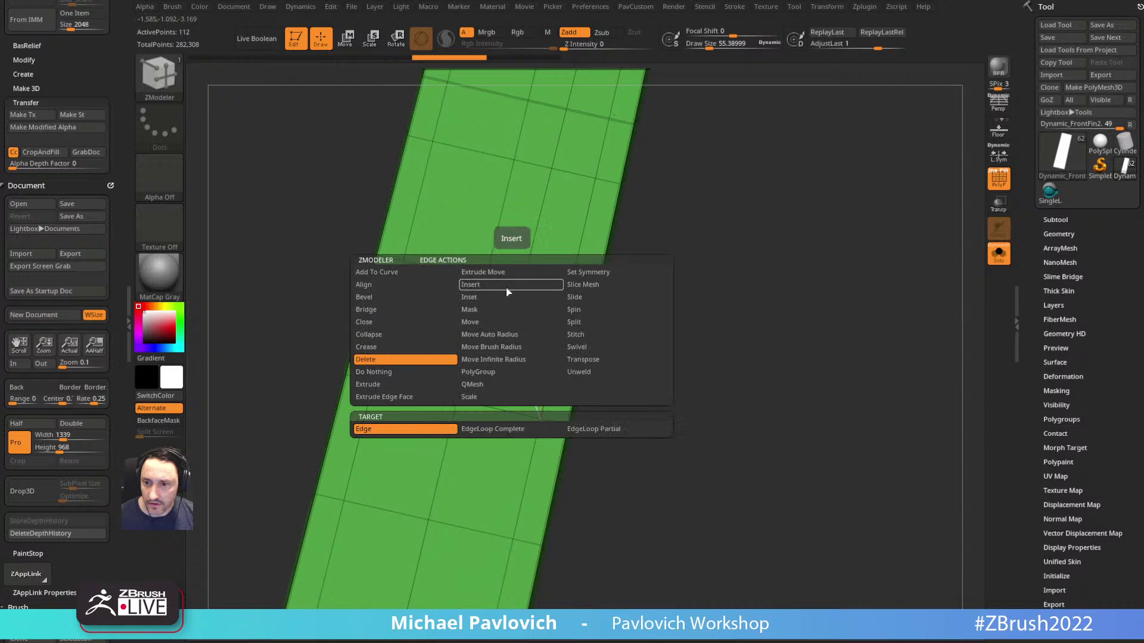
pyautogui.click(571, 304)
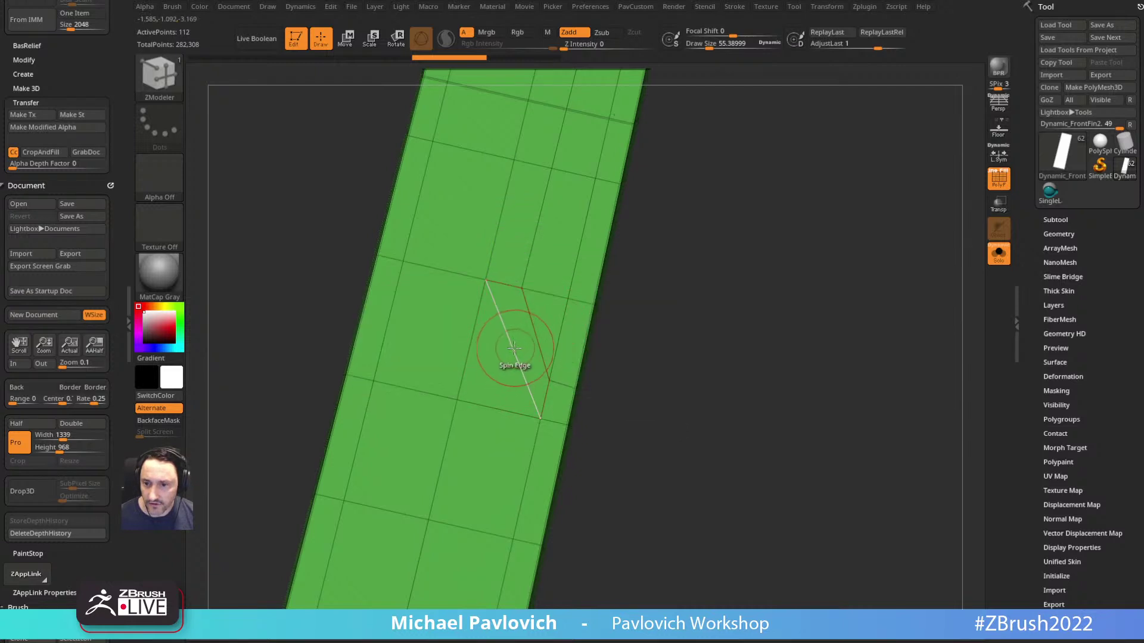
pyautogui.click(536, 337)
# Step: Split the spun edge at the end of the slice to add a point with the ZModeler Split action
pyautogui.press('space')
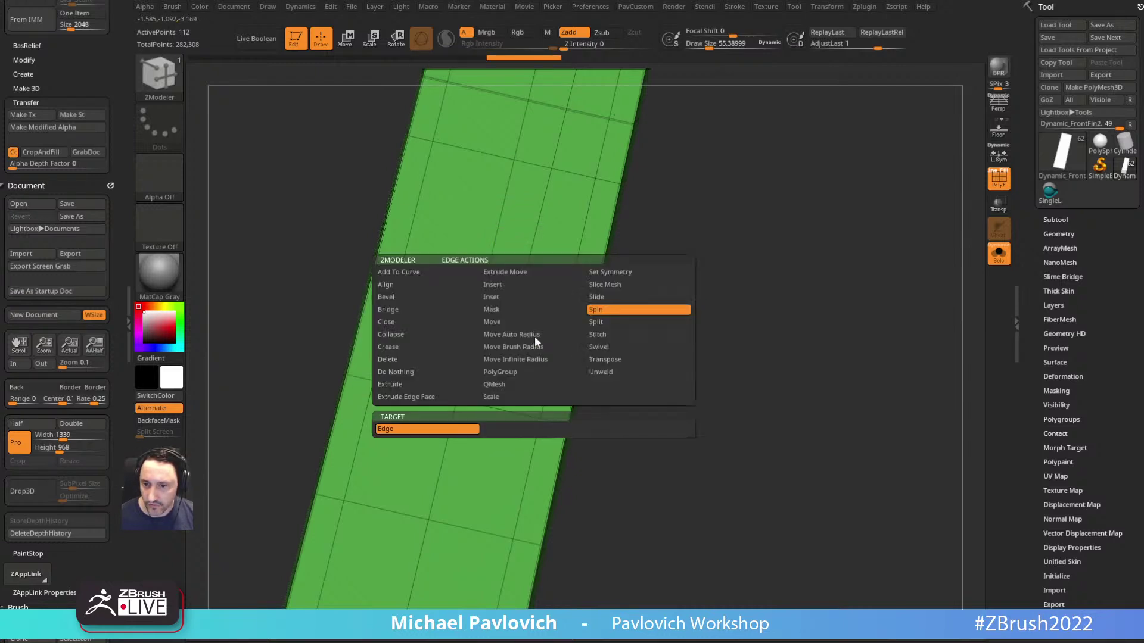
pyautogui.click(611, 335)
pyautogui.click(598, 297)
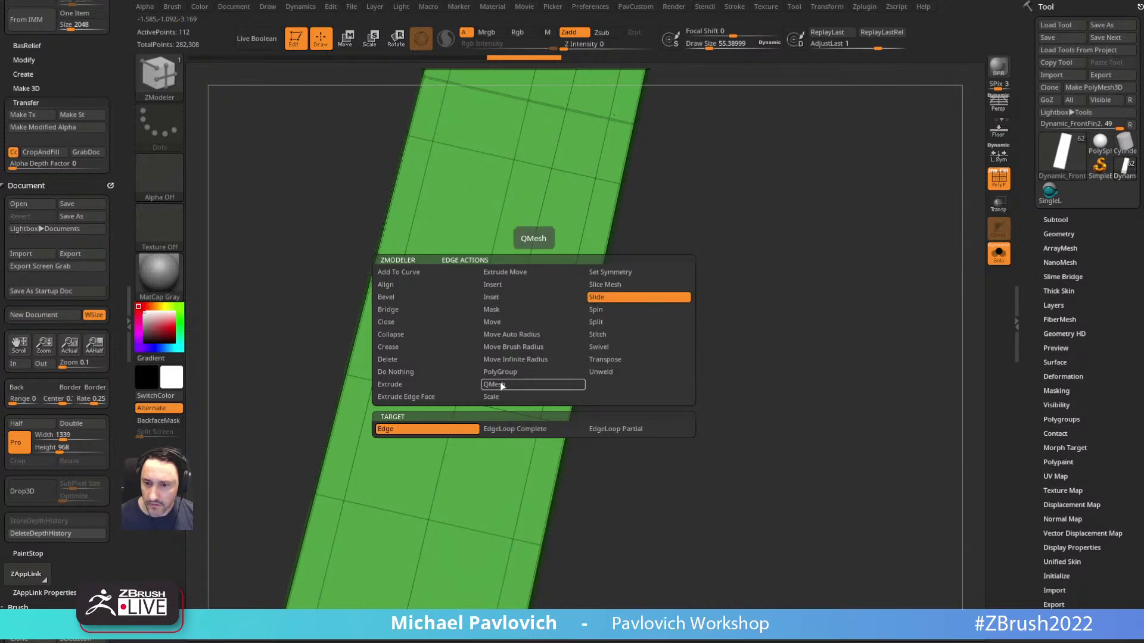
pyautogui.press('space')
pyautogui.press('space')
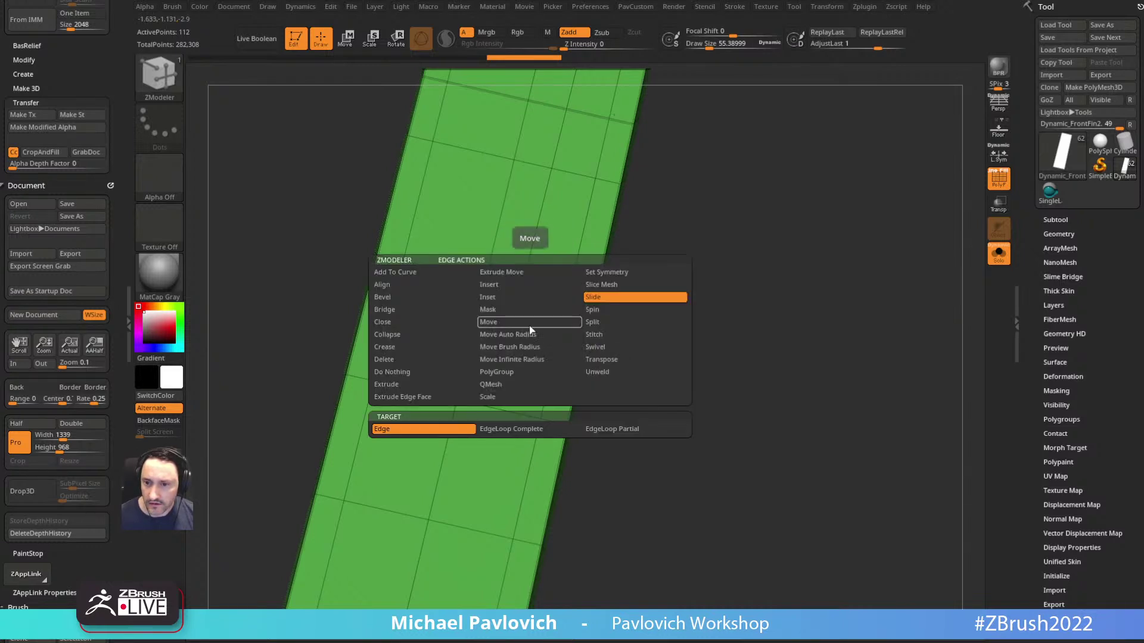
pyautogui.click(600, 322)
pyautogui.moveTo(523, 342); pyautogui.dragTo(533, 328)
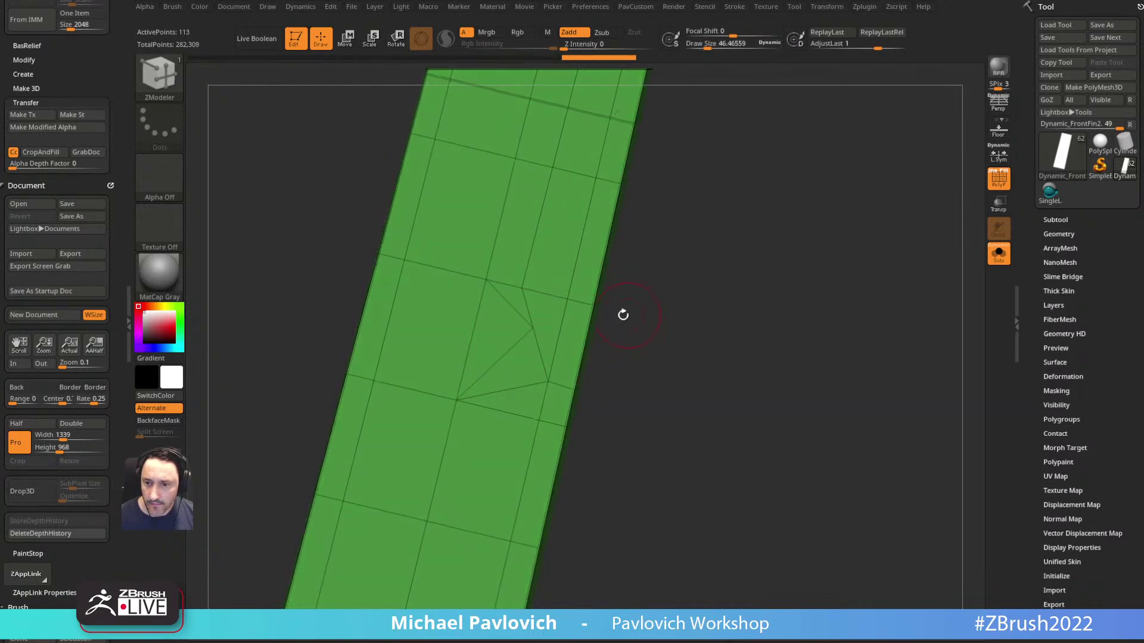
# Step: Slide the new point toward the middle of the fin with the ZModeler point Slide action
pyautogui.press('space')
pyautogui.click(589, 340)
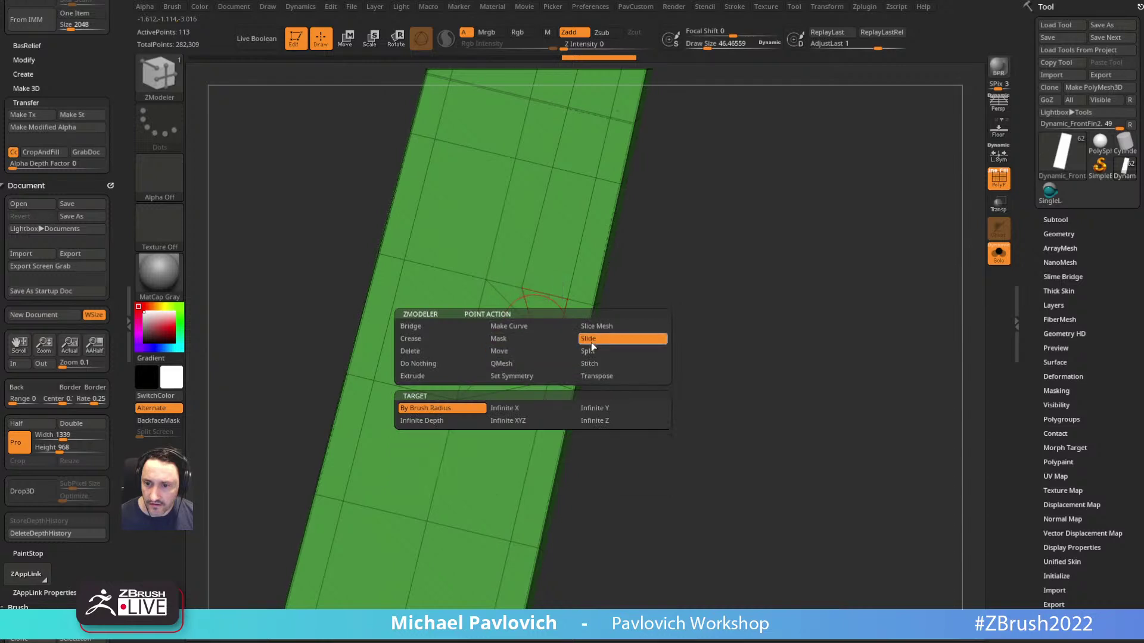
pyautogui.moveTo(531, 329); pyautogui.dragTo(500, 367)
pyautogui.moveTo(619, 312); pyautogui.dragTo(639, 311)
# Step: Delete the leftover edge between the moved point and the row above it with the ZModeler Delete Edge action
pyautogui.press('space')
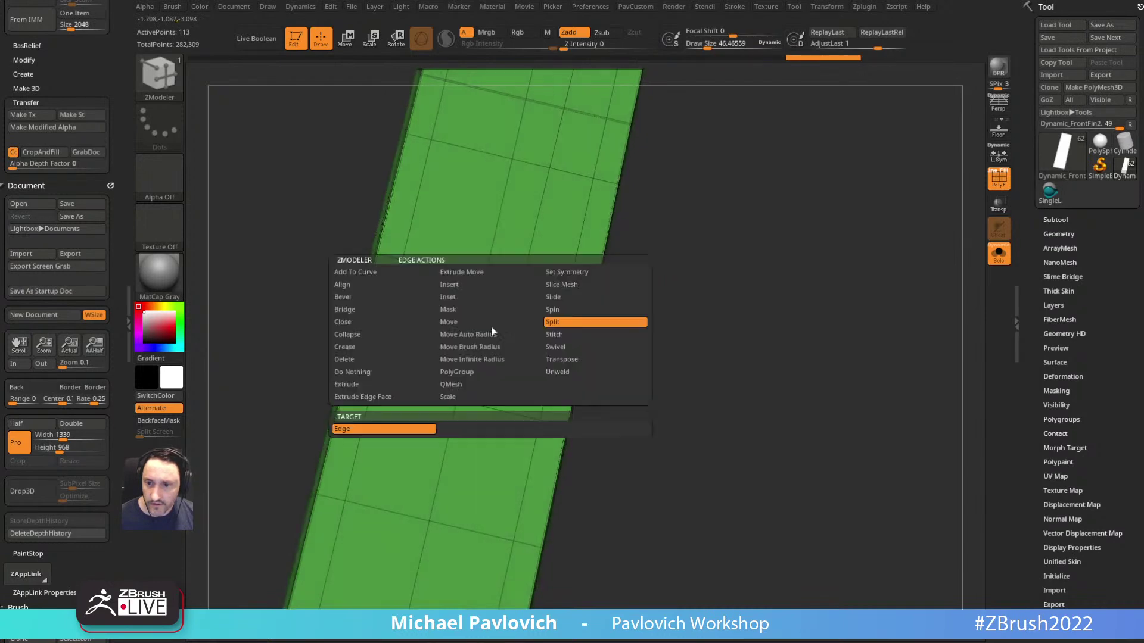
pyautogui.click(389, 349)
pyautogui.click(497, 327)
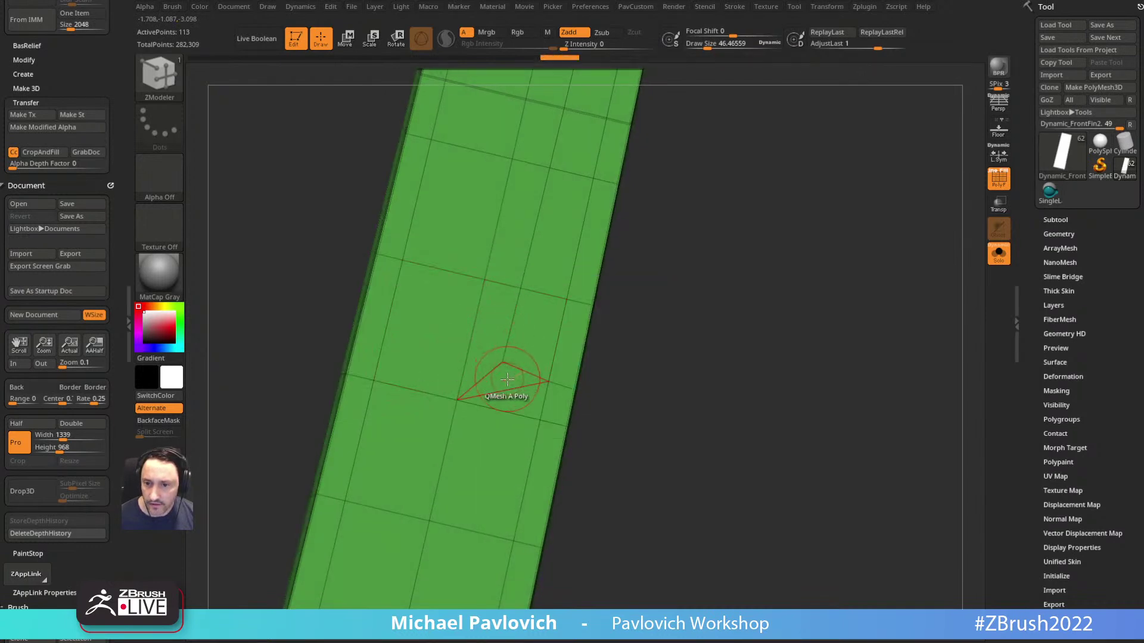
pyautogui.moveTo(623, 322); pyautogui.dragTo(620, 310)
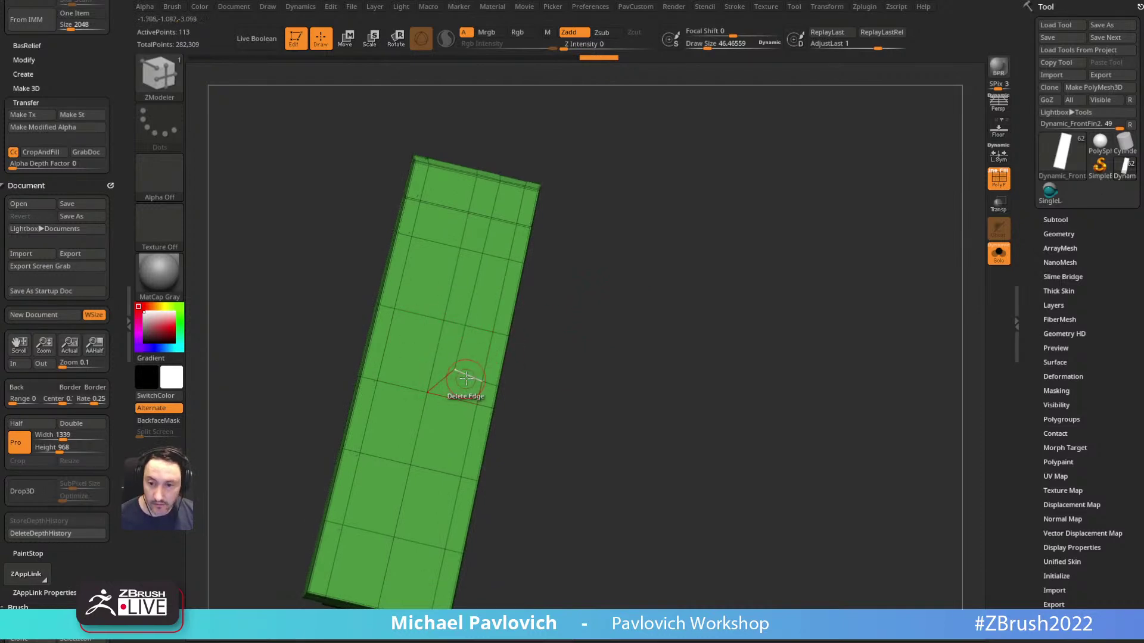
# Step: Examine the ZModeler brush variants in the brush library and in Lightbox's ZModeler brush folder
pyautogui.press('space')
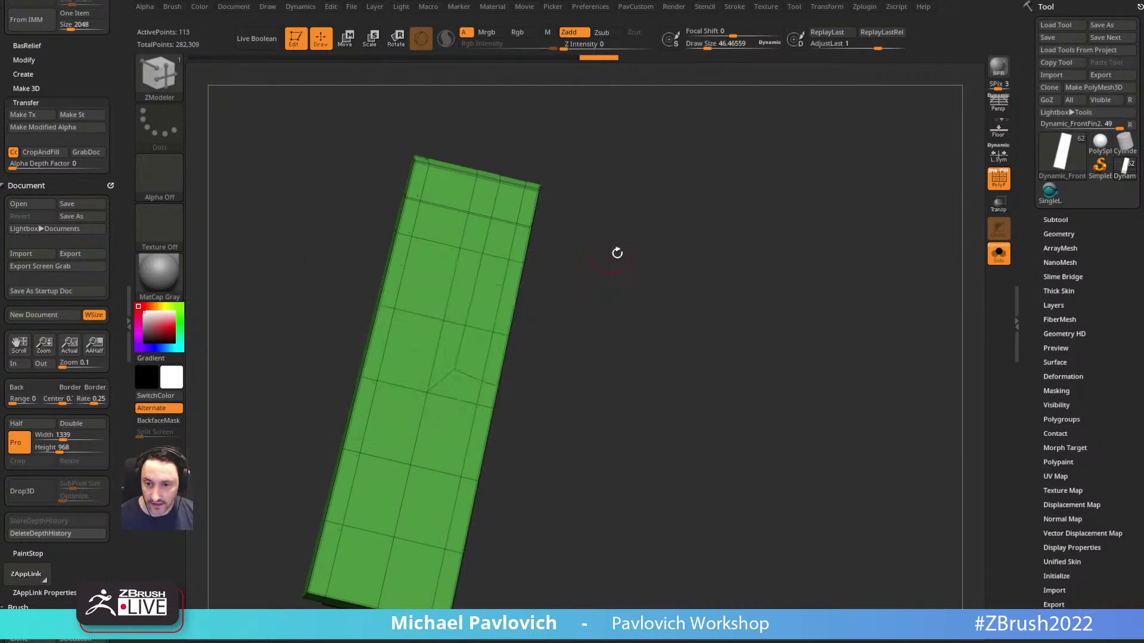
pyautogui.press('b')
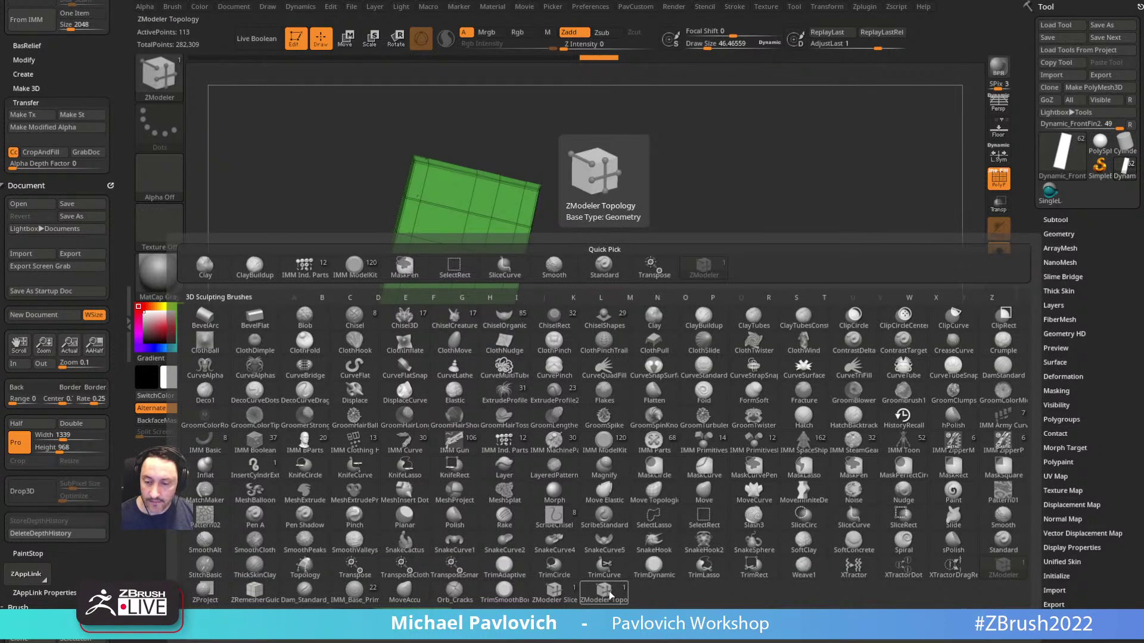
pyautogui.click(567, 569)
pyautogui.press(',')
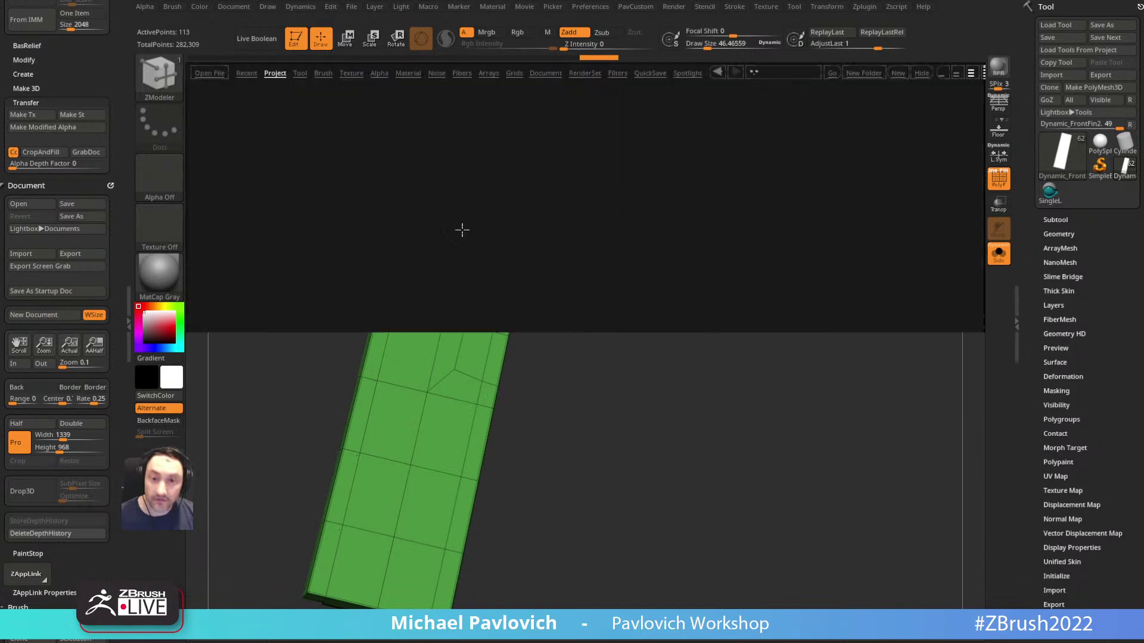
pyautogui.click(327, 74)
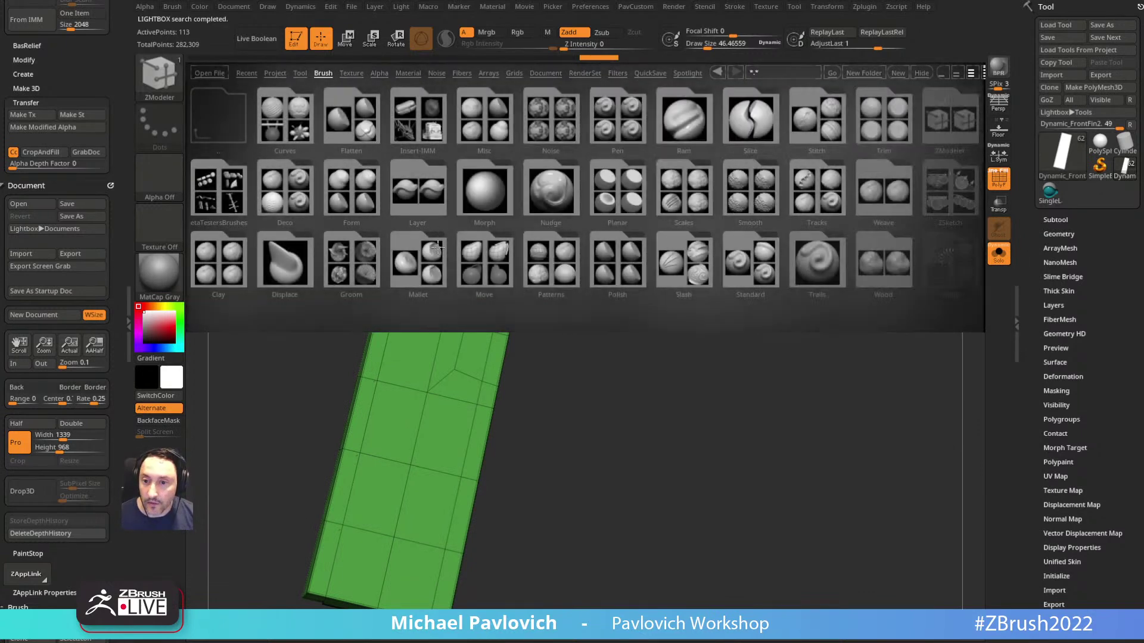
pyautogui.moveTo(702, 228); pyautogui.dragTo(684, 214)
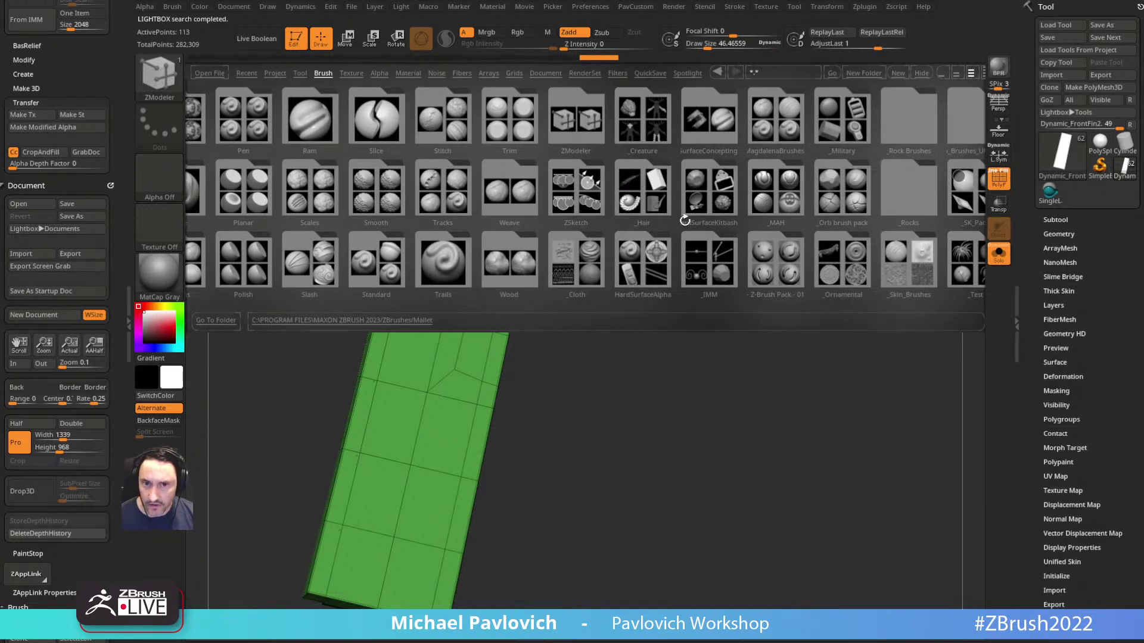
pyautogui.click(595, 256)
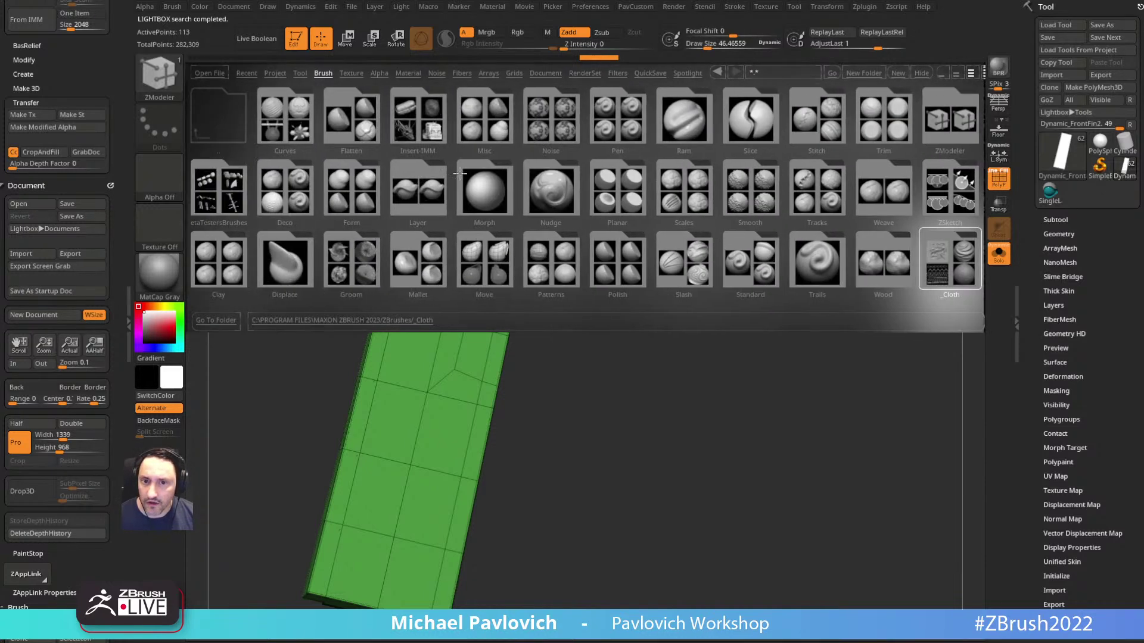
pyautogui.scroll(-5, 473, 191)
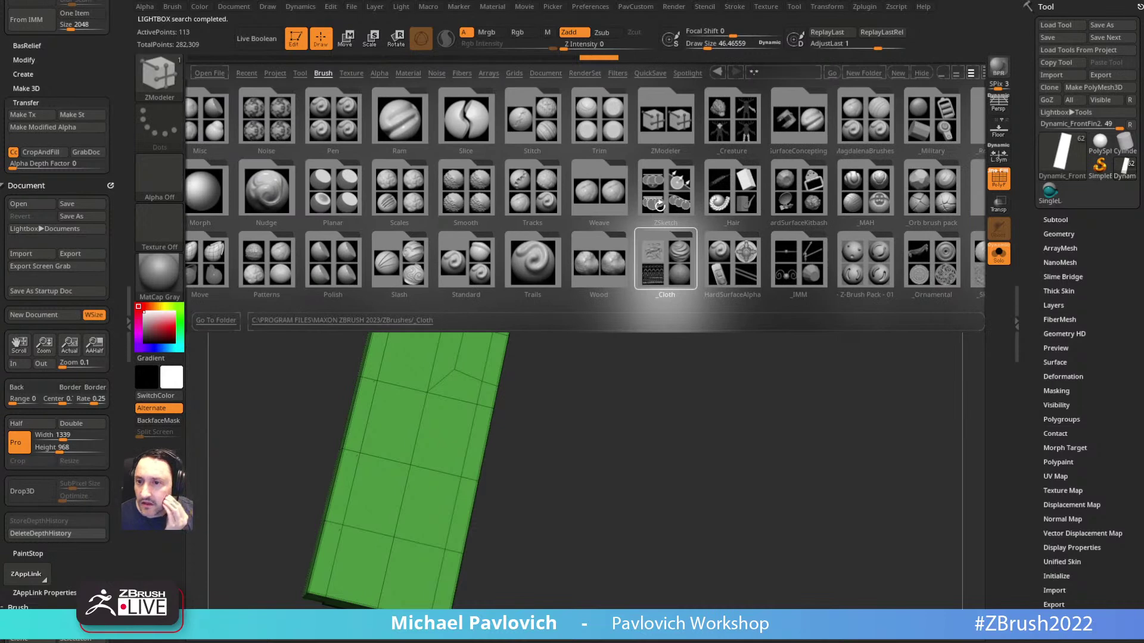
pyautogui.doubleClick(664, 122)
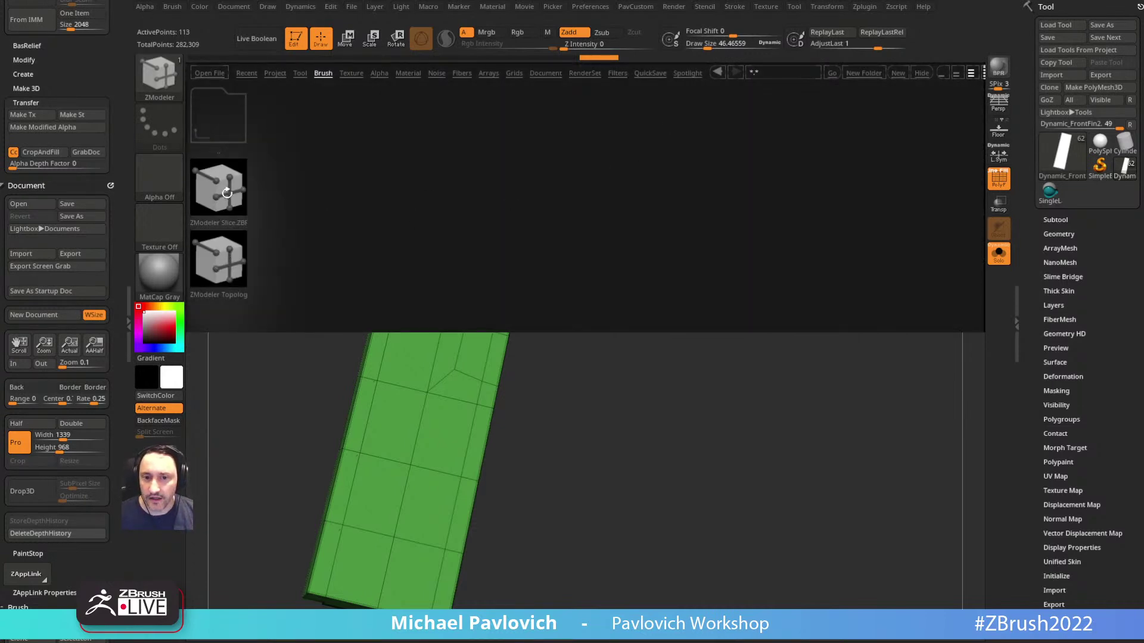
pyautogui.press(',')
# Step: Set the ZModeler edge action to Insert with Multiple EdgeLoops
pyautogui.moveTo(582, 276)
pyautogui.mouseDown()
pyautogui.moveTo(592, 289)
pyautogui.moveTo(596, 268)
pyautogui.mouseUp()
pyautogui.press('space')
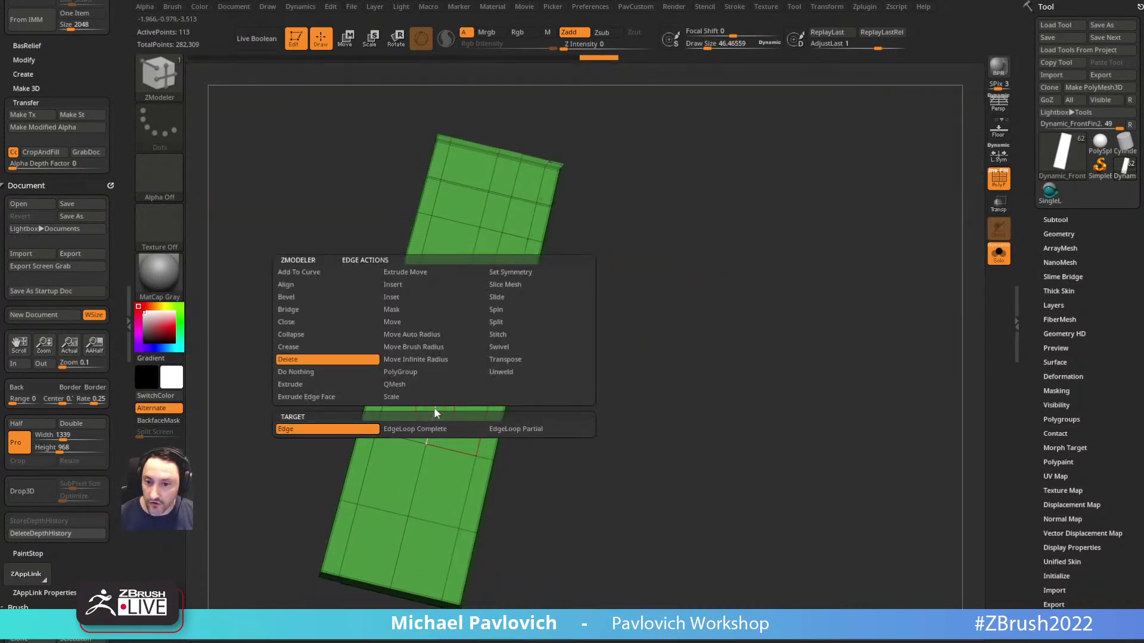
pyautogui.click(402, 285)
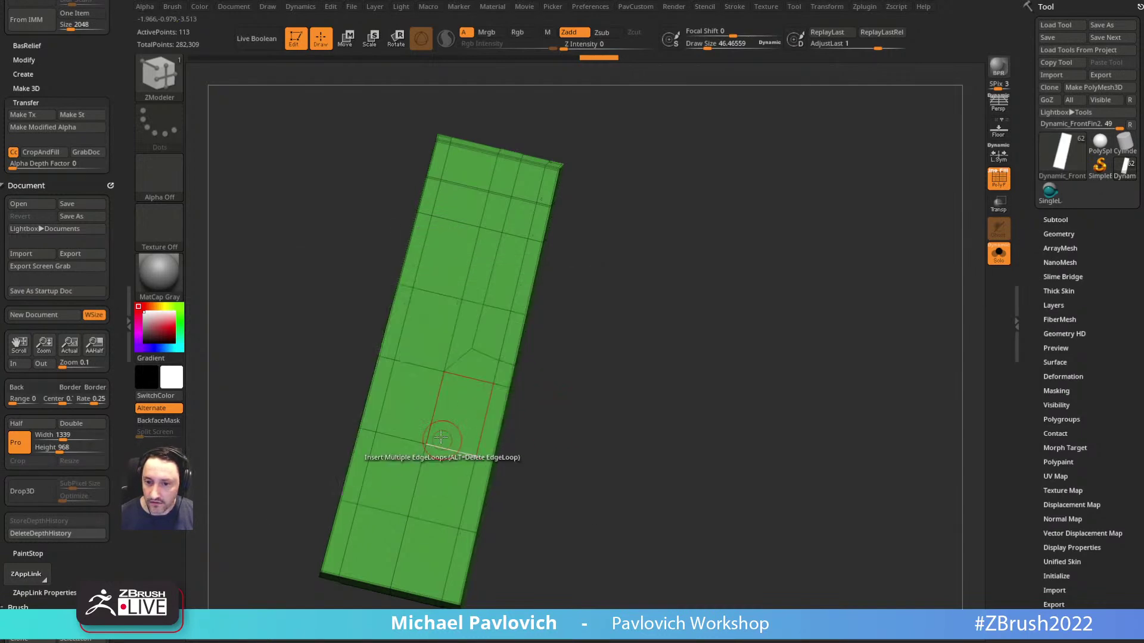
pyautogui.press('space')
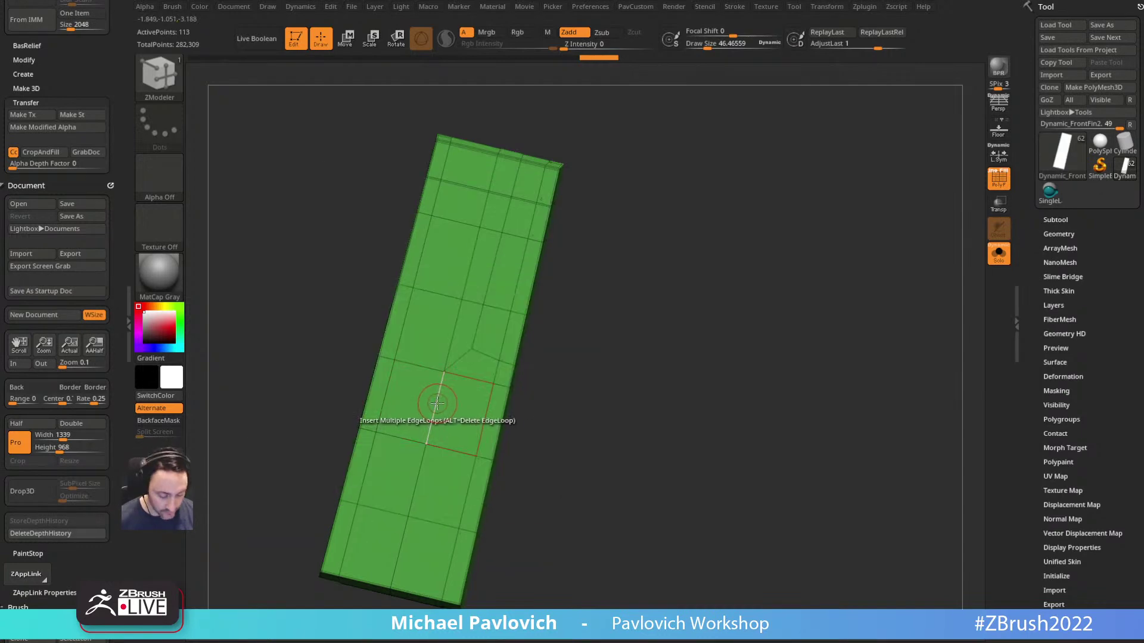
# Step: Switch to the ZModeler Slice brush and check its Slice Mesh polygon action
pyautogui.press('b')
pyautogui.click(387, 592)
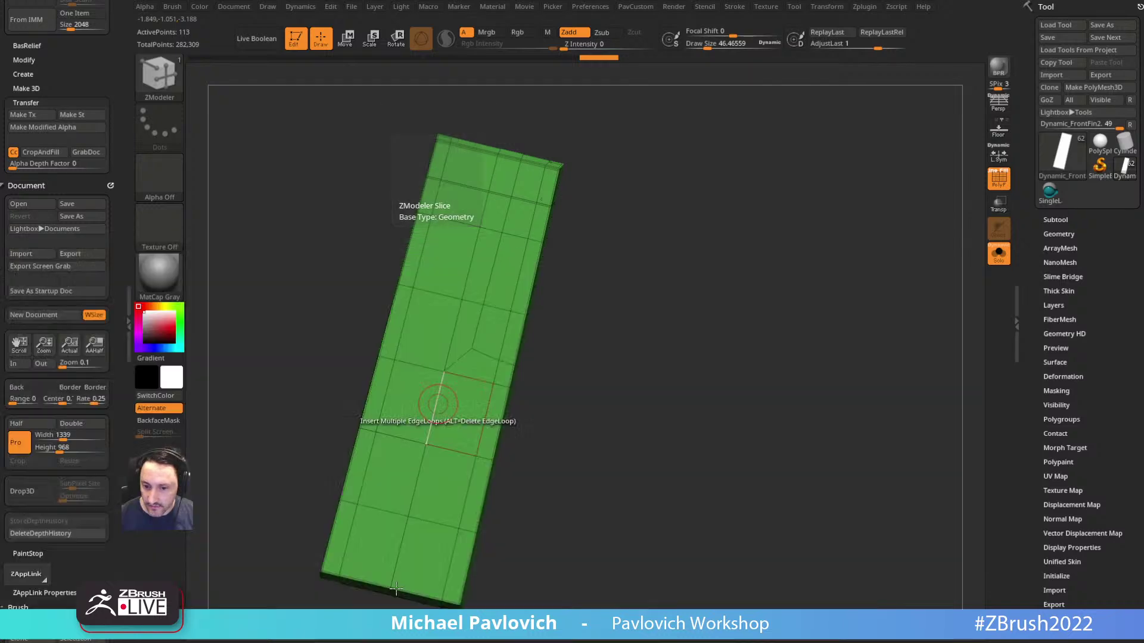
pyautogui.press('space')
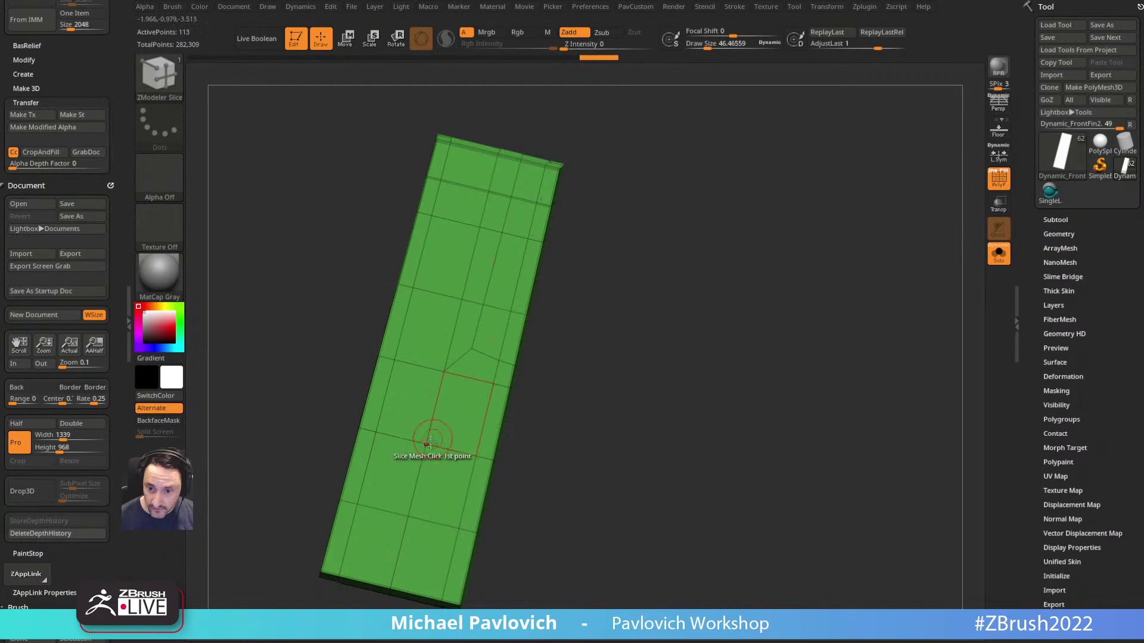
pyautogui.press('space')
pyautogui.click(501, 423)
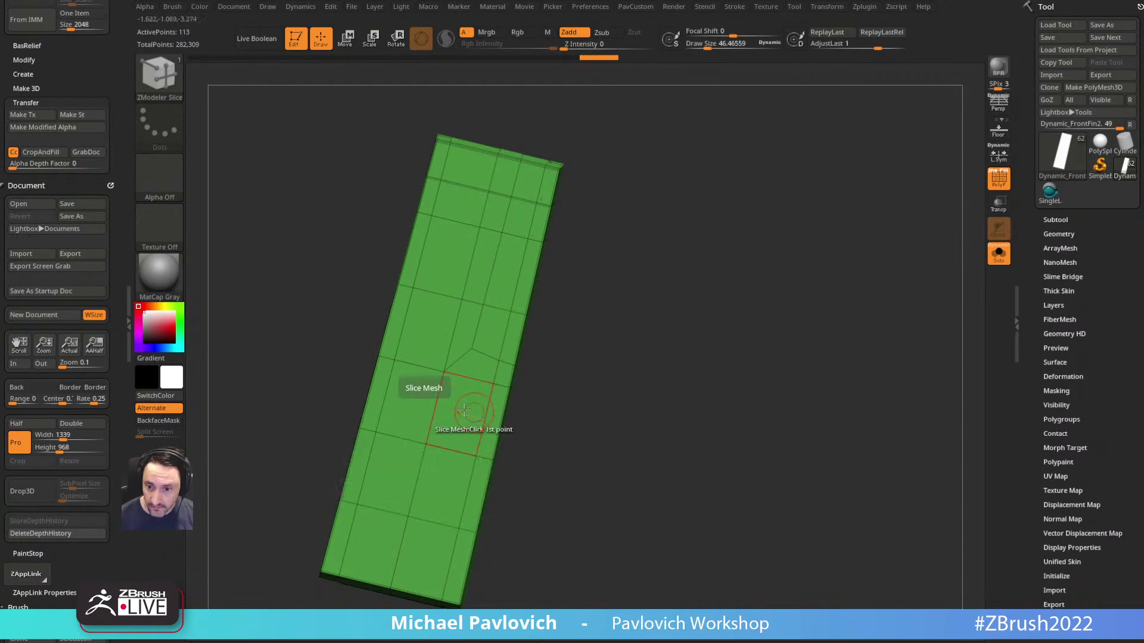
pyautogui.press('space')
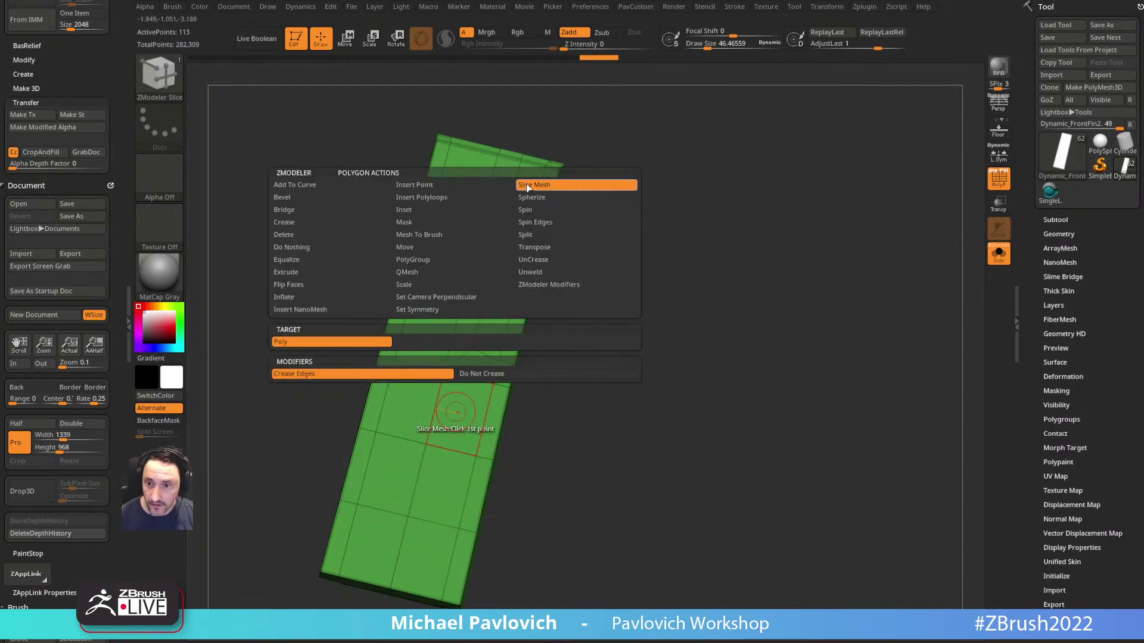
pyautogui.moveTo(635, 318); pyautogui.dragTo(582, 256)
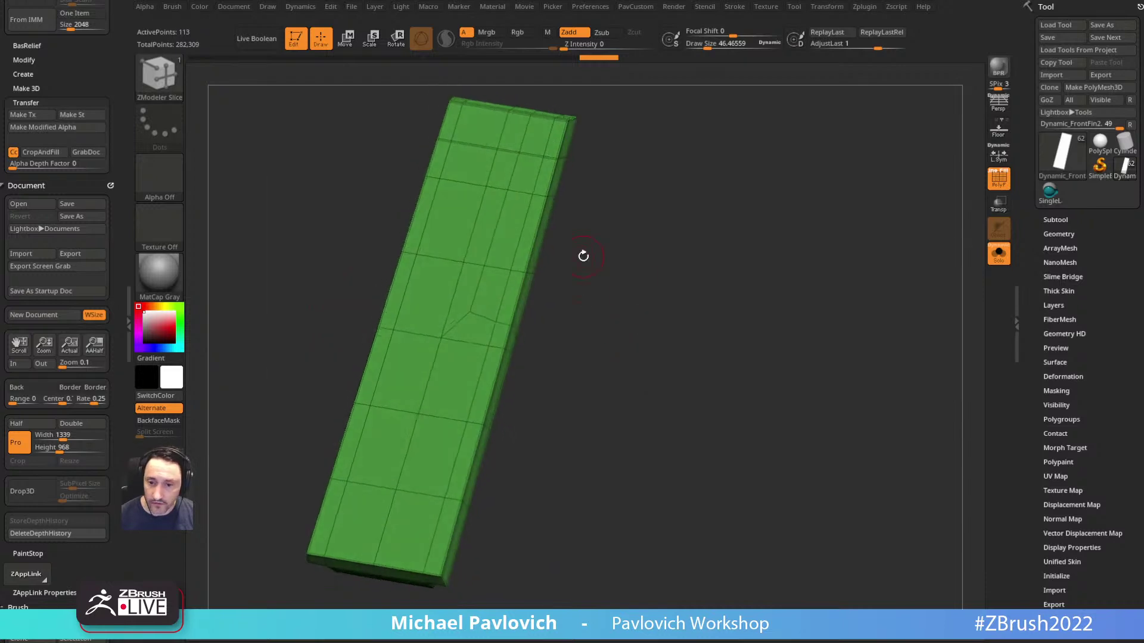
# Step: Slice a four-point zigzag cut down the lower half of the fin with Slice Mesh and end the cut
pyautogui.click(382, 369)
pyautogui.click(418, 413)
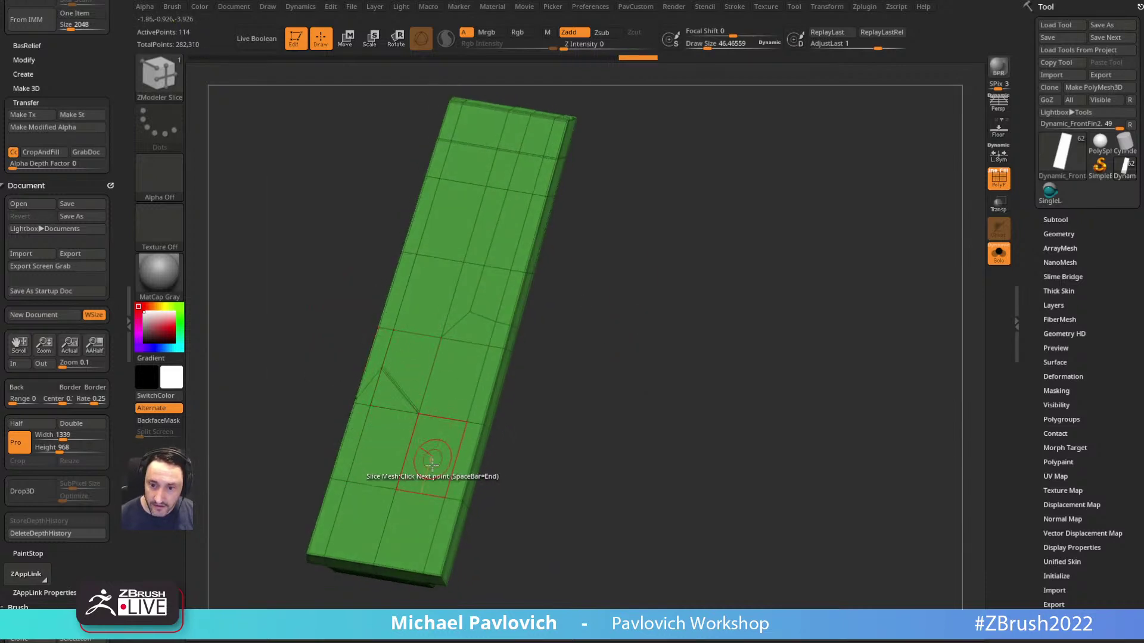
pyautogui.click(425, 494)
pyautogui.click(375, 562)
pyautogui.press('space')
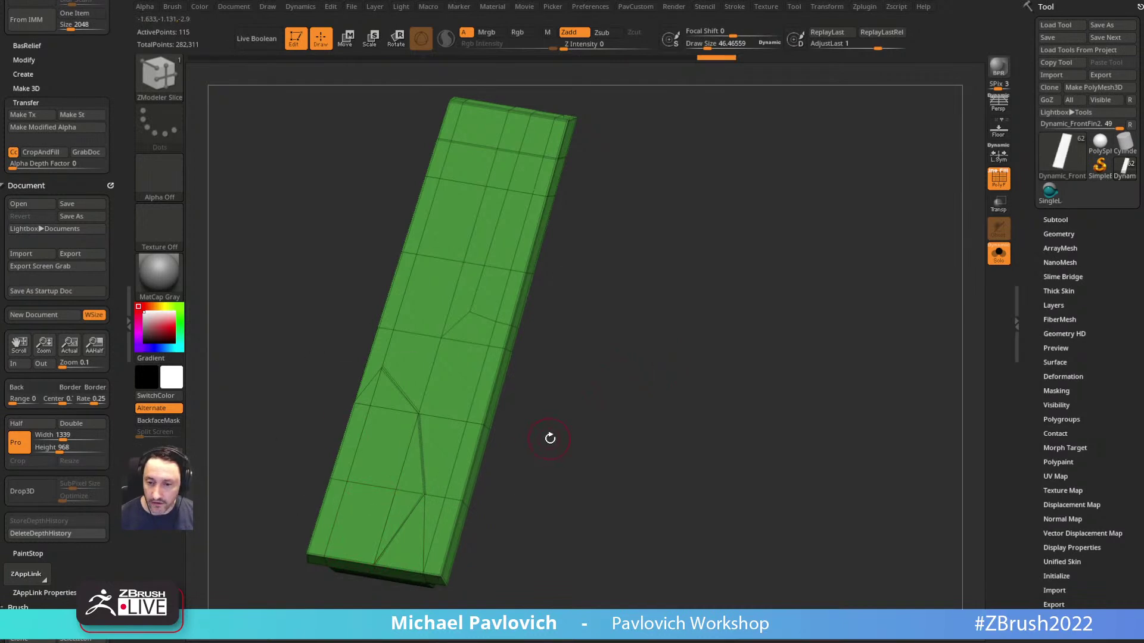
pyautogui.press('space')
pyautogui.press('b')
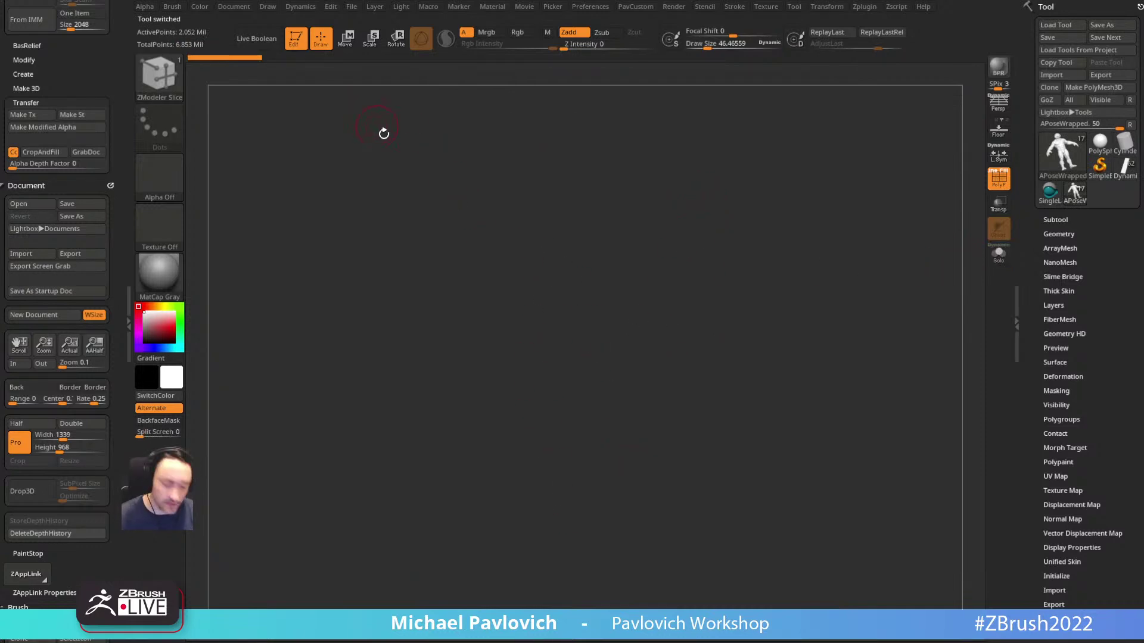
# Step: Clear the canvas and redraw the APoseWrapped turtle model in Edit mode
pyautogui.click(296, 39)
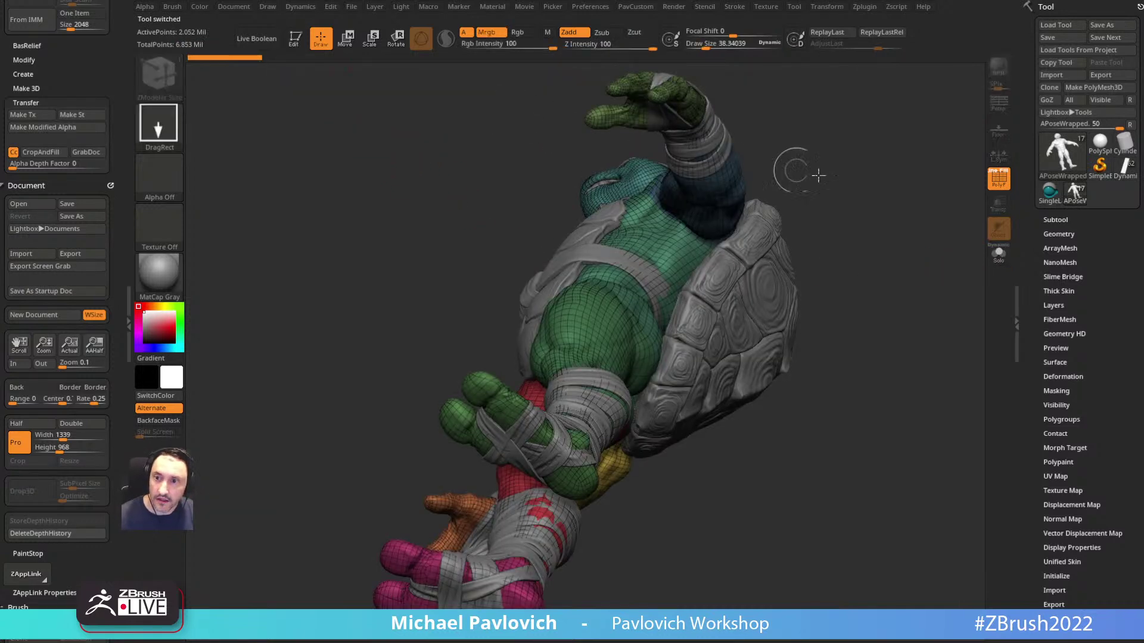
pyautogui.moveTo(786, 169)
pyautogui.mouseDown()
pyautogui.moveTo(881, 268)
pyautogui.moveTo(876, 286)
pyautogui.mouseUp()
pyautogui.hotkey('ctrl', 'n')
pyautogui.moveTo(570, 374); pyautogui.dragTo(585, 560)
pyautogui.click(292, 38)
# Step: Turn off PolyFrame and snap the turtle to a straight front view
pyautogui.click(1000, 181)
pyautogui.moveTo(817, 274)
pyautogui.keyDown('shift'); pyautogui.mouseDown()
pyautogui.moveTo(824, 294)
pyautogui.moveTo(838, 280)
pyautogui.moveTo(783, 273)
pyautogui.mouseUp(); pyautogui.keyUp('shift')
pyautogui.press('s')
# Step: Turn on Proxy Pose in the Geometry settings for the APoseWrapped subtool
pyautogui.click(1067, 220)
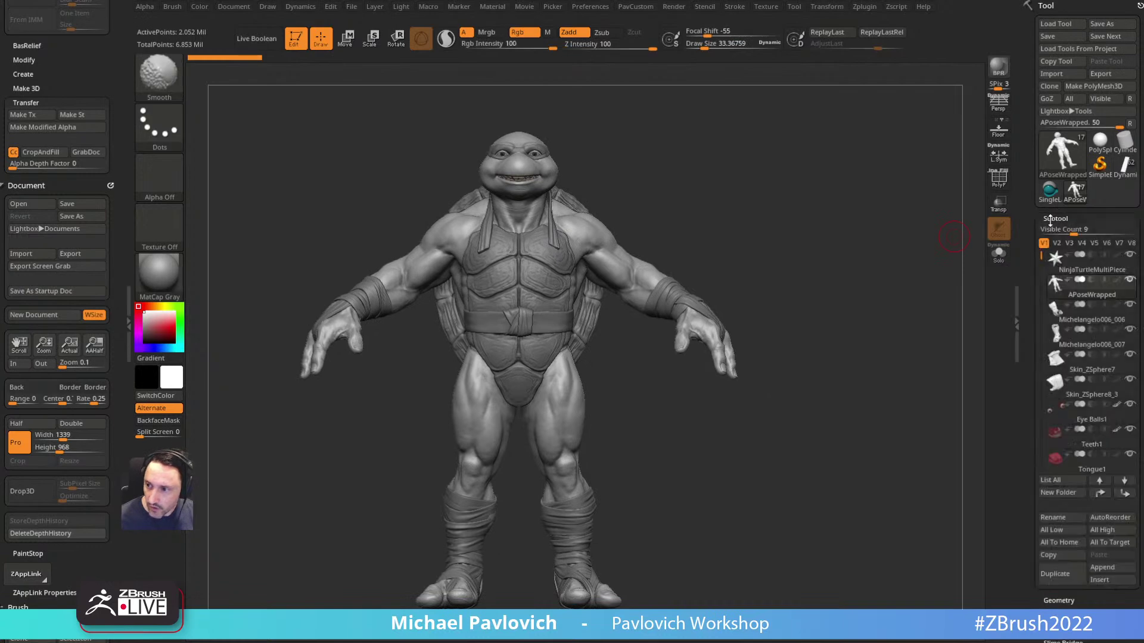
pyautogui.scroll(-5, 1029, 179)
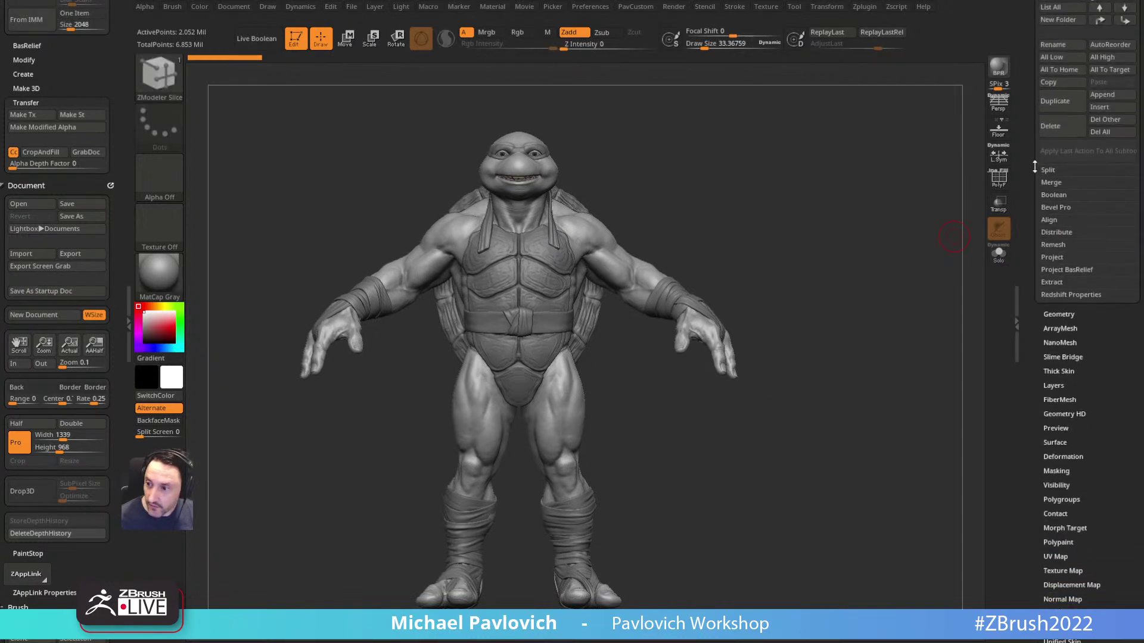
pyautogui.press('shift')
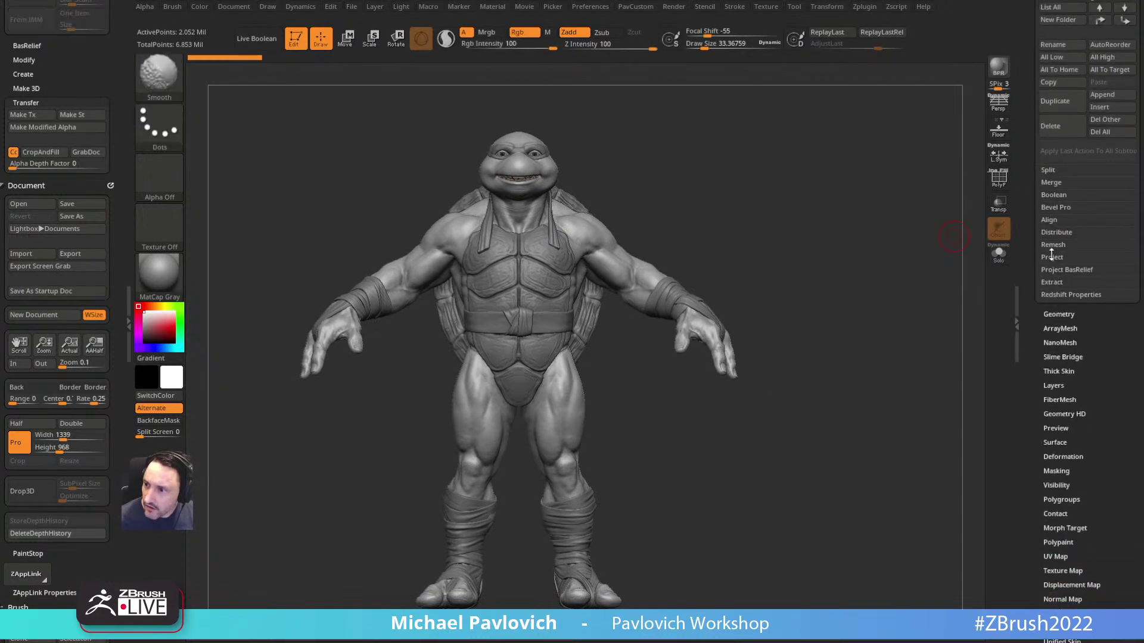
pyautogui.click(1052, 313)
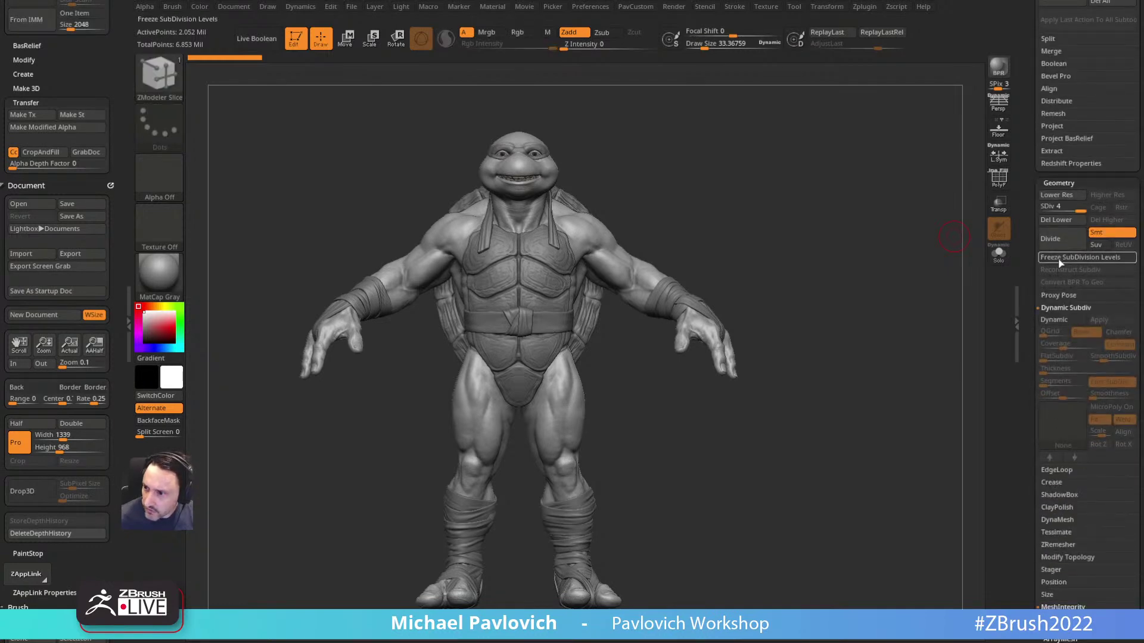
pyautogui.scroll(-1, 1043, 333)
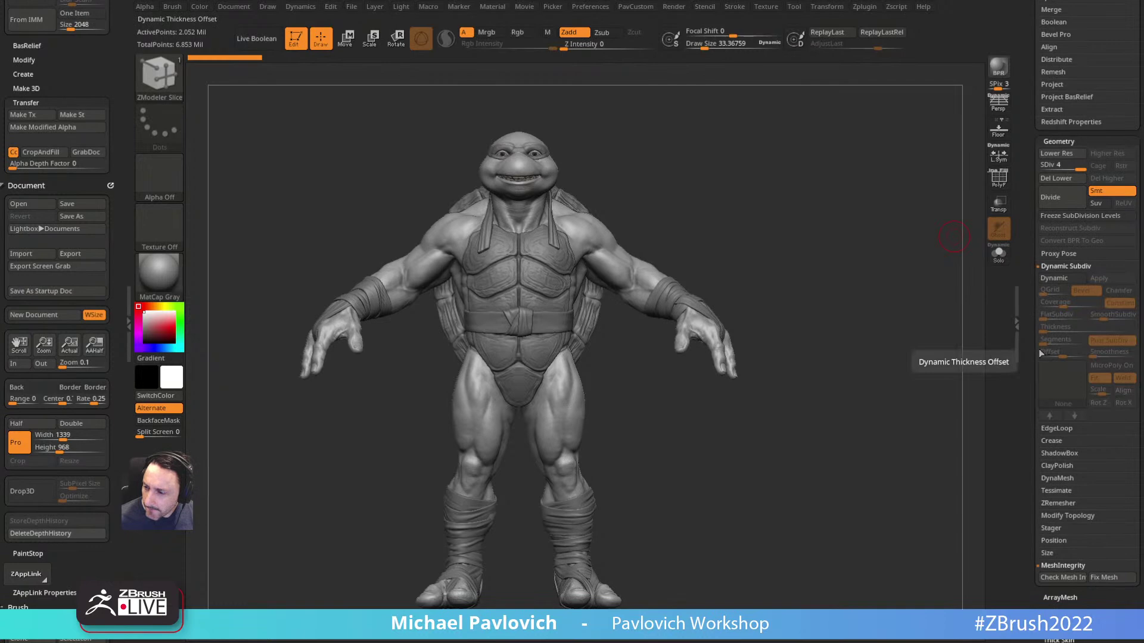
pyautogui.click(1059, 253)
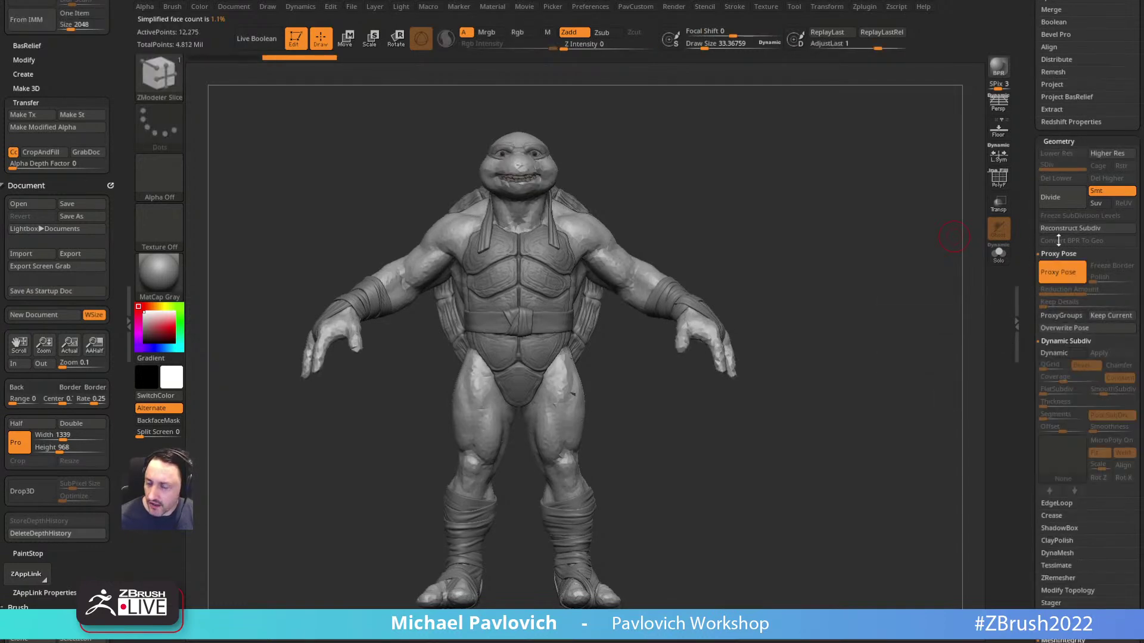
# Step: Apply the Proxy Pose action to all visible subtools of the turtle
pyautogui.scroll(5, 1067, 295)
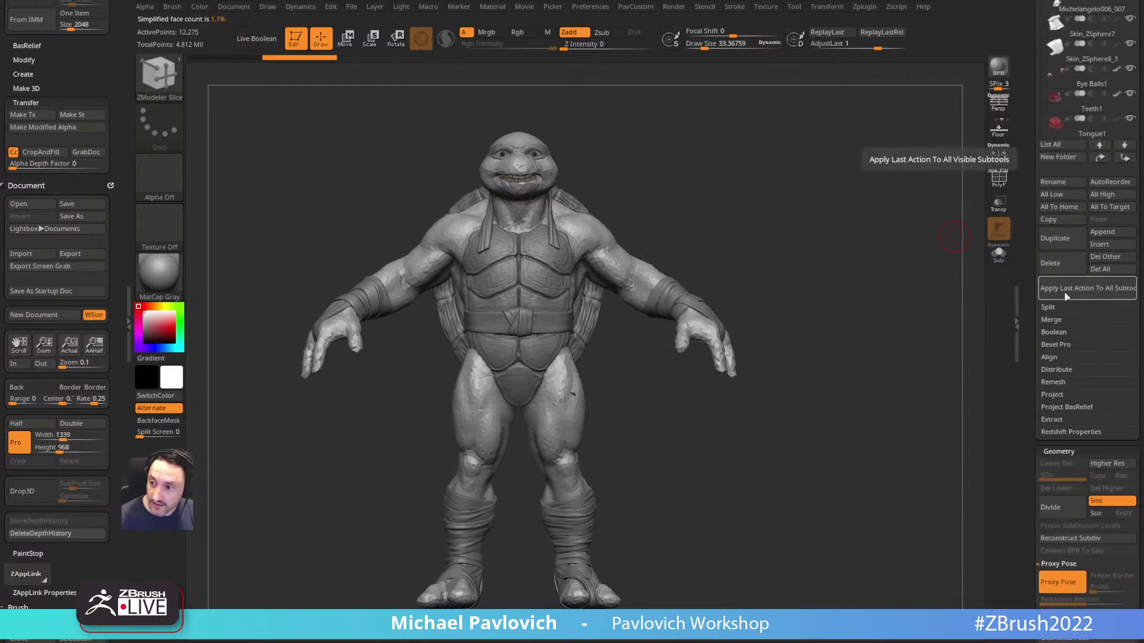
pyautogui.click(1070, 294)
pyautogui.click(990, 316)
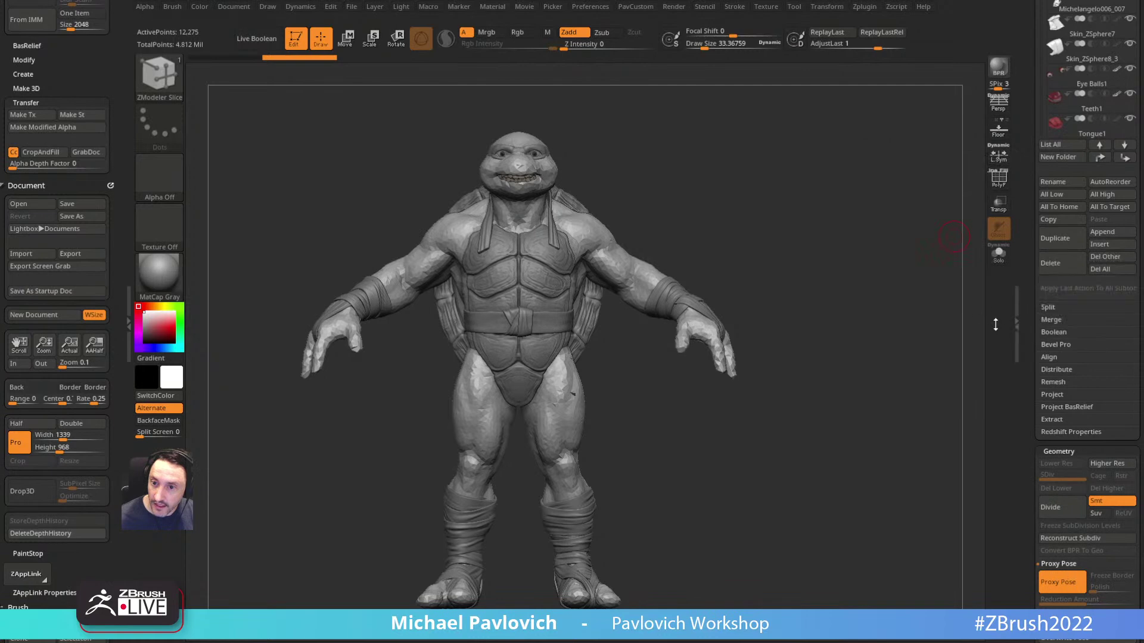
pyautogui.moveTo(830, 230); pyautogui.dragTo(911, 238)
# Step: Select the Skin_ZSphere7 subtool and check its Proxy Pose and Dynamic Subdiv settings
pyautogui.moveTo(1031, 156); pyautogui.dragTo(1031, 301)
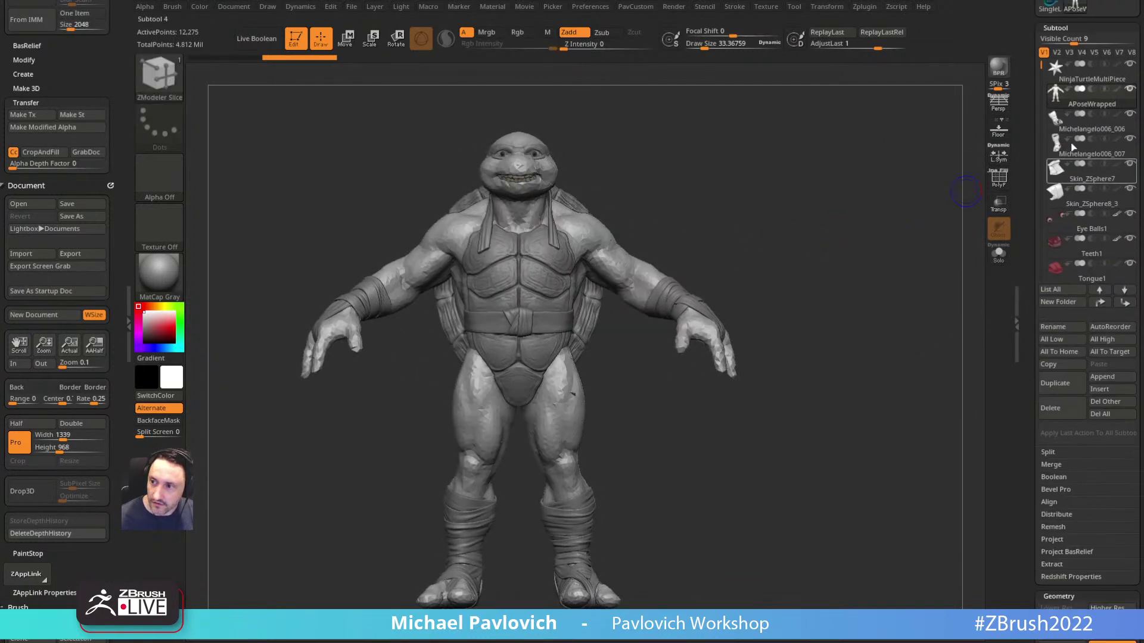
pyautogui.moveTo(1027, 167); pyautogui.dragTo(1027, 72)
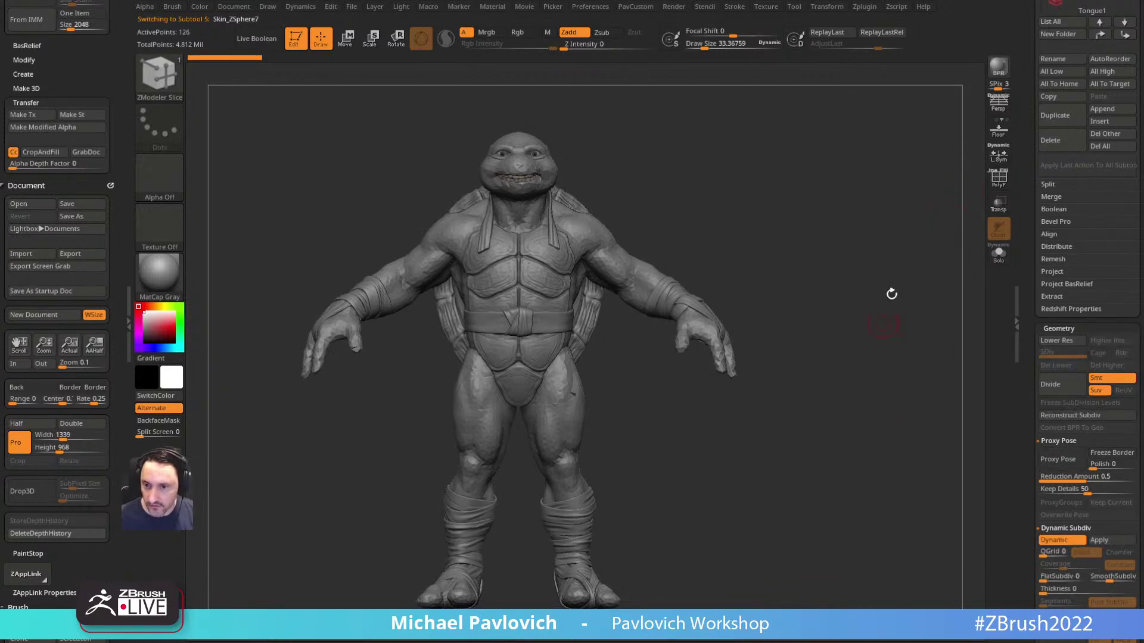
pyautogui.moveTo(1024, 185); pyautogui.dragTo(1018, 346)
pyautogui.moveTo(891, 258); pyautogui.dragTo(820, 245)
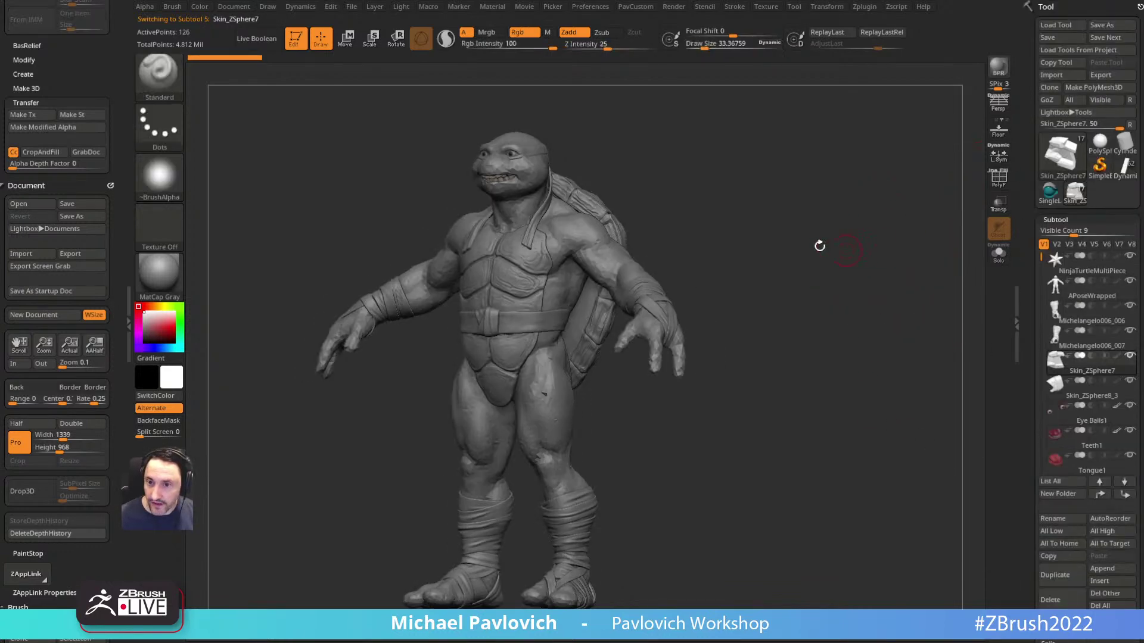
# Step: Clear the docked Document, Alpha and other palettes from the tray
pyautogui.click(112, 185)
pyautogui.moveTo(119, 146); pyautogui.dragTo(121, 364)
pyautogui.click(111, 9)
pyautogui.click(111, 9)
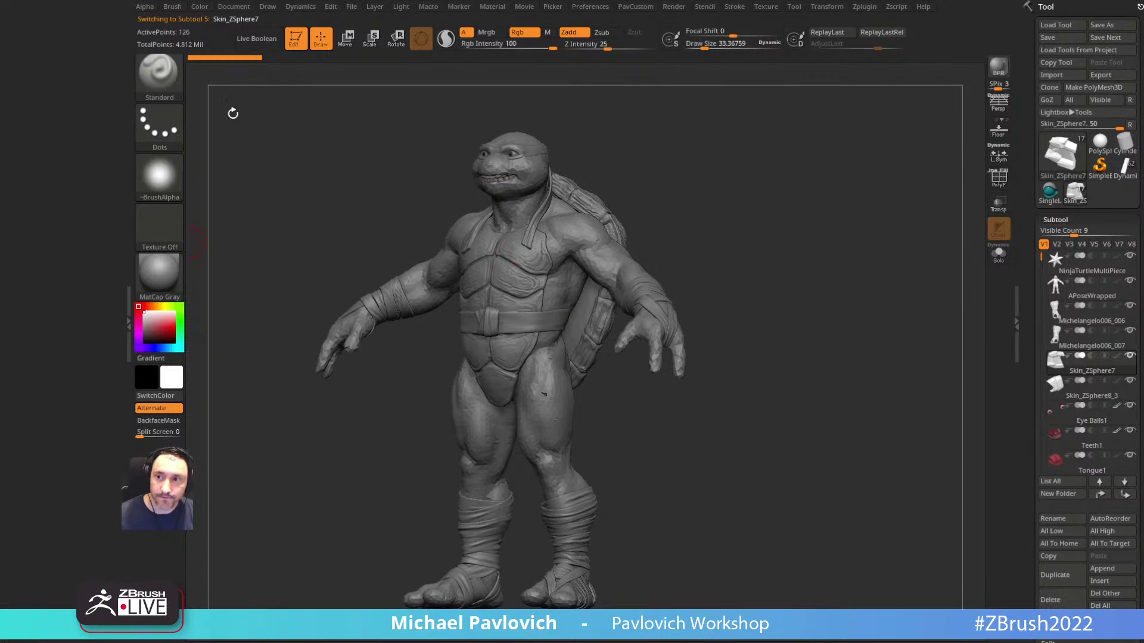
# Step: Dock the Zplugin palette in the empty tray and expand its Transpose Master options
pyautogui.click(766, 7)
pyautogui.click(834, 7)
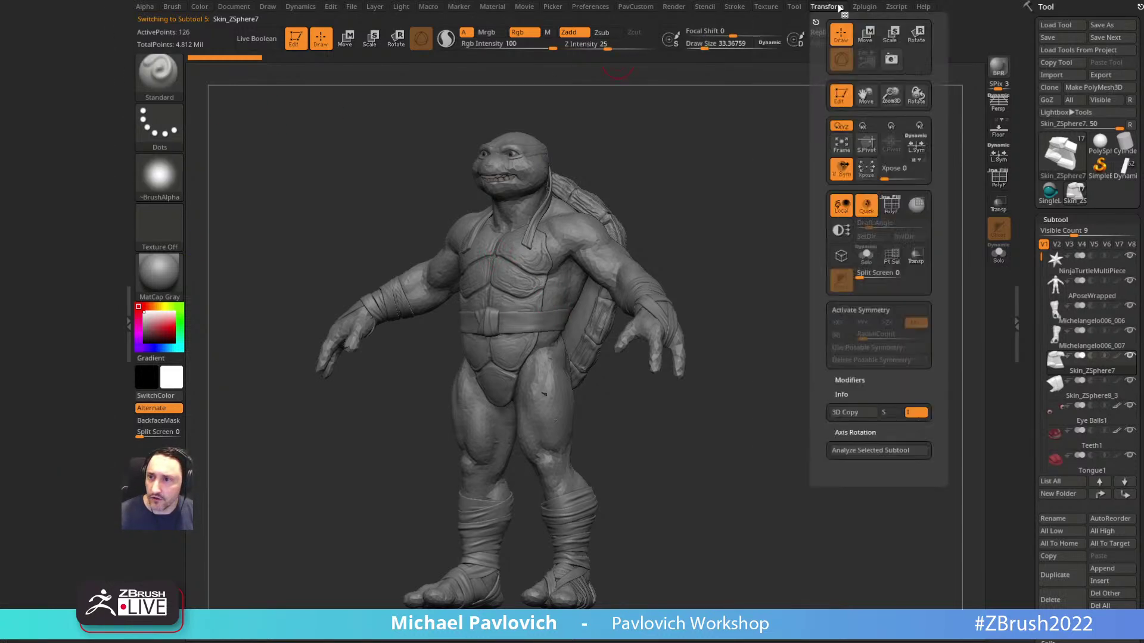
pyautogui.moveTo(860, 9)
pyautogui.moveTo(857, 21); pyautogui.dragTo(64, 98)
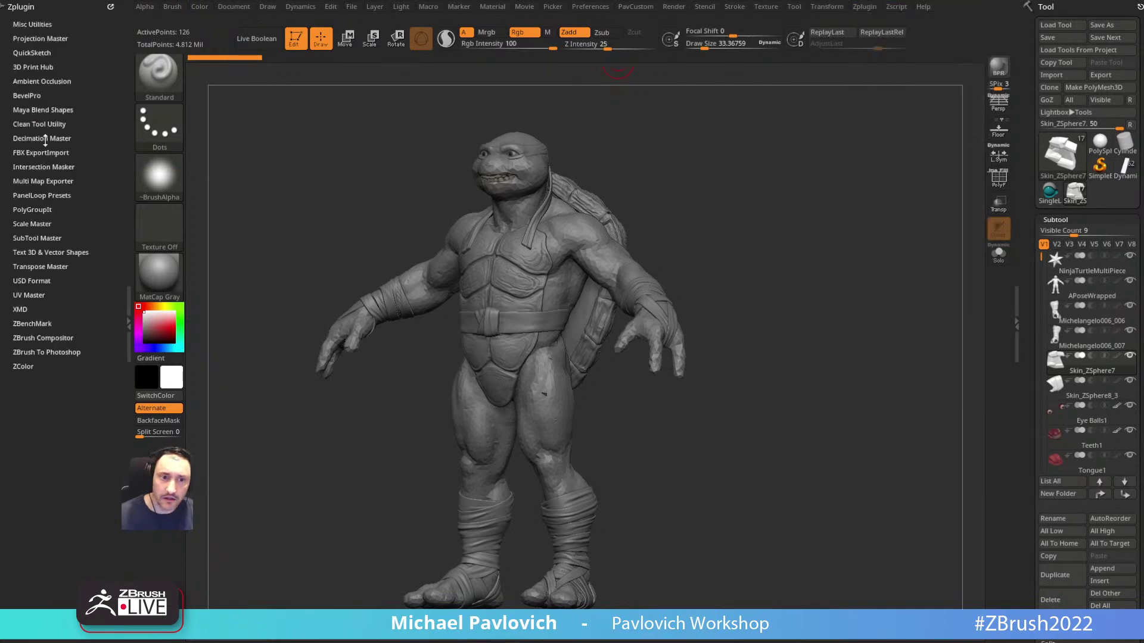
pyautogui.press('shift')
pyautogui.click(37, 265)
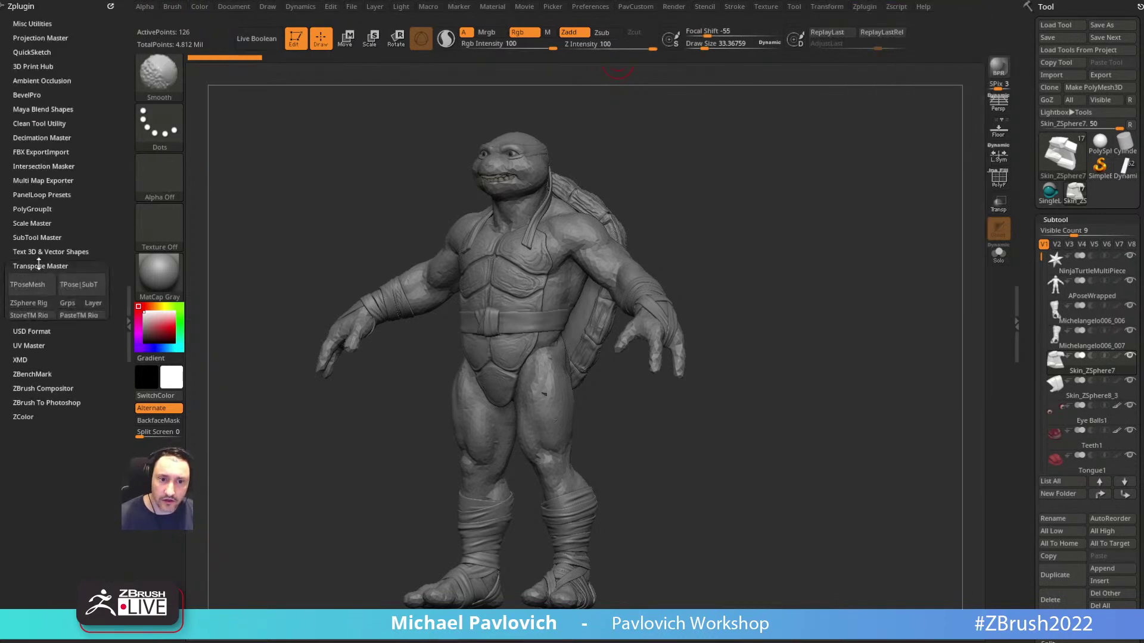
# Step: Enable the ZSphere Rig option in Transpose Master and append a ZSphere as a new subtool of the turtle
pyautogui.click(35, 304)
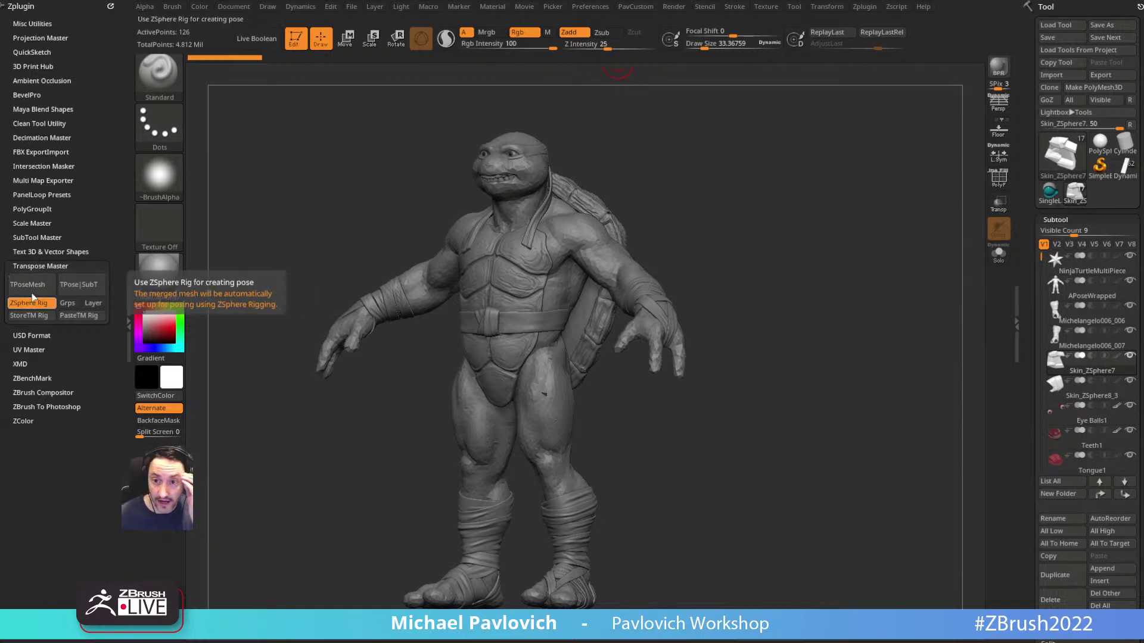
pyautogui.click(26, 315)
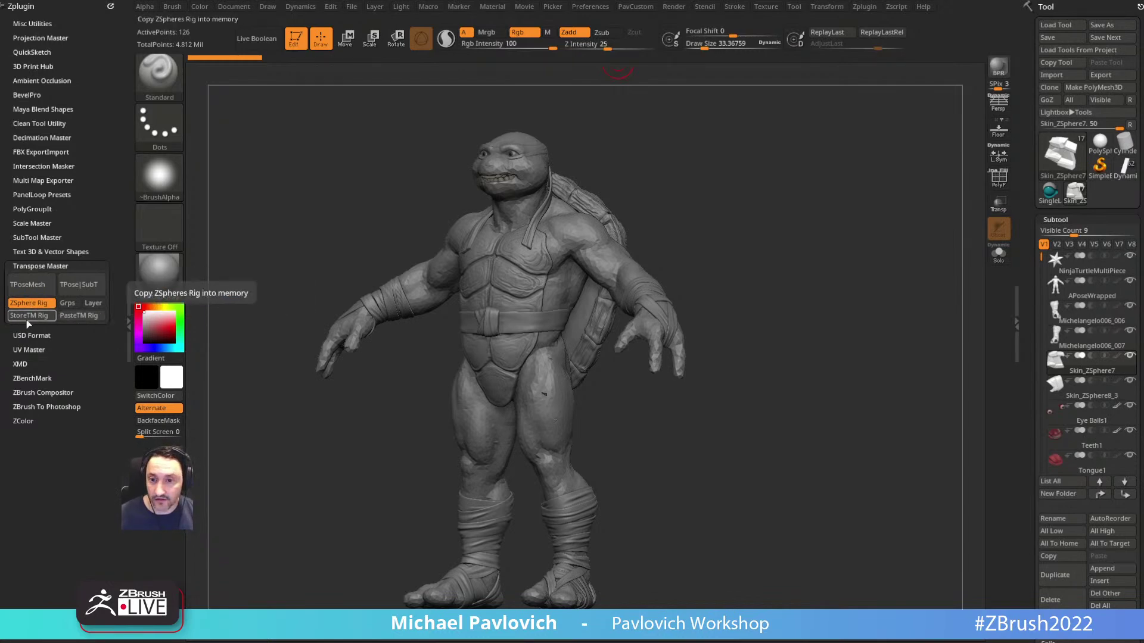
pyautogui.scroll(-5, 1090, 381)
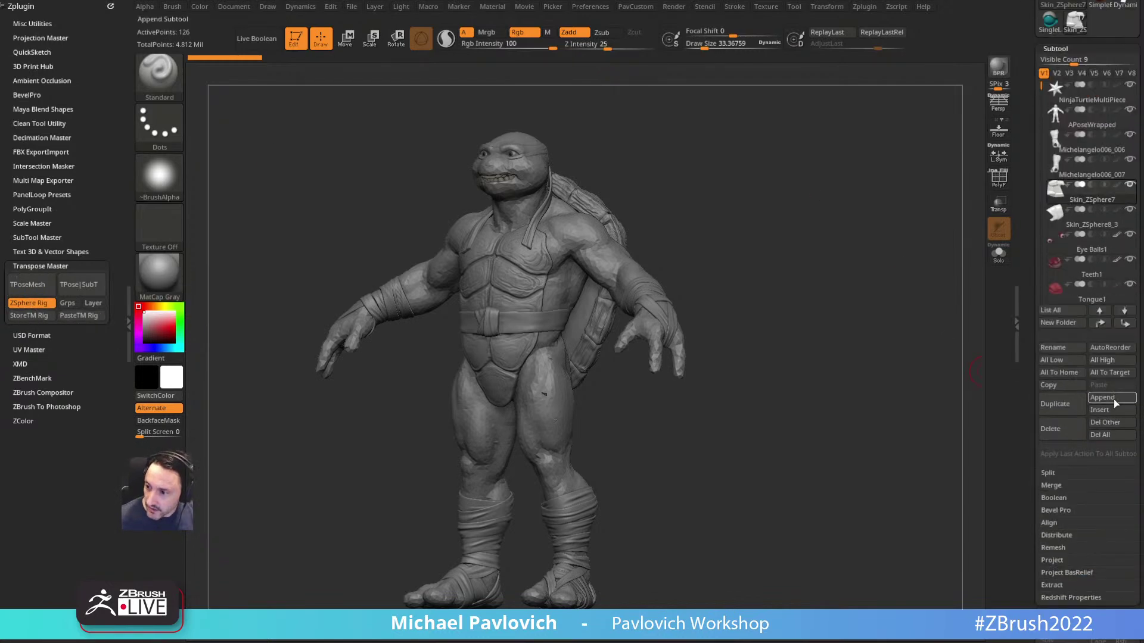
pyautogui.click(1127, 412)
pyautogui.click(952, 470)
pyautogui.moveTo(1042, 89); pyautogui.dragTo(1035, 218)
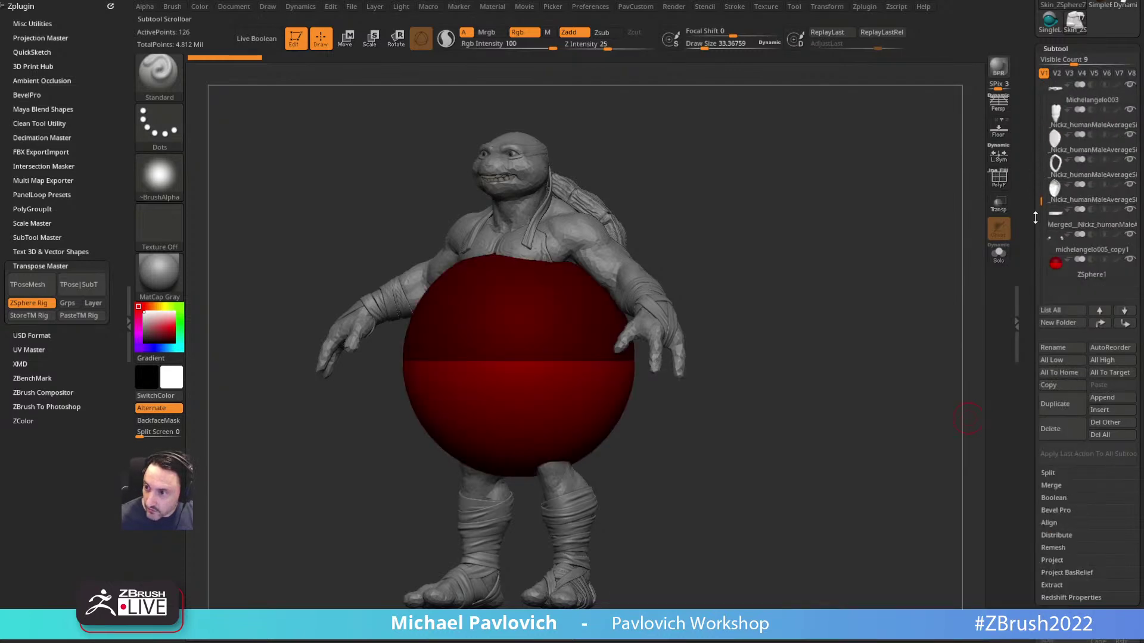
# Step: Select the ZSphere subtool, show the turtle transparent, and scale and place the ZSphere inside the body at pelvis level
pyautogui.click(1087, 276)
pyautogui.press('e')
pyautogui.moveTo(551, 350); pyautogui.dragTo(507, 228)
pyautogui.click(995, 208)
pyautogui.keyDown('shift'); pyautogui.moveTo(892, 250); pyautogui.dragTo(818, 245); pyautogui.keyUp('shift')
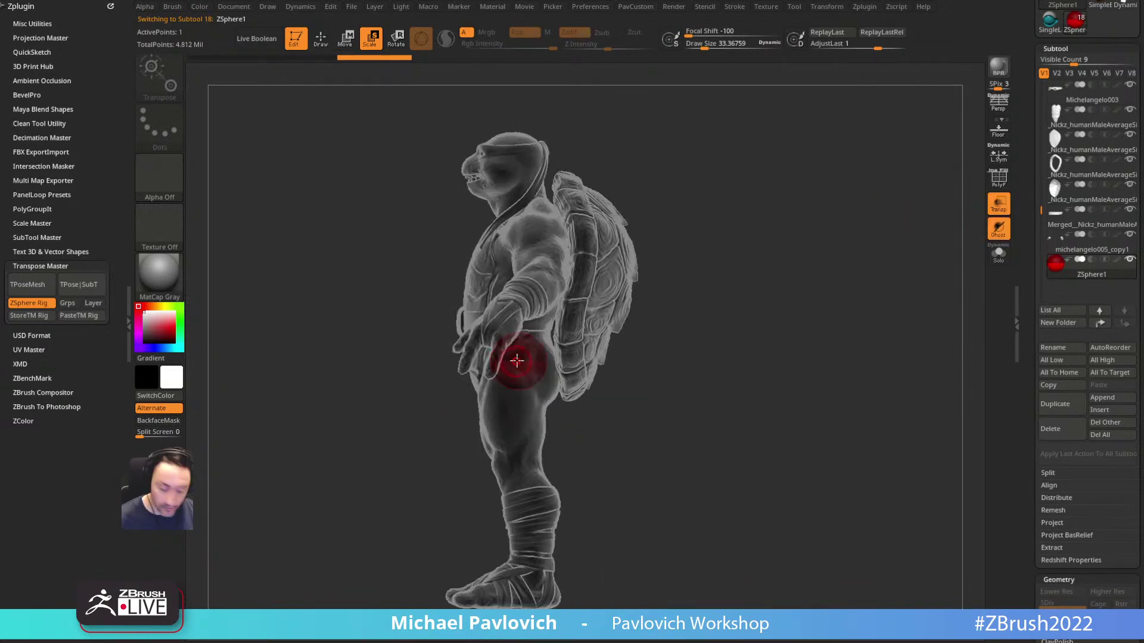
pyautogui.moveTo(518, 353); pyautogui.dragTo(491, 281)
pyautogui.press('q')
pyautogui.press('w')
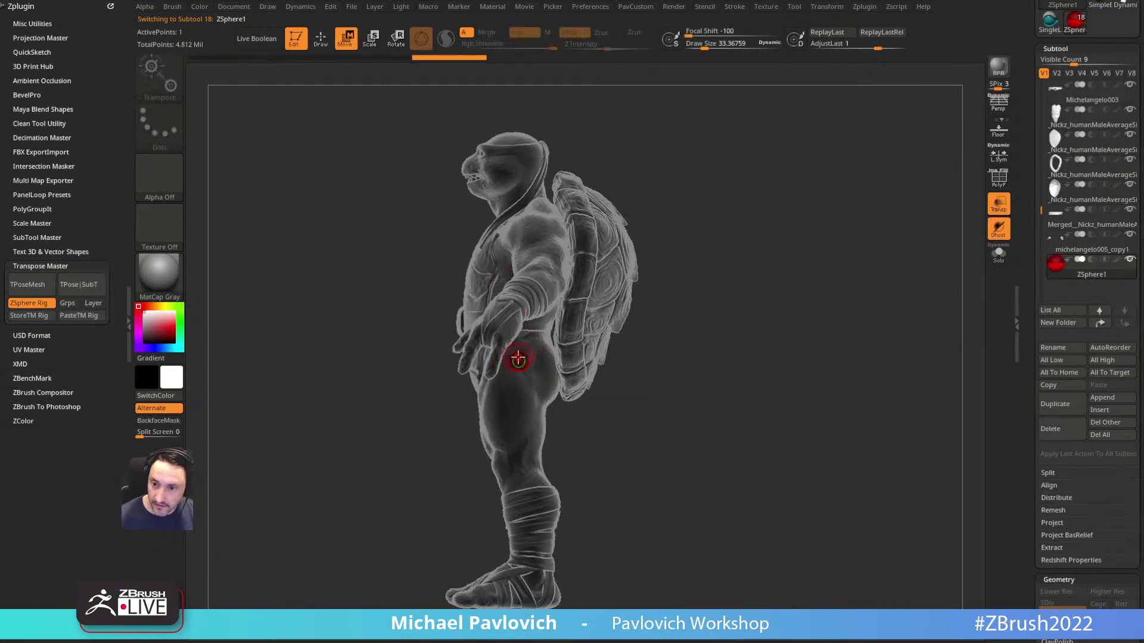
pyautogui.moveTo(695, 216); pyautogui.dragTo(687, 253)
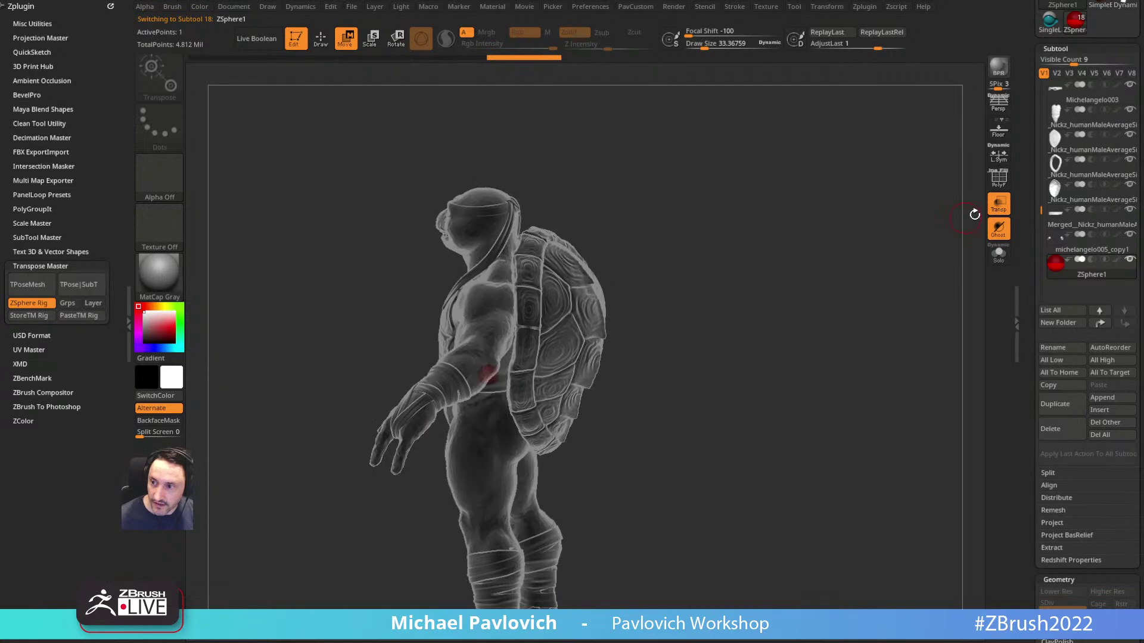
# Step: Turn off transparency and hide the turtle's shell and bandana subtools
pyautogui.click(999, 205)
pyautogui.press('s')
pyautogui.keyDown('alt'); pyautogui.click(589, 303); pyautogui.keyUp('alt')
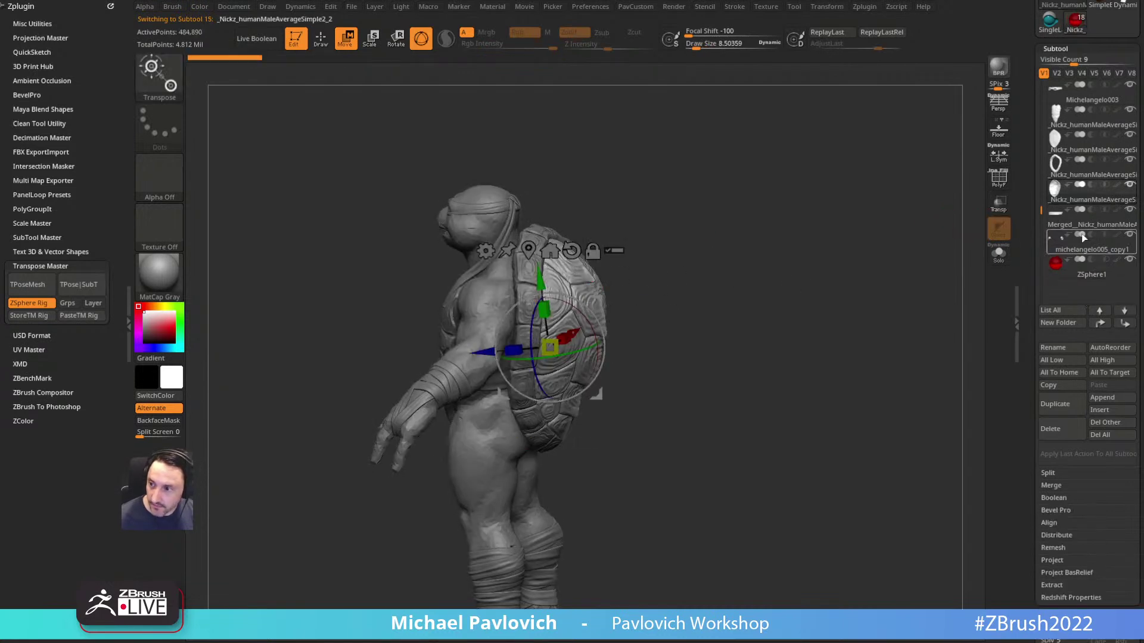
pyautogui.keyDown('alt'); pyautogui.click(540, 214); pyautogui.keyUp('alt')
pyautogui.click(1074, 124)
pyautogui.keyDown('alt'); pyautogui.click(520, 199); pyautogui.keyUp('alt')
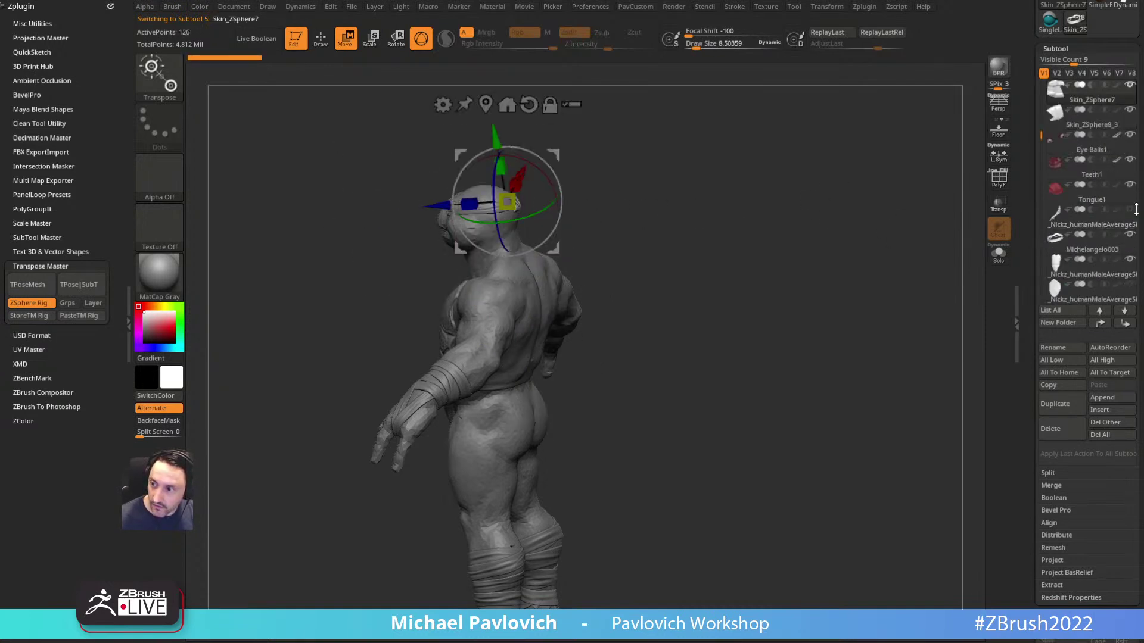
pyautogui.click(1090, 113)
# Step: Reselect the ZSphere1 subtool and turn transparency back on to see it inside the turtle's body
pyautogui.moveTo(667, 242); pyautogui.dragTo(784, 226)
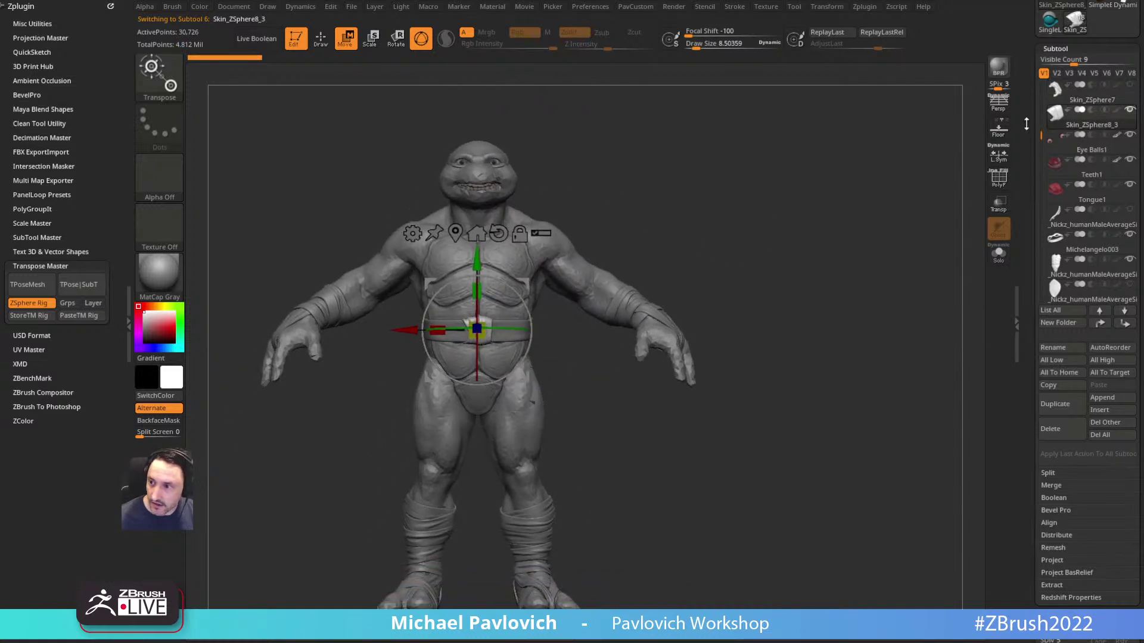
pyautogui.moveTo(1042, 133); pyautogui.dragTo(1041, 235)
pyautogui.click(1088, 222)
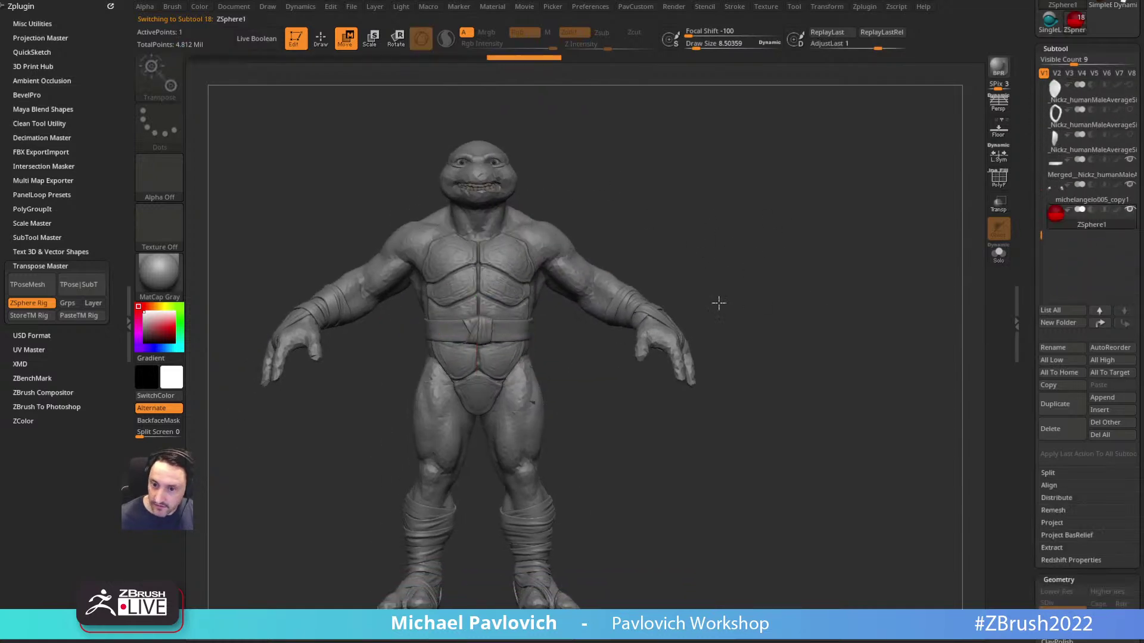
pyautogui.keyDown('alt'); pyautogui.moveTo(765, 258); pyautogui.dragTo(999, 227); pyautogui.keyUp('alt')
pyautogui.click(998, 204)
pyautogui.moveTo(804, 256)
pyautogui.keyDown('alt'); pyautogui.mouseDown()
pyautogui.moveTo(781, 271)
pyautogui.moveTo(791, 283)
pyautogui.mouseUp(); pyautogui.keyUp('alt')
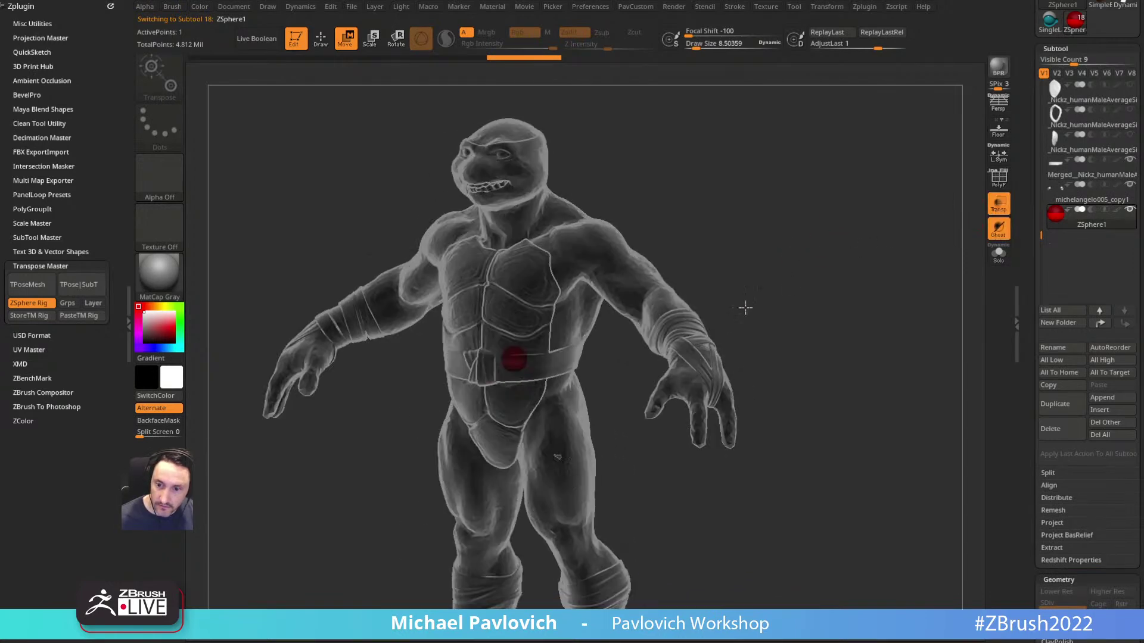
# Step: Pull symmetrical hip ZSpheres out of the root and extend the leg chains down through the thighs
pyautogui.press('q')
pyautogui.press('w')
pyautogui.moveTo(525, 370); pyautogui.dragTo(562, 427)
pyautogui.keyDown('shift'); pyautogui.moveTo(652, 460); pyautogui.dragTo(644, 450); pyautogui.keyUp('shift')
pyautogui.keyDown('alt'); pyautogui.moveTo(643, 450); pyautogui.dragTo(610, 329); pyautogui.keyUp('alt')
pyautogui.press('q')
pyautogui.click(538, 318)
pyautogui.press('w')
pyautogui.moveTo(538, 318); pyautogui.dragTo(558, 577)
# Step: Align the lower leg chains from the side and extend them into the turtle's feet
pyautogui.keyDown('shift'); pyautogui.moveTo(658, 495); pyautogui.dragTo(619, 492); pyautogui.keyUp('shift')
pyautogui.moveTo(619, 492)
pyautogui.keyDown('alt'); pyautogui.mouseDown()
pyautogui.moveTo(677, 408)
pyautogui.moveTo(668, 401)
pyautogui.mouseUp(); pyautogui.keyUp('alt')
pyautogui.moveTo(525, 501); pyautogui.dragTo(455, 520)
pyautogui.press('q')
pyautogui.click(472, 475)
pyautogui.press('w')
pyautogui.moveTo(471, 475); pyautogui.dragTo(563, 511)
# Step: Extend the ZSphere rig upward from the pelvis to the upper back to form the spine
pyautogui.press('q')
pyautogui.click(556, 436)
pyautogui.press('w')
pyautogui.moveTo(556, 435); pyautogui.dragTo(527, 338)
pyautogui.moveTo(624, 248)
pyautogui.mouseDown()
pyautogui.moveTo(745, 205)
pyautogui.moveTo(646, 368)
pyautogui.moveTo(539, 386)
pyautogui.mouseUp()
pyautogui.press('q')
pyautogui.click(502, 318)
pyautogui.press('w')
pyautogui.moveTo(498, 318); pyautogui.dragTo(600, 233)
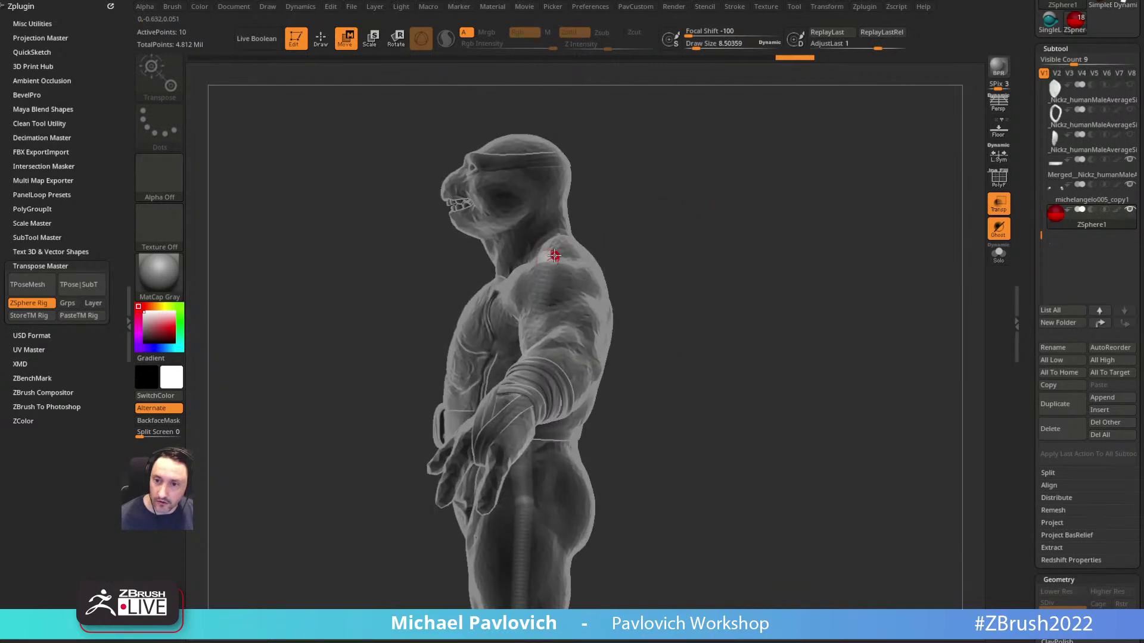
# Step: Extend the rig from the base of the neck into the head and add another ZSphere along that chain
pyautogui.press('q')
pyautogui.moveTo(537, 253)
pyautogui.mouseDown()
pyautogui.moveTo(572, 258)
pyautogui.moveTo(554, 254)
pyautogui.mouseUp()
pyautogui.moveTo(615, 212); pyautogui.dragTo(545, 232)
pyautogui.press('w')
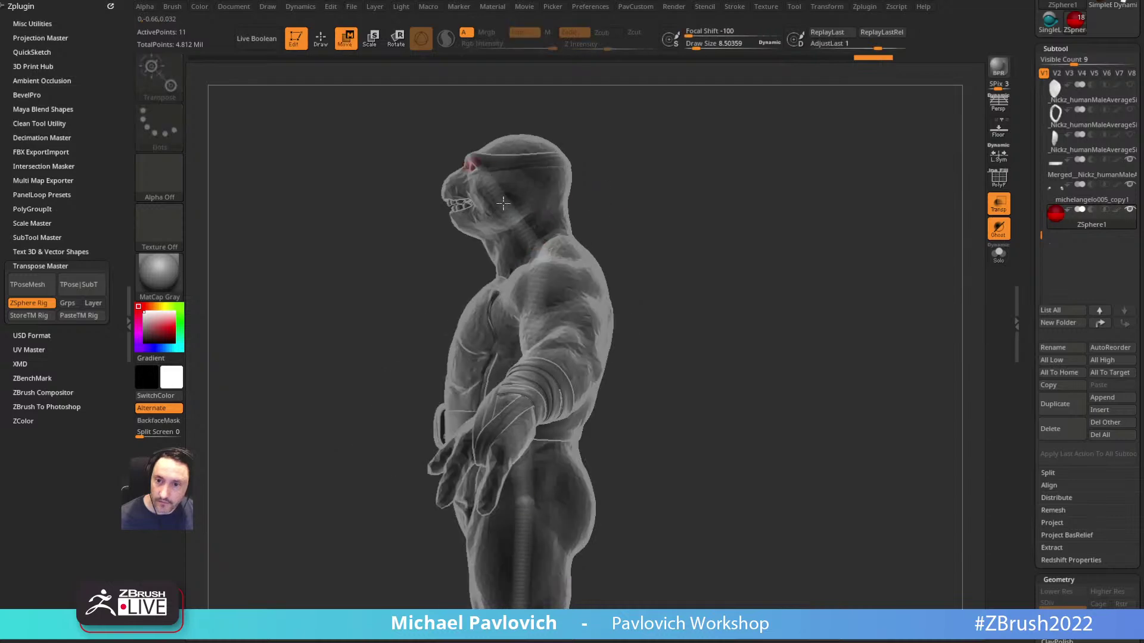
pyautogui.press('q')
pyautogui.moveTo(616, 176)
pyautogui.mouseDown()
pyautogui.moveTo(651, 191)
pyautogui.moveTo(555, 216)
pyautogui.moveTo(610, 187)
pyautogui.moveTo(535, 186)
pyautogui.moveTo(646, 171)
pyautogui.moveTo(526, 222)
pyautogui.moveTo(589, 185)
pyautogui.moveTo(526, 265)
pyautogui.mouseUp()
pyautogui.click(506, 178)
# Step: Insert a ZSphere partway along the spine and adjust its position inside the torso
pyautogui.click(506, 346)
pyautogui.moveTo(609, 263); pyautogui.dragTo(536, 268)
pyautogui.press('w')
pyautogui.moveTo(516, 342); pyautogui.dragTo(520, 343)
# Step: Add a symmetrical pair of ZSpheres at the base of the neck and move them outward as collarbones
pyautogui.moveTo(609, 250); pyautogui.dragTo(691, 229)
pyautogui.press('q')
pyautogui.moveTo(616, 176); pyautogui.dragTo(522, 223)
pyautogui.click(525, 221)
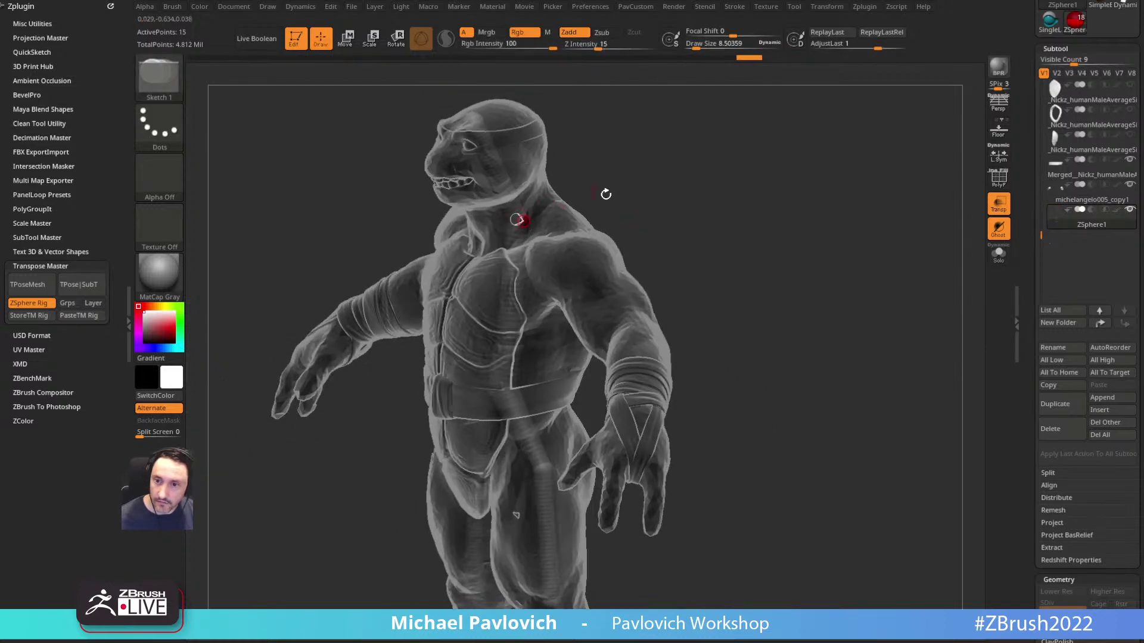
pyautogui.keyDown('shift'); pyautogui.moveTo(597, 194); pyautogui.dragTo(658, 197); pyautogui.keyUp('shift')
pyautogui.press('w')
pyautogui.moveTo(518, 220); pyautogui.dragTo(572, 230)
pyautogui.keyDown('shift'); pyautogui.moveTo(622, 190); pyautogui.dragTo(536, 235); pyautogui.keyUp('shift')
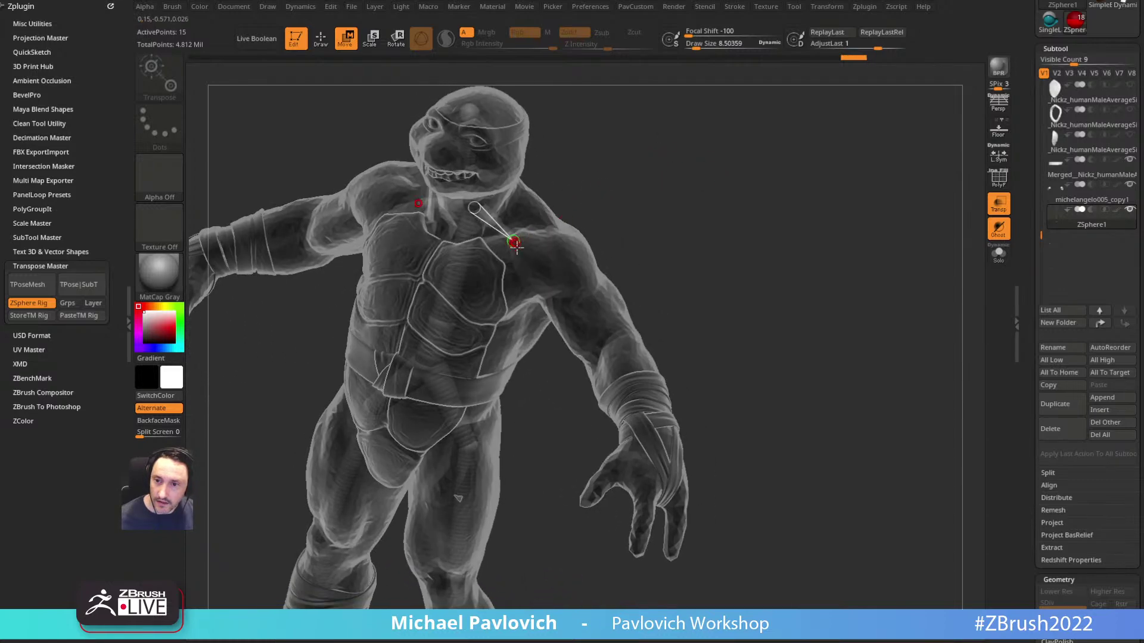
# Step: Reduce the draw size to 2.11 and extend the symmetrical arm chains from the collarbones down toward the wrists
pyautogui.press('q')
pyautogui.press('w')
pyautogui.moveTo(554, 252); pyautogui.dragTo(556, 258, button='right')
pyautogui.press('s')
pyautogui.moveTo(556, 257); pyautogui.dragTo(567, 263)
pyautogui.moveTo(649, 248)
pyautogui.mouseDown(button='right')
pyautogui.moveTo(569, 206)
pyautogui.moveTo(595, 207)
pyautogui.mouseUp(button='right')
pyautogui.click(549, 208)
pyautogui.press('w')
pyautogui.moveTo(546, 205); pyautogui.dragTo(640, 348)
# Step: Center the arm chains inside the forearms and insert an additional joint ZSphere along each arm
pyautogui.moveTo(718, 286); pyautogui.dragTo(670, 388)
pyautogui.moveTo(659, 348); pyautogui.dragTo(623, 385)
pyautogui.moveTo(688, 351); pyautogui.dragTo(736, 230)
pyautogui.moveTo(667, 370); pyautogui.dragTo(676, 341)
pyautogui.moveTo(725, 286); pyautogui.dragTo(663, 351)
pyautogui.press('q')
pyautogui.click(632, 258)
pyautogui.press('w')
pyautogui.moveTo(632, 257); pyautogui.dragTo(664, 244)
pyautogui.moveTo(796, 224)
pyautogui.keyDown('shift'); pyautogui.mouseDown()
pyautogui.moveTo(812, 153)
pyautogui.moveTo(779, 167)
pyautogui.moveTo(755, 202)
pyautogui.mouseUp(); pyautogui.keyUp('shift')
# Step: Pull a symmetrical pair of rib ZSpheres outward from the chest section of the spine
pyautogui.press('q')
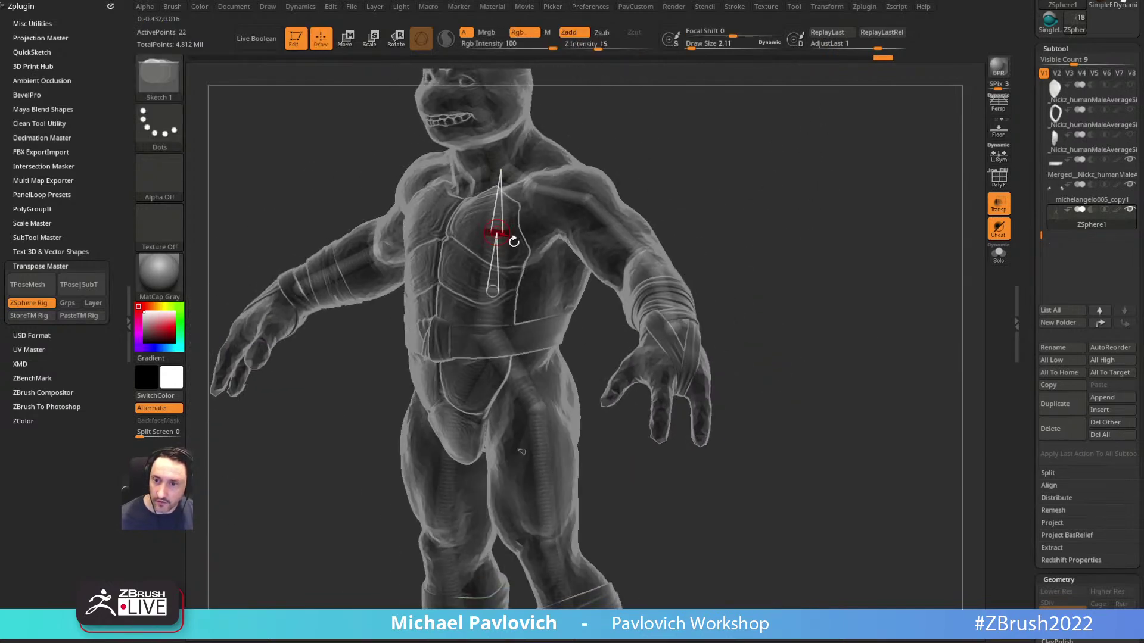
pyautogui.moveTo(620, 158); pyautogui.dragTo(664, 160)
pyautogui.press('w')
pyautogui.moveTo(509, 237); pyautogui.dragTo(564, 262)
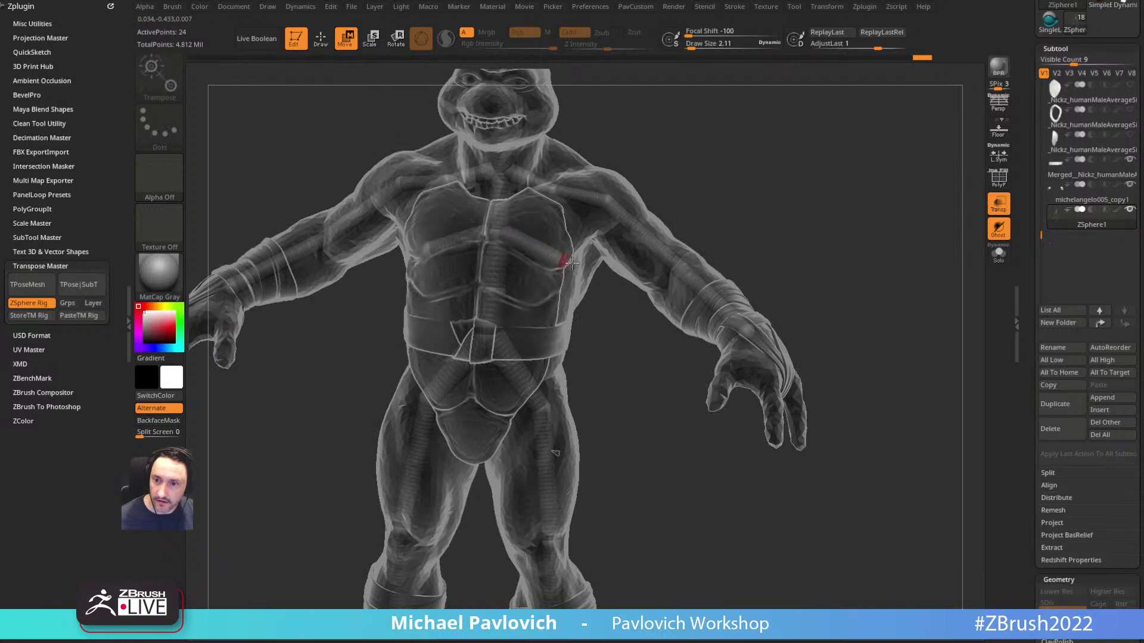
# Step: Turn off ghosting while keeping transparency on and adjust the position of the rib ZSpheres
pyautogui.click(999, 204)
pyautogui.moveTo(892, 213); pyautogui.dragTo(822, 242)
pyautogui.click(1002, 211)
pyautogui.moveTo(663, 195); pyautogui.dragTo(730, 192)
pyautogui.moveTo(602, 319)
pyautogui.mouseDown()
pyautogui.moveTo(527, 290)
pyautogui.moveTo(554, 318)
pyautogui.moveTo(608, 313)
pyautogui.moveTo(587, 306)
pyautogui.mouseUp()
# Step: Add further symmetrical rib ZSpheres around the lower torso and undo the last adjustment
pyautogui.press('q')
pyautogui.moveTo(500, 304)
pyautogui.mouseDown()
pyautogui.moveTo(502, 339)
pyautogui.moveTo(518, 337)
pyautogui.moveTo(505, 350)
pyautogui.moveTo(544, 316)
pyautogui.mouseUp()
pyautogui.press('w')
pyautogui.press('q')
pyautogui.click(499, 321)
pyautogui.press('w')
pyautogui.press('q')
pyautogui.press('w')
pyautogui.hotkey('ctrl', 'z')
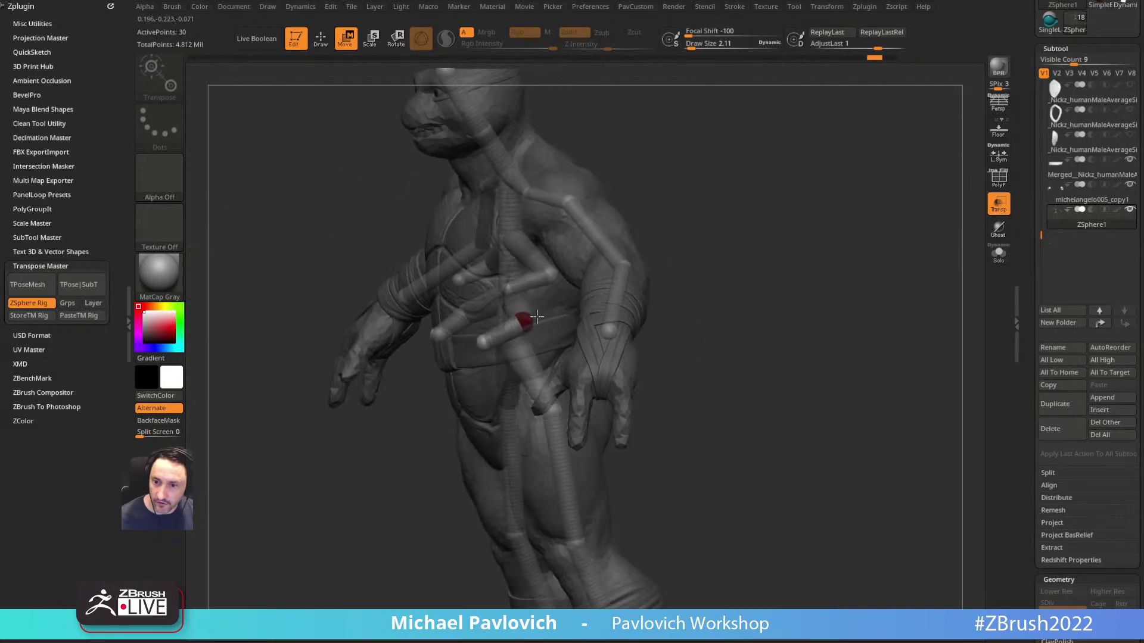
# Step: Move the pelvis ZSphere down slightly and pull a new ZSphere from it toward the front of the groin
pyautogui.keyDown('shift'); pyautogui.moveTo(616, 329); pyautogui.dragTo(750, 220, button='right'); pyautogui.keyUp('shift')
pyautogui.keyDown('alt'); pyautogui.moveTo(595, 390); pyautogui.dragTo(584, 341, button='right'); pyautogui.keyUp('alt')
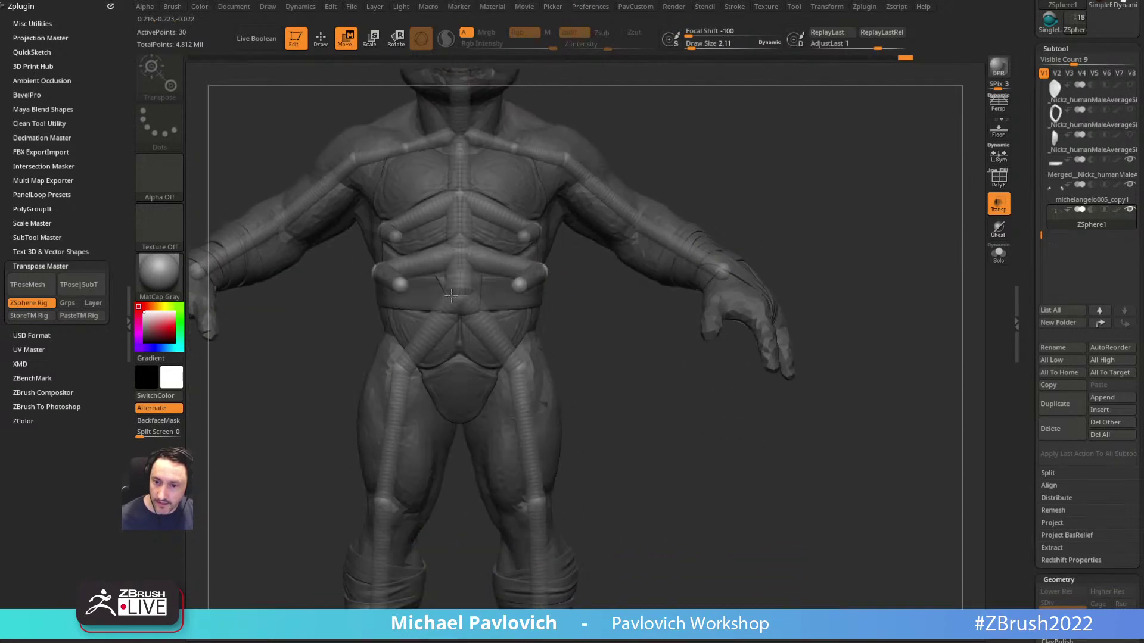
pyautogui.moveTo(464, 302); pyautogui.dragTo(459, 326)
pyautogui.press('q')
pyautogui.click(460, 333)
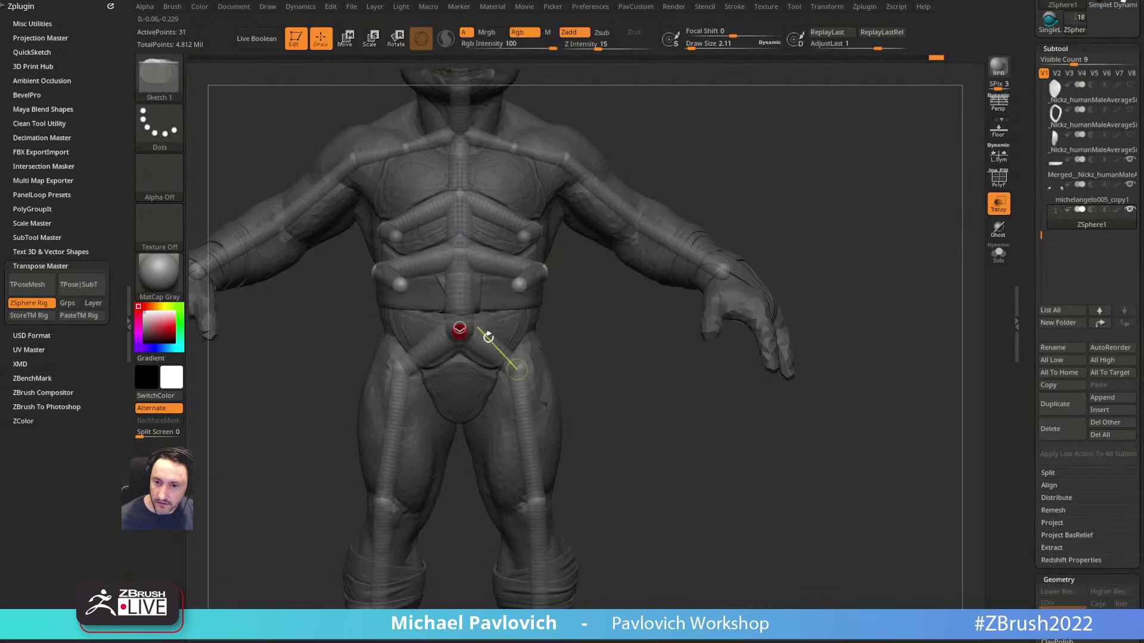
pyautogui.press('w')
pyautogui.moveTo(592, 344); pyautogui.dragTo(462, 396, button='right')
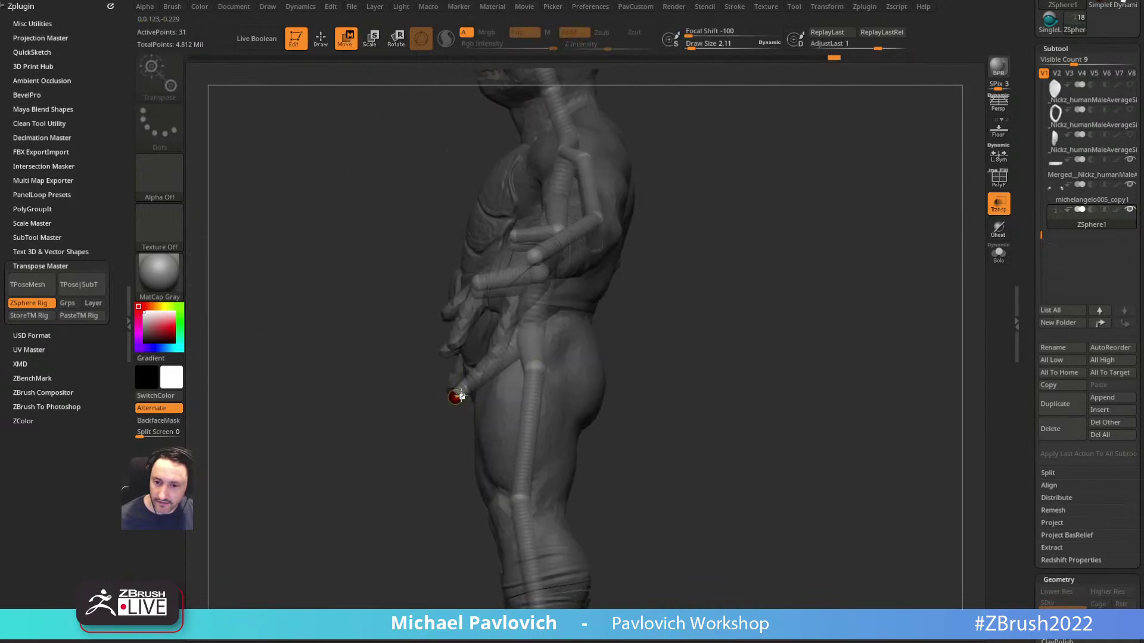
pyautogui.moveTo(475, 399); pyautogui.dragTo(467, 395)
# Step: Add a symmetrical pair of ZSpheres on the hips and position them backward inside the buttocks
pyautogui.keyDown('shift'); pyautogui.moveTo(416, 434); pyautogui.dragTo(511, 381, button='right'); pyautogui.keyUp('shift')
pyautogui.moveTo(610, 400)
pyautogui.keyDown('alt'); pyautogui.mouseDown(button='right')
pyautogui.moveTo(591, 358)
pyautogui.moveTo(472, 378)
pyautogui.mouseUp(button='right'); pyautogui.keyUp('alt')
pyautogui.press('q')
pyautogui.moveTo(613, 352)
pyautogui.mouseDown(button='right')
pyautogui.moveTo(565, 362)
pyautogui.moveTo(586, 367)
pyautogui.mouseUp(button='right')
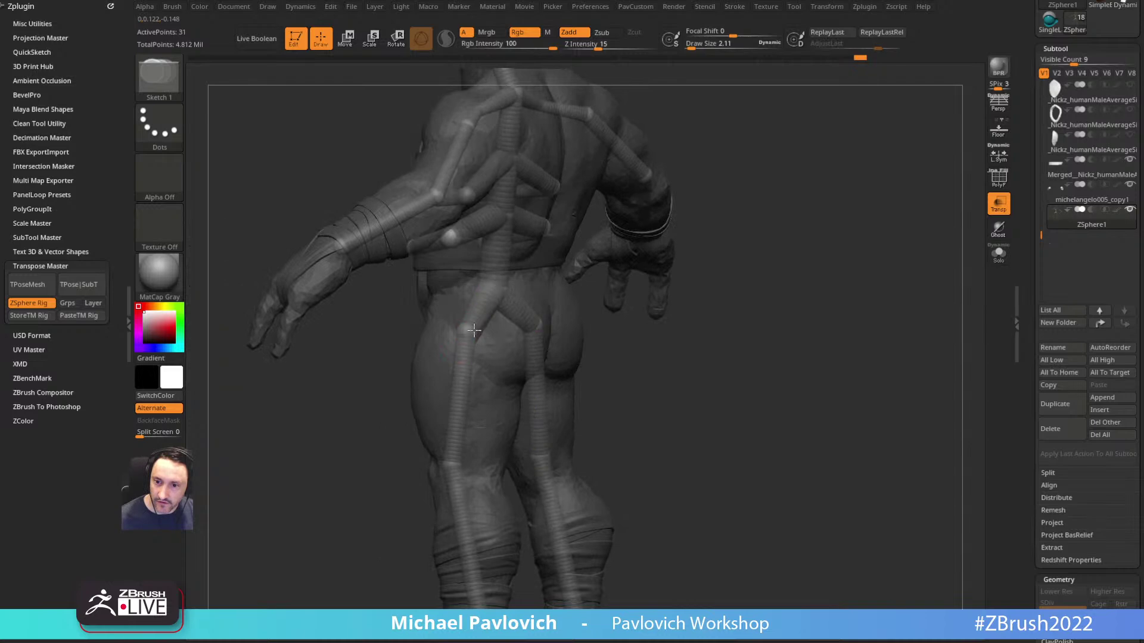
pyautogui.moveTo(473, 331); pyautogui.dragTo(498, 357, button='right')
pyautogui.click(447, 354)
pyautogui.moveTo(398, 375); pyautogui.dragTo(434, 357, button='right')
pyautogui.press('w')
pyautogui.moveTo(447, 351); pyautogui.dragTo(496, 371)
pyautogui.moveTo(614, 364); pyautogui.dragTo(527, 213, button='right')
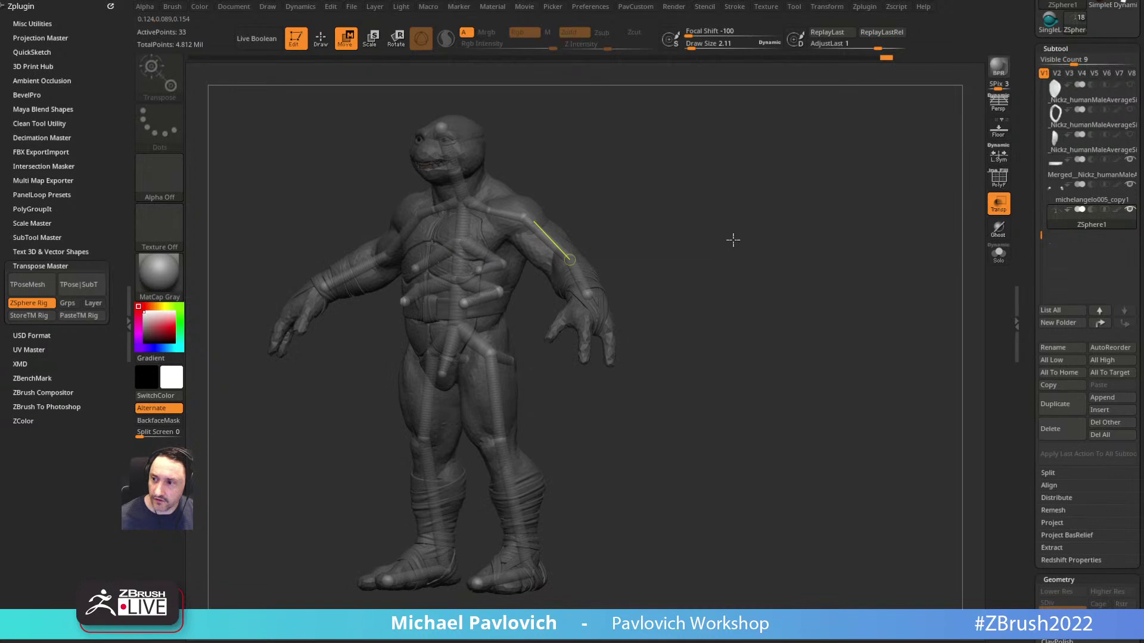
# Step: Store the finished ZSphere rig in Transpose Master's memory
pyautogui.moveTo(1093, 226)
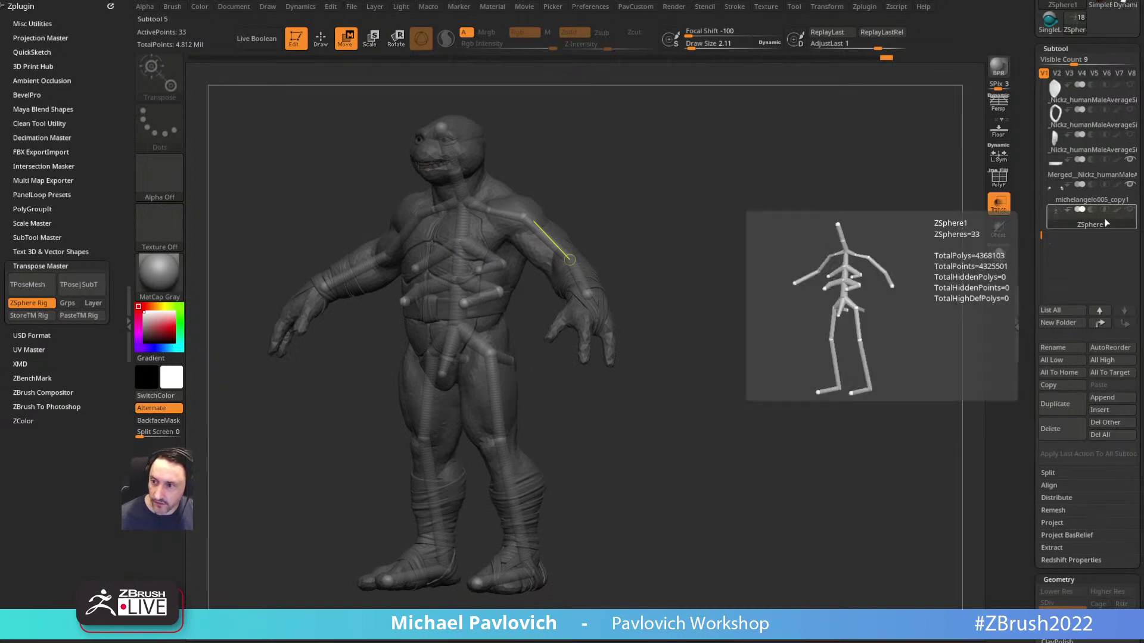
pyautogui.click(31, 316)
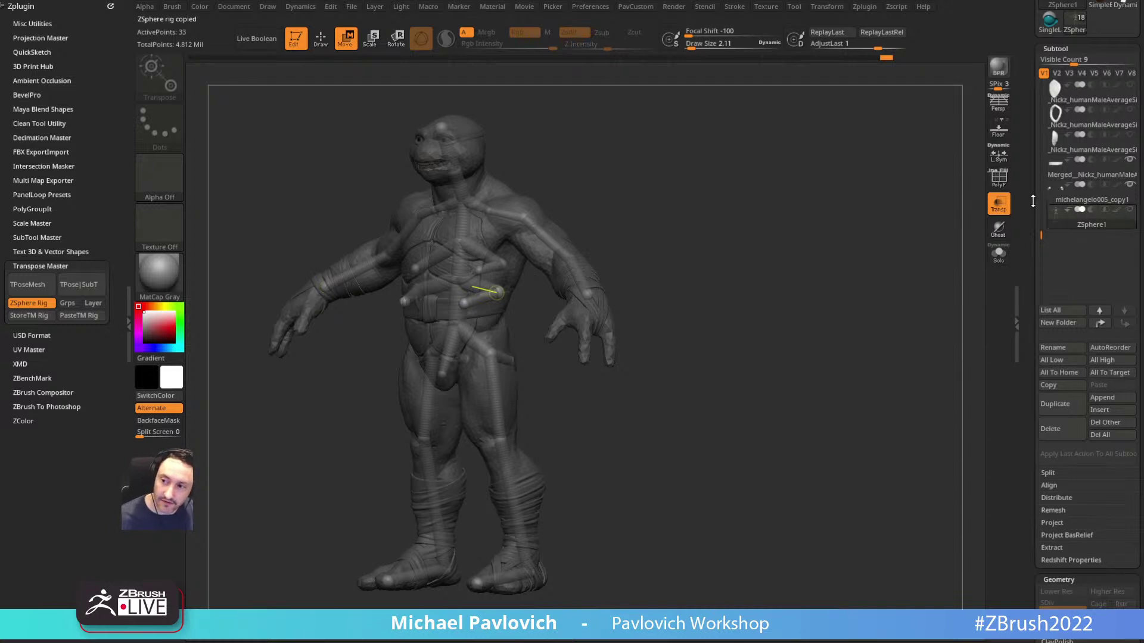
pyautogui.moveTo(1033, 204); pyautogui.dragTo(1031, 287)
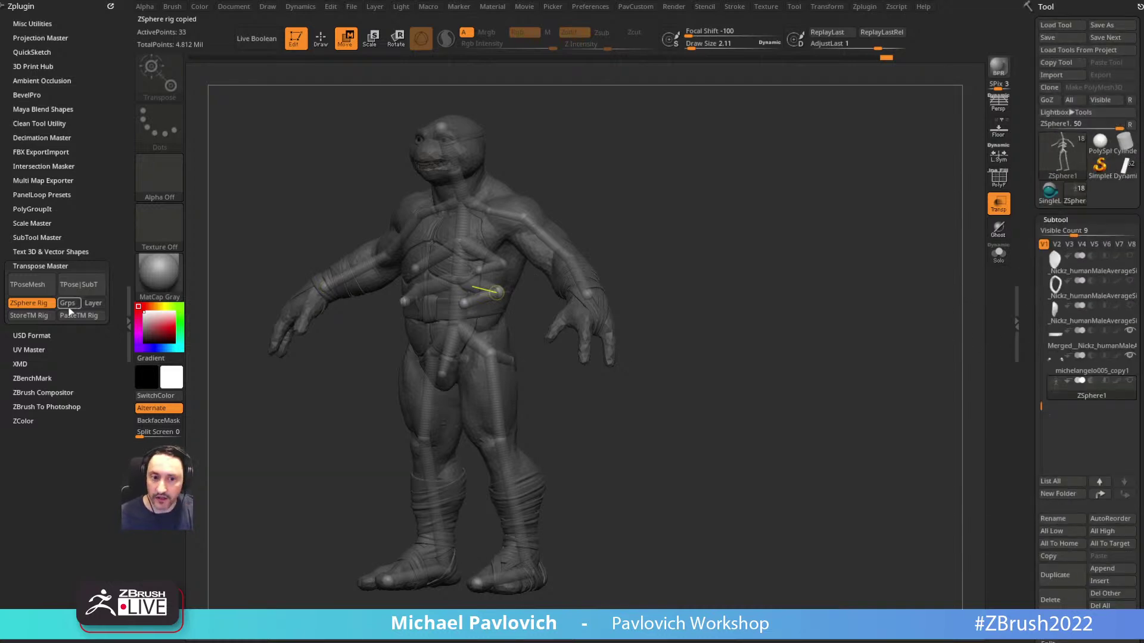
# Step: Select the APoseWrapped body subtool, turn off transparency, and create the combined Transpose Master posing mesh
pyautogui.click(1073, 373)
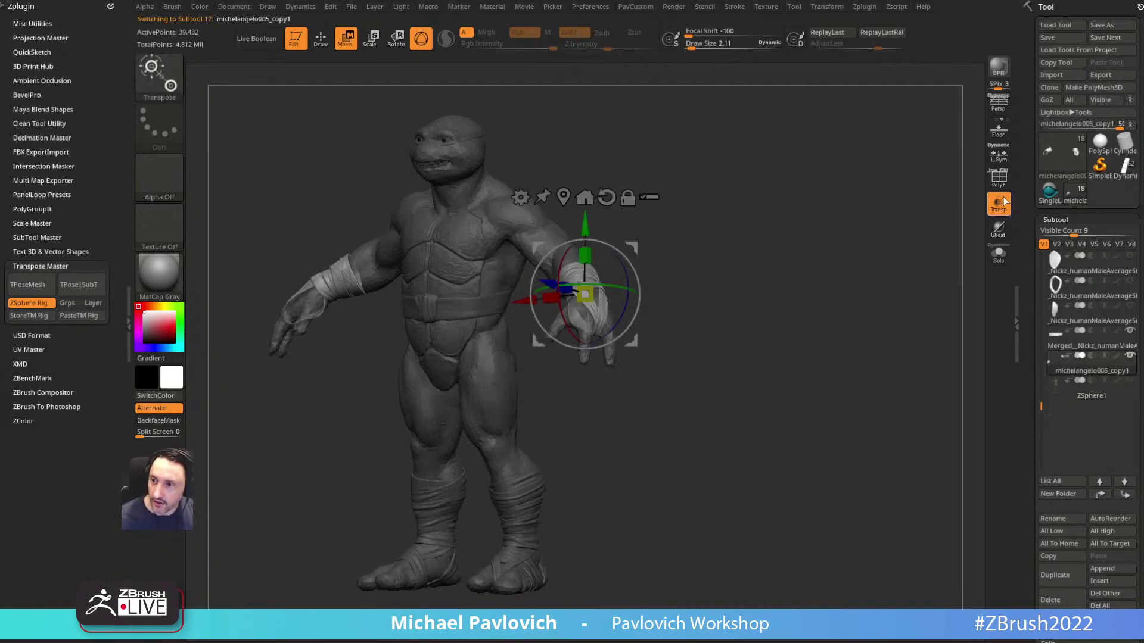
pyautogui.keyDown('shift'); pyautogui.moveTo(401, 244); pyautogui.dragTo(735, 155, button='right'); pyautogui.keyUp('shift')
pyautogui.press('q')
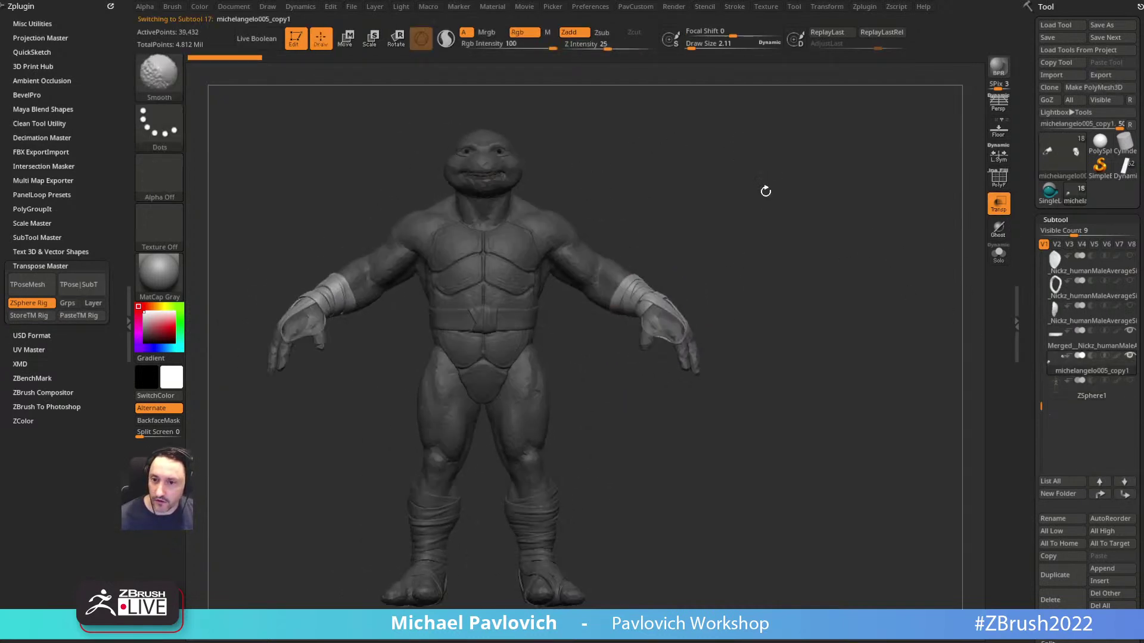
pyautogui.keyDown('alt'); pyautogui.click(533, 250); pyautogui.keyUp('alt')
pyautogui.moveTo(723, 194); pyautogui.dragTo(710, 194, button='right')
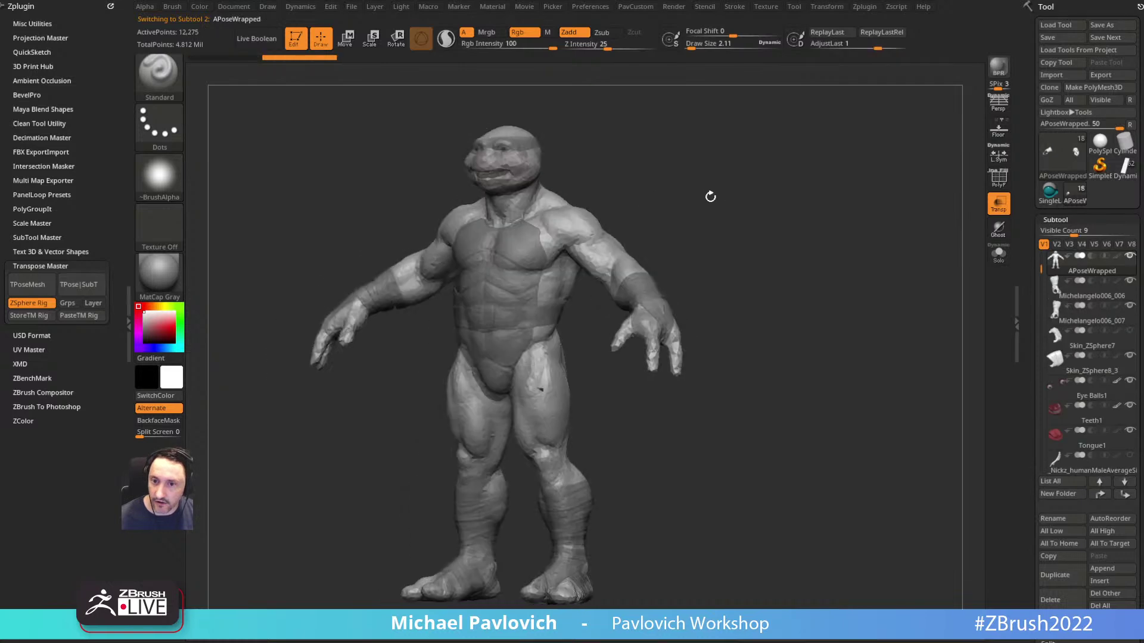
pyautogui.click(998, 203)
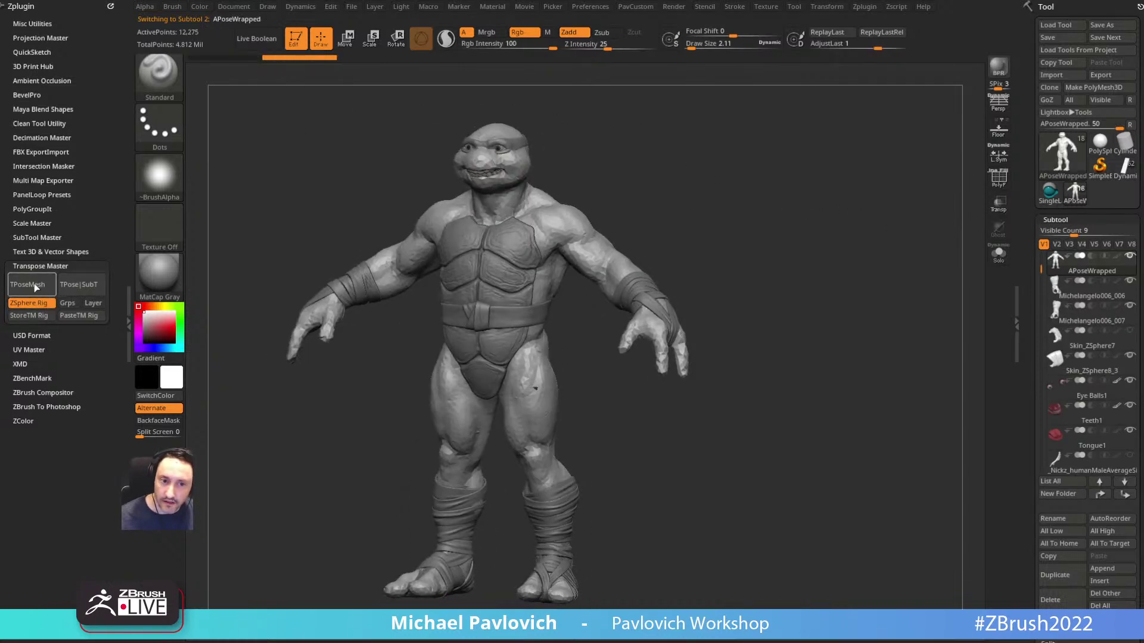
pyautogui.click(37, 286)
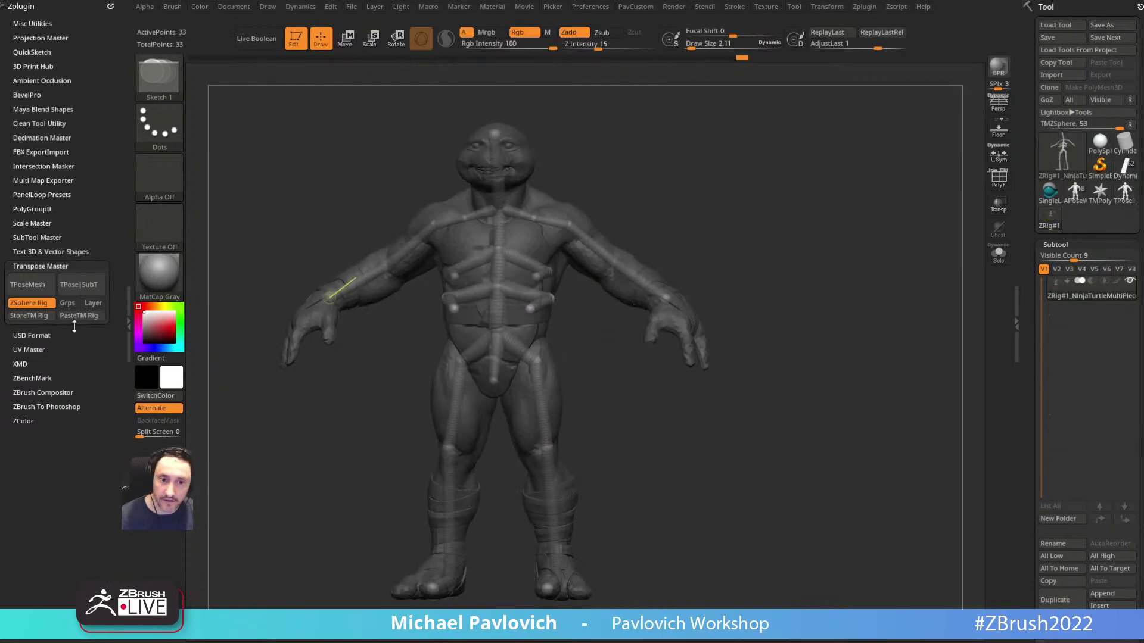
# Step: Expand the rig's Rigging and Adaptive Skin settings and set Density to 1 and DynaMesh Resolution to 0
pyautogui.moveTo(1032, 314); pyautogui.dragTo(1037, 119)
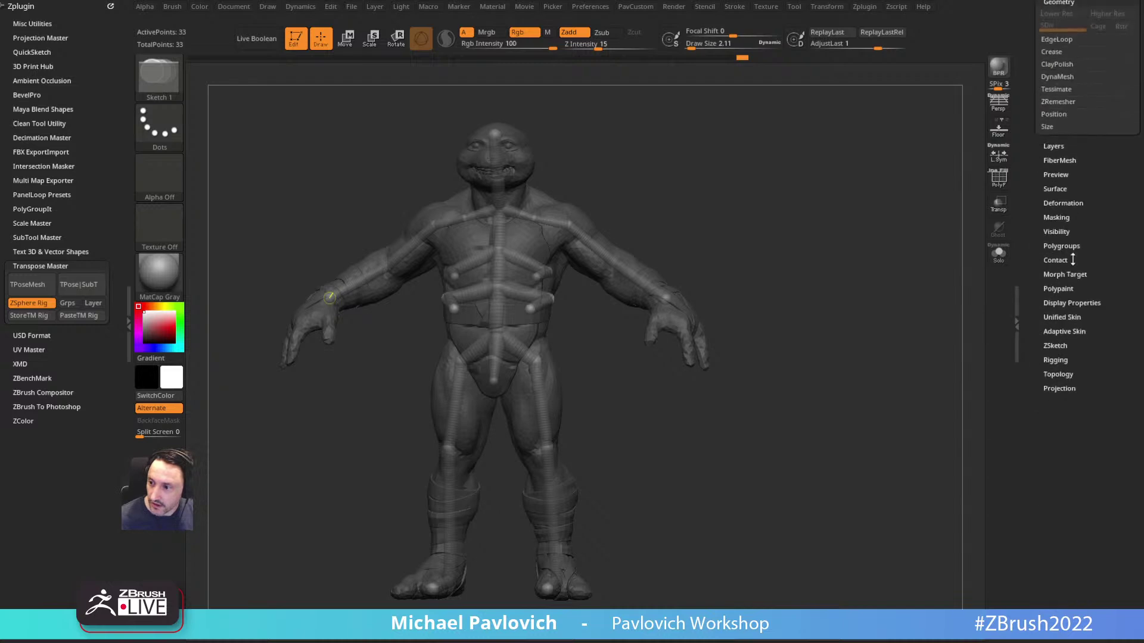
pyautogui.keyDown('shift'); pyautogui.click(1055, 358); pyautogui.keyUp('shift')
pyautogui.click(1064, 330)
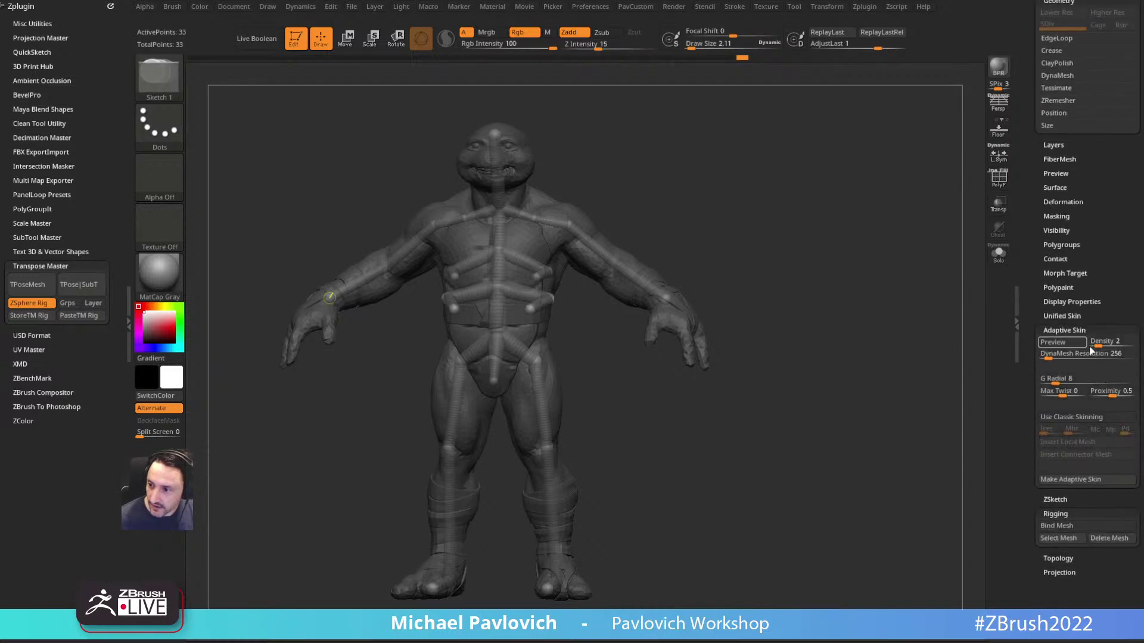
pyautogui.moveTo(1058, 354); pyautogui.dragTo(1040, 355)
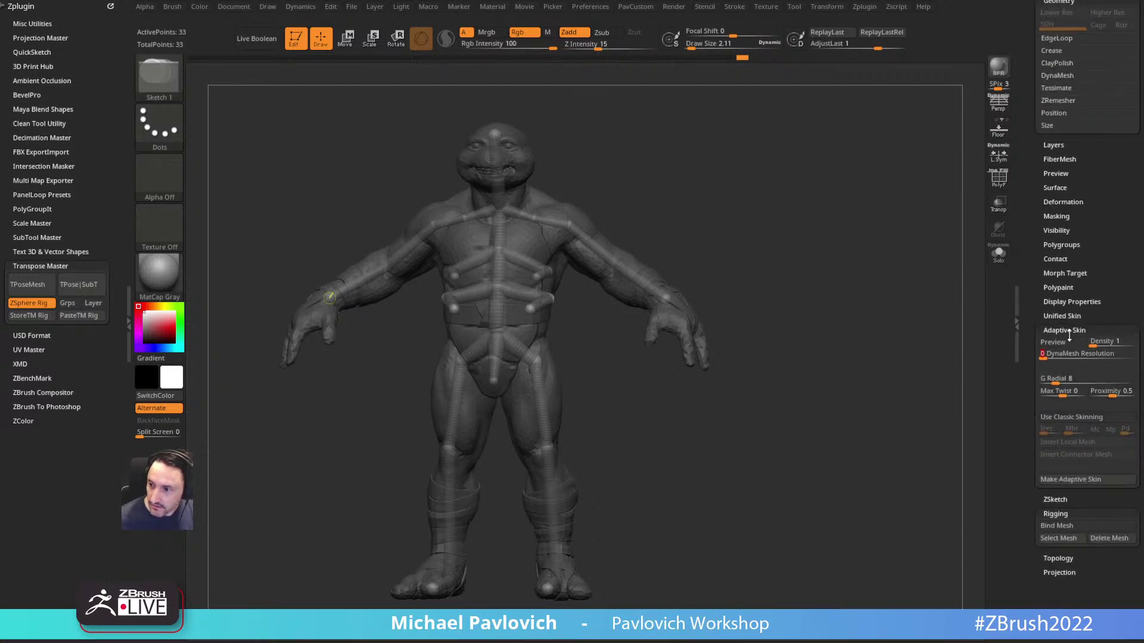
# Step: Collapse the Adaptive Skin settings and bind the combined mesh to the ZSphere rig
pyautogui.keyDown('shift'); pyautogui.click(1064, 330); pyautogui.keyUp('shift')
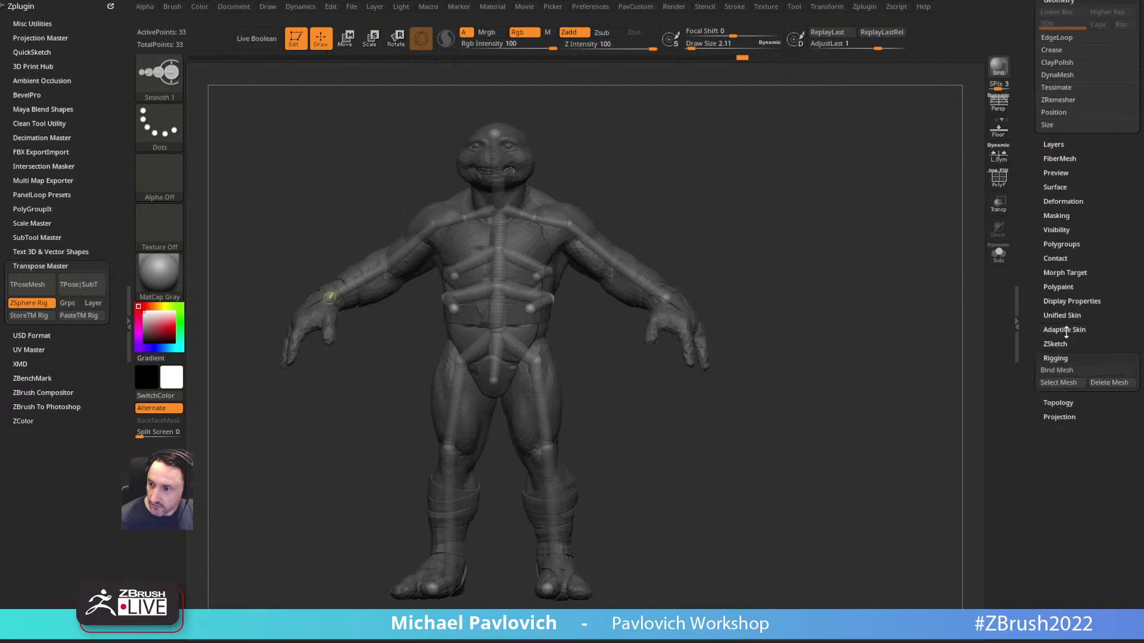
pyautogui.click(1056, 370)
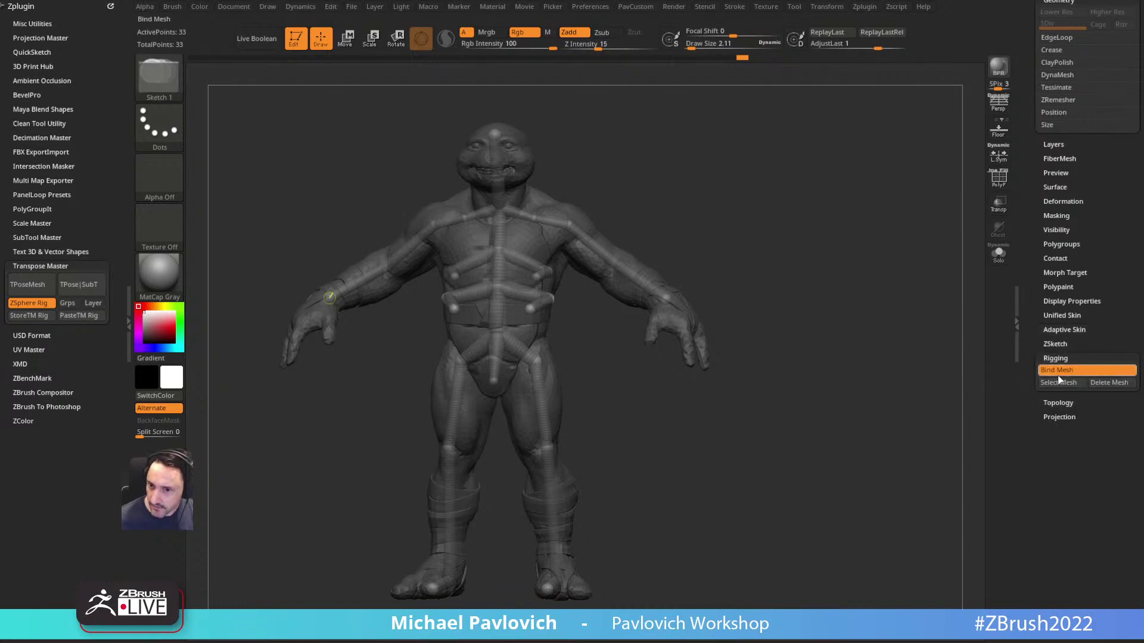
# Step: Test the bound rig by rotating both arms inward, and undo the rotations
pyautogui.press('r')
pyautogui.moveTo(604, 255); pyautogui.dragTo(637, 219)
pyautogui.hotkey('ctrl', 'z')
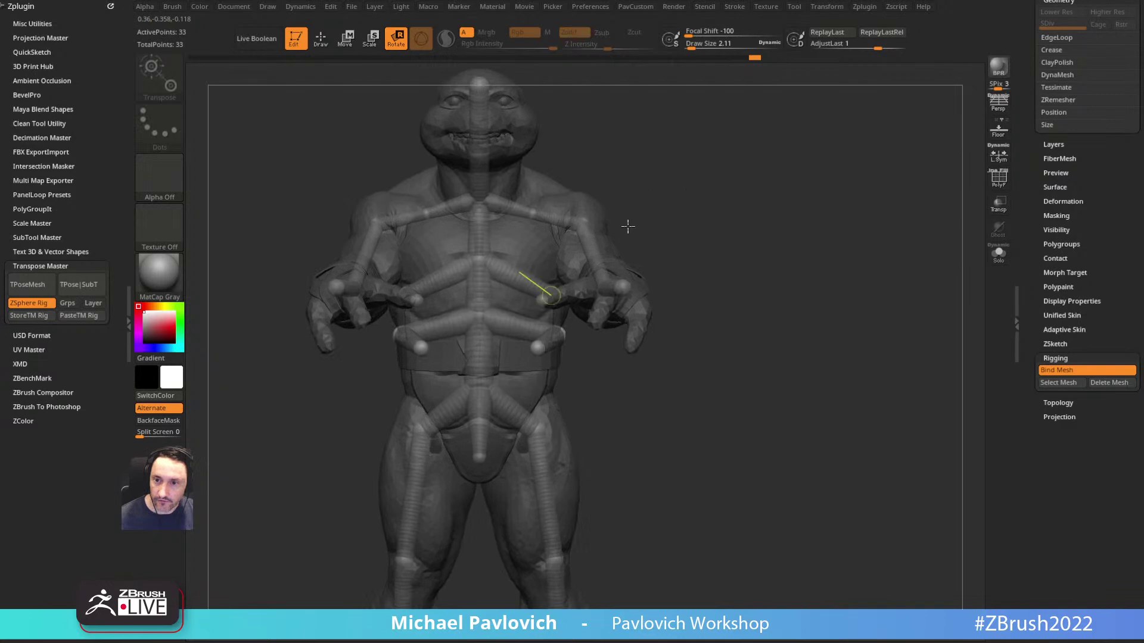
pyautogui.hotkey('ctrl', 'z')
pyautogui.hotkey('ctrl', 'z')
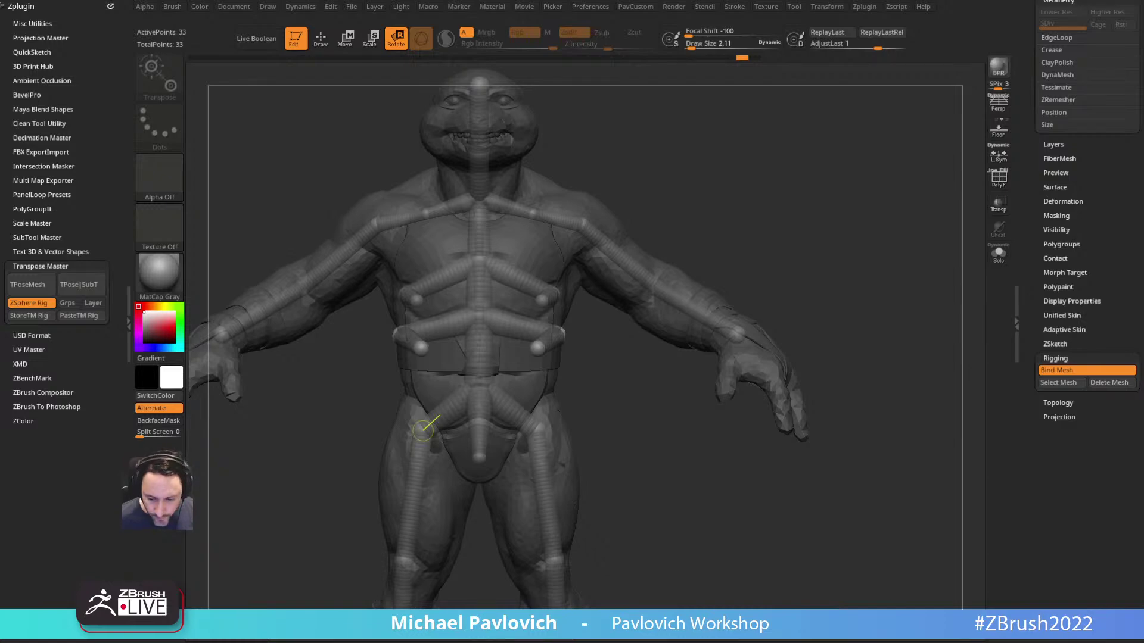
# Step: Switch to XnView MP, examine the reclining creature's pose in ZRemeshRefresh.jpg, and close the image to return to ZBrush
pyautogui.hotkey('alt', 'Tab')
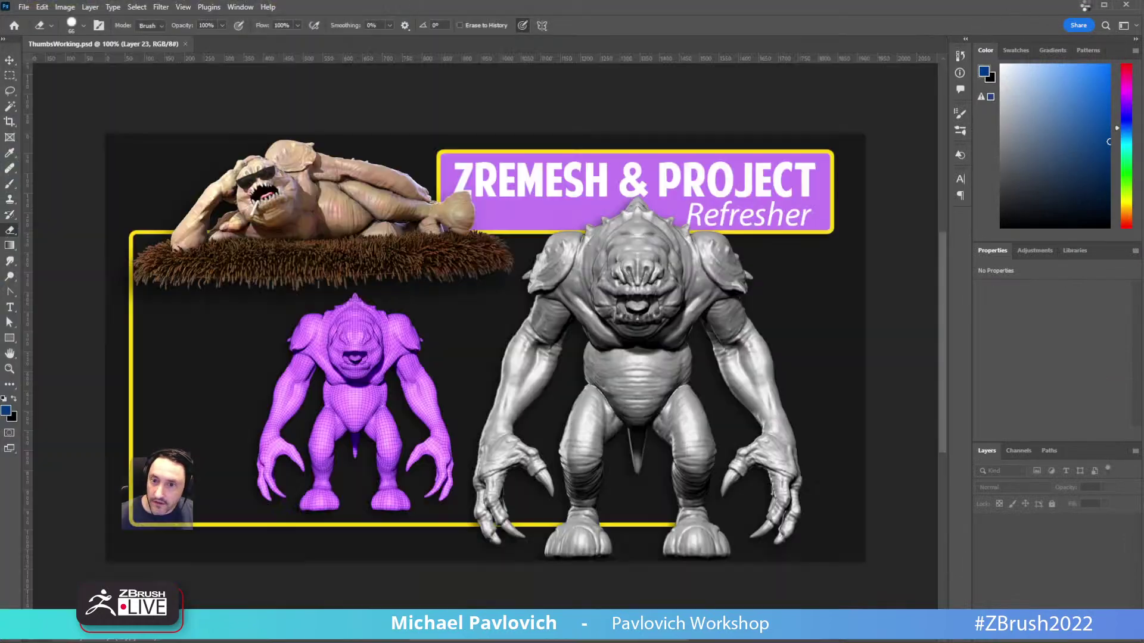
pyautogui.click(1087, 5)
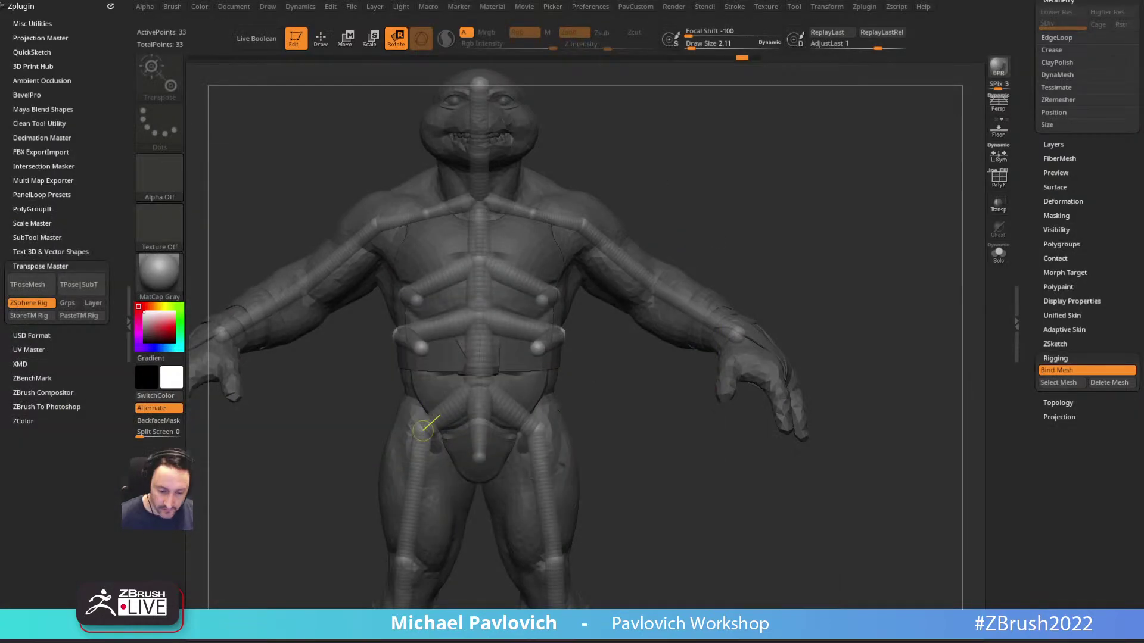
pyautogui.hotkey('alt', 'Tab')
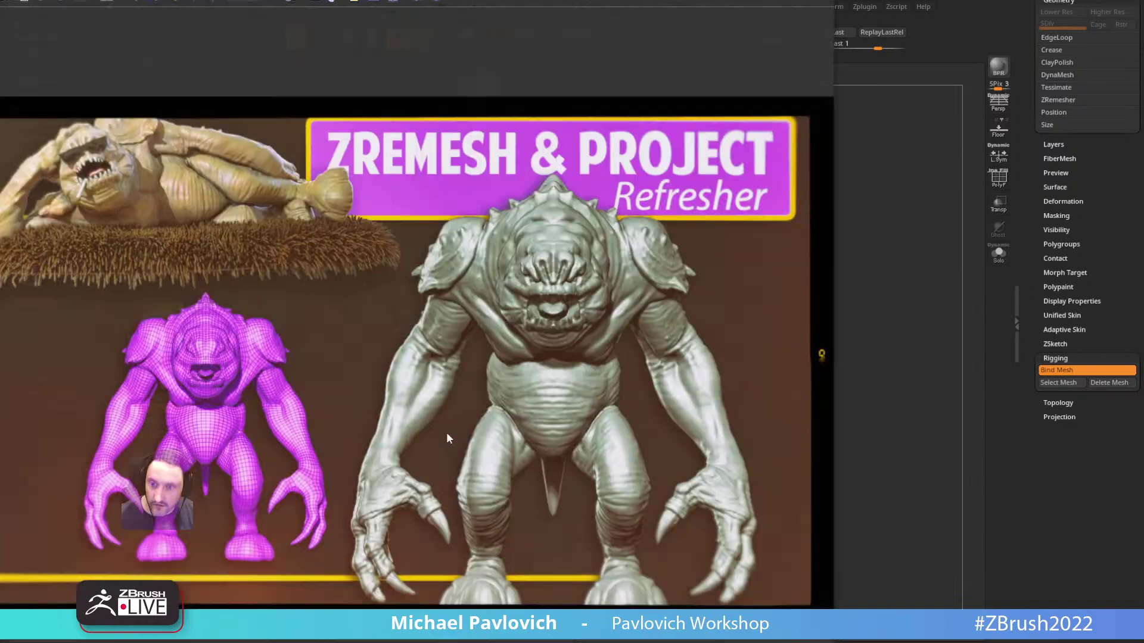
pyautogui.scroll(3, 118, 176)
pyautogui.moveTo(118, 176); pyautogui.dragTo(250, 365)
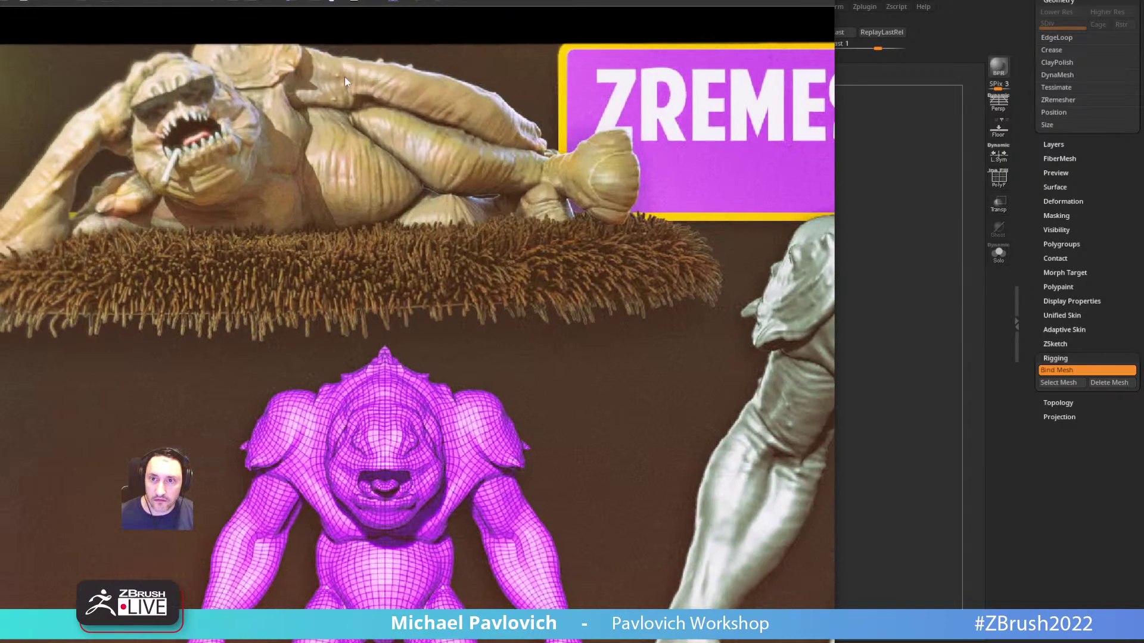
pyautogui.moveTo(472, 0); pyautogui.dragTo(719, 27)
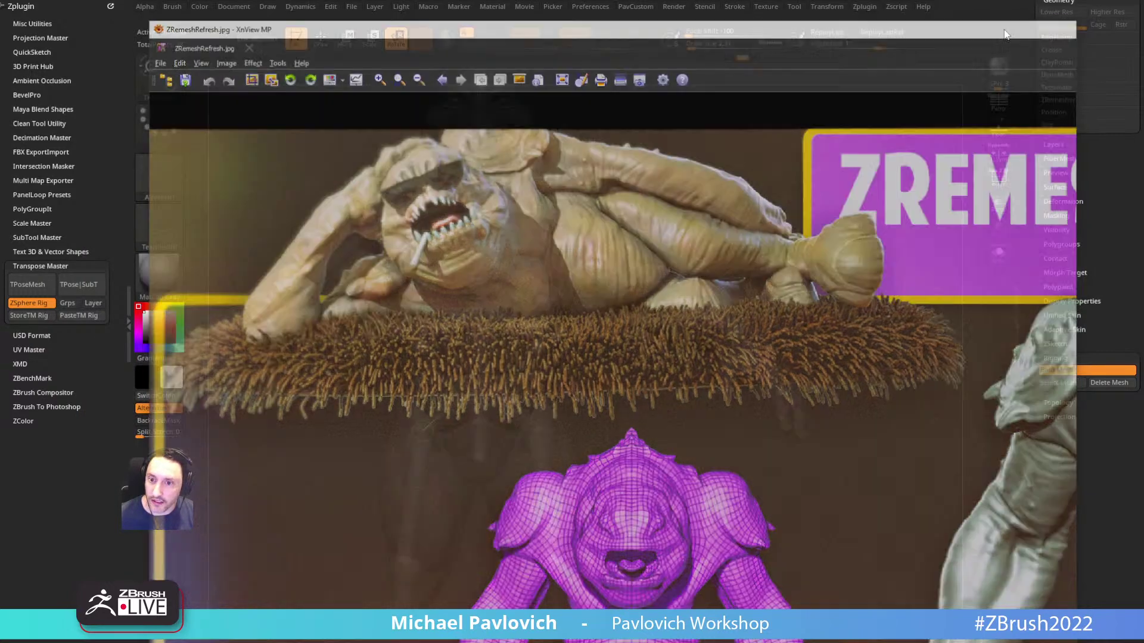
pyautogui.click(1068, 25)
# Step: Pose the rig's upper body by shifting the torso and rotating the spine, arms and head into a twisted, leaning stance
pyautogui.moveTo(831, 177)
pyautogui.mouseDown()
pyautogui.moveTo(801, 173)
pyautogui.moveTo(828, 177)
pyautogui.mouseUp()
pyautogui.moveTo(635, 242); pyautogui.dragTo(673, 232)
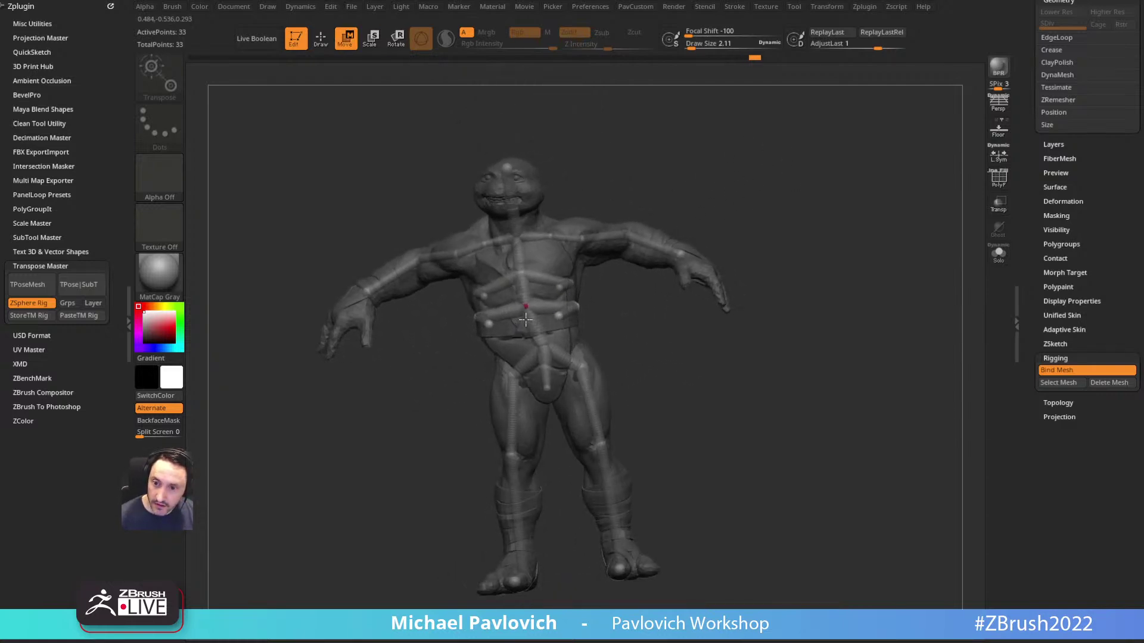
pyautogui.press('r')
pyautogui.moveTo(540, 294); pyautogui.dragTo(542, 247)
pyautogui.moveTo(643, 250); pyautogui.dragTo(712, 246)
pyautogui.moveTo(647, 217); pyautogui.dragTo(706, 196)
pyautogui.moveTo(547, 245); pyautogui.dragTo(527, 222)
pyautogui.moveTo(563, 149); pyautogui.dragTo(673, 145)
pyautogui.moveTo(431, 223); pyautogui.dragTo(390, 234)
pyautogui.moveTo(548, 206); pyautogui.dragTo(420, 204)
pyautogui.keyDown('alt'); pyautogui.moveTo(679, 282); pyautogui.dragTo(602, 197); pyautogui.keyUp('alt')
# Step: Rotate the rig's leg joints to bend the knees and offset the feet, refining the overall body pose
pyautogui.moveTo(364, 336); pyautogui.dragTo(343, 328)
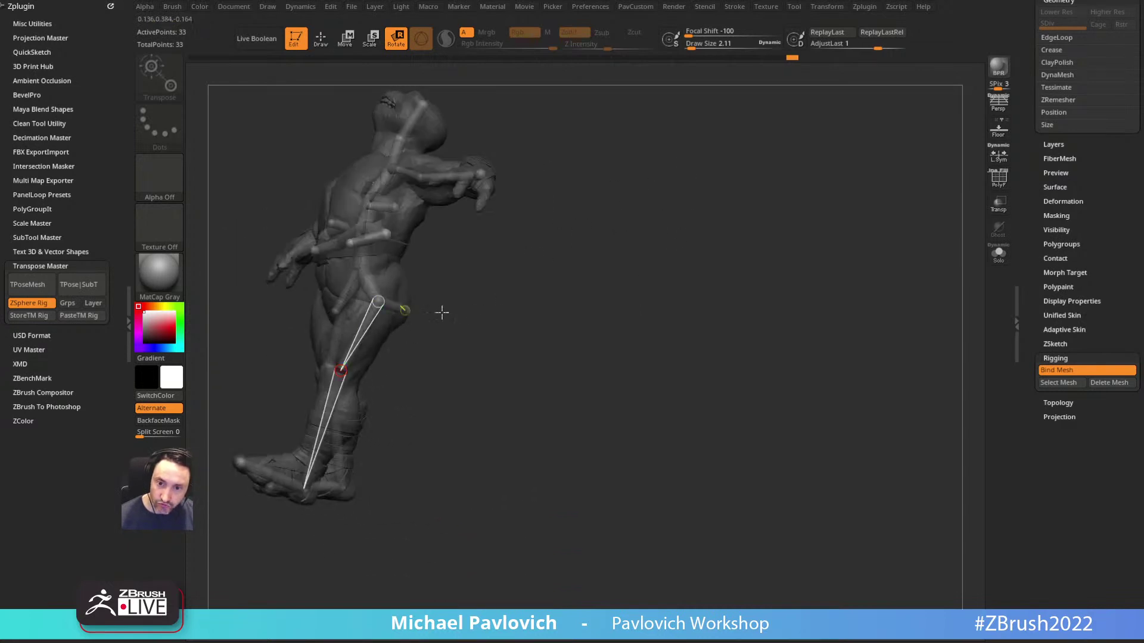
pyautogui.moveTo(452, 295); pyautogui.dragTo(528, 285)
pyautogui.moveTo(400, 321); pyautogui.dragTo(453, 301)
pyautogui.moveTo(539, 286); pyautogui.dragTo(515, 278)
pyautogui.moveTo(459, 352); pyautogui.dragTo(447, 351)
pyautogui.moveTo(516, 353); pyautogui.dragTo(470, 275)
pyautogui.moveTo(427, 327); pyautogui.dragTo(424, 401)
pyautogui.moveTo(424, 400); pyautogui.dragTo(489, 424)
pyautogui.moveTo(565, 343); pyautogui.dragTo(614, 358)
pyautogui.moveTo(448, 359); pyautogui.dragTo(474, 405)
pyautogui.moveTo(470, 442); pyautogui.dragTo(551, 162)
pyautogui.moveTo(588, 309); pyautogui.dragTo(634, 338)
# Step: Transfer the Transpose Master pose back to the turtle's original subtools
pyautogui.click(78, 284)
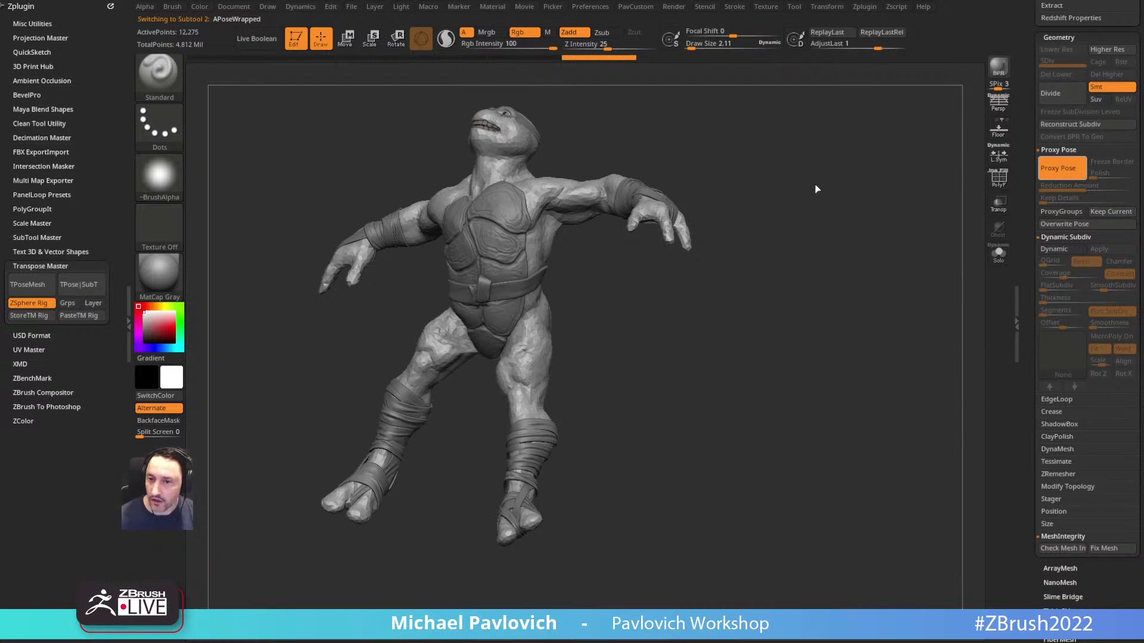
pyautogui.moveTo(751, 233); pyautogui.dragTo(1033, 573)
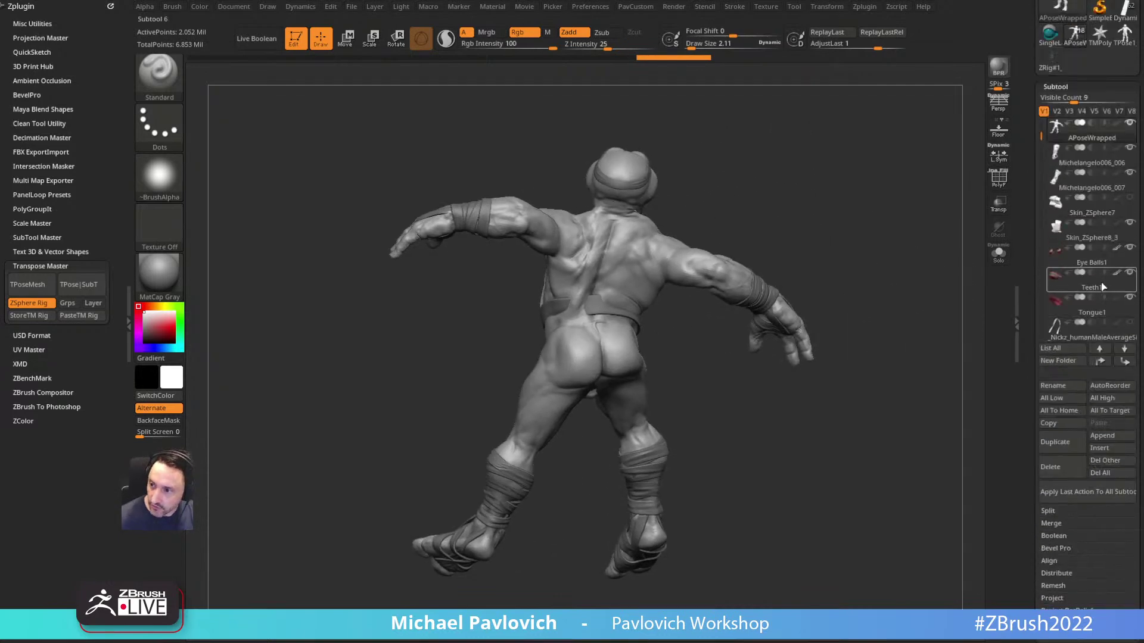
# Step: Make the three hidden turtle shell subtools visible and switch to the Move gizmo
pyautogui.moveTo(1039, 137); pyautogui.dragTo(1037, 230)
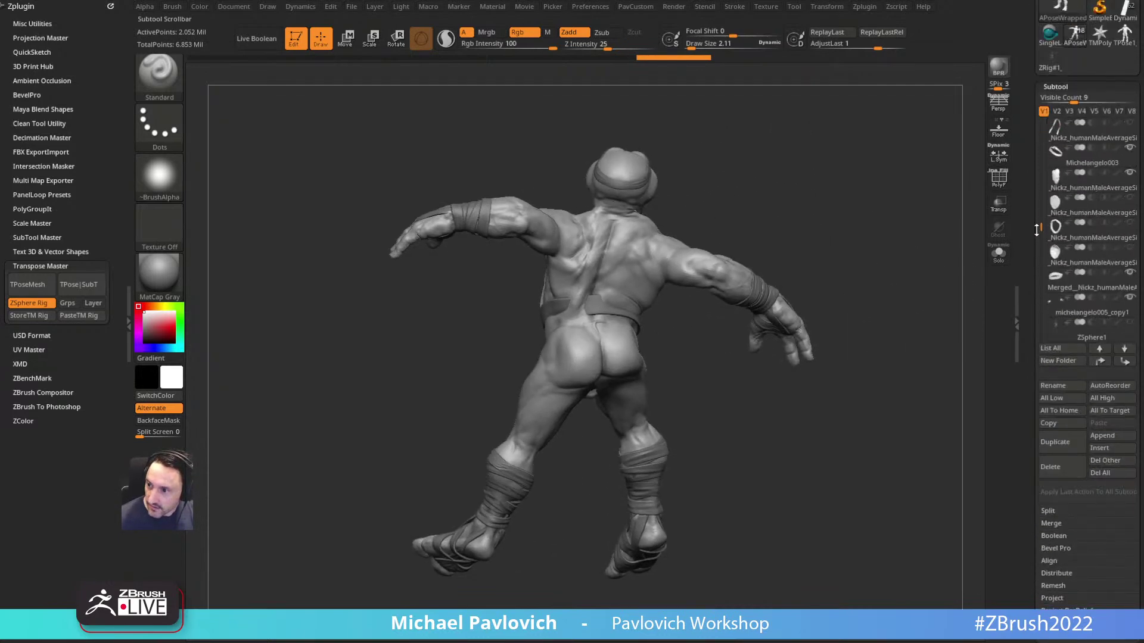
pyautogui.click(1130, 197)
pyautogui.click(1130, 222)
pyautogui.click(1130, 247)
pyautogui.moveTo(763, 247); pyautogui.dragTo(836, 243)
pyautogui.press('w')
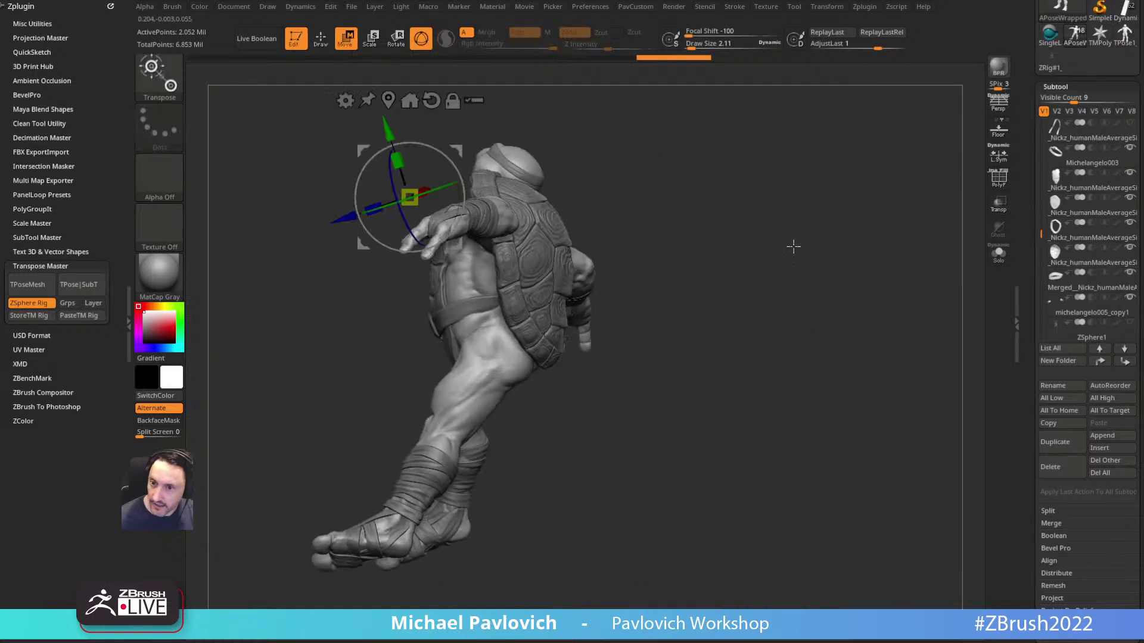
# Step: Select the _Nickz_humanMaleAverageSimple2_2 shell subtool, set the selection brush to SelectRect, and ready the shell pieces for a combined gizmo transform
pyautogui.keyDown('alt'); pyautogui.click(550, 243); pyautogui.keyUp('alt')
pyautogui.moveTo(613, 173)
pyautogui.mouseDown()
pyautogui.moveTo(710, 144)
pyautogui.moveTo(768, 258)
pyautogui.mouseUp()
pyautogui.keyDown('alt'); pyautogui.moveTo(679, 194); pyautogui.dragTo(703, 235); pyautogui.keyUp('alt')
pyautogui.press('q')
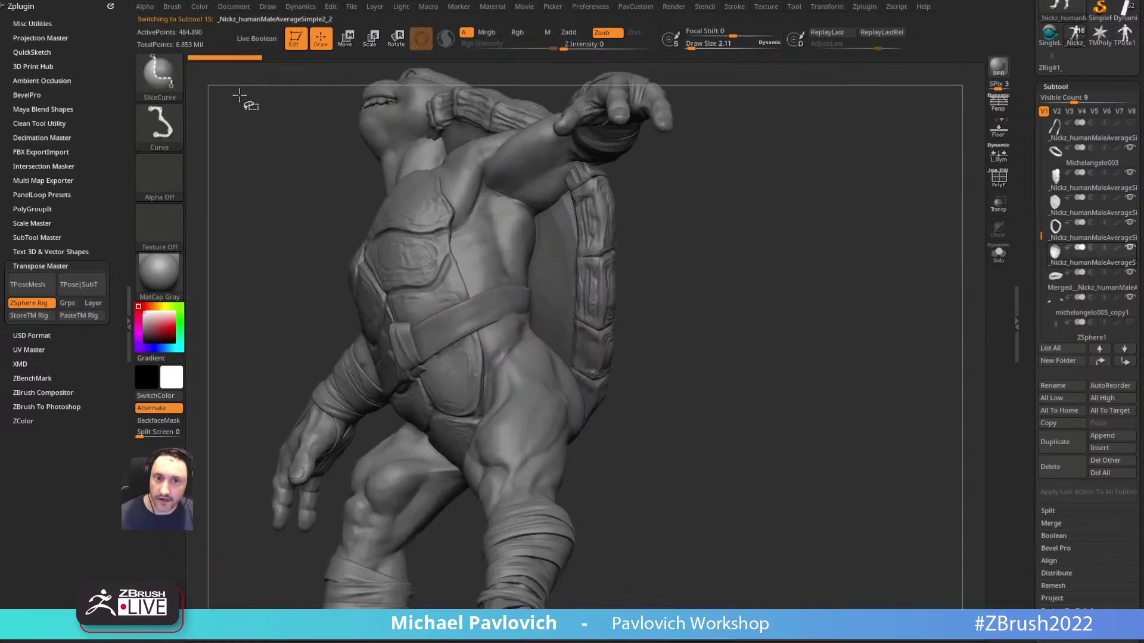
pyautogui.keyDown('ctrl'); pyautogui.keyDown('shift'); pyautogui.click(159, 77); pyautogui.keyUp('shift'); pyautogui.keyUp('ctrl')
pyautogui.keyDown('ctrl'); pyautogui.keyDown('shift'); pyautogui.click(276, 101); pyautogui.keyUp('shift'); pyautogui.keyUp('ctrl')
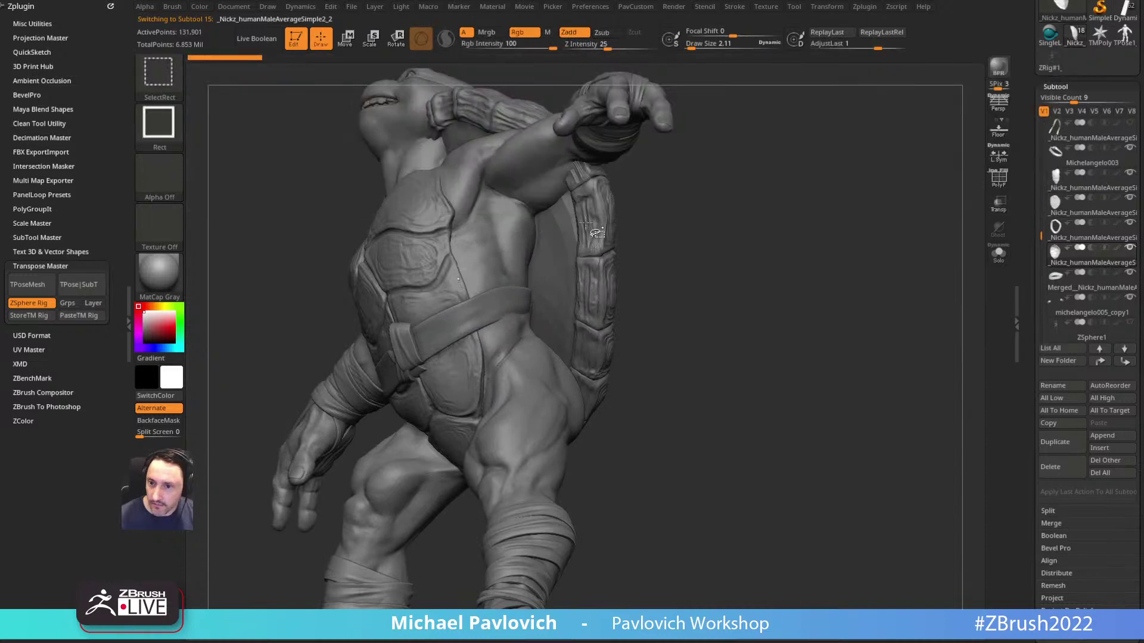
pyautogui.press('w')
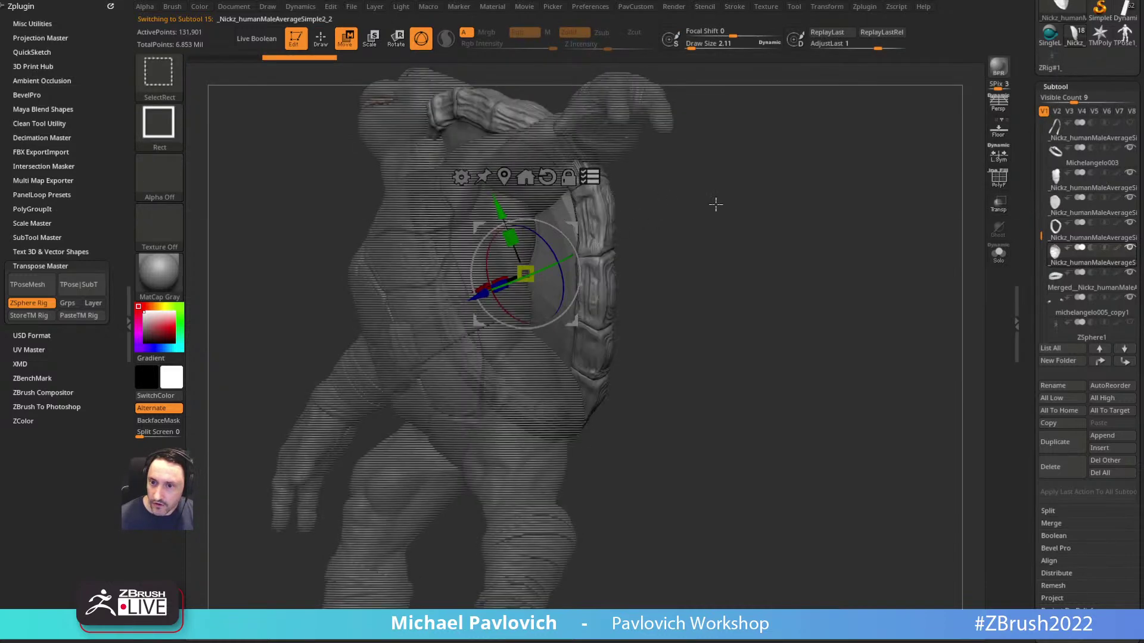
# Step: Move and rotate the selected shell pieces together so they fit the turtle's posed back
pyautogui.moveTo(698, 205); pyautogui.dragTo(602, 206)
pyautogui.moveTo(730, 201); pyautogui.dragTo(769, 202)
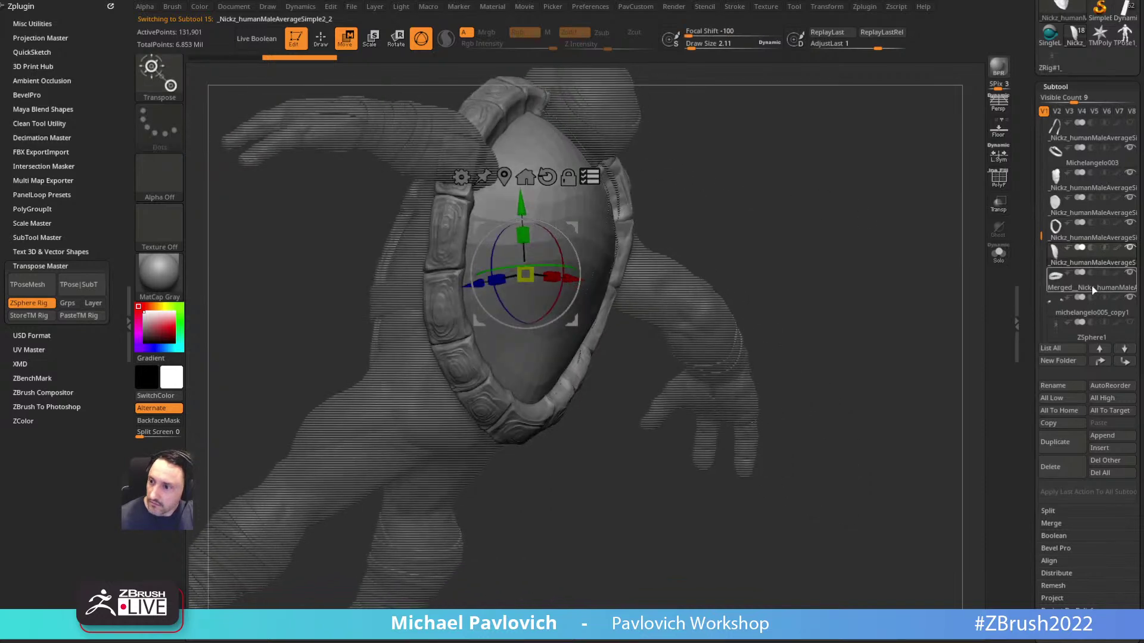
pyautogui.moveTo(914, 238); pyautogui.dragTo(886, 241)
pyautogui.moveTo(664, 233)
pyautogui.mouseDown()
pyautogui.moveTo(697, 207)
pyautogui.moveTo(730, 203)
pyautogui.moveTo(715, 178)
pyautogui.moveTo(727, 143)
pyautogui.moveTo(775, 149)
pyautogui.mouseUp()
pyautogui.keyDown('alt'); pyautogui.moveTo(620, 202); pyautogui.dragTo(750, 199); pyautogui.keyUp('alt')
pyautogui.moveTo(573, 224); pyautogui.dragTo(620, 242)
pyautogui.hotkey('ctrl', 'z')
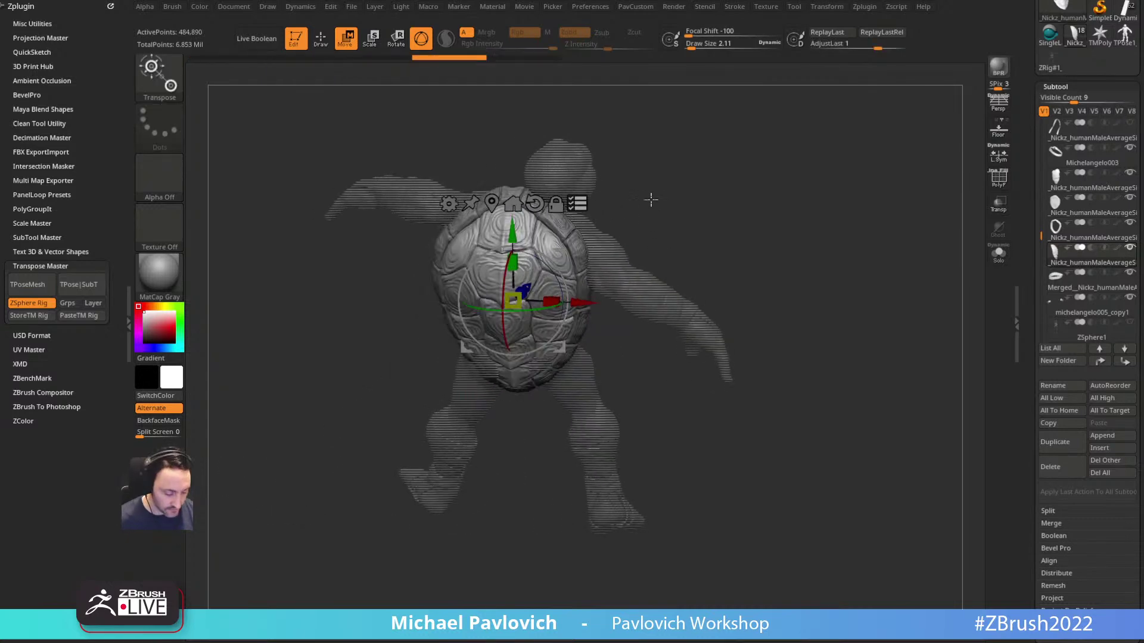
pyautogui.keyDown('shift'); pyautogui.moveTo(652, 202); pyautogui.dragTo(636, 200); pyautogui.keyUp('shift')
pyautogui.moveTo(559, 264)
pyautogui.mouseDown()
pyautogui.moveTo(632, 217)
pyautogui.moveTo(750, 199)
pyautogui.moveTo(751, 215)
pyautogui.moveTo(832, 218)
pyautogui.moveTo(748, 209)
pyautogui.moveTo(807, 204)
pyautogui.moveTo(835, 246)
pyautogui.moveTo(953, 251)
pyautogui.mouseUp()
# Step: Return to Draw mode and reveal the remaining hidden subtools to bring back the bandana tails
pyautogui.press('q')
pyautogui.keyDown('shift'); pyautogui.click(1128, 297); pyautogui.keyUp('shift')
pyautogui.keyDown('shift'); pyautogui.click(1129, 298); pyautogui.keyUp('shift')
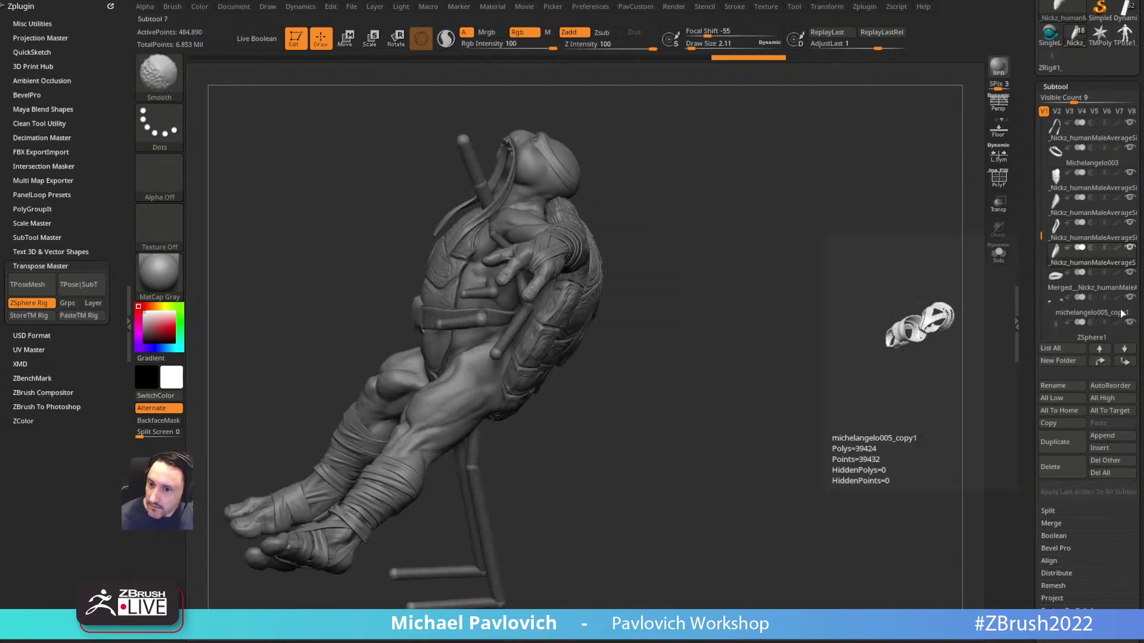
pyautogui.moveTo(847, 225); pyautogui.dragTo(667, 275)
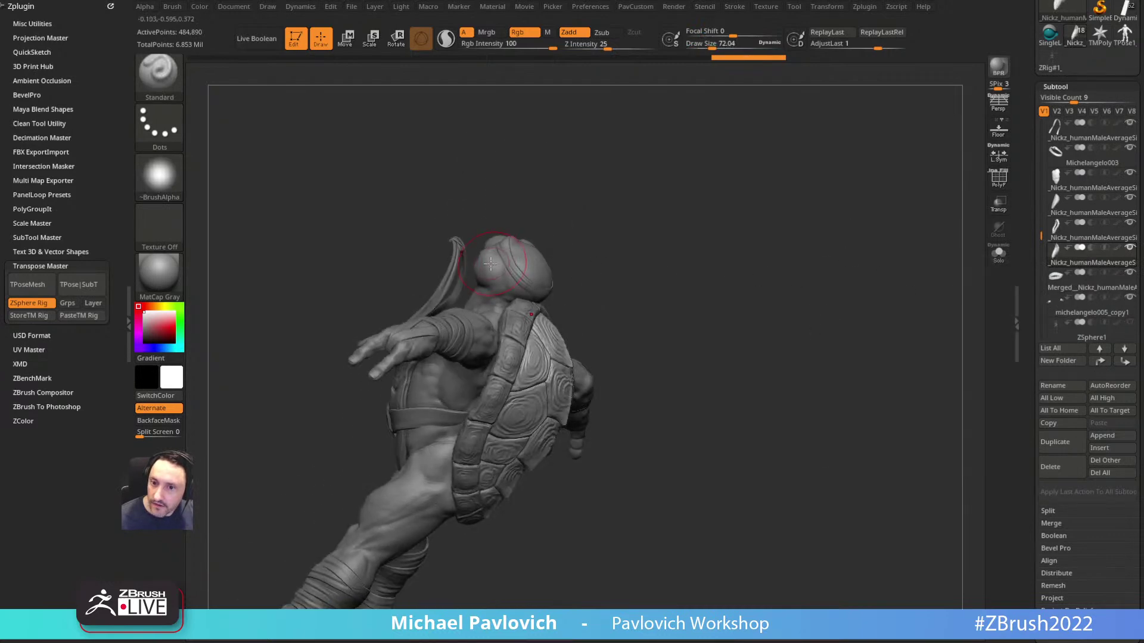
# Step: Select the bandana tails subtool and move and rotate it into place at the back of the turtle's head
pyautogui.press('w')
pyautogui.keyDown('alt'); pyautogui.click(477, 237); pyautogui.keyUp('alt')
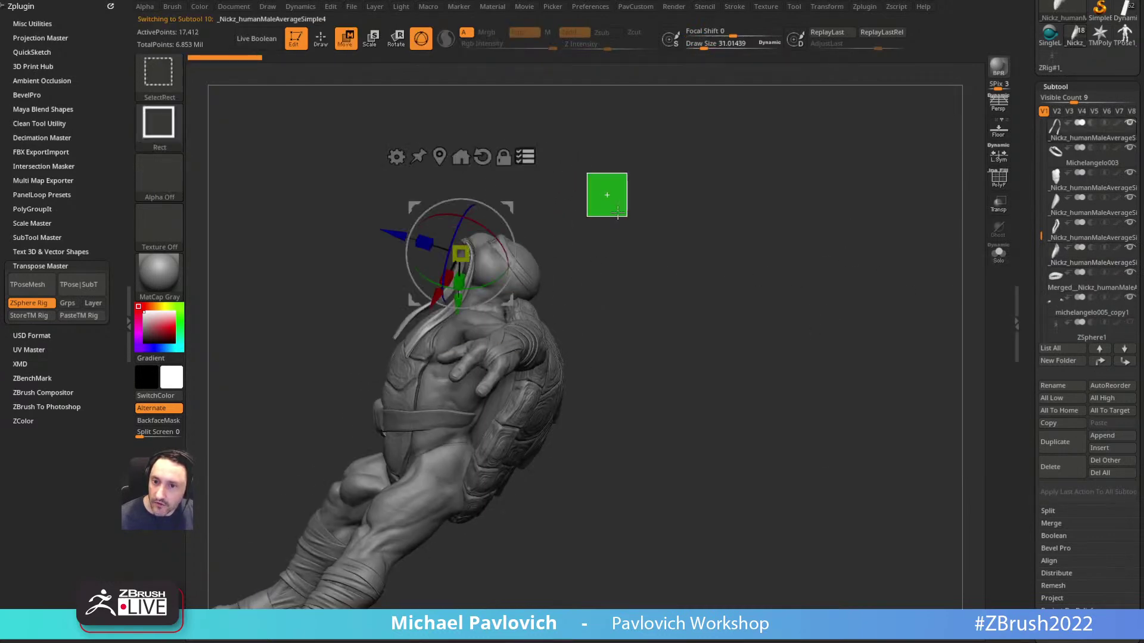
pyautogui.keyDown('ctrl'); pyautogui.keyDown('shift'); pyautogui.moveTo(384, 227); pyautogui.dragTo(471, 250); pyautogui.keyUp('shift'); pyautogui.keyUp('ctrl')
pyautogui.moveTo(539, 202); pyautogui.dragTo(615, 199)
pyautogui.moveTo(507, 211); pyautogui.dragTo(602, 246)
pyautogui.moveTo(600, 261); pyautogui.dragTo(451, 211)
pyautogui.moveTo(652, 271); pyautogui.dragTo(643, 228)
pyautogui.moveTo(738, 214); pyautogui.dragTo(805, 190)
pyautogui.moveTo(722, 209); pyautogui.dragTo(671, 187)
pyautogui.press('q')
pyautogui.moveTo(833, 248)
pyautogui.mouseDown()
pyautogui.moveTo(756, 197)
pyautogui.moveTo(584, 238)
pyautogui.moveTo(447, 301)
pyautogui.moveTo(881, 224)
pyautogui.moveTo(740, 217)
pyautogui.moveTo(550, 265)
pyautogui.moveTo(667, 243)
pyautogui.mouseUp()
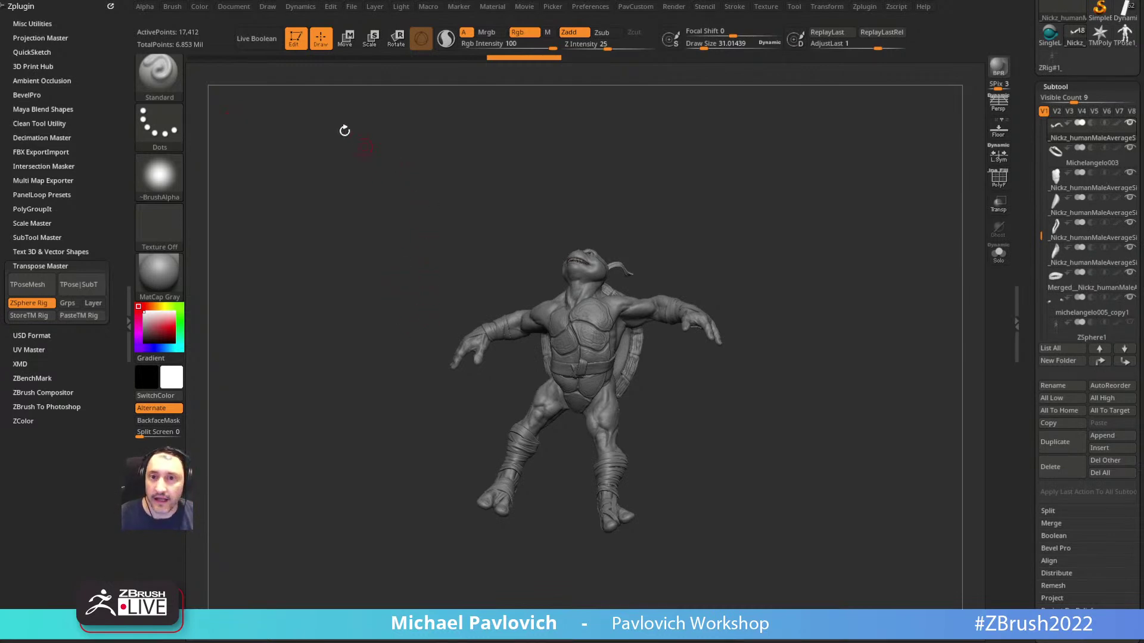
# Step: Pick the interface's dark gray as the document background color and set the background gradient Range to 0
pyautogui.click(233, 6)
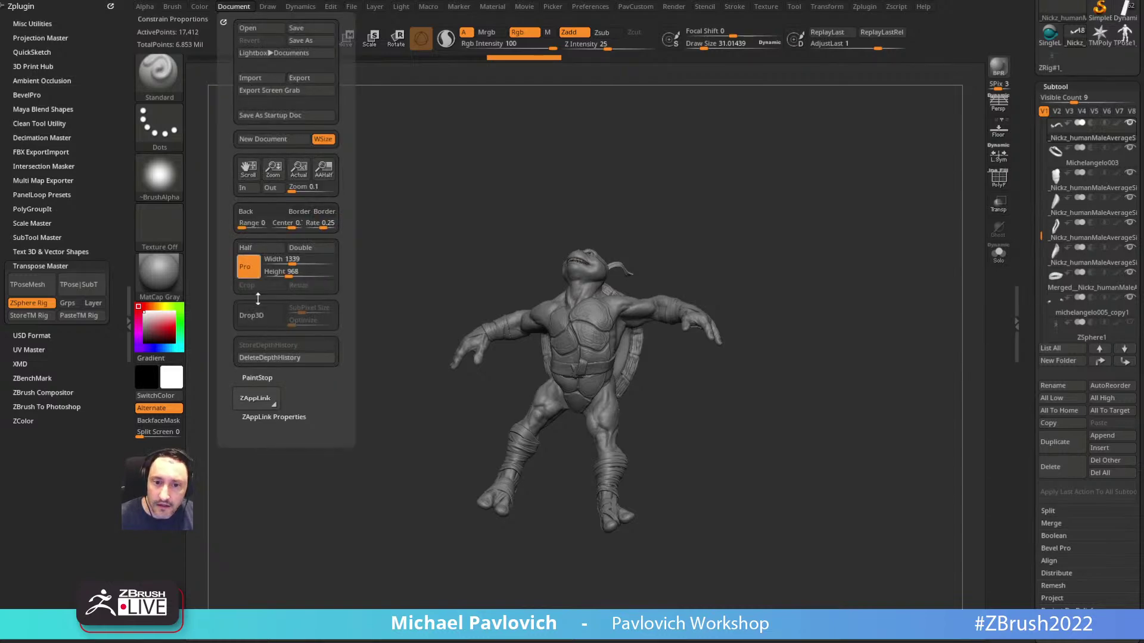
pyautogui.click(248, 211)
pyautogui.moveTo(248, 212); pyautogui.dragTo(91, 508)
pyautogui.click(233, 7)
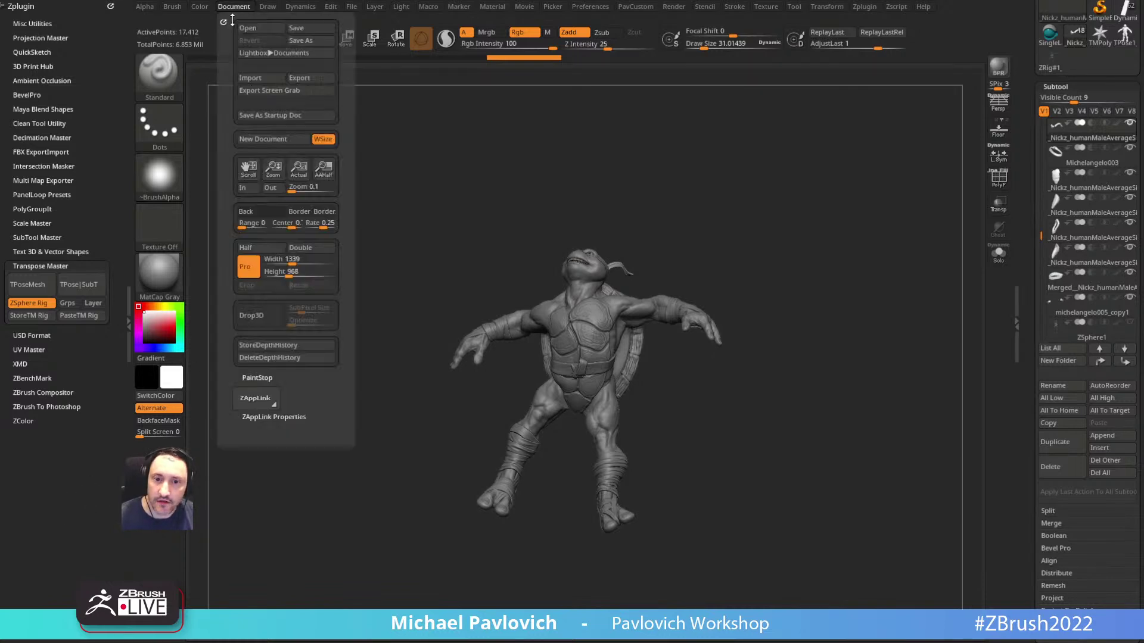
pyautogui.moveTo(241, 225)
pyautogui.mouseDown()
pyautogui.moveTo(250, 226)
pyautogui.moveTo(240, 227)
pyautogui.mouseUp()
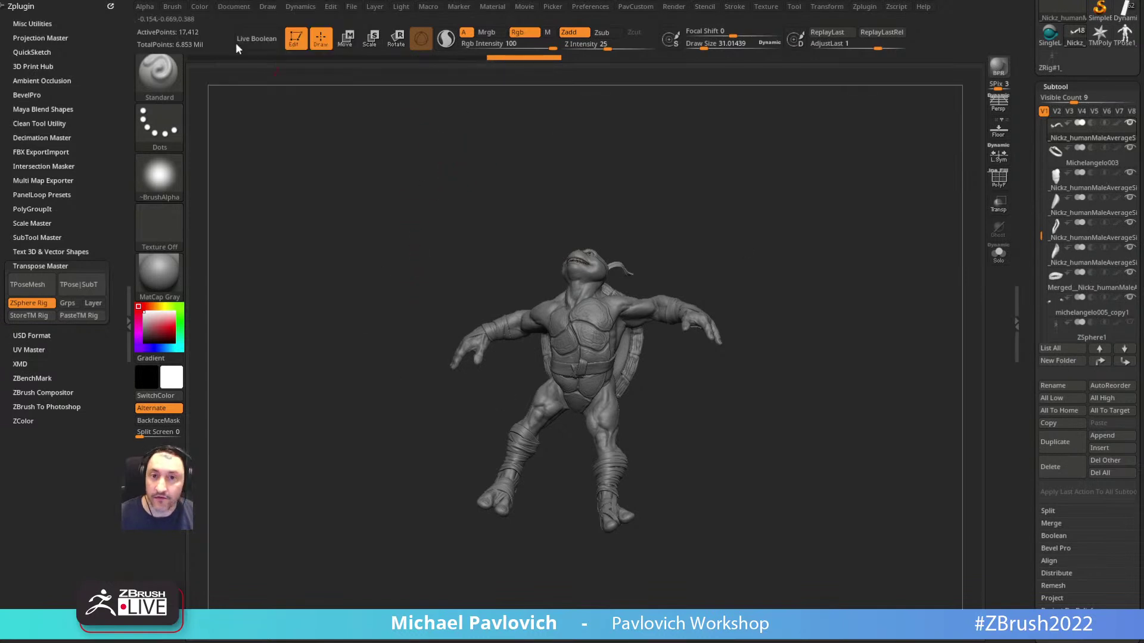
# Step: Resize the document to 723 by 523 and clear the canvas
pyautogui.click(231, 7)
pyautogui.moveTo(290, 260); pyautogui.dragTo(283, 262)
pyautogui.click(293, 285)
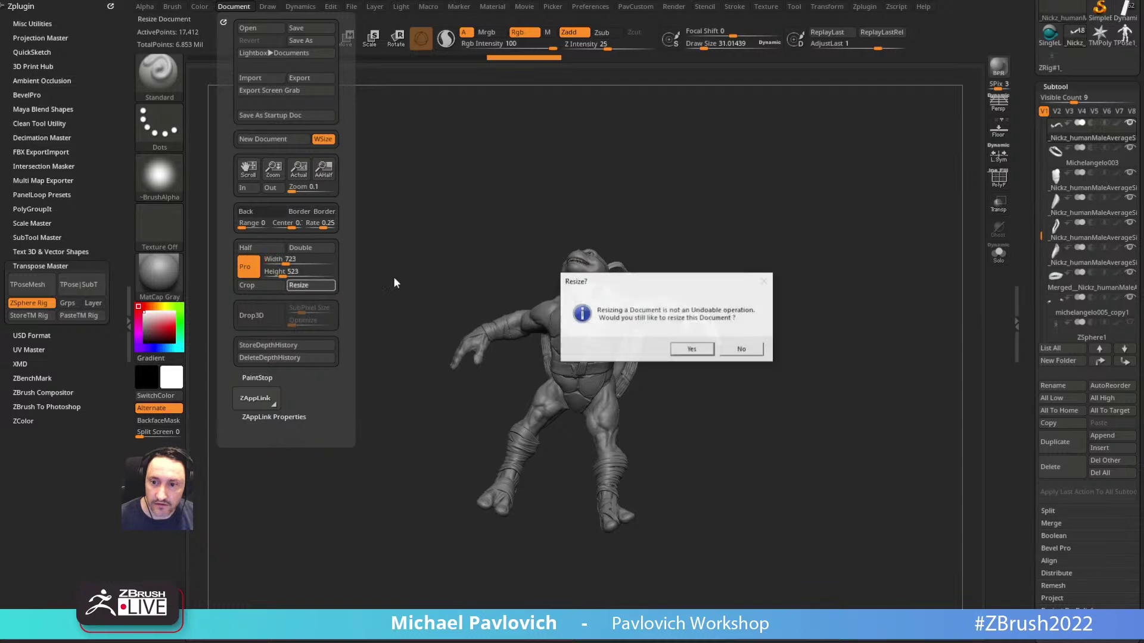
pyautogui.click(690, 349)
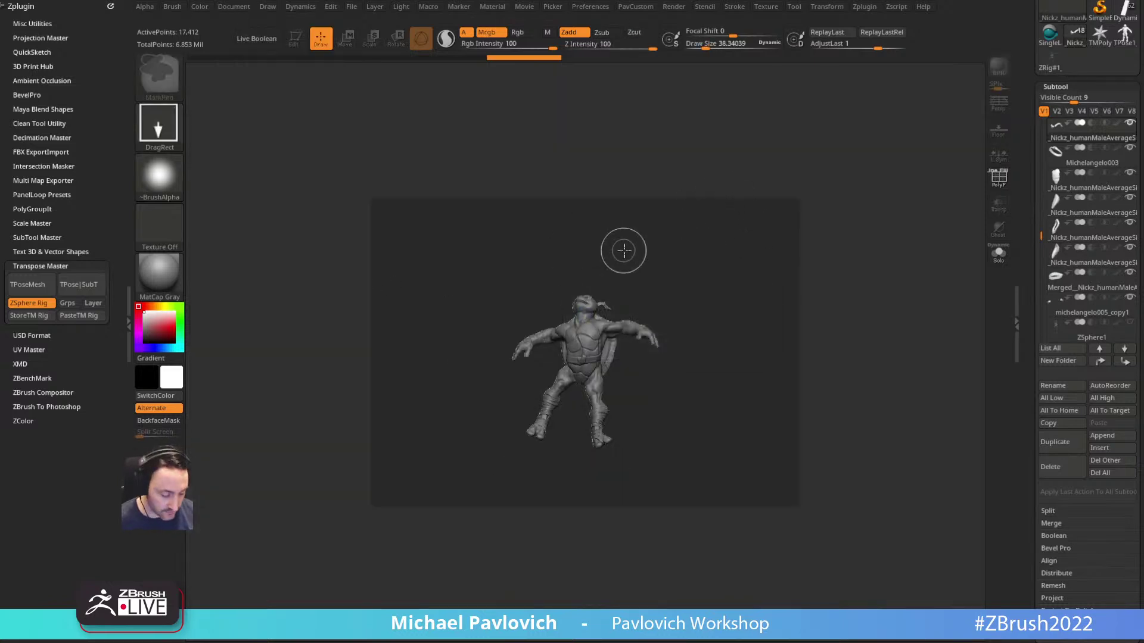
pyautogui.hotkey('ctrl', 'n')
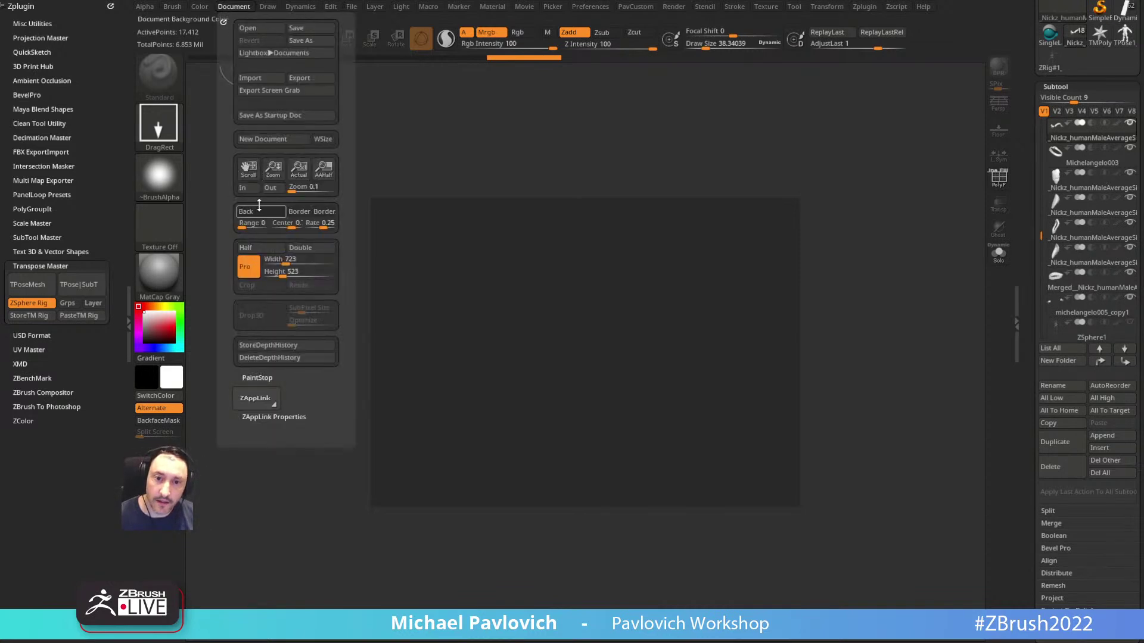
# Step: Create a new document with WSize enabled, without saving changes to the current one
pyautogui.click(233, 7)
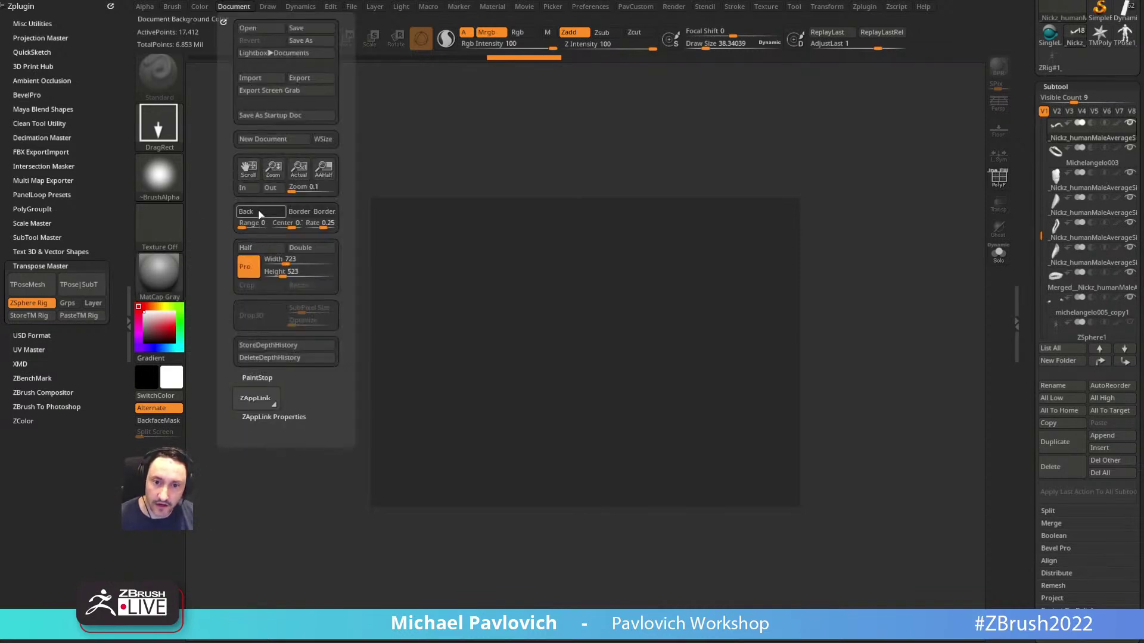
pyautogui.click(290, 138)
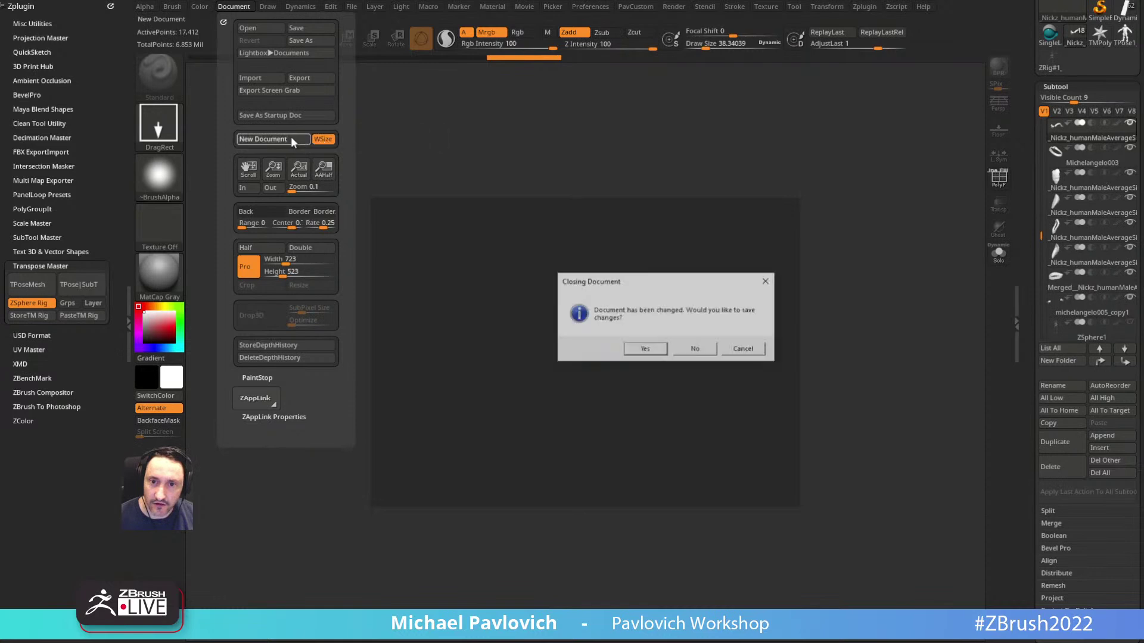
pyautogui.click(694, 349)
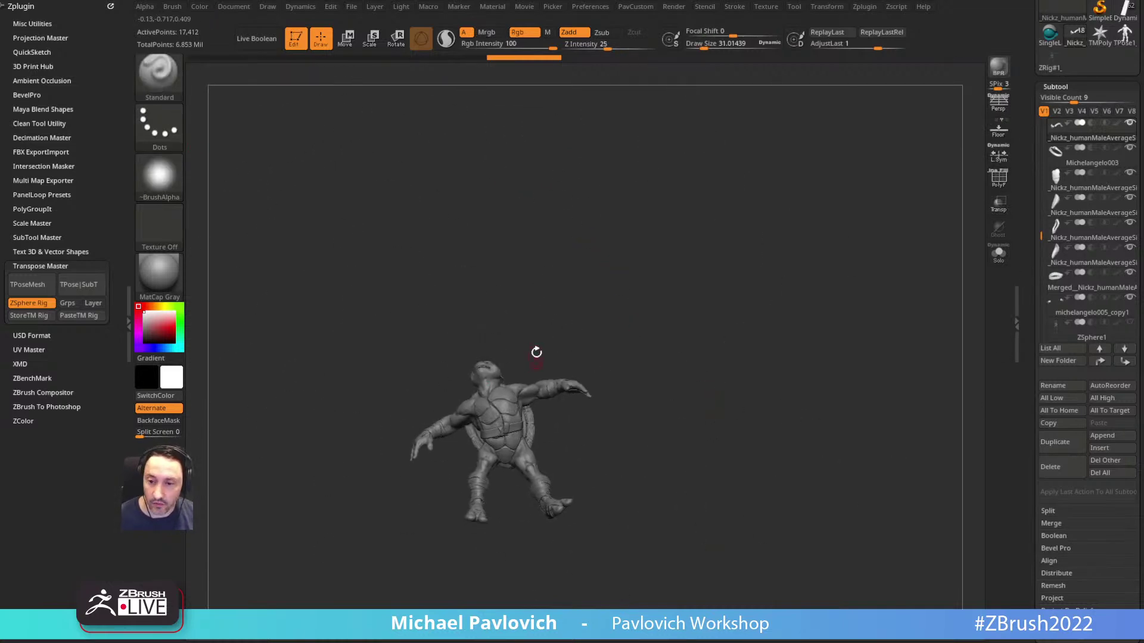
# Step: Open the document settings for size and background
pyautogui.click(230, 7)
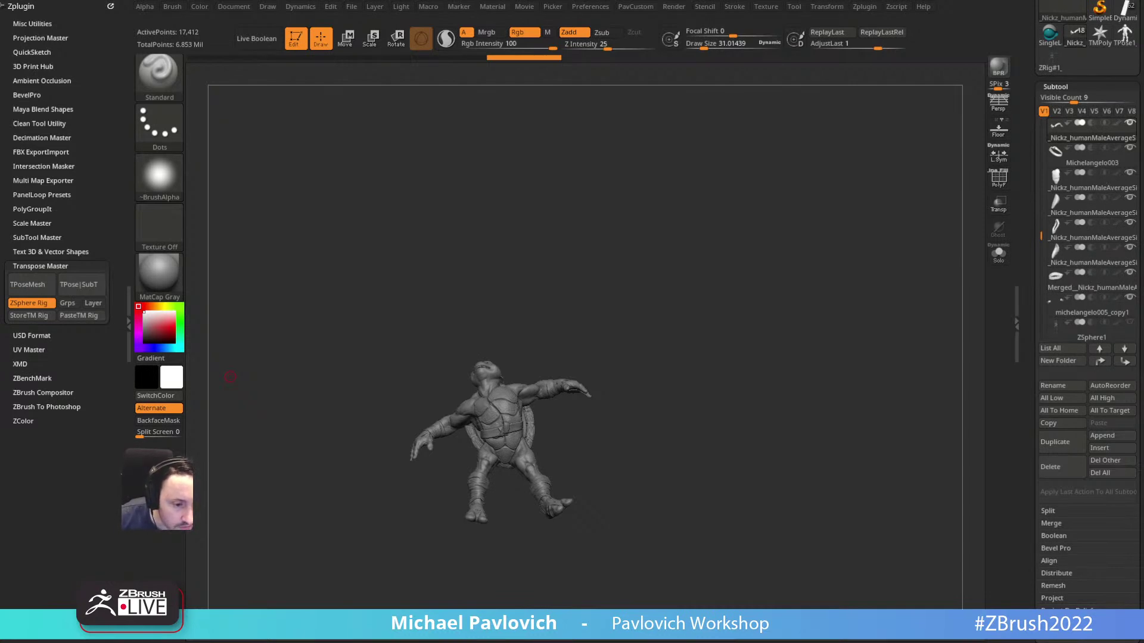
pyautogui.moveTo(519, 275); pyautogui.dragTo(512, 263)
pyautogui.click(233, 8)
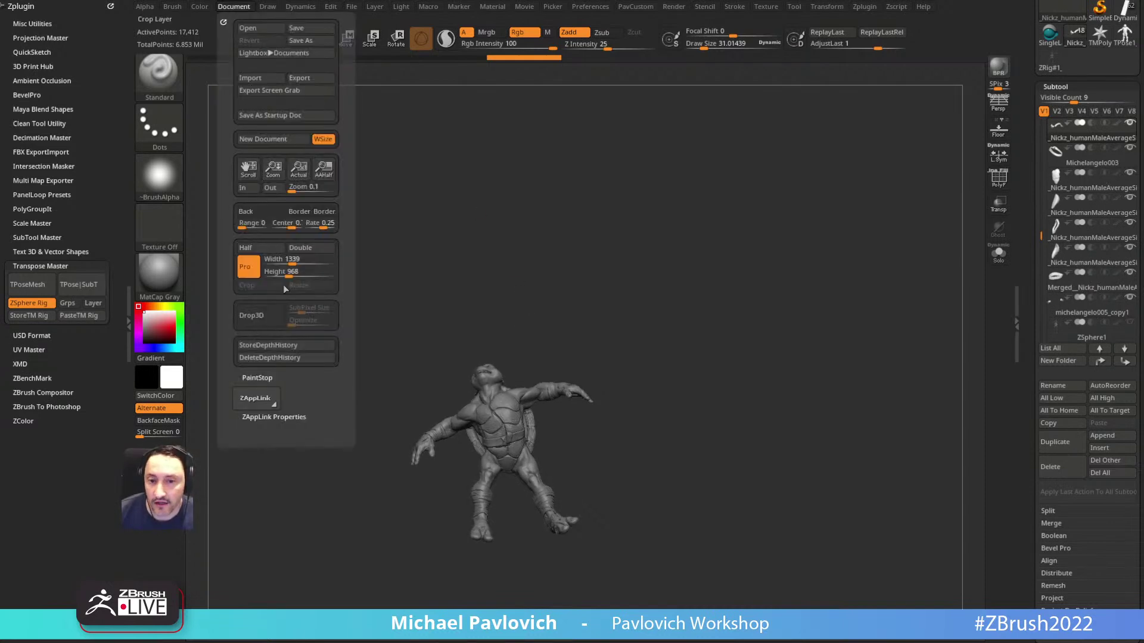
# Step: Resize the document to 1920 by 1080 without constrained proportions and accept that the resize cannot be undone
pyautogui.moveTo(708, 307)
pyautogui.keyDown('alt'); pyautogui.mouseDown()
pyautogui.moveTo(817, 292)
pyautogui.moveTo(819, 263)
pyautogui.moveTo(824, 291)
pyautogui.moveTo(840, 292)
pyautogui.moveTo(824, 304)
pyautogui.moveTo(824, 284)
pyautogui.moveTo(781, 268)
pyautogui.moveTo(721, 315)
pyautogui.mouseUp(); pyautogui.keyUp('alt')
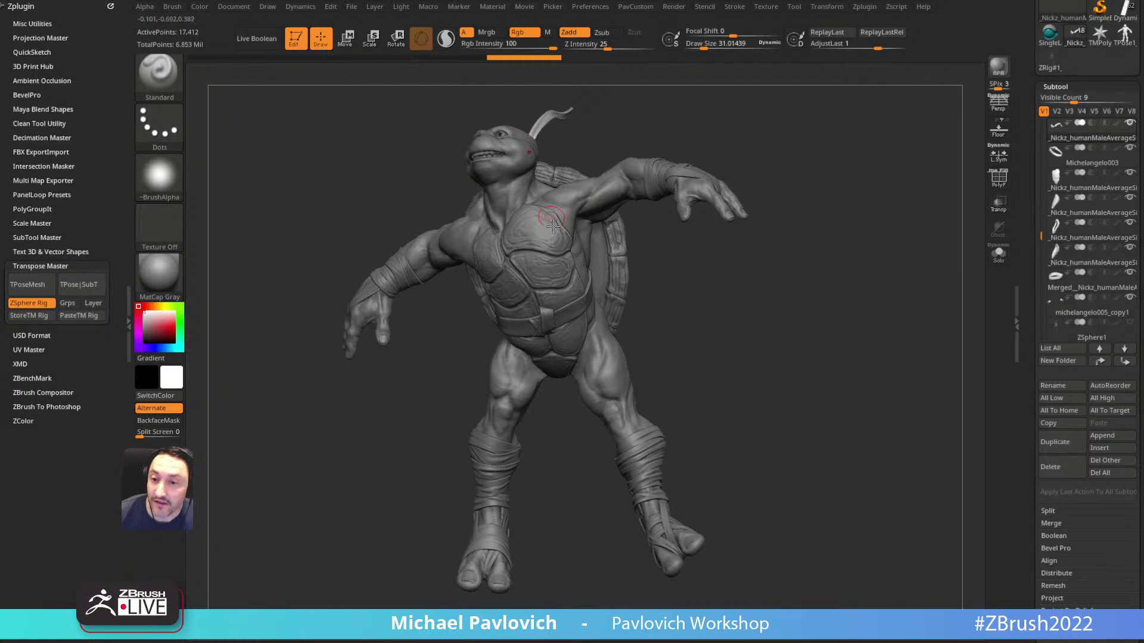
pyautogui.click(234, 8)
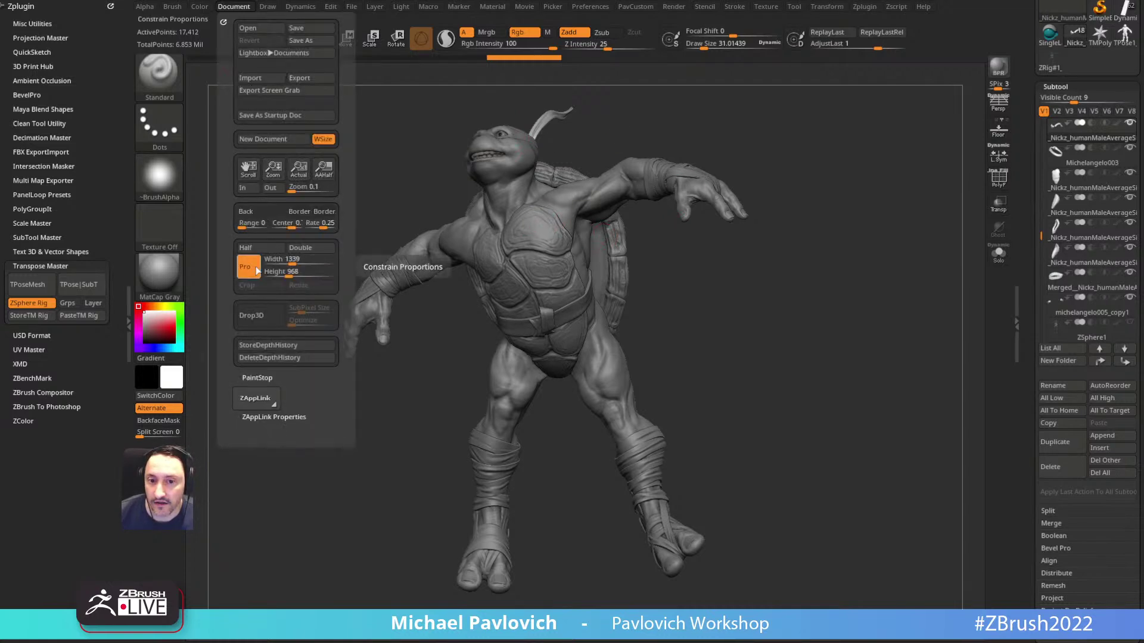
pyautogui.click(297, 260)
pyautogui.write('1920')
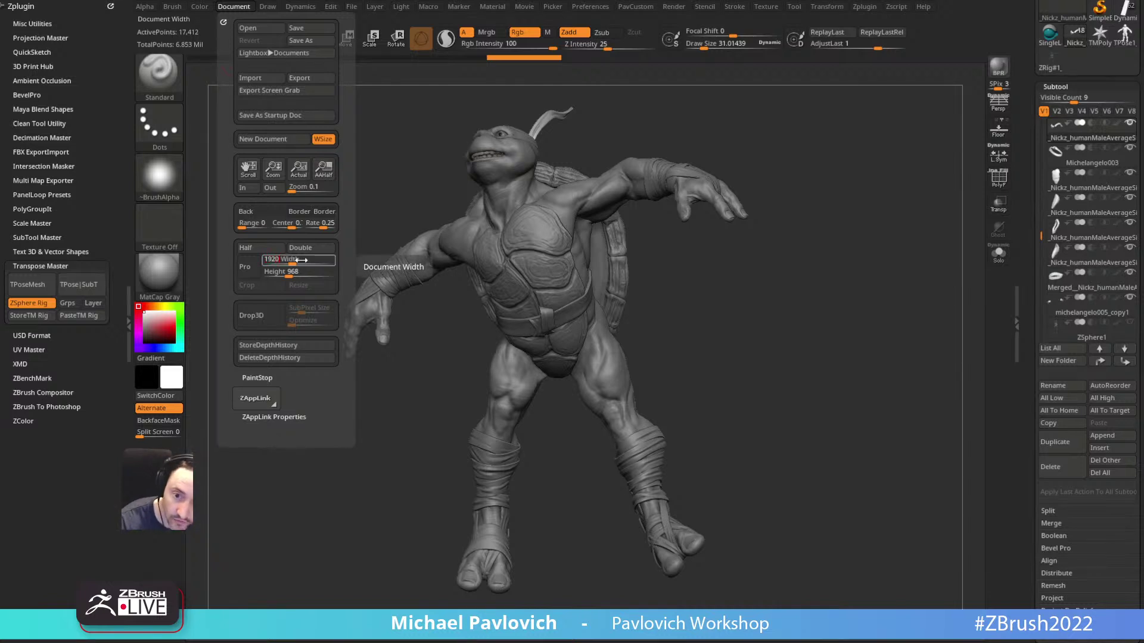
pyautogui.press('Tab')
pyautogui.write('180')
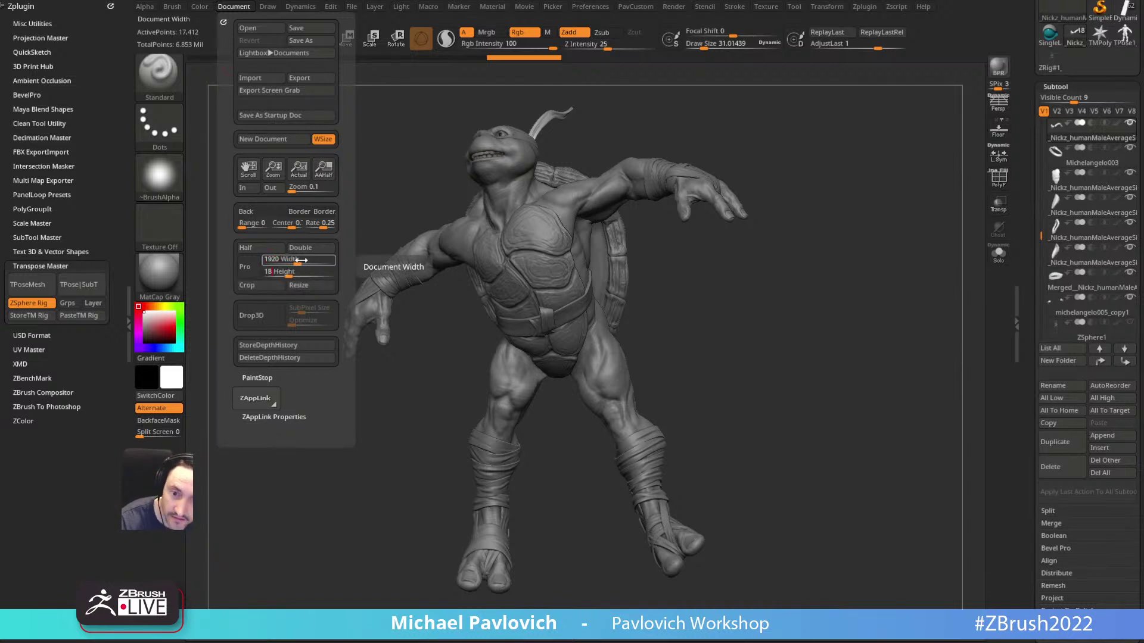
pyautogui.press('BackSpace')
pyautogui.press('BackSpace')
pyautogui.write('080')
pyautogui.press('Tab')
pyautogui.click(298, 285)
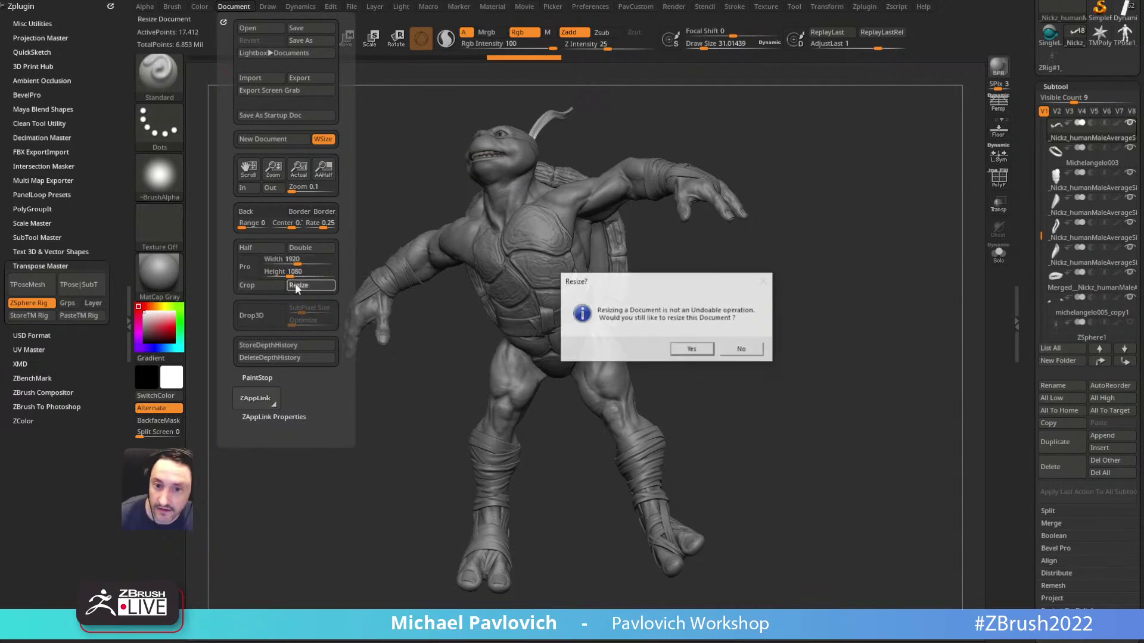
pyautogui.click(685, 348)
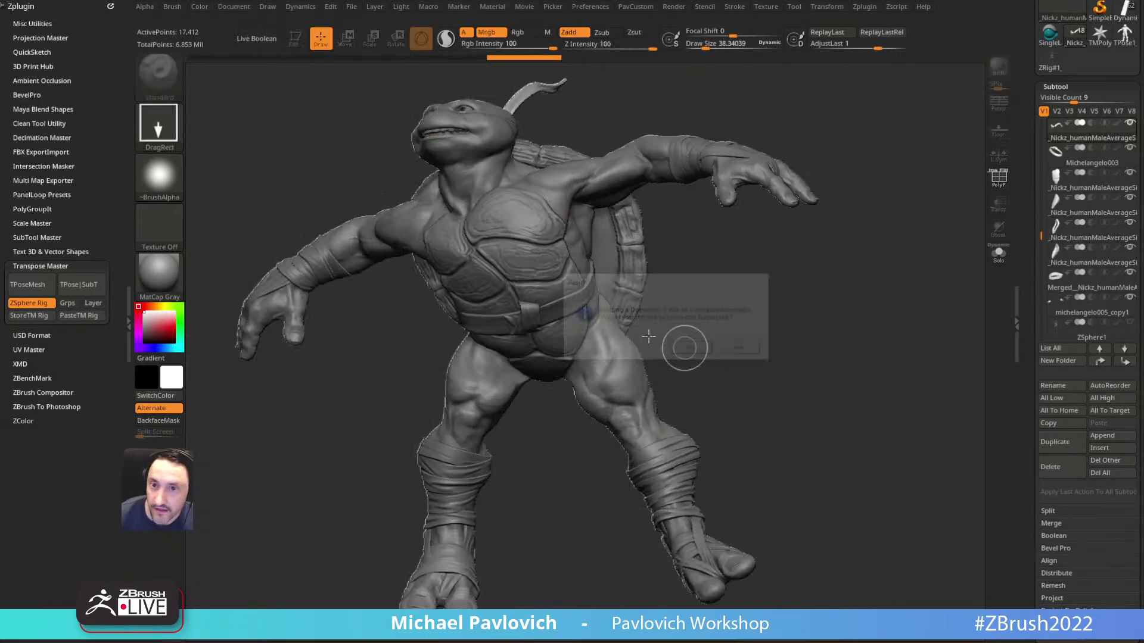
# Step: Pick a lighter warm gray as the document background color and clear the canvas
pyautogui.click(238, 7)
pyautogui.moveTo(259, 218); pyautogui.dragTo(144, 330)
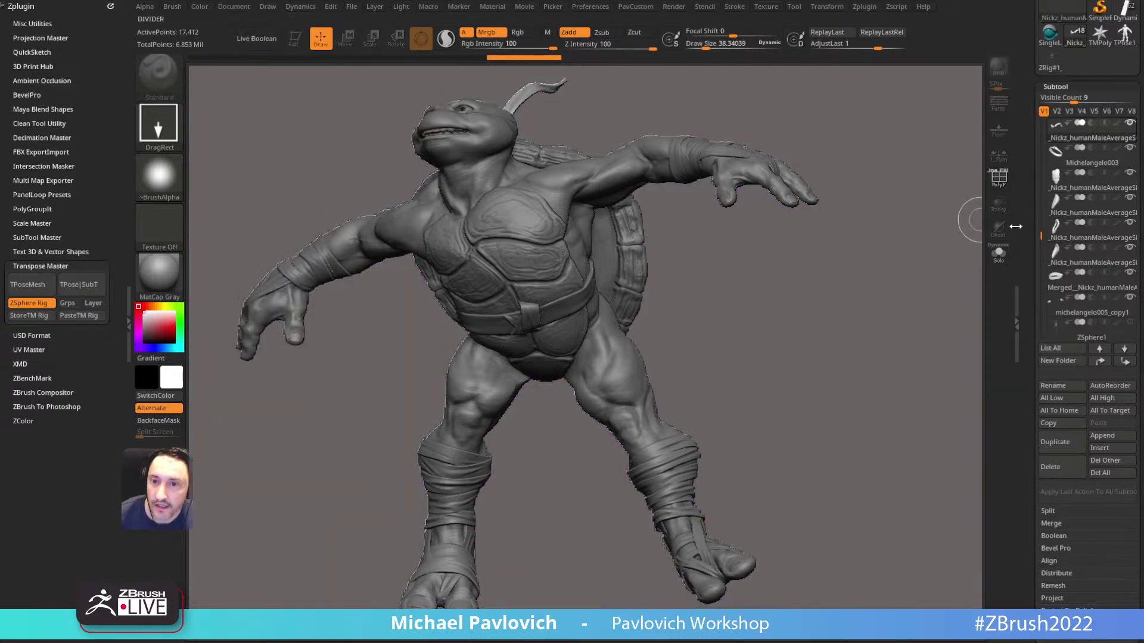
pyautogui.hotkey('ctrl', 'n')
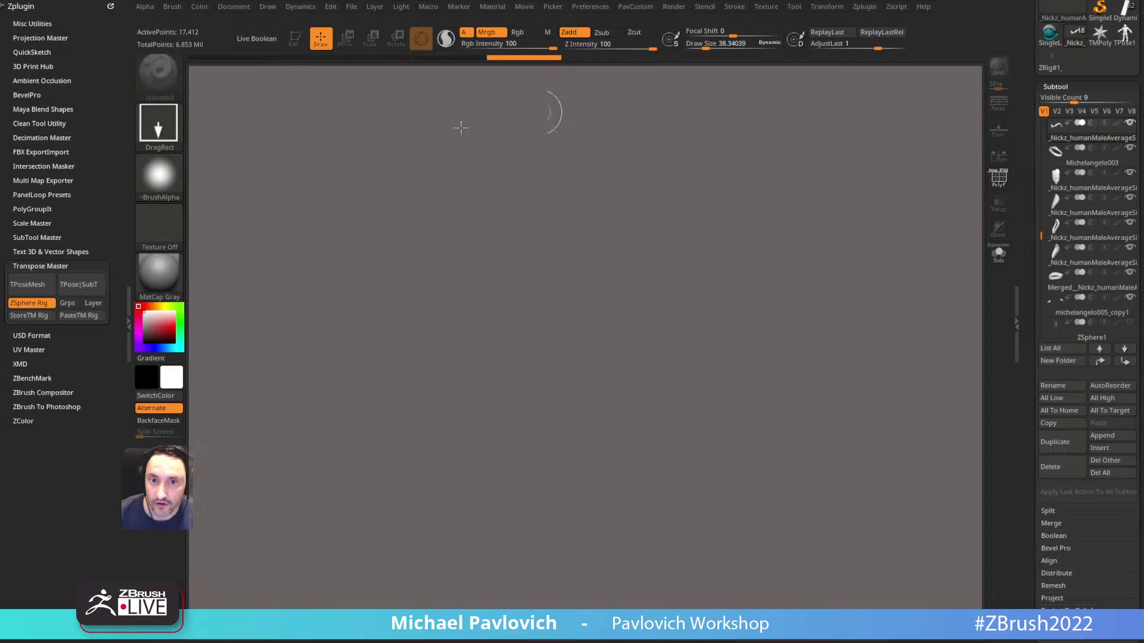
# Step: Draw the turtle back onto the canvas in Edit mode with perspective on, and render it with BPR
pyautogui.moveTo(618, 414); pyautogui.dragTo(631, 554)
pyautogui.click(296, 38)
pyautogui.moveTo(854, 310)
pyautogui.mouseDown()
pyautogui.moveTo(868, 339)
pyautogui.moveTo(863, 240)
pyautogui.moveTo(842, 286)
pyautogui.moveTo(959, 127)
pyautogui.moveTo(876, 191)
pyautogui.mouseUp()
pyautogui.click(992, 106)
pyautogui.click(999, 67)
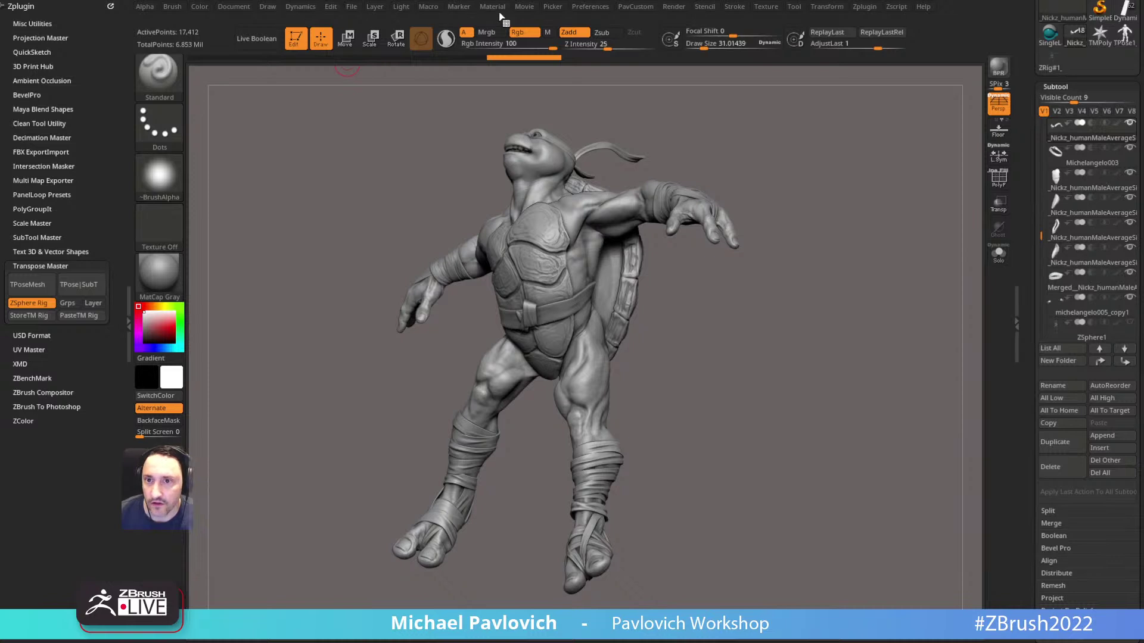
# Step: Dock the Render palette and expand its BPR RenderPass settings
pyautogui.click(674, 6)
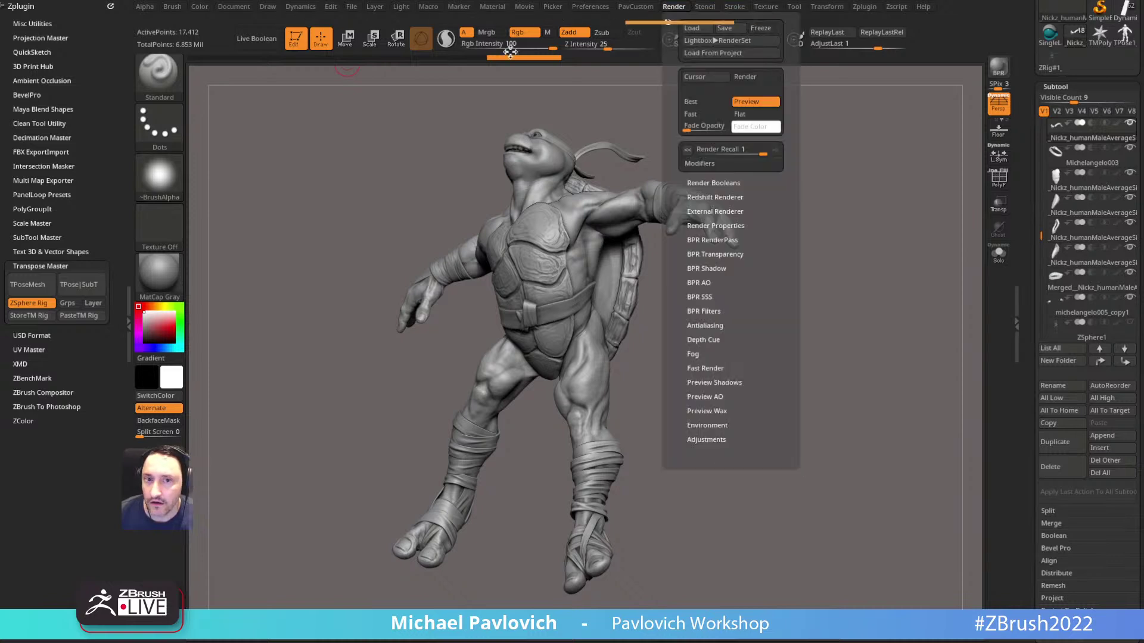
pyautogui.click(668, 16)
pyautogui.click(38, 236)
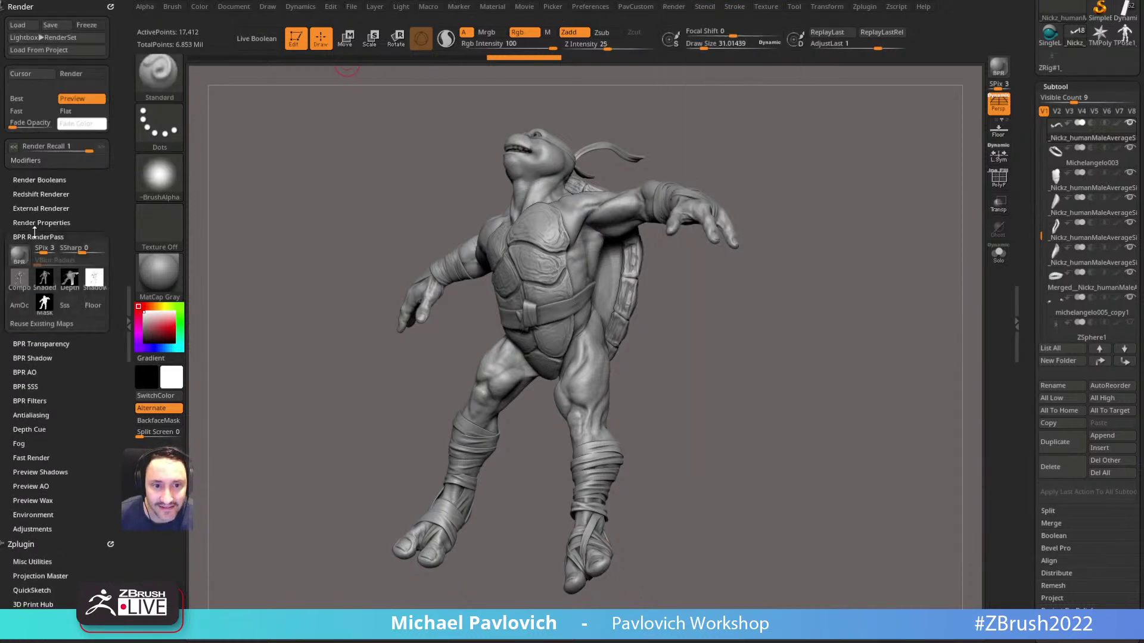
pyautogui.moveTo(20, 278)
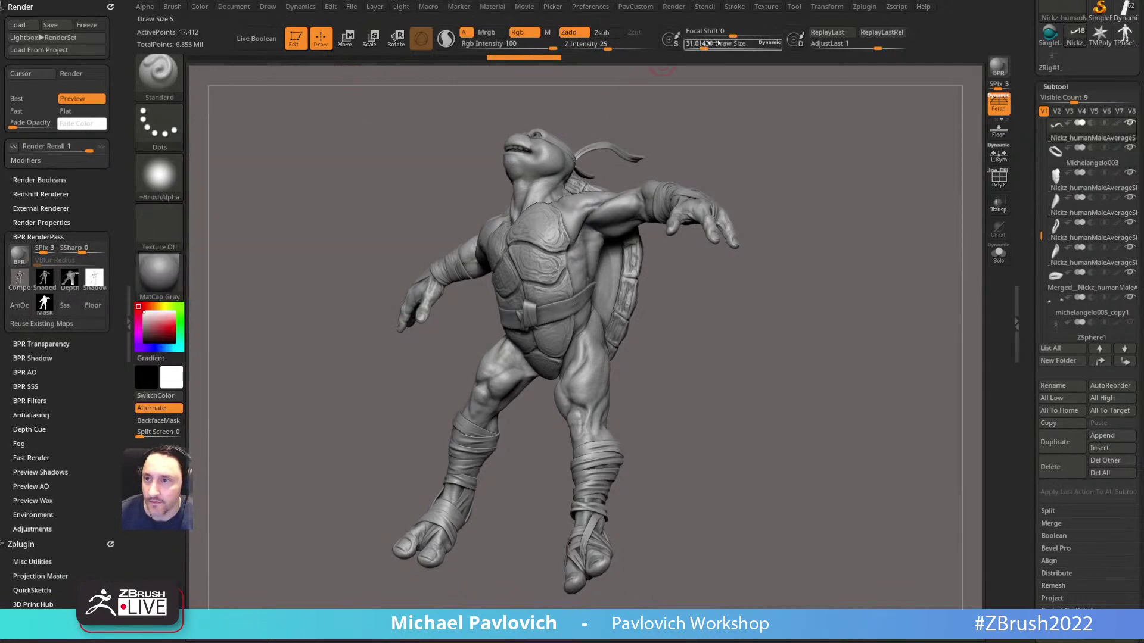
# Step: Check the document size and export the composite render pass to the Desktop as BPR_Composite.psd
pyautogui.click(244, 7)
pyautogui.press('shift')
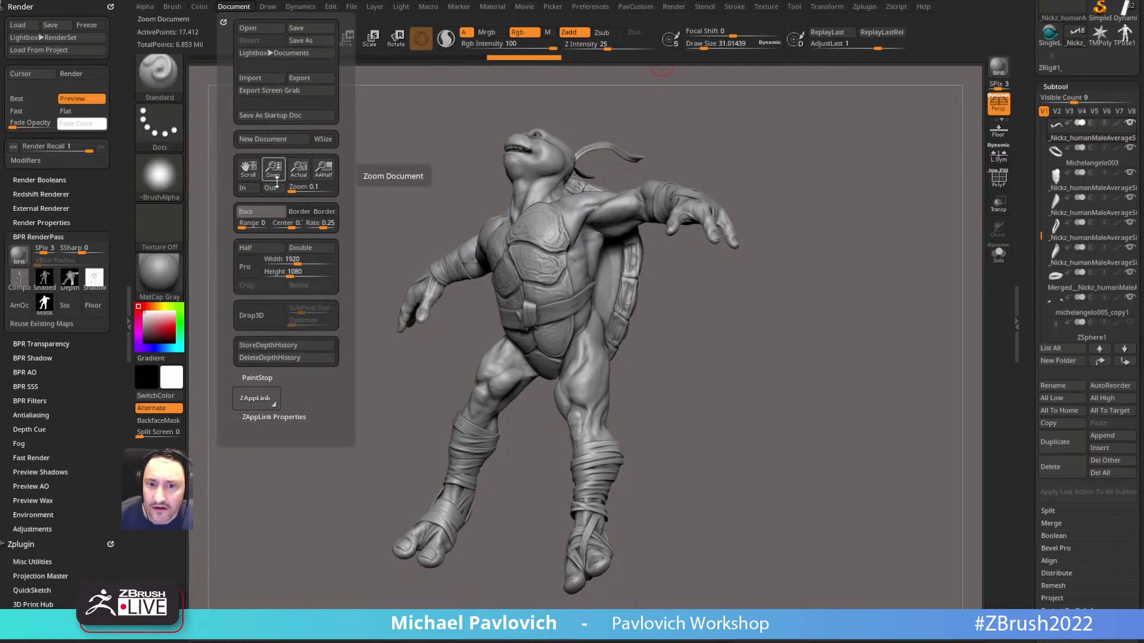
pyautogui.click(18, 278)
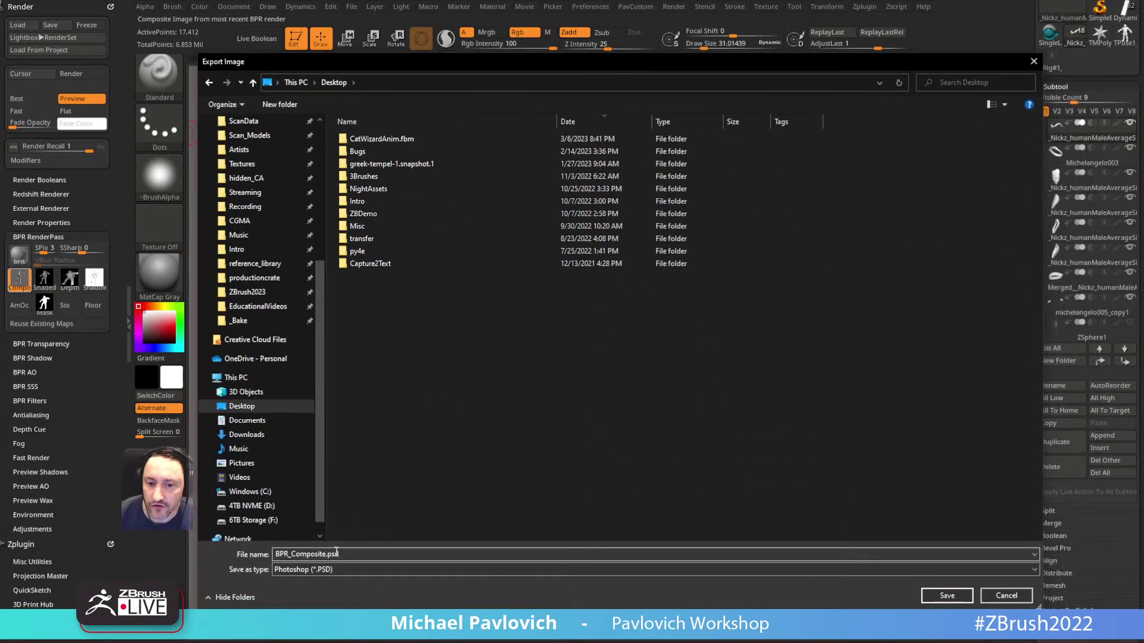
pyautogui.click(932, 595)
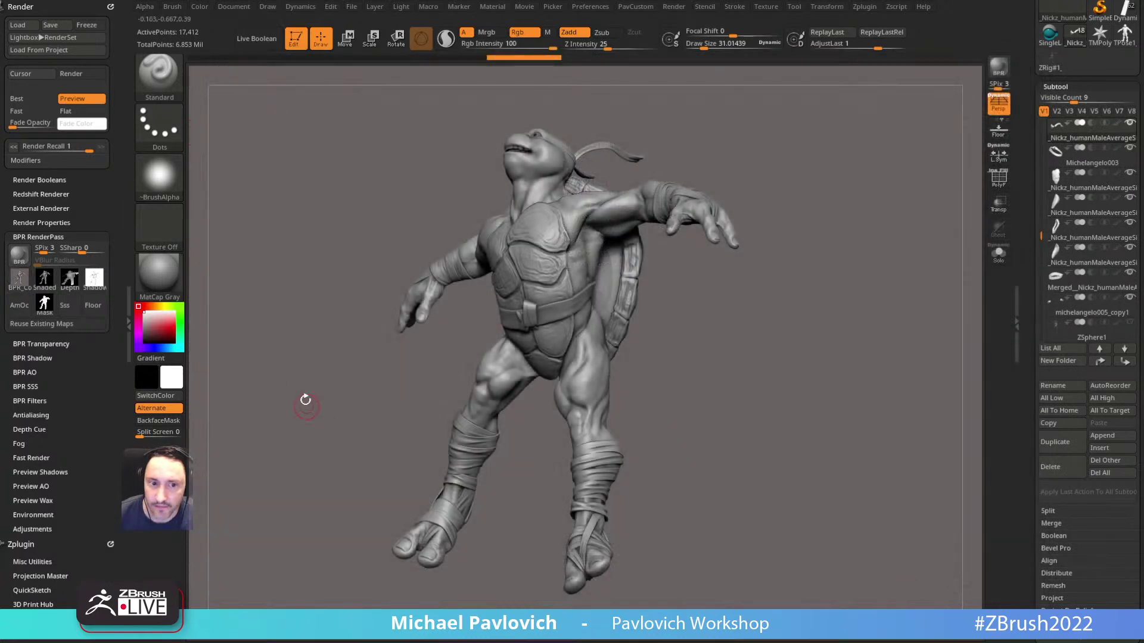
pyautogui.moveTo(17, 281)
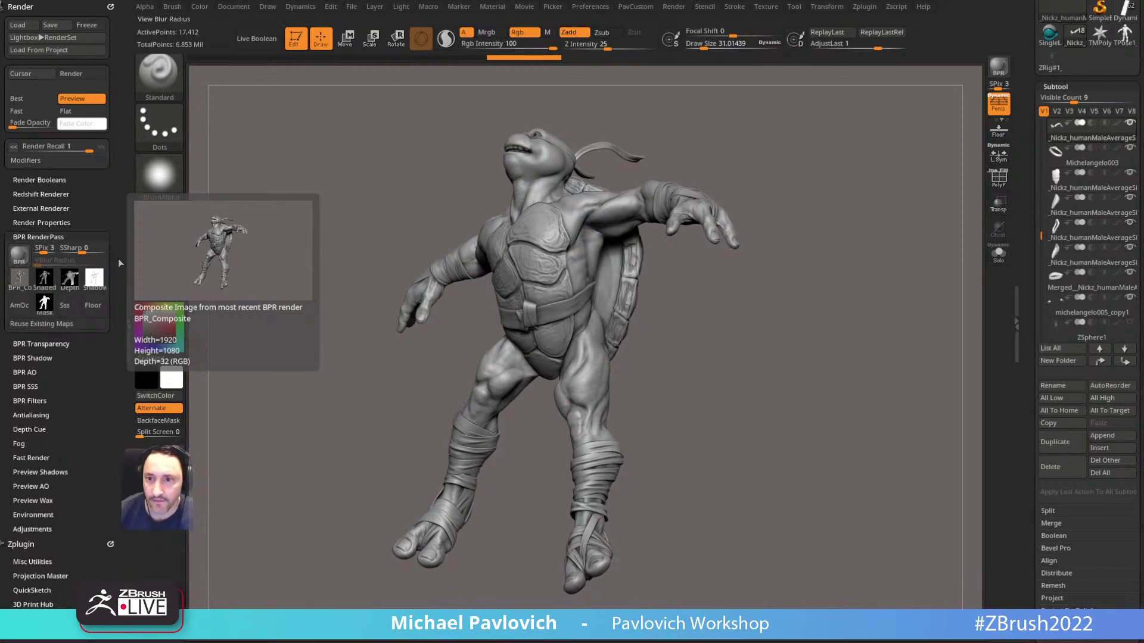
# Step: Zoom the document out until the whole canvas shows, reframe the turtle and run another BPR render
pyautogui.click(234, 6)
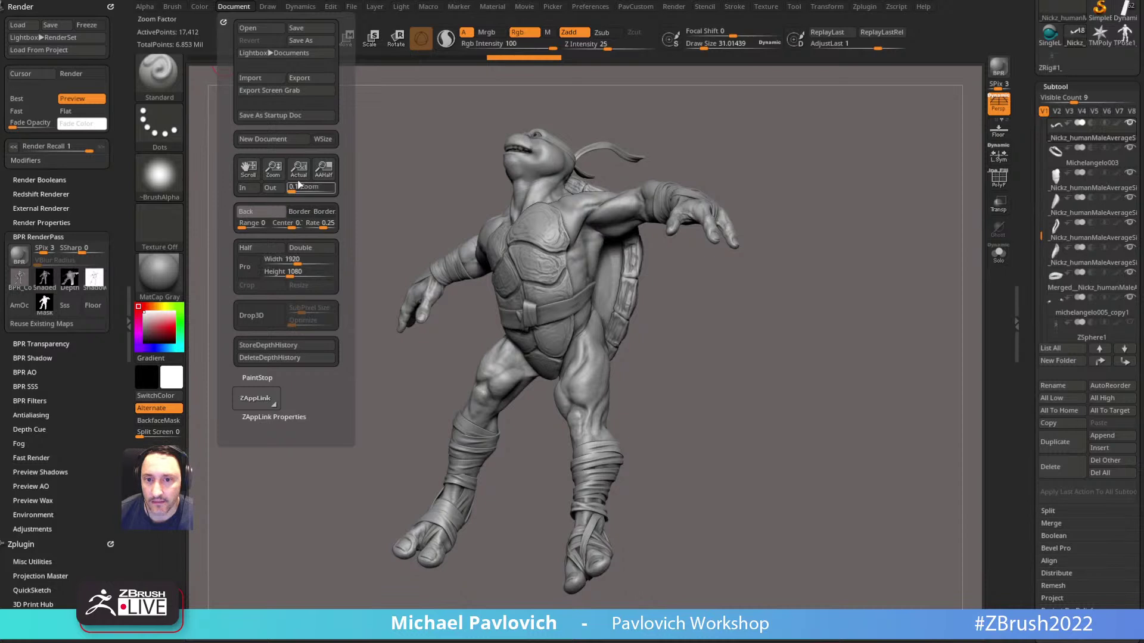
pyautogui.moveTo(273, 170); pyautogui.dragTo(358, 162)
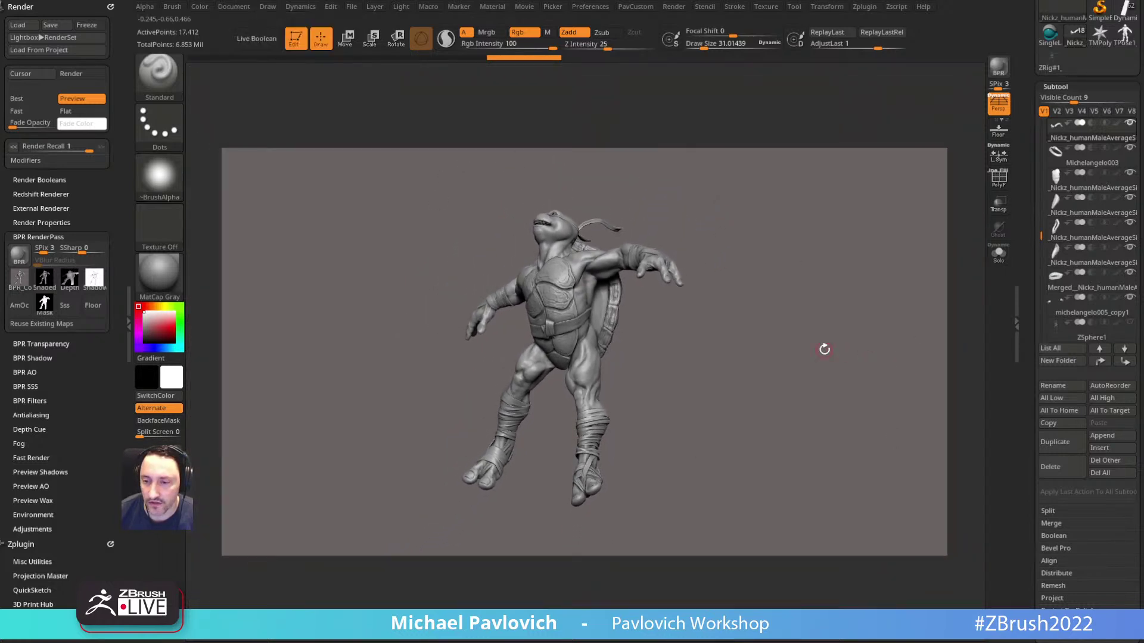
pyautogui.moveTo(789, 299); pyautogui.dragTo(833, 322)
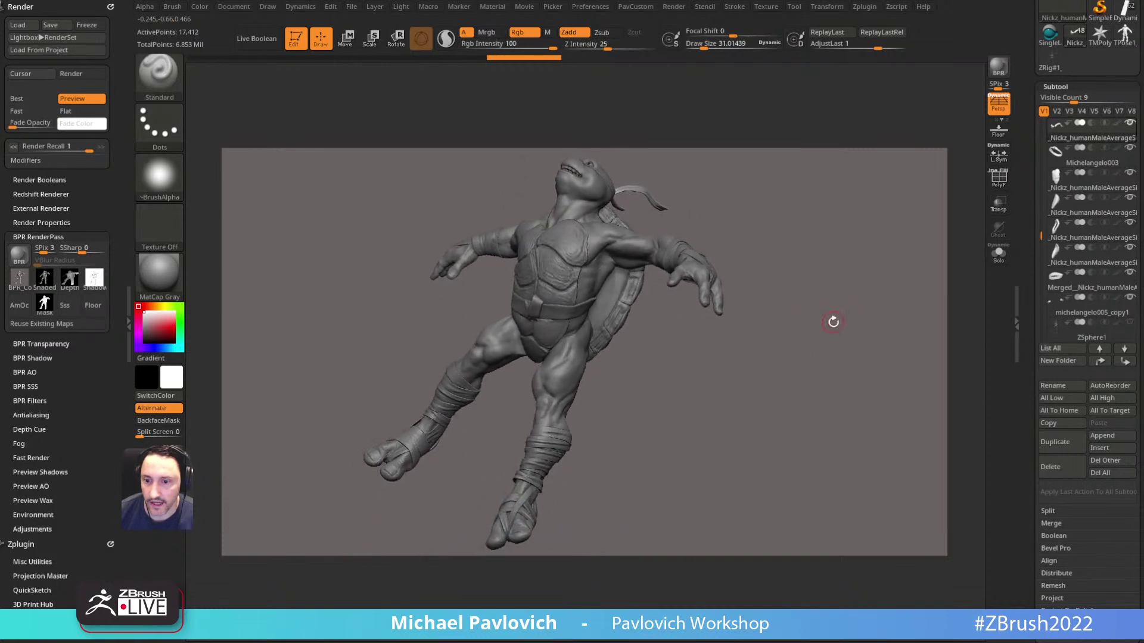
pyautogui.hotkey('shift', 'r')
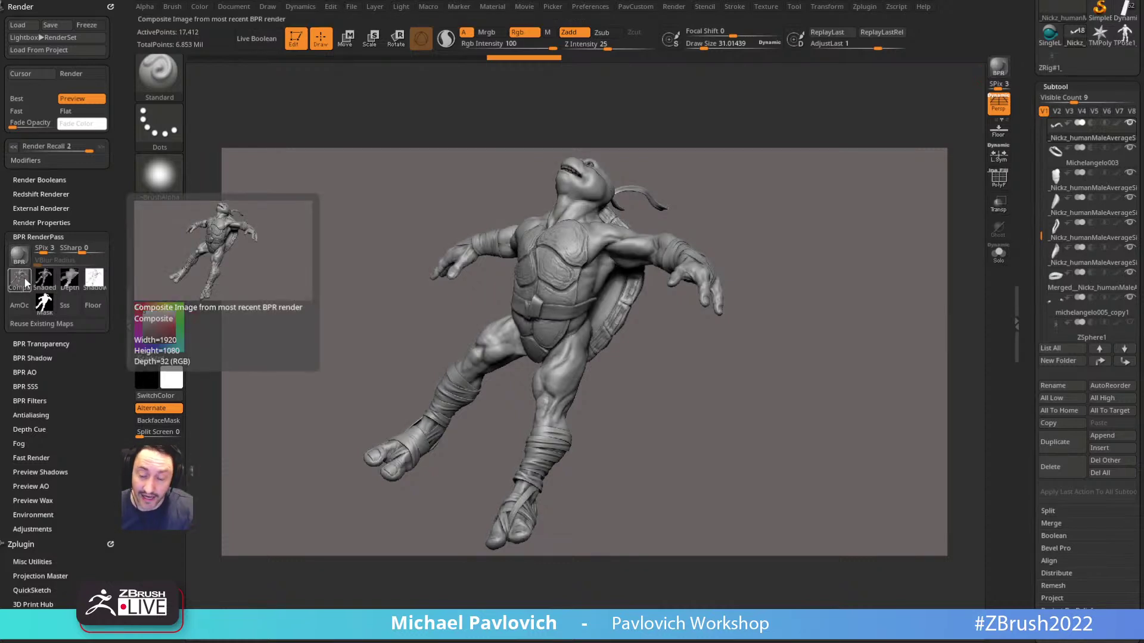
# Step: Dismiss the render, turn the turtle to face forward and return the document view to actual size
pyautogui.click(642, 334)
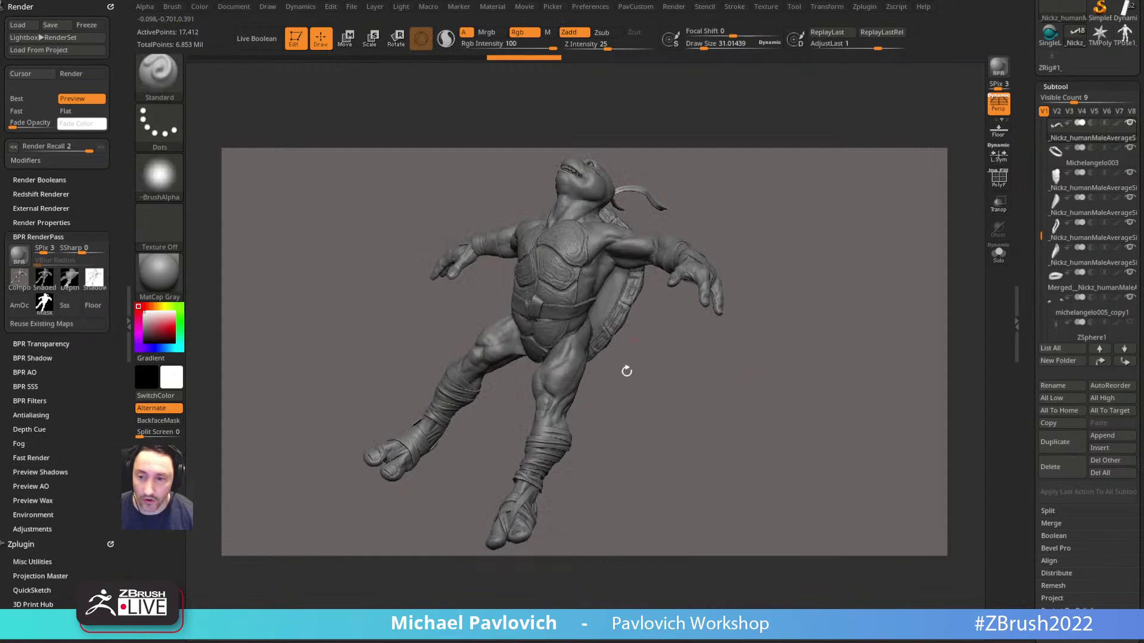
pyautogui.moveTo(733, 372); pyautogui.dragTo(728, 439)
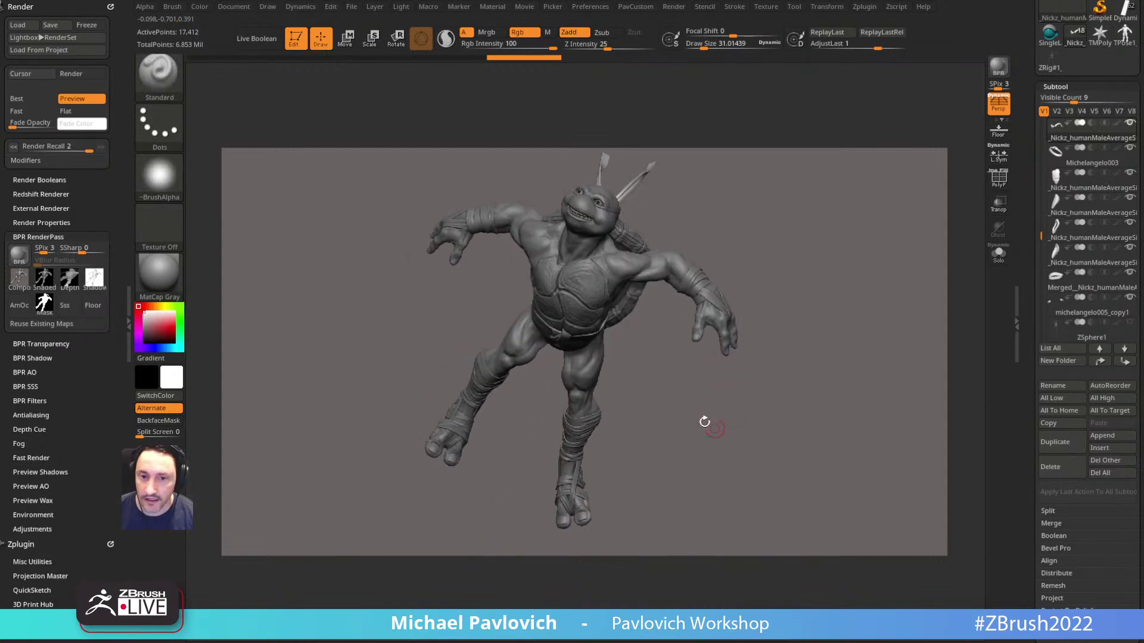
pyautogui.click(234, 7)
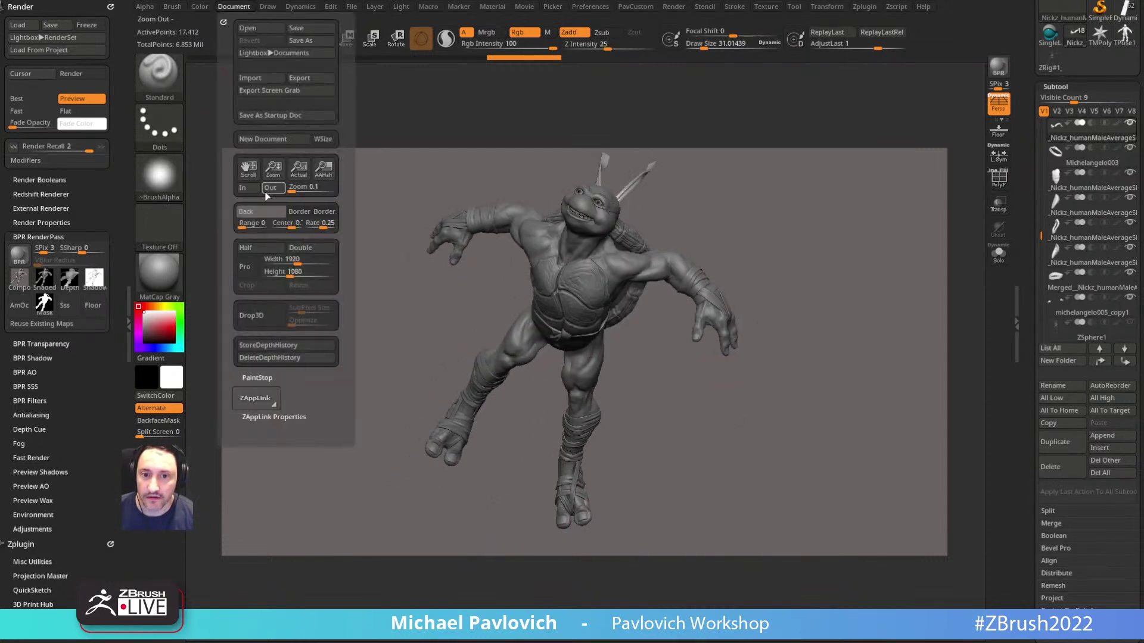
pyautogui.click(298, 170)
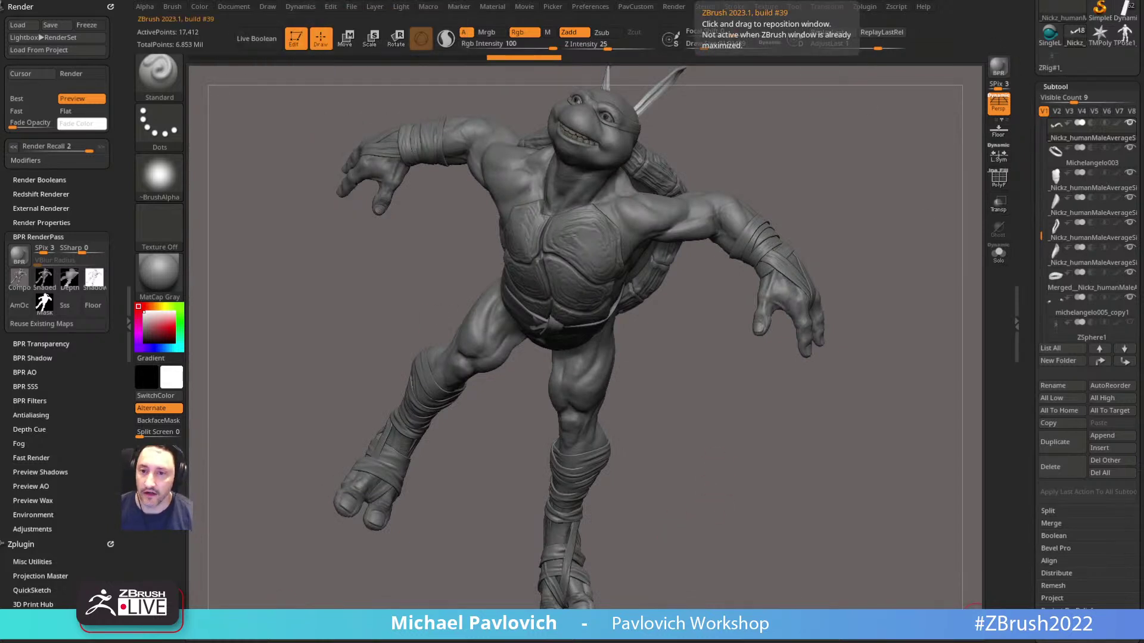
# Step: Create a new document with WSize enabled, without saving changes to the current one
pyautogui.click(233, 7)
pyautogui.click(325, 140)
pyautogui.click(283, 140)
pyautogui.click(695, 349)
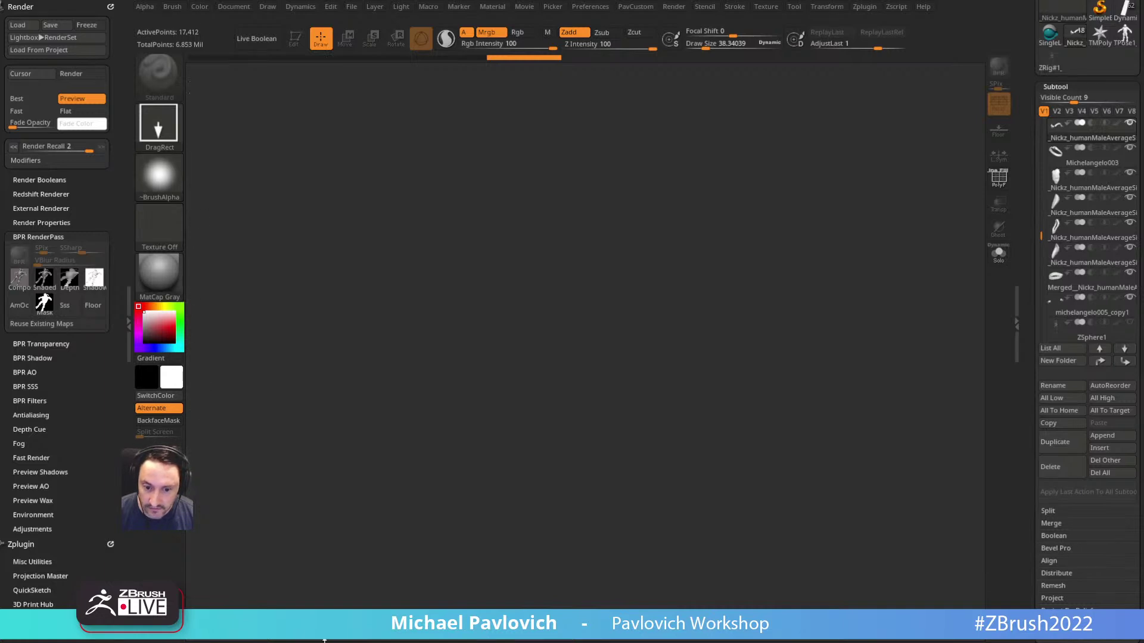
# Step: Draw the turtle onto the new document, enter Edit mode and turn the model to a three-quarter view
pyautogui.moveTo(459, 300); pyautogui.dragTo(572, 417)
pyautogui.click(295, 38)
pyautogui.moveTo(620, 190); pyautogui.dragTo(782, 297, button='right')
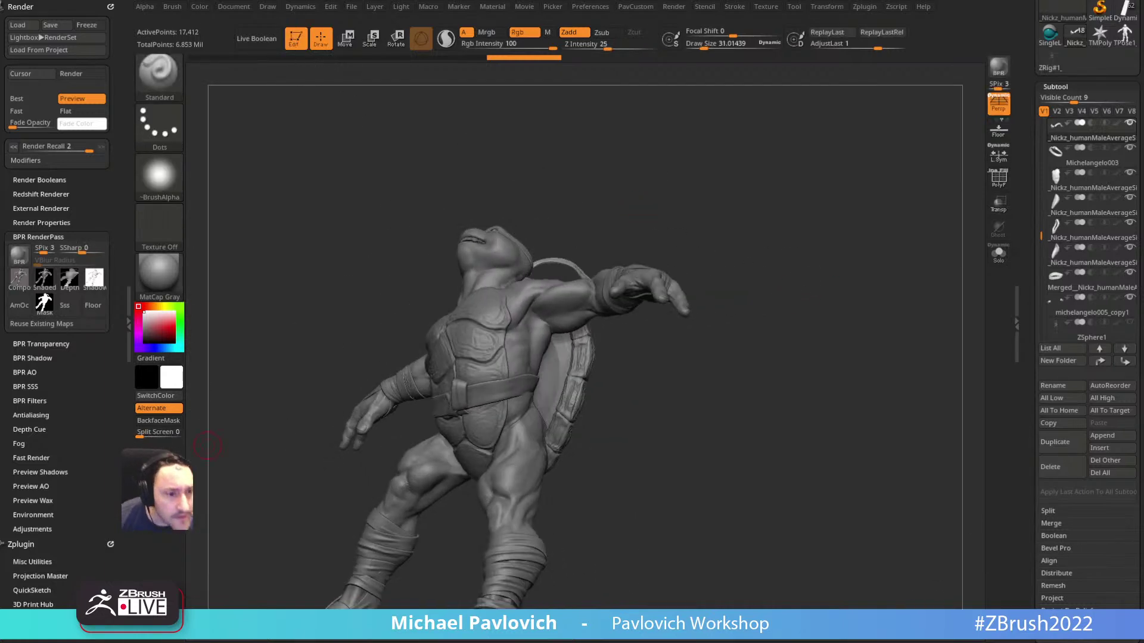